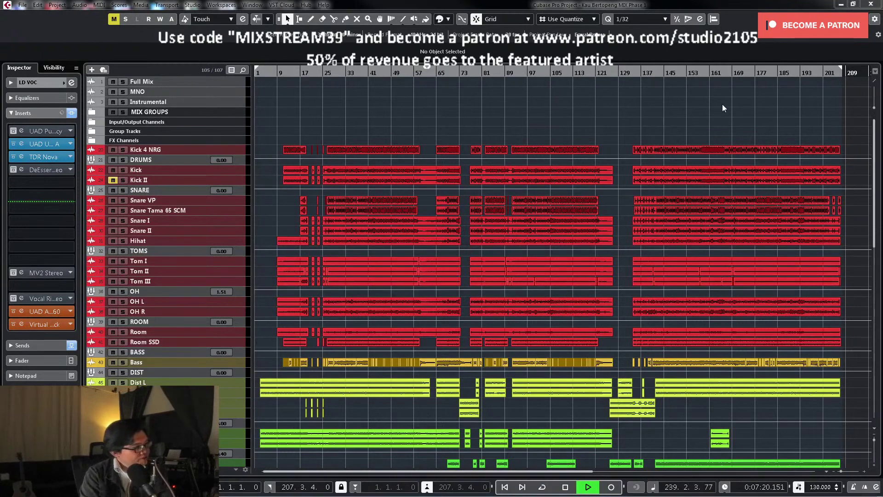
Step: Stop playback, select all vocal tracks from LD VOC through Aah VIII, and unmute them
{"action": "key", "text": "space"}
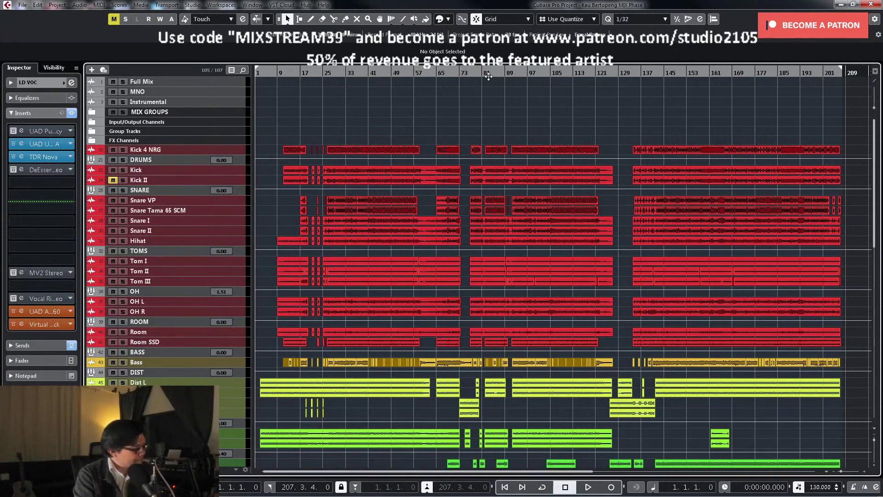
{"action": "scroll", "coordinate": [819, 281], "scroll_direction": "down", "scroll_amount": 6}
{"action": "scroll", "coordinate": [819, 281], "scroll_direction": "down", "scroll_amount": 2}
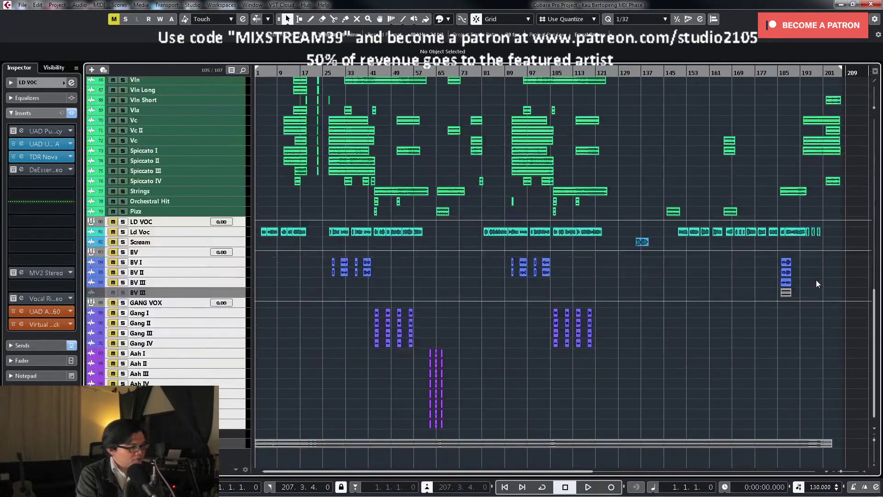
{"action": "left_click", "coordinate": [237, 223]}
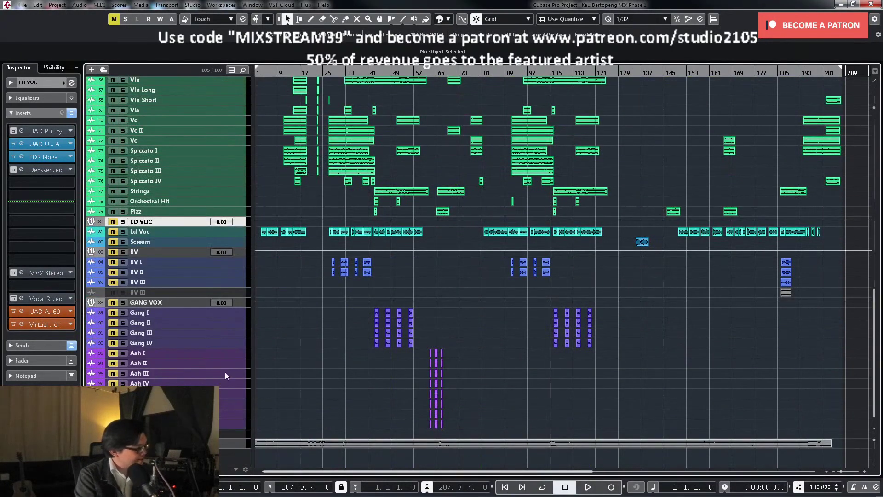
{"action": "left_click", "coordinate": [232, 423], "text": "shift"}
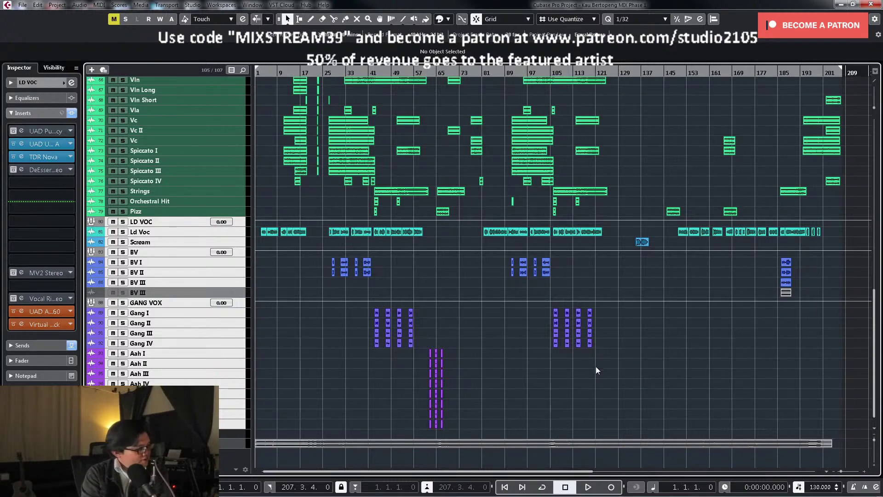
Step: Look over the full arrangement, from the drum tracks through guitars, synths and strings to the vocals
{"action": "scroll", "coordinate": [598, 368], "scroll_direction": "up", "scroll_amount": 15}
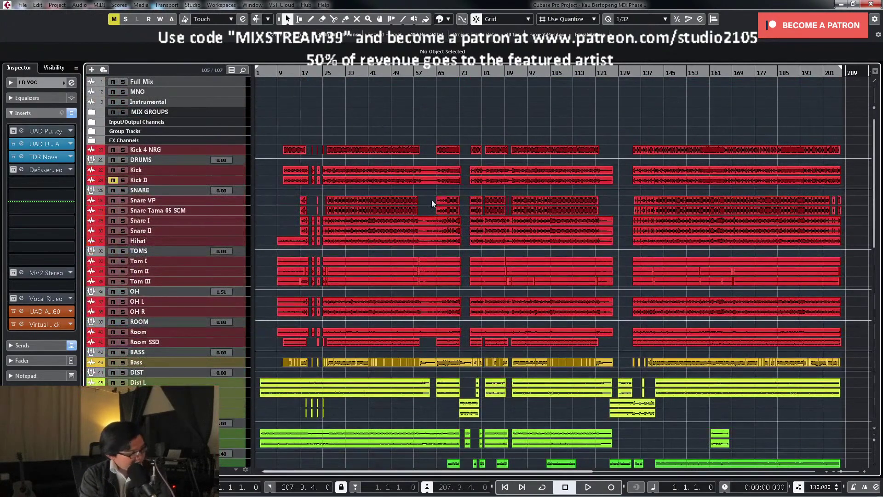
{"action": "scroll", "coordinate": [673, 231], "scroll_direction": "down", "scroll_amount": 4}
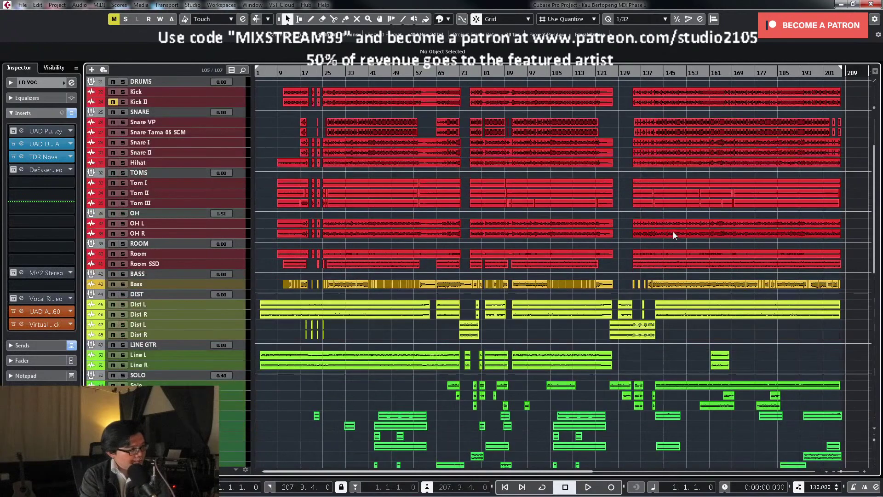
{"action": "scroll", "coordinate": [672, 231], "scroll_direction": "down", "scroll_amount": 8}
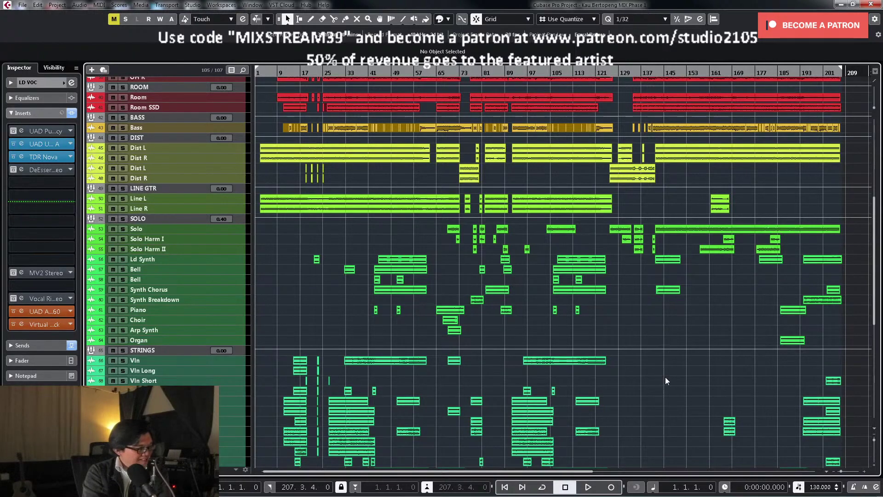
{"action": "scroll", "coordinate": [665, 377], "scroll_direction": "down", "scroll_amount": 10}
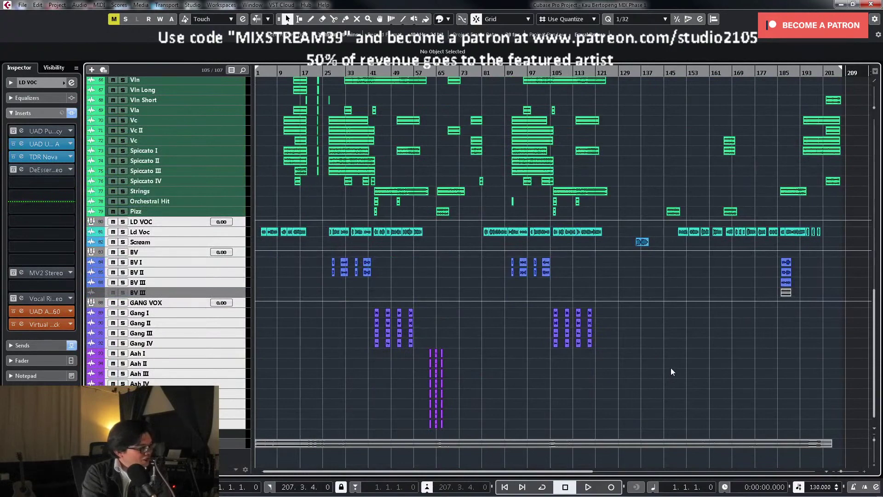
{"action": "scroll", "coordinate": [670, 372], "scroll_direction": "up", "scroll_amount": 20}
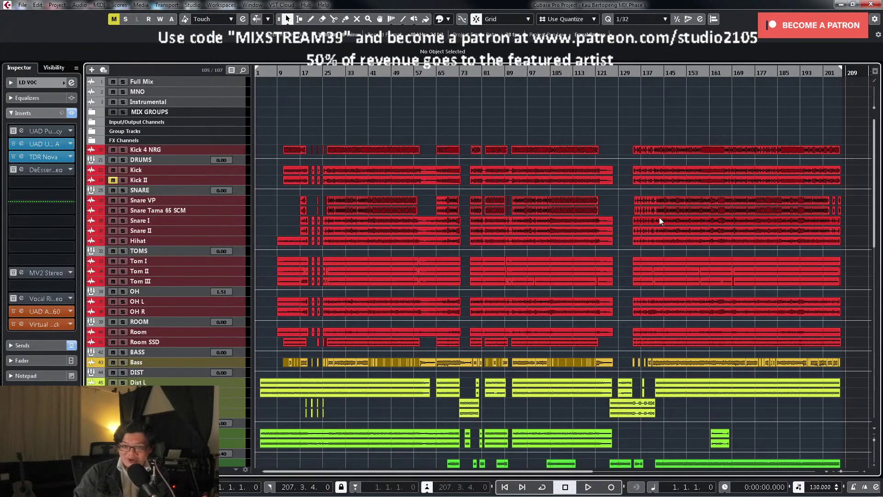
Step: Play the song from the start to about bar 124, reviewing the drum, guitar, synth, string and vocal tracks, and stop playback
{"action": "key", "text": "space"}
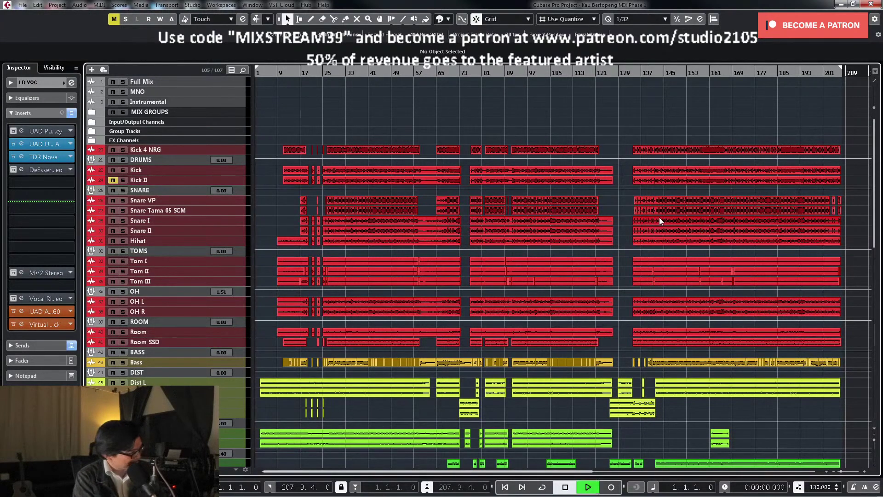
{"action": "scroll", "coordinate": [662, 282], "scroll_direction": "down", "scroll_amount": 10}
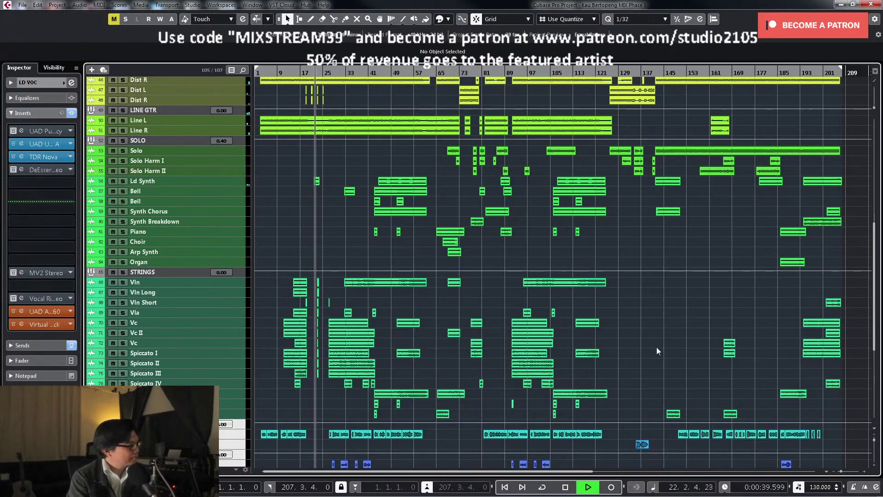
{"action": "scroll", "coordinate": [712, 370], "scroll_direction": "down", "scroll_amount": 5}
{"action": "scroll", "coordinate": [712, 370], "scroll_direction": "down", "scroll_amount": 2}
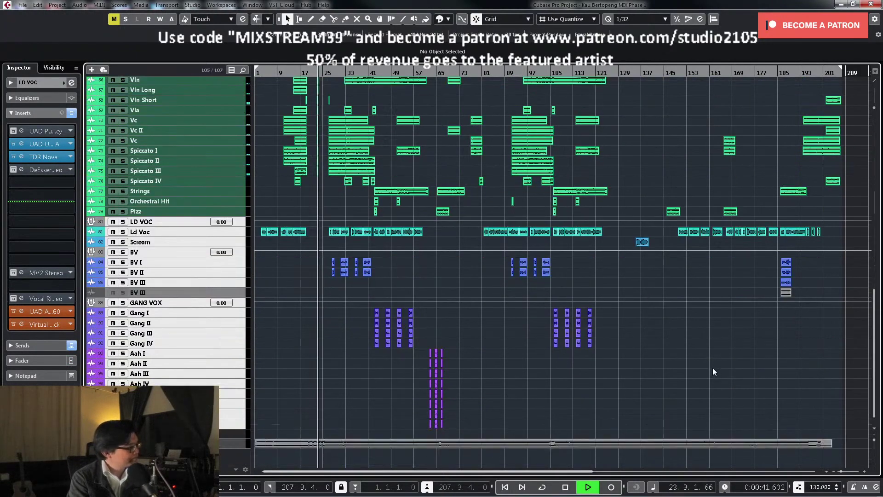
{"action": "scroll", "coordinate": [714, 368], "scroll_direction": "up", "scroll_amount": 10}
{"action": "scroll", "coordinate": [674, 371], "scroll_direction": "up", "scroll_amount": 12}
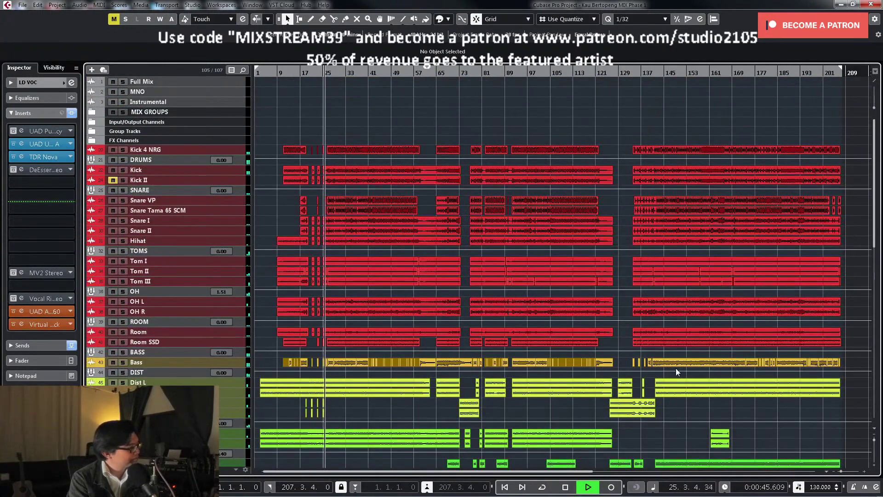
{"action": "scroll", "coordinate": [681, 368], "scroll_direction": "down", "scroll_amount": 5}
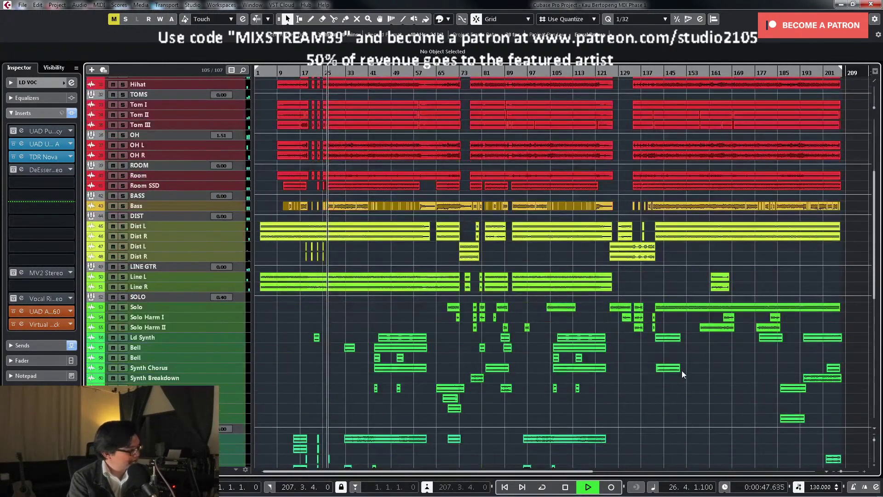
{"action": "scroll", "coordinate": [684, 374], "scroll_direction": "down", "scroll_amount": 10}
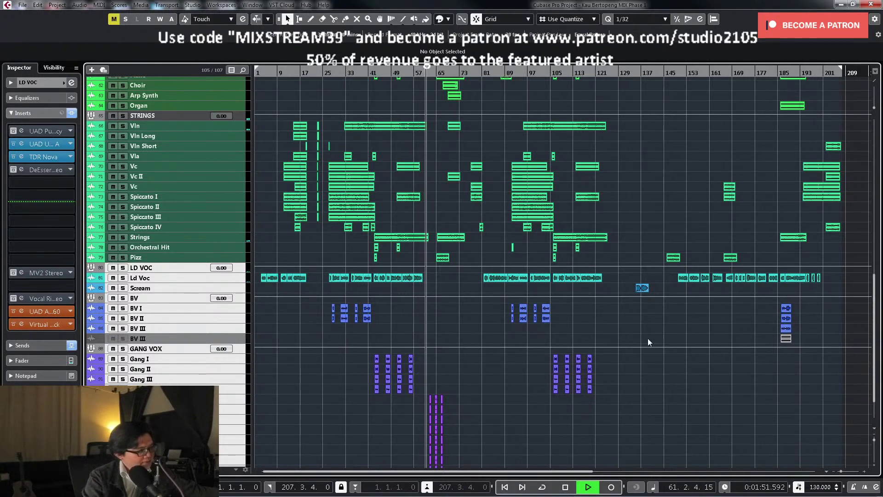
{"action": "scroll", "coordinate": [666, 341], "scroll_direction": "up", "scroll_amount": 3}
{"action": "scroll", "coordinate": [670, 339], "scroll_direction": "up", "scroll_amount": 3}
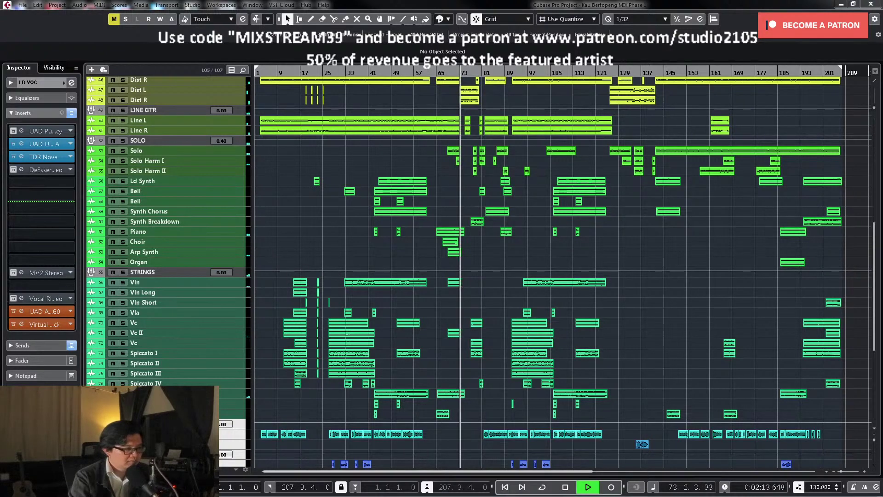
{"action": "scroll", "coordinate": [497, 304], "scroll_direction": "down", "scroll_amount": 5}
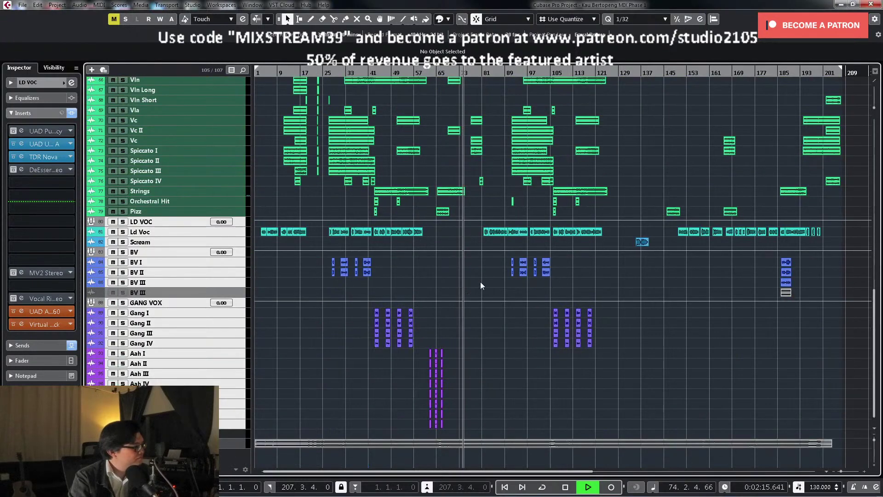
{"action": "scroll", "coordinate": [497, 281], "scroll_direction": "up", "scroll_amount": 6}
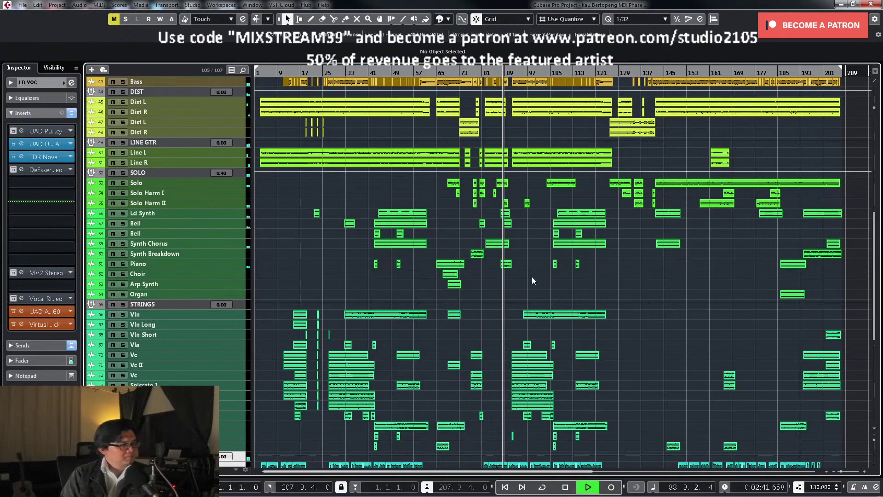
{"action": "scroll", "coordinate": [651, 360], "scroll_direction": "down", "scroll_amount": 5}
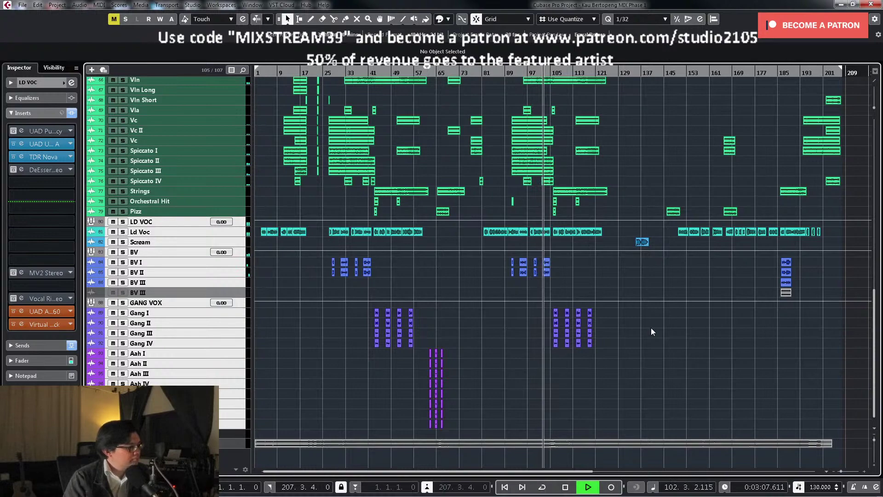
{"action": "scroll", "coordinate": [644, 329], "scroll_direction": "up", "scroll_amount": 3}
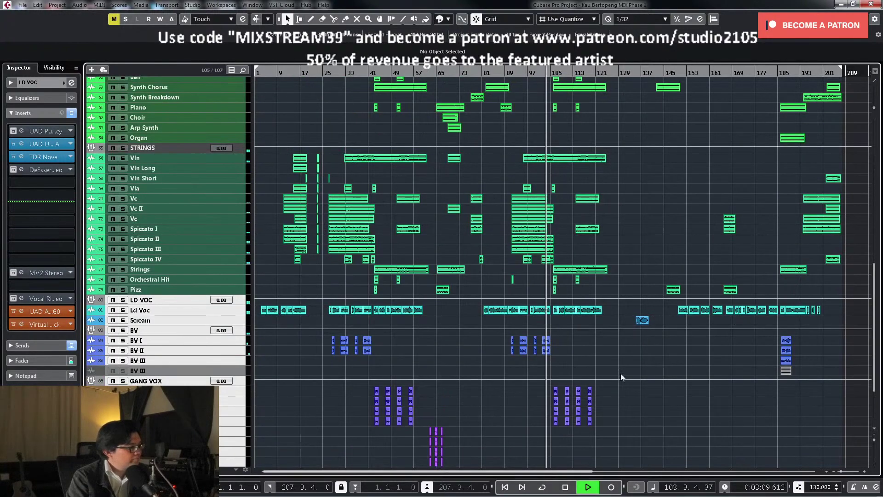
{"action": "scroll", "coordinate": [632, 380], "scroll_direction": "up", "scroll_amount": 12}
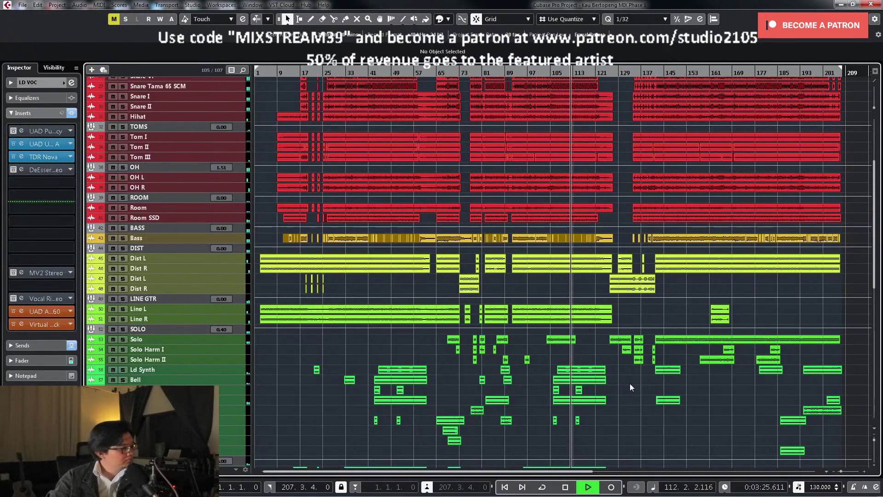
{"action": "scroll", "coordinate": [635, 384], "scroll_direction": "down", "scroll_amount": 3}
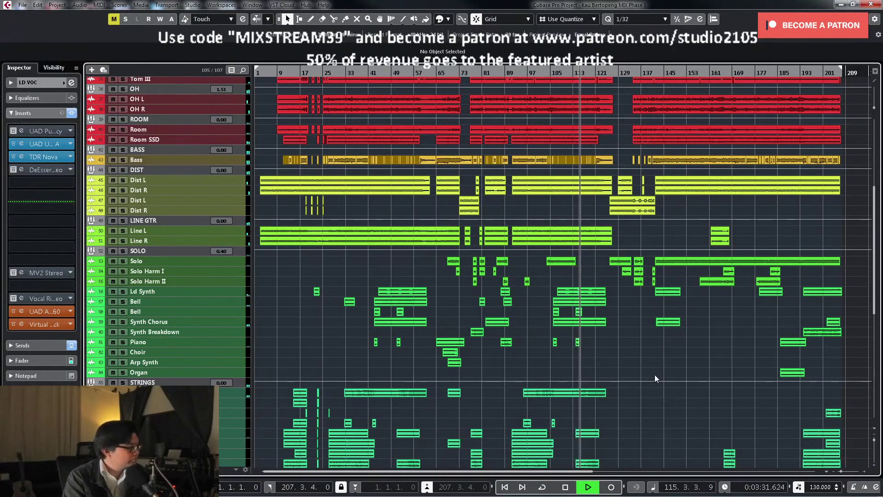
{"action": "scroll", "coordinate": [655, 373], "scroll_direction": "down", "scroll_amount": 5}
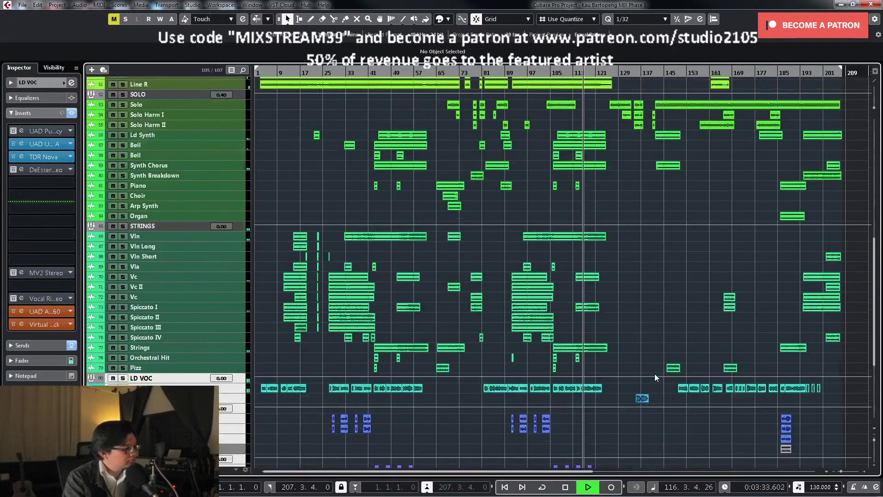
{"action": "scroll", "coordinate": [655, 377], "scroll_direction": "down", "scroll_amount": 5}
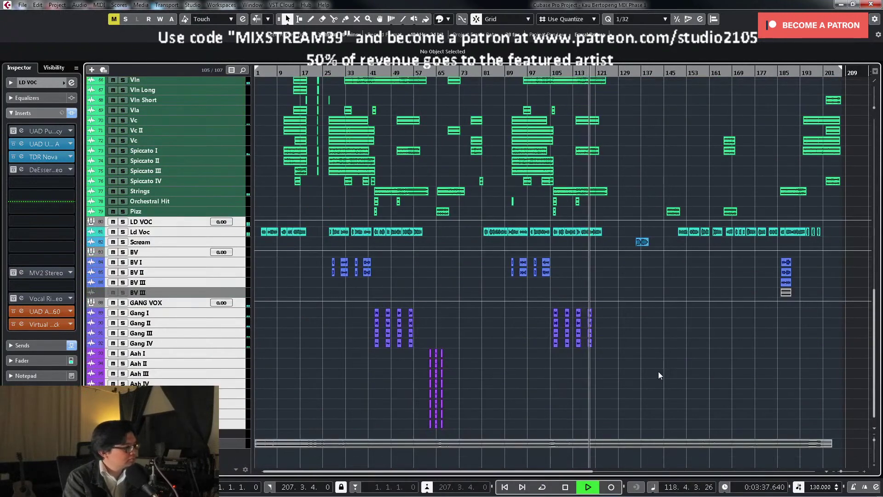
{"action": "scroll", "coordinate": [658, 371], "scroll_direction": "up", "scroll_amount": 20}
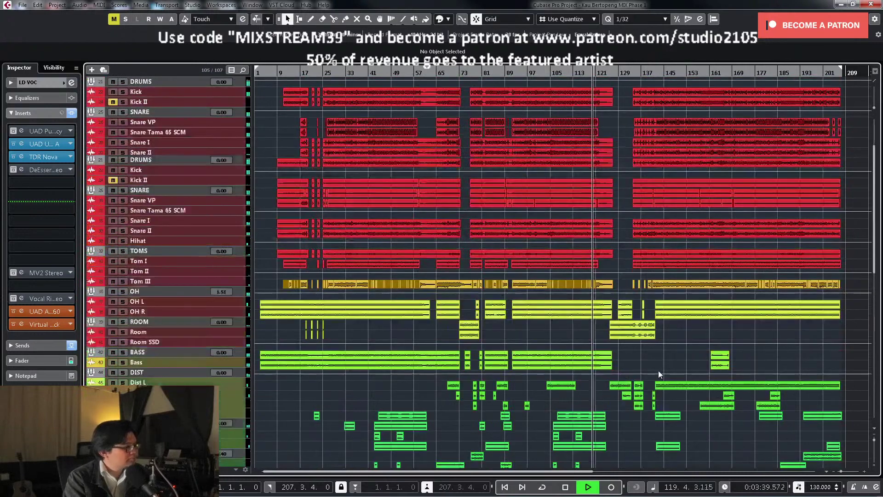
{"action": "scroll", "coordinate": [660, 370], "scroll_direction": "down", "scroll_amount": 3}
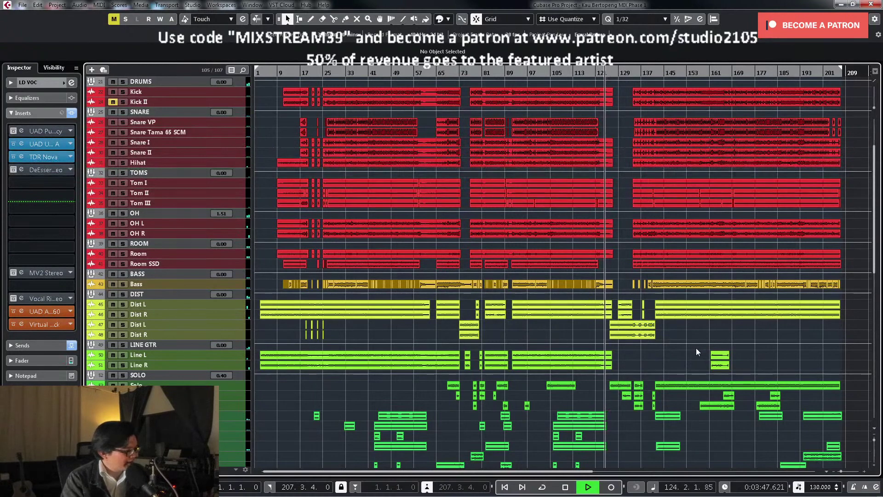
{"action": "key", "text": "space"}
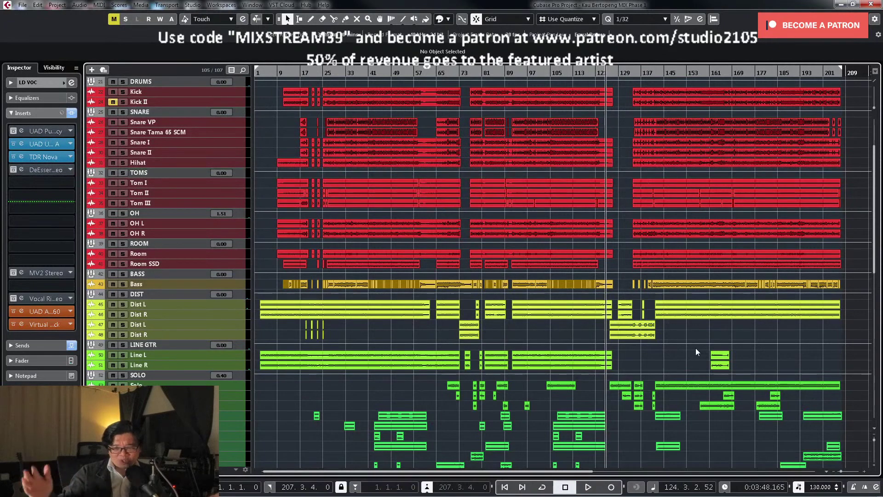
Step: Select every track from SNARE through Aah VIII and mute them, keeping the Kick 4 NRG and Kick tracks audible
{"action": "scroll", "coordinate": [685, 346], "scroll_direction": "down", "scroll_amount": 5}
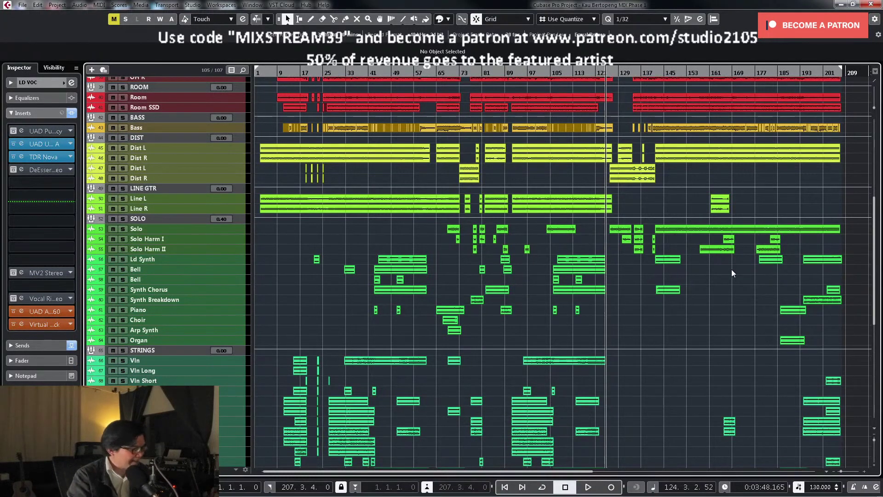
{"action": "scroll", "coordinate": [235, 319], "scroll_direction": "down", "scroll_amount": 9}
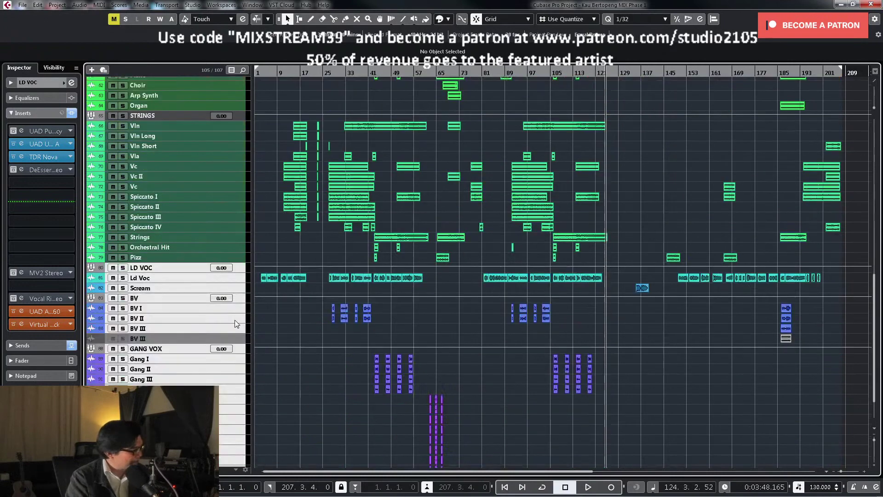
{"action": "left_click", "coordinate": [235, 425]}
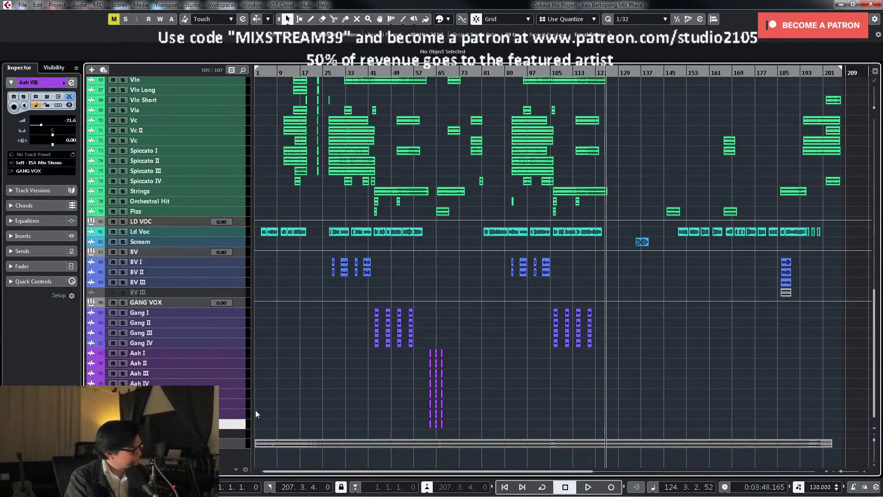
{"action": "scroll", "coordinate": [239, 403], "scroll_direction": "up", "scroll_amount": 20}
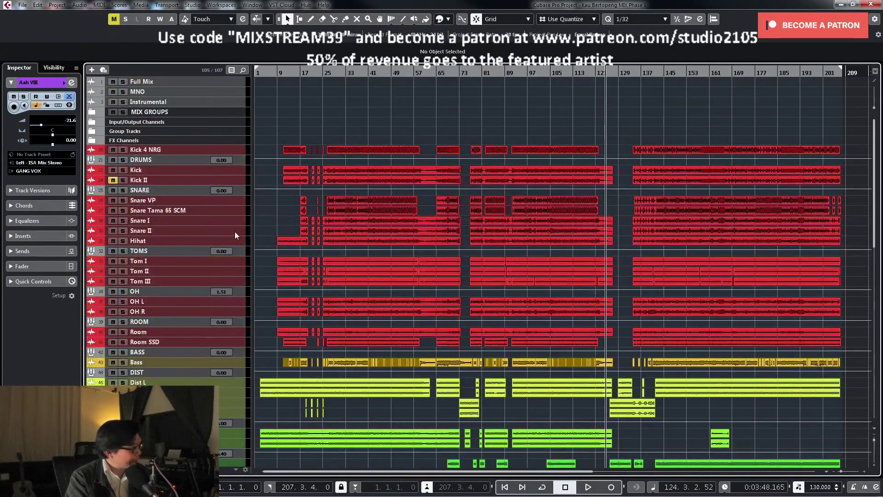
{"action": "left_click", "coordinate": [175, 190], "text": "shift"}
{"action": "left_click", "coordinate": [113, 190]}
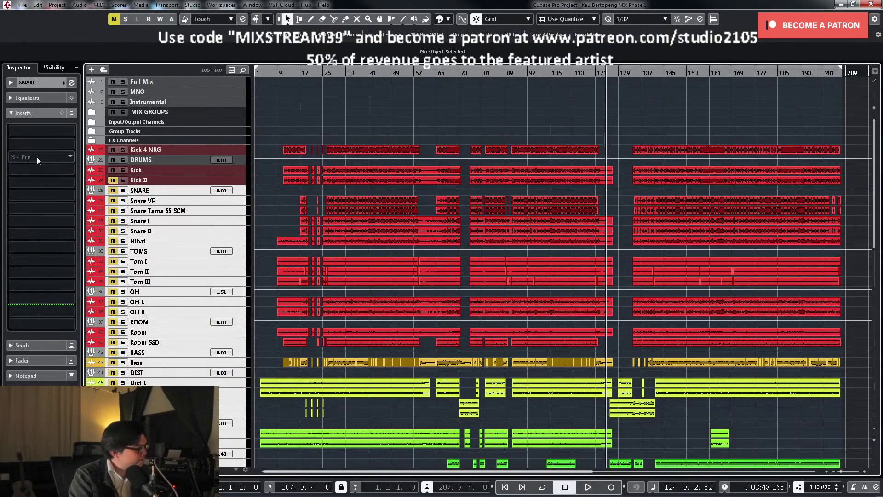
{"action": "left_click", "coordinate": [112, 171]}
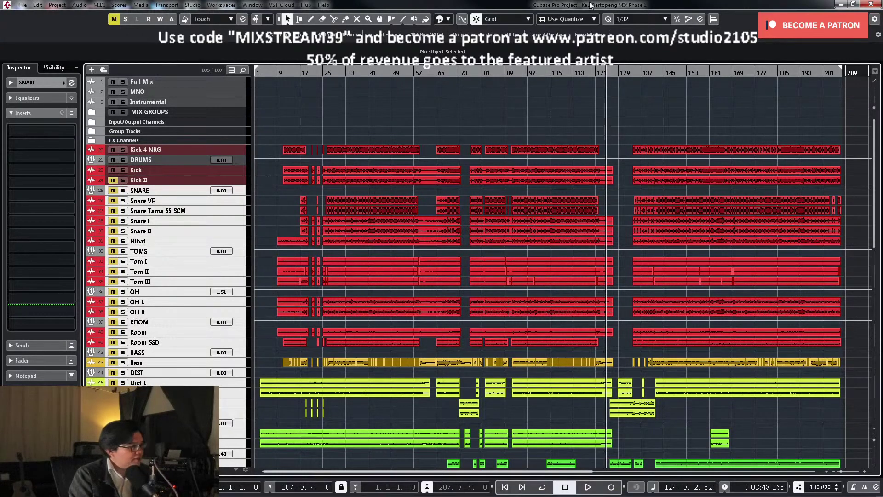
Step: Show the mixer below the arrangement and bring the kick, snare and tom channels into view
{"action": "key", "text": "ctrl+alt+e"}
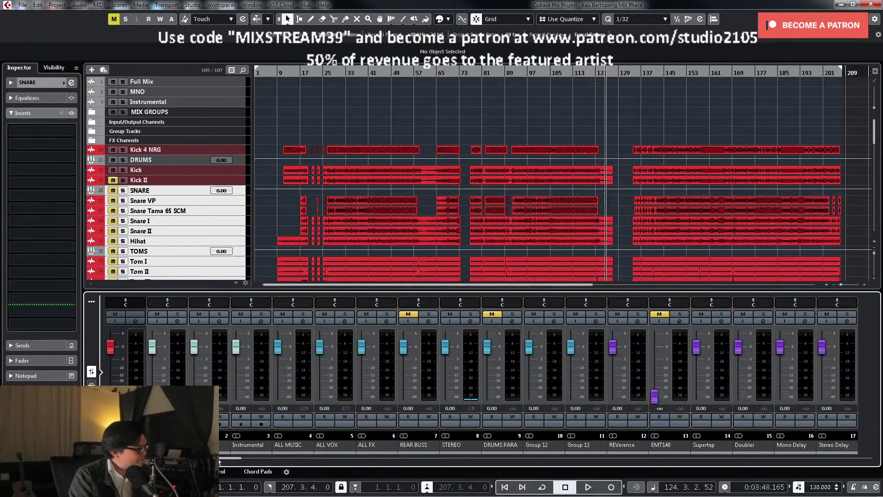
{"action": "left_click_drag", "start_coordinate": [233, 458], "coordinate": [340, 459]}
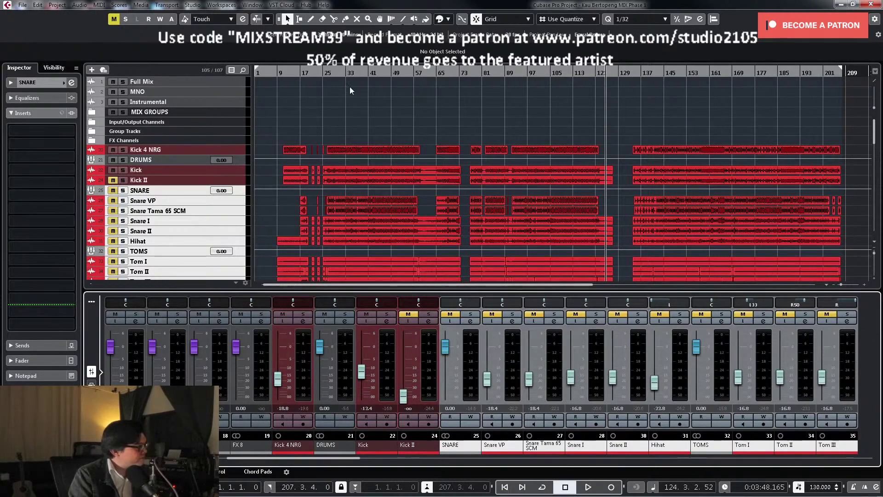
Step: Place the playback position at about bar 32 and mute the Kick 4 NRG track
{"action": "left_click", "coordinate": [345, 73]}
{"action": "left_click", "coordinate": [113, 149]}
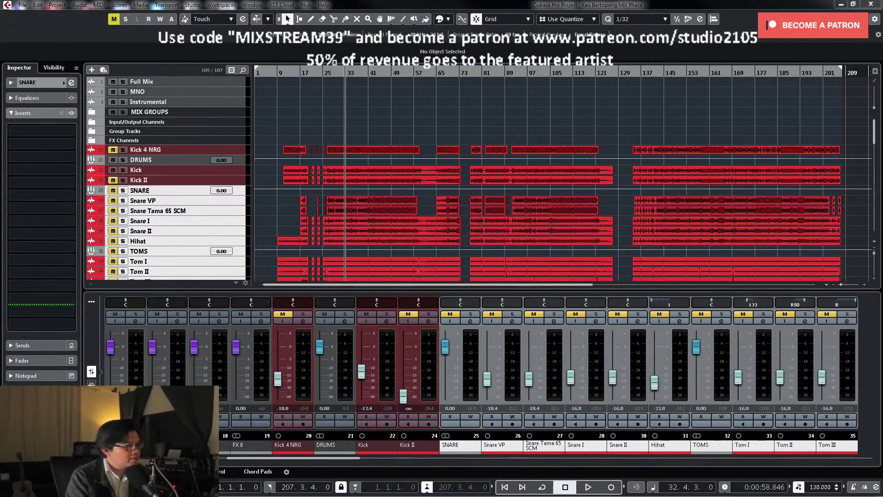
Step: Look at the Master channel's settings and close them again
{"action": "left_click", "coordinate": [827, 116]}
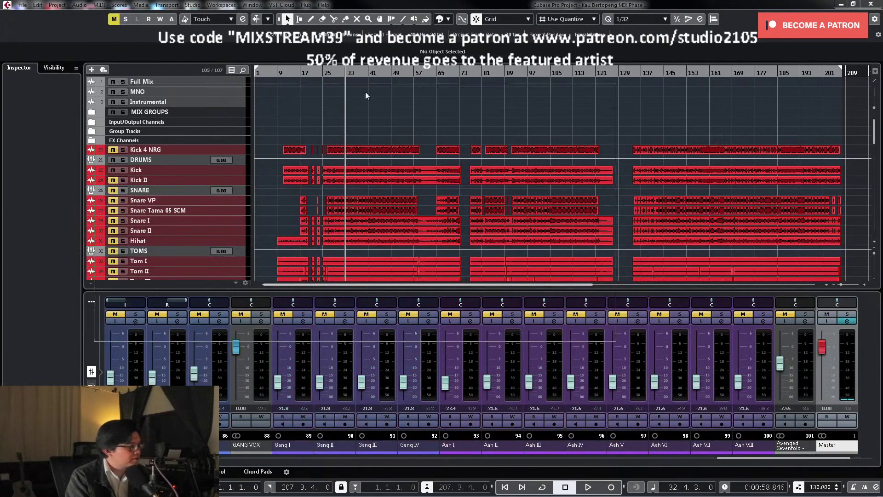
{"action": "key", "text": "e"}
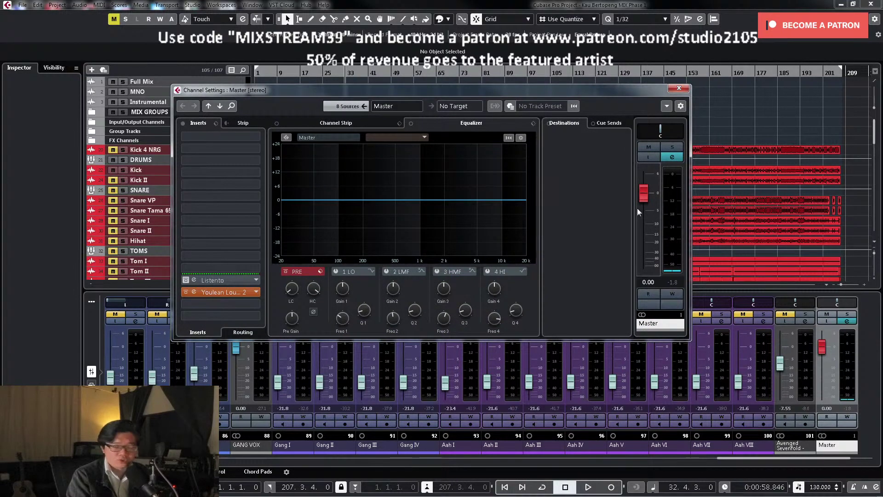
{"action": "left_click", "coordinate": [685, 90]}
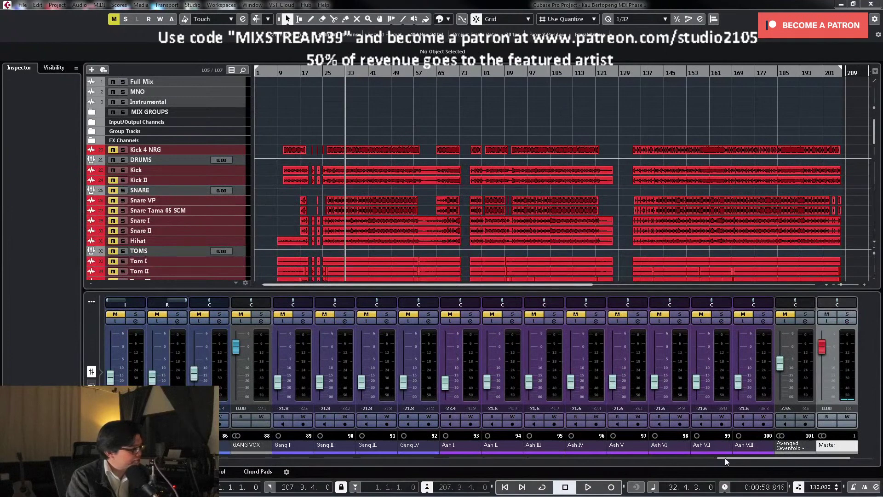
Step: Open the Kick channel's settings while keeping the Master channel in view in the mixer
{"action": "left_click_drag", "start_coordinate": [725, 458], "coordinate": [226, 456]}
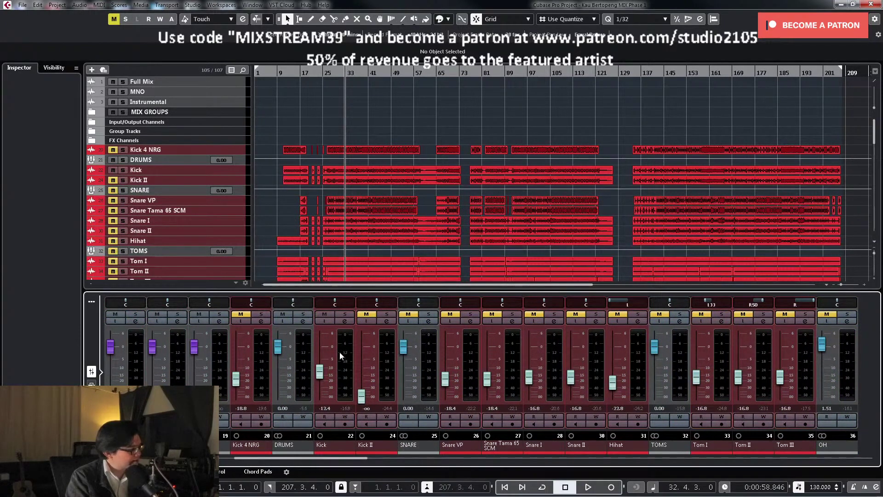
{"action": "left_click", "coordinate": [339, 327]}
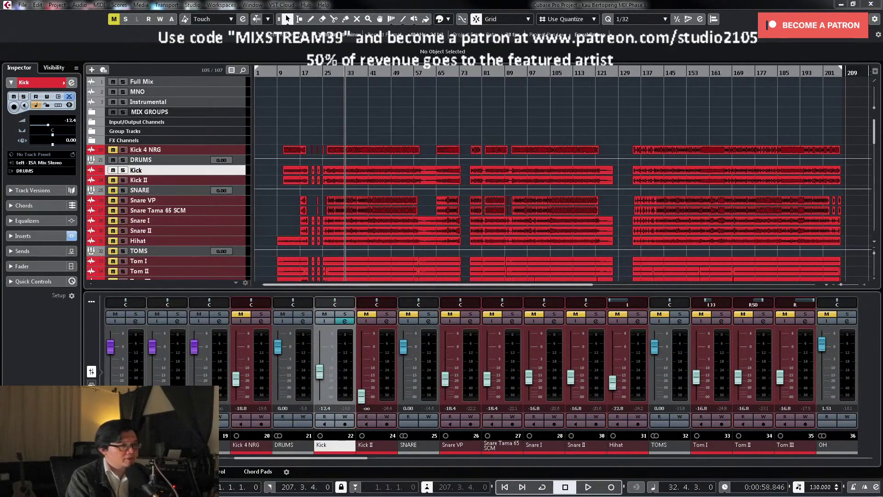
{"action": "key", "text": "e"}
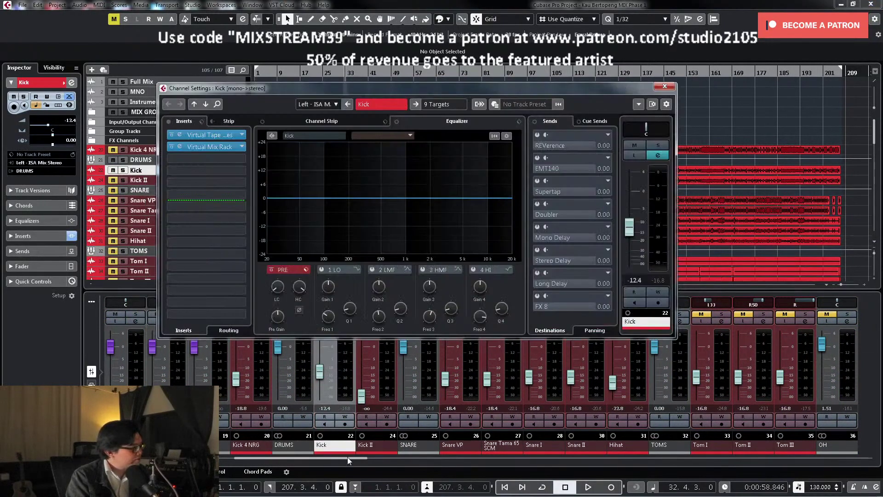
{"action": "left_click_drag", "start_coordinate": [347, 457], "coordinate": [857, 456]}
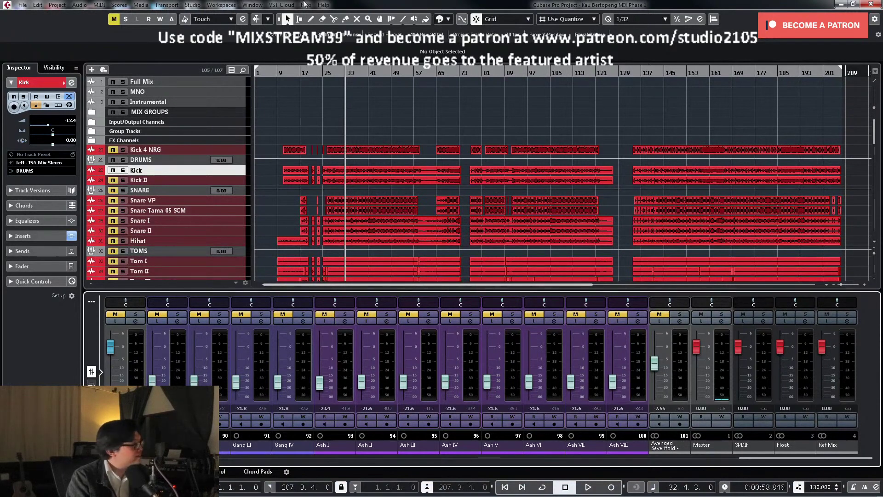
{"action": "left_click", "coordinate": [253, 4]}
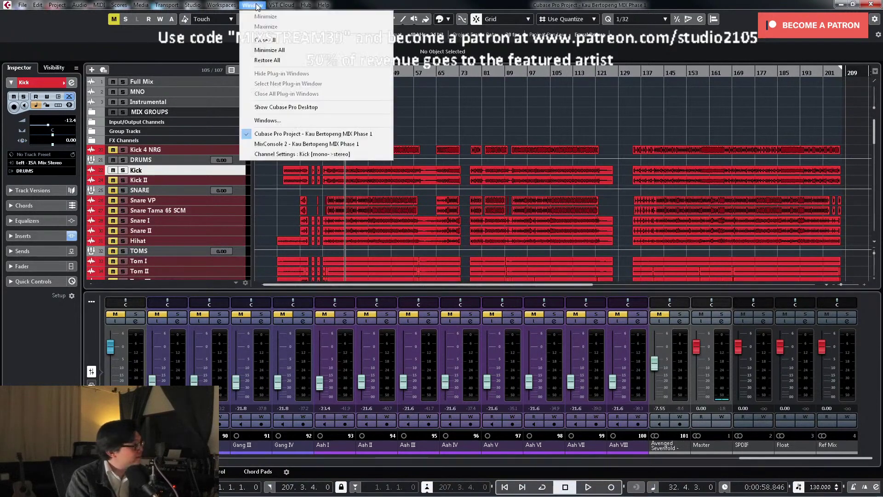
{"action": "left_click", "coordinate": [340, 155]}
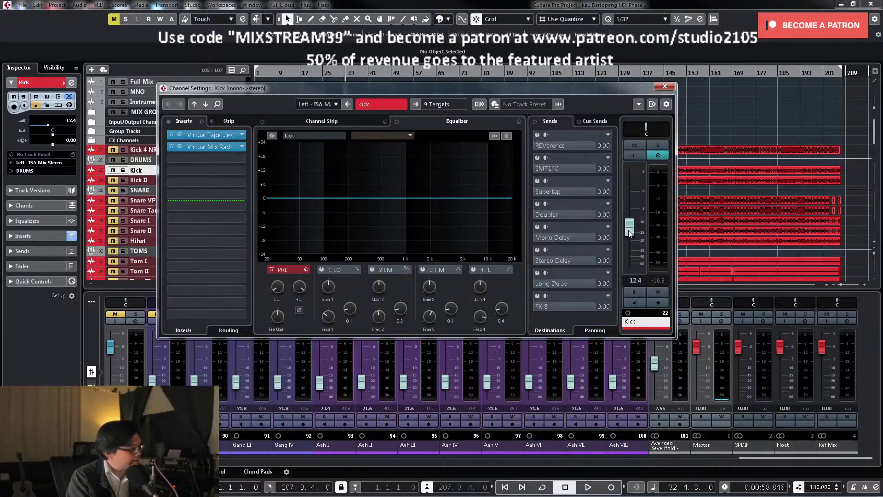
Step: Solo the Kick channel and set its level to -10 dB during playback, closing its settings when done
{"action": "left_click", "coordinate": [658, 145]}
{"action": "key", "text": "space"}
{"action": "left_click_drag", "start_coordinate": [629, 233], "coordinate": [631, 221]}
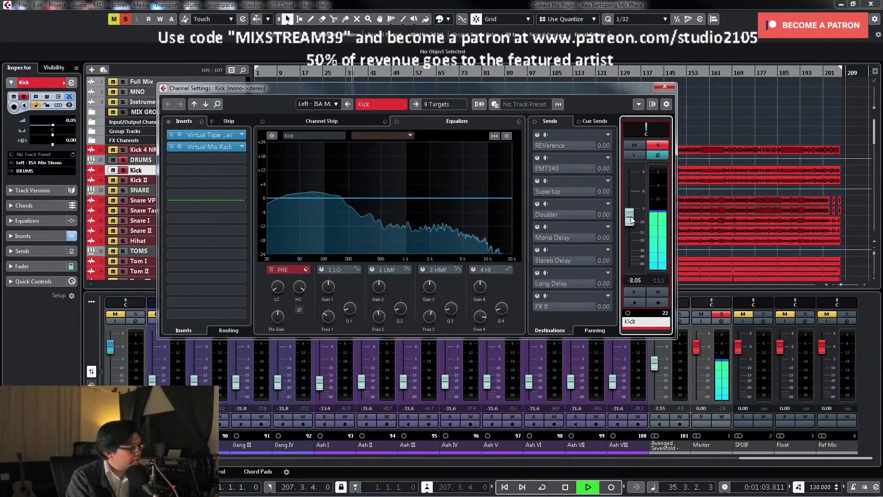
{"action": "left_click", "coordinate": [729, 408]}
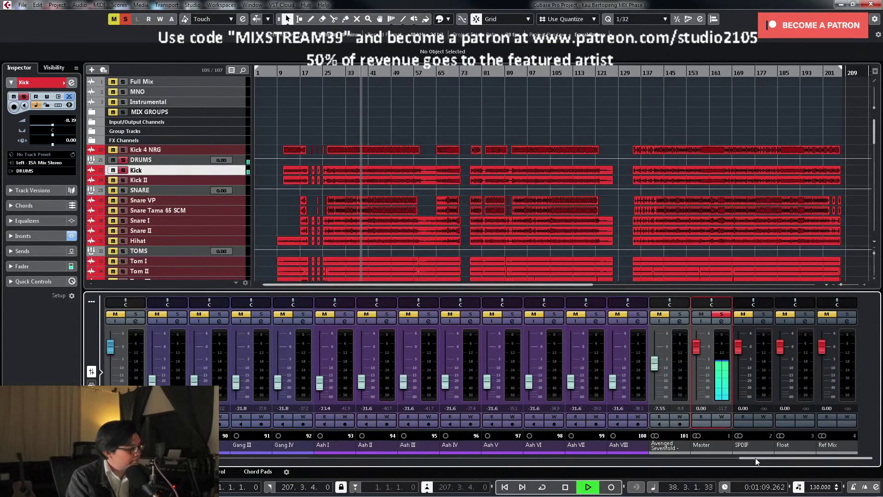
{"action": "left_click", "coordinate": [252, 5]}
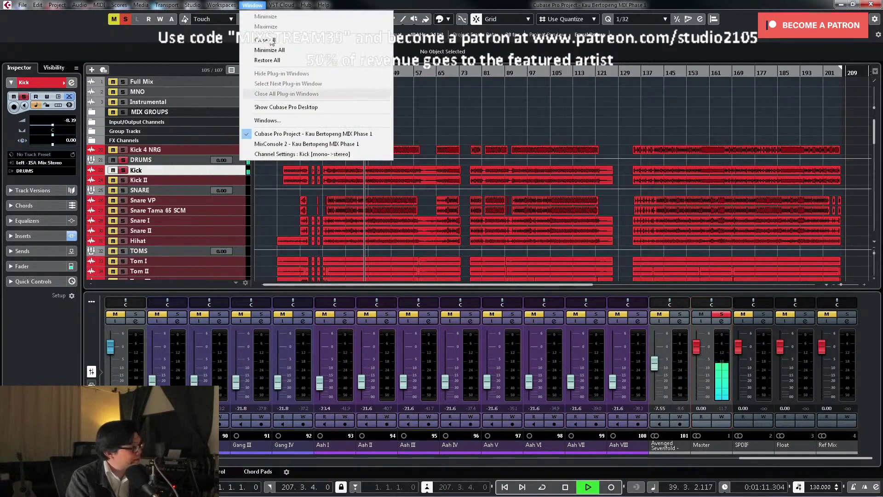
{"action": "left_click", "coordinate": [297, 155]}
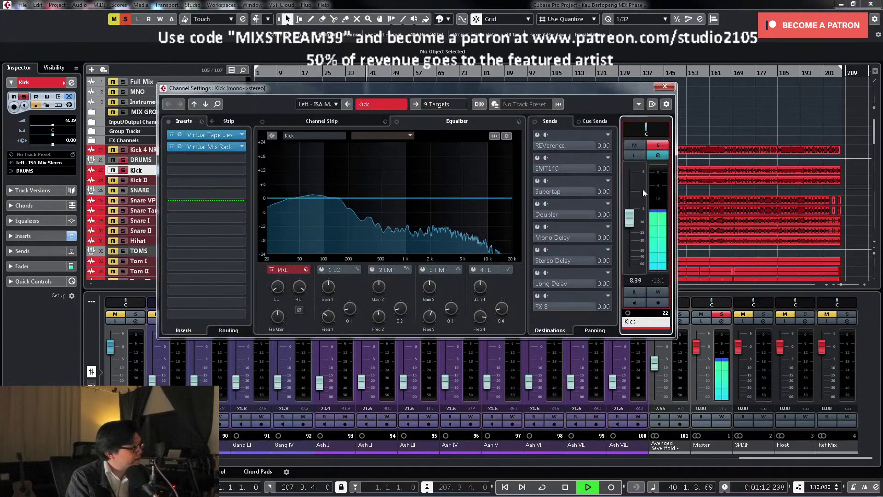
{"action": "left_click", "coordinate": [636, 280]}
{"action": "type", "text": "-10"}
{"action": "key", "text": "Return"}
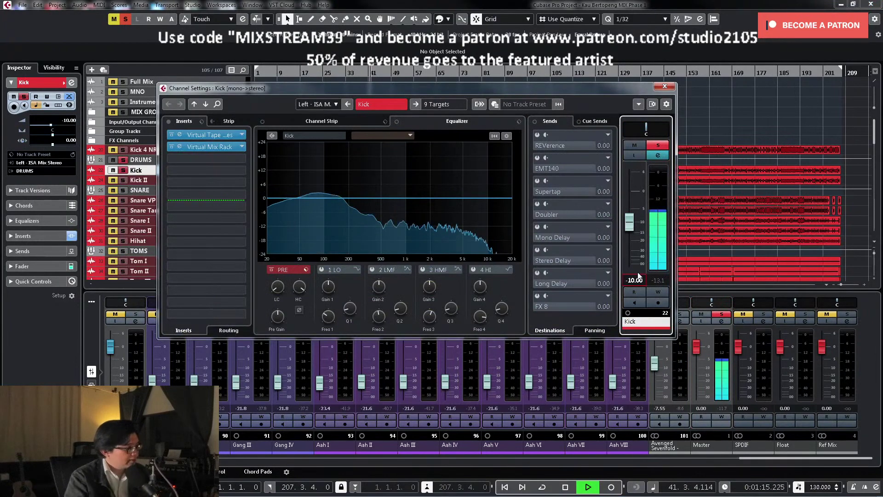
{"action": "key", "text": "space"}
{"action": "left_click", "coordinate": [665, 86]}
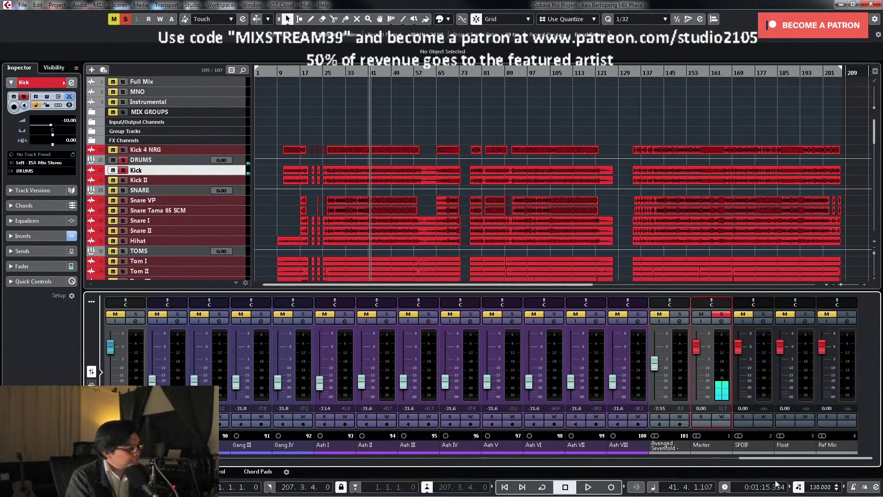
Step: Unmute and solo Kick 4 NRG, and adjust its fader to about -14.9 dB while playing it together with Kick
{"action": "left_click_drag", "start_coordinate": [777, 459], "coordinate": [276, 457]}
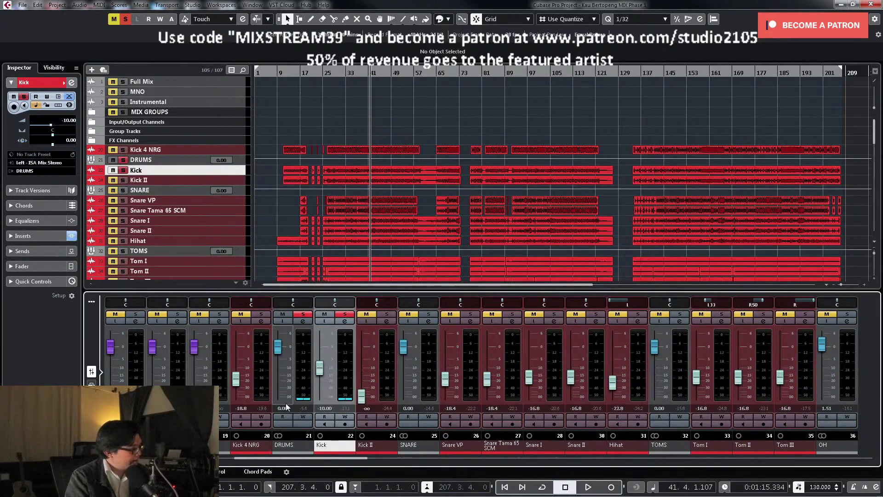
{"action": "left_click", "coordinate": [240, 314]}
{"action": "left_click", "coordinate": [261, 315]}
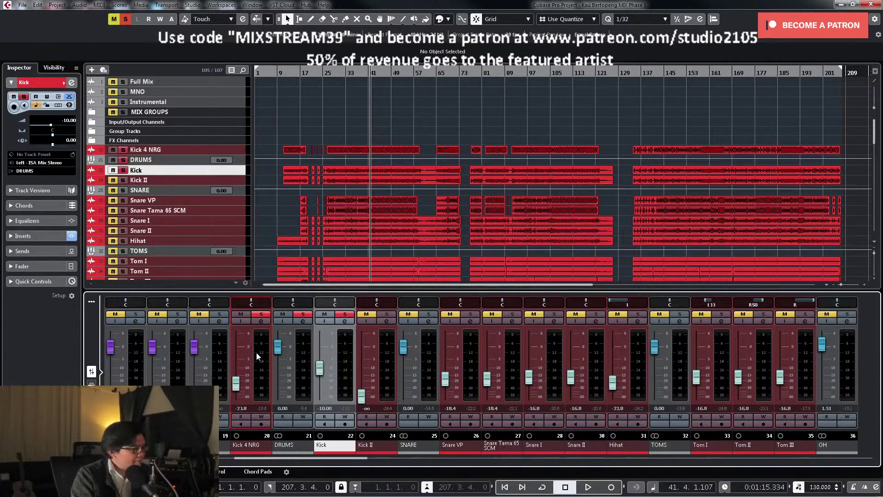
{"action": "left_click_drag", "start_coordinate": [237, 382], "coordinate": [238, 387]}
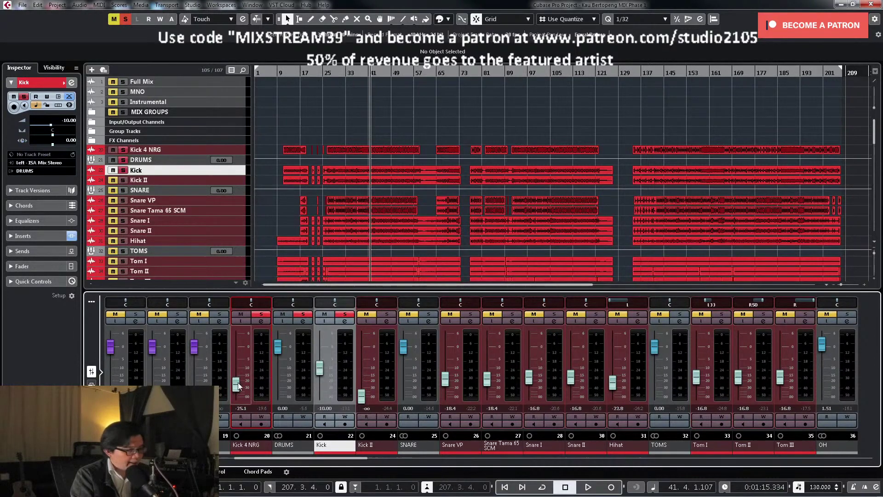
{"action": "mouse_move", "coordinate": [239, 385]}
{"action": "left_mouse_down"}
{"action": "mouse_move", "coordinate": [237, 400]}
{"action": "mouse_move", "coordinate": [240, 389]}
{"action": "left_mouse_up"}
{"action": "key", "text": "space"}
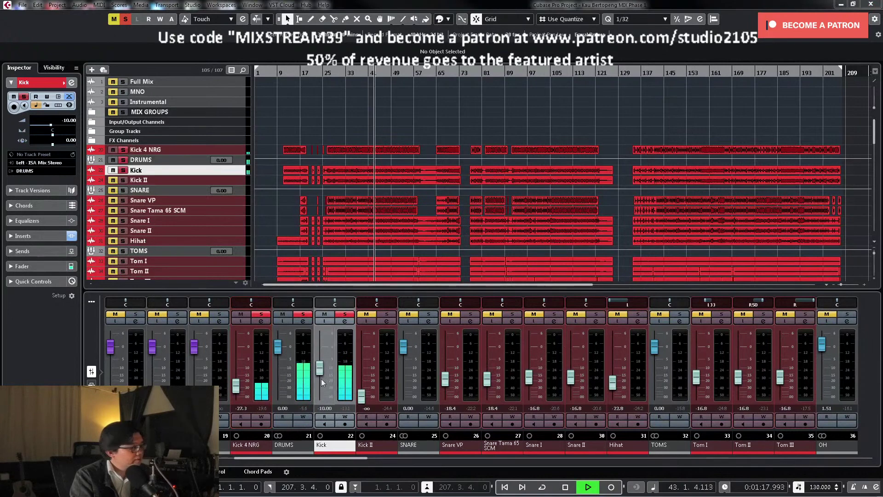
{"action": "left_click_drag", "start_coordinate": [236, 387], "coordinate": [238, 380]}
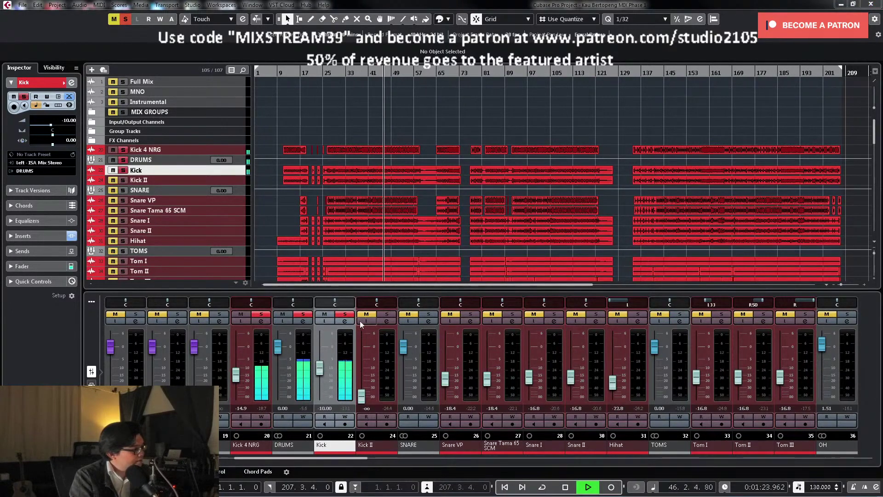
Step: Take Kick out of solo and lower it to about -18.1 dB, and set Kick 4 NRG to -15 dB
{"action": "left_click", "coordinate": [344, 314]}
{"action": "left_click_drag", "start_coordinate": [318, 372], "coordinate": [319, 379]}
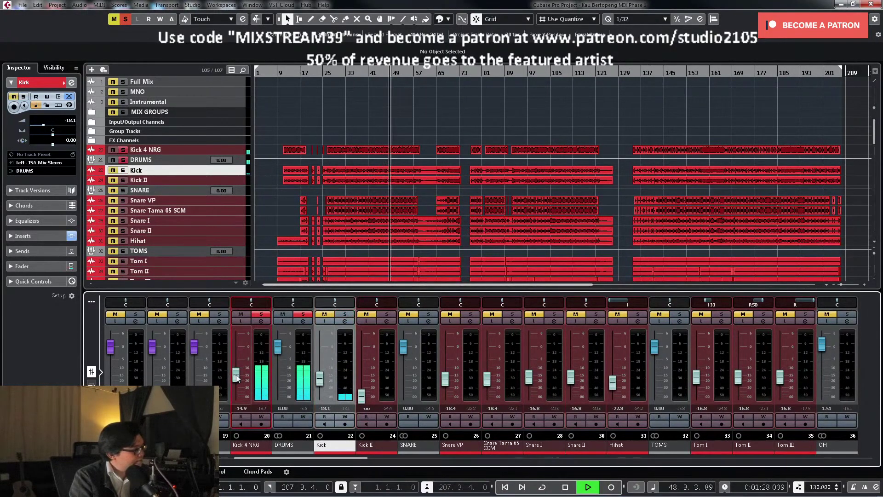
{"action": "left_click", "coordinate": [240, 408]}
{"action": "type", "text": "-15"}
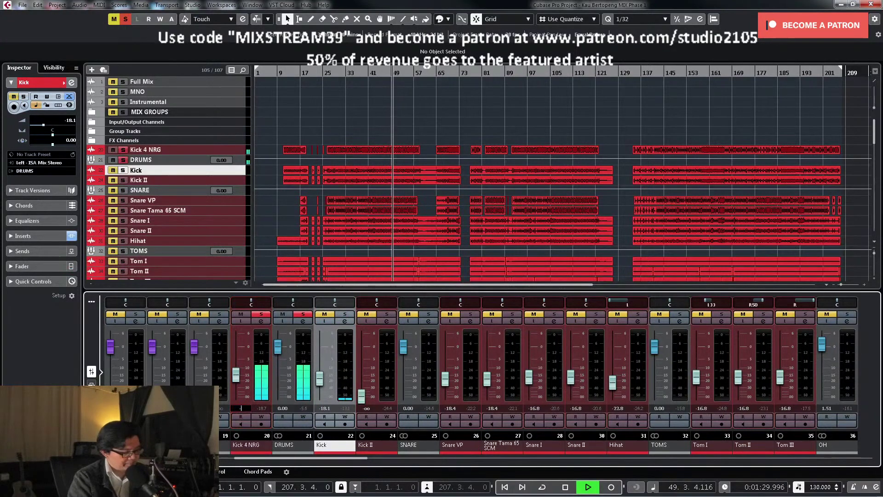
{"action": "key", "text": "Return"}
Step: Solo Kick again and compare it during playback with and without the Kick 4 NRG solo
{"action": "key", "text": "s"}
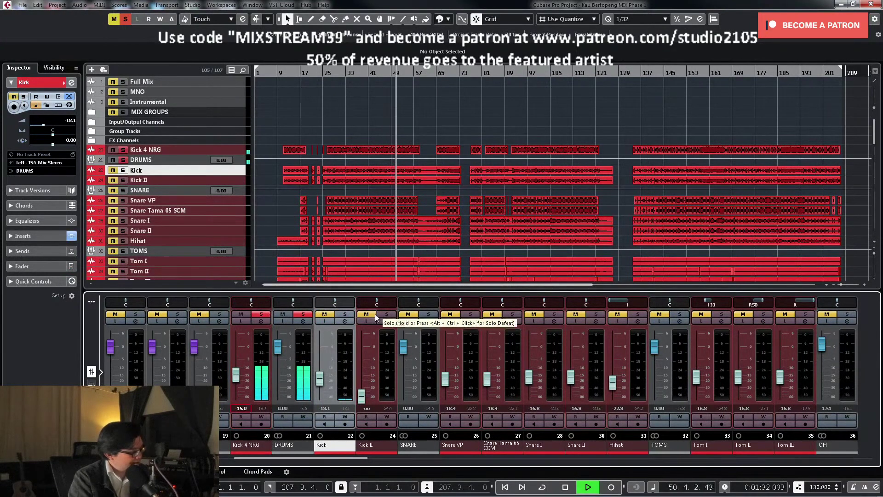
{"action": "left_click", "coordinate": [261, 314]}
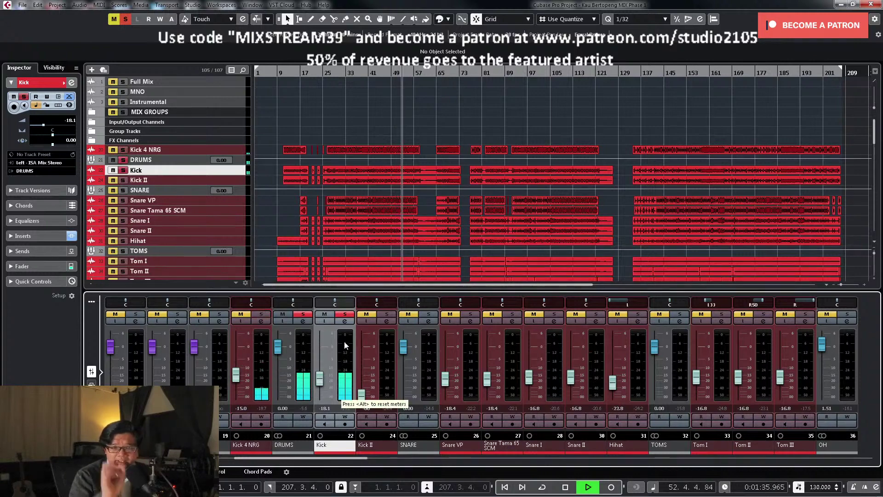
{"action": "left_click", "coordinate": [261, 314]}
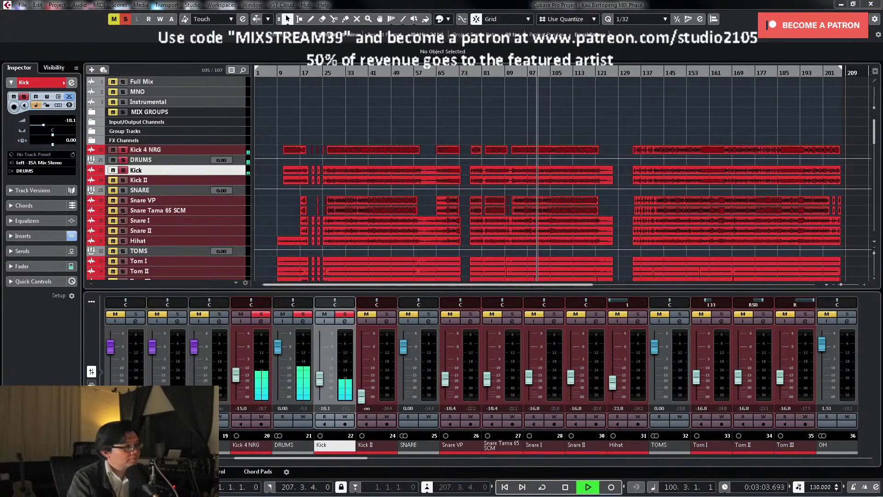
Step: Set the Kick level to -15 dB and the Kick 4 NRG level to -12 dB, resuming playback of both kicks
{"action": "key", "text": "space"}
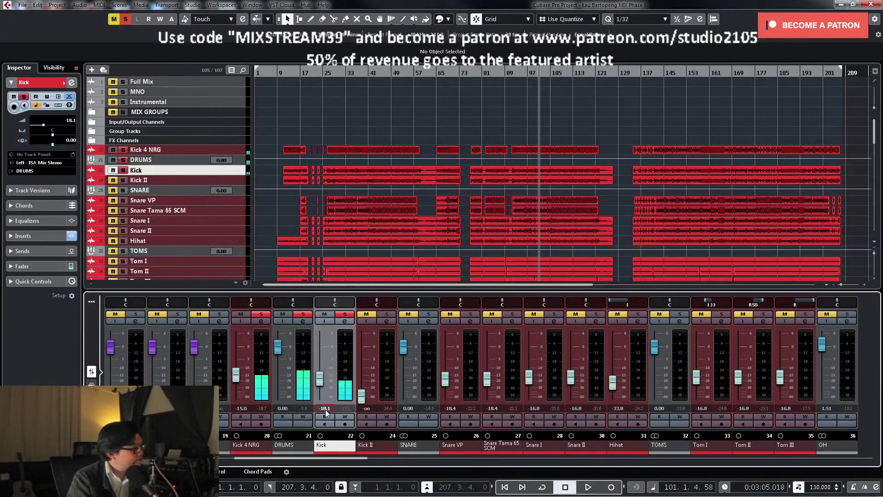
{"action": "left_click", "coordinate": [326, 408]}
{"action": "type", "text": "-15"}
{"action": "key", "text": "Return"}
{"action": "key", "text": "space"}
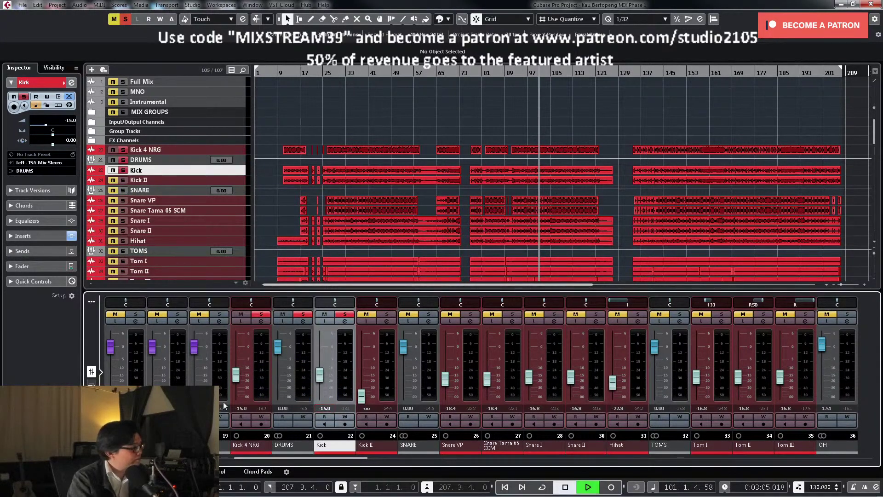
{"action": "left_click", "coordinate": [242, 408]}
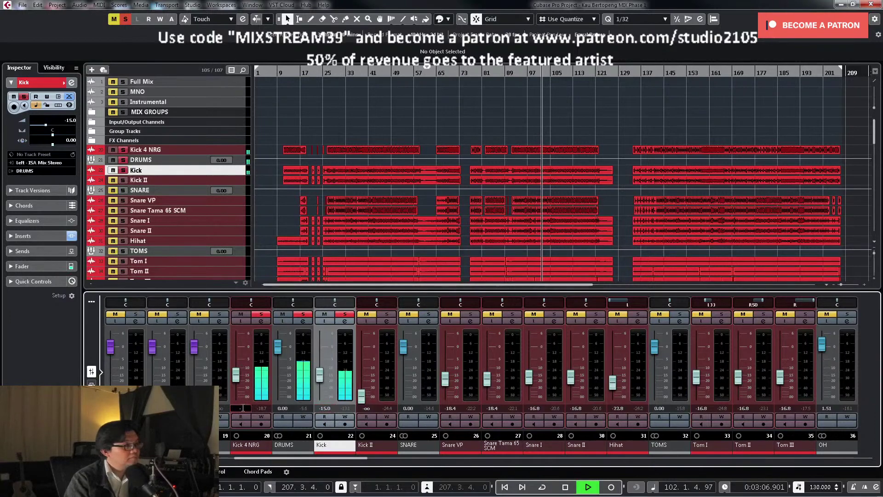
{"action": "type", "text": "-12"}
{"action": "key", "text": "Return"}
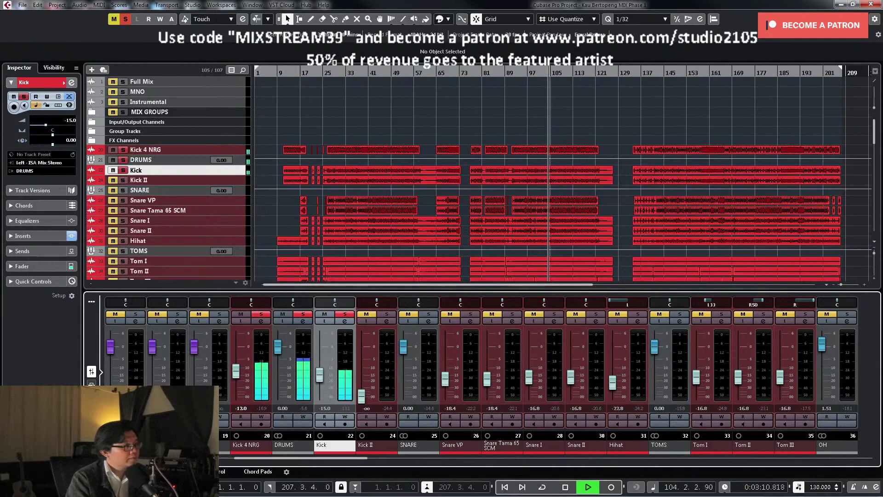
Step: Check the combined kicks' spectrum and level in the Master channel's settings, and stop playback
{"action": "key", "text": "e"}
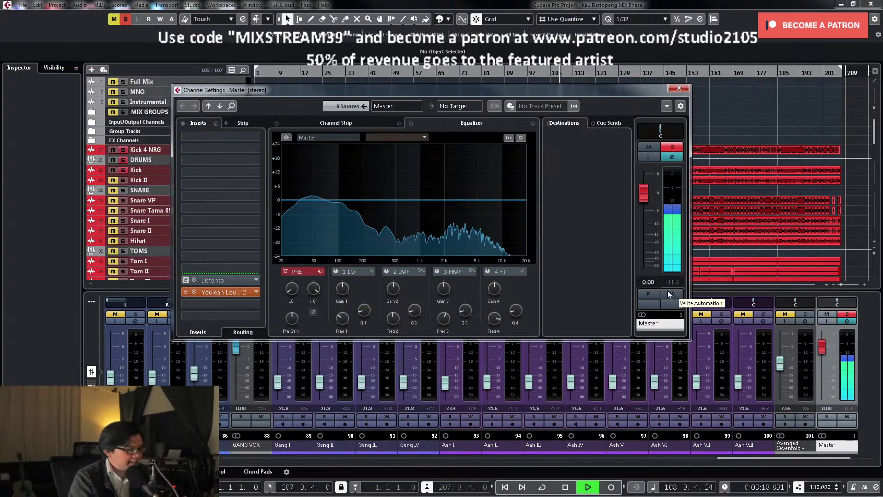
{"action": "left_click", "coordinate": [682, 90]}
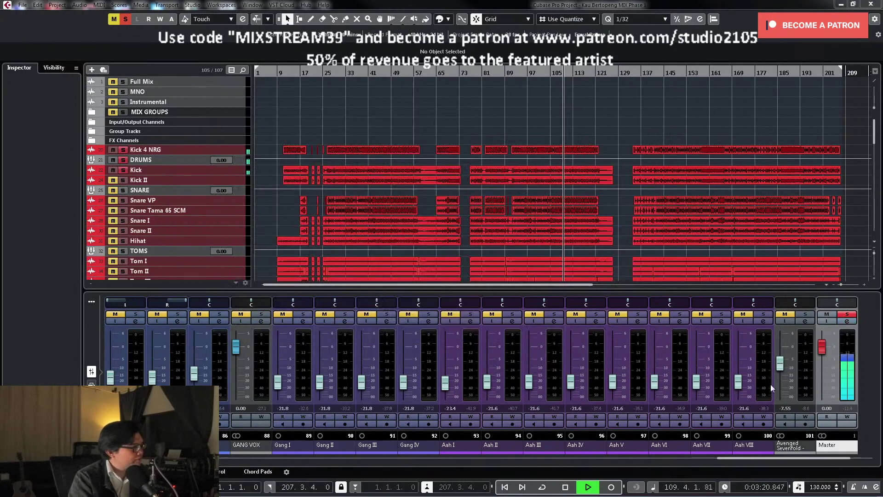
{"action": "key", "text": "space"}
Step: Take Kick 4 NRG out of solo and open the Kick channel's settings
{"action": "left_click_drag", "start_coordinate": [772, 459], "coordinate": [263, 458]}
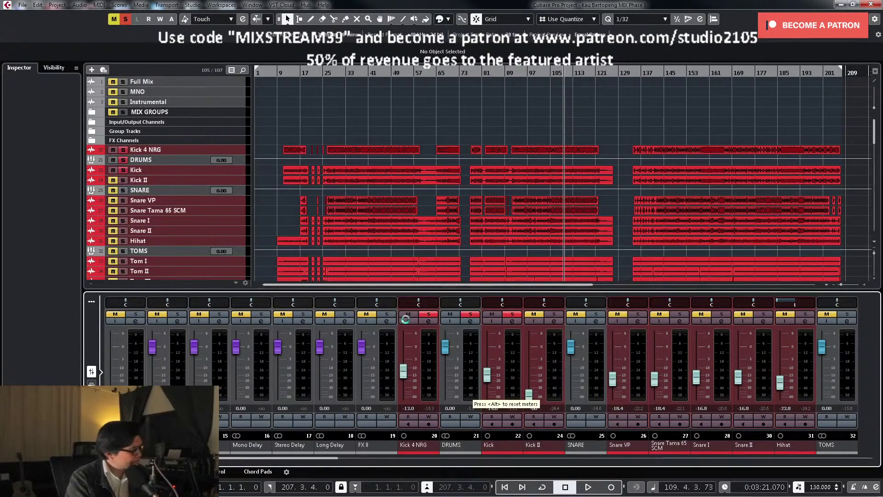
{"action": "left_click", "coordinate": [429, 315]}
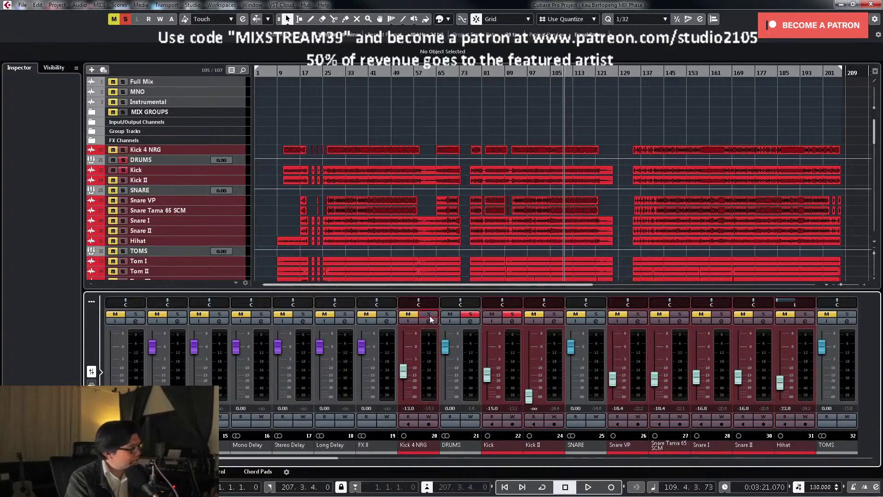
{"action": "left_click", "coordinate": [513, 322]}
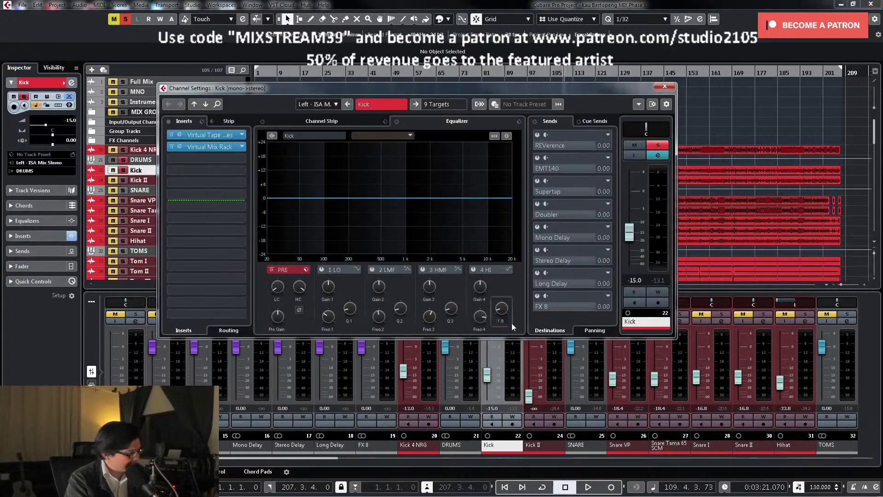
Step: Open the Kick channel's Virtual Tape Machines insert and arrange its window beside the channel settings to review it
{"action": "left_click_drag", "start_coordinate": [366, 91], "coordinate": [466, 89]}
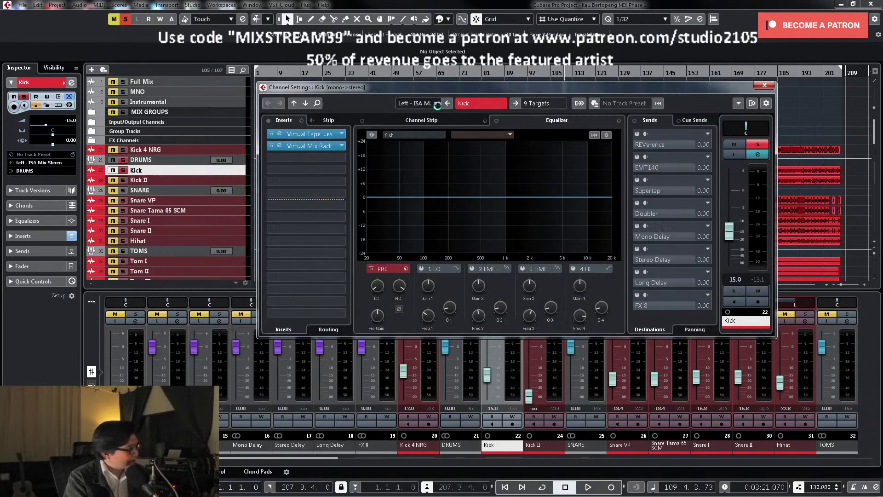
{"action": "left_click", "coordinate": [297, 134]}
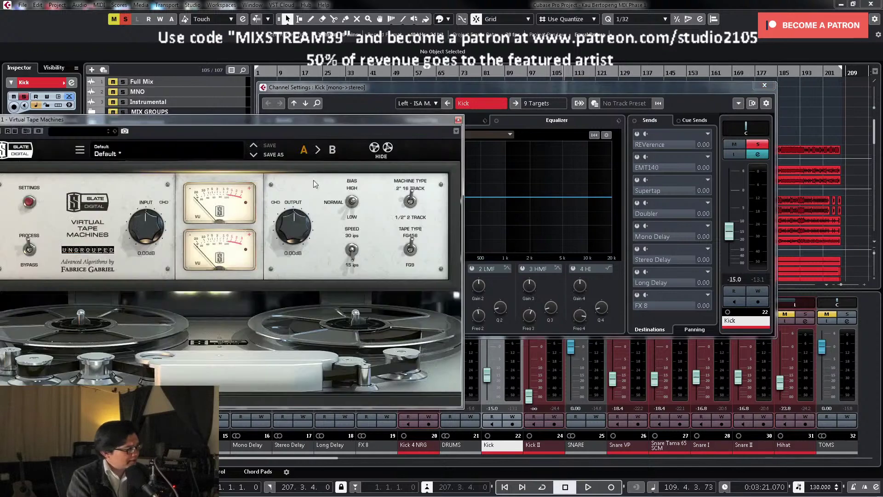
{"action": "left_click_drag", "start_coordinate": [269, 120], "coordinate": [408, 117]}
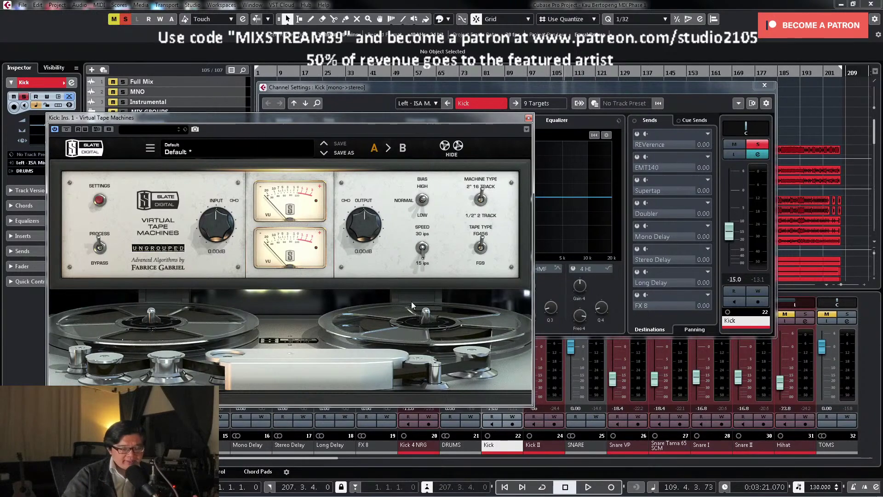
{"action": "left_click_drag", "start_coordinate": [335, 121], "coordinate": [321, 147]}
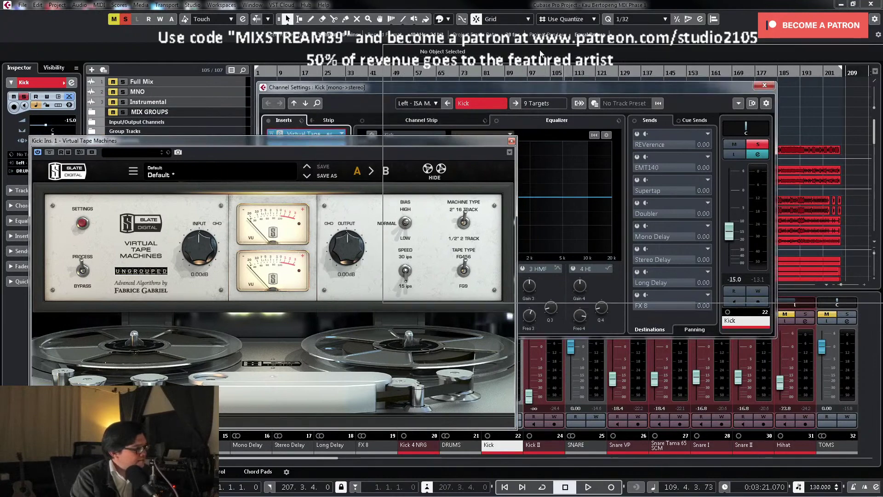
{"action": "left_click_drag", "start_coordinate": [410, 84], "coordinate": [507, 35]}
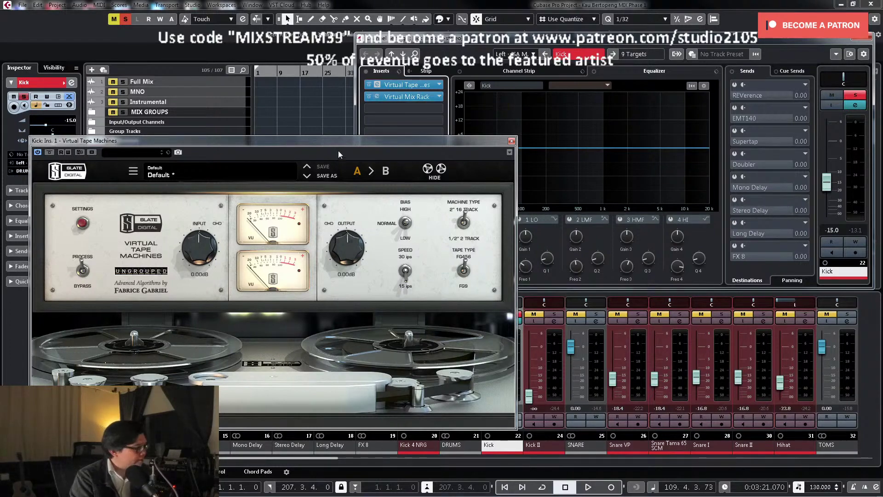
{"action": "left_click_drag", "start_coordinate": [330, 140], "coordinate": [313, 114]}
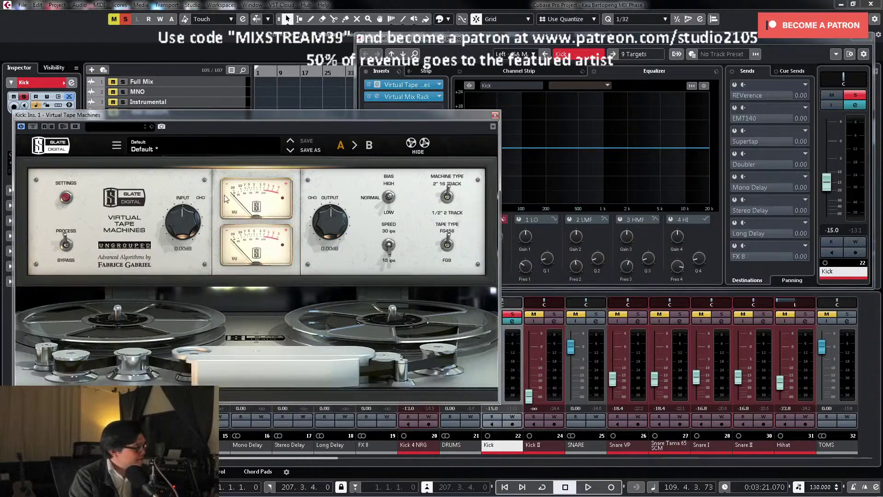
Step: Review the Virtual Mix Rack's Virtual Channel and FG-73 modules on Kick, and close both plug-in windows
{"action": "left_click", "coordinate": [415, 98]}
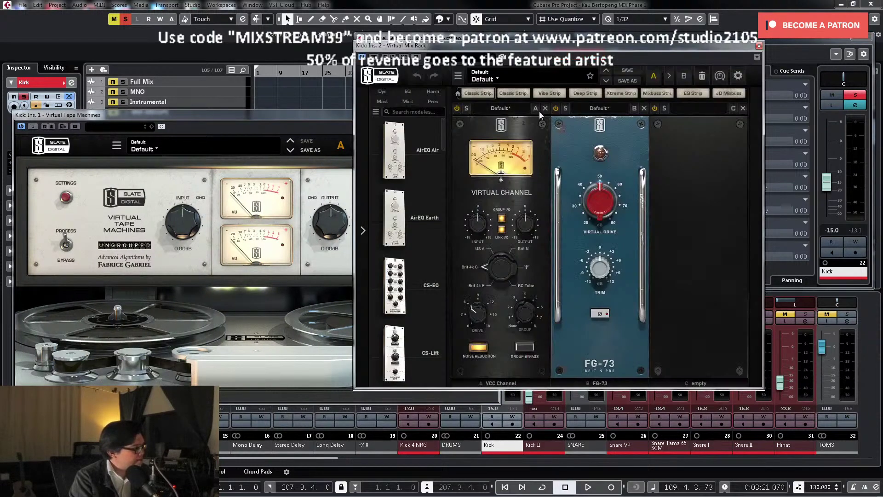
{"action": "left_click_drag", "start_coordinate": [589, 47], "coordinate": [623, 83]}
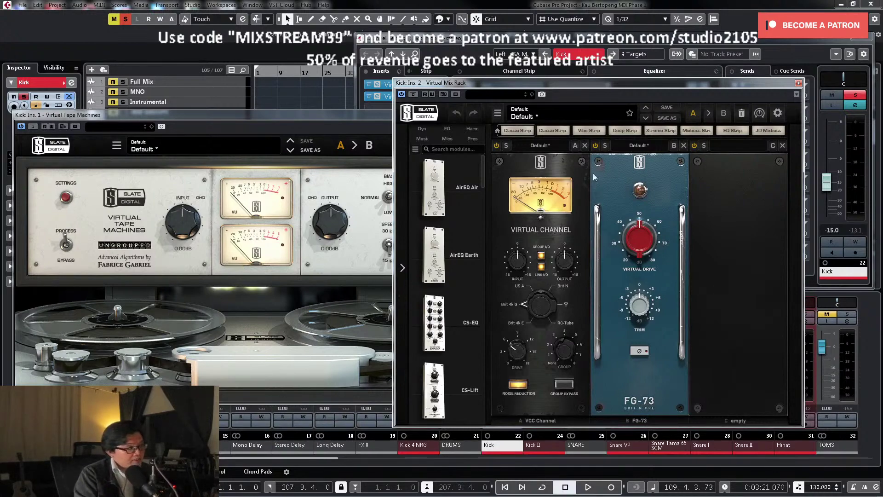
{"action": "left_click_drag", "start_coordinate": [597, 86], "coordinate": [639, 86]}
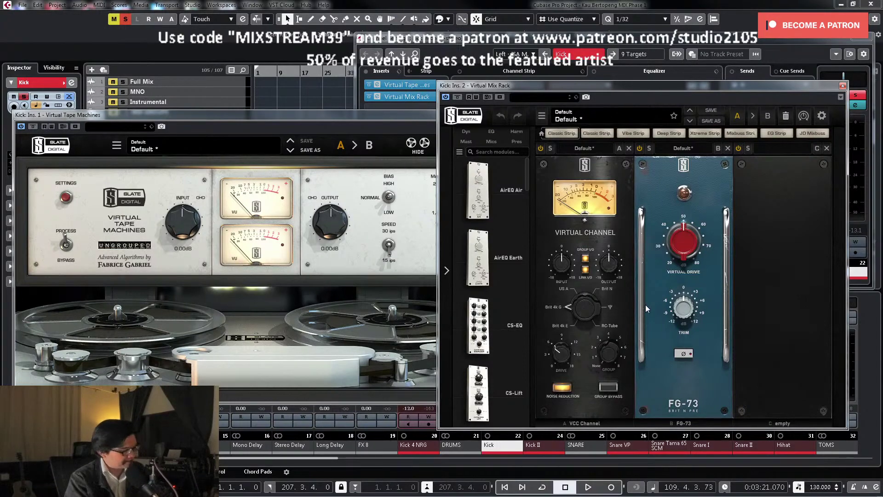
{"action": "left_click", "coordinate": [842, 86]}
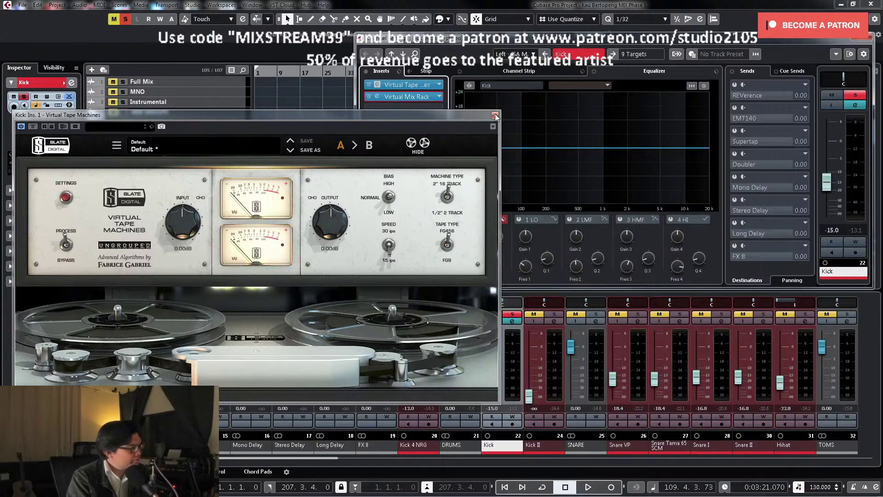
{"action": "left_click", "coordinate": [512, 115]}
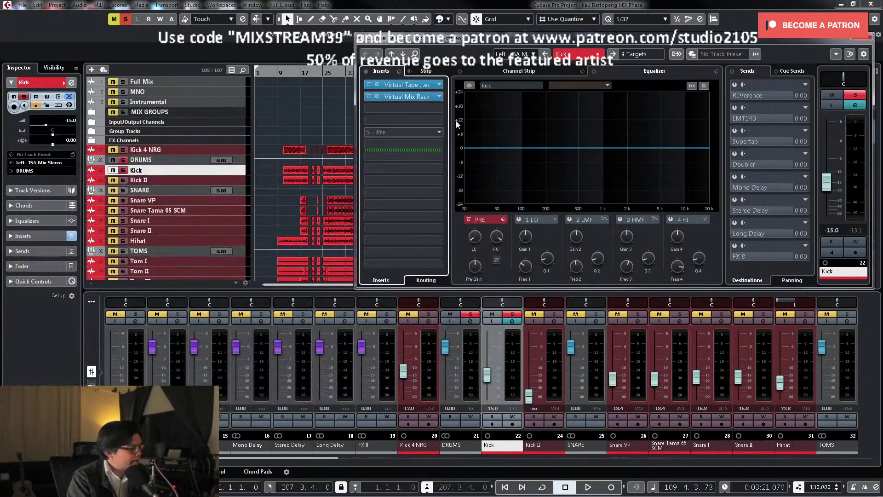
Step: Reopen Kick's Virtual Mix Rack and load the FG-A equalizer into the empty third slot
{"action": "left_click", "coordinate": [433, 99]}
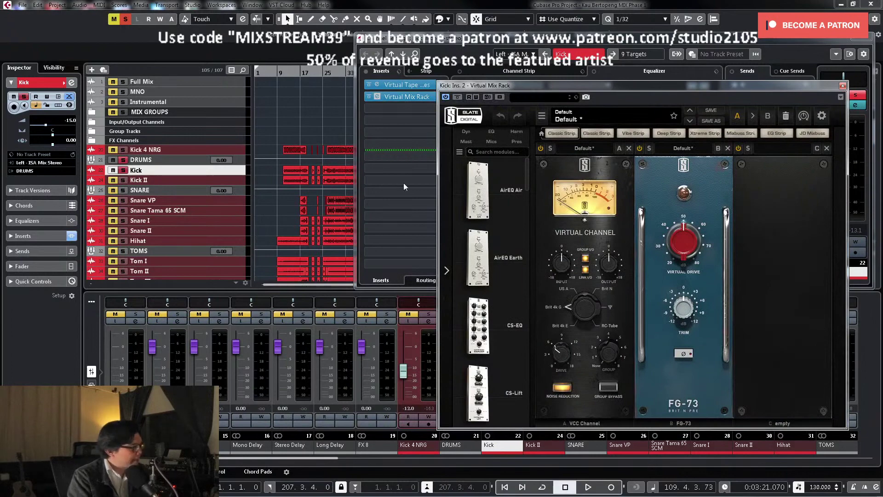
{"action": "left_click_drag", "start_coordinate": [526, 184], "coordinate": [529, 259]}
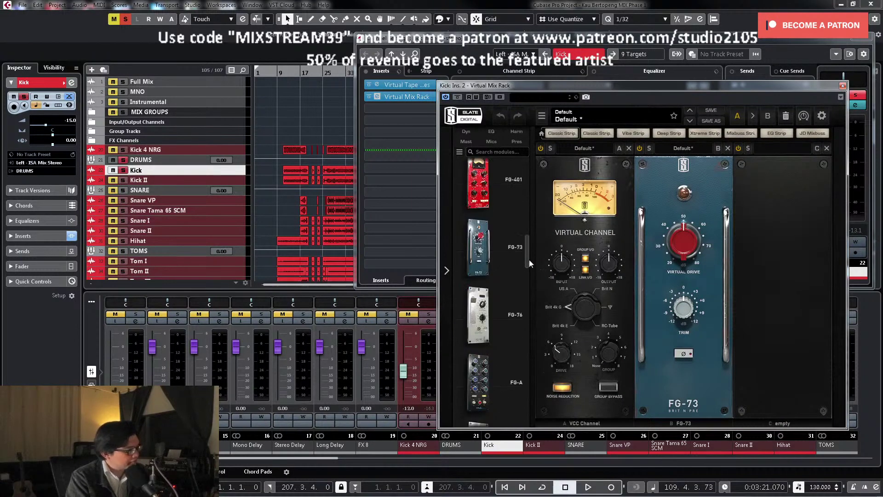
{"action": "scroll", "coordinate": [488, 257], "scroll_direction": "down", "scroll_amount": 2}
{"action": "left_click_drag", "start_coordinate": [478, 240], "coordinate": [754, 306]}
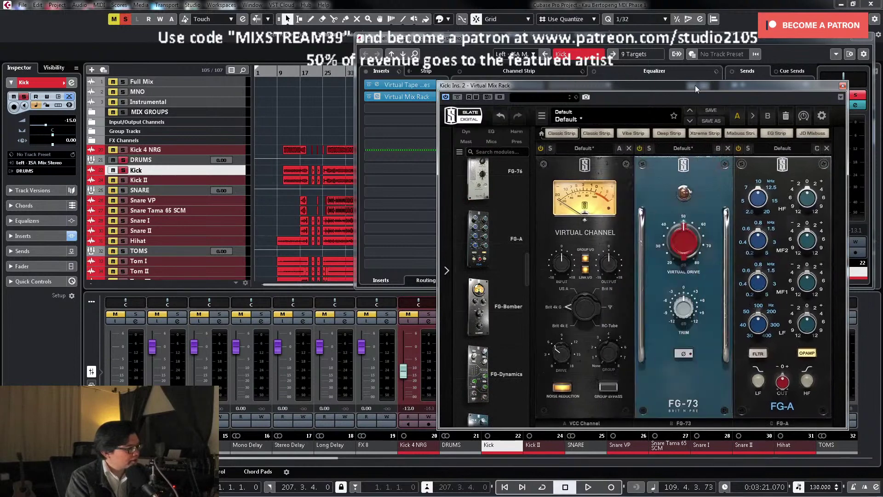
{"action": "left_click_drag", "start_coordinate": [695, 85], "coordinate": [483, 76]}
Step: Set the FG-A's MF1 frequency to 400 Hz and play the song from the first Kick clip
{"action": "key", "text": "space"}
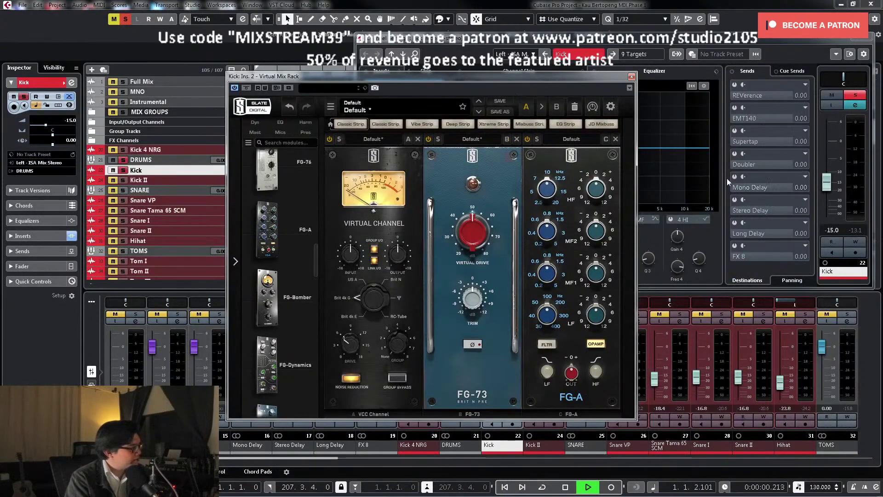
{"action": "left_click_drag", "start_coordinate": [547, 315], "coordinate": [546, 307]}
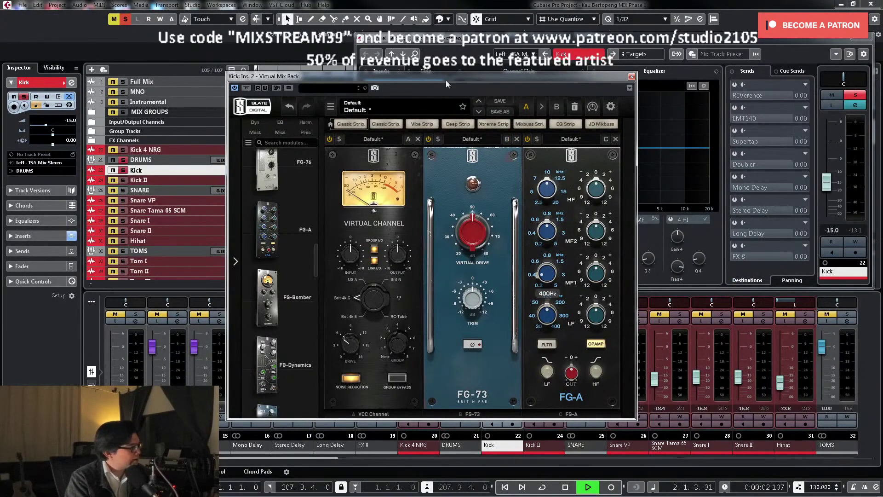
{"action": "left_click_drag", "start_coordinate": [445, 80], "coordinate": [421, 210]}
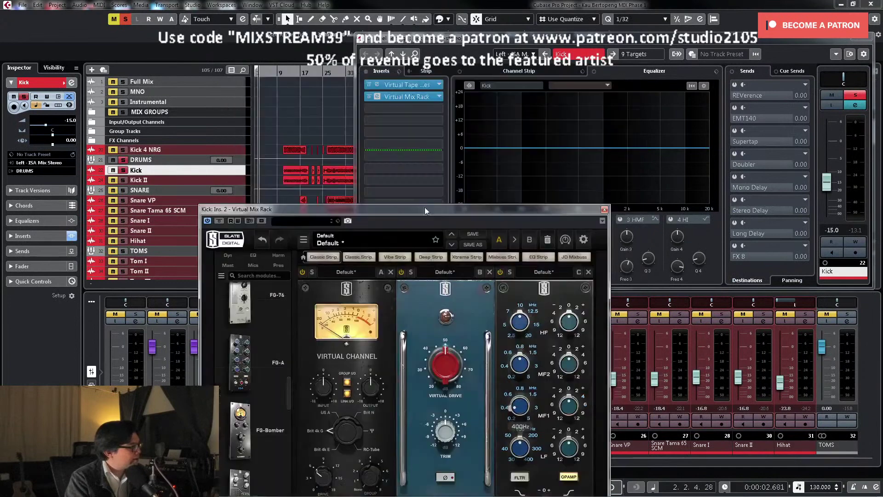
{"action": "left_click", "coordinate": [296, 168]}
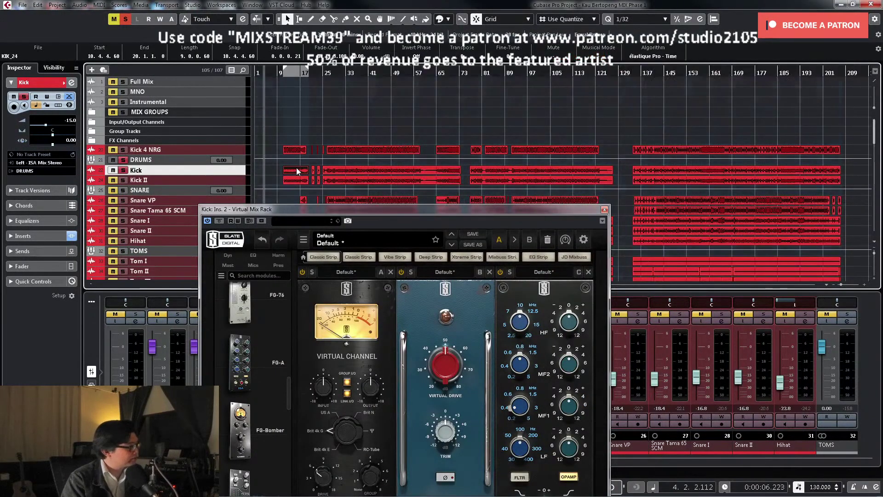
{"action": "left_click_drag", "start_coordinate": [433, 212], "coordinate": [484, 125]}
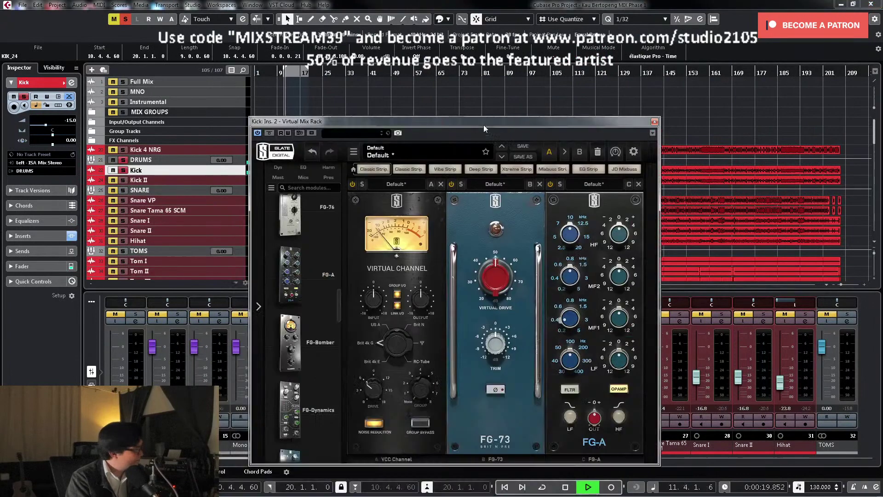
Step: Set the FG-A's MF1 gain to -4 dB, cut its MF2 band at a lower frequency, and close the rack
{"action": "left_click_drag", "start_coordinate": [570, 317], "coordinate": [621, 343]}
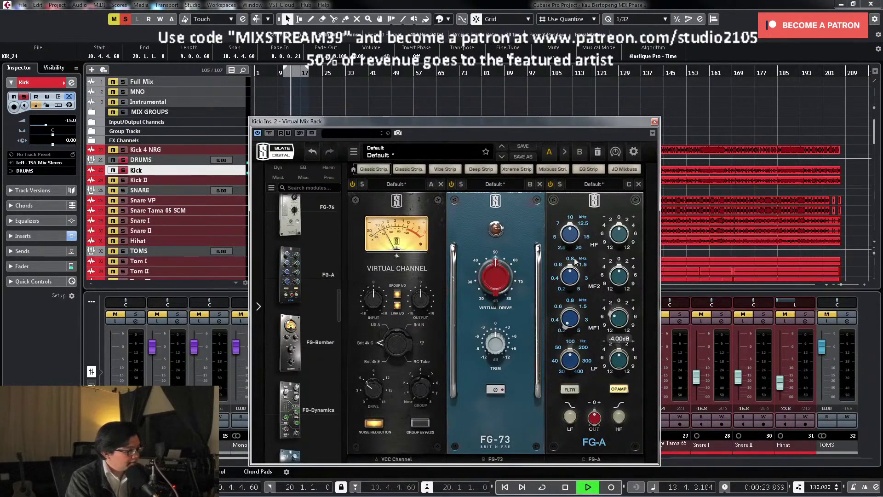
{"action": "left_click_drag", "start_coordinate": [575, 261], "coordinate": [614, 293]}
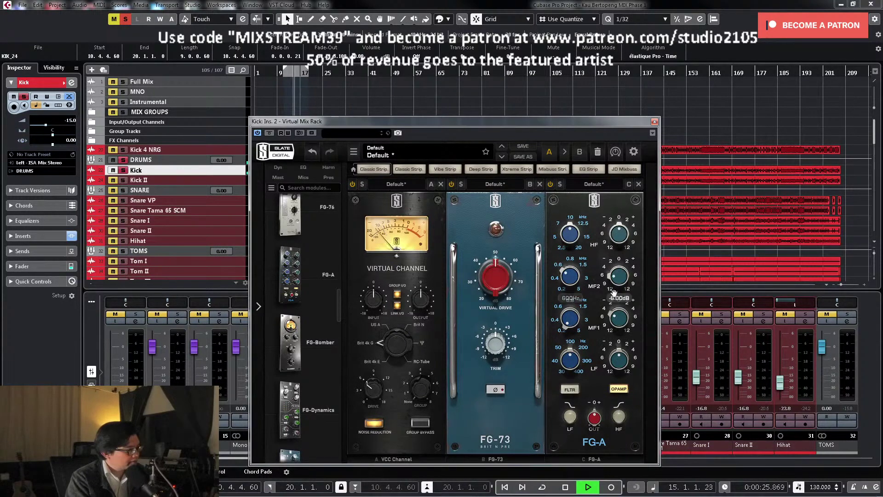
{"action": "left_click_drag", "start_coordinate": [570, 275], "coordinate": [619, 289]}
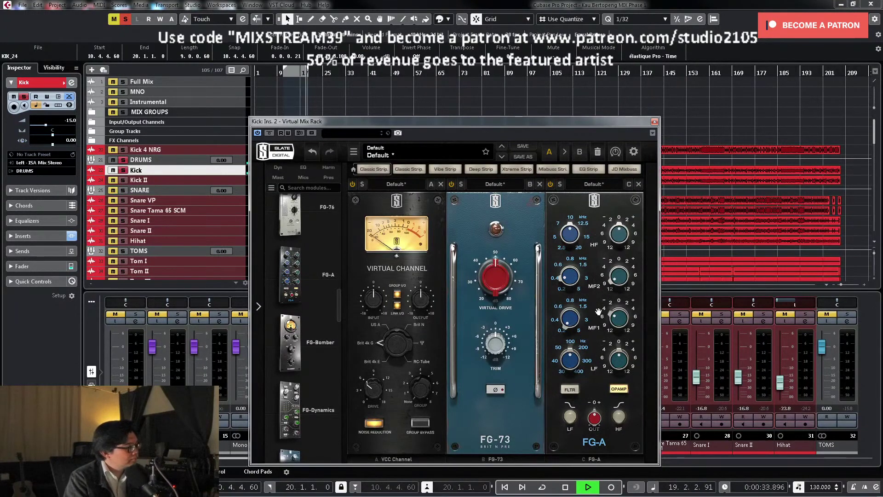
{"action": "mouse_move", "coordinate": [622, 358]}
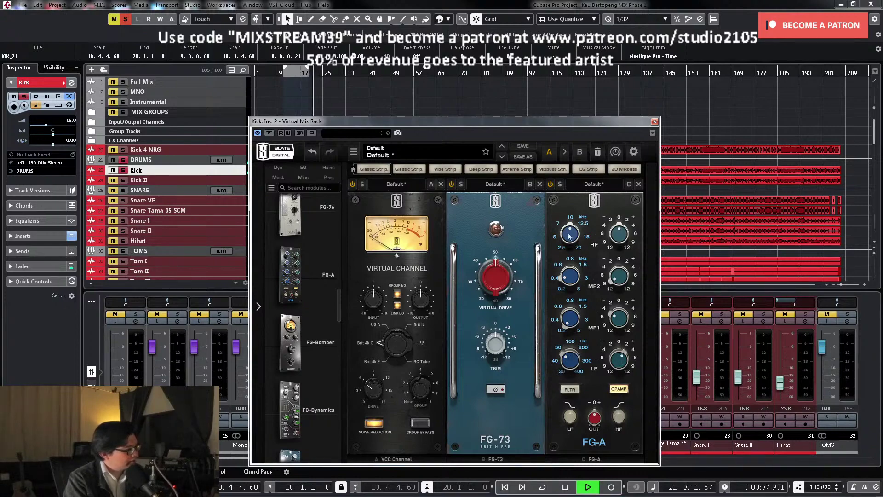
{"action": "left_click", "coordinate": [654, 122]}
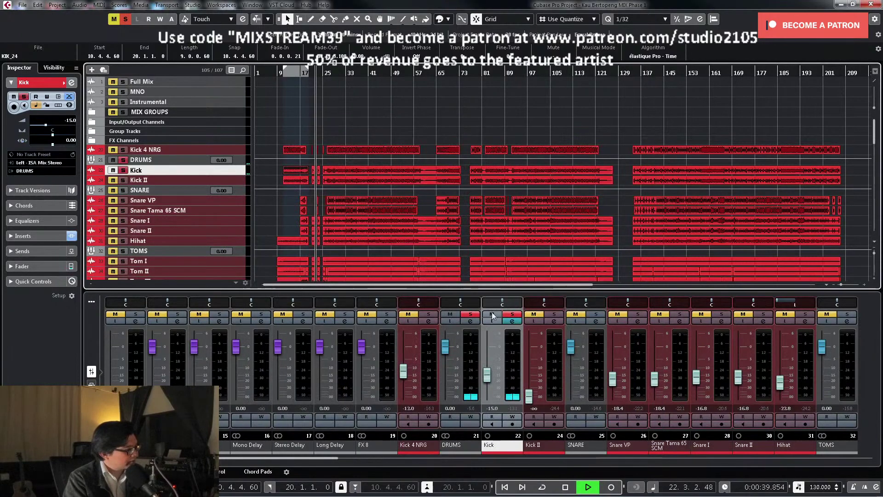
Step: Reopen Virtual Mix Rack from the Kick channel's settings and add the FG-Dynamics module after FG-A
{"action": "left_click", "coordinate": [513, 322]}
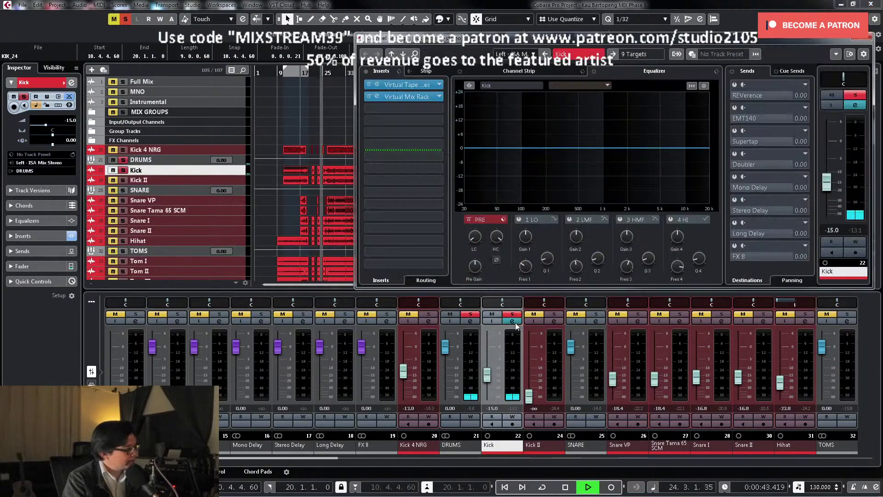
{"action": "left_click", "coordinate": [425, 97]}
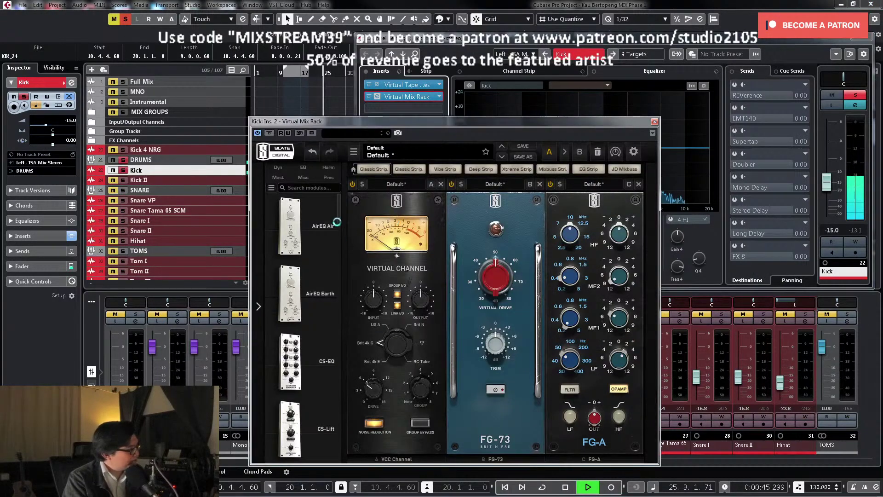
{"action": "left_click_drag", "start_coordinate": [338, 218], "coordinate": [337, 336]}
{"action": "scroll", "coordinate": [311, 270], "scroll_direction": "down", "scroll_amount": 1}
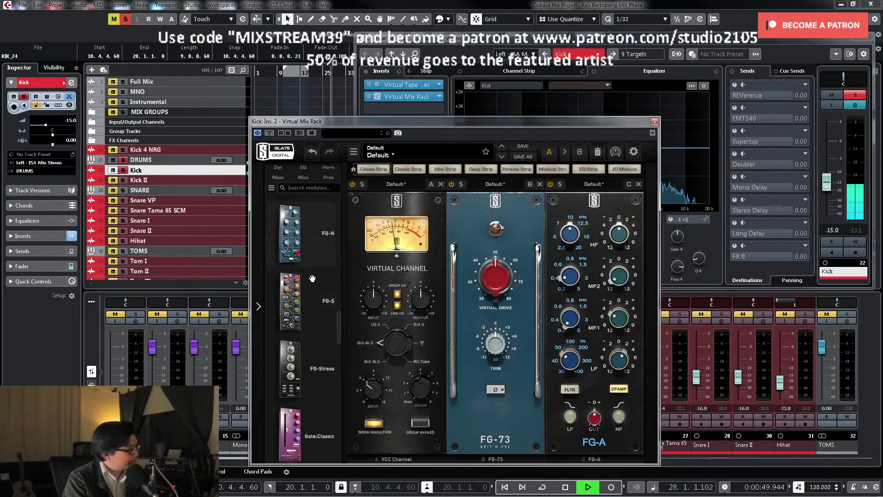
{"action": "mouse_move", "coordinate": [342, 337]}
{"action": "left_mouse_down"}
{"action": "mouse_move", "coordinate": [339, 347]}
{"action": "mouse_move", "coordinate": [341, 321]}
{"action": "left_mouse_up"}
{"action": "left_click_drag", "start_coordinate": [322, 276], "coordinate": [382, 343]}
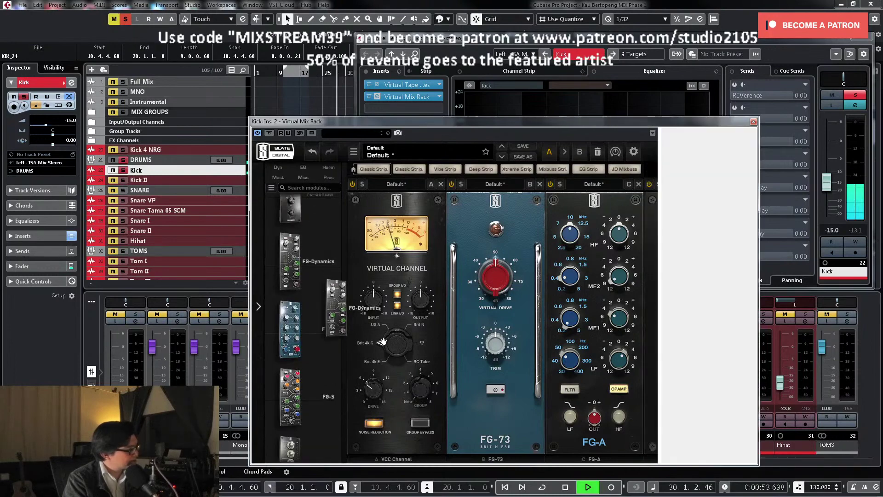
{"action": "left_click_drag", "start_coordinate": [480, 362], "coordinate": [701, 366]}
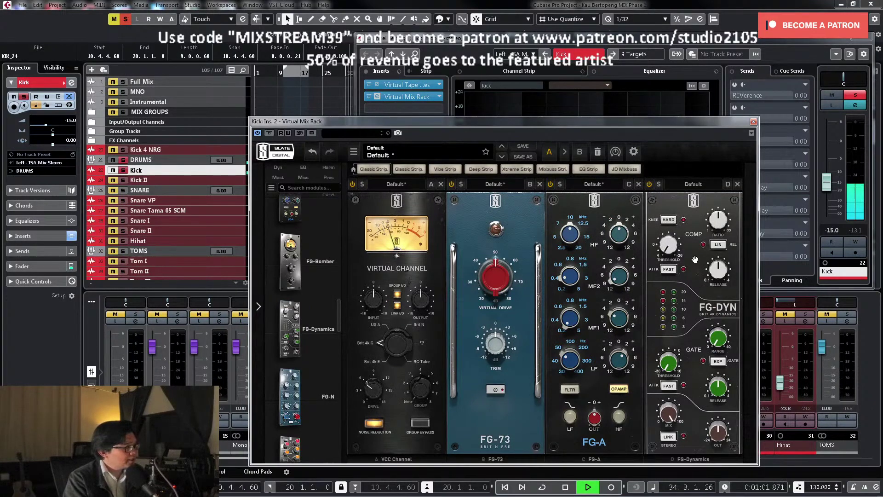
Step: Adjust the compressor ratio in FG-Dynamics while the kick plays
{"action": "mouse_move", "coordinate": [719, 224]}
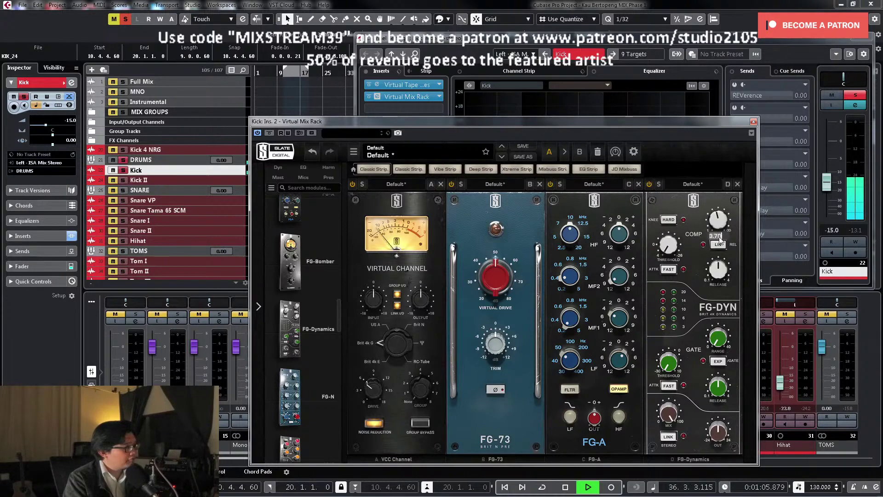
{"action": "scroll", "coordinate": [721, 240], "scroll_direction": "up", "scroll_amount": 2}
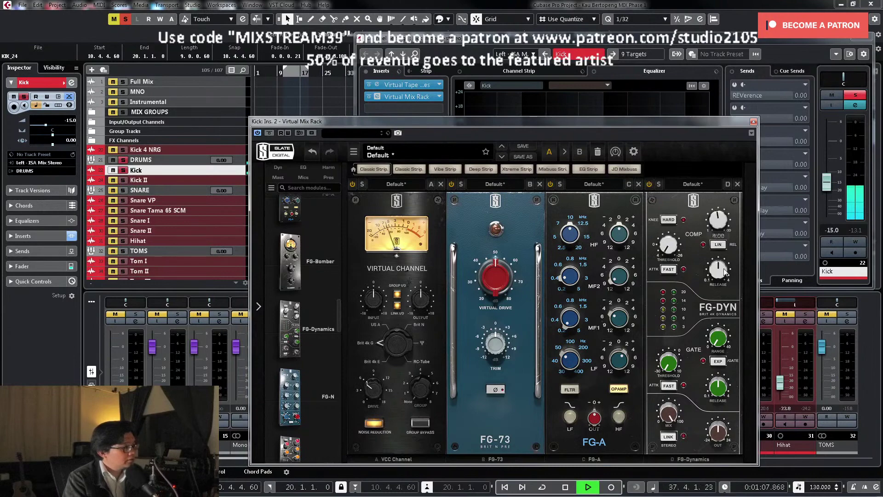
{"action": "mouse_move", "coordinate": [726, 280]}
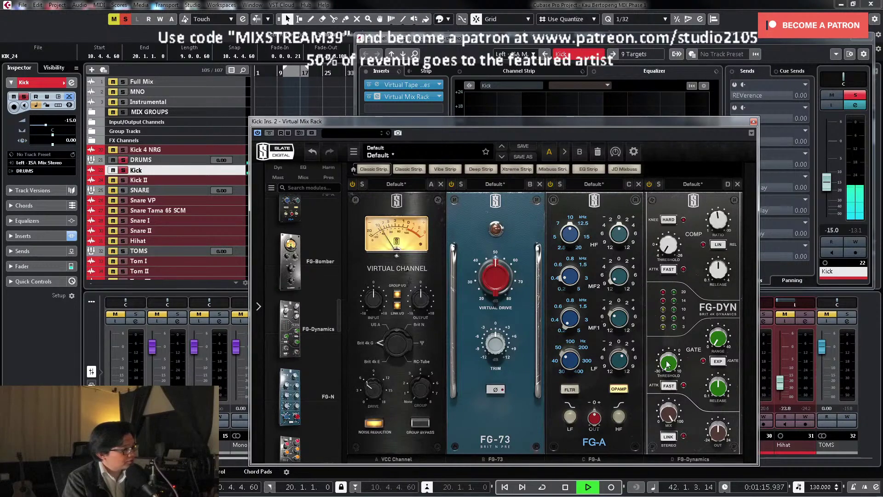
Step: Set the FG-Dynamics gate range to 39.9 dB and its threshold to 3.10 dB
{"action": "left_click_drag", "start_coordinate": [668, 363], "coordinate": [668, 358]}
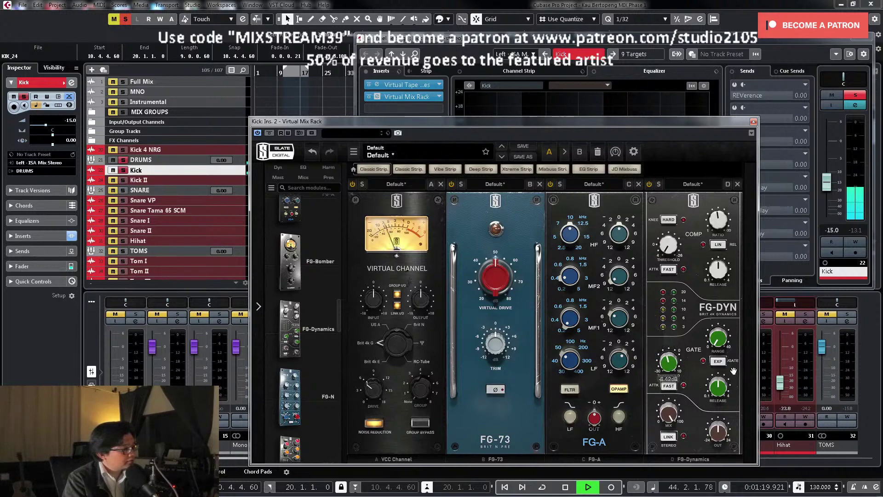
{"action": "left_click_drag", "start_coordinate": [718, 339], "coordinate": [723, 228]}
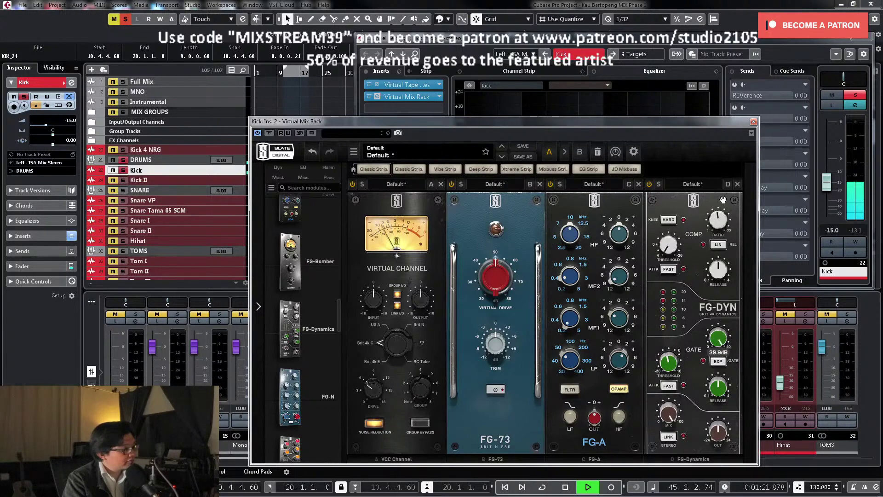
{"action": "left_click_drag", "start_coordinate": [677, 373], "coordinate": [672, 344]}
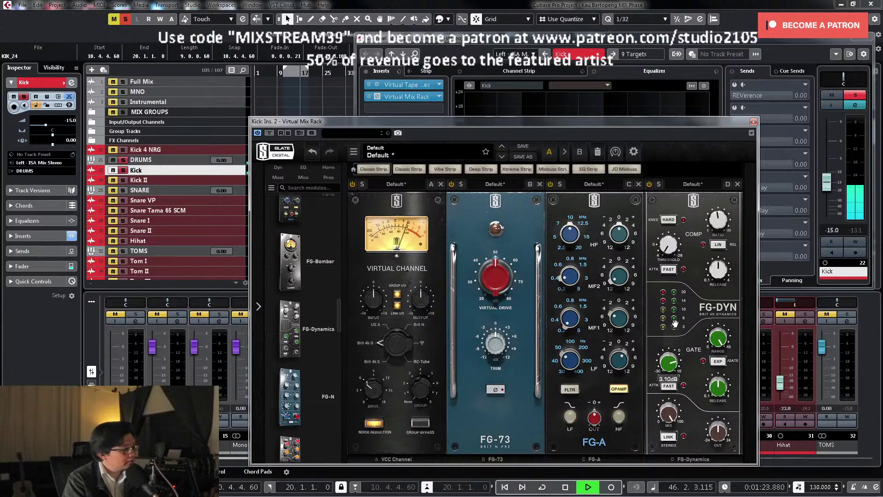
Step: Adjust the FG-Dynamics gate threshold, set the gate release to 0.26 s and turn on its fast attack
{"action": "mouse_move", "coordinate": [677, 309]}
{"action": "left_mouse_down"}
{"action": "mouse_move", "coordinate": [682, 281]}
{"action": "mouse_move", "coordinate": [679, 315]}
{"action": "left_mouse_up"}
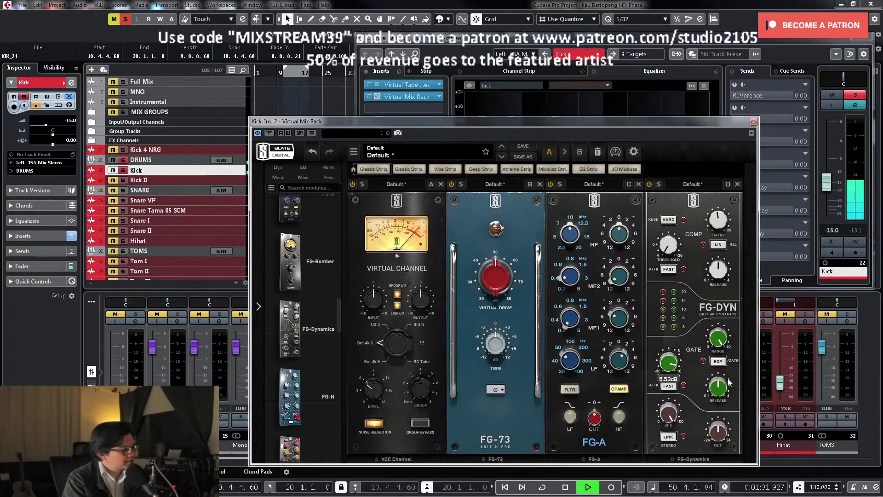
{"action": "mouse_move", "coordinate": [718, 389]}
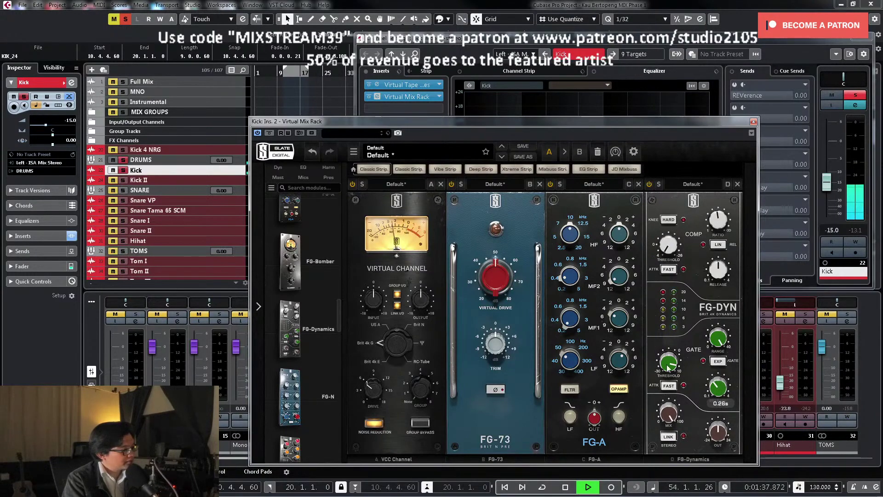
{"action": "left_click_drag", "start_coordinate": [668, 367], "coordinate": [670, 388]}
{"action": "left_click", "coordinate": [670, 387]}
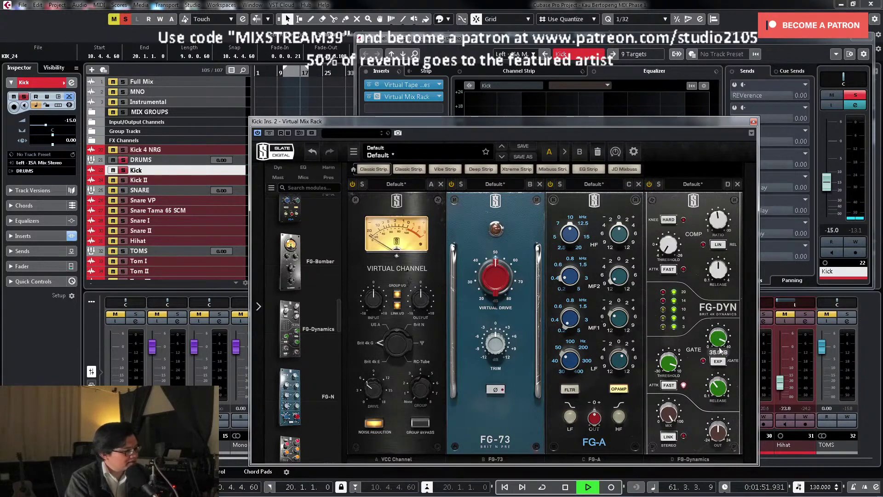
Step: Lower the gate range in FG-Dynamics and compare the kick with the module switched on and off
{"action": "left_click_drag", "start_coordinate": [720, 350], "coordinate": [721, 362]}
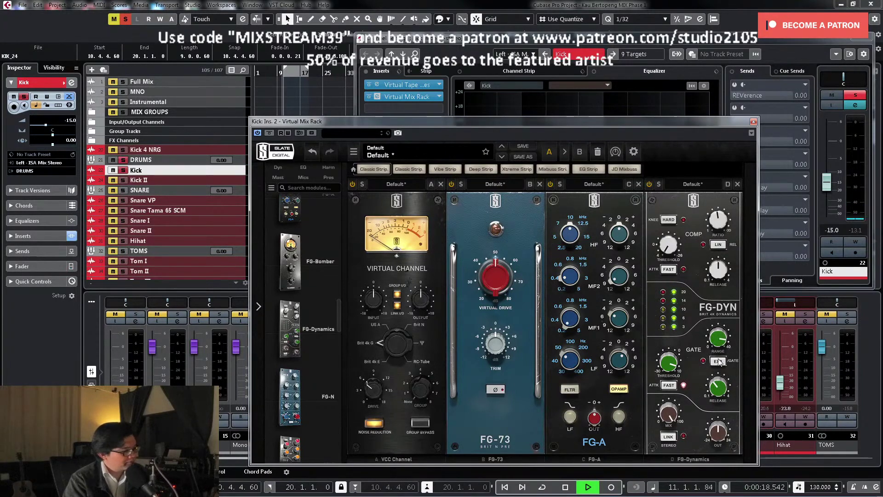
{"action": "left_click_drag", "start_coordinate": [718, 343], "coordinate": [718, 349]}
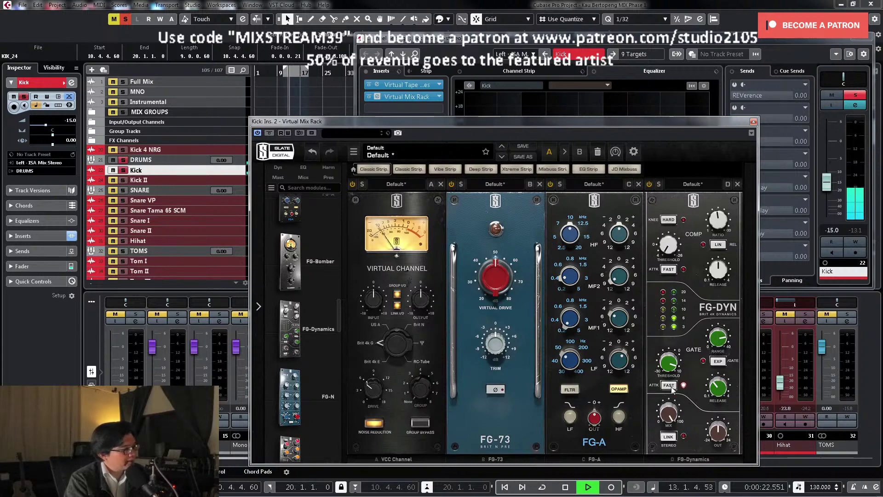
{"action": "left_click", "coordinate": [649, 184]}
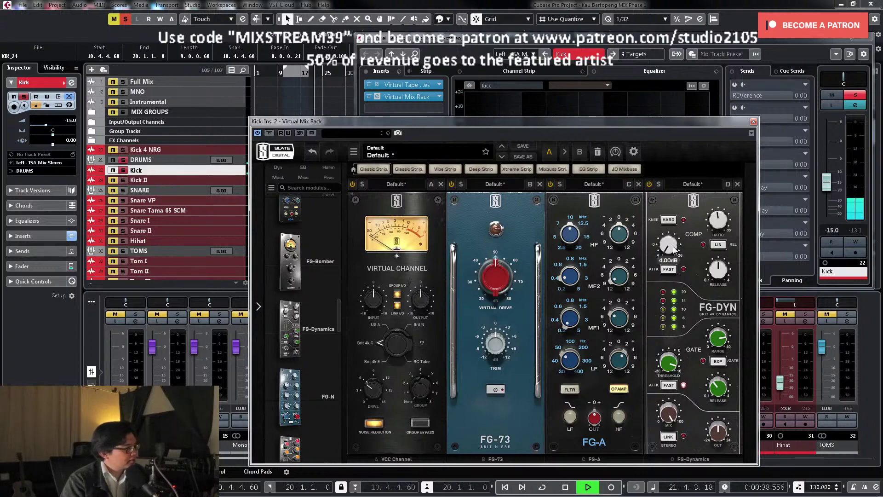
Step: Set the project locators to the long Kick 4 NRG clip starting near bar 26, keeping the Virtual Mix Rack open
{"action": "left_click_drag", "start_coordinate": [414, 121], "coordinate": [454, 213]}
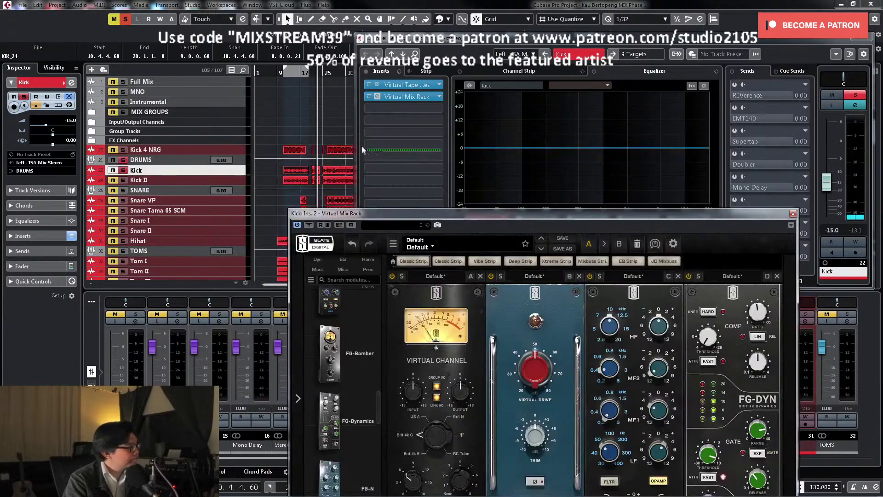
{"action": "left_click", "coordinate": [344, 156]}
{"action": "key", "text": "p"}
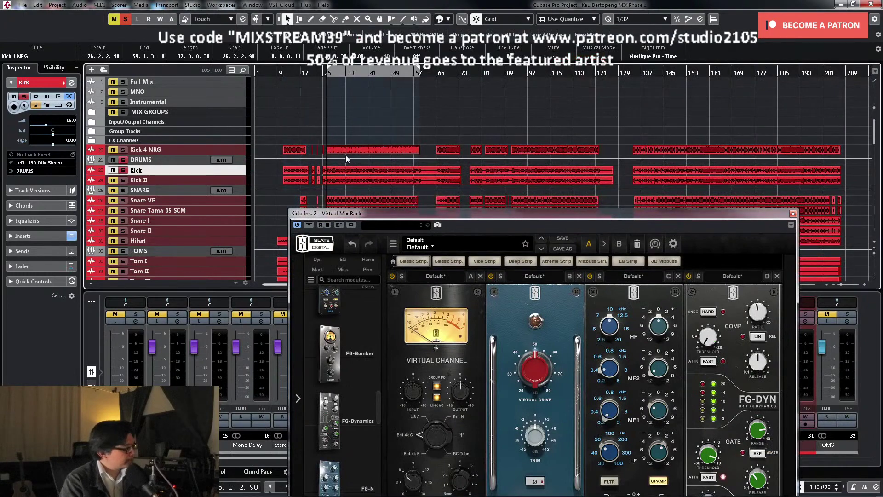
{"action": "left_click_drag", "start_coordinate": [594, 213], "coordinate": [607, 110]}
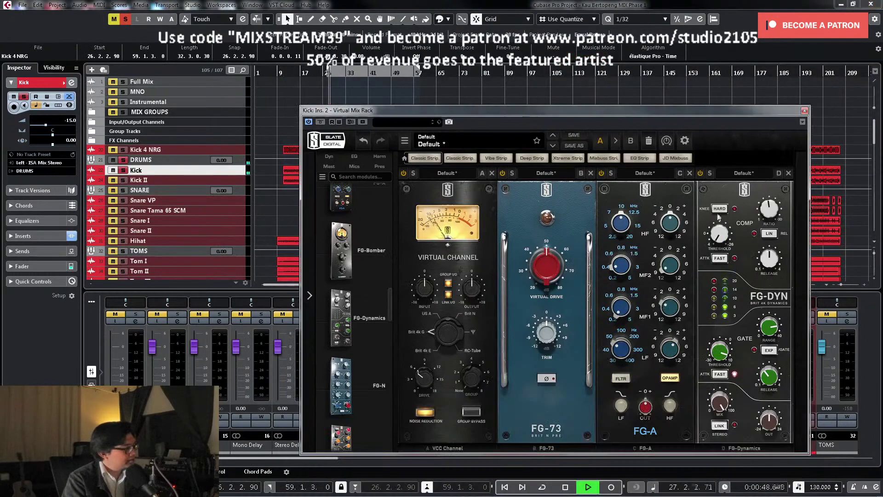
Step: Adjust the FG-Dynamics compressor threshold while the kick plays, close the rack and stop playback
{"action": "left_click_drag", "start_coordinate": [720, 237], "coordinate": [736, 135]}
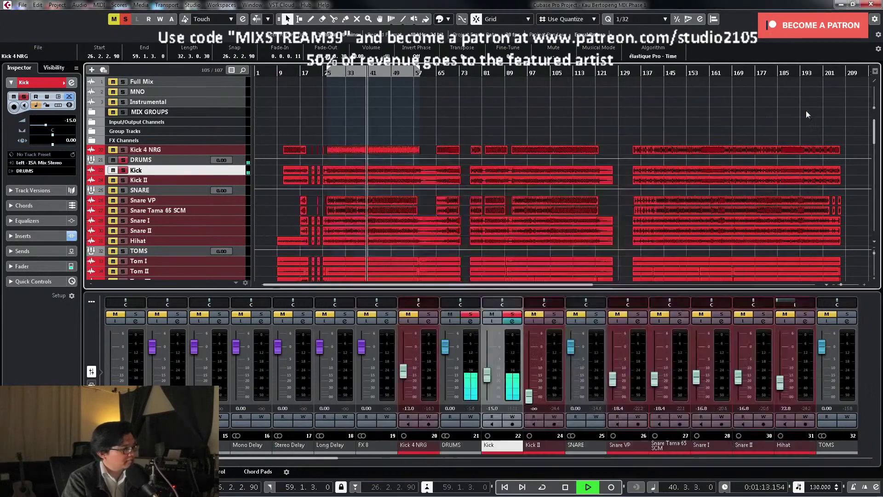
{"action": "left_click", "coordinate": [804, 110]}
{"action": "key", "text": "space"}
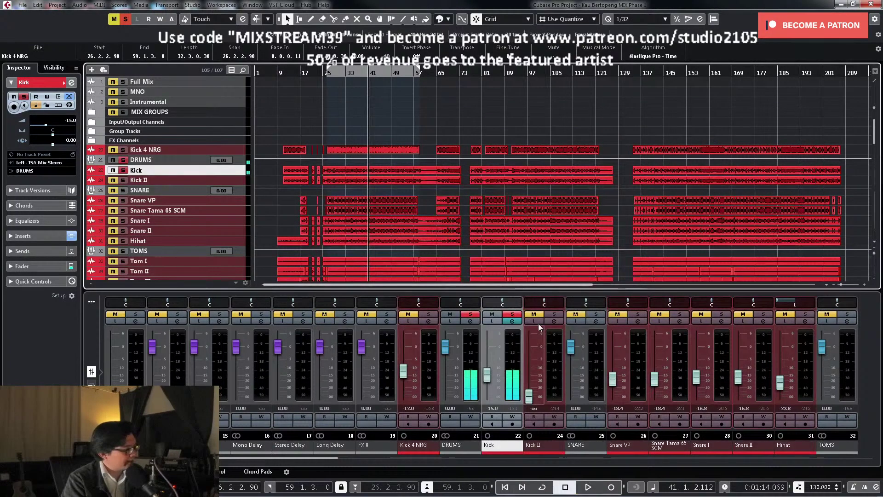
Step: Open the Kick channel's settings and insert Boz Digital Labs' Little Clipper after Virtual Mix Rack
{"action": "left_click", "coordinate": [514, 321]}
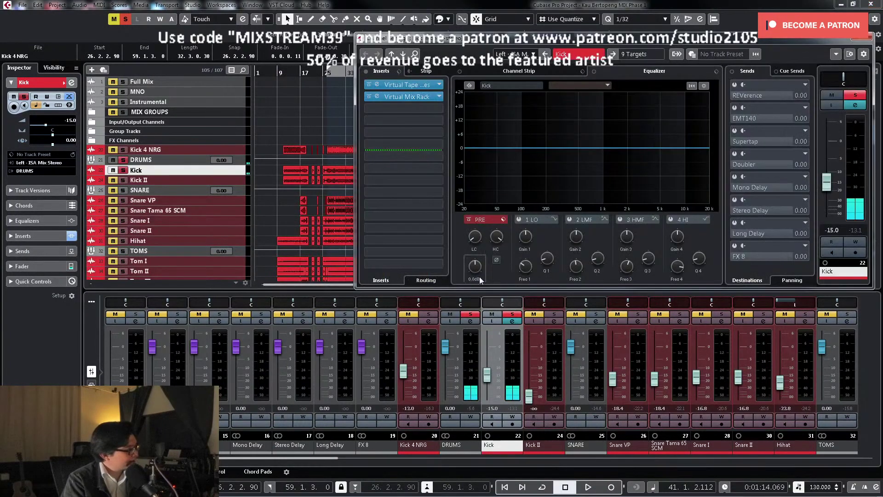
{"action": "left_click", "coordinate": [438, 109]}
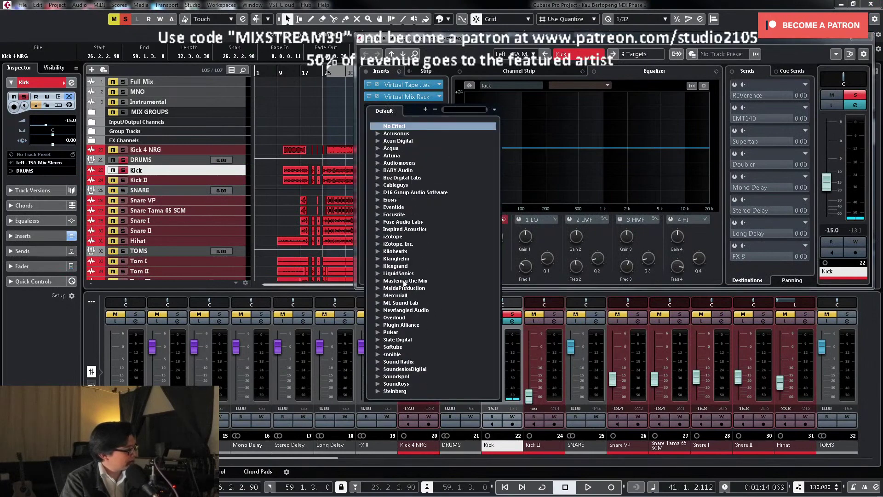
{"action": "left_click", "coordinate": [378, 178]}
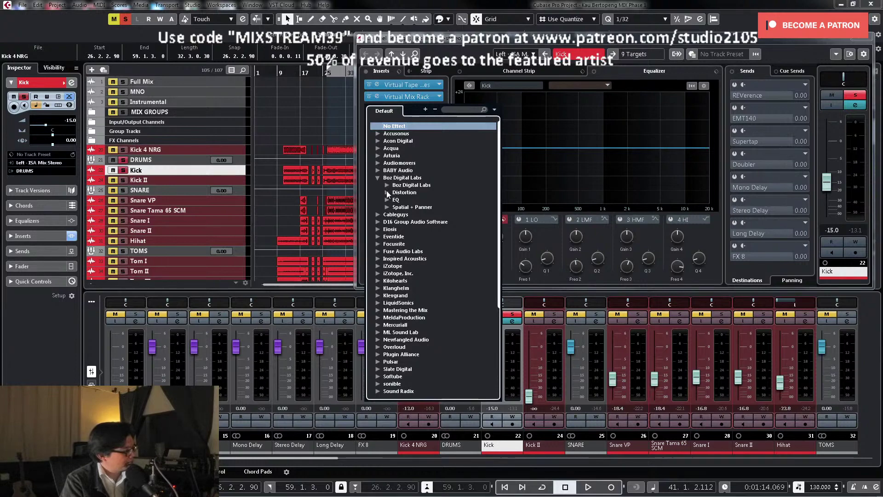
{"action": "left_click", "coordinate": [386, 192]}
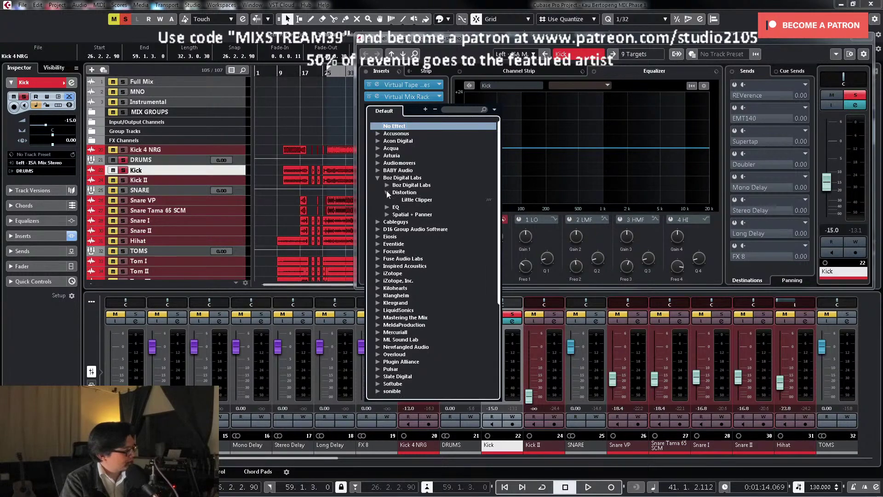
{"action": "left_click", "coordinate": [417, 200]}
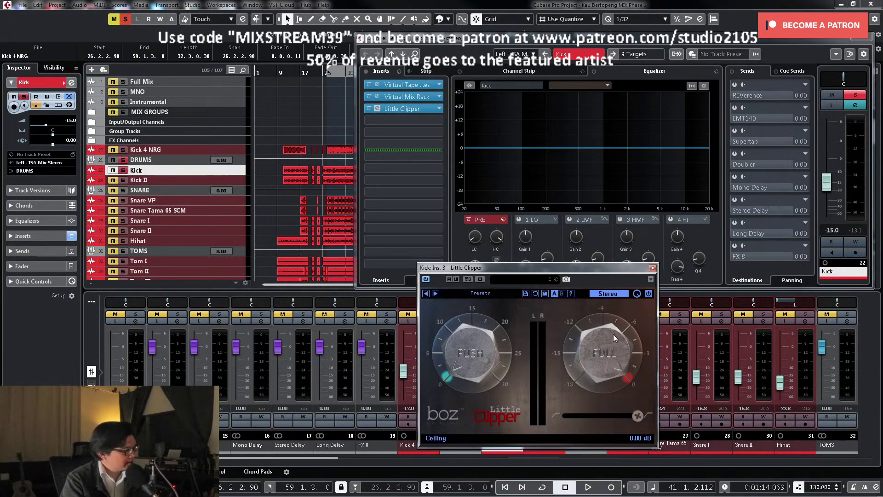
Step: Lower Little Clipper's ceiling to -6.93 dB while listening to the kick
{"action": "key", "text": "space"}
{"action": "left_click_drag", "start_coordinate": [603, 339], "coordinate": [601, 367]}
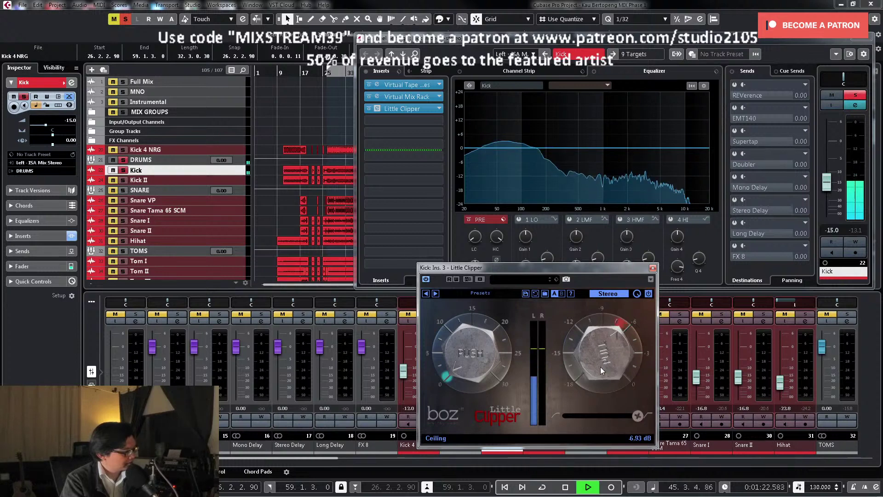
{"action": "key", "text": "space"}
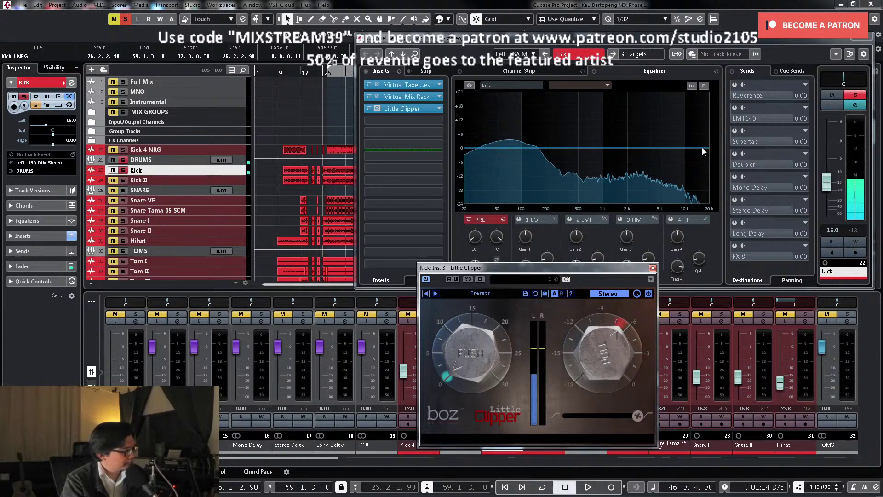
{"action": "key", "text": "space"}
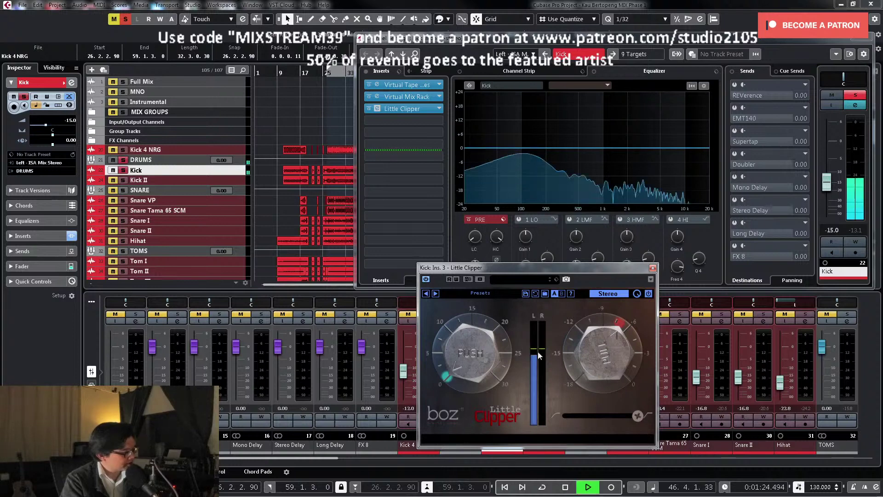
{"action": "mouse_move", "coordinate": [638, 345]}
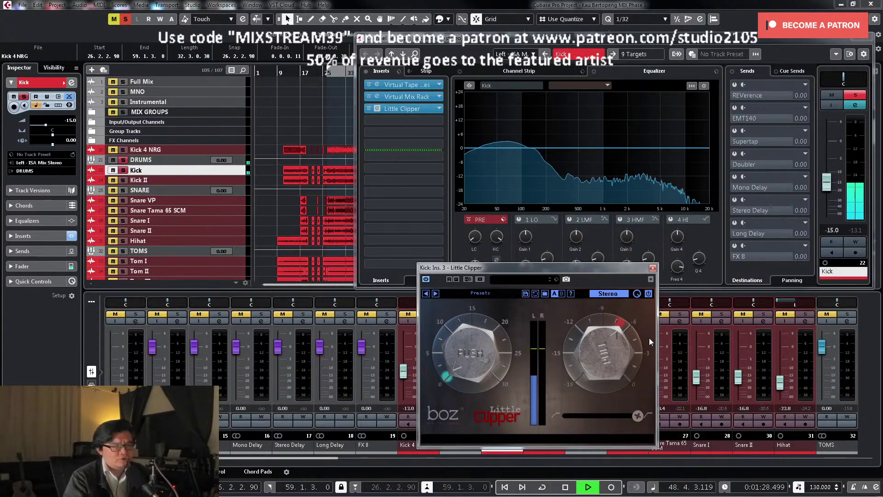
{"action": "key", "text": "space"}
Step: Clear the Kick's solo, close its open windows and unmute Kick 4 NRG to hear both kicks together
{"action": "left_click", "coordinate": [857, 40]}
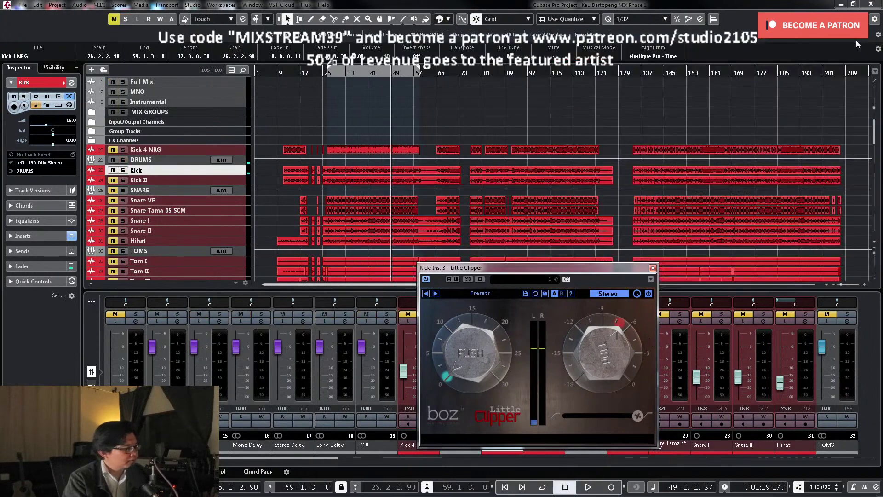
{"action": "left_click", "coordinate": [653, 267]}
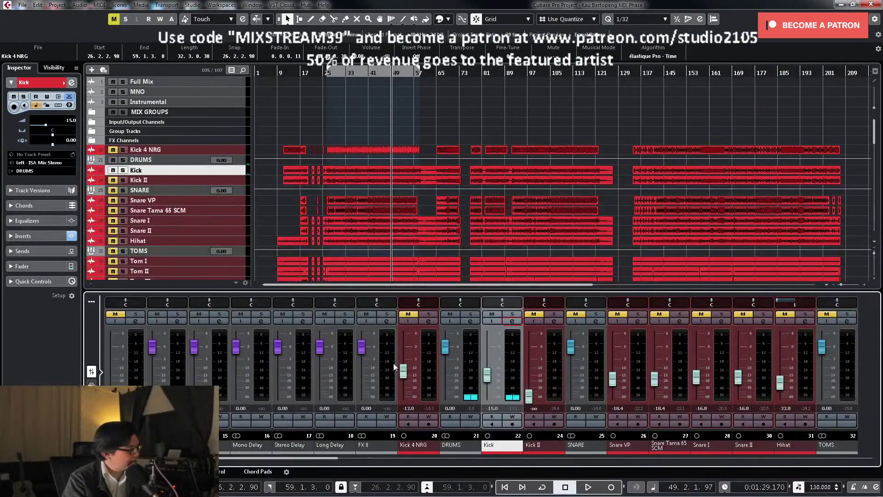
{"action": "left_click", "coordinate": [407, 317]}
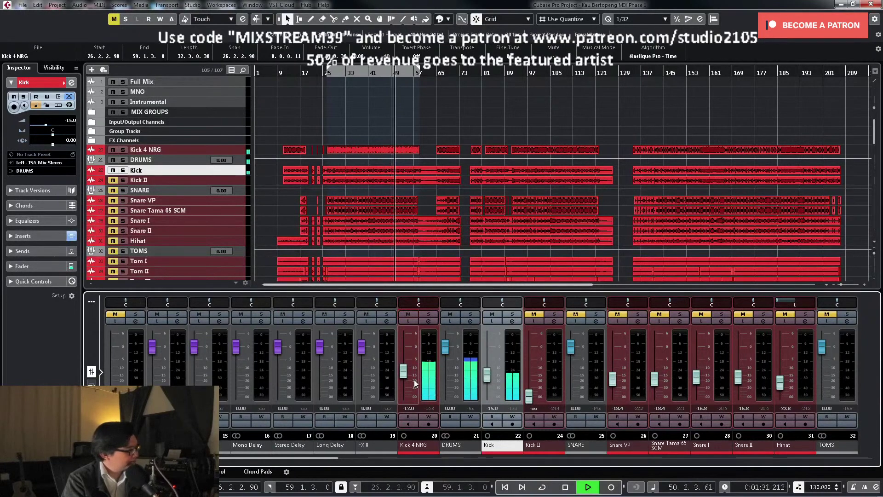
{"action": "key", "text": "space"}
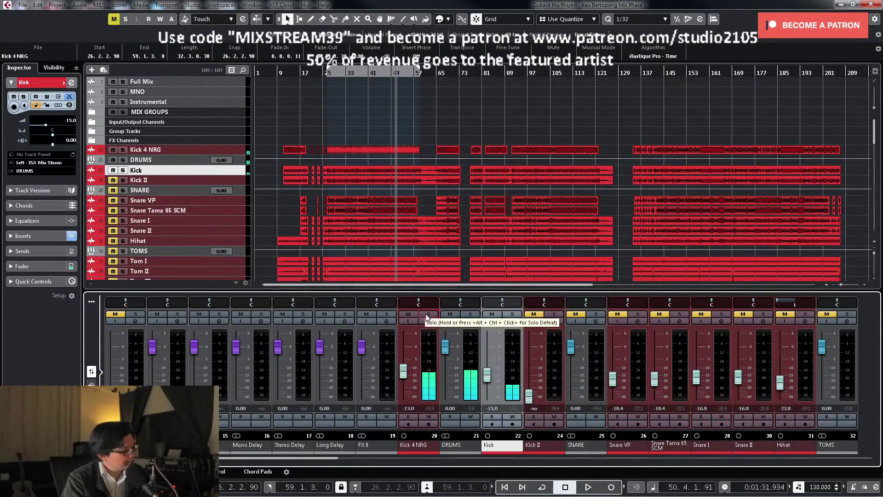
Step: Solo the Kick 4 NRG channel, open its channel settings and play it back
{"action": "left_click", "coordinate": [428, 315]}
{"action": "left_click", "coordinate": [431, 321]}
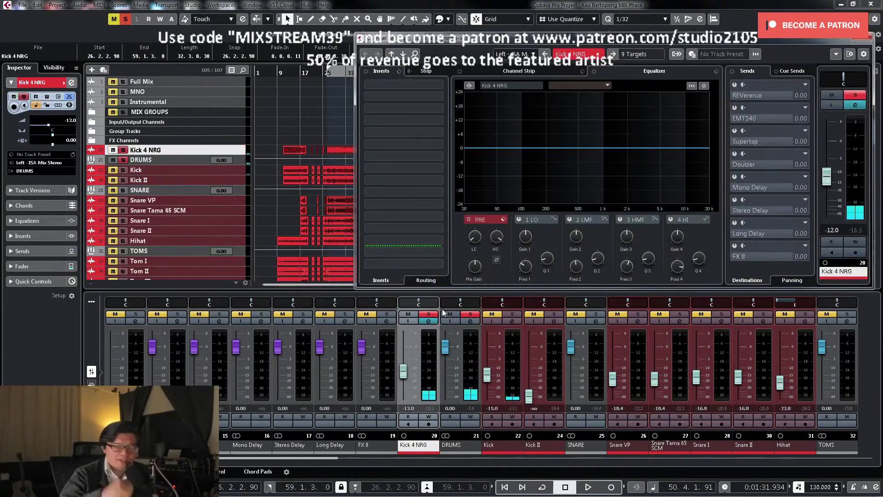
{"action": "key", "text": "space"}
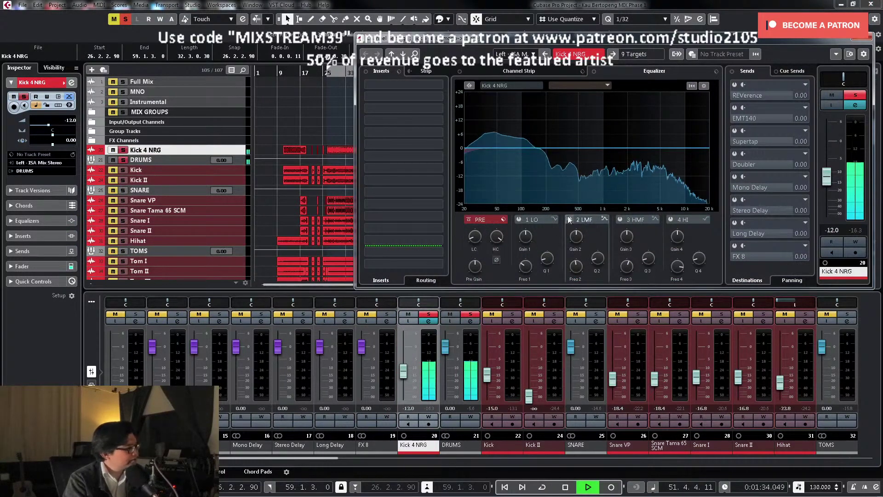
Step: Enable the Kick 4 NRG's LMF band with a narrow Q, sweep it as a boost to 110 Hz and cut there
{"action": "left_click", "coordinate": [597, 259]}
{"action": "key", "text": "space"}
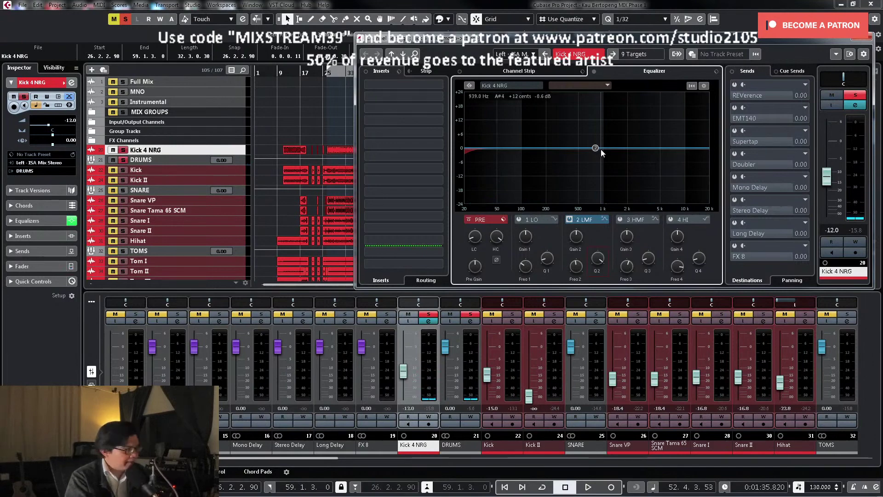
{"action": "key", "text": "KP_1"}
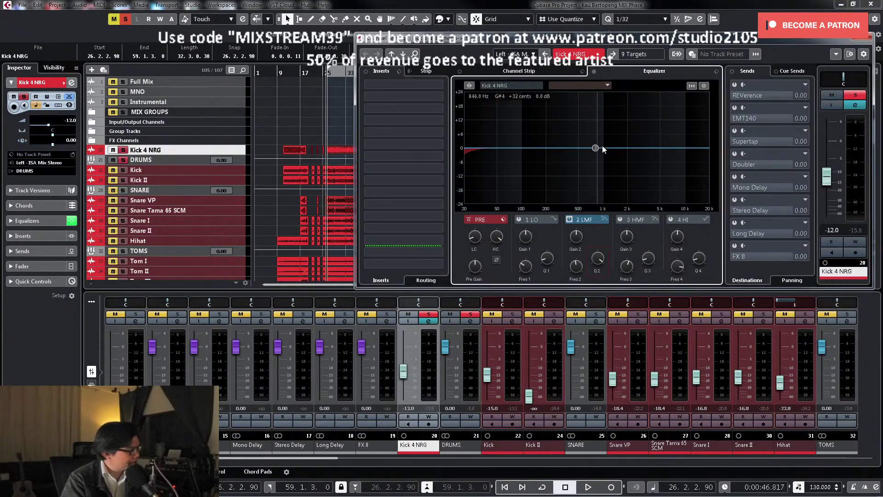
{"action": "key", "text": "space"}
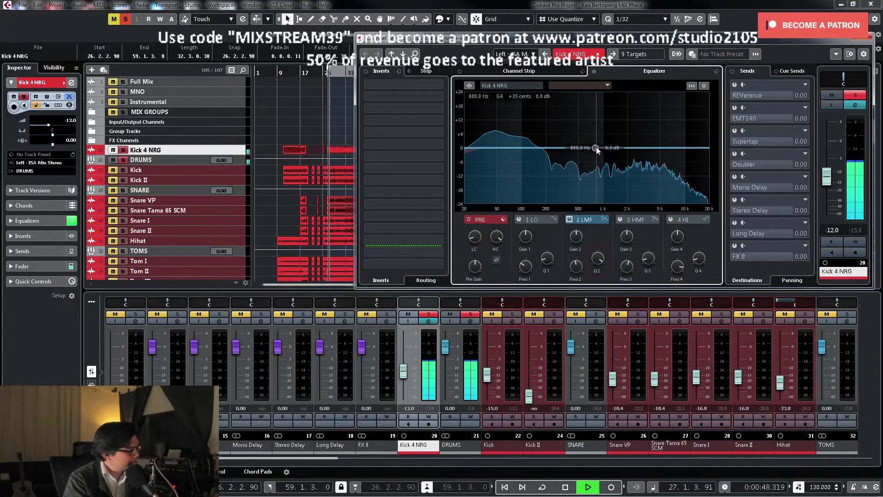
{"action": "left_click_drag", "start_coordinate": [596, 147], "coordinate": [526, 124]}
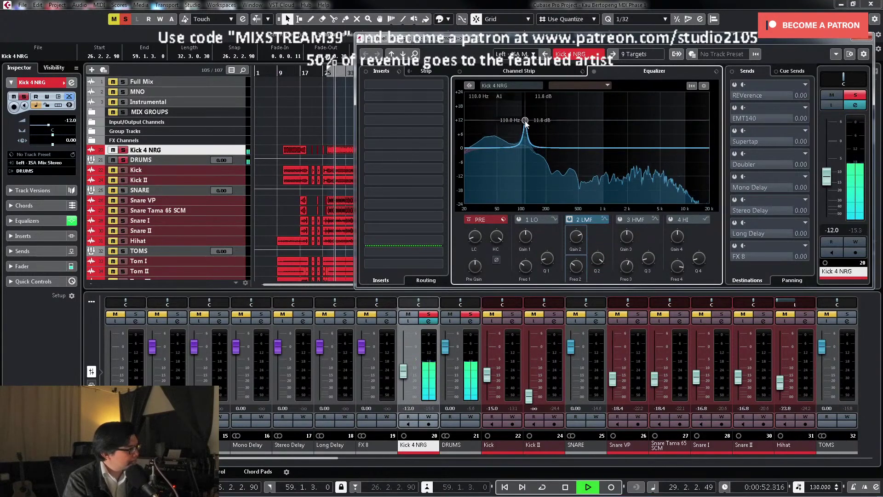
{"action": "left_click_drag", "start_coordinate": [576, 237], "coordinate": [595, 273]}
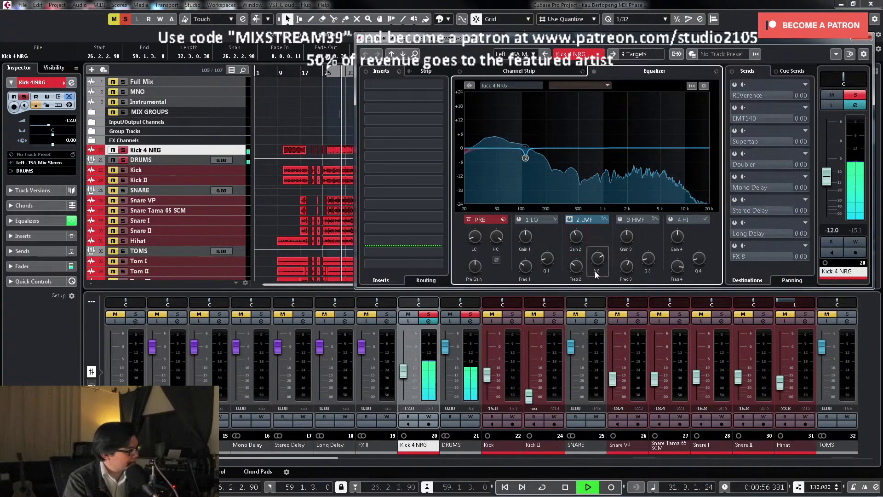
Step: Enable the Kick 4 NRG's HMF band, sweep it as a boost to 460 Hz and cut deeply there
{"action": "left_click", "coordinate": [620, 220]}
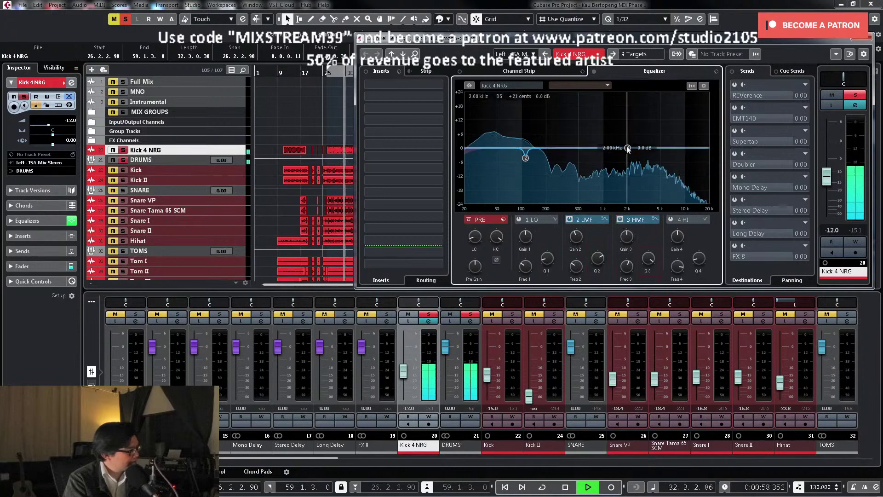
{"action": "left_click_drag", "start_coordinate": [628, 148], "coordinate": [576, 111]}
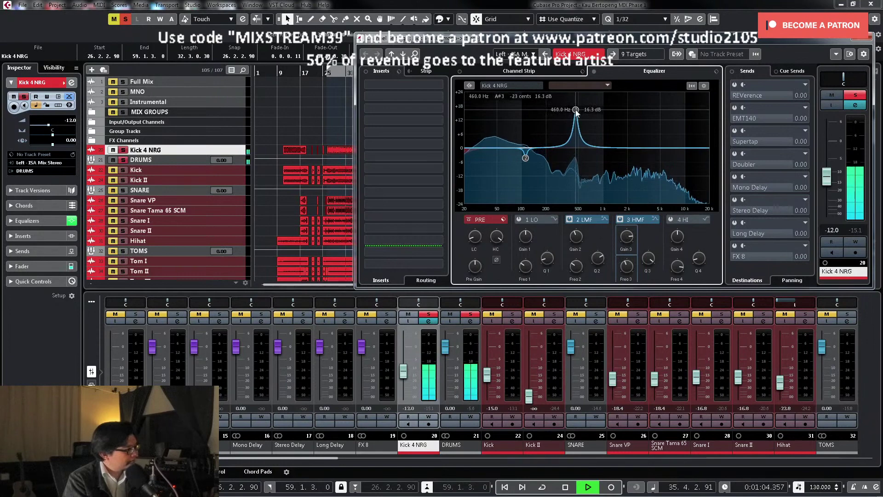
{"action": "left_click_drag", "start_coordinate": [627, 236], "coordinate": [624, 269]}
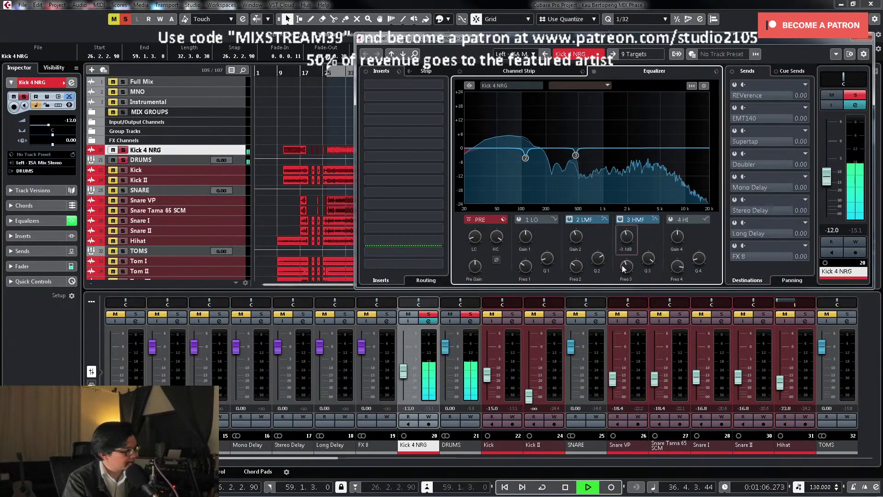
{"action": "left_click_drag", "start_coordinate": [621, 234], "coordinate": [620, 242]}
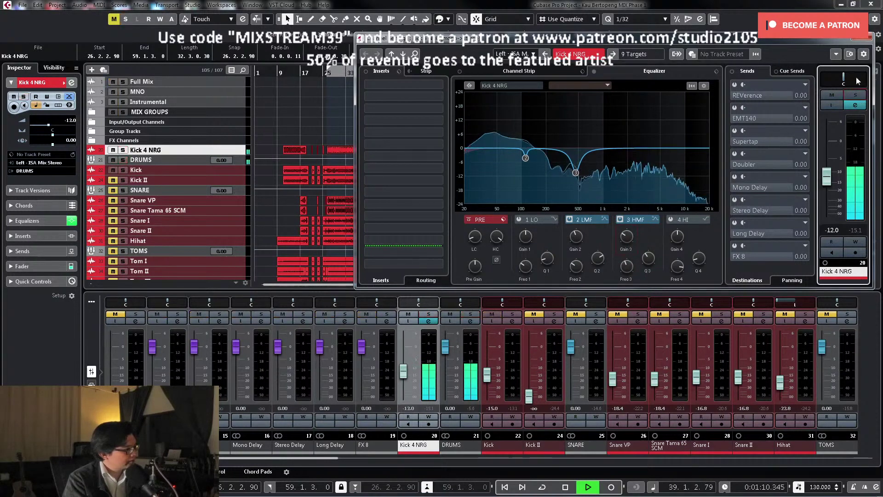
Step: Close the Kick 4 NRG channel settings and stop playback
{"action": "left_click", "coordinate": [857, 38]}
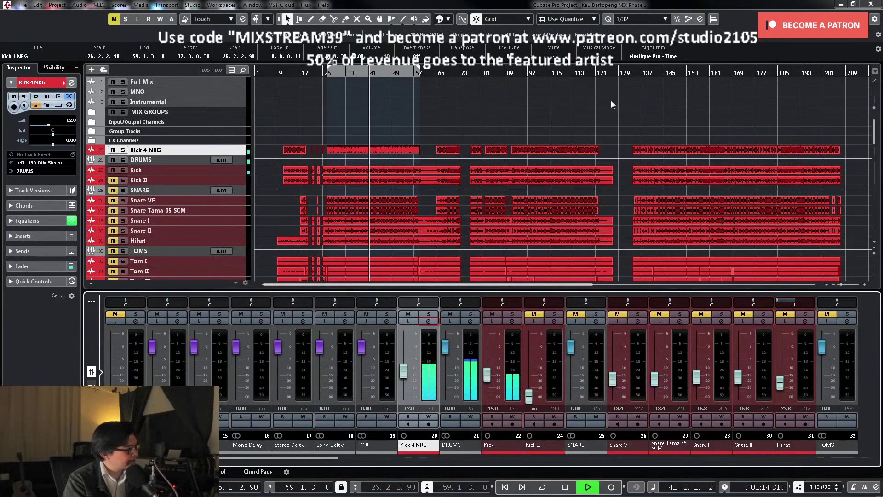
{"action": "key", "text": "space"}
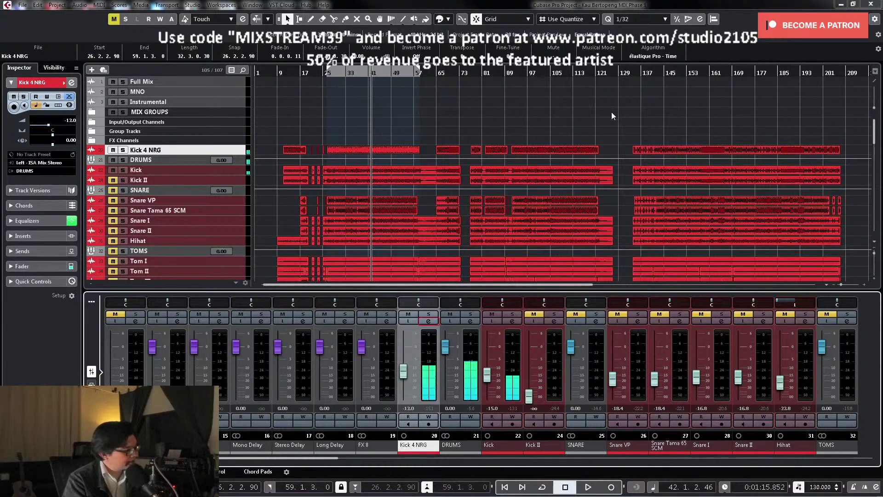
Step: Link the OH L and OH R mixer channels in a new link group with the default link options
{"action": "scroll", "coordinate": [335, 422], "scroll_direction": "right", "scroll_amount": 2}
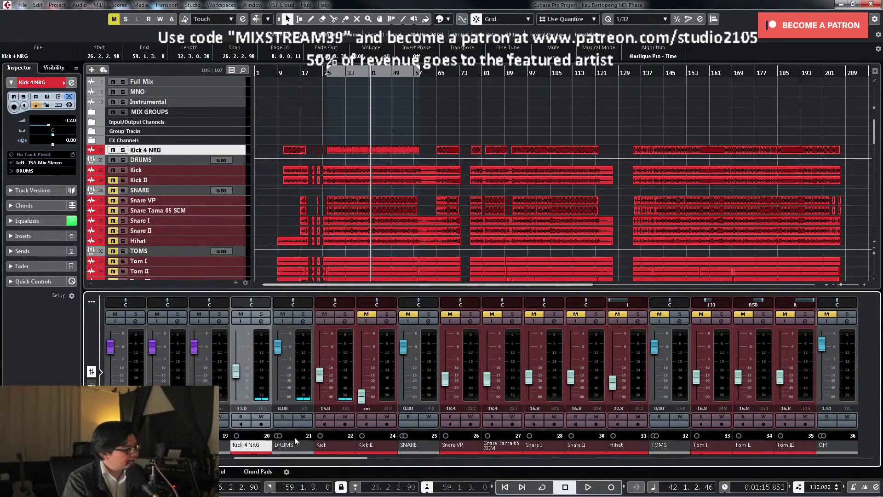
{"action": "left_click_drag", "start_coordinate": [355, 460], "coordinate": [407, 462]}
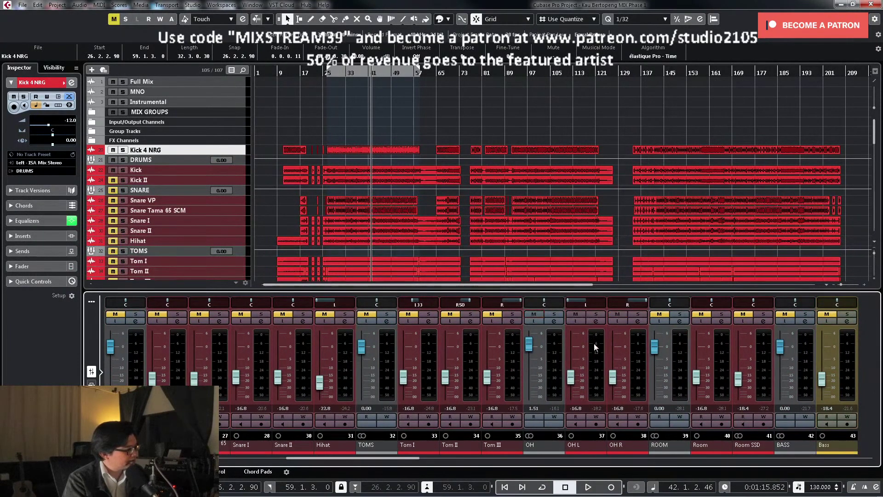
{"action": "left_click", "coordinate": [597, 322]}
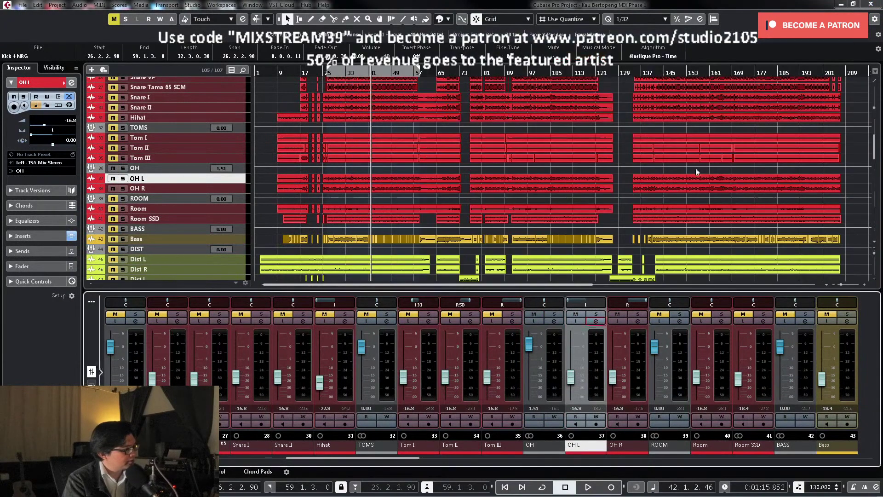
{"action": "left_click", "coordinate": [596, 321]}
{"action": "left_click", "coordinate": [636, 394], "text": "ctrl"}
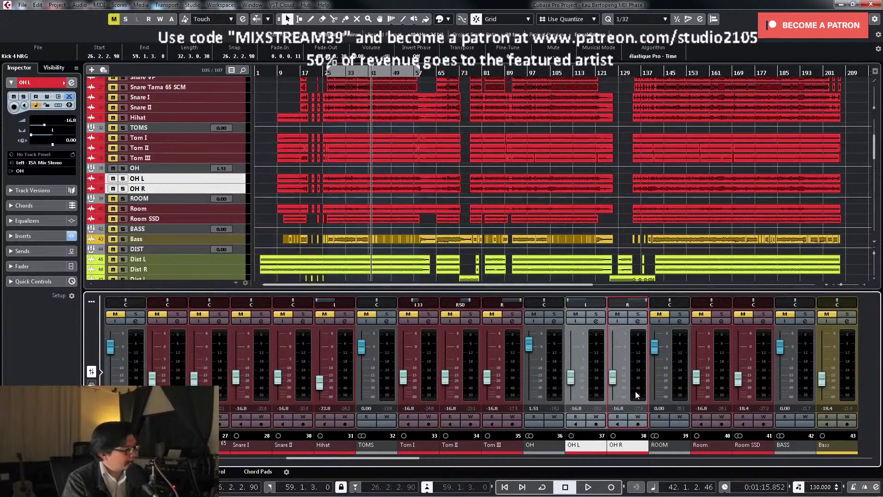
{"action": "right_click", "coordinate": [593, 393]}
{"action": "left_click", "coordinate": [616, 201]}
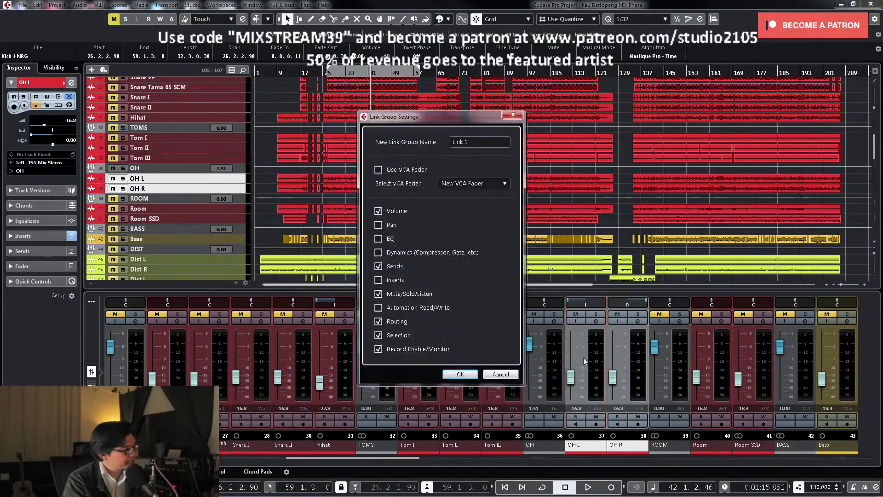
{"action": "left_click", "coordinate": [460, 374]}
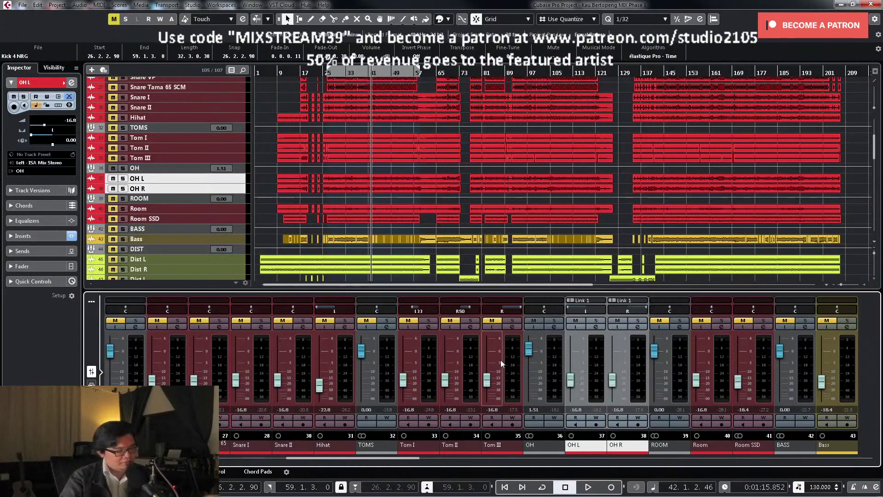
Step: During playback, reset the OH group fader to 0.00 and lower the linked OH L and OH R faders to -17.5
{"action": "key", "text": "space"}
{"action": "left_click_drag", "start_coordinate": [570, 382], "coordinate": [570, 383]}
{"action": "left_click", "coordinate": [534, 381], "text": "ctrl"}
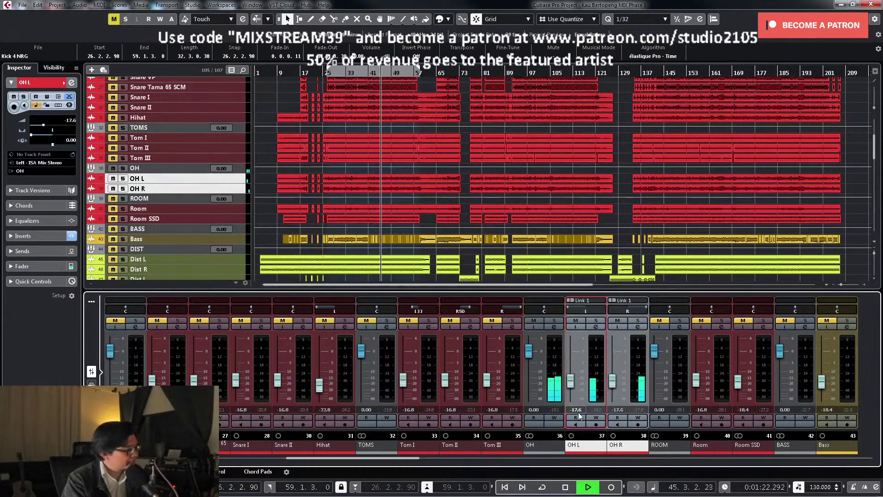
{"action": "left_click_drag", "start_coordinate": [569, 383], "coordinate": [593, 386]}
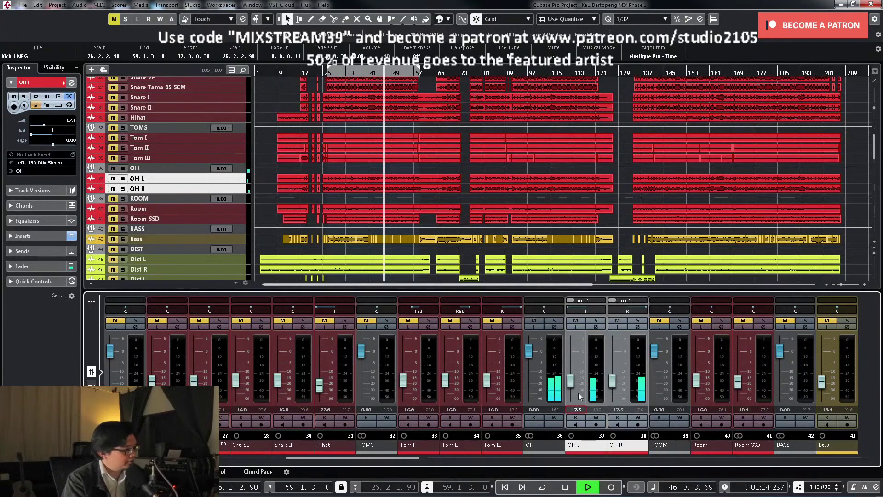
Step: Solo the OH group to hear it with its channel settings open, stop playback and clear the solo
{"action": "left_click", "coordinate": [553, 320]}
{"action": "left_click", "coordinate": [554, 326]}
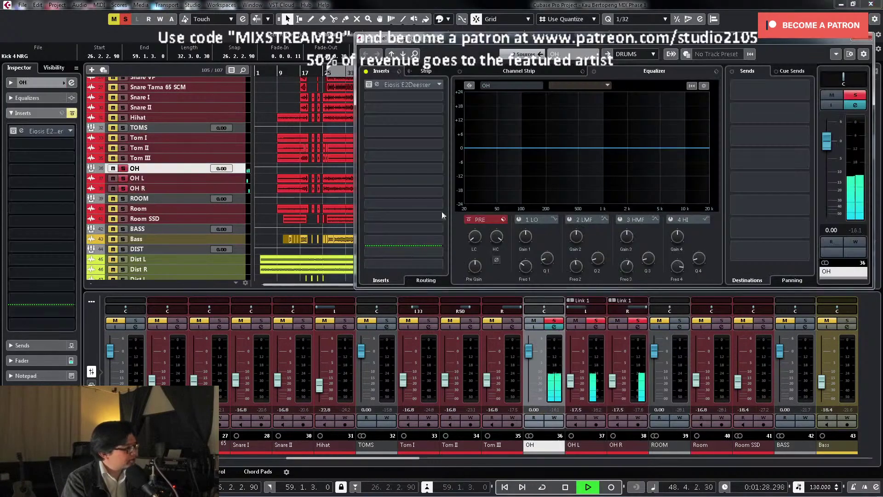
{"action": "key", "text": "space"}
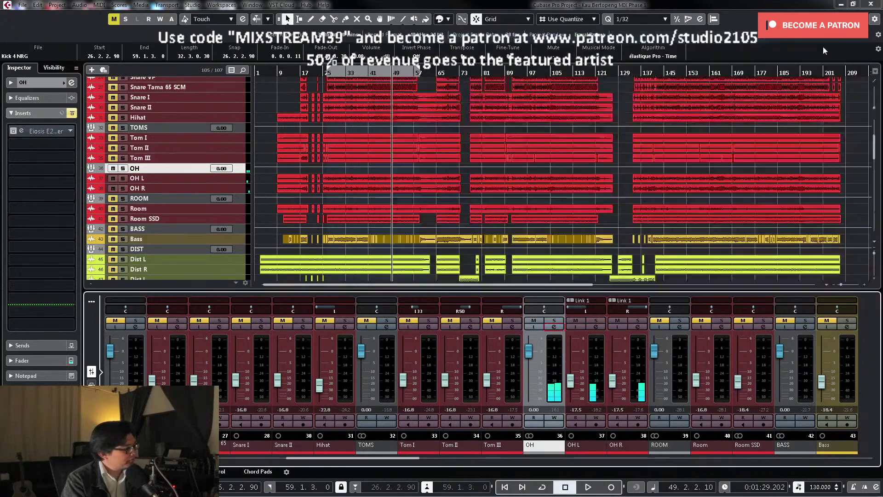
{"action": "left_click", "coordinate": [553, 320]}
{"action": "left_click", "coordinate": [554, 326]}
{"action": "left_click", "coordinate": [597, 357]}
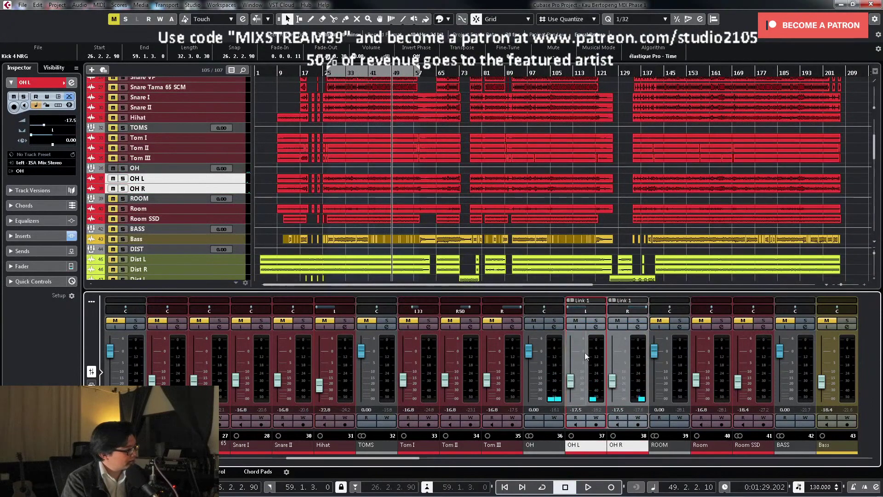
Step: Insert the Waves InPhase Stereo plug-in after the de-esser on the OH group channel
{"action": "left_click", "coordinate": [553, 327]}
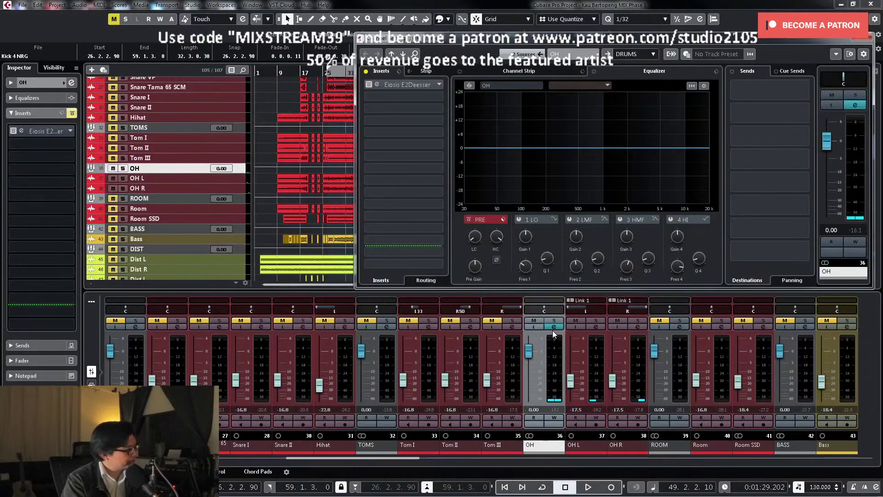
{"action": "left_click", "coordinate": [438, 88]}
{"action": "scroll", "coordinate": [413, 284], "scroll_direction": "down", "scroll_amount": 4}
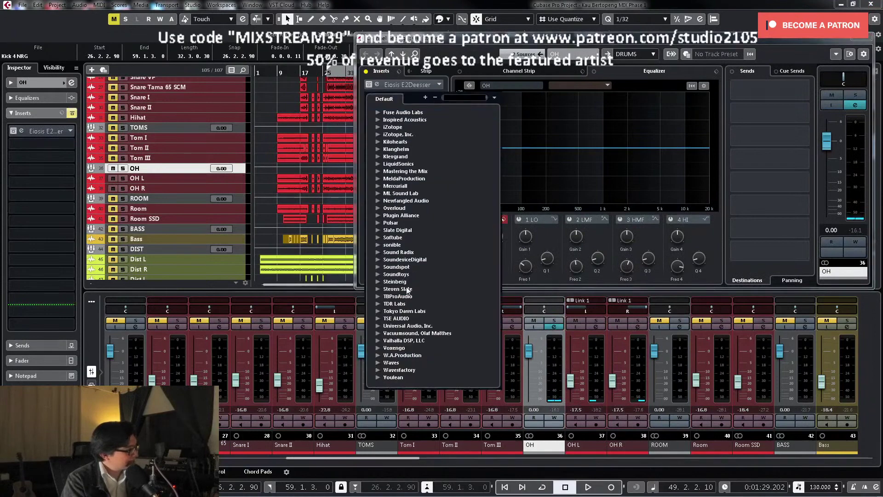
{"action": "left_click", "coordinate": [378, 364]}
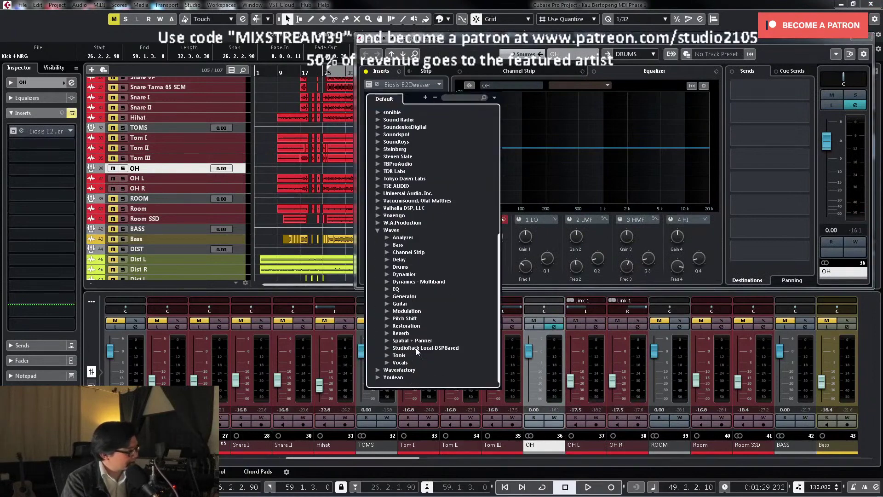
{"action": "left_click", "coordinate": [387, 356]}
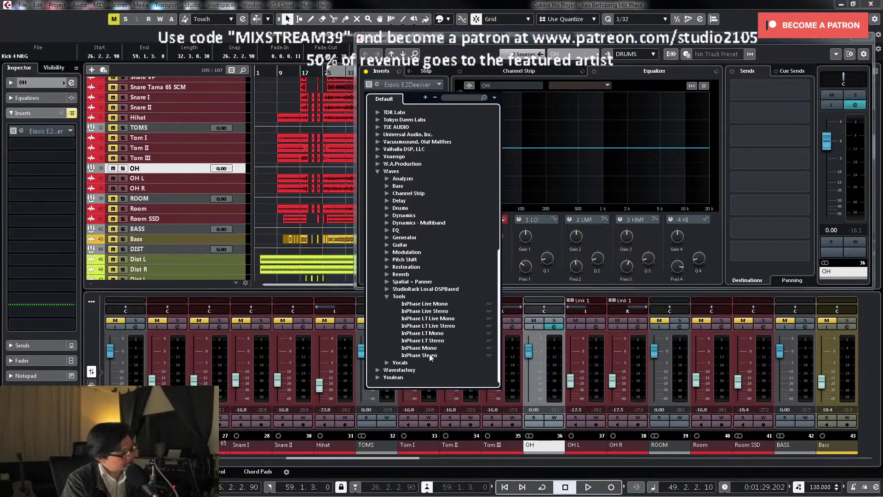
{"action": "left_click", "coordinate": [430, 355]}
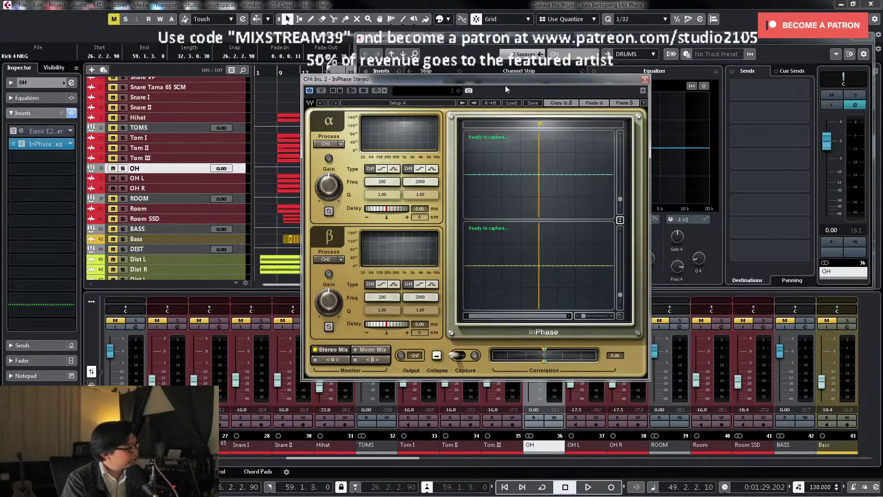
{"action": "left_click_drag", "start_coordinate": [541, 78], "coordinate": [578, 72]}
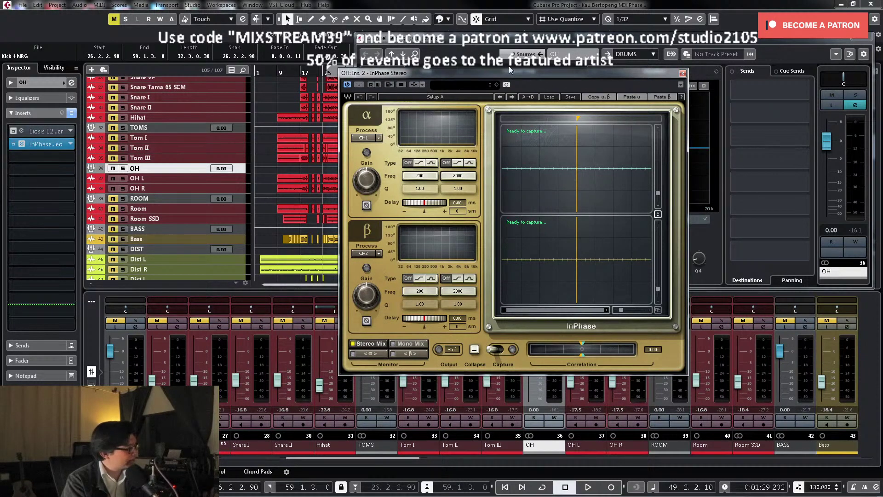
Step: Play the OH group soloed from the selection's start, capture its signal in InPhase and stop playback
{"action": "key", "text": "KP_1"}
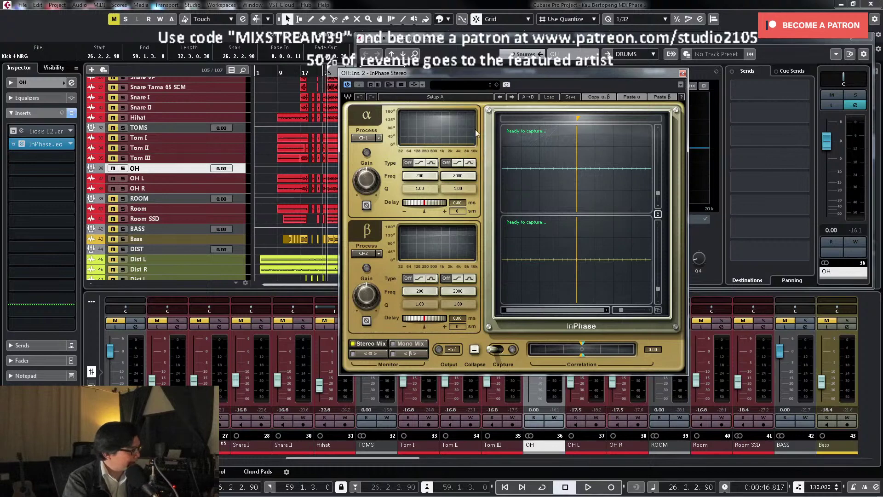
{"action": "key", "text": "space"}
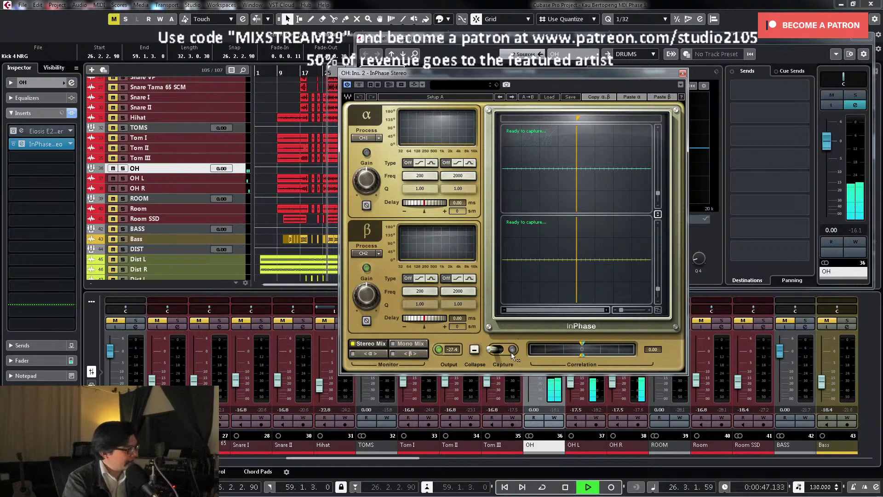
{"action": "left_click", "coordinate": [123, 167]}
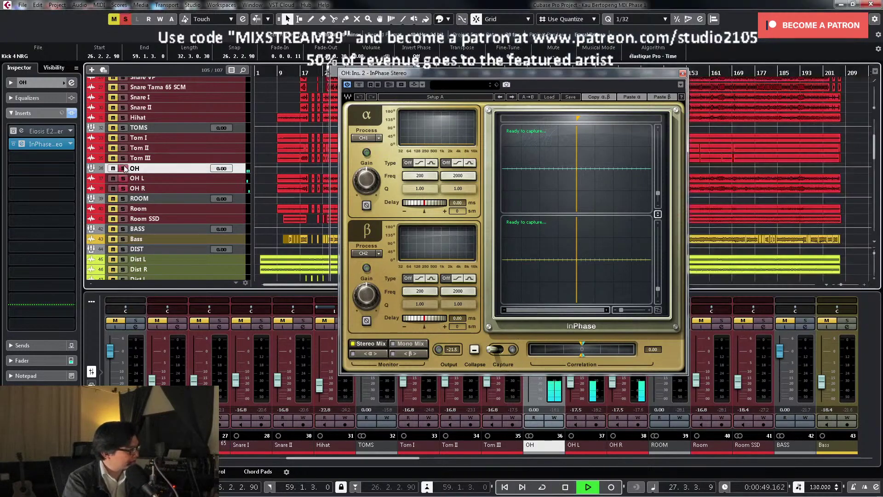
{"action": "left_click", "coordinate": [514, 350]}
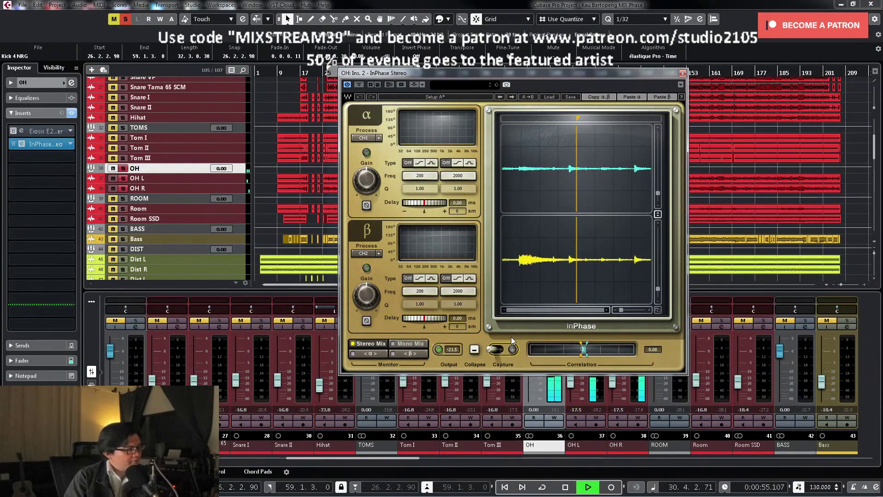
{"action": "key", "text": "space"}
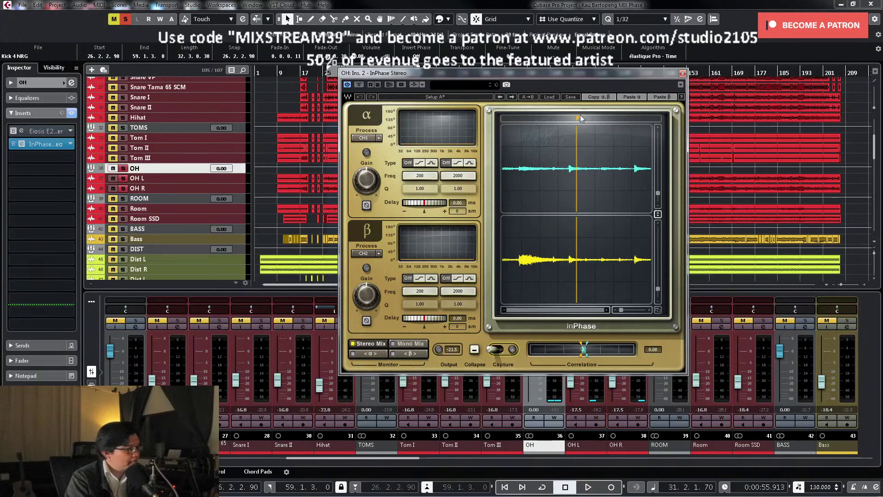
Step: Align the InPhase marker with a captured transient and flip the β polarity on and off to compare the correlation
{"action": "left_click_drag", "start_coordinate": [580, 118], "coordinate": [569, 118]}
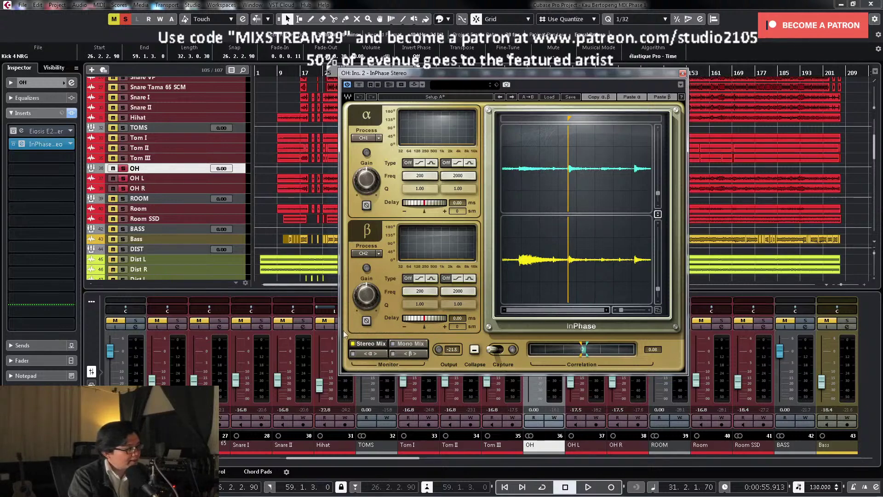
{"action": "left_click", "coordinate": [366, 321]}
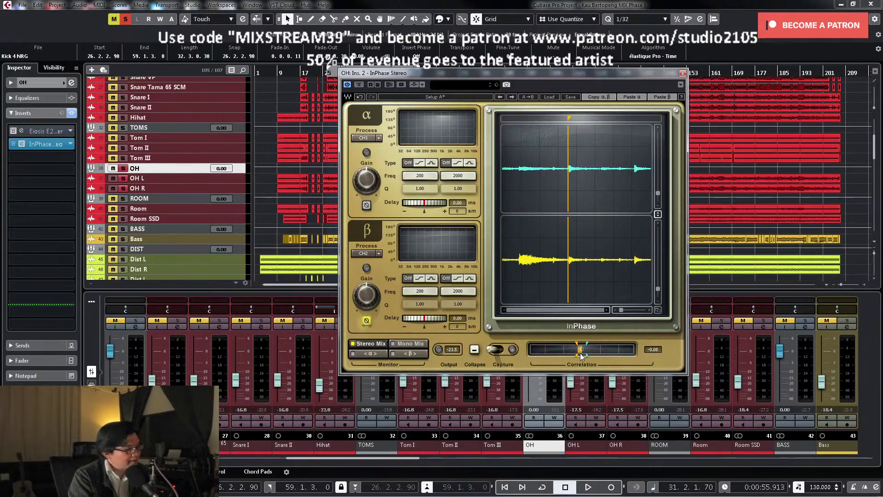
{"action": "left_click", "coordinate": [366, 321]}
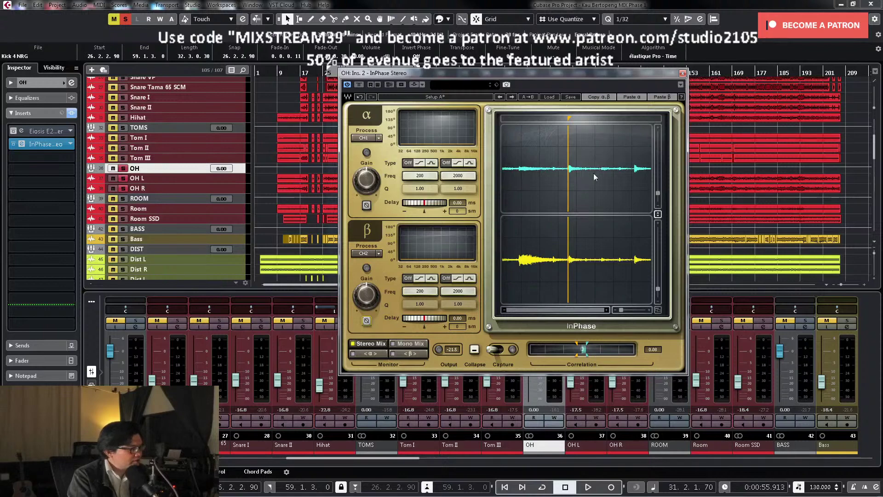
Step: Magnify both captured InPhase waveforms around the transient and place the marker on the α waveform's first main peak
{"action": "left_click_drag", "start_coordinate": [658, 193], "coordinate": [658, 173]}
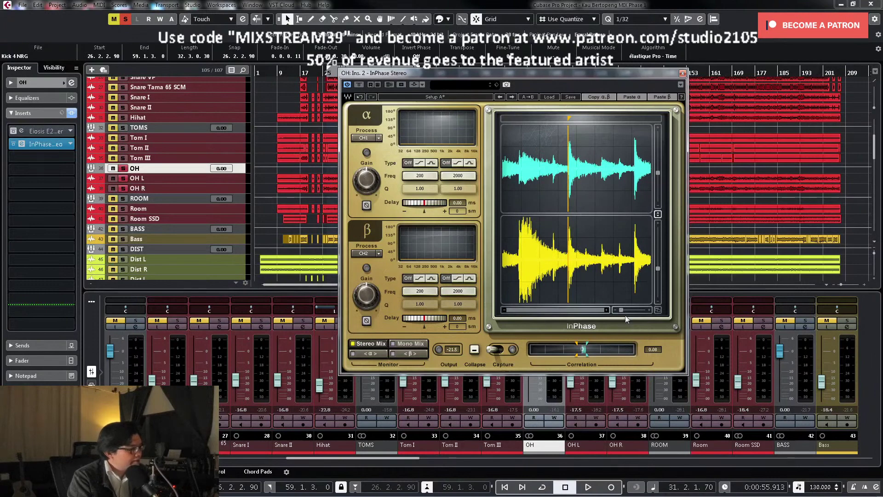
{"action": "left_click_drag", "start_coordinate": [621, 309], "coordinate": [624, 310]}
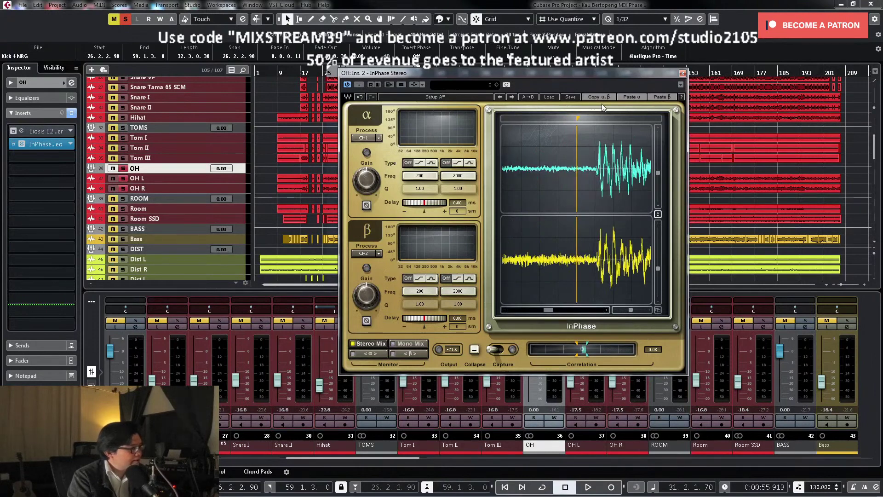
{"action": "mouse_move", "coordinate": [576, 116]}
{"action": "left_mouse_down"}
{"action": "mouse_move", "coordinate": [615, 117]}
{"action": "mouse_move", "coordinate": [596, 117]}
{"action": "left_mouse_up"}
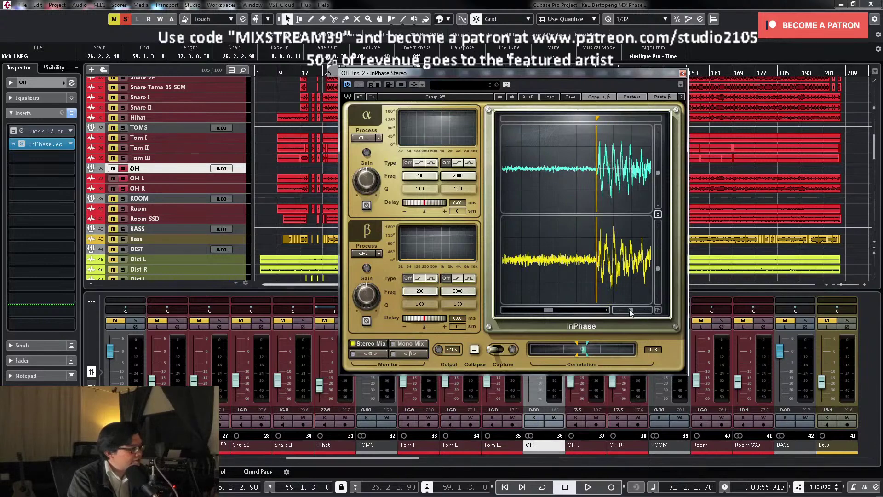
{"action": "left_click_drag", "start_coordinate": [630, 311], "coordinate": [637, 311]}
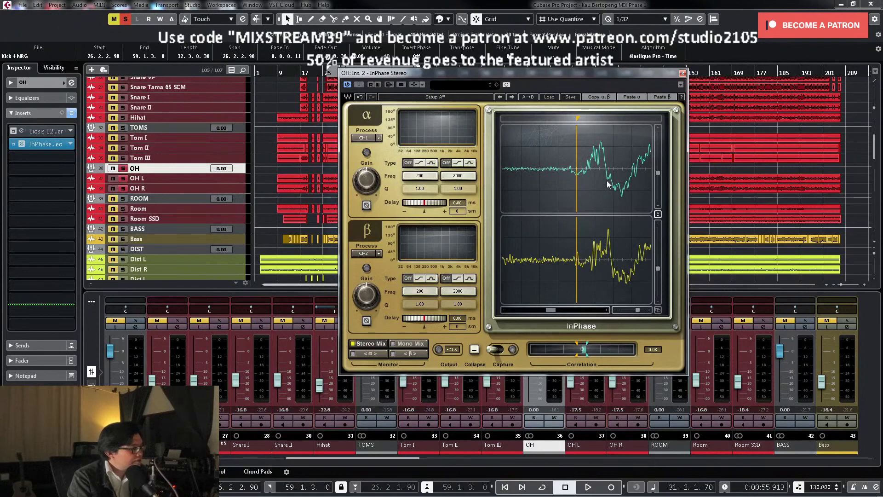
{"action": "mouse_move", "coordinate": [577, 121]}
{"action": "left_mouse_down"}
{"action": "mouse_move", "coordinate": [609, 119]}
{"action": "mouse_move", "coordinate": [601, 119]}
{"action": "left_mouse_up"}
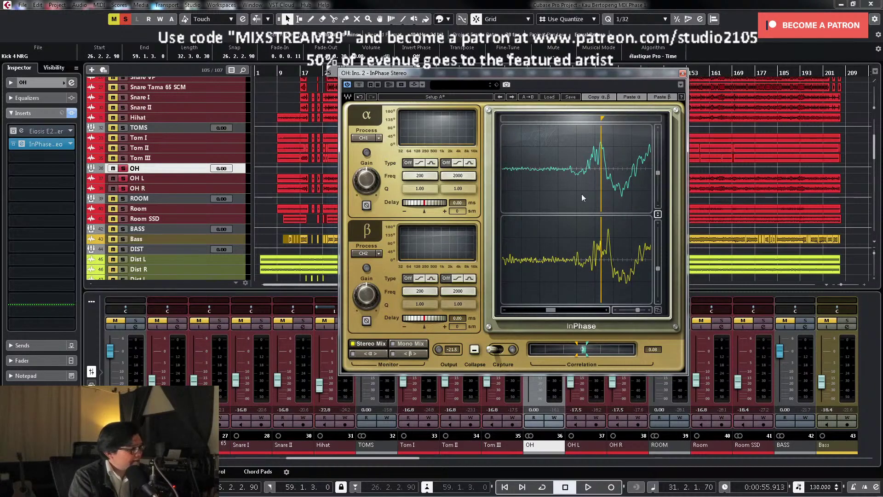
Step: Shift the α waveform against β in InPhase, bringing the α delay to 1.91 ms (92 samples)
{"action": "left_click_drag", "start_coordinate": [598, 170], "coordinate": [603, 171]}
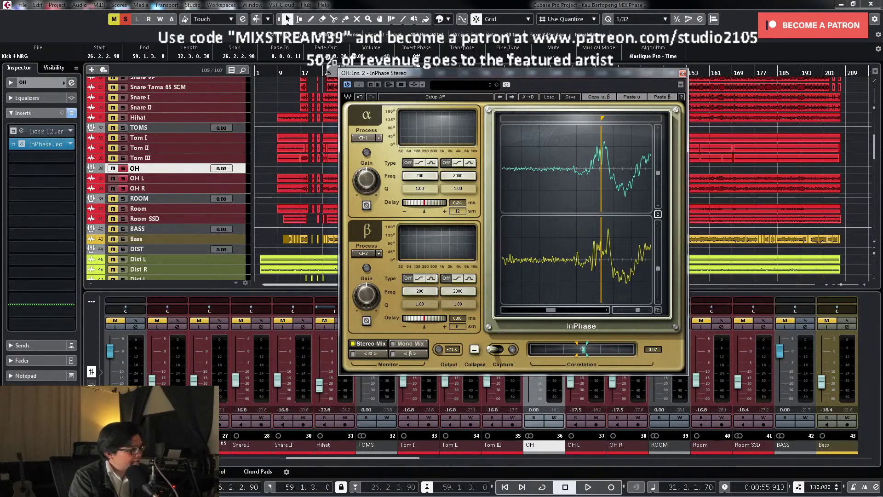
{"action": "left_click_drag", "start_coordinate": [428, 205], "coordinate": [445, 205]}
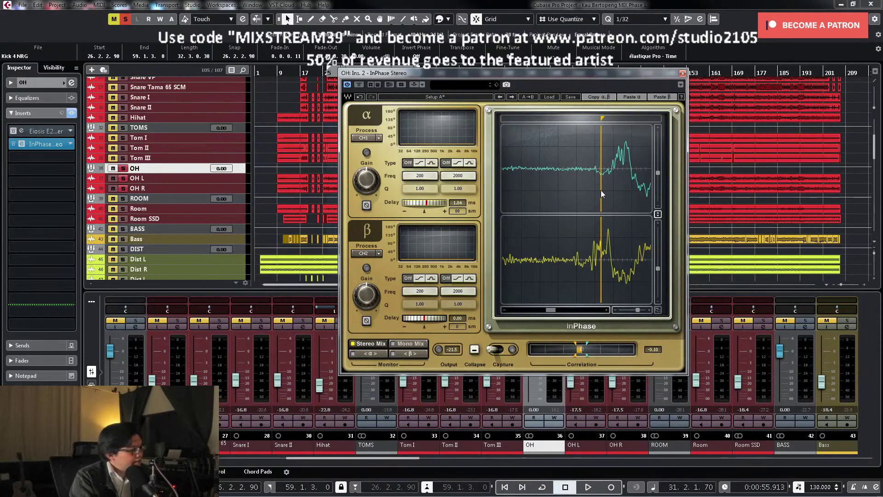
{"action": "mouse_move", "coordinate": [422, 207]}
{"action": "left_mouse_down"}
{"action": "mouse_move", "coordinate": [435, 207]}
{"action": "mouse_move", "coordinate": [426, 207]}
{"action": "left_mouse_up"}
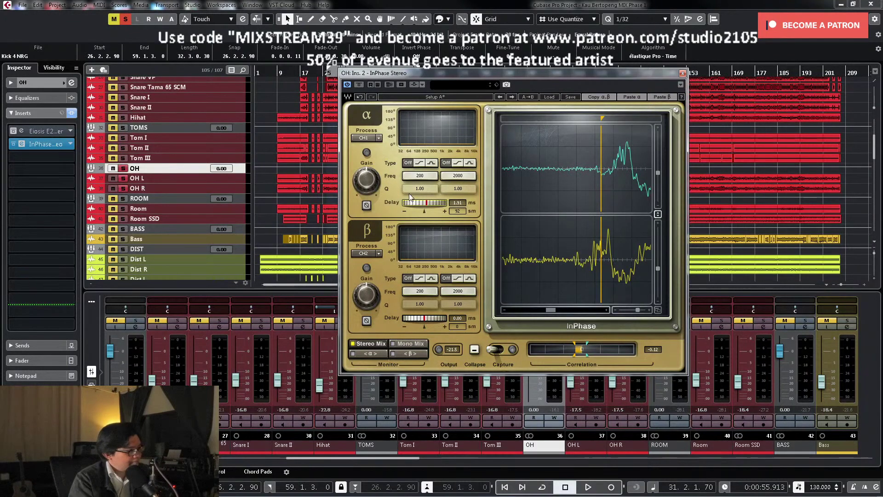
Step: Invert the α polarity in InPhase, close its window and play the soloed overheads from the start of the selection
{"action": "left_click", "coordinate": [367, 205]}
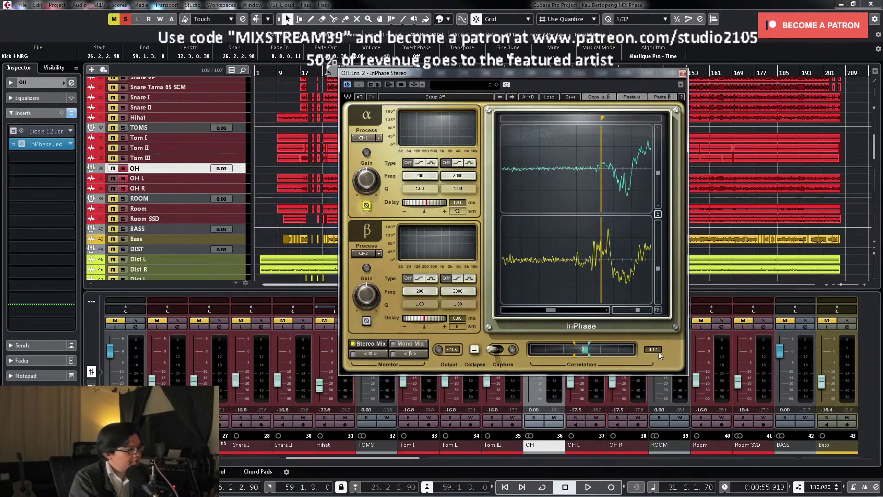
{"action": "left_click", "coordinate": [683, 73]}
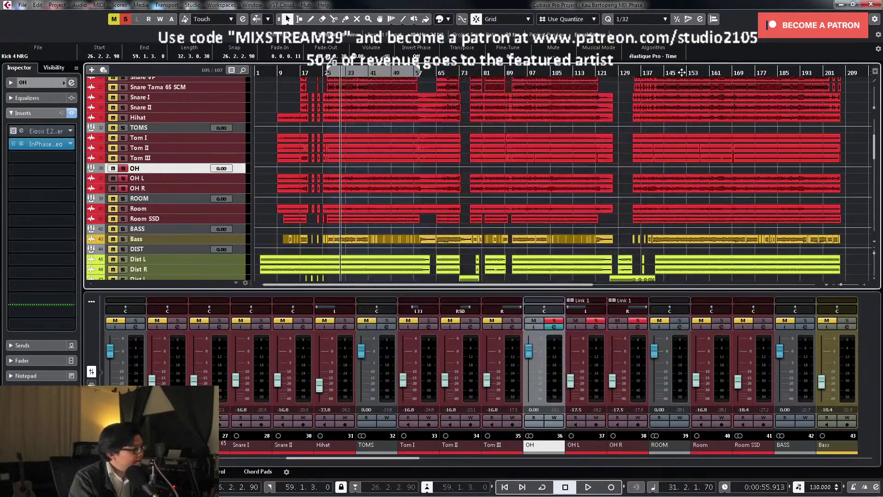
{"action": "left_click", "coordinate": [325, 69]}
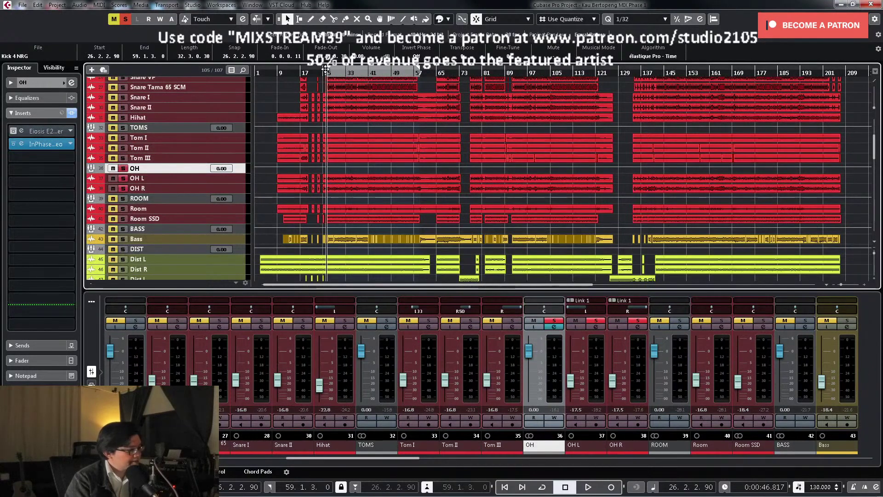
{"action": "key", "text": "space"}
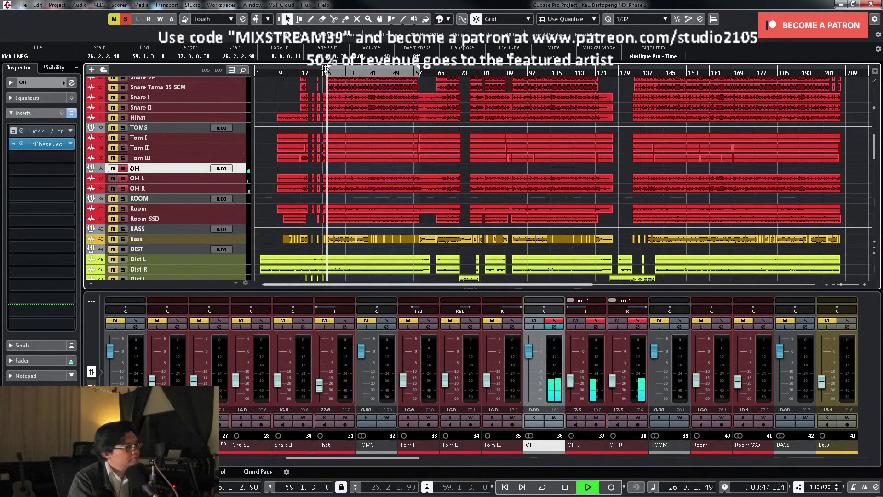
Step: Reopen InPhase on the OH group, compare the playing overheads with the plug-in bypassed and active, and stop playback
{"action": "left_click", "coordinate": [559, 326]}
{"action": "left_click", "coordinate": [411, 97]}
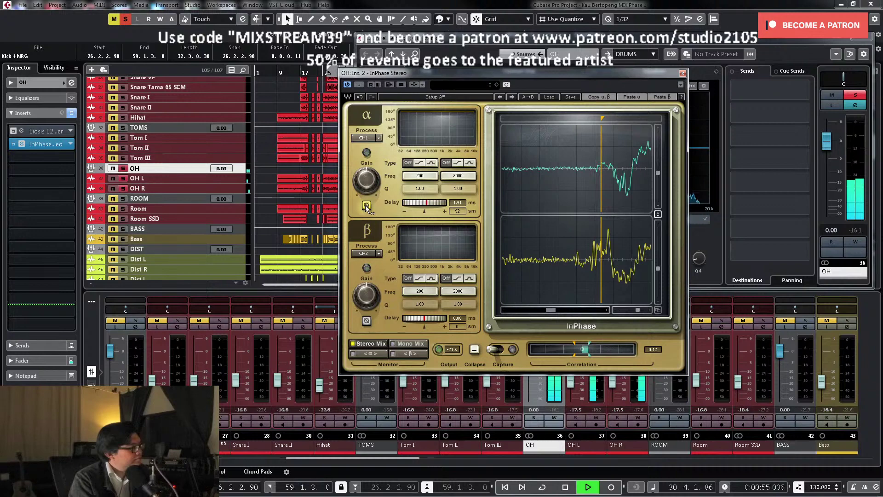
{"action": "left_click", "coordinate": [358, 85]}
{"action": "right_click", "coordinate": [358, 85]}
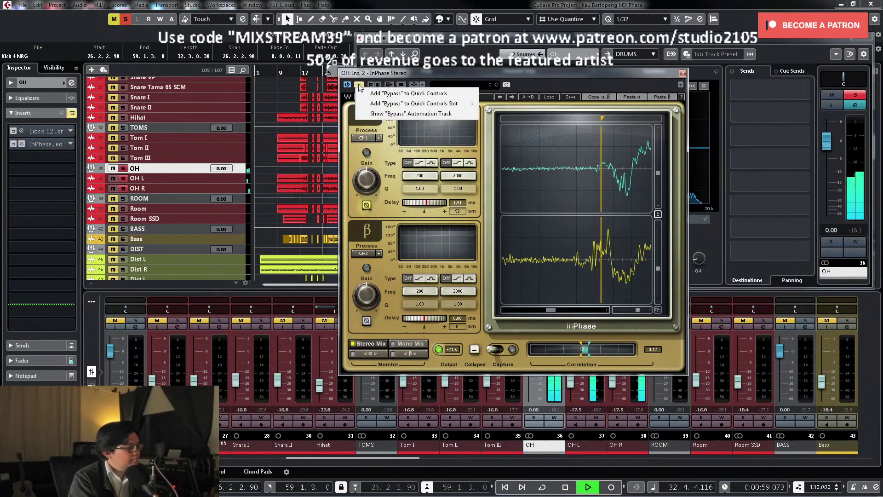
{"action": "left_click", "coordinate": [358, 85]}
{"action": "left_click", "coordinate": [359, 85]}
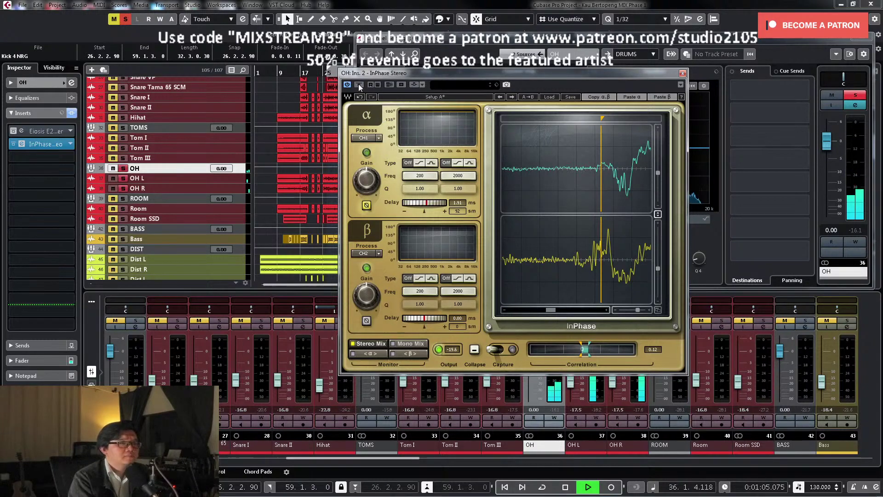
{"action": "left_click", "coordinate": [359, 85]}
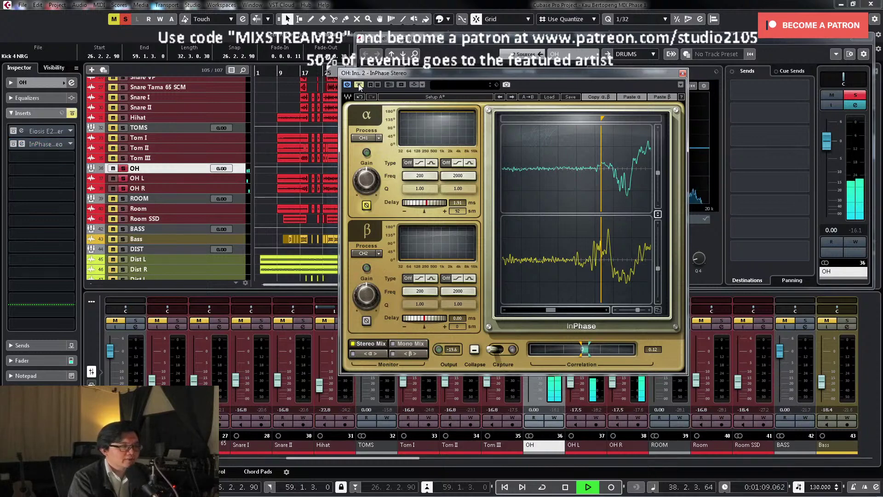
{"action": "left_click", "coordinate": [359, 85]}
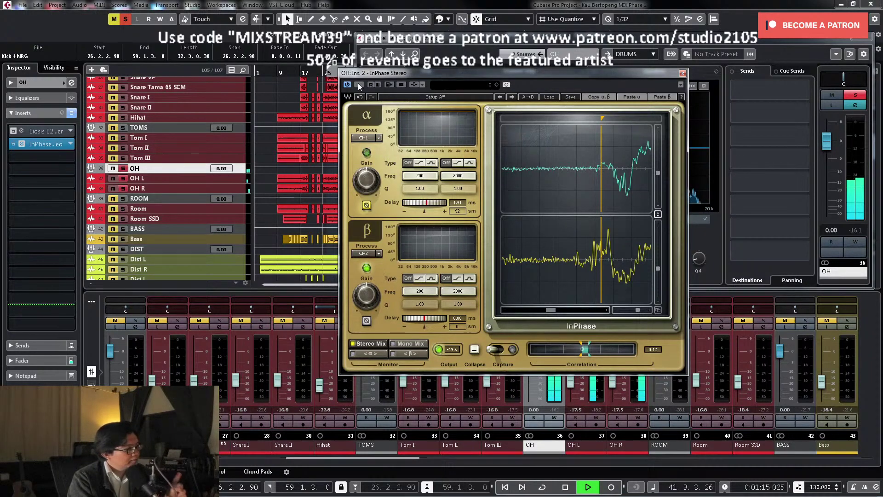
{"action": "key", "text": "space"}
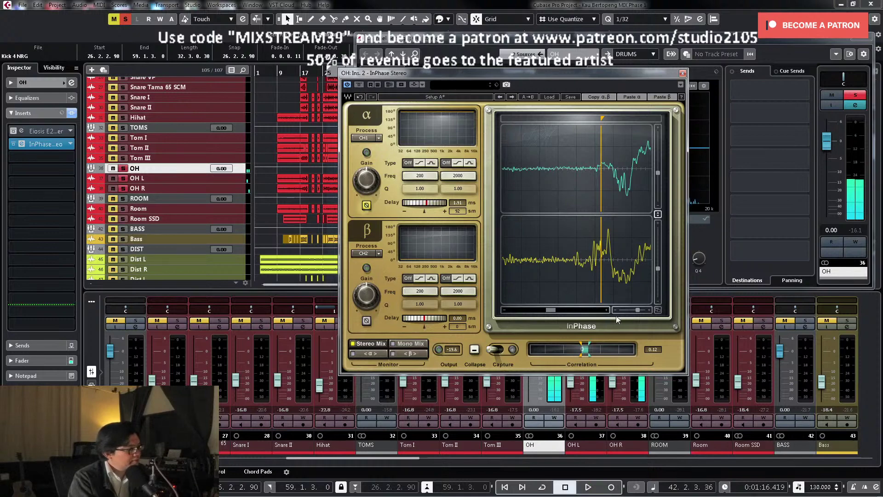
Step: Examine the captured α and β waveforms in InPhase at wider and closer magnification, moving the marker along the transient
{"action": "left_click", "coordinate": [614, 311]}
{"action": "left_click", "coordinate": [615, 310]}
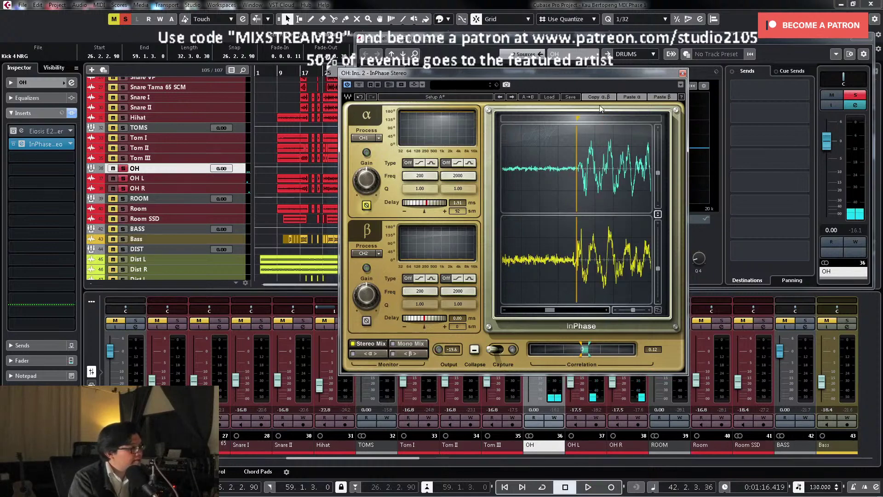
{"action": "left_click_drag", "start_coordinate": [578, 117], "coordinate": [594, 118]}
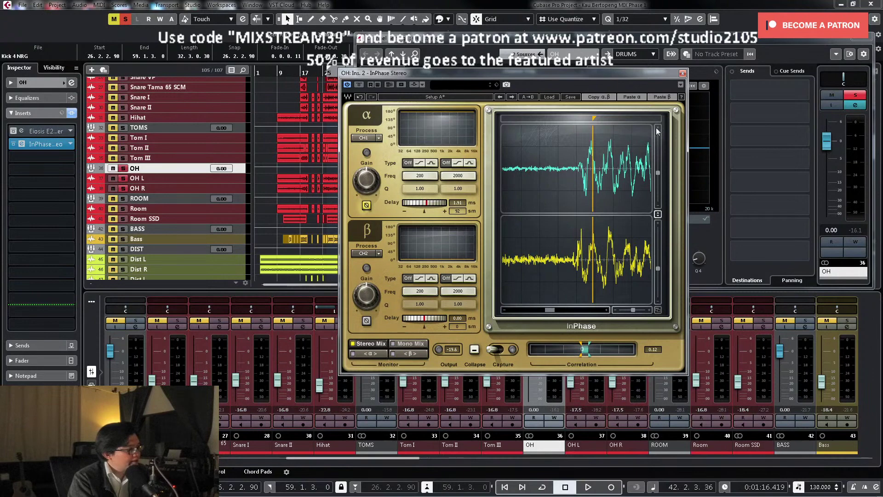
{"action": "left_click", "coordinate": [649, 310]}
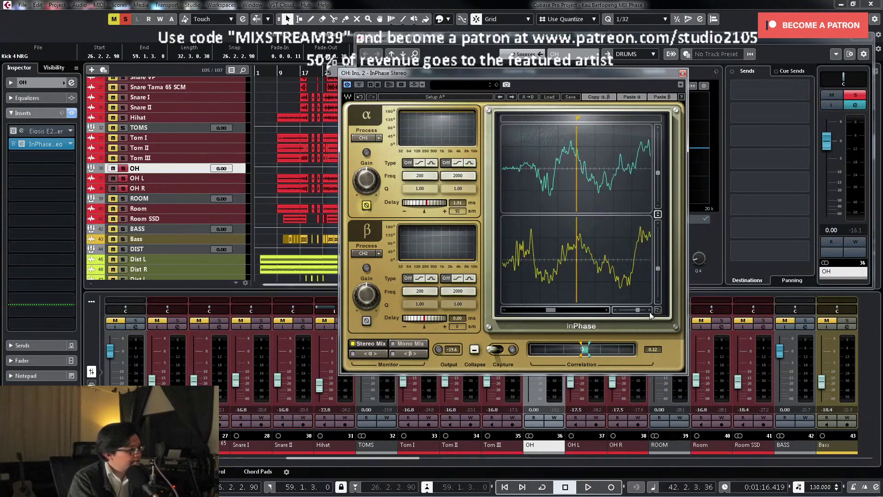
{"action": "left_click", "coordinate": [649, 311]}
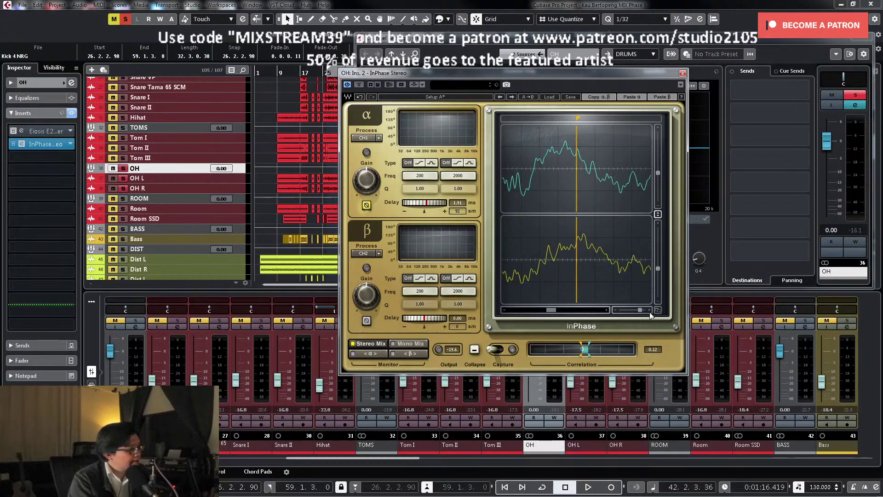
{"action": "left_click", "coordinate": [615, 311]}
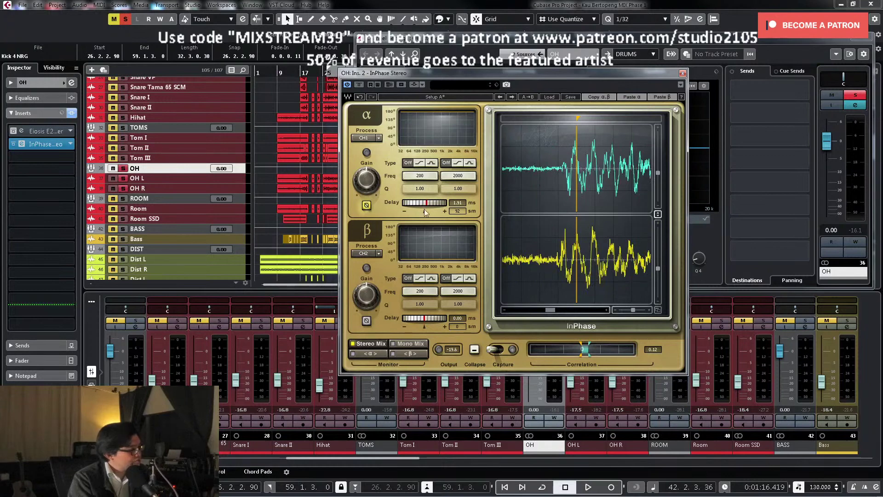
Step: Deactivate InPhase on the OH group and close the plug-in and channel settings windows
{"action": "left_click", "coordinate": [368, 205]}
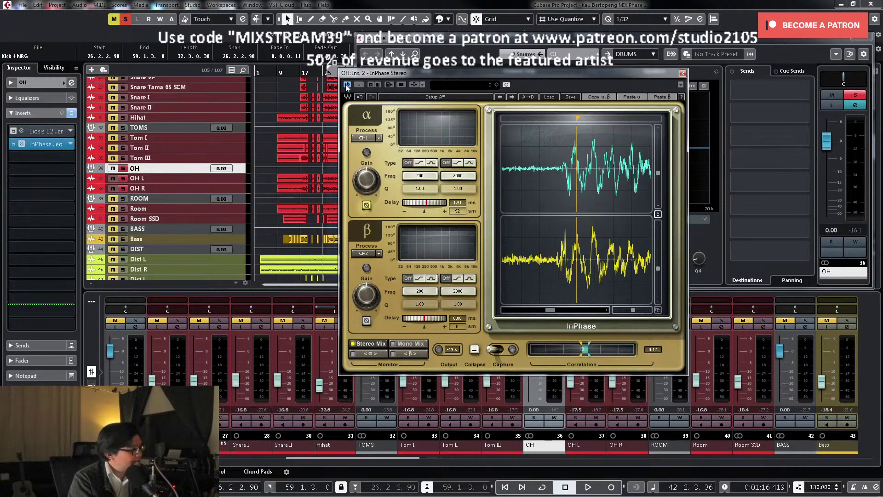
{"action": "left_click", "coordinate": [683, 74]}
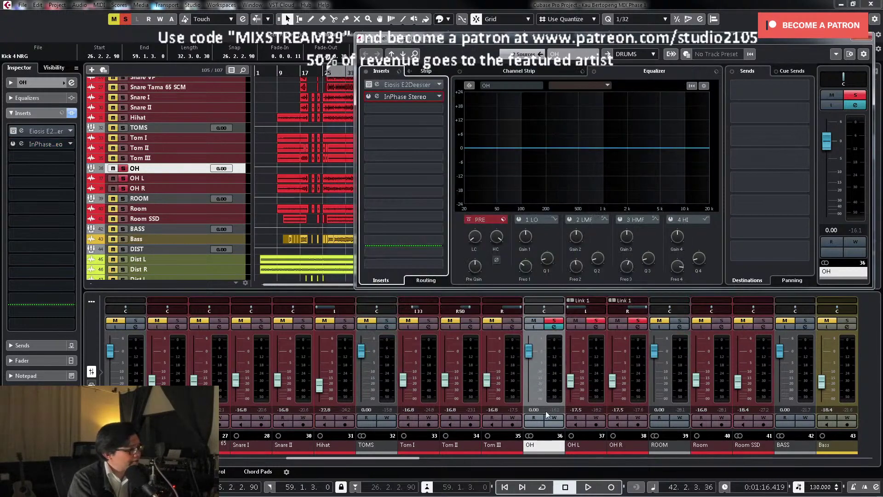
{"action": "left_click", "coordinate": [870, 39]}
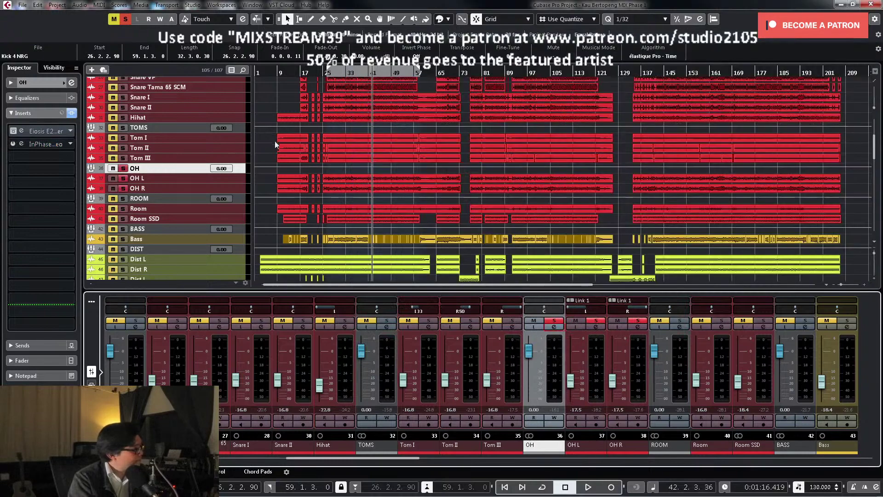
Step: Set the OH L track's delay to 1.91 ms
{"action": "left_click", "coordinate": [236, 180]}
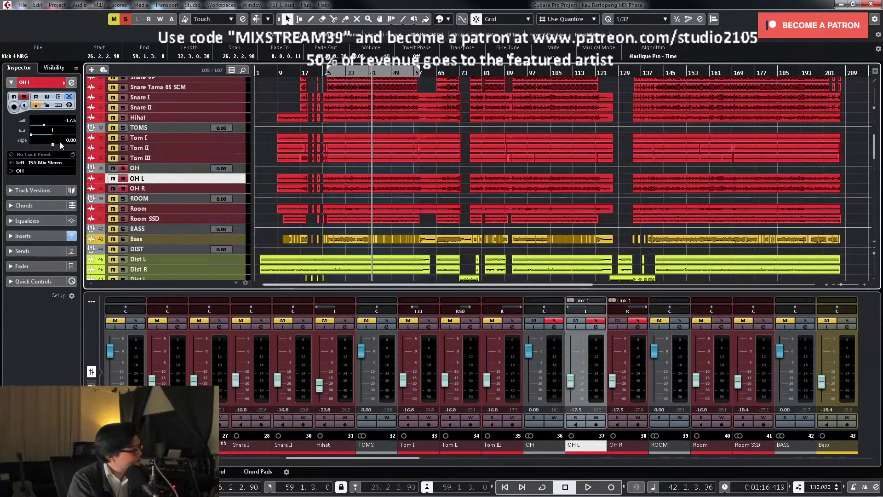
{"action": "double_click", "coordinate": [67, 140]}
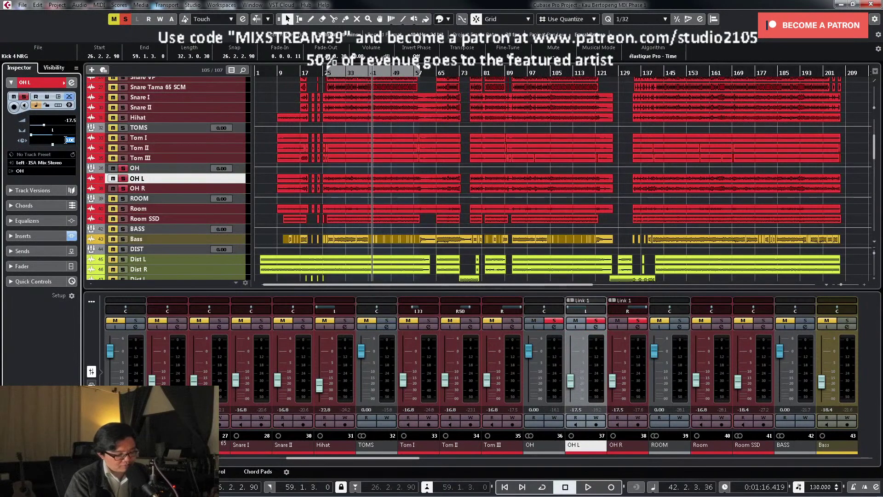
{"action": "type", "text": "1.9"}
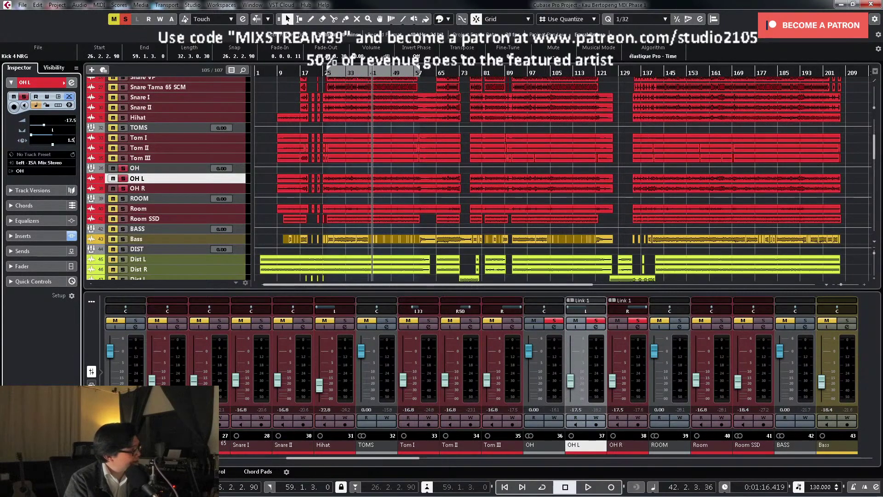
{"action": "type", "text": "1"}
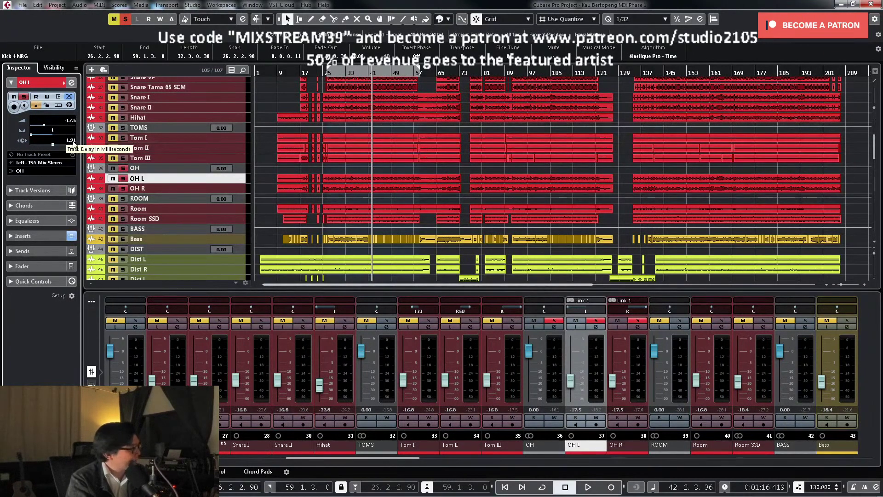
Step: Invert the phase of the OH L channel in its Pre section and close the channel settings
{"action": "left_click", "coordinate": [597, 326]}
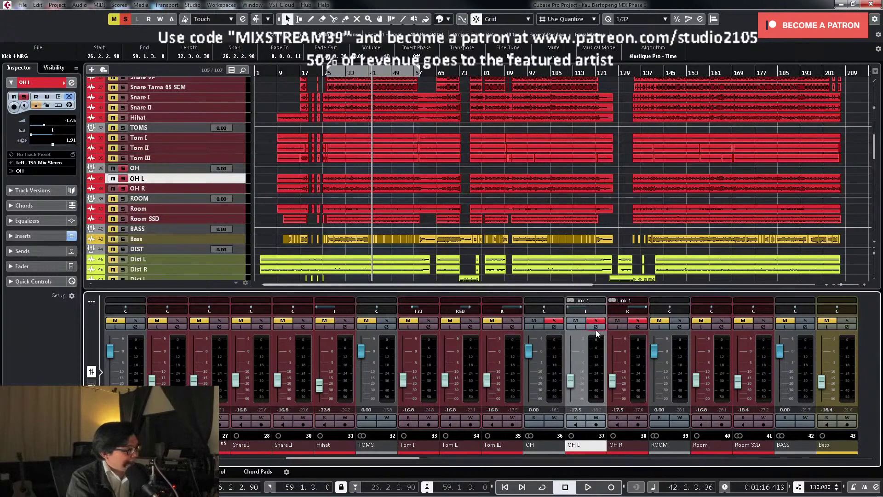
{"action": "left_click", "coordinate": [496, 260]}
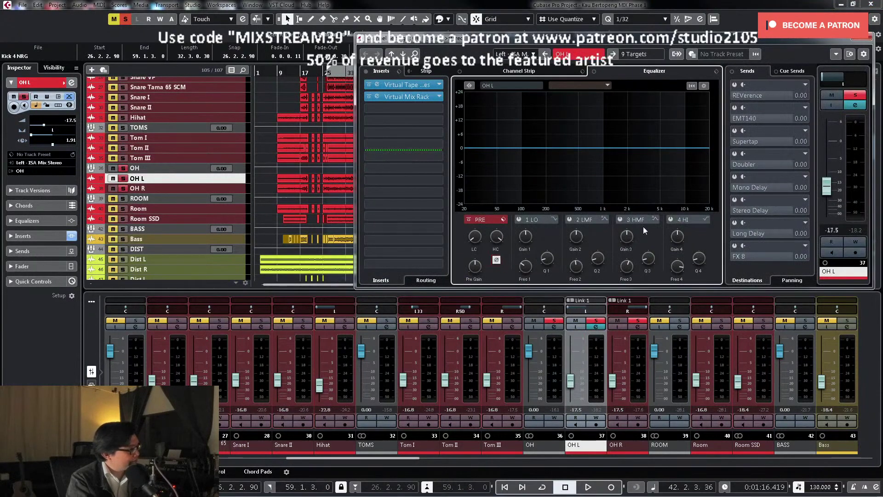
{"action": "left_click", "coordinate": [869, 37]}
Step: Play the soloed overheads while switching the OH L phase inversion off and on to compare, and stop playback
{"action": "left_click", "coordinate": [555, 326]}
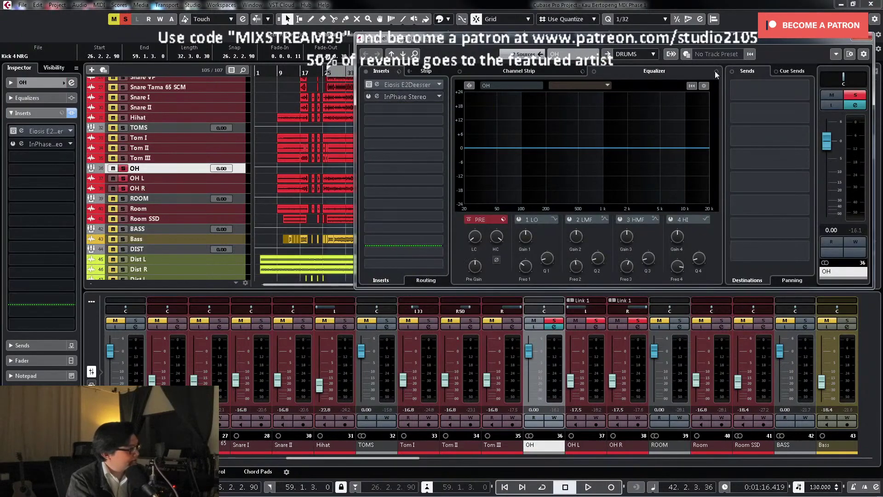
{"action": "left_click", "coordinate": [865, 36]}
{"action": "key", "text": "space"}
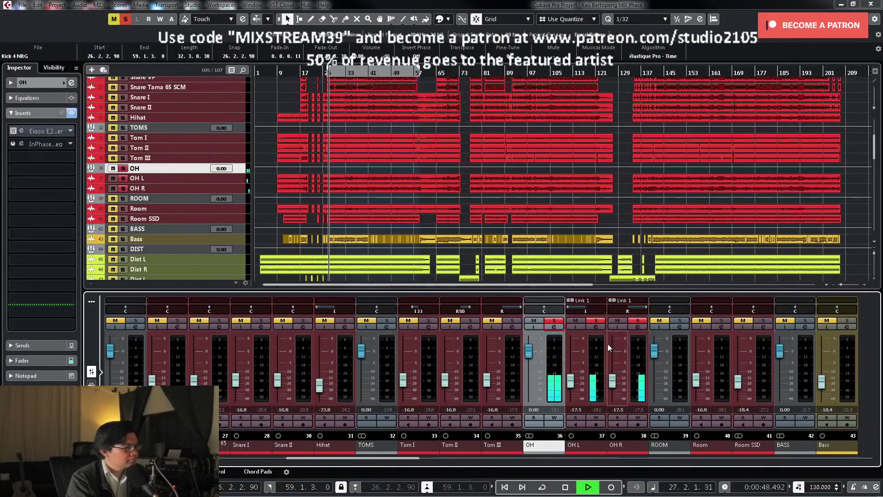
{"action": "left_click", "coordinate": [596, 327]}
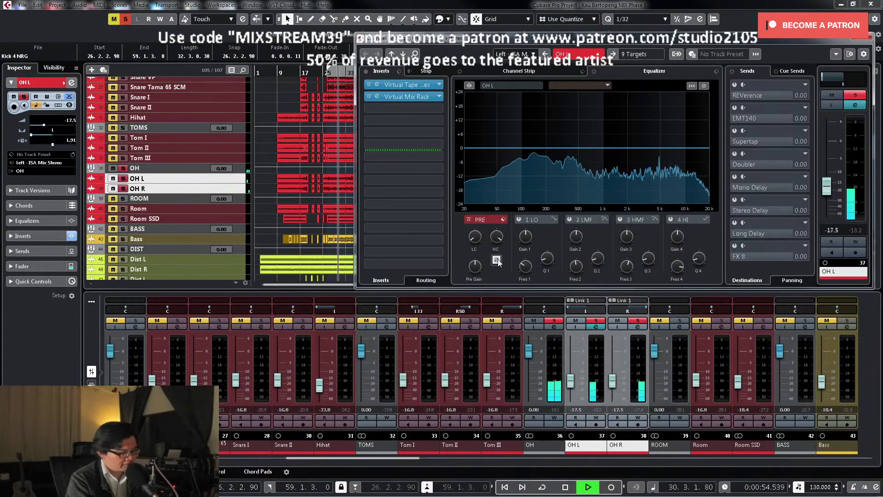
{"action": "left_click", "coordinate": [497, 260]}
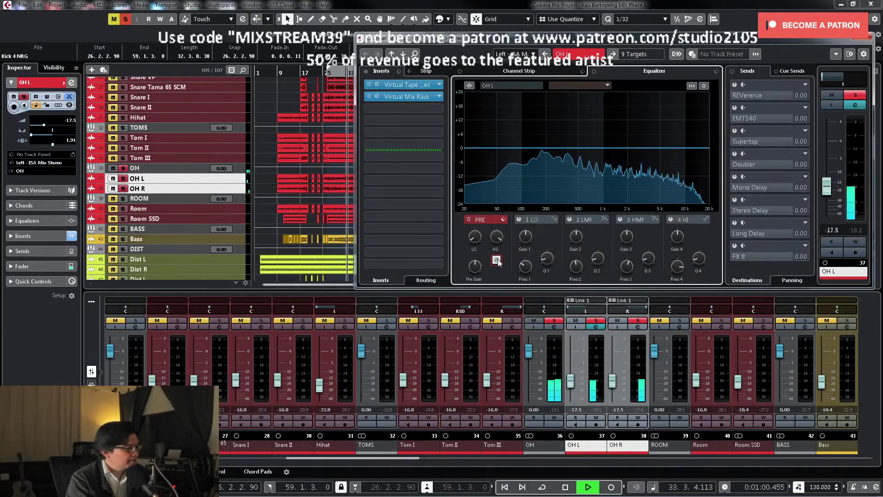
{"action": "key", "text": "space"}
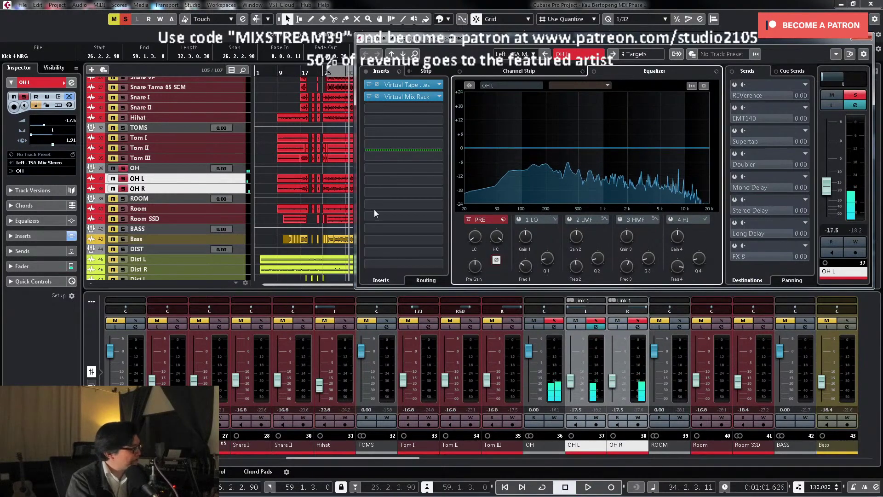
{"action": "left_click", "coordinate": [870, 39]}
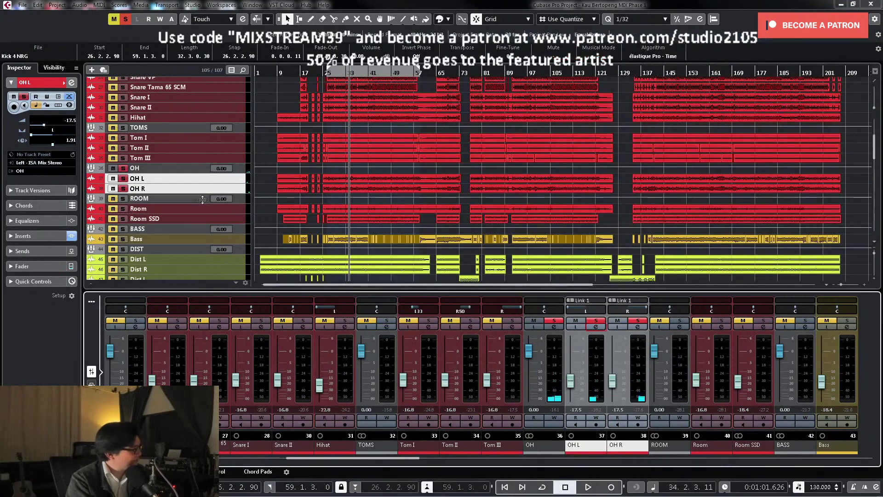
Step: Unsolo the OH group and play the overheads briefly from the start of the selection
{"action": "left_click", "coordinate": [238, 182]}
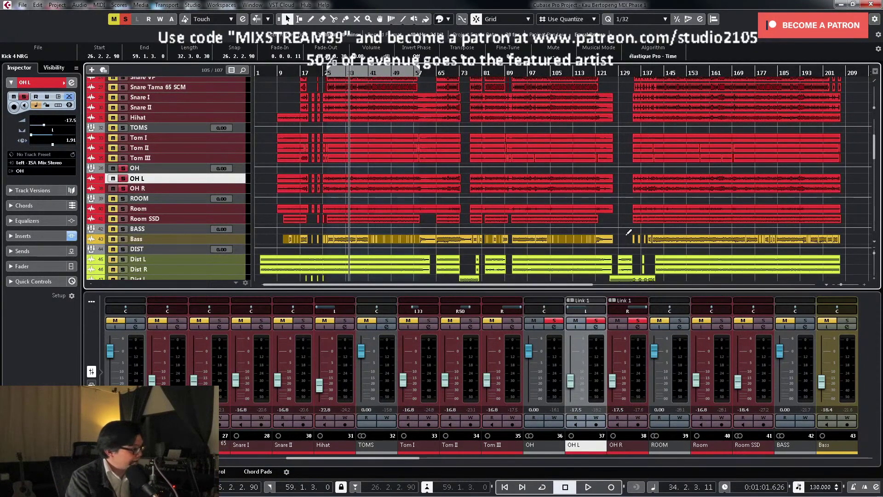
{"action": "left_click", "coordinate": [554, 321]}
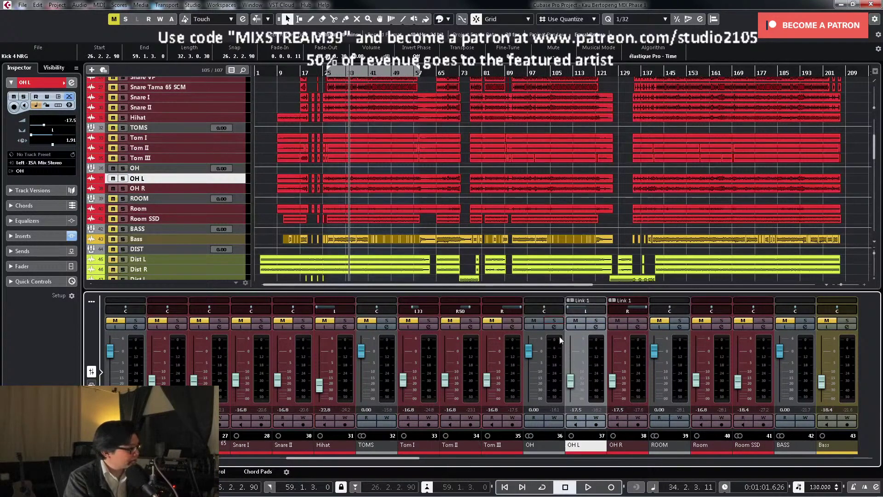
{"action": "key", "text": "KP_1"}
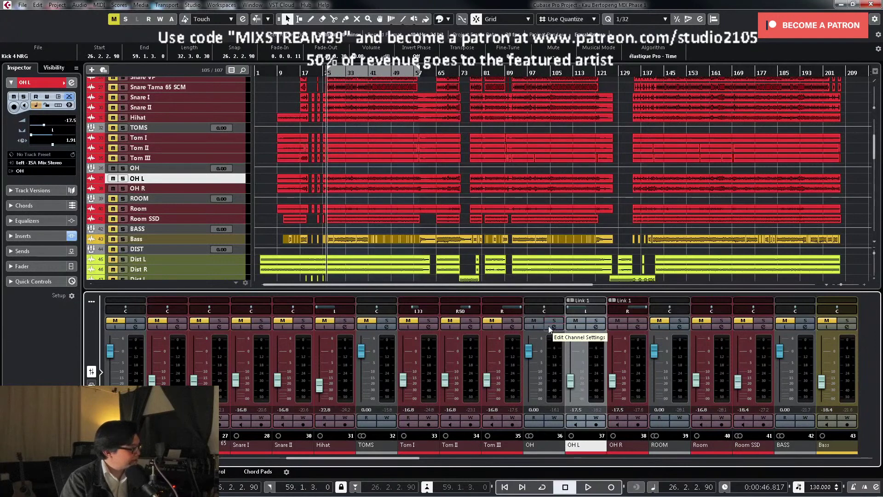
{"action": "key", "text": "space"}
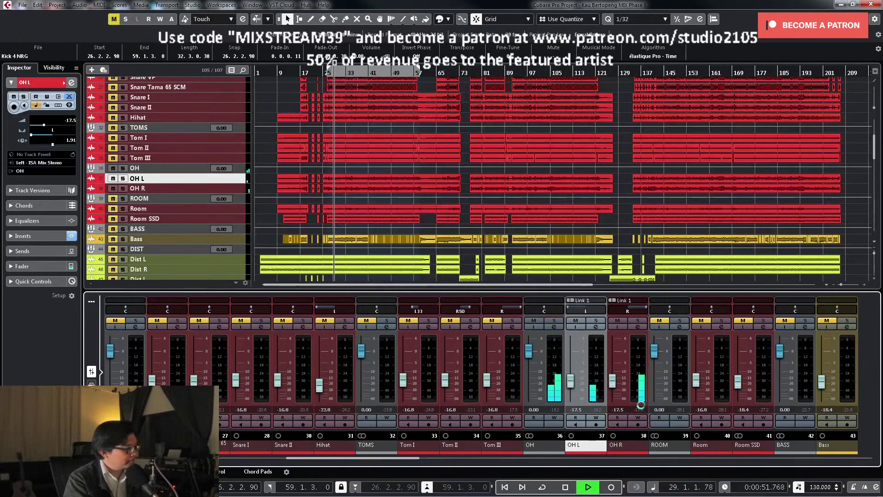
{"action": "key", "text": "space"}
Step: Solo the OH group, remove its InPhase Stereo insert and activate the Eiosis E2Deesser with the OH Soften preset
{"action": "left_click", "coordinate": [554, 321]}
{"action": "left_click", "coordinate": [555, 328]}
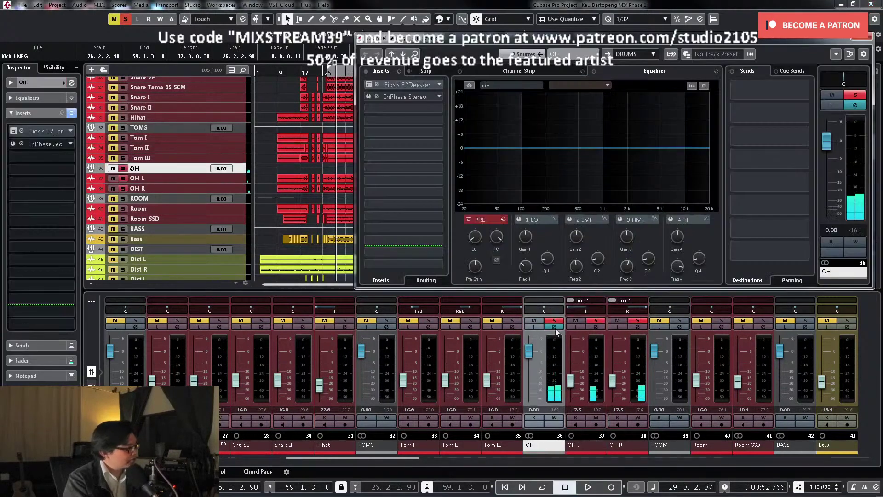
{"action": "left_click_drag", "start_coordinate": [415, 95], "coordinate": [440, 100]}
{"action": "left_click", "coordinate": [405, 84]}
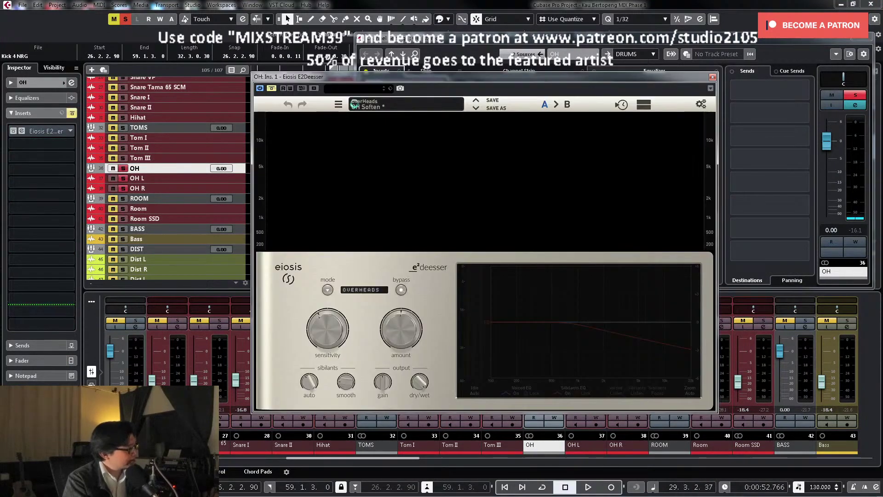
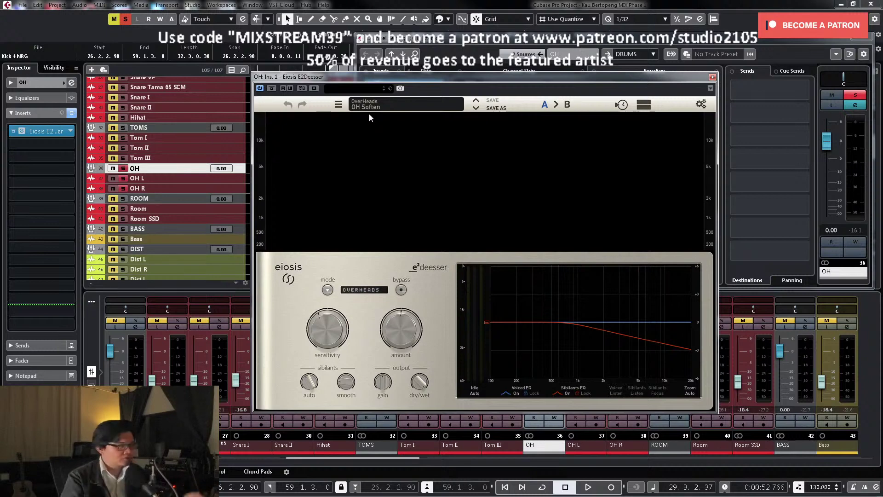
Step: Play the soloed overheads through the de-esser, stop playback and unsolo the OH group
{"action": "key", "text": "space"}
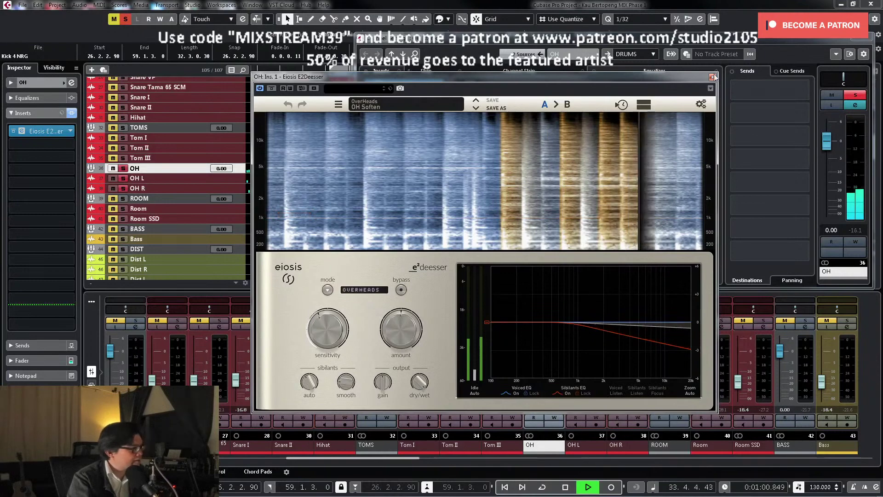
{"action": "left_click", "coordinate": [856, 106]}
{"action": "key", "text": "space"}
{"action": "left_click", "coordinate": [855, 96]}
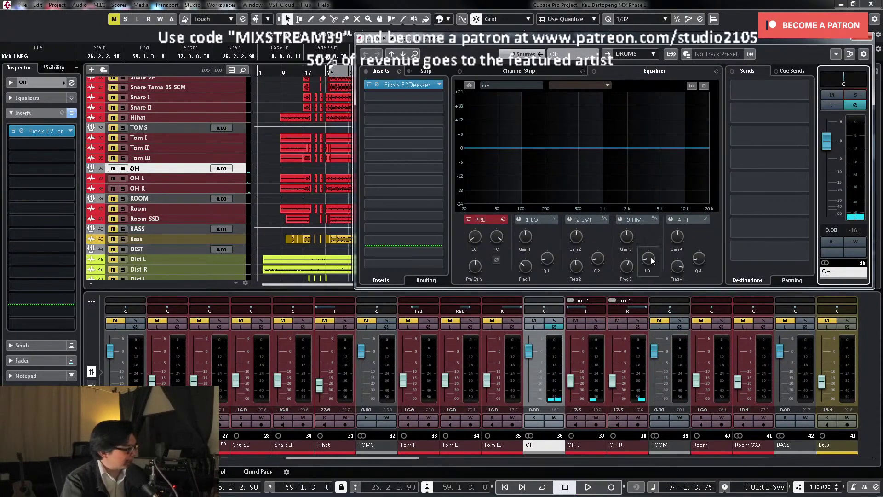
Step: Pull the Snare VP fader all the way down, unmute Snare Tama 65 SCM and play it with the drums
{"action": "left_click_drag", "start_coordinate": [390, 458], "coordinate": [357, 455]}
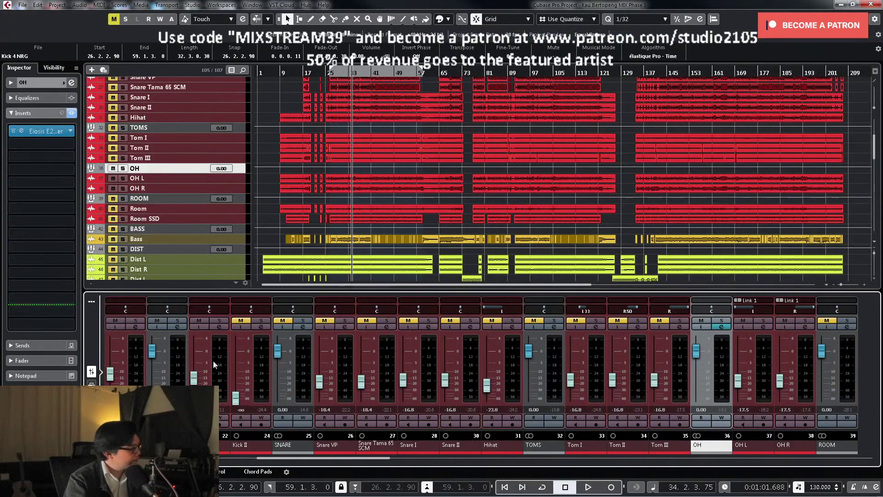
{"action": "key", "text": "space"}
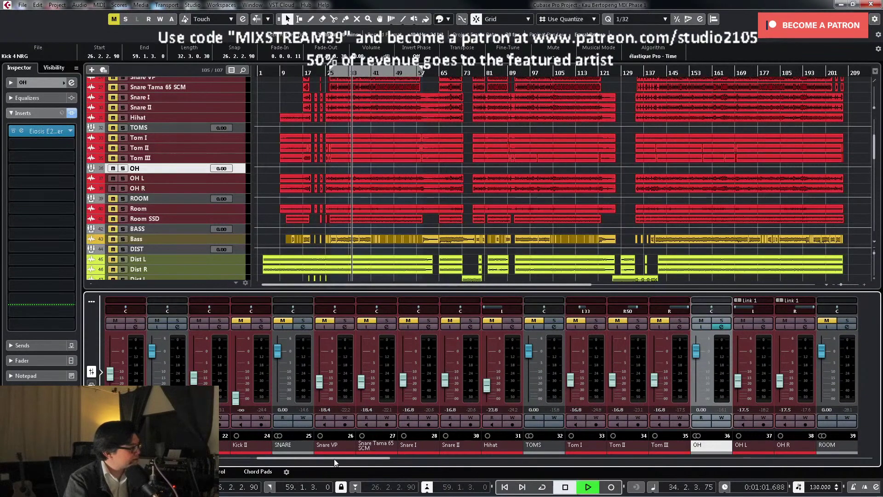
{"action": "scroll", "coordinate": [325, 459], "scroll_direction": "left", "scroll_amount": 1}
{"action": "scroll", "coordinate": [322, 458], "scroll_direction": "left", "scroll_amount": 1}
{"action": "key", "text": "space"}
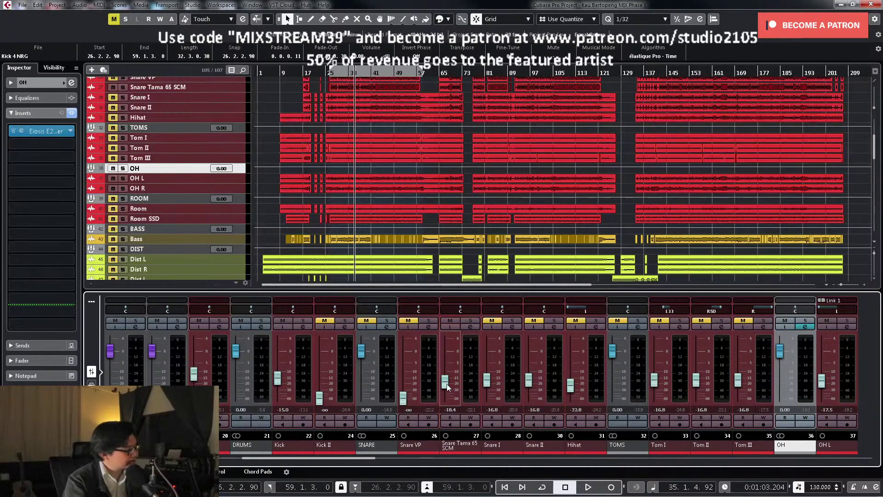
{"action": "key", "text": "space"}
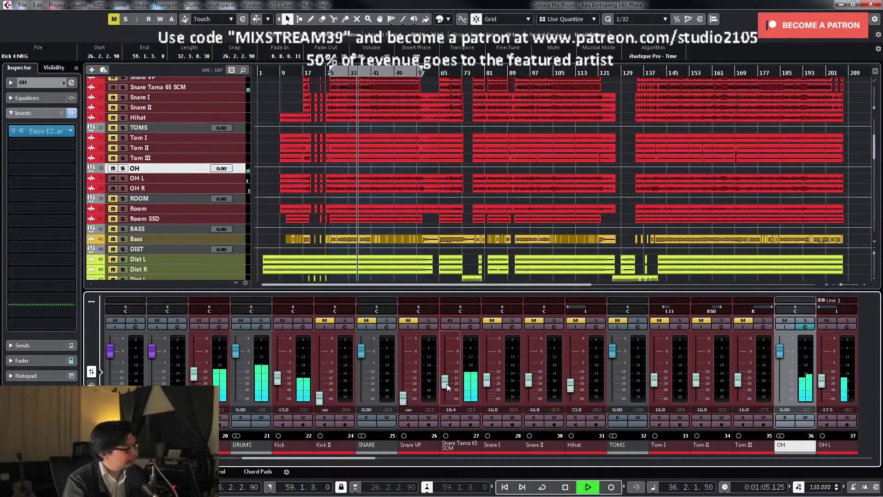
Step: Set the Snare Tama 65 SCM channel level to -18.5 dB and stop playback
{"action": "left_click", "coordinate": [449, 409]}
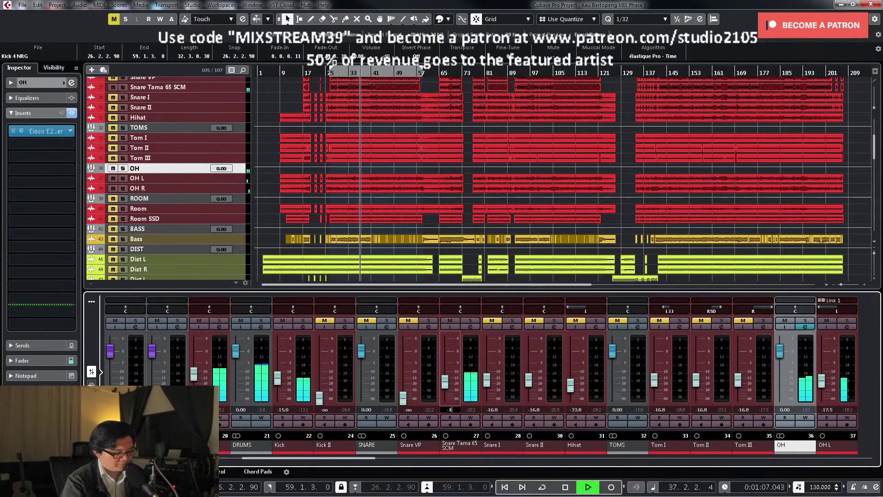
{"action": "type", "text": "-18.5"}
{"action": "key", "text": "Return"}
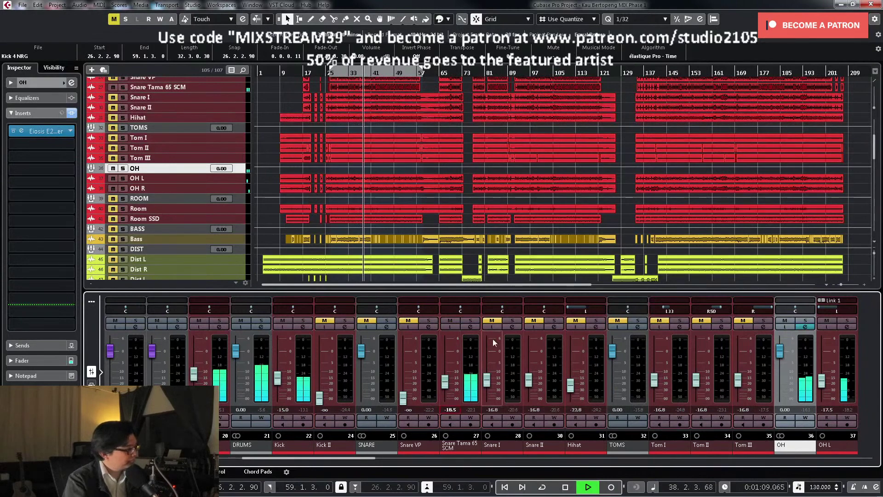
{"action": "key", "text": "space"}
Step: Unmute Snare I, mute Snare Tama 65 SCM, and play Snare I soloed with the SNARE group while its channel settings are open
{"action": "left_click", "coordinate": [492, 320]}
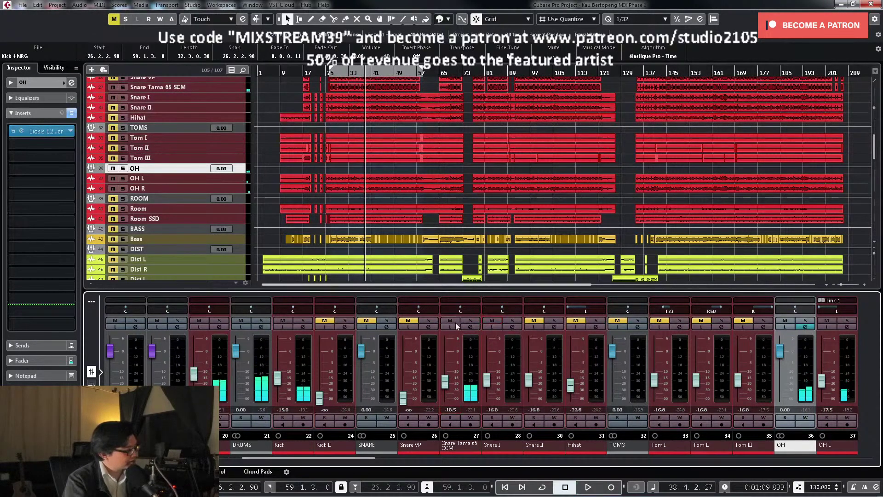
{"action": "left_click", "coordinate": [513, 327]}
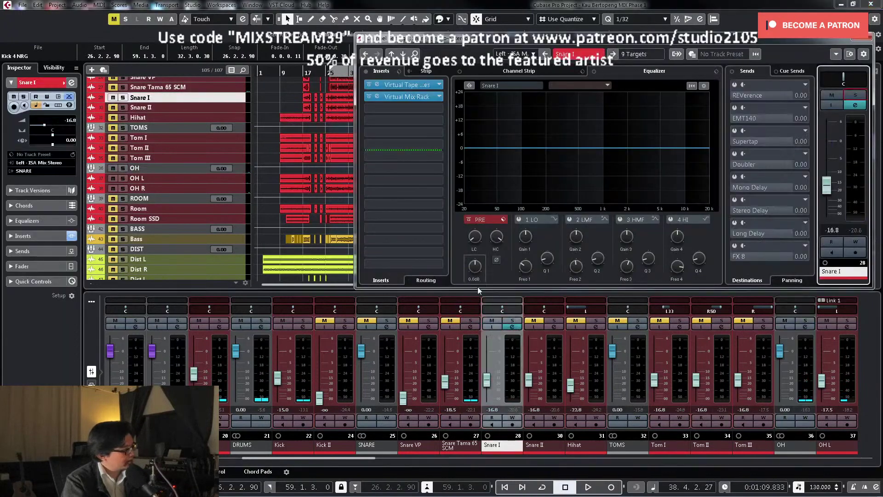
{"action": "left_click", "coordinate": [856, 96]}
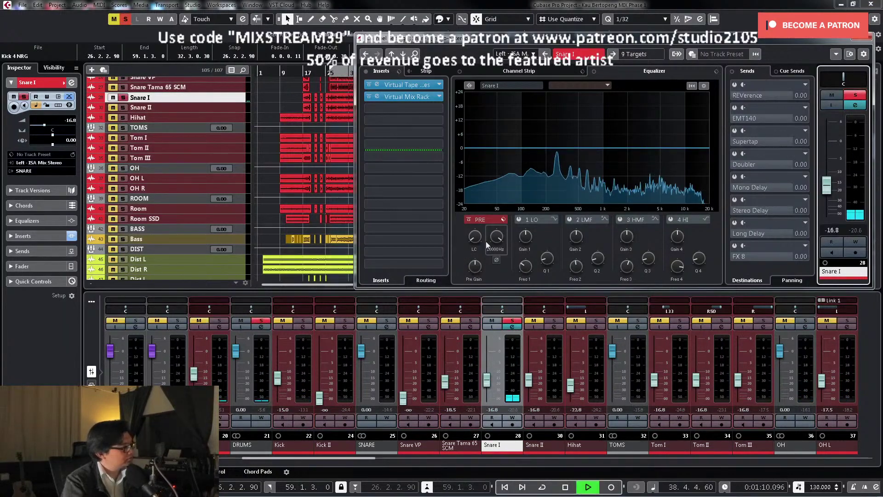
{"action": "key", "text": "space"}
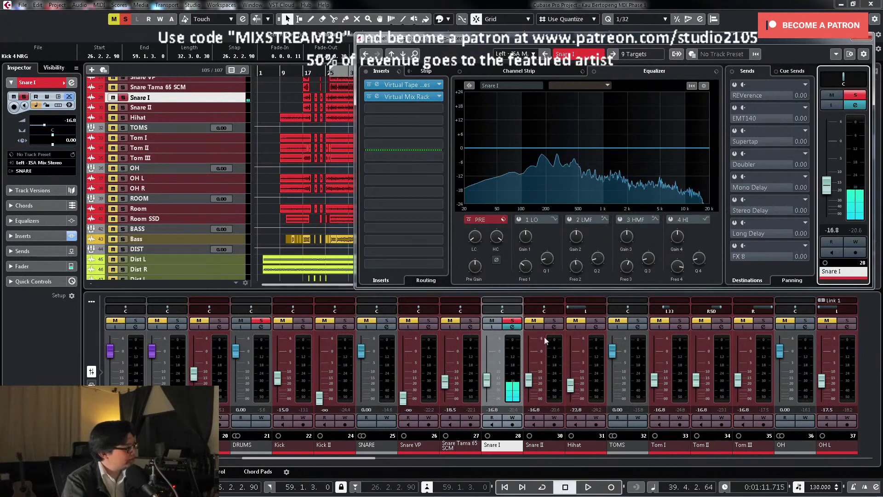
{"action": "key", "text": "Escape"}
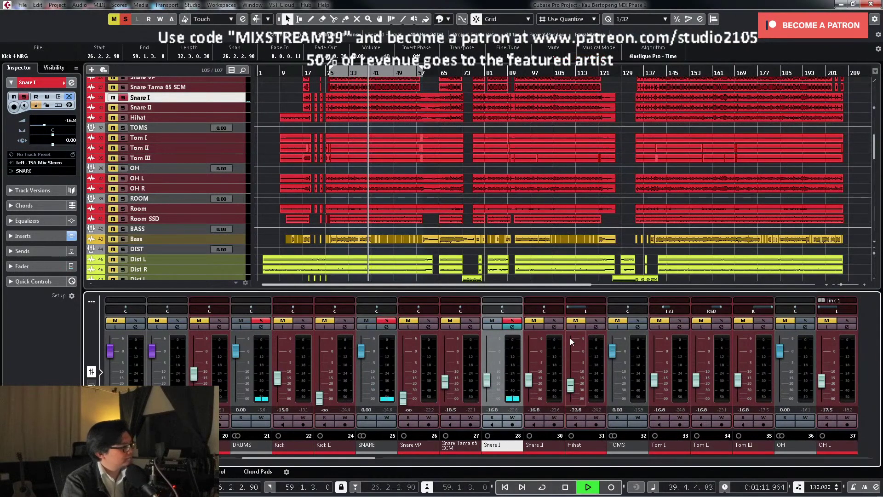
{"action": "left_click", "coordinate": [513, 327]}
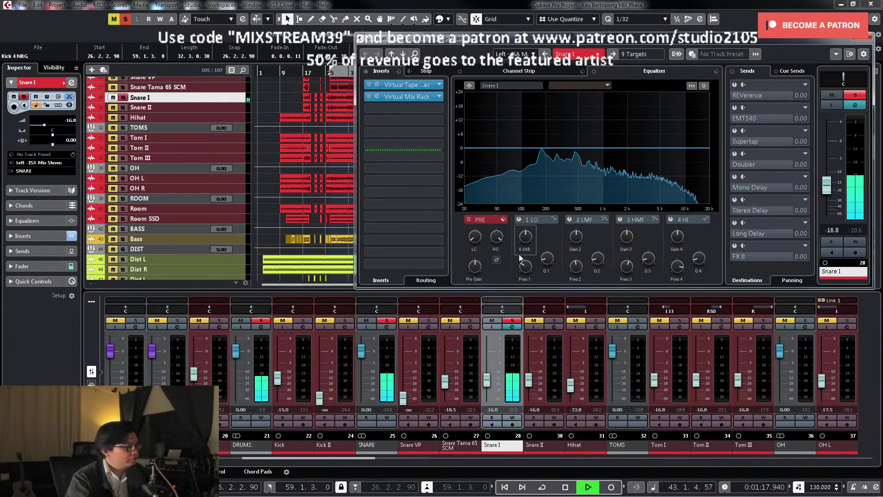
Step: Add a low cut to Snare I and use a narrow band 3 to cut about 7 dB at 661 Hz
{"action": "left_click_drag", "start_coordinate": [475, 237], "coordinate": [478, 212]}
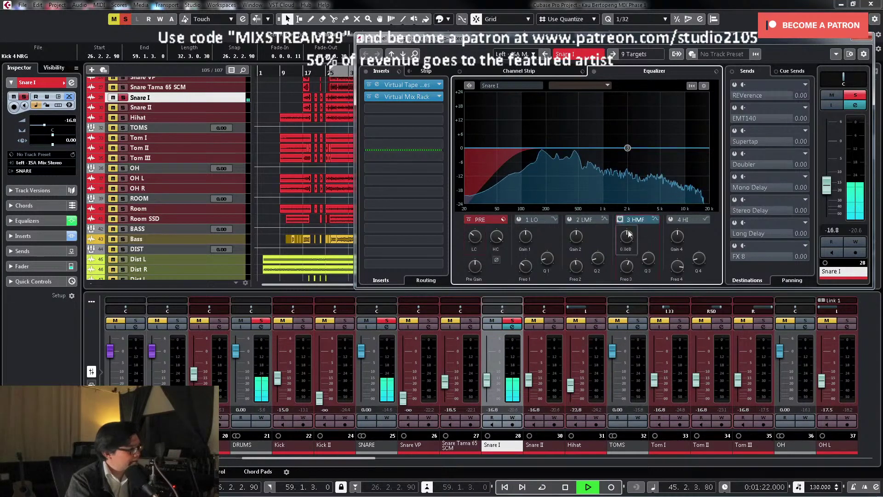
{"action": "left_click", "coordinate": [627, 147]}
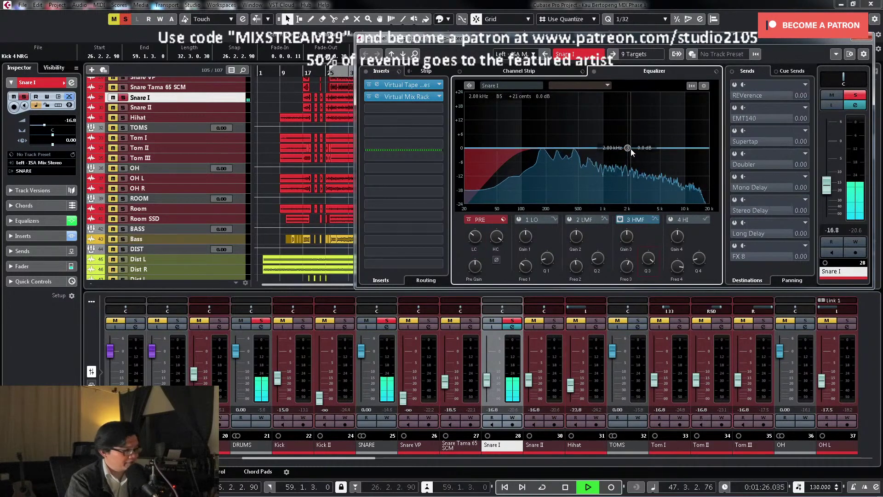
{"action": "left_click_drag", "start_coordinate": [631, 148], "coordinate": [589, 116]}
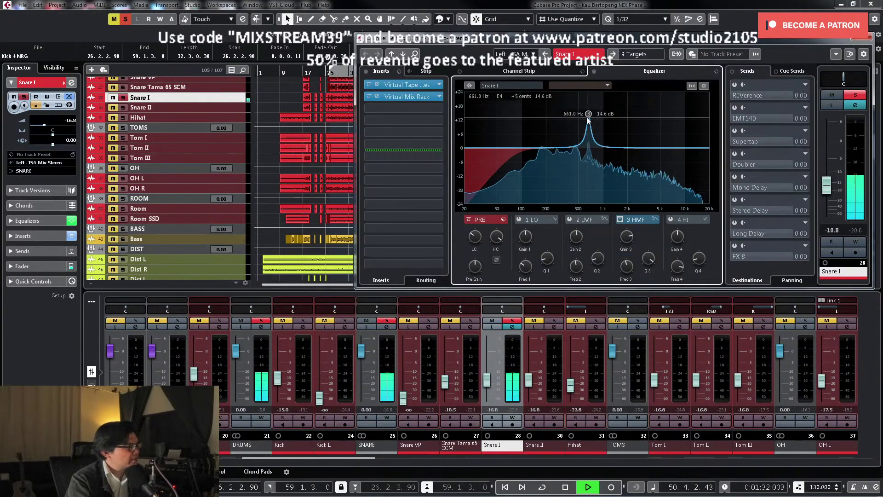
{"action": "mouse_move", "coordinate": [627, 238]}
{"action": "key", "text": "space"}
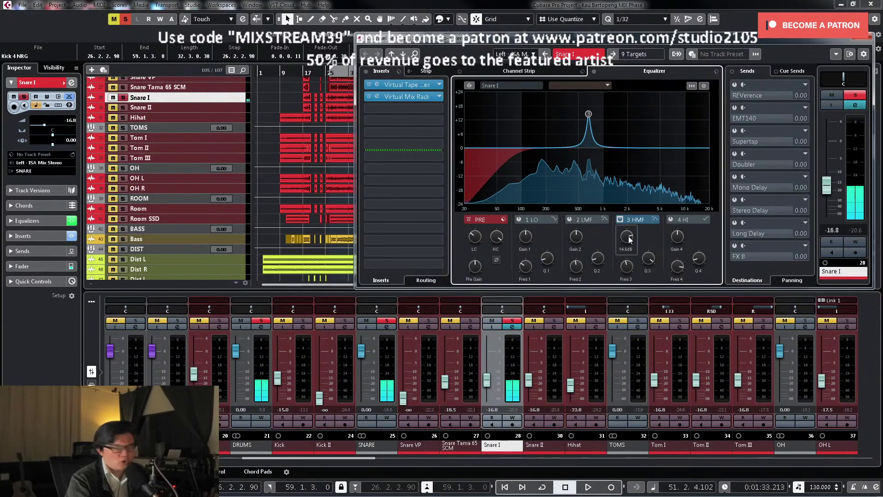
{"action": "scroll", "coordinate": [627, 238], "scroll_direction": "down", "scroll_amount": 10}
{"action": "scroll", "coordinate": [625, 239], "scroll_direction": "down", "scroll_amount": 1}
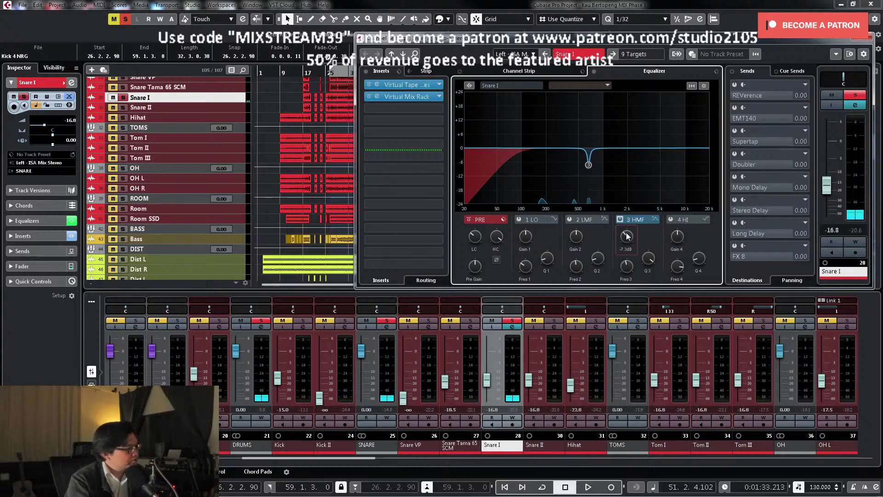
{"action": "key", "text": "space"}
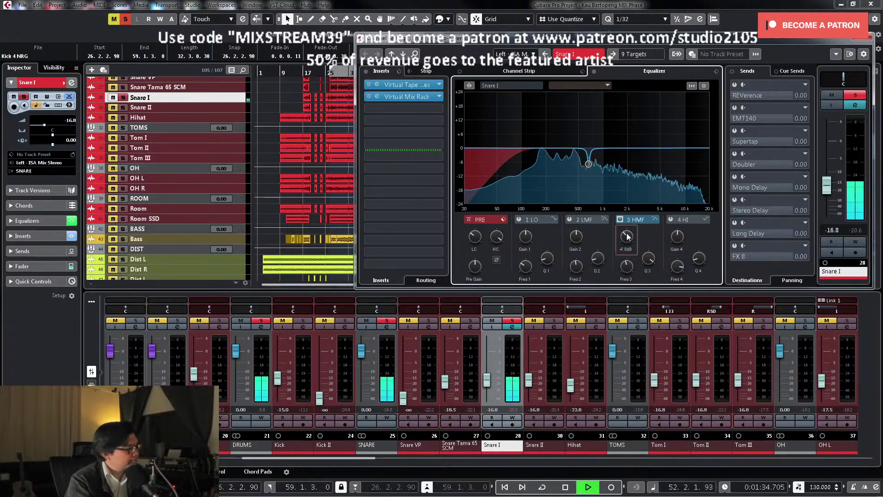
Step: Move the solo from Snare I to Snare II and play Snare II
{"action": "left_click", "coordinate": [550, 326]}
{"action": "key", "text": "space"}
{"action": "left_click", "coordinate": [550, 327]}
{"action": "left_click", "coordinate": [513, 321]}
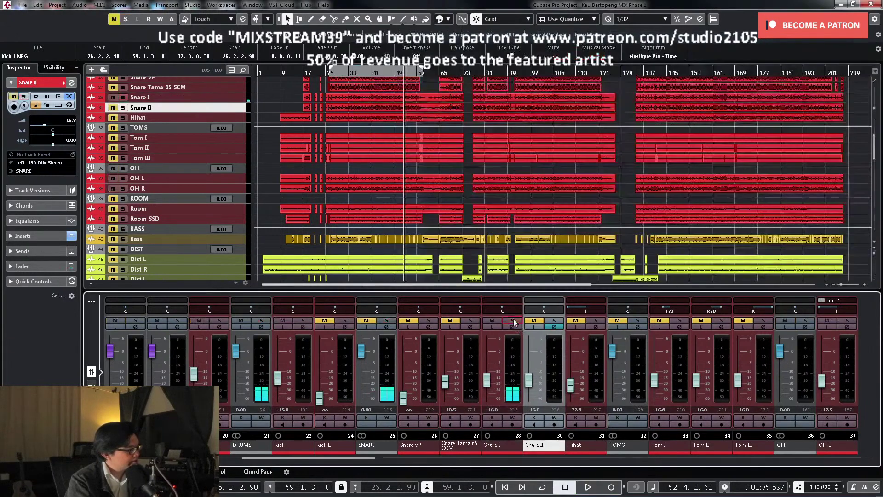
{"action": "left_click", "coordinate": [553, 322]}
{"action": "key", "text": "space"}
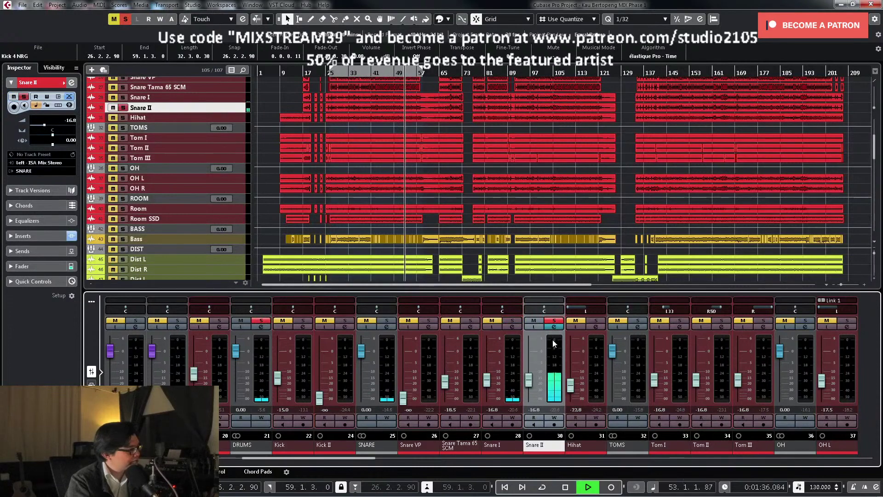
Step: Solo Snare I and the SNARE group along with Snare II, switch Snare I's solo off and on to compare, and stop playback
{"action": "left_click", "coordinate": [511, 321]}
{"action": "left_click", "coordinate": [387, 320]}
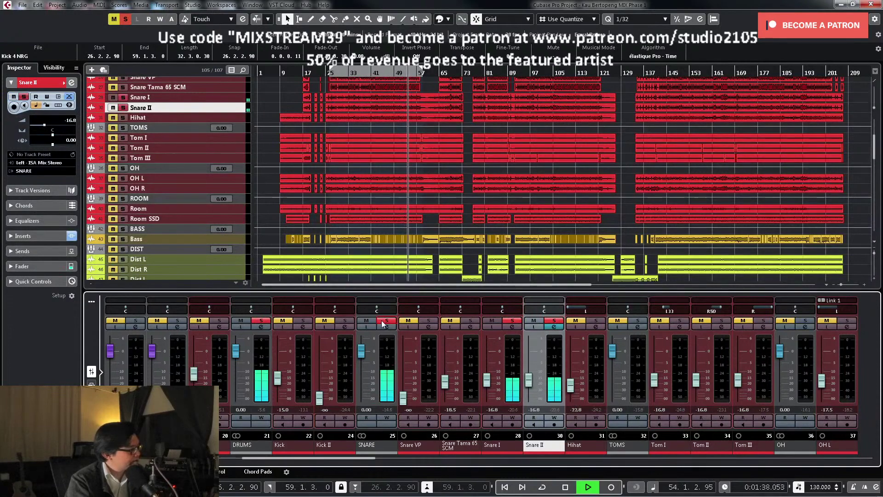
{"action": "left_click", "coordinate": [513, 321]}
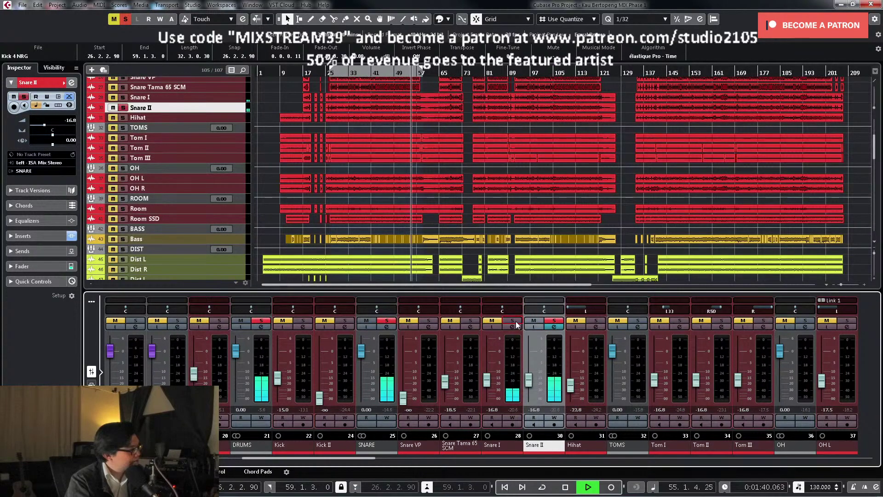
{"action": "left_click", "coordinate": [512, 320]}
{"action": "key", "text": "space"}
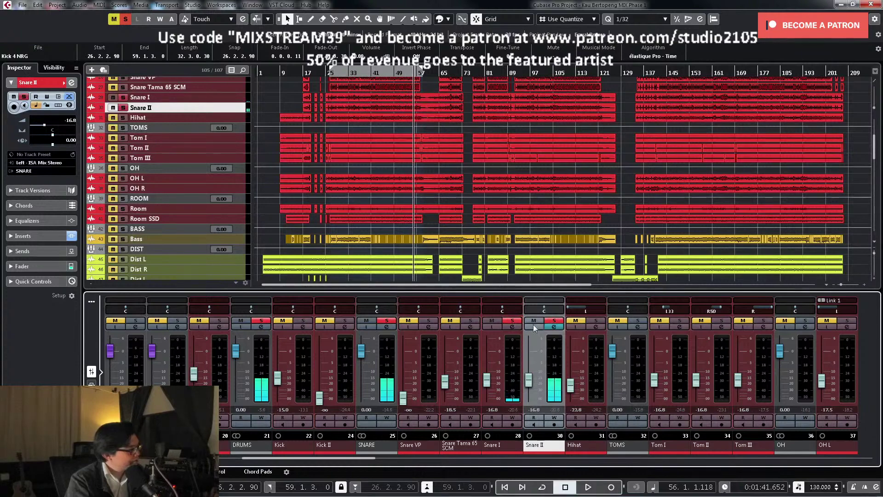
Step: Play both snare mics and compare Snare II with its phase inverted and normal in the Pre section
{"action": "left_click", "coordinate": [512, 326]}
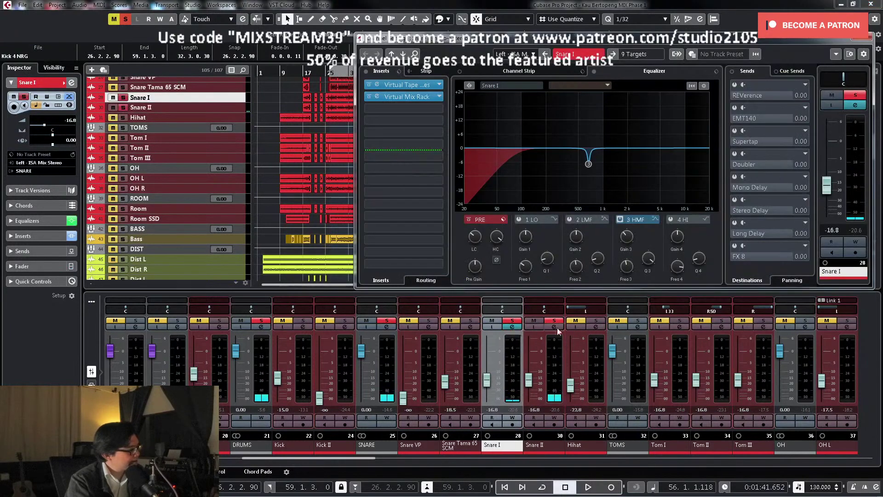
{"action": "key", "text": "space"}
{"action": "left_click", "coordinate": [559, 328]}
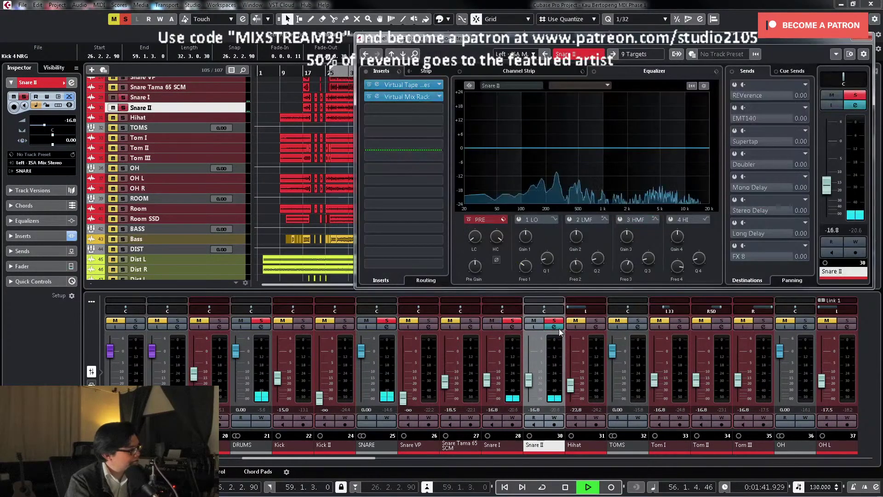
{"action": "left_click", "coordinate": [496, 261]}
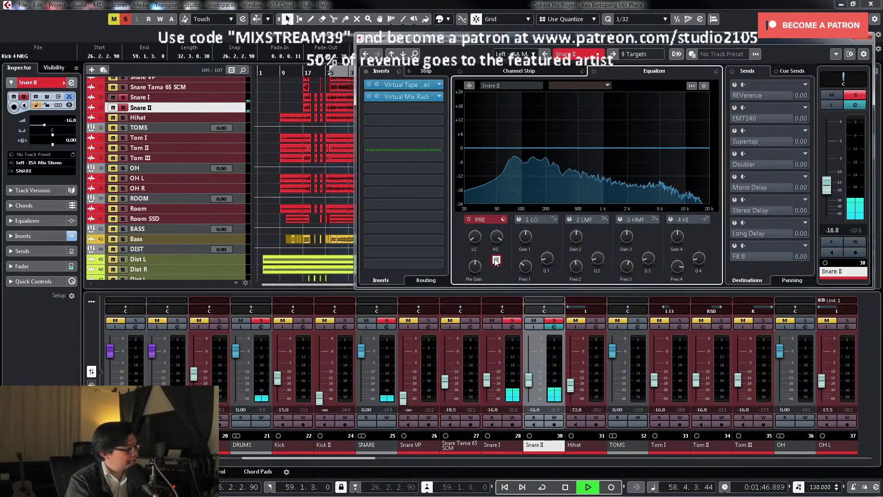
{"action": "key", "text": "space"}
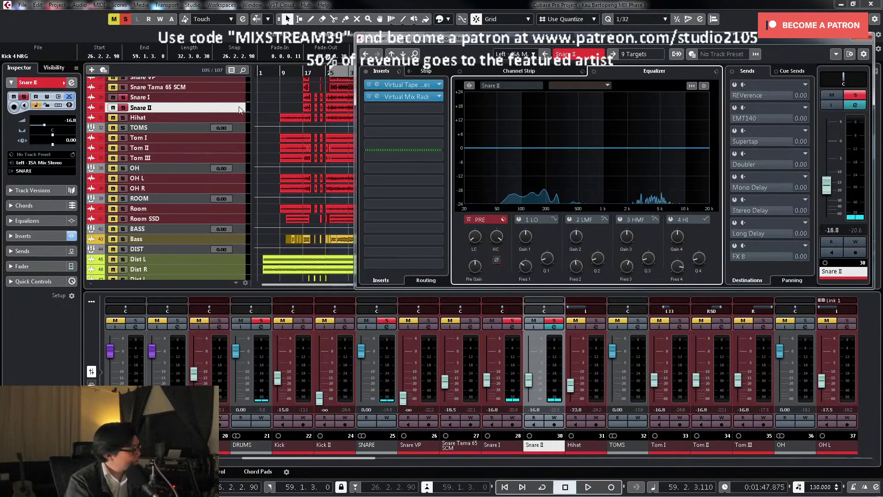
Step: Enlarge the Snare I and Snare II tracks and examine how their waveforms line up
{"action": "left_click", "coordinate": [236, 98], "text": "shift"}
{"action": "key", "text": "ctrl+Down"}
{"action": "key", "text": "h"}
{"action": "key", "text": "h"}
{"action": "key", "text": "h"}
{"action": "key", "text": "h"}
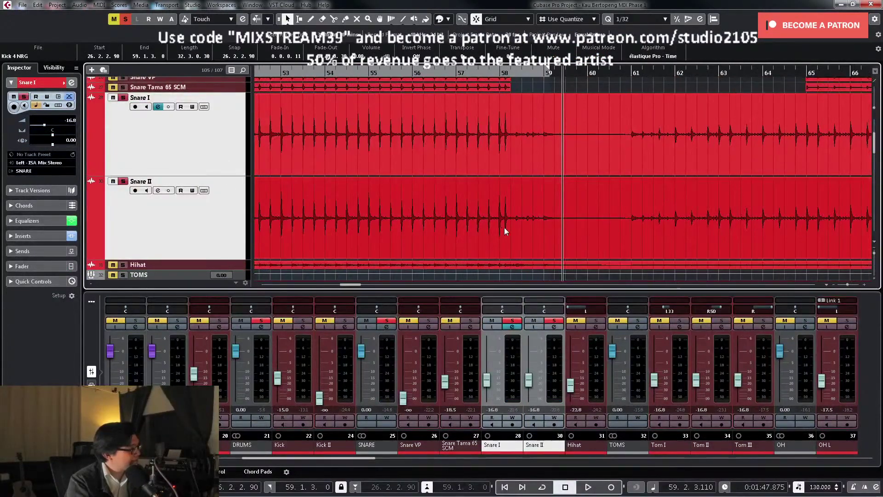
{"action": "key", "text": "g"}
{"action": "key", "text": "g"}
{"action": "key", "text": "g"}
{"action": "key", "text": "g"}
{"action": "key", "text": "g"}
{"action": "left_click", "coordinate": [765, 193]}
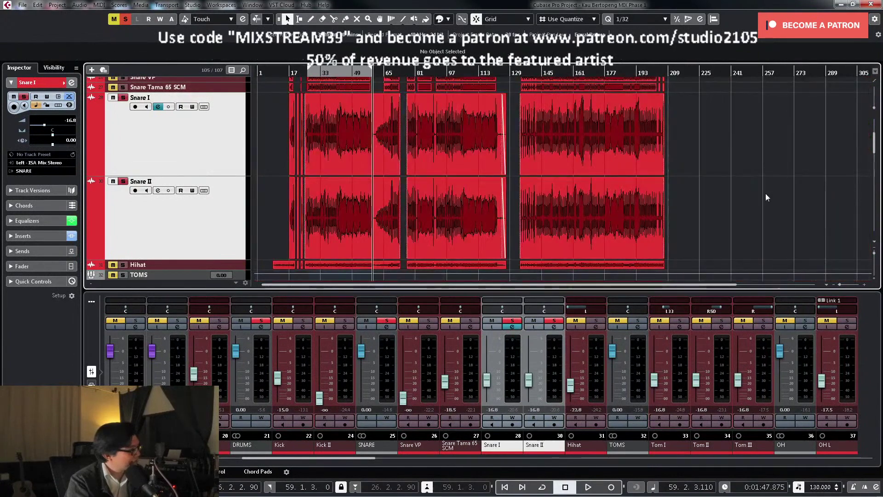
Step: Turn off the snare solos and remove the Snare II track
{"action": "left_click", "coordinate": [122, 97]}
{"action": "left_click", "coordinate": [139, 226]}
{"action": "right_click", "coordinate": [207, 230]}
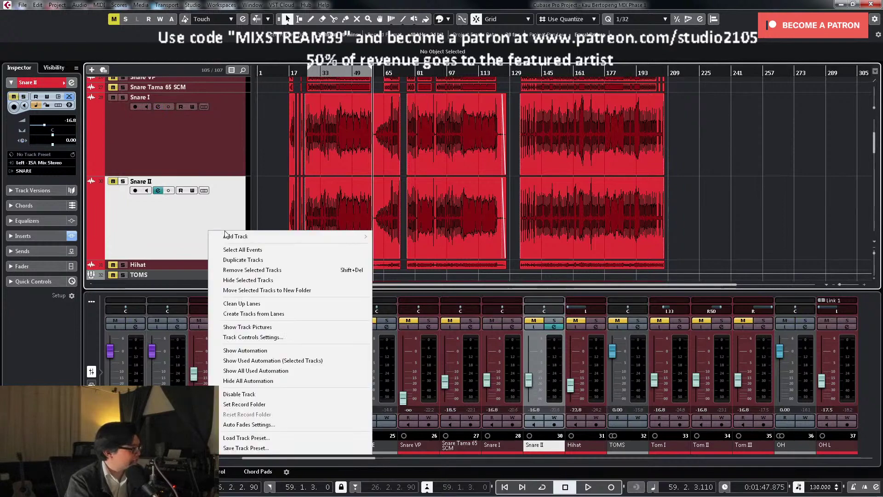
{"action": "left_click", "coordinate": [204, 146]}
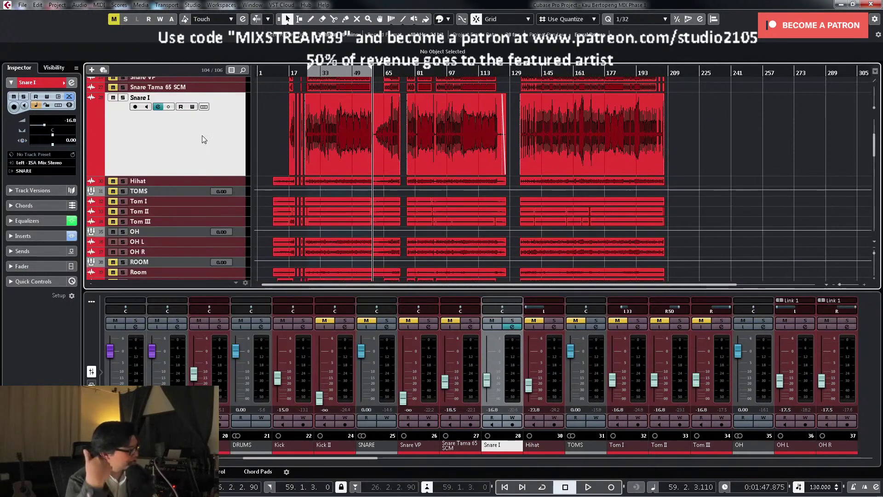
Step: Rename the Snare I channel as Snare
{"action": "key", "text": "h"}
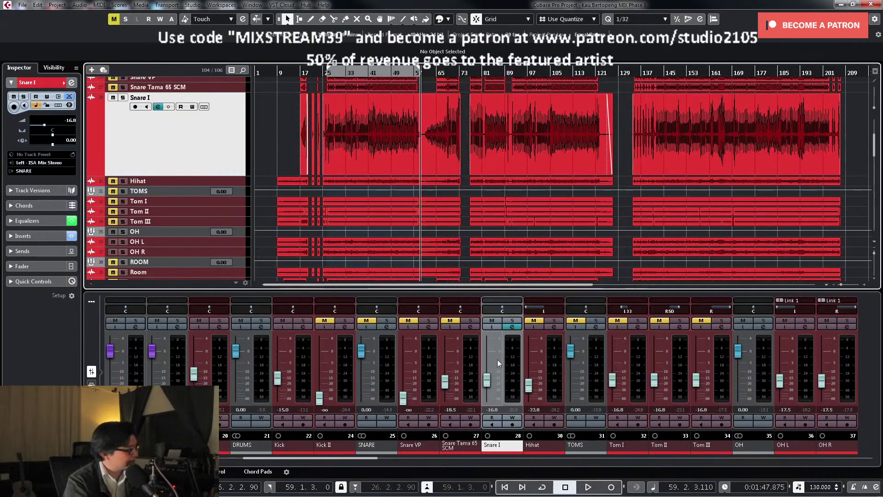
{"action": "double_click", "coordinate": [506, 445]}
{"action": "type", "text": "Snare"}
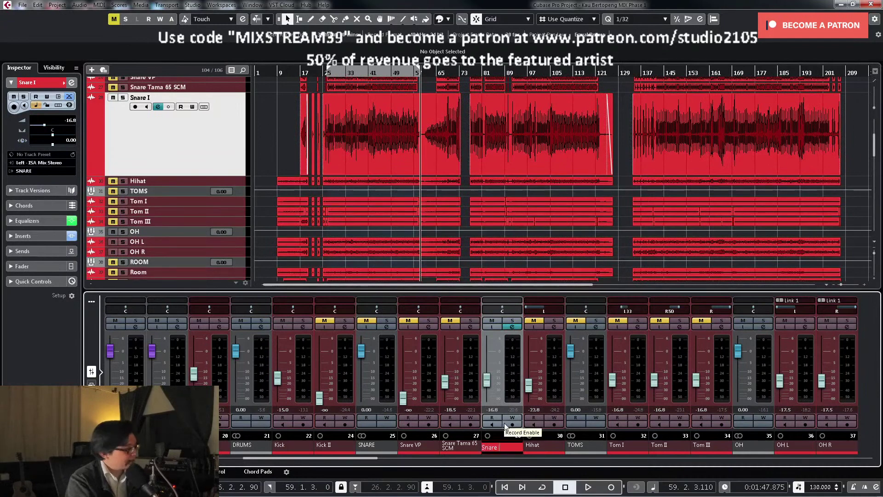
{"action": "key", "text": "Return"}
Step: Play the drums from the start of the locator range, raise the Snare fader to -14.7 dB, and stop playback
{"action": "left_click", "coordinate": [385, 137]}
{"action": "key", "text": "space"}
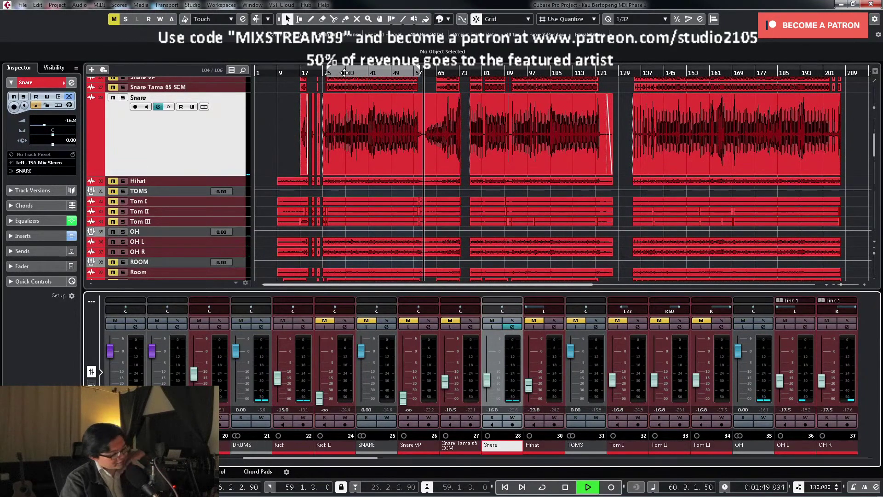
{"action": "left_click", "coordinate": [328, 72]}
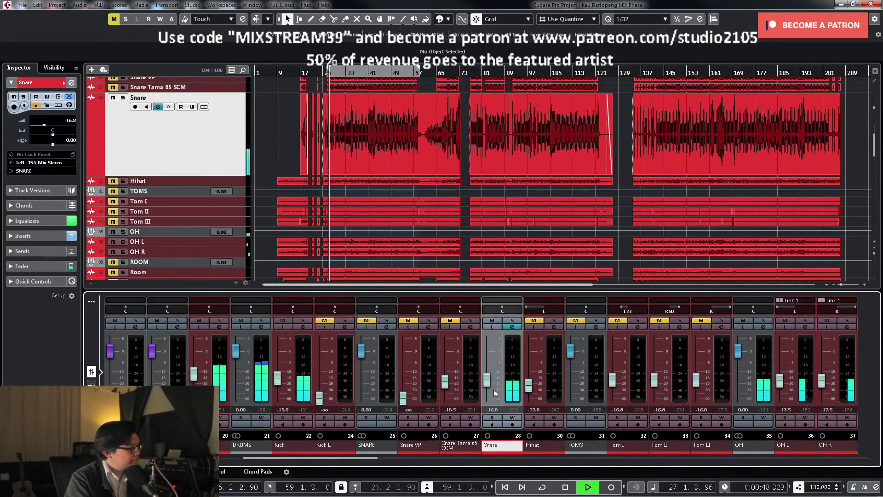
{"action": "left_click_drag", "start_coordinate": [488, 382], "coordinate": [492, 381]}
{"action": "key", "text": "space"}
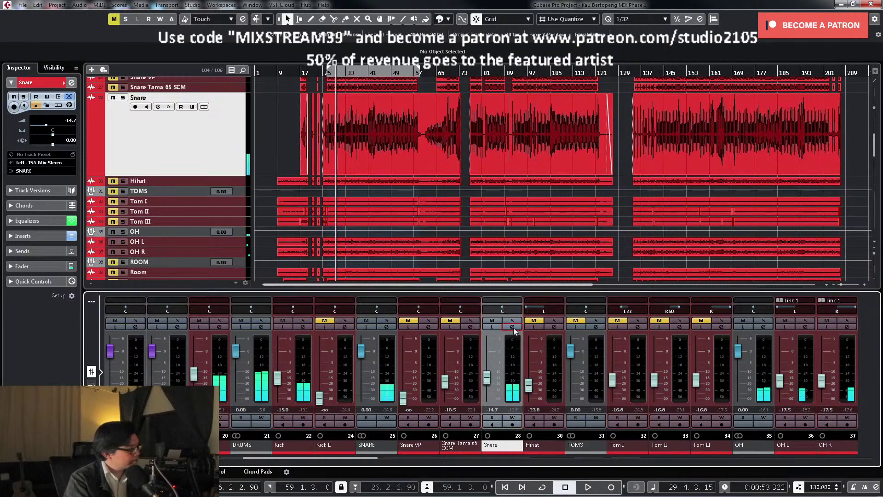
Step: During playback, open the Snare channel's Virtual Mix Rack and add the FG-A equalizer to its empty third slot
{"action": "left_click", "coordinate": [513, 327]}
{"action": "key", "text": "space"}
{"action": "left_click", "coordinate": [414, 98]}
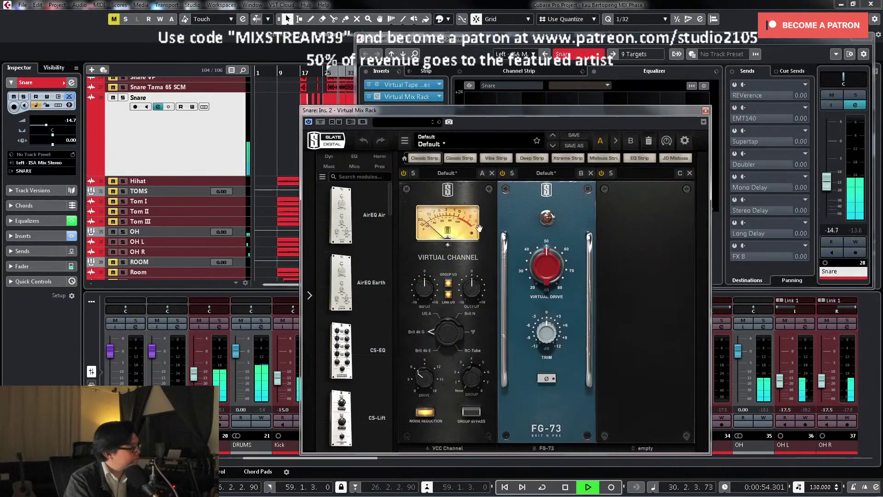
{"action": "left_click_drag", "start_coordinate": [390, 205], "coordinate": [396, 288]}
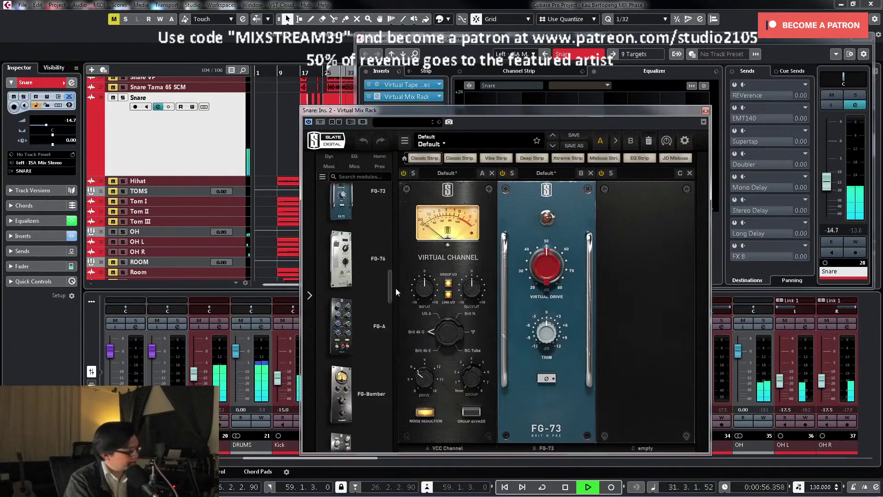
{"action": "left_click_drag", "start_coordinate": [341, 322], "coordinate": [626, 350]}
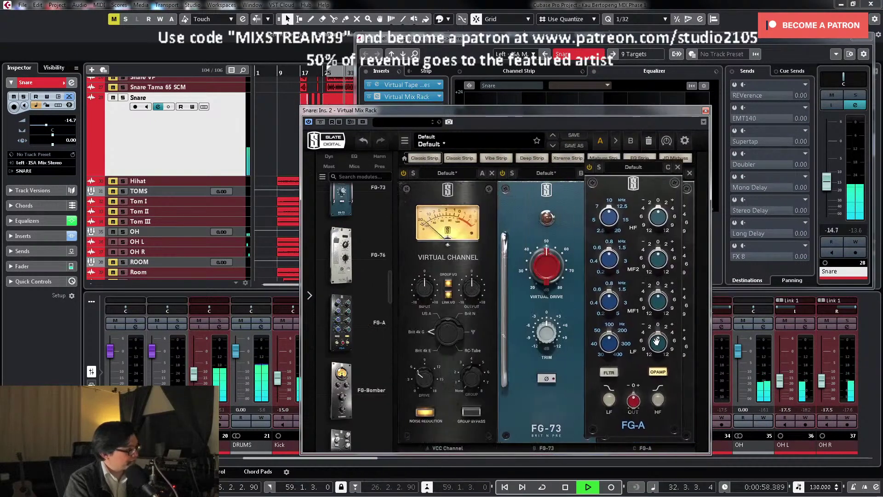
Step: Boost the FG-A's HF band at 7 kHz, switch on its FLTR option, and close the plug-in and channel settings
{"action": "left_click_drag", "start_coordinate": [623, 226], "coordinate": [622, 236]}
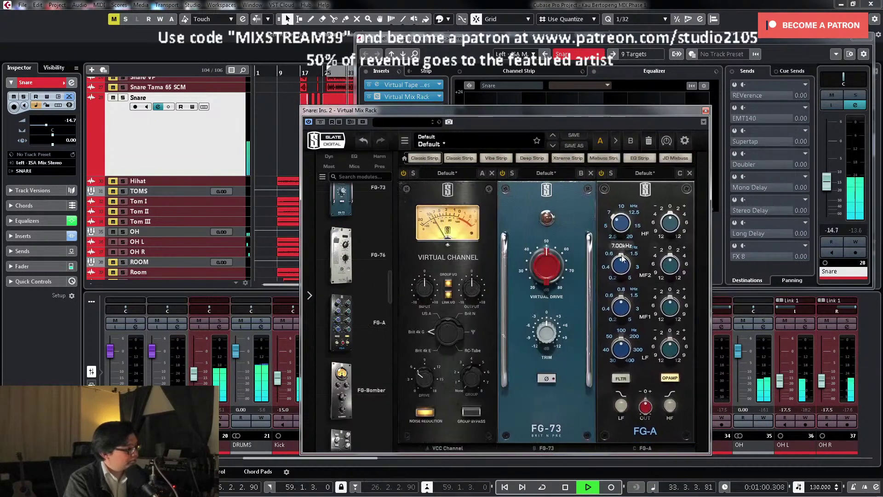
{"action": "left_click_drag", "start_coordinate": [670, 219], "coordinate": [672, 181]}
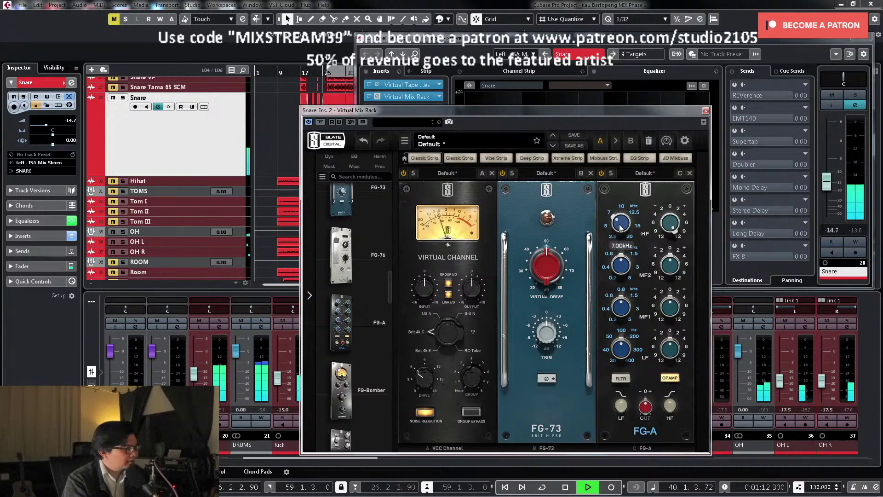
{"action": "left_click_drag", "start_coordinate": [621, 227], "coordinate": [618, 240]}
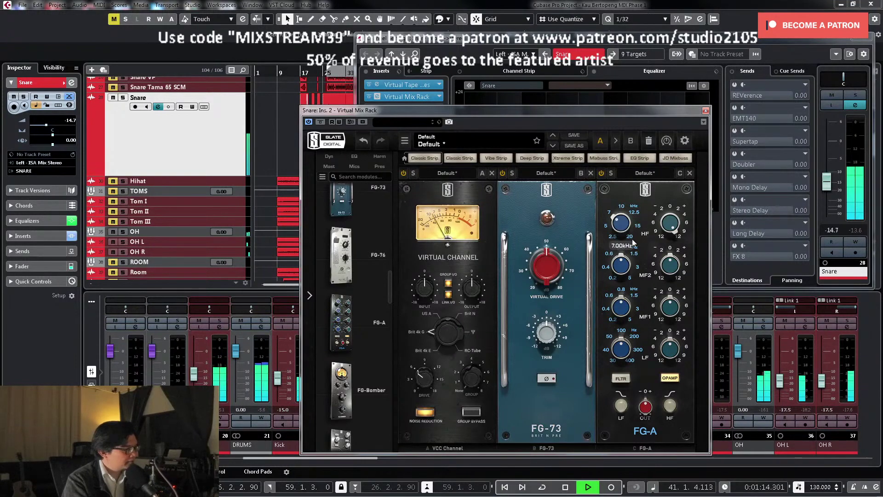
{"action": "left_click", "coordinate": [620, 378]}
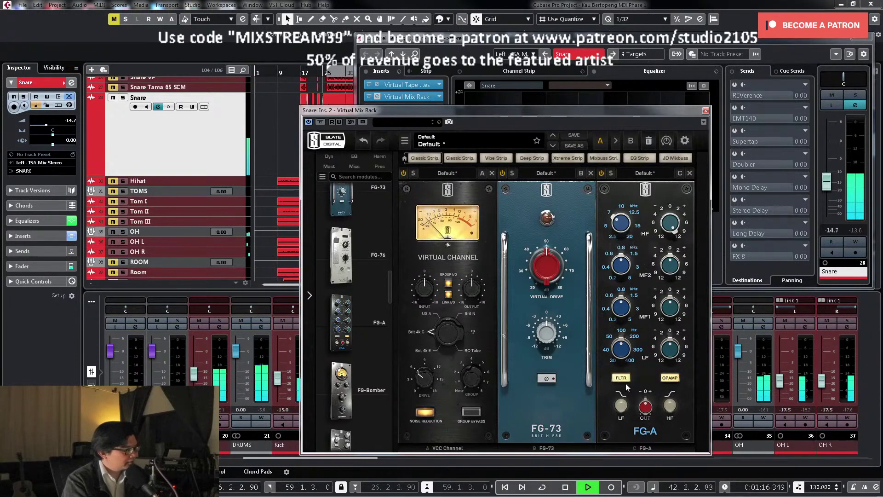
{"action": "left_click", "coordinate": [706, 111]}
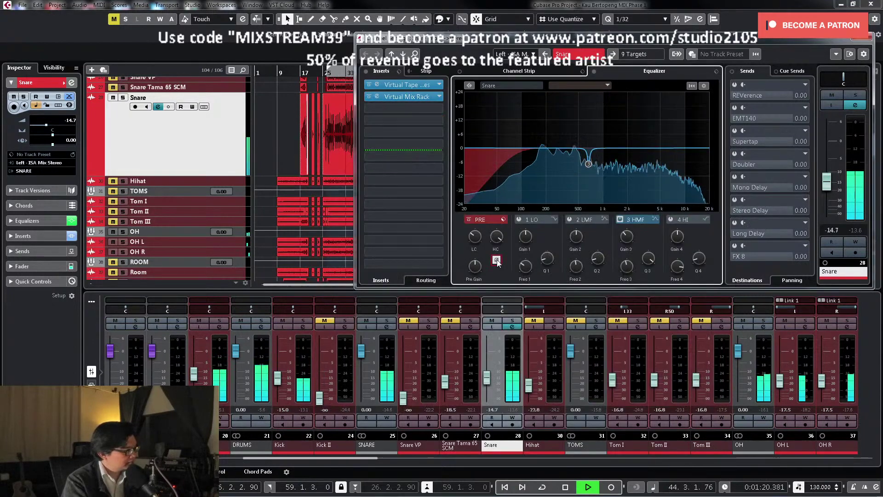
{"action": "key", "text": "Escape"}
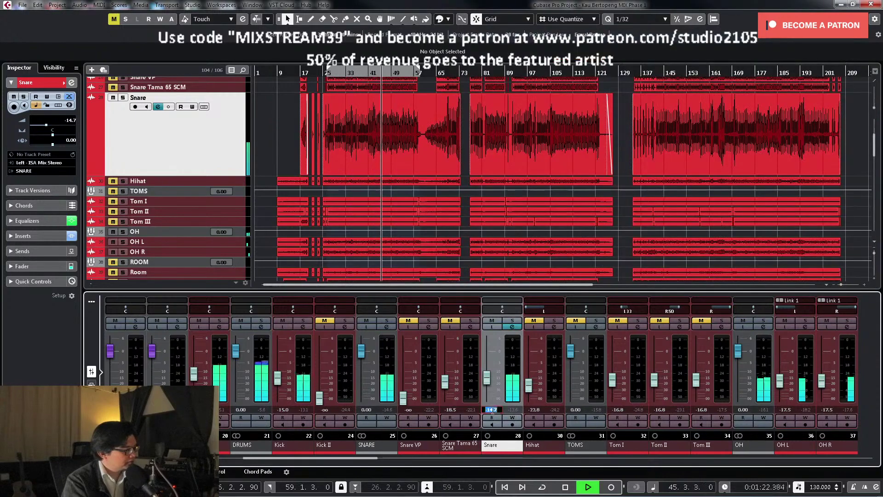
Step: Set the Snare channel's level to -14.5 dB and stop playback
{"action": "left_click", "coordinate": [498, 409]}
{"action": "type", "text": "-14.5"}
{"action": "key", "text": "Return"}
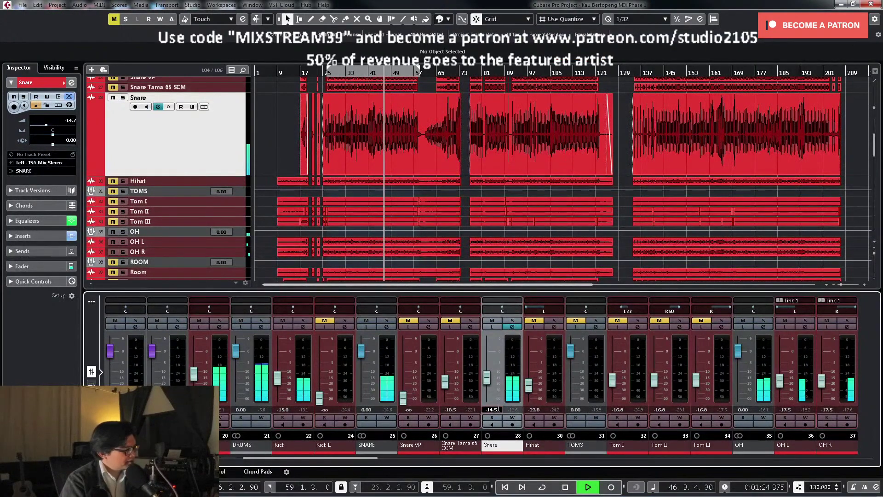
{"action": "key", "text": "space"}
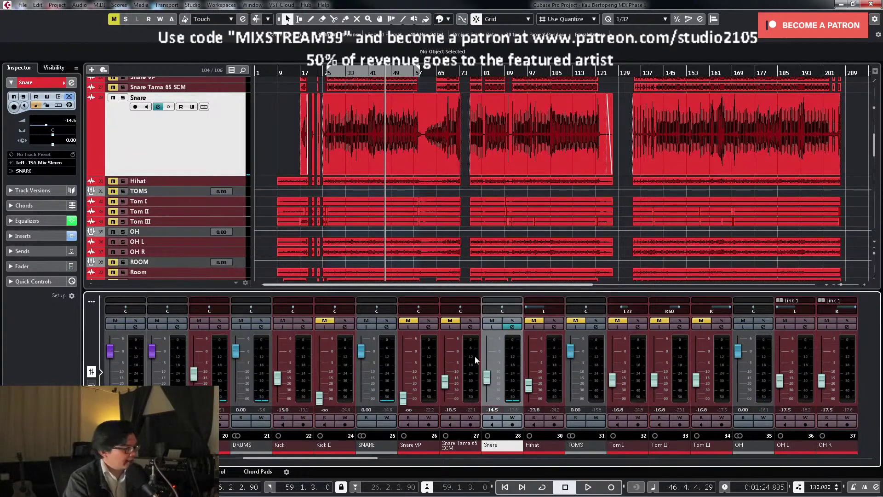
Step: Play the drums with Snare Tama 65 SCM and Snare VP unmuted, and stop playback
{"action": "key", "text": "space"}
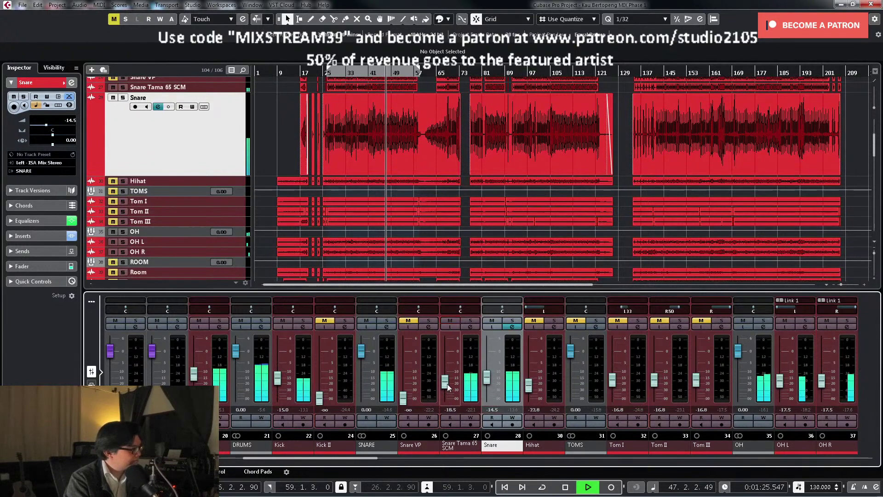
{"action": "left_click", "coordinate": [409, 321]}
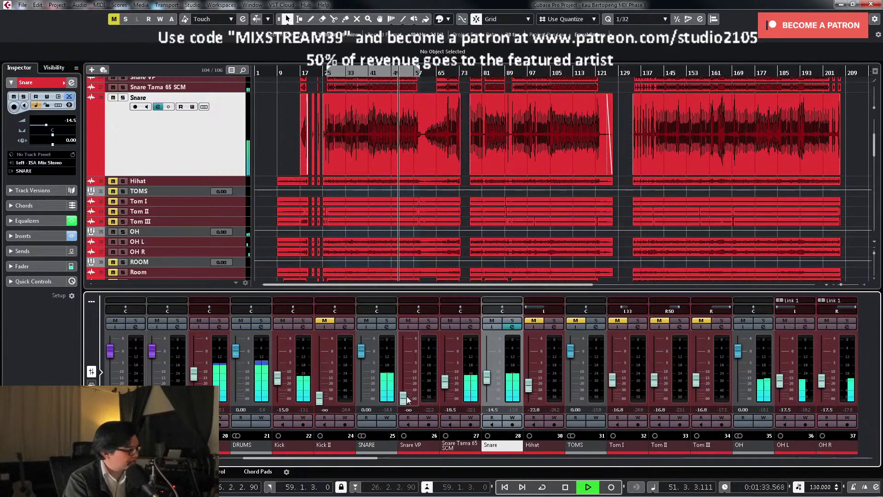
{"action": "key", "text": "space"}
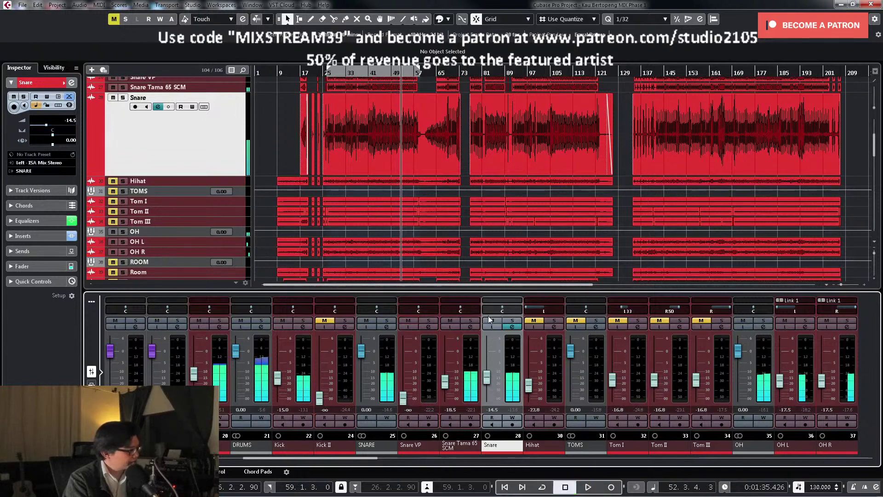
Step: Solo Snare Tama 65 SCM, play it briefly on its own, and turn its solo off
{"action": "left_click", "coordinate": [471, 321]}
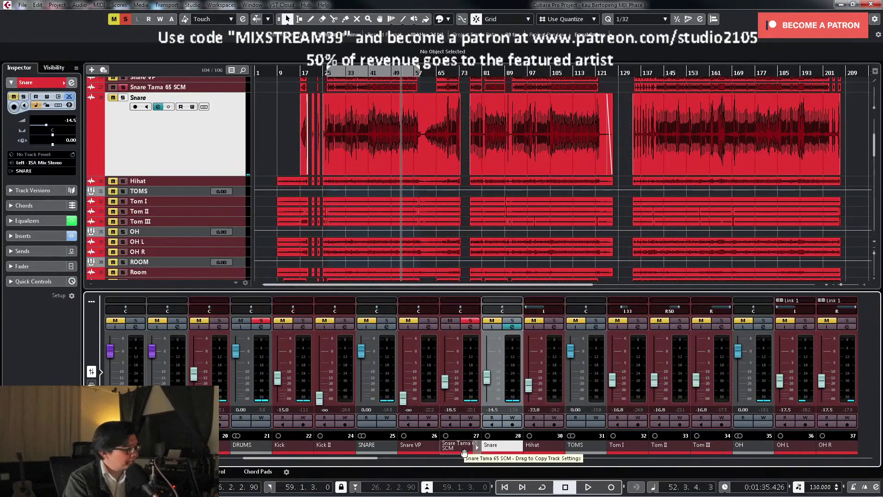
{"action": "key", "text": "space"}
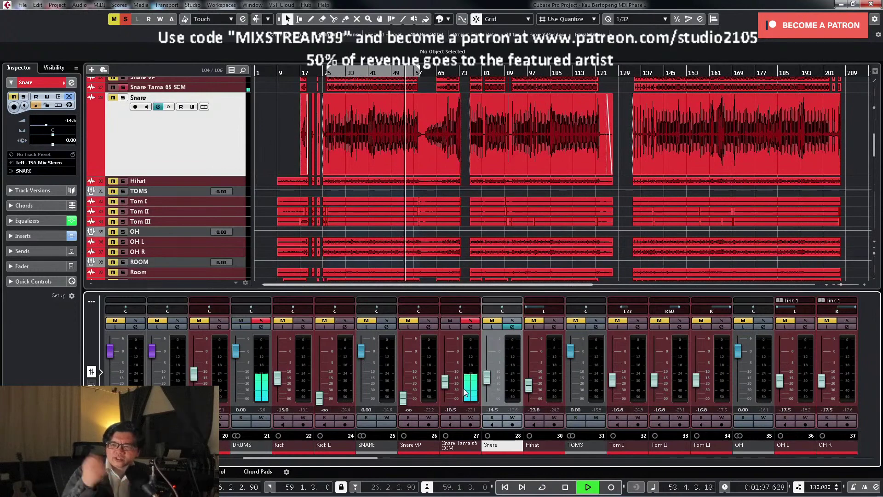
{"action": "key", "text": "space"}
{"action": "left_click", "coordinate": [471, 321]}
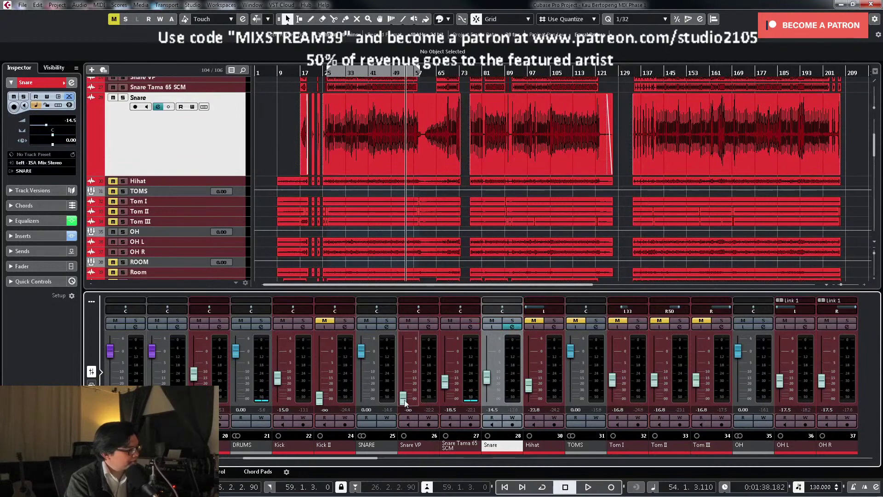
Step: Solo Snare VP, play it from the start of the locator range, and raise its fader to about -18.1 dB
{"action": "left_click", "coordinate": [429, 324]}
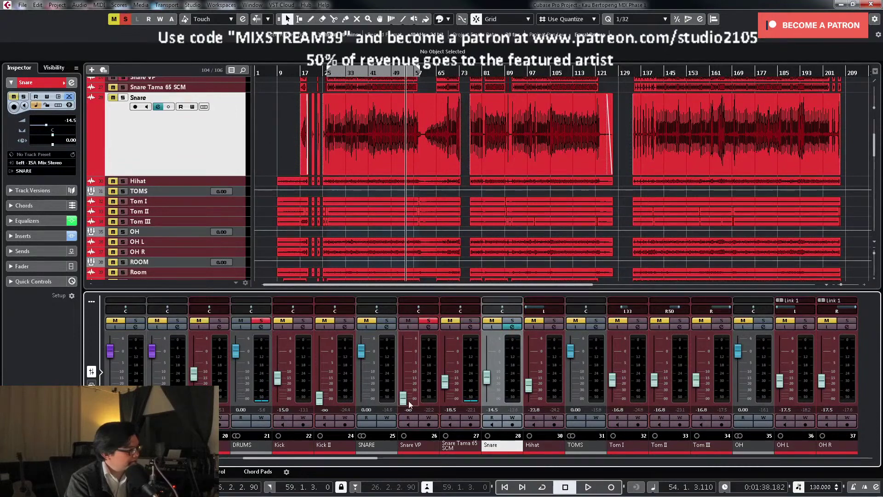
{"action": "left_click", "coordinate": [356, 77]}
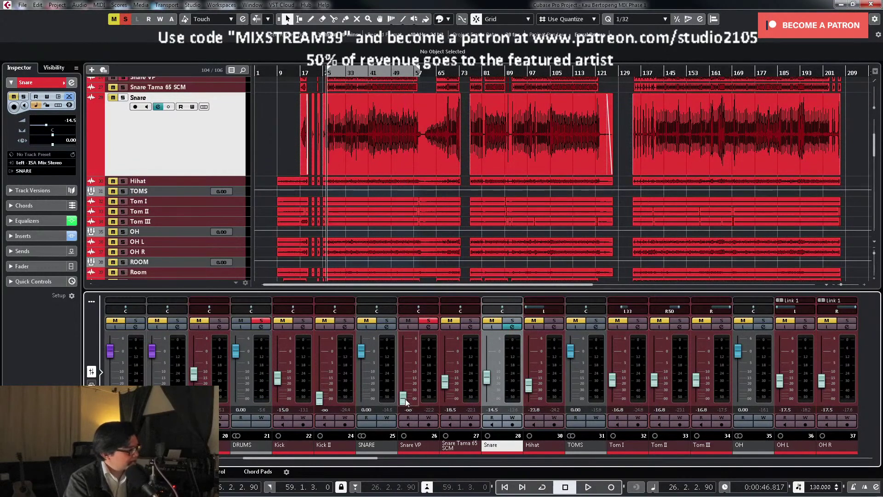
{"action": "key", "text": "space"}
{"action": "left_click_drag", "start_coordinate": [404, 398], "coordinate": [407, 385]}
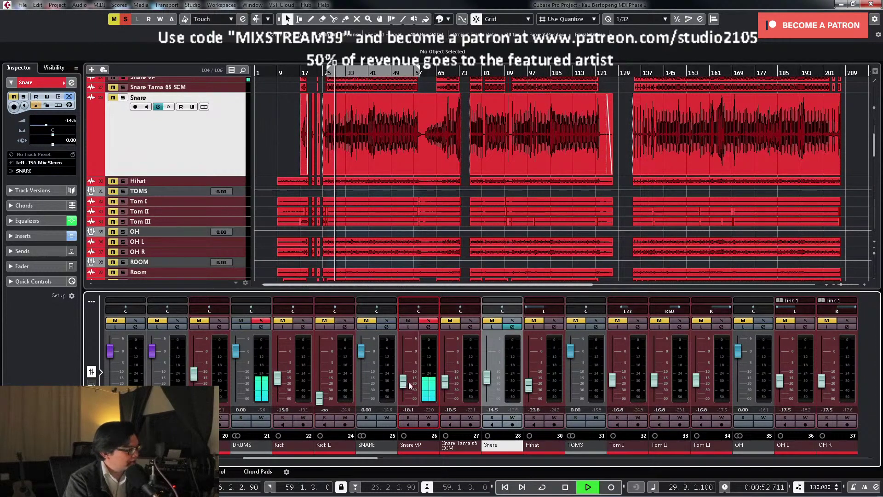
Step: Turn off Snare VP's solo and set its level to -18.5 dB against the full drums
{"action": "left_click", "coordinate": [428, 320]}
{"action": "left_click_drag", "start_coordinate": [405, 381], "coordinate": [406, 385]}
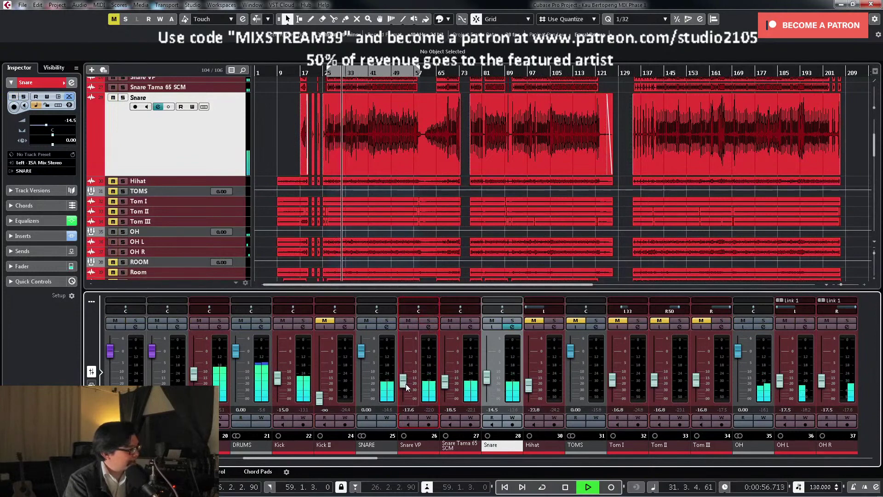
{"action": "left_click", "coordinate": [411, 411]}
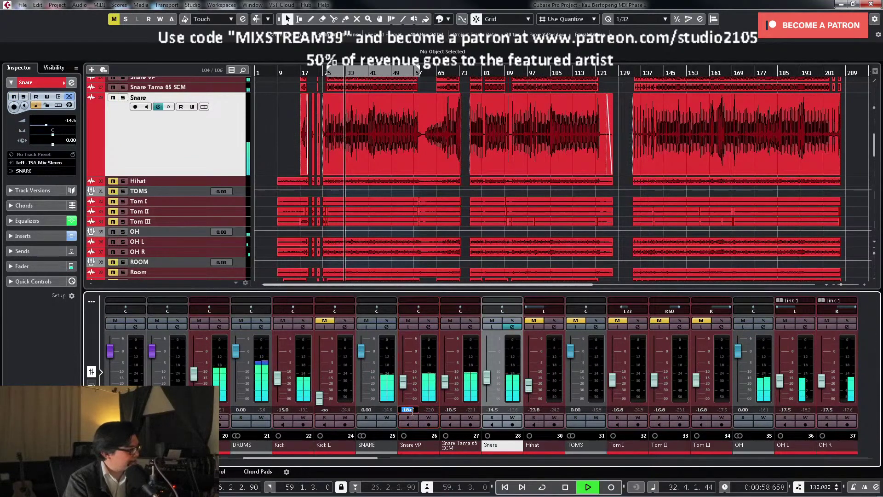
{"action": "type", "text": "-18.5"}
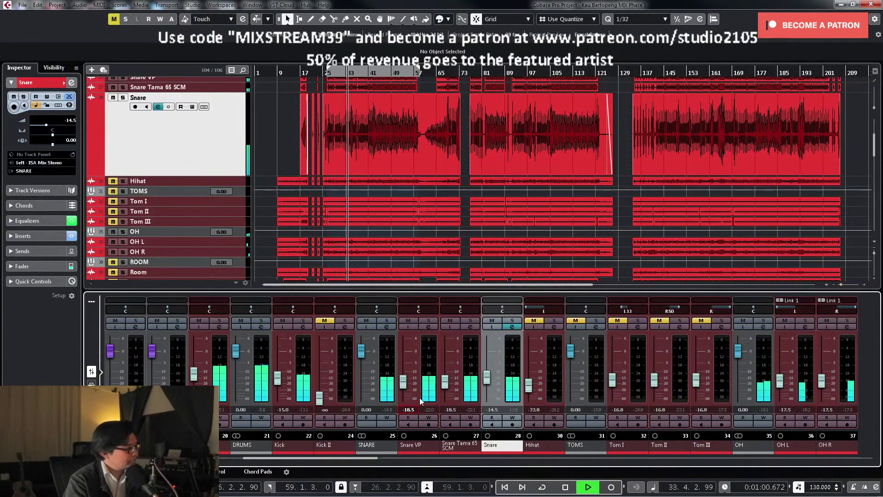
Step: Raise the Snare fader to -11.5 dB and set Snare Tama 65 SCM to -14 dB
{"action": "left_click", "coordinate": [444, 380]}
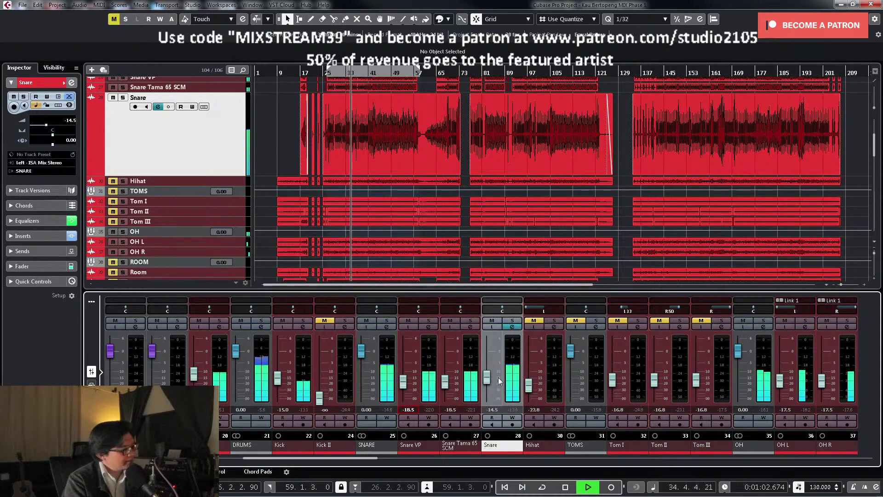
{"action": "mouse_move", "coordinate": [485, 378]}
{"action": "left_mouse_down"}
{"action": "mouse_move", "coordinate": [487, 365]}
{"action": "mouse_move", "coordinate": [487, 374]}
{"action": "left_mouse_up"}
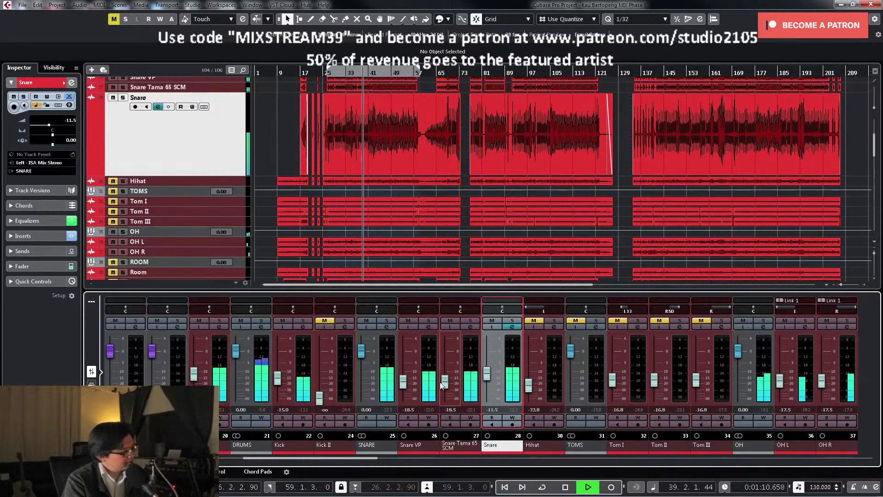
{"action": "left_click_drag", "start_coordinate": [446, 379], "coordinate": [446, 374]}
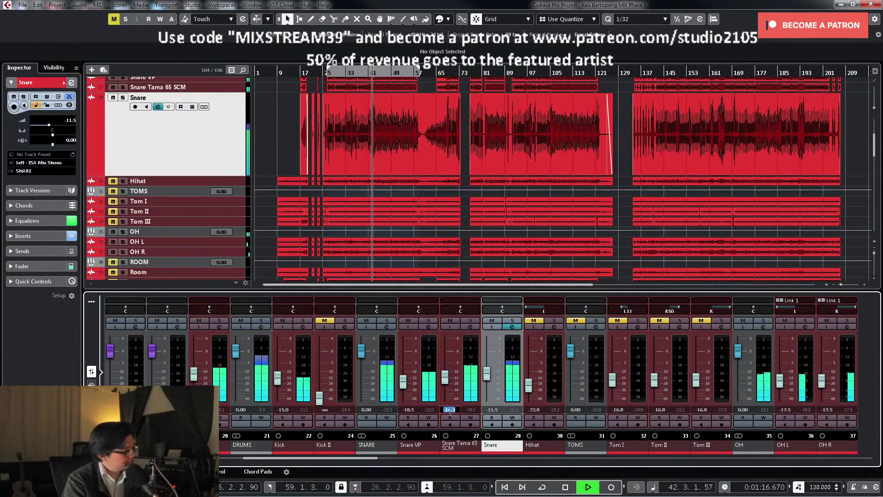
{"action": "left_click", "coordinate": [450, 410]}
{"action": "key", "text": "BackSpace"}
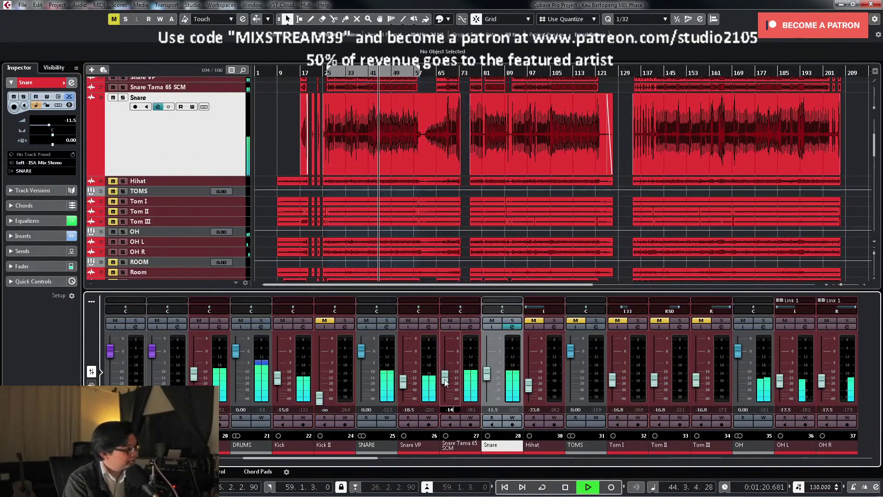
{"action": "type", "text": "0"}
{"action": "key", "text": "Return"}
Step: Stop playback and solo the SNARE group
{"action": "key", "text": "space"}
{"action": "left_click", "coordinate": [385, 321]}
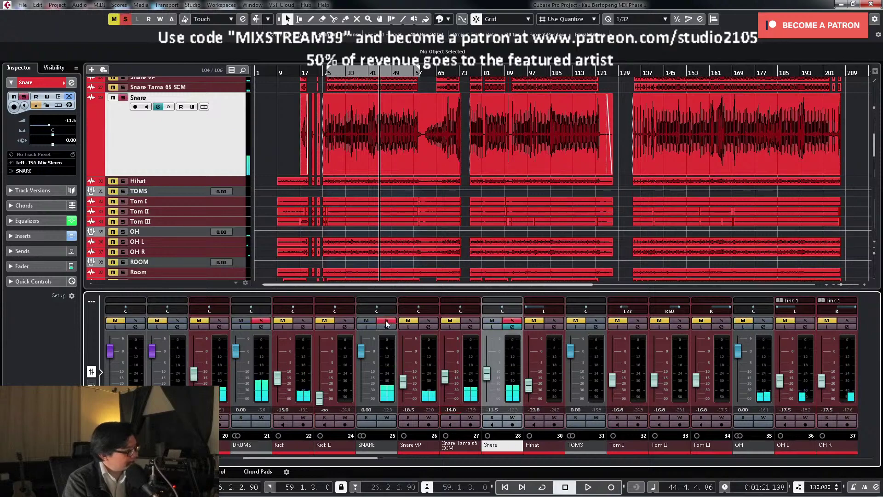
Step: Load Plugin Alliance's Black Box Analog Design HG-2 distortion into the third insert slot of the SNARE group
{"action": "left_click", "coordinate": [388, 327]}
{"action": "left_click", "coordinate": [437, 107]}
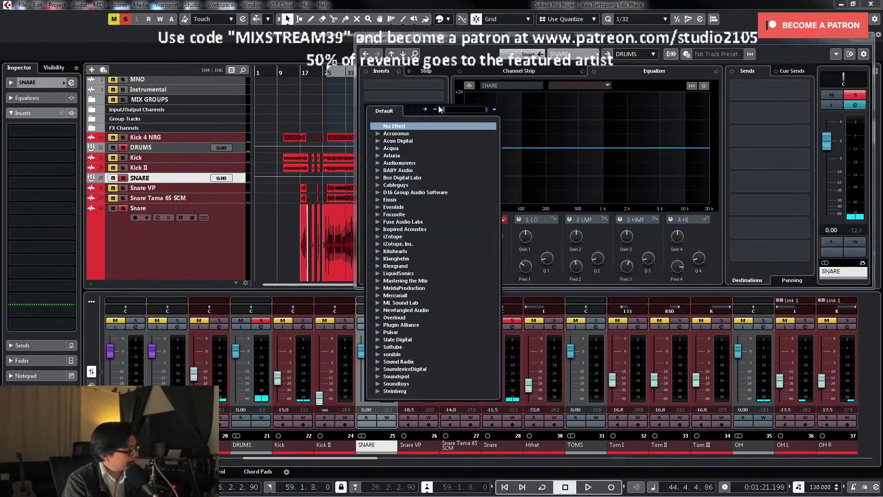
{"action": "left_click", "coordinate": [440, 108]}
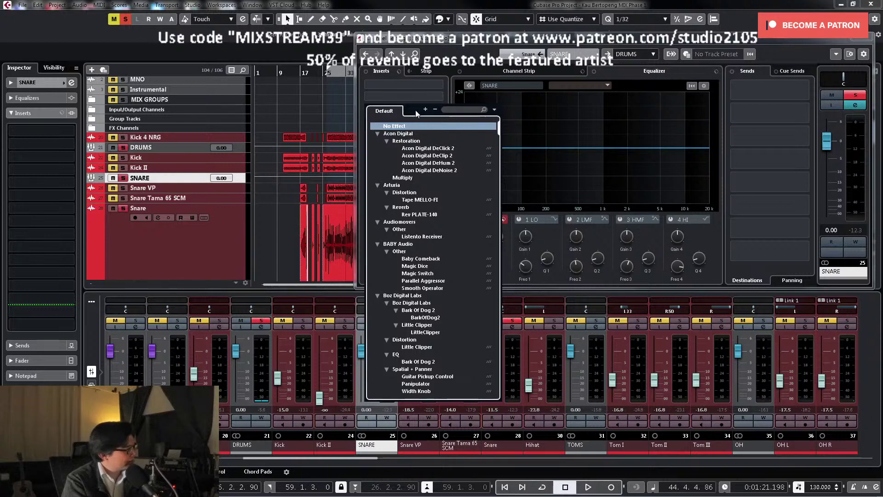
{"action": "left_click", "coordinate": [436, 111]}
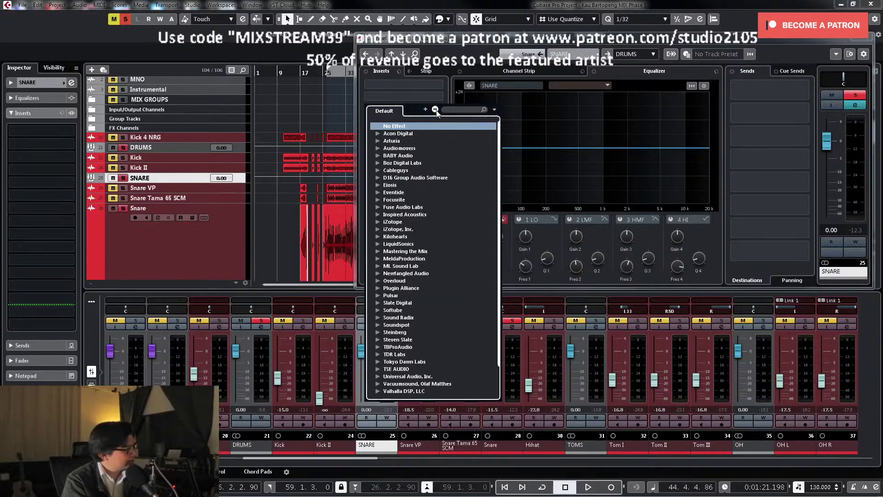
{"action": "left_click", "coordinate": [377, 288]}
{"action": "left_click", "coordinate": [387, 331]}
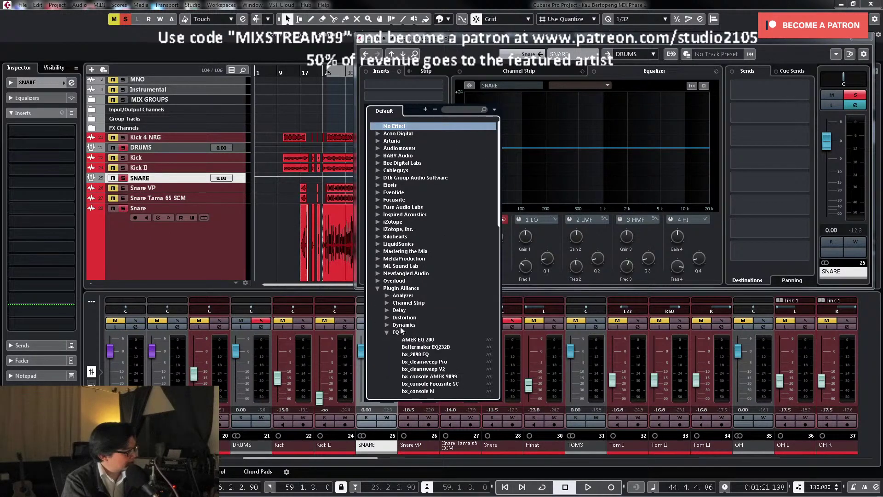
{"action": "scroll", "coordinate": [401, 329], "scroll_direction": "down", "scroll_amount": 7}
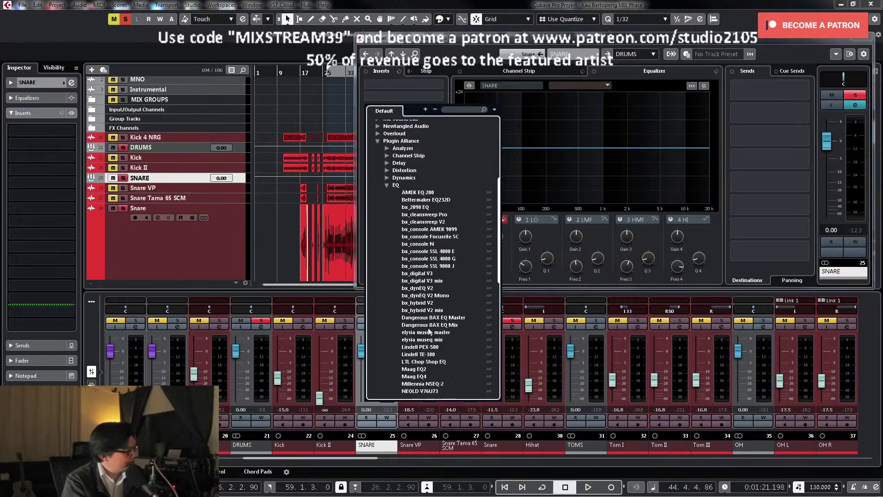
{"action": "left_click", "coordinate": [388, 185]}
{"action": "left_click", "coordinate": [387, 170]}
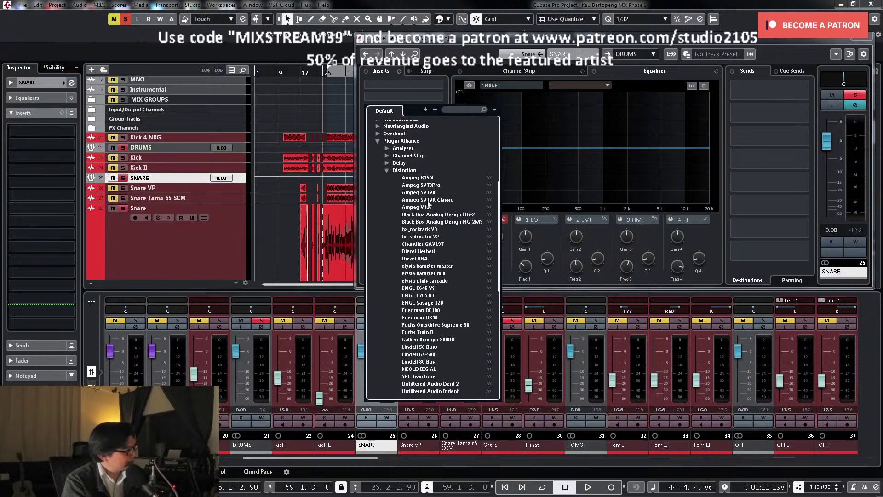
{"action": "key", "text": "Escape"}
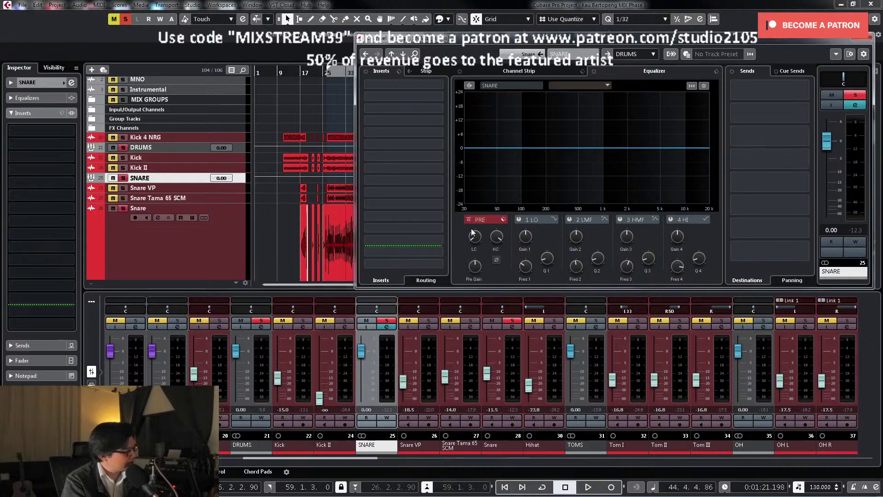
Step: Play the soloed snares, switch on HG-2's saturation circuit, and set Triode to 48% and Pentode to 64%
{"action": "key", "text": "space"}
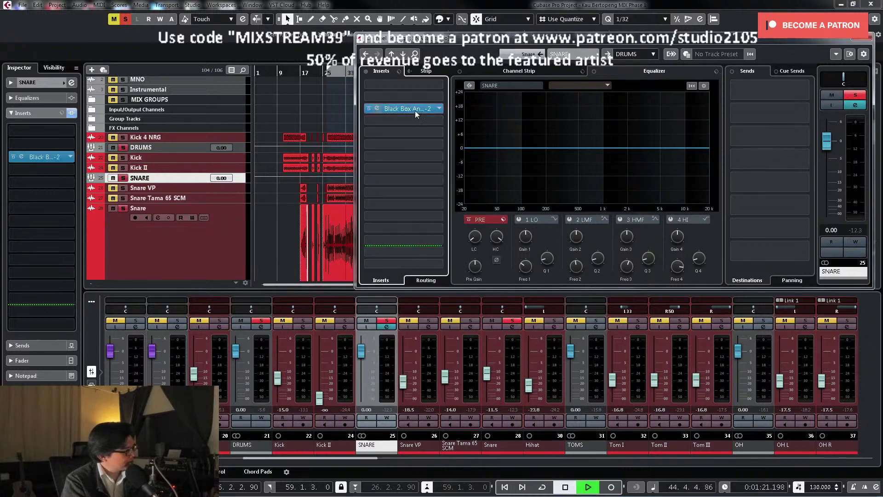
{"action": "left_click", "coordinate": [405, 109]}
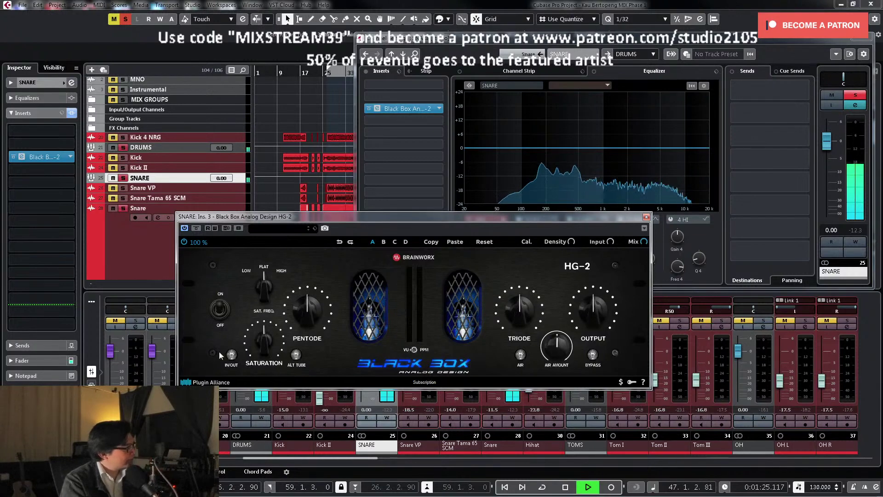
{"action": "left_click", "coordinate": [232, 354]}
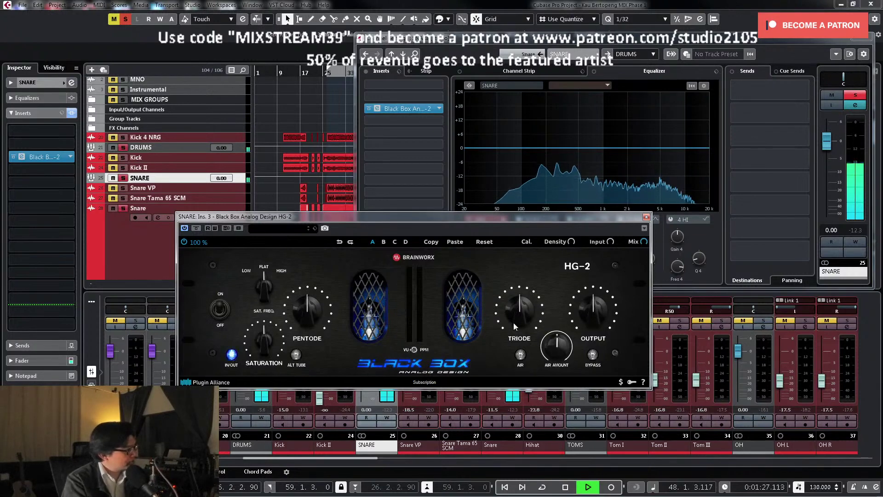
{"action": "left_click_drag", "start_coordinate": [520, 316], "coordinate": [520, 313]}
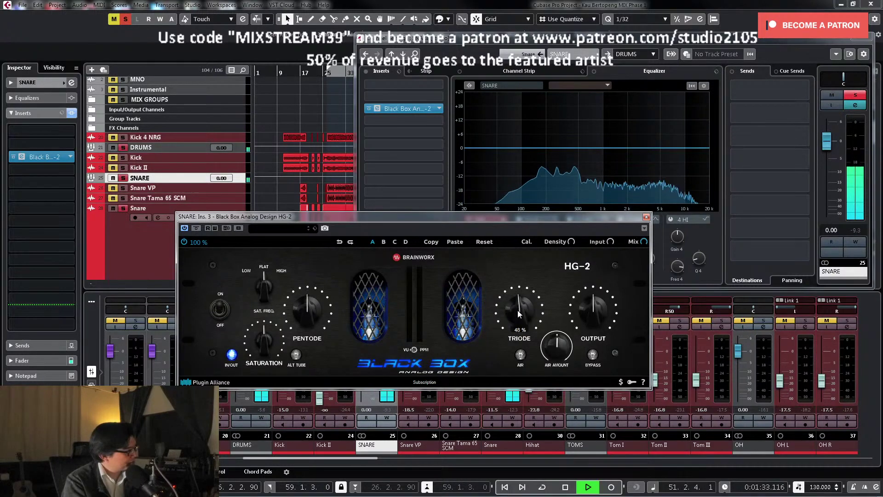
{"action": "mouse_move", "coordinate": [301, 310]}
{"action": "left_click_drag", "start_coordinate": [305, 296], "coordinate": [304, 305]}
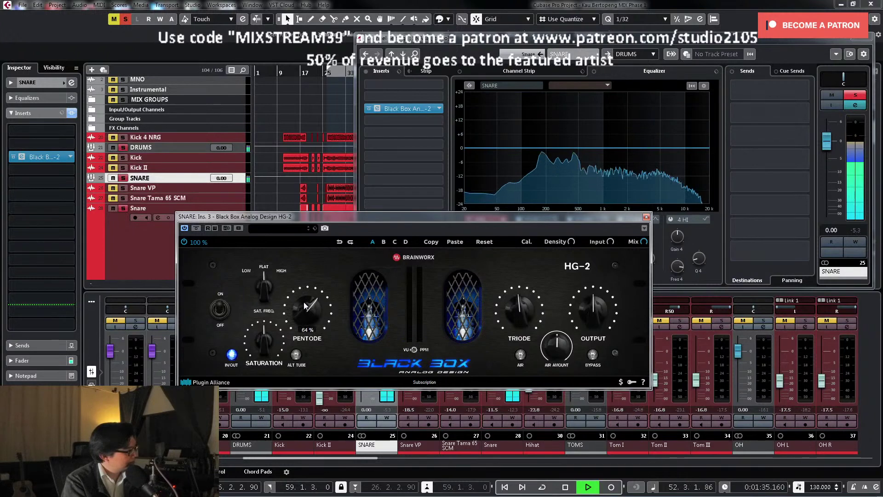
Step: Enable Air on HG-2, set Output to 35%, and fine-tune Triode and Air Amount after comparing with the insert bypassed
{"action": "left_click", "coordinate": [520, 354]}
{"action": "mouse_move", "coordinate": [558, 349]}
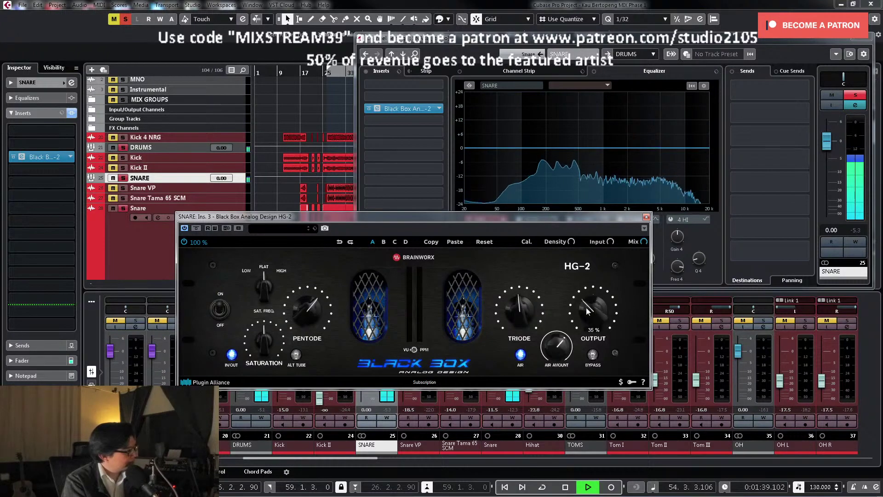
{"action": "left_click", "coordinate": [196, 229]}
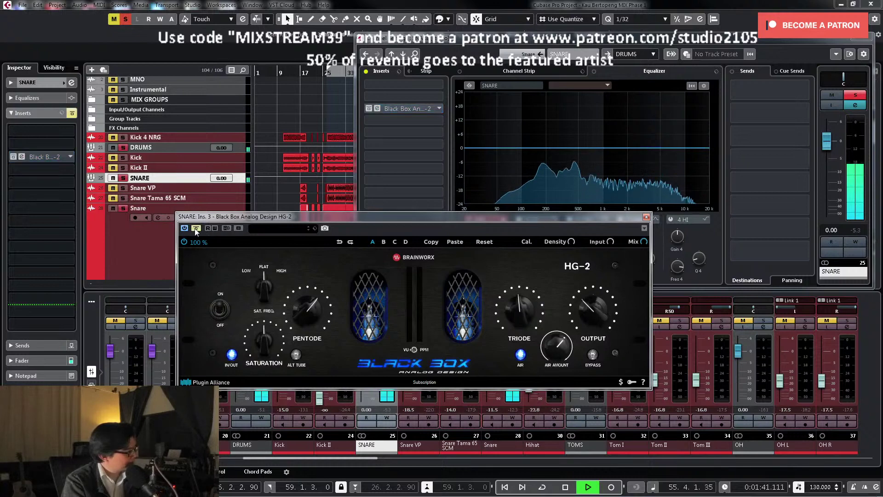
{"action": "left_click", "coordinate": [196, 229]}
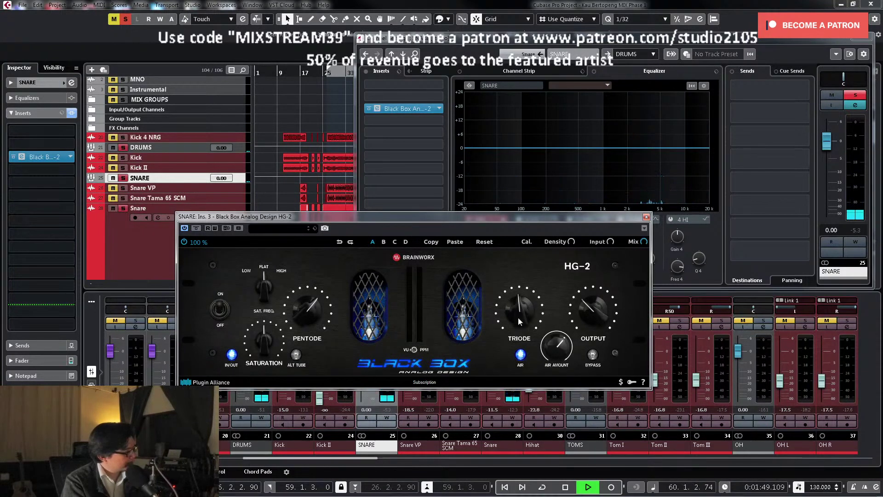
{"action": "mouse_move", "coordinate": [555, 344]}
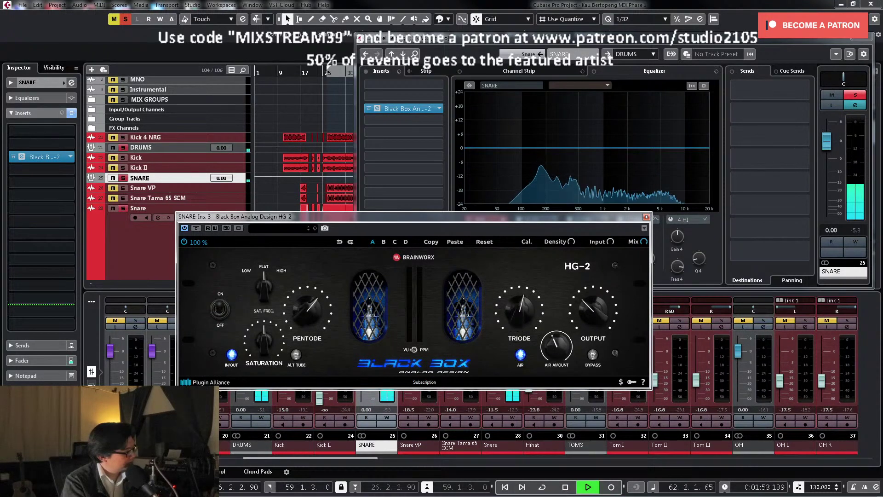
Step: Compare the SNARE group in and out of solo, leave its solo off, and close the plug-in and channel windows
{"action": "left_click", "coordinate": [857, 96]}
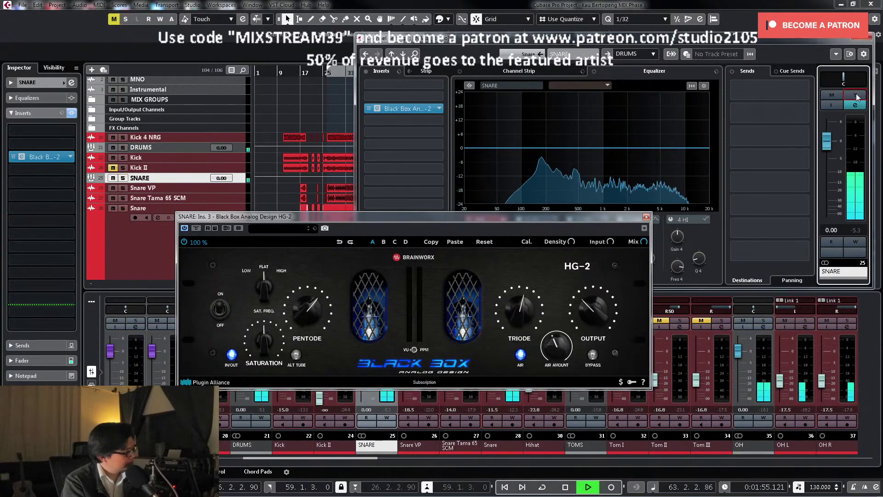
{"action": "left_click", "coordinate": [856, 95]}
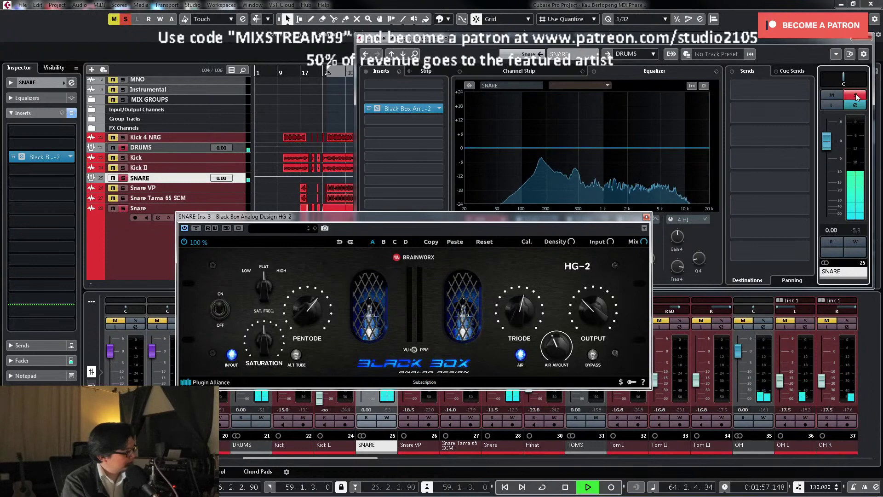
{"action": "left_click", "coordinate": [856, 96]}
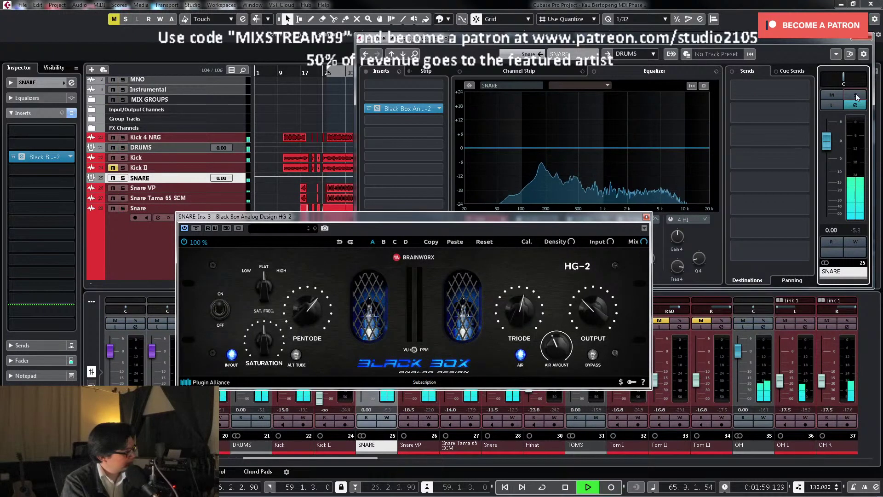
{"action": "left_click", "coordinate": [857, 96]}
{"action": "left_click", "coordinate": [857, 96]}
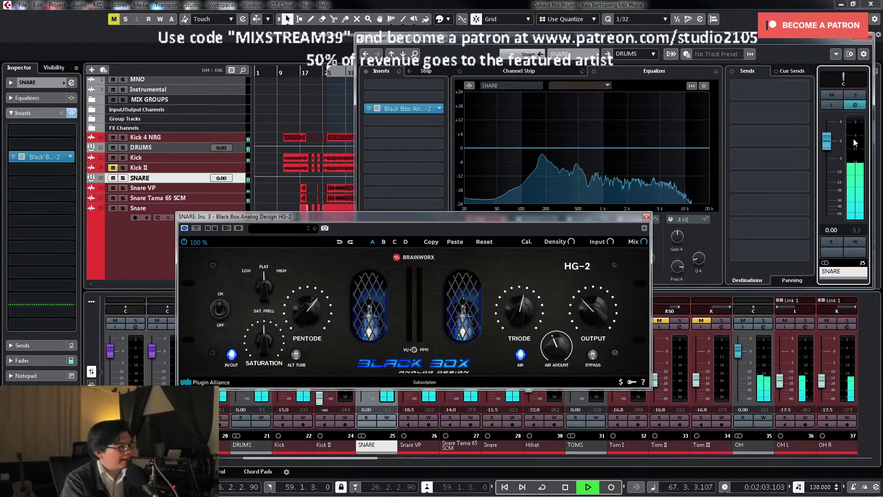
{"action": "left_click", "coordinate": [864, 40]}
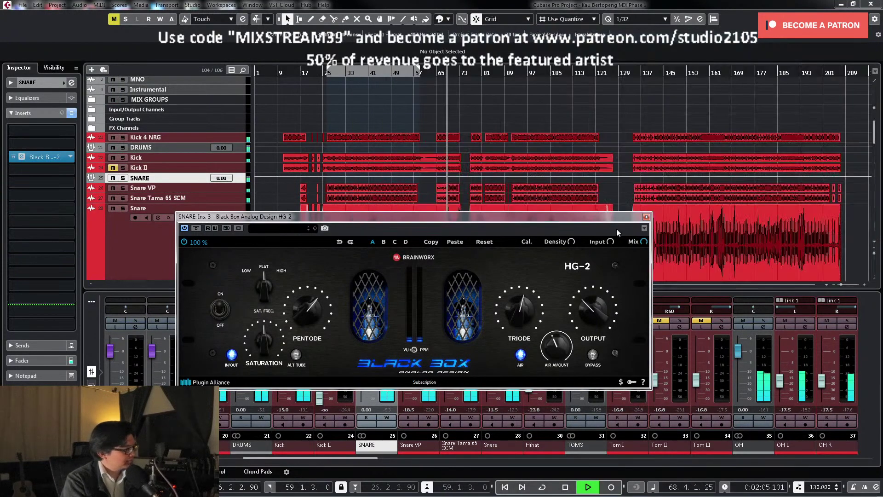
{"action": "left_click", "coordinate": [647, 217]}
Step: Solo and play the Hihat track, open its channel settings, and centre its pan
{"action": "key", "text": "ctrl+Down"}
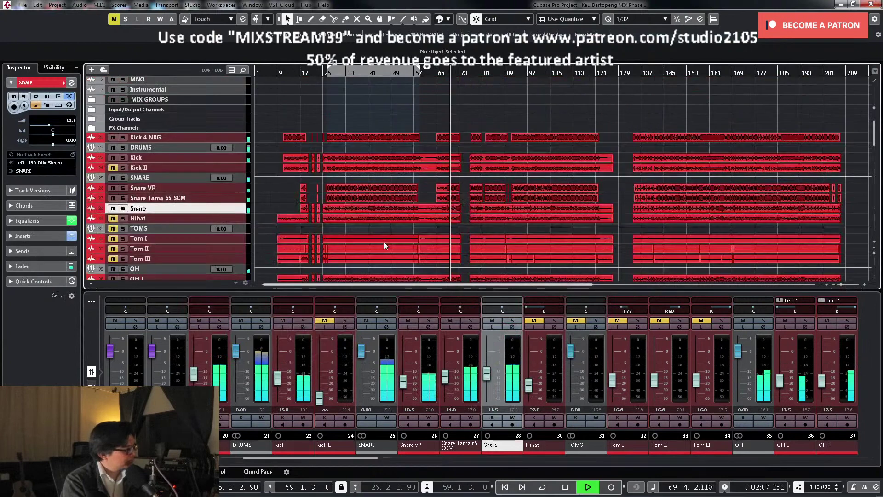
{"action": "scroll", "coordinate": [322, 209], "scroll_direction": "down", "scroll_amount": 3}
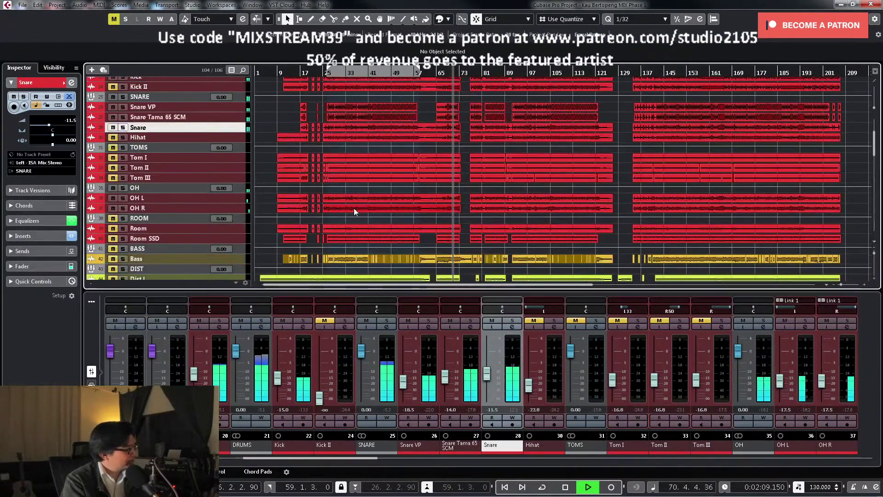
{"action": "key", "text": "space"}
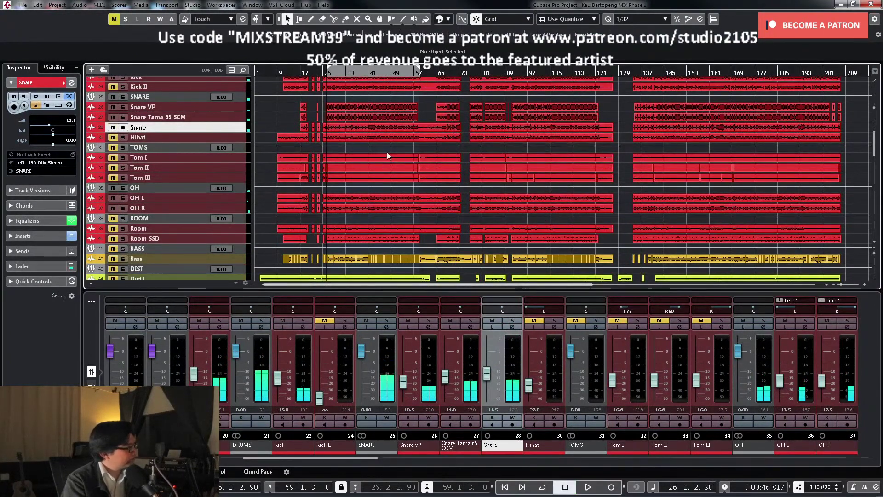
{"action": "left_click", "coordinate": [245, 140]}
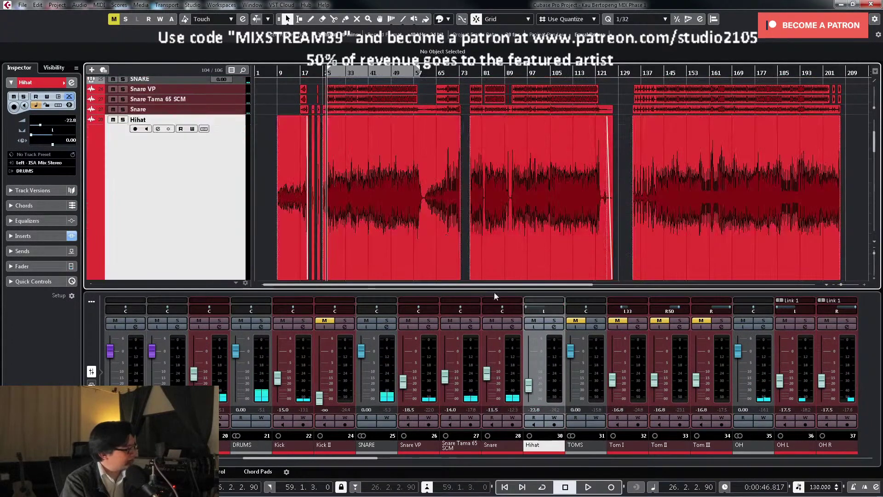
{"action": "left_click", "coordinate": [554, 321]}
{"action": "key", "text": "space"}
{"action": "left_click", "coordinate": [555, 328]}
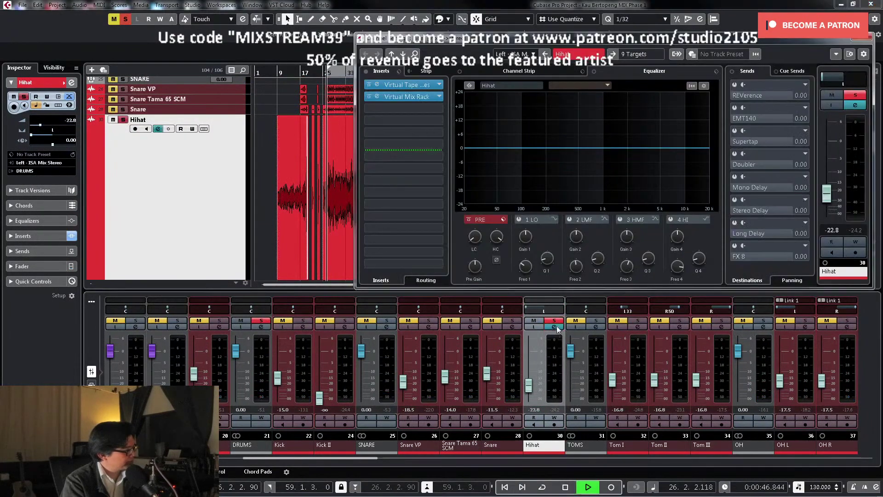
{"action": "left_click", "coordinate": [830, 80], "text": "ctrl"}
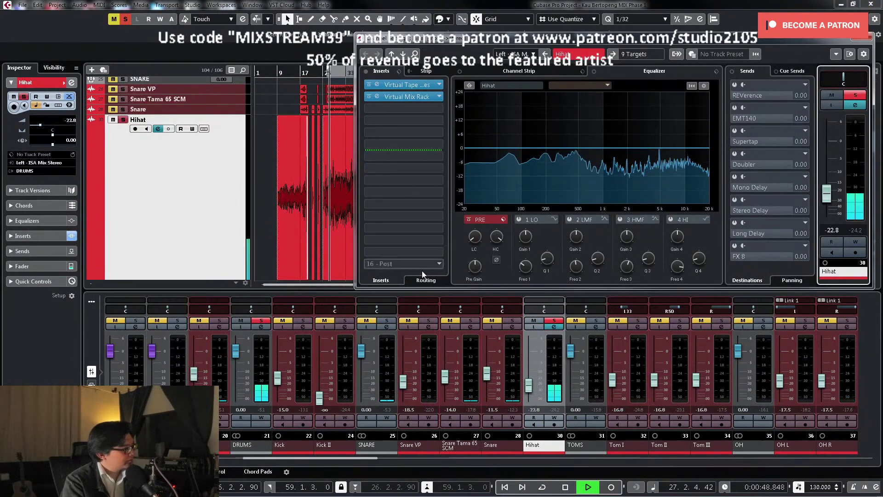
Step: Apply a low cut to the Hihat and sweep a narrow low-mid EQ band to cut the resonance near 1 kHz
{"action": "left_click_drag", "start_coordinate": [468, 239], "coordinate": [478, 198]}
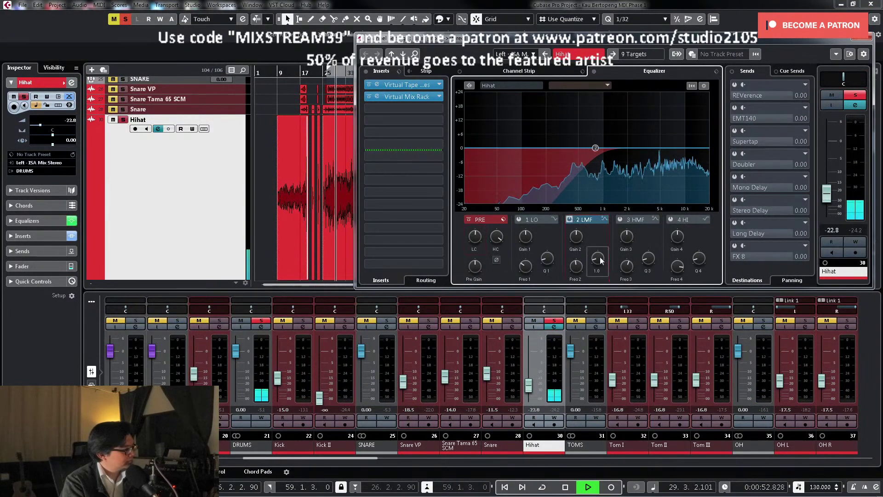
{"action": "left_click", "coordinate": [596, 148]}
{"action": "left_click_drag", "start_coordinate": [597, 148], "coordinate": [603, 114]}
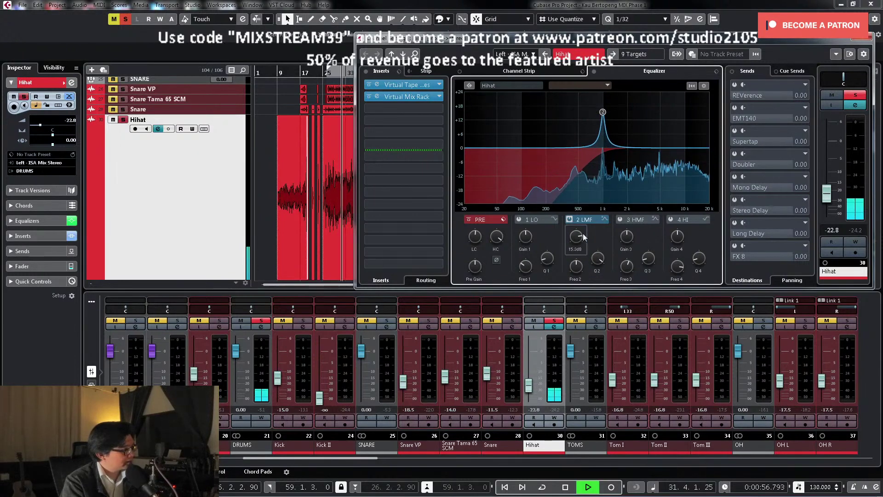
{"action": "left_click_drag", "start_coordinate": [576, 236], "coordinate": [573, 276]}
Step: Add a narrow high-mid band at about 2 kHz on the Hihat EQ, boost it to audition, and cut it by 3.7 dB
{"action": "left_click", "coordinate": [627, 148]}
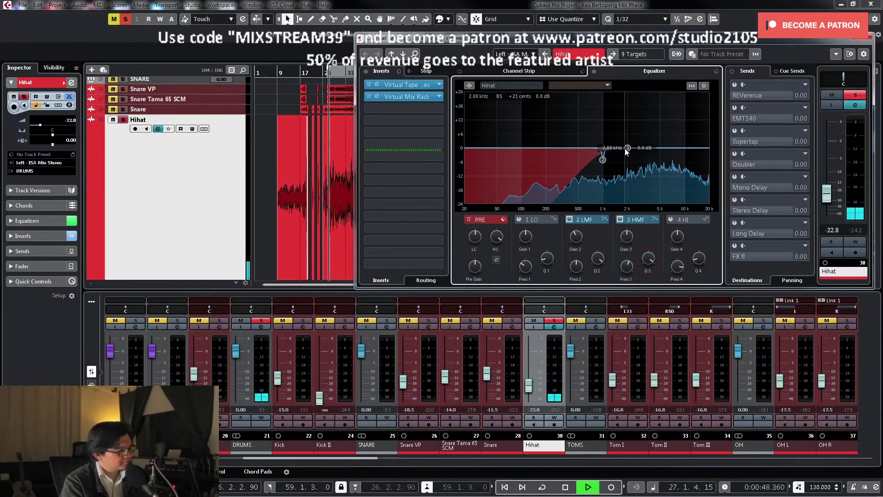
{"action": "left_click_drag", "start_coordinate": [627, 148], "coordinate": [627, 98]}
{"action": "key", "text": "space"}
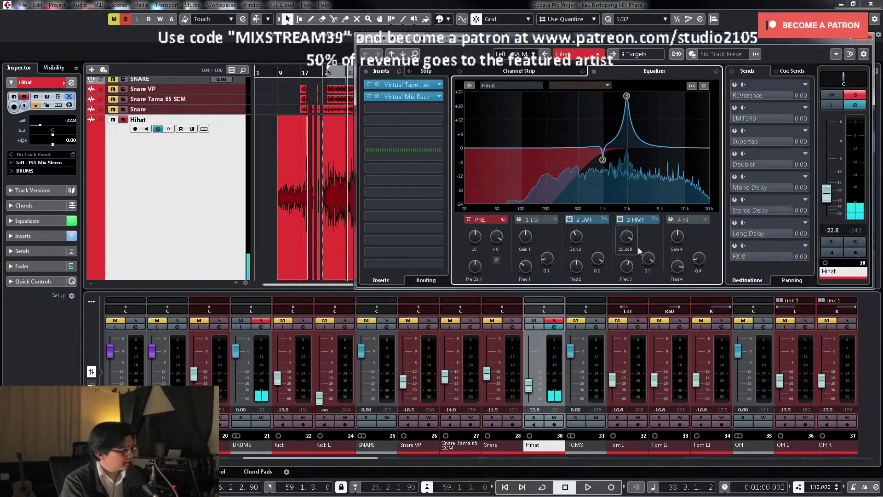
{"action": "left_click_drag", "start_coordinate": [627, 237], "coordinate": [626, 285]}
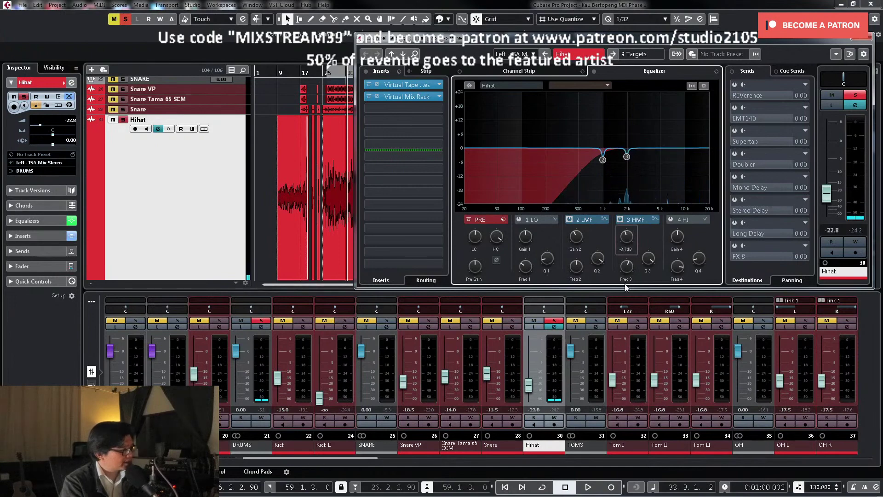
Step: Turn off Hihat's solo, pan it fully left, and play it with the full drums after closing its channel settings
{"action": "left_click", "coordinate": [856, 95]}
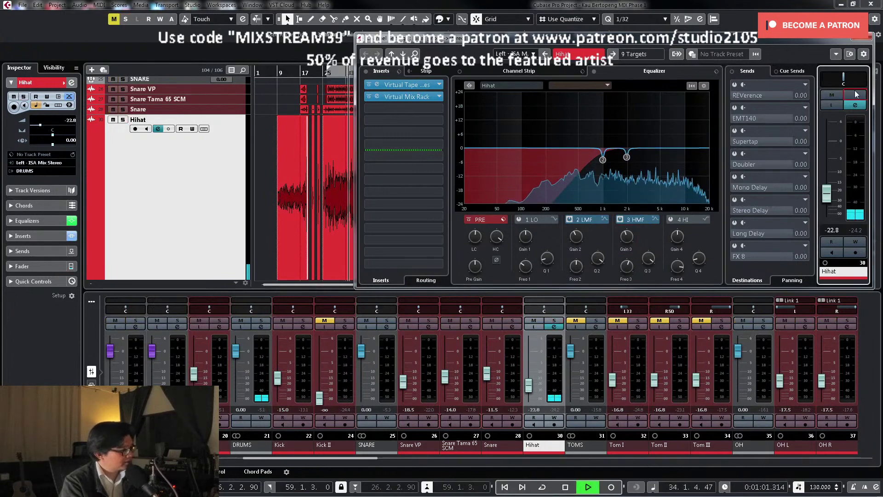
{"action": "key", "text": "space"}
{"action": "left_click_drag", "start_coordinate": [850, 77], "coordinate": [828, 77]}
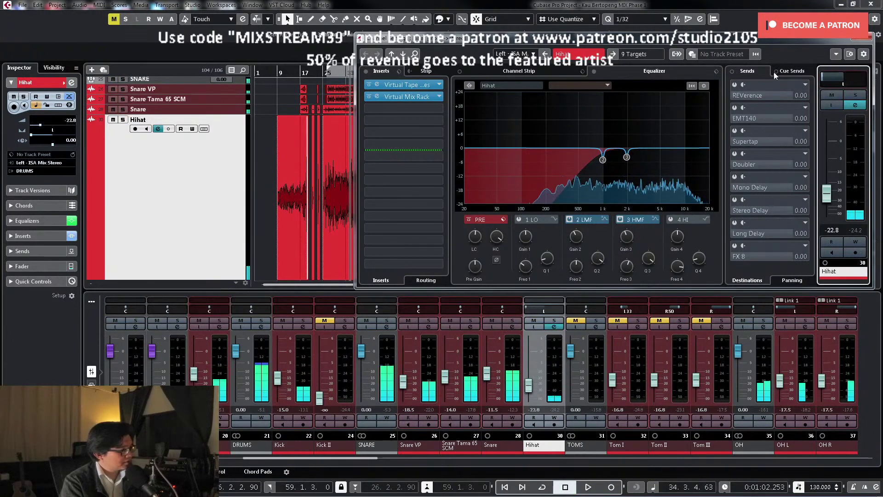
{"action": "left_click", "coordinate": [865, 37]}
{"action": "key", "text": "space"}
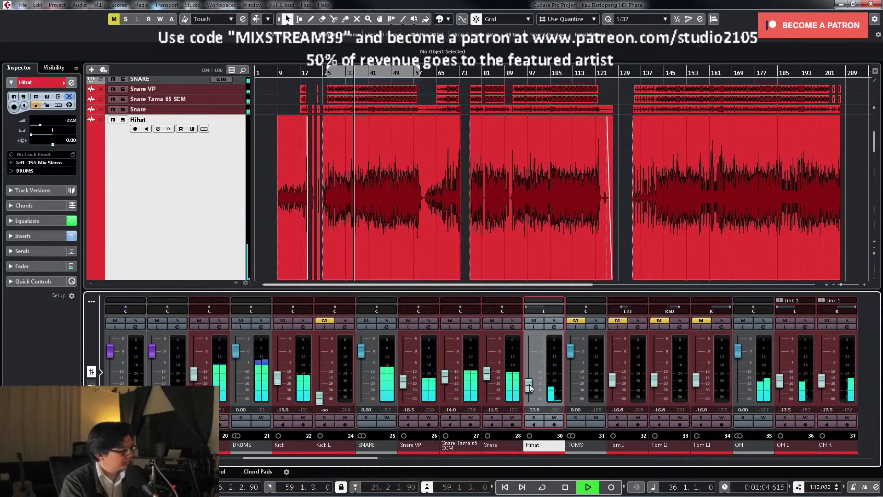
Step: Raise the Hihat's level to -21.2 dB against the playing drums and stop playback
{"action": "scroll", "coordinate": [530, 387], "scroll_direction": "up", "scroll_amount": 2}
{"action": "scroll", "coordinate": [530, 388], "scroll_direction": "up", "scroll_amount": 1}
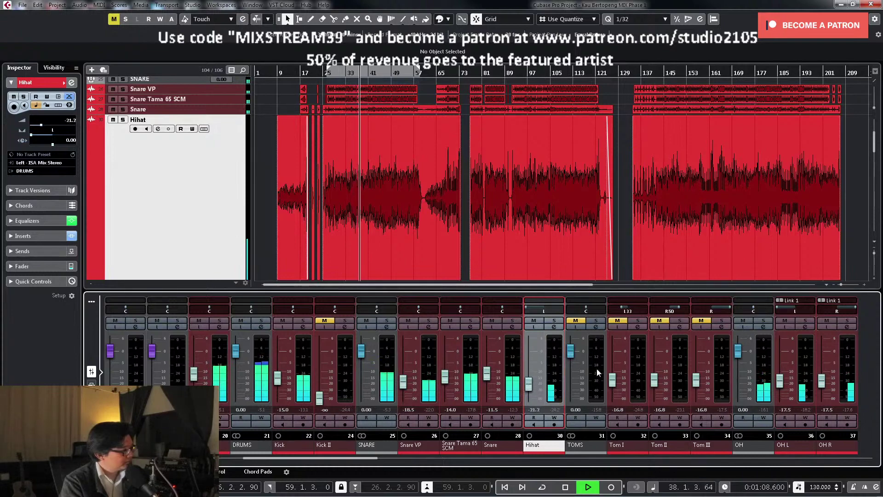
{"action": "key", "text": "space"}
{"action": "left_click", "coordinate": [469, 186]}
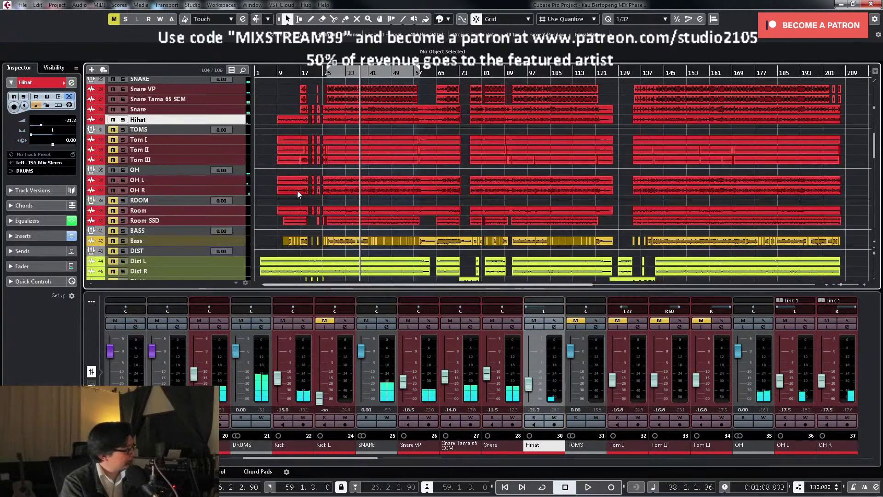
Step: Audition the Room track soloed from the left locator, with its level raised to -2.37 dB and its channel settings open
{"action": "left_click", "coordinate": [235, 211]}
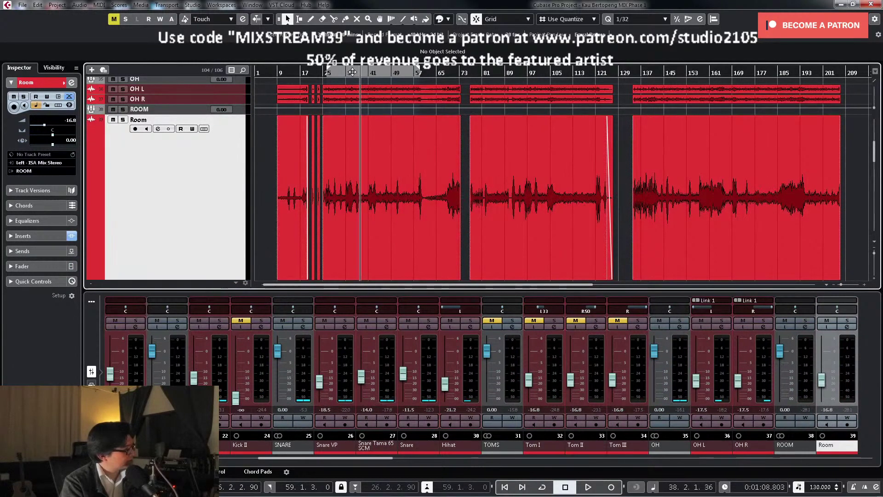
{"action": "key", "text": "KP_1"}
{"action": "left_click", "coordinate": [848, 322]}
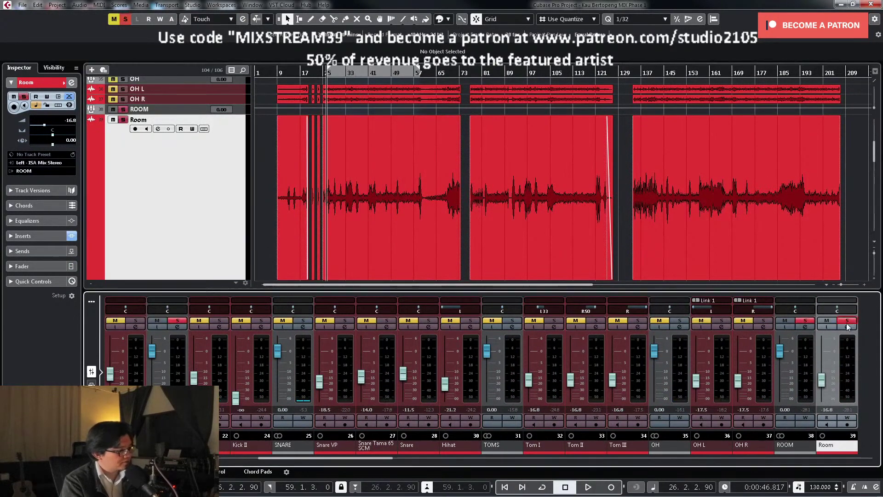
{"action": "left_click", "coordinate": [846, 327]}
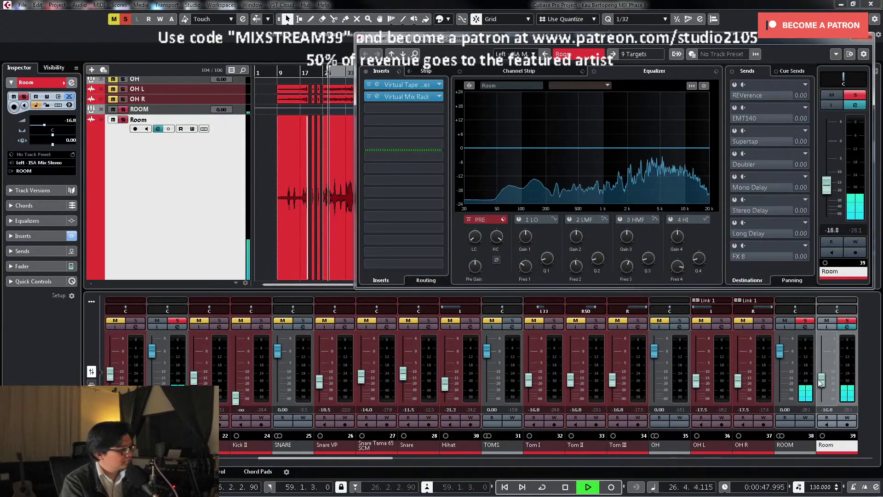
{"action": "left_click_drag", "start_coordinate": [821, 380], "coordinate": [823, 357]}
{"action": "left_click", "coordinate": [848, 327]}
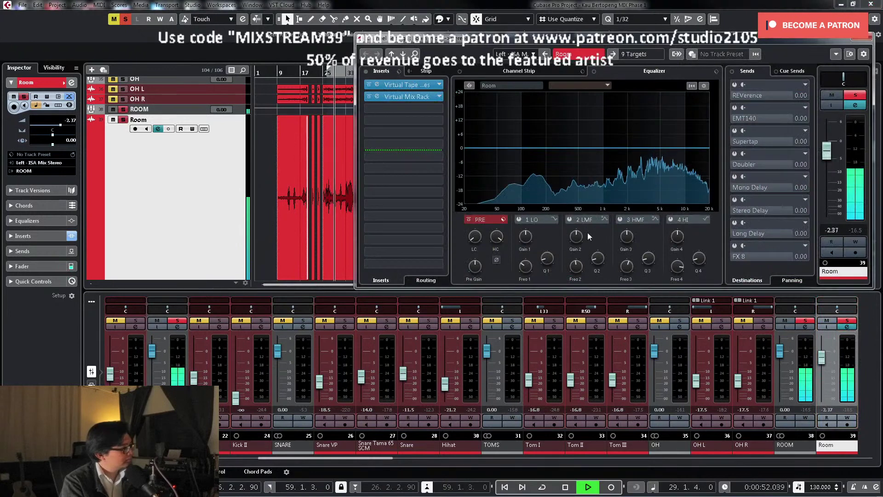
{"action": "key", "text": "space"}
{"action": "mouse_move", "coordinate": [585, 233]}
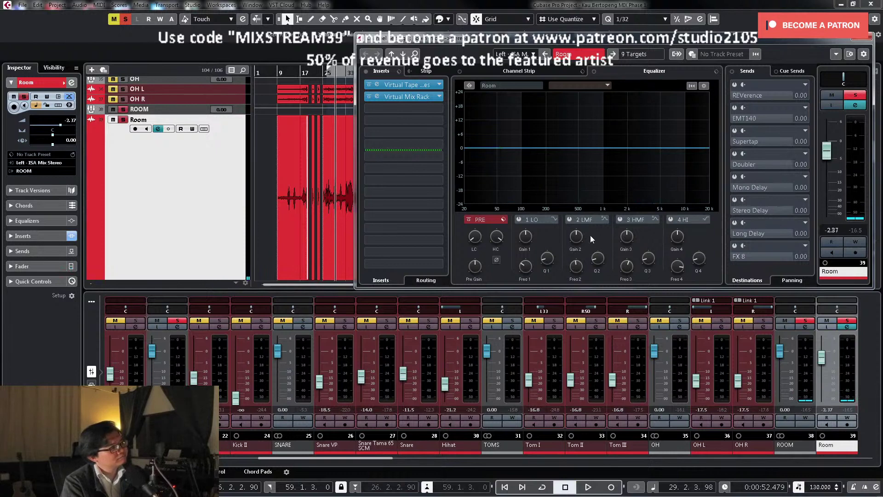
{"action": "key", "text": "space"}
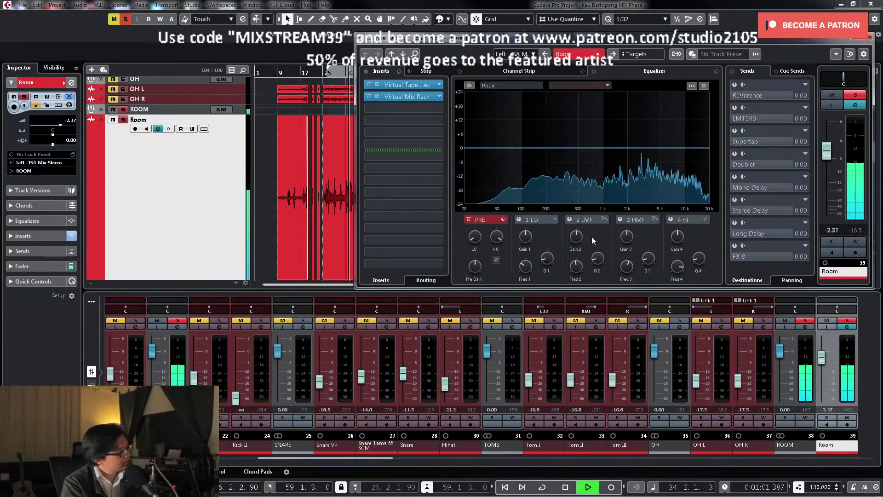
{"action": "key", "text": "space"}
Step: Turn off Room's solo, mute the track, and pull its level all the way down
{"action": "left_click", "coordinate": [343, 205]}
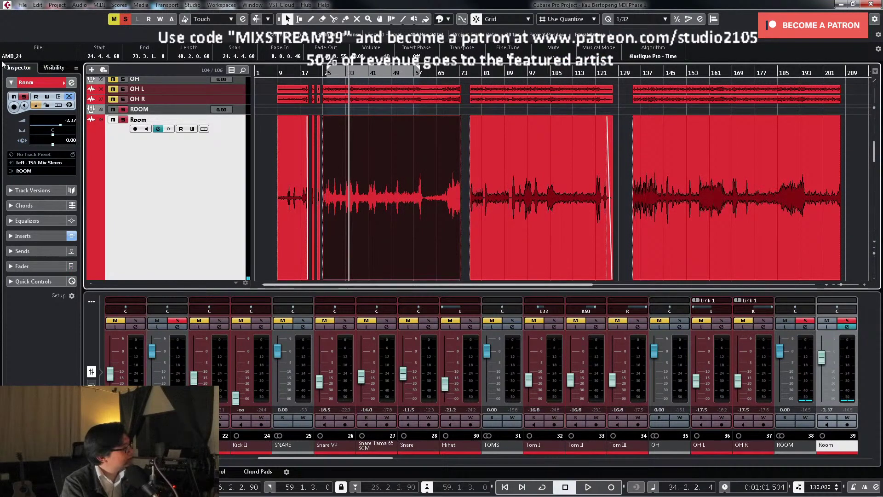
{"action": "left_click", "coordinate": [123, 120]}
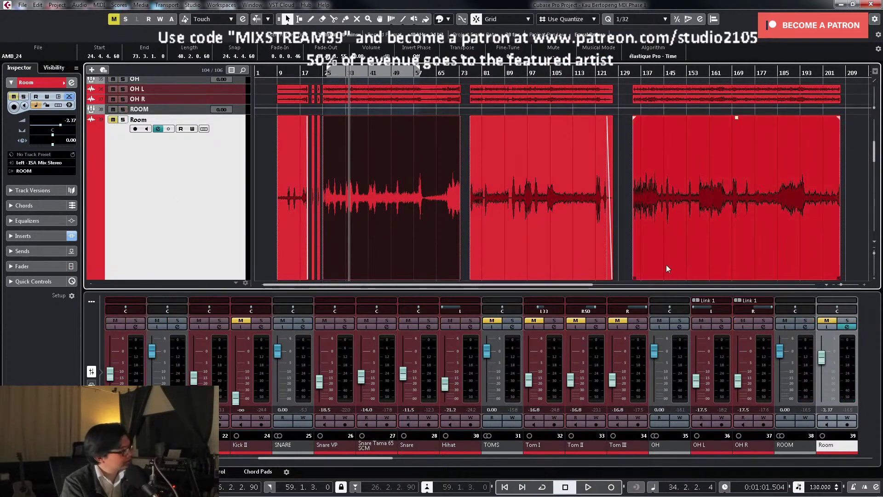
{"action": "left_click_drag", "start_coordinate": [821, 357], "coordinate": [823, 388]}
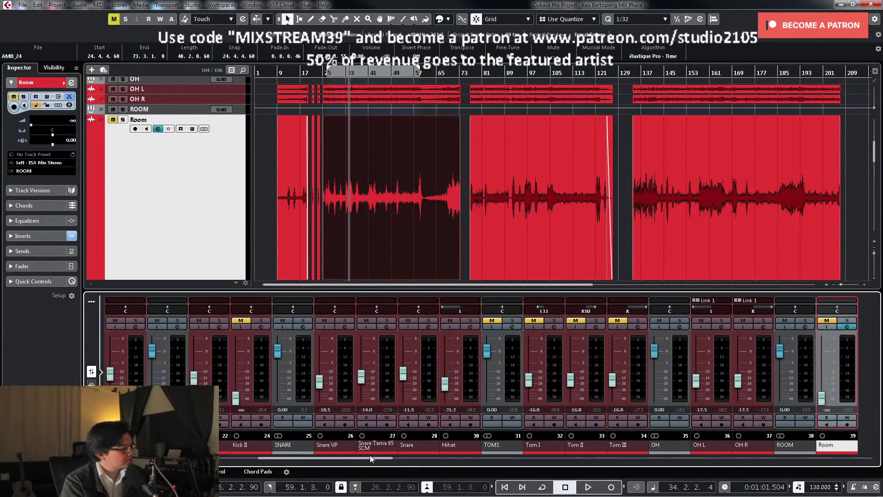
Step: Open the channel settings of the Room SSD track and solo it
{"action": "left_click_drag", "start_coordinate": [369, 457], "coordinate": [424, 469]}
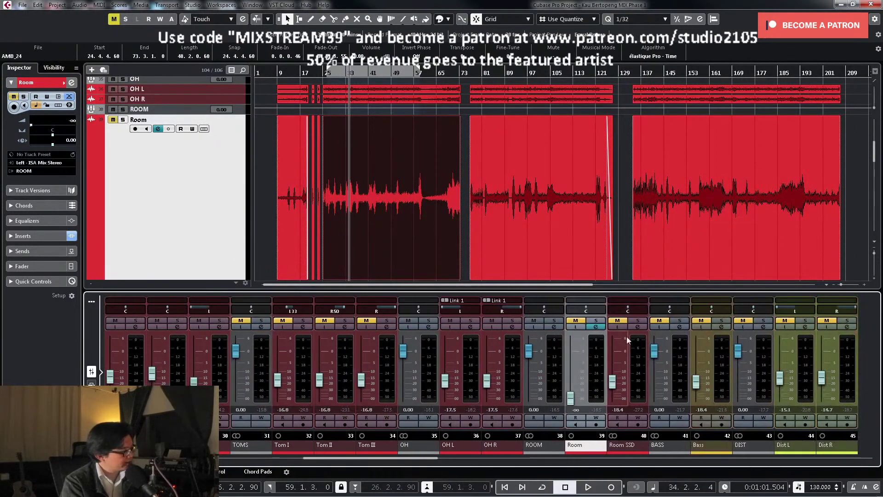
{"action": "left_click", "coordinate": [635, 327]}
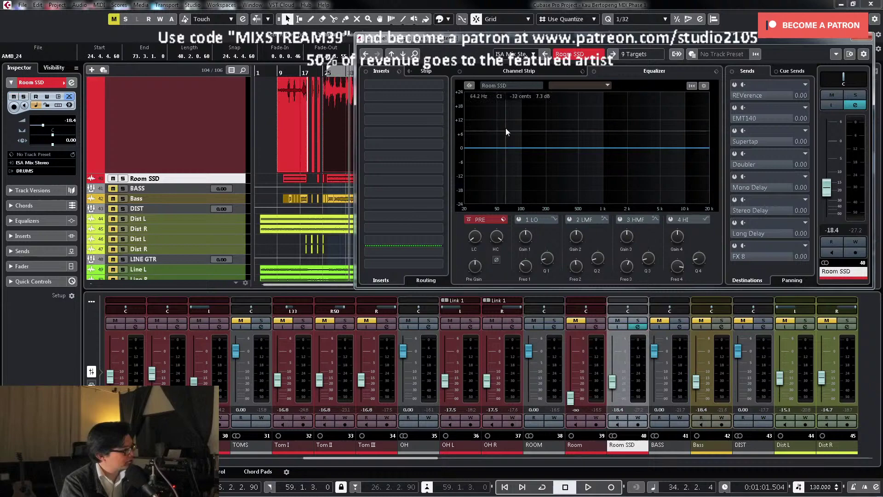
{"action": "left_click", "coordinate": [645, 55]}
{"action": "left_click", "coordinate": [855, 95]}
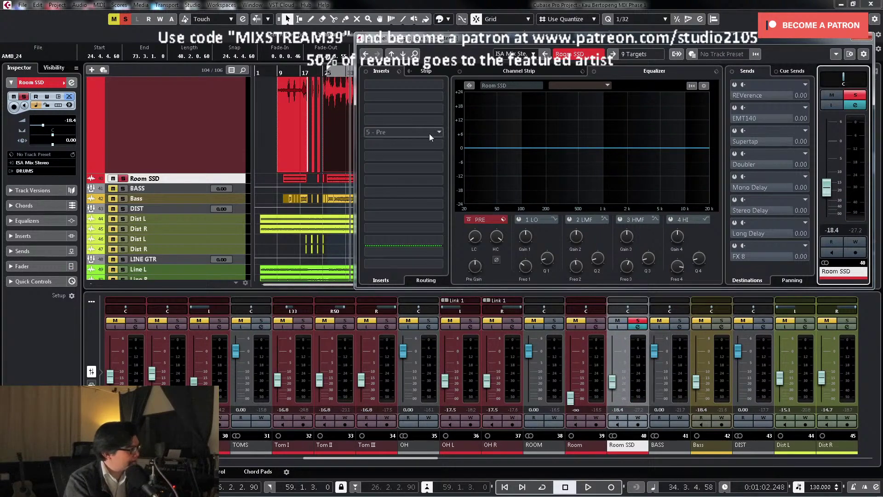
Step: Load the Pulsar Smasher compressor into Room SSD's third insert slot
{"action": "left_click", "coordinate": [439, 108]}
{"action": "scroll", "coordinate": [401, 253], "scroll_direction": "down", "scroll_amount": 3}
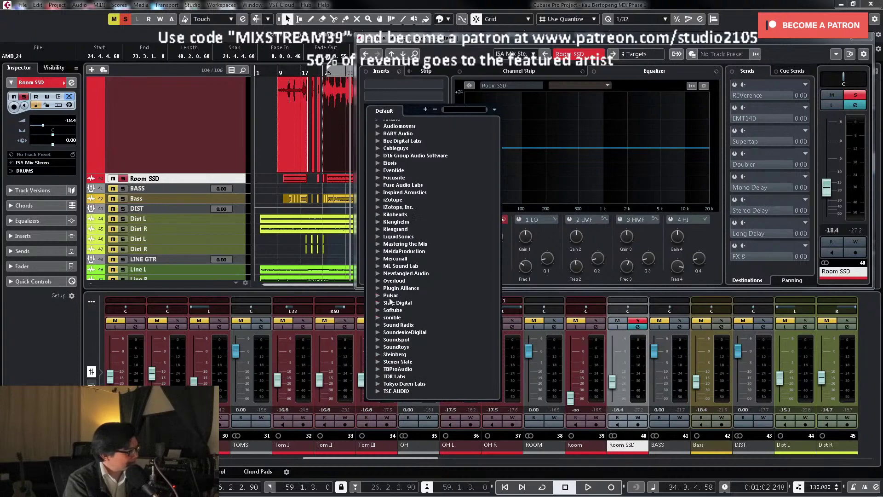
{"action": "left_click", "coordinate": [376, 295]}
{"action": "left_click", "coordinate": [386, 302]}
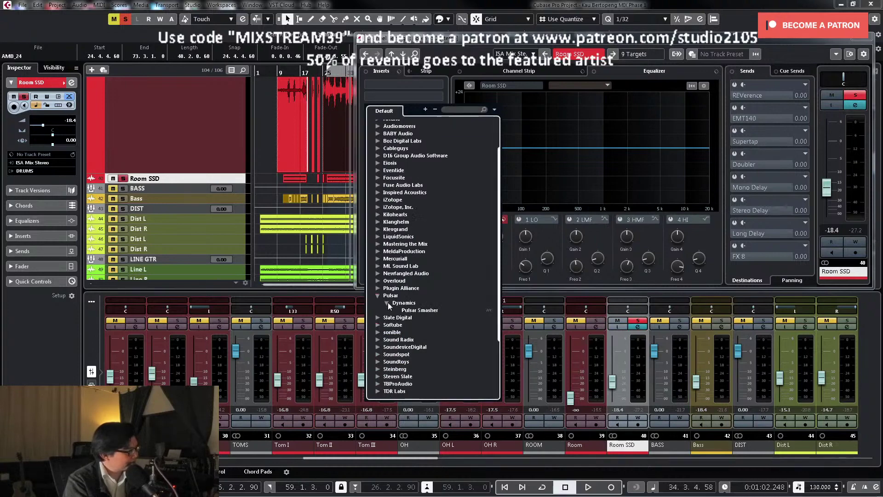
{"action": "left_click", "coordinate": [424, 310]}
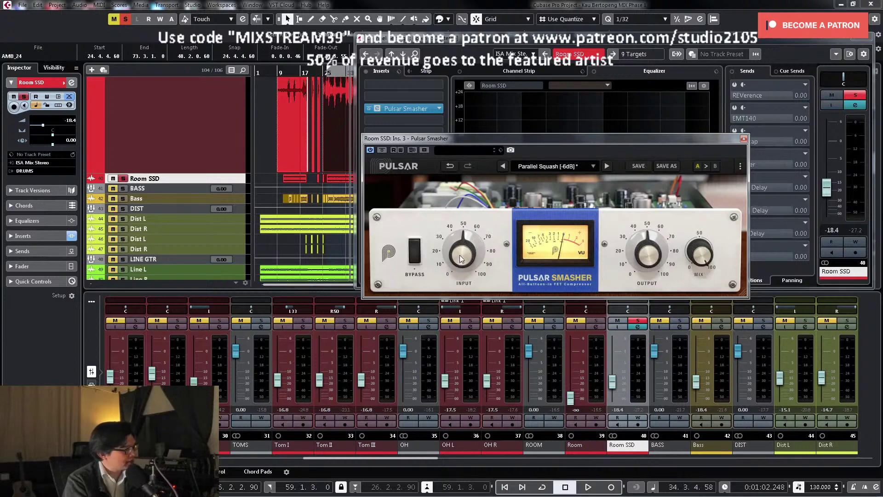
Step: Set Pulsar Smasher's input to 8.16 dB and raise its output while Room SSD plays
{"action": "left_click_drag", "start_coordinate": [460, 258], "coordinate": [463, 251]}
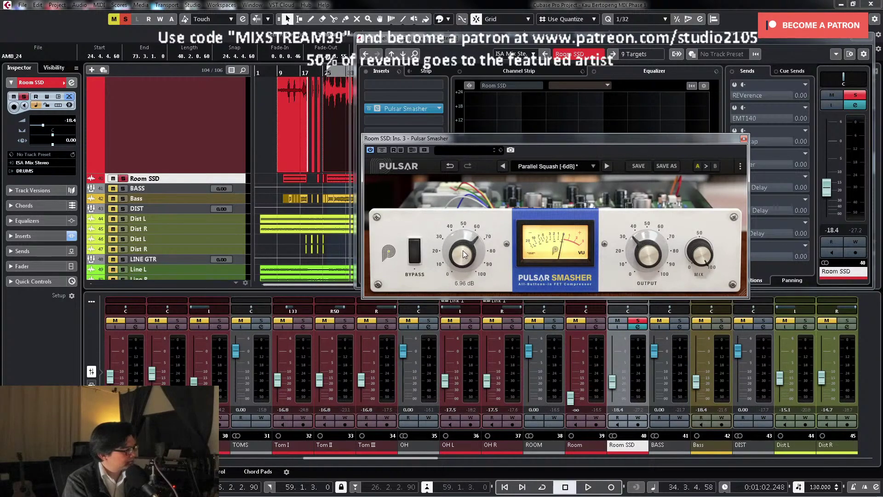
{"action": "left_click_drag", "start_coordinate": [463, 253], "coordinate": [462, 261]}
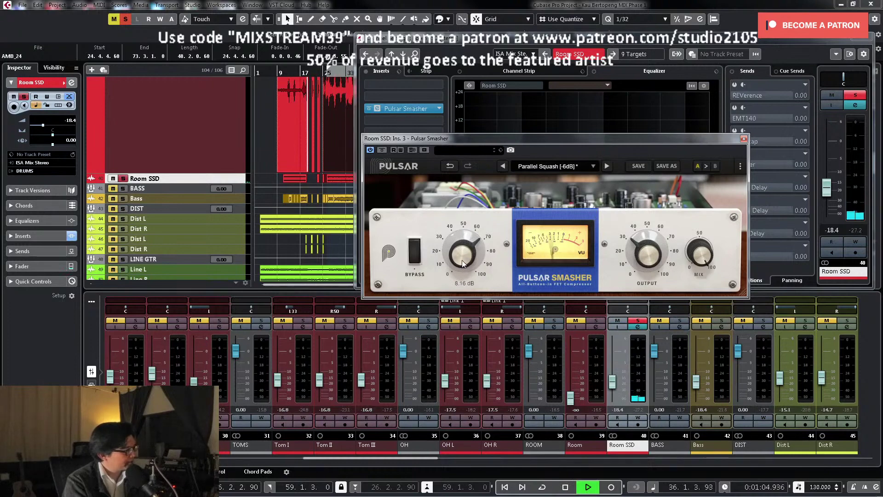
{"action": "left_click_drag", "start_coordinate": [644, 256], "coordinate": [641, 245]}
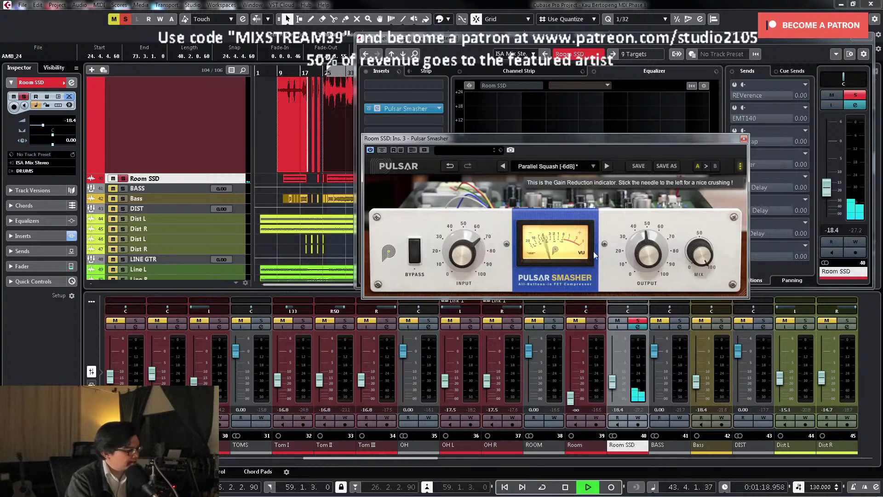
Step: Compare Pulsar Smasher bypassed and active, with its output at 2.40 dB, and set its mix to 70%
{"action": "left_click", "coordinate": [415, 259]}
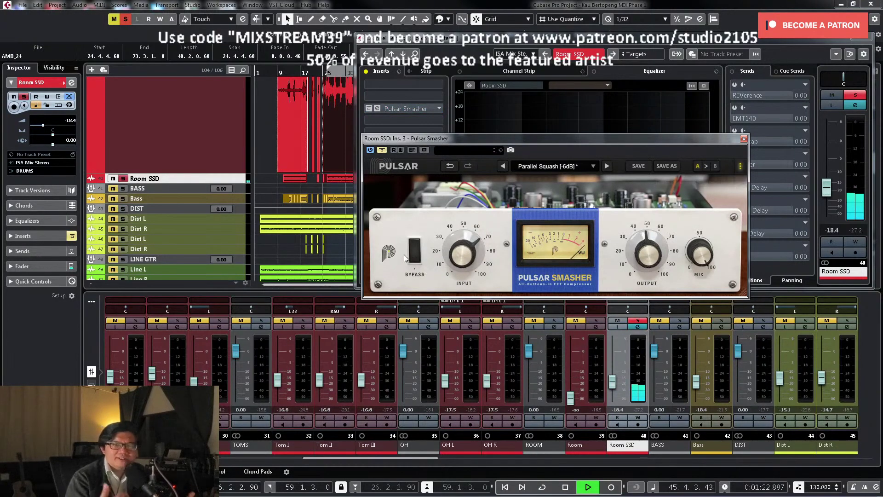
{"action": "left_click", "coordinate": [417, 253]}
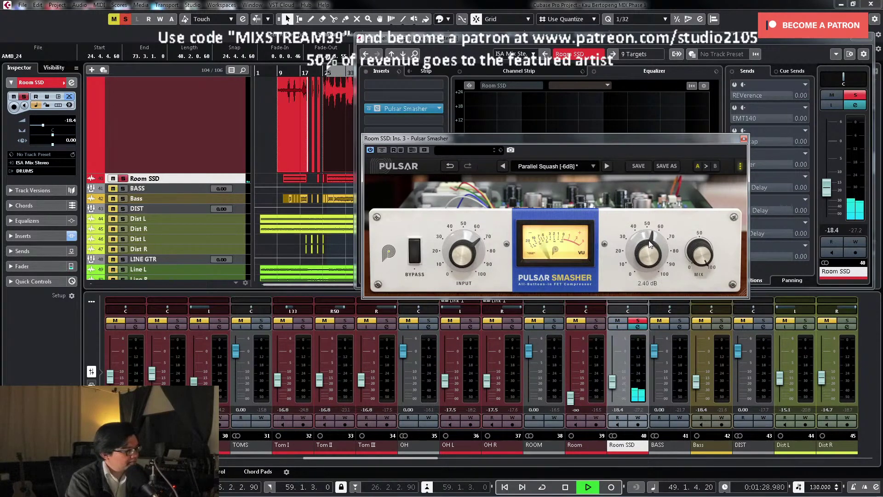
{"action": "left_click", "coordinate": [415, 258]}
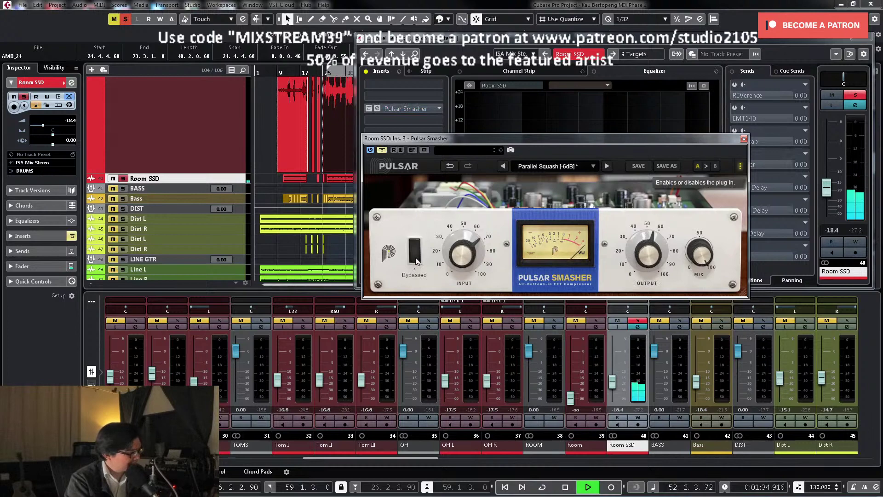
{"action": "left_click", "coordinate": [415, 258]}
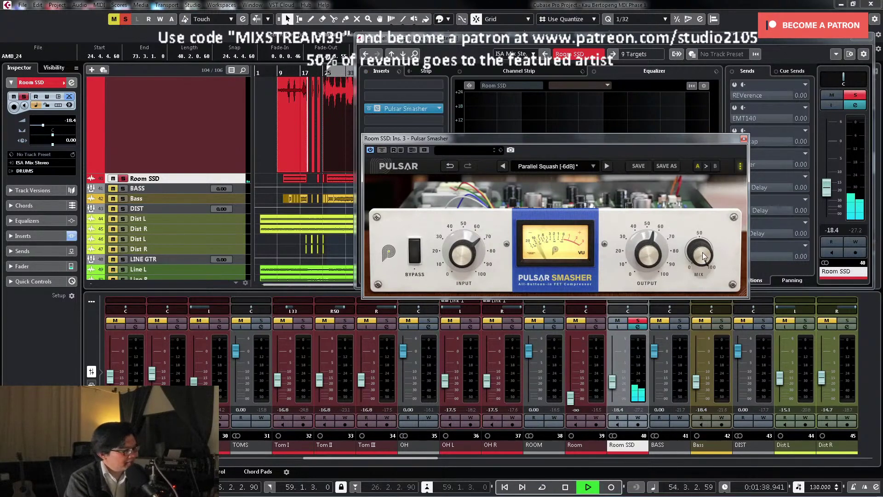
{"action": "left_click_drag", "start_coordinate": [702, 261], "coordinate": [705, 279]}
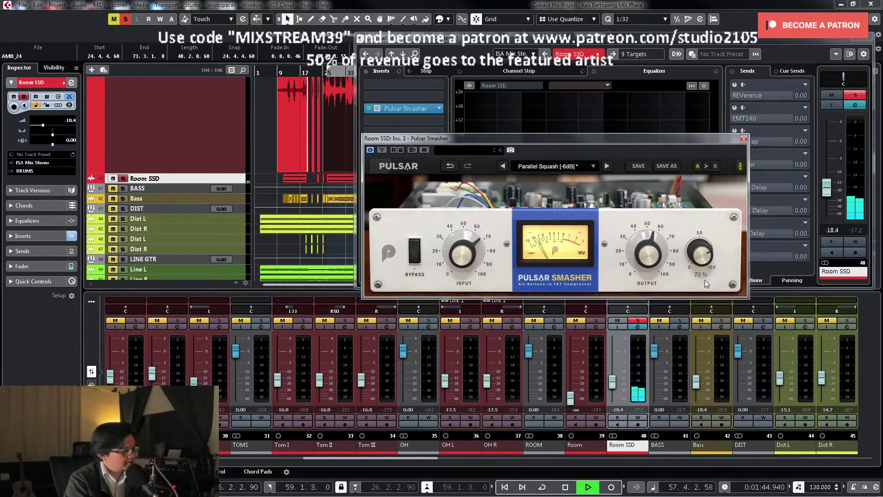
Step: Turn off Room SSD's solo, close its plug-in, and raise its level to -12.9 dB while playing the full drums
{"action": "left_click", "coordinate": [637, 321]}
{"action": "key", "text": "space"}
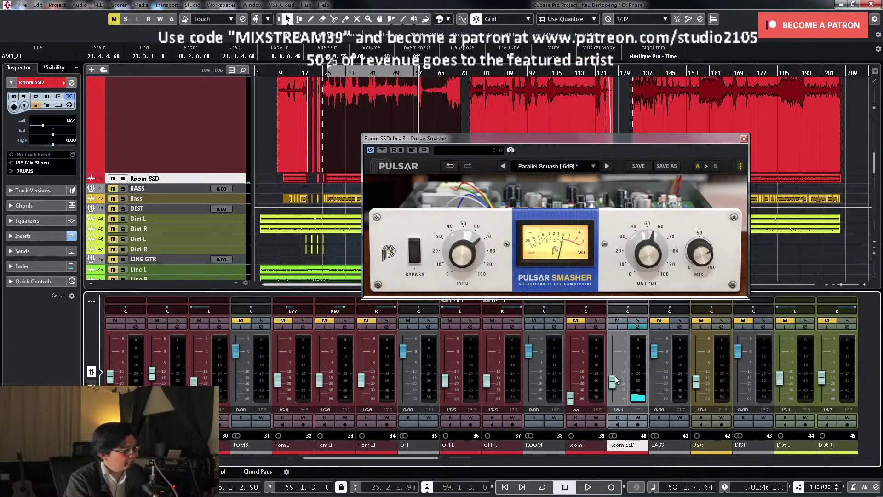
{"action": "left_click", "coordinate": [396, 114]}
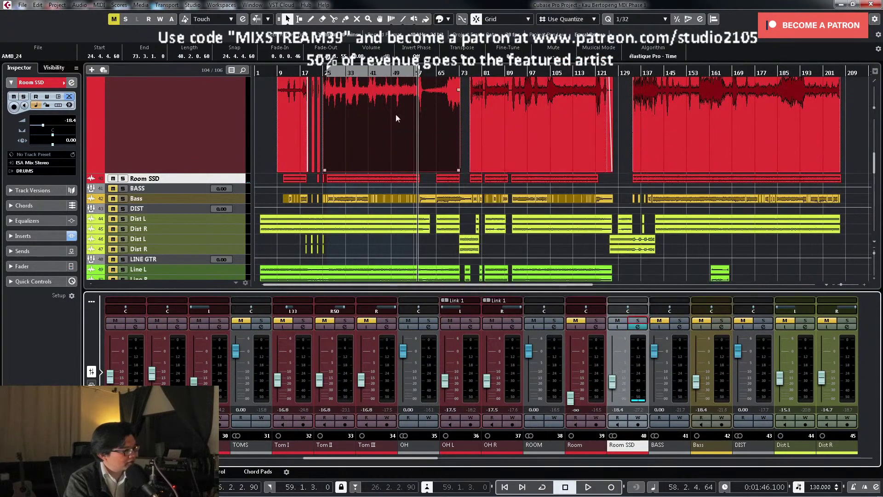
{"action": "key", "text": "Up"}
{"action": "key", "text": "space"}
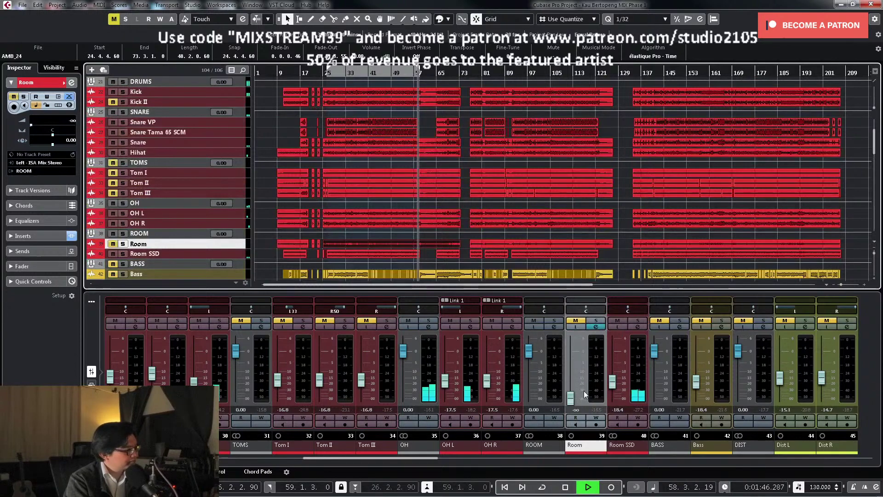
{"action": "left_click_drag", "start_coordinate": [614, 387], "coordinate": [616, 380]}
{"action": "key", "text": "KP_1"}
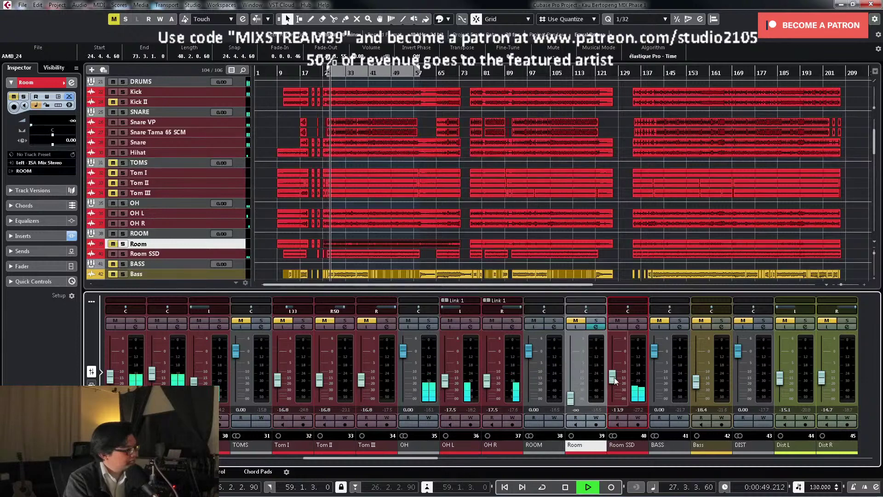
{"action": "left_click_drag", "start_coordinate": [615, 378], "coordinate": [615, 377]}
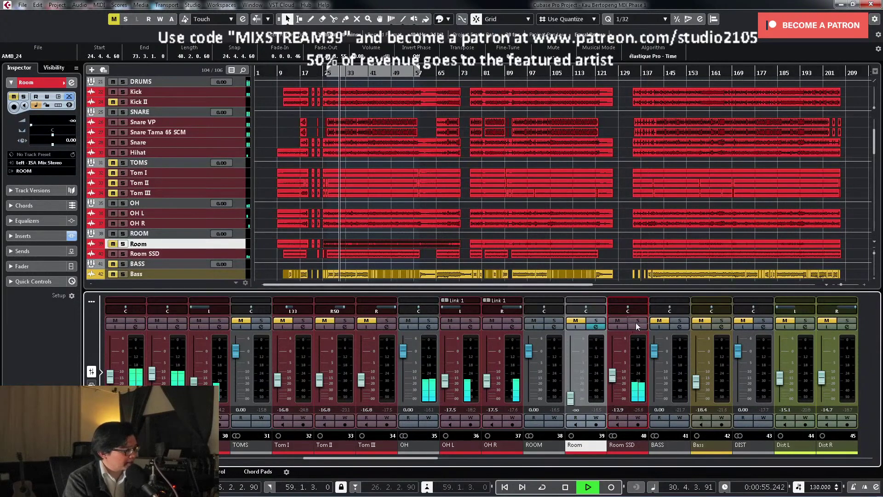
Step: Solo Room SSD and apply a low cut at about 196 Hz in its channel EQ
{"action": "left_click", "coordinate": [638, 321]}
{"action": "left_click", "coordinate": [638, 326]}
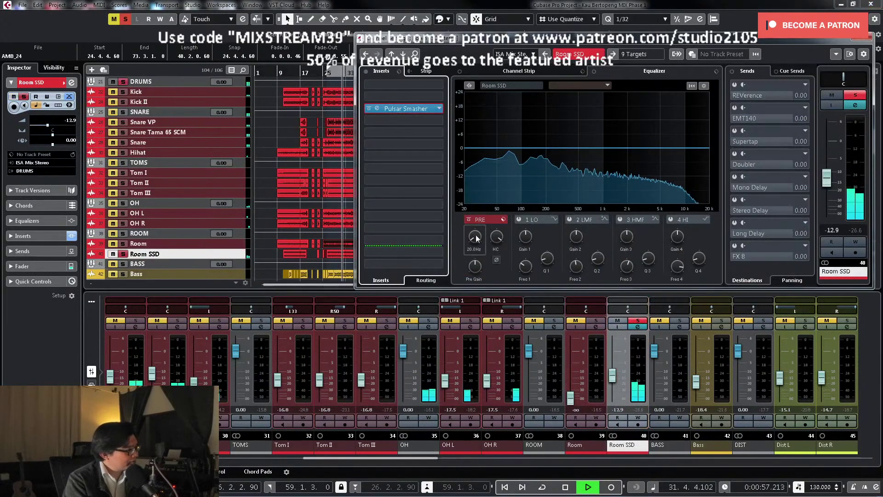
{"action": "left_click_drag", "start_coordinate": [480, 221], "coordinate": [484, 207]}
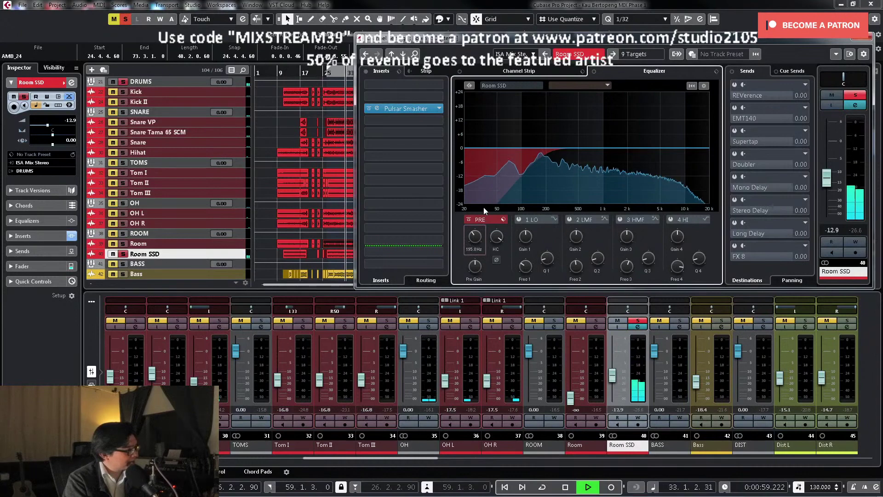
Step: Add a narrow low-mid band near 1 kHz on Room SSD's EQ, boost it to audition, and cut it
{"action": "left_click", "coordinate": [570, 219]}
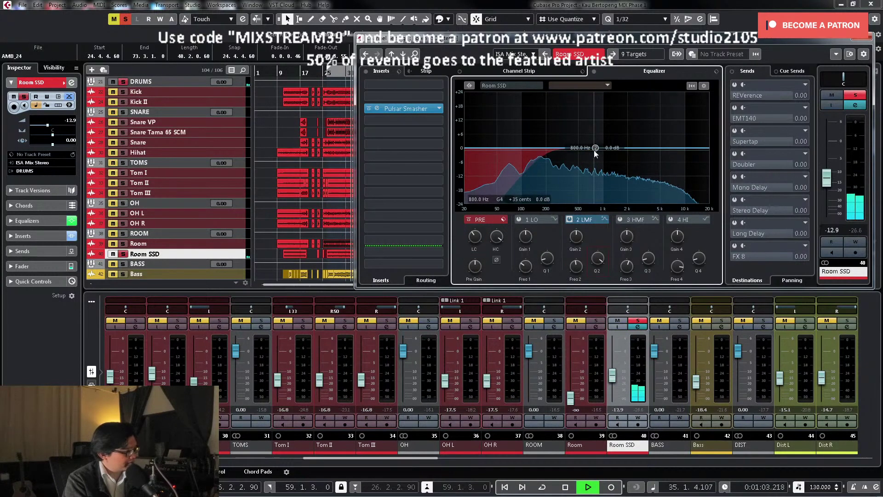
{"action": "left_click_drag", "start_coordinate": [596, 151], "coordinate": [601, 118]}
{"action": "left_click_drag", "start_coordinate": [578, 238], "coordinate": [573, 270]}
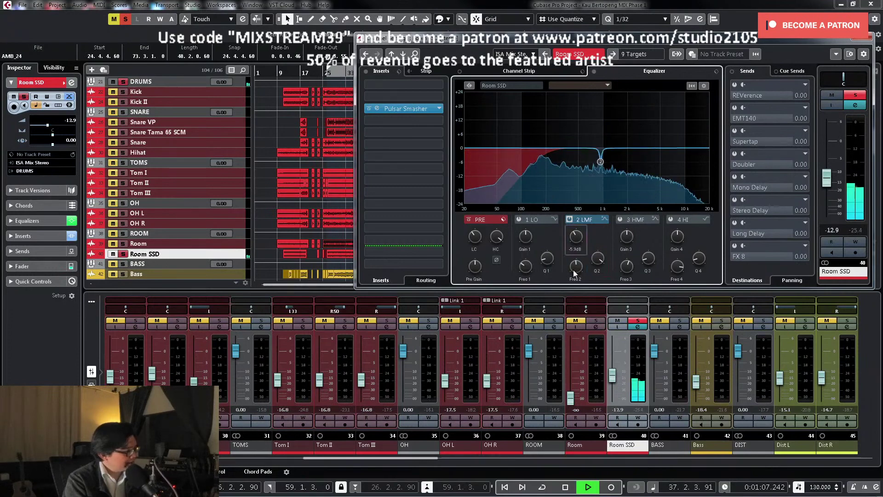
Step: Enable a narrow high-mid band near 793 Hz on Room SSD's EQ, boost it to audition, and cut it
{"action": "left_click", "coordinate": [620, 219]}
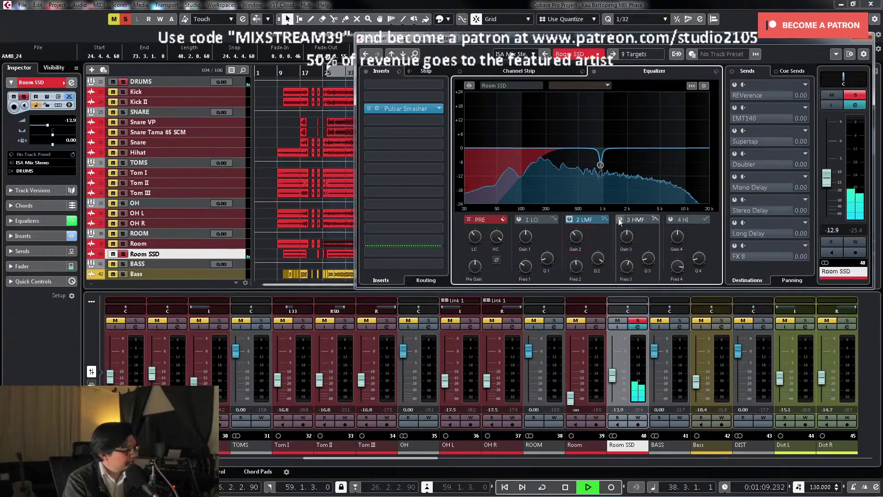
{"action": "left_click_drag", "start_coordinate": [628, 149], "coordinate": [594, 114]}
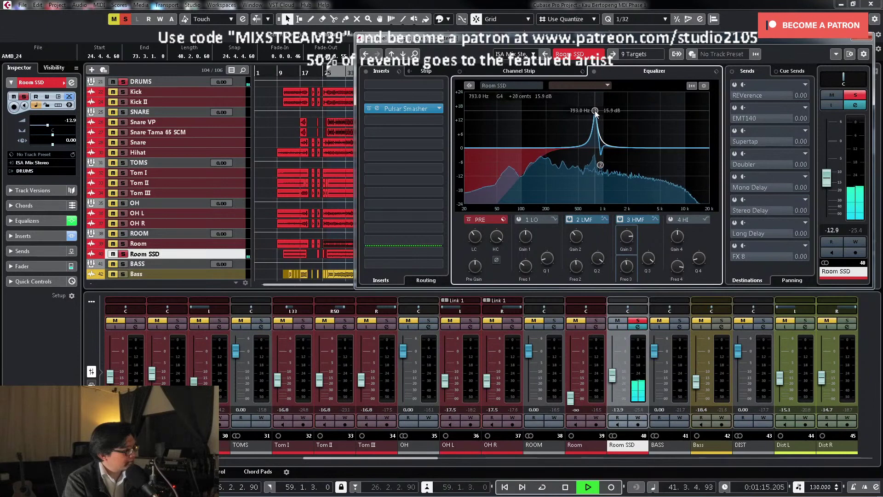
{"action": "mouse_move", "coordinate": [627, 238]}
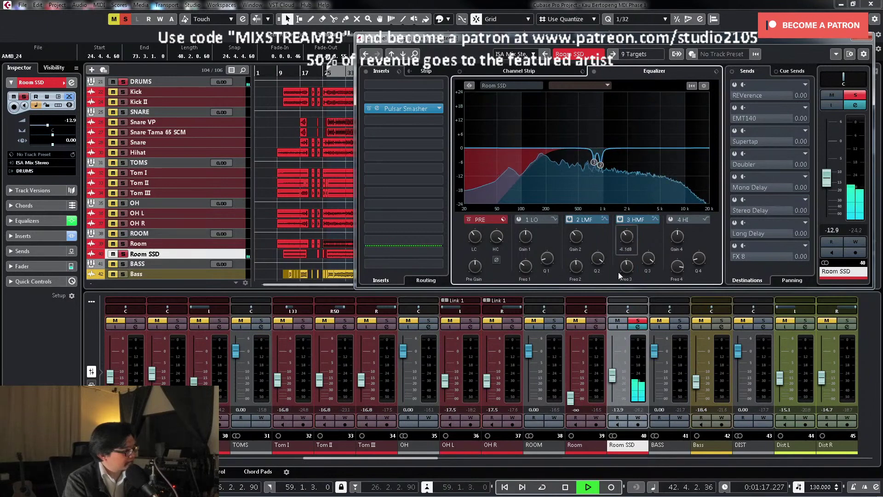
Step: Turn off Room SSD's solo, apply a 10000 Hz high cut in its EQ, and close its channel settings
{"action": "left_click", "coordinate": [855, 95]}
{"action": "mouse_move", "coordinate": [502, 239]}
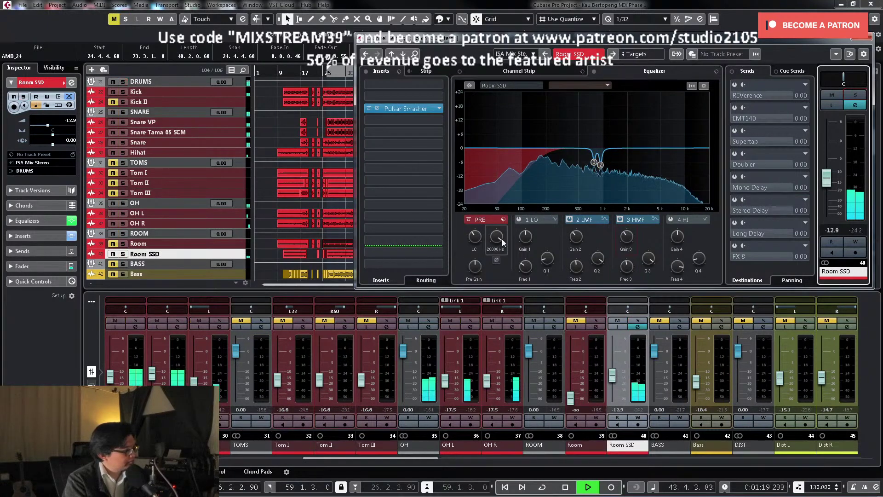
{"action": "left_click_drag", "start_coordinate": [501, 239], "coordinate": [499, 252]}
{"action": "key", "text": "space"}
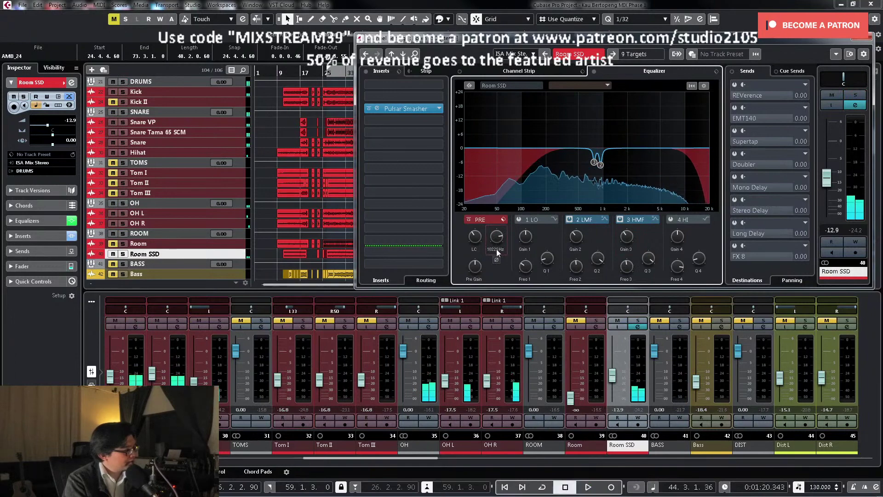
{"action": "double_click", "coordinate": [496, 250]}
{"action": "type", "text": "10000"}
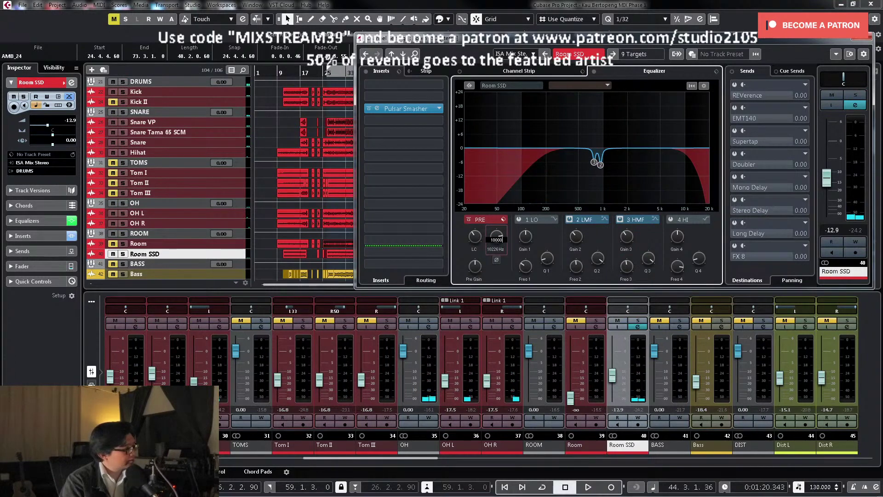
{"action": "left_click", "coordinate": [863, 41]}
Step: Set Room SSD's level to -13.0 dB while playing the full drums
{"action": "key", "text": "space"}
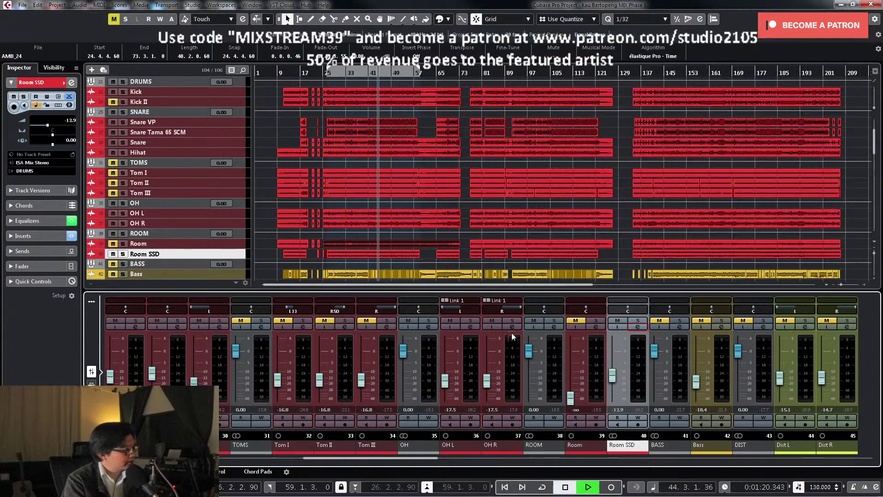
{"action": "left_click_drag", "start_coordinate": [613, 378], "coordinate": [613, 379]}
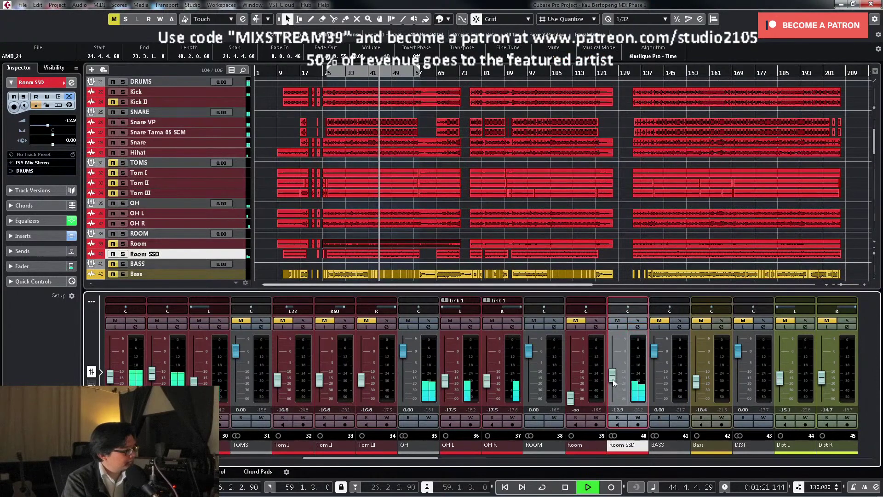
{"action": "left_click", "coordinate": [617, 410]}
{"action": "type", "text": "-1"}
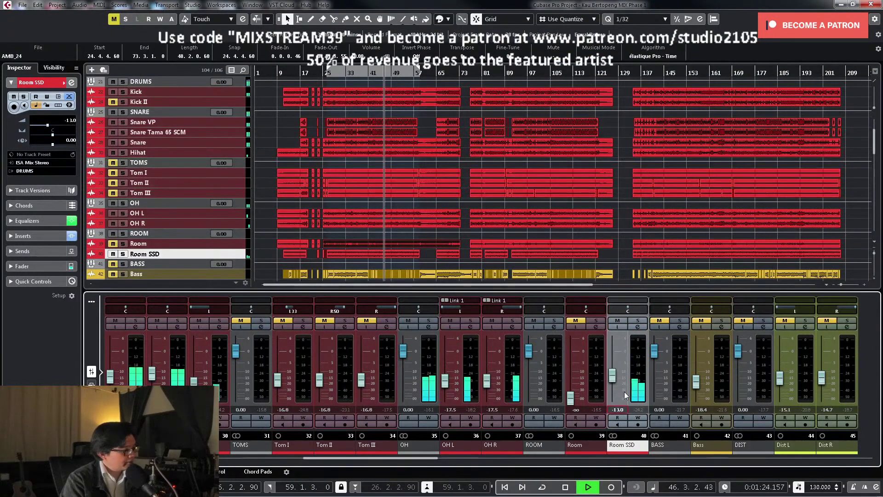
{"action": "key", "text": "space"}
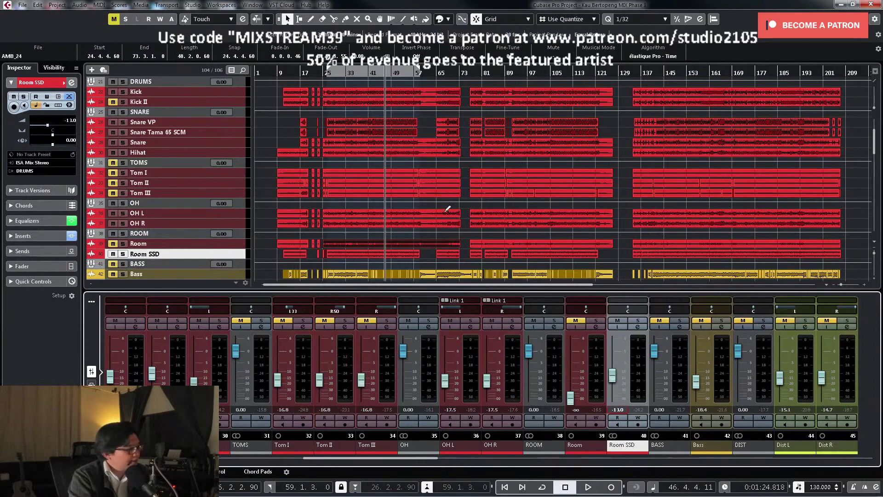
Step: Play the drums from bar 26 and compare them with the Snare channel muted and unmuted
{"action": "scroll", "coordinate": [442, 134], "scroll_direction": "up", "scroll_amount": 5}
{"action": "scroll", "coordinate": [476, 122], "scroll_direction": "down", "scroll_amount": 5}
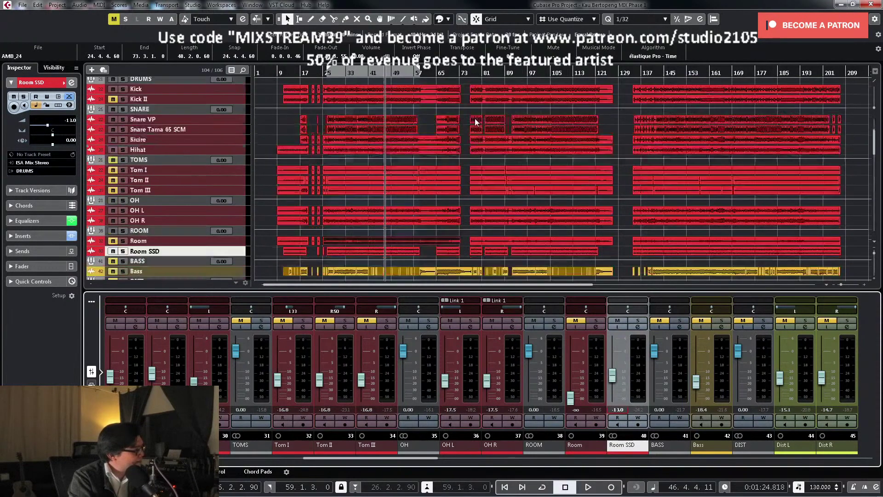
{"action": "key", "text": "space"}
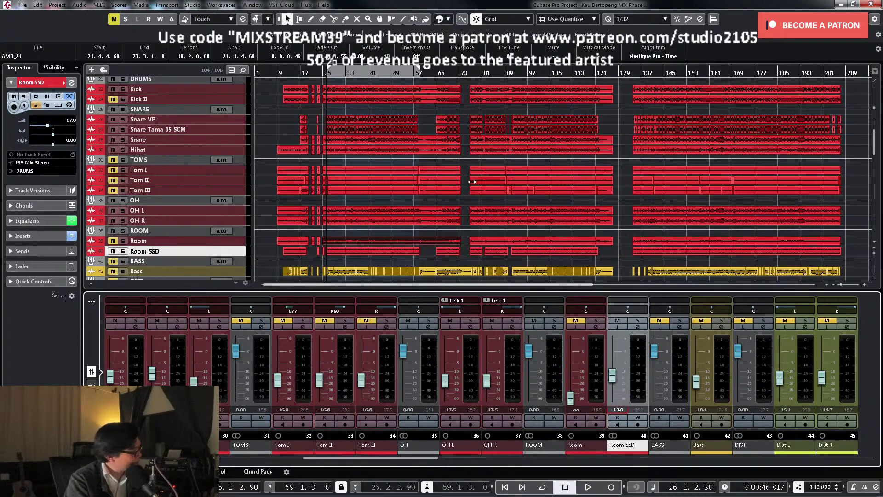
{"action": "key", "text": "space"}
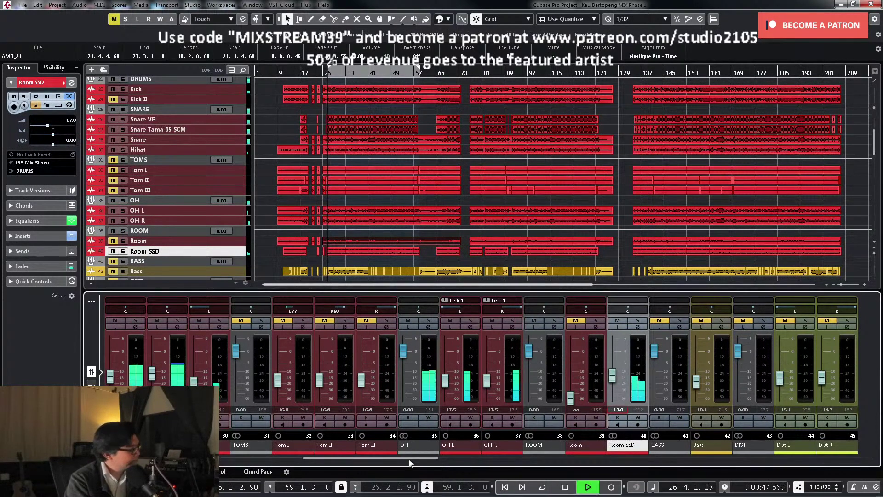
{"action": "left_click_drag", "start_coordinate": [410, 458], "coordinate": [356, 459]}
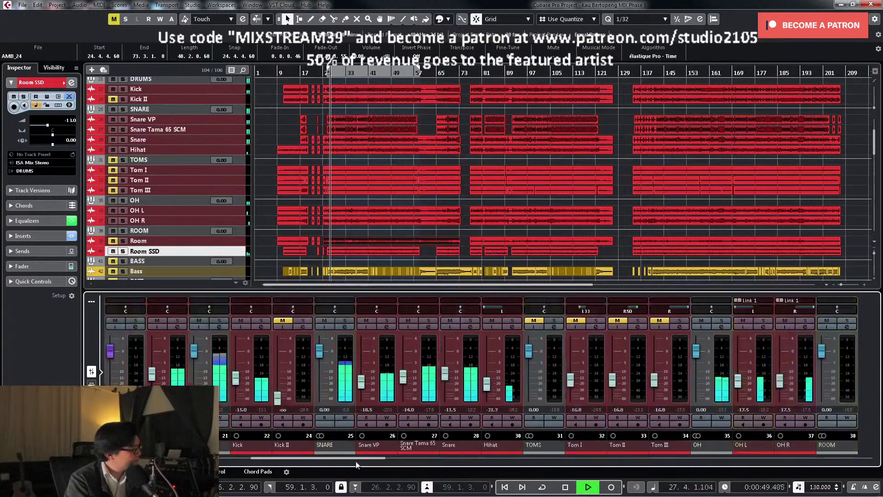
{"action": "left_click", "coordinate": [474, 327]}
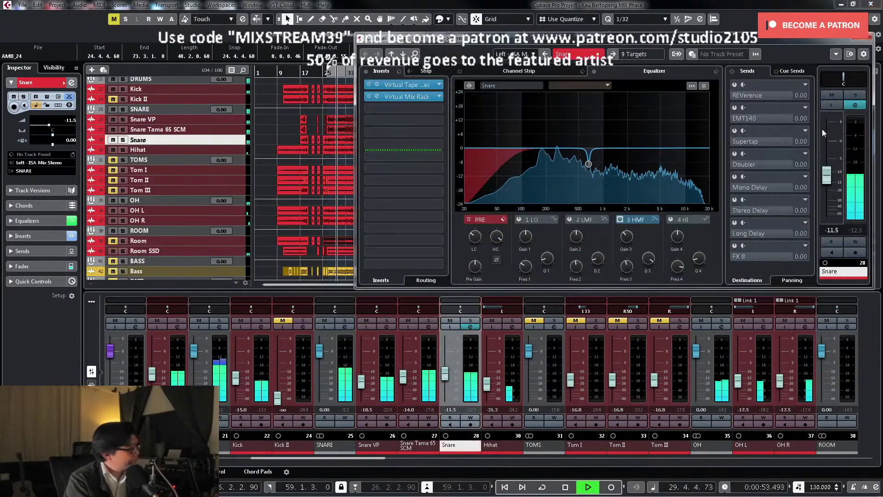
{"action": "left_click", "coordinate": [831, 96]}
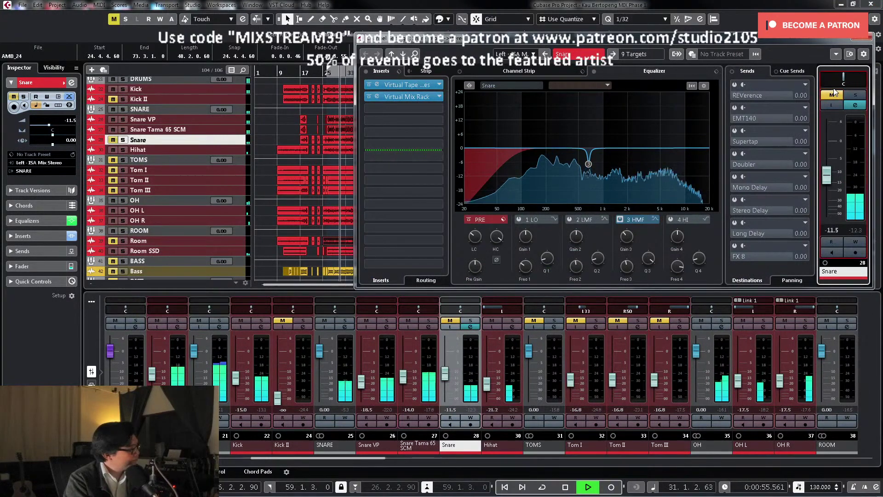
{"action": "left_click", "coordinate": [833, 94]}
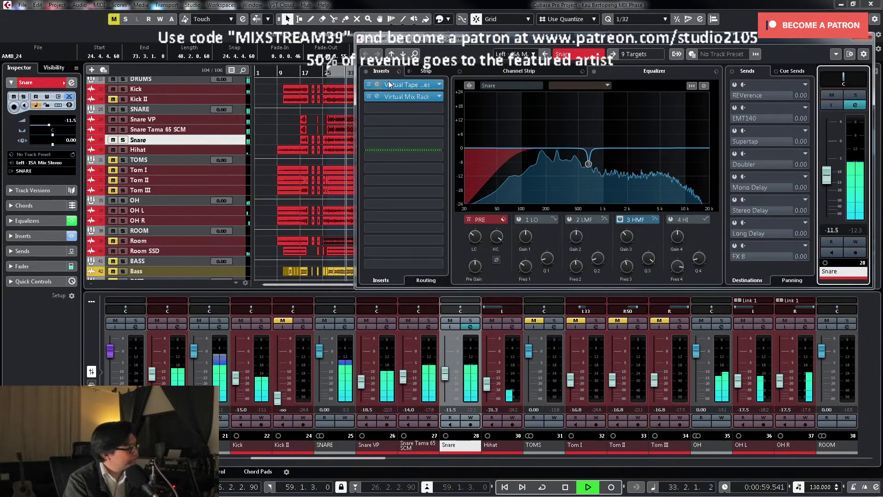
Step: Review Snare's Virtual Mix Rack settings during playback, stop playback and close the plug-in
{"action": "left_click", "coordinate": [407, 97]}
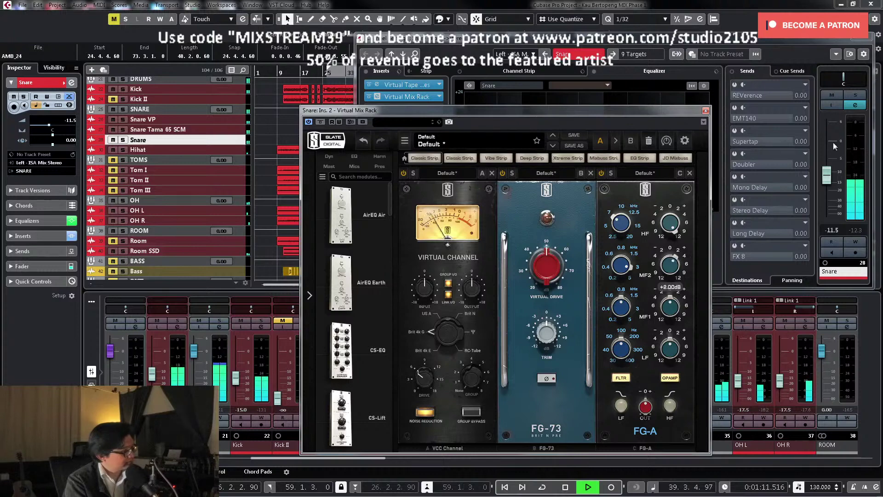
{"action": "key", "text": "space"}
{"action": "left_click", "coordinate": [705, 110]}
Step: Solo Snare, enlarge its track to inspect the waveform, and place the playhead at its loud hits around bar 162
{"action": "key", "text": "s"}
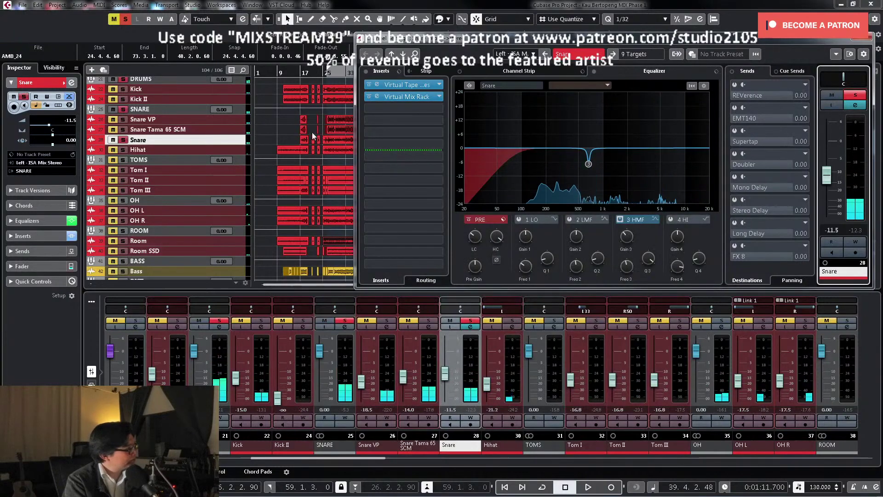
{"action": "key", "text": "e"}
{"action": "key", "text": "ctrl+Down"}
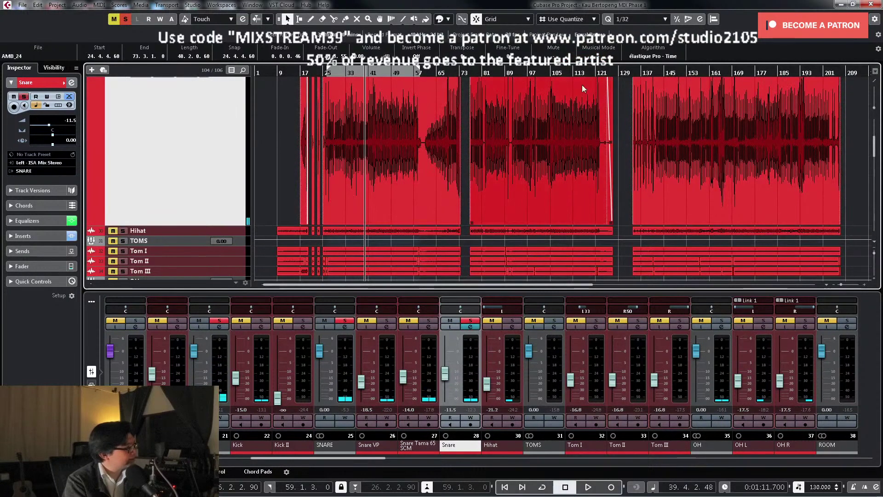
{"action": "left_click_drag", "start_coordinate": [716, 73], "coordinate": [711, 69]}
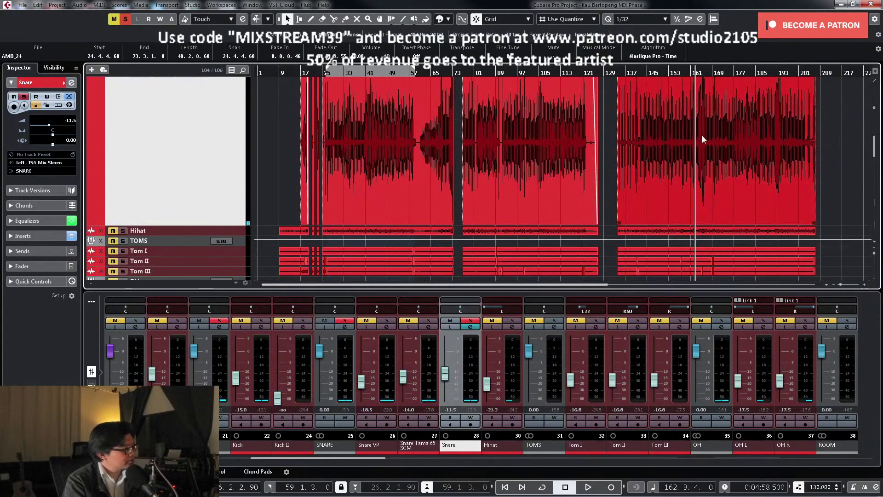
{"action": "scroll", "coordinate": [700, 134], "scroll_direction": "up", "scroll_amount": 2}
Step: Play the soloed Snare and insert Boz Digital Labs' Little Clipper after Virtual Mix Rack in its channel
{"action": "left_click", "coordinate": [471, 327]}
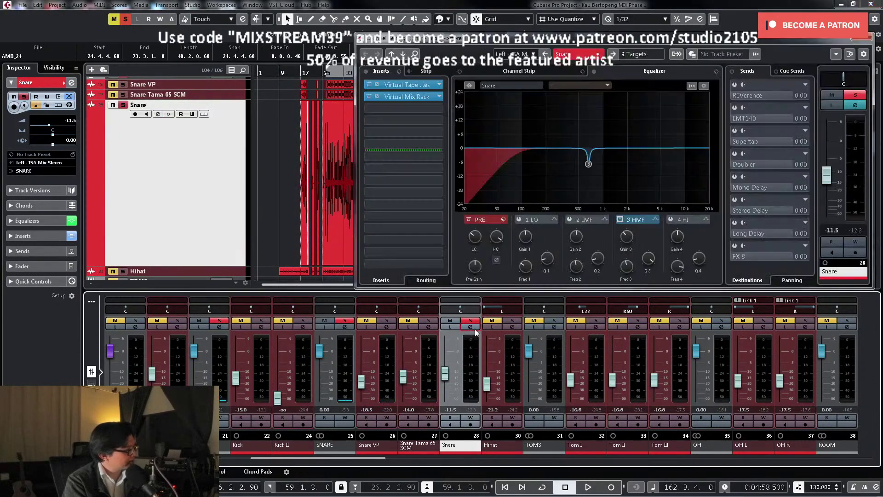
{"action": "key", "text": "space"}
{"action": "left_click", "coordinate": [440, 109]}
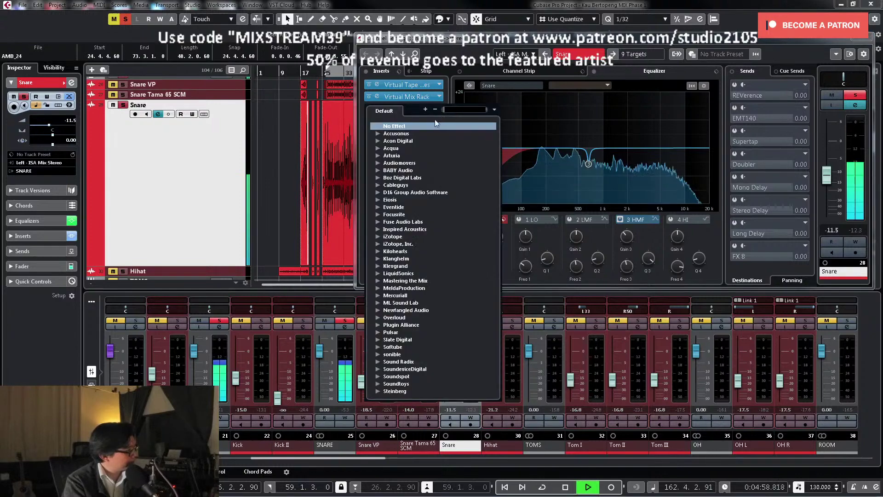
{"action": "left_click", "coordinate": [378, 178]}
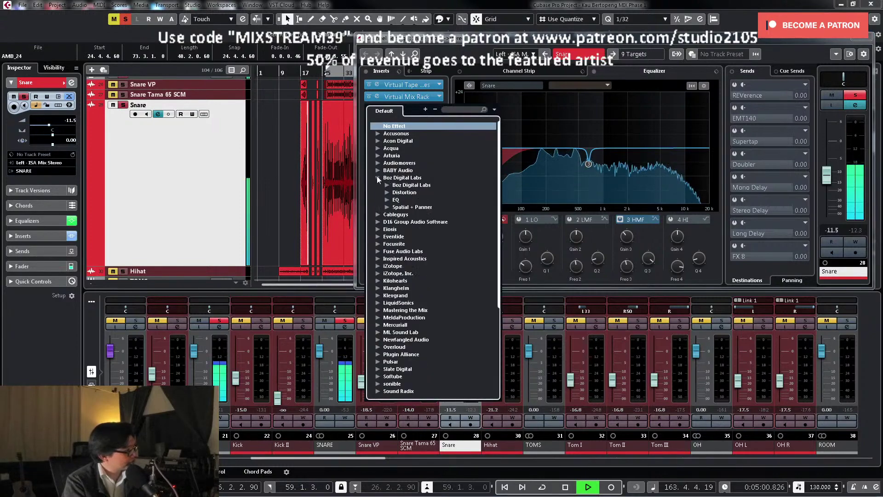
{"action": "left_click", "coordinate": [387, 192]}
{"action": "left_click", "coordinate": [417, 200]}
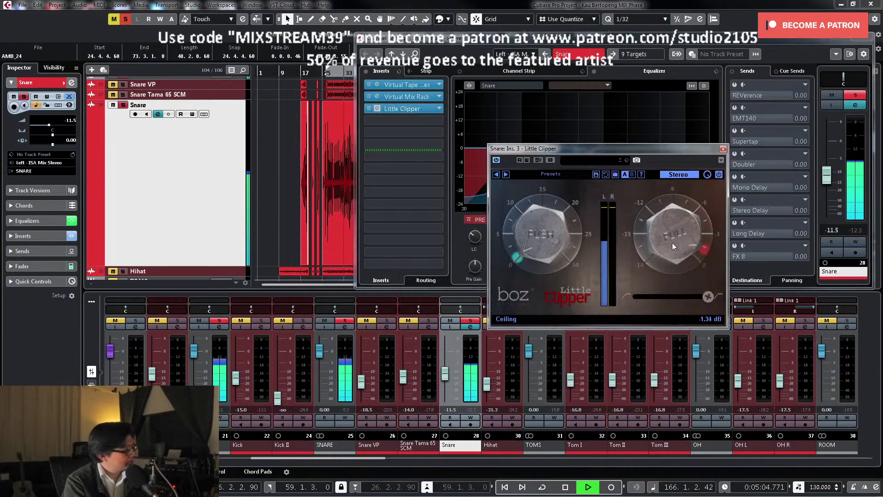
Step: Set Little Clipper's ceiling to -2.90 dB, turn off Snare's solo, and close the plug-in and channel settings
{"action": "left_click_drag", "start_coordinate": [669, 223], "coordinate": [664, 243]}
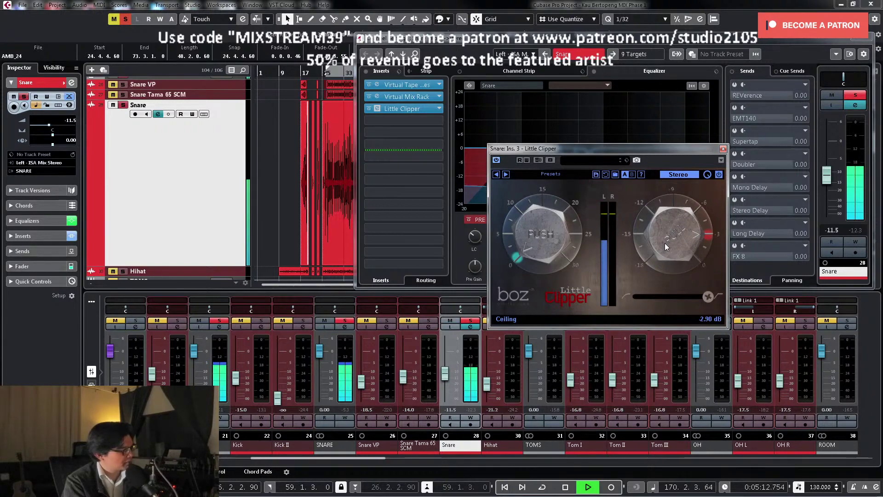
{"action": "left_click", "coordinate": [856, 95]}
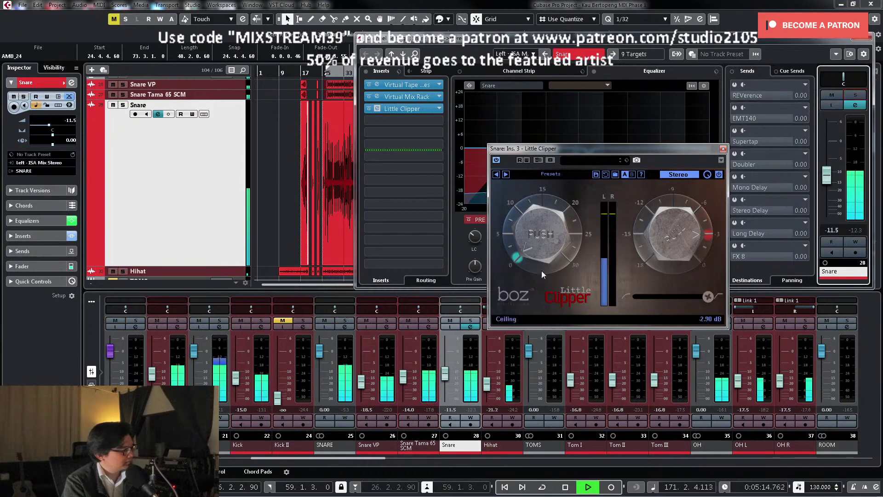
{"action": "left_click", "coordinate": [723, 149]}
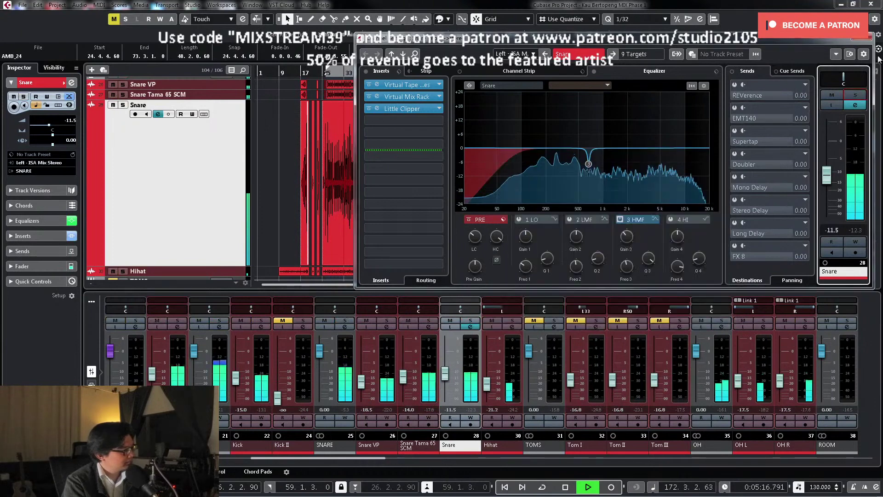
{"action": "key", "text": "ctrl+w"}
{"action": "key", "text": "shift+f"}
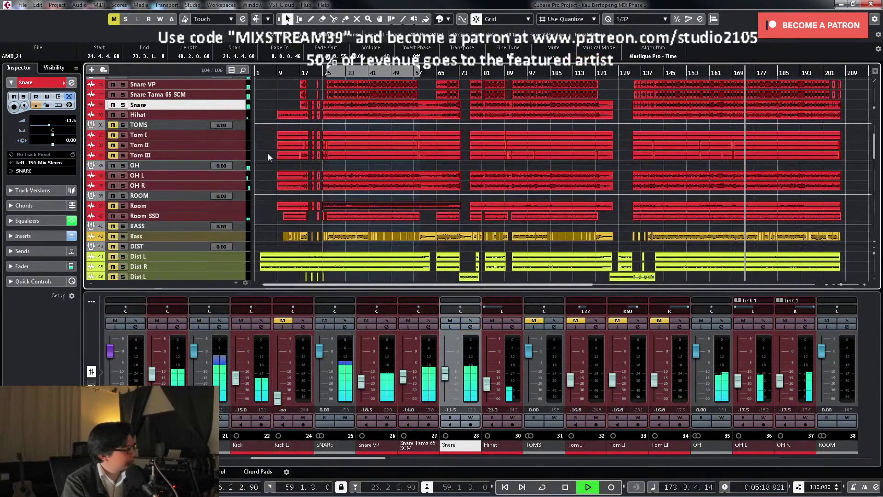
Step: Select the Tom I, Tom II and Tom III tracks, enlarge their heights, and stop playback
{"action": "left_click", "coordinate": [238, 157]}
{"action": "left_click", "coordinate": [236, 135], "text": "shift"}
{"action": "left_click_drag", "start_coordinate": [237, 140], "coordinate": [236, 175]}
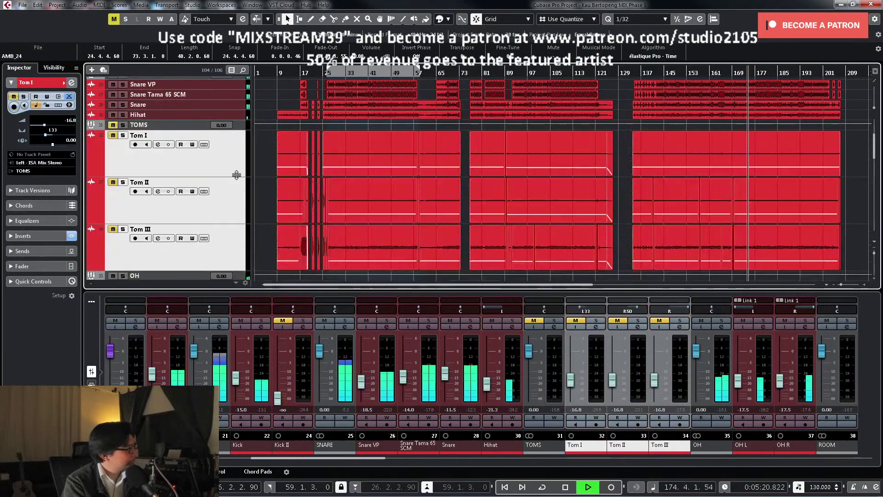
{"action": "key", "text": "space"}
{"action": "scroll", "coordinate": [250, 161], "scroll_direction": "down", "scroll_amount": 2}
{"action": "scroll", "coordinate": [308, 138], "scroll_direction": "up", "scroll_amount": 2}
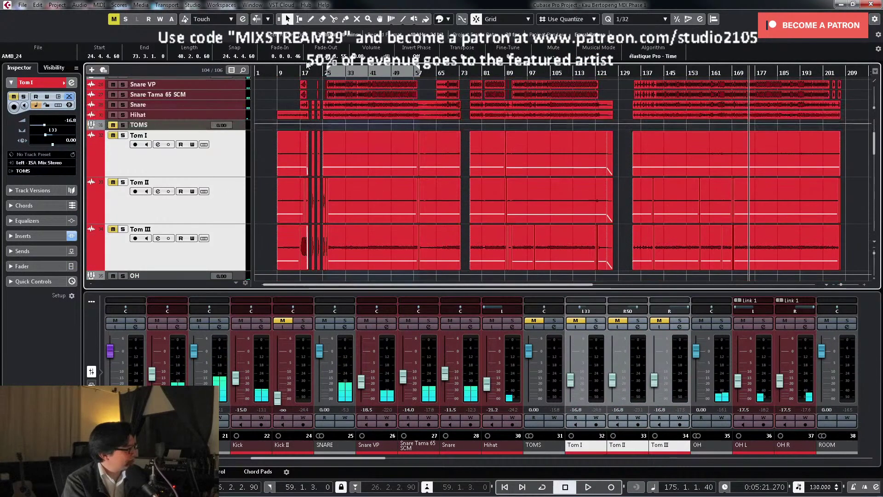
Step: Place the playhead at bar 17 and examine the three tom waveforms across the song for tom hits
{"action": "left_click", "coordinate": [305, 73]}
{"action": "left_click", "coordinate": [483, 156]}
{"action": "scroll", "coordinate": [529, 147], "scroll_direction": "down", "scroll_amount": 2}
{"action": "key", "text": "h"}
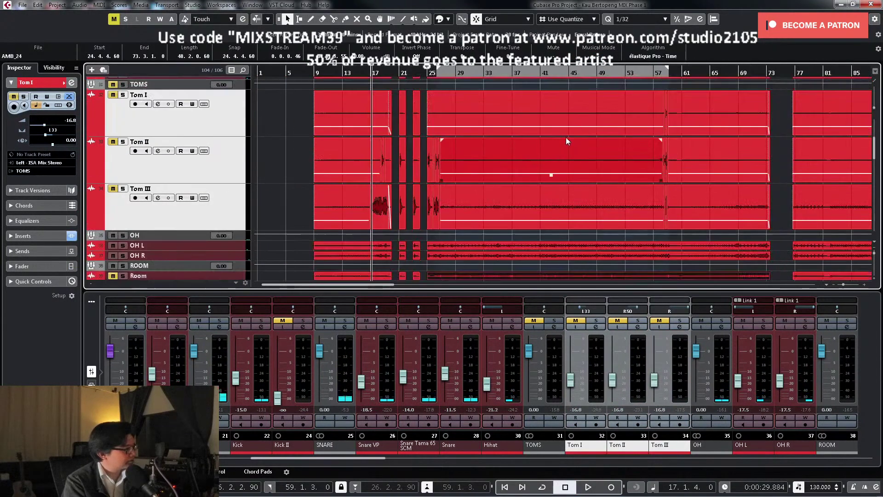
{"action": "left_click", "coordinate": [566, 134]}
{"action": "left_click", "coordinate": [727, 164]}
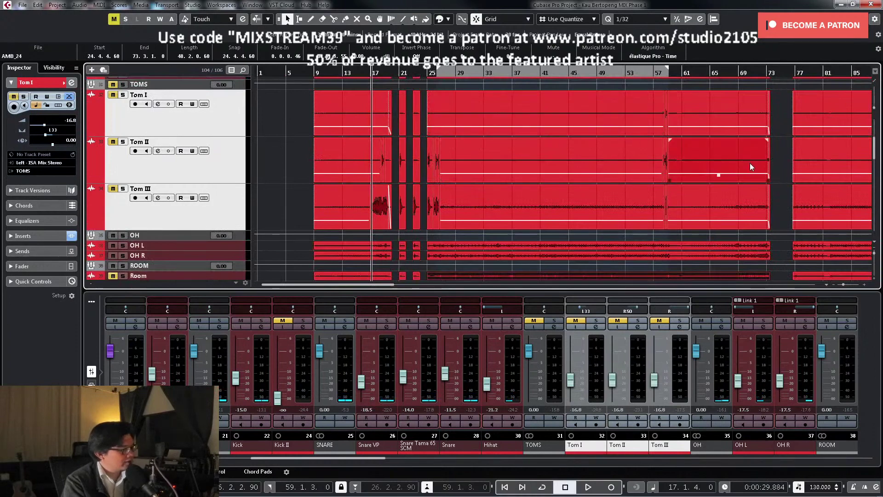
{"action": "left_click", "coordinate": [681, 109]}
{"action": "key", "text": "g"}
{"action": "key", "text": "g"}
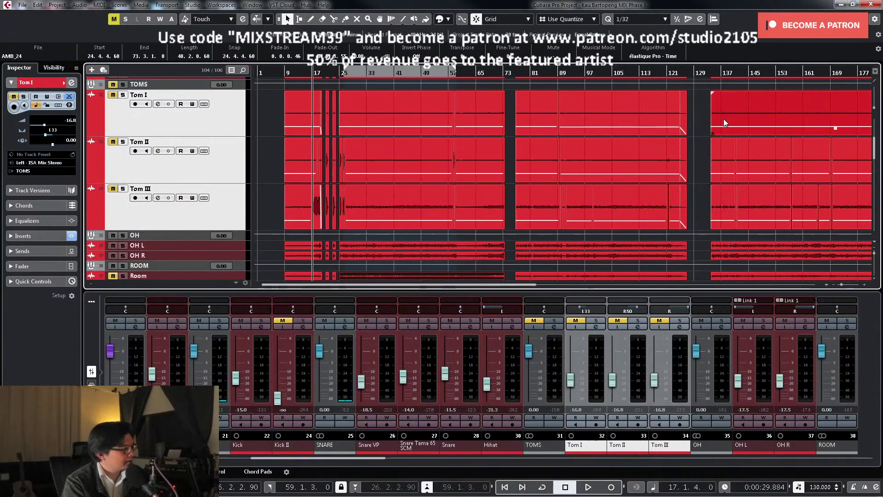
{"action": "key", "text": "g"}
{"action": "key", "text": "h"}
{"action": "left_click", "coordinate": [354, 133]}
{"action": "key", "text": "g"}
{"action": "key", "text": "h"}
{"action": "key", "text": "h"}
{"action": "key", "text": "h"}
{"action": "key", "text": "h"}
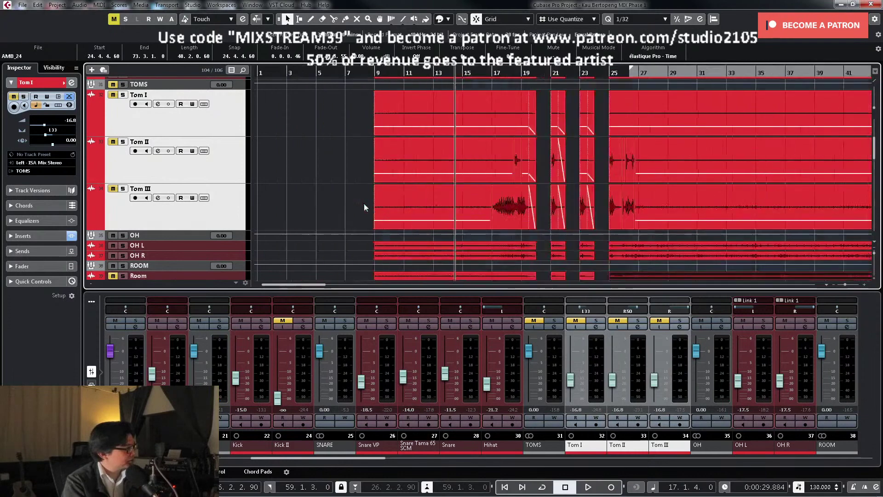
Step: Place the playhead at bar 58 and examine the tom hits there on the three tom tracks
{"action": "key", "text": "g"}
{"action": "key", "text": "g"}
{"action": "key", "text": "g"}
{"action": "key", "text": "g"}
{"action": "key", "text": "g"}
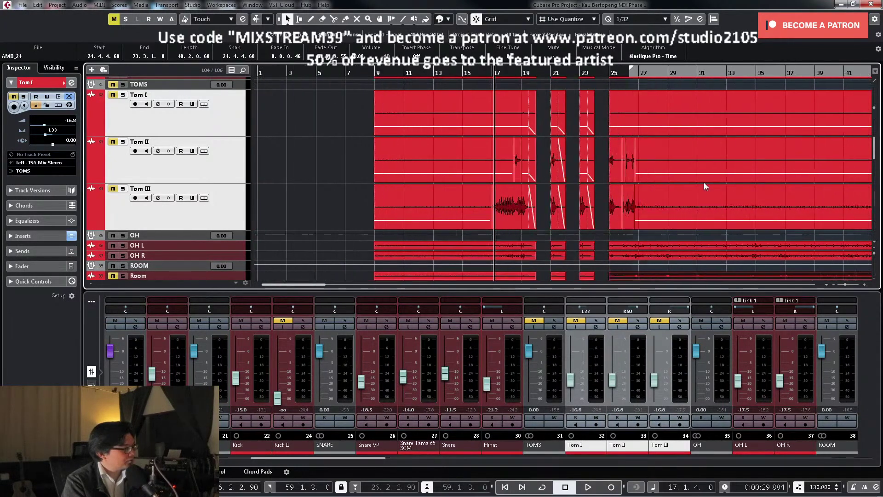
{"action": "left_click", "coordinate": [748, 71]}
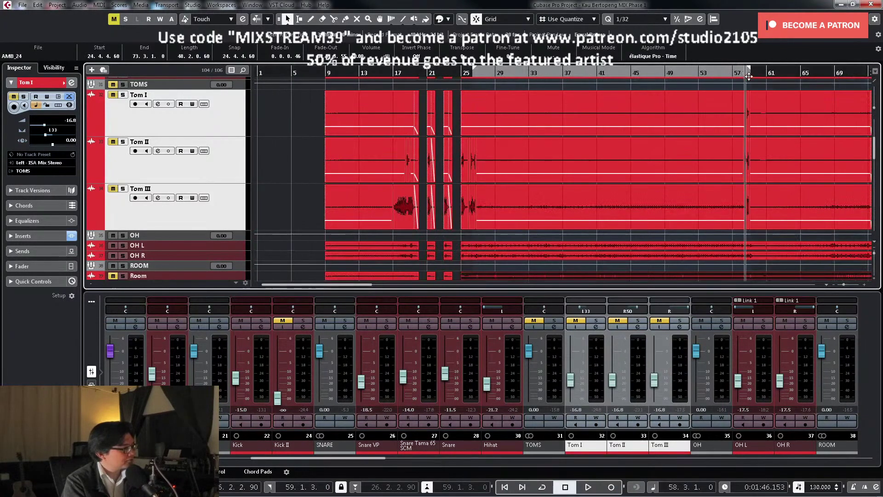
{"action": "key", "text": "h"}
{"action": "key", "text": "h"}
{"action": "key", "text": "h"}
{"action": "key", "text": "h"}
{"action": "key", "text": "h"}
{"action": "key", "text": "g"}
{"action": "key", "text": "g"}
{"action": "key", "text": "g"}
{"action": "key", "text": "g"}
{"action": "key", "text": "g"}
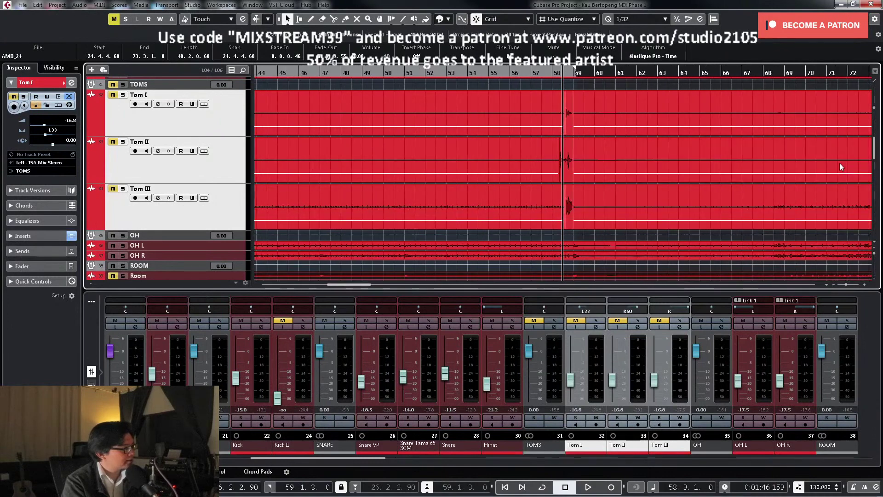
Step: Go to the tom fill at bar 89, select its Tom I hit, set the locators to that event and enable cycle
{"action": "left_click", "coordinate": [829, 100]}
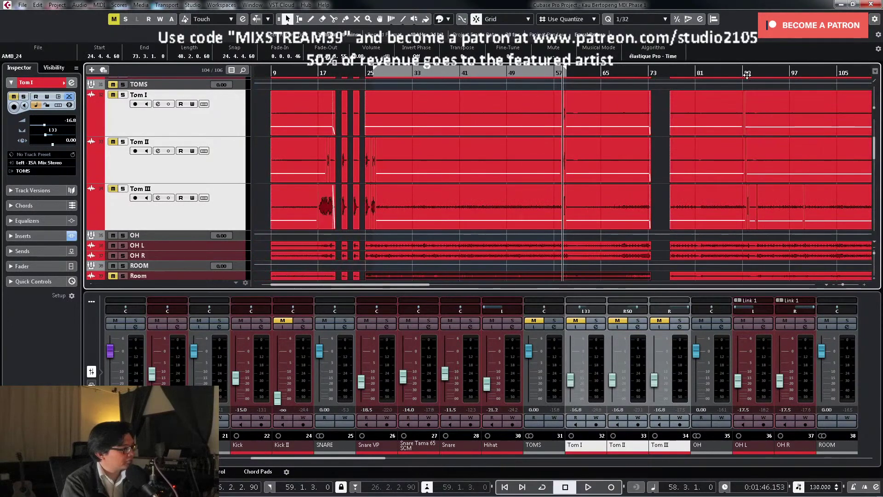
{"action": "key", "text": "l"}
{"action": "key", "text": "h"}
{"action": "key", "text": "h"}
{"action": "key", "text": "h"}
{"action": "key", "text": "h"}
{"action": "key", "text": "h"}
{"action": "key", "text": "h"}
{"action": "key", "text": "h"}
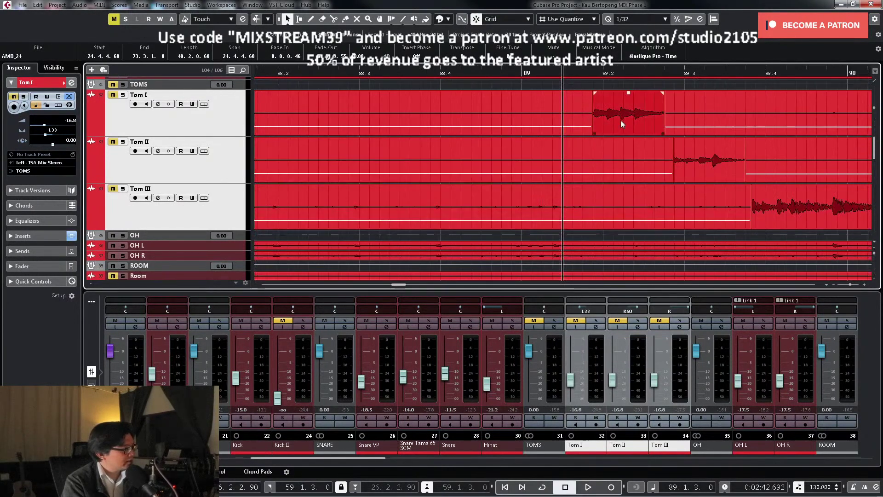
{"action": "left_click", "coordinate": [630, 109]}
{"action": "key", "text": "p"}
{"action": "key", "text": "KP_Divide"}
{"action": "key", "text": "l"}
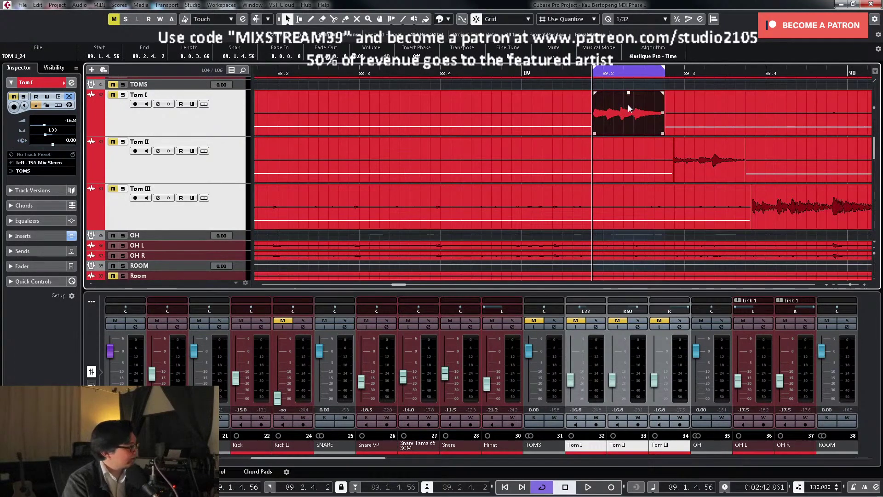
{"action": "key", "text": "g"}
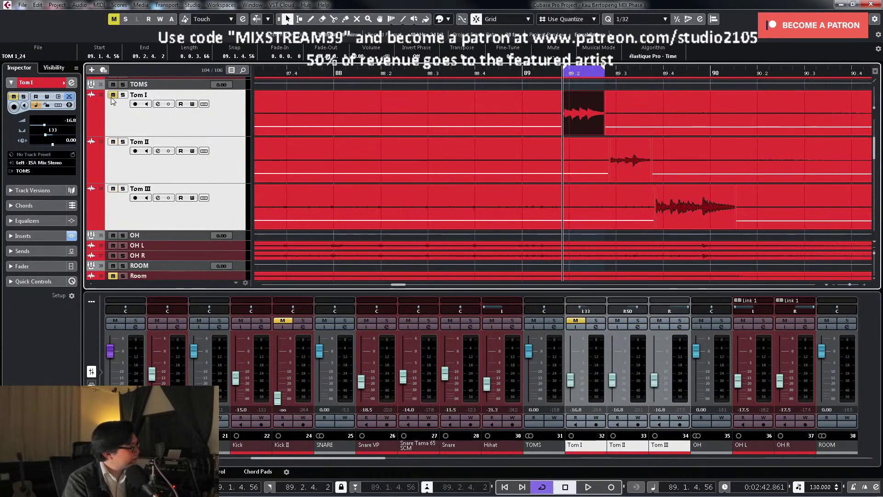
Step: Unmute Tom I, leaving Tom II and Tom III muted, and view the inserts in Tom I's channel settings
{"action": "left_click", "coordinate": [112, 96]}
{"action": "left_click", "coordinate": [113, 188]}
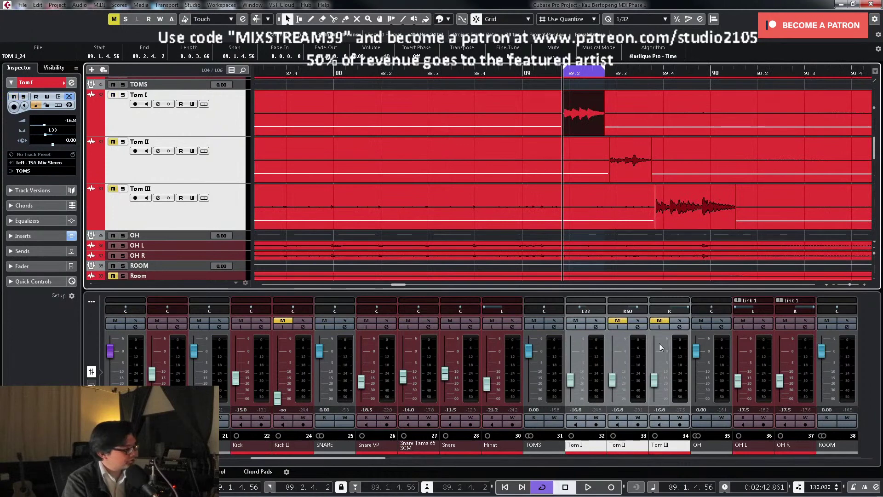
{"action": "left_click", "coordinate": [158, 104]}
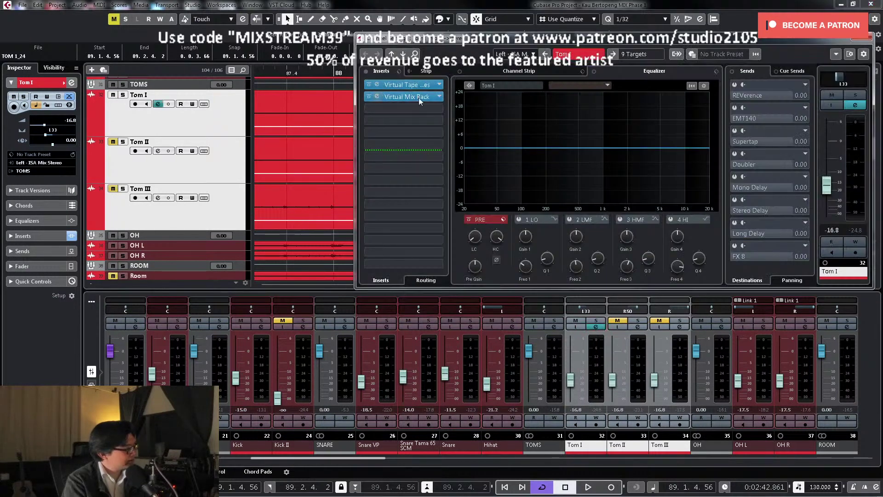
{"action": "left_click", "coordinate": [872, 41]}
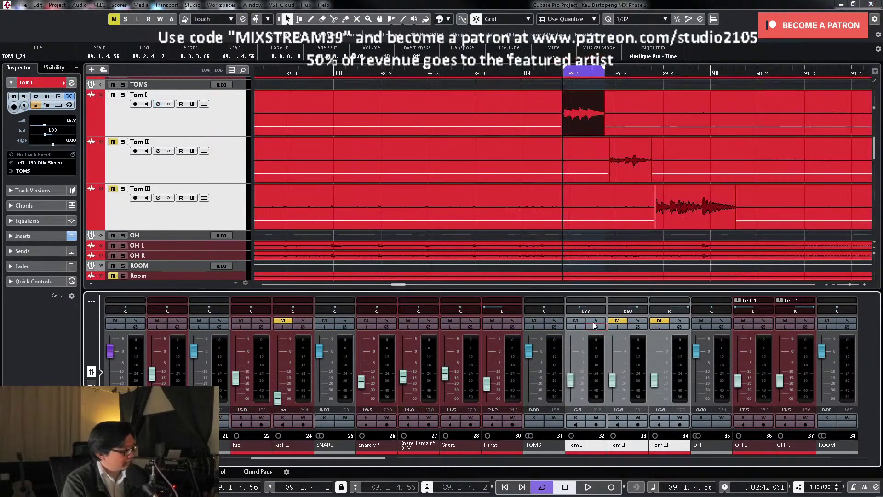
Step: Centre Tom I's pan and solo Tom I together with the OH group and its overhead channels
{"action": "left_click", "coordinate": [595, 321]}
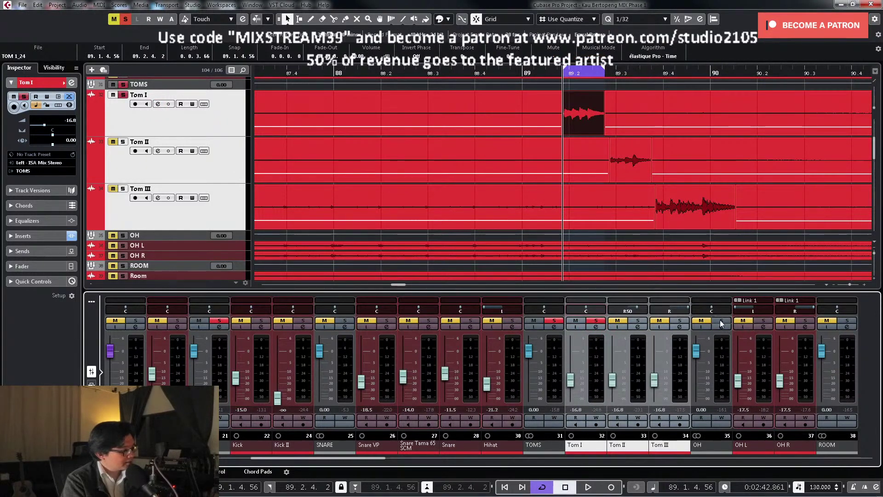
{"action": "left_click", "coordinate": [721, 322]}
{"action": "left_click", "coordinate": [761, 322]}
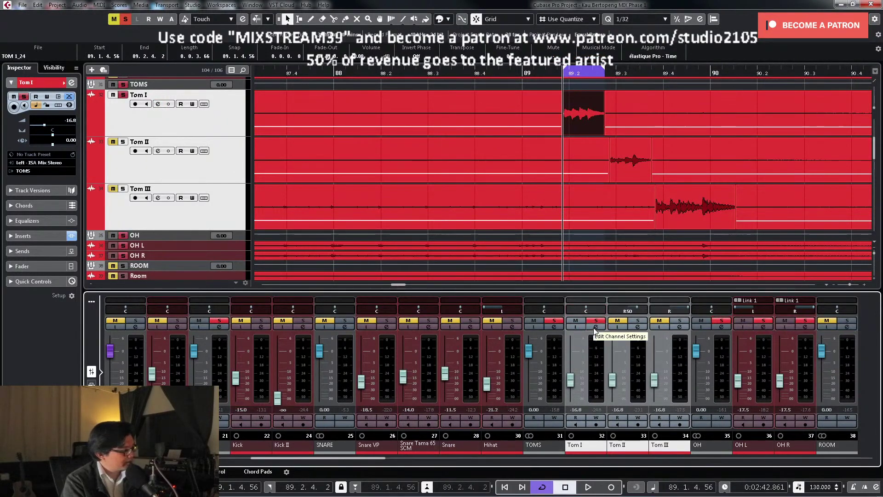
Step: Open Tom I's channel settings and move the window to the middle of the workspace
{"action": "left_click", "coordinate": [595, 327]}
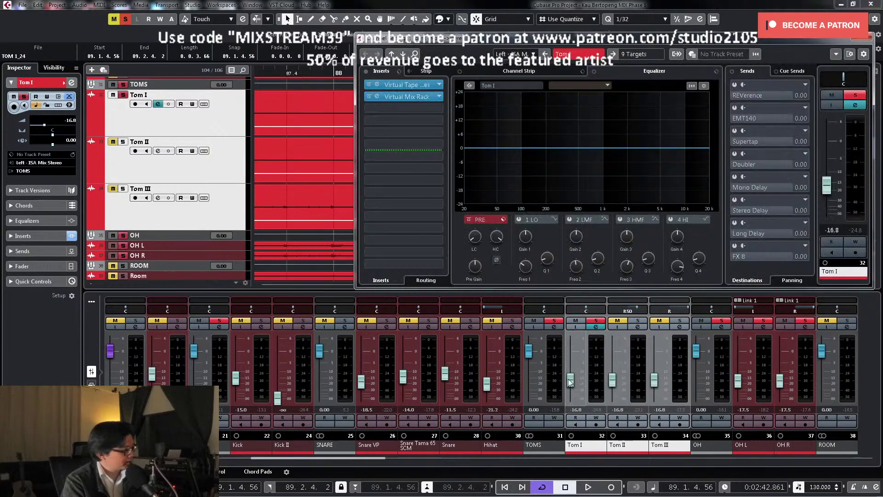
{"action": "left_click_drag", "start_coordinate": [683, 58], "coordinate": [517, 130]}
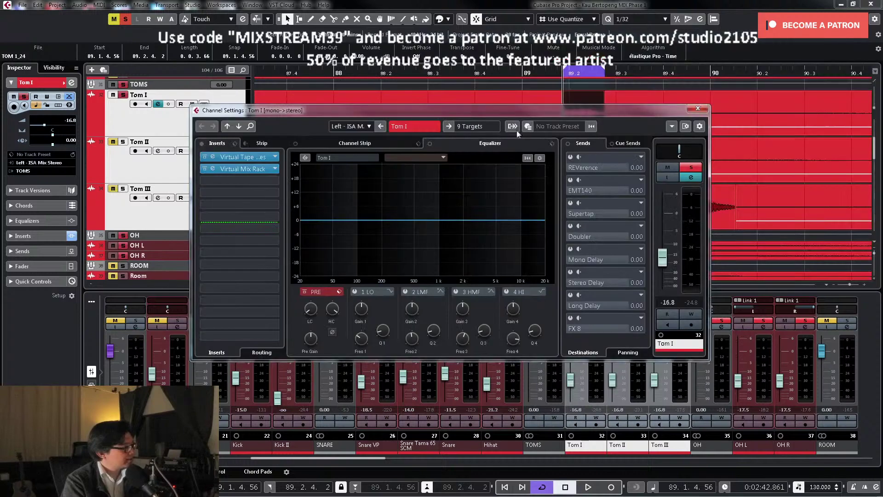
Step: Raise the Tom I channel level to -10.9 dB while looping the tom hit, and compare its polarity inverted and normal
{"action": "key", "text": "space"}
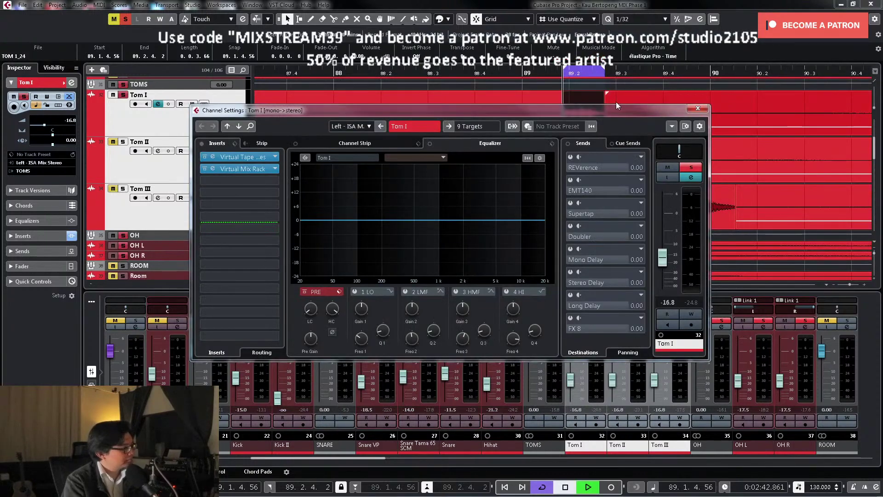
{"action": "left_click_drag", "start_coordinate": [599, 115], "coordinate": [640, 88]}
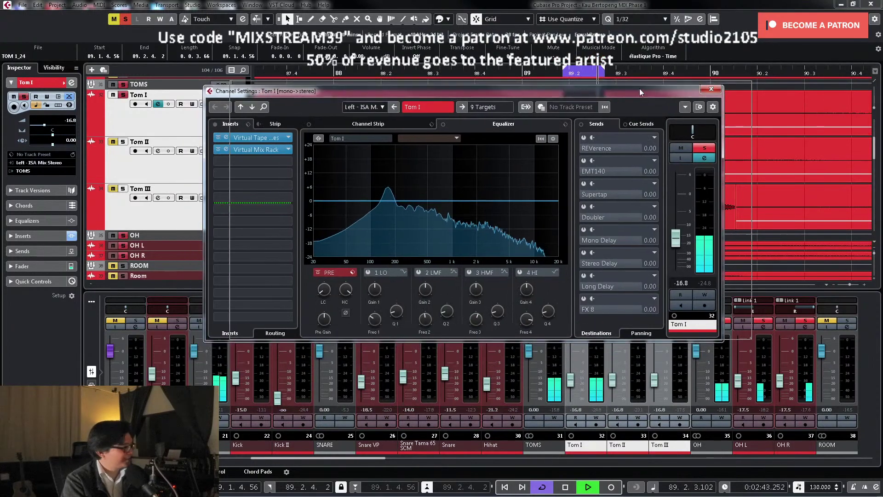
{"action": "left_click_drag", "start_coordinate": [705, 243], "coordinate": [708, 228]}
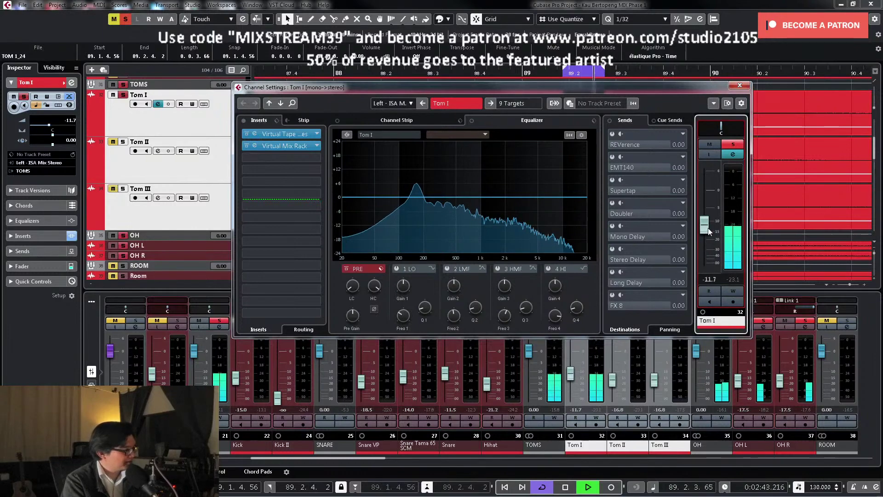
{"action": "left_click", "coordinate": [374, 309]}
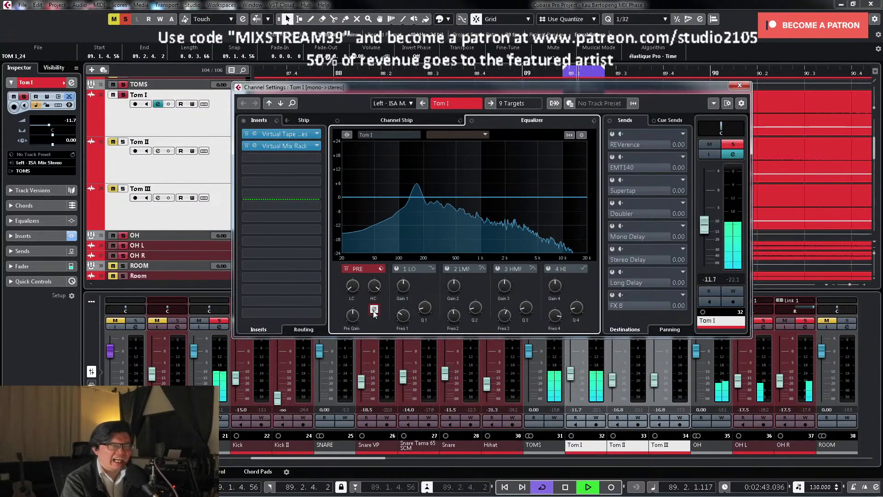
{"action": "key", "text": "space"}
{"action": "left_click", "coordinate": [374, 309]}
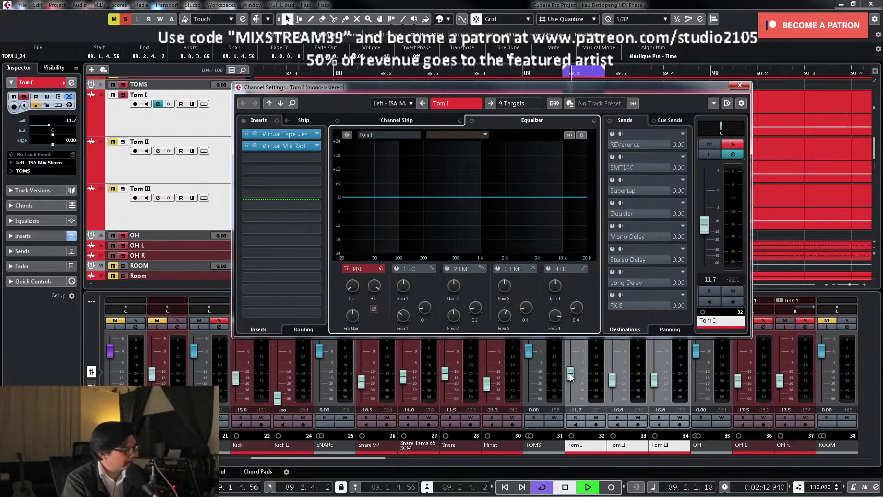
{"action": "left_click_drag", "start_coordinate": [569, 374], "coordinate": [570, 373]}
{"action": "key", "text": "space"}
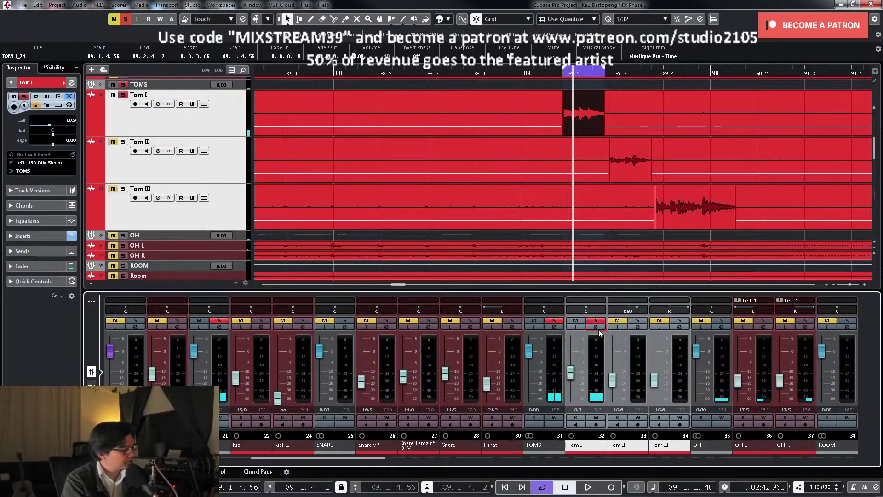
Step: On Tom I's equalizer, set the low cut to about 61 Hz and cut band 2 about 8 dB at 596 Hz with Q 2.3
{"action": "left_click", "coordinate": [598, 328]}
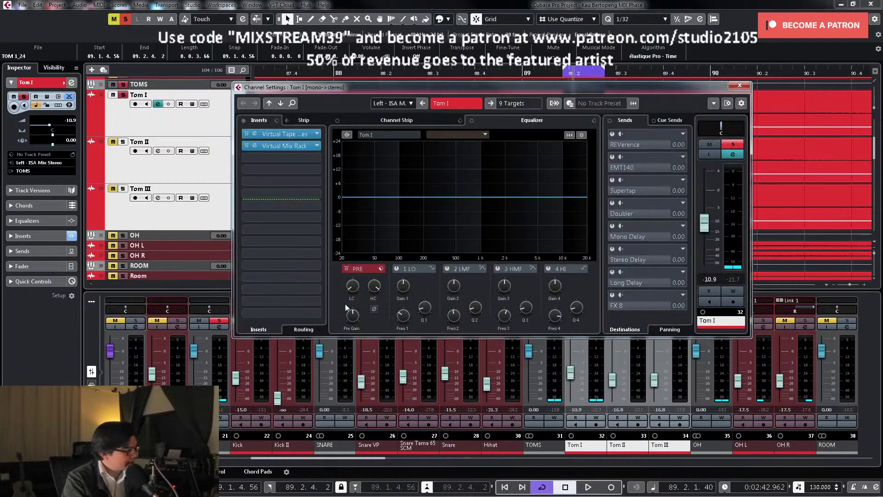
{"action": "left_click_drag", "start_coordinate": [351, 287], "coordinate": [352, 286]}
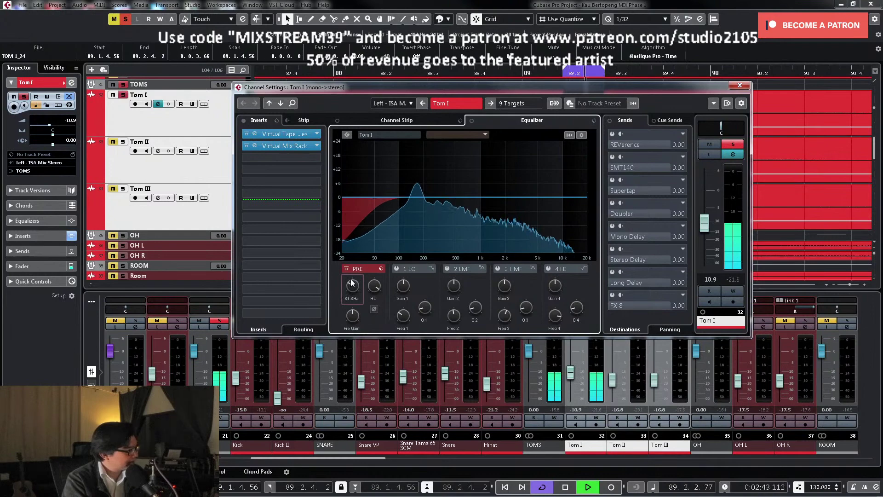
{"action": "left_click", "coordinate": [450, 285]}
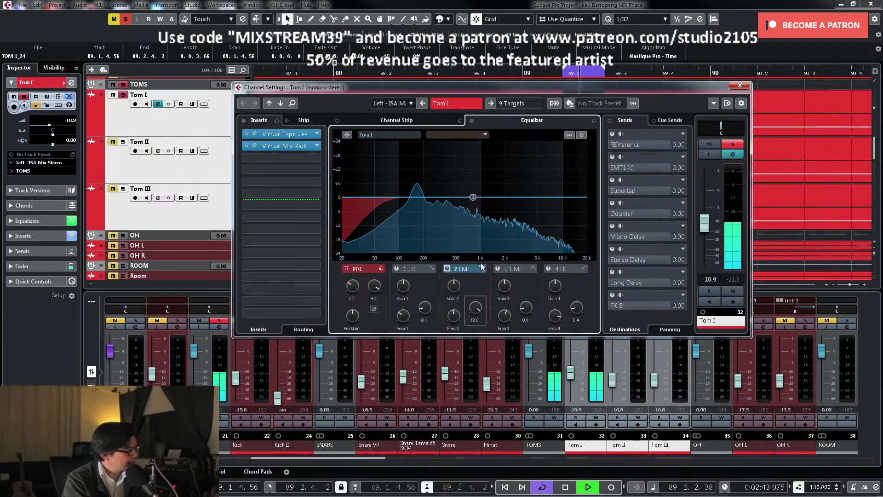
{"action": "left_click_drag", "start_coordinate": [475, 196], "coordinate": [464, 156]}
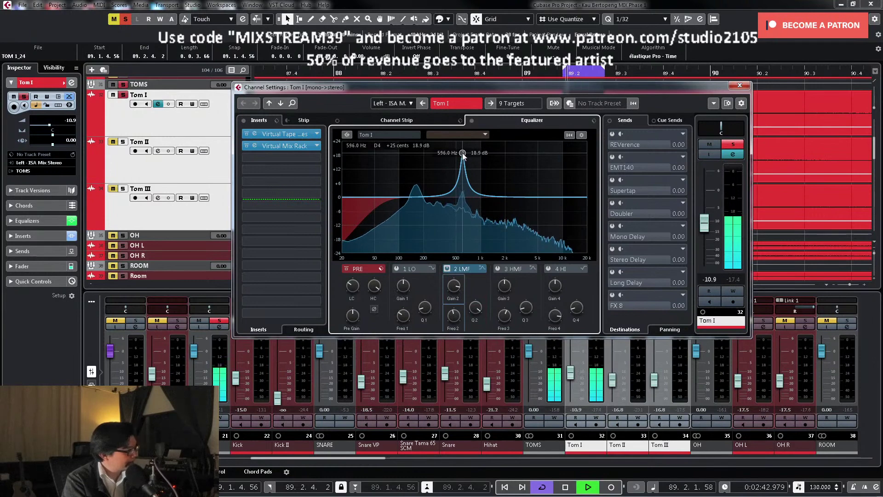
{"action": "mouse_move", "coordinate": [464, 296]}
{"action": "key", "text": "space"}
{"action": "mouse_move", "coordinate": [464, 296]}
{"action": "left_mouse_down"}
{"action": "mouse_move", "coordinate": [447, 300]}
{"action": "mouse_move", "coordinate": [453, 292]}
{"action": "left_mouse_up"}
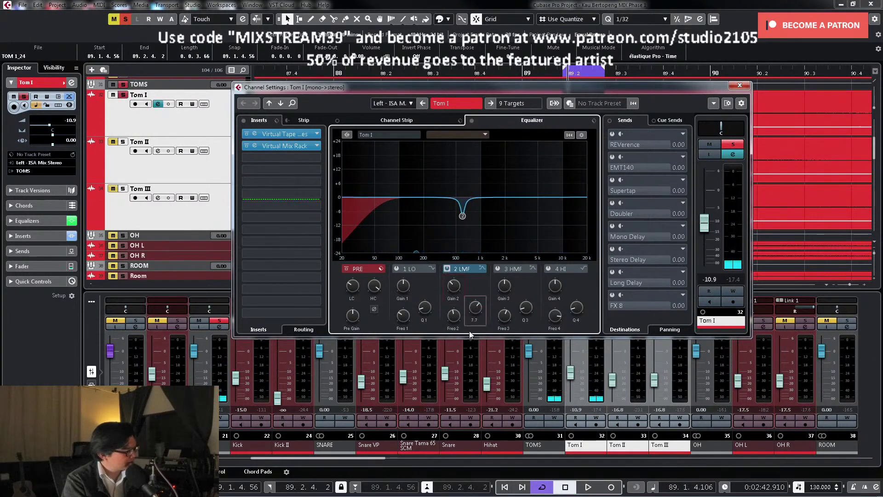
{"action": "key", "text": "space"}
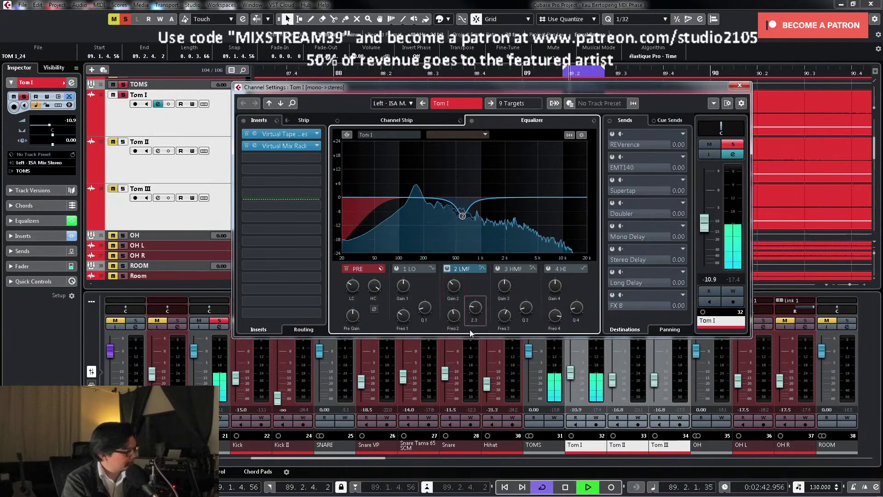
Step: Enable Tom I's EQ band 3, sweep it to about 300 Hz, and cut it by about 9 dB while auditioning the loop
{"action": "left_click", "coordinate": [498, 268]}
{"action": "key", "text": "space"}
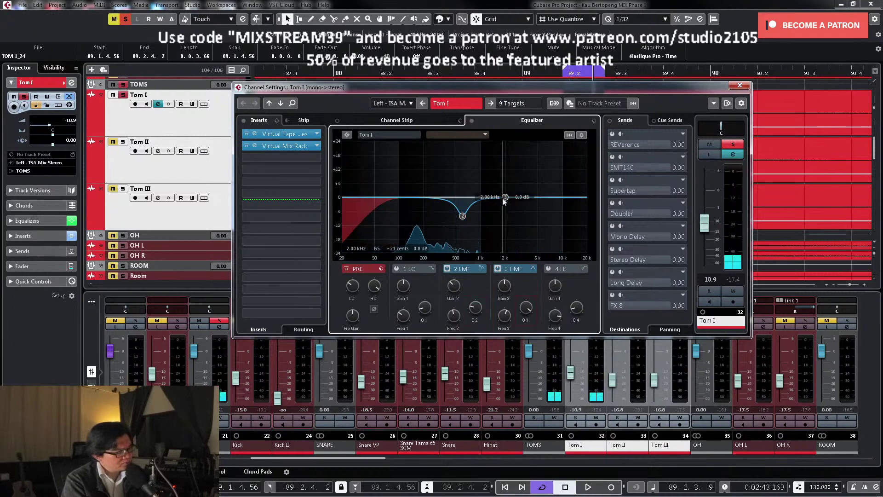
{"action": "key", "text": "space"}
{"action": "left_click_drag", "start_coordinate": [502, 198], "coordinate": [435, 162]}
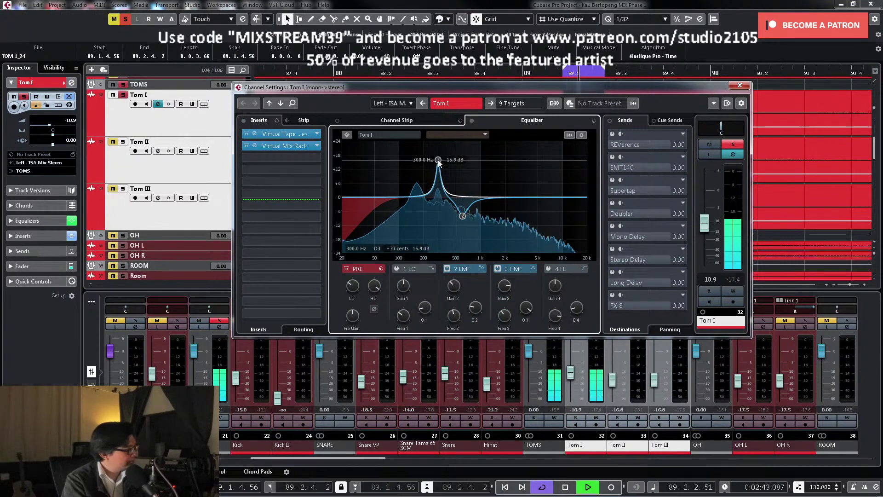
{"action": "key", "text": "space"}
{"action": "left_click_drag", "start_coordinate": [504, 286], "coordinate": [501, 309]}
{"action": "key", "text": "space"}
{"action": "key", "text": "space"}
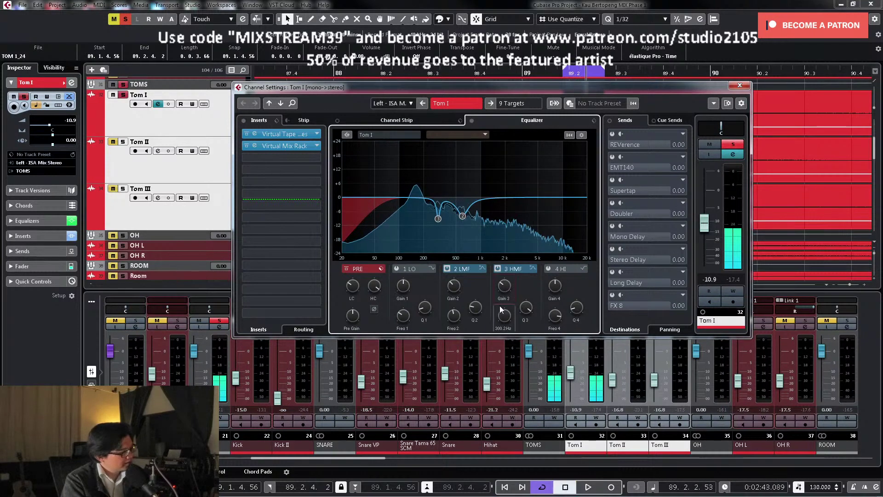
Step: Insert the Boz Digital Labs Bark Of Dog 2 plug-in in Tom I's third insert slot
{"action": "left_click", "coordinate": [317, 157]}
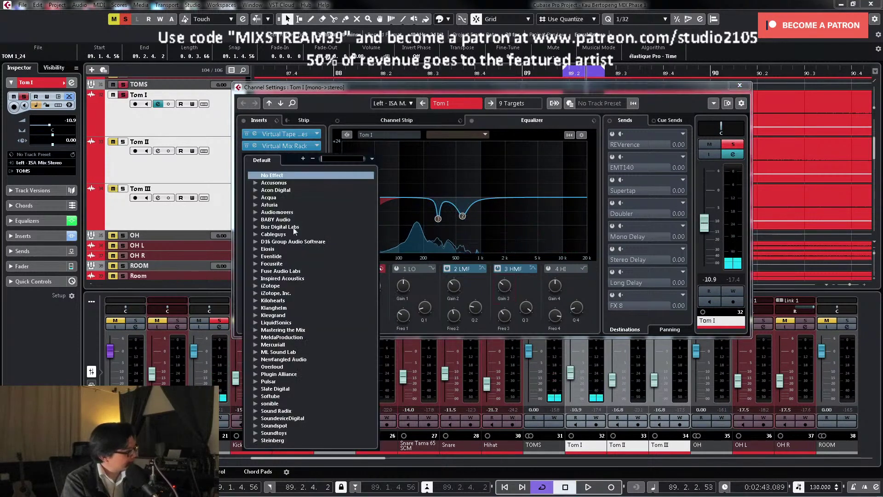
{"action": "left_click", "coordinate": [255, 227]}
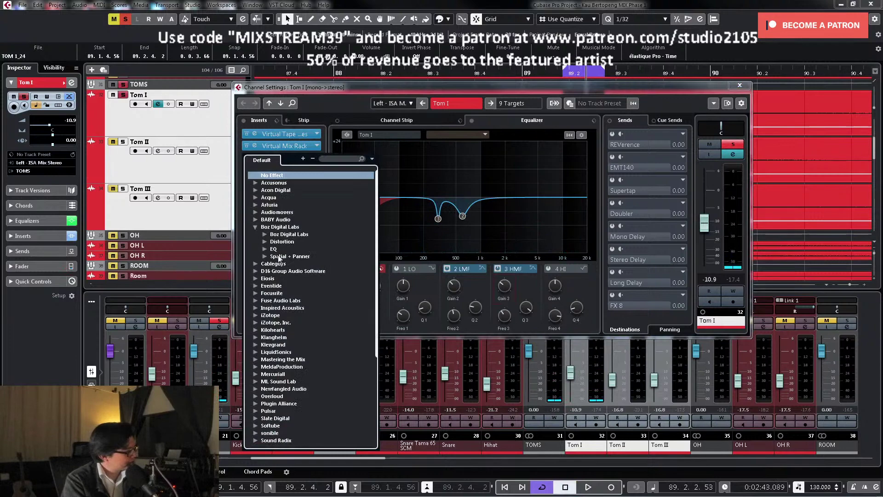
{"action": "left_click", "coordinate": [265, 235]}
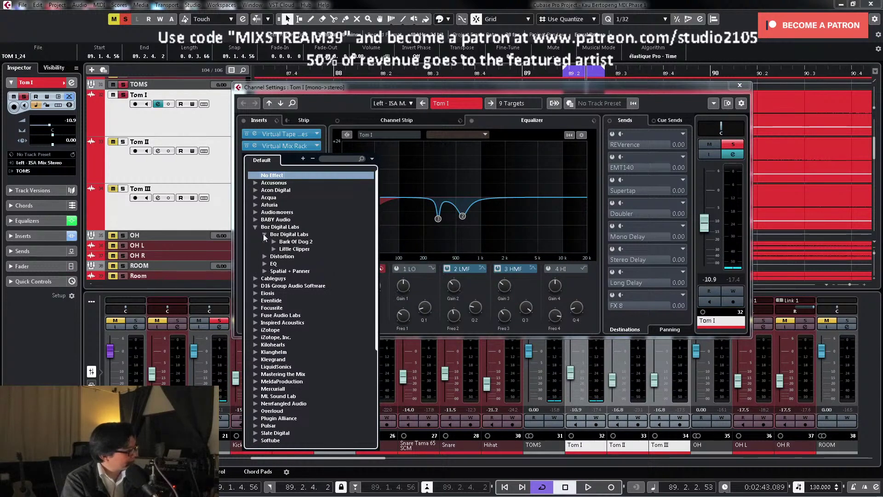
{"action": "left_click", "coordinate": [273, 242]}
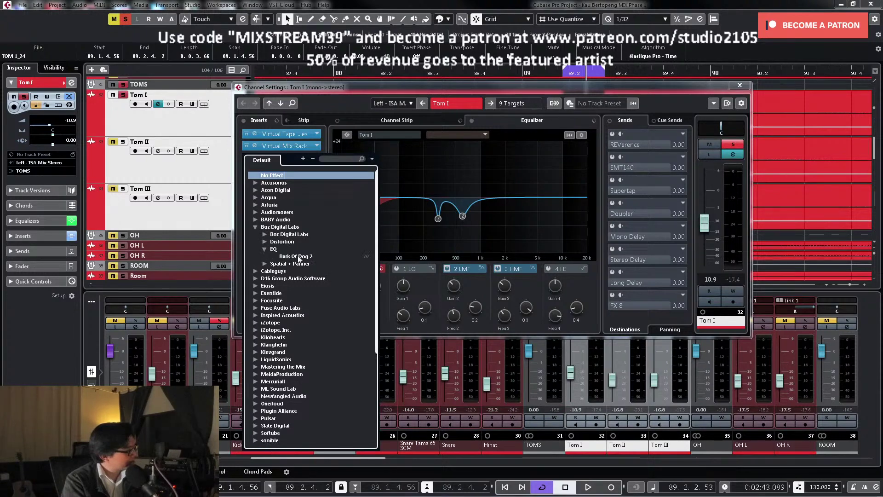
{"action": "left_click", "coordinate": [294, 248]}
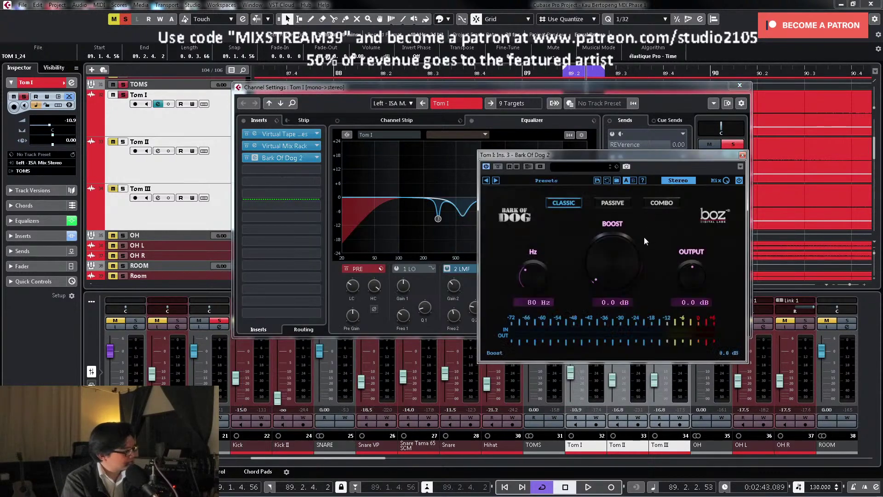
Step: Set Bark Of Dog 2 to a 5.0 dB boost at 164 Hz on Tom I
{"action": "left_click_drag", "start_coordinate": [597, 265], "coordinate": [599, 222]}
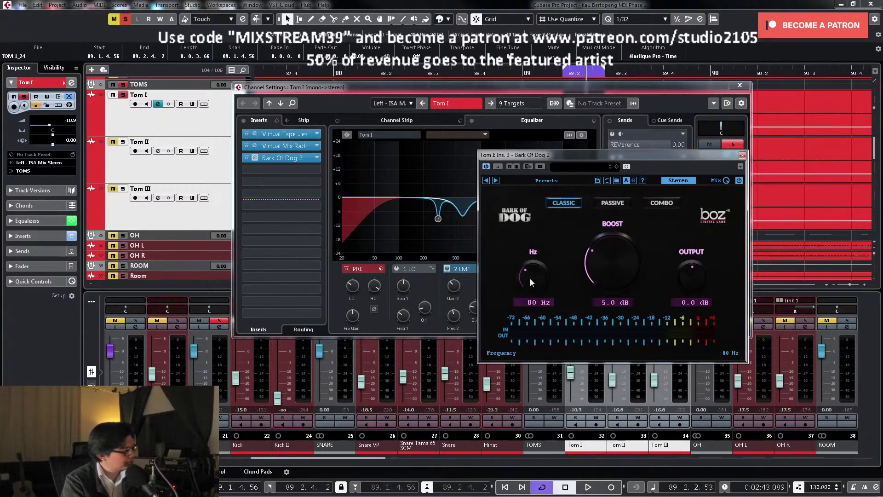
{"action": "key", "text": "space"}
{"action": "left_click_drag", "start_coordinate": [530, 277], "coordinate": [522, 258]}
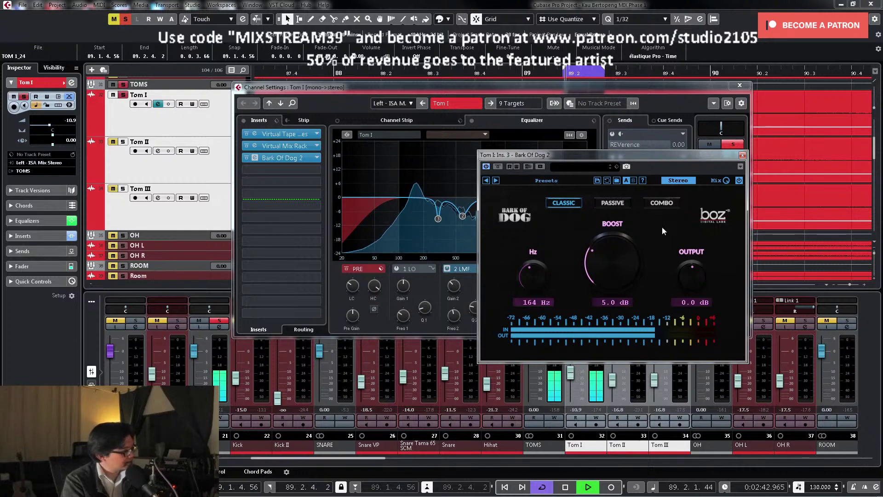
Step: Compare Bark Of Dog 2's Passive and Combo modes against Classic on the looped tom, ending on Classic
{"action": "key", "text": "space"}
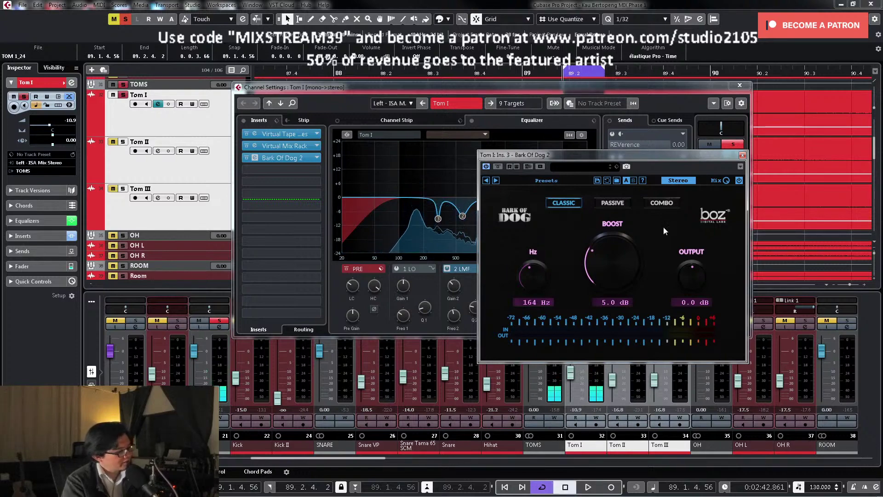
{"action": "key", "text": "space"}
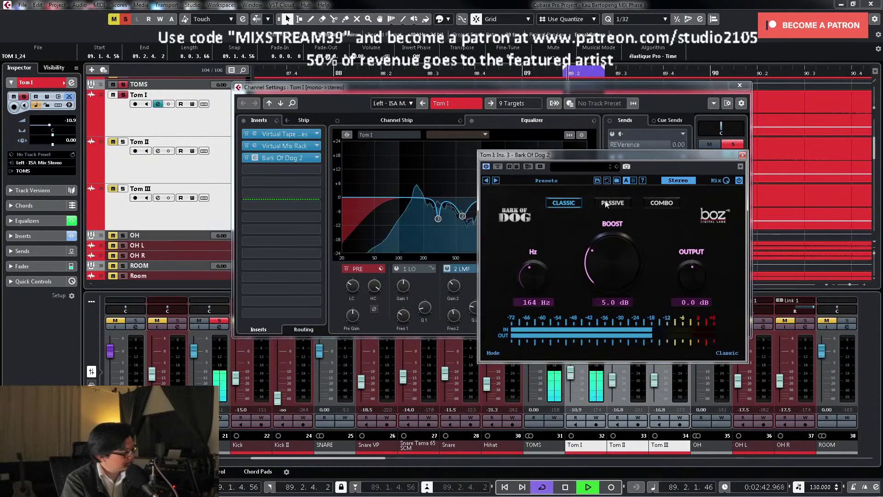
{"action": "left_click", "coordinate": [611, 203]}
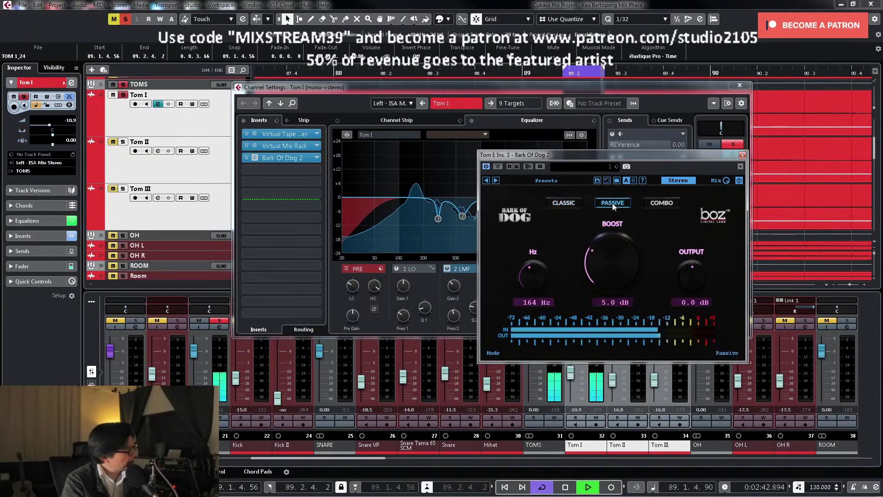
{"action": "left_click", "coordinate": [657, 203]}
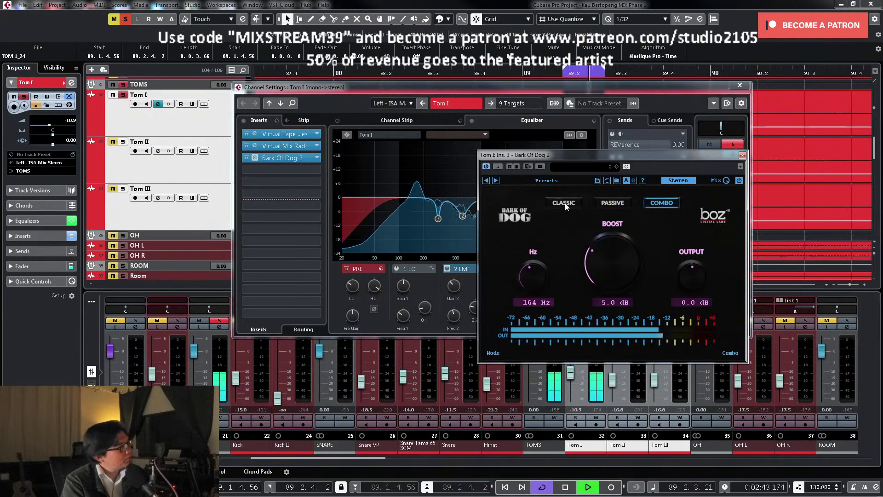
{"action": "left_click", "coordinate": [564, 202]}
{"action": "left_click", "coordinate": [645, 202]}
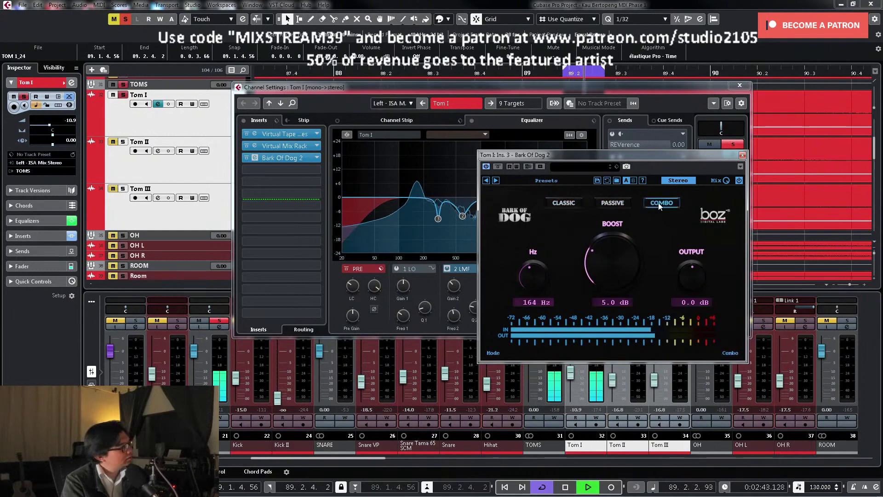
{"action": "left_click", "coordinate": [550, 203]}
{"action": "key", "text": "space"}
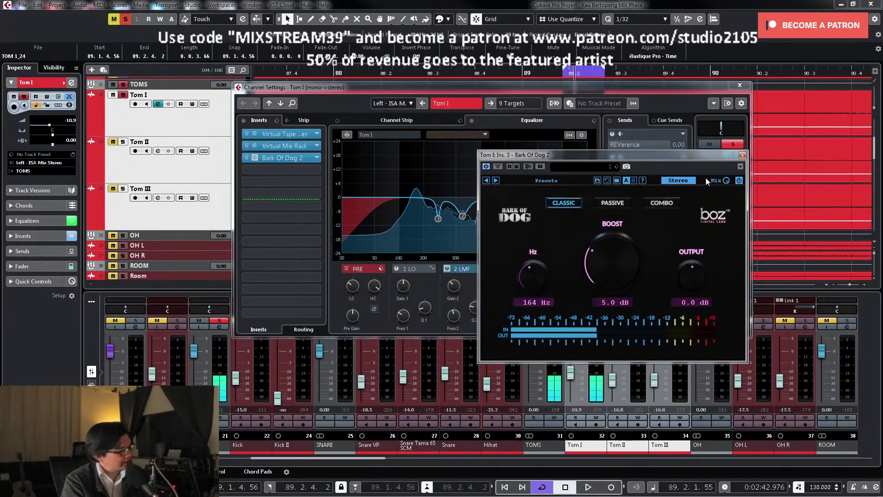
Step: Close the channel settings and plug-in windows, clear the solos, and audition Tom I in the full mix
{"action": "left_click", "coordinate": [736, 86]}
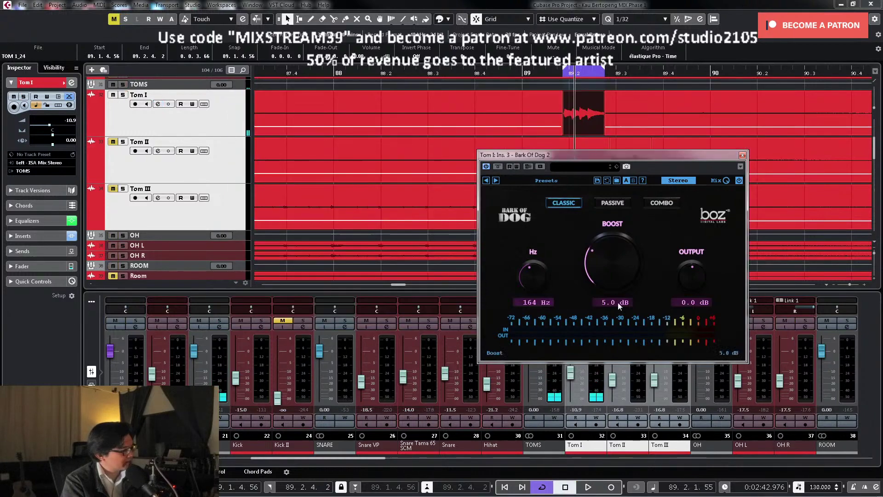
{"action": "left_click", "coordinate": [742, 155]}
{"action": "key", "text": "space"}
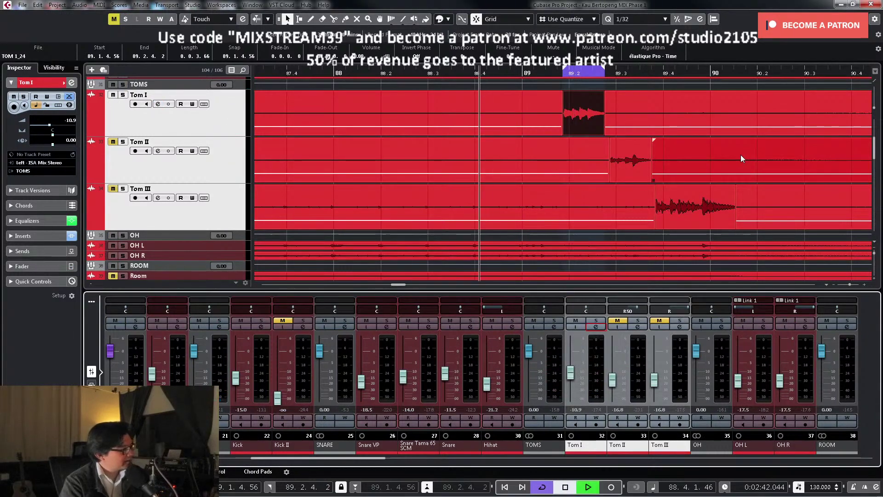
{"action": "key", "text": "space"}
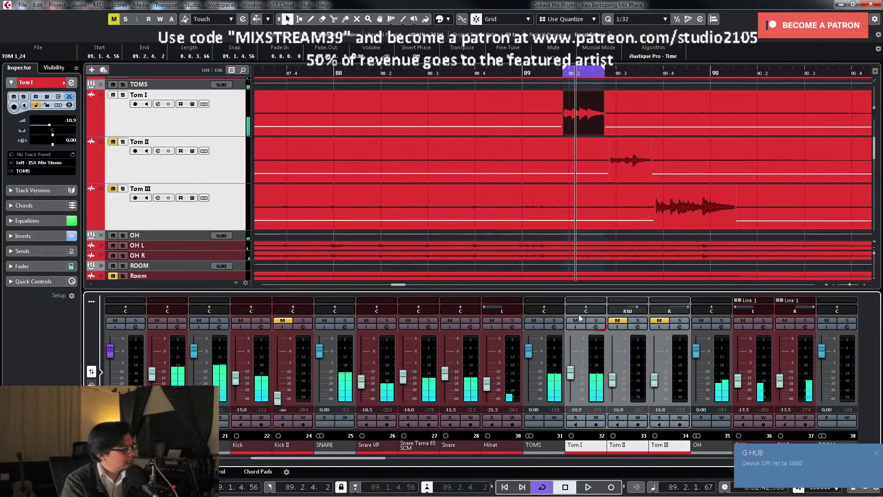
Step: Pan the Tom I channel to left 50
{"action": "left_click_drag", "start_coordinate": [579, 317], "coordinate": [583, 318]}
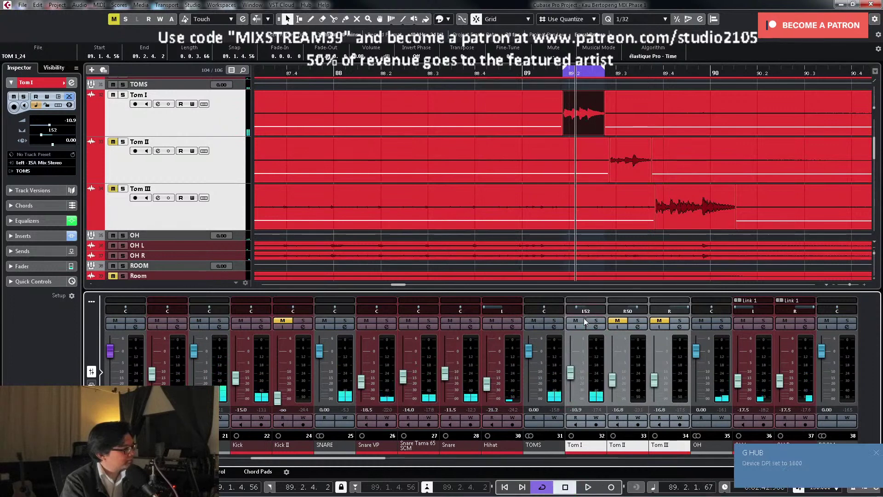
{"action": "double_click", "coordinate": [585, 313]}
{"action": "type", "text": "-50"}
{"action": "key", "text": "Return"}
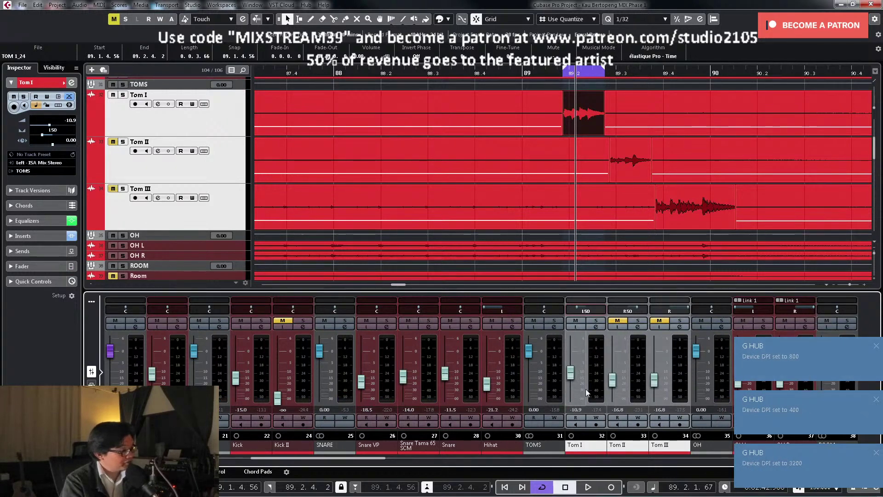
Step: Raise the Tom I fader to -10.3 dB while auditioning it in the full mix
{"action": "left_click_drag", "start_coordinate": [570, 378], "coordinate": [570, 373]}
{"action": "key", "text": "space"}
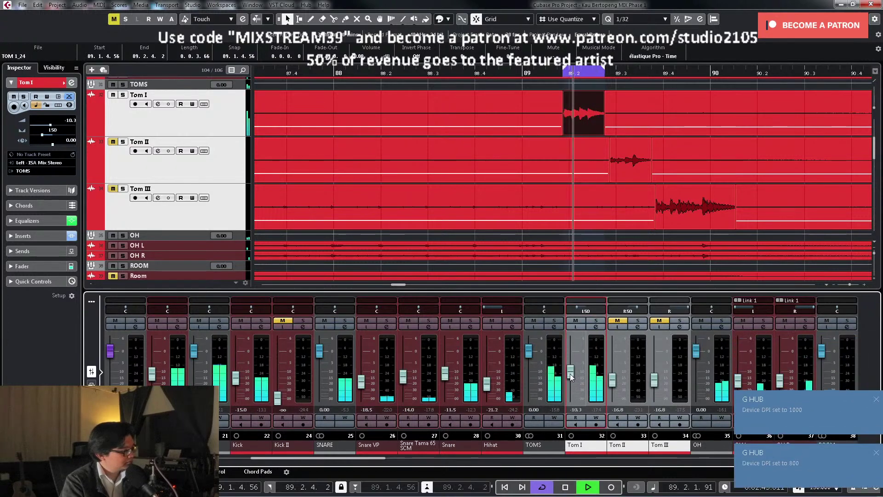
{"action": "key", "text": "space"}
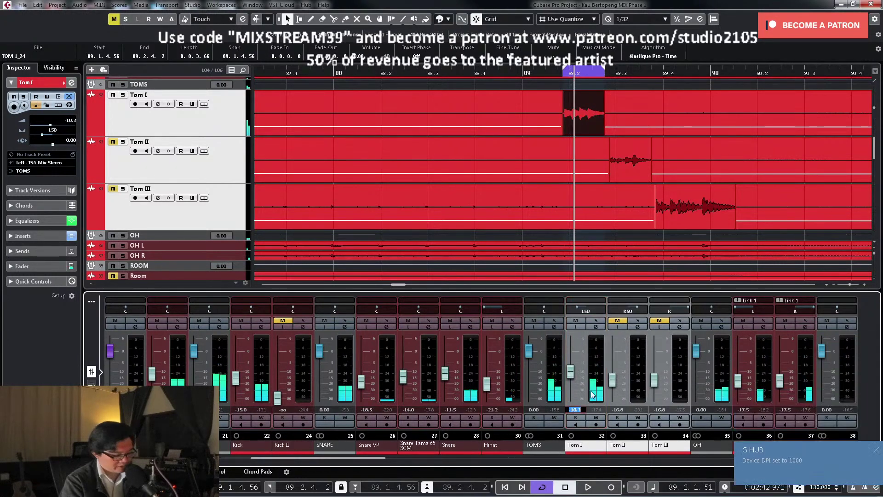
Step: Set the Tom I channel level to -10 dB
{"action": "type", "text": "-10"}
{"action": "key", "text": "Return"}
Step: Set the locators around the Tom II hit near 89.3 and move the playhead to its start
{"action": "left_click", "coordinate": [626, 157]}
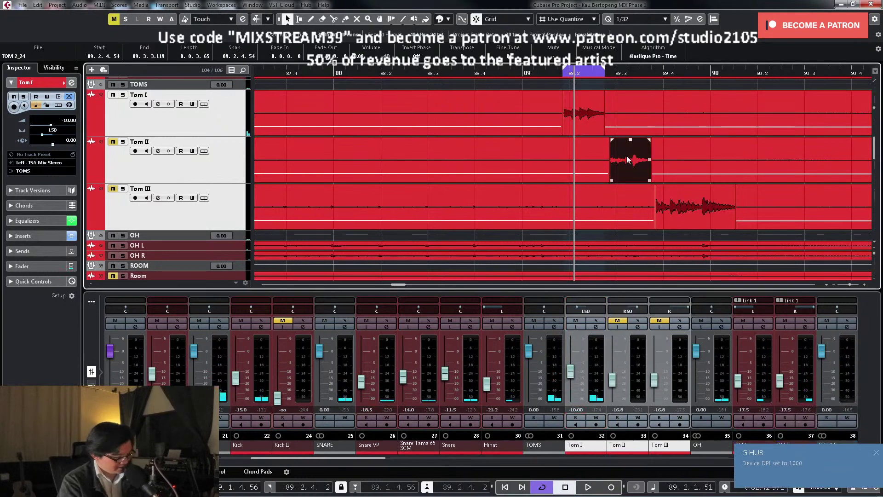
{"action": "key", "text": "p"}
{"action": "key", "text": "KP_1"}
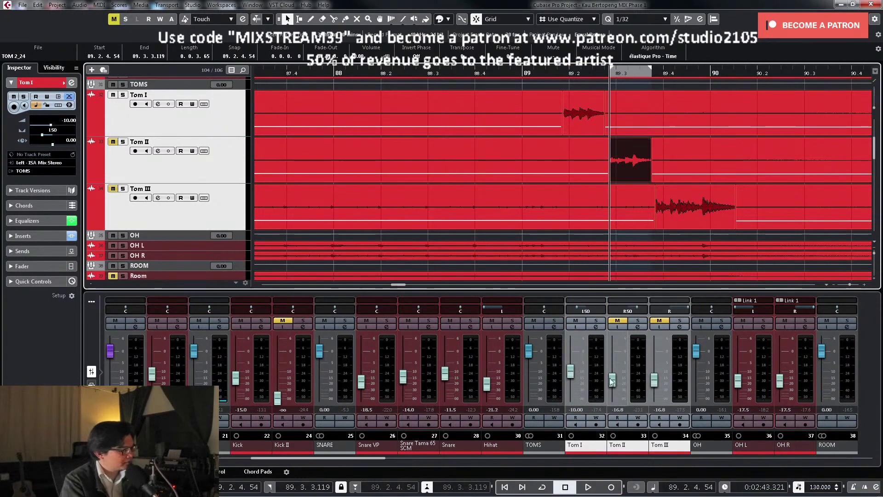
Step: Raise the Tom II fader to -10.6 dB and reset its panning to centre
{"action": "left_click_drag", "start_coordinate": [612, 380], "coordinate": [614, 377]}
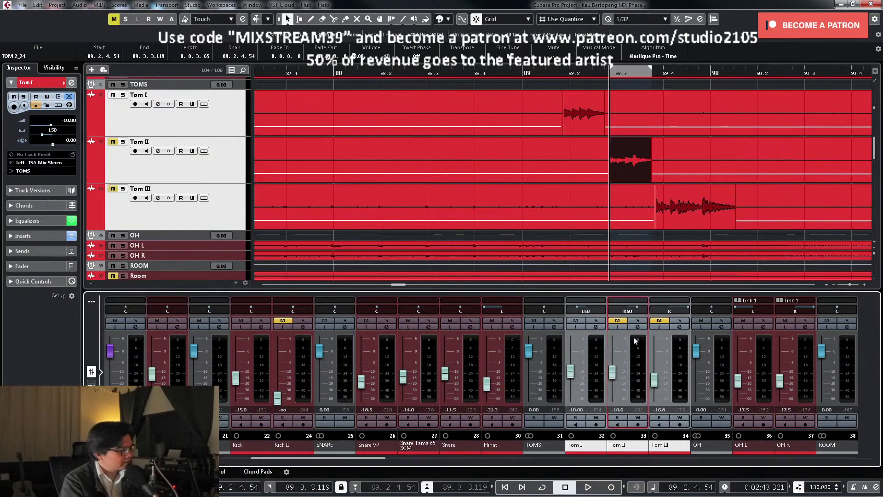
{"action": "left_click", "coordinate": [628, 309], "text": "ctrl"}
Step: Solo Tom II together with the overhead channels
{"action": "left_click", "coordinate": [638, 321]}
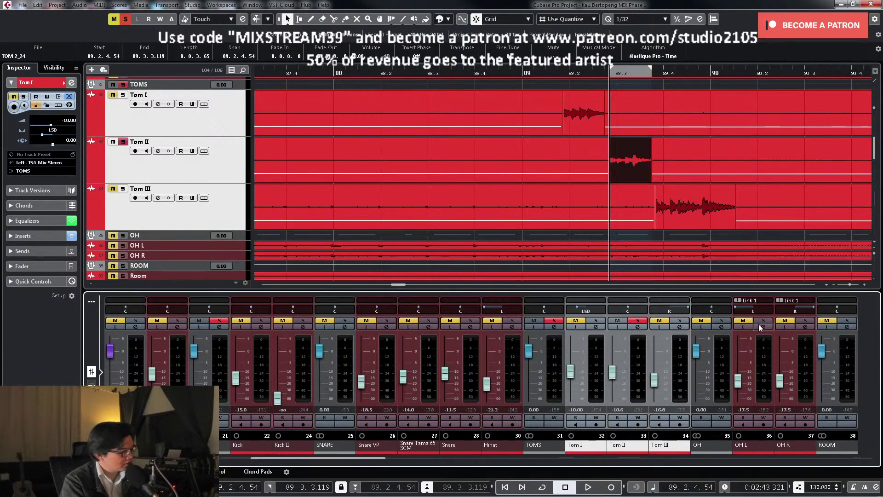
{"action": "left_click", "coordinate": [762, 323]}
{"action": "left_click", "coordinate": [725, 322]}
Step: Compare Tom II's inverted and normal phase against the overheads in looped playback, ending on normal phase
{"action": "left_click", "coordinate": [637, 327]}
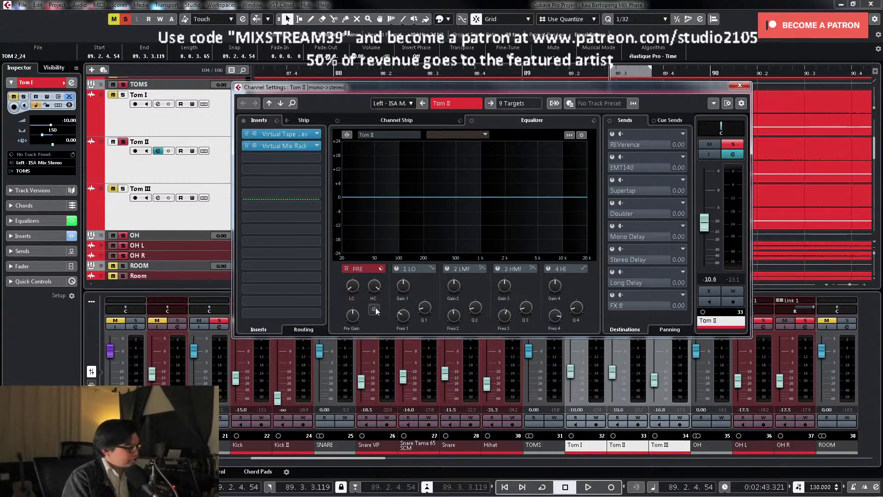
{"action": "key", "text": "slash"}
{"action": "key", "text": "space"}
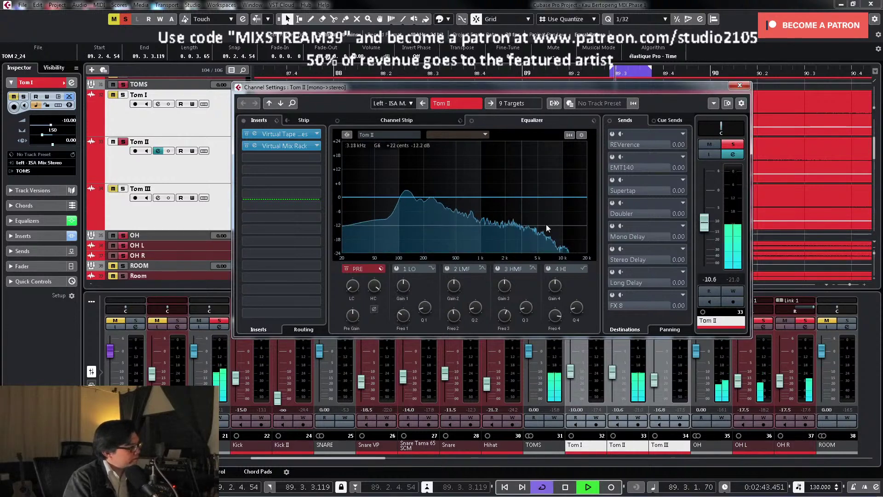
{"action": "left_click", "coordinate": [374, 310]}
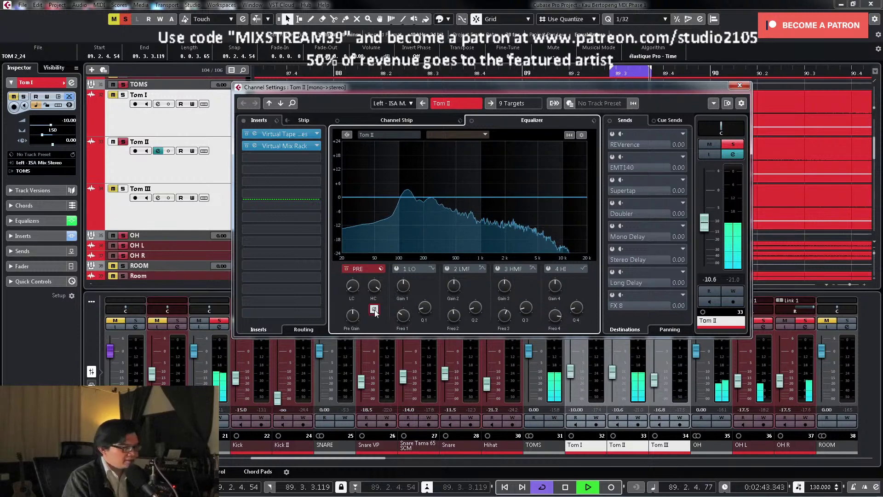
{"action": "key", "text": "space"}
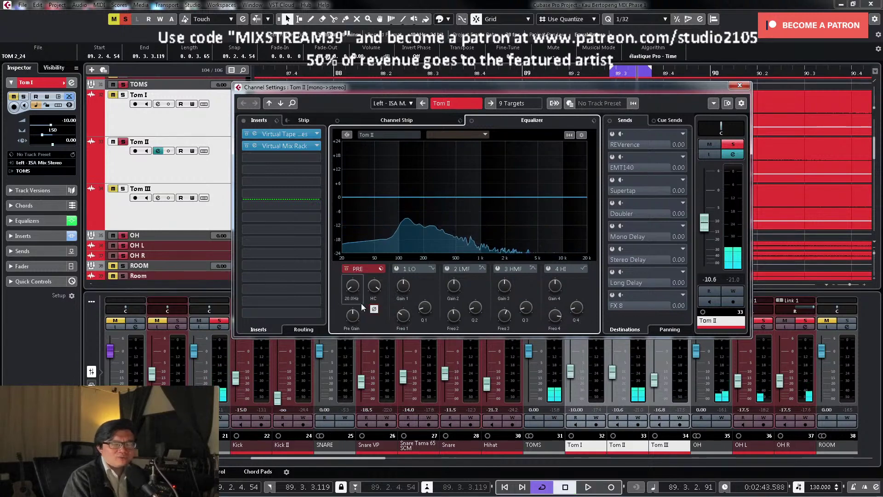
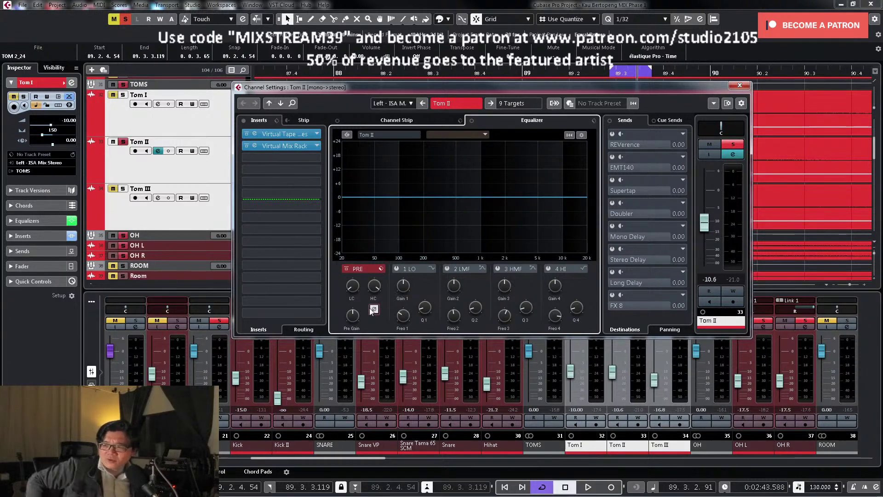
{"action": "key", "text": "space"}
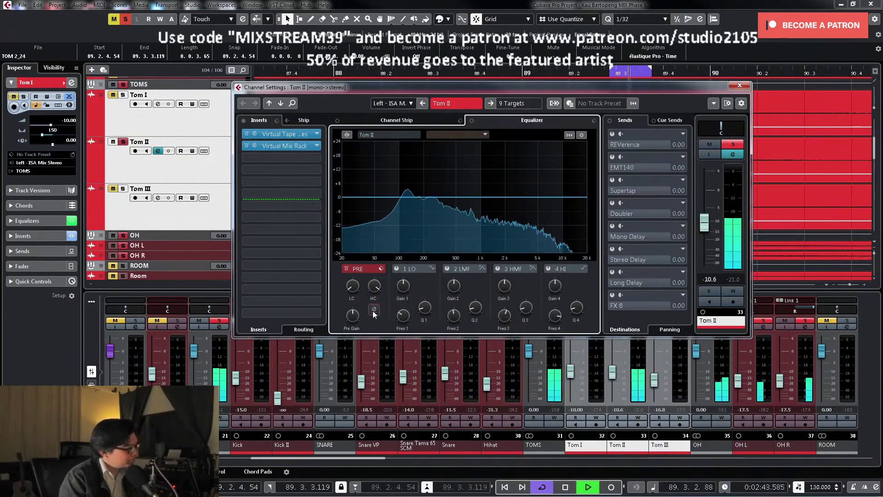
{"action": "key", "text": "space"}
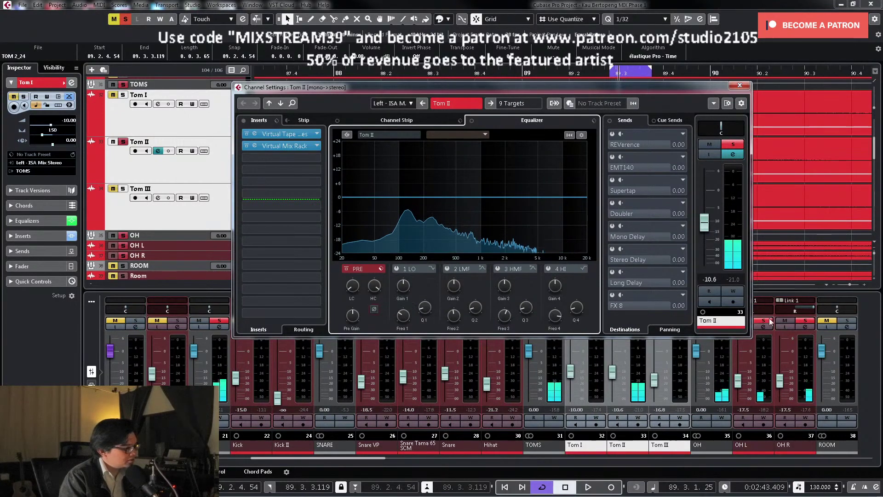
Step: Clear the overhead solos and add a low-cut filter in Tom II's channel equalizer
{"action": "left_click", "coordinate": [808, 324]}
{"action": "key", "text": "space"}
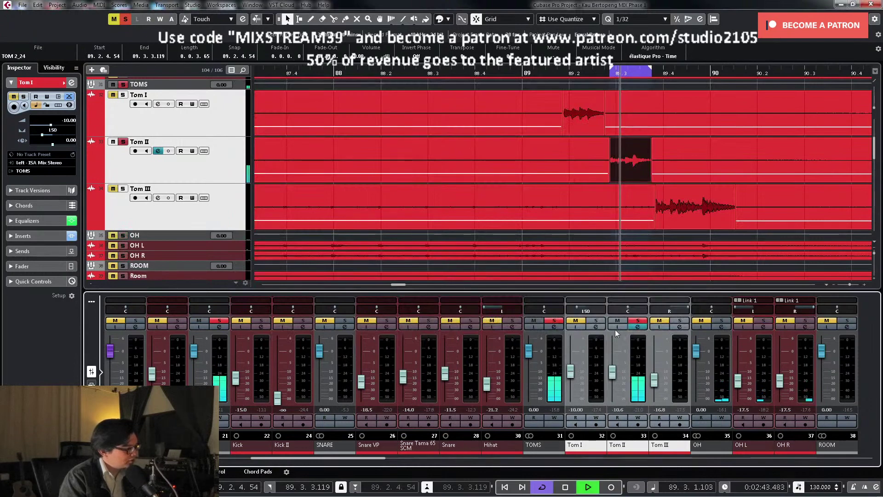
{"action": "left_click", "coordinate": [638, 327]}
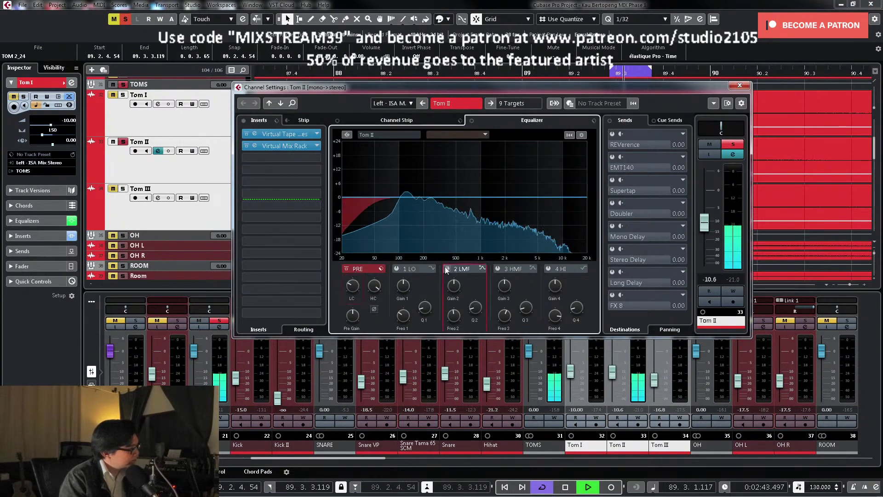
Step: Sweep a boosted low-mid band on Tom II to 337 Hz and turn it into a narrow cut
{"action": "left_click", "coordinate": [473, 197]}
{"action": "left_click_drag", "start_coordinate": [473, 197], "coordinate": [443, 152]}
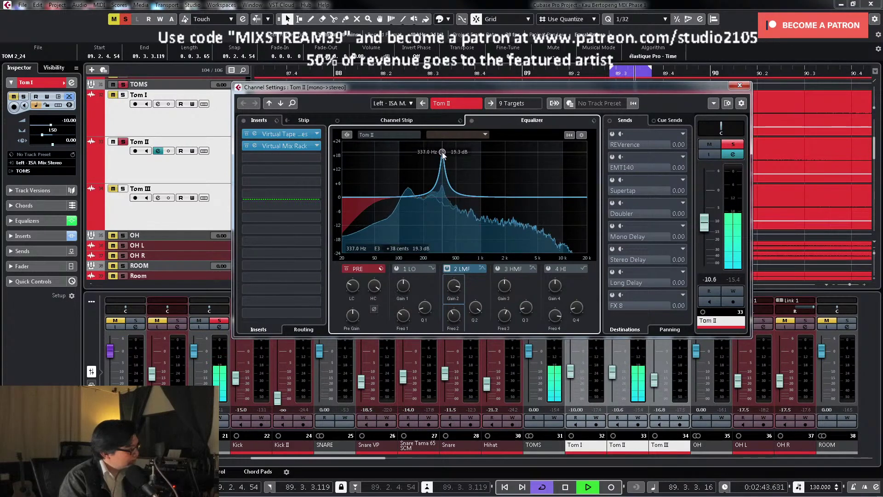
{"action": "key", "text": "space"}
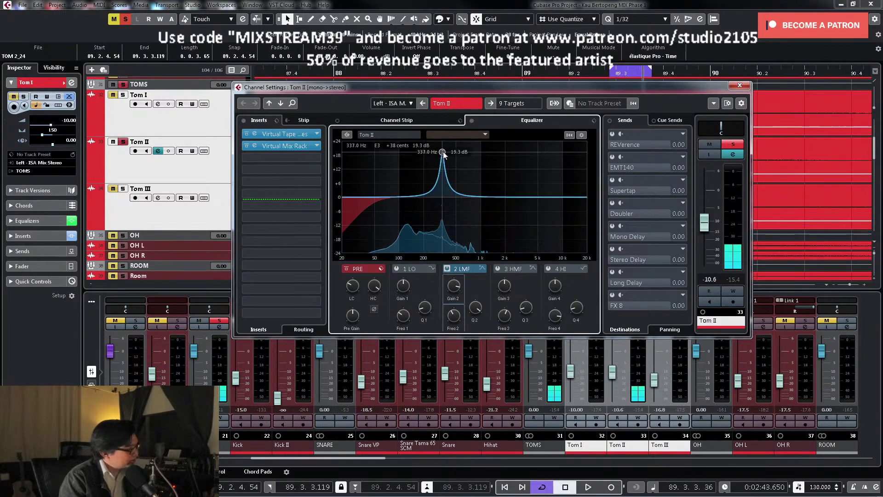
{"action": "key", "text": "space"}
{"action": "left_click_drag", "start_coordinate": [456, 285], "coordinate": [464, 343]}
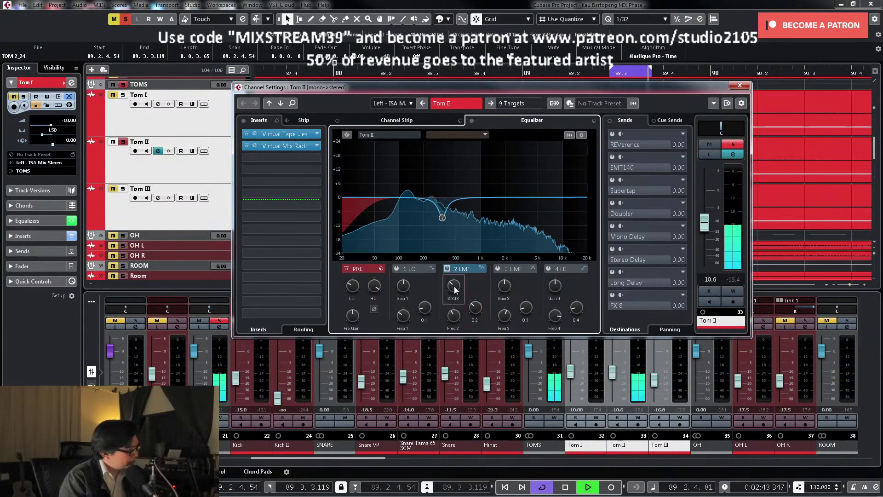
{"action": "scroll", "coordinate": [455, 285], "scroll_direction": "down", "scroll_amount": 2}
Step: Enable Tom II's high-mid band, sweep it narrow and boosted to 688 Hz, and turn it into a wider cut
{"action": "left_click", "coordinate": [498, 268]}
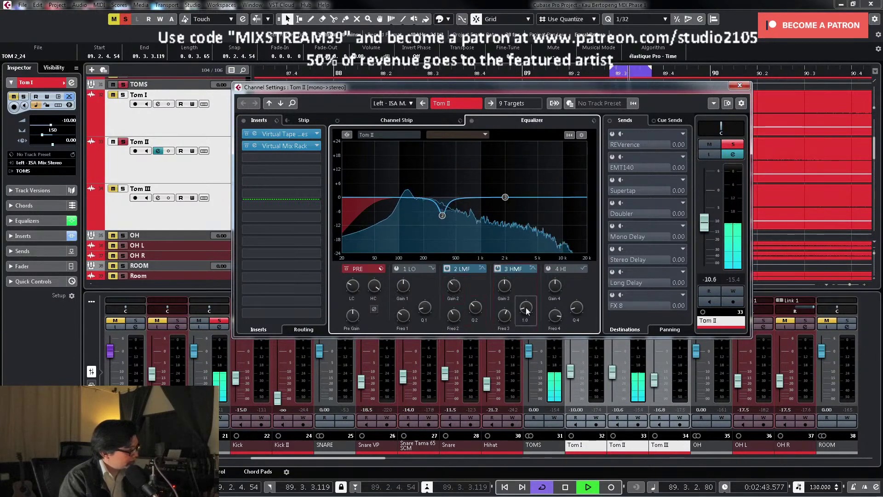
{"action": "key", "text": "space"}
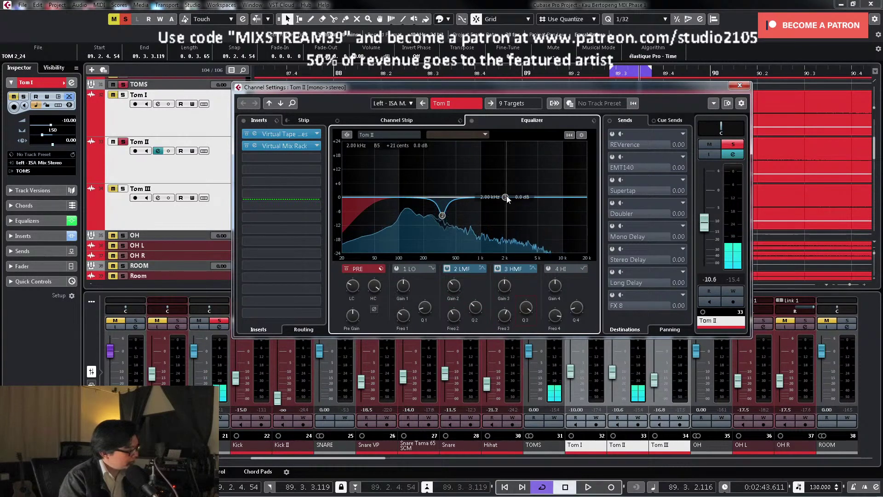
{"action": "key", "text": "space"}
{"action": "left_click_drag", "start_coordinate": [506, 197], "coordinate": [468, 158]}
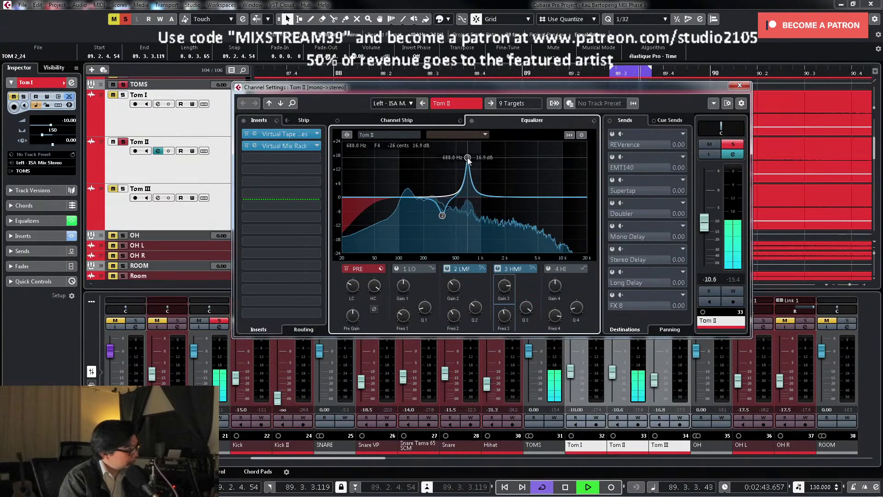
{"action": "key", "text": "space"}
{"action": "left_click_drag", "start_coordinate": [505, 286], "coordinate": [509, 368]}
{"action": "key", "text": "space"}
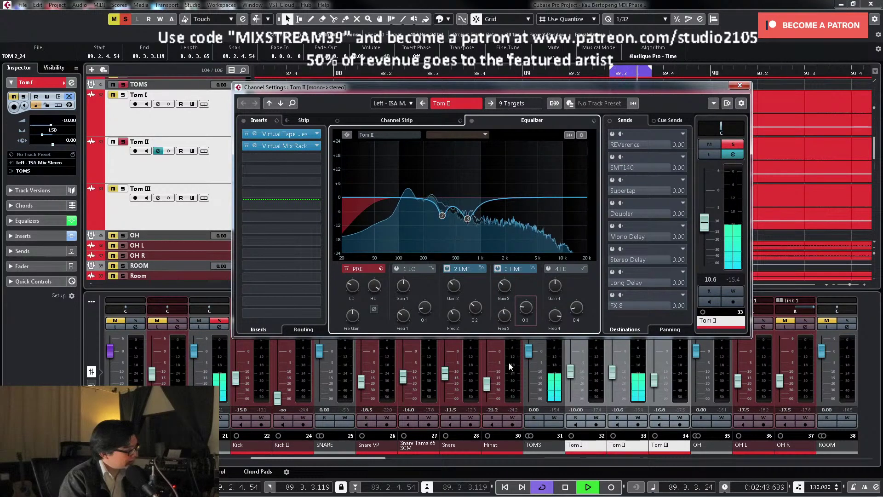
Step: Compare looped Tom II with its equalizer bypassed and active, leaving the equalizer active
{"action": "key", "text": "space"}
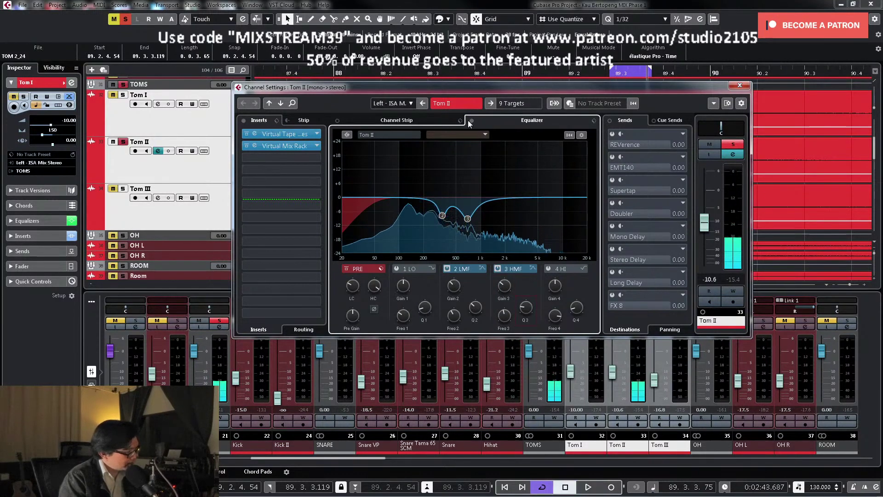
{"action": "key", "text": "space"}
{"action": "left_click", "coordinate": [471, 121]}
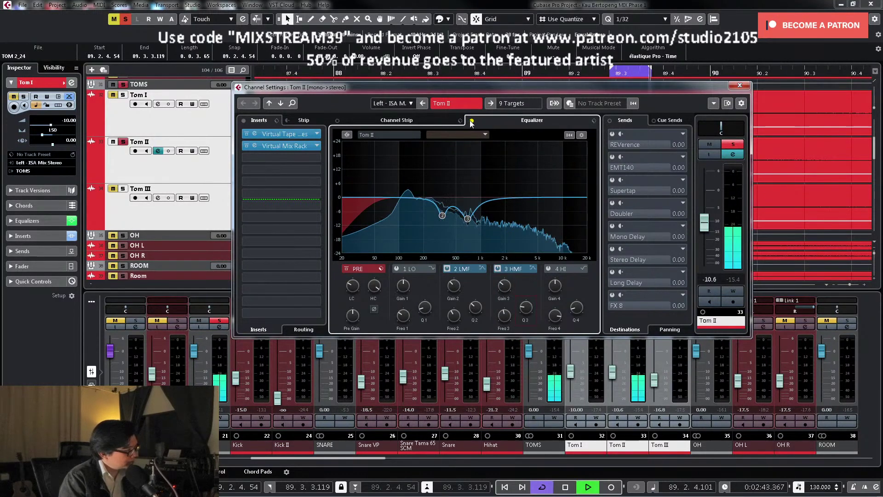
{"action": "key", "text": "space"}
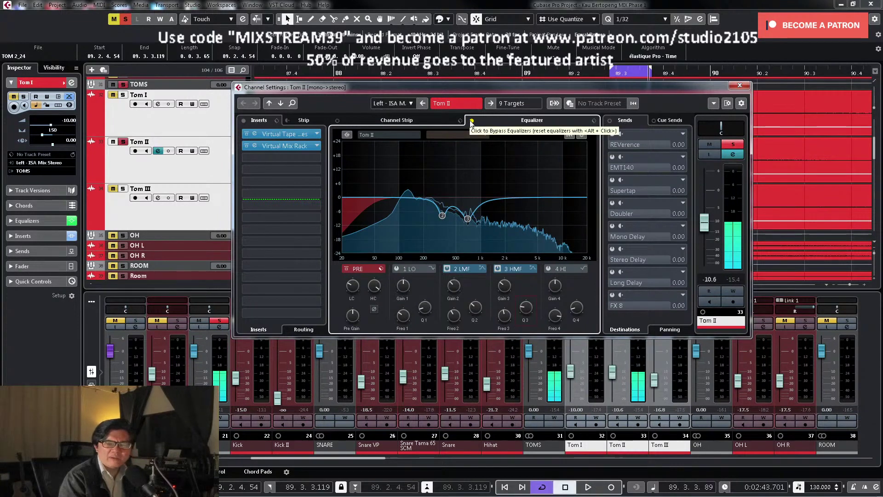
{"action": "left_click", "coordinate": [471, 121]}
{"action": "key", "text": "space"}
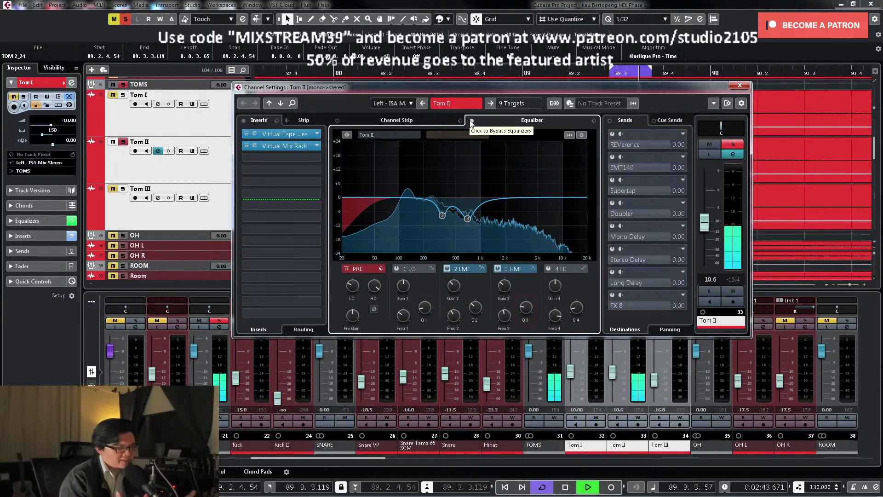
{"action": "key", "text": "space"}
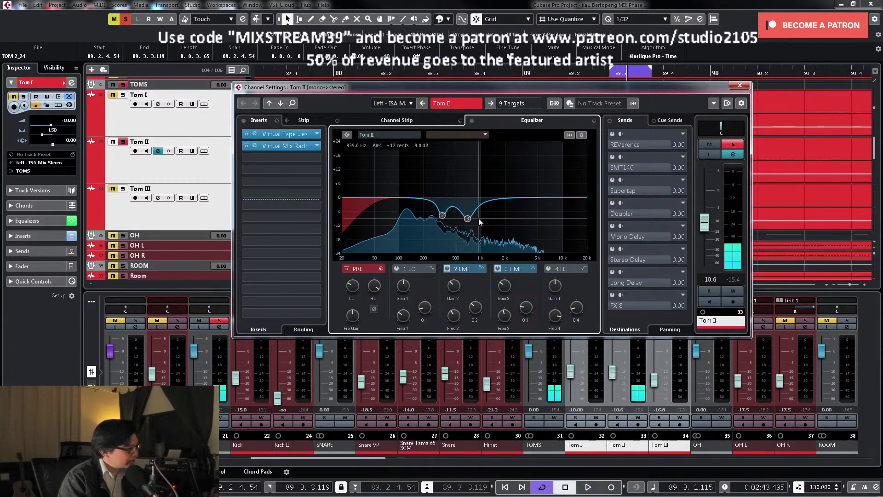
Step: Insert Boz Digital Labs' Bark Of Dog 2 in Tom II's third insert slot
{"action": "left_click", "coordinate": [317, 157]}
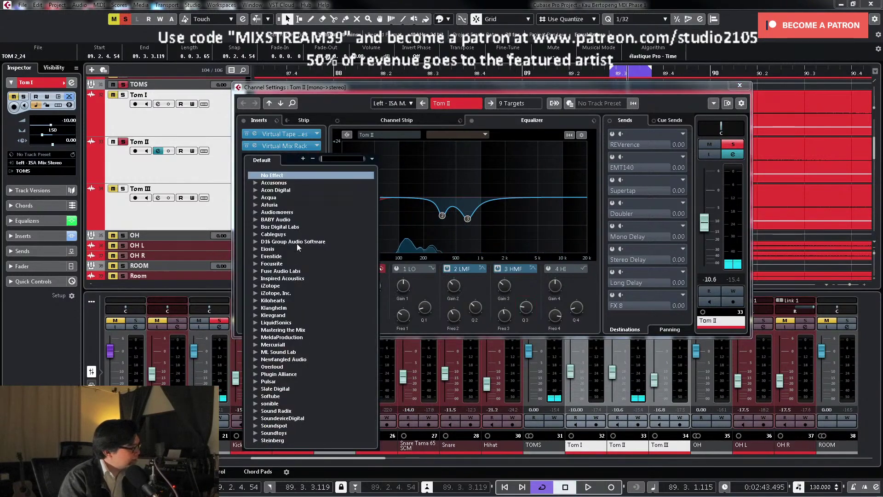
{"action": "left_click", "coordinate": [255, 227]}
{"action": "left_click", "coordinate": [266, 241]}
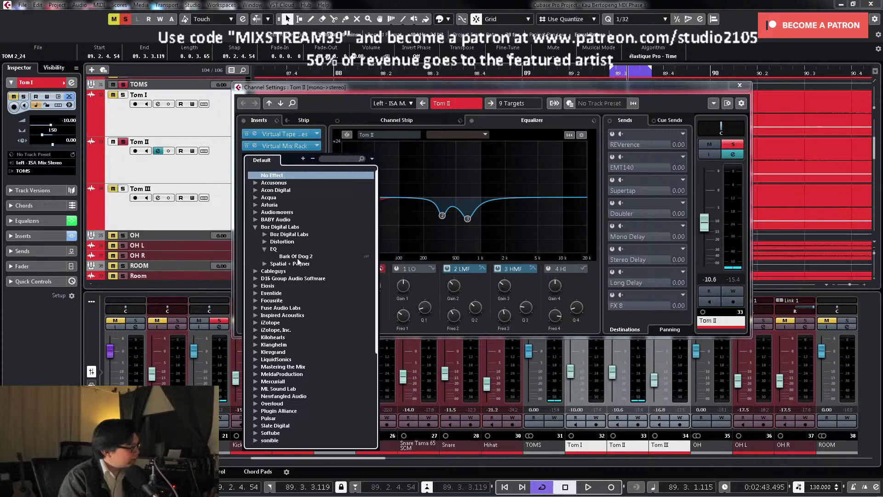
{"action": "left_click", "coordinate": [276, 249]}
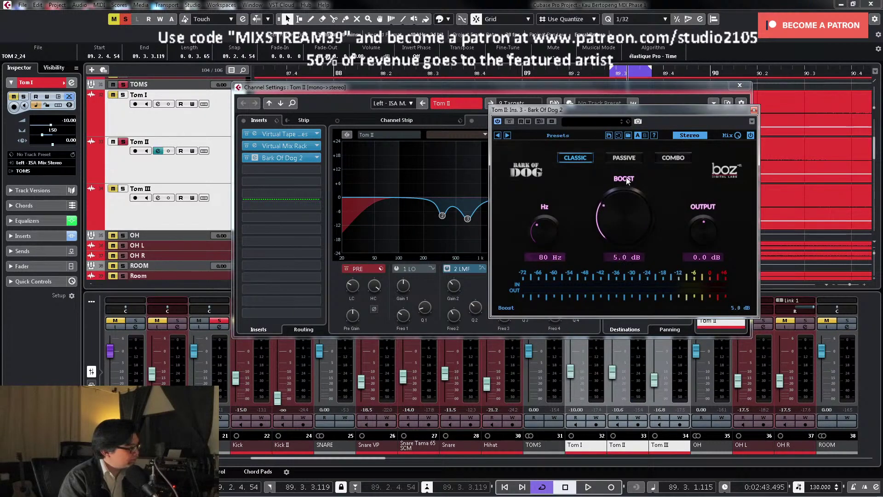
Step: Set Bark Of Dog 2 on Tom II to 122 Hz with a 6.0 dB boost during looped playback
{"action": "key", "text": "space"}
{"action": "mouse_move", "coordinate": [544, 223]}
{"action": "left_mouse_down"}
{"action": "mouse_move", "coordinate": [544, 201]}
{"action": "mouse_move", "coordinate": [539, 216]}
{"action": "left_mouse_up"}
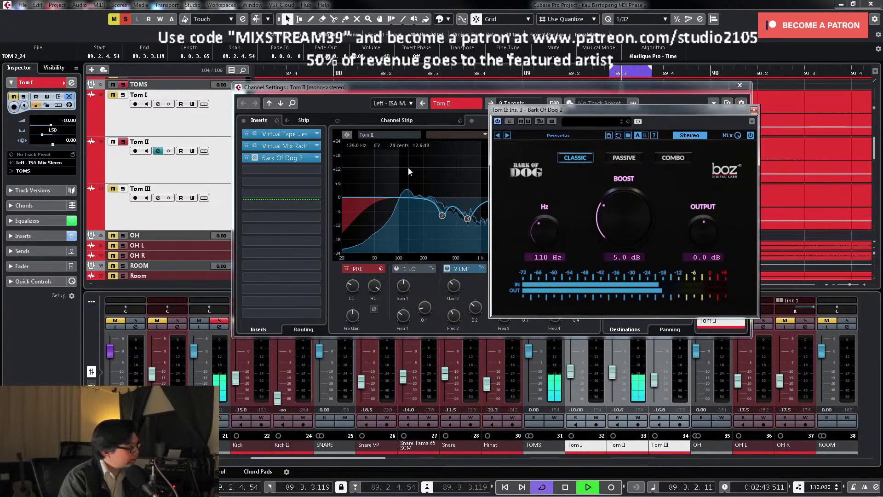
{"action": "left_click_drag", "start_coordinate": [538, 222], "coordinate": [539, 221]}
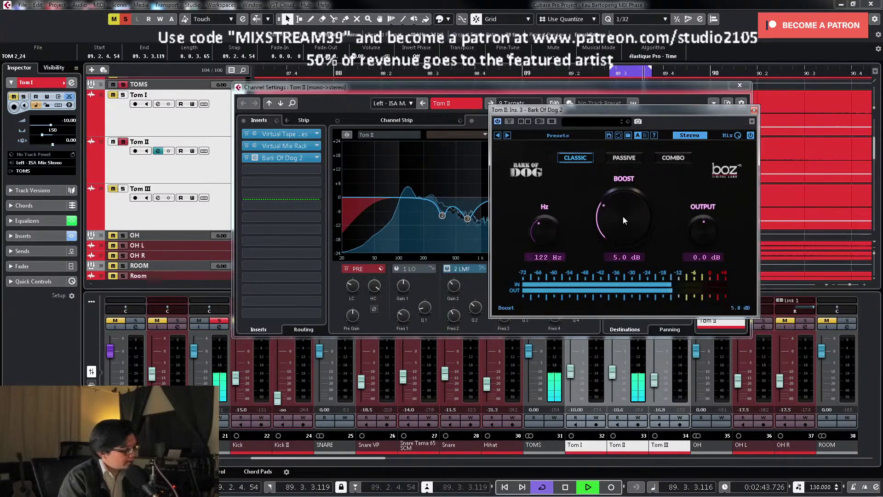
{"action": "left_click_drag", "start_coordinate": [623, 217], "coordinate": [623, 205]}
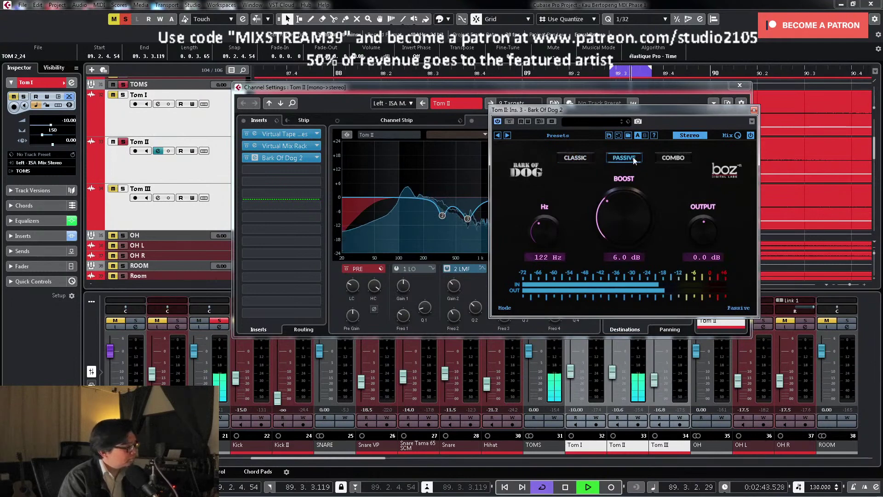
Step: Compare Bark Of Dog 2's Passive, Classic and Combo modes on Tom II and settle on Combo
{"action": "left_click", "coordinate": [664, 159]}
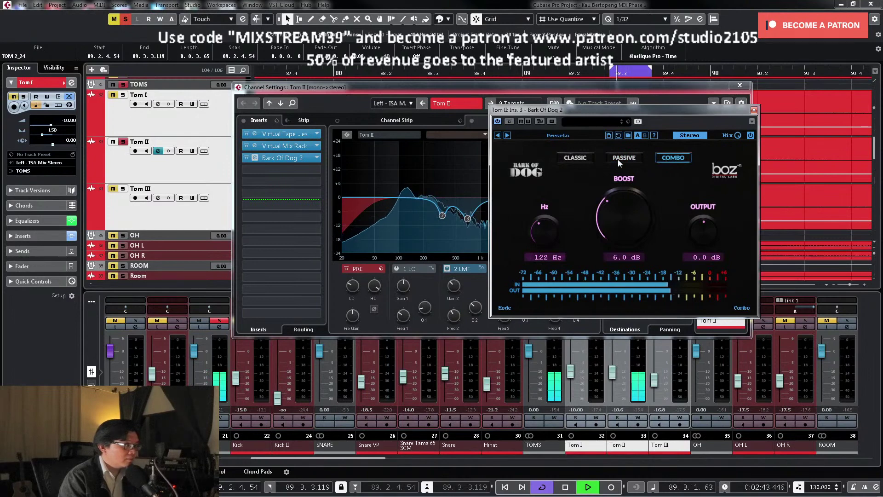
{"action": "left_click", "coordinate": [618, 159]}
{"action": "left_click", "coordinate": [572, 160]}
{"action": "left_click", "coordinate": [672, 157]}
{"action": "key", "text": "space"}
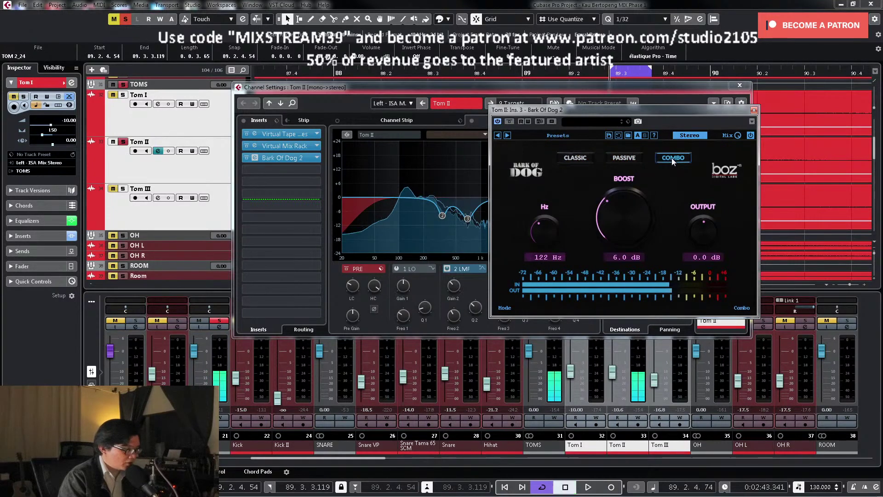
Step: Close the Bark Of Dog 2 and Tom II channel settings windows and clear the solo
{"action": "left_click", "coordinate": [754, 110]}
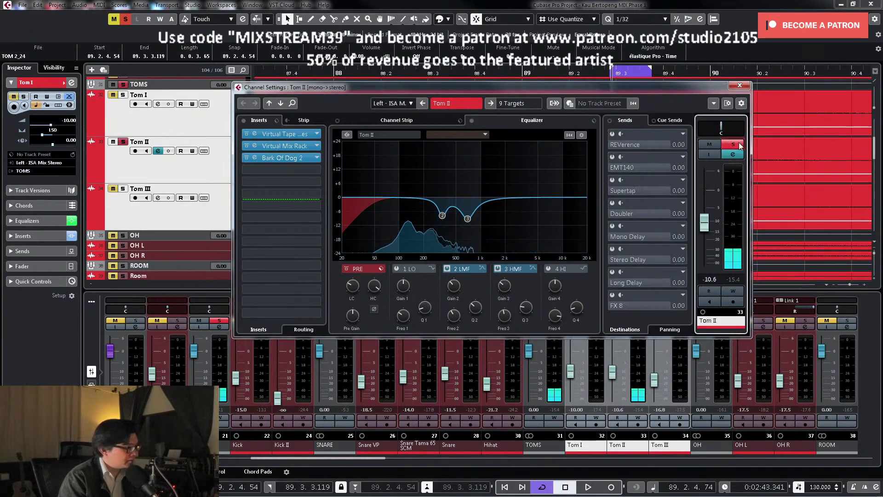
{"action": "left_click", "coordinate": [741, 85]}
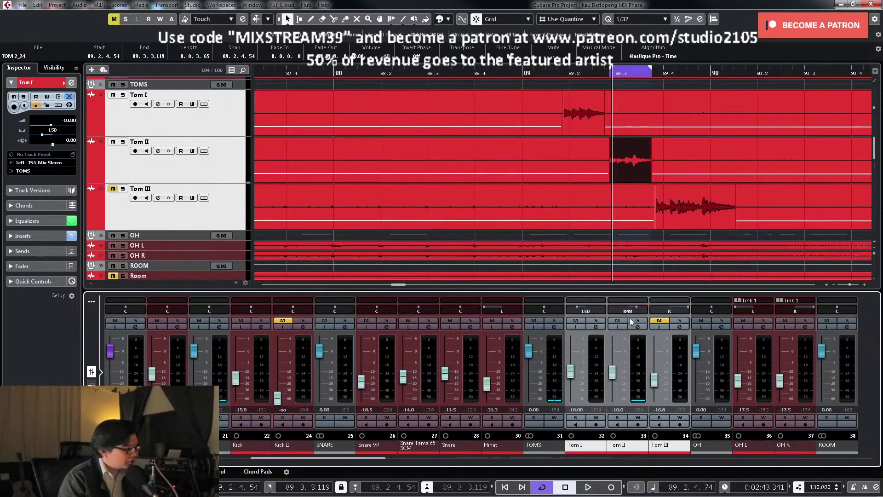
Step: Pan Tom II to R50, set the locators around the Tom III hit near bar 89.4, and move the cursor to its start
{"action": "double_click", "coordinate": [606, 311]}
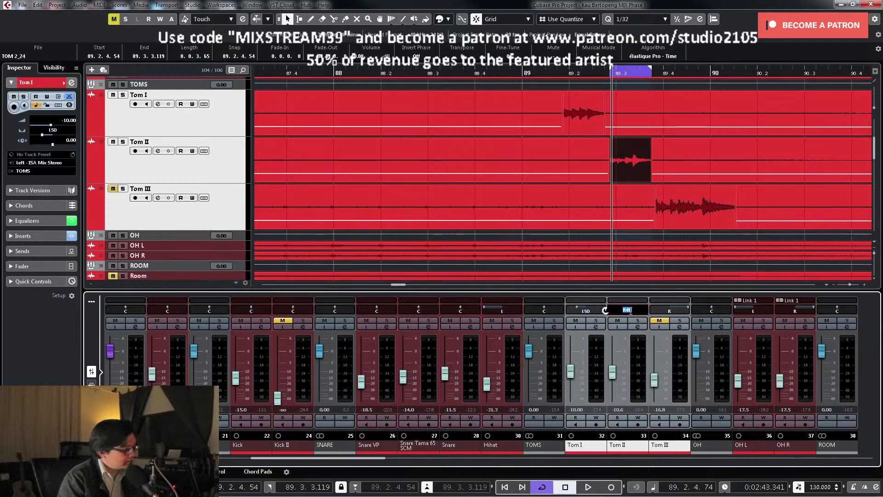
{"action": "left_click", "coordinate": [702, 209]}
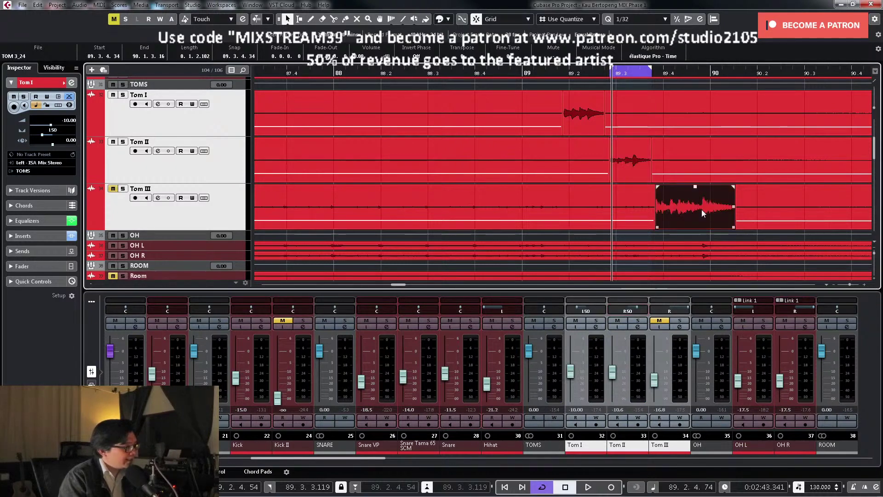
{"action": "key", "text": "p"}
{"action": "key", "text": "KP_1"}
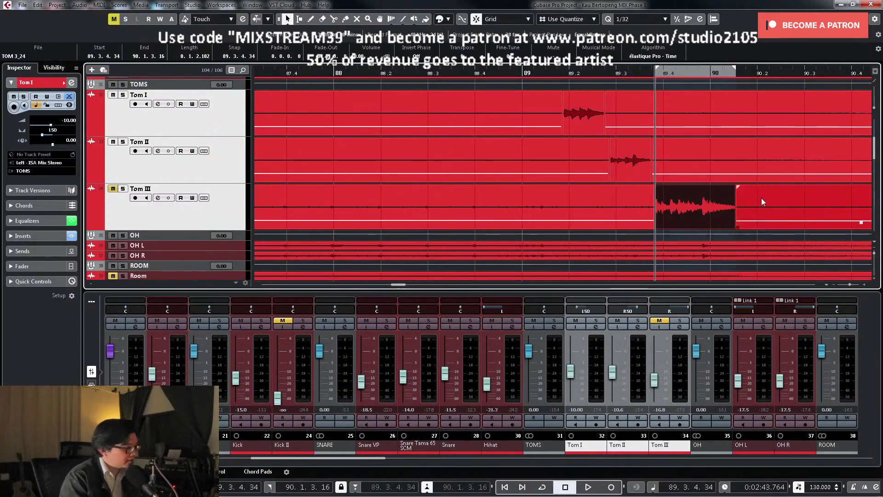
Step: Centre Tom III's pan, set its level to -9.70, and loop it soloed together with the overheads
{"action": "left_click", "coordinate": [675, 311], "text": "ctrl"}
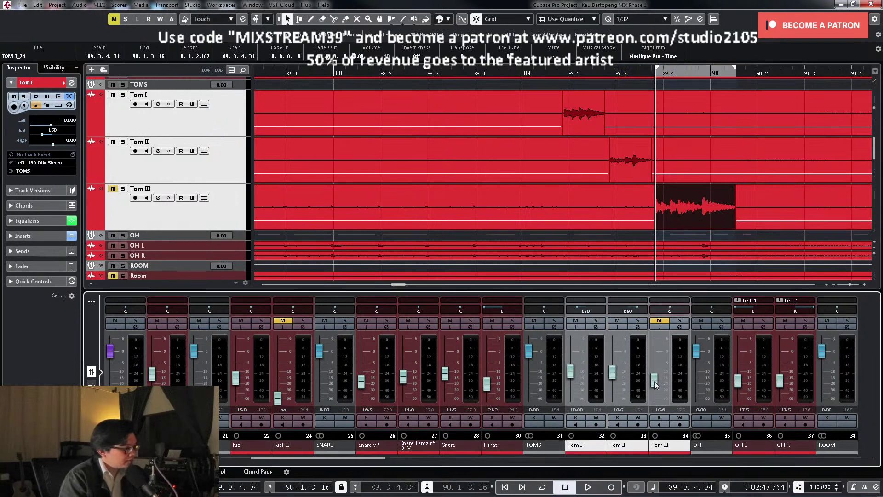
{"action": "left_click", "coordinate": [680, 321]}
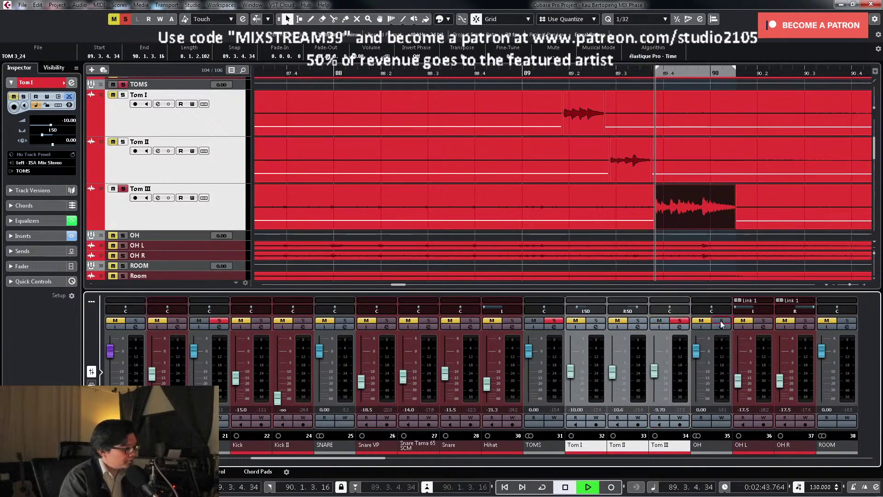
{"action": "left_click", "coordinate": [721, 324]}
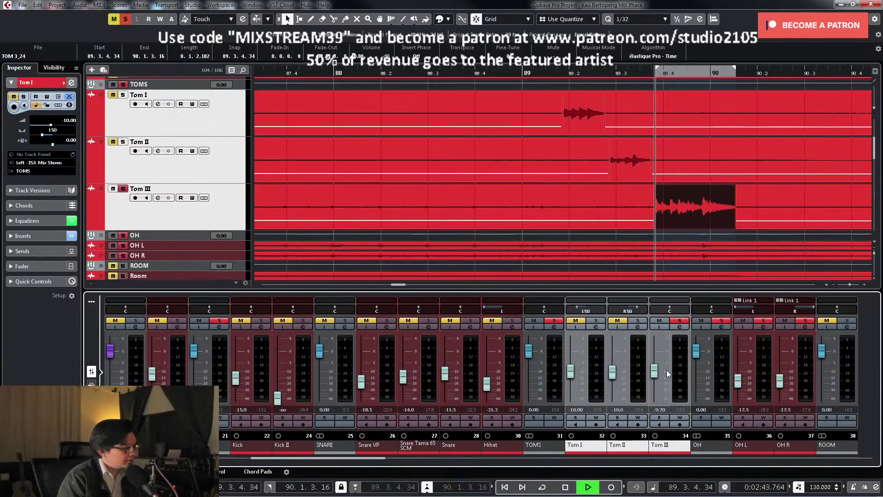
{"action": "key", "text": "KP_Divide"}
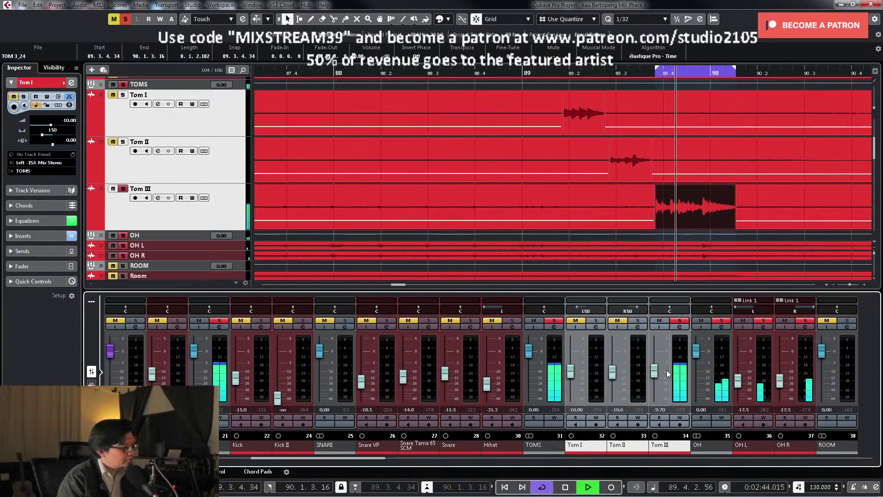
Step: Check Tom III's inverted phase during playback, leave it uninverted, and add a gentle low cut in its channel EQ
{"action": "left_click", "coordinate": [680, 326]}
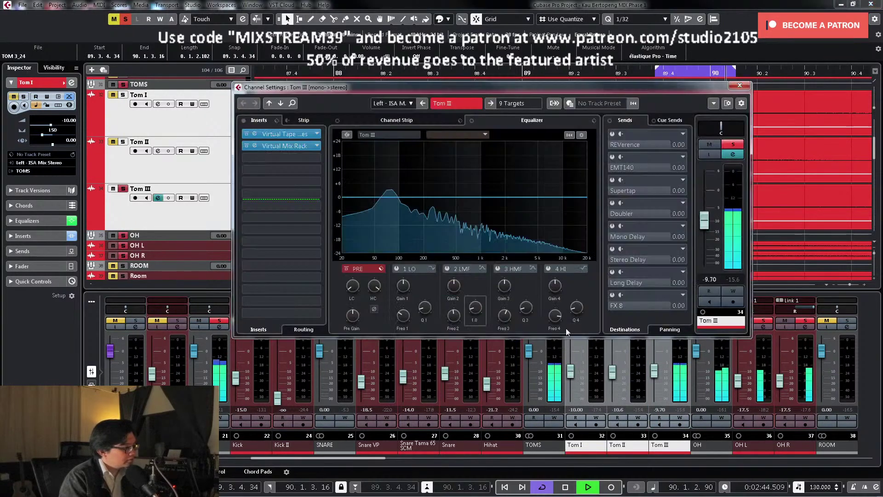
{"action": "left_click", "coordinate": [374, 309]}
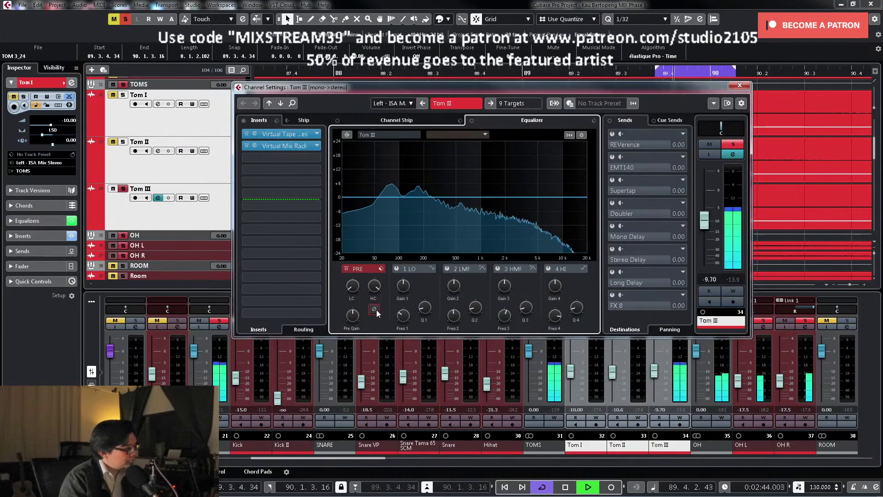
{"action": "key", "text": "space"}
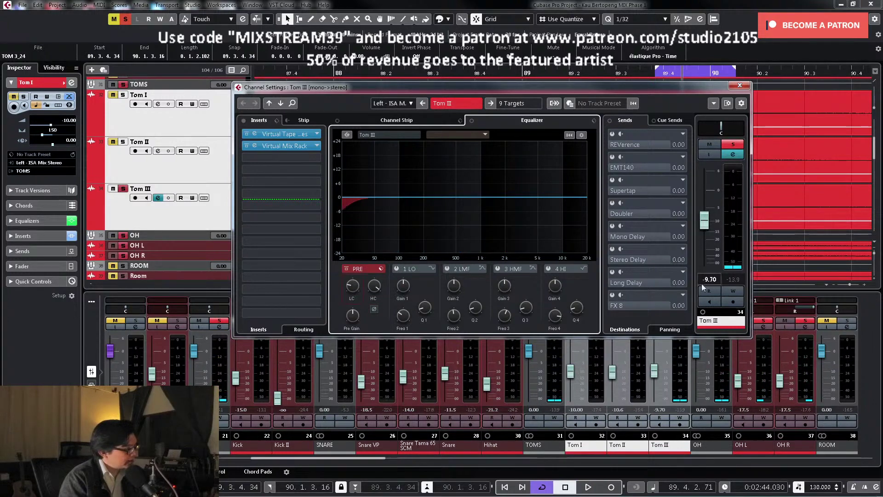
{"action": "left_click", "coordinate": [664, 322]}
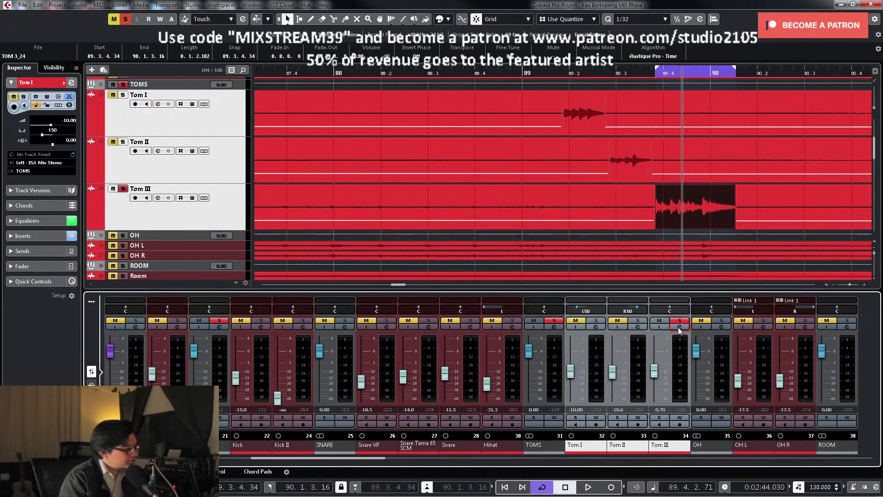
Step: Sweep Tom III's LMF band with a narrow boost and turn it into a cut at about 231 Hz
{"action": "left_click", "coordinate": [679, 327]}
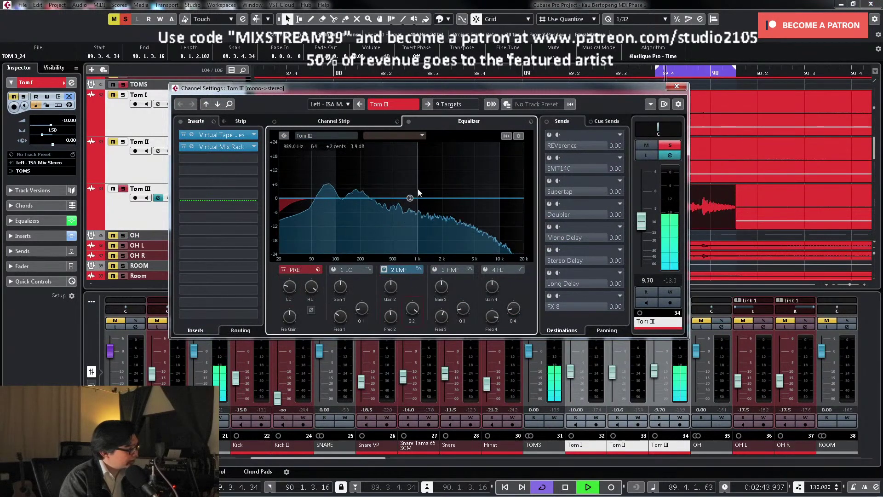
{"action": "left_click_drag", "start_coordinate": [409, 198], "coordinate": [366, 161]}
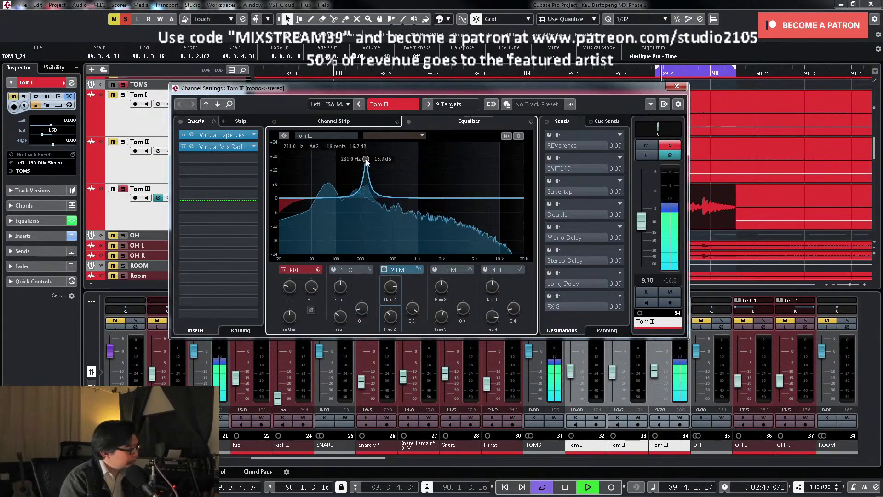
{"action": "left_click_drag", "start_coordinate": [394, 280], "coordinate": [405, 352]}
{"action": "key", "text": "space"}
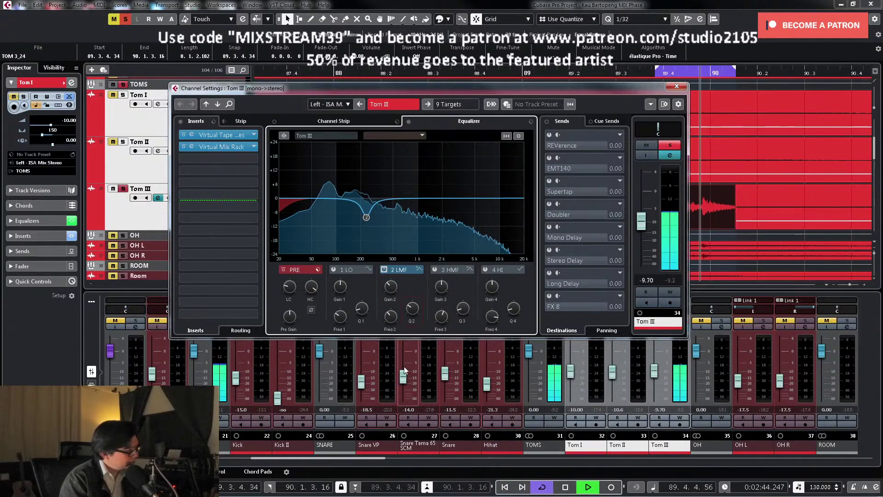
Step: Enable Tom III's HMF band, sweep it as a narrow boost, and turn it into a cut between 200 and 500 Hz
{"action": "left_click", "coordinate": [434, 269]}
{"action": "key", "text": "space"}
{"action": "key", "text": "space"}
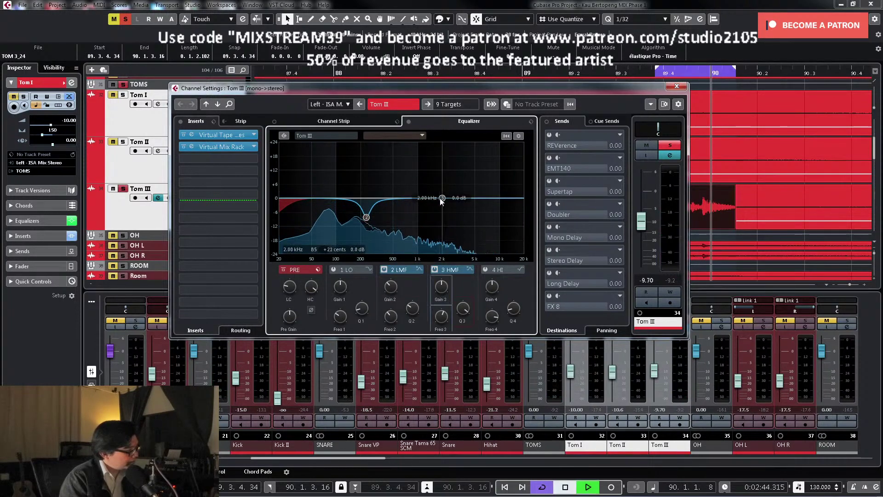
{"action": "left_click_drag", "start_coordinate": [441, 198], "coordinate": [385, 157]}
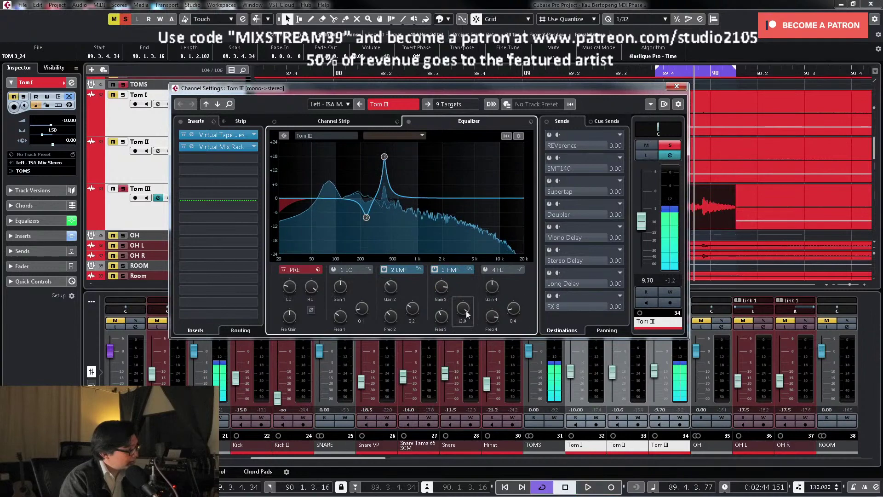
{"action": "left_click_drag", "start_coordinate": [441, 286], "coordinate": [434, 327]}
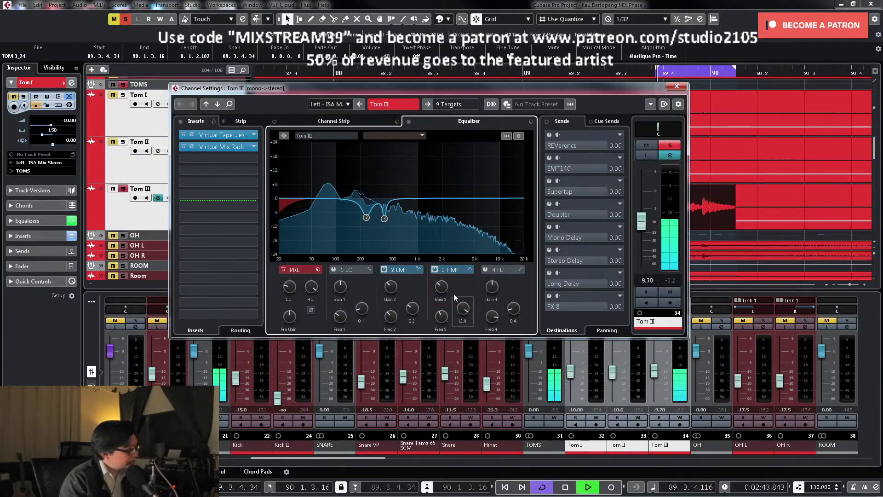
Step: Enable Tom III's HI band as a parametric filter, sweep for the resonance, and cut at about 620 Hz
{"action": "left_click", "coordinate": [485, 270]}
{"action": "left_click", "coordinate": [520, 270]}
{"action": "left_click", "coordinate": [543, 317]}
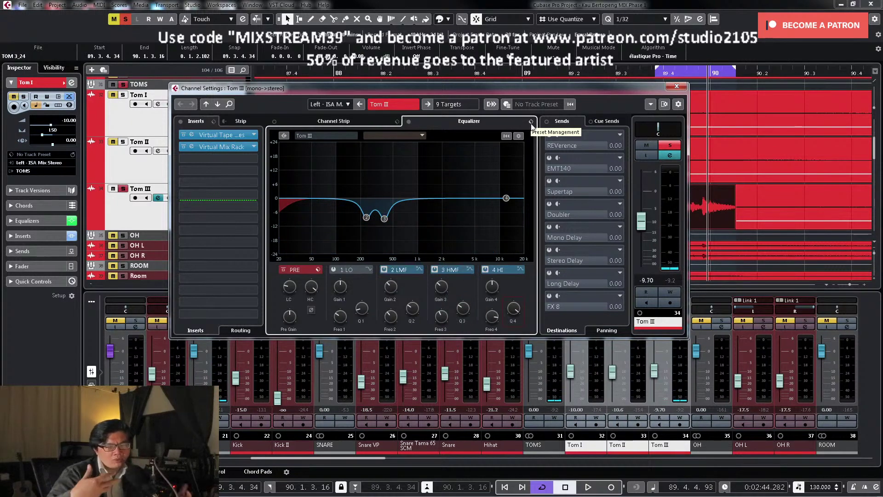
{"action": "key", "text": "space"}
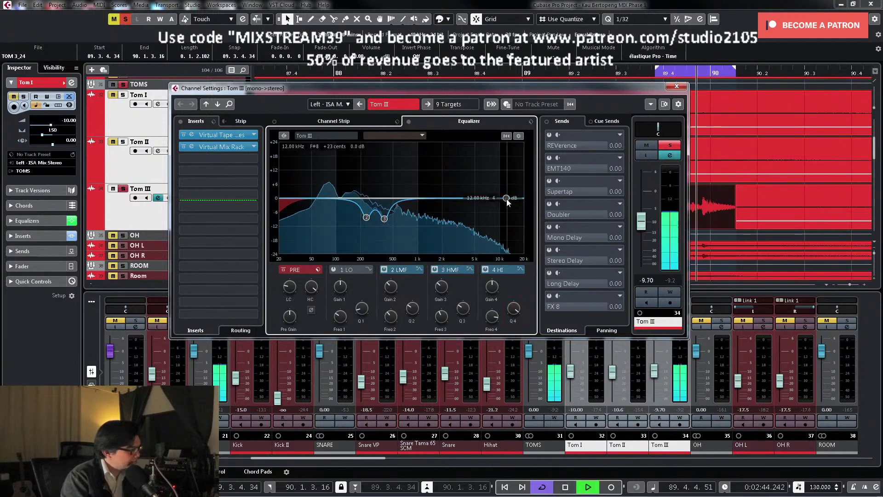
{"action": "left_click_drag", "start_coordinate": [506, 198], "coordinate": [399, 154]}
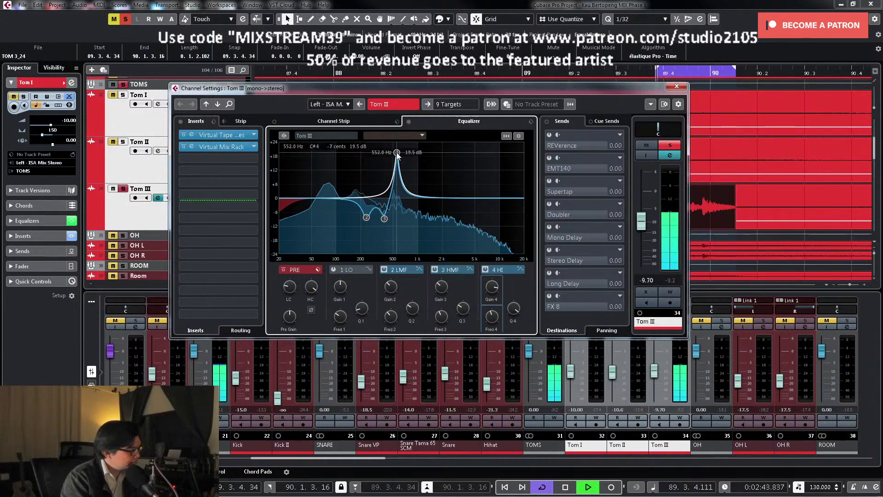
{"action": "key", "text": "space"}
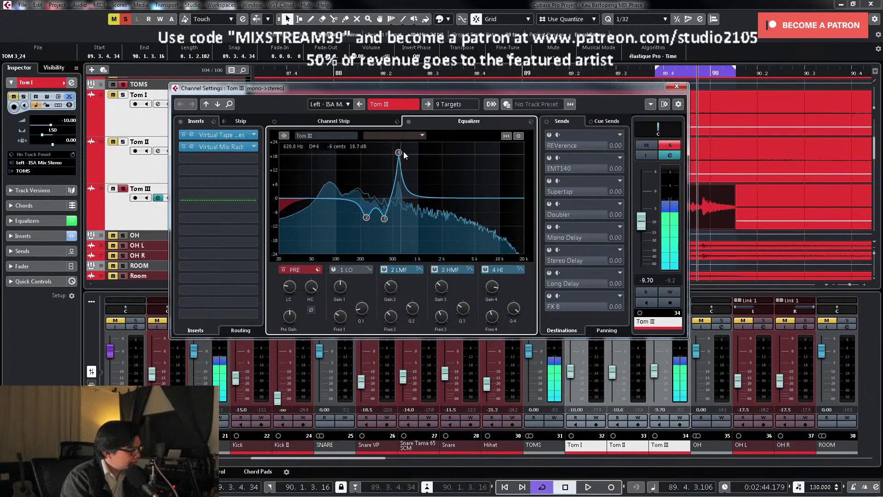
{"action": "mouse_move", "coordinate": [492, 288]}
{"action": "left_mouse_down"}
{"action": "mouse_move", "coordinate": [484, 302]}
{"action": "mouse_move", "coordinate": [491, 299]}
{"action": "left_mouse_up"}
{"action": "key", "text": "space"}
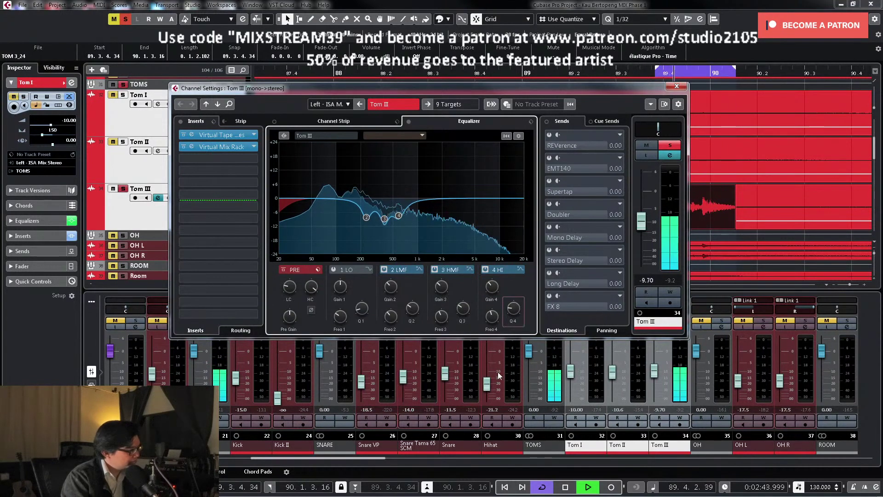
Step: Compare Tom III with its equalizer bypassed and active during looped playback
{"action": "left_click", "coordinate": [408, 123]}
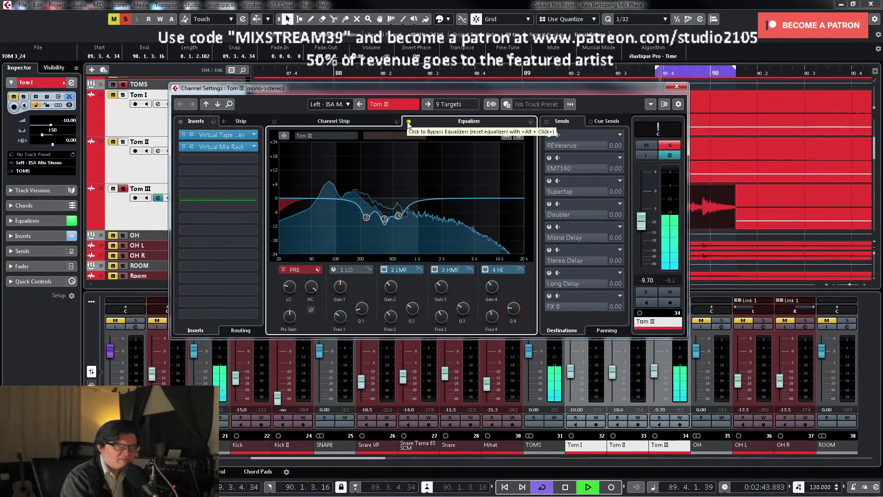
{"action": "key", "text": "space"}
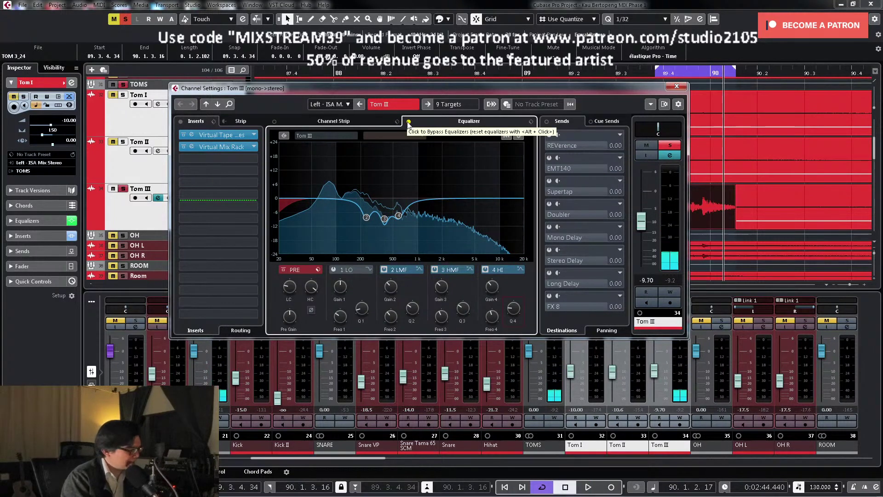
{"action": "left_click", "coordinate": [408, 122]}
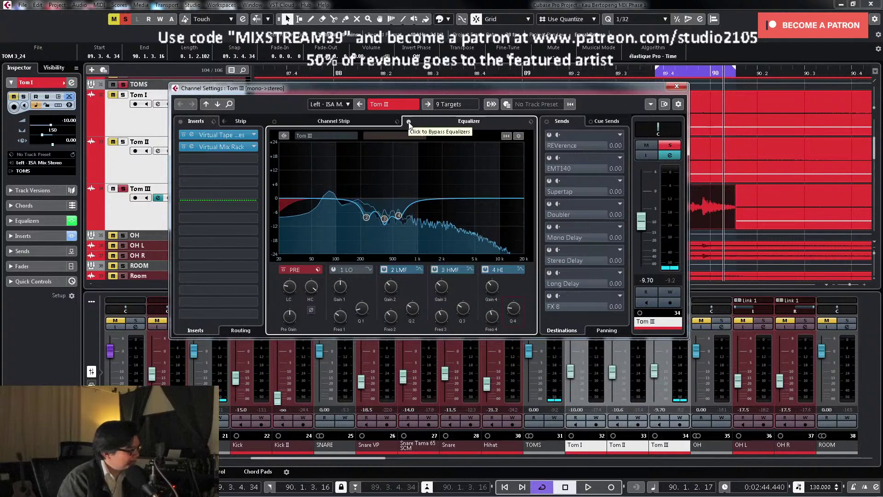
{"action": "key", "text": "space"}
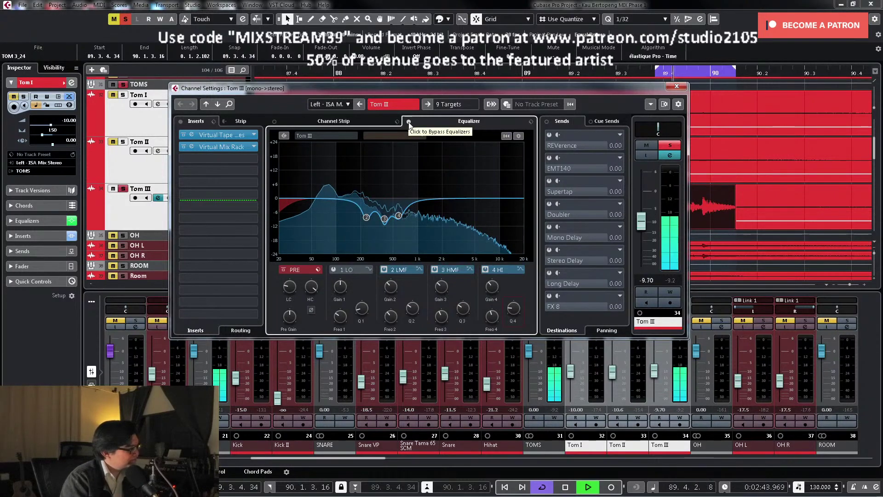
{"action": "key", "text": "space"}
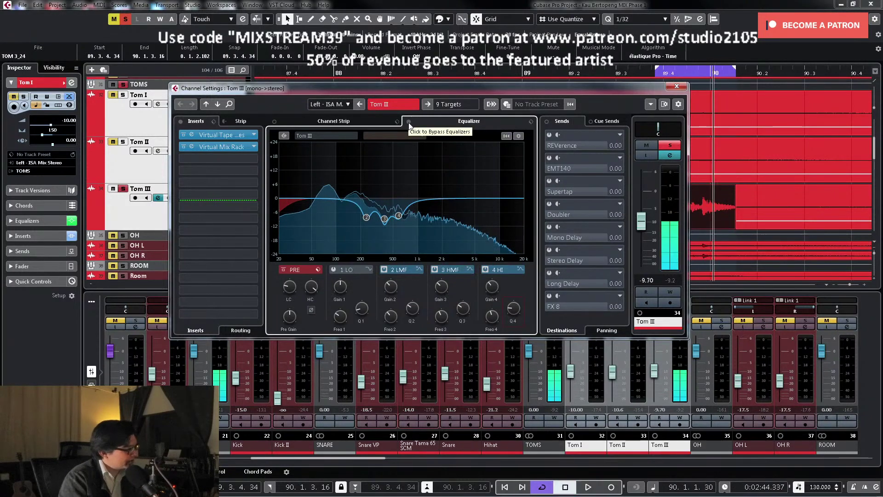
Step: Insert Boz Digital Labs' Bark Of Dog 2 in Tom III's third insert slot and open its editor
{"action": "left_click", "coordinate": [242, 159]}
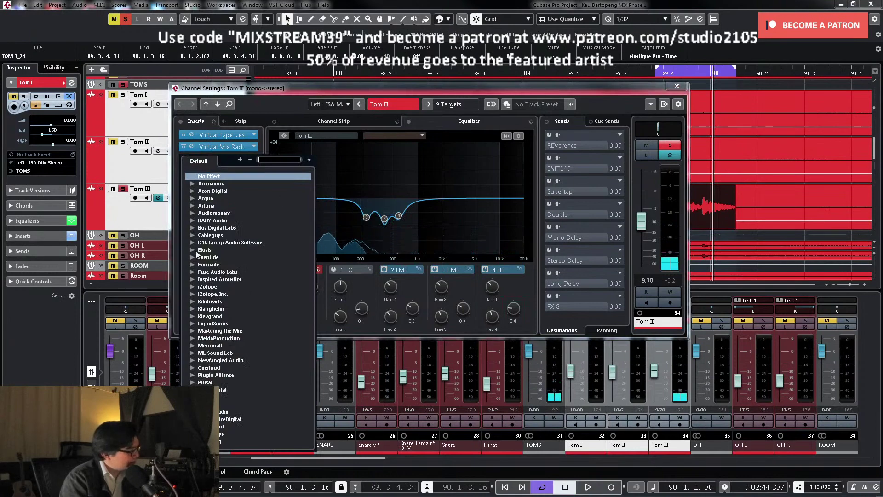
{"action": "left_click", "coordinate": [192, 227]}
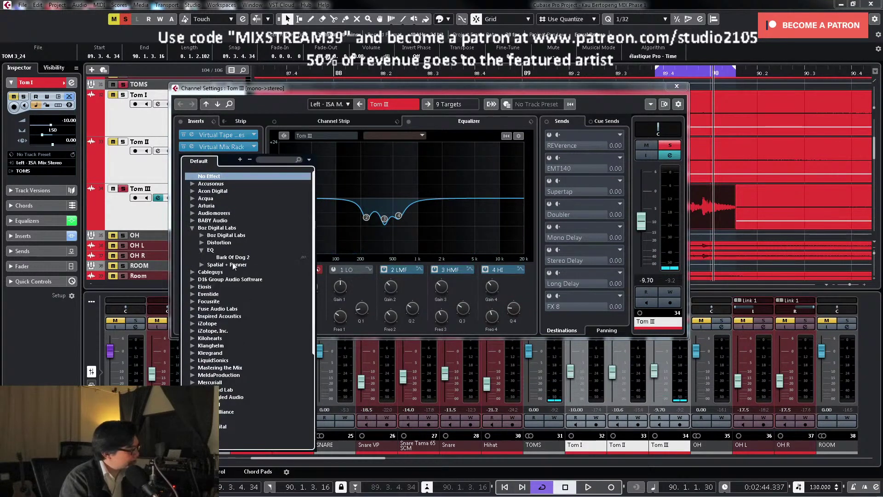
{"action": "left_click", "coordinate": [225, 258]}
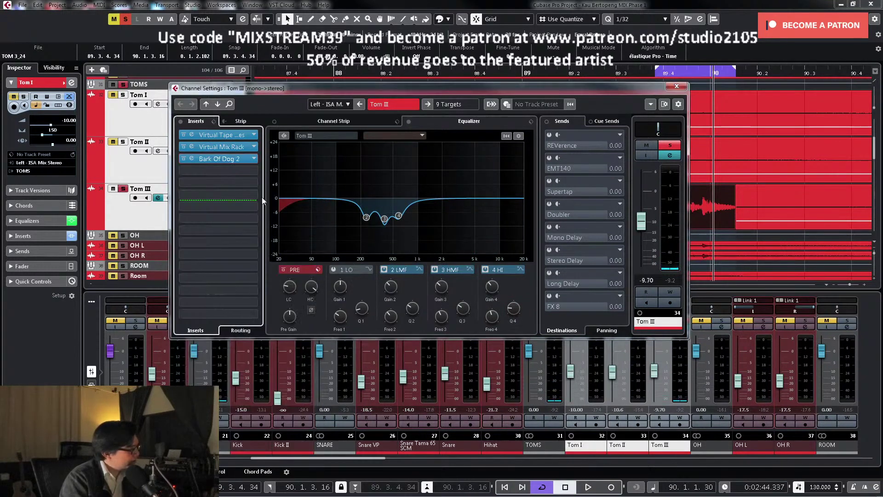
{"action": "left_click", "coordinate": [231, 158]}
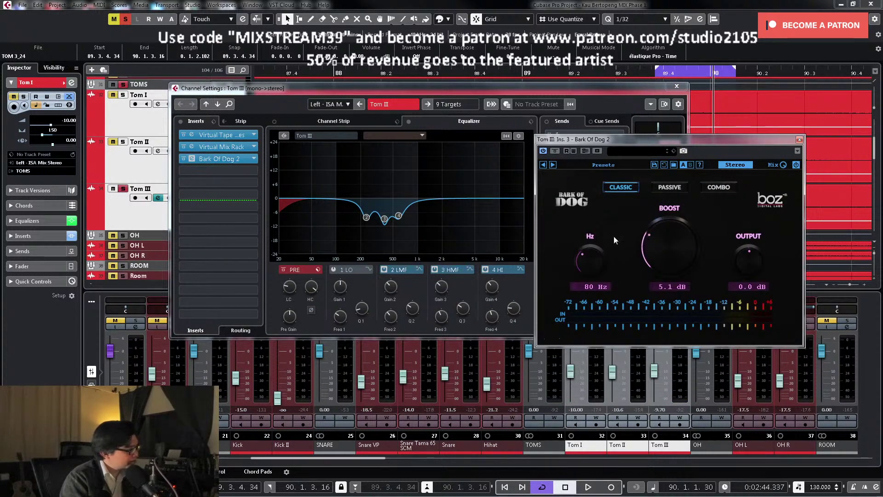
Step: Set Bark Of Dog 2's frequency on Tom III to 90 Hz during looped playback
{"action": "key", "text": "space"}
{"action": "mouse_move", "coordinate": [590, 249]}
{"action": "left_mouse_down"}
{"action": "mouse_move", "coordinate": [588, 240]}
{"action": "mouse_move", "coordinate": [586, 249]}
{"action": "left_mouse_up"}
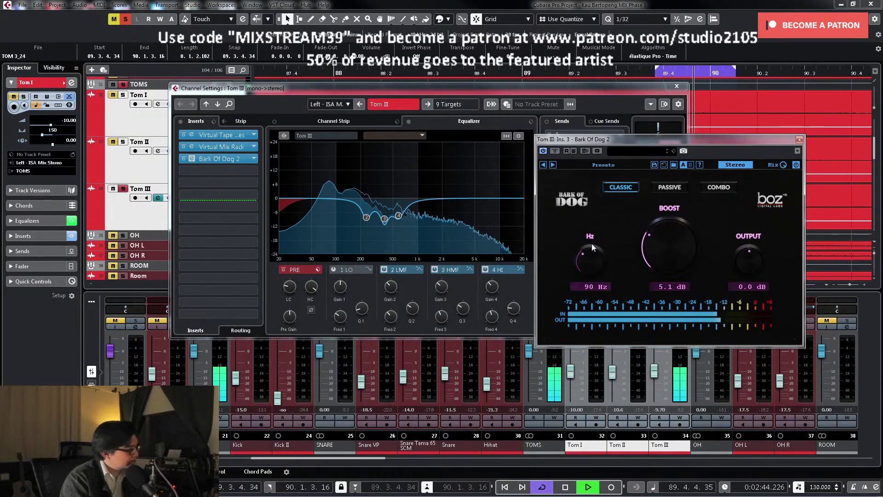
{"action": "key", "text": "space"}
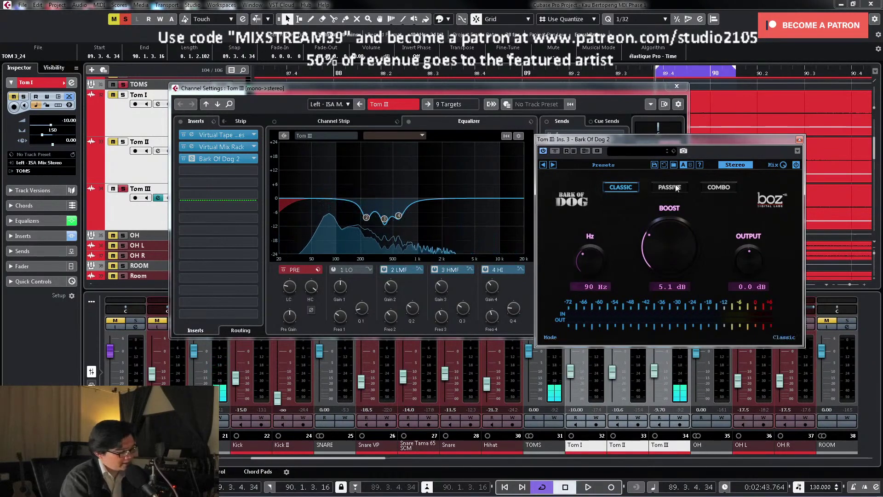
Step: Compare Bark Of Dog 2's Passive and Combo modes on Tom III during playback, returning to Passive
{"action": "key", "text": "space"}
{"action": "left_click", "coordinate": [671, 187]}
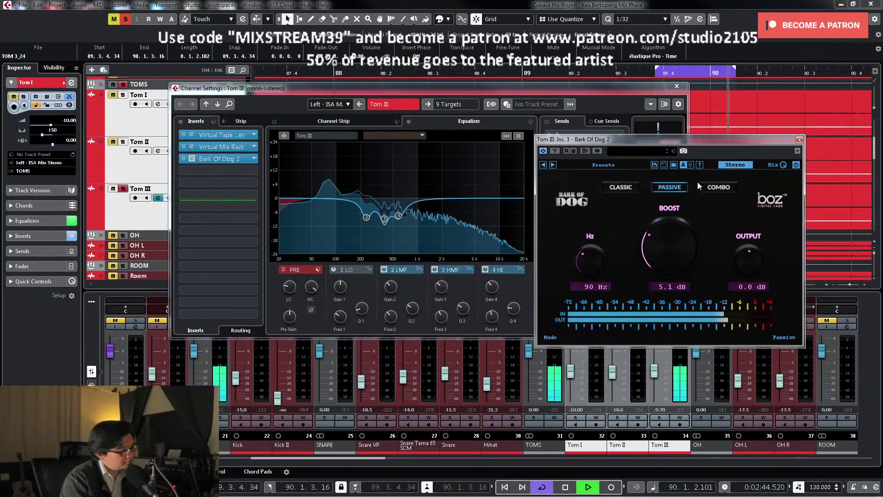
{"action": "left_click", "coordinate": [721, 187]}
{"action": "left_click", "coordinate": [659, 187]}
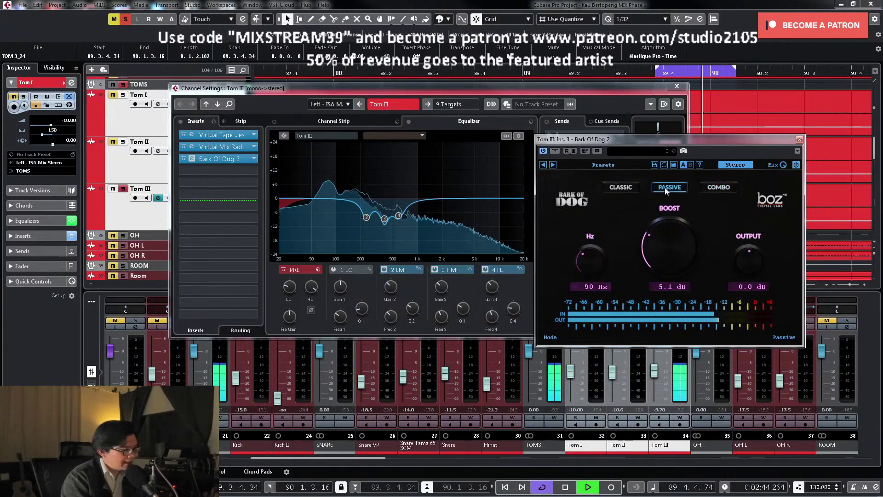
Step: Stop playback, close Tom III's Bark Of Dog 2 editor, unsolo the track and close its channel settings
{"action": "key", "text": "space"}
{"action": "left_click", "coordinate": [800, 140]}
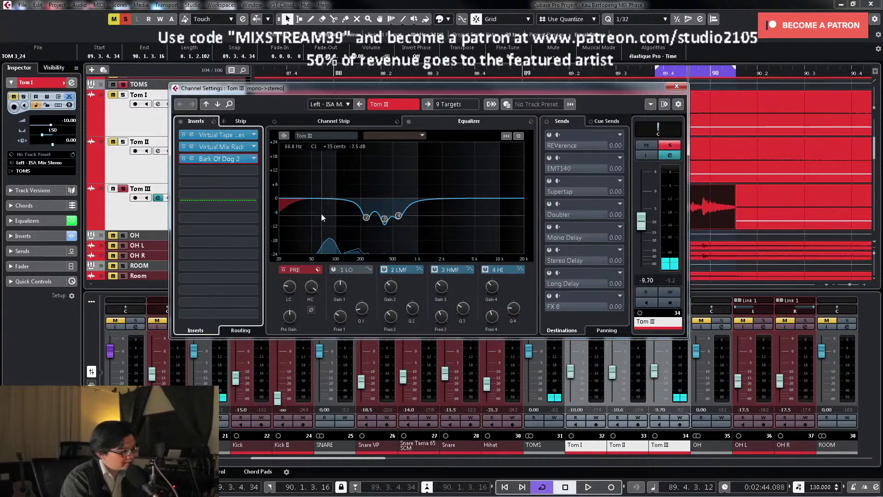
{"action": "left_click", "coordinate": [244, 159]}
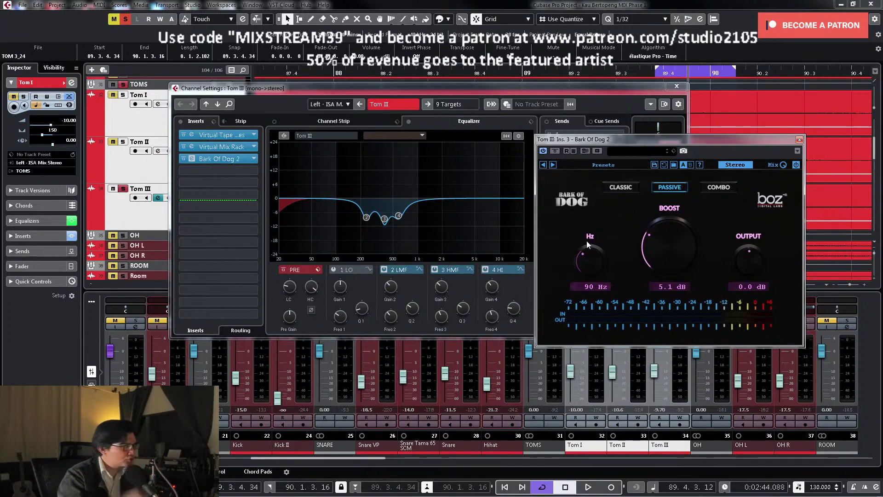
{"action": "left_click", "coordinate": [799, 139]}
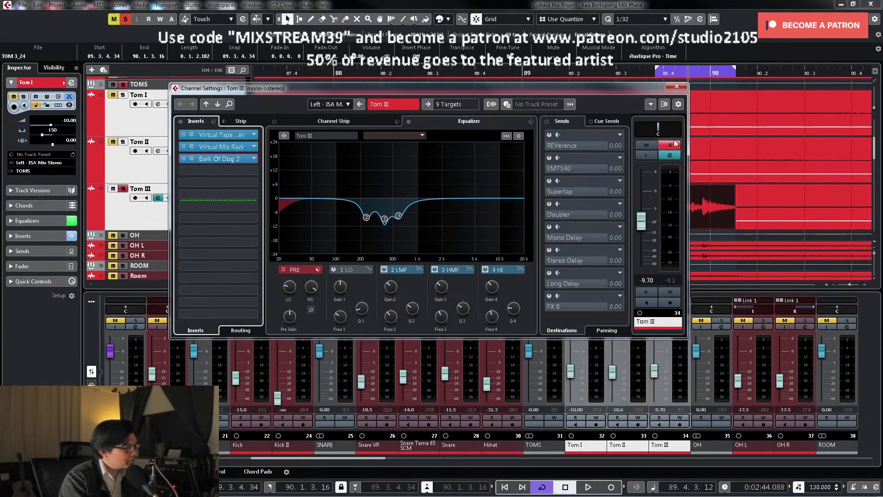
{"action": "left_click", "coordinate": [671, 145]}
{"action": "left_click", "coordinate": [676, 87]}
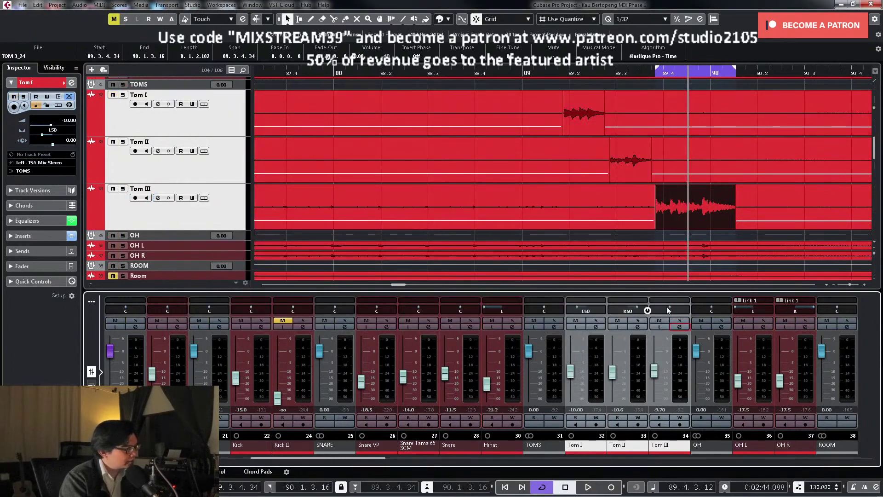
Step: Pan Tom III to the right, turn off looping and play the tom fill within the full mix
{"action": "key", "text": "slash"}
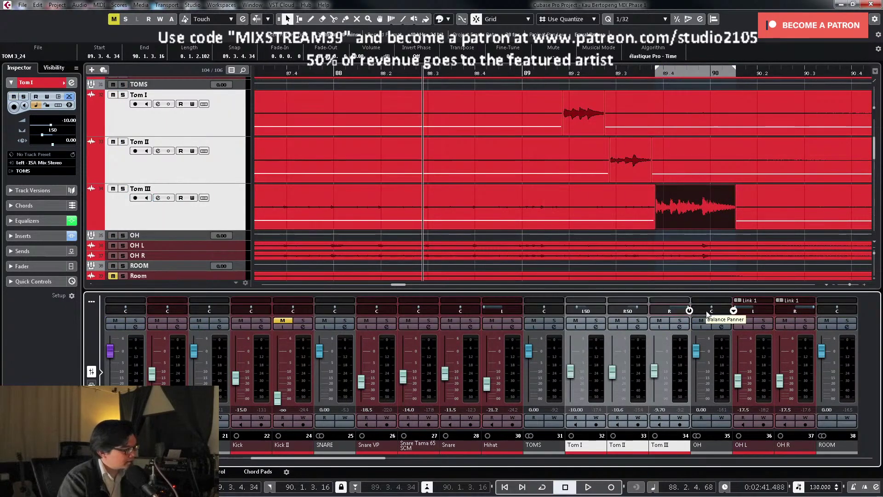
{"action": "key", "text": "space"}
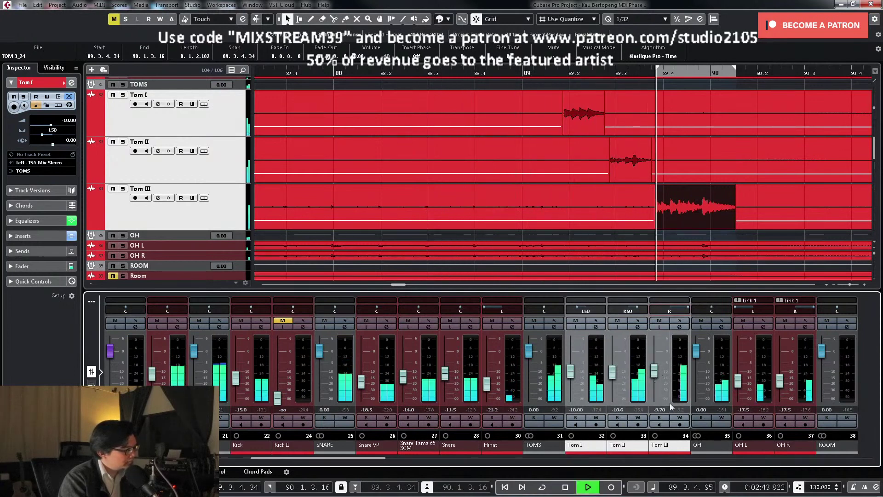
{"action": "key", "text": "space"}
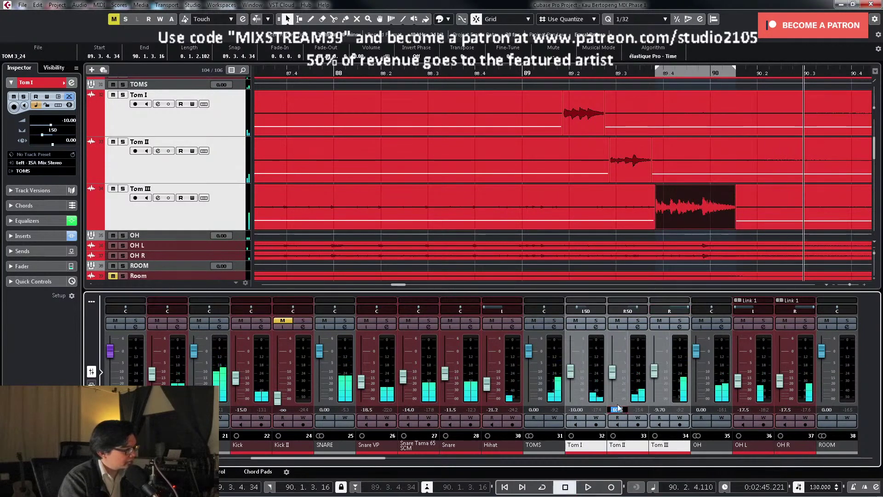
Step: Set Tom II's level to -10.00 dB and replay the tom fill within the full mix
{"action": "key", "text": "BackSpace"}
{"action": "left_click", "coordinate": [787, 213]}
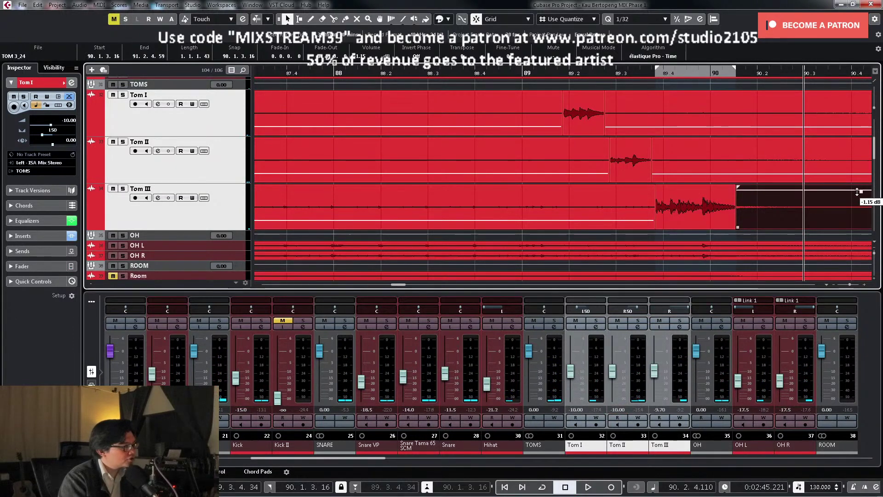
{"action": "key", "text": "space"}
{"action": "left_click", "coordinate": [626, 72]}
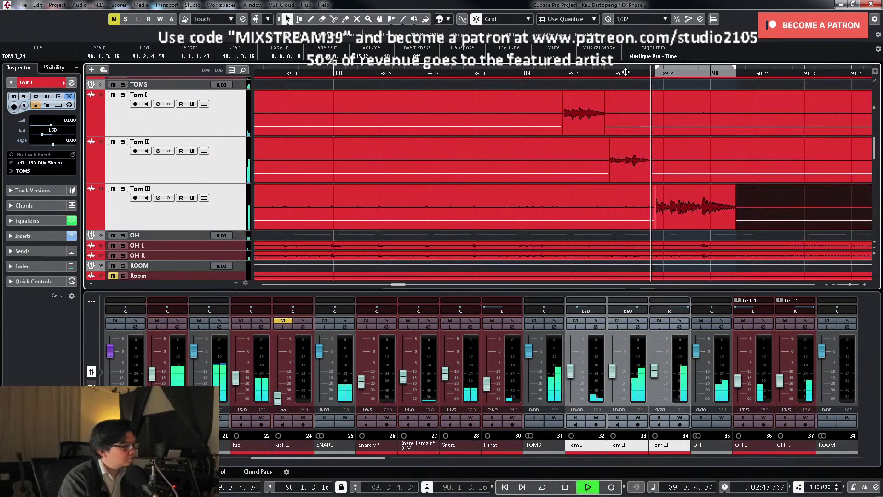
Step: Show the whole arrangement with the tom tracks at compact height and stop playback
{"action": "key", "text": "shift+f"}
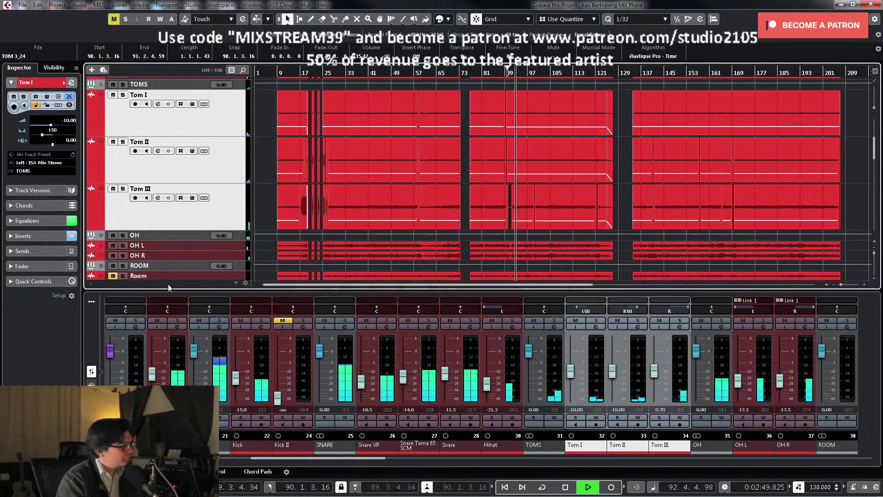
{"action": "left_click", "coordinate": [225, 209]}
{"action": "key", "text": "shift+g"}
{"action": "scroll", "coordinate": [285, 174], "scroll_direction": "up", "scroll_amount": 10}
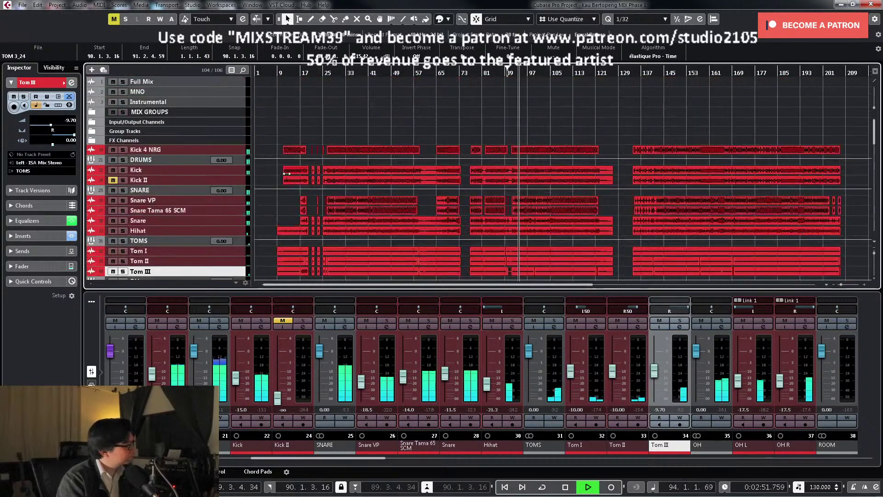
{"action": "scroll", "coordinate": [289, 170], "scroll_direction": "down", "scroll_amount": 12}
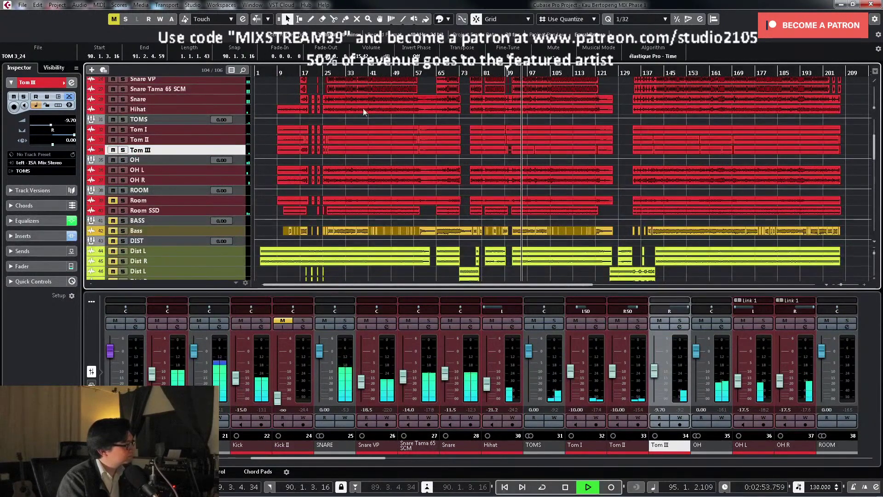
{"action": "key", "text": "space"}
{"action": "scroll", "coordinate": [391, 113], "scroll_direction": "up", "scroll_amount": 4}
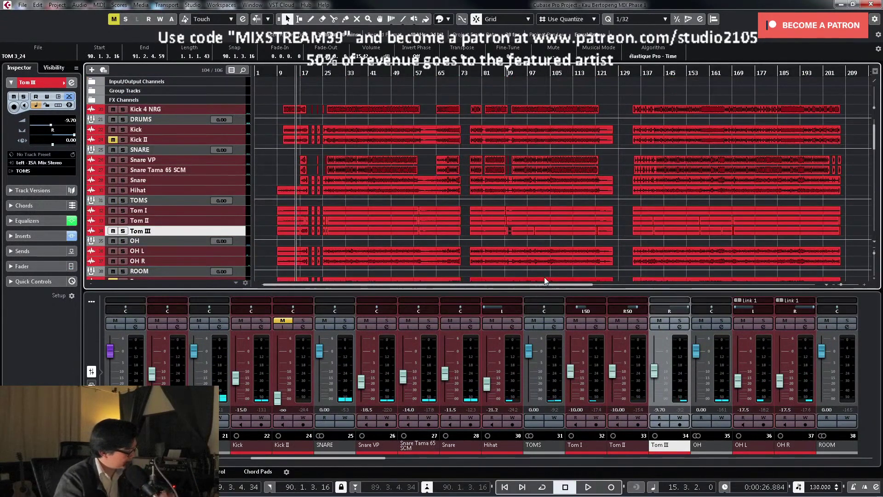
Step: Add an active REVerence send to the OH group channel and open the reverb's editor
{"action": "left_click", "coordinate": [729, 328]}
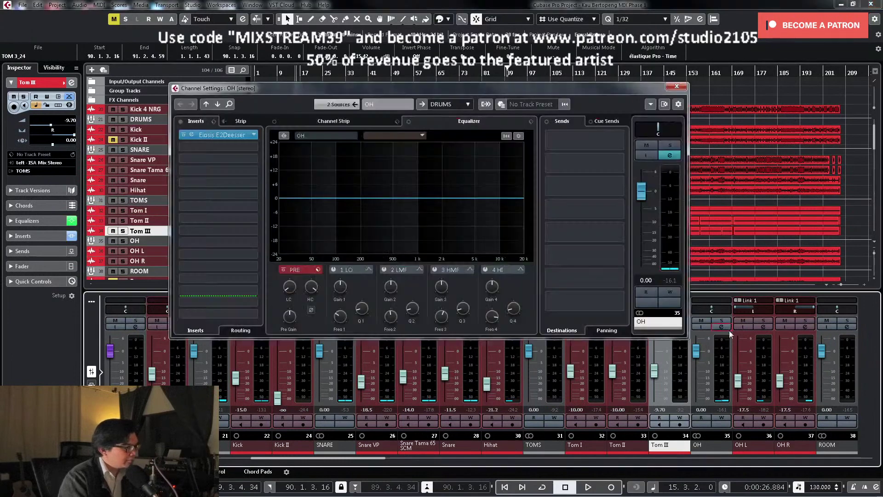
{"action": "left_click", "coordinate": [621, 139]}
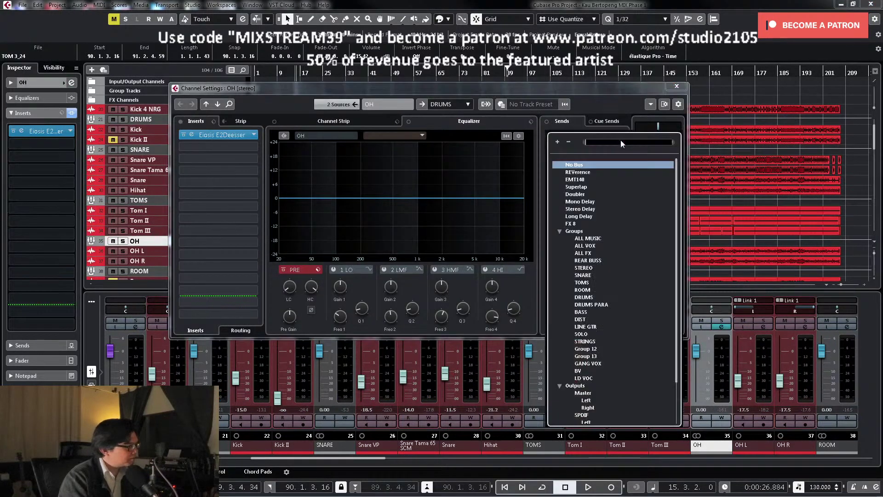
{"action": "left_click", "coordinate": [598, 165]}
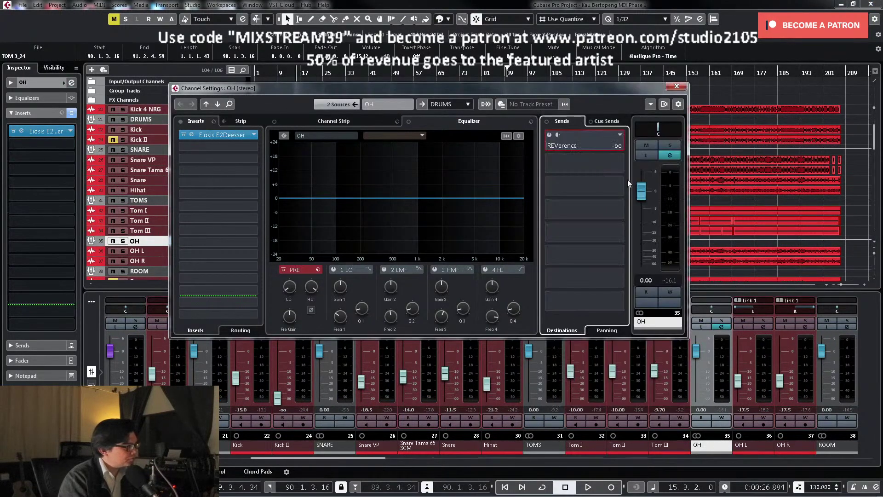
{"action": "left_click", "coordinate": [549, 136]}
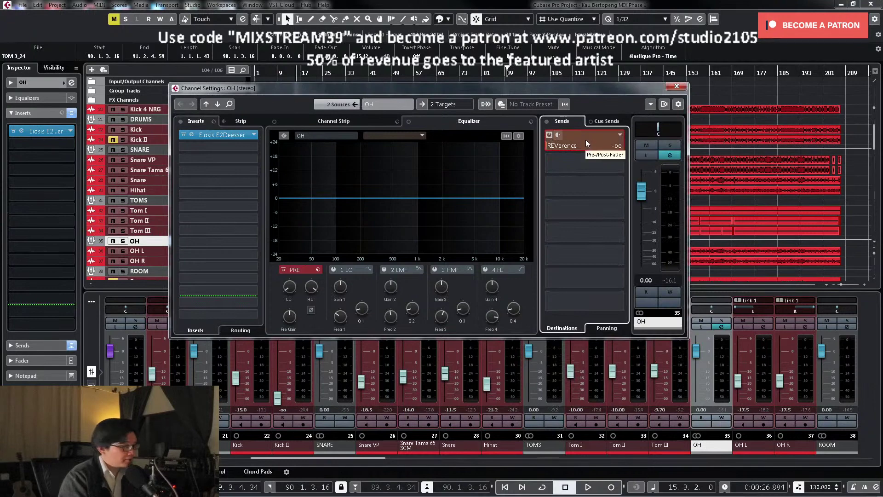
{"action": "right_click", "coordinate": [586, 139]}
{"action": "left_click", "coordinate": [622, 232]}
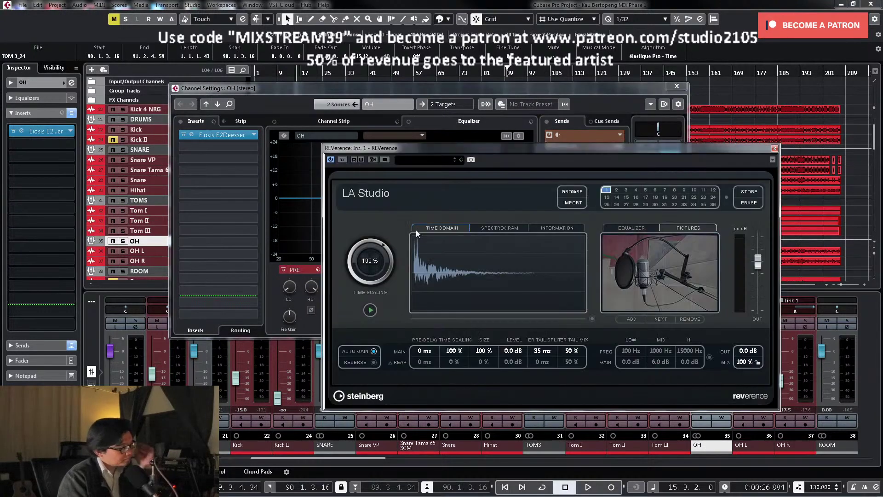
Step: Start importing an impulse response into REVerence and browse to the Software\VST FX folder on the D: drive
{"action": "left_click", "coordinate": [565, 204]}
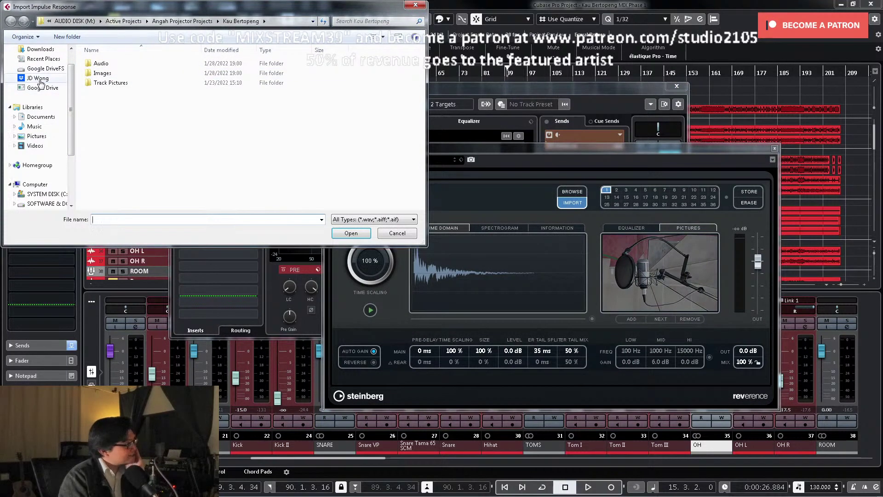
{"action": "scroll", "coordinate": [70, 108], "scroll_direction": "down", "scroll_amount": 3}
{"action": "left_click", "coordinate": [44, 137]}
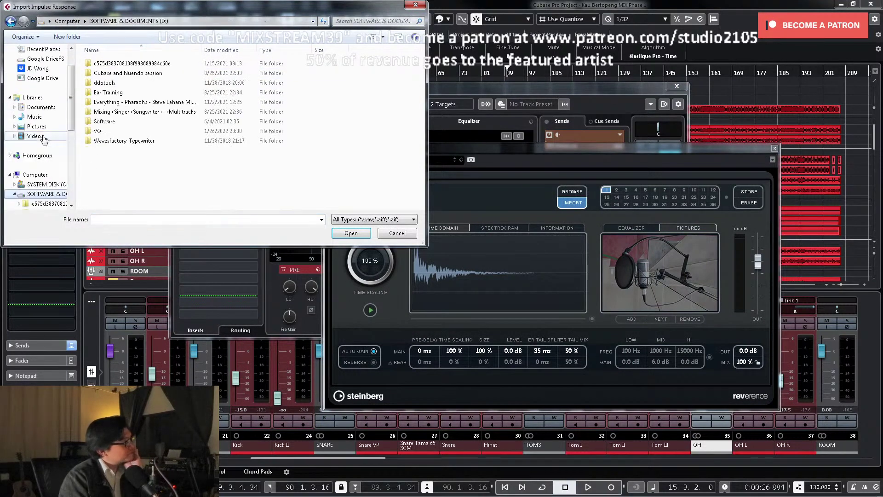
{"action": "double_click", "coordinate": [108, 124]}
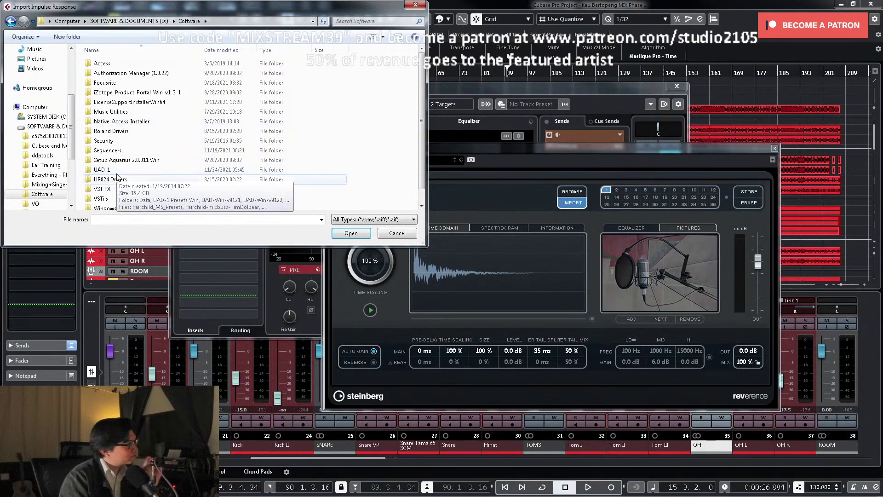
{"action": "double_click", "coordinate": [112, 189]}
{"action": "scroll", "coordinate": [169, 174], "scroll_direction": "down", "scroll_amount": 10}
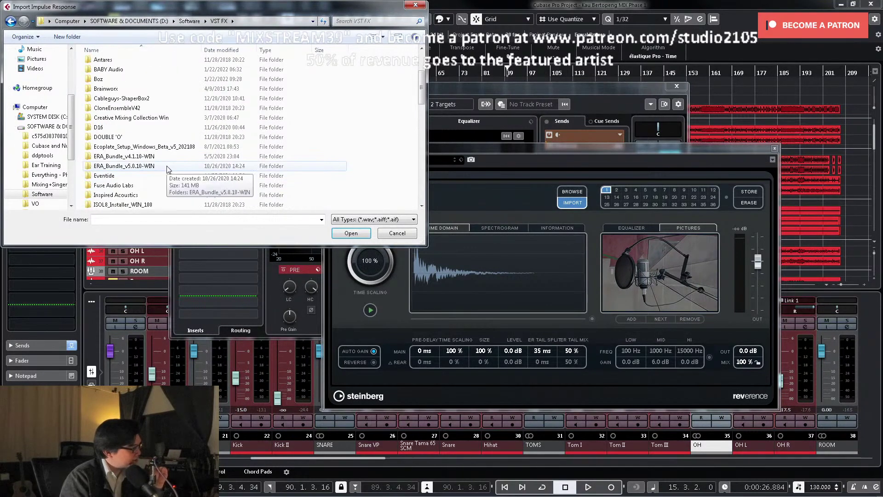
{"action": "scroll", "coordinate": [175, 171], "scroll_direction": "down", "scroll_amount": 1}
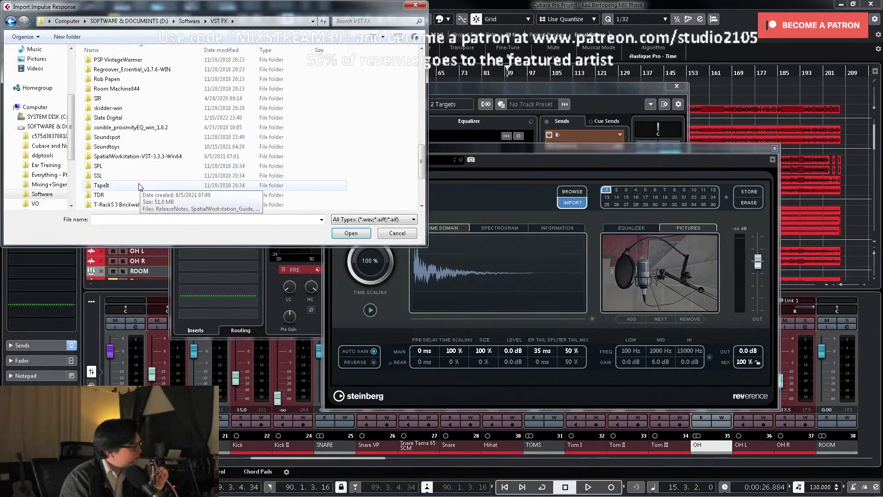
Step: Load the Snare Plate impulse response from SIR\Impulse Responses\Yamaha SPX990 and close the REVerence editor
{"action": "double_click", "coordinate": [126, 99]}
{"action": "double_click", "coordinate": [124, 78]}
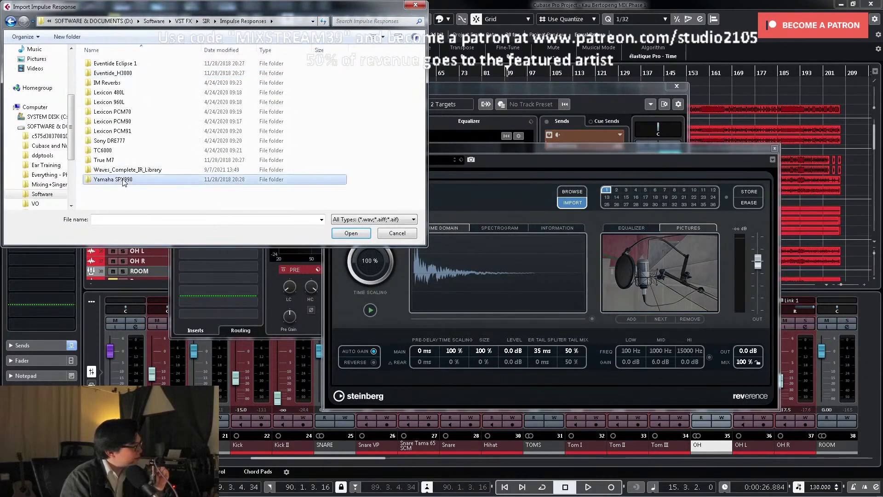
{"action": "double_click", "coordinate": [123, 181]}
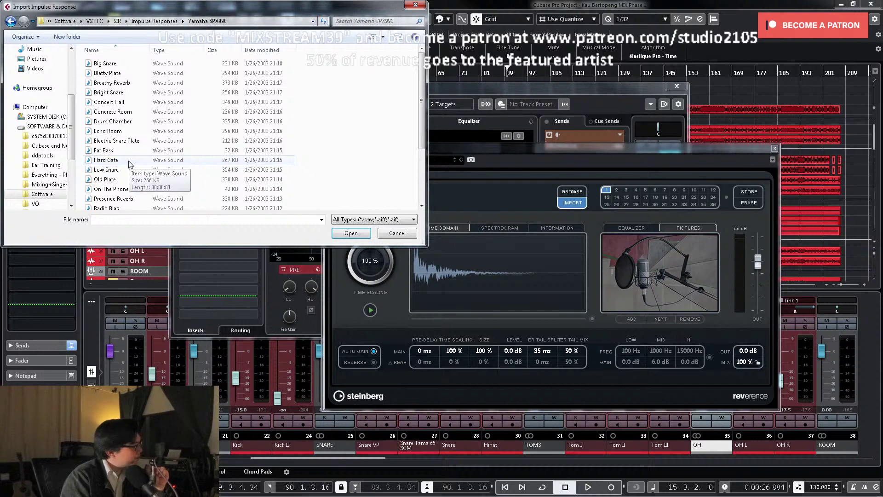
{"action": "scroll", "coordinate": [125, 193], "scroll_direction": "down", "scroll_amount": 2}
{"action": "double_click", "coordinate": [115, 186]}
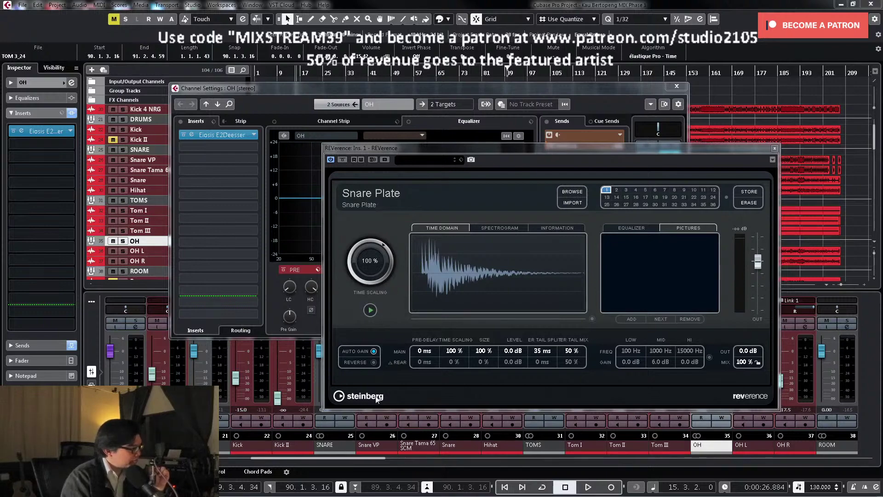
{"action": "left_click", "coordinate": [775, 148]}
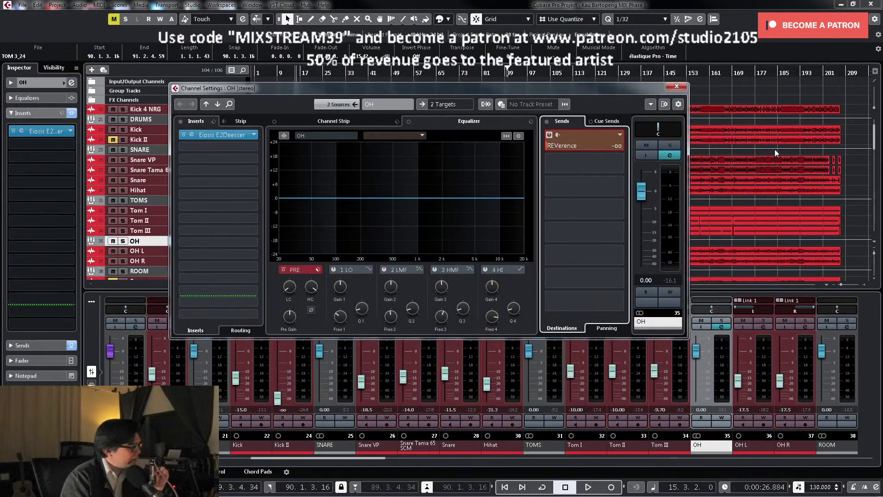
Step: Set the OH group's REVerence send level to 0.00 dB, audition it in the mix and close the channel settings
{"action": "left_click", "coordinate": [572, 146]}
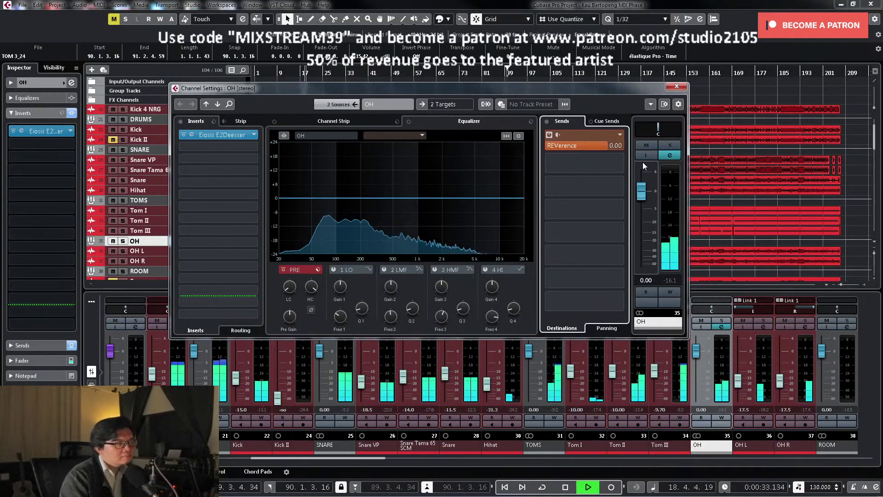
{"action": "left_click", "coordinate": [676, 86]}
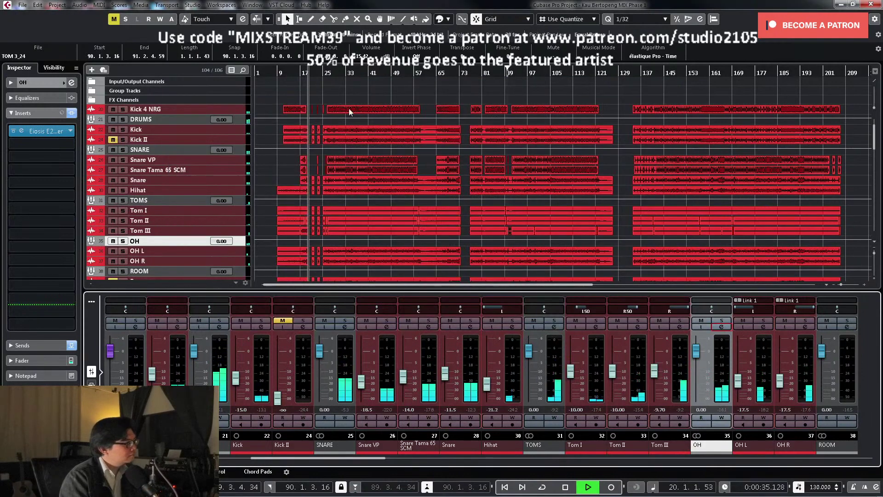
{"action": "key", "text": "space"}
Step: Select Tom I, II and III, enlarge their tracks and examine their waveforms around bars 17 to 19 during playback
{"action": "scroll", "coordinate": [468, 189], "scroll_direction": "up", "scroll_amount": 5}
{"action": "scroll", "coordinate": [477, 189], "scroll_direction": "down", "scroll_amount": 2}
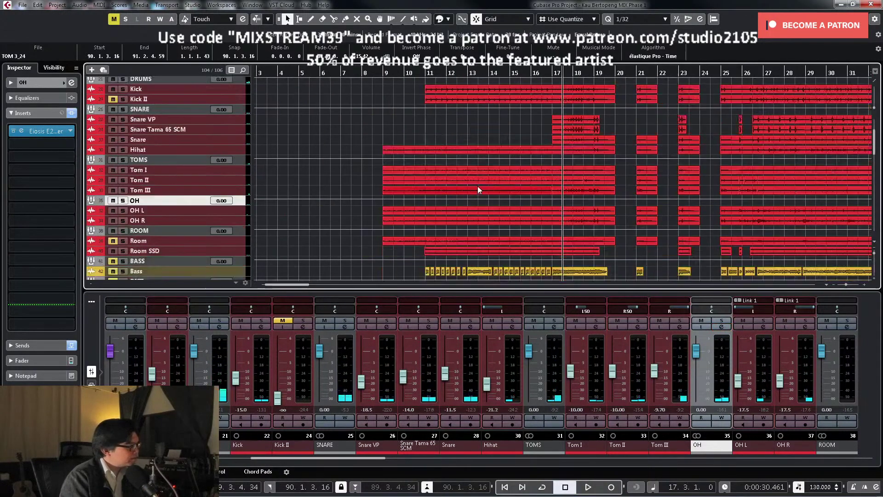
{"action": "left_click", "coordinate": [231, 193]}
{"action": "left_click", "coordinate": [235, 170], "text": "shift"}
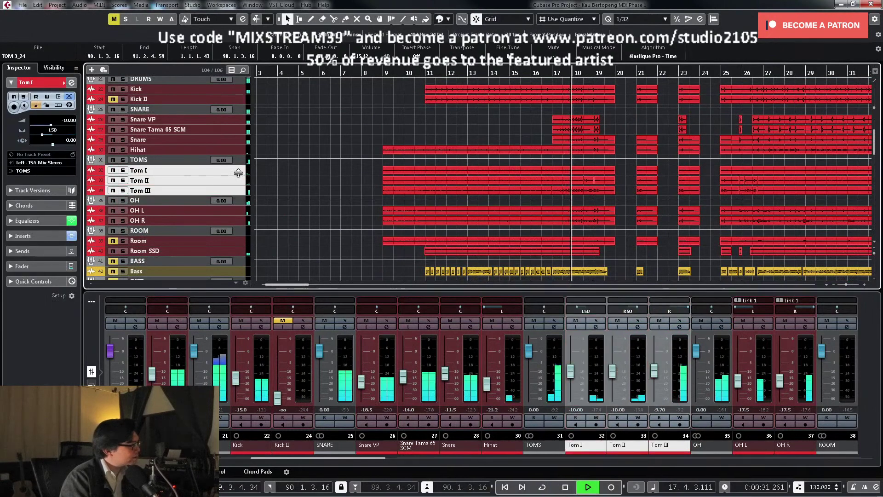
{"action": "key", "text": "ctrl+Down"}
{"action": "scroll", "coordinate": [552, 174], "scroll_direction": "down", "scroll_amount": 2}
{"action": "key", "text": "h"}
{"action": "key", "text": "h"}
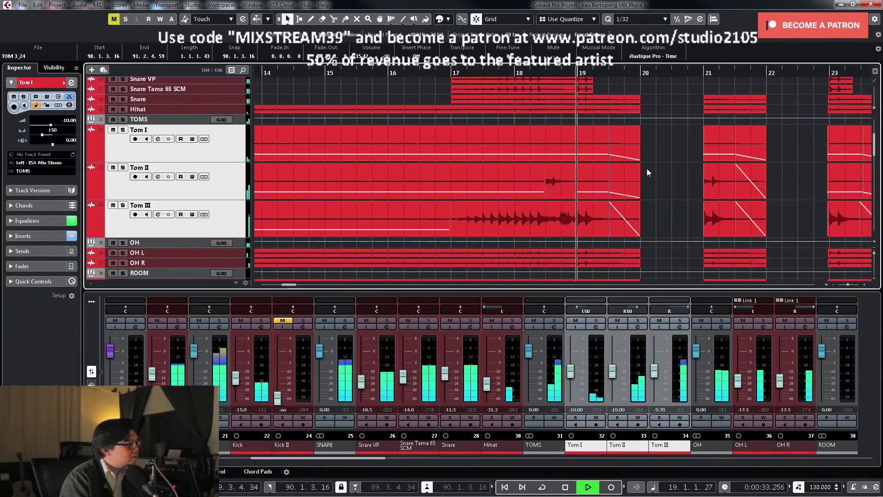
Step: Replay the tom hits from the start of bar 19 with their waveforms magnified further
{"action": "key", "text": "space"}
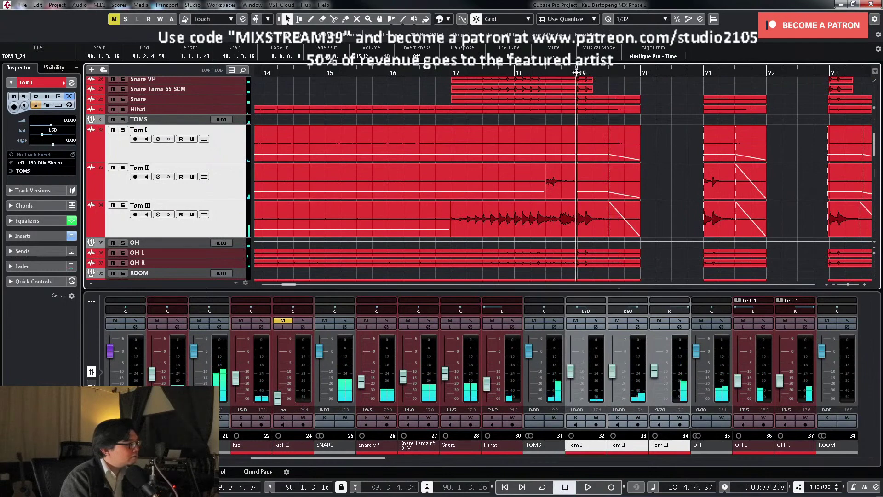
{"action": "key", "text": "h"}
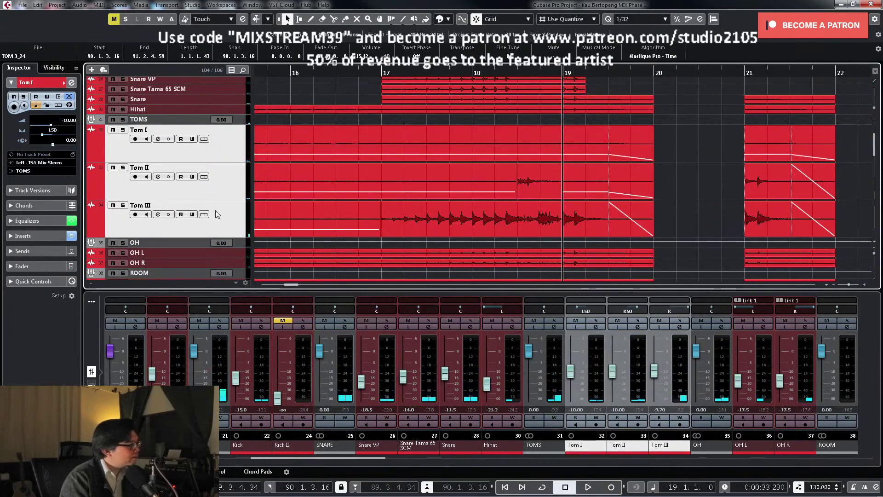
{"action": "key", "text": "space"}
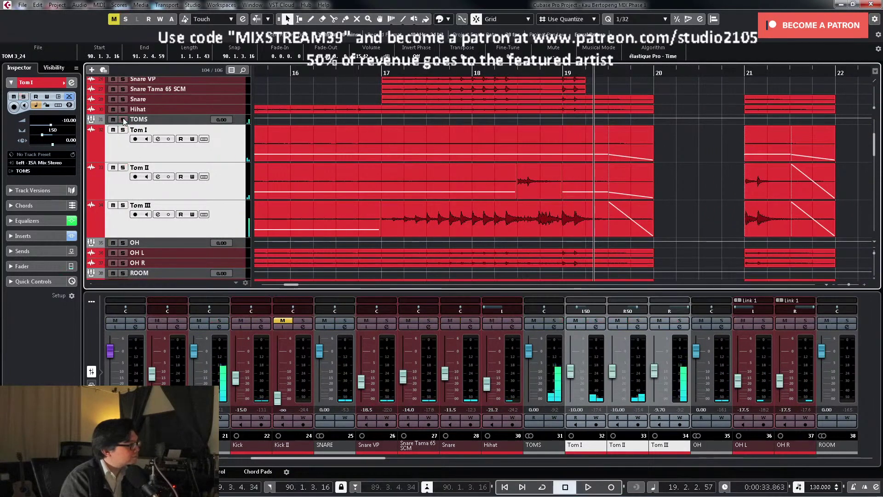
Step: Replay the drum fill through bars 18 and 19 and compare the snare, tom, overhead and room tracks
{"action": "scroll", "coordinate": [461, 132], "scroll_direction": "up", "scroll_amount": 2}
{"action": "left_click", "coordinate": [549, 70]}
{"action": "key", "text": "space"}
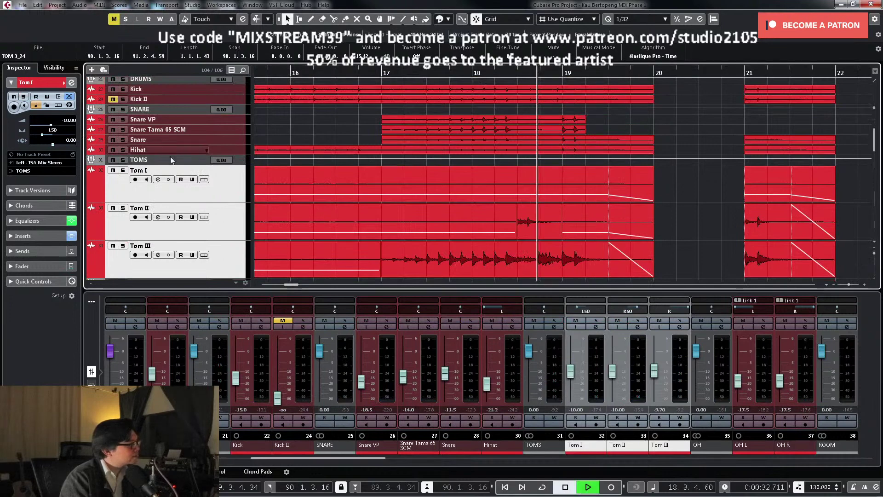
{"action": "left_click", "coordinate": [123, 140]}
{"action": "left_click", "coordinate": [122, 139]}
{"action": "key", "text": "space"}
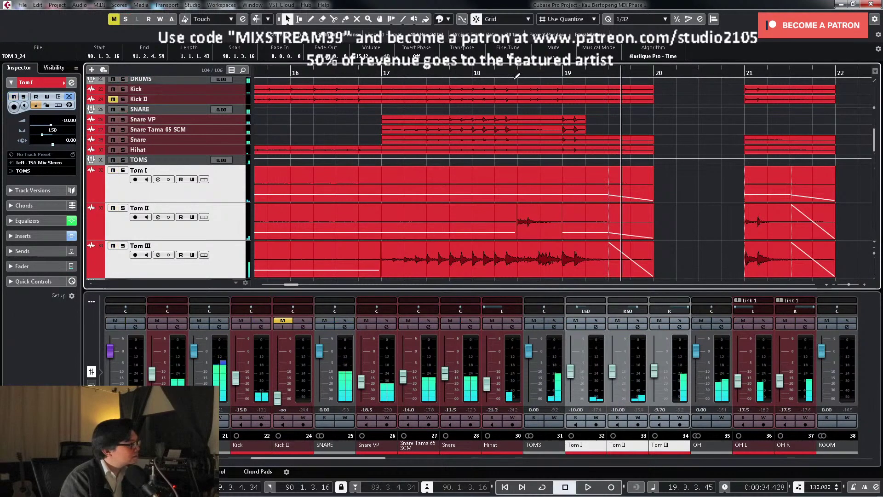
{"action": "left_click", "coordinate": [506, 73]}
{"action": "scroll", "coordinate": [552, 138], "scroll_direction": "down", "scroll_amount": 3}
{"action": "left_click", "coordinate": [608, 125]}
{"action": "key", "text": "space"}
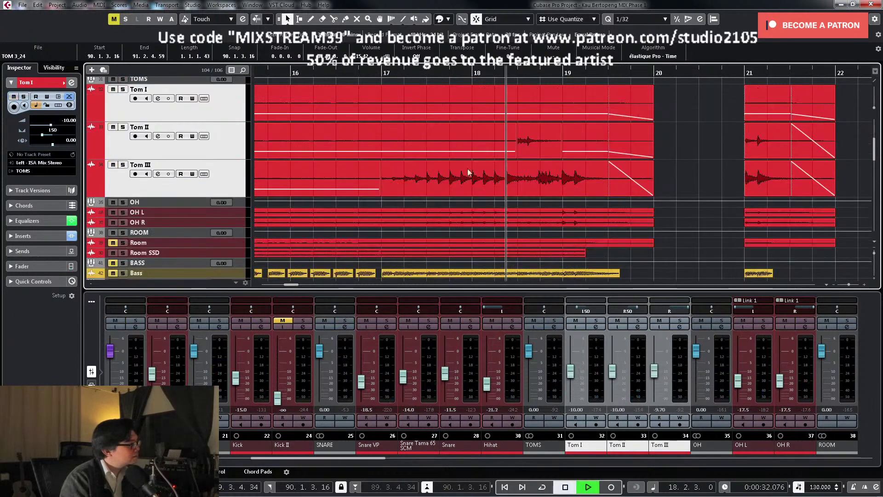
Step: Enlarge the Room SSD track, extend its event ending just after bar 19 to 20.1.1.0 and audition the passage
{"action": "left_click", "coordinate": [222, 253]}
{"action": "key", "text": "space"}
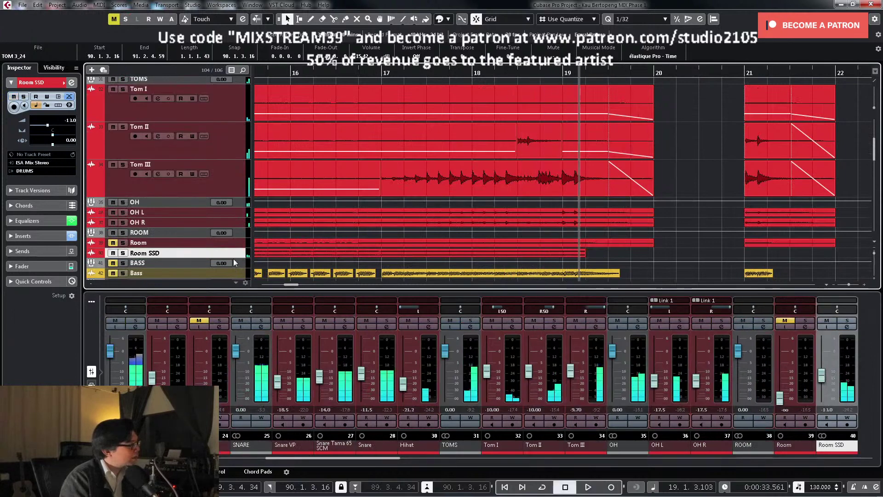
{"action": "left_click_drag", "start_coordinate": [232, 257], "coordinate": [232, 294]}
{"action": "scroll", "coordinate": [414, 207], "scroll_direction": "down", "scroll_amount": 3}
{"action": "left_click", "coordinate": [574, 190]}
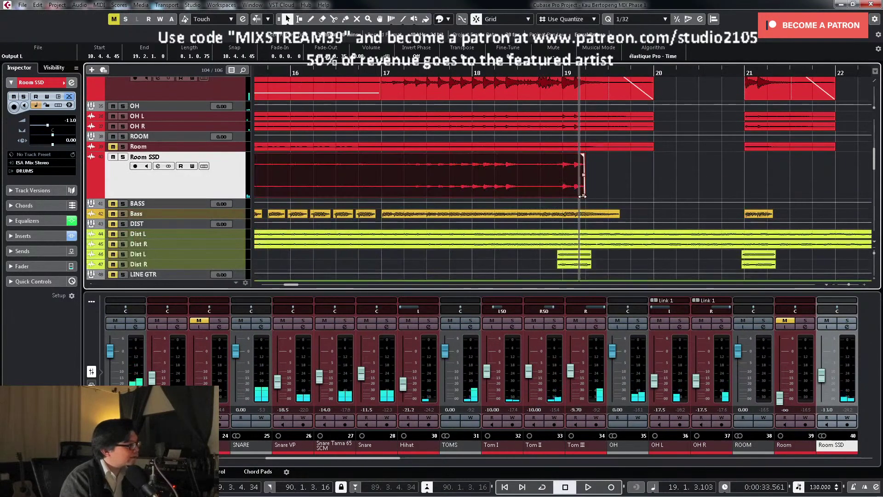
{"action": "left_click_drag", "start_coordinate": [583, 196], "coordinate": [651, 194]}
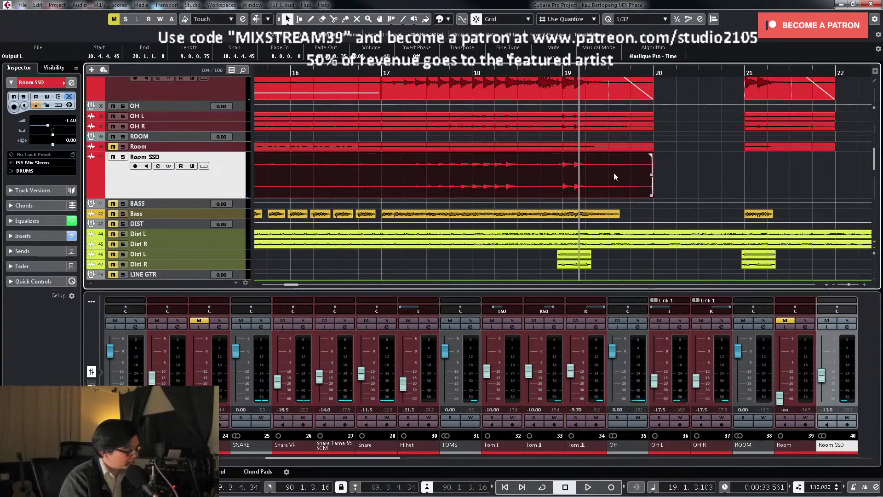
{"action": "left_click", "coordinate": [611, 146]}
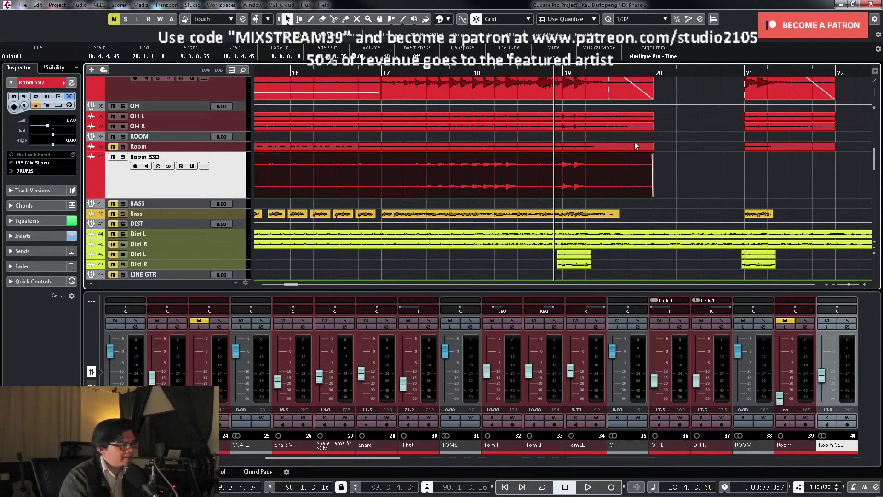
{"action": "key", "text": "space"}
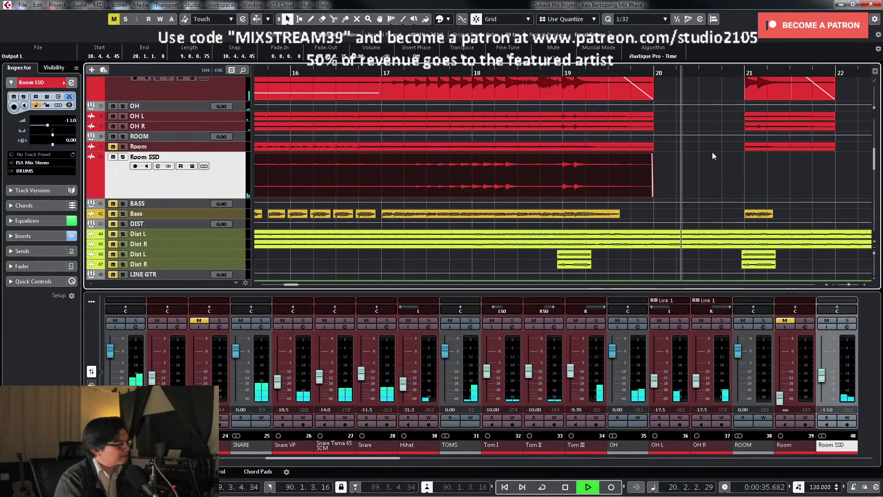
{"action": "key", "text": "shift+f"}
{"action": "key", "text": "space"}
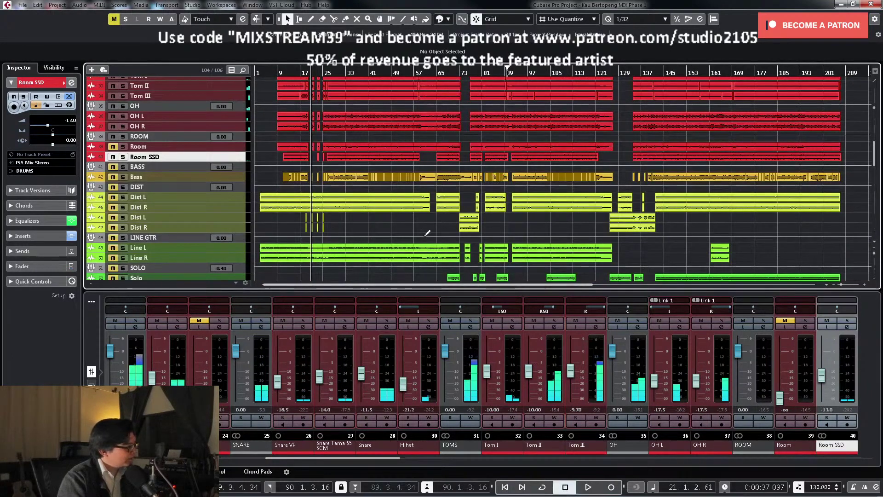
Step: Enable the REVerence send on the Snare Tama 65 SCM channel, raise its level during playback and close the channel settings
{"action": "left_click", "coordinate": [346, 327]}
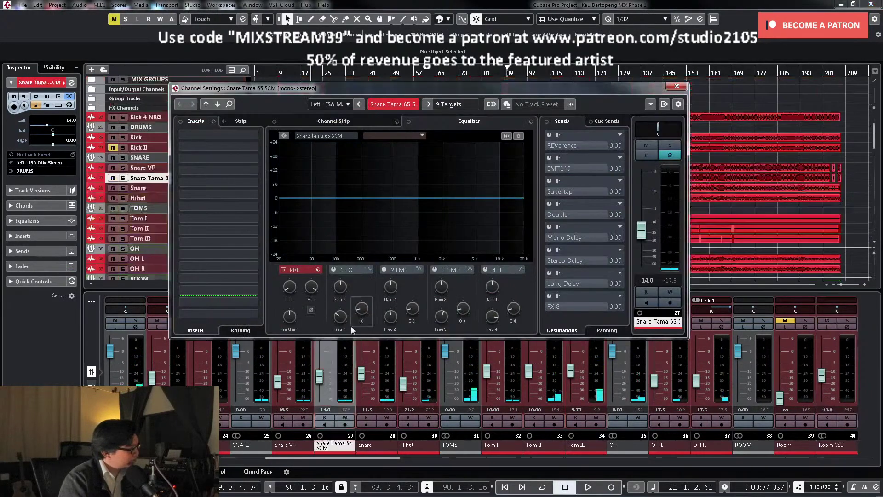
{"action": "left_click", "coordinate": [549, 135]}
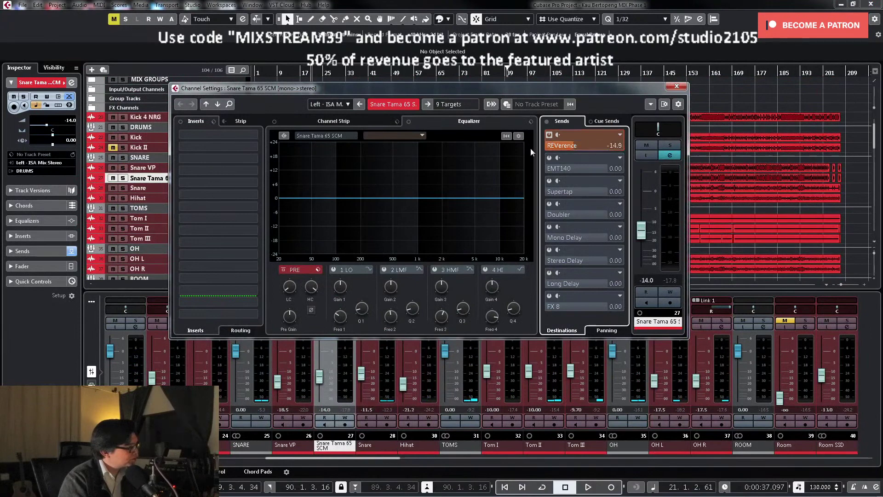
{"action": "left_click_drag", "start_coordinate": [531, 148], "coordinate": [575, 144]}
{"action": "key", "text": "space"}
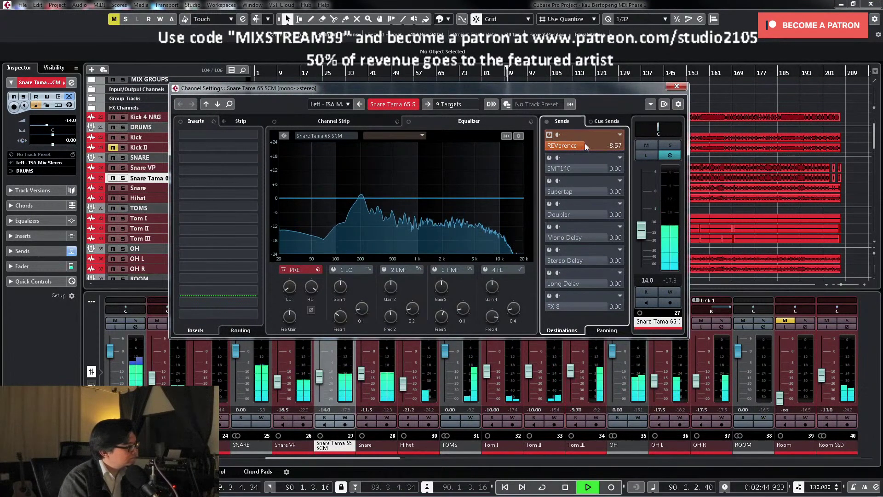
{"action": "left_click_drag", "start_coordinate": [588, 144], "coordinate": [595, 143]}
{"action": "key", "text": "space"}
{"action": "left_click", "coordinate": [676, 86]}
Step: Extend the Room SSD event ending near bar 90 to 91.2.3.0 so it meets the following event
{"action": "scroll", "coordinate": [547, 188], "scroll_direction": "down", "scroll_amount": 5}
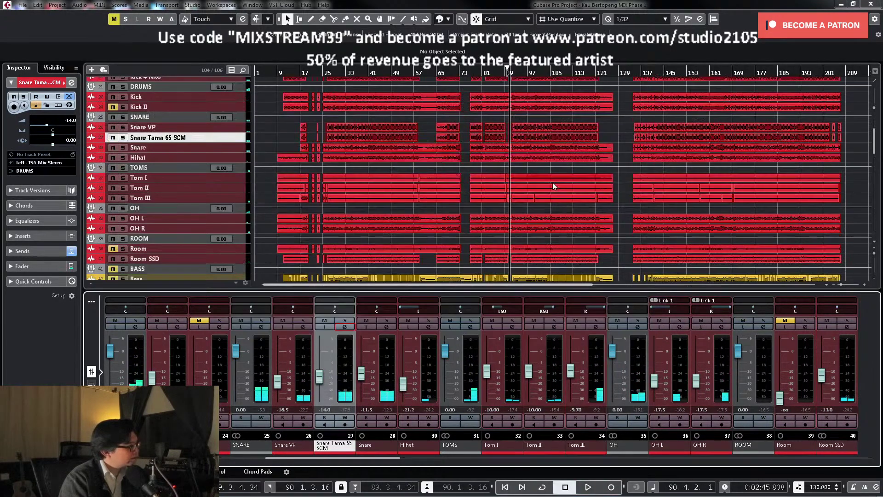
{"action": "left_click", "coordinate": [546, 181]}
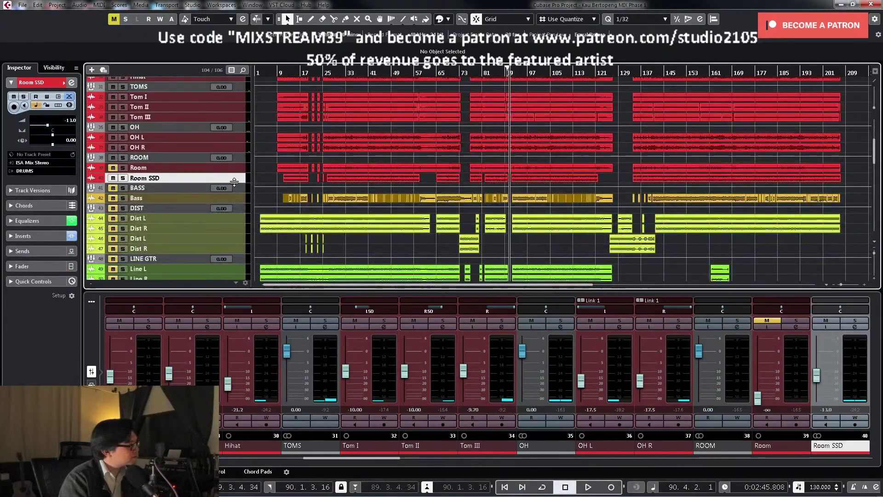
{"action": "key", "text": "h"}
{"action": "key", "text": "h"}
{"action": "key", "text": "h"}
{"action": "key", "text": "h"}
{"action": "key", "text": "h"}
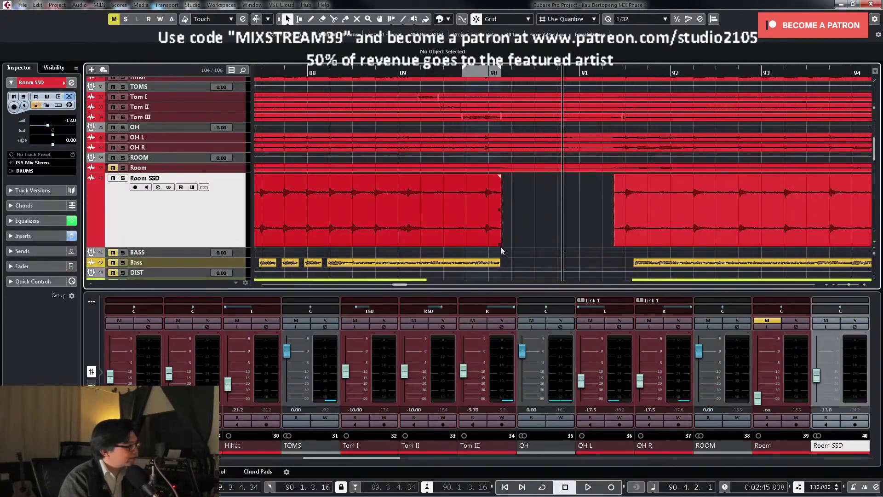
{"action": "left_click_drag", "start_coordinate": [500, 245], "coordinate": [612, 245]}
{"action": "key", "text": "g"}
{"action": "key", "text": "g"}
{"action": "key", "text": "g"}
{"action": "key", "text": "g"}
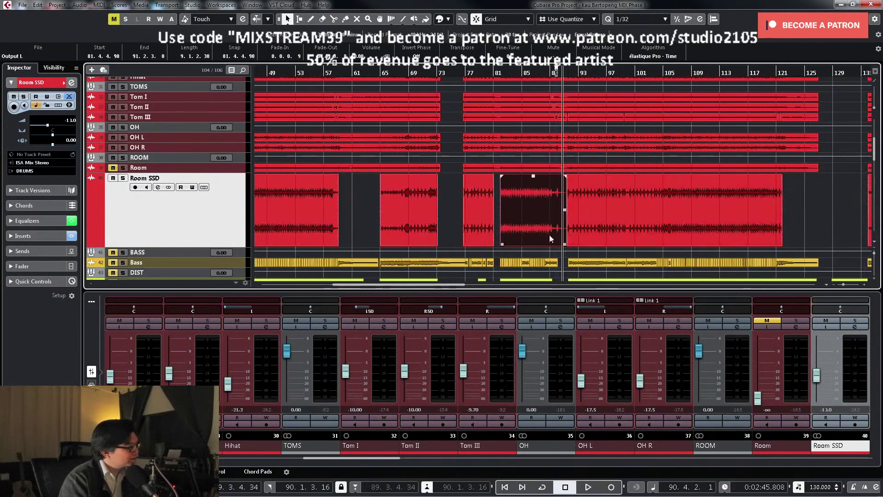
Step: Extend the Room SSD event ending near bar 81 to the next event at 81.4.4.60, and the following long event to 123.2.3.0
{"action": "key", "text": "h"}
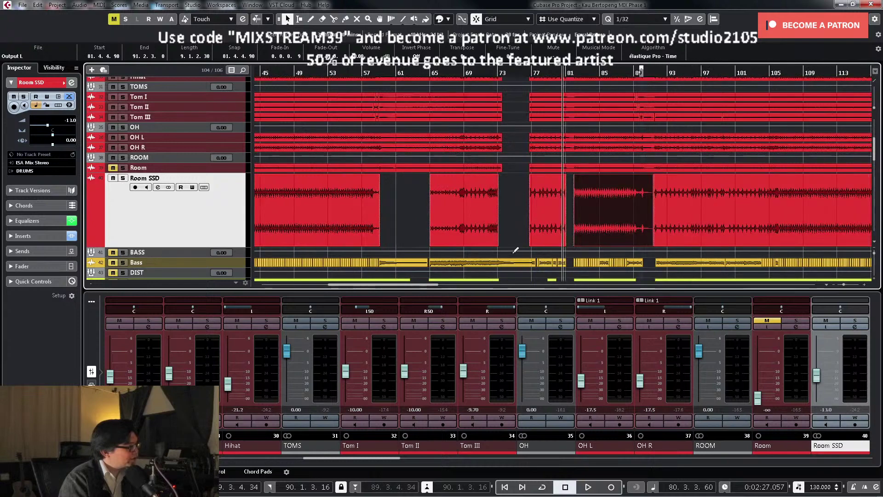
{"action": "key", "text": "Left"}
{"action": "key", "text": "h"}
{"action": "key", "text": "h"}
{"action": "left_click_drag", "start_coordinate": [612, 245], "coordinate": [731, 245]}
{"action": "left_click", "coordinate": [745, 243]}
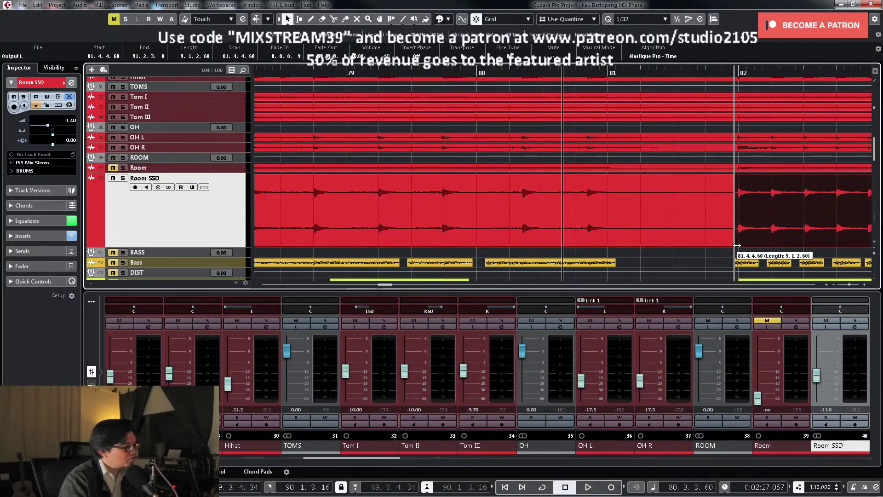
{"action": "key", "text": "g"}
{"action": "key", "text": "g"}
{"action": "key", "text": "g"}
{"action": "key", "text": "space"}
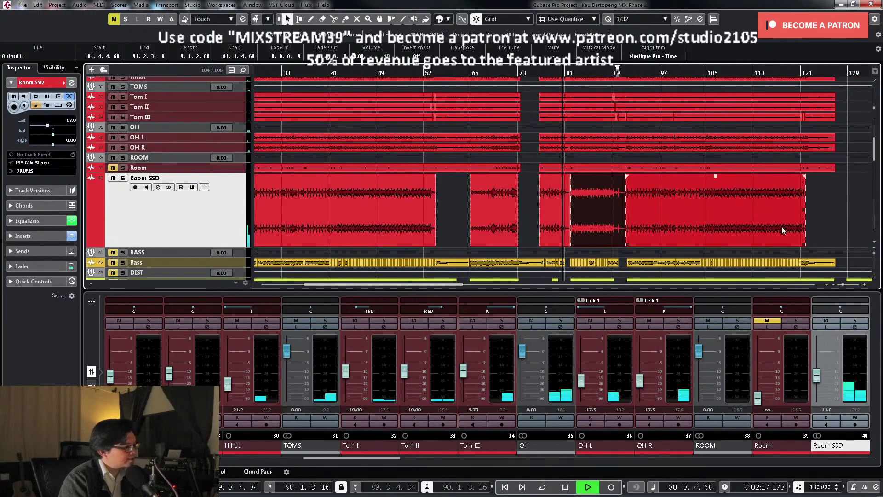
{"action": "left_click_drag", "start_coordinate": [805, 245], "coordinate": [813, 244]}
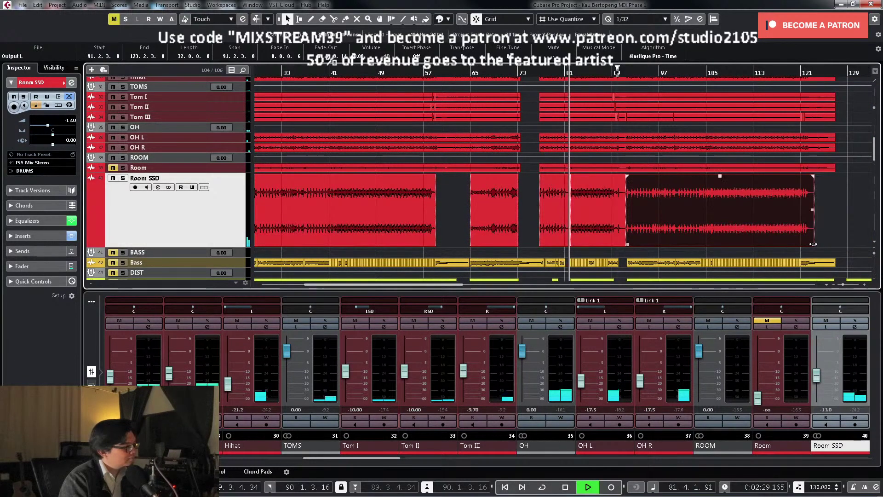
Step: Set the Snare Tama 65 SCM channel's REVerence send to about -6 dB during playback and close its channel settings
{"action": "scroll", "coordinate": [587, 200], "scroll_direction": "up", "scroll_amount": 5}
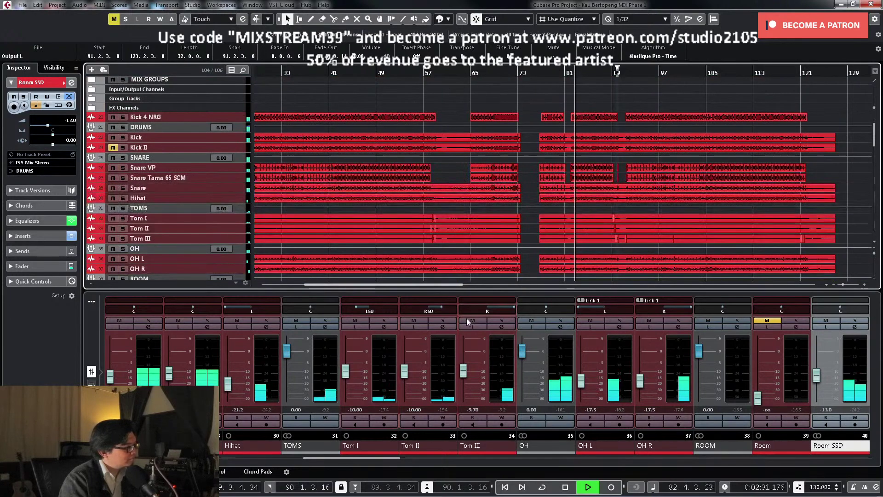
{"action": "left_click_drag", "start_coordinate": [390, 459], "coordinate": [337, 460]}
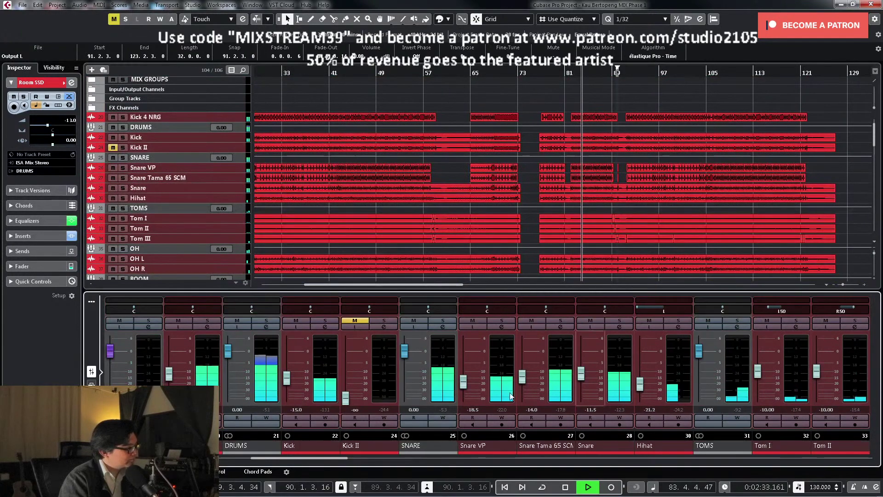
{"action": "key", "text": "space"}
{"action": "left_click", "coordinate": [561, 326]}
{"action": "key", "text": "space"}
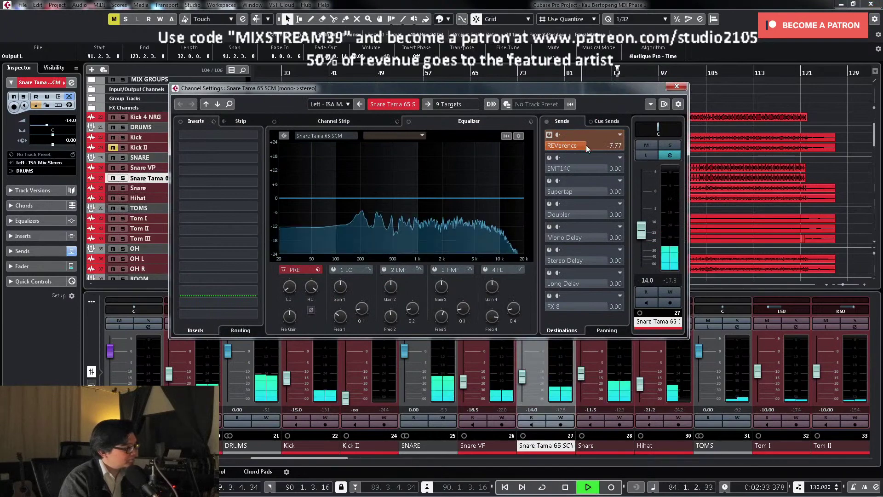
{"action": "left_click_drag", "start_coordinate": [626, 147], "coordinate": [590, 144]}
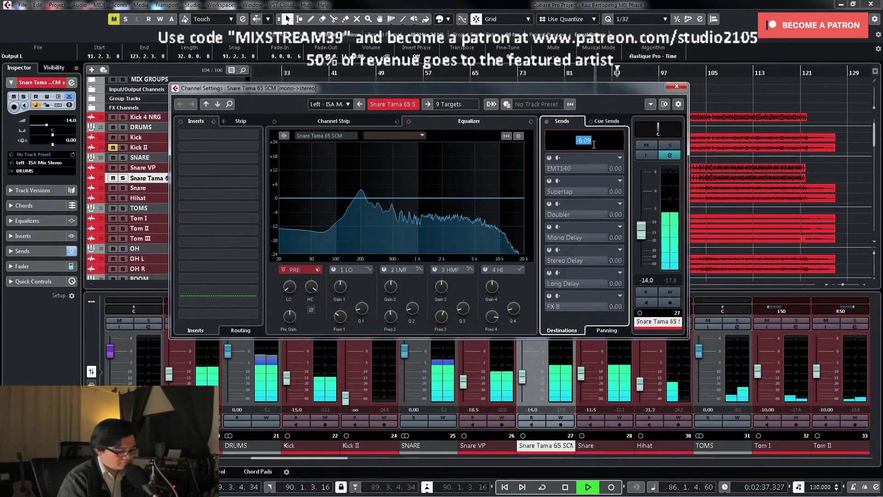
{"action": "key", "text": "space"}
{"action": "left_click", "coordinate": [676, 86]}
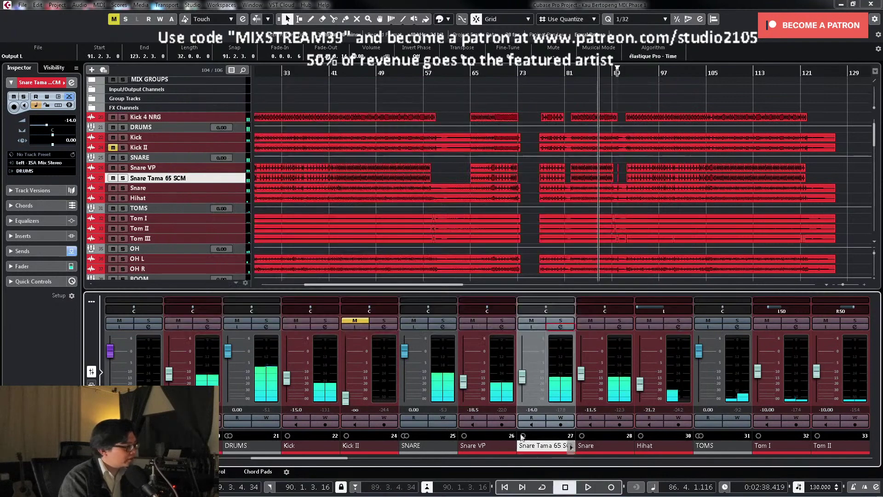
Step: Solo the REVerence effect channel, start playback and open its channel settings
{"action": "left_click_drag", "start_coordinate": [322, 458], "coordinate": [232, 469]}
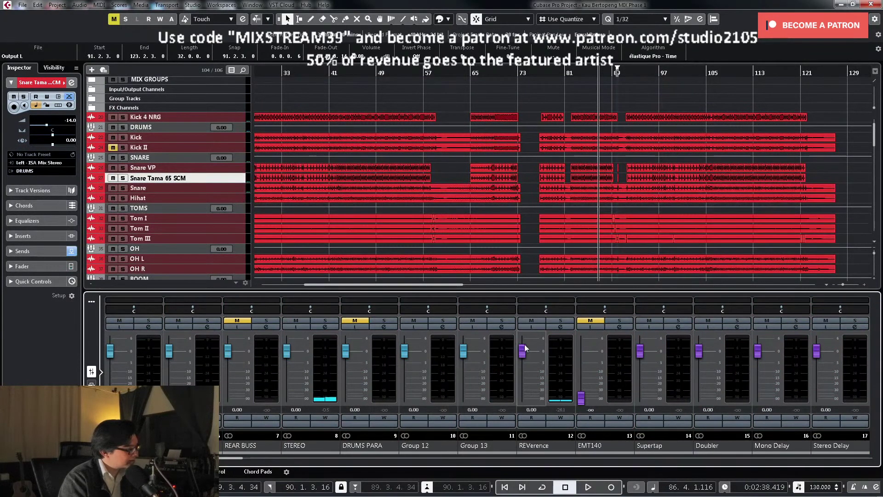
{"action": "left_click", "coordinate": [562, 320]}
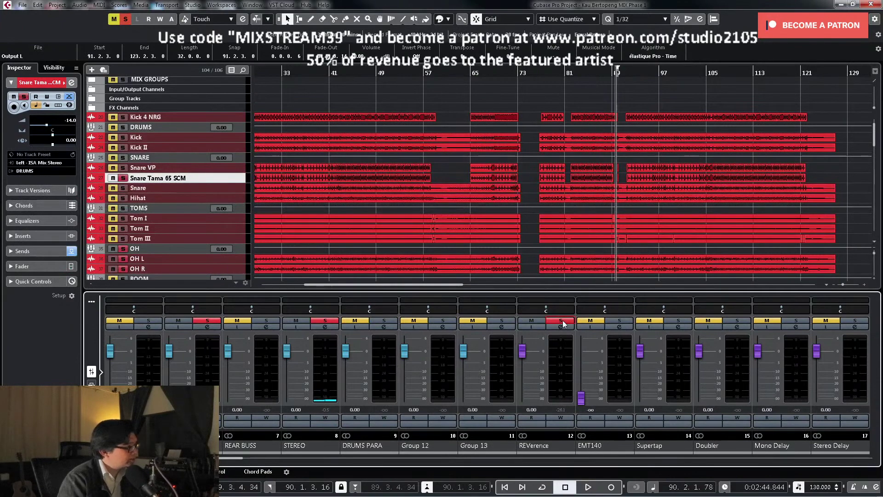
{"action": "key", "text": "space"}
{"action": "left_click", "coordinate": [560, 328]}
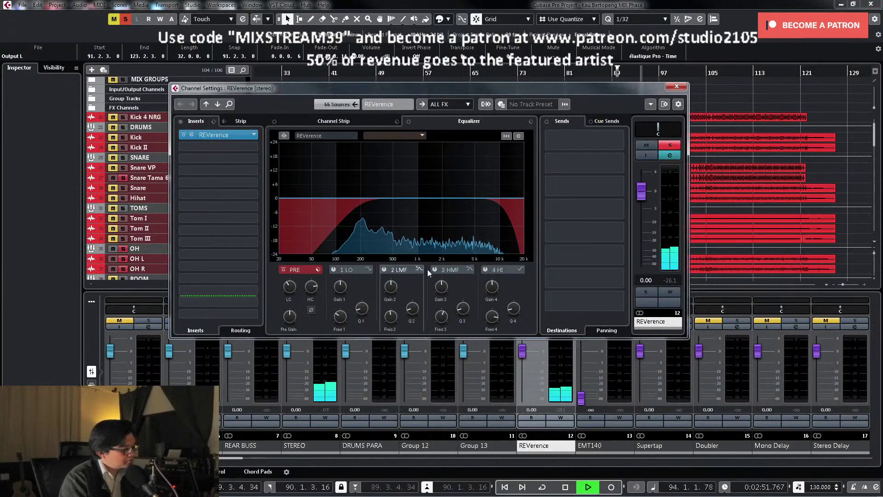
Step: Enable the REVerence channel's 2 LMF EQ band, sweep a narrow boost to about 1.1 kHz and cut there by about 5 dB
{"action": "left_click", "coordinate": [384, 269]}
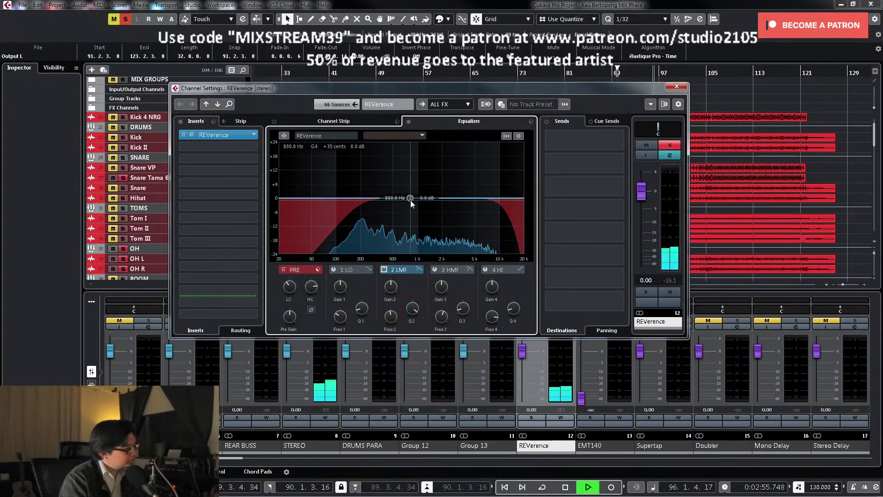
{"action": "left_click_drag", "start_coordinate": [410, 198], "coordinate": [423, 157]}
{"action": "key", "text": "space"}
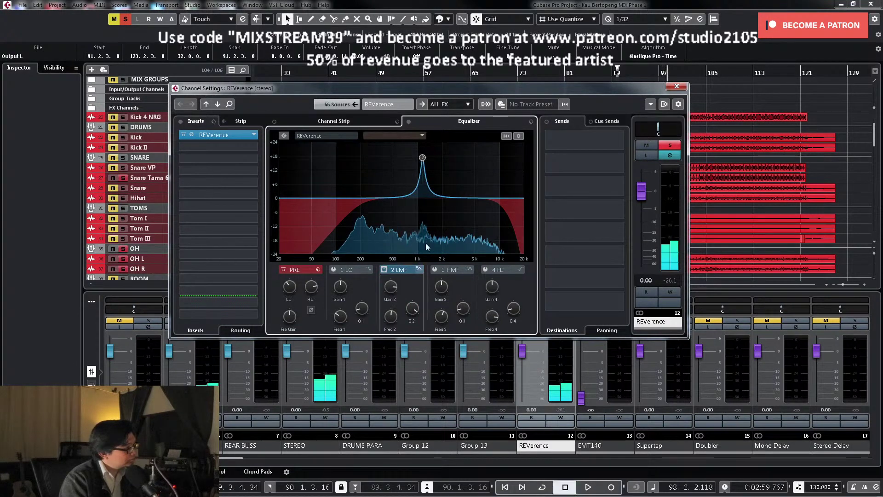
{"action": "scroll", "coordinate": [392, 287], "scroll_direction": "down", "scroll_amount": 2}
{"action": "left_click_drag", "start_coordinate": [391, 287], "coordinate": [390, 313]}
{"action": "scroll", "coordinate": [393, 291], "scroll_direction": "down", "scroll_amount": 4}
{"action": "key", "text": "space"}
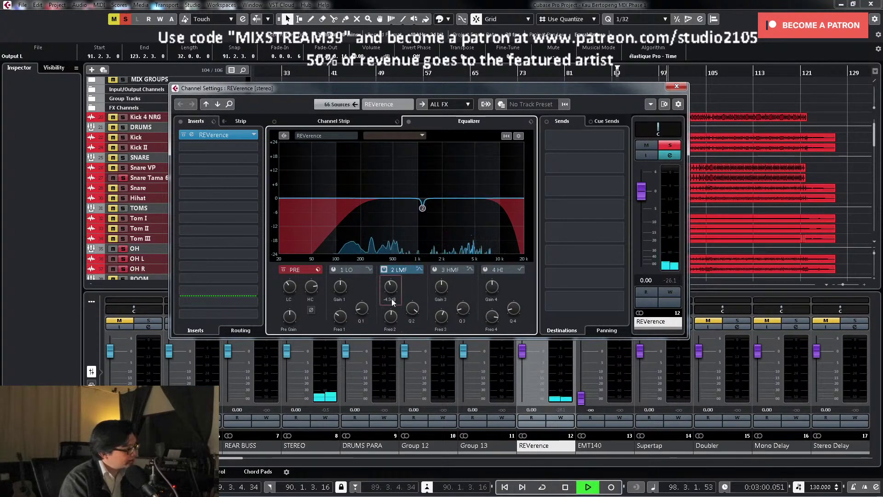
Step: Enable the REVerence channel's 3 HMF EQ band, sweep a narrow boost to 2.36 kHz and cut there by about 6 dB
{"action": "left_click", "coordinate": [434, 270]}
{"action": "left_click_drag", "start_coordinate": [432, 198], "coordinate": [448, 153]}
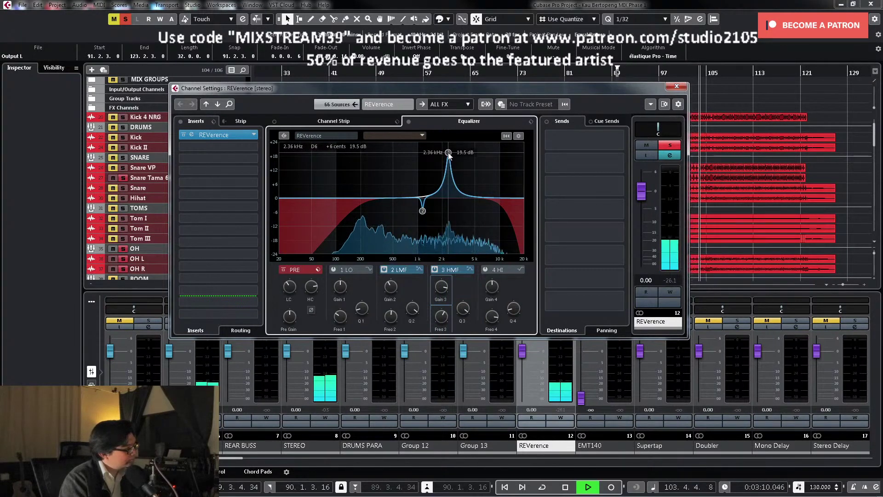
{"action": "key", "text": "space"}
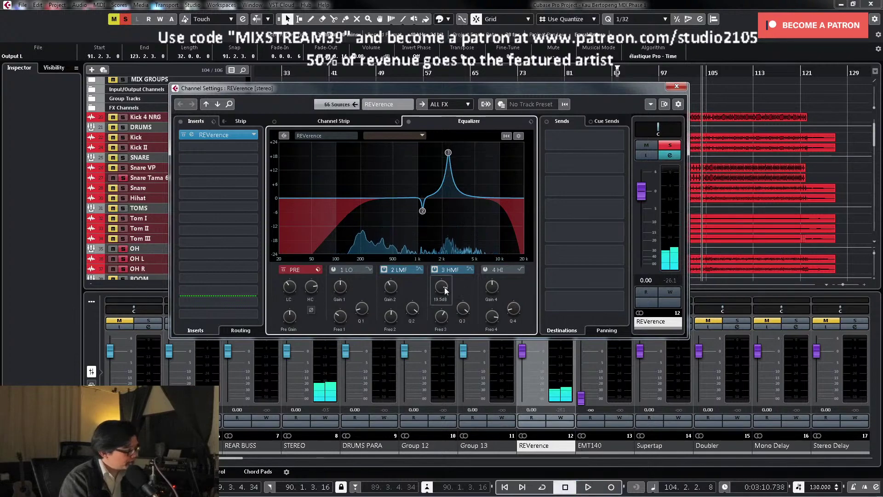
{"action": "left_click_drag", "start_coordinate": [446, 290], "coordinate": [441, 312]}
{"action": "key", "text": "space"}
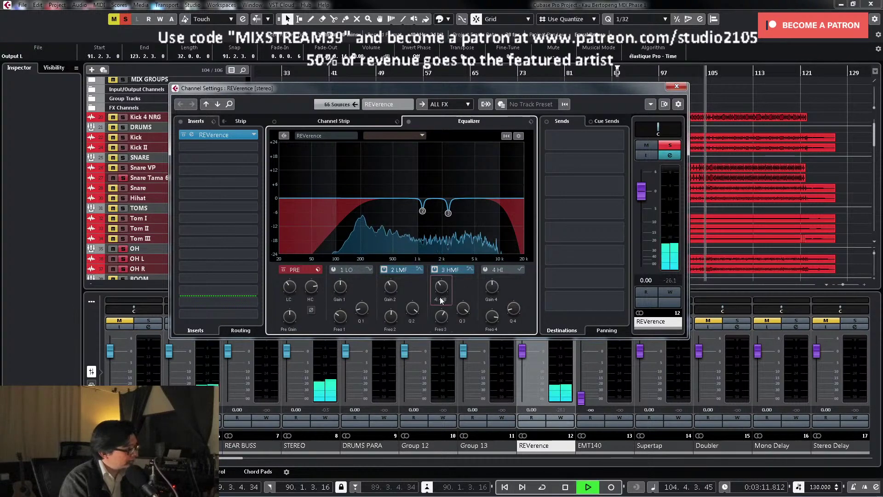
{"action": "key", "text": "space"}
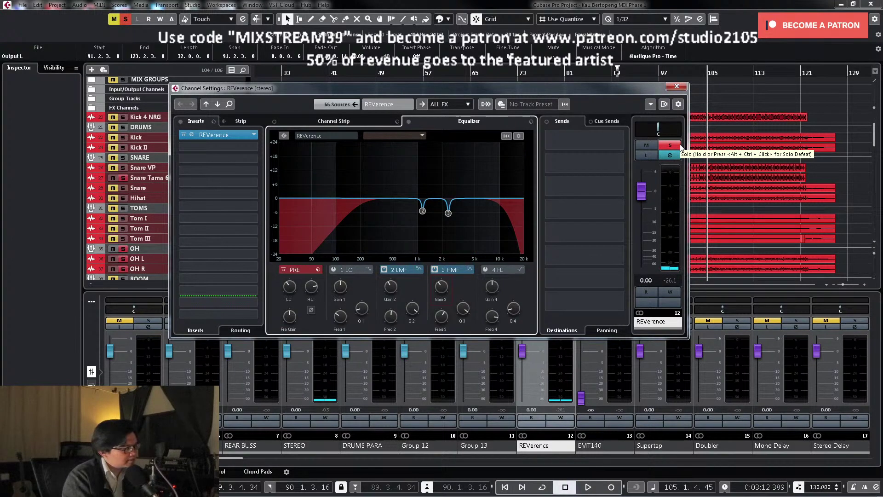
Step: Unsolo the REVerence channel, close its settings and play the full mix from around bar 24
{"action": "left_click", "coordinate": [681, 146]}
{"action": "left_click", "coordinate": [678, 88]}
{"action": "key", "text": "shift+f"}
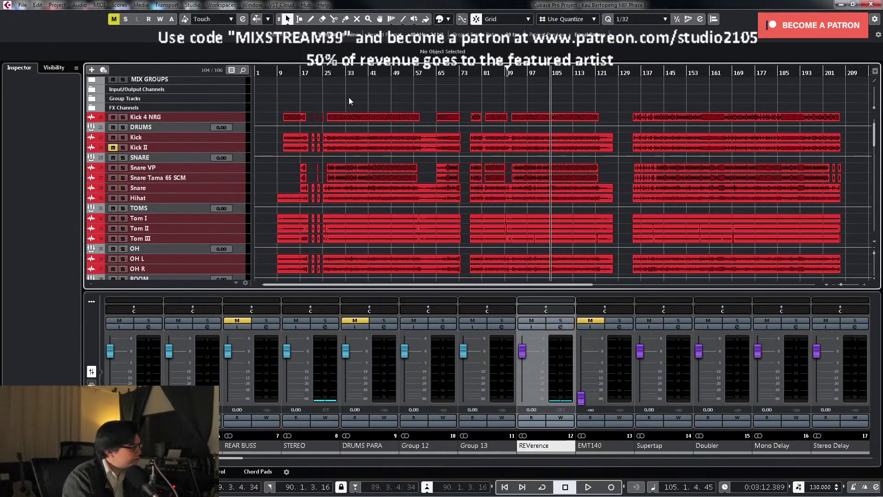
{"action": "left_click", "coordinate": [324, 72]}
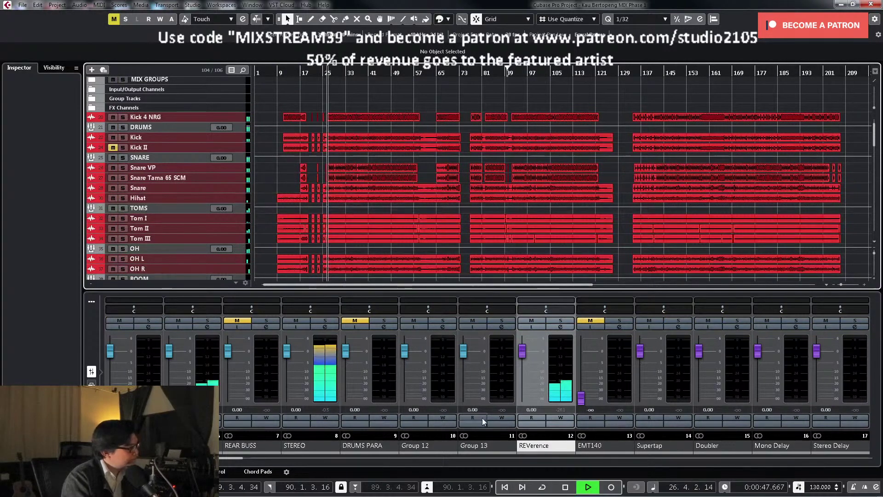
{"action": "scroll", "coordinate": [497, 343], "scroll_direction": "down", "scroll_amount": 6}
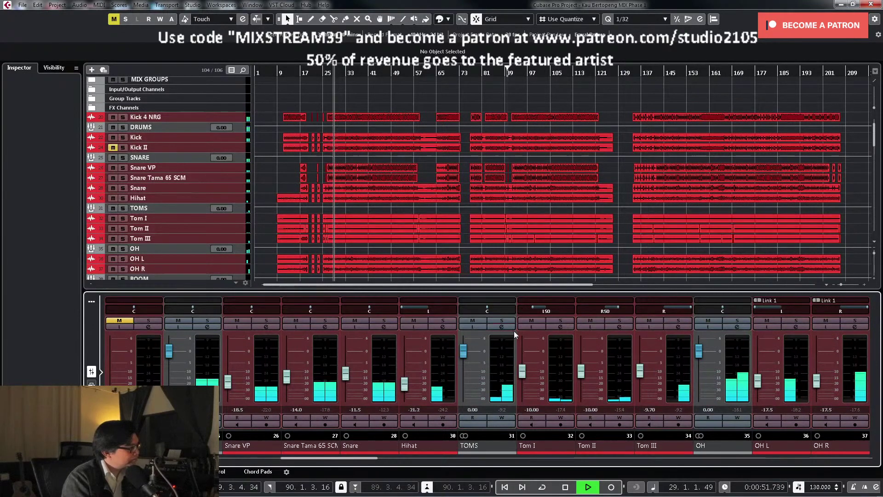
Step: Stop playback, open the TOMS group's channel settings and set its high-cut filter to 10000 Hz
{"action": "left_click", "coordinate": [502, 327]}
{"action": "key", "text": "space"}
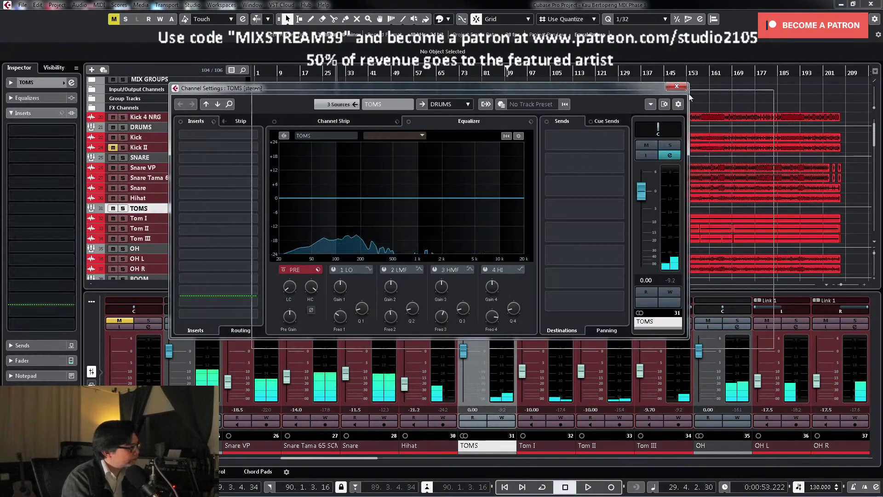
{"action": "left_click_drag", "start_coordinate": [643, 86], "coordinate": [727, 94]}
{"action": "double_click", "coordinate": [394, 307]}
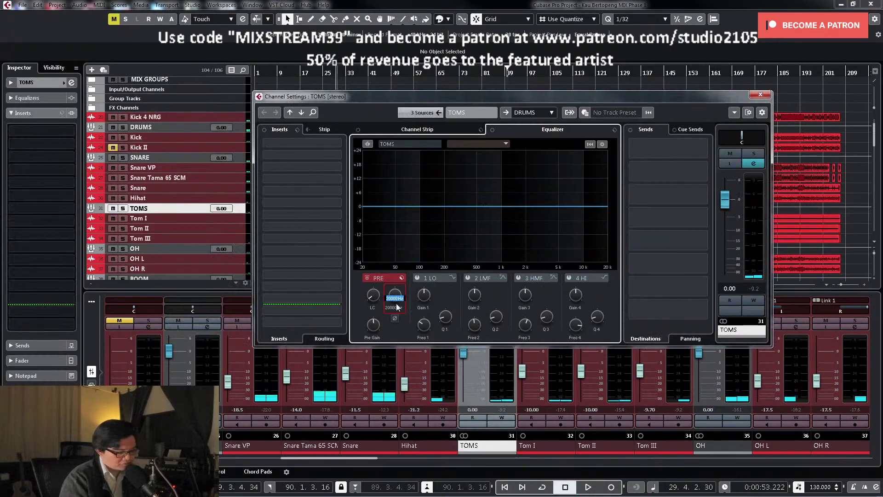
{"action": "type", "text": "10000"}
{"action": "key", "text": "Return"}
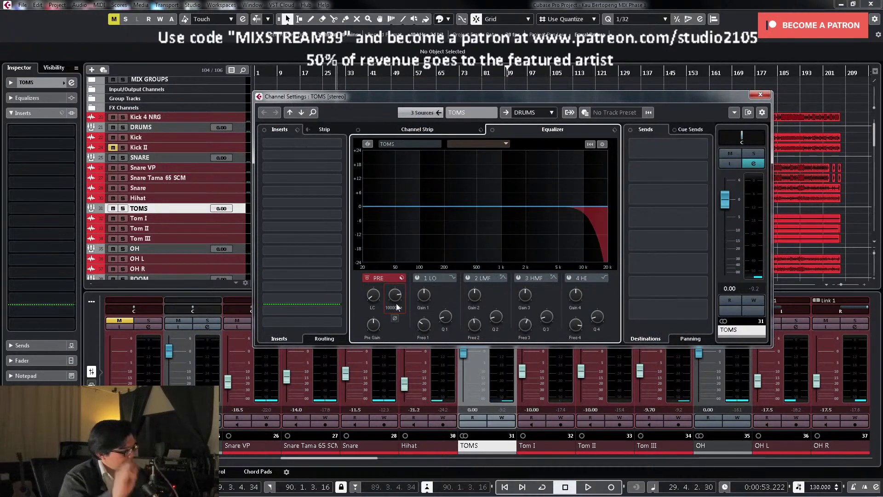
Step: Add a REVerence send to the TOMS group and activate it at 0.00 dB
{"action": "left_click", "coordinate": [705, 148]}
{"action": "left_click", "coordinate": [677, 183]}
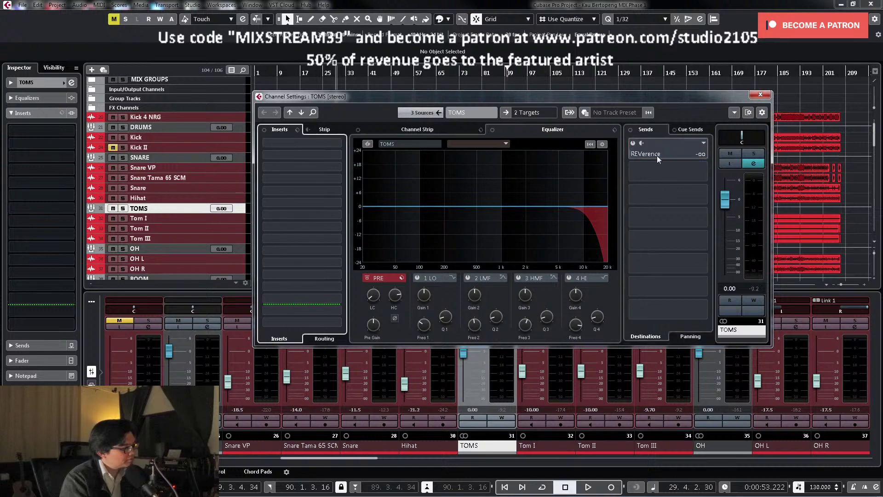
{"action": "left_click", "coordinate": [637, 144]}
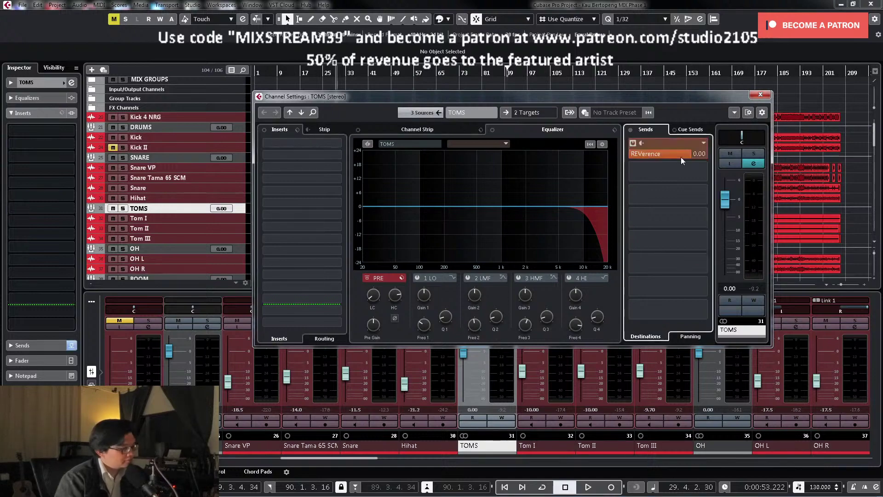
{"action": "left_click_drag", "start_coordinate": [693, 98], "coordinate": [813, 134]}
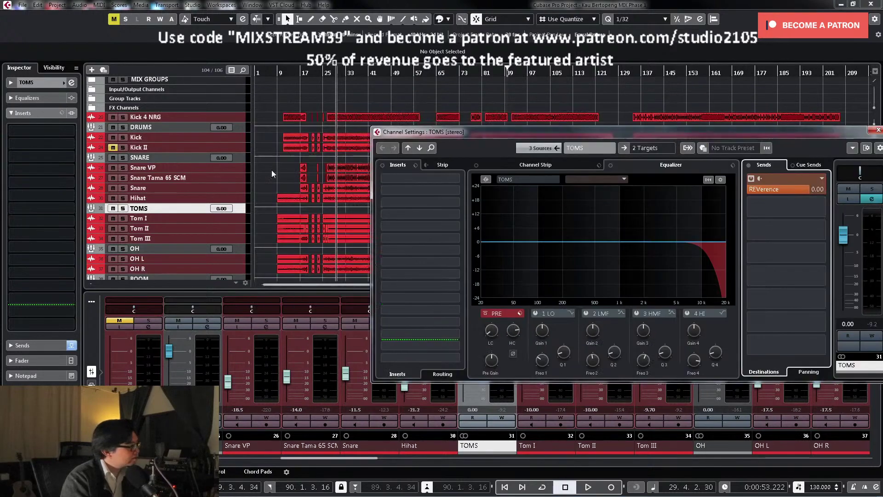
Step: Enlarge the Tom I, II and III tracks and play from bar 15 to check the TOMS group with its reverb send
{"action": "left_click", "coordinate": [297, 74]}
{"action": "scroll", "coordinate": [306, 186], "scroll_direction": "down", "scroll_amount": 3}
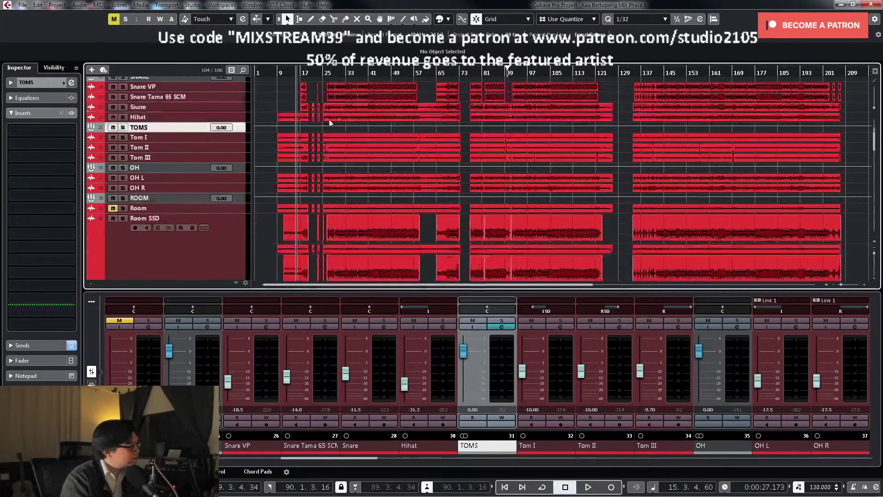
{"action": "left_click", "coordinate": [237, 159]}
{"action": "left_click", "coordinate": [237, 140], "text": "shift"}
{"action": "key", "text": "space"}
{"action": "key", "text": "ctrl+Down"}
{"action": "key", "text": "h"}
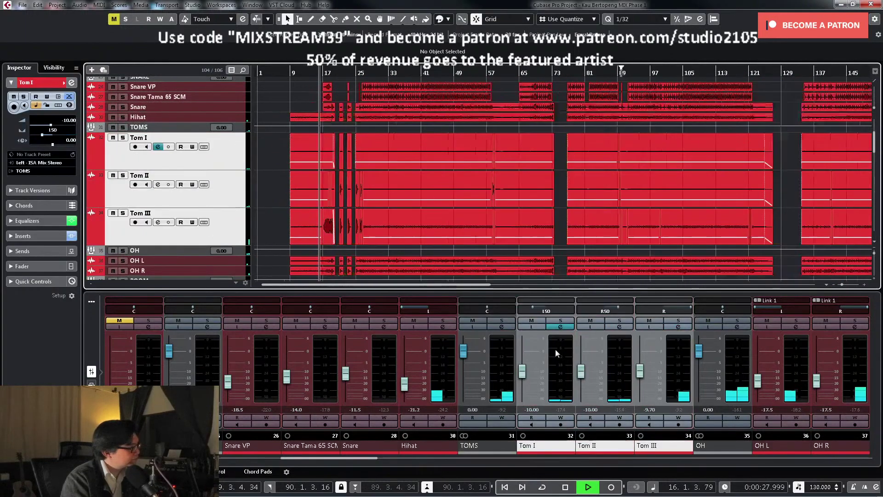
{"action": "left_click", "coordinate": [501, 327]}
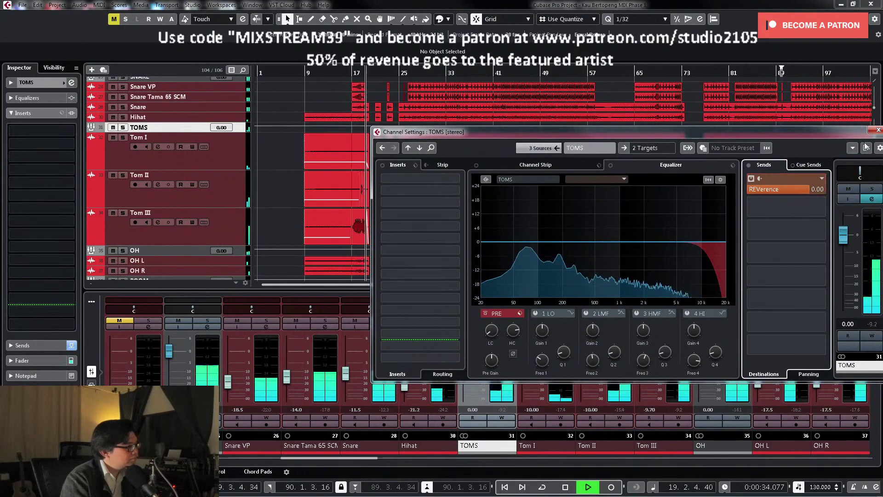
{"action": "left_click", "coordinate": [879, 130]}
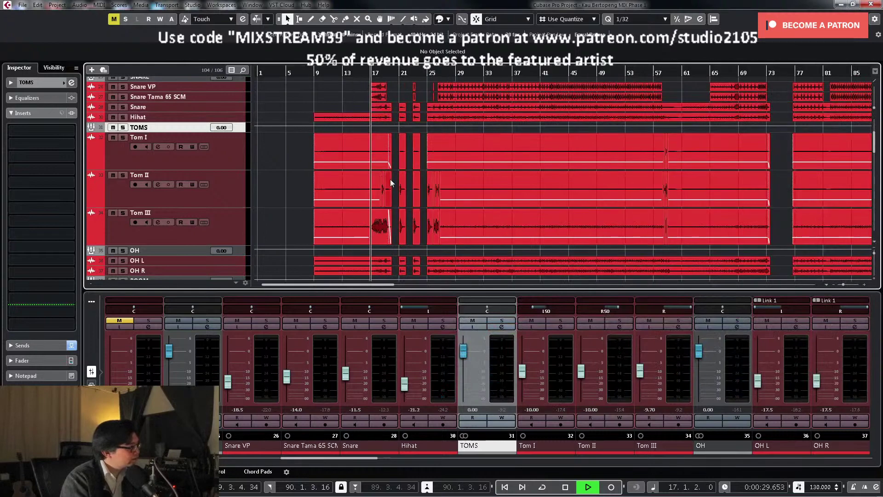
Step: Raise the volume of the Tom II hit between bars 18 and 19 while auditioning the fill
{"action": "key", "text": "h"}
{"action": "key", "text": "h"}
{"action": "key", "text": "h"}
{"action": "key", "text": "space"}
{"action": "left_click", "coordinate": [644, 184]}
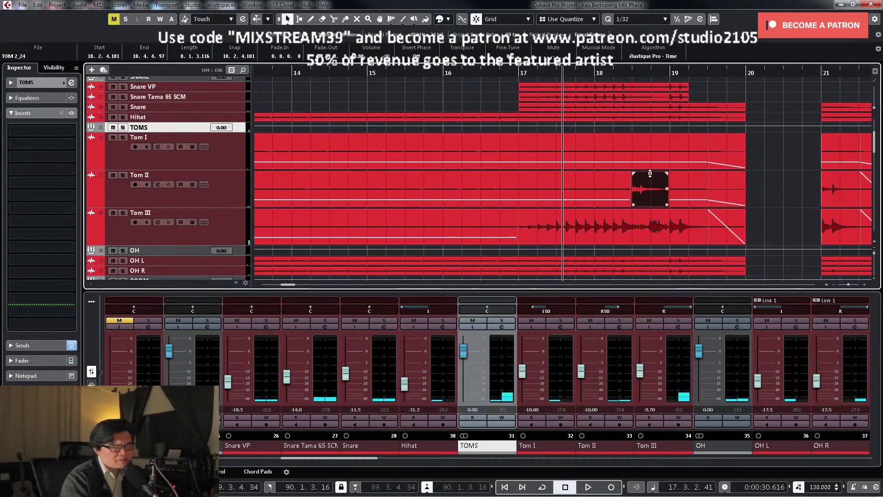
{"action": "left_click", "coordinate": [640, 168]}
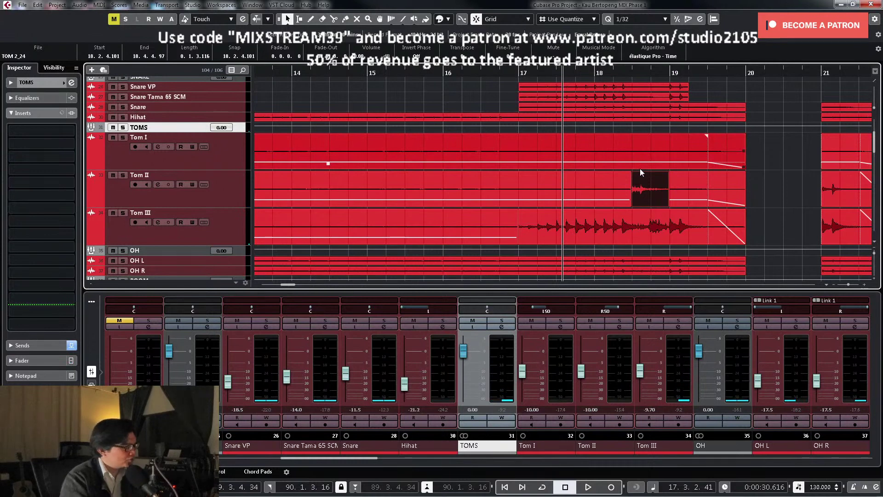
{"action": "key", "text": "space"}
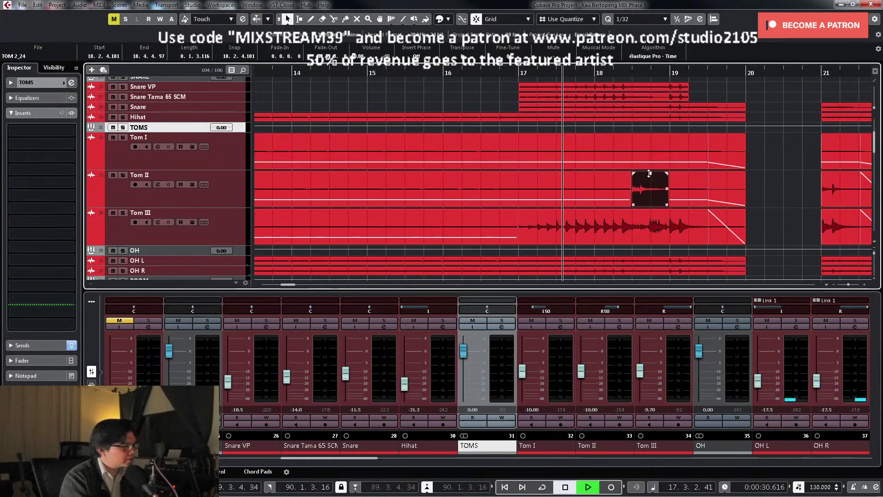
{"action": "left_click_drag", "start_coordinate": [650, 173], "coordinate": [655, 154]}
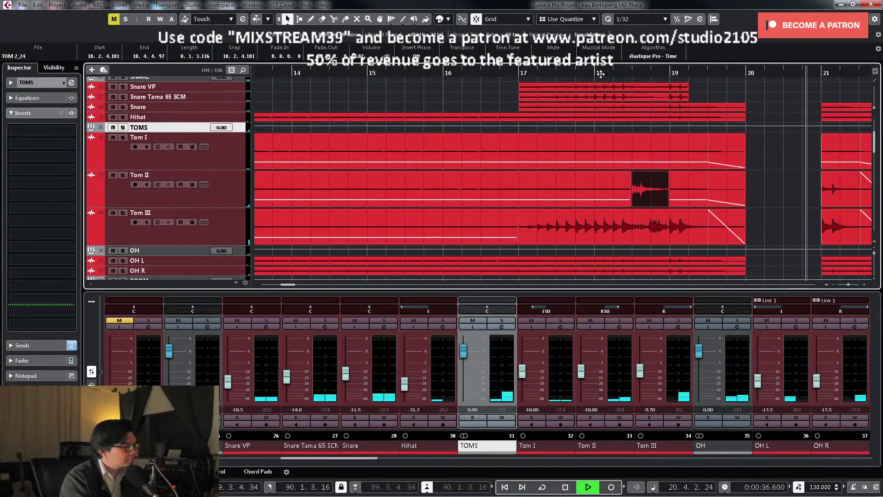
Step: Raise the volume of the Tom II event at bar 21 by about 3.56 dB
{"action": "key", "text": "g"}
{"action": "left_click", "coordinate": [754, 190]}
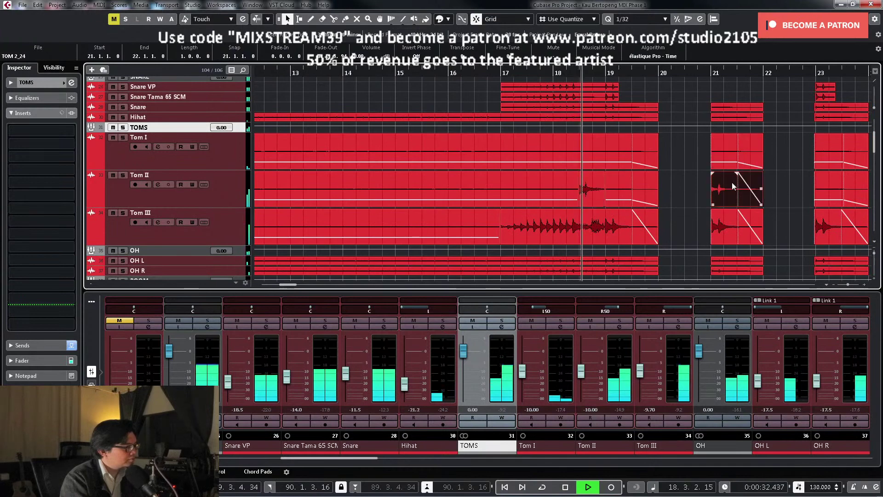
{"action": "key", "text": "h"}
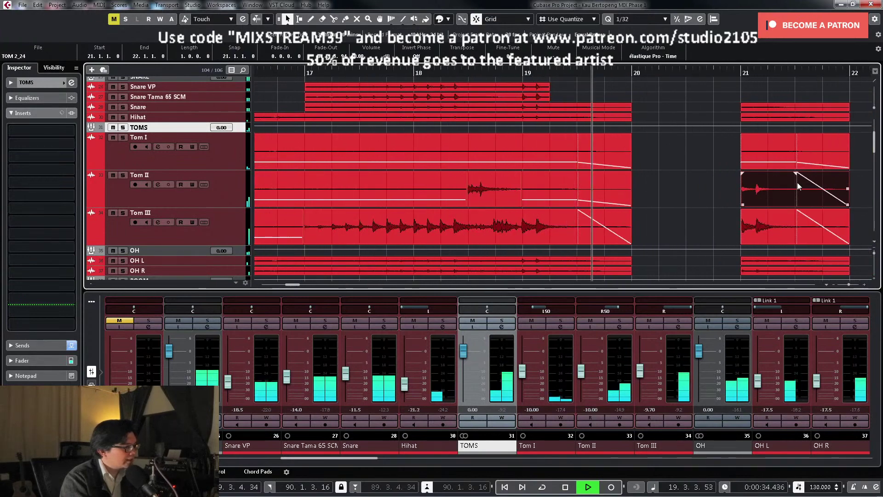
{"action": "key", "text": "h"}
{"action": "key", "text": "h"}
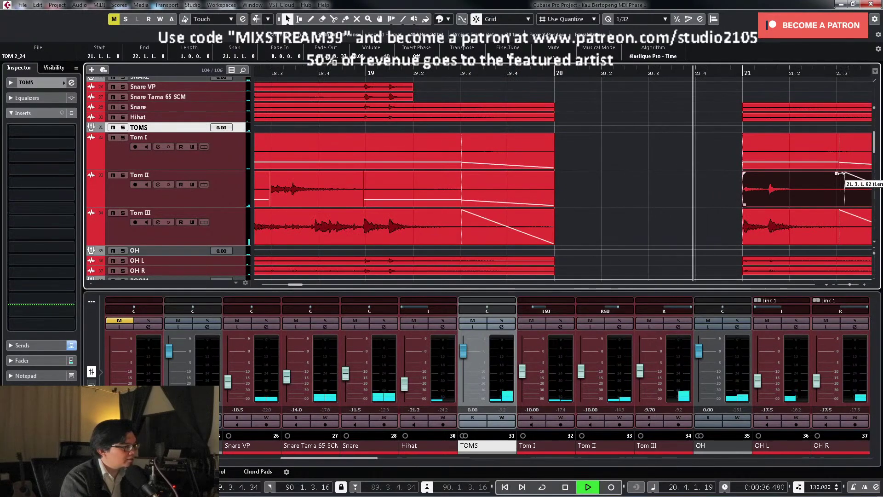
{"action": "left_click_drag", "start_coordinate": [836, 173], "coordinate": [837, 156]}
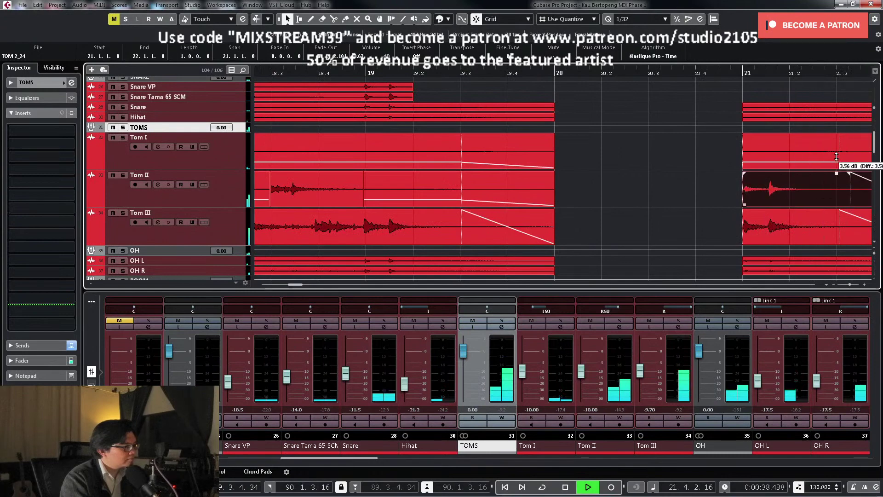
Step: Select the Tom II hits at bars 25 and 26 together, raise their volume and deselect them
{"action": "key", "text": "g"}
{"action": "key", "text": "g"}
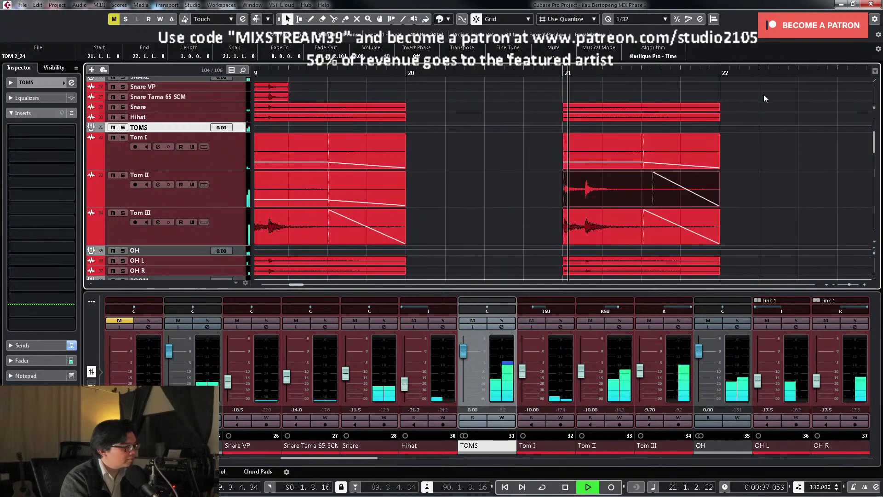
{"action": "key", "text": "g"}
{"action": "key", "text": "g"}
{"action": "key", "text": "g"}
{"action": "key", "text": "g"}
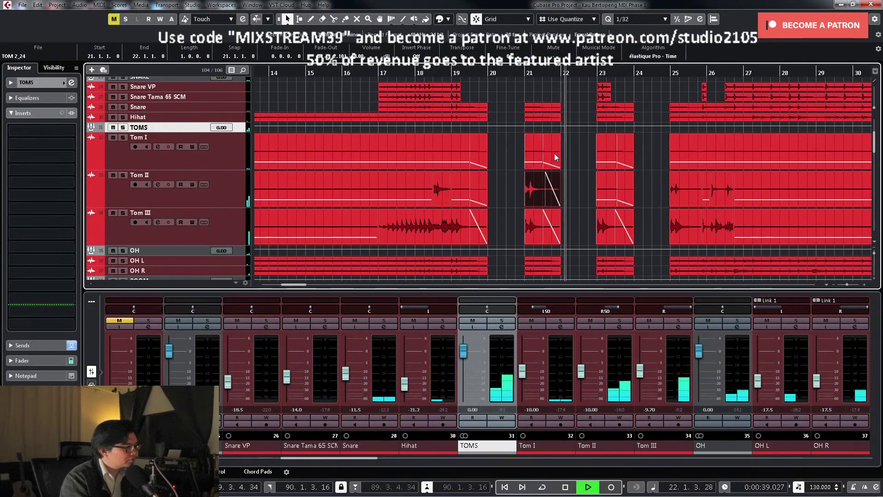
{"action": "left_click", "coordinate": [676, 152]}
{"action": "key", "text": "h"}
{"action": "key", "text": "h"}
{"action": "key", "text": "h"}
{"action": "key", "text": "h"}
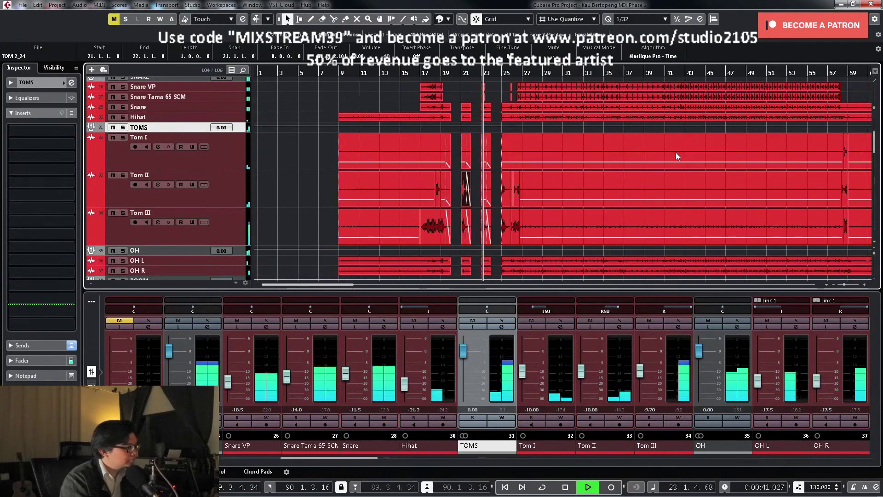
{"action": "left_click", "coordinate": [681, 189]}
{"action": "left_click", "coordinate": [730, 186], "text": "shift"}
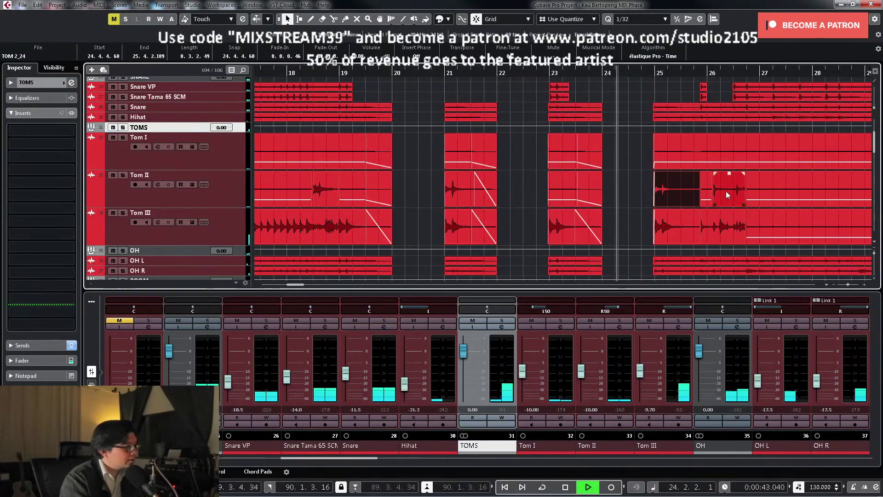
{"action": "left_click_drag", "start_coordinate": [729, 174], "coordinate": [731, 155]}
{"action": "left_click", "coordinate": [642, 201]}
Step: Listen to the raised Tom II hits, zoom out to the whole arrangement and return the tom tracks to compact height
{"action": "key", "text": "space"}
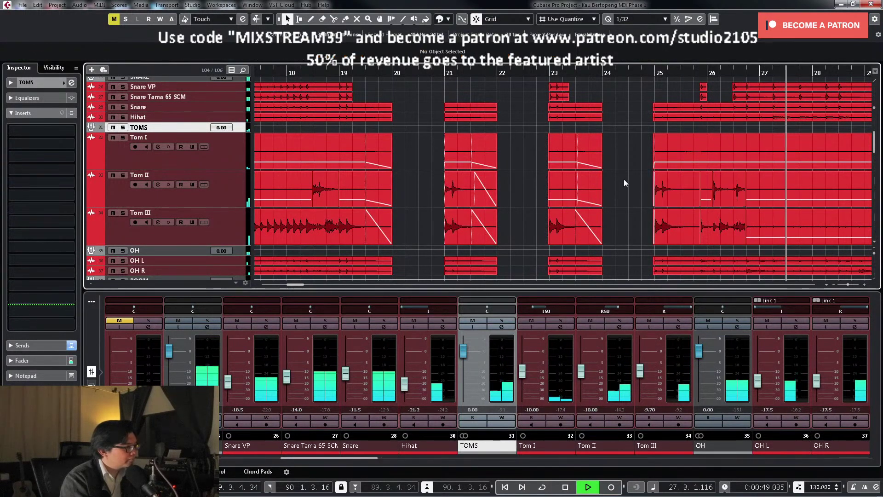
{"action": "key", "text": "g"}
{"action": "key", "text": "g"}
{"action": "key", "text": "g"}
{"action": "key", "text": "space"}
{"action": "left_click", "coordinate": [210, 185]}
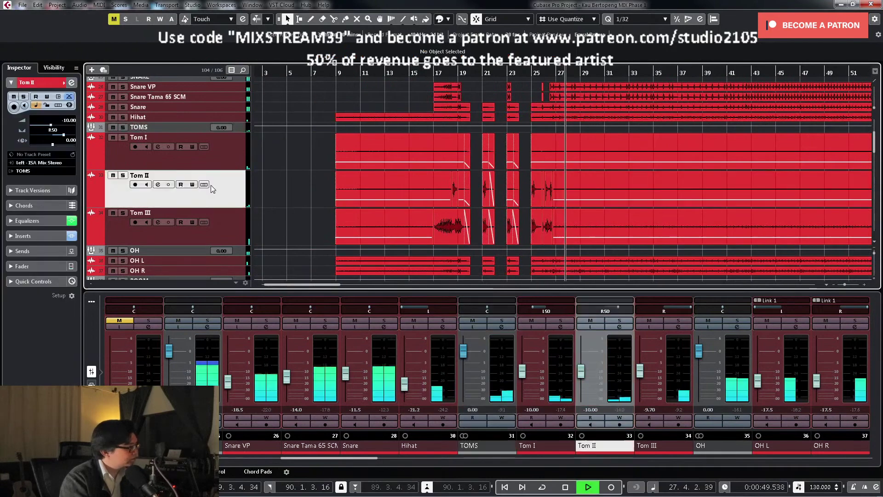
{"action": "key", "text": "g"}
{"action": "key", "text": "g"}
{"action": "key", "text": "g"}
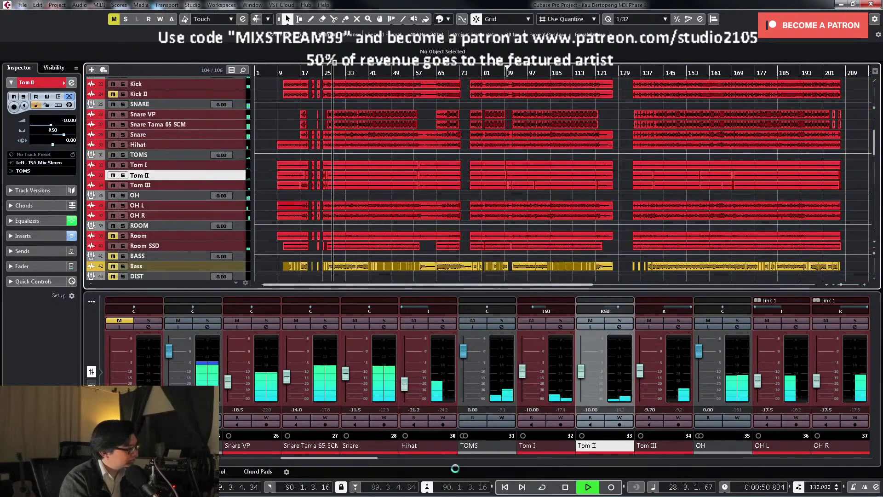
Step: Stop playback, open the DRUMS group's channel settings and open its API-2500 Stereo insert
{"action": "left_click_drag", "start_coordinate": [354, 459], "coordinate": [286, 462]}
{"action": "key", "text": "space"}
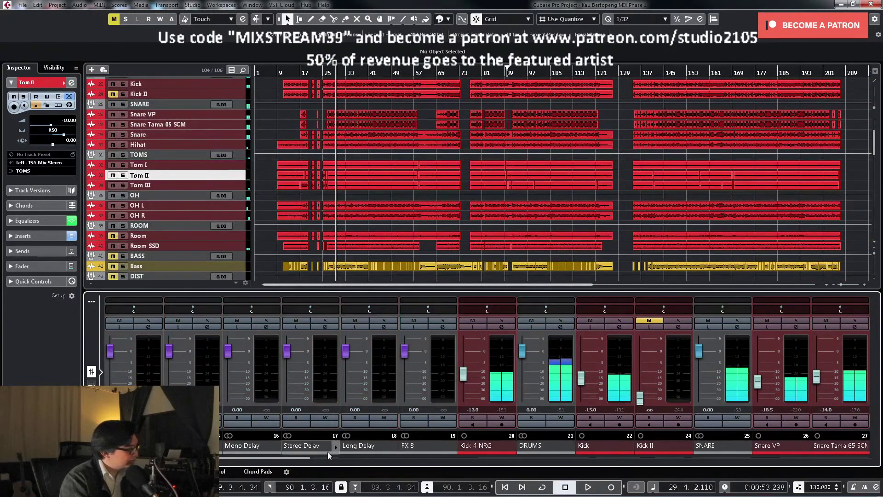
{"action": "left_click", "coordinate": [502, 327]}
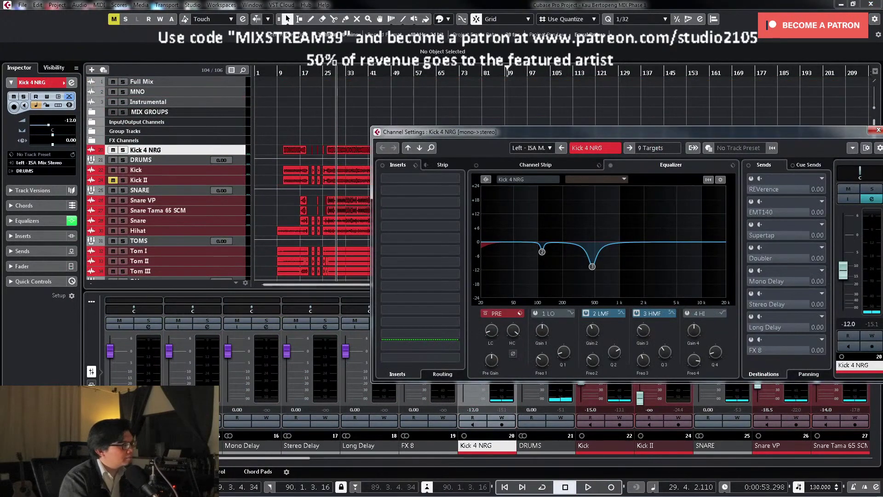
{"action": "left_click", "coordinate": [878, 130]}
{"action": "left_click", "coordinate": [560, 326]}
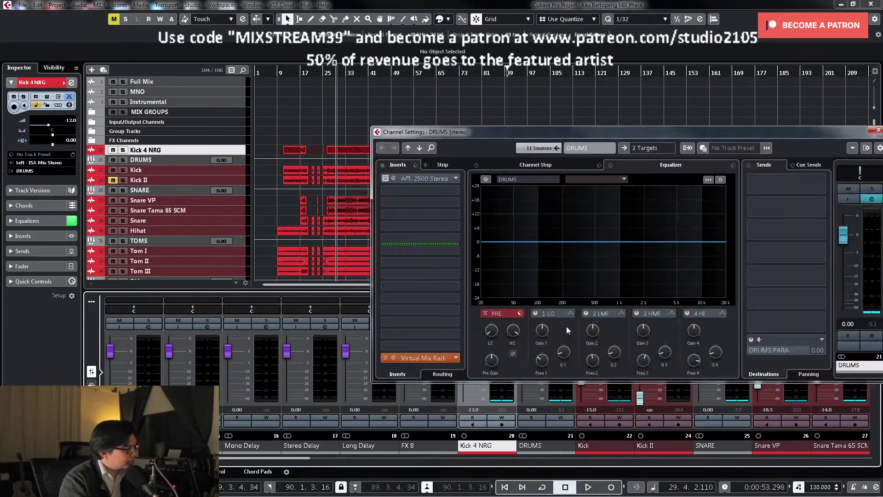
{"action": "left_click", "coordinate": [424, 181]}
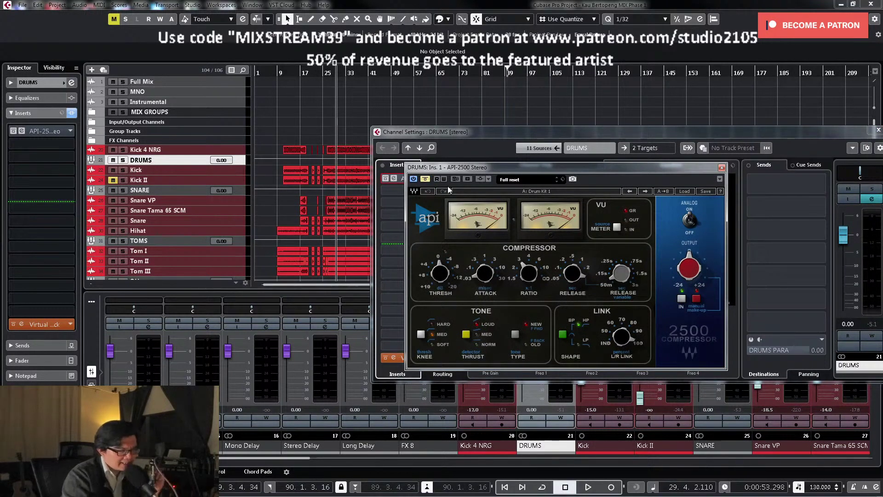
Step: Activate the API-2500 compressor on the DRUMS group and play the drums through it
{"action": "left_click", "coordinate": [425, 179]}
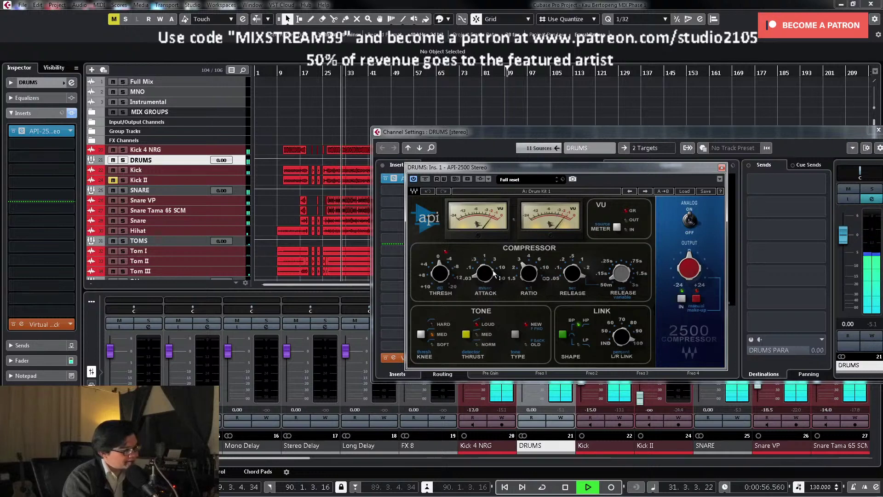
{"action": "mouse_move", "coordinate": [493, 274]}
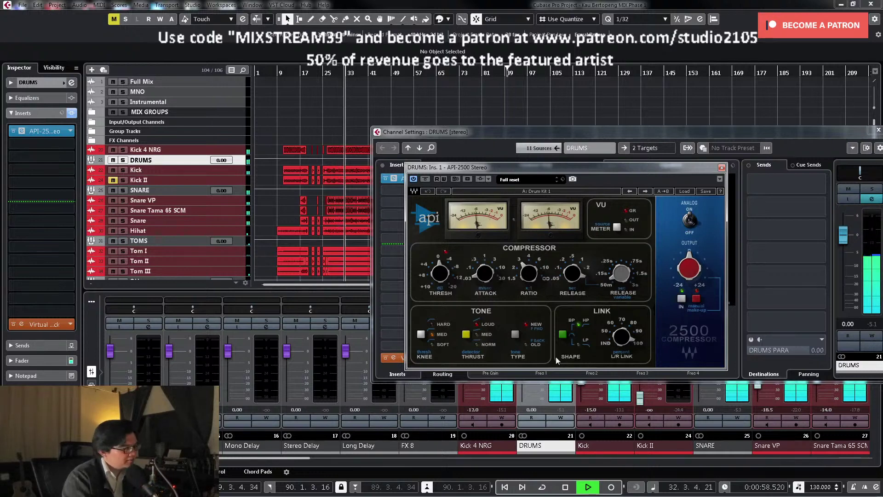
{"action": "key", "text": "space"}
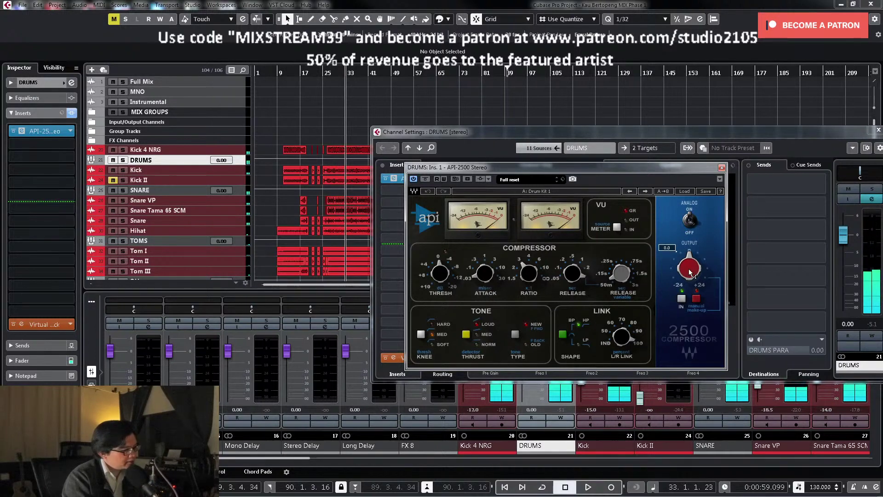
Step: Play the drums and compare the sound with the API-2500 compressor switched in and out
{"action": "key", "text": "space"}
{"action": "left_click_drag", "start_coordinate": [690, 272], "coordinate": [690, 270]}
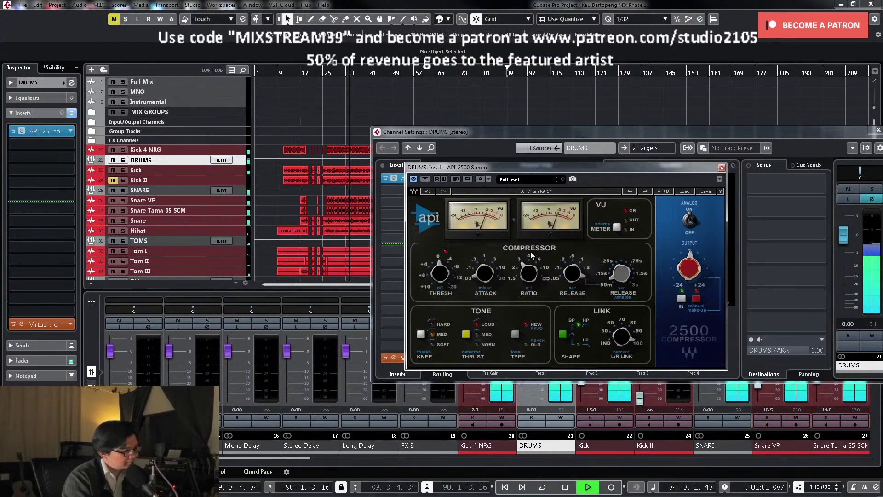
{"action": "left_click", "coordinate": [681, 298]}
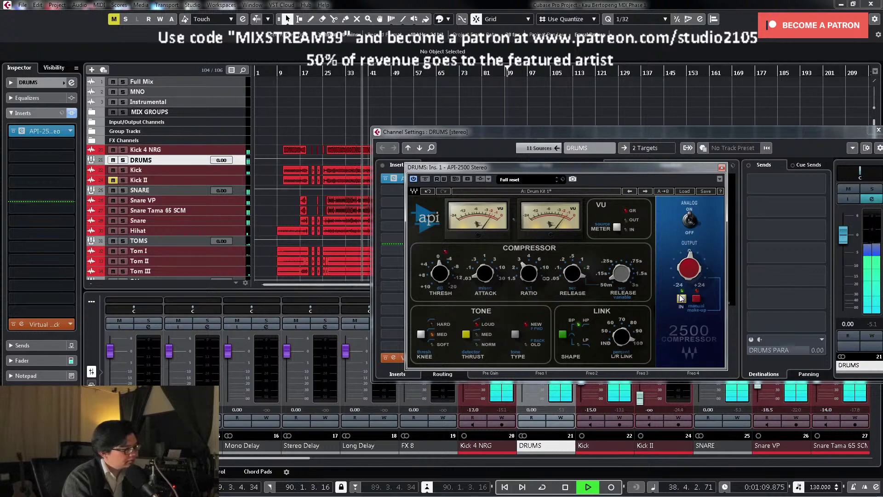
{"action": "key", "text": "space"}
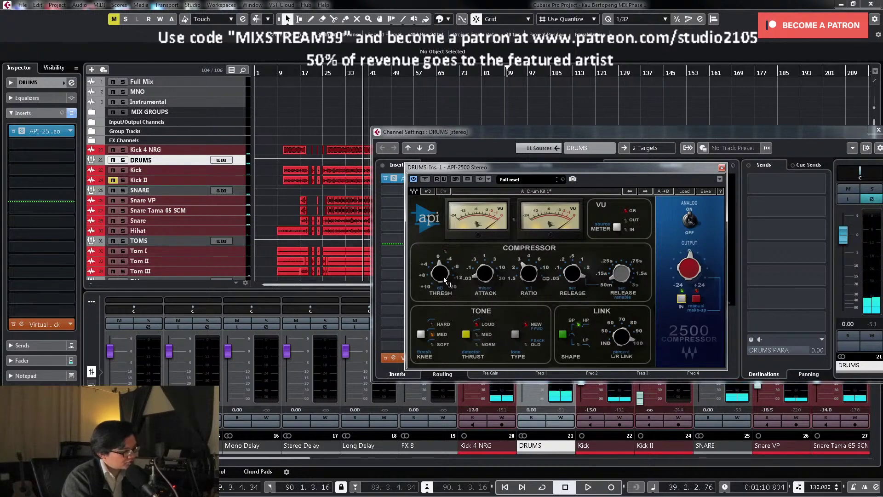
Step: Adjust the API-2500 compressor's threshold while the drums play, then stop playback
{"action": "key", "text": "space"}
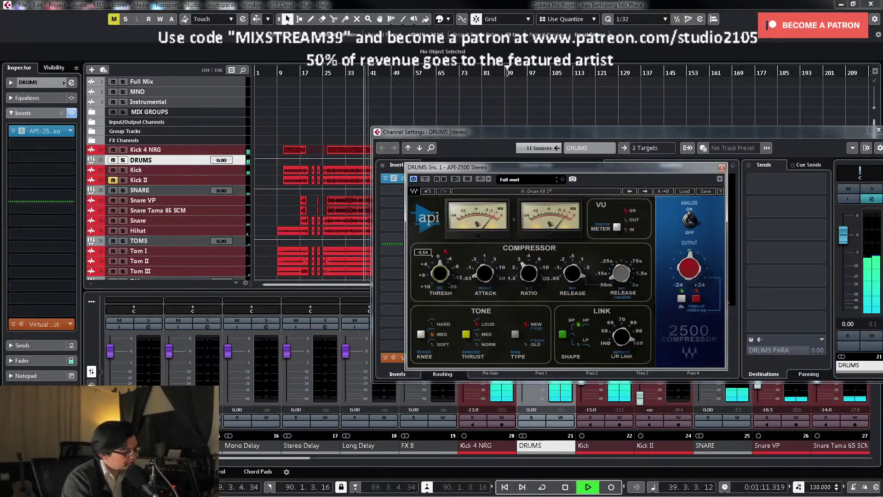
{"action": "left_click_drag", "start_coordinate": [439, 276], "coordinate": [426, 259]}
{"action": "key", "text": "space"}
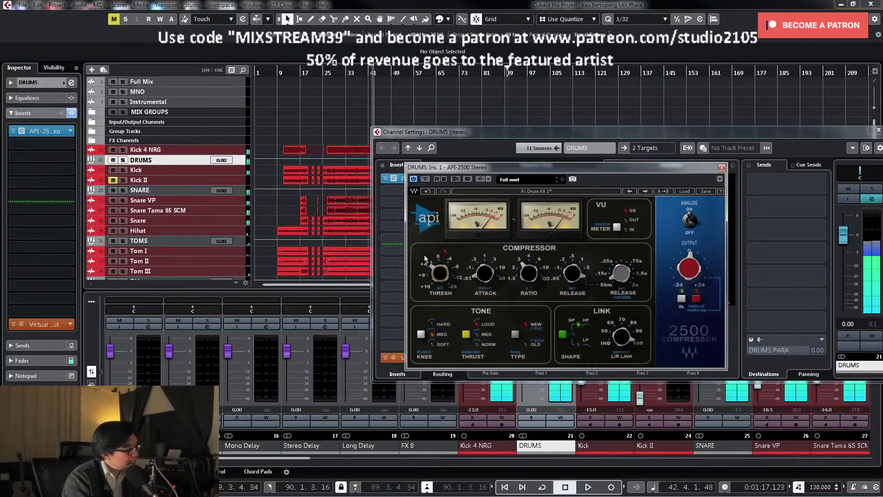
{"action": "scroll", "coordinate": [426, 257], "scroll_direction": "down", "scroll_amount": 2}
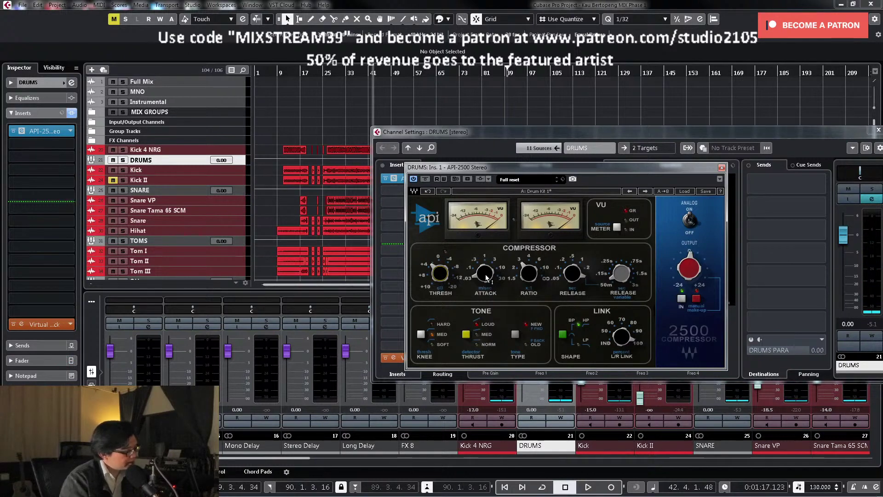
Step: Rewind to about bar 31, replay the drums and compare them with the compressor bypassed and engaged
{"action": "mouse_move", "coordinate": [486, 277]}
{"action": "key", "text": "KP_Subtract"}
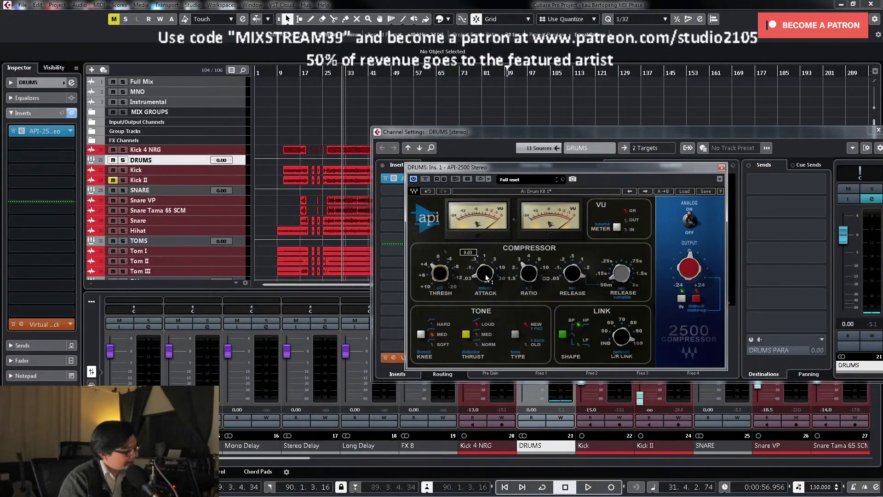
{"action": "key", "text": "space"}
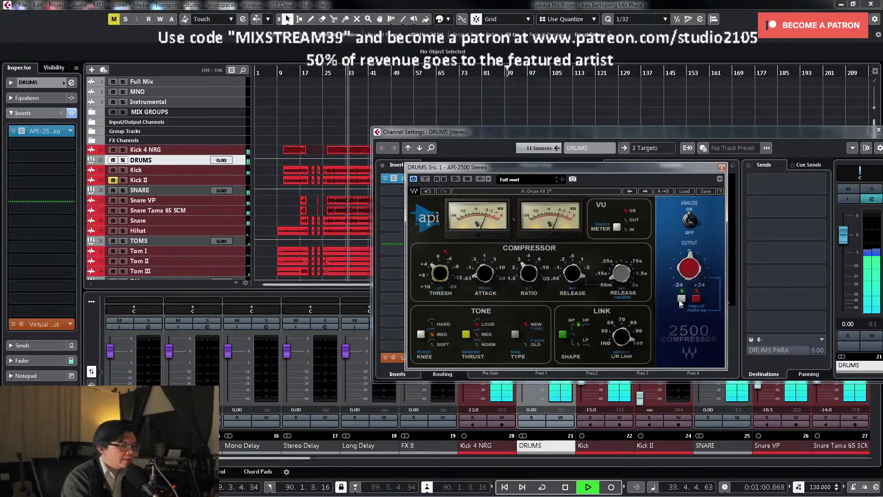
{"action": "key", "text": "space"}
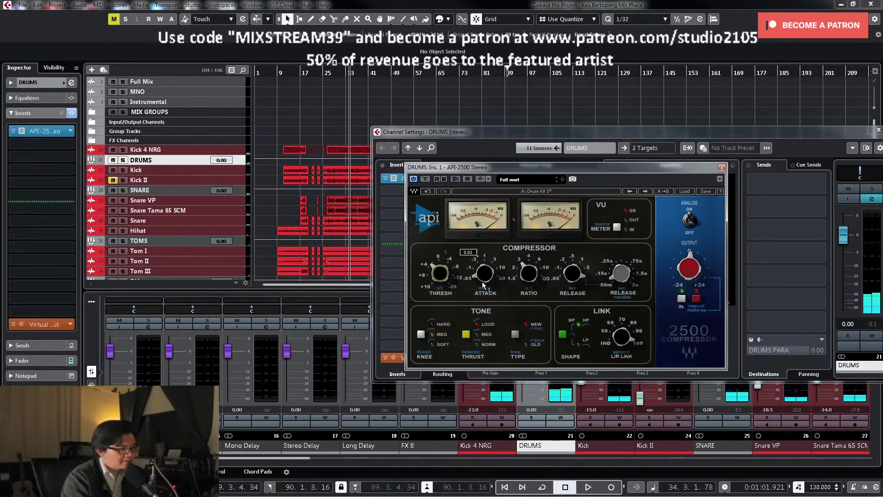
{"action": "left_click", "coordinate": [681, 299]}
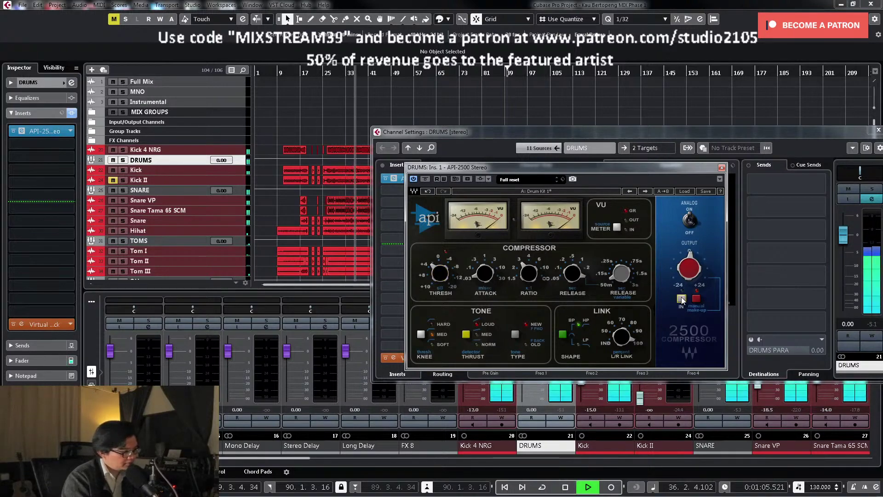
{"action": "key", "text": "space"}
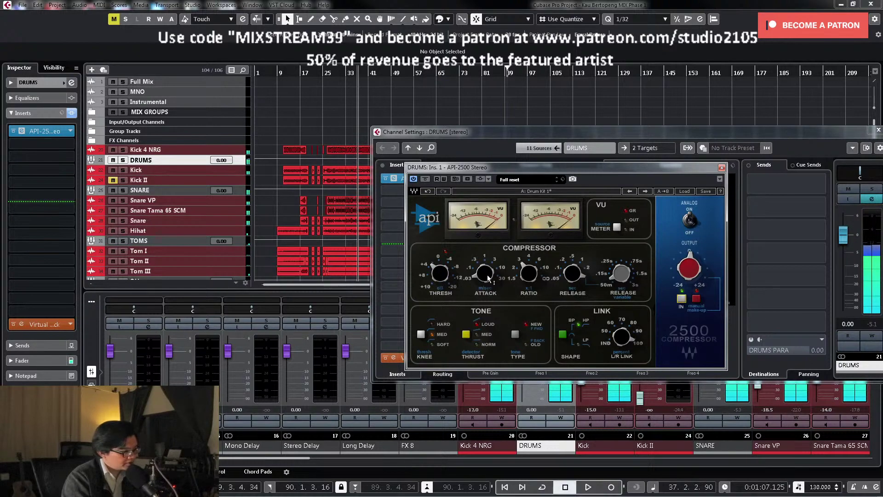
Step: Set the API-2500 attack to 0.3 while listening to the drums, then close the compressor and the DRUMS channel settings
{"action": "key", "text": "space"}
{"action": "key", "text": "space"}
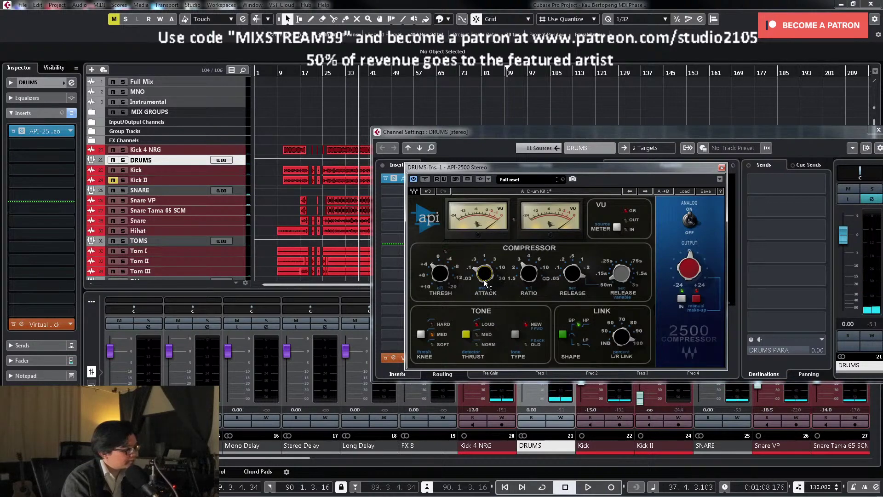
{"action": "key", "text": "space"}
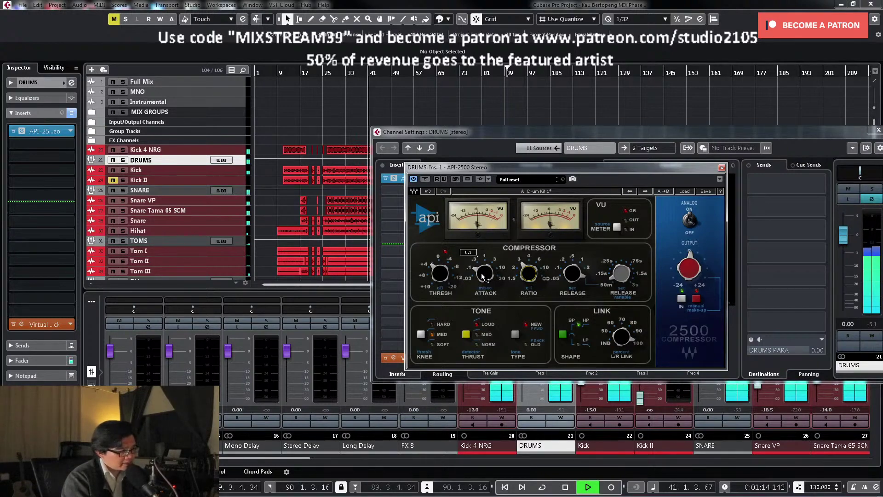
{"action": "mouse_move", "coordinate": [482, 276]}
{"action": "left_mouse_down"}
{"action": "mouse_move", "coordinate": [482, 264]}
{"action": "mouse_move", "coordinate": [482, 276]}
{"action": "left_mouse_up"}
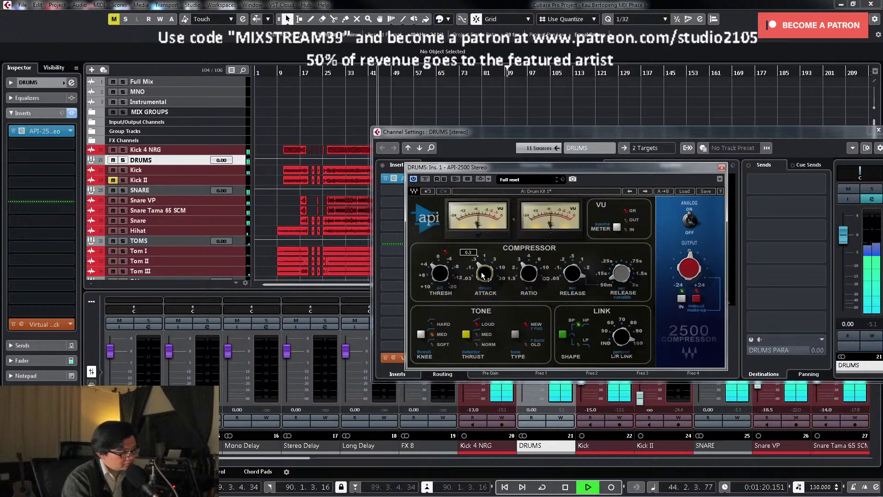
{"action": "key", "text": "space"}
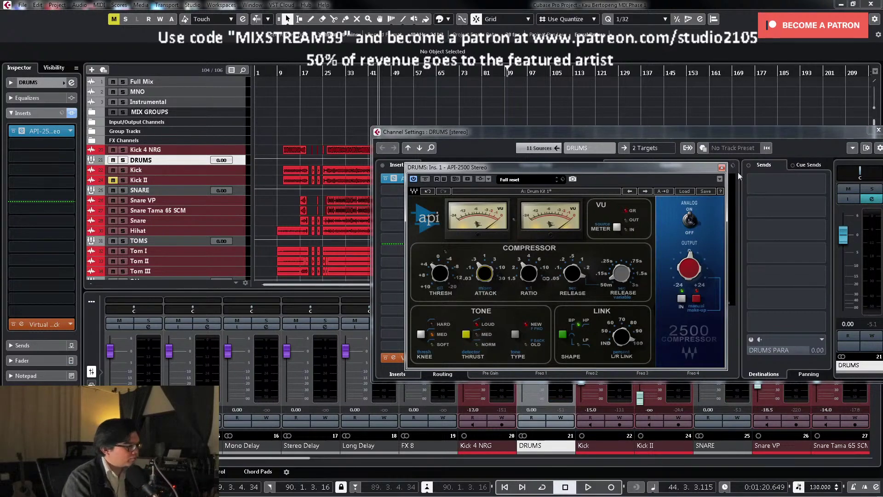
{"action": "left_click", "coordinate": [722, 168]}
{"action": "left_click", "coordinate": [876, 132]}
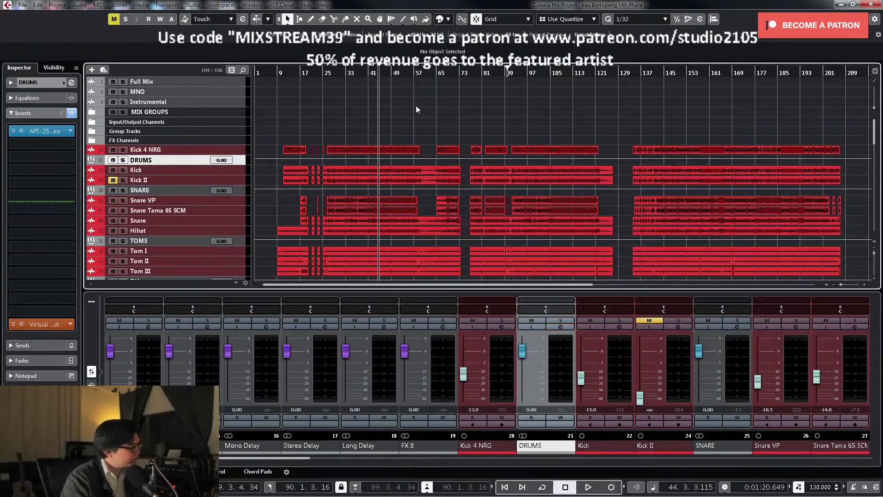
Step: Disable the muted Room track beneath the ROOM group
{"action": "scroll", "coordinate": [440, 112], "scroll_direction": "down", "scroll_amount": 4}
{"action": "scroll", "coordinate": [418, 127], "scroll_direction": "down", "scroll_amount": 2}
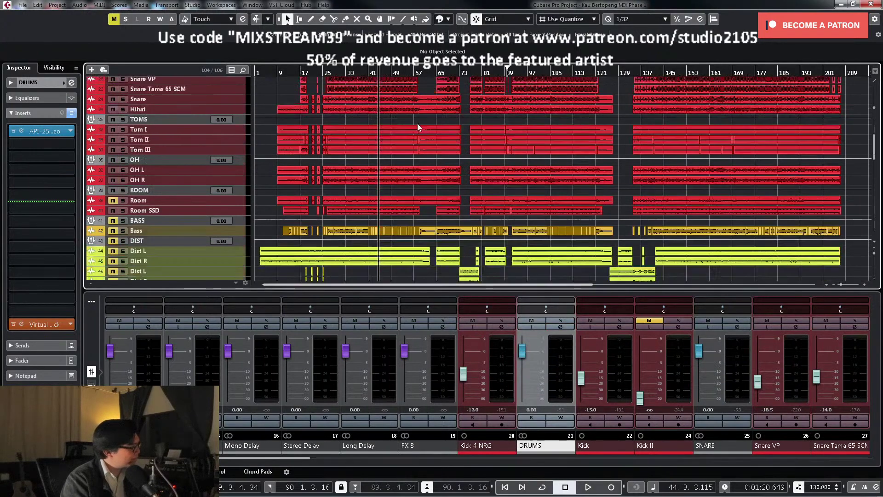
{"action": "right_click", "coordinate": [233, 203]}
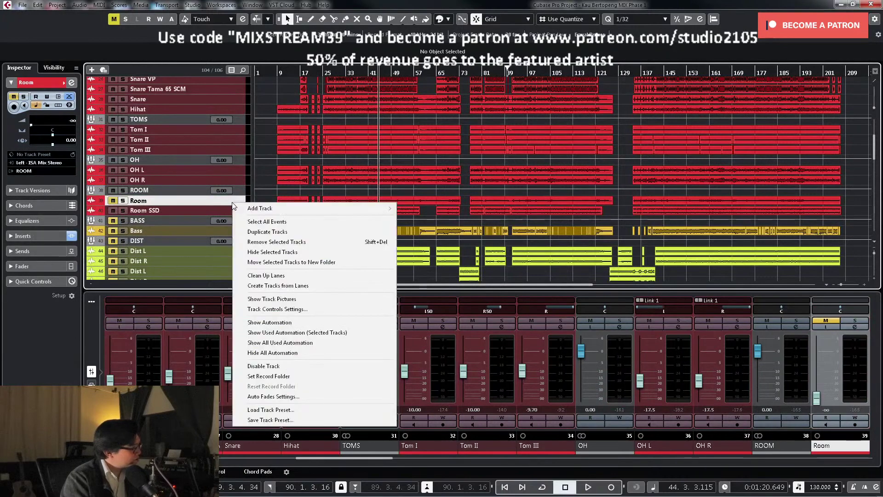
{"action": "left_click", "coordinate": [278, 370]}
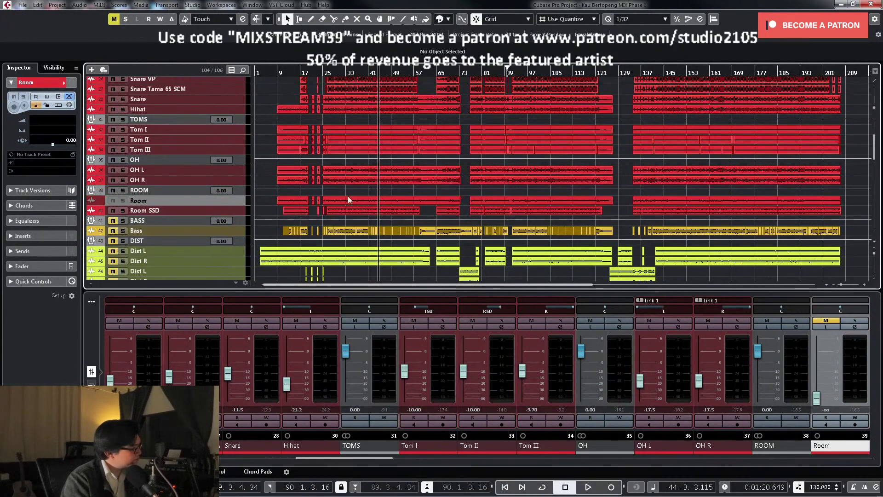
Step: Play from about bar 24, narrow the mixer channels and set the Bass track's level to -14.0 dB
{"action": "left_click", "coordinate": [322, 73]}
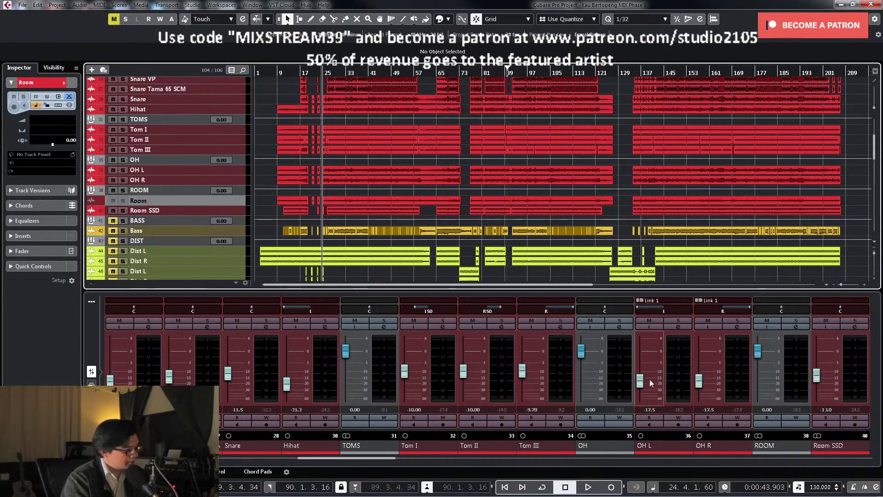
{"action": "key", "text": "g"}
{"action": "left_click_drag", "start_coordinate": [389, 460], "coordinate": [454, 461]}
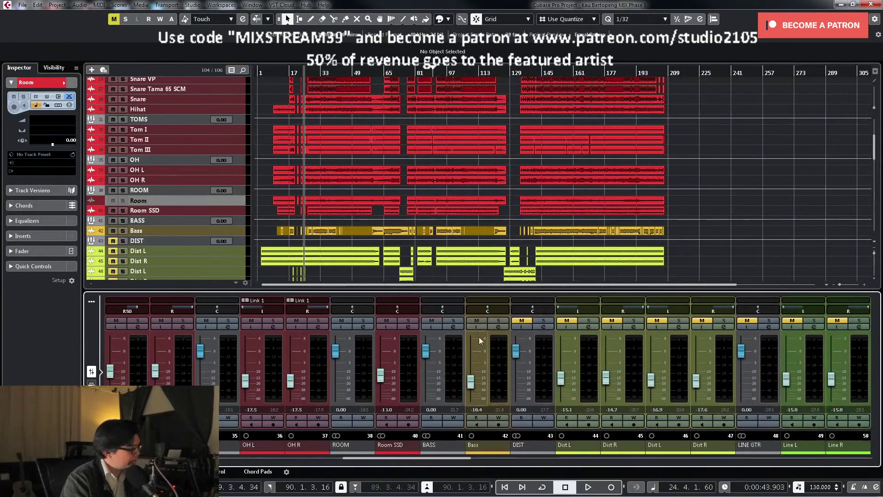
{"action": "left_click", "coordinate": [470, 385]}
{"action": "key", "text": "space"}
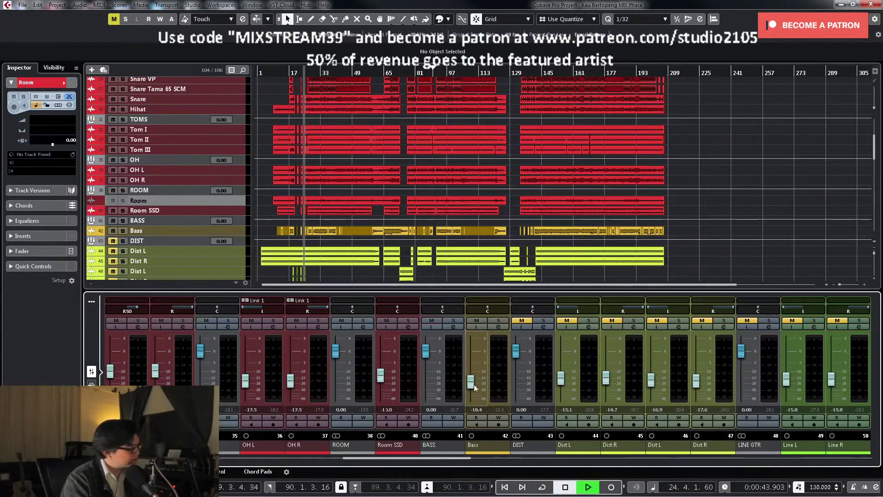
{"action": "left_click_drag", "start_coordinate": [470, 386], "coordinate": [470, 381]}
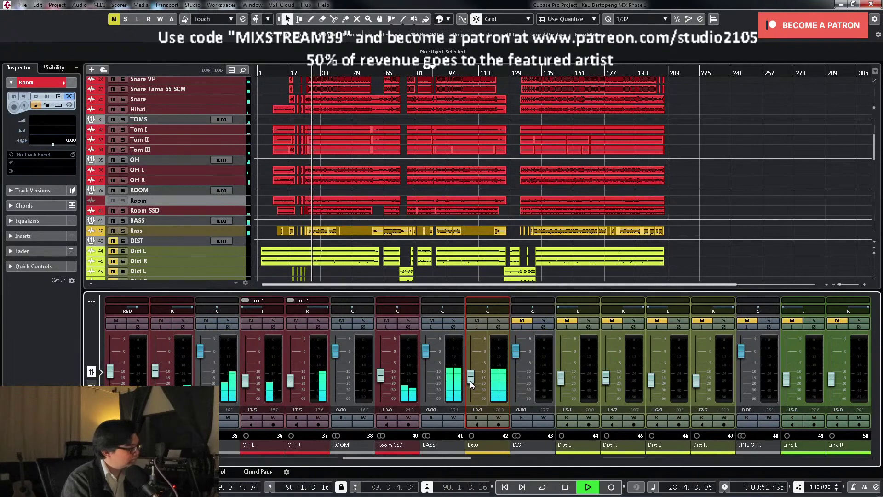
{"action": "double_click", "coordinate": [476, 410]}
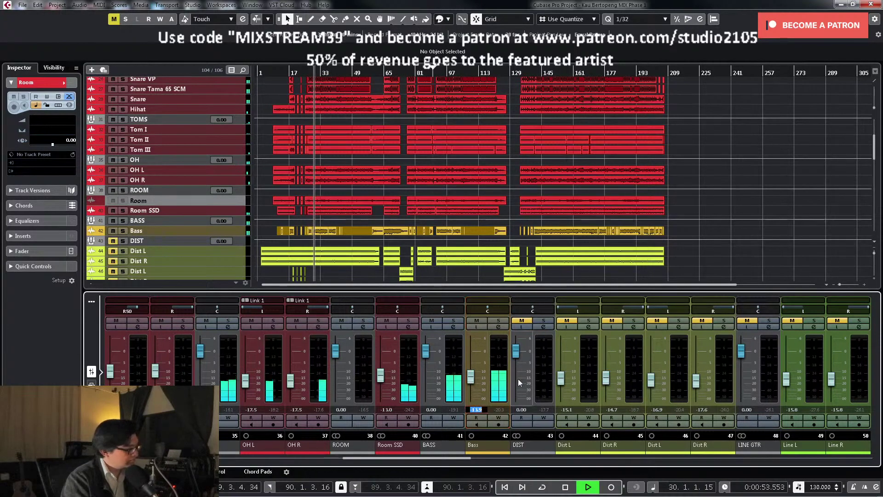
{"action": "type", "text": "-14.0"}
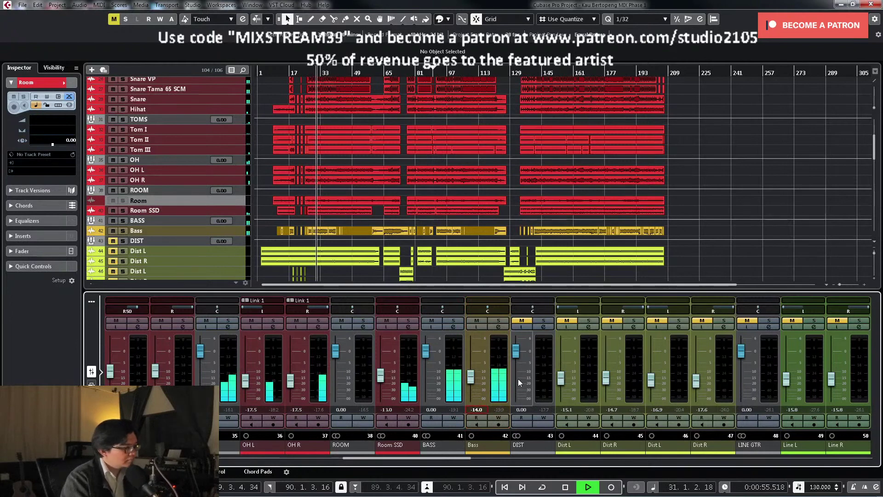
Step: Solo the Bass track, open its channel settings and stop playback
{"action": "left_click", "coordinate": [499, 321]}
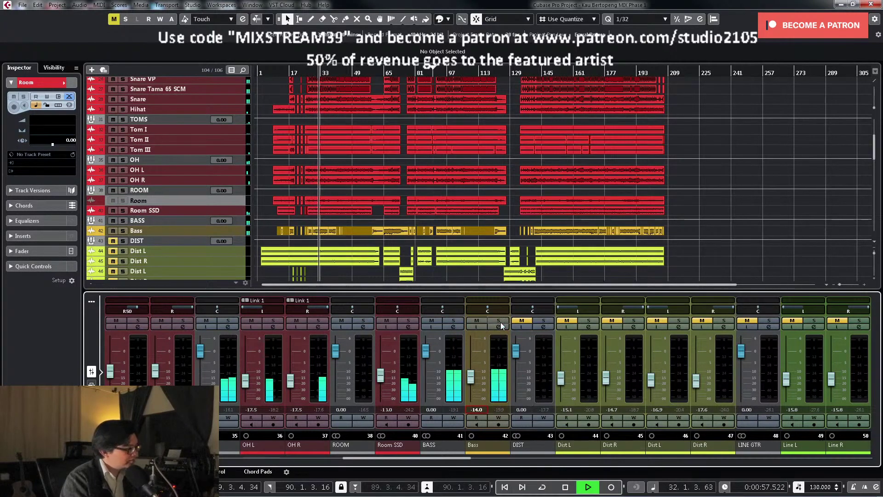
{"action": "left_click", "coordinate": [500, 326]}
{"action": "key", "text": "space"}
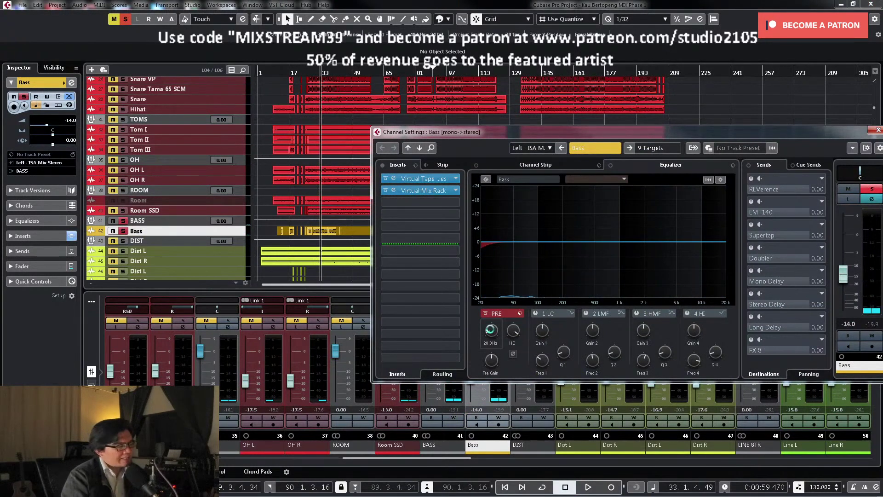
Step: Load Plugin Alliance's Ampeg SVTVR Classic distortion plug-in as the Bass track's third insert, after Virtual Mix Rack
{"action": "left_click", "coordinate": [420, 230]}
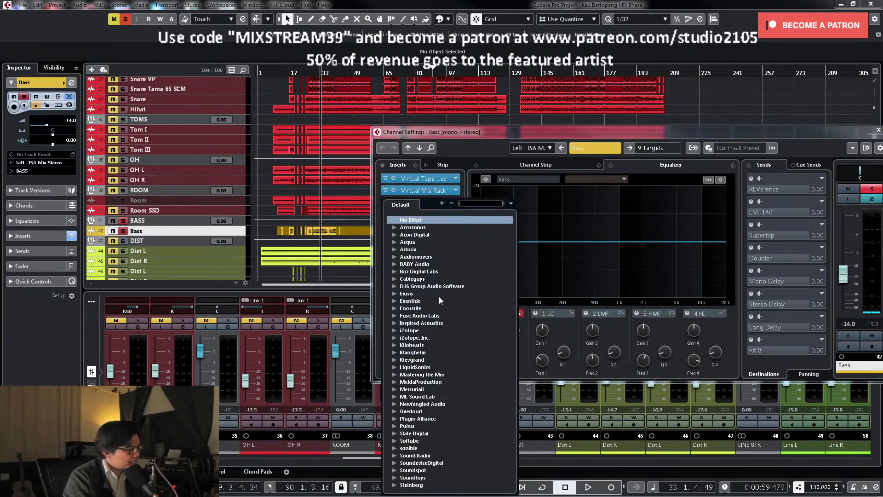
{"action": "scroll", "coordinate": [446, 297], "scroll_direction": "down", "scroll_amount": 5}
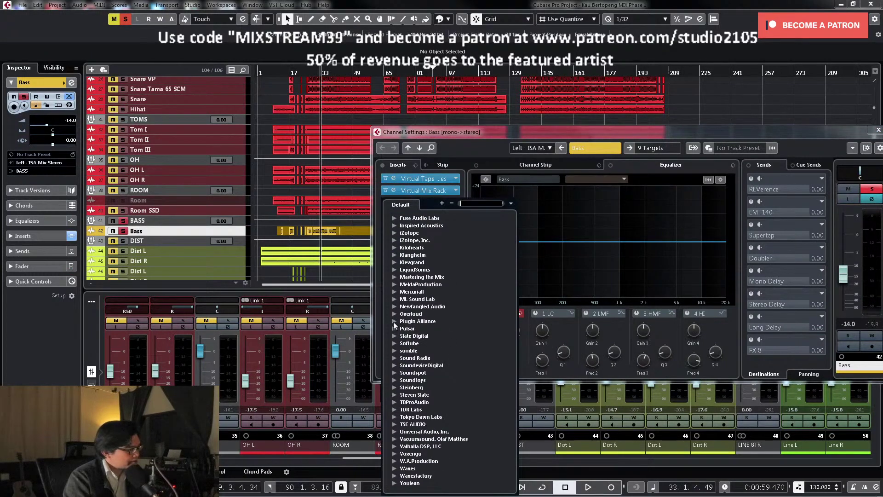
{"action": "left_click", "coordinate": [393, 322]}
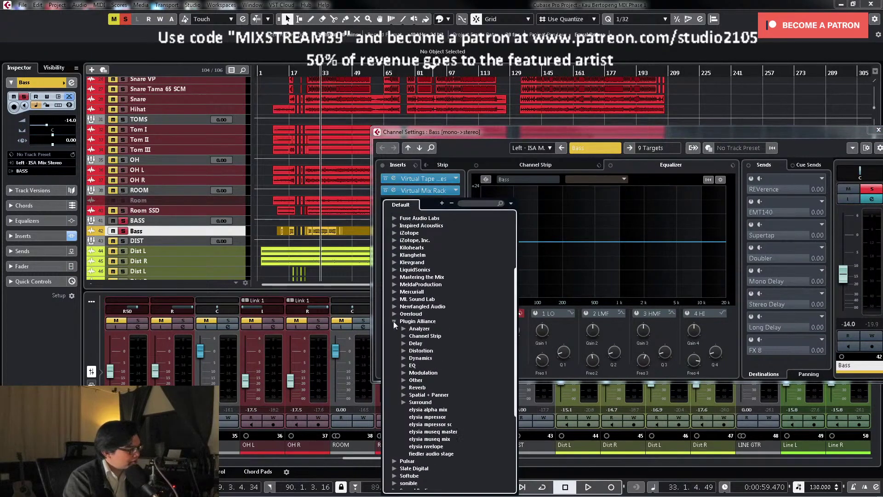
{"action": "left_click", "coordinate": [404, 351]}
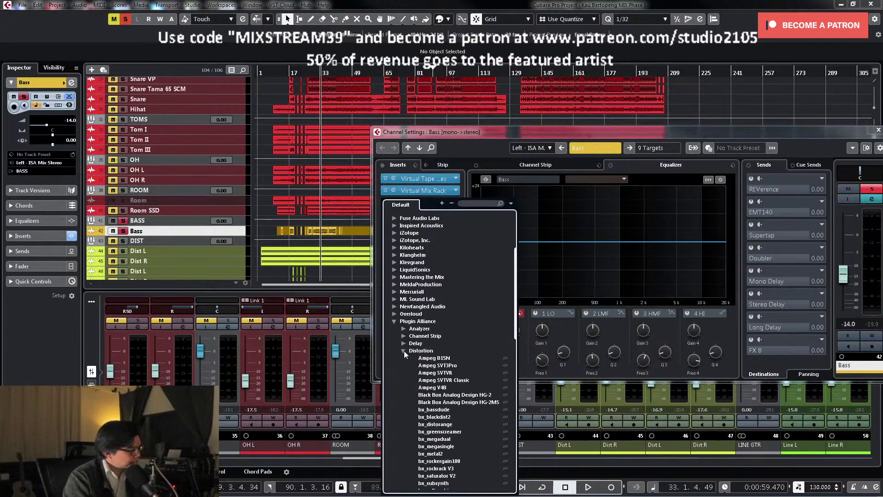
{"action": "left_click", "coordinate": [447, 382]}
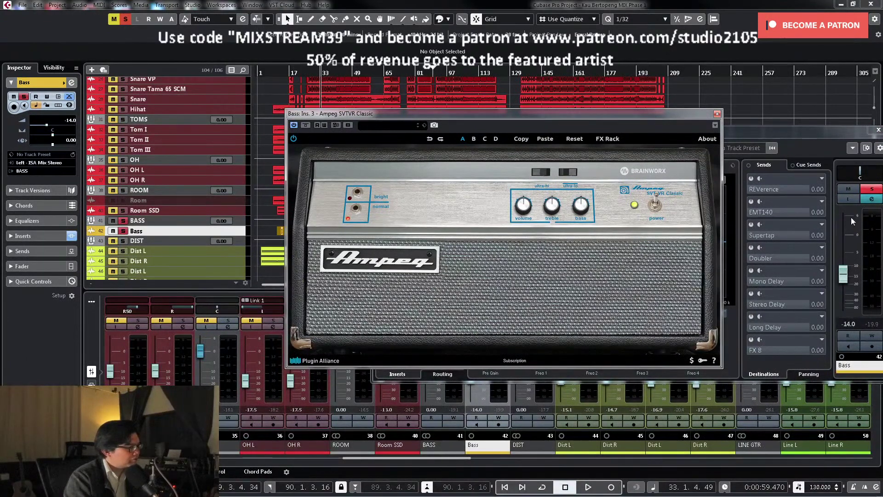
Step: Play the soloed bass and compare it with and without the Ampeg SVTVR Classic amp
{"action": "key", "text": "space"}
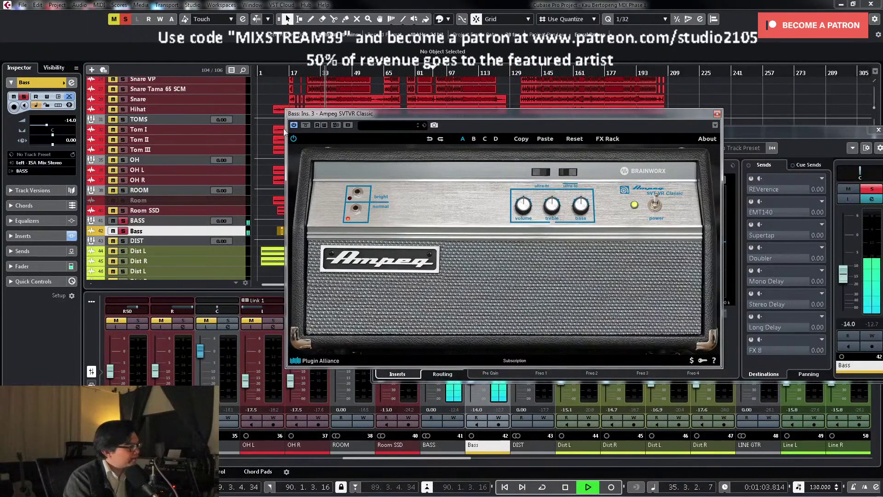
{"action": "left_click", "coordinate": [304, 127]}
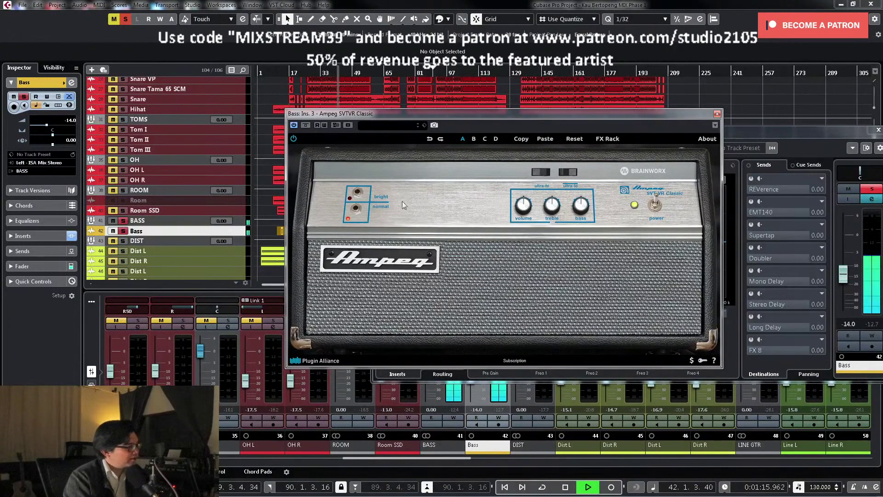
{"action": "key", "text": "space"}
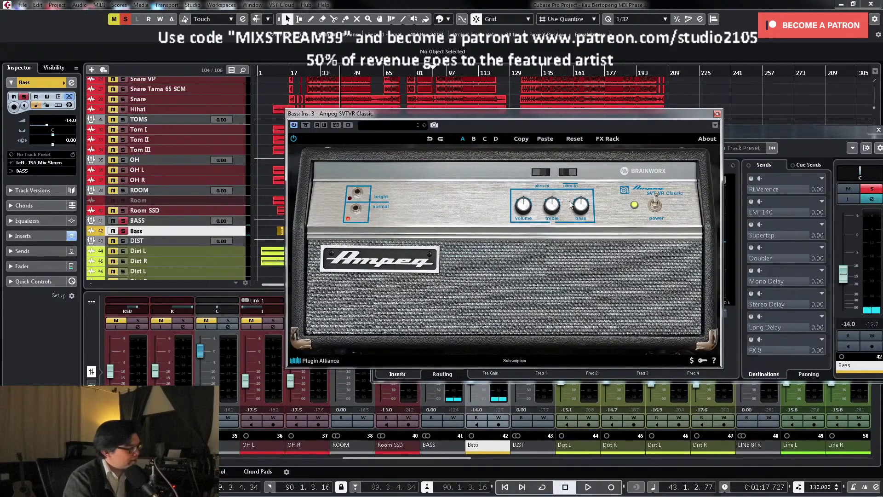
Step: Play the bass, turn down the amp's bass control and lower its power soak to -6.8 dB in the FX rack
{"action": "key", "text": "space"}
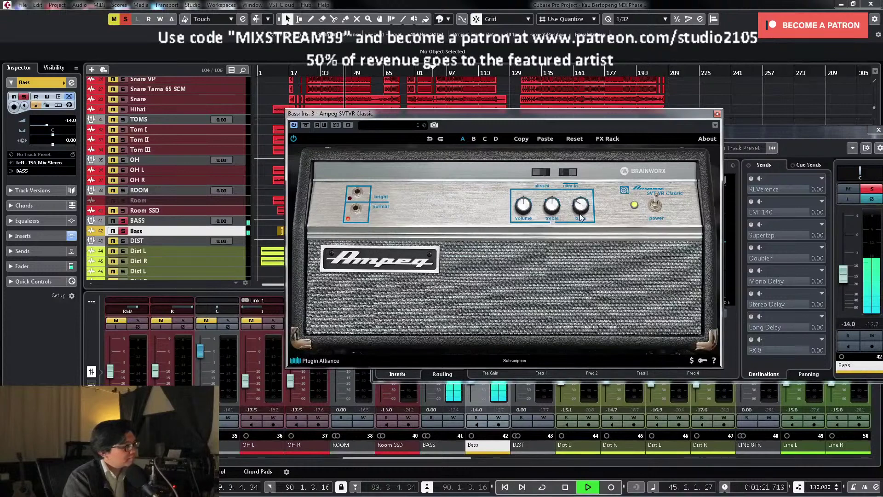
{"action": "key", "text": "space"}
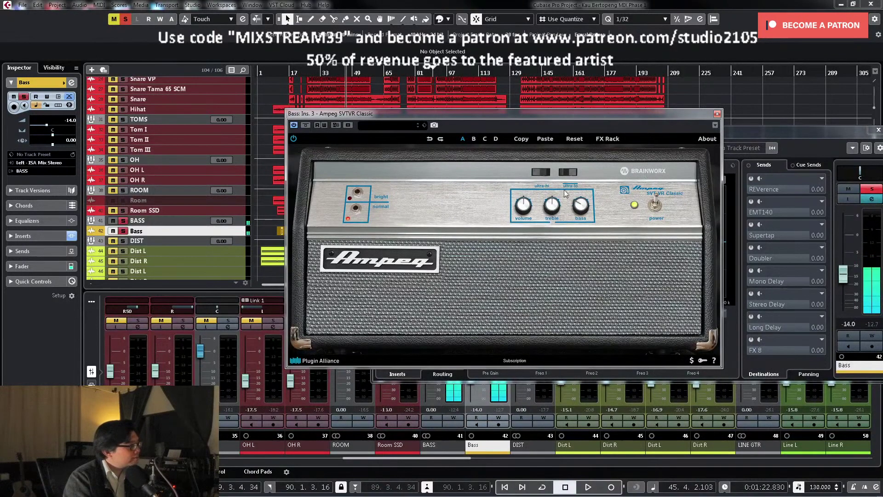
{"action": "left_click", "coordinate": [607, 139]}
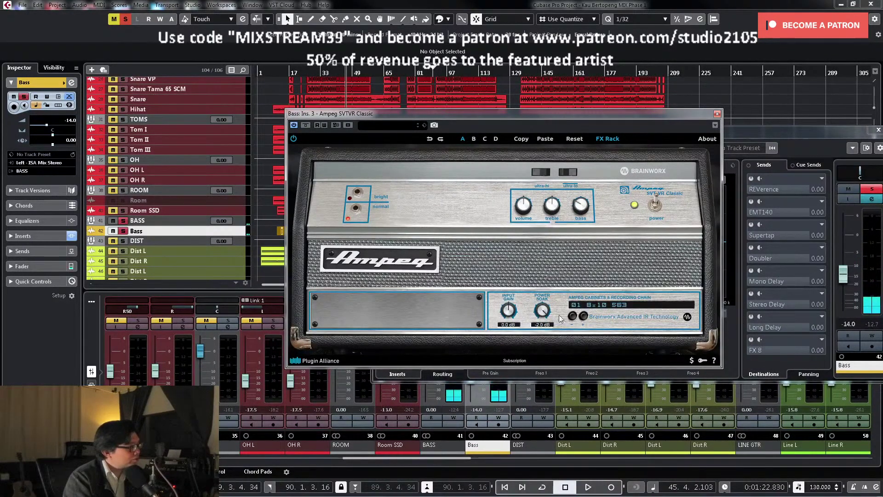
{"action": "key", "text": "space"}
{"action": "left_click_drag", "start_coordinate": [542, 311], "coordinate": [541, 323]}
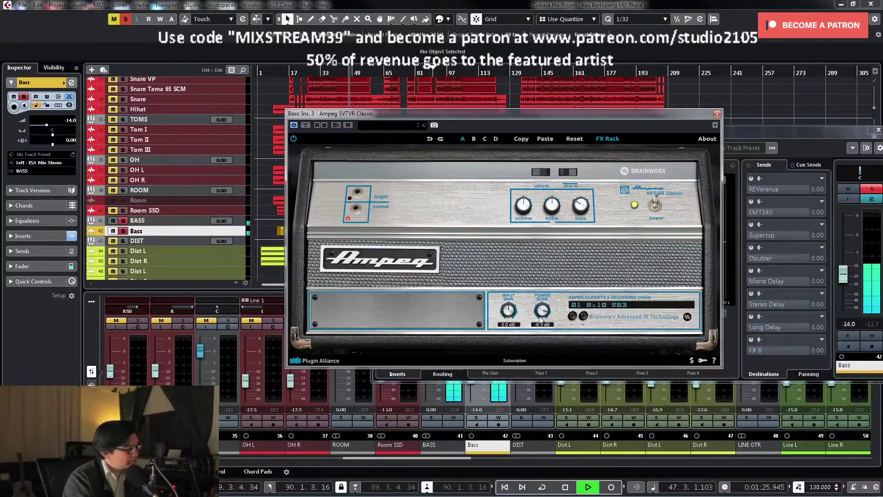
{"action": "left_click", "coordinate": [873, 189]}
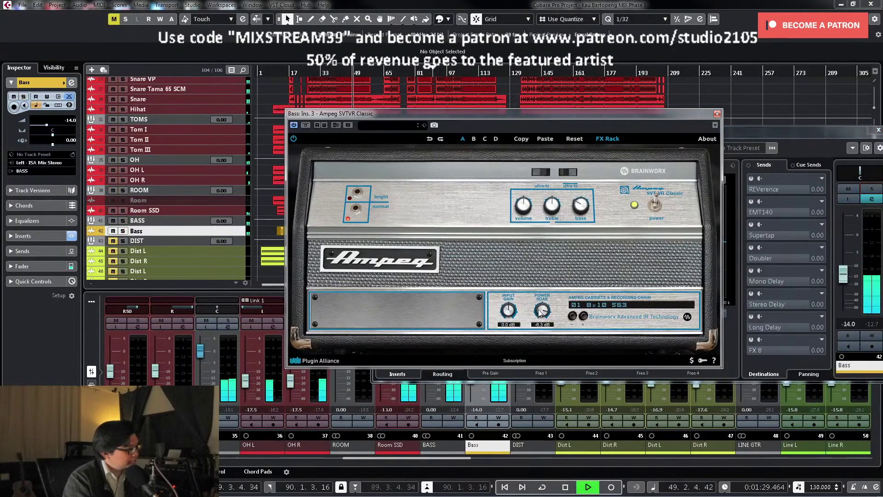
{"action": "left_click_drag", "start_coordinate": [541, 317], "coordinate": [540, 312]}
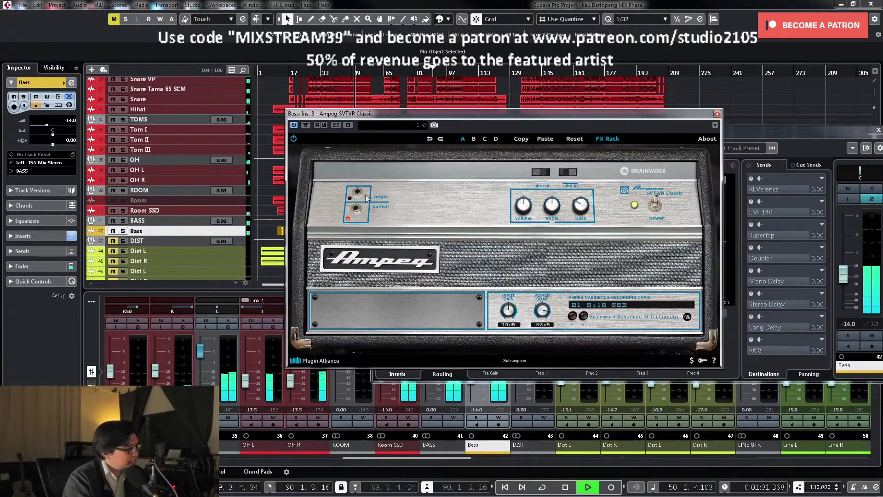
Step: Compare the full mix with and without the amp, raise the amp's volume control and set its power soak to -11.1 dB
{"action": "left_click", "coordinate": [306, 125]}
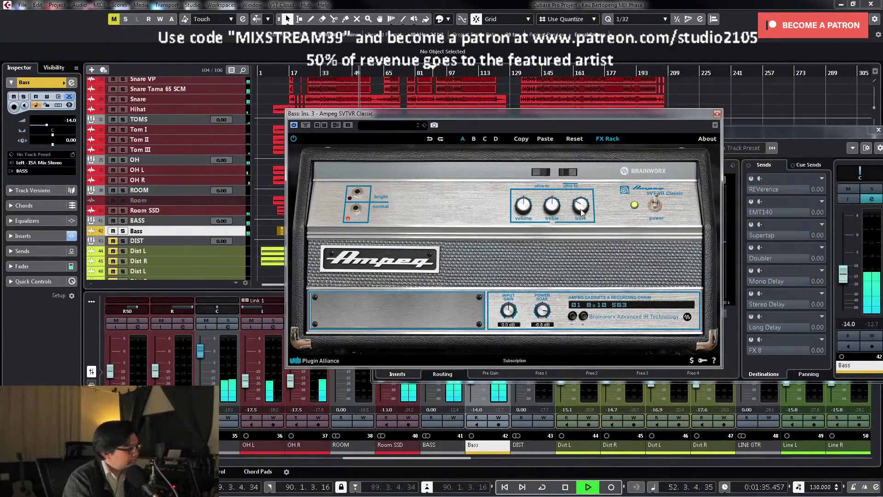
{"action": "key", "text": "space"}
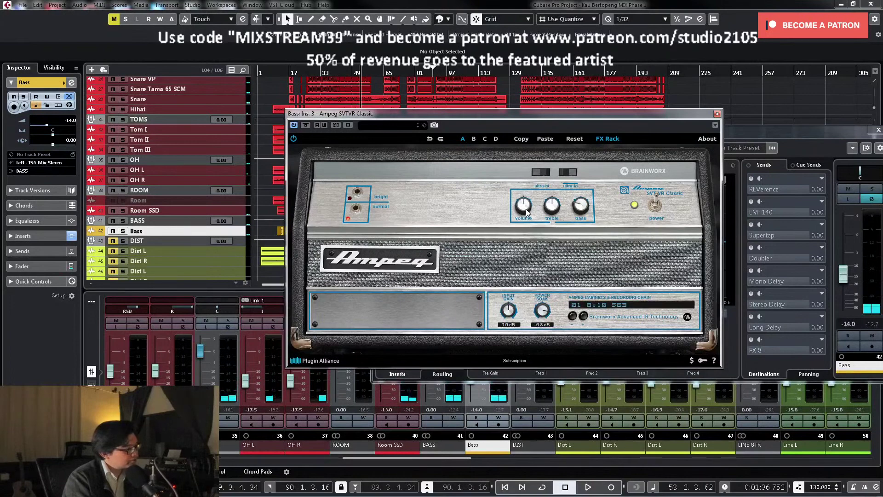
{"action": "key", "text": "space"}
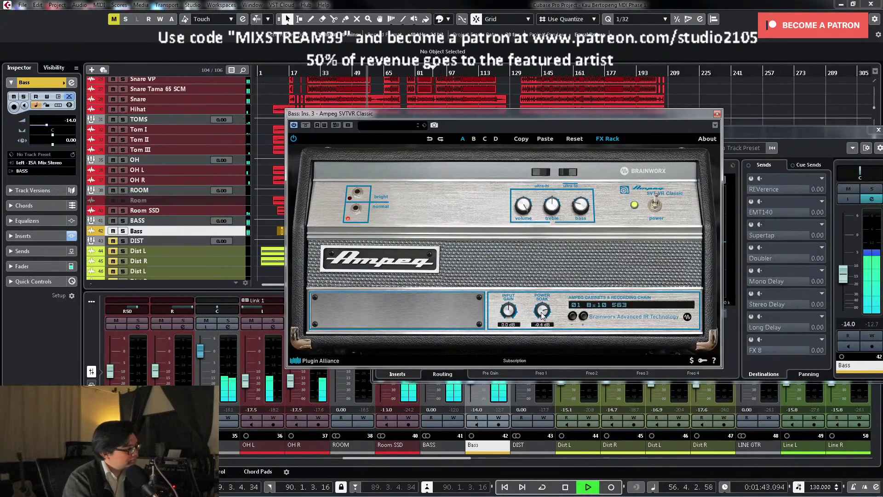
{"action": "left_click_drag", "start_coordinate": [541, 312], "coordinate": [541, 319]}
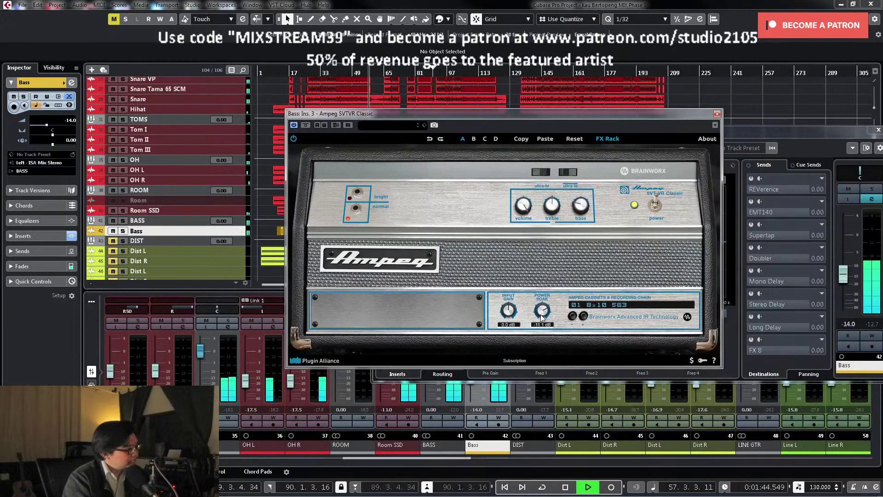
Step: Solo the Bass track, replay from bar 24, raise the amp's volume further and set its power soak to -12 dB
{"action": "left_click", "coordinate": [873, 189]}
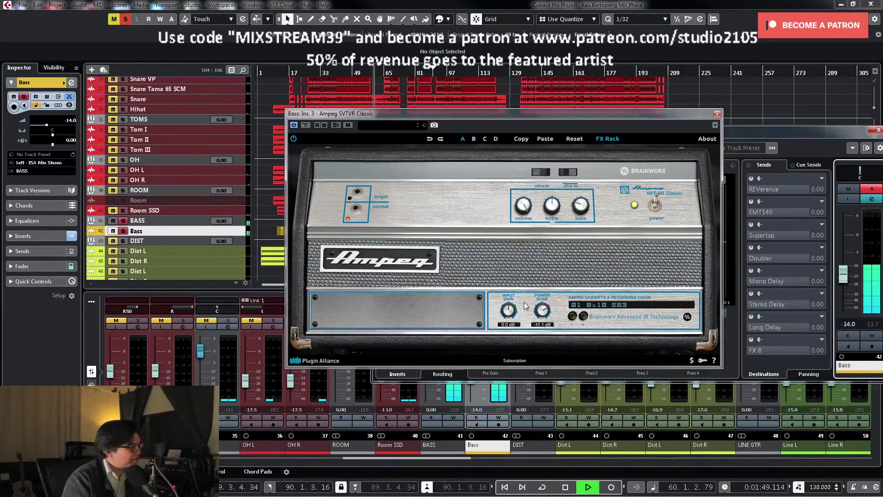
{"action": "key", "text": "space"}
{"action": "key", "text": "minus"}
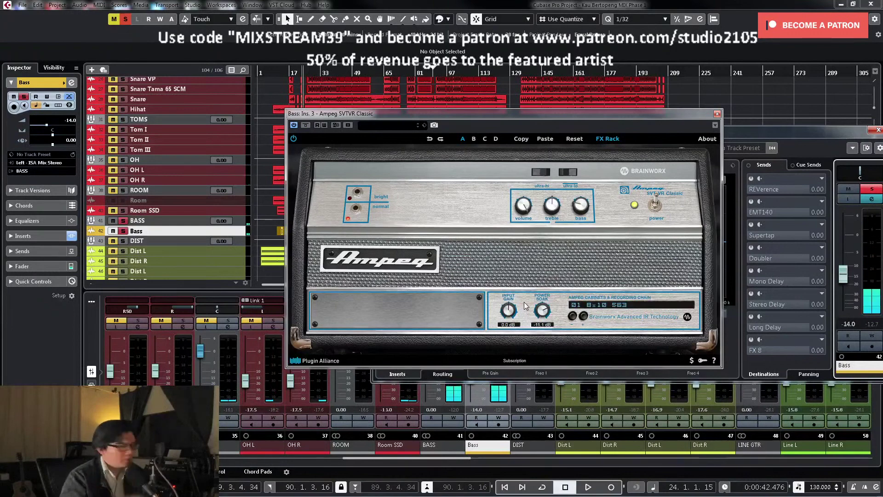
{"action": "key", "text": "space"}
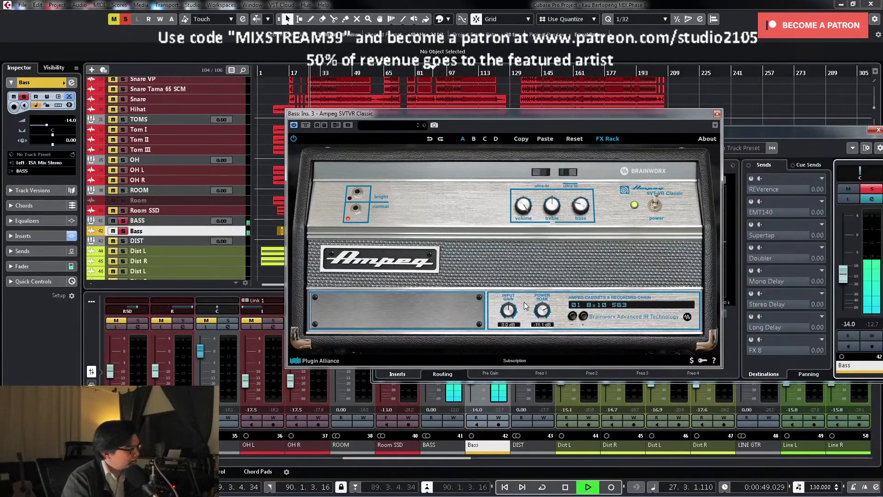
{"action": "left_click", "coordinate": [525, 207]}
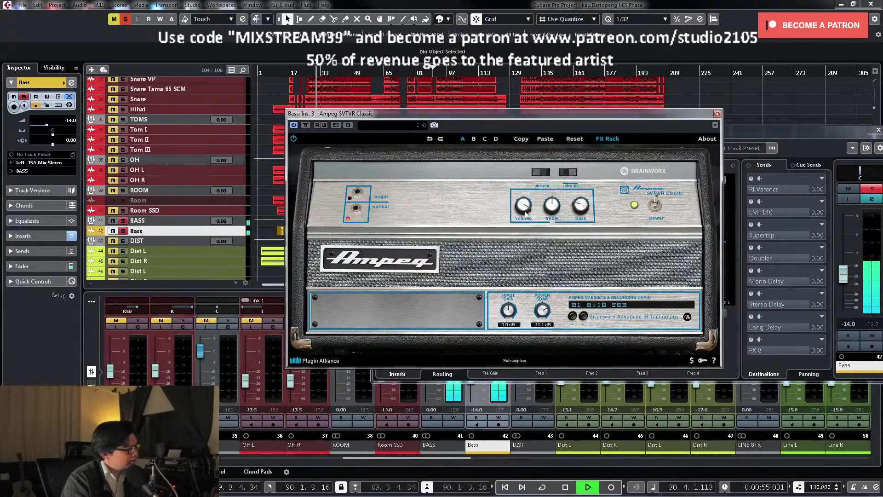
{"action": "left_click", "coordinate": [305, 126]}
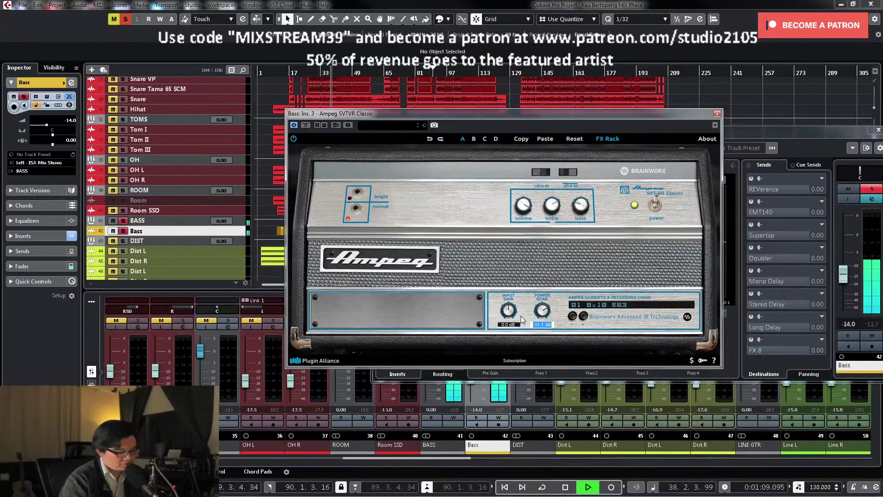
{"action": "type", "text": "-12"}
{"action": "key", "text": "Return"}
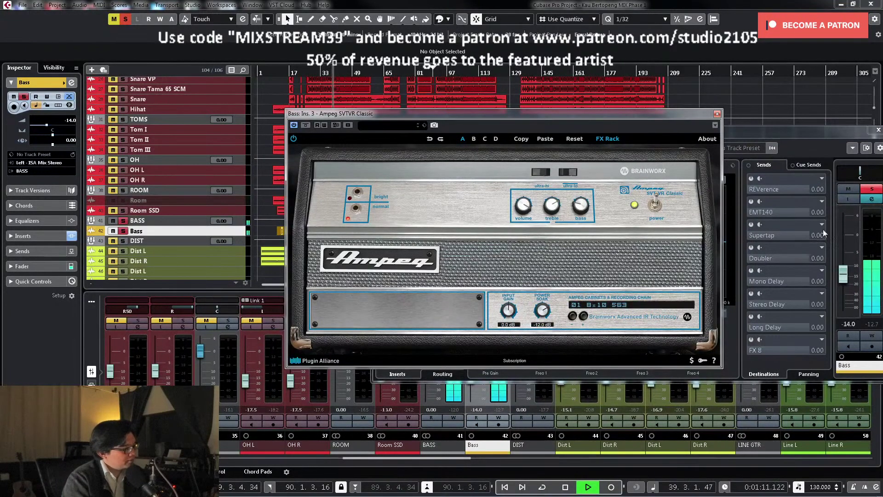
Step: Unsolo the Bass track, lower its level to -15.0 dB in the full mix and close the amp and channel settings windows
{"action": "left_click", "coordinate": [871, 189]}
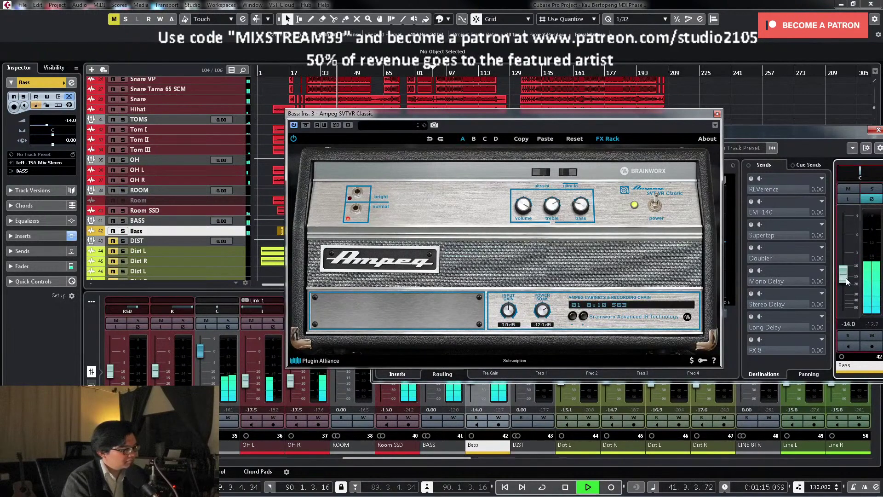
{"action": "left_click_drag", "start_coordinate": [846, 278], "coordinate": [848, 280]}
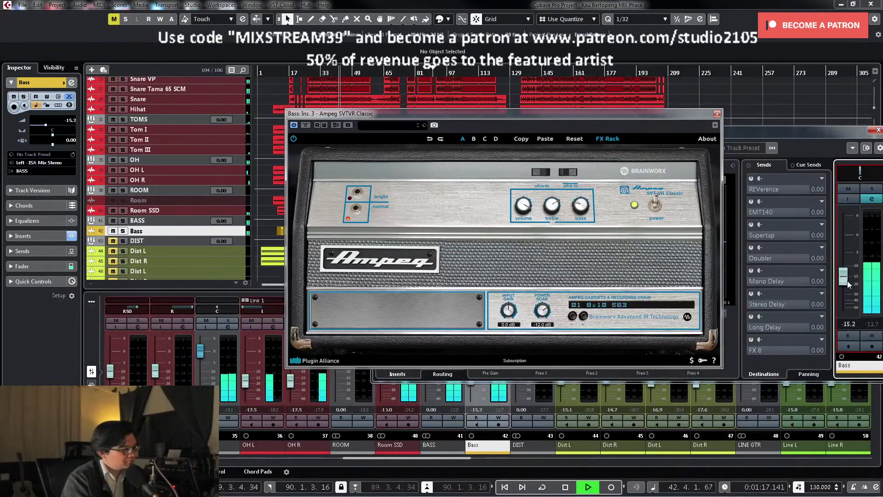
{"action": "left_click_drag", "start_coordinate": [848, 281], "coordinate": [846, 306]}
{"action": "scroll", "coordinate": [849, 323], "scroll_direction": "up", "scroll_amount": 2}
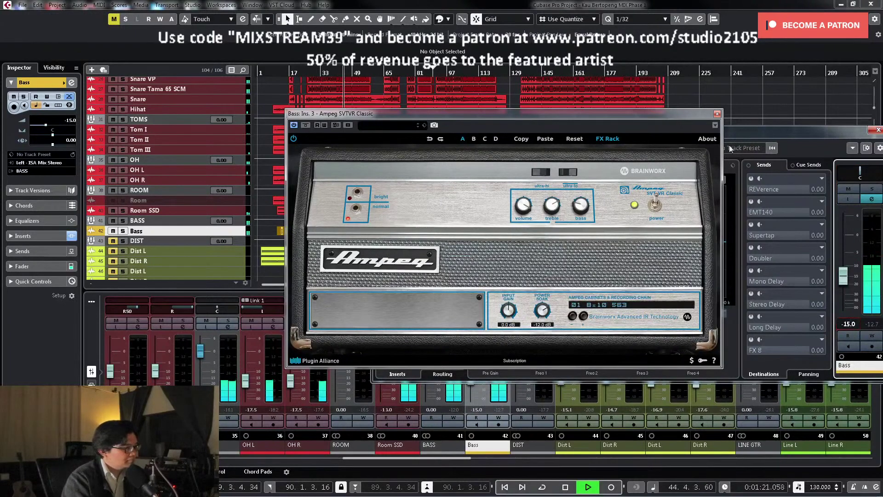
{"action": "left_click", "coordinate": [852, 132]}
{"action": "left_click", "coordinate": [879, 130]}
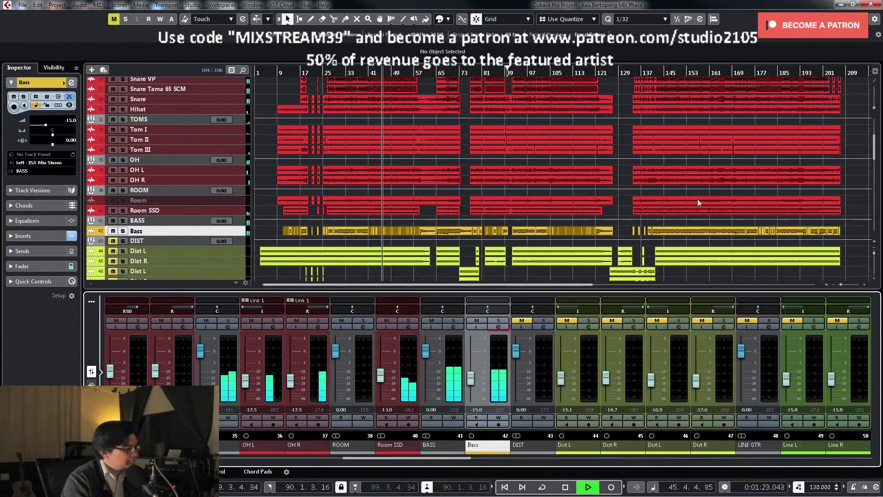
Step: Enlarge the Bass track and examine its note waveforms around bar 46, playing a short passage of the mix
{"action": "key", "text": "shift+f"}
{"action": "key", "text": "space"}
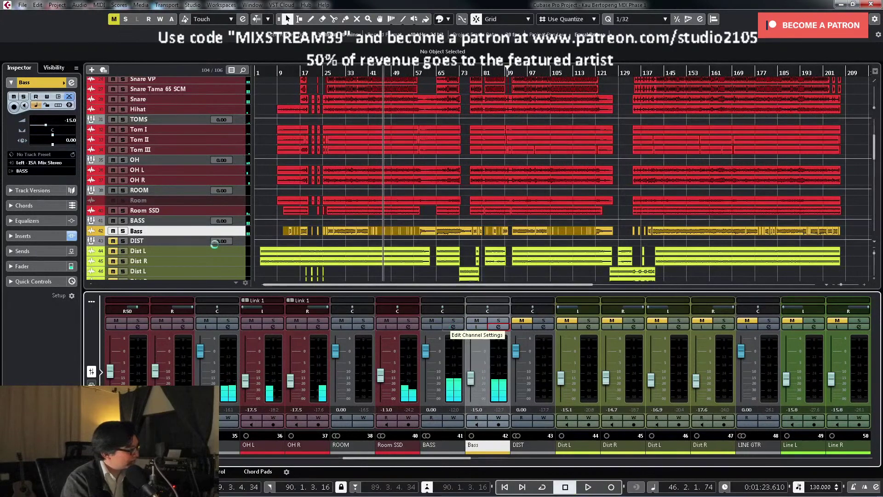
{"action": "key", "text": "z"}
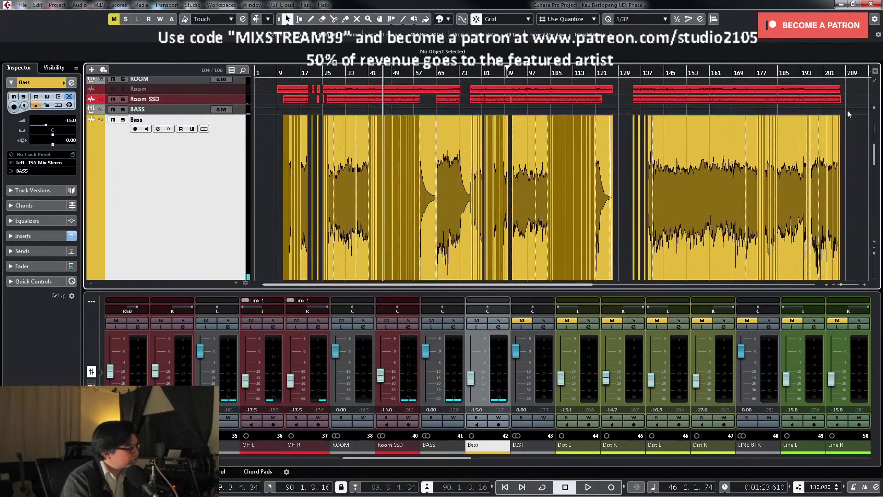
{"action": "key", "text": "h"}
{"action": "key", "text": "h"}
{"action": "key", "text": "h"}
{"action": "key", "text": "h"}
{"action": "key", "text": "h"}
{"action": "key", "text": "h"}
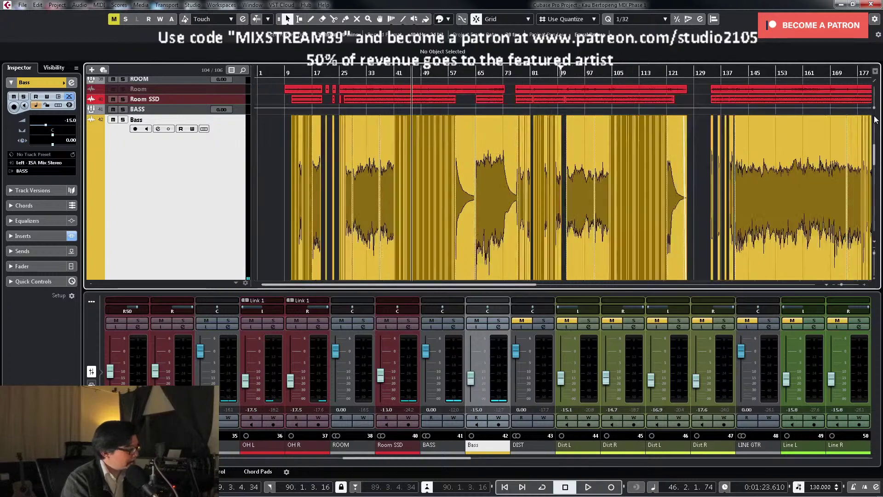
{"action": "key", "text": "g"}
{"action": "key", "text": "g"}
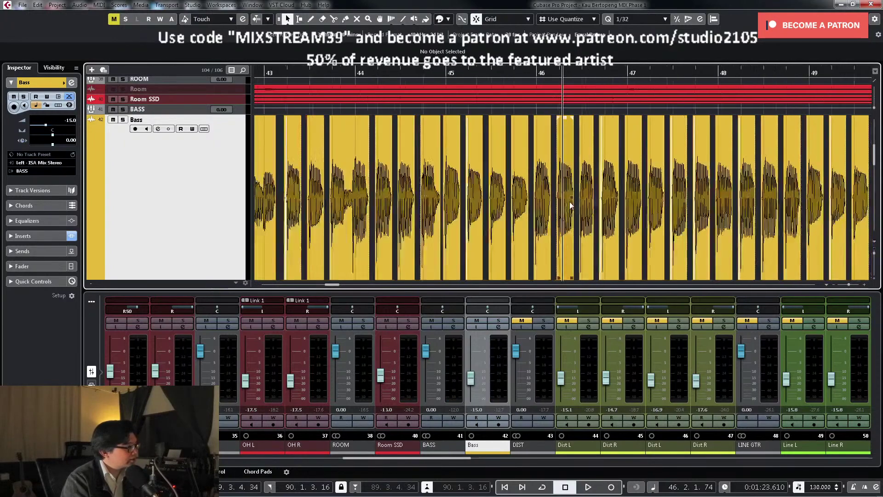
{"action": "key", "text": "h"}
{"action": "key", "text": "h"}
{"action": "key", "text": "h"}
{"action": "key", "text": "h"}
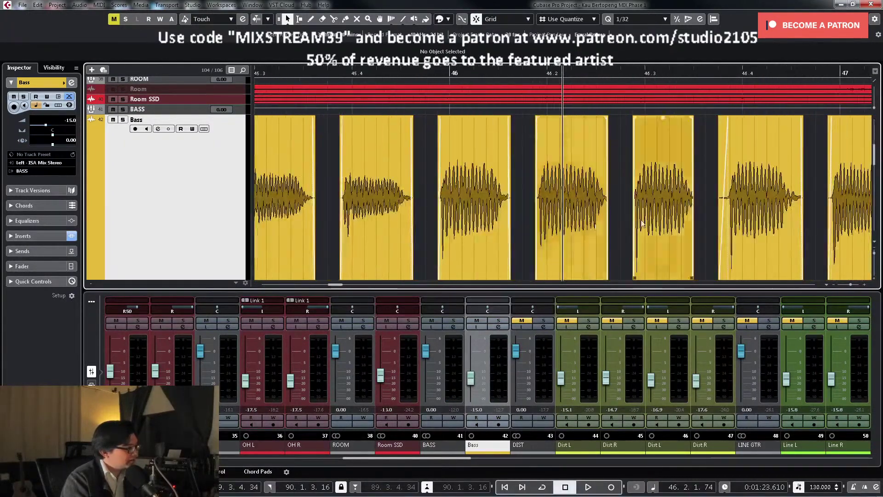
{"action": "key", "text": "g"}
{"action": "key", "text": "g"}
{"action": "key", "text": "g"}
{"action": "key", "text": "g"}
{"action": "key", "text": "g"}
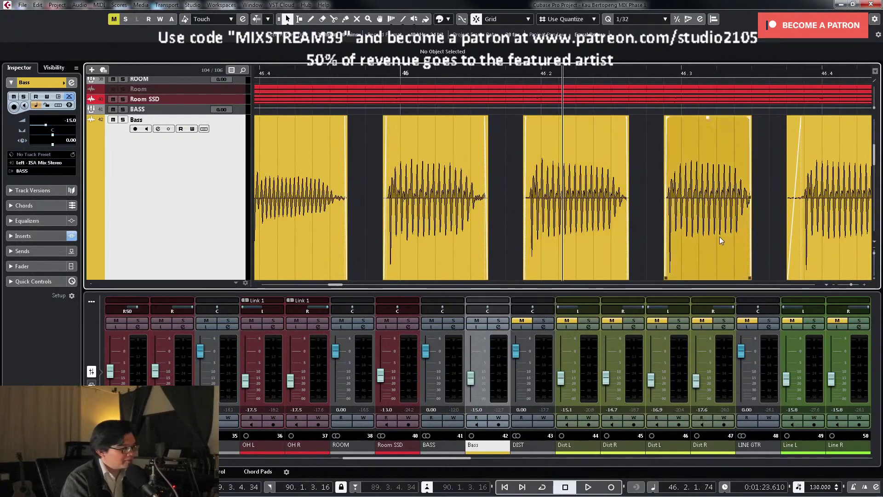
{"action": "key", "text": "g"}
{"action": "key", "text": "g"}
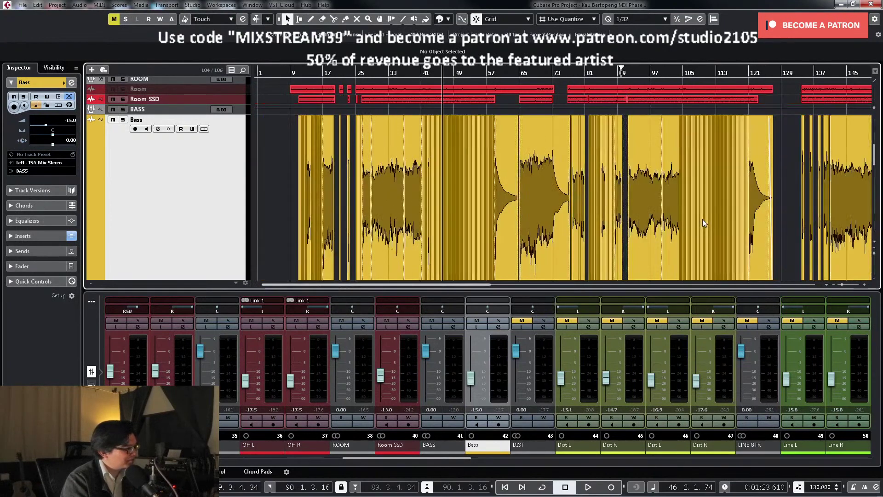
{"action": "key", "text": "space"}
{"action": "key", "text": "h"}
{"action": "key", "text": "h"}
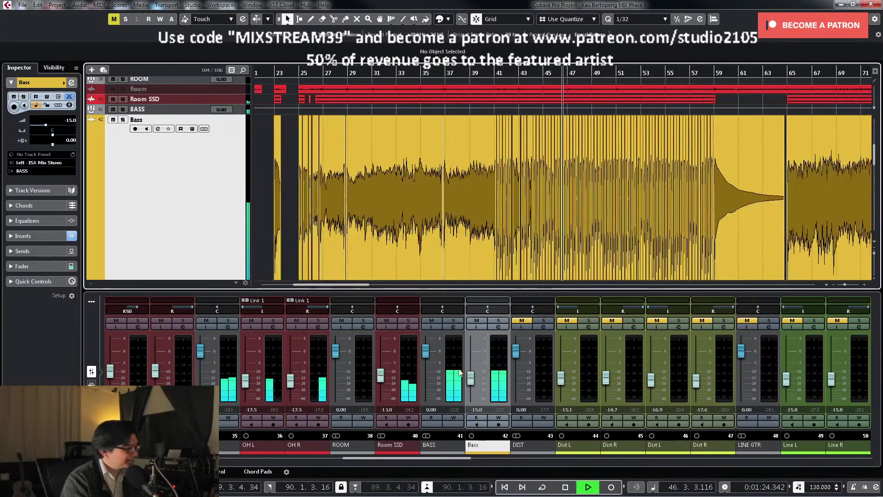
{"action": "key", "text": "space"}
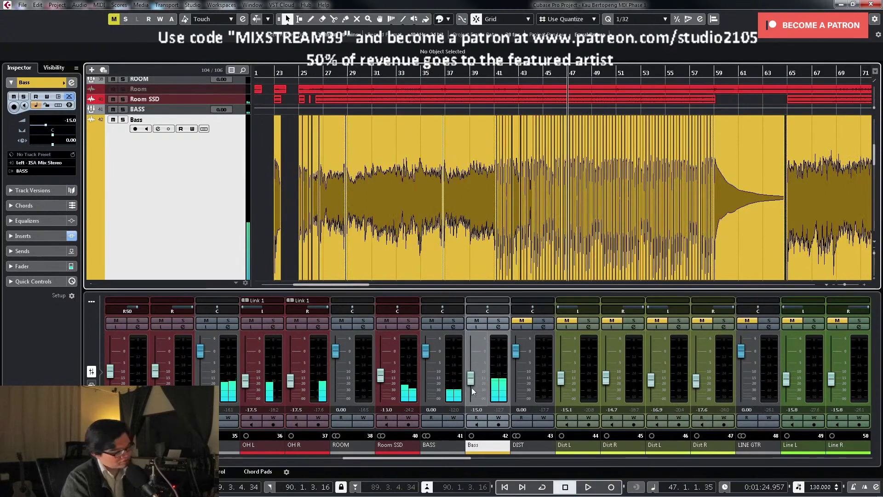
Step: Open the BASS group's channel settings, reactivate its bypassed C4 Stereo insert and open the plug-in
{"action": "left_click", "coordinate": [454, 321]}
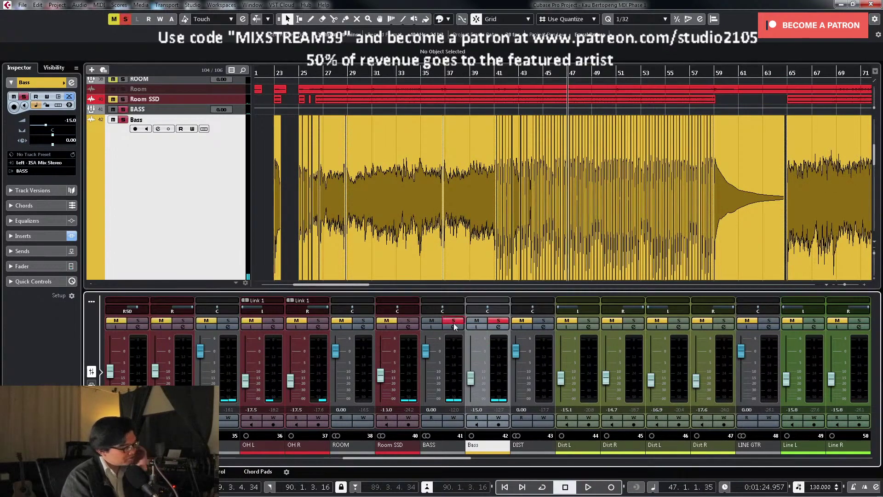
{"action": "left_click", "coordinate": [453, 326]}
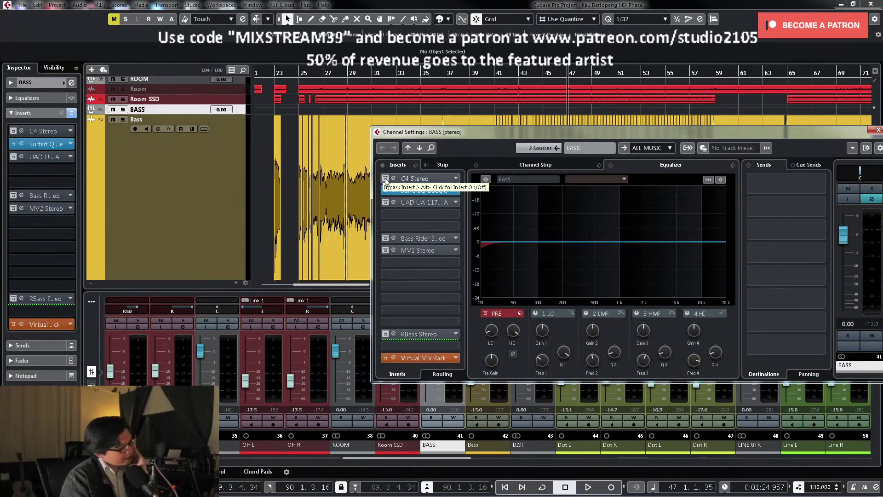
{"action": "left_click", "coordinate": [418, 180], "text": "shift"}
{"action": "left_click", "coordinate": [418, 180]}
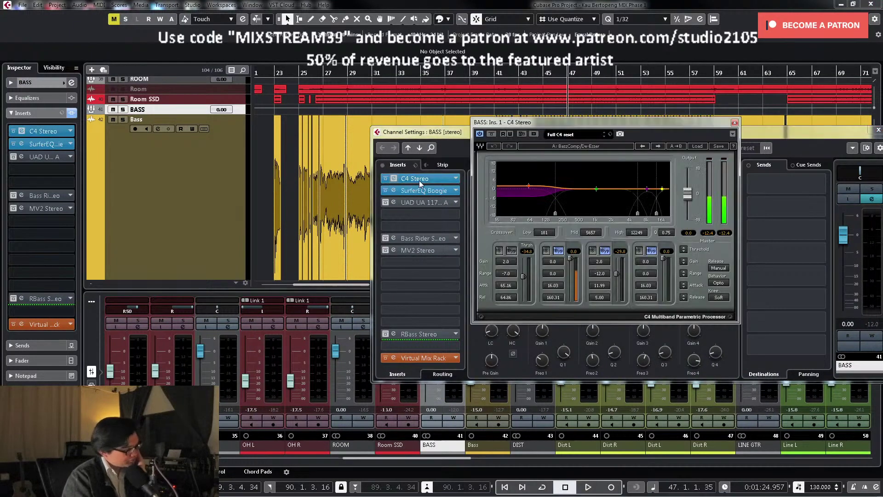
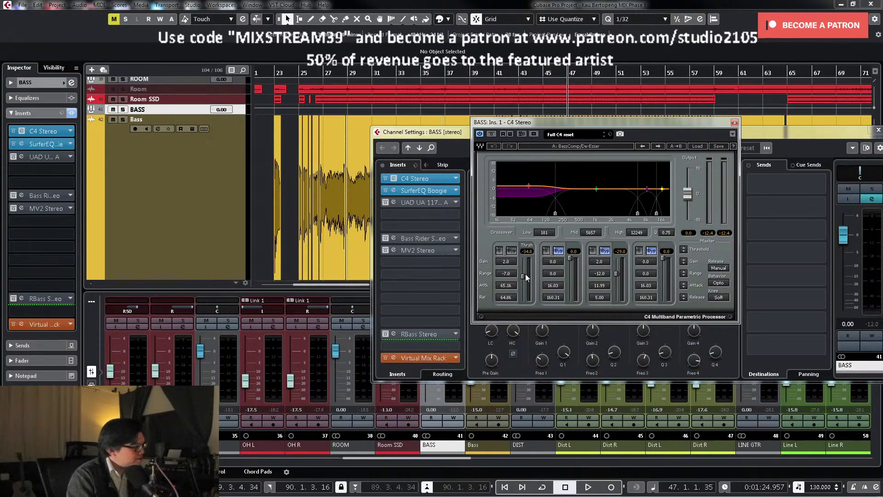
Step: Play the mix and compare the BASS group with the C4 multiband compressor bypassed and active
{"action": "key", "text": "space"}
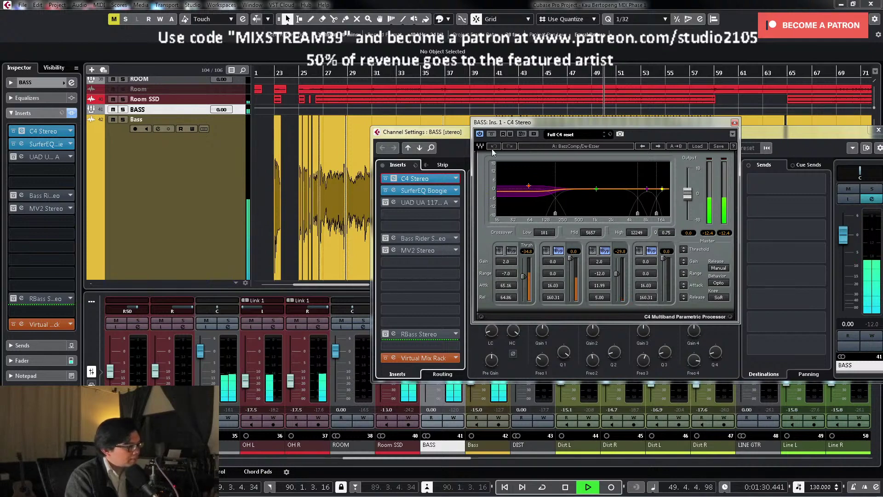
{"action": "left_click", "coordinate": [491, 134]}
{"action": "left_click", "coordinate": [491, 134]}
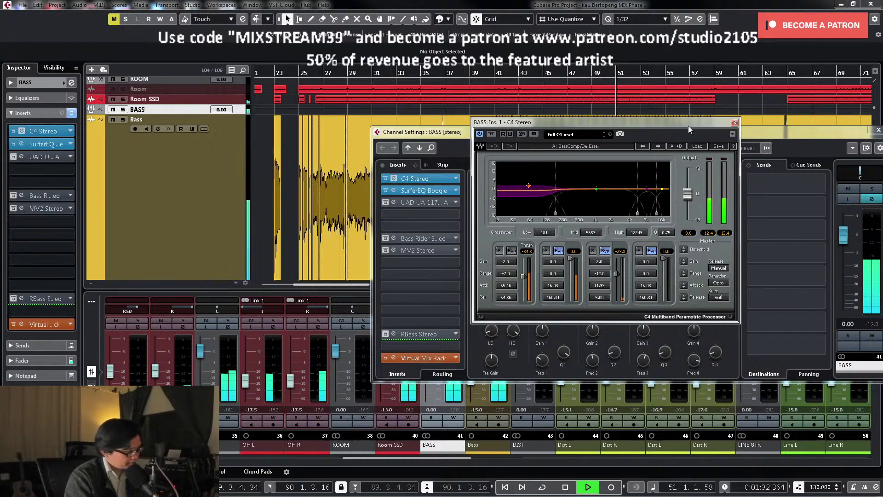
Step: Close the C4 plug-in and the BASS group's channel settings while checking the mix in playback
{"action": "left_click", "coordinate": [734, 123]}
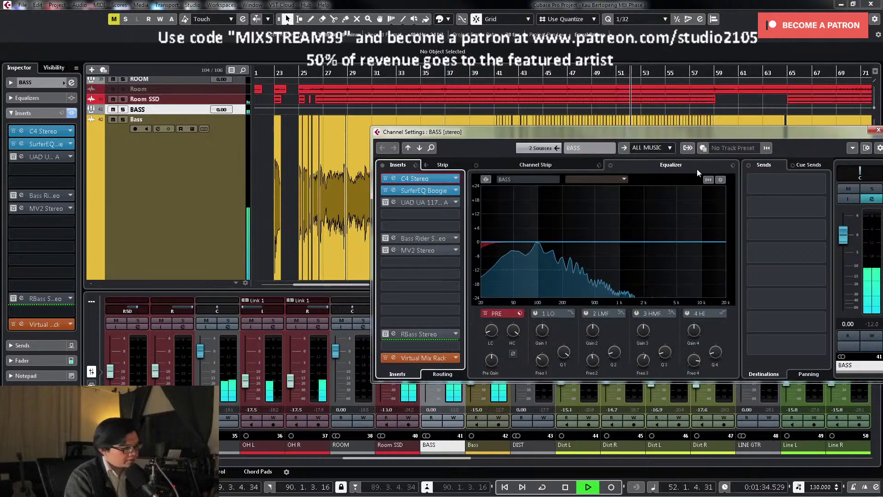
{"action": "key", "text": "space"}
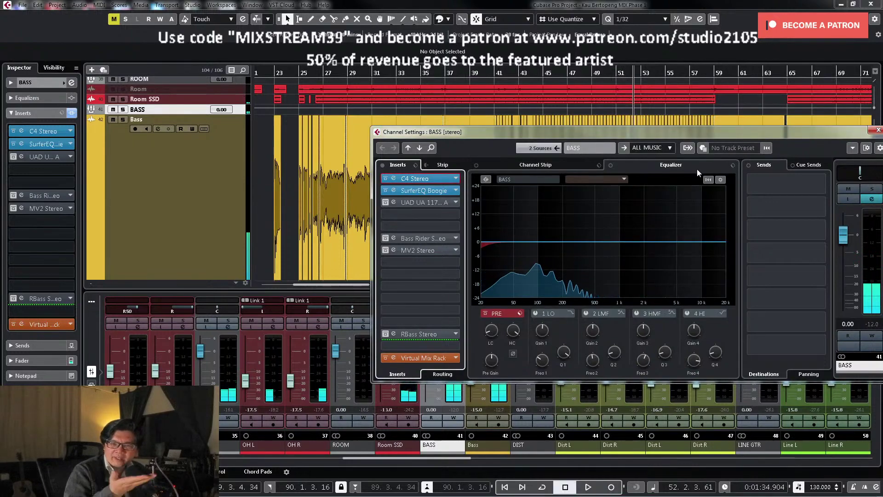
{"action": "key", "text": "space"}
{"action": "left_click", "coordinate": [875, 132]}
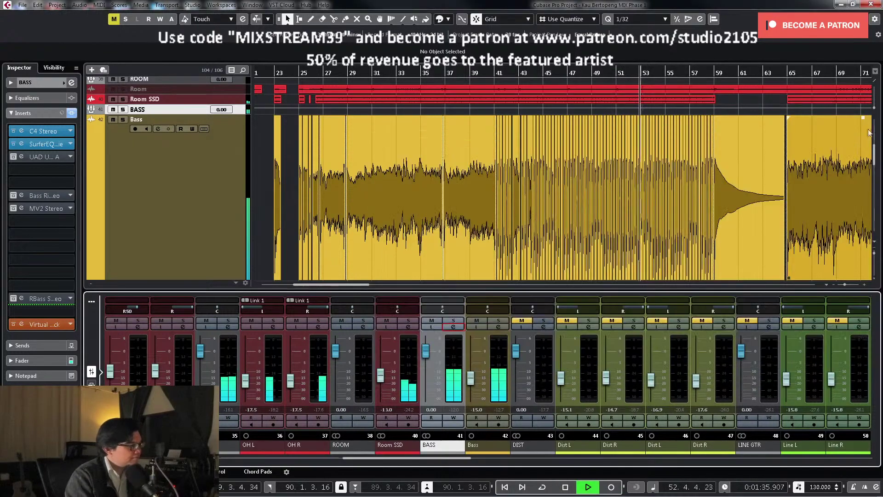
Step: Bring the drum channels into view in the mixer, inspect the Snare Tama 65 SCM channel's settings and play a short passage
{"action": "left_click_drag", "start_coordinate": [447, 456], "coordinate": [333, 462]}
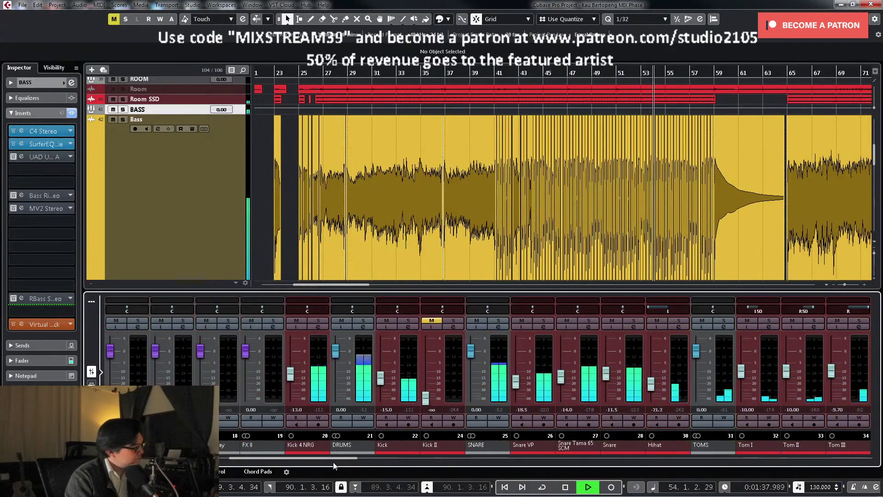
{"action": "key", "text": "space"}
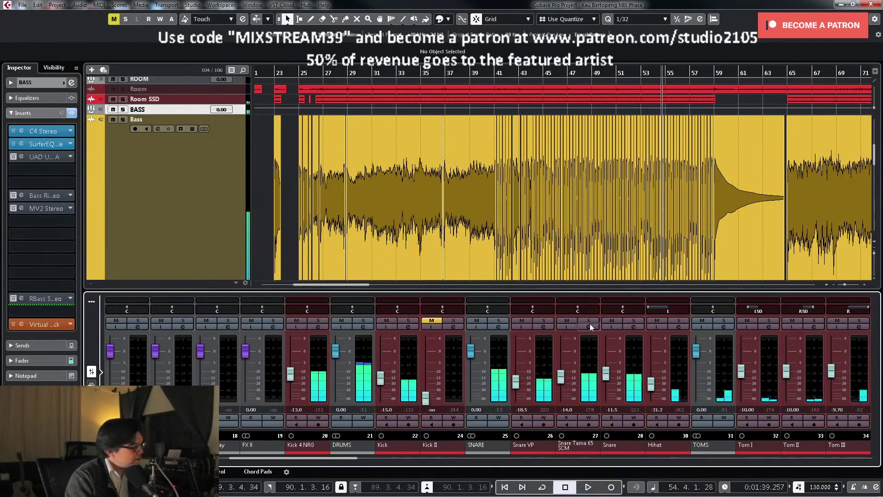
{"action": "left_click", "coordinate": [588, 326]}
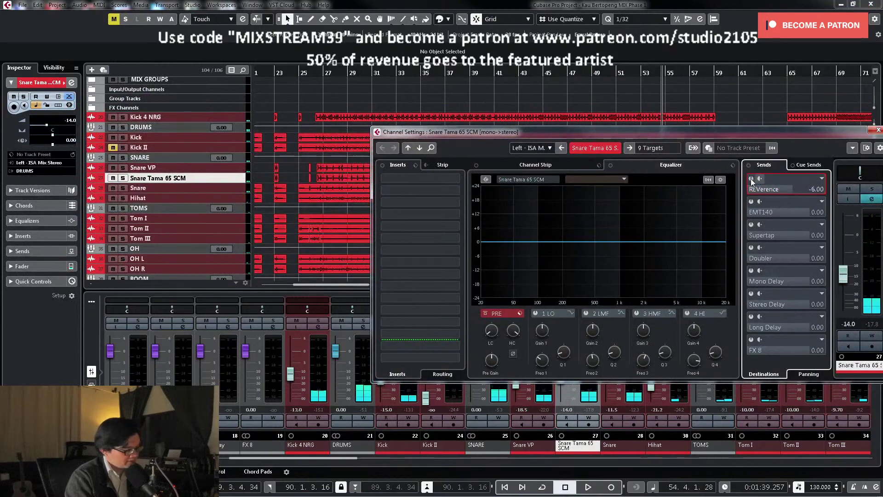
{"action": "left_click", "coordinate": [877, 132]}
{"action": "key", "text": "space"}
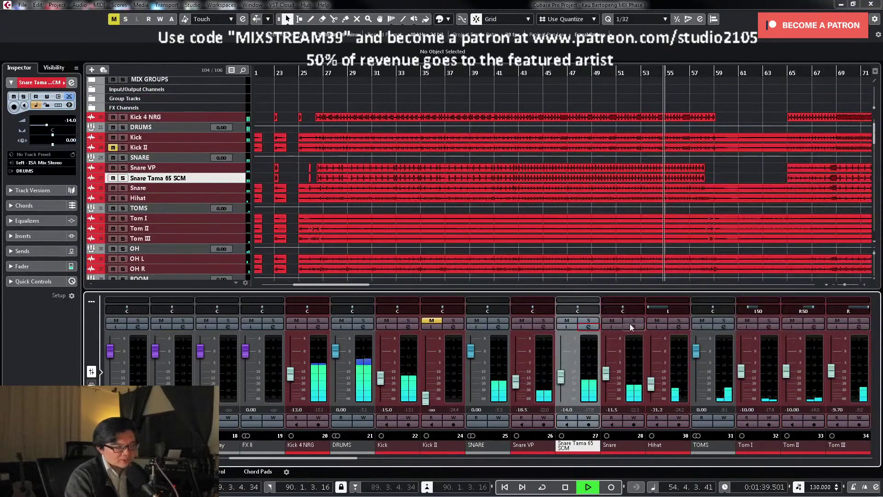
{"action": "key", "text": "space"}
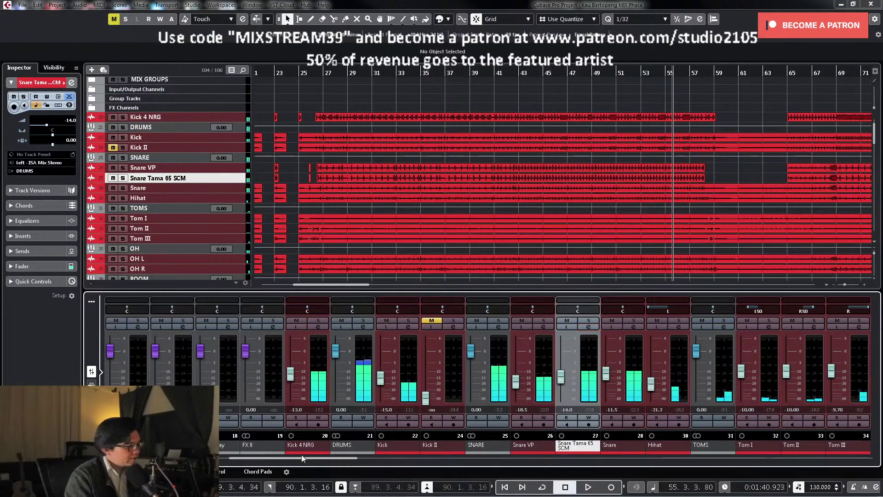
Step: Solo the Room SSD channel and play a short passage of it
{"action": "left_click_drag", "start_coordinate": [302, 457], "coordinate": [445, 459]}
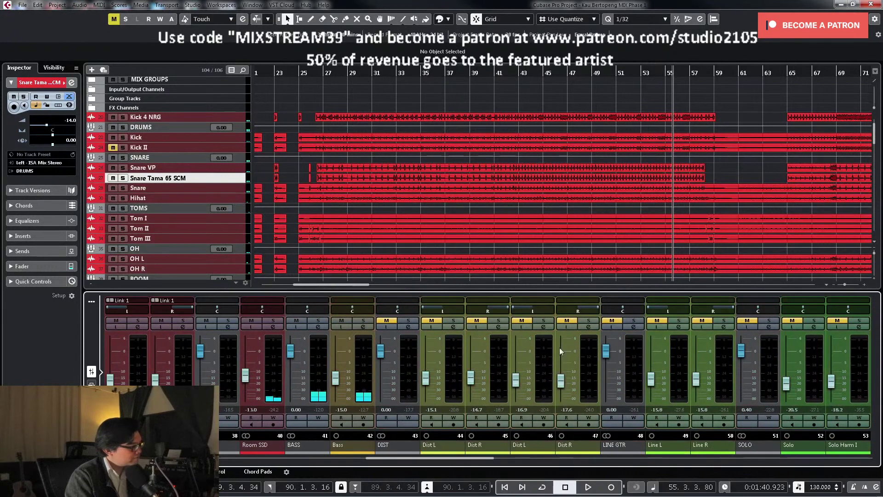
{"action": "key", "text": "space"}
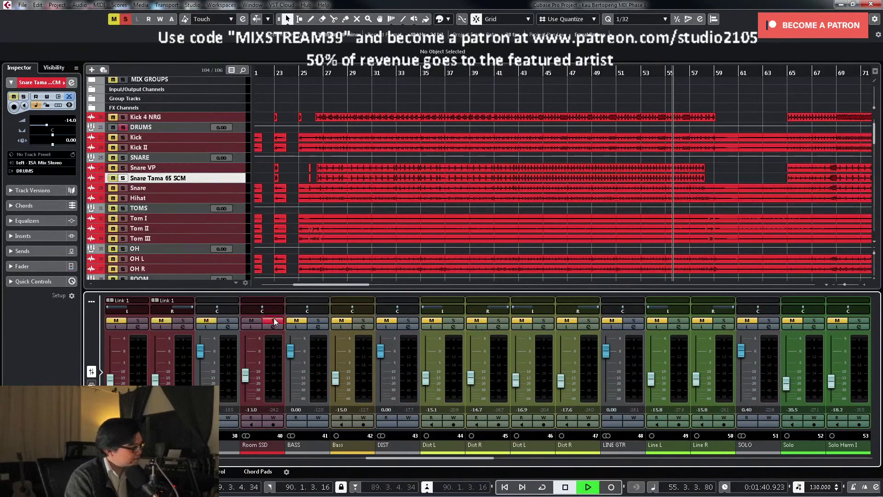
{"action": "left_click", "coordinate": [274, 321]}
{"action": "key", "text": "space"}
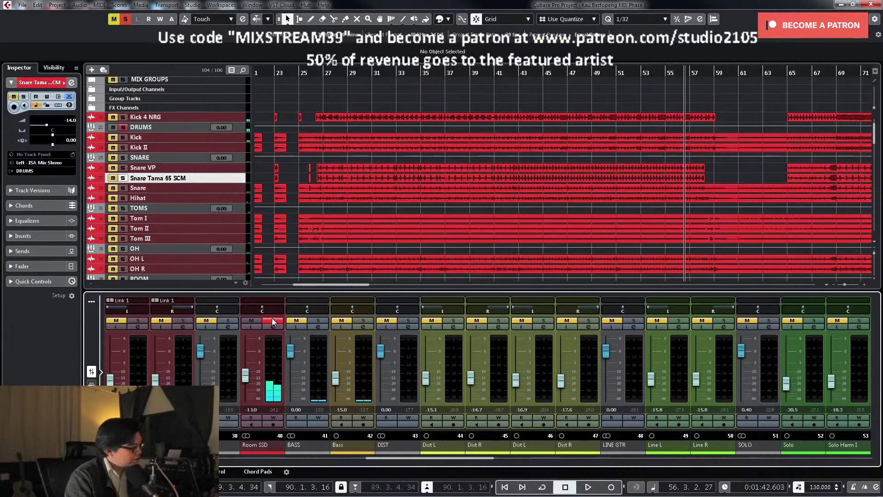
{"action": "left_click", "coordinate": [273, 322]}
{"action": "left_click", "coordinate": [273, 322]}
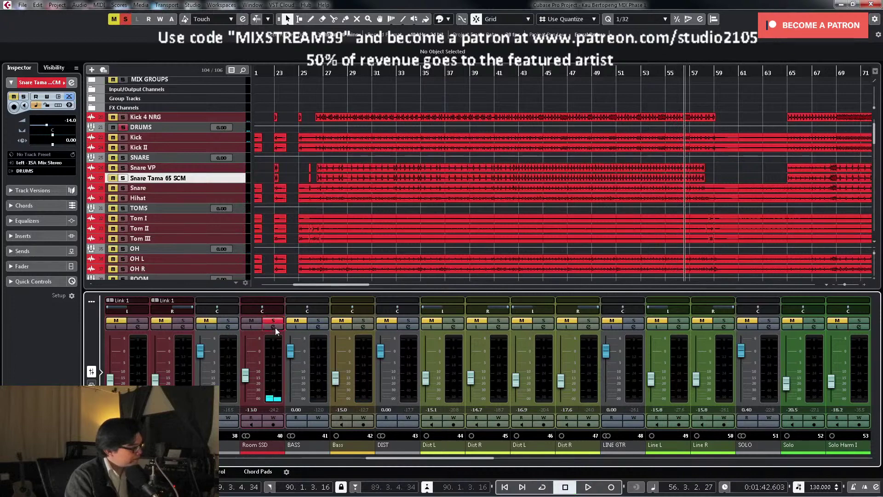
Step: Open the Room SSD channel settings and load the Waves Q1 Stereo equalizer after Pulsar Smasher
{"action": "left_click", "coordinate": [275, 327]}
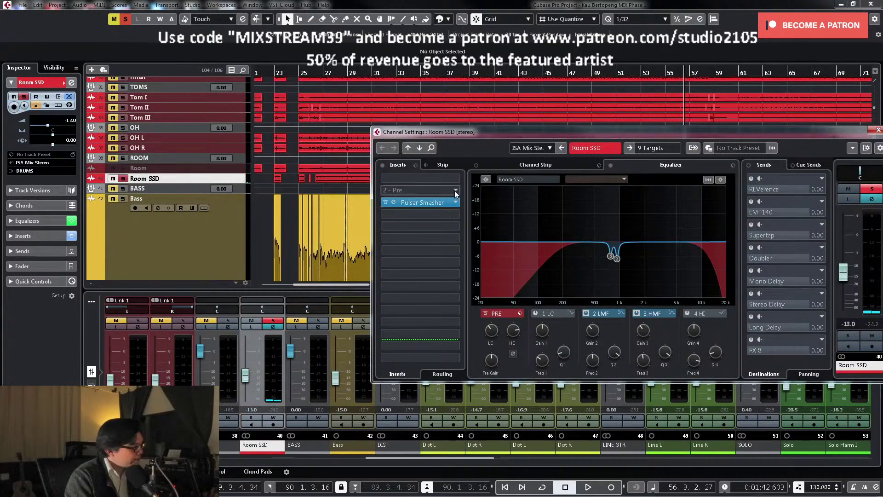
{"action": "left_click", "coordinate": [456, 215]}
{"action": "scroll", "coordinate": [428, 321], "scroll_direction": "down", "scroll_amount": 5}
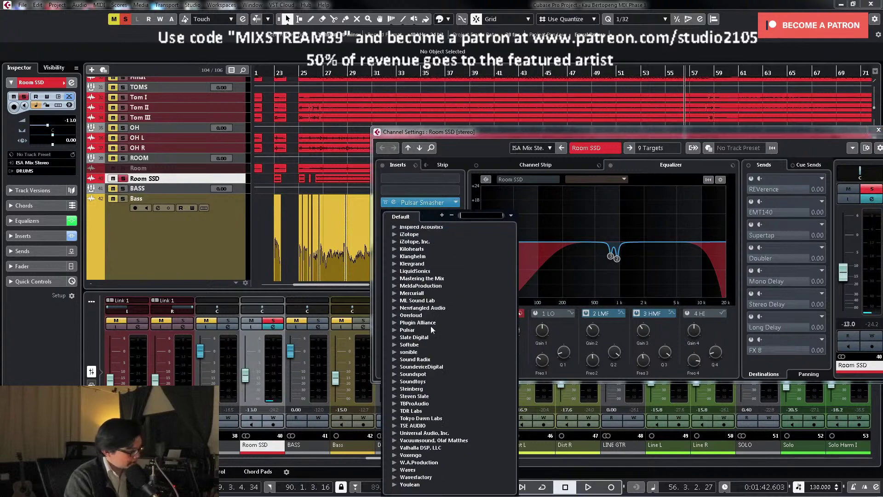
{"action": "left_click", "coordinate": [394, 469]}
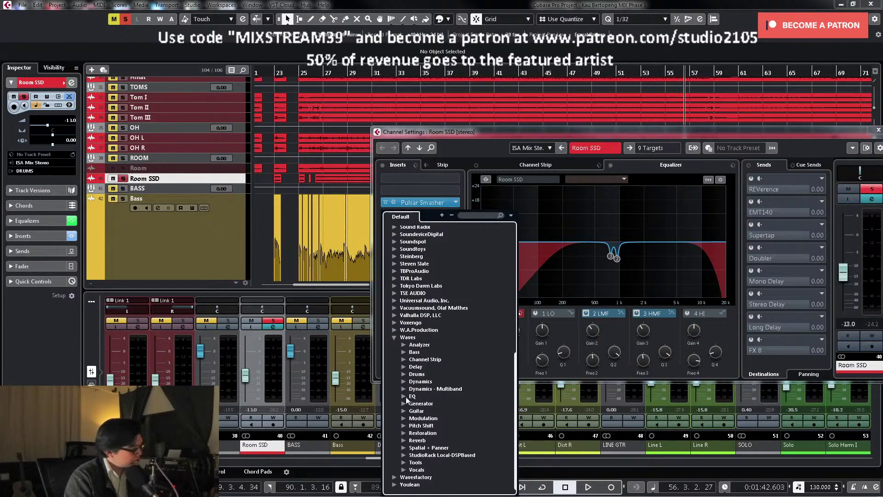
{"action": "left_click", "coordinate": [403, 396]}
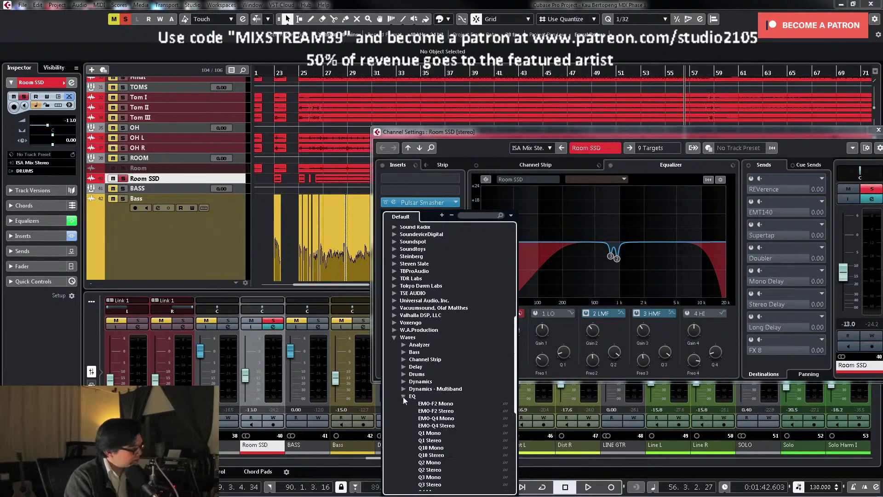
{"action": "left_click", "coordinate": [430, 440]}
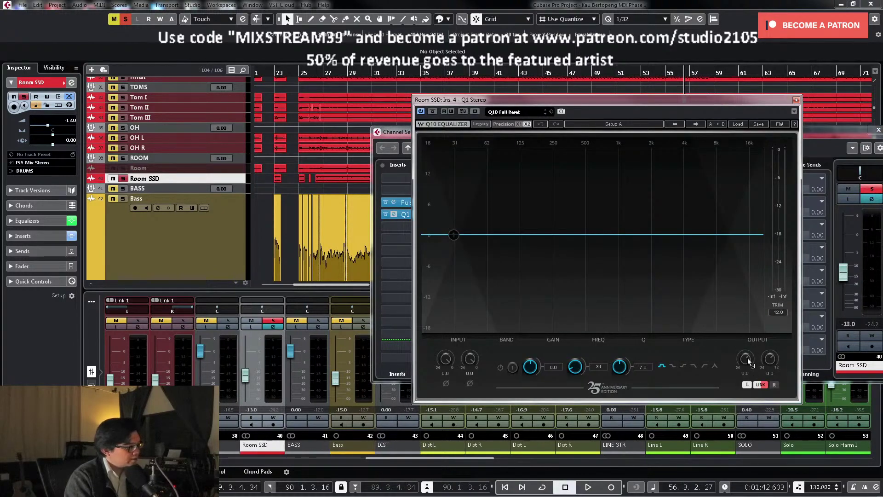
Step: Lower the Q1's left output to -2.0 dB while playing the soloed Room SSD from about bar 27, and close the plug-in
{"action": "key", "text": "space"}
{"action": "left_click_drag", "start_coordinate": [746, 358], "coordinate": [746, 361]}
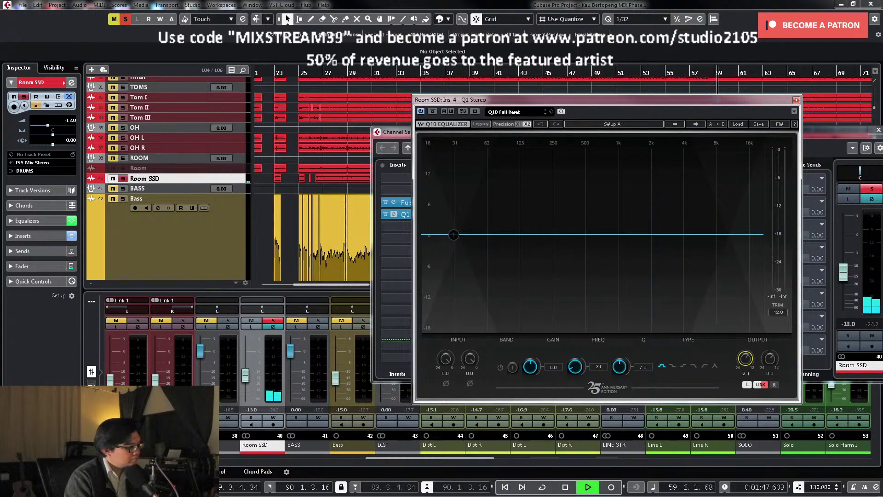
{"action": "left_click", "coordinate": [332, 73]}
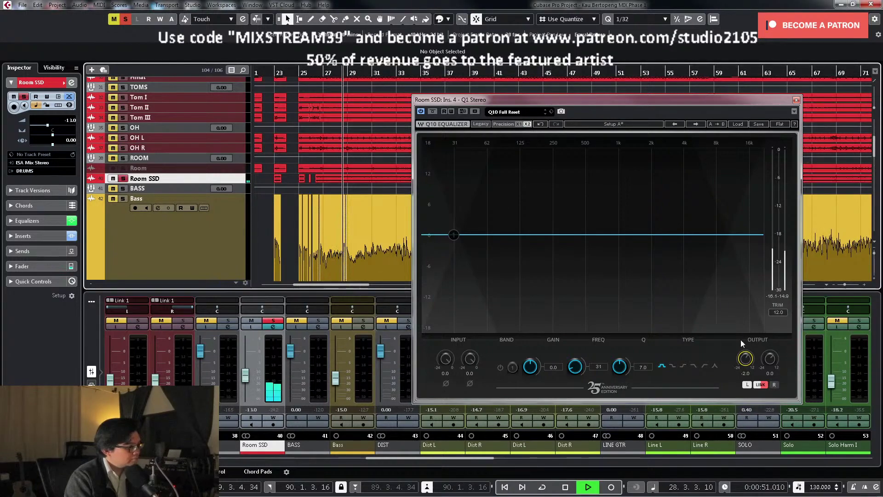
{"action": "left_click_drag", "start_coordinate": [745, 358], "coordinate": [746, 360]}
{"action": "key", "text": "space"}
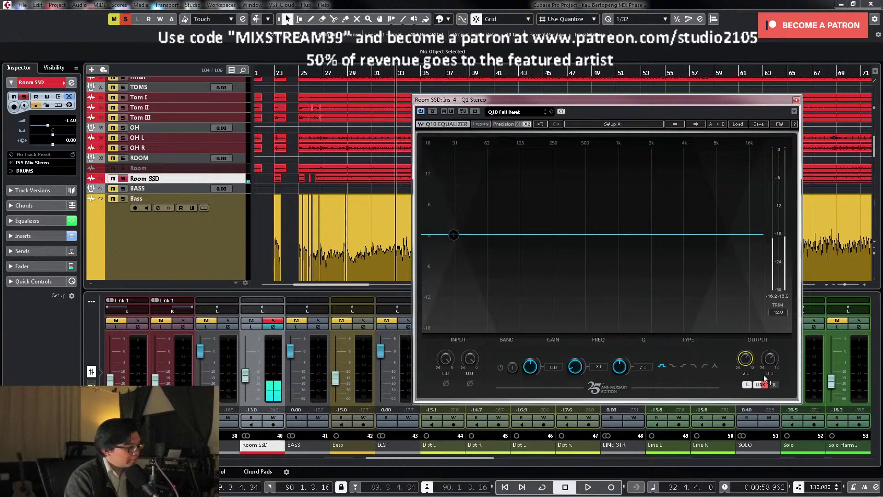
{"action": "left_click", "coordinate": [796, 100]}
Step: Unsolo the Room SSD track and play the full mix from around bar 33
{"action": "key", "text": "s"}
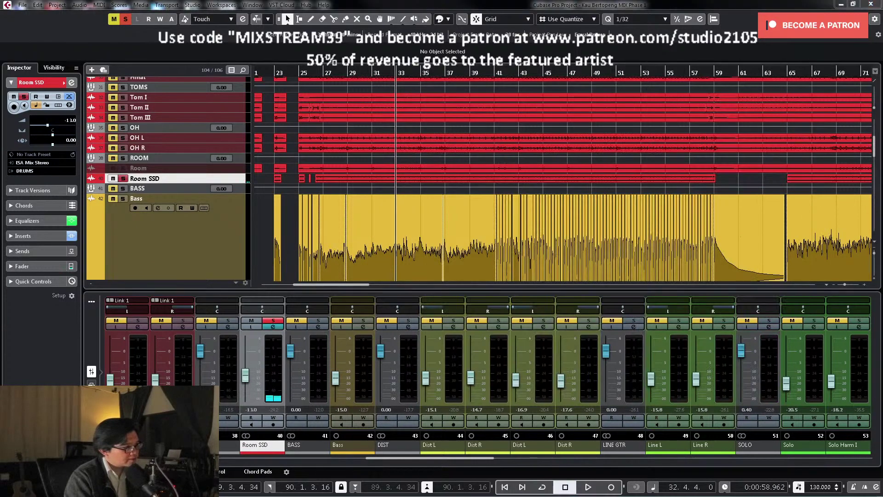
{"action": "key", "text": "space"}
{"action": "left_click", "coordinate": [421, 197]}
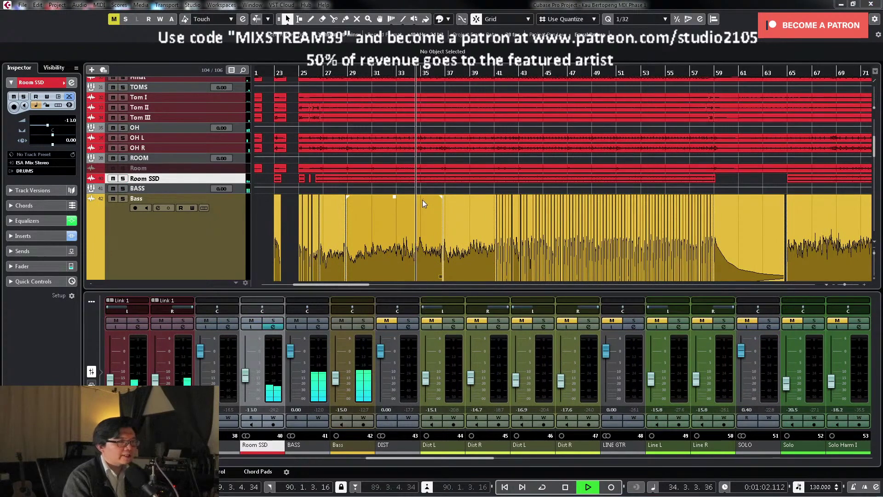
{"action": "key", "text": "space"}
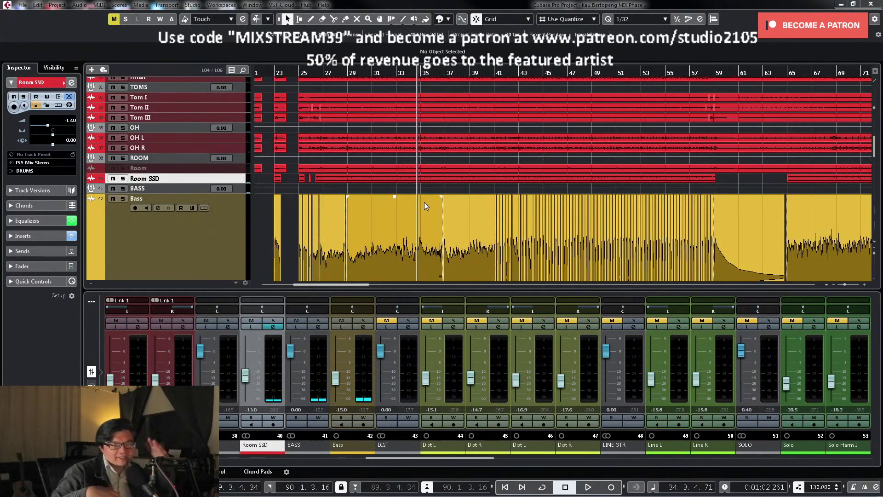
Step: Enlarge the Room SSD track and extend its short events between bars 25 and 26 until they meet the following events
{"action": "key", "text": "space"}
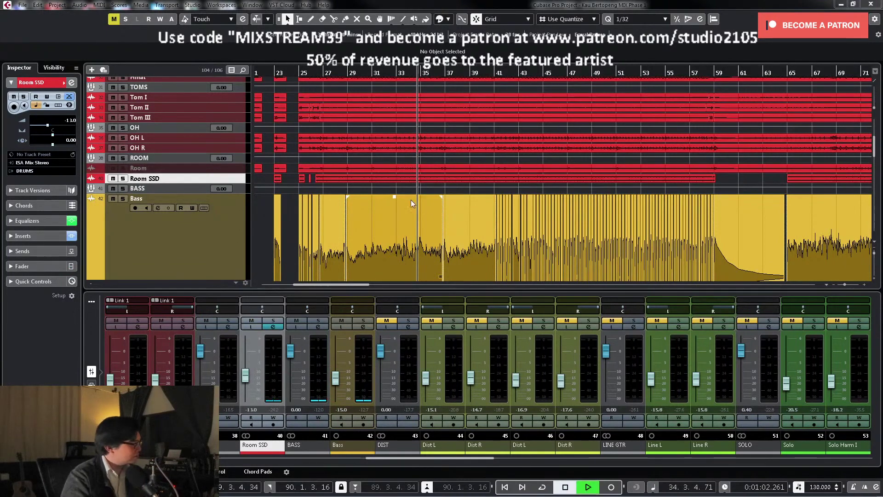
{"action": "left_click", "coordinate": [174, 244]}
{"action": "left_click", "coordinate": [235, 181]}
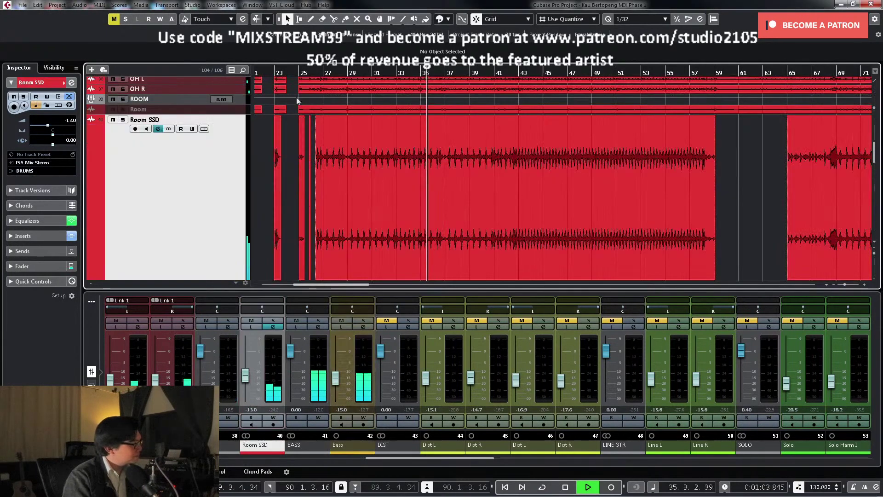
{"action": "key", "text": "h"}
{"action": "key", "text": "h"}
{"action": "key", "text": "space"}
{"action": "key", "text": "h"}
{"action": "scroll", "coordinate": [575, 242], "scroll_direction": "down", "scroll_amount": 2}
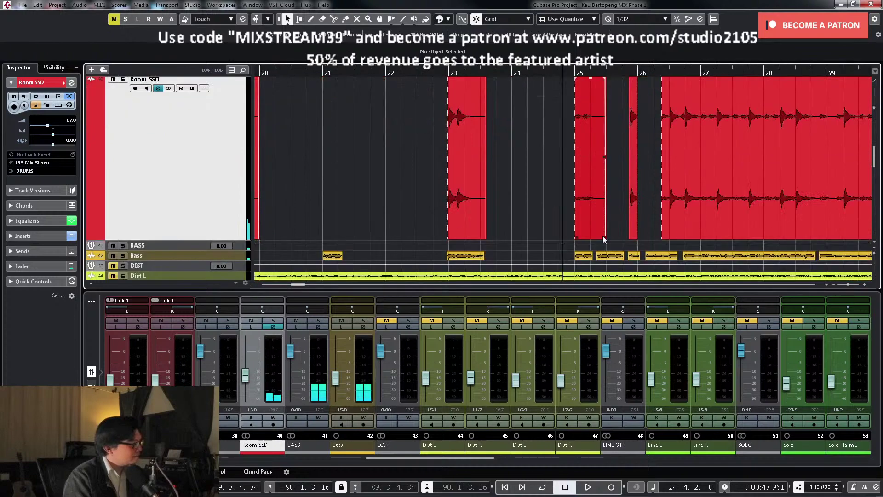
{"action": "mouse_move", "coordinate": [636, 235]}
{"action": "left_mouse_down"}
{"action": "mouse_move", "coordinate": [664, 241]}
{"action": "mouse_move", "coordinate": [608, 238]}
{"action": "mouse_move", "coordinate": [627, 239]}
{"action": "left_mouse_up"}
{"action": "key", "text": "space"}
{"action": "scroll", "coordinate": [532, 233], "scroll_direction": "up", "scroll_amount": 2}
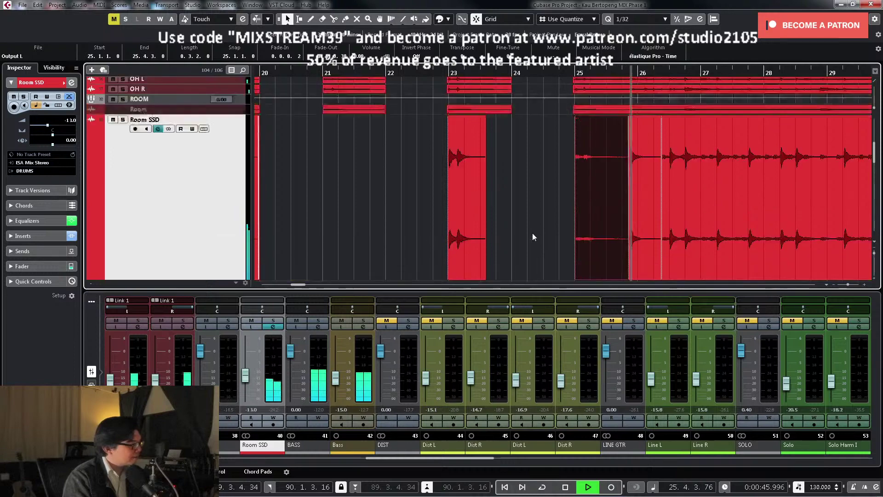
Step: Extend the start of the Room SSD event at bar 23 back to 20.4.4
{"action": "key", "text": "g"}
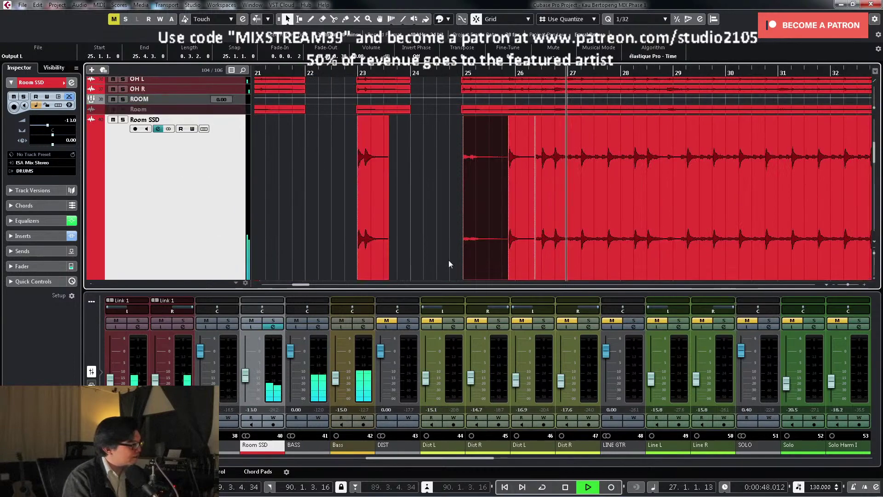
{"action": "left_click", "coordinate": [358, 262]}
{"action": "key", "text": "space"}
{"action": "left_click_drag", "start_coordinate": [359, 265], "coordinate": [383, 267]}
{"action": "key", "text": "space"}
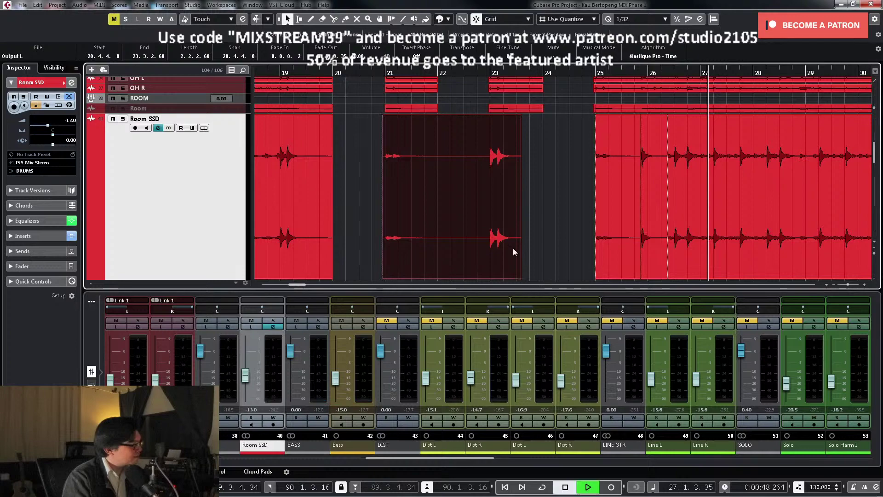
{"action": "left_click", "coordinate": [557, 251]}
Step: Extend the end of the long Room SSD event before the bar 65 section to 60.1.1
{"action": "key", "text": "g"}
{"action": "key", "text": "g"}
{"action": "key", "text": "g"}
{"action": "key", "text": "g"}
{"action": "key", "text": "g"}
{"action": "key", "text": "g"}
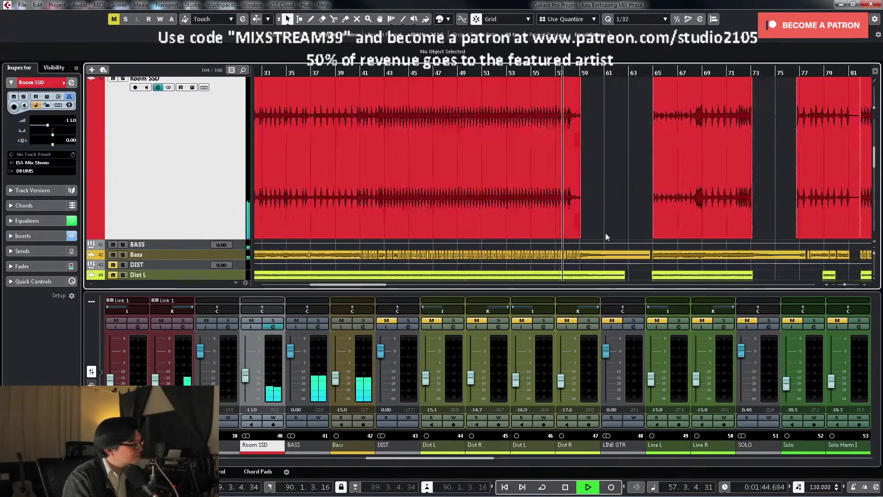
{"action": "key", "text": "h"}
{"action": "key", "text": "h"}
{"action": "key", "text": "h"}
{"action": "left_click", "coordinate": [620, 237]}
{"action": "left_click_drag", "start_coordinate": [626, 239], "coordinate": [664, 236]}
{"action": "key", "text": "g"}
{"action": "key", "text": "g"}
{"action": "key", "text": "g"}
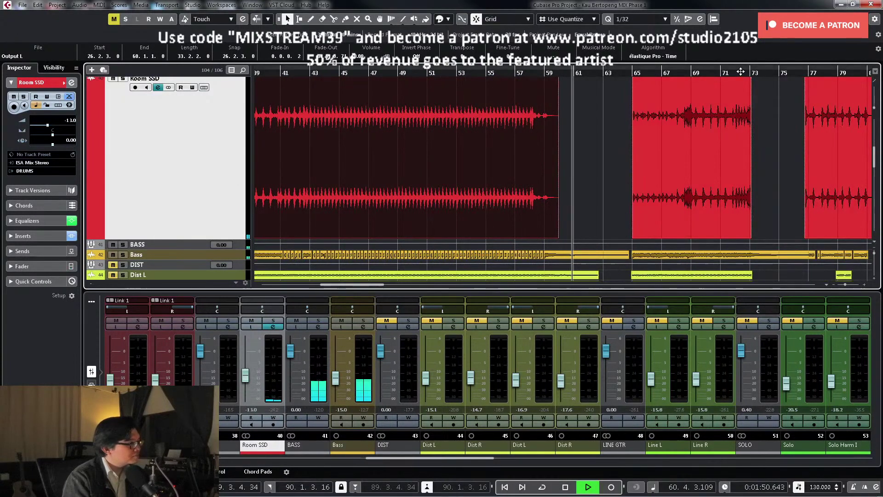
Step: Extend the end of the Room SSD event that starts at bar 65 to 74.1.1
{"action": "left_click", "coordinate": [741, 71]}
{"action": "key", "text": "space"}
{"action": "key", "text": "h"}
{"action": "key", "text": "h"}
{"action": "key", "text": "h"}
{"action": "key", "text": "h"}
{"action": "key", "text": "h"}
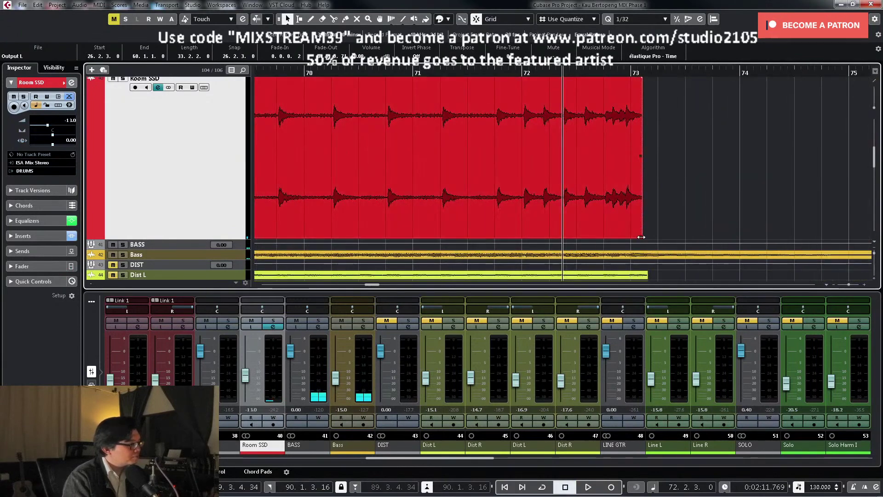
{"action": "left_click_drag", "start_coordinate": [641, 237], "coordinate": [739, 237]}
{"action": "key", "text": "space"}
Step: Examine the remaining Room SSD events across the whole song for gaps and cut-off endings
{"action": "key", "text": "g"}
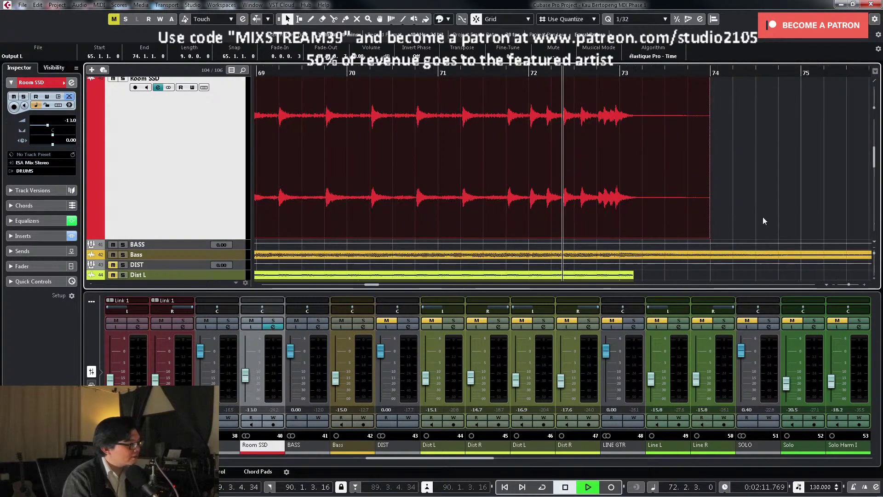
{"action": "key", "text": "g"}
{"action": "key", "text": "g"}
{"action": "key", "text": "g"}
{"action": "key", "text": "g"}
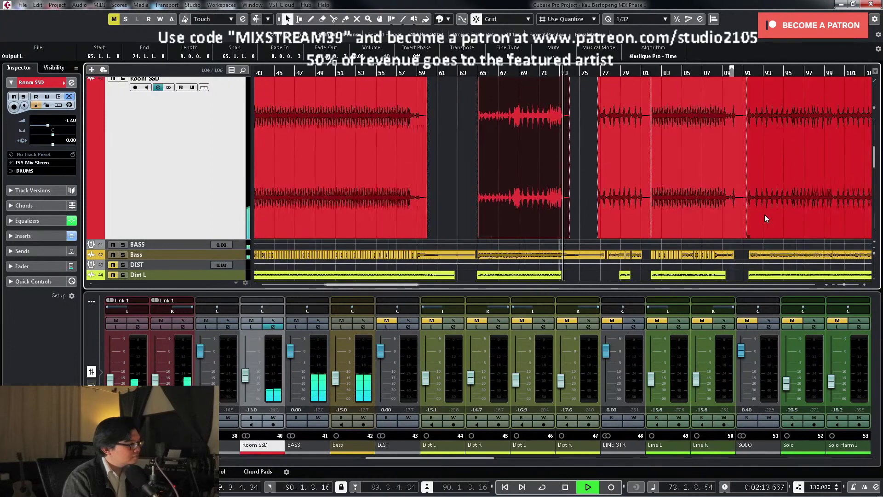
{"action": "key", "text": "space"}
{"action": "key", "text": "g"}
{"action": "key", "text": "g"}
{"action": "key", "text": "g"}
{"action": "key", "text": "g"}
{"action": "key", "text": "g"}
{"action": "key", "text": "g"}
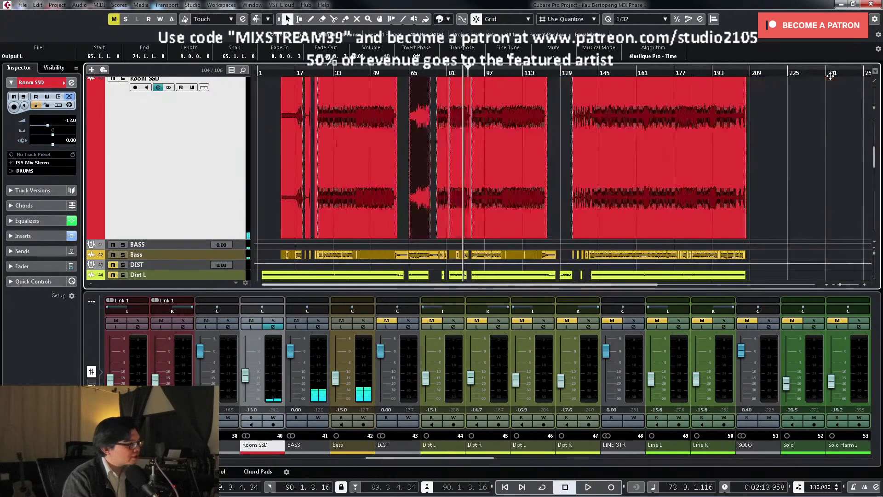
Step: Extend the end of the final Room SSD event at the song's ending to about bar 208
{"action": "left_click", "coordinate": [742, 73]}
{"action": "key", "text": "h"}
{"action": "key", "text": "h"}
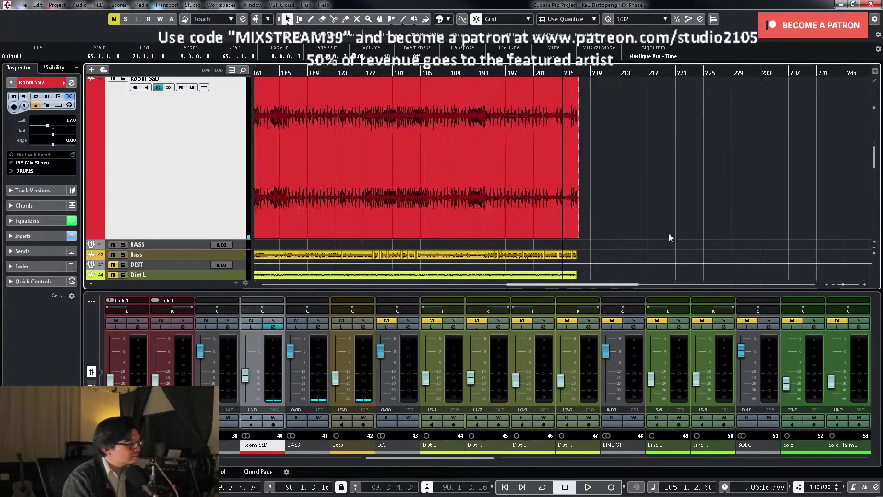
{"action": "key", "text": "h"}
{"action": "key", "text": "h"}
{"action": "key", "text": "h"}
{"action": "key", "text": "h"}
{"action": "left_click", "coordinate": [754, 239]}
{"action": "left_click_drag", "start_coordinate": [754, 239], "coordinate": [741, 236]}
{"action": "key", "text": "g"}
{"action": "key", "text": "g"}
{"action": "key", "text": "g"}
{"action": "left_click", "coordinate": [796, 201]}
Step: Play the song's ending and check the tail of the final Room SSD event against the other tracks
{"action": "key", "text": "space"}
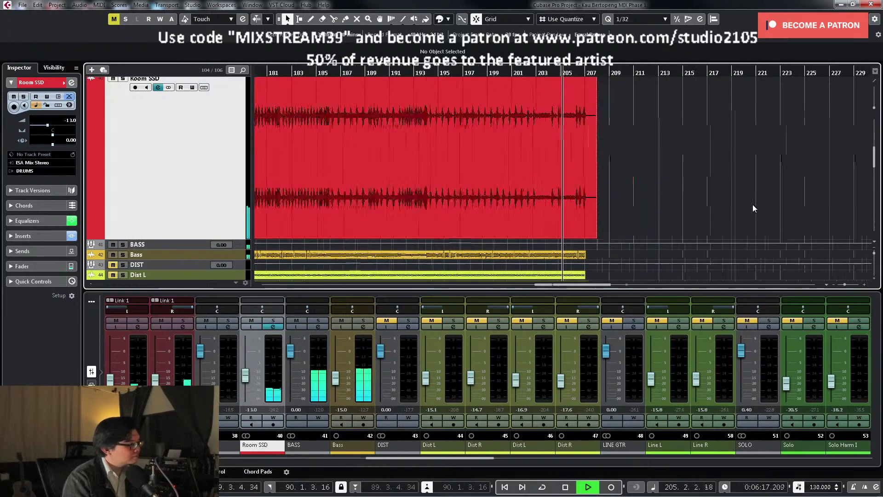
{"action": "key", "text": "g"}
{"action": "key", "text": "g"}
{"action": "key", "text": "z"}
{"action": "key", "text": "z"}
{"action": "key", "text": "z"}
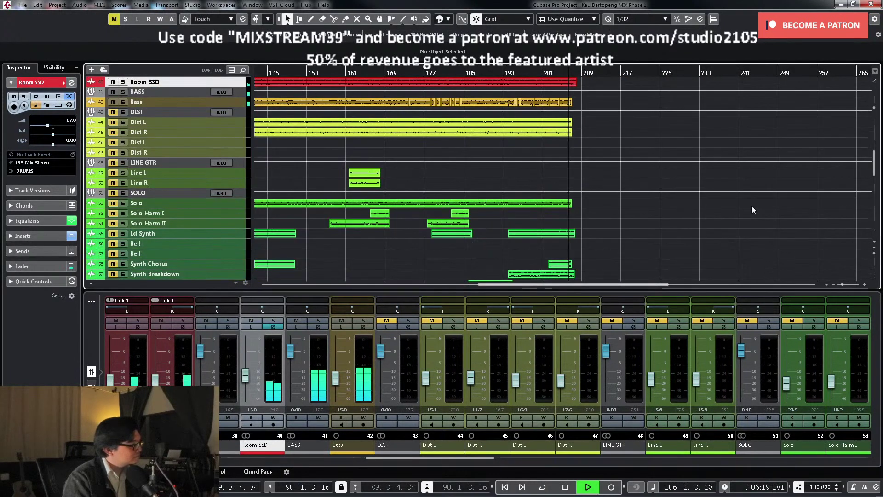
{"action": "key", "text": "g"}
{"action": "scroll", "coordinate": [297, 92], "scroll_direction": "up", "scroll_amount": 5}
{"action": "key", "text": "space"}
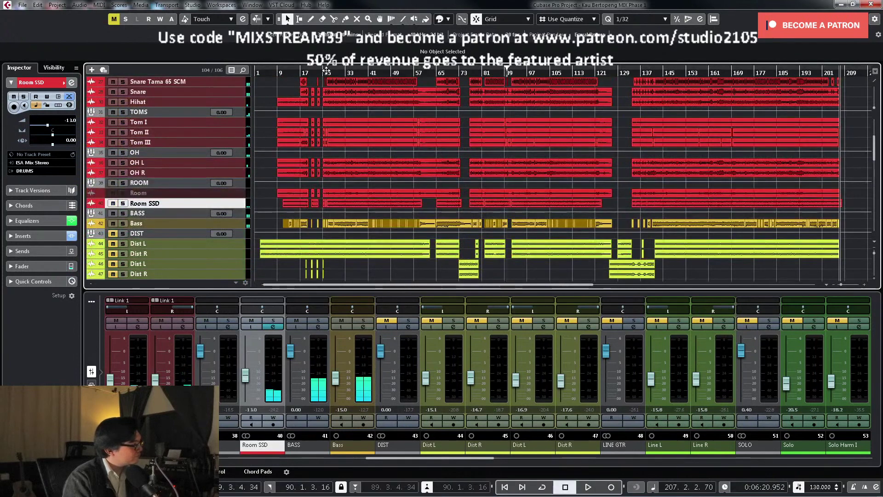
Step: Solo the BASS channel and, in its SurferEQ Boogie, raise the surfing middle band's Q and set its harmonic to 5.00
{"action": "left_click", "coordinate": [299, 71]}
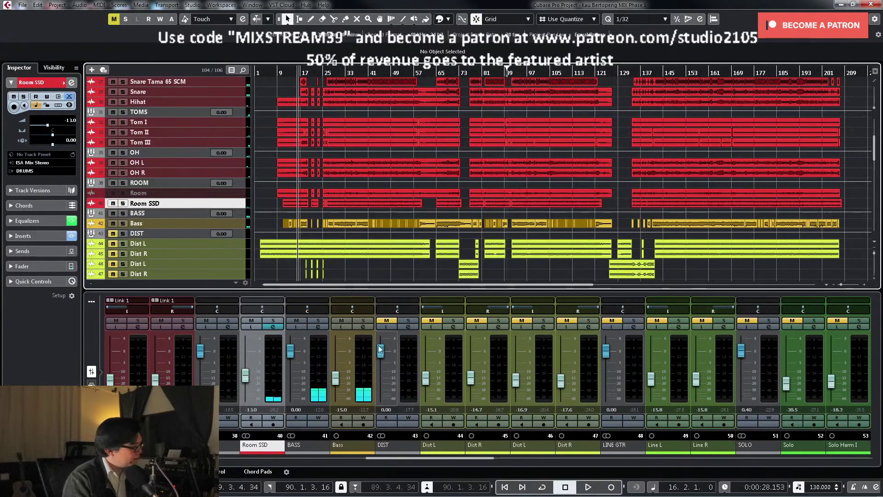
{"action": "left_click", "coordinate": [325, 327]}
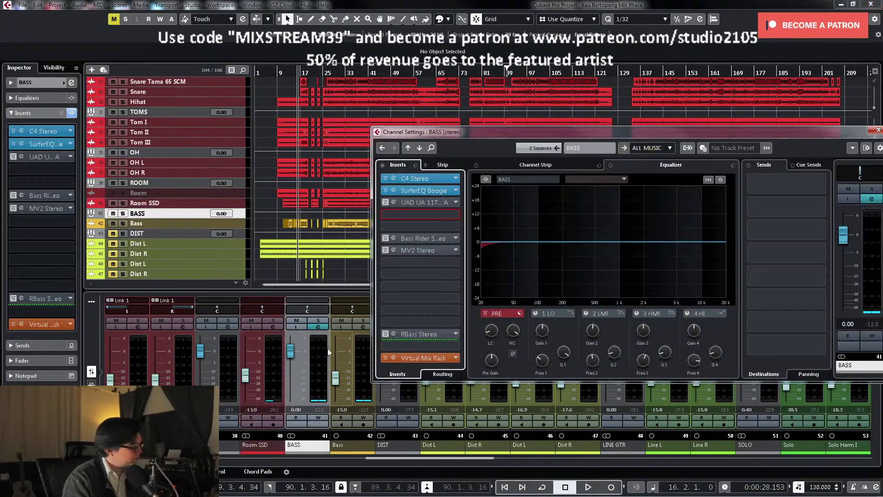
{"action": "left_click", "coordinate": [429, 191]}
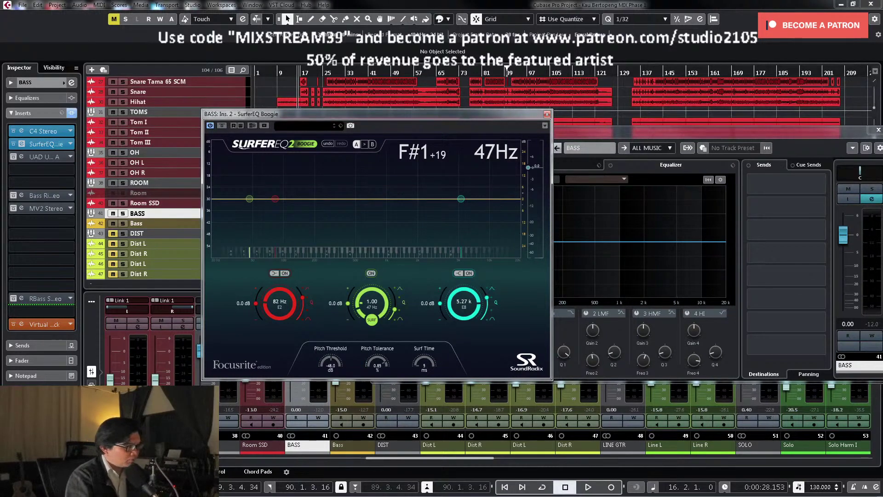
{"action": "left_click", "coordinate": [873, 190]}
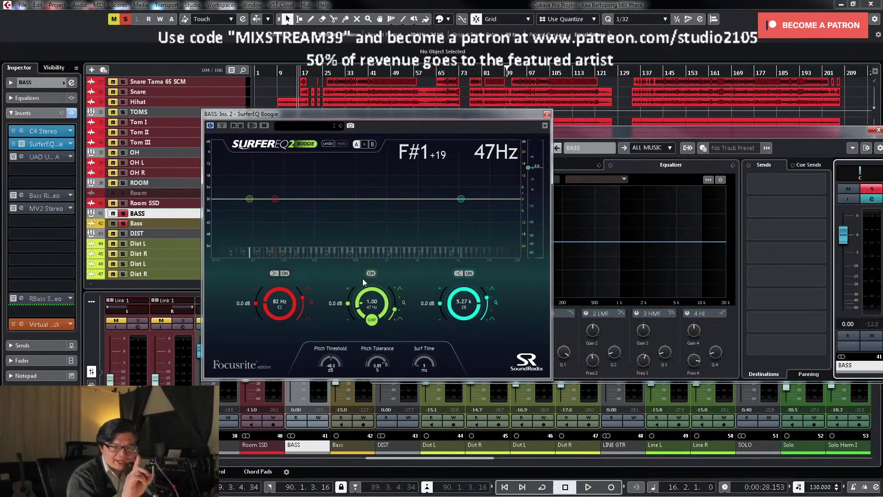
{"action": "left_click_drag", "start_coordinate": [399, 308], "coordinate": [399, 270]}
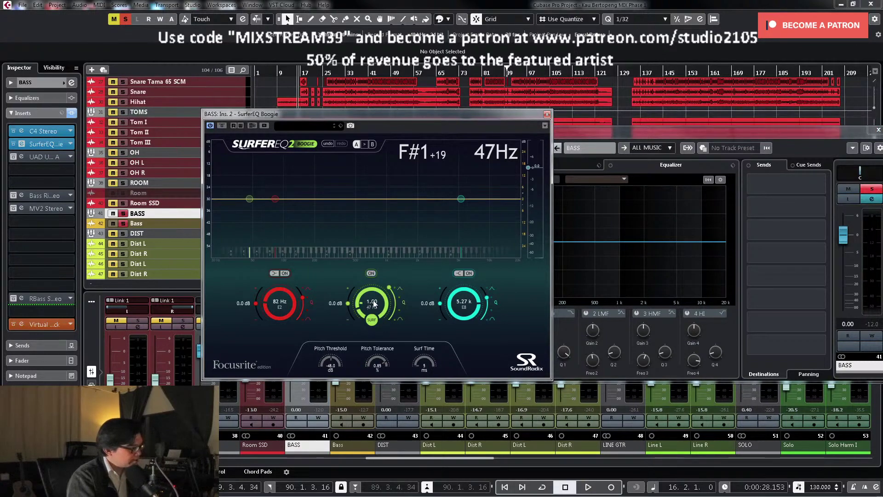
{"action": "left_click_drag", "start_coordinate": [373, 302], "coordinate": [375, 296]}
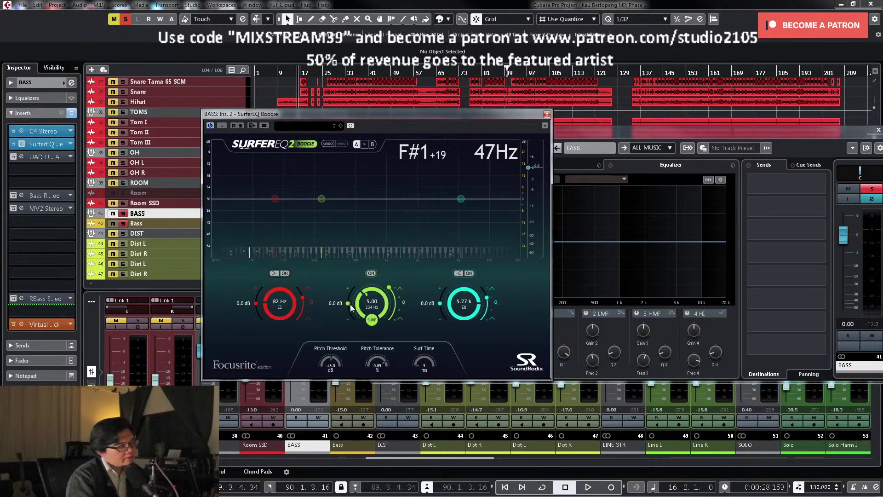
Step: Audition the harmonic band on the soloed bass from bar 16 with a 14.4 dB boost
{"action": "key", "text": "space"}
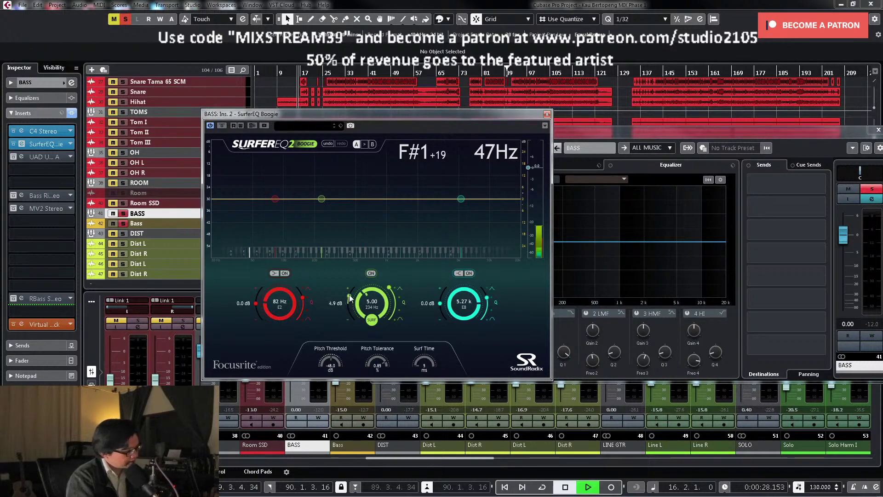
{"action": "left_click_drag", "start_coordinate": [348, 305], "coordinate": [355, 287]}
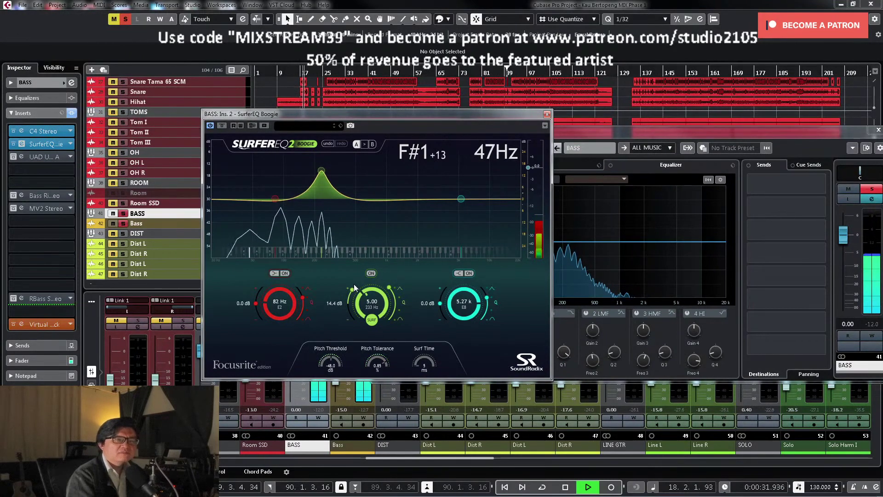
{"action": "key", "text": "space"}
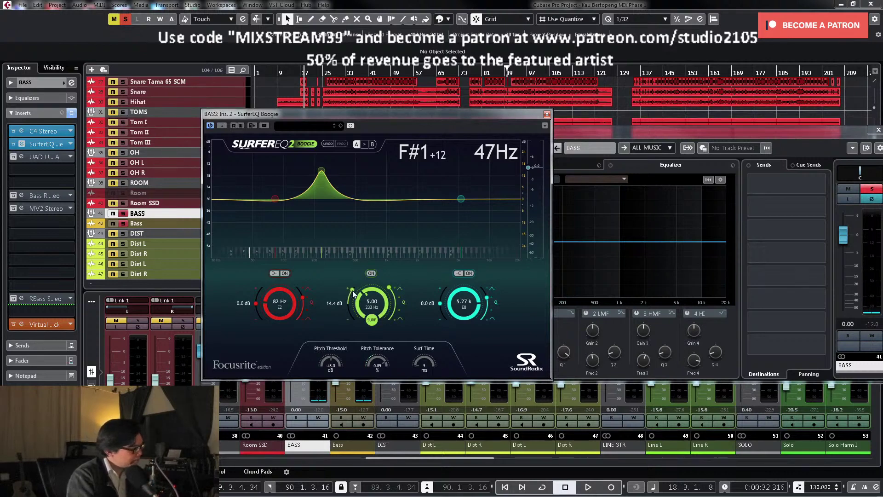
Step: Cut the surfing middle band to -2.2 dB during playback and close SurferEQ
{"action": "key", "text": "space"}
{"action": "left_click_drag", "start_coordinate": [353, 295], "coordinate": [347, 313]}
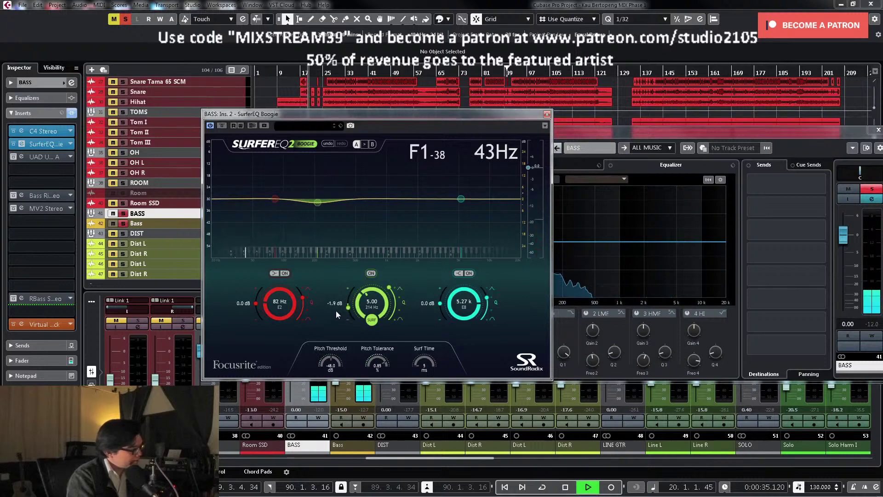
{"action": "left_click_drag", "start_coordinate": [346, 309], "coordinate": [349, 308]}
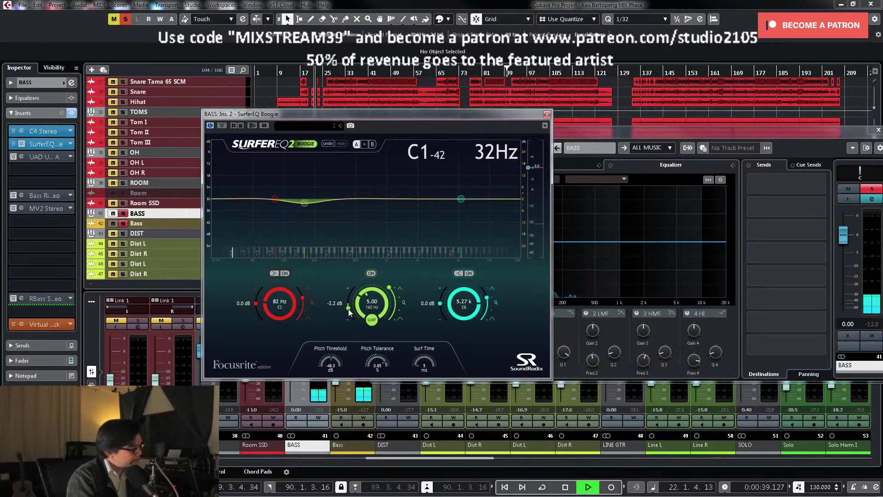
{"action": "key", "text": "space"}
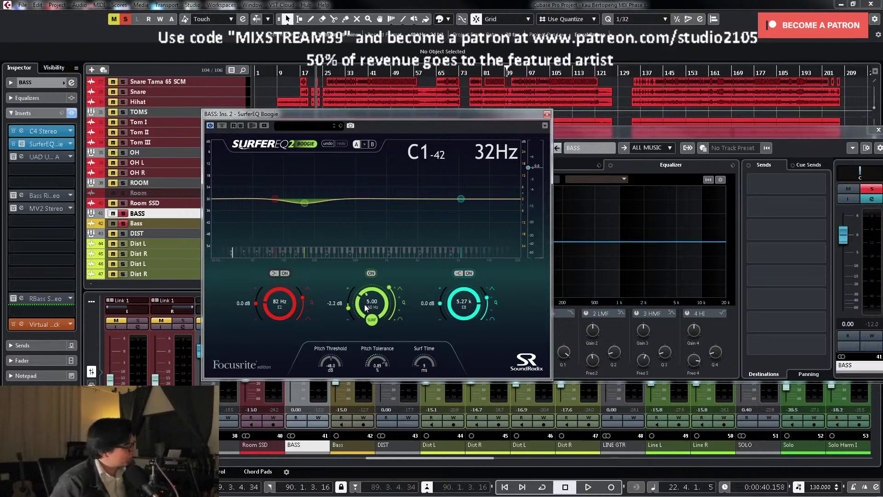
{"action": "left_click", "coordinate": [547, 114]}
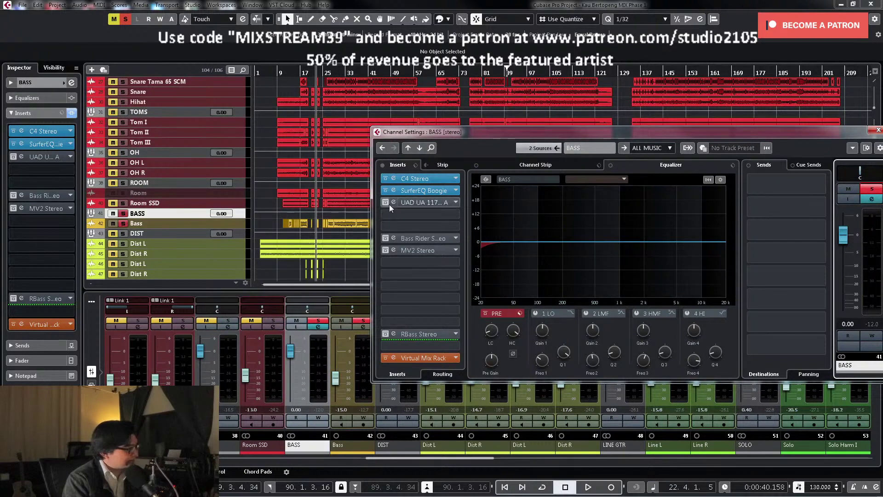
Step: Activate the UAD UA 1176 Rev A insert on the BASS channel, play the bass through it and select its GR meter mode
{"action": "left_click", "coordinate": [385, 203]}
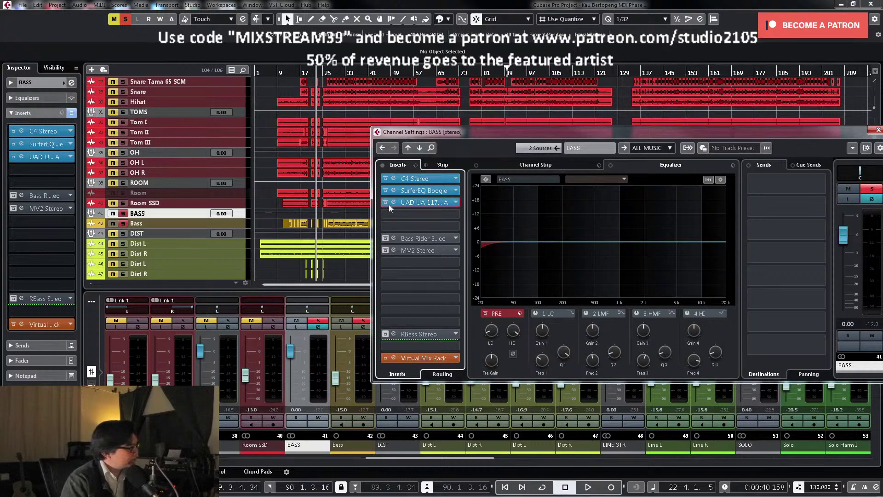
{"action": "left_click", "coordinate": [439, 204]}
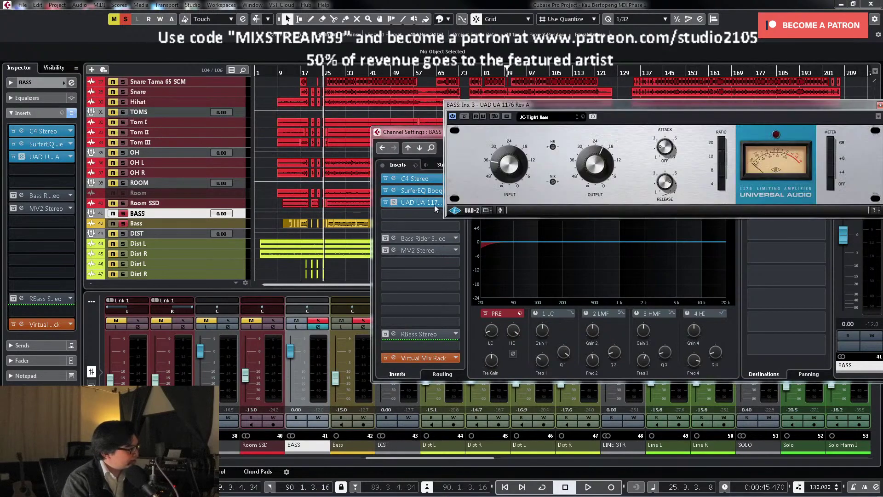
{"action": "key", "text": "space"}
{"action": "left_click", "coordinate": [833, 148]}
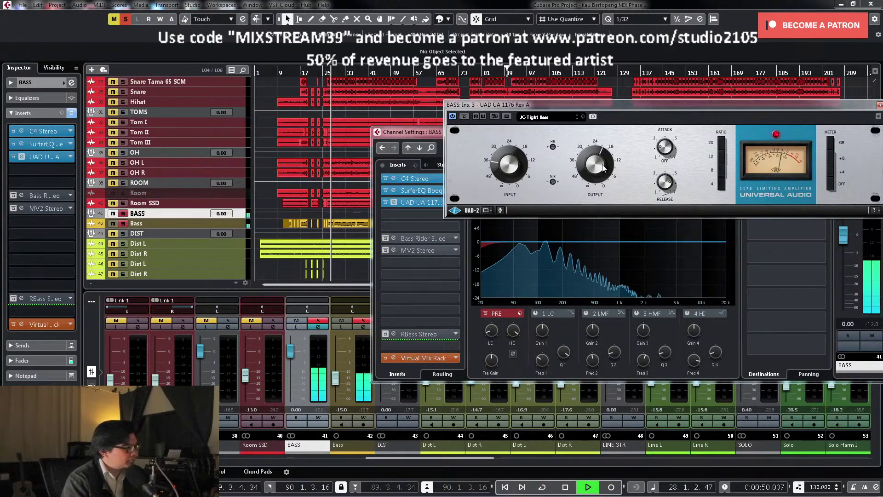
{"action": "key", "text": "space"}
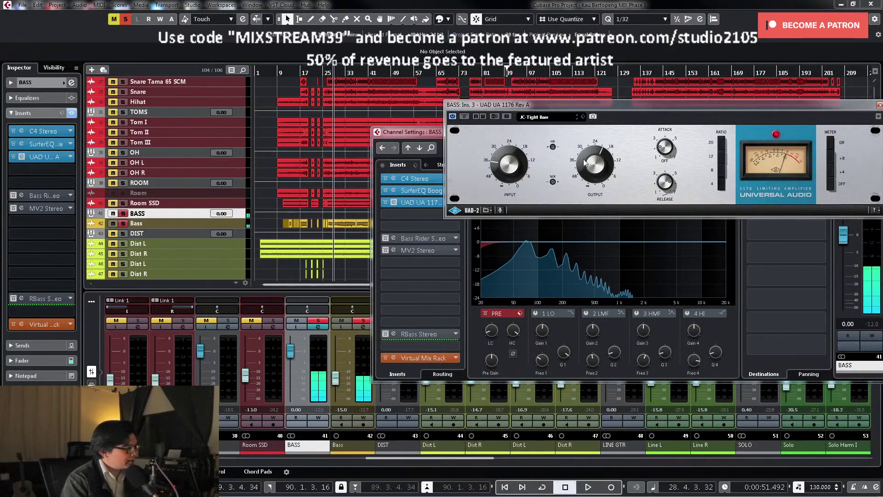
Step: Raise the 1176's input during playback and compare the soloed bass with the compressor off and on
{"action": "key", "text": "space"}
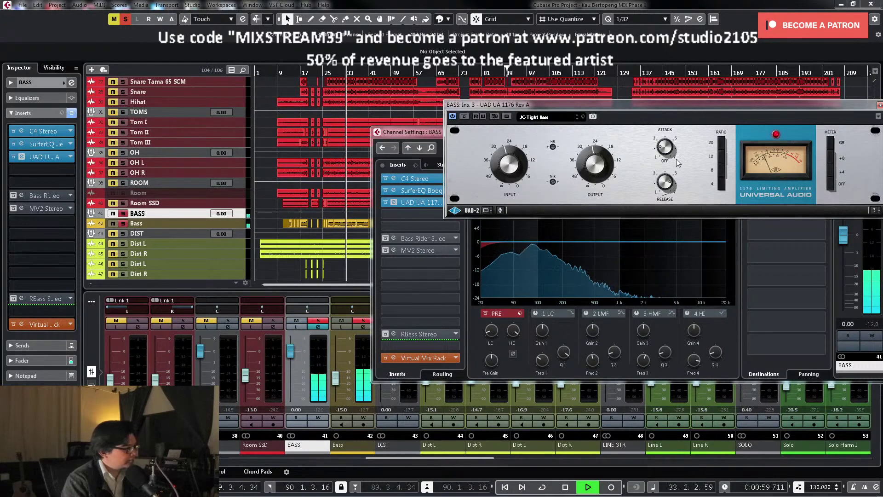
{"action": "left_click", "coordinate": [830, 184]}
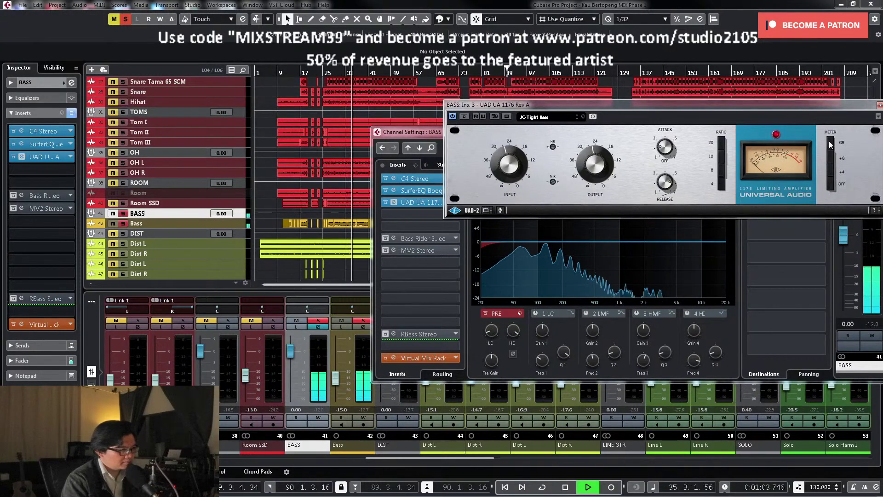
{"action": "left_click", "coordinate": [832, 183]}
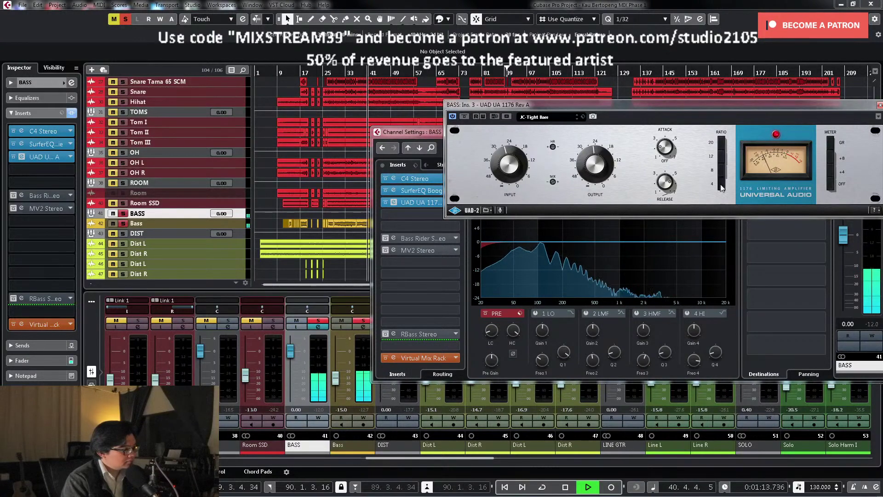
Step: Unsolo the bass, listen to it compressed together with the drums, and close the 1176
{"action": "key", "text": "space"}
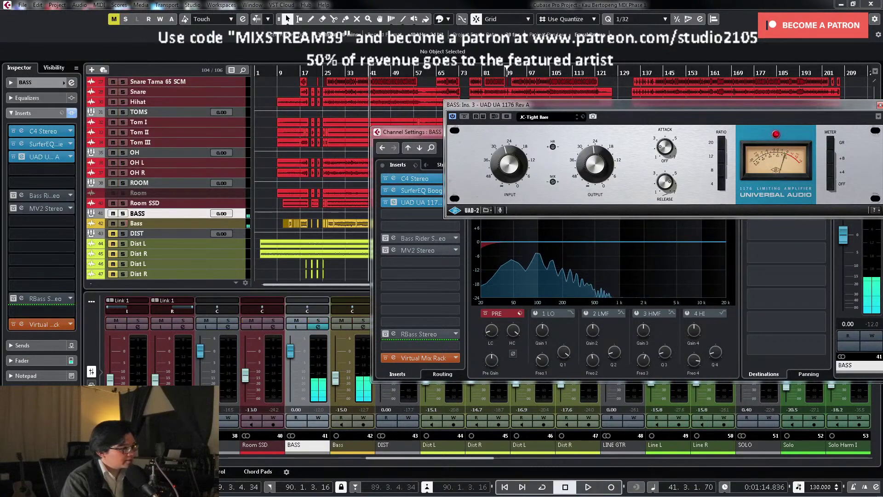
{"action": "key", "text": "space"}
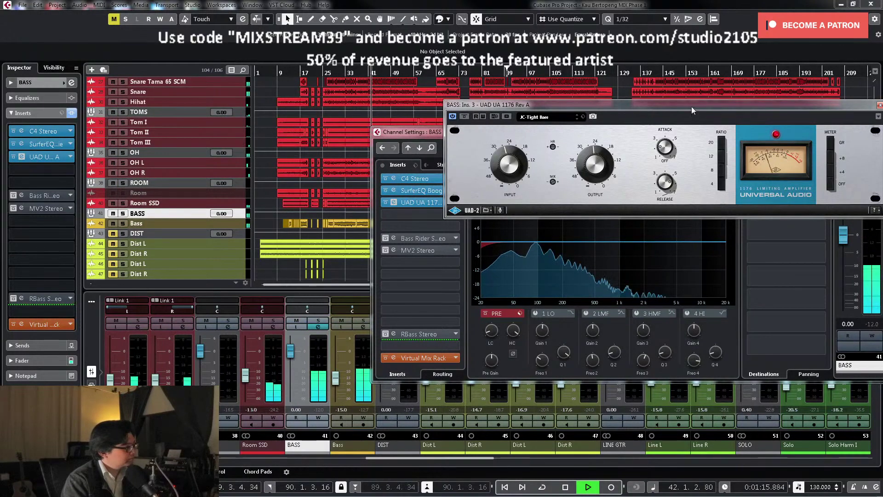
{"action": "left_click_drag", "start_coordinate": [691, 107], "coordinate": [614, 86]}
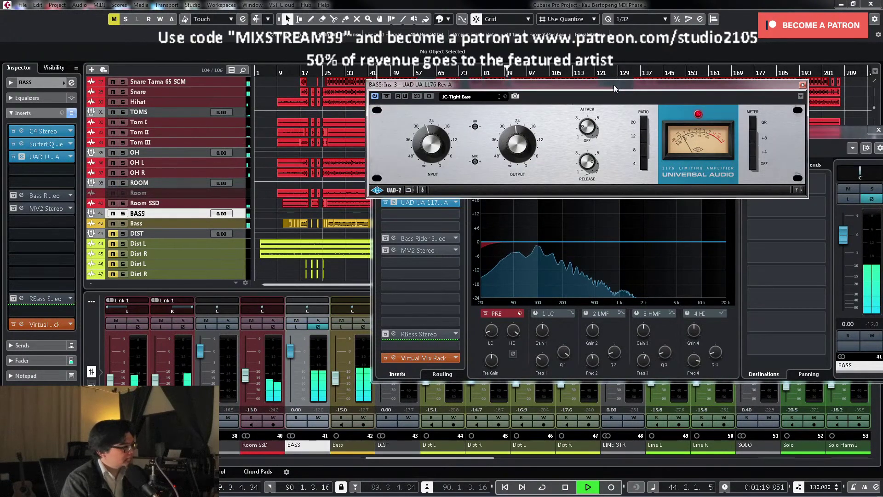
{"action": "left_click", "coordinate": [803, 84]}
{"action": "key", "text": "space"}
Step: Enable Bass Rider Stereo on the BASS channel, lower its target to match the bass level, and close it after a playback check
{"action": "left_click", "coordinate": [423, 239]}
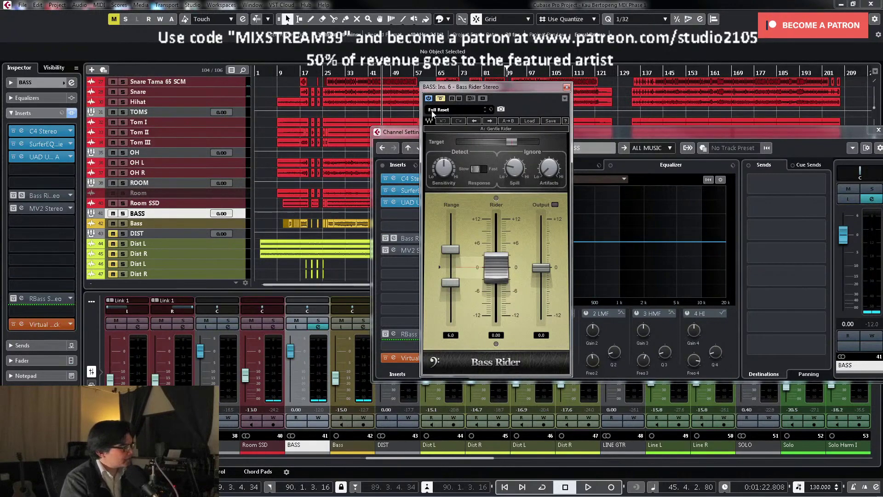
{"action": "left_click", "coordinate": [440, 98]}
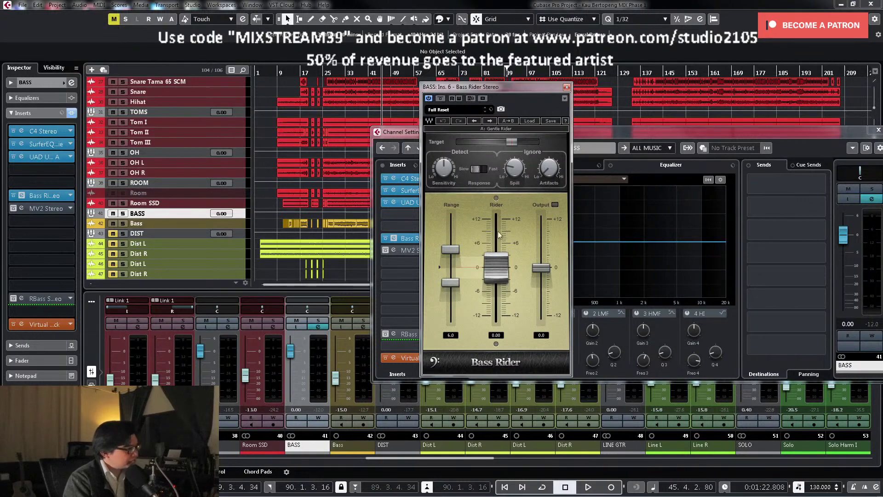
{"action": "left_click_drag", "start_coordinate": [510, 142], "coordinate": [484, 141]}
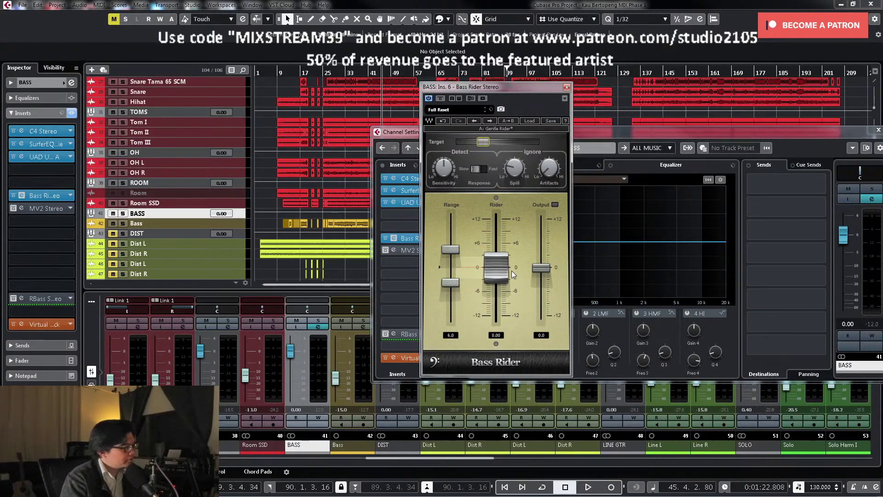
{"action": "key", "text": "space"}
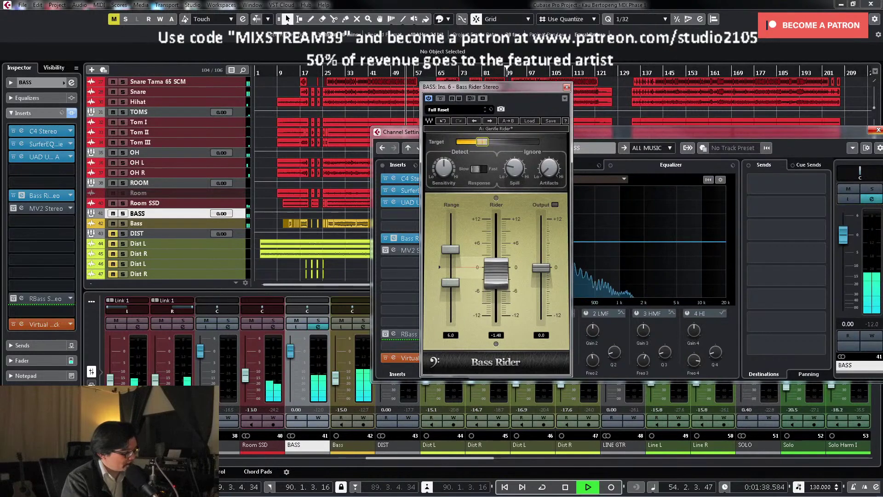
{"action": "left_click", "coordinate": [879, 130]}
{"action": "key", "text": "space"}
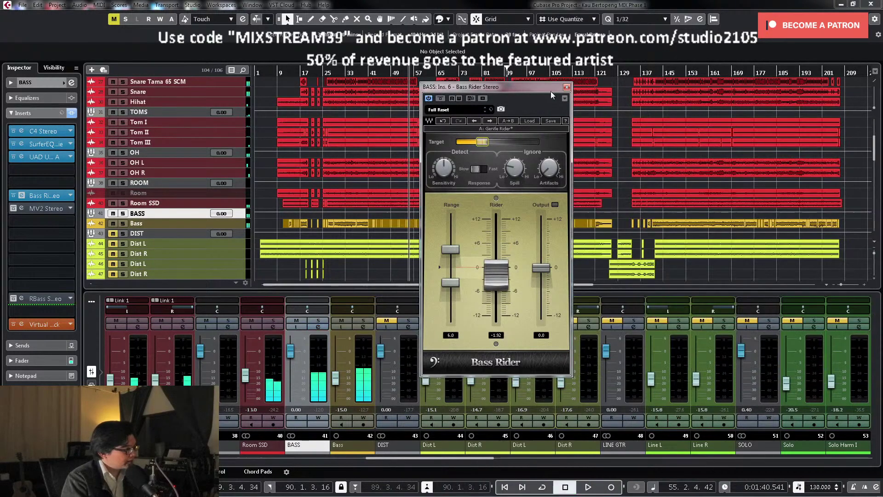
{"action": "left_click", "coordinate": [567, 87]}
Step: Play the drums and bass from bar 143 to check the processed bass in the last section
{"action": "key", "text": "z"}
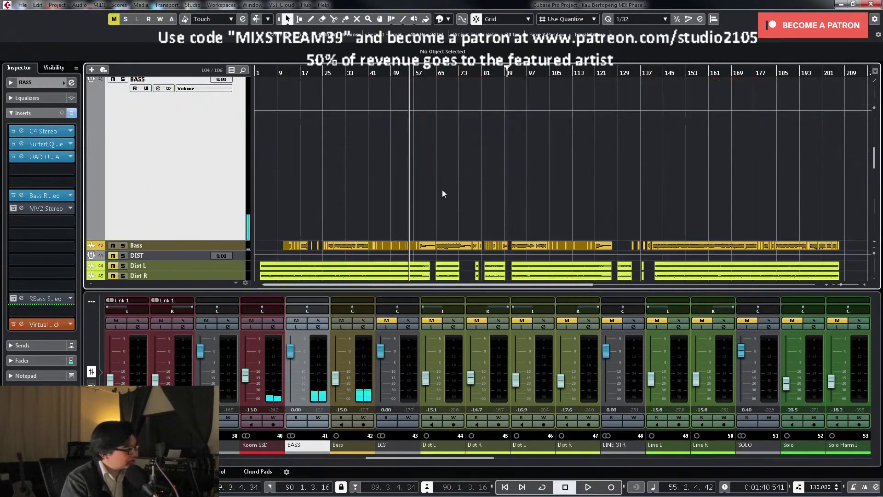
{"action": "left_click", "coordinate": [659, 77]}
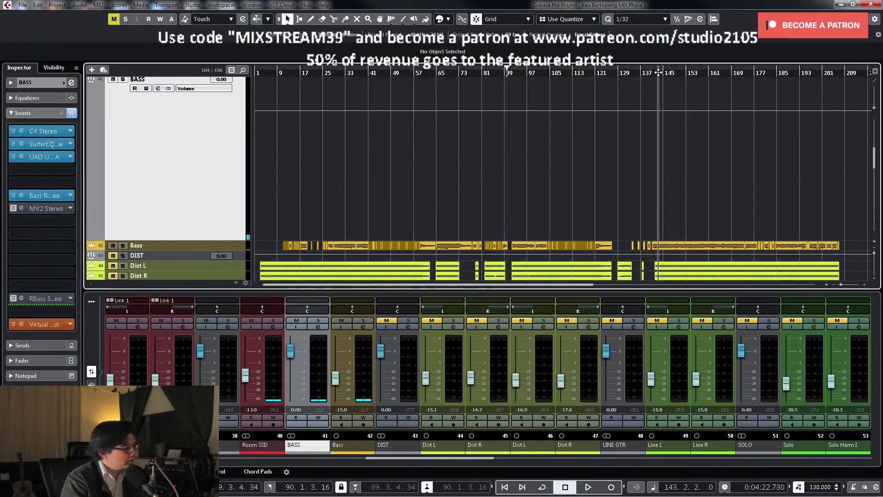
{"action": "key", "text": "space"}
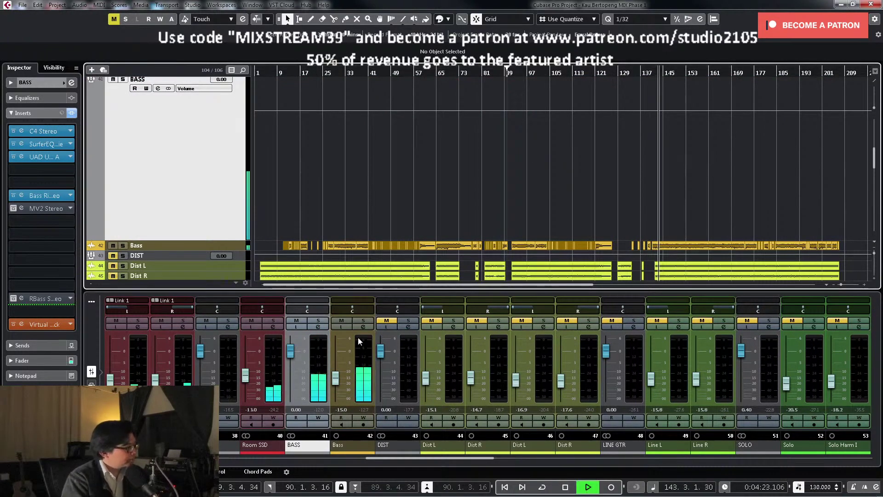
Step: Check Bass Rider Stereo's fader movement on the BASS channel during playback, then stop and close the plug-in
{"action": "left_click", "coordinate": [319, 327]}
{"action": "left_click", "coordinate": [427, 238]}
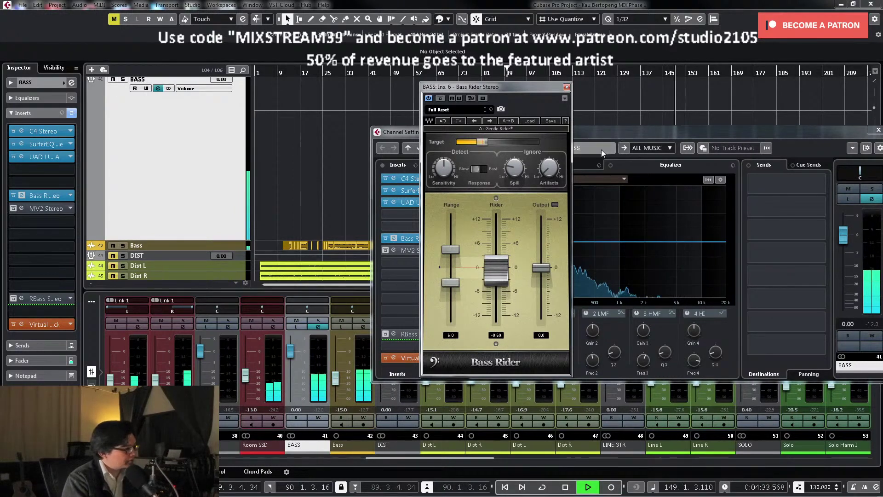
{"action": "key", "text": "space"}
{"action": "left_click", "coordinate": [567, 87]}
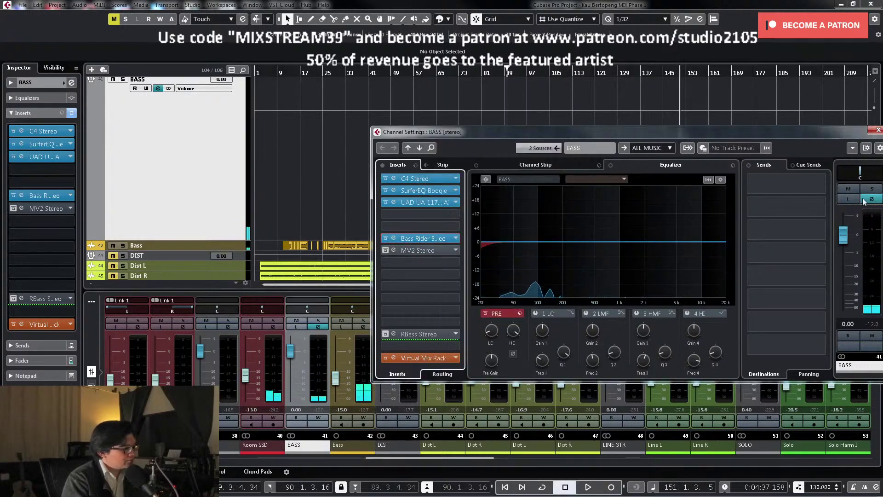
Step: Solo the bass, enable MV2 Stereo and raise its low level to 14.5 during playback
{"action": "left_click", "coordinate": [841, 210]}
{"action": "key", "text": "s"}
{"action": "left_click", "coordinate": [394, 250]}
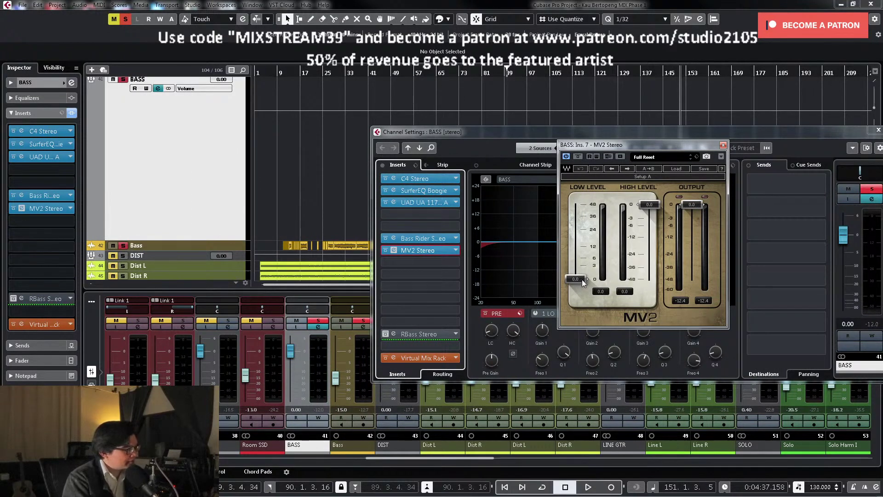
{"action": "key", "text": "space"}
{"action": "left_click_drag", "start_coordinate": [580, 278], "coordinate": [581, 243]}
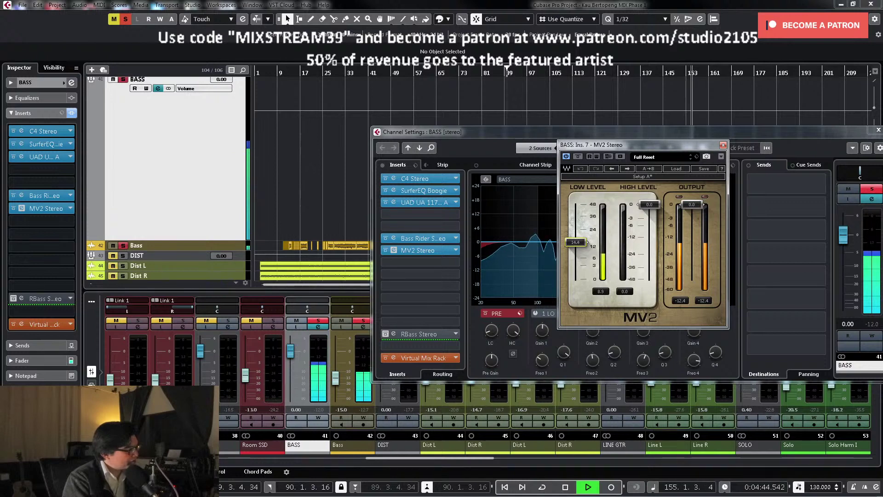
{"action": "key", "text": "space"}
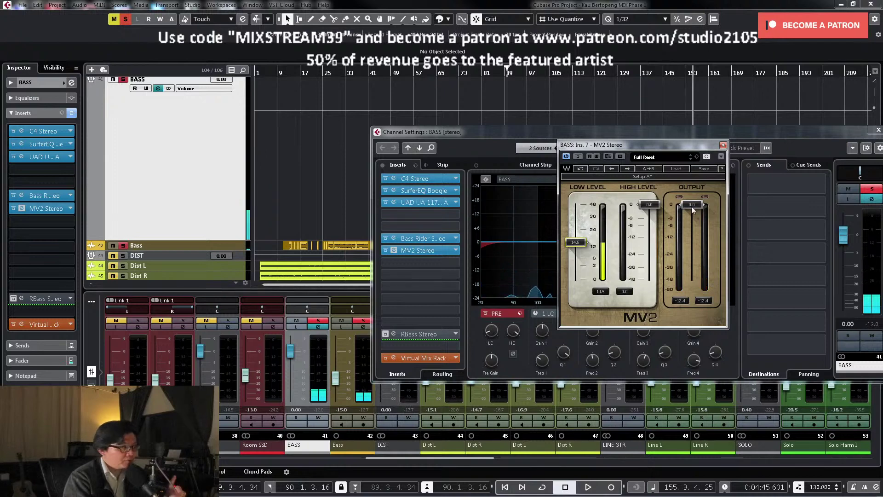
Step: Lower MV2's output to -6.0 and compare the soloed bass with the plug-in bypassed and active
{"action": "left_click_drag", "start_coordinate": [692, 206], "coordinate": [692, 227]}
{"action": "key", "text": "space"}
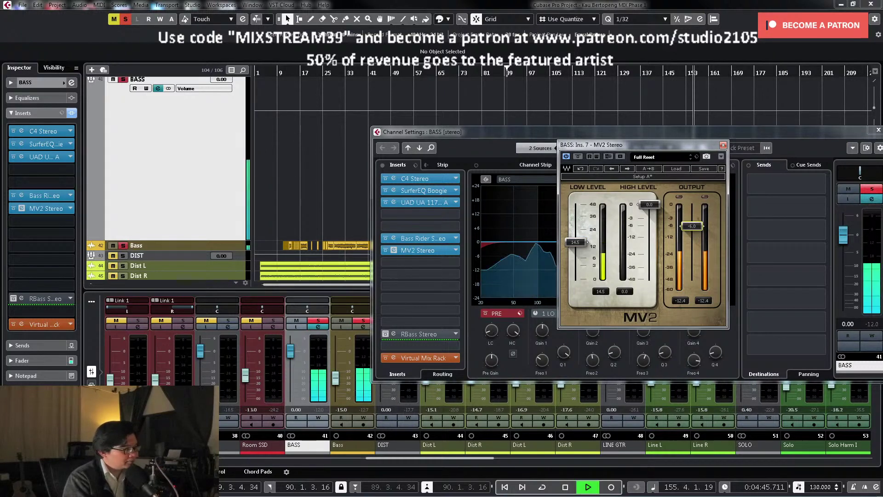
{"action": "left_click", "coordinate": [578, 157]}
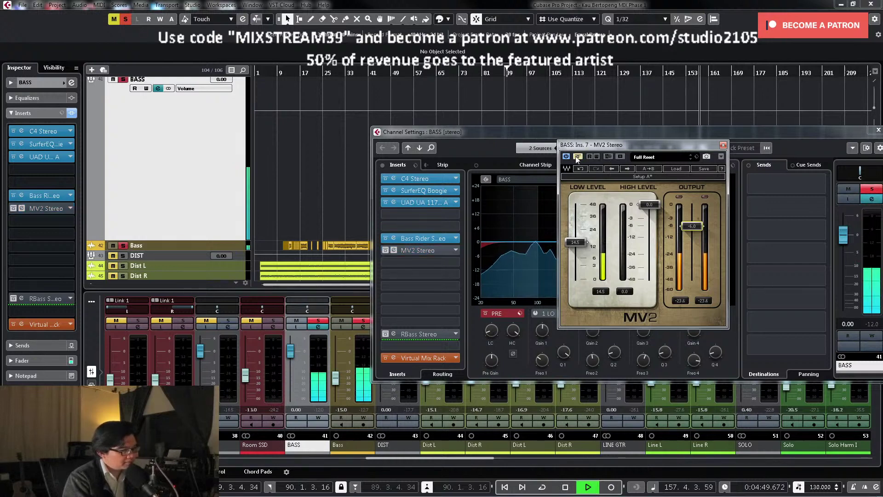
{"action": "left_click", "coordinate": [577, 157]}
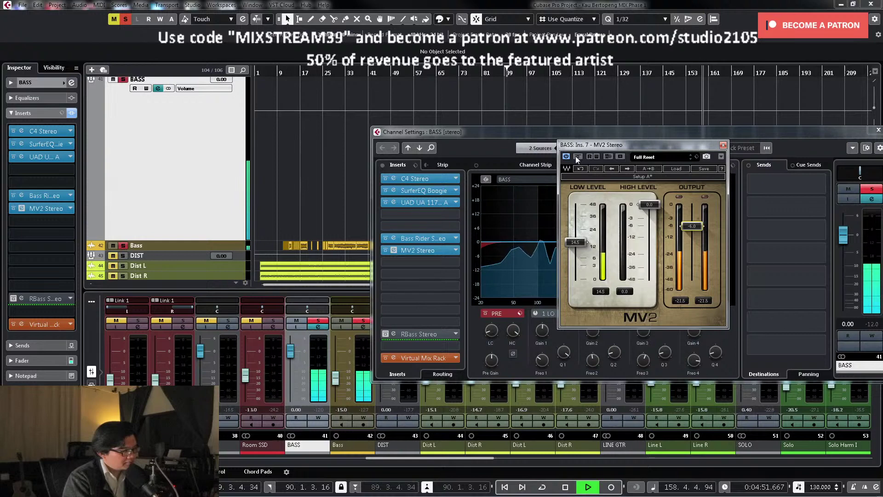
{"action": "left_click", "coordinate": [578, 157]}
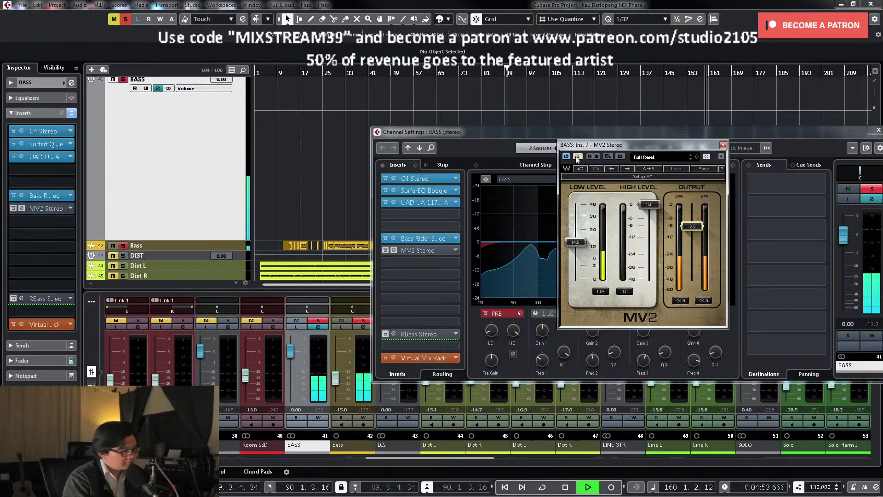
{"action": "left_click", "coordinate": [578, 157]}
Step: Reduce MV2's output to -9.0, level-matching it by ear against the bypassed bass, and stop playback
{"action": "left_click_drag", "start_coordinate": [692, 230], "coordinate": [691, 228]}
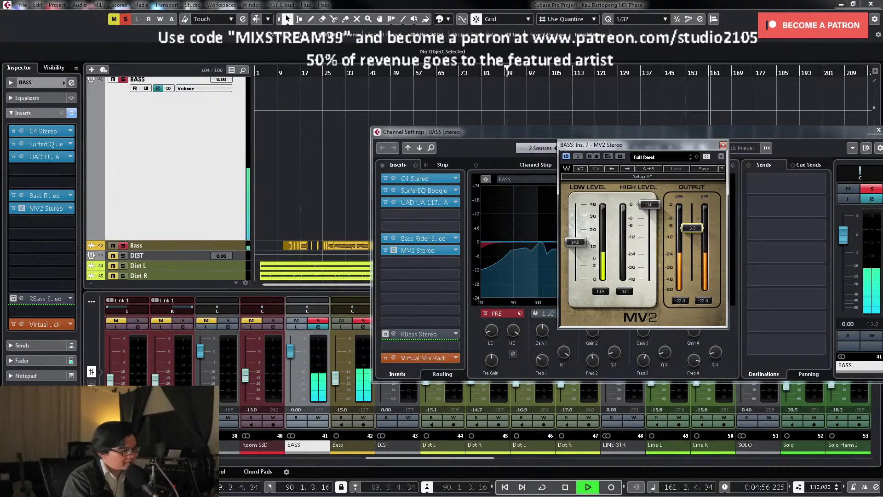
{"action": "left_click", "coordinate": [579, 157]}
{"action": "left_click", "coordinate": [578, 157]}
{"action": "left_click_drag", "start_coordinate": [700, 231], "coordinate": [700, 234]}
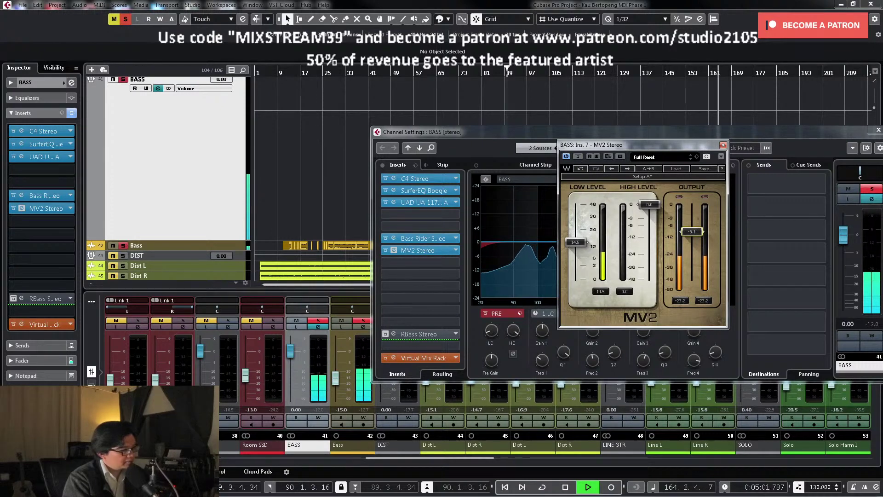
{"action": "left_click_drag", "start_coordinate": [691, 231], "coordinate": [692, 231]}
{"action": "left_click", "coordinate": [578, 157]}
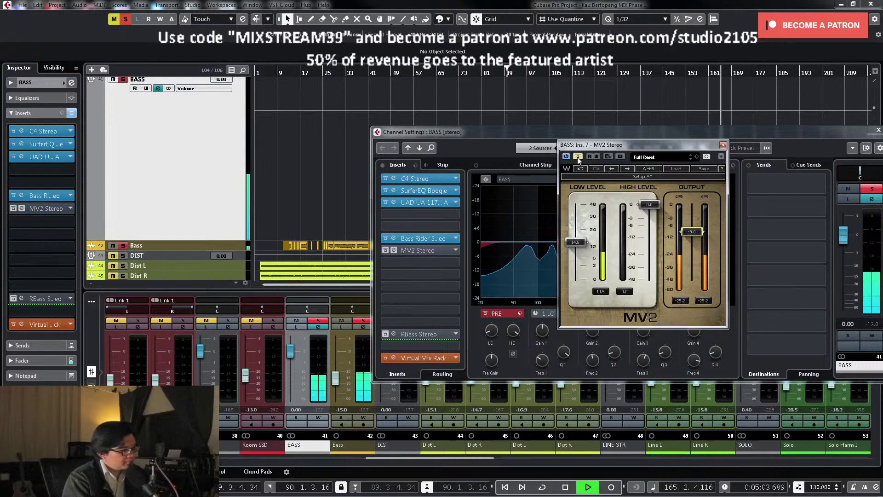
{"action": "left_click", "coordinate": [578, 157]}
{"action": "key", "text": "space"}
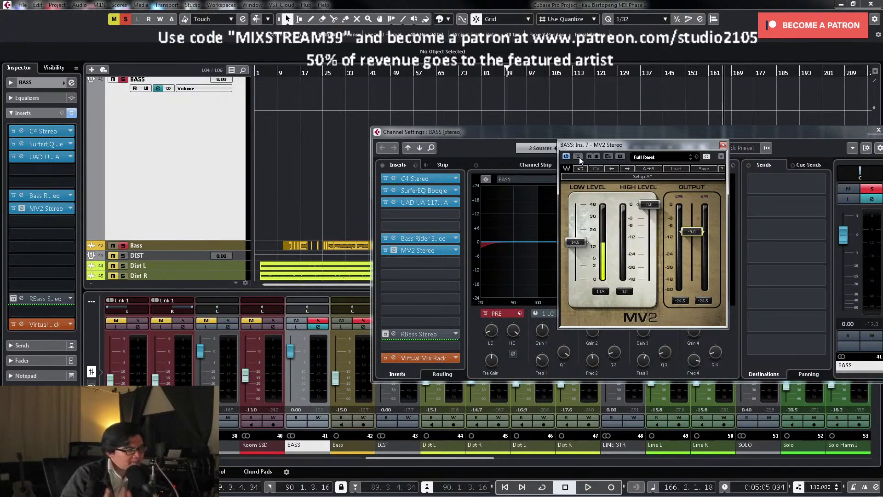
Step: Unsolo the bass, close MV2, and play the drums and bass together from around bar 90
{"action": "left_click", "coordinate": [871, 190]}
{"action": "left_click", "coordinate": [723, 144]}
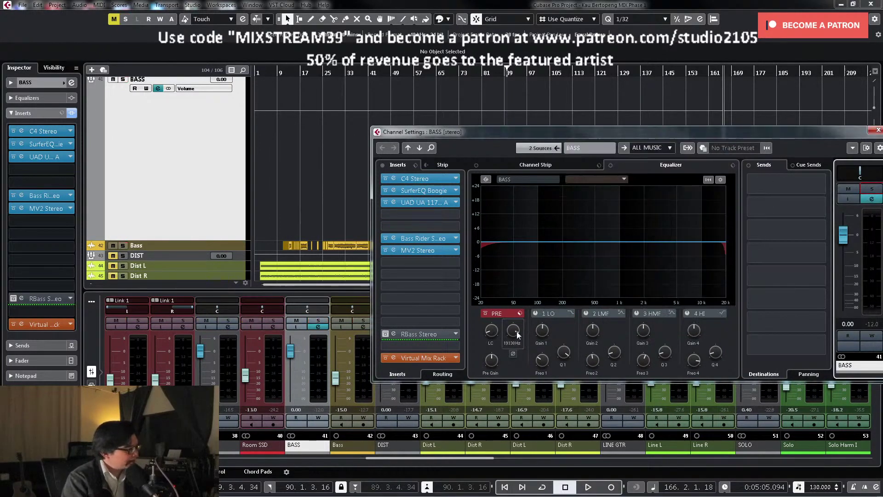
{"action": "key", "text": "space"}
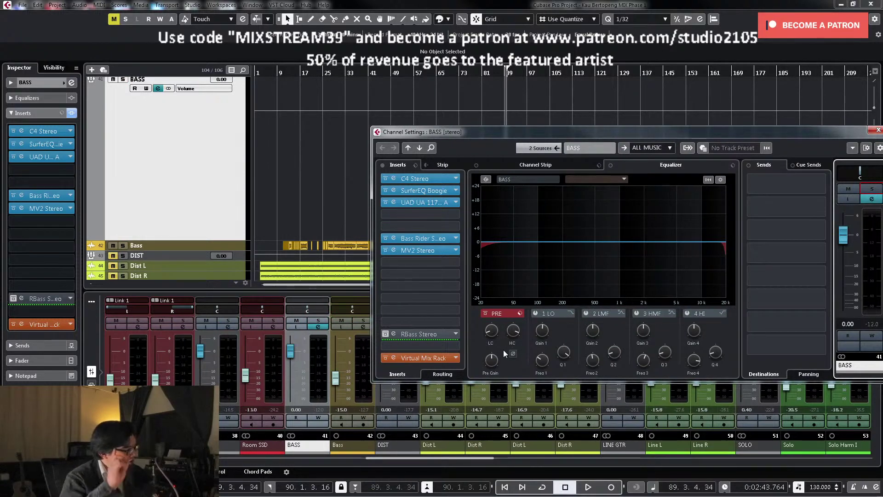
{"action": "key", "text": "space"}
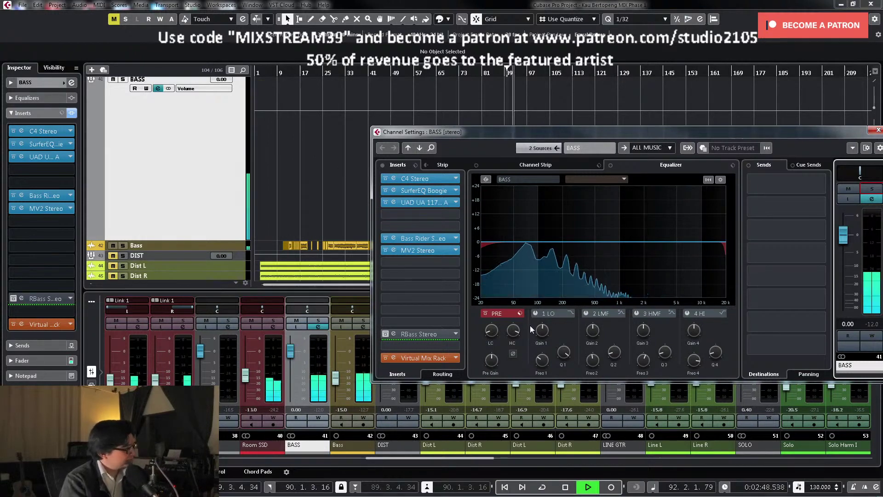
Step: Compare MV2 bypassed and active in the drum and bass mix, set its output to about -8.0, and close it
{"action": "left_click", "coordinate": [430, 251]}
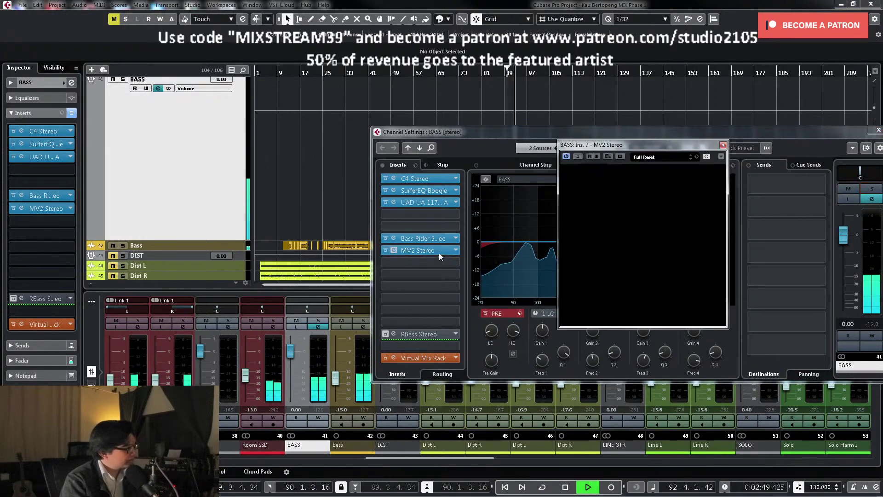
{"action": "left_click", "coordinate": [579, 157]}
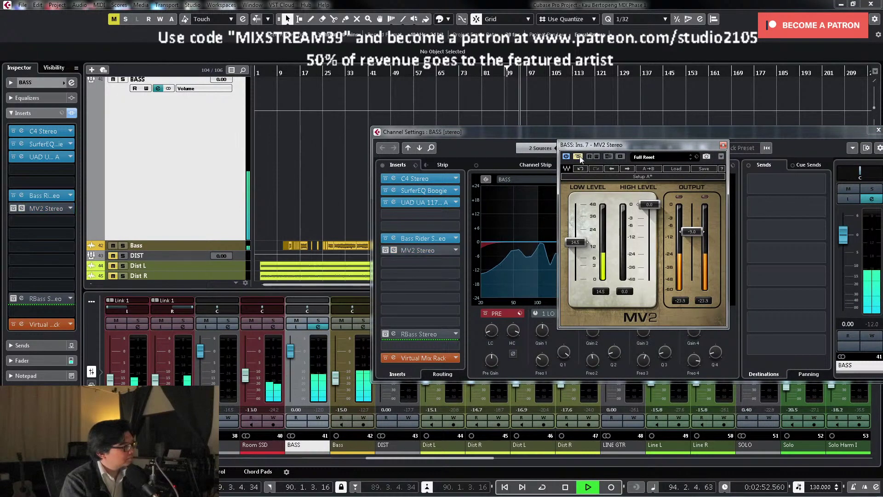
{"action": "left_click", "coordinate": [579, 157]}
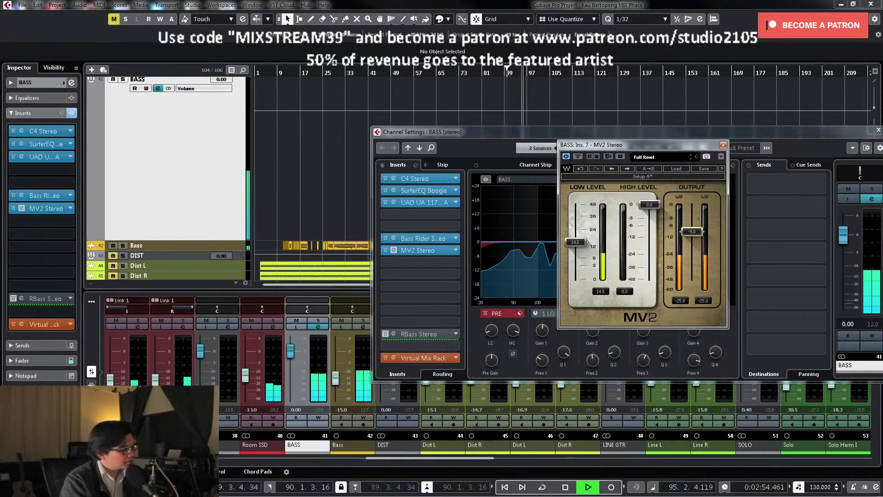
{"action": "left_click_drag", "start_coordinate": [692, 231], "coordinate": [692, 230]}
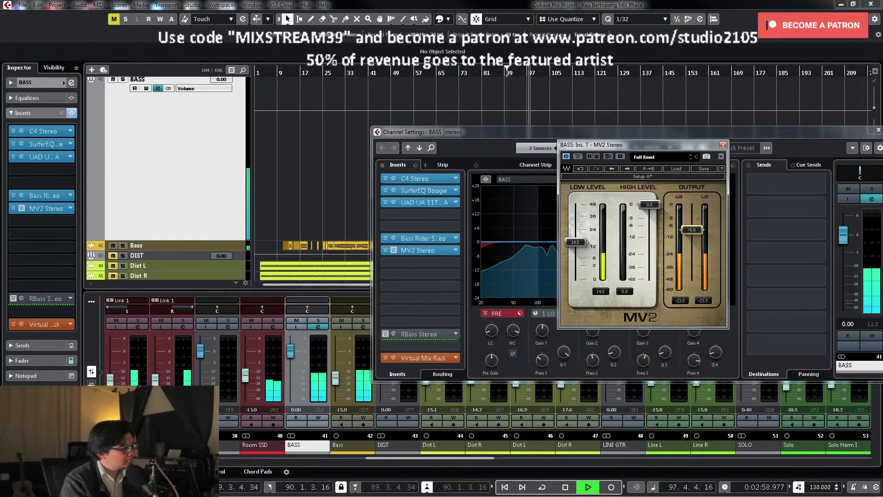
{"action": "left_click", "coordinate": [723, 146]}
{"action": "key", "text": "space"}
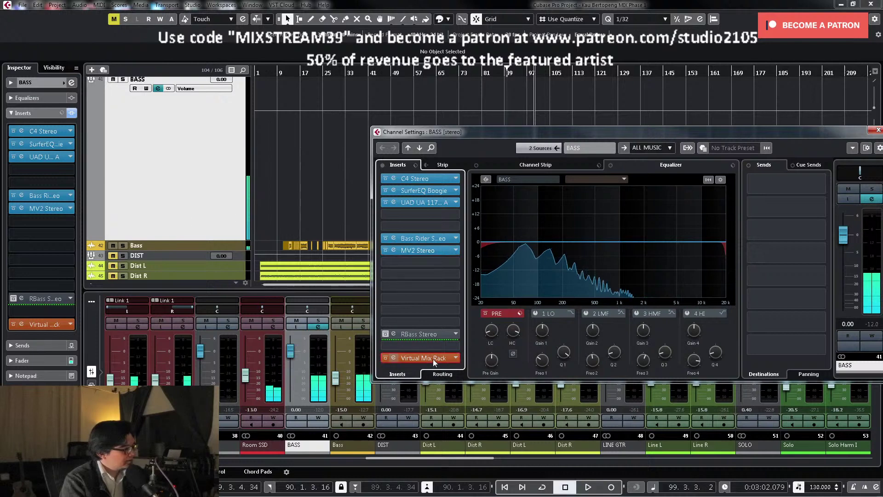
Step: Add the FG-A equalizer module to slot B of the BASS channel's Virtual Mix Rack
{"action": "left_click", "coordinate": [432, 358]}
{"action": "left_click_drag", "start_coordinate": [543, 176], "coordinate": [547, 272]}
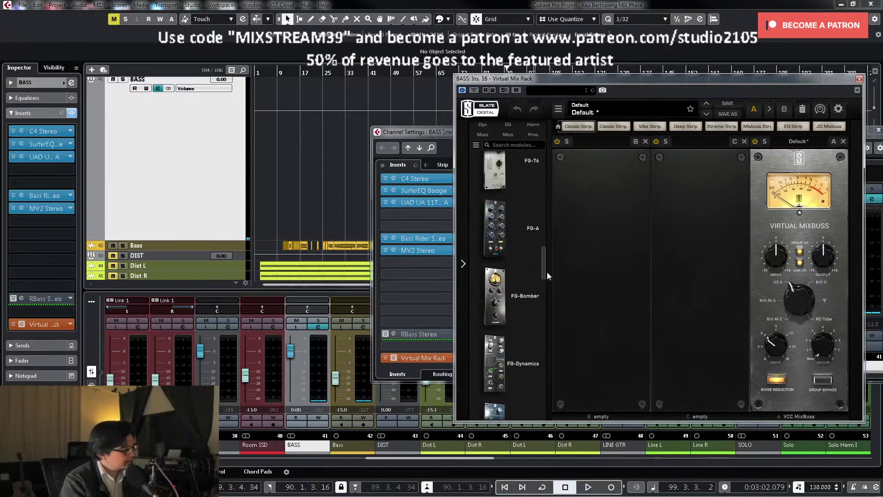
{"action": "left_click_drag", "start_coordinate": [494, 258], "coordinate": [607, 286]}
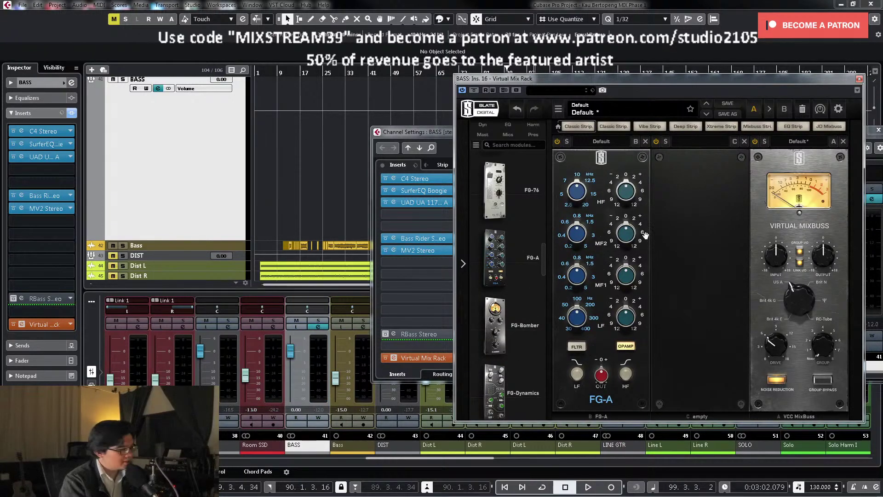
Step: Boost the FG-A's MF2 band by 6 dB while listening to the bass with the drums
{"action": "key", "text": "space"}
{"action": "mouse_move", "coordinate": [630, 235]}
{"action": "left_click_drag", "start_coordinate": [630, 225], "coordinate": [631, 211]}
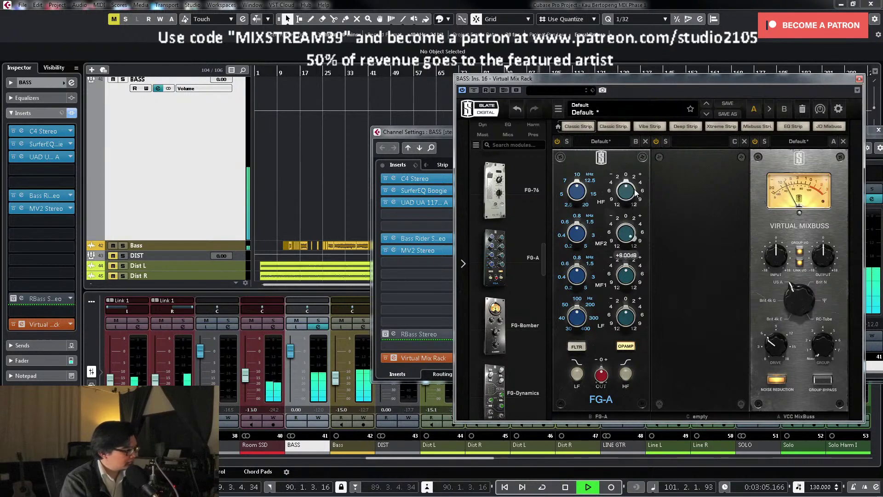
{"action": "mouse_move", "coordinate": [635, 202]}
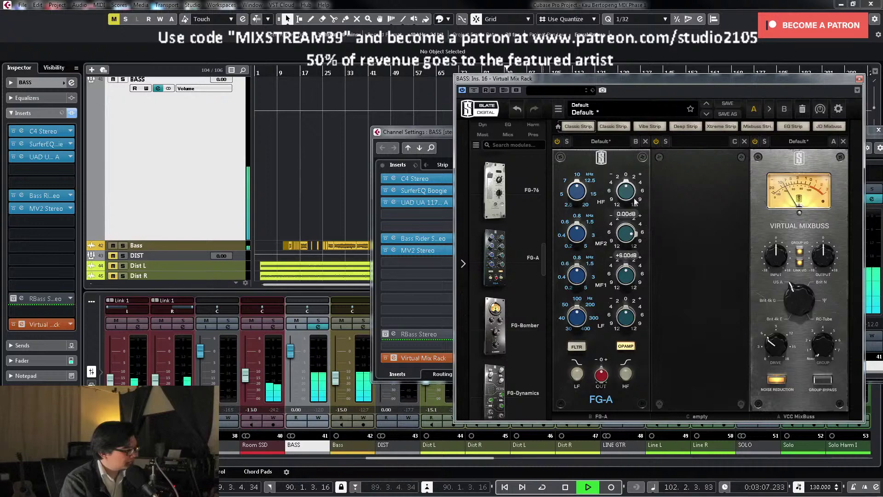
{"action": "left_click_drag", "start_coordinate": [634, 204], "coordinate": [637, 192]}
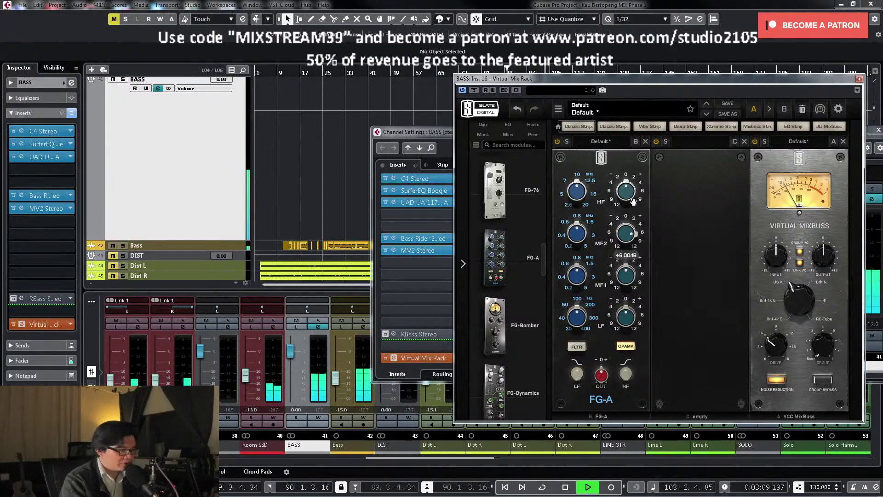
{"action": "left_click_drag", "start_coordinate": [637, 248], "coordinate": [629, 225]}
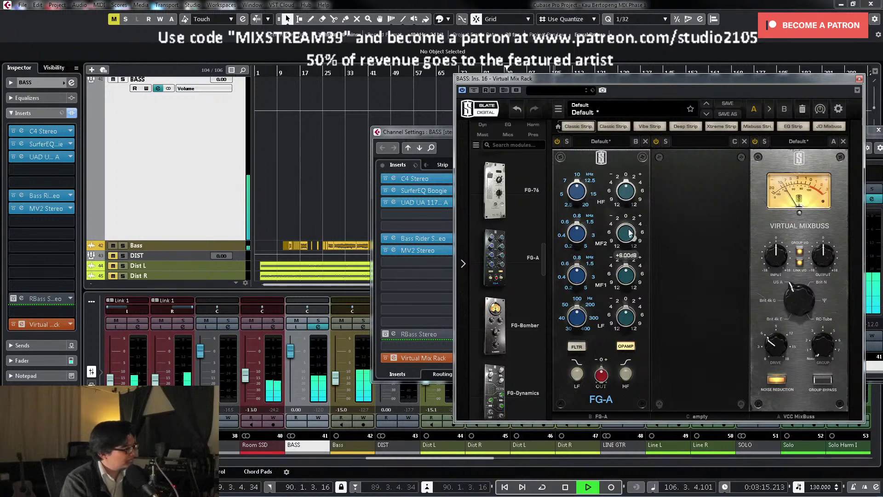
{"action": "key", "text": "space"}
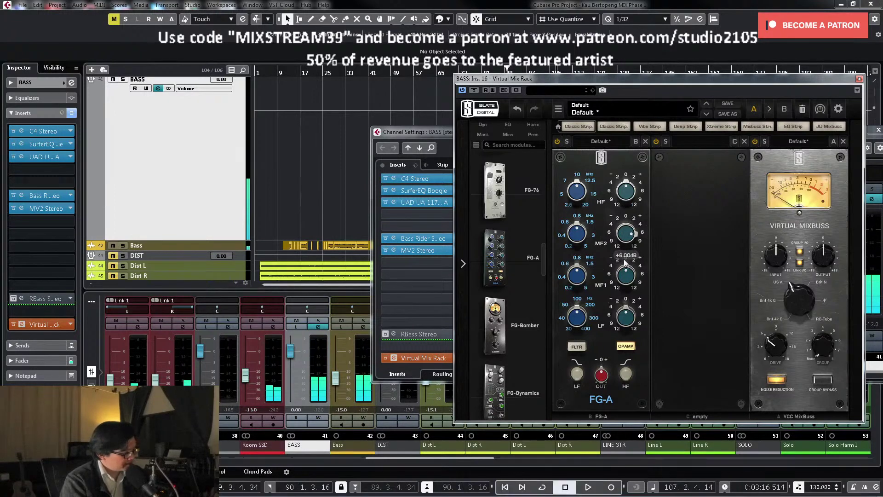
Step: Close the BASS channel settings window and reposition the Virtual Mix Rack clear of the bass faders
{"action": "left_click_drag", "start_coordinate": [800, 83], "coordinate": [619, 84]}
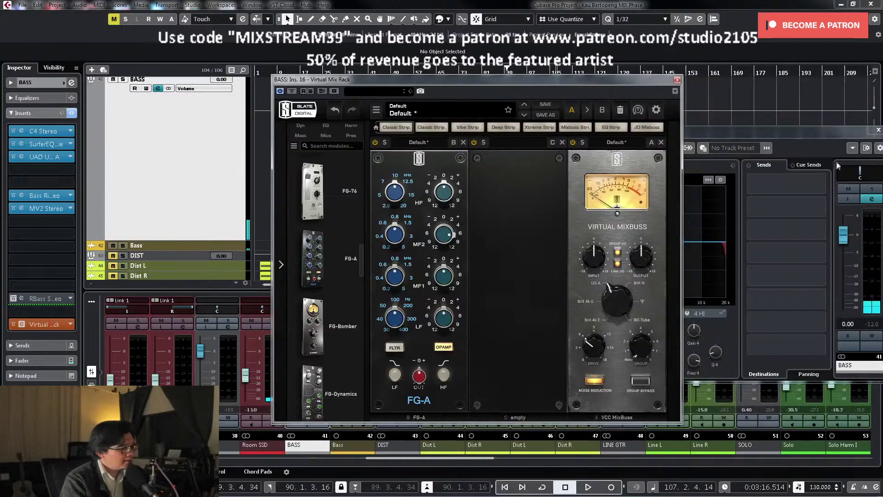
{"action": "left_click_drag", "start_coordinate": [837, 131], "coordinate": [754, 124]}
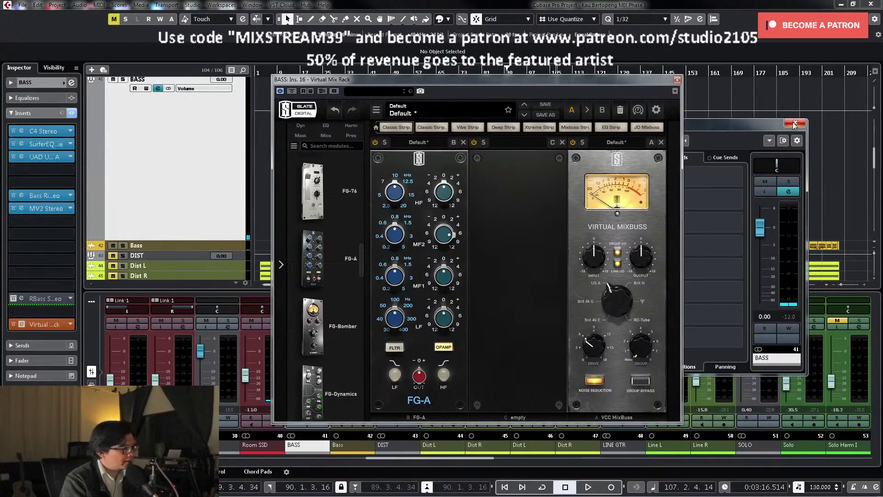
{"action": "left_click", "coordinate": [795, 123]}
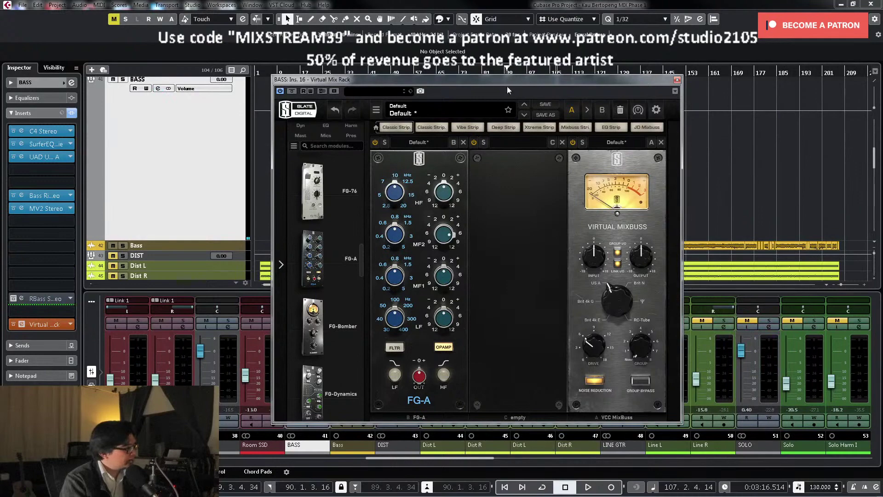
{"action": "left_click_drag", "start_coordinate": [650, 76], "coordinate": [797, 73]}
Step: Solo the bass, cut the FG-A's MF1 band by 2 dB at a lower frequency, unsolo it and close the rack
{"action": "key", "text": "s"}
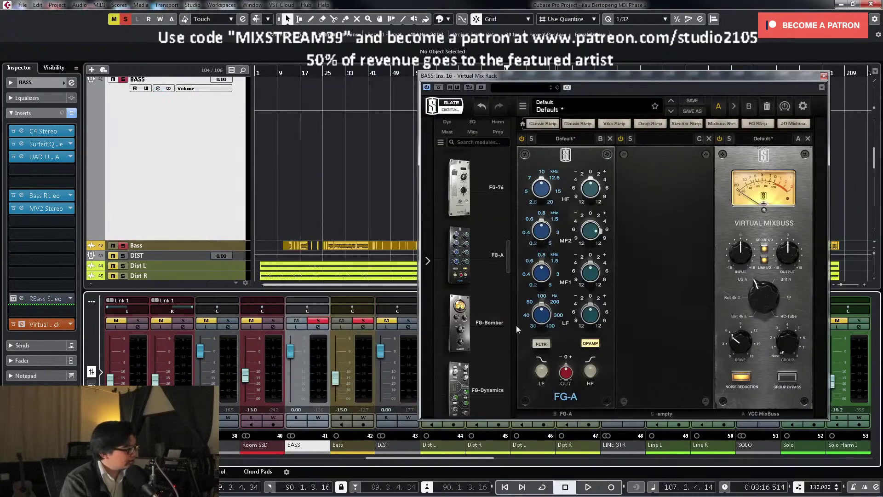
{"action": "left_click_drag", "start_coordinate": [543, 275], "coordinate": [534, 298]}
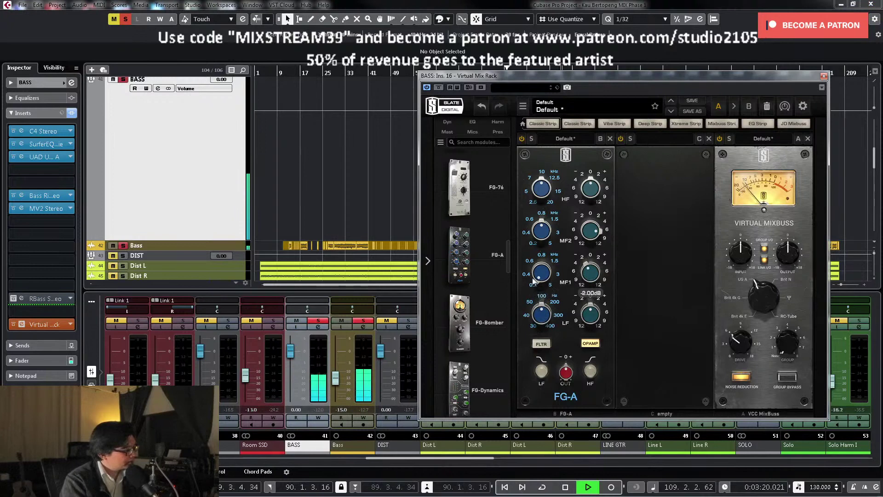
{"action": "key", "text": "s"}
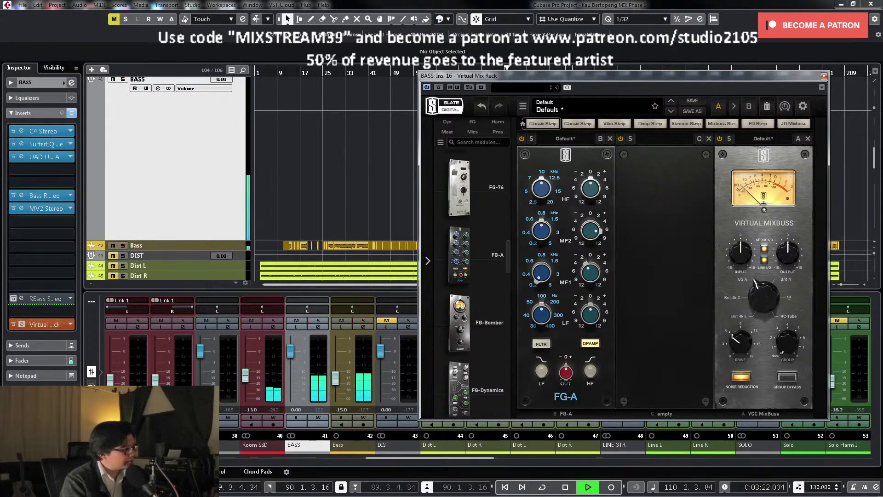
{"action": "left_click", "coordinate": [824, 77]}
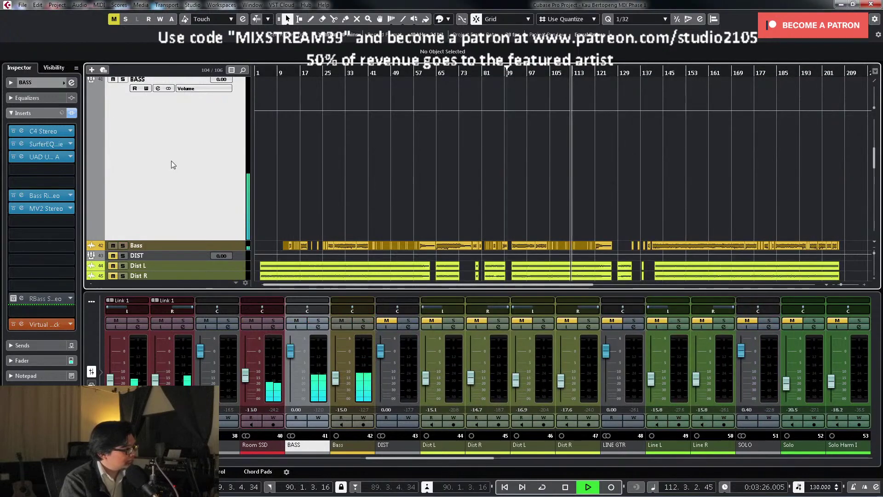
Step: Collapse the BASS group track's expanded row in the track list and stop playback
{"action": "left_click", "coordinate": [171, 161]}
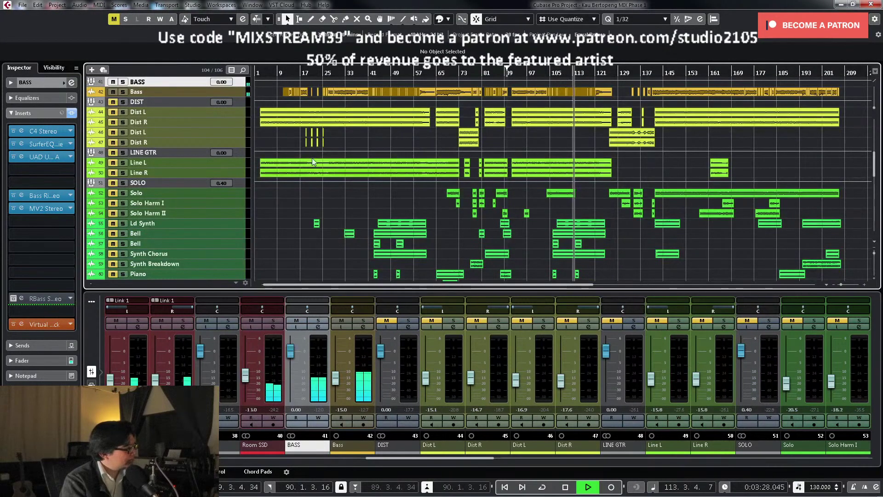
{"action": "scroll", "coordinate": [359, 199], "scroll_direction": "up", "scroll_amount": 3}
{"action": "key", "text": "space"}
Step: Enlarge the first Dist L and Dist R track pair and unmute the DIST group
{"action": "left_click", "coordinate": [235, 160]}
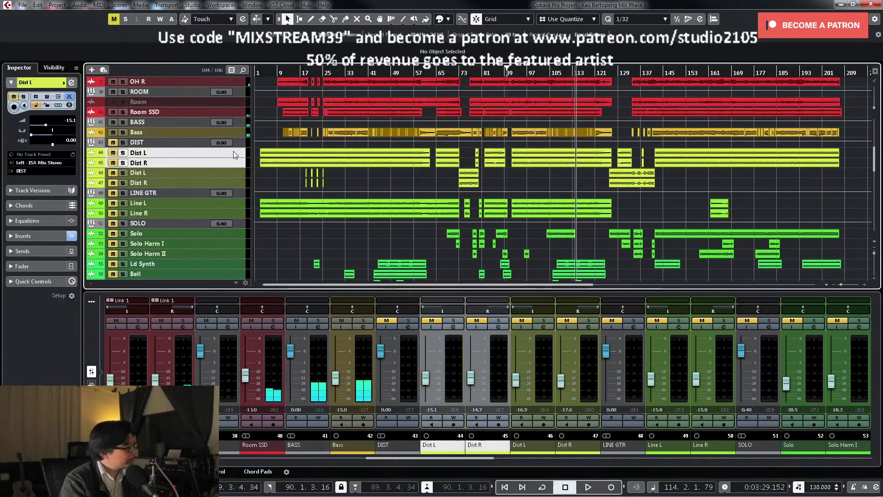
{"action": "left_click_drag", "start_coordinate": [233, 157], "coordinate": [229, 186]}
{"action": "left_click", "coordinate": [114, 142]}
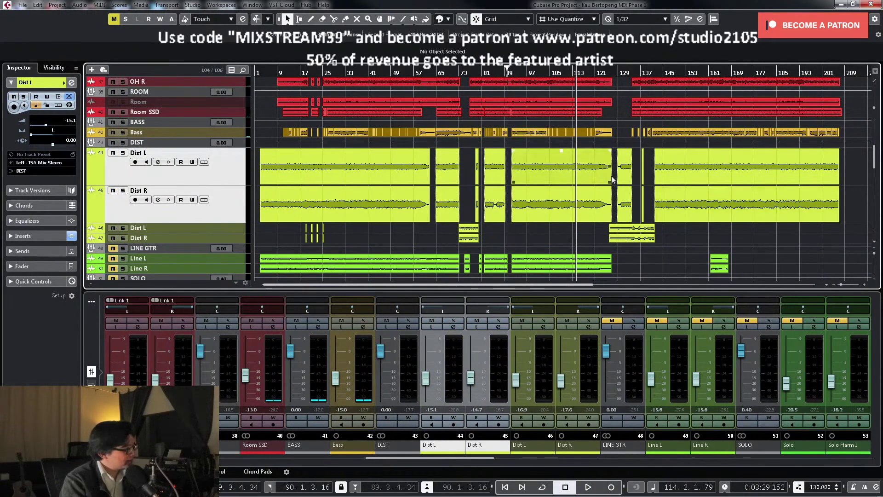
Step: Solo the first Dist L track and pan it to the centre in its channel settings, leaving the window closed
{"action": "left_click", "coordinate": [454, 327]}
{"action": "left_click", "coordinate": [794, 180]}
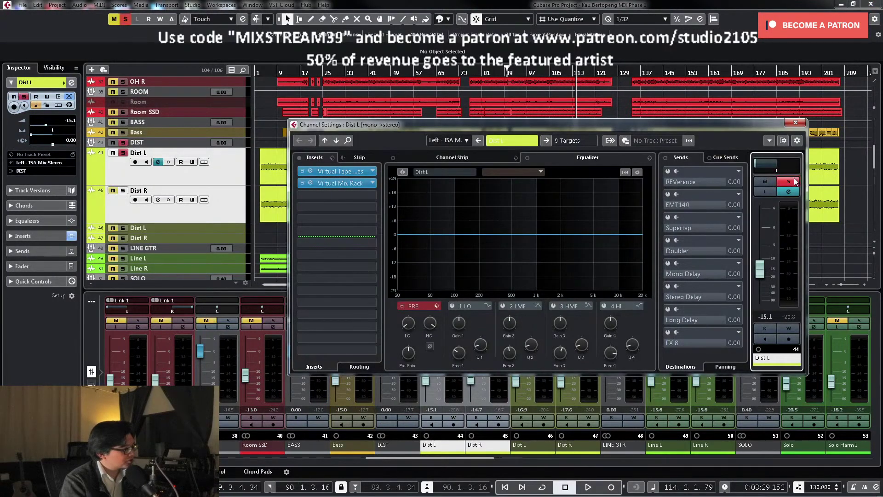
{"action": "left_click", "coordinate": [796, 124]}
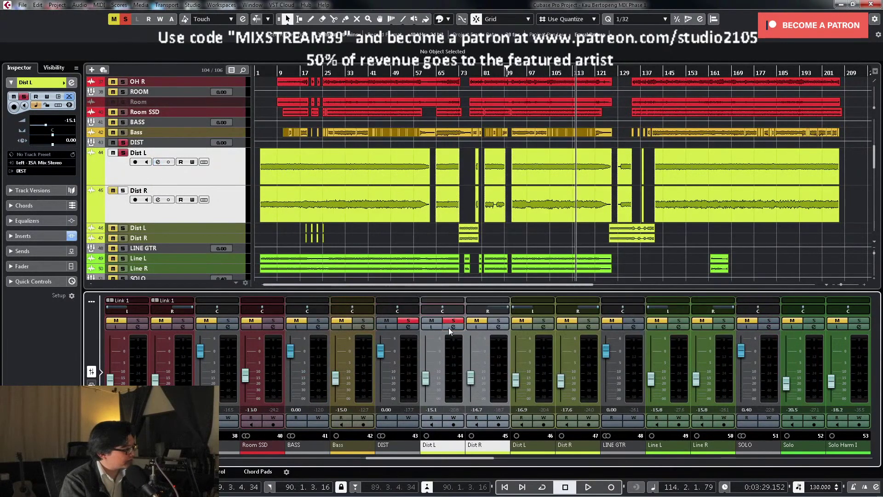
Step: Play Dist L from bar 3 with its channel settings open and moved clear of its waveform, then stop and advance to bar 18
{"action": "left_click", "coordinate": [261, 74]}
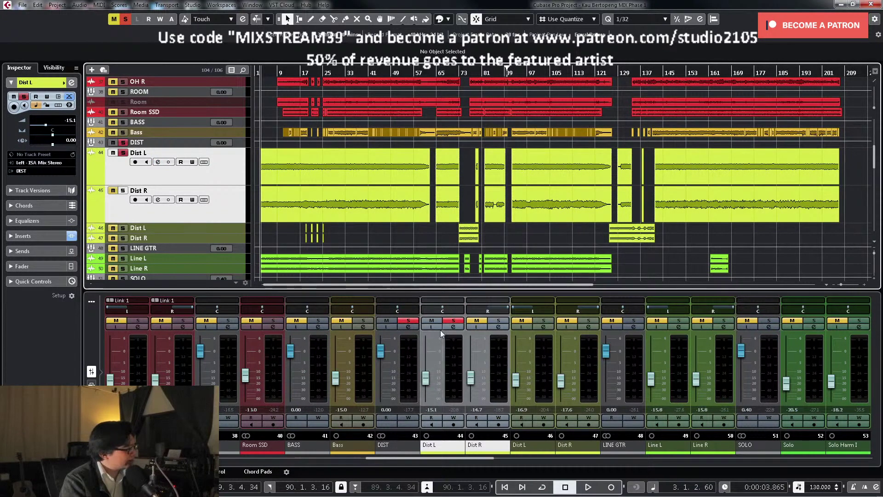
{"action": "left_click", "coordinate": [455, 327]}
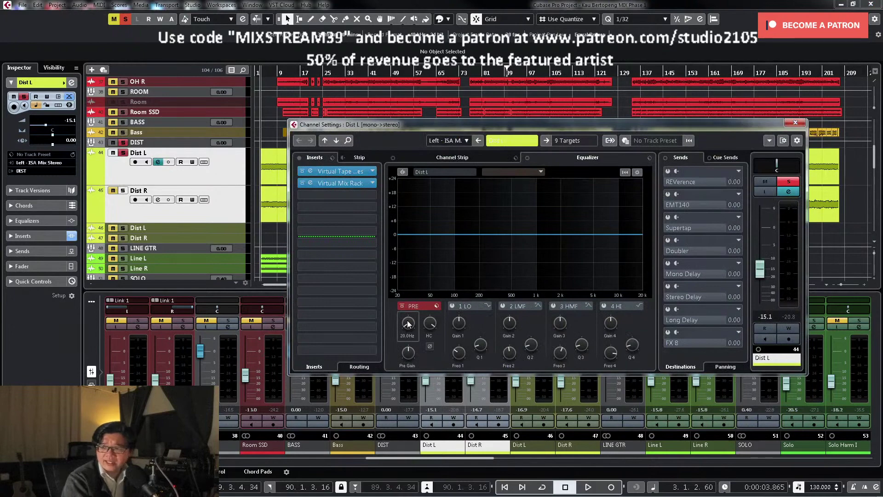
{"action": "key", "text": "space"}
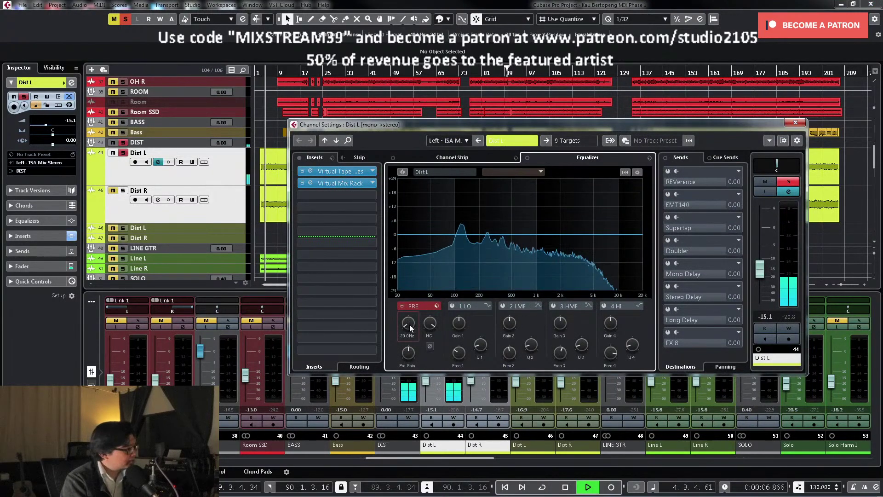
{"action": "left_click_drag", "start_coordinate": [456, 128], "coordinate": [510, 212]}
{"action": "key", "text": "space"}
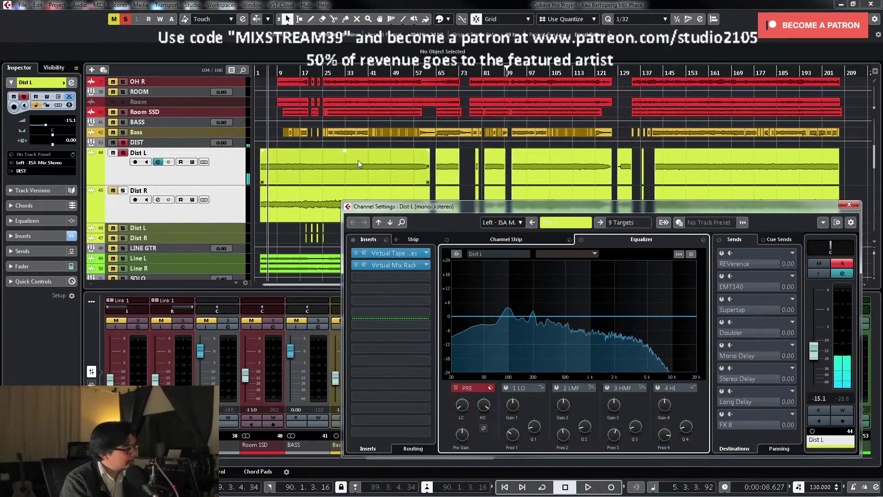
{"action": "key", "text": "KP_Add"}
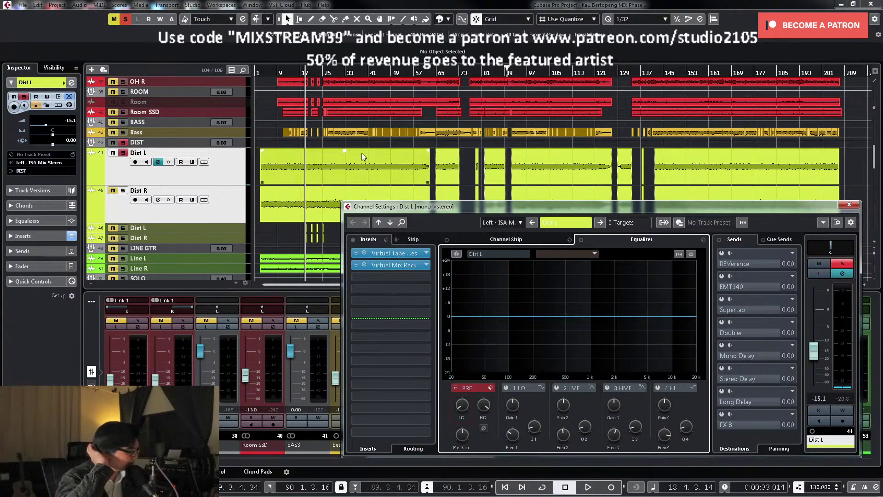
Step: Play the soloed Dist L track and set its EQ low cut to about 78 Hz
{"action": "key", "text": "space"}
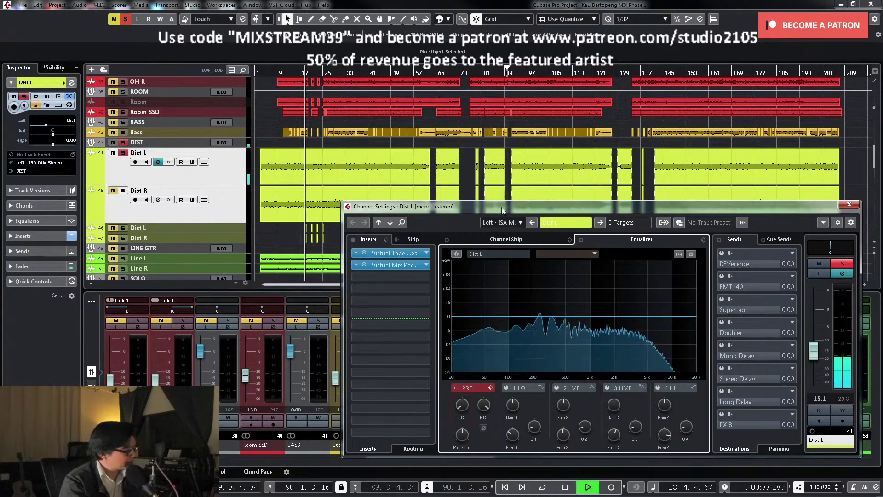
{"action": "left_click_drag", "start_coordinate": [547, 206], "coordinate": [553, 157]}
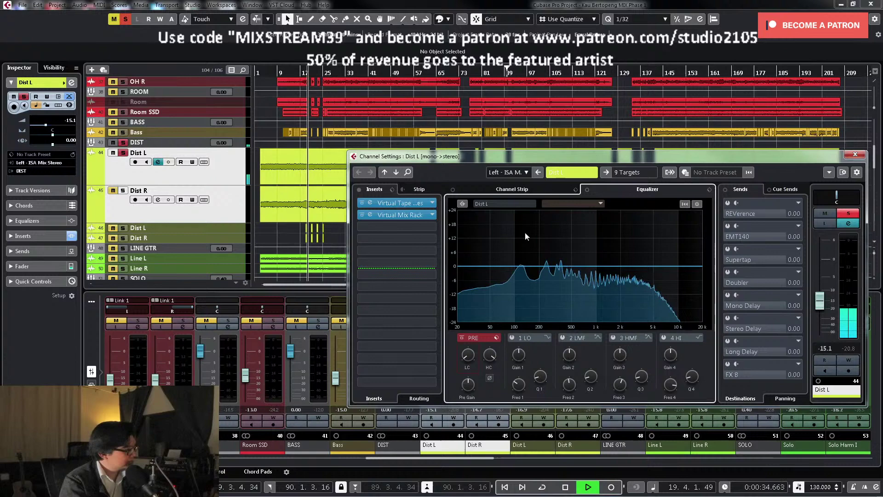
{"action": "left_click", "coordinate": [463, 350]}
{"action": "left_click_drag", "start_coordinate": [469, 341], "coordinate": [469, 325]}
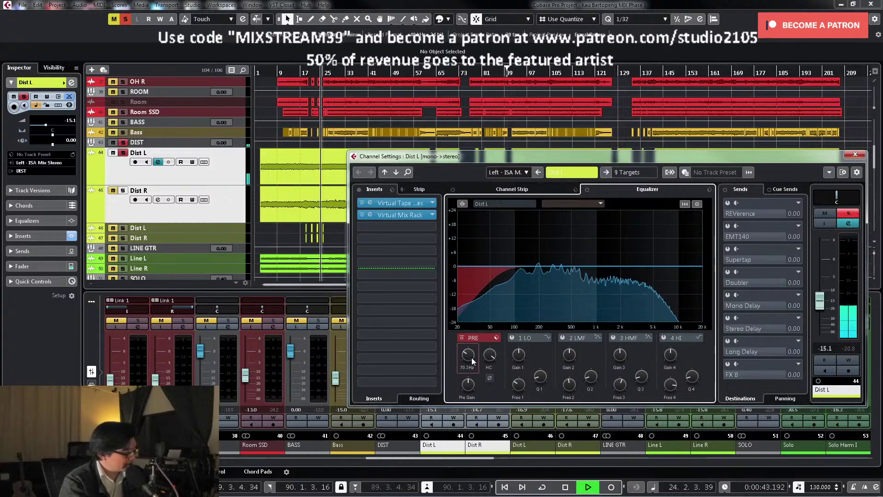
Step: Enable the low-mid EQ band on Dist L, sweep it with a boost to 174 Hz, and make a small narrow cut there
{"action": "left_click", "coordinate": [562, 341]}
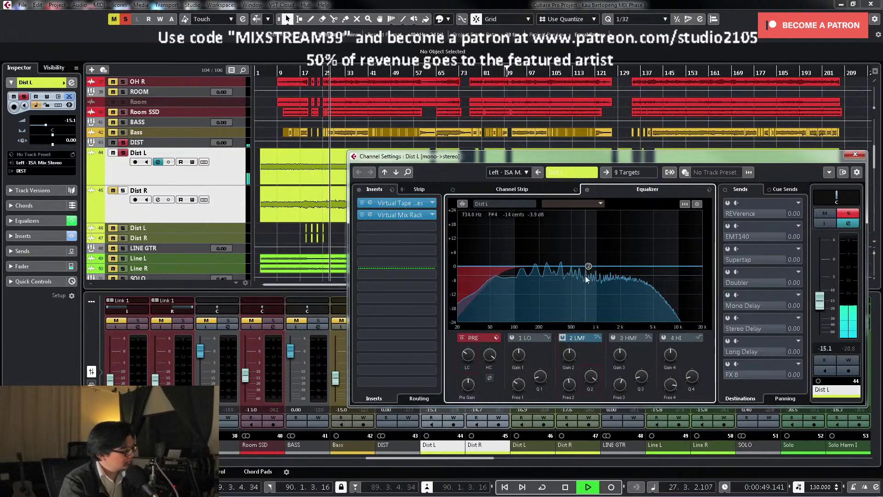
{"action": "left_click", "coordinate": [405, 215]}
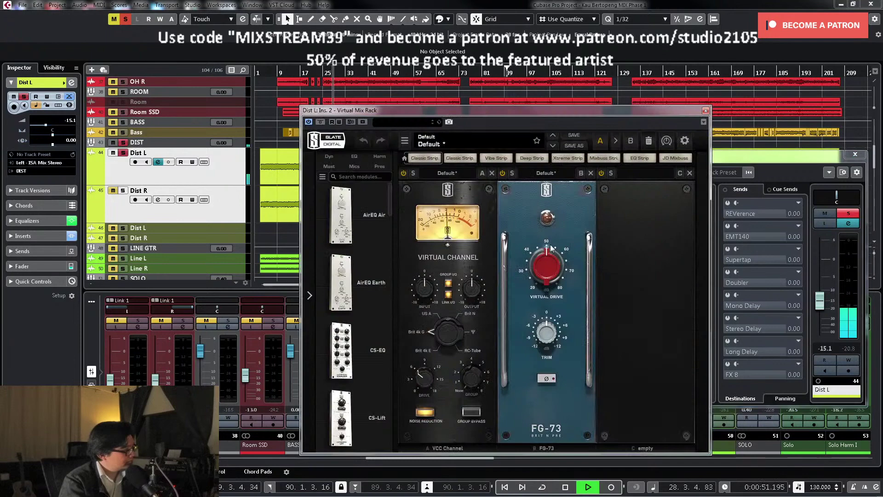
{"action": "left_click", "coordinate": [706, 111]}
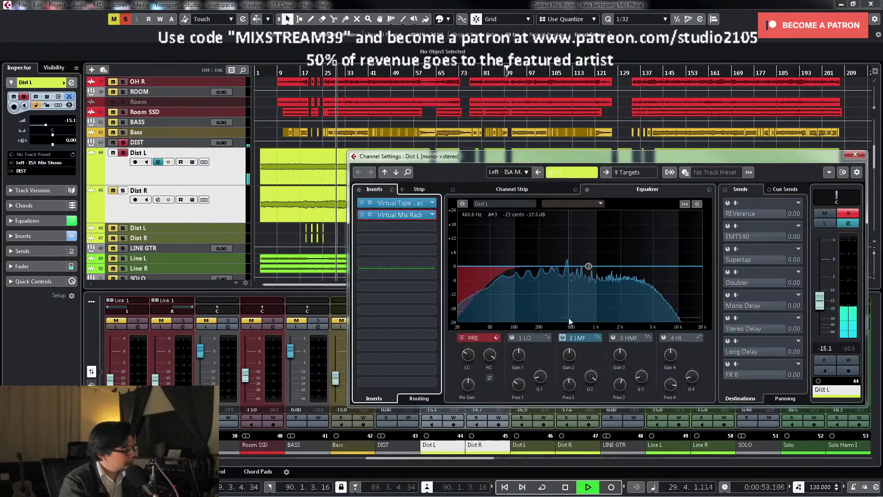
{"action": "key", "text": "space"}
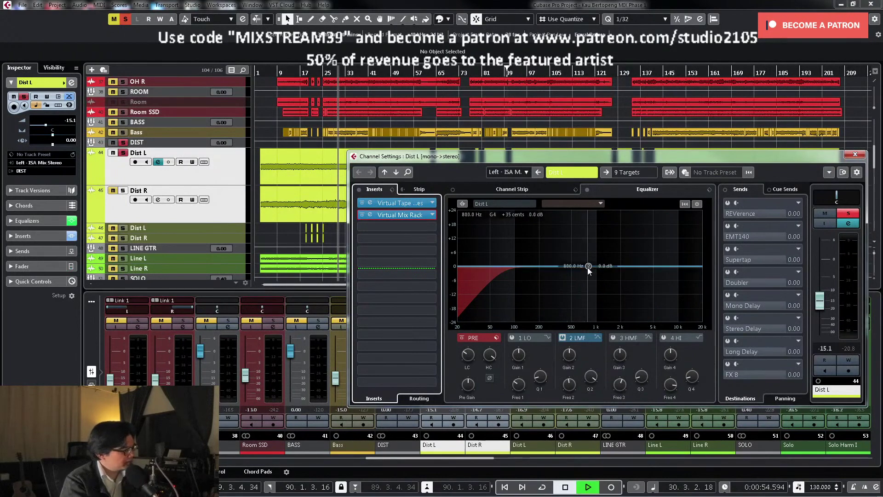
{"action": "left_click_drag", "start_coordinate": [588, 267], "coordinate": [534, 218]}
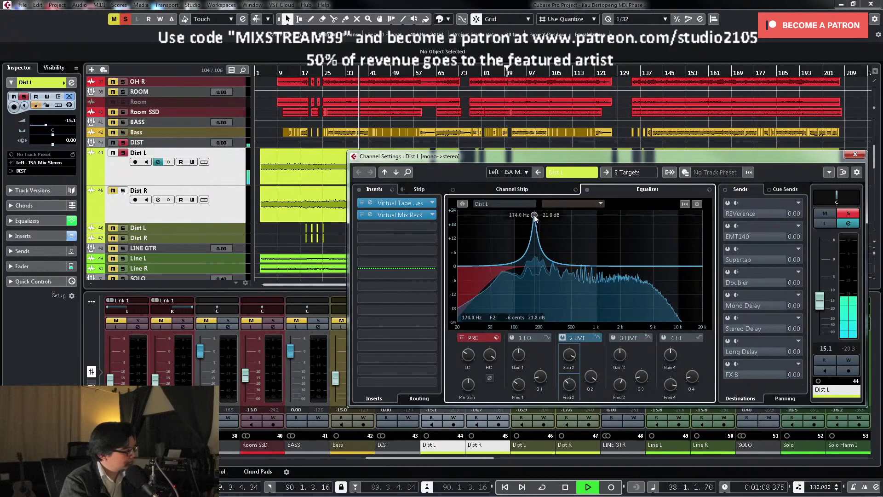
{"action": "key", "text": "space"}
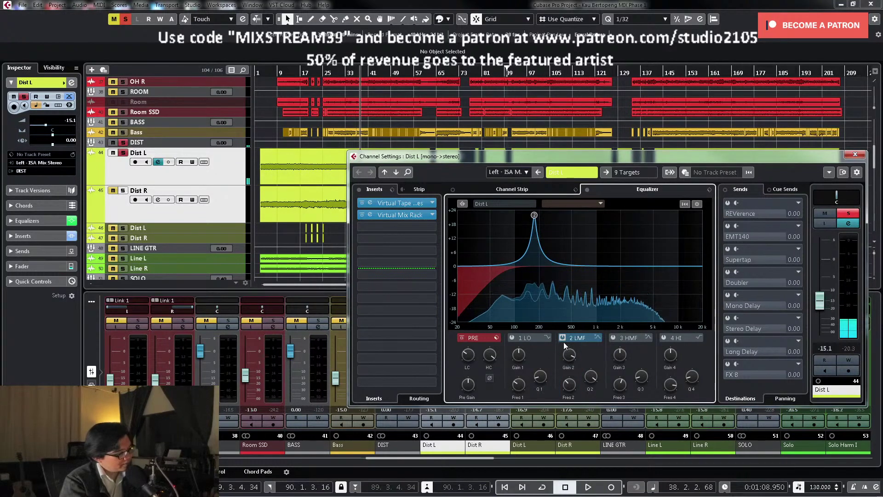
{"action": "left_click_drag", "start_coordinate": [575, 352], "coordinate": [586, 394]}
{"action": "key", "text": "space"}
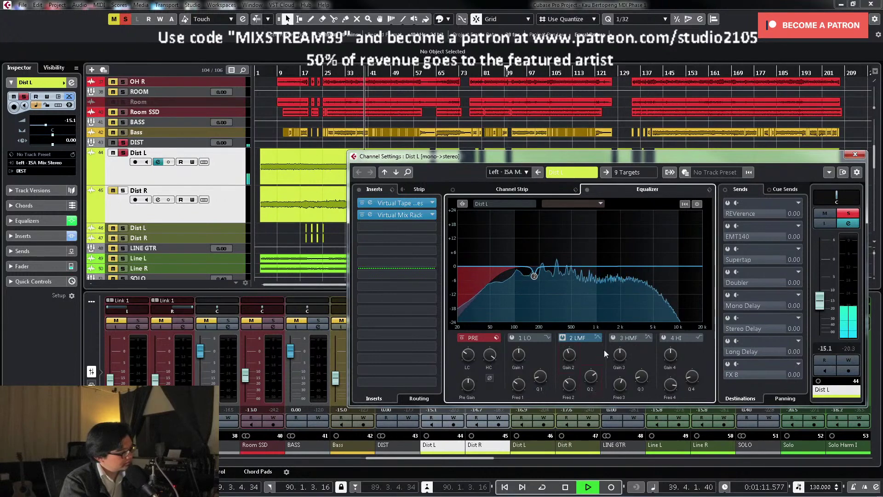
Step: Add a small high-mid EQ cut just above 1 kHz with Q 12 on Dist L, and unsolo the track
{"action": "left_click", "coordinate": [614, 339]}
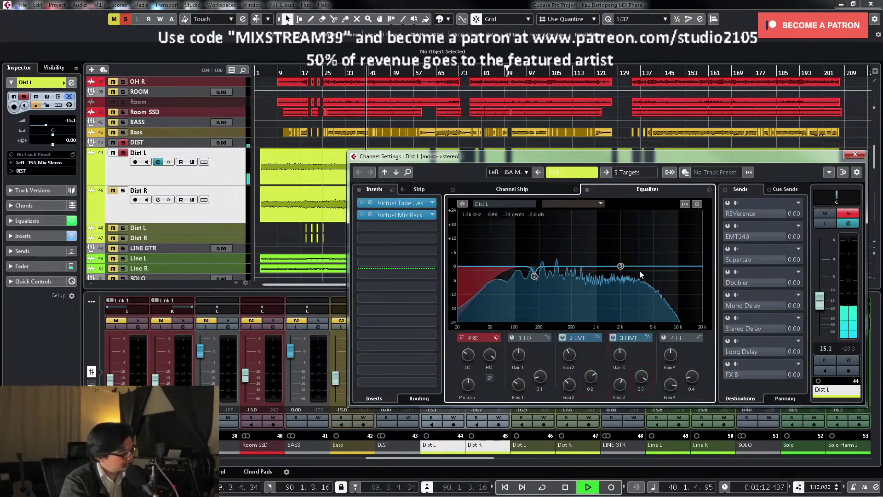
{"action": "left_click_drag", "start_coordinate": [621, 266], "coordinate": [601, 274]}
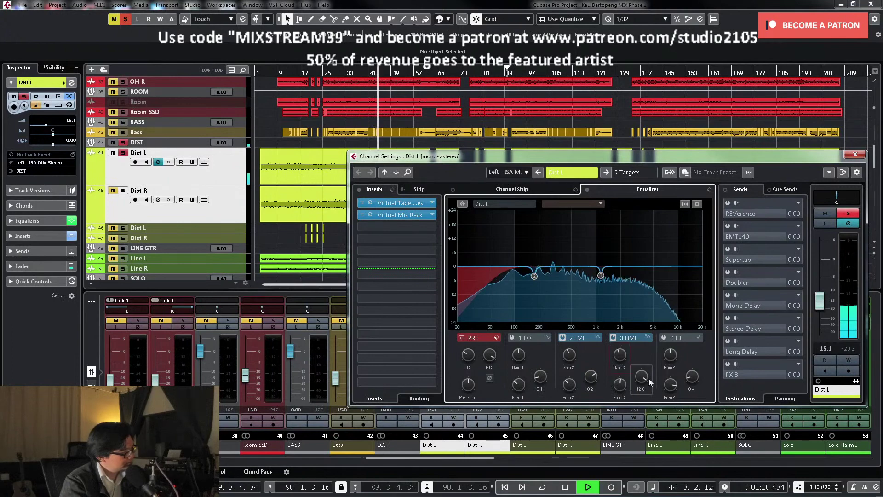
{"action": "key", "text": "space"}
{"action": "left_click", "coordinate": [845, 215]}
{"action": "left_click", "coordinate": [855, 154]}
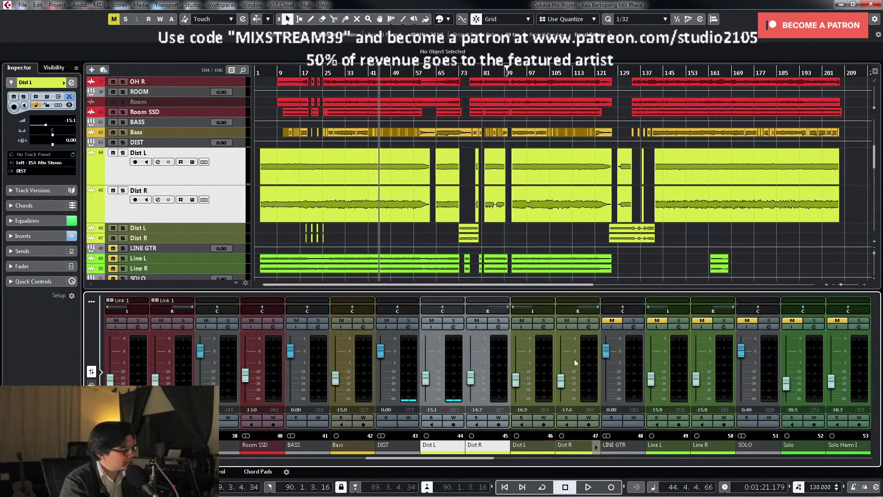
Step: Link the second Dist L and Dist R pair, channels 46 and 47, and pull their faders all the way down
{"action": "left_click", "coordinate": [546, 387]}
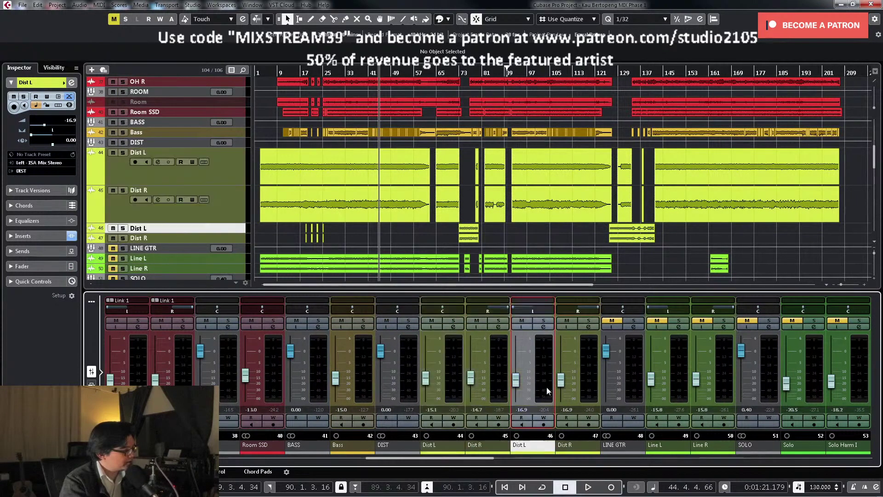
{"action": "right_click", "coordinate": [541, 392]}
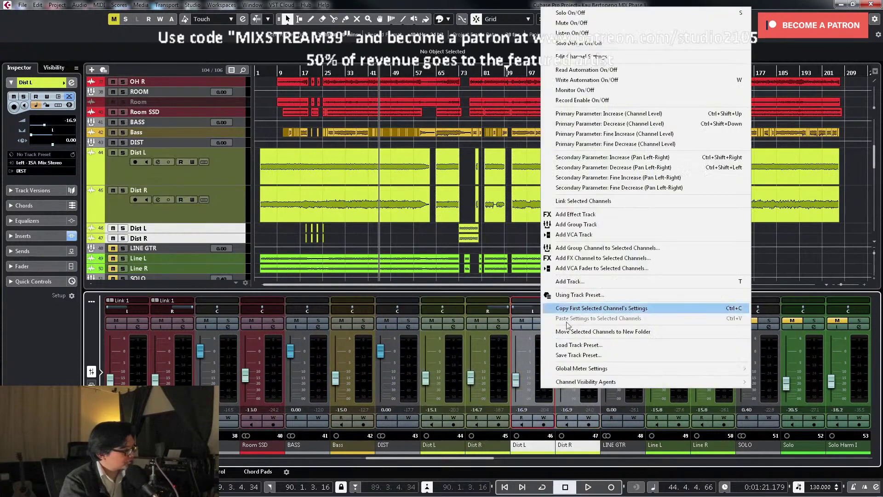
{"action": "left_click", "coordinate": [563, 296]}
{"action": "left_click", "coordinate": [449, 375]}
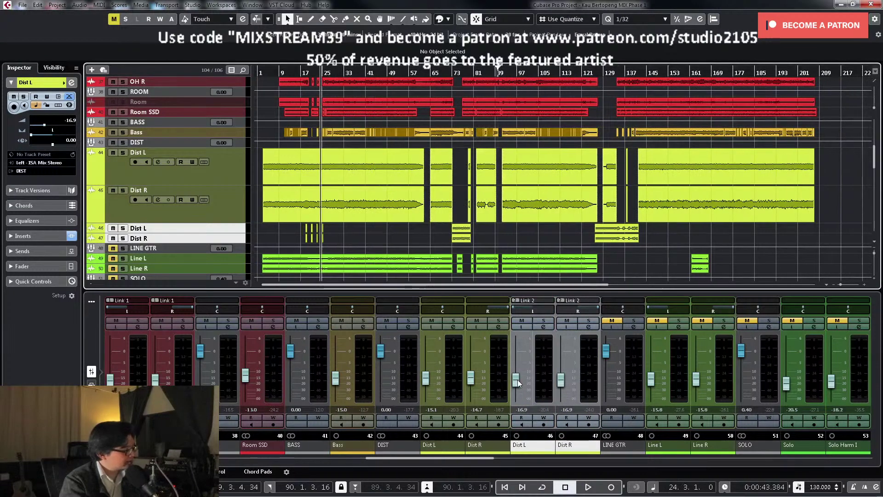
{"action": "left_click_drag", "start_coordinate": [518, 382], "coordinate": [534, 395]}
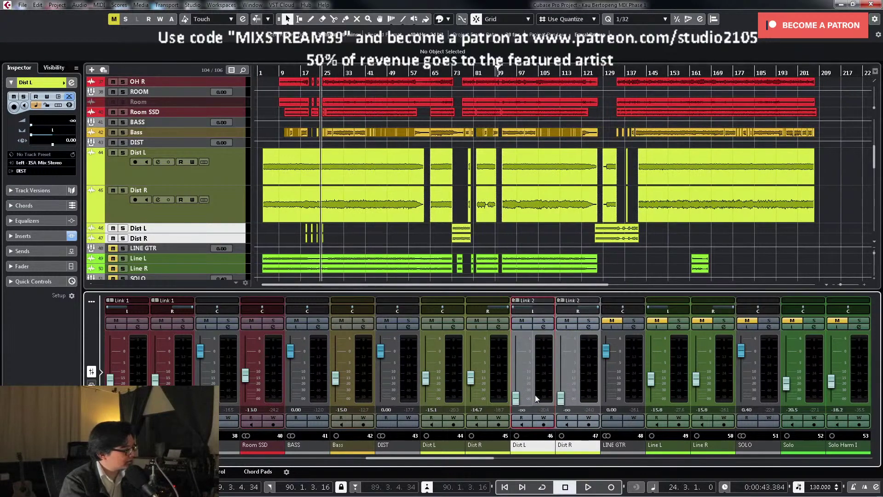
Step: Check the EQ of Dist L on channel 44 and set the linked faders of channels 46 and 47 to -15.1 dB
{"action": "left_click", "coordinate": [454, 382]}
{"action": "left_click", "coordinate": [454, 327]}
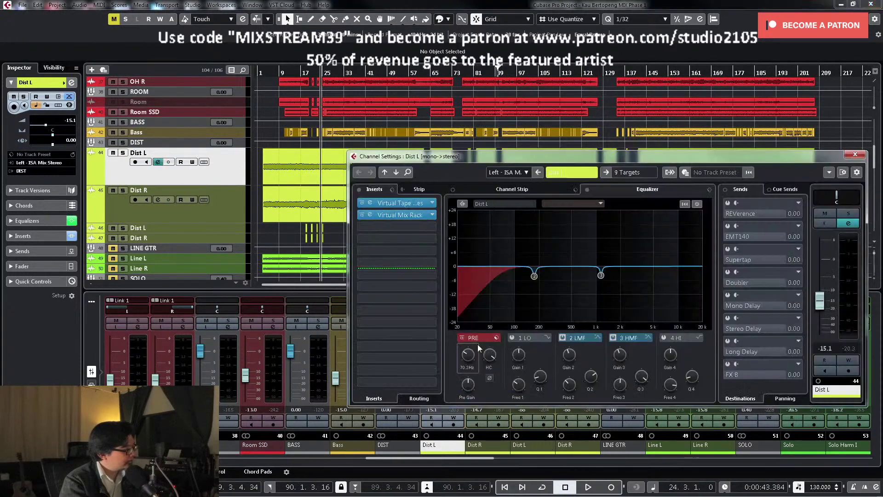
{"action": "left_click", "coordinate": [849, 157]}
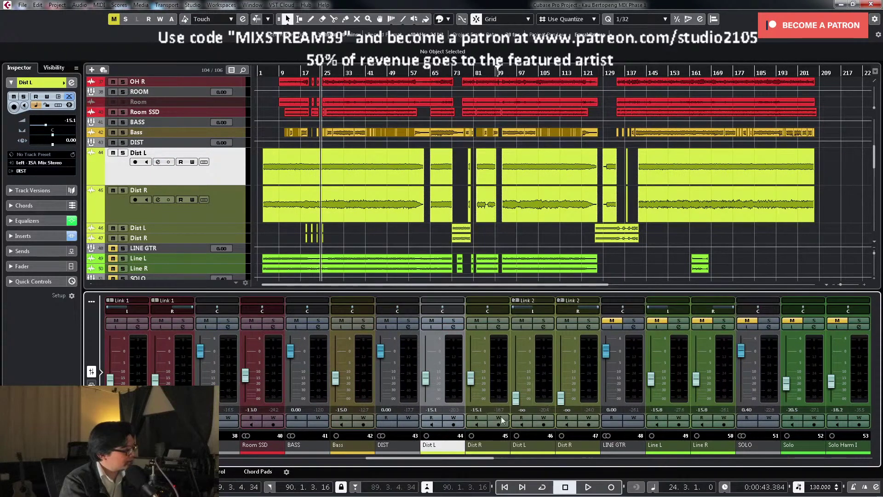
{"action": "left_click_drag", "start_coordinate": [516, 398], "coordinate": [515, 378]}
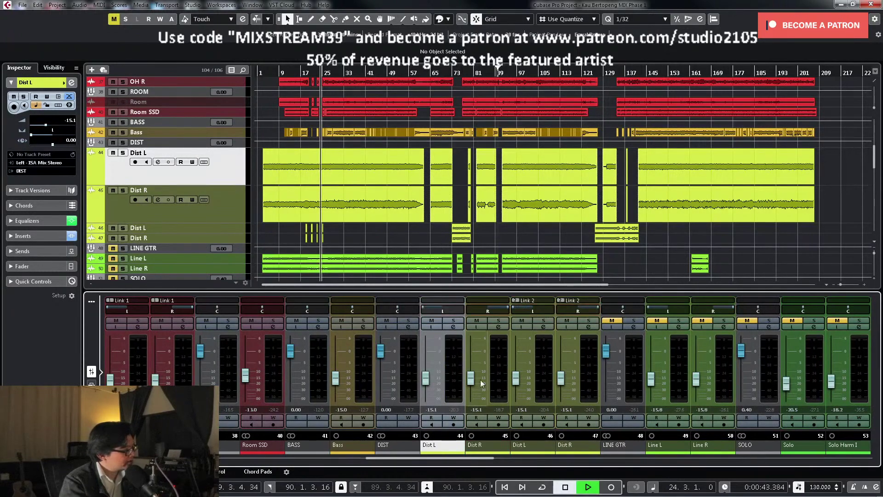
Step: Play the mix and raise the main Dist L and Dist R channels, 44 and 45, to -13.2 dB
{"action": "key", "text": "space"}
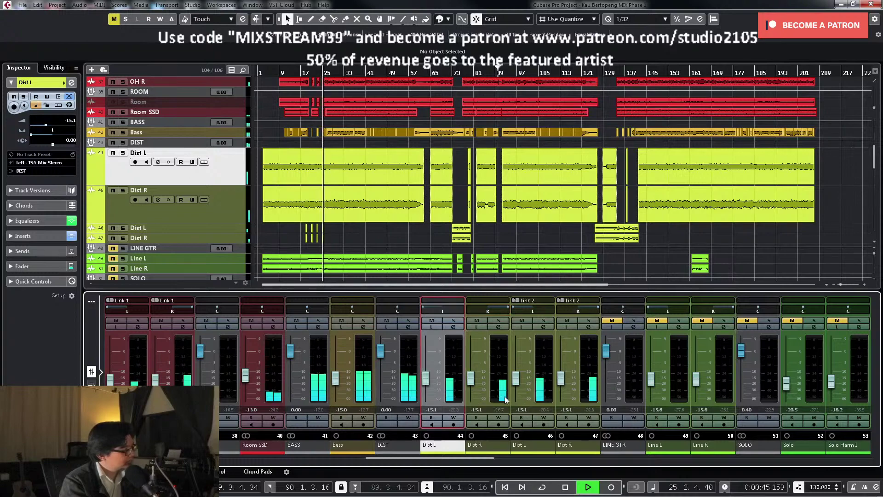
{"action": "left_click", "coordinate": [483, 395], "text": "ctrl"}
{"action": "left_click", "coordinate": [546, 397]}
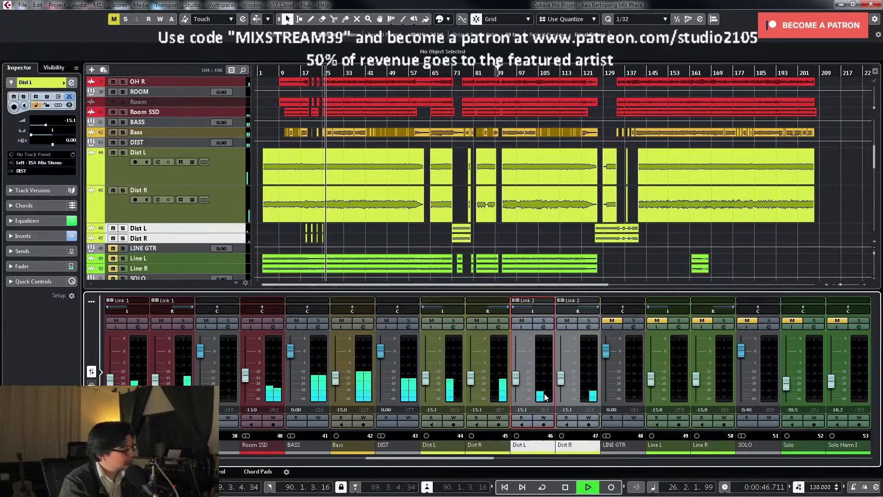
{"action": "left_click", "coordinate": [490, 385]}
{"action": "left_click_drag", "start_coordinate": [421, 381], "coordinate": [421, 379]}
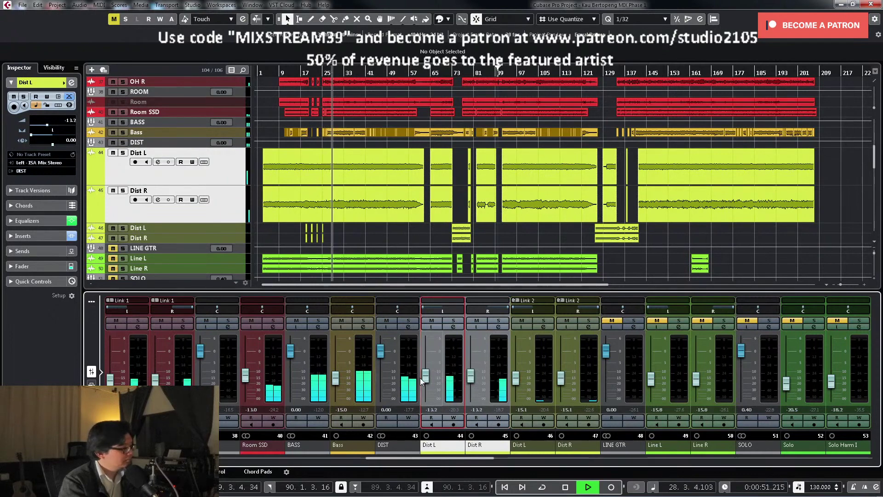
Step: Solo the DIST group, drop channel 44 Dist L from the solo, and bring up the EQ of channel 45 Dist R
{"action": "left_click", "coordinate": [407, 321]}
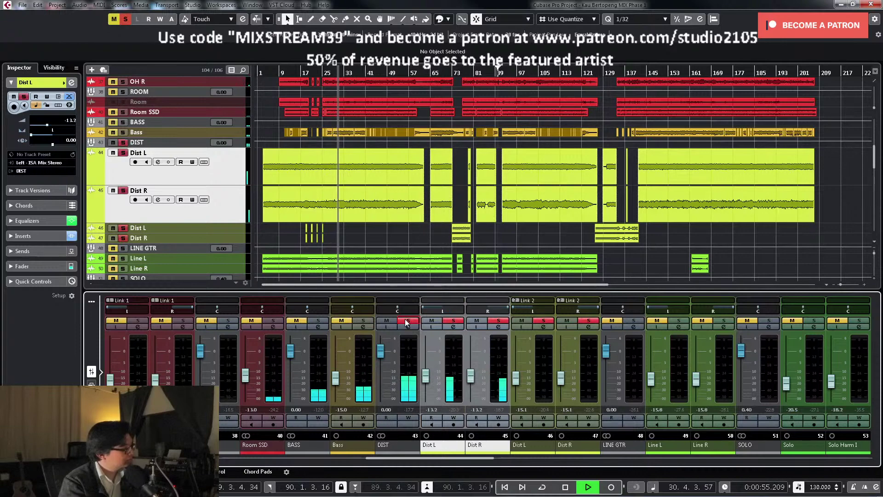
{"action": "left_click", "coordinate": [453, 324]}
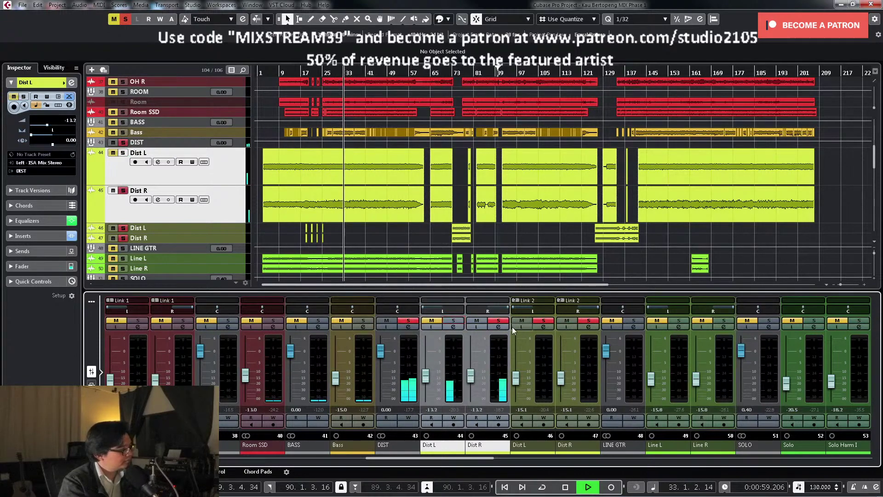
{"action": "key", "text": "KP_Subtract"}
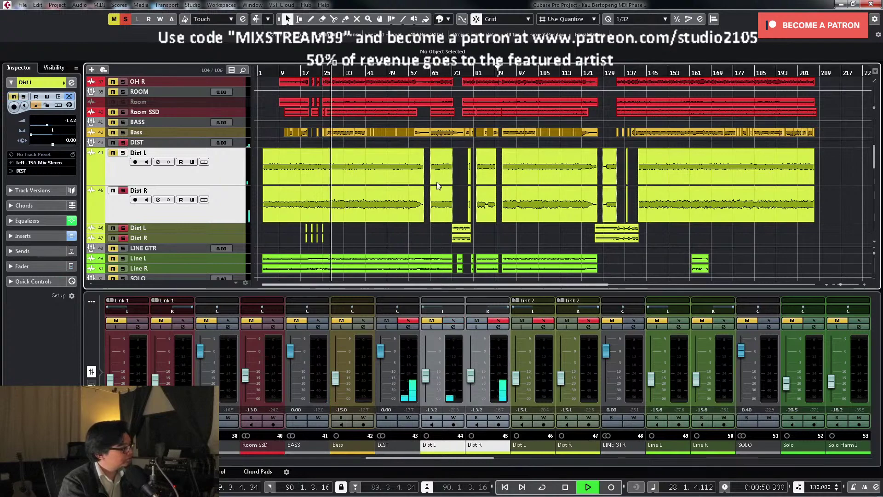
{"action": "left_click", "coordinate": [500, 327]}
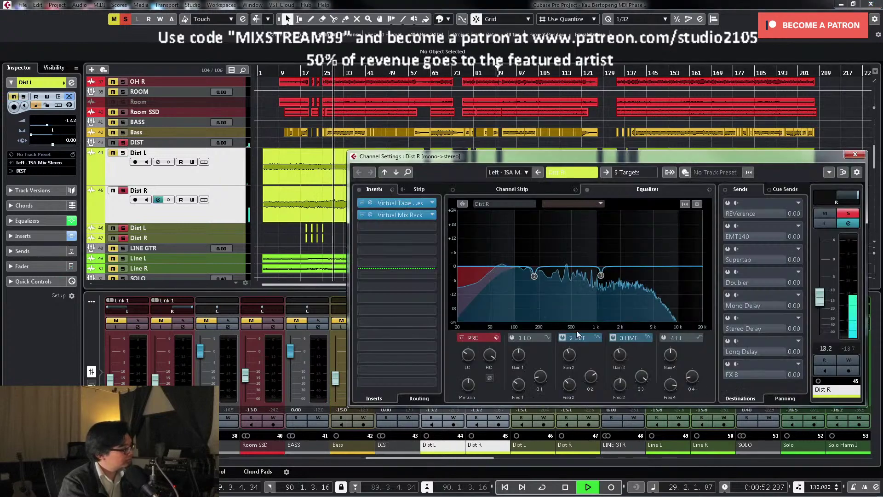
{"action": "key", "text": "space"}
Step: Switch the low EQ band on Dist R to Parametric II and make a narrow cut between 400 and 500 Hz with Q 12
{"action": "left_click", "coordinate": [511, 338]}
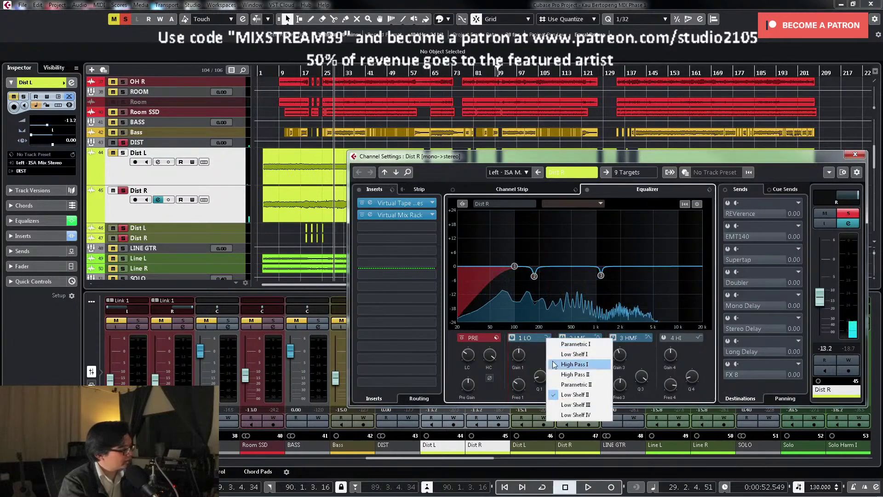
{"action": "left_click", "coordinate": [547, 337]}
{"action": "left_click", "coordinate": [570, 386]}
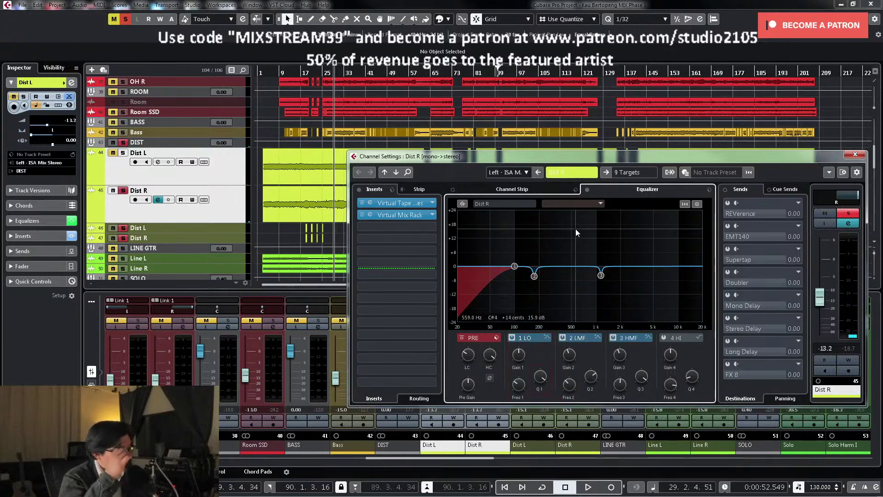
{"action": "key", "text": "space"}
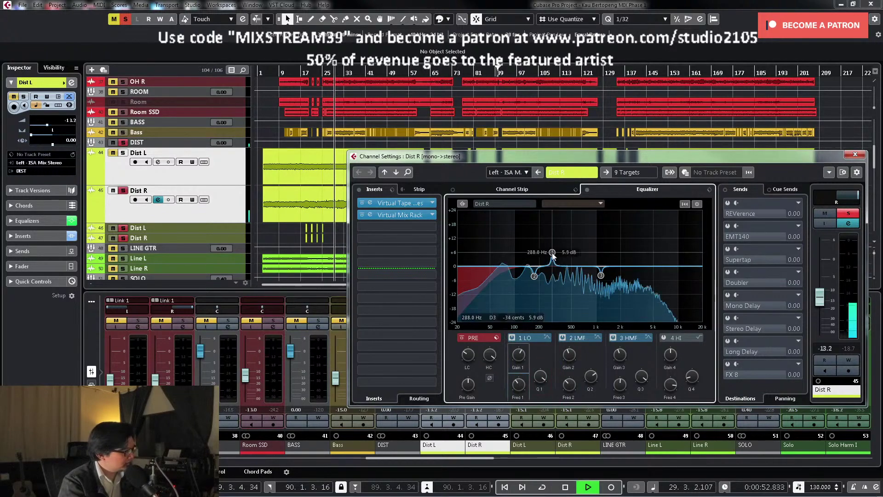
{"action": "left_click_drag", "start_coordinate": [514, 266], "coordinate": [570, 224]}
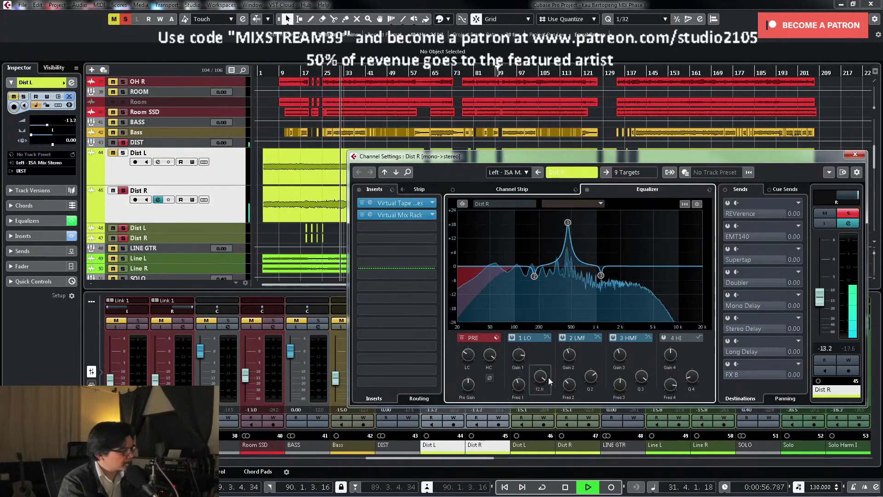
{"action": "left_click_drag", "start_coordinate": [518, 354], "coordinate": [509, 391]}
Step: Unsolo Dist R, clear the remaining solos in the DIST group, and audition the main distorted guitars in the full mix
{"action": "left_click", "coordinate": [849, 213]}
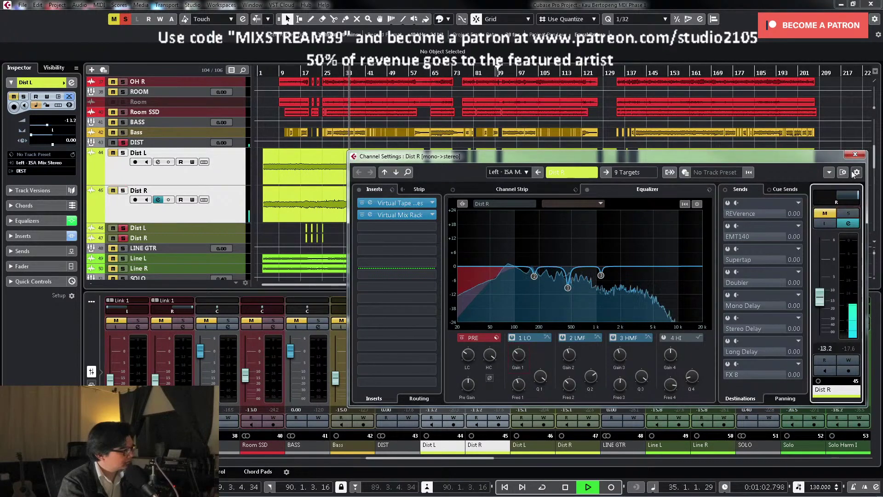
{"action": "left_click", "coordinate": [855, 154]}
{"action": "key", "text": "space"}
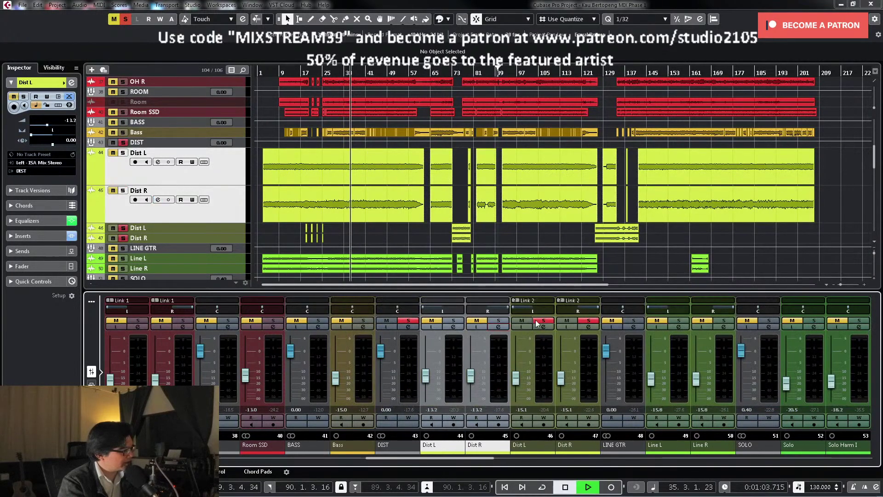
{"action": "left_click", "coordinate": [537, 323]}
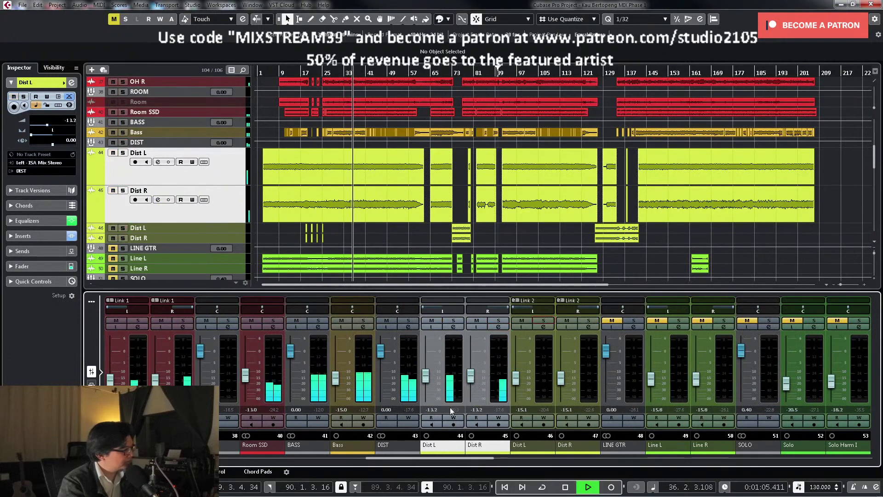
{"action": "left_click", "coordinate": [427, 375]}
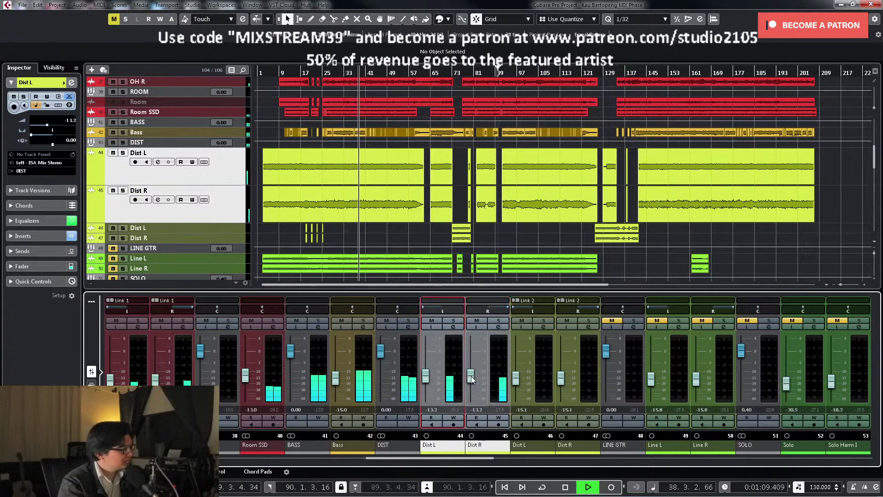
Step: Raise the main Dist R channel, 45, to -9.50 dB and set the main Dist L channel, 44, to -13.0 dB
{"action": "left_click_drag", "start_coordinate": [470, 376], "coordinate": [470, 374]}
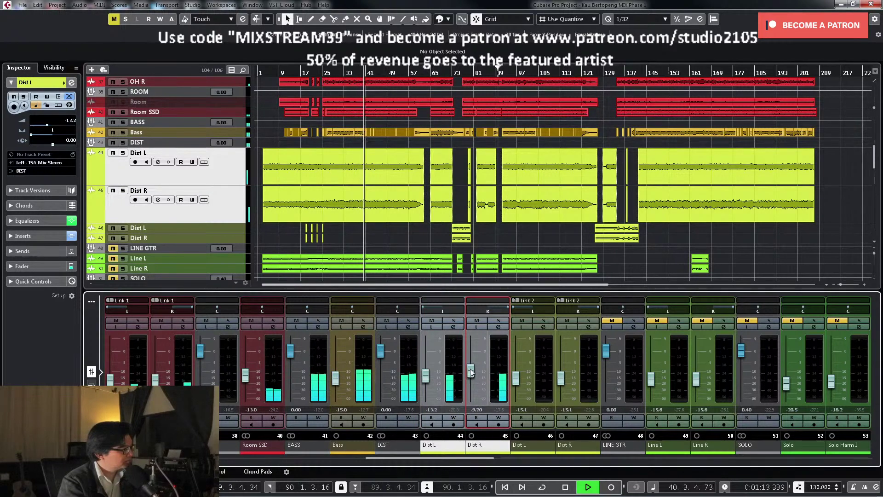
{"action": "scroll", "coordinate": [437, 410], "scroll_direction": "up", "scroll_amount": 2}
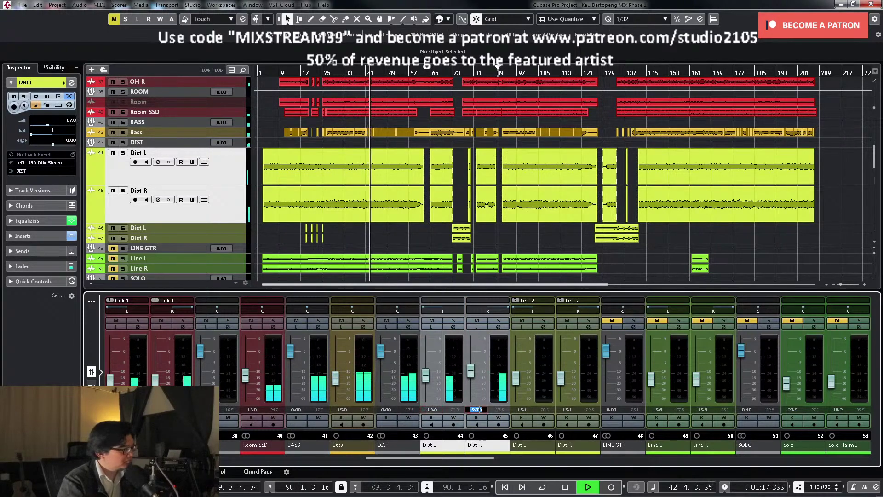
{"action": "scroll", "coordinate": [476, 409], "scroll_direction": "up", "scroll_amount": 2}
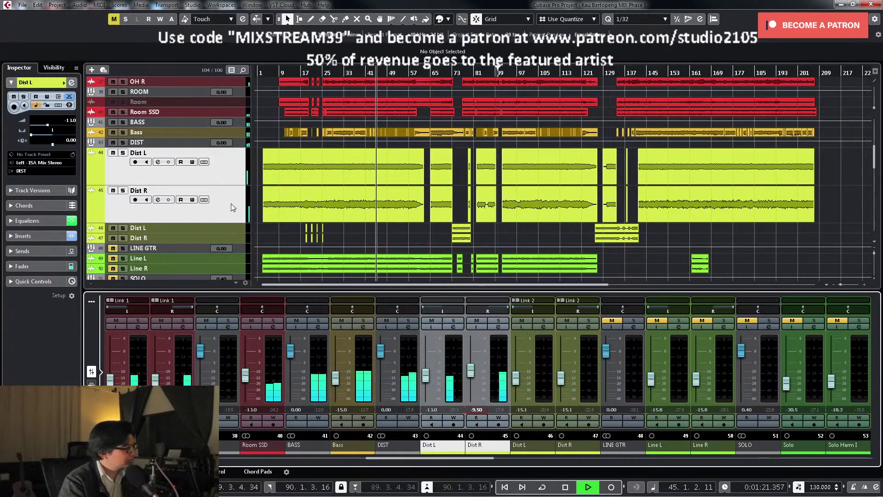
Step: Enlarge the main Dist L and Dist R tracks to compare their waveforms around bars 41 to 47
{"action": "left_click_drag", "start_coordinate": [230, 185], "coordinate": [229, 227]}
{"action": "key", "text": "h"}
{"action": "key", "text": "h"}
{"action": "key", "text": "h"}
{"action": "key", "text": "h"}
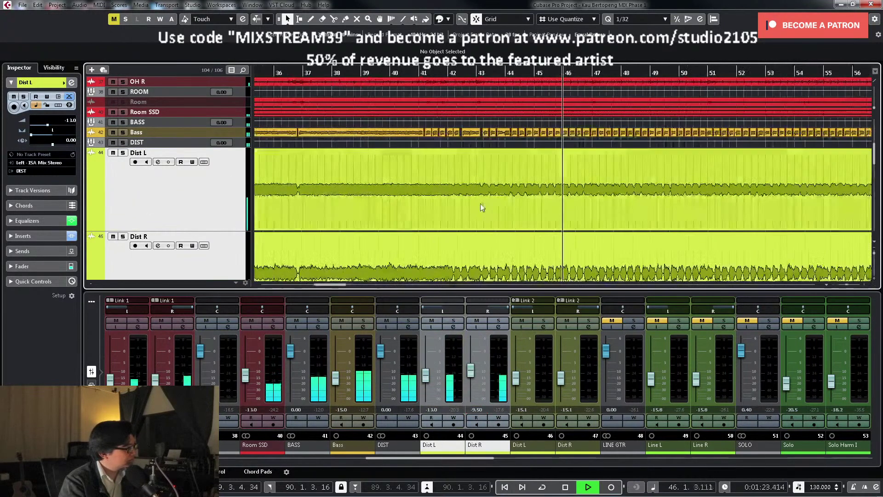
{"action": "scroll", "coordinate": [512, 201], "scroll_direction": "down", "scroll_amount": 2}
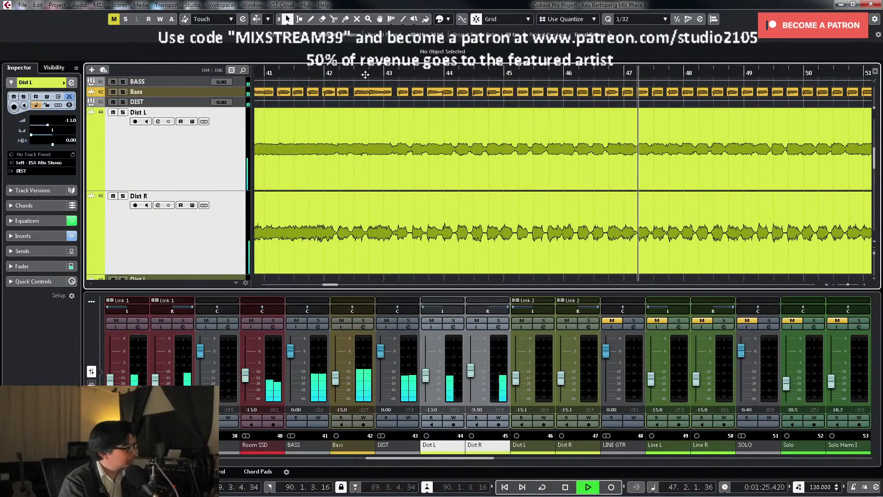
Step: Solo the main Dist L track, audition it from about bar 42 to bar 47, and clear the solo
{"action": "key", "text": "space"}
{"action": "key", "text": "h"}
{"action": "left_click", "coordinate": [123, 112]}
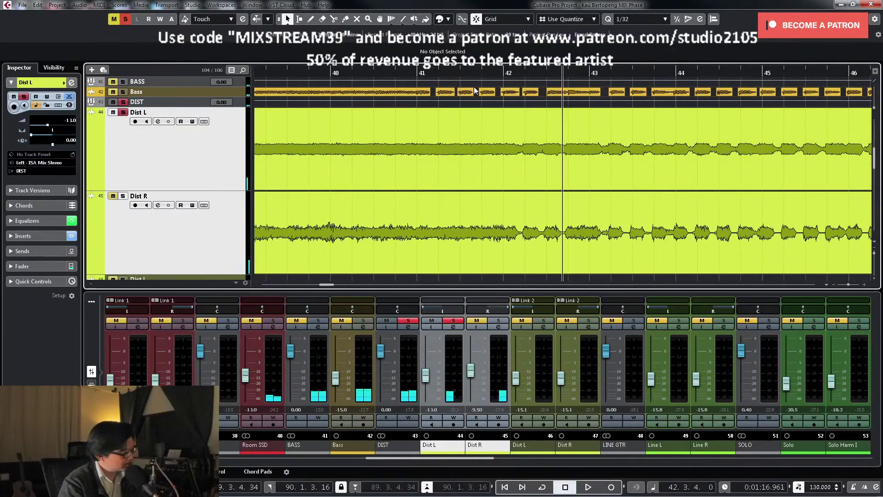
{"action": "key", "text": "g"}
{"action": "key", "text": "space"}
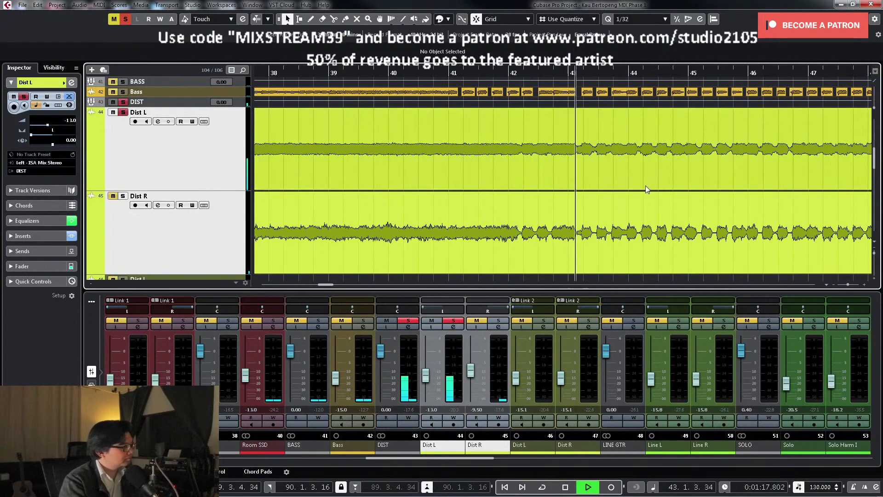
{"action": "key", "text": "h"}
{"action": "key", "text": "h"}
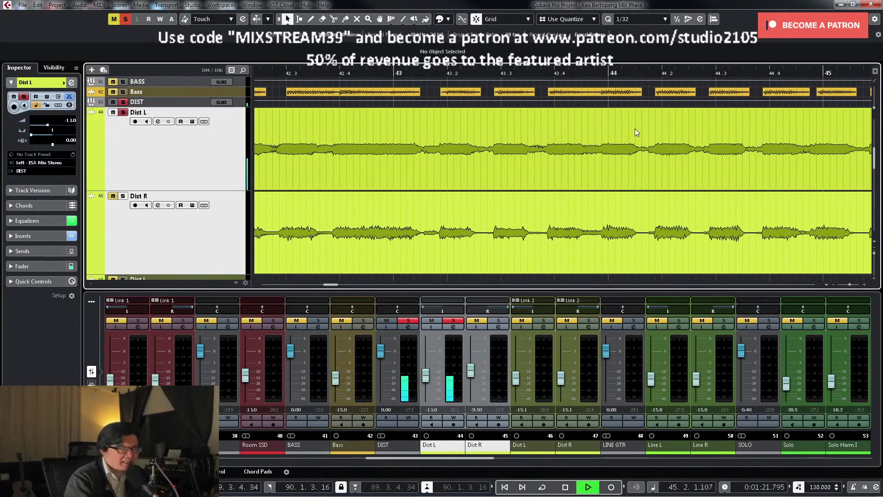
{"action": "key", "text": "g"}
{"action": "key", "text": "g"}
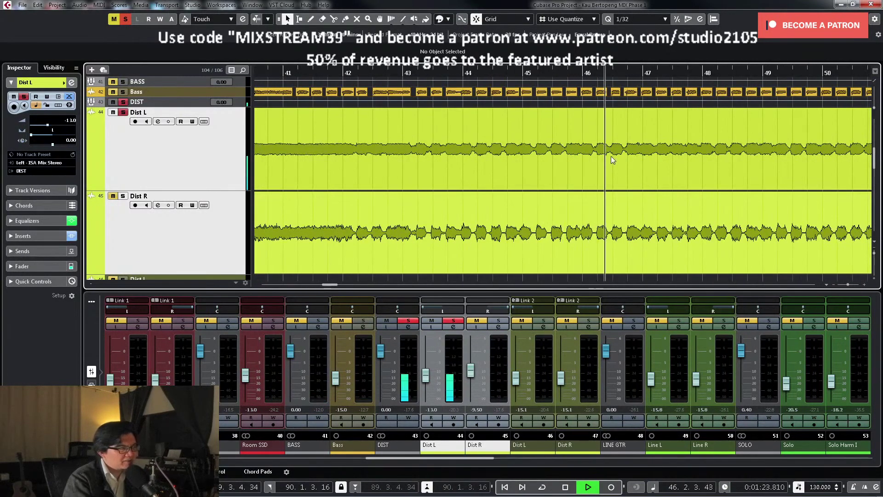
{"action": "key", "text": "g"}
{"action": "key", "text": "g"}
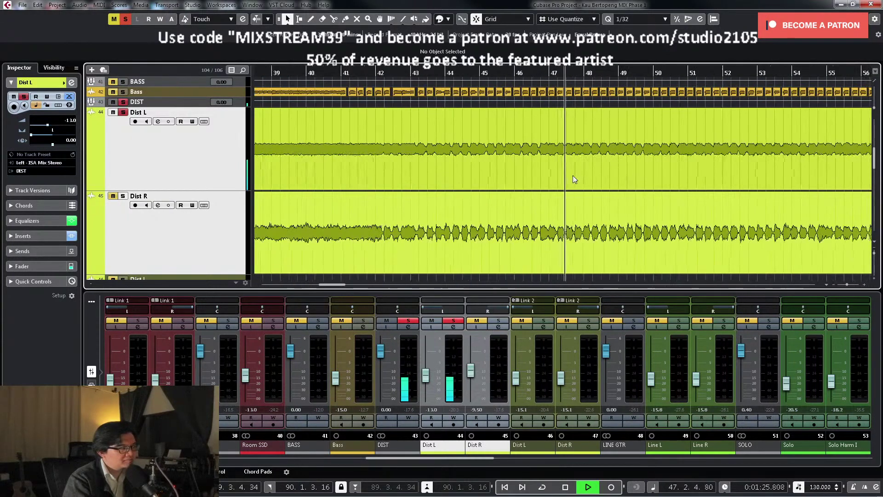
{"action": "key", "text": "space"}
{"action": "left_click", "coordinate": [123, 102]}
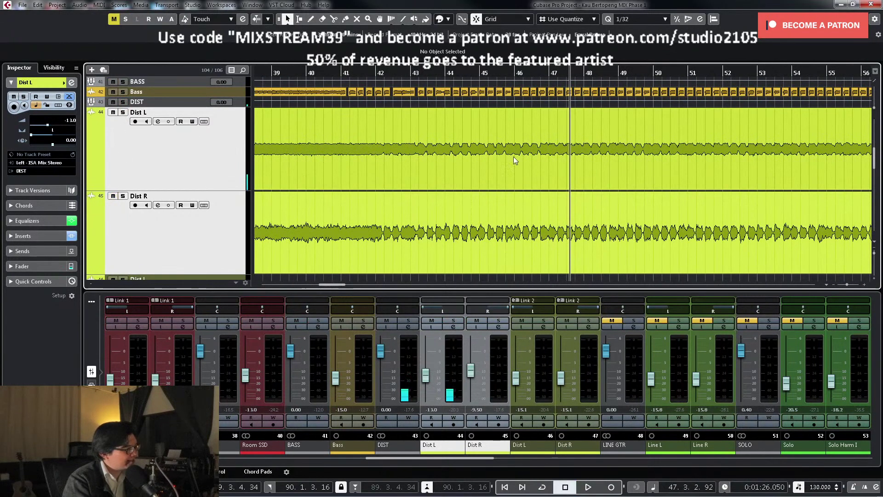
Step: Return to the end of bar 2 and play the mix from the entry of the distorted guitars
{"action": "key", "text": "g"}
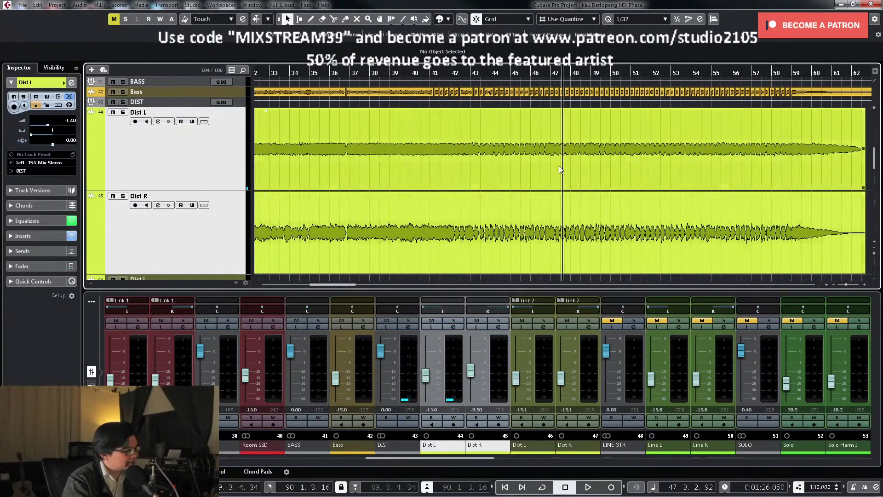
{"action": "key", "text": "g"}
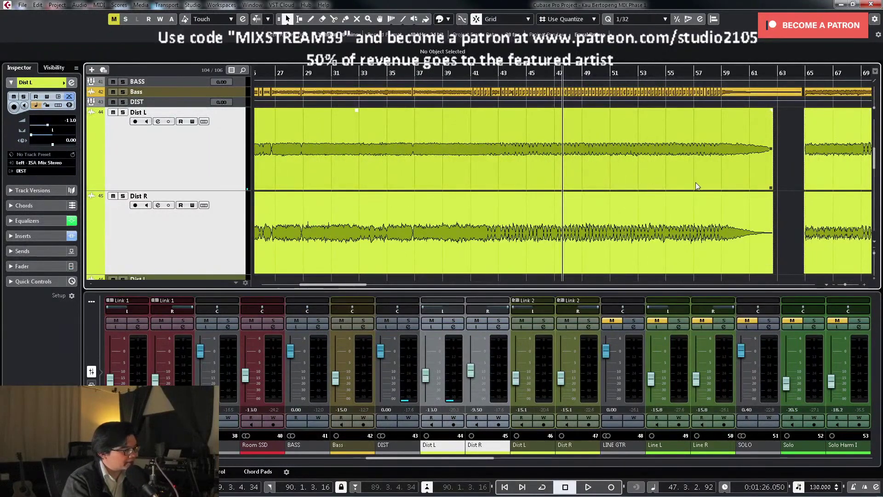
{"action": "key", "text": "g"}
{"action": "key", "text": "g"}
{"action": "scroll", "coordinate": [546, 181], "scroll_direction": "up", "scroll_amount": 3}
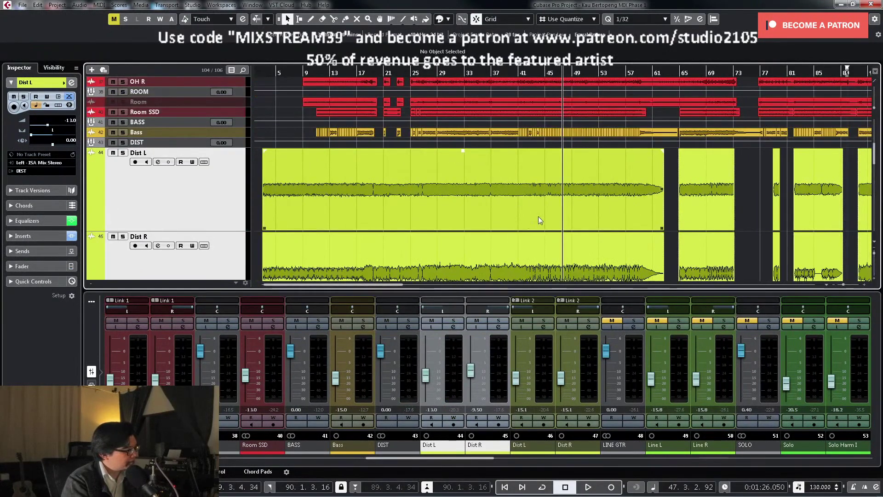
{"action": "scroll", "coordinate": [540, 220], "scroll_direction": "down", "scroll_amount": 2}
{"action": "left_click", "coordinate": [264, 73]}
{"action": "key", "text": "h"}
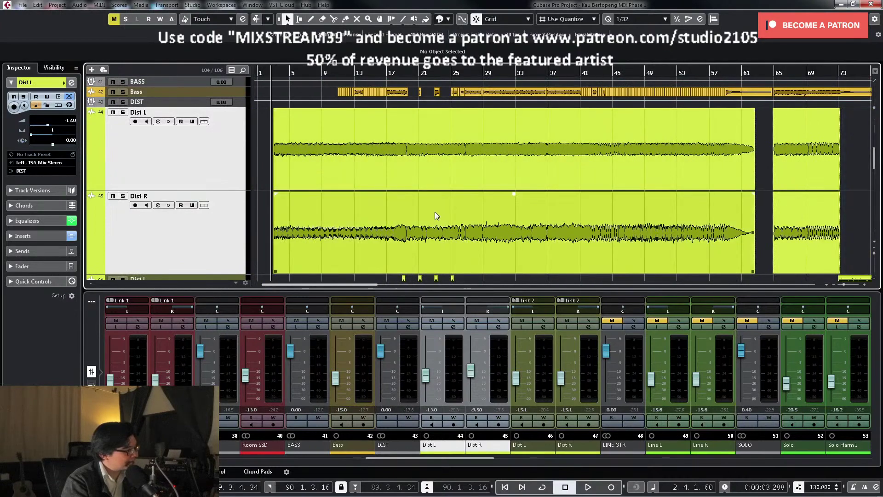
{"action": "key", "text": "h"}
{"action": "key", "text": "h"}
{"action": "key", "text": "h"}
{"action": "key", "text": "space"}
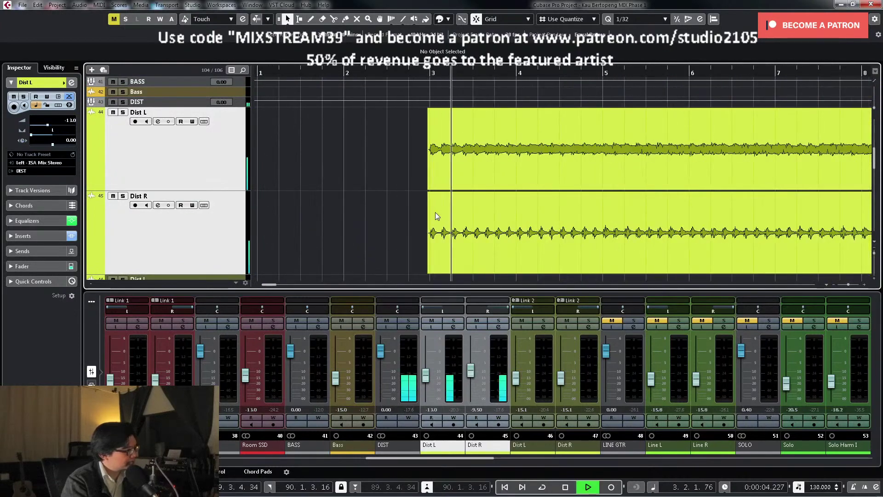
{"action": "key", "text": "g"}
{"action": "key", "text": "g"}
{"action": "key", "text": "g"}
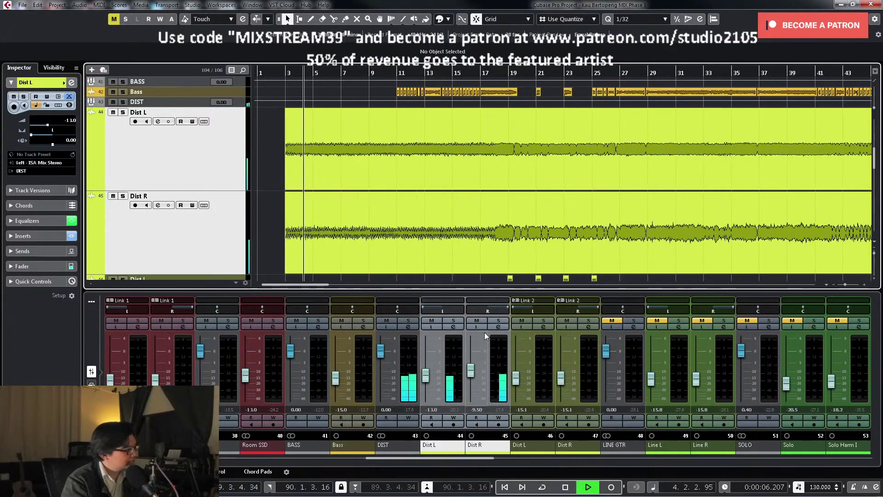
{"action": "key", "text": "g"}
{"action": "key", "text": "g"}
Step: Insert Plugin Alliance's Bettermaker EQ232D on the DIST group channel and close the plug-in and channel settings windows
{"action": "left_click", "coordinate": [408, 326]}
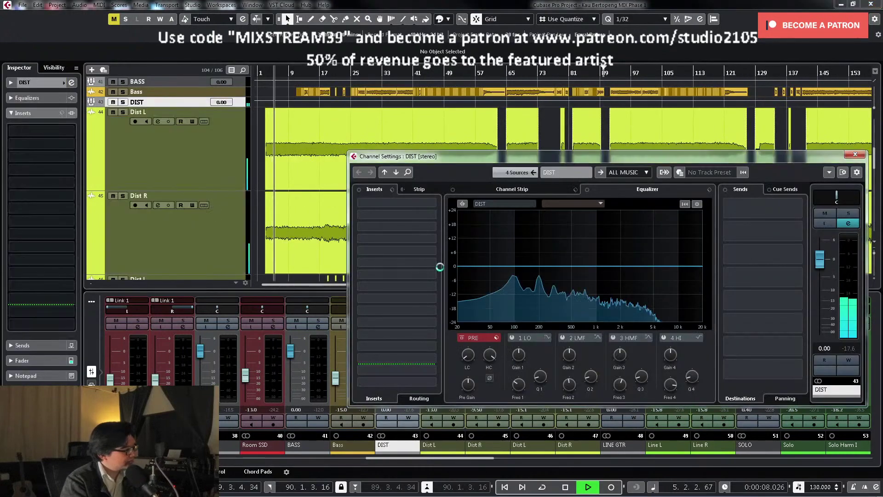
{"action": "left_click", "coordinate": [430, 215]}
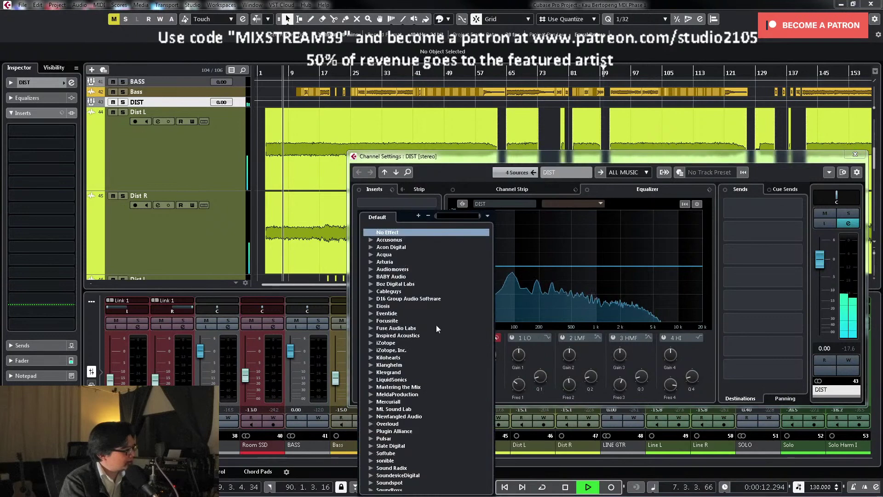
{"action": "scroll", "coordinate": [406, 329], "scroll_direction": "down", "scroll_amount": 3}
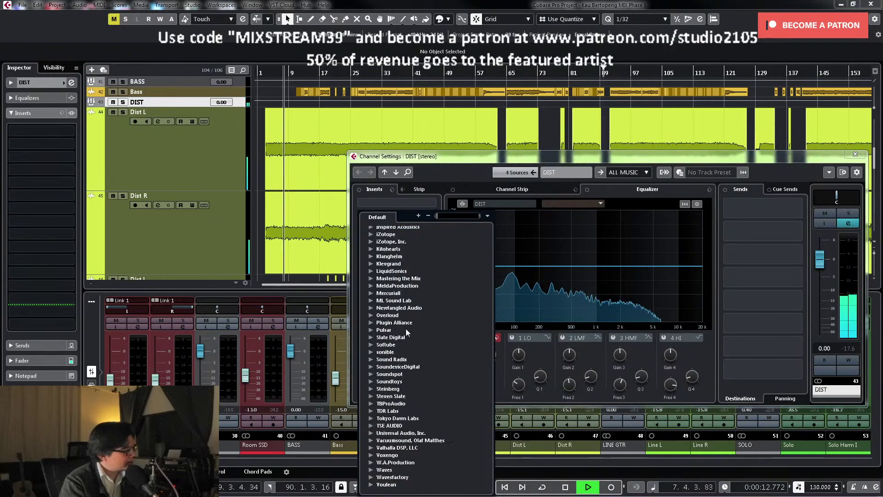
{"action": "left_click", "coordinate": [370, 323]}
{"action": "left_click", "coordinate": [386, 368]}
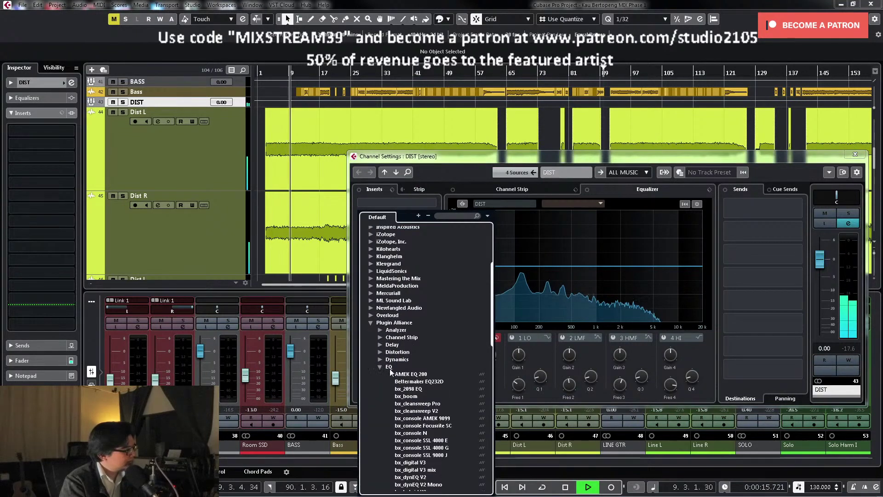
{"action": "left_click", "coordinate": [416, 381]}
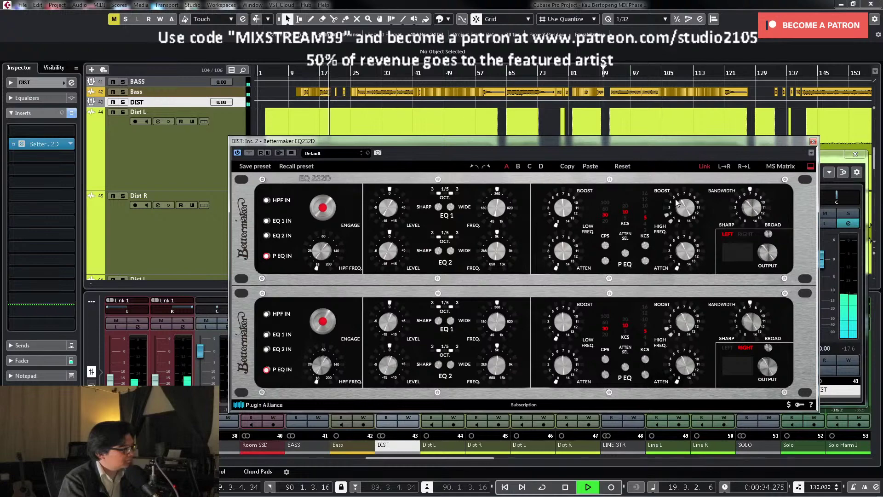
{"action": "mouse_move", "coordinate": [568, 219]}
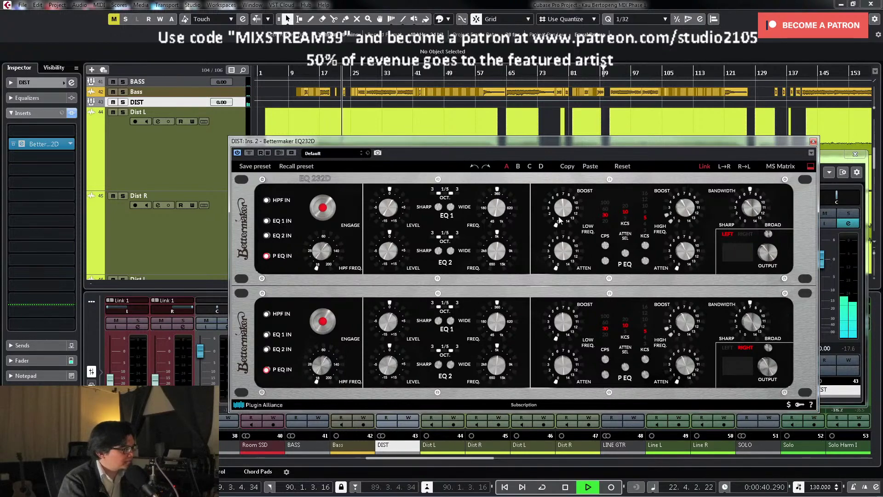
{"action": "left_click", "coordinate": [813, 142]}
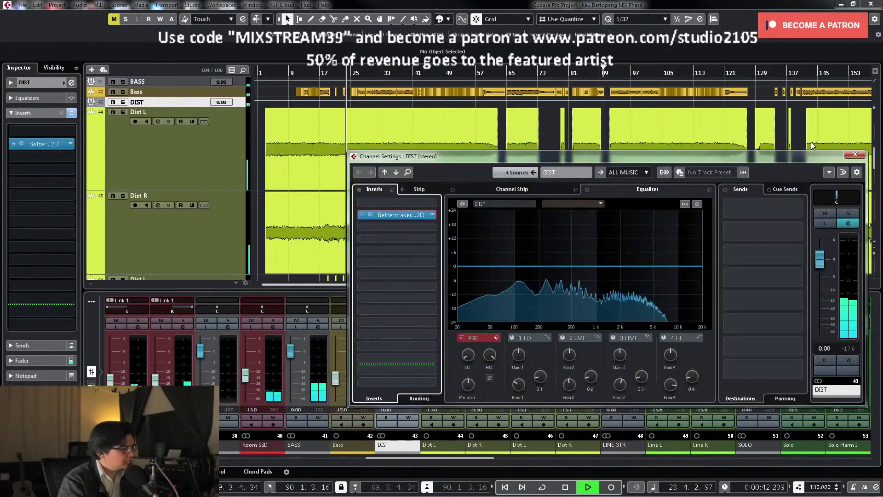
{"action": "left_click", "coordinate": [855, 154]}
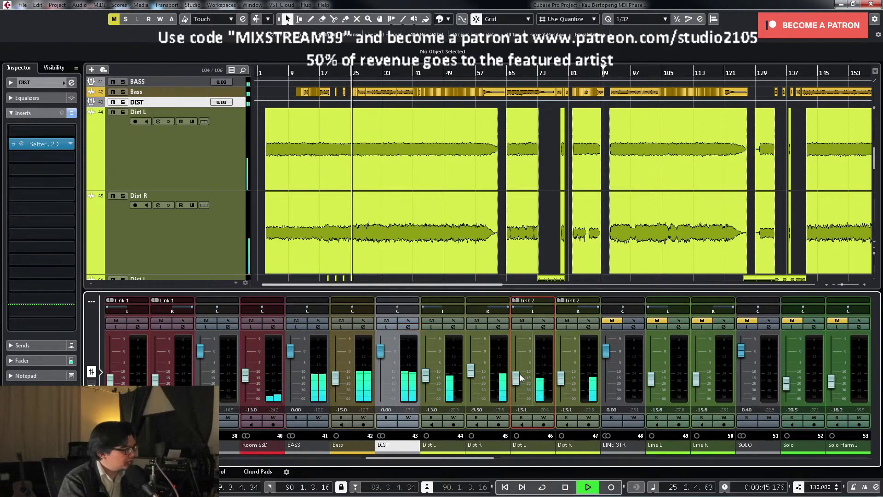
Step: Lower the linked Dist L and Dist R channels, 46 and 47, to -18.1 dB and stop playback
{"action": "left_click_drag", "start_coordinate": [522, 378], "coordinate": [523, 381]}
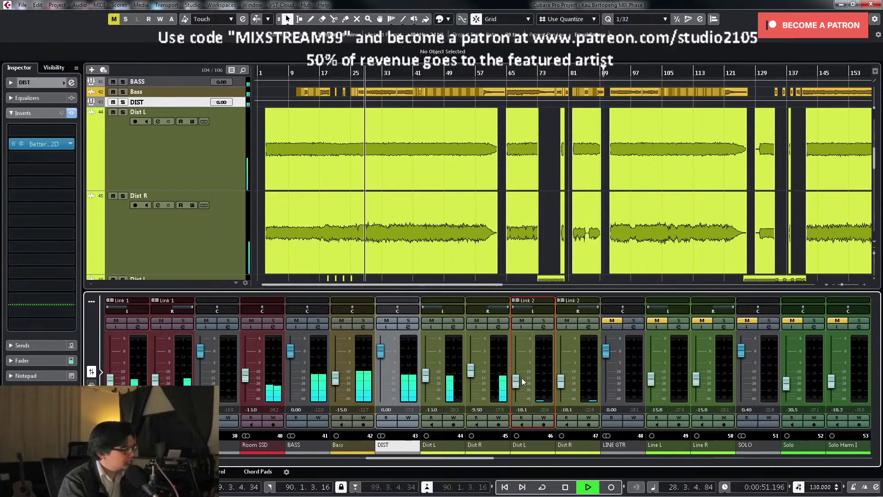
{"action": "key", "text": "space"}
Step: Select the first Dist L clip and play from about bar 26 to check the guitar gap just before bar 29
{"action": "left_click", "coordinate": [430, 168]}
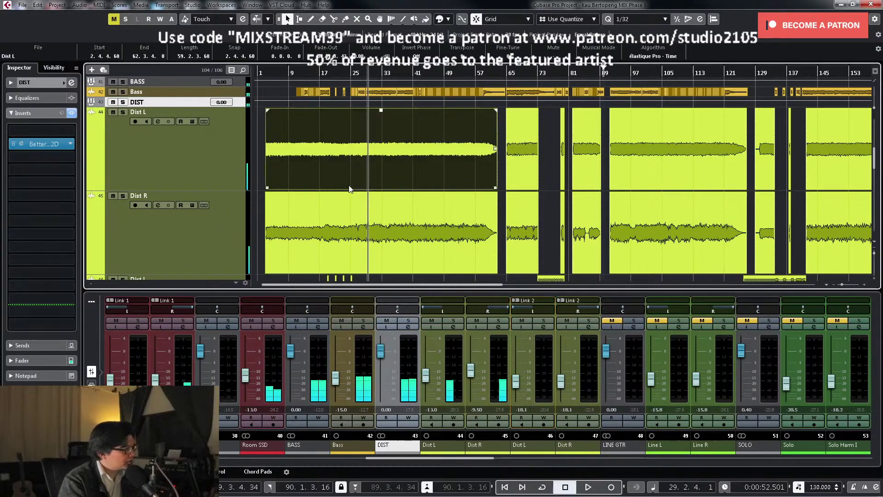
{"action": "key", "text": "h"}
{"action": "key", "text": "h"}
{"action": "key", "text": "h"}
{"action": "key", "text": "h"}
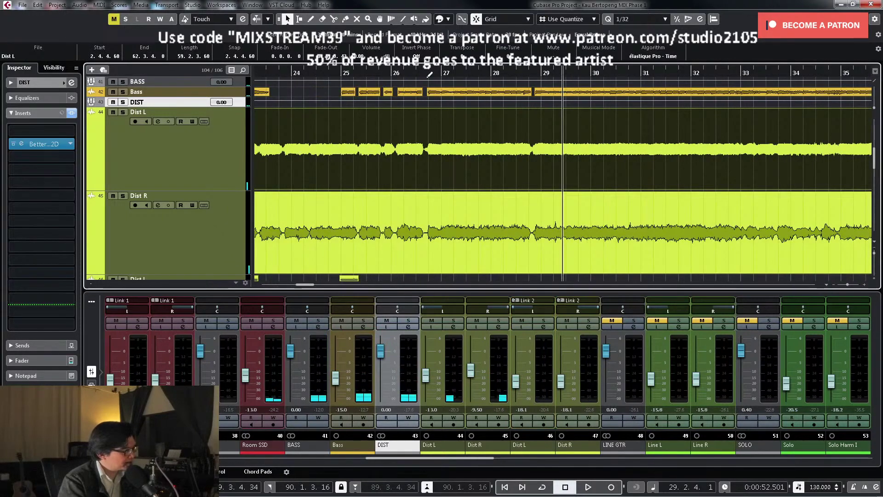
{"action": "left_click", "coordinate": [418, 74]}
{"action": "key", "text": "h"}
{"action": "key", "text": "space"}
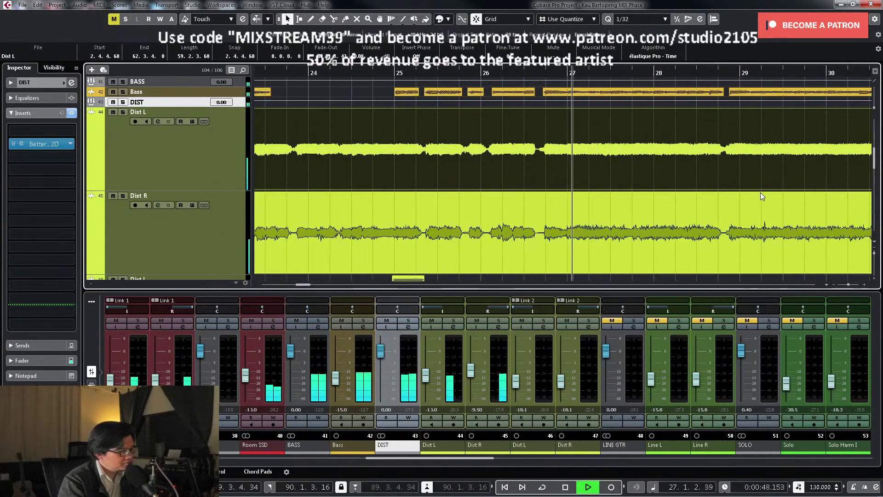
{"action": "key", "text": "h"}
{"action": "key", "text": "h"}
{"action": "key", "text": "h"}
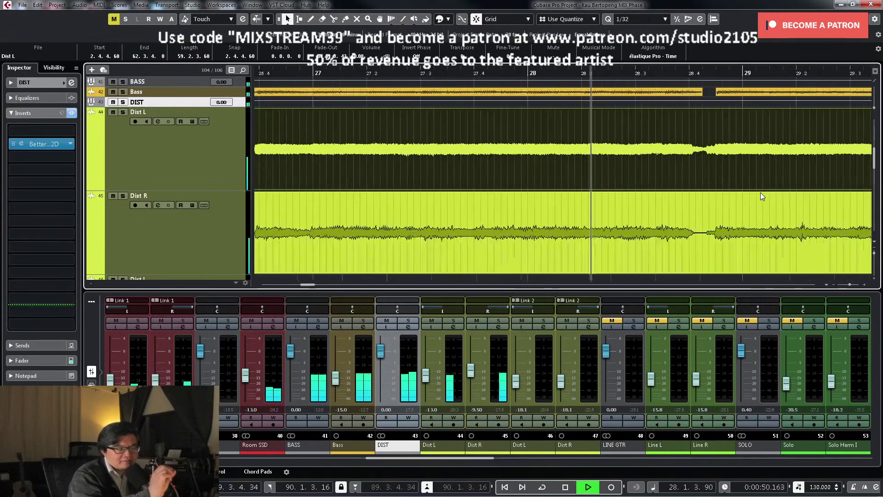
{"action": "key", "text": "space"}
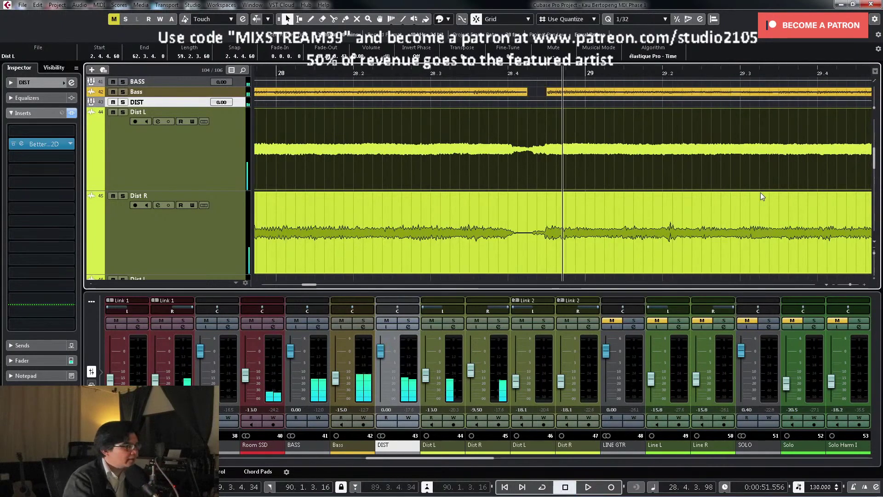
Step: Split the first Dist L and Dist R clips at 28.4.1.60, at the start of the gap before bar 29
{"action": "key", "text": "h"}
{"action": "key", "text": "h"}
{"action": "key", "text": "h"}
{"action": "right_click", "coordinate": [583, 173]}
{"action": "left_click", "coordinate": [478, 177]}
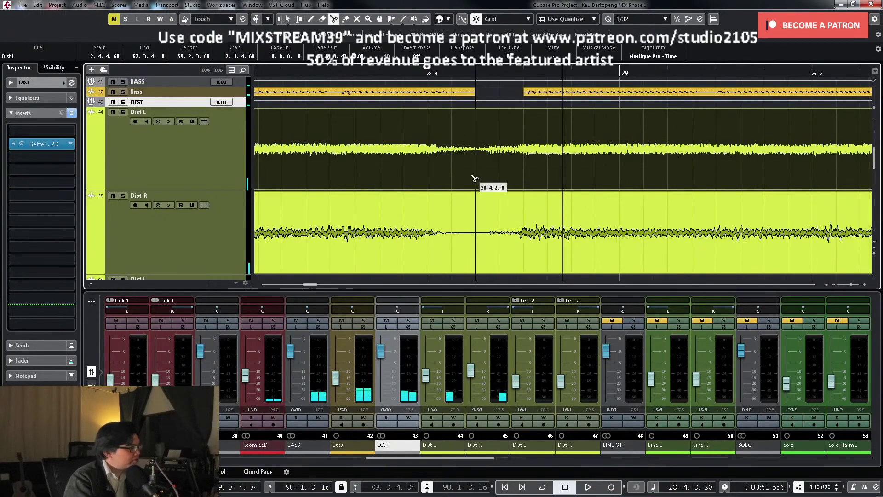
{"action": "left_click", "coordinate": [446, 173]}
{"action": "key", "text": "1"}
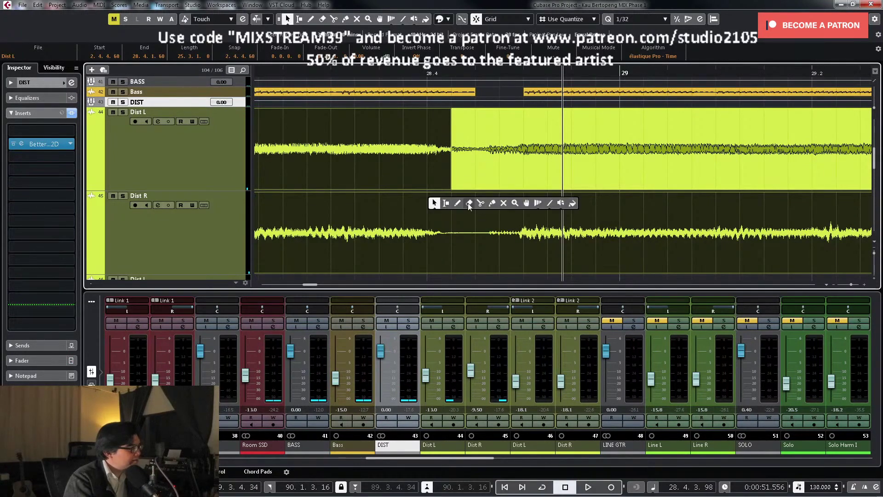
{"action": "left_click", "coordinate": [449, 214]}
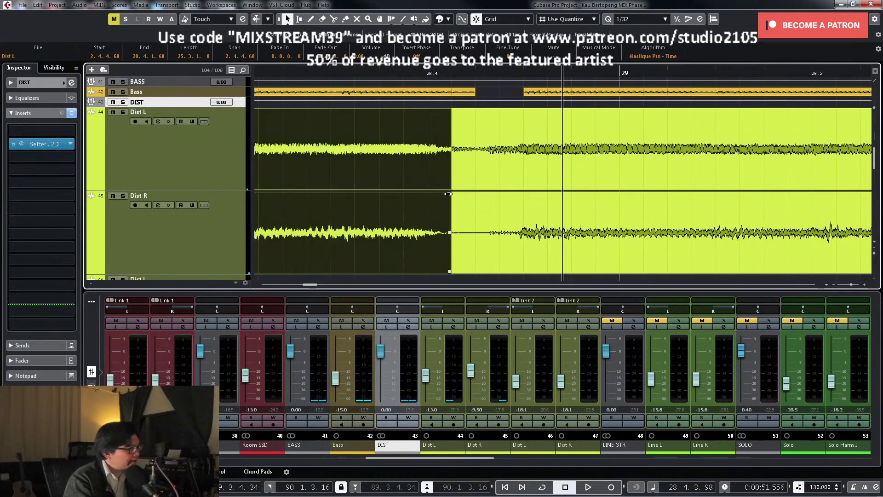
Step: Trim the start of both clips after the split to 28.4.2.60 and fade out the ends of the preceding clips
{"action": "left_click", "coordinate": [469, 209]}
{"action": "left_click_drag", "start_coordinate": [454, 187], "coordinate": [504, 186]}
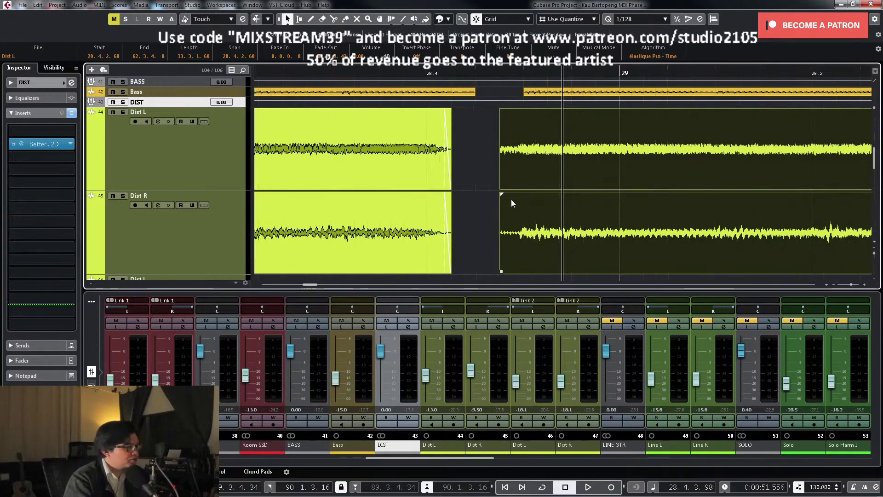
Step: Refine the grid resolution to 1/64, trim the start of both clips after the gap to 28.4.2.90 and fade them in
{"action": "key", "text": "bracketleft"}
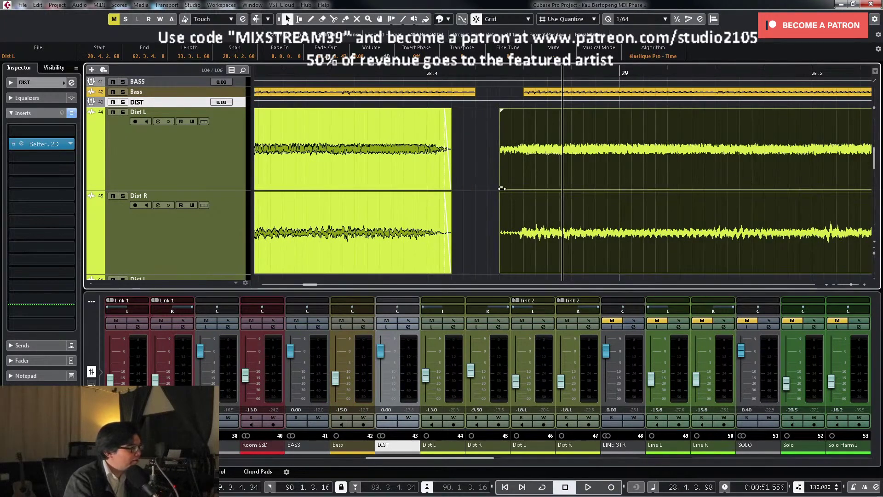
{"action": "left_click_drag", "start_coordinate": [500, 189], "coordinate": [513, 189]}
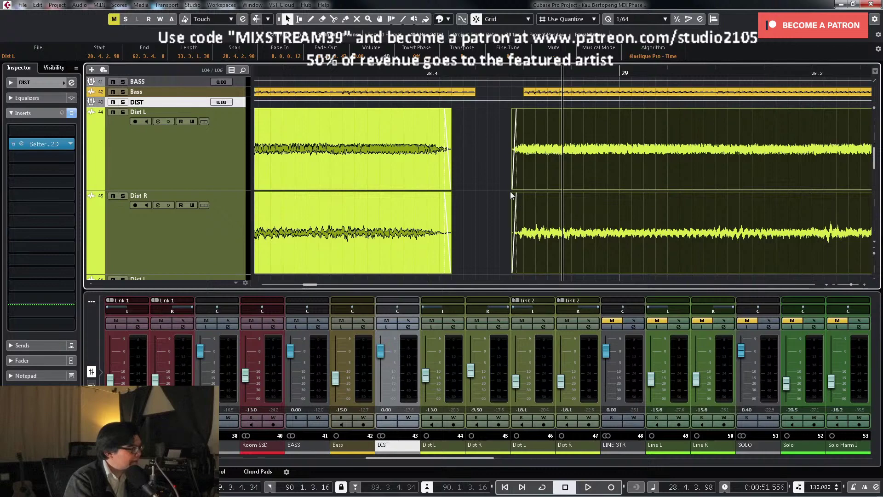
{"action": "left_click", "coordinate": [509, 191]}
Step: Play from 28.1.4.60 into bar 29 to check the edited gap in the Dist L and Dist R clips
{"action": "key", "text": "h"}
{"action": "key", "text": "h"}
{"action": "key", "text": "g"}
{"action": "key", "text": "g"}
{"action": "key", "text": "g"}
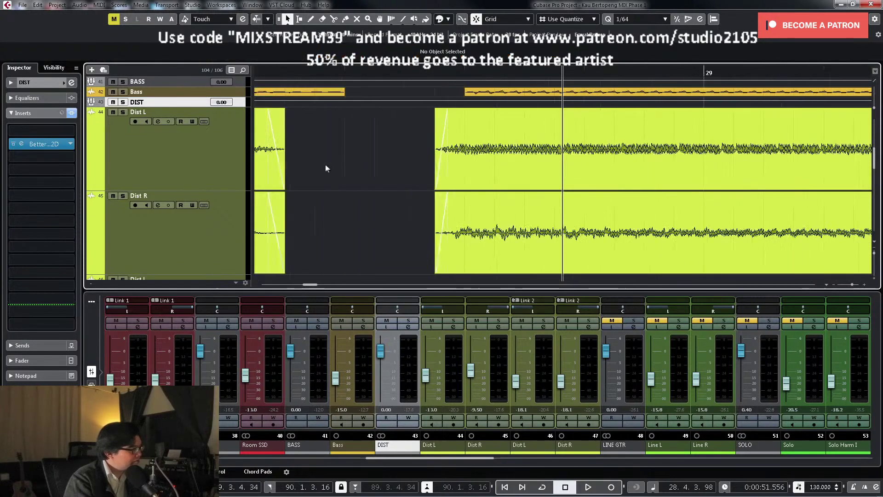
{"action": "left_click", "coordinate": [381, 73]}
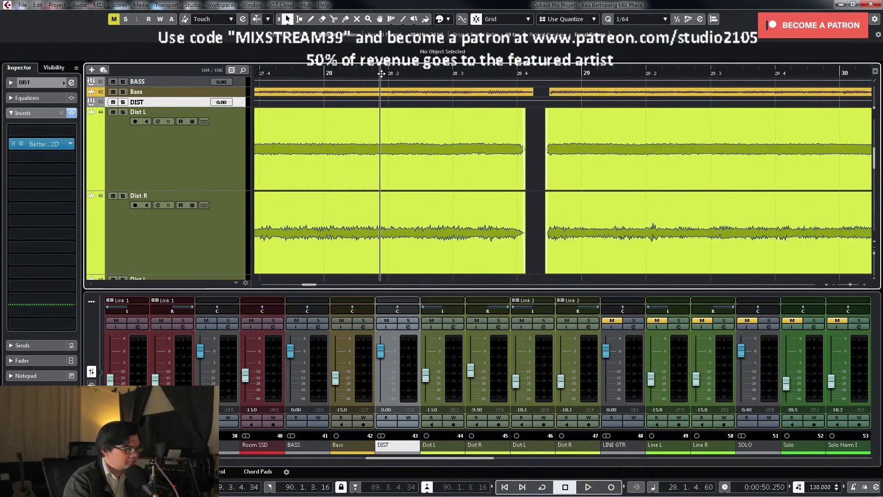
{"action": "key", "text": "space"}
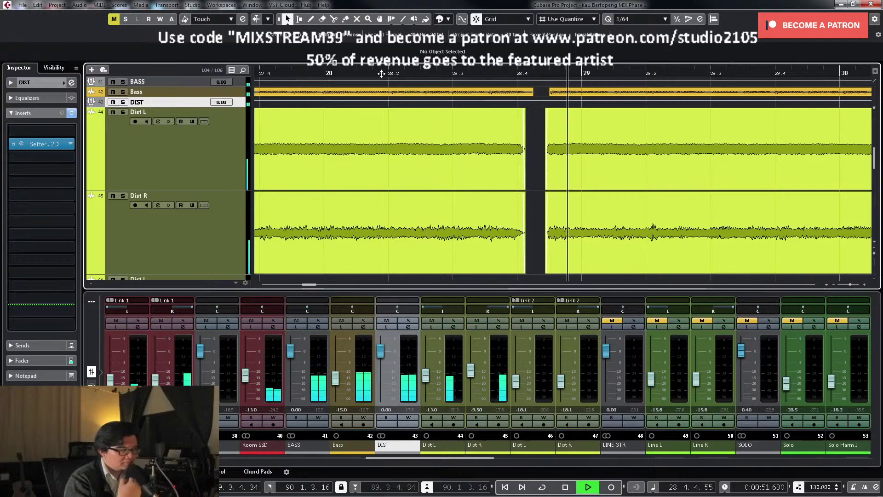
{"action": "key", "text": "space"}
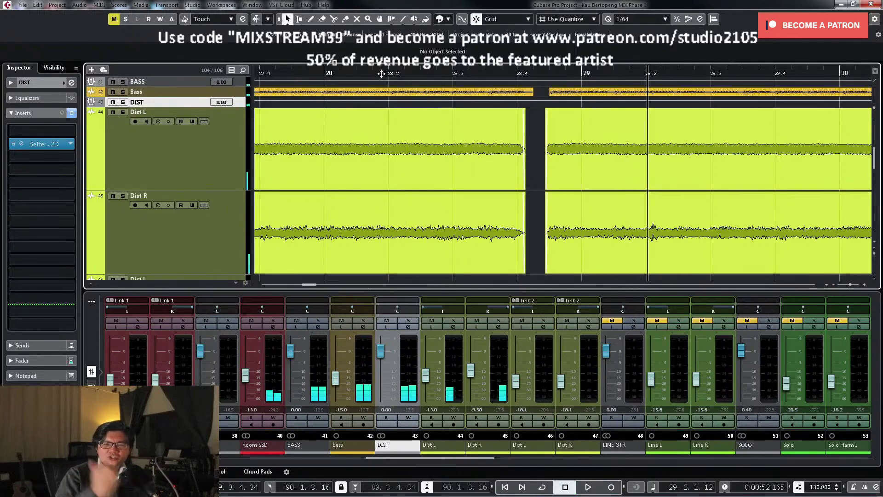
Step: Continue playback from bar 29 and lower the Dist R channel, 45, to -10.00 dB
{"action": "key", "text": "g"}
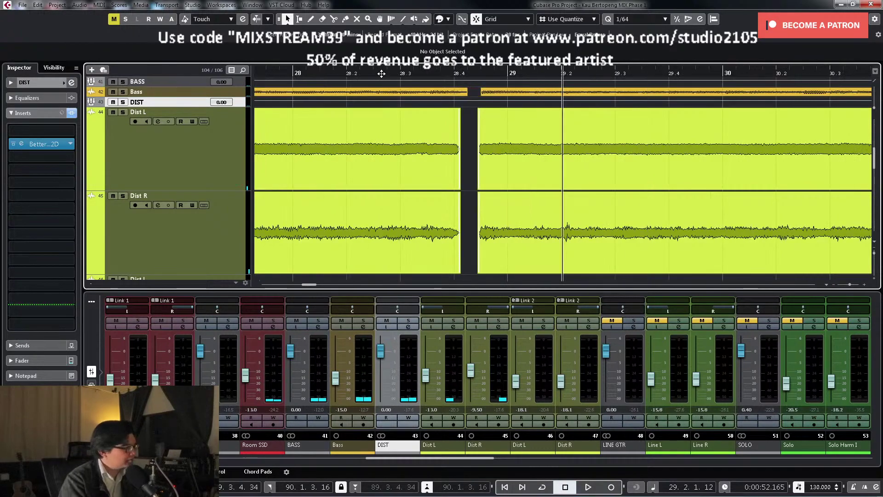
{"action": "key", "text": "g"}
{"action": "key", "text": "g"}
{"action": "key", "text": "g"}
{"action": "key", "text": "g"}
{"action": "key", "text": "space"}
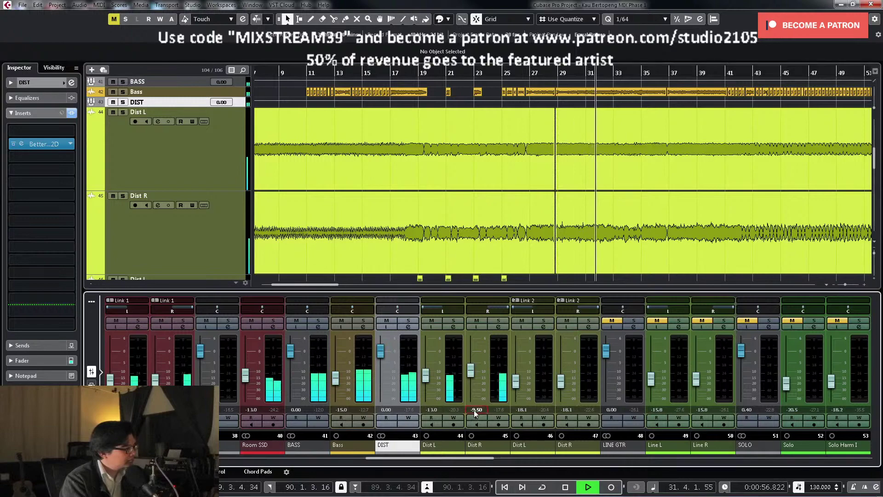
{"action": "scroll", "coordinate": [475, 410], "scroll_direction": "down", "scroll_amount": 1}
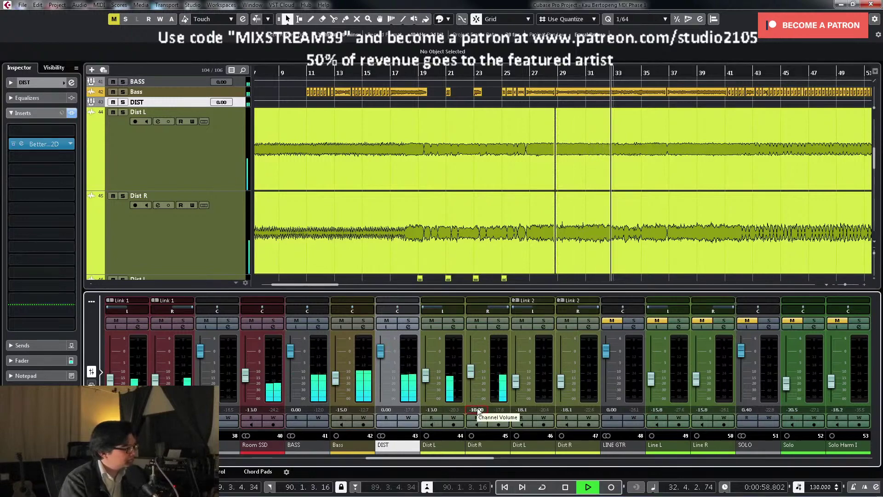
Step: Open the channel settings of the DIST group while it plays and stop playback
{"action": "left_click", "coordinate": [409, 327]}
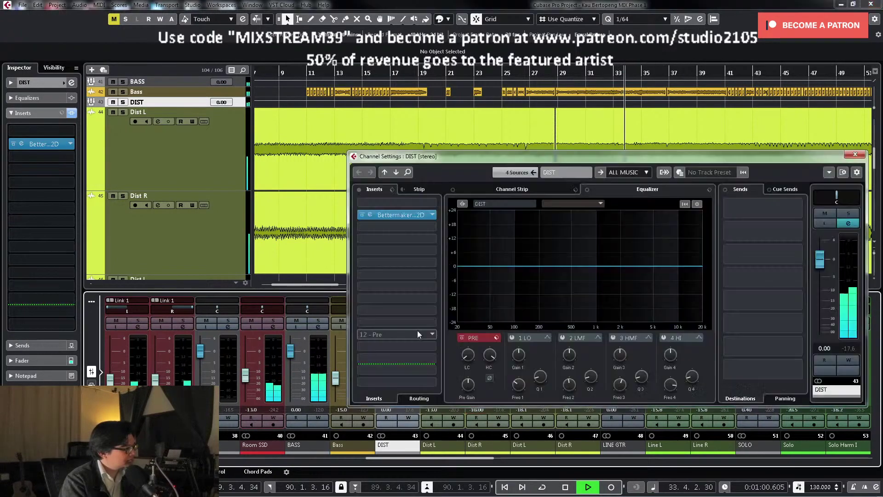
{"action": "left_click_drag", "start_coordinate": [418, 330], "coordinate": [421, 224]}
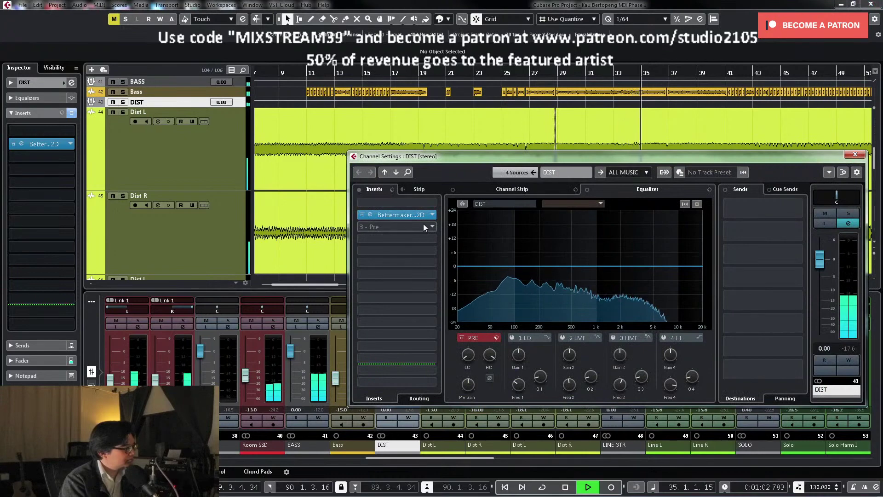
{"action": "key", "text": "space"}
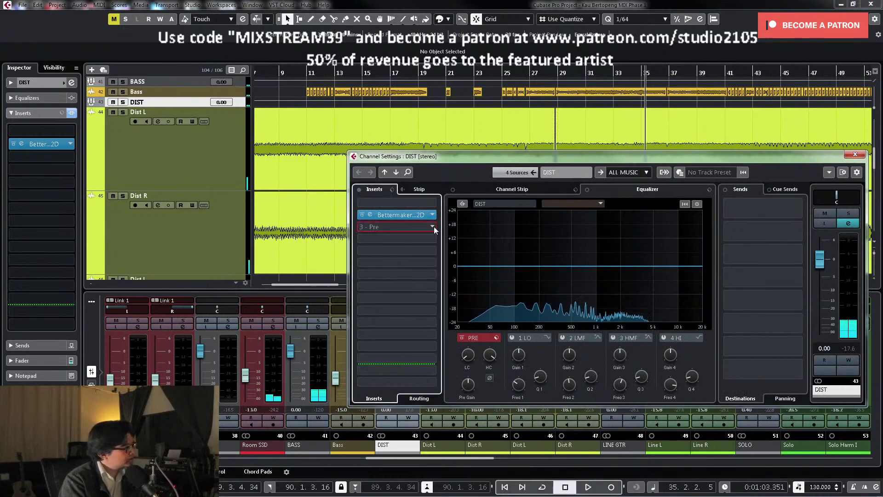
Step: Load Plugin Alliance's SPL Transient Designer Plus into insert slot 3 of the DIST group
{"action": "left_click", "coordinate": [435, 226]}
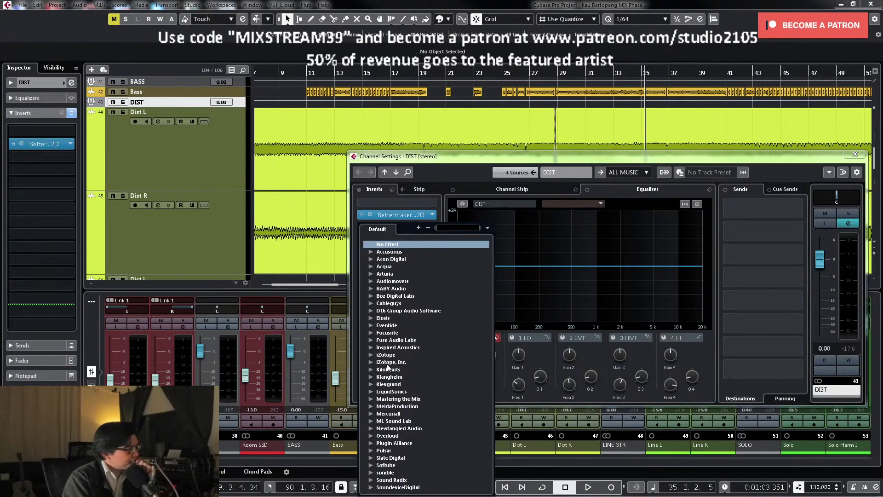
{"action": "scroll", "coordinate": [389, 368], "scroll_direction": "down", "scroll_amount": 5}
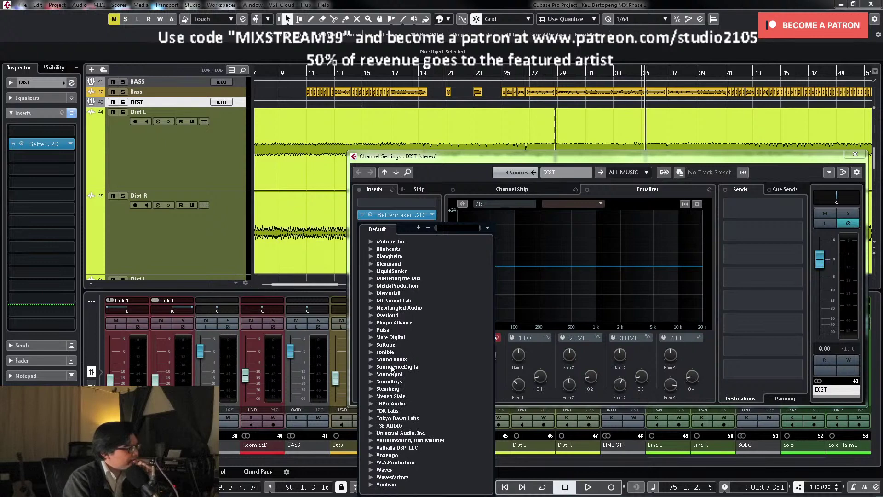
{"action": "left_click", "coordinate": [370, 323]}
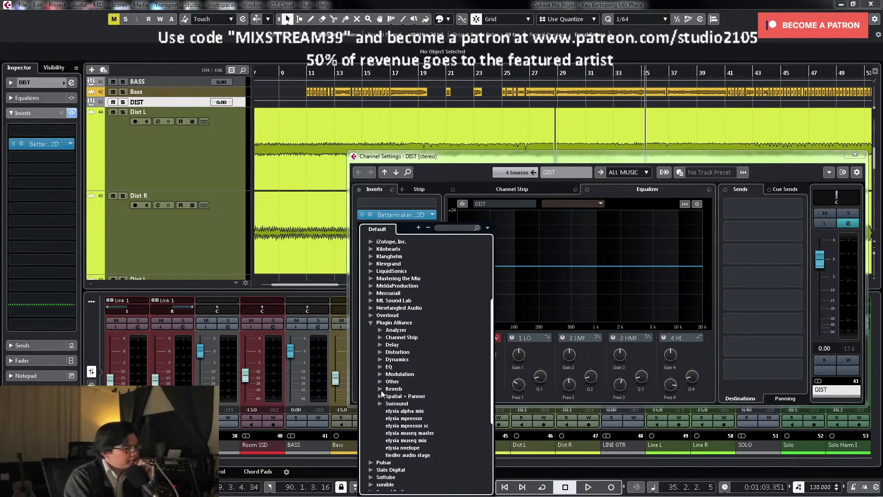
{"action": "scroll", "coordinate": [380, 374], "scroll_direction": "down", "scroll_amount": 4}
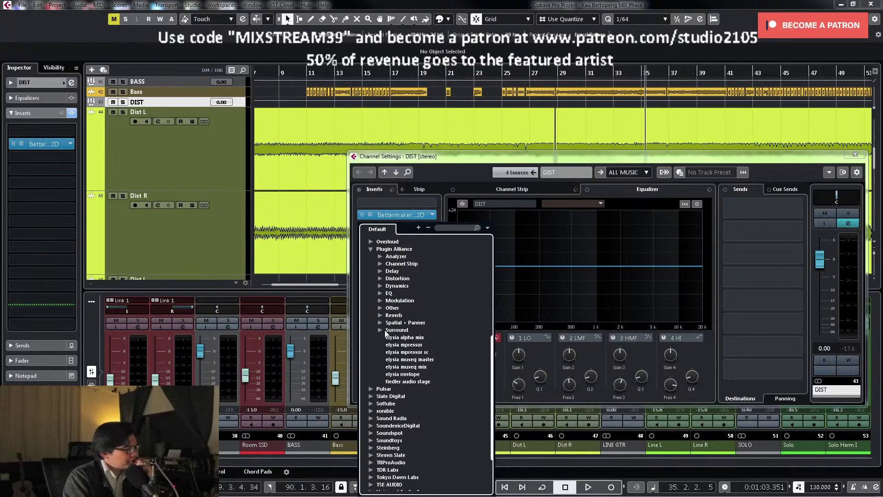
{"action": "left_click", "coordinate": [380, 286]}
{"action": "scroll", "coordinate": [414, 349], "scroll_direction": "down", "scroll_amount": 8}
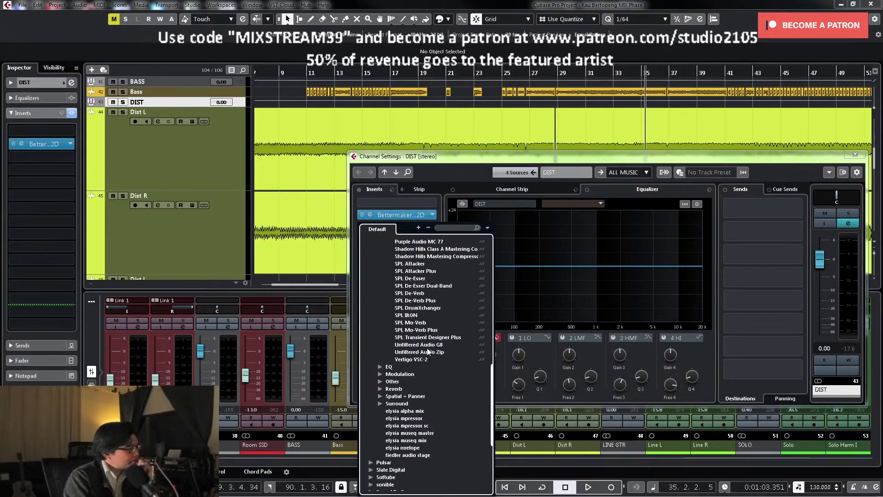
{"action": "scroll", "coordinate": [416, 341], "scroll_direction": "up", "scroll_amount": 3}
{"action": "scroll", "coordinate": [420, 311], "scroll_direction": "up", "scroll_amount": 2}
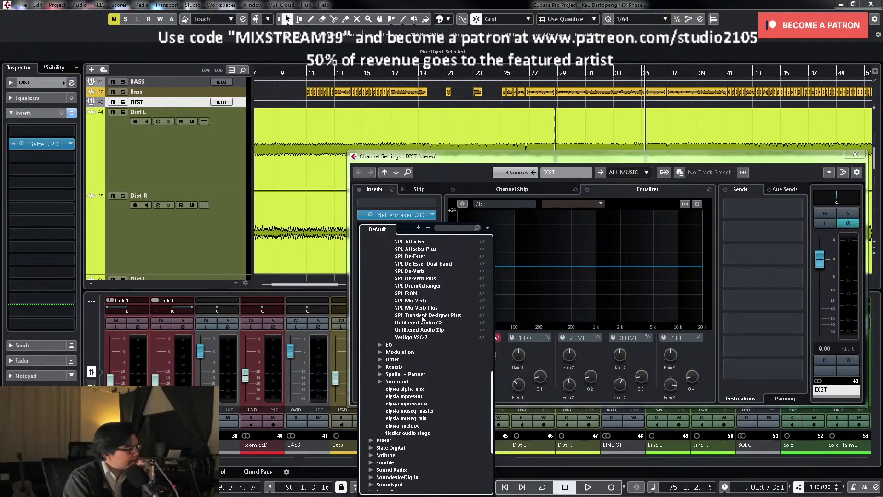
{"action": "scroll", "coordinate": [422, 318], "scroll_direction": "up", "scroll_amount": 2}
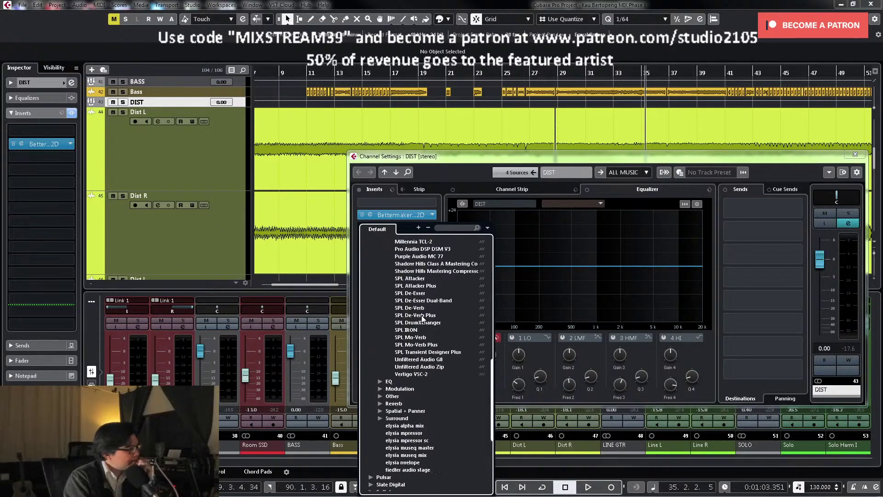
{"action": "left_click", "coordinate": [457, 341]}
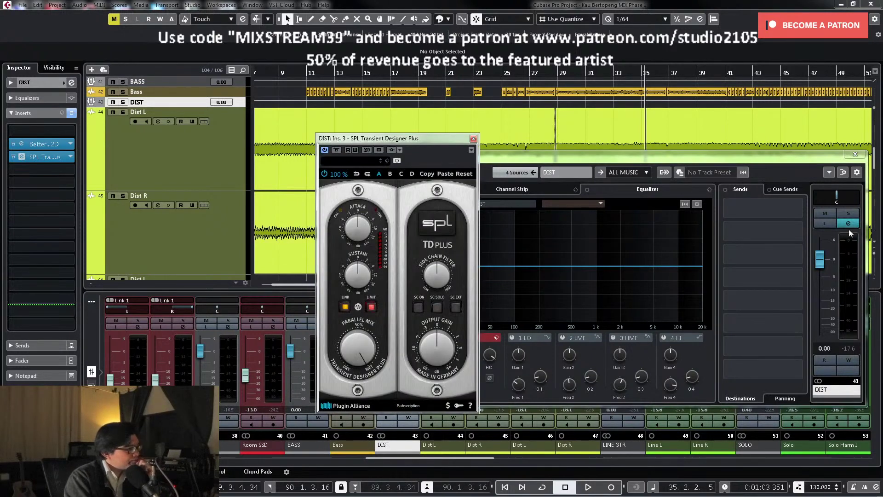
Step: Solo the DIST group, set the locators around the first Dist L clip and play from the left locator
{"action": "left_click", "coordinate": [849, 214]}
{"action": "key", "text": "KP_Subtract"}
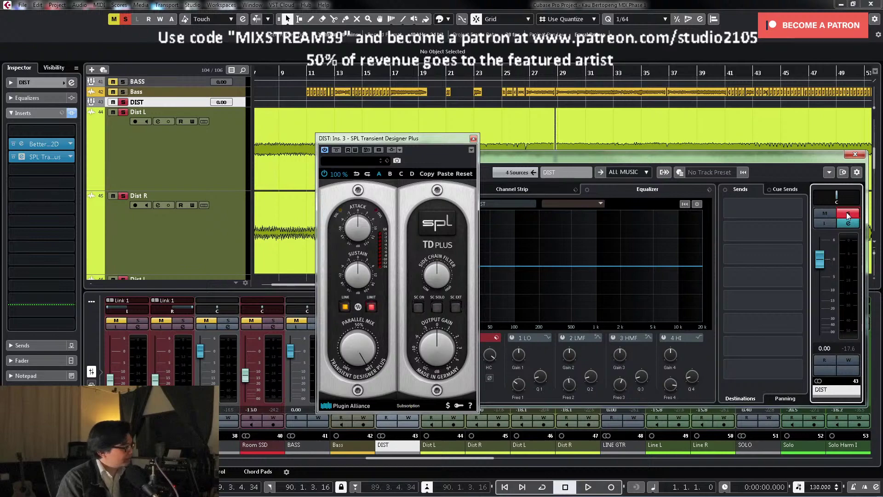
{"action": "left_click", "coordinate": [282, 120]}
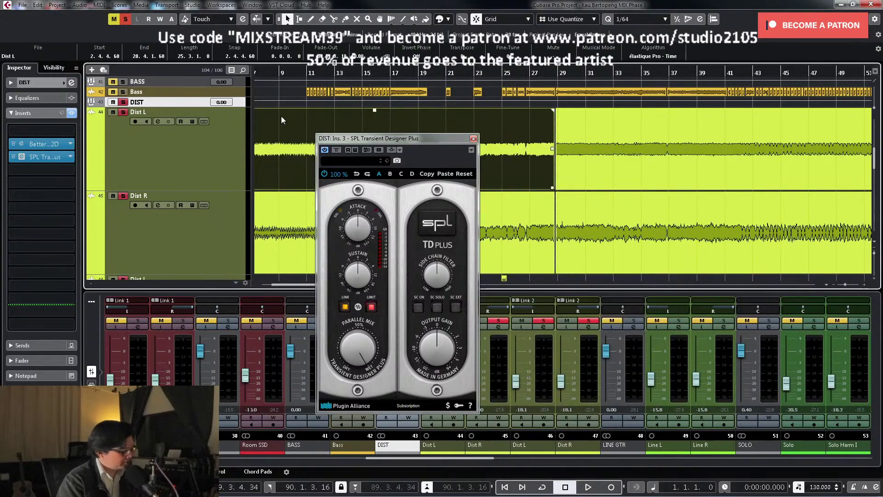
{"action": "key", "text": "p"}
{"action": "key", "text": "KP_1"}
{"action": "key", "text": "KP_Enter"}
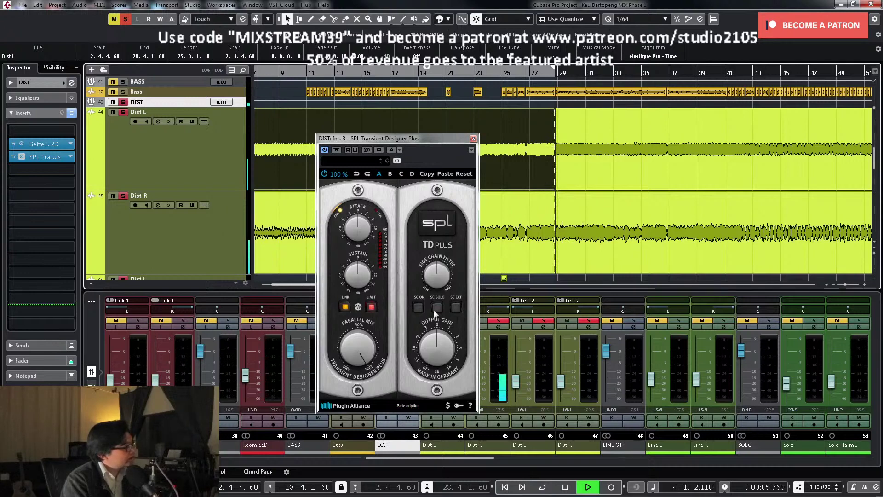
Step: Turn on the Transient Designer Plus side-chain filter, solo it to tune it toward the low end, and stop playback
{"action": "left_click", "coordinate": [418, 308]}
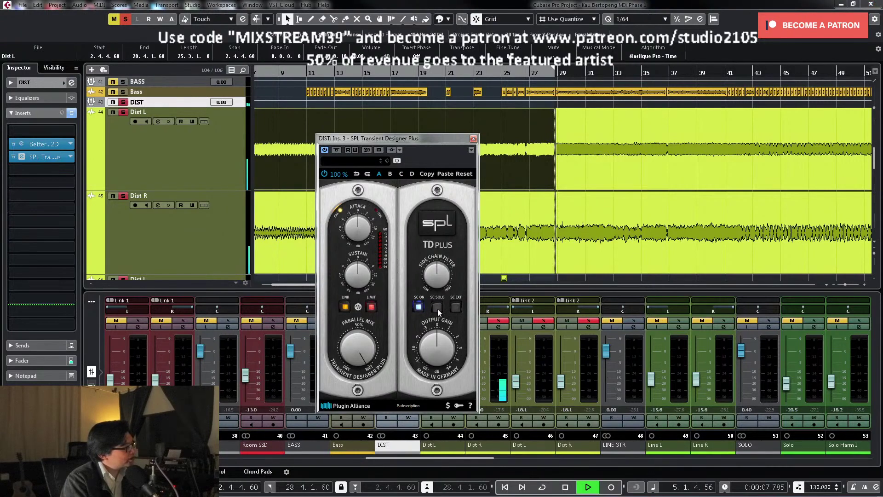
{"action": "left_click", "coordinate": [438, 307]}
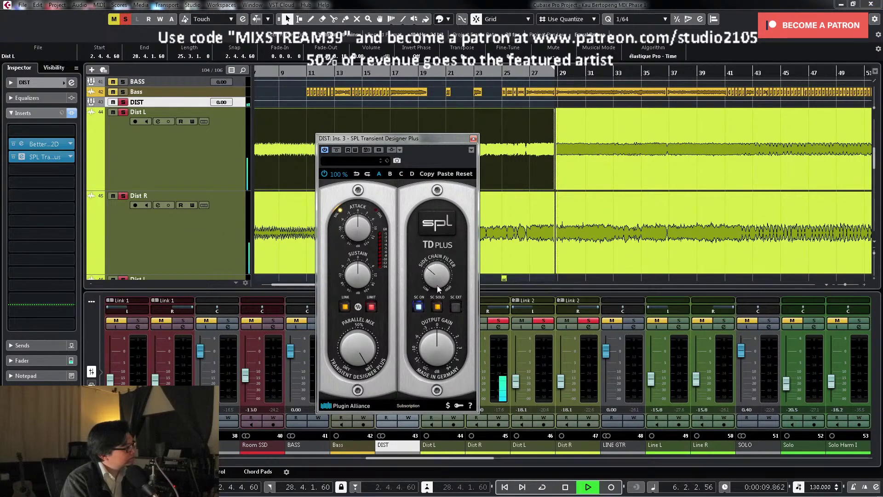
{"action": "left_click_drag", "start_coordinate": [439, 275], "coordinate": [437, 285]}
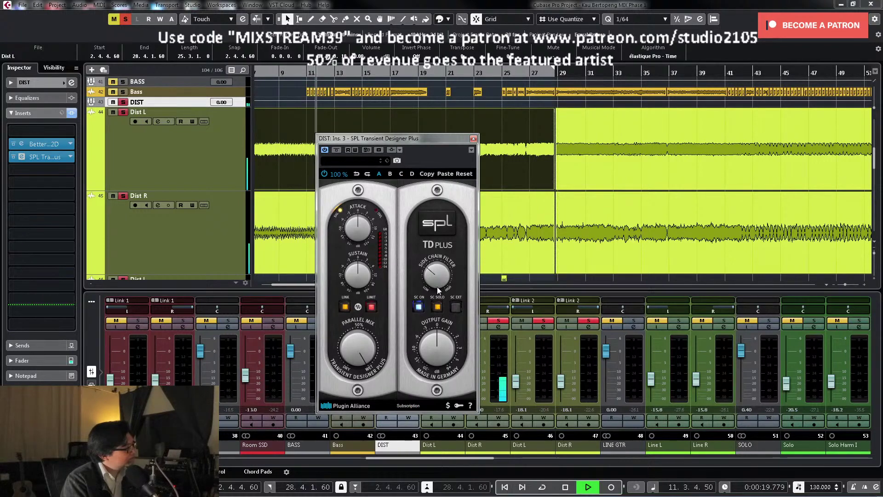
{"action": "key", "text": "space"}
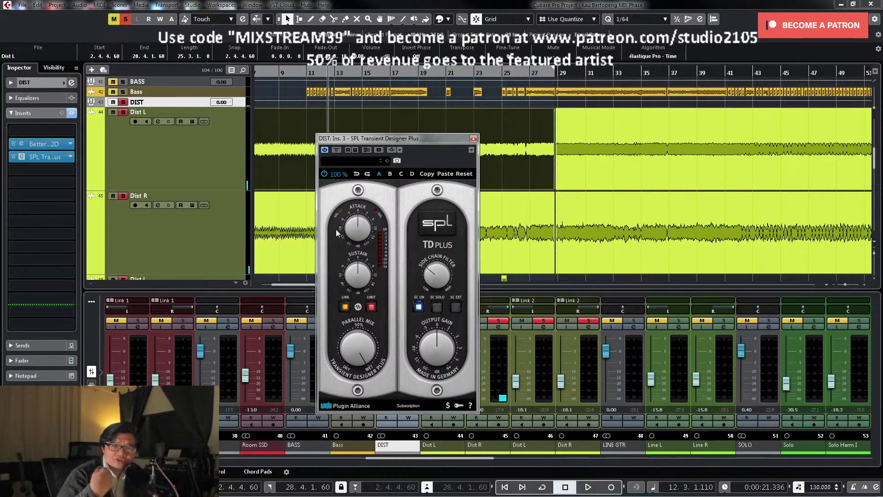
Step: Resume playback, raise the Transient Designer's attack and compare the guitars with the plug-in bypassed and active
{"action": "key", "text": "space"}
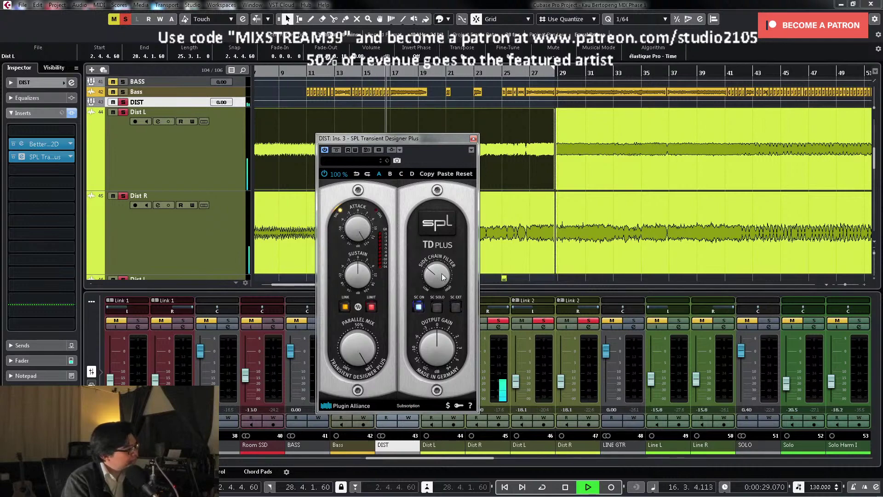
{"action": "left_click", "coordinate": [337, 150]}
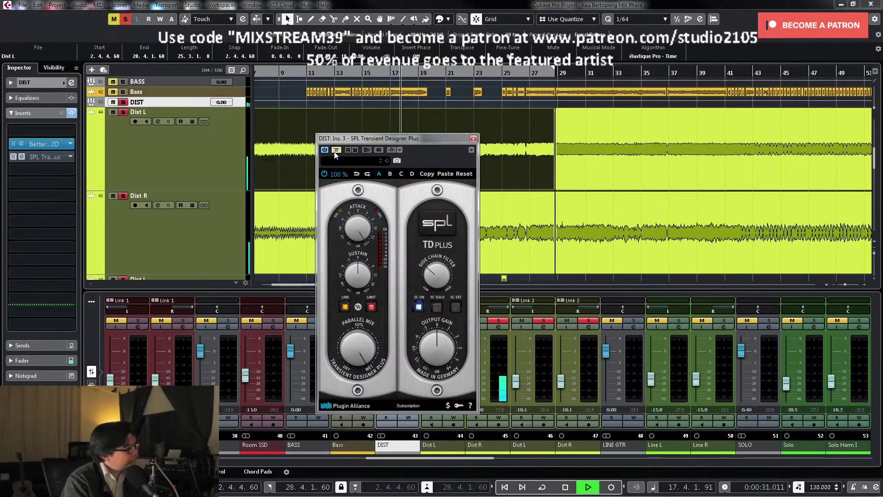
{"action": "left_click", "coordinate": [335, 151]}
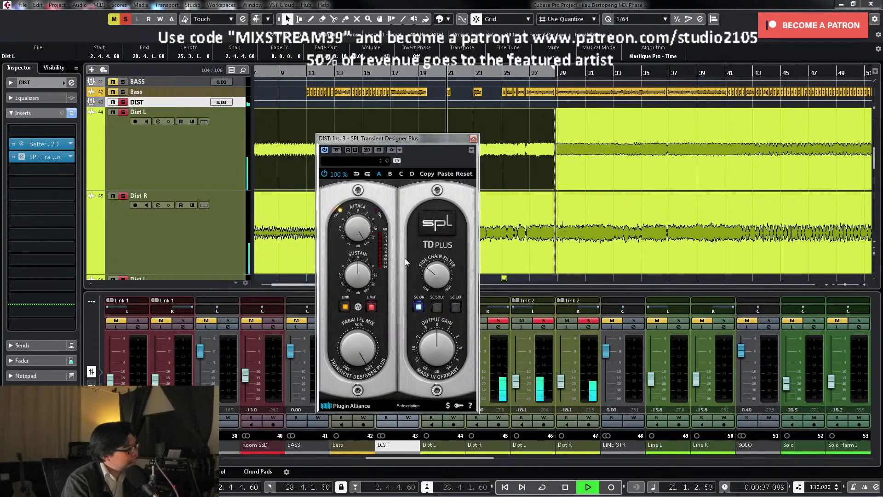
Step: Try the side-chain filter toward the high end and compare the result against bypass
{"action": "left_click_drag", "start_coordinate": [436, 274], "coordinate": [437, 273]}
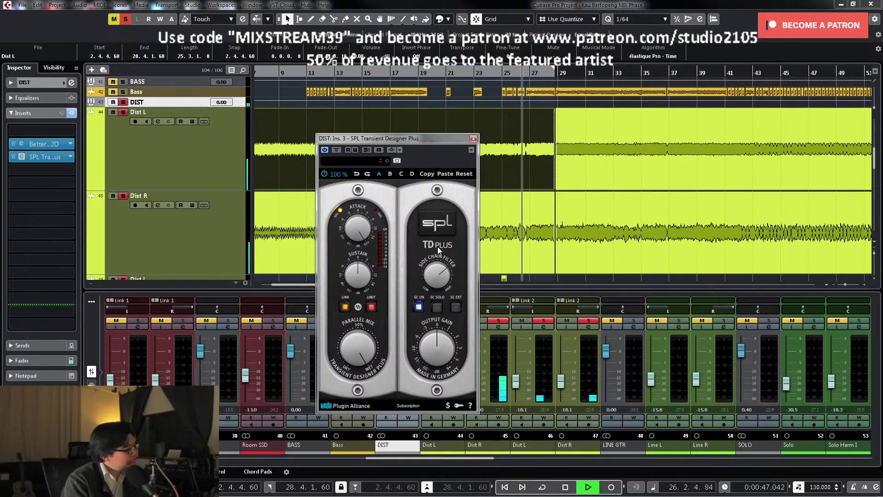
{"action": "left_click", "coordinate": [336, 150]}
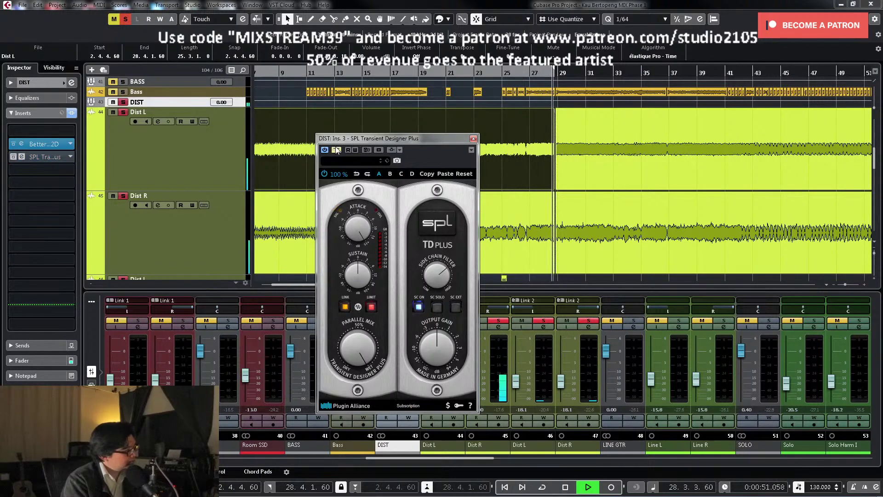
{"action": "left_click", "coordinate": [337, 150]}
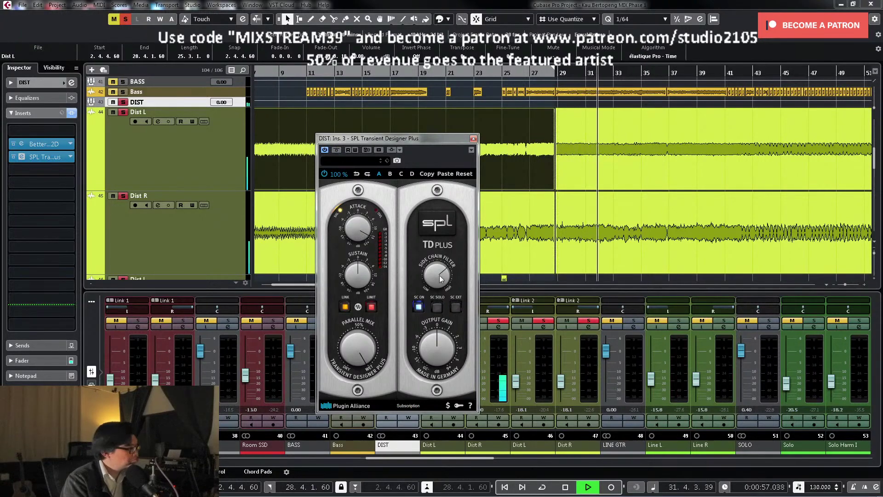
Step: Turn the side-chain filter back down close to its low end and compare the sound against bypass again
{"action": "left_click_drag", "start_coordinate": [432, 281], "coordinate": [430, 308]}
{"action": "left_click", "coordinate": [335, 151]}
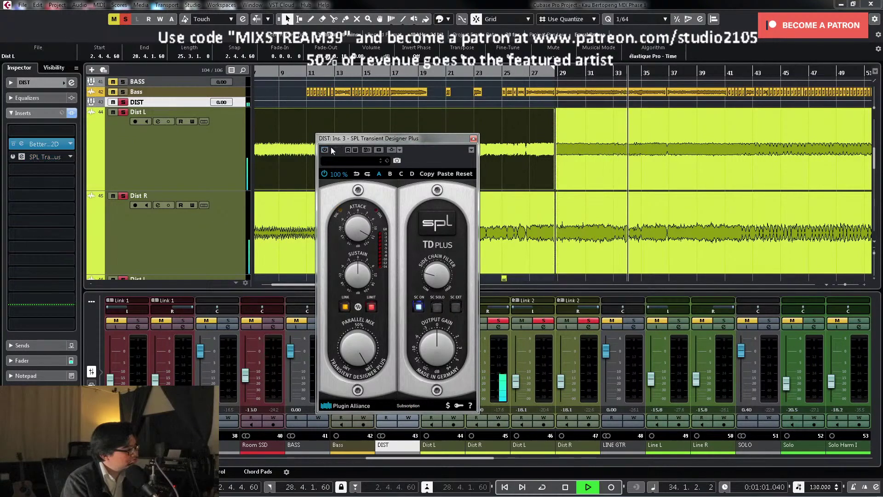
{"action": "left_click", "coordinate": [334, 150]}
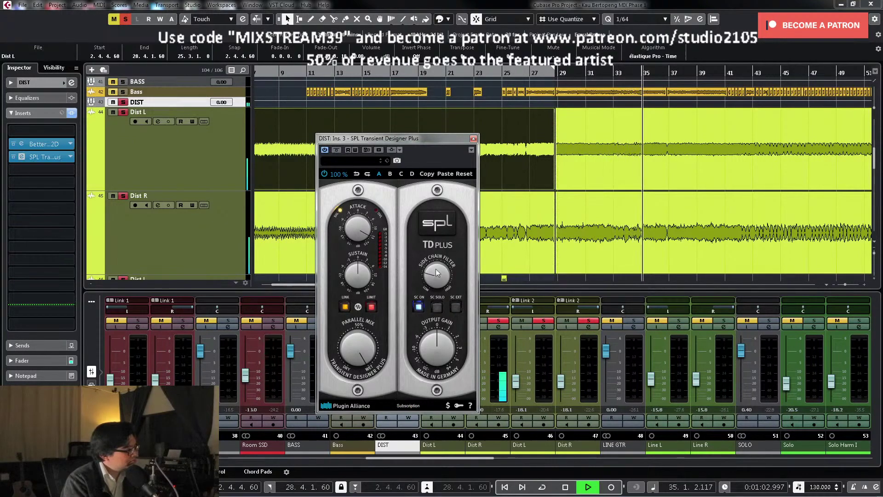
Step: Close the Transient Designer and play the full mix from about bar 28 with the DIST group unsoloed
{"action": "key", "text": "space"}
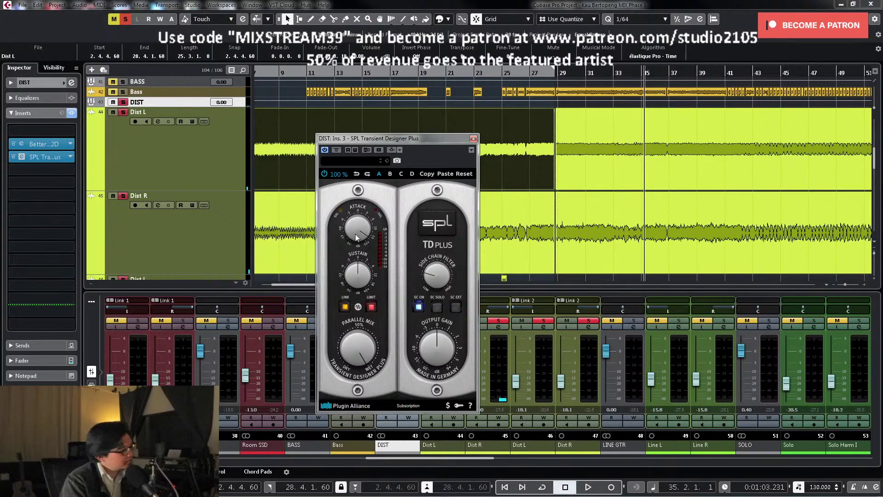
{"action": "left_click", "coordinate": [473, 138]}
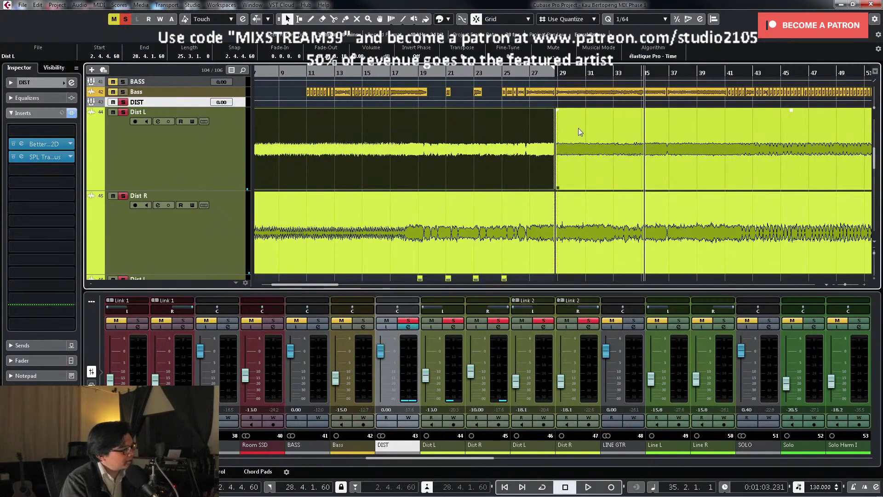
{"action": "left_click", "coordinate": [555, 72]}
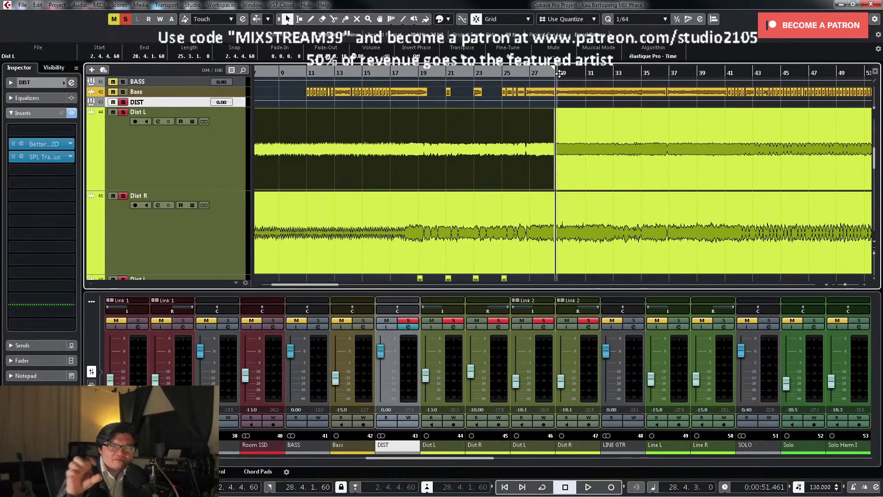
{"action": "key", "text": "space"}
{"action": "left_click", "coordinate": [122, 101]}
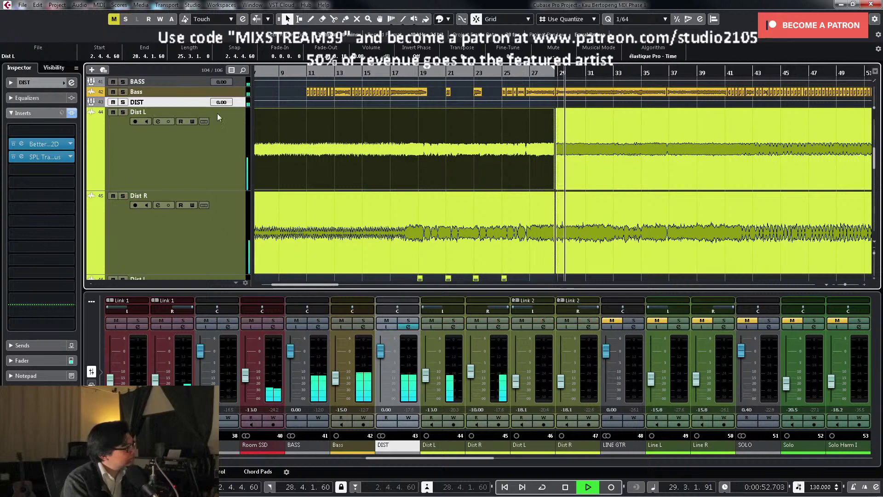
{"action": "left_click", "coordinate": [632, 160]}
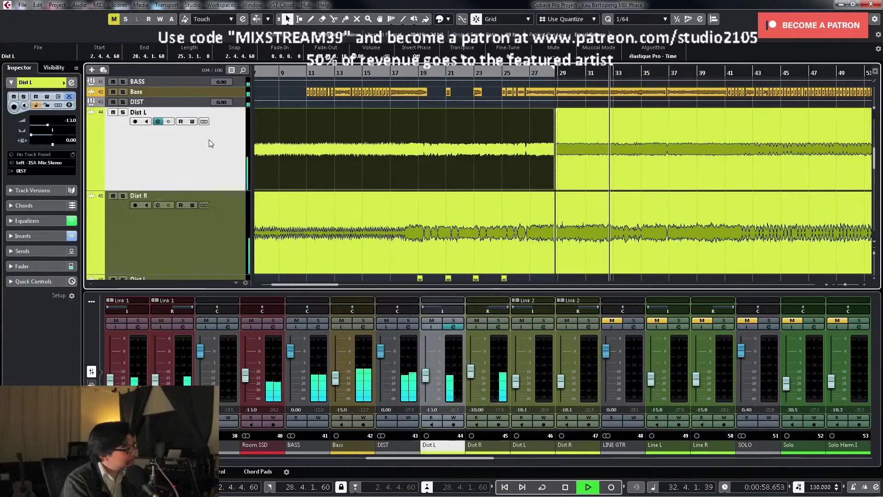
{"action": "key", "text": "shift+f"}
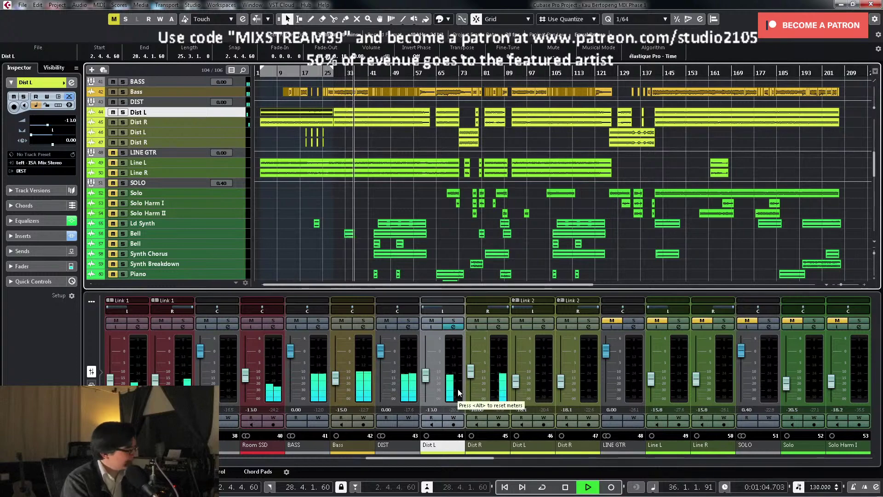
{"action": "key", "text": "space"}
Step: Open the DIST group's channel settings and load the bx_rooMS reverb in its fourth insert slot
{"action": "left_click", "coordinate": [408, 326]}
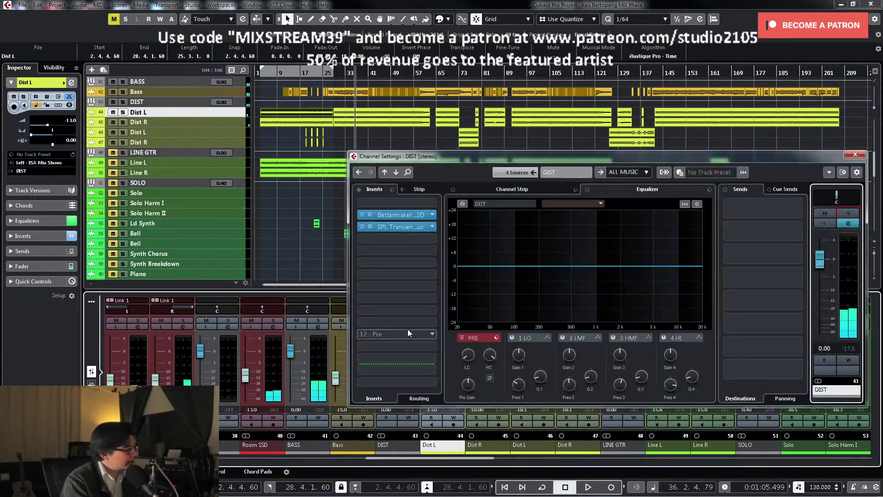
{"action": "left_click_drag", "start_coordinate": [408, 329], "coordinate": [436, 238]}
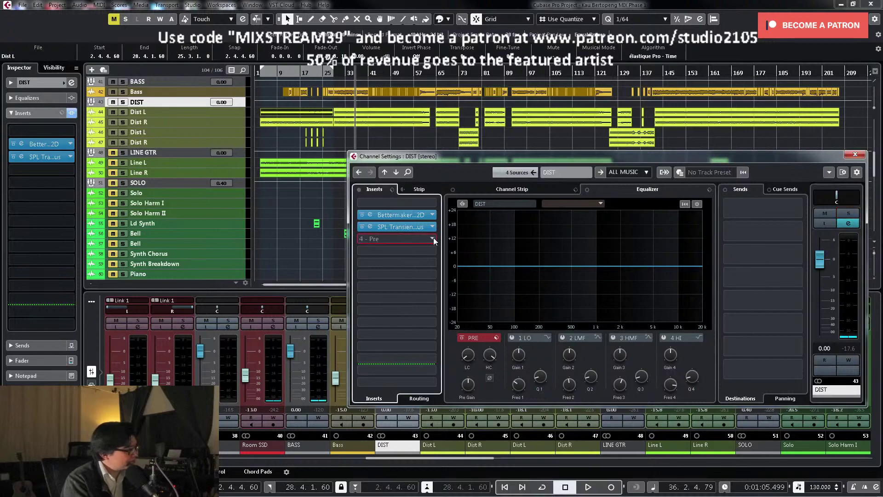
{"action": "left_click", "coordinate": [434, 238]}
{"action": "scroll", "coordinate": [425, 316], "scroll_direction": "down", "scroll_amount": 5}
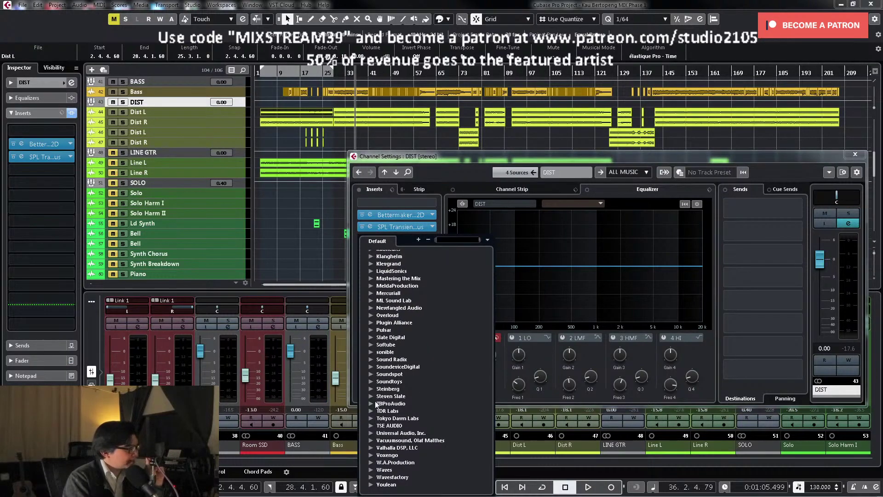
{"action": "left_click", "coordinate": [370, 323]}
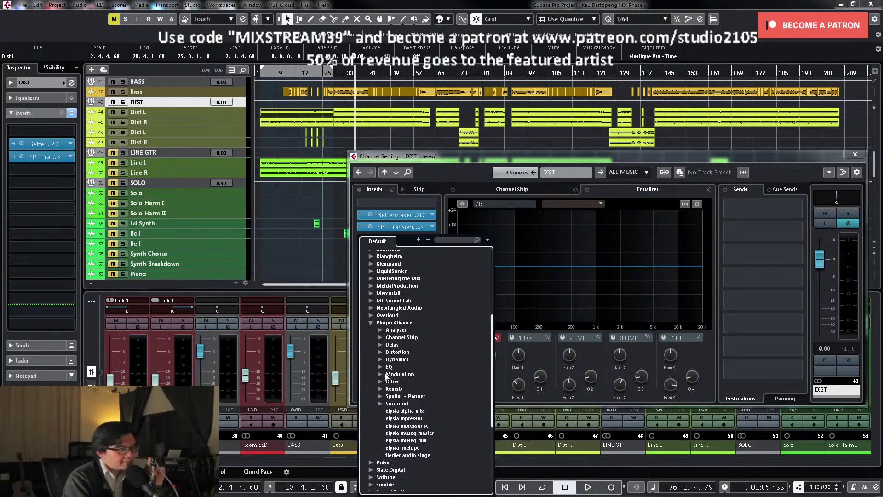
{"action": "key", "text": "Escape"}
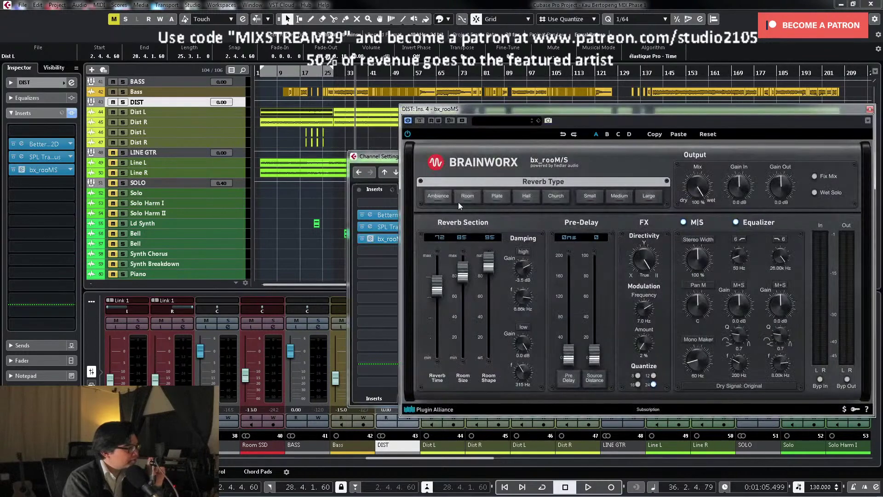
Step: Try the Ambience reverb type on the soloed DIST group, adjusting the reverb mix down to about 31%
{"action": "left_click", "coordinate": [438, 198]}
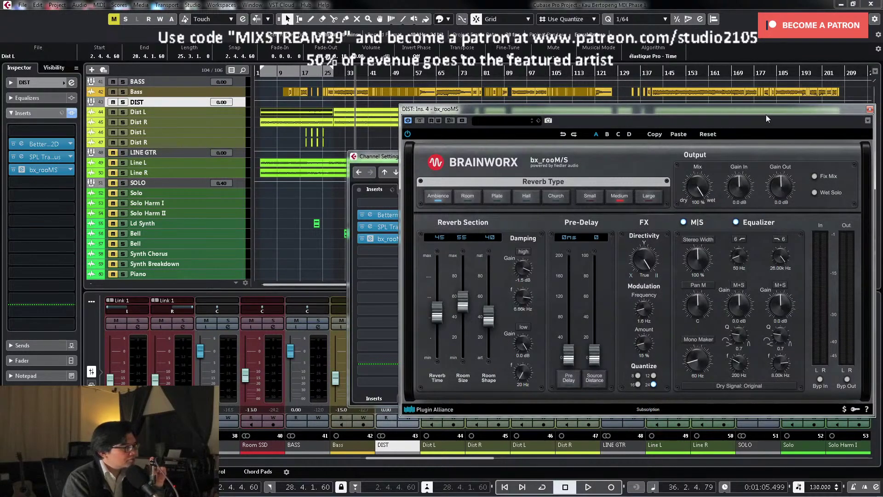
{"action": "left_click_drag", "start_coordinate": [766, 114], "coordinate": [611, 130]}
{"action": "key", "text": "s"}
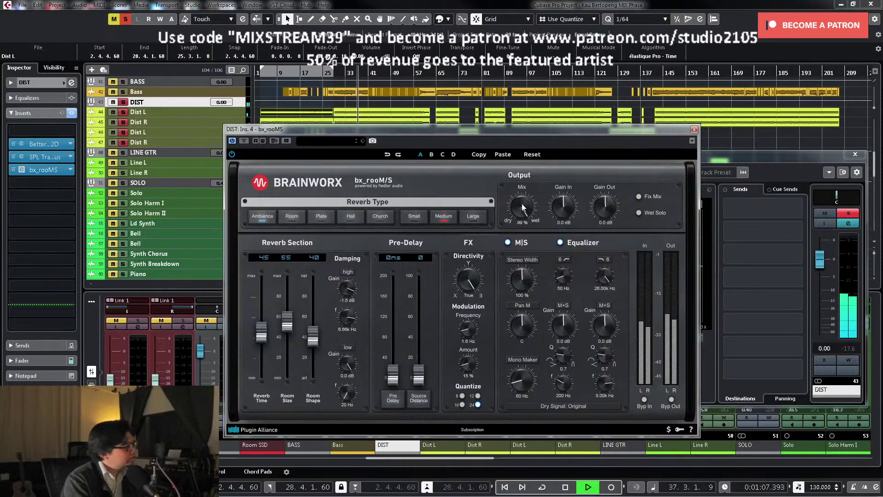
{"action": "key", "text": "space"}
{"action": "left_click_drag", "start_coordinate": [524, 224], "coordinate": [527, 204]}
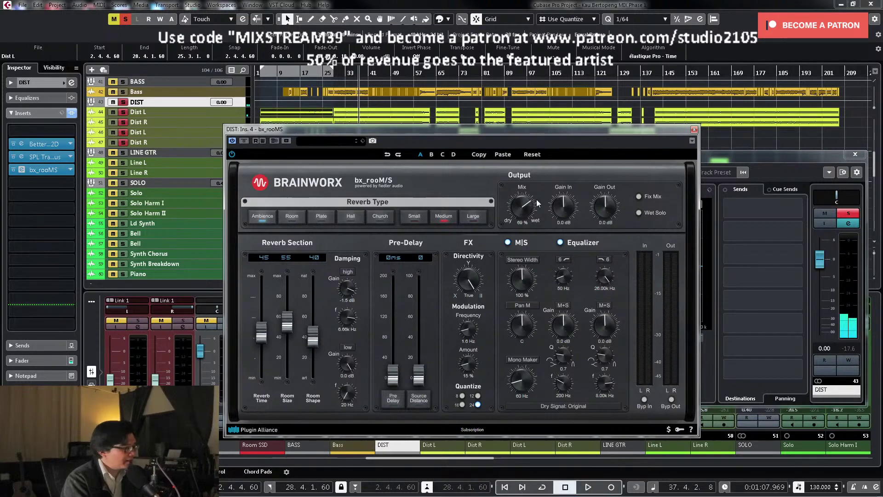
{"action": "key", "text": "space"}
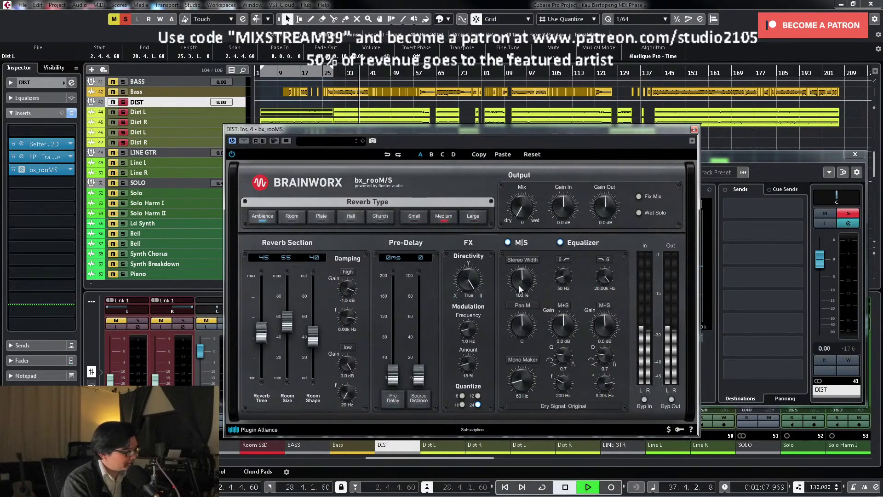
{"action": "left_click_drag", "start_coordinate": [526, 198], "coordinate": [521, 224]}
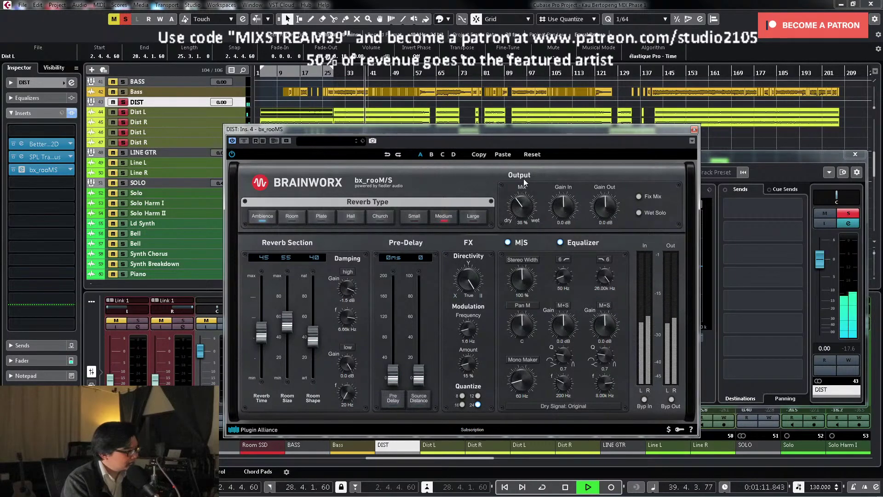
{"action": "key", "text": "space"}
{"action": "key", "text": "space"}
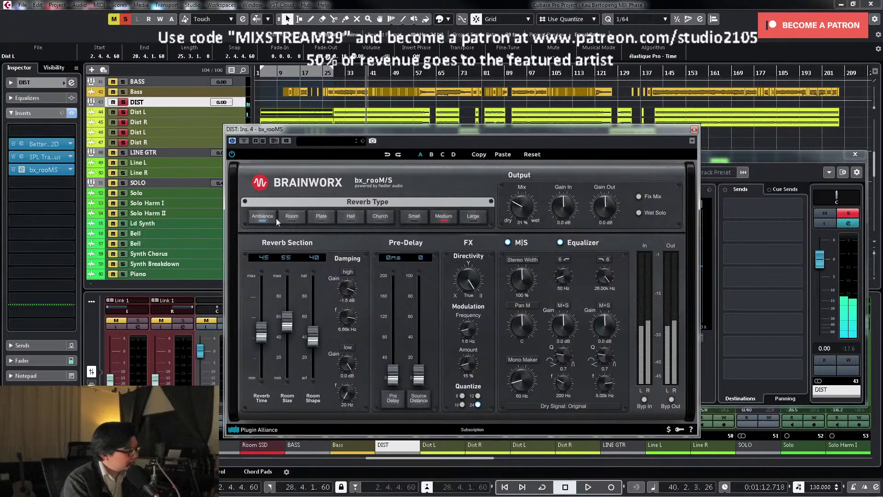
Step: Switch the reverb type to Room and adjust the mix to about 44% while listening to the guitars
{"action": "left_click", "coordinate": [292, 217]}
{"action": "scroll", "coordinate": [524, 206], "scroll_direction": "down", "scroll_amount": 5}
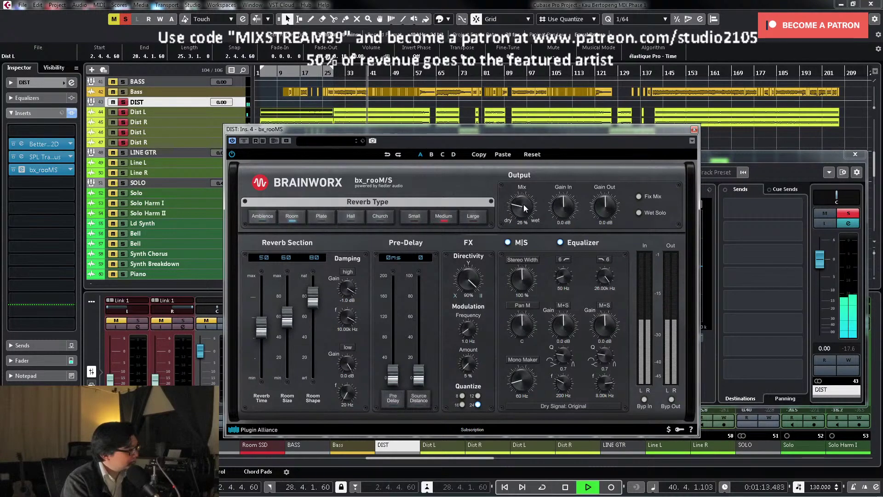
{"action": "scroll", "coordinate": [524, 204], "scroll_direction": "up", "scroll_amount": 3}
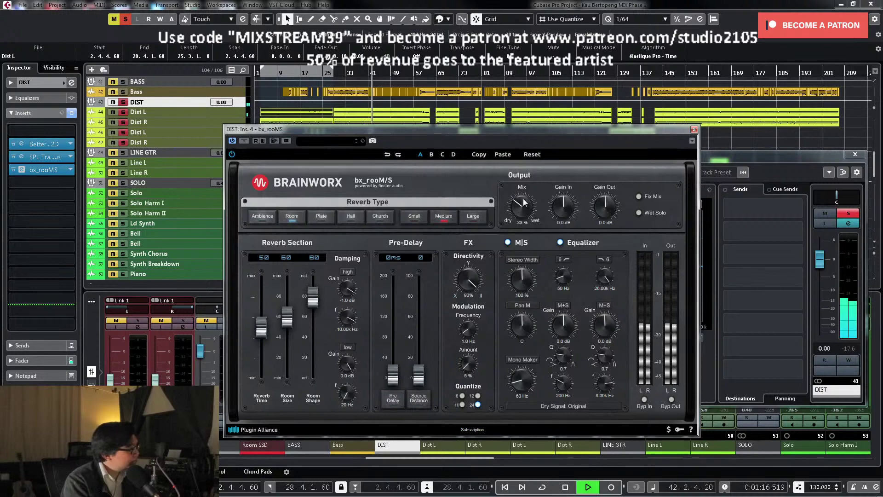
{"action": "left_click_drag", "start_coordinate": [523, 200], "coordinate": [524, 194]}
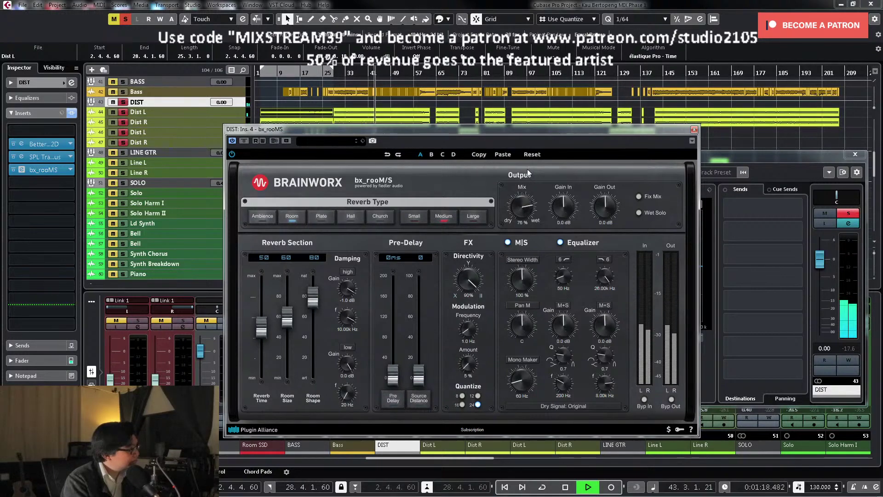
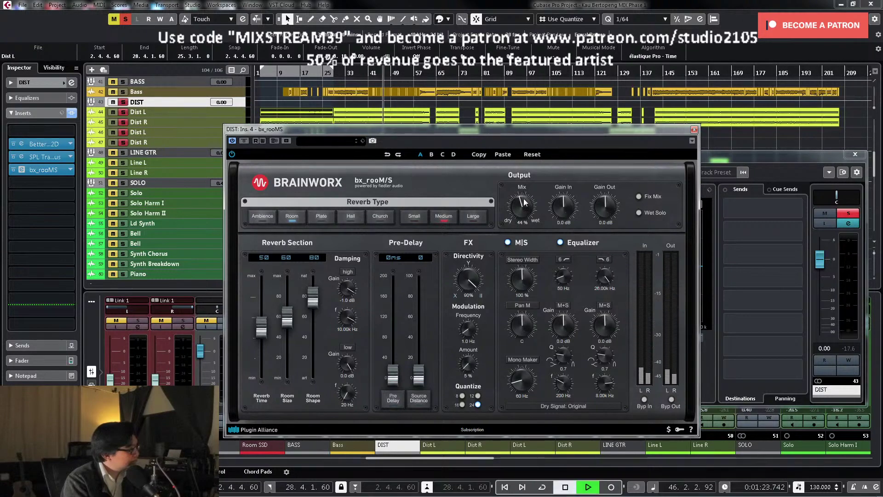
Step: Unsolo the DIST group and compare the full mix with the room reverb bypassed and active
{"action": "left_click", "coordinate": [849, 214]}
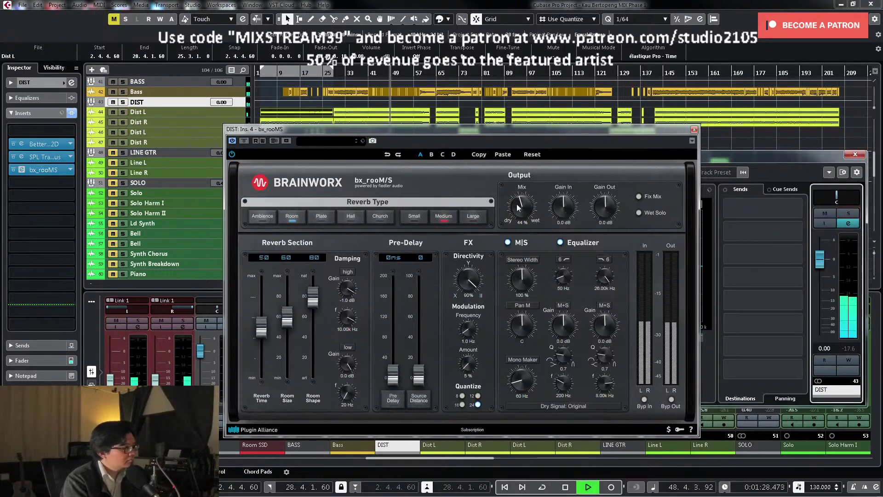
{"action": "left_click", "coordinate": [244, 142]}
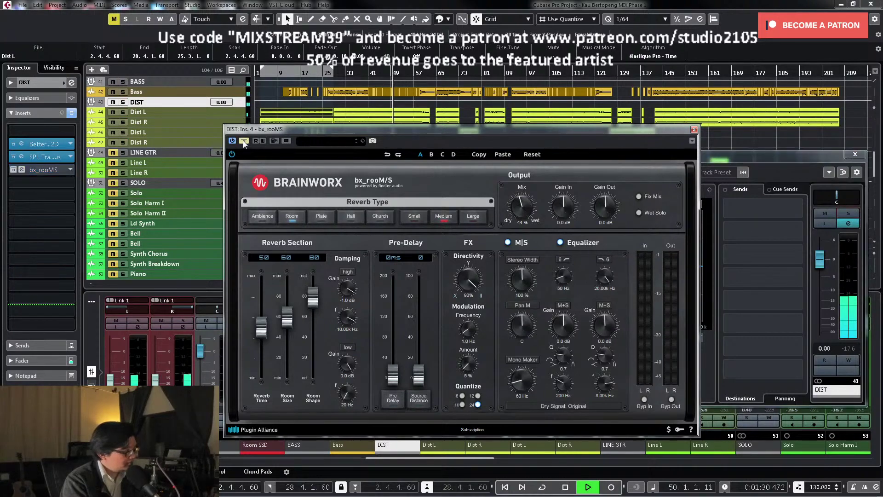
{"action": "left_click", "coordinate": [244, 142]}
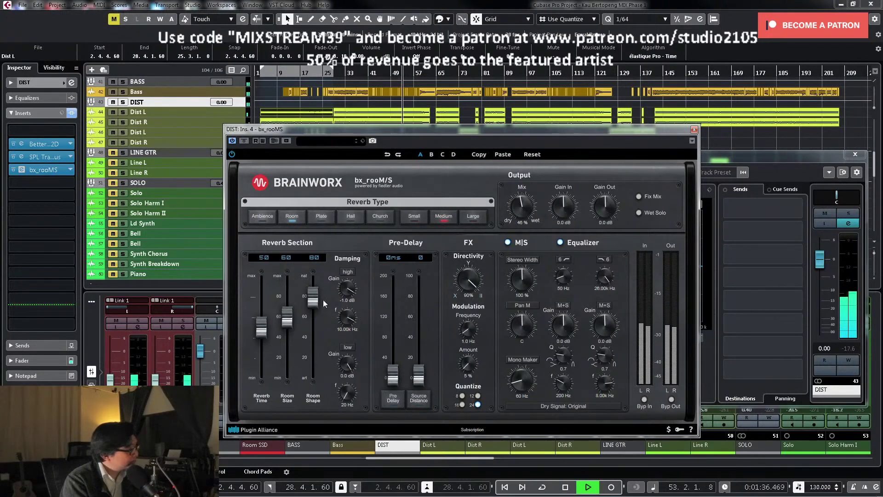
Step: Set the reverb's Room Shape to 66 and its pre-delay to 30 ms, closing the plug-in and DIST channel settings
{"action": "left_click_drag", "start_coordinate": [318, 301], "coordinate": [318, 307]}
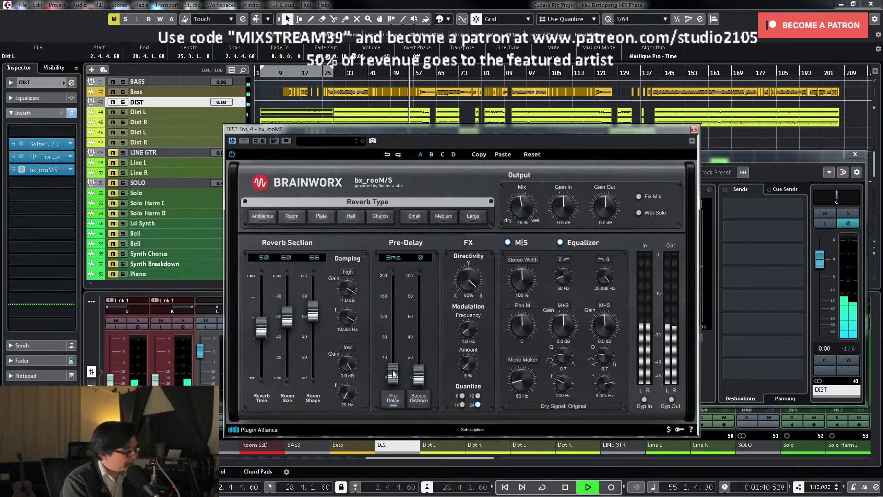
{"action": "left_click_drag", "start_coordinate": [393, 377], "coordinate": [393, 363]}
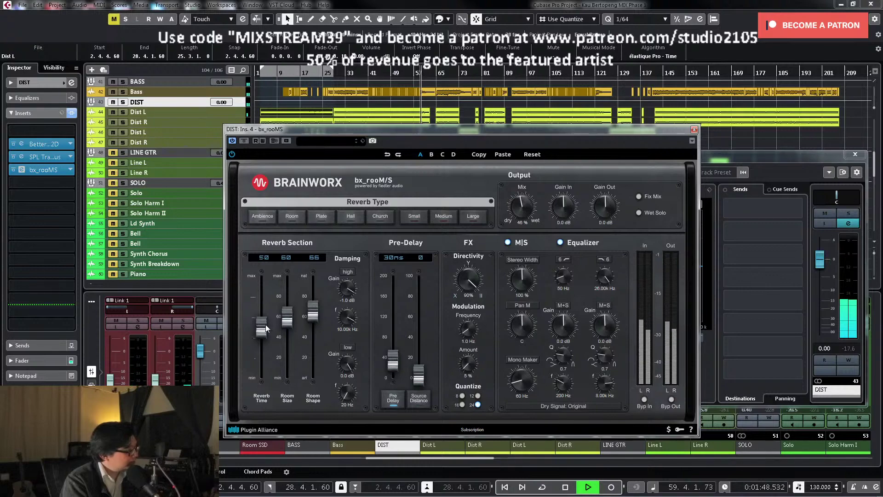
{"action": "left_click", "coordinate": [695, 129]}
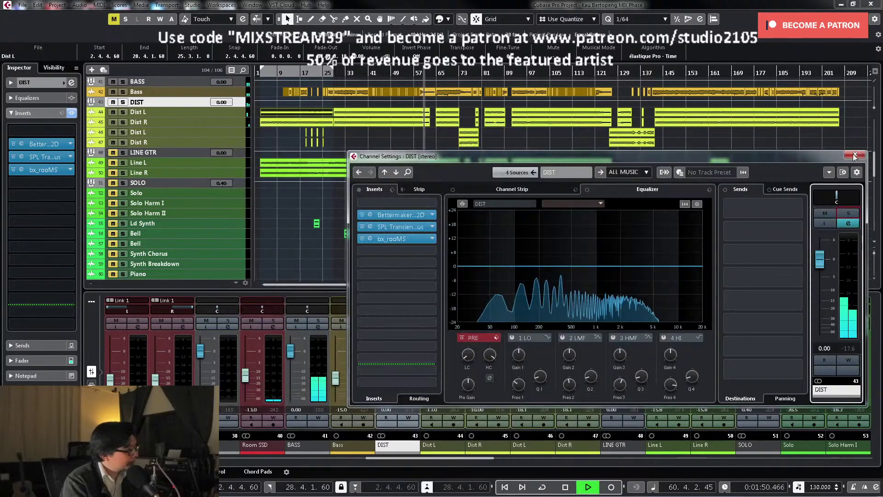
{"action": "left_click", "coordinate": [854, 155]}
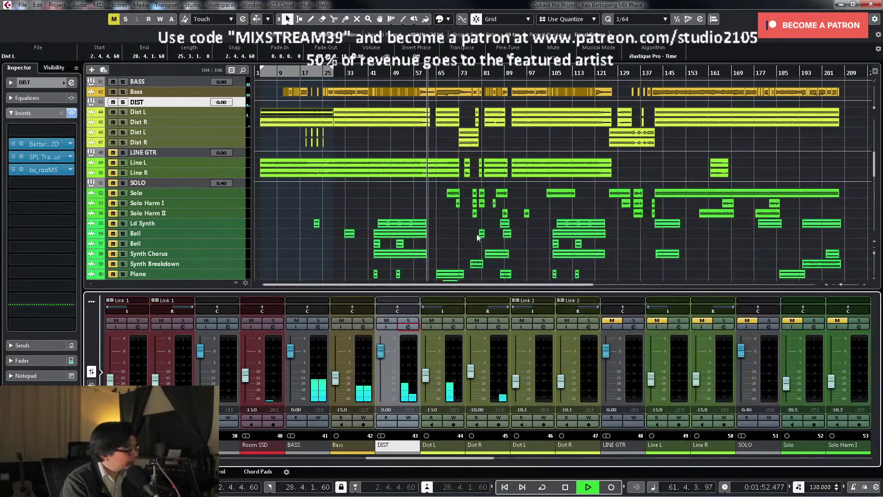
Step: Open the Snare channel's settings and activate its REVerence send at -7.00 dB while playing the mix
{"action": "left_click_drag", "start_coordinate": [475, 456], "coordinate": [347, 458]}
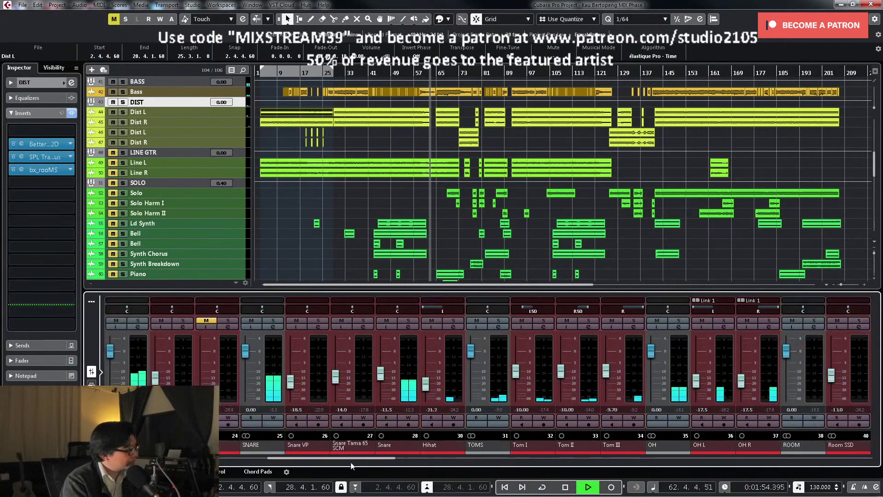
{"action": "key", "text": "space"}
{"action": "left_click", "coordinate": [589, 327]}
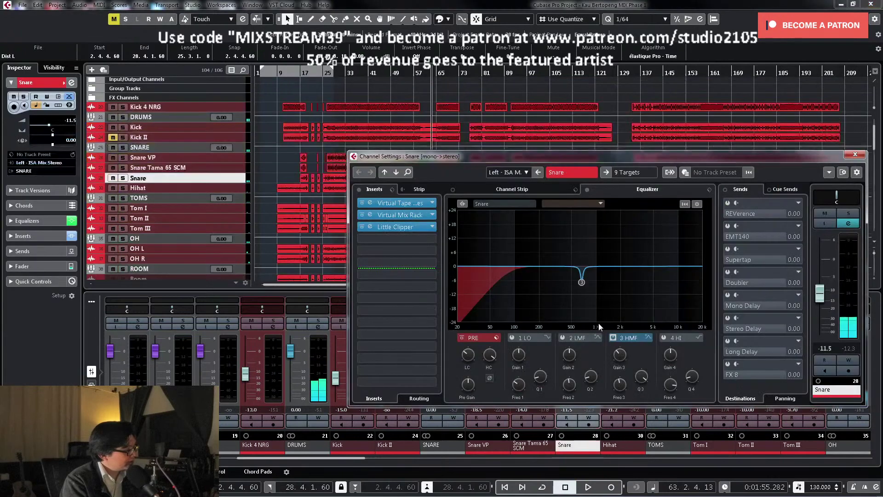
{"action": "key", "text": "space"}
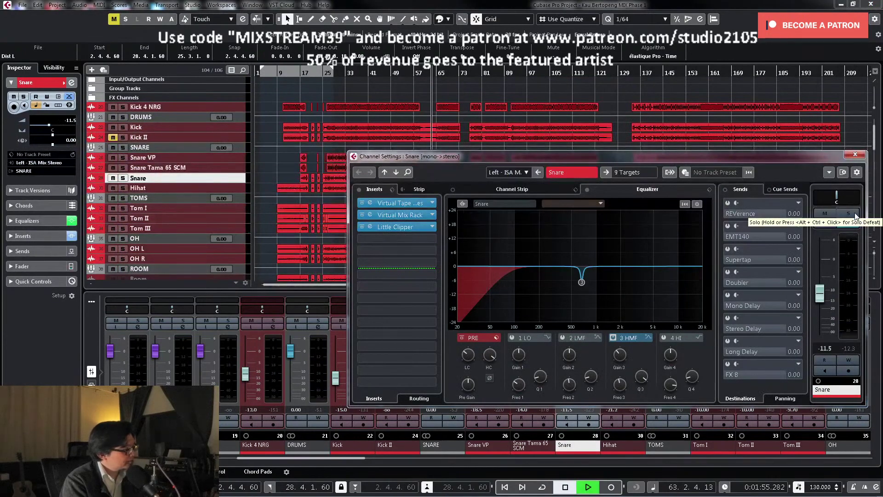
{"action": "left_click", "coordinate": [728, 204]}
{"action": "left_click", "coordinate": [761, 213]}
{"action": "left_click_drag", "start_coordinate": [761, 214], "coordinate": [795, 216]}
{"action": "scroll", "coordinate": [527, 147], "scroll_direction": "up", "scroll_amount": 3}
{"action": "key", "text": "space"}
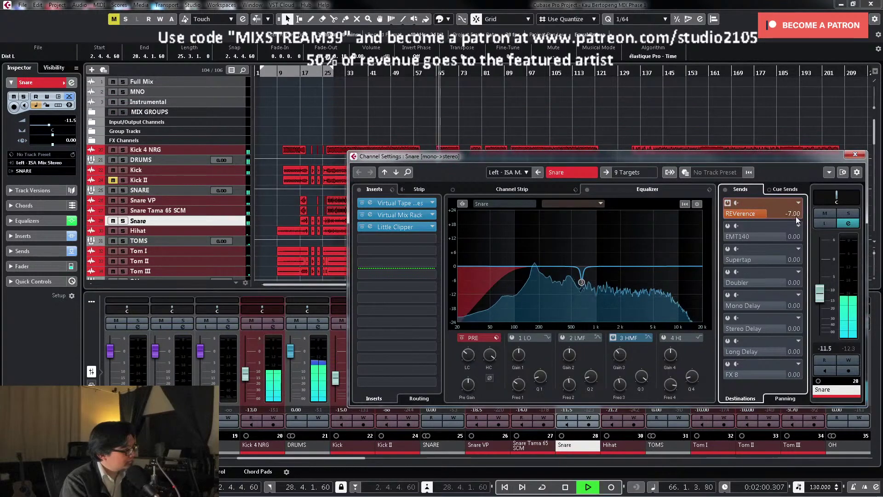
{"action": "key", "text": "space"}
Step: Solo the Snare channel and move its Little Clipper down to the fourth insert slot
{"action": "left_click", "coordinate": [849, 213]}
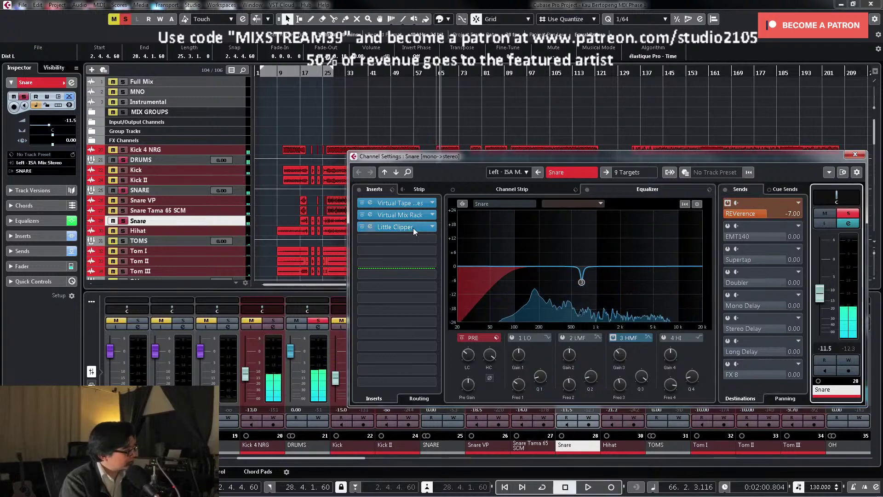
{"action": "left_click_drag", "start_coordinate": [413, 225], "coordinate": [418, 235]}
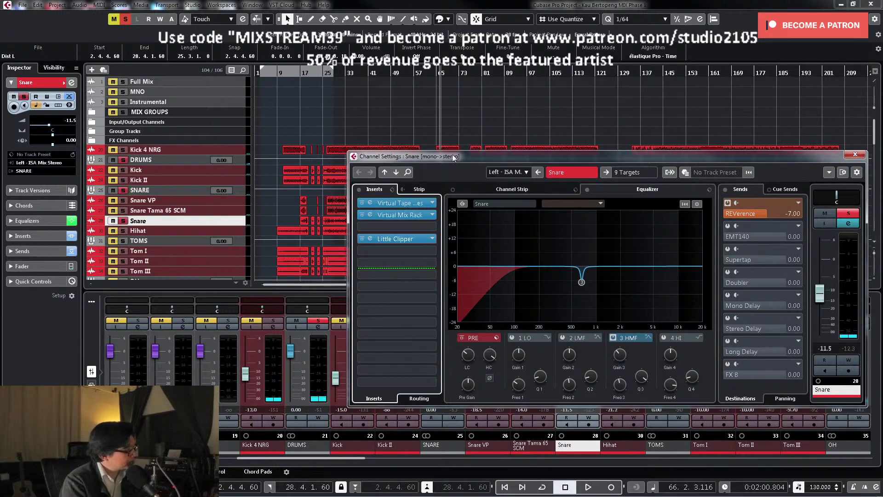
{"action": "left_click_drag", "start_coordinate": [454, 158], "coordinate": [464, 243]}
{"action": "left_click", "coordinate": [235, 222]}
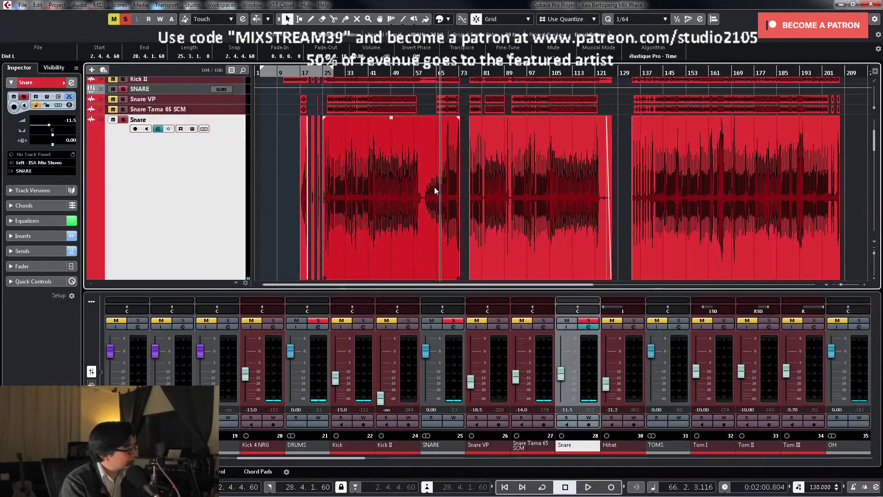
Step: Insert the Waves MV2 Mono dynamics plug-in into the Snare channel's third insert slot, ahead of Little Clipper
{"action": "left_click", "coordinate": [412, 73]}
{"action": "scroll", "coordinate": [413, 138], "scroll_direction": "up", "scroll_amount": 3}
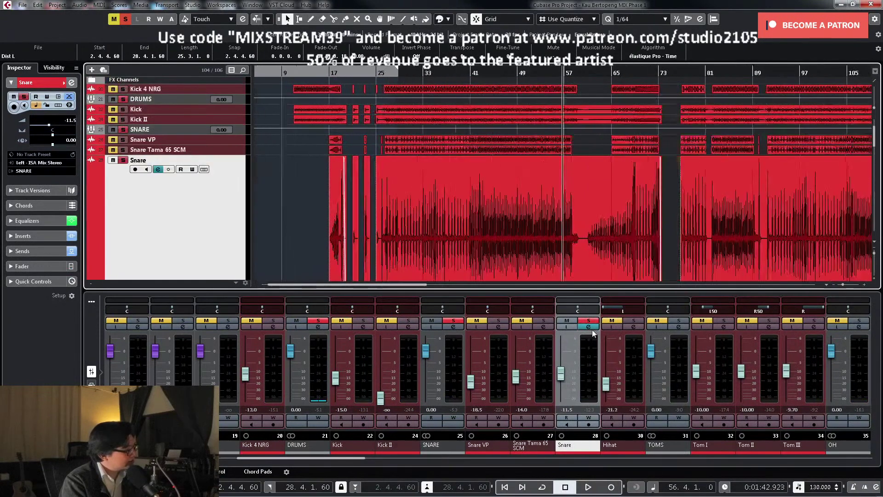
{"action": "scroll", "coordinate": [631, 345], "scroll_direction": "up", "scroll_amount": 2}
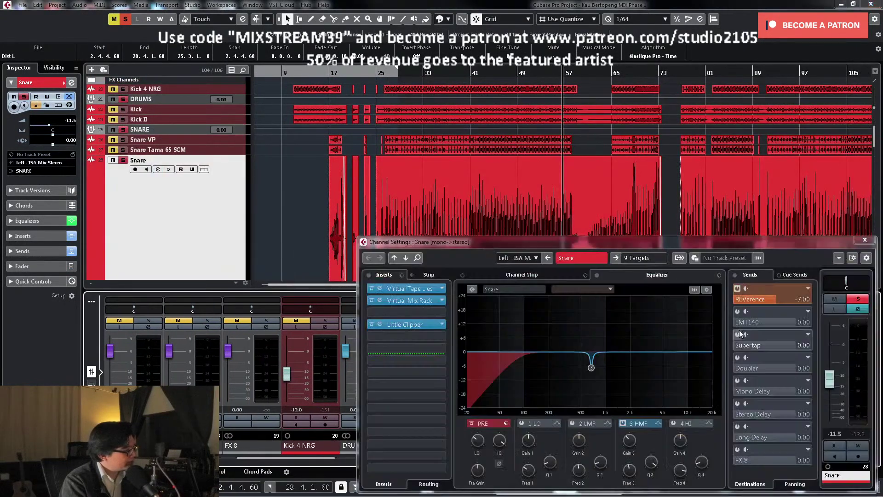
{"action": "left_click", "coordinate": [692, 327]}
{"action": "left_click", "coordinate": [442, 316]}
{"action": "scroll", "coordinate": [414, 414], "scroll_direction": "down", "scroll_amount": 5}
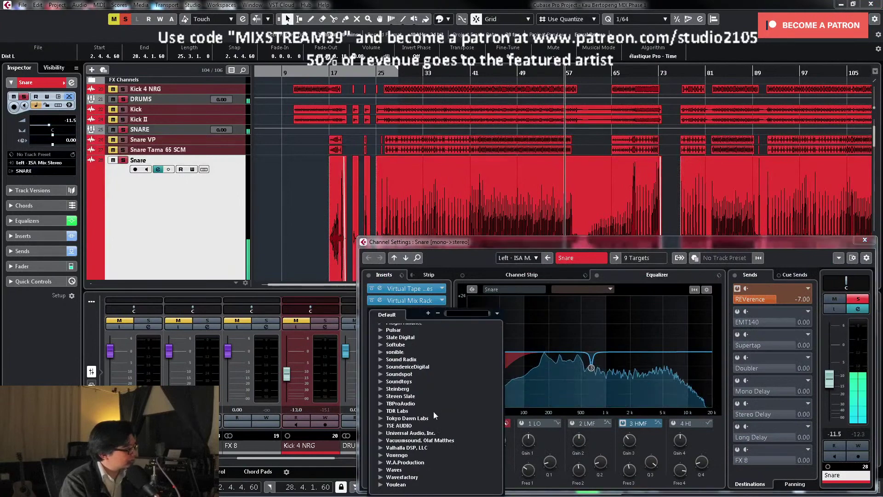
{"action": "left_click", "coordinate": [380, 470]}
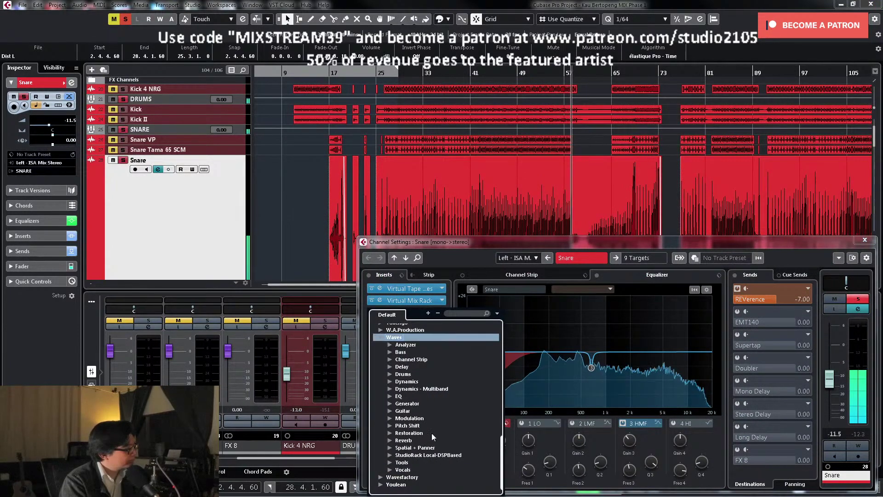
{"action": "left_click", "coordinate": [390, 382]}
{"action": "scroll", "coordinate": [433, 414], "scroll_direction": "down", "scroll_amount": 5}
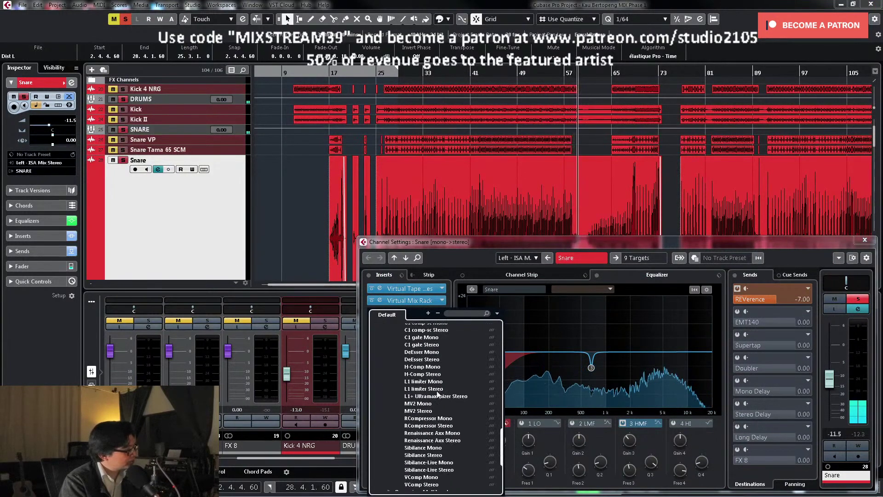
{"action": "left_click", "coordinate": [414, 404]}
{"action": "left_click", "coordinate": [414, 314]}
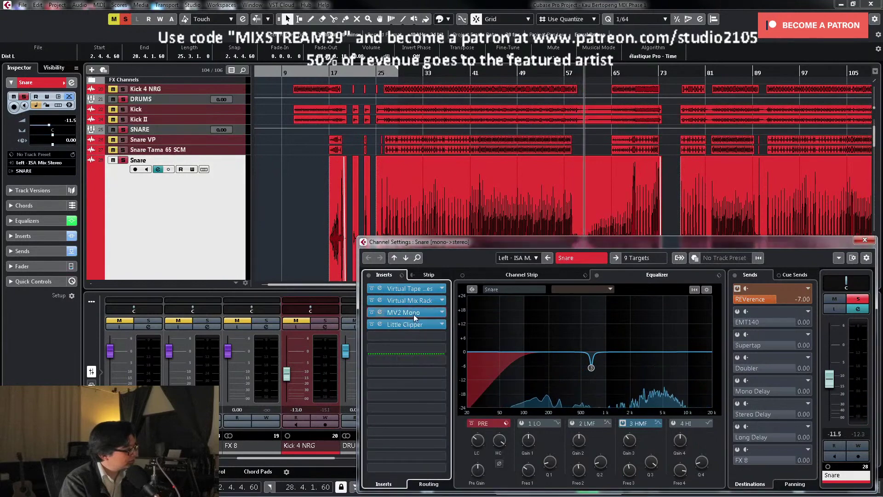
Step: While playing the soloed Snare, set MV2's High Level to -0.3, Output to -1.0 and Low Level to 6.0
{"action": "left_click", "coordinate": [413, 314]}
{"action": "left_click", "coordinate": [487, 73]}
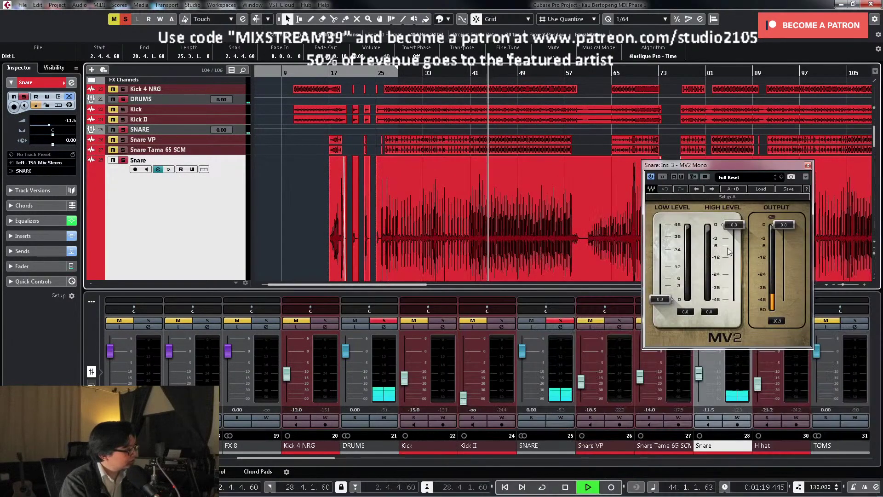
{"action": "left_click_drag", "start_coordinate": [735, 225], "coordinate": [784, 233]}
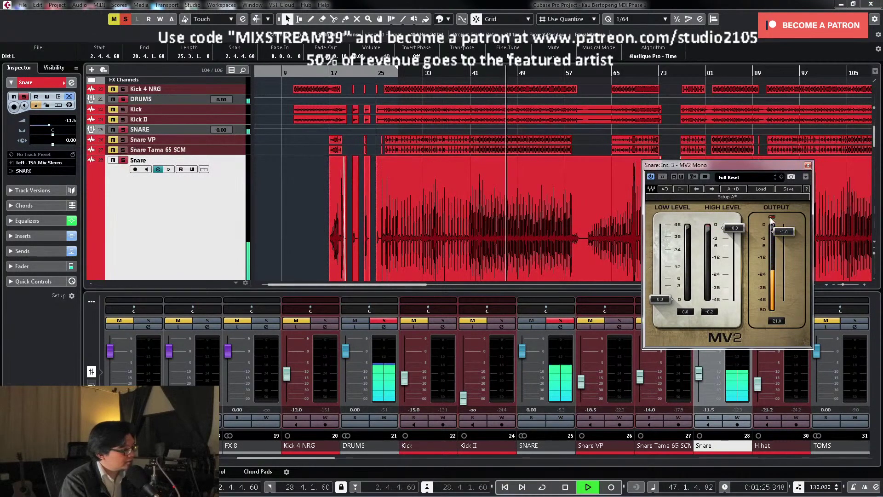
{"action": "left_click_drag", "start_coordinate": [660, 299], "coordinate": [661, 277]}
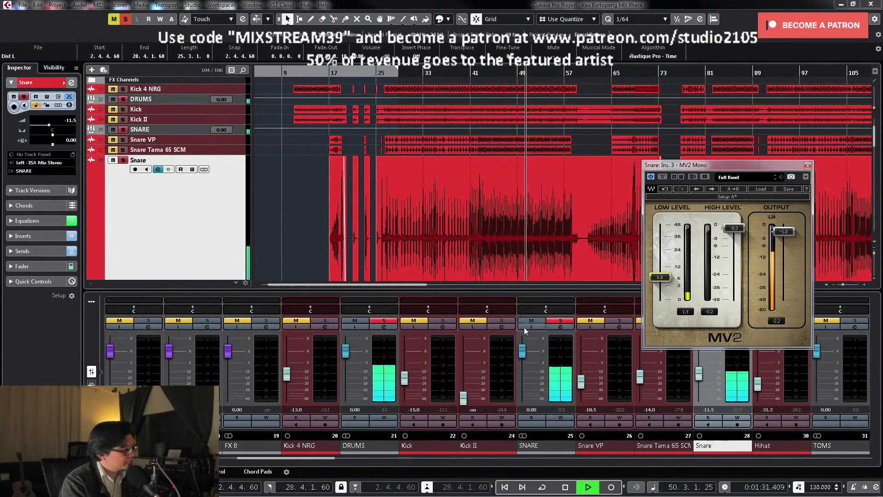
Step: Enable the Snare EQ's low-mid band, sweep it as a narrow boost to 927 Hz, and turn it into a small cut there
{"action": "left_click_drag", "start_coordinate": [746, 165], "coordinate": [412, 174]}
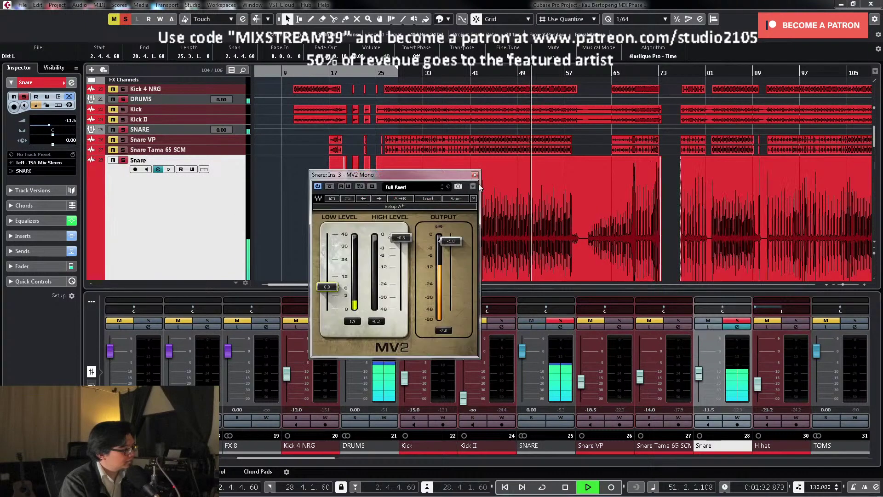
{"action": "left_click", "coordinate": [737, 327]}
{"action": "left_click", "coordinate": [598, 352]}
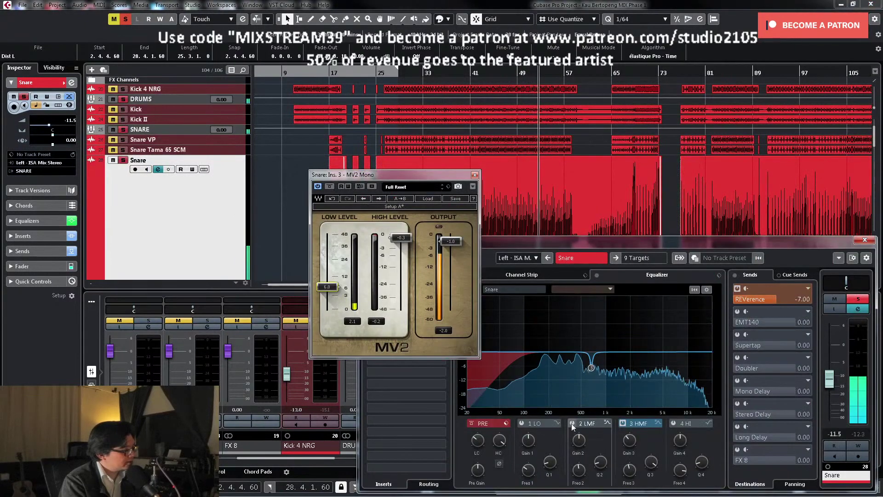
{"action": "left_click_drag", "start_coordinate": [604, 337], "coordinate": [602, 305]}
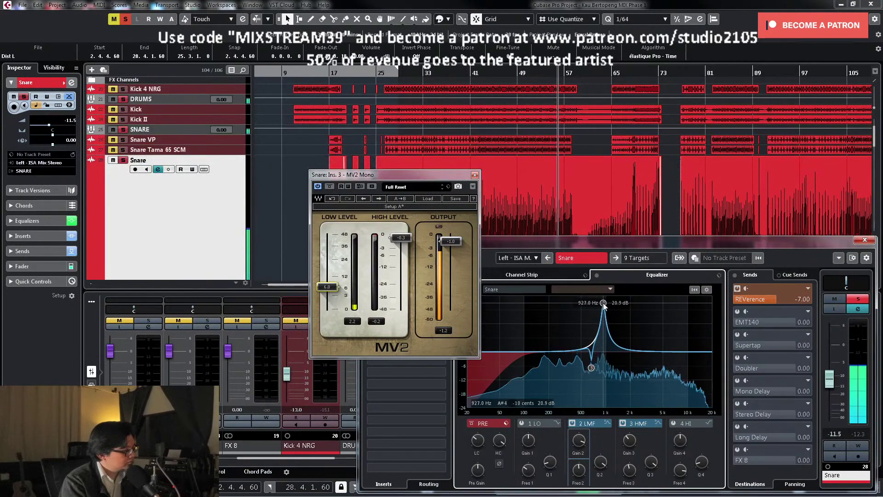
{"action": "left_click_drag", "start_coordinate": [603, 303], "coordinate": [604, 304]}
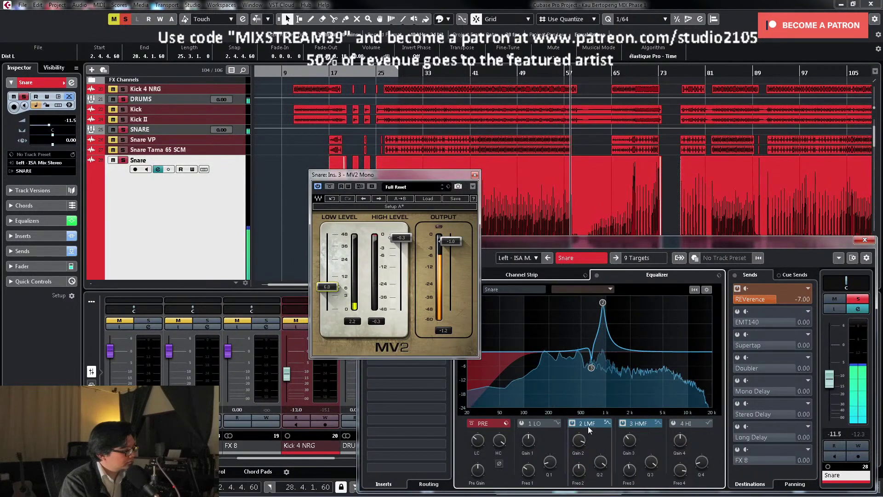
{"action": "left_click_drag", "start_coordinate": [577, 459], "coordinate": [578, 464]}
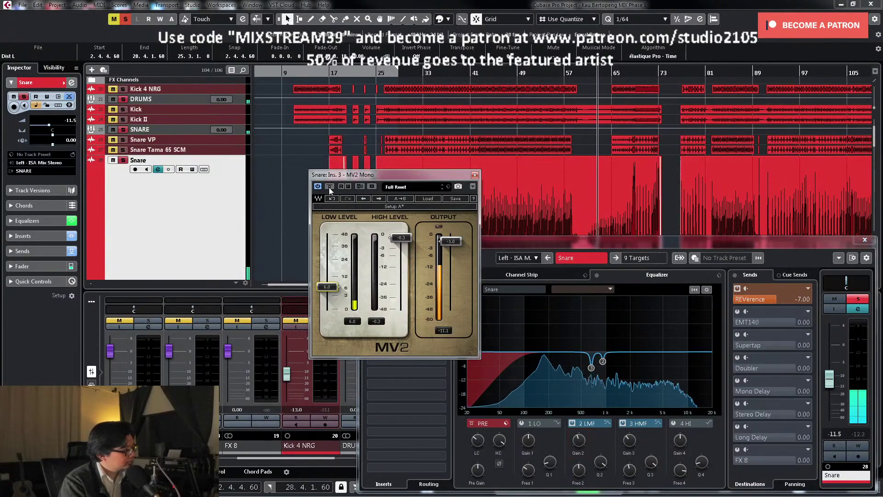
Step: Unsolo the Snare and play the full mix from about bar 60, checking its REVerence send and closing its plug-in and channel windows
{"action": "key", "text": "s"}
{"action": "left_click", "coordinate": [616, 227]}
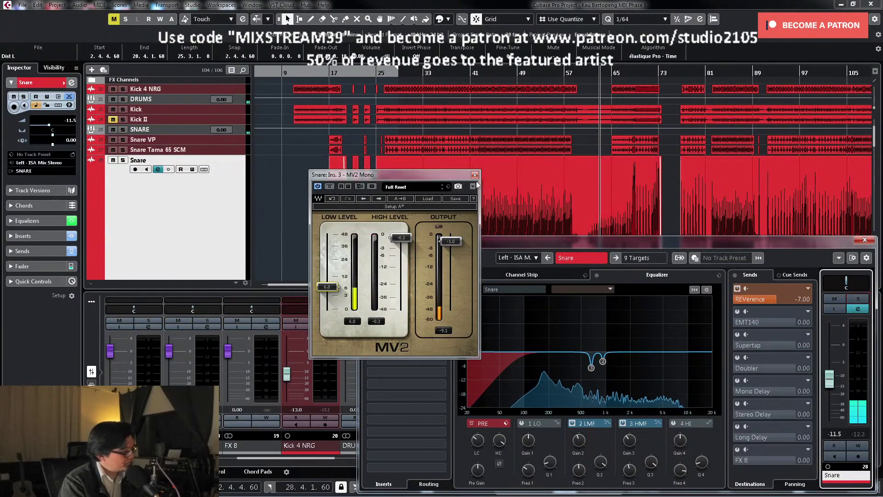
{"action": "left_click", "coordinate": [475, 174]}
{"action": "left_click", "coordinate": [864, 240]}
{"action": "left_click", "coordinate": [584, 70]}
{"action": "left_click", "coordinate": [629, 223]}
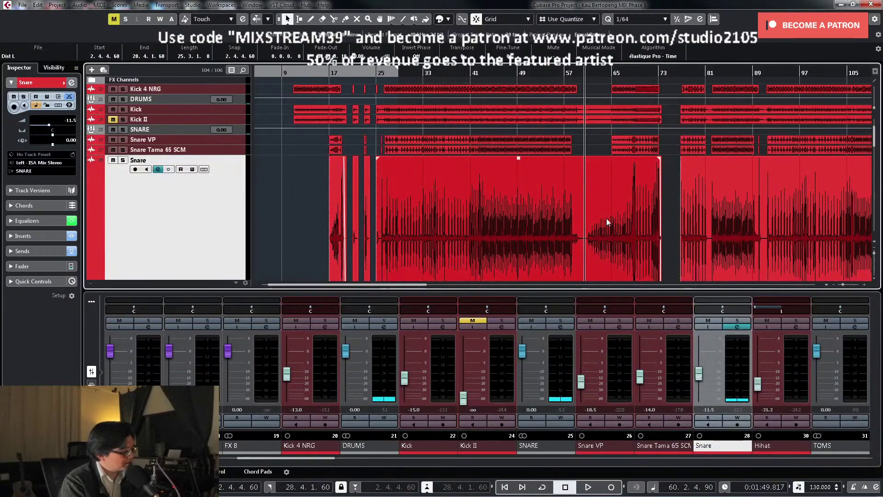
{"action": "key", "text": "space"}
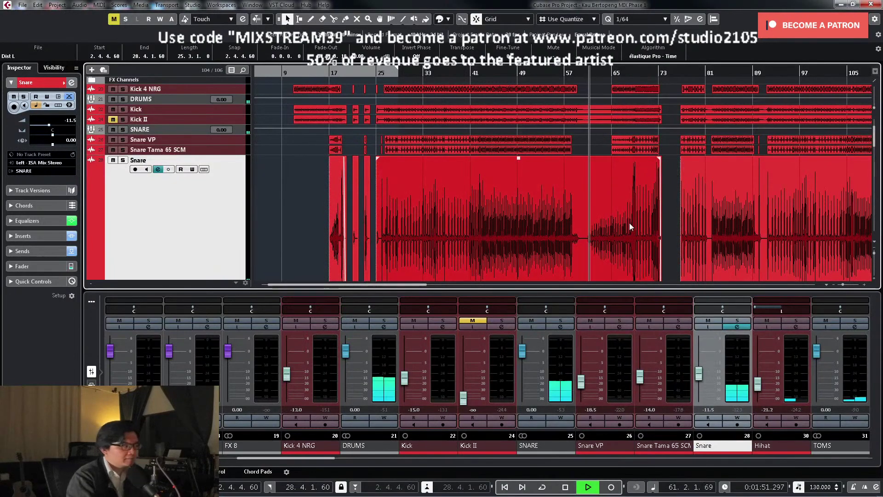
{"action": "left_click", "coordinate": [737, 327]}
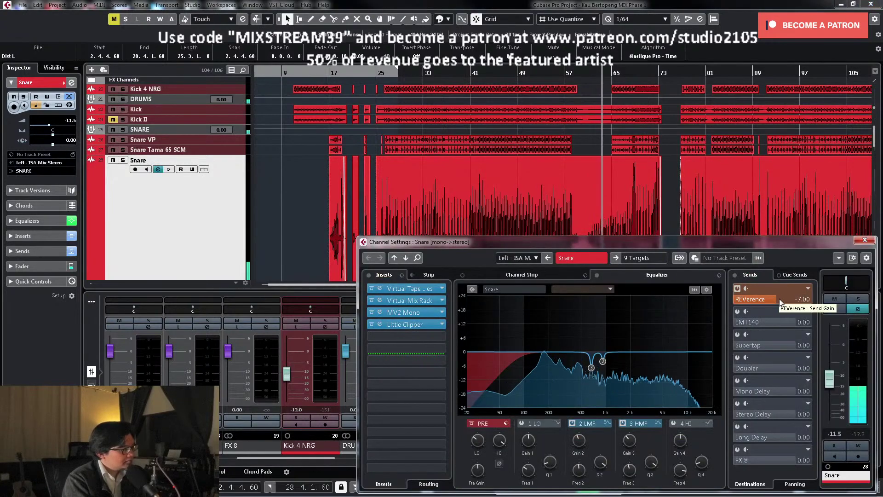
{"action": "left_click", "coordinate": [864, 240]}
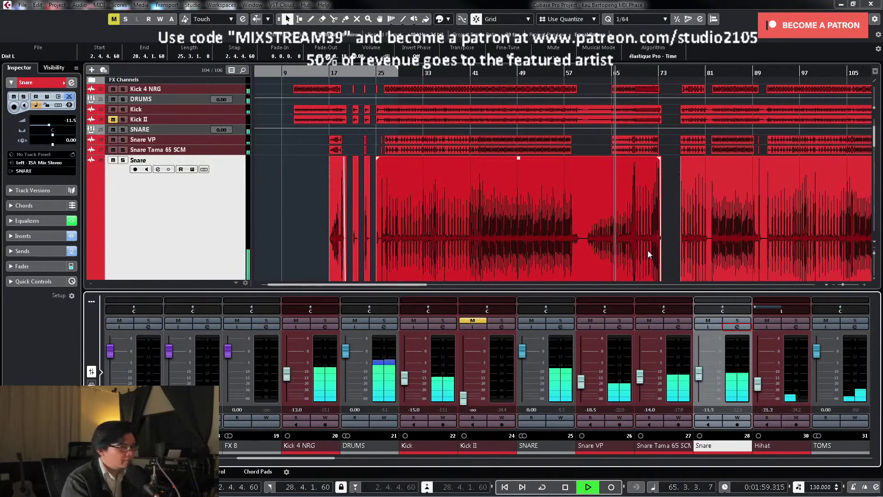
Step: Return the enlarged Snare track to normal height, zoom out to the whole arrangement, and show the distortion guitar channels in the mixer
{"action": "left_click", "coordinate": [193, 207]}
{"action": "key", "text": "g"}
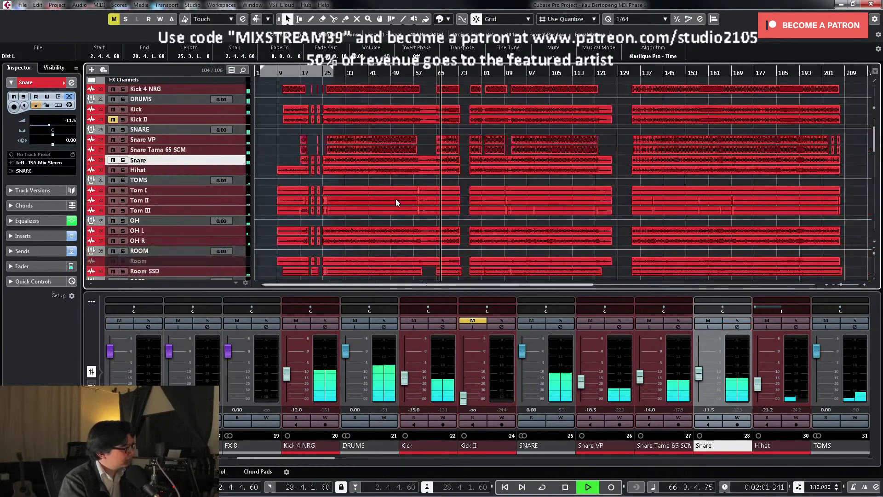
{"action": "scroll", "coordinate": [617, 216], "scroll_direction": "down", "scroll_amount": 8}
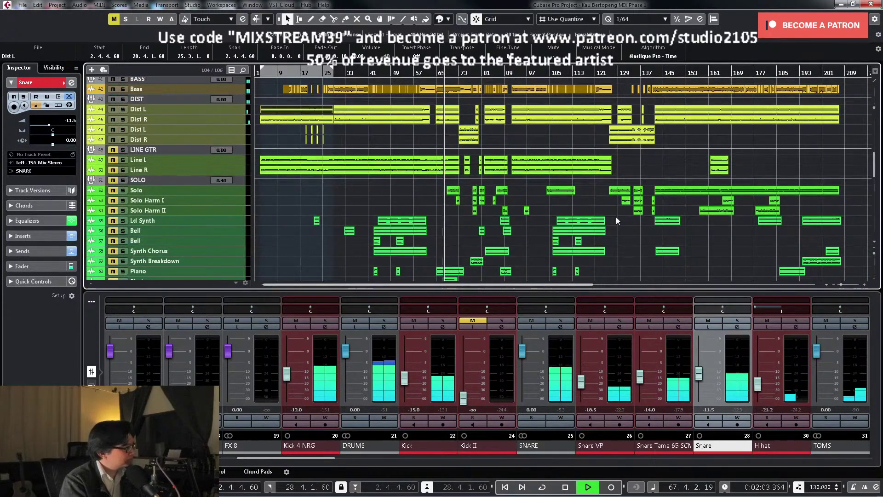
{"action": "scroll", "coordinate": [616, 217], "scroll_direction": "down", "scroll_amount": 4}
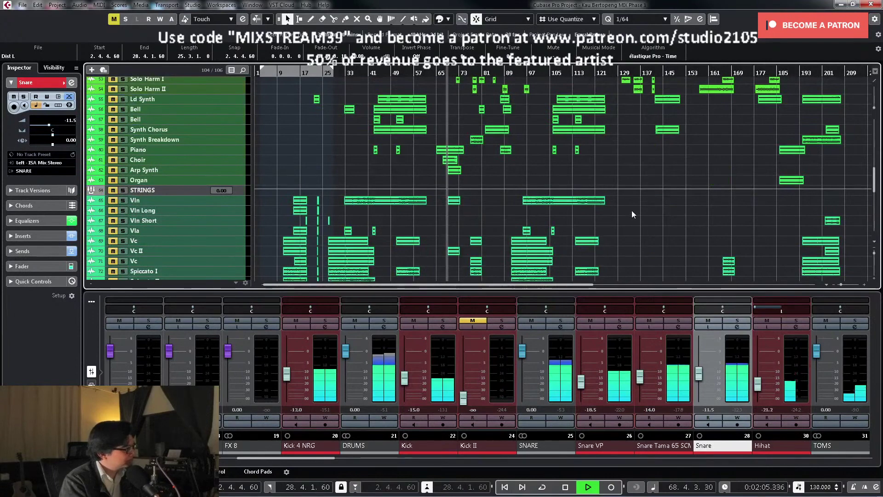
{"action": "scroll", "coordinate": [634, 217], "scroll_direction": "down", "scroll_amount": 3}
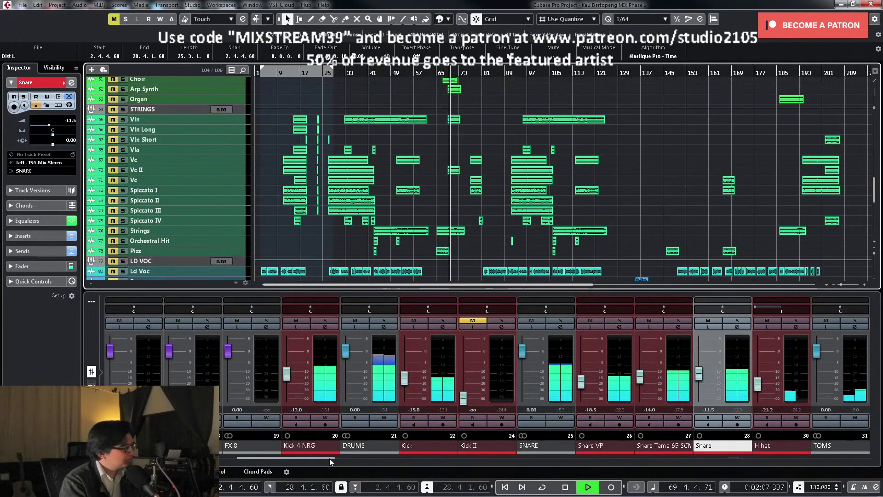
{"action": "left_click_drag", "start_coordinate": [327, 459], "coordinate": [465, 459]}
{"action": "scroll", "coordinate": [484, 265], "scroll_direction": "up", "scroll_amount": 8}
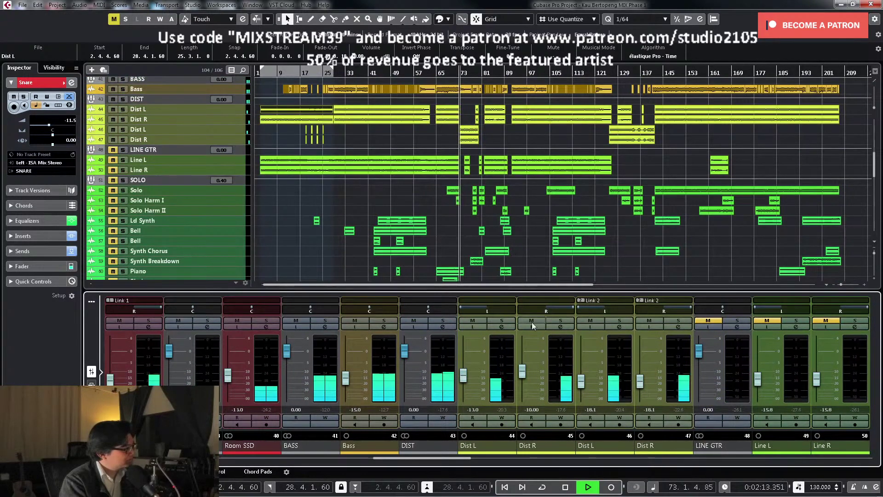
Step: Stop playback and unlink the second pair of Dist L and Dist R channels
{"action": "key", "text": "space"}
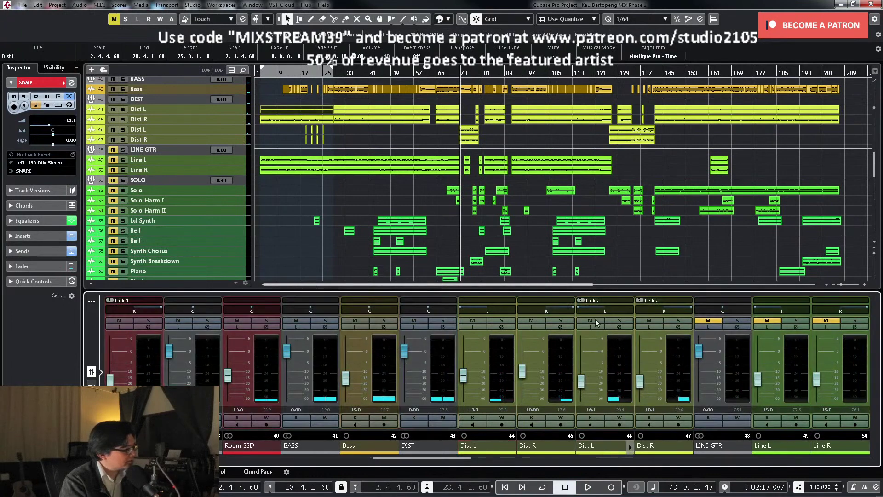
{"action": "right_click", "coordinate": [623, 389]}
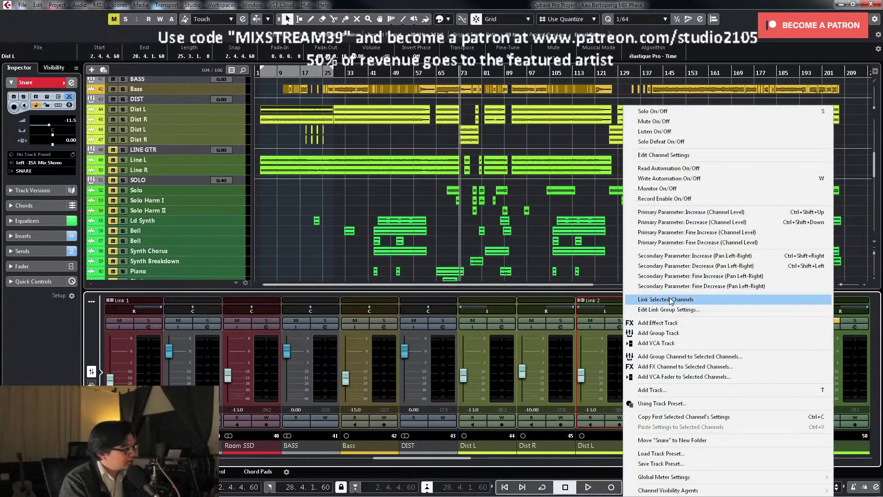
{"action": "left_click", "coordinate": [605, 360]}
{"action": "right_click", "coordinate": [618, 369]}
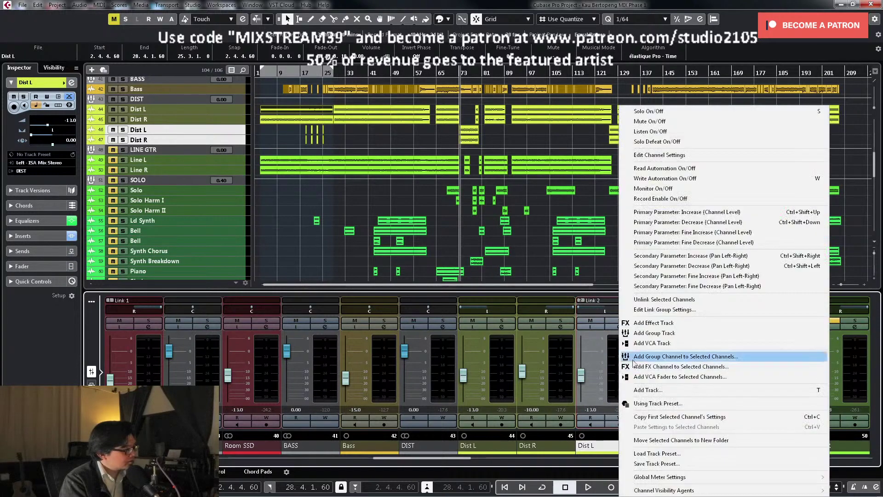
{"action": "left_click", "coordinate": [644, 298]}
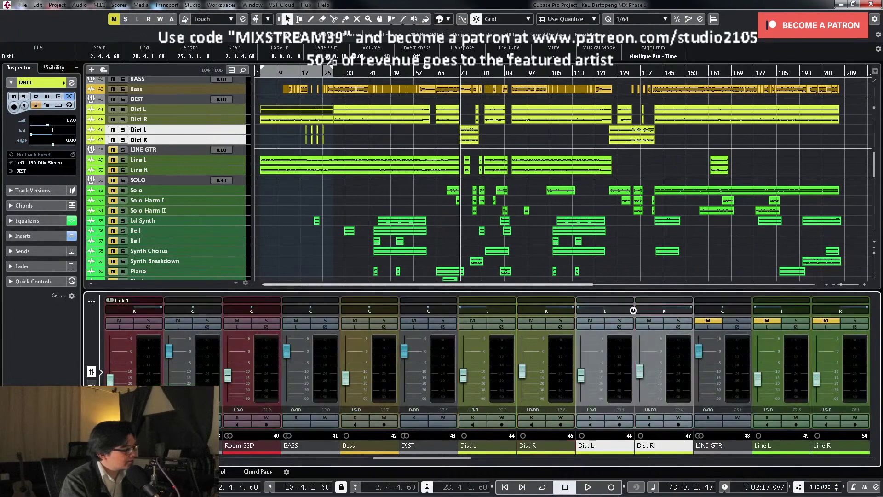
Step: Balance the second Dist L and Dist R pair against the mix around bar 73, lowering both faders to about -17.2 dB
{"action": "left_click_drag", "start_coordinate": [641, 374], "coordinate": [639, 380]}
{"action": "left_click", "coordinate": [581, 378]}
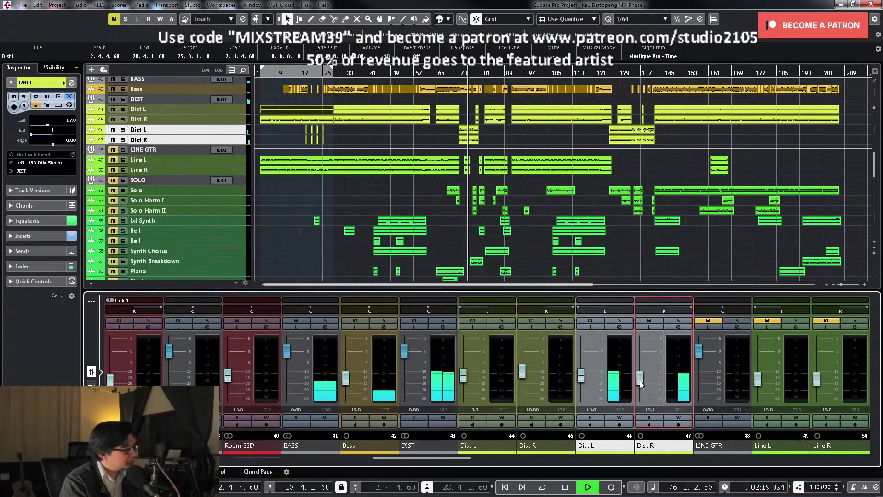
{"action": "left_click_drag", "start_coordinate": [580, 377], "coordinate": [582, 381]}
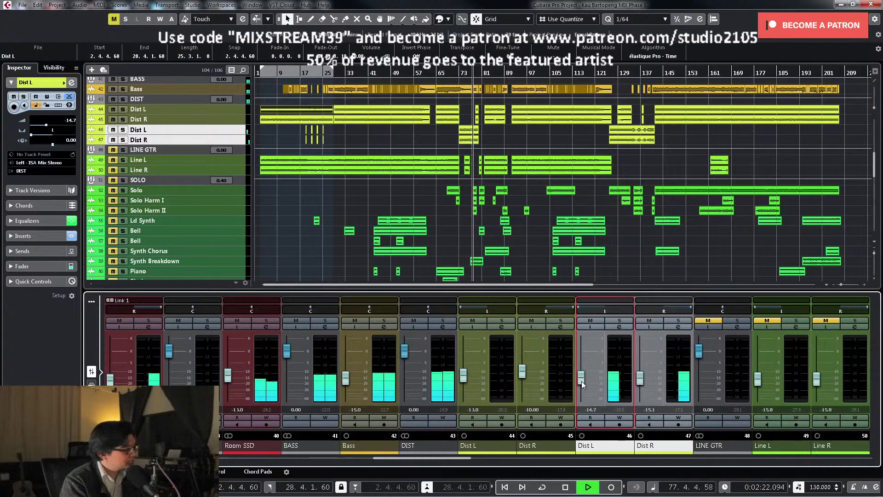
{"action": "left_click", "coordinate": [455, 72]}
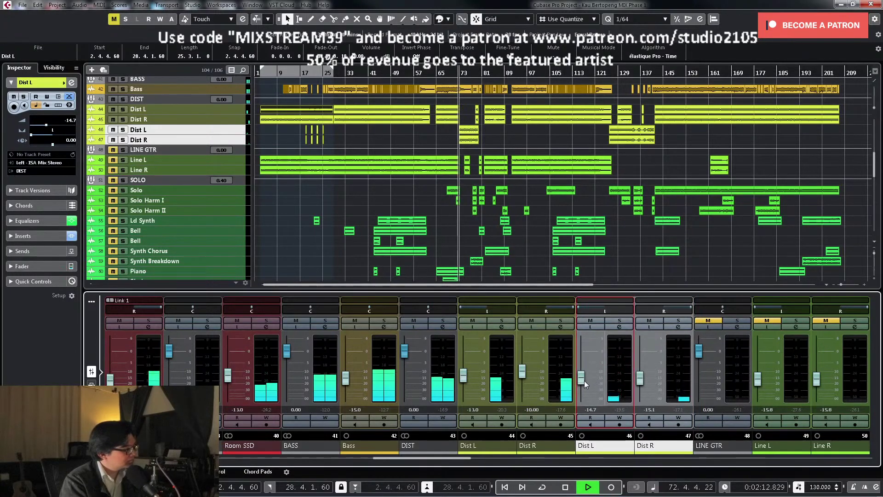
{"action": "left_click_drag", "start_coordinate": [584, 380], "coordinate": [586, 383]}
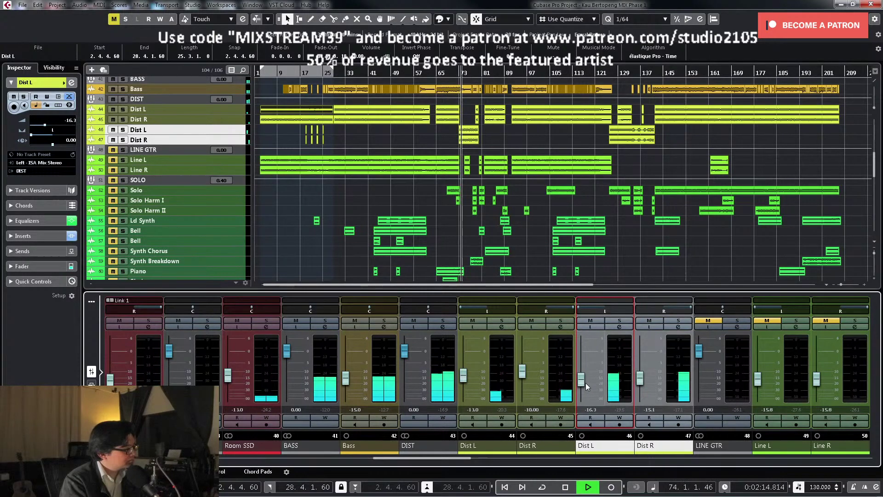
{"action": "left_click_drag", "start_coordinate": [642, 380], "coordinate": [640, 384]}
{"action": "left_click_drag", "start_coordinate": [581, 378], "coordinate": [583, 382]}
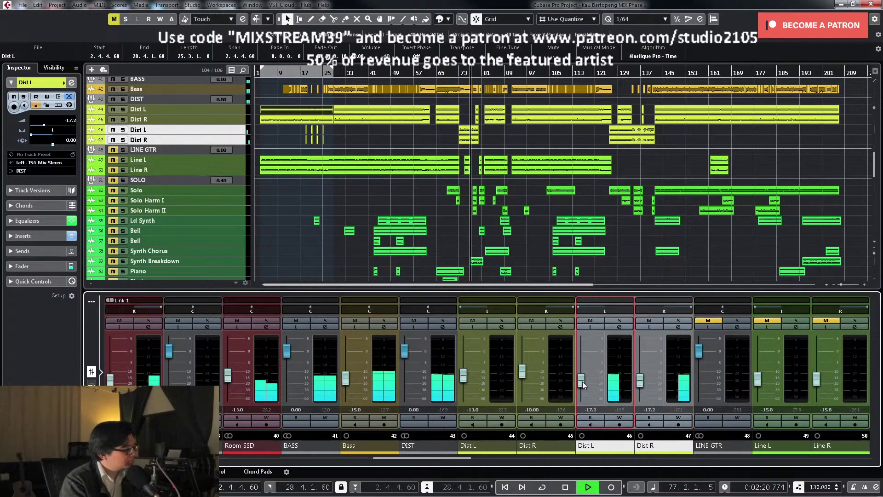
Step: Link the second Dist L and Dist R channels in a group named Link 2, keeping the default link options
{"action": "left_click", "coordinate": [672, 392], "text": "ctrl"}
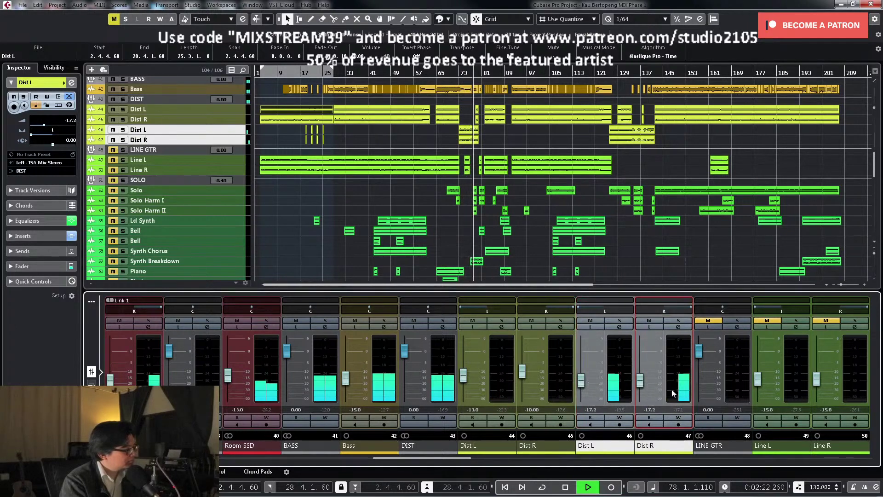
{"action": "right_click", "coordinate": [617, 396]}
{"action": "left_click", "coordinate": [654, 204]}
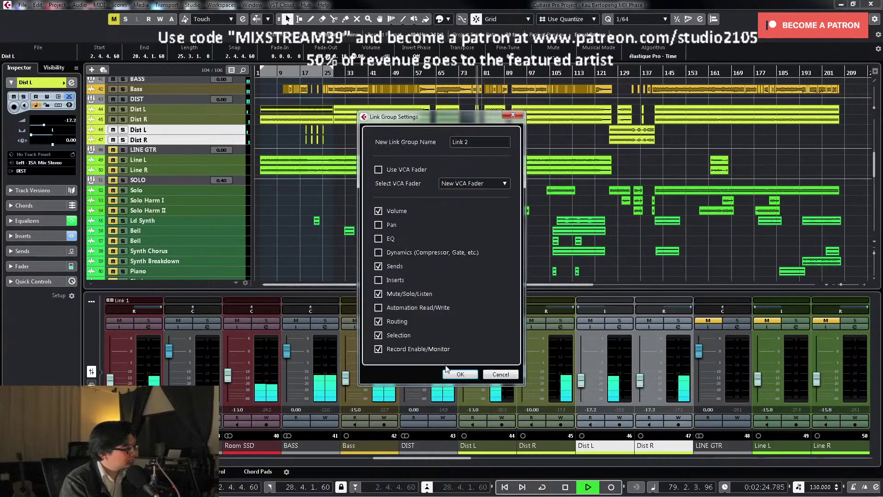
{"action": "left_click", "coordinate": [448, 373]}
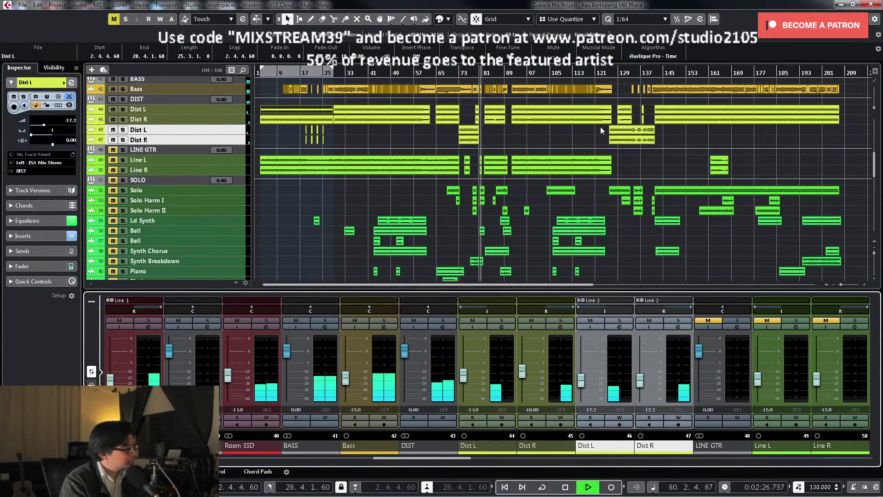
Step: Enlarge all four Dist L and Dist R tracks and stop playback to view their events in the arrangement
{"action": "left_click", "coordinate": [225, 111], "text": "shift"}
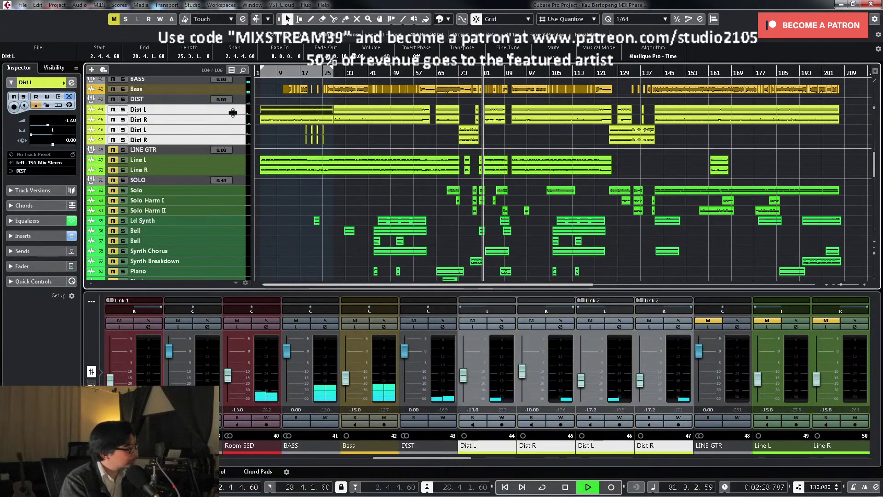
{"action": "key", "text": "ctrl+Down"}
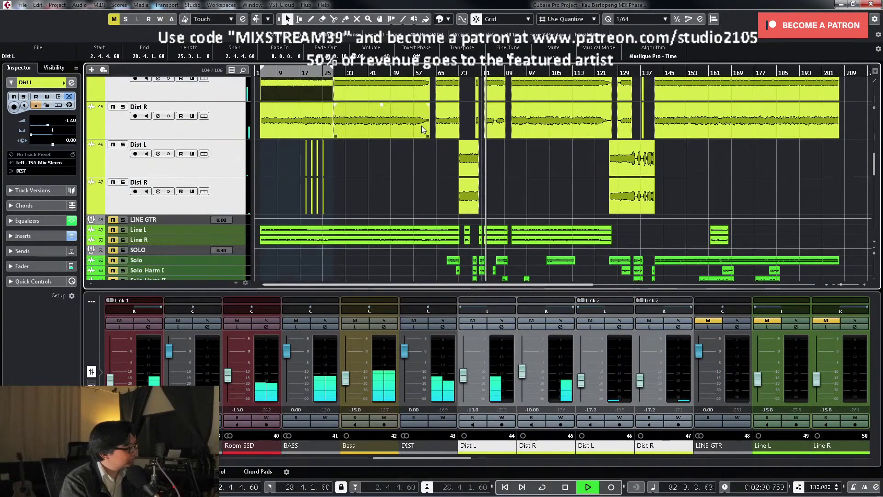
{"action": "key", "text": "space"}
{"action": "scroll", "coordinate": [423, 129], "scroll_direction": "up", "scroll_amount": 2}
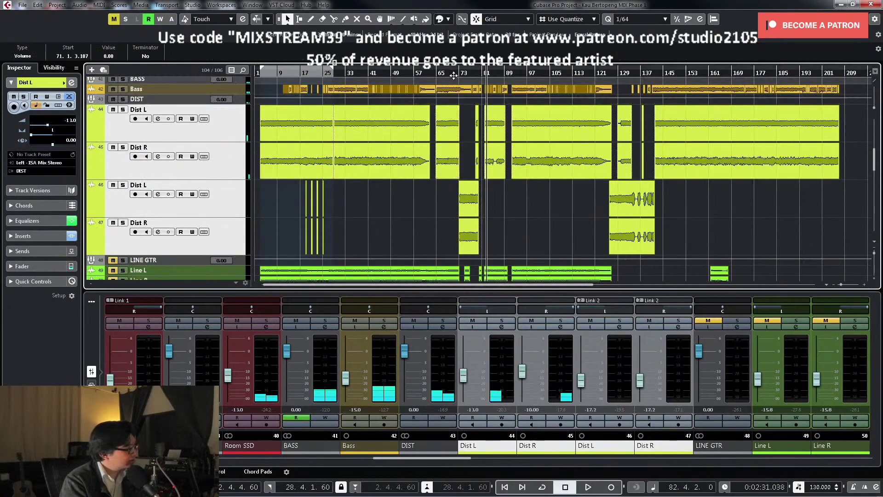
{"action": "scroll", "coordinate": [453, 75], "scroll_direction": "up", "scroll_amount": 4}
{"action": "scroll", "coordinate": [645, 213], "scroll_direction": "left", "scroll_amount": 3}
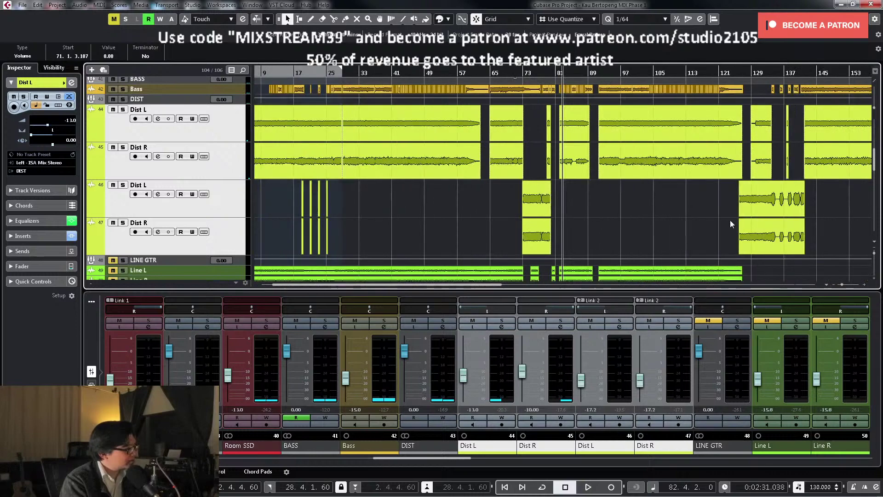
Step: Play the mix from about bar 17 and check the short second Dist L and Dist R parts between bars 19 and 25
{"action": "left_click", "coordinate": [312, 122]}
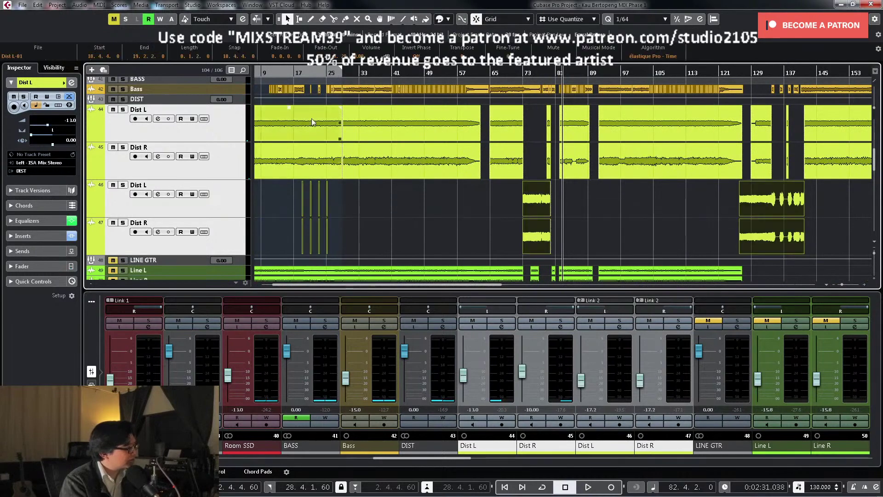
{"action": "left_click", "coordinate": [295, 73]}
{"action": "scroll", "coordinate": [570, 225], "scroll_direction": "up", "scroll_amount": 5}
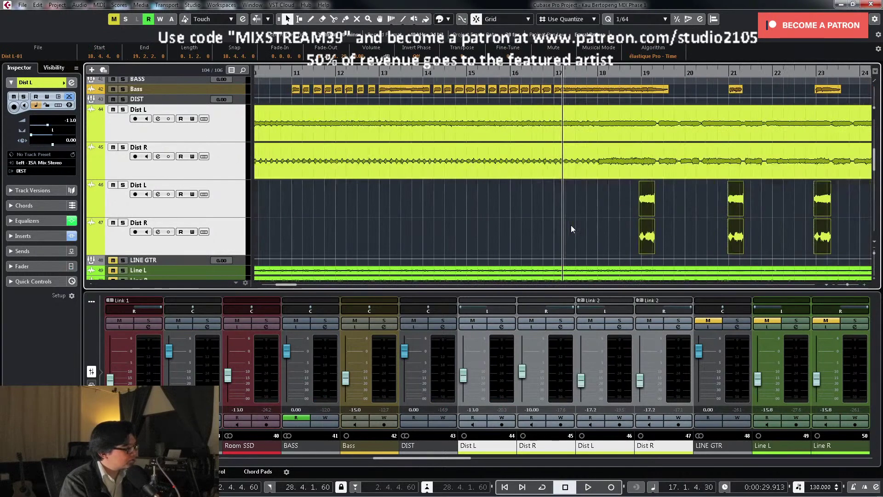
{"action": "scroll", "coordinate": [805, 220], "scroll_direction": "down", "scroll_amount": 5}
{"action": "key", "text": "space"}
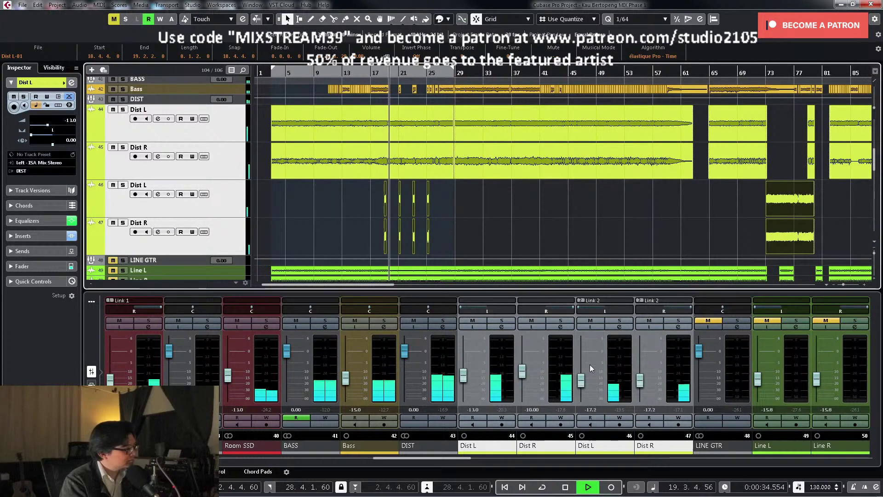
{"action": "scroll", "coordinate": [511, 220], "scroll_direction": "up", "scroll_amount": 6}
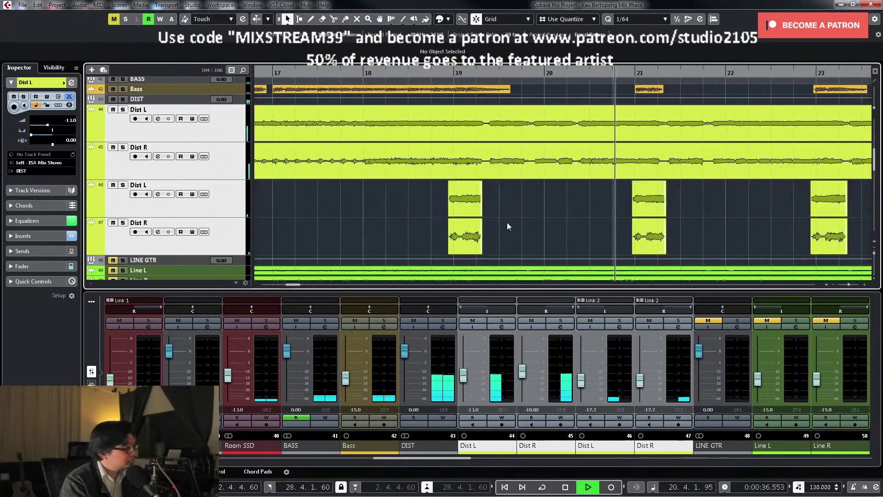
{"action": "scroll", "coordinate": [743, 198], "scroll_direction": "down", "scroll_amount": 1}
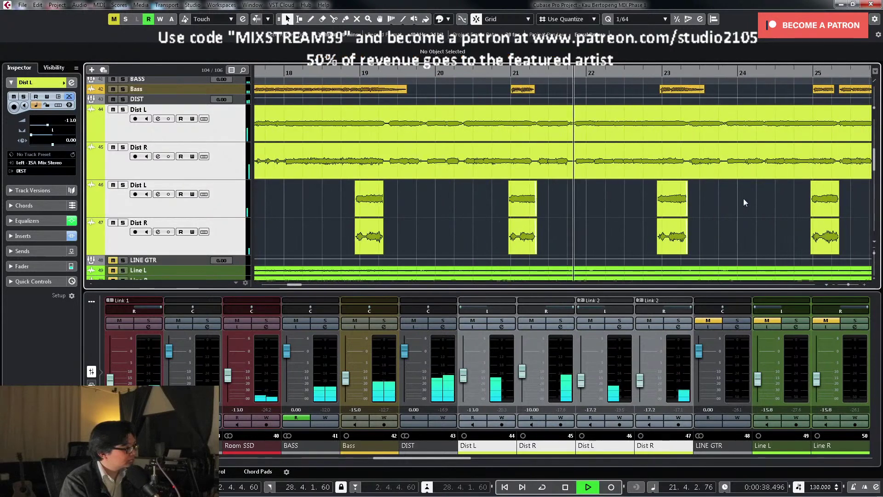
{"action": "scroll", "coordinate": [743, 198], "scroll_direction": "down", "scroll_amount": 2}
{"action": "scroll", "coordinate": [629, 205], "scroll_direction": "down", "scroll_amount": 1}
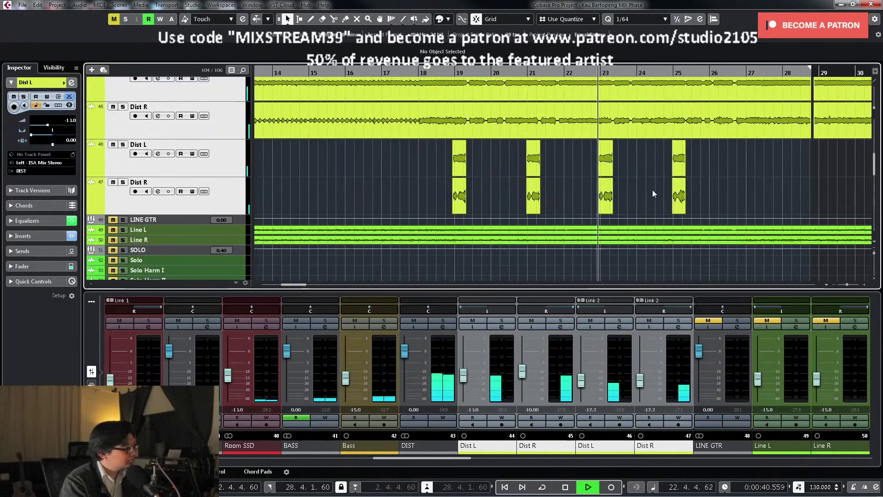
{"action": "scroll", "coordinate": [652, 194], "scroll_direction": "down", "scroll_amount": 2}
Step: Set the linked second Dist L and Dist R pair to -17.0 dB and return the Dist tracks to normal height
{"action": "left_click", "coordinate": [591, 409]}
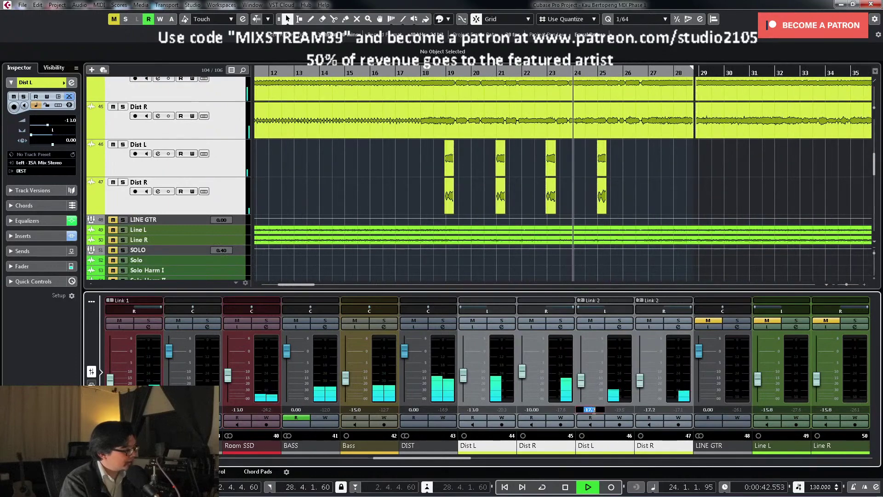
{"action": "key", "text": "Return"}
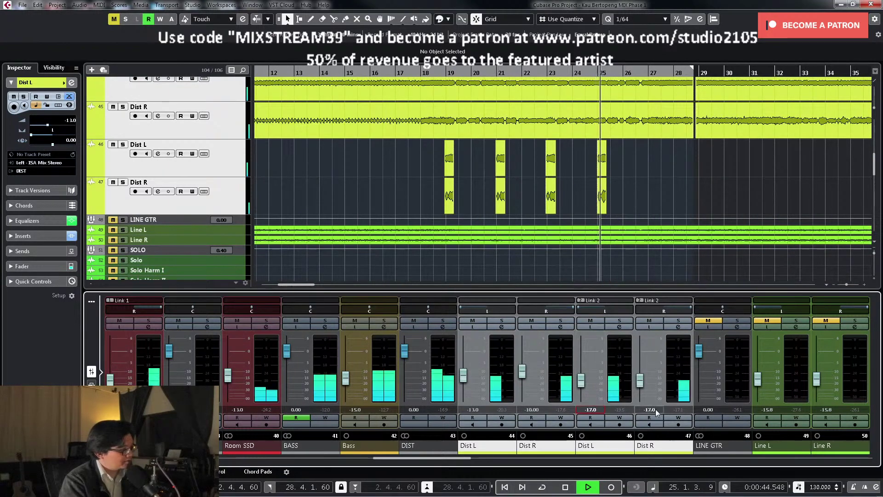
{"action": "scroll", "coordinate": [664, 183], "scroll_direction": "down", "scroll_amount": 5}
{"action": "scroll", "coordinate": [664, 184], "scroll_direction": "down", "scroll_amount": 3}
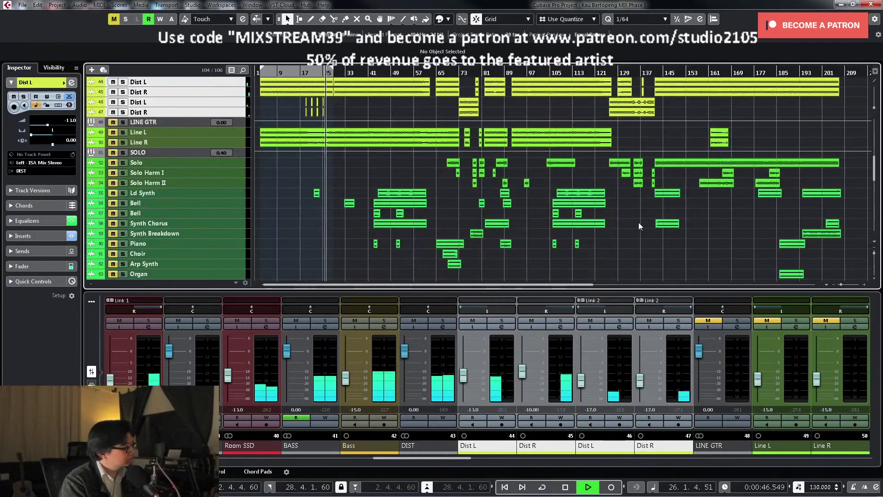
Step: Unmute the LINE GTR group with Line L and Line R, raising Line L to -13.6 dB and Line R to -14.3 dB
{"action": "left_click", "coordinate": [708, 321]}
{"action": "left_click", "coordinate": [767, 321]}
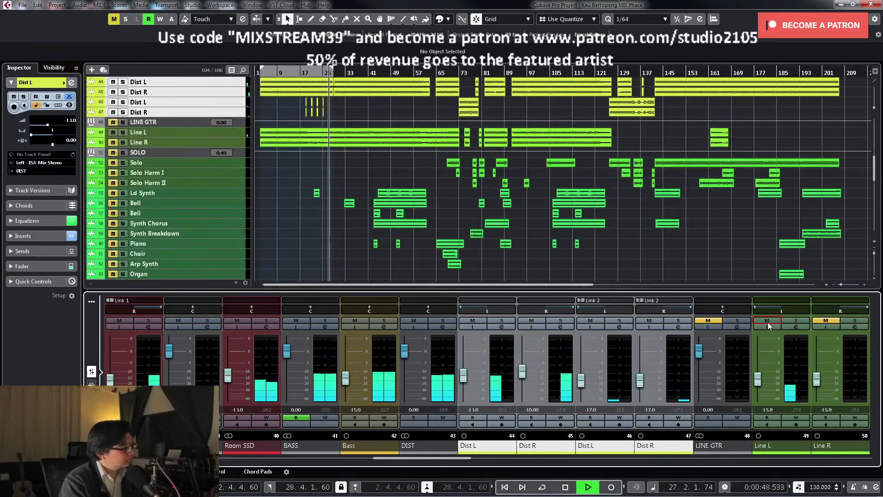
{"action": "left_click", "coordinate": [826, 320]}
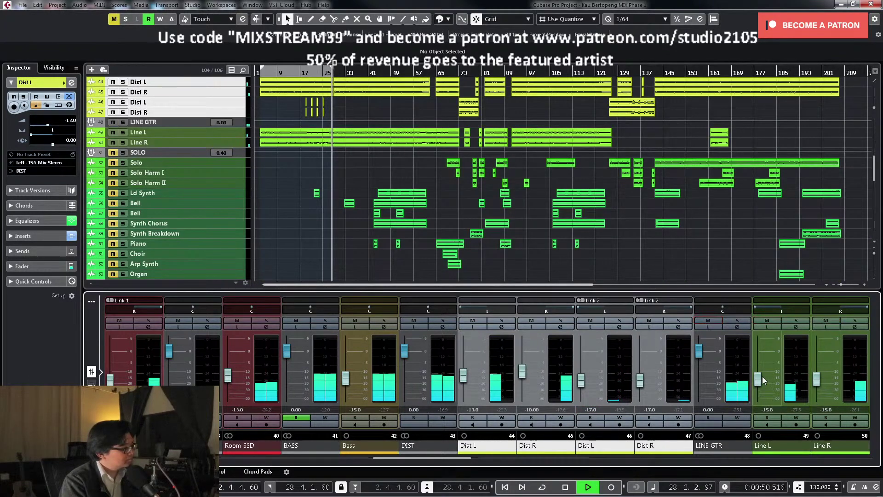
{"action": "left_click_drag", "start_coordinate": [817, 380], "coordinate": [820, 378]}
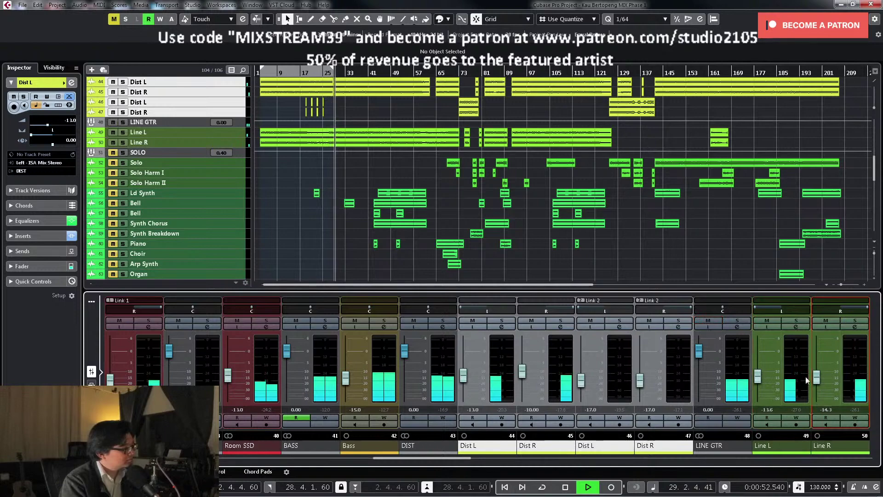
Step: Stop playback, enlarge the Line L and Line R tracks, and show the whole arrangement
{"action": "key", "text": "space"}
{"action": "left_click", "coordinate": [245, 145]}
{"action": "left_click", "coordinate": [246, 132], "text": "shift"}
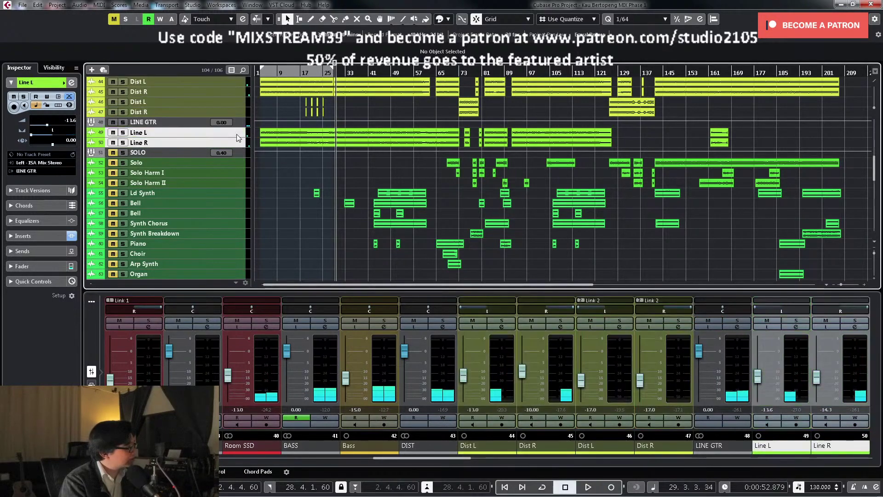
{"action": "key", "text": "ctrl+Down"}
{"action": "key", "text": "g"}
{"action": "key", "text": "g"}
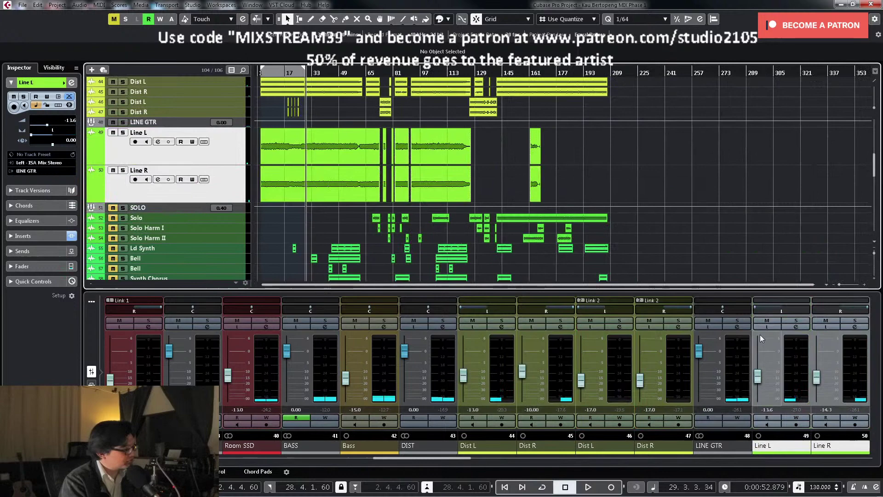
Step: Solo Line L in its channel settings and set its EQ low cut to just under 300 Hz during playback
{"action": "left_click", "coordinate": [795, 327]}
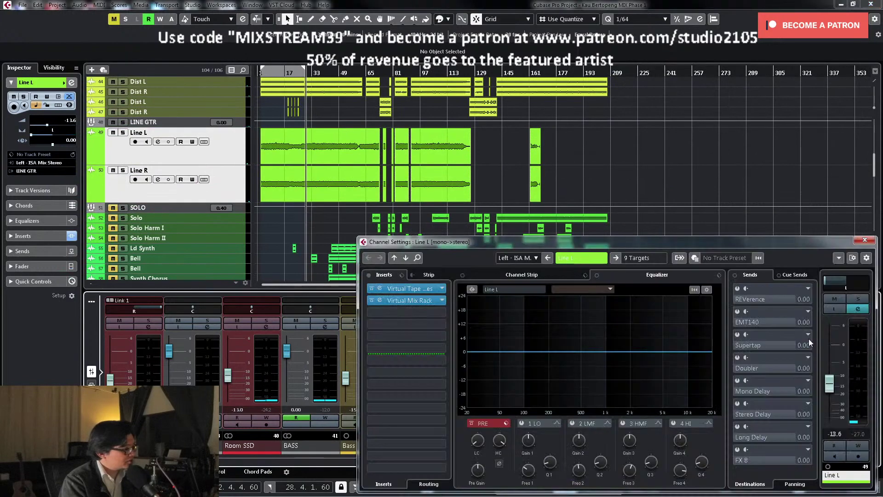
{"action": "left_click", "coordinate": [856, 300]}
{"action": "key", "text": "space"}
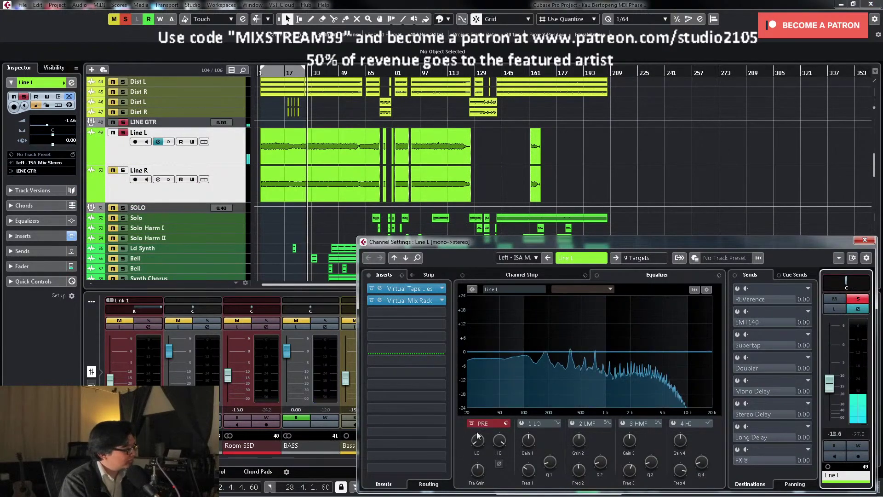
{"action": "left_click", "coordinate": [323, 162]}
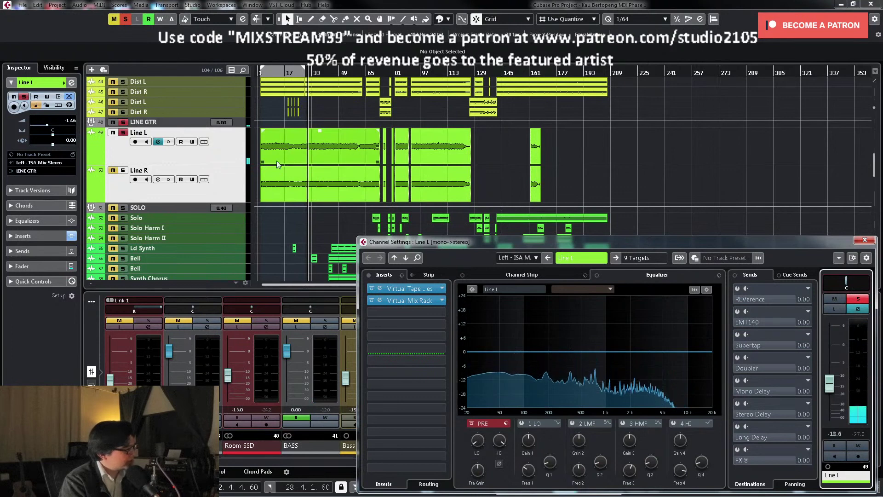
{"action": "key", "text": "space"}
{"action": "left_click", "coordinate": [478, 442]}
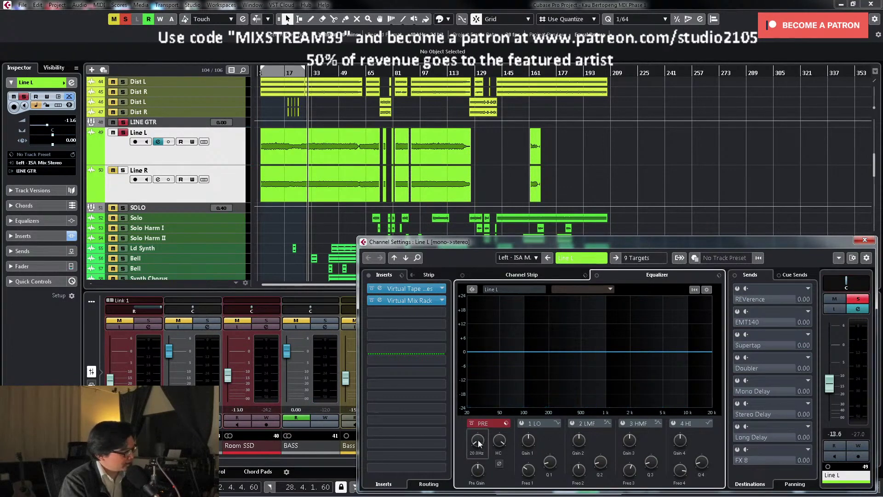
{"action": "key", "text": "space"}
{"action": "left_click_drag", "start_coordinate": [478, 442], "coordinate": [482, 409]}
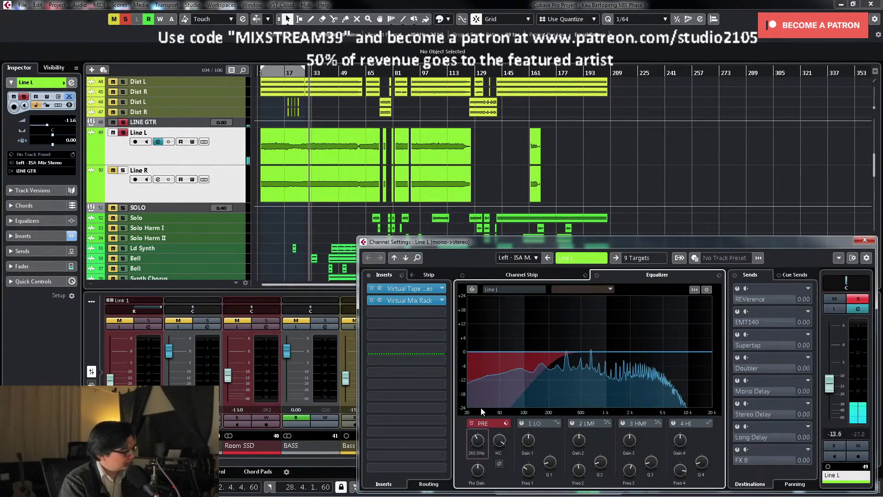
Step: Cut Line L by about 4.2 dB around 350 Hz with the low-mid band and set its high cut just below 10 kHz
{"action": "left_click", "coordinate": [572, 424]}
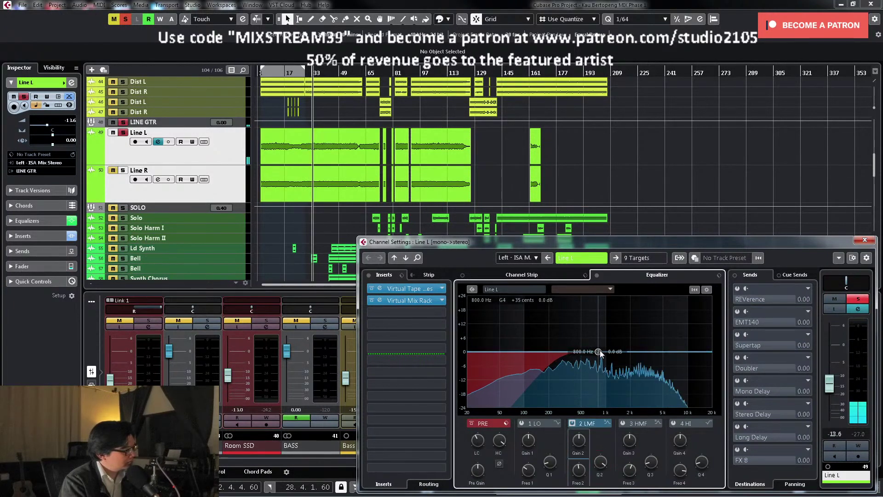
{"action": "left_click_drag", "start_coordinate": [597, 353], "coordinate": [569, 356]}
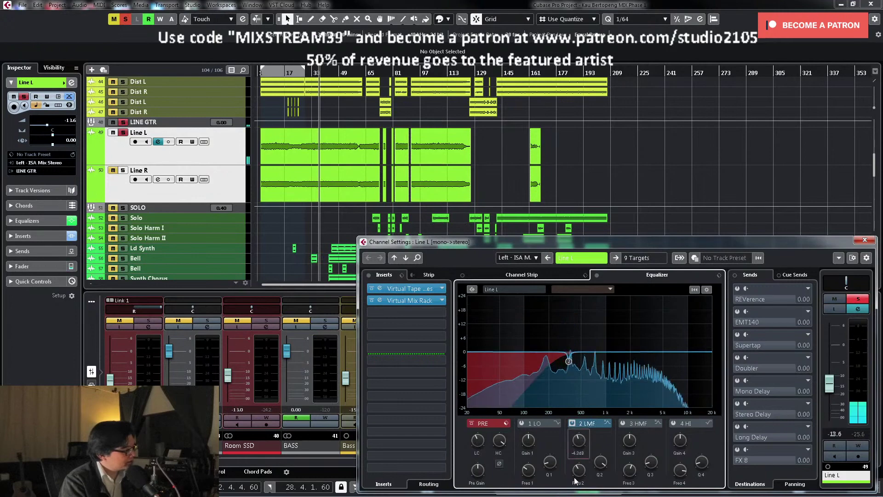
{"action": "left_click_drag", "start_coordinate": [500, 444], "coordinate": [504, 453]}
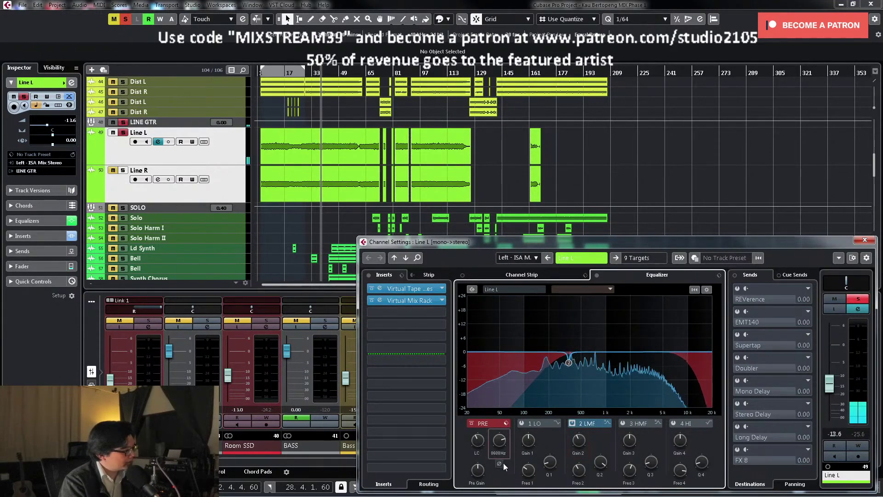
{"action": "left_click", "coordinate": [865, 240]}
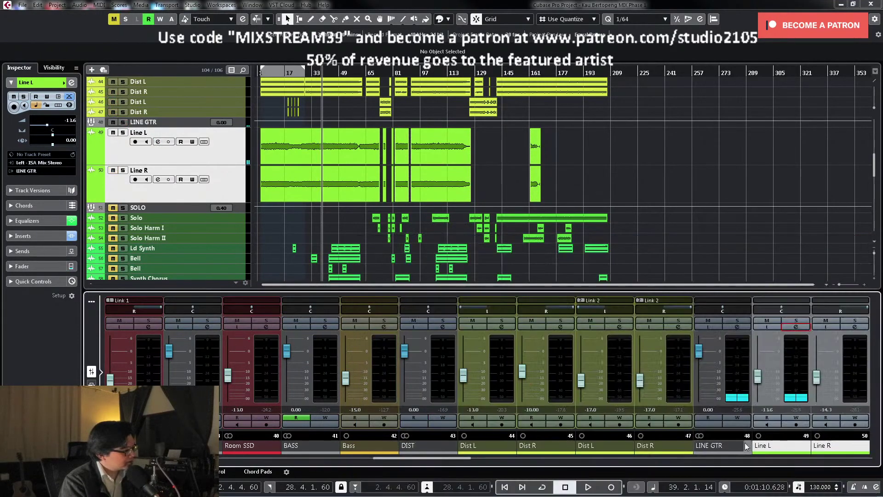
Step: Play Line R soloed, briefly adding Line L for comparison, and open Line R's channel settings
{"action": "left_click", "coordinate": [849, 321]}
{"action": "key", "text": "space"}
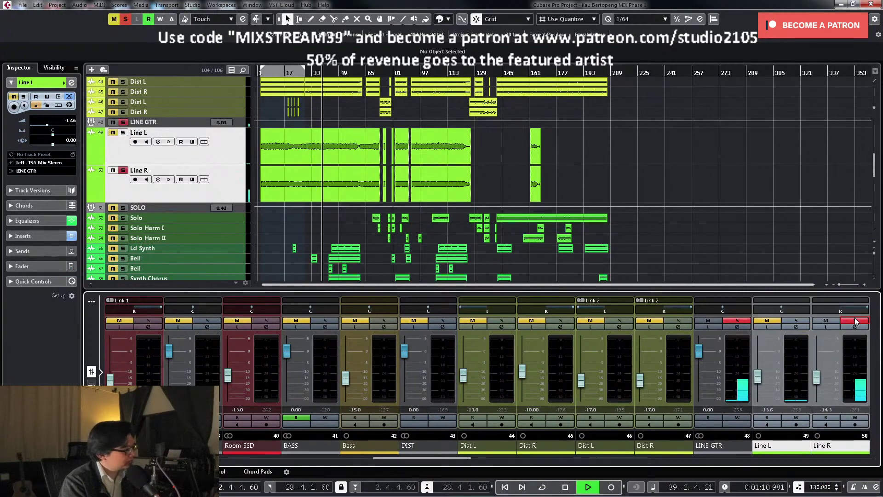
{"action": "left_click", "coordinate": [797, 321]}
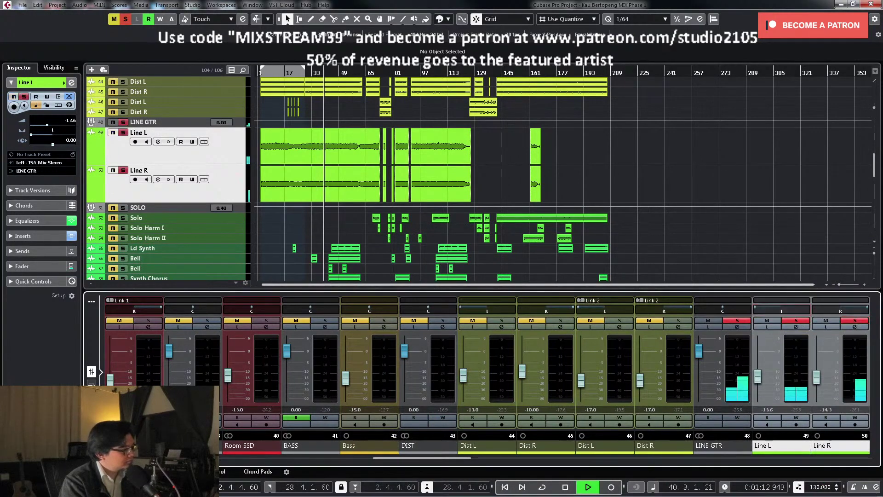
{"action": "left_click", "coordinate": [796, 321]}
{"action": "left_click", "coordinate": [855, 326]}
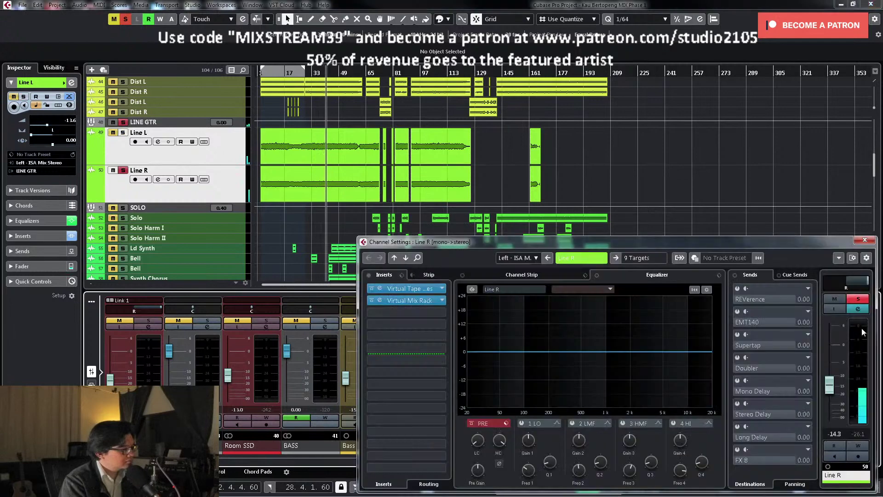
Step: Shape Line R's EQ with low and high cuts plus a dip of about 6 dB just below 500 Hz, and unsolo it
{"action": "left_click_drag", "start_coordinate": [476, 445], "coordinate": [477, 413]}
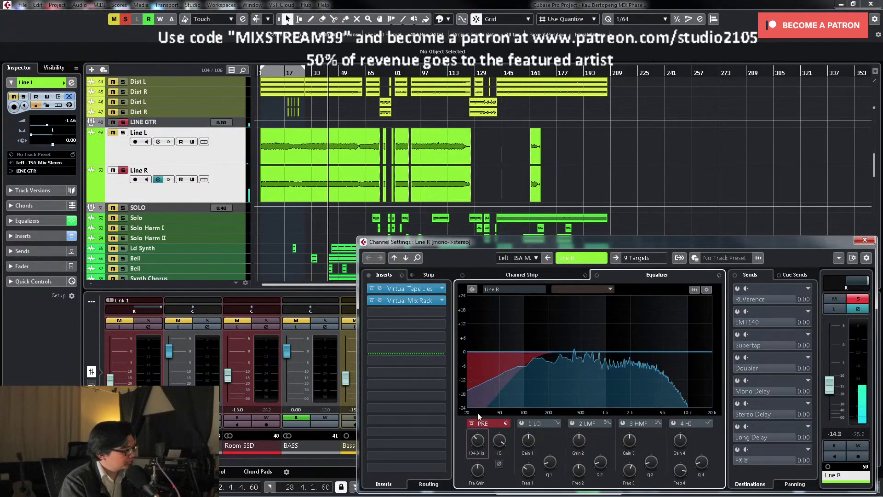
{"action": "left_click", "coordinate": [572, 423]}
{"action": "left_click_drag", "start_coordinate": [599, 352], "coordinate": [578, 311]}
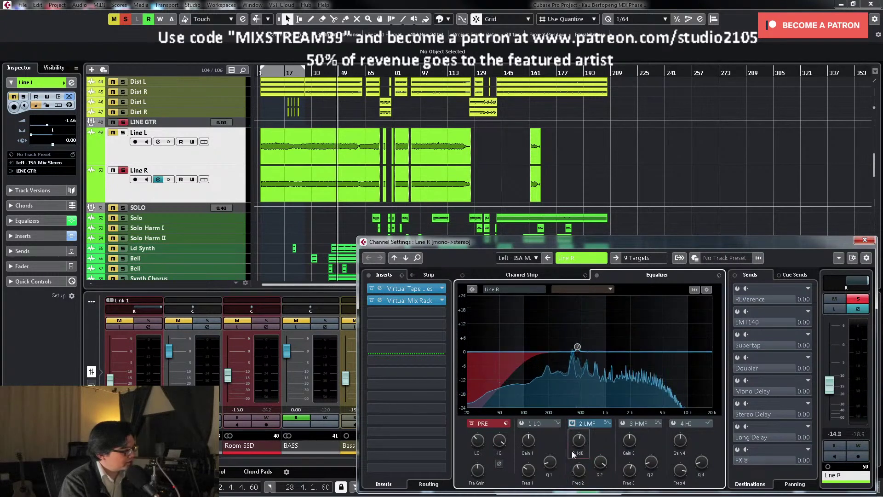
{"action": "left_click_drag", "start_coordinate": [581, 450], "coordinate": [581, 453]}
{"action": "left_click_drag", "start_coordinate": [499, 440], "coordinate": [504, 461]}
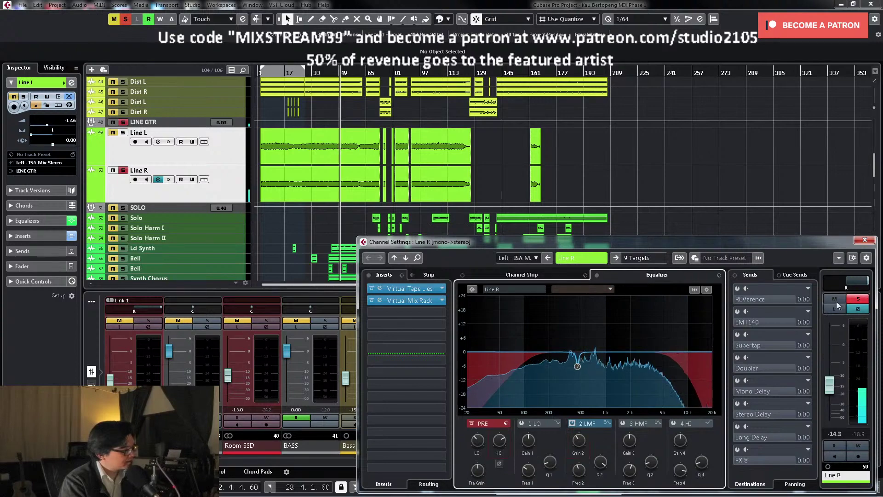
{"action": "left_click", "coordinate": [858, 298]}
{"action": "left_click", "coordinate": [864, 240]}
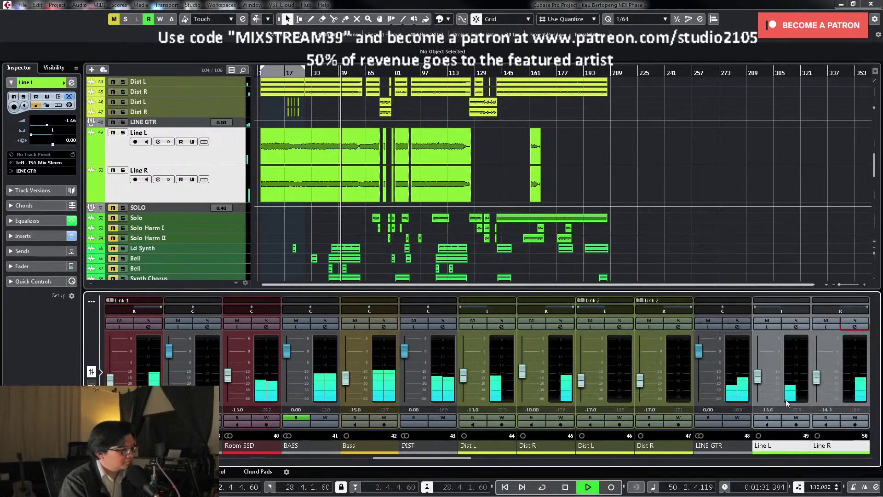
Step: Balance the line guitars in the full mix, setting Line L's level to -8.5 and Line R's to -14.0
{"action": "left_click_drag", "start_coordinate": [758, 382], "coordinate": [757, 379]}
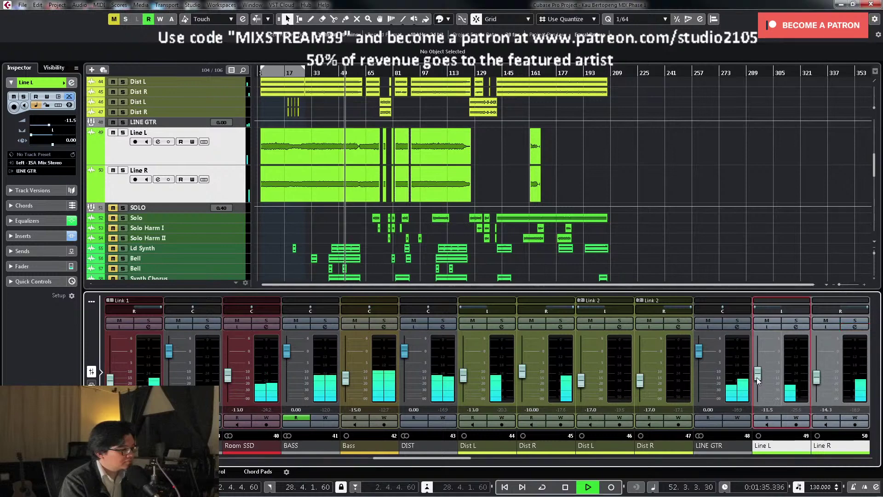
{"action": "left_click_drag", "start_coordinate": [757, 377], "coordinate": [759, 366]}
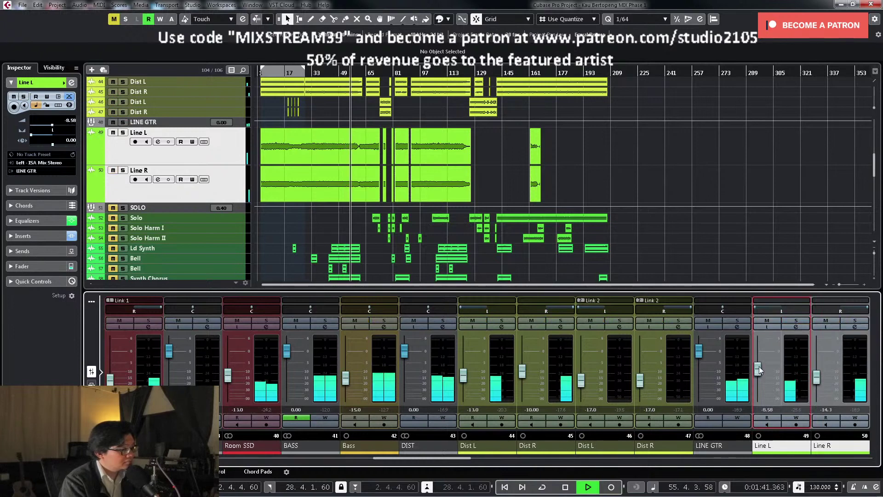
{"action": "scroll", "coordinate": [828, 411], "scroll_direction": "up", "scroll_amount": 3}
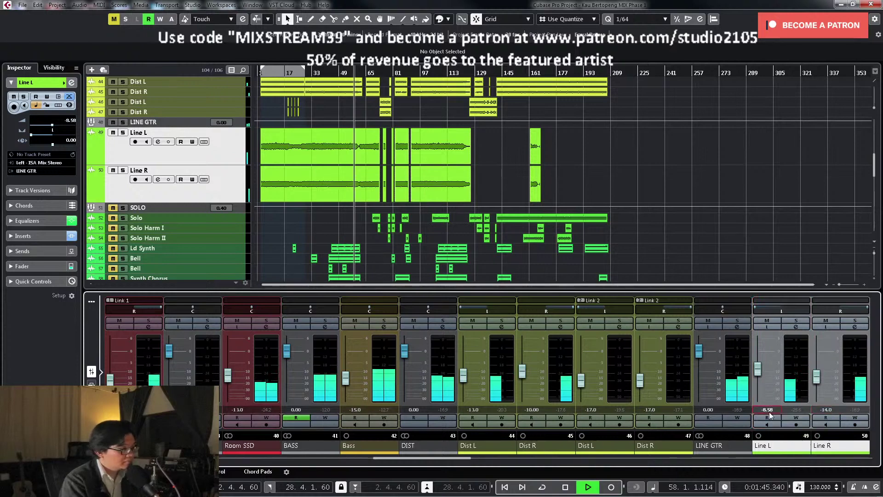
{"action": "type", "text": "-8.5"}
{"action": "key", "text": "Return"}
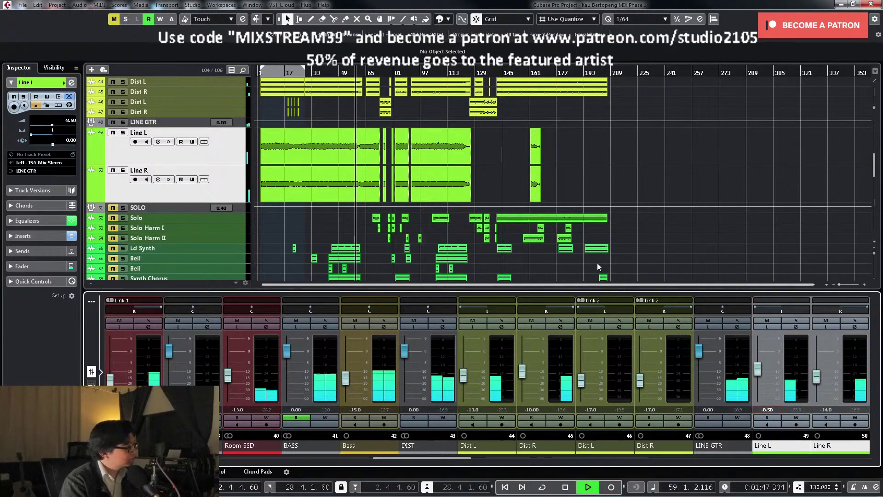
Step: Restart playback near the song's beginning, solo the LINE GTR group and open its channel settings
{"action": "key", "text": "KP_1"}
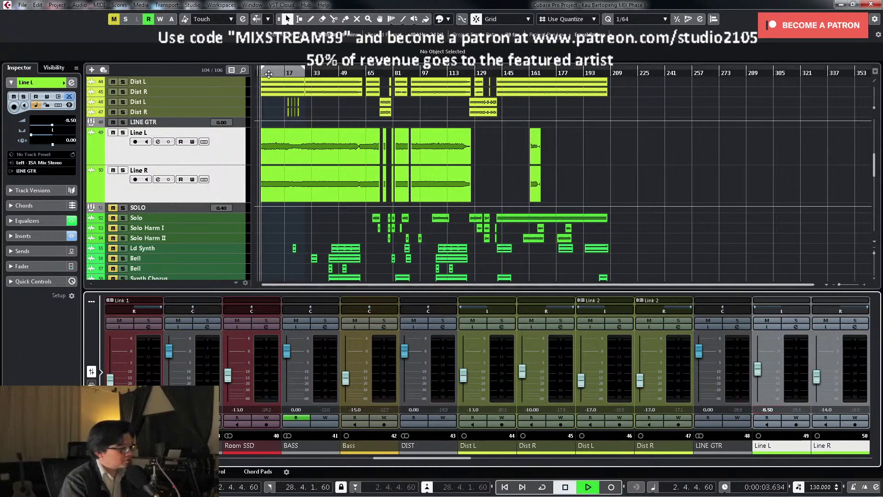
{"action": "left_click", "coordinate": [739, 325]}
{"action": "left_click", "coordinate": [738, 327]}
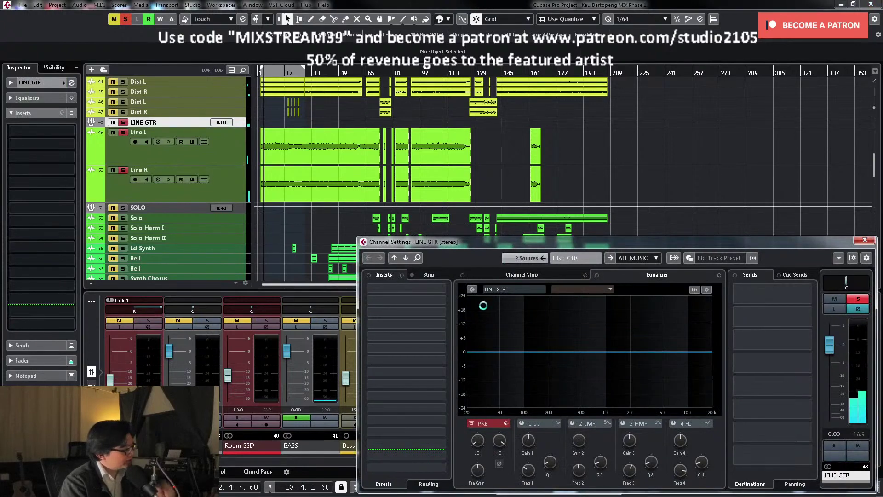
Step: Load Fuse Audio Labs' Bucket-500 delay in the third insert slot of the LINE GTR group
{"action": "left_click", "coordinate": [442, 313]}
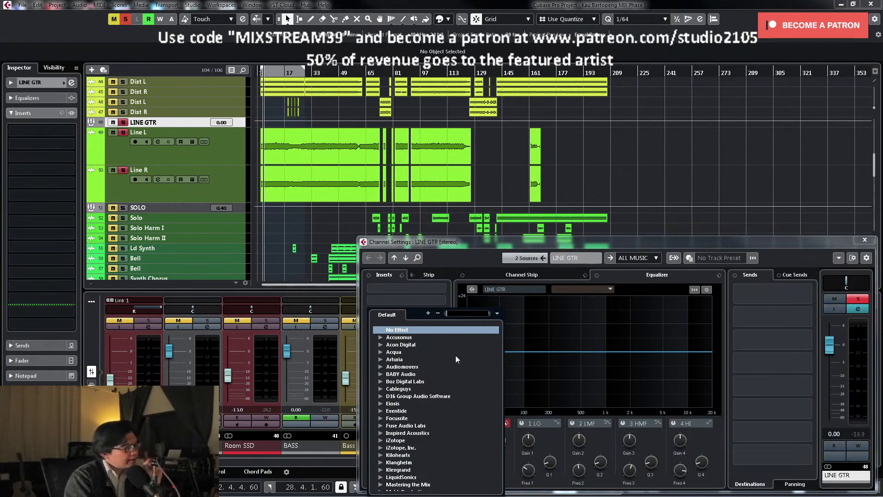
{"action": "scroll", "coordinate": [449, 364], "scroll_direction": "down", "scroll_amount": 10}
{"action": "scroll", "coordinate": [406, 425], "scroll_direction": "up", "scroll_amount": 10}
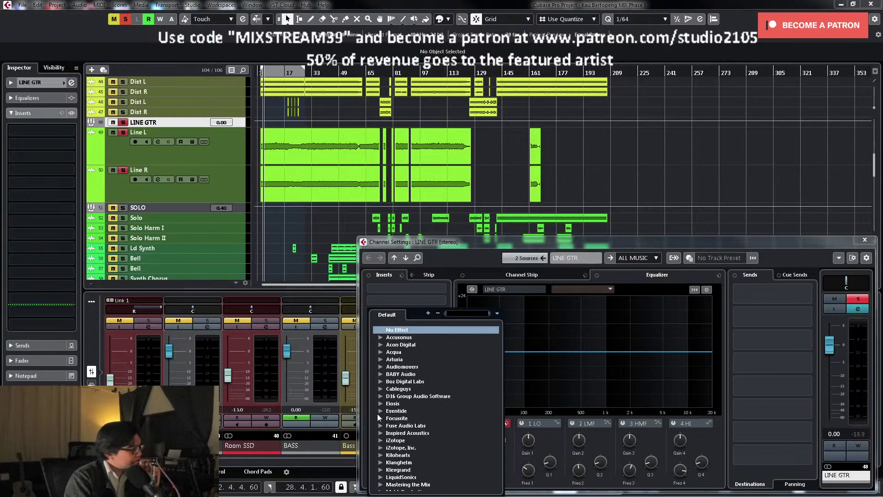
{"action": "left_click", "coordinate": [380, 433]}
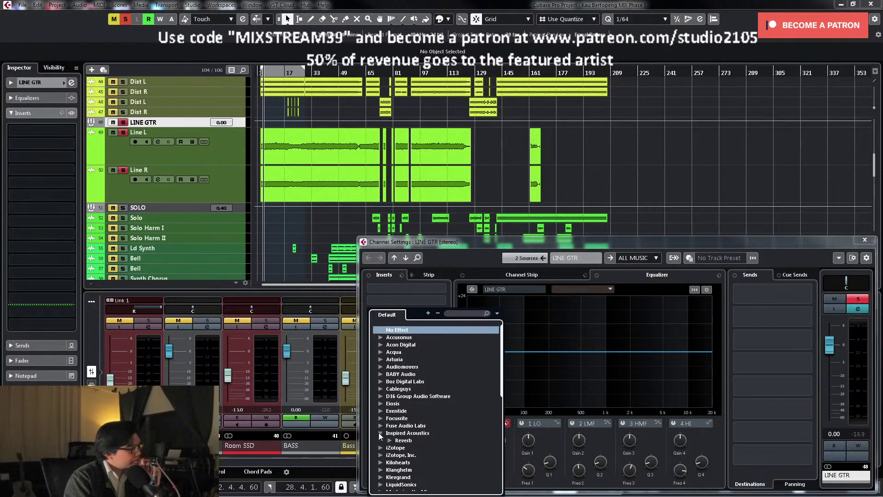
{"action": "left_click", "coordinate": [380, 433]}
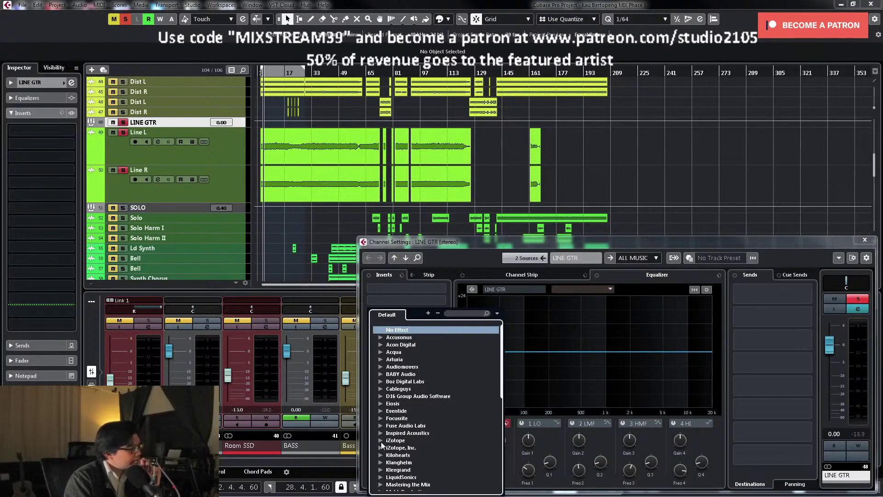
{"action": "left_click", "coordinate": [380, 426]}
{"action": "left_click", "coordinate": [389, 448]}
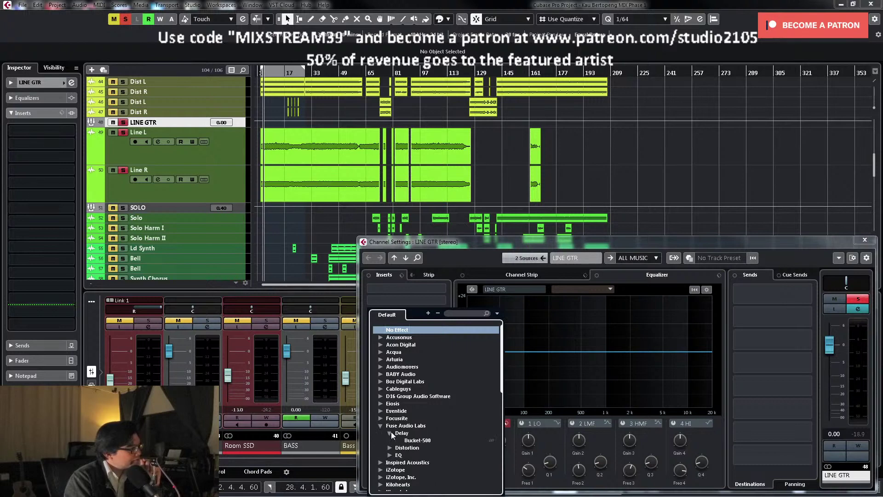
{"action": "left_click", "coordinate": [414, 455]}
{"action": "left_click", "coordinate": [418, 315]}
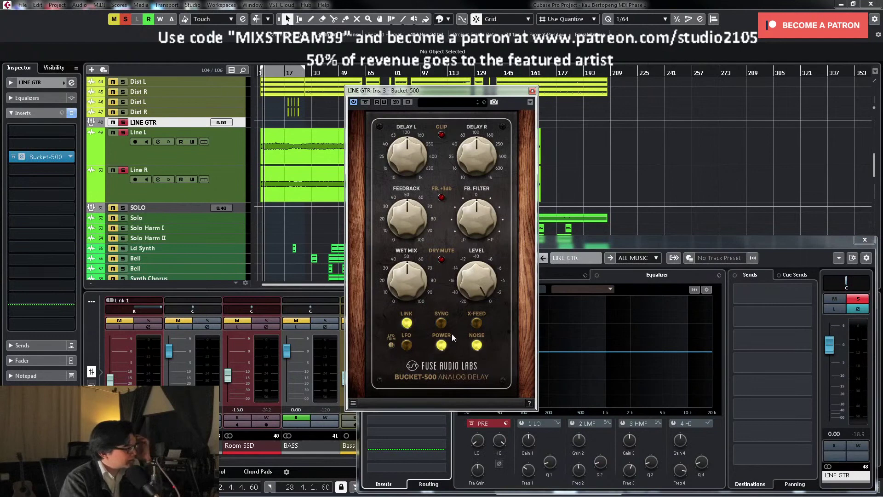
Step: Enable Bucket-500's Sync and X-Feed, disable Noise, set both linked delays to 1/8 and lower Wet Mix to about 10
{"action": "left_click", "coordinate": [442, 324]}
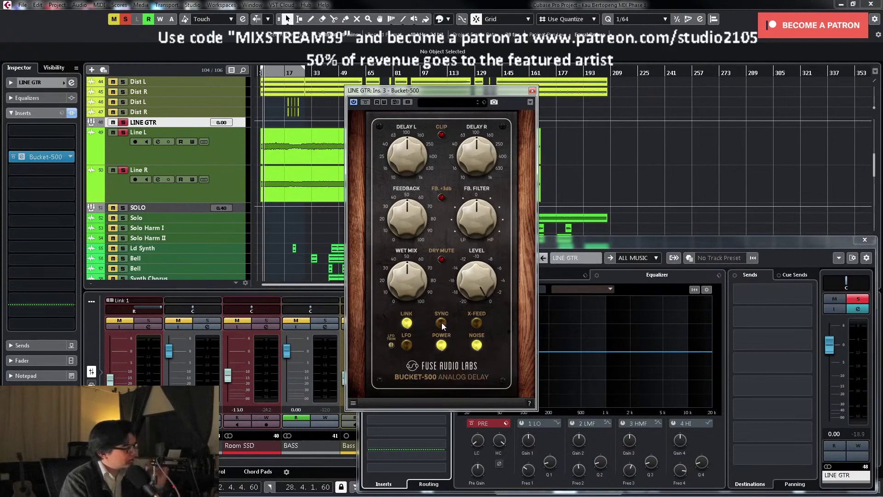
{"action": "left_click", "coordinate": [476, 323]}
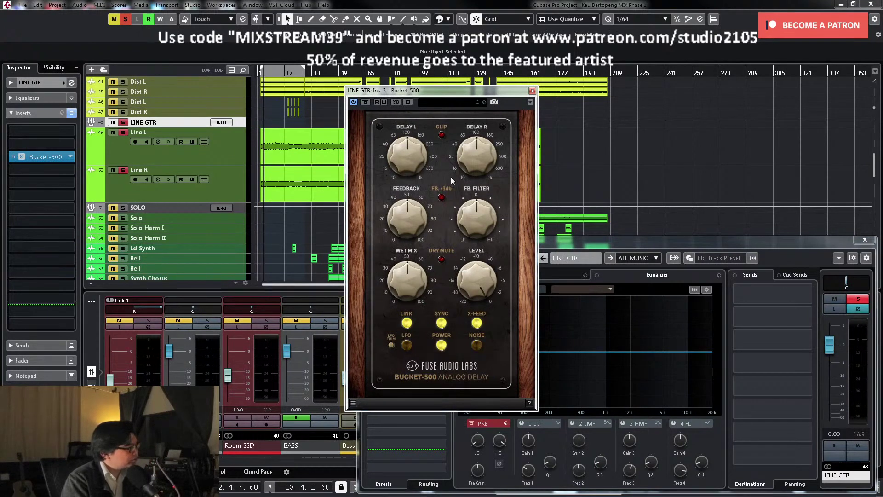
{"action": "left_click_drag", "start_coordinate": [416, 154], "coordinate": [413, 134]}
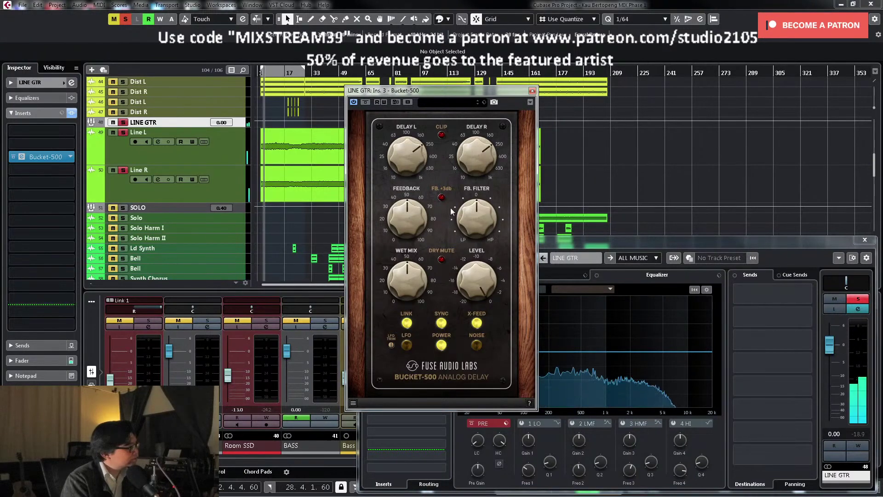
{"action": "mouse_move", "coordinate": [407, 279]}
{"action": "left_mouse_down"}
{"action": "mouse_move", "coordinate": [403, 289]}
{"action": "mouse_move", "coordinate": [404, 281]}
{"action": "left_mouse_up"}
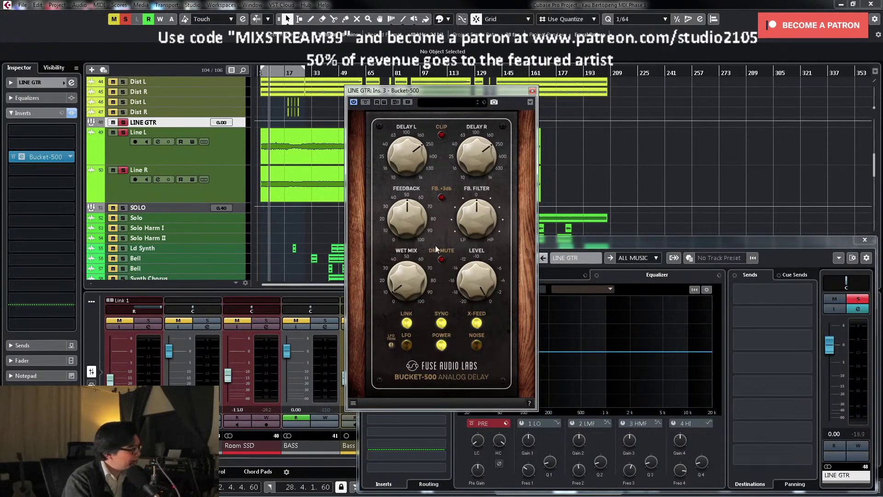
Step: Turn Bucket-500's feedback filter partway toward high-pass during playback and unlink the left and right delays
{"action": "mouse_move", "coordinate": [473, 215]}
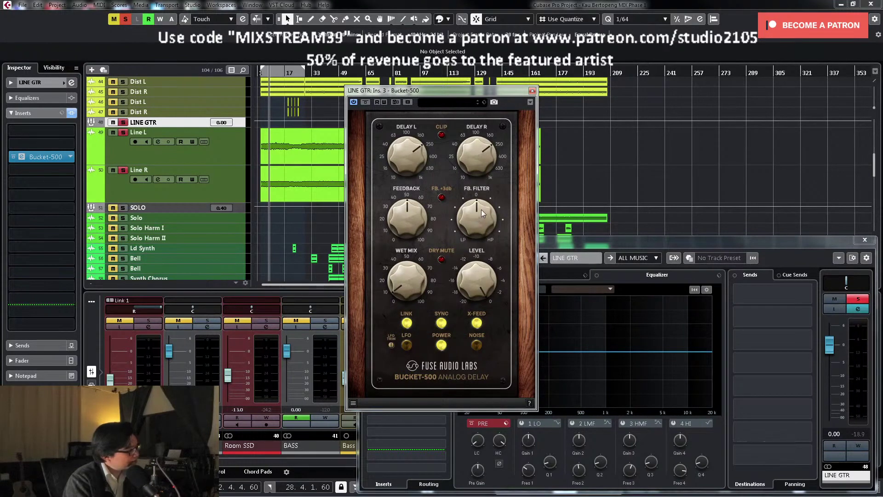
{"action": "key", "text": "space"}
{"action": "left_click_drag", "start_coordinate": [481, 210], "coordinate": [482, 199]}
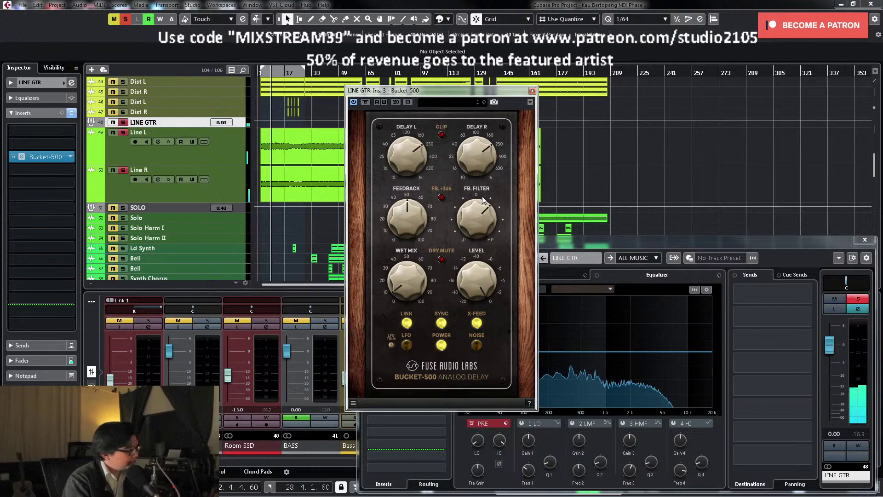
{"action": "key", "text": "space"}
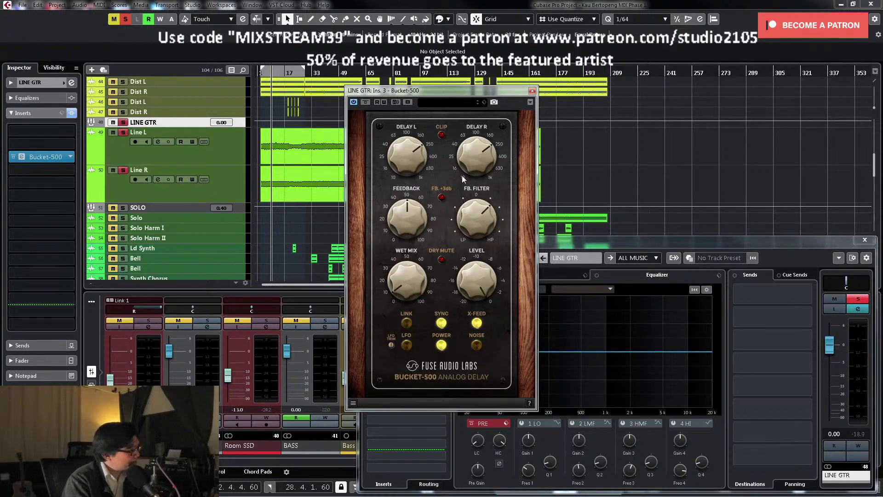
Step: Lengthen Bucket-500's right delay to near the 400 mark during playback, keeping the left delay at 1/8
{"action": "key", "text": "space"}
{"action": "mouse_move", "coordinate": [465, 167]}
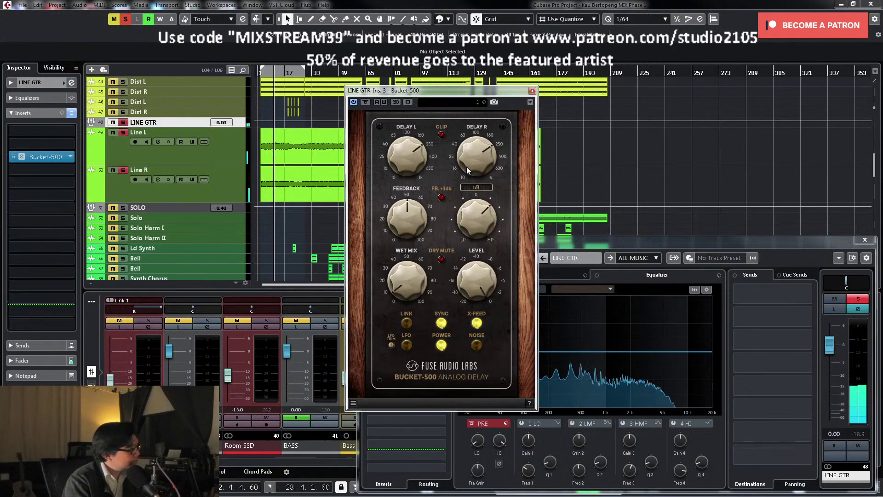
{"action": "left_click_drag", "start_coordinate": [466, 166], "coordinate": [465, 173]}
{"action": "mouse_move", "coordinate": [404, 159]}
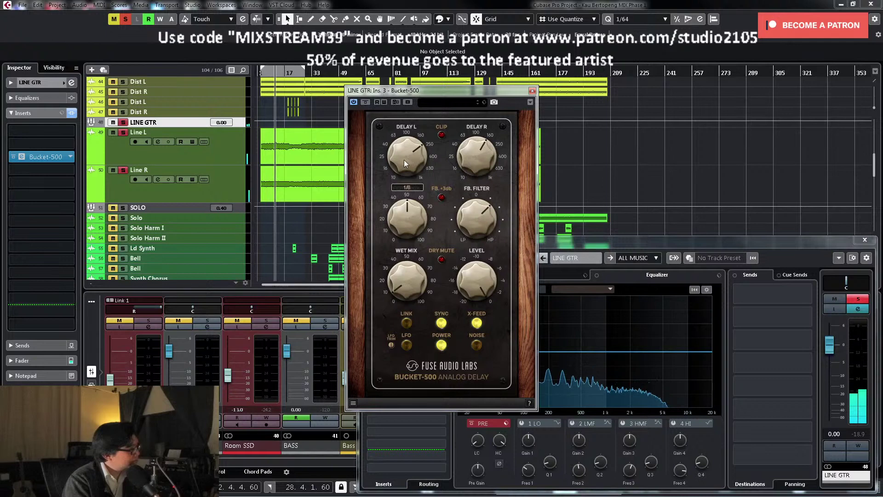
{"action": "left_click_drag", "start_coordinate": [468, 153], "coordinate": [479, 141]}
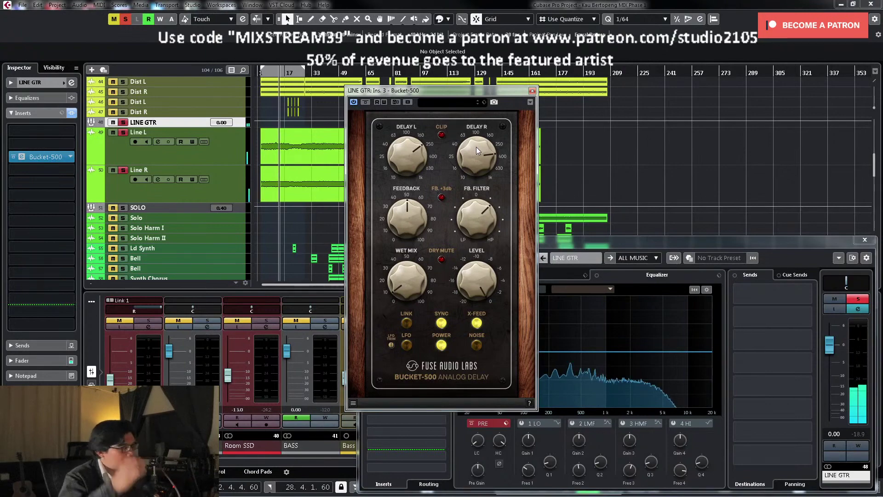
Step: Unsolo LINE GTR, close its plug-in and channel windows, and shrink the Line L and Line R tracks to compact height
{"action": "left_click", "coordinate": [857, 298]}
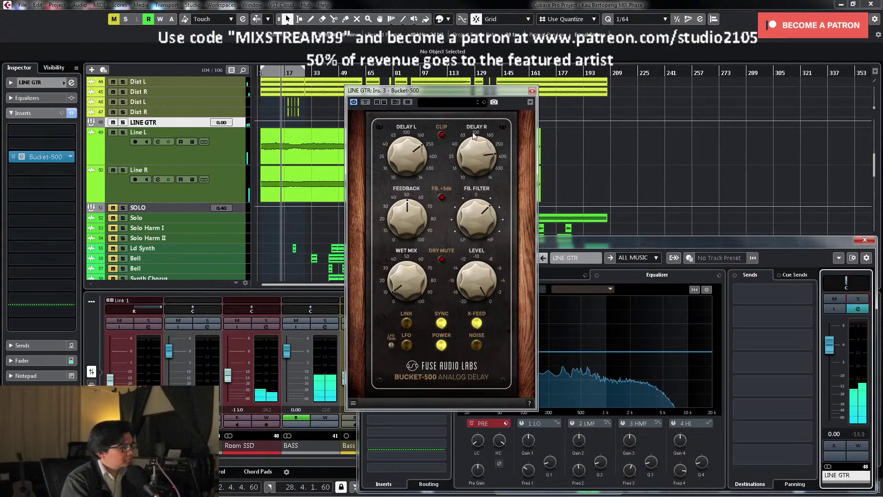
{"action": "left_click", "coordinate": [297, 186]}
{"action": "key", "text": "Escape"}
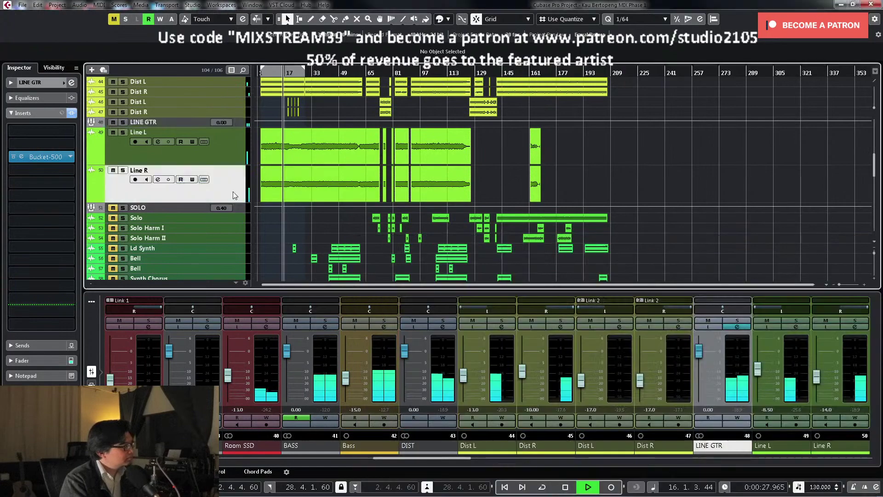
{"action": "key", "text": "Up"}
{"action": "key", "text": "shift+g"}
{"action": "key", "text": "h"}
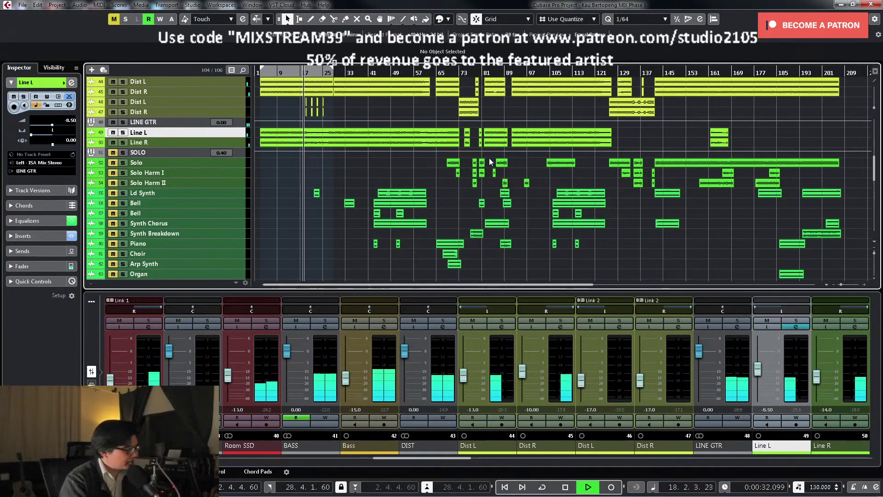
Step: Examine the solo, synth, string and vocal tracks in the arrangement, stopping playback along the way
{"action": "scroll", "coordinate": [462, 200], "scroll_direction": "down", "scroll_amount": 4}
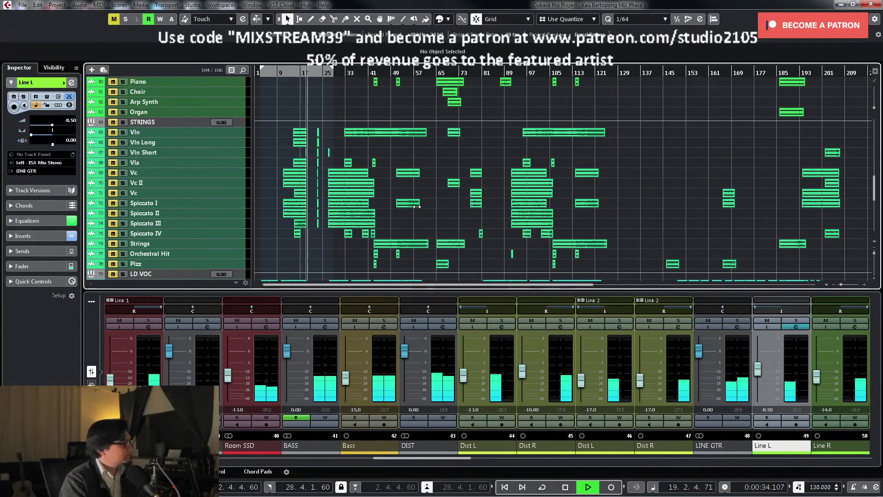
{"action": "scroll", "coordinate": [416, 209], "scroll_direction": "down", "scroll_amount": 3}
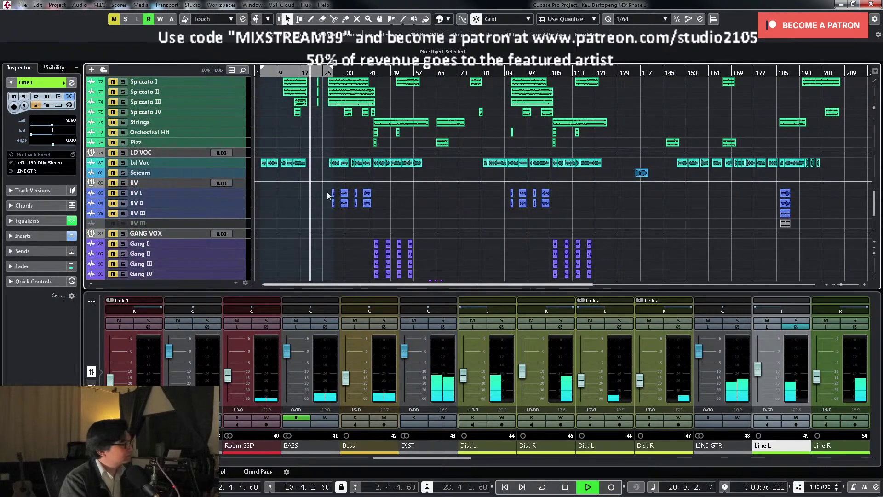
{"action": "key", "text": "space"}
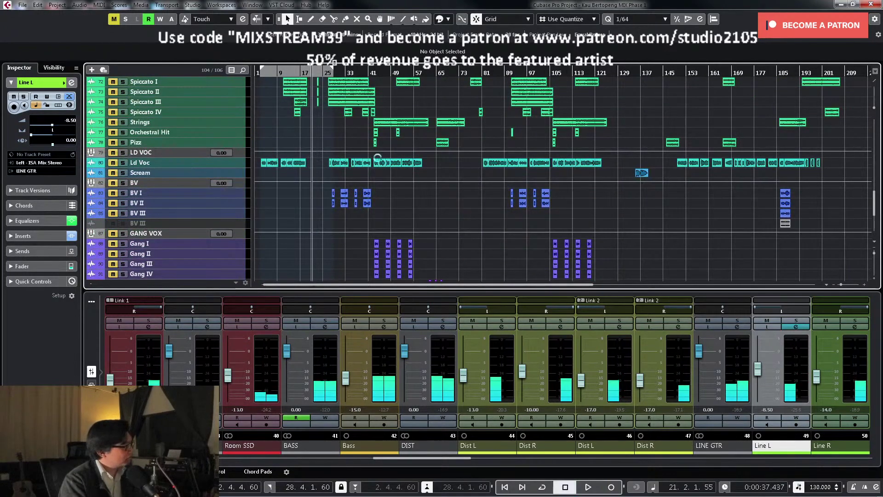
{"action": "scroll", "coordinate": [404, 189], "scroll_direction": "up", "scroll_amount": 5}
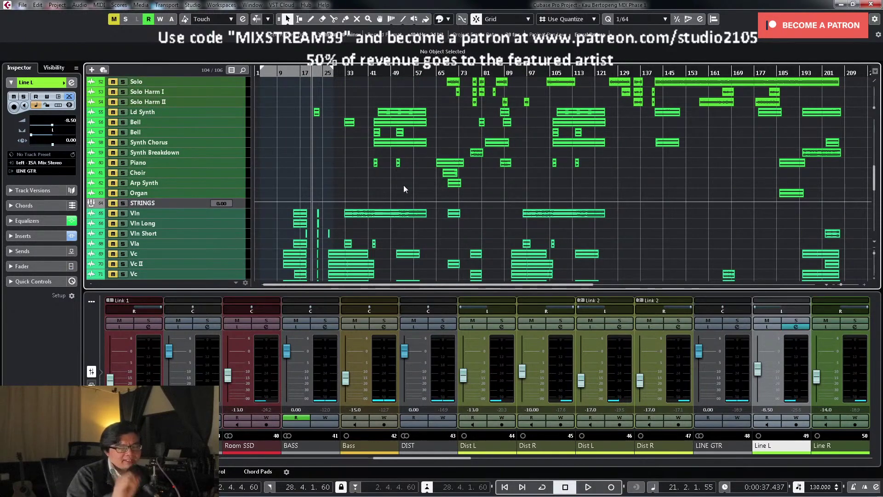
{"action": "scroll", "coordinate": [366, 194], "scroll_direction": "up", "scroll_amount": 2}
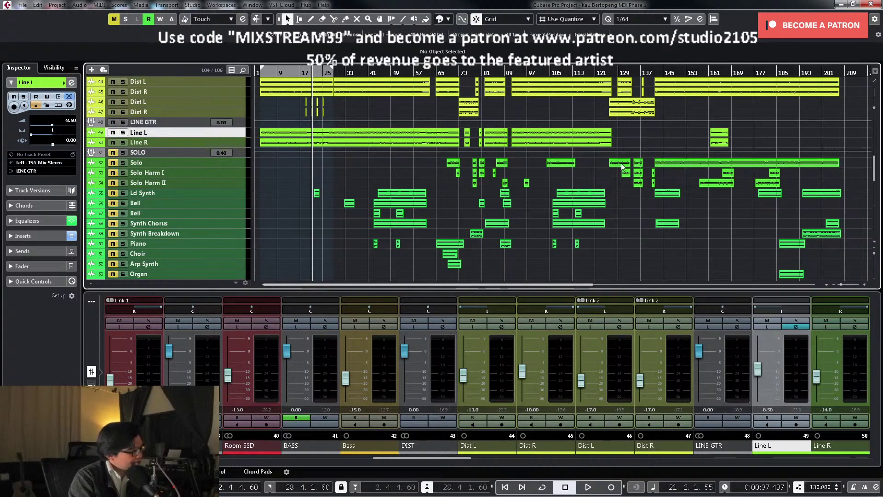
{"action": "scroll", "coordinate": [374, 217], "scroll_direction": "down", "scroll_amount": 2}
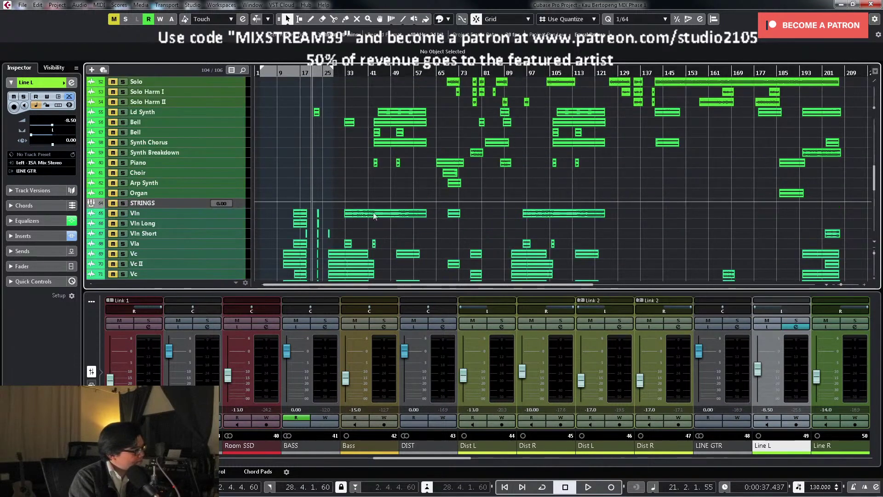
Step: Select the Ld Voc clips from about bar 27 to bar 59 and set the locators around them
{"action": "scroll", "coordinate": [374, 216], "scroll_direction": "down", "scroll_amount": 2}
{"action": "scroll", "coordinate": [429, 186], "scroll_direction": "down", "scroll_amount": 2}
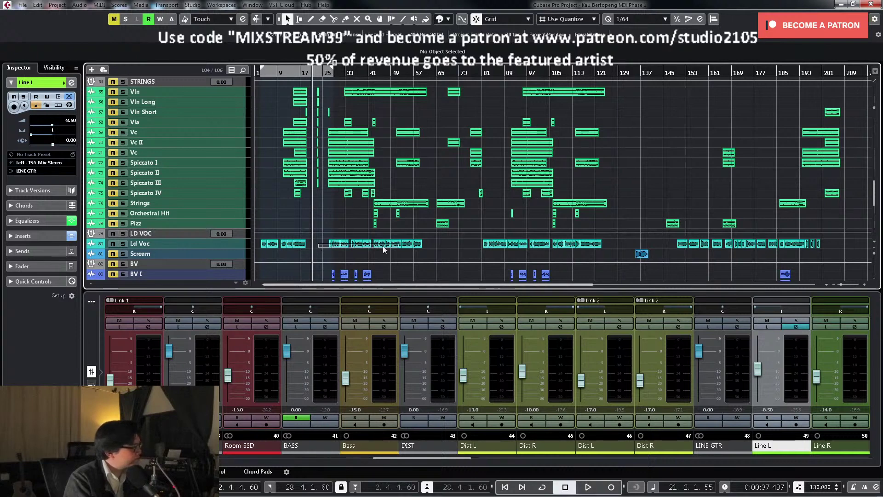
{"action": "left_click_drag", "start_coordinate": [383, 246], "coordinate": [447, 252]}
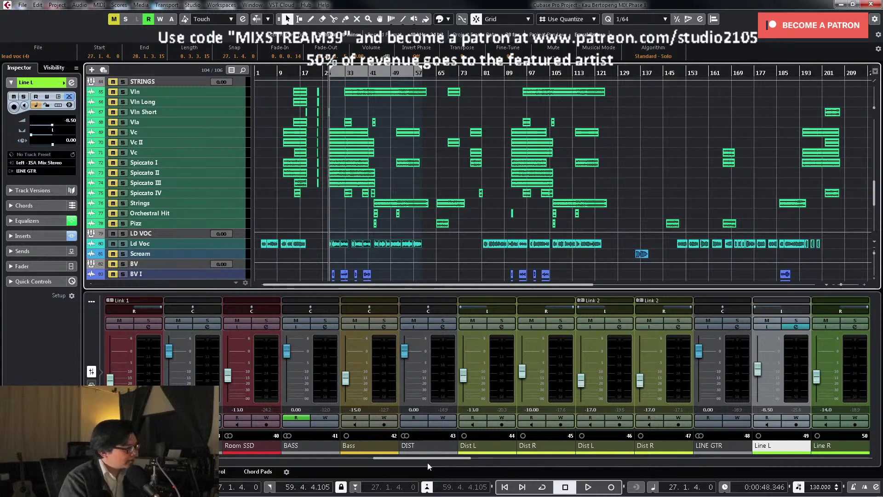
Step: Set the Ld Voc channel fader to -9.50 dB while playing the selected vocal range, and stop playback
{"action": "left_click_drag", "start_coordinate": [433, 458], "coordinate": [697, 469]}
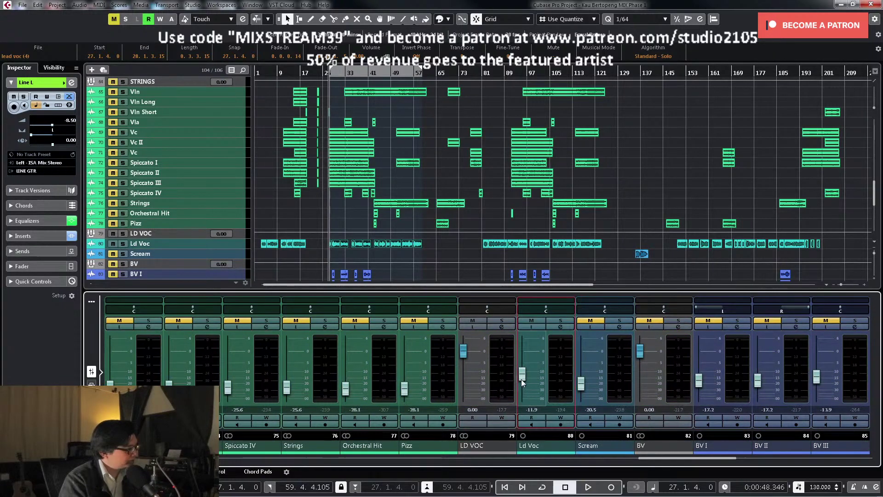
{"action": "left_click_drag", "start_coordinate": [520, 379], "coordinate": [521, 376]}
{"action": "key", "text": "space"}
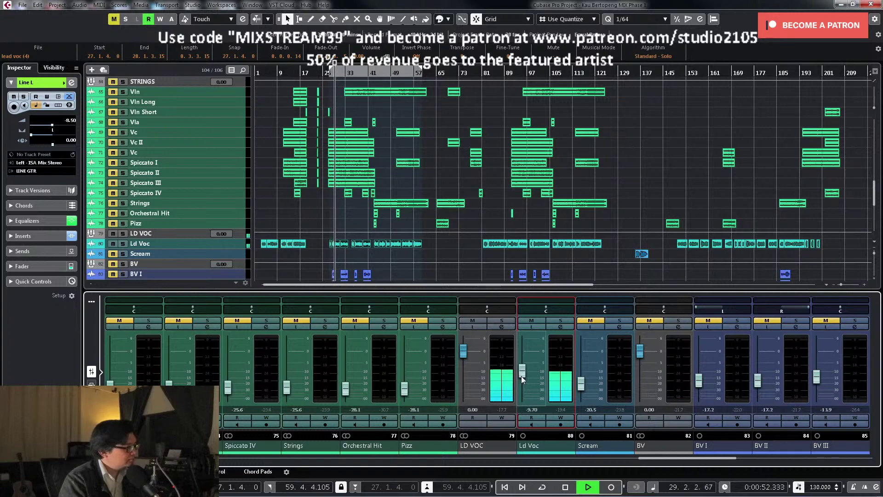
{"action": "left_click", "coordinate": [532, 409]}
{"action": "type", "text": "-9.5"}
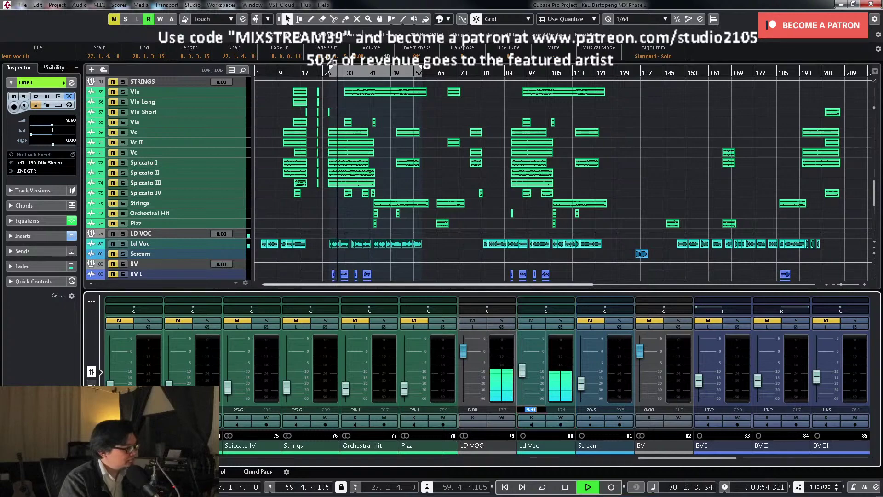
{"action": "key", "text": "Return"}
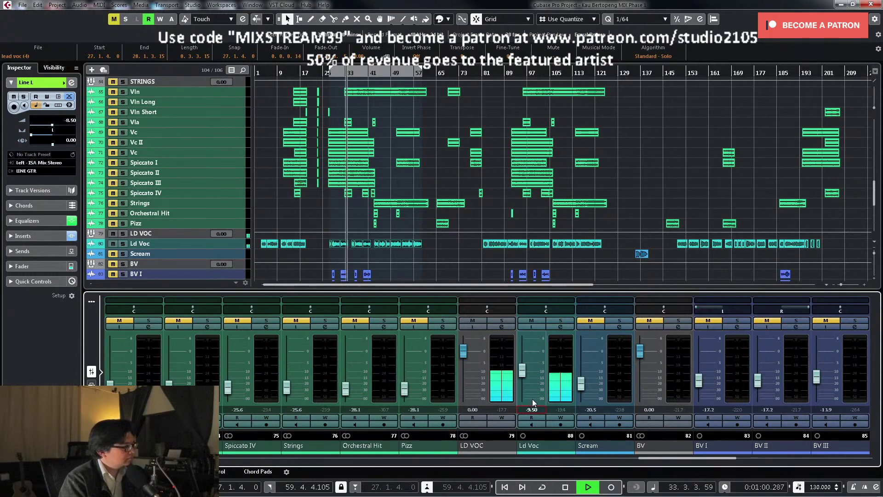
{"action": "key", "text": "space"}
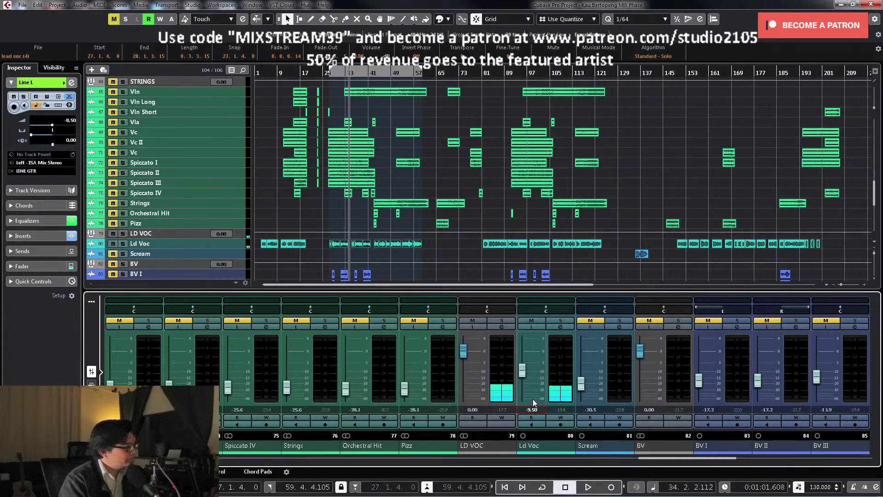
Step: Open the Ld Voc channel settings and bypass every insert after TDR Nova, from Smooth Operator to RCompressor
{"action": "left_click", "coordinate": [562, 326]}
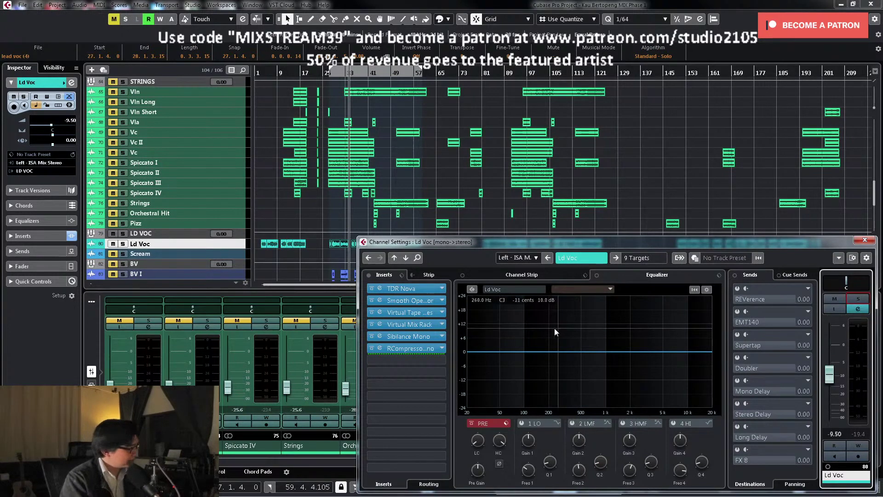
{"action": "left_click", "coordinate": [372, 300]}
{"action": "left_click", "coordinate": [372, 312]}
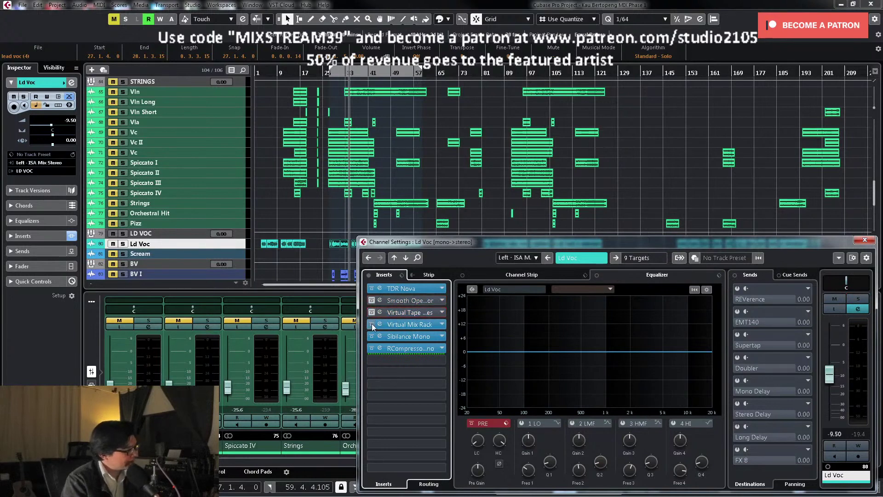
{"action": "left_click", "coordinate": [371, 323]}
{"action": "left_click", "coordinate": [372, 336]}
{"action": "left_click", "coordinate": [372, 348]}
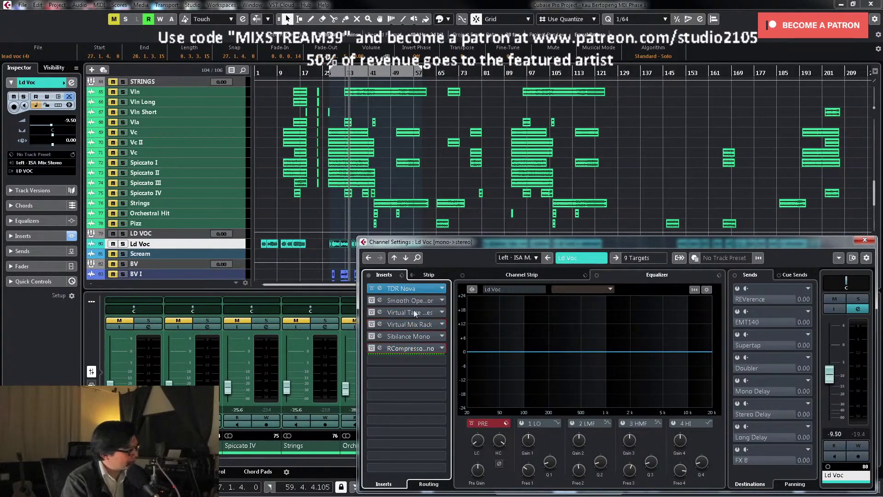
Step: Enlarge the Ld Voc track in the arrangement and reopen its channel settings
{"action": "left_click", "coordinate": [216, 248]}
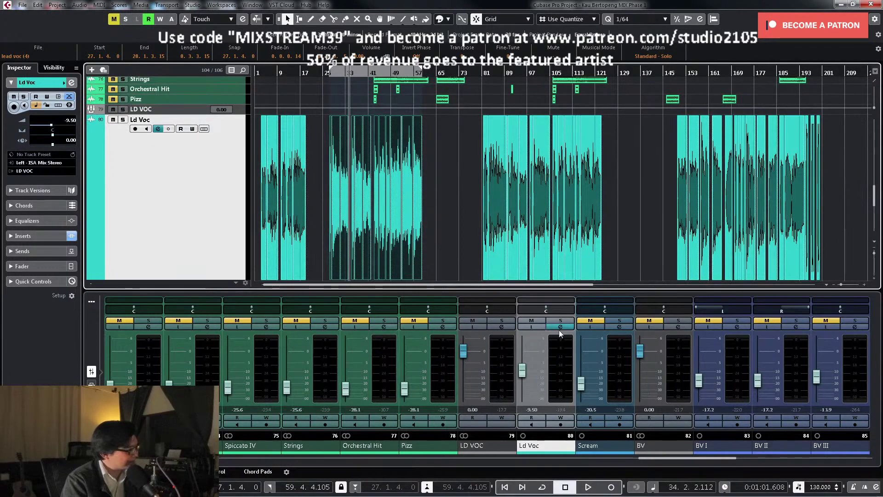
{"action": "left_click", "coordinate": [560, 327]}
{"action": "left_click", "coordinate": [561, 328]}
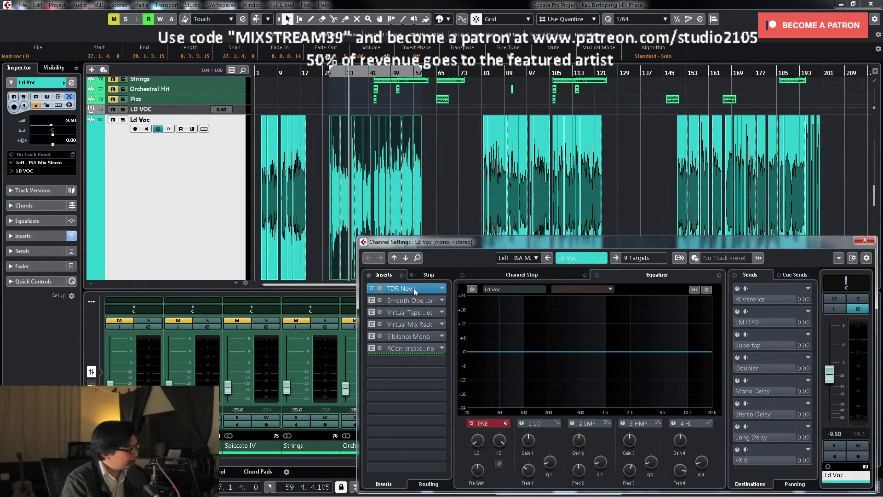
Step: Open TDR Nova on Ld Voc and enable its high-pass filter with a 12 dB/oct slope
{"action": "left_click", "coordinate": [424, 290]}
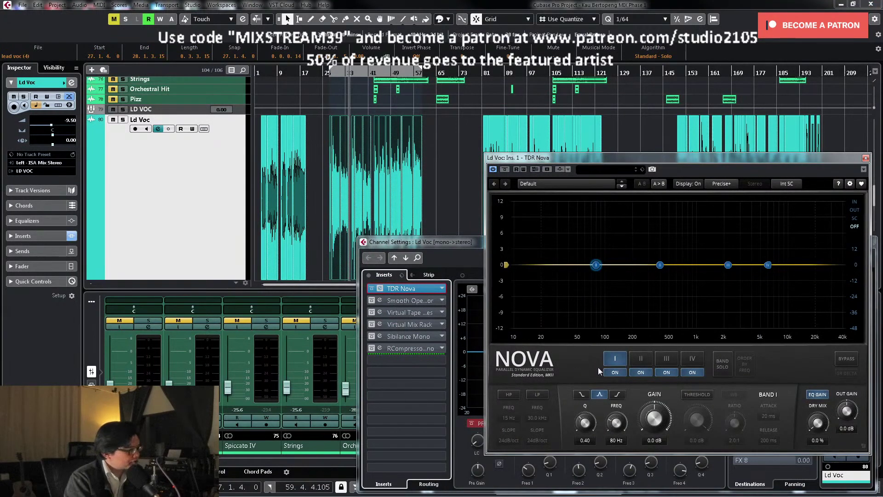
{"action": "left_click", "coordinate": [511, 395]}
{"action": "left_click", "coordinate": [512, 440]}
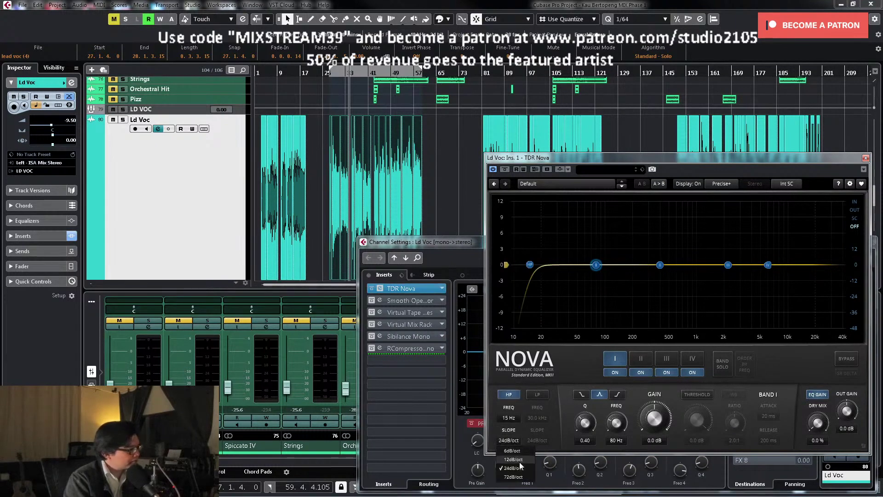
{"action": "left_click", "coordinate": [519, 459]}
Step: Solo Ld Voc and set TDR Nova's high-pass frequency to 125 Hz while listening from bar 27
{"action": "left_click_drag", "start_coordinate": [451, 172], "coordinate": [327, 219]}
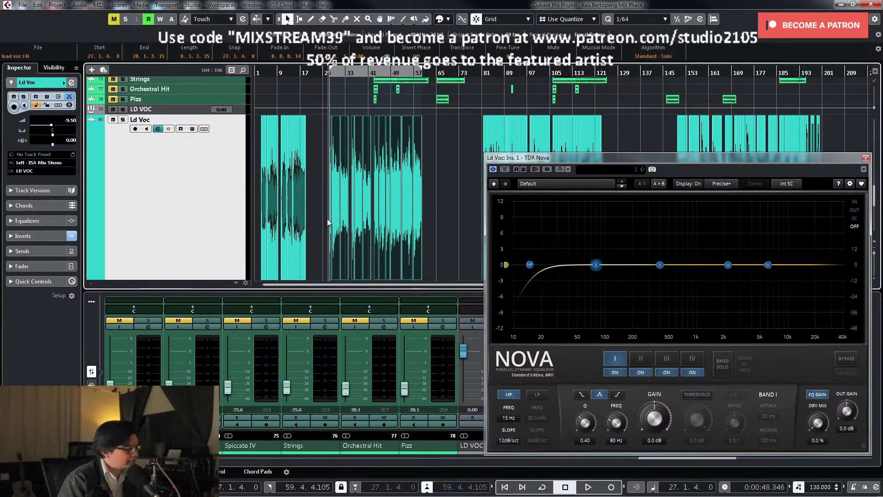
{"action": "key", "text": "space"}
{"action": "key", "text": "s"}
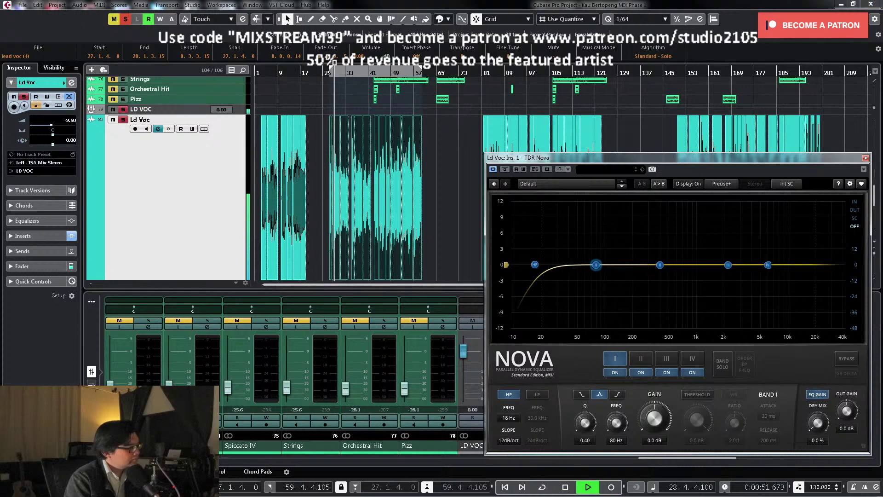
{"action": "left_click_drag", "start_coordinate": [506, 418], "coordinate": [506, 382]}
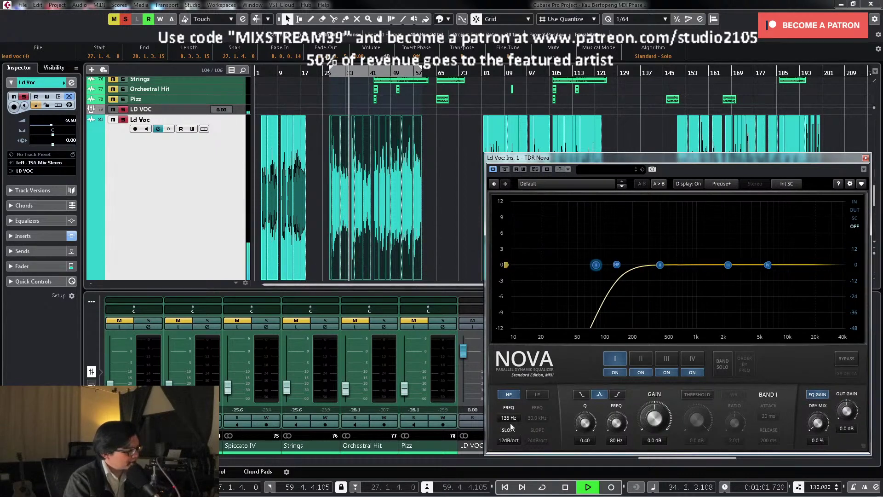
{"action": "left_click_drag", "start_coordinate": [509, 422], "coordinate": [510, 419]}
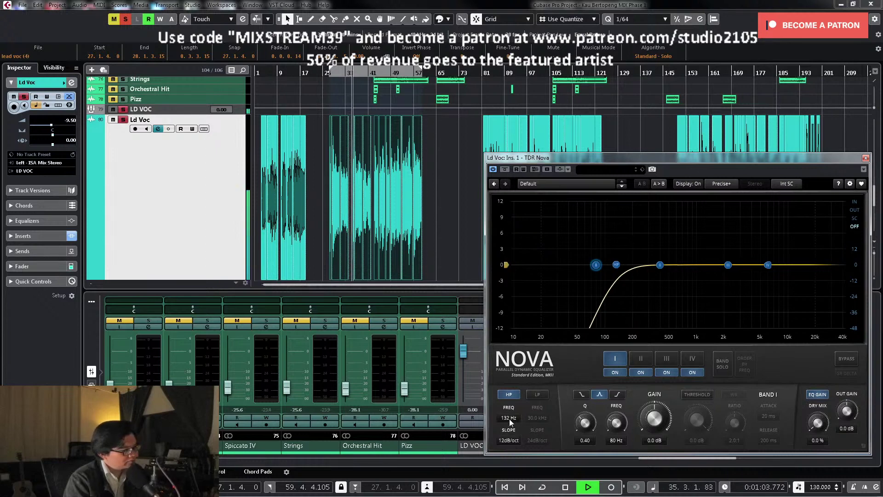
{"action": "key", "text": "space"}
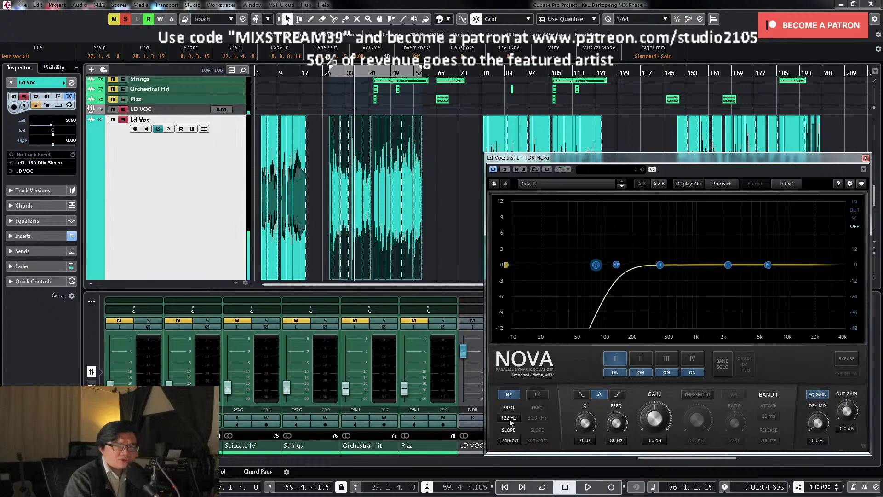
{"action": "left_click_drag", "start_coordinate": [509, 418], "coordinate": [509, 415]}
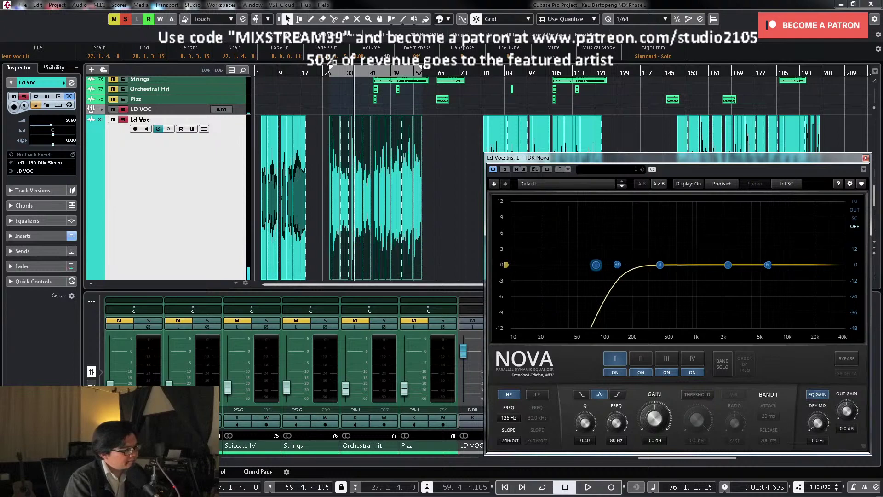
{"action": "key", "text": "space"}
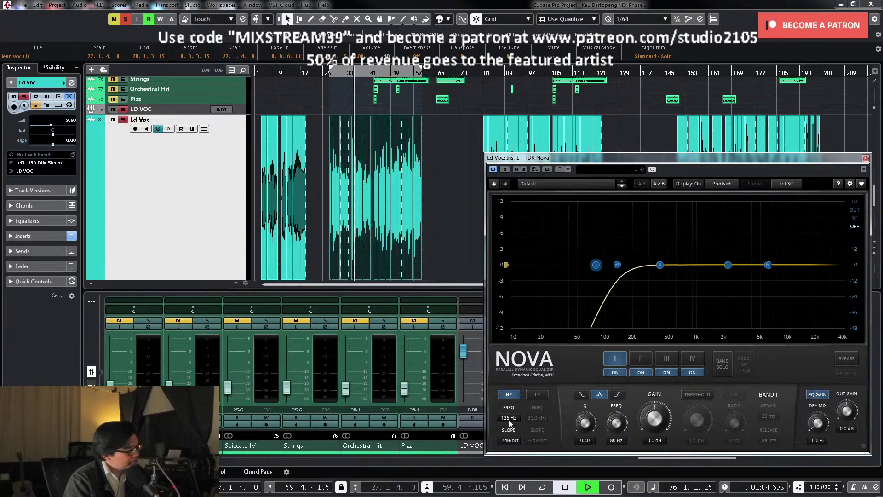
{"action": "left_click_drag", "start_coordinate": [510, 423], "coordinate": [509, 429]}
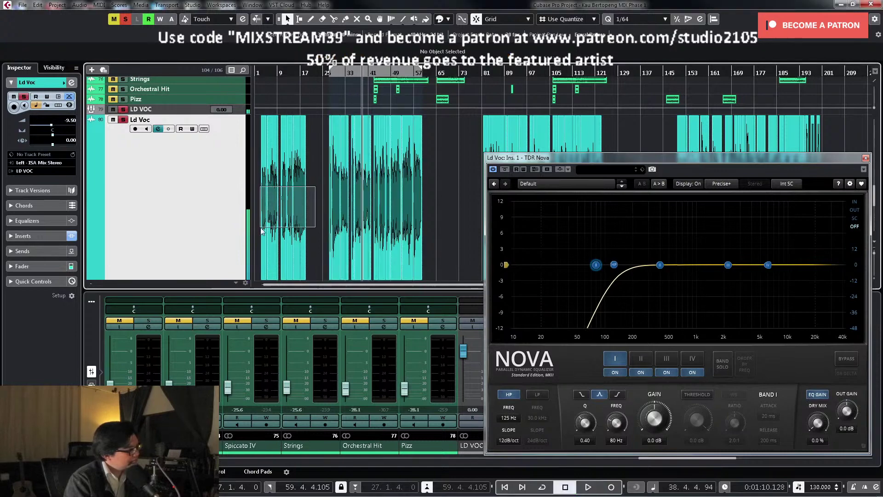
Step: Select the opening Ld Voc clips, set the locators around bars 3 to 19 and play that section
{"action": "left_click", "coordinate": [269, 214]}
{"action": "key", "text": "space"}
{"action": "key", "text": "space"}
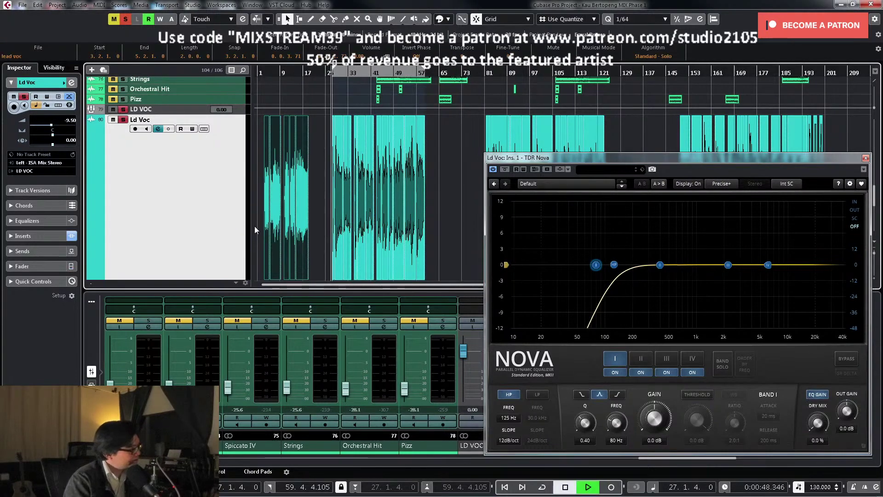
{"action": "key", "text": "space"}
{"action": "key", "text": "p"}
{"action": "key", "text": "KP_1"}
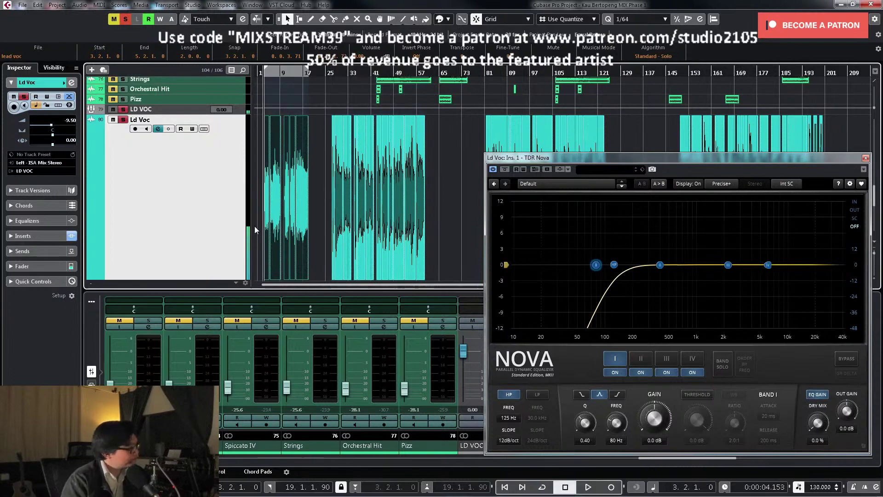
{"action": "key", "text": "space"}
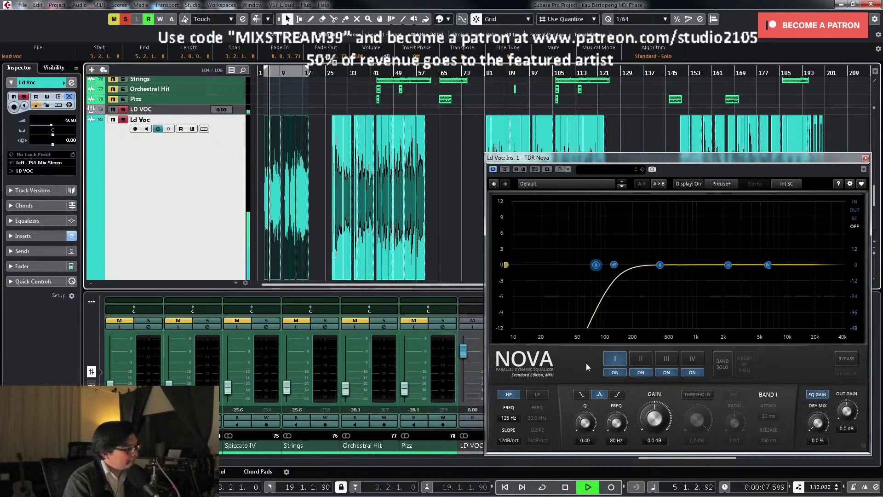
Step: Set TDR Nova's band II Q to 6.00, solo the band and sweep it to 842 Hz with 8 dB gain during playback
{"action": "left_click", "coordinate": [644, 358]}
{"action": "key", "text": "space"}
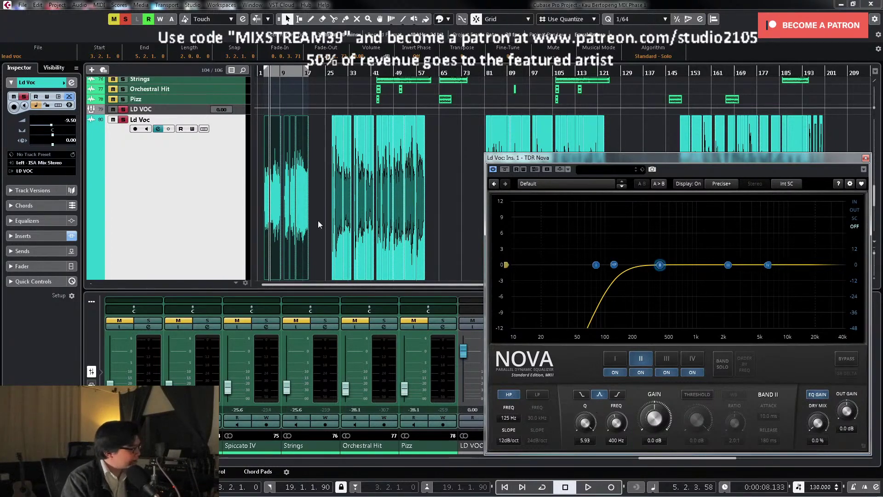
{"action": "key", "text": "space"}
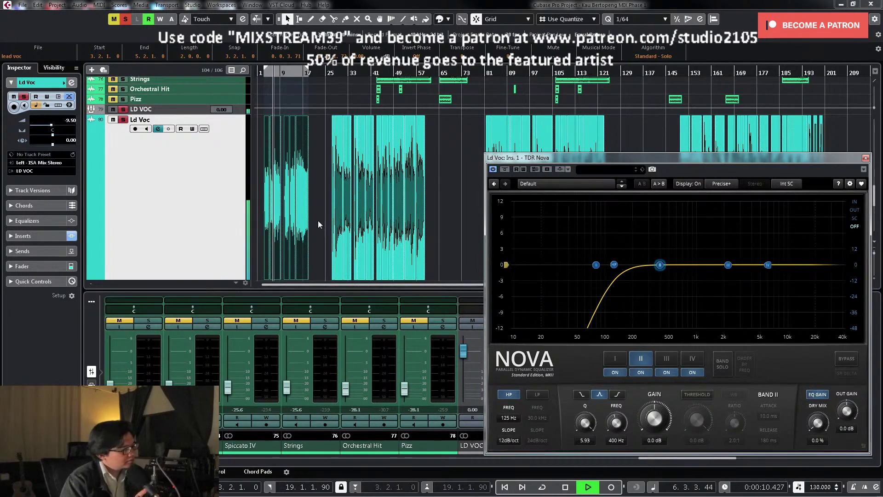
{"action": "key", "text": "space"}
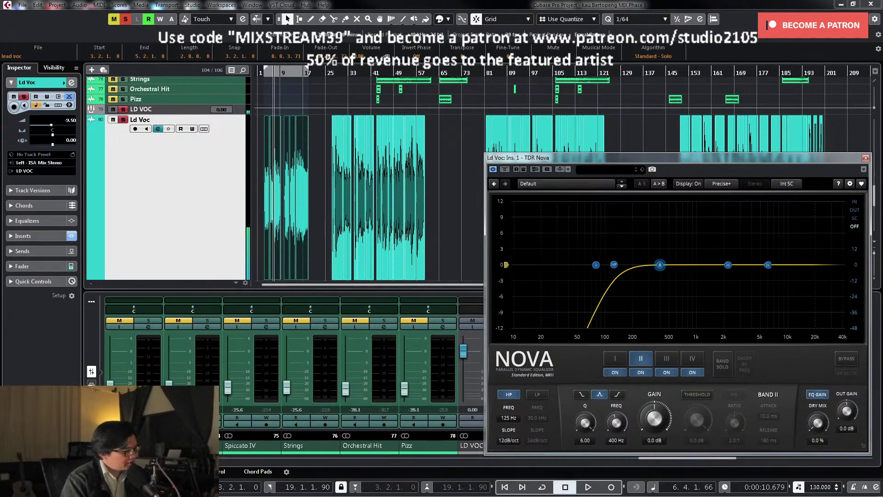
{"action": "left_click", "coordinate": [726, 367]}
{"action": "key", "text": "space"}
{"action": "left_click_drag", "start_coordinate": [661, 265], "coordinate": [690, 194]}
{"action": "key", "text": "space"}
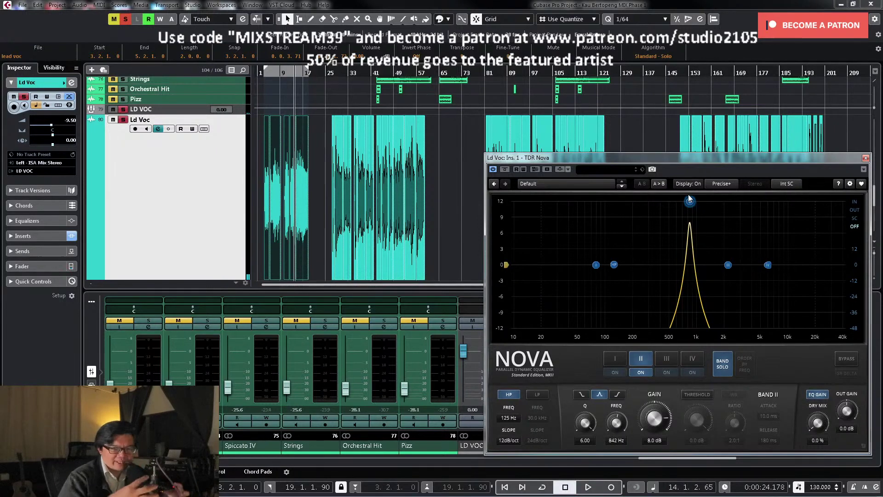
Step: Reset TDR Nova's band II gain to 0 dB and turn off the band solo
{"action": "left_click", "coordinate": [655, 441]}
{"action": "key", "text": "Return"}
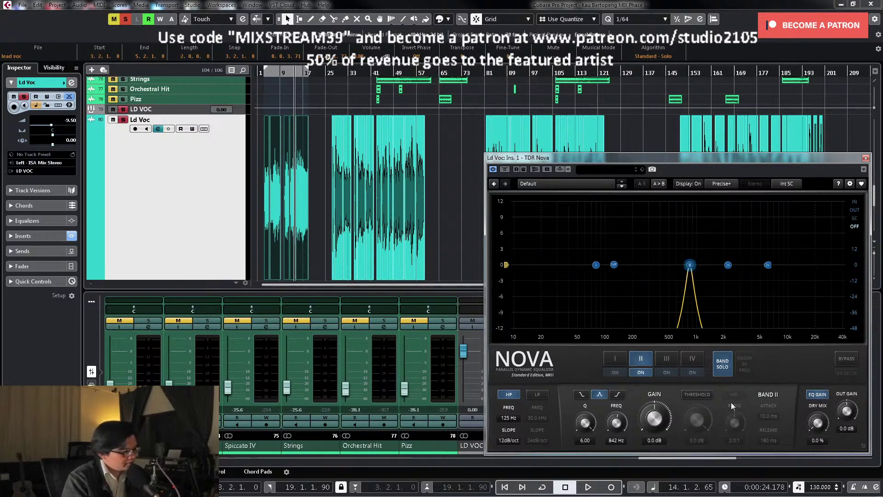
{"action": "left_click", "coordinate": [723, 363]}
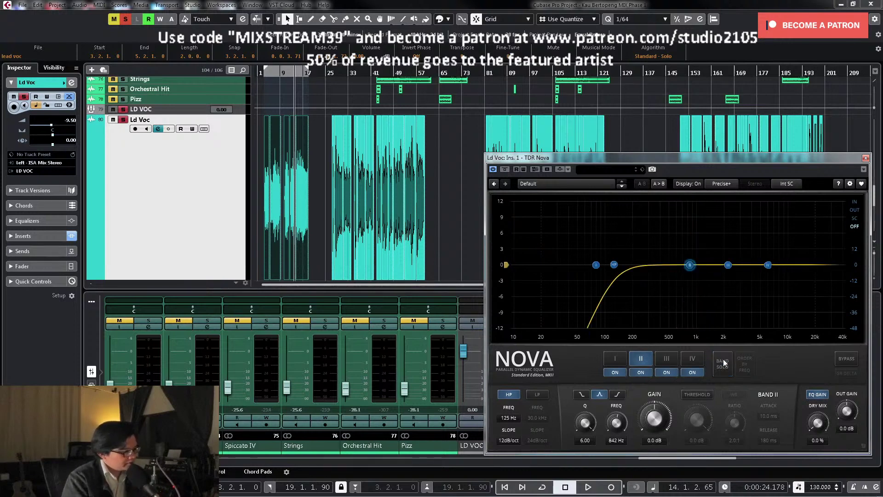
Step: Enable band II's threshold and WB mode with a 3.0:1 ratio, 0.10 ms attack and 10 ms release
{"action": "left_click", "coordinate": [694, 396]}
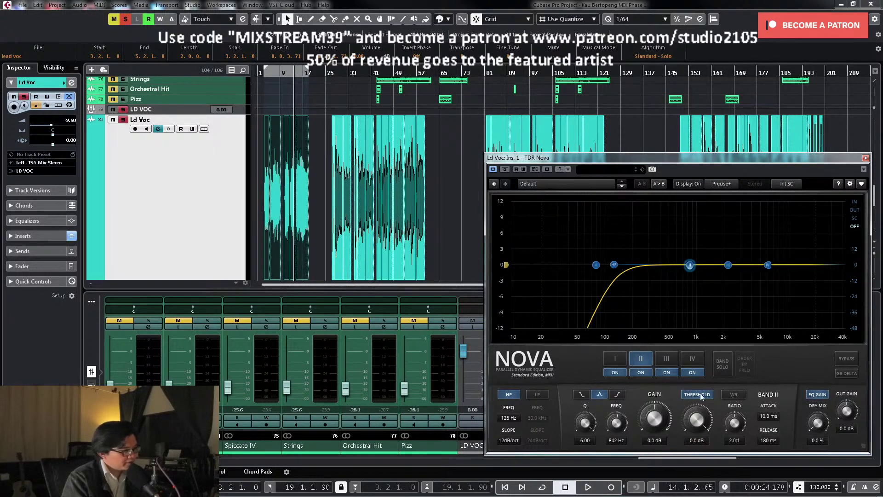
{"action": "left_click", "coordinate": [733, 394]}
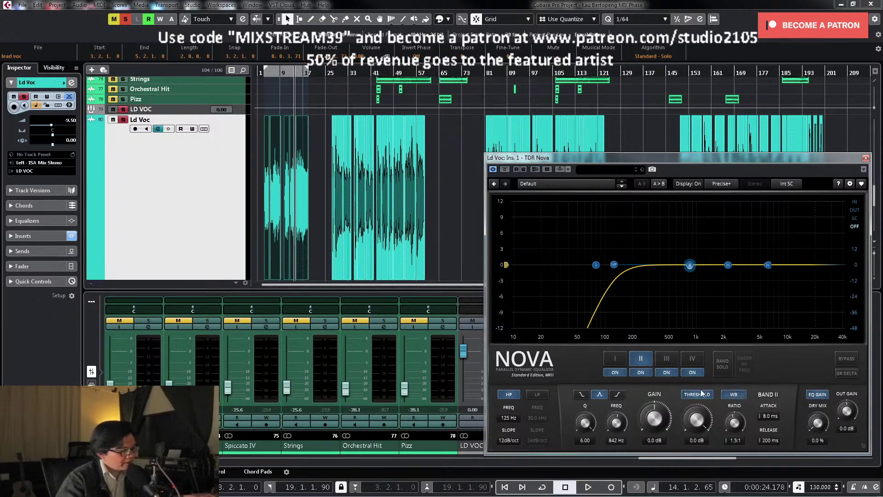
{"action": "left_click", "coordinate": [734, 440]}
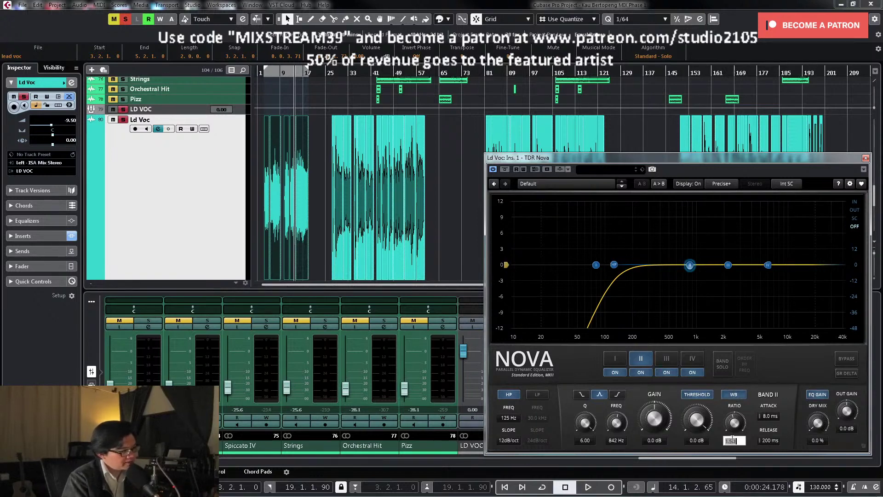
{"action": "key", "text": "Return"}
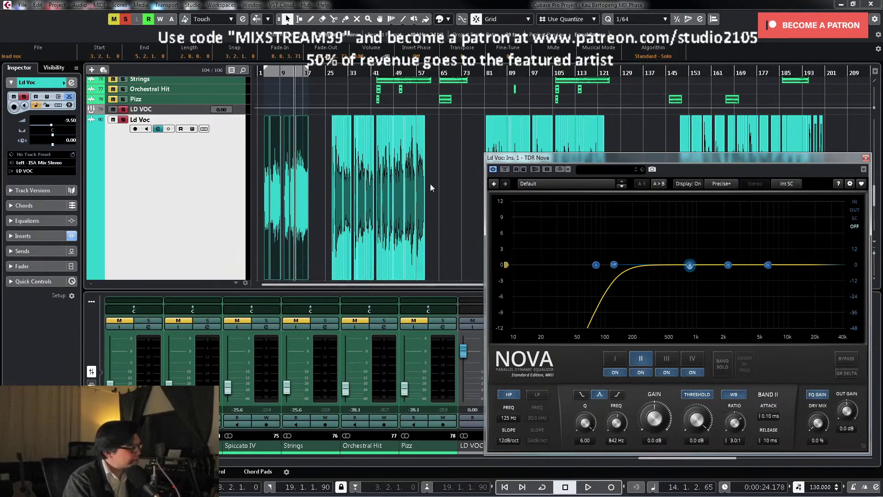
Step: Loop-locate the Ld Voc clips at about bars 27 to 59 and lower TDR Nova's band II threshold to -9.2 dB during playback
{"action": "left_click", "coordinate": [335, 250]}
{"action": "key", "text": "p"}
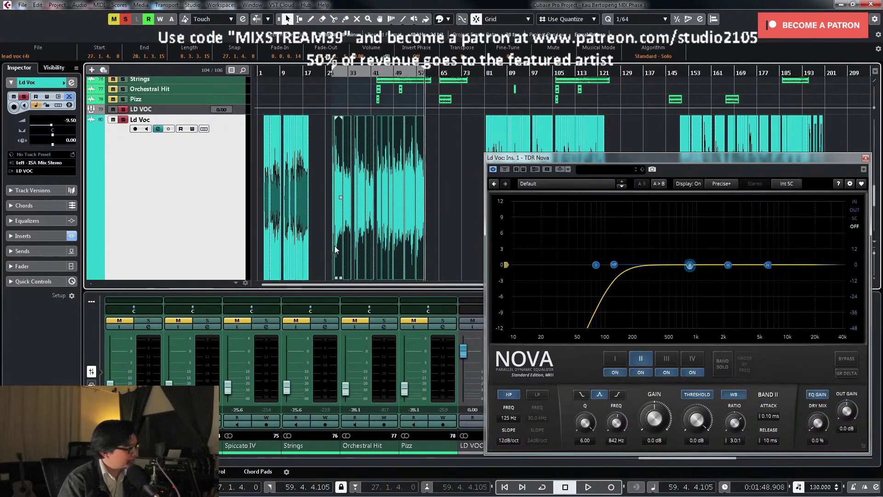
{"action": "key", "text": "KP_1"}
{"action": "key", "text": "space"}
{"action": "mouse_move", "coordinate": [697, 418]}
{"action": "left_mouse_down"}
{"action": "mouse_move", "coordinate": [697, 438]}
{"action": "mouse_move", "coordinate": [696, 408]}
{"action": "left_mouse_up"}
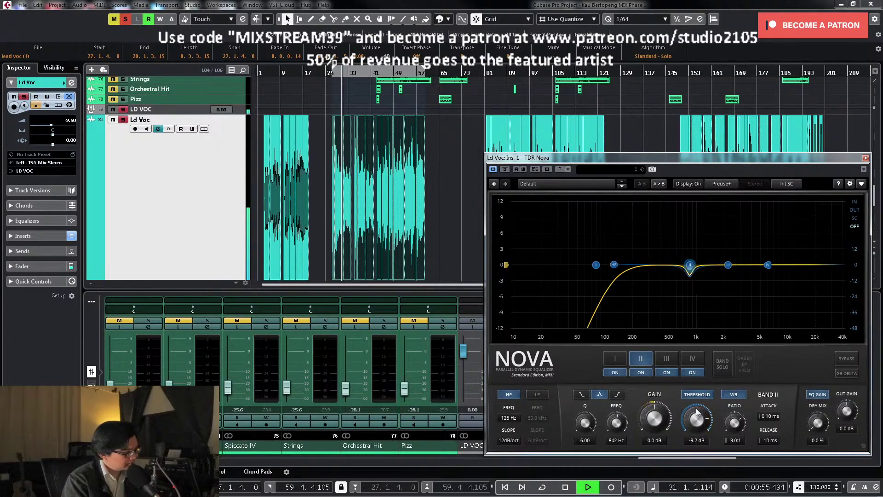
{"action": "key", "text": "space"}
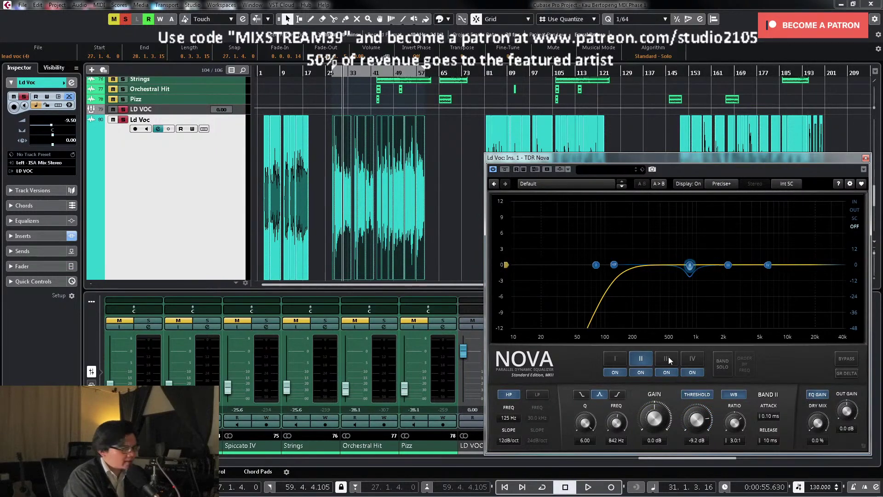
{"action": "key", "text": "space"}
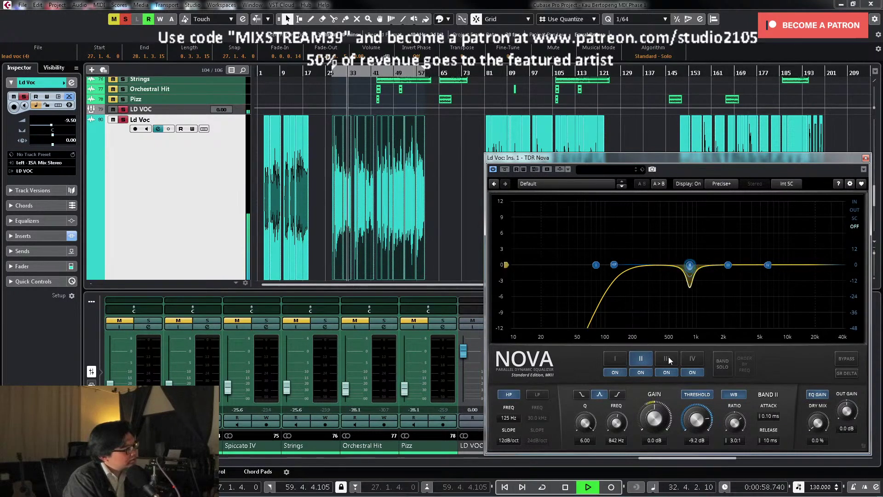
{"action": "key", "text": "space"}
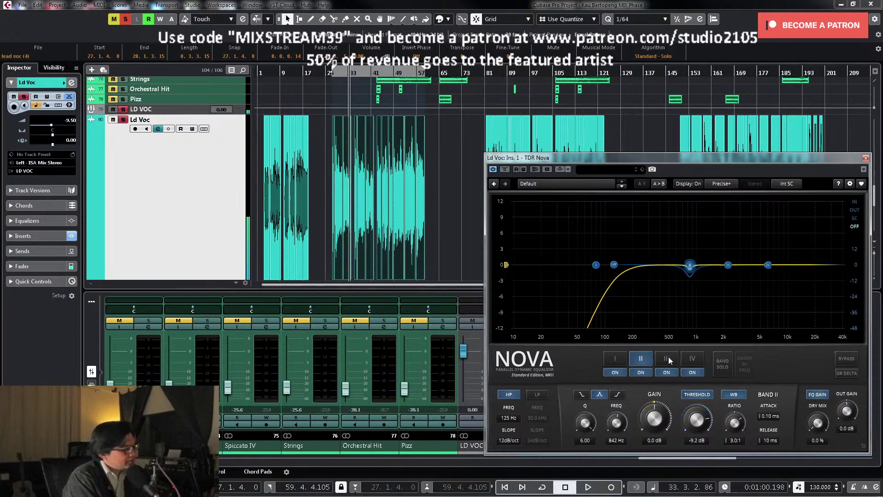
Step: Select the Ld Voc clips at about bars 106 to 123, set the locators around them and play that section
{"action": "left_click", "coordinate": [450, 188]}
{"action": "left_click", "coordinate": [408, 216]}
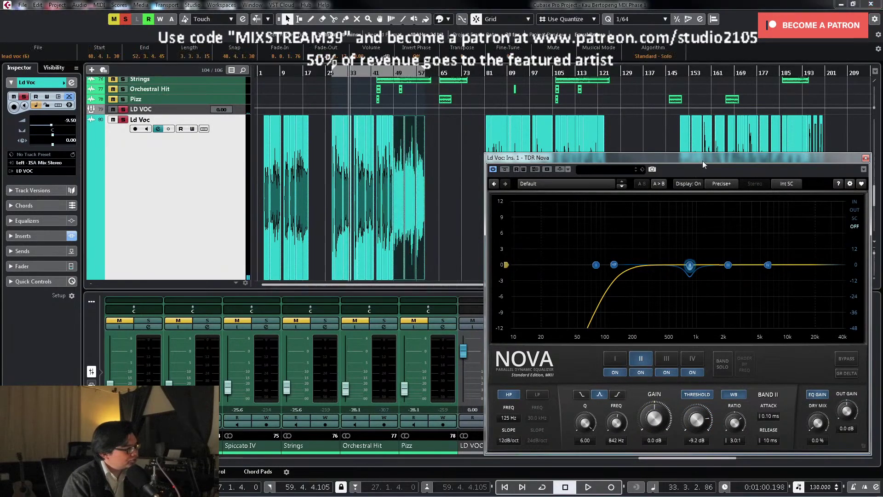
{"action": "left_click_drag", "start_coordinate": [703, 164], "coordinate": [693, 300]}
{"action": "left_click", "coordinate": [671, 189]}
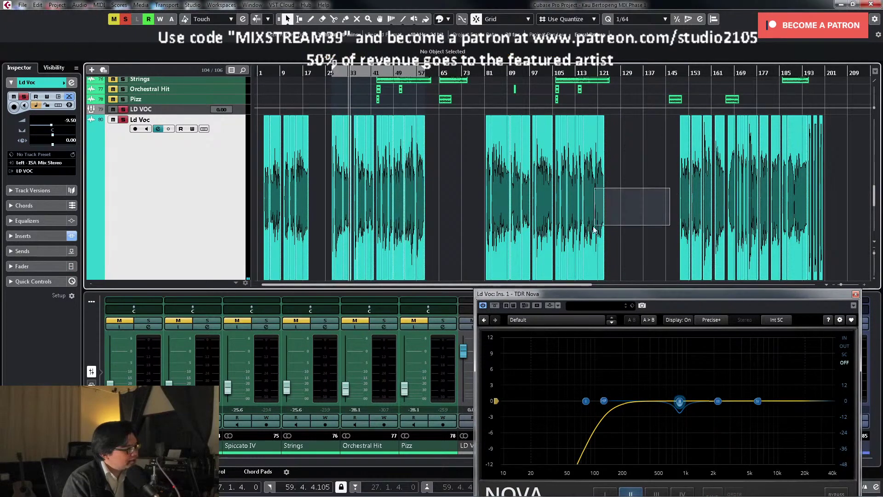
{"action": "left_click", "coordinate": [557, 236]}
{"action": "key", "text": "p"}
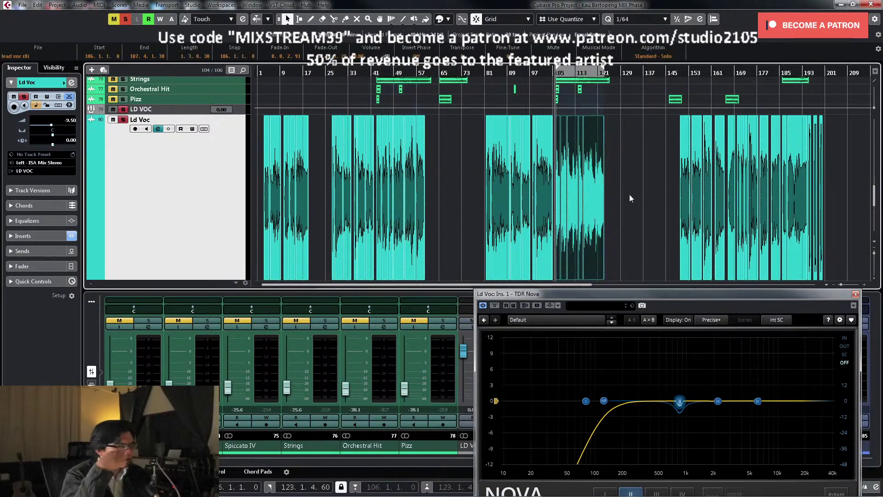
{"action": "left_click_drag", "start_coordinate": [663, 294], "coordinate": [644, 137]}
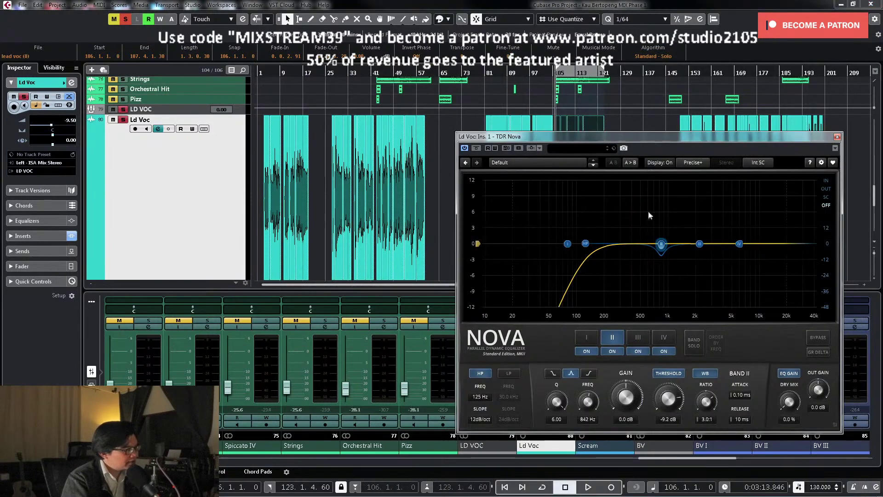
{"action": "key", "text": "space"}
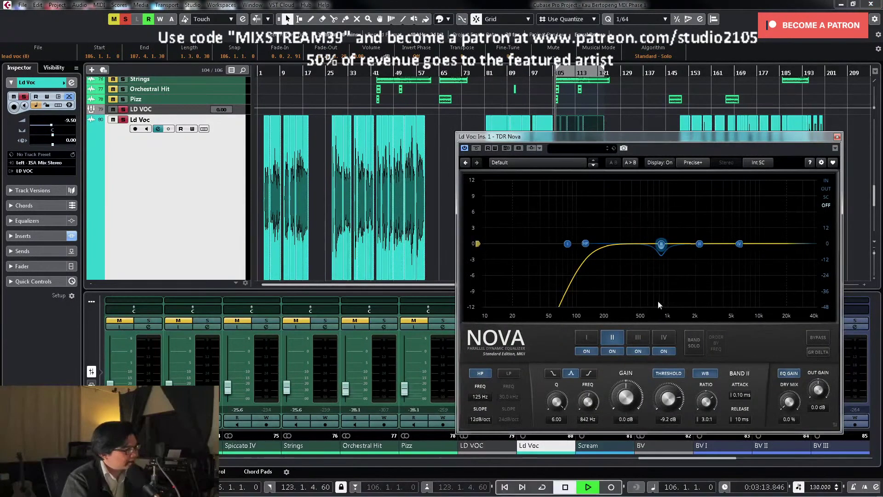
Step: Set TDR Nova's band III Q to 6.00, solo the band and sweep it to 4.3 kHz with 8 dB gain during playback
{"action": "left_click", "coordinate": [641, 339]}
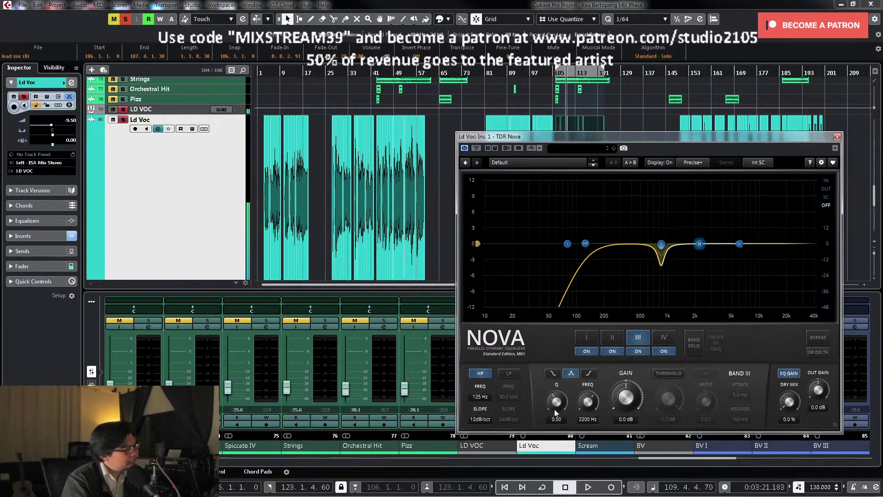
{"action": "key", "text": "space"}
{"action": "left_click_drag", "start_coordinate": [554, 410], "coordinate": [554, 390]}
{"action": "key", "text": "space"}
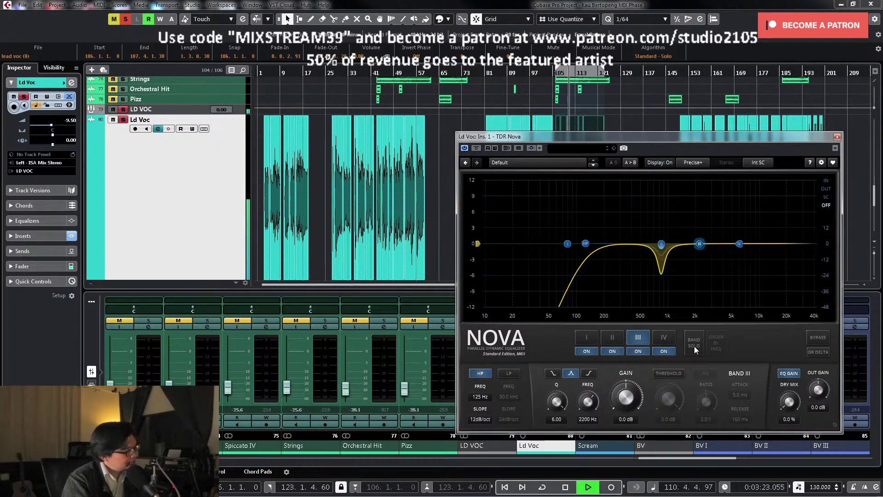
{"action": "left_click", "coordinate": [694, 346]}
{"action": "left_click_drag", "start_coordinate": [703, 250], "coordinate": [729, 185]}
{"action": "key", "text": "space"}
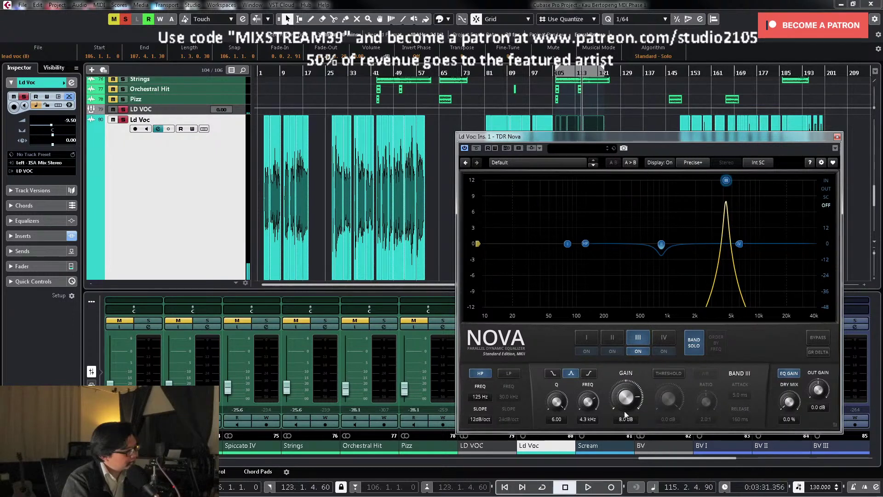
Step: Reset band III's gain to 0 dB, unsolo it and enable WB dynamics: threshold -13.9 dB, ratio 3.0:1, attack 0.10 ms, release 10 ms
{"action": "double_click", "coordinate": [629, 416]}
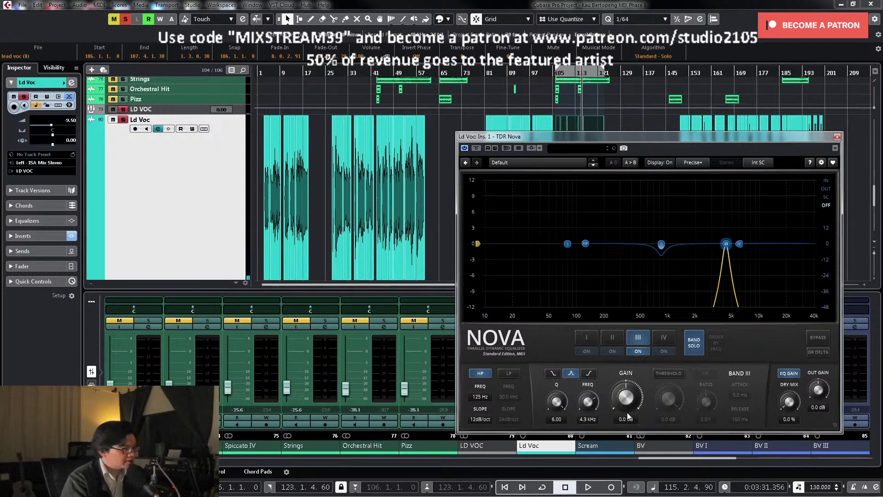
{"action": "left_click", "coordinate": [694, 342]}
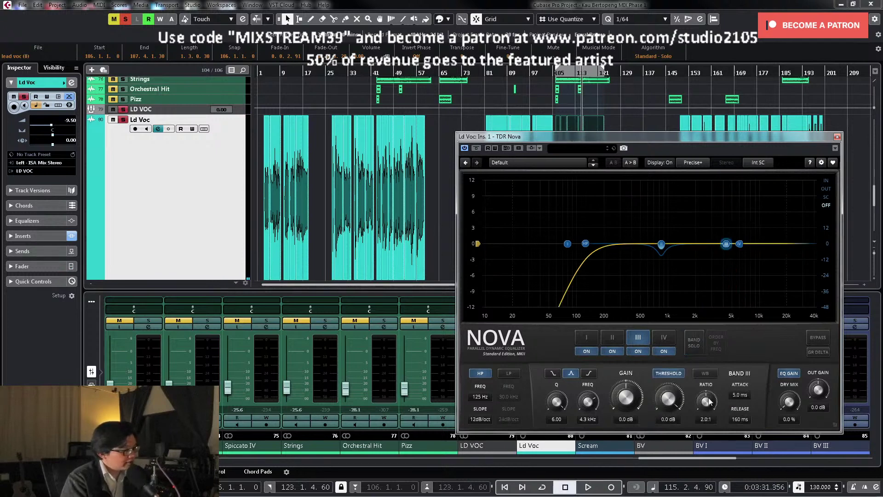
{"action": "key", "text": "space"}
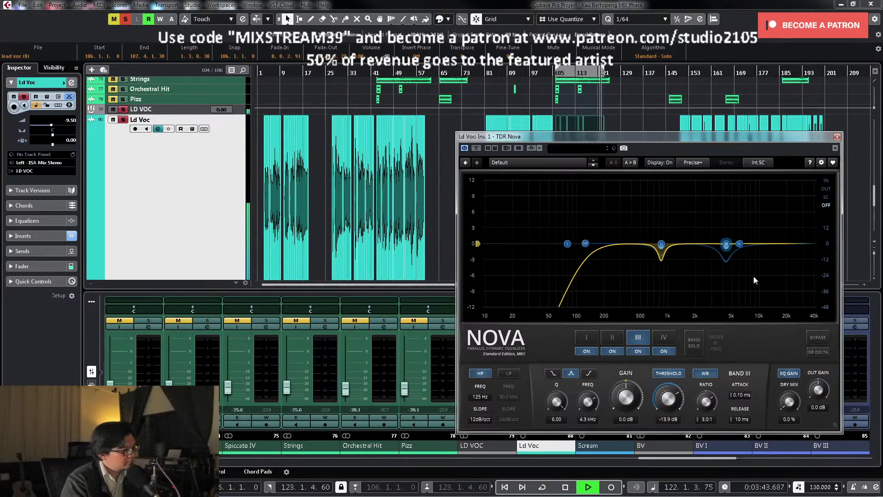
{"action": "key", "text": "space"}
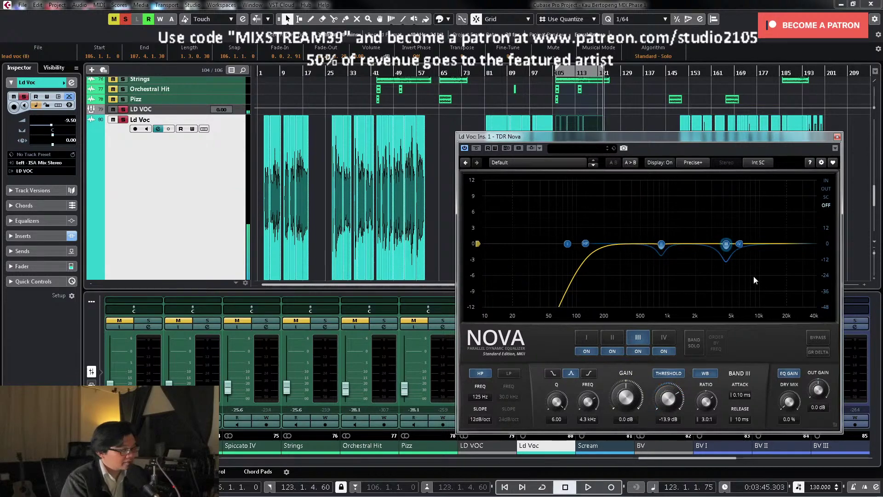
{"action": "left_click", "coordinate": [838, 136]}
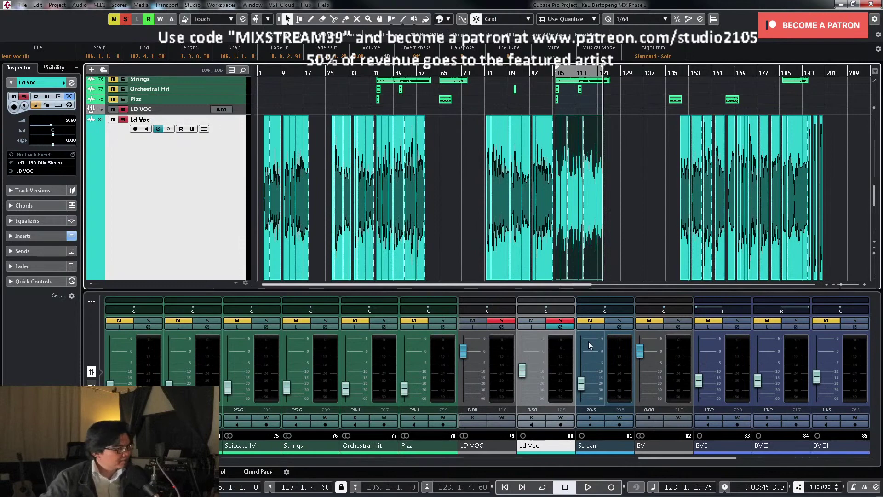
Step: Open the Ld Voc channel settings and deactivate the Smooth Operator insert
{"action": "left_click", "coordinate": [564, 328]}
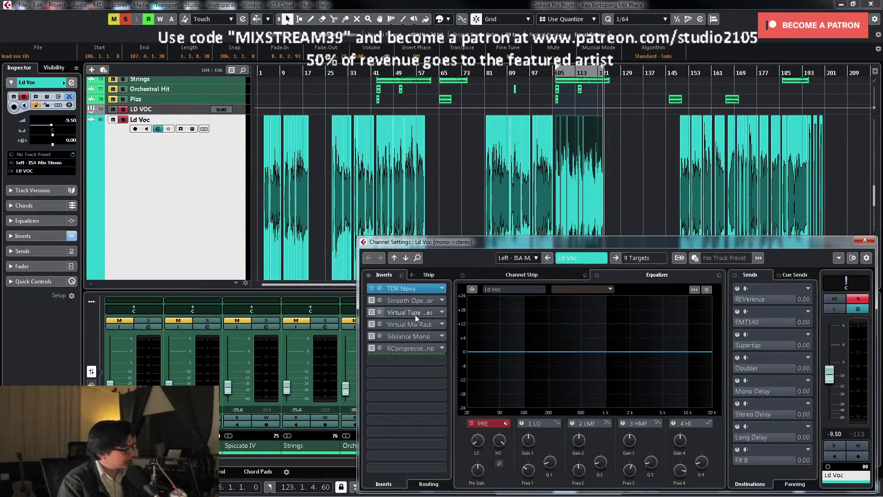
{"action": "left_click", "coordinate": [407, 301]}
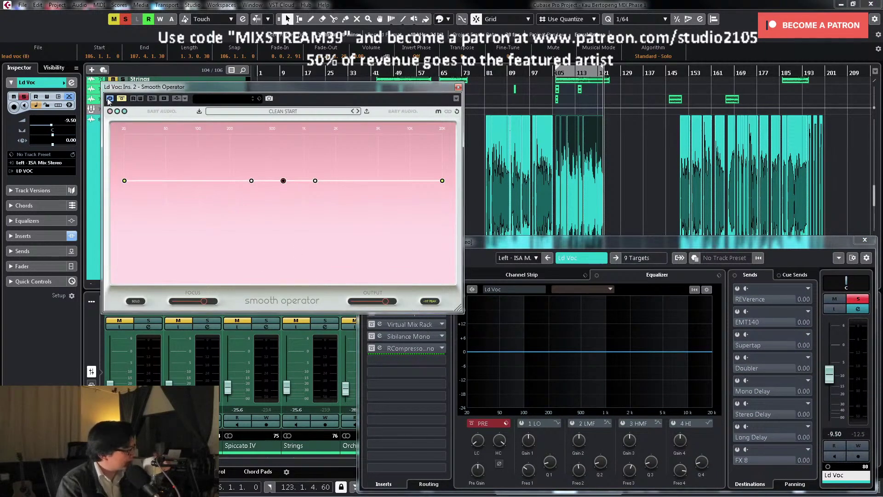
{"action": "left_click", "coordinate": [458, 87]}
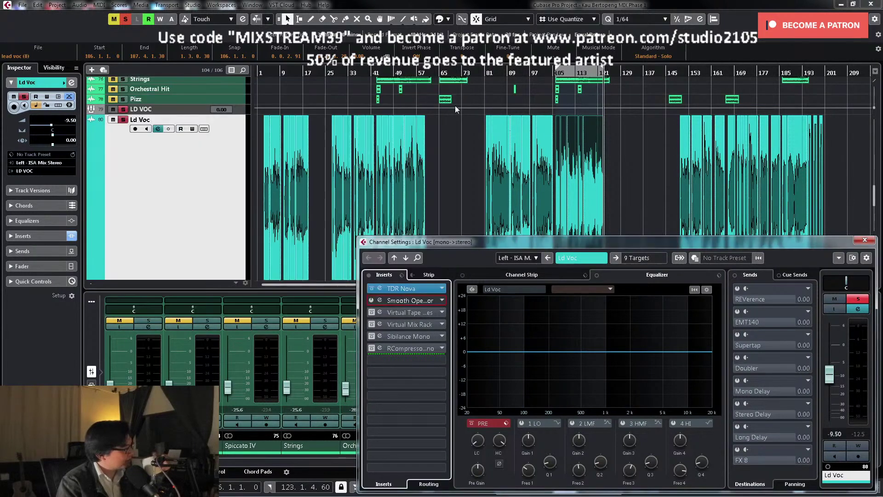
Step: Take the Virtual Tape Machines insert on Ld Voc out of bypass
{"action": "left_click", "coordinate": [413, 313]}
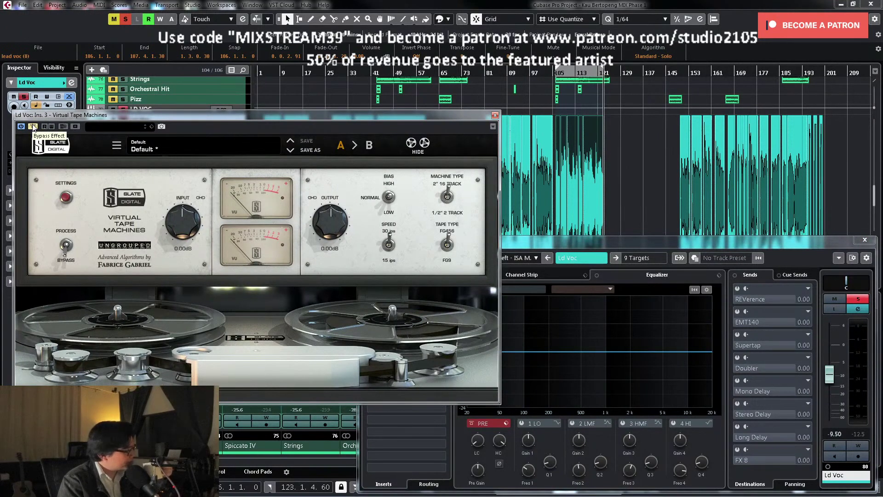
{"action": "left_click", "coordinate": [33, 127]}
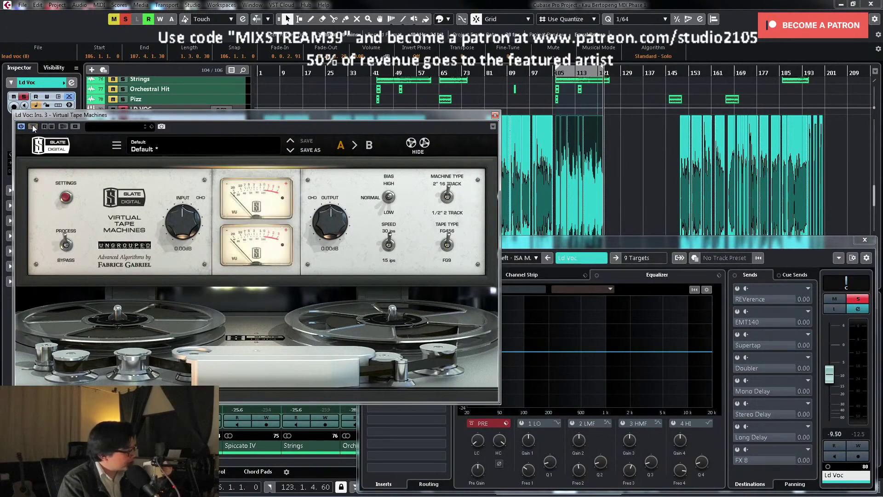
{"action": "left_click", "coordinate": [495, 115]}
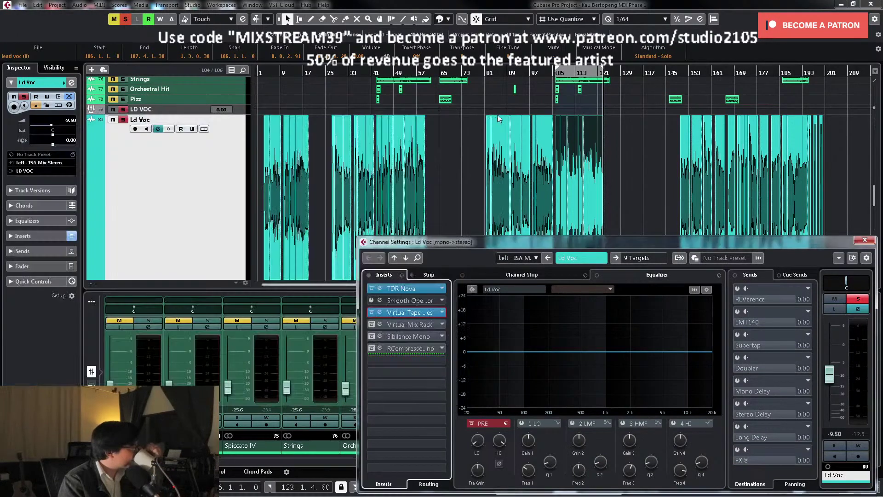
Step: Take the Virtual Mix Rack insert out of bypass and set its Trimmer module's trim to -10 dB during playback
{"action": "left_click", "coordinate": [416, 328]}
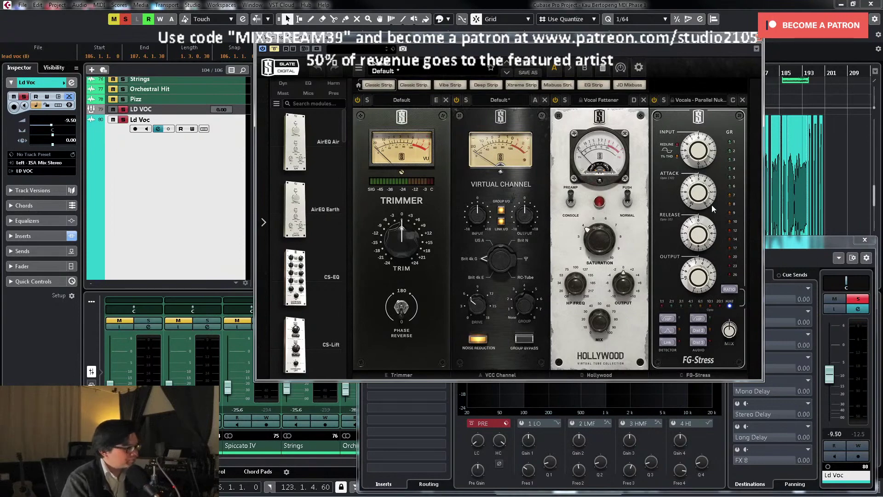
{"action": "key", "text": "space"}
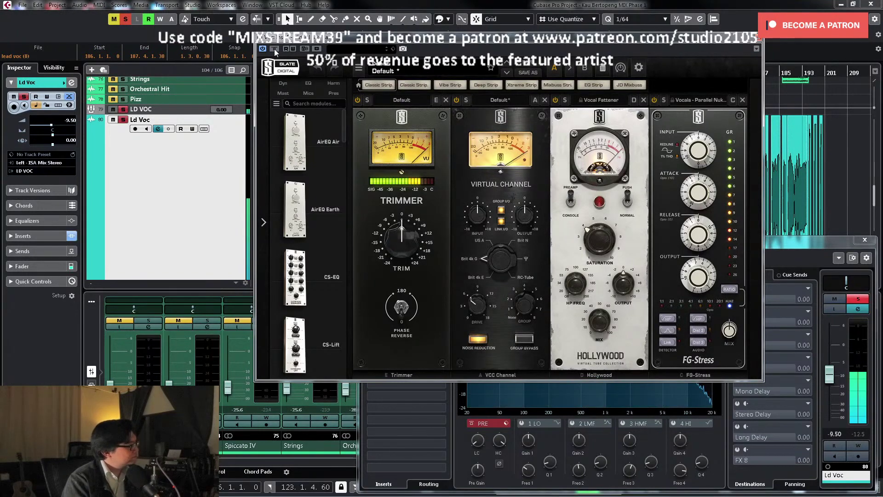
{"action": "mouse_move", "coordinate": [667, 198]}
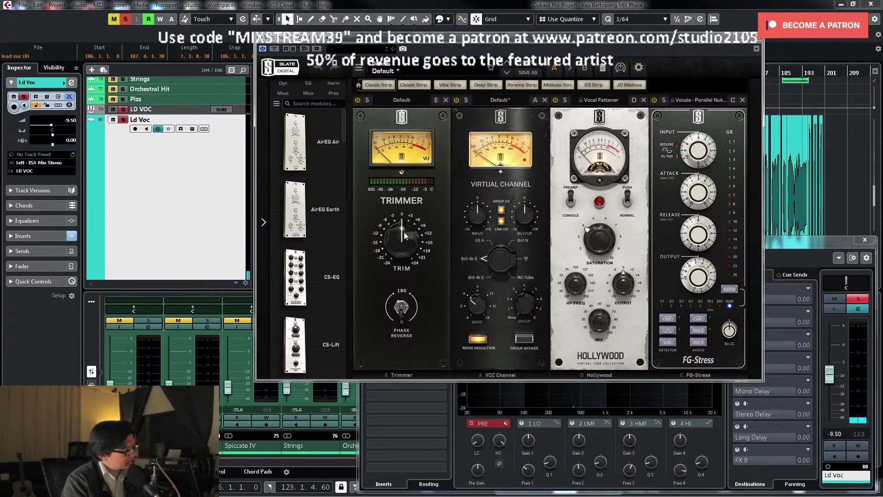
{"action": "left_click_drag", "start_coordinate": [402, 235], "coordinate": [402, 252]}
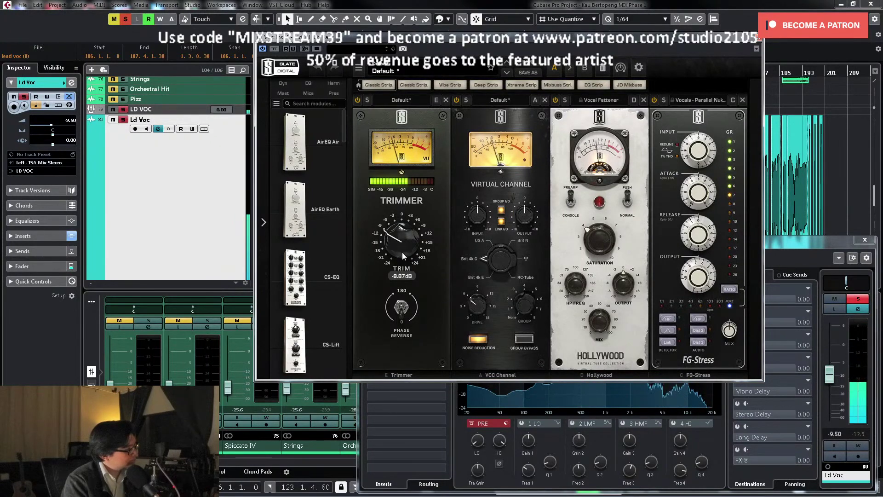
{"action": "double_click", "coordinate": [402, 276]}
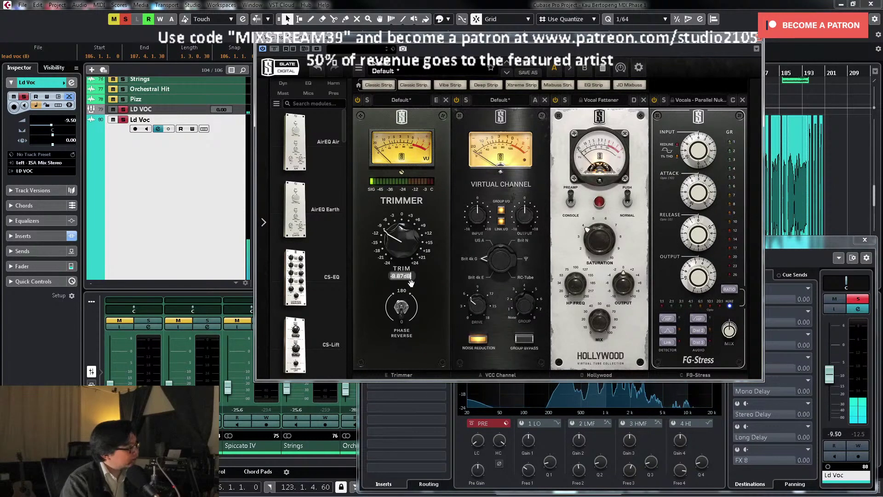
{"action": "type", "text": "-10"}
{"action": "key", "text": "Return"}
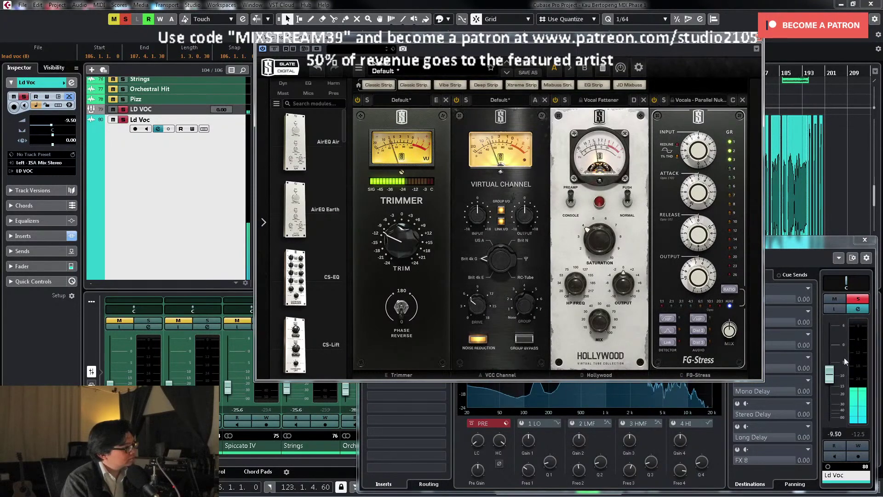
Step: Unsolo the Ld Voc channel, set its fader level to -6.00 dB and close the Virtual Mix Rack
{"action": "left_click", "coordinate": [855, 300]}
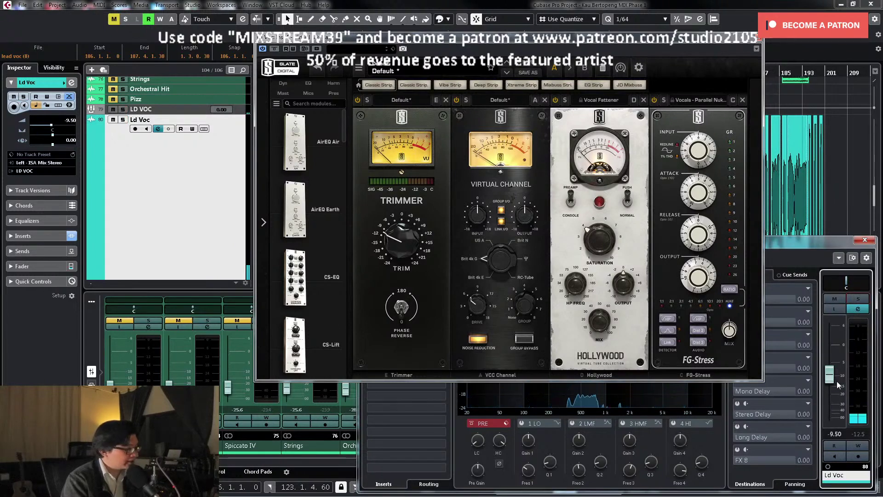
{"action": "left_click_drag", "start_coordinate": [838, 385], "coordinate": [832, 372]}
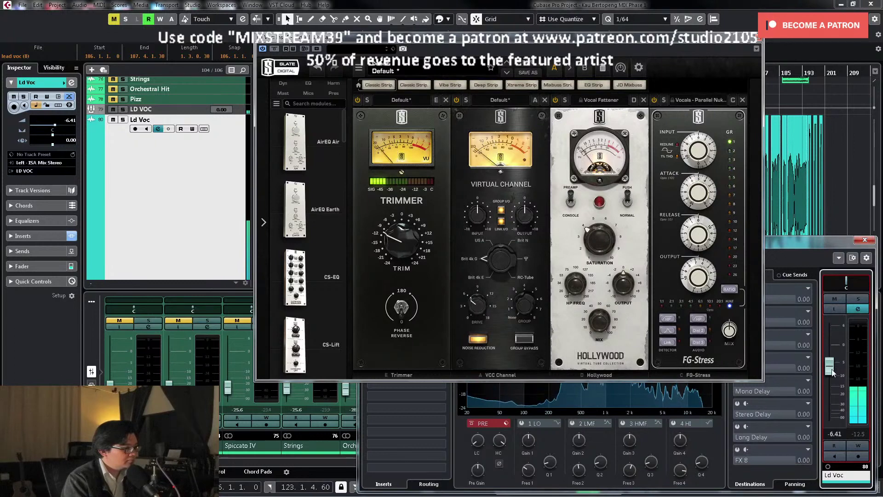
{"action": "scroll", "coordinate": [832, 373], "scroll_direction": "up", "scroll_amount": 1}
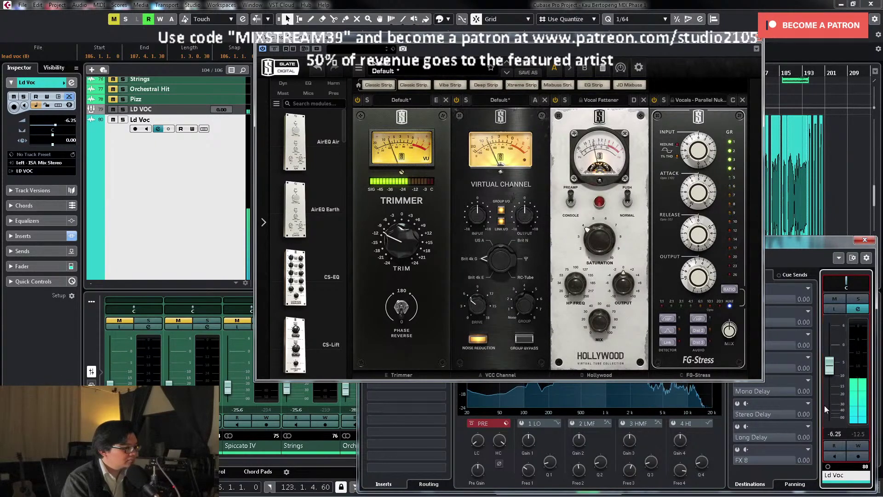
{"action": "left_click", "coordinate": [836, 435]}
{"action": "type", "text": "-6"}
{"action": "key", "text": "Return"}
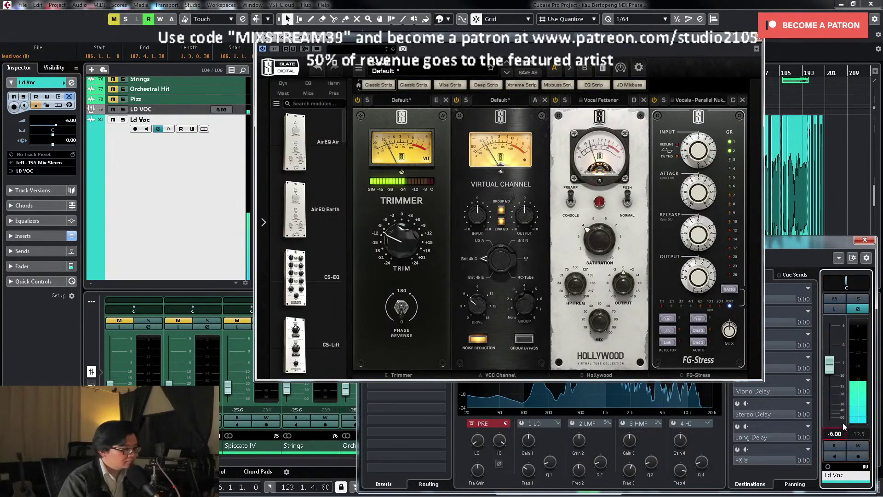
{"action": "left_click", "coordinate": [757, 49]}
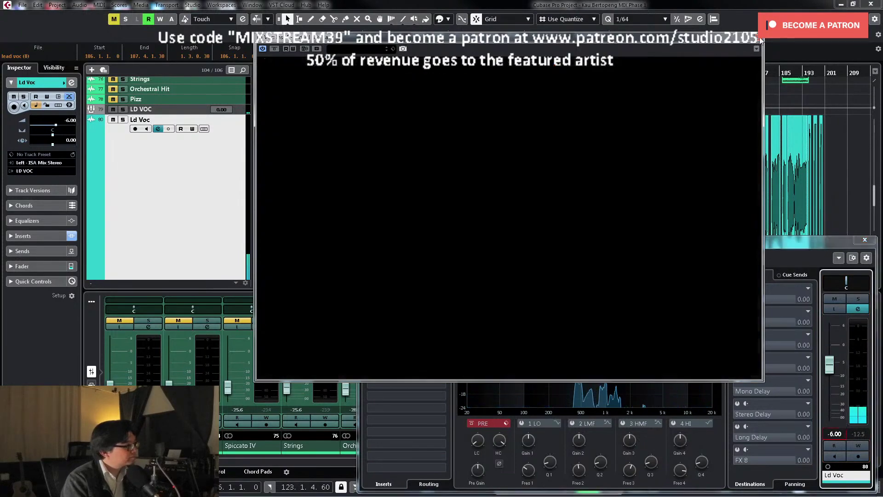
Step: Close the Ld Voc channel settings and set the Ld Voc fader level to -5.50 dB during playback
{"action": "left_click", "coordinate": [865, 239]}
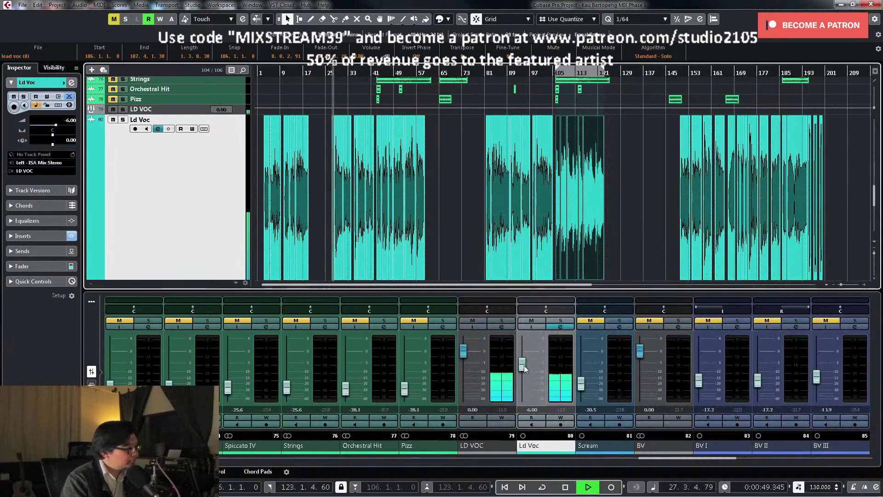
{"action": "left_click_drag", "start_coordinate": [523, 365], "coordinate": [524, 364]}
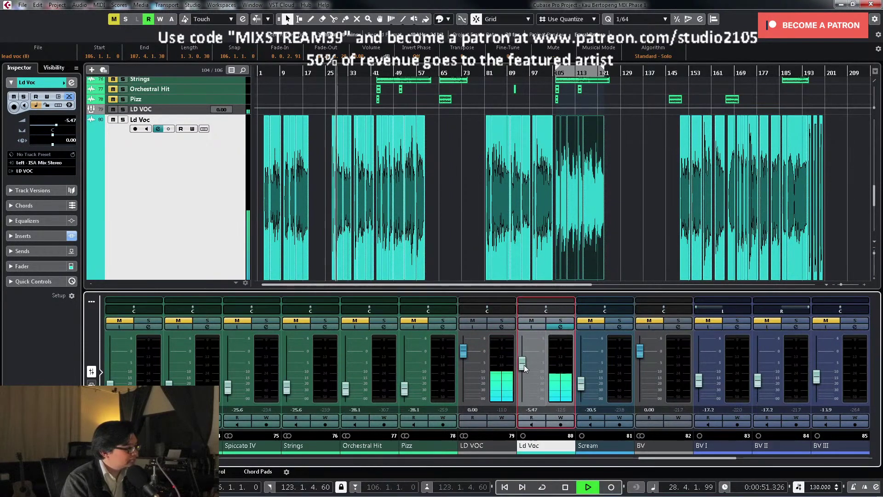
{"action": "double_click", "coordinate": [538, 409]}
{"action": "type", "text": "-5"}
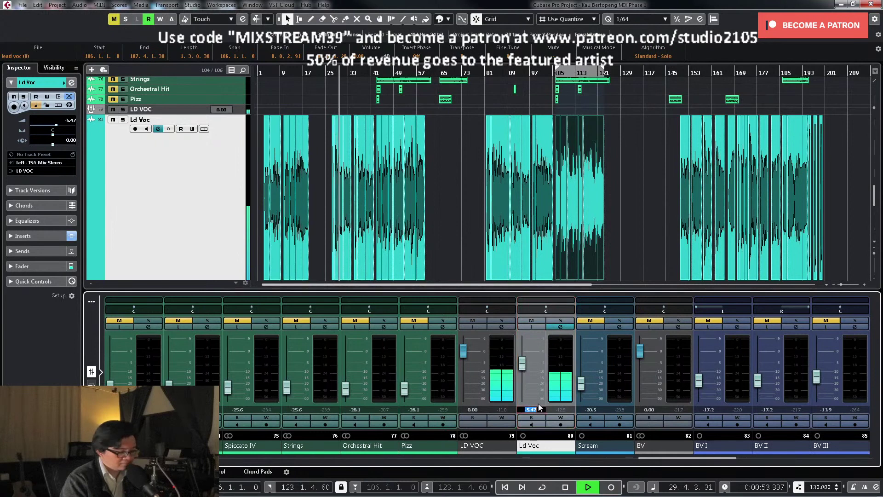
{"action": "type", "text": ".5"}
{"action": "key", "text": "Return"}
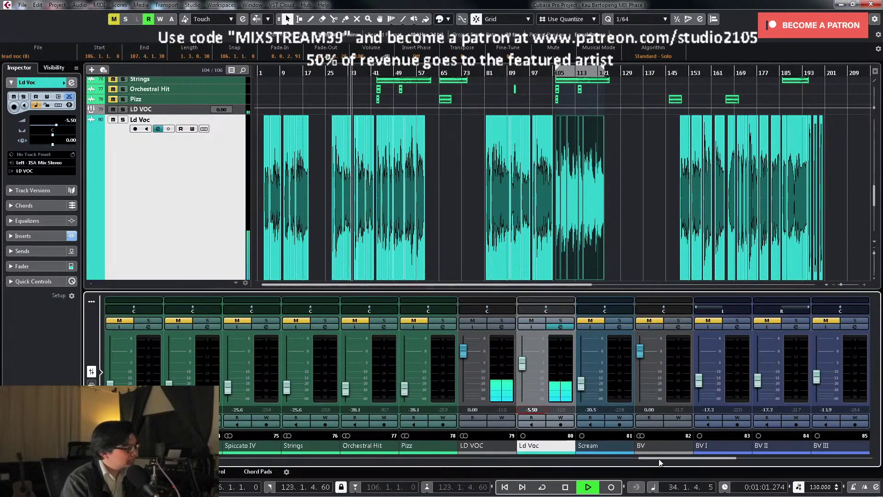
Step: Stop playback and look through the drum channels, the track list and the track visibility list
{"action": "left_click_drag", "start_coordinate": [659, 459], "coordinate": [400, 466]}
{"action": "key", "text": "space"}
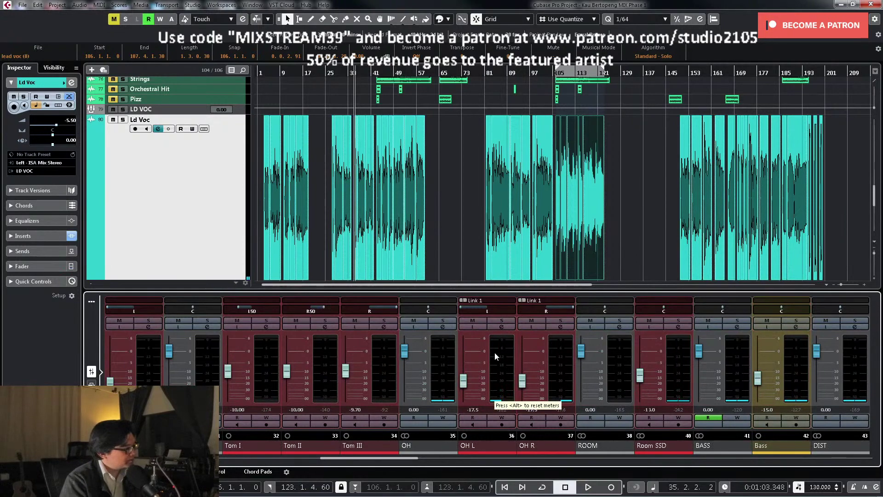
{"action": "left_click_drag", "start_coordinate": [406, 459], "coordinate": [416, 459]}
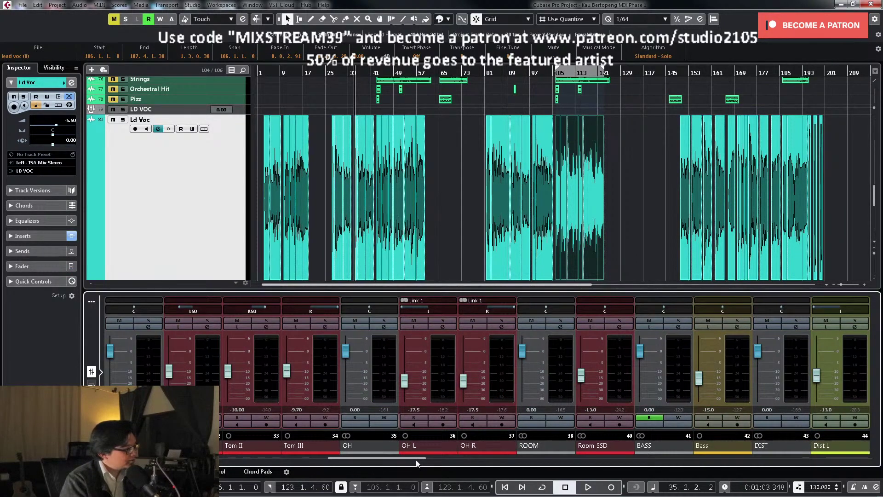
{"action": "scroll", "coordinate": [221, 193], "scroll_direction": "up", "scroll_amount": 15}
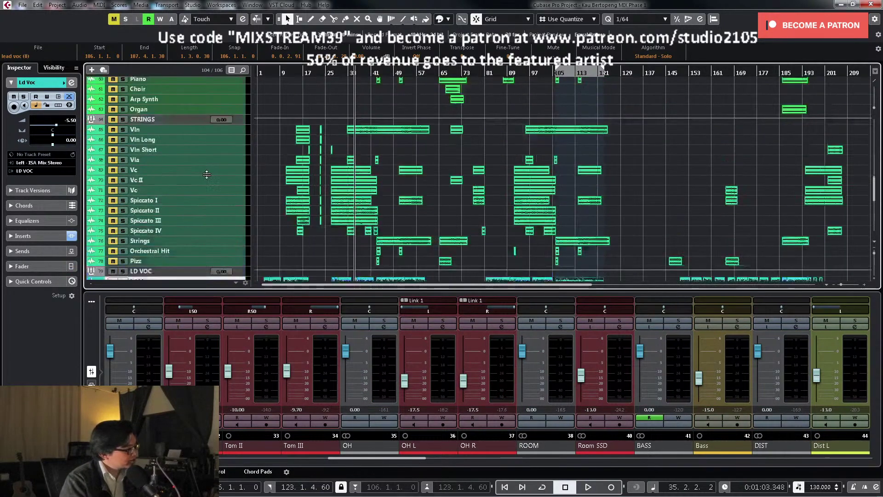
{"action": "scroll", "coordinate": [218, 173], "scroll_direction": "up", "scroll_amount": 10}
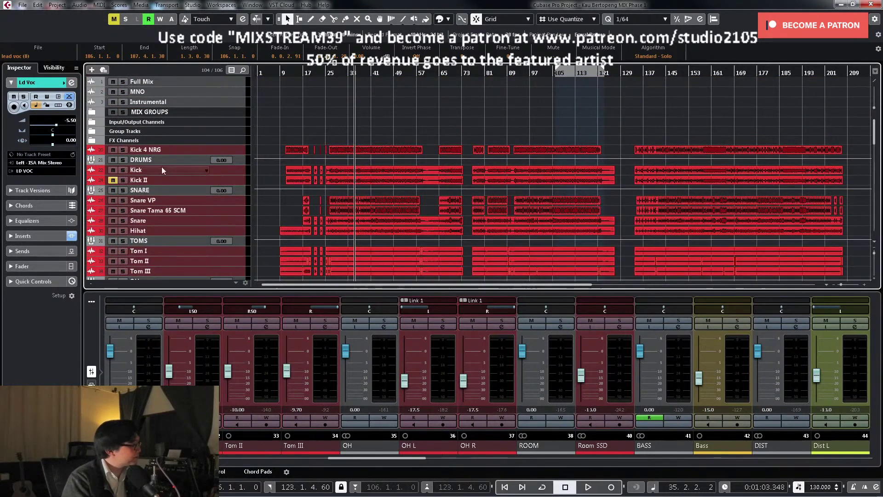
{"action": "left_click", "coordinate": [55, 68]}
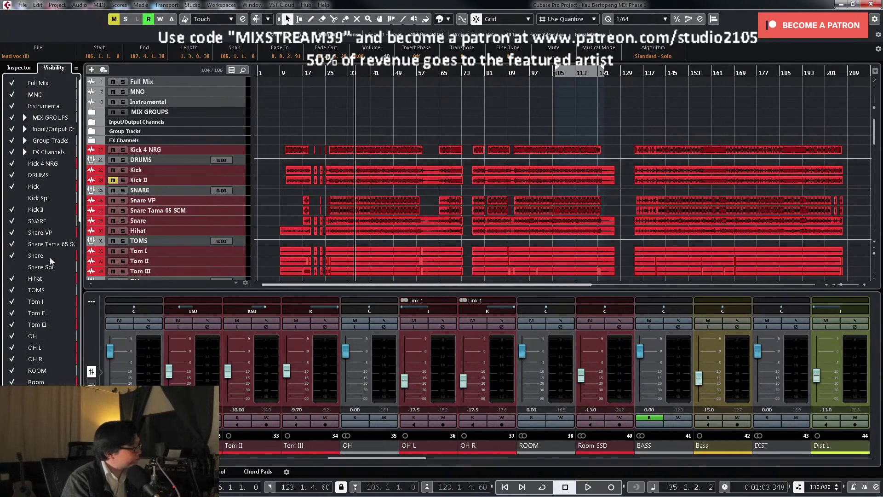
{"action": "scroll", "coordinate": [51, 272], "scroll_direction": "down", "scroll_amount": 4}
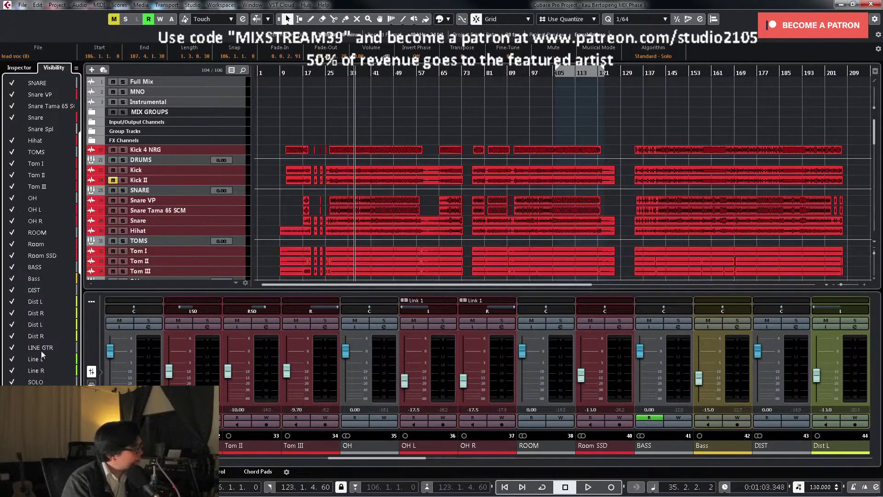
{"action": "scroll", "coordinate": [39, 250], "scroll_direction": "up", "scroll_amount": 4}
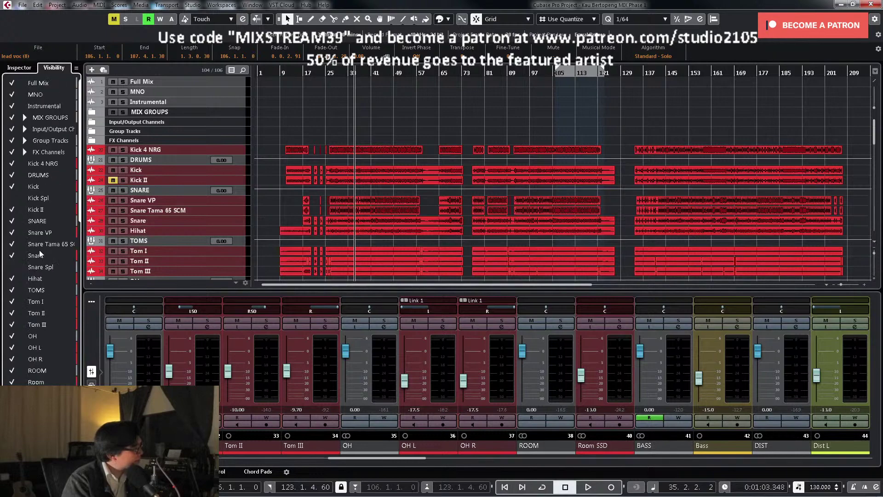
{"action": "scroll", "coordinate": [29, 334], "scroll_direction": "down", "scroll_amount": 2}
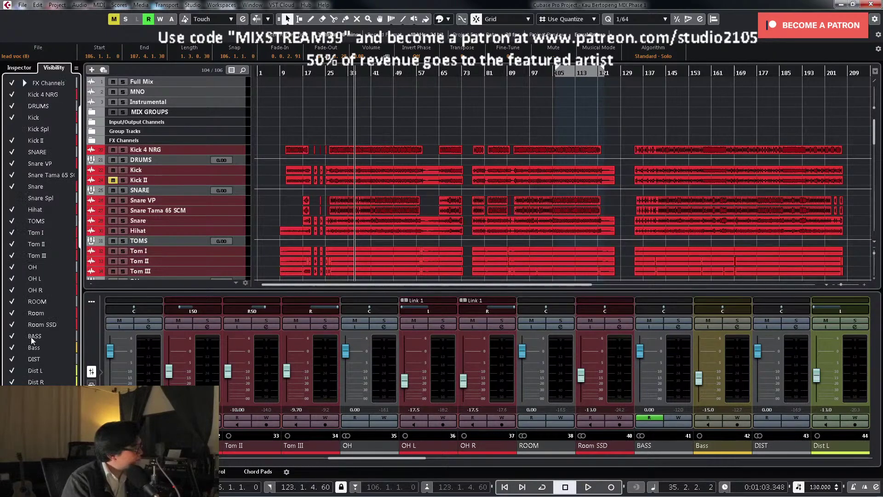
{"action": "left_click", "coordinate": [10, 315]}
{"action": "scroll", "coordinate": [37, 319], "scroll_direction": "down", "scroll_amount": 8}
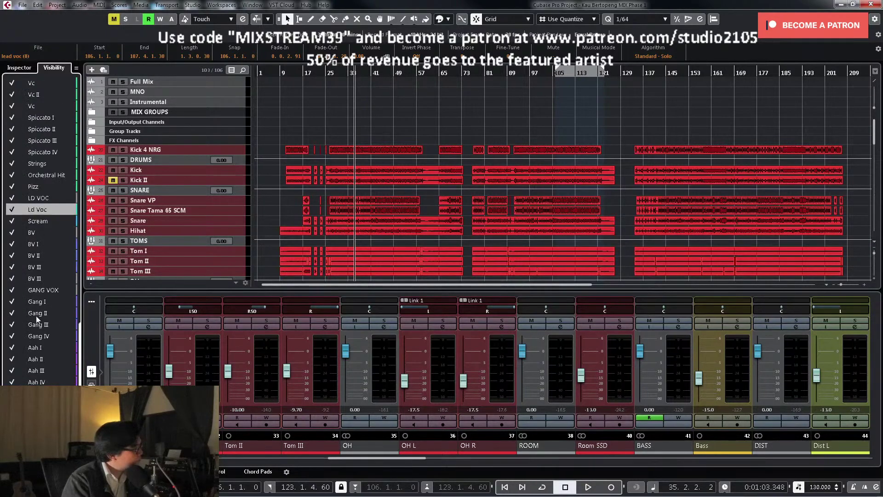
{"action": "left_click", "coordinate": [19, 67]}
{"action": "scroll", "coordinate": [328, 177], "scroll_direction": "down", "scroll_amount": 4}
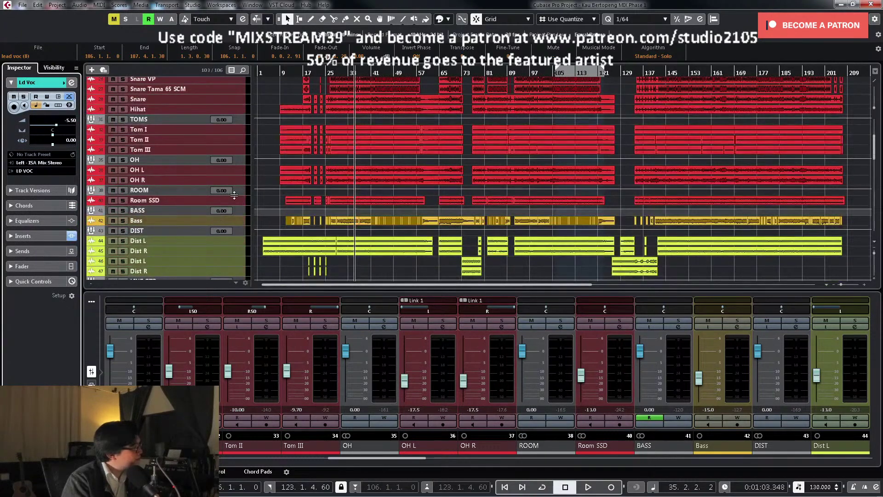
{"action": "scroll", "coordinate": [280, 187], "scroll_direction": "up", "scroll_amount": 5}
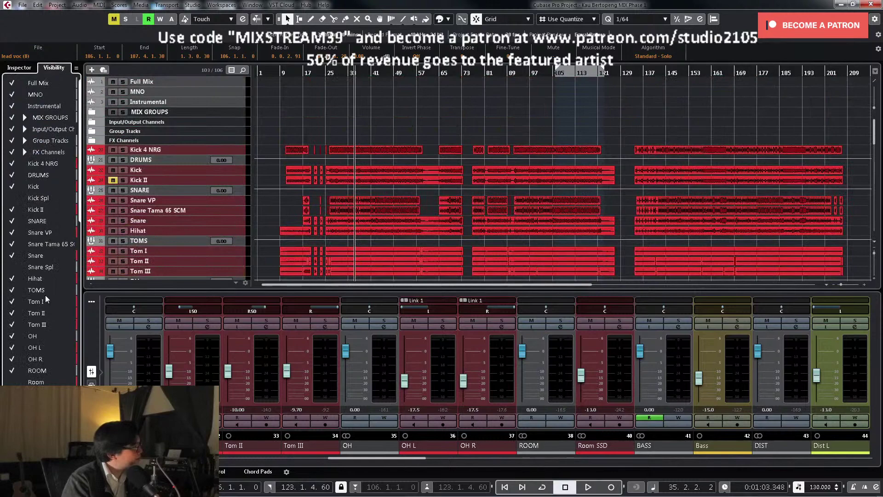
{"action": "scroll", "coordinate": [271, 207], "scroll_direction": "down", "scroll_amount": 4}
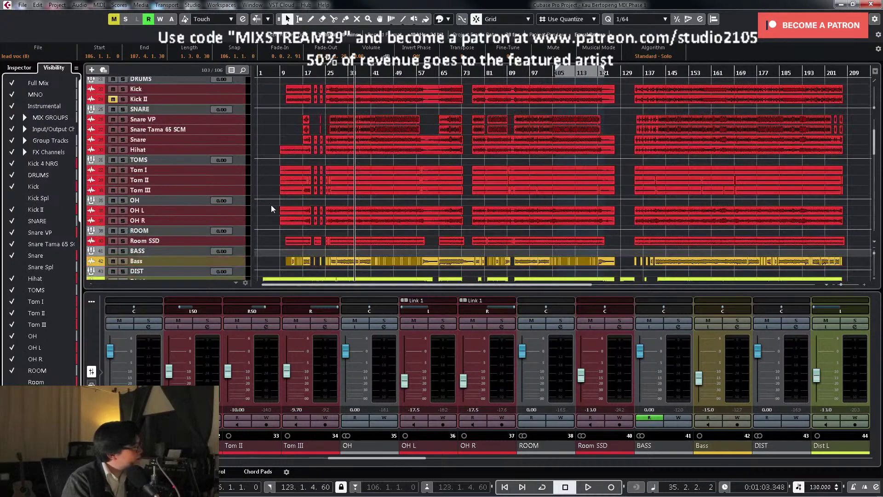
{"action": "scroll", "coordinate": [271, 207], "scroll_direction": "down", "scroll_amount": 20}
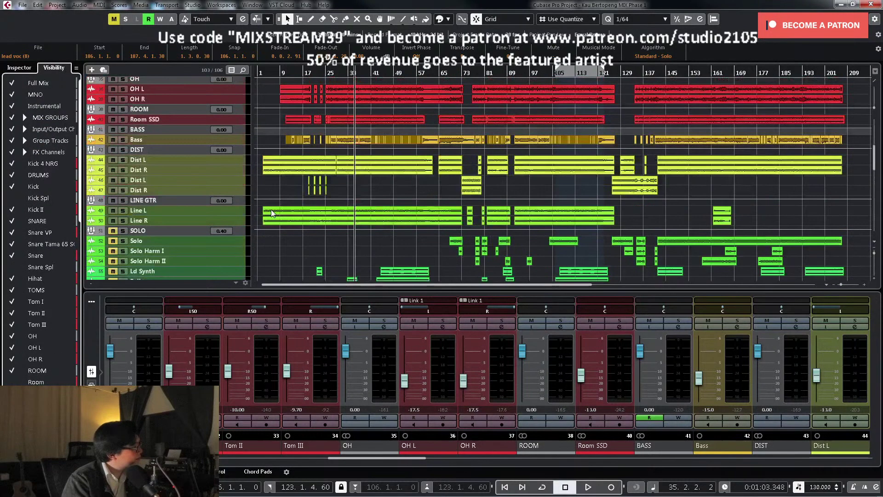
{"action": "scroll", "coordinate": [271, 211], "scroll_direction": "down", "scroll_amount": 6}
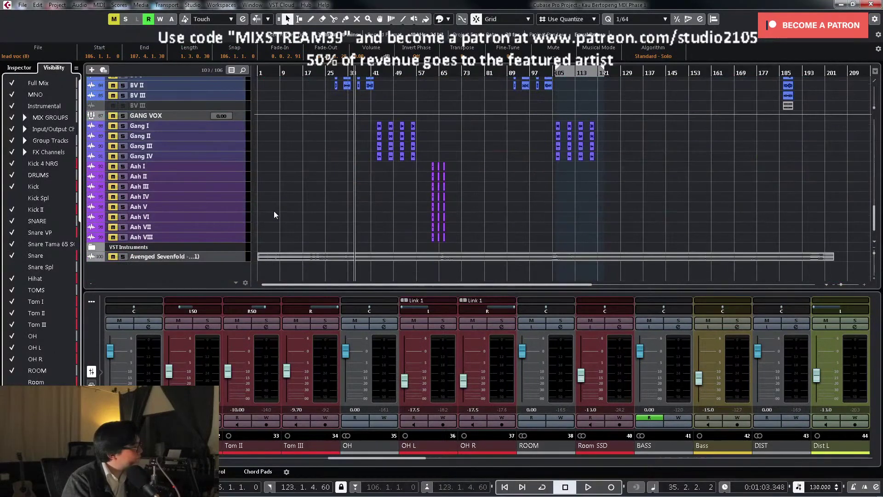
{"action": "scroll", "coordinate": [274, 210], "scroll_direction": "up", "scroll_amount": 18}
{"action": "scroll", "coordinate": [283, 211], "scroll_direction": "up", "scroll_amount": 7}
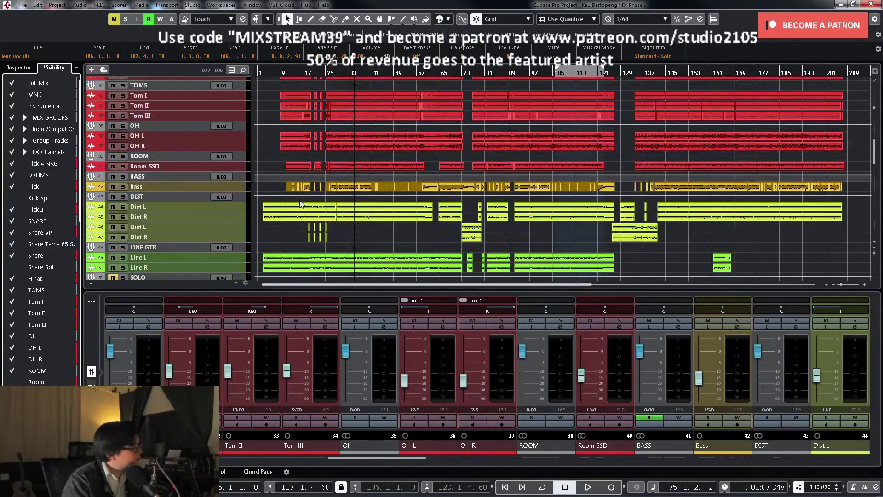
{"action": "scroll", "coordinate": [300, 202], "scroll_direction": "up", "scroll_amount": 4}
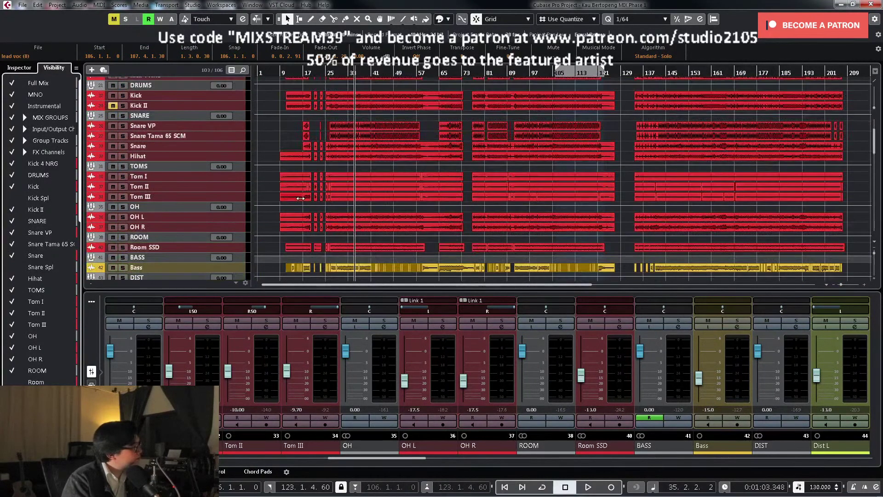
{"action": "scroll", "coordinate": [301, 200], "scroll_direction": "up", "scroll_amount": 2}
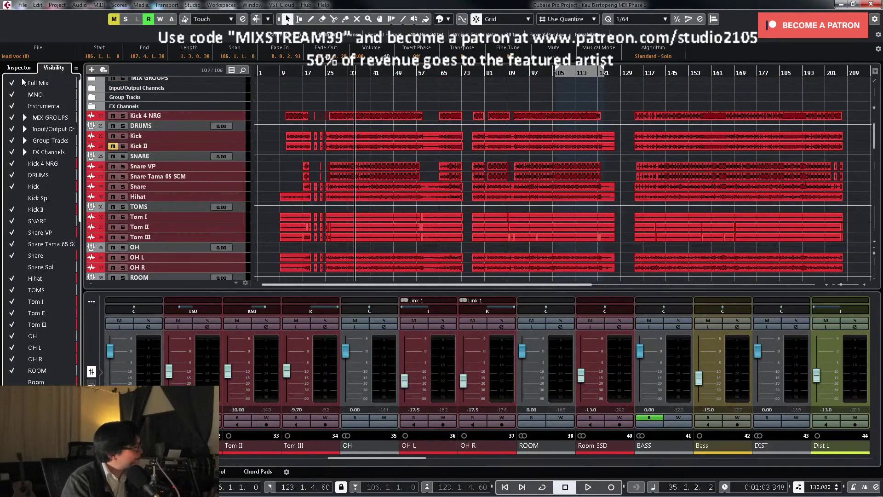
{"action": "left_click", "coordinate": [12, 382]}
Step: Enable the disabled Room track in the drum section
{"action": "scroll", "coordinate": [12, 354], "scroll_direction": "down", "scroll_amount": 8}
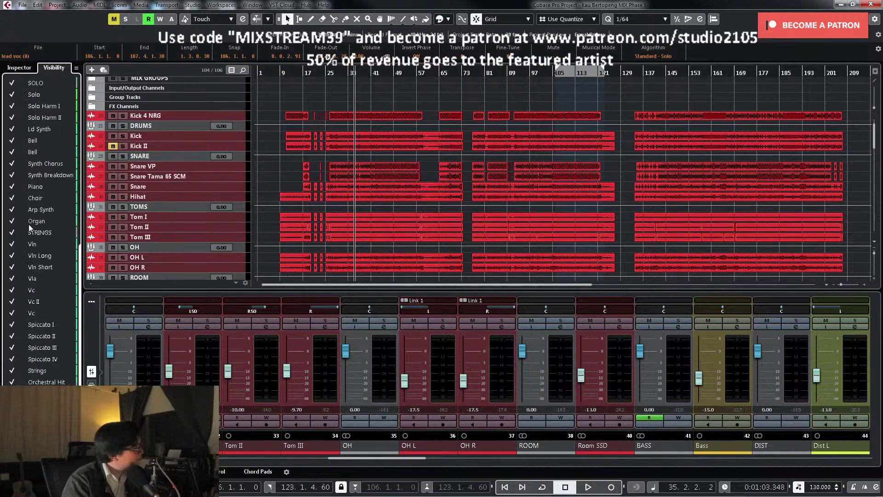
{"action": "scroll", "coordinate": [29, 225], "scroll_direction": "up", "scroll_amount": 6}
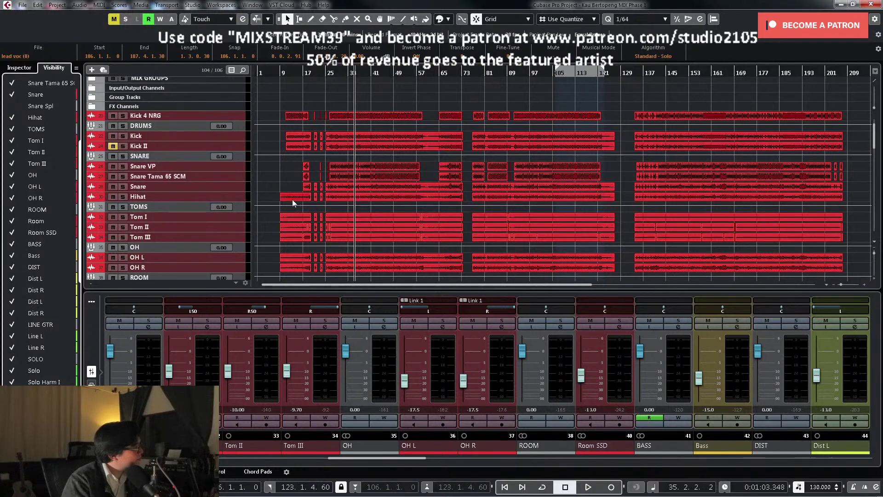
{"action": "left_click", "coordinate": [267, 186]}
{"action": "scroll", "coordinate": [267, 186], "scroll_direction": "down", "scroll_amount": 4}
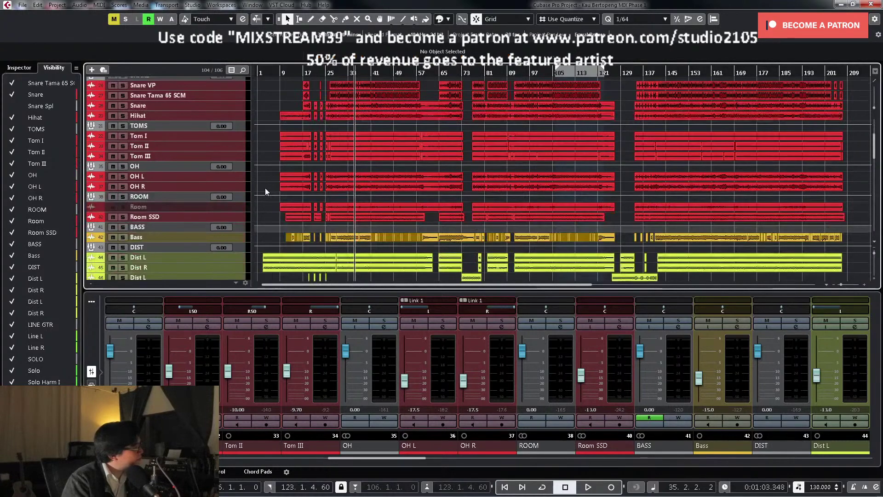
{"action": "left_click", "coordinate": [33, 69]}
{"action": "right_click", "coordinate": [235, 207]}
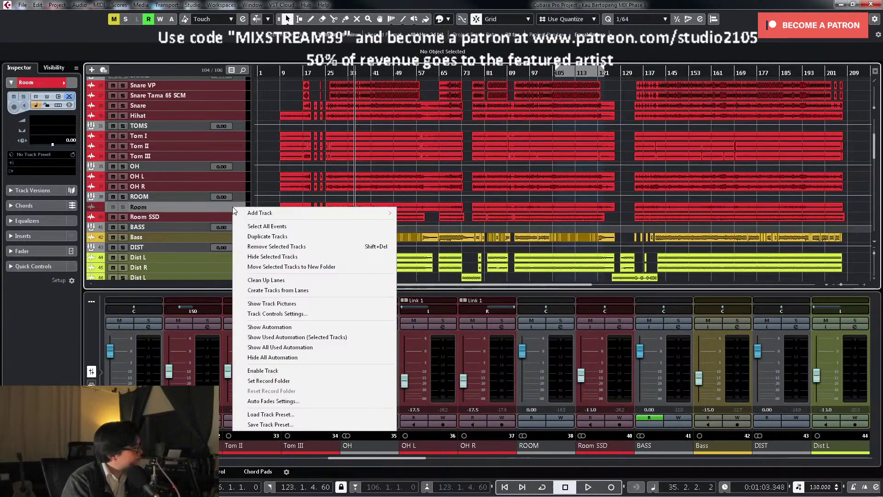
{"action": "left_click", "coordinate": [305, 376]}
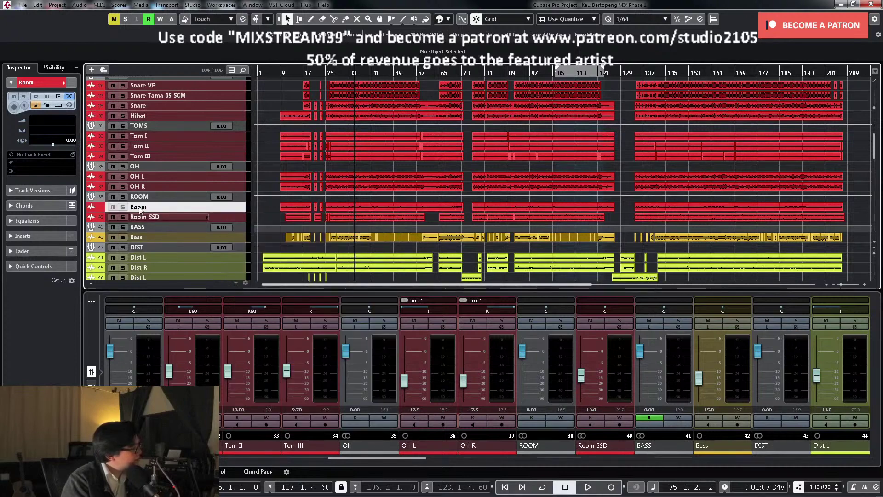
Step: Select the enabled Room track and solo it
{"action": "left_click", "coordinate": [245, 209]}
{"action": "left_click", "coordinate": [113, 120]}
{"action": "left_click", "coordinate": [122, 119]}
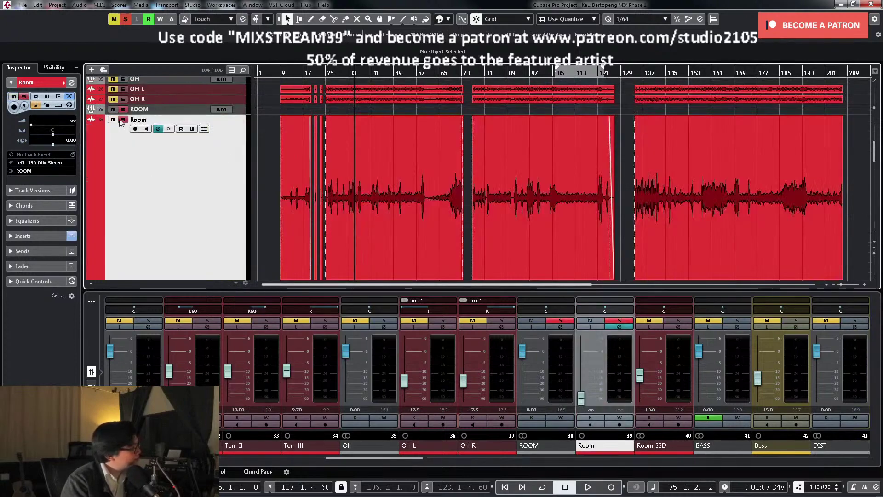
Step: Zoom in on the Room recording and raise its fader to about -16.7 dB while playing it back
{"action": "left_click", "coordinate": [525, 188]}
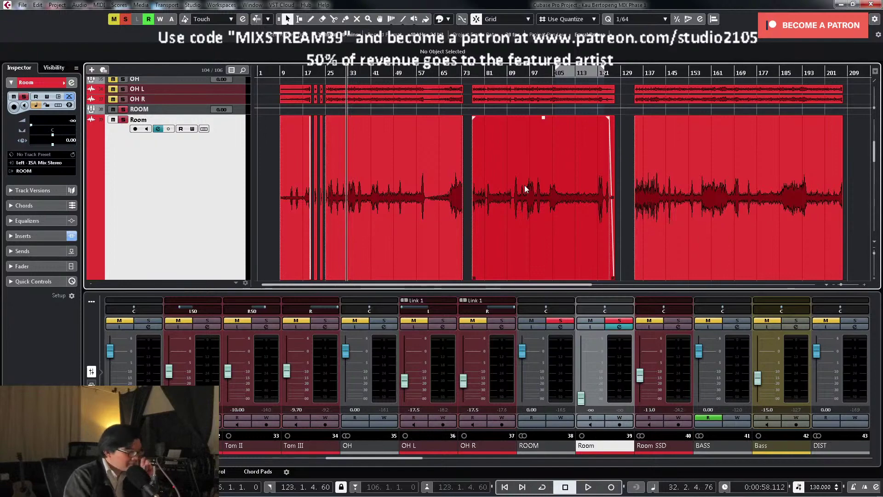
{"action": "left_click", "coordinate": [410, 187]}
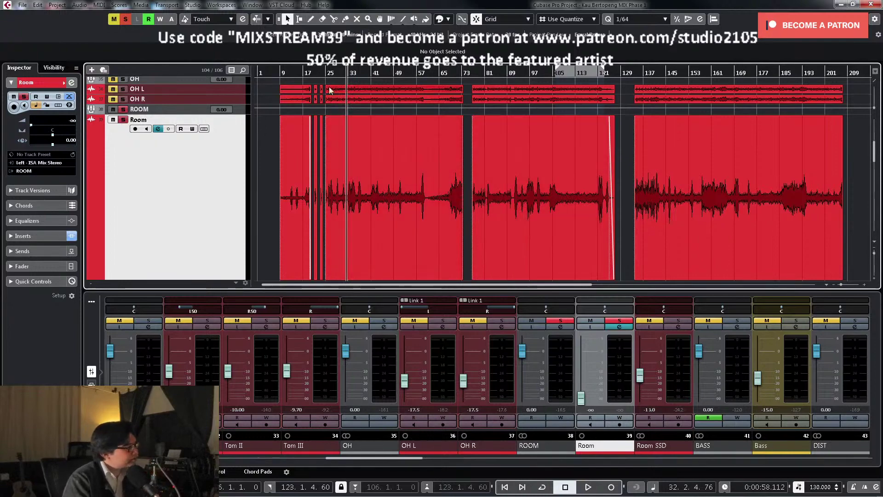
{"action": "key", "text": "h"}
{"action": "key", "text": "h"}
{"action": "key", "text": "space"}
{"action": "left_click_drag", "start_coordinate": [581, 398], "coordinate": [585, 382]}
{"action": "key", "text": "space"}
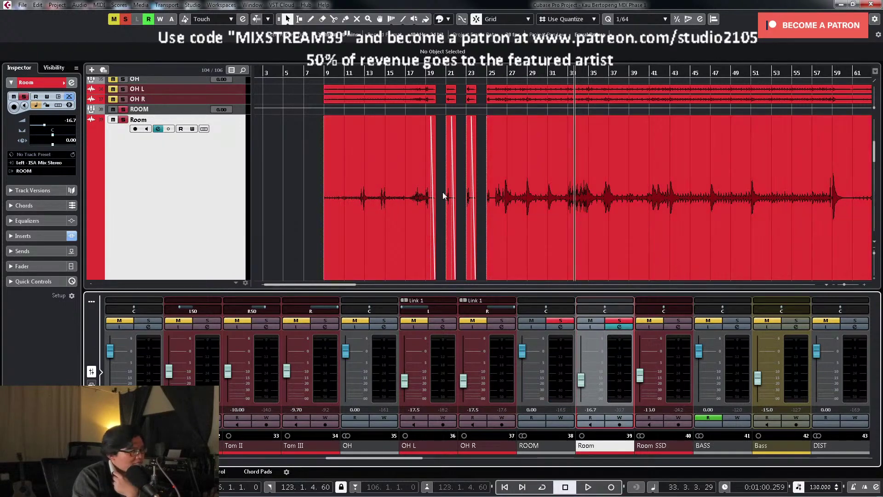
Step: Rename the Room track as Ride
{"action": "left_click", "coordinate": [520, 185]}
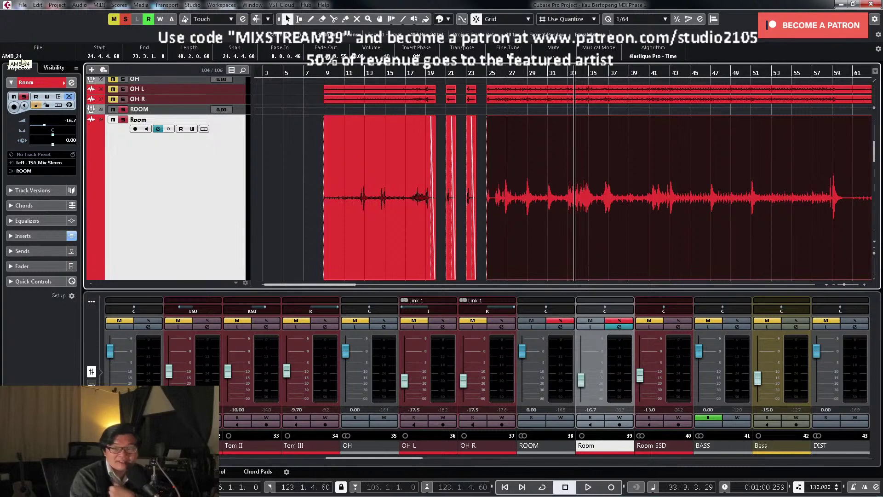
{"action": "double_click", "coordinate": [138, 120]}
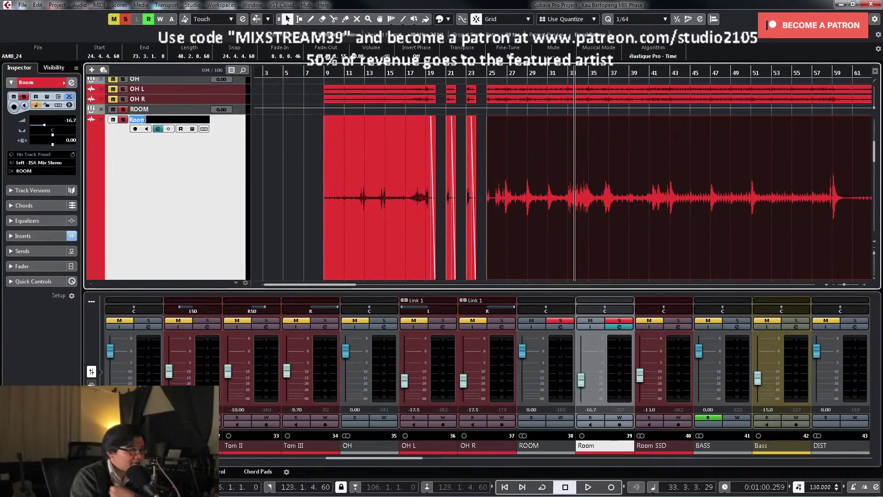
{"action": "type", "text": "Rid"}
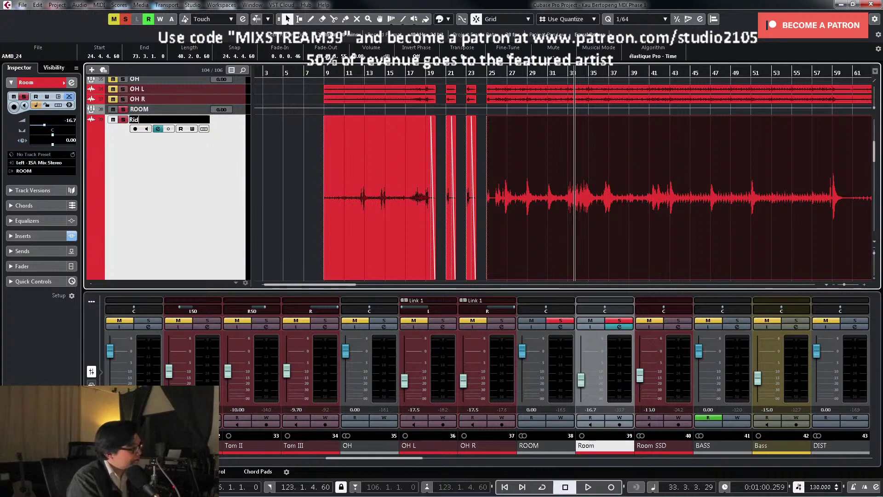
{"action": "type", "text": "e"}
{"action": "key", "text": "Return"}
Step: Unsolo the Ride track and move it directly below Tom III in the track list
{"action": "left_click", "coordinate": [122, 119]}
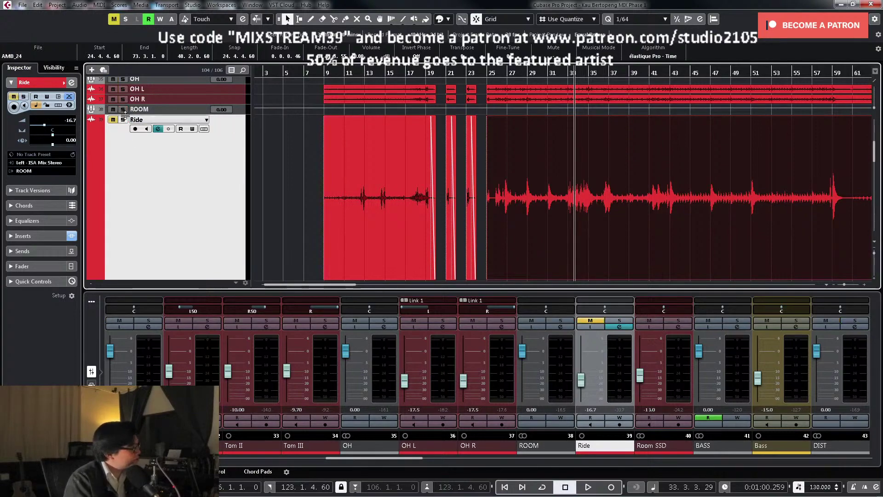
{"action": "scroll", "coordinate": [235, 114], "scroll_direction": "up", "scroll_amount": 3}
{"action": "left_click_drag", "start_coordinate": [214, 259], "coordinate": [229, 164]}
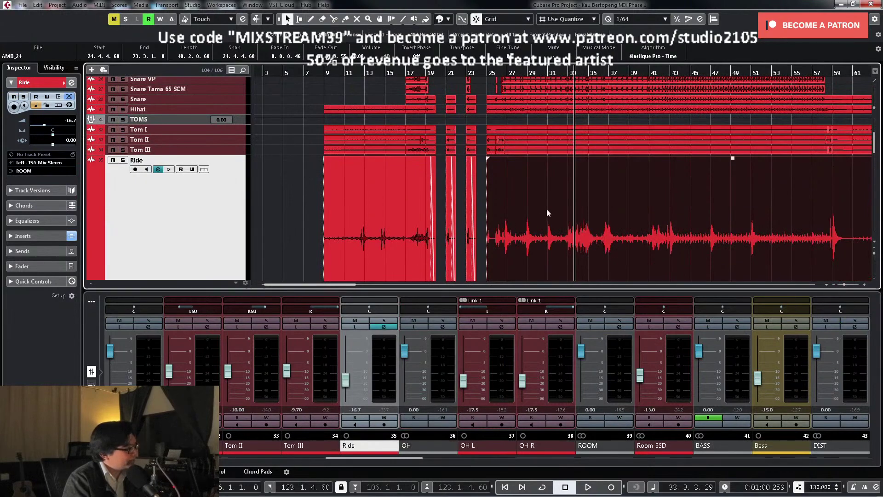
Step: Solo the Ride track and raise the low cut in its channel pre-filter until only the upper frequencies remain, during playback
{"action": "scroll", "coordinate": [547, 209], "scroll_direction": "down", "scroll_amount": 2}
{"action": "key", "text": "s"}
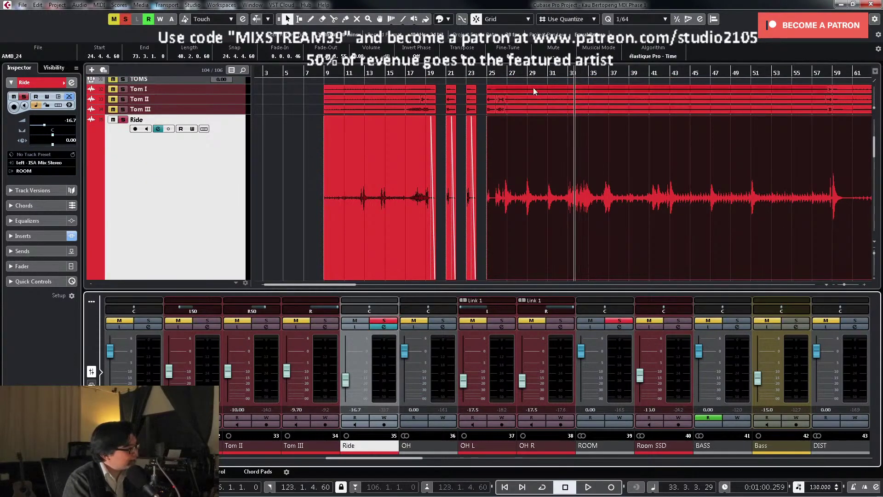
{"action": "left_click", "coordinate": [501, 75]}
{"action": "key", "text": "space"}
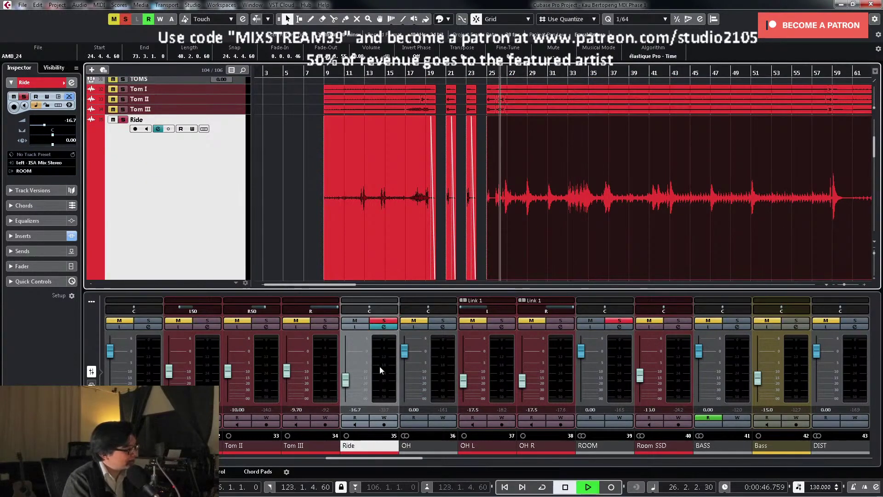
{"action": "left_click", "coordinate": [384, 327]}
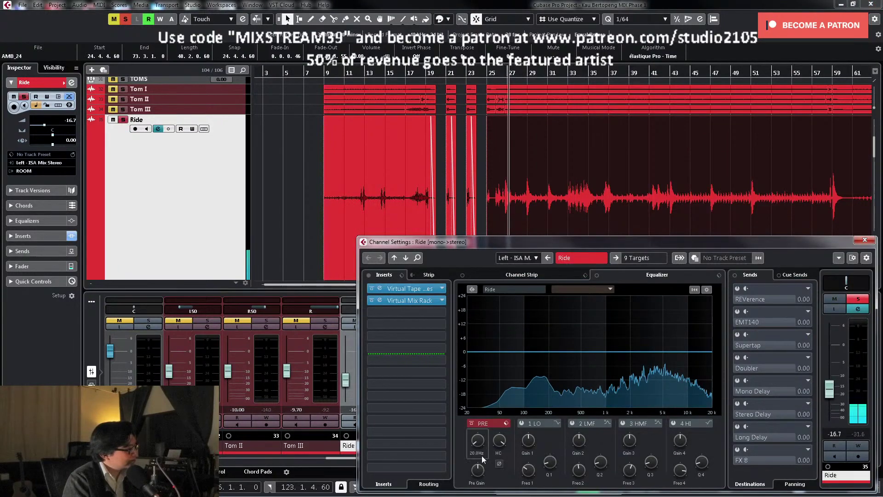
{"action": "left_click_drag", "start_coordinate": [482, 455], "coordinate": [492, 396]}
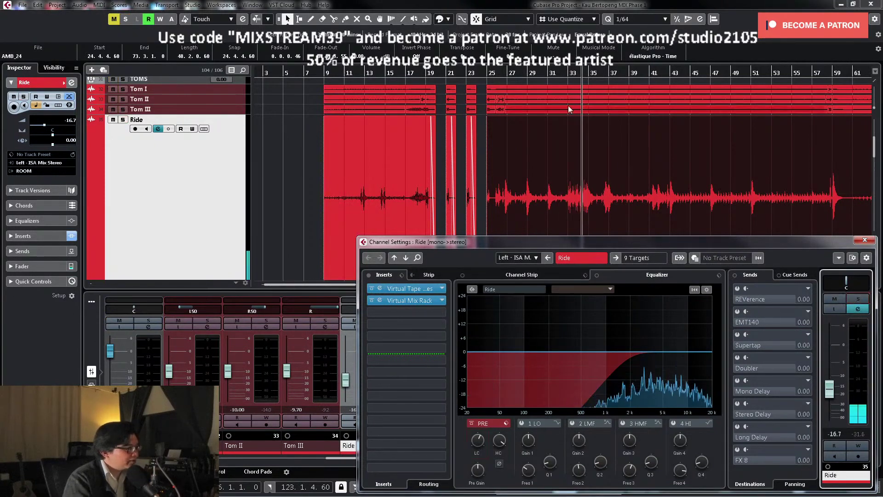
Step: Pan the Ride to R67 and set its level to -10 dB against the full mix
{"action": "left_click", "coordinate": [559, 80]}
{"action": "key", "text": "space"}
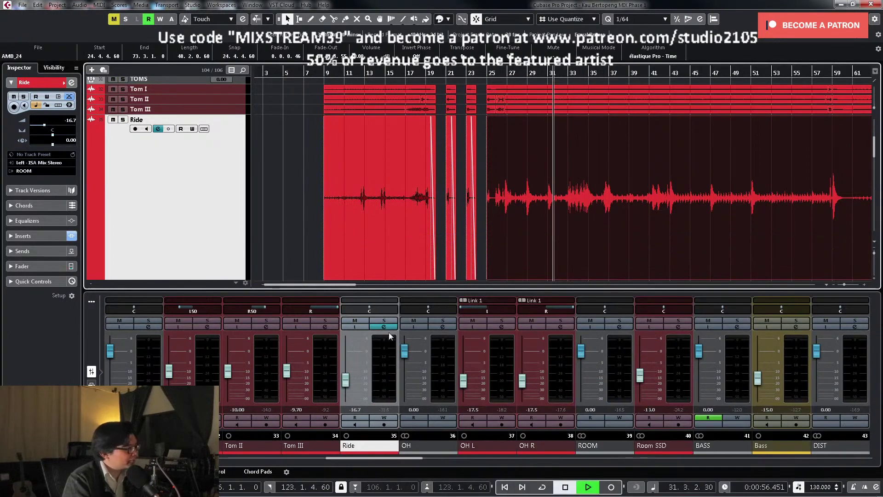
{"action": "left_click_drag", "start_coordinate": [377, 308], "coordinate": [407, 308]}
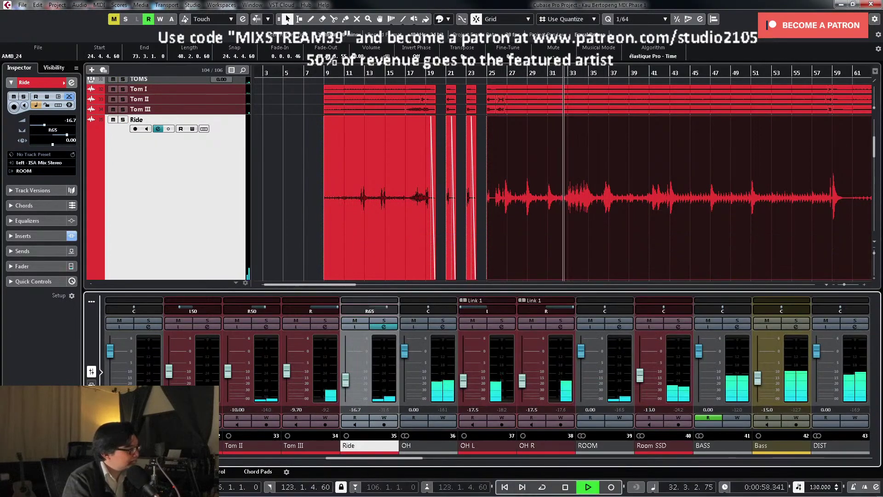
{"action": "left_click_drag", "start_coordinate": [350, 384], "coordinate": [352, 375]}
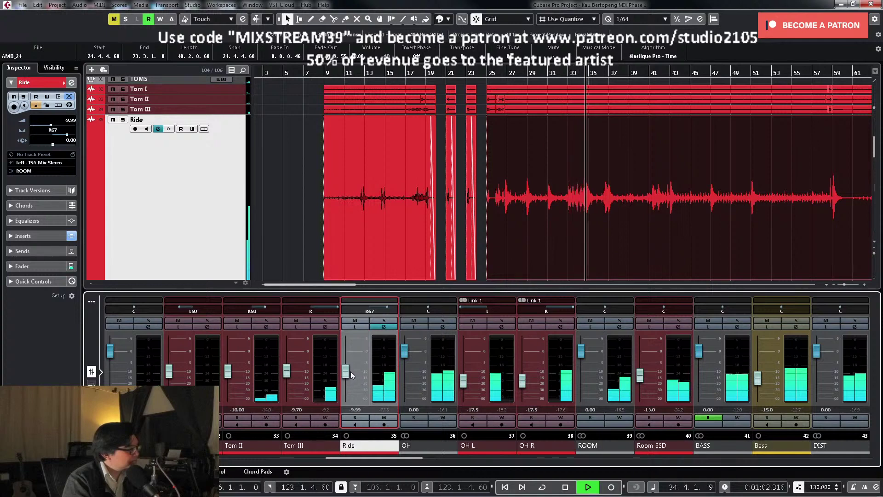
{"action": "key", "text": "space"}
{"action": "left_click", "coordinate": [355, 410]}
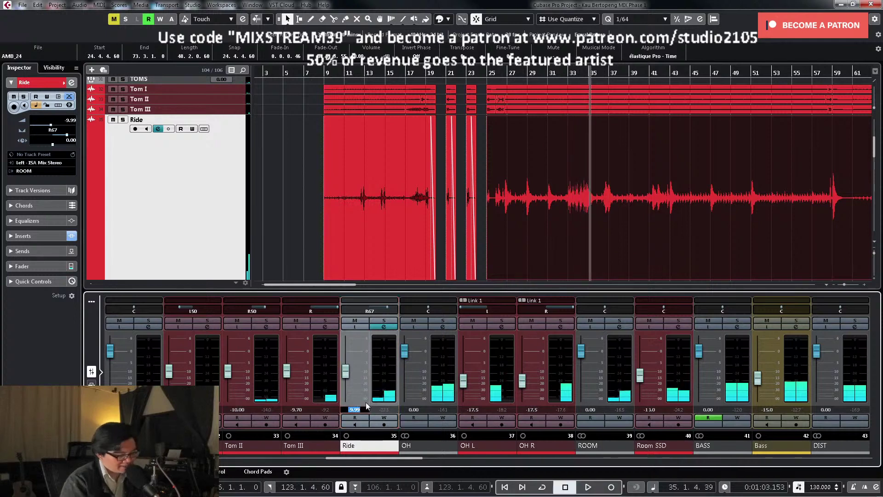
{"action": "type", "text": "-10"}
{"action": "key", "text": "Return"}
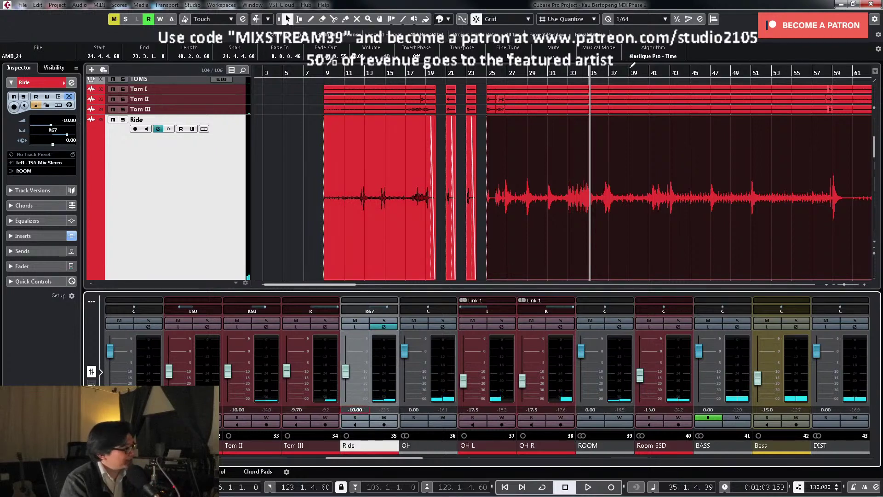
Step: Try the Ride level at -11 dB in the full mix and return it to -10 dB
{"action": "left_click", "coordinate": [564, 74]}
{"action": "key", "text": "space"}
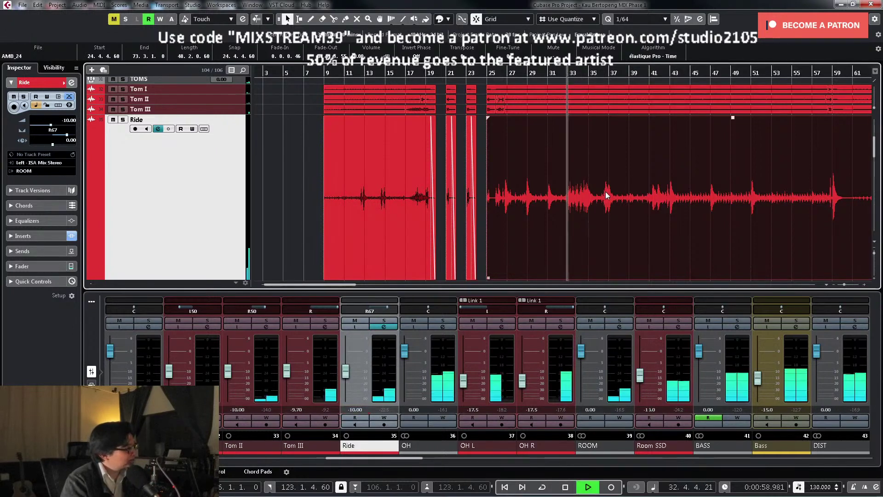
{"action": "left_click", "coordinate": [353, 409]}
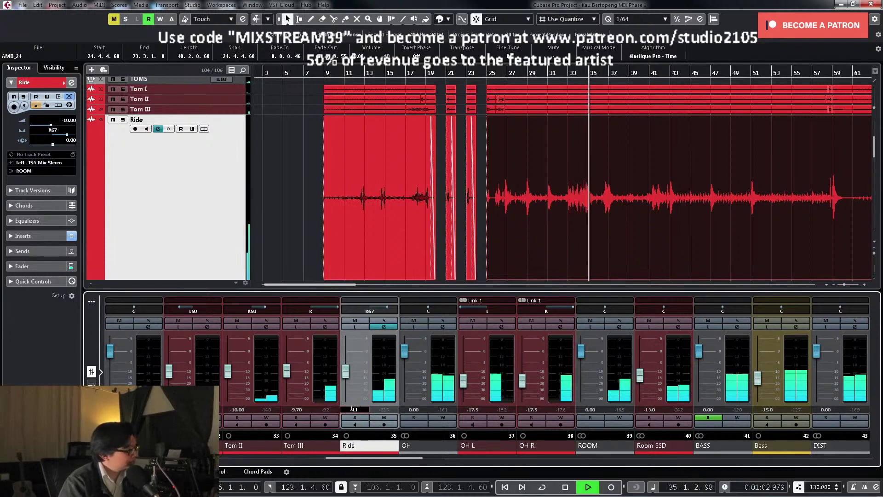
{"action": "type", "text": "-11"}
{"action": "key", "text": "Return"}
{"action": "key", "text": "space"}
{"action": "left_click", "coordinate": [352, 409]}
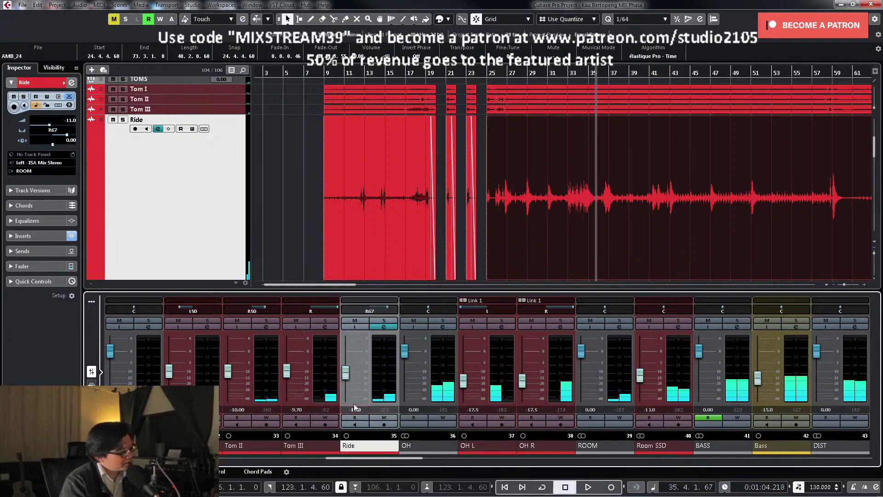
{"action": "type", "text": "-10"}
{"action": "key", "text": "Return"}
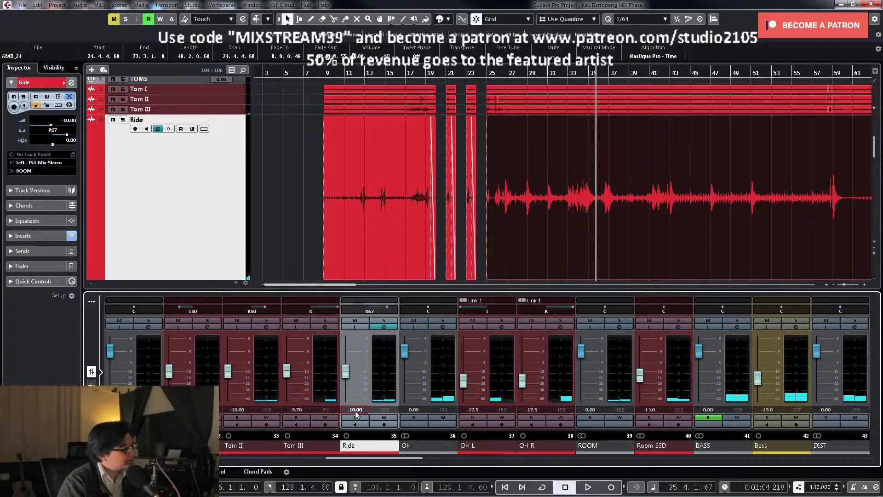
Step: Play the mix from about bar 25 and compare it with the Ride muted and unmuted
{"action": "left_click", "coordinate": [493, 74]}
{"action": "key", "text": "space"}
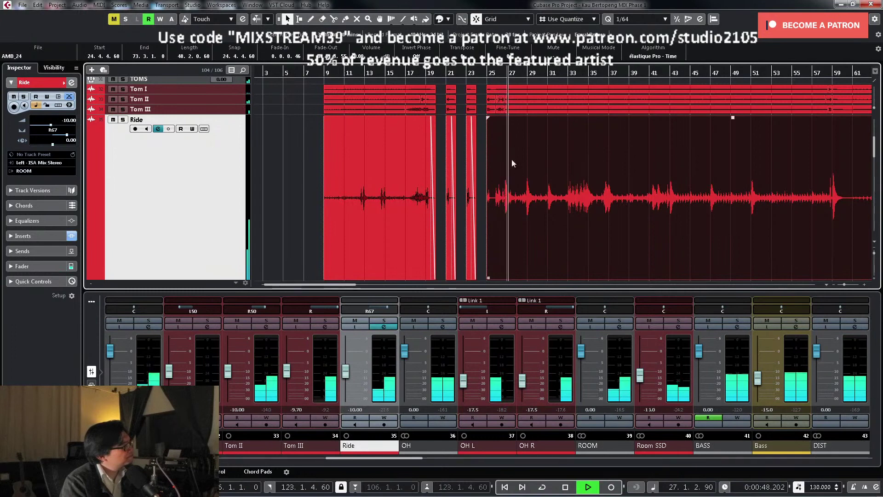
{"action": "key", "text": "space"}
{"action": "key", "text": "g"}
{"action": "left_click", "coordinate": [357, 322]}
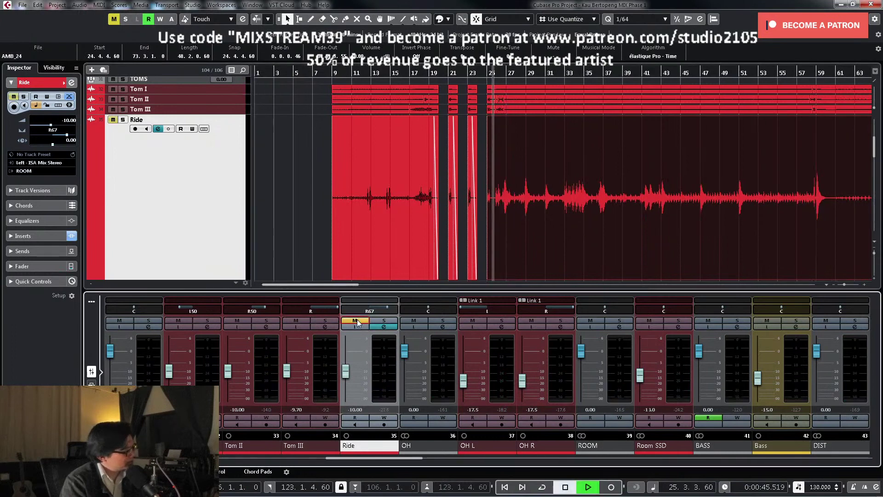
{"action": "key", "text": "space"}
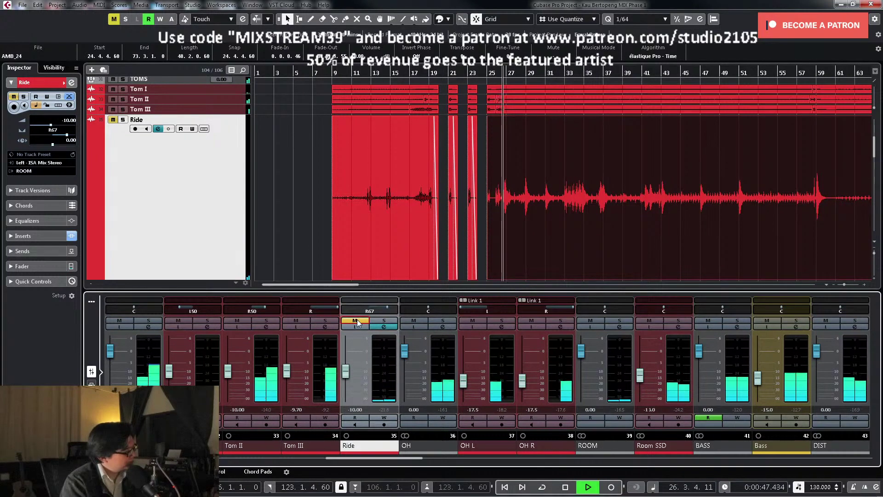
{"action": "key", "text": "space"}
{"action": "left_click", "coordinate": [357, 322]}
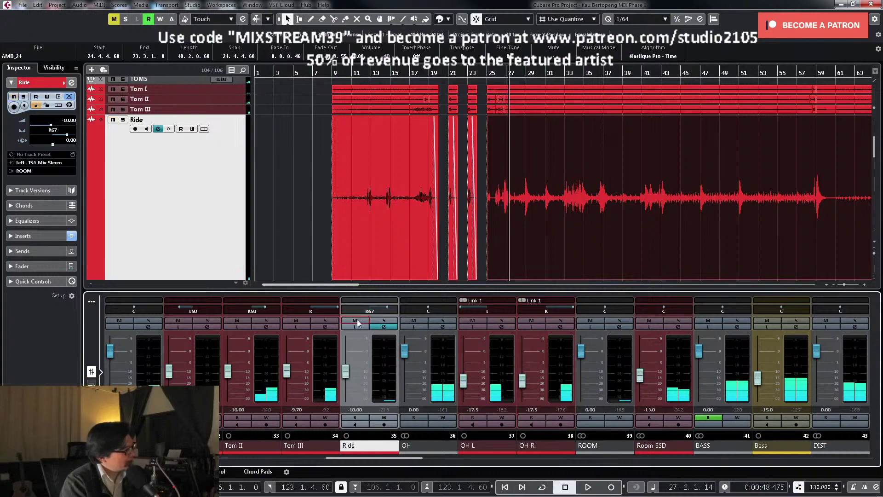
Step: Audition the ride hits around bar 33 in the mix and set the Ride level to -11 dB
{"action": "left_click", "coordinate": [504, 224]}
{"action": "key", "text": "z"}
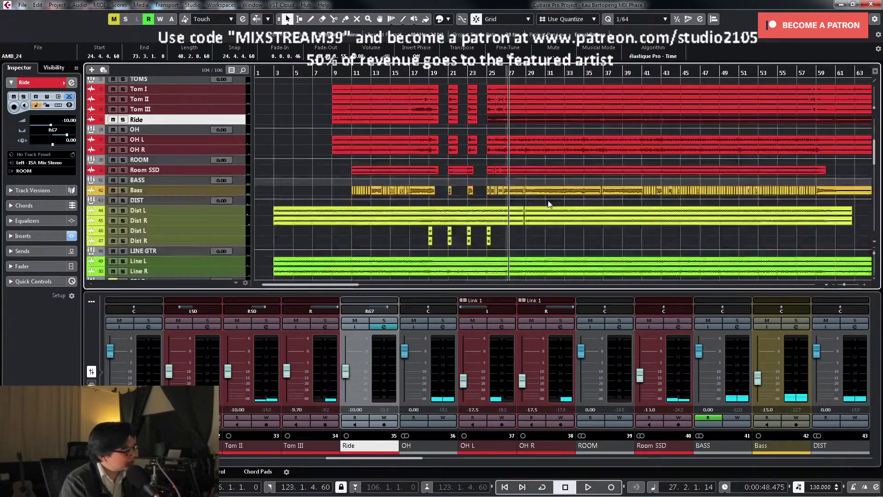
{"action": "key", "text": "shift+f"}
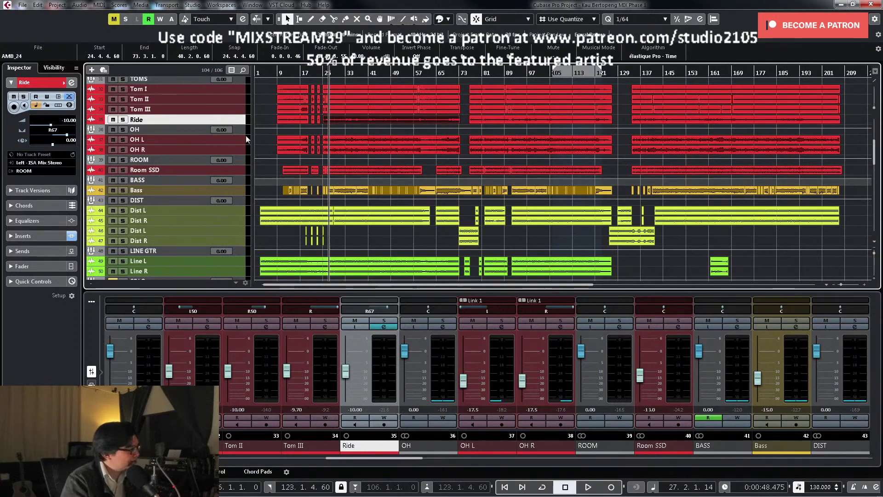
{"action": "key", "text": "z"}
{"action": "key", "text": "h"}
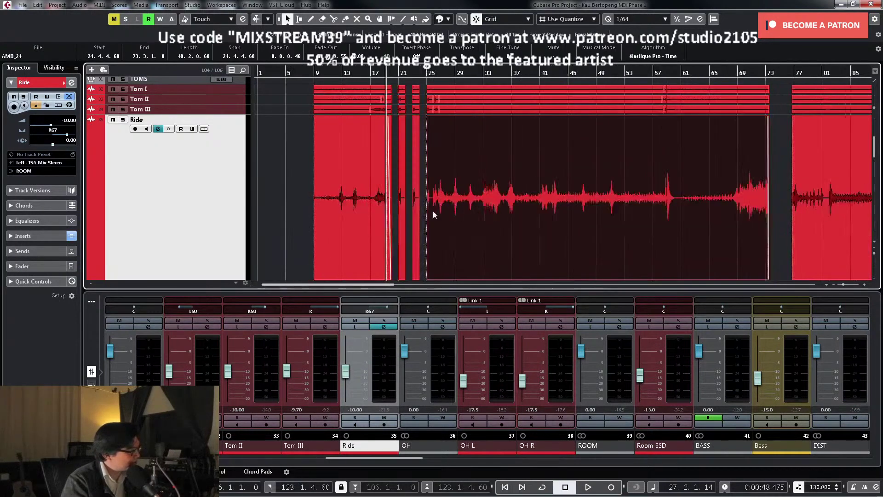
{"action": "key", "text": "h"}
{"action": "key", "text": "h"}
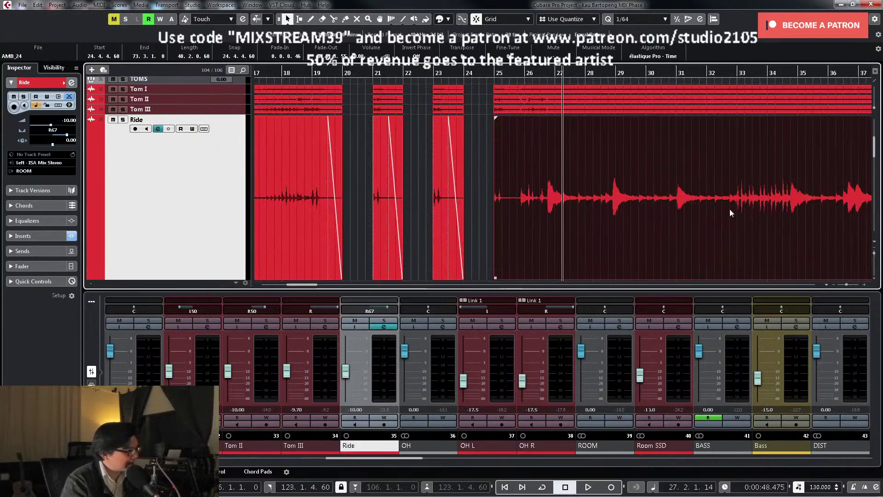
{"action": "left_click", "coordinate": [728, 73]}
{"action": "key", "text": "space"}
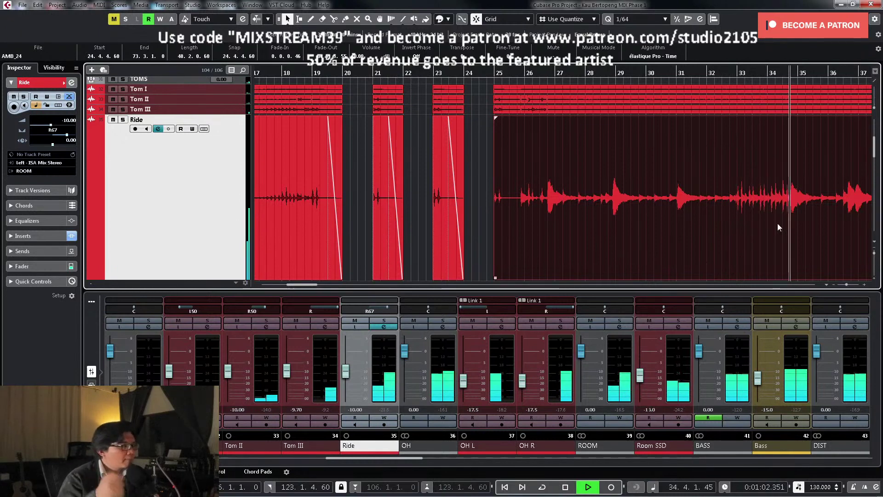
{"action": "key", "text": "space"}
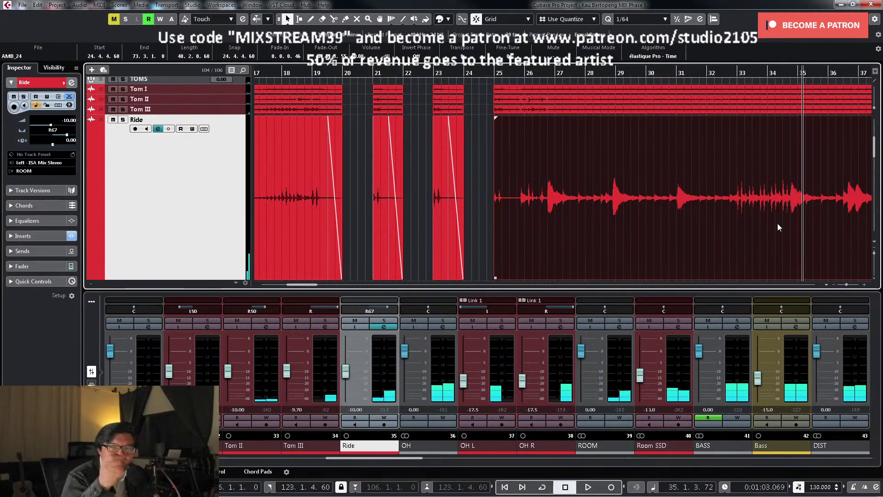
{"action": "left_click", "coordinate": [354, 410]}
{"action": "type", "text": "-11"}
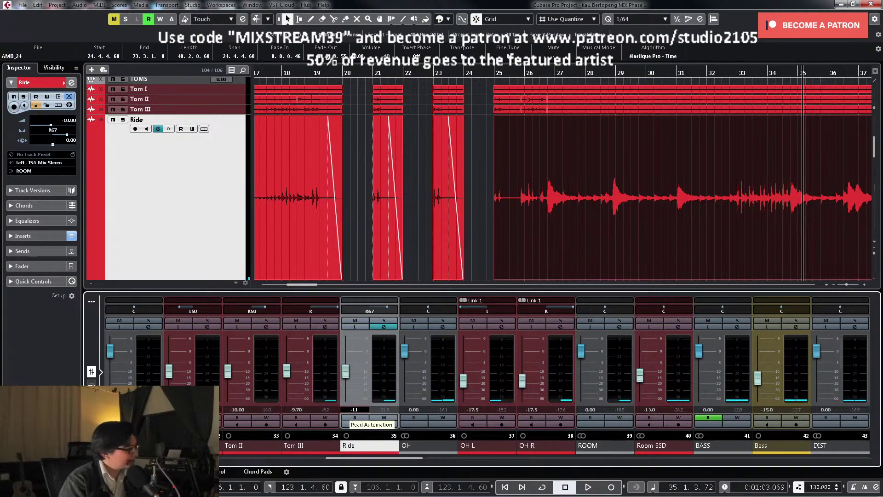
{"action": "key", "text": "Return"}
Step: Set the locators around the Ld Voc clips from bar 27 to bar 59 and move the playhead to their start
{"action": "left_click", "coordinate": [145, 167]}
{"action": "key", "text": "shift+f"}
{"action": "scroll", "coordinate": [518, 144], "scroll_direction": "down", "scroll_amount": 15}
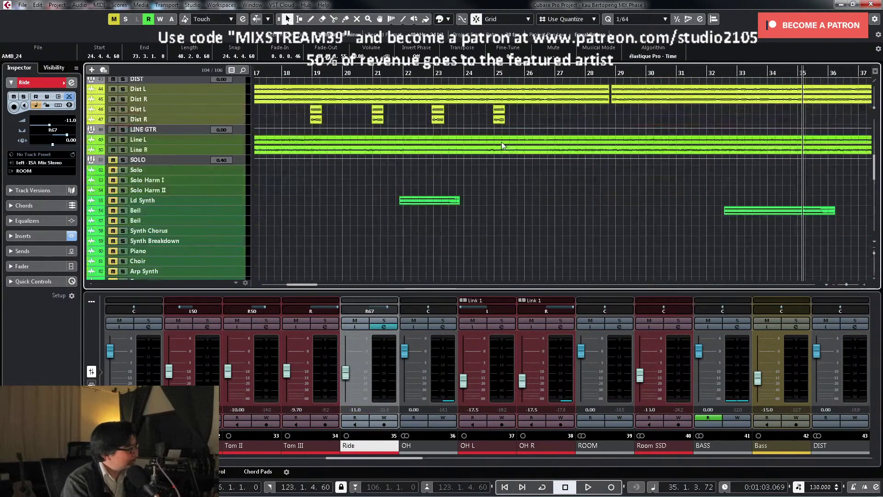
{"action": "scroll", "coordinate": [515, 154], "scroll_direction": "down", "scroll_amount": 2}
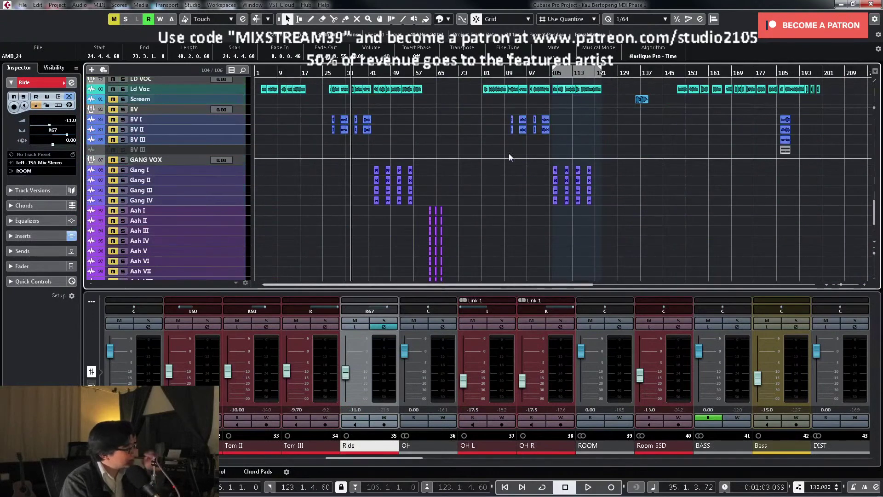
{"action": "scroll", "coordinate": [509, 154], "scroll_direction": "up", "scroll_amount": 3}
{"action": "left_click", "coordinate": [322, 172]}
{"action": "left_click_drag", "start_coordinate": [322, 172], "coordinate": [424, 175]}
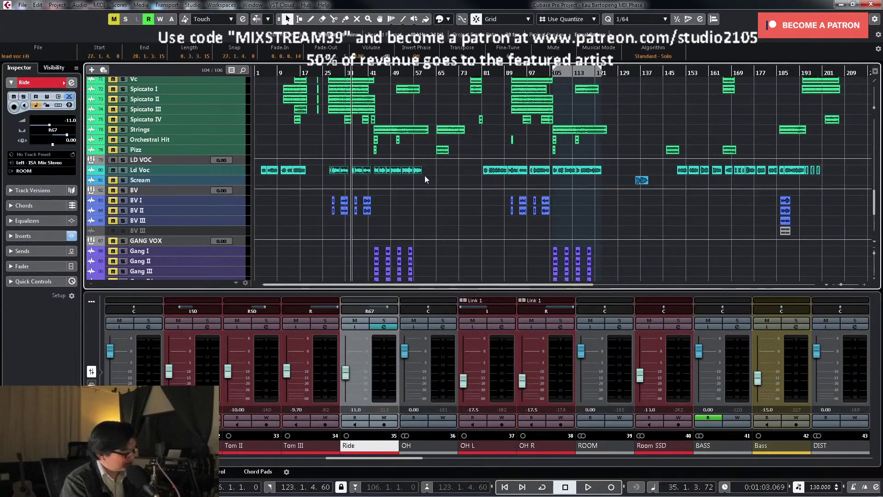
{"action": "key", "text": "p"}
{"action": "key", "text": "l"}
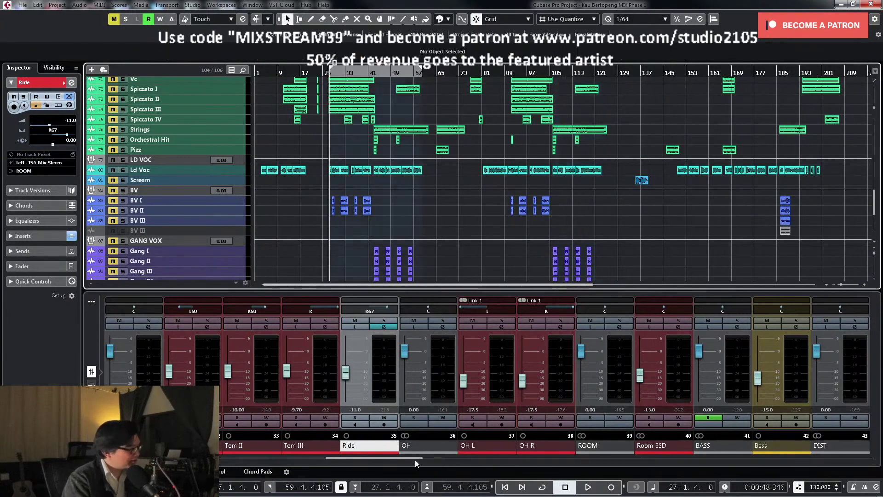
Step: Solo the Ld Voc track and open its channel settings with the Slate Digital rack insert
{"action": "left_click_drag", "start_coordinate": [415, 459], "coordinate": [738, 459]}
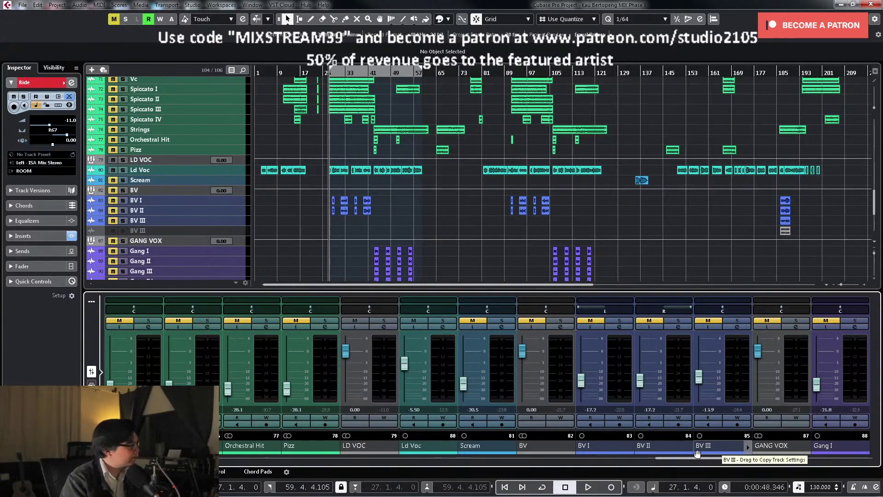
{"action": "left_click", "coordinate": [123, 170]}
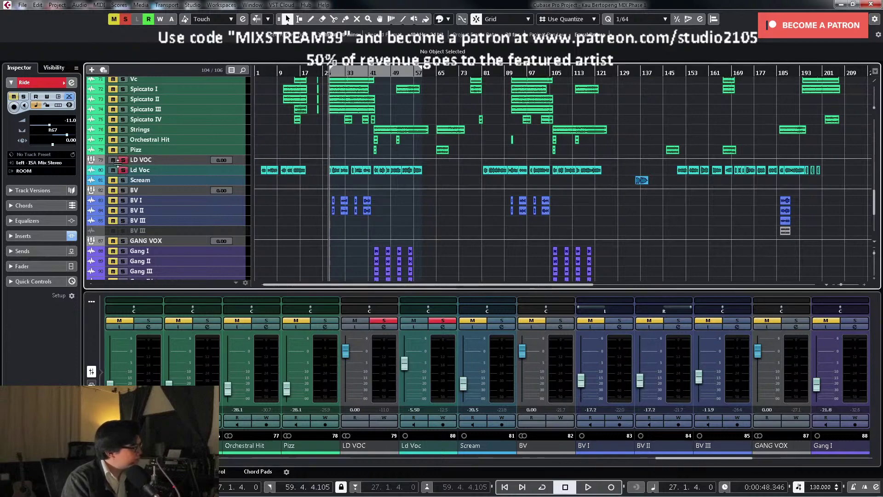
{"action": "left_click", "coordinate": [444, 327]}
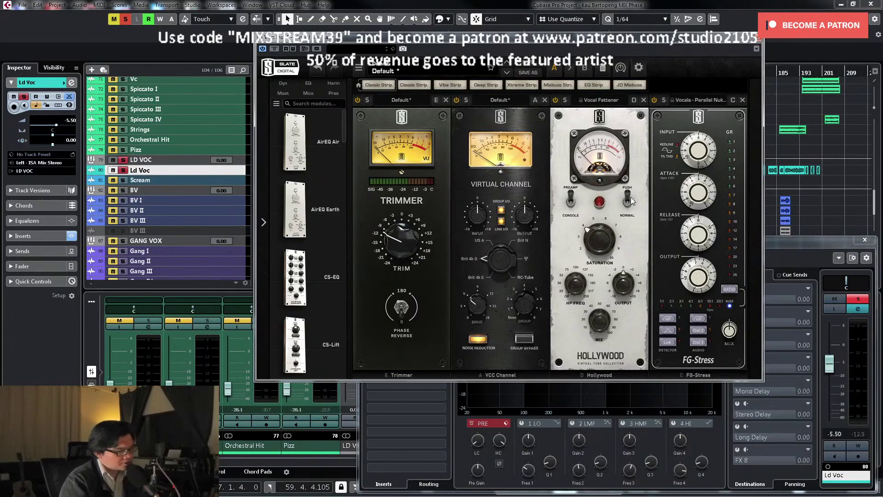
Step: Play the soloed lead vocal and compare Dist 2 and Dist 3 on its FG-Stress compressor, keeping Dist 3 engaged
{"action": "key", "text": "space"}
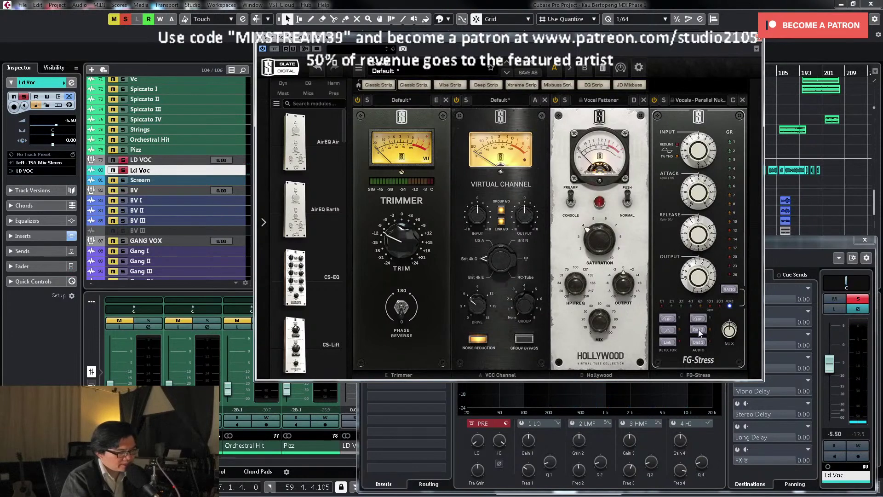
{"action": "left_click", "coordinate": [699, 330]}
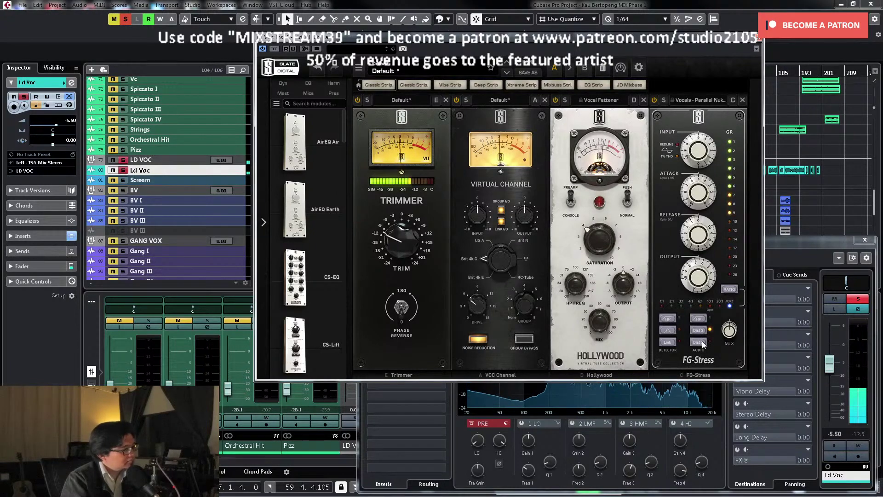
{"action": "left_click", "coordinate": [698, 342]}
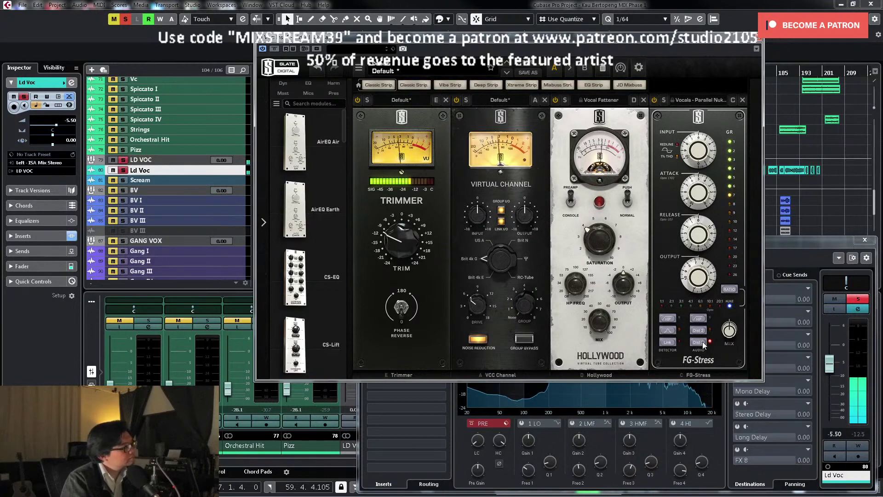
{"action": "left_click", "coordinate": [697, 342]}
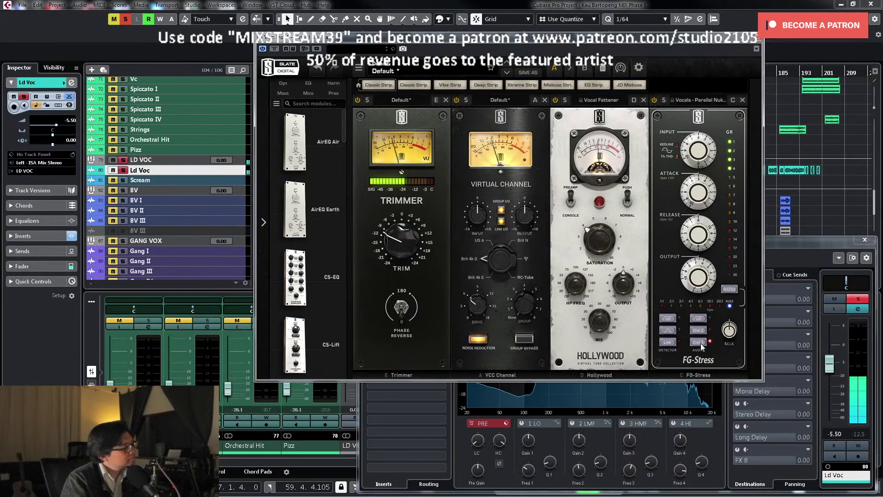
Step: Leave Dist 3 engaged on the FG-Stress, close the Virtual Mix Rack and unsolo the Ld Voc track
{"action": "left_click", "coordinate": [698, 342]}
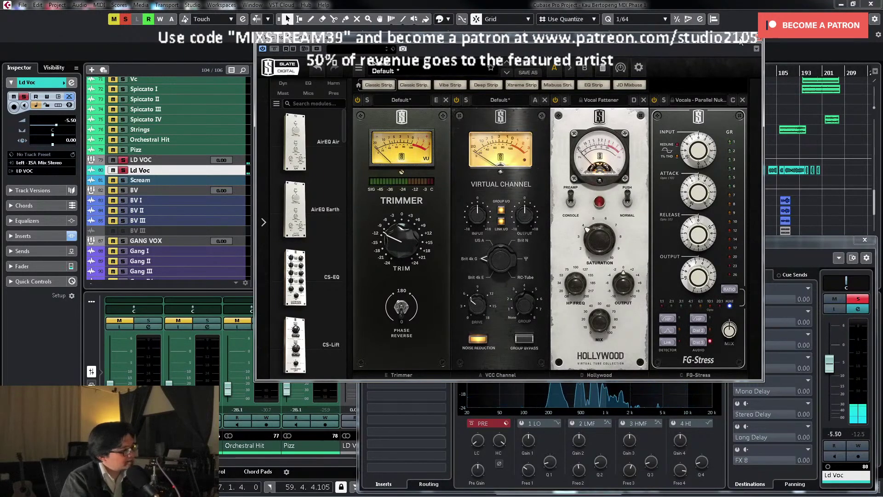
{"action": "key", "text": "Escape"}
{"action": "left_click", "coordinate": [857, 300]}
{"action": "key", "text": "space"}
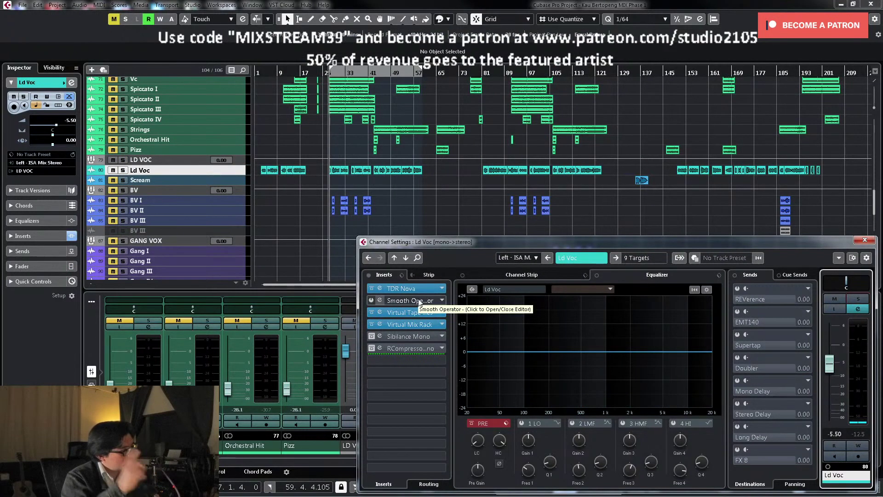
Step: Play the unsoloed lead vocal in the full mix and compare Dist 2 and Dist 3 on the FG-Stress, settling on Dist 3
{"action": "left_click", "coordinate": [407, 325]}
{"action": "key", "text": "space"}
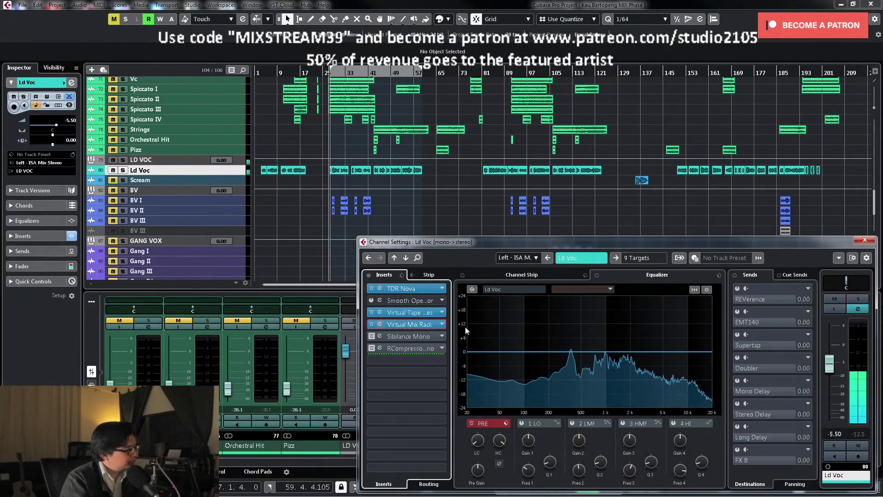
{"action": "left_click", "coordinate": [427, 324]}
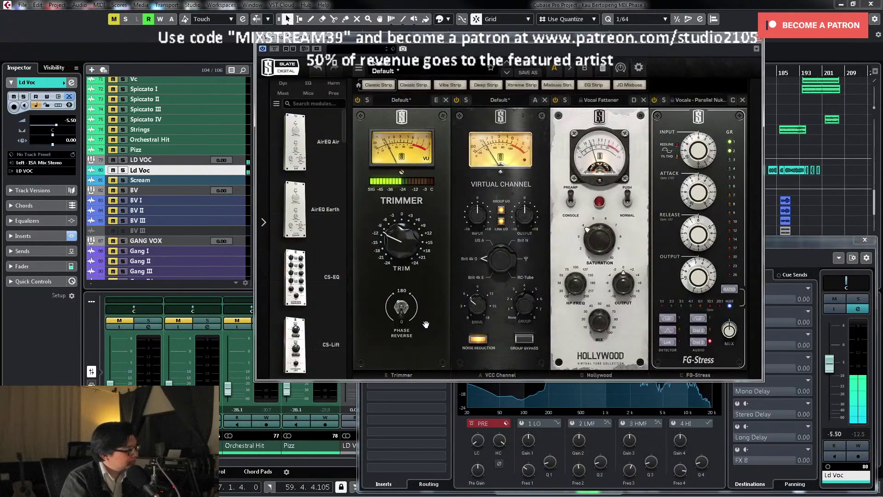
{"action": "left_click", "coordinate": [703, 331]}
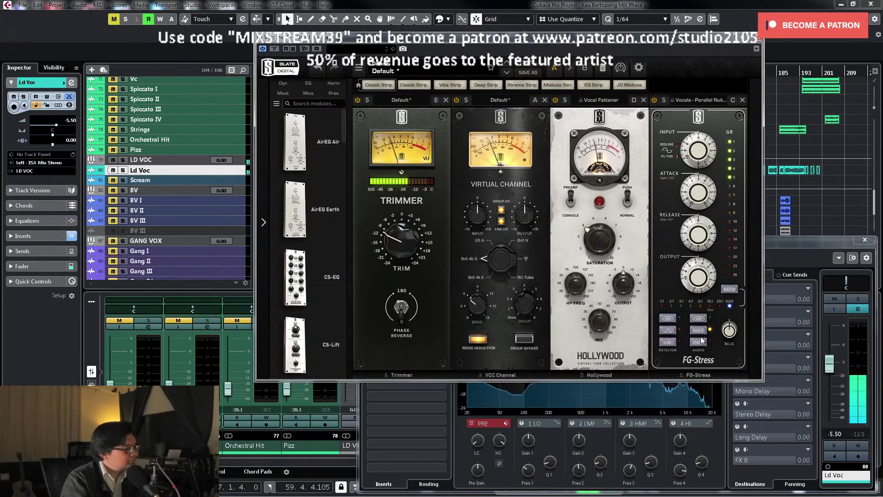
{"action": "left_click", "coordinate": [699, 341]}
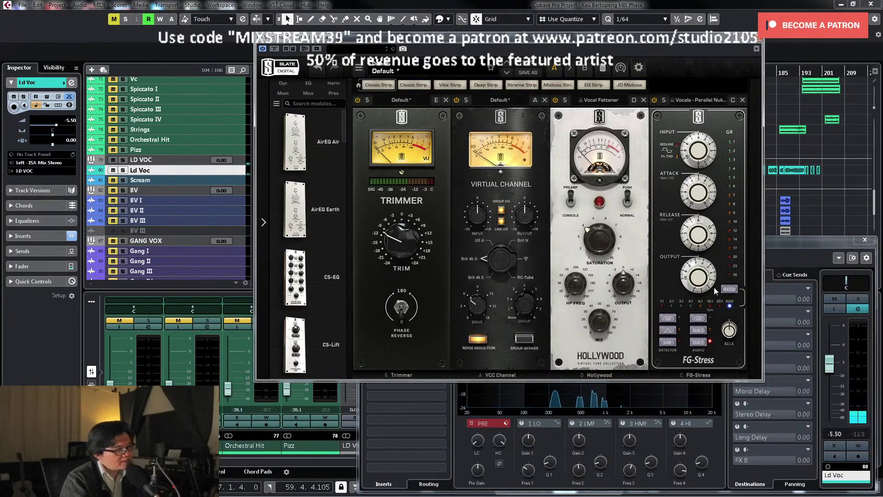
{"action": "left_click", "coordinate": [759, 39]}
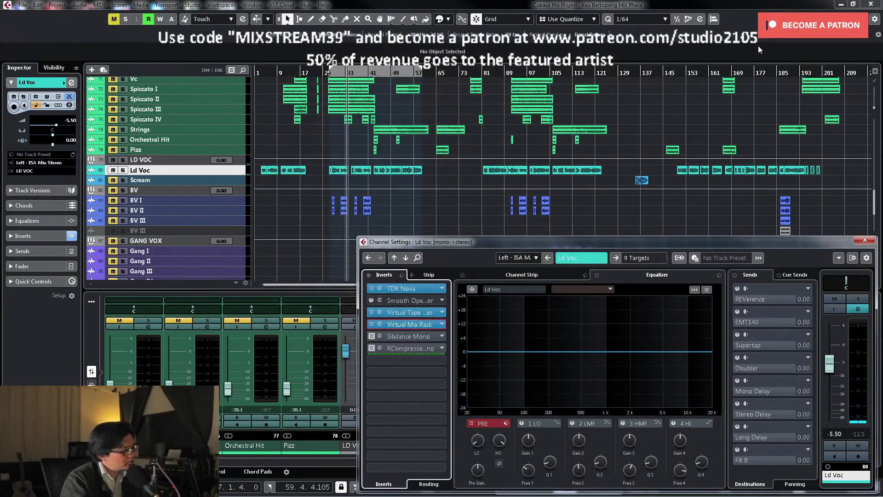
Step: Activate the Sibilance Mono de-esser on Ld Voc and set its threshold to -23.2 while playing the vocal soloed
{"action": "left_click", "coordinate": [371, 338]}
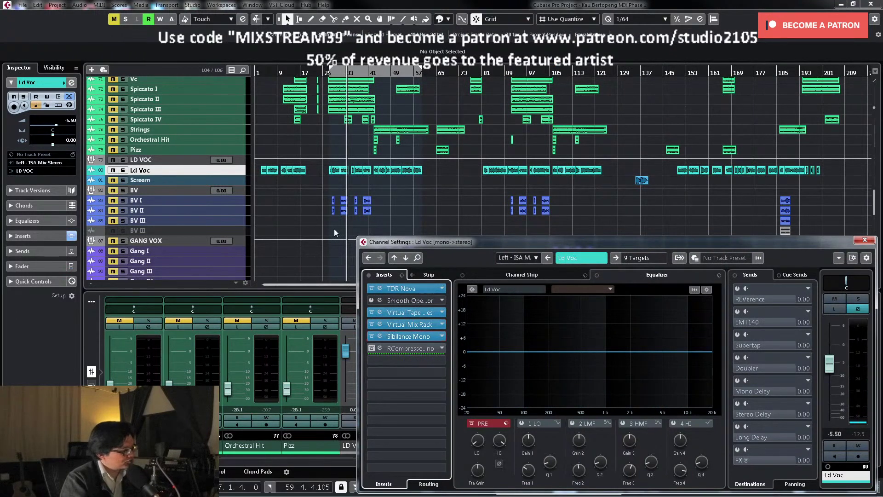
{"action": "left_click", "coordinate": [409, 337]}
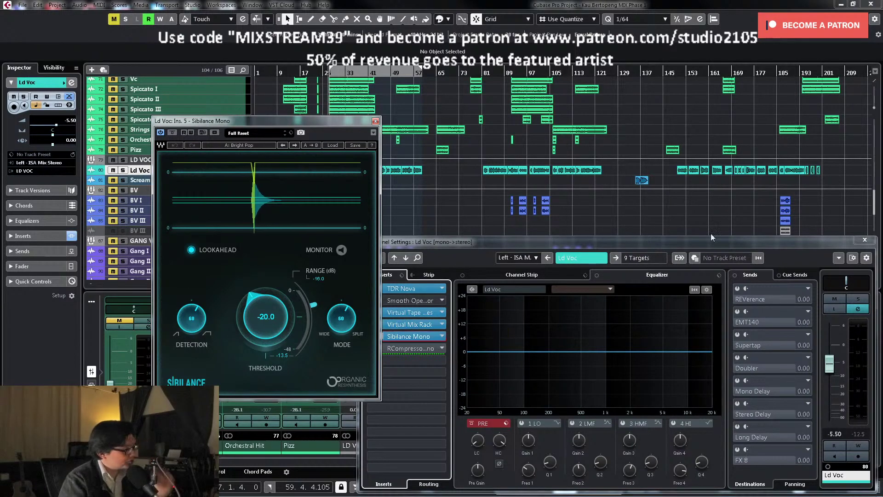
{"action": "key", "text": "s"}
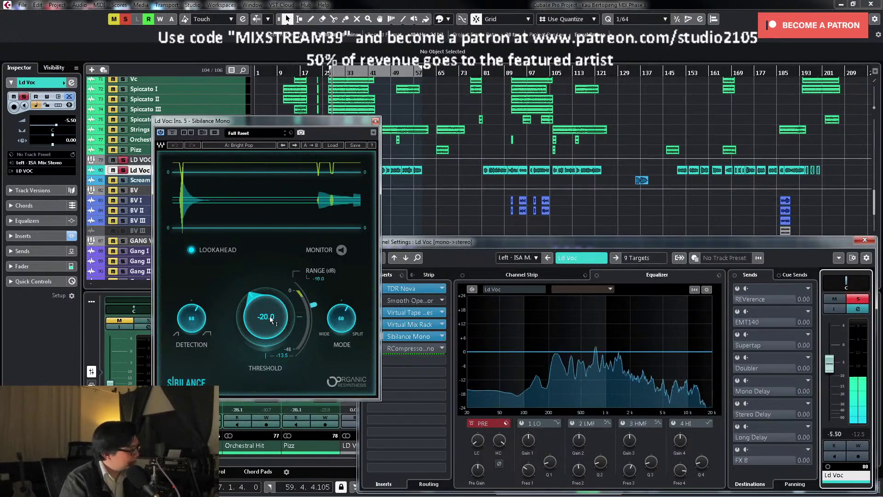
{"action": "left_click_drag", "start_coordinate": [270, 320], "coordinate": [270, 331]}
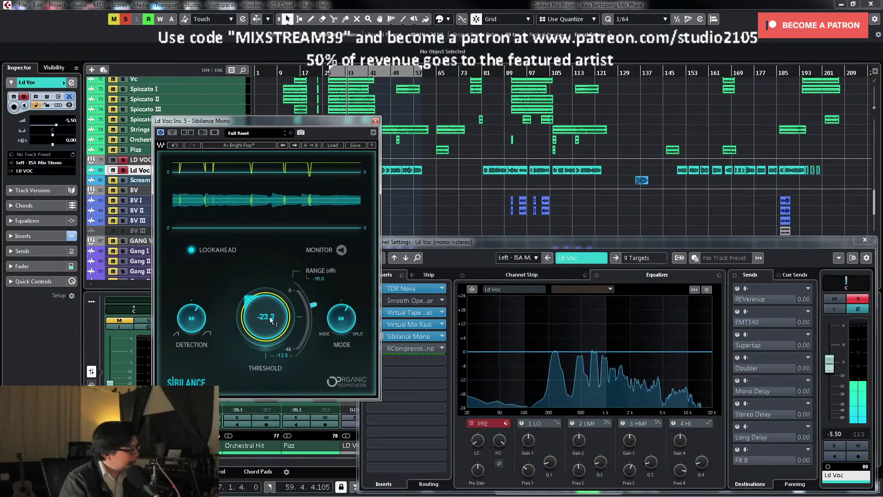
{"action": "left_click", "coordinate": [375, 122]}
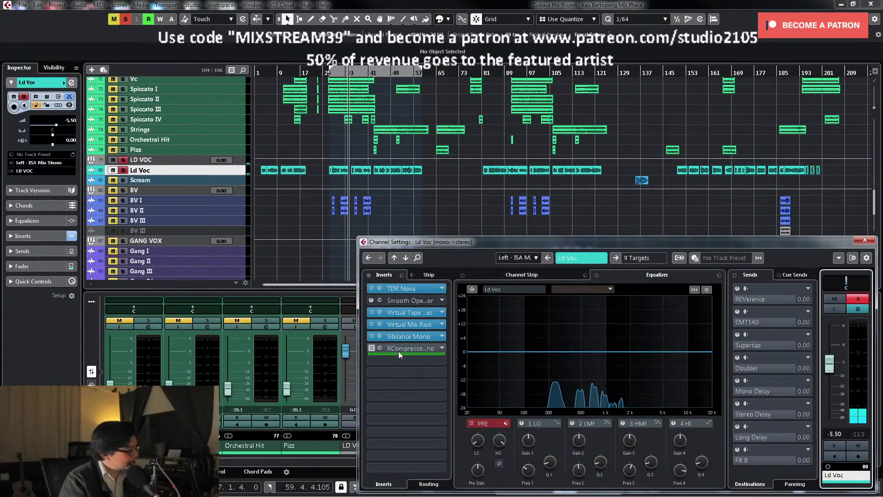
Step: Activate the RCompressor Mono insert on Ld Voc and remove the Smooth Operator insert from the chain
{"action": "left_click", "coordinate": [401, 347]}
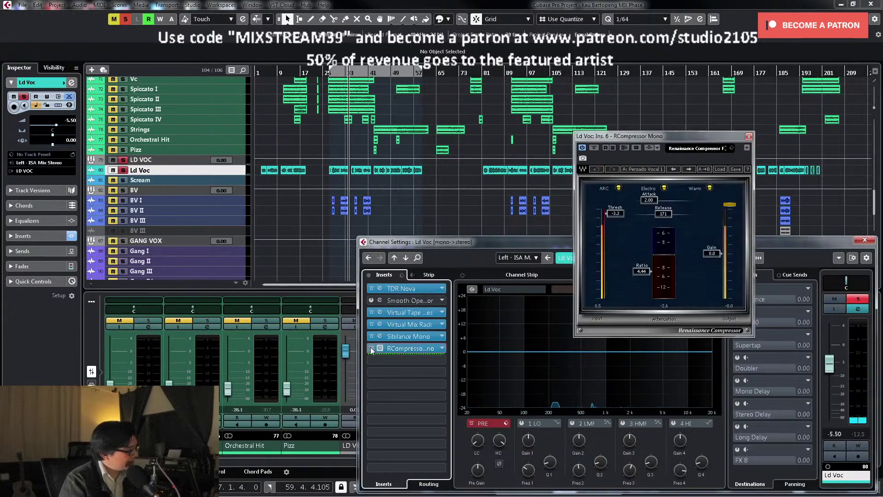
{"action": "left_click", "coordinate": [420, 349]}
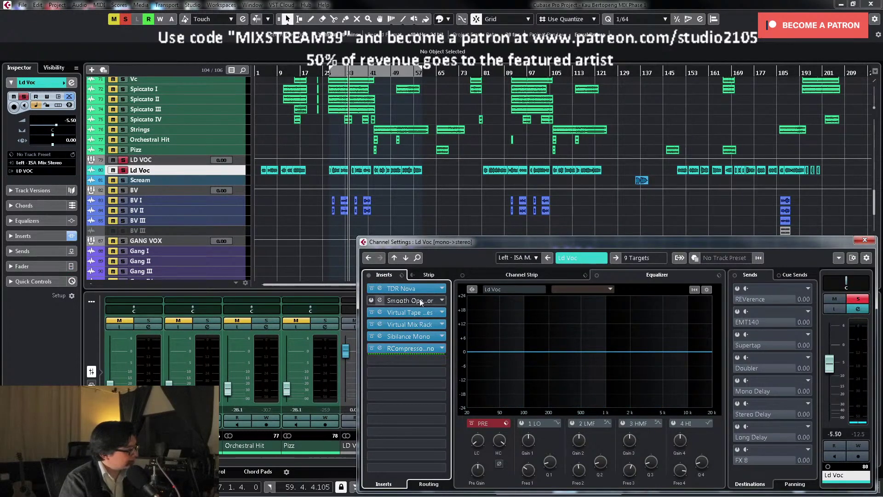
{"action": "left_click_drag", "start_coordinate": [428, 301], "coordinate": [230, 299]}
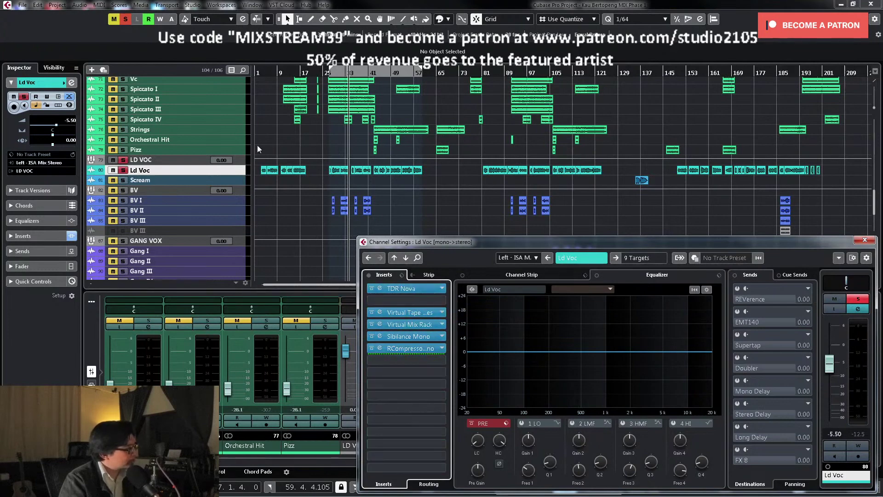
Step: Select the Ld Voc events from about bar 44 to bar 59 in an enlarged view of the track
{"action": "key", "text": "Escape"}
{"action": "key", "text": "ctrl+Down"}
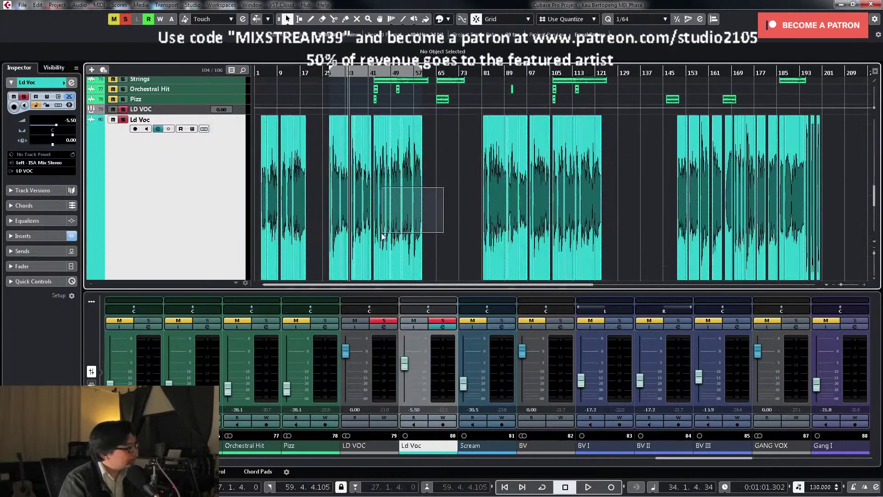
{"action": "left_click", "coordinate": [380, 235]}
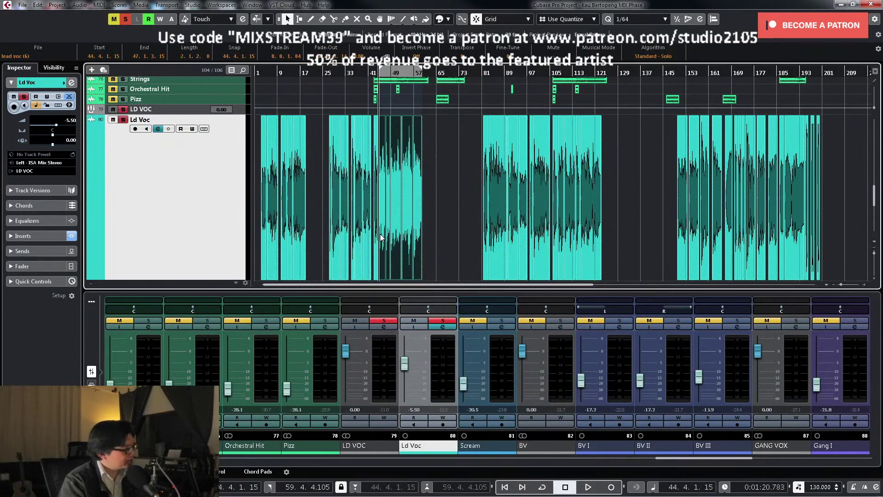
Step: Lower the RCompressor threshold on the Ld Voc channel to -5.7 while playing the selected section
{"action": "left_click", "coordinate": [443, 328]}
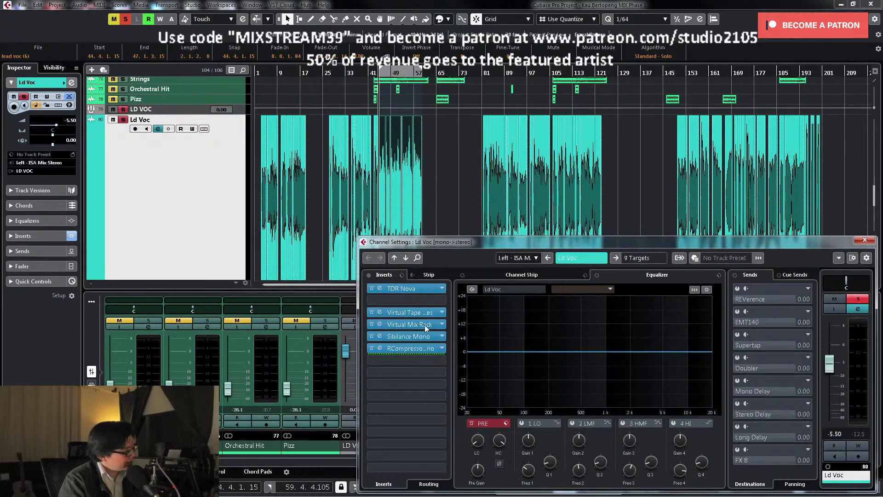
{"action": "left_click", "coordinate": [420, 349]}
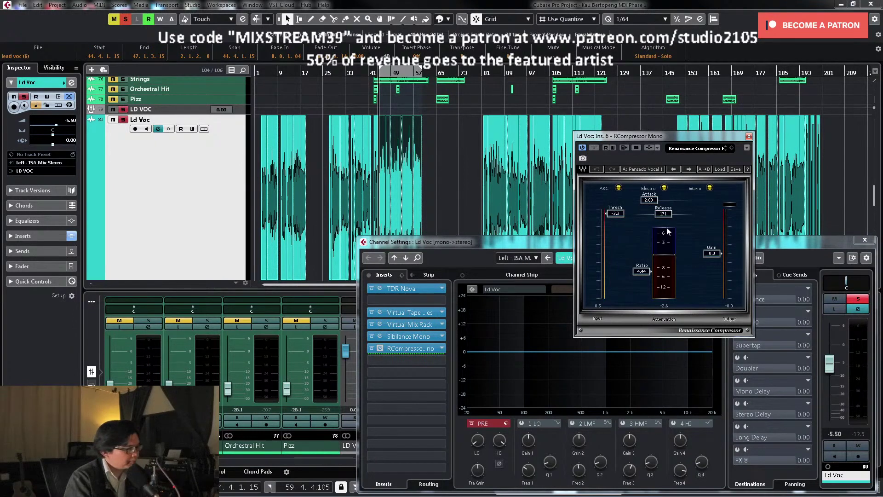
{"action": "key", "text": "space"}
{"action": "left_click_drag", "start_coordinate": [618, 214], "coordinate": [618, 223]}
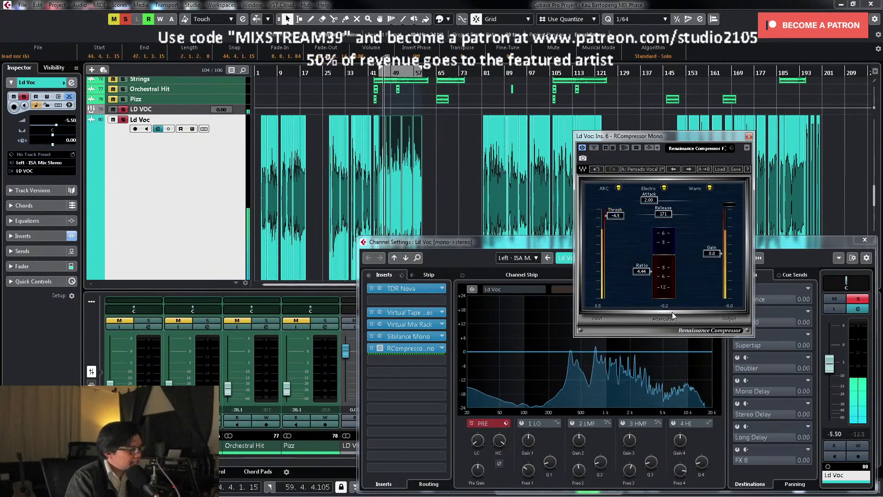
{"action": "left_click_drag", "start_coordinate": [613, 216], "coordinate": [612, 220]}
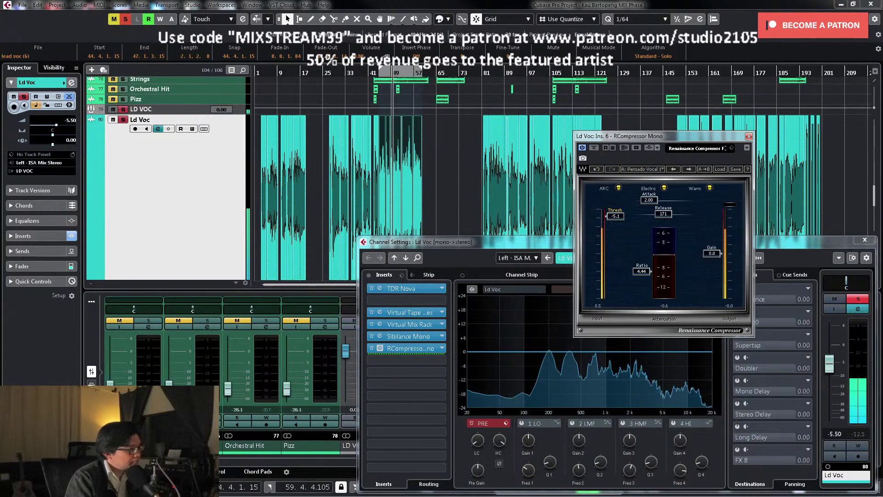
{"action": "left_click_drag", "start_coordinate": [613, 219], "coordinate": [612, 221]}
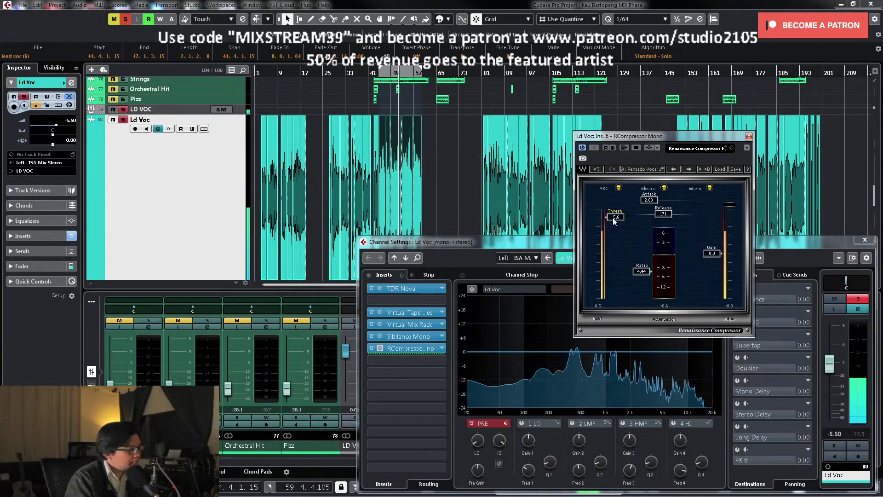
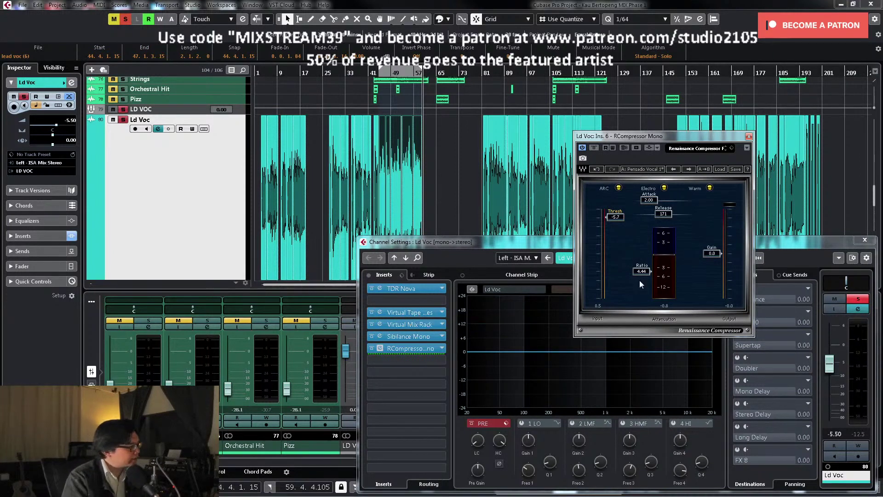
{"action": "left_click", "coordinate": [749, 137]}
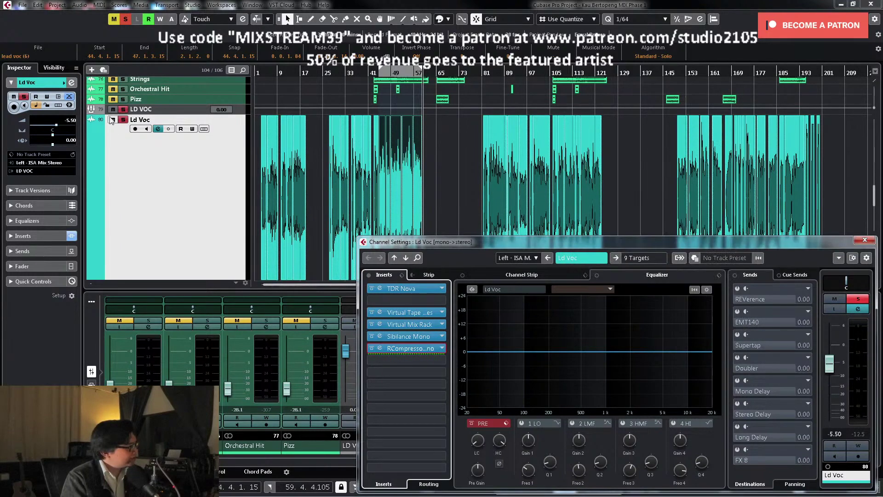
Step: Unsolo Ld Voc, select all its vocal events and set the locators around them with the playhead at their start
{"action": "left_click", "coordinate": [125, 118]}
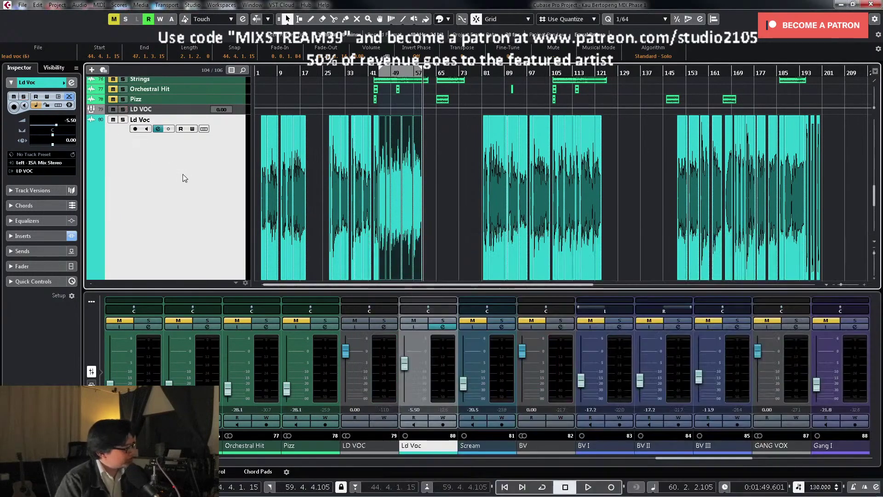
{"action": "key", "text": "ctrl+alt+e"}
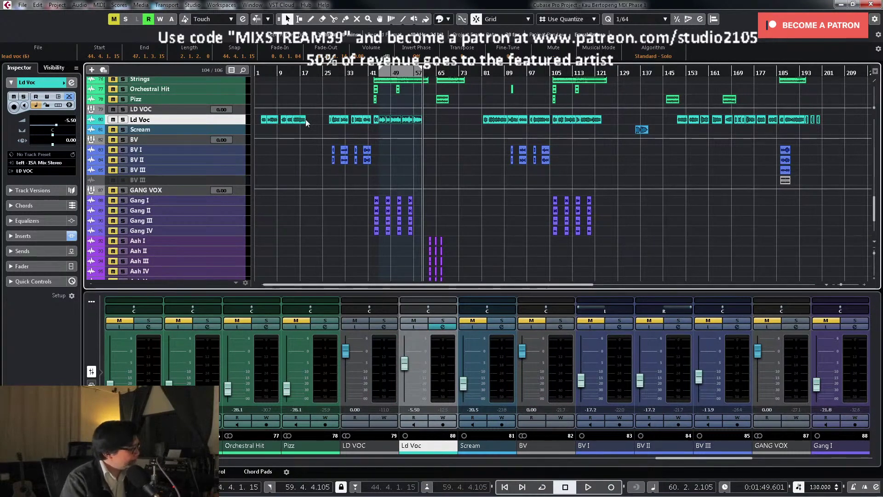
{"action": "key", "text": "z"}
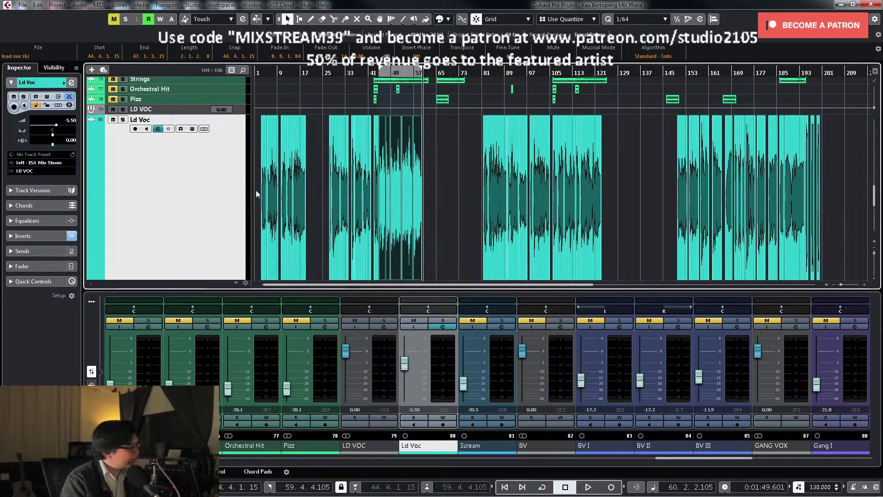
{"action": "left_click_drag", "start_coordinate": [805, 211], "coordinate": [262, 239]}
{"action": "key", "text": "p"}
{"action": "key", "text": "KP_1"}
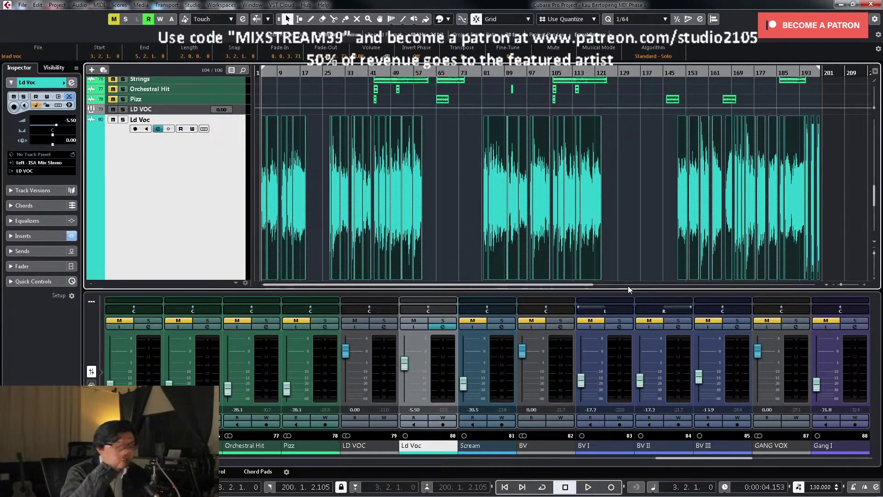
Step: Route the Ld Voc channel's output to the Doubler FX channel
{"action": "left_click", "coordinate": [448, 327]}
{"action": "left_click", "coordinate": [643, 259]}
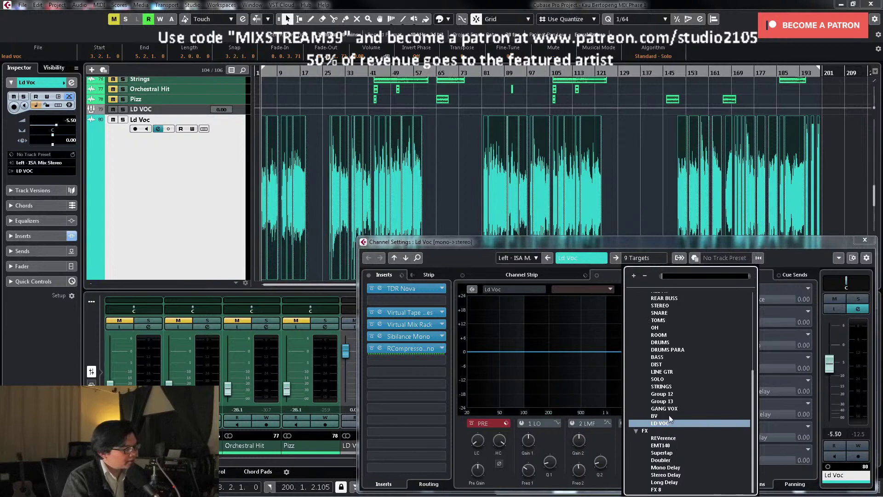
{"action": "left_click", "coordinate": [662, 460]}
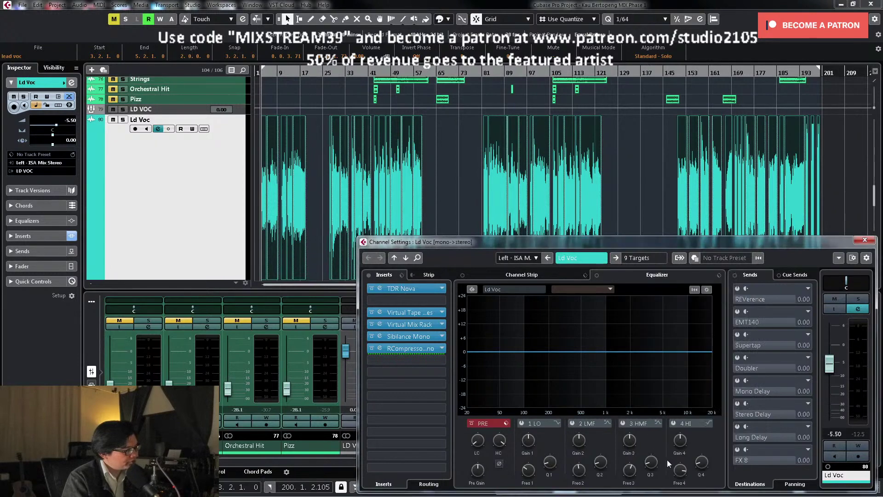
{"action": "left_click", "coordinate": [865, 240]}
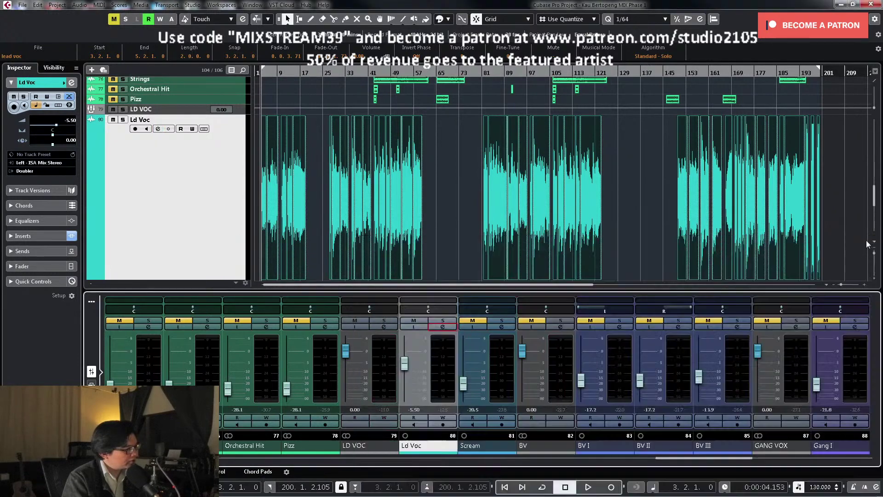
{"action": "left_click", "coordinate": [442, 328]}
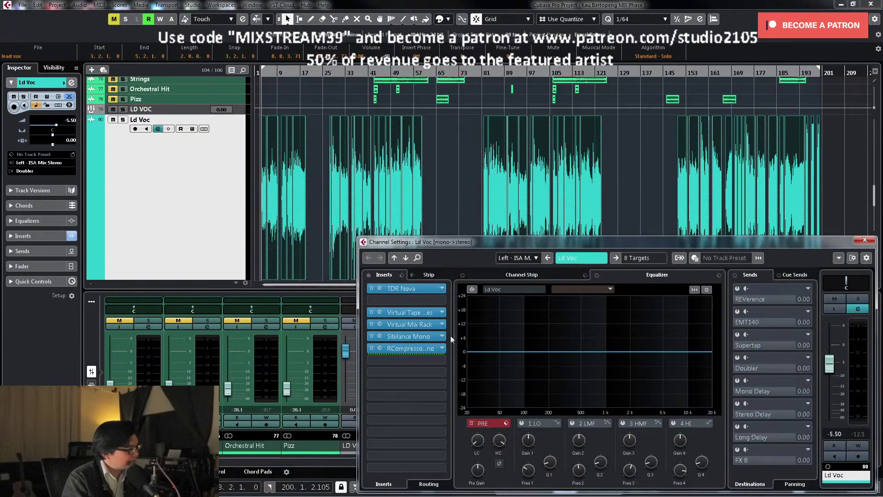
{"action": "left_click", "coordinate": [639, 257]}
{"action": "left_click", "coordinate": [665, 461]}
{"action": "left_click", "coordinate": [865, 240]}
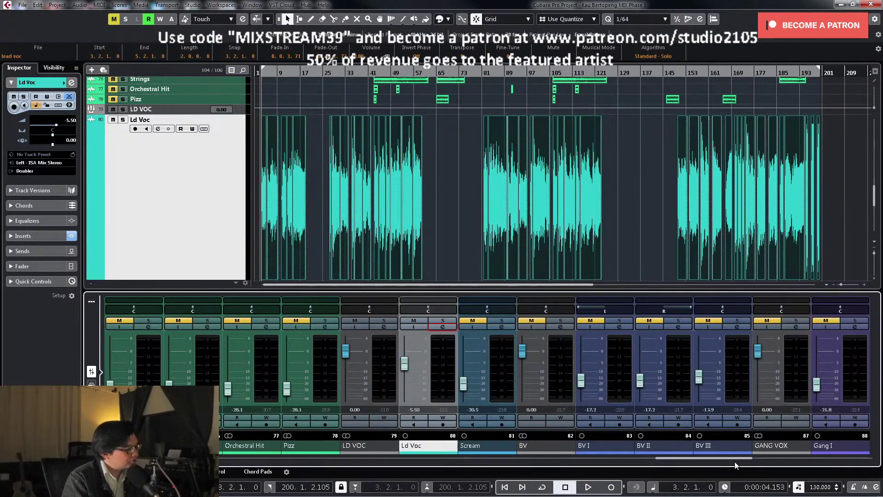
Step: Open the Doubler2 Stereo insert on the Doubler channel and listen to the soloed lead vocal through it
{"action": "left_click_drag", "start_coordinate": [736, 458], "coordinate": [275, 461]}
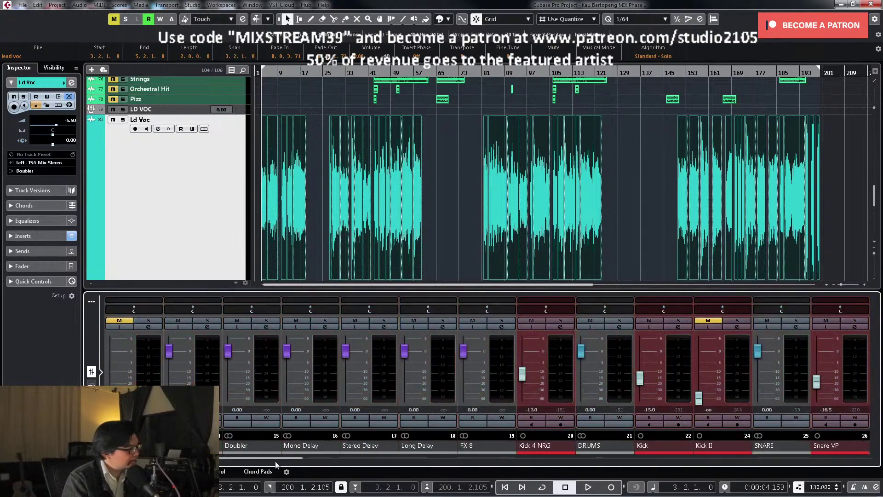
{"action": "left_click", "coordinate": [264, 327]}
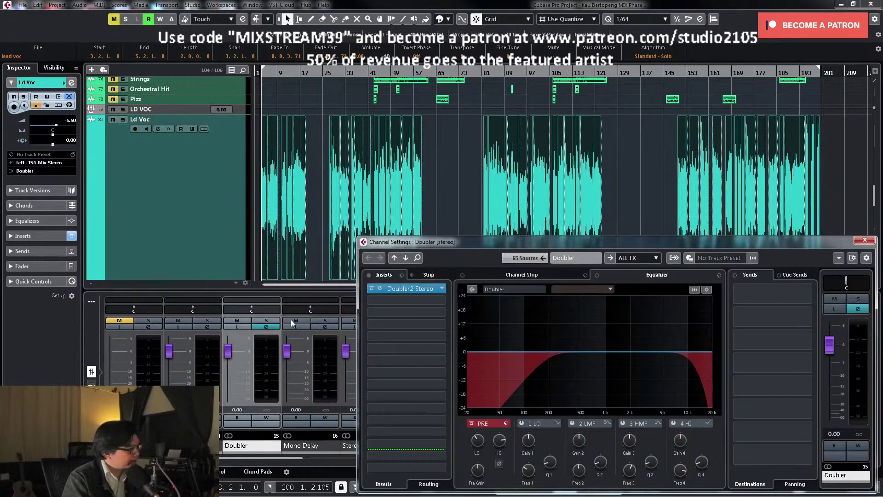
{"action": "left_click", "coordinate": [413, 290]}
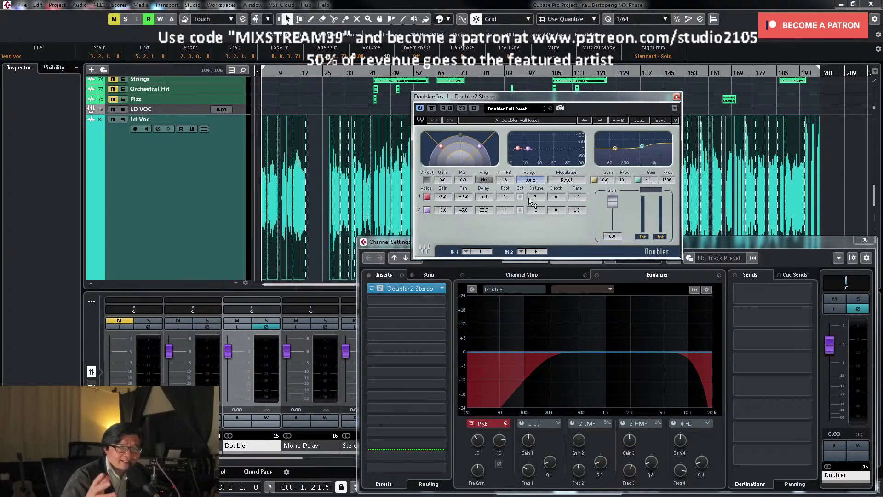
{"action": "left_click", "coordinate": [123, 118]}
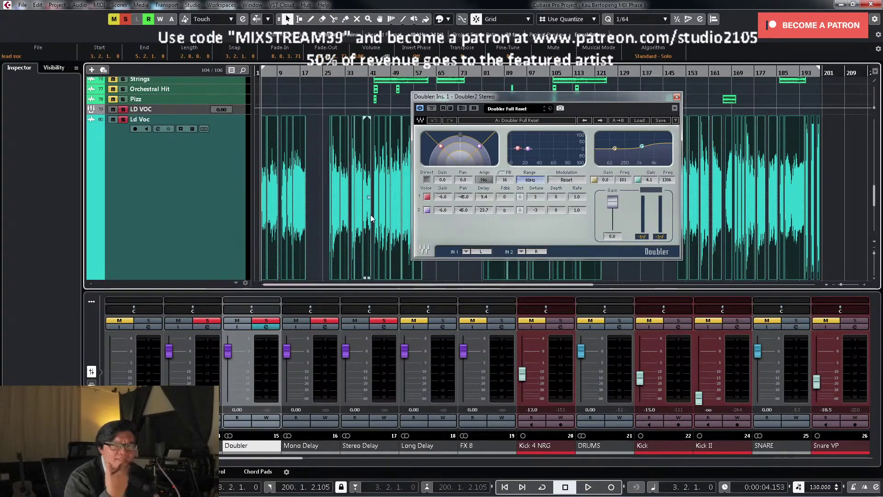
{"action": "key", "text": "space"}
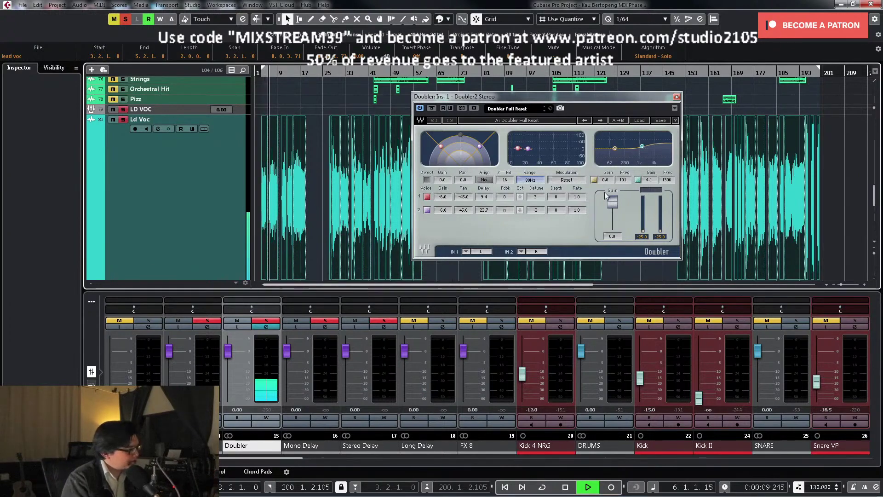
{"action": "key", "text": "space"}
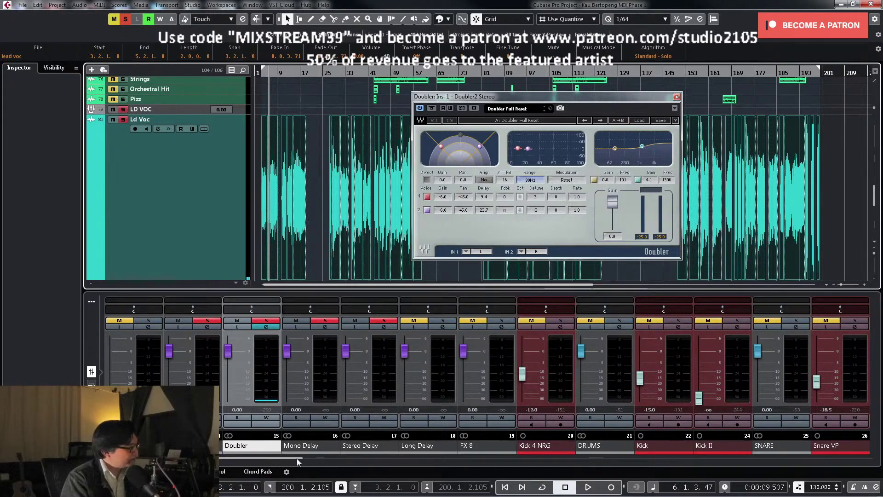
Step: Bypass all inserts on the STEREO group channel
{"action": "left_click_drag", "start_coordinate": [297, 458], "coordinate": [205, 459]}
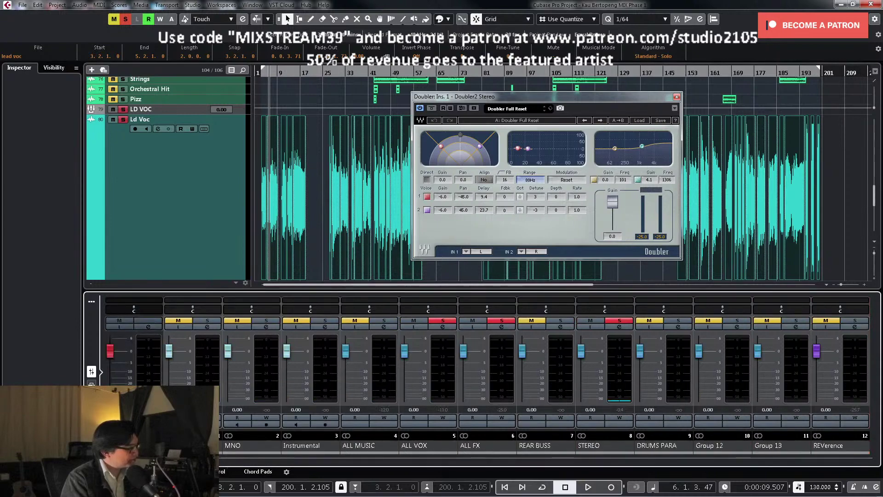
{"action": "left_click", "coordinate": [617, 328]}
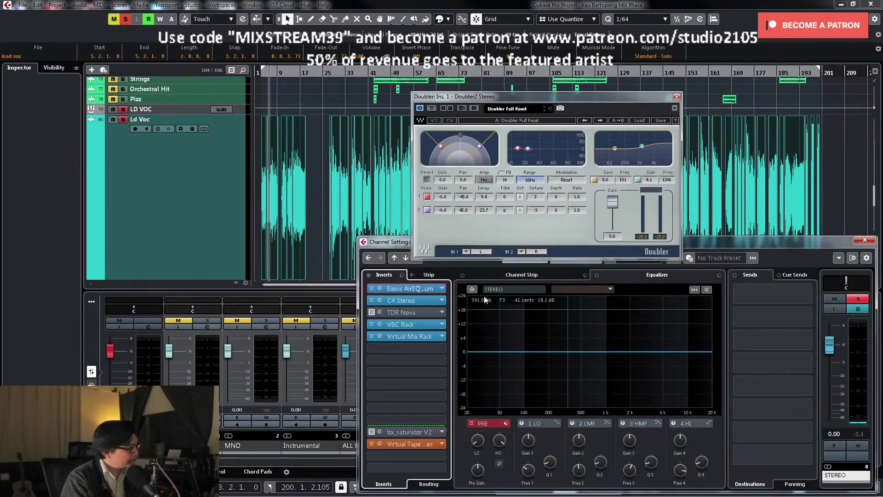
{"action": "left_click", "coordinate": [368, 276]}
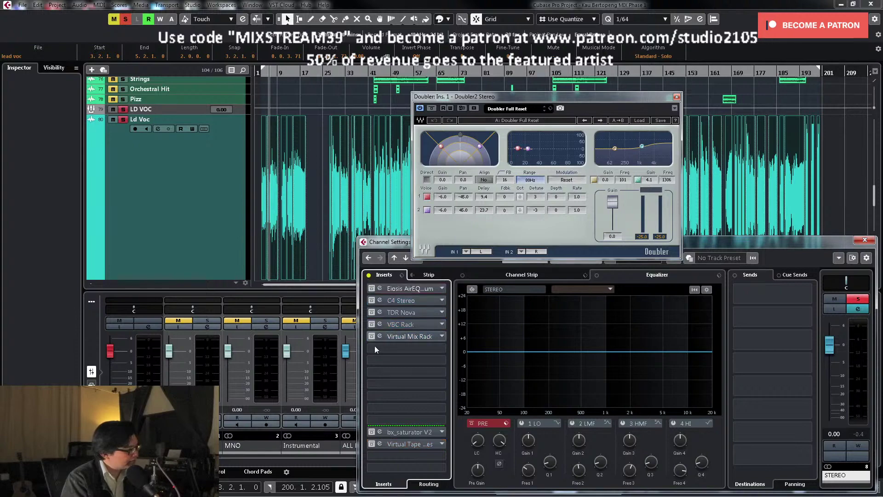
{"action": "left_click", "coordinate": [864, 240]}
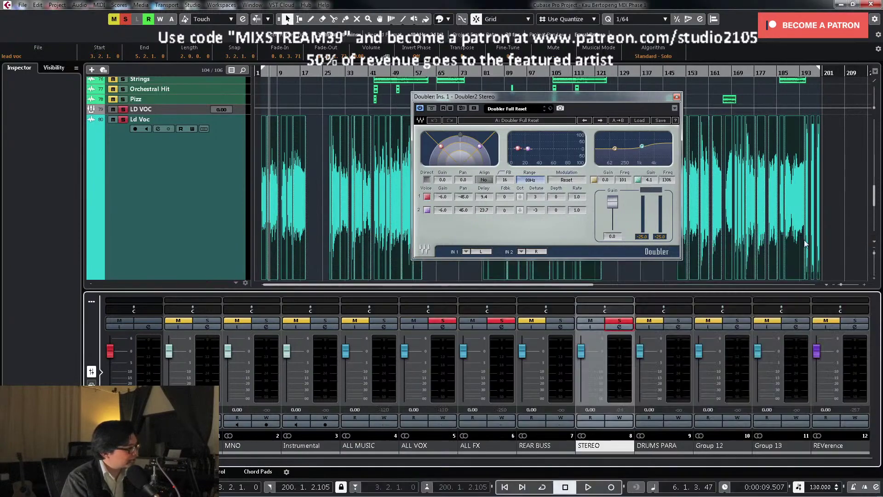
Step: Clear the lead vocal solo, solo Ld Voc again and close the Doubler2 Stereo plug-in window
{"action": "left_click", "coordinate": [124, 109]}
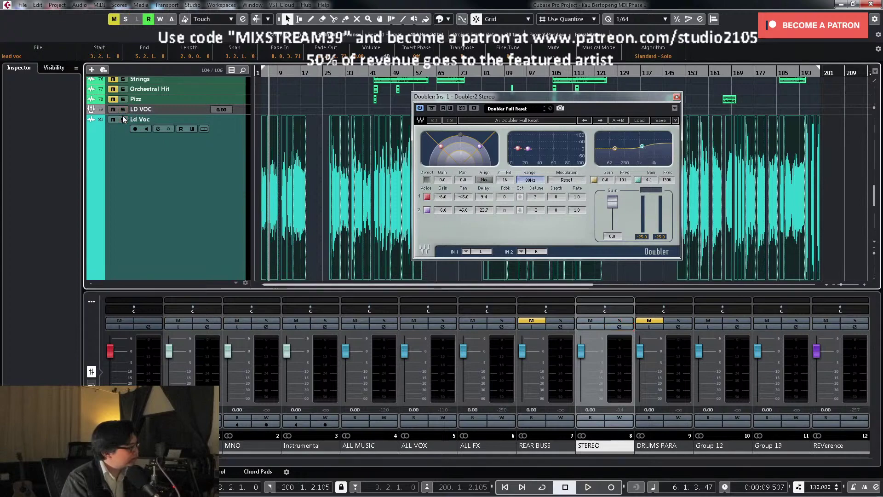
{"action": "left_click", "coordinate": [123, 119]}
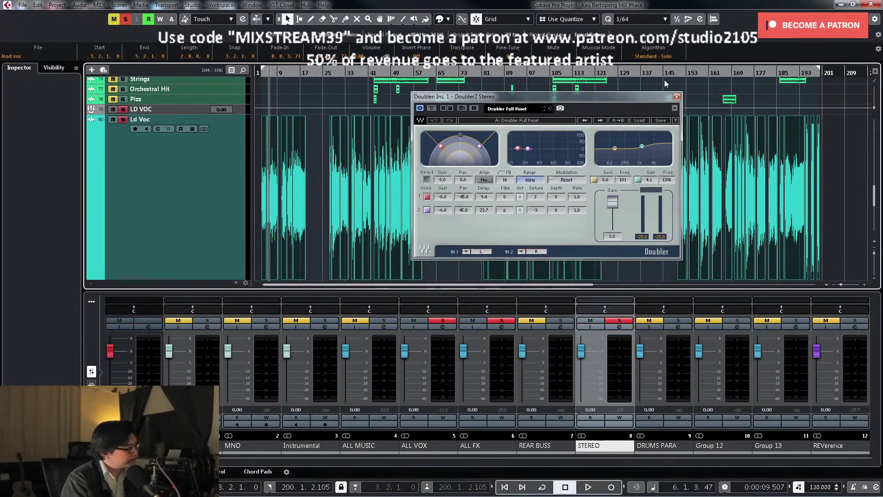
{"action": "left_click", "coordinate": [676, 96]}
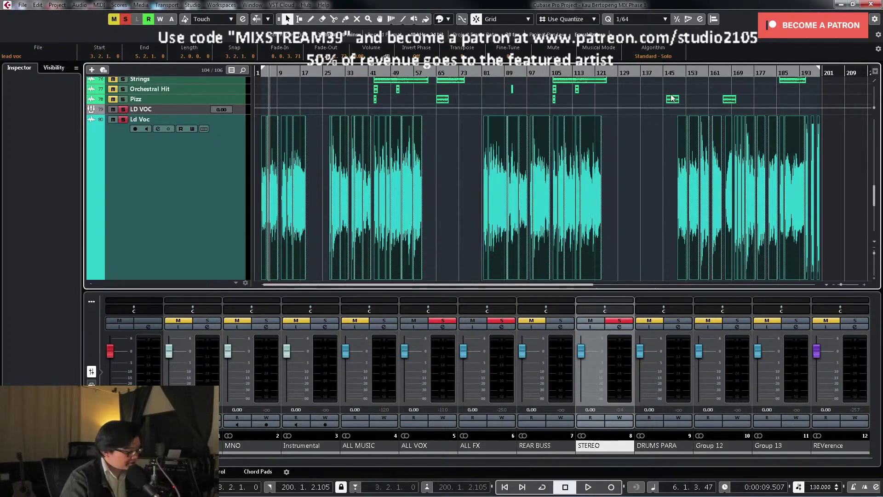
Step: Set up an audio mixdown export of the Doubler FX channel with Wave as the file type
{"action": "key", "text": "ctrl+shift+e"}
{"action": "scroll", "coordinate": [432, 199], "scroll_direction": "down", "scroll_amount": 4}
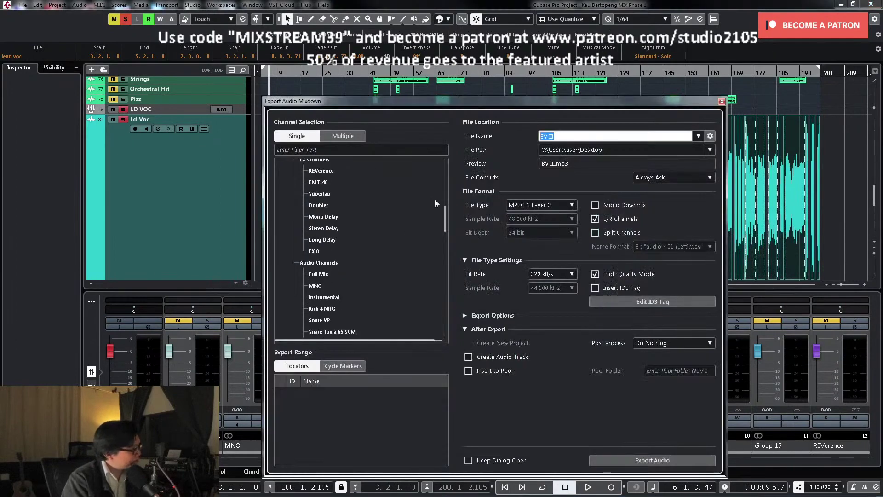
{"action": "scroll", "coordinate": [436, 206], "scroll_direction": "down", "scroll_amount": 2}
{"action": "scroll", "coordinate": [436, 205], "scroll_direction": "up", "scroll_amount": 4}
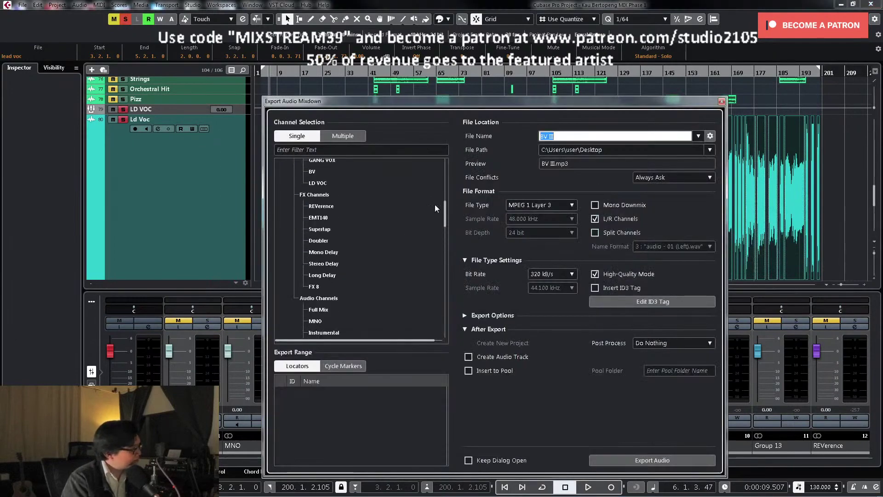
{"action": "left_click", "coordinate": [287, 244]}
{"action": "left_click", "coordinate": [526, 206]}
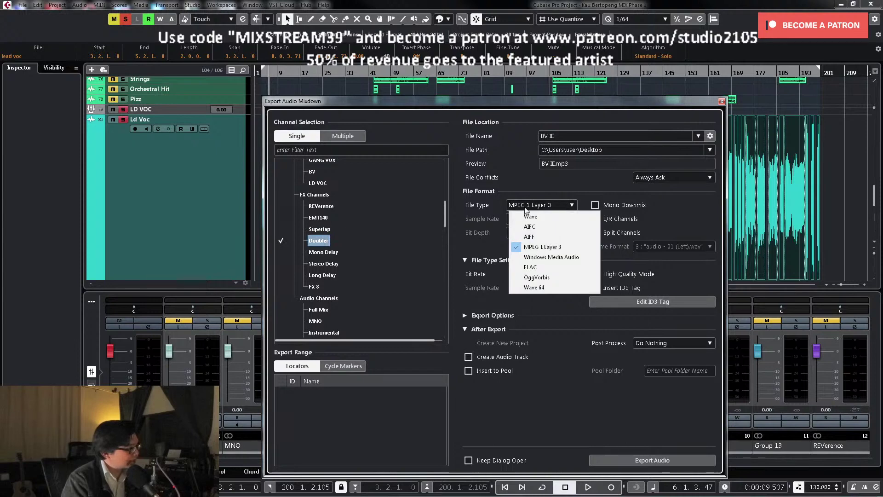
{"action": "left_click", "coordinate": [531, 216]}
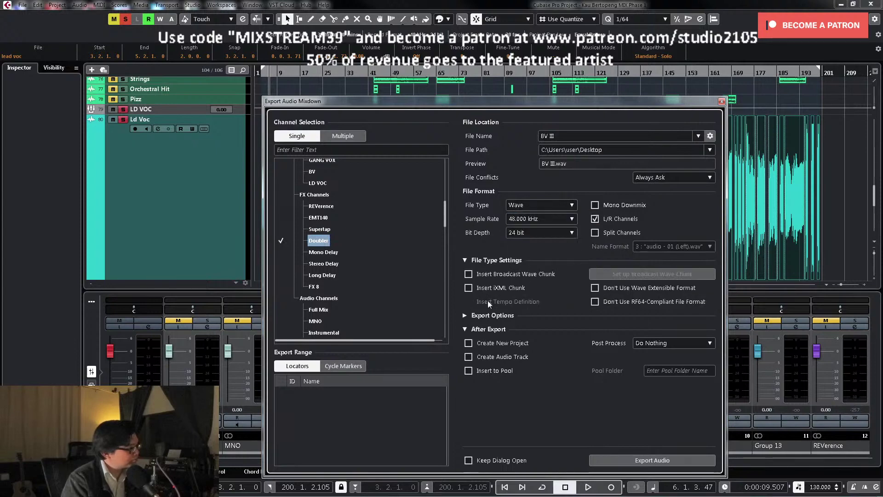
Step: Export the Doubler channel as "Doubler +3" into the Kau Bertopeng project path on drive M, with Create Audio Track enabled
{"action": "left_click", "coordinate": [712, 149]}
{"action": "left_click", "coordinate": [741, 158]}
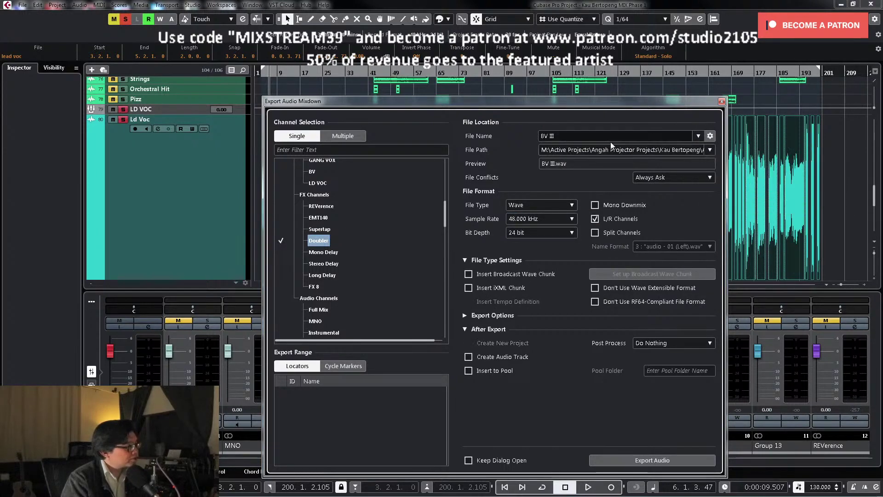
{"action": "left_click", "coordinate": [602, 137]}
{"action": "type", "text": "Doubl"}
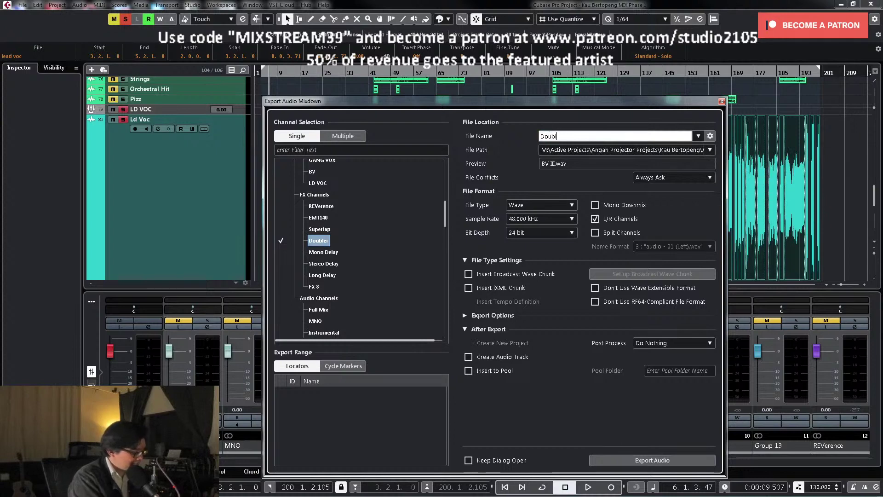
{"action": "type", "text": "er +3"}
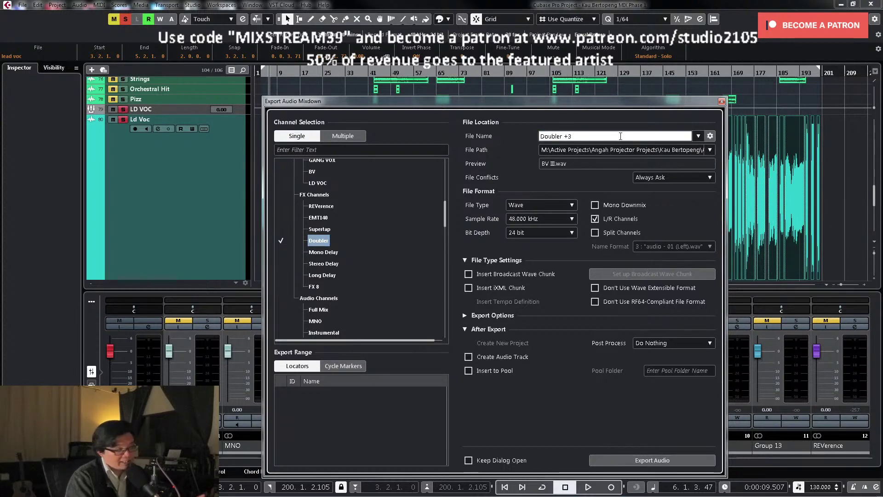
{"action": "left_click", "coordinate": [497, 357]}
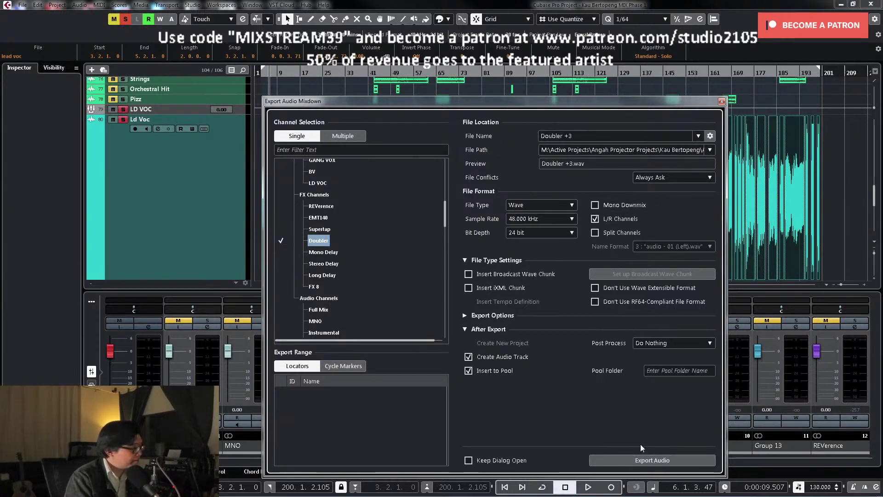
{"action": "left_click", "coordinate": [681, 458]}
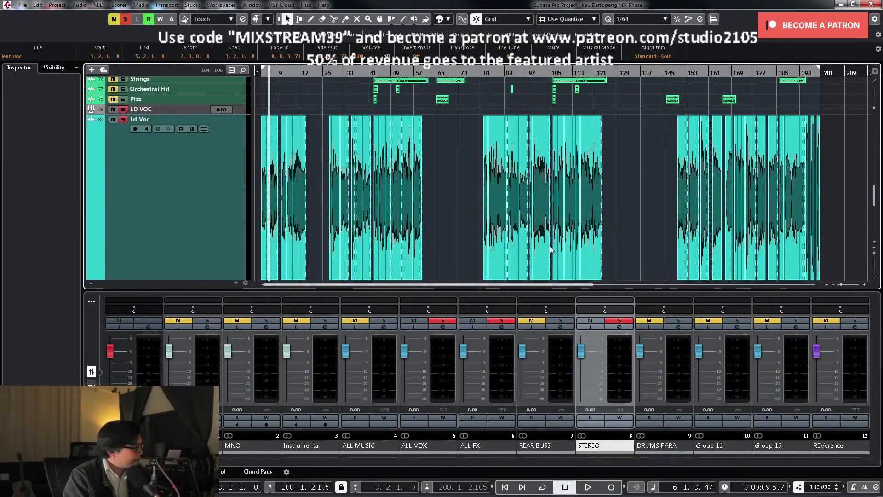
Step: Set the Doubler2 Stereo detune on the Doubler channel to -6 for voice 1 and 6 for voice 2, then close the plug-in
{"action": "left_click", "coordinate": [210, 180]}
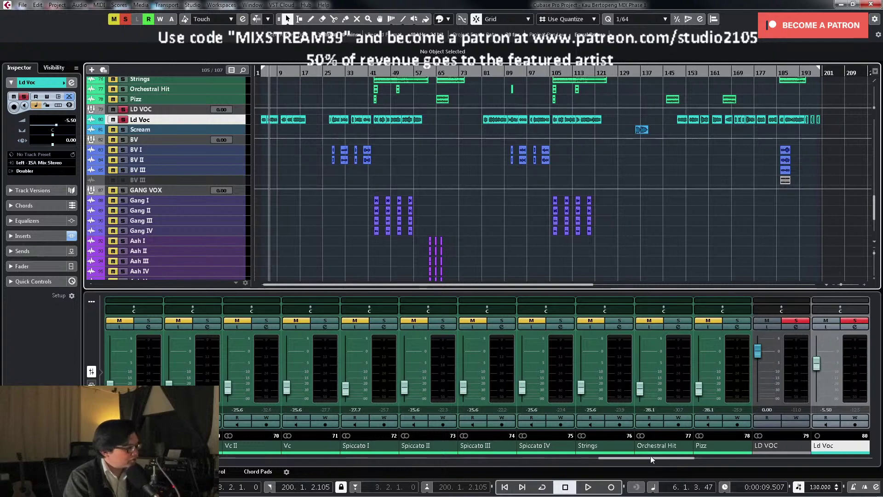
{"action": "left_click_drag", "start_coordinate": [650, 455], "coordinate": [265, 460]}
{"action": "left_click", "coordinate": [210, 329]}
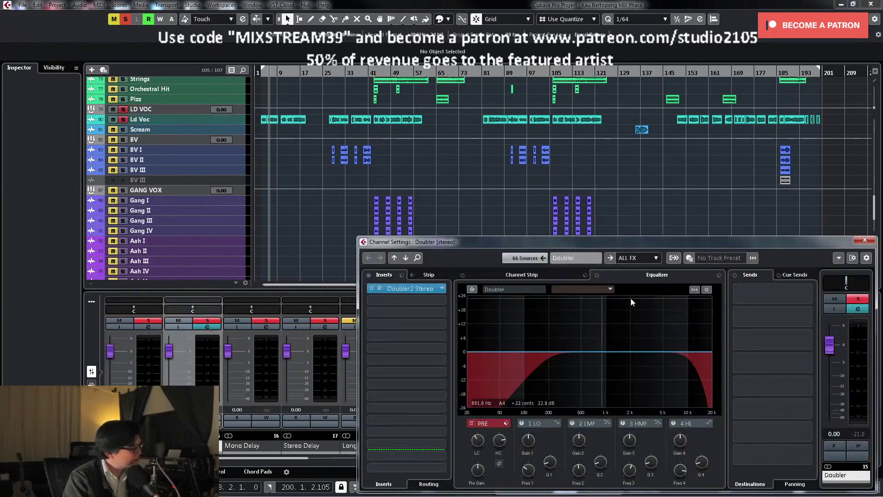
{"action": "left_click", "coordinate": [418, 288]}
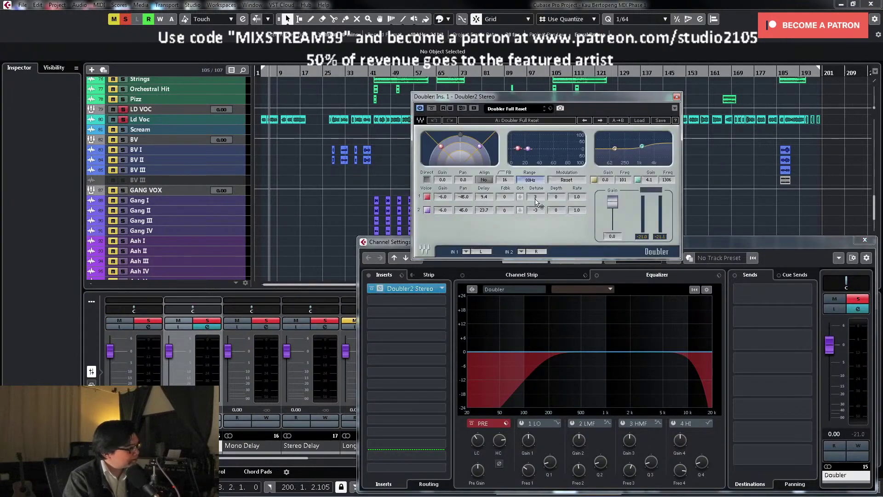
{"action": "left_click_drag", "start_coordinate": [536, 197], "coordinate": [536, 204]}
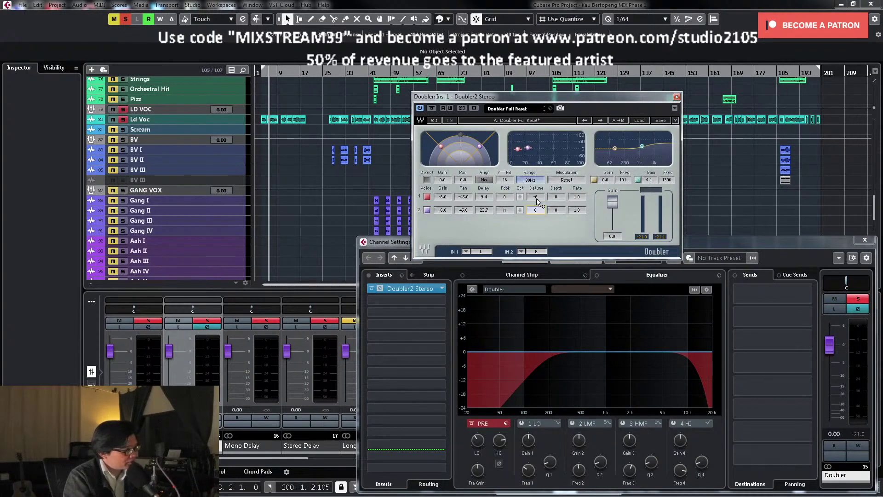
{"action": "left_click", "coordinate": [677, 96]}
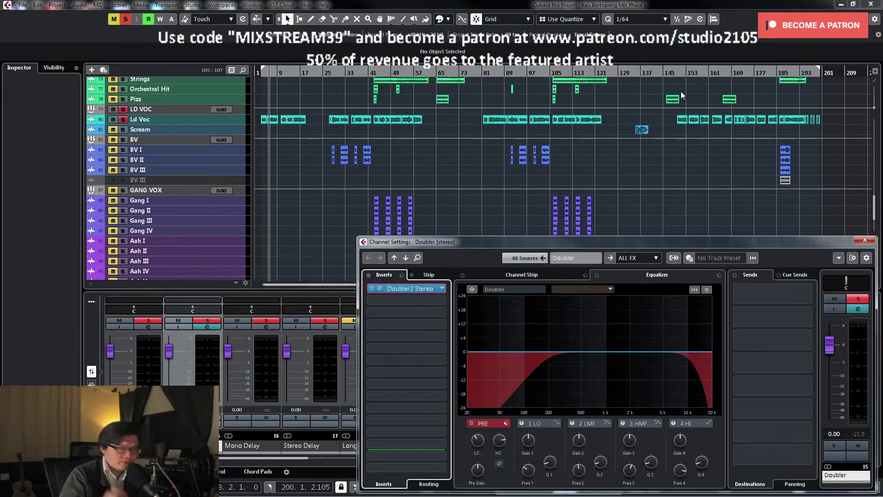
Step: Export an audio mixdown of the Doubler channel with the file name "Doubler -6"
{"action": "key", "text": "ctrl+shift+e"}
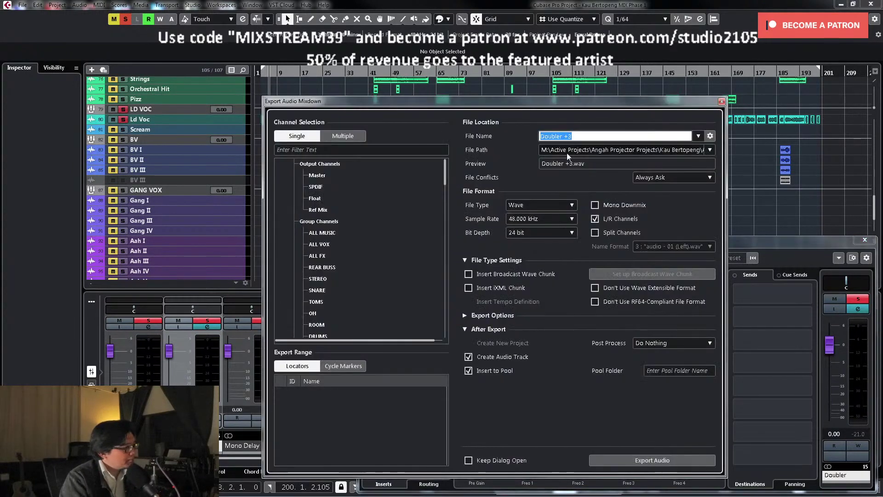
{"action": "left_click", "coordinate": [578, 137]}
{"action": "scroll", "coordinate": [428, 223], "scroll_direction": "down", "scroll_amount": 5}
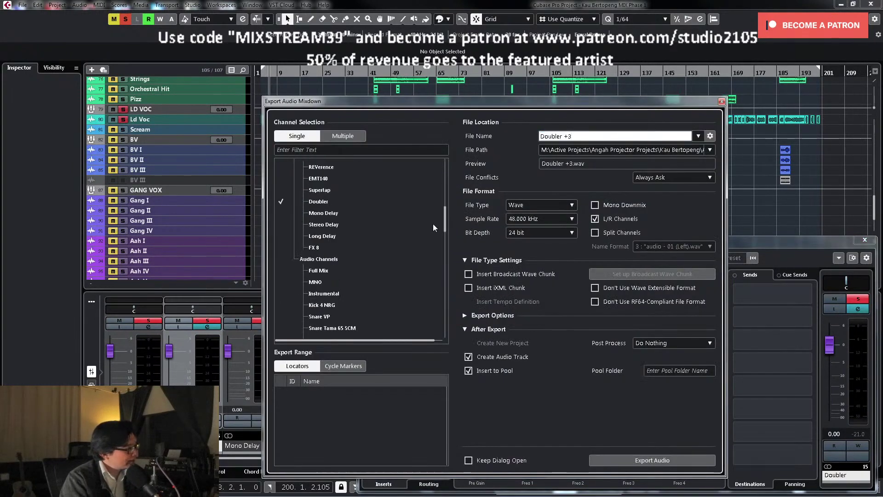
{"action": "left_click_drag", "start_coordinate": [565, 137], "coordinate": [622, 134]}
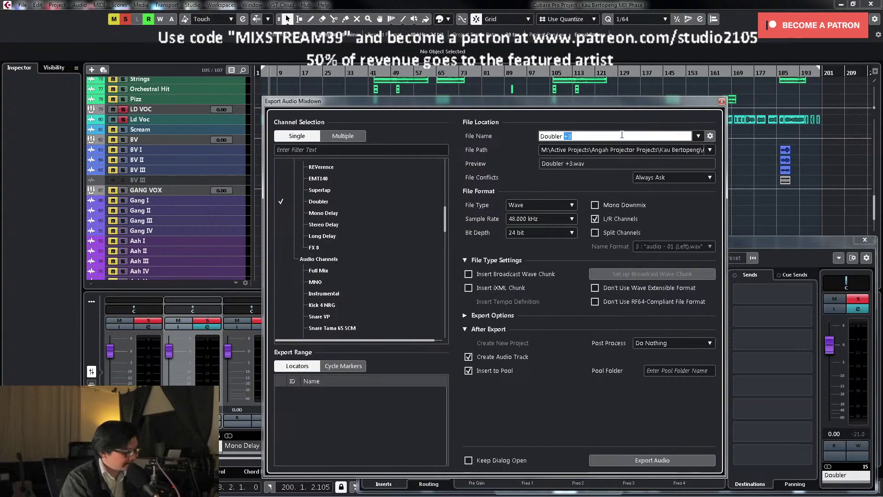
{"action": "type", "text": "=6"}
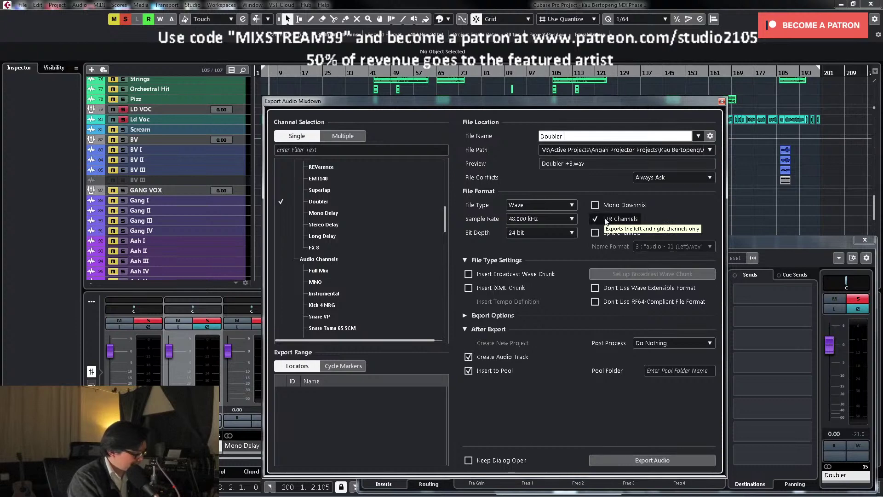
{"action": "key", "text": "BackSpace"}
{"action": "key", "text": "BackSpace"}
{"action": "type", "text": "-6"}
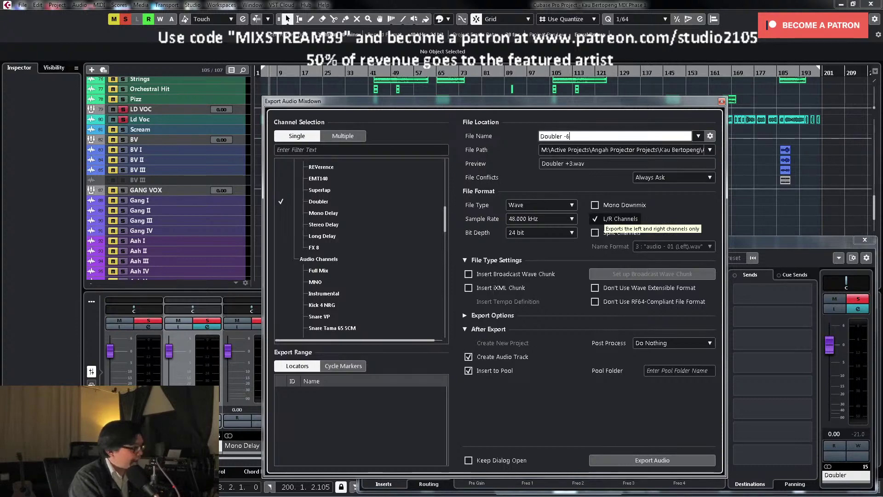
{"action": "left_click", "coordinate": [670, 459]}
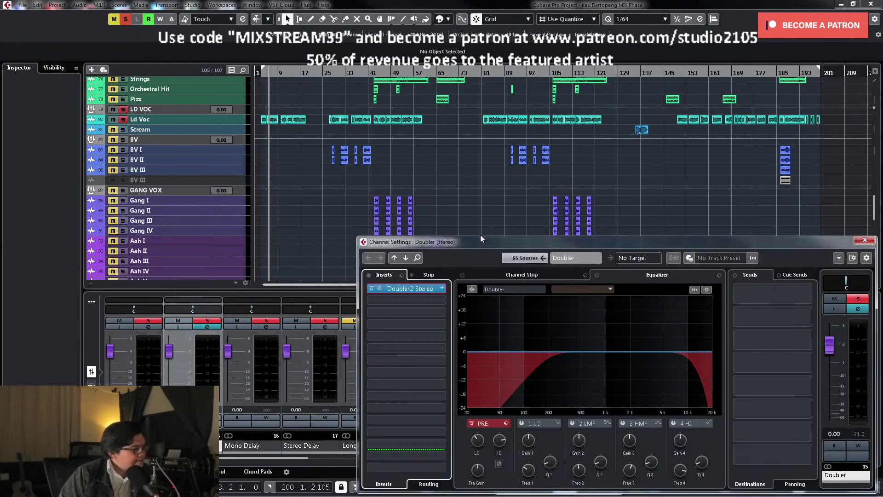
Step: Set the Doubler2 Stereo detune to 9 for voice 1 and -9 for voice 2, and close the plug-in and channel settings
{"action": "left_click", "coordinate": [424, 290]}
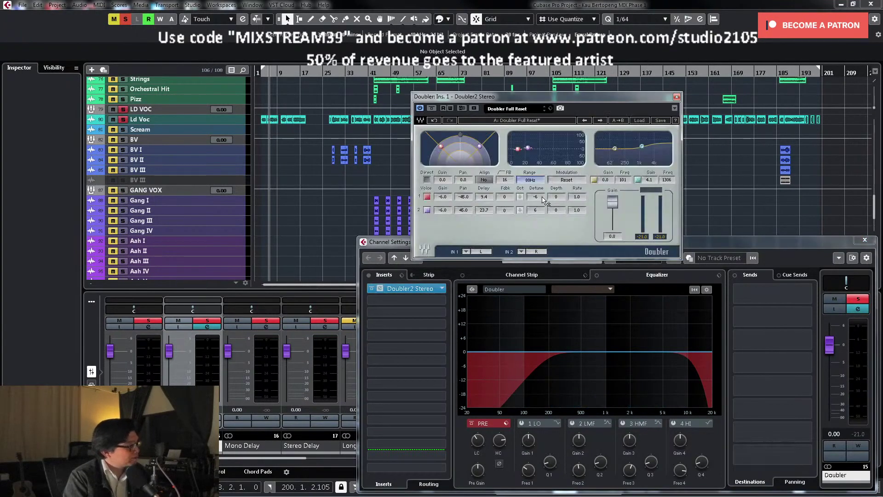
{"action": "mouse_move", "coordinate": [539, 202]}
{"action": "left_mouse_down"}
{"action": "mouse_move", "coordinate": [539, 187]}
{"action": "mouse_move", "coordinate": [535, 233]}
{"action": "mouse_move", "coordinate": [536, 216]}
{"action": "left_mouse_up"}
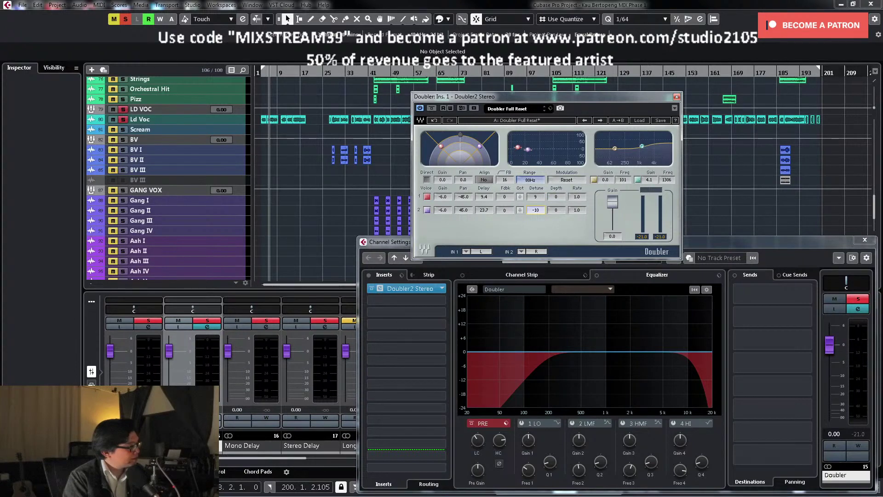
{"action": "left_click", "coordinate": [677, 97]}
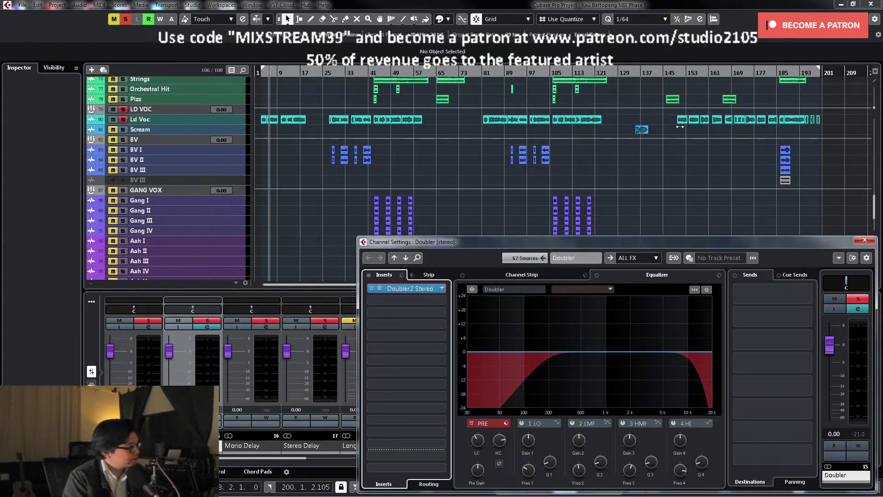
{"action": "left_click", "coordinate": [865, 240]}
{"action": "scroll", "coordinate": [673, 227], "scroll_direction": "down", "scroll_amount": 4}
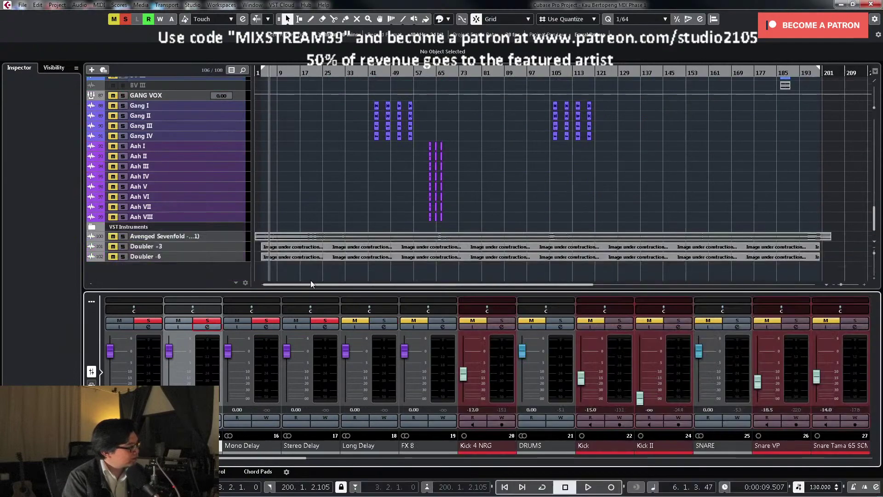
Step: Export an audio mixdown of the Doubler channel with the file name "Doubler +9"
{"action": "key", "text": "ctrl+shift+e"}
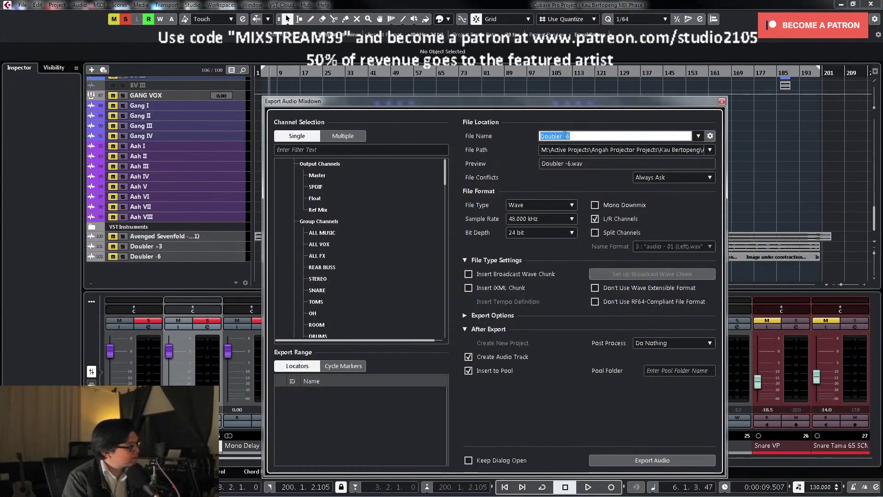
{"action": "double_click", "coordinate": [566, 136]}
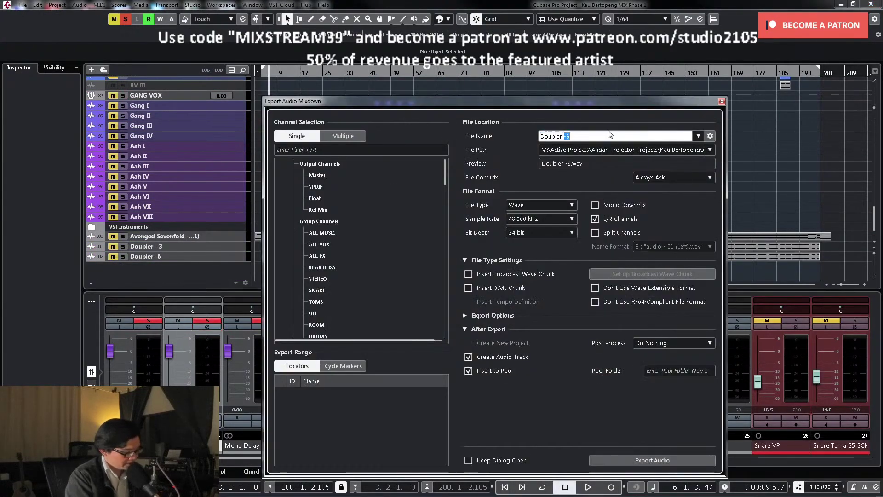
{"action": "type", "text": "+9"}
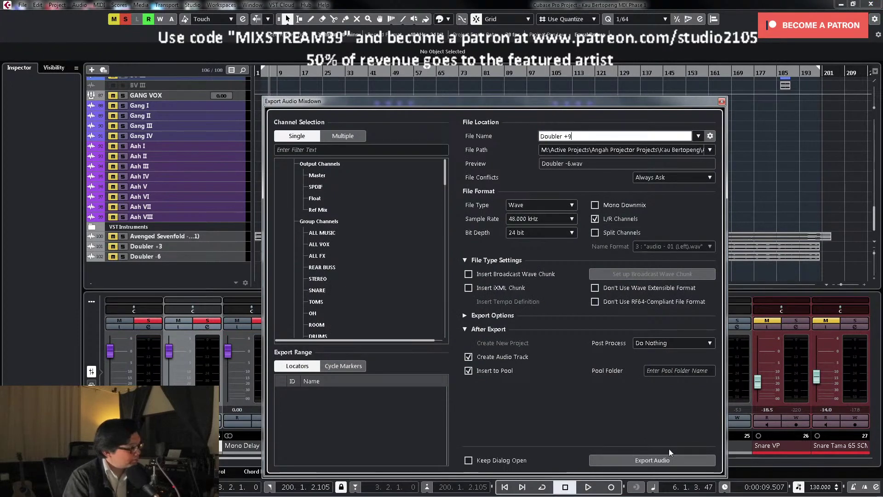
{"action": "left_click", "coordinate": [661, 459]}
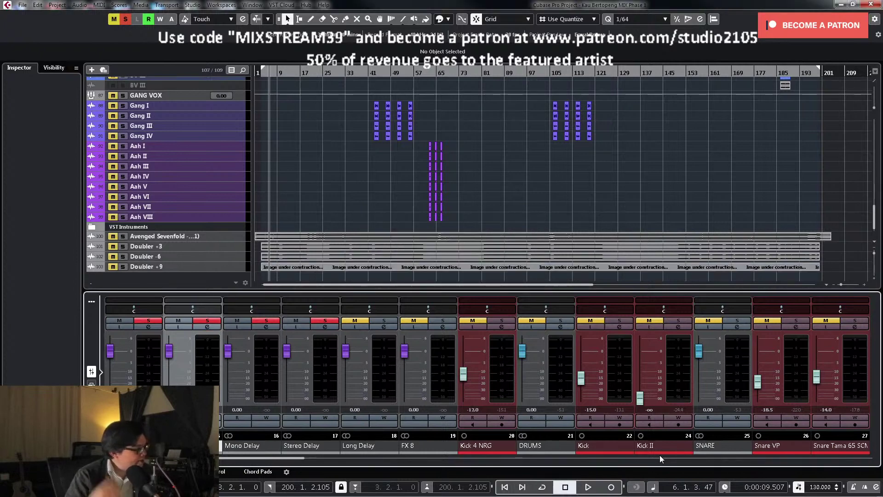
Step: Reopen Doubler2 Stereo on the Doubler channel and set the detune to -12 for voice 1 and 12 for voice 2
{"action": "left_click", "coordinate": [207, 327]}
{"action": "left_click", "coordinate": [400, 289]}
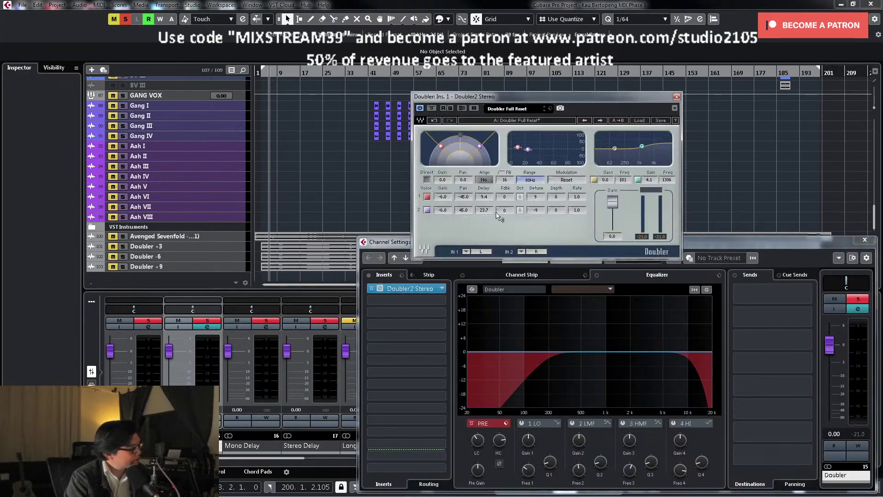
{"action": "left_click_drag", "start_coordinate": [536, 197], "coordinate": [536, 207]}
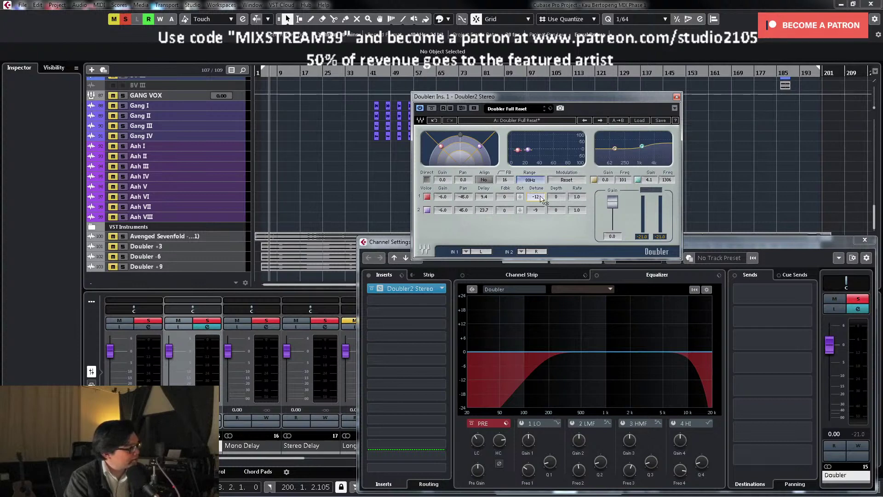
{"action": "left_click_drag", "start_coordinate": [536, 210], "coordinate": [536, 201]}
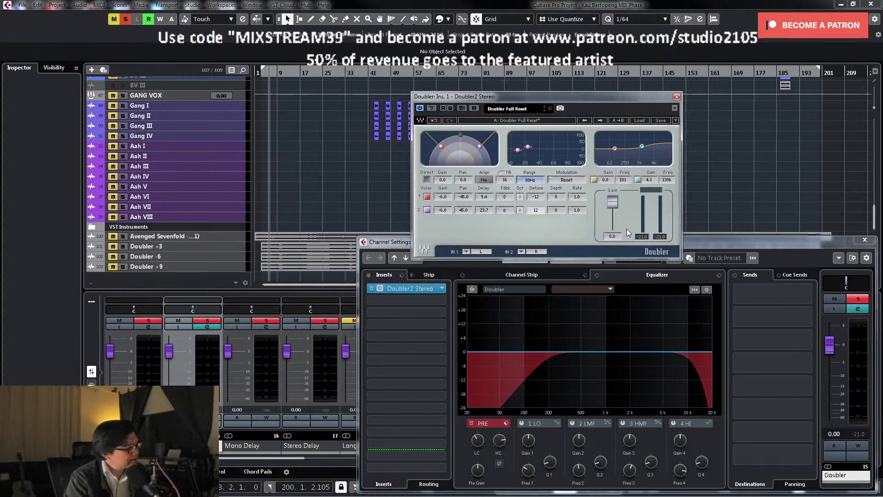
Step: Export an audio mixdown of the Doubler channel with the file name "Doubler -12"
{"action": "key", "text": "ctrl+shift+e"}
{"action": "left_click_drag", "start_coordinate": [578, 137], "coordinate": [563, 137]}
{"action": "type", "text": "-12"}
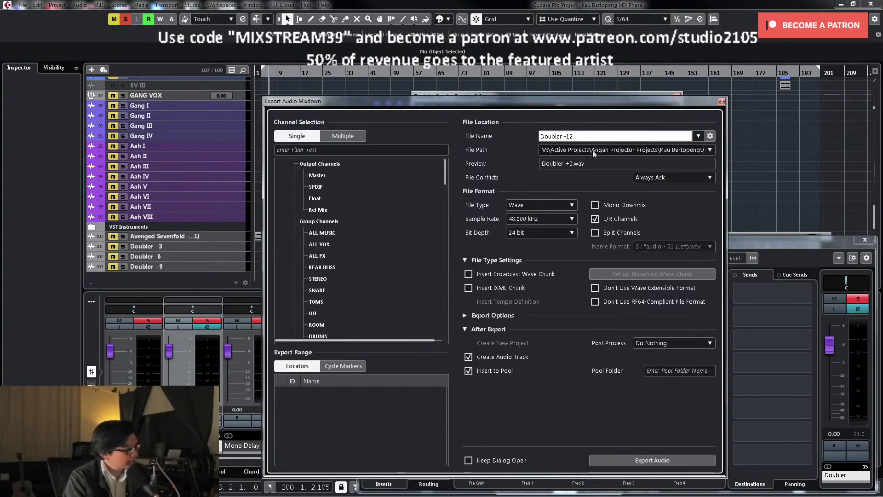
{"action": "left_click", "coordinate": [652, 460]}
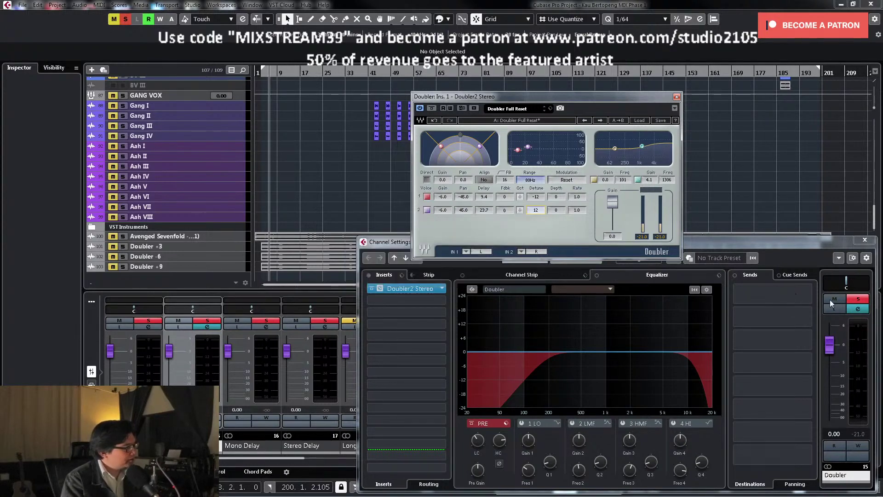
Step: Clear the solo on the Doubler channel and close its Channel Settings window
{"action": "key", "text": "space"}
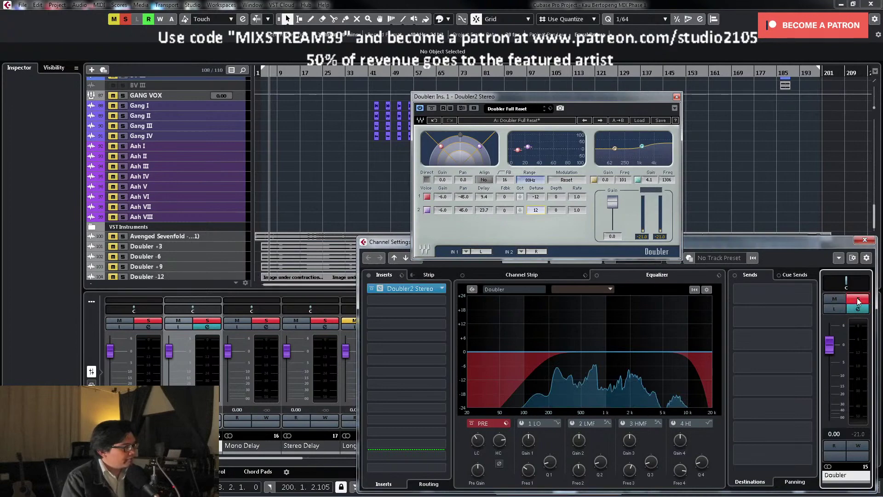
{"action": "left_click", "coordinate": [834, 298]}
{"action": "left_click", "coordinate": [858, 299]}
{"action": "left_click", "coordinate": [865, 240]}
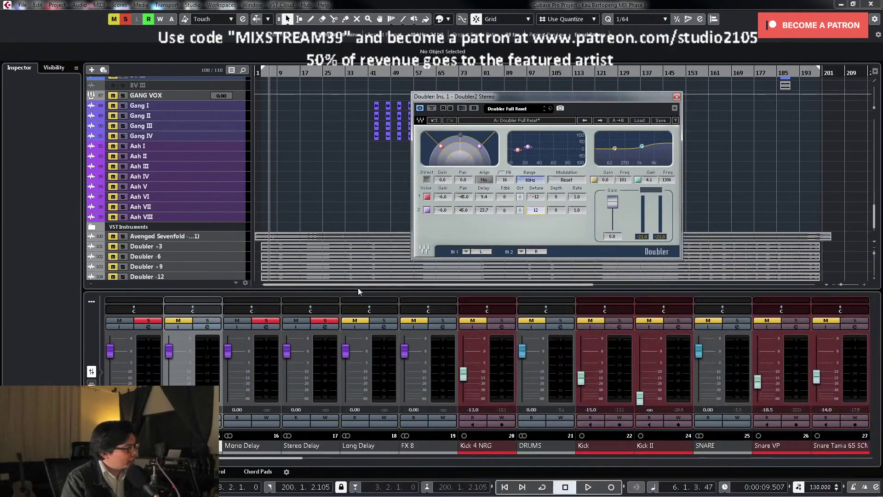
Step: Clear the remaining solos on the Stereo Delay and Mono Delay channels and on the LD VOC group
{"action": "scroll", "coordinate": [302, 237], "scroll_direction": "down", "scroll_amount": 1}
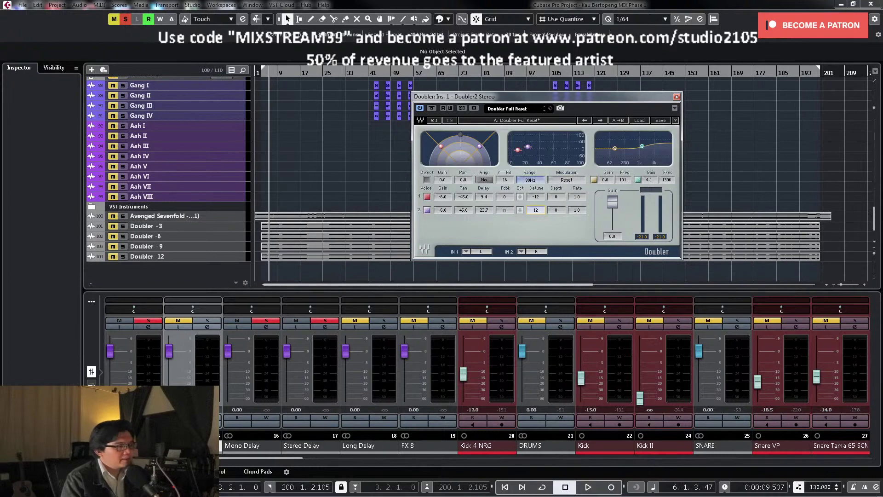
{"action": "left_click", "coordinate": [326, 320]}
{"action": "left_click", "coordinate": [302, 322]}
{"action": "left_click", "coordinate": [266, 321]}
{"action": "left_click", "coordinate": [237, 320]}
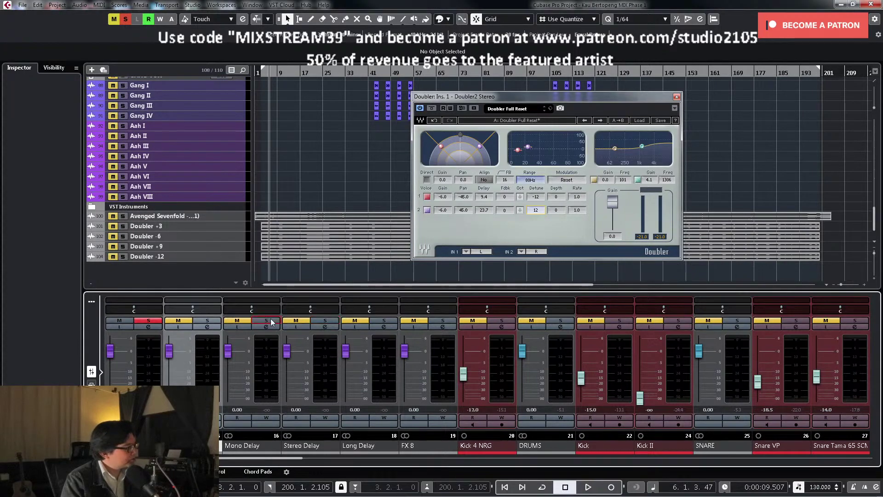
{"action": "scroll", "coordinate": [311, 189], "scroll_direction": "up", "scroll_amount": 10}
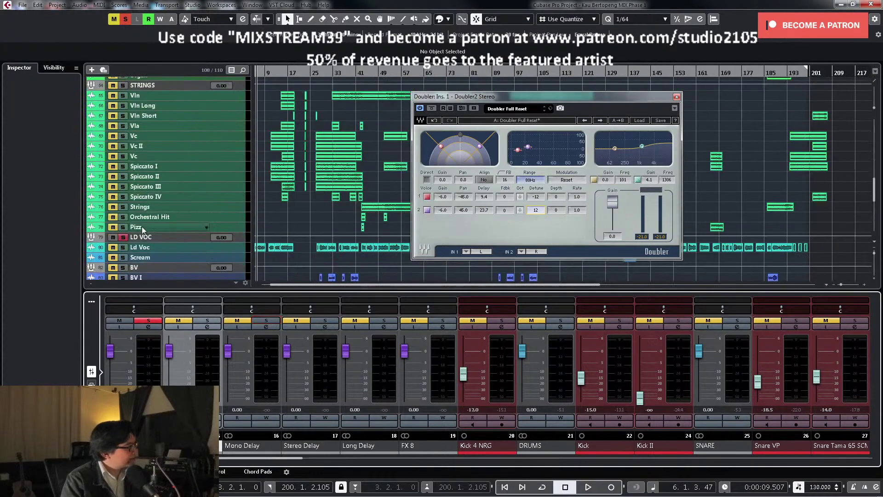
{"action": "left_click", "coordinate": [123, 237]}
{"action": "scroll", "coordinate": [346, 183], "scroll_direction": "up", "scroll_amount": 15}
{"action": "scroll", "coordinate": [350, 179], "scroll_direction": "down", "scroll_amount": 15}
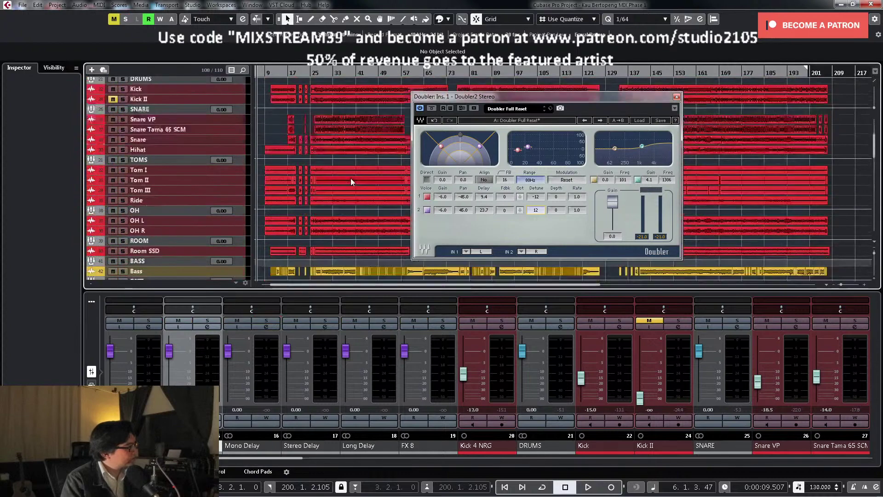
Step: Check the inserts on the STEREO group, close its Channel Settings and close the Doubler2 Stereo window
{"action": "scroll", "coordinate": [260, 457], "scroll_direction": "left", "scroll_amount": 5}
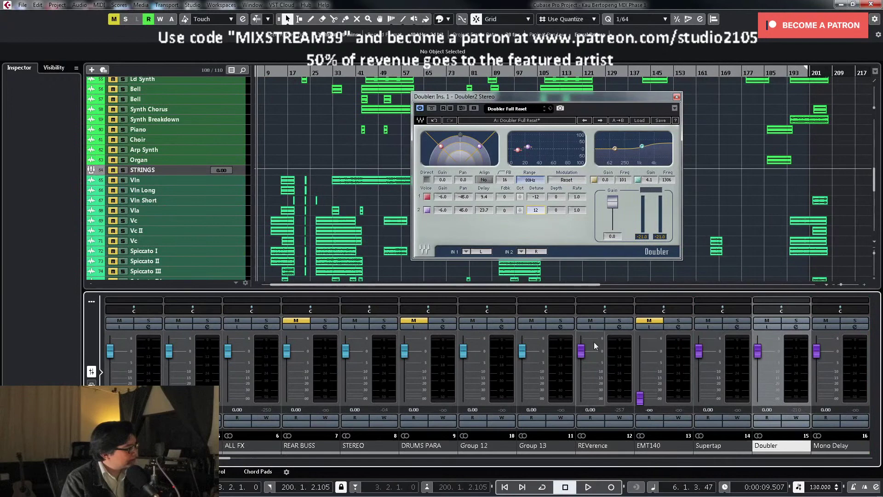
{"action": "left_click", "coordinate": [383, 326]}
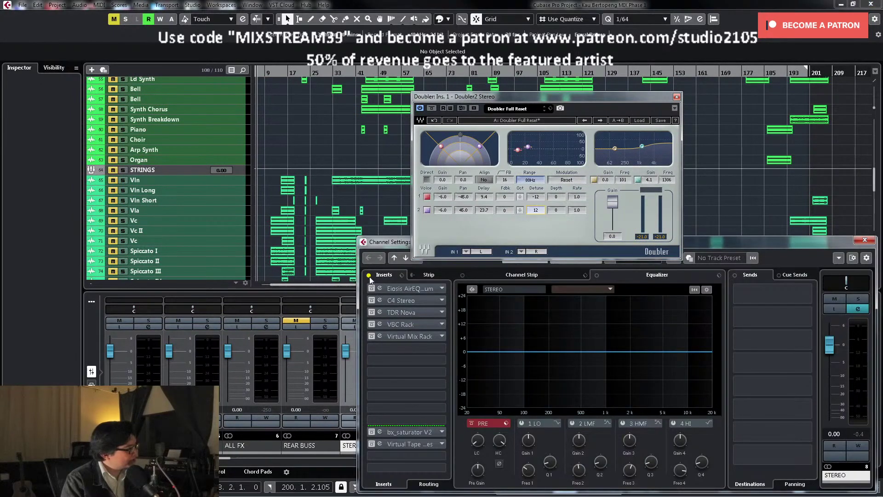
{"action": "left_click", "coordinate": [865, 240]}
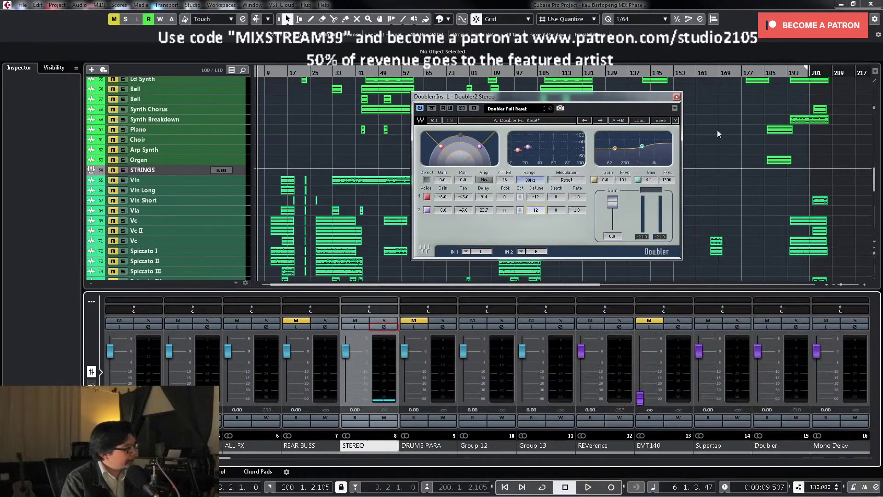
{"action": "left_click", "coordinate": [677, 96]}
Step: Move the four printed Doubler audio tracks from the end of the track list to directly below the Ld Voc track
{"action": "scroll", "coordinate": [645, 216], "scroll_direction": "down", "scroll_amount": 10}
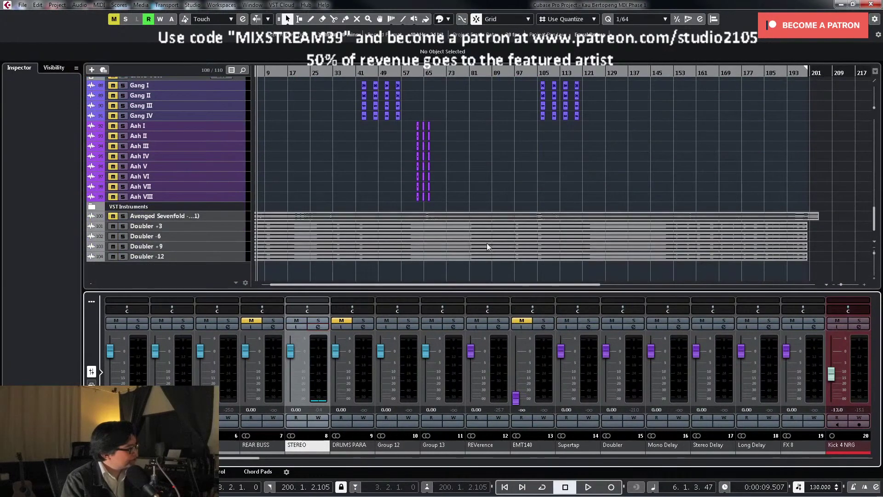
{"action": "left_click", "coordinate": [237, 227]}
{"action": "left_click", "coordinate": [239, 258], "text": "shift"}
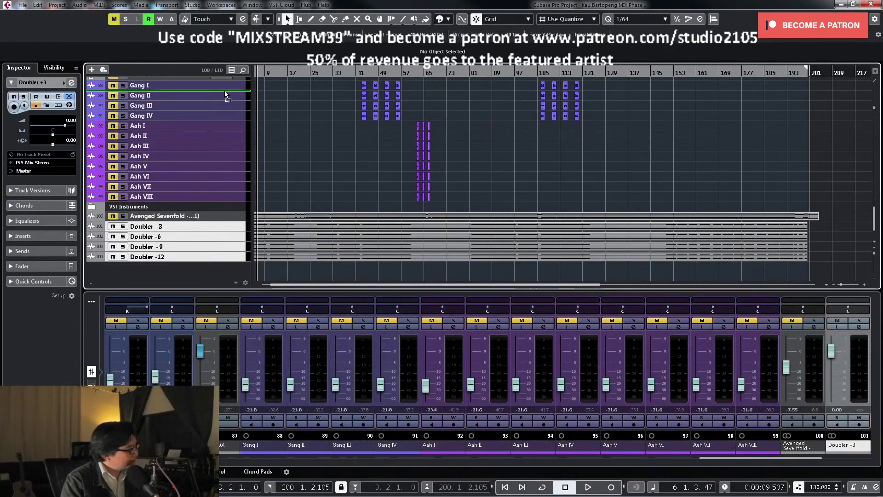
{"action": "scroll", "coordinate": [224, 90], "scroll_direction": "up", "scroll_amount": 8}
{"action": "left_click_drag", "start_coordinate": [222, 169], "coordinate": [223, 171]}
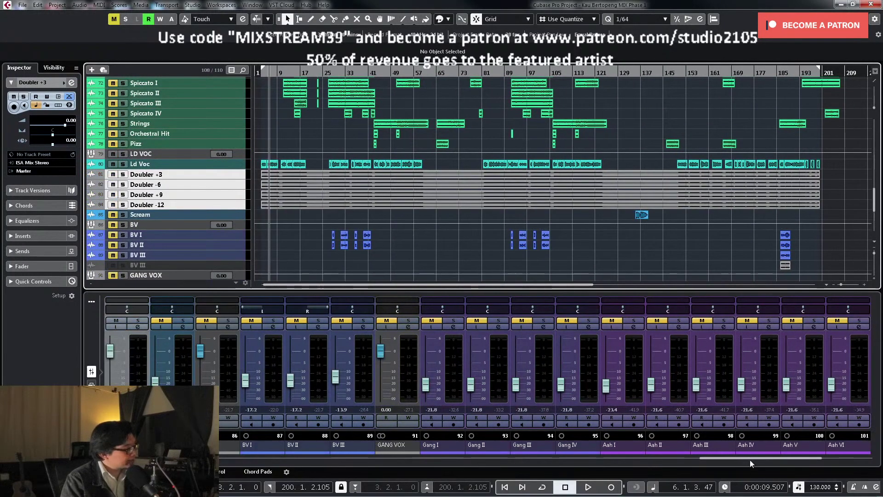
Step: Route the Ld Voc channel's output to the LD VOC group and close its Channel Settings
{"action": "left_click_drag", "start_coordinate": [750, 460], "coordinate": [664, 468]}
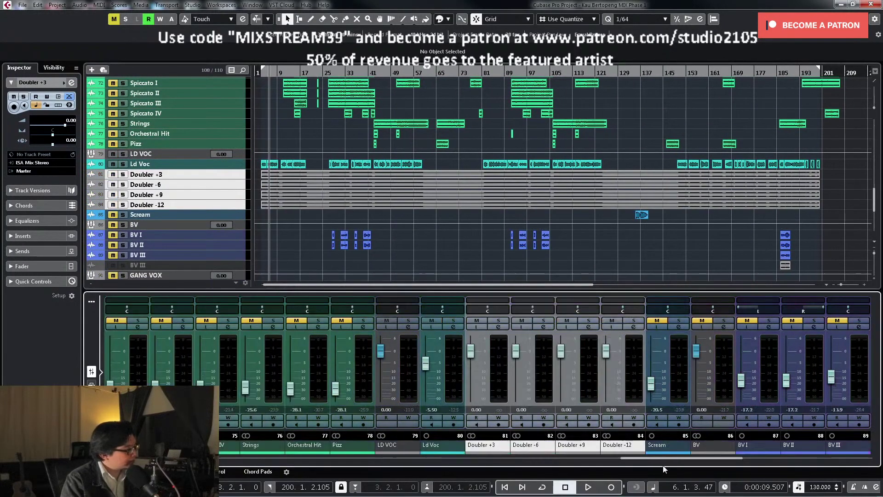
{"action": "left_click", "coordinate": [453, 328]}
{"action": "left_click", "coordinate": [642, 258]}
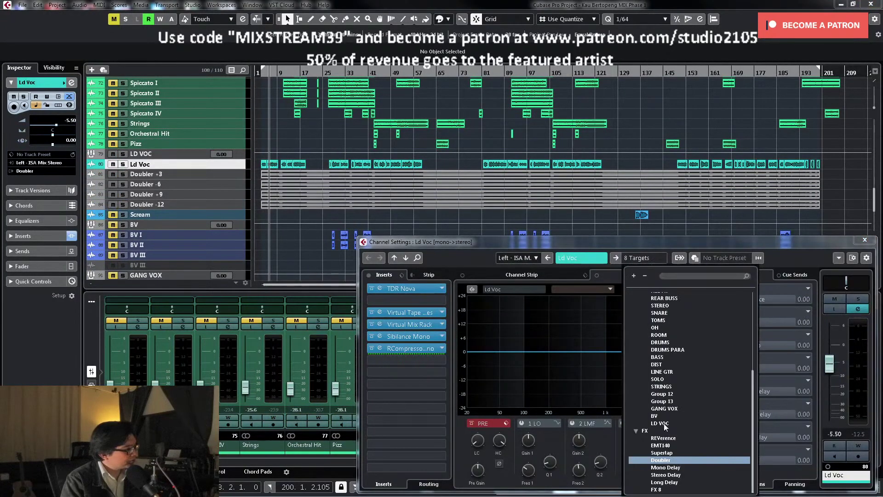
{"action": "left_click", "coordinate": [663, 421]}
{"action": "left_click", "coordinate": [864, 240]}
Step: Select and solo the four printed Doubler channels and audition them with their faders raised together to about -6.5 dB
{"action": "left_click", "coordinate": [502, 382]}
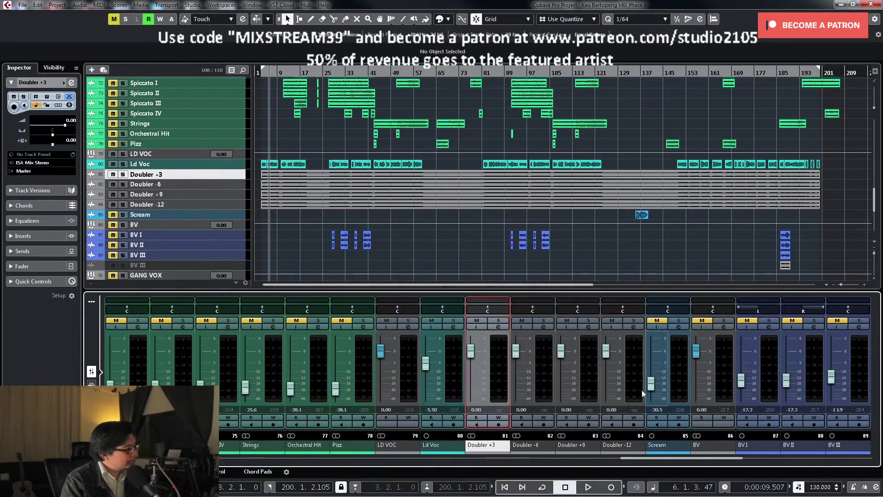
{"action": "left_click", "coordinate": [633, 386], "text": "shift"}
{"action": "left_click_drag", "start_coordinate": [478, 352], "coordinate": [478, 382]}
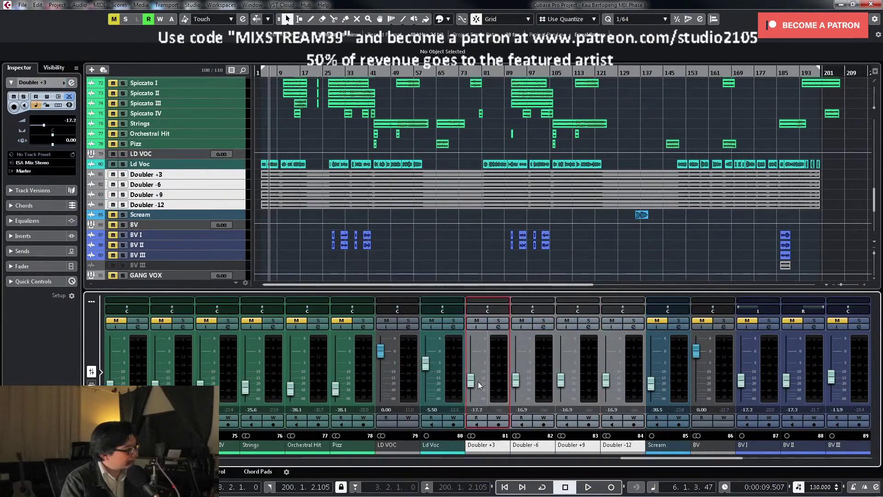
{"action": "left_click", "coordinate": [499, 321]}
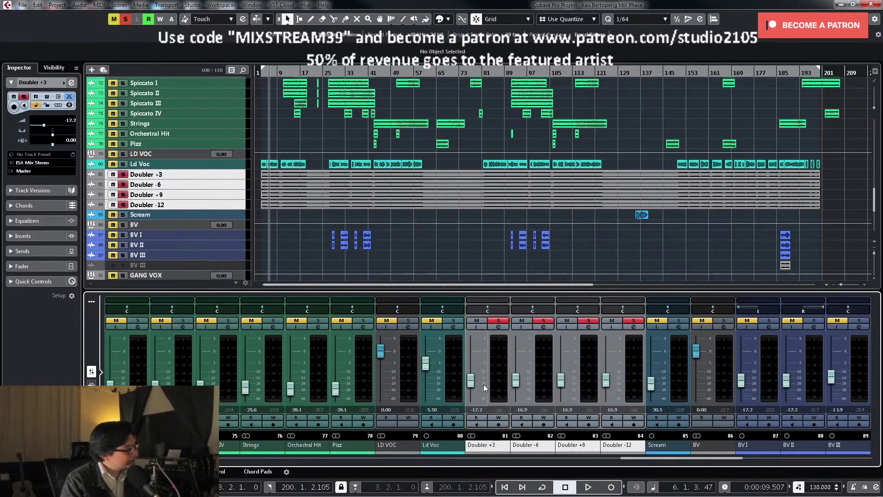
{"action": "key", "text": "space"}
{"action": "left_click_drag", "start_coordinate": [471, 381], "coordinate": [473, 364]}
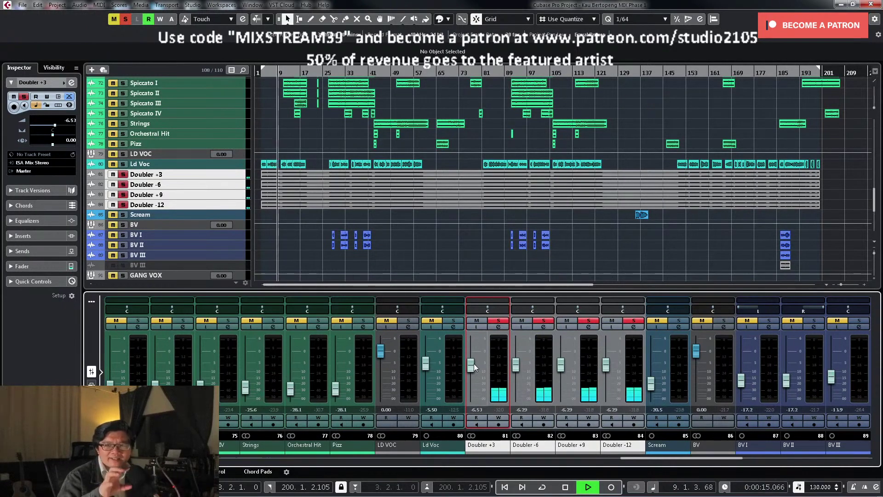
{"action": "key", "text": "space"}
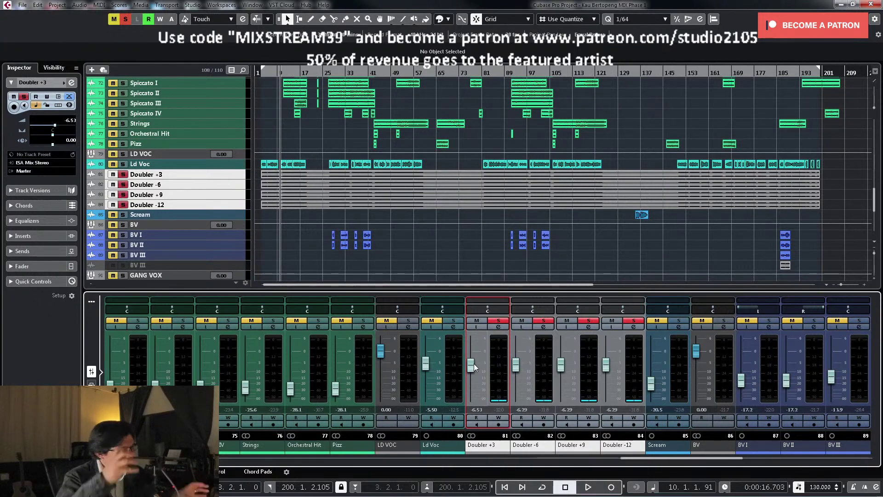
Step: Pull the four Doubler faders down to minus infinity and clear their solos
{"action": "left_click_drag", "start_coordinate": [473, 367], "coordinate": [477, 428]}
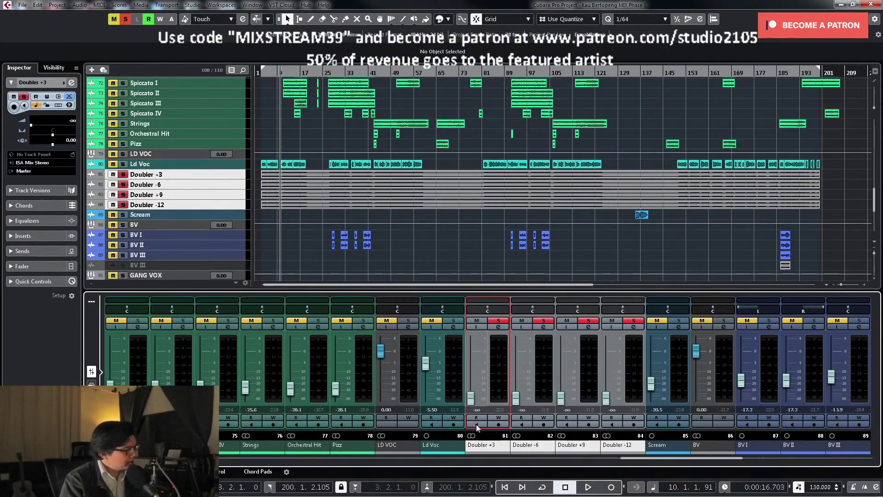
{"action": "left_click", "coordinate": [498, 321]}
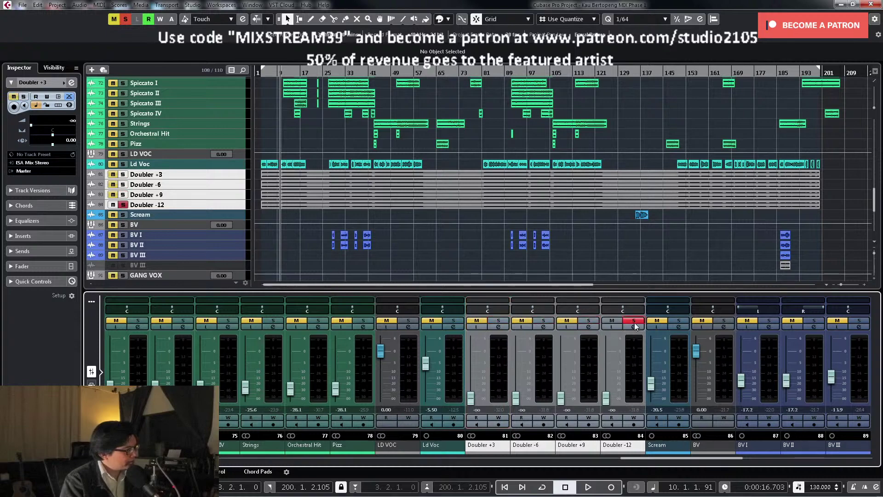
{"action": "left_click", "coordinate": [634, 320]}
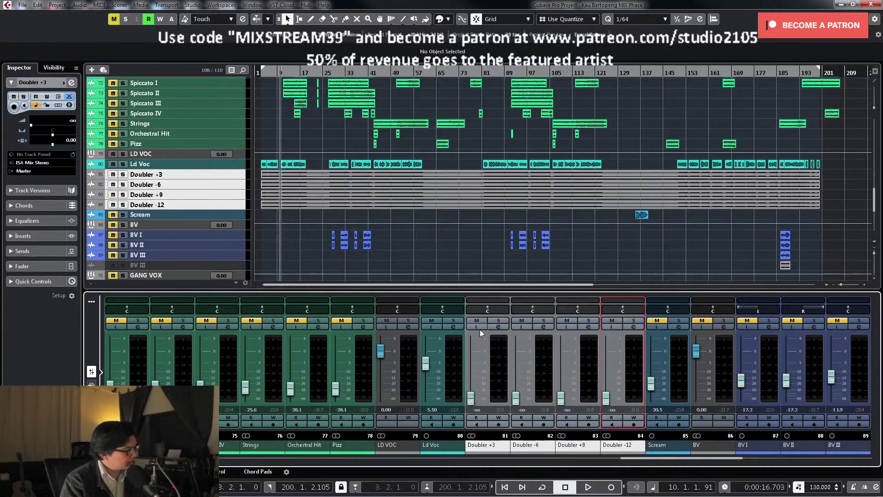
Step: Route the outputs of the four selected Doubler channels to the LD VOC group
{"action": "left_click", "coordinate": [499, 327]}
{"action": "left_click", "coordinate": [653, 260]}
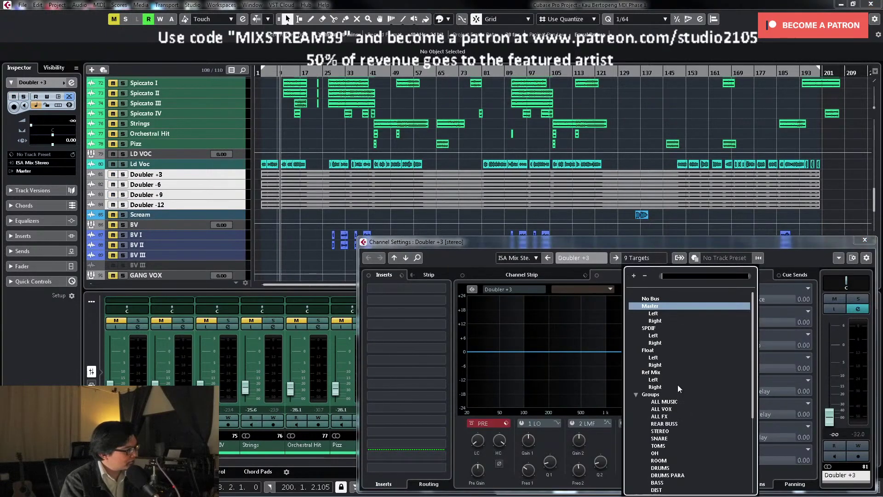
{"action": "scroll", "coordinate": [680, 412], "scroll_direction": "down", "scroll_amount": 5}
{"action": "left_click", "coordinate": [670, 431]}
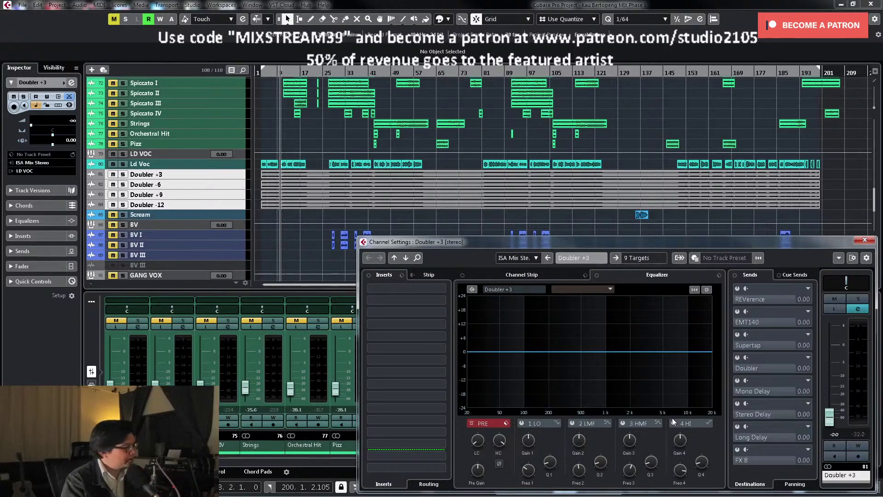
Step: Play from near bar 3 and raise the four Doubler faders together to about -12.5 dB under the lead vocal
{"action": "left_click", "coordinate": [265, 83]}
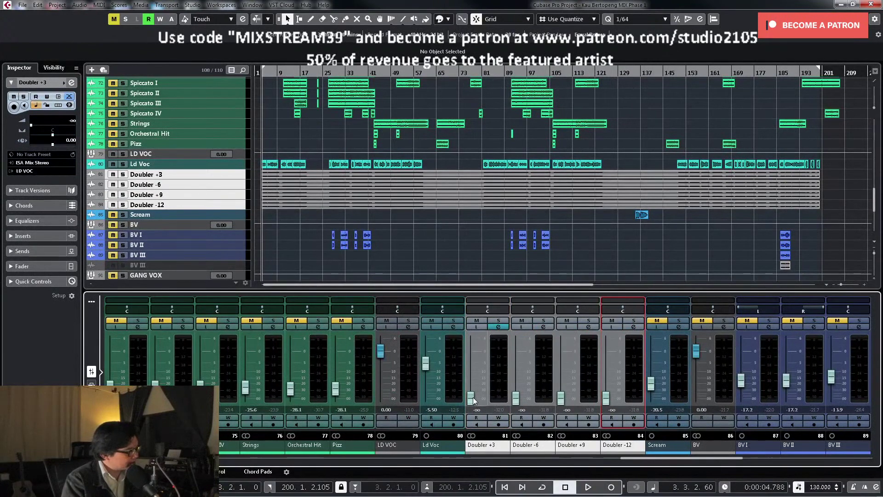
{"action": "key", "text": "space"}
{"action": "left_click_drag", "start_coordinate": [474, 400], "coordinate": [476, 376]}
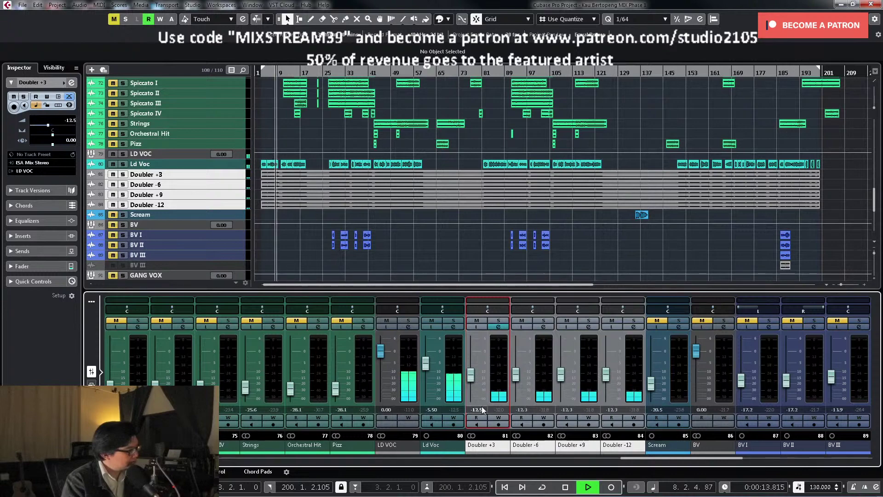
{"action": "key", "text": "space"}
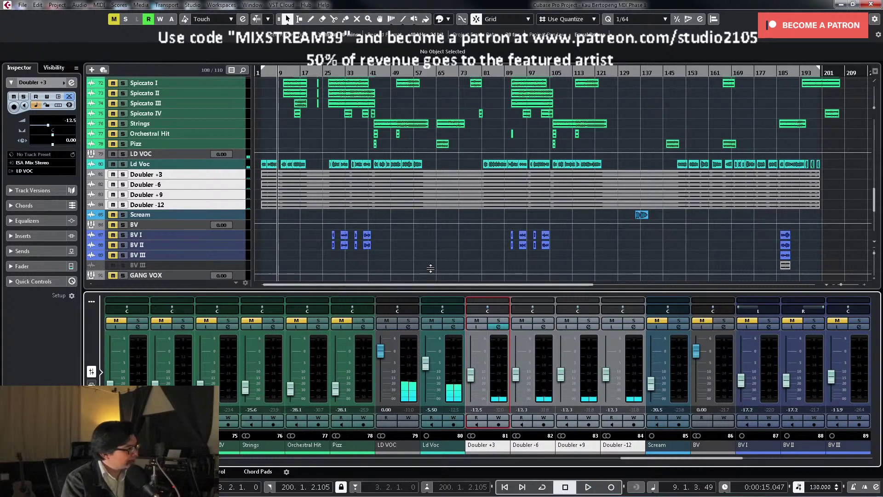
{"action": "key", "text": "space"}
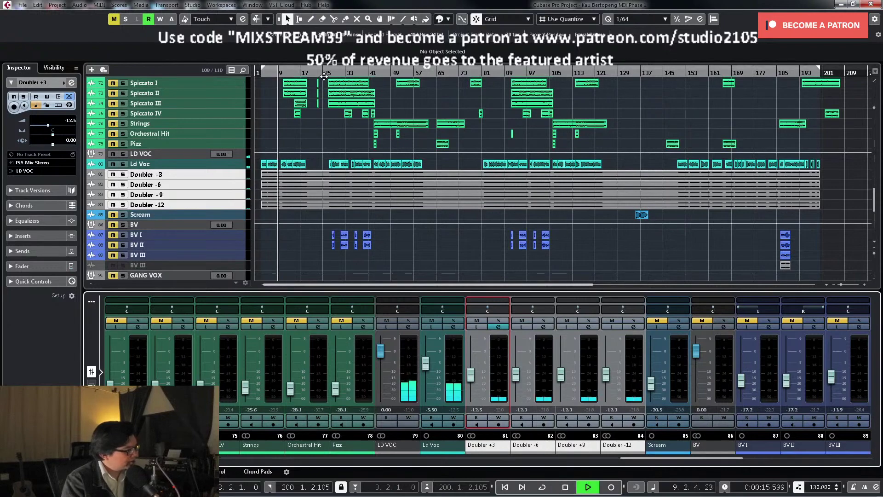
{"action": "key", "text": "space"}
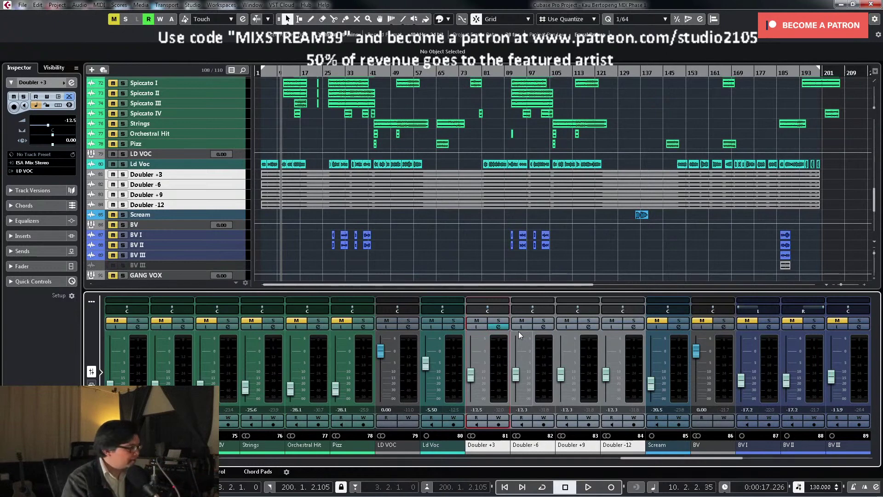
Step: Solo only the Doubler +3 channel and open its Channel Settings
{"action": "left_click", "coordinate": [511, 326]}
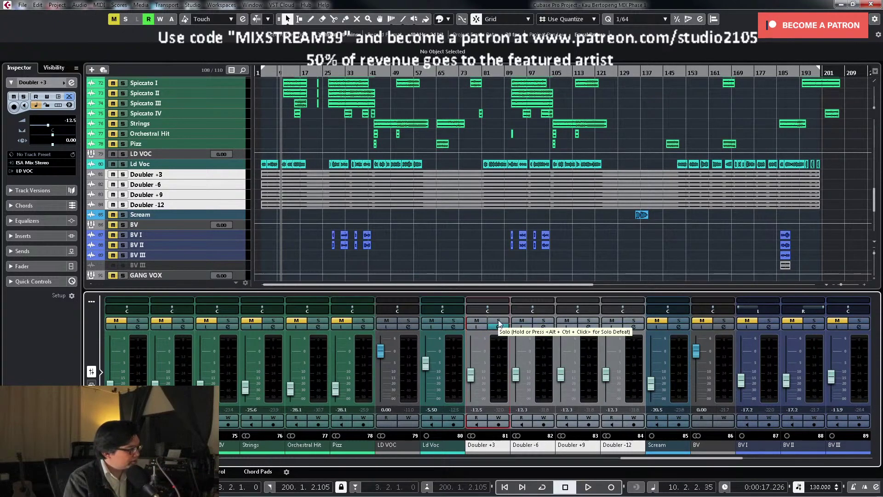
{"action": "key", "text": "s"}
{"action": "left_click", "coordinate": [500, 326]}
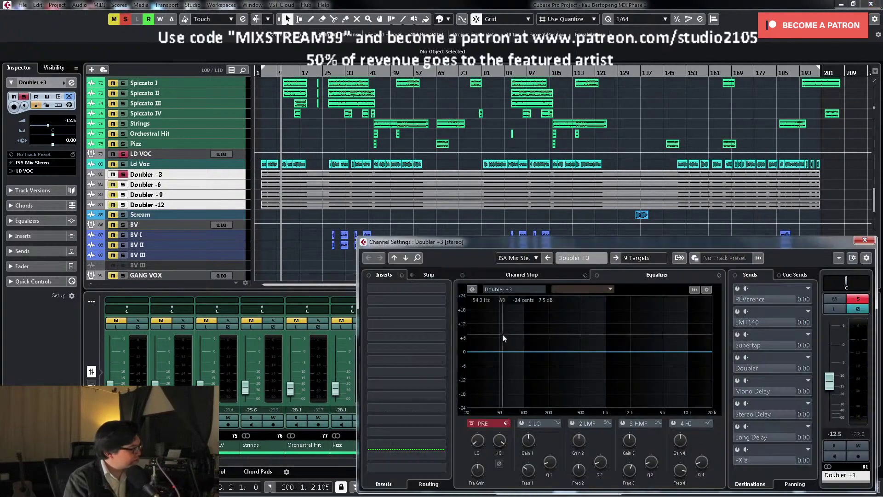
Step: Select all four Doubler tracks and enlarge their track heights
{"action": "left_click", "coordinate": [241, 207]}
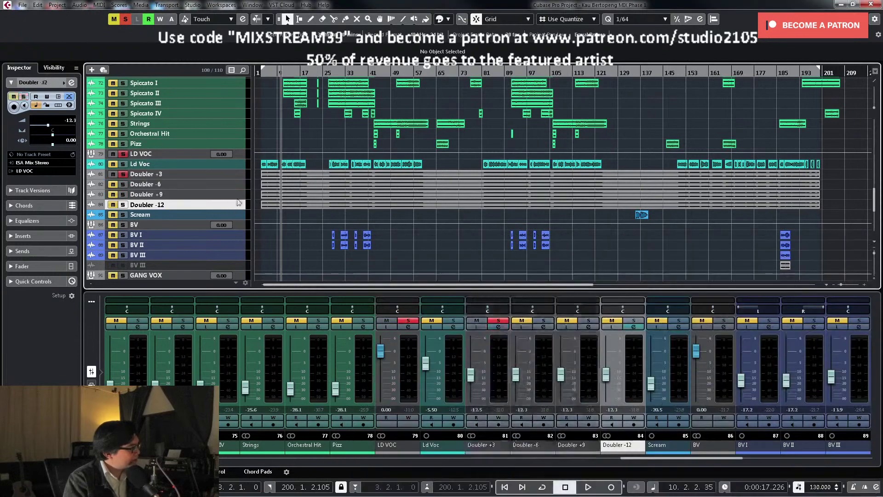
{"action": "left_click", "coordinate": [238, 175], "text": "shift"}
{"action": "left_click_drag", "start_coordinate": [239, 179], "coordinate": [242, 196]}
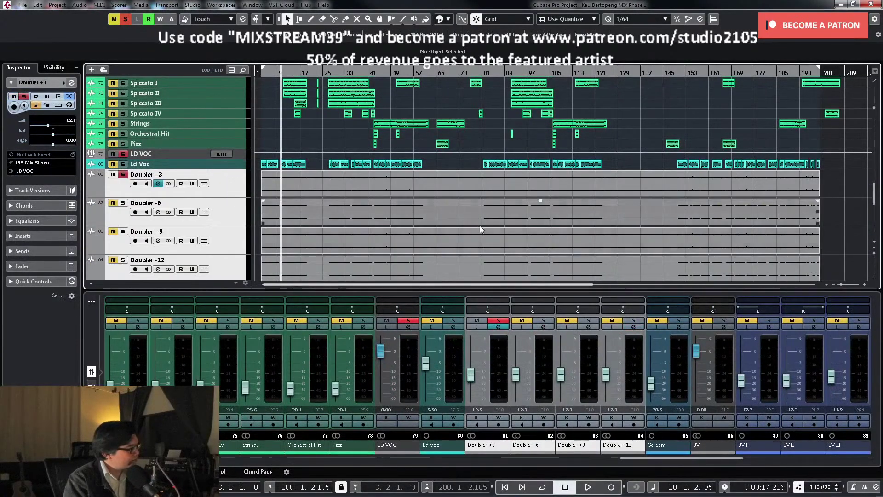
{"action": "scroll", "coordinate": [479, 225], "scroll_direction": "down", "scroll_amount": 2}
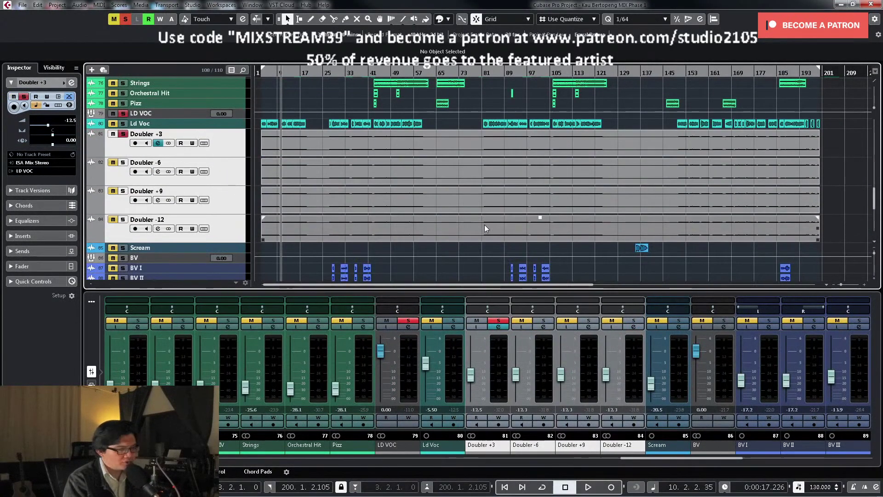
Step: Reopen the Doubler +3 Channel Settings and raise the pre-EQ low cut to roughly 235 Hz or slightly above during playback
{"action": "left_click", "coordinate": [500, 327]}
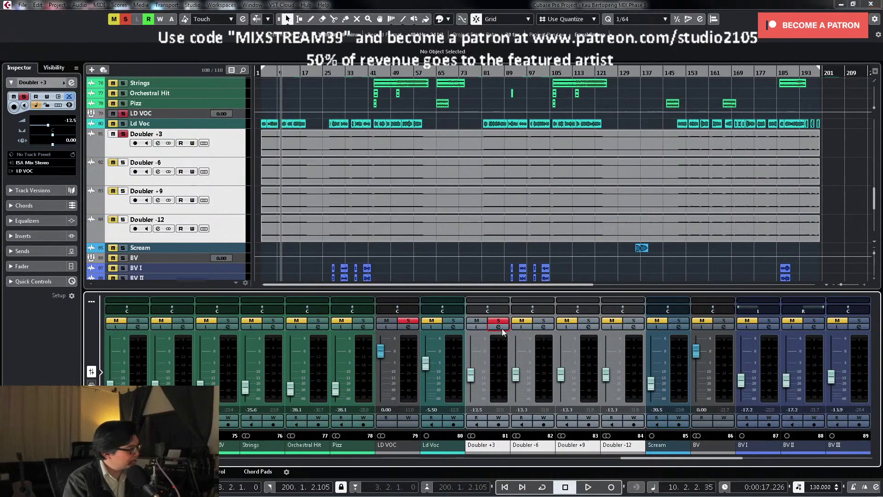
{"action": "left_click_drag", "start_coordinate": [597, 243], "coordinate": [581, 143]}
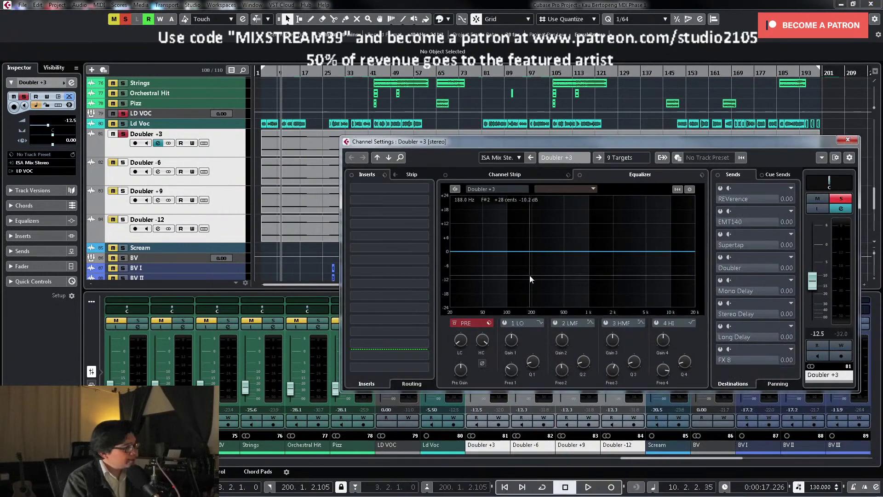
{"action": "mouse_move", "coordinate": [462, 357]}
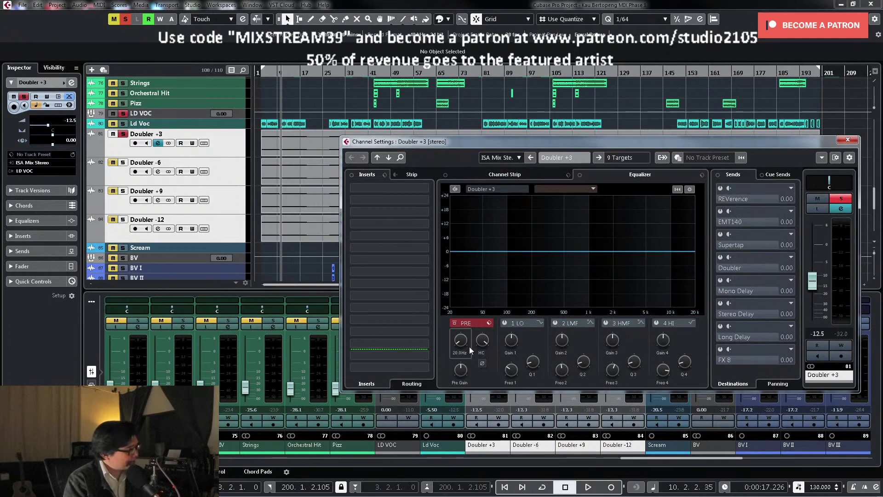
{"action": "key", "text": "space"}
{"action": "left_click_drag", "start_coordinate": [468, 345], "coordinate": [467, 315]}
{"action": "key", "text": "space"}
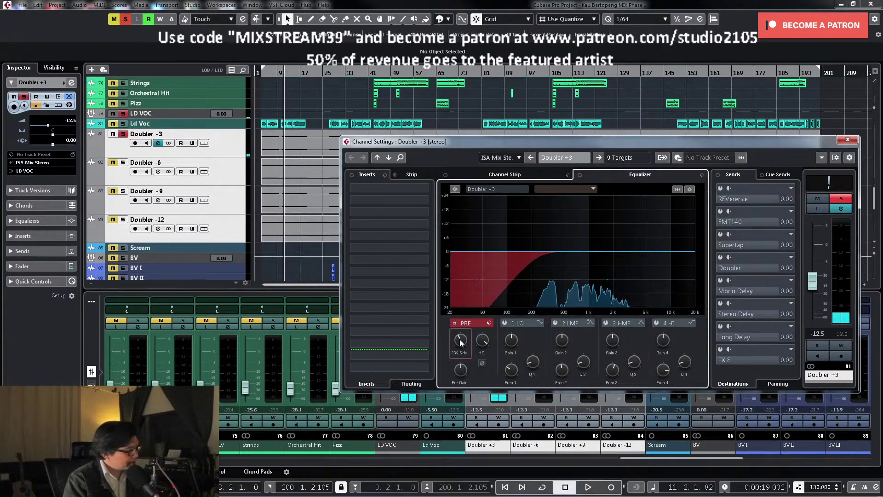
{"action": "scroll", "coordinate": [461, 340], "scroll_direction": "up", "scroll_amount": 3}
Step: Lower the Doubler +3 pre-EQ high cut to roll off the extreme top end while listening
{"action": "key", "text": "space"}
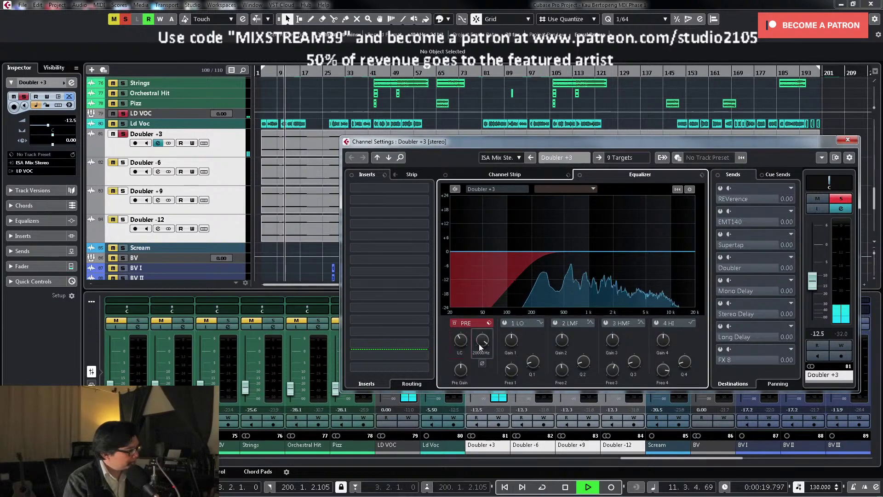
{"action": "left_click_drag", "start_coordinate": [479, 344], "coordinate": [479, 352]}
{"action": "key", "text": "space"}
Step: Enable Doubler +3's EQ band 2 with a Q of 12 and raise it into a narrow boost at about 1 kHz during playback
{"action": "left_click", "coordinate": [555, 323]}
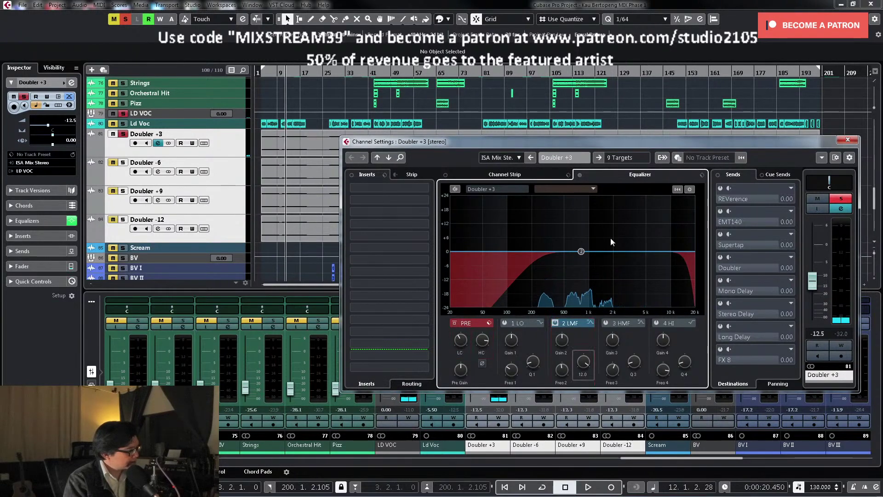
{"action": "key", "text": "space"}
{"action": "left_click_drag", "start_coordinate": [582, 251], "coordinate": [592, 213]}
{"action": "key", "text": "space"}
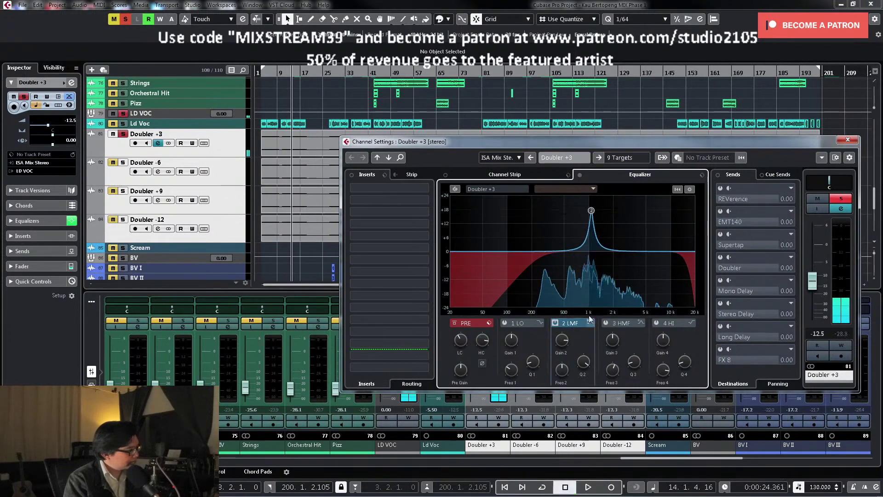
Step: Turn the 1 kHz peak of Doubler +3's EQ band 2 into a narrow cut of about 10 dB and listen
{"action": "mouse_move", "coordinate": [562, 340]}
{"action": "left_mouse_down"}
{"action": "mouse_move", "coordinate": [563, 362]}
{"action": "mouse_move", "coordinate": [568, 354]}
{"action": "mouse_move", "coordinate": [558, 353]}
{"action": "left_mouse_up"}
{"action": "key", "text": "space"}
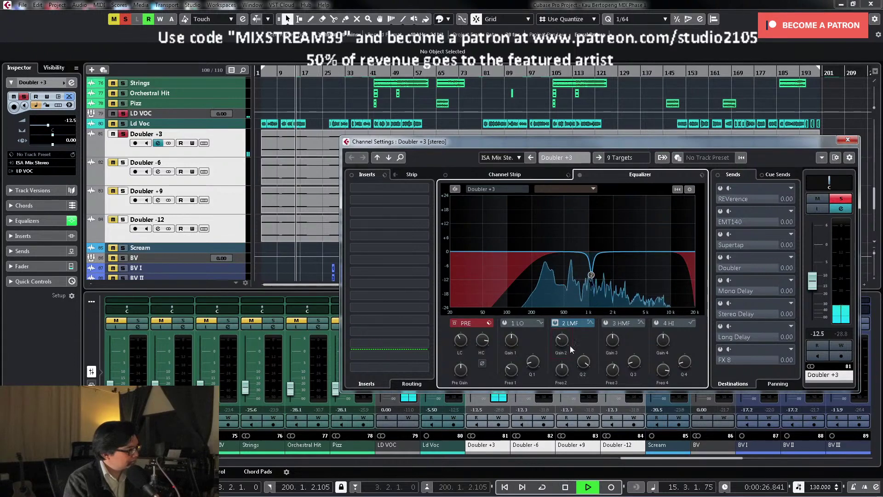
{"action": "left_click", "coordinate": [606, 323]}
{"action": "left_click", "coordinate": [606, 322]}
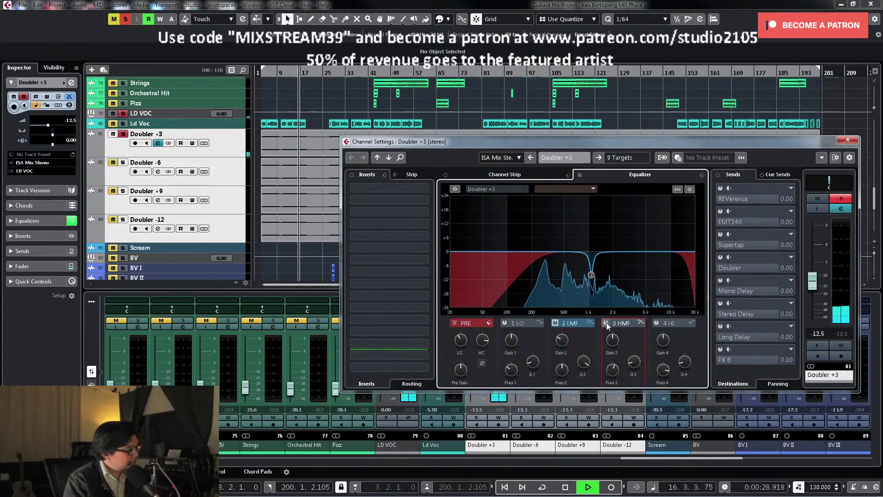
{"action": "key", "text": "space"}
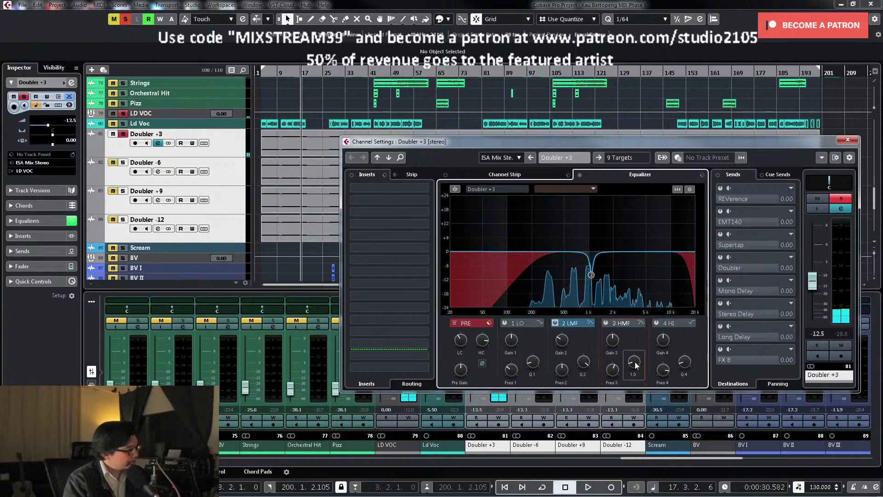
Step: Enable Doubler +3's EQ band 3 with a narrow Q, find about 4.33 kHz using a boost, cut it slightly, then unsolo and close the channel
{"action": "left_click", "coordinate": [606, 322]}
{"action": "key", "text": "KP_Subtract"}
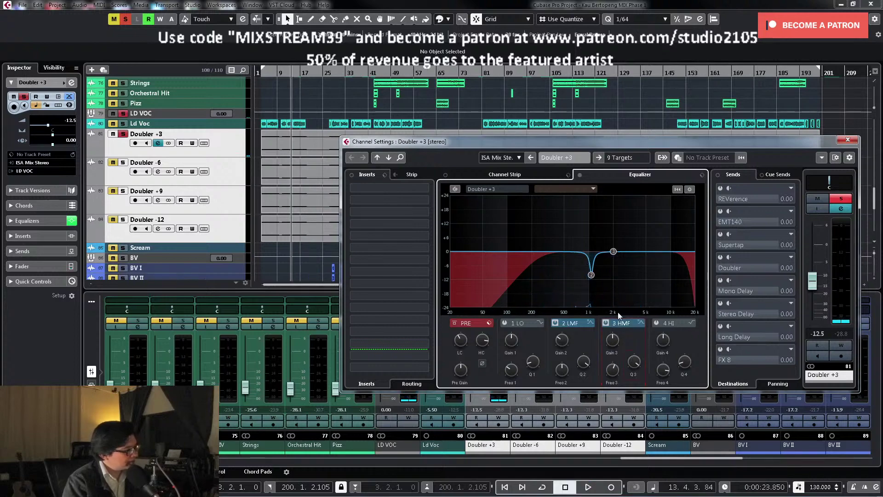
{"action": "key", "text": "space"}
{"action": "left_click_drag", "start_coordinate": [614, 252], "coordinate": [641, 215]}
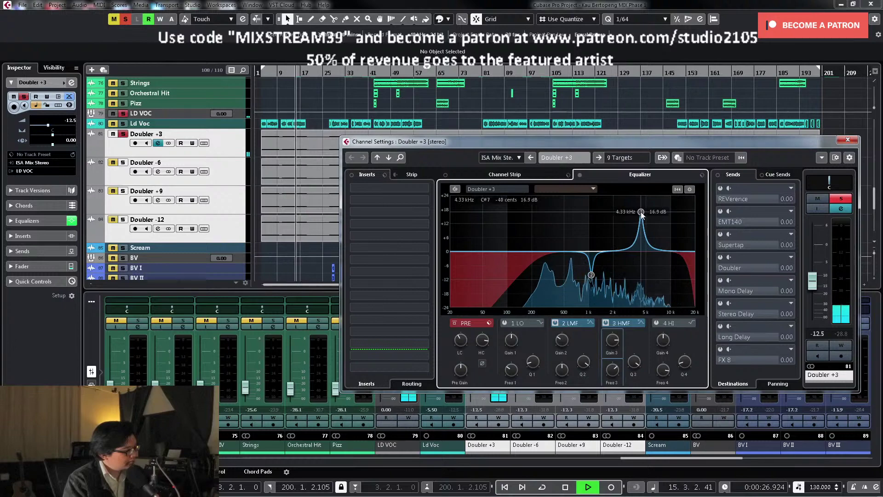
{"action": "key", "text": "space"}
{"action": "left_click_drag", "start_coordinate": [616, 341], "coordinate": [609, 376]}
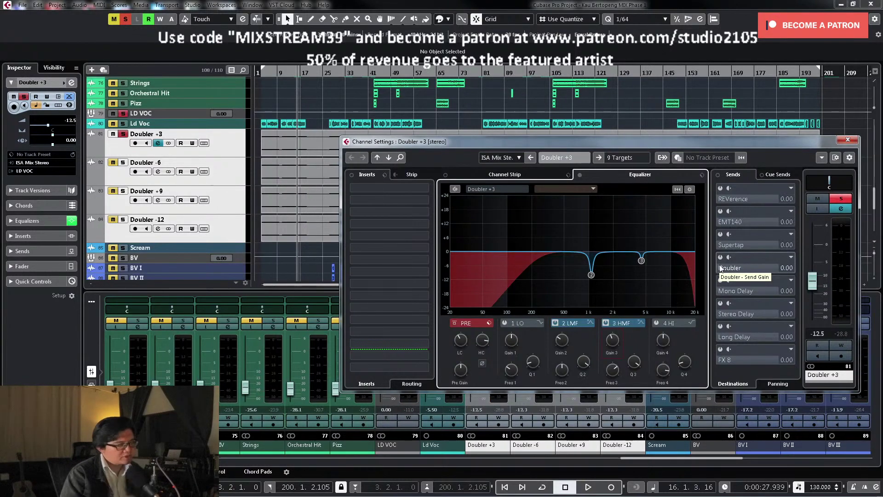
{"action": "left_click", "coordinate": [840, 199]}
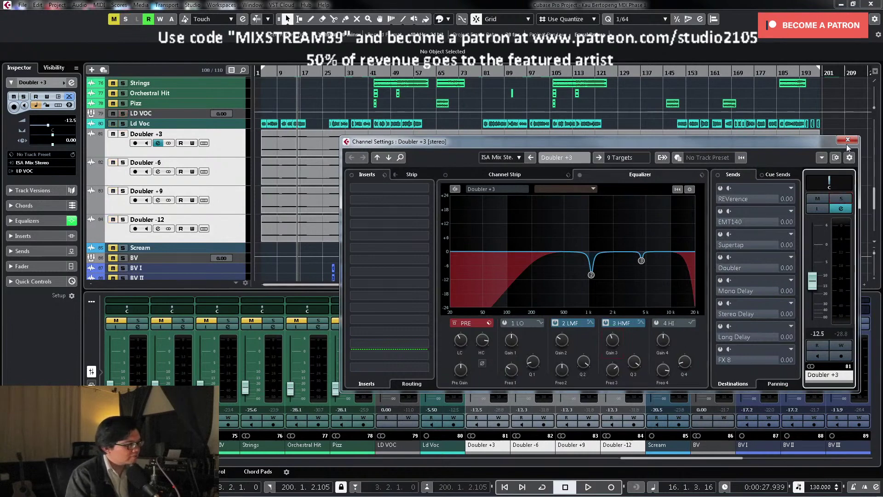
{"action": "left_click", "coordinate": [847, 140]}
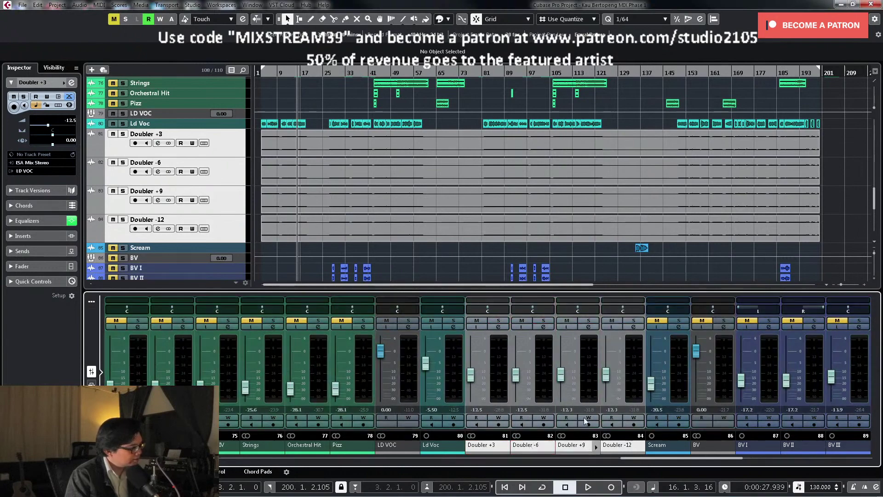
Step: Match Doubler +9 and Doubler -12 to the other Doublers at -12.5 dB and link all four channels as Link 3
{"action": "left_click", "coordinate": [573, 445]}
{"action": "left_click", "coordinate": [625, 445]}
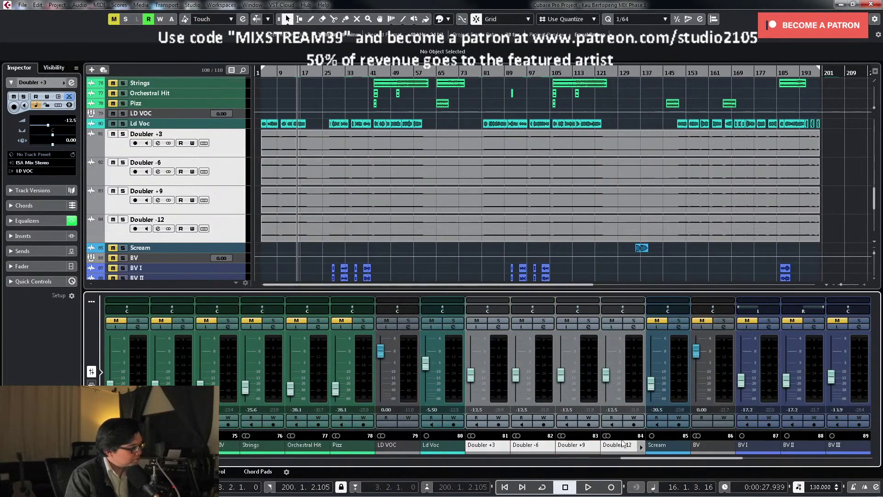
{"action": "left_click", "coordinate": [504, 389]}
{"action": "left_click", "coordinate": [636, 388], "text": "shift"}
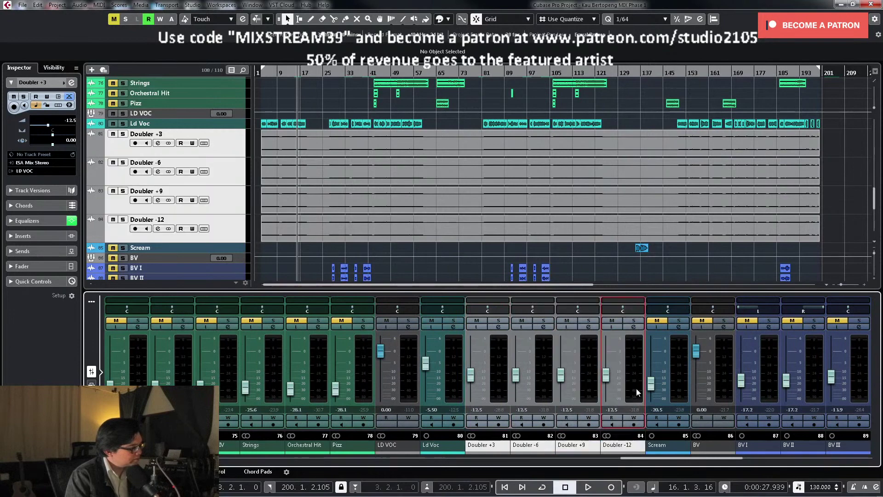
{"action": "right_click", "coordinate": [501, 391]}
{"action": "left_click", "coordinate": [542, 203]}
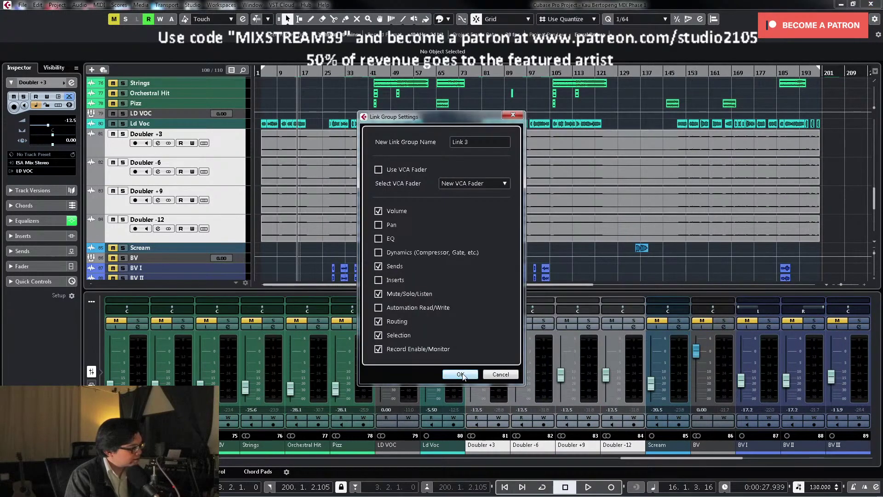
{"action": "left_click", "coordinate": [463, 374]}
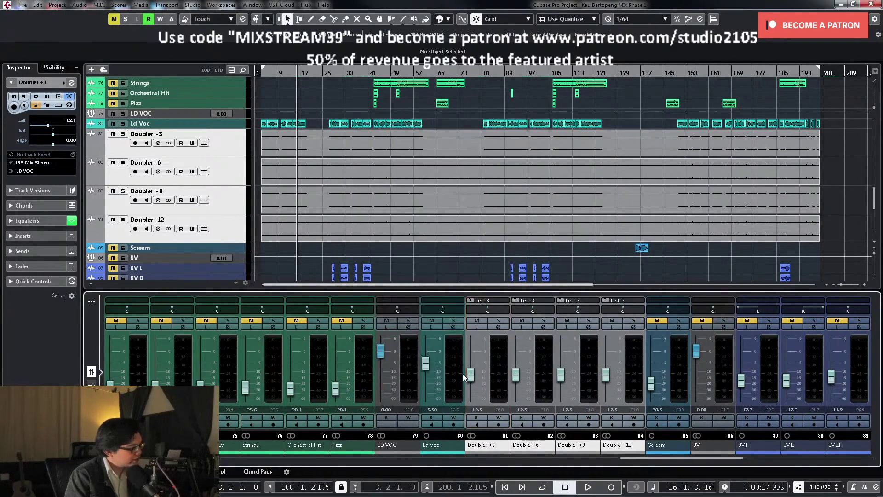
Step: Solo Ld Voc with the linked Doublers and listen to the blend from the start of the song
{"action": "left_click", "coordinate": [454, 322]}
{"action": "left_click", "coordinate": [502, 322]}
{"action": "key", "text": "space"}
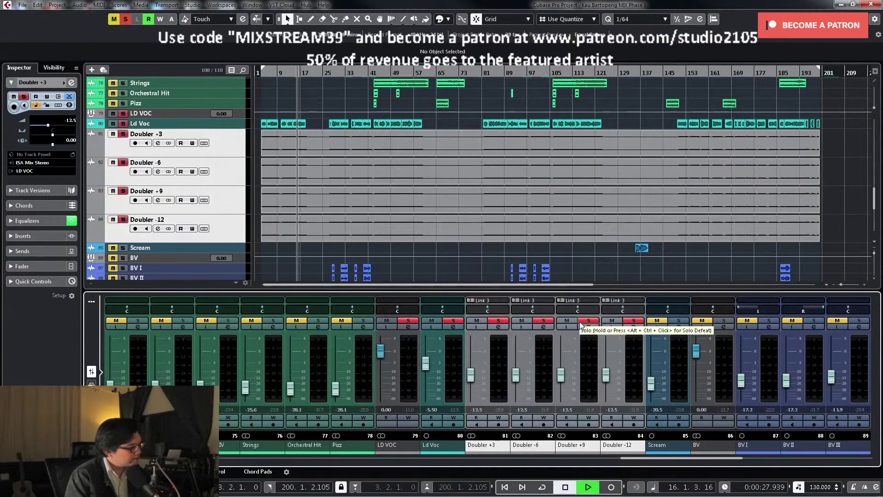
{"action": "key", "text": "KP_1"}
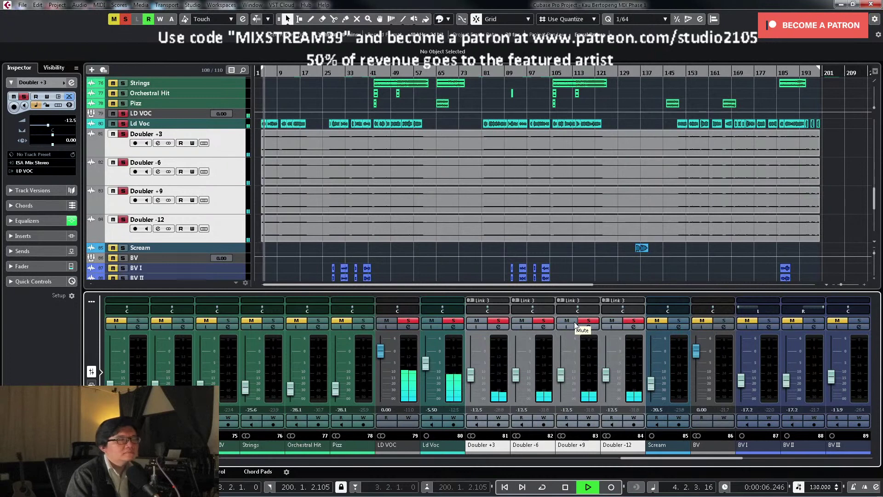
{"action": "key", "text": "space"}
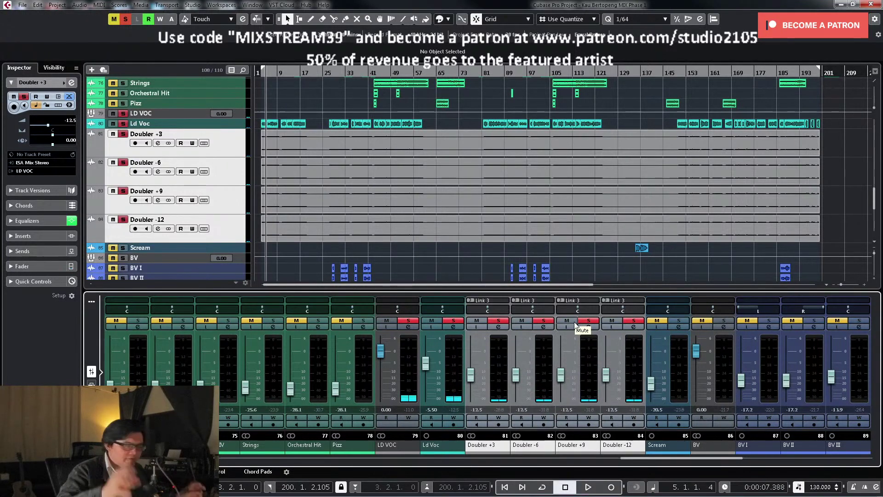
Step: Turn off the vocal solos, replay from the start, and shrink the Doubler tracks back to normal height
{"action": "left_click", "coordinate": [407, 322]}
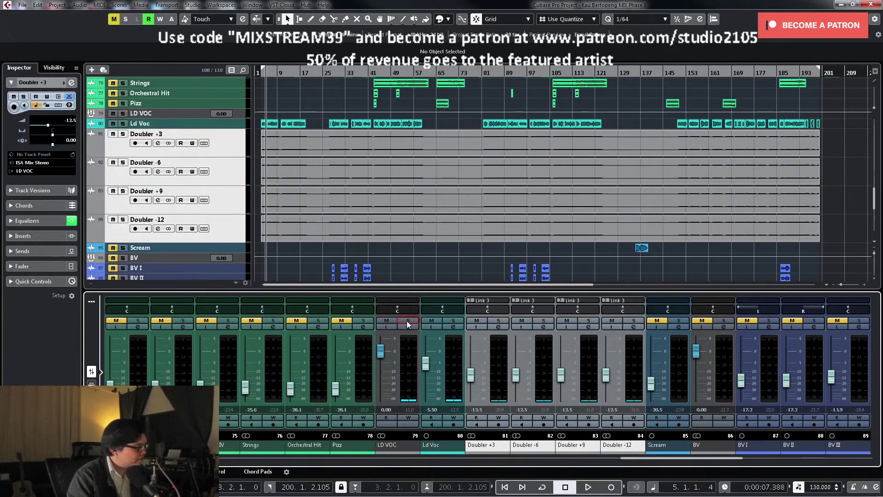
{"action": "left_click", "coordinate": [411, 139]}
{"action": "key", "text": "KP_1"}
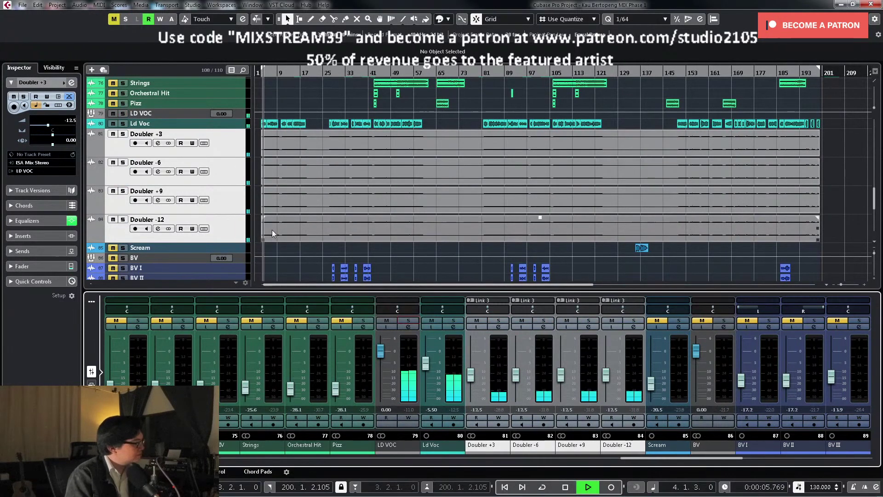
{"action": "left_click", "coordinate": [239, 164]}
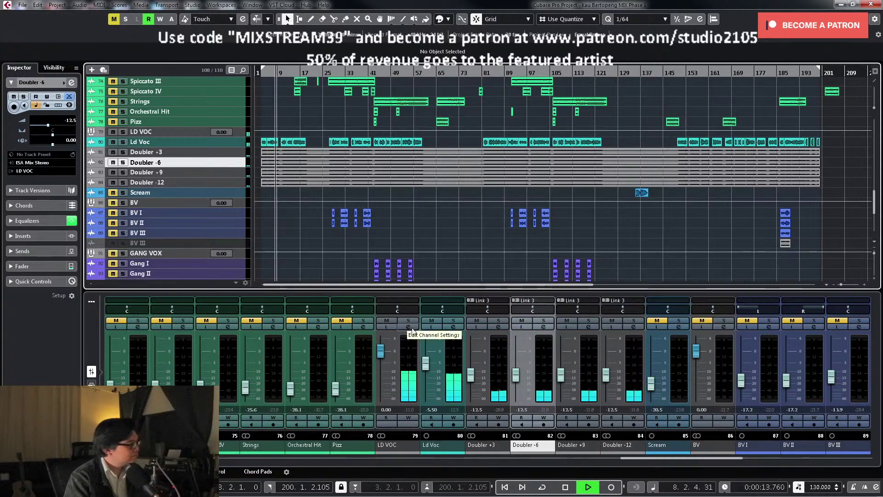
{"action": "key", "text": "space"}
Step: Solo the LD VOC group, open its UAD UA 1176 insert during playback, and move the windows clear of the vocal tracks
{"action": "left_click", "coordinate": [409, 328]}
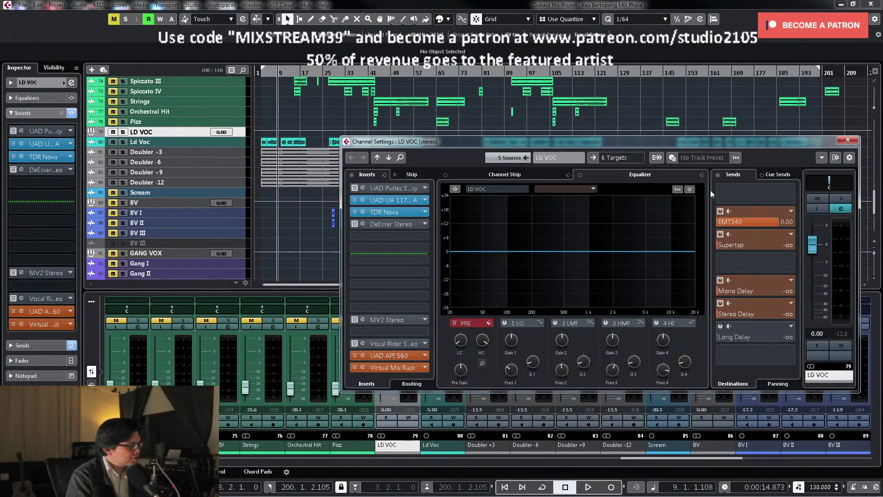
{"action": "left_click", "coordinate": [839, 201]}
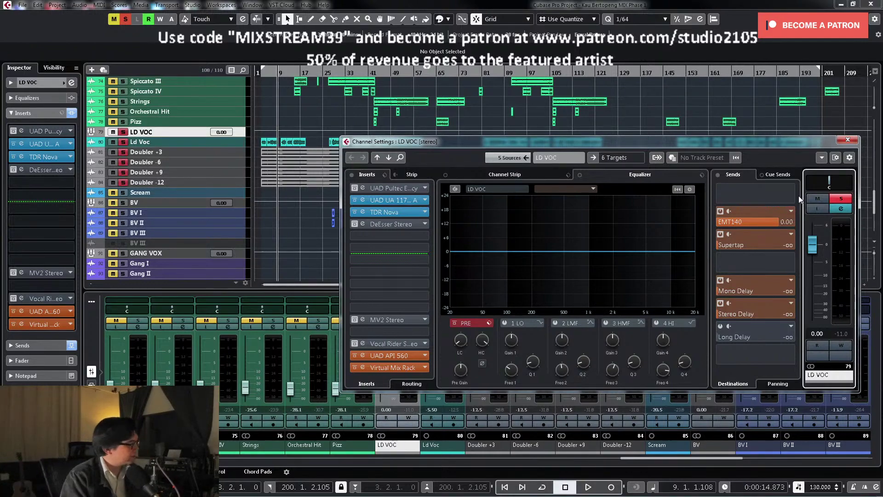
{"action": "key", "text": "space"}
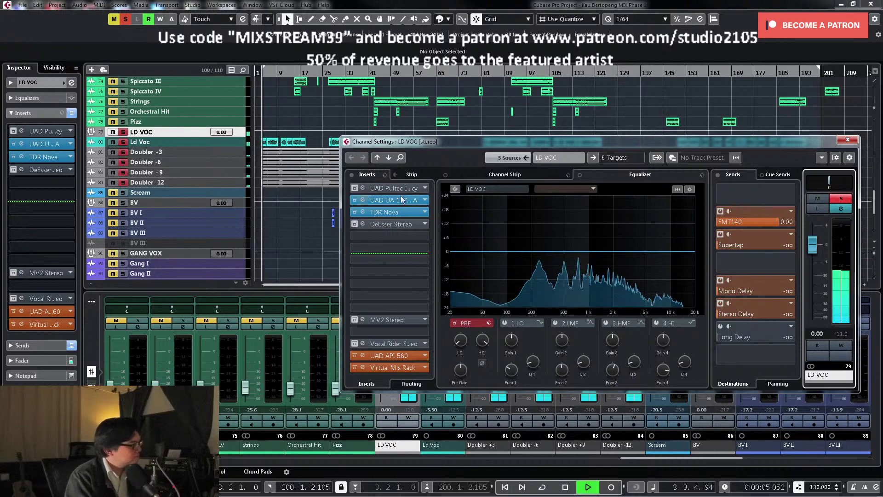
{"action": "left_click", "coordinate": [401, 198]}
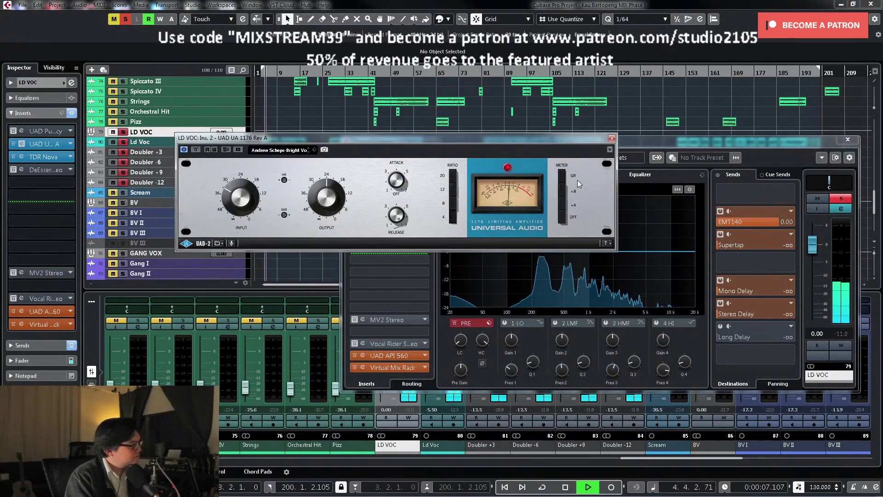
{"action": "key", "text": "space"}
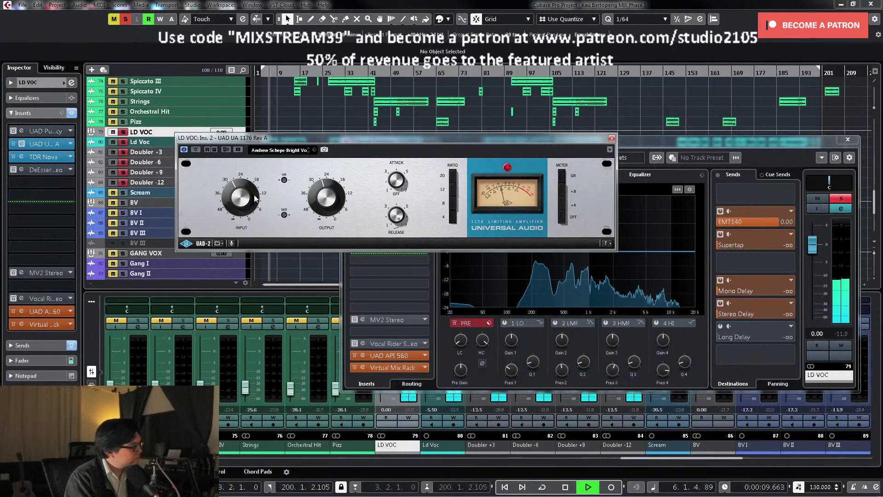
{"action": "left_click_drag", "start_coordinate": [419, 139], "coordinate": [441, 242]}
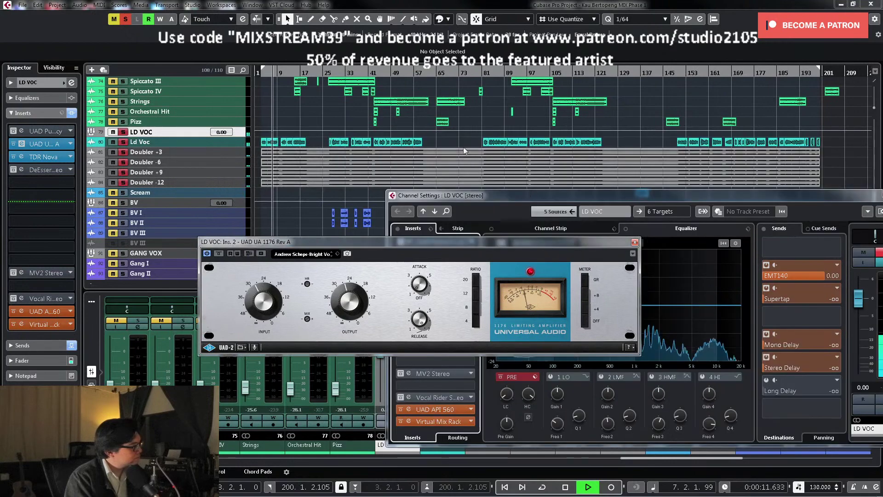
Step: Set the locators to the lead vocal phrase around bar 42 and check the 1176's gain reduction with its meter on GR
{"action": "left_click", "coordinate": [381, 144]}
{"action": "key", "text": "space"}
{"action": "key", "text": "p"}
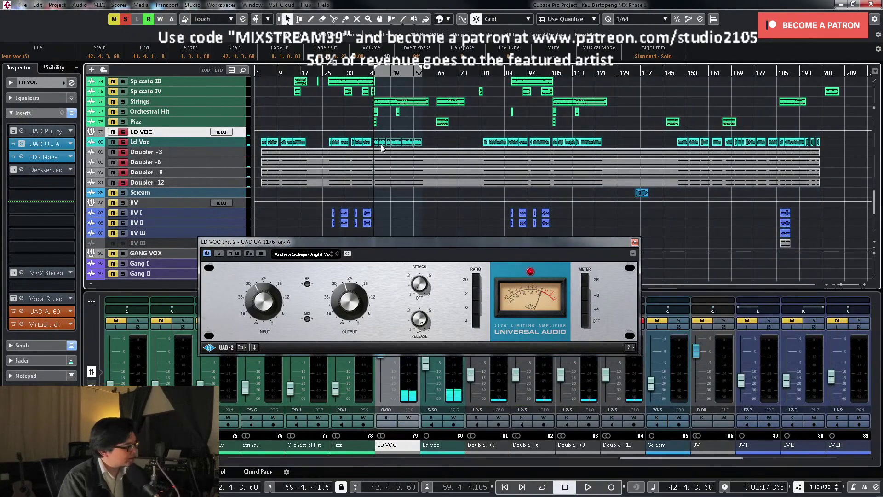
{"action": "key", "text": "space"}
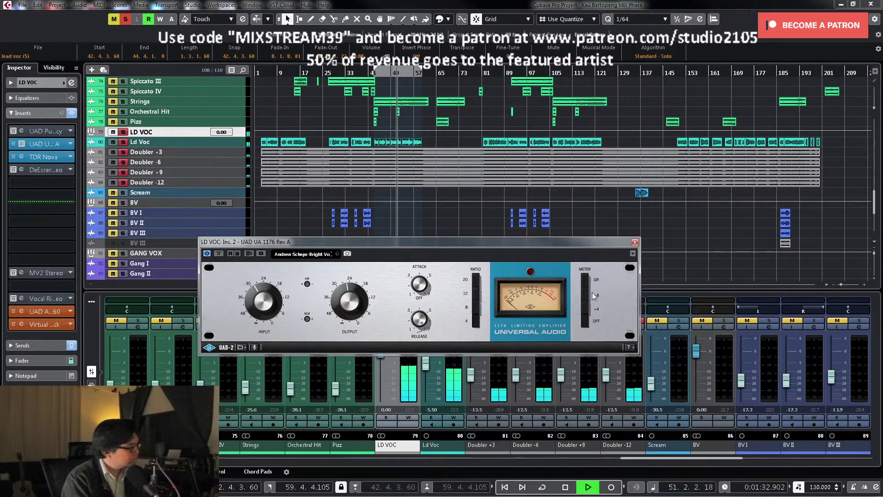
{"action": "left_click", "coordinate": [584, 280]}
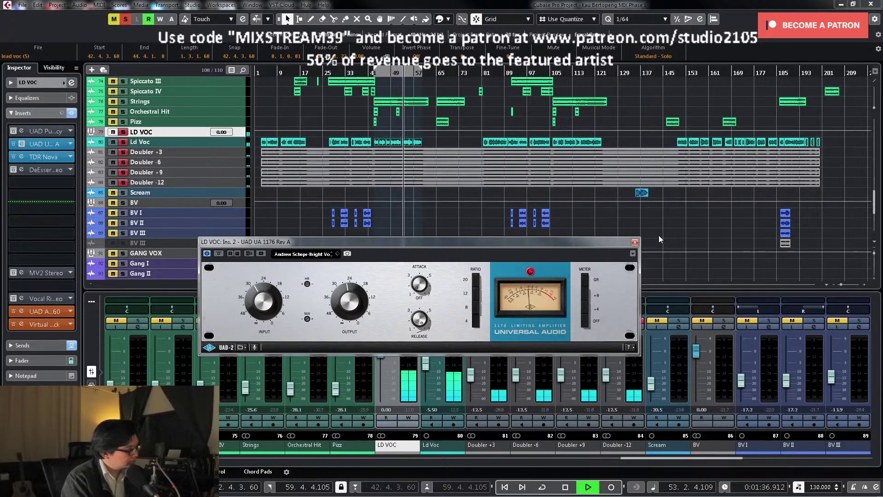
{"action": "left_click", "coordinate": [635, 242]}
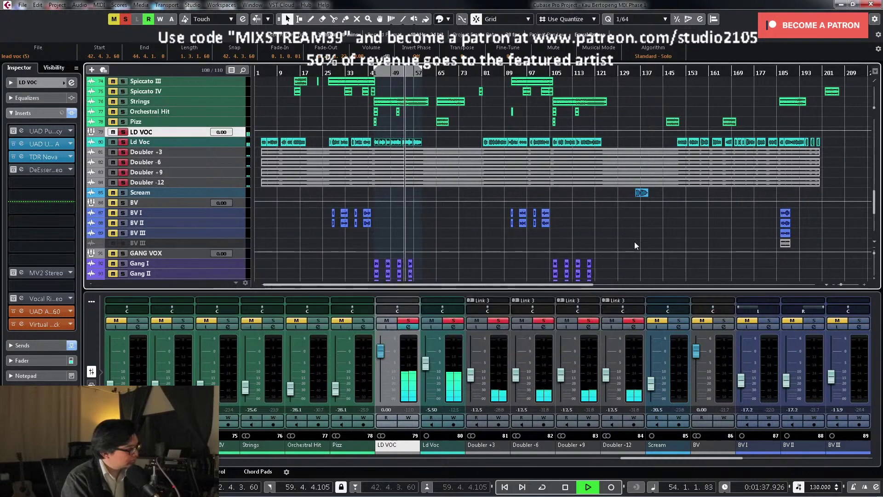
Step: Bypass TDR Nova in the LD VOC inserts and activate and open the UAD Pultec EQP-1A Legacy
{"action": "key", "text": "space"}
{"action": "left_click", "coordinate": [408, 327]}
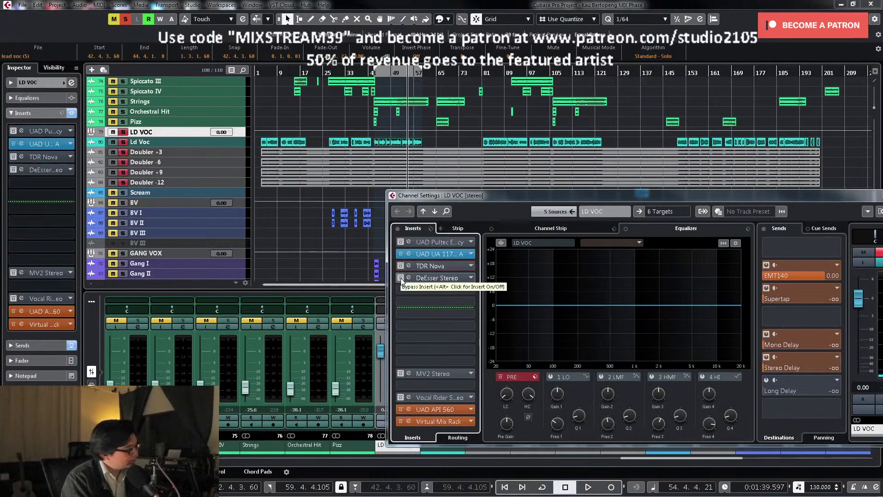
{"action": "left_click", "coordinate": [437, 242]}
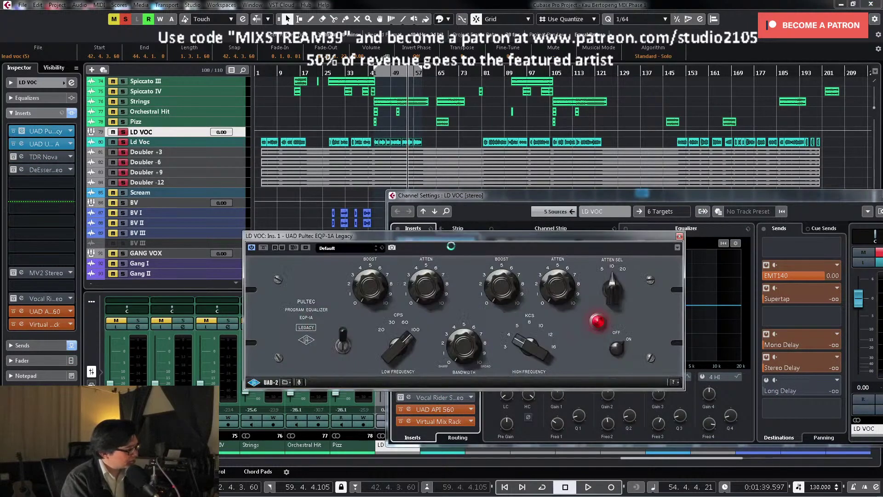
Step: Set the Pultec's attenuation selector to 20 and add slight high-frequency attenuation while auditioning the soloed vocal phrase
{"action": "left_click", "coordinate": [618, 280]}
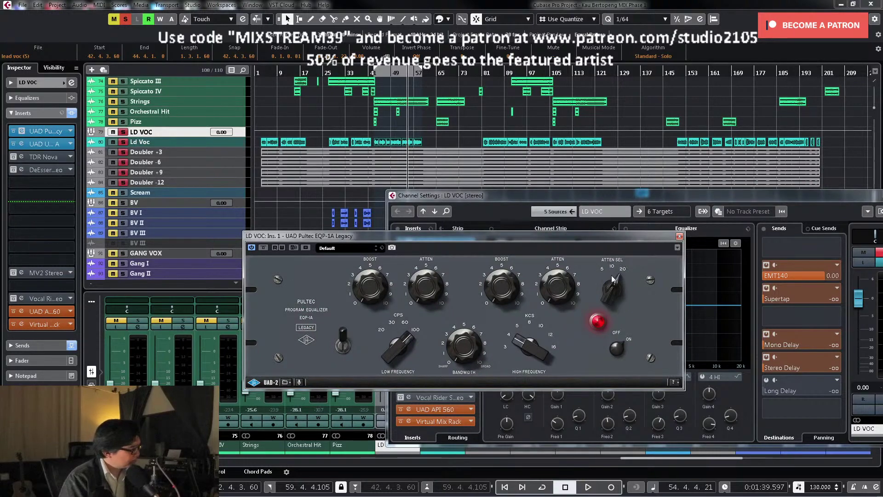
{"action": "key", "text": "space"}
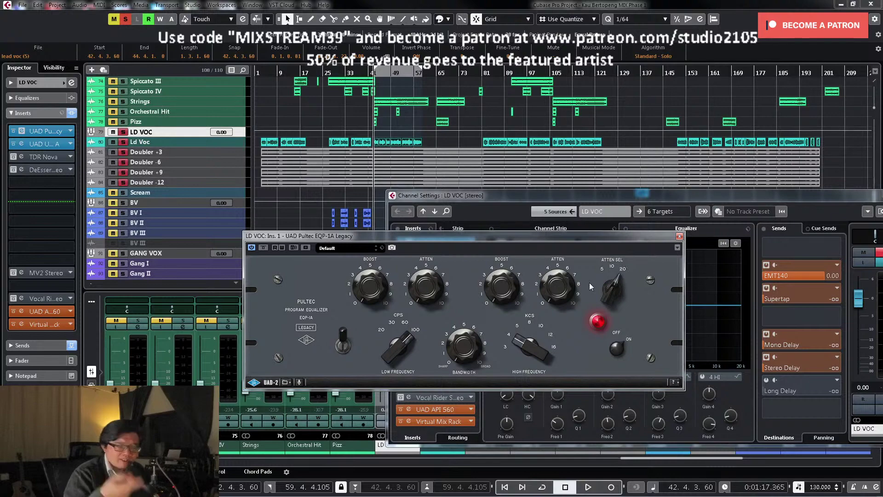
{"action": "key", "text": "space"}
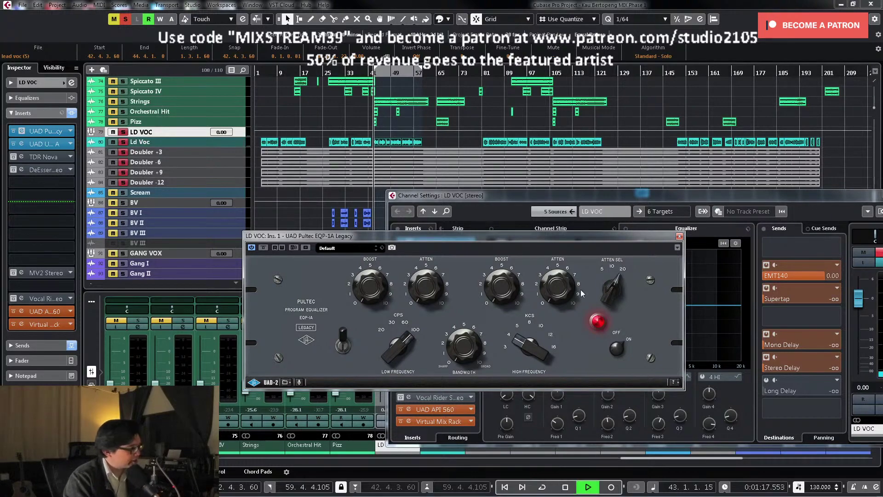
{"action": "key", "text": "space"}
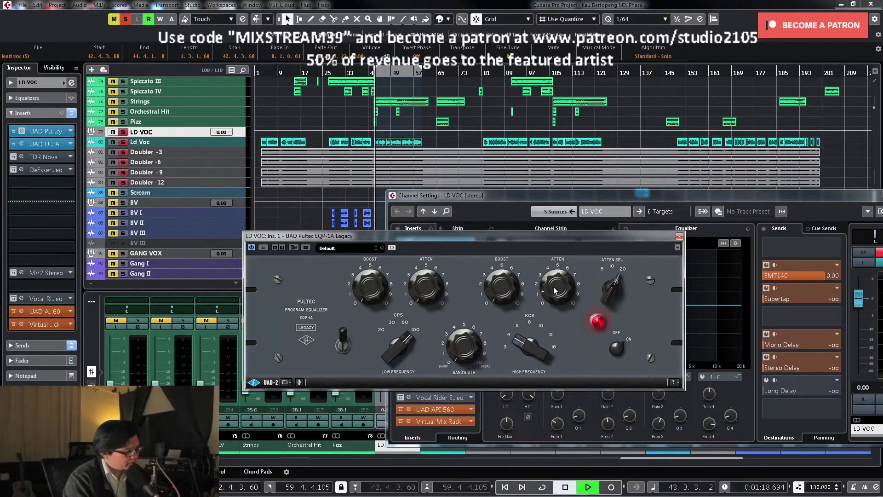
{"action": "key", "text": "space"}
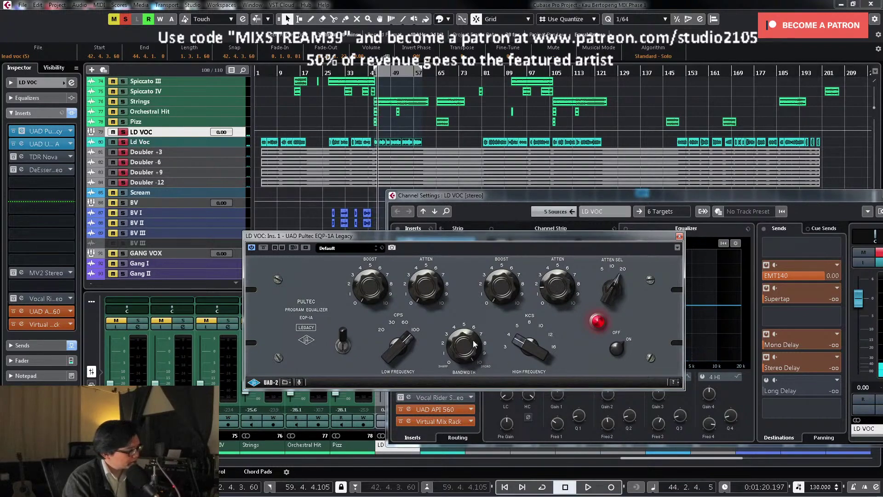
Step: Audition the Pultec's high-frequency selector at 3, 4, 5 and 8 KCS during playback of the soloed vocal
{"action": "left_click_drag", "start_coordinate": [506, 335], "coordinate": [511, 396]}
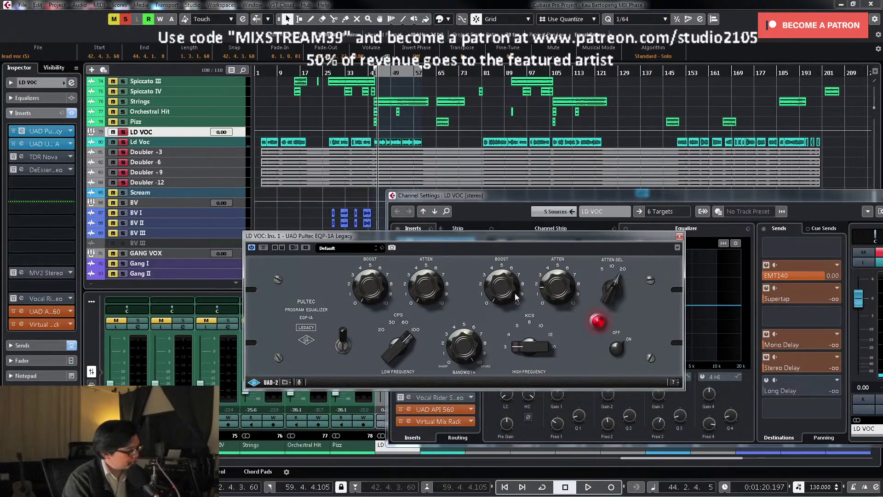
{"action": "key", "text": "space"}
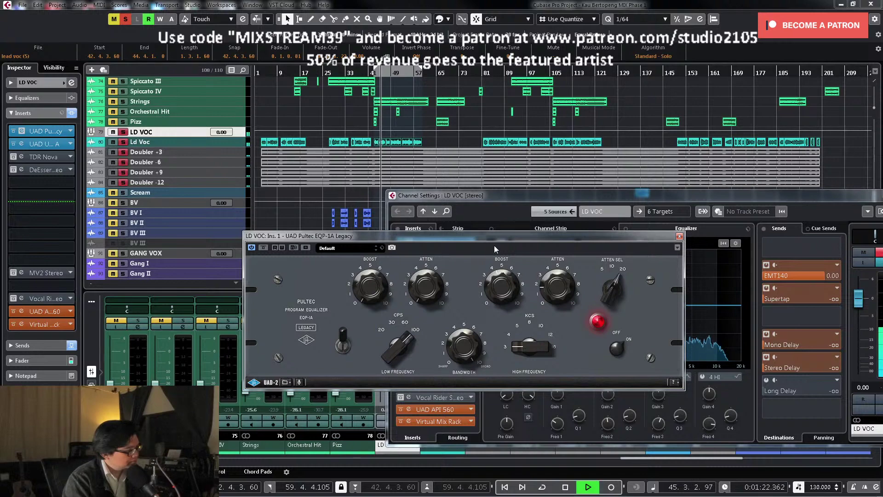
{"action": "left_click_drag", "start_coordinate": [519, 332], "coordinate": [518, 344]}
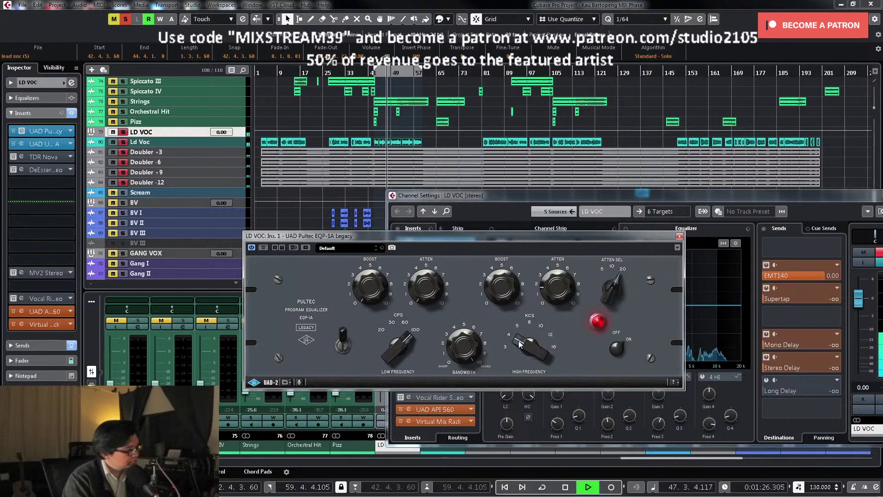
{"action": "left_click_drag", "start_coordinate": [519, 344], "coordinate": [520, 337]}
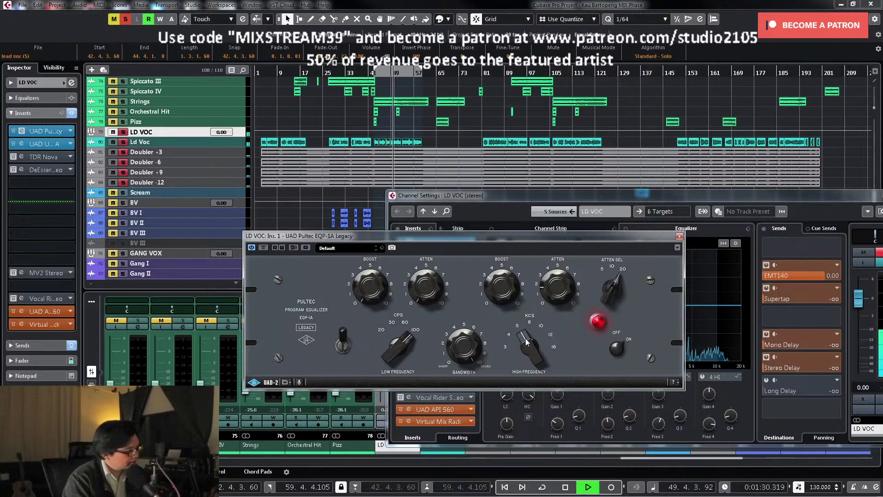
{"action": "left_click_drag", "start_coordinate": [526, 342], "coordinate": [529, 331]}
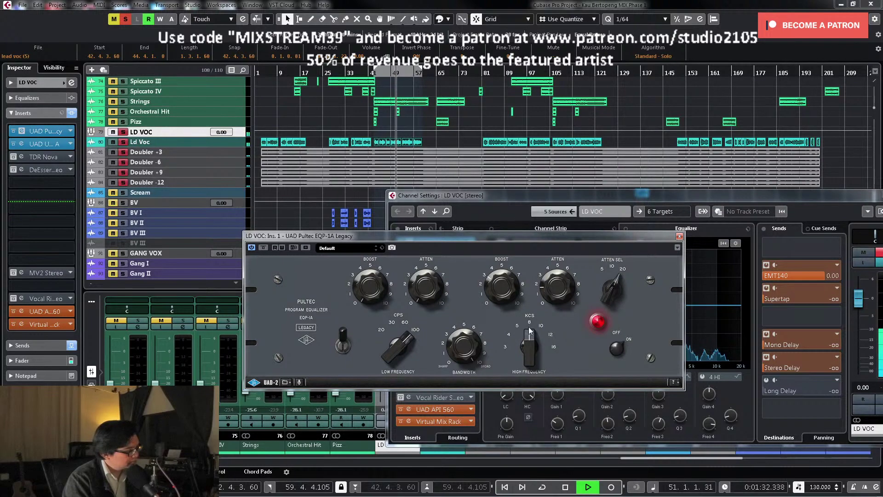
Step: Compare the vocal with the Pultec switched out and back in, stop playback, and unsolo the LD VOC group
{"action": "left_click", "coordinate": [343, 344]}
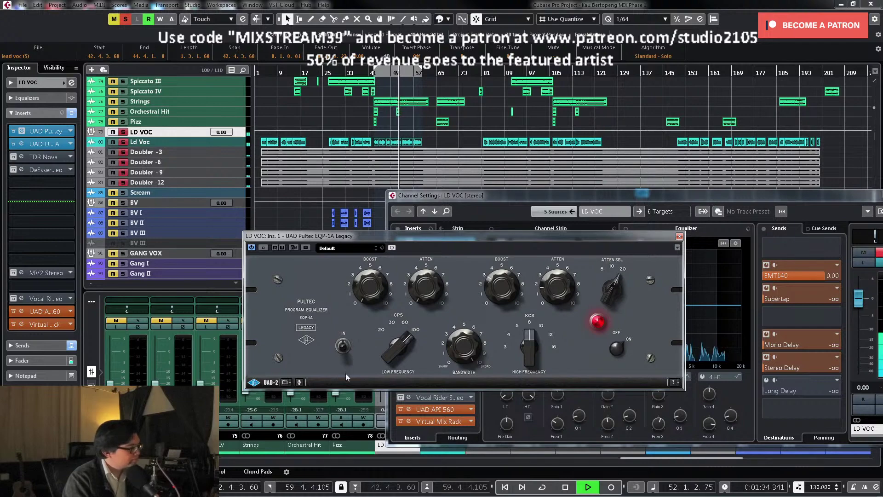
{"action": "left_click", "coordinate": [344, 350]}
{"action": "key", "text": "space"}
{"action": "left_click", "coordinate": [123, 132]}
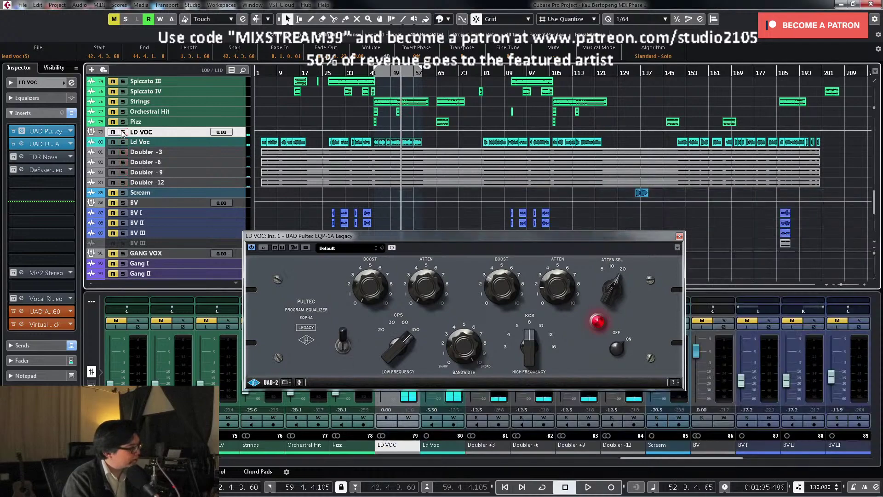
Step: Rewind to around bar 27, play the mix, set the Pultec's high frequency to 4 KCS, and close its window
{"action": "key", "text": "KP_Subtract"}
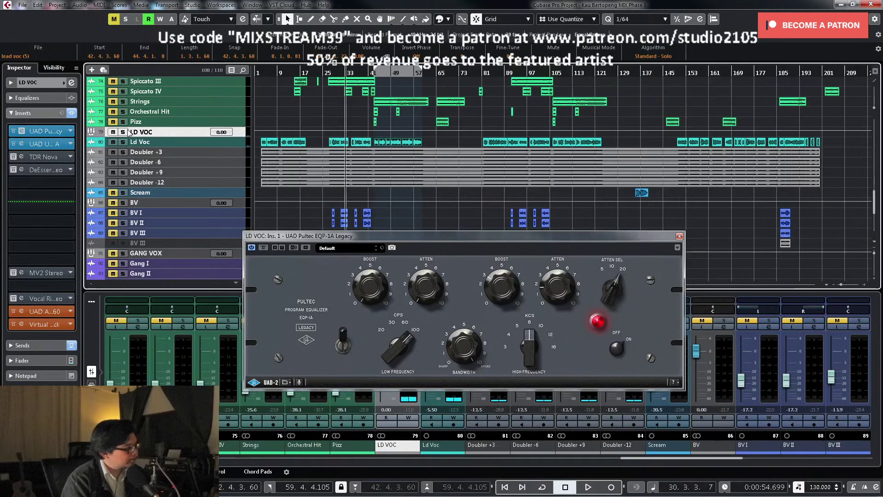
{"action": "key", "text": "KP_Subtract"}
{"action": "key", "text": "KP_Subtract"}
{"action": "key", "text": "KP_Subtract"}
{"action": "key", "text": "space"}
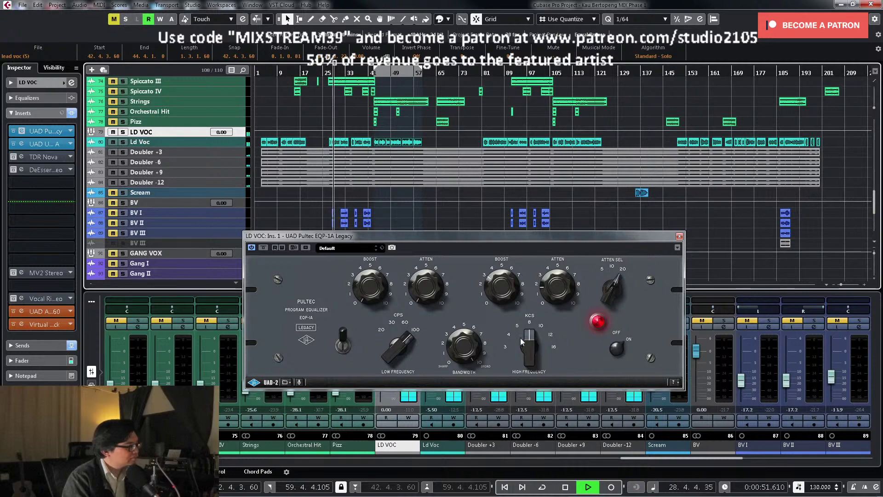
{"action": "left_click_drag", "start_coordinate": [521, 338], "coordinate": [515, 348]}
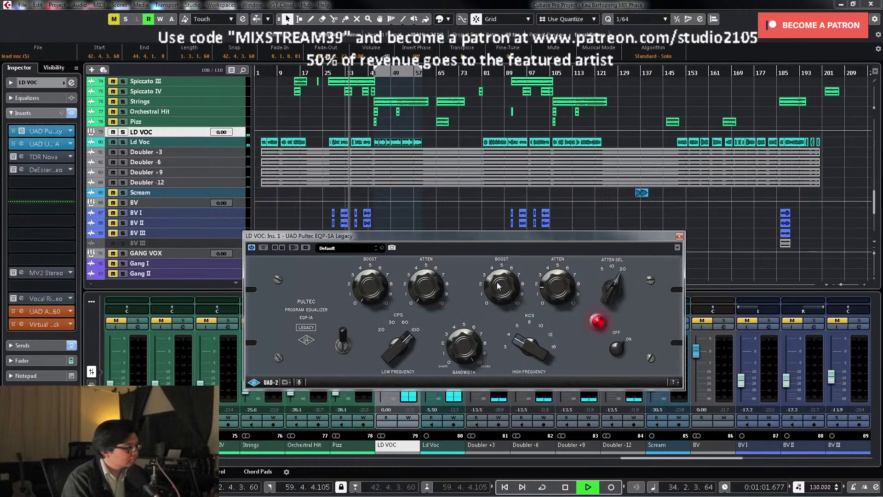
{"action": "left_click", "coordinate": [680, 236]}
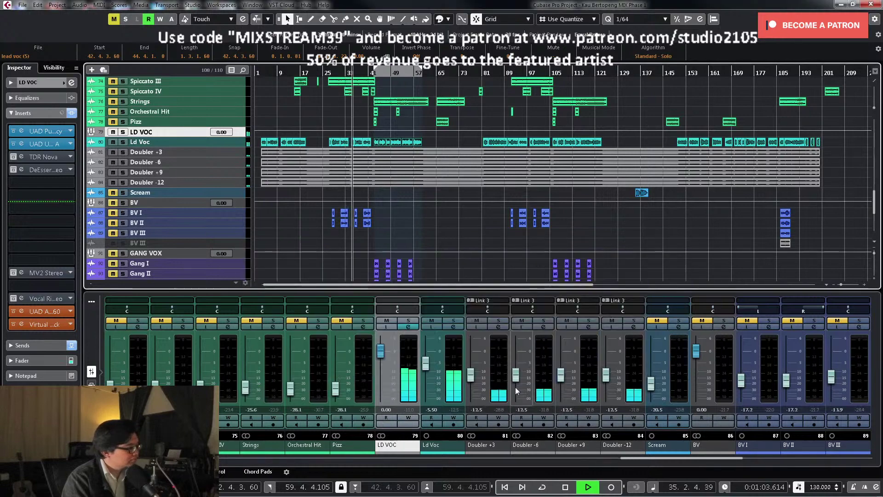
Step: Set the fader levels of the first Dist L and Dist R guitar channels to -12 and -9 dB
{"action": "left_click_drag", "start_coordinate": [627, 459], "coordinate": [372, 457]}
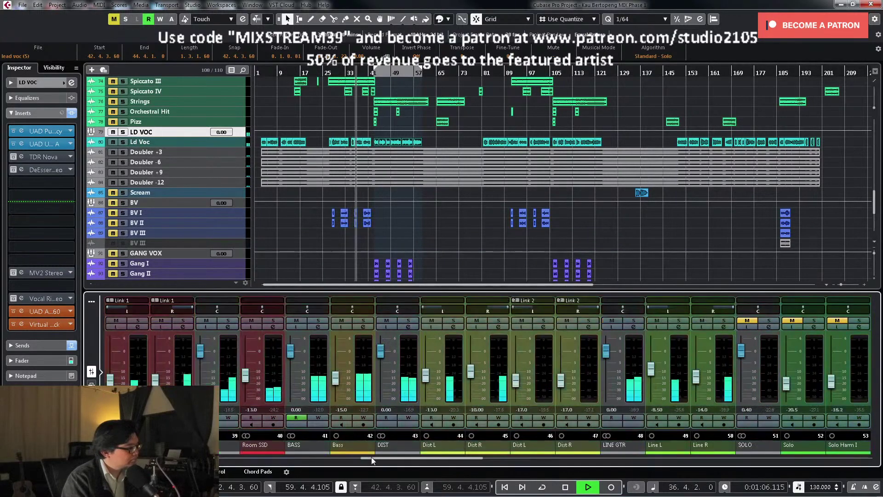
{"action": "left_click", "coordinate": [431, 409]}
{"action": "type", "text": "-12"}
{"action": "key", "text": "Return"}
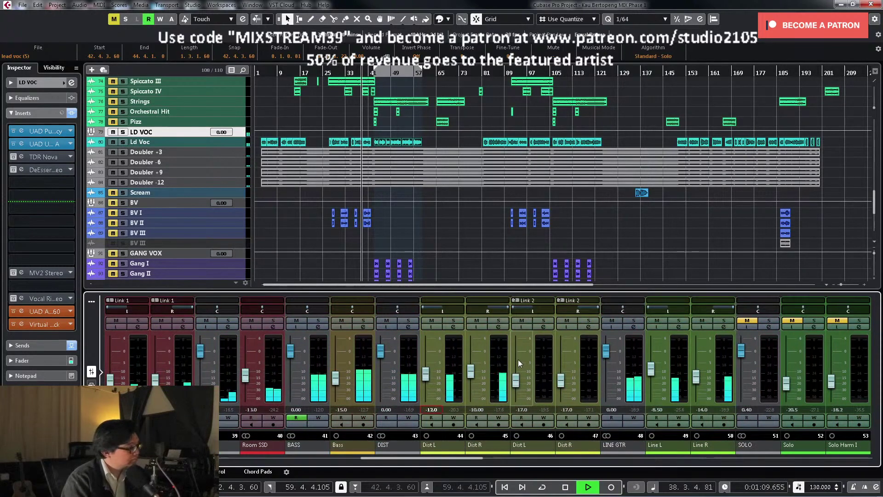
{"action": "left_click", "coordinate": [477, 409]}
{"action": "type", "text": "-9"}
{"action": "key", "text": "Return"}
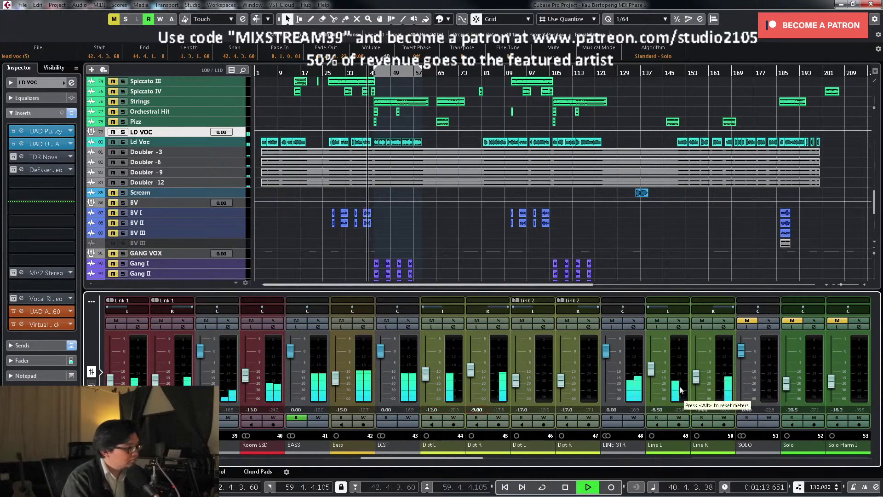
Step: Compare the mix with the LINE GTR group muted and unmuted, clear the event selection, and stop playback
{"action": "left_click", "coordinate": [612, 321]}
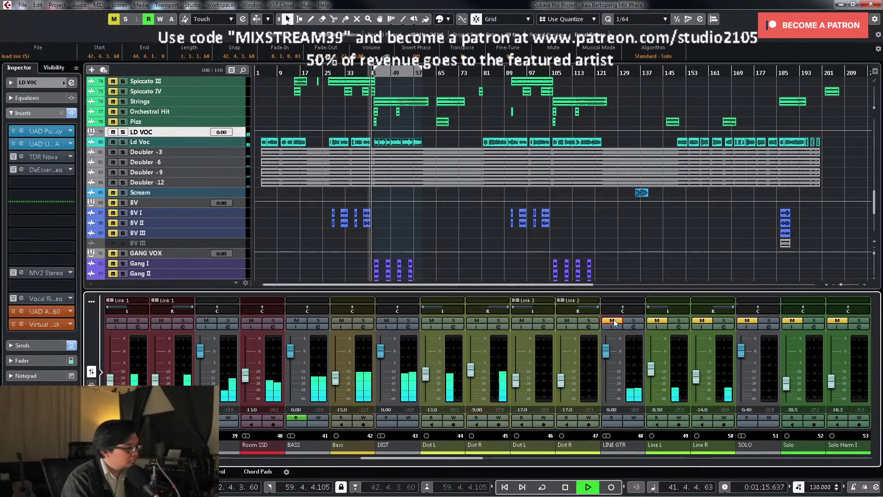
{"action": "left_click", "coordinate": [613, 320]}
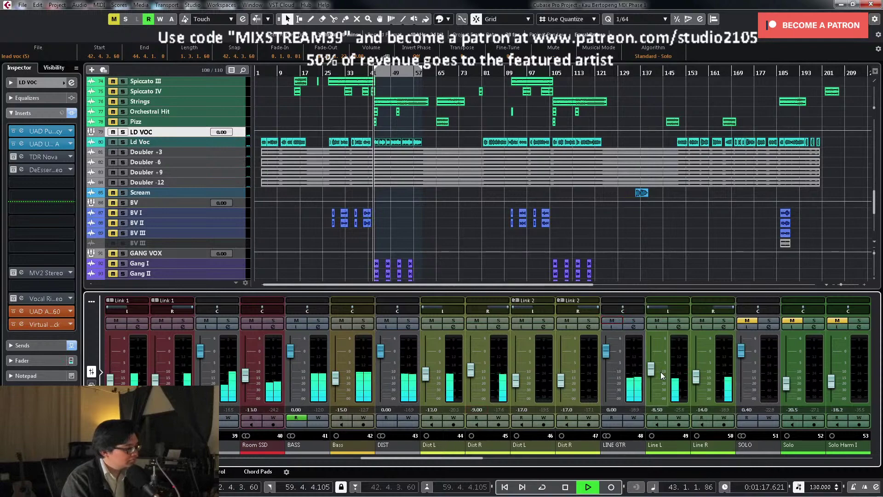
{"action": "left_click", "coordinate": [437, 227]}
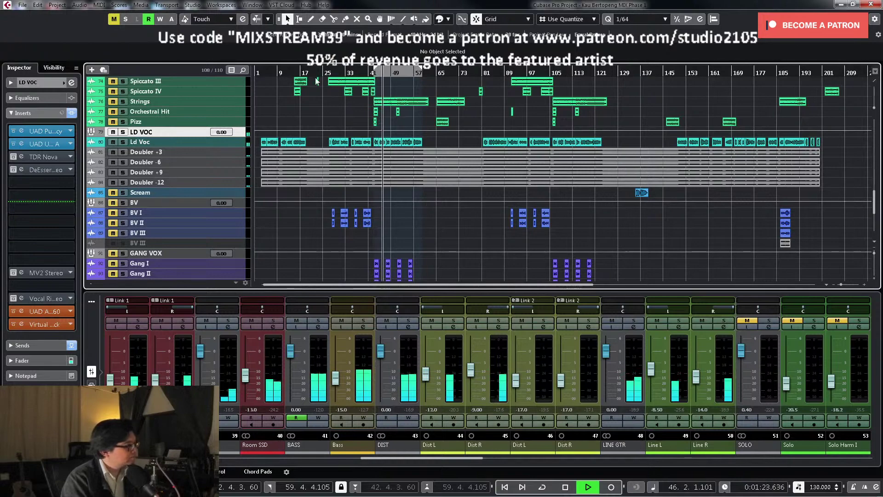
{"action": "key", "text": "space"}
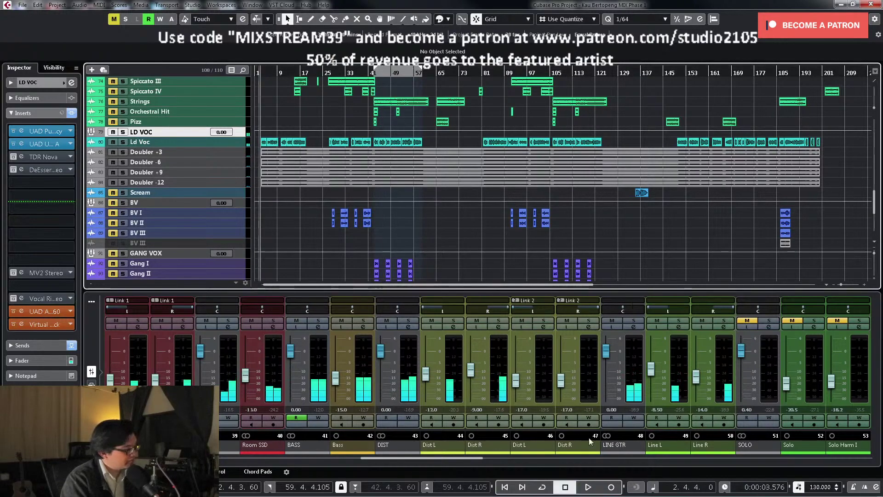
Step: Place the playback cursor near bar 27 and open the LD VOC group's channel settings
{"action": "left_click_drag", "start_coordinate": [432, 458], "coordinate": [577, 466]}
{"action": "scroll", "coordinate": [522, 418], "scroll_direction": "down", "scroll_amount": 6}
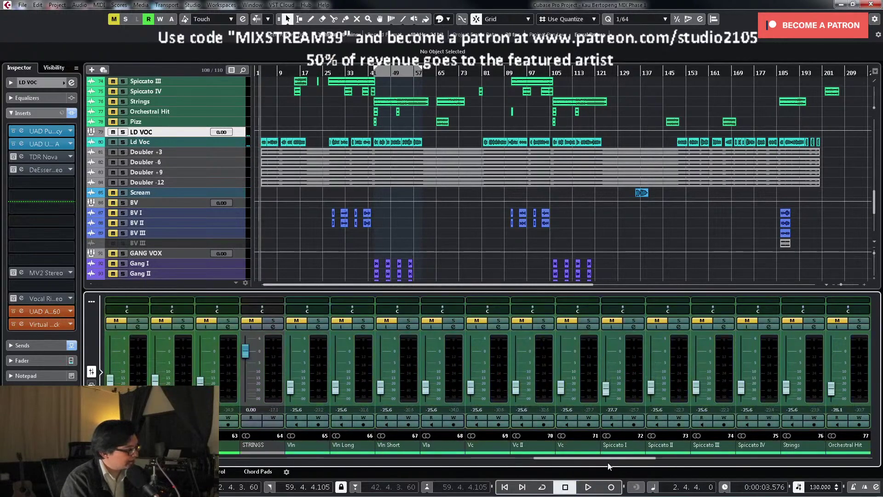
{"action": "left_click", "coordinate": [318, 327]}
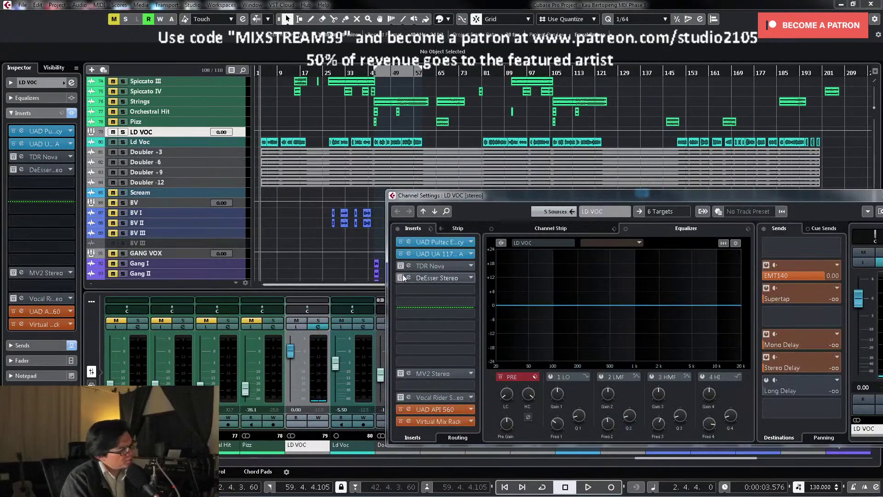
{"action": "left_click", "coordinate": [329, 71]}
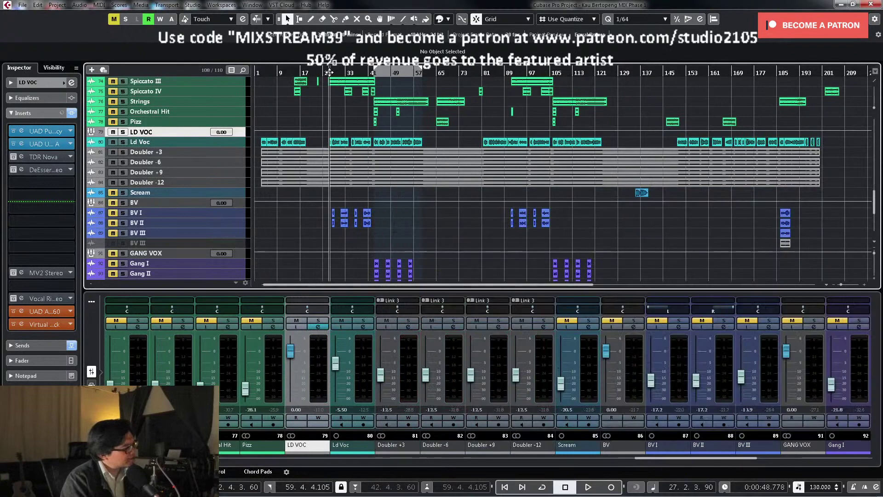
{"action": "left_click", "coordinate": [321, 328]}
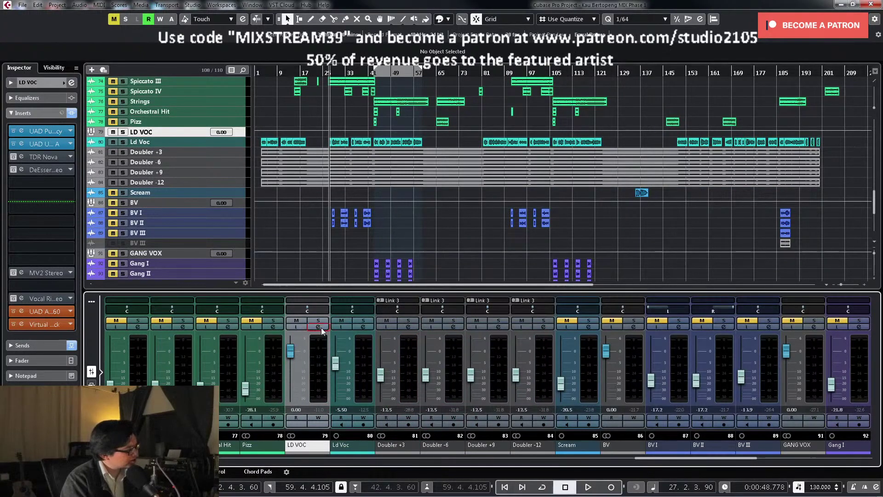
{"action": "left_click", "coordinate": [317, 328]}
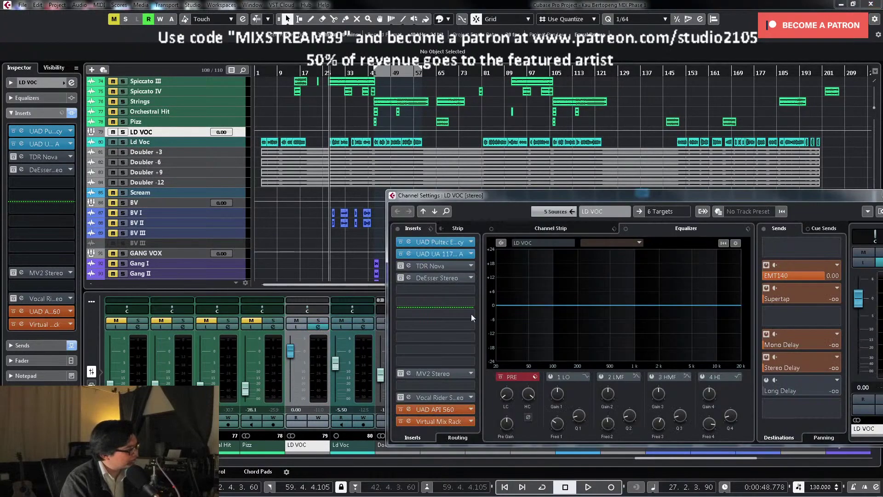
Step: Move the LD VOC pre/post-fader insert divider below Vocal Rider Stereo, and activate and open that plug-in
{"action": "left_click", "coordinate": [438, 308]}
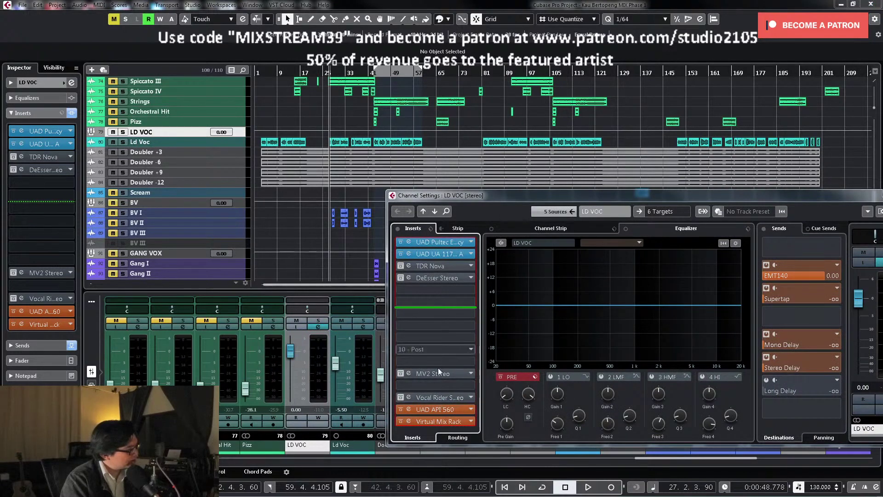
{"action": "left_click", "coordinate": [434, 349]}
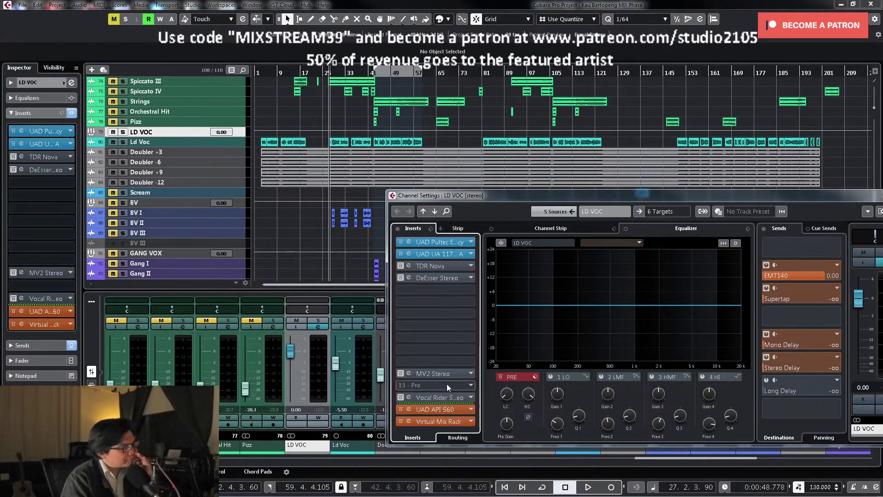
{"action": "left_click", "coordinate": [399, 398]}
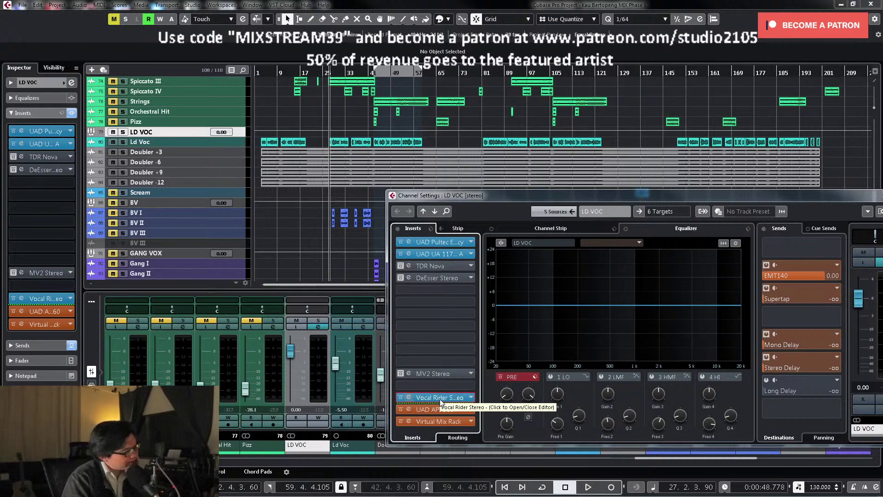
{"action": "left_click", "coordinate": [441, 398]}
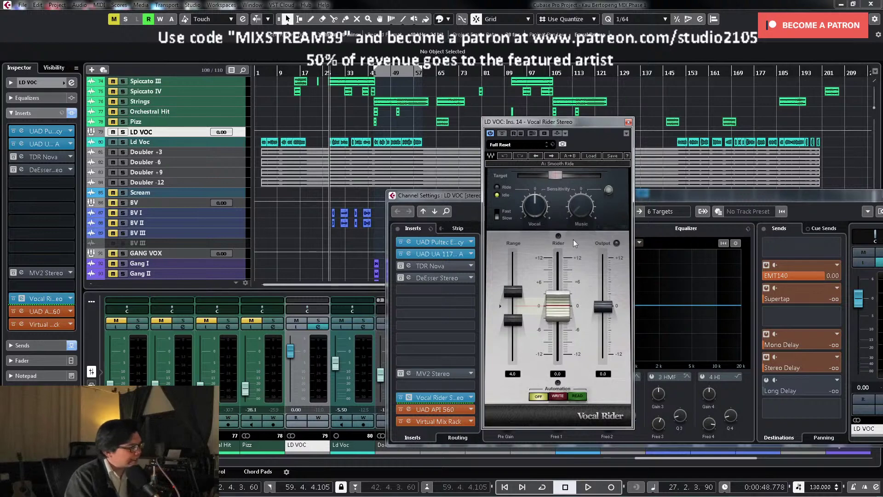
Step: Raise Vocal Rider's upper range limit to 6.0 and lower its target level while checking the riding during playback
{"action": "left_click_drag", "start_coordinate": [518, 297], "coordinate": [518, 288]}
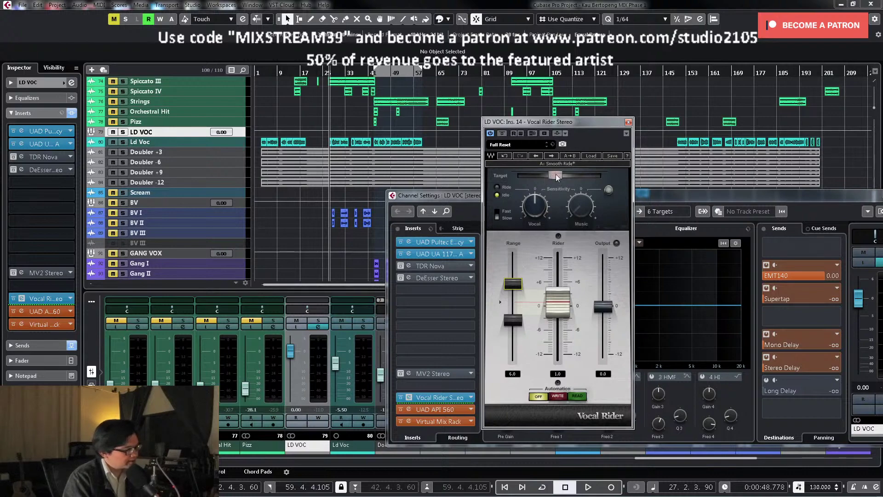
{"action": "key", "text": "space"}
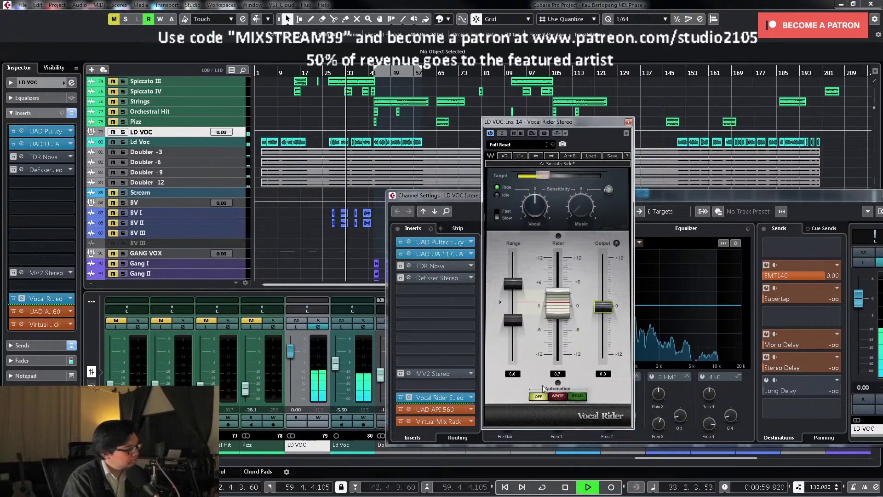
{"action": "key", "text": "space"}
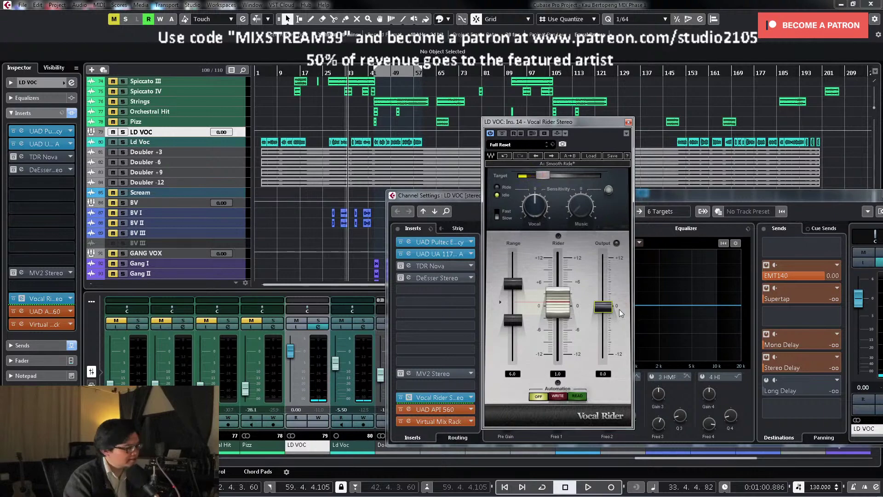
Step: Lower Vocal Rider's output to -1.5 during playback, and close the plug-in
{"action": "key", "text": "space"}
{"action": "left_click_drag", "start_coordinate": [603, 307], "coordinate": [603, 313]}
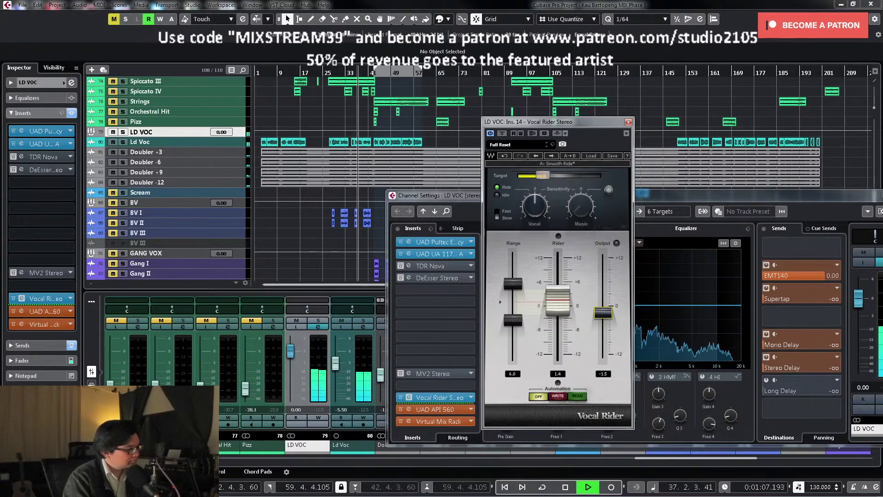
{"action": "key", "text": "space"}
{"action": "left_click", "coordinate": [629, 122]}
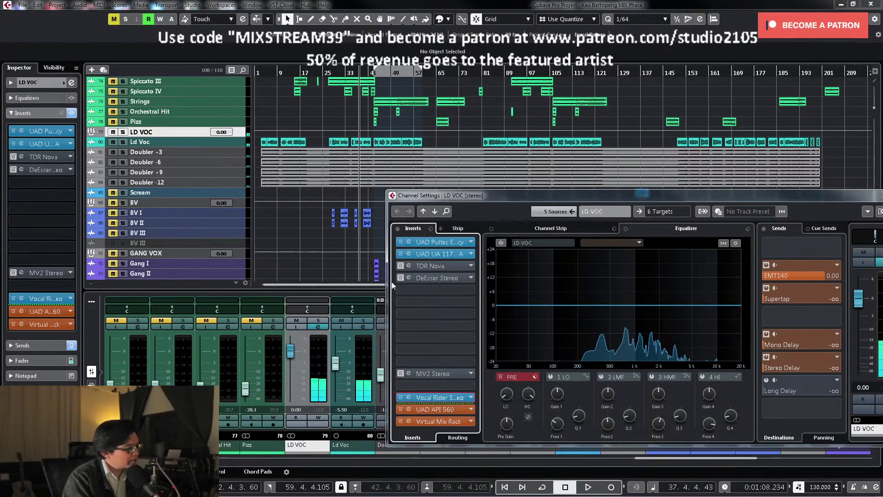
Step: Activate DeEsser Stereo on LD VOC, lower its threshold while listening, close it, and play back the result
{"action": "left_click", "coordinate": [421, 278]}
{"action": "key", "text": "KP_0"}
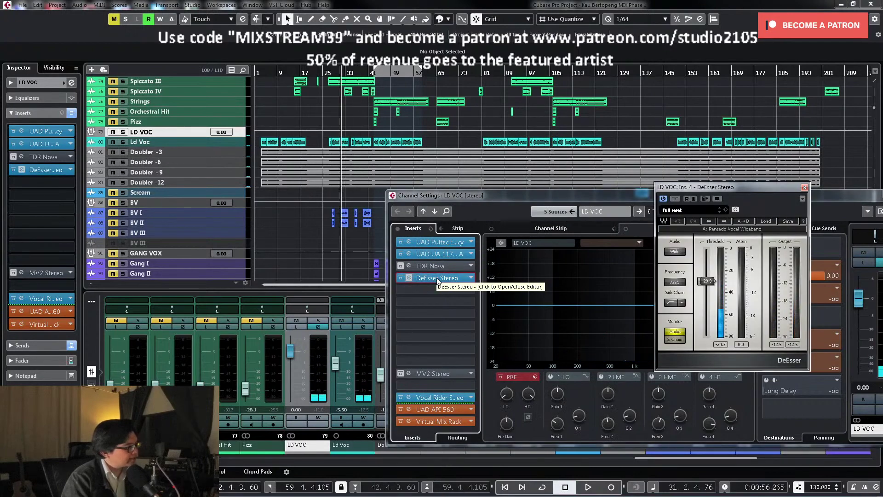
{"action": "key", "text": "space"}
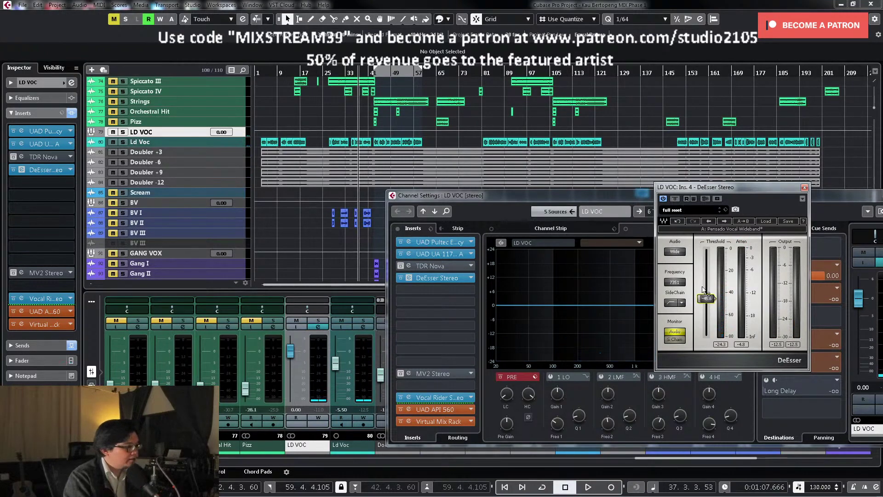
{"action": "key", "text": "space"}
{"action": "left_click_drag", "start_coordinate": [708, 302], "coordinate": [708, 303]}
{"action": "key", "text": "space"}
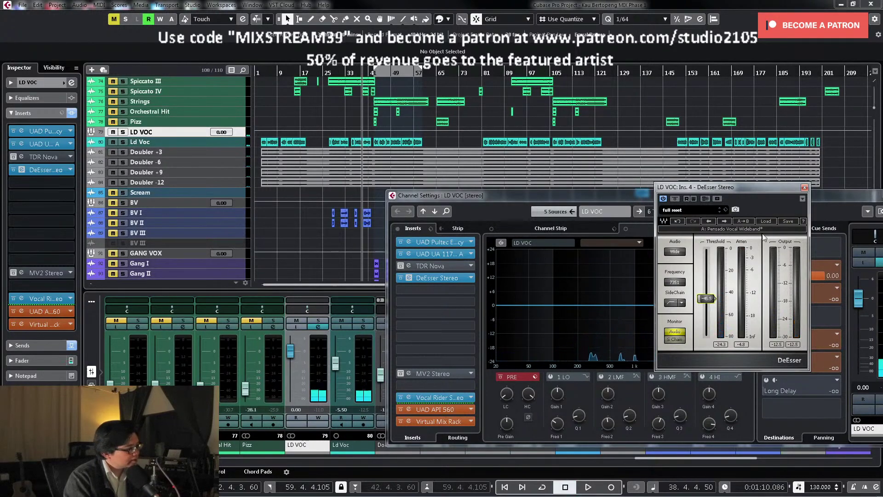
{"action": "left_click", "coordinate": [805, 187]}
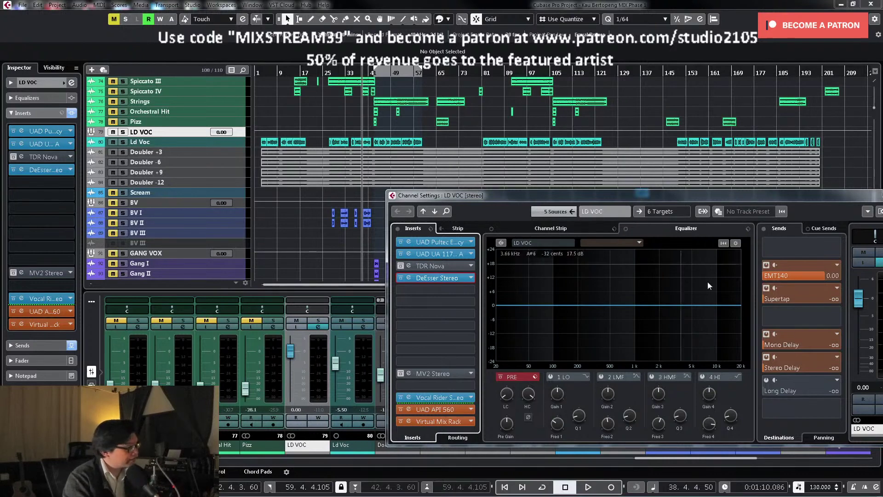
{"action": "key", "text": "space"}
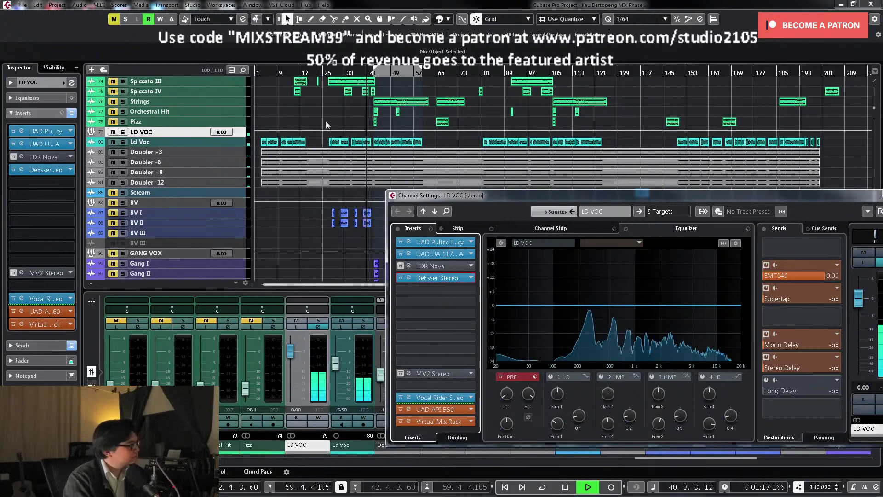
{"action": "key", "text": "space"}
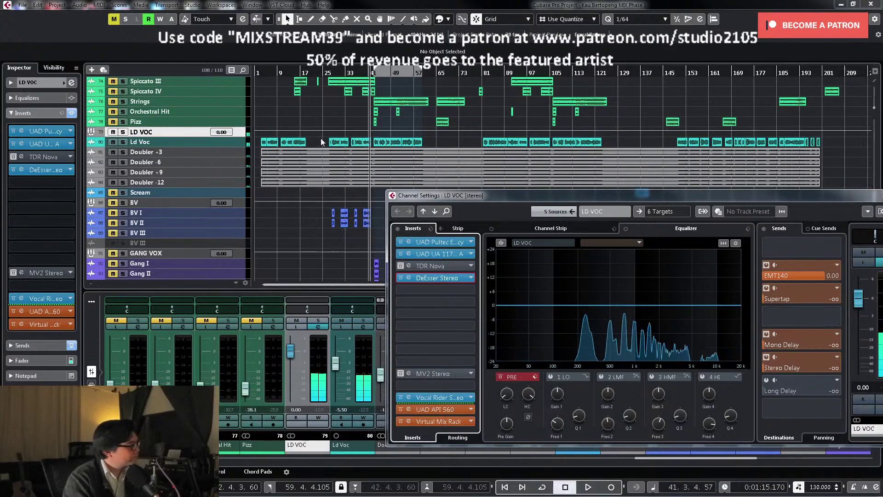
Step: Select the Ld Voc events between about bars 27 and 41, set the locators around them, and locate to the selection start
{"action": "key", "text": "e"}
{"action": "left_click_drag", "start_coordinate": [321, 138], "coordinate": [373, 148]}
{"action": "key", "text": "p"}
{"action": "key", "text": "l"}
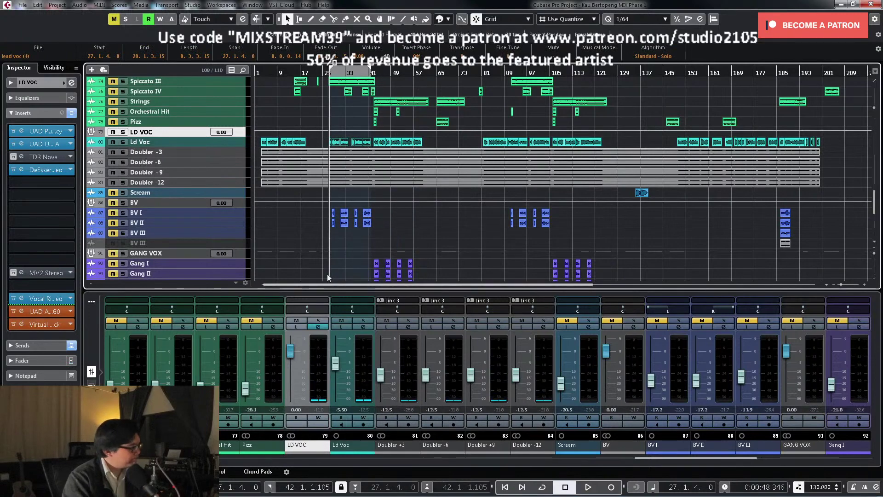
Step: Solo the LD VOC group and reopen its channel settings with the window clear of the soloed section
{"action": "left_click", "coordinate": [319, 321]}
{"action": "left_click", "coordinate": [318, 327]}
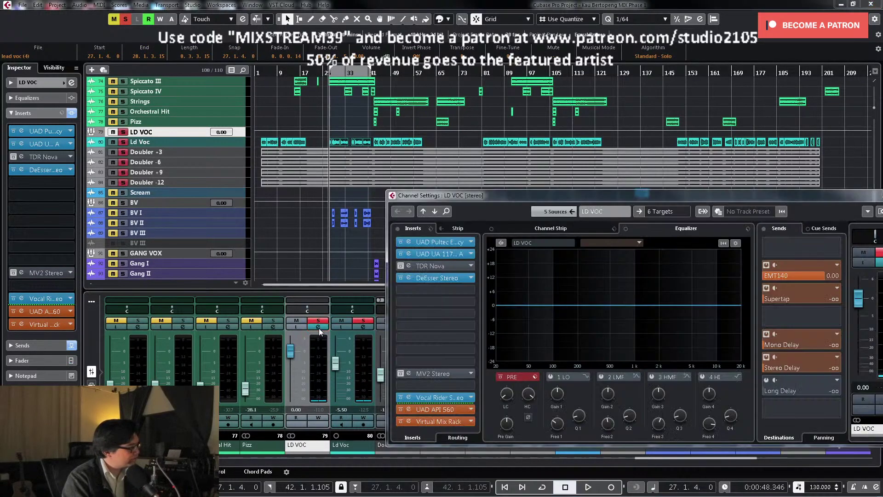
{"action": "left_click_drag", "start_coordinate": [668, 195], "coordinate": [525, 136]}
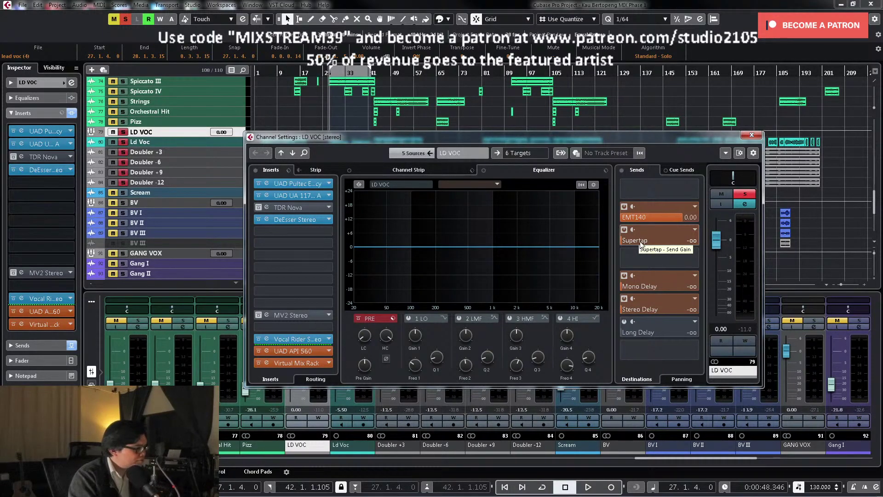
Step: Open the SuperTap effect behind the Supertap send, and set LD VOC's Supertap send level to -5.59 during playback
{"action": "right_click", "coordinate": [661, 245]}
{"action": "left_click", "coordinate": [688, 337]}
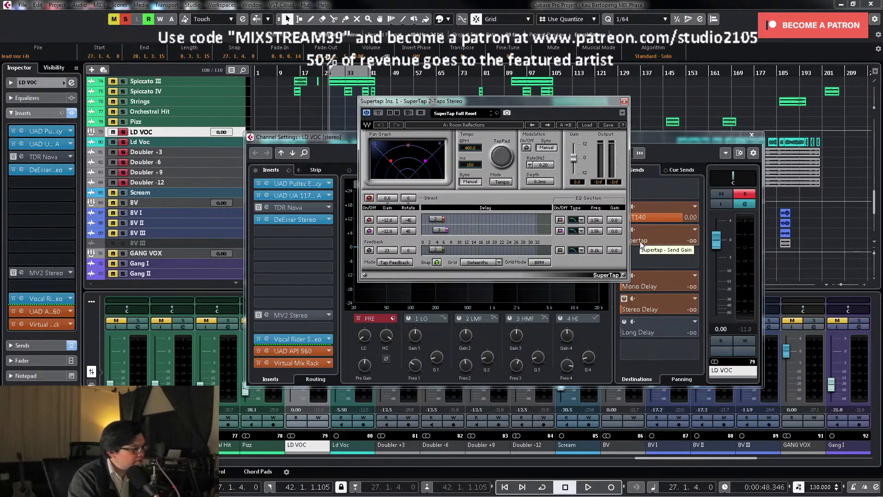
{"action": "left_click_drag", "start_coordinate": [637, 243], "coordinate": [719, 236]}
{"action": "key", "text": "space"}
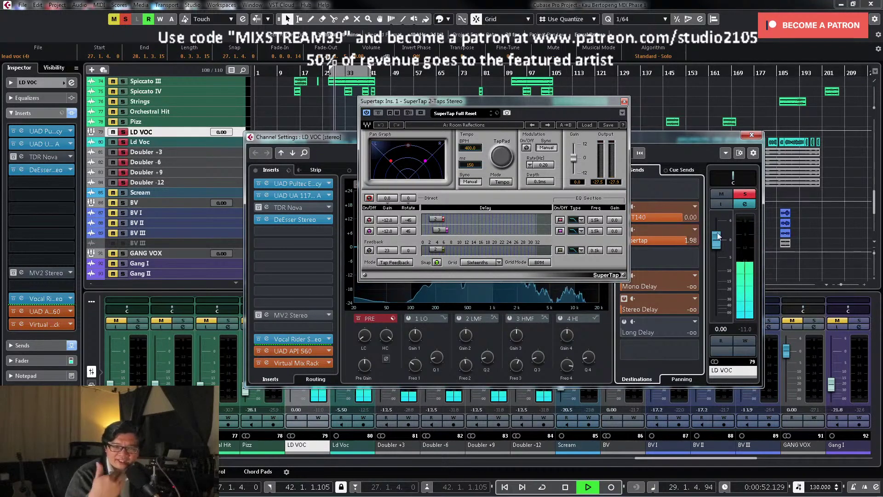
{"action": "key", "text": "space"}
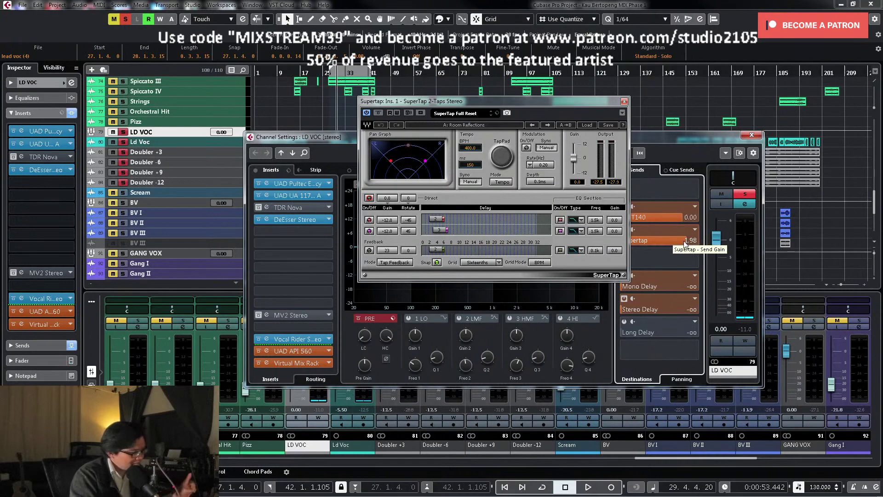
{"action": "key", "text": "space"}
{"action": "left_click_drag", "start_coordinate": [684, 244], "coordinate": [644, 241]}
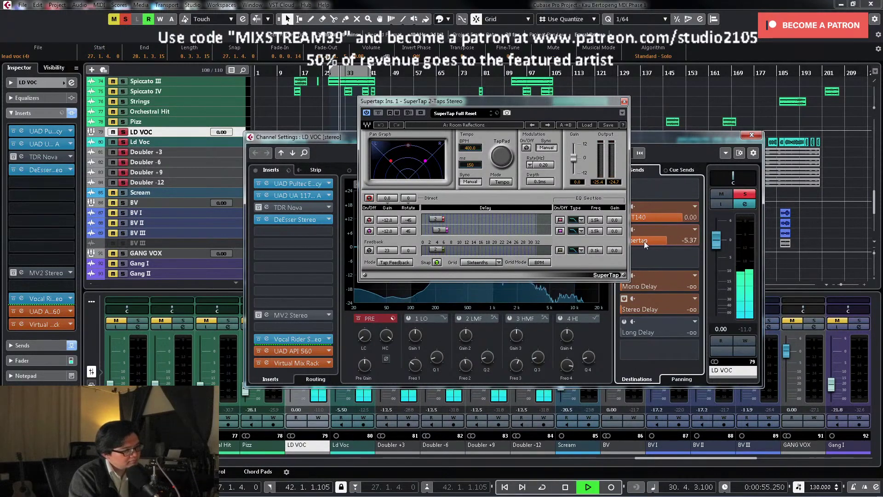
{"action": "scroll", "coordinate": [644, 241], "scroll_direction": "up", "scroll_amount": 2}
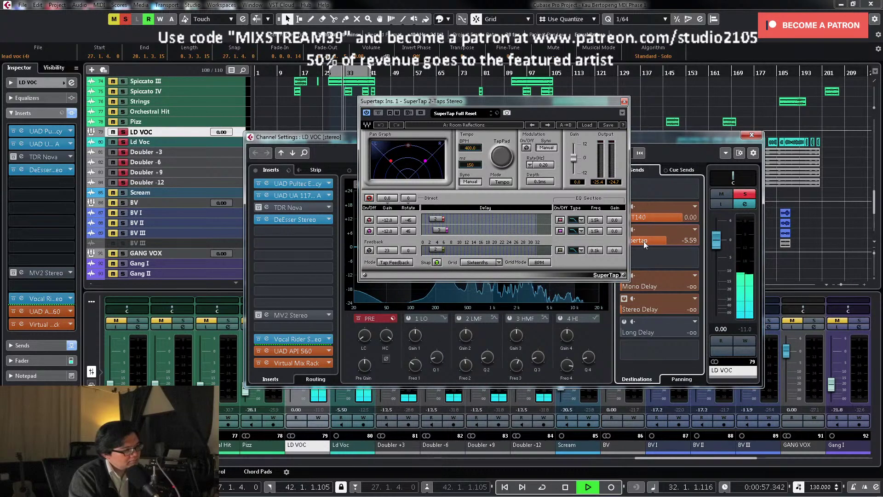
{"action": "scroll", "coordinate": [644, 241], "scroll_direction": "down", "scroll_amount": 2}
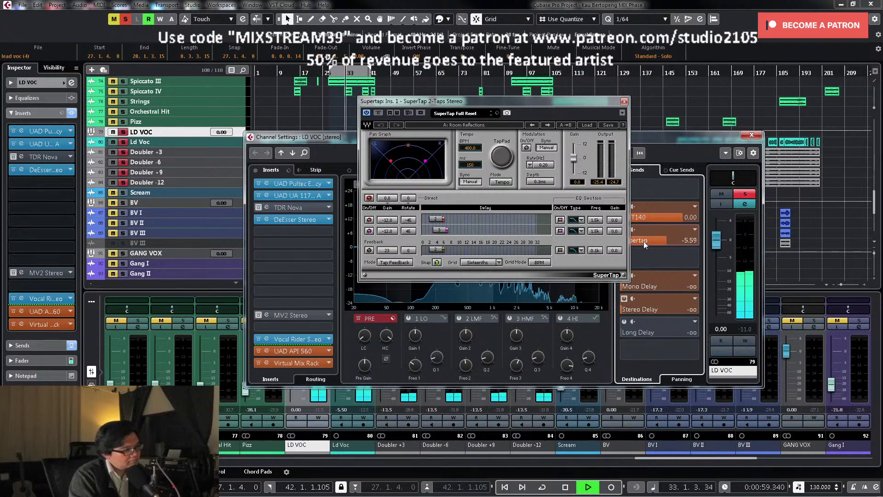
{"action": "key", "text": "space"}
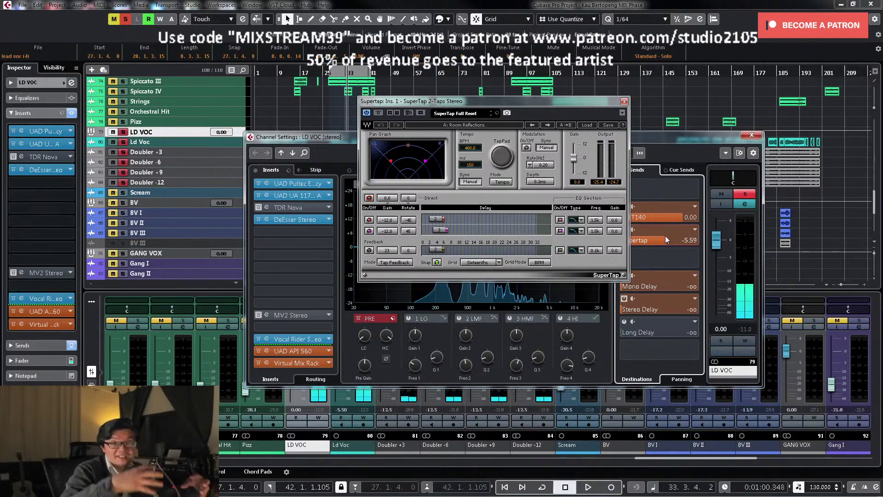
Step: Unsolo LD VOC, close the SuperTap editor, and play the vocal in the full mix
{"action": "left_click", "coordinate": [749, 195]}
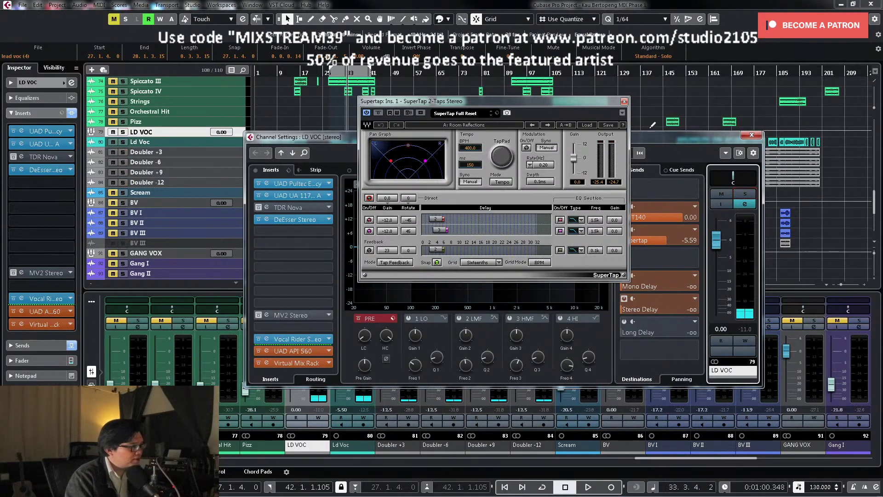
{"action": "left_click", "coordinate": [624, 101]}
{"action": "key", "text": "space"}
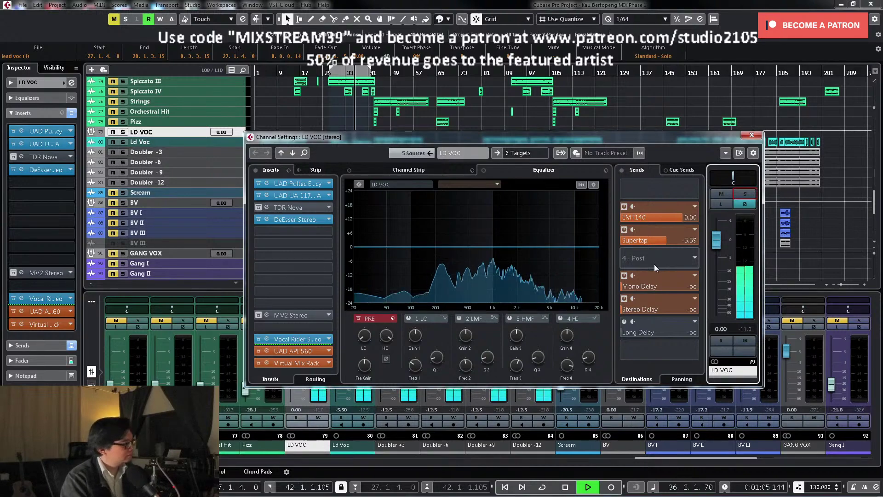
{"action": "key", "text": "space"}
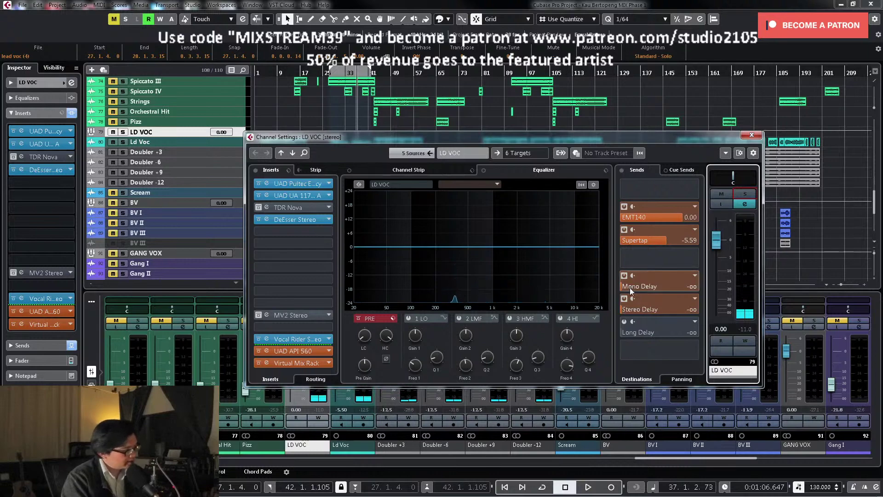
Step: Set LD VOC's Mono Delay send level to -25.5 while listening with the group soloed
{"action": "left_click_drag", "start_coordinate": [632, 290], "coordinate": [655, 281]}
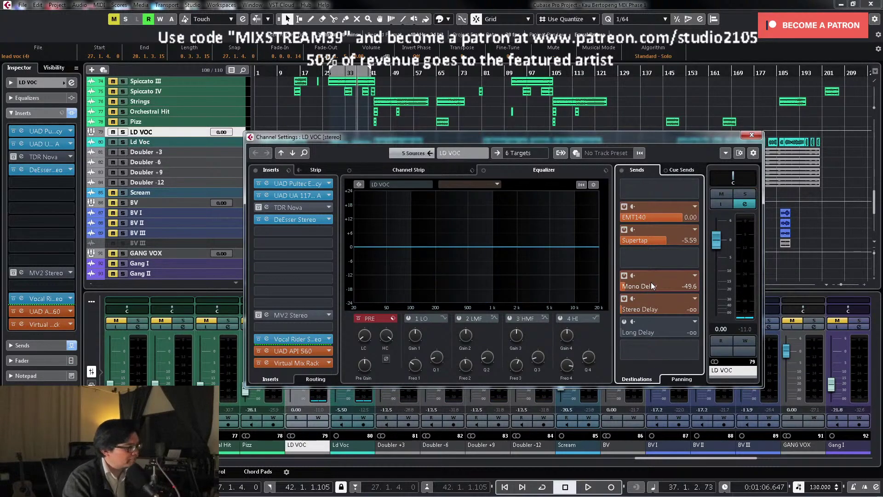
{"action": "key", "text": "space"}
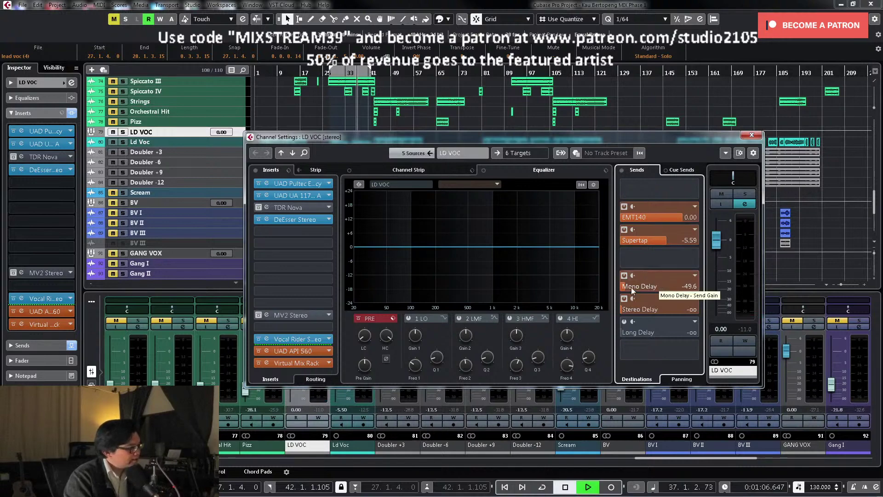
{"action": "left_click_drag", "start_coordinate": [632, 287], "coordinate": [641, 287]}
{"action": "left_click", "coordinate": [745, 194]}
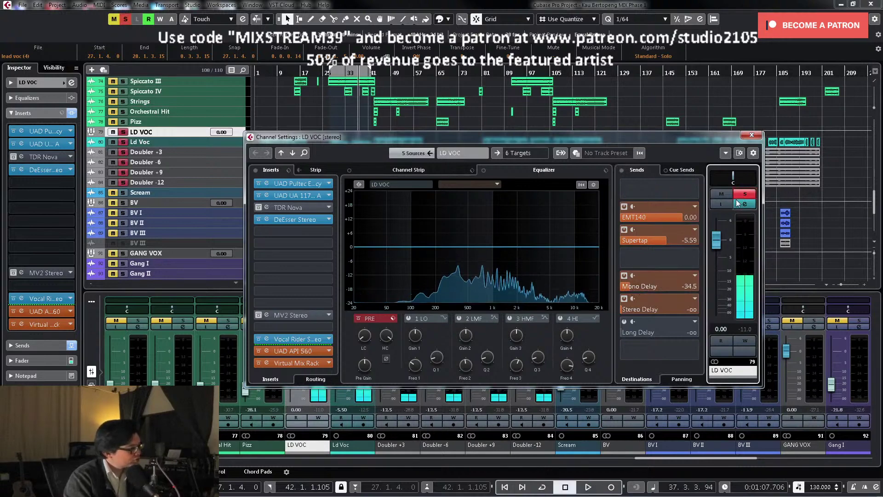
{"action": "key", "text": "space"}
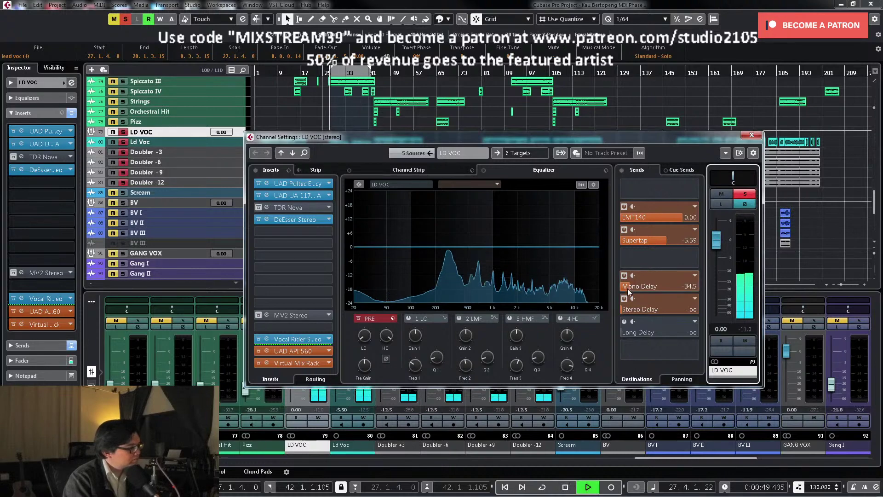
{"action": "left_click_drag", "start_coordinate": [635, 288], "coordinate": [642, 287]}
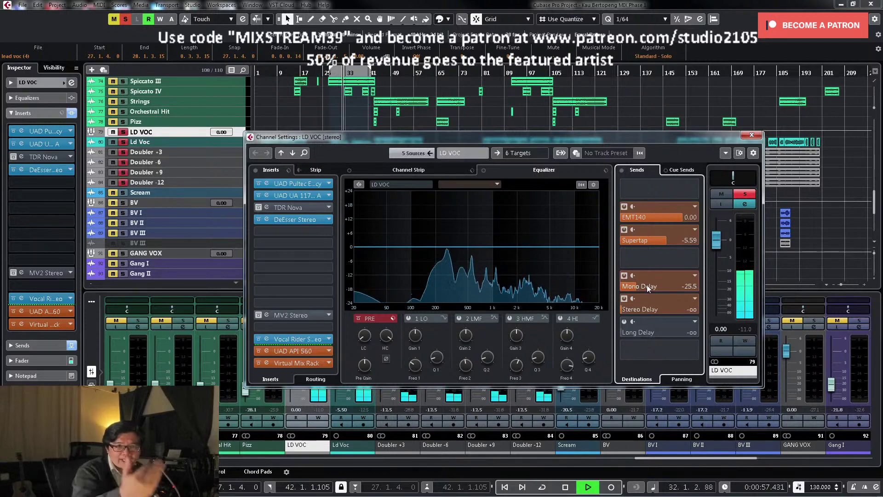
{"action": "key", "text": "space"}
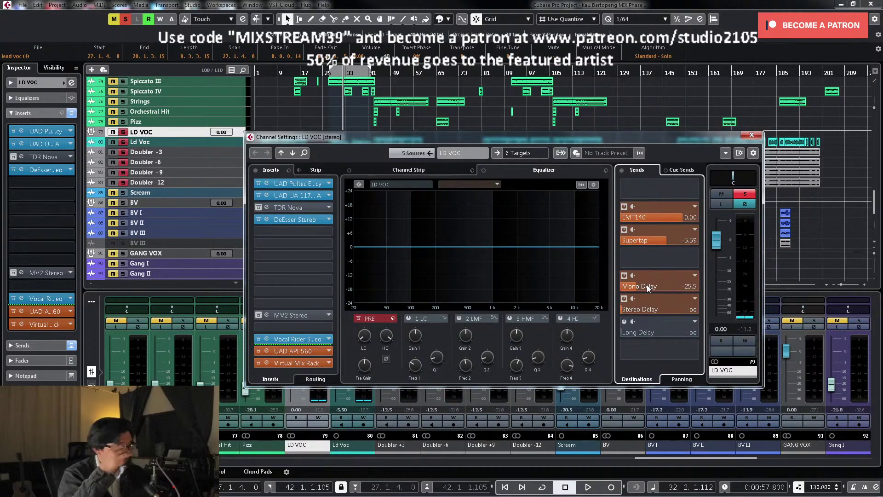
Step: Open the Mono Delay send's bx_delay 2500, enable its Ducking section, close it, and audition the delay on the soloed vocal
{"action": "key", "text": "space"}
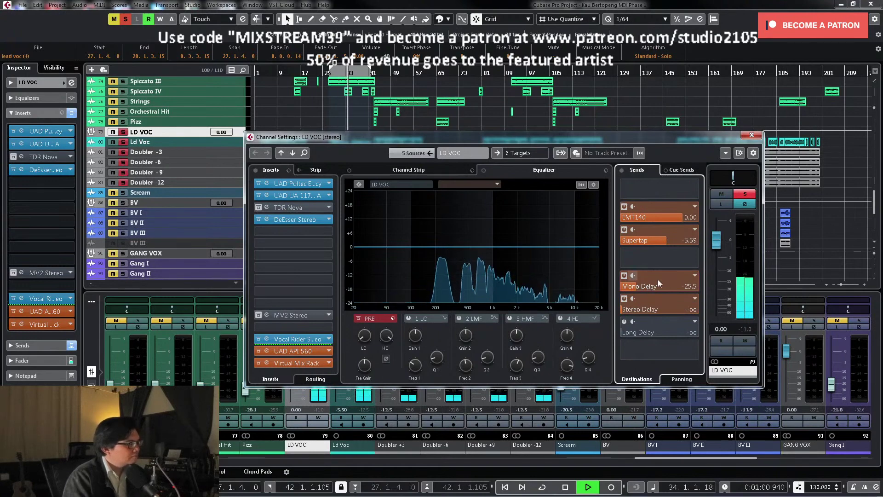
{"action": "key", "text": "space"}
{"action": "right_click", "coordinate": [658, 279]}
{"action": "left_click", "coordinate": [681, 366]}
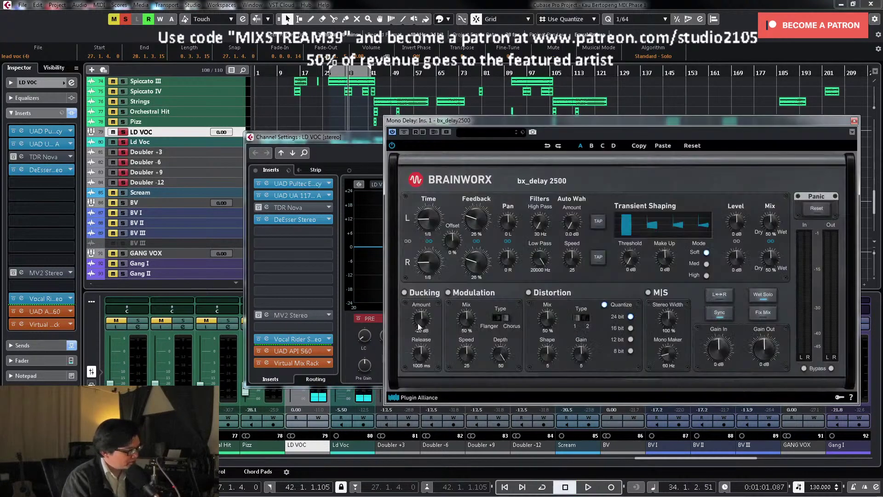
{"action": "left_click", "coordinate": [404, 293]}
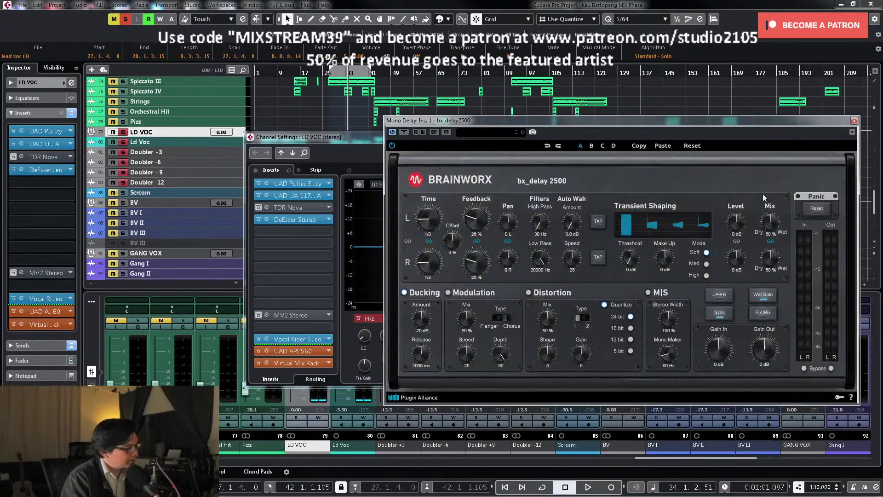
{"action": "key", "text": "space"}
{"action": "left_click", "coordinate": [854, 121]}
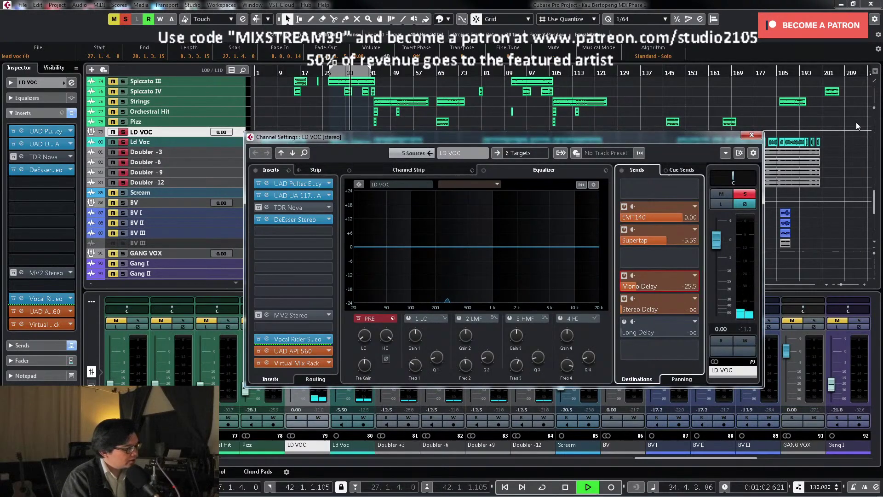
{"action": "key", "text": "space"}
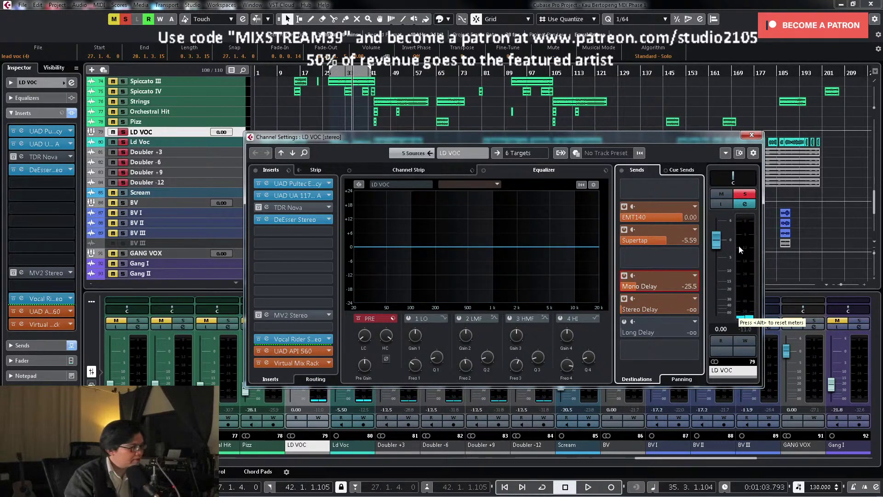
Step: Unsolo LD VOC, play the full mix briefly, and close the channel settings
{"action": "left_click", "coordinate": [751, 195]}
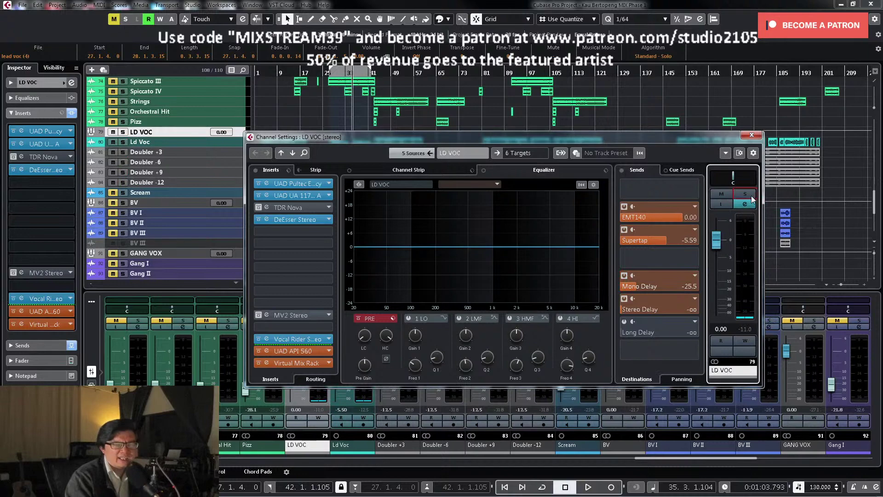
{"action": "key", "text": "space"}
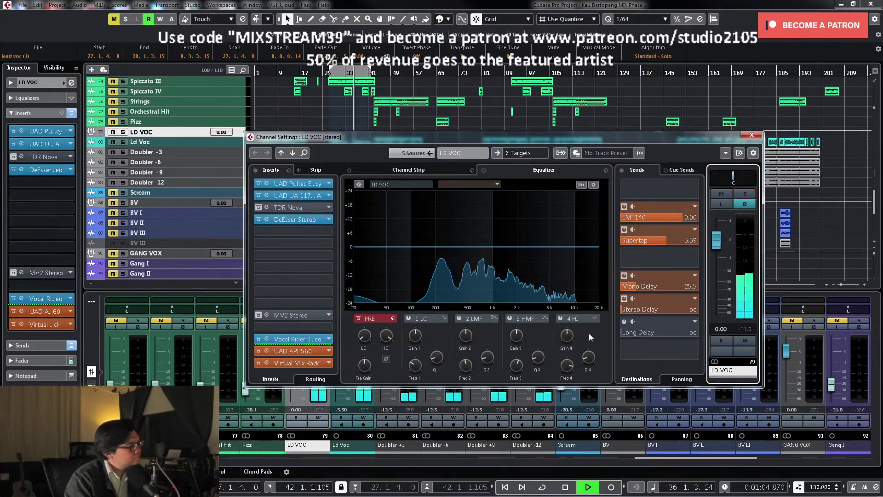
{"action": "left_click", "coordinate": [753, 136]}
{"action": "key", "text": "space"}
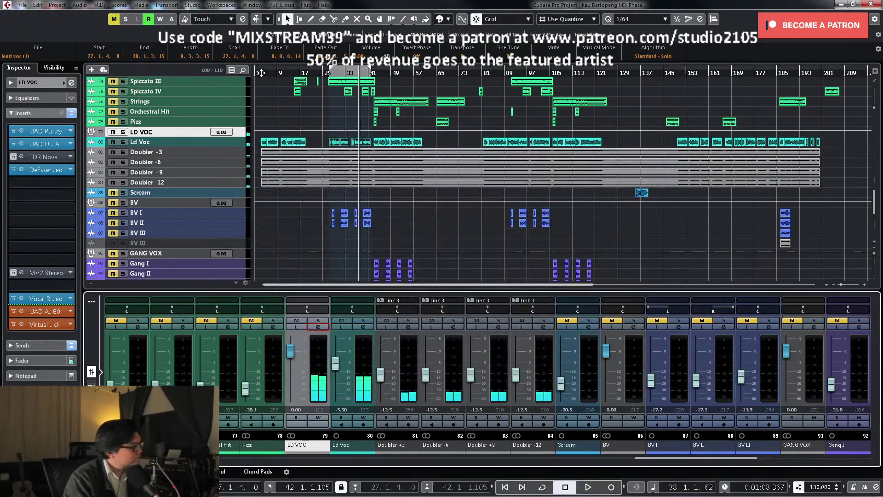
Step: Play the full mix from the song's start and set LD VOC's volume to -1.00
{"action": "left_click", "coordinate": [261, 72]}
{"action": "key", "text": "space"}
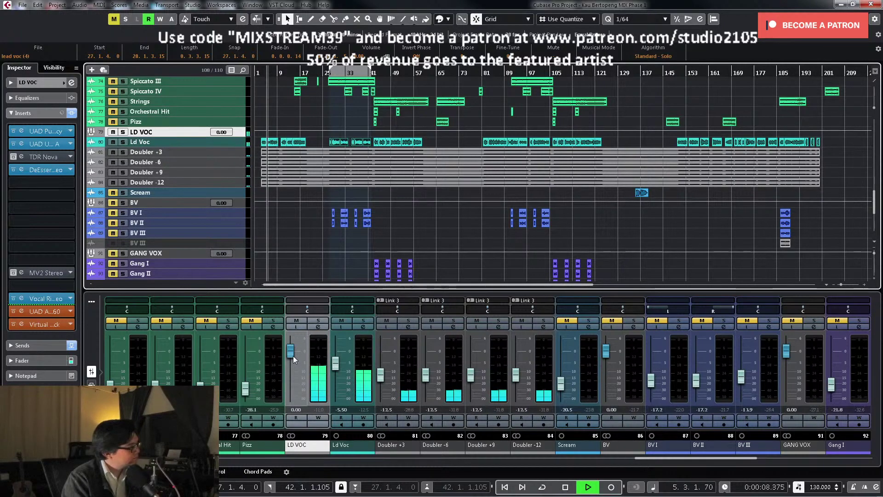
{"action": "left_click_drag", "start_coordinate": [293, 355], "coordinate": [295, 358]}
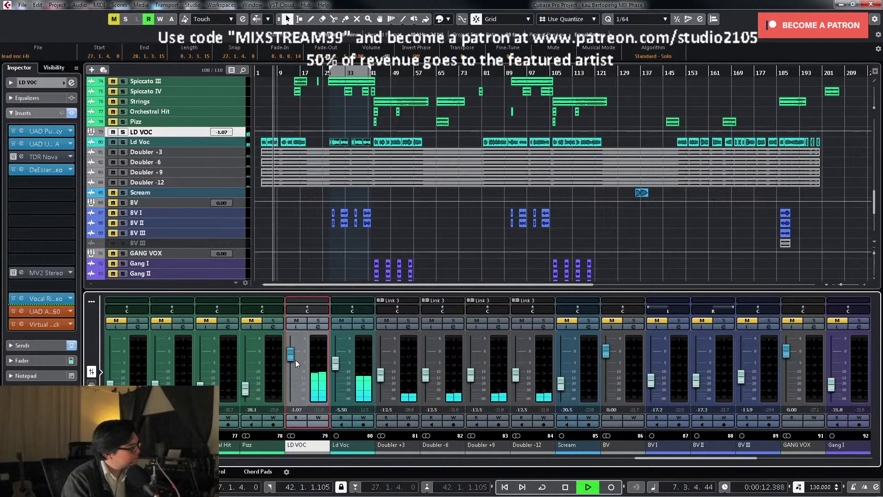
{"action": "type", "text": "-1"}
{"action": "key", "text": "Return"}
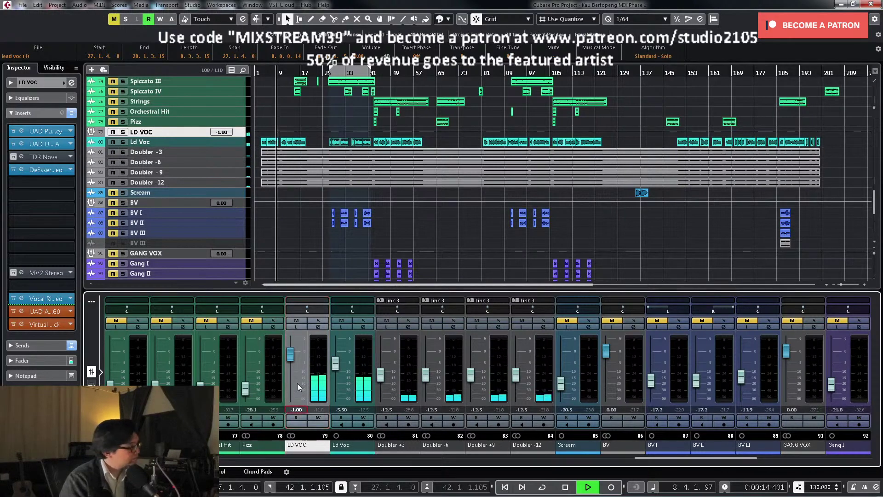
{"action": "key", "text": "space"}
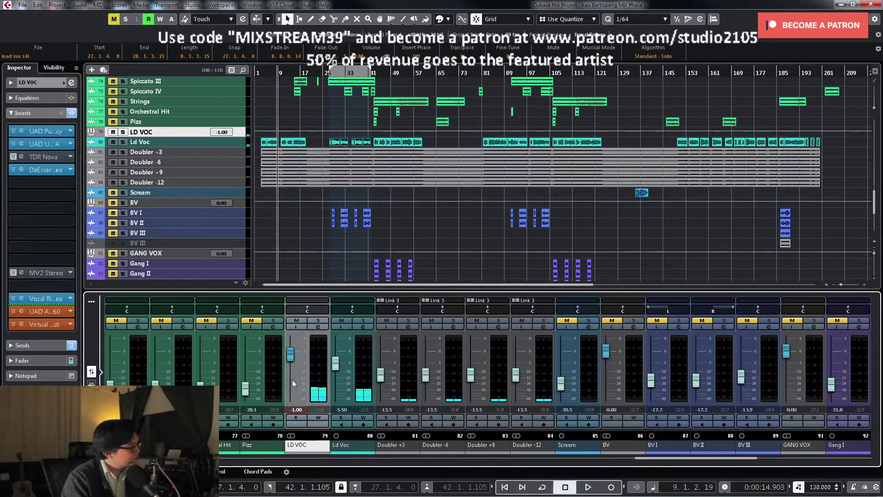
Step: Enlarge the LD VOC and Ld Voc tracks and audition the vocal in the opening section and from bar 24
{"action": "left_click", "coordinate": [239, 139], "text": "ctrl"}
{"action": "left_click_drag", "start_coordinate": [237, 137], "coordinate": [236, 215]}
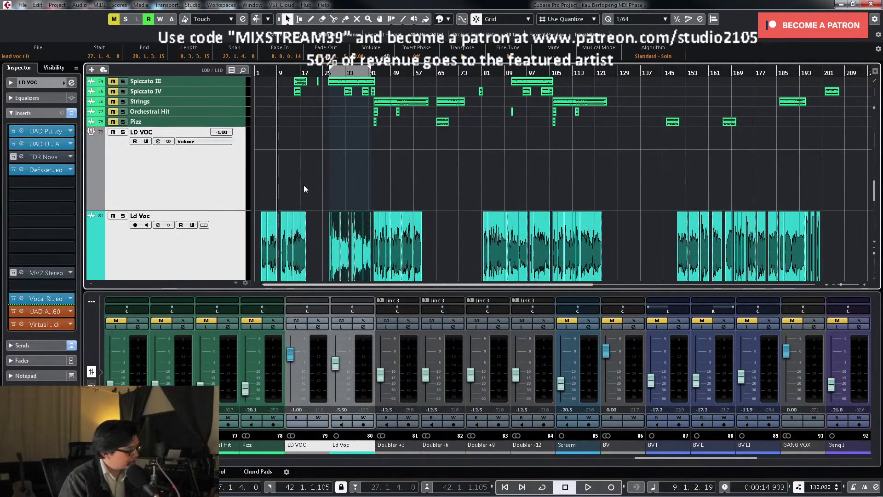
{"action": "key", "text": "KP_Subtract"}
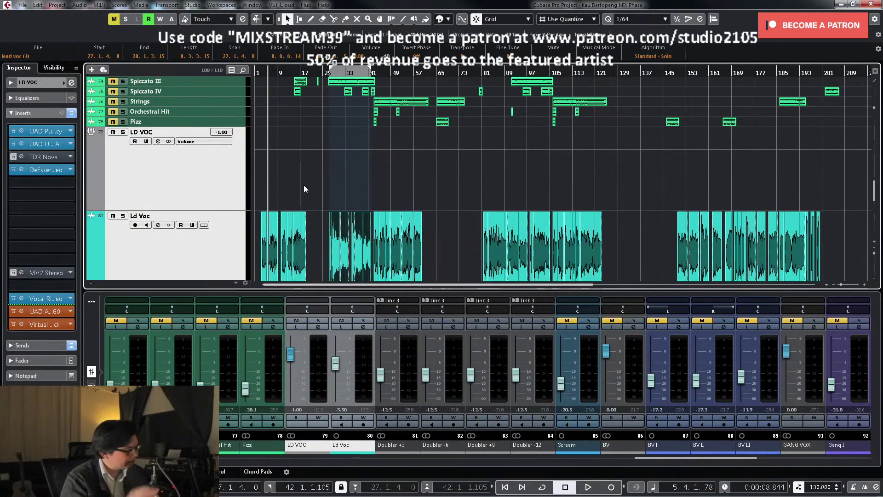
{"action": "key", "text": "space"}
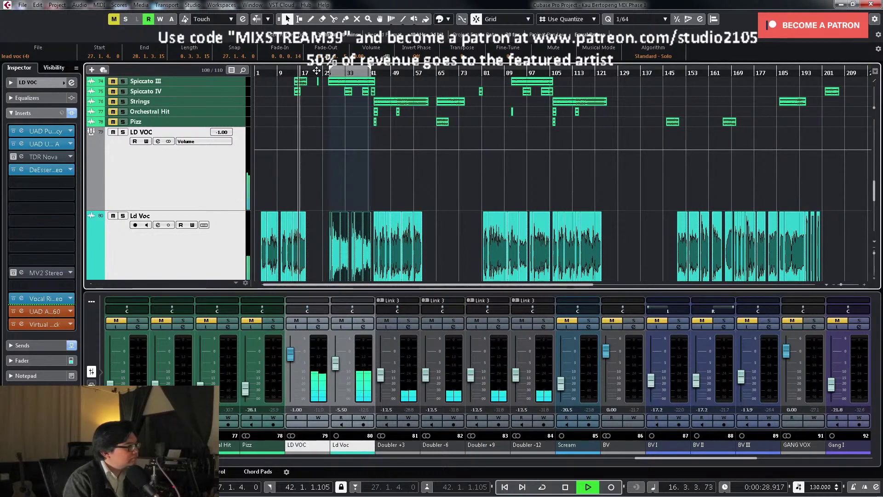
{"action": "key", "text": "space"}
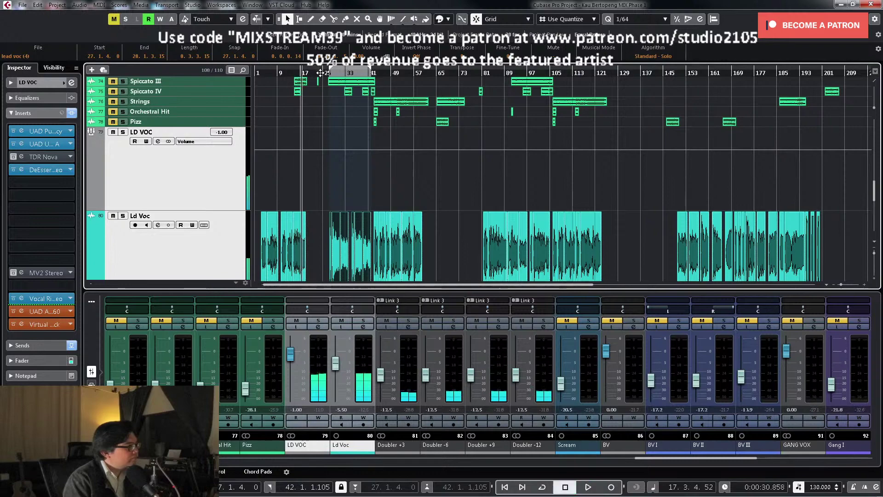
{"action": "left_click", "coordinate": [321, 73]}
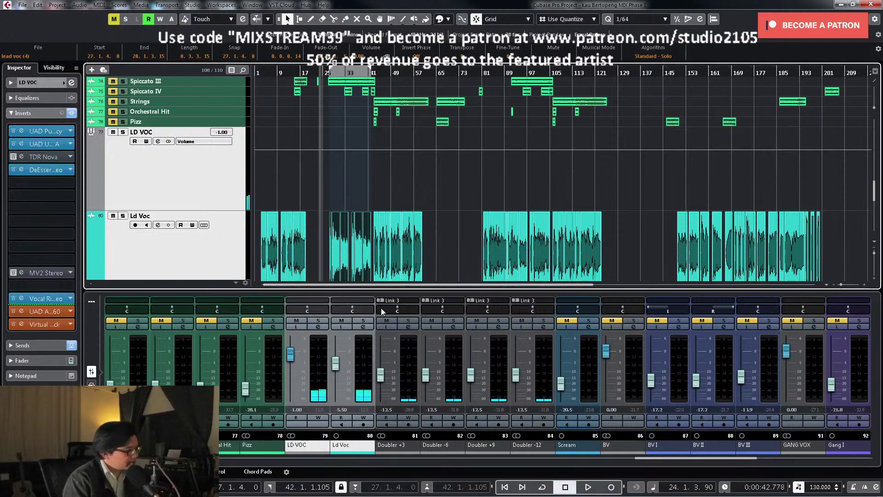
{"action": "key", "text": "space"}
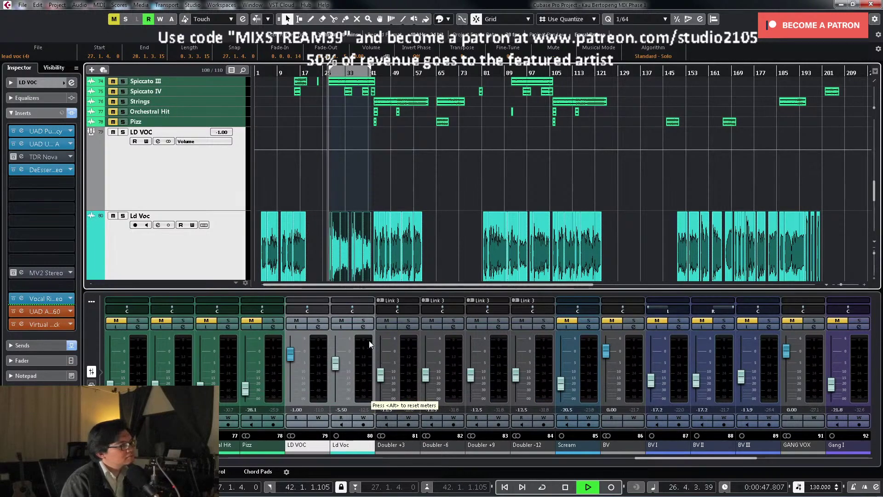
{"action": "key", "text": "space"}
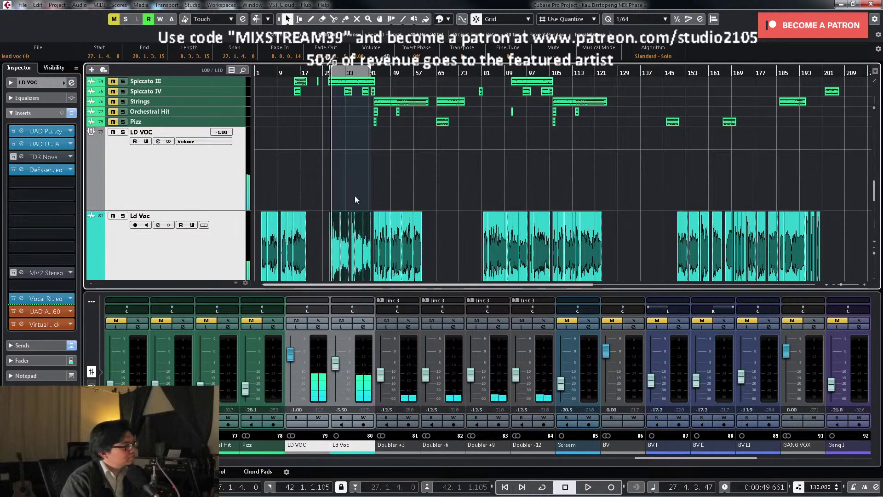
Step: Write volume automation on LD VOC from bar 24 that resets its level to 0.00, and end the automation writing
{"action": "left_click", "coordinate": [321, 73]}
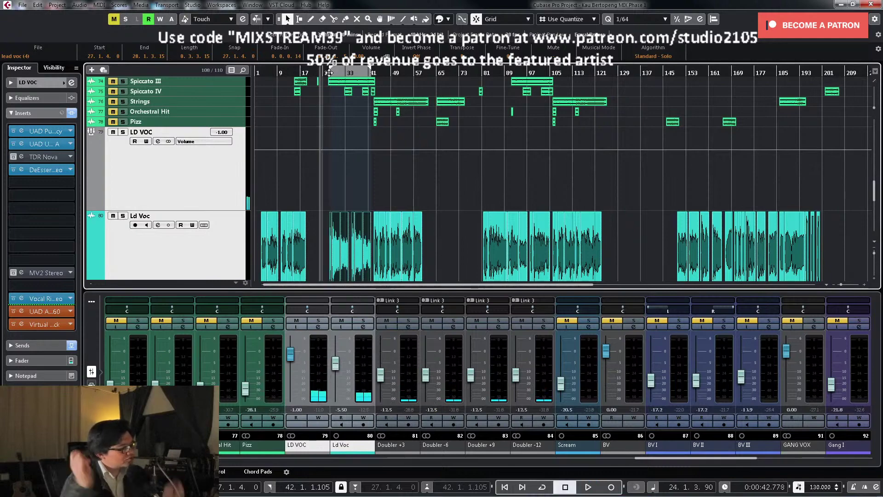
{"action": "left_click", "coordinate": [310, 418]}
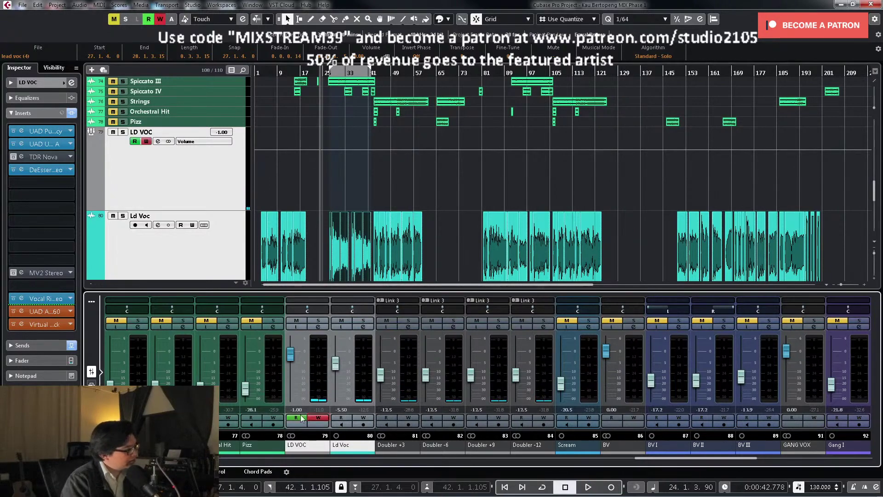
{"action": "key", "text": "space"}
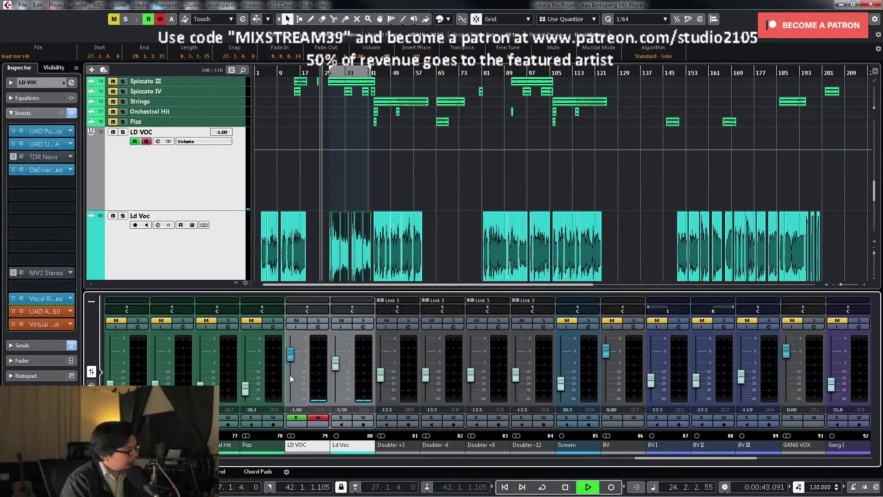
{"action": "left_click", "coordinate": [290, 374], "text": "ctrl"}
{"action": "left_click", "coordinate": [324, 422]}
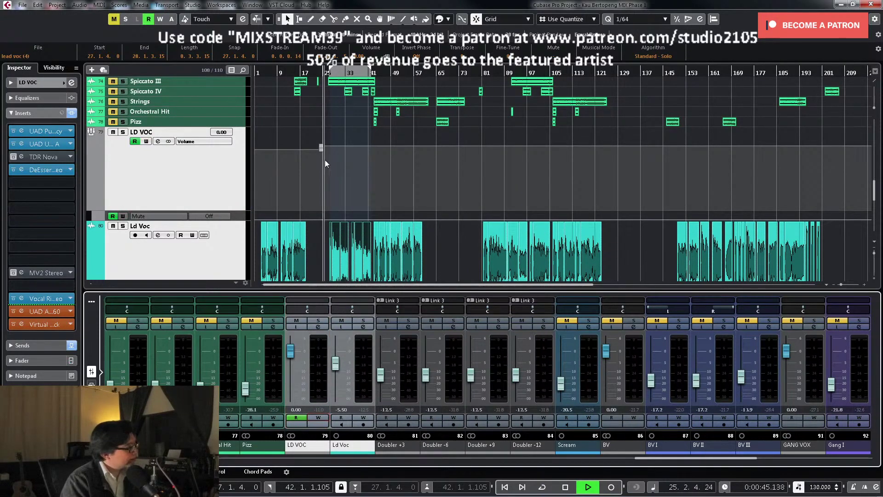
{"action": "key", "text": "space"}
{"action": "left_click", "coordinate": [368, 172]}
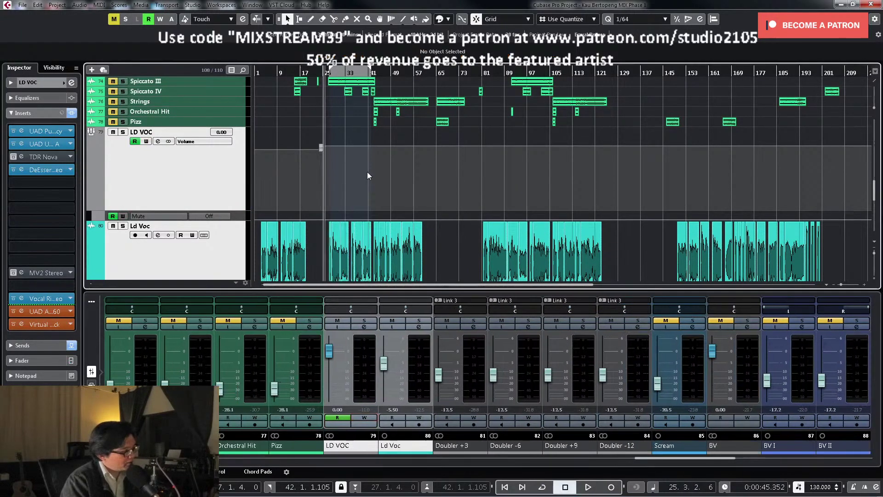
Step: Play the vocal section from bar 25 in the full mix and check LD VOC's channel settings
{"action": "key", "text": "h"}
{"action": "key", "text": "space"}
{"action": "key", "text": "h"}
{"action": "key", "text": "g"}
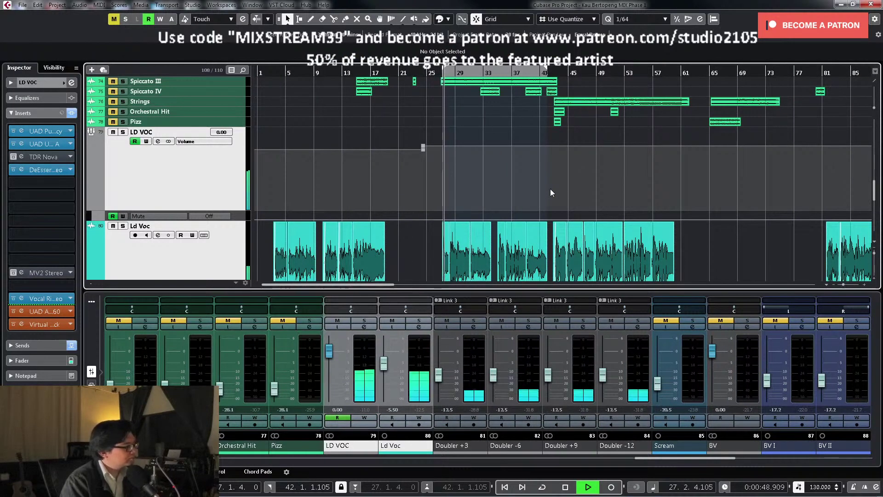
{"action": "left_click", "coordinate": [364, 327]}
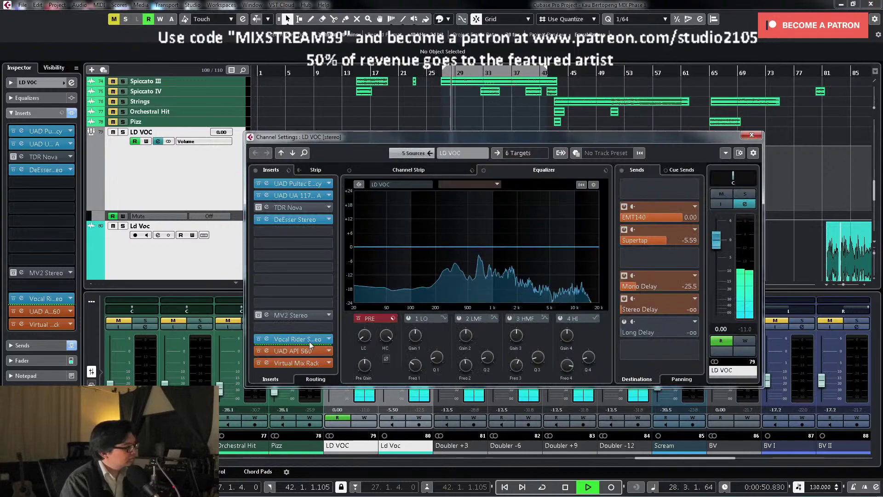
{"action": "left_click", "coordinate": [751, 135]}
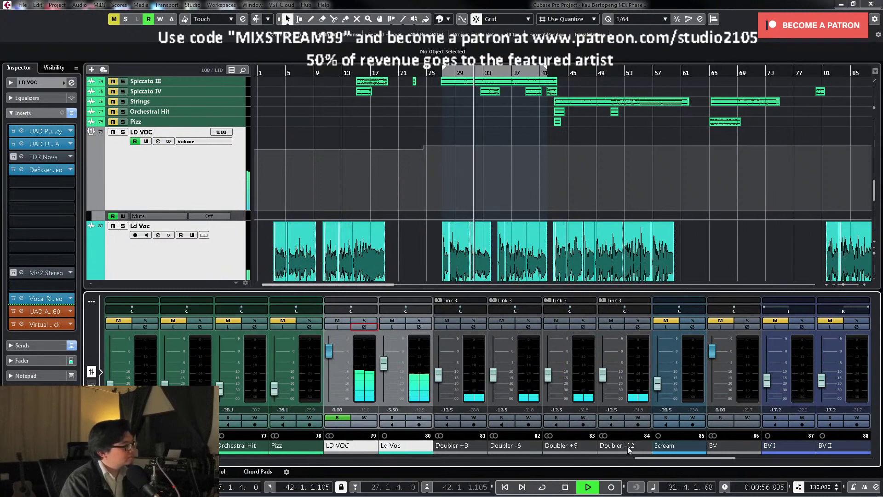
{"action": "left_click_drag", "start_coordinate": [656, 459], "coordinate": [650, 459]}
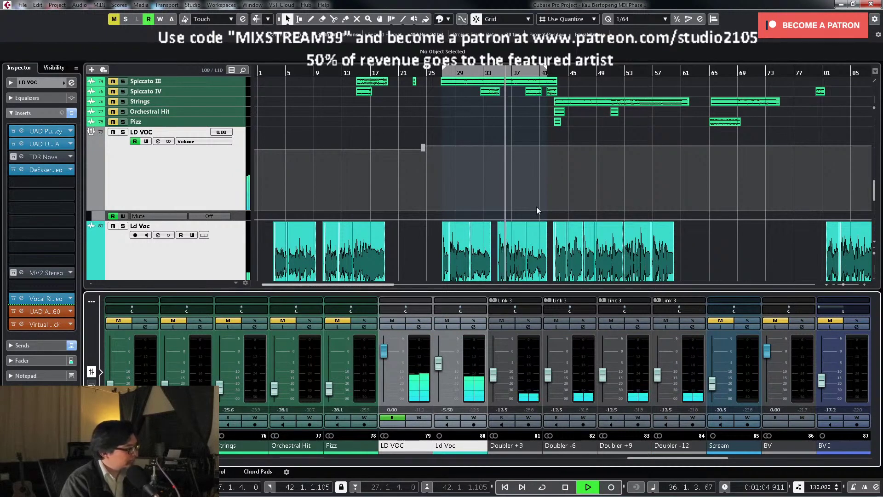
Step: Set LD VOC's Stereo Delay send level to -22.0 and switch that send off while listening up to bar 43
{"action": "left_click", "coordinate": [422, 327]}
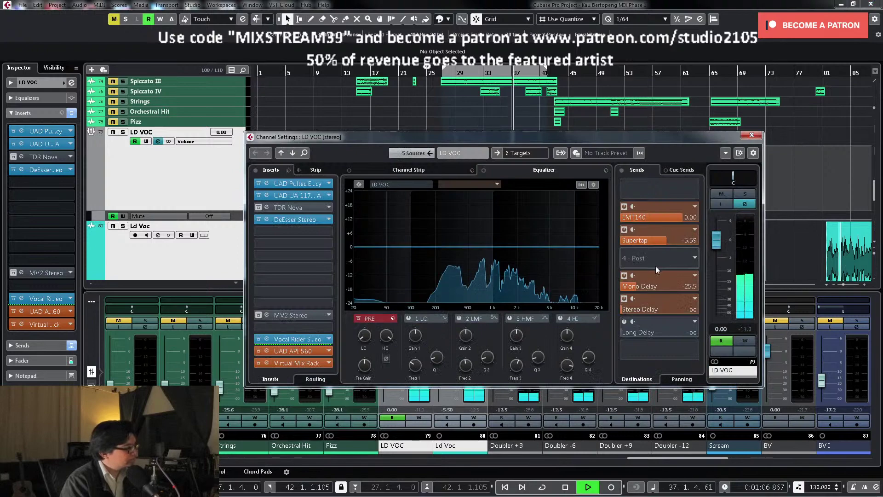
{"action": "right_click", "coordinate": [666, 308]}
{"action": "left_click", "coordinate": [646, 309]}
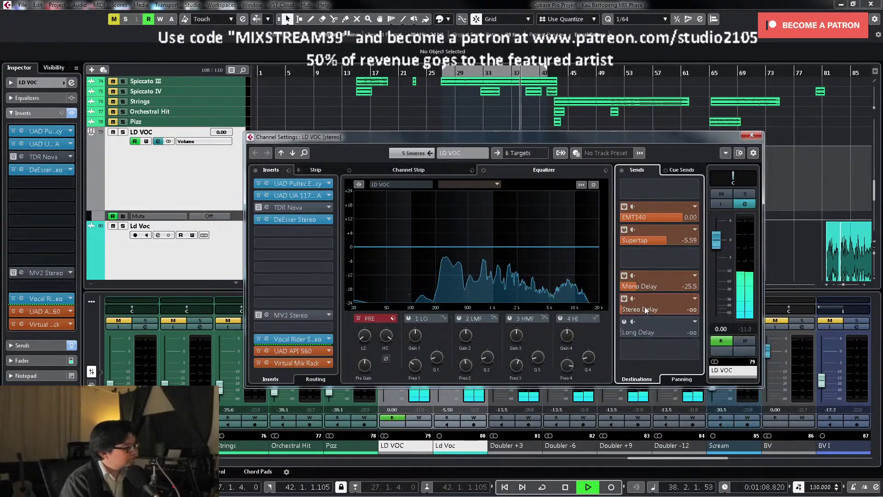
{"action": "left_click_drag", "start_coordinate": [636, 310], "coordinate": [652, 309]}
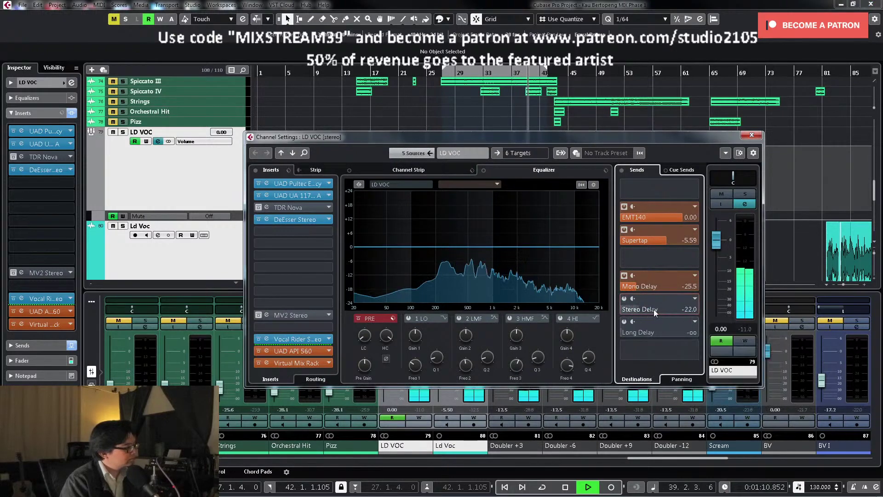
{"action": "left_click_drag", "start_coordinate": [655, 139], "coordinate": [675, 205]}
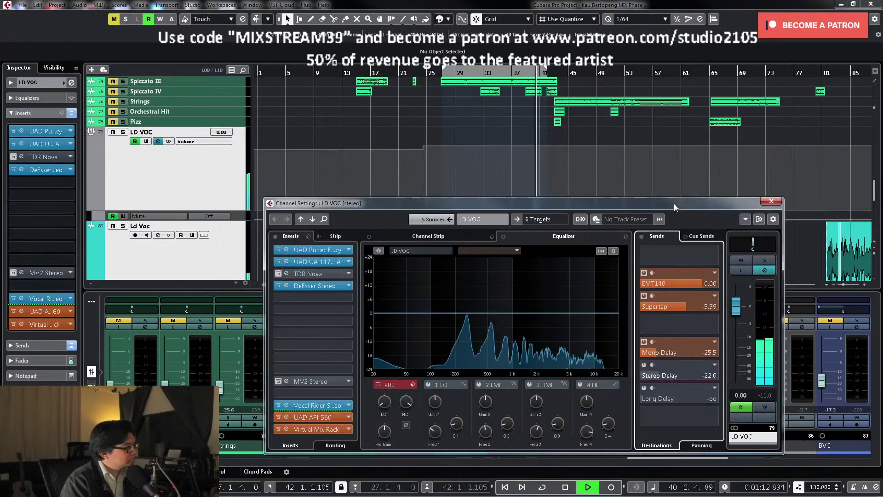
{"action": "left_click", "coordinate": [772, 201]}
{"action": "left_click", "coordinate": [419, 327]}
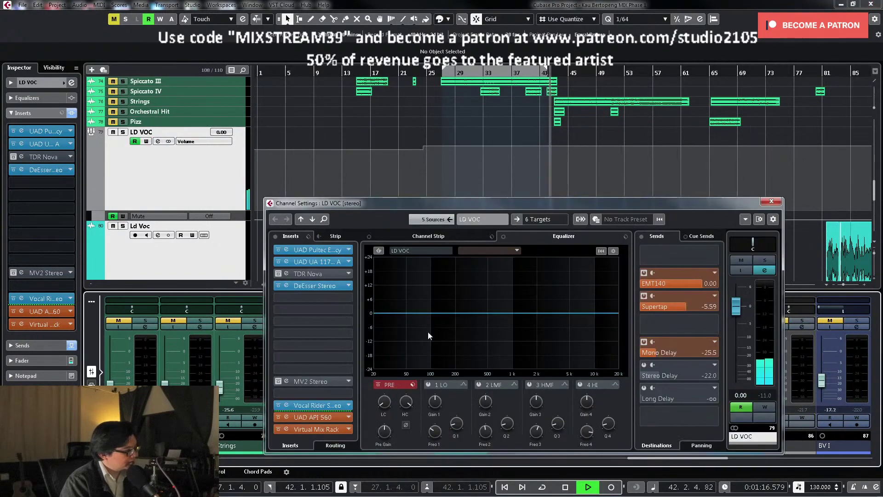
{"action": "key", "text": "space"}
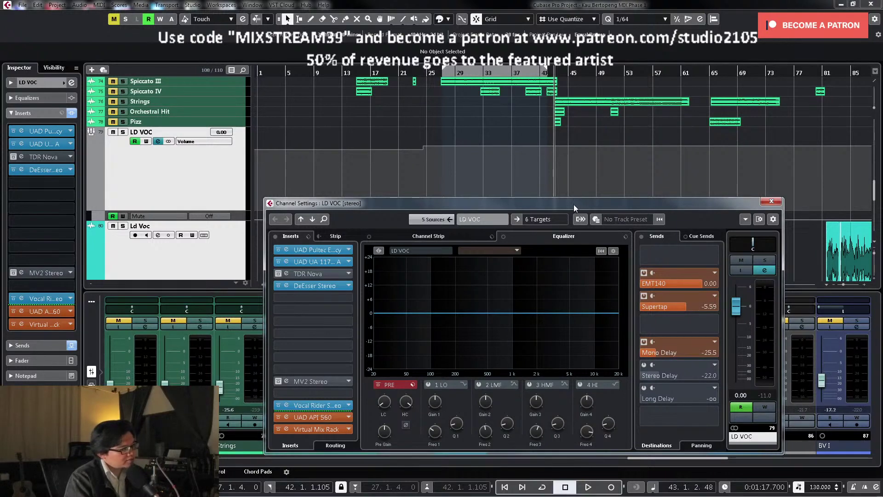
Step: Write automation during playback from bar 40 that enables LD VOC's Stereo Delay send at about bar 42, and end the writing
{"action": "key", "text": "space"}
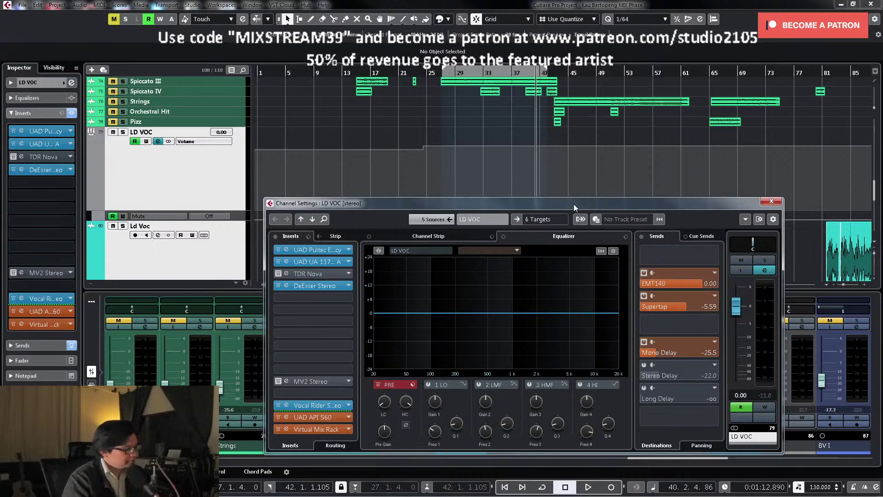
{"action": "left_click", "coordinate": [766, 406]}
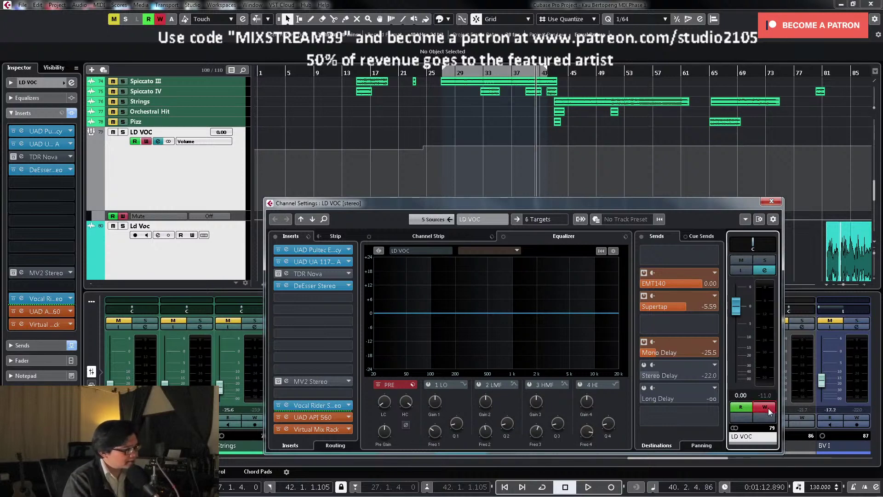
{"action": "key", "text": "space"}
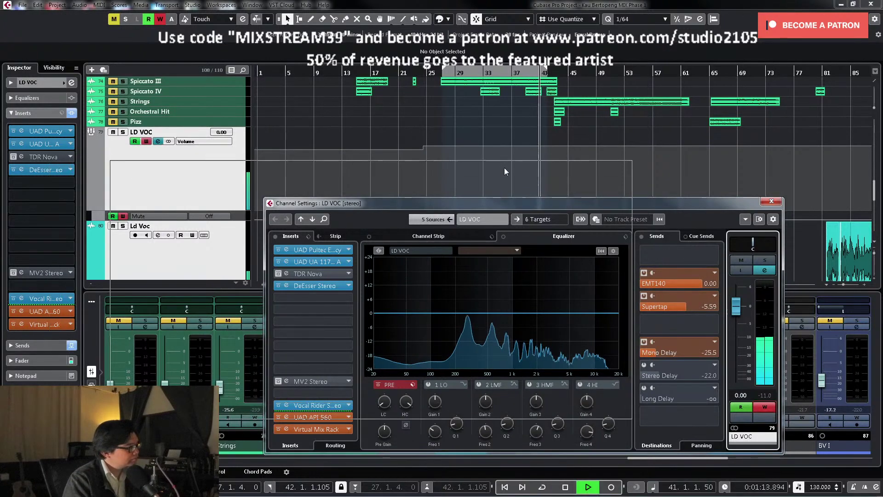
{"action": "left_click_drag", "start_coordinate": [756, 171], "coordinate": [788, 158]}
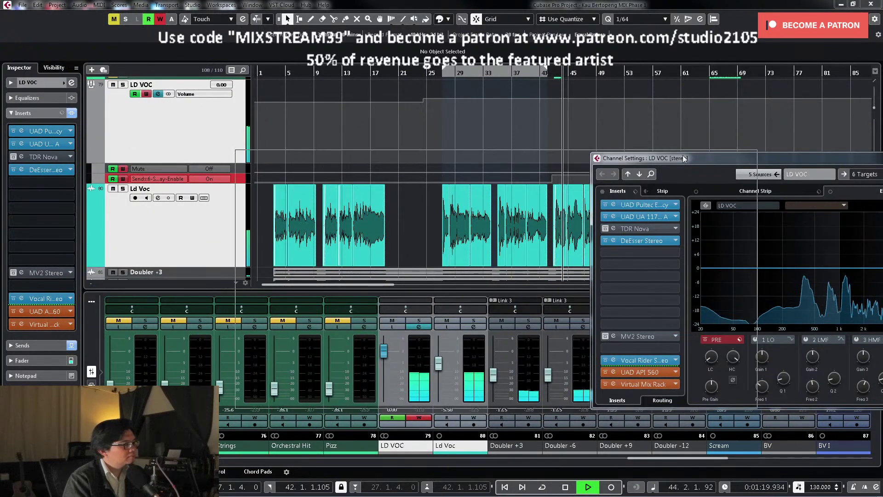
{"action": "key", "text": "space"}
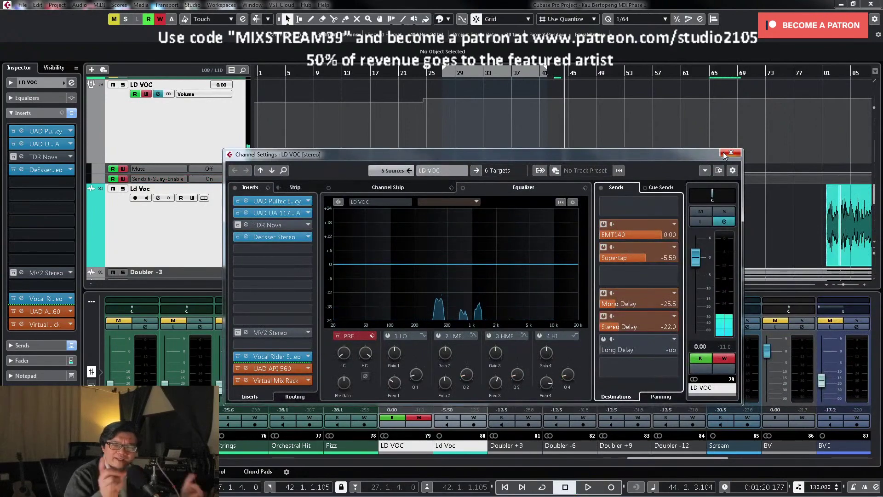
{"action": "left_click", "coordinate": [731, 153]}
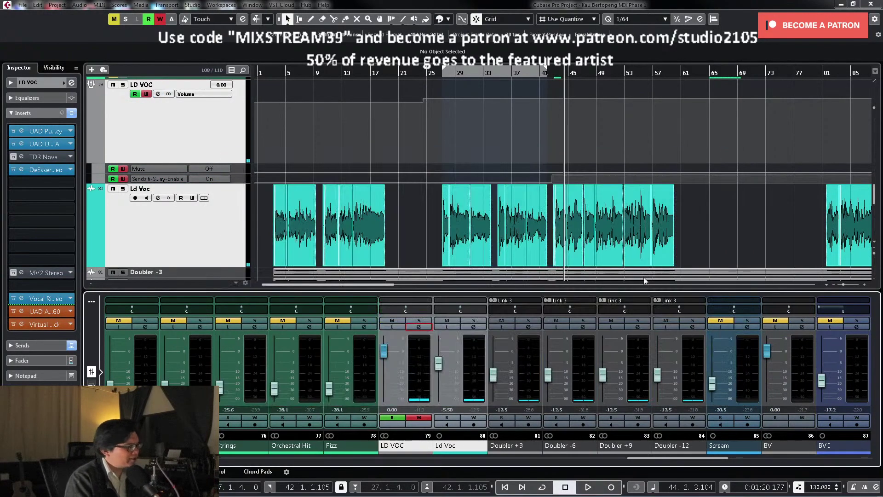
{"action": "left_click", "coordinate": [426, 417]}
Step: Open the Stereo Delay send's bx_delay 2500 from LD VOC's channel settings and set its Offset to 0%
{"action": "left_click", "coordinate": [419, 327]}
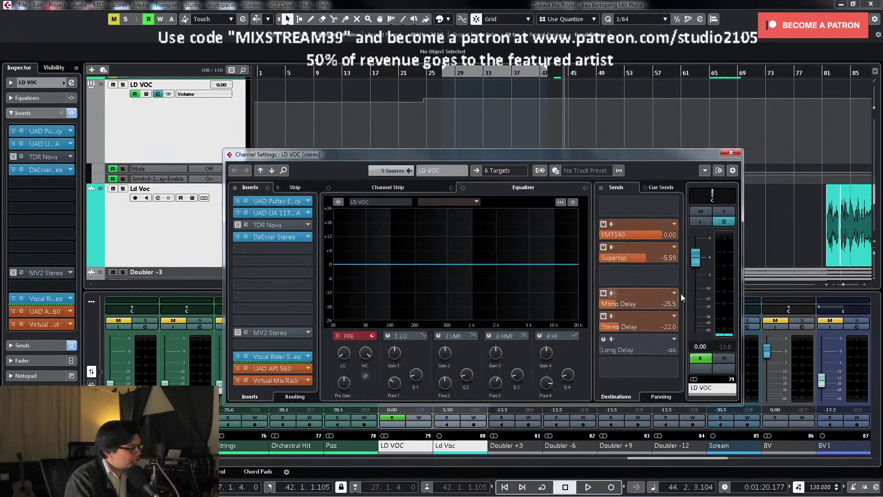
{"action": "right_click", "coordinate": [644, 323]}
{"action": "left_click", "coordinate": [685, 420]}
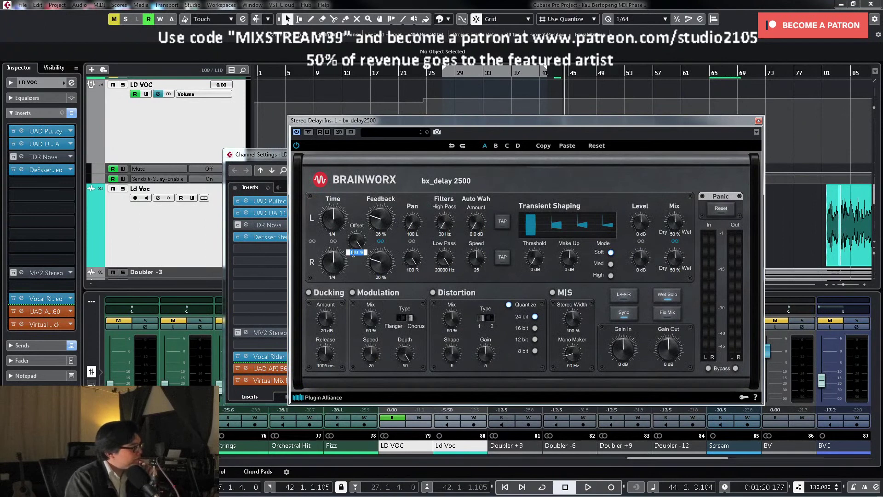
{"action": "type", "text": "0"}
{"action": "key", "text": "Return"}
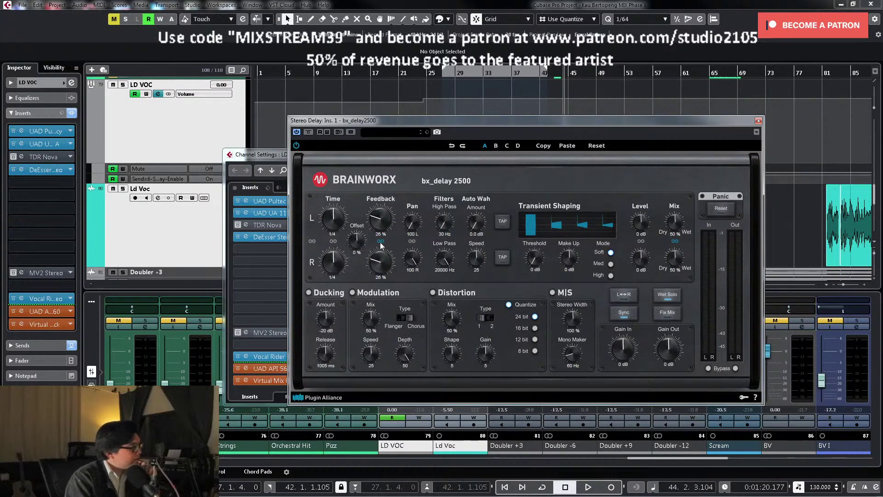
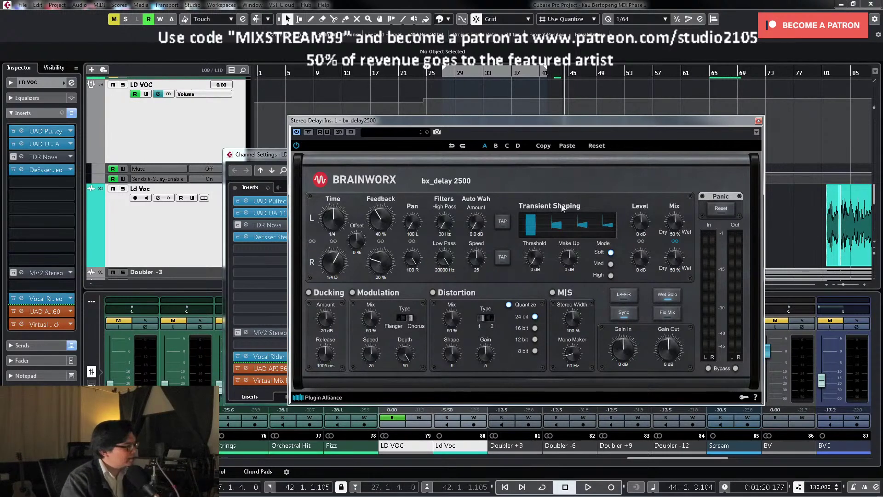
Step: Solo Ld Voc and play from about bar 40 to bar 46 to check the bx_delay 2500, and end the solo
{"action": "left_click", "coordinate": [122, 188]}
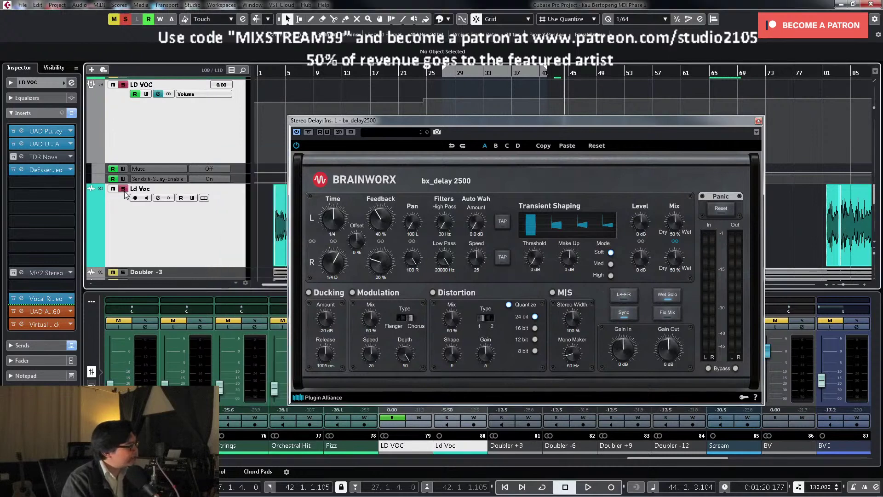
{"action": "left_click", "coordinate": [417, 72]}
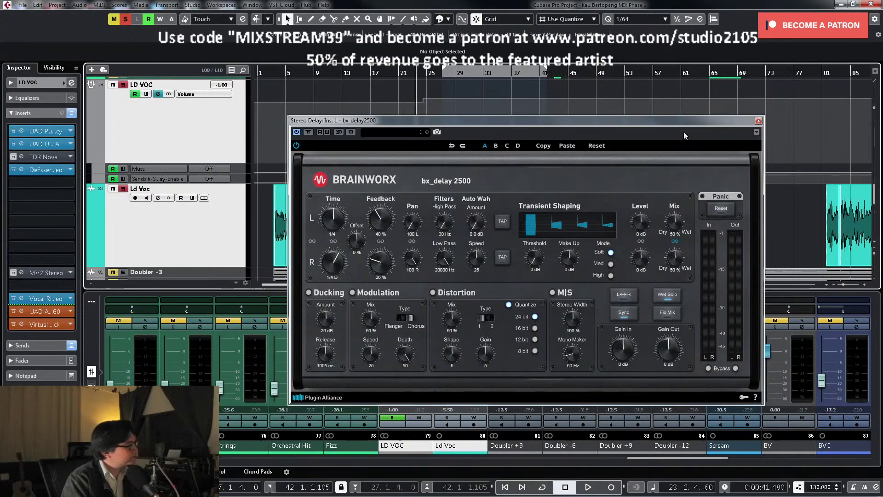
{"action": "left_click_drag", "start_coordinate": [691, 123], "coordinate": [882, 122]}
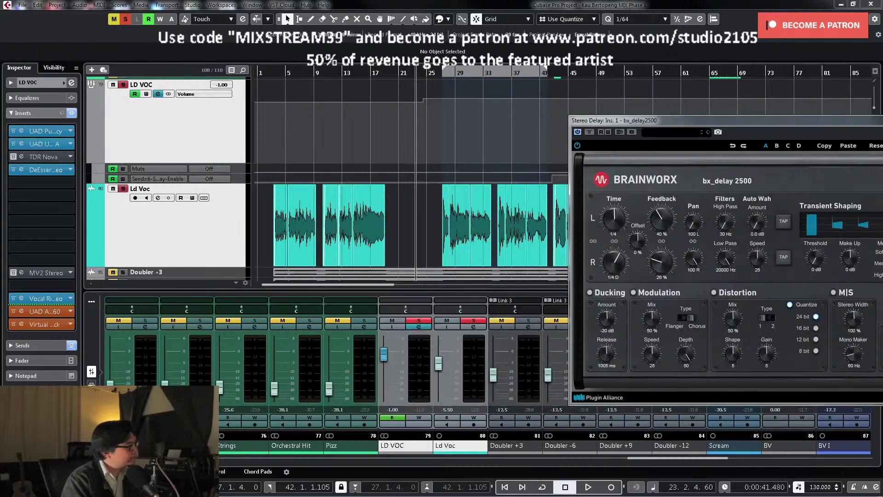
{"action": "left_click_drag", "start_coordinate": [553, 73], "coordinate": [545, 112]}
{"action": "key", "text": "space"}
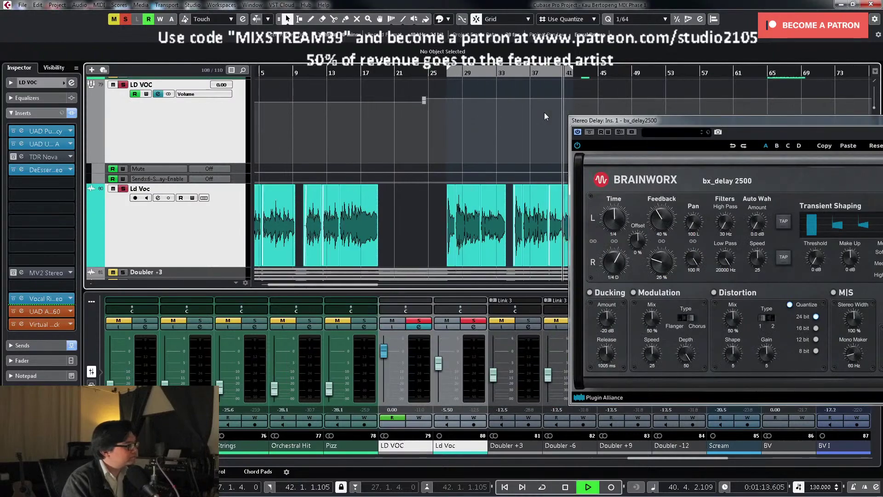
{"action": "key", "text": "g"}
{"action": "left_click_drag", "start_coordinate": [680, 119], "coordinate": [775, 112]}
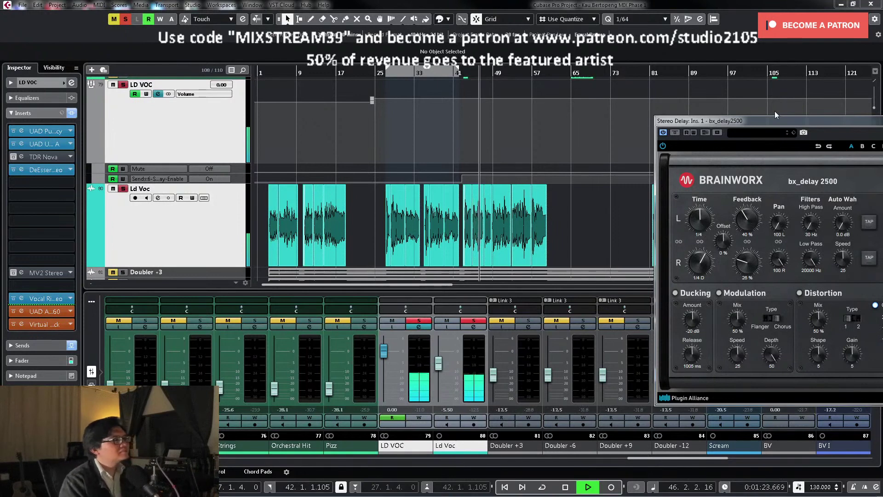
{"action": "key", "text": "space"}
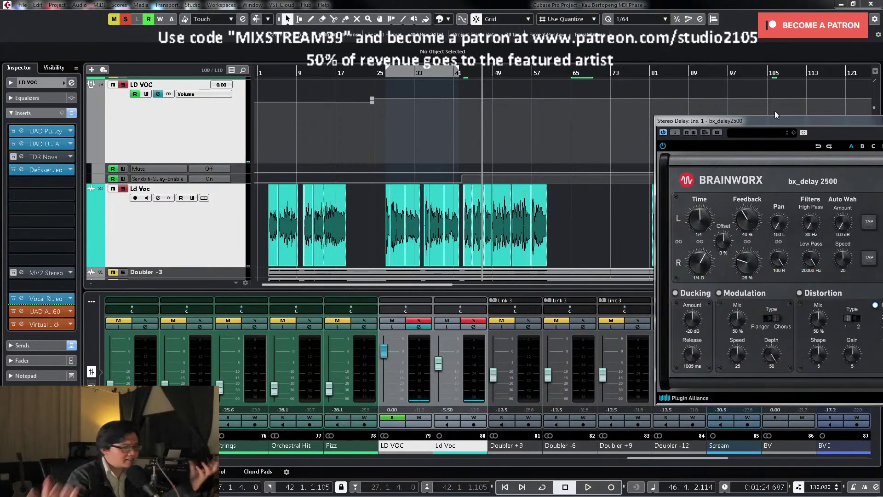
{"action": "key", "text": "Escape"}
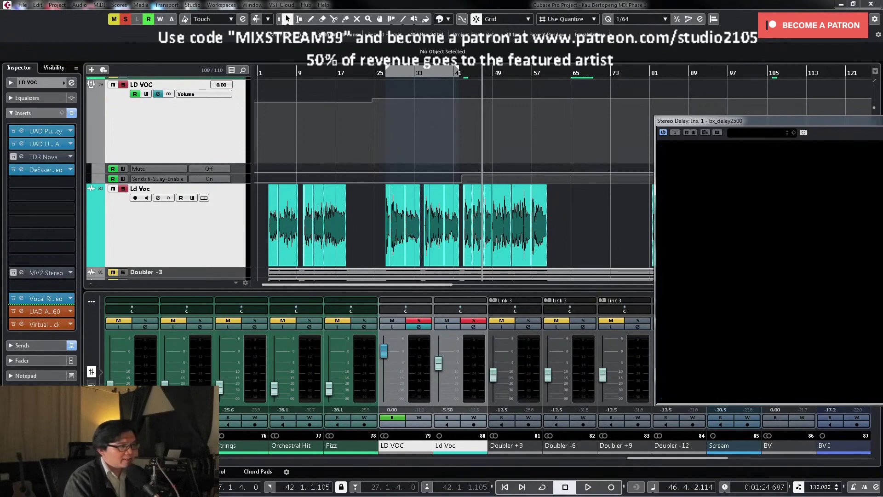
{"action": "left_click", "coordinate": [419, 320]}
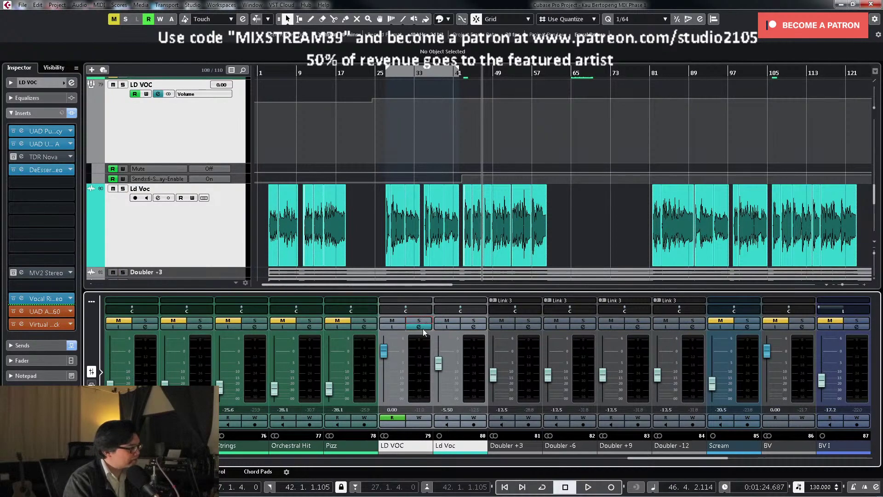
Step: Set LD VOC's Stereo Delay send level to -25.5 while listening from bar 46 to bar 52
{"action": "left_click", "coordinate": [423, 328]}
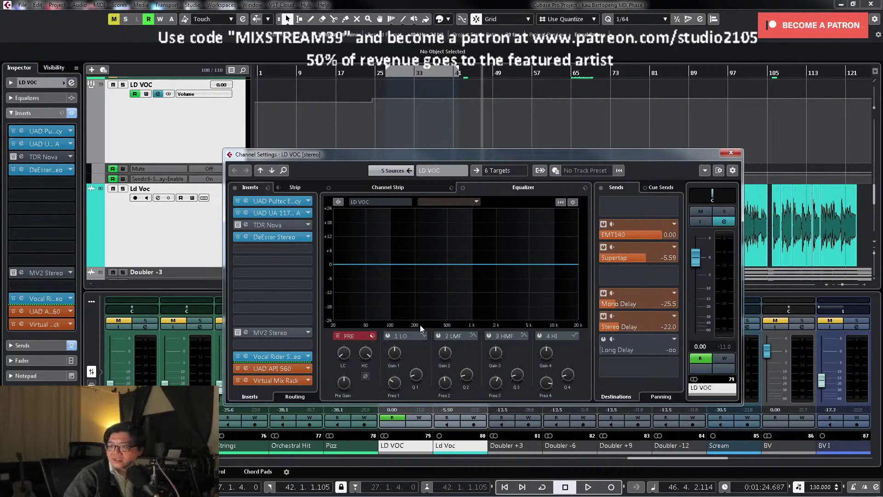
{"action": "left_click", "coordinate": [616, 327]}
{"action": "scroll", "coordinate": [615, 328], "scroll_direction": "down", "scroll_amount": 2}
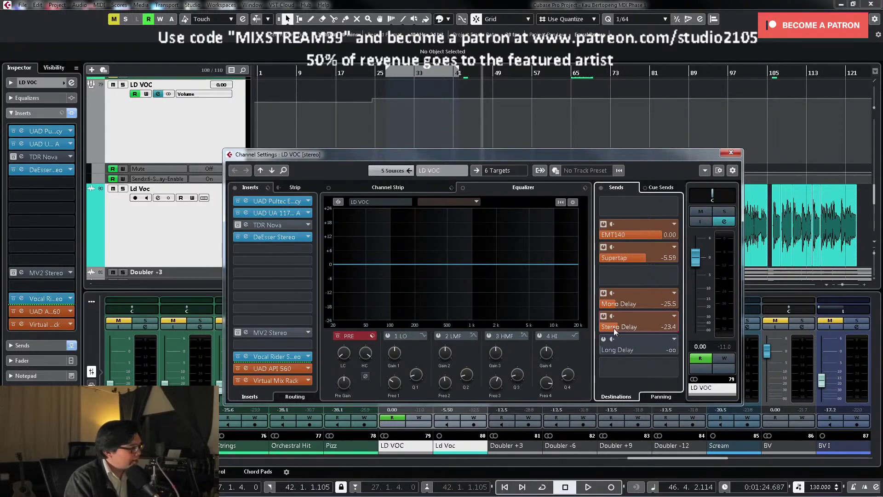
{"action": "left_click", "coordinate": [731, 153]}
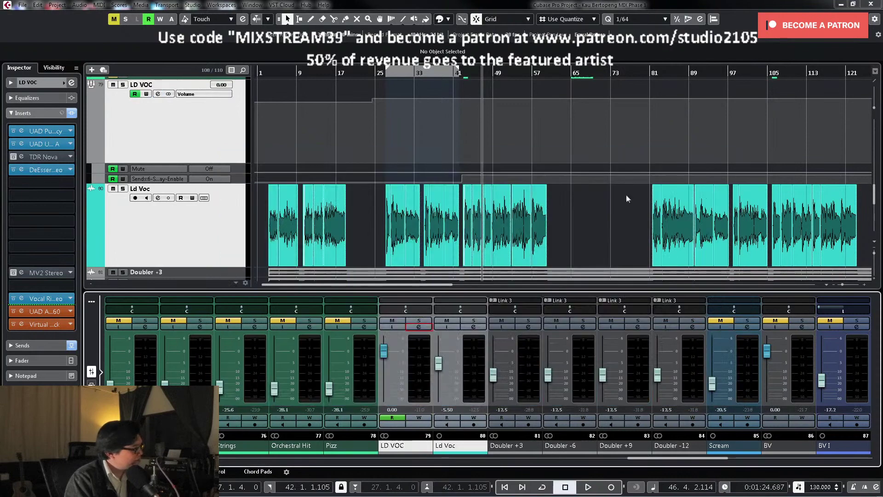
{"action": "left_click", "coordinate": [418, 327]}
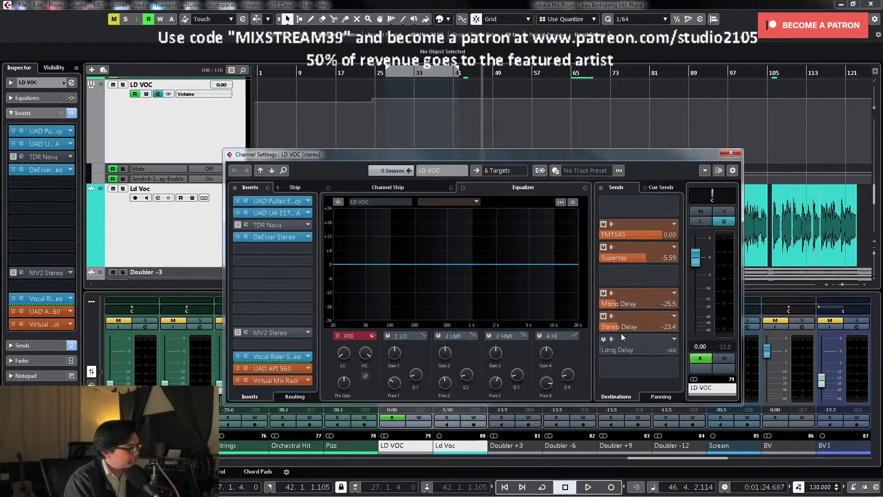
{"action": "key", "text": "space"}
{"action": "scroll", "coordinate": [613, 327], "scroll_direction": "down", "scroll_amount": 2}
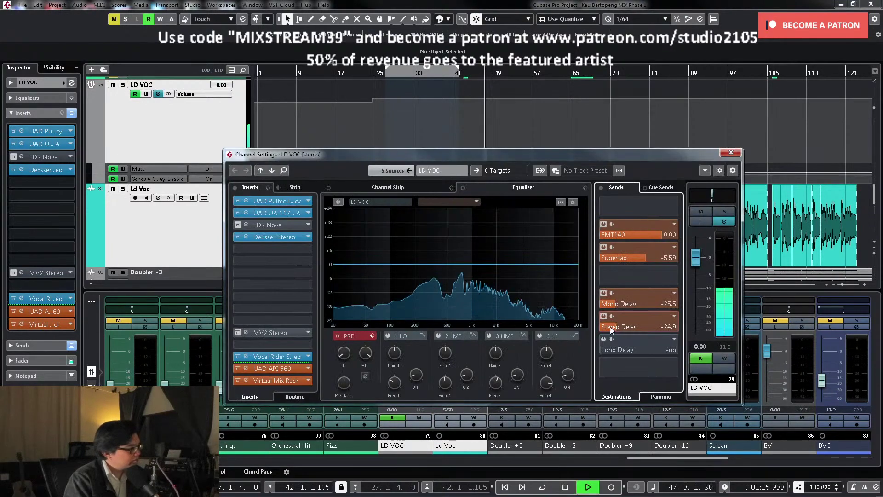
{"action": "scroll", "coordinate": [610, 326], "scroll_direction": "down", "scroll_amount": 1}
{"action": "key", "text": "space"}
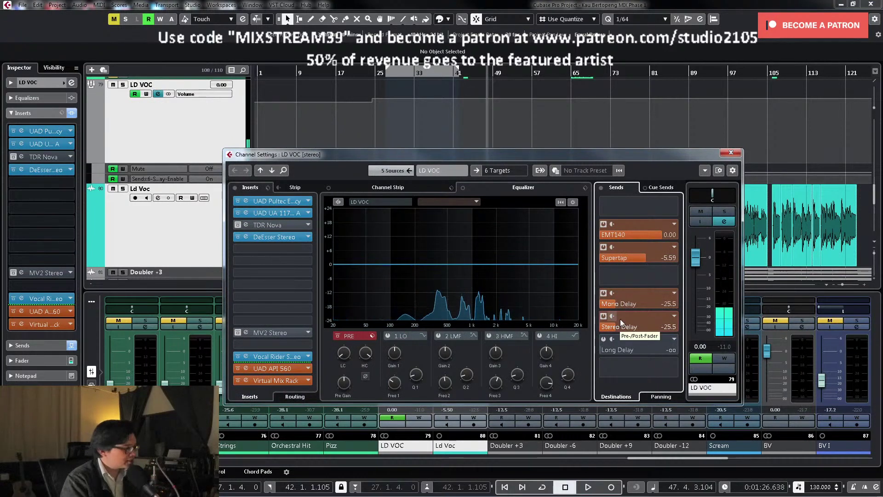
{"action": "key", "text": "space"}
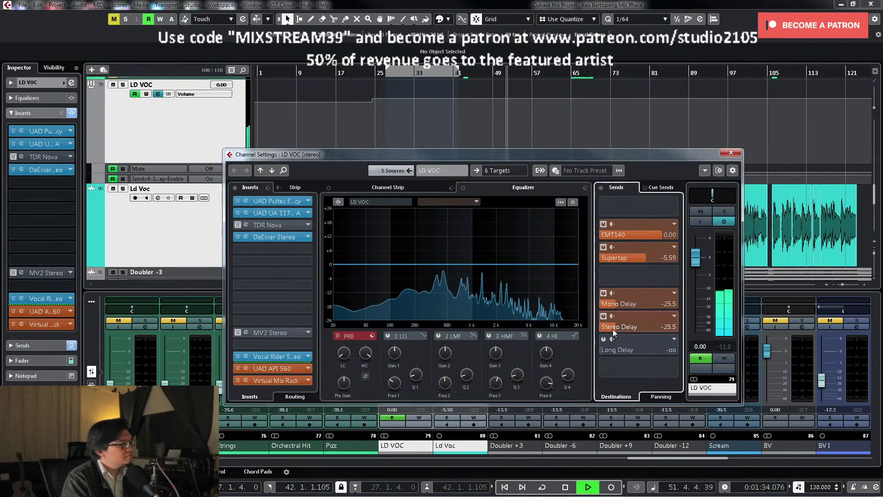
{"action": "key", "text": "space"}
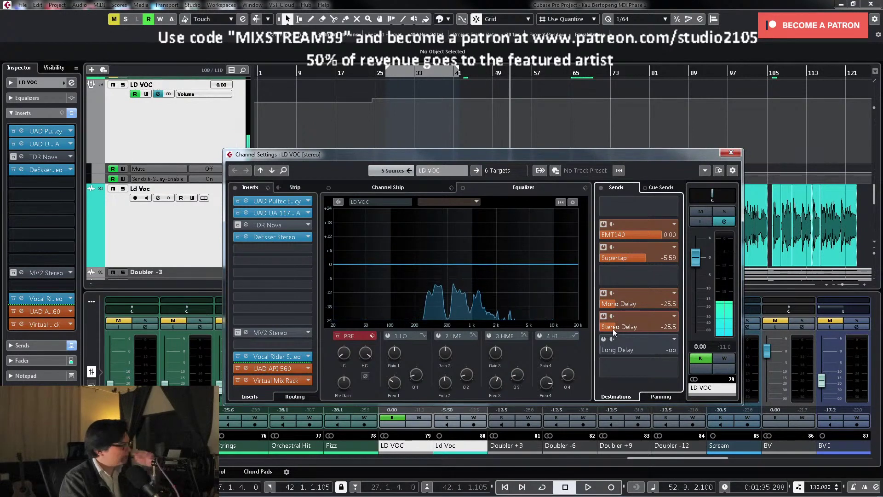
Step: Check the Vocal Rider insert on LD VOC and close its channel windows
{"action": "left_click", "coordinate": [271, 357]}
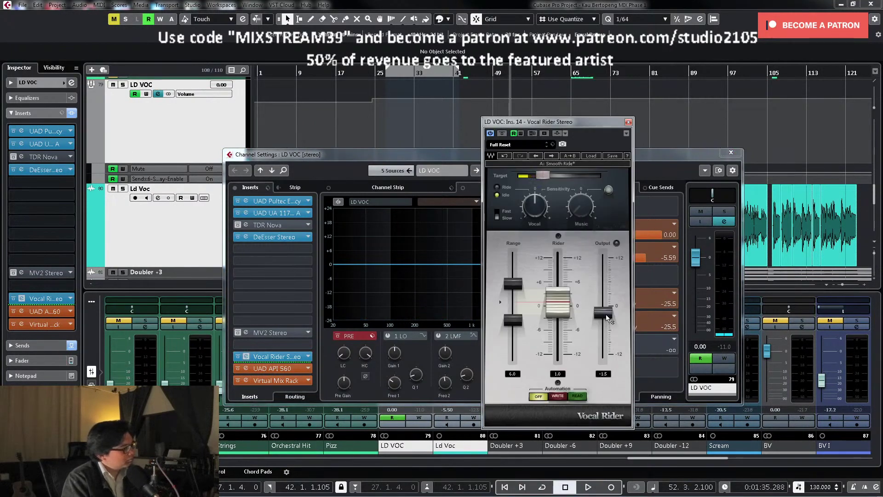
{"action": "left_click", "coordinate": [629, 122]}
{"action": "key", "text": "Escape"}
Step: Resume playback from bar 52 and enlarge LD VOC's Stereo Delay send-enable automation lane
{"action": "scroll", "coordinate": [522, 205], "scroll_direction": "up", "scroll_amount": 10}
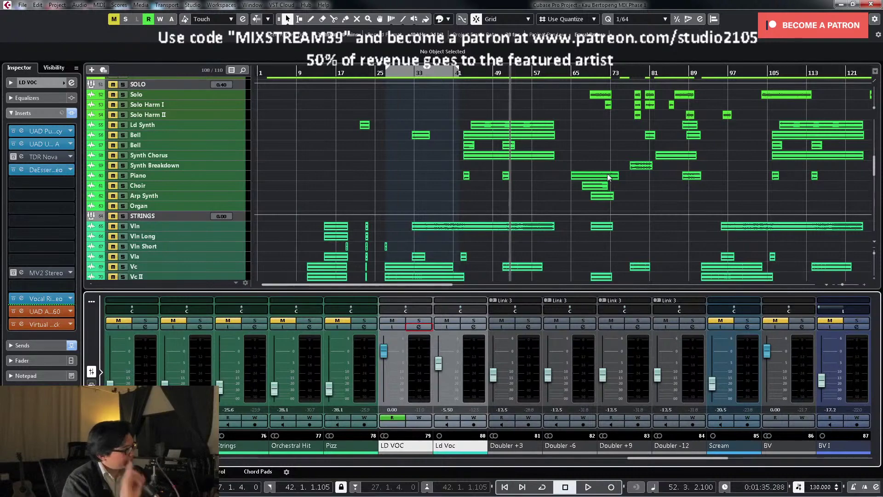
{"action": "scroll", "coordinate": [515, 172], "scroll_direction": "up", "scroll_amount": 4}
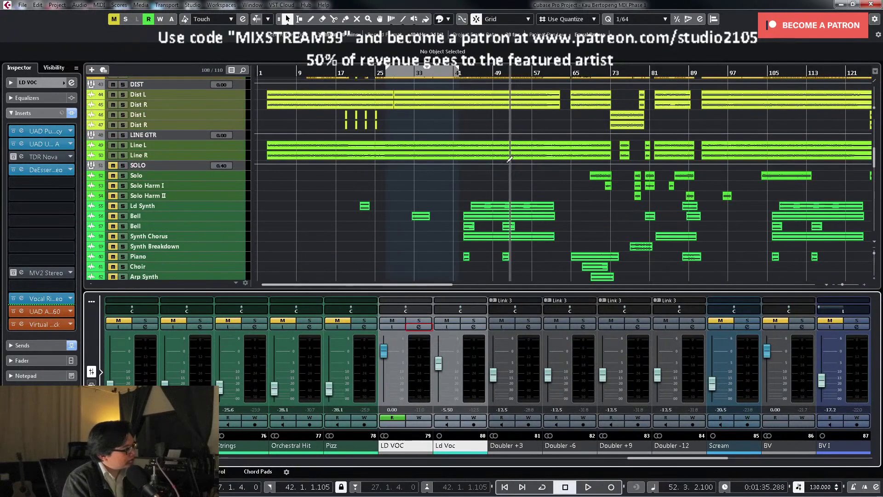
{"action": "scroll", "coordinate": [575, 180], "scroll_direction": "down", "scroll_amount": 5}
{"action": "scroll", "coordinate": [577, 183], "scroll_direction": "up", "scroll_amount": 5}
{"action": "scroll", "coordinate": [570, 184], "scroll_direction": "down", "scroll_amount": 12}
{"action": "scroll", "coordinate": [576, 184], "scroll_direction": "up", "scroll_amount": 3}
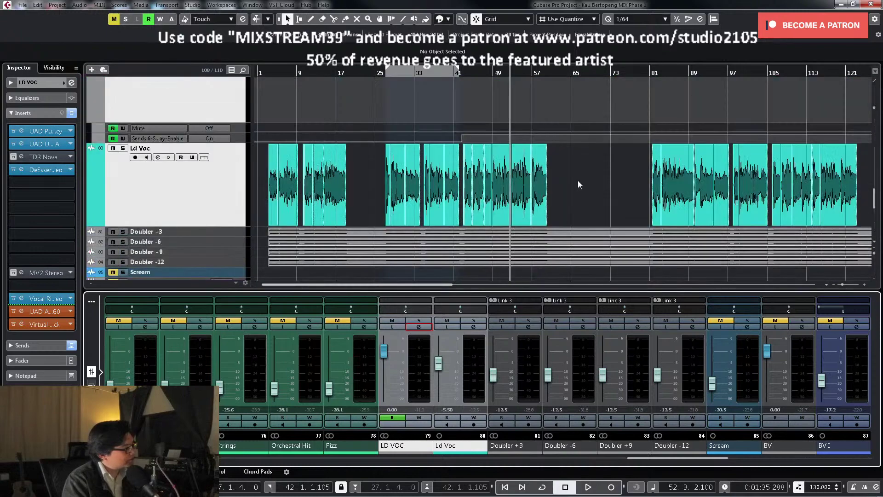
{"action": "key", "text": "space"}
{"action": "scroll", "coordinate": [577, 180], "scroll_direction": "up", "scroll_amount": 2}
{"action": "left_click", "coordinate": [239, 220]}
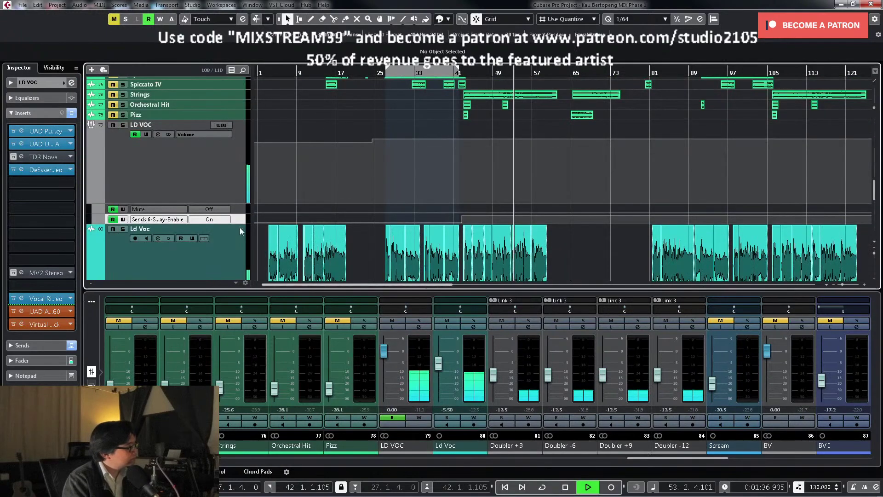
{"action": "left_click", "coordinate": [239, 230]}
{"action": "scroll", "coordinate": [524, 184], "scroll_direction": "down", "scroll_amount": 2}
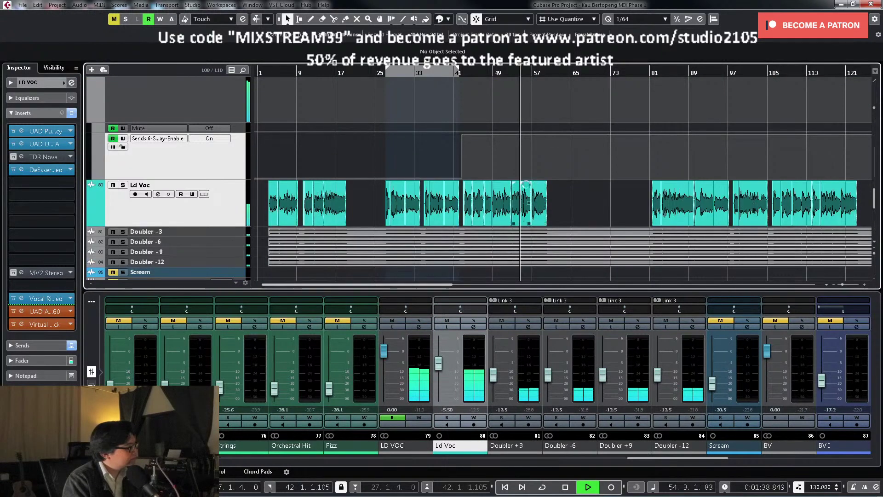
Step: Draw an automation point that switches LD VOC's Stereo Delay send off just after the vocal phrase ends at about bar 60
{"action": "scroll", "coordinate": [552, 175], "scroll_direction": "up", "scroll_amount": 6}
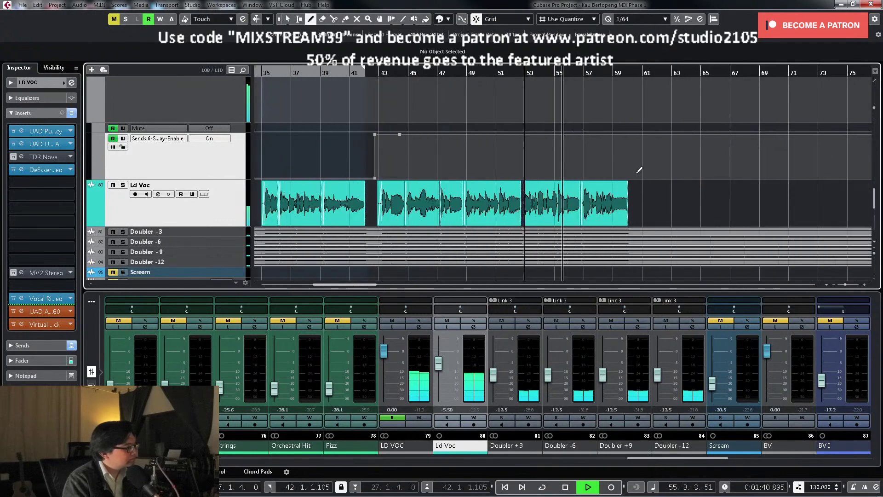
{"action": "key", "text": "8"}
{"action": "scroll", "coordinate": [598, 170], "scroll_direction": "down", "scroll_amount": 2}
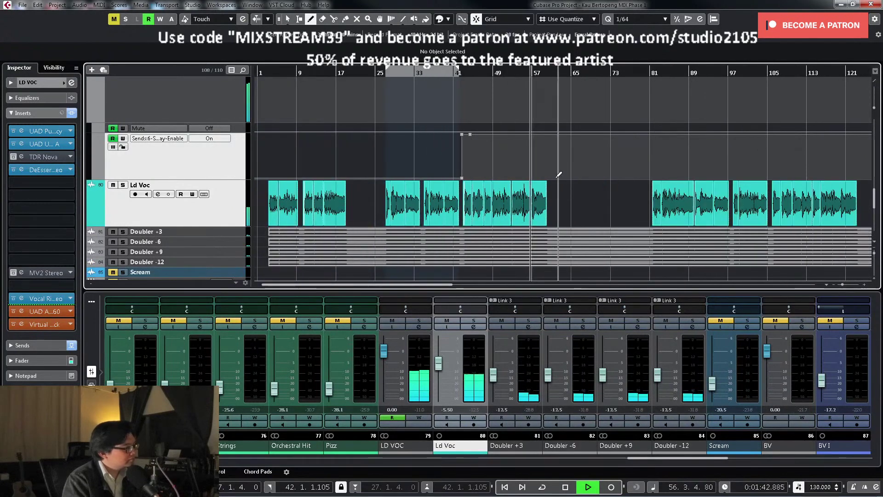
{"action": "scroll", "coordinate": [577, 171], "scroll_direction": "down", "scroll_amount": 1}
{"action": "scroll", "coordinate": [608, 171], "scroll_direction": "up", "scroll_amount": 5}
{"action": "scroll", "coordinate": [632, 171], "scroll_direction": "up", "scroll_amount": 6}
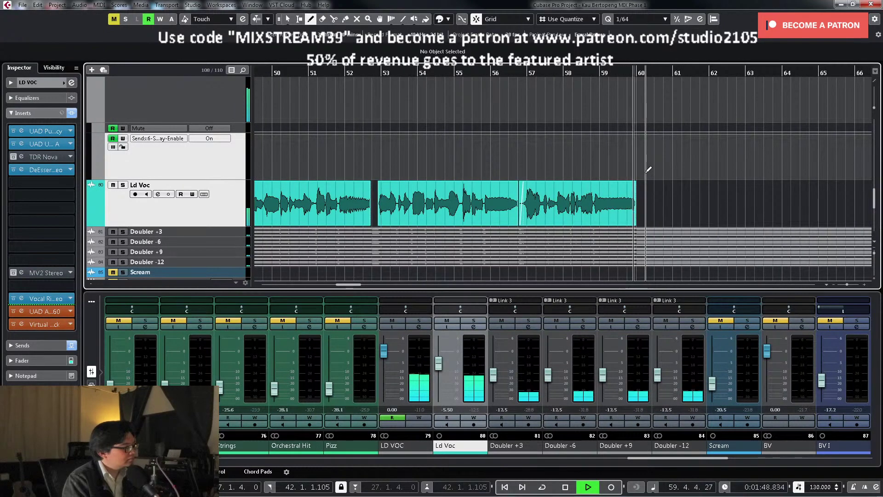
{"action": "key", "text": "space"}
{"action": "left_click", "coordinate": [648, 170]}
{"action": "key", "text": "1"}
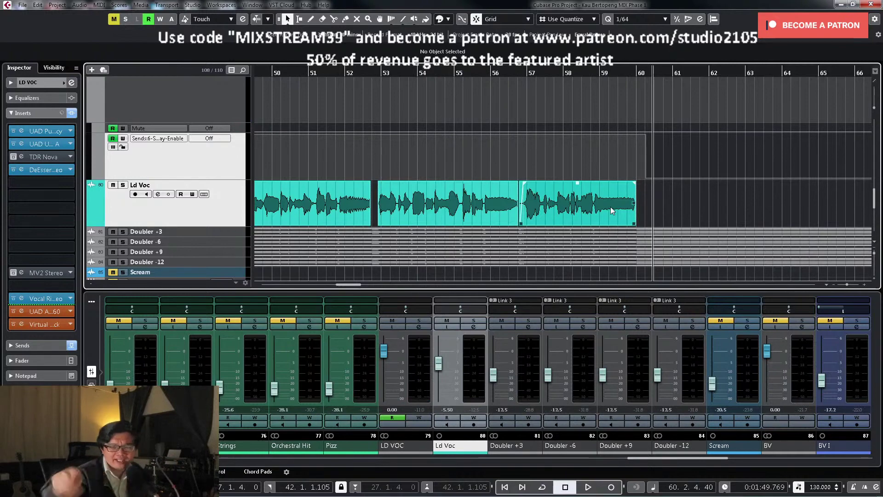
Step: Draw automation that enables LD VOC's Stereo Delay send just before the vocal entry at bar 105 and disables it at about bar 122
{"action": "key", "text": "g"}
{"action": "key", "text": "g"}
{"action": "key", "text": "g"}
{"action": "key", "text": "g"}
{"action": "key", "text": "g"}
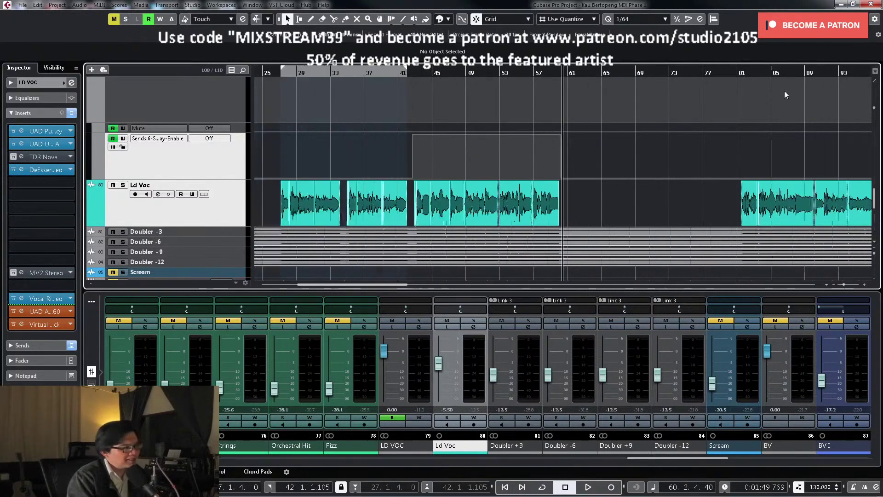
{"action": "left_click", "coordinate": [704, 72]}
{"action": "key", "text": "g"}
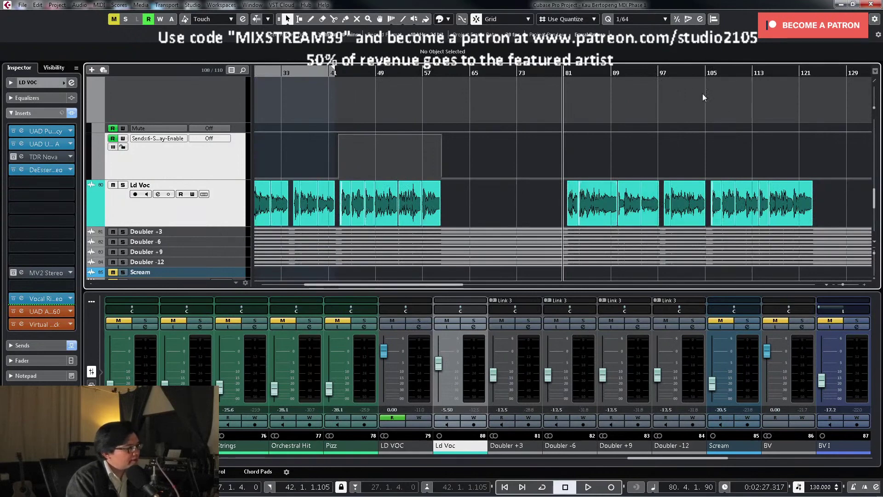
{"action": "left_click", "coordinate": [660, 72]}
{"action": "scroll", "coordinate": [562, 180], "scroll_direction": "down", "scroll_amount": 4}
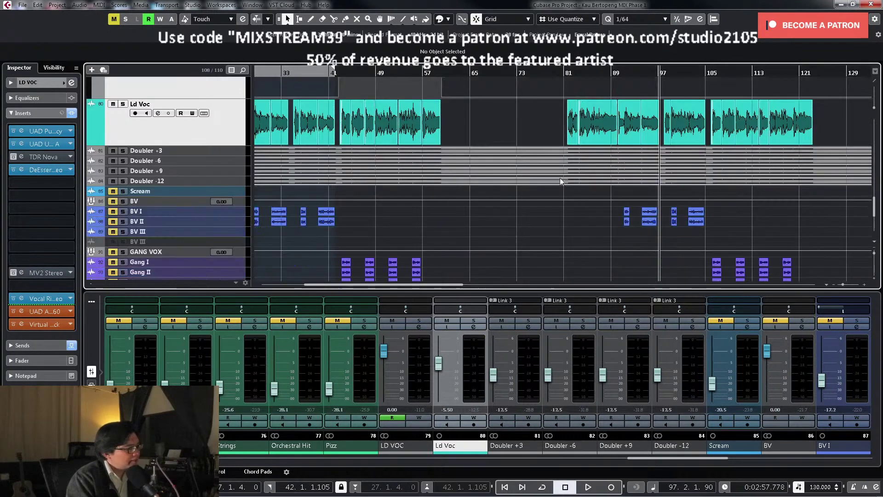
{"action": "scroll", "coordinate": [667, 187], "scroll_direction": "up", "scroll_amount": 2}
{"action": "right_click", "coordinate": [667, 152]}
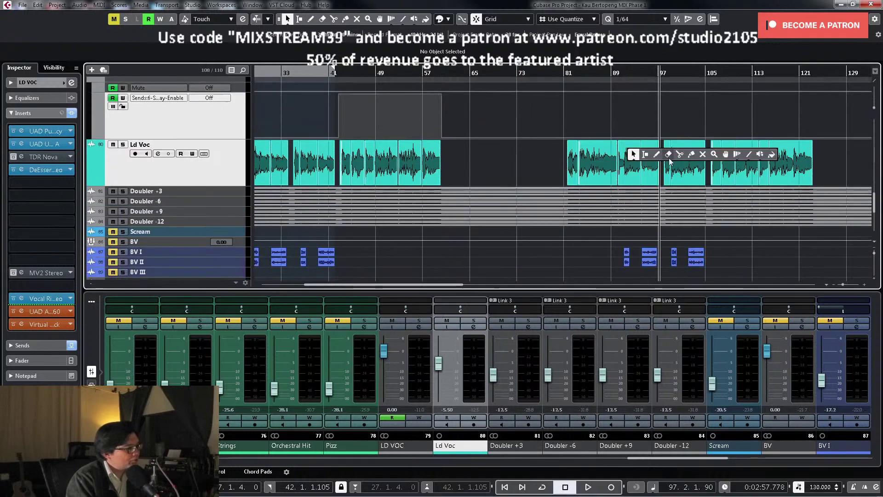
{"action": "left_click", "coordinate": [689, 152]}
{"action": "scroll", "coordinate": [709, 160], "scroll_direction": "up", "scroll_amount": 2}
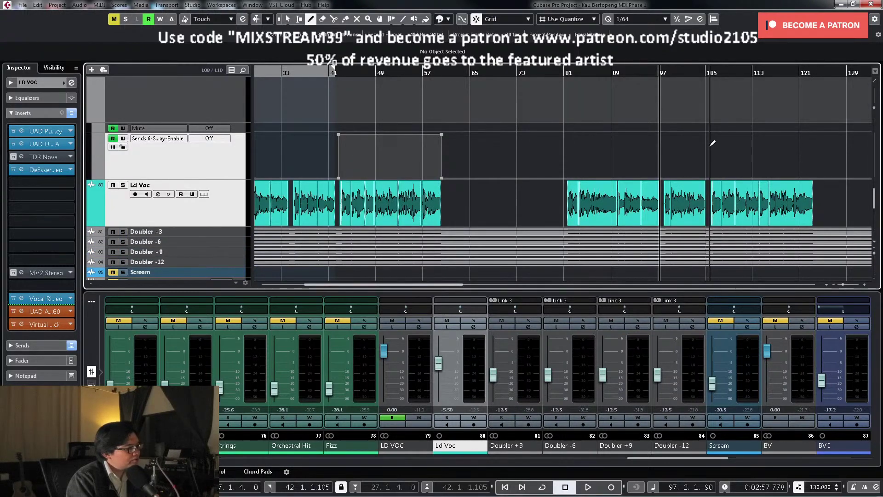
{"action": "mouse_move", "coordinate": [712, 143]}
{"action": "left_mouse_down"}
{"action": "mouse_move", "coordinate": [808, 168]}
{"action": "mouse_move", "coordinate": [696, 171]}
{"action": "left_mouse_up"}
{"action": "key", "text": "g"}
{"action": "key", "text": "g"}
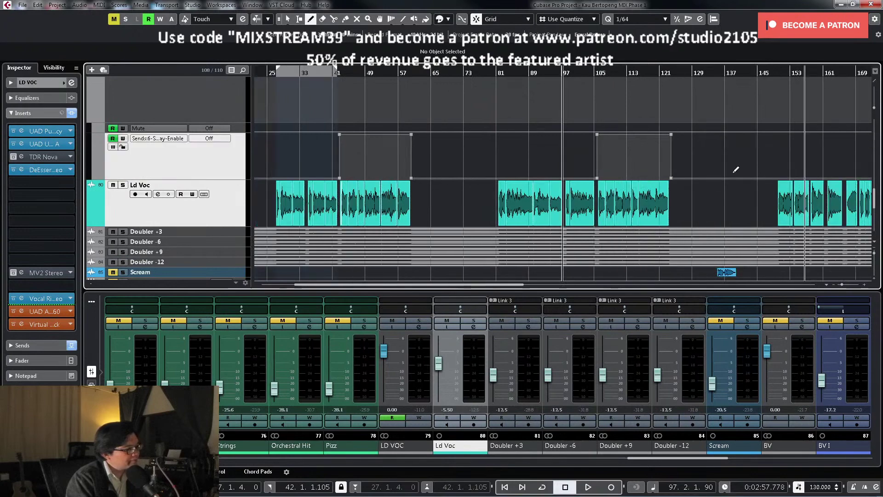
{"action": "right_click", "coordinate": [727, 165]}
{"action": "left_click", "coordinate": [728, 165]}
Step: Start playback from about bar 148 to hear the entry of the final vocal section on LD VOC
{"action": "left_click", "coordinate": [772, 74]}
{"action": "scroll", "coordinate": [775, 216], "scroll_direction": "down", "scroll_amount": 3}
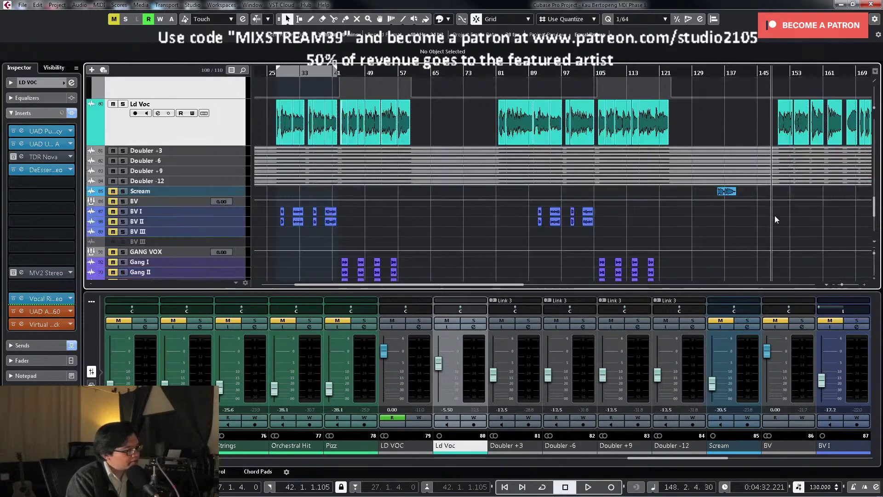
{"action": "key", "text": "g"}
{"action": "key", "text": "space"}
{"action": "scroll", "coordinate": [636, 215], "scroll_direction": "up", "scroll_amount": 3}
{"action": "key", "text": "h"}
{"action": "key", "text": "h"}
{"action": "key", "text": "h"}
{"action": "key", "text": "h"}
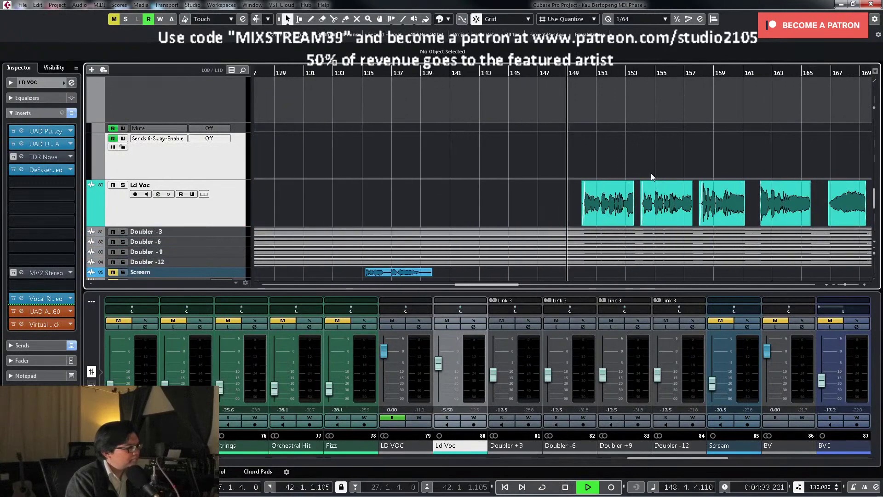
Step: Draw an automation point that switches LD VOC's Stereo Delay send on just before the vocal entry at about bar 150
{"action": "key", "text": "g"}
{"action": "key", "text": "g"}
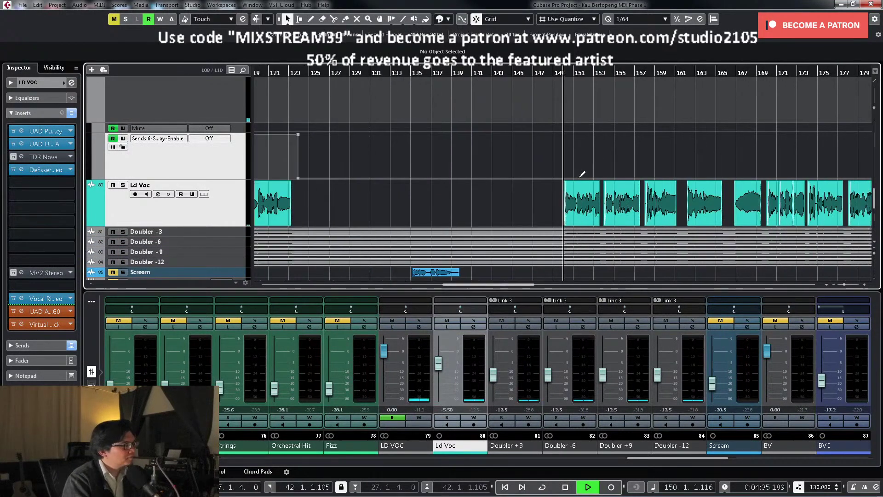
{"action": "right_click", "coordinate": [555, 169]}
{"action": "left_click", "coordinate": [565, 167]}
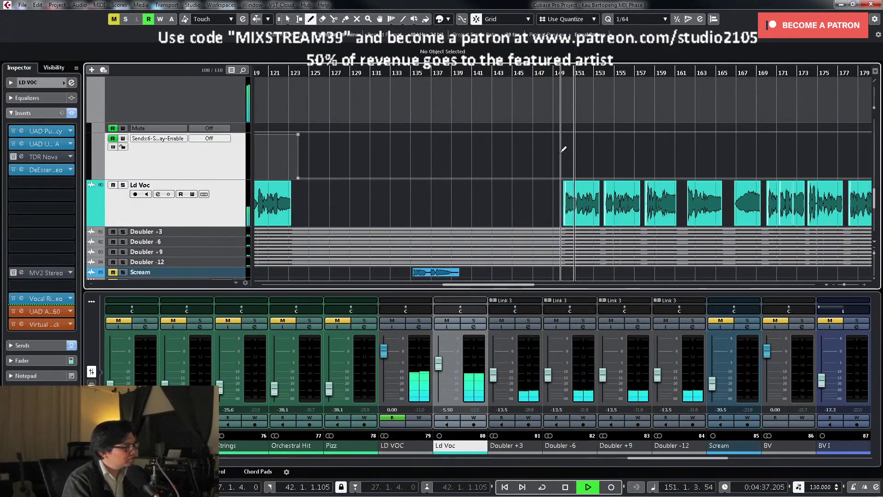
{"action": "left_click", "coordinate": [563, 148]}
{"action": "key", "text": "g"}
{"action": "key", "text": "g"}
{"action": "key", "text": "g"}
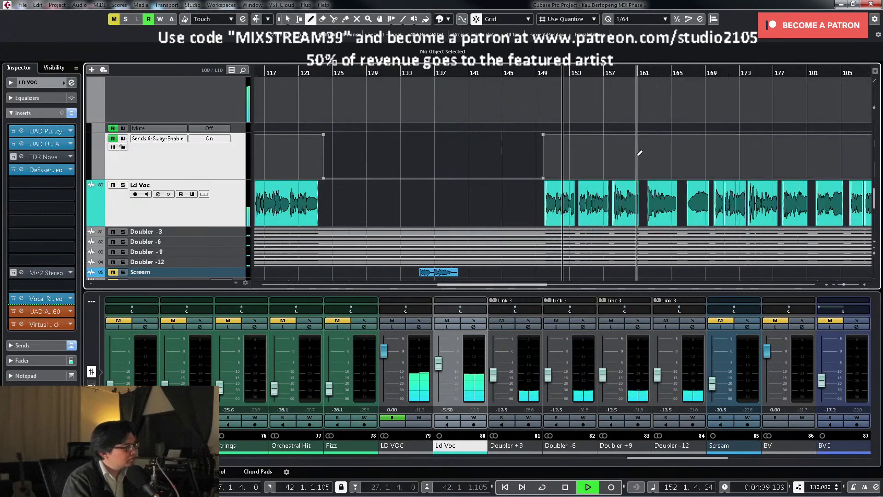
{"action": "key", "text": "1"}
Step: Listen to the final vocal section with the delay send on and review the guitar, synth and string tracks around it
{"action": "key", "text": "g"}
{"action": "key", "text": "g"}
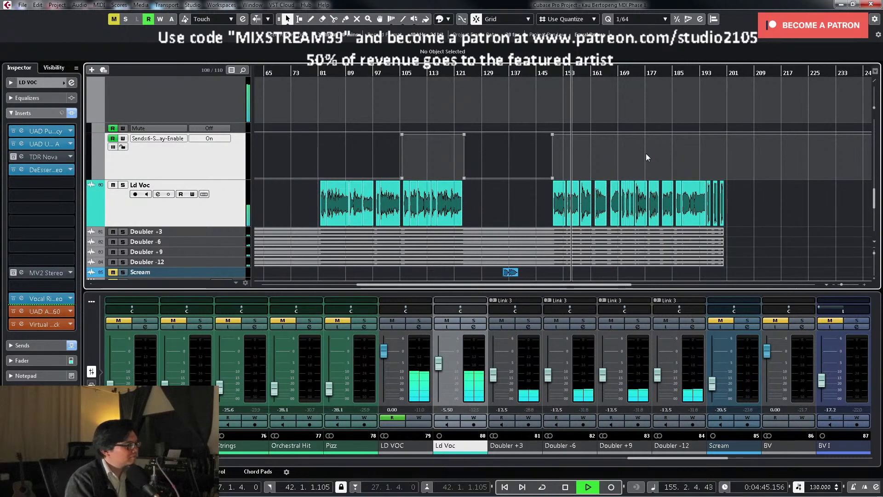
{"action": "key", "text": "h"}
{"action": "key", "text": "h"}
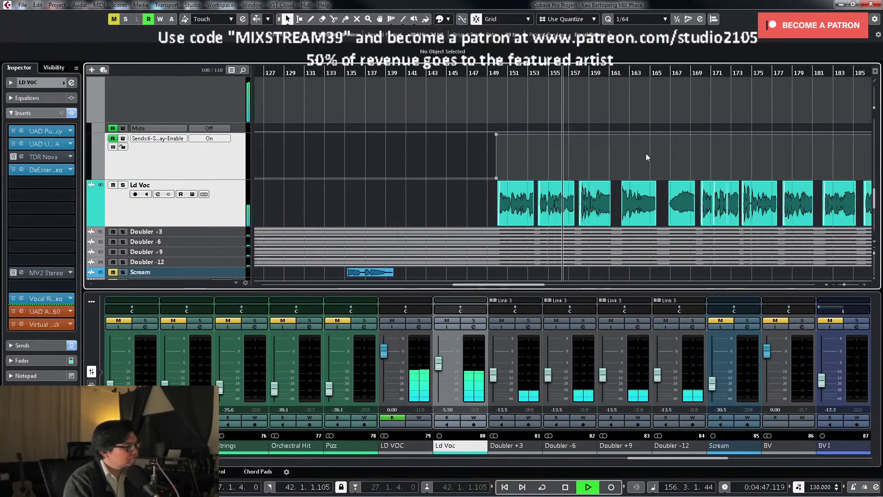
{"action": "key", "text": "g"}
{"action": "key", "text": "g"}
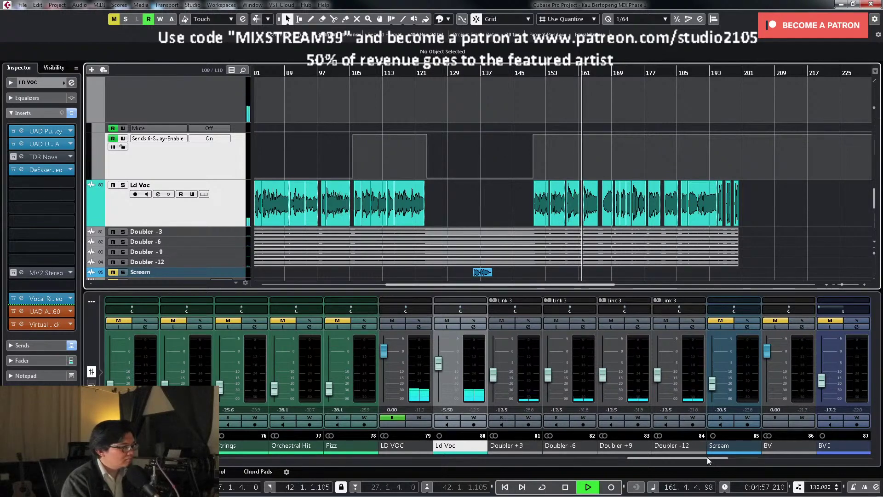
{"action": "scroll", "coordinate": [572, 181], "scroll_direction": "up", "scroll_amount": 10}
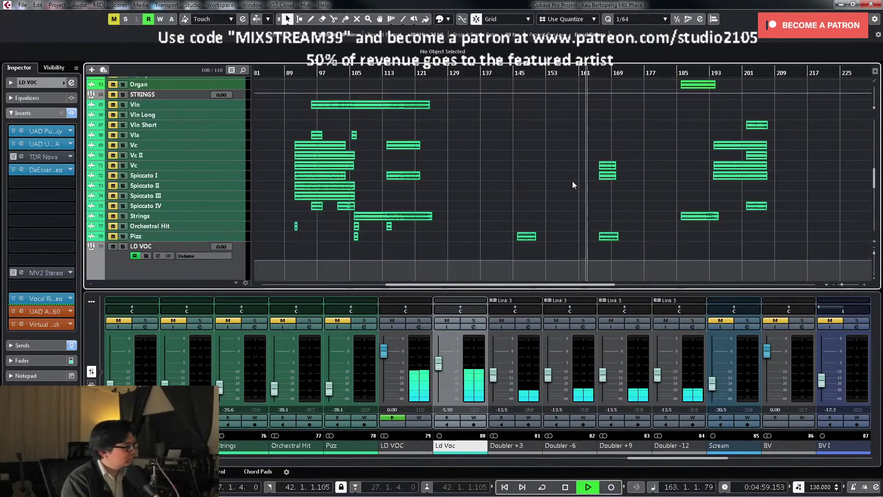
{"action": "scroll", "coordinate": [571, 181], "scroll_direction": "up", "scroll_amount": 5}
{"action": "scroll", "coordinate": [571, 181], "scroll_direction": "up", "scroll_amount": 2}
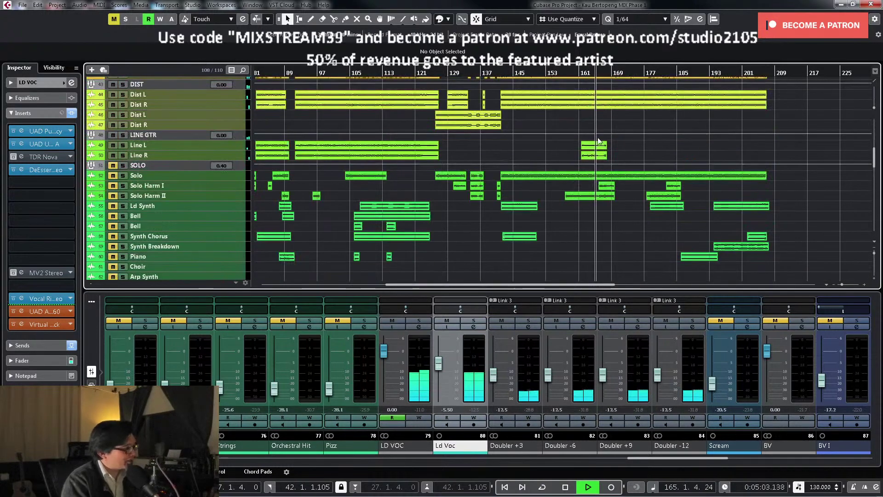
{"action": "scroll", "coordinate": [644, 209], "scroll_direction": "down", "scroll_amount": 15}
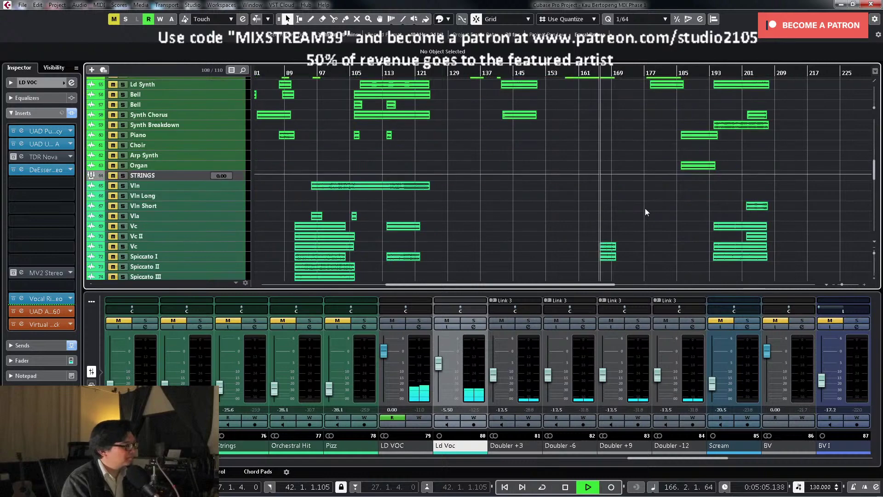
{"action": "scroll", "coordinate": [679, 177], "scroll_direction": "up", "scroll_amount": 2}
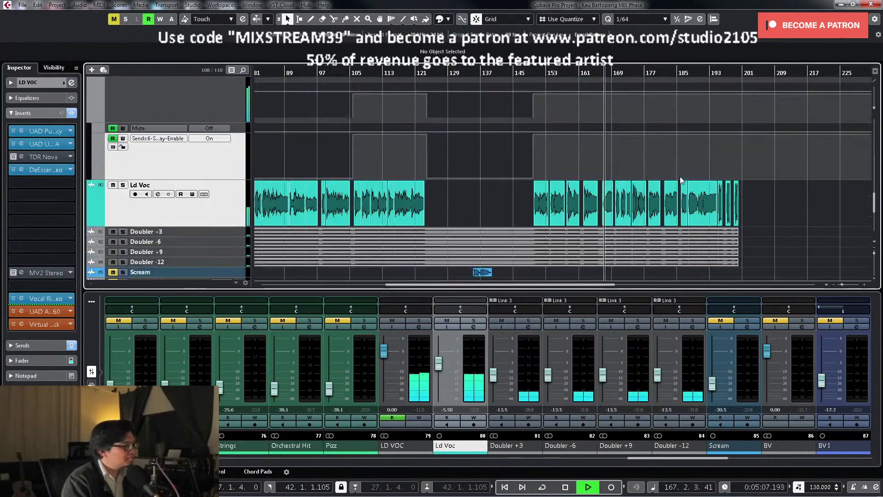
{"action": "scroll", "coordinate": [680, 177], "scroll_direction": "down", "scroll_amount": 4}
{"action": "scroll", "coordinate": [658, 179], "scroll_direction": "up", "scroll_amount": 4}
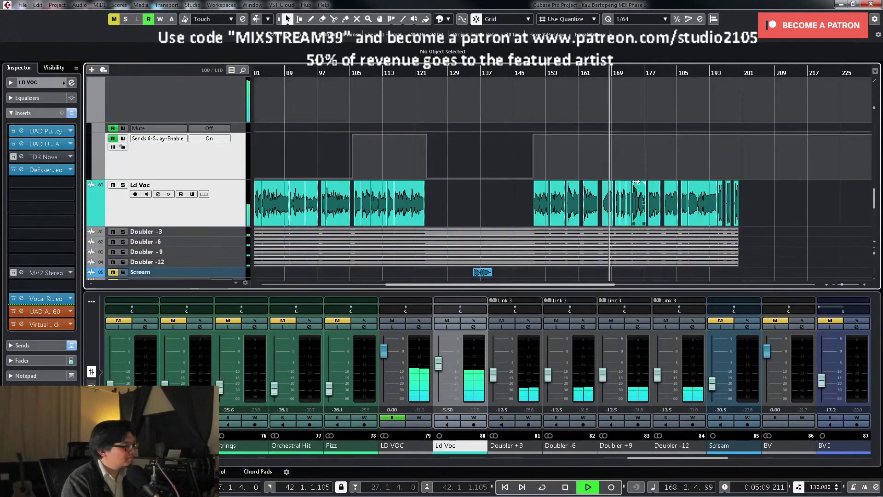
Step: Examine the Ld Voc phrases from about bar 165 to the end of the section while playback continues
{"action": "key", "text": "h"}
{"action": "key", "text": "h"}
{"action": "key", "text": "h"}
{"action": "key", "text": "h"}
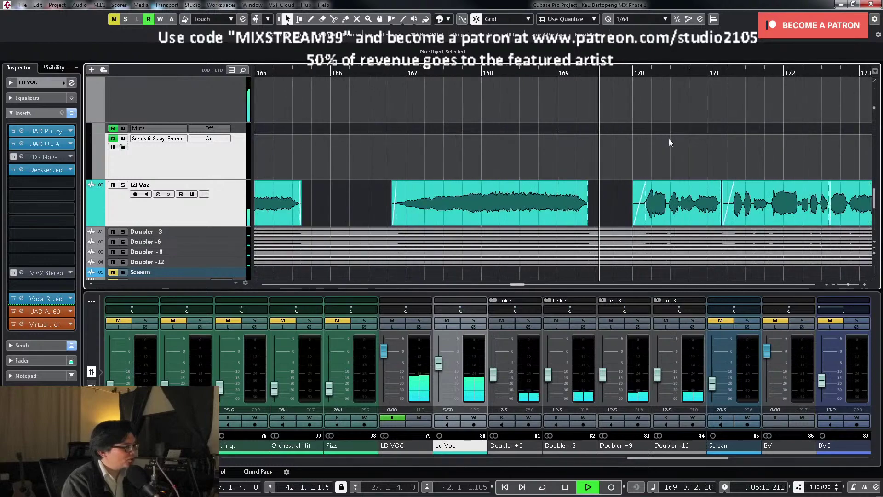
{"action": "key", "text": "g"}
{"action": "key", "text": "g"}
{"action": "key", "text": "g"}
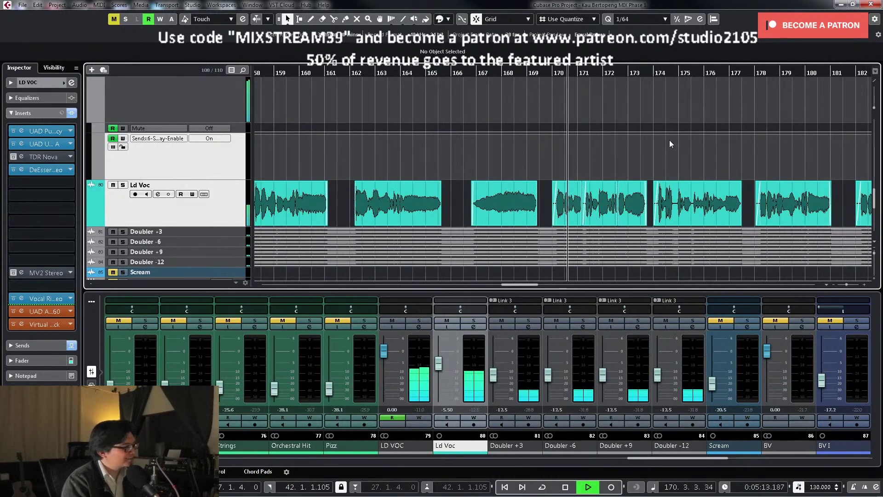
{"action": "key", "text": "g"}
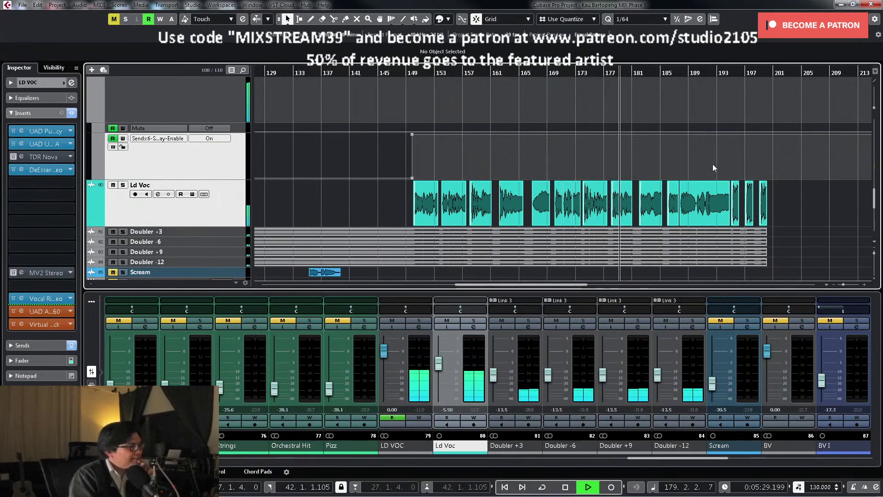
Step: Move the playhead forward to about bar 194 and play the closing vocal phrases on Ld Voc
{"action": "right_click", "coordinate": [666, 158]}
{"action": "left_click", "coordinate": [689, 156]}
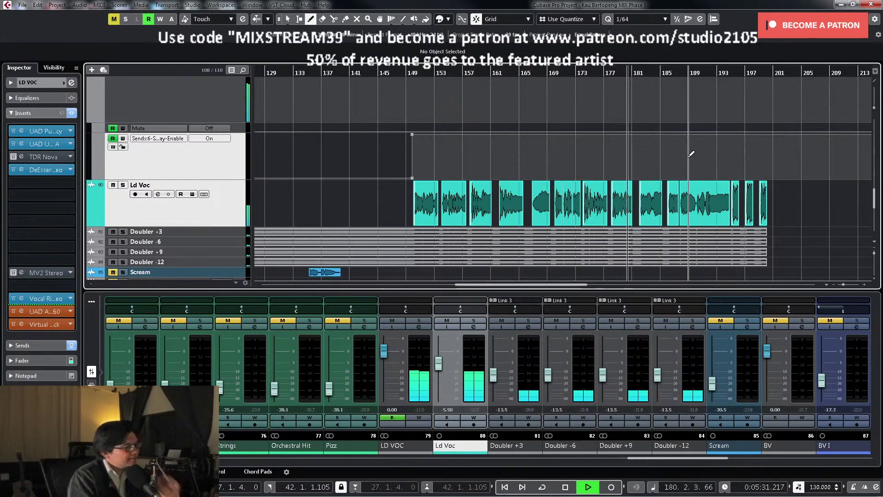
{"action": "key", "text": "space"}
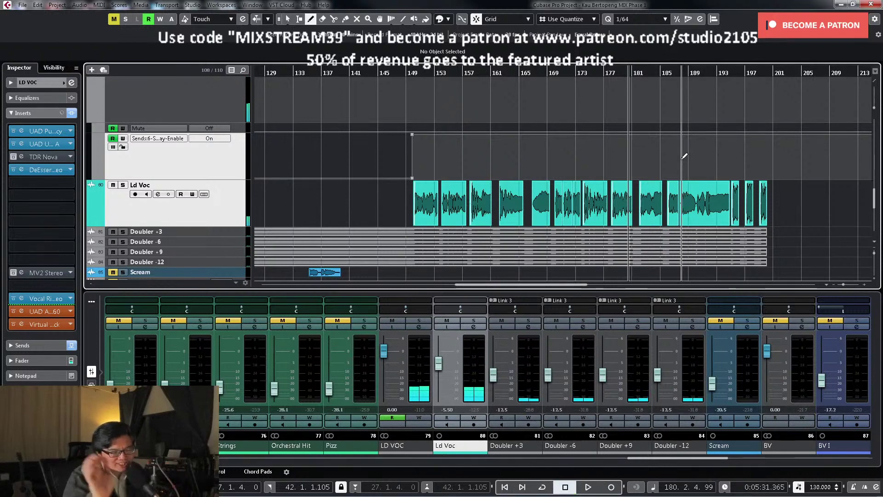
{"action": "key", "text": "shift+KP_Add"}
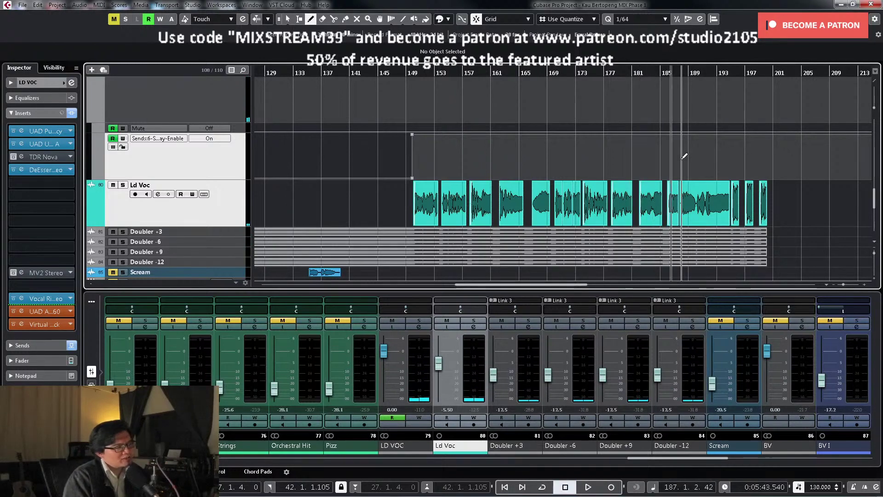
{"action": "key", "text": "shift+KP_Add"}
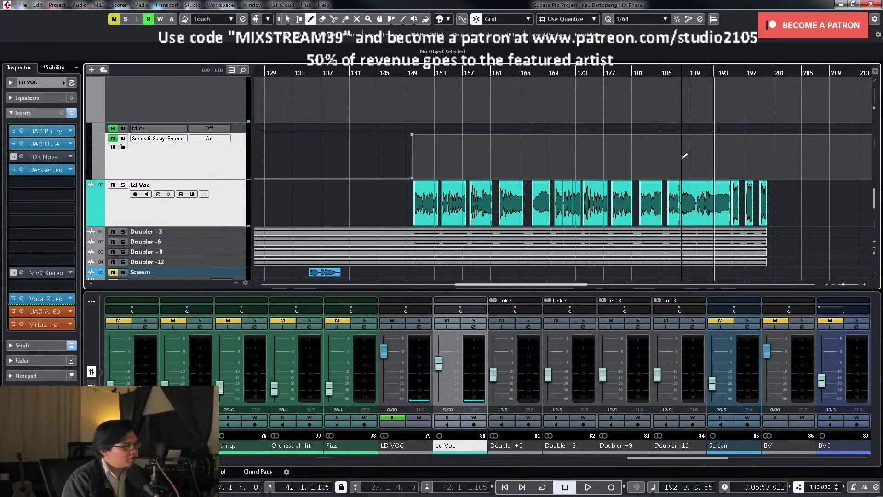
{"action": "key", "text": "h"}
{"action": "key", "text": "h"}
{"action": "key", "text": "h"}
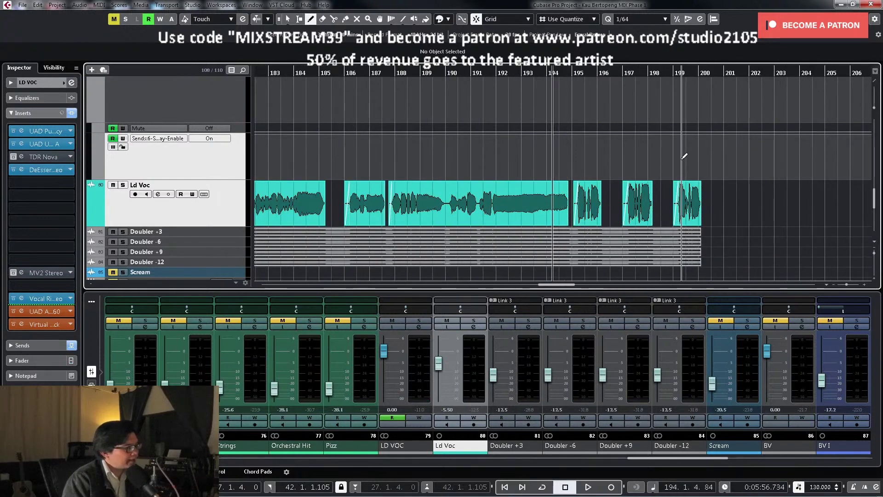
{"action": "key", "text": "shift+KP_Subtract"}
{"action": "key", "text": "space"}
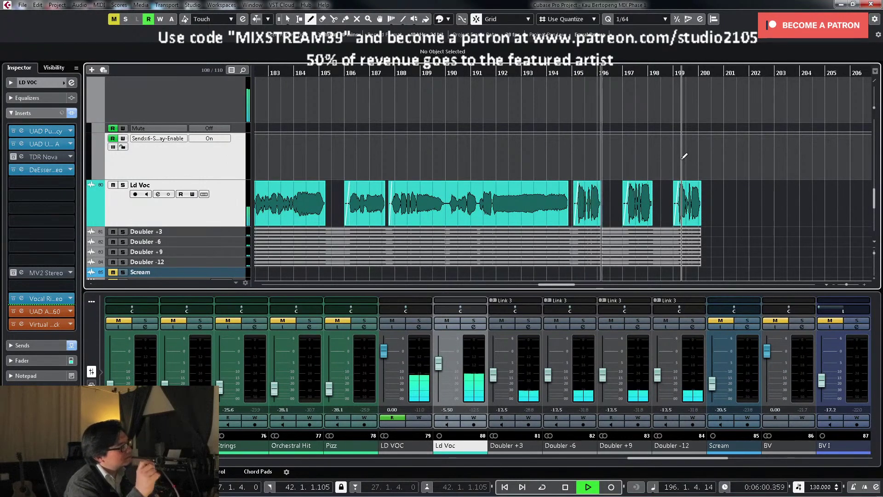
Step: Draw an automation point that switches LD VOC's Stereo Delay send off just after the last vocal phrase at about bar 200
{"action": "key", "text": "g"}
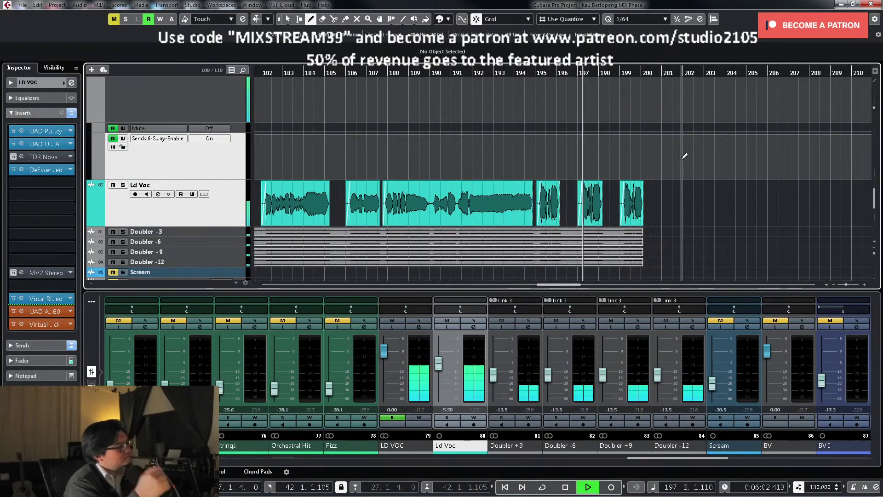
{"action": "key", "text": "g"}
{"action": "key", "text": "g"}
{"action": "key", "text": "g"}
{"action": "key", "text": "space"}
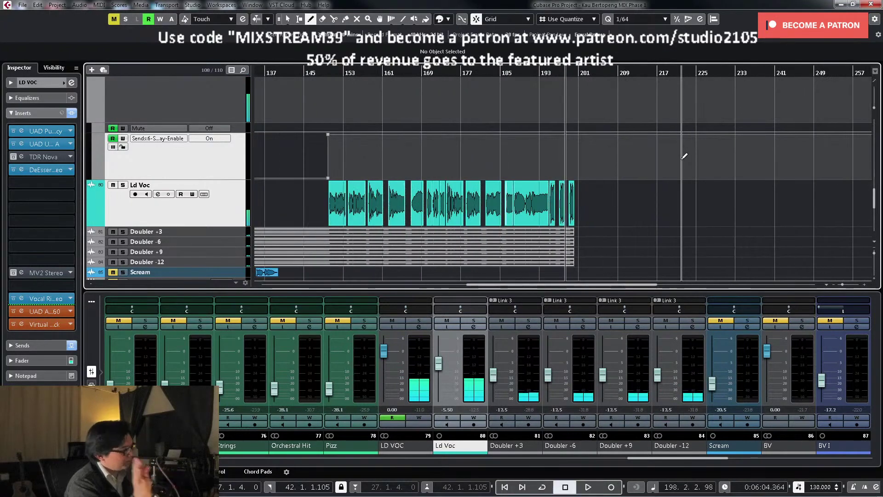
{"action": "key", "text": "g"}
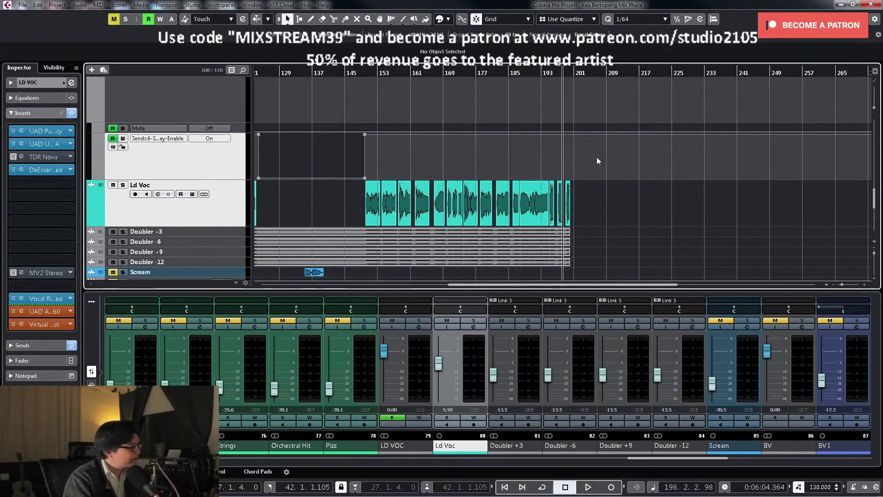
{"action": "right_click", "coordinate": [533, 172]}
{"action": "left_click", "coordinate": [554, 175]}
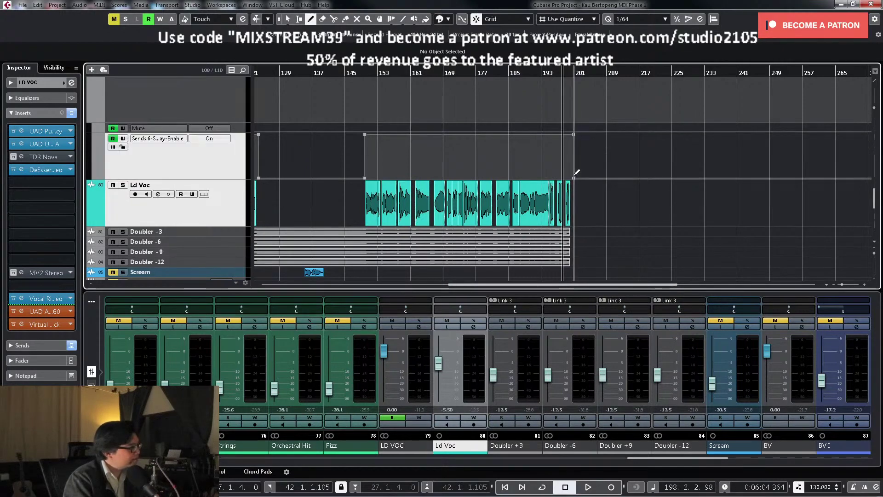
{"action": "left_click_drag", "start_coordinate": [573, 173], "coordinate": [514, 166]}
{"action": "key", "text": "shift+f"}
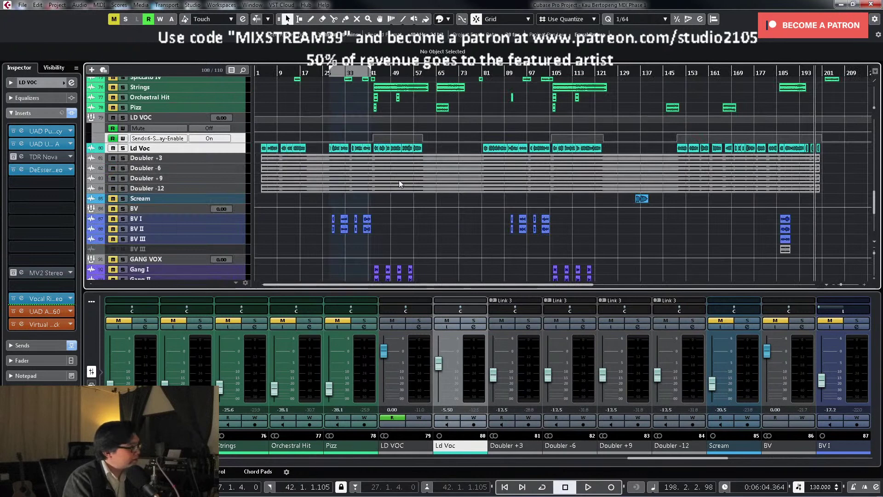
Step: Place the playhead near bar 131 and insert W.A.Production's Vocal Limiter on the Scream channel
{"action": "left_click", "coordinate": [624, 73]}
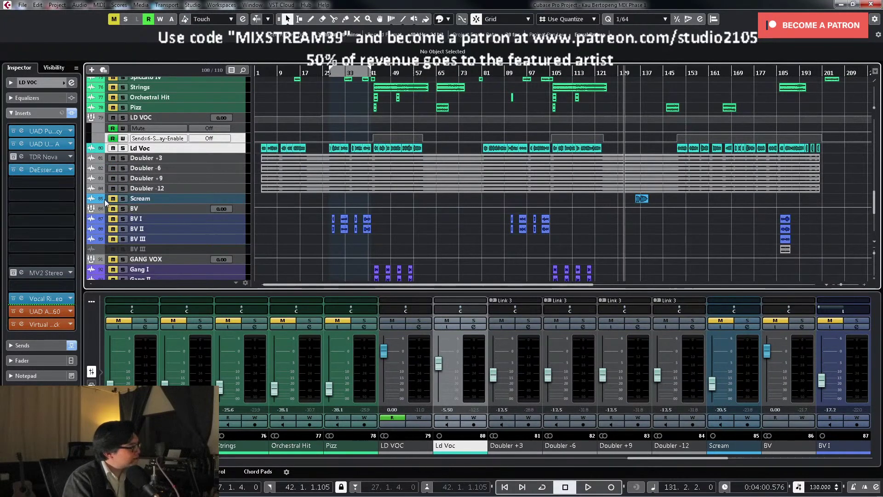
{"action": "left_click", "coordinate": [709, 385]}
{"action": "left_click", "coordinate": [746, 327]}
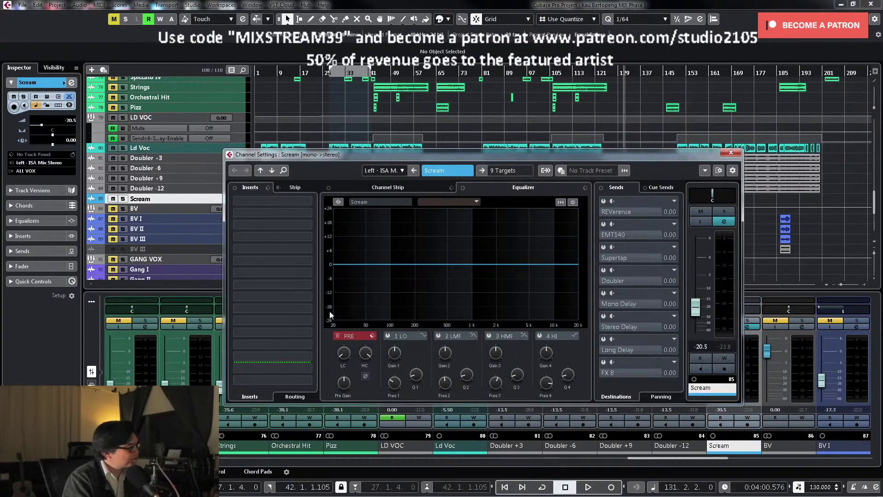
{"action": "left_click", "coordinate": [307, 213]}
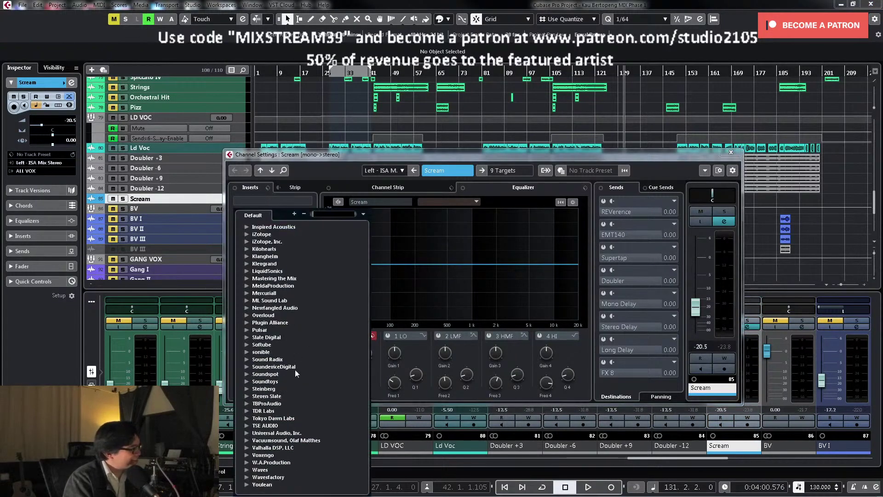
{"action": "left_click", "coordinate": [246, 463]}
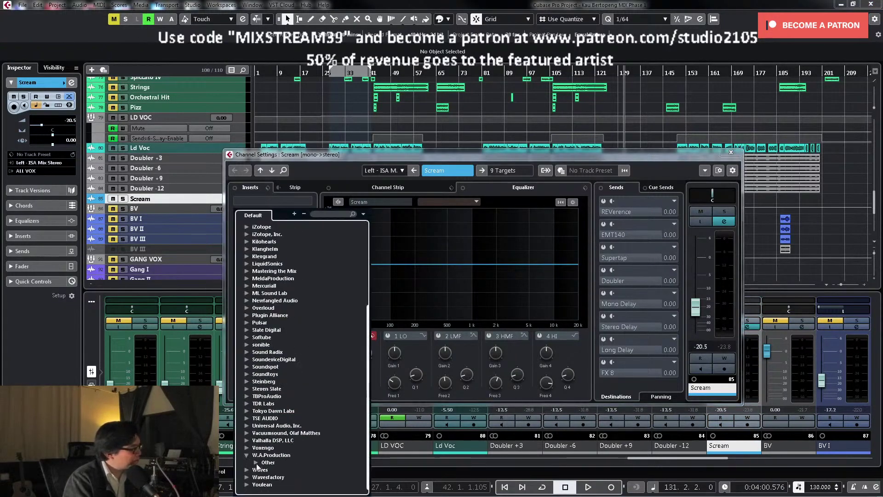
{"action": "left_click", "coordinate": [256, 463]}
{"action": "left_click", "coordinate": [295, 456]}
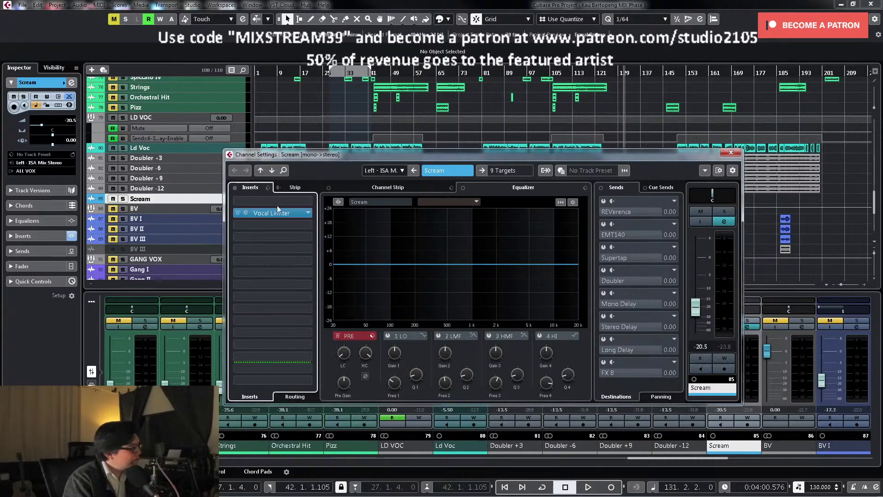
Step: Isolate the Scream clip at bar 135 with solo and matching locators, and raise its channel fader to -15.9 dB
{"action": "left_click", "coordinate": [724, 211]}
{"action": "left_click_drag", "start_coordinate": [721, 153], "coordinate": [587, 285]}
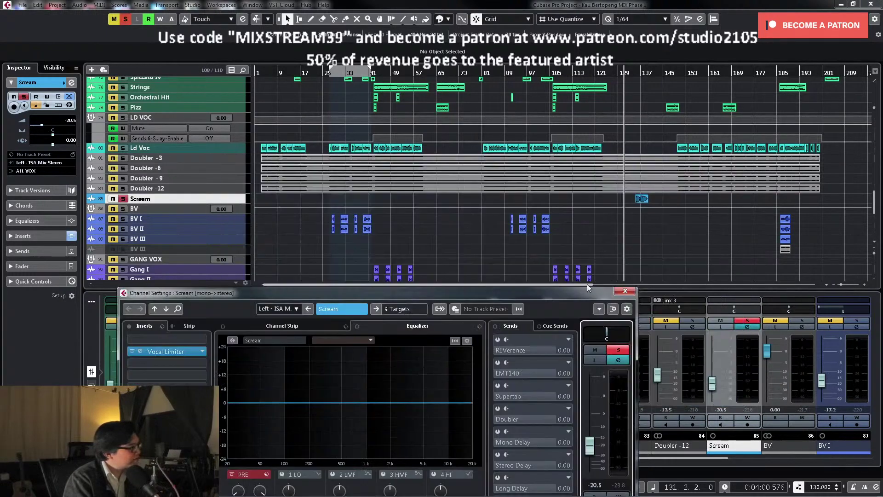
{"action": "left_click", "coordinate": [641, 199]}
{"action": "key", "text": "p"}
{"action": "key", "text": "KP_1"}
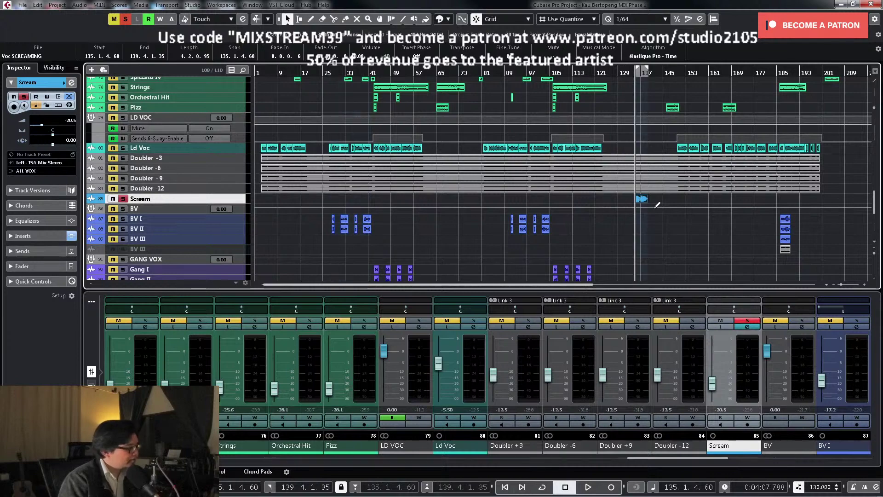
{"action": "left_click_drag", "start_coordinate": [713, 385], "coordinate": [714, 381]}
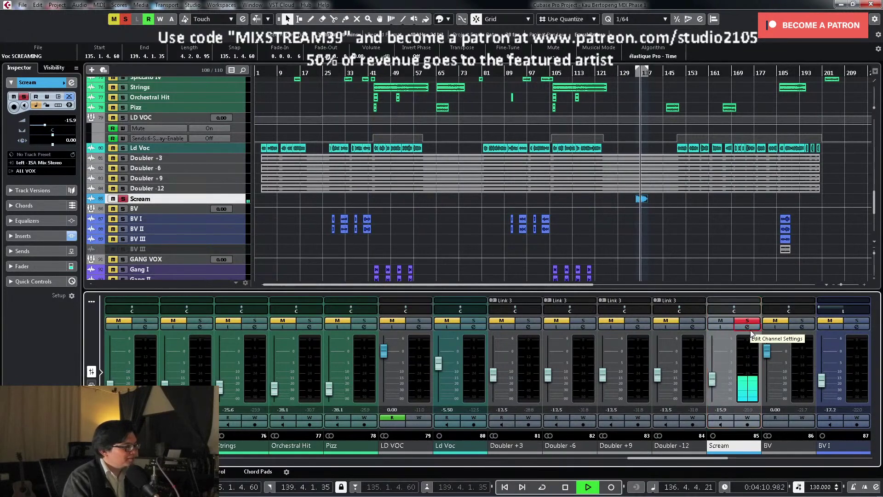
Step: Enlarge the Scream track, trim the silent tail so its clip ends at 138.4.3.0, and turn on cycle playback
{"action": "key", "text": "z"}
{"action": "key", "text": "z"}
{"action": "key", "text": "z"}
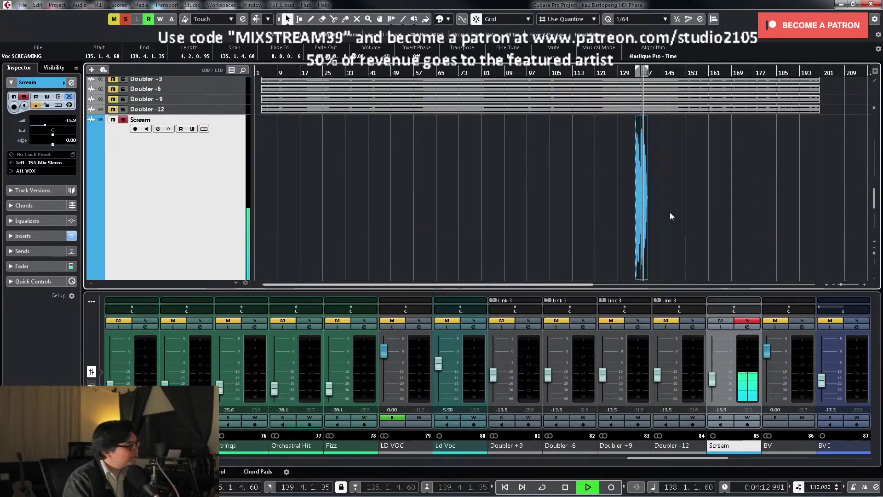
{"action": "key", "text": "space"}
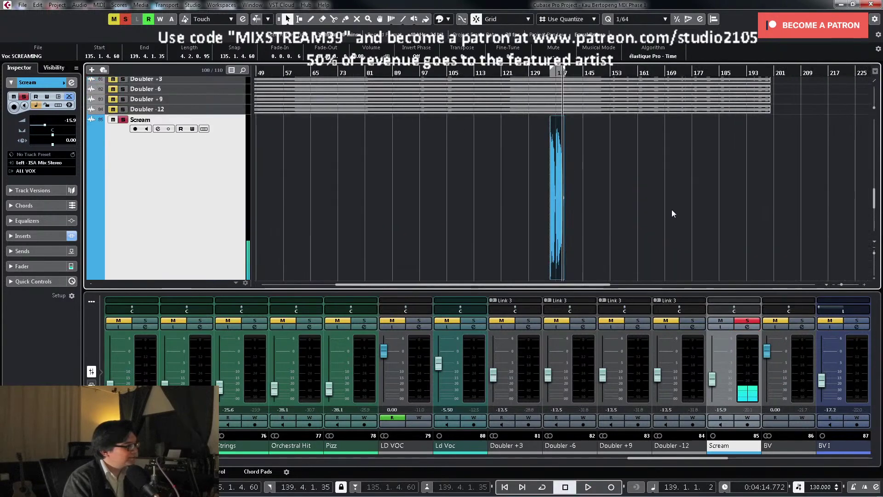
{"action": "scroll", "coordinate": [658, 210], "scroll_direction": "up", "scroll_amount": 8}
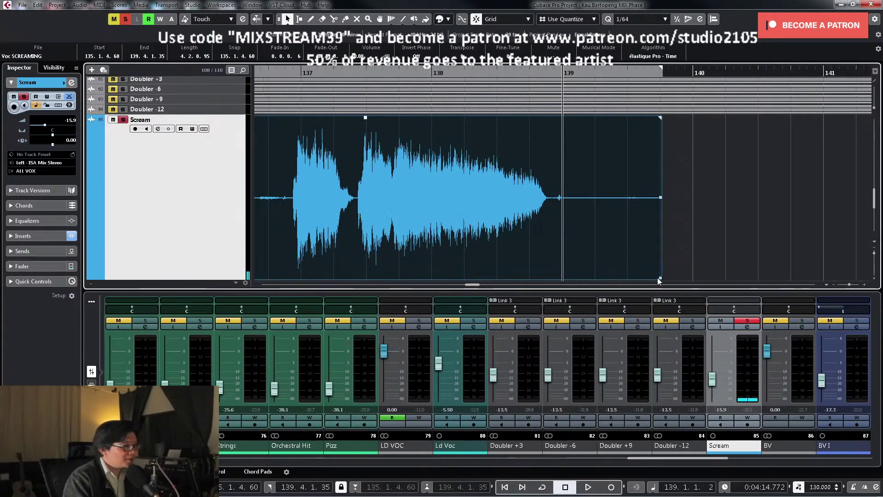
{"action": "left_click_drag", "start_coordinate": [660, 279], "coordinate": [543, 273]}
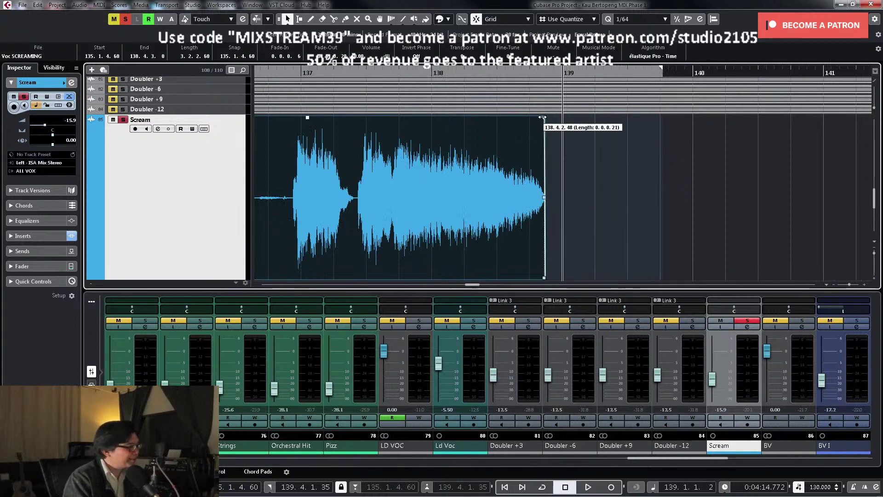
{"action": "key", "text": "g"}
{"action": "key", "text": "g"}
{"action": "left_click", "coordinate": [362, 72]}
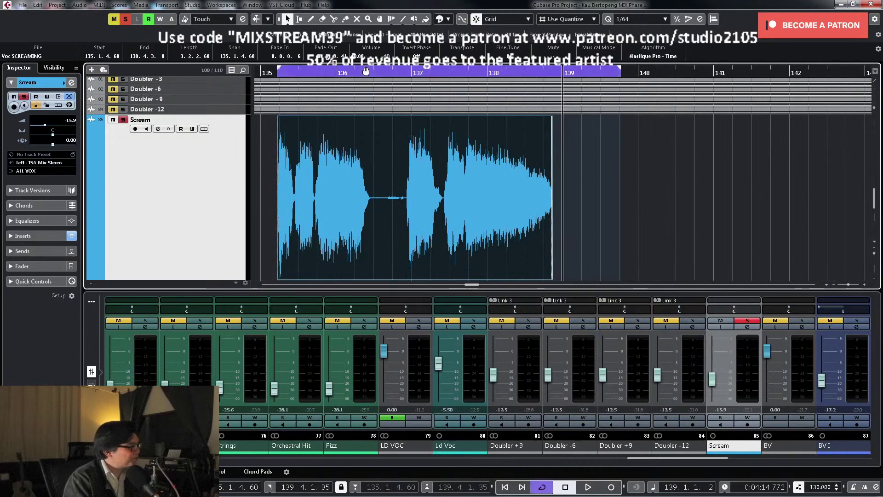
Step: Split the Scream clip at 136.2.4.0, where the silent gap after its first phrase begins
{"action": "left_click_drag", "start_coordinate": [355, 72], "coordinate": [428, 253]}
{"action": "key", "text": "h"}
{"action": "key", "text": "h"}
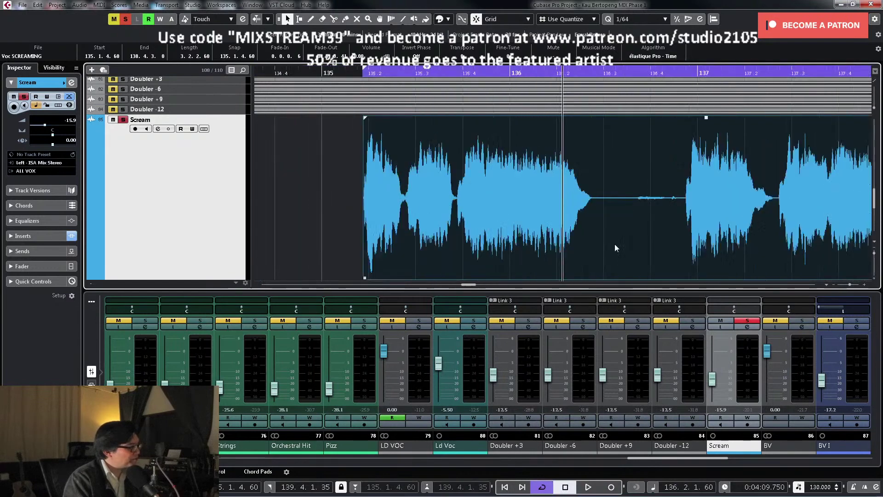
{"action": "right_click", "coordinate": [616, 244]}
{"action": "left_click", "coordinate": [639, 244]}
{"action": "left_click", "coordinate": [651, 237]}
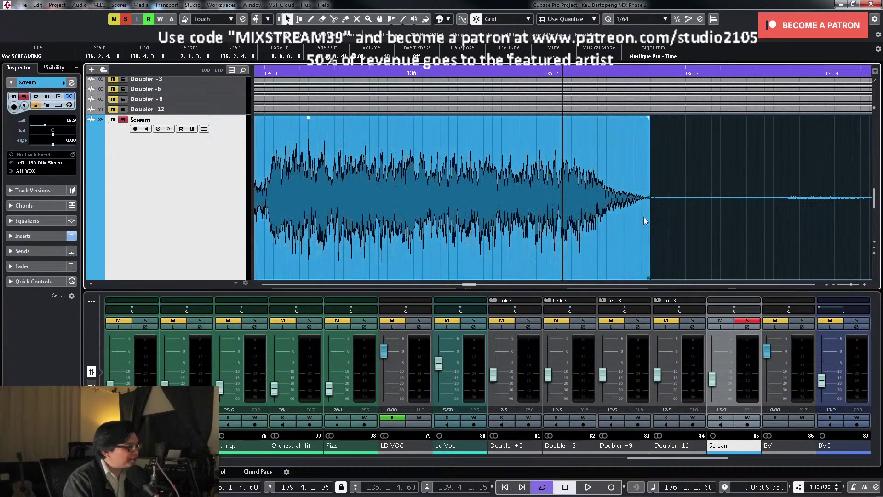
{"action": "key", "text": "1"}
{"action": "key", "text": "g"}
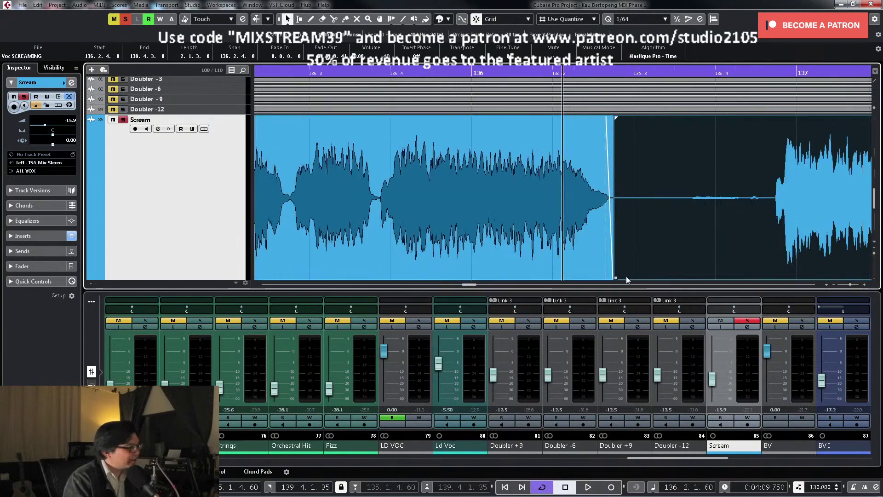
Step: Trim away the gap before the second Scream phrase so its clip starts at 136.4.3.90
{"action": "left_click_drag", "start_coordinate": [617, 278], "coordinate": [696, 269]}
{"action": "left_click_drag", "start_coordinate": [762, 265], "coordinate": [774, 266]}
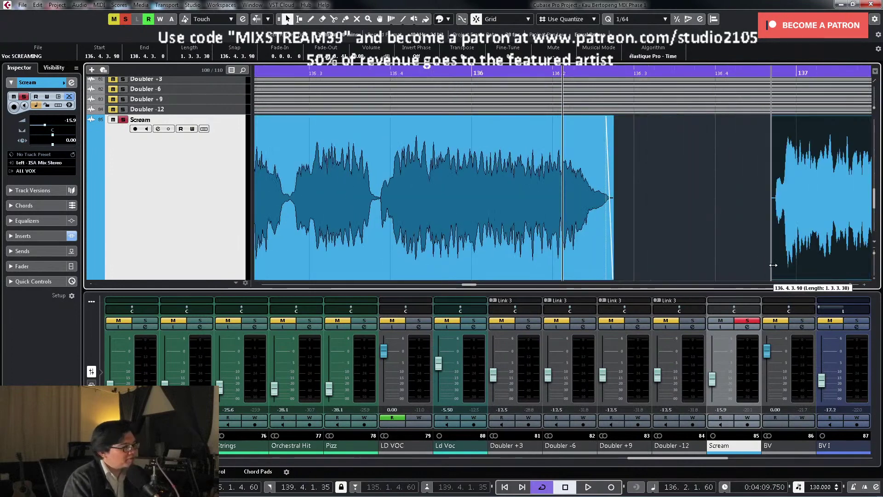
{"action": "key", "text": "g"}
{"action": "key", "text": "g"}
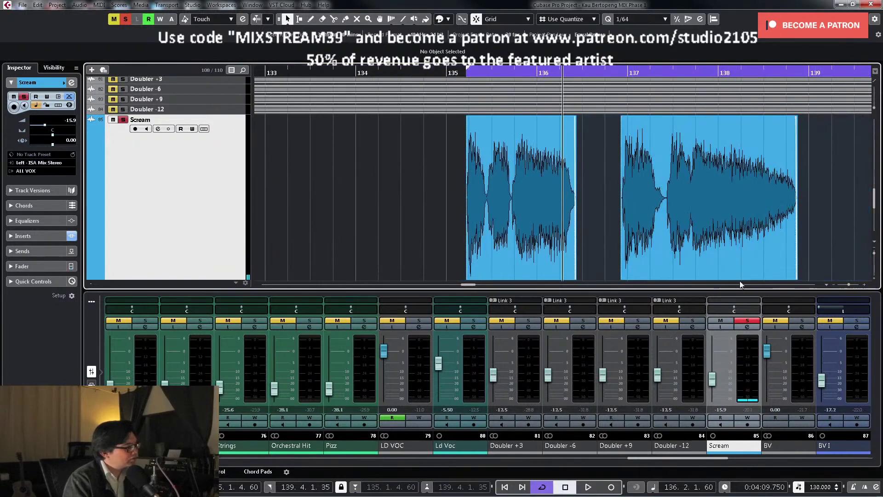
Step: Inspect the Scream channel's Vocal Limiter past its trial notice, close it and audition the clips
{"action": "left_click", "coordinate": [747, 327]}
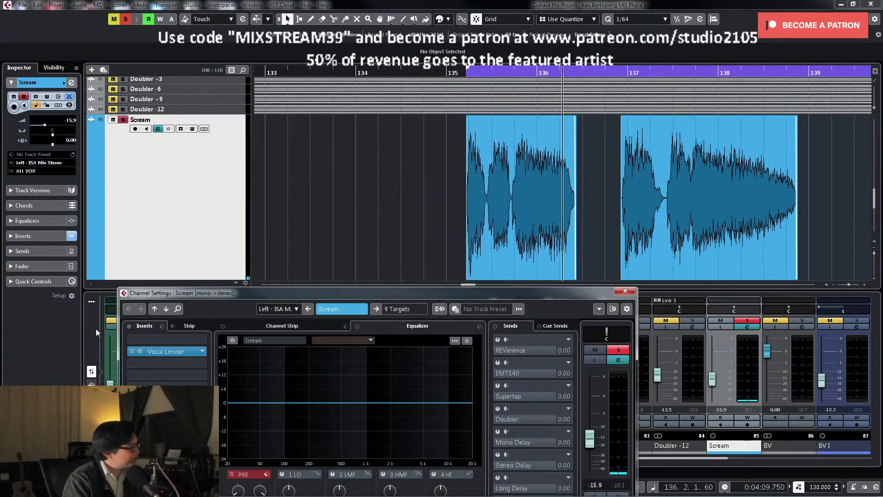
{"action": "left_click", "coordinate": [172, 351]}
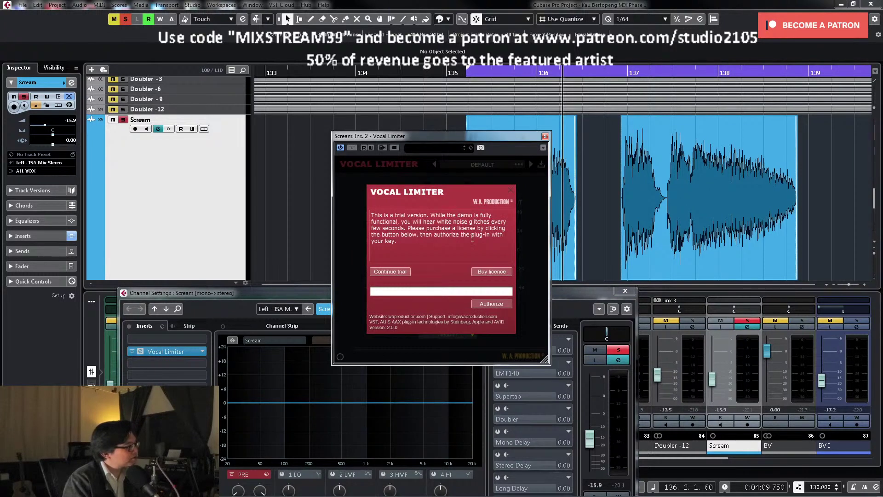
{"action": "left_click", "coordinate": [510, 191]}
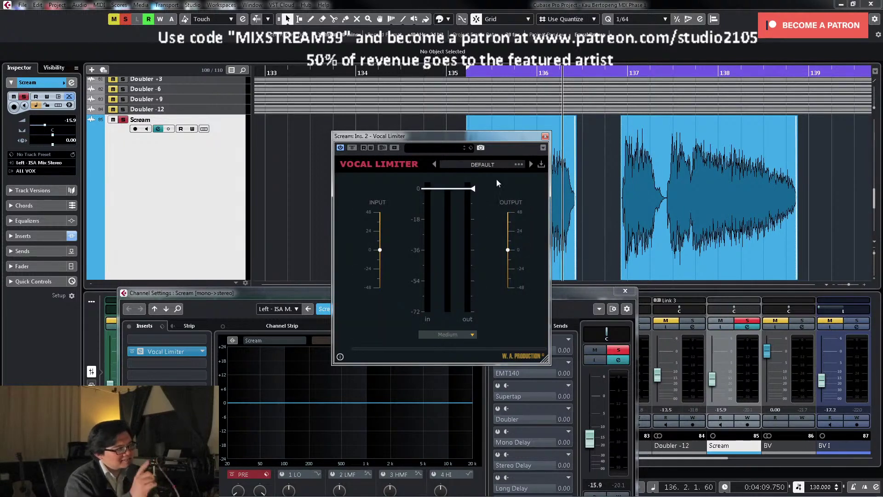
{"action": "left_click", "coordinate": [545, 136]}
{"action": "key", "text": "space"}
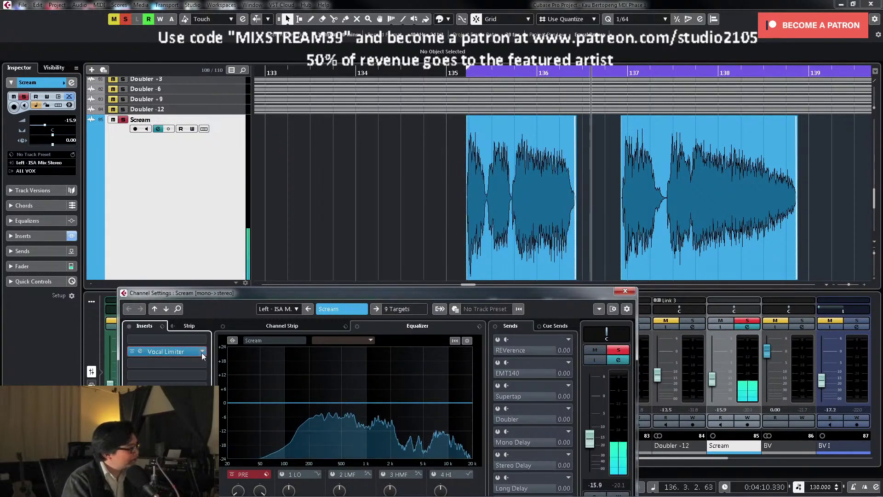
Step: Replace the Vocal Limiter insert on the Scream channel with L1 limiter Mono
{"action": "left_click", "coordinate": [202, 352]}
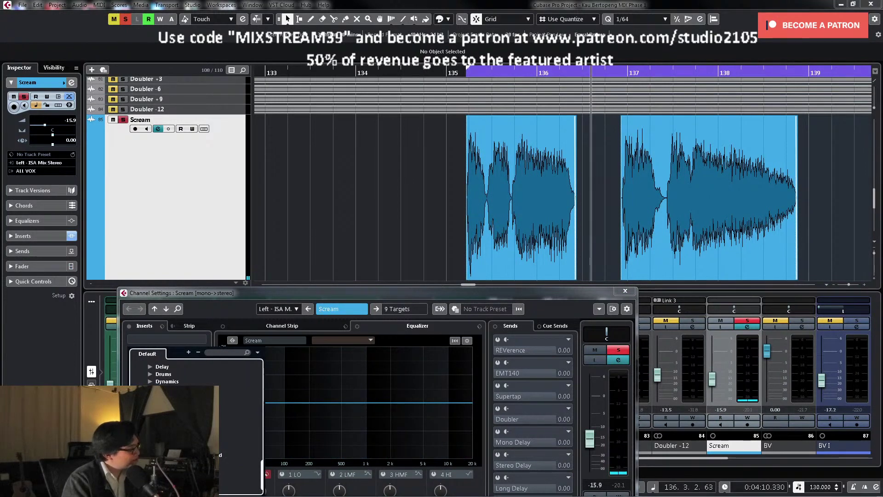
{"action": "left_click", "coordinate": [150, 381]}
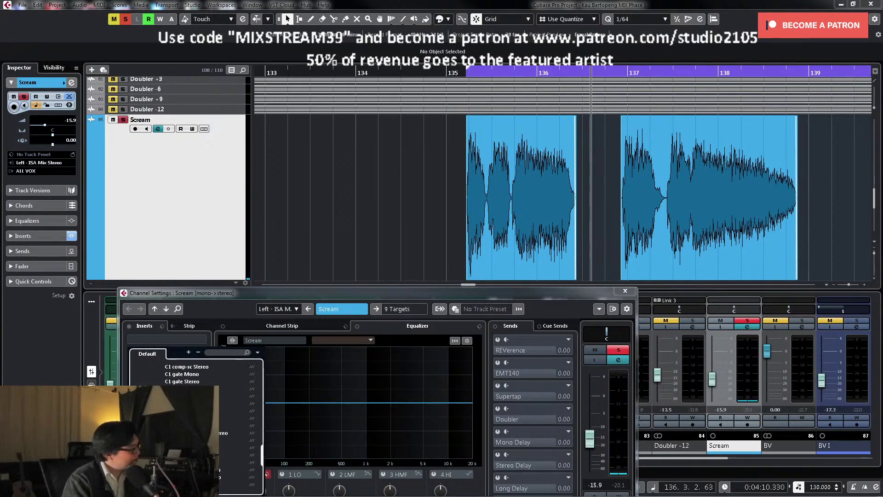
{"action": "left_click", "coordinate": [193, 470]}
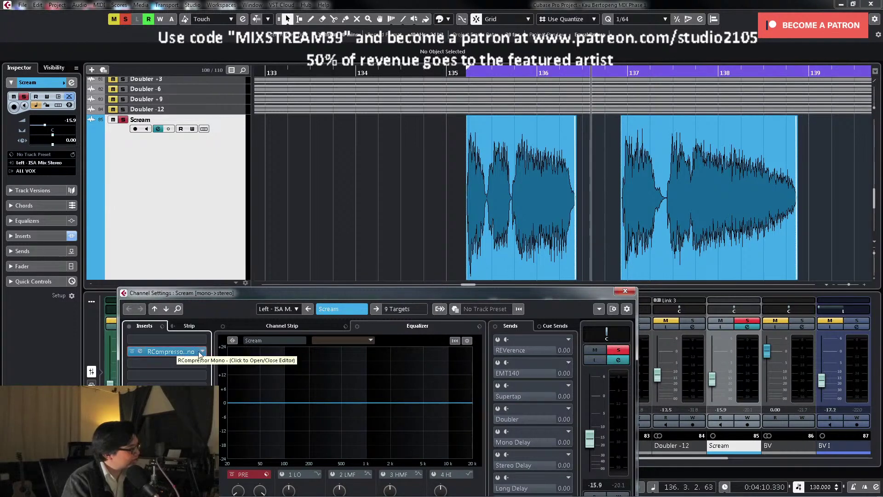
{"action": "left_click", "coordinate": [177, 351]}
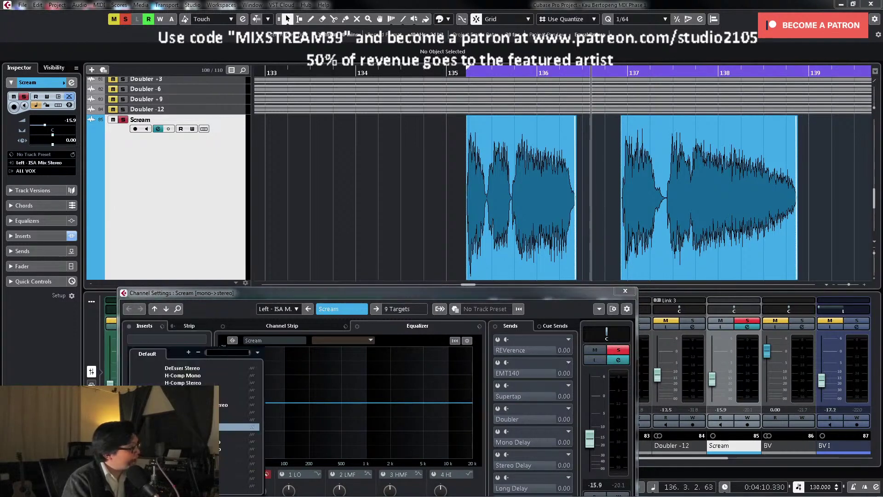
{"action": "left_click", "coordinate": [230, 427]}
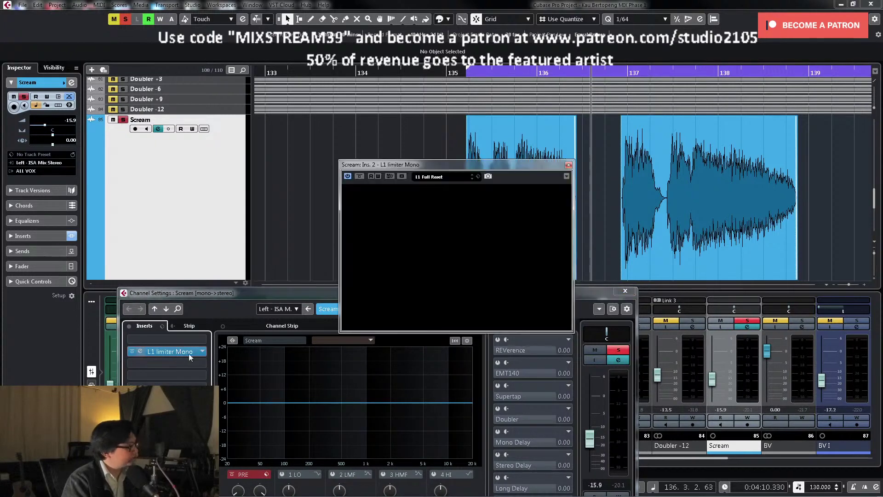
Step: Load the legacy Voice/Broadcast VO preset in the Scream channel's L1 limiter
{"action": "left_click", "coordinate": [529, 189]}
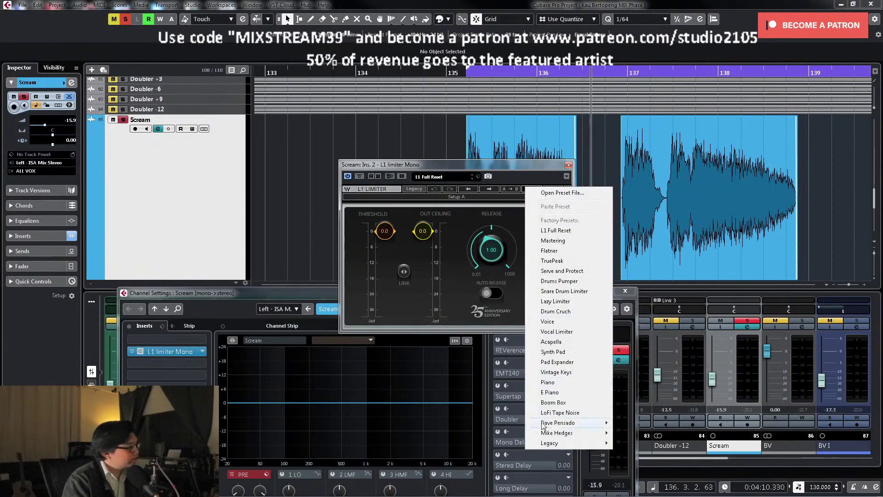
{"action": "mouse_move", "coordinate": [576, 445]}
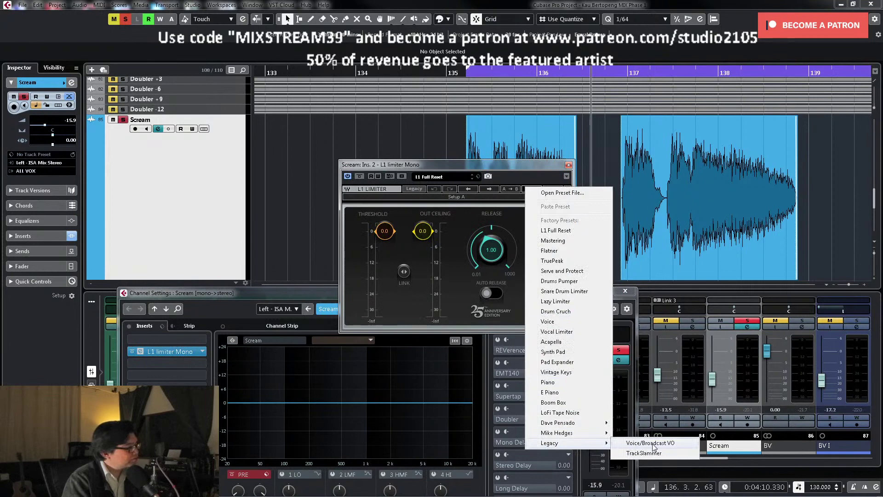
{"action": "left_click", "coordinate": [651, 443]}
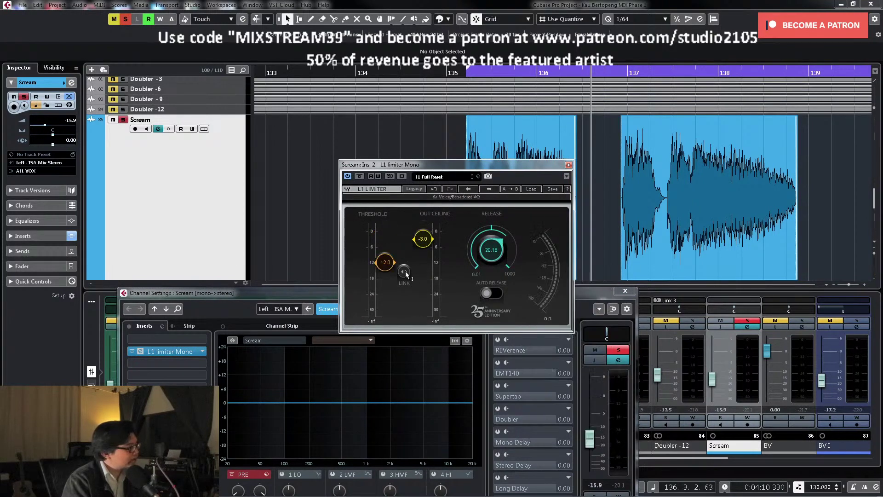
Step: Loop the two Scream clips and set the L1 limiter's threshold and output ceiling both to -10.0 during playback
{"action": "left_click", "coordinate": [603, 144]}
{"action": "left_click", "coordinate": [719, 176]}
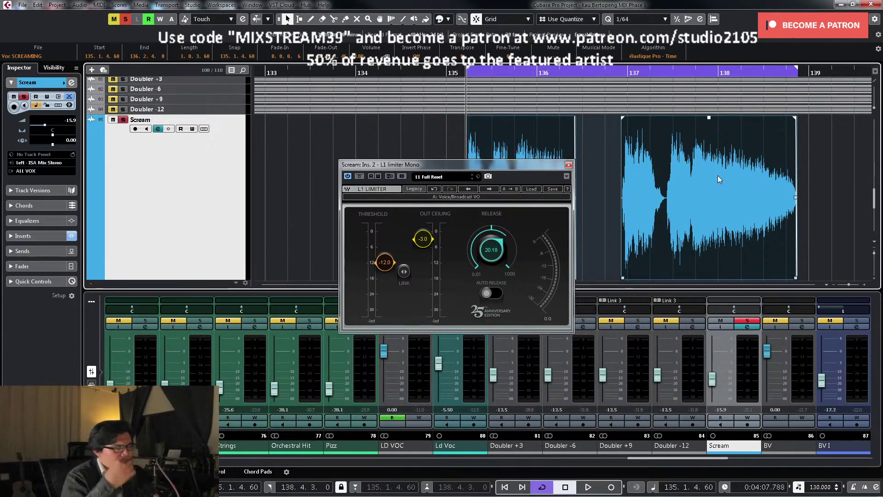
{"action": "left_click_drag", "start_coordinate": [423, 240], "coordinate": [423, 245]}
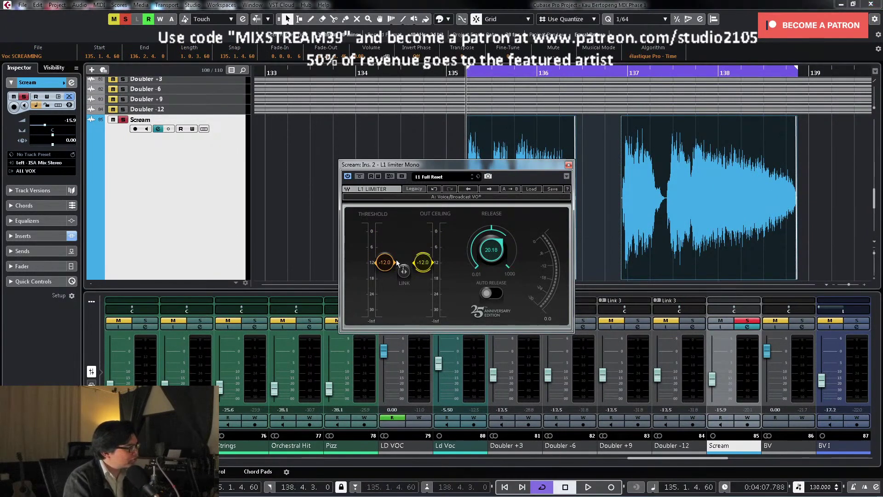
{"action": "key", "text": "space"}
{"action": "left_click_drag", "start_coordinate": [404, 273], "coordinate": [404, 266]}
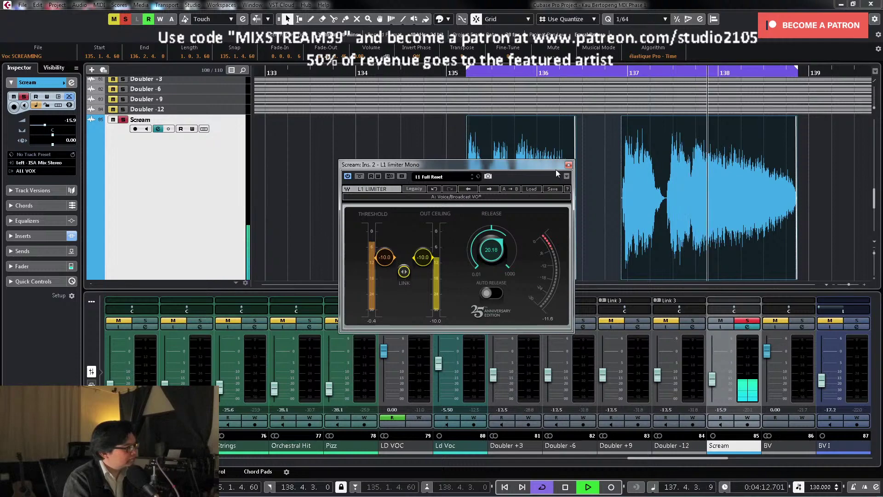
{"action": "left_click", "coordinate": [568, 165]}
{"action": "key", "text": "space"}
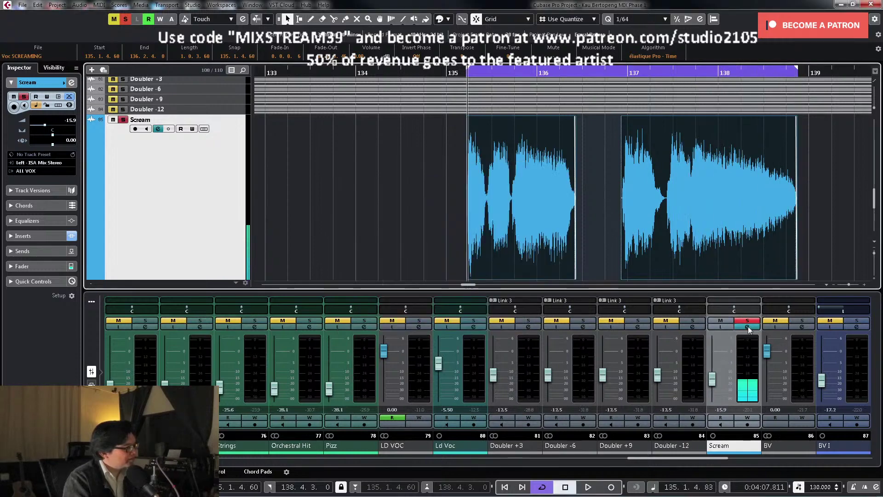
Step: Filter the Scream channel with an EQ low cut a little above 110 Hz and a high cut around 11 kHz
{"action": "left_click", "coordinate": [747, 326]}
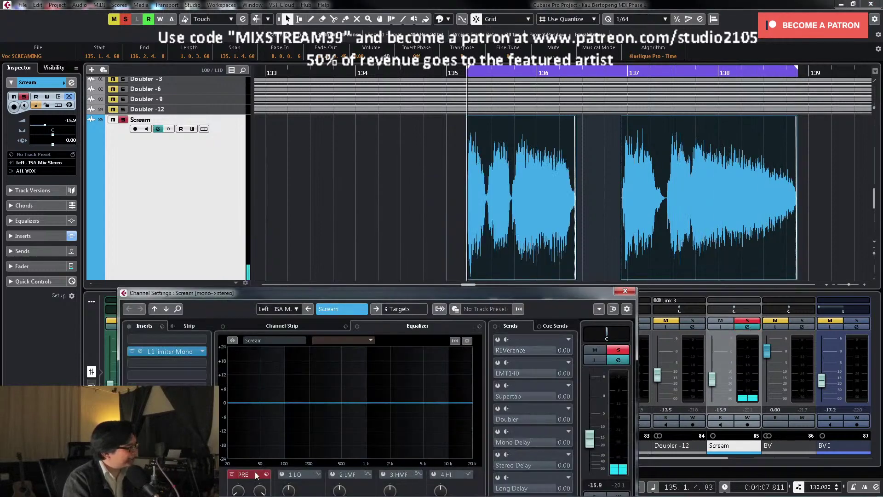
{"action": "left_click_drag", "start_coordinate": [358, 298], "coordinate": [417, 194]}
{"action": "left_click_drag", "start_coordinate": [297, 397], "coordinate": [295, 362]}
{"action": "key", "text": "space"}
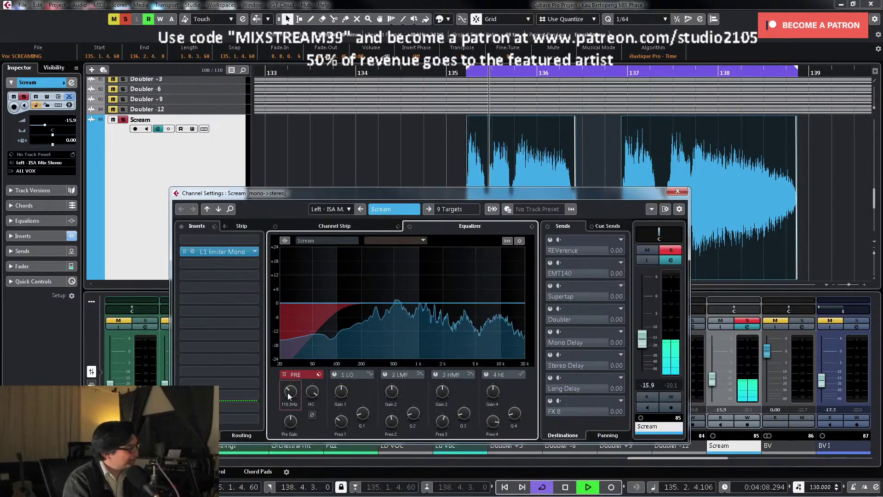
{"action": "scroll", "coordinate": [288, 394], "scroll_direction": "up", "scroll_amount": 3}
{"action": "key", "text": "space"}
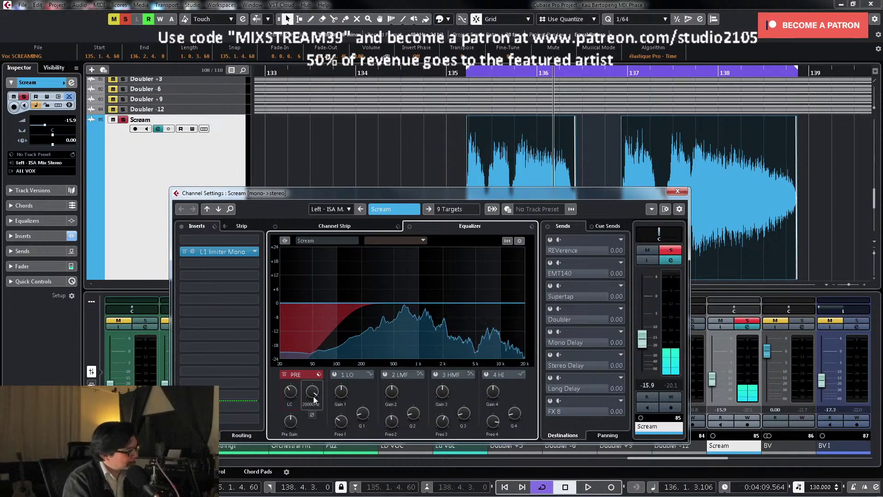
{"action": "left_click_drag", "start_coordinate": [313, 396], "coordinate": [313, 406]}
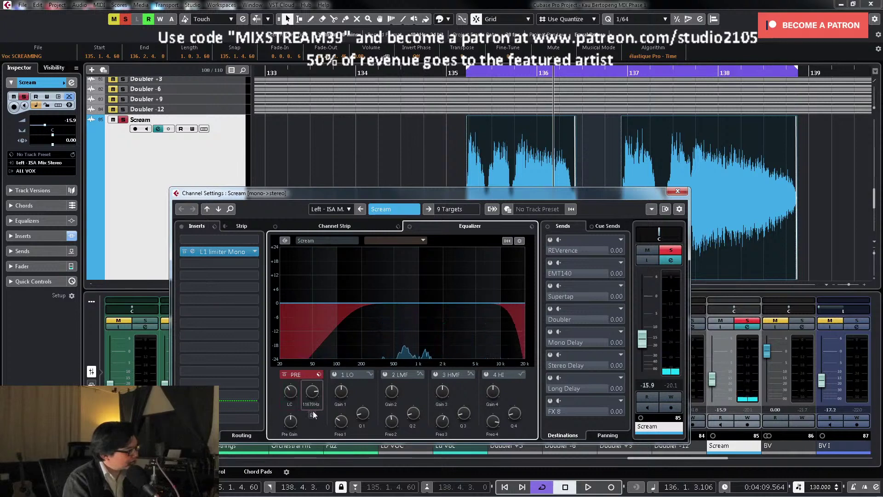
{"action": "key", "text": "space"}
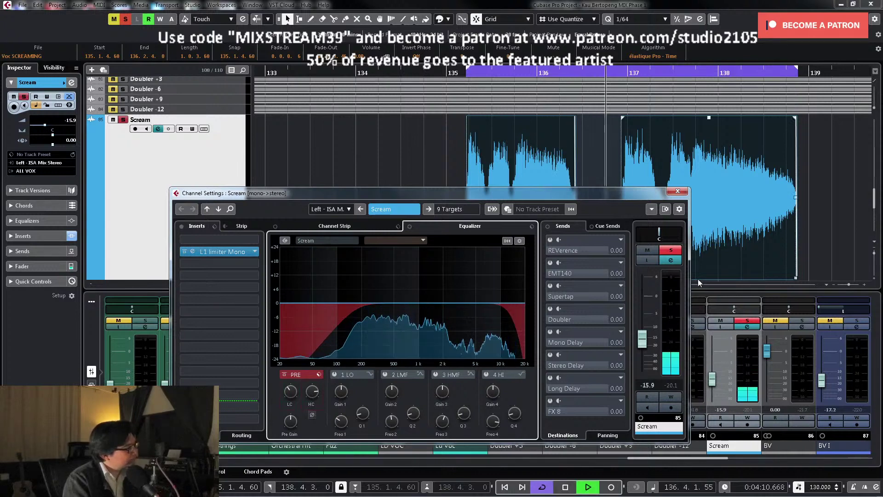
{"action": "key", "text": "space"}
Step: Take Scream out of solo and set its channel fader to -13.5 dB while the loop plays in the mix
{"action": "left_click", "coordinate": [675, 250]}
{"action": "key", "text": "space"}
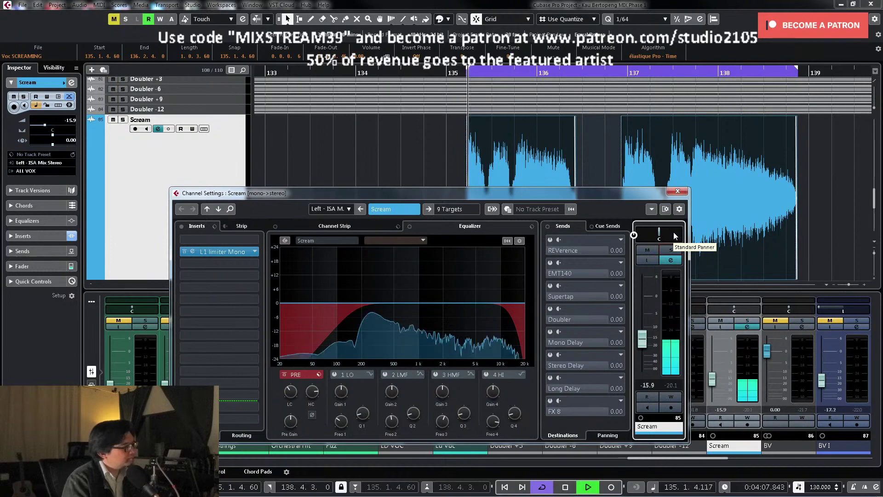
{"action": "left_click_drag", "start_coordinate": [713, 382], "coordinate": [713, 379]}
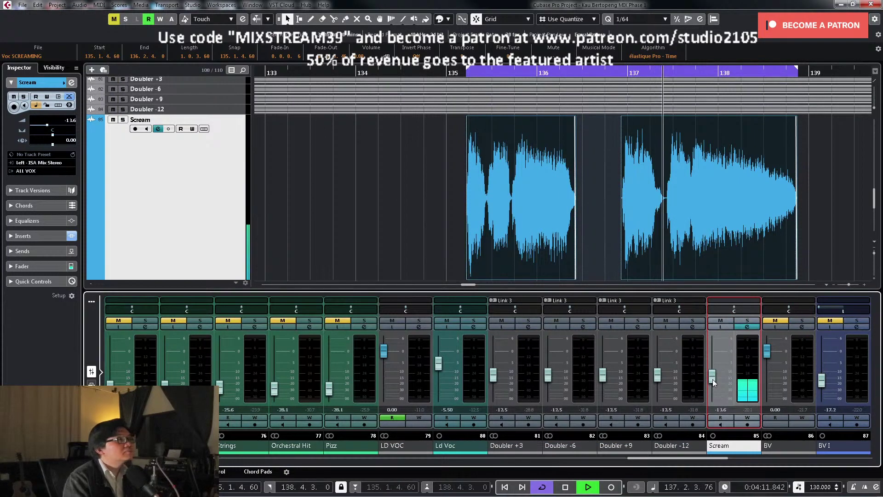
{"action": "left_click", "coordinate": [720, 408]}
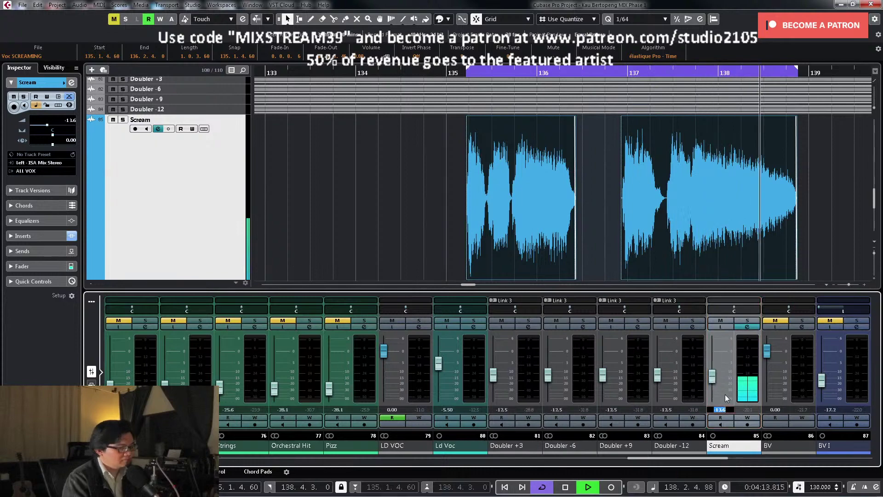
{"action": "type", "text": "-13.5"}
{"action": "key", "text": "Return"}
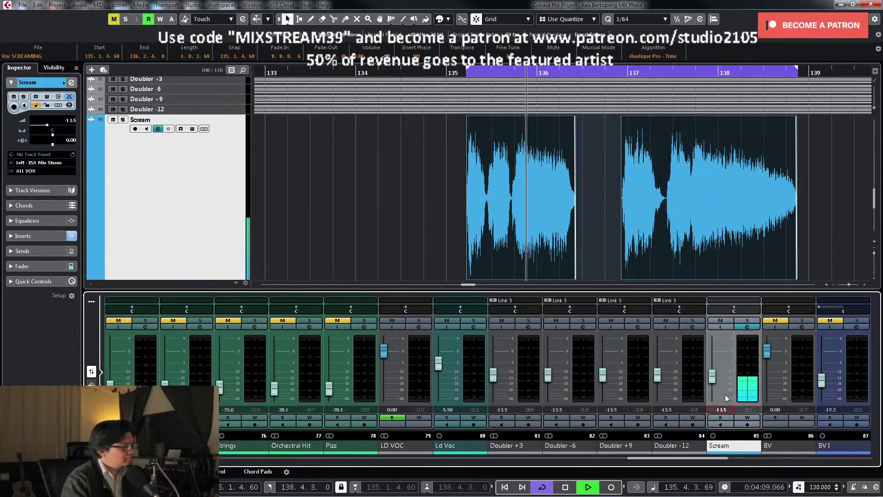
Step: Enable the Supertap send on the Scream channel at -3.17 and audition it with the looped clips
{"action": "key", "text": "space"}
{"action": "left_click", "coordinate": [747, 327]}
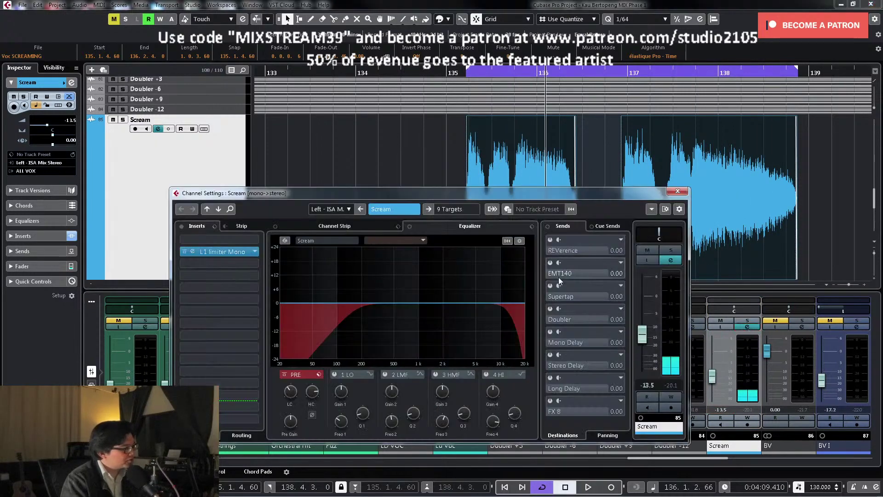
{"action": "left_click", "coordinate": [555, 295]}
{"action": "key", "text": "space"}
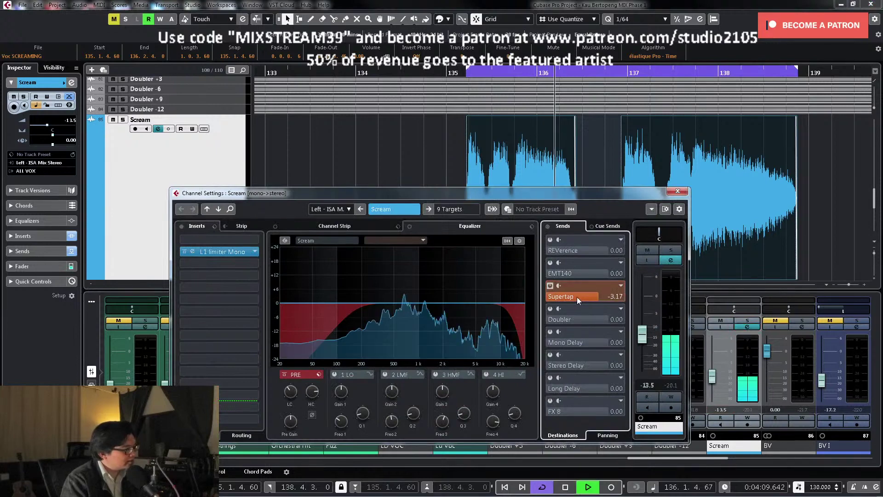
{"action": "mouse_move", "coordinate": [576, 297]}
{"action": "left_mouse_down"}
{"action": "mouse_move", "coordinate": [592, 297]}
{"action": "mouse_move", "coordinate": [584, 297]}
{"action": "left_mouse_up"}
{"action": "key", "text": "space"}
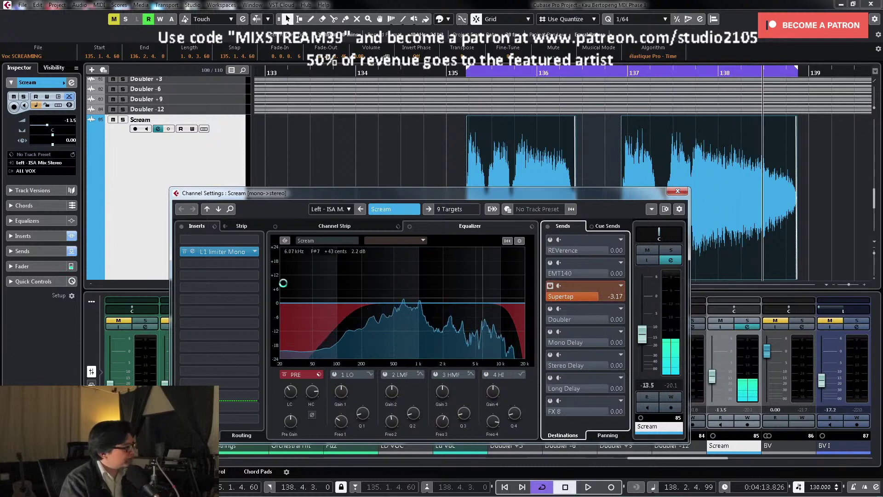
Step: Insert Waves H-Delay Mono after the L1 limiter on the Scream channel and set its host-synced delay time to 1/2
{"action": "left_click", "coordinate": [254, 263]}
{"action": "scroll", "coordinate": [237, 407], "scroll_direction": "down", "scroll_amount": 5}
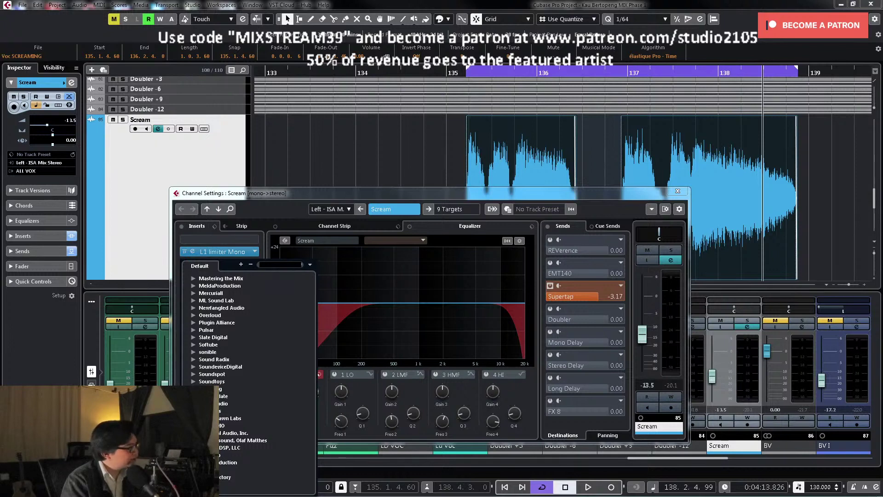
{"action": "scroll", "coordinate": [249, 368], "scroll_direction": "down", "scroll_amount": 6}
{"action": "left_click", "coordinate": [194, 338]}
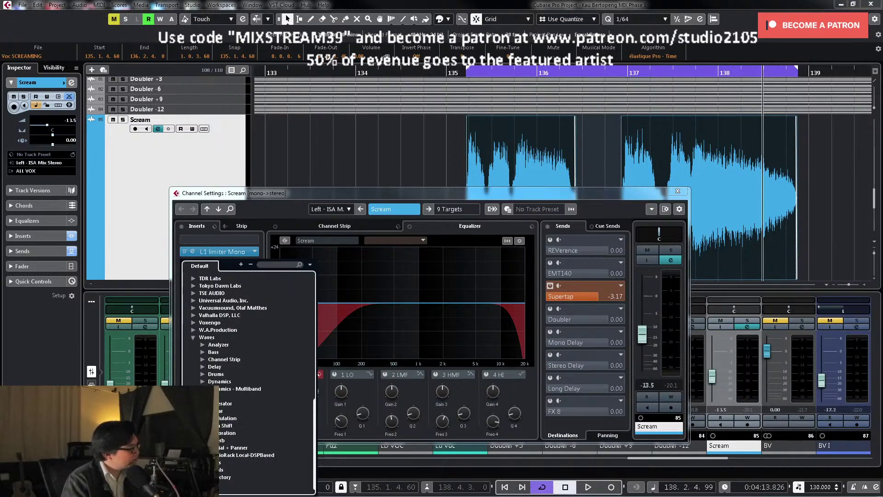
{"action": "left_click", "coordinate": [202, 367]}
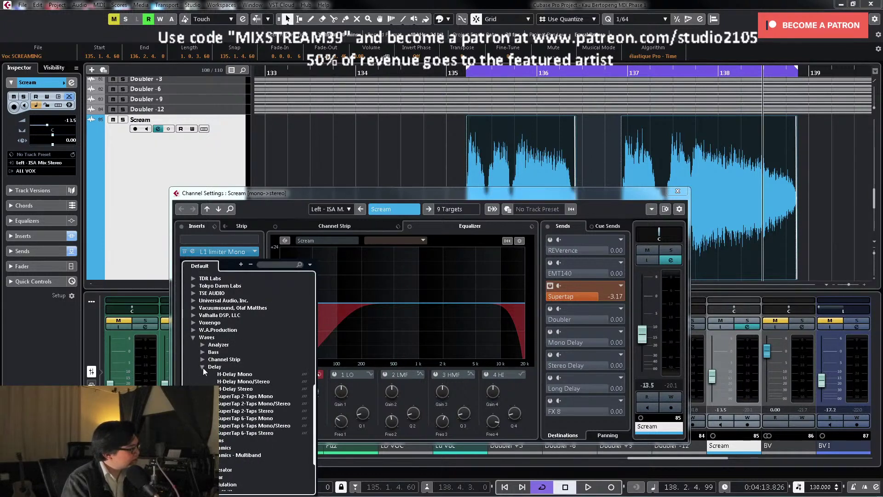
{"action": "left_click", "coordinate": [243, 375]}
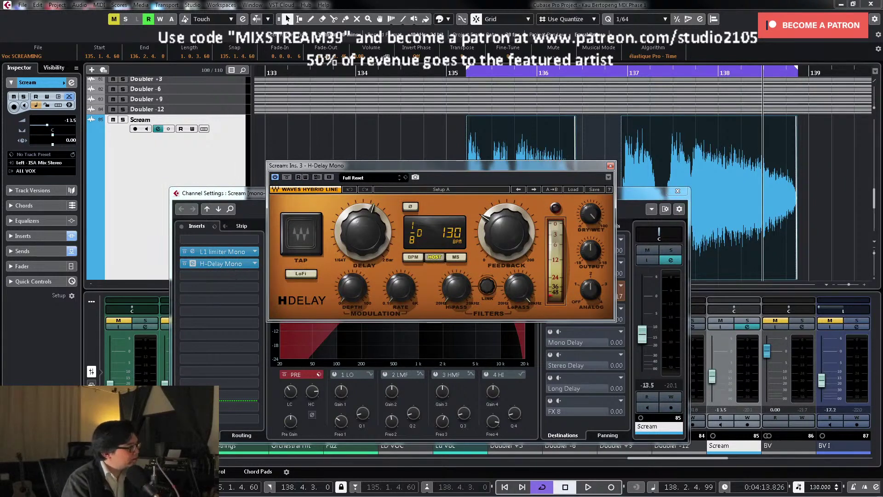
{"action": "scroll", "coordinate": [416, 232], "scroll_direction": "up", "scroll_amount": 1}
{"action": "scroll", "coordinate": [363, 232], "scroll_direction": "up", "scroll_amount": 1}
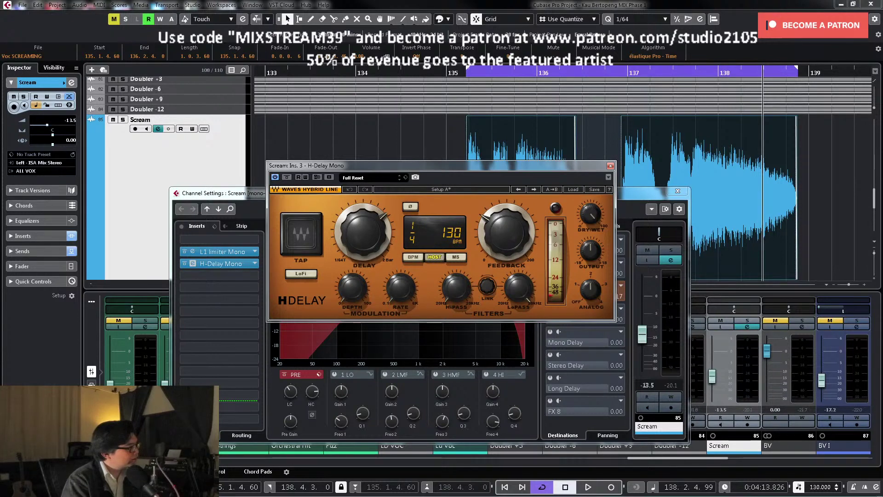
{"action": "scroll", "coordinate": [364, 232], "scroll_direction": "up", "scroll_amount": 2}
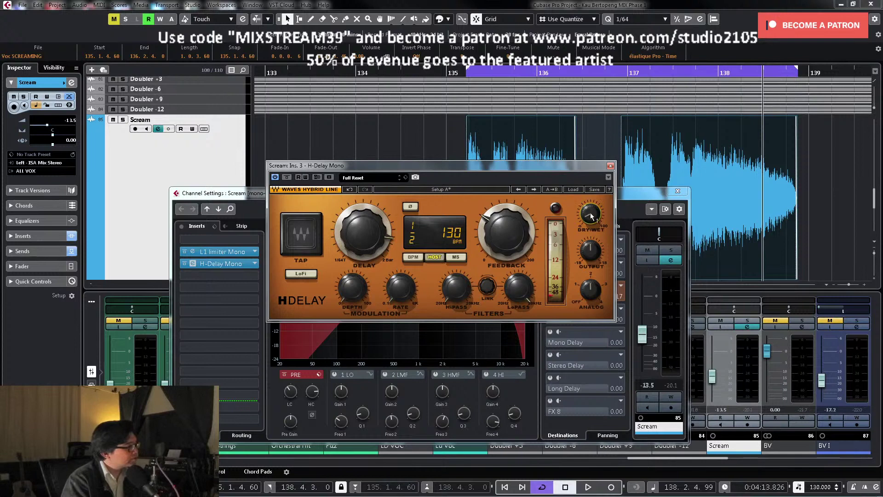
Step: Turn looping off and adjust H-Delay's dry/wet mix and feedback while the Scream clips play
{"action": "key", "text": "space"}
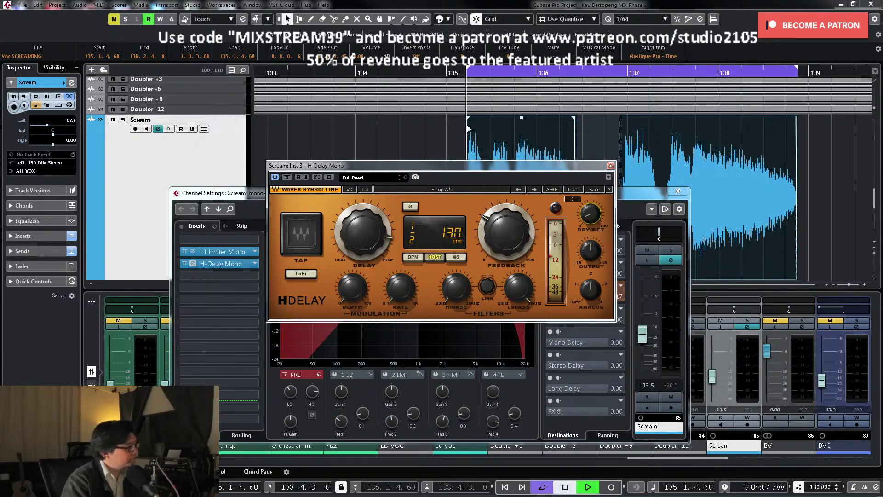
{"action": "left_click_drag", "start_coordinate": [595, 231], "coordinate": [605, 213]}
{"action": "key", "text": "KP_Divide"}
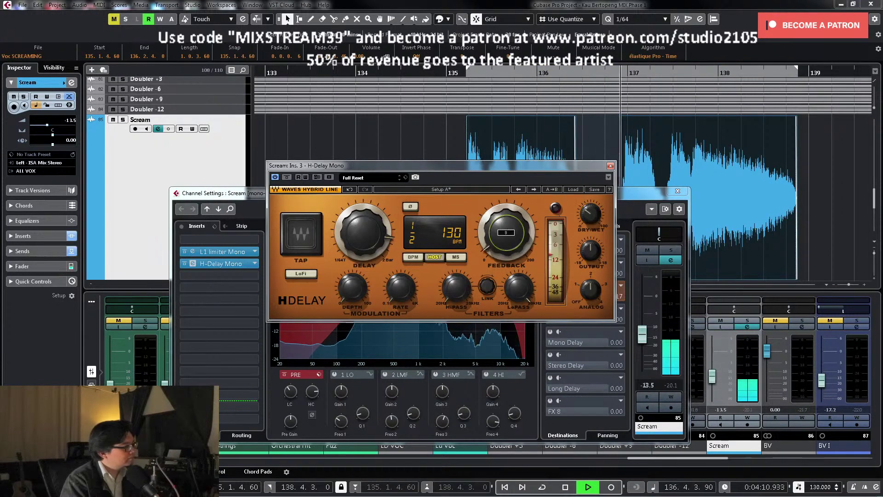
{"action": "left_click_drag", "start_coordinate": [506, 233], "coordinate": [506, 233]}
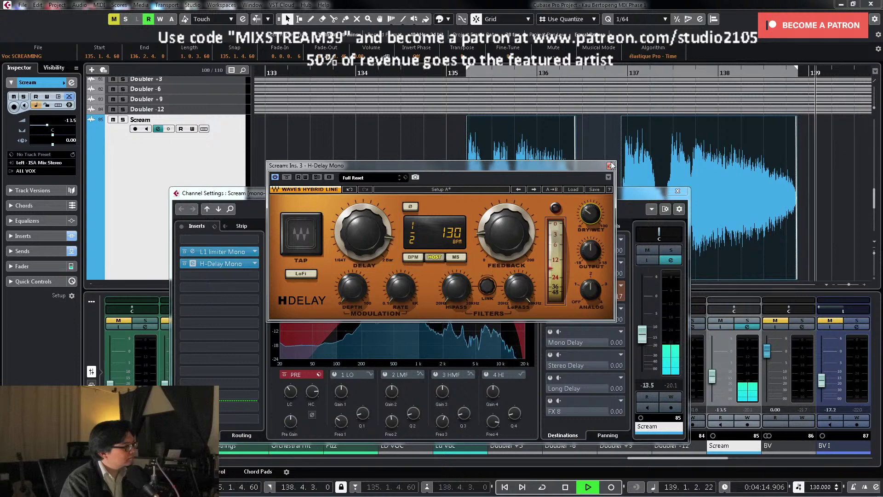
{"action": "key", "text": "space"}
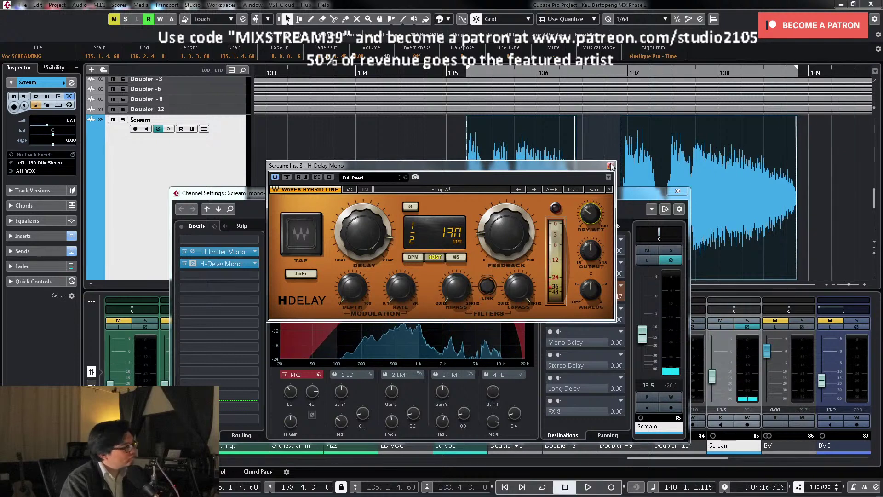
Step: Enable LoFi in H-Delay, set its dry/wet mix to 32 during playback, and close the plug-in
{"action": "left_click", "coordinate": [300, 273]}
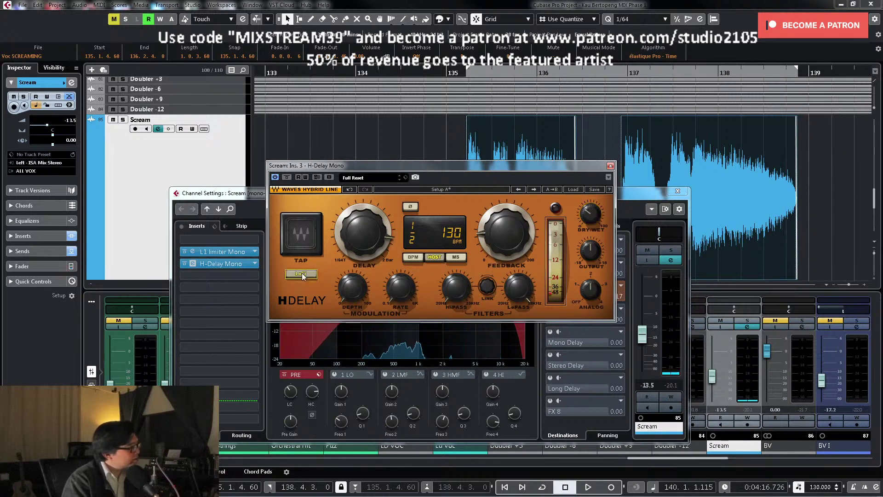
{"action": "key", "text": "space"}
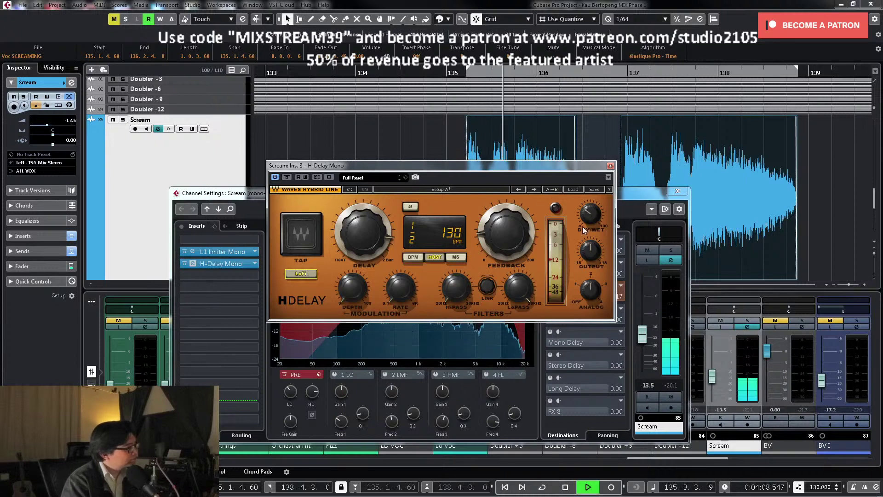
{"action": "mouse_move", "coordinate": [589, 215]}
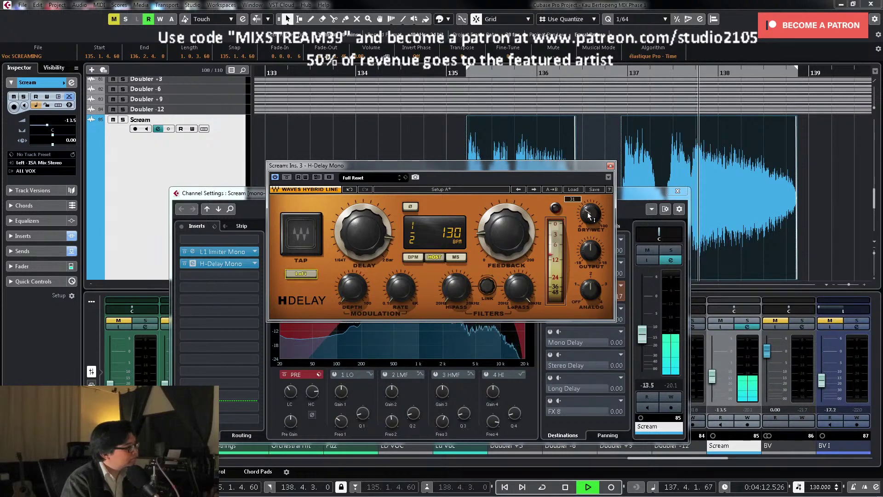
{"action": "left_click_drag", "start_coordinate": [588, 214], "coordinate": [589, 213]}
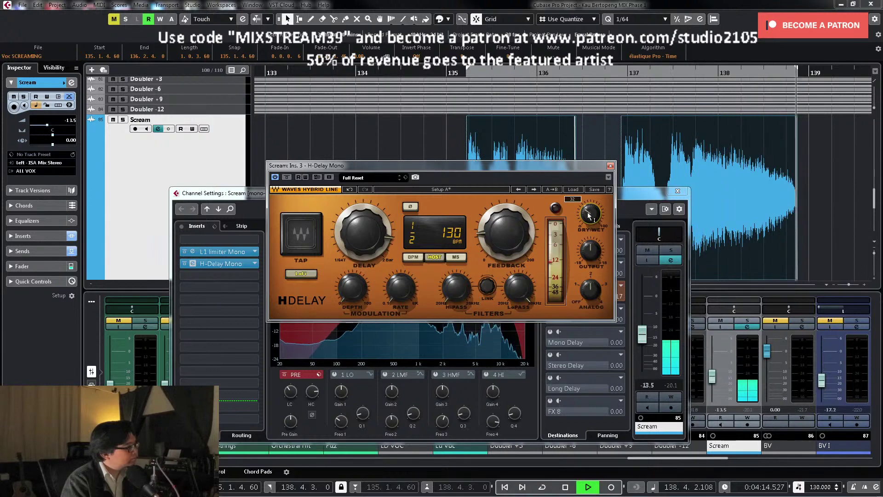
{"action": "key", "text": "space"}
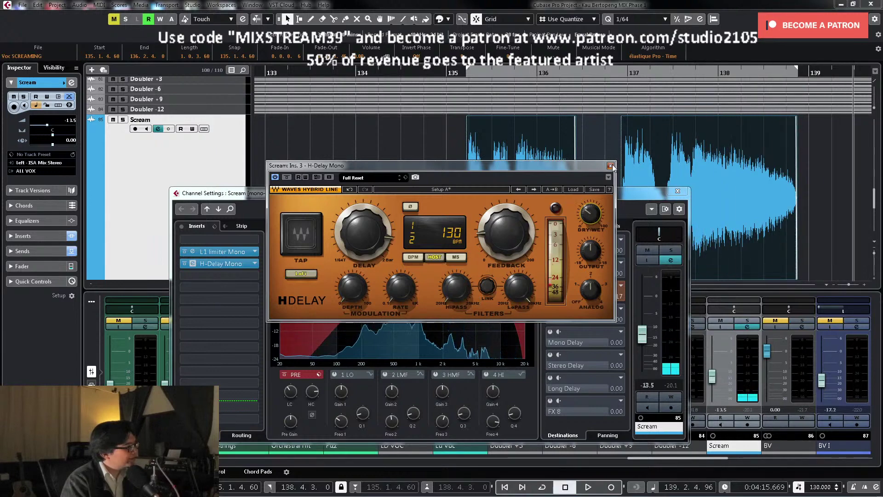
{"action": "left_click", "coordinate": [610, 166]}
Step: Insert the Soundtoys LittlePlate reverb after H-Delay on the Scream channel and audition it with playback
{"action": "left_click", "coordinate": [257, 276]}
{"action": "scroll", "coordinate": [258, 372], "scroll_direction": "down", "scroll_amount": 10}
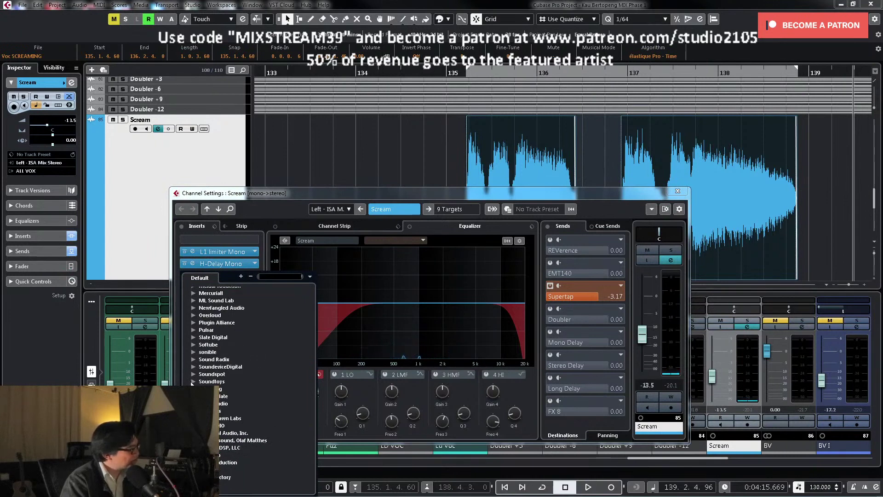
{"action": "left_click", "coordinate": [194, 381]}
{"action": "left_click", "coordinate": [221, 404]}
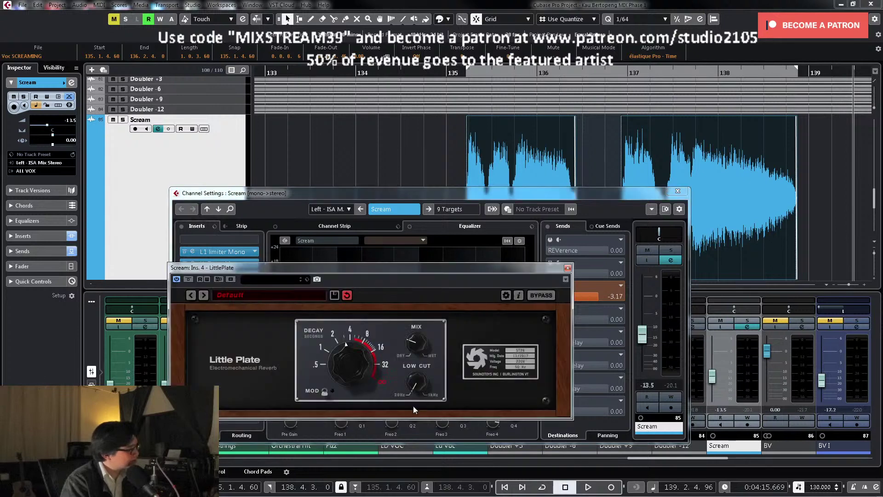
{"action": "key", "text": "space"}
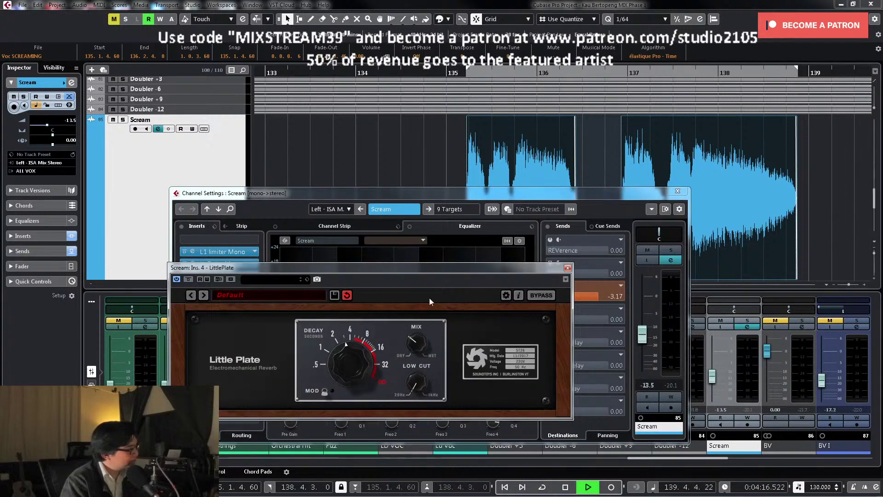
{"action": "key", "text": "space"}
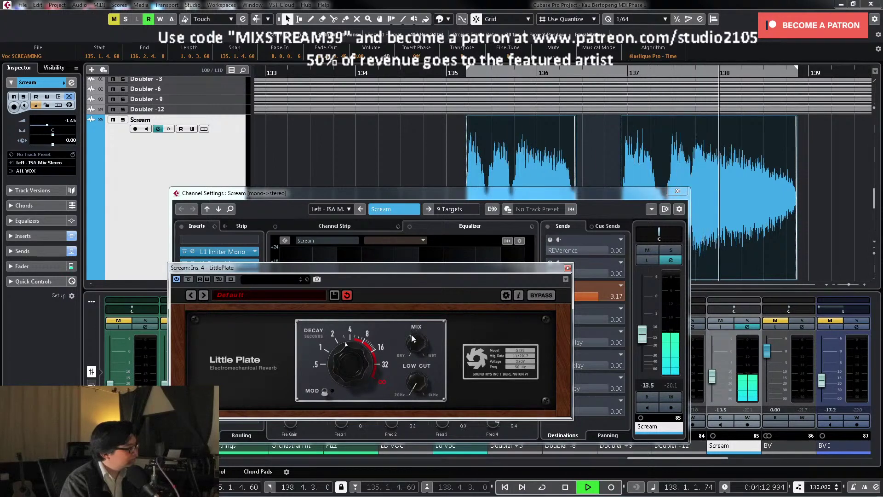
{"action": "left_click", "coordinate": [568, 267]}
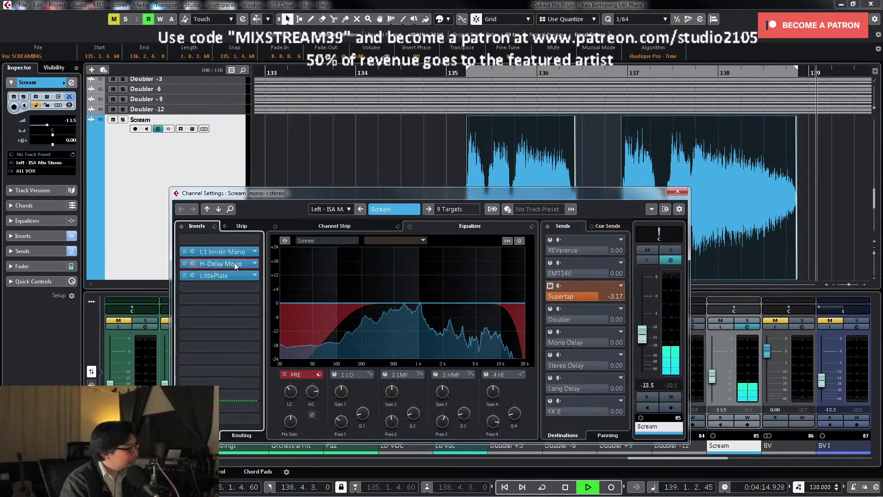
Step: Reopen H-Delay on the Scream channel, raise its feedback slightly and audition the echoes
{"action": "left_click", "coordinate": [193, 263]}
{"action": "key", "text": "space"}
{"action": "left_click_drag", "start_coordinate": [513, 247], "coordinate": [513, 254]}
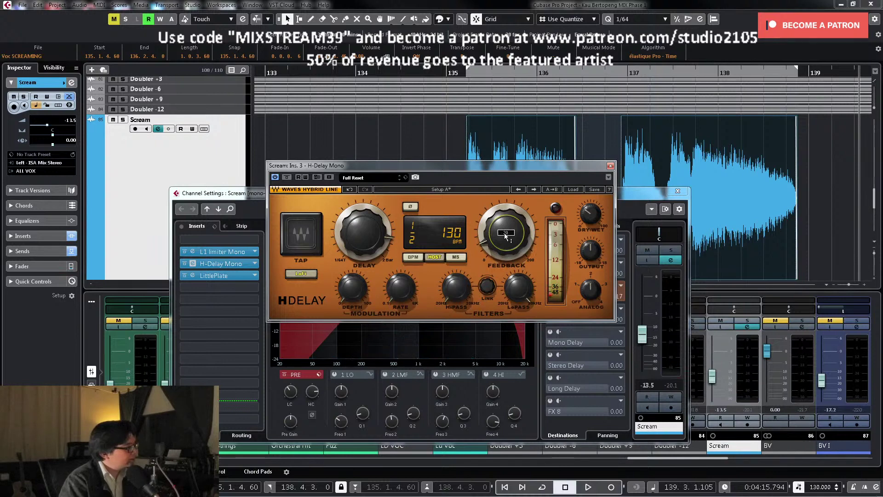
{"action": "key", "text": "space"}
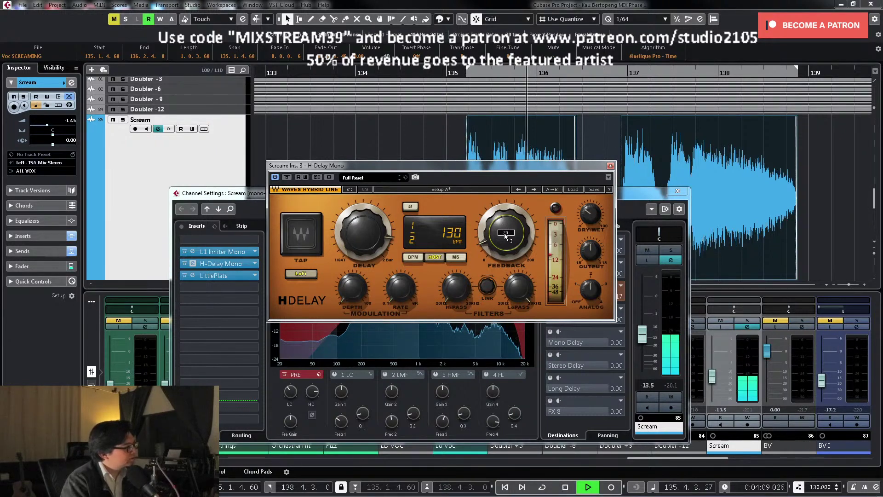
{"action": "key", "text": "space"}
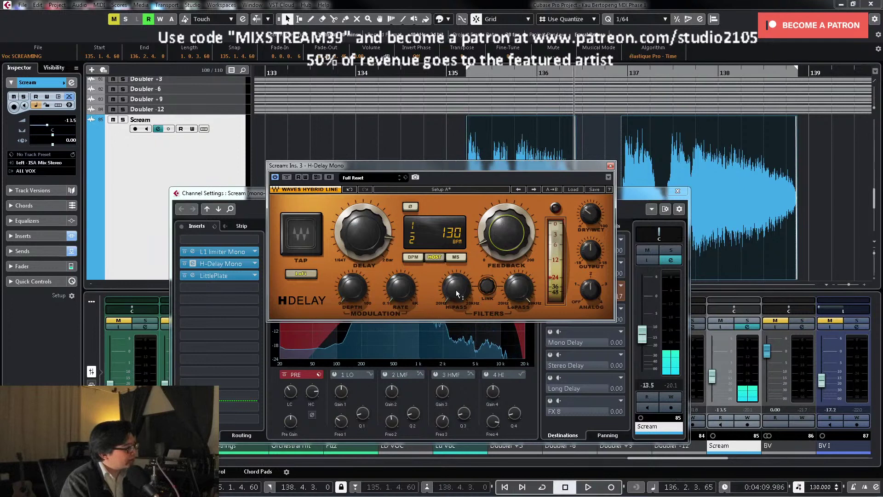
Step: Adjust H-Delay's high-pass filter, lower its low-pass to around 2.75 kHz, and close the Scream channel's windows
{"action": "mouse_move", "coordinate": [457, 289]}
{"action": "left_mouse_down"}
{"action": "mouse_move", "coordinate": [459, 298]}
{"action": "mouse_move", "coordinate": [459, 288]}
{"action": "left_mouse_up"}
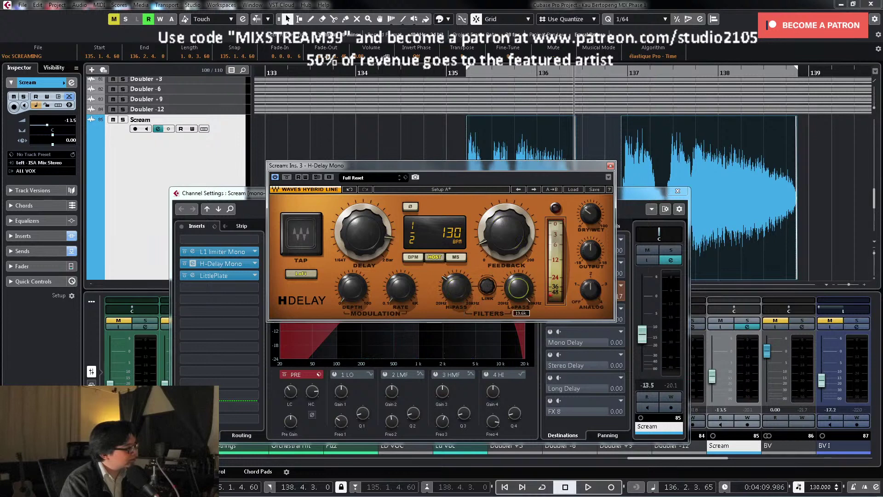
{"action": "left_click_drag", "start_coordinate": [518, 288], "coordinate": [518, 297]}
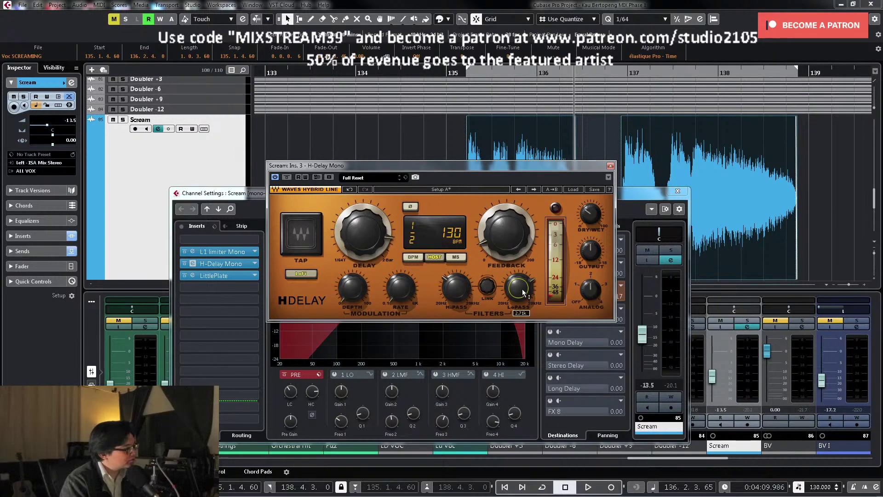
{"action": "left_click_drag", "start_coordinate": [524, 292], "coordinate": [523, 291]}
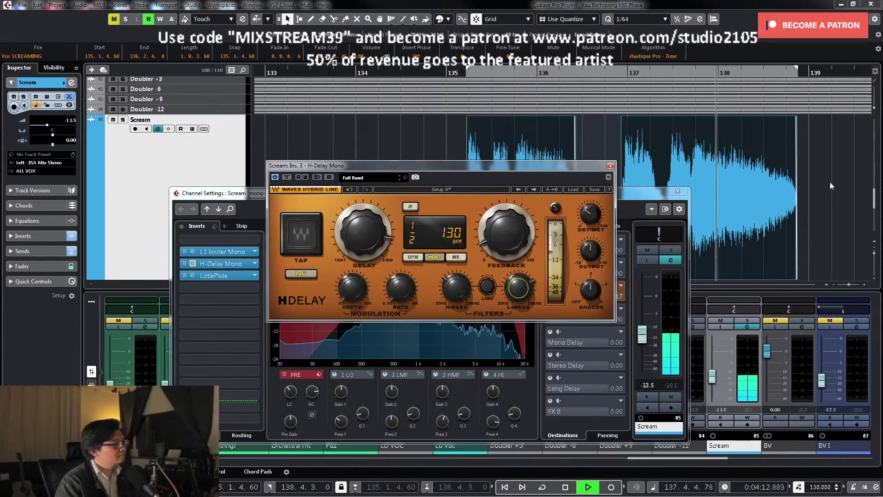
{"action": "left_click", "coordinate": [610, 165]}
{"action": "left_click", "coordinate": [677, 191]}
{"action": "left_click", "coordinate": [578, 180]}
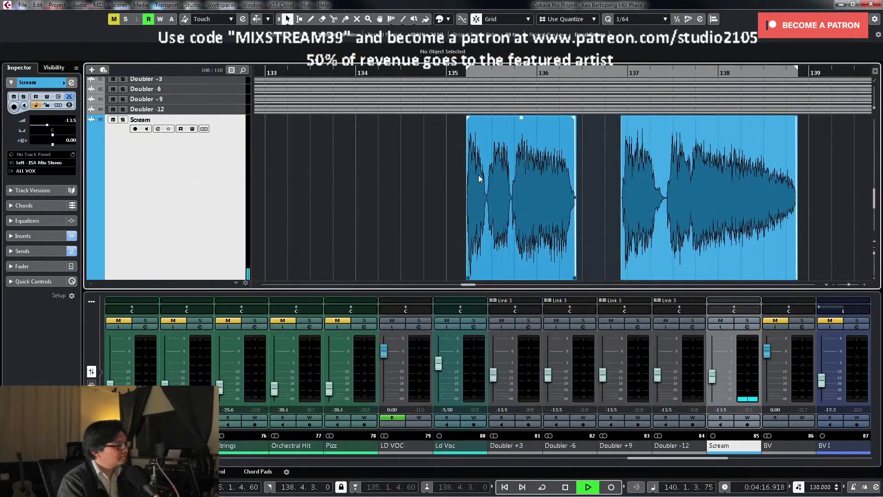
{"action": "key", "text": "space"}
Step: Select the BV I to BV III tracks and loop the first group of BV I and BV II clips
{"action": "key", "text": "shift+f"}
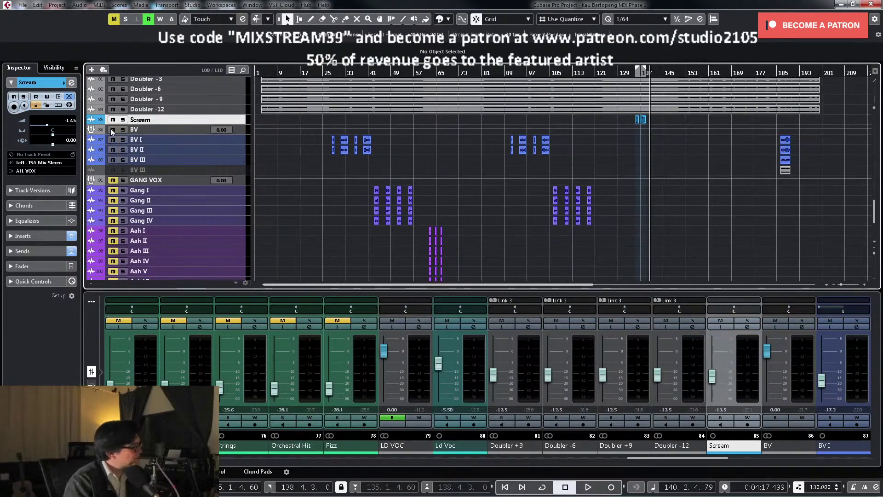
{"action": "left_click", "coordinate": [219, 158]}
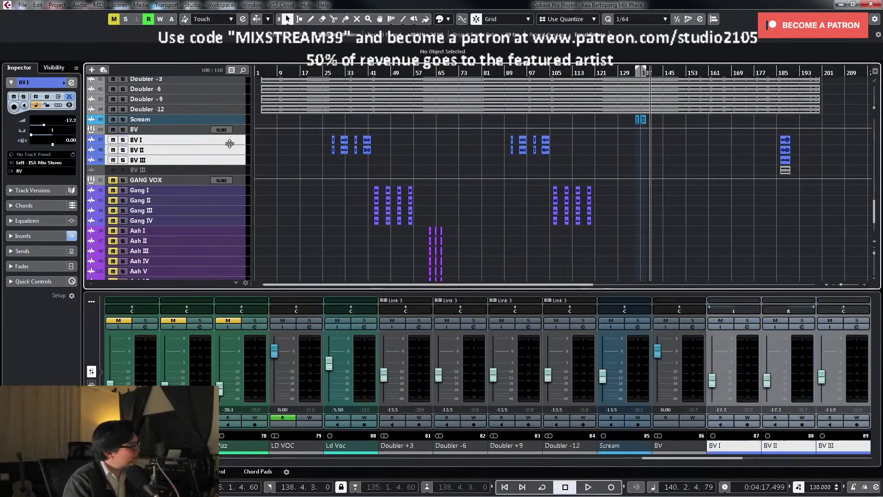
{"action": "left_click_drag", "start_coordinate": [319, 168], "coordinate": [421, 187]}
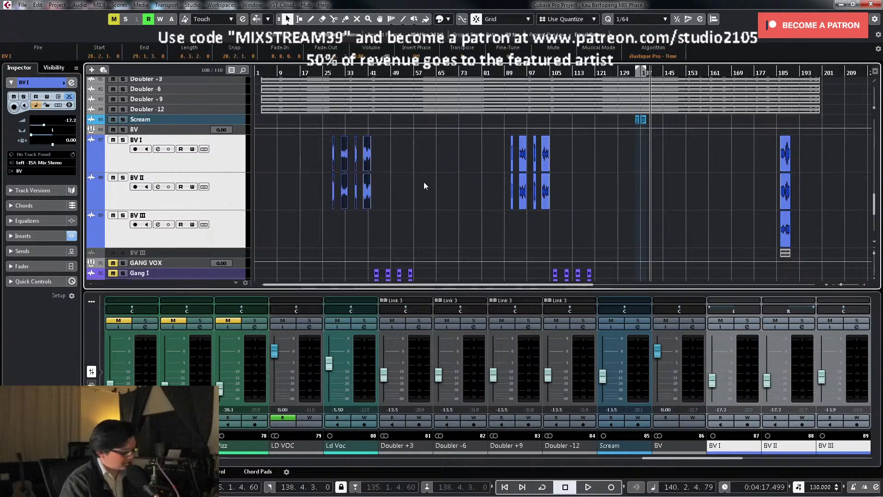
{"action": "key", "text": "p"}
{"action": "scroll", "coordinate": [424, 182], "scroll_direction": "up", "scroll_amount": 5}
Step: Solo the BV I track and play the looped backing vocal section
{"action": "key", "text": "s"}
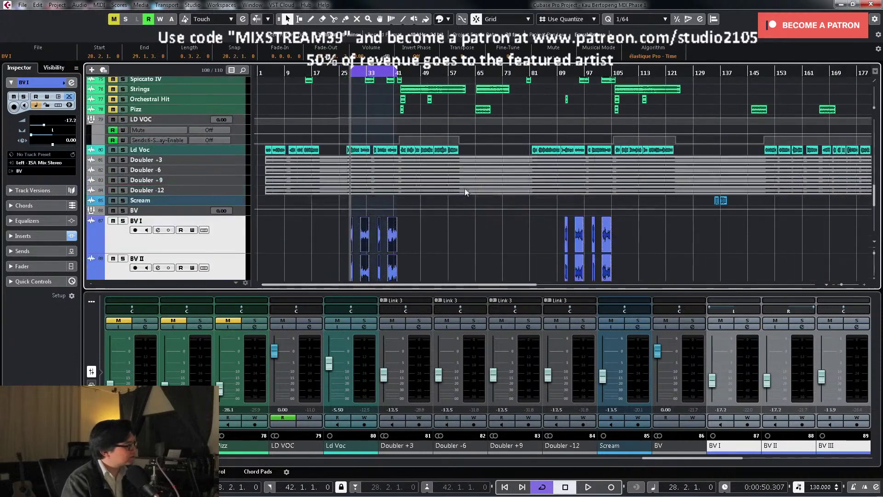
{"action": "scroll", "coordinate": [464, 188], "scroll_direction": "up", "scroll_amount": 3}
{"action": "scroll", "coordinate": [438, 195], "scroll_direction": "down", "scroll_amount": 2}
{"action": "key", "text": "space"}
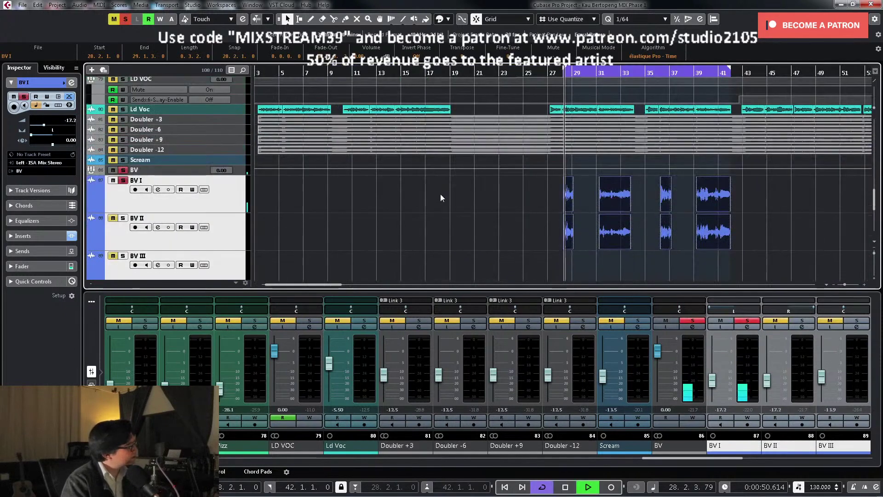
Step: Clear the backing vocal solo and set the loop range to the second BV I clip
{"action": "left_click", "coordinate": [123, 171]}
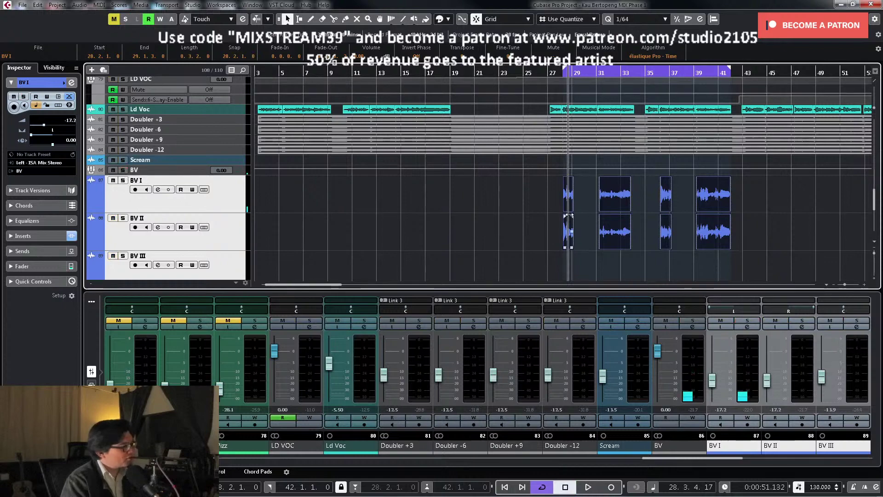
{"action": "scroll", "coordinate": [529, 203], "scroll_direction": "up", "scroll_amount": 6}
{"action": "scroll", "coordinate": [565, 202], "scroll_direction": "down", "scroll_amount": 6}
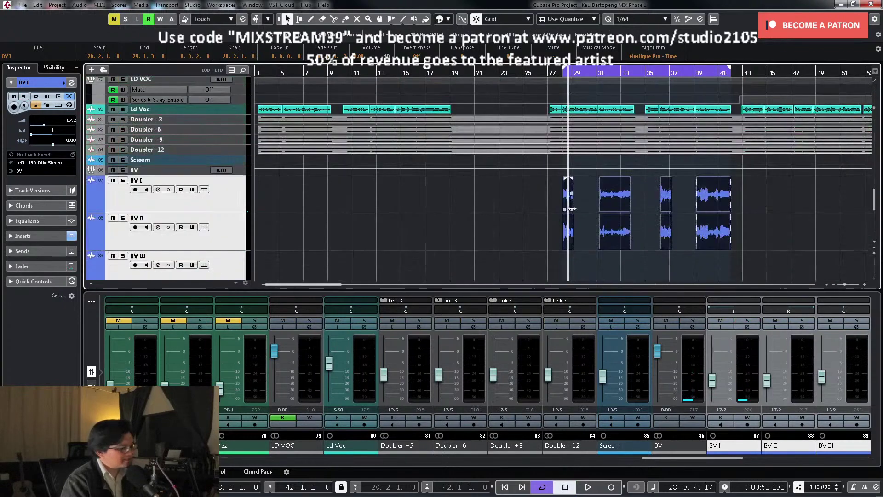
{"action": "key", "text": "KP_Divide"}
{"action": "key", "text": "space"}
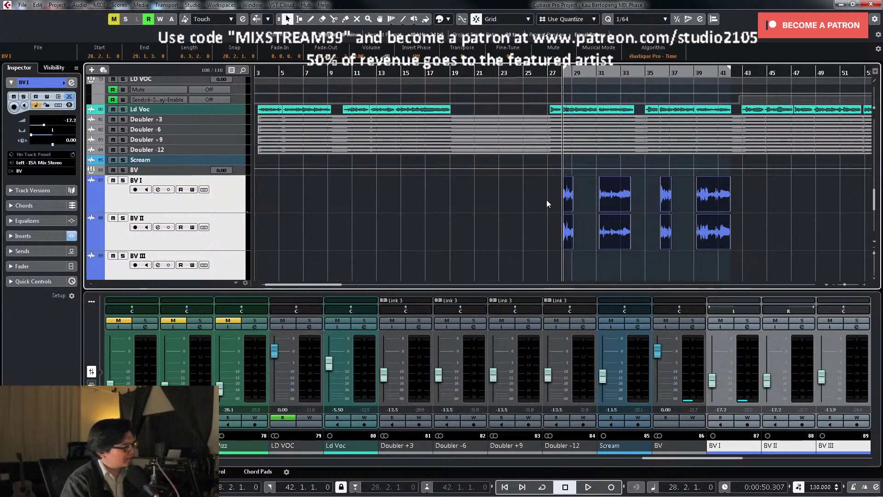
{"action": "left_click_drag", "start_coordinate": [741, 253], "coordinate": [596, 194]}
{"action": "left_click", "coordinate": [604, 193]}
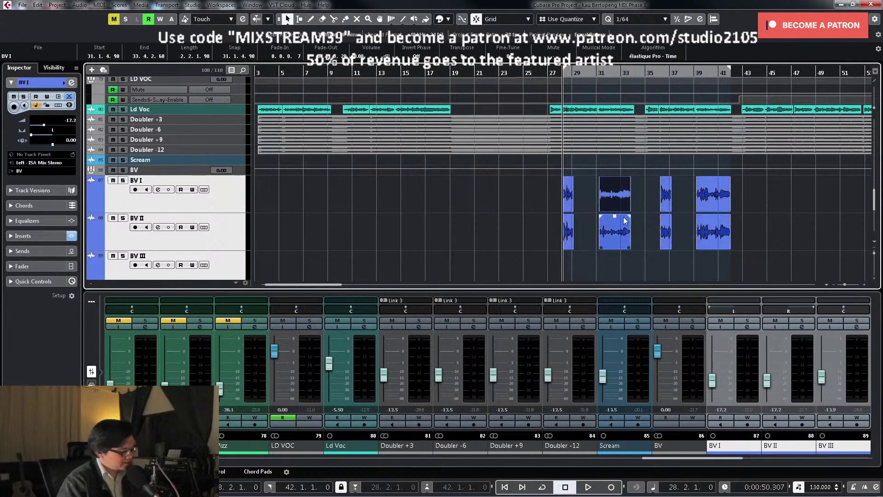
{"action": "key", "text": "p"}
{"action": "key", "text": "KP_Divide"}
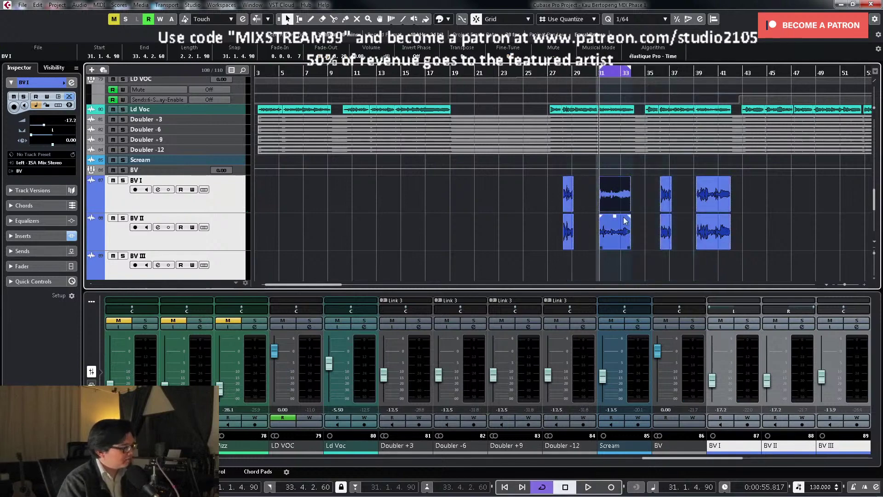
Step: Inspect the Virtual Mix Rack insert on the BV I channel and close its windows
{"action": "left_click", "coordinate": [747, 327]}
{"action": "left_click", "coordinate": [235, 253]}
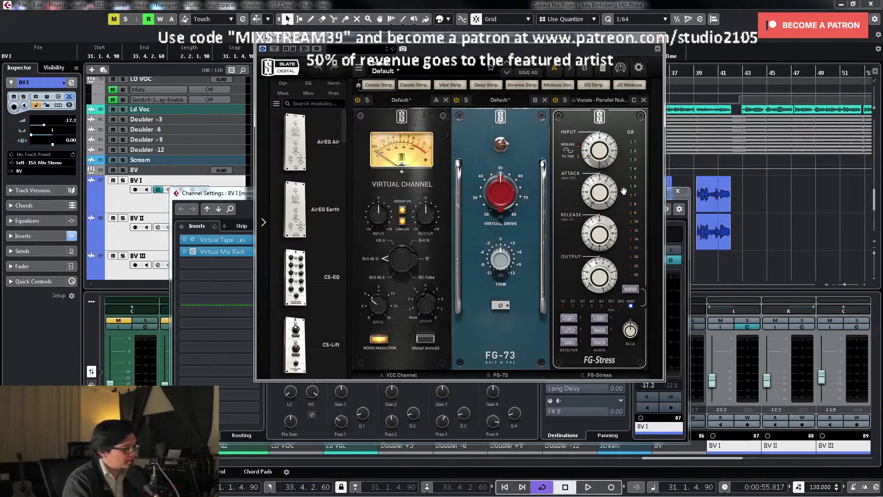
{"action": "left_click", "coordinate": [660, 37]}
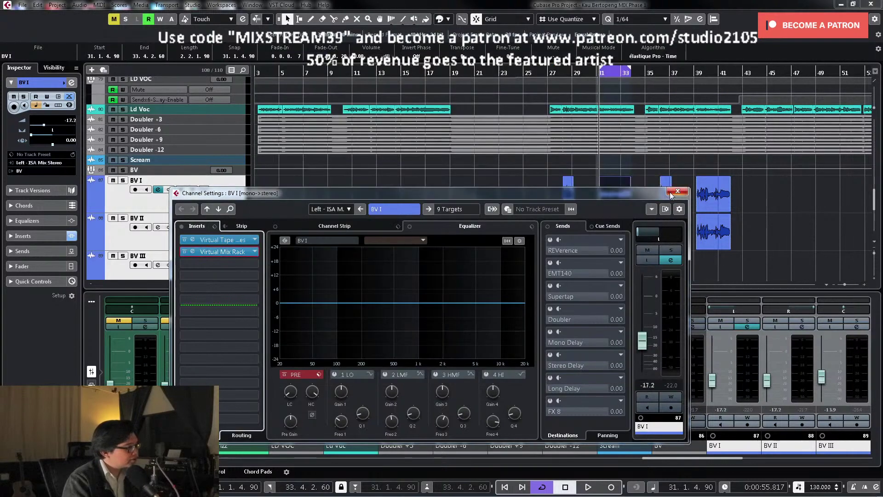
{"action": "left_click", "coordinate": [677, 192]}
Step: Solo BV I, play the loop and roll off its low end with the channel EQ's low-cut filter
{"action": "left_click", "coordinate": [746, 321]}
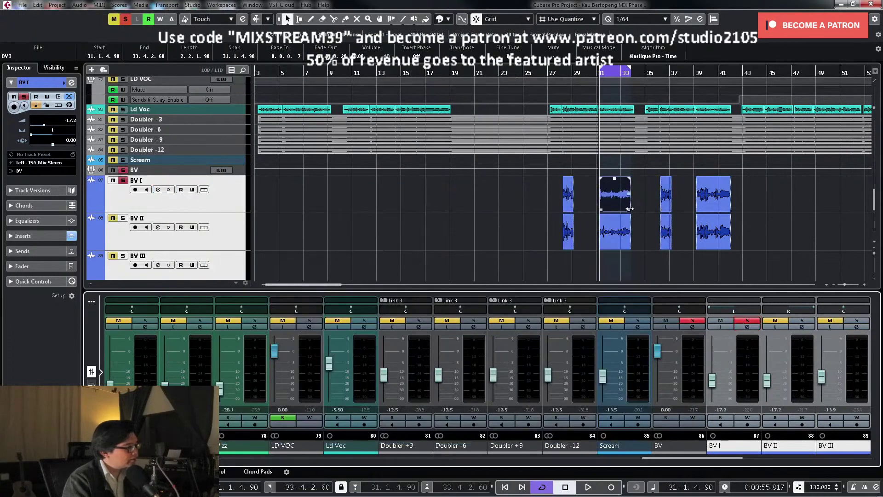
{"action": "left_click", "coordinate": [747, 326]}
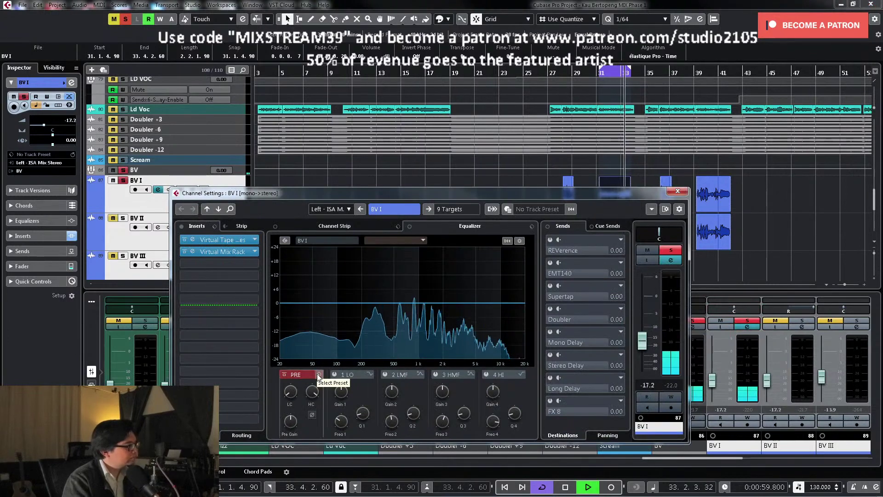
{"action": "key", "text": "space"}
{"action": "mouse_move", "coordinate": [291, 396]}
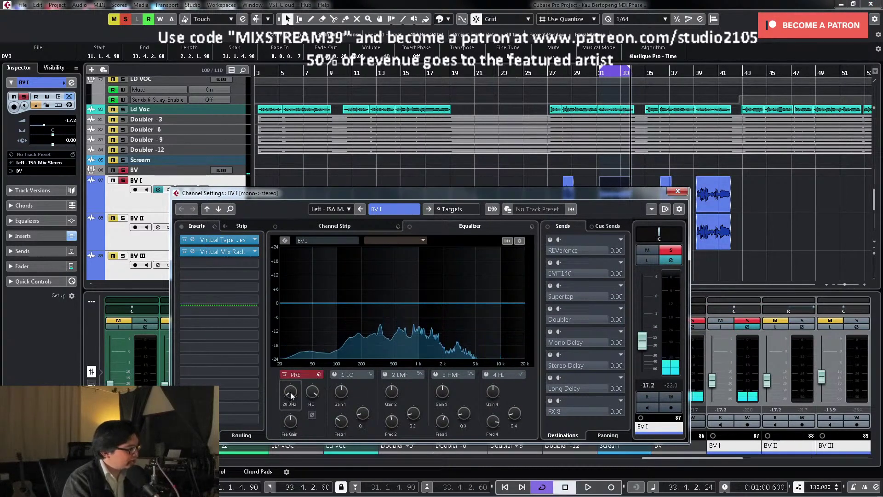
{"action": "key", "text": "space"}
{"action": "left_click_drag", "start_coordinate": [291, 396], "coordinate": [295, 363]}
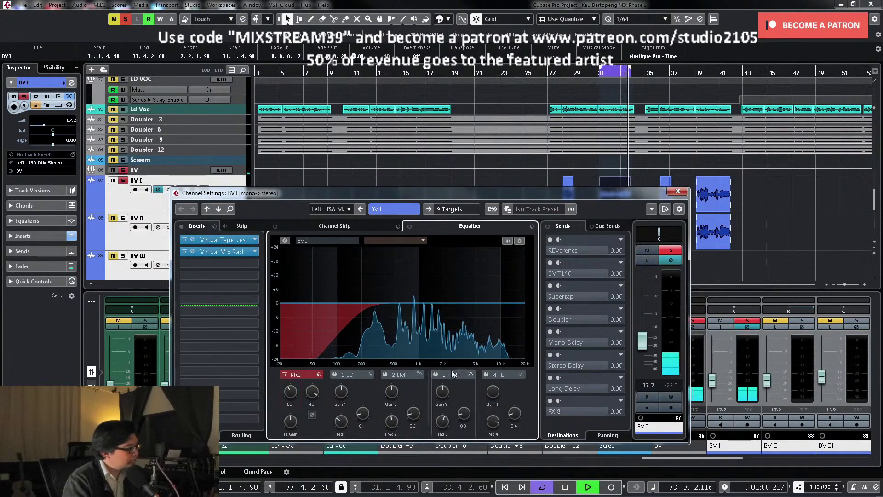
Step: Enable BV I's high-mid EQ band and boost it 17.9 dB at 3.34 kHz while auditioning the loop
{"action": "left_click", "coordinate": [435, 374]}
{"action": "key", "text": "space"}
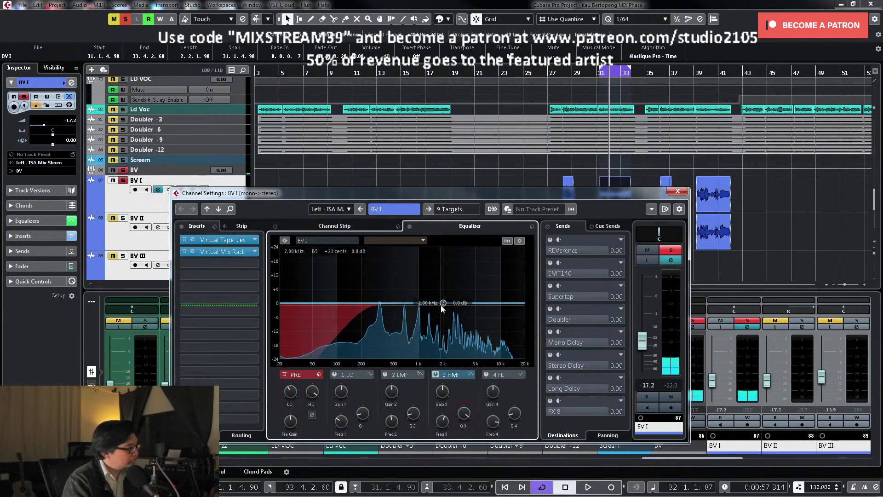
{"action": "left_click_drag", "start_coordinate": [443, 302], "coordinate": [462, 261]}
{"action": "key", "text": "space"}
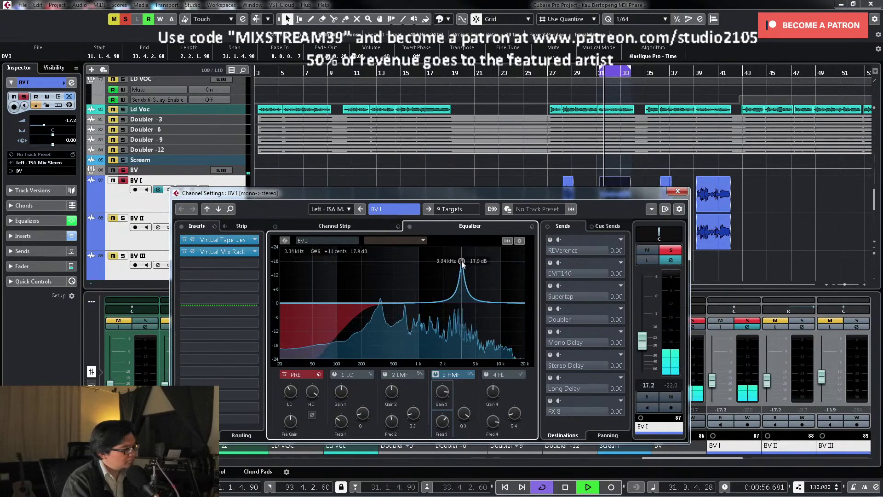
Step: Turn BV I's 3.34 kHz boost into a slight cut, audition it, then clear the solo and close the channel settings
{"action": "key", "text": "space"}
{"action": "left_click_drag", "start_coordinate": [442, 391], "coordinate": [440, 429]}
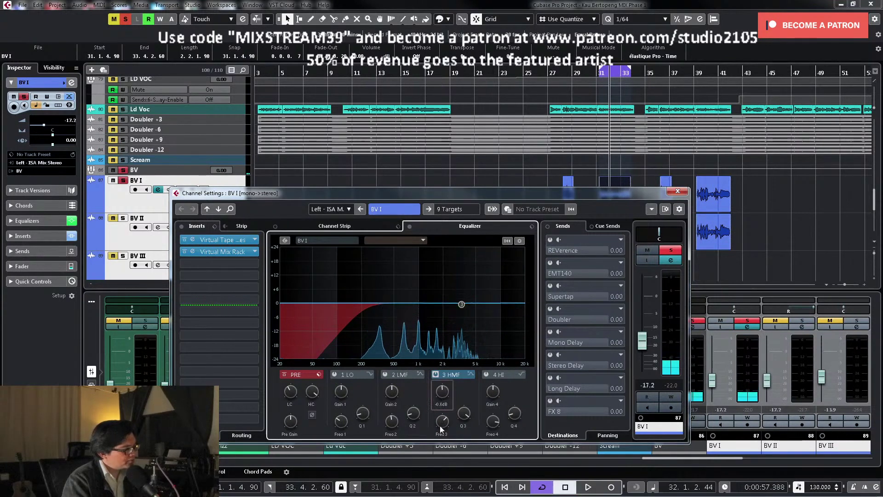
{"action": "key", "text": "space"}
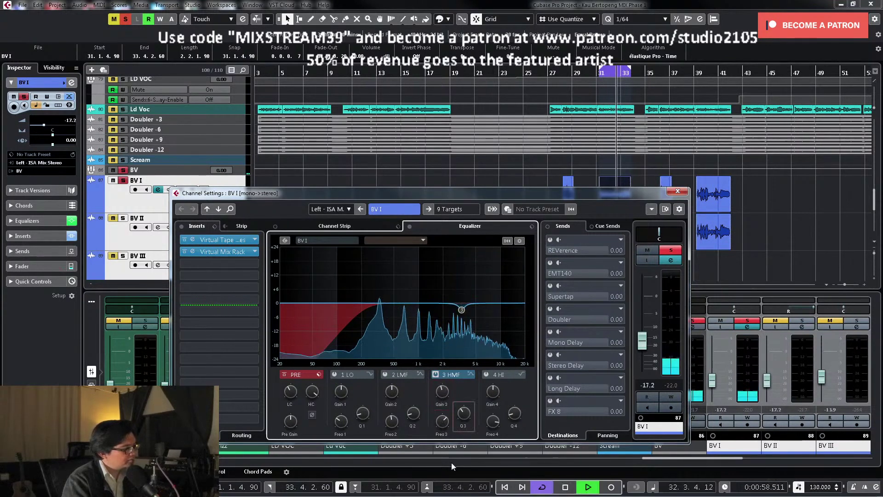
{"action": "key", "text": "space"}
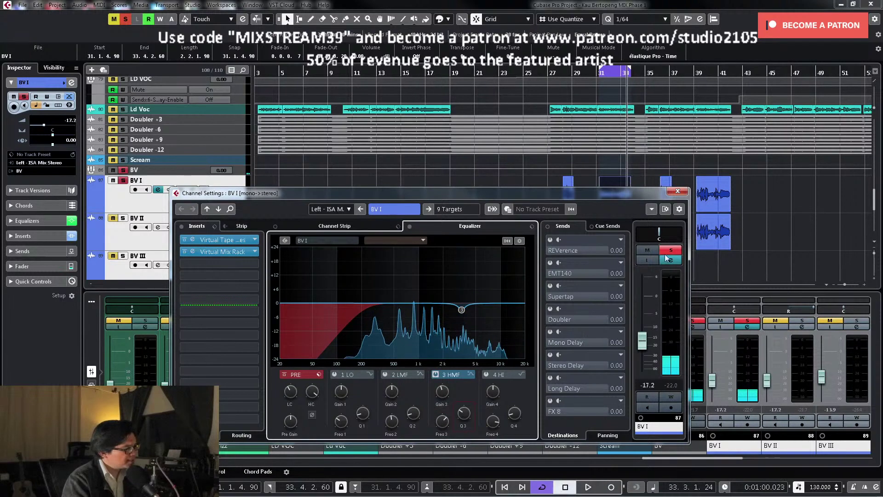
{"action": "left_click", "coordinate": [670, 250]}
{"action": "left_click", "coordinate": [677, 190]}
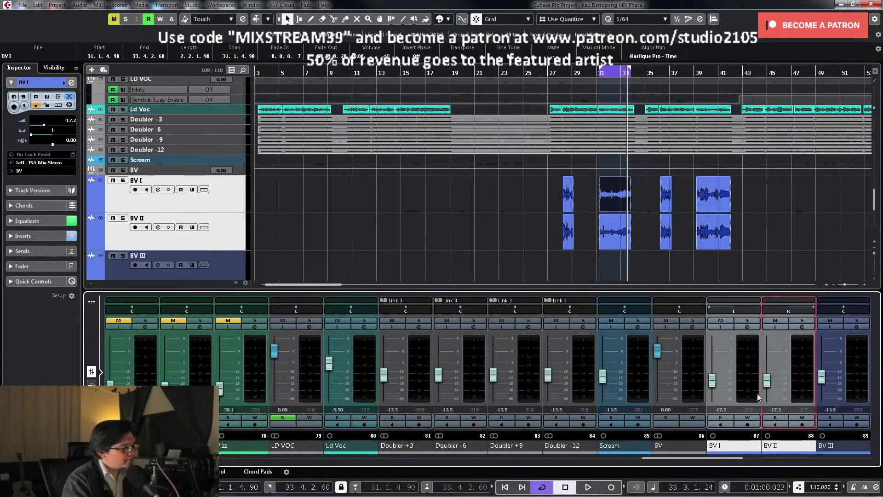
Step: Link the BV I and BV II mixer channels in a new link group with the default link options
{"action": "right_click", "coordinate": [736, 384]}
{"action": "left_click", "coordinate": [715, 205]}
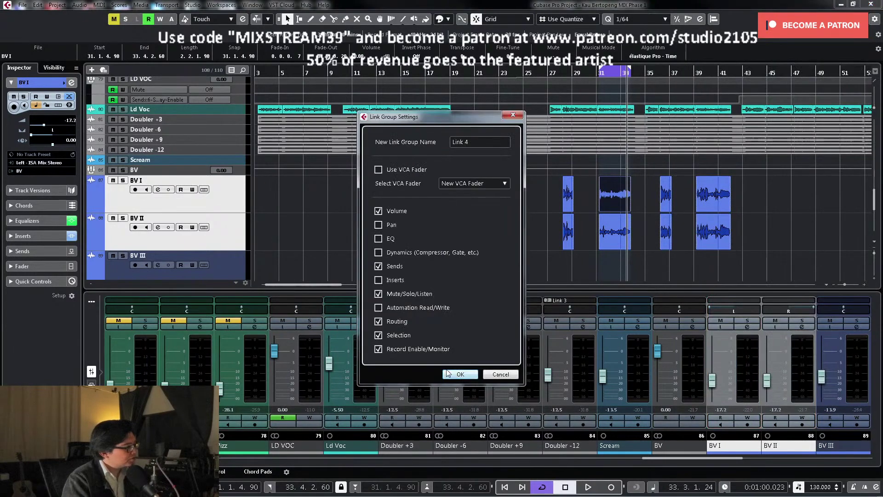
{"action": "left_click", "coordinate": [460, 375]}
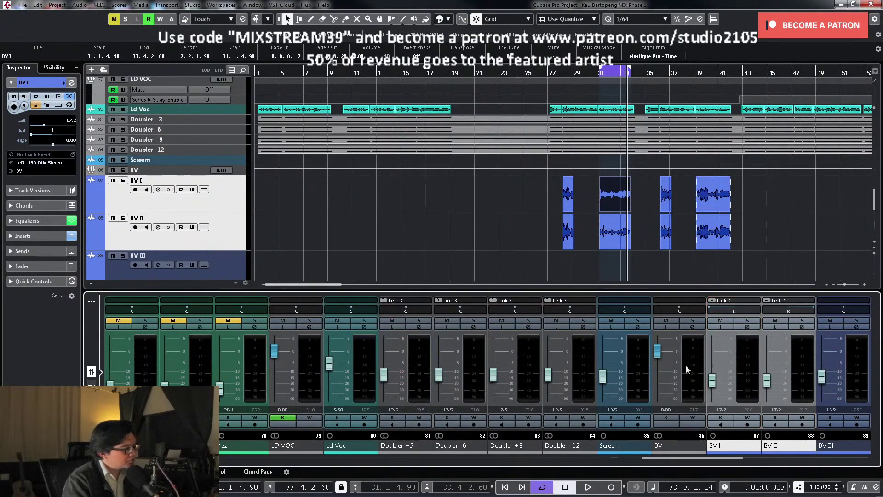
Step: Play the song from around bar 27 and raise the linked BV I and BV II faders to -12.5 dB
{"action": "left_click", "coordinate": [546, 70]}
{"action": "key", "text": "space"}
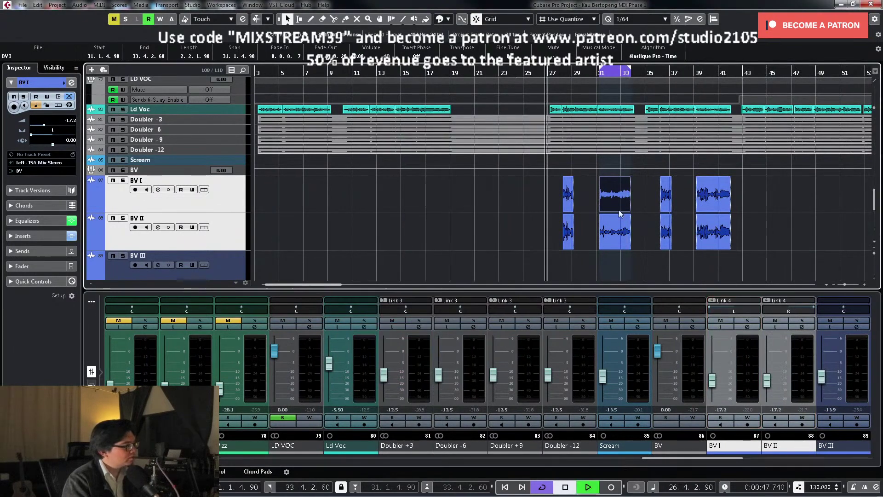
{"action": "left_click_drag", "start_coordinate": [712, 384], "coordinate": [716, 379]}
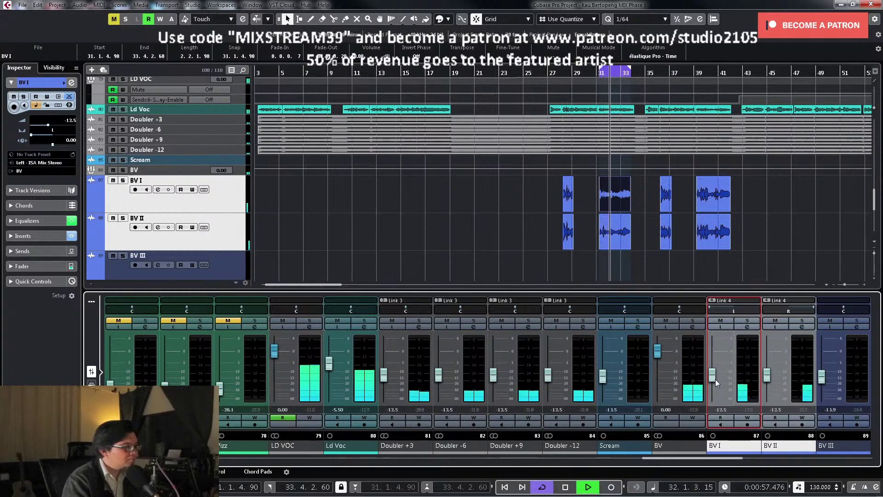
{"action": "left_click", "coordinate": [644, 225]}
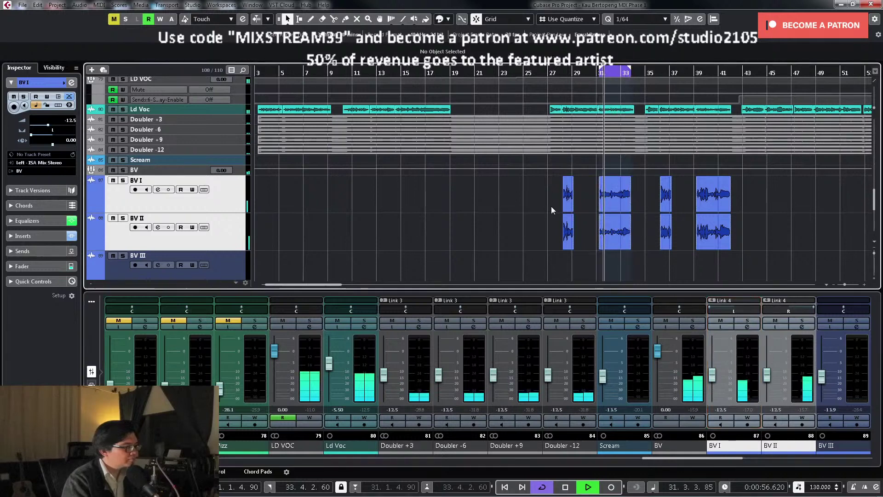
{"action": "key", "text": "space"}
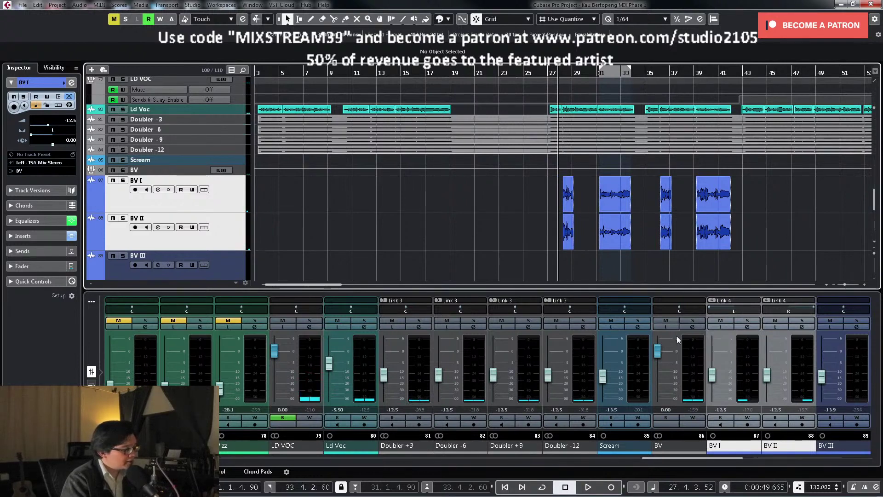
Step: Select the bar 31 events on both backing vocal tracks and pan BV I to L50 and BV II to R50
{"action": "left_click_drag", "start_coordinate": [617, 233], "coordinate": [615, 210]}
{"action": "key", "text": "space"}
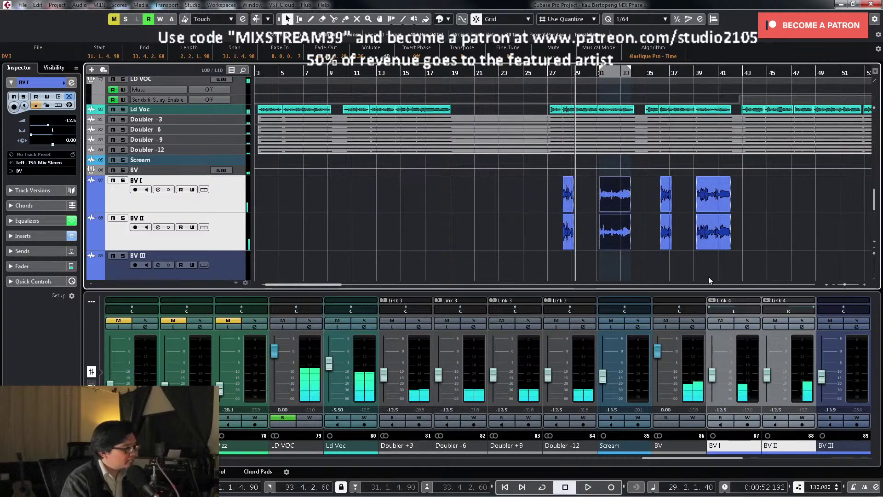
{"action": "left_click", "coordinate": [718, 311]}
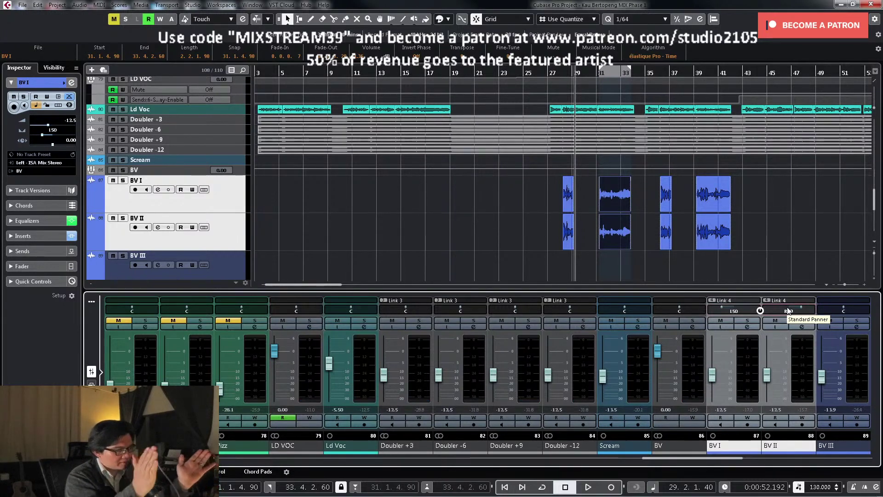
{"action": "key", "text": "KP_1"}
{"action": "key", "text": "space"}
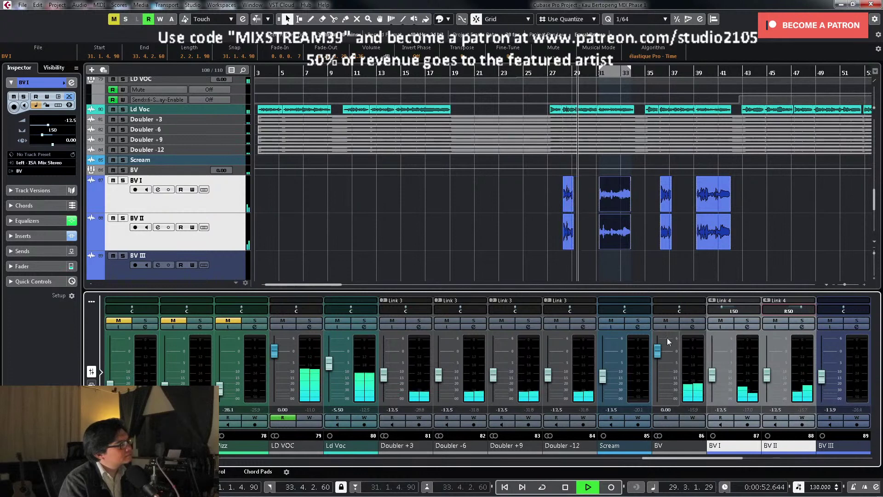
Step: Solo the BV group channel, loop the bar 31 section, and load the GRP BV preset into the group's inserts
{"action": "left_click", "coordinate": [692, 321]}
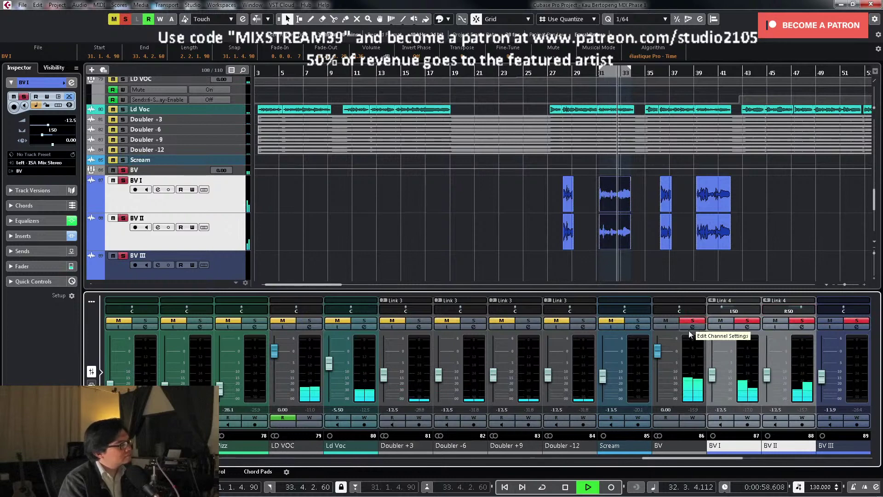
{"action": "key", "text": "slash"}
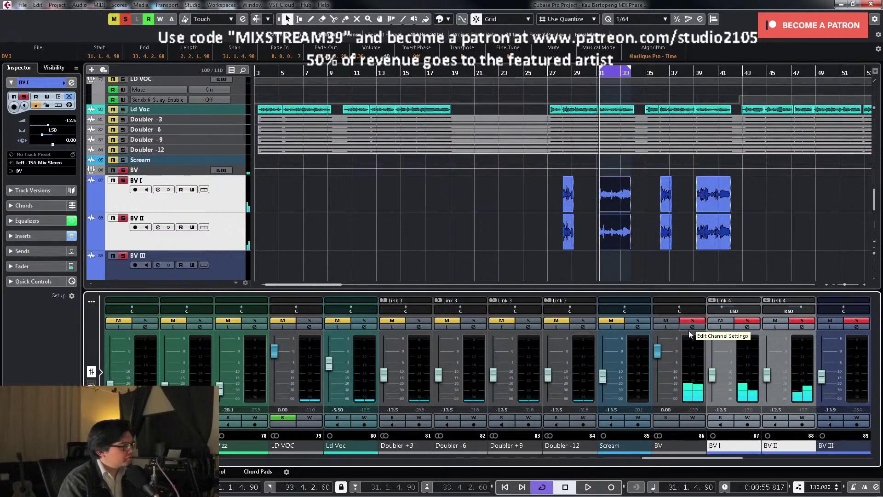
{"action": "left_click", "coordinate": [691, 327]}
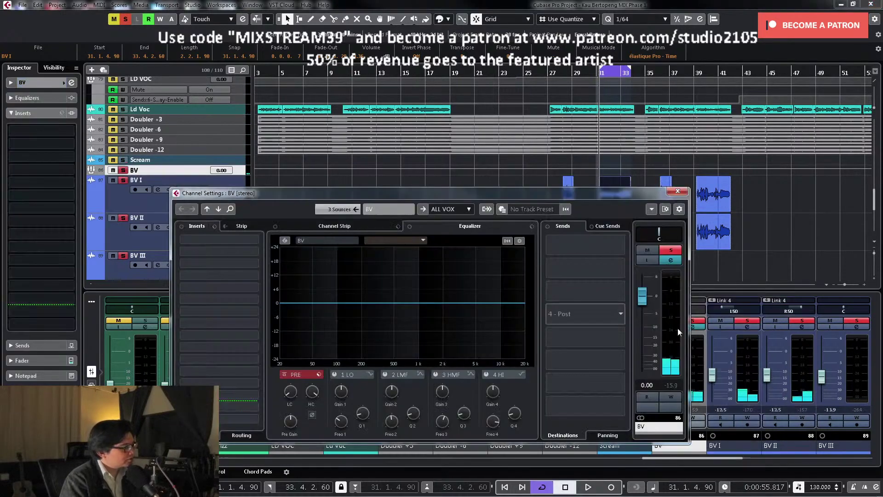
{"action": "left_click", "coordinate": [214, 226]}
{"action": "scroll", "coordinate": [423, 264], "scroll_direction": "up", "scroll_amount": 10}
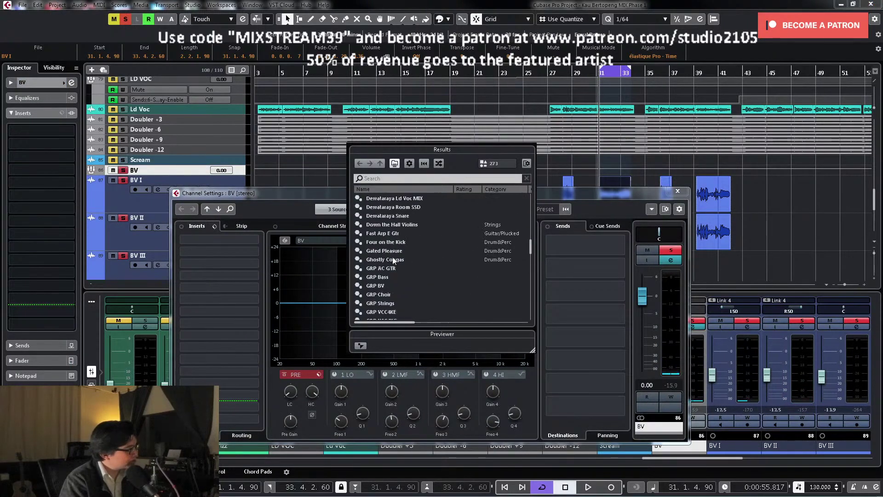
{"action": "double_click", "coordinate": [386, 286]}
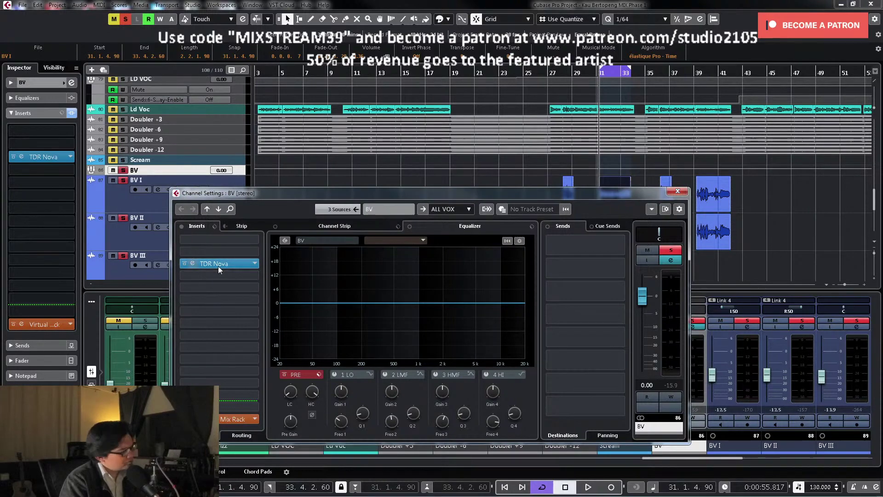
Step: Set the FG-2A compressor's Peak Reduction to about 51.5 in the BV group's Virtual Mix Rack during playback
{"action": "left_click", "coordinate": [234, 418]}
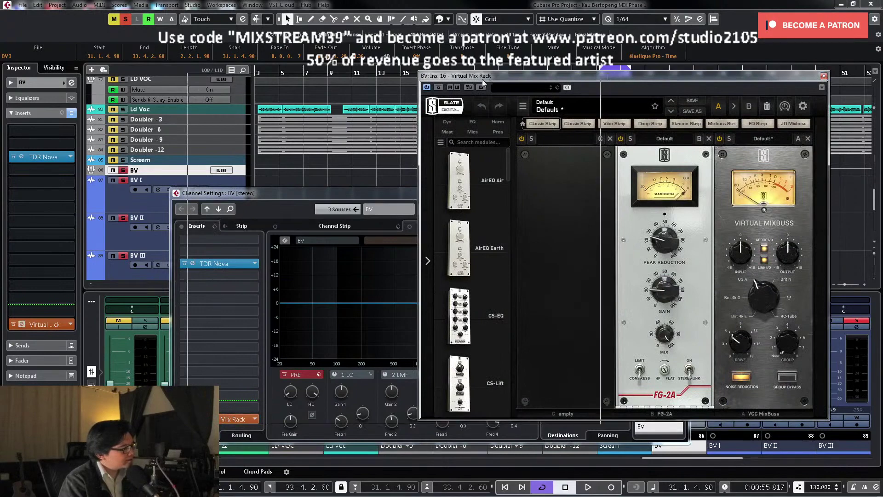
{"action": "left_click_drag", "start_coordinate": [712, 81], "coordinate": [482, 84]}
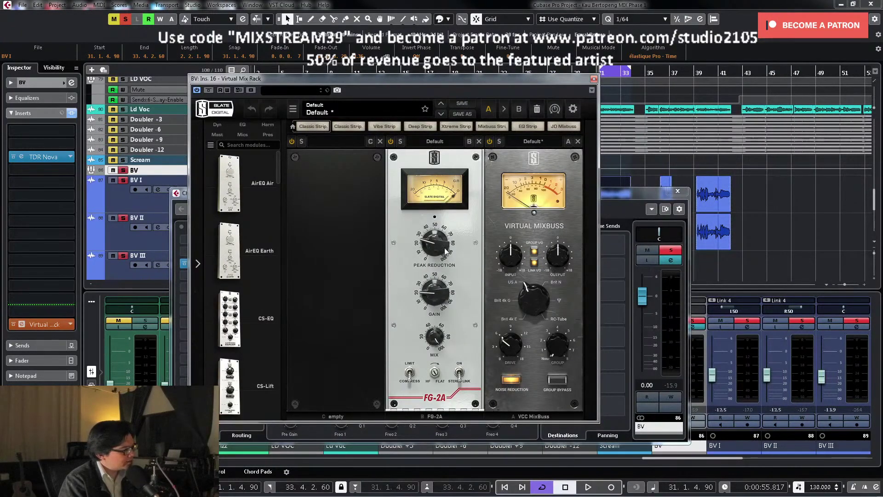
{"action": "key", "text": "space"}
{"action": "left_click_drag", "start_coordinate": [425, 246], "coordinate": [430, 208]}
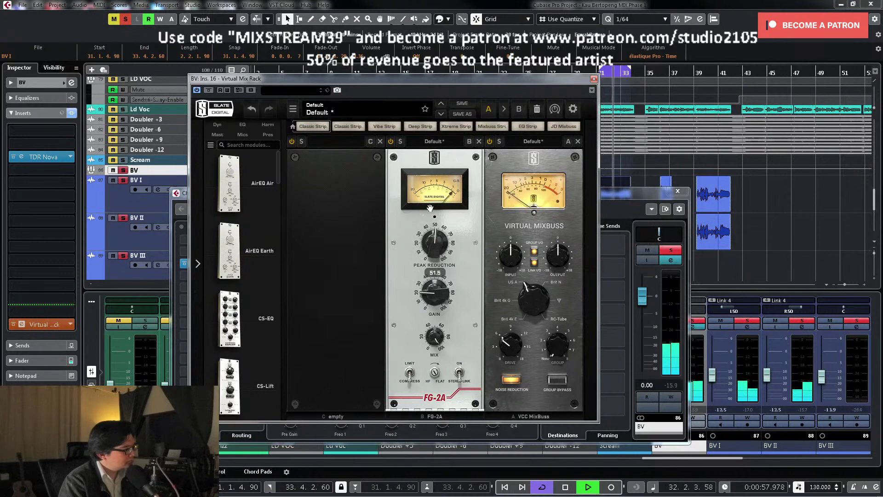
{"action": "left_click", "coordinate": [593, 79]}
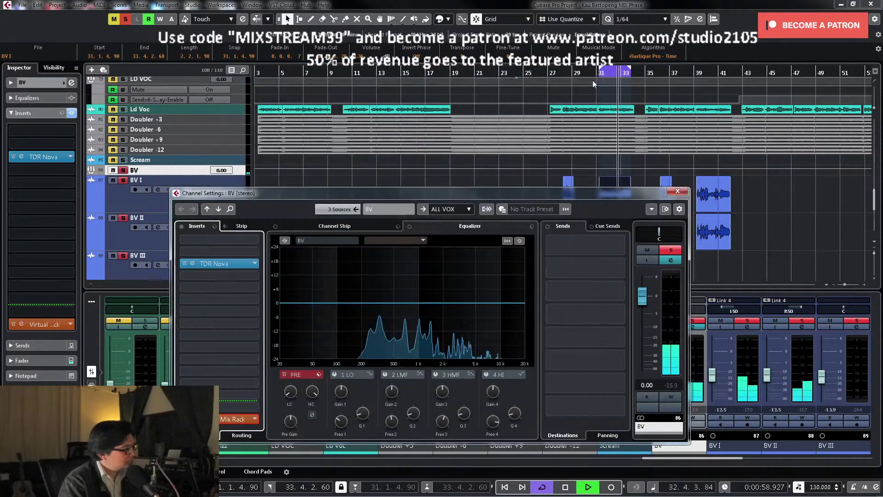
Step: Tune band III of the BV group's TDR Nova to 2.8 kHz with Q 6.00 by soloing the band, leaving its gain at 0 dB
{"action": "left_click", "coordinate": [229, 266]}
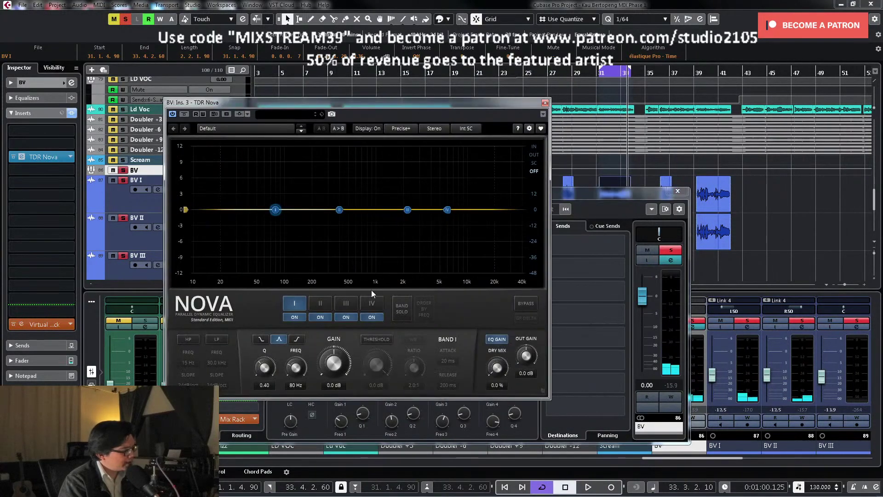
{"action": "left_click", "coordinate": [346, 304]}
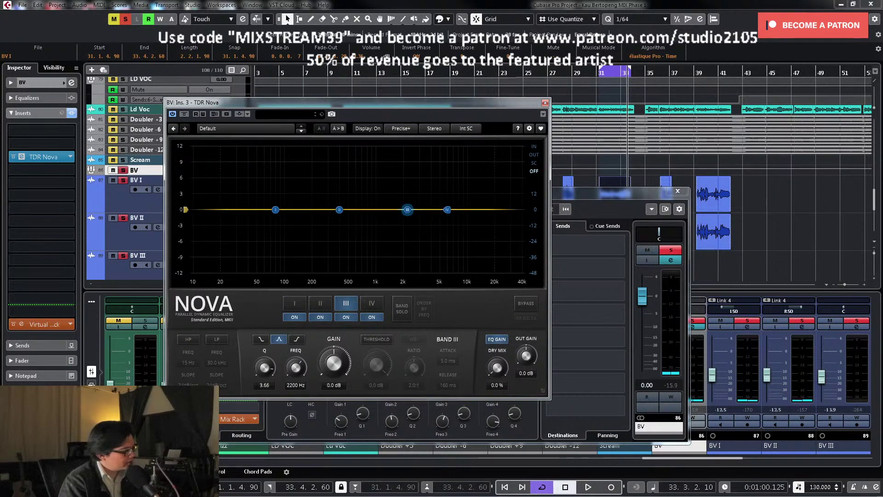
{"action": "key", "text": "space"}
{"action": "left_click", "coordinate": [402, 311]}
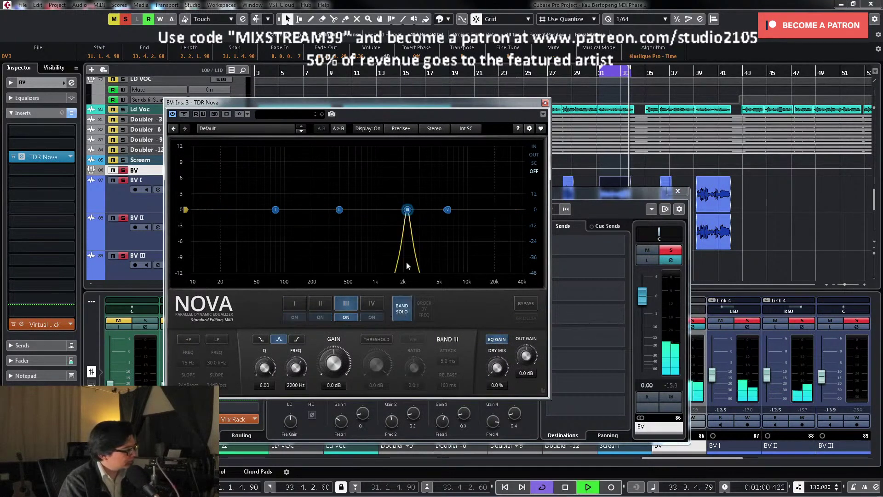
{"action": "left_click_drag", "start_coordinate": [407, 210], "coordinate": [417, 173]}
{"action": "key", "text": "space"}
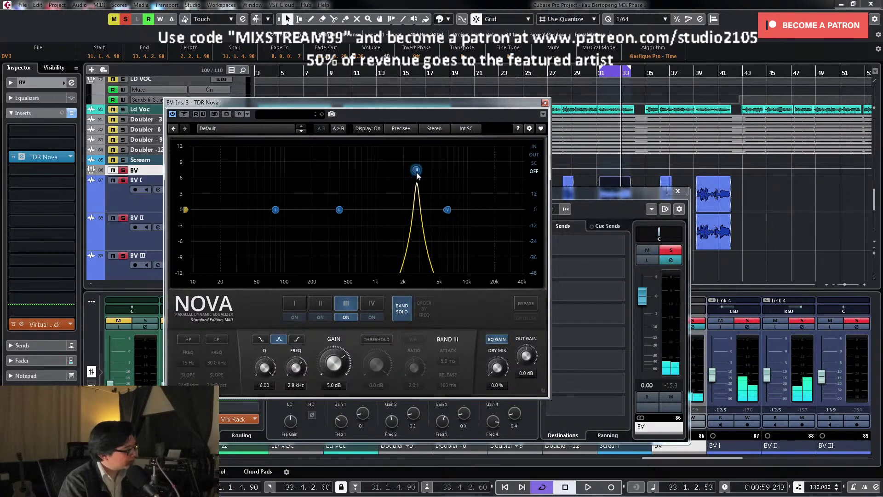
{"action": "double_click", "coordinate": [343, 381]}
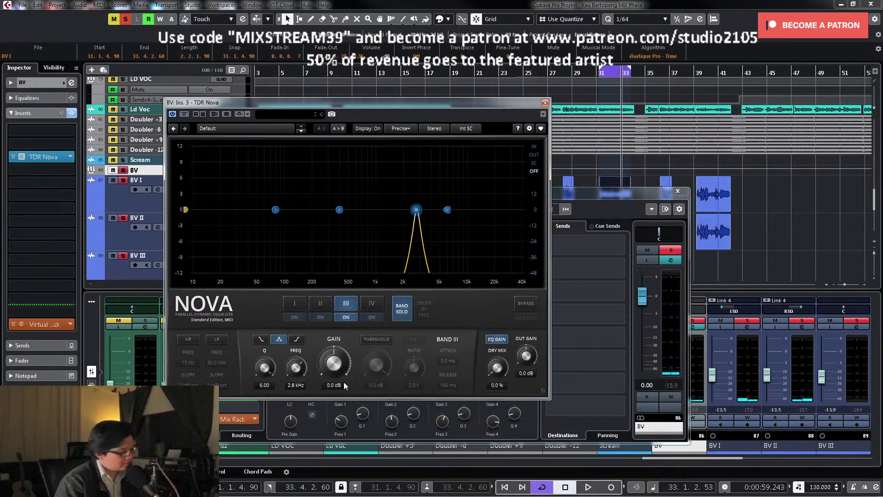
{"action": "left_click", "coordinate": [408, 310]}
Step: Enable dynamic processing on TDR Nova band III and set its threshold to about -30.2 dB while listening to the backing vocals
{"action": "left_click", "coordinate": [376, 339]}
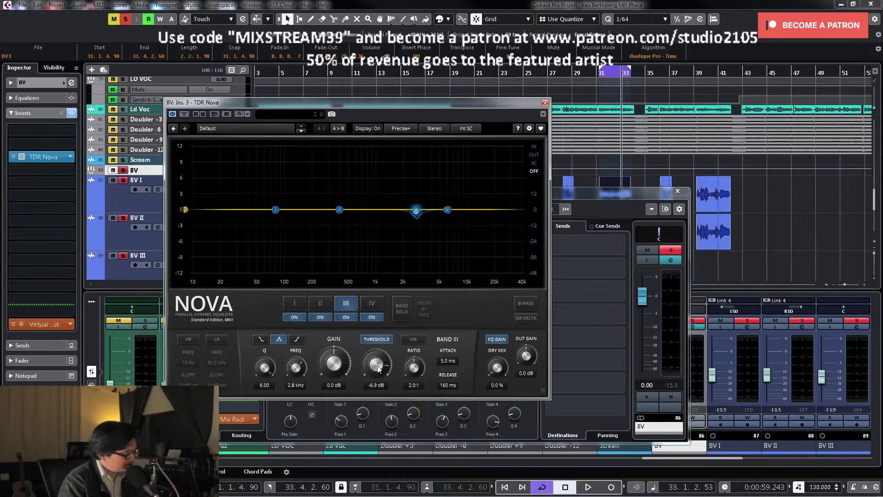
{"action": "key", "text": "space"}
{"action": "left_click_drag", "start_coordinate": [377, 364], "coordinate": [377, 382]}
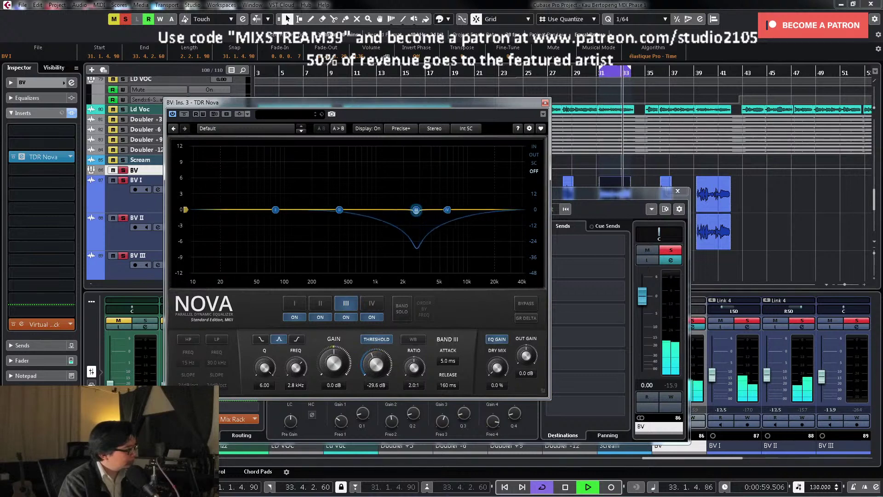
{"action": "left_click_drag", "start_coordinate": [376, 354], "coordinate": [376, 357]}
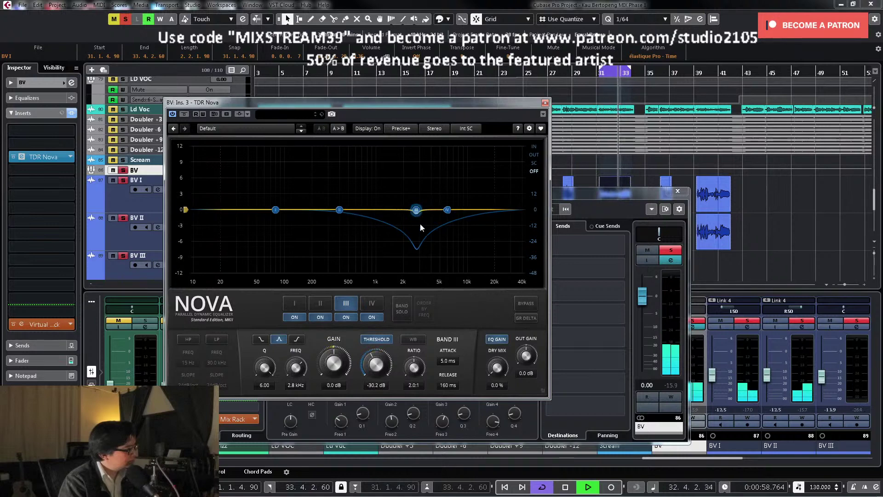
{"action": "key", "text": "space"}
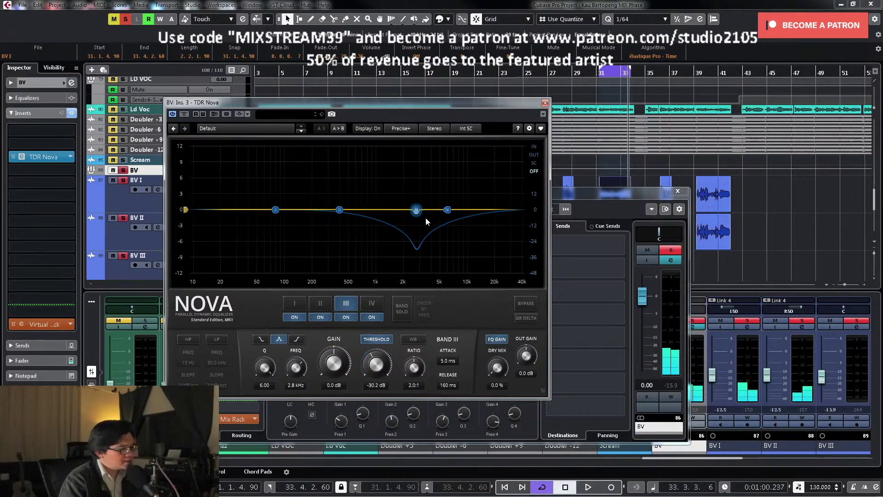
{"action": "key", "text": "space"}
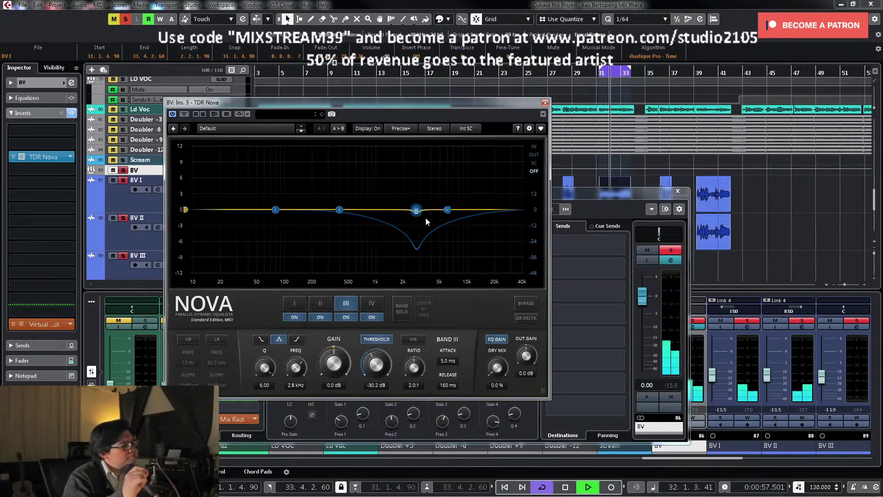
{"action": "key", "text": "space"}
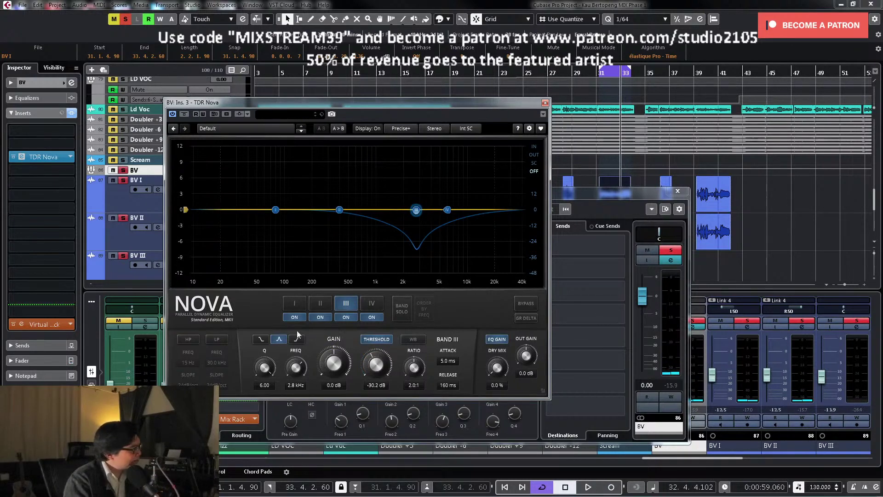
Step: Unsolo the BV group, check the backing vocals in the full mix, and close TDR Nova
{"action": "left_click", "coordinate": [678, 252]}
{"action": "key", "text": "space"}
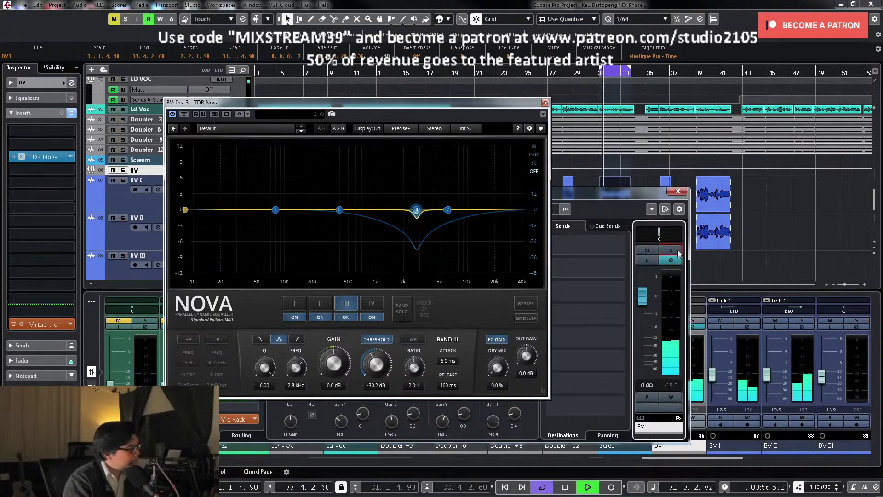
{"action": "left_click", "coordinate": [545, 102]}
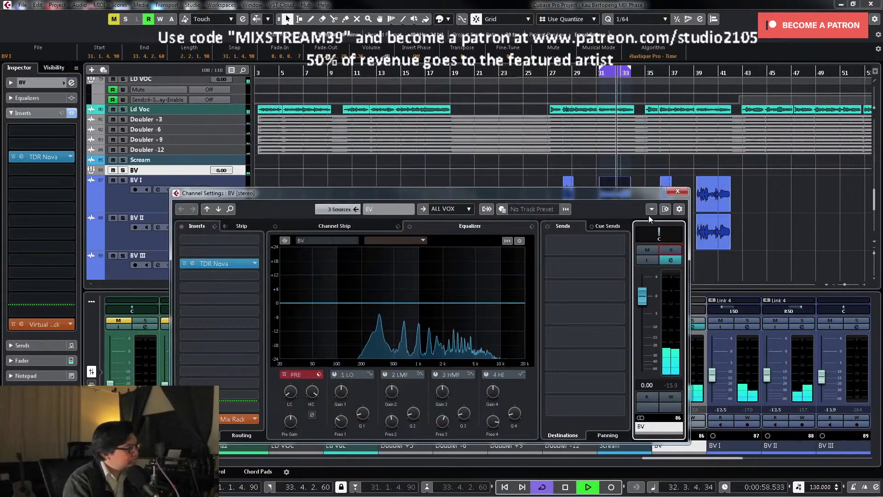
{"action": "key", "text": "space"}
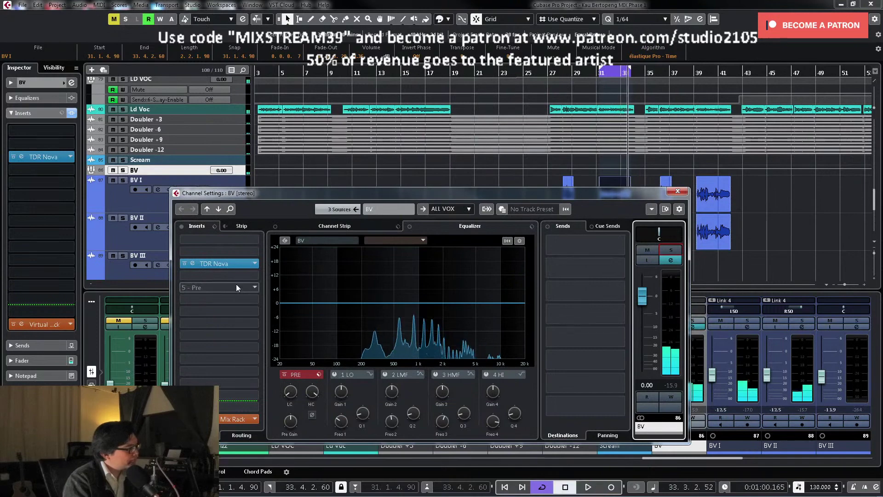
Step: Insert the Waves Vocal Rider Stereo plug-in on the BV group directly after TDR Nova
{"action": "left_click", "coordinate": [236, 284]}
{"action": "scroll", "coordinate": [216, 386], "scroll_direction": "down", "scroll_amount": 3}
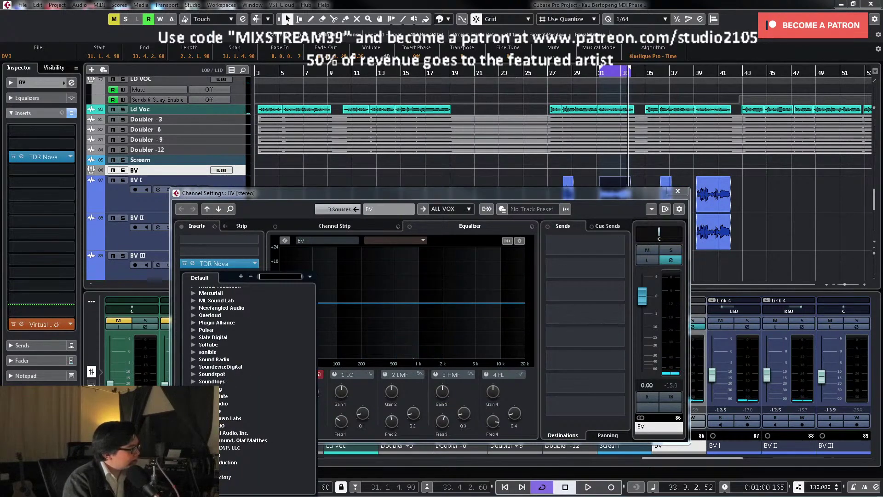
{"action": "scroll", "coordinate": [248, 414], "scroll_direction": "down", "scroll_amount": 3}
{"action": "left_click", "coordinate": [207, 337]}
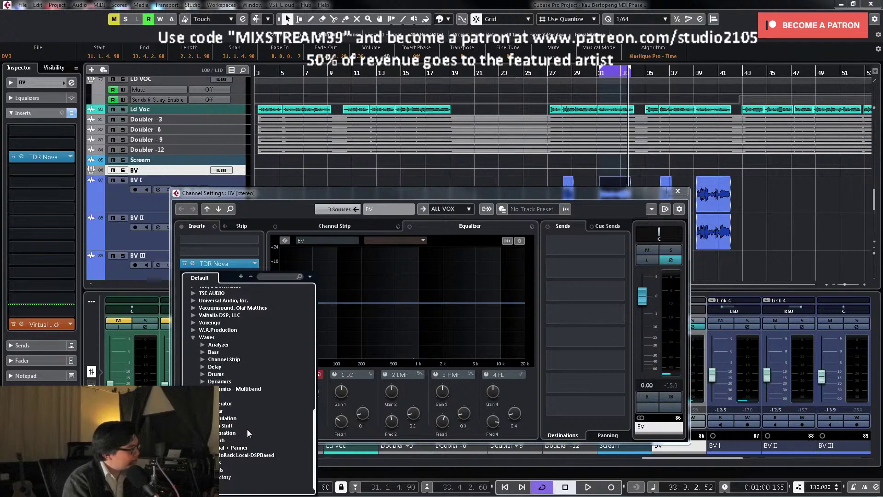
{"action": "scroll", "coordinate": [248, 463], "scroll_direction": "down", "scroll_amount": 3}
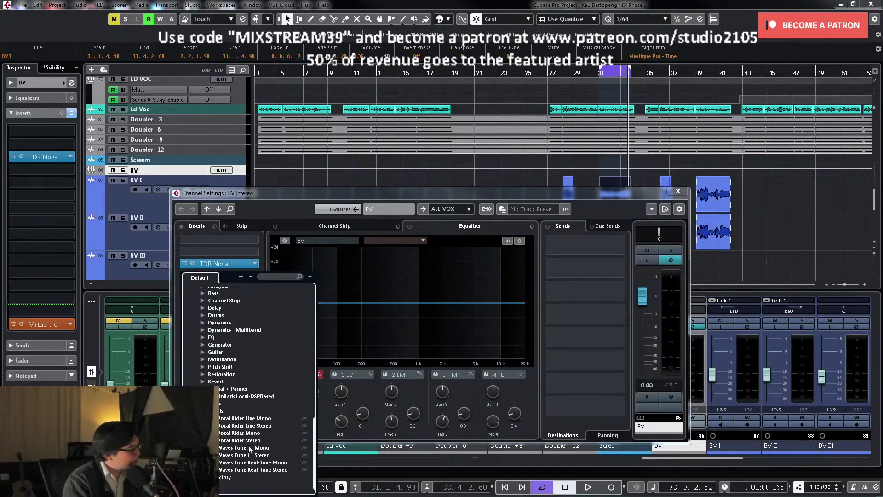
{"action": "left_click", "coordinate": [244, 440]}
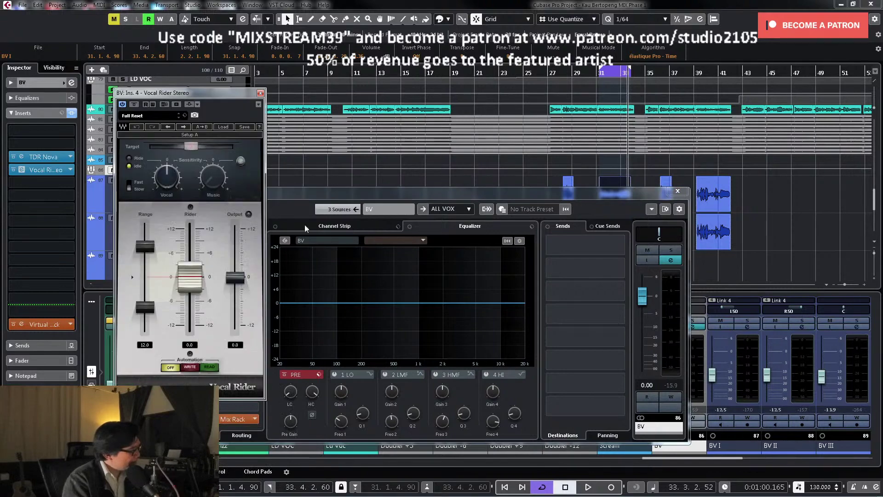
Step: Load the Smooth Ride preset in Vocal Rider and lower its Target level while the backing vocals play
{"action": "left_click", "coordinate": [221, 127]}
{"action": "left_click", "coordinate": [272, 189]}
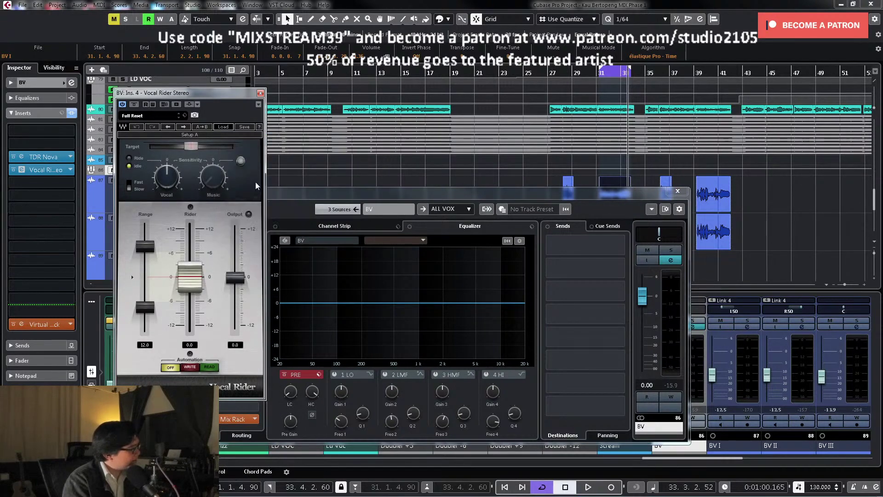
{"action": "key", "text": "space"}
{"action": "left_click_drag", "start_coordinate": [184, 145], "coordinate": [166, 145]}
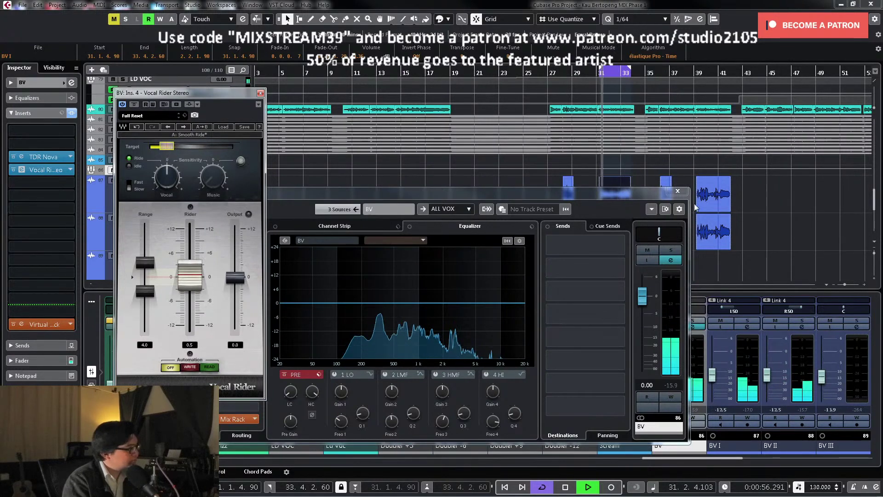
{"action": "left_click", "coordinate": [692, 327]}
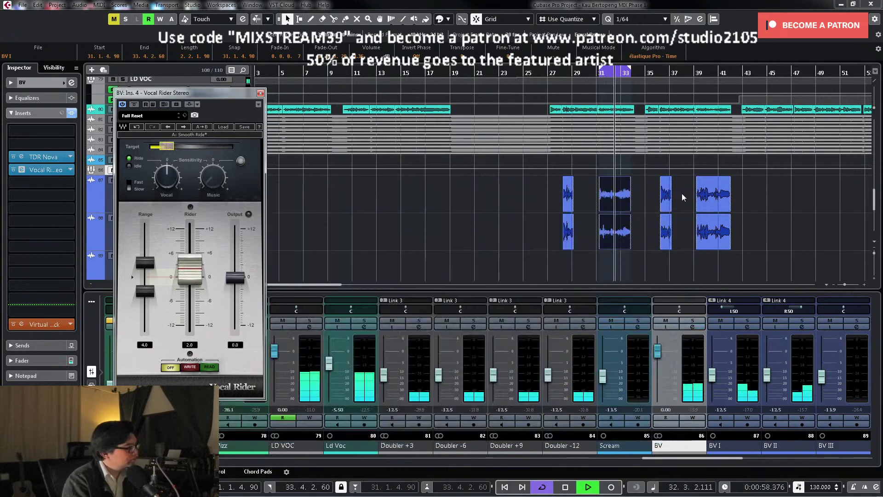
{"action": "left_click", "coordinate": [692, 326]}
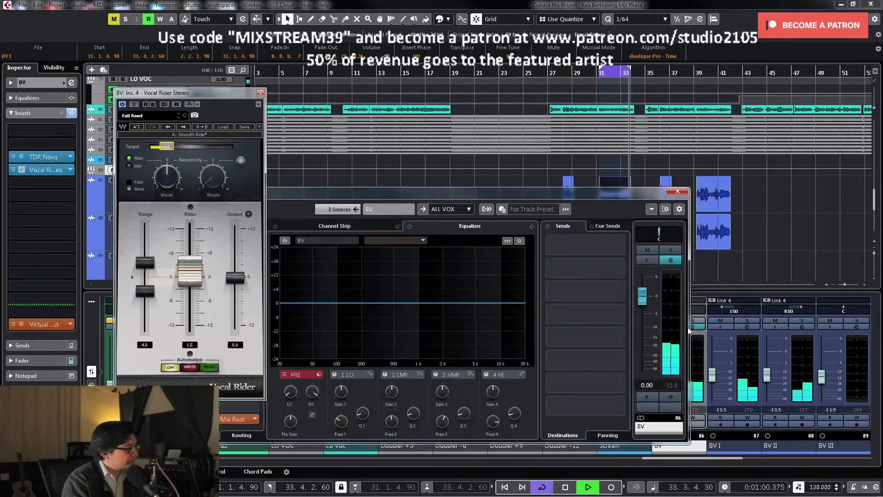
{"action": "left_click", "coordinate": [261, 91]}
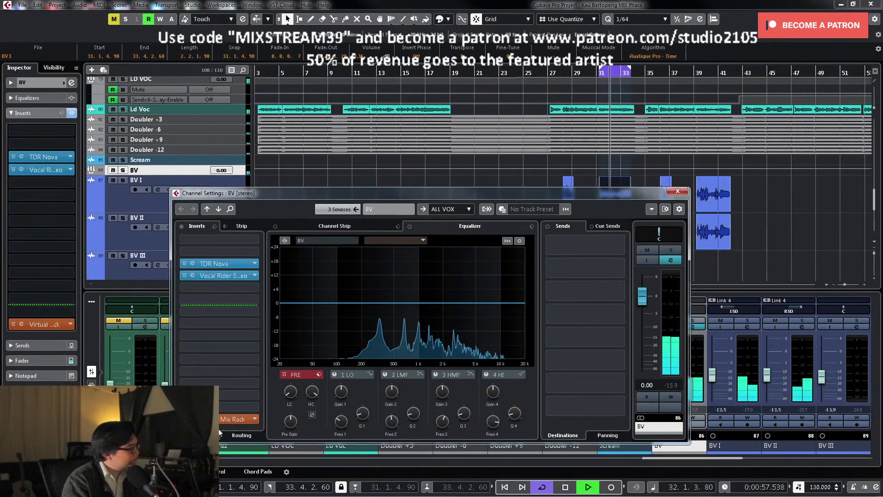
Step: Raise the FG-2A gain slightly in the BV group's Virtual Mix Rack, checking it soloed and in the full mix
{"action": "left_click", "coordinate": [234, 419]}
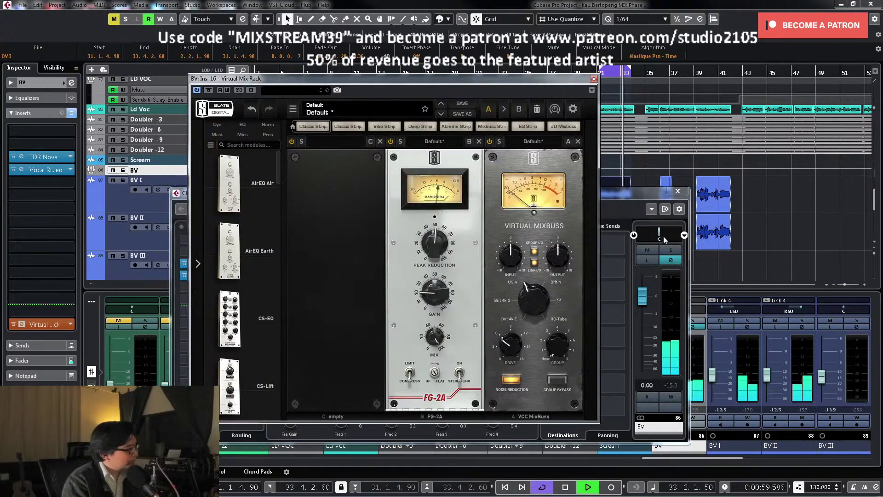
{"action": "left_click", "coordinate": [671, 249]}
{"action": "key", "text": "space"}
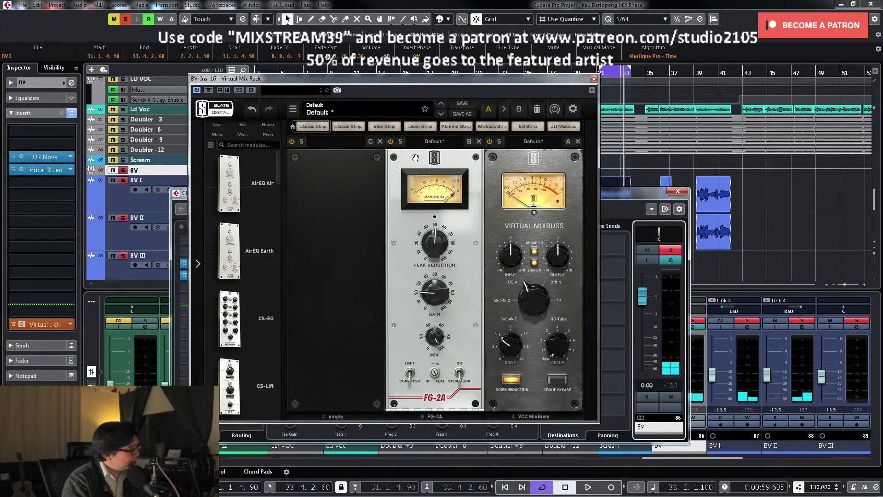
{"action": "key", "text": "space"}
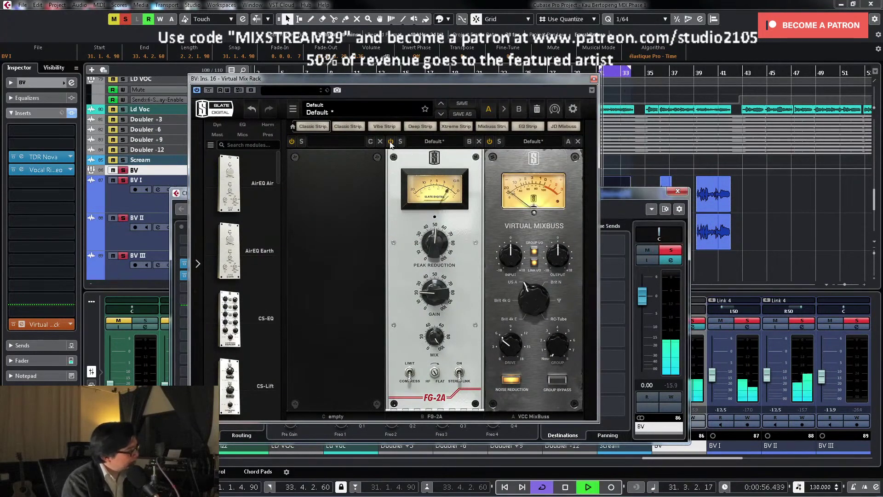
{"action": "key", "text": "space"}
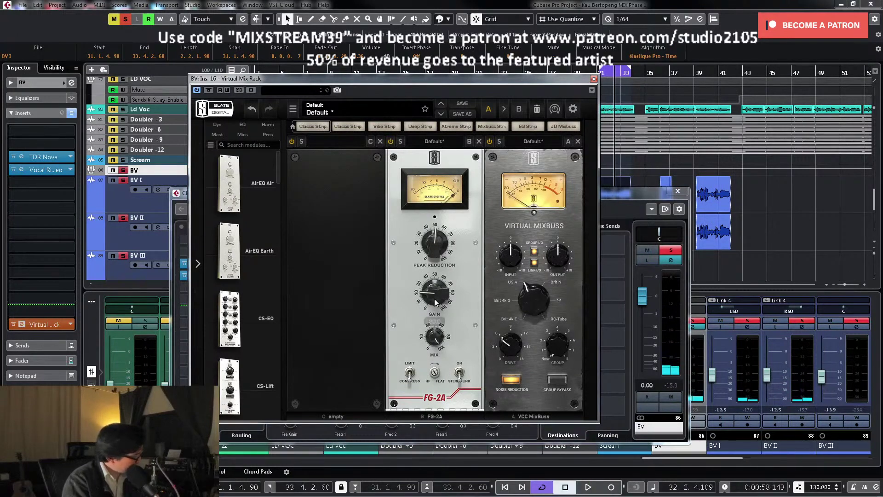
{"action": "key", "text": "space"}
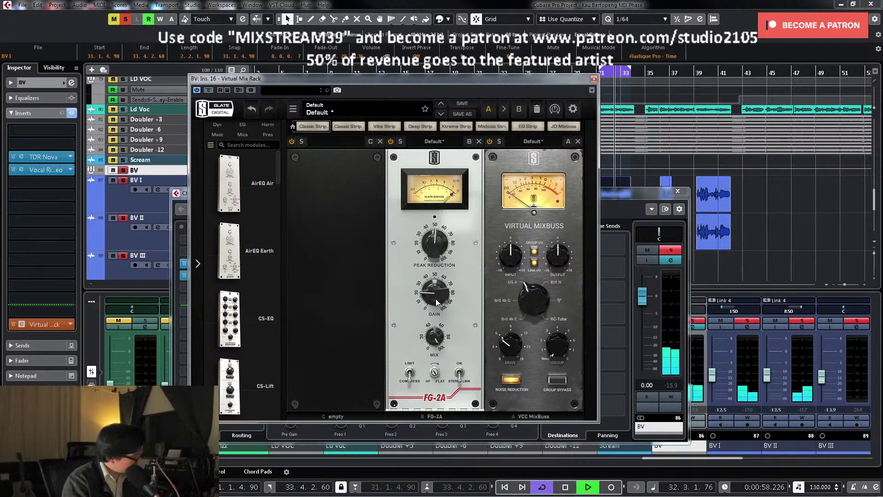
{"action": "mouse_move", "coordinate": [435, 297]}
{"action": "left_click_drag", "start_coordinate": [435, 297], "coordinate": [437, 291]}
{"action": "left_click", "coordinate": [670, 249]}
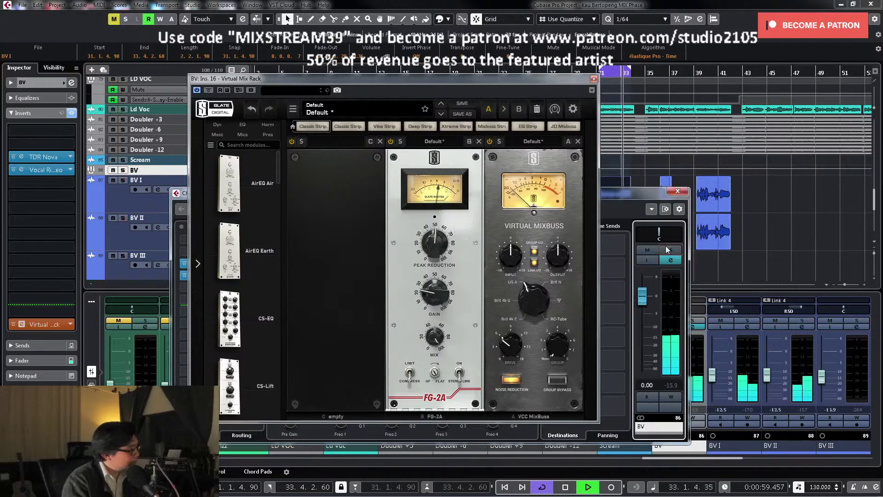
{"action": "left_click", "coordinate": [670, 250]}
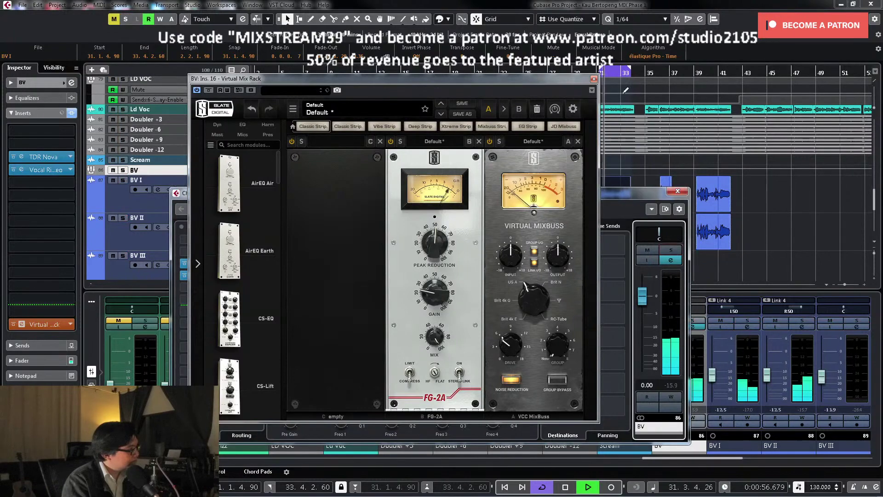
{"action": "left_click", "coordinate": [677, 191]}
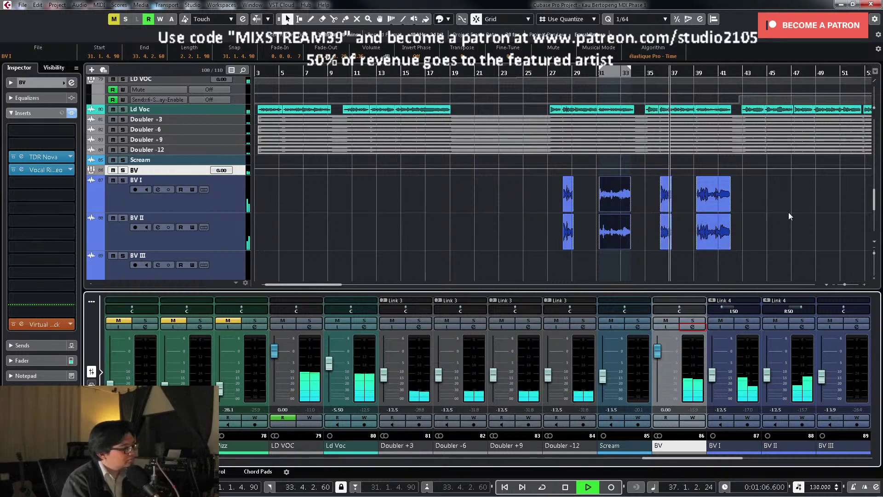
Step: Stop playback, select all BV I and BV II clips, and set the loop range around them from bar 28 to 42
{"action": "left_click", "coordinate": [778, 202]}
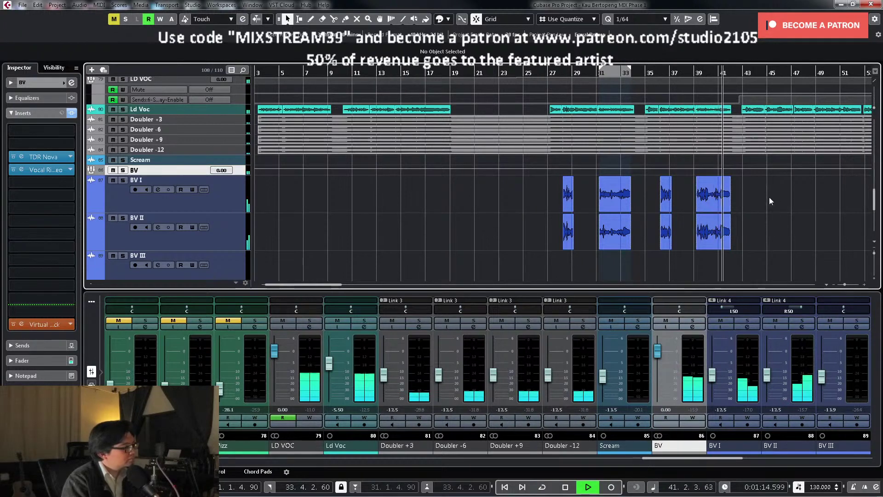
{"action": "key", "text": "space"}
{"action": "left_click_drag", "start_coordinate": [772, 189], "coordinate": [540, 216]}
{"action": "key", "text": "shift+g"}
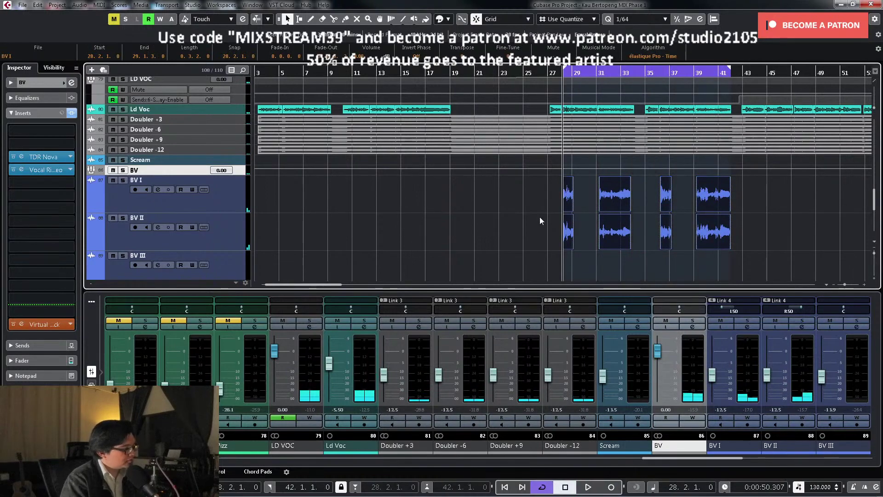
Step: Add an active Stereo Delay send to the BV group at about -22.5 dB and turn off cycle playback
{"action": "left_click", "coordinate": [692, 328]}
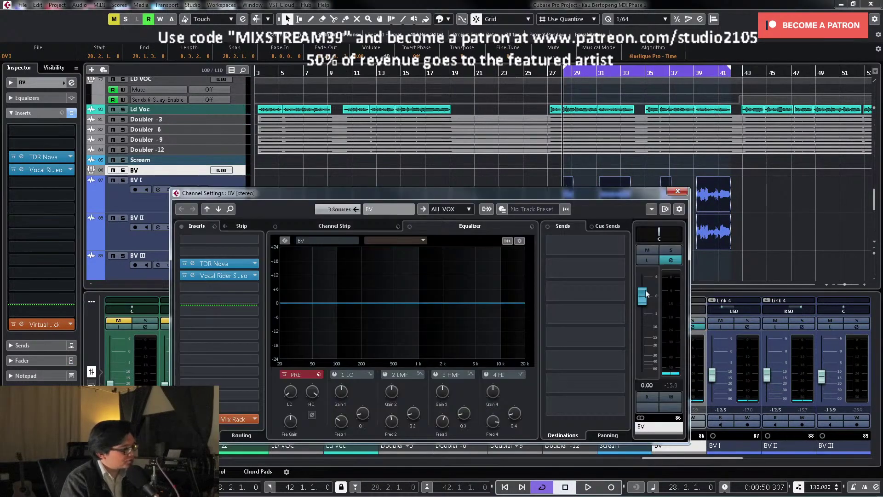
{"action": "left_click", "coordinate": [622, 359]}
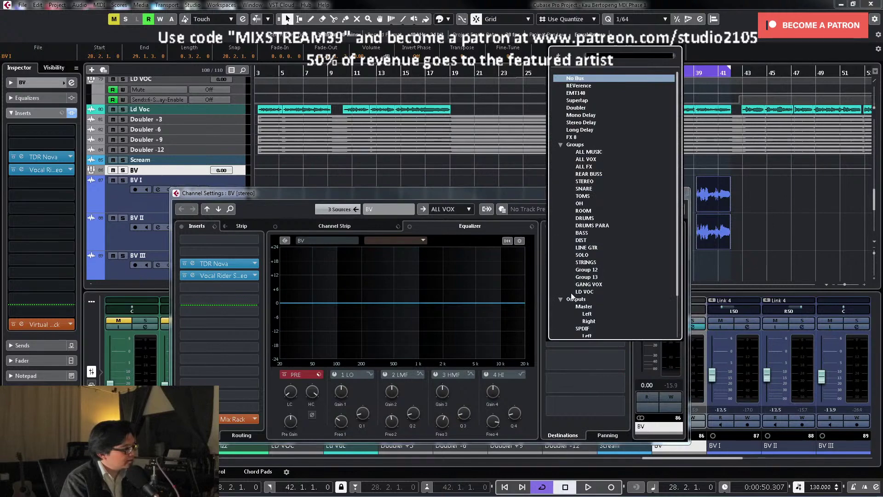
{"action": "left_click", "coordinate": [580, 123]}
{"action": "key", "text": "KP_Divide"}
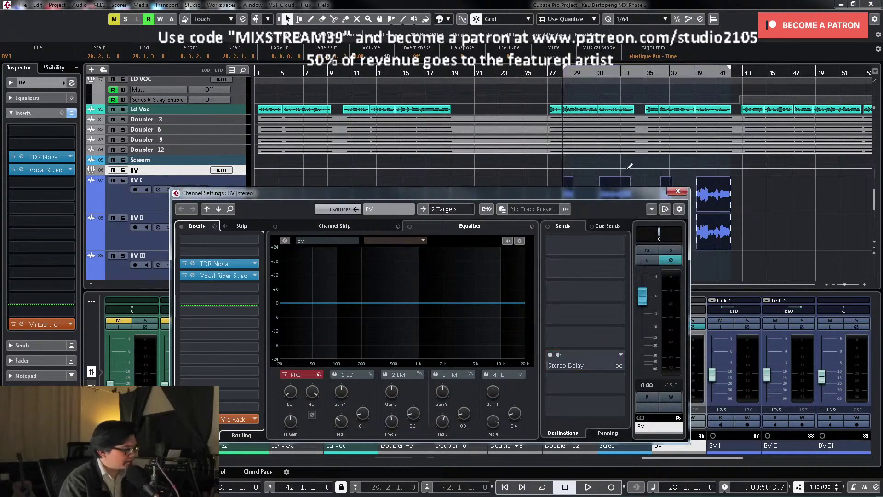
{"action": "left_click", "coordinate": [557, 365]}
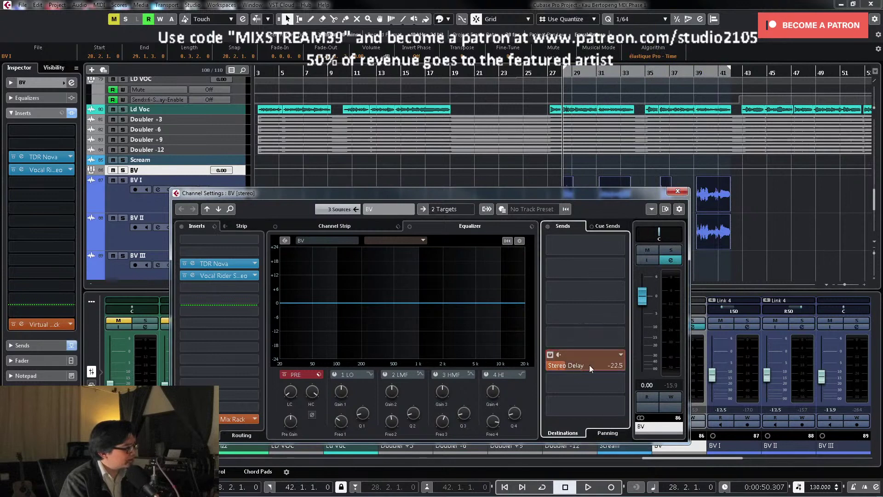
Step: Audition the BV group's Stereo Delay send soloed and in the full mix, settling its level at -22.5 dB
{"action": "left_click", "coordinate": [671, 251]}
{"action": "key", "text": "space"}
{"action": "left_click", "coordinate": [568, 366]}
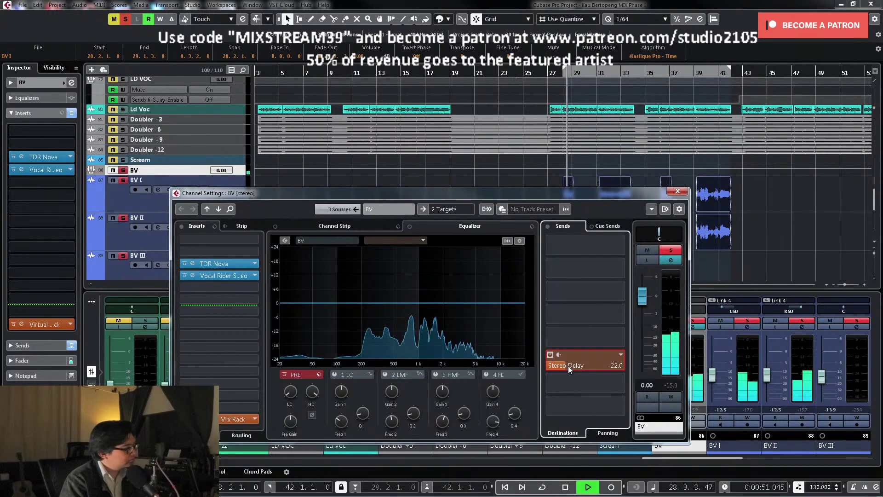
{"action": "left_click_drag", "start_coordinate": [569, 366], "coordinate": [568, 366]}
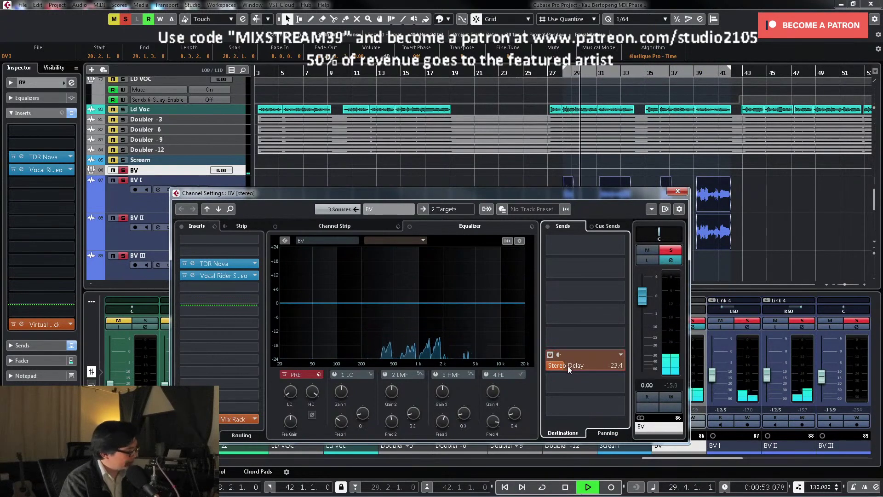
{"action": "left_click", "coordinate": [671, 250]}
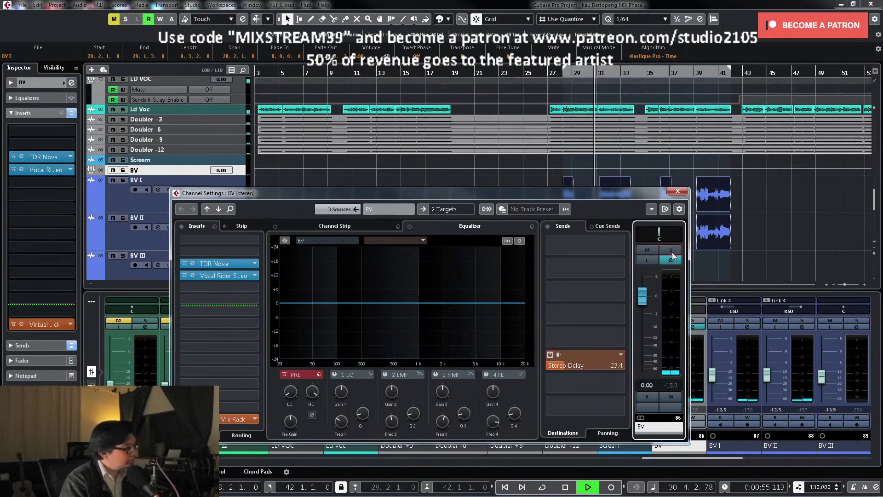
{"action": "left_click", "coordinate": [564, 365]}
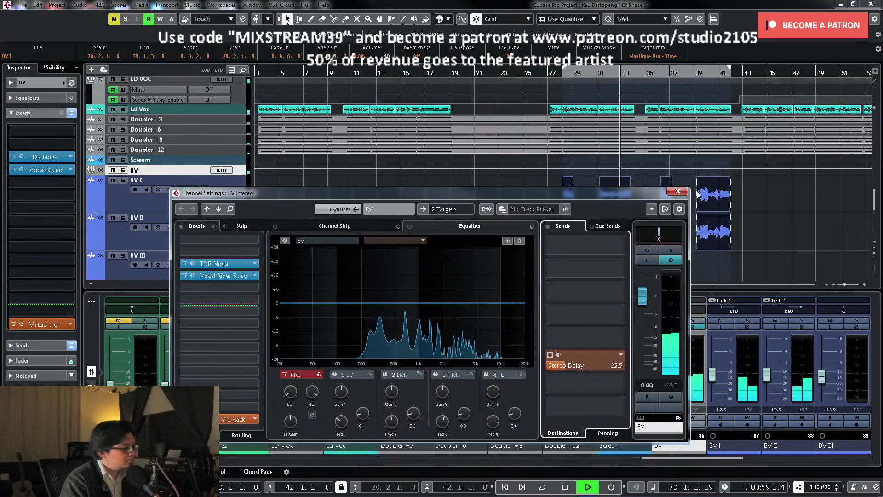
{"action": "left_click", "coordinate": [682, 191]}
{"action": "key", "text": "space"}
Step: Enlarge the BV I and BV II tracks and examine their waveforms closely around bars 31 to 33
{"action": "left_click", "coordinate": [234, 202]}
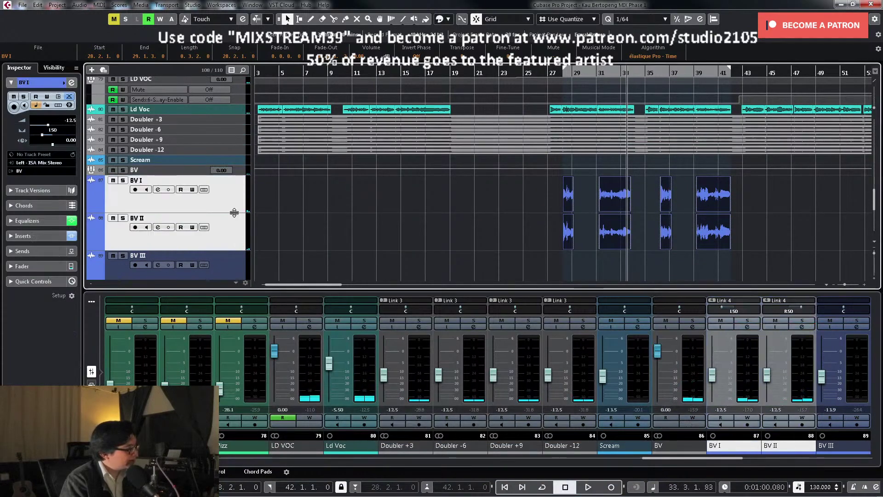
{"action": "left_click_drag", "start_coordinate": [234, 213], "coordinate": [234, 230]}
{"action": "left_click_drag", "start_coordinate": [605, 74], "coordinate": [618, 253]}
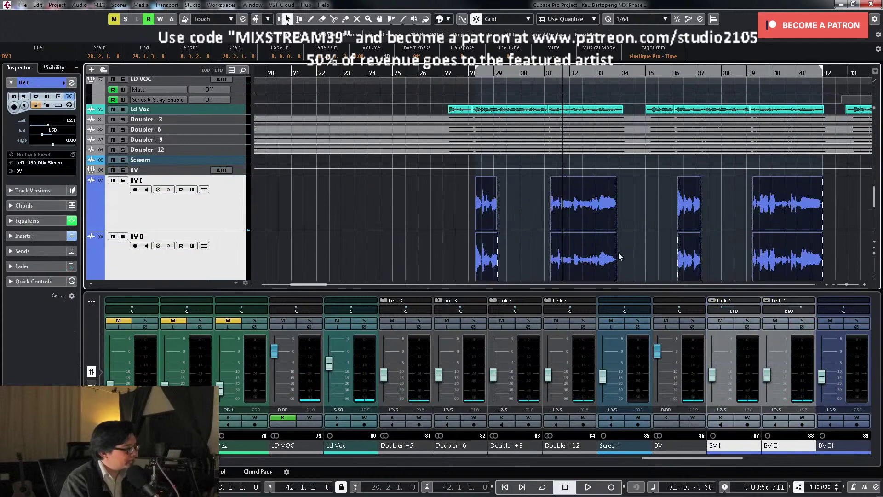
{"action": "scroll", "coordinate": [661, 236], "scroll_direction": "down", "scroll_amount": 2}
{"action": "key", "text": "space"}
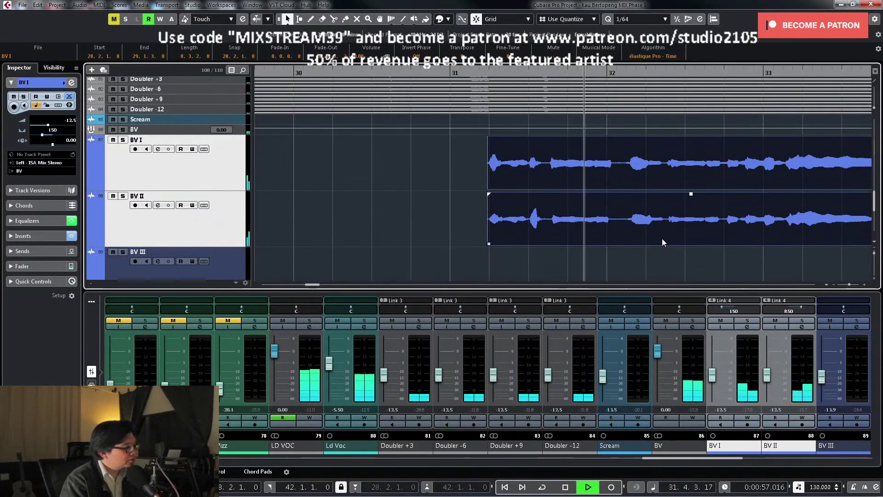
{"action": "key", "text": "space"}
{"action": "key", "text": "h"}
{"action": "key", "text": "h"}
{"action": "key", "text": "h"}
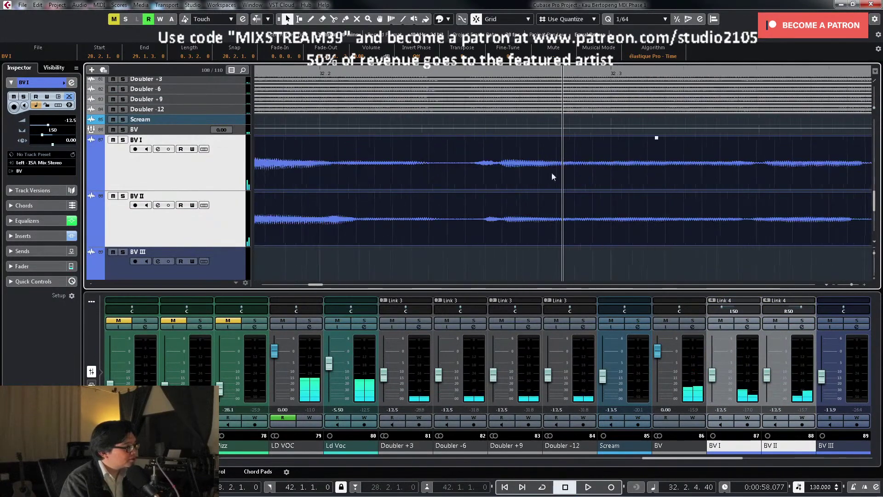
Step: Enlarge the Ld Voc track and place the playhead at its phrase start just after bar 32 to compare timing with BV I
{"action": "scroll", "coordinate": [460, 177], "scroll_direction": "up", "scroll_amount": 1}
{"action": "left_click", "coordinate": [232, 109]}
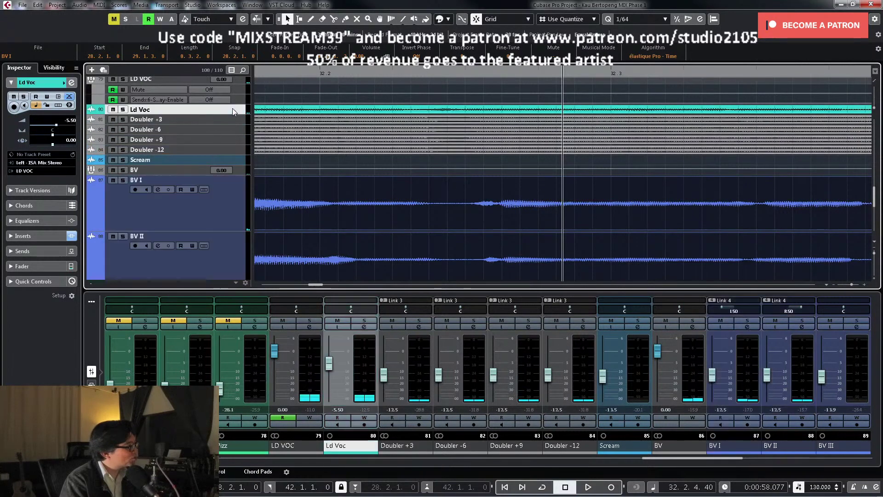
{"action": "scroll", "coordinate": [518, 164], "scroll_direction": "up", "scroll_amount": 1}
{"action": "key", "text": "g"}
{"action": "key", "text": "g"}
{"action": "key", "text": "g"}
{"action": "key", "text": "g"}
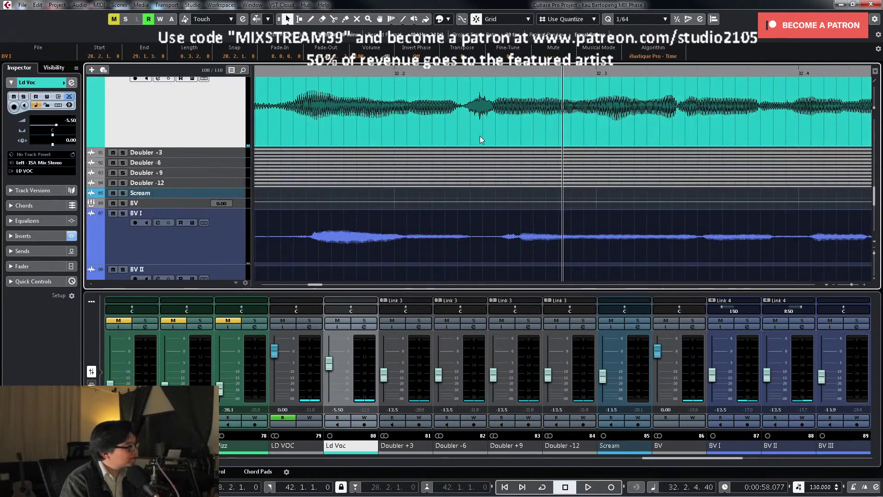
{"action": "key", "text": "g"}
{"action": "key", "text": "g"}
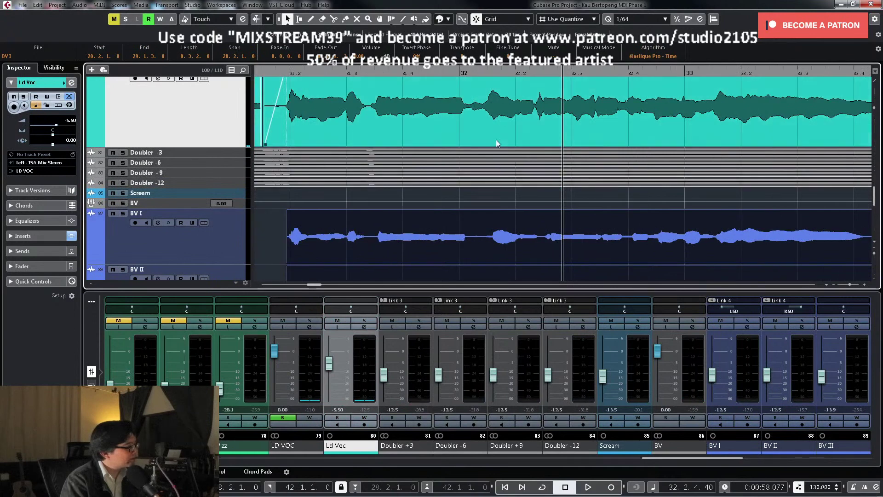
{"action": "left_click", "coordinate": [487, 72]}
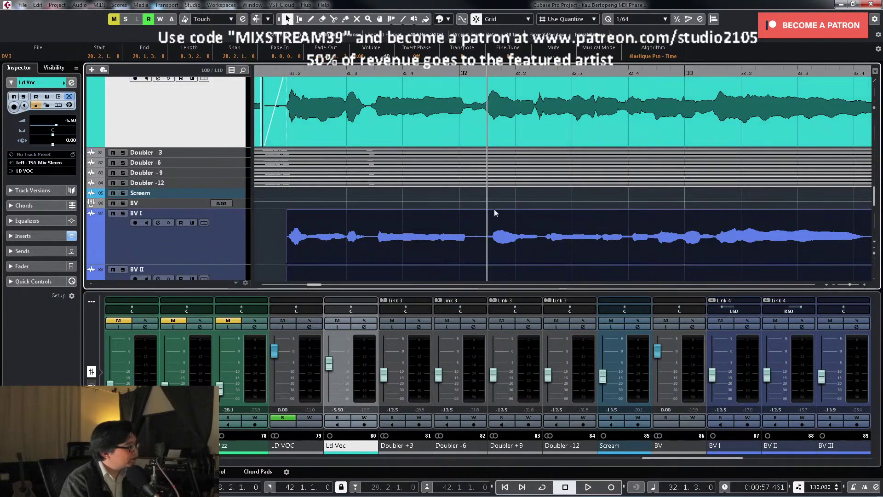
Step: Play the lead and backing vocals together from just after bar 32 to judge their timing
{"action": "left_click", "coordinate": [628, 196]}
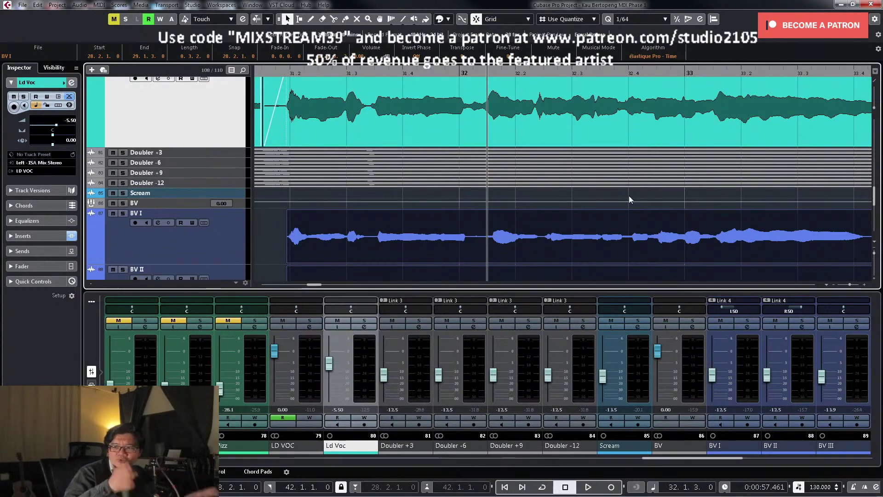
{"action": "key", "text": "space"}
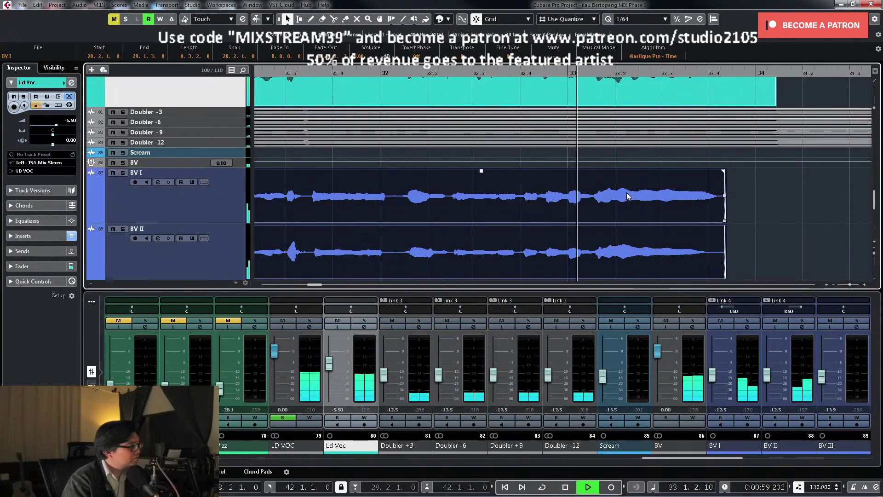
{"action": "key", "text": "space"}
{"action": "key", "text": "g"}
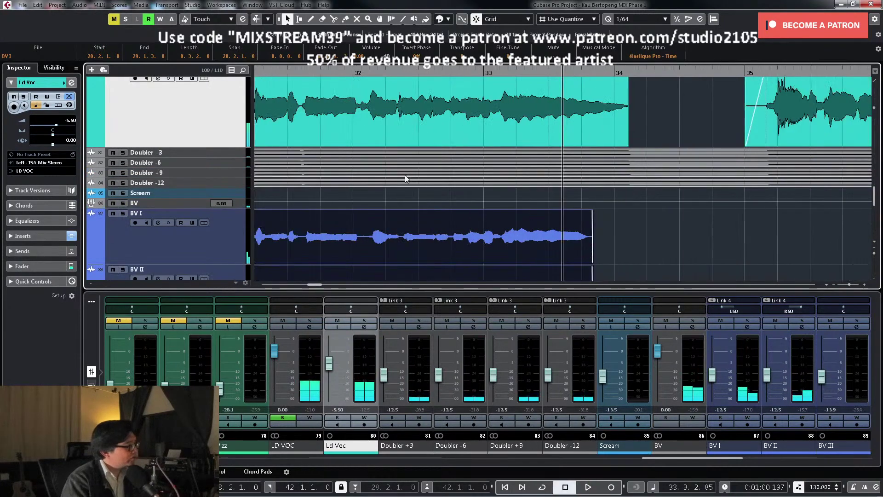
Step: Set the Ld Voc event spanning bars 31 to 34 as the audio alignment reference, bouncing its real-time effects
{"action": "left_click", "coordinate": [427, 118]}
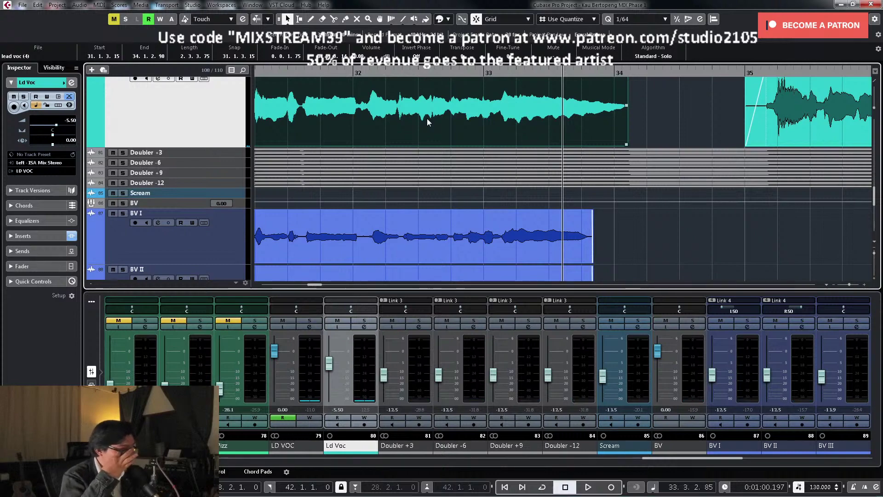
{"action": "left_click", "coordinate": [715, 19]}
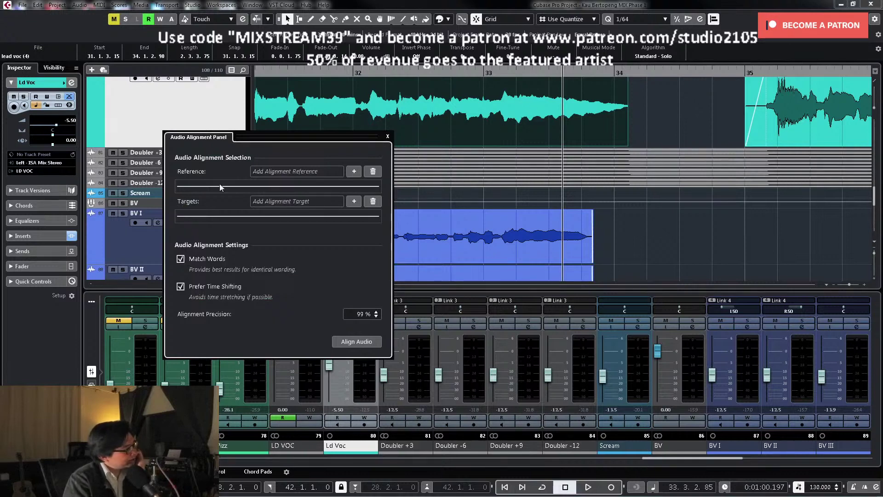
{"action": "left_click", "coordinate": [353, 173]}
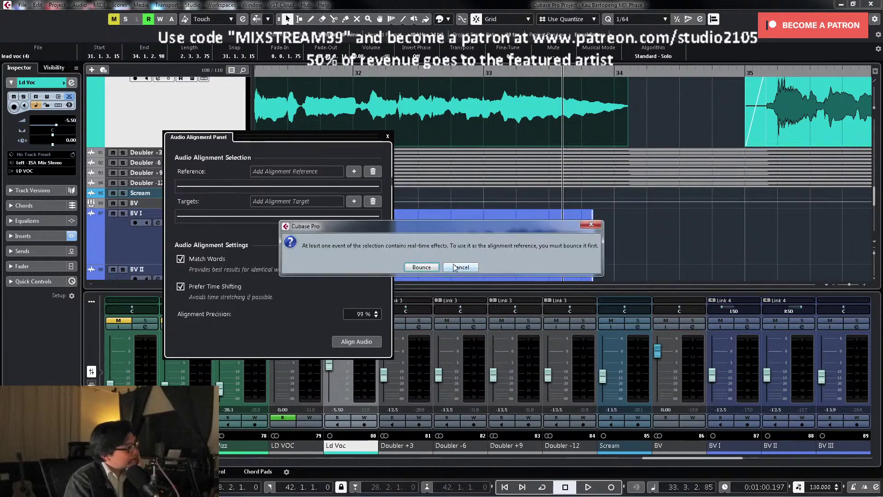
{"action": "left_click", "coordinate": [421, 267]}
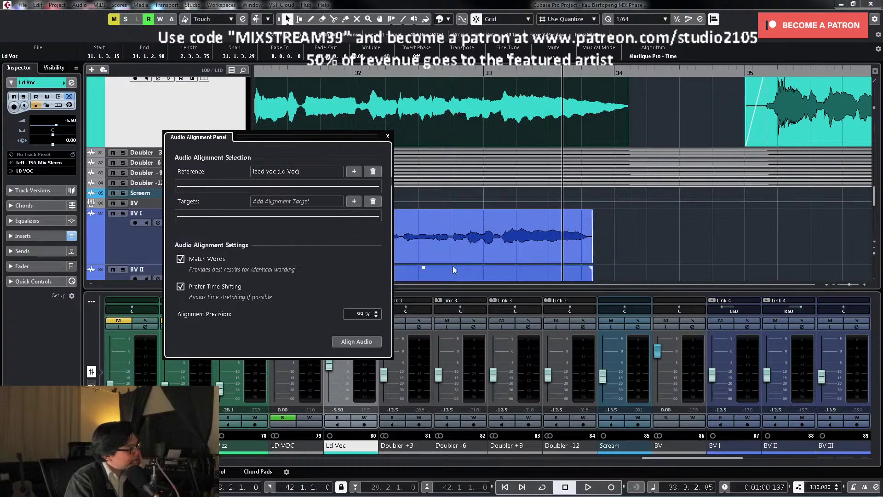
Step: Add the BV I event at bars 31 to 33 as alignment target and align it to the lead vocal at 100% precision
{"action": "left_click", "coordinate": [483, 233]}
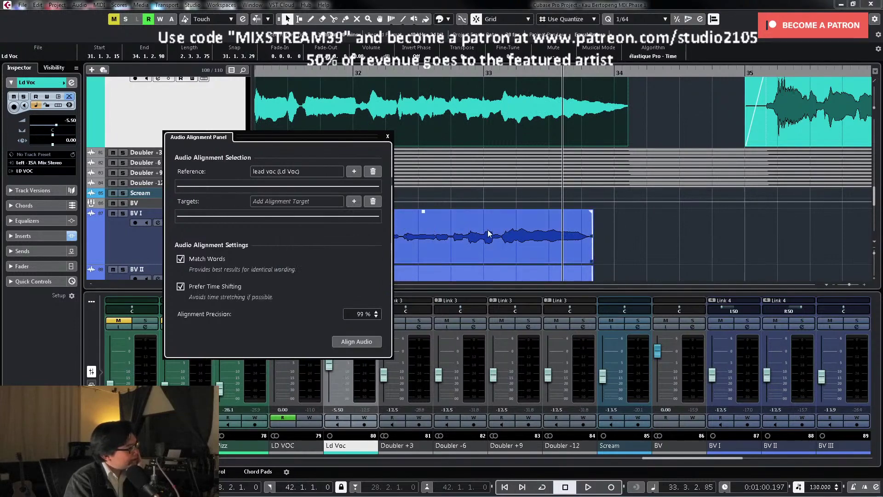
{"action": "left_click", "coordinate": [489, 234]}
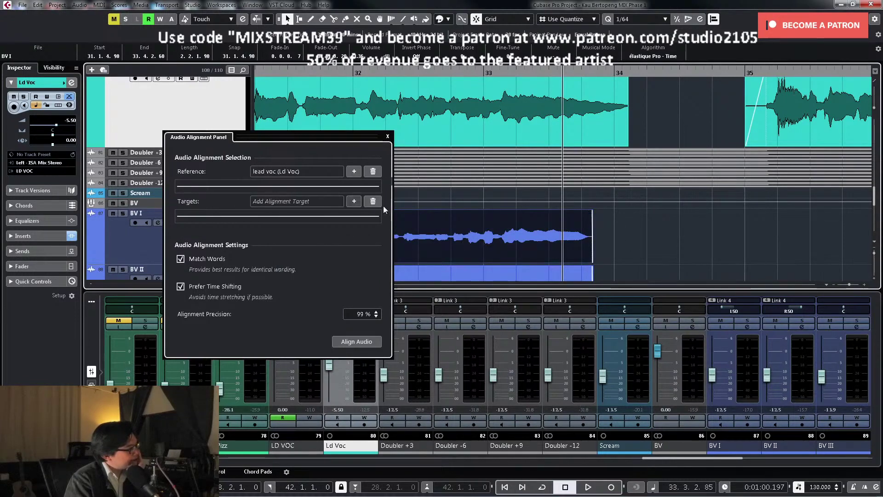
{"action": "left_click", "coordinate": [354, 203]}
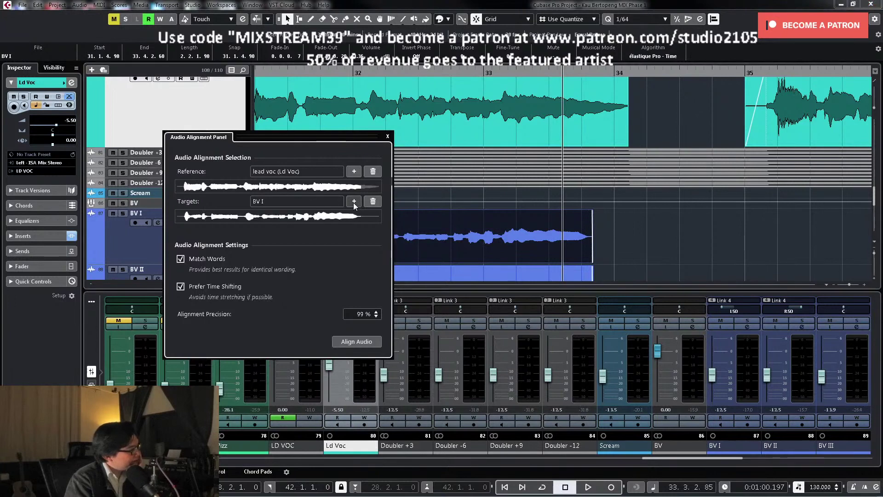
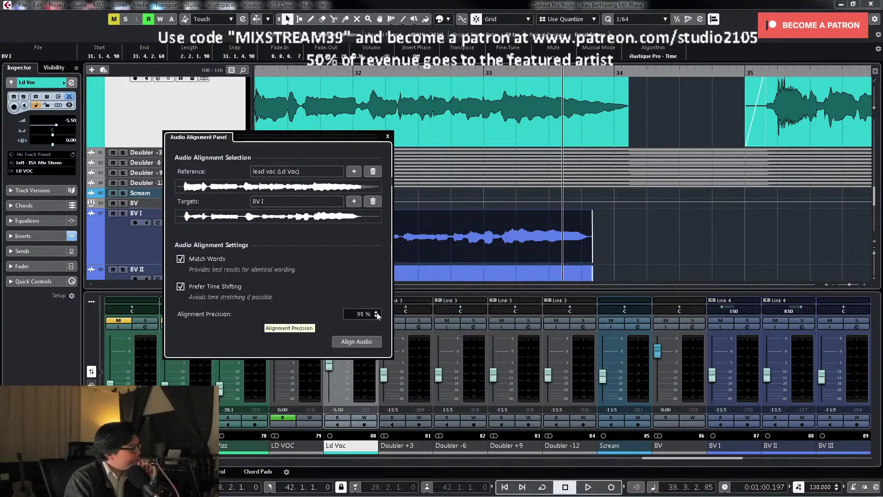
{"action": "left_click", "coordinate": [357, 341]}
{"action": "left_click", "coordinate": [387, 136]}
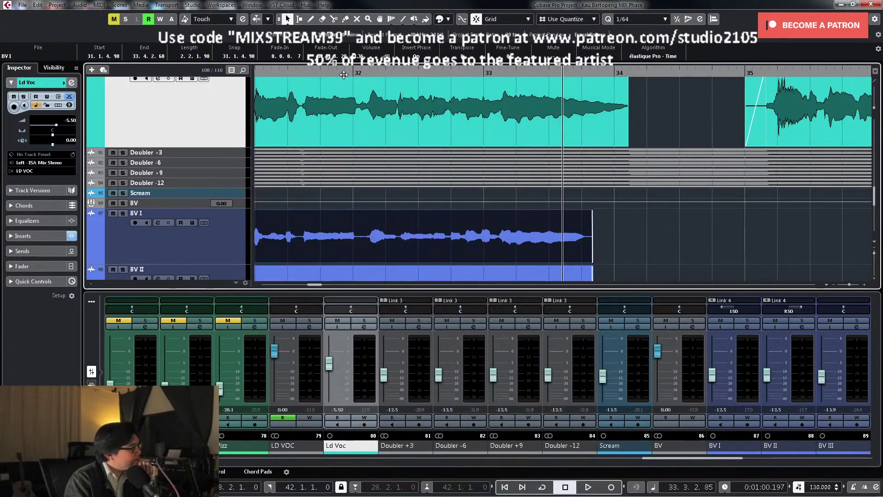
Step: Solo the BV I and Ld Voc tracks and audition the aligned phrase from the middle of bar 31
{"action": "left_click", "coordinate": [308, 73]}
{"action": "left_click", "coordinate": [123, 213]}
{"action": "scroll", "coordinate": [125, 213], "scroll_direction": "up", "scroll_amount": 1}
{"action": "left_click", "coordinate": [123, 109]}
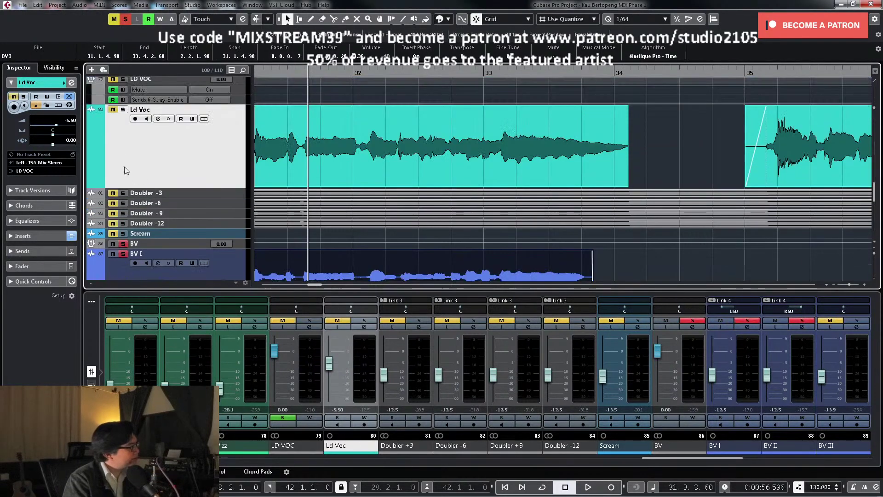
{"action": "key", "text": "space"}
{"action": "scroll", "coordinate": [436, 164], "scroll_direction": "down", "scroll_amount": 2}
{"action": "scroll", "coordinate": [438, 164], "scroll_direction": "up", "scroll_amount": 2}
{"action": "scroll", "coordinate": [437, 164], "scroll_direction": "up", "scroll_amount": 1}
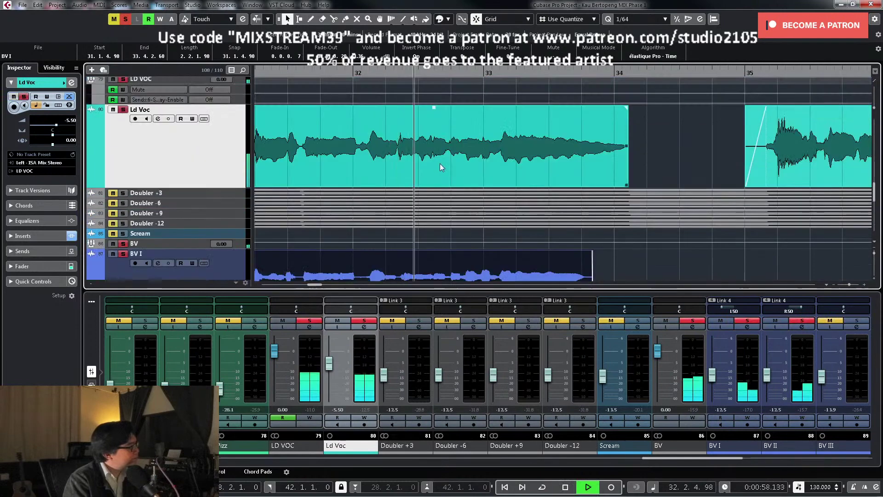
{"action": "scroll", "coordinate": [443, 164], "scroll_direction": "down", "scroll_amount": 1}
{"action": "scroll", "coordinate": [449, 164], "scroll_direction": "down", "scroll_amount": 2}
{"action": "key", "text": "space"}
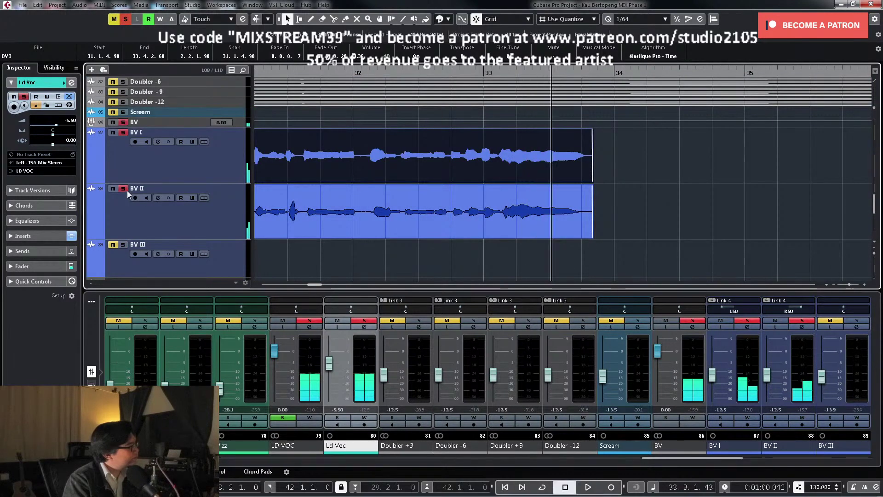
Step: Make the BV II event at bars 31 to 33 the alignment target and align it to the lead vocal at 100% precision
{"action": "right_click", "coordinate": [275, 197]}
{"action": "left_click", "coordinate": [344, 195]}
{"action": "key", "text": "1"}
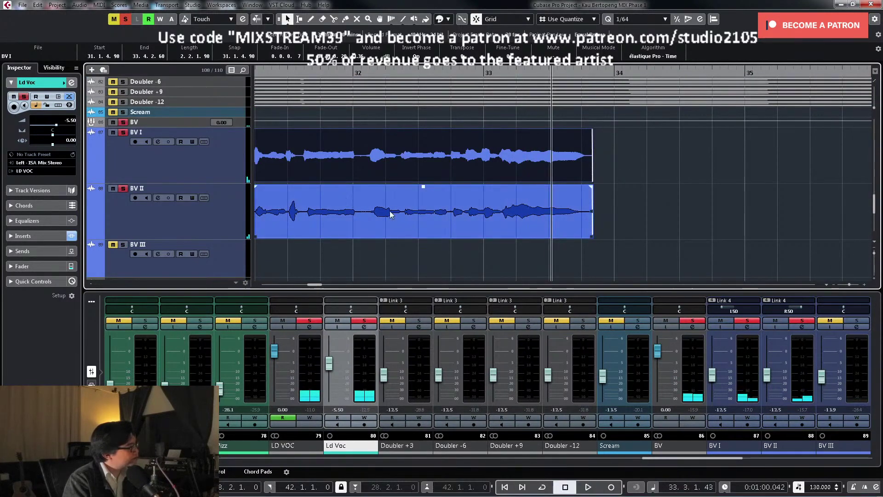
{"action": "left_click", "coordinate": [460, 157]}
{"action": "scroll", "coordinate": [466, 207], "scroll_direction": "up", "scroll_amount": 2}
{"action": "scroll", "coordinate": [631, 69], "scroll_direction": "up", "scroll_amount": 2}
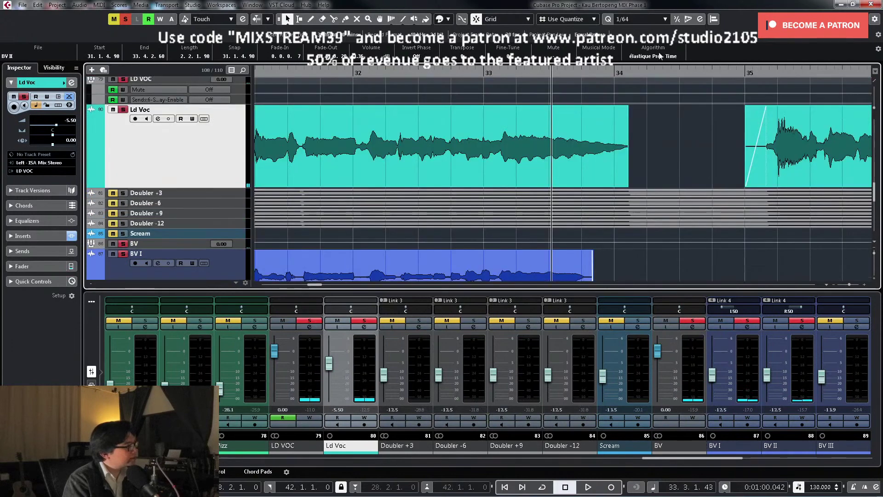
{"action": "left_click", "coordinate": [713, 19]}
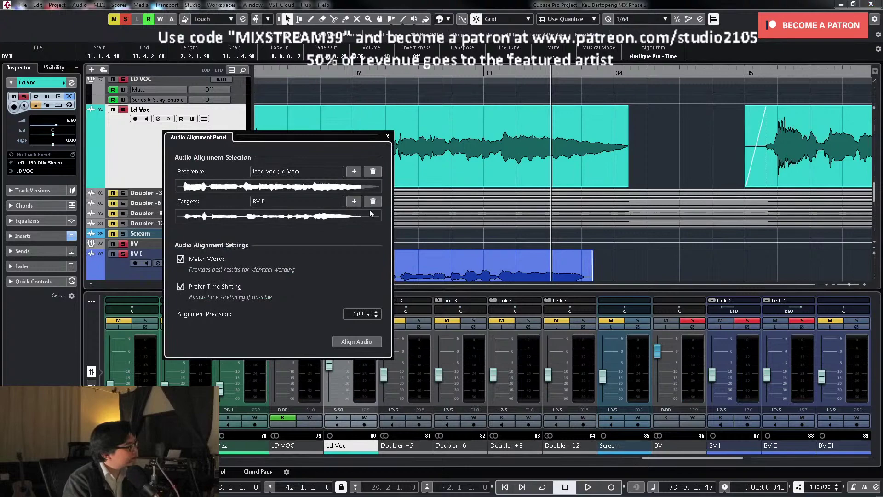
{"action": "scroll", "coordinate": [587, 208], "scroll_direction": "down", "scroll_amount": 2}
{"action": "left_click", "coordinate": [465, 256]}
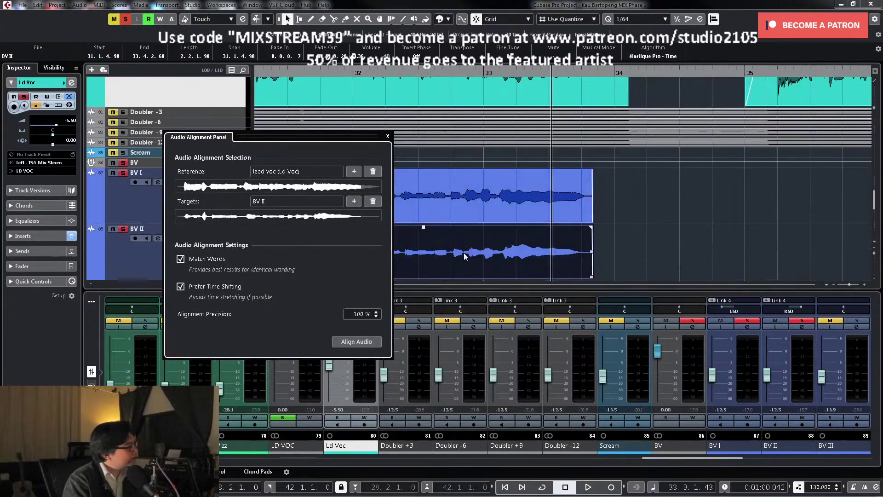
{"action": "left_click", "coordinate": [363, 343]}
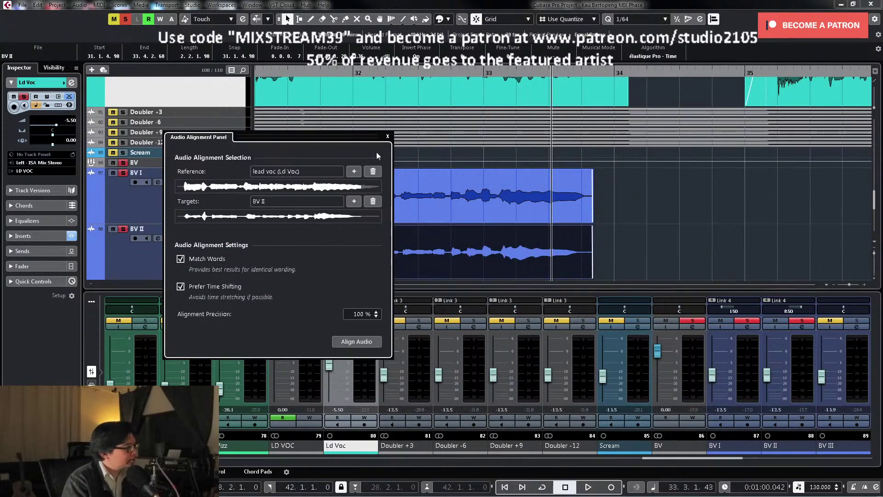
{"action": "left_click", "coordinate": [388, 137]}
Step: Audition the soloed lead vocal with the aligned BV I and BV II phrases through bars 31 to 33
{"action": "left_click", "coordinate": [291, 71]}
{"action": "key", "text": "space"}
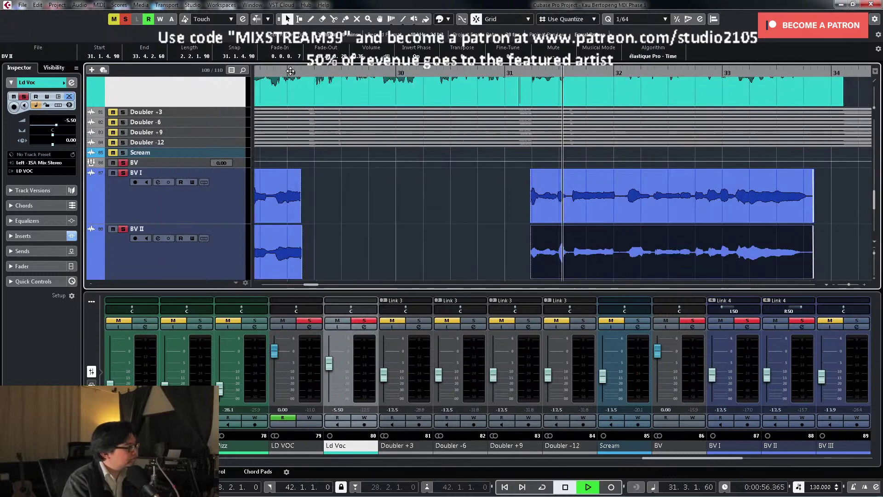
{"action": "scroll", "coordinate": [645, 230], "scroll_direction": "up", "scroll_amount": 2}
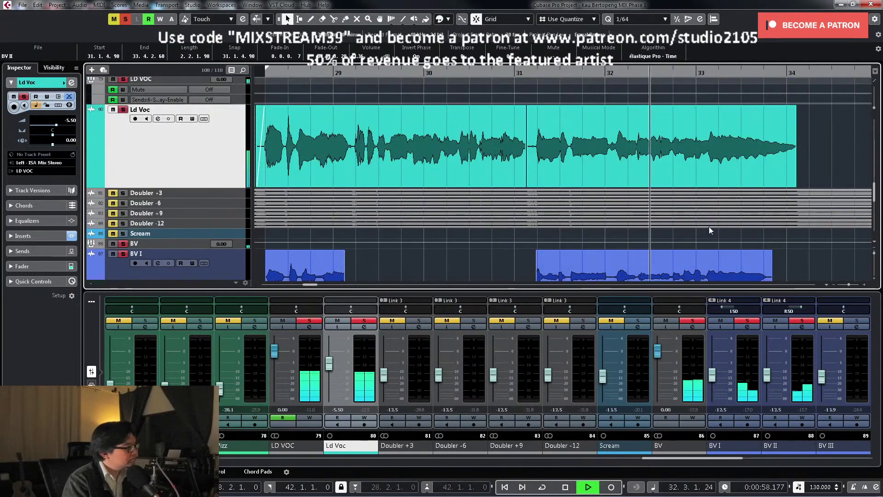
{"action": "scroll", "coordinate": [708, 226], "scroll_direction": "down", "scroll_amount": 1}
{"action": "key", "text": "space"}
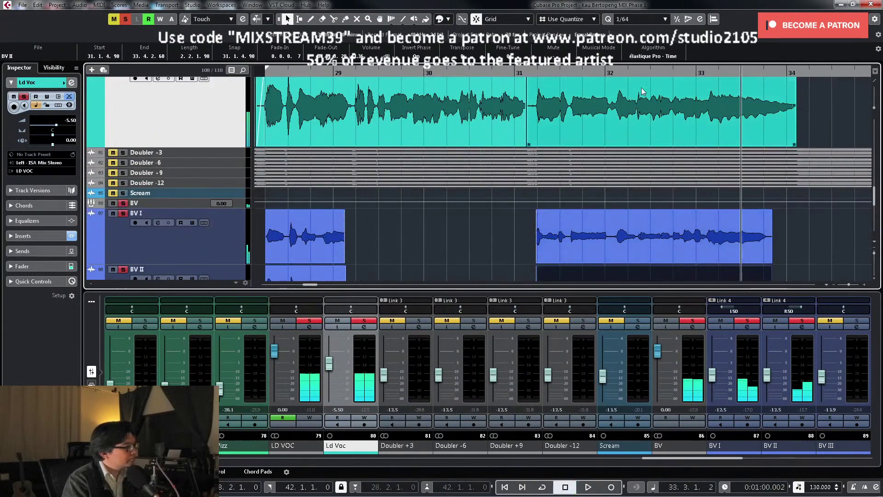
Step: Compare the Ld Voc, BV I and BV II waveforms closely between beats 2 and 3 of bar 32
{"action": "key", "text": "h"}
{"action": "key", "text": "h"}
{"action": "key", "text": "h"}
{"action": "key", "text": "h"}
{"action": "key", "text": "h"}
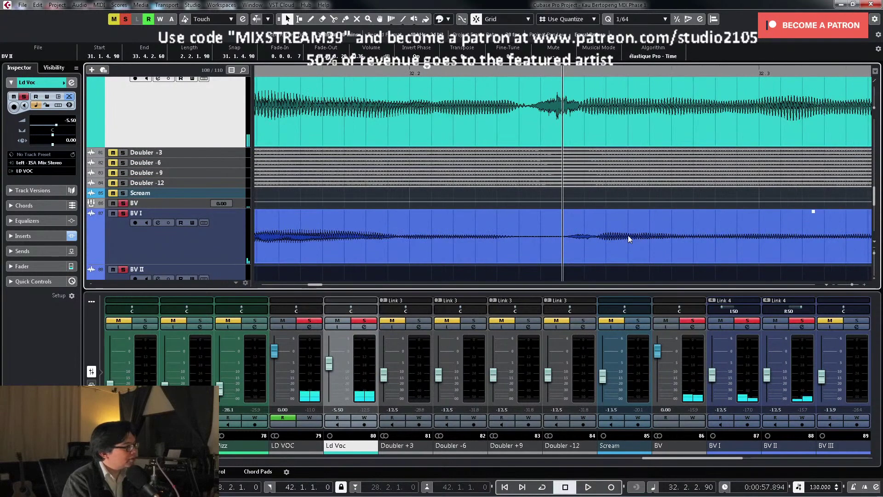
{"action": "key", "text": "g"}
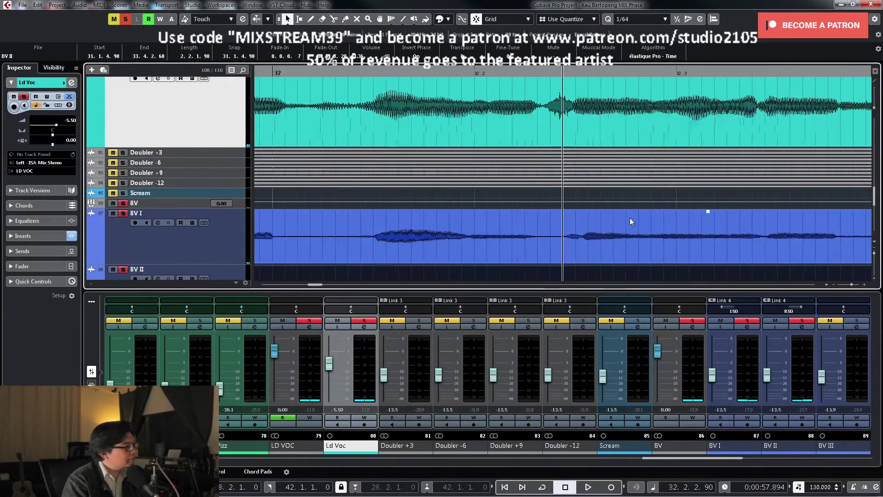
{"action": "scroll", "coordinate": [505, 207], "scroll_direction": "down", "scroll_amount": 1}
{"action": "left_click", "coordinate": [544, 213]}
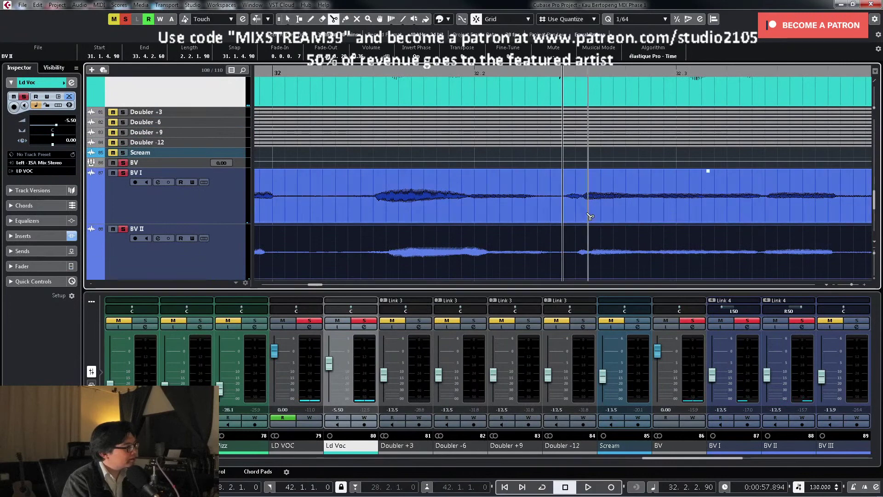
{"action": "scroll", "coordinate": [593, 229], "scroll_direction": "up", "scroll_amount": 2}
{"action": "scroll", "coordinate": [587, 228], "scroll_direction": "down", "scroll_amount": 2}
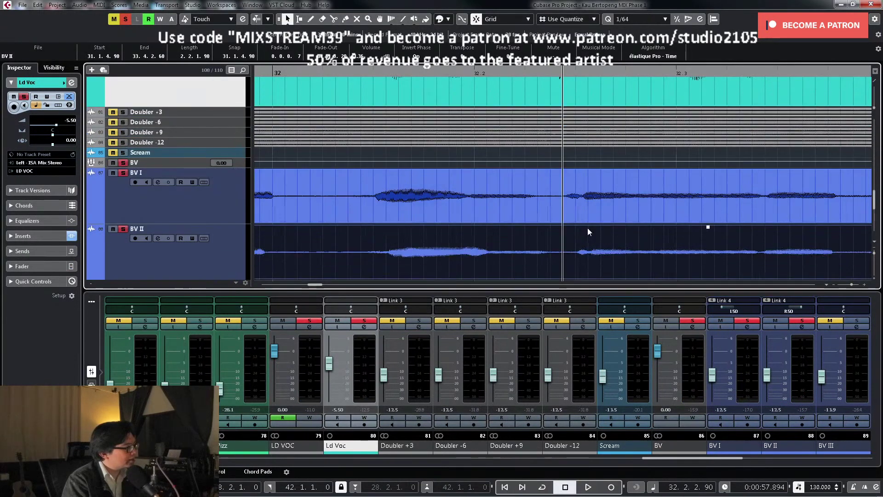
{"action": "scroll", "coordinate": [566, 206], "scroll_direction": "up", "scroll_amount": 2}
{"action": "key", "text": "h"}
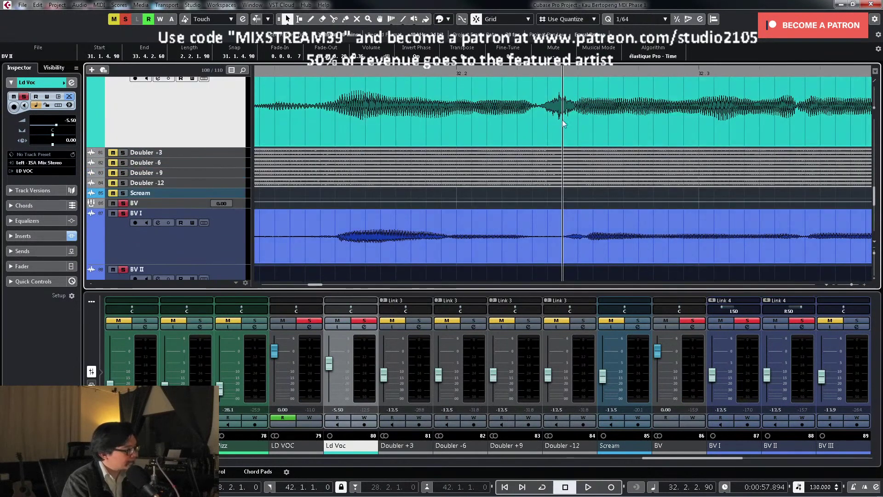
{"action": "scroll", "coordinate": [566, 221], "scroll_direction": "down", "scroll_amount": 2}
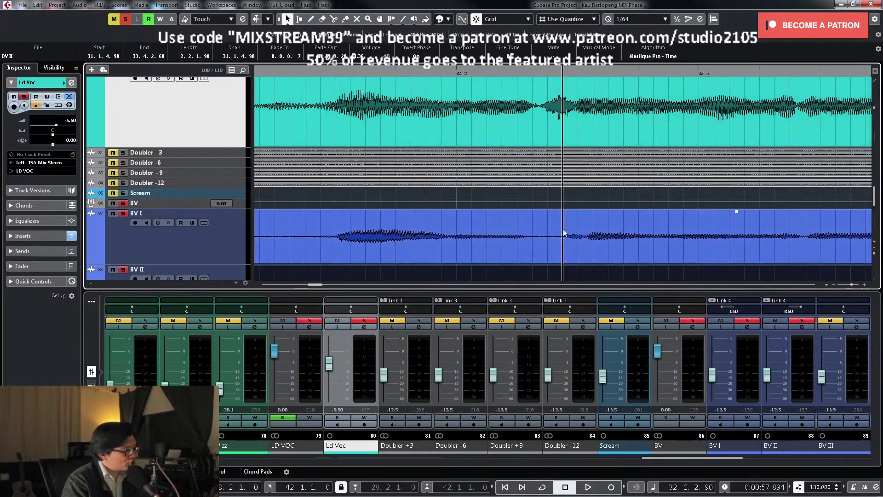
{"action": "key", "text": "g"}
{"action": "key", "text": "g"}
{"action": "key", "text": "g"}
{"action": "key", "text": "g"}
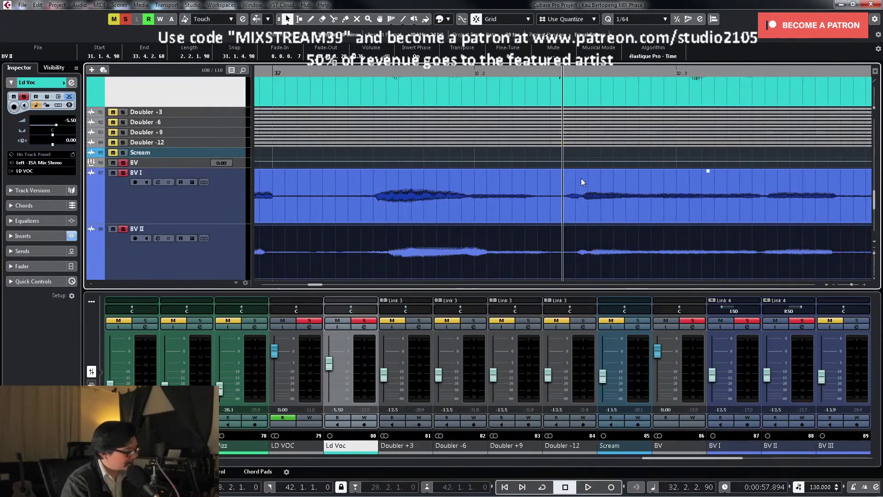
{"action": "key", "text": "g"}
{"action": "key", "text": "g"}
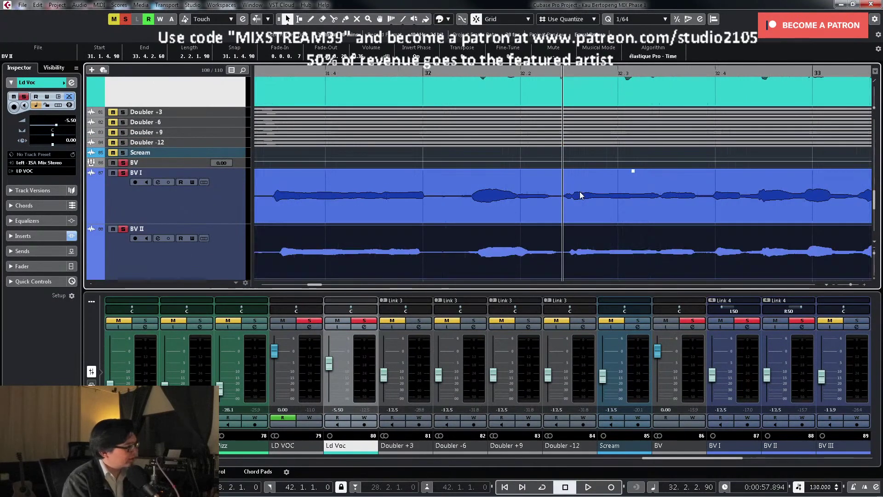
Step: Unsolo the backing and lead vocals, select the BV I track and show the whole project length
{"action": "left_click", "coordinate": [123, 172]}
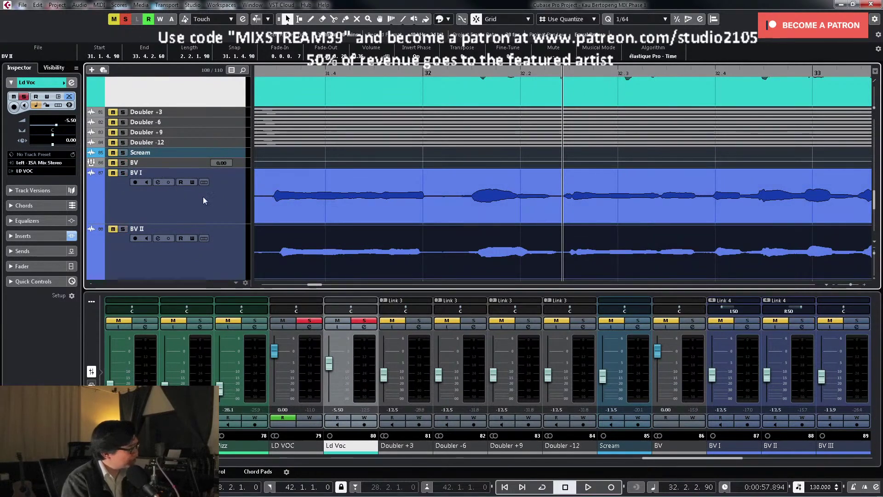
{"action": "left_click", "coordinate": [219, 204]}
{"action": "key", "text": "shift+f"}
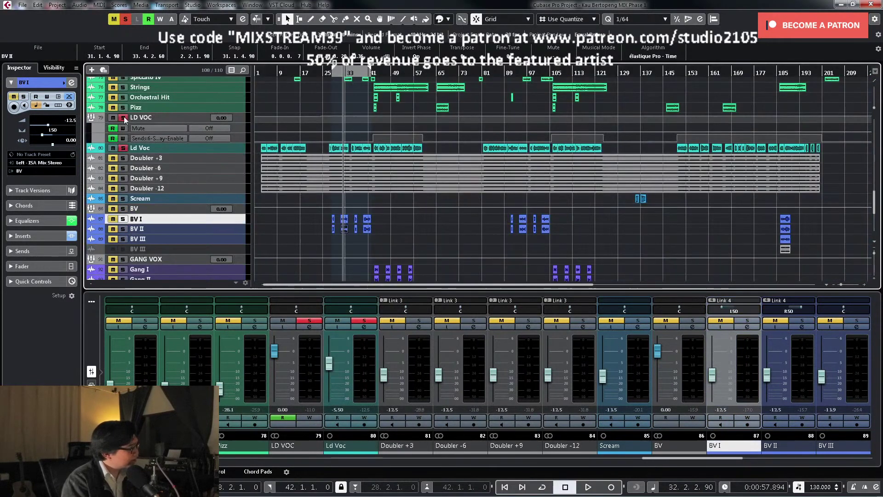
{"action": "left_click", "coordinate": [124, 117]}
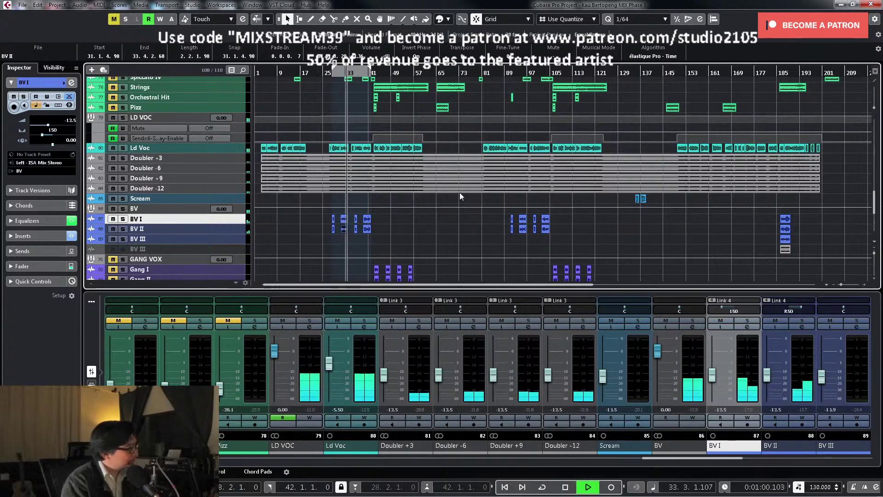
Step: Audition the aligned backing vocals in the vocal mix through bar 33 and turn on cycle playback
{"action": "scroll", "coordinate": [459, 193], "scroll_direction": "down", "scroll_amount": 4}
{"action": "key", "text": "space"}
{"action": "key", "text": "slash"}
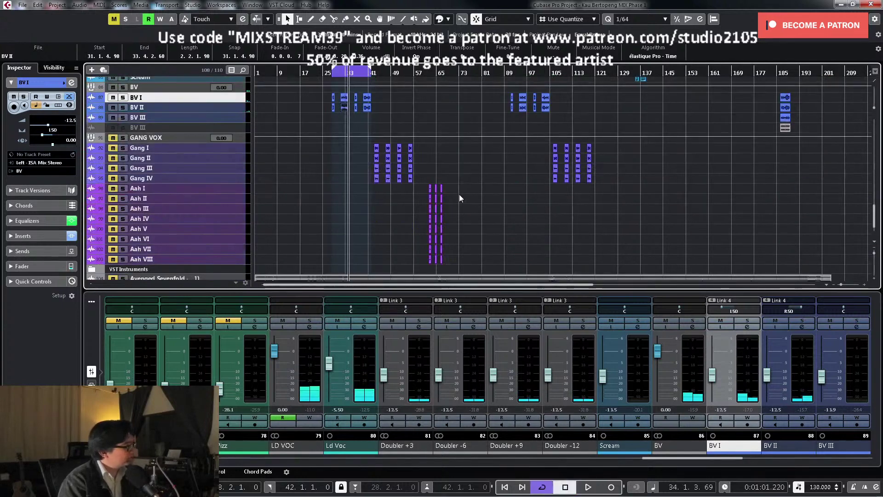
Step: Turn off cycle playback and unmute the GANG VOX group with its Gang and Aah tracks
{"action": "key", "text": "slash"}
{"action": "key", "text": "KP_Add"}
{"action": "left_click", "coordinate": [114, 138]}
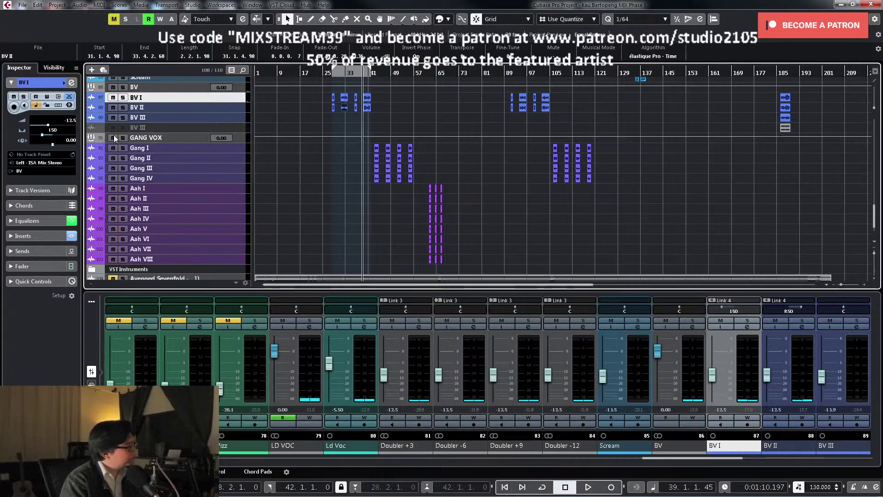
Step: Select the Gang I to Gang IV channels and raise their levels together to -8.58 dB during playback
{"action": "scroll", "coordinate": [330, 150], "scroll_direction": "up", "scroll_amount": 2}
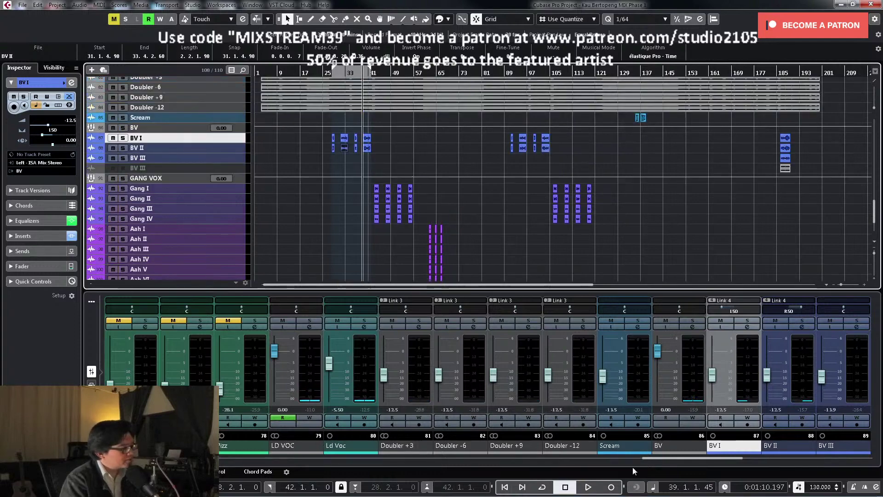
{"action": "left_click_drag", "start_coordinate": [667, 462], "coordinate": [735, 460]}
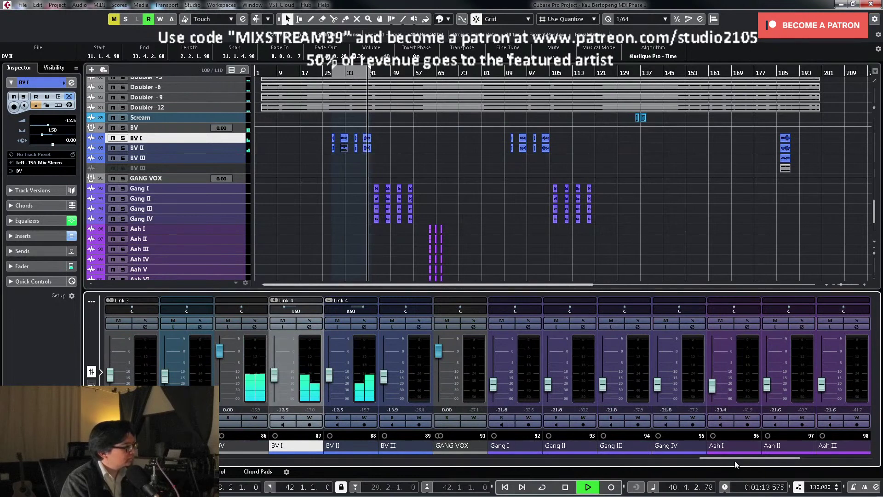
{"action": "left_click", "coordinate": [539, 380]}
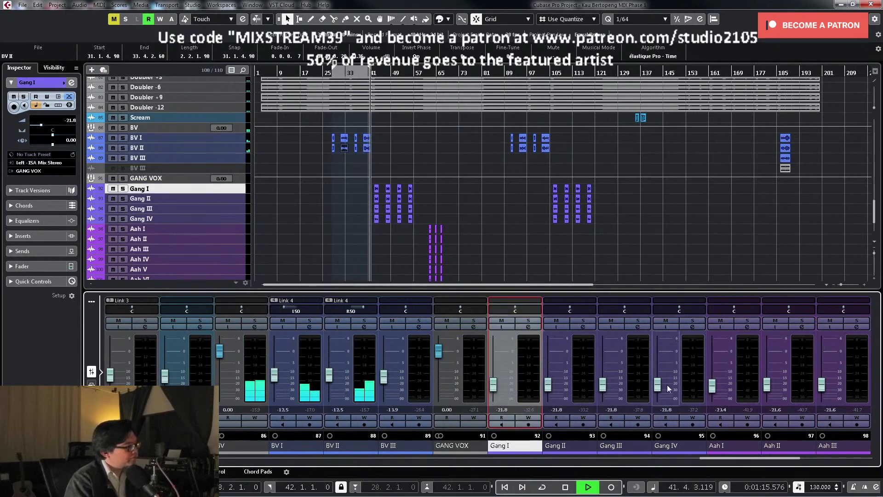
{"action": "left_click", "coordinate": [689, 385], "text": "shift"}
{"action": "left_click_drag", "start_coordinate": [493, 384], "coordinate": [498, 373]}
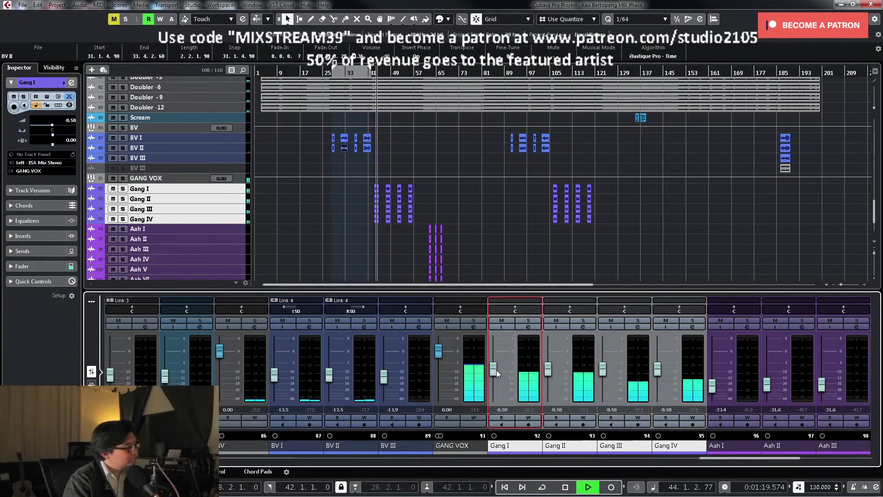
{"action": "key", "text": "space"}
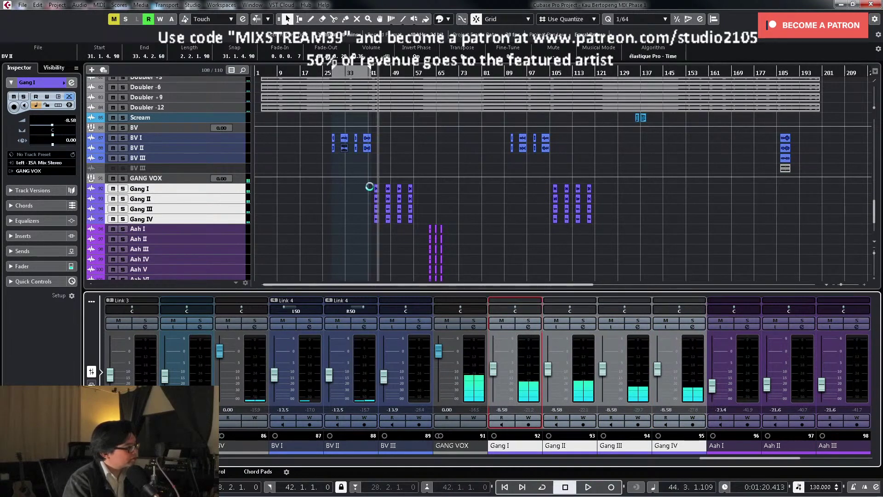
Step: Solo Gang I and Gang II and audition their first phrase at bar 43
{"action": "left_click", "coordinate": [523, 322]}
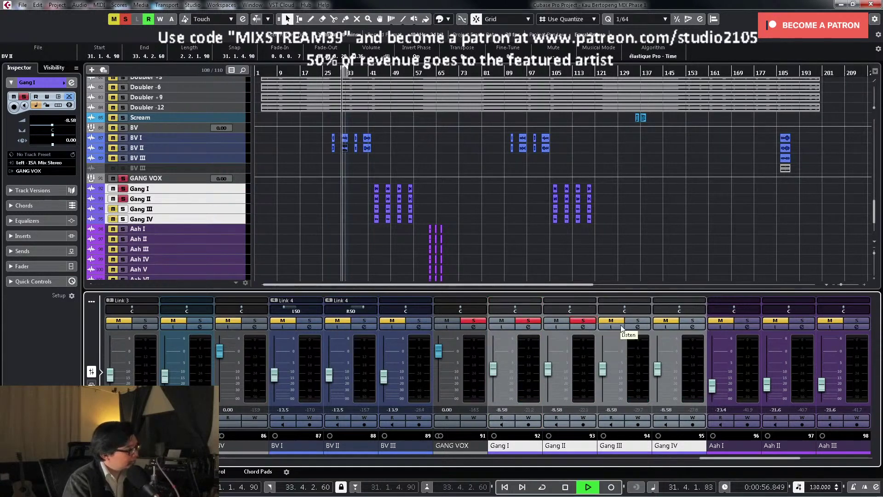
{"action": "left_click_drag", "start_coordinate": [358, 198], "coordinate": [382, 239]}
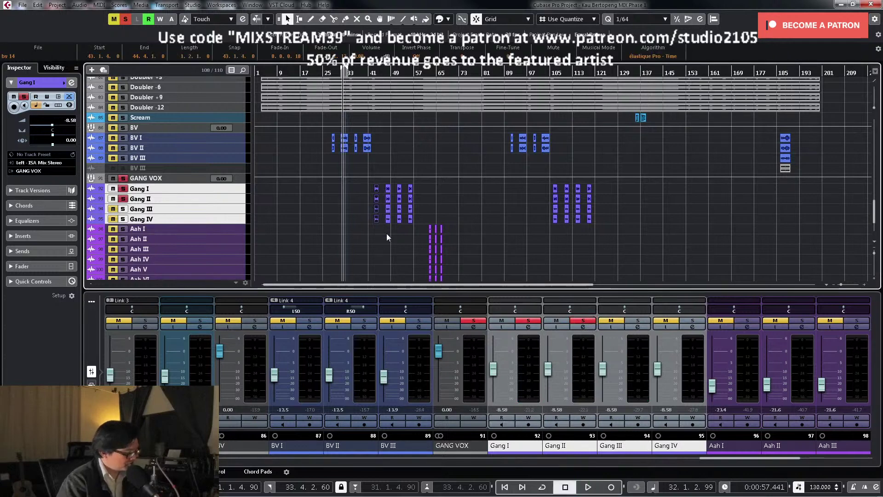
{"action": "key", "text": "alt+space"}
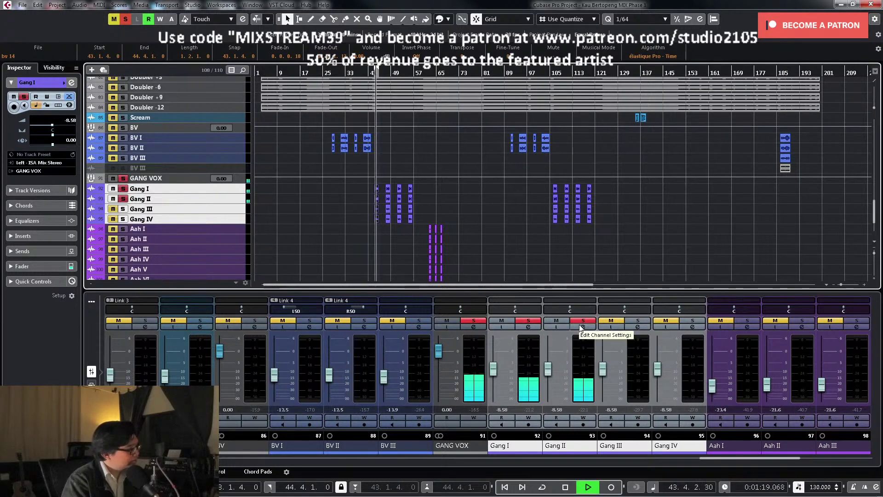
{"action": "key", "text": "space"}
Step: Solo Gang III and Gang IV instead of Gang I and II and audition the same phrase at bar 43
{"action": "left_click", "coordinate": [529, 320]}
{"action": "left_click", "coordinate": [583, 321]}
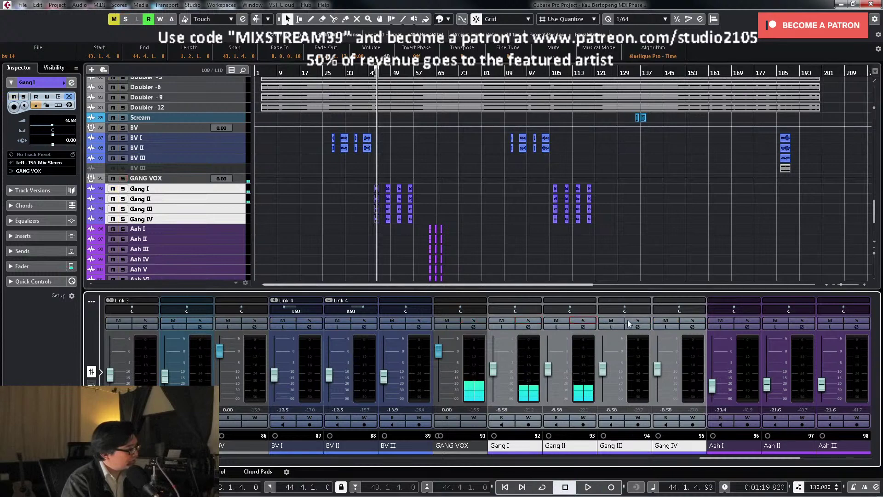
{"action": "left_click", "coordinate": [638, 320]}
{"action": "key", "text": "alt+space"}
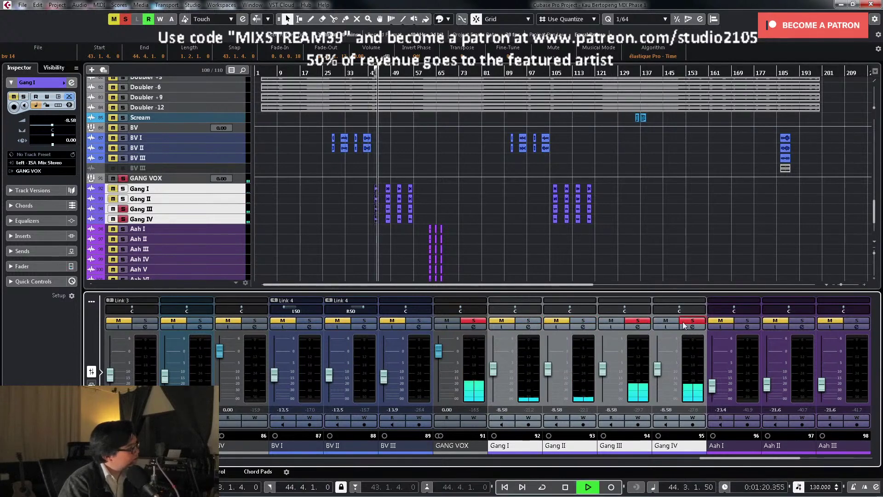
{"action": "key", "text": "space"}
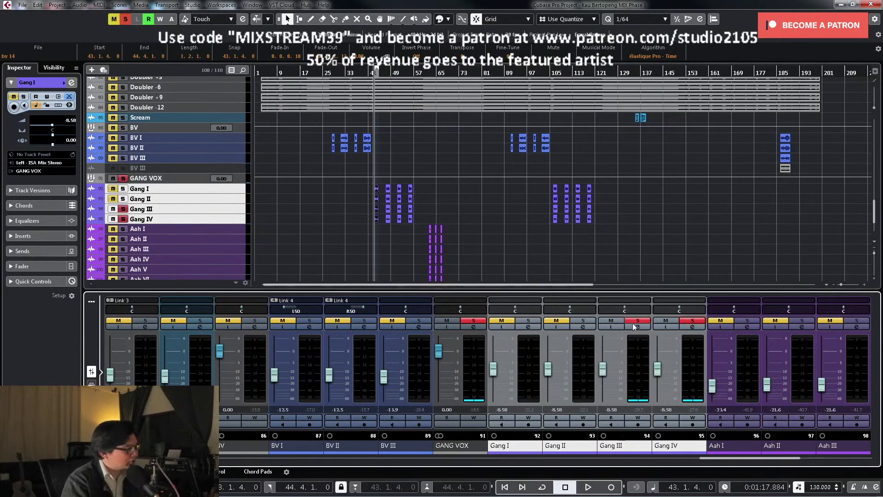
Step: Solo only Gang I and load the FX chain preset MIX VCC-VTM4KG Voc PARA into its inserts
{"action": "left_click", "coordinate": [697, 321]}
{"action": "left_click", "coordinate": [528, 321]}
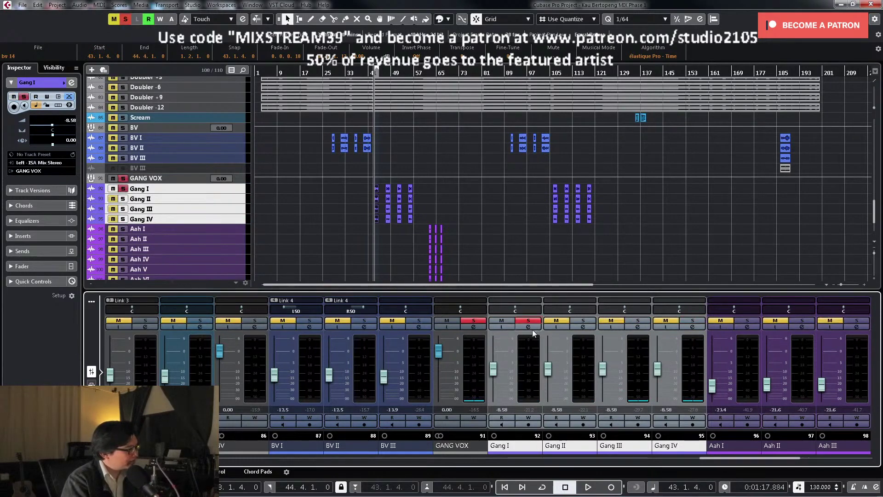
{"action": "left_click", "coordinate": [531, 328]}
{"action": "left_click", "coordinate": [214, 226]}
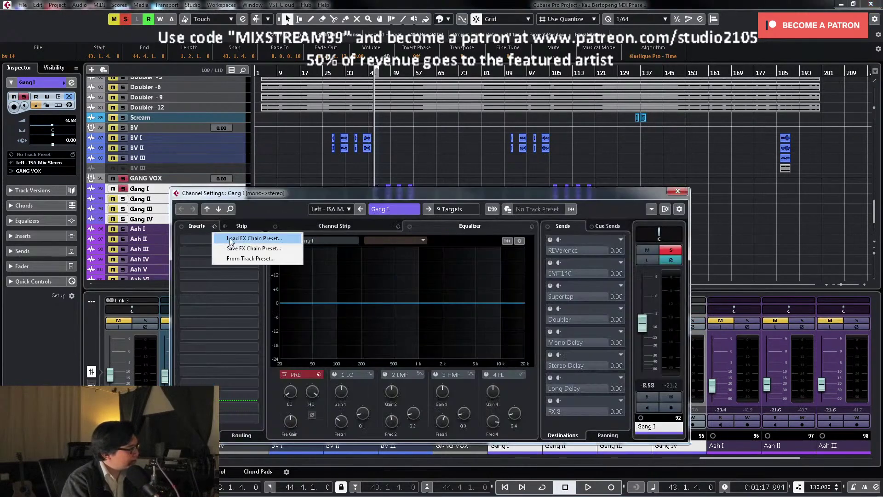
{"action": "left_click", "coordinate": [232, 233]}
{"action": "scroll", "coordinate": [412, 269], "scroll_direction": "down", "scroll_amount": 15}
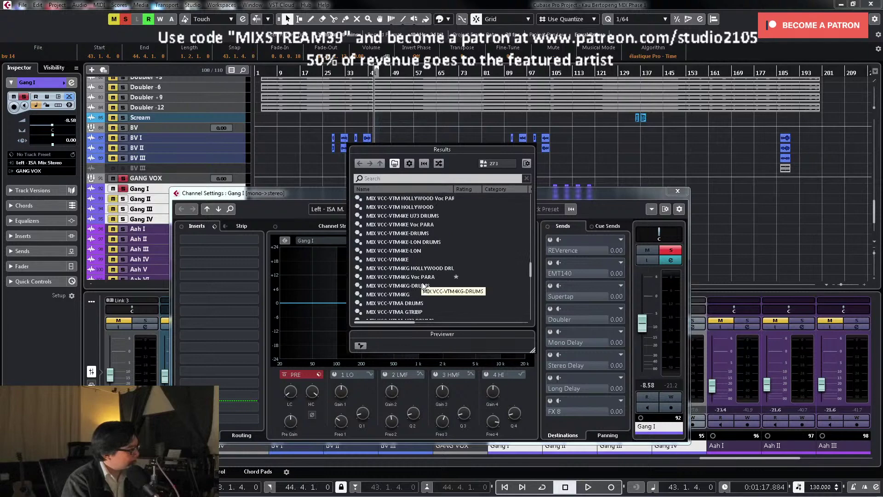
{"action": "double_click", "coordinate": [424, 276]}
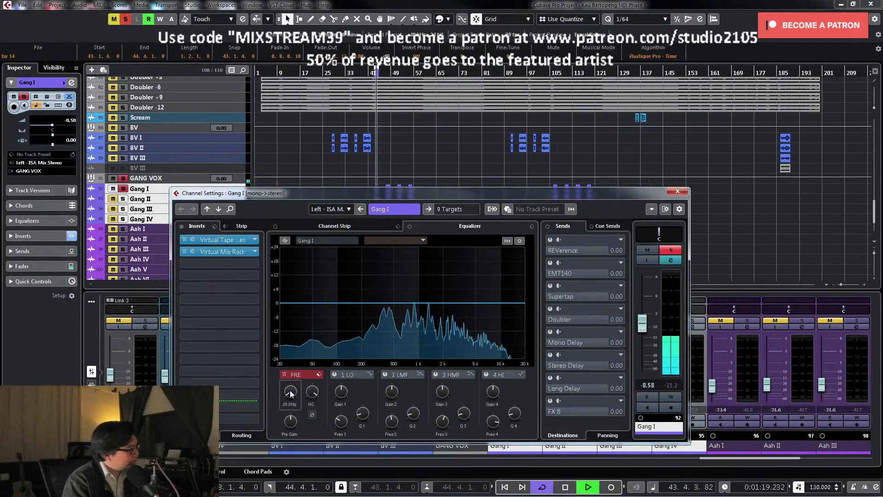
Step: Set Gang I's low cut to about 185 Hz and use EQ band 3 for a narrow cut of about 10 dB just above 1 kHz
{"action": "left_click_drag", "start_coordinate": [290, 377], "coordinate": [295, 363]}
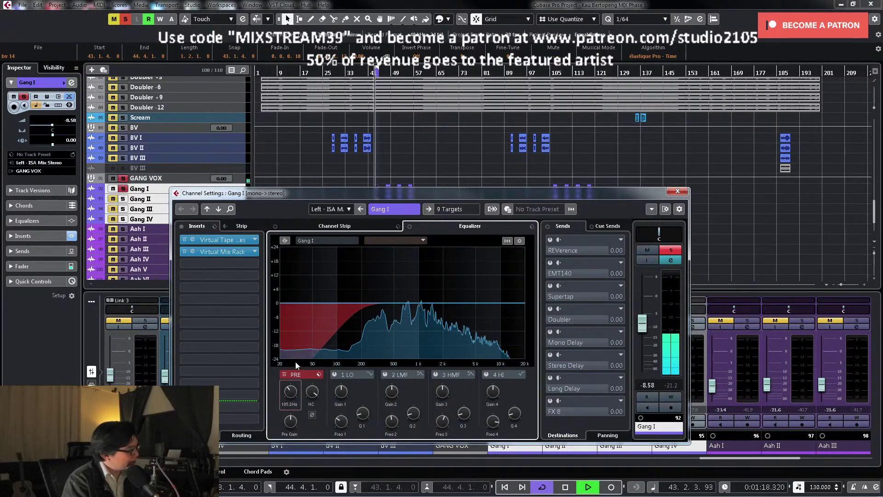
{"action": "left_click", "coordinate": [435, 374]}
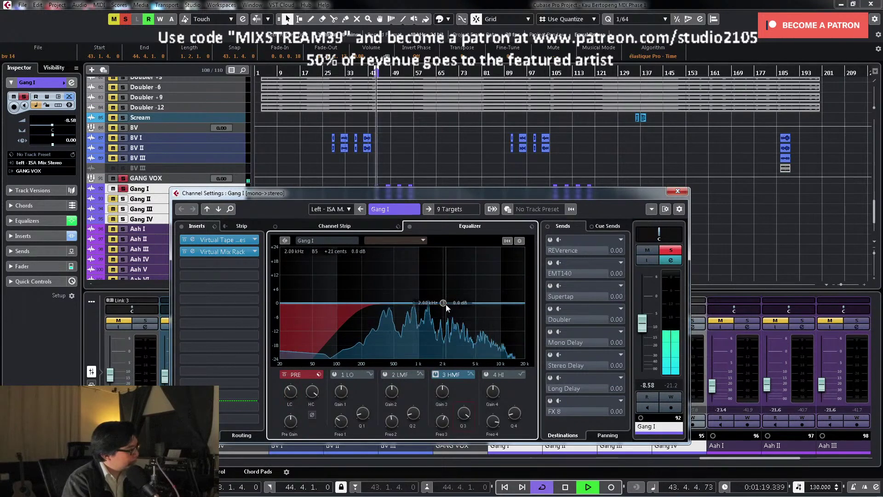
{"action": "key", "text": "space"}
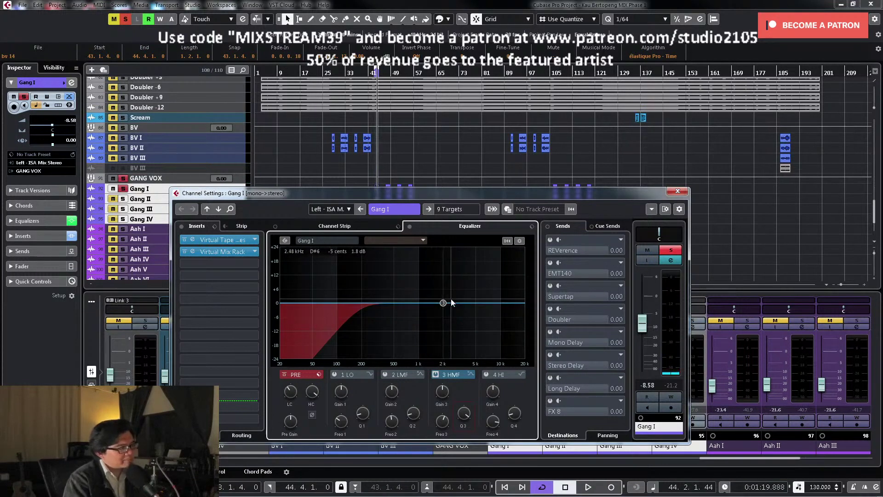
{"action": "key", "text": "space"}
{"action": "left_click_drag", "start_coordinate": [444, 305], "coordinate": [425, 263]}
{"action": "key", "text": "space"}
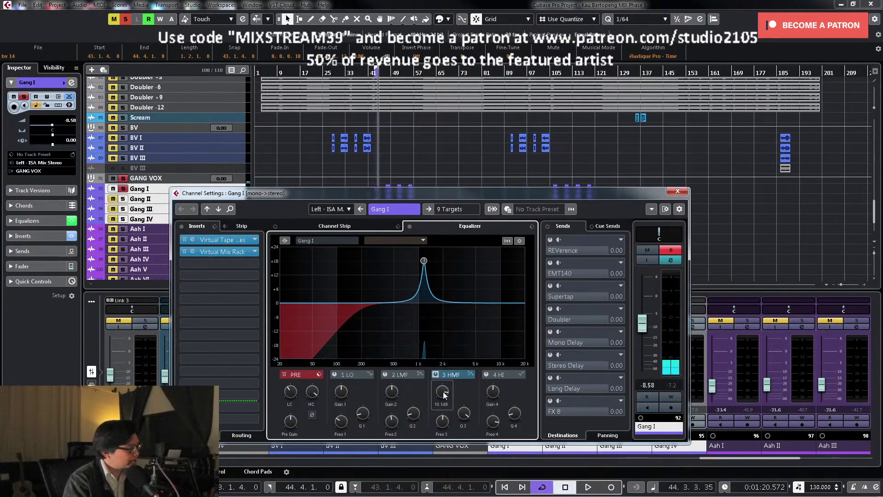
{"action": "left_click_drag", "start_coordinate": [445, 391], "coordinate": [440, 409]}
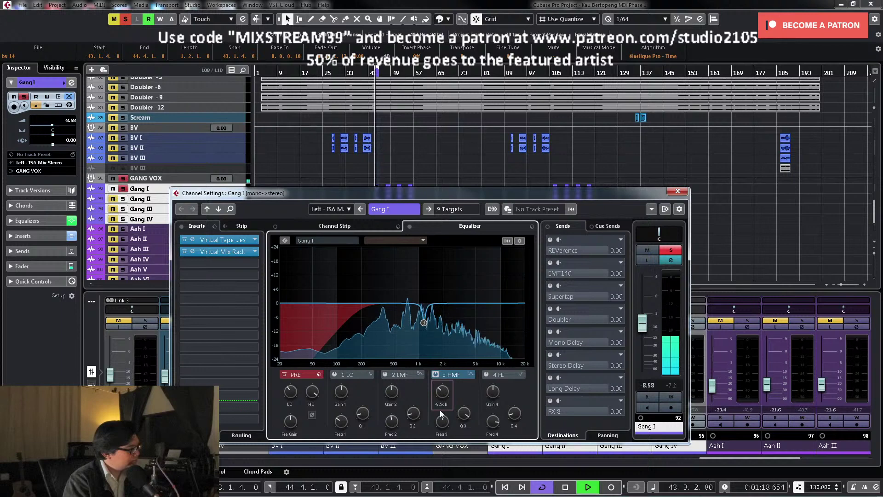
{"action": "left_click_drag", "start_coordinate": [440, 410], "coordinate": [440, 410]}
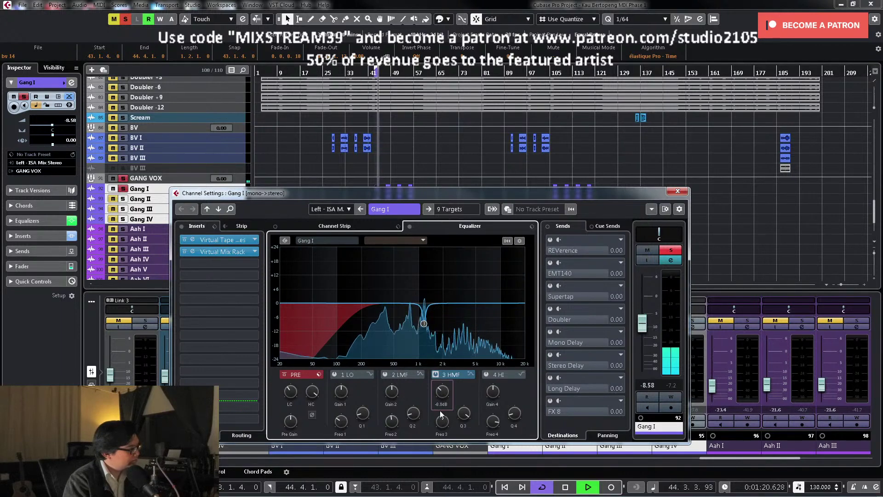
Step: Enable Gang I's EQ band 2, sweep it to about 5.33 kHz and cut there by 6.7 dB
{"action": "left_click", "coordinate": [386, 375]}
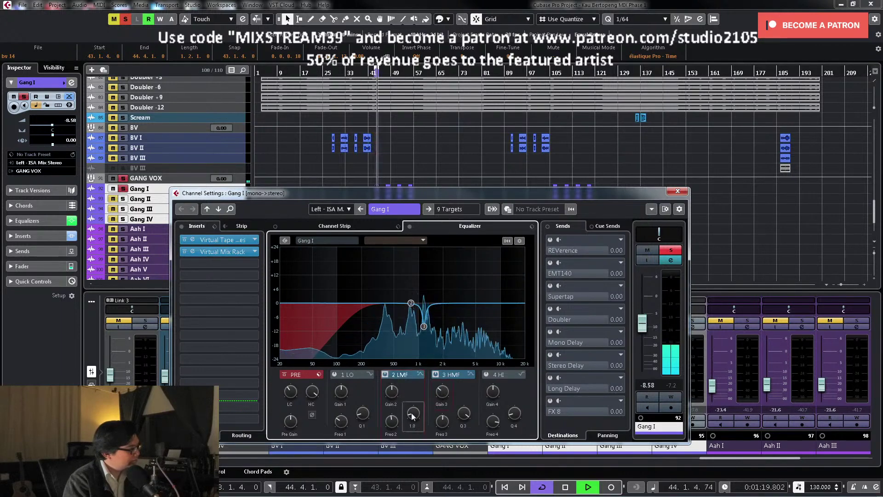
{"action": "left_click_drag", "start_coordinate": [412, 299], "coordinate": [479, 259]}
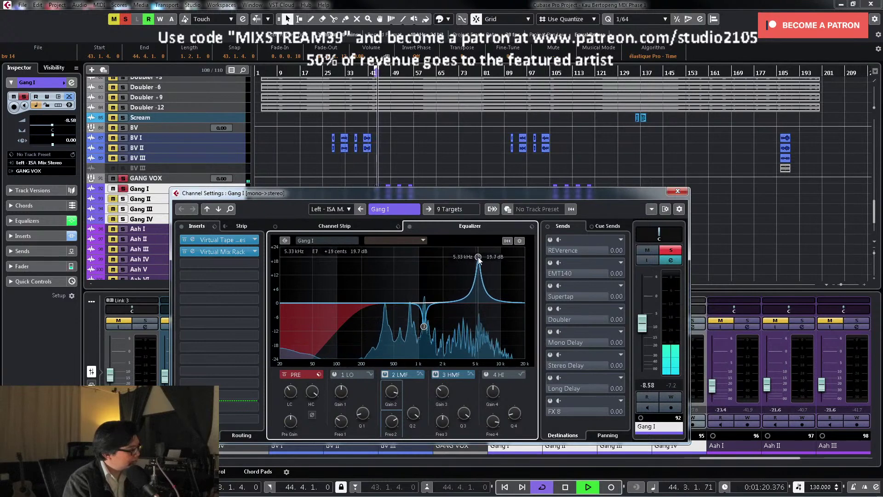
{"action": "key", "text": "space"}
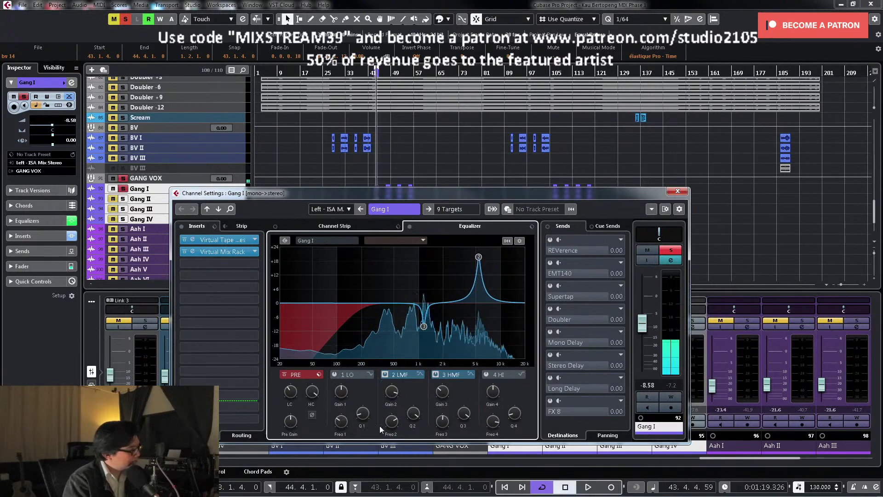
{"action": "left_click_drag", "start_coordinate": [396, 390], "coordinate": [389, 409]}
{"action": "key", "text": "space"}
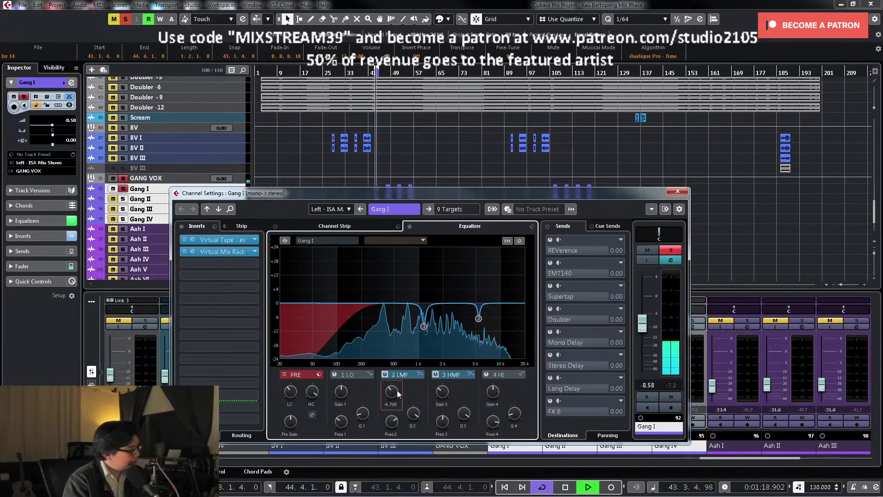
{"action": "key", "text": "space"}
Step: Unsolo and pan Gang I fully left with Gang II fully right, and link both channels with pan, EQ and inserts excluded
{"action": "left_click", "coordinate": [661, 272]}
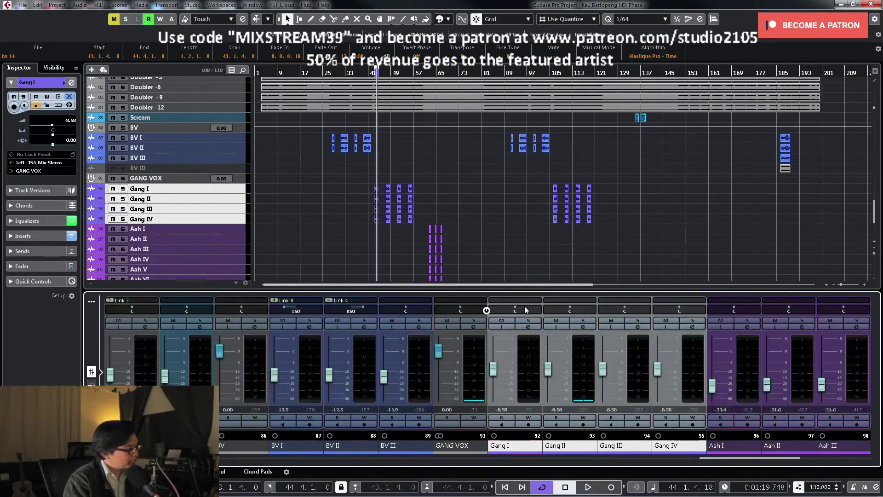
{"action": "left_click_drag", "start_coordinate": [526, 309], "coordinate": [492, 309]}
{"action": "left_click", "coordinate": [544, 383], "text": "shift"}
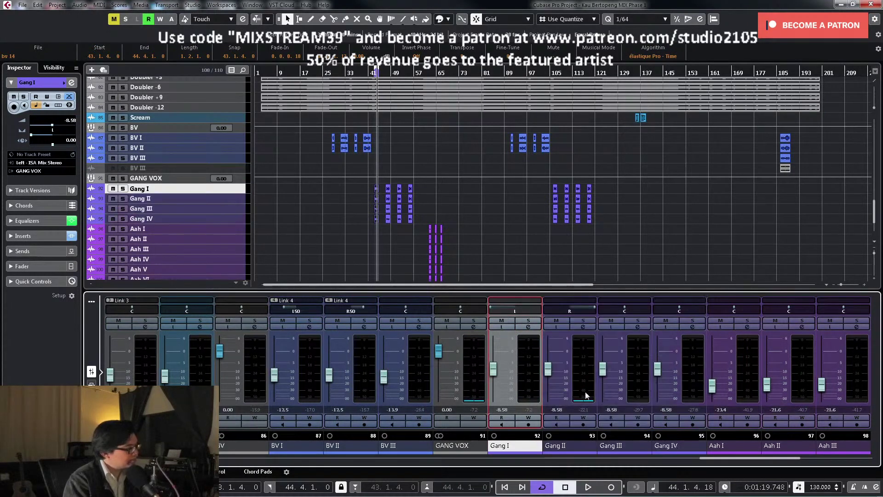
{"action": "right_click", "coordinate": [534, 377]}
{"action": "left_click", "coordinate": [575, 207]}
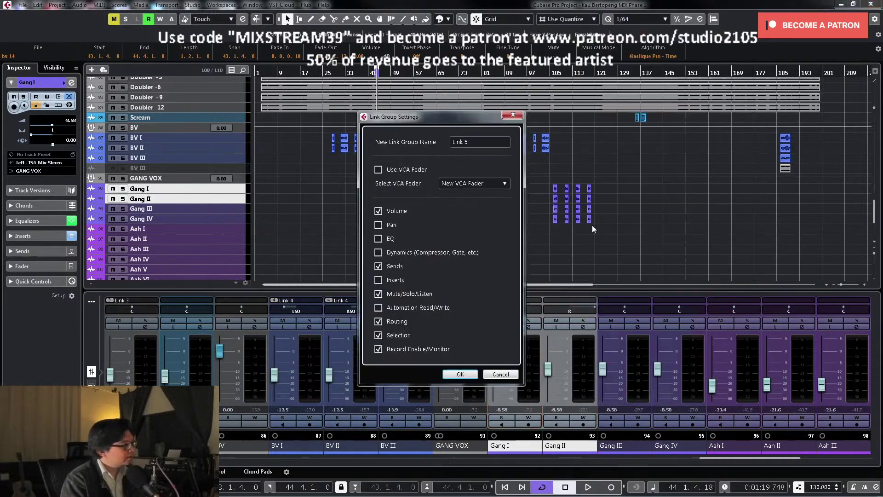
{"action": "left_click", "coordinate": [450, 377]}
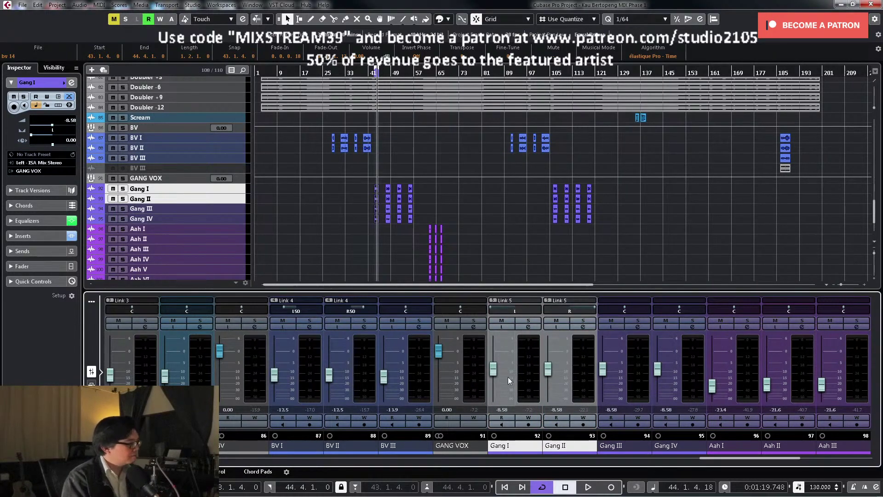
Step: Pull Gang III and Gang IV down to silence and set the linked Gang I and Gang II level to -7.50 dB
{"action": "key", "text": "space"}
{"action": "left_click_drag", "start_coordinate": [494, 370], "coordinate": [494, 374]}
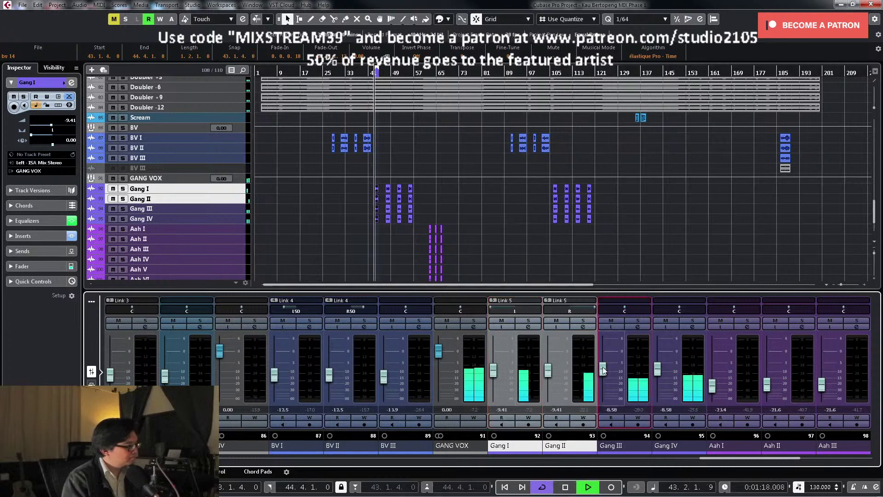
{"action": "left_click_drag", "start_coordinate": [603, 368], "coordinate": [603, 398]}
{"action": "left_click", "coordinate": [660, 377]}
{"action": "left_click_drag", "start_coordinate": [494, 373], "coordinate": [497, 371]}
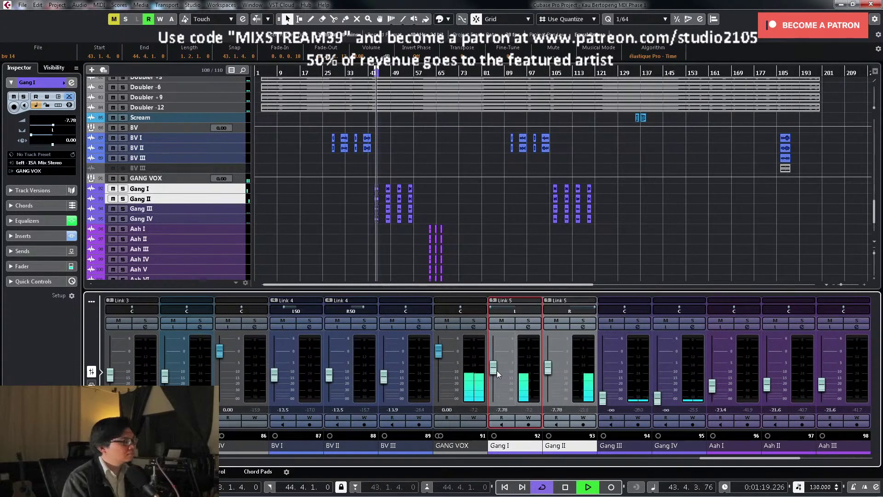
{"action": "key", "text": "space"}
{"action": "double_click", "coordinate": [507, 406]}
{"action": "type", "text": "-7."}
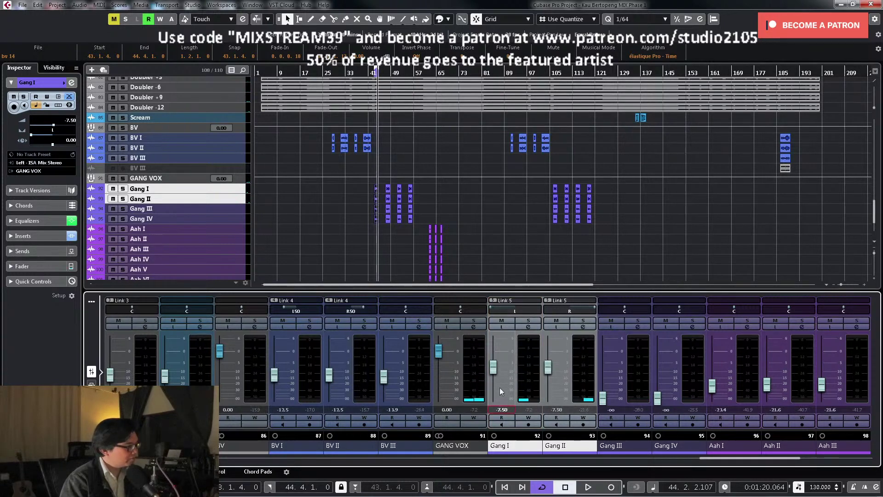
Step: Solo Gang III and load an FX chain preset into its inserts
{"action": "left_click", "coordinate": [639, 320]}
{"action": "left_click", "coordinate": [640, 327]}
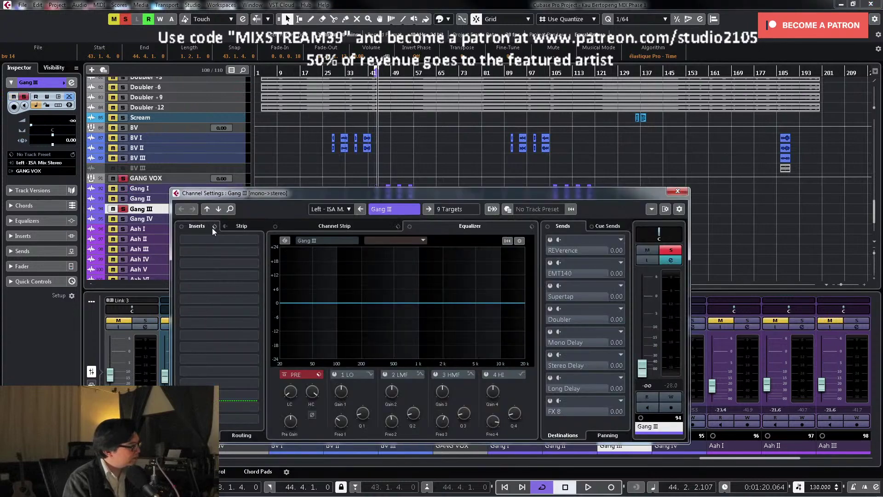
{"action": "left_click", "coordinate": [214, 227]}
{"action": "left_click", "coordinate": [248, 233]}
{"action": "double_click", "coordinate": [400, 269]}
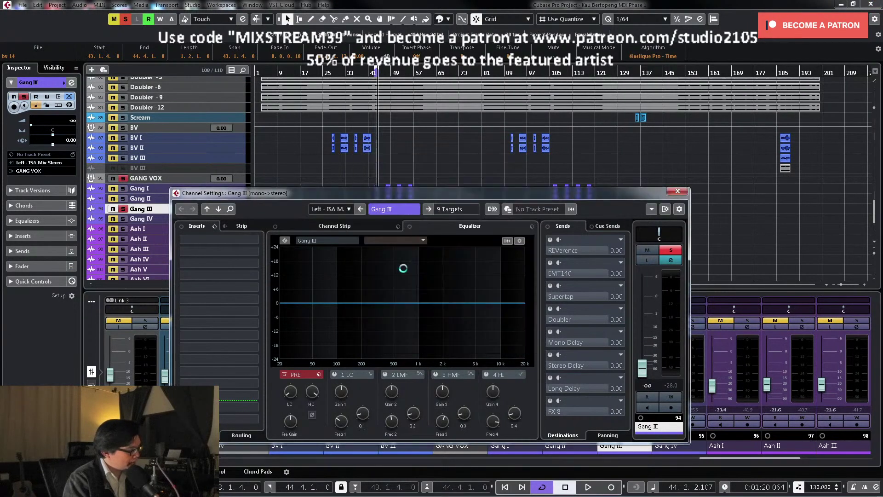
Step: Raise Gang III to -11.5 dB during playback and dial in a low-cut filter on its EQ
{"action": "key", "text": "space"}
{"action": "left_click_drag", "start_coordinate": [643, 372], "coordinate": [645, 334]}
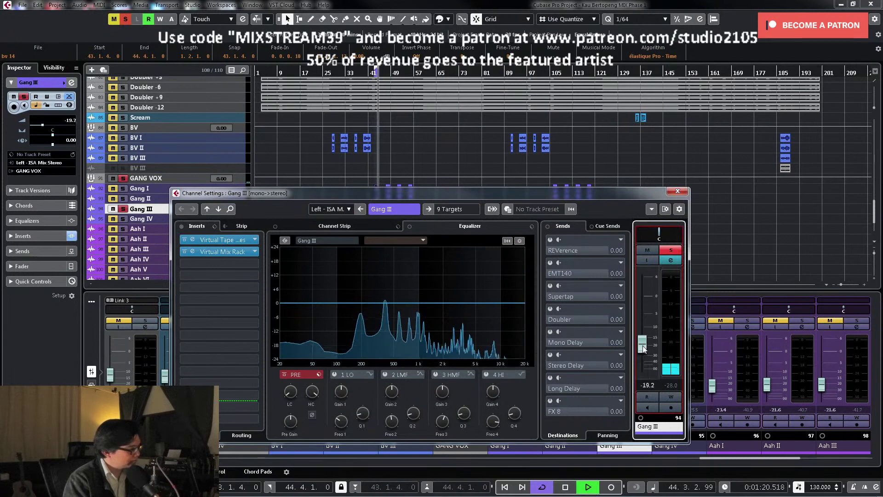
{"action": "mouse_move", "coordinate": [283, 393]}
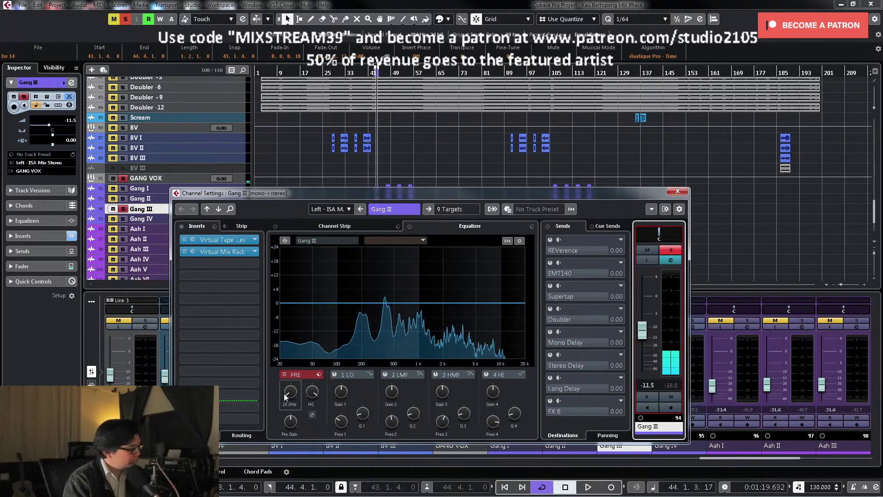
{"action": "left_click_drag", "start_coordinate": [291, 392], "coordinate": [297, 367]}
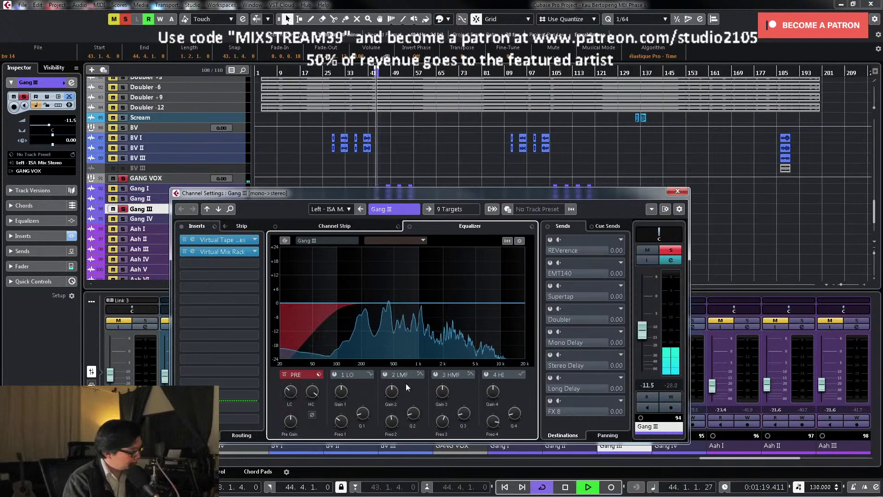
Step: Enable Gang III's EQ band 2, narrow it, and make a cut at about 1 kHz
{"action": "left_click", "coordinate": [386, 374]}
{"action": "mouse_move", "coordinate": [415, 414]}
{"action": "key", "text": "space"}
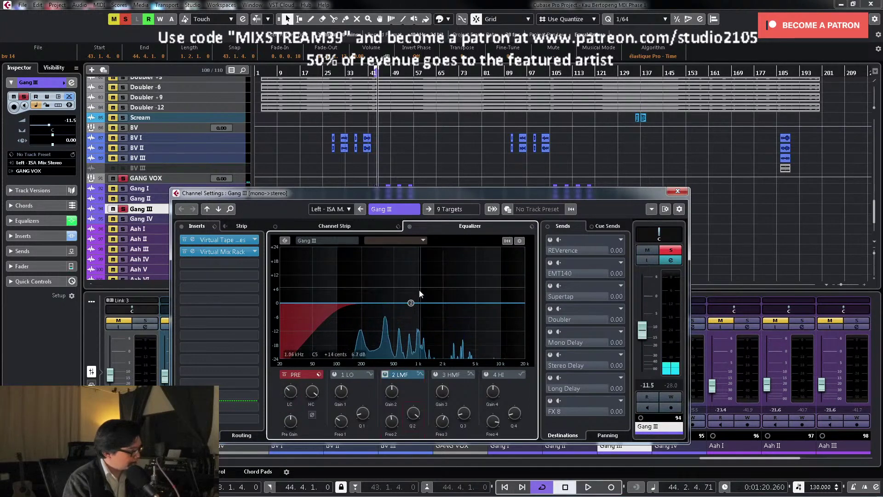
{"action": "mouse_move", "coordinate": [412, 304]}
{"action": "key", "text": "space"}
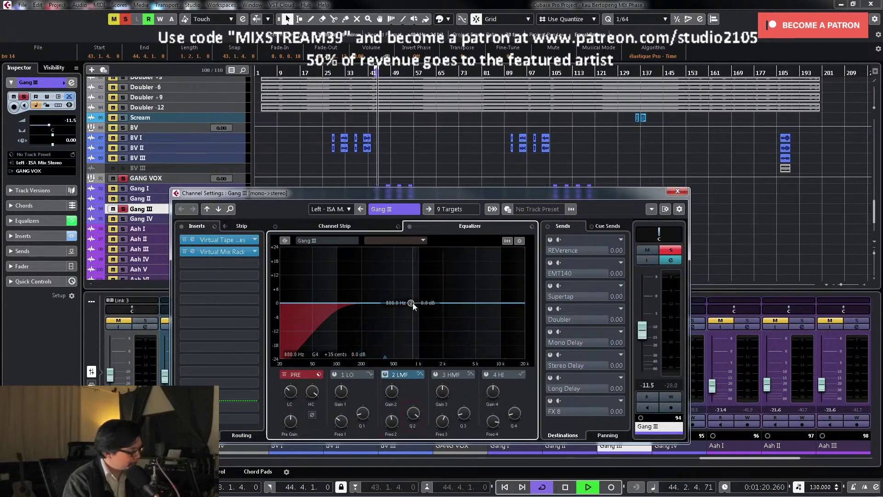
{"action": "mouse_move", "coordinate": [412, 303]}
{"action": "left_mouse_down"}
{"action": "mouse_move", "coordinate": [419, 260]}
{"action": "mouse_move", "coordinate": [408, 317]}
{"action": "left_mouse_up"}
{"action": "key", "text": "space"}
{"action": "key", "text": "space"}
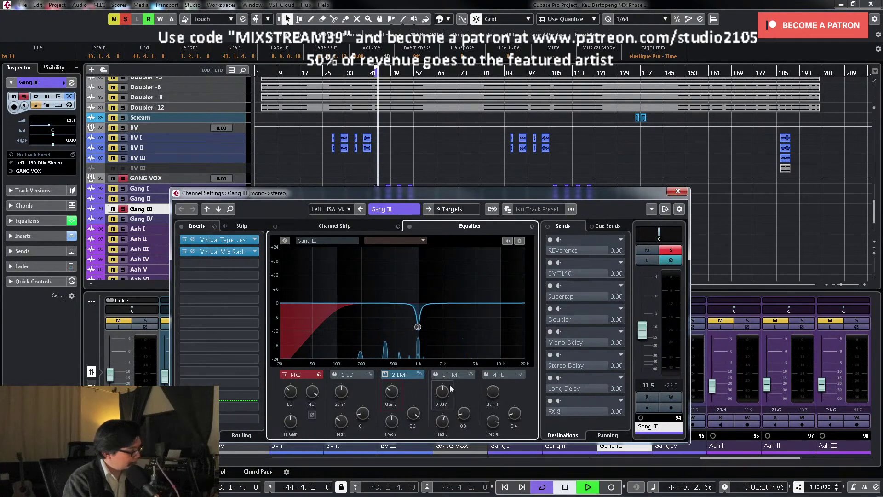
Step: Enable Gang III's EQ band 3, sweep it boosted to about 4.22 kHz, and turn the gain down to a cut there
{"action": "left_click", "coordinate": [435, 374]}
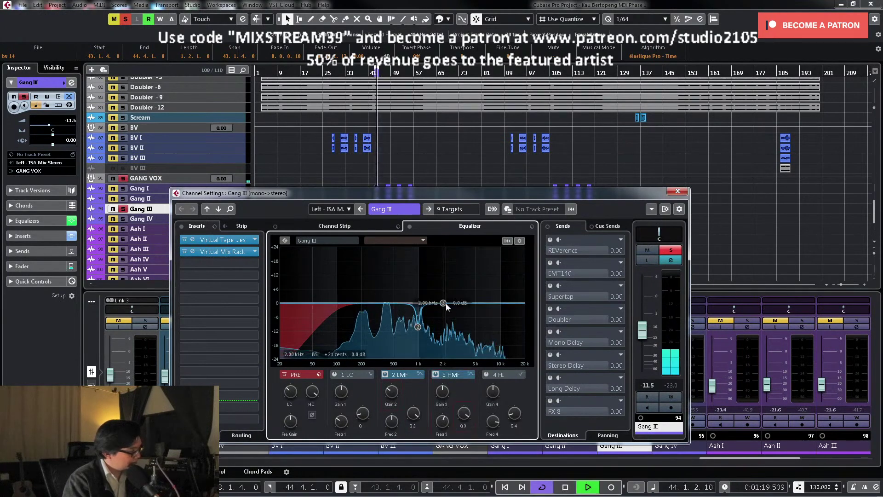
{"action": "left_click_drag", "start_coordinate": [443, 303], "coordinate": [469, 269]}
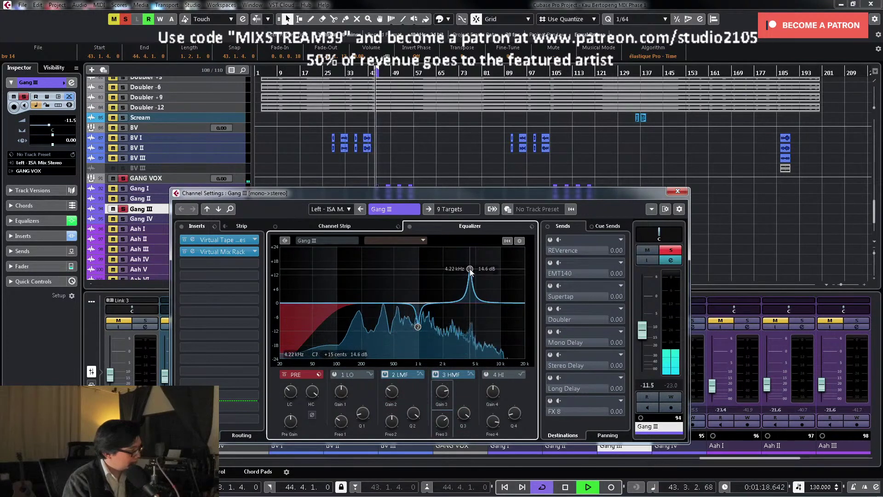
{"action": "key", "text": "space"}
{"action": "left_click_drag", "start_coordinate": [445, 395], "coordinate": [439, 438]}
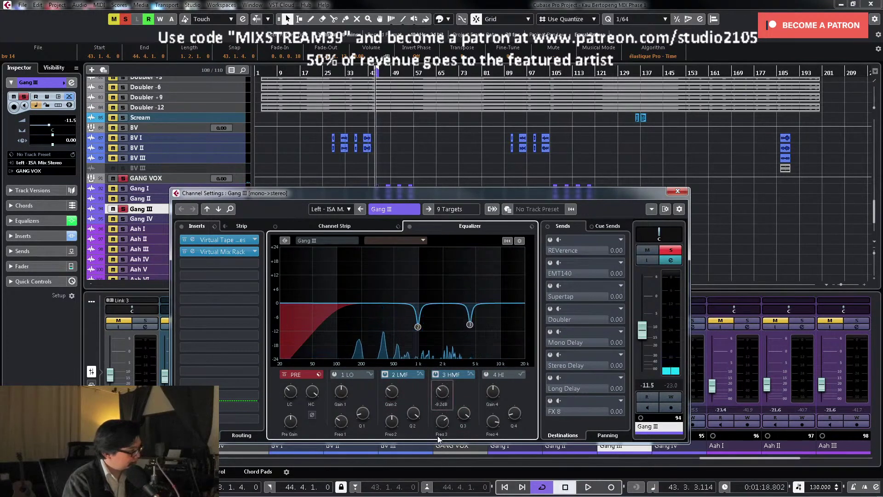
{"action": "key", "text": "space"}
Step: Unsolo Gang III, close its channel settings, and pan Gang III to L50 with Gang IV at R50
{"action": "left_click", "coordinate": [671, 250]}
{"action": "left_click", "coordinate": [678, 192]}
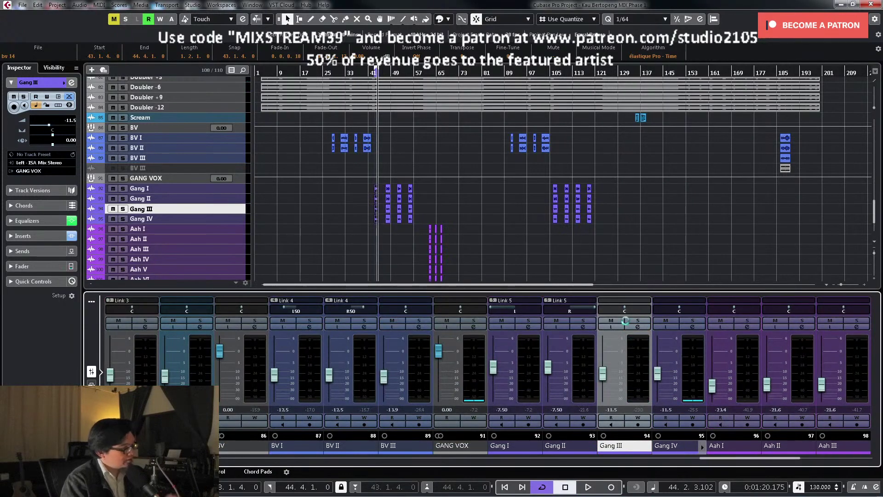
{"action": "double_click", "coordinate": [624, 315]}
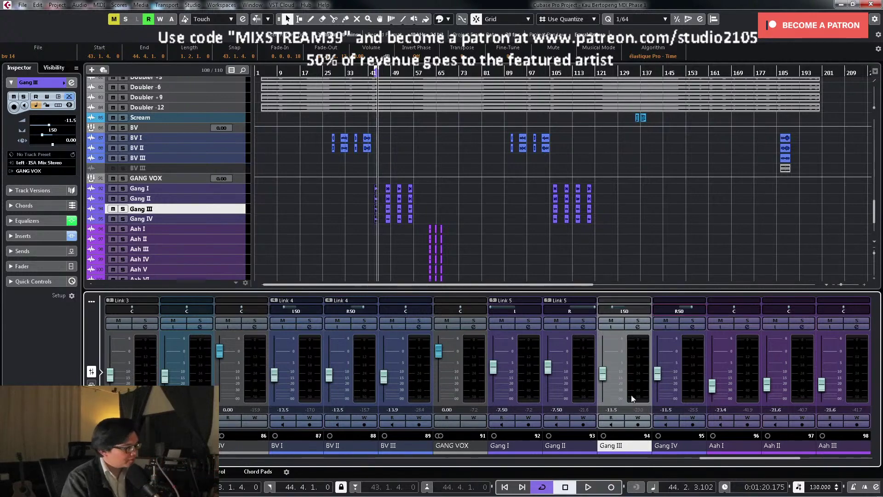
Step: Link Gang III and Gang IV with pan, EQ, dynamics, inserts and automation read/write excluded
{"action": "left_click", "coordinate": [697, 388], "text": "ctrl"}
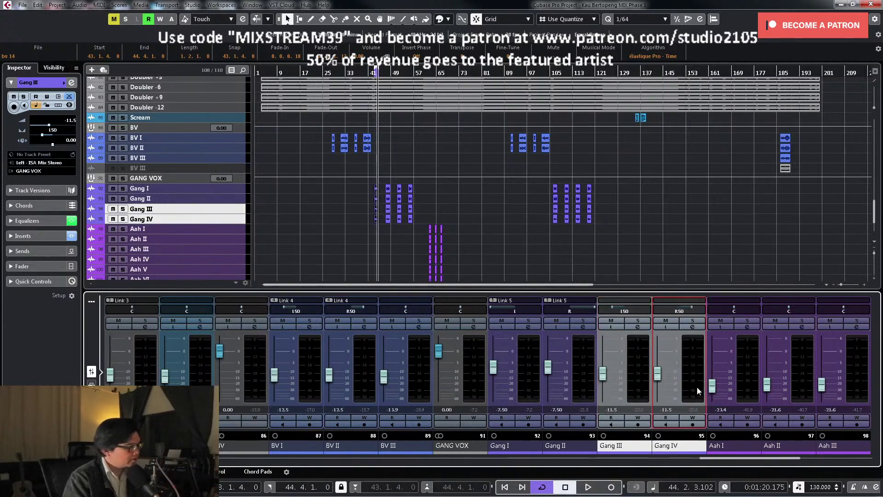
{"action": "right_click", "coordinate": [638, 385]}
{"action": "left_click", "coordinate": [672, 198]}
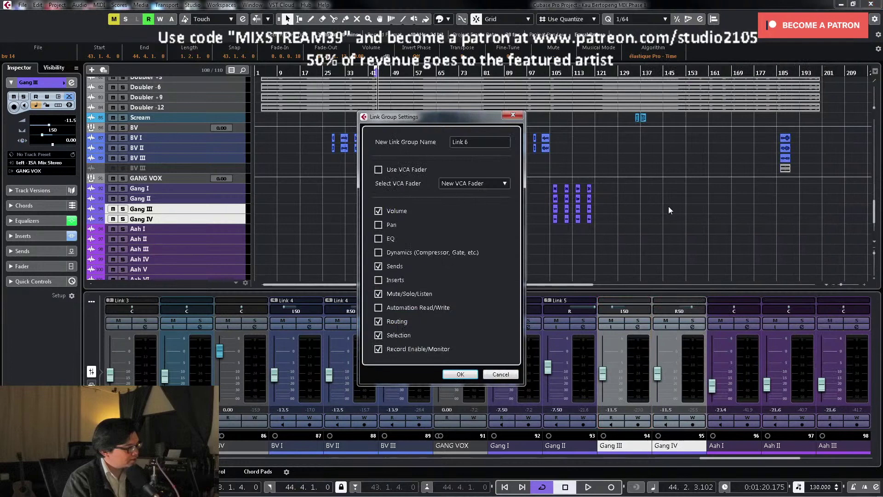
{"action": "left_click", "coordinate": [460, 374]}
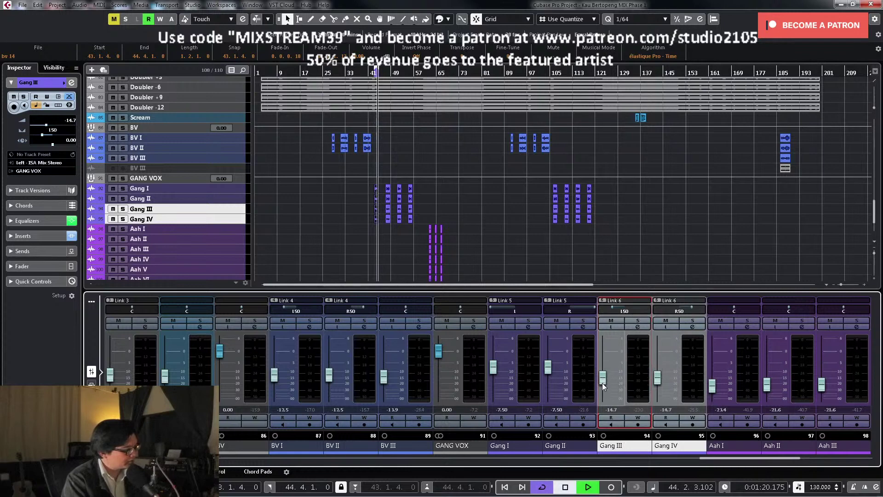
Step: Balance the linked Gang III and Gang IV level against the mix and set it to -1.50 dB
{"action": "left_click_drag", "start_coordinate": [603, 383], "coordinate": [605, 360]}
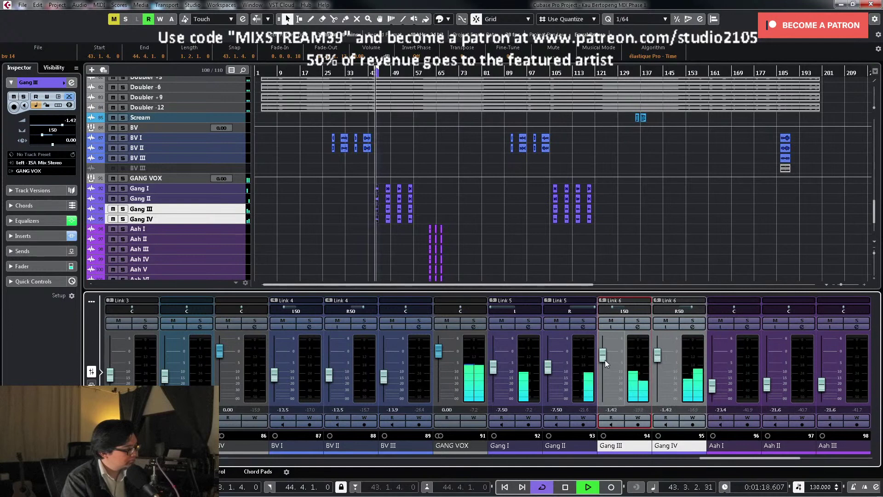
{"action": "double_click", "coordinate": [611, 409]}
{"action": "type", "text": "-1."}
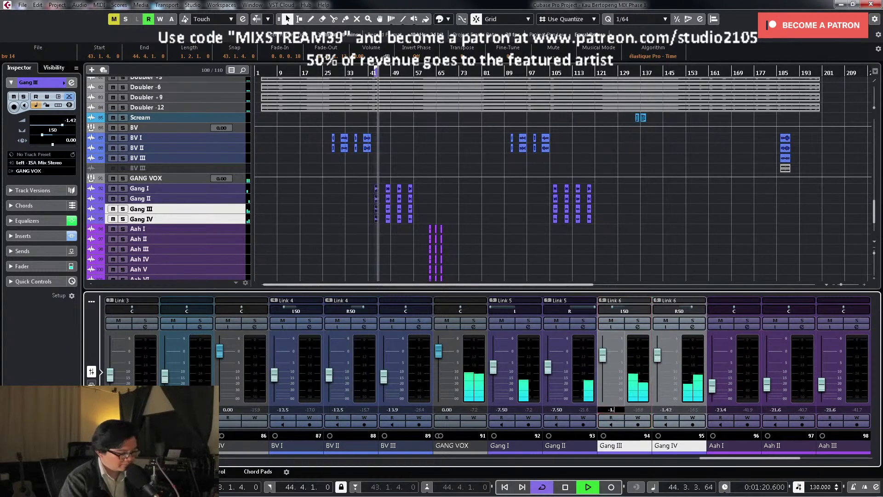
{"action": "type", "text": "50"}
{"action": "key", "text": "Return"}
{"action": "key", "text": "space"}
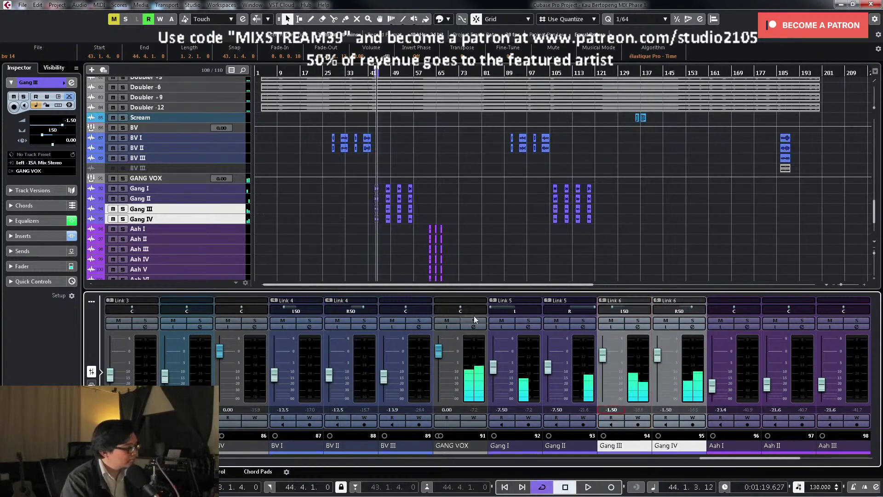
Step: Solo the GANG VOX group and load the GRP Choir FX chain preset into its inserts
{"action": "left_click", "coordinate": [474, 320]}
{"action": "left_click", "coordinate": [474, 327]}
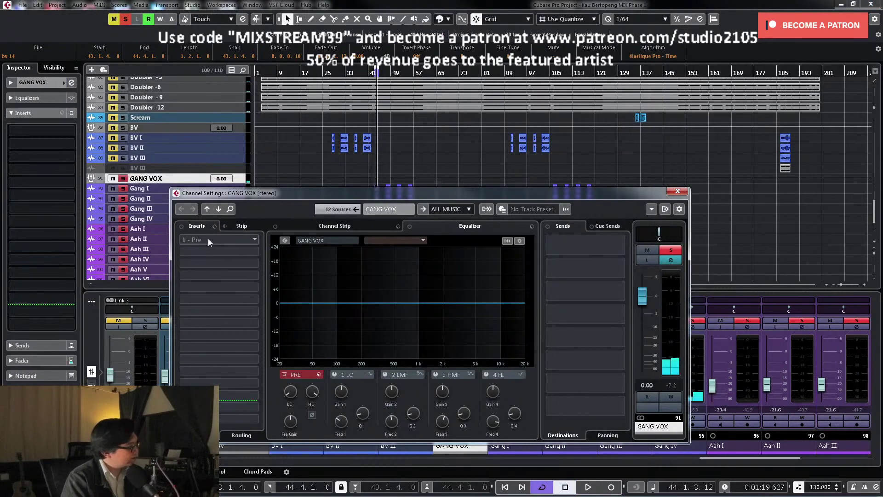
{"action": "left_click", "coordinate": [214, 226]}
{"action": "left_click", "coordinate": [230, 235]}
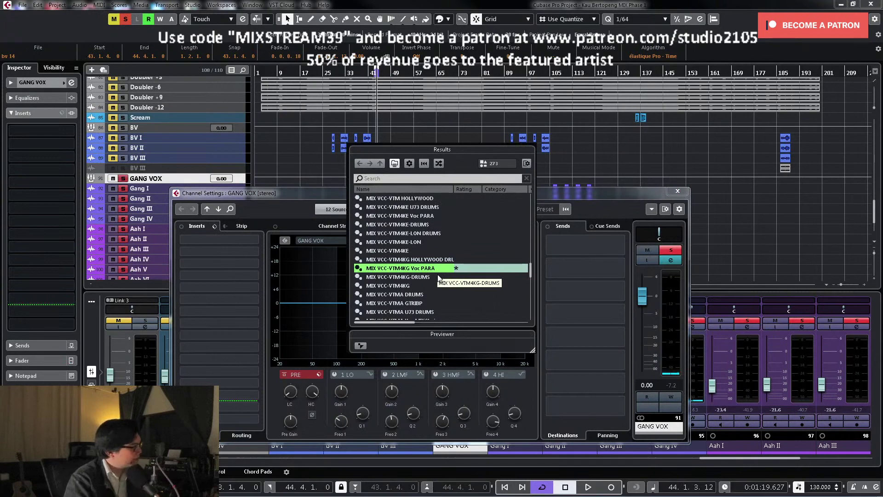
{"action": "scroll", "coordinate": [424, 276], "scroll_direction": "up", "scroll_amount": 10}
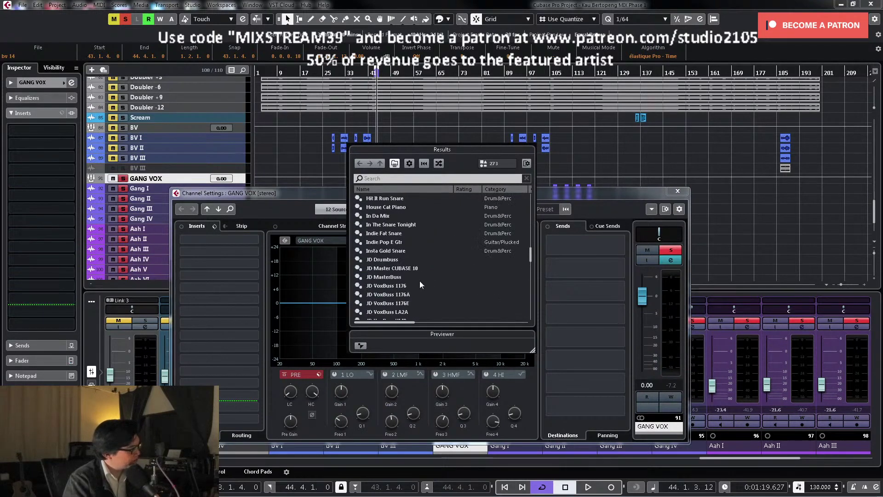
{"action": "scroll", "coordinate": [420, 285], "scroll_direction": "up", "scroll_amount": 5}
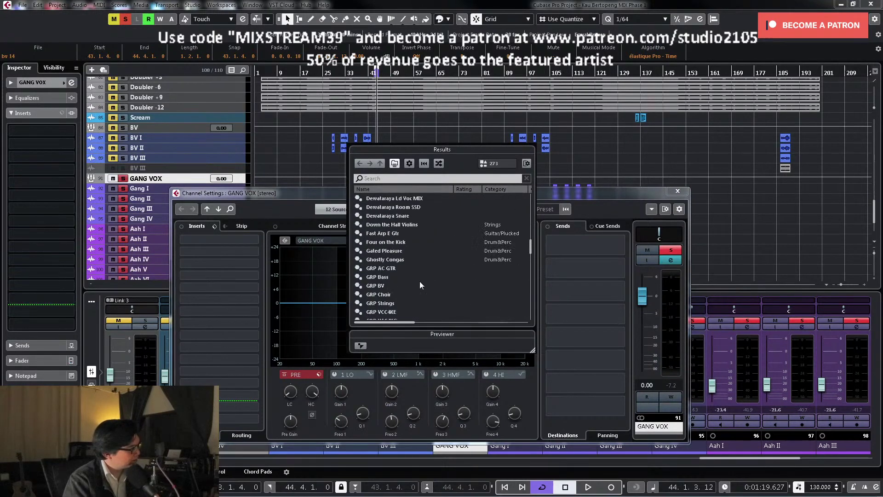
{"action": "double_click", "coordinate": [385, 294]}
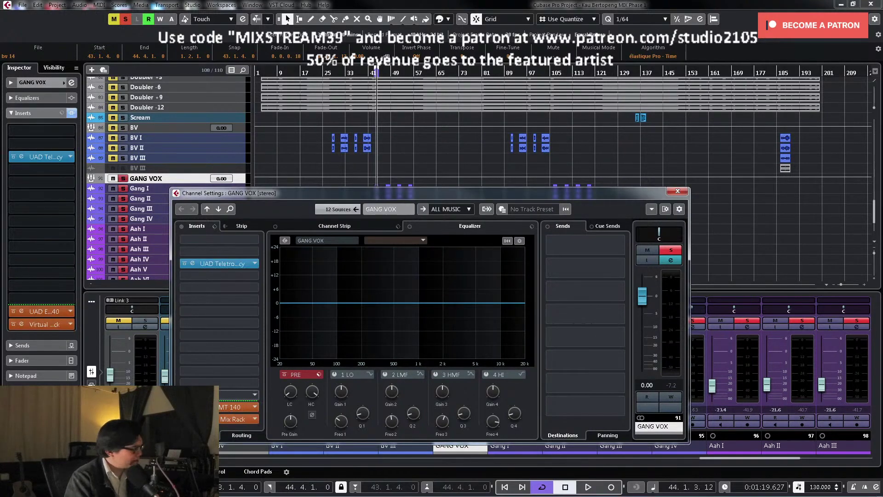
Step: Raise the peak reduction of GANG VOX's Teletronix LA-2A compressor to about 60 and close its editor
{"action": "left_click", "coordinate": [232, 264]}
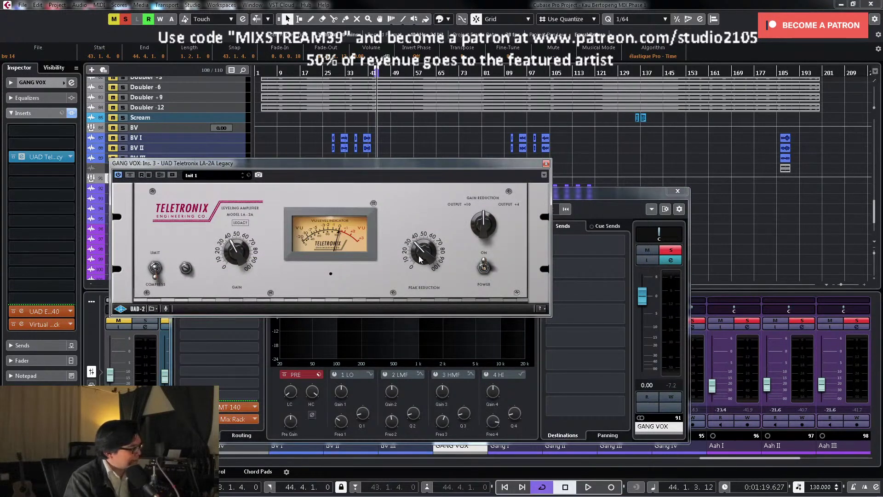
{"action": "key", "text": "space"}
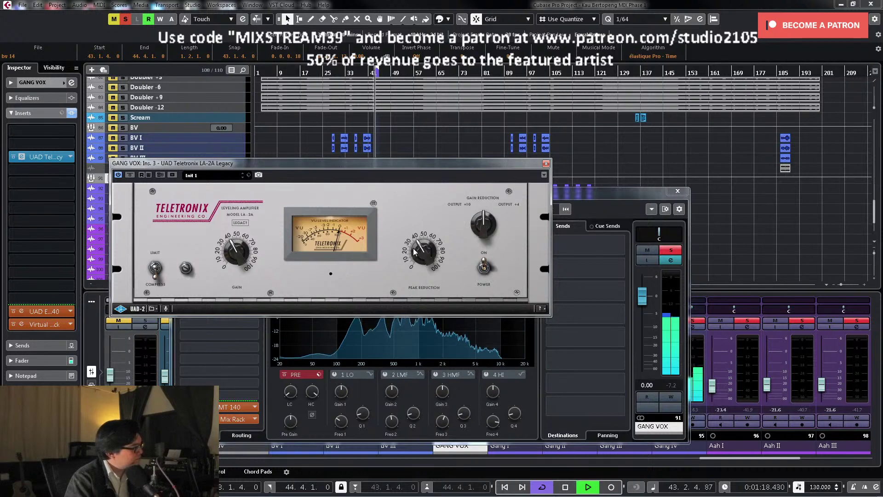
{"action": "left_click_drag", "start_coordinate": [417, 252], "coordinate": [416, 237]}
{"action": "key", "text": "space"}
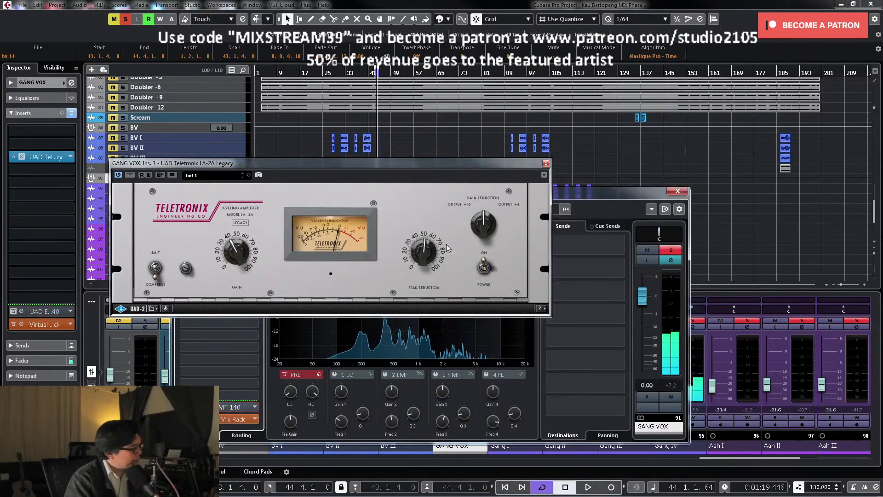
{"action": "key", "text": "space"}
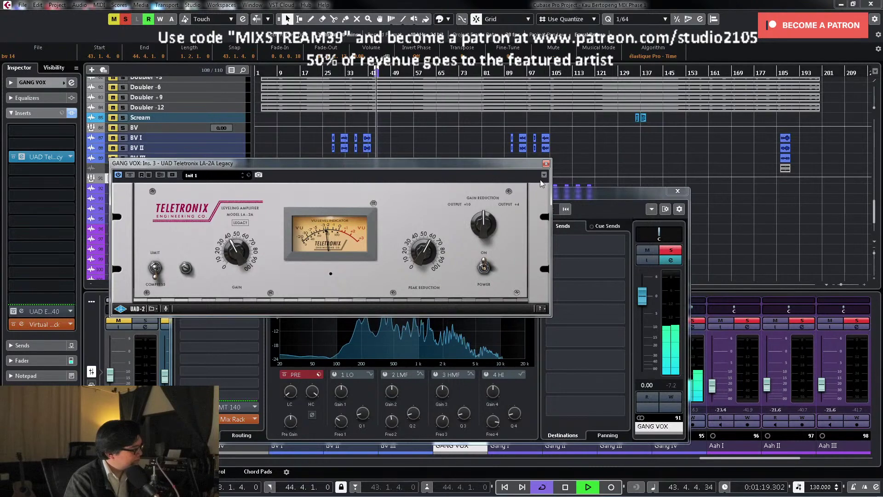
{"action": "left_click", "coordinate": [546, 163]}
{"action": "key", "text": "space"}
Step: Open GANG VOX's EMT 140 plate reverb and unsolo the group to judge the reverb in the full mix
{"action": "left_click", "coordinate": [220, 408]}
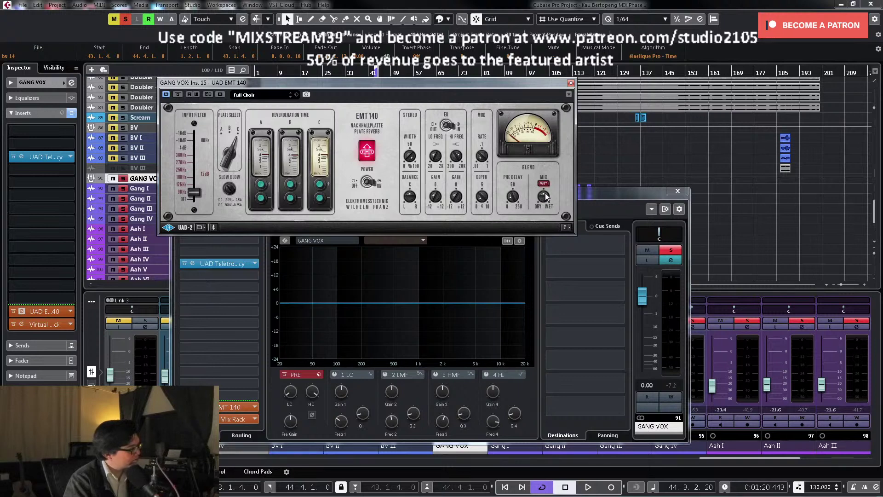
{"action": "key", "text": "space"}
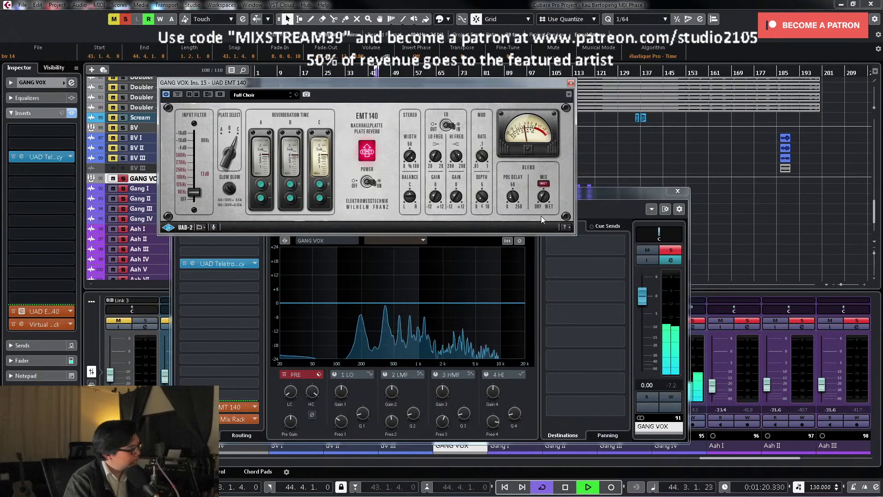
{"action": "left_click", "coordinate": [671, 254]}
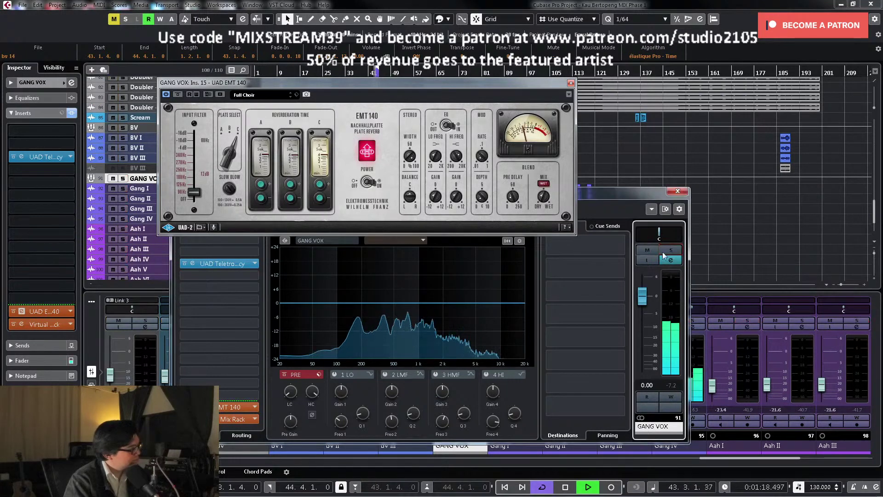
{"action": "left_click", "coordinate": [324, 203]}
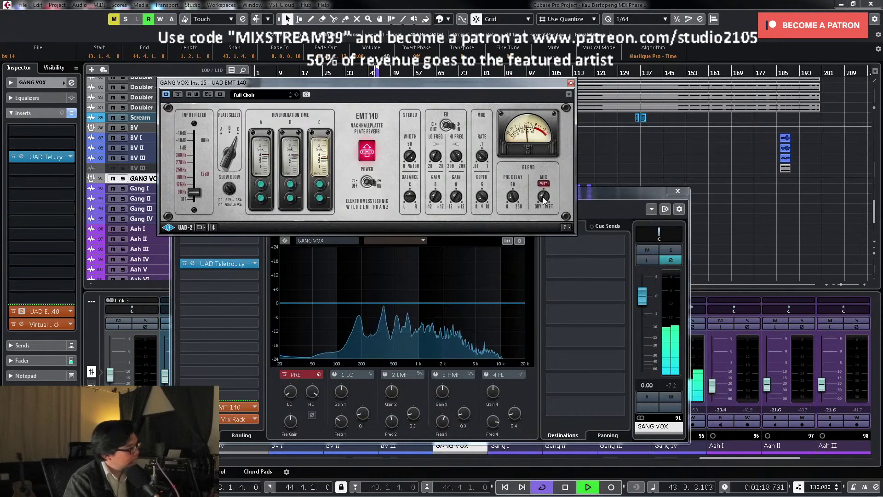
Step: Check GANG VOX's LA-2A compressor during playback, and close both plug-in editors and the channel settings
{"action": "left_click", "coordinate": [230, 263]}
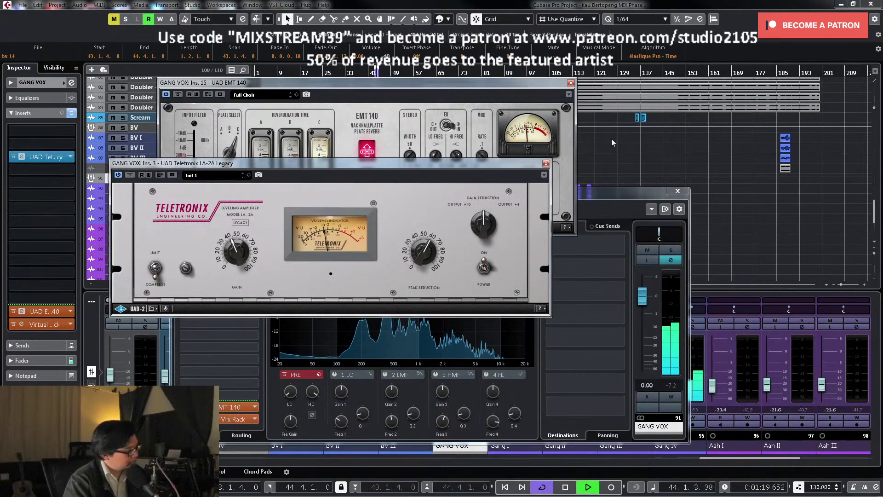
{"action": "left_click", "coordinate": [546, 164]}
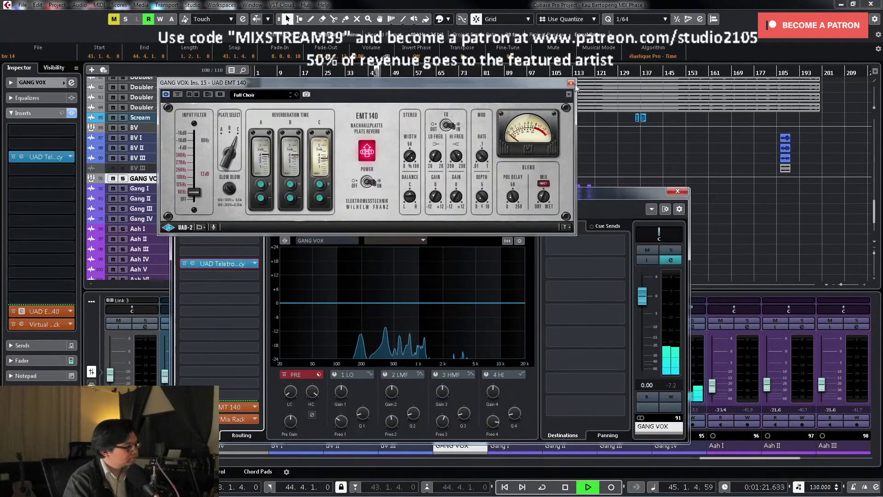
{"action": "left_click", "coordinate": [571, 83]}
{"action": "left_click", "coordinate": [677, 191]}
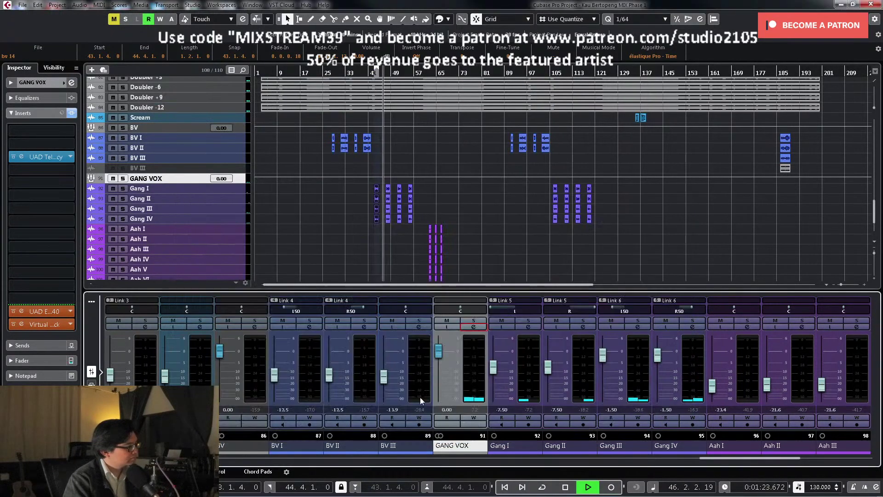
Step: Reopen GANG VOX's LA-2A compressor to recheck its gain during playback, and close its editor and the channel settings again
{"action": "left_click", "coordinate": [469, 328]}
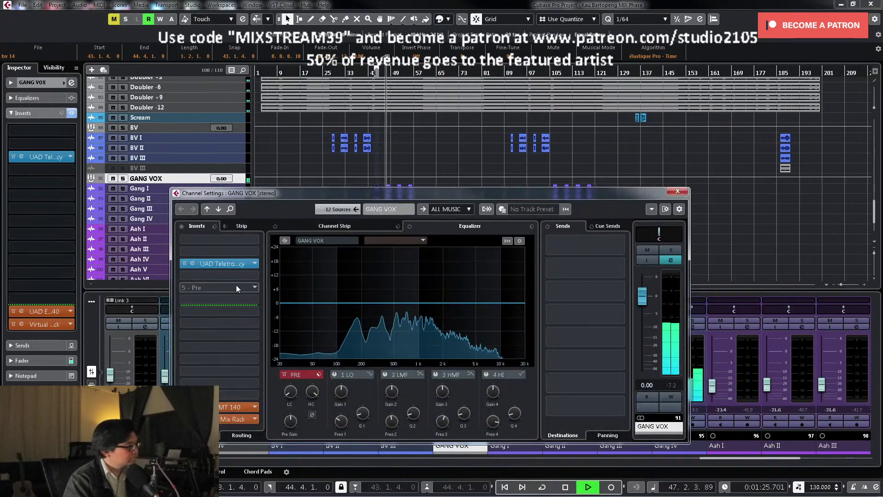
{"action": "left_click", "coordinate": [228, 266]}
{"action": "key", "text": "space"}
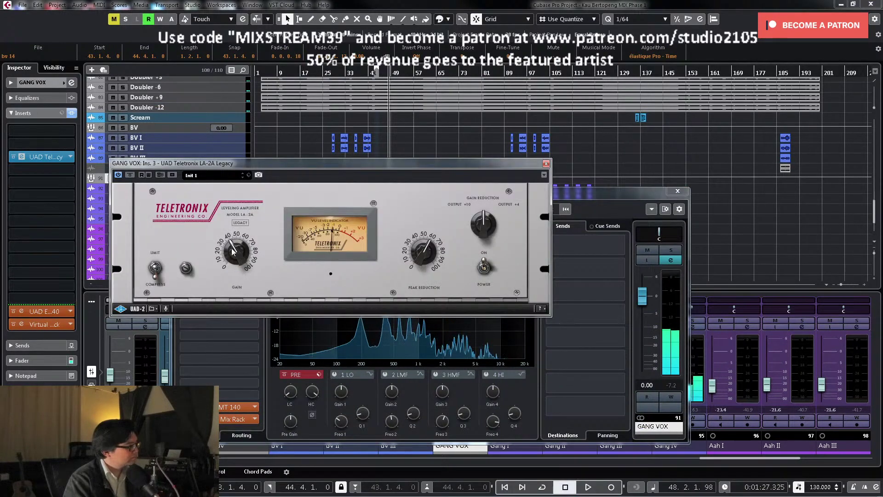
{"action": "key", "text": "space"}
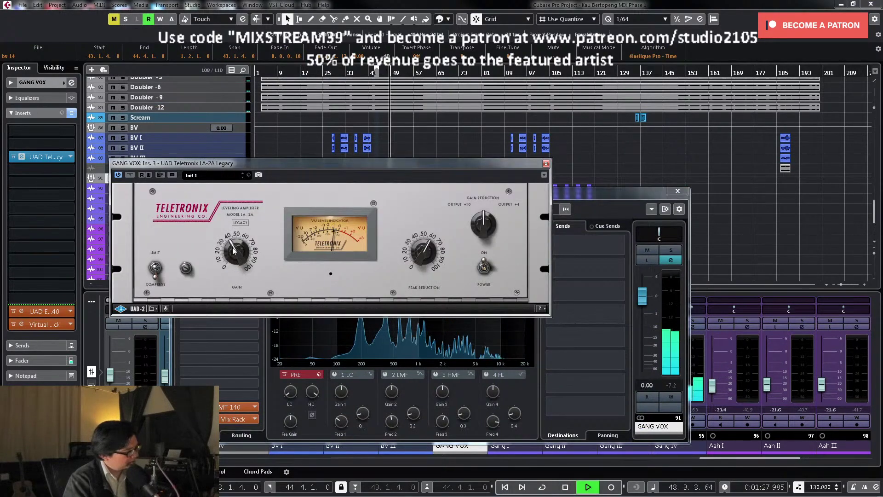
{"action": "left_click", "coordinate": [546, 163]}
{"action": "key", "text": "space"}
{"action": "left_click", "coordinate": [678, 191]}
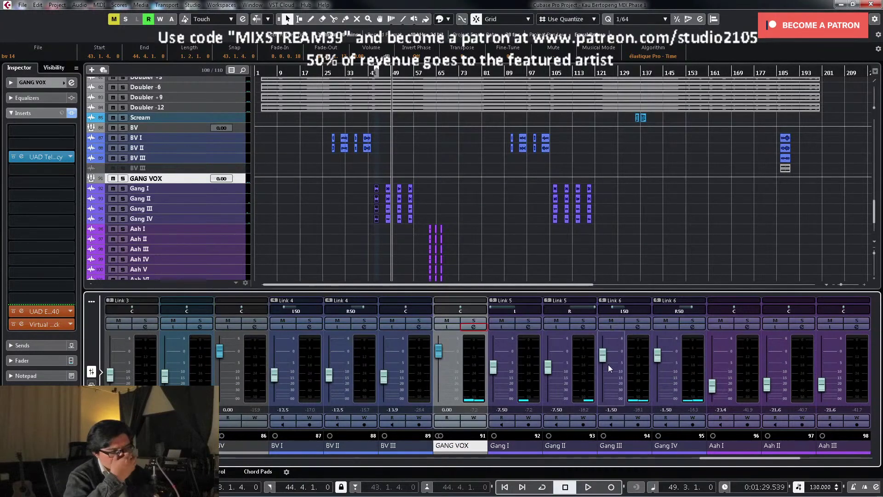
Step: Lower the linked Gang III and Gang IV faders to -4.00 dB while listening to the mix
{"action": "key", "text": "space"}
{"action": "left_click_drag", "start_coordinate": [603, 360], "coordinate": [604, 364]}
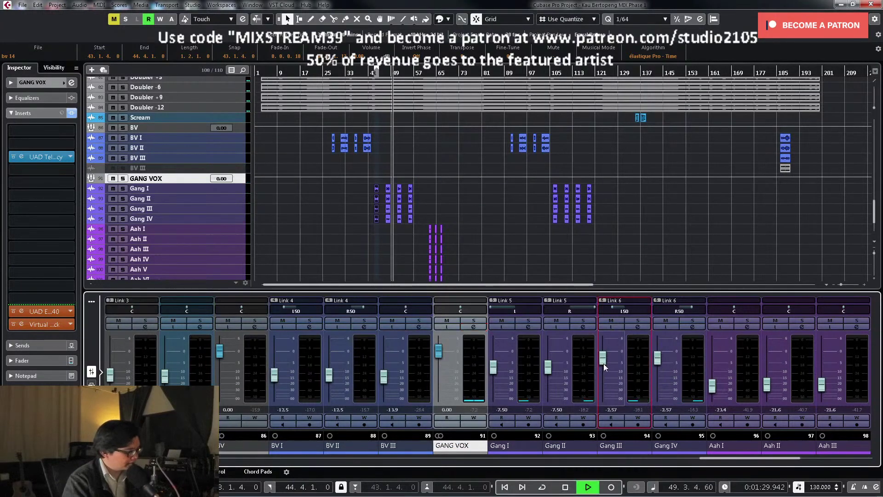
{"action": "right_click", "coordinate": [604, 366]}
{"action": "left_click", "coordinate": [603, 362]}
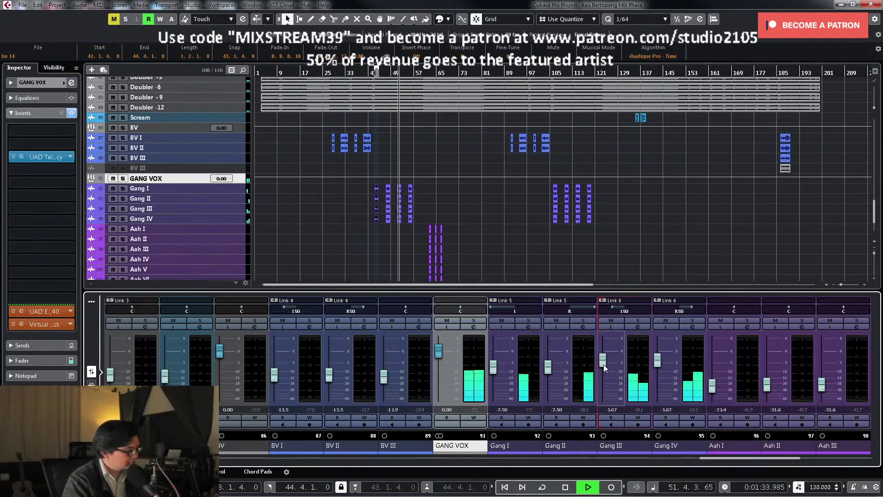
{"action": "scroll", "coordinate": [603, 364], "scroll_direction": "down", "scroll_amount": 1}
{"action": "key", "text": "space"}
{"action": "double_click", "coordinate": [611, 410]}
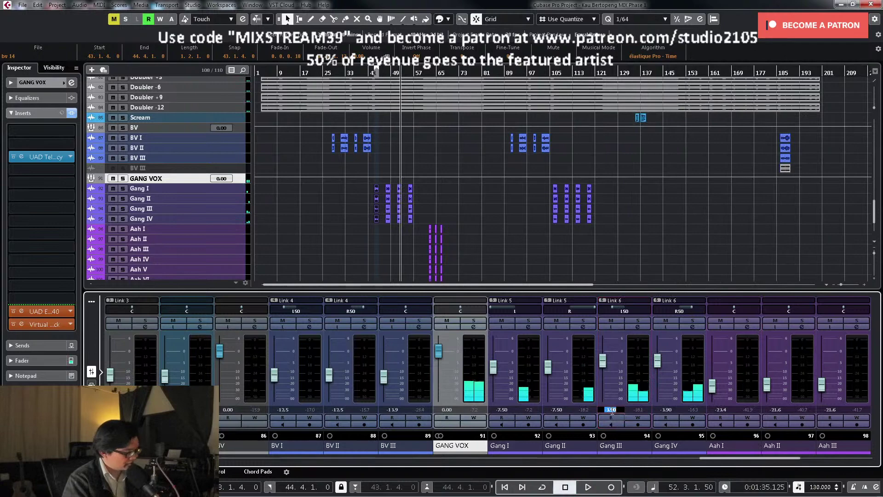
{"action": "type", "text": "-4"}
{"action": "key", "text": "Return"}
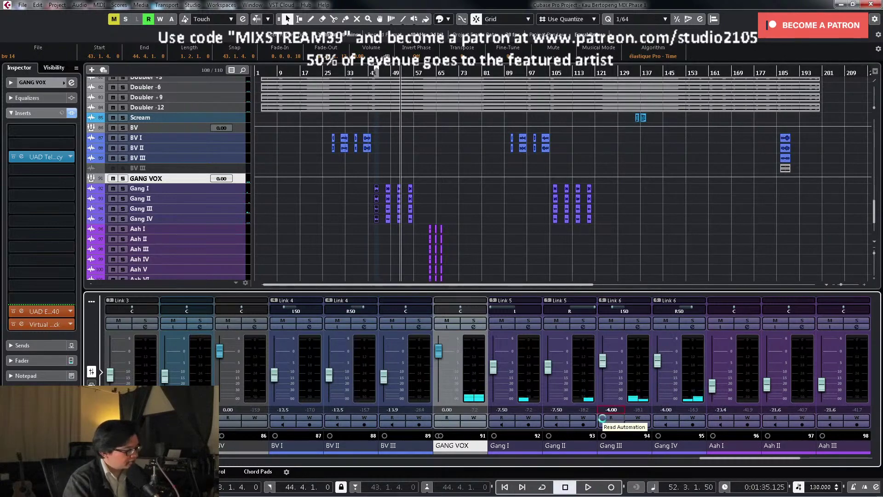
Step: Play on through the gang vocal section and look over the vocal, Aah, string and synth tracks for the next part to mix
{"action": "scroll", "coordinate": [545, 245], "scroll_direction": "down", "scroll_amount": 2}
{"action": "key", "text": "space"}
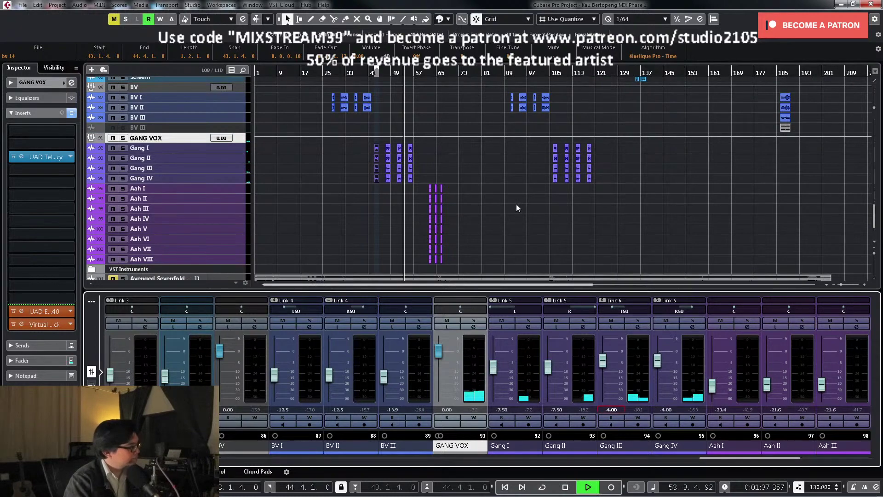
{"action": "scroll", "coordinate": [517, 203], "scroll_direction": "up", "scroll_amount": 15}
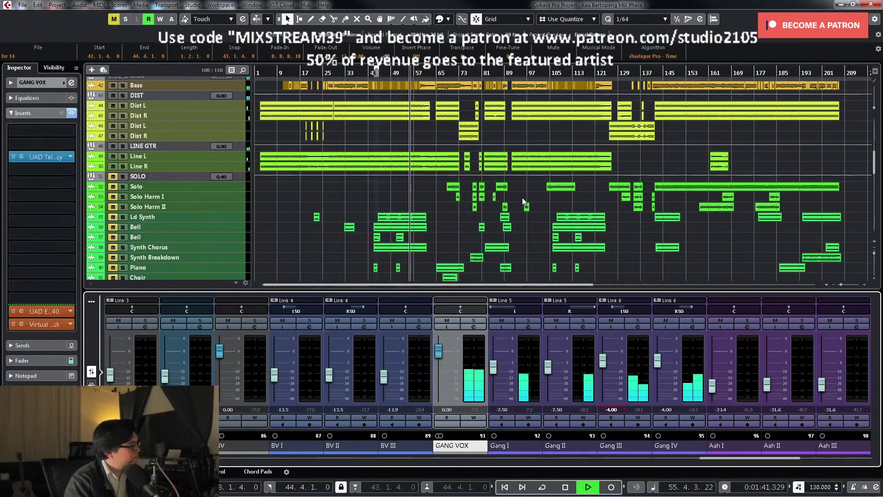
{"action": "scroll", "coordinate": [523, 197], "scroll_direction": "down", "scroll_amount": 11}
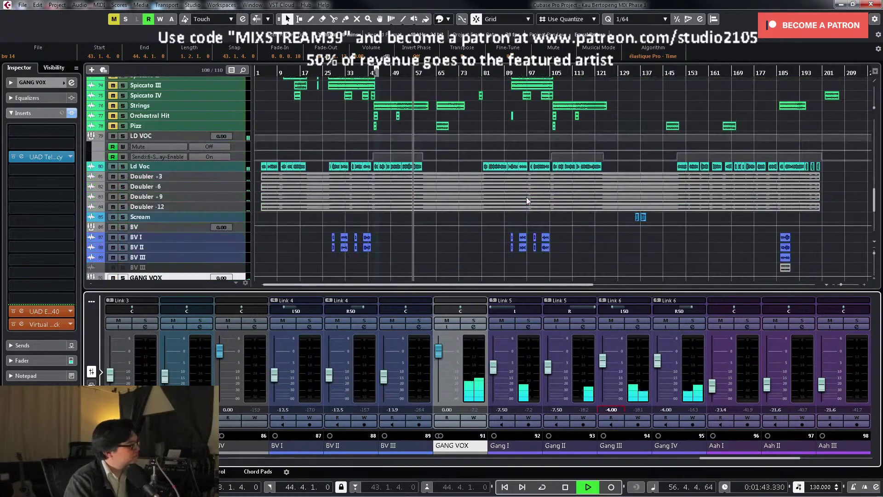
{"action": "scroll", "coordinate": [527, 197], "scroll_direction": "down", "scroll_amount": 5}
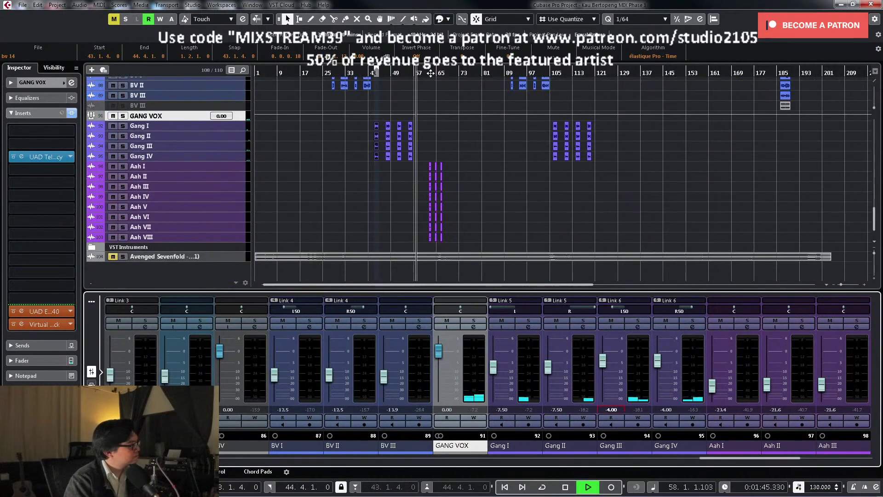
{"action": "scroll", "coordinate": [507, 186], "scroll_direction": "up", "scroll_amount": 12}
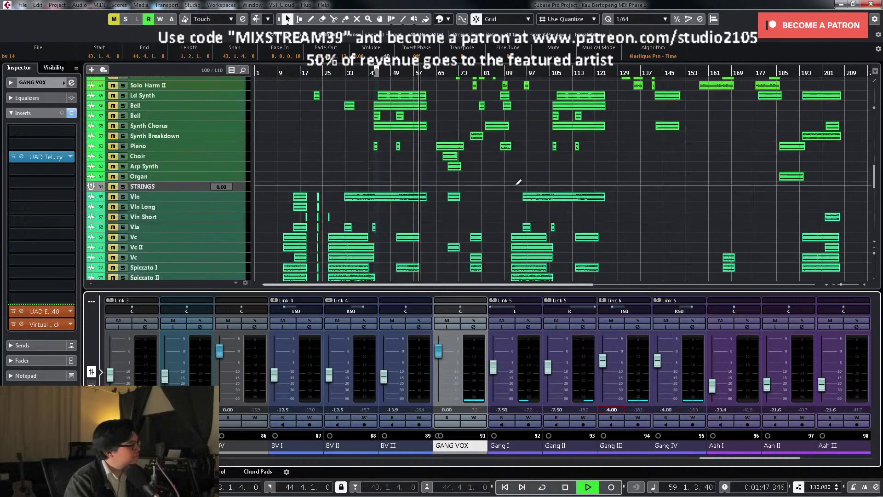
{"action": "scroll", "coordinate": [510, 188], "scroll_direction": "down", "scroll_amount": 12}
{"action": "key", "text": "space"}
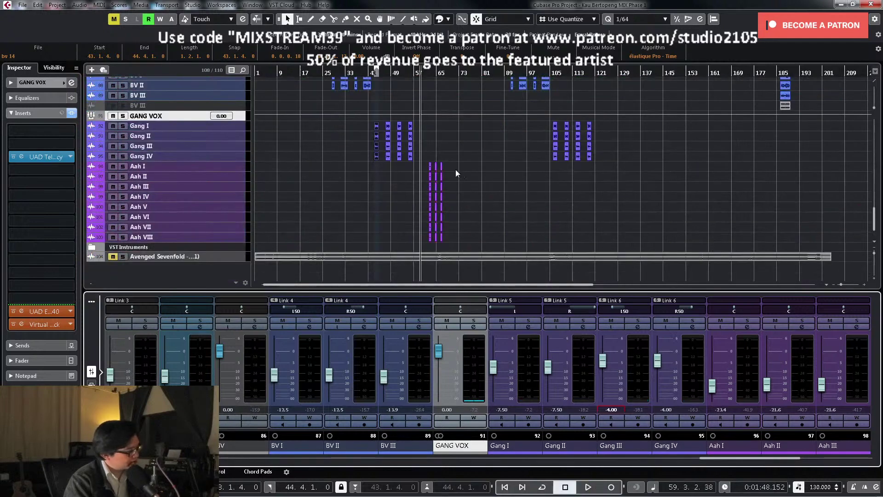
{"action": "scroll", "coordinate": [456, 169], "scroll_direction": "up", "scroll_amount": 4}
{"action": "scroll", "coordinate": [435, 186], "scroll_direction": "down", "scroll_amount": 4}
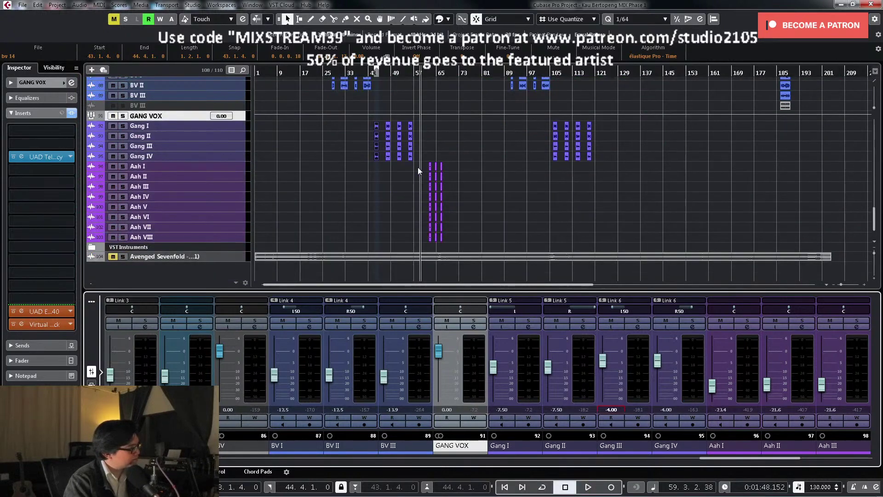
{"action": "left_click_drag", "start_coordinate": [417, 167], "coordinate": [468, 236]}
{"action": "scroll", "coordinate": [477, 218], "scroll_direction": "up", "scroll_amount": 15}
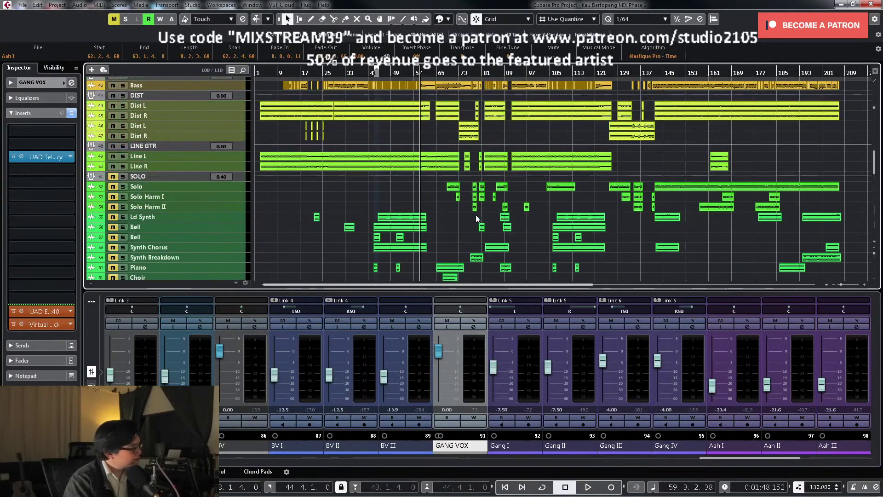
{"action": "scroll", "coordinate": [399, 203], "scroll_direction": "down", "scroll_amount": 2}
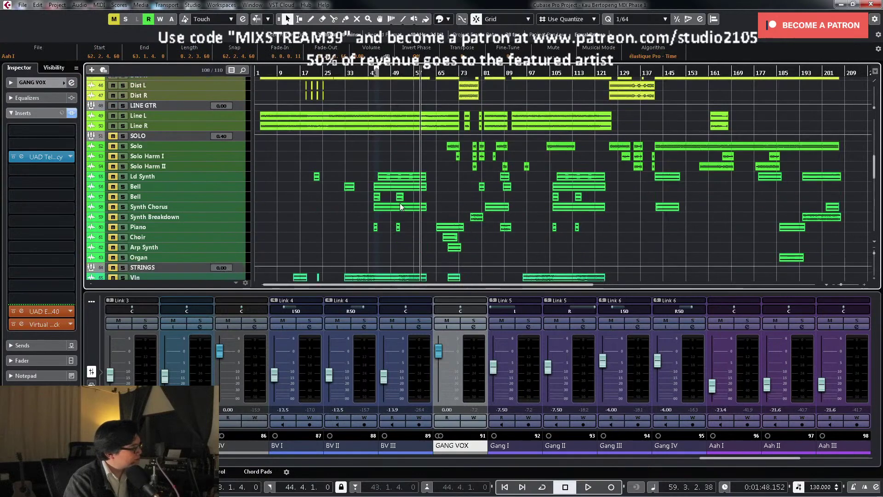
Step: Play the soloed Ld Synth track from about bar 43 and raise the low cut in its channel EQ above 560 Hz
{"action": "left_click", "coordinate": [374, 72]}
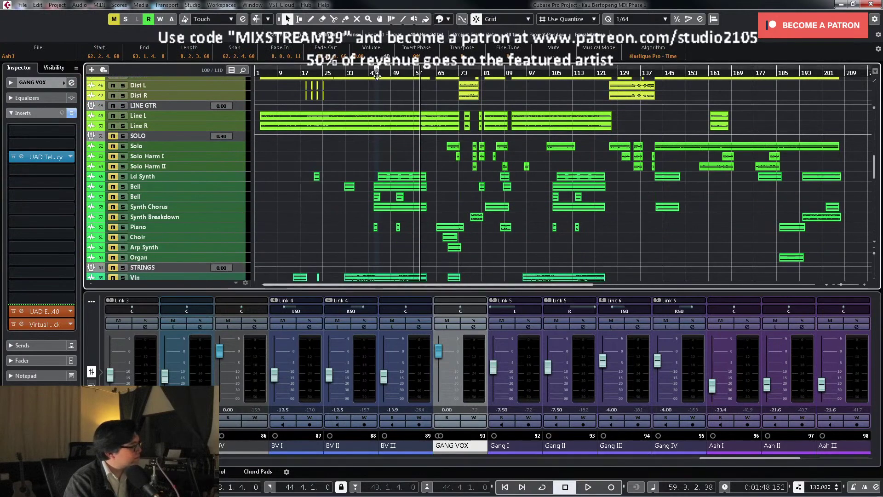
{"action": "left_click", "coordinate": [136, 177]}
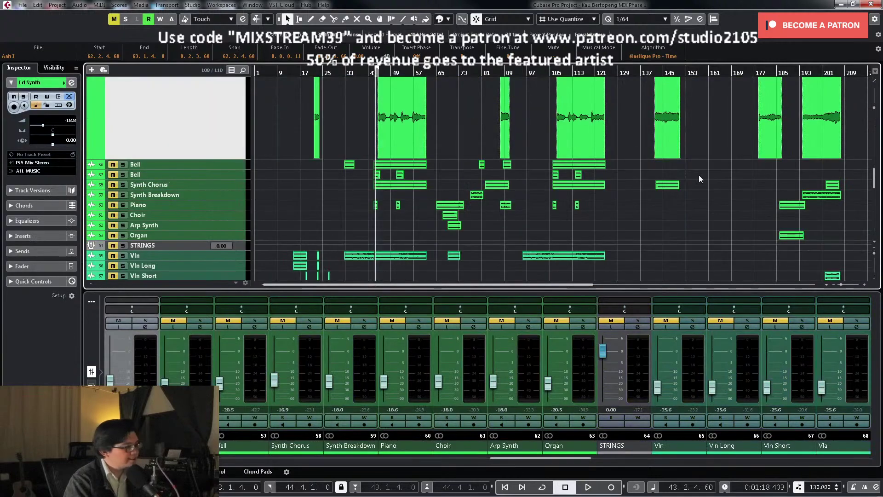
{"action": "key", "text": "space"}
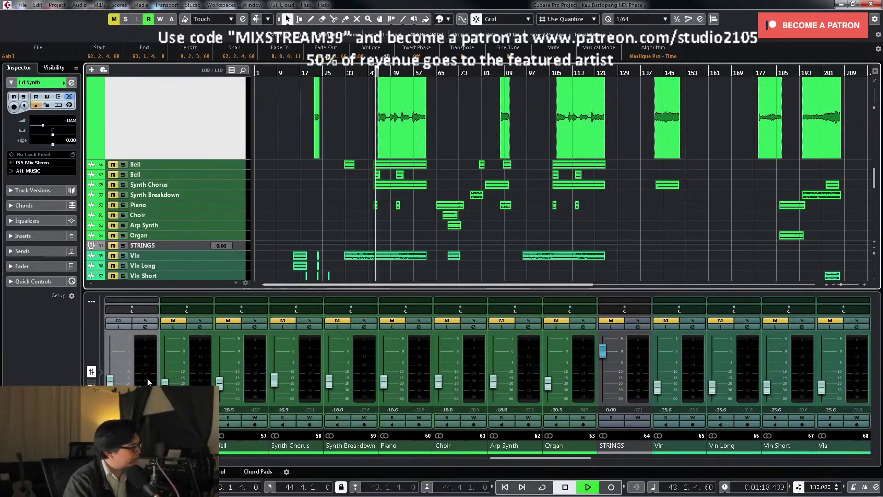
{"action": "left_click", "coordinate": [146, 321]}
{"action": "left_click", "coordinate": [147, 328]}
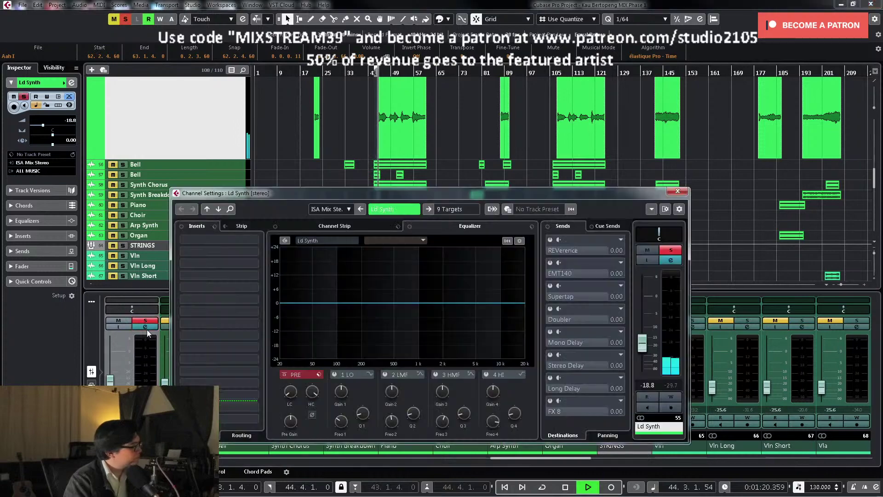
{"action": "left_click", "coordinate": [296, 366]}
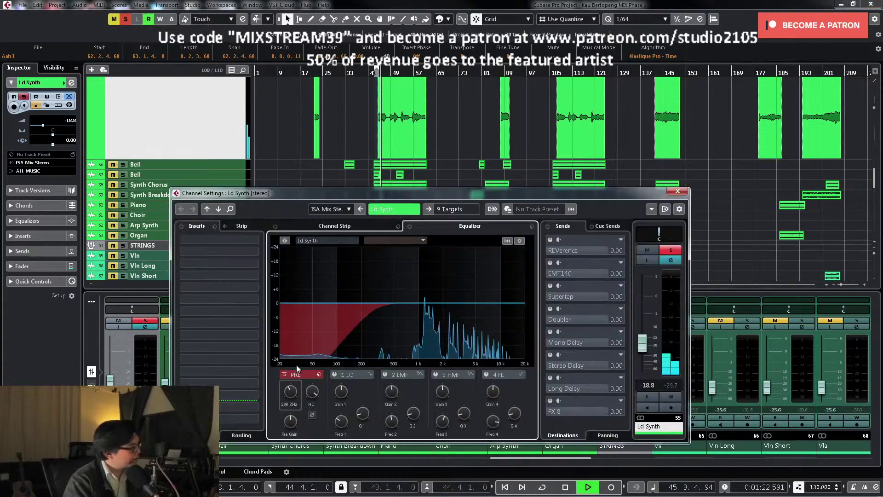
{"action": "scroll", "coordinate": [298, 362], "scroll_direction": "up", "scroll_amount": 5}
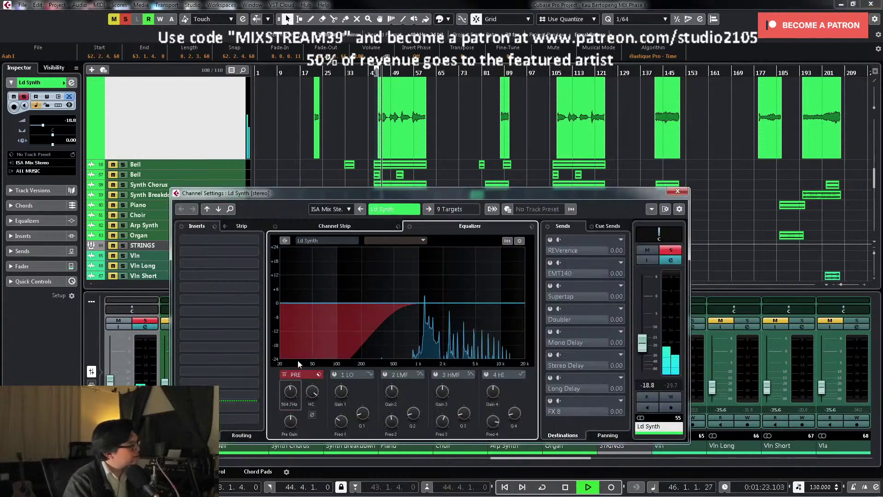
Step: Load the MIX VCC-VTM4KG-DRUMS FX chain preset into Ld Synth's inserts
{"action": "left_click", "coordinate": [214, 226]}
{"action": "left_click", "coordinate": [241, 238]}
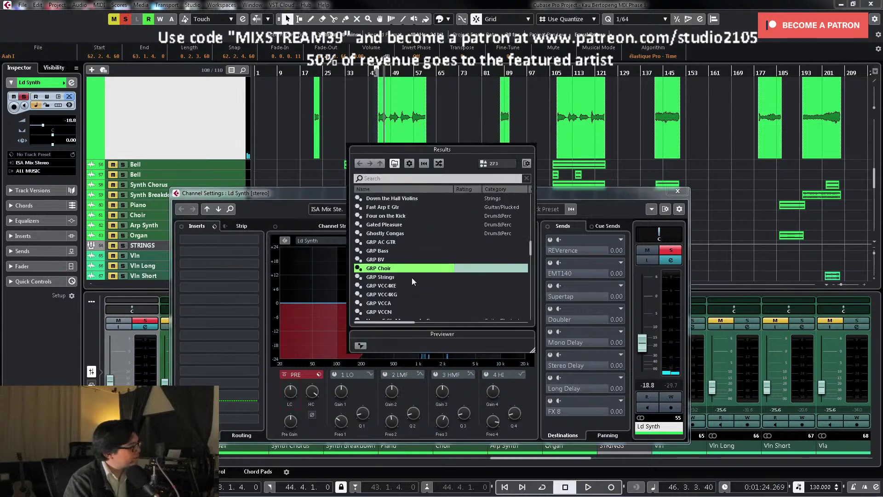
{"action": "scroll", "coordinate": [414, 278], "scroll_direction": "down", "scroll_amount": 15}
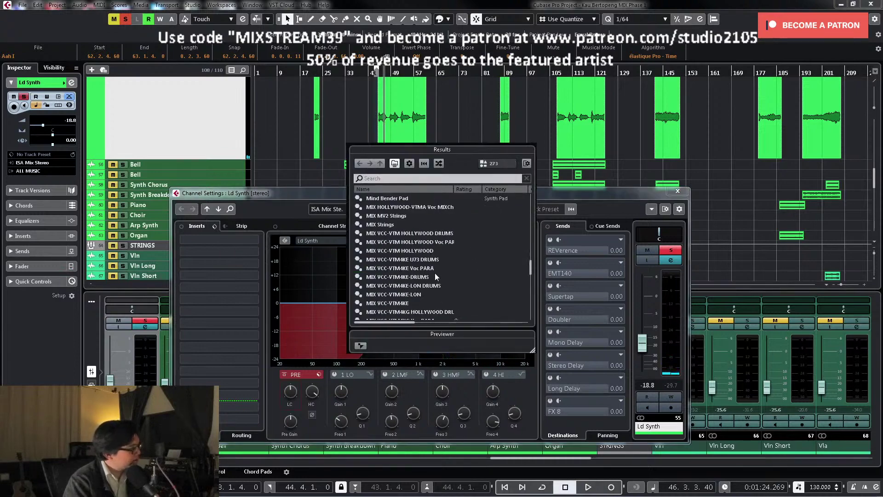
{"action": "scroll", "coordinate": [438, 260], "scroll_direction": "down", "scroll_amount": 2}
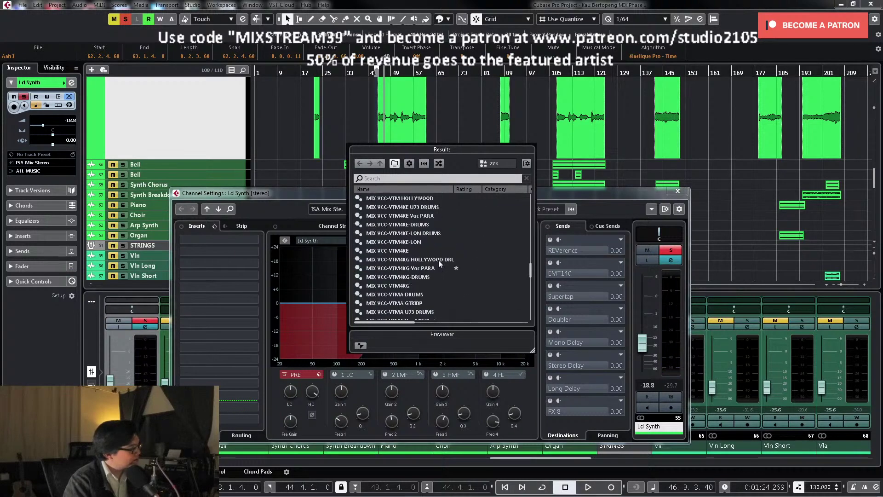
{"action": "double_click", "coordinate": [416, 277]}
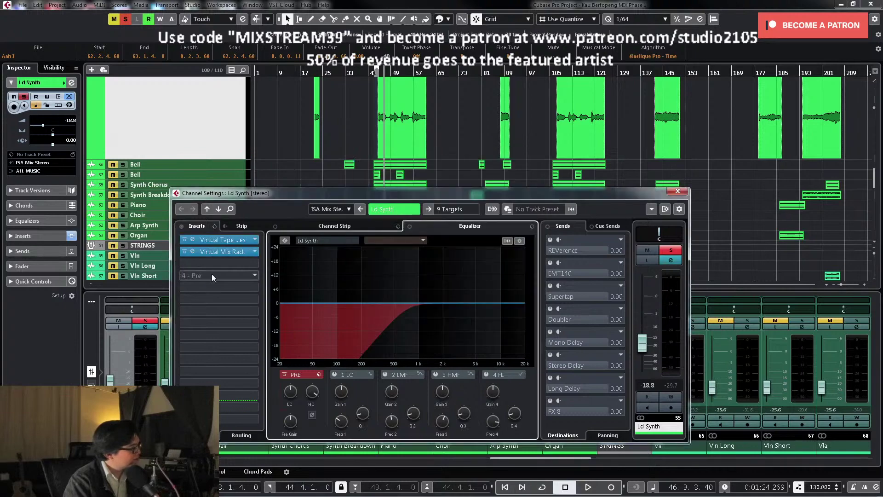
Step: Add an FG-Stress compressor to the third slot of Ld Synth's Virtual Mix Rack and load its Synth - Lead preset
{"action": "left_click", "coordinate": [226, 251]}
{"action": "scroll", "coordinate": [387, 260], "scroll_direction": "down", "scroll_amount": 10}
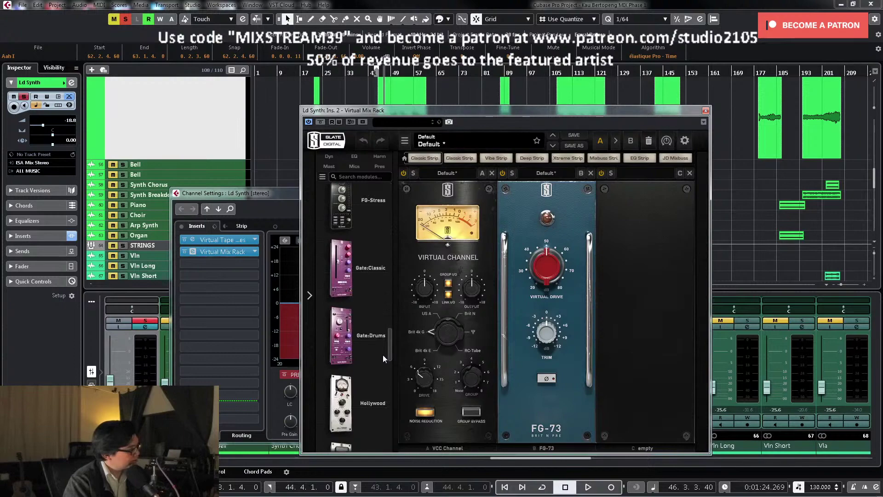
{"action": "scroll", "coordinate": [383, 355], "scroll_direction": "down", "scroll_amount": 1}
{"action": "left_click_drag", "start_coordinate": [341, 226], "coordinate": [644, 322]}
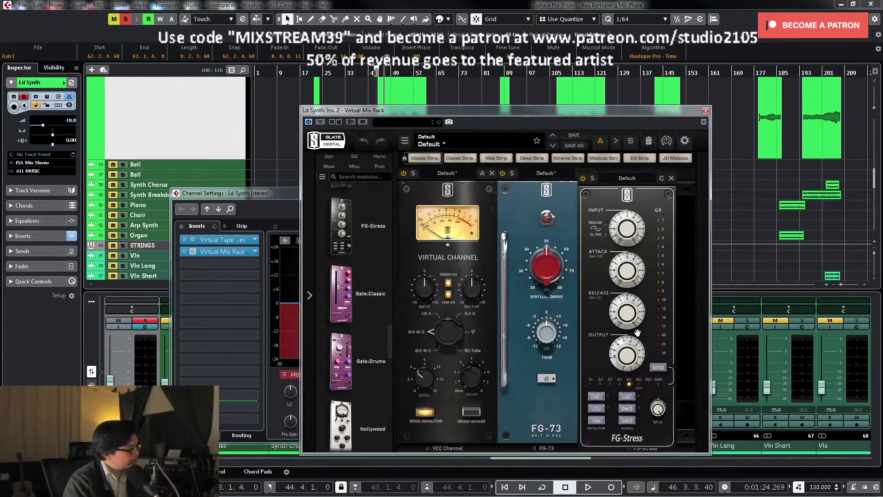
{"action": "left_click", "coordinate": [658, 172]}
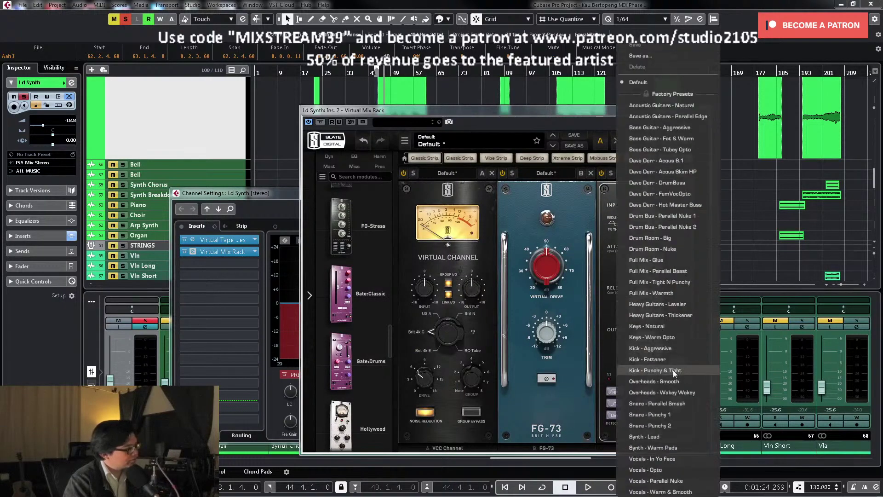
{"action": "left_click", "coordinate": [643, 436]}
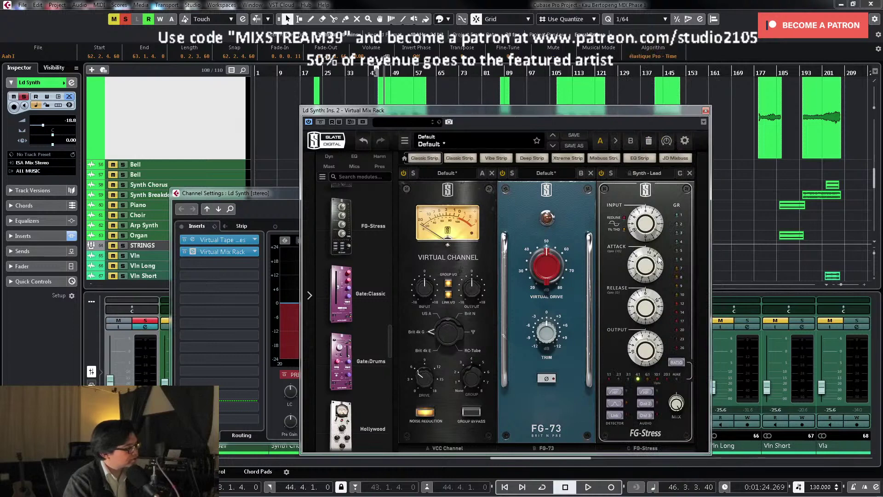
{"action": "key", "text": "space"}
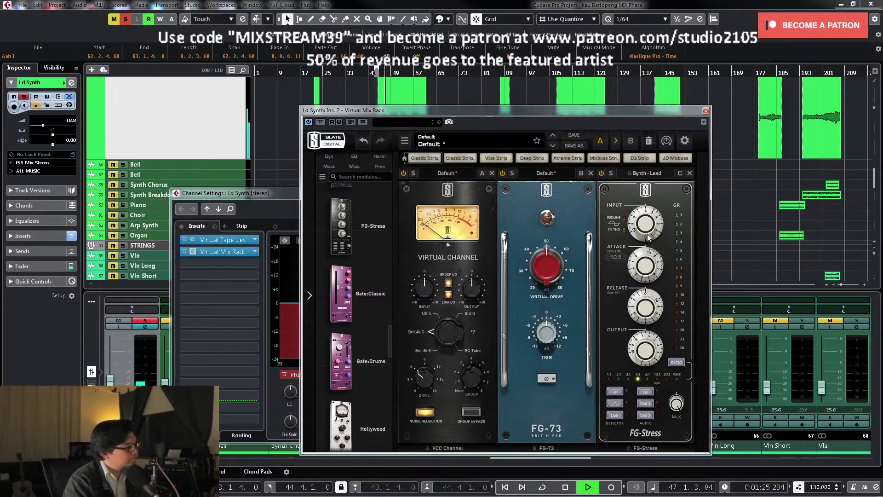
{"action": "left_click_drag", "start_coordinate": [648, 237], "coordinate": [649, 216]}
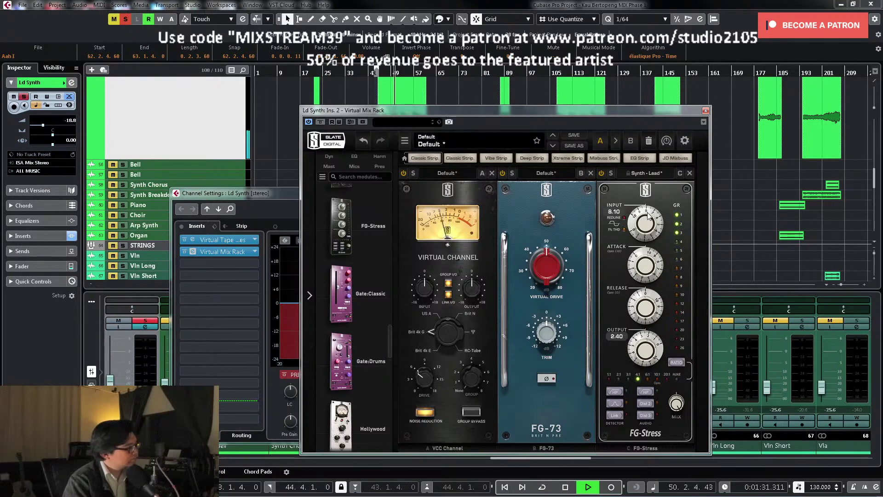
{"action": "left_click", "coordinate": [705, 111]}
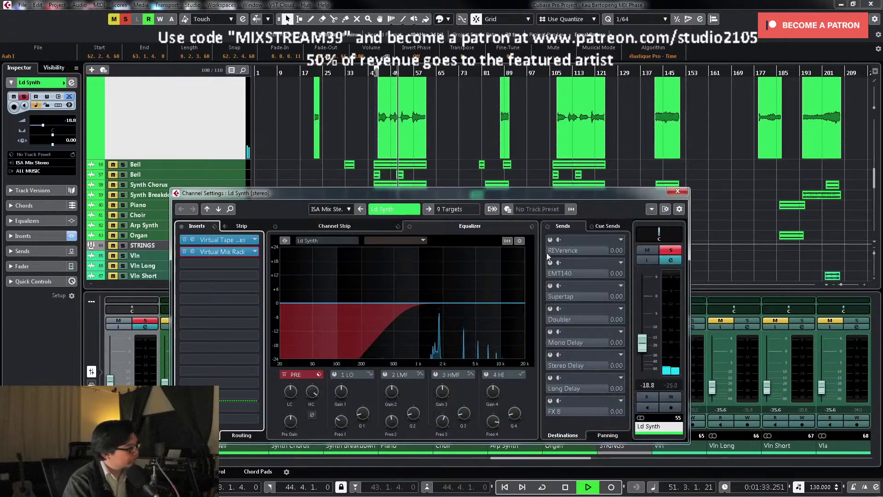
{"action": "key", "text": "space"}
{"action": "left_click", "coordinate": [683, 199]}
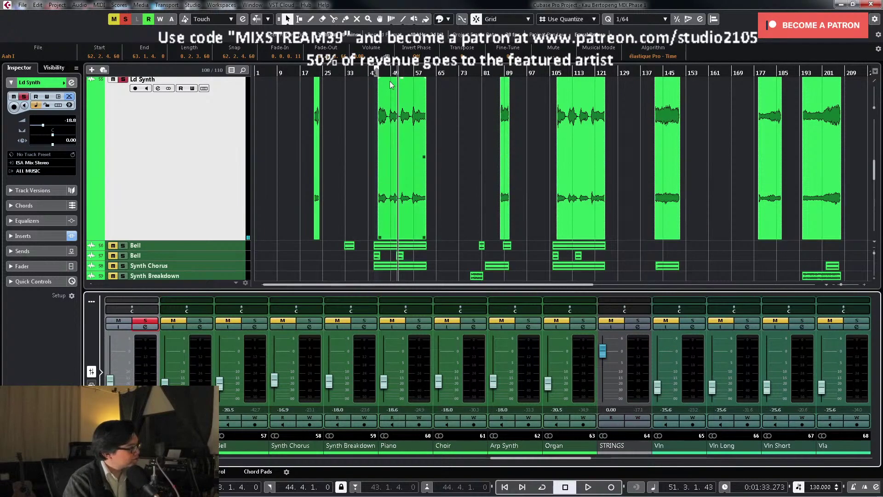
Step: Unsolo Ld Synth, play the mix from about bar 43, and raise the Ld Synth fader to -16.3 dB
{"action": "key", "text": "KP_0"}
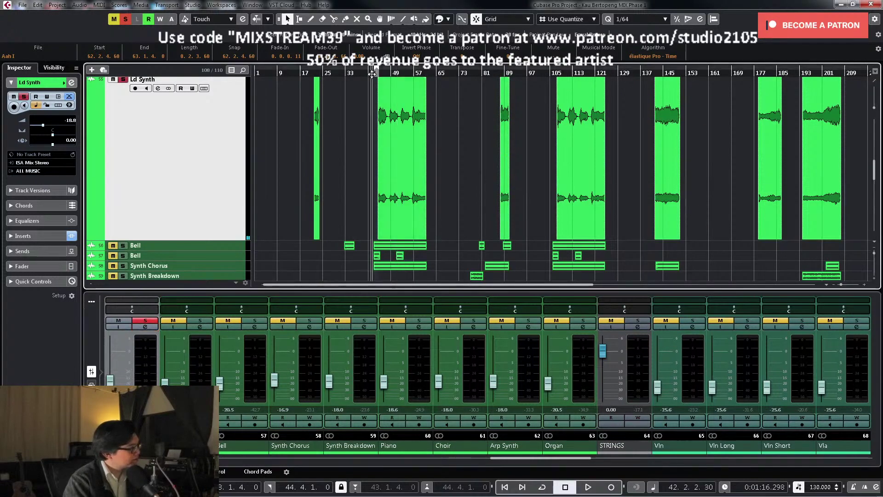
{"action": "left_click", "coordinate": [145, 321]}
{"action": "key", "text": "space"}
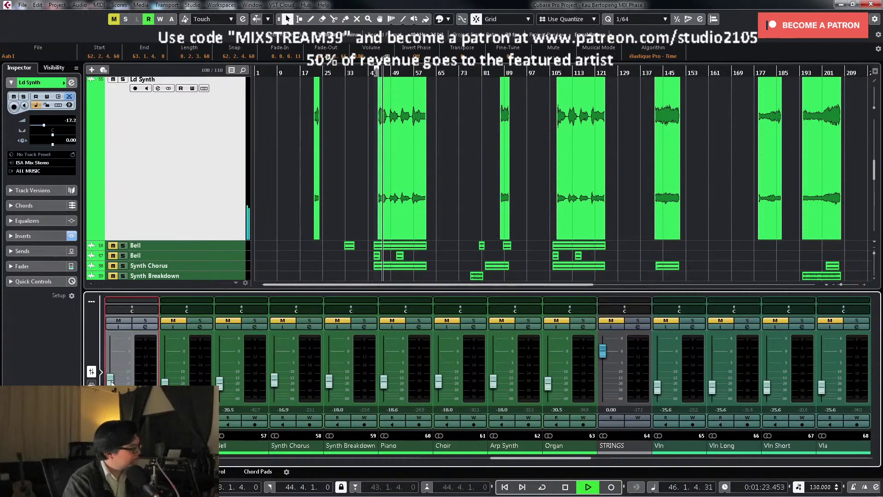
{"action": "left_click", "coordinate": [363, 147]}
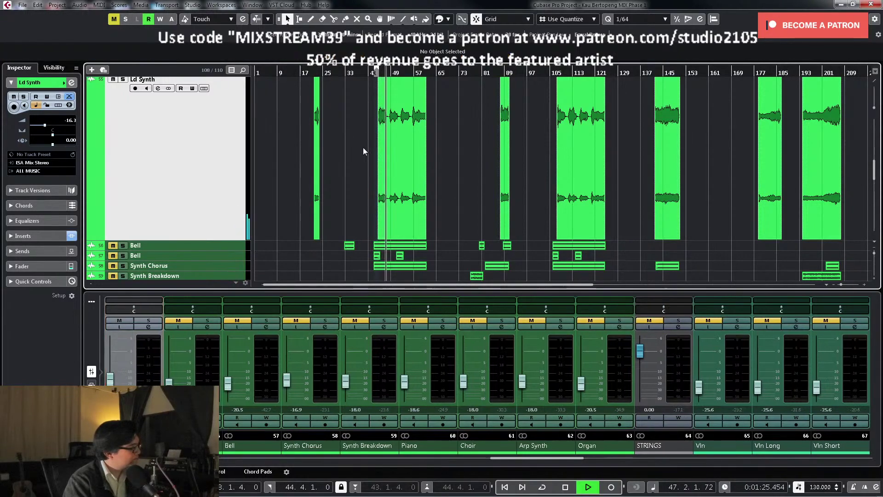
Step: Fine-tune the start edge of the Ld Synth clip near bar 44 during playback and stop playback
{"action": "scroll", "coordinate": [395, 213], "scroll_direction": "up", "scroll_amount": 5}
{"action": "left_click", "coordinate": [443, 221]}
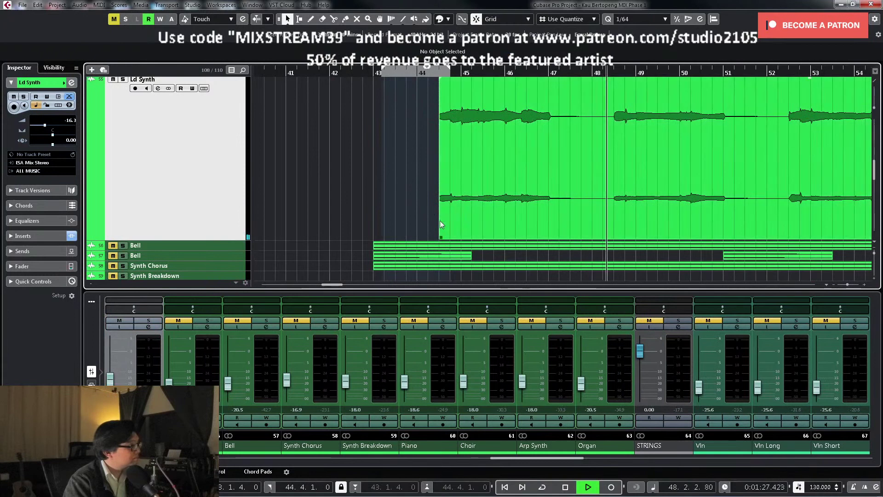
{"action": "mouse_move", "coordinate": [439, 239]}
{"action": "left_mouse_down"}
{"action": "mouse_move", "coordinate": [420, 239]}
{"action": "mouse_move", "coordinate": [438, 237]}
{"action": "left_mouse_up"}
{"action": "left_click", "coordinate": [393, 209]}
{"action": "key", "text": "g"}
{"action": "key", "text": "g"}
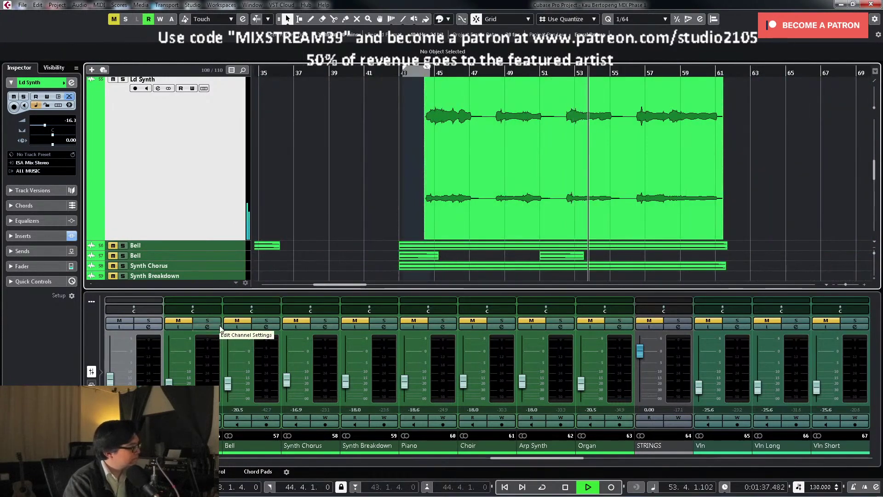
{"action": "key", "text": "space"}
Step: Collapse the Ld Synth track and enlarge the two Bell tracks and Synth Chorus in the project window
{"action": "key", "text": "ctrl+alt+e"}
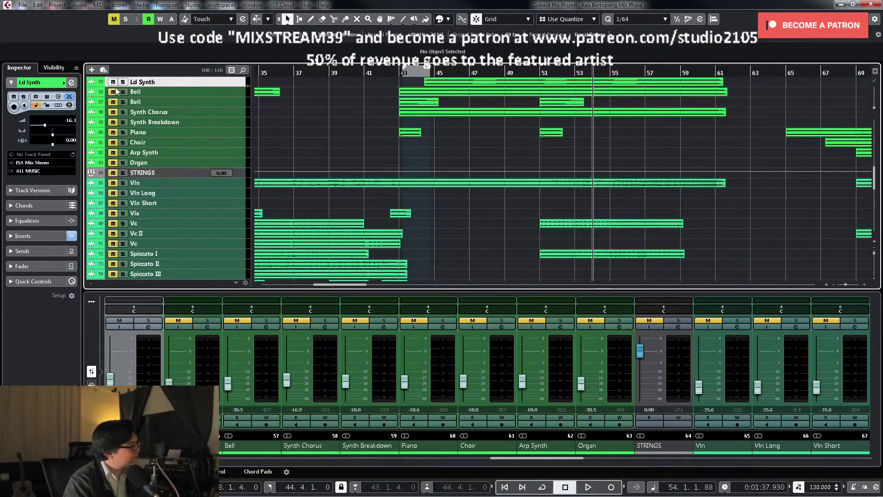
{"action": "left_click_drag", "start_coordinate": [225, 93], "coordinate": [234, 113]}
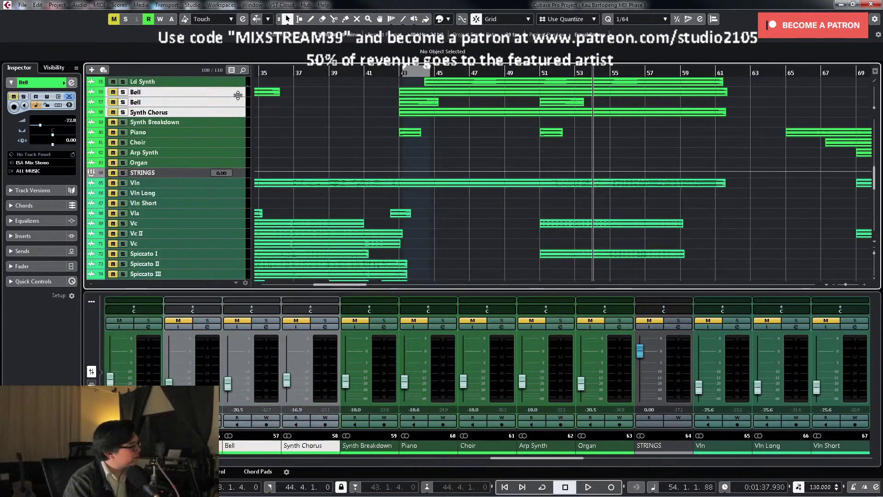
{"action": "key", "text": "ctrl+alt+e"}
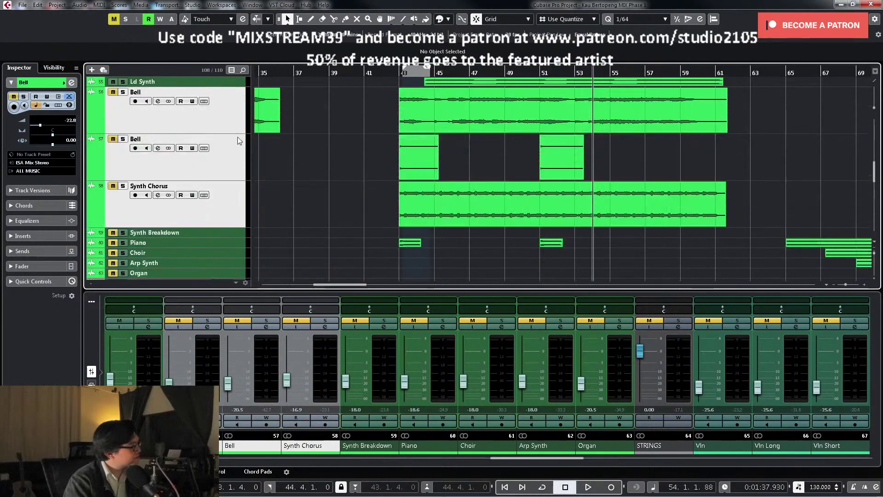
Step: Solo Synth Chorus, play it from bar 43, set its fader to -17.2 dB, and stop playback
{"action": "left_click", "coordinate": [123, 186]}
{"action": "key", "text": "KP_1"}
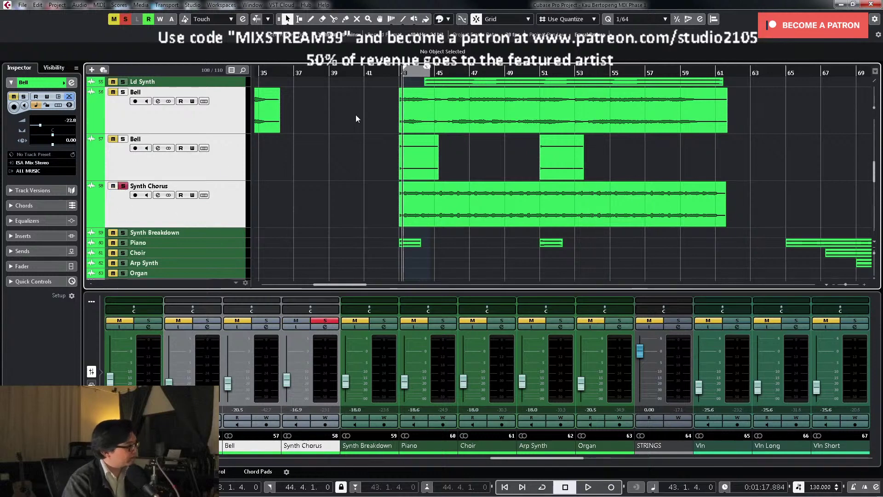
{"action": "key", "text": "space"}
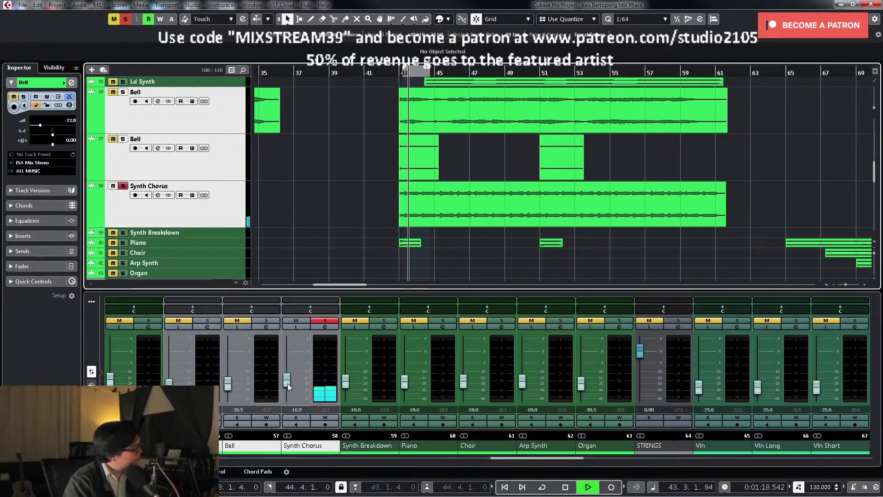
{"action": "left_click_drag", "start_coordinate": [288, 383], "coordinate": [289, 384]}
{"action": "key", "text": "space"}
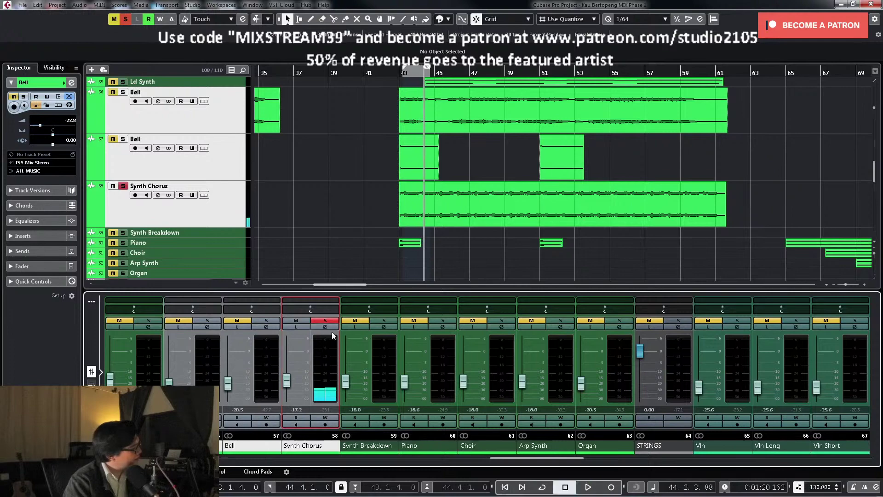
{"action": "left_click", "coordinate": [326, 327]}
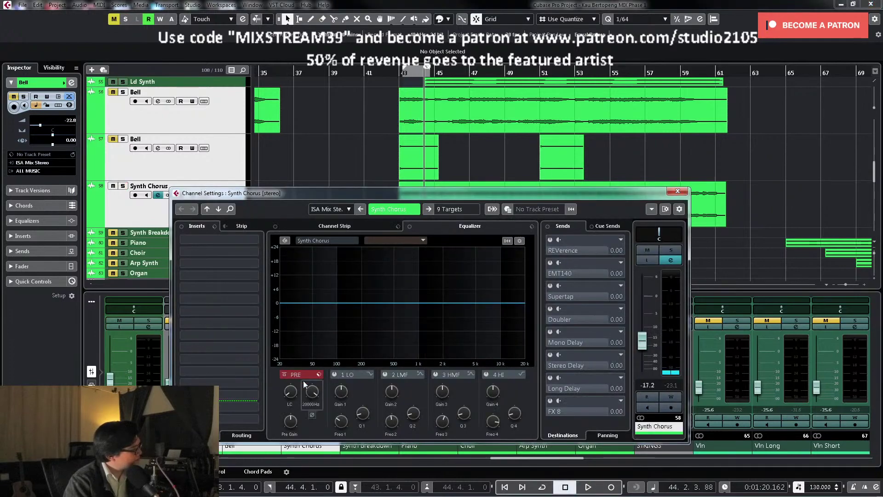
{"action": "key", "text": "space"}
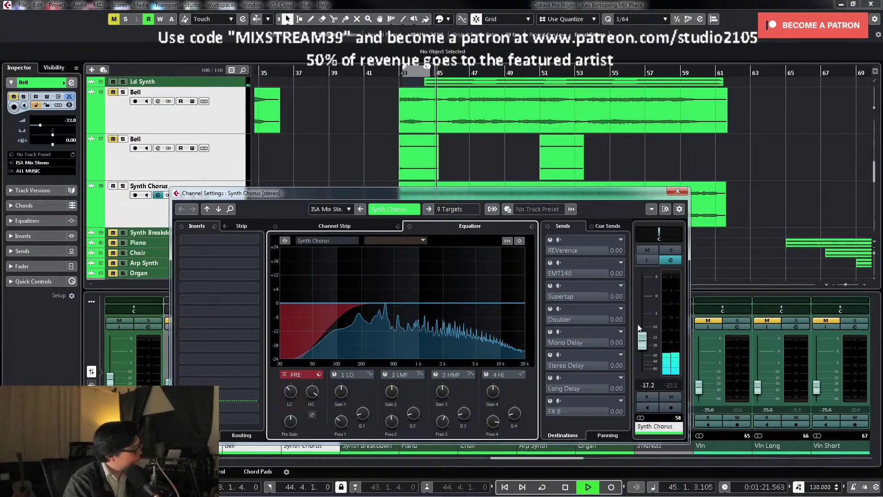
{"action": "key", "text": "e"}
{"action": "left_click_drag", "start_coordinate": [291, 392], "coordinate": [292, 382]}
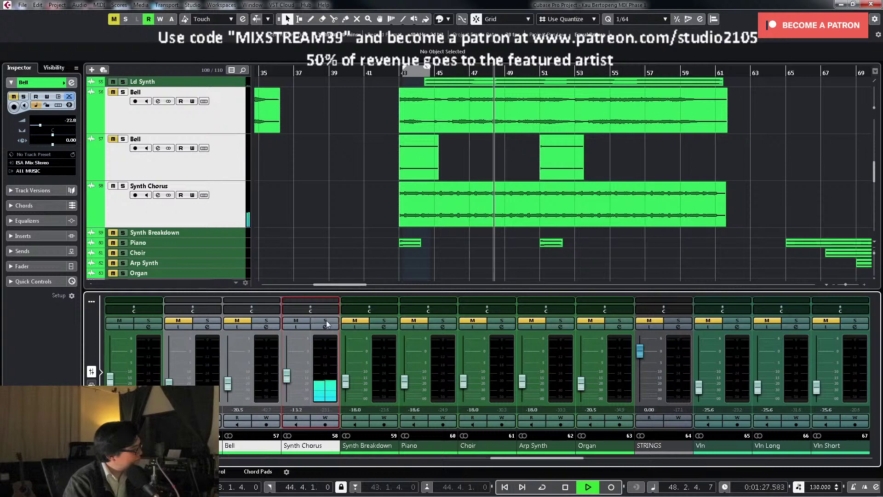
Step: Balance the Synth Chorus fader against the mix at -13.6 dB, solo the track again, and stop playback
{"action": "mouse_move", "coordinate": [292, 383]}
{"action": "left_mouse_down"}
{"action": "mouse_move", "coordinate": [289, 368]}
{"action": "mouse_move", "coordinate": [289, 375]}
{"action": "left_mouse_up"}
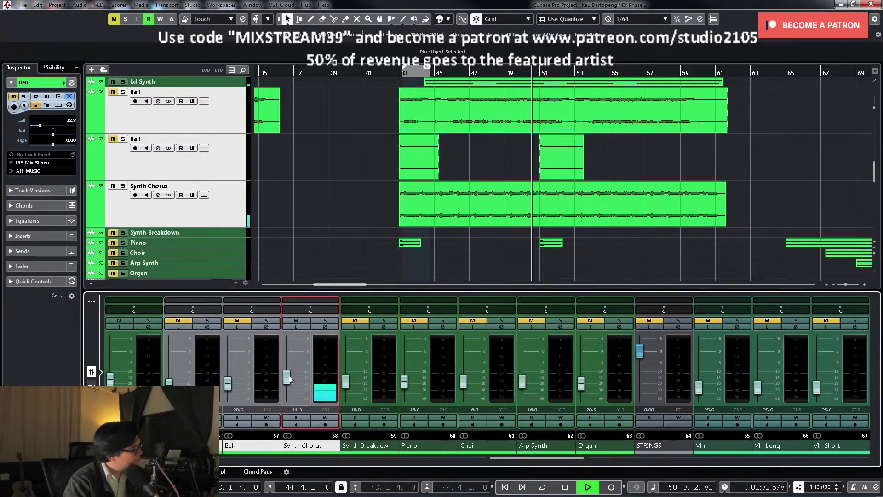
{"action": "left_click", "coordinate": [322, 324]}
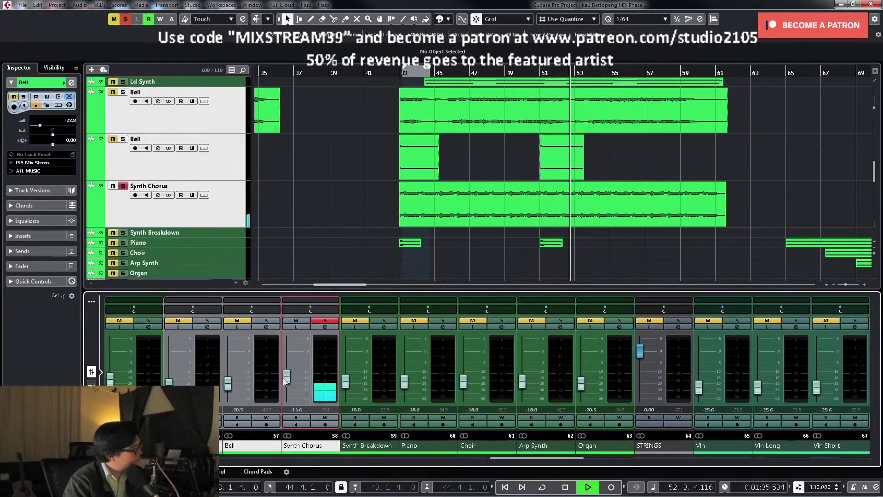
{"action": "key", "text": "space"}
Step: Load the MIX VCC-VTM4KG-DRUMS FX chain preset into Synth Chorus's inserts
{"action": "left_click", "coordinate": [325, 326]}
{"action": "left_click", "coordinate": [214, 226]}
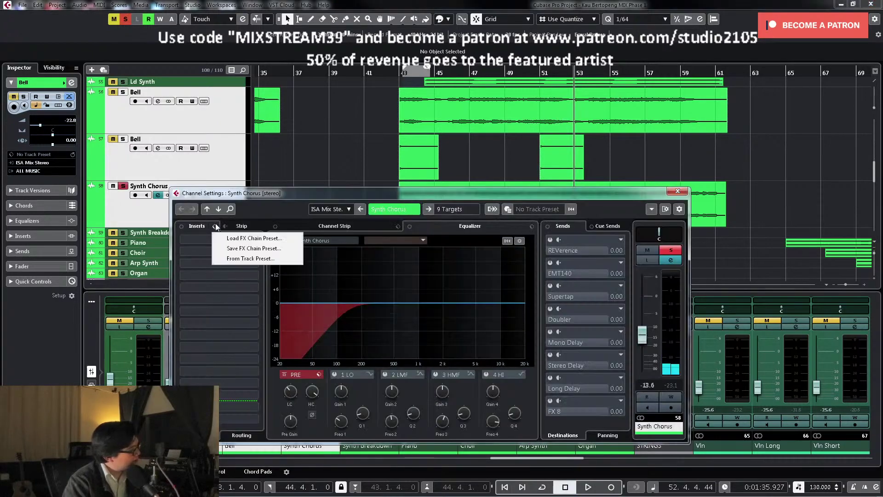
{"action": "left_click", "coordinate": [241, 235]}
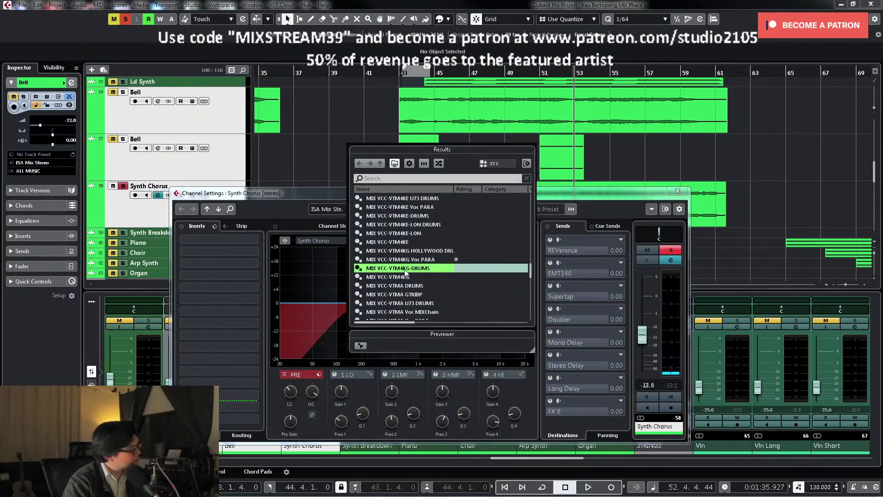
{"action": "double_click", "coordinate": [408, 277]}
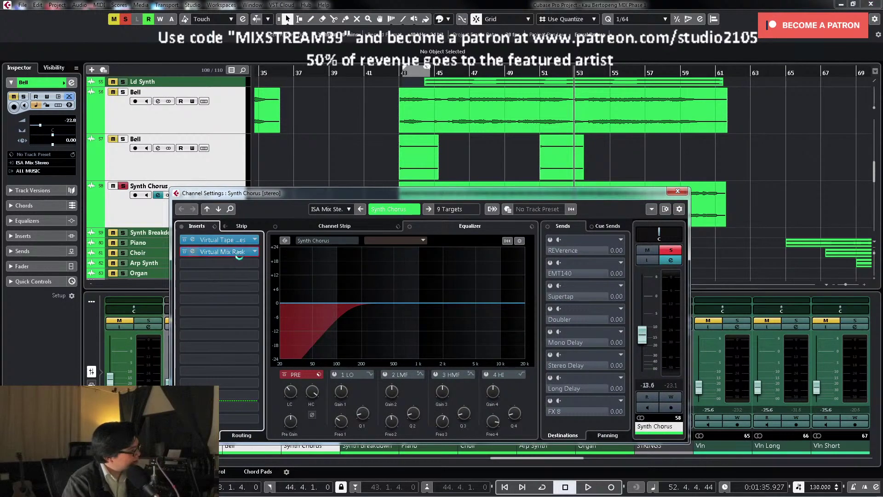
Step: Add The Monster to the third slot of Synth Chorus's Virtual Mix Rack, load Synth Lead Smasher, and adjust its input during playback
{"action": "left_click_drag", "start_coordinate": [390, 202], "coordinate": [392, 399]}
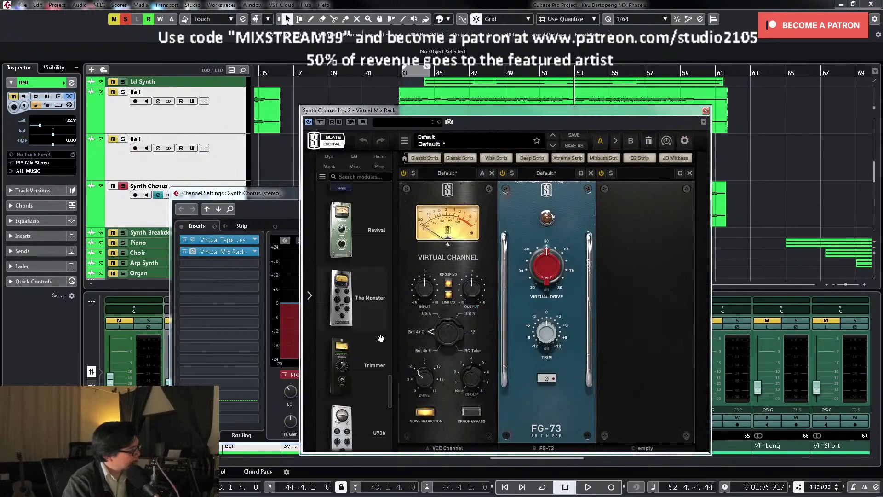
{"action": "left_click_drag", "start_coordinate": [341, 296], "coordinate": [495, 351]}
{"action": "left_click_drag", "start_coordinate": [601, 362], "coordinate": [602, 361]}
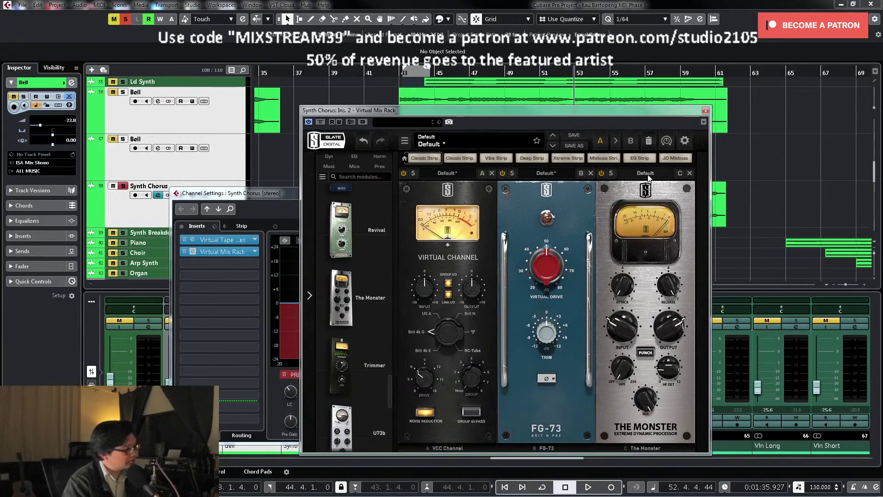
{"action": "left_click", "coordinate": [649, 177]}
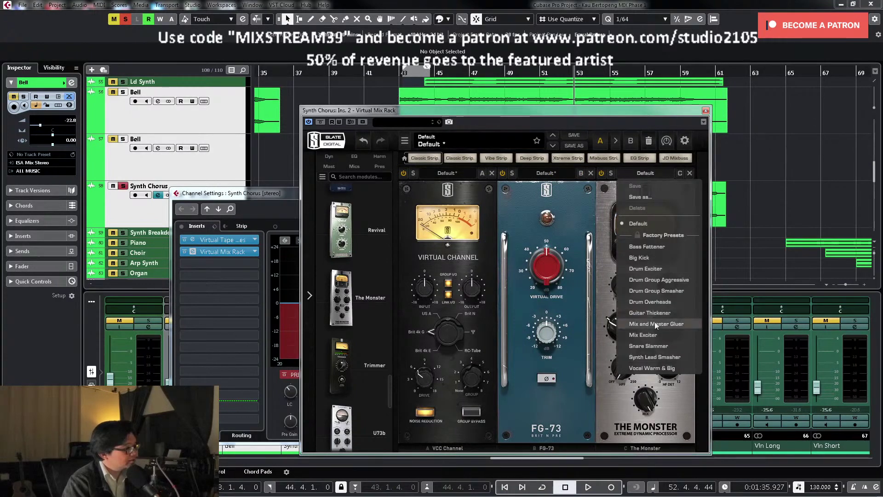
{"action": "left_click", "coordinate": [665, 357]}
{"action": "mouse_move", "coordinate": [627, 331]}
{"action": "left_mouse_down"}
{"action": "mouse_move", "coordinate": [621, 340]}
{"action": "mouse_move", "coordinate": [622, 330]}
{"action": "left_mouse_up"}
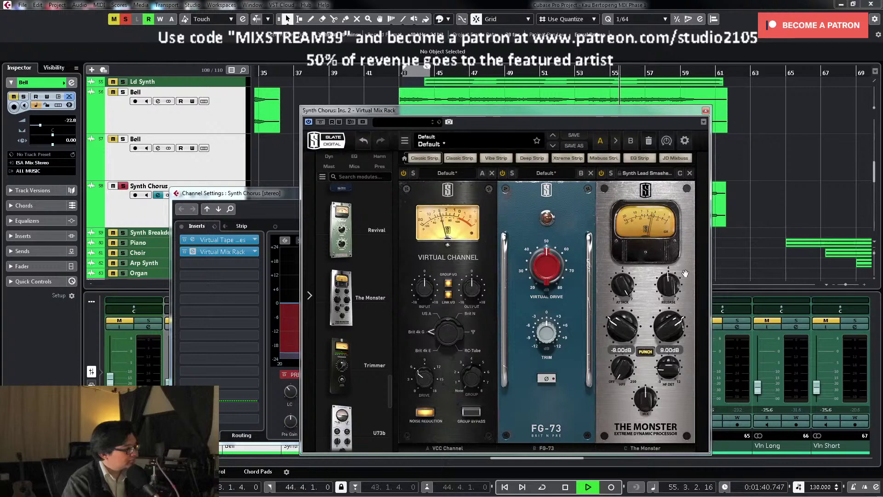
{"action": "left_click", "coordinate": [705, 110]}
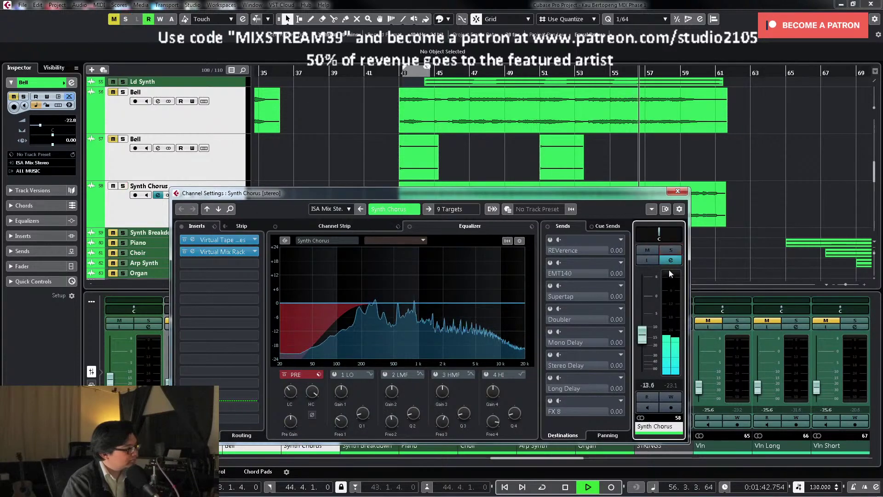
Step: Lower the Synth Chorus fader against the mix, close its channel settings, and set its level to -19.0 dB
{"action": "left_click_drag", "start_coordinate": [644, 344], "coordinate": [645, 352]}
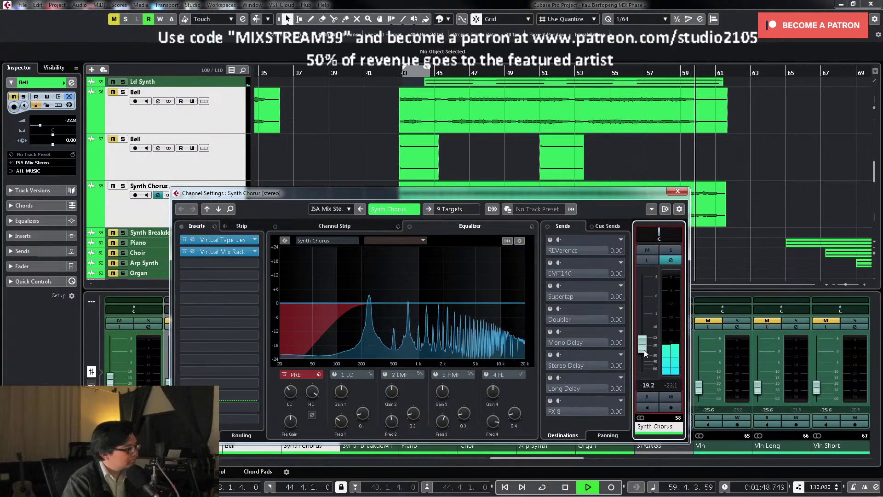
{"action": "key", "text": "space"}
{"action": "left_click", "coordinate": [678, 192]}
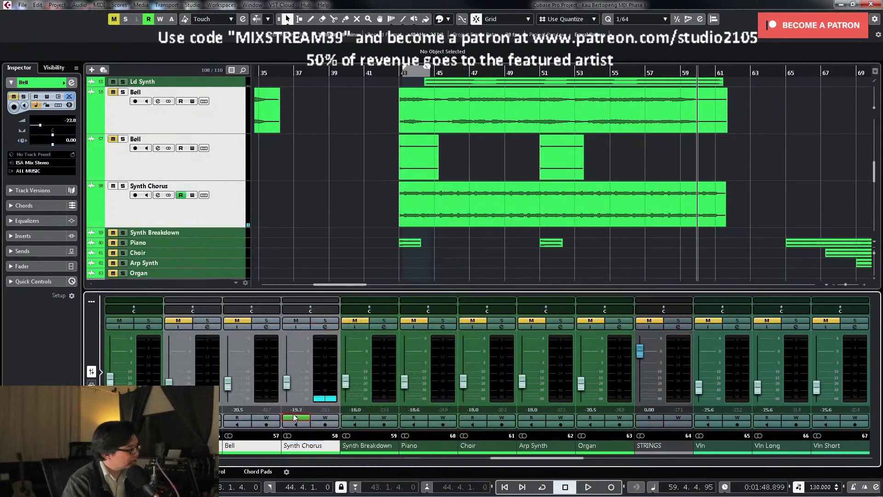
{"action": "type", "text": "-"}
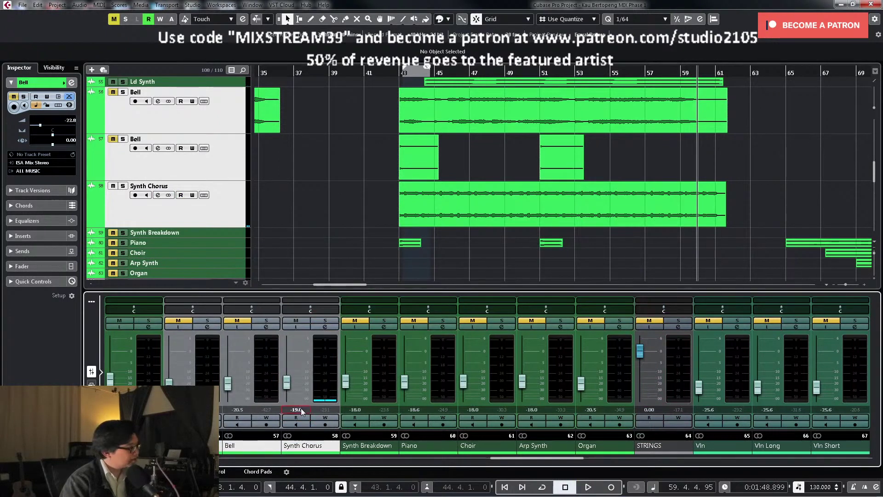
{"action": "key", "text": "Return"}
Step: Set the locators to the upper Bell track's clip from bar 43 to 61, solo that track, and start playback
{"action": "left_click", "coordinate": [461, 118]}
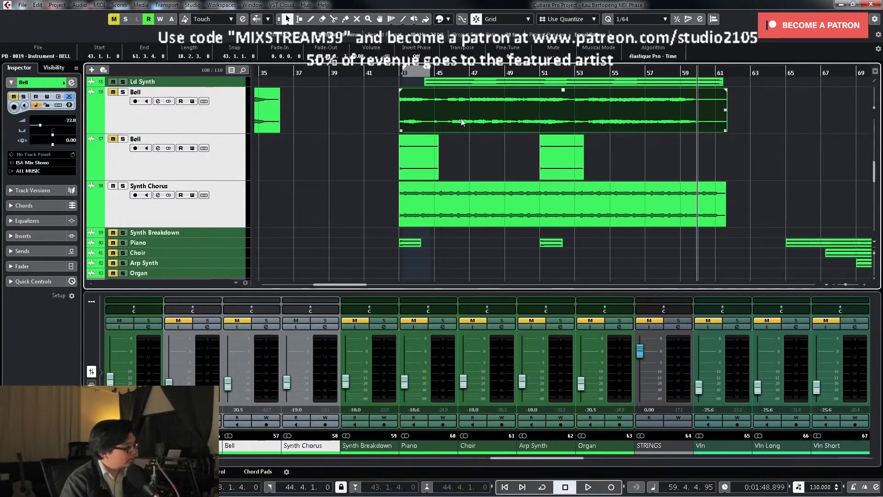
{"action": "key", "text": "p"}
{"action": "left_click", "coordinate": [207, 321]}
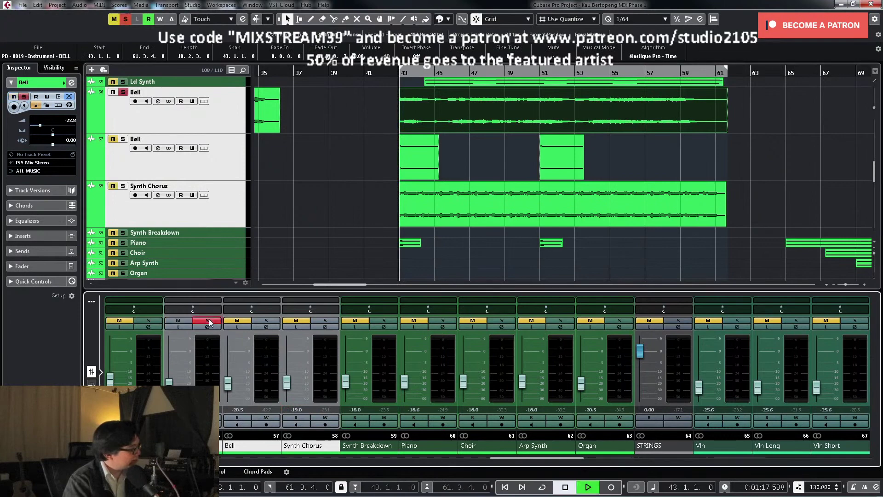
{"action": "key", "text": "space"}
Step: Raise the low cut in the upper Bell track's channel EQ during playback, and stop playback
{"action": "left_click", "coordinate": [207, 327]}
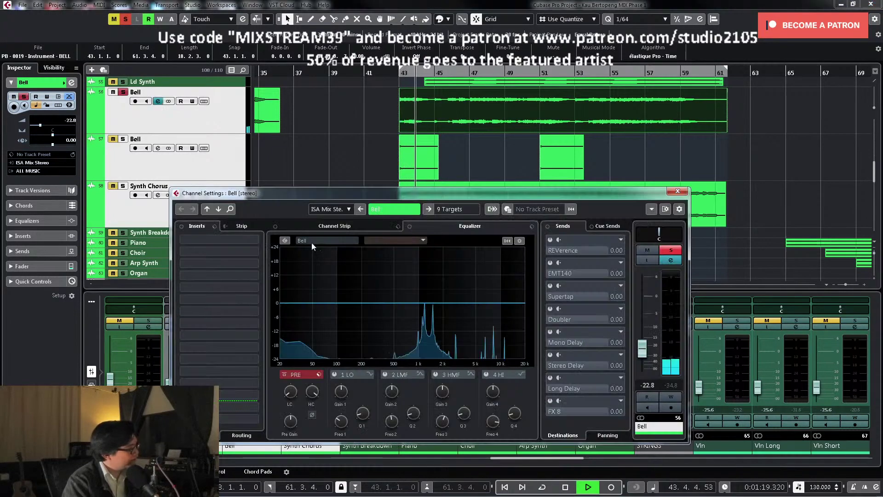
{"action": "left_click_drag", "start_coordinate": [292, 375], "coordinate": [300, 359]}
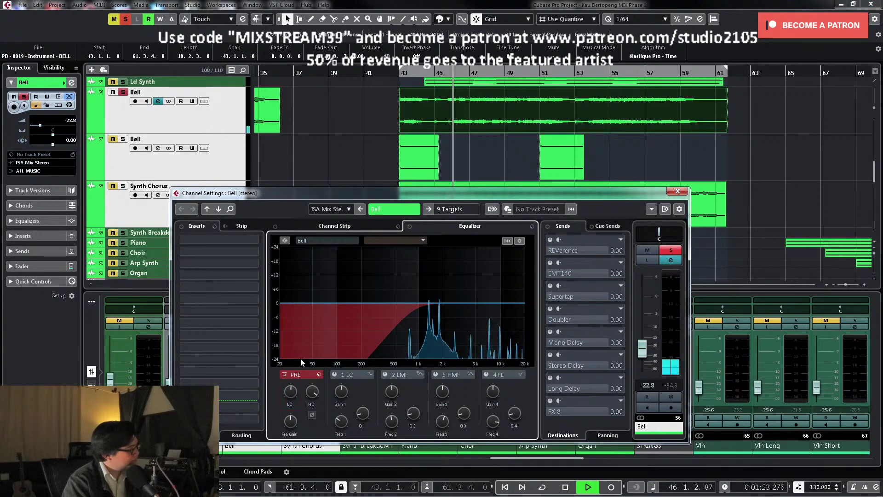
{"action": "key", "text": "space"}
Step: Add the Waves MV2 Stereo compressor to the third insert slot of the upper Bell track and show its editor
{"action": "left_click", "coordinate": [254, 266]}
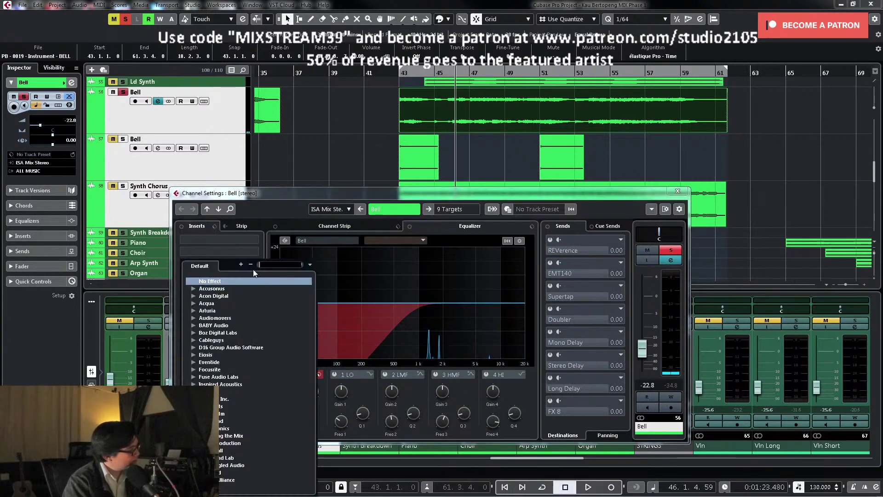
{"action": "scroll", "coordinate": [248, 377], "scroll_direction": "down", "scroll_amount": 5}
{"action": "left_click", "coordinate": [207, 337]}
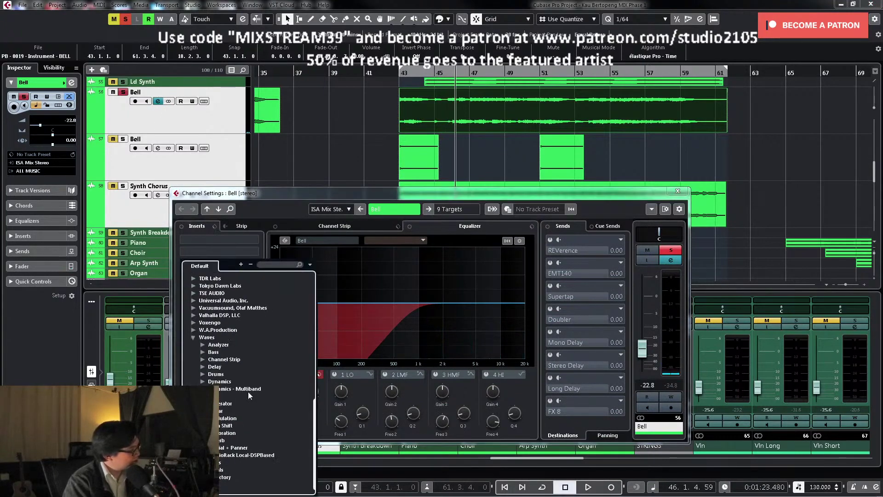
{"action": "left_click", "coordinate": [203, 381]}
{"action": "scroll", "coordinate": [259, 376], "scroll_direction": "down", "scroll_amount": 5}
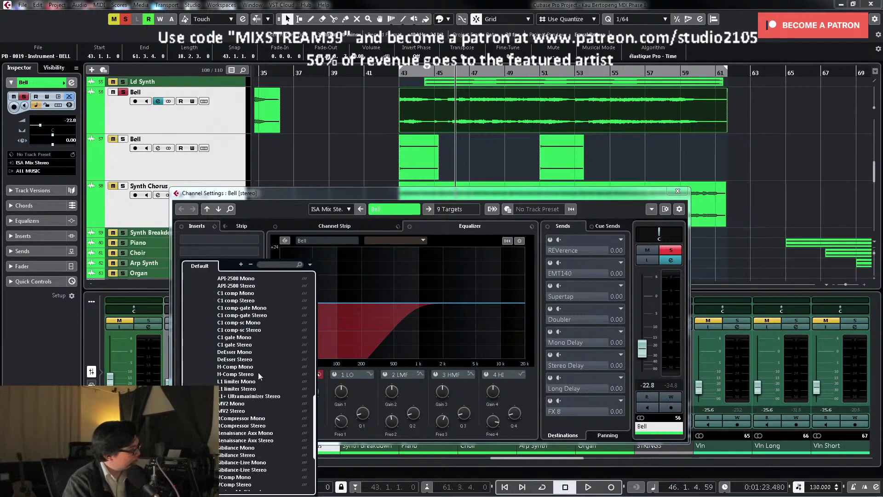
{"action": "left_click", "coordinate": [238, 410]}
{"action": "left_click", "coordinate": [219, 265]}
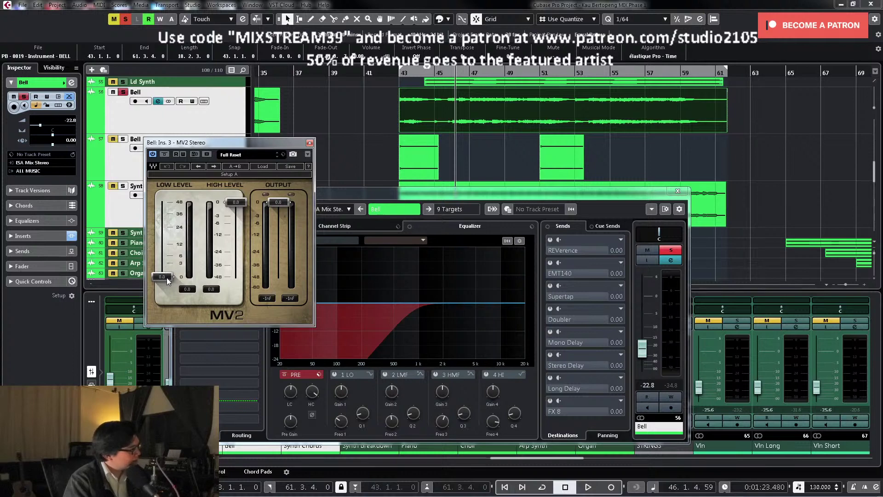
Step: Set the MV2 low level to 7.7 and high level to -1.8 during solo playback, and switch the upper Bell track from solo to mute
{"action": "key", "text": "space"}
{"action": "left_click_drag", "start_coordinate": [165, 280], "coordinate": [165, 257]}
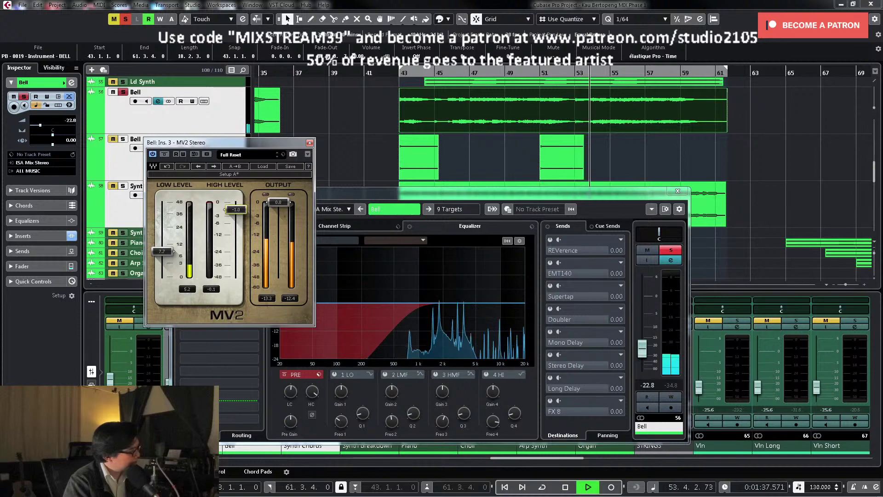
{"action": "key", "text": "space"}
{"action": "key", "text": "s"}
{"action": "key", "text": "m"}
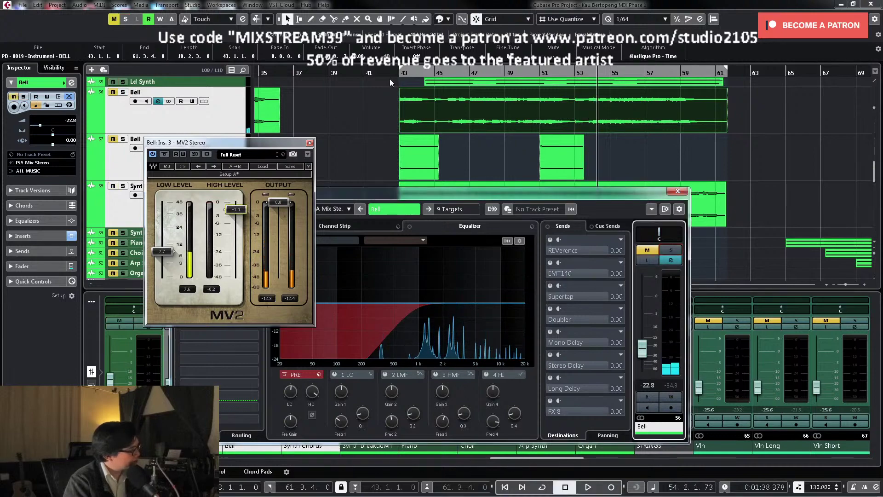
Step: Play the mix from just before bar 43, raise the upper Bell fader to -13.9, and close the MV2 editor
{"action": "left_click", "coordinate": [390, 78]}
{"action": "key", "text": "space"}
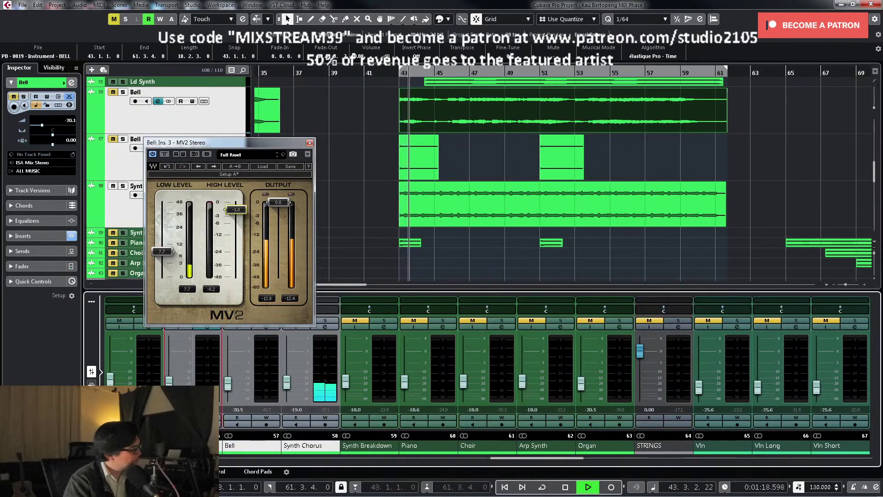
{"action": "left_click_drag", "start_coordinate": [175, 386], "coordinate": [175, 382]}
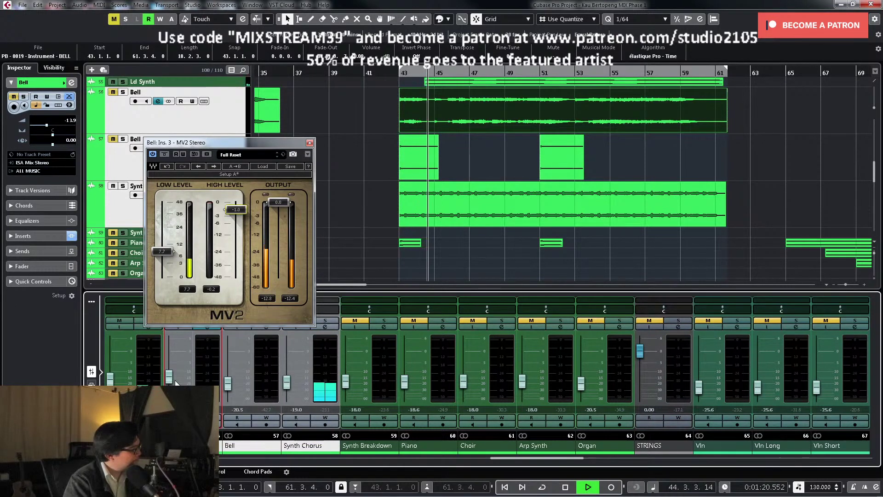
{"action": "left_click", "coordinate": [310, 143]}
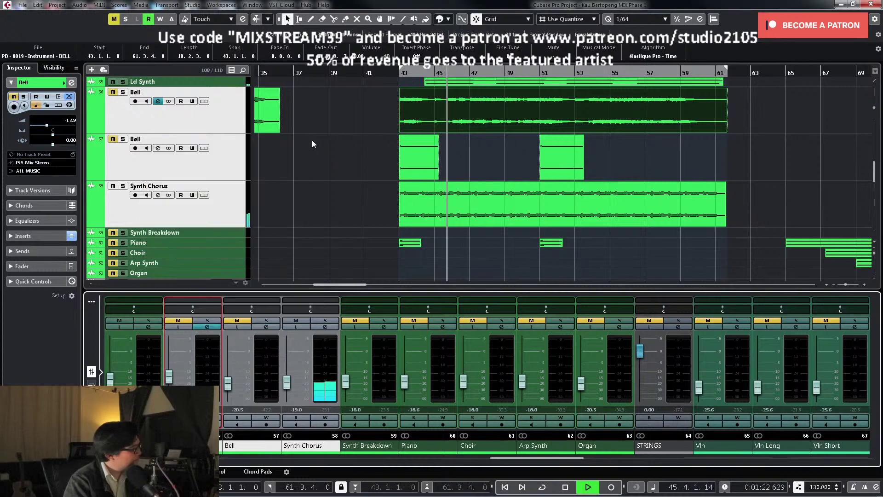
Step: Unmute the upper Bell track, replay from just before bar 43 while lowering its fader to -16.5, and stop playback
{"action": "key", "text": "space"}
{"action": "left_click", "coordinate": [116, 92]}
{"action": "left_click", "coordinate": [409, 94]}
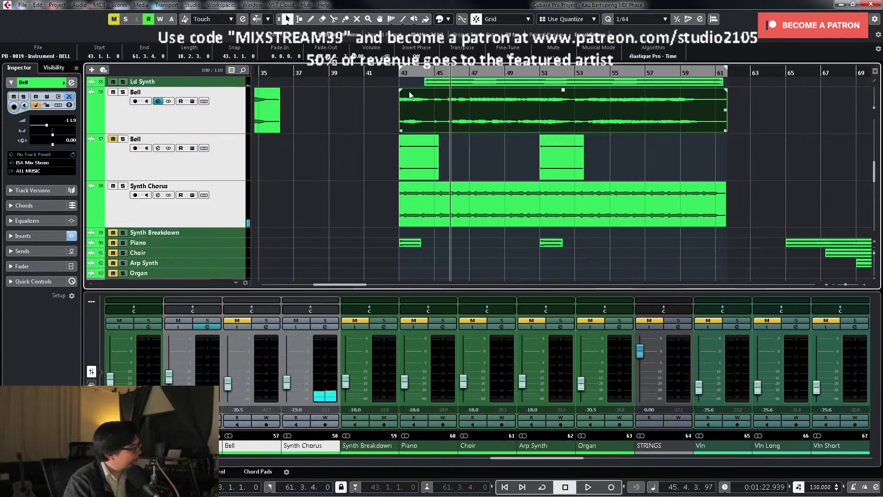
{"action": "left_click", "coordinate": [392, 73]}
{"action": "key", "text": "space"}
{"action": "left_click_drag", "start_coordinate": [170, 383], "coordinate": [169, 384]}
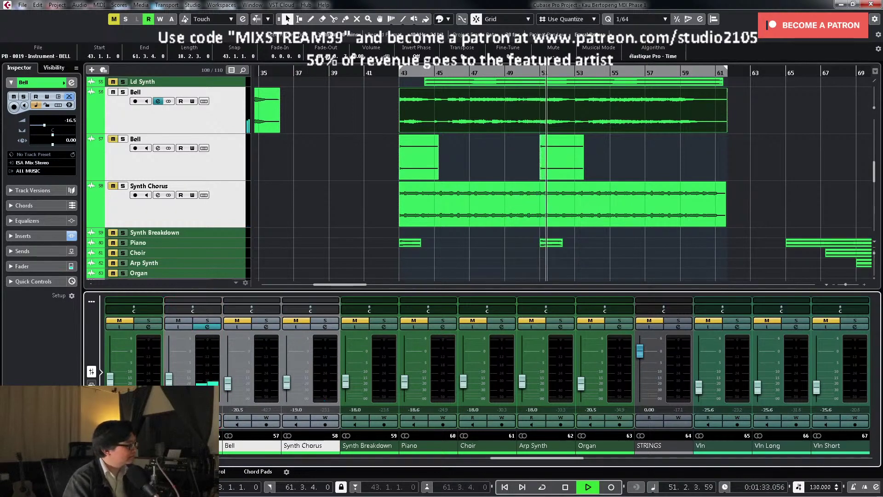
{"action": "key", "text": "space"}
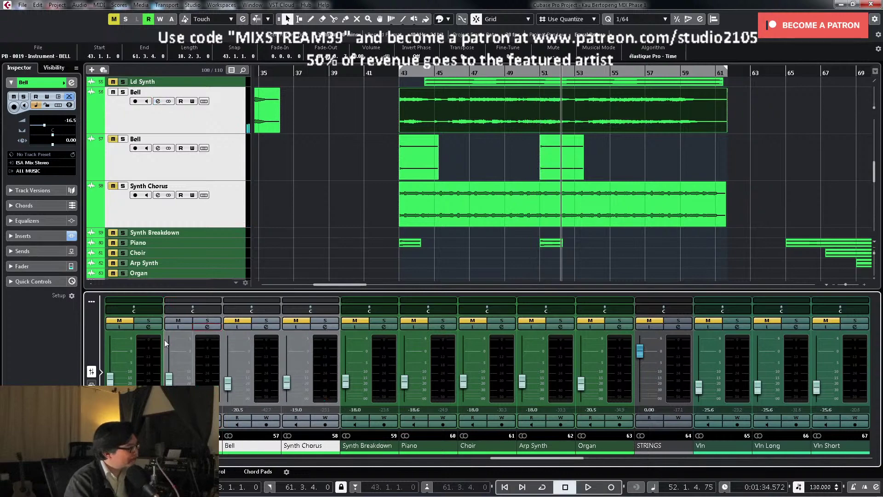
Step: Solo the upper Bell track, add a shallow high-mid EQ cut near 3 kHz during playback, then unsolo it and close its channel settings
{"action": "left_click", "coordinate": [205, 328]}
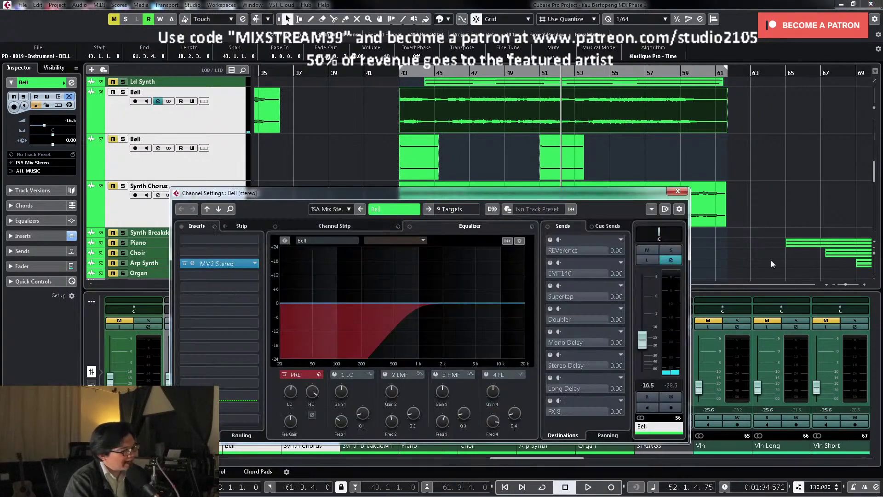
{"action": "key", "text": "space"}
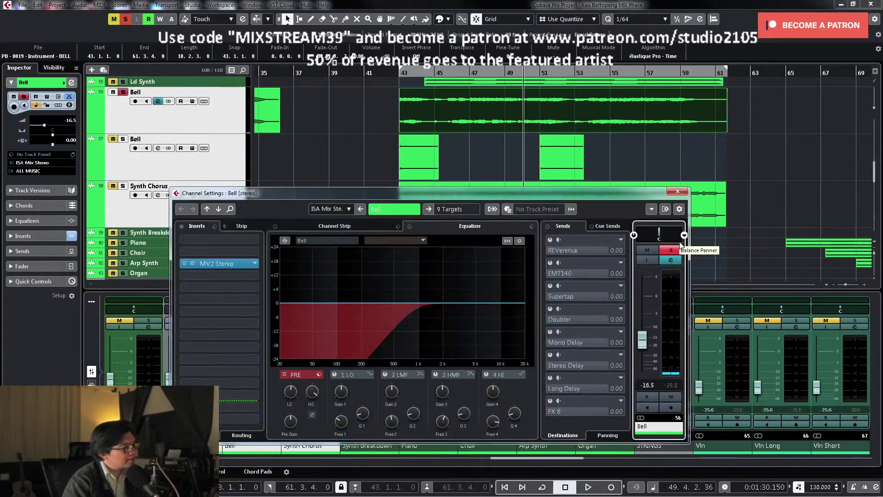
{"action": "left_click", "coordinate": [435, 375]}
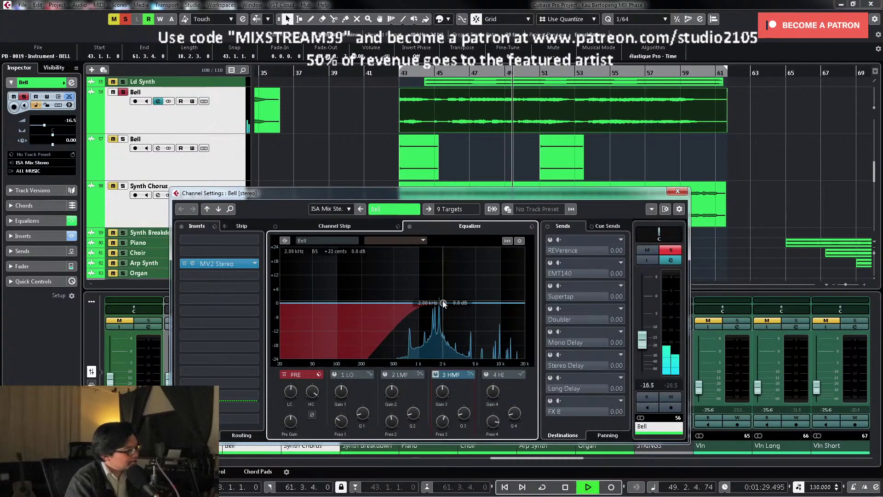
{"action": "left_click_drag", "start_coordinate": [454, 305], "coordinate": [458, 312]}
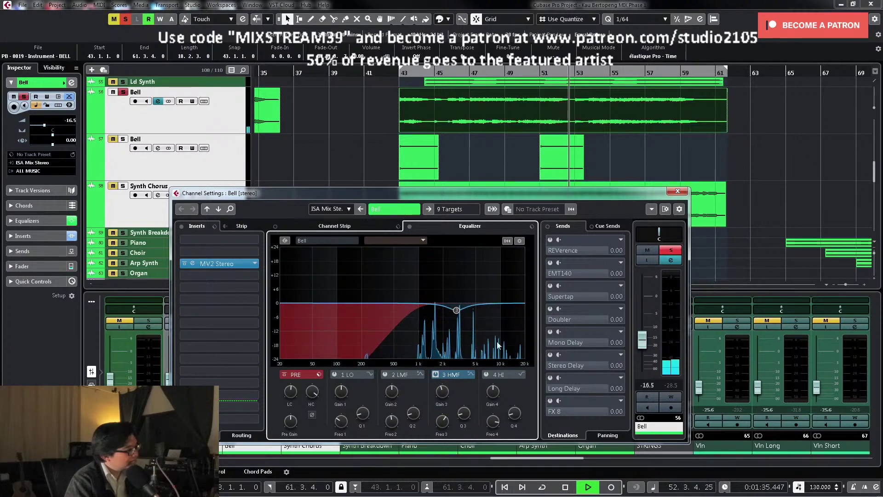
{"action": "left_click", "coordinate": [671, 250]}
{"action": "left_click", "coordinate": [678, 190]}
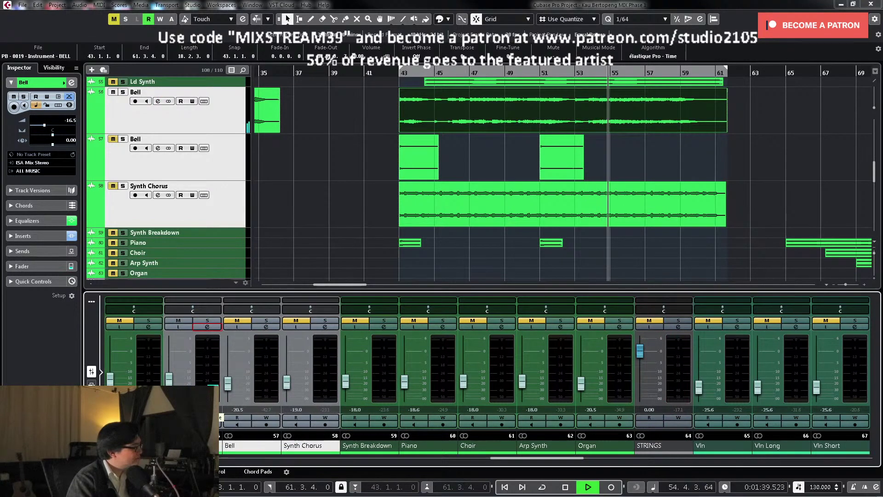
{"action": "key", "text": "space"}
Step: Add the LittlePlate reverb to the fourth insert slot of the upper Bell track and move its editor aside
{"action": "left_click", "coordinate": [208, 327]}
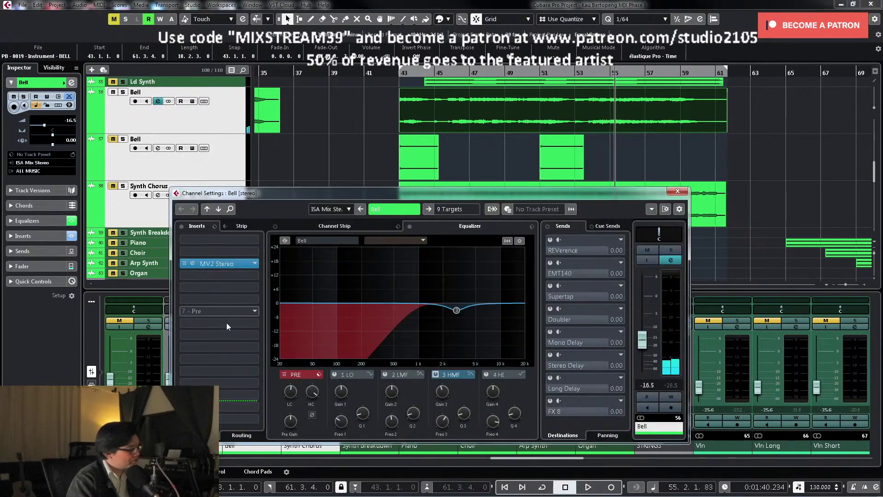
{"action": "left_click", "coordinate": [255, 276]}
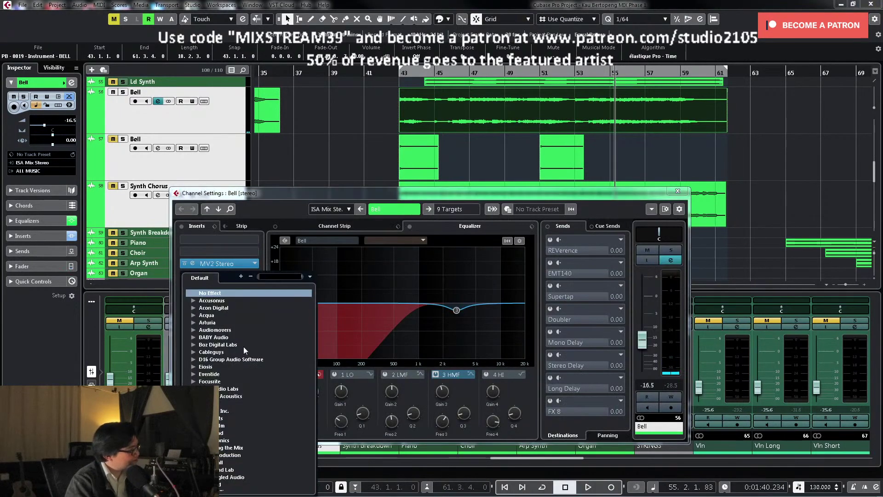
{"action": "scroll", "coordinate": [244, 347], "scroll_direction": "down", "scroll_amount": 7}
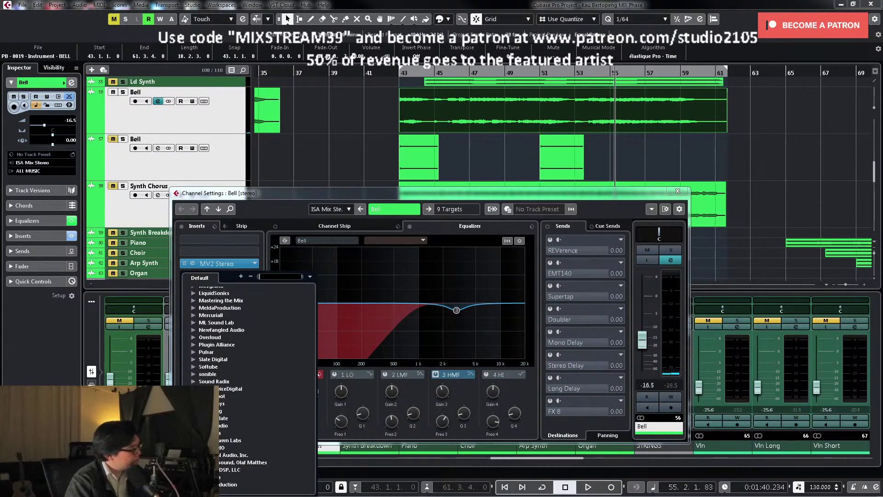
{"action": "left_click", "coordinate": [221, 404]}
{"action": "key", "text": "Escape"}
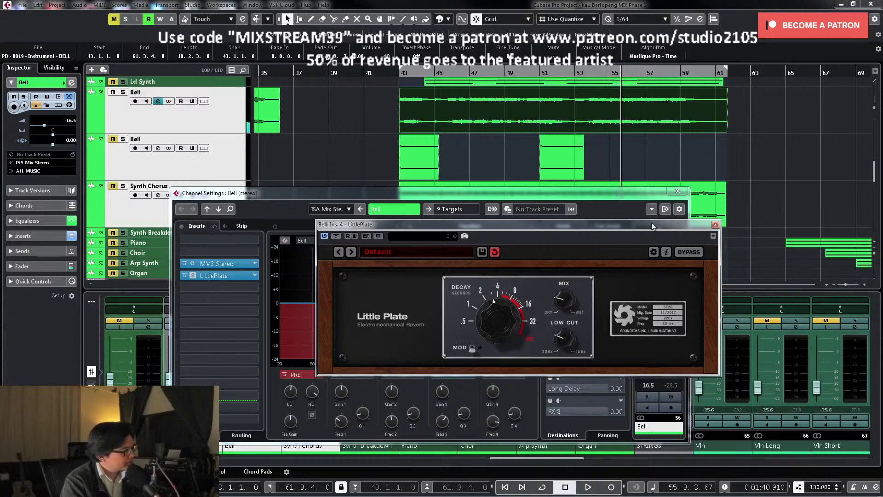
{"action": "left_click_drag", "start_coordinate": [652, 225], "coordinate": [610, 221]}
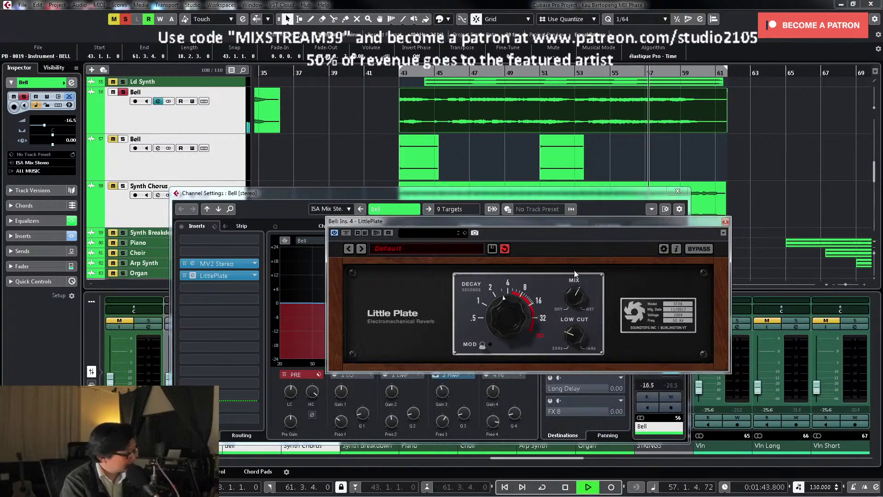
Step: Raise the LittlePlate mix during playback, close its editor, and set the upper Bell fader to -16.0
{"action": "mouse_move", "coordinate": [575, 275]}
{"action": "left_mouse_down"}
{"action": "mouse_move", "coordinate": [578, 242]}
{"action": "mouse_move", "coordinate": [575, 260]}
{"action": "left_mouse_up"}
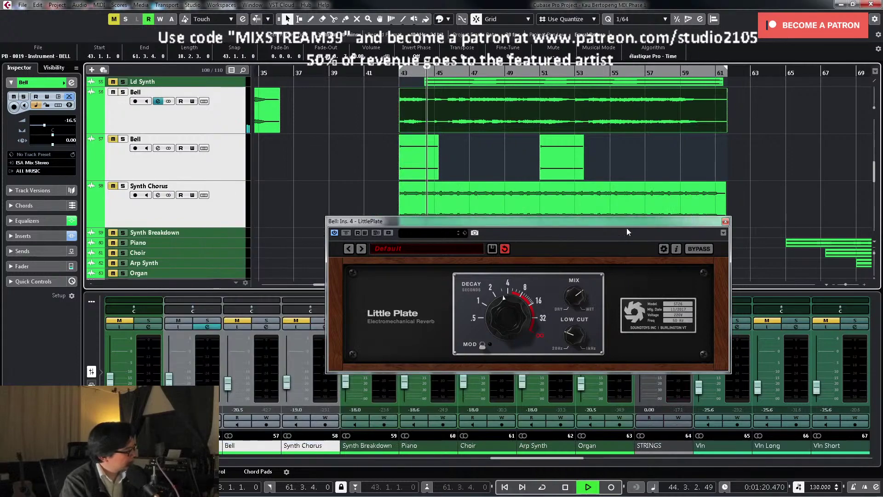
{"action": "key", "text": "Escape"}
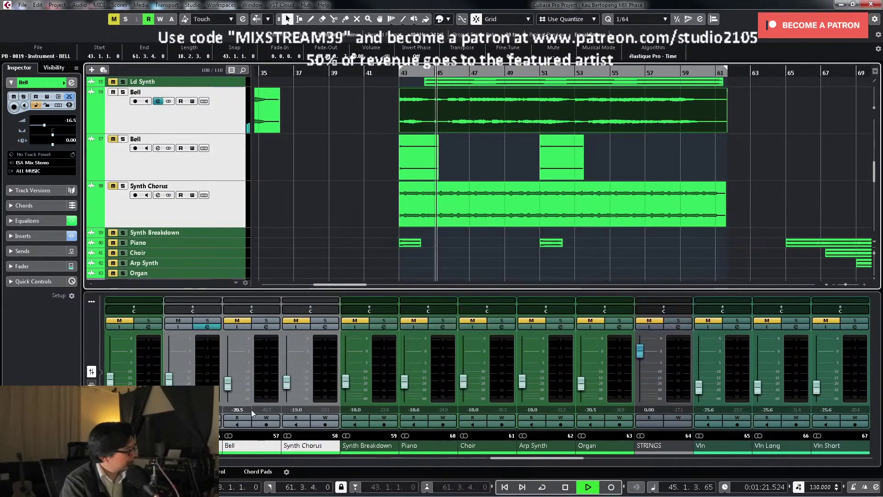
{"action": "left_click", "coordinate": [170, 380]}
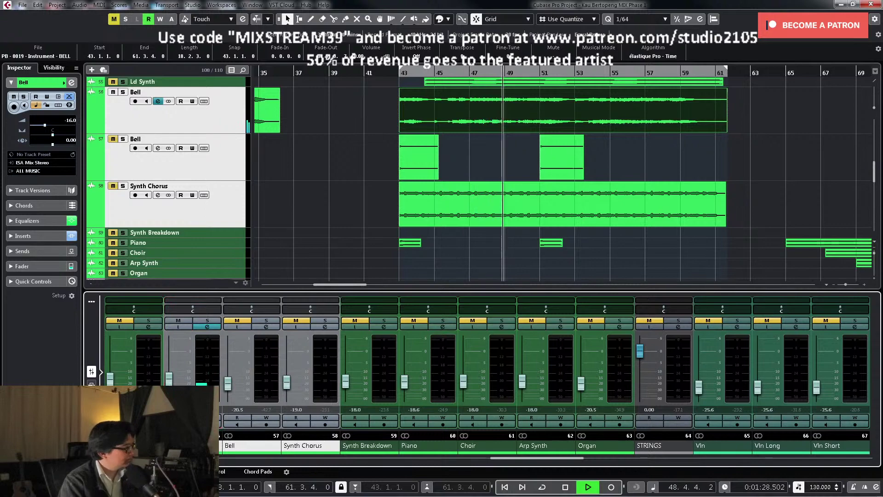
{"action": "key", "text": "space"}
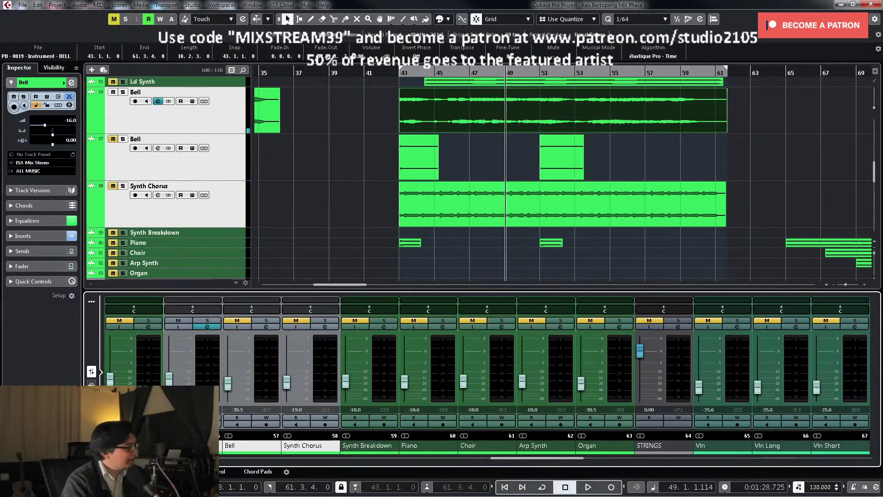
Step: Solo the Ld Synth channel during playback, pan it fully left, and release the solo with the channel left unmuted
{"action": "left_click_drag", "start_coordinate": [529, 459], "coordinate": [489, 461]}
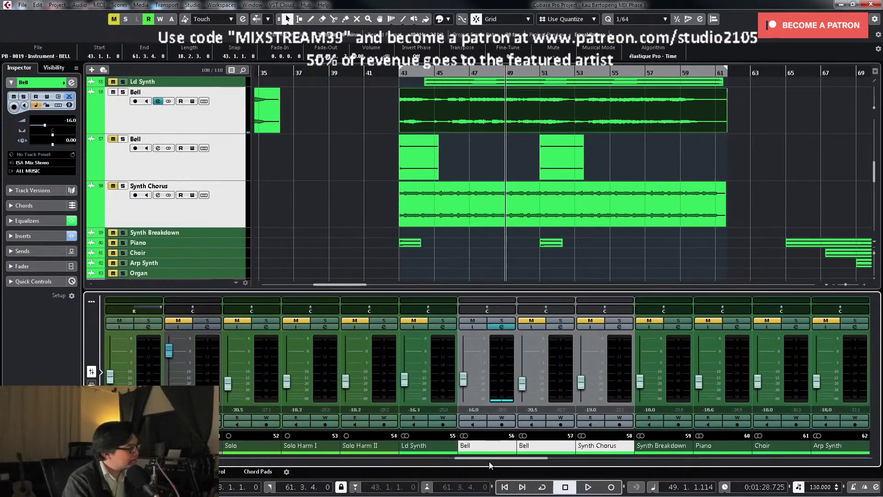
{"action": "left_click", "coordinate": [449, 321]}
{"action": "key", "text": "space"}
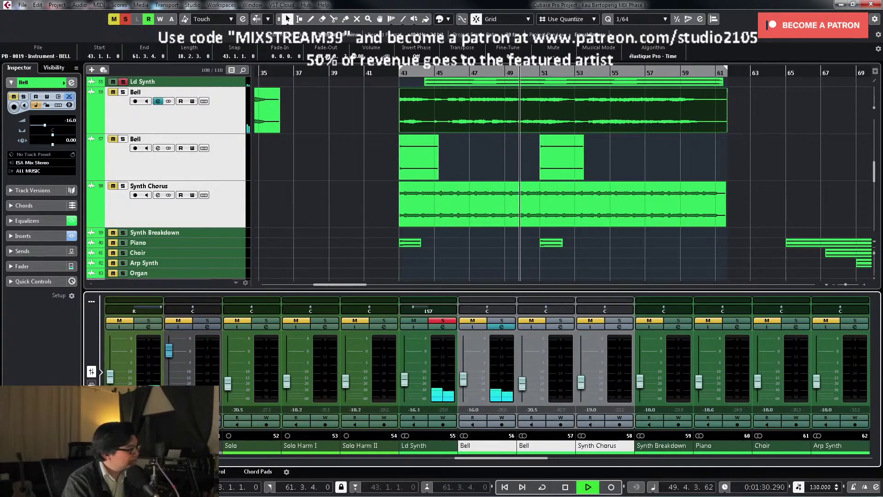
{"action": "left_click", "coordinate": [443, 321]}
{"action": "key", "text": "space"}
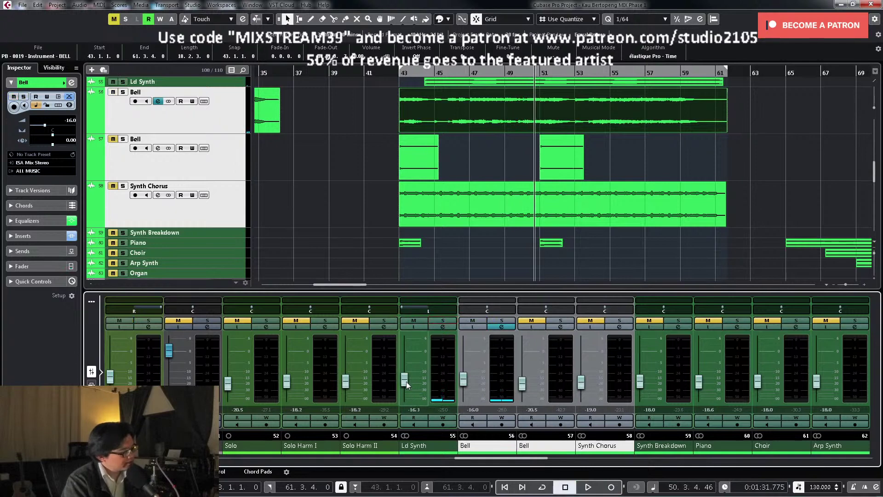
Step: Lower the Ld Synth fader to -18.1 against the upper Bell during playback, and stop
{"action": "key", "text": "space"}
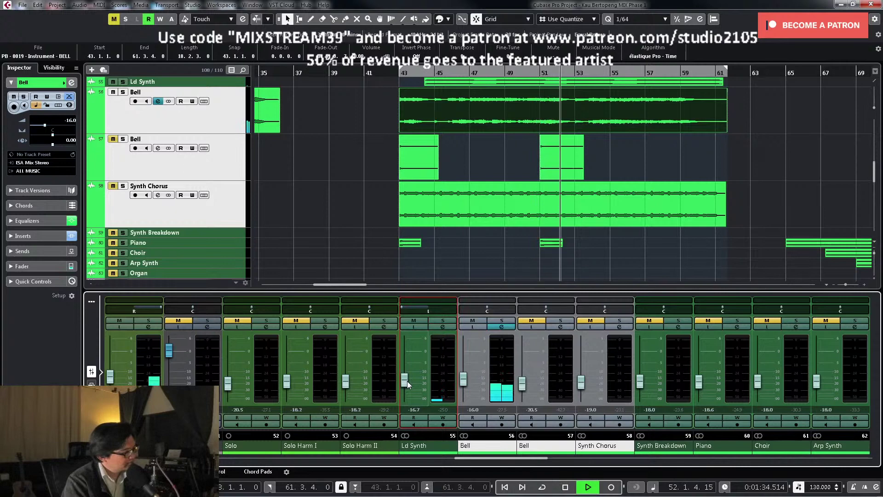
{"action": "left_click_drag", "start_coordinate": [407, 381], "coordinate": [408, 380]}
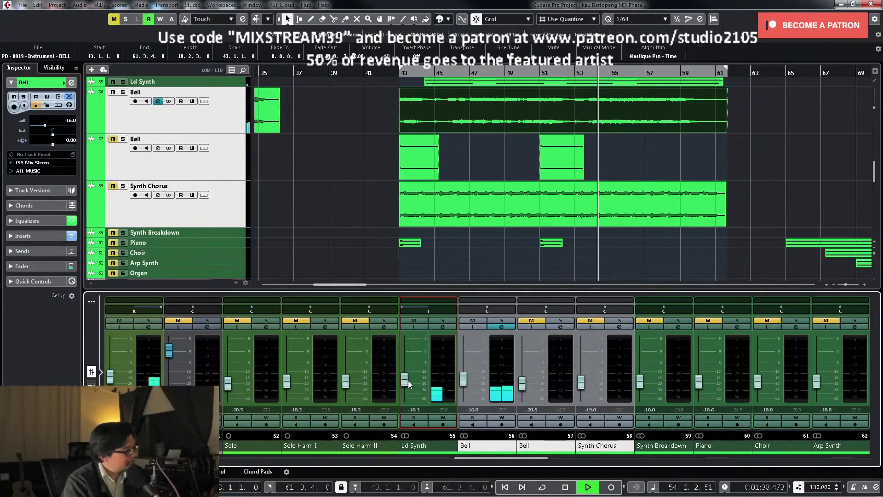
{"action": "left_click_drag", "start_coordinate": [408, 380], "coordinate": [409, 382]}
{"action": "key", "text": "space"}
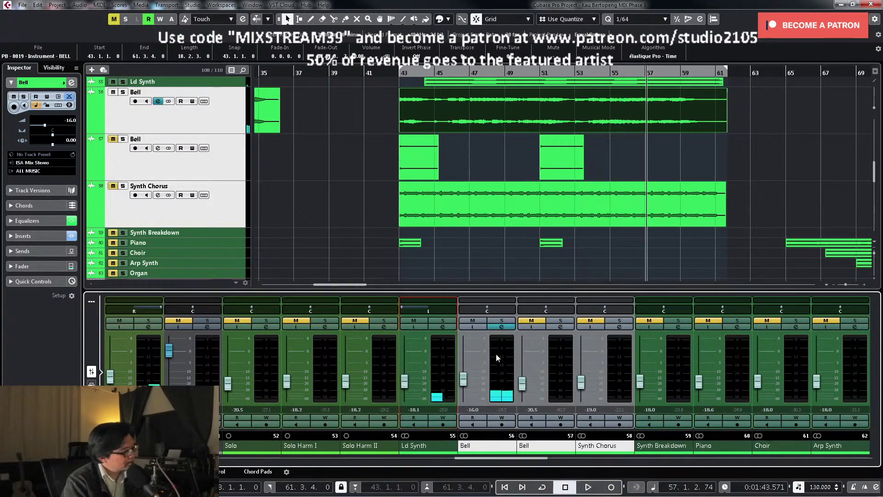
Step: Examine where the Ld Synth, Bell and Synth Chorus clips lie across the whole arrangement
{"action": "scroll", "coordinate": [460, 147], "scroll_direction": "up", "scroll_amount": 4}
{"action": "left_click", "coordinate": [461, 148]}
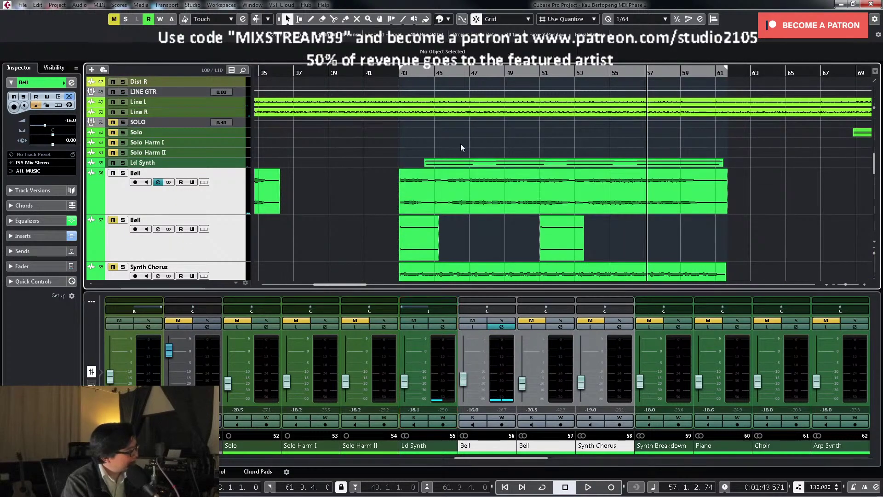
{"action": "key", "text": "g"}
{"action": "key", "text": "g"}
{"action": "key", "text": "g"}
{"action": "key", "text": "g"}
{"action": "key", "text": "g"}
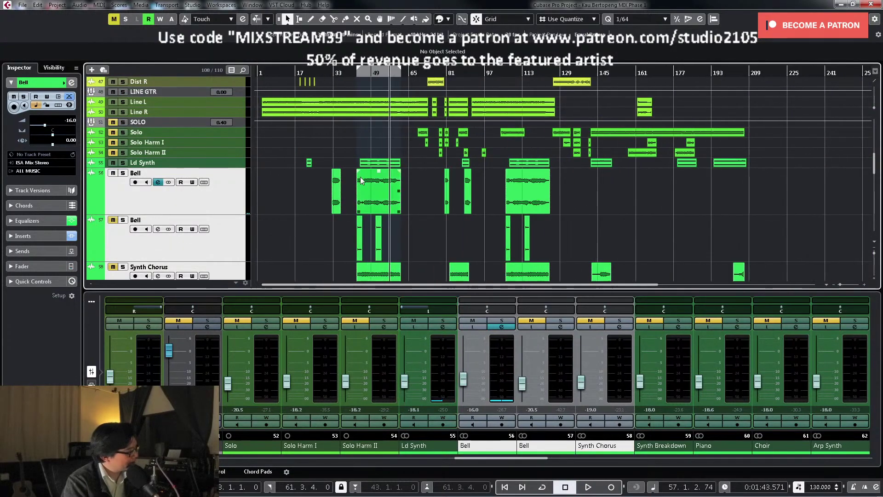
{"action": "key", "text": "h"}
{"action": "key", "text": "h"}
{"action": "key", "text": "h"}
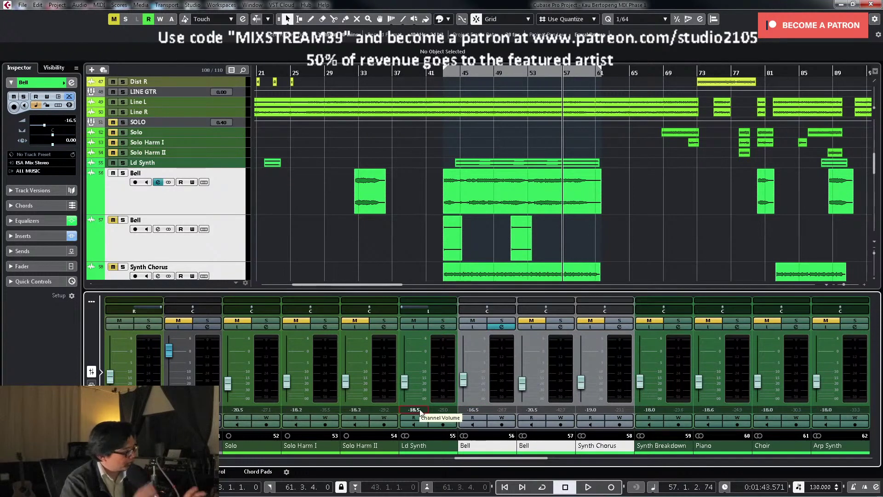
Step: Solo the lower Bell track, audition it from about bar 43, and end the solo and playback
{"action": "left_click", "coordinate": [443, 75]}
{"action": "left_click", "coordinate": [123, 220]}
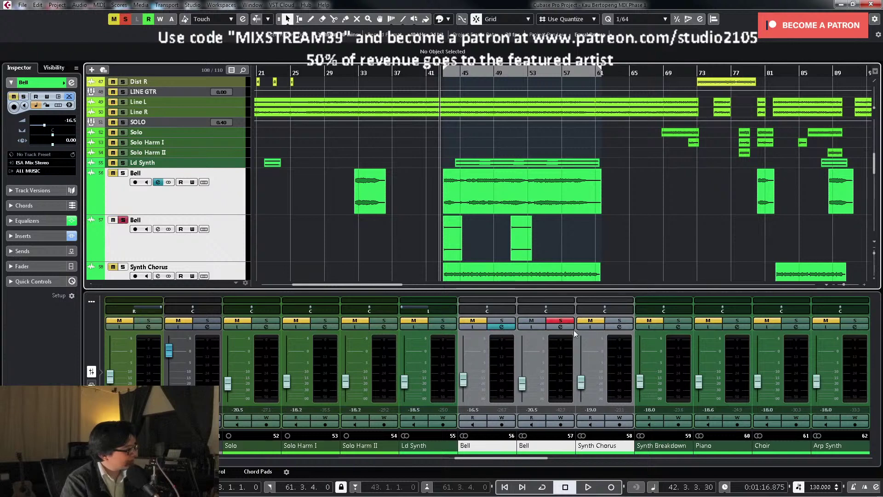
{"action": "key", "text": "space"}
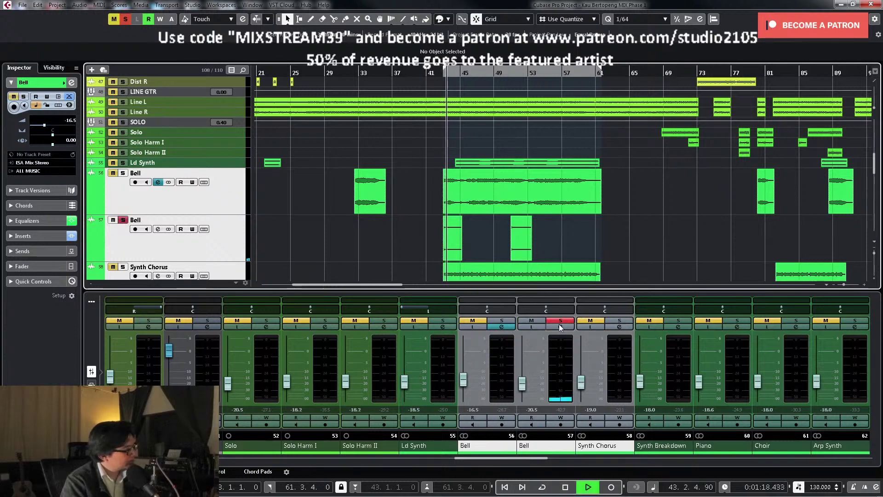
{"action": "left_click", "coordinate": [560, 321]}
{"action": "key", "text": "space"}
Step: Unmute the lower Bell track, raise its fader to -3.57 against the mix, and replay from about bar 41
{"action": "scroll", "coordinate": [468, 135], "scroll_direction": "down", "scroll_amount": 1}
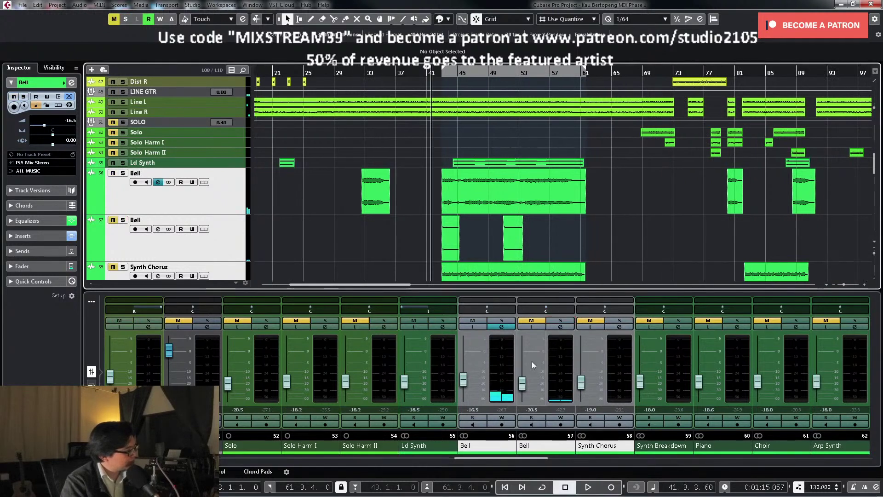
{"action": "key", "text": "space"}
{"action": "left_click_drag", "start_coordinate": [523, 383], "coordinate": [526, 363]}
{"action": "key", "text": "space"}
{"action": "key", "text": "space"}
{"action": "left_click", "coordinate": [434, 73]}
{"action": "key", "text": "space"}
{"action": "key", "text": "g"}
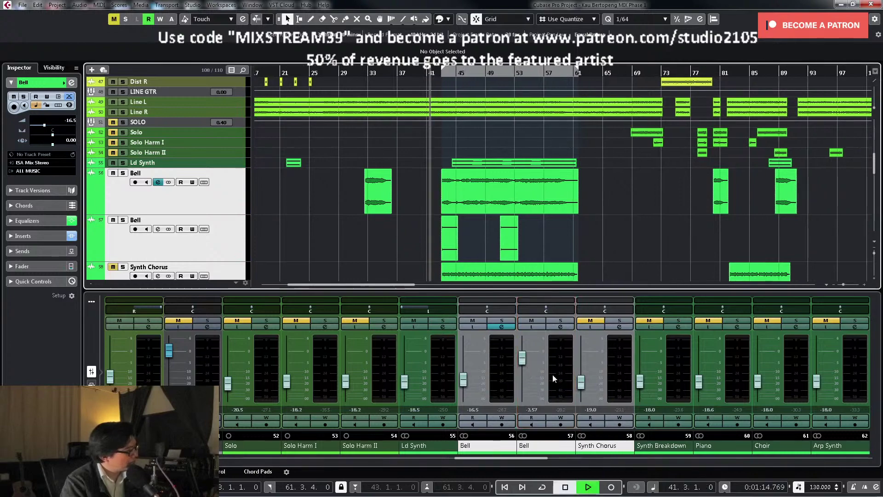
Step: Raise the lower Bell fader to 0.00 against the mix, close its channel settings, and stop playback
{"action": "key", "text": "e"}
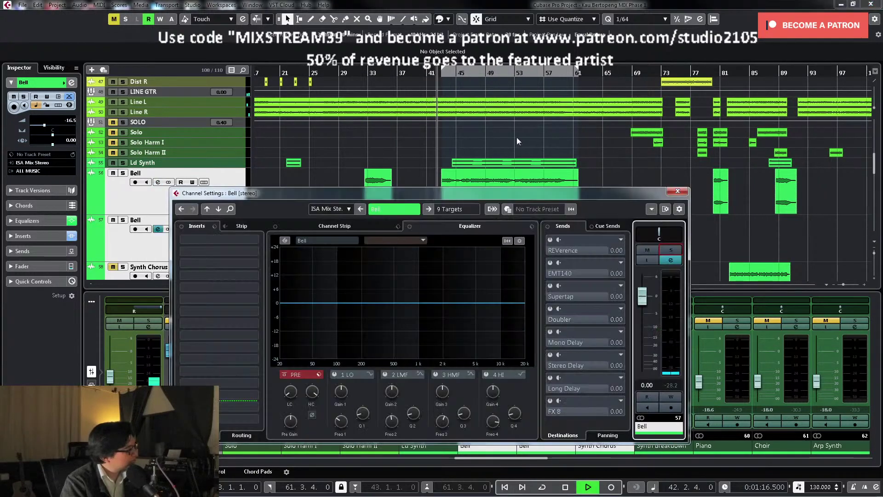
{"action": "left_click", "coordinate": [454, 212]}
{"action": "left_click", "coordinate": [647, 193]}
{"action": "left_click", "coordinate": [674, 192]}
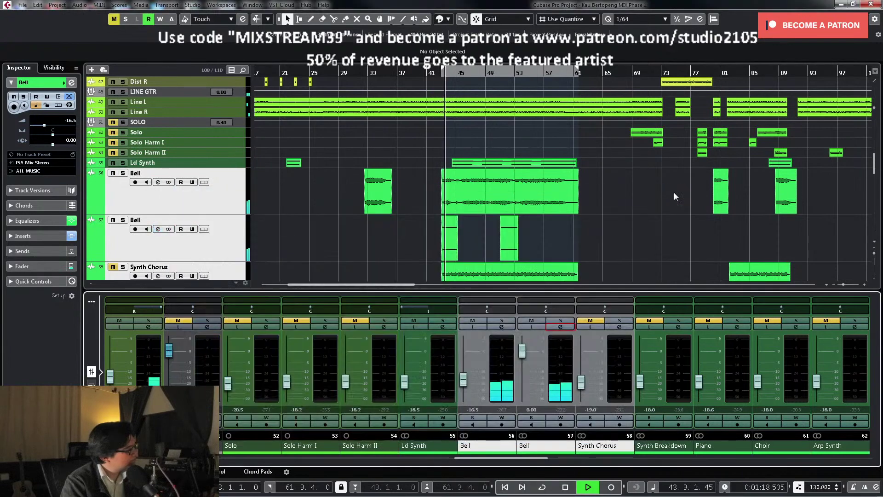
{"action": "key", "text": "space"}
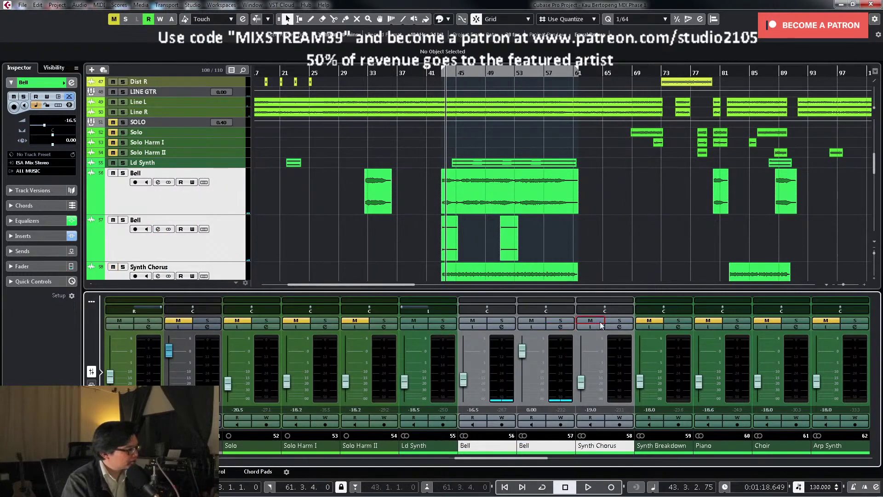
Step: Unmute the Synth Chorus track by briefly soloing it, pan it hard right, and play the mix from about bar 42
{"action": "left_click", "coordinate": [618, 320]}
{"action": "left_click", "coordinate": [437, 79]}
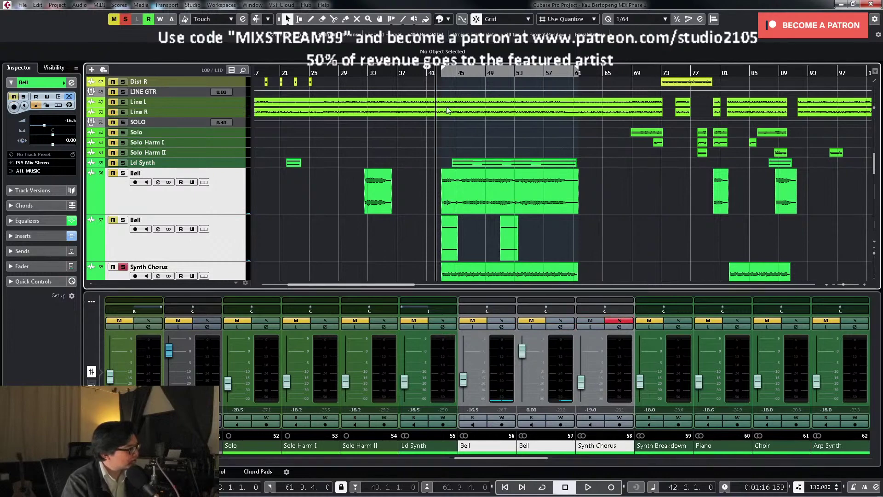
{"action": "scroll", "coordinate": [616, 194], "scroll_direction": "down", "scroll_amount": 3}
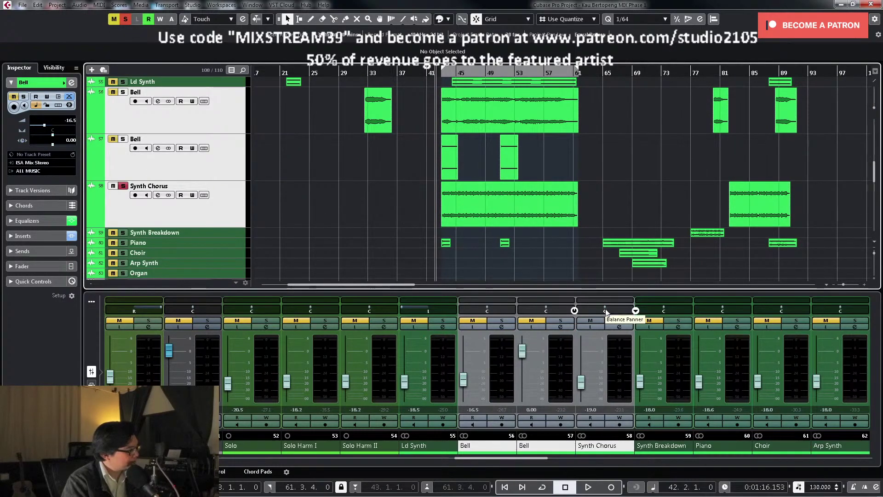
{"action": "left_click", "coordinate": [617, 320]}
{"action": "key", "text": "space"}
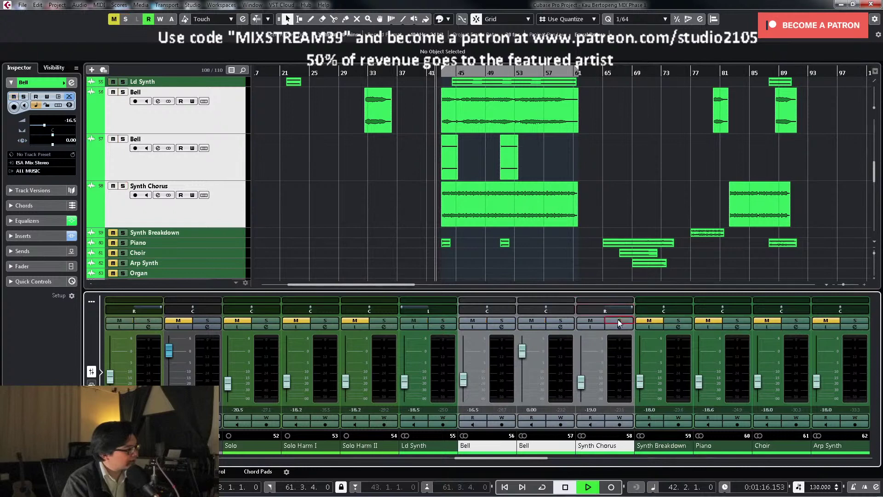
Step: Set the Synth Chorus fader to -16.5 against the mix during playback, and stop
{"action": "left_click", "coordinate": [581, 381]}
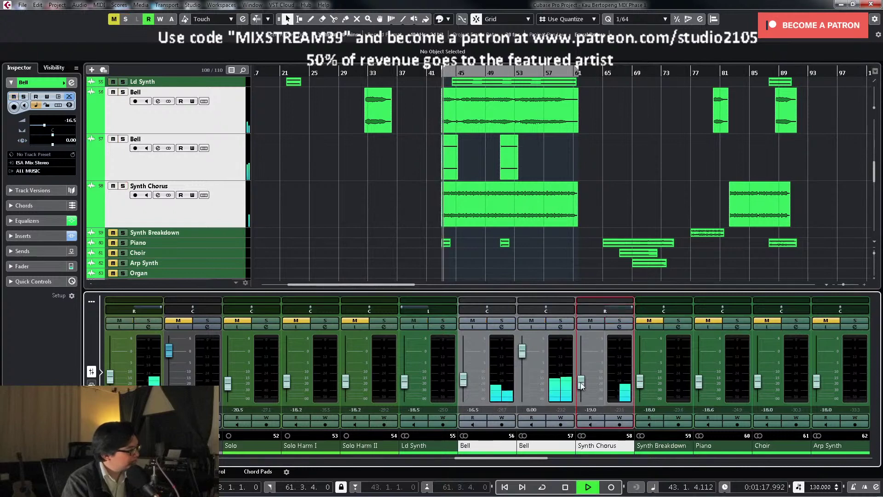
{"action": "left_click_drag", "start_coordinate": [581, 382], "coordinate": [582, 379]}
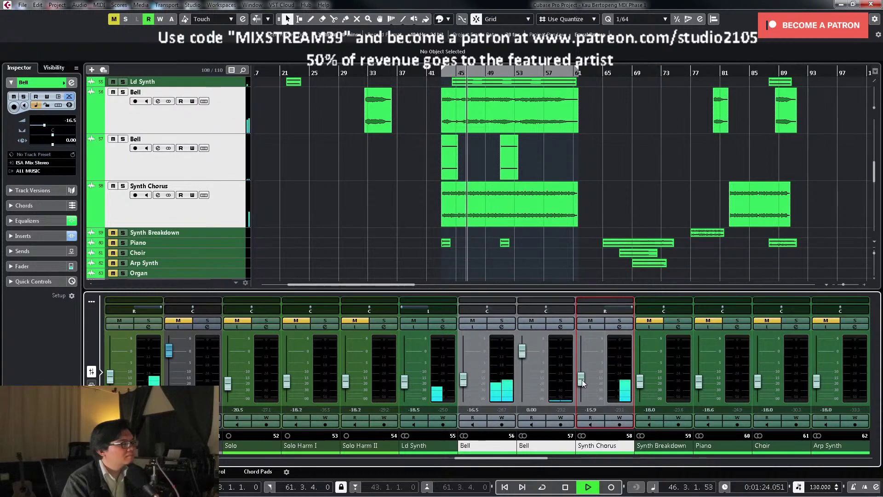
{"action": "left_click_drag", "start_coordinate": [582, 380], "coordinate": [582, 381]}
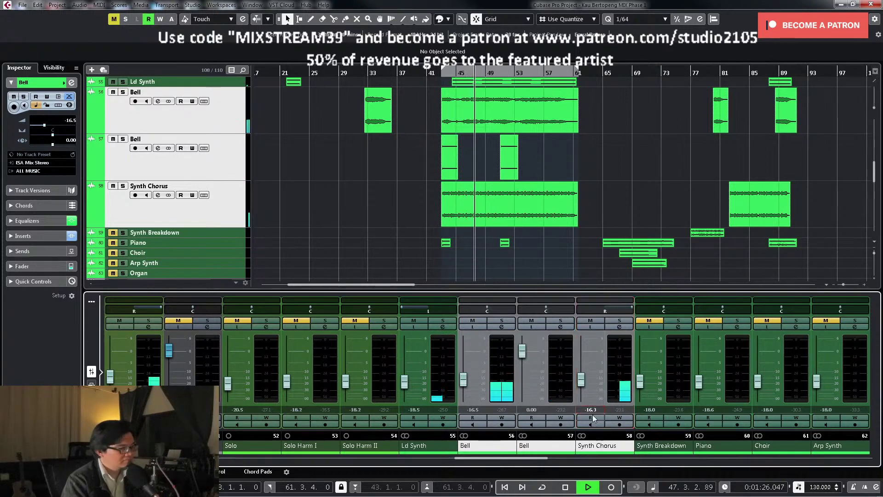
{"action": "scroll", "coordinate": [592, 410], "scroll_direction": "down", "scroll_amount": 1}
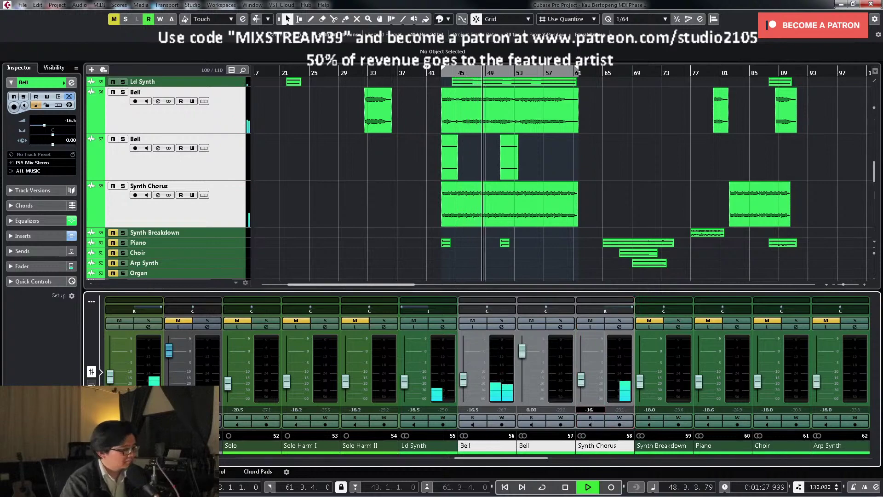
{"action": "scroll", "coordinate": [614, 182], "scroll_direction": "up", "scroll_amount": 4}
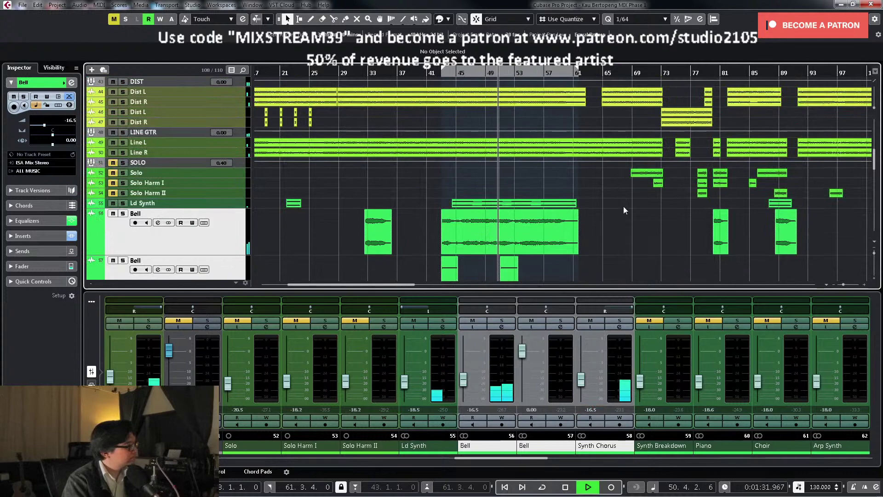
{"action": "scroll", "coordinate": [615, 214], "scroll_direction": "down", "scroll_amount": 6}
{"action": "key", "text": "g"}
{"action": "key", "text": "g"}
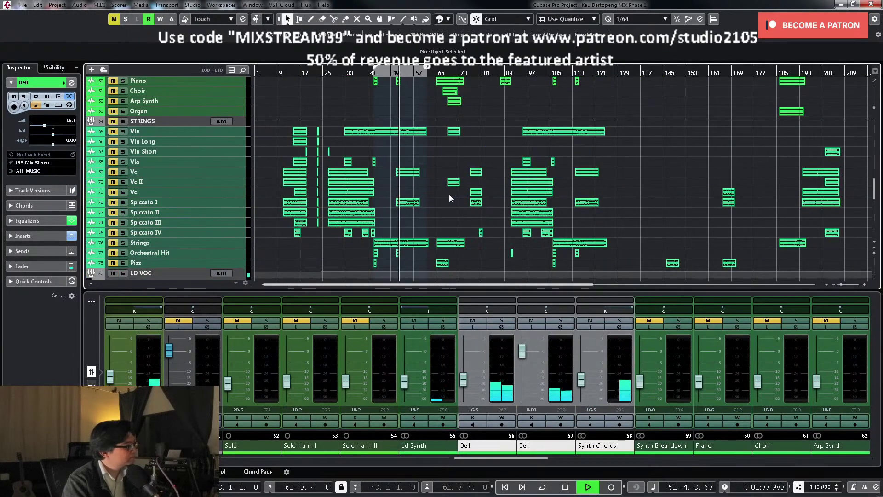
{"action": "key", "text": "space"}
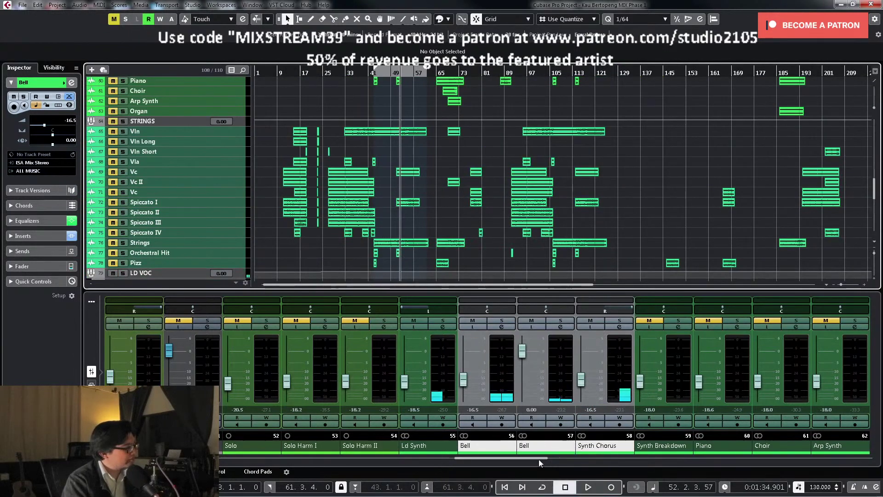
Step: Set the LD VOC channel's Stereo Delay send to -24.5, resume playback, and close the channel settings
{"action": "left_click_drag", "start_coordinate": [539, 459], "coordinate": [733, 460]}
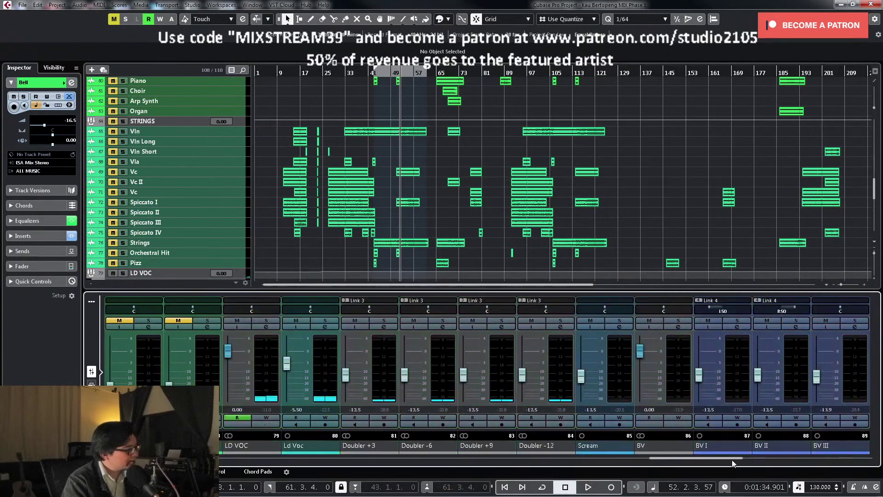
{"action": "left_click", "coordinate": [266, 326]}
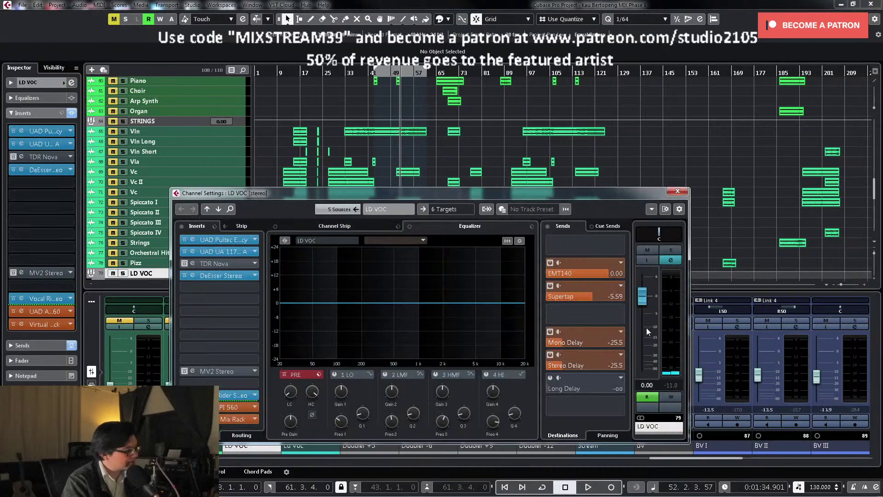
{"action": "double_click", "coordinate": [566, 367]}
{"action": "type", "text": "-2"}
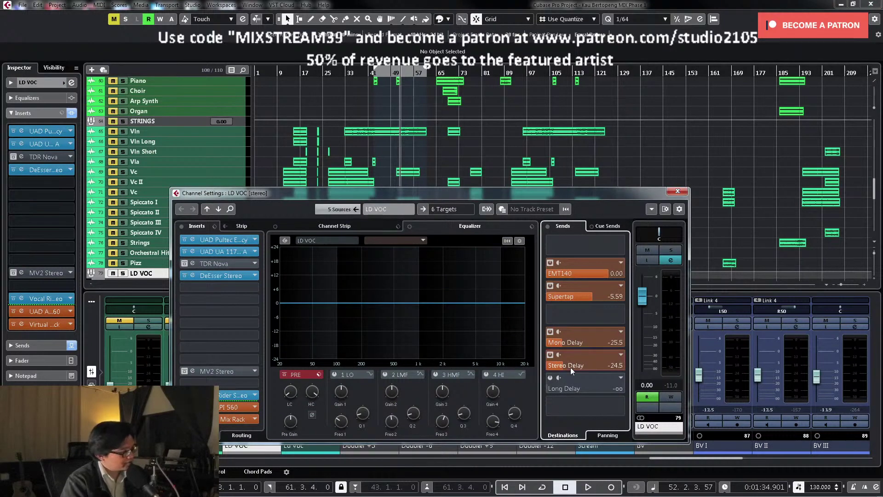
{"action": "key", "text": "space"}
{"action": "left_click", "coordinate": [677, 191]}
Step: Select the upper Bell track and replay the mix from about bar 19, before the first Ld Synth clip
{"action": "scroll", "coordinate": [447, 170], "scroll_direction": "up", "scroll_amount": 3}
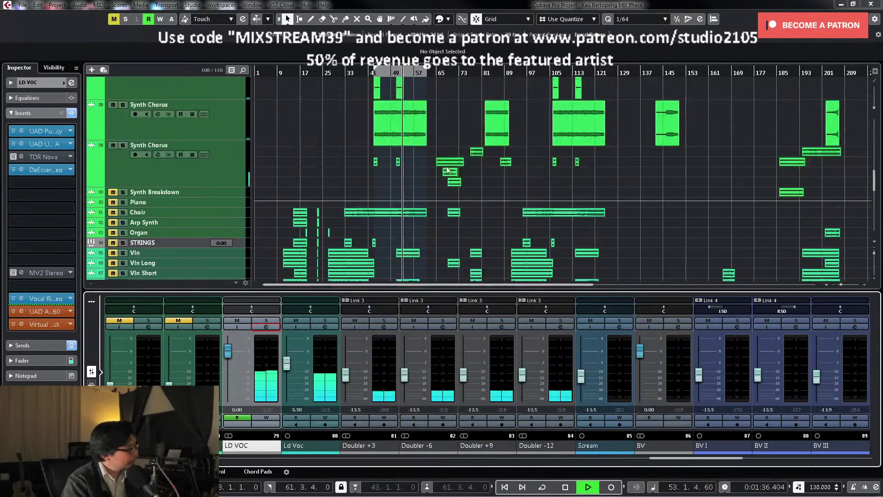
{"action": "scroll", "coordinate": [456, 166], "scroll_direction": "up", "scroll_amount": 5}
{"action": "left_click", "coordinate": [382, 175]}
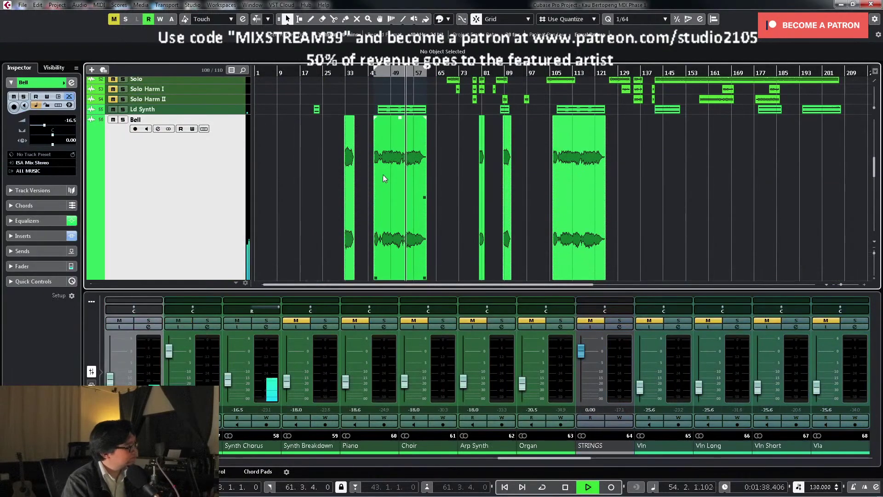
{"action": "scroll", "coordinate": [436, 186], "scroll_direction": "down", "scroll_amount": 5}
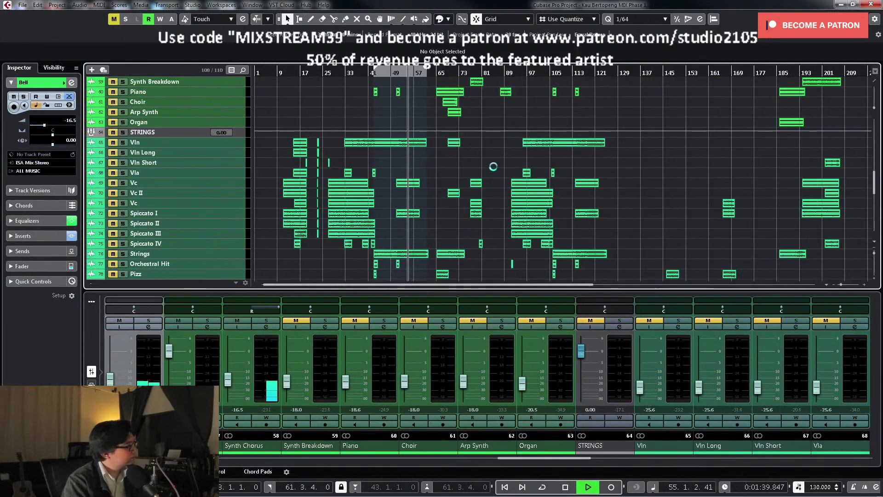
{"action": "scroll", "coordinate": [493, 166], "scroll_direction": "up", "scroll_amount": 4}
{"action": "key", "text": "space"}
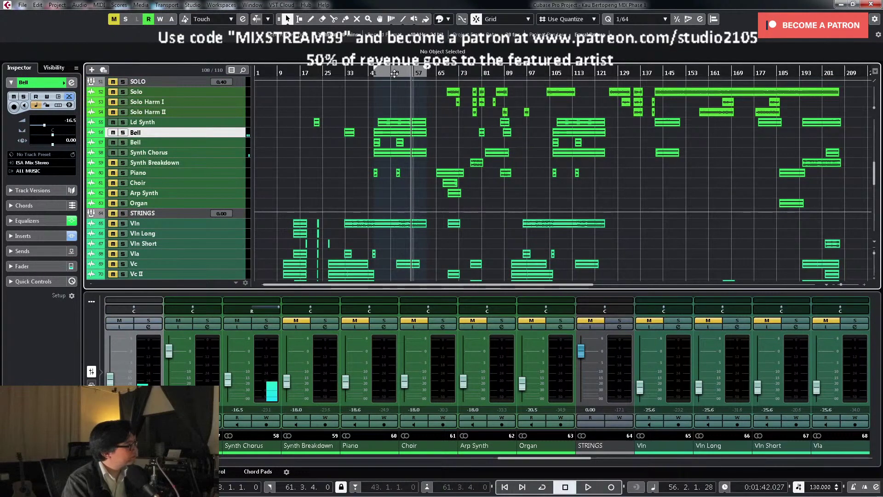
{"action": "left_click", "coordinate": [372, 74]}
{"action": "key", "text": "h"}
{"action": "key", "text": "h"}
{"action": "key", "text": "h"}
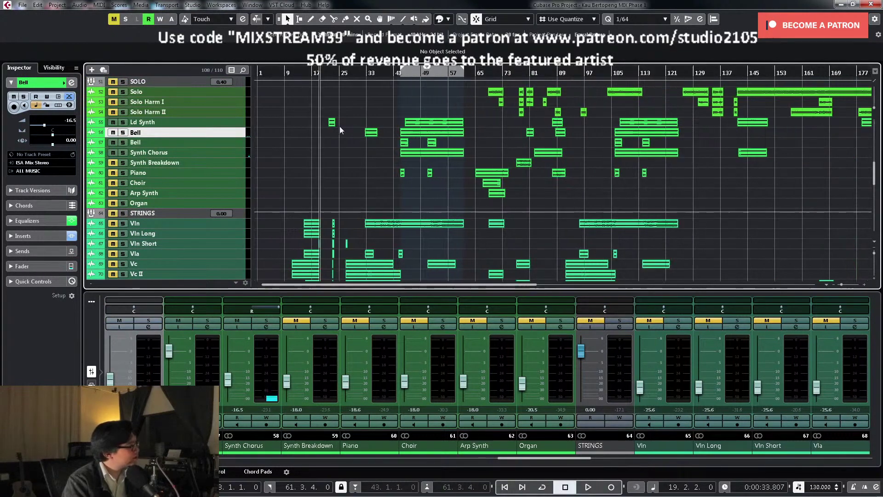
{"action": "key", "text": "space"}
Step: Select and enlarge the Ld Synth and upper Bell tracks, review the surrounding tracks during playback, and stop
{"action": "key", "text": "shift+Up"}
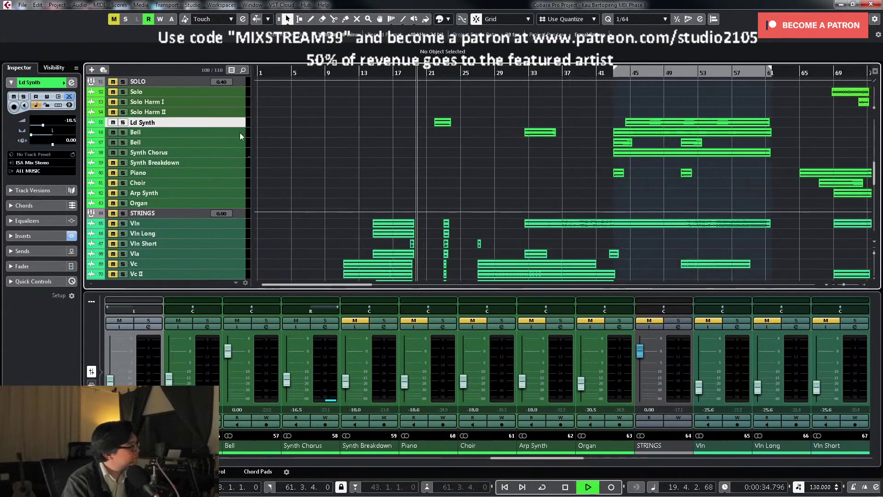
{"action": "left_click_drag", "start_coordinate": [239, 127], "coordinate": [239, 165]}
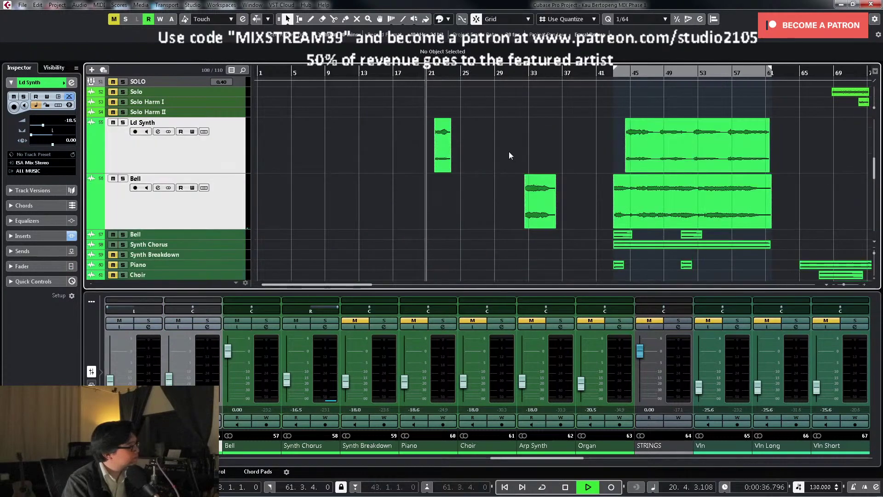
{"action": "scroll", "coordinate": [508, 151], "scroll_direction": "down", "scroll_amount": 3}
{"action": "scroll", "coordinate": [509, 151], "scroll_direction": "up", "scroll_amount": 3}
{"action": "scroll", "coordinate": [509, 151], "scroll_direction": "down", "scroll_amount": 3}
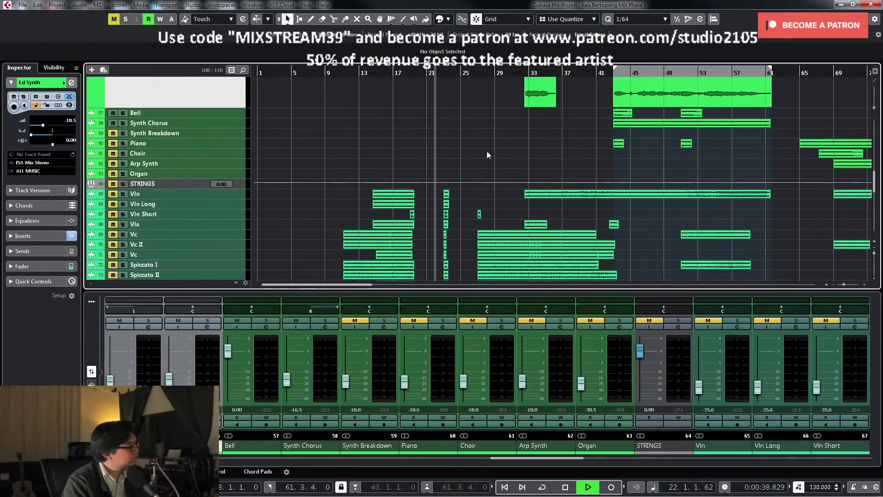
{"action": "scroll", "coordinate": [487, 151], "scroll_direction": "up", "scroll_amount": 3}
{"action": "key", "text": "space"}
Step: Center the Ld Synth pan, play from about bar 19, enable its automation read and write, and stop after its first clip
{"action": "left_click", "coordinate": [413, 73]}
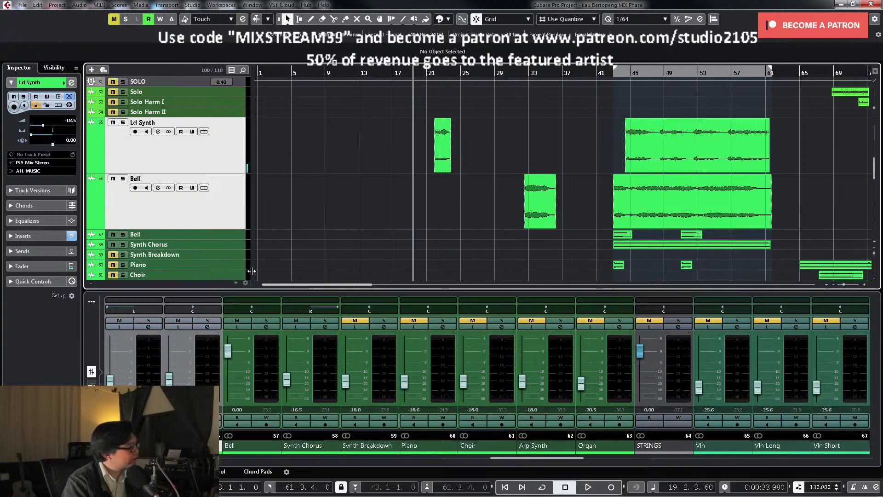
{"action": "left_click", "coordinate": [137, 309], "text": "ctrl"}
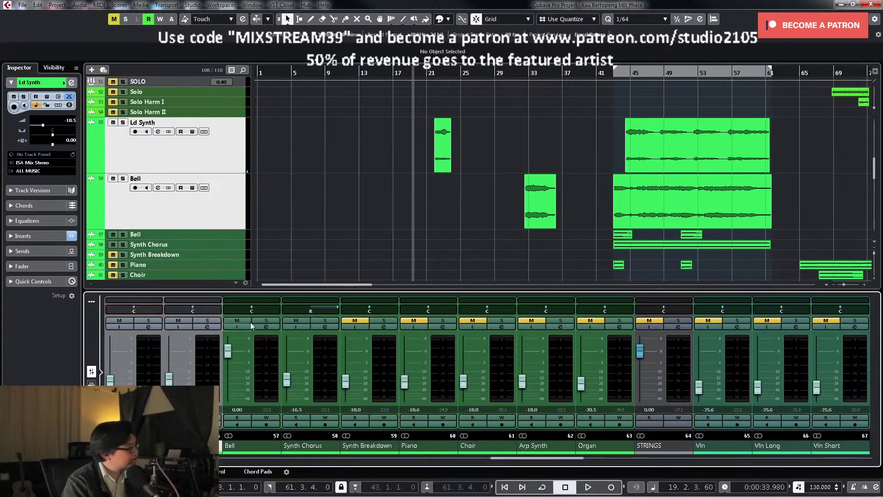
{"action": "key", "text": "space"}
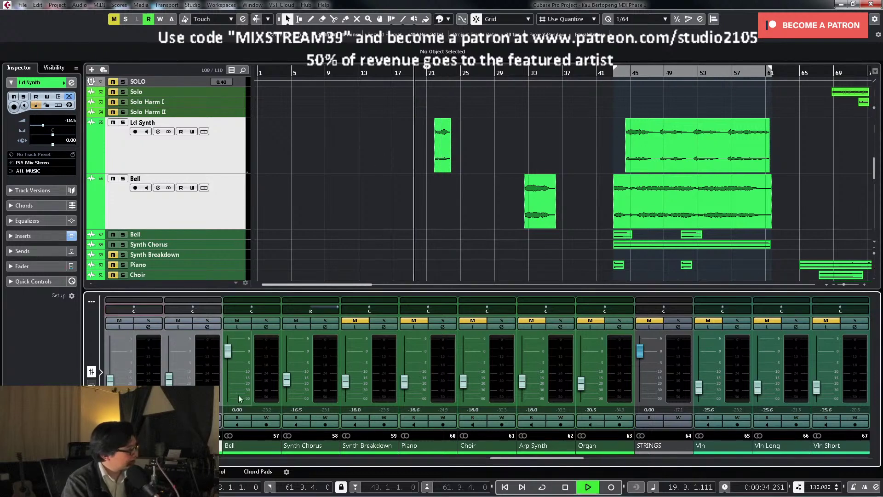
{"action": "left_click", "coordinate": [192, 132]}
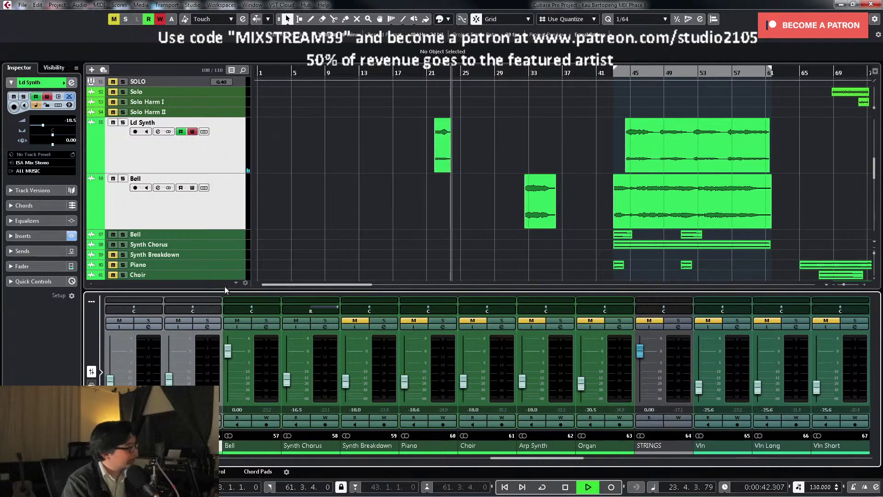
{"action": "key", "text": "space"}
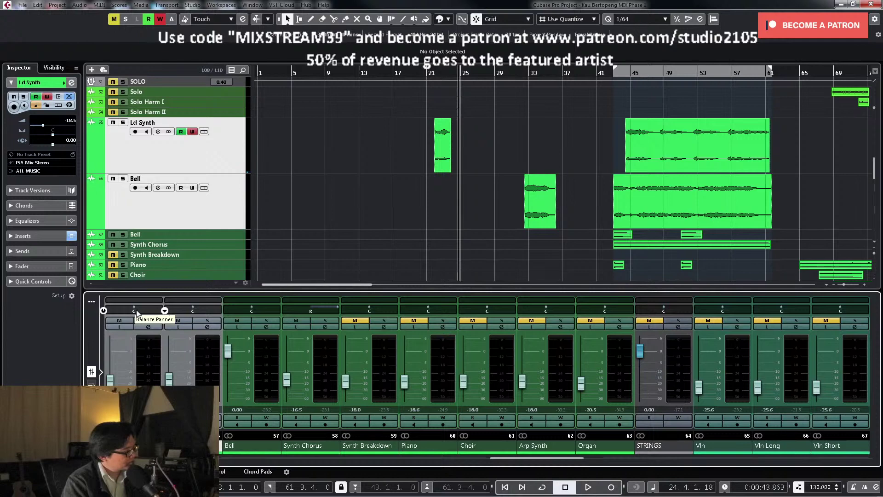
Step: Write Ld Synth pan automation to L92 from about bar 24, disable automation writing, and stop
{"action": "key", "text": "space"}
{"action": "left_click_drag", "start_coordinate": [136, 313], "coordinate": [115, 313]}
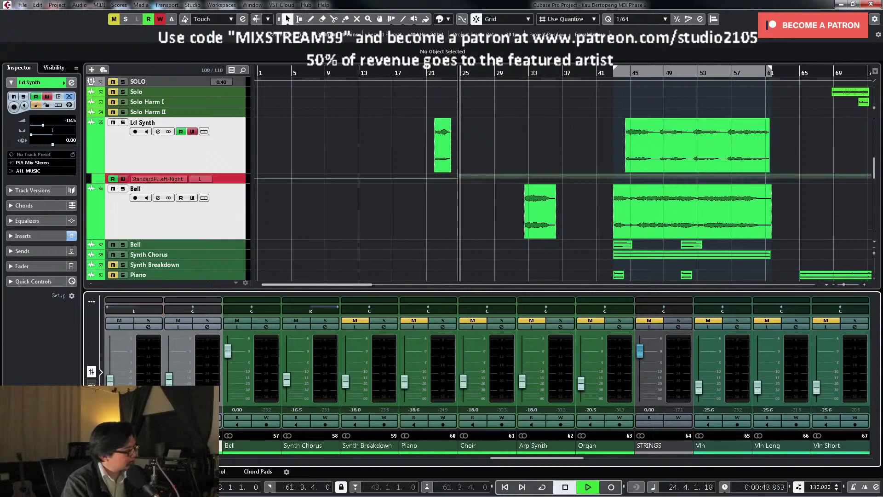
{"action": "left_click", "coordinate": [123, 179]}
{"action": "key", "text": "space"}
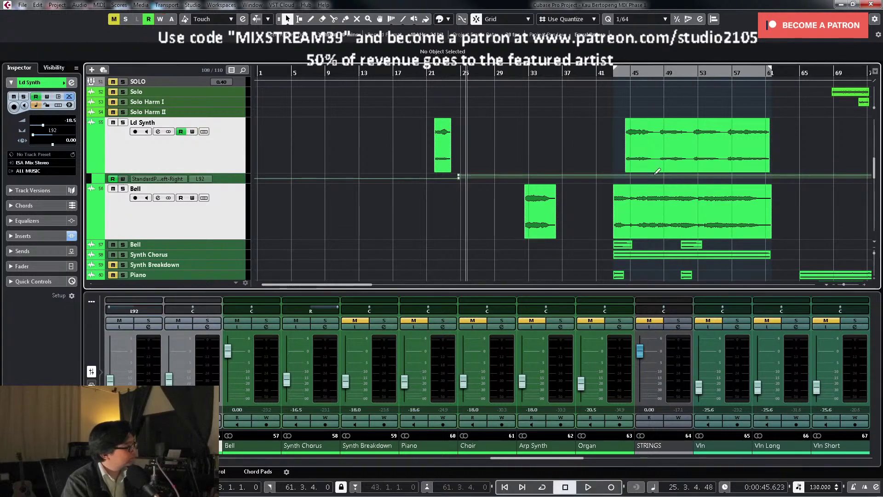
Step: Audition the Ld Synth clip from about bar 86, briefly soloed and against the mix, and stop
{"action": "key", "text": "g"}
{"action": "key", "text": "g"}
{"action": "key", "text": "g"}
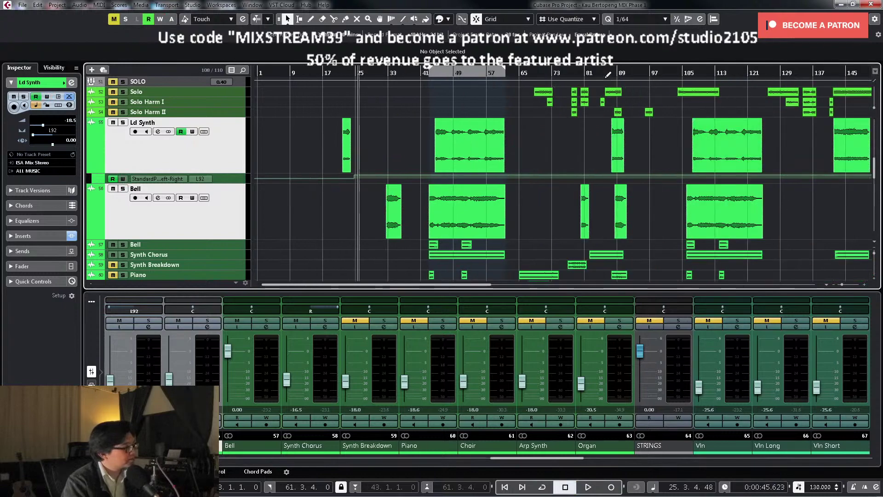
{"action": "left_click", "coordinate": [608, 74]}
{"action": "key", "text": "h"}
{"action": "key", "text": "h"}
{"action": "key", "text": "h"}
{"action": "key", "text": "h"}
{"action": "key", "text": "h"}
{"action": "key", "text": "h"}
{"action": "key", "text": "space"}
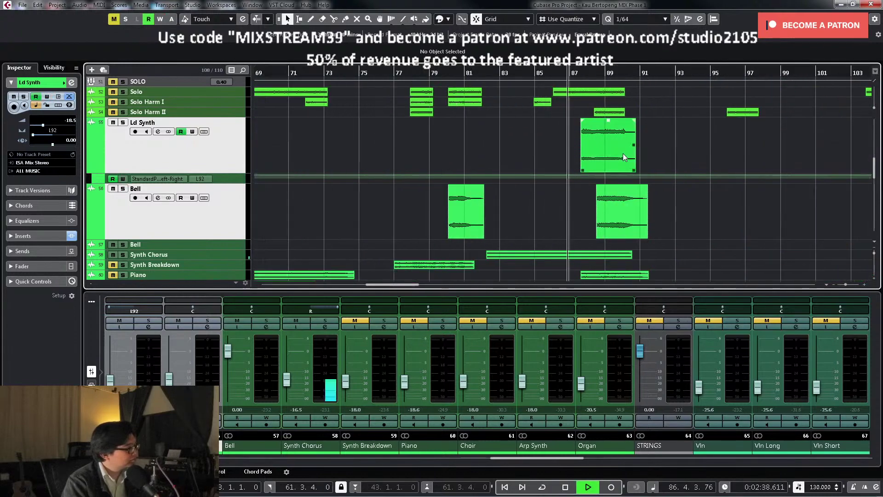
{"action": "left_click", "coordinate": [123, 122]}
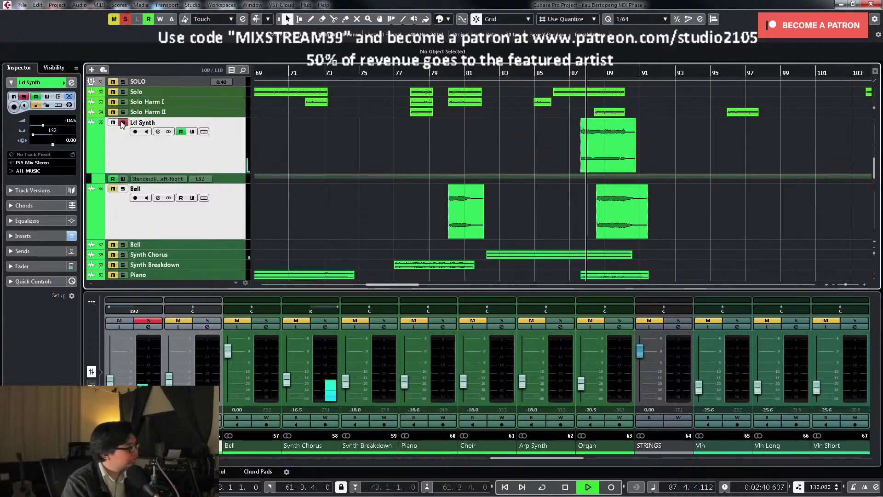
{"action": "left_click", "coordinate": [123, 123]}
{"action": "key", "text": "g"}
{"action": "key", "text": "space"}
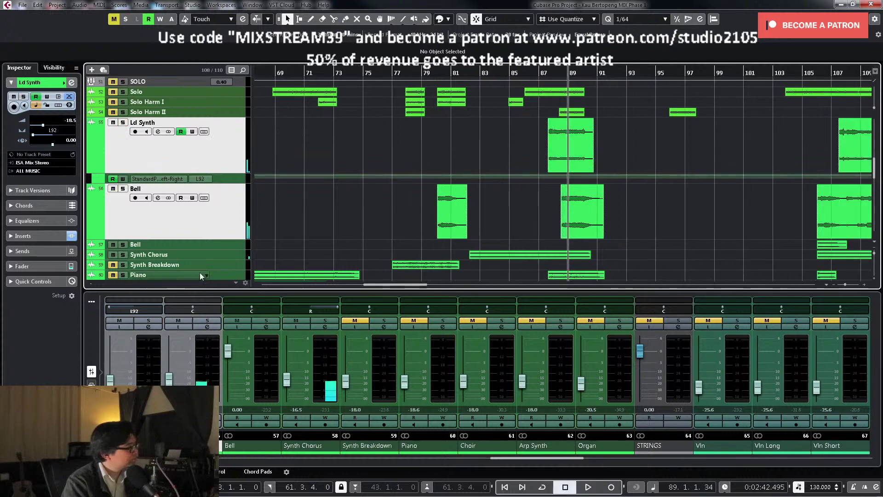
Step: Move the Ld Synth's pan automation point slightly past bar 26 and to full left, ramping from the center point at bar 24
{"action": "key", "text": "g"}
{"action": "key", "text": "g"}
{"action": "key", "text": "g"}
{"action": "key", "text": "g"}
{"action": "key", "text": "Up"}
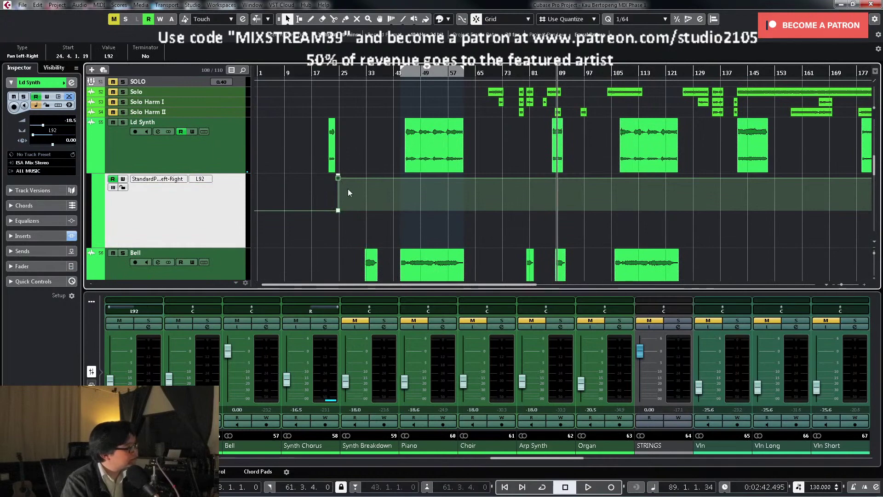
{"action": "left_click_drag", "start_coordinate": [338, 177], "coordinate": [346, 171]}
{"action": "scroll", "coordinate": [386, 202], "scroll_direction": "down", "scroll_amount": 3}
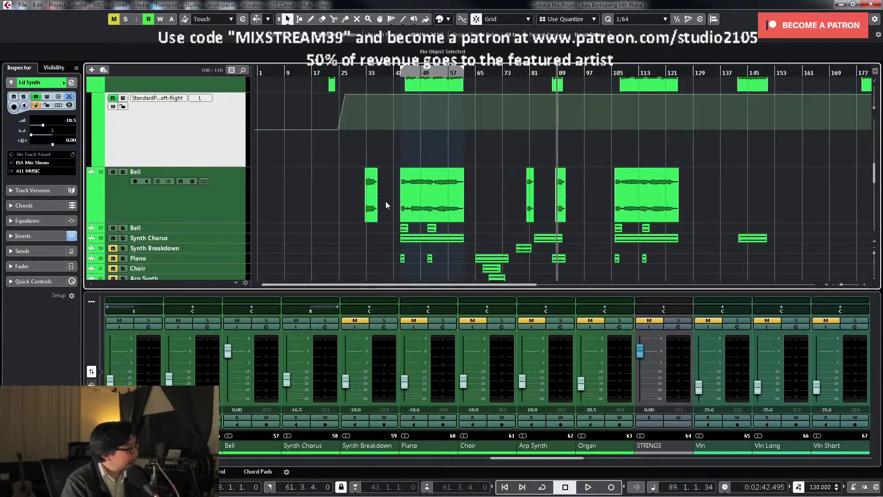
Step: Play the upper Bell track from about bar 32, shorten its first clip to about bar 36 with a short fade-out, and stop
{"action": "left_click", "coordinate": [364, 72]}
{"action": "key", "text": "space"}
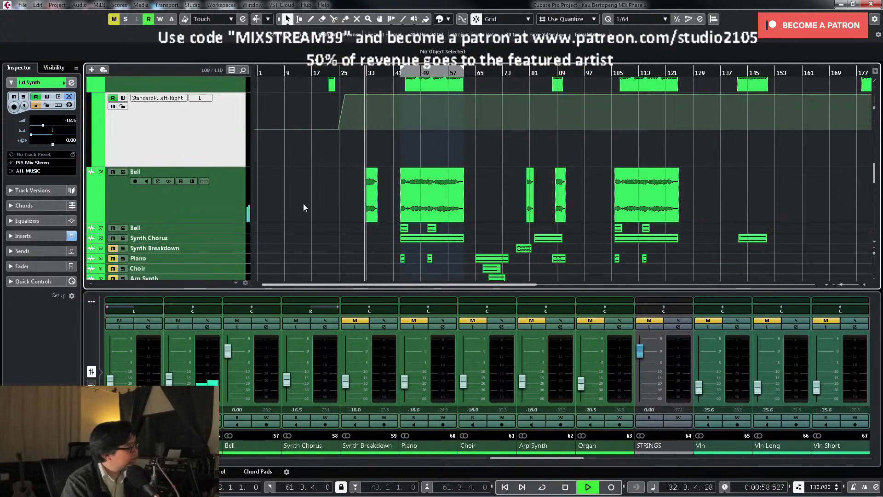
{"action": "key", "text": "h"}
{"action": "key", "text": "h"}
{"action": "key", "text": "h"}
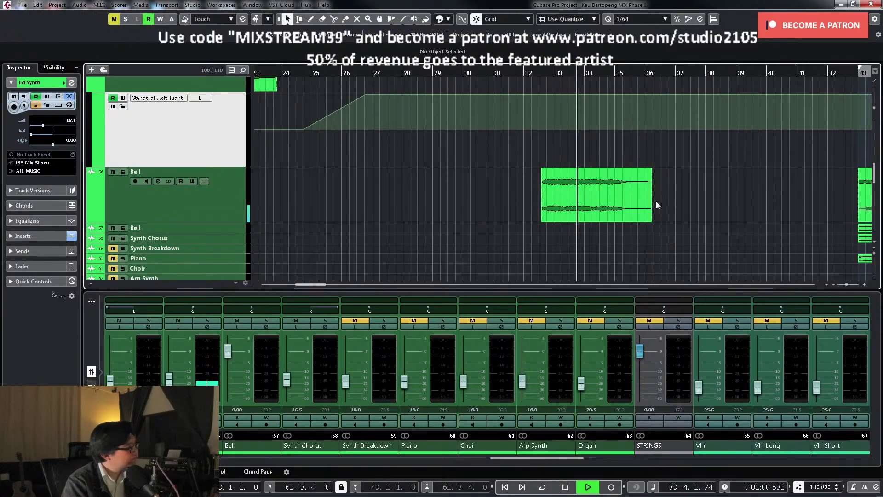
{"action": "left_click_drag", "start_coordinate": [648, 221], "coordinate": [645, 222]}
{"action": "key", "text": "space"}
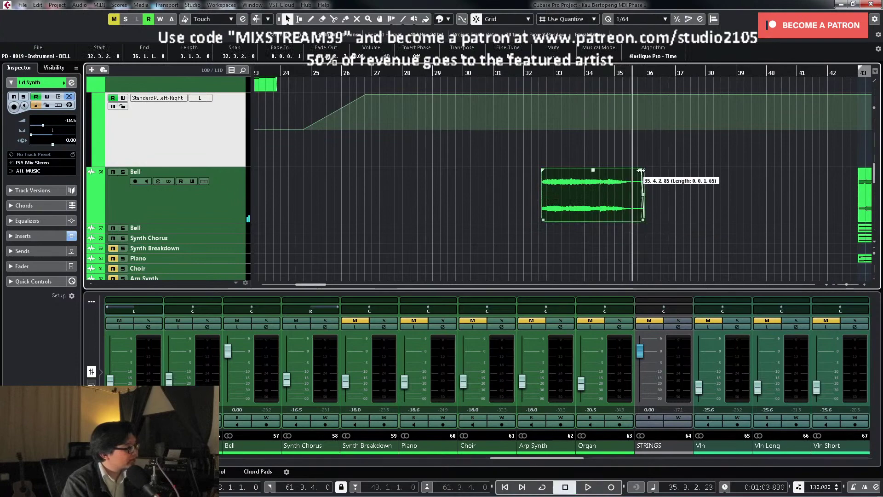
{"action": "left_click", "coordinate": [680, 174]}
Step: Write upper Bell volume automation from about bar 30, dipping to about -20 dB for the first clip and rising to -18.6, and stop
{"action": "key", "text": "g"}
{"action": "key", "text": "g"}
{"action": "key", "text": "g"}
{"action": "left_click", "coordinate": [491, 73]}
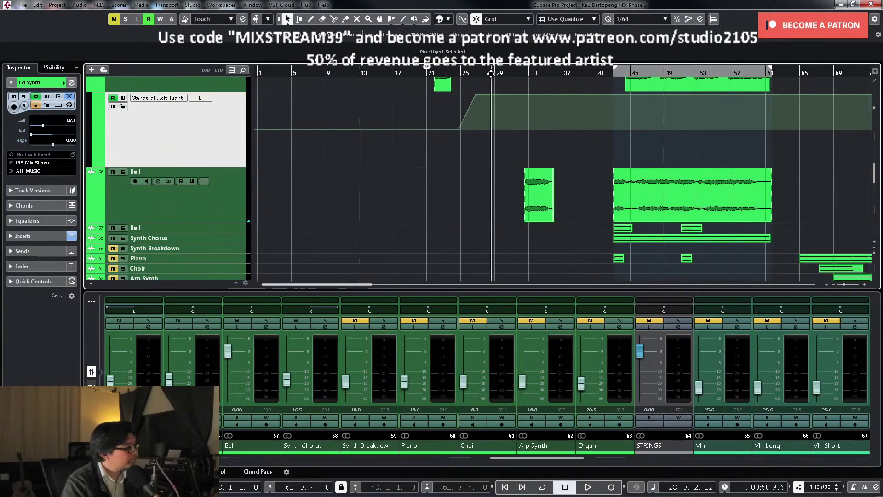
{"action": "key", "text": "space"}
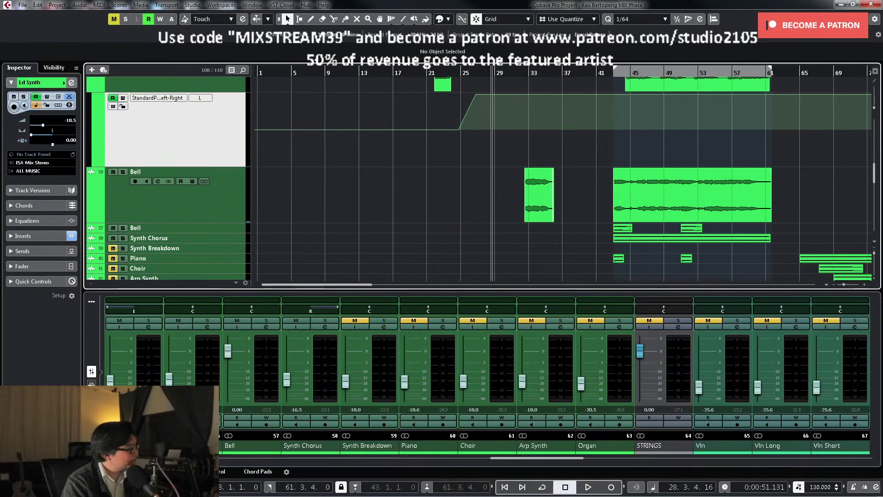
{"action": "key", "text": "space"}
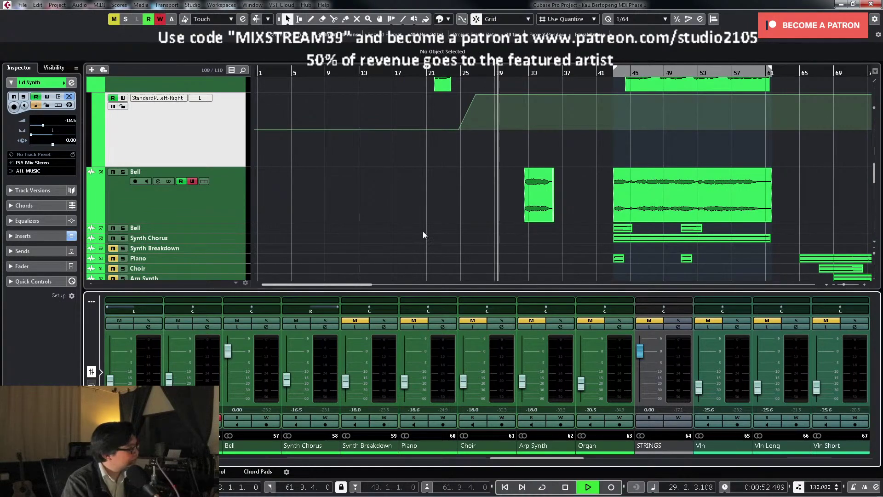
{"action": "left_click", "coordinate": [169, 380]}
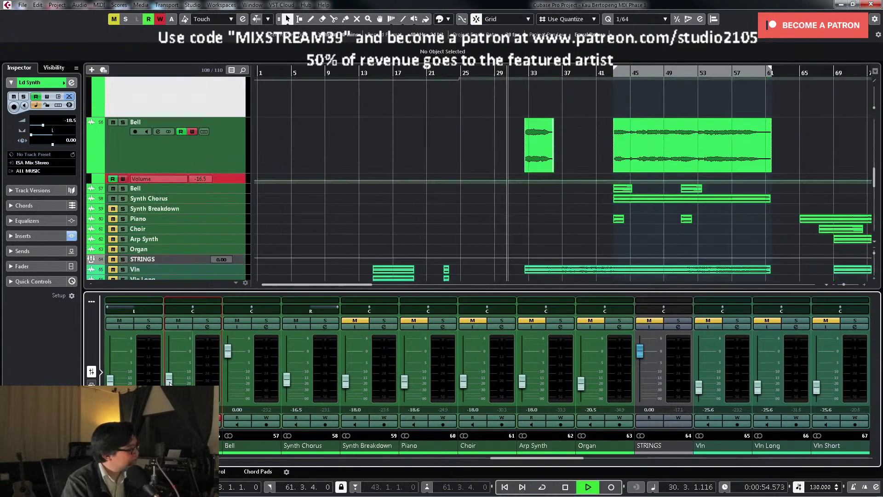
{"action": "left_click_drag", "start_coordinate": [169, 380], "coordinate": [170, 382]}
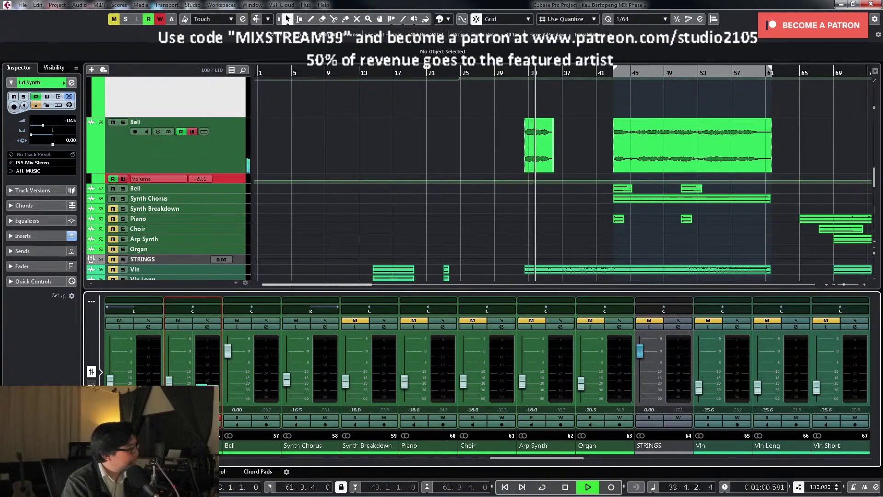
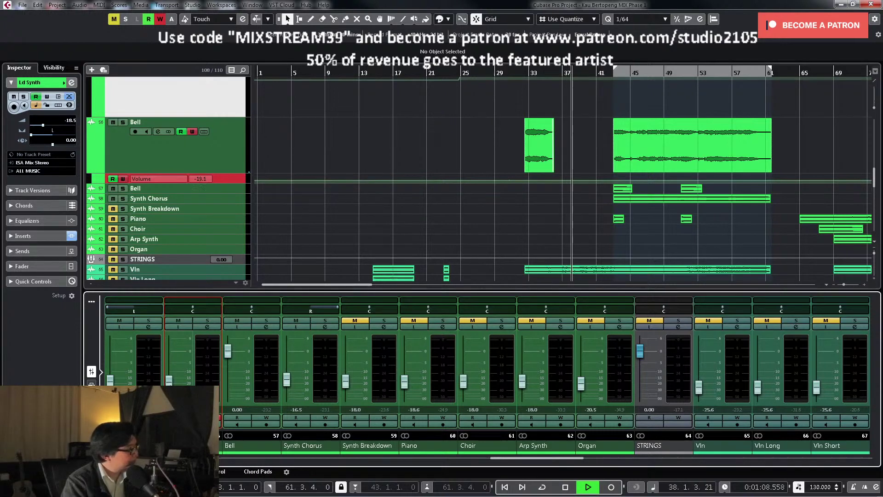
{"action": "key", "text": "space"}
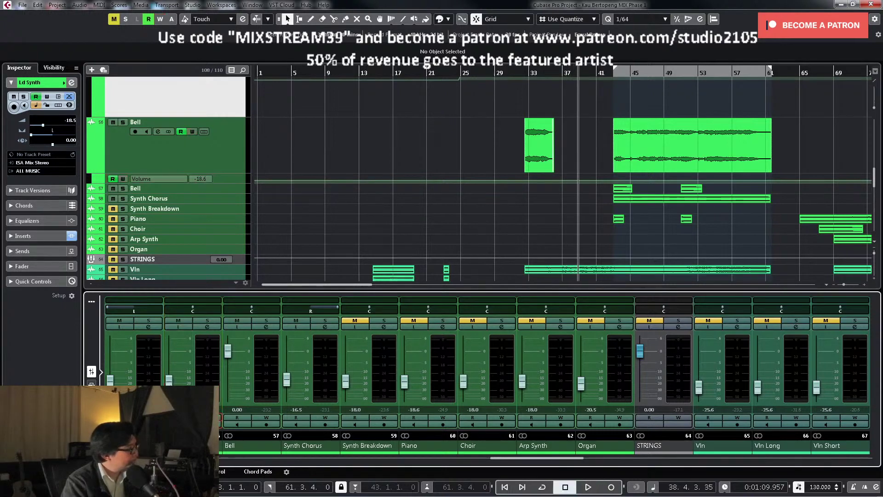
Step: Enlarge the upper Bell's volume automation lane and set its last point, near bar 38, to -16.5 dB
{"action": "left_click_drag", "start_coordinate": [244, 182], "coordinate": [541, 226]}
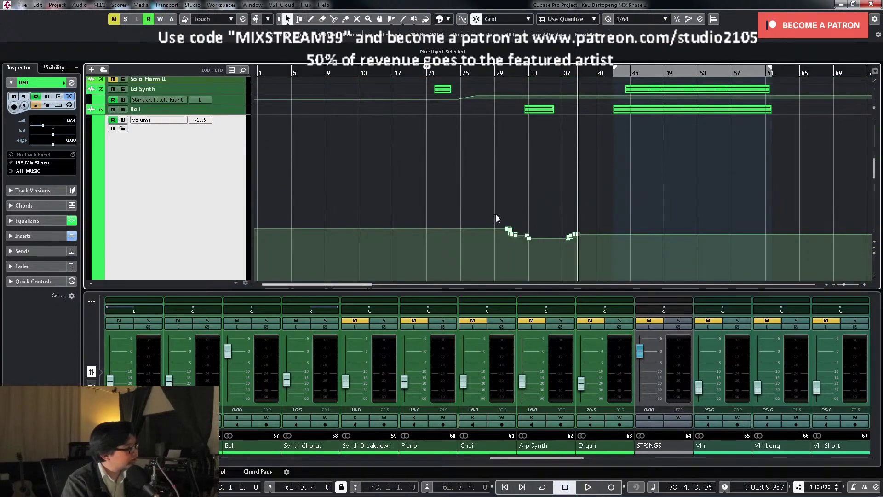
{"action": "key", "text": "h"}
{"action": "key", "text": "h"}
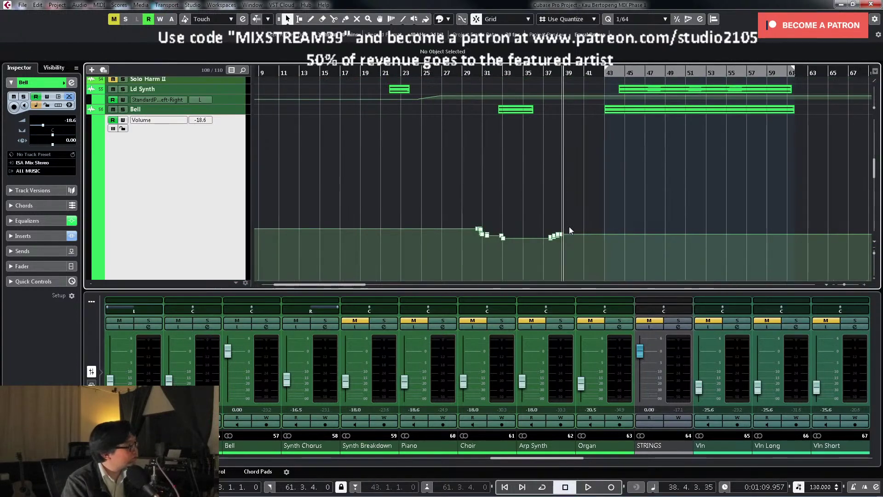
{"action": "left_click_drag", "start_coordinate": [552, 237], "coordinate": [553, 239]}
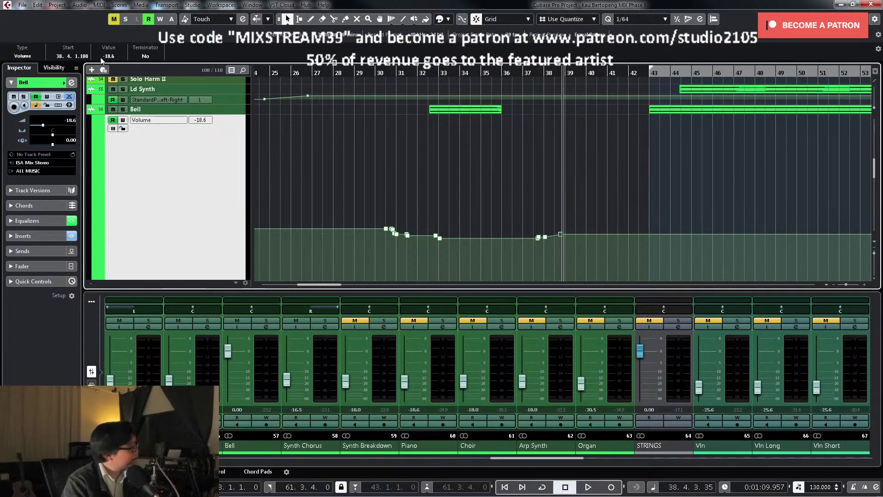
{"action": "type", "text": "-16.5"}
{"action": "key", "text": "Return"}
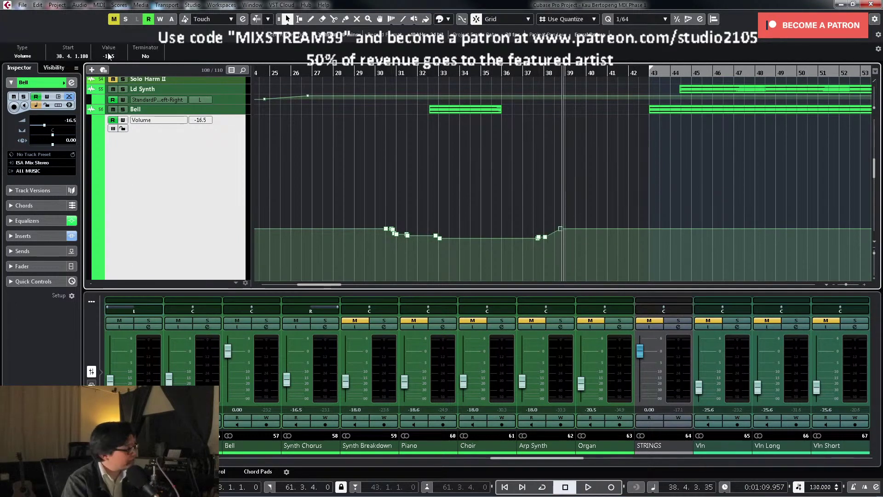
Step: Delete the Bell volume points between bars 30 and 33, thin those near bar 37 to one, and set it to -20.0 dB
{"action": "left_click_drag", "start_coordinate": [416, 212], "coordinate": [516, 254]}
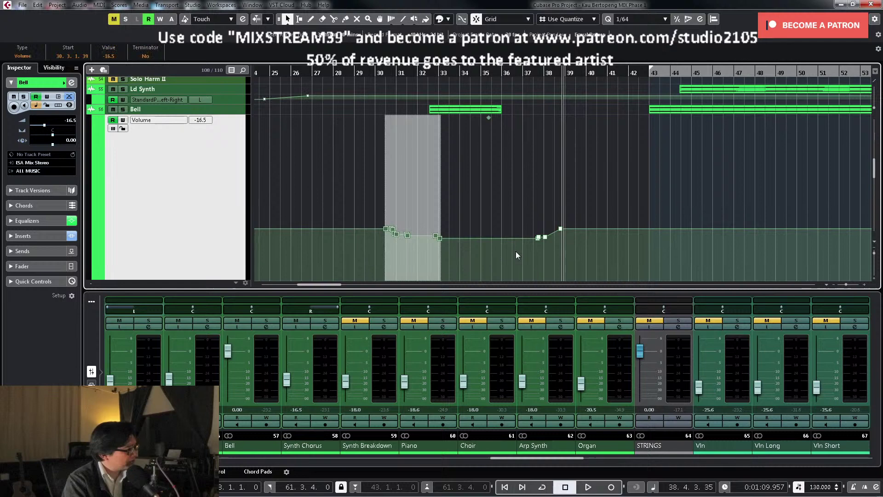
{"action": "key", "text": "Delete"}
{"action": "left_click", "coordinate": [547, 238]}
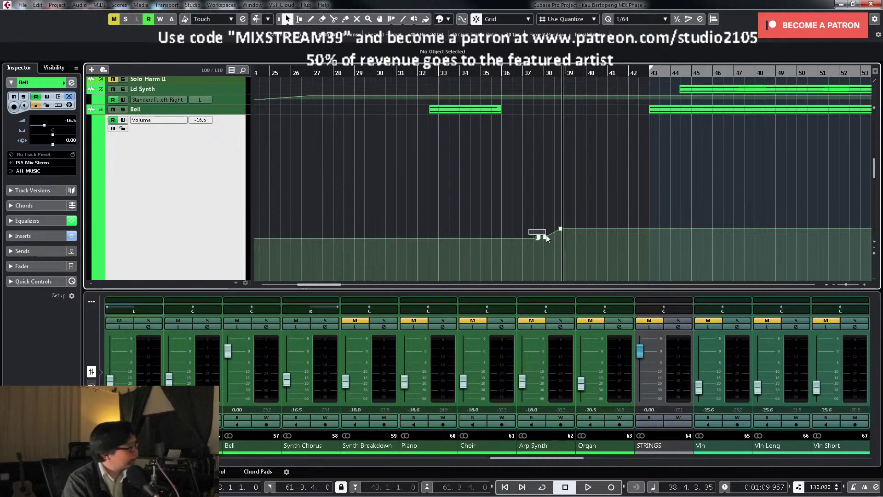
{"action": "left_click_drag", "start_coordinate": [548, 238], "coordinate": [545, 244]}
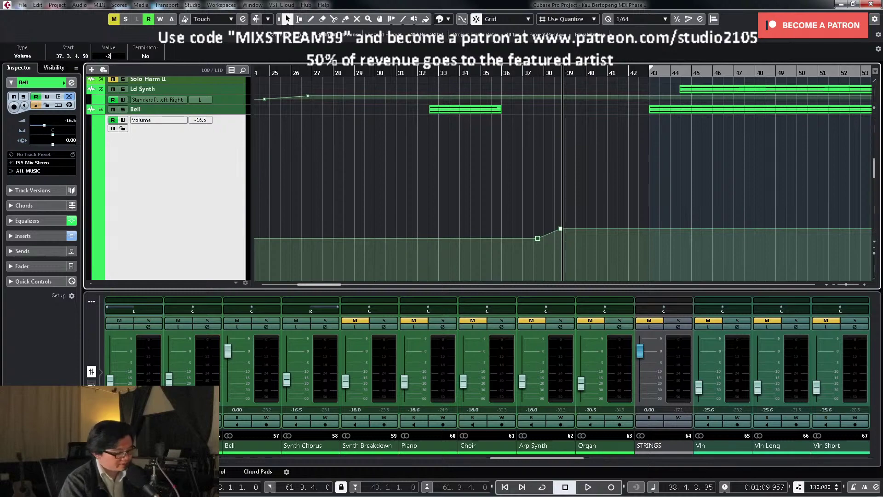
{"action": "key", "text": "shift+f"}
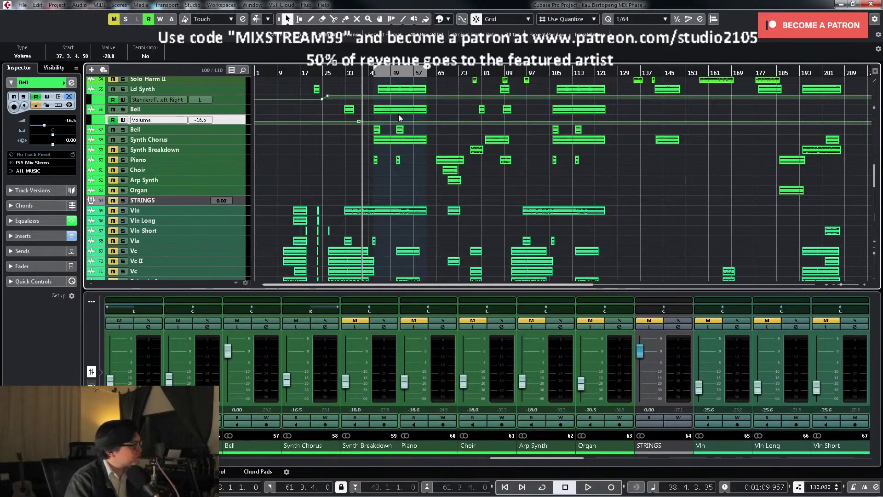
Step: Solo and select the Piano track, audition its first clip from about bar 43, and stop
{"action": "left_click", "coordinate": [374, 72]}
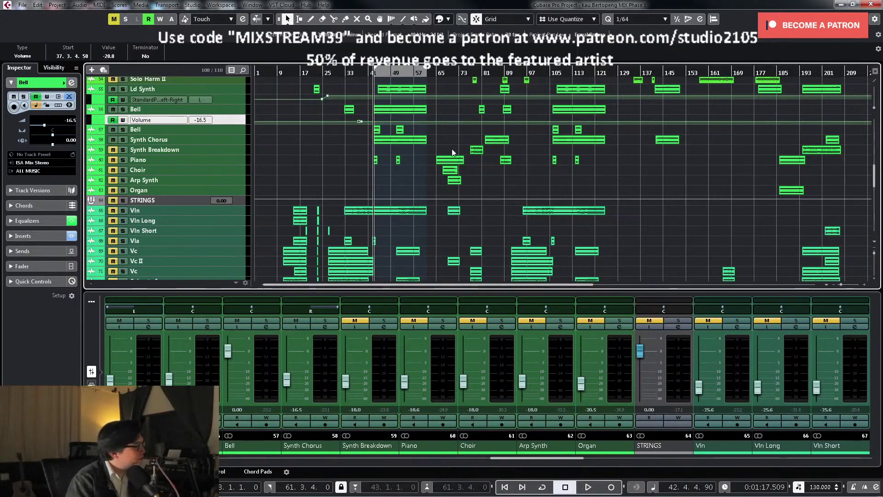
{"action": "scroll", "coordinate": [454, 145], "scroll_direction": "up", "scroll_amount": 4}
{"action": "key", "text": "g"}
{"action": "key", "text": "g"}
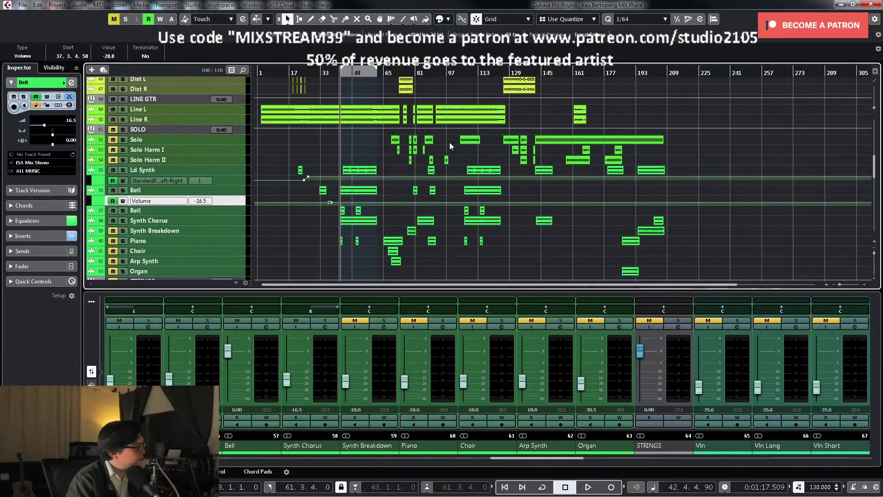
{"action": "scroll", "coordinate": [386, 151], "scroll_direction": "down", "scroll_amount": 2}
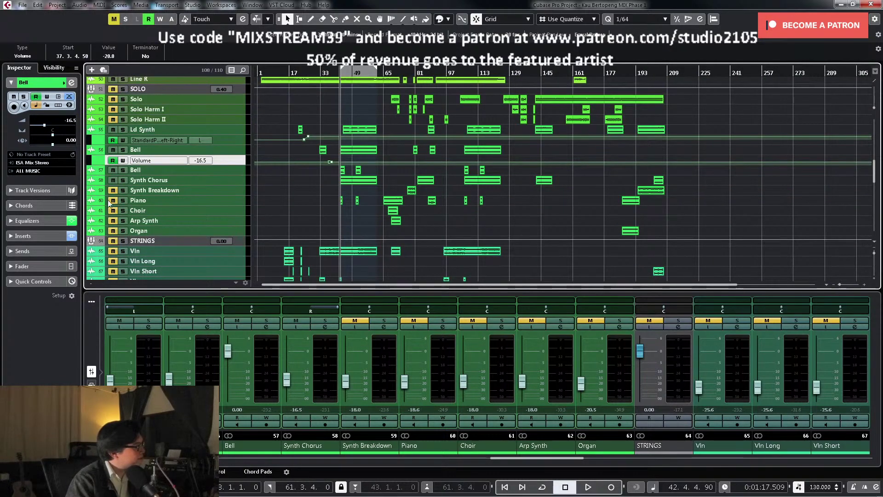
{"action": "key", "text": "space"}
{"action": "left_click", "coordinate": [122, 201]}
{"action": "key", "text": "h"}
{"action": "key", "text": "h"}
{"action": "key", "text": "h"}
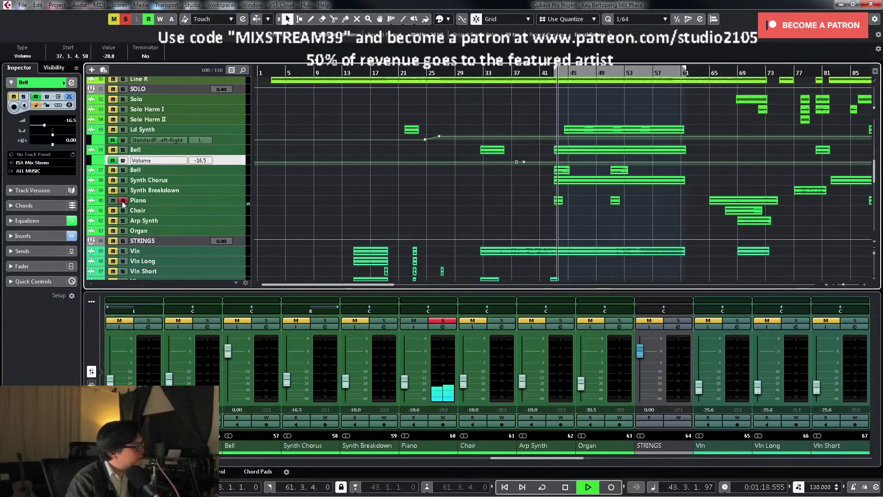
{"action": "left_click", "coordinate": [228, 203]}
{"action": "key", "text": "space"}
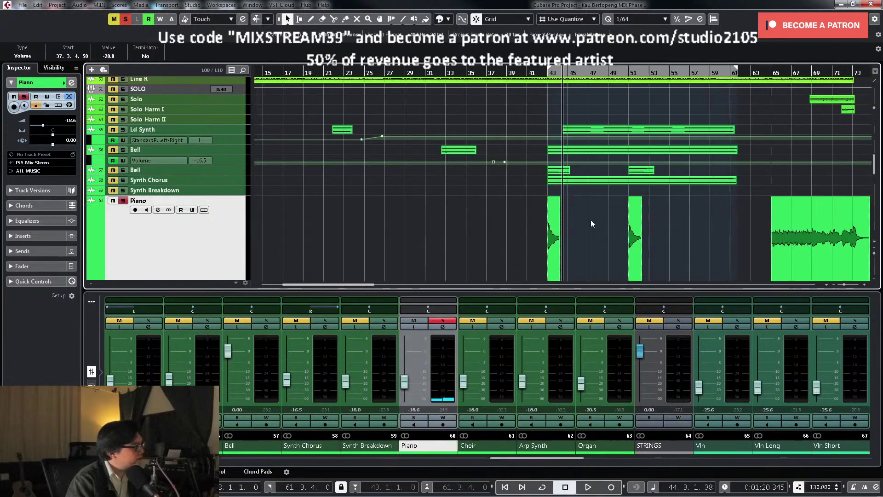
Step: Try extending the first Piano clip to about bar 45, audition its tail, and undo the extension
{"action": "key", "text": "h"}
{"action": "key", "text": "h"}
{"action": "key", "text": "h"}
{"action": "key", "text": "h"}
{"action": "scroll", "coordinate": [542, 232], "scroll_direction": "down", "scroll_amount": 2}
{"action": "left_click", "coordinate": [539, 233]}
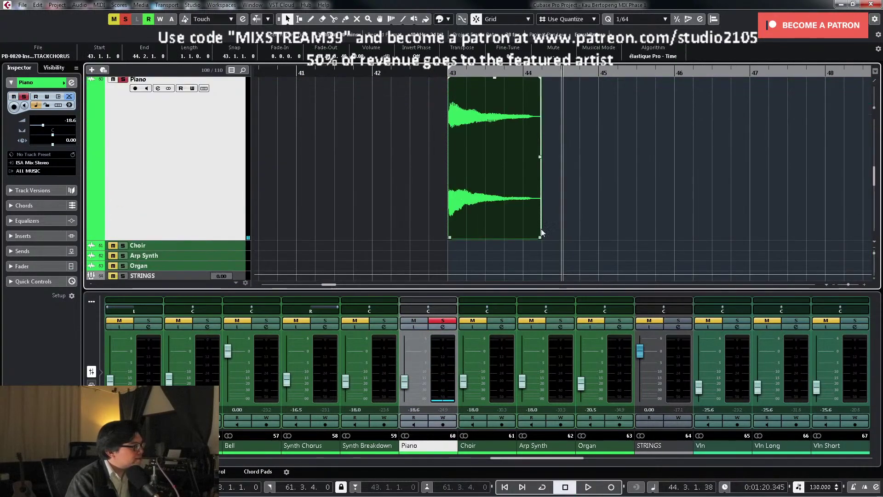
{"action": "left_click_drag", "start_coordinate": [538, 241], "coordinate": [644, 243]}
{"action": "key", "text": "space"}
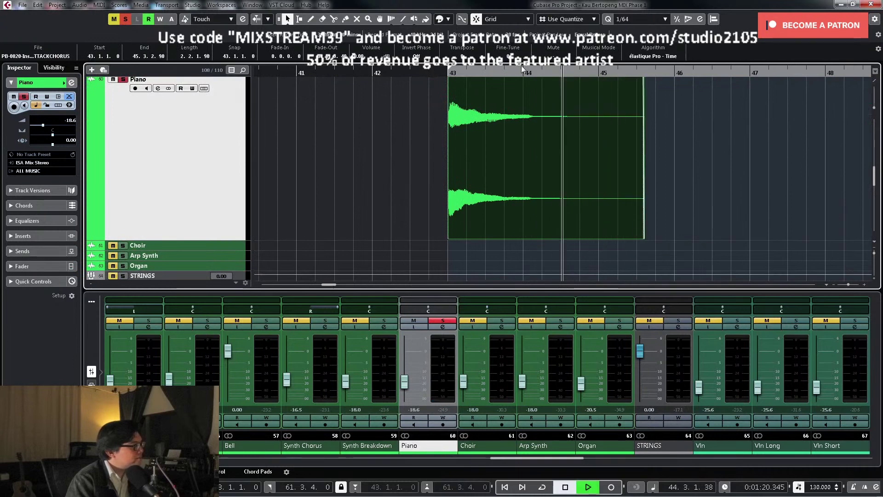
{"action": "left_click", "coordinate": [529, 71]}
{"action": "left_click", "coordinate": [511, 73]}
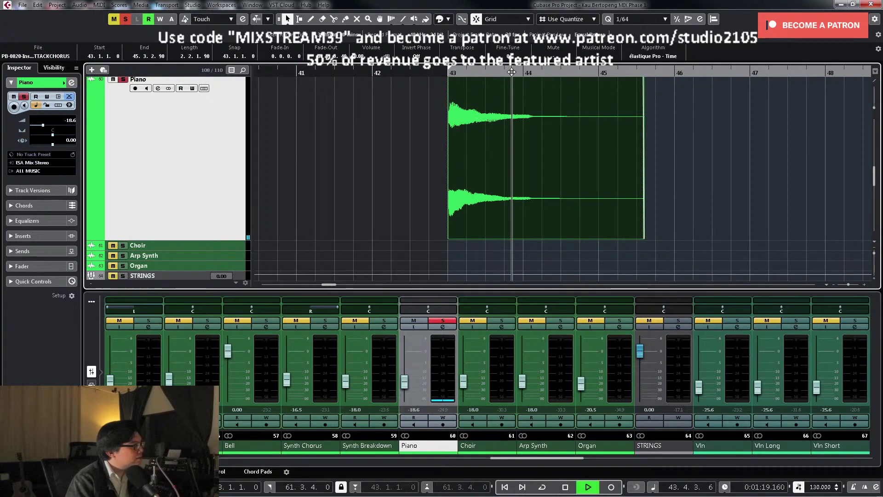
{"action": "key", "text": "space"}
{"action": "key", "text": "ctrl+z"}
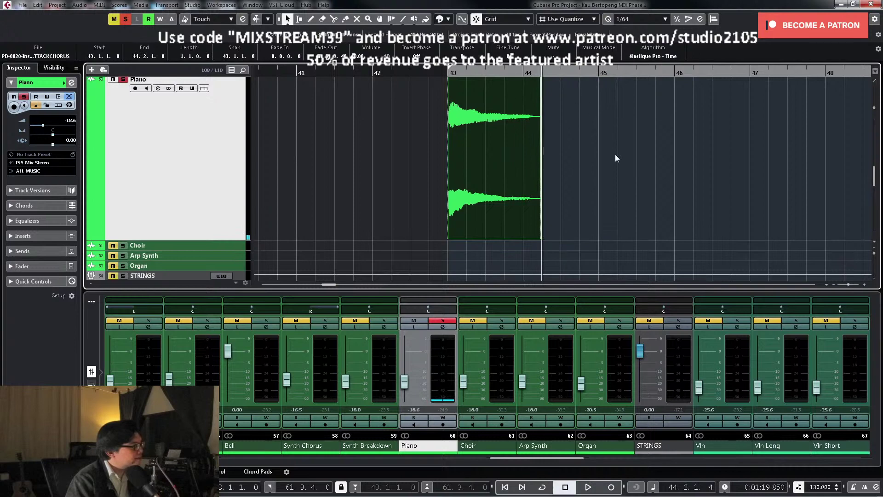
{"action": "scroll", "coordinate": [607, 184], "scroll_direction": "up", "scroll_amount": 3}
{"action": "scroll", "coordinate": [624, 219], "scroll_direction": "down", "scroll_amount": 4, "text": "ctrl"}
{"action": "scroll", "coordinate": [625, 218], "scroll_direction": "down", "scroll_amount": 3}
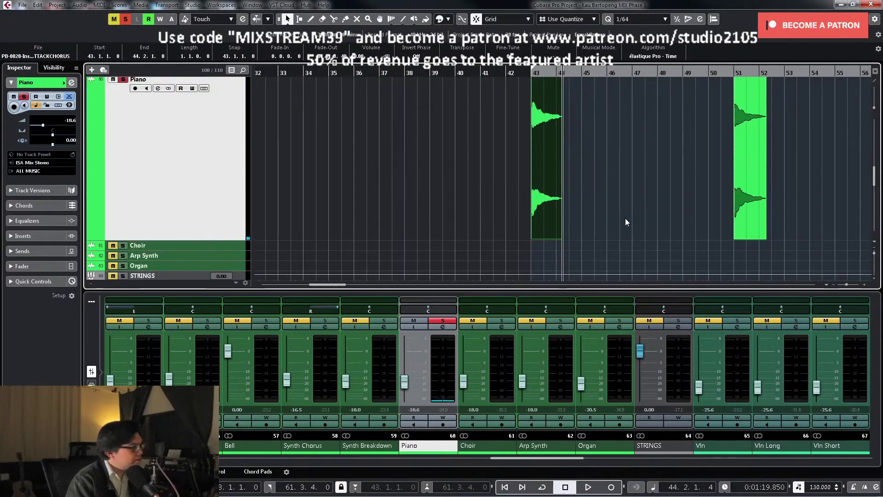
{"action": "scroll", "coordinate": [584, 237], "scroll_direction": "up", "scroll_amount": 4, "text": "ctrl"}
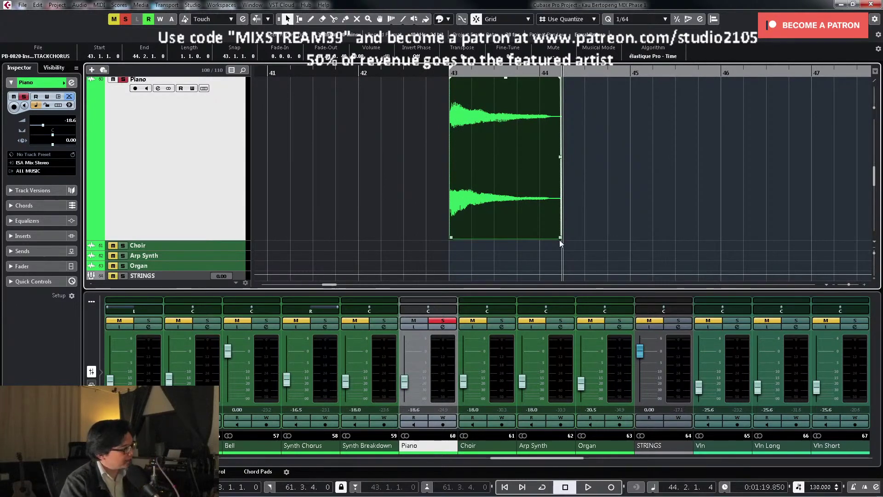
{"action": "left_click", "coordinate": [443, 326]}
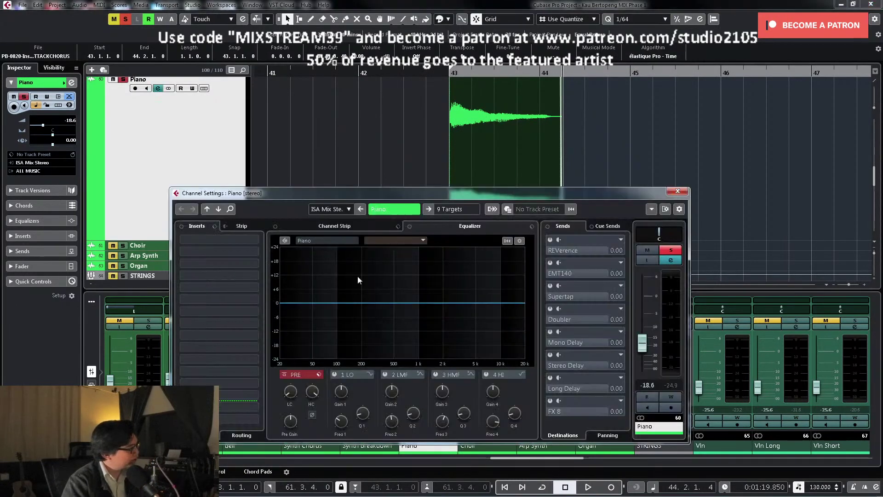
{"action": "left_click", "coordinate": [679, 252]}
{"action": "left_click", "coordinate": [678, 191]}
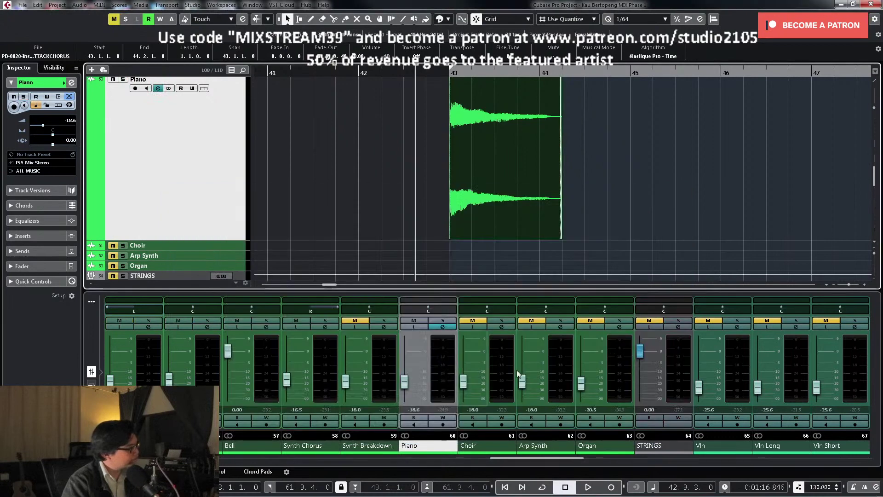
Step: Raise the Piano level while playing its clip from bar 43, and set it to -14.0 dB
{"action": "left_click", "coordinate": [403, 386]}
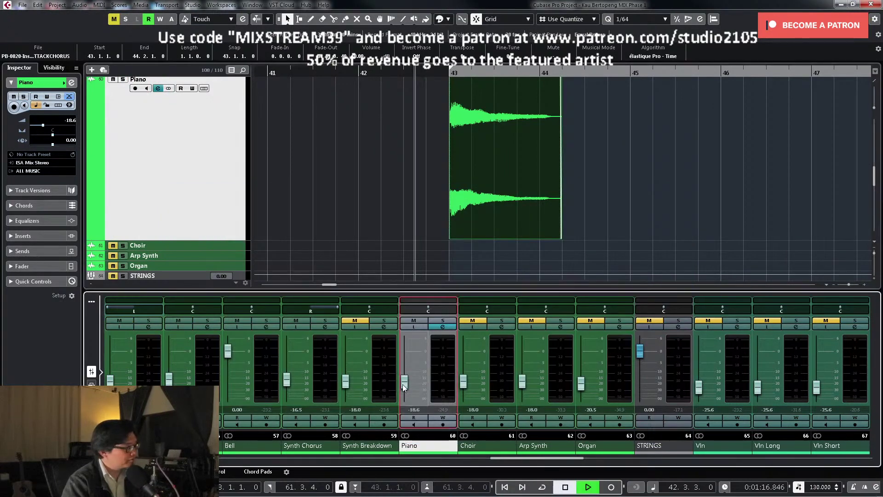
{"action": "key", "text": "space"}
{"action": "scroll", "coordinate": [403, 384], "scroll_direction": "up", "scroll_amount": 4}
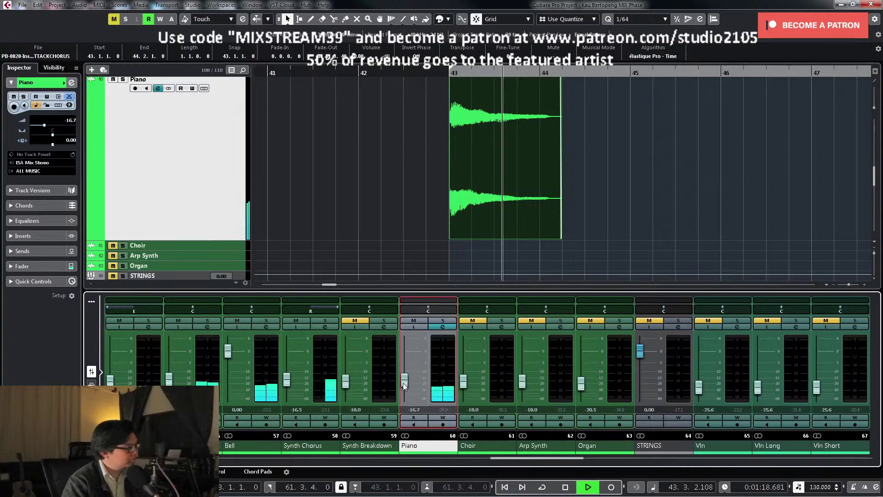
{"action": "left_click", "coordinate": [347, 115]}
{"action": "left_click", "coordinate": [406, 381]}
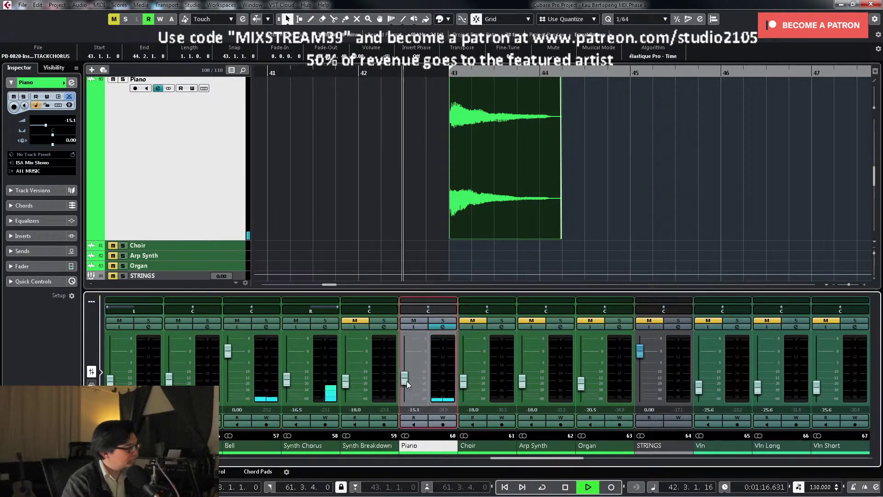
{"action": "scroll", "coordinate": [407, 378], "scroll_direction": "up", "scroll_amount": 6}
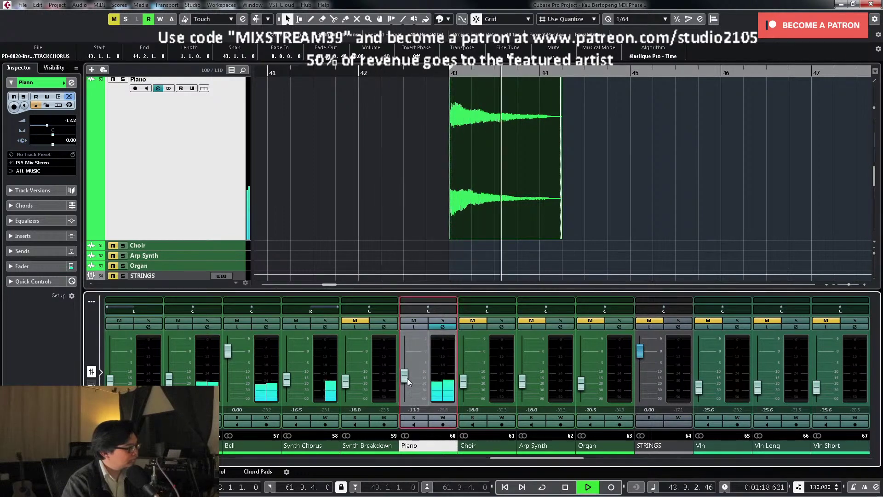
{"action": "scroll", "coordinate": [407, 379], "scroll_direction": "down", "scroll_amount": 1}
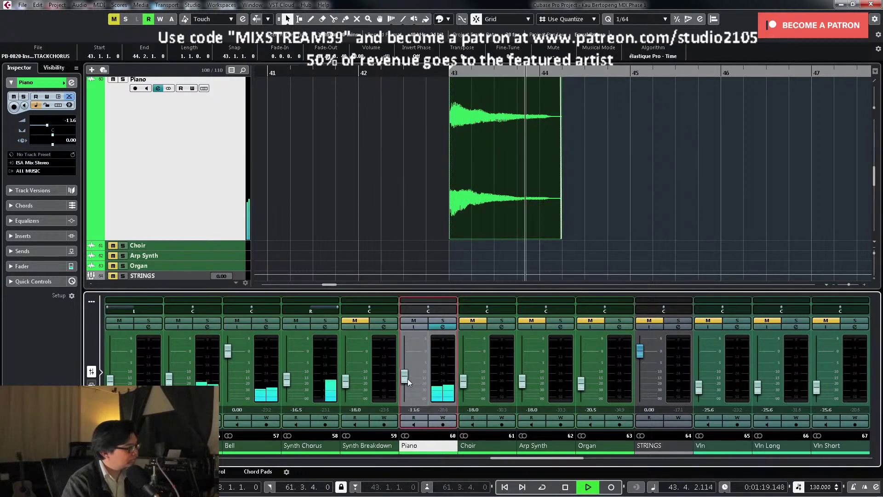
{"action": "left_click", "coordinate": [413, 409]}
{"action": "type", "text": "-14"}
{"action": "key", "text": "Return"}
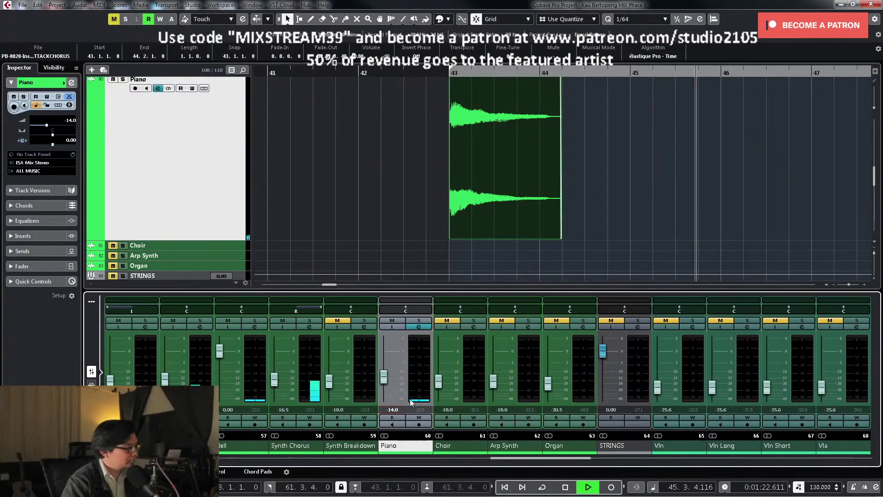
Step: Continue listening through the second Piano clip at bar 51 in the full arrangement, and stop playback
{"action": "left_click", "coordinate": [677, 224]}
{"action": "key", "text": "g"}
{"action": "key", "text": "g"}
{"action": "key", "text": "g"}
{"action": "key", "text": "g"}
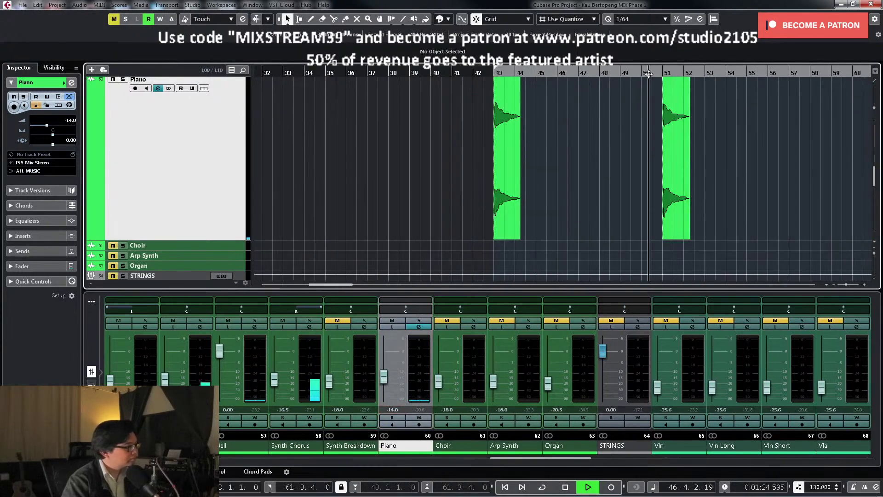
{"action": "scroll", "coordinate": [789, 209], "scroll_direction": "up", "scroll_amount": 3}
{"action": "key", "text": "g"}
{"action": "key", "text": "g"}
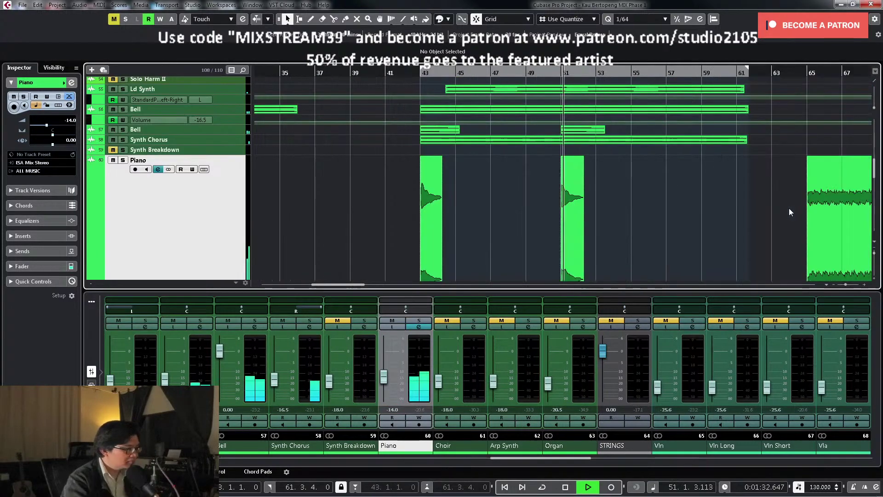
{"action": "scroll", "coordinate": [638, 195], "scroll_direction": "down", "scroll_amount": 3}
{"action": "key", "text": "space"}
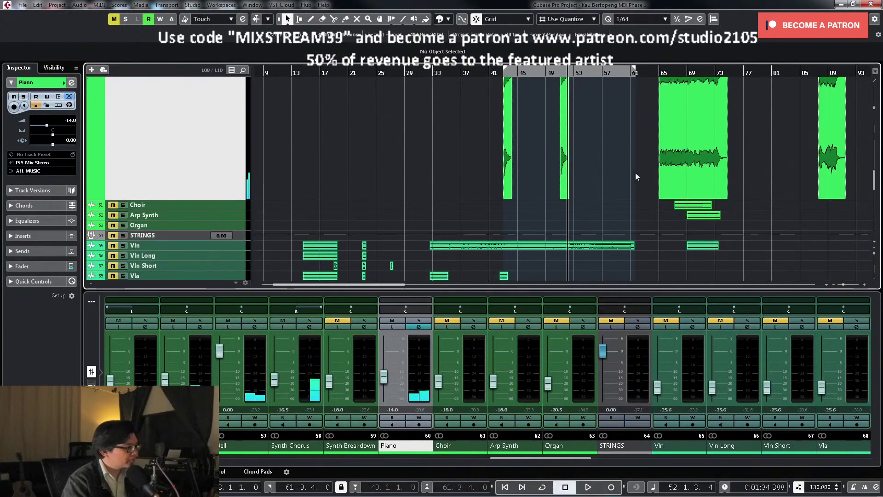
Step: Locate the playhead just before the long Piano clip at bar 65 and review the surrounding tracks there
{"action": "key", "text": "g"}
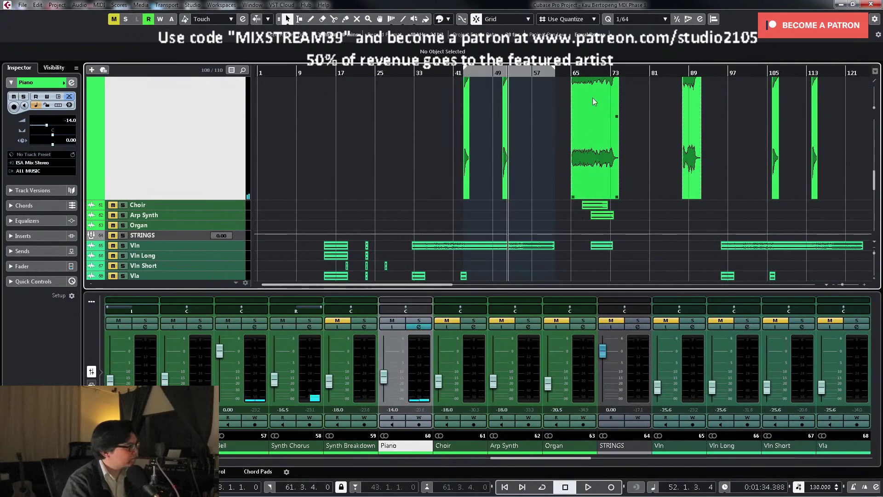
{"action": "key", "text": "ctrl+Down"}
{"action": "key", "text": "g"}
{"action": "scroll", "coordinate": [592, 156], "scroll_direction": "up", "scroll_amount": 4}
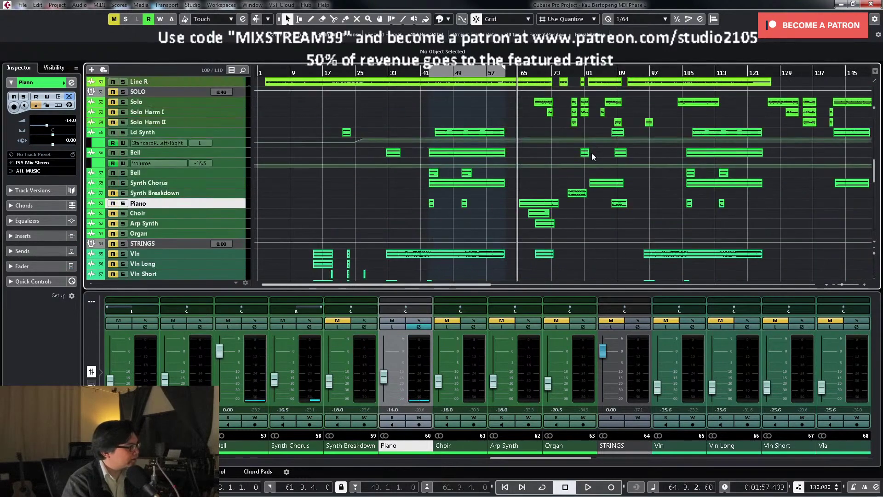
{"action": "scroll", "coordinate": [592, 152], "scroll_direction": "down", "scroll_amount": 8}
{"action": "scroll", "coordinate": [596, 151], "scroll_direction": "up", "scroll_amount": 8}
{"action": "scroll", "coordinate": [598, 152], "scroll_direction": "up", "scroll_amount": 3}
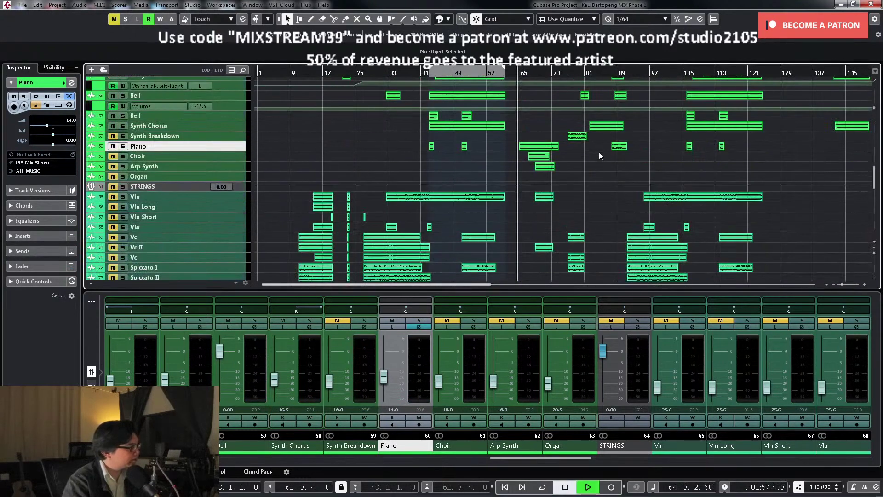
Step: Play the long Piano clip from bar 65 with its lane enlarged, and raise the Piano level to about -11.9 dB
{"action": "key", "text": "space"}
{"action": "scroll", "coordinate": [599, 151], "scroll_direction": "down", "scroll_amount": 10}
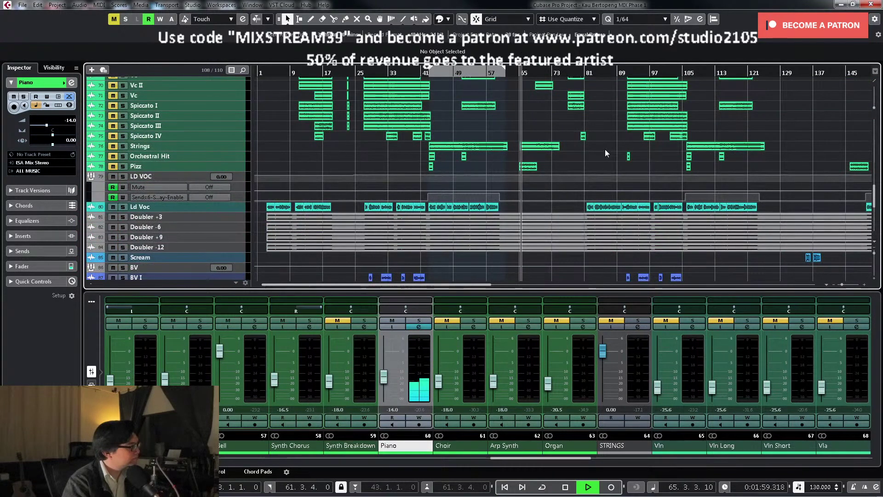
{"action": "scroll", "coordinate": [605, 148], "scroll_direction": "up", "scroll_amount": 13}
{"action": "key", "text": "h"}
{"action": "key", "text": "h"}
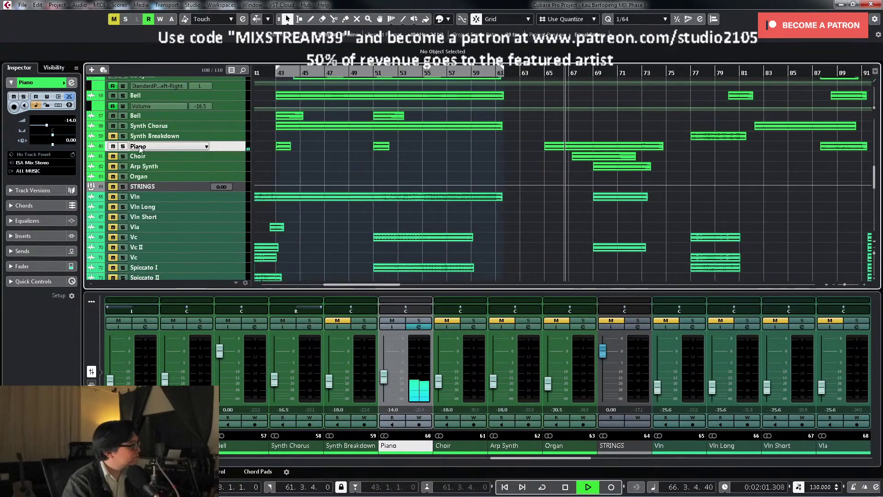
{"action": "key", "text": "g"}
{"action": "key", "text": "g"}
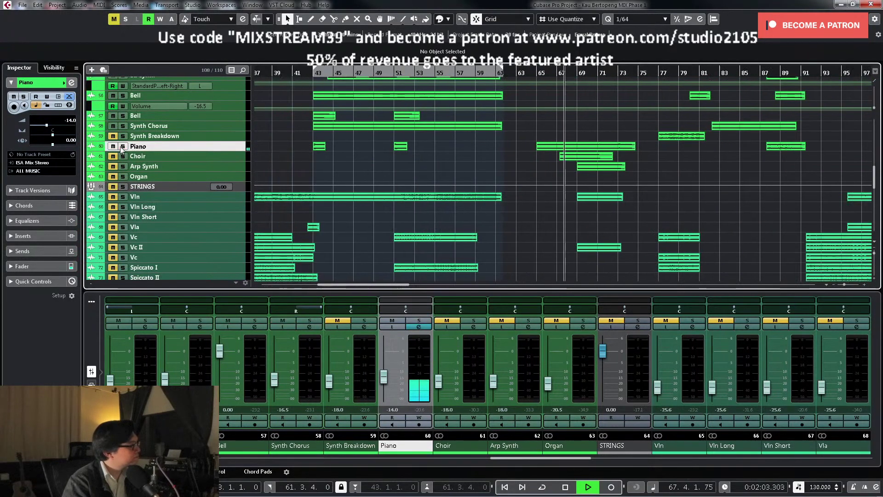
{"action": "key", "text": "ctrl+Down"}
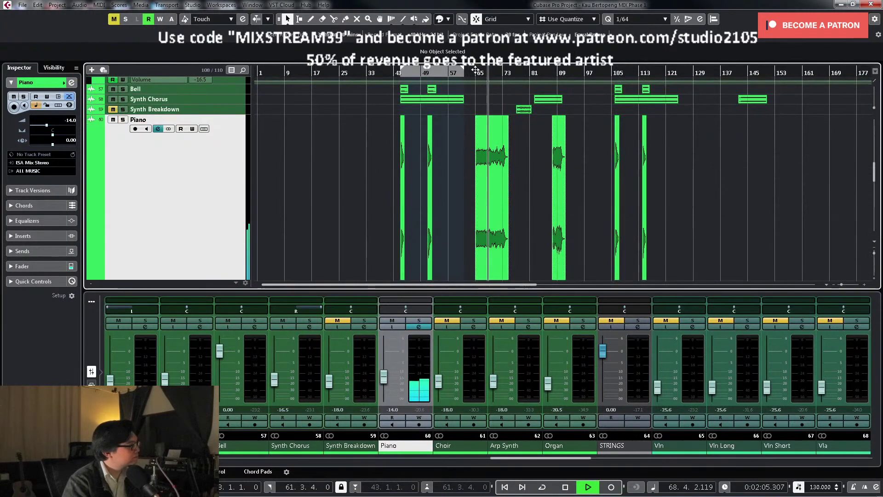
{"action": "left_click_drag", "start_coordinate": [385, 379], "coordinate": [385, 374]}
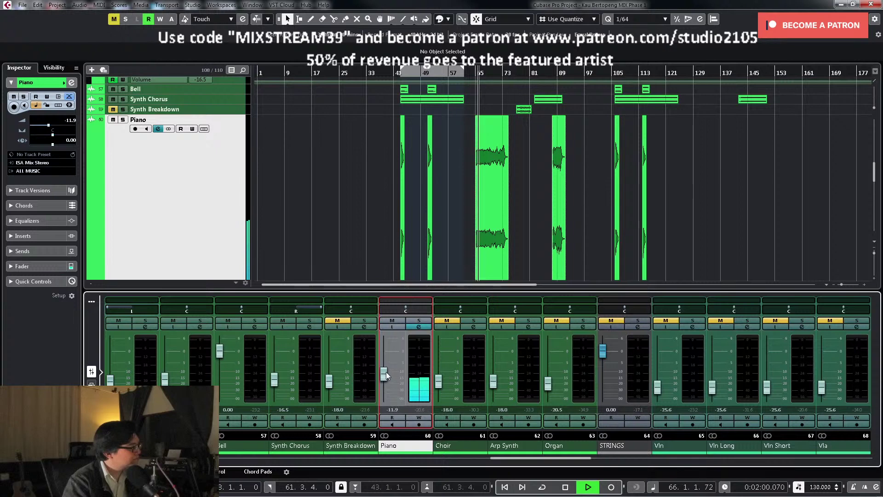
Step: Solo the Piano and apply a low-cut filter in its channel EQ, rolling off below about 100 Hz
{"action": "left_click", "coordinate": [418, 321]}
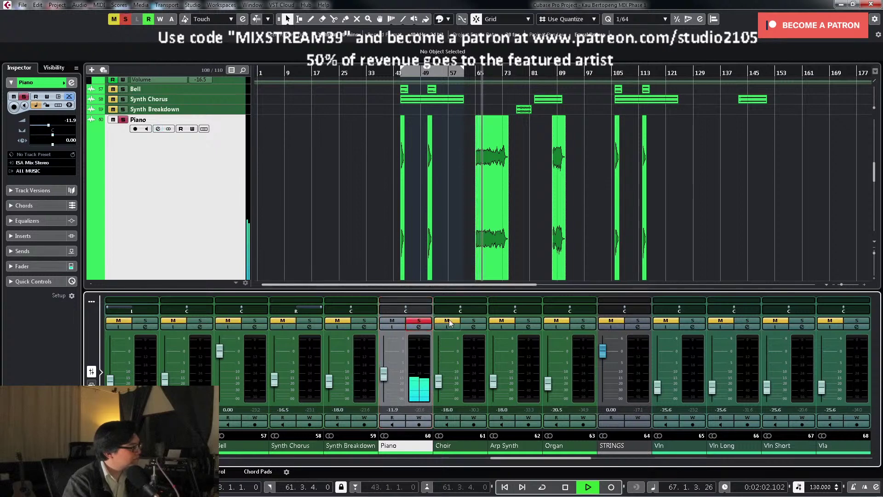
{"action": "left_click", "coordinate": [424, 328]}
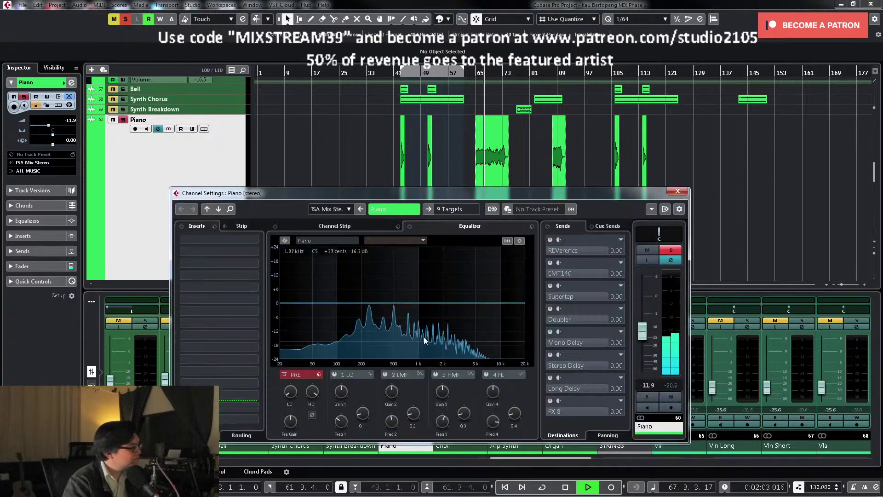
{"action": "left_click", "coordinate": [298, 373]}
{"action": "key", "text": "space"}
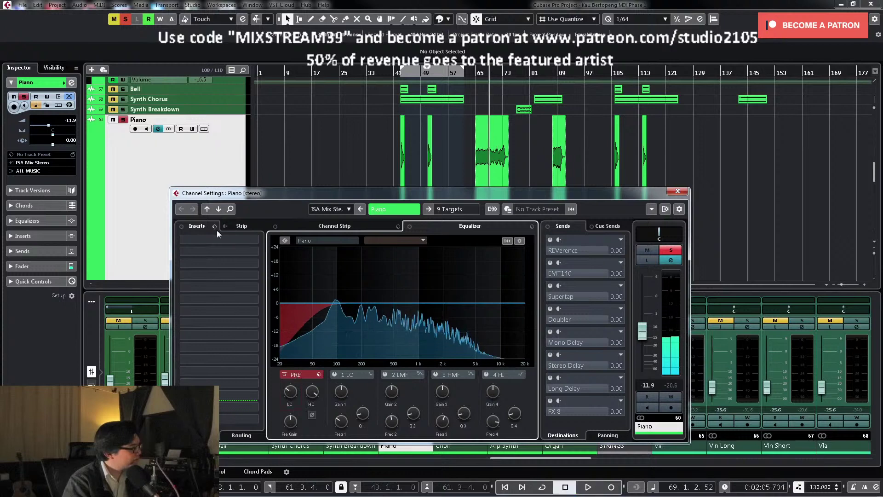
Step: Load the MIX VCC-VTM4KG insert chain preset on the Piano channel
{"action": "left_click", "coordinate": [214, 226]}
{"action": "left_click", "coordinate": [244, 239]}
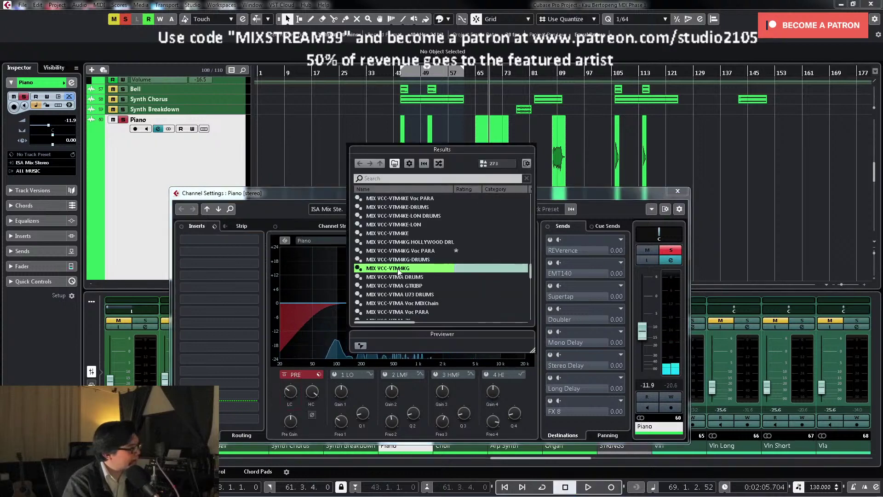
{"action": "double_click", "coordinate": [398, 270]}
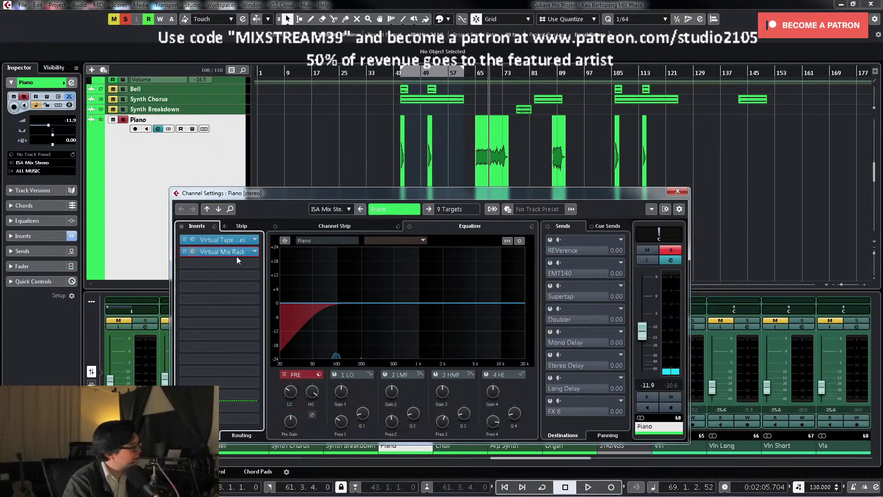
Step: Add an FG-2A compressor to the empty third slot of the Piano's Virtual Mix Rack and start playback
{"action": "left_click", "coordinate": [237, 256]}
{"action": "scroll", "coordinate": [377, 255], "scroll_direction": "down", "scroll_amount": 5}
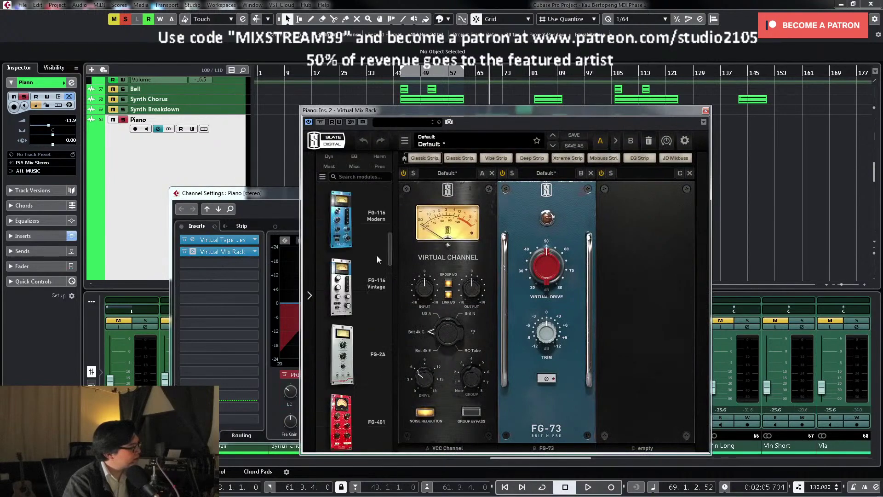
{"action": "left_click_drag", "start_coordinate": [369, 226], "coordinate": [643, 279]}
{"action": "key", "text": "space"}
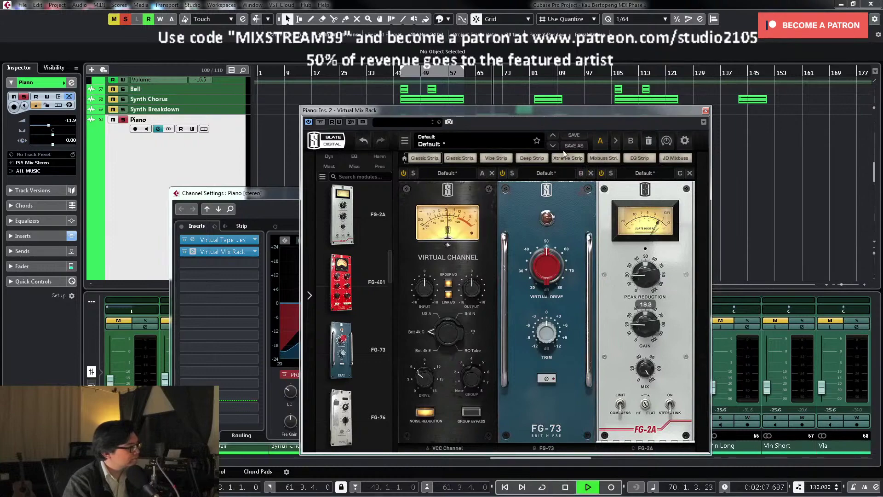
Step: Set the locators to the Piano clip at bars 65 to 74, and set the FG-2A's peak reduction to about 23.3
{"action": "left_click_drag", "start_coordinate": [529, 110], "coordinate": [555, 162]}
{"action": "left_click", "coordinate": [501, 142]}
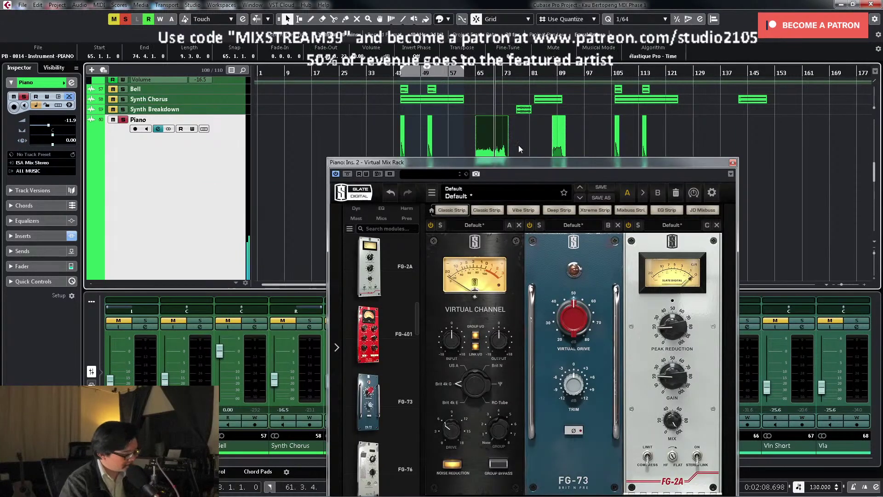
{"action": "key", "text": "p"}
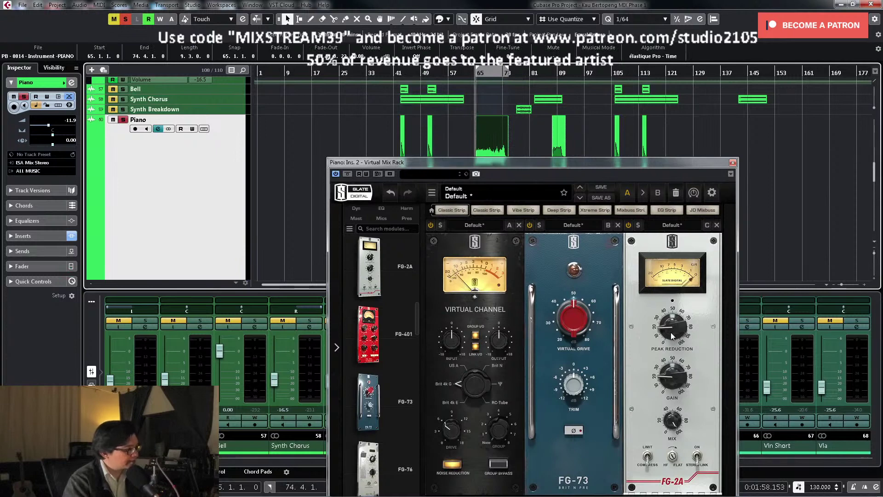
{"action": "mouse_move", "coordinate": [672, 334]}
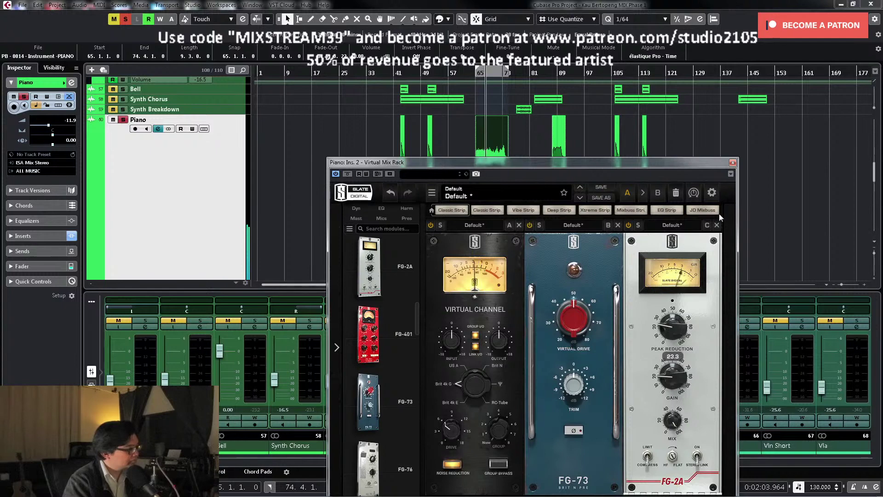
{"action": "left_click", "coordinate": [734, 163]}
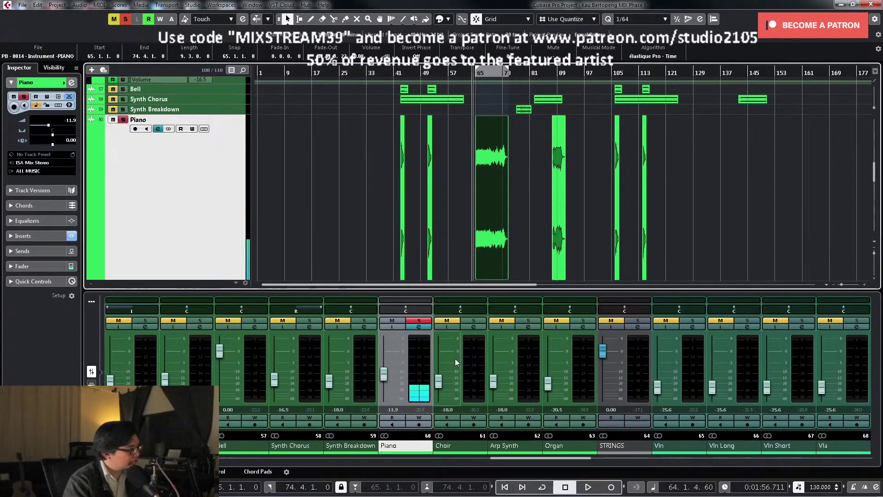
Step: Unsolo the Piano and set its level to -11.0 dB while playing the clip at bar 65
{"action": "left_click", "coordinate": [419, 320]}
{"action": "left_click_drag", "start_coordinate": [382, 378], "coordinate": [384, 377]}
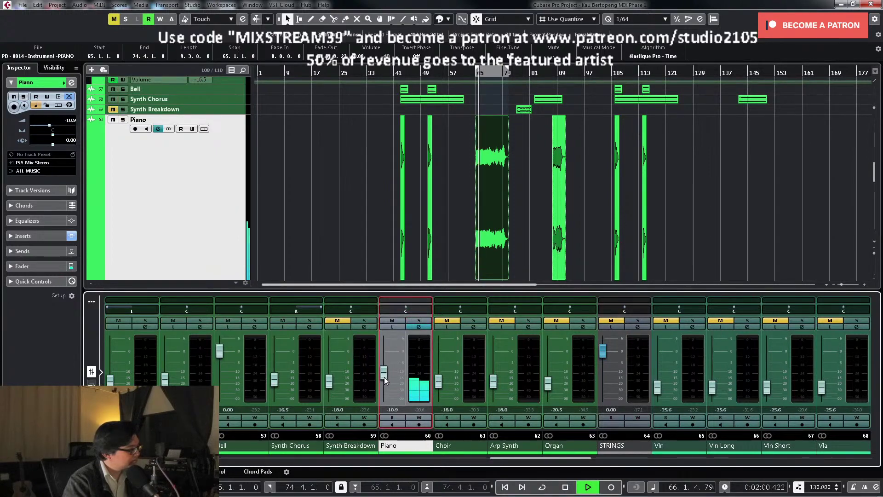
{"action": "left_click", "coordinate": [391, 409]}
{"action": "type", "text": "-11"}
{"action": "key", "text": "Return"}
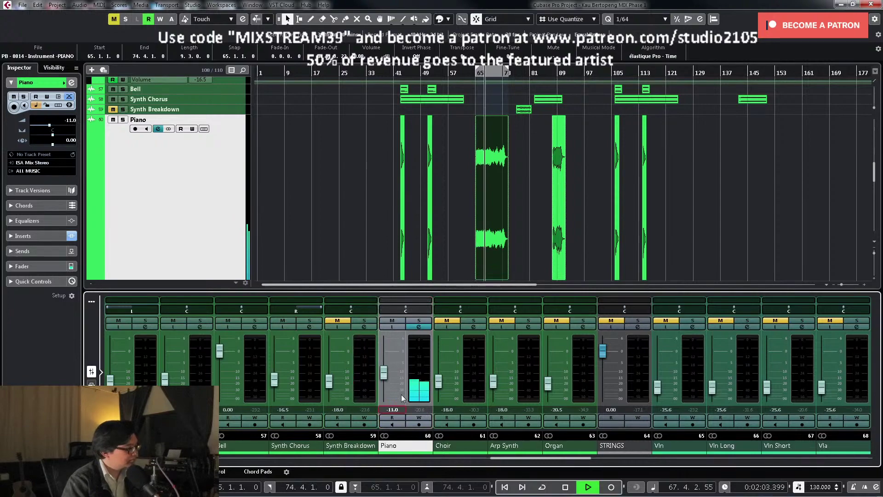
Step: Collapse the Piano lane, stop playback near bar 65, and examine which other tracks play in that section
{"action": "left_click", "coordinate": [464, 175]}
{"action": "key", "text": "alt+z"}
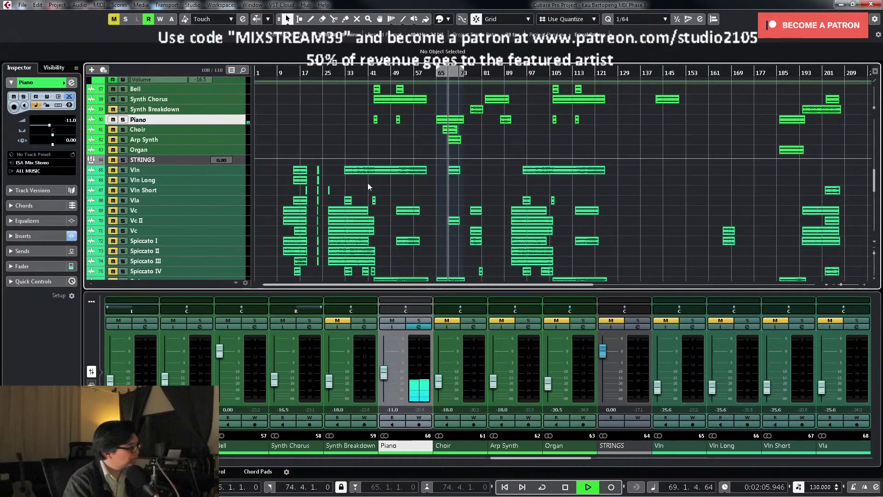
{"action": "scroll", "coordinate": [441, 184], "scroll_direction": "up", "scroll_amount": 2}
{"action": "key", "text": "space"}
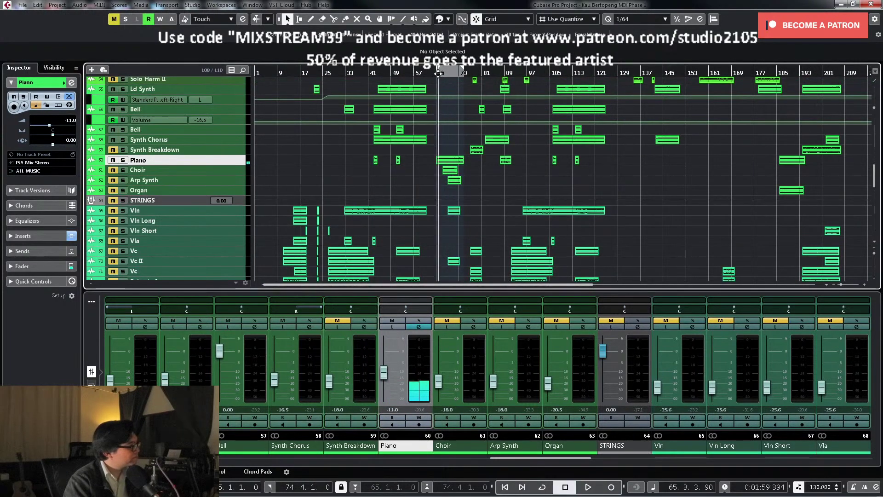
{"action": "scroll", "coordinate": [362, 166], "scroll_direction": "up", "scroll_amount": 8}
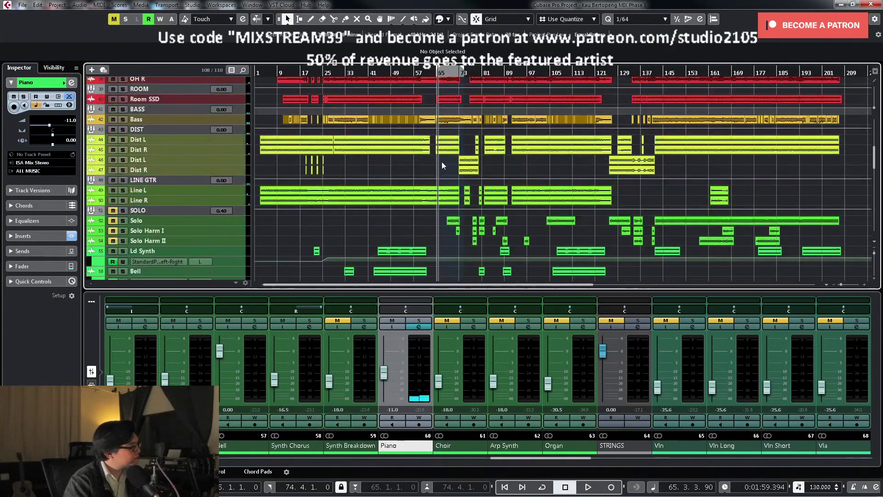
{"action": "scroll", "coordinate": [377, 193], "scroll_direction": "down", "scroll_amount": 8}
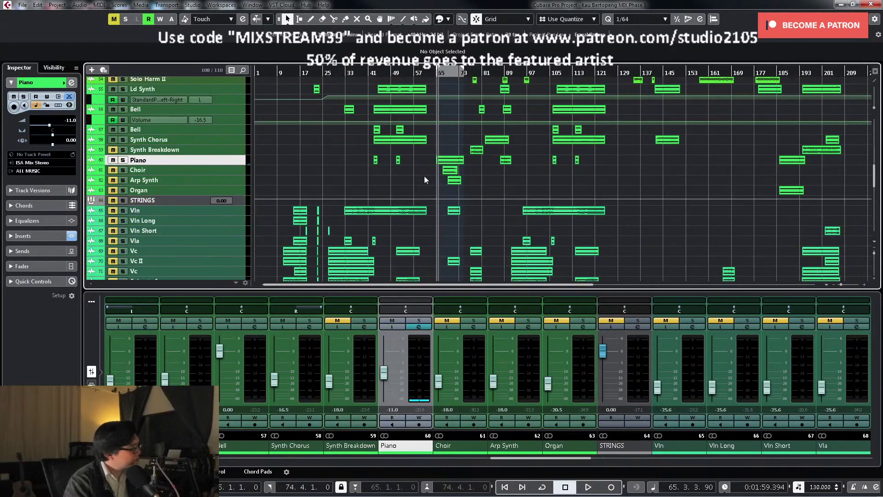
{"action": "scroll", "coordinate": [450, 168], "scroll_direction": "down", "scroll_amount": 5}
{"action": "scroll", "coordinate": [462, 167], "scroll_direction": "up", "scroll_amount": 7}
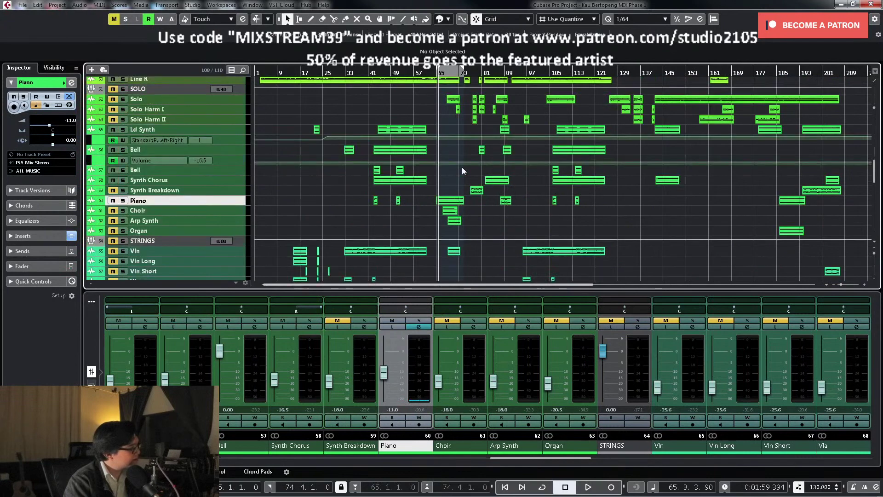
Step: Select the Aah I to Aah VIII clips and set the locators around them, from bar 62 to bar 67
{"action": "scroll", "coordinate": [464, 168], "scroll_direction": "down", "scroll_amount": 4}
{"action": "scroll", "coordinate": [455, 147], "scroll_direction": "down", "scroll_amount": 15}
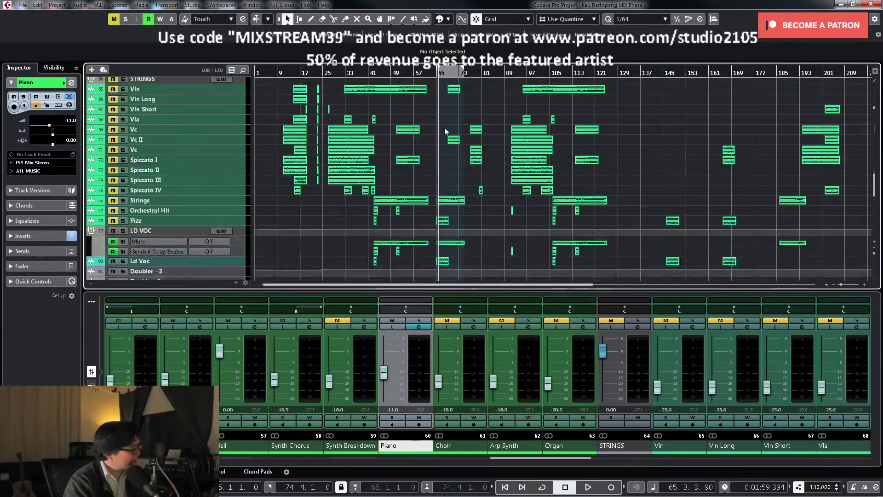
{"action": "left_click_drag", "start_coordinate": [425, 161], "coordinate": [476, 235]}
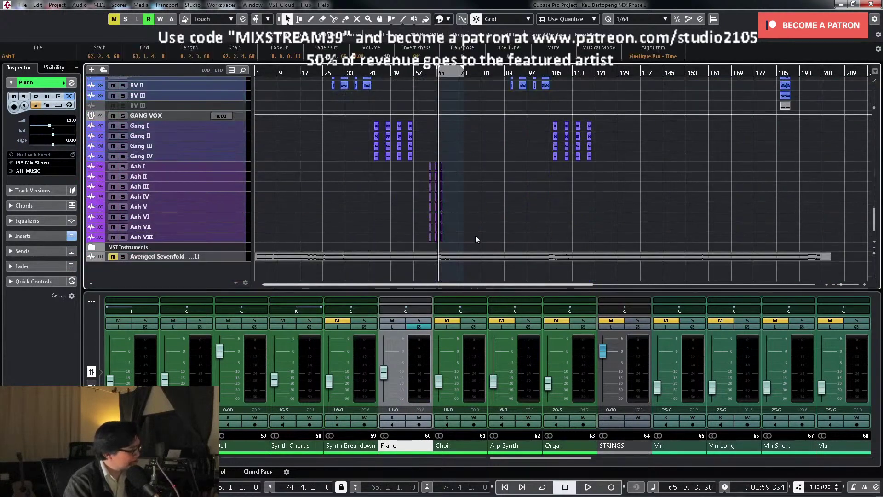
{"action": "key", "text": "p"}
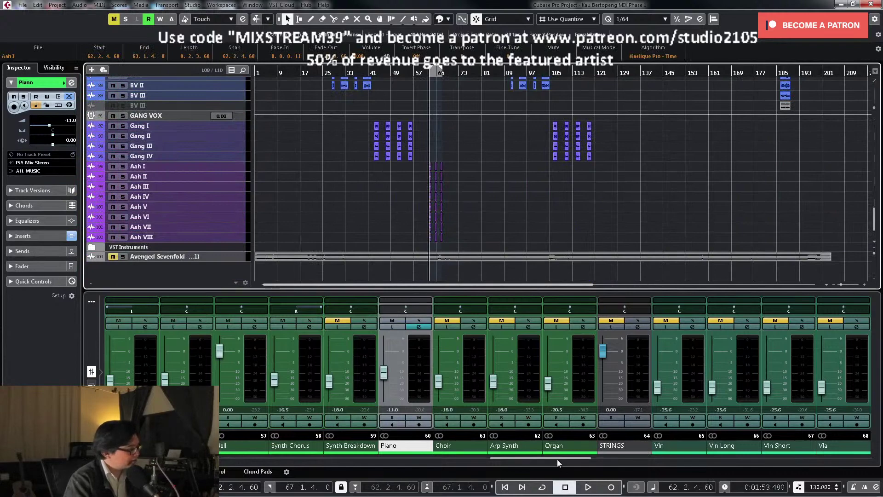
Step: Solo Aah I, Aah II, Aah III and Aah IV one after another while playing their clips from bar 62
{"action": "left_click_drag", "start_coordinate": [556, 459], "coordinate": [792, 455]}
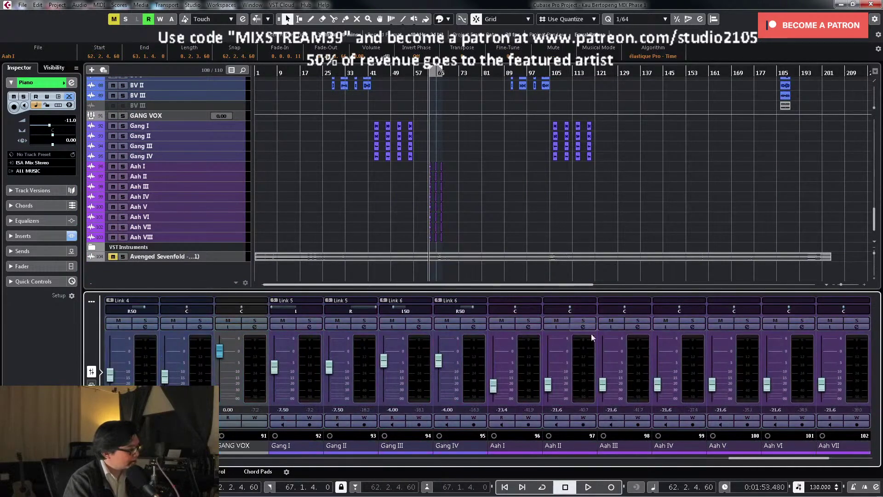
{"action": "left_click", "coordinate": [530, 320]}
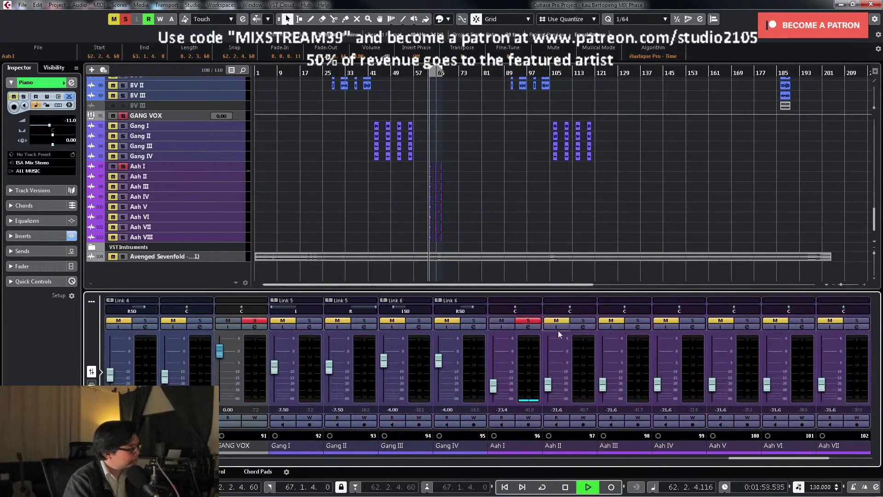
{"action": "left_click", "coordinate": [584, 326]}
{"action": "left_click", "coordinate": [678, 191]}
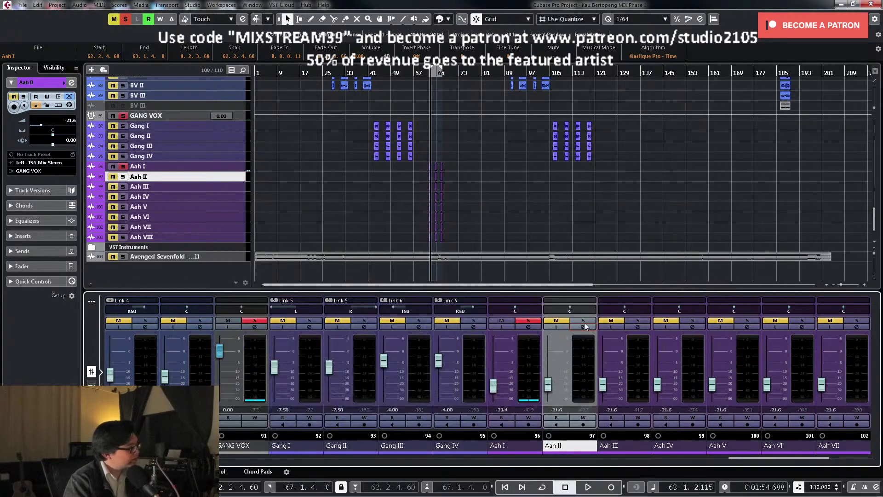
{"action": "left_click", "coordinate": [583, 320]}
{"action": "key", "text": "space"}
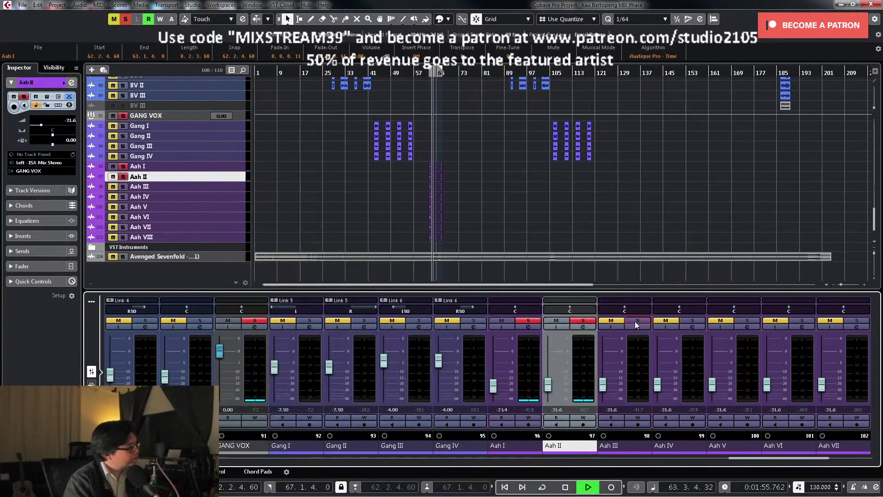
{"action": "left_click", "coordinate": [638, 321]}
{"action": "left_click", "coordinate": [693, 320]}
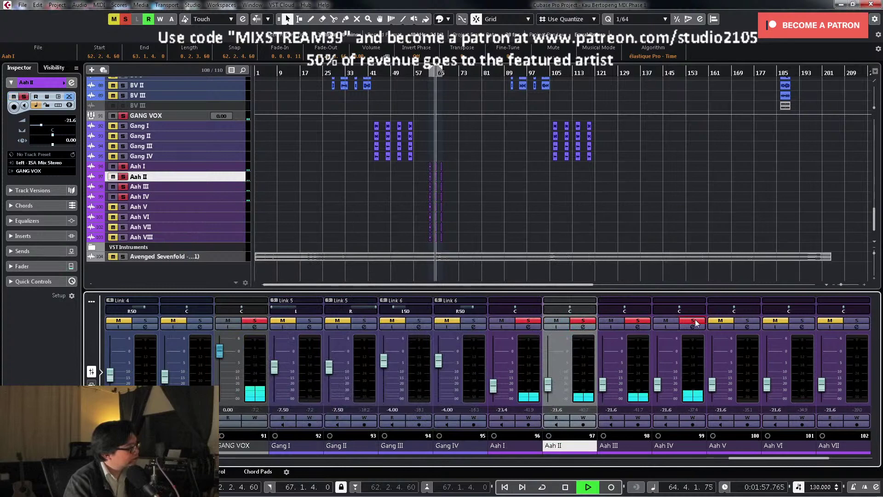
Step: Audition Aah V in place of Aah IV, and clear the solo on all the Aah tracks
{"action": "key", "text": "space"}
{"action": "left_click", "coordinate": [693, 321]}
{"action": "left_click", "coordinate": [748, 320]}
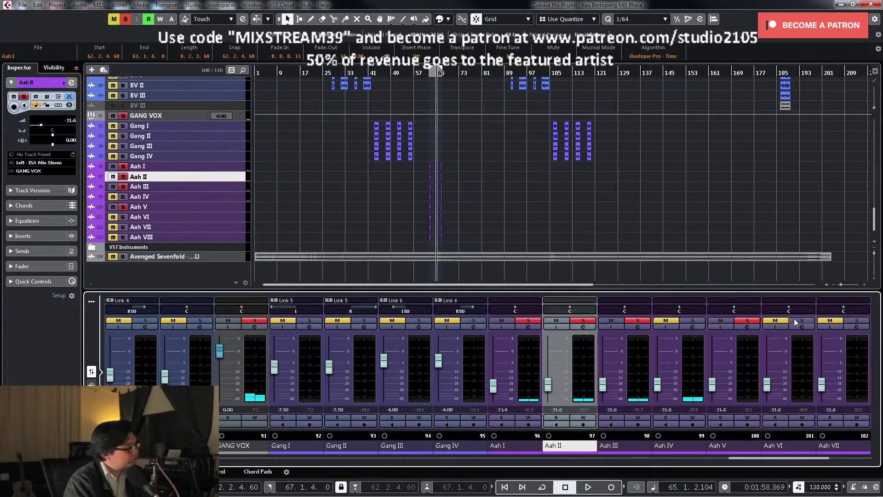
{"action": "key", "text": "space"}
{"action": "key", "text": "space"}
{"action": "left_click", "coordinate": [749, 321]}
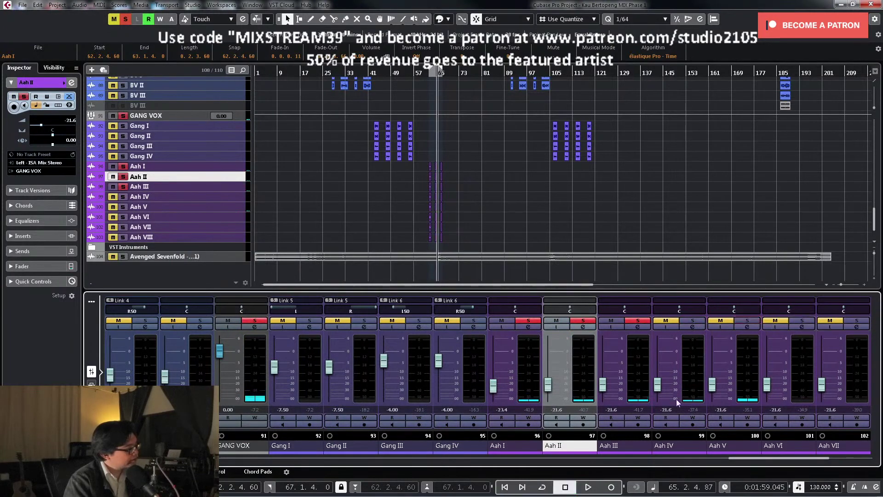
{"action": "scroll", "coordinate": [742, 461], "scroll_direction": "right", "scroll_amount": 3}
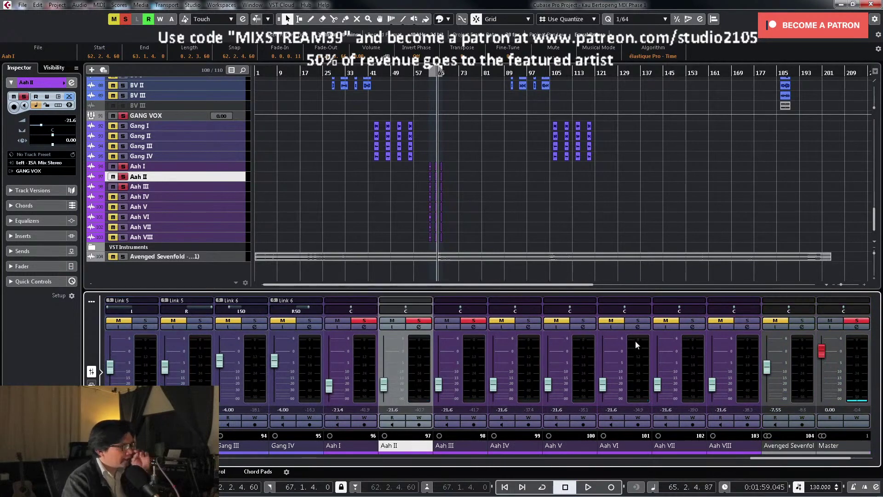
{"action": "left_click", "coordinate": [364, 321]}
{"action": "left_click", "coordinate": [419, 321]}
{"action": "left_click", "coordinate": [474, 321]}
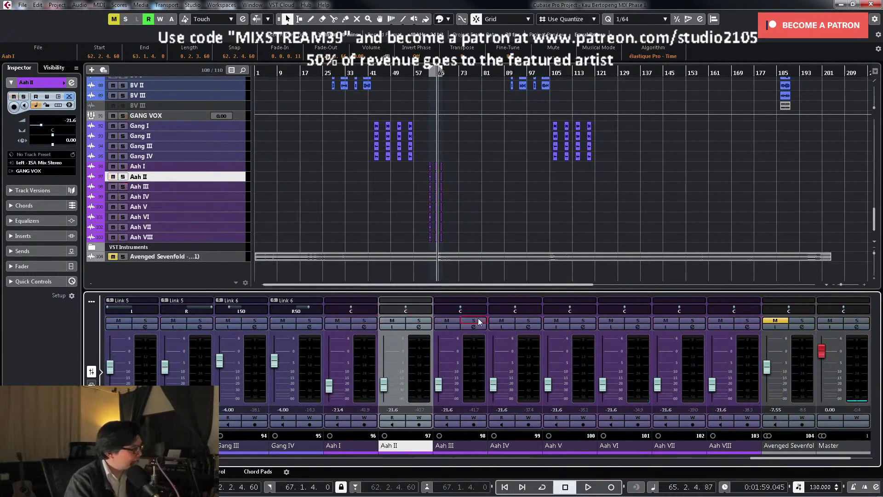
Step: Open the channel settings of Aah I and load the insert chain preset MIX VCC-VTM4KG Voc PARA
{"action": "left_click", "coordinate": [363, 327]}
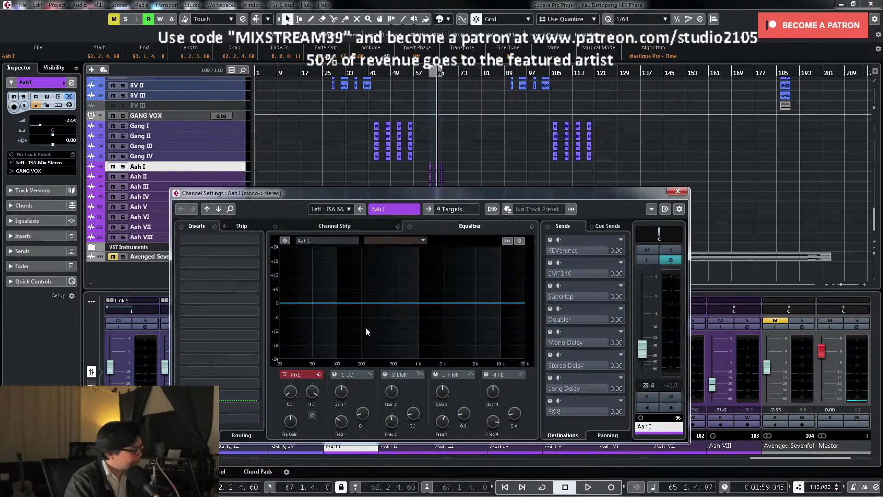
{"action": "left_click", "coordinate": [214, 226]}
{"action": "left_click", "coordinate": [230, 243]}
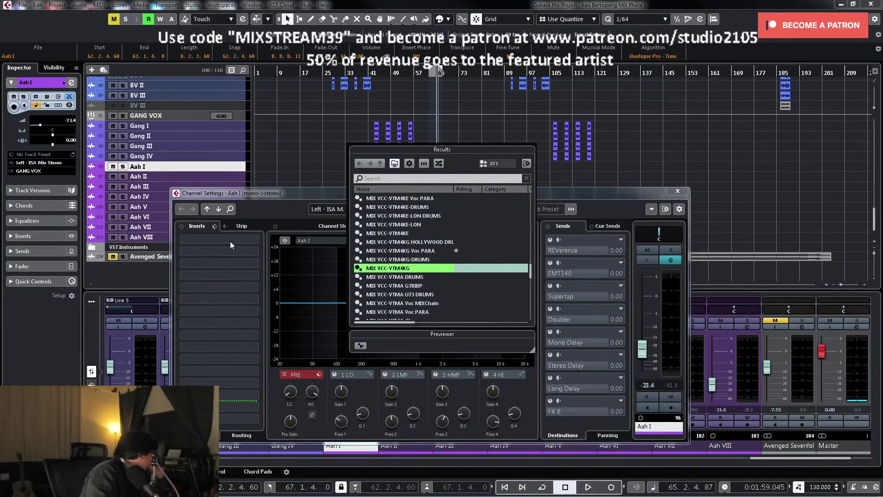
{"action": "double_click", "coordinate": [418, 251]}
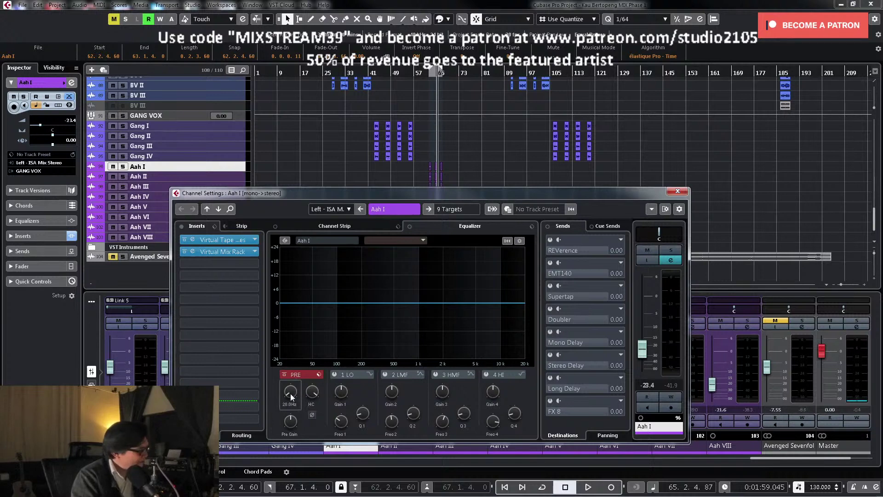
Step: Solo Aah I and raise its low-cut filter to about 91 Hz during playback
{"action": "left_click", "coordinate": [672, 249]}
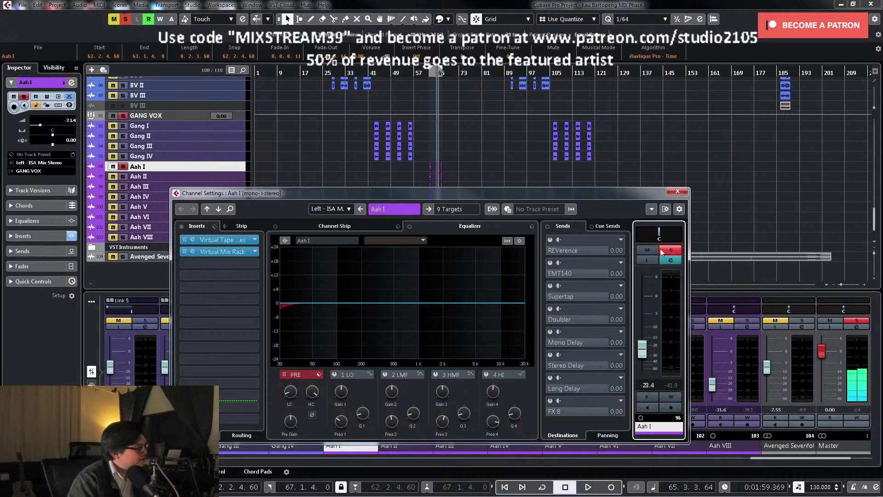
{"action": "key", "text": "space"}
{"action": "left_click_drag", "start_coordinate": [290, 391], "coordinate": [295, 379]}
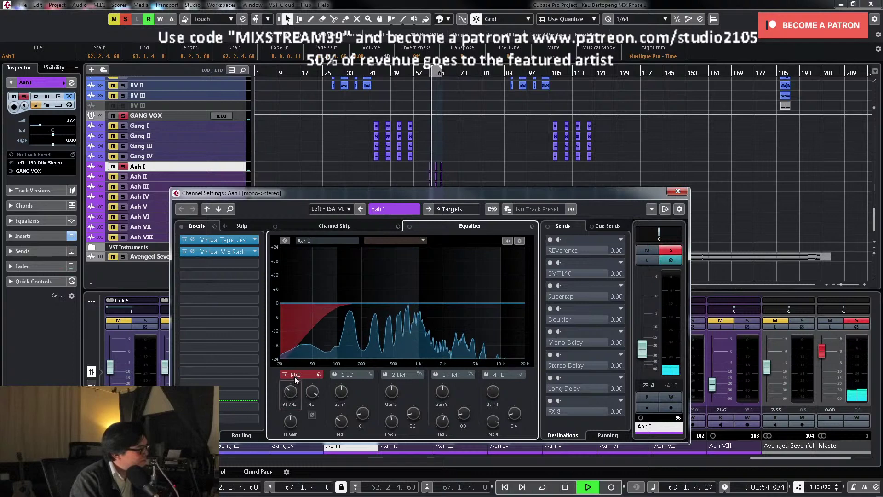
{"action": "key", "text": "space"}
Step: Close the Aah I channel settings and return to the Aah clips around bar 63 in the arrangement
{"action": "left_click", "coordinate": [423, 161]}
{"action": "left_click_drag", "start_coordinate": [432, 174], "coordinate": [433, 174]}
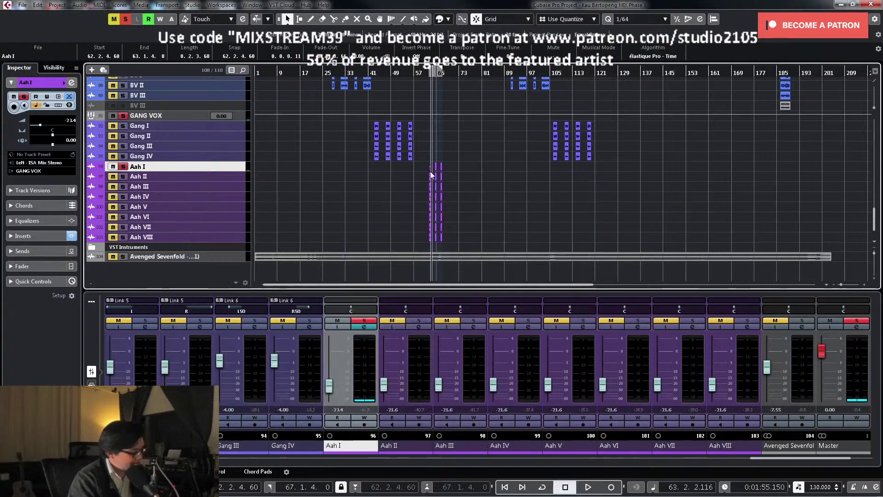
Step: Loop the Aah I passage in solo and cut narrow EQ dips near 1 kHz and just below 5 kHz, ending the solo and playback
{"action": "key", "text": "shift+g"}
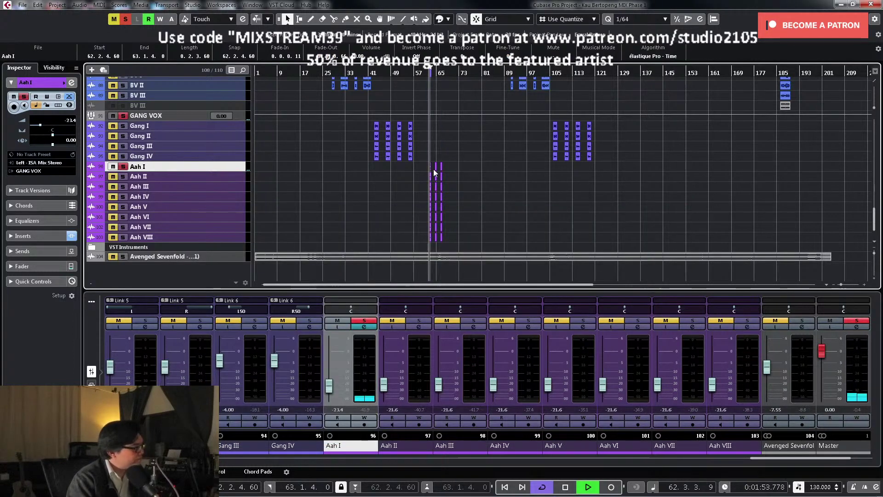
{"action": "left_click", "coordinate": [369, 328]}
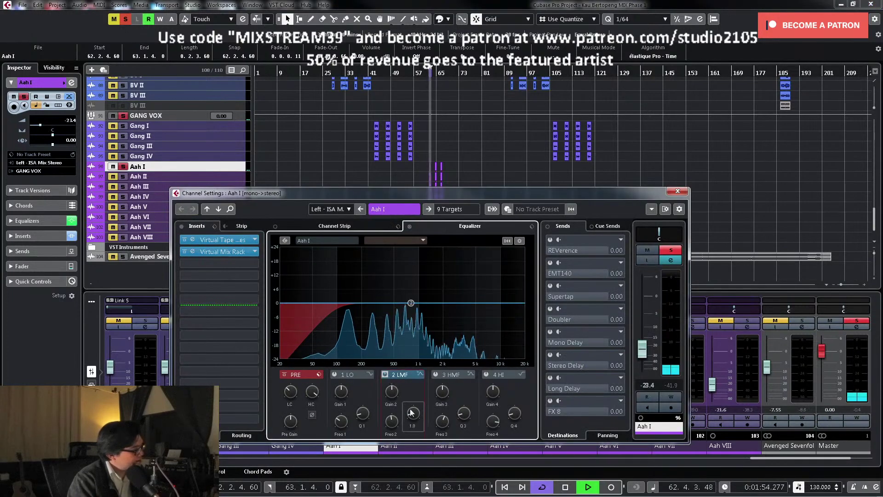
{"action": "left_click_drag", "start_coordinate": [411, 303], "coordinate": [419, 265]}
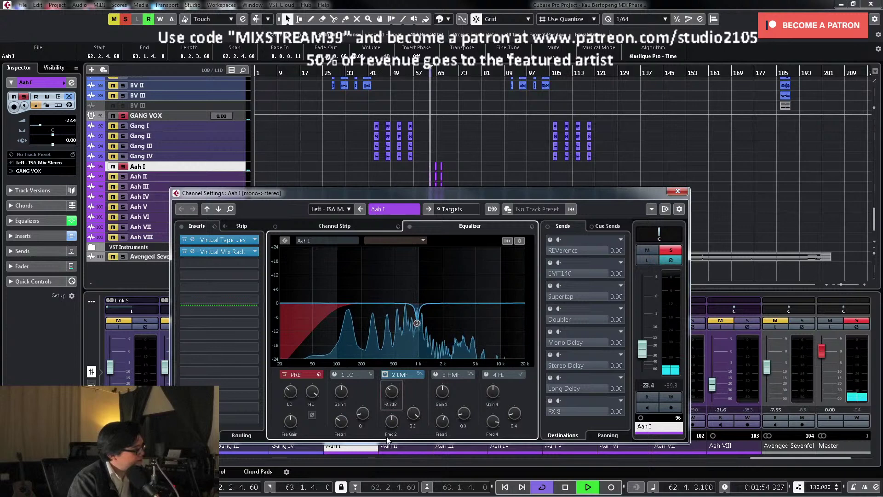
{"action": "left_click", "coordinate": [436, 375]}
{"action": "left_click_drag", "start_coordinate": [440, 306], "coordinate": [473, 315]}
{"action": "left_click", "coordinate": [671, 251]}
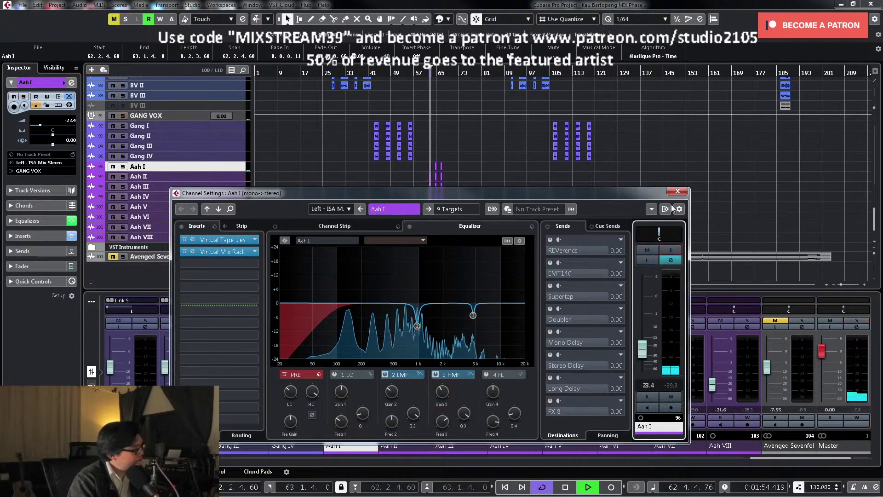
{"action": "left_click", "coordinate": [670, 259]}
{"action": "key", "text": "space"}
Step: Pull the volume of Aah V, Aah VI, Aah VII and Aah VIII all the way down
{"action": "left_click_drag", "start_coordinate": [550, 397], "coordinate": [551, 407]}
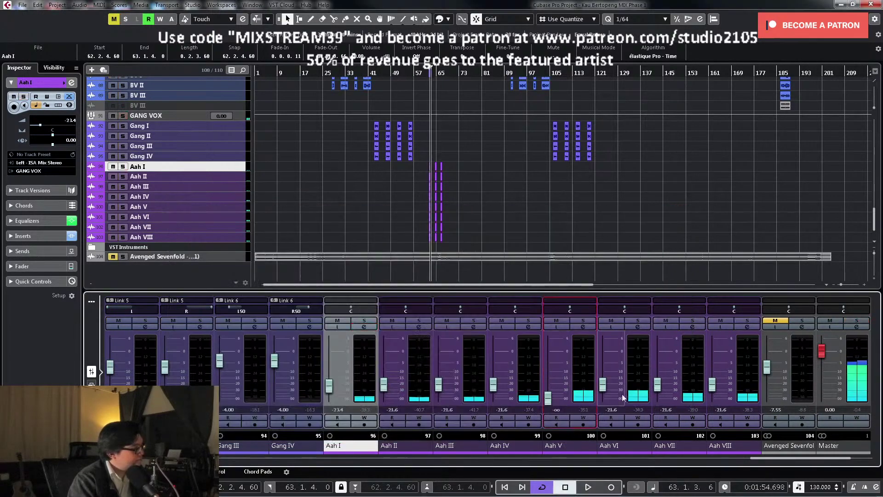
{"action": "left_click_drag", "start_coordinate": [602, 384], "coordinate": [603, 404]}
{"action": "left_click_drag", "start_coordinate": [657, 384], "coordinate": [657, 405]}
{"action": "left_click_drag", "start_coordinate": [712, 384], "coordinate": [712, 405]}
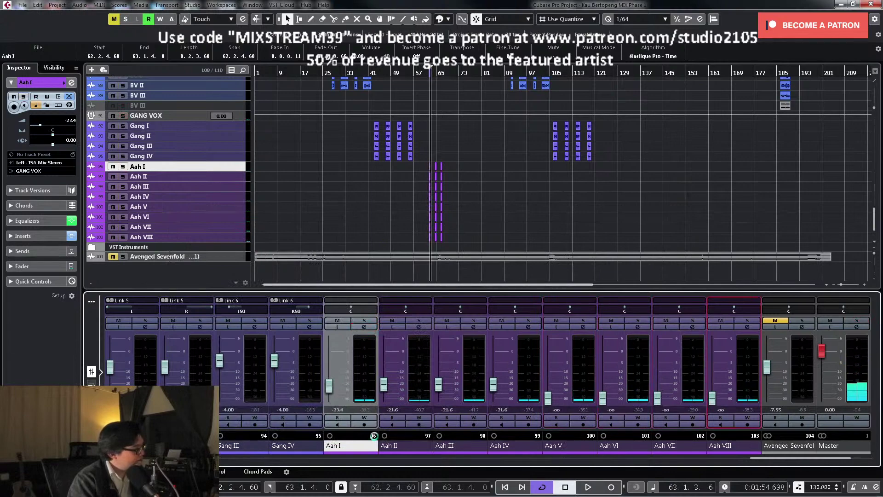
Step: Copy Aah I's channel settings to Aah II, III and IV, and link the four channels as Link 7 with the default options
{"action": "left_click_drag", "start_coordinate": [354, 444], "coordinate": [404, 405]}
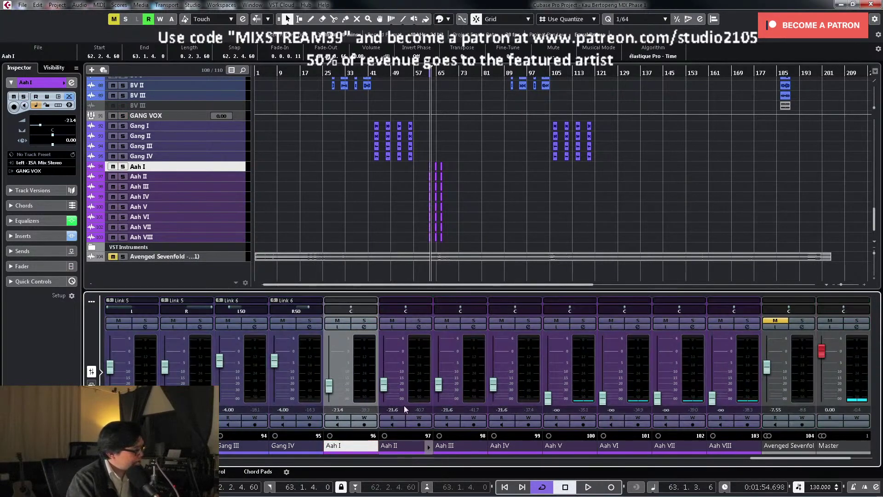
{"action": "left_click_drag", "start_coordinate": [402, 445], "coordinate": [493, 438]}
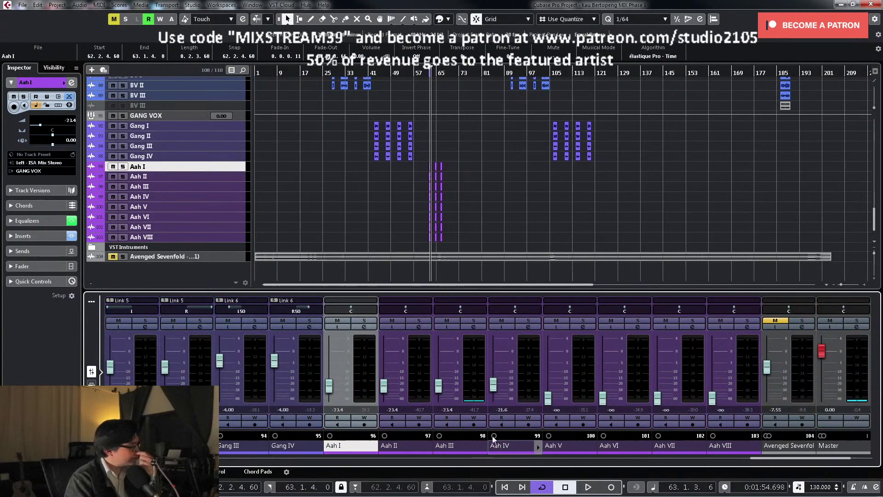
{"action": "left_click", "coordinate": [523, 379], "text": "shift"}
{"action": "right_click", "coordinate": [366, 386]}
{"action": "left_click", "coordinate": [391, 310]}
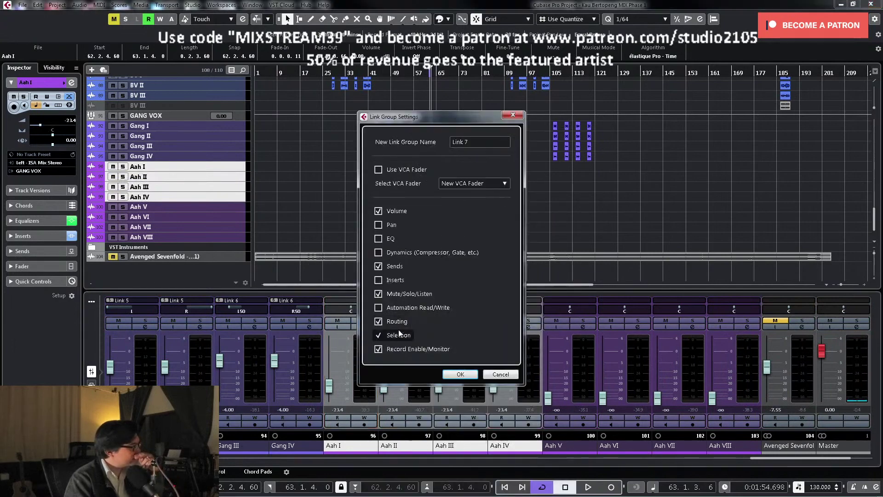
{"action": "left_click", "coordinate": [462, 374]}
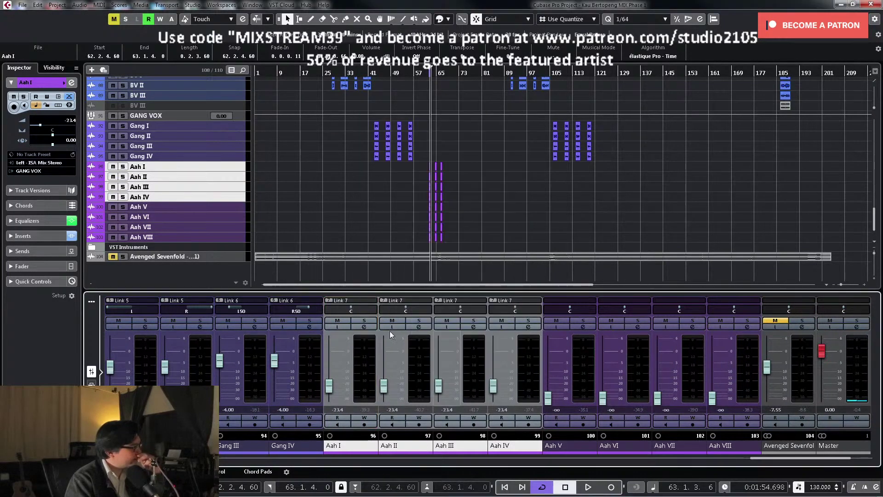
Step: Pan Aah I to L50, Aah II to L25, Aah III to R25 and Aah IV to R50
{"action": "double_click", "coordinate": [348, 311]}
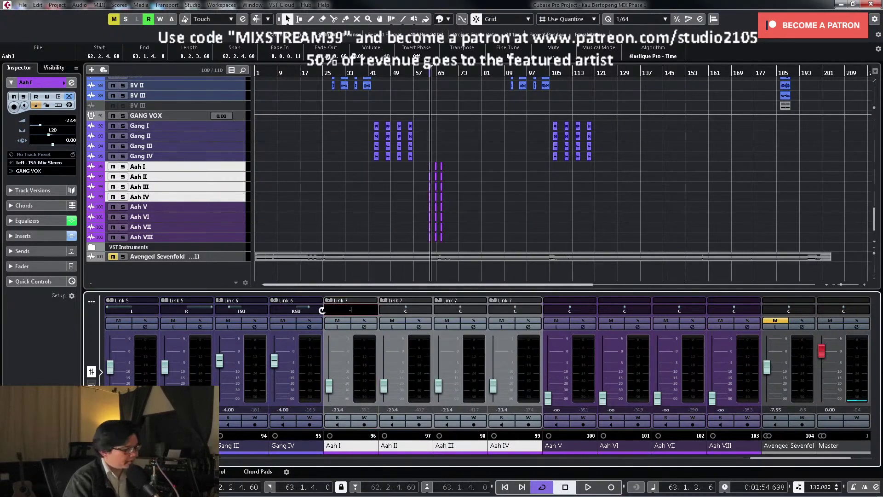
{"action": "type", "text": "L50"}
{"action": "key", "text": "Return"}
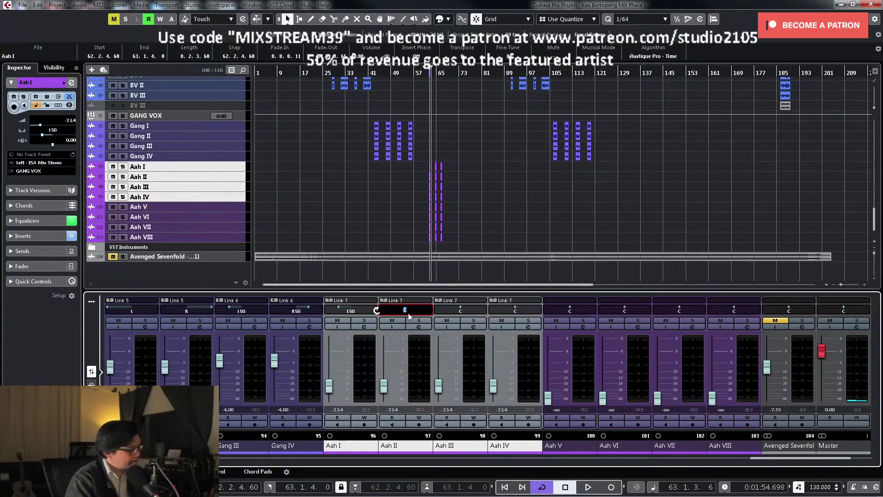
{"action": "double_click", "coordinate": [462, 312]}
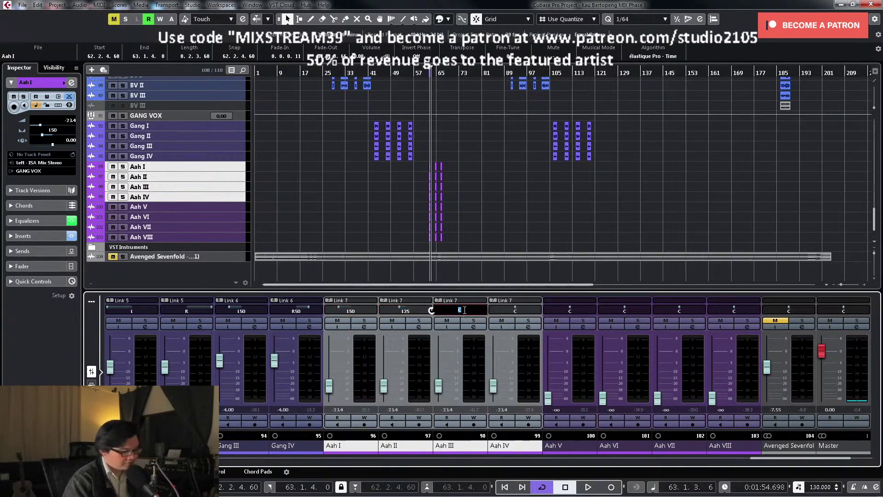
{"action": "double_click", "coordinate": [516, 311]}
{"action": "type", "text": "R50"}
{"action": "key", "text": "Return"}
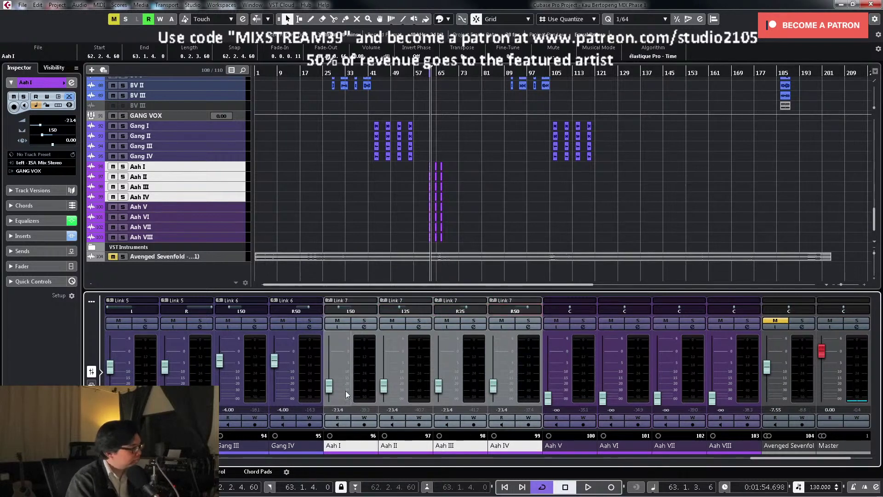
Step: Raise the linked Aah I–IV volume while listening to the loop, and set it to exactly -8.5 dB
{"action": "key", "text": "space"}
{"action": "left_click_drag", "start_coordinate": [384, 386], "coordinate": [387, 371]}
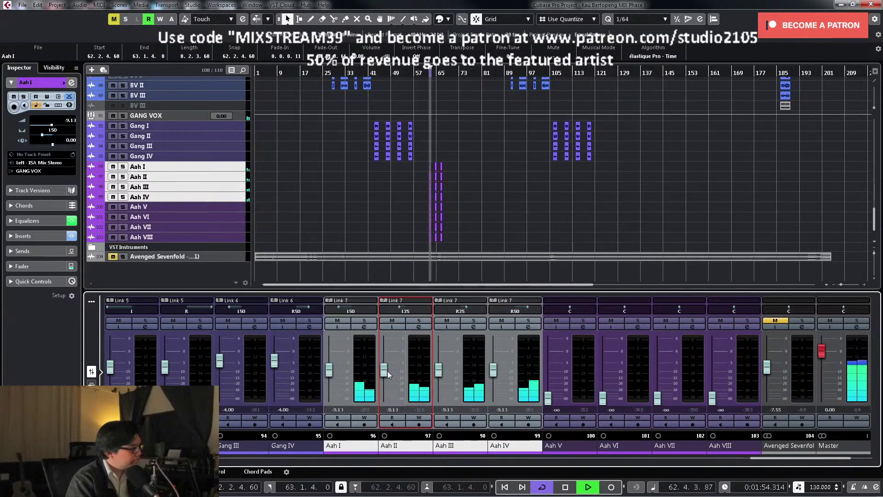
{"action": "scroll", "coordinate": [387, 371], "scroll_direction": "up", "scroll_amount": 1}
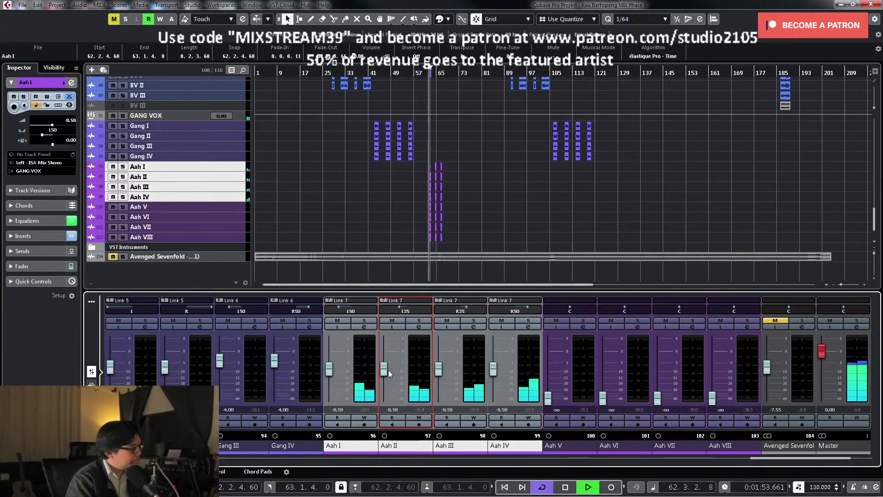
{"action": "left_click_drag", "start_coordinate": [390, 370], "coordinate": [390, 372]}
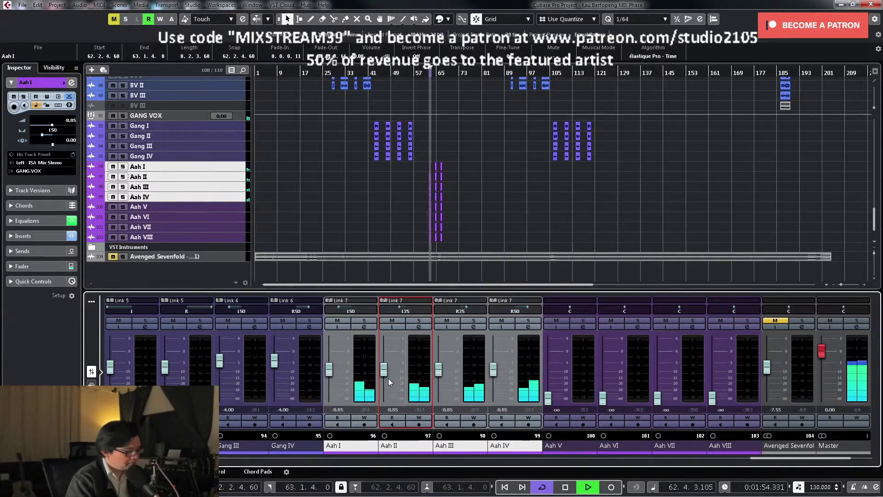
{"action": "left_click", "coordinate": [339, 410]}
{"action": "type", "text": "-8.5"}
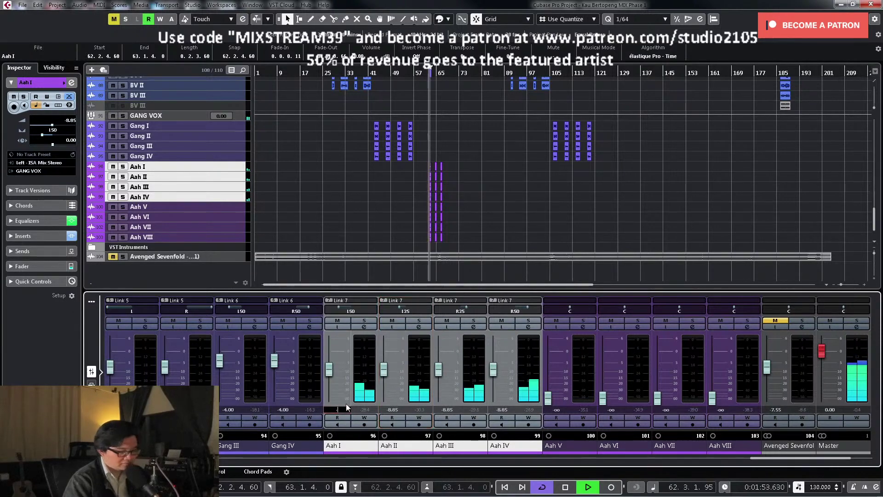
{"action": "key", "text": "Return"}
{"action": "key", "text": "space"}
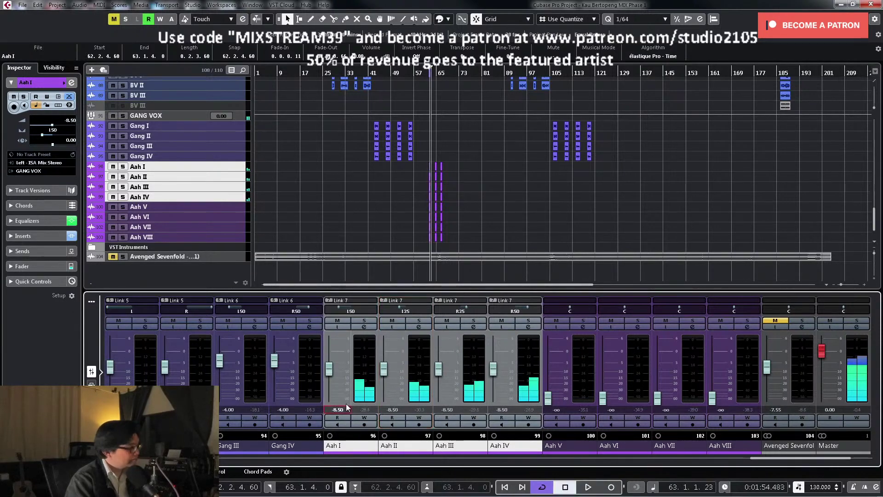
Step: Solo Aah V, raise its volume to about -20.3 dB and load the insert preset MIX VCC-VTM4KG Voc PARA
{"action": "left_click", "coordinate": [585, 320]}
{"action": "left_click", "coordinate": [584, 327]}
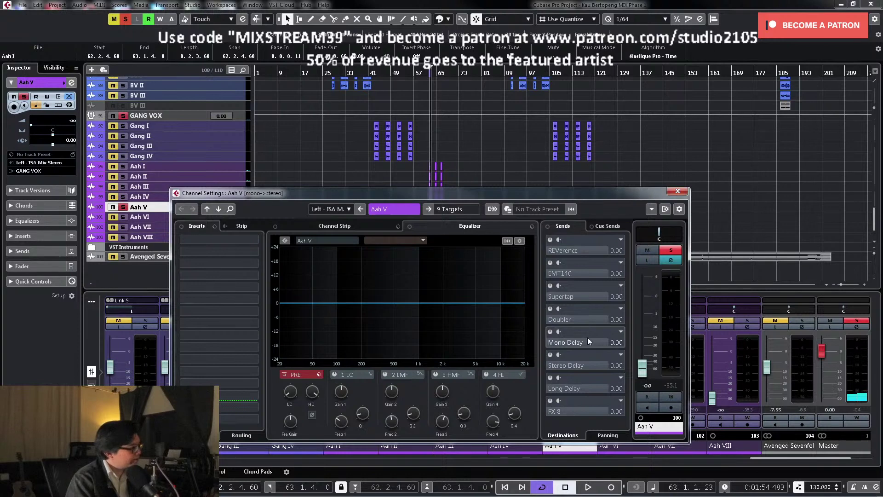
{"action": "key", "text": "space"}
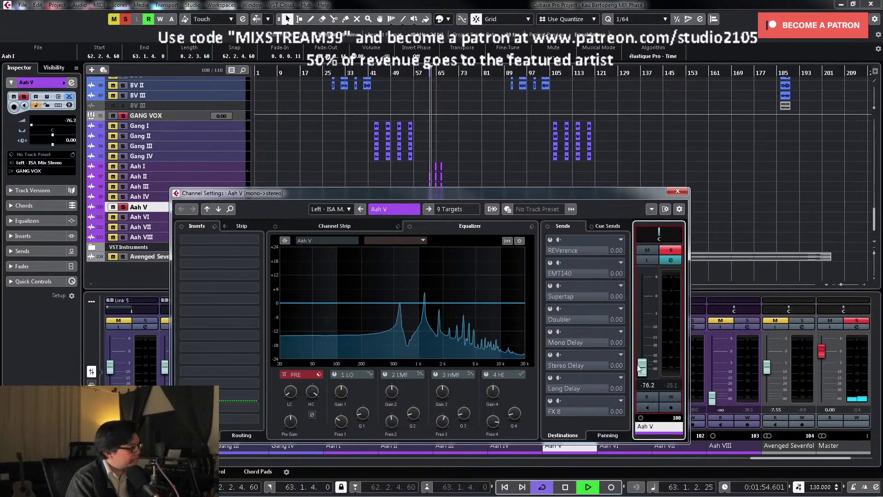
{"action": "left_click", "coordinate": [214, 226]}
{"action": "left_click", "coordinate": [239, 234]}
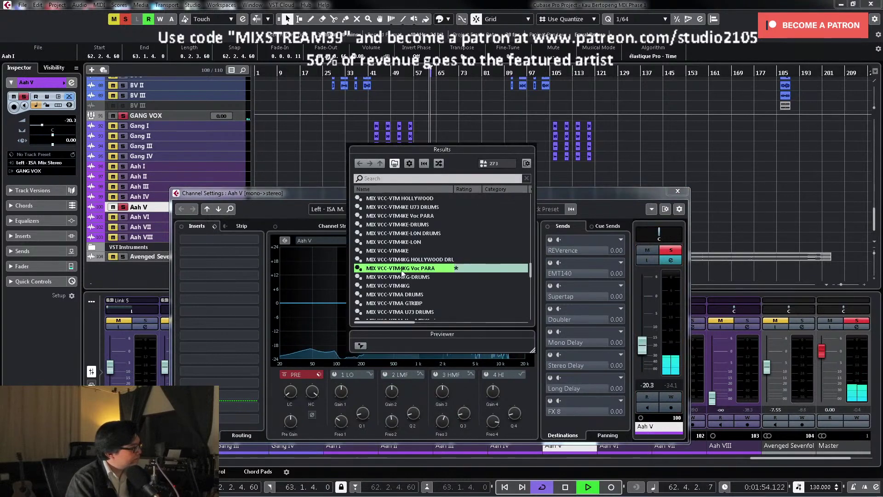
{"action": "double_click", "coordinate": [402, 271]}
Step: Set Aah V's low cut to about 232 Hz, sweep for harshness and make a gentle broad EQ dip near 4 kHz, then unsolo it
{"action": "mouse_move", "coordinate": [290, 394]}
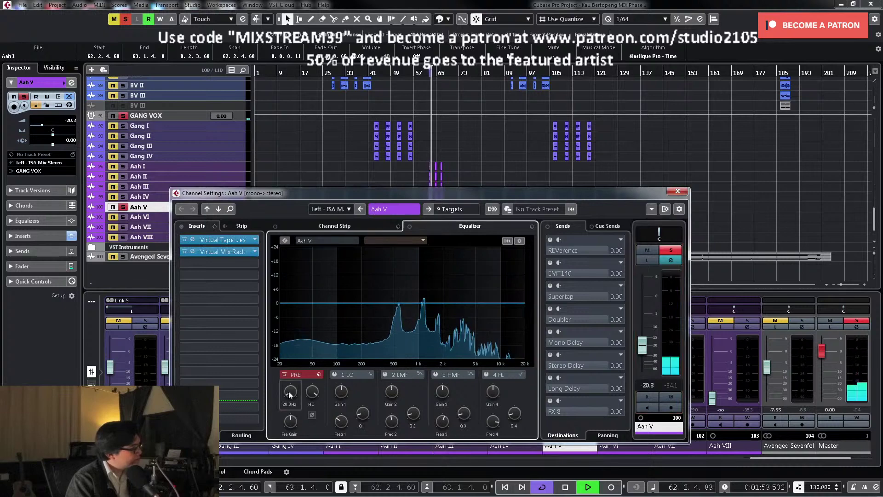
{"action": "left_click_drag", "start_coordinate": [290, 394], "coordinate": [296, 364]}
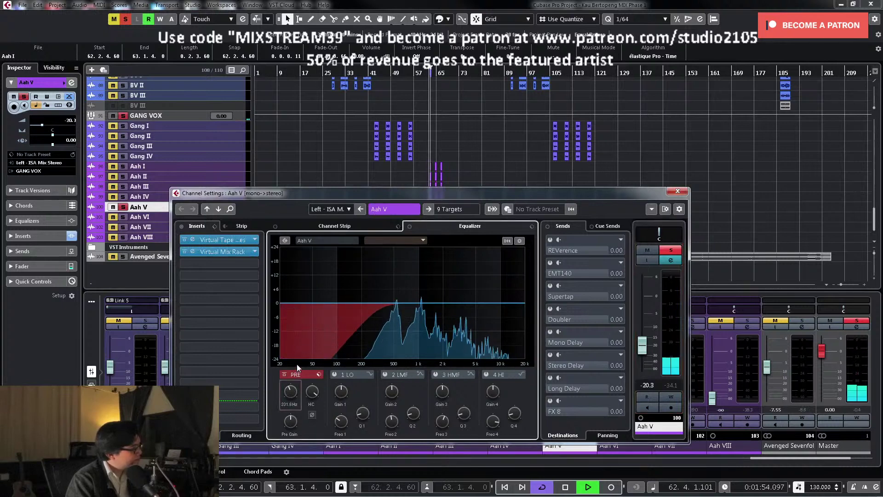
{"action": "mouse_move", "coordinate": [462, 413]}
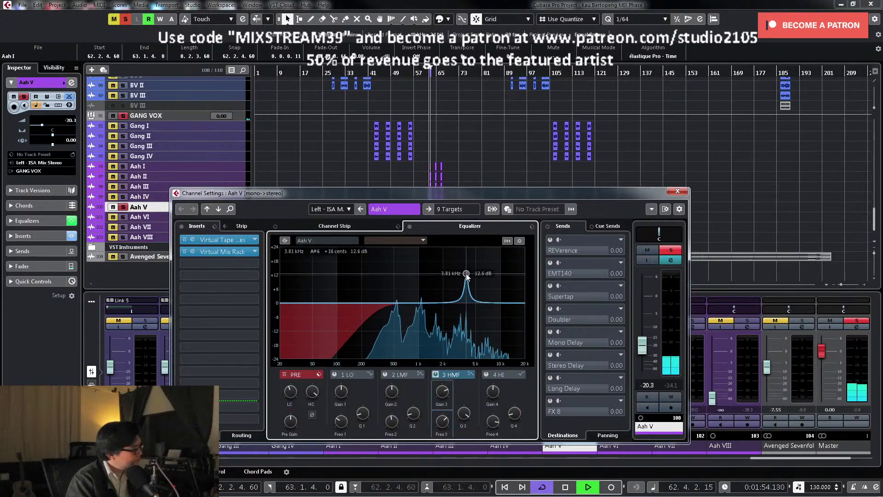
{"action": "left_click_drag", "start_coordinate": [466, 274], "coordinate": [467, 254]}
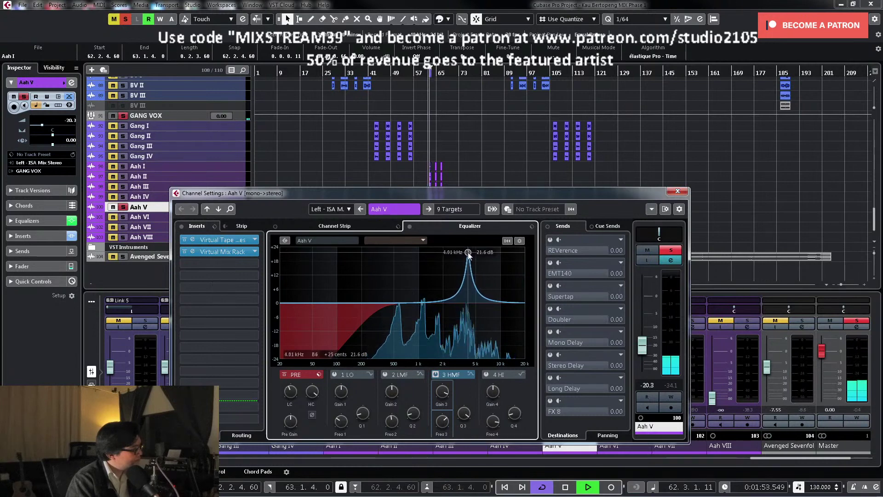
{"action": "key", "text": "space"}
{"action": "left_click_drag", "start_coordinate": [443, 391], "coordinate": [444, 397]}
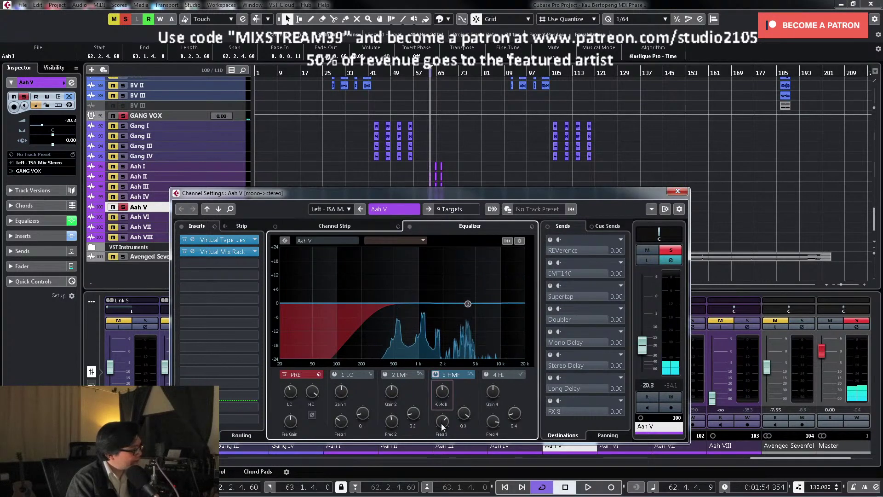
{"action": "key", "text": "space"}
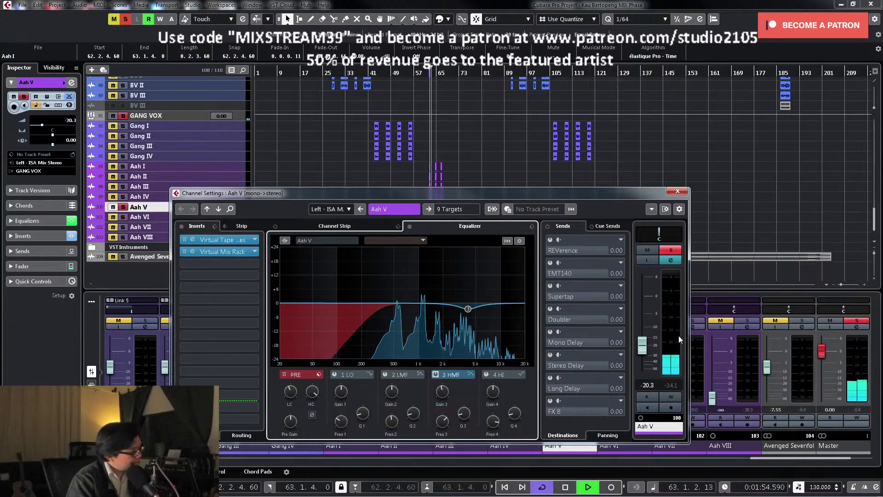
{"action": "key", "text": "space"}
{"action": "left_click", "coordinate": [670, 249]}
{"action": "left_click", "coordinate": [677, 191]}
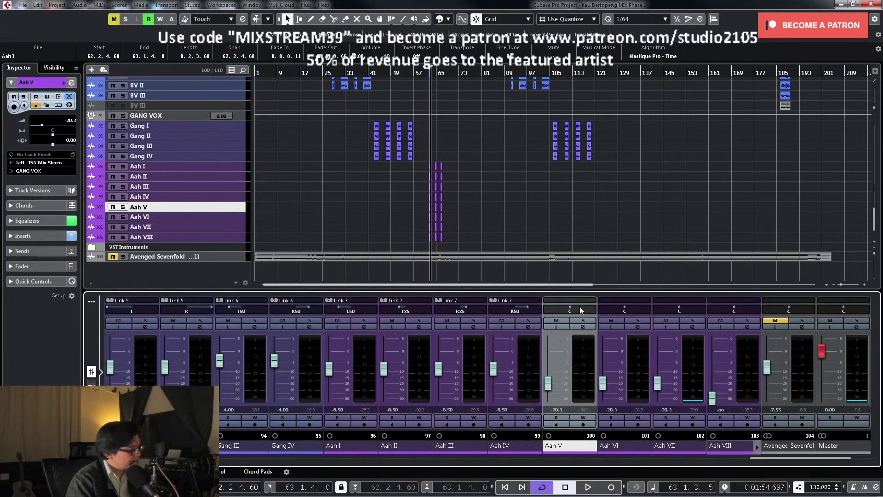
Step: Pan Aah V hard left, Aah VI to L75, Aah VII to R75 and Aah VIII hard right
{"action": "left_click", "coordinate": [624, 314]}
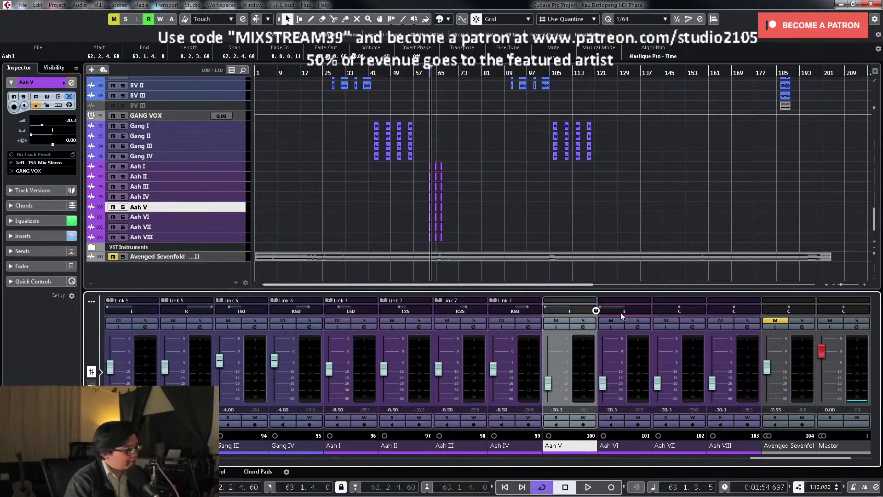
{"action": "scroll", "coordinate": [647, 314], "scroll_direction": "up", "scroll_amount": 5}
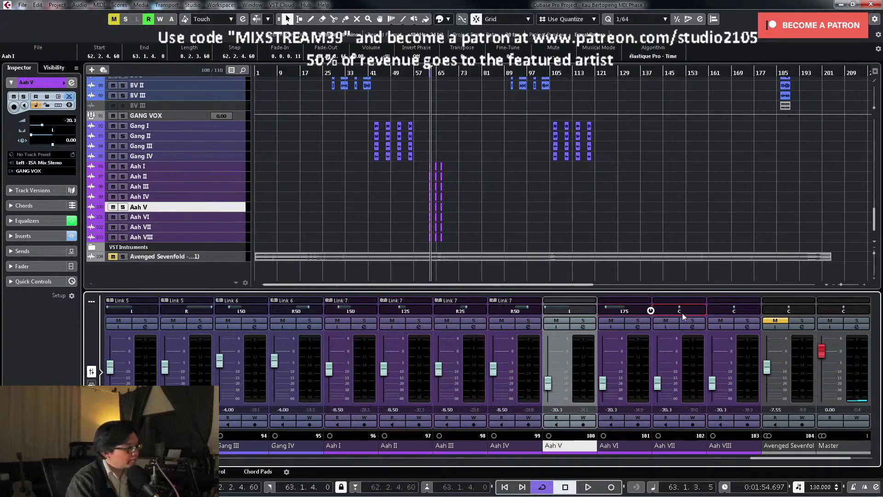
{"action": "scroll", "coordinate": [683, 313], "scroll_direction": "up", "scroll_amount": 10}
{"action": "scroll", "coordinate": [734, 311], "scroll_direction": "up", "scroll_amount": 15}
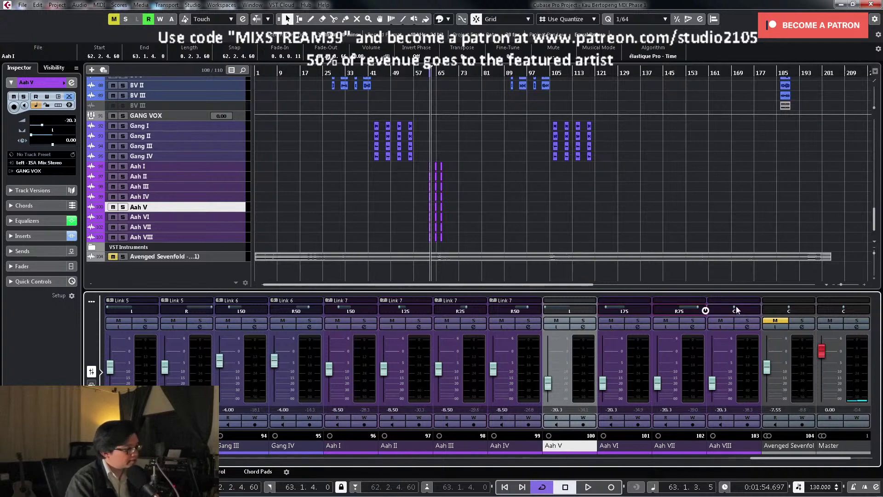
Step: Link the channels Aah V through Aah VIII as Link 8 with the default link options
{"action": "left_click", "coordinate": [749, 388], "text": "shift"}
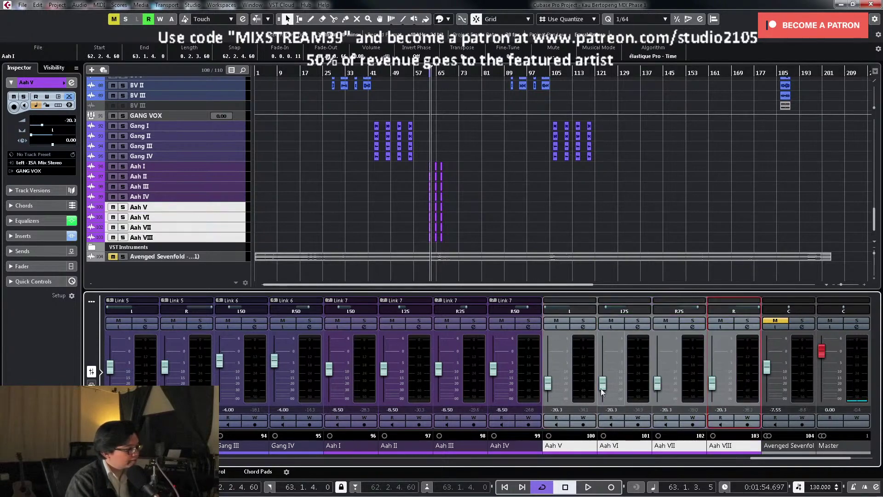
{"action": "right_click", "coordinate": [601, 389]}
{"action": "left_click", "coordinate": [627, 205]}
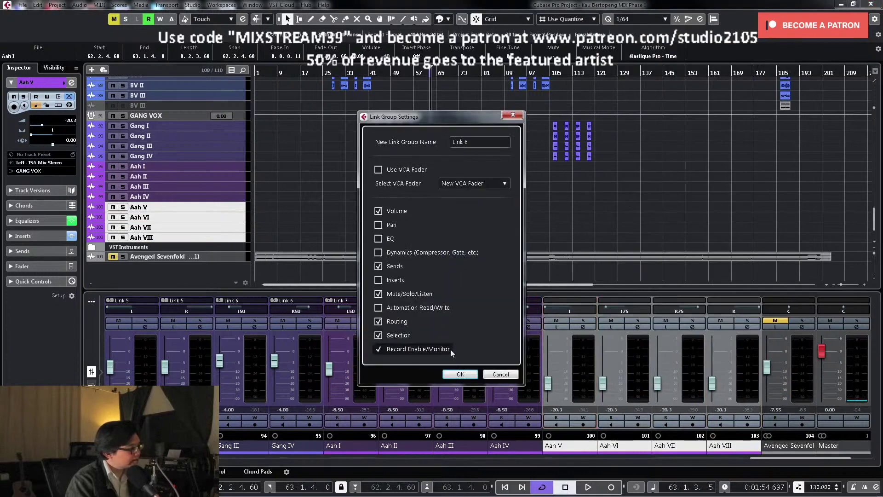
{"action": "left_click", "coordinate": [460, 377]}
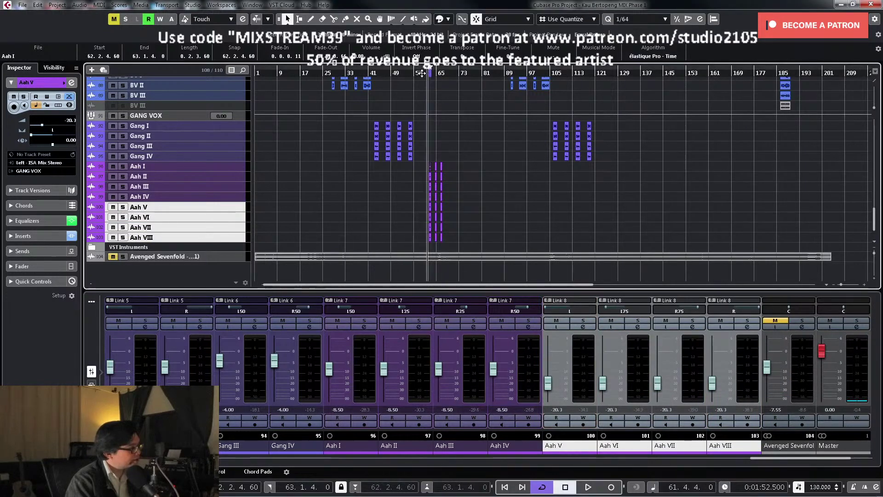
Step: Play the Aah section and raise the linked Aah V through Aah VIII faders to about -17.6 dB
{"action": "key", "text": "space"}
{"action": "mouse_move", "coordinate": [547, 382]}
{"action": "left_mouse_down"}
{"action": "mouse_move", "coordinate": [549, 370]}
{"action": "mouse_move", "coordinate": [554, 384]}
{"action": "left_mouse_up"}
{"action": "left_click", "coordinate": [534, 199]}
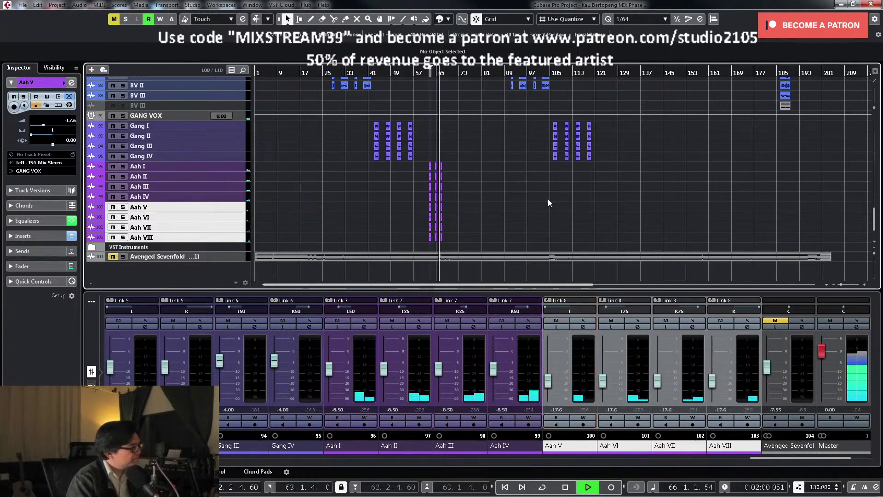
{"action": "key", "text": "g"}
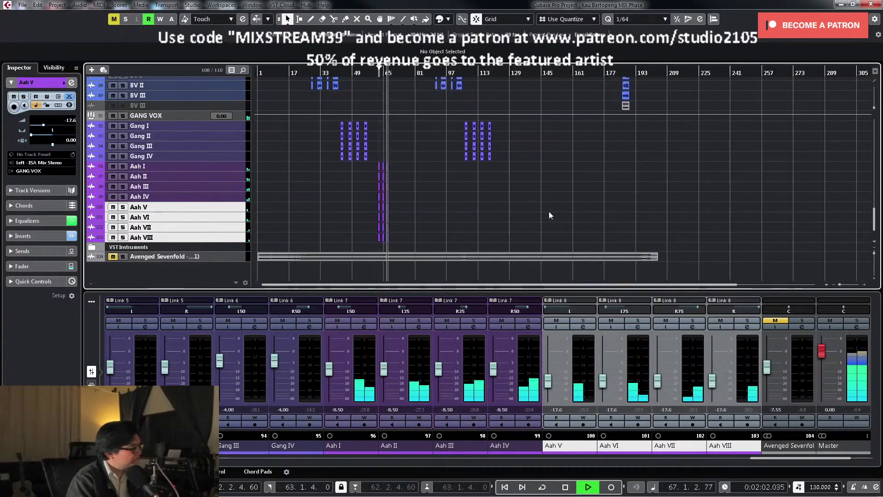
{"action": "key", "text": "space"}
{"action": "left_click", "coordinate": [341, 72]}
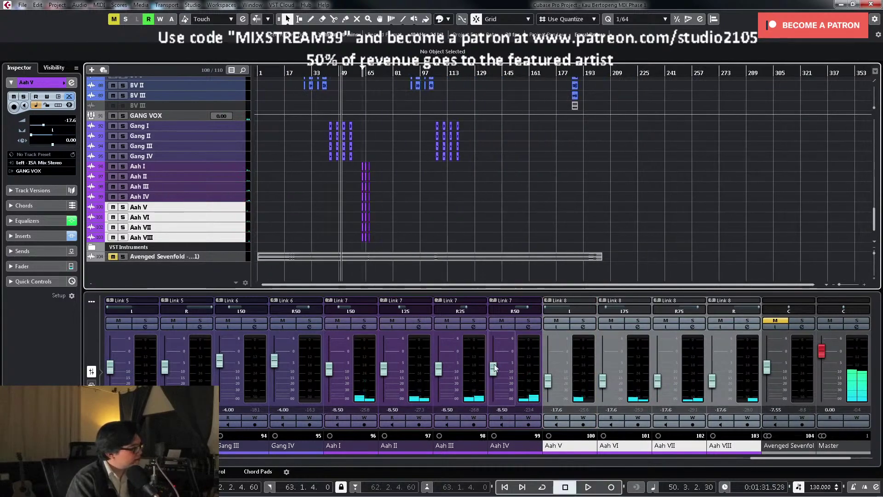
Step: Select Aah I through Aah VIII and inspect Aah I's EQ, sends and target list in its channel settings
{"action": "left_click", "coordinate": [364, 343]}
{"action": "left_click", "coordinate": [734, 343], "text": "shift"}
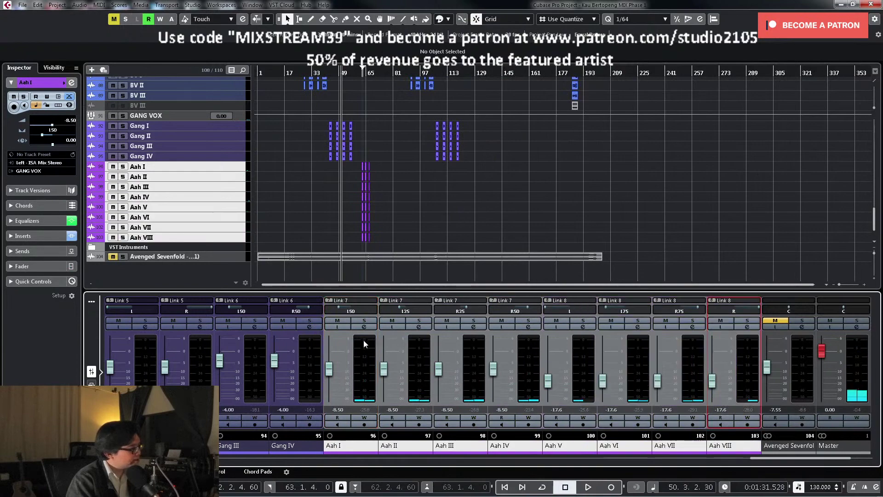
{"action": "left_click", "coordinate": [364, 327]}
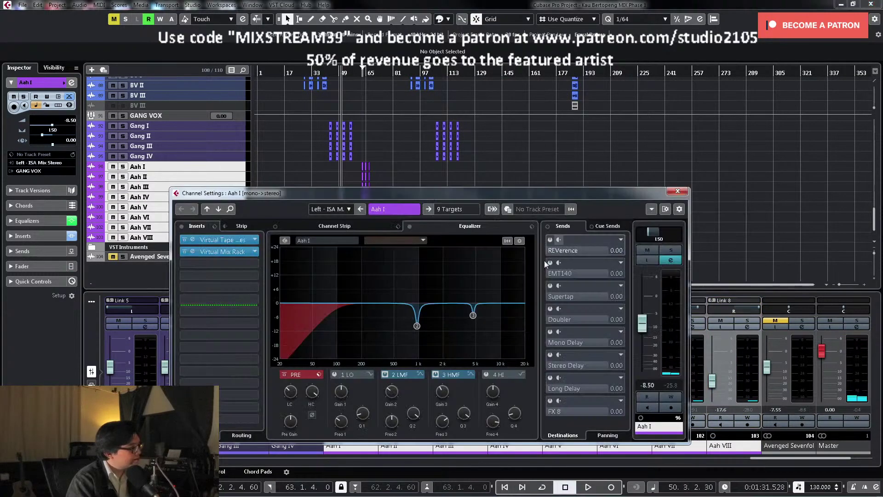
{"action": "left_click", "coordinate": [464, 209]}
{"action": "left_click", "coordinate": [490, 486]}
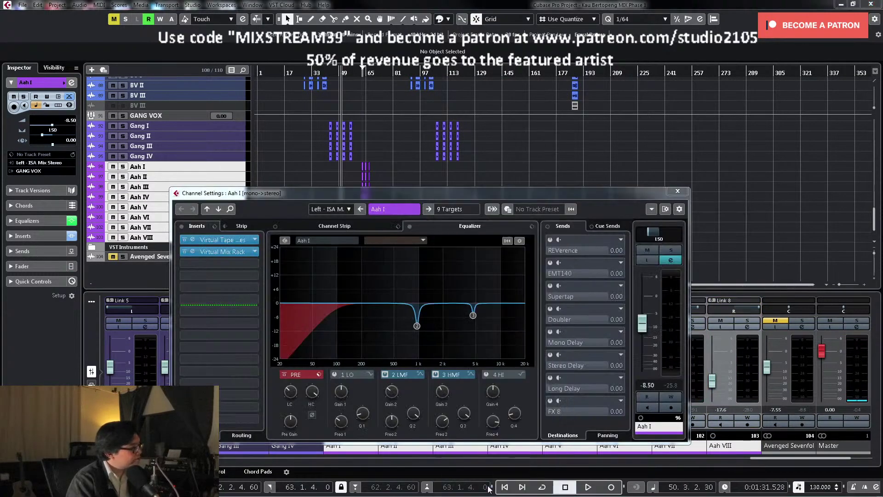
{"action": "left_click", "coordinate": [678, 191]}
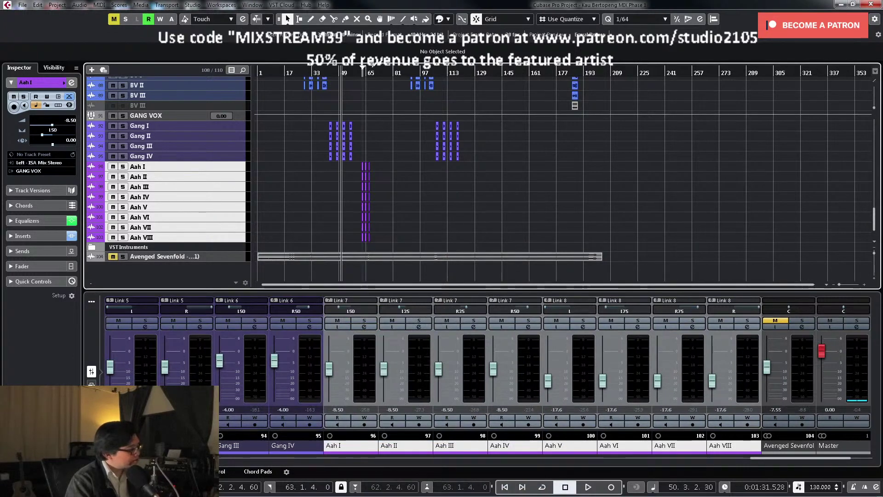
Step: Play the gang vocals from about bar 41 and inspect the UAD EMT 140 reverb inserted on GANG VOX
{"action": "left_click", "coordinate": [327, 73]}
{"action": "key", "text": "space"}
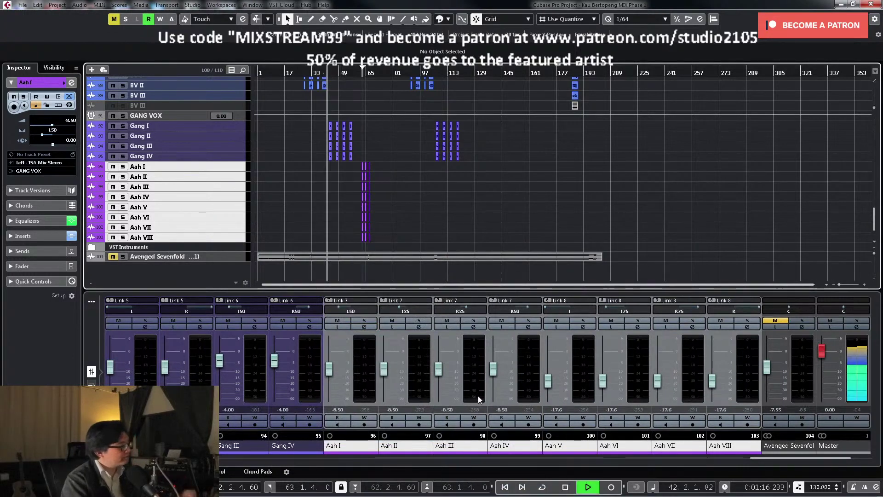
{"action": "left_click_drag", "start_coordinate": [768, 460], "coordinate": [733, 460]}
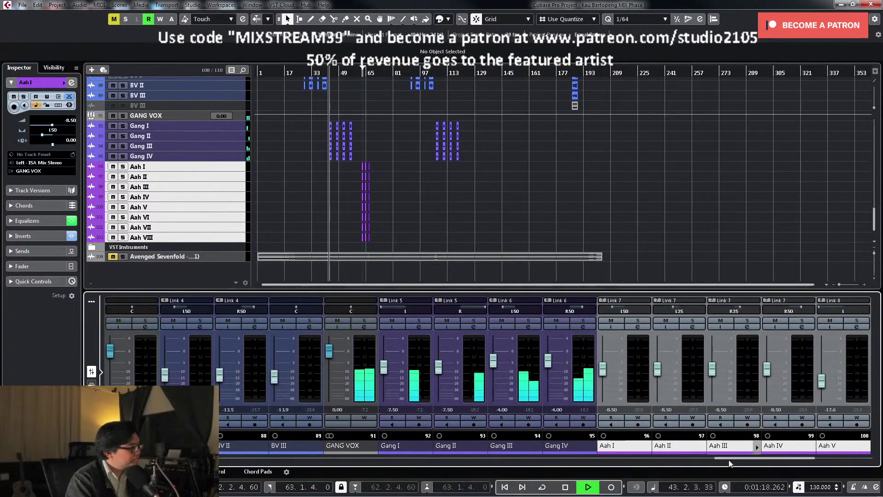
{"action": "left_click", "coordinate": [364, 326]}
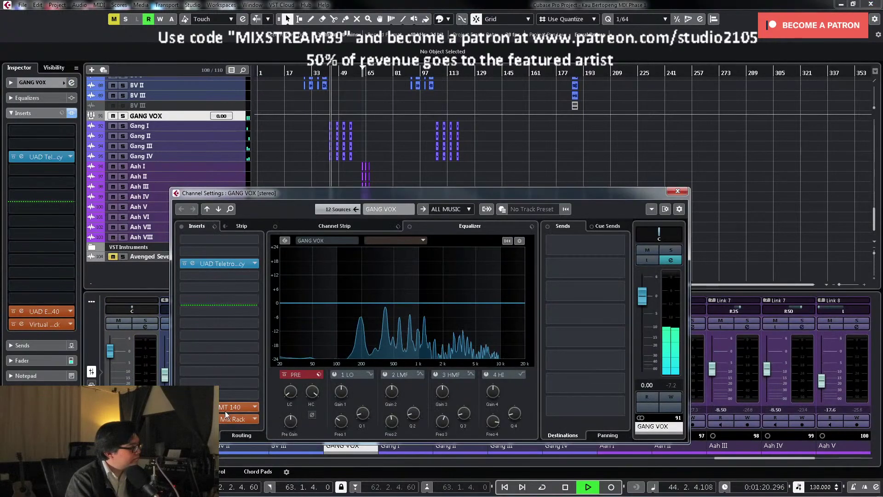
{"action": "left_click", "coordinate": [225, 407]}
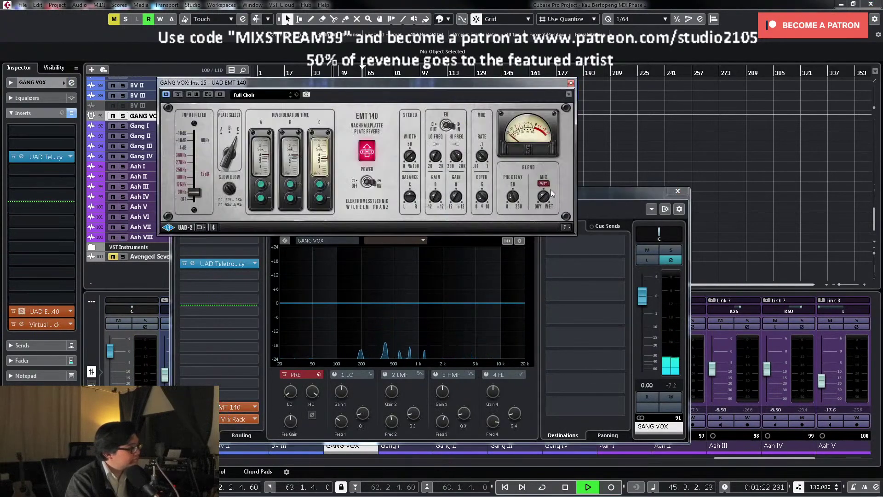
{"action": "key", "text": "space"}
{"action": "left_click", "coordinate": [571, 83]}
{"action": "left_click", "coordinate": [677, 191]}
Step: Set the locators around the Aah events, 62.2.4.60 to 67.1.4.0, and audition them with GANG VOX's UAD EMT 140 open
{"action": "left_click_drag", "start_coordinate": [394, 164], "coordinate": [361, 241]}
{"action": "key", "text": "p"}
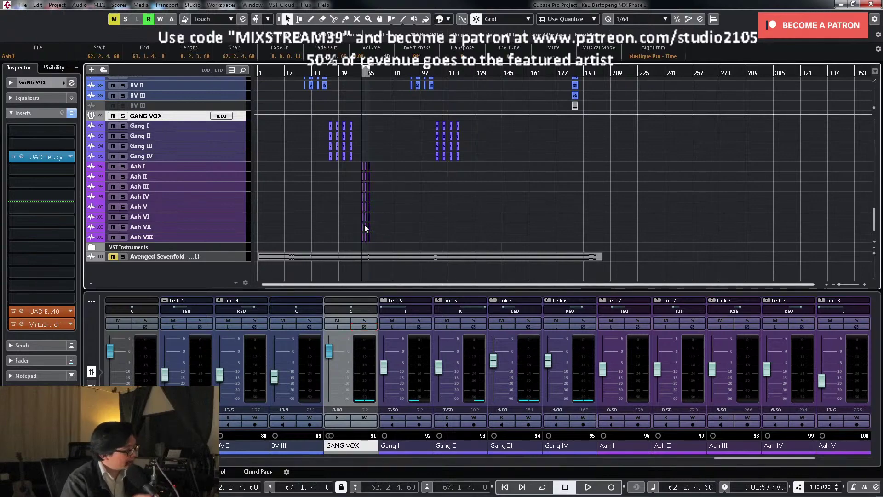
{"action": "left_click", "coordinate": [364, 327]}
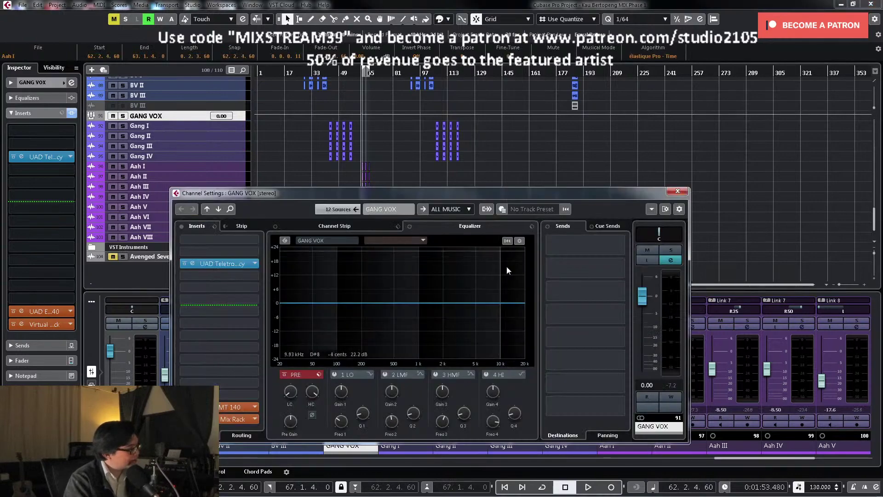
{"action": "left_click", "coordinate": [235, 408]}
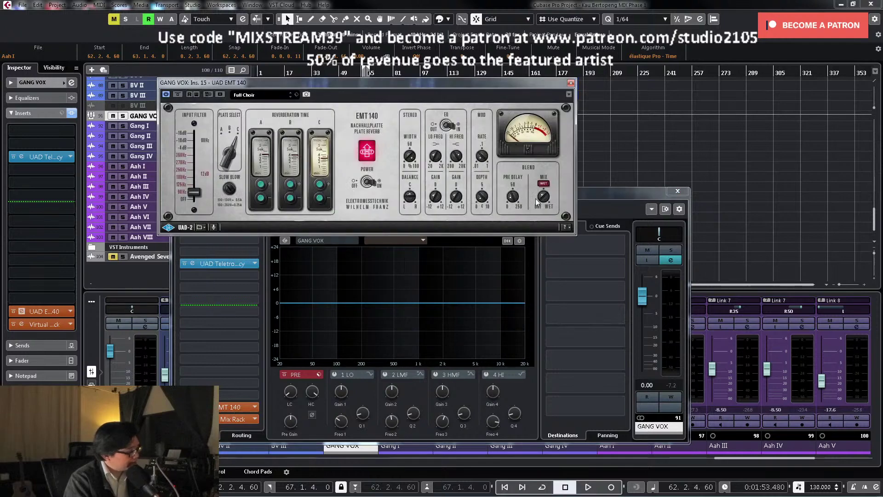
{"action": "key", "text": "space"}
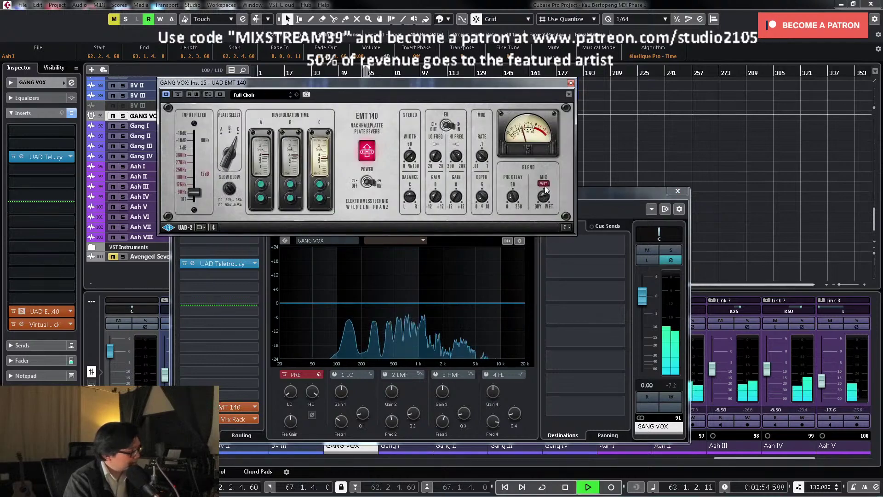
{"action": "left_click", "coordinate": [678, 190]}
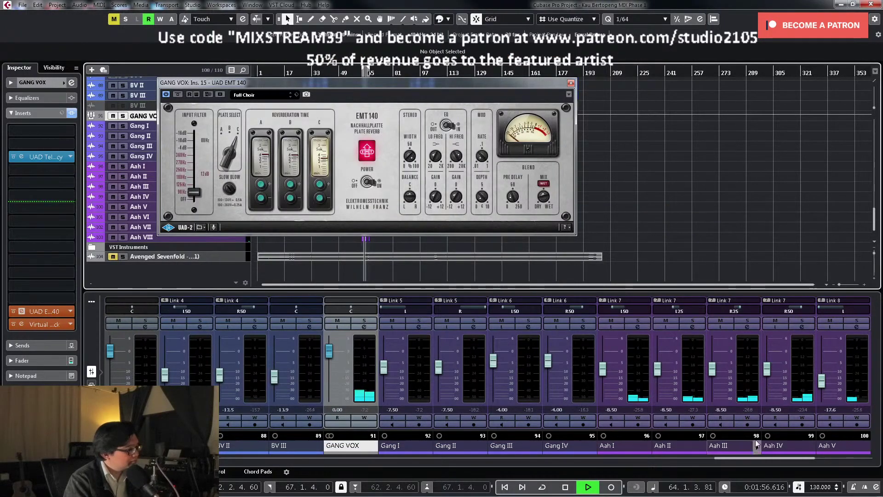
Step: Pan Aah VII hard right during playback, stop playback and close the UAD EMT 140 plug-in
{"action": "left_click_drag", "start_coordinate": [764, 458], "coordinate": [801, 462]}
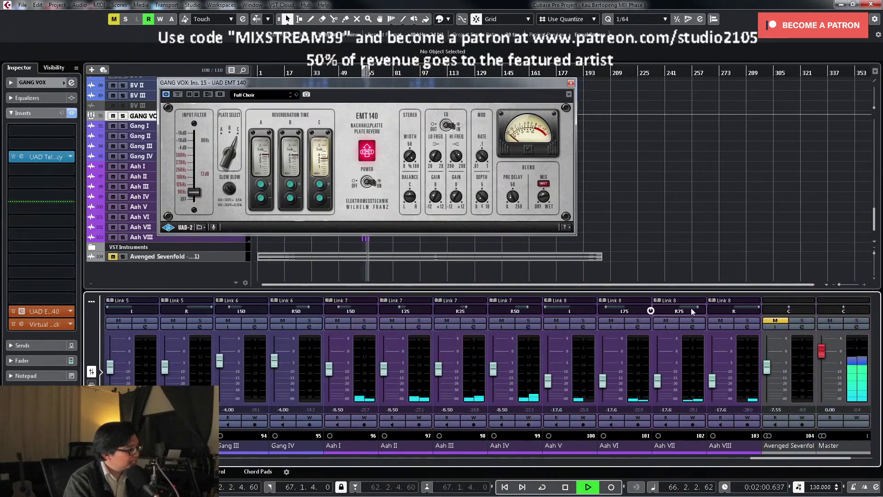
{"action": "left_click_drag", "start_coordinate": [692, 311], "coordinate": [704, 312]}
{"action": "key", "text": "space"}
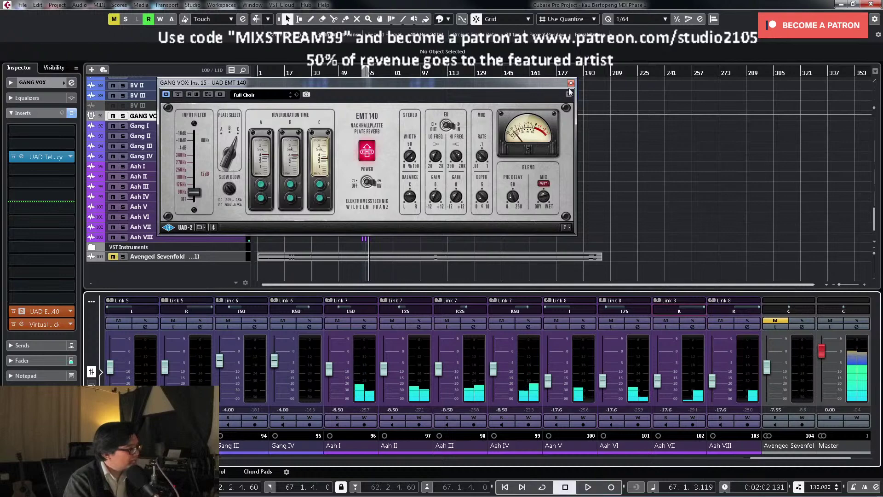
{"action": "left_click", "coordinate": [571, 83]}
Step: Select the tracks Aah V through Aah VIII and enlarge their track height
{"action": "left_click", "coordinate": [230, 237]}
{"action": "left_click", "coordinate": [226, 208], "text": "shift"}
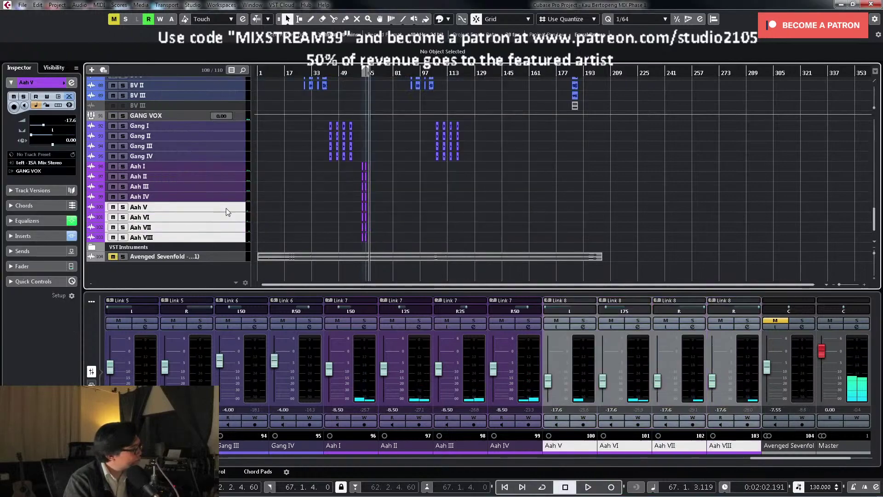
{"action": "key", "text": "ctrl+Down"}
{"action": "key", "text": "ctrl+Down"}
{"action": "key", "text": "ctrl+Down"}
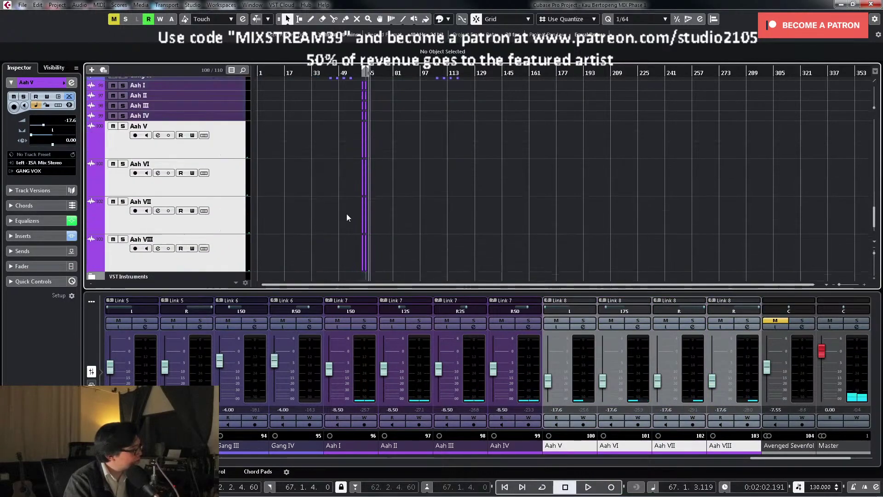
Step: Select all three events on Aah VII and Aah VIII and raise their event volume until the waveforms look clearly larger
{"action": "key", "text": "h"}
{"action": "key", "text": "h"}
{"action": "key", "text": "h"}
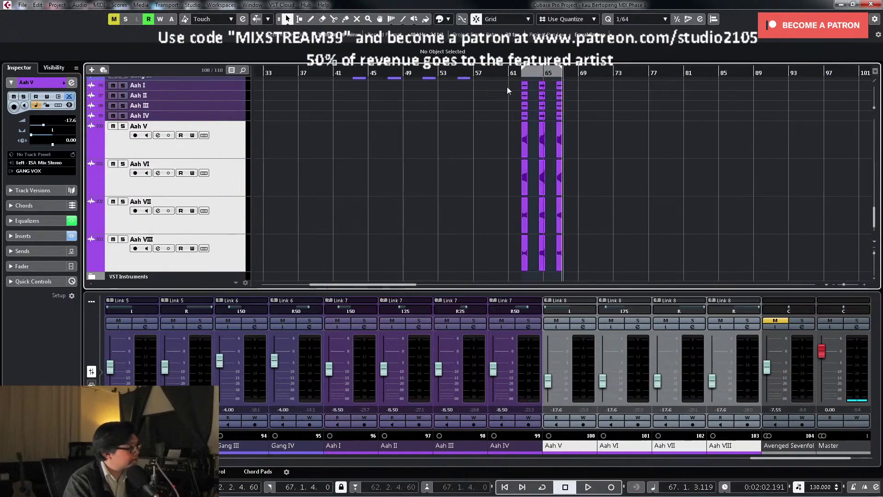
{"action": "left_click", "coordinate": [522, 74]}
{"action": "key", "text": "h"}
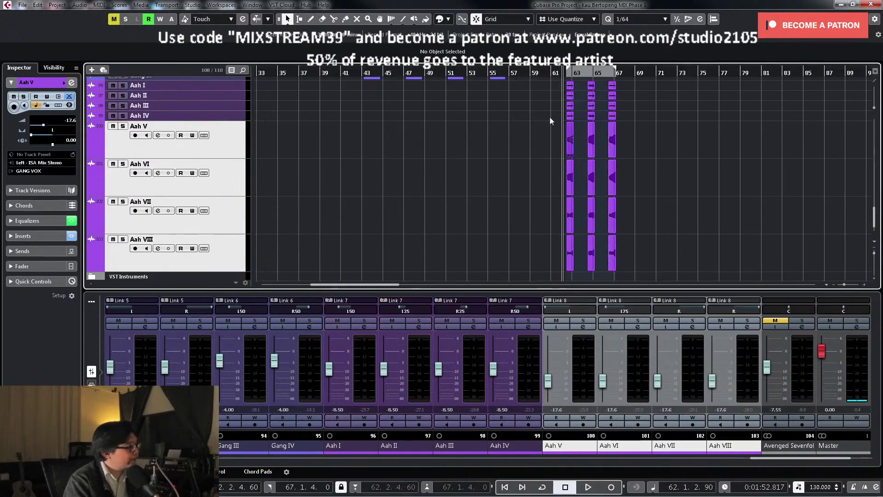
{"action": "key", "text": "h"}
{"action": "key", "text": "g"}
{"action": "key", "text": "g"}
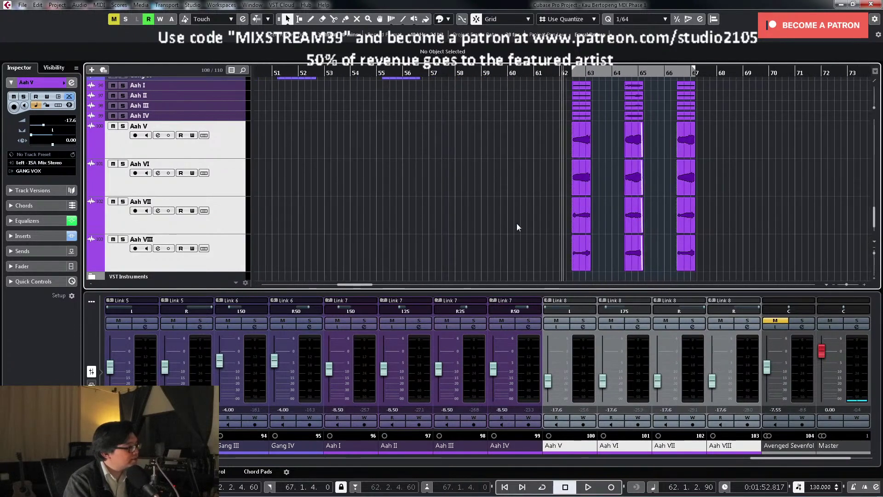
{"action": "left_click_drag", "start_coordinate": [517, 222], "coordinate": [739, 252]}
{"action": "key", "text": "h"}
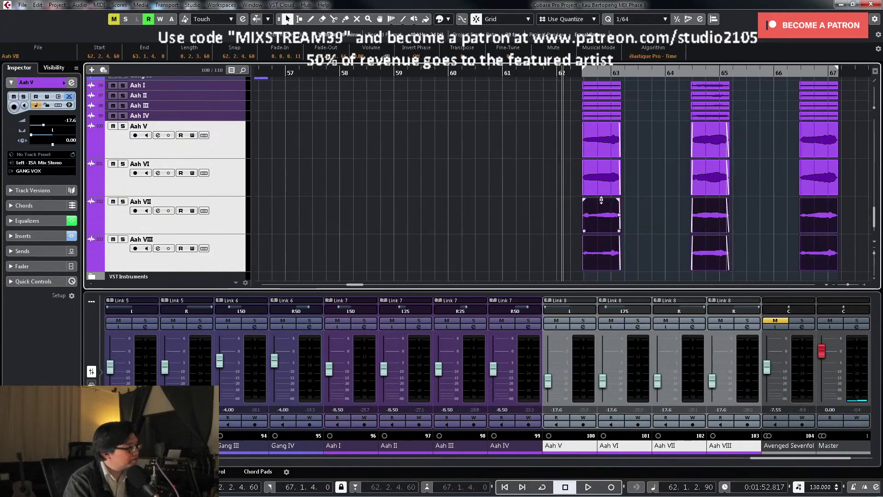
{"action": "mouse_move", "coordinate": [601, 200]}
{"action": "left_mouse_down"}
{"action": "mouse_move", "coordinate": [606, 171]}
{"action": "mouse_move", "coordinate": [603, 199]}
{"action": "left_mouse_up"}
{"action": "key", "text": "space"}
{"action": "left_click", "coordinate": [603, 200]}
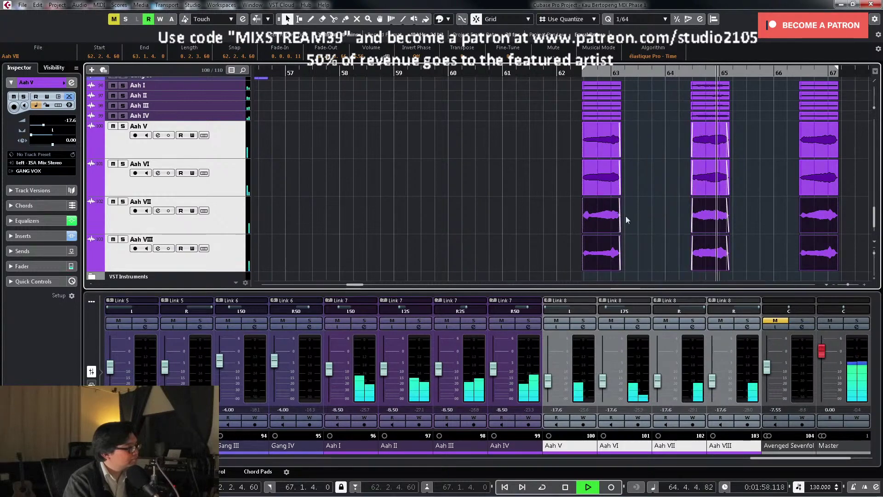
Step: Audition Aah V through Aah VIII together in solo from the start of their first phrase and unsolo them
{"action": "left_click", "coordinate": [625, 216]}
{"action": "key", "text": "g"}
{"action": "key", "text": "s"}
{"action": "key", "text": "space"}
{"action": "left_click_drag", "start_coordinate": [507, 222], "coordinate": [648, 253]}
{"action": "key", "text": "space"}
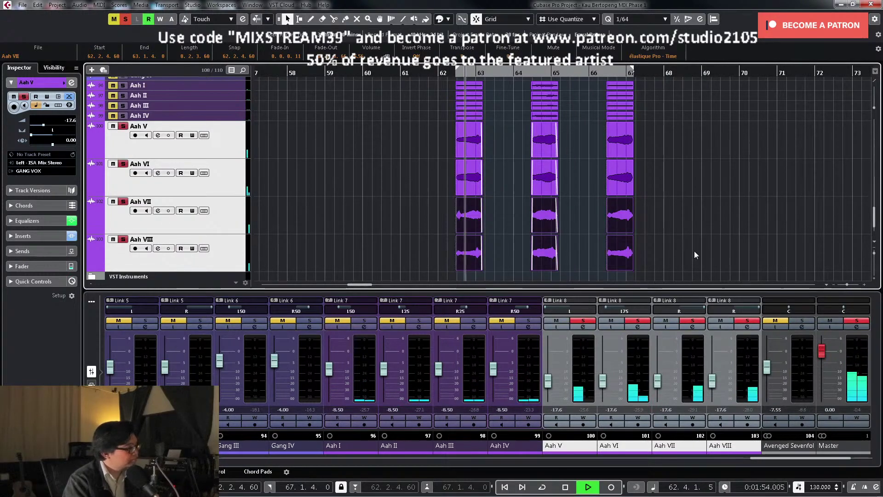
{"action": "left_click", "coordinate": [695, 251]}
{"action": "key", "text": "space"}
{"action": "left_click", "coordinate": [692, 320]}
Step: Check Aah VIII's channel settings and unlink the Aah V through Aah VIII channels
{"action": "left_click", "coordinate": [746, 327]}
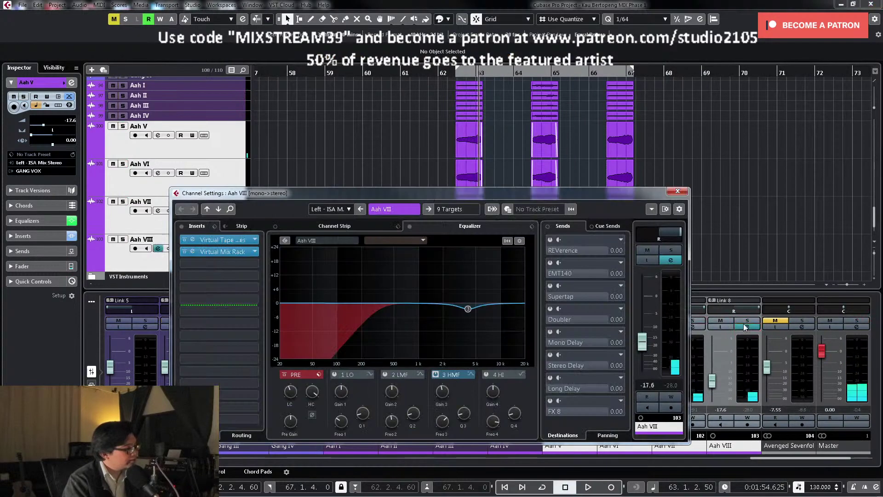
{"action": "left_click", "coordinate": [676, 190]}
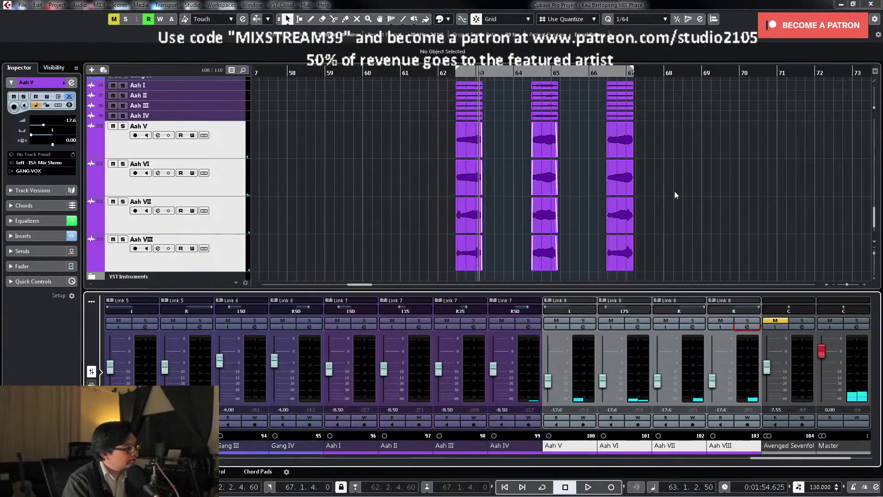
{"action": "right_click", "coordinate": [641, 383]}
{"action": "left_click", "coordinate": [653, 298]}
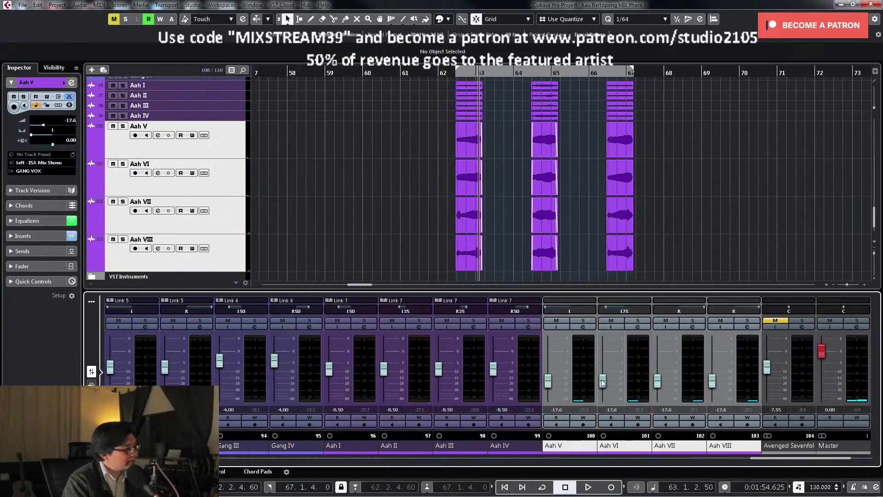
Step: Compare Aah V and Aah VI against Aah VII and Aah VIII by soloing the pairs during playback, and clear all solos
{"action": "left_click", "coordinate": [637, 321]}
{"action": "key", "text": "space"}
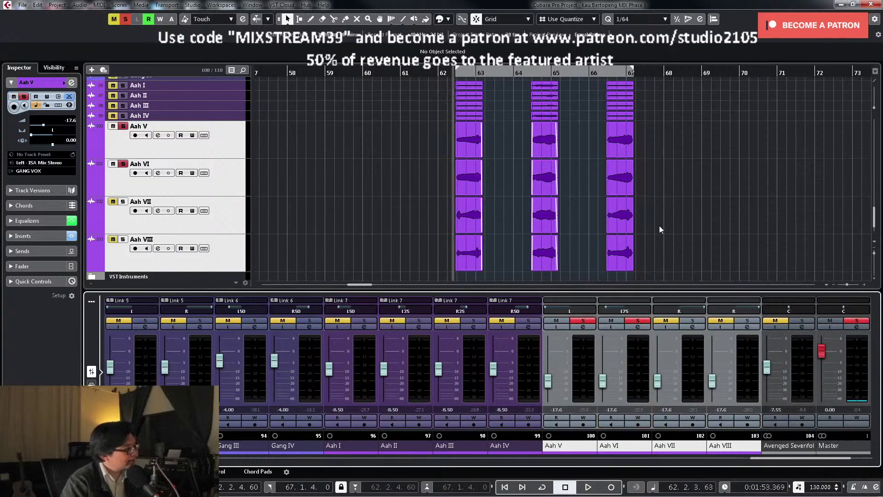
{"action": "left_click", "coordinate": [692, 320]}
{"action": "left_click", "coordinate": [749, 321]}
{"action": "left_click", "coordinate": [583, 321]}
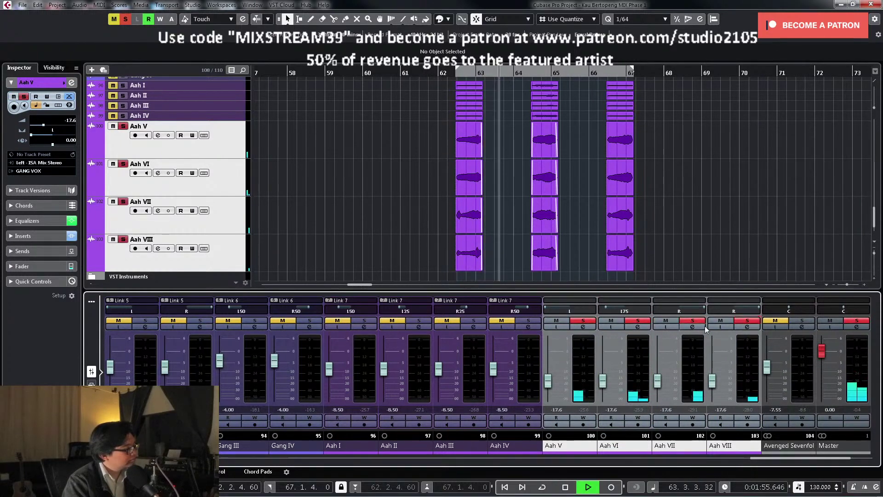
{"action": "left_click", "coordinate": [637, 321]}
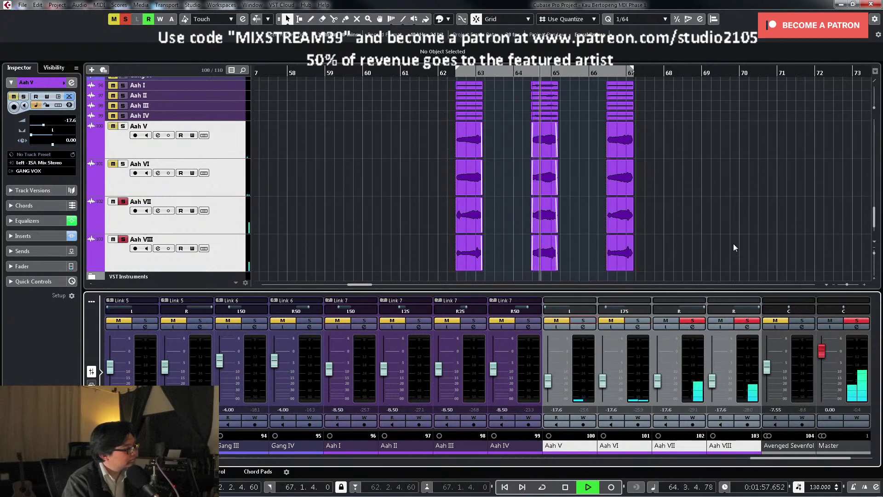
{"action": "key", "text": "space"}
{"action": "left_click", "coordinate": [694, 321]}
{"action": "left_click", "coordinate": [749, 322]}
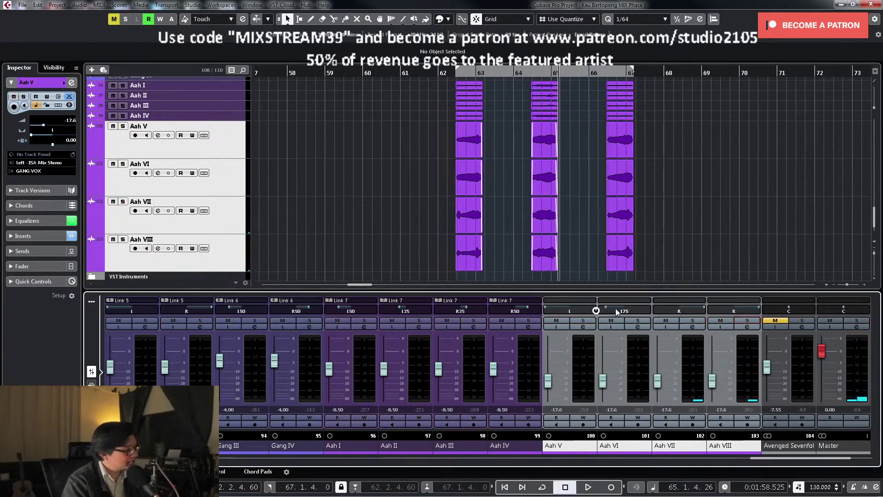
Step: Pan Aah VI hard right and link it with Aah V as Link 8
{"action": "left_click", "coordinate": [581, 377]}
{"action": "left_click", "coordinate": [633, 384], "text": "shift"}
{"action": "right_click", "coordinate": [578, 396]}
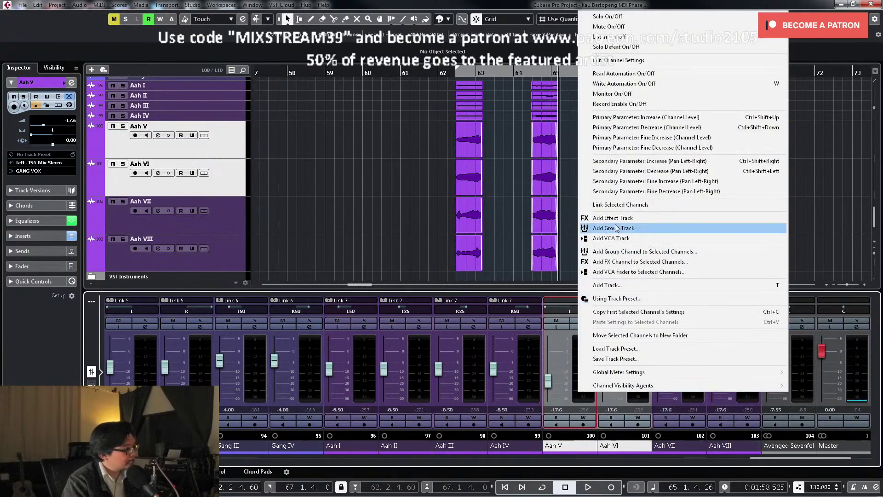
{"action": "left_click", "coordinate": [621, 204]}
Step: Pull Aah VII and Aah VIII fully down and raise the linked Aah V and Aah VI to -13.9 dB during playback
{"action": "left_click_drag", "start_coordinate": [683, 381], "coordinate": [697, 403]}
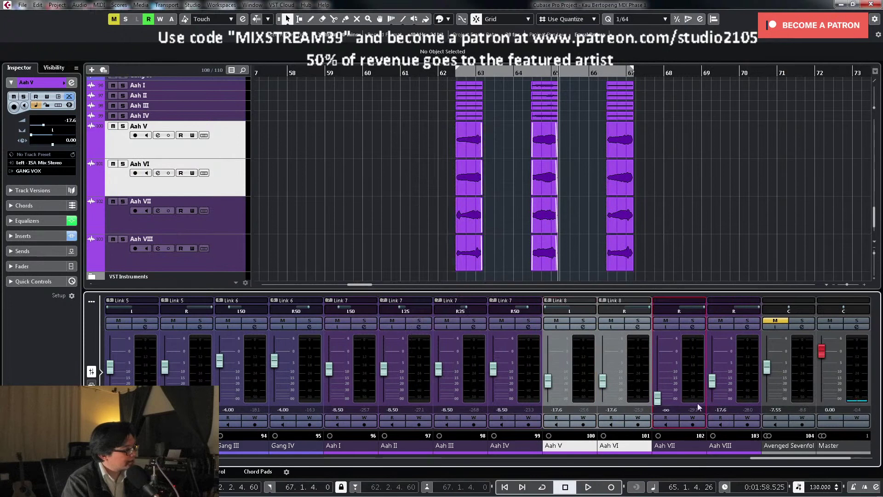
{"action": "key", "text": "space"}
{"action": "left_click_drag", "start_coordinate": [551, 385], "coordinate": [554, 379]}
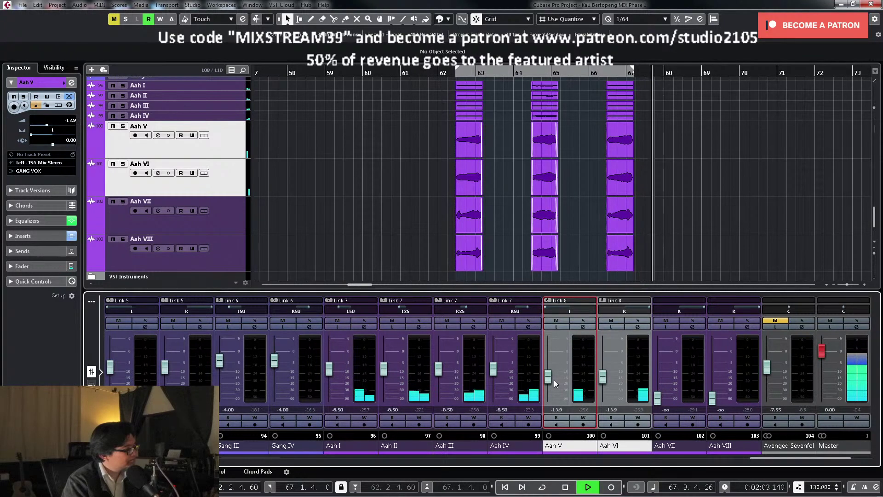
{"action": "key", "text": "KP_1"}
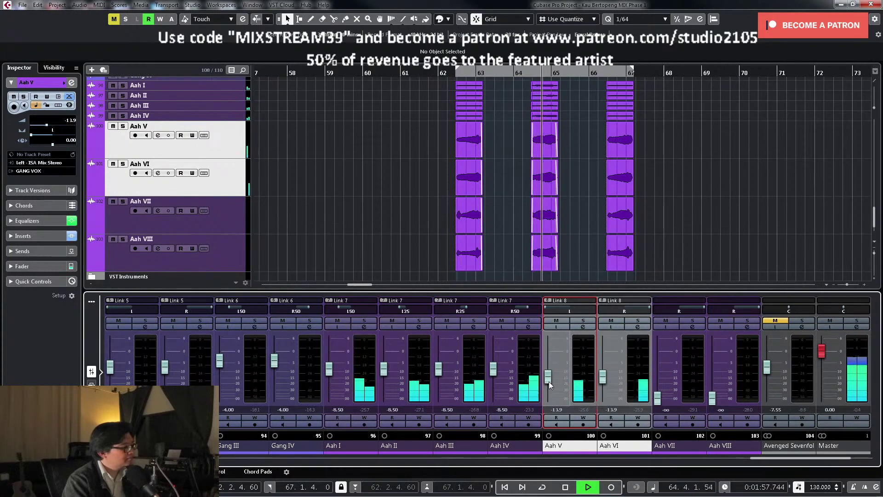
Step: Pan Aah VII to L75 and Aah VIII to R75, and link both channels as Link 9
{"action": "left_click", "coordinate": [694, 384]}
{"action": "key", "text": "space"}
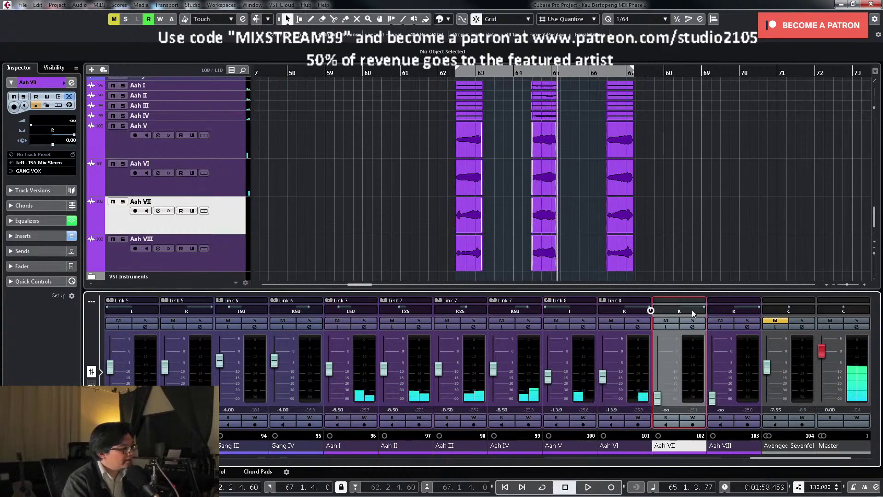
{"action": "scroll", "coordinate": [665, 316], "scroll_direction": "down", "scroll_amount": 5}
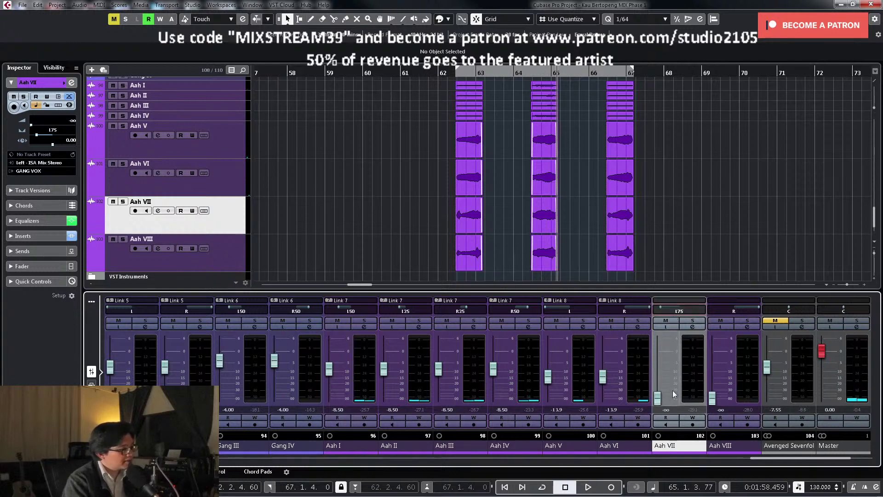
{"action": "scroll", "coordinate": [733, 313], "scroll_direction": "down", "scroll_amount": 3}
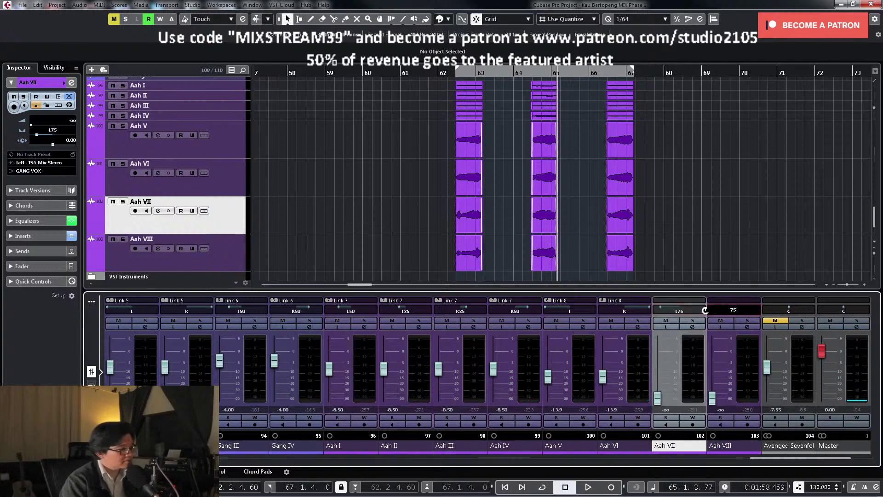
{"action": "left_click", "coordinate": [721, 363], "text": "ctrl"}
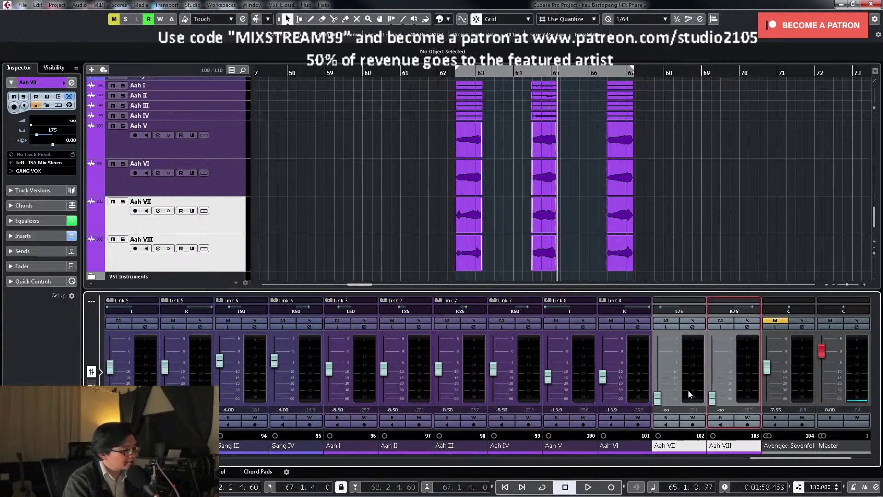
{"action": "right_click", "coordinate": [721, 363]}
{"action": "left_click", "coordinate": [715, 202]}
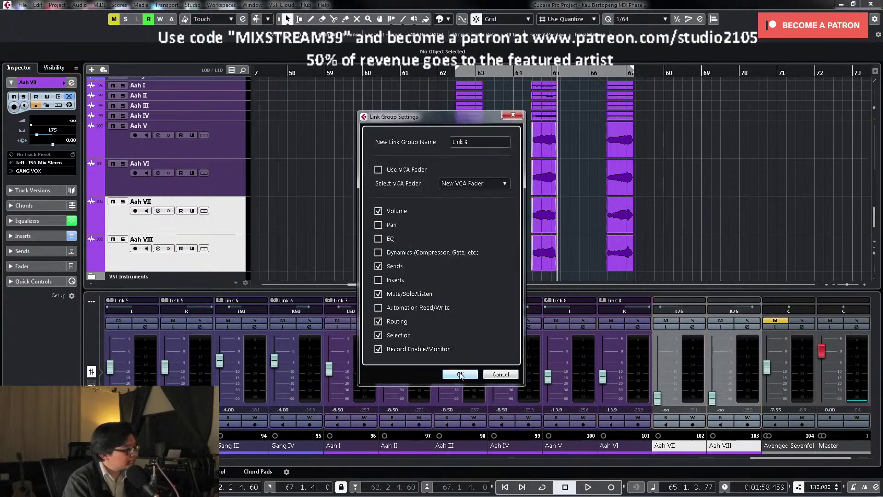
{"action": "left_click", "coordinate": [463, 372]}
Step: Bring up the linked Aah VII and Aah VIII during playback and set their level to -10 dB
{"action": "key", "text": "space"}
{"action": "left_click_drag", "start_coordinate": [663, 399], "coordinate": [663, 375]}
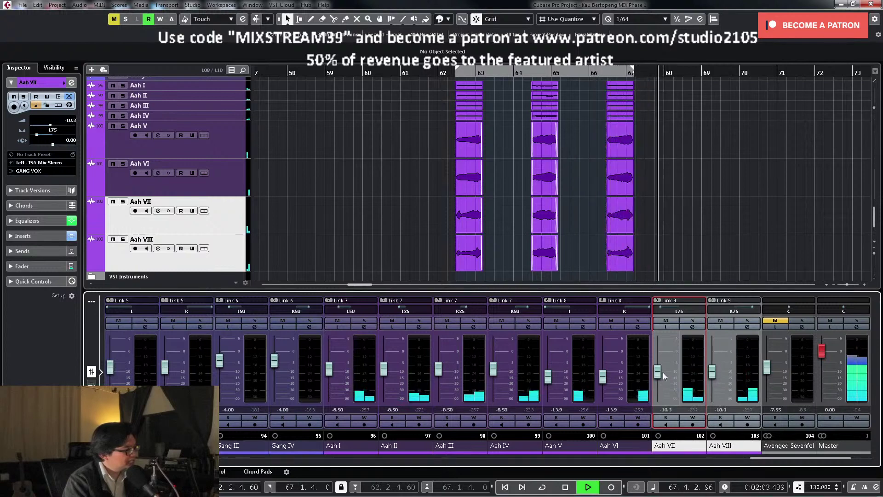
{"action": "key", "text": "KP_1"}
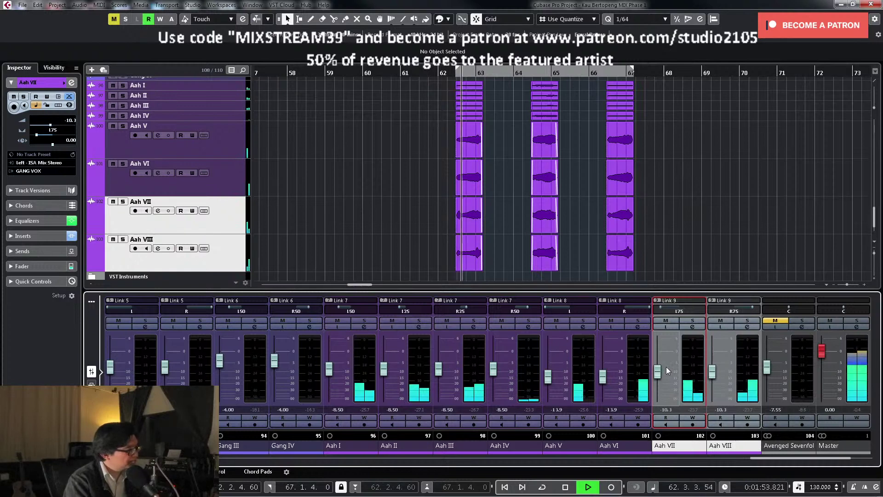
{"action": "key", "text": "space"}
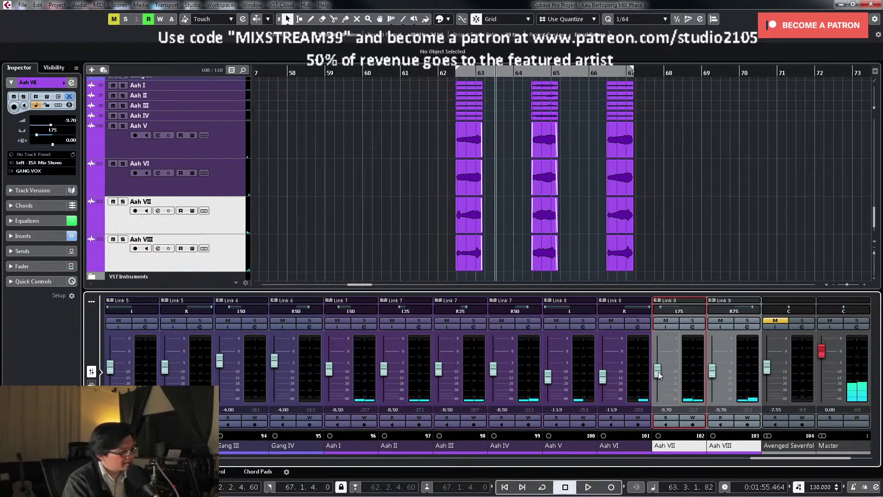
{"action": "left_click_drag", "start_coordinate": [659, 375], "coordinate": [660, 376]}
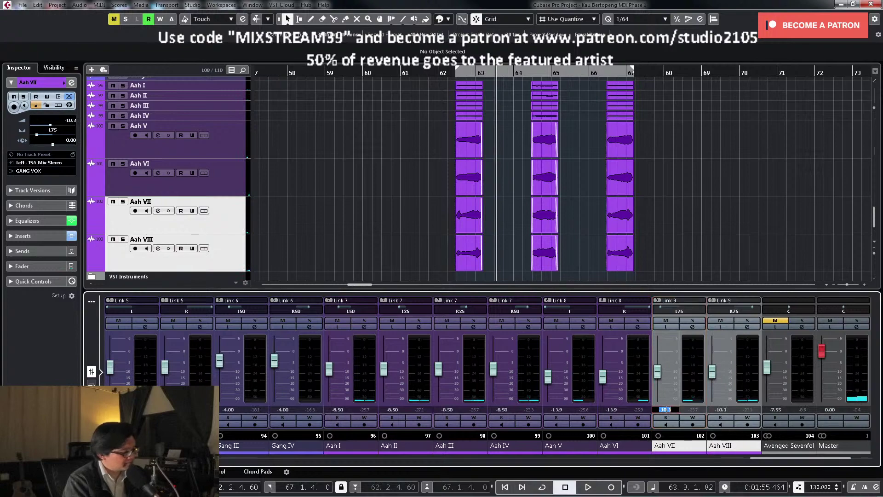
{"action": "left_click", "coordinate": [666, 409]}
{"action": "type", "text": "-10"}
{"action": "key", "text": "Return"}
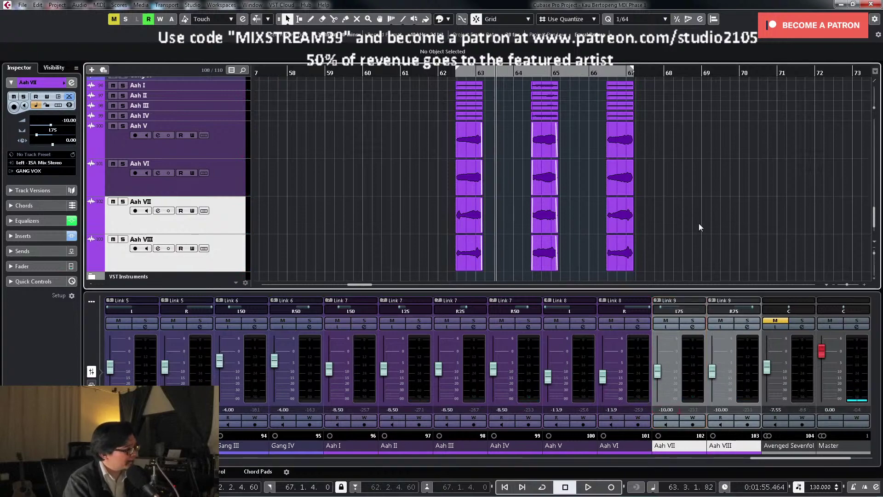
Step: Play the Aah section with the whole song in view and set the linked Aah V and Aah VI to -14 dB
{"action": "key", "text": "space"}
{"action": "key", "text": "shift+g"}
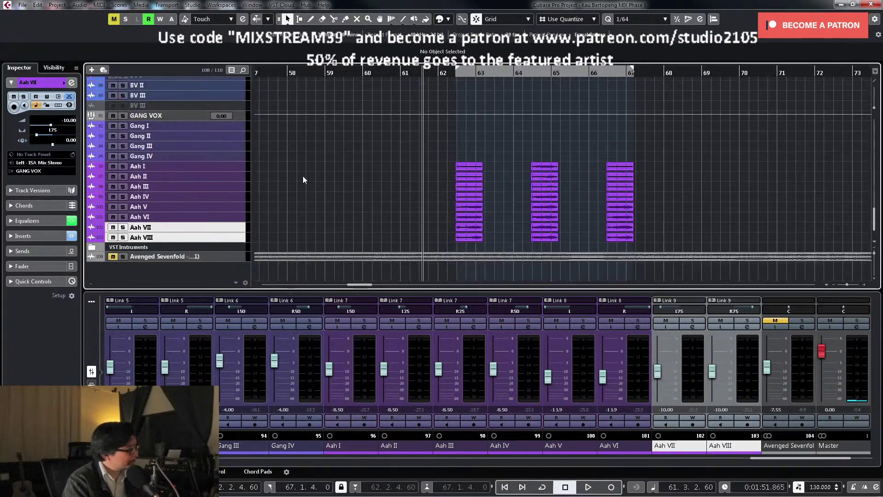
{"action": "key", "text": "shift+f"}
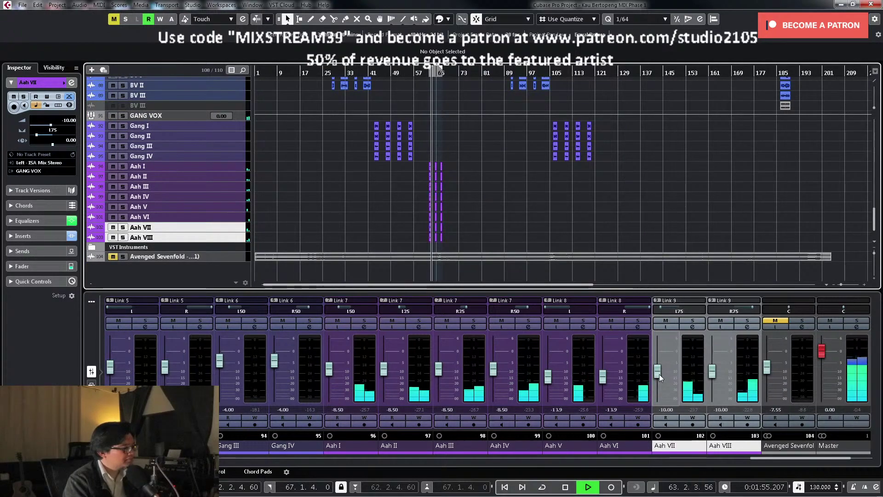
{"action": "left_click", "coordinate": [556, 408]}
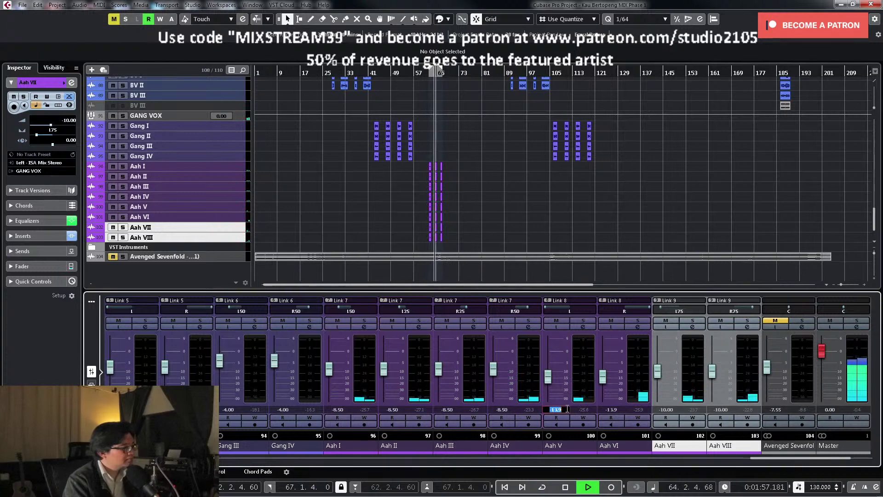
{"action": "type", "text": "-14"}
{"action": "key", "text": "Return"}
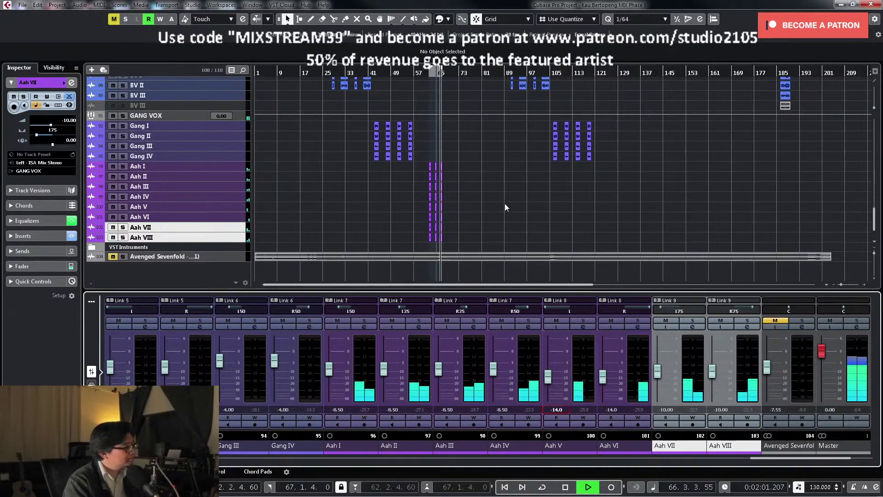
{"action": "key", "text": "space"}
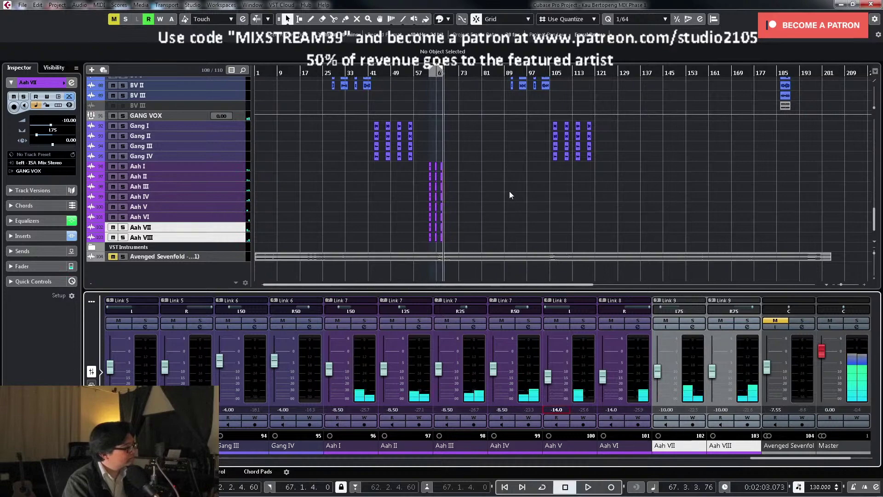
Step: Unmute the Choir track and select it while playing from around bar 64
{"action": "scroll", "coordinate": [509, 191], "scroll_direction": "up", "scroll_amount": 6}
{"action": "scroll", "coordinate": [512, 188], "scroll_direction": "up", "scroll_amount": 3}
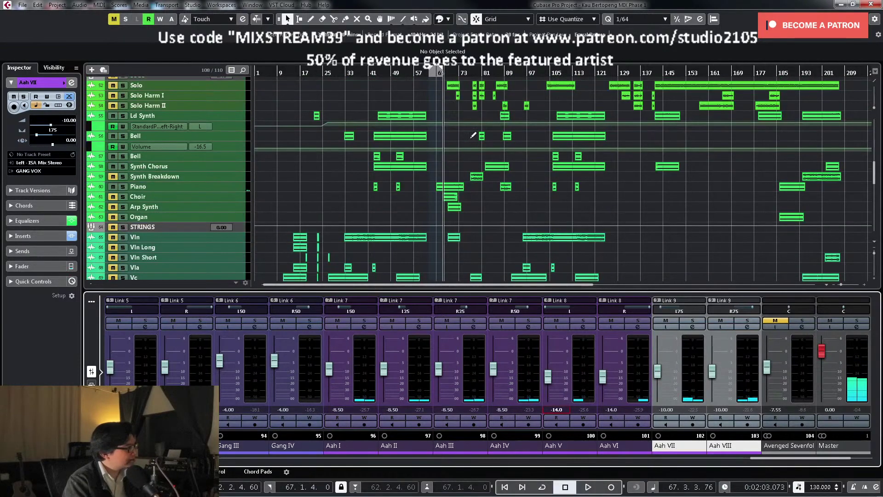
{"action": "key", "text": "h"}
{"action": "key", "text": "h"}
{"action": "key", "text": "h"}
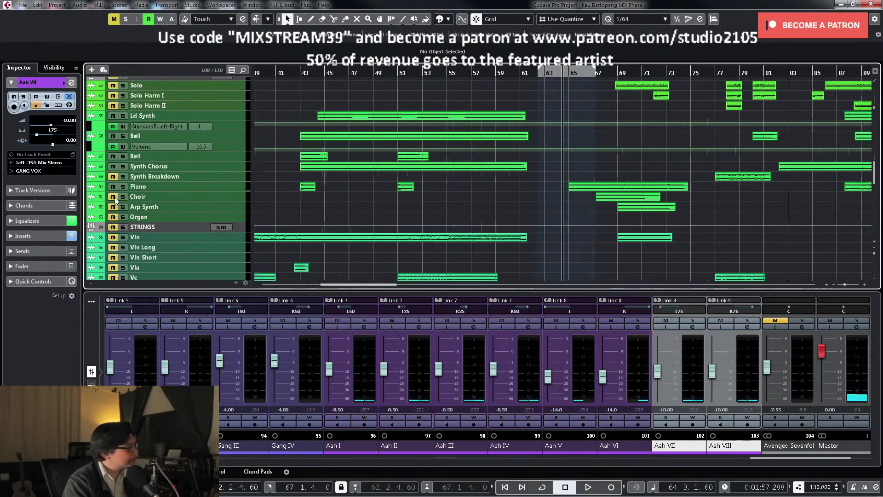
{"action": "key", "text": "space"}
{"action": "key", "text": "h"}
{"action": "left_click", "coordinate": [139, 200]}
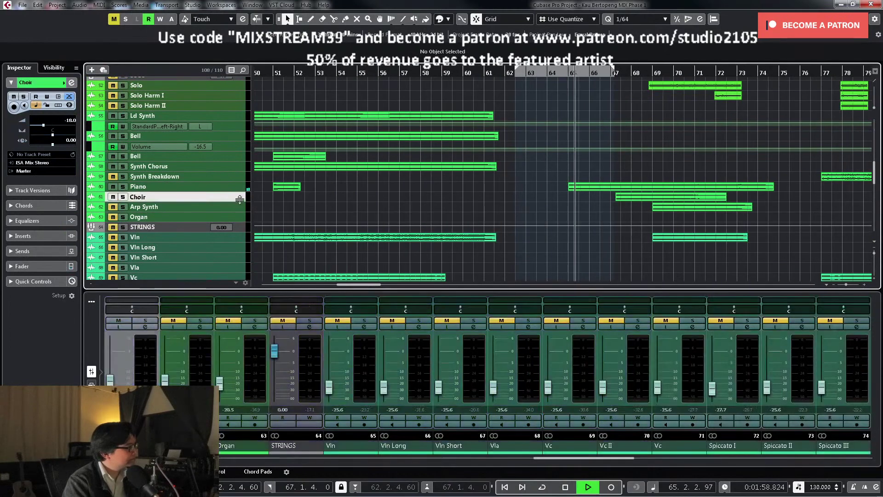
Step: Solo Choir briefly and raise its level to -6.29 dB while playing its entry around bar 67
{"action": "left_click", "coordinate": [145, 320]}
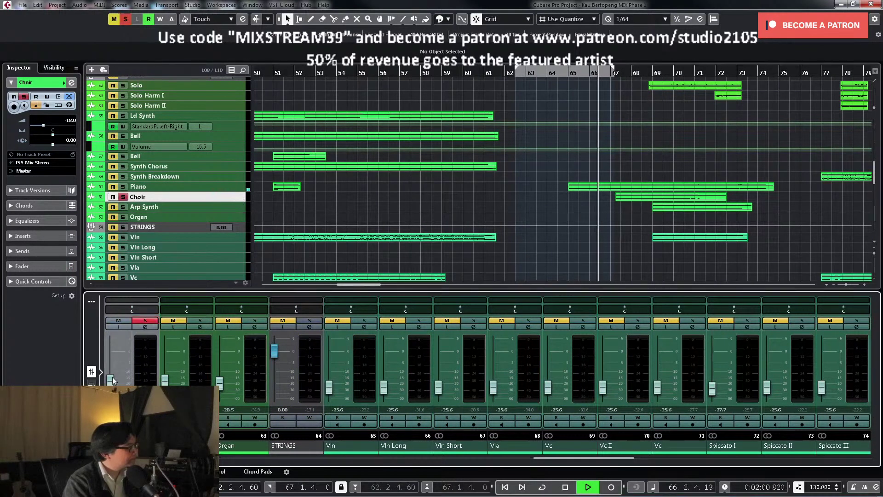
{"action": "left_click_drag", "start_coordinate": [113, 380], "coordinate": [117, 371]}
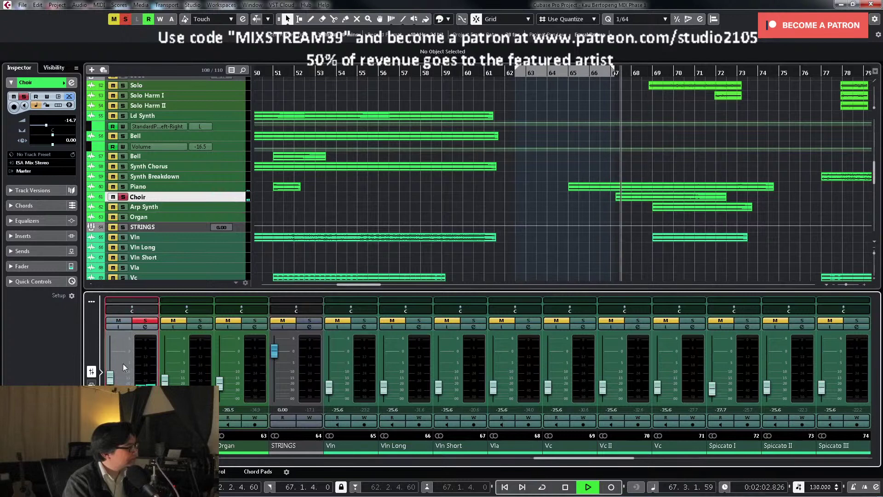
{"action": "left_click", "coordinate": [152, 321]}
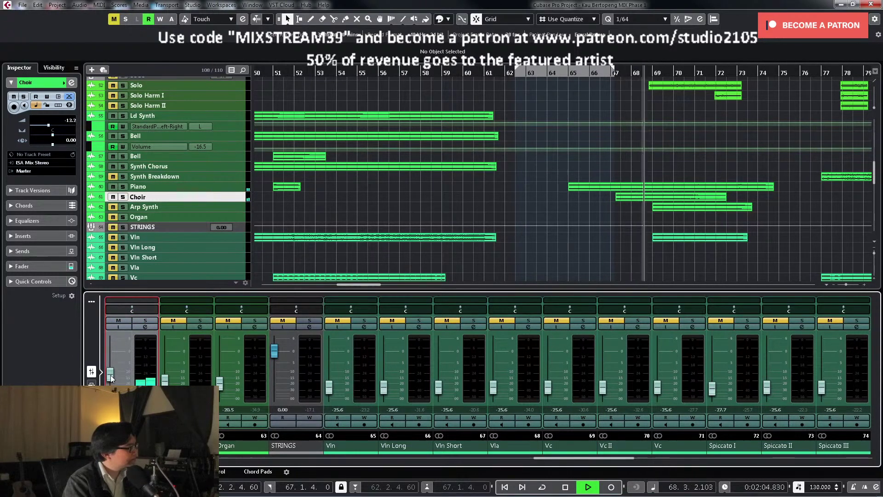
{"action": "left_click_drag", "start_coordinate": [111, 380], "coordinate": [111, 375]}
{"action": "left_click", "coordinate": [591, 73]}
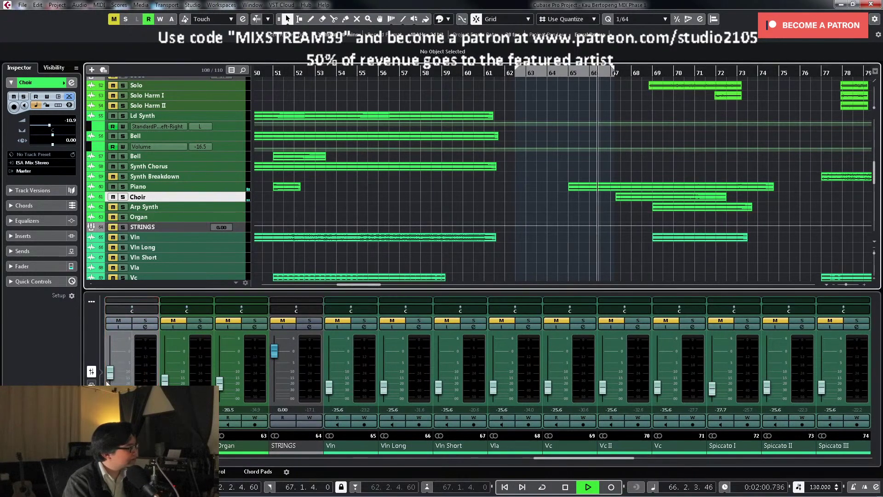
{"action": "left_click_drag", "start_coordinate": [112, 373], "coordinate": [112, 366]}
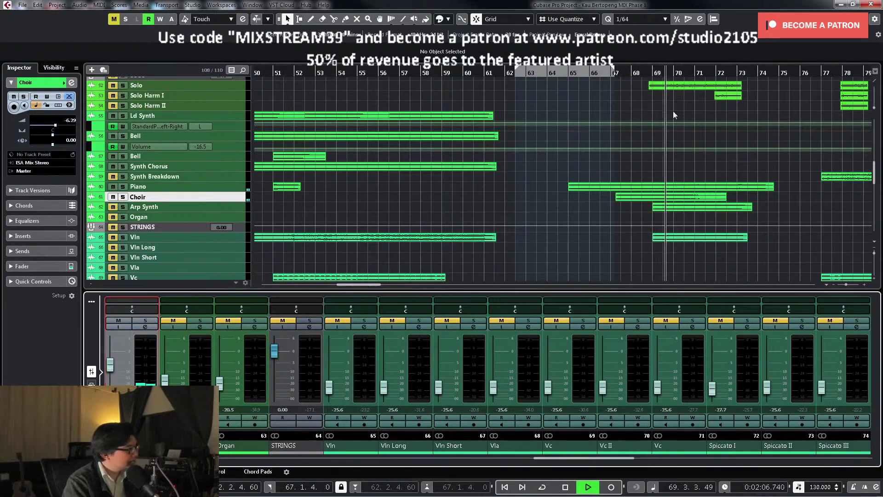
Step: Replay the Choir entry with a brief solo and apply a low-cut filter in its channel EQ
{"action": "left_click", "coordinate": [601, 74]}
{"action": "key", "text": "shift+f"}
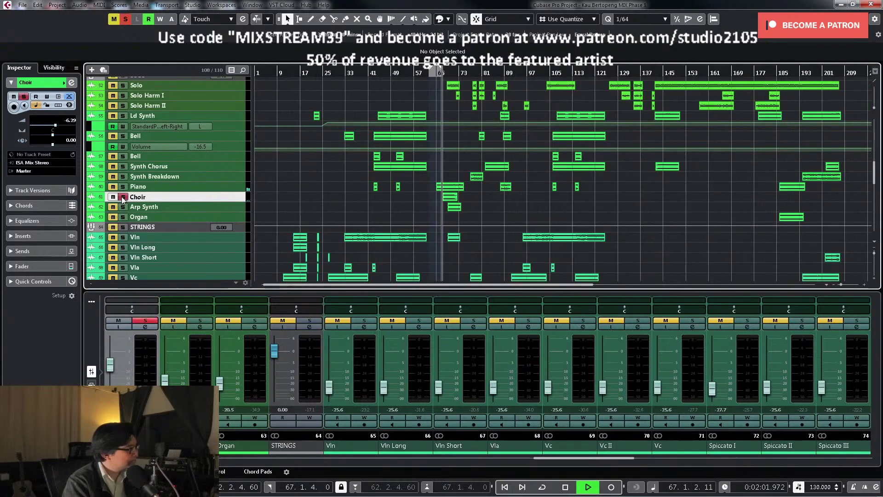
{"action": "left_click", "coordinate": [122, 196]}
{"action": "left_click", "coordinate": [123, 197]}
{"action": "left_click", "coordinate": [145, 327]}
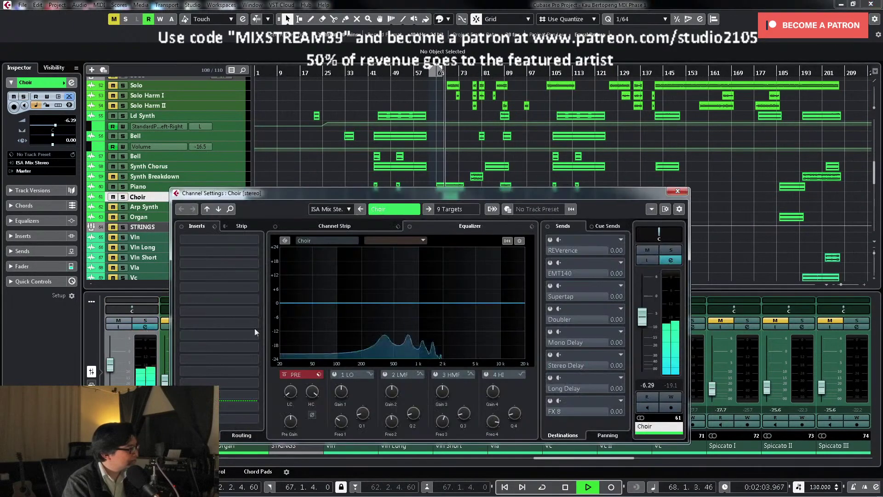
{"action": "left_click_drag", "start_coordinate": [290, 390], "coordinate": [294, 374]}
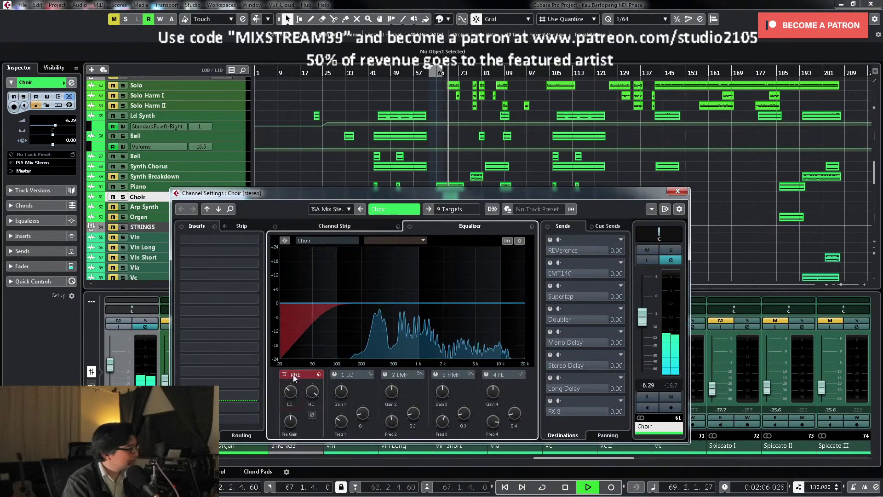
{"action": "left_click", "coordinate": [678, 191]}
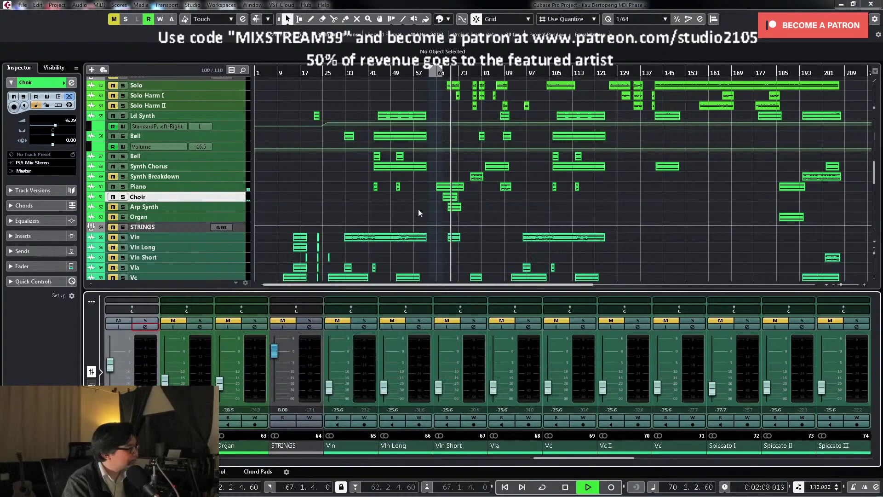
Step: Raise the Arp Synth fader during playback from around bar 67, mute the track, and return to the Aah tracks
{"action": "left_click", "coordinate": [444, 74]}
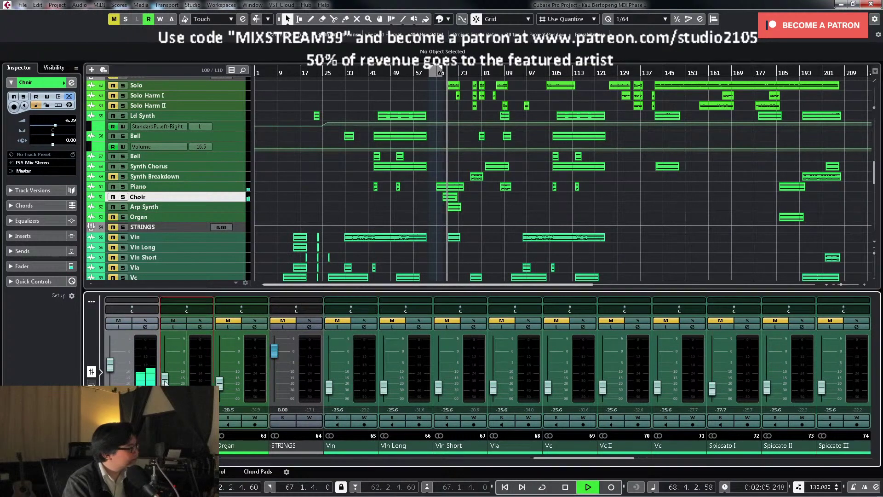
{"action": "left_click_drag", "start_coordinate": [165, 379], "coordinate": [172, 360]}
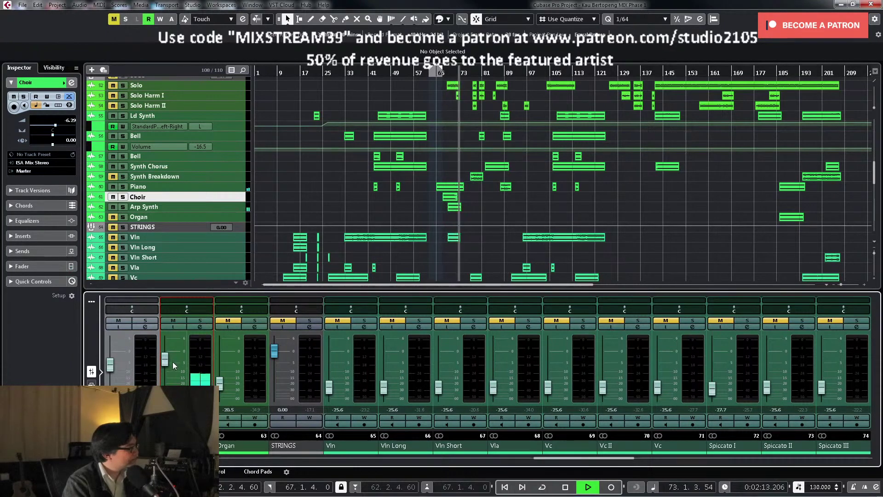
{"action": "key", "text": "space"}
{"action": "scroll", "coordinate": [497, 246], "scroll_direction": "up", "scroll_amount": 4}
{"action": "scroll", "coordinate": [501, 250], "scroll_direction": "down", "scroll_amount": 2}
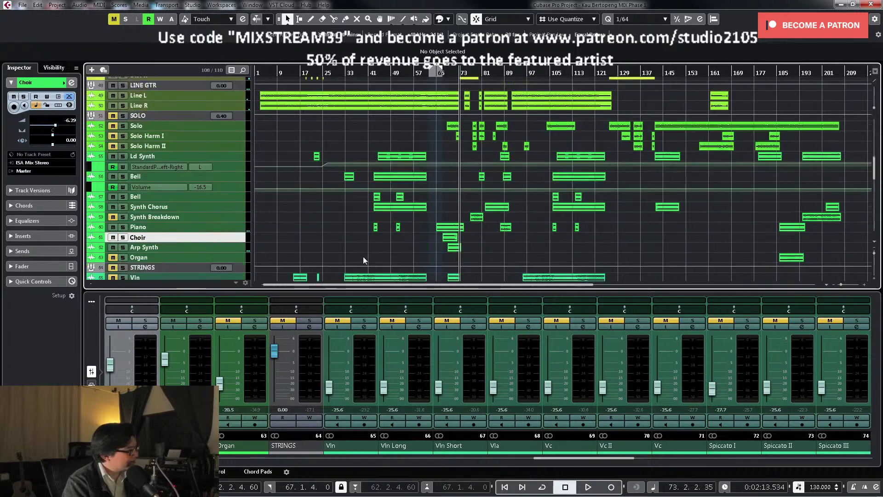
{"action": "left_click", "coordinate": [113, 247]}
{"action": "scroll", "coordinate": [458, 236], "scroll_direction": "up", "scroll_amount": 2}
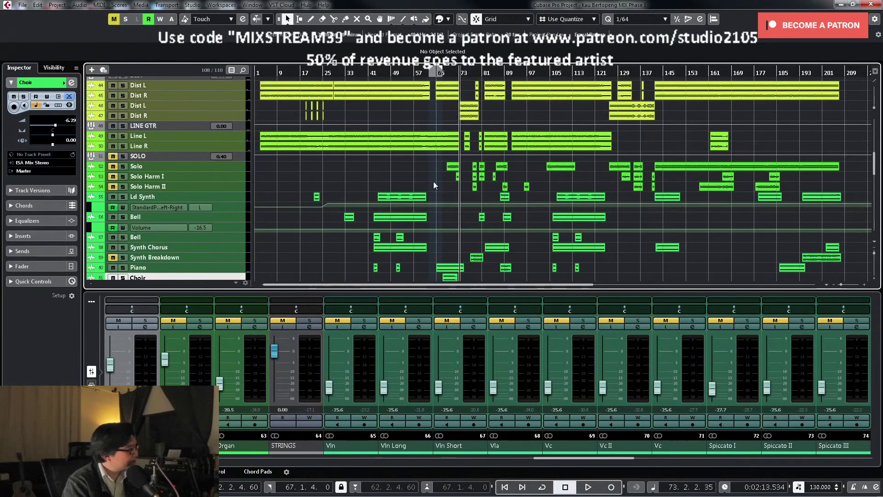
{"action": "scroll", "coordinate": [361, 196], "scroll_direction": "down", "scroll_amount": 20}
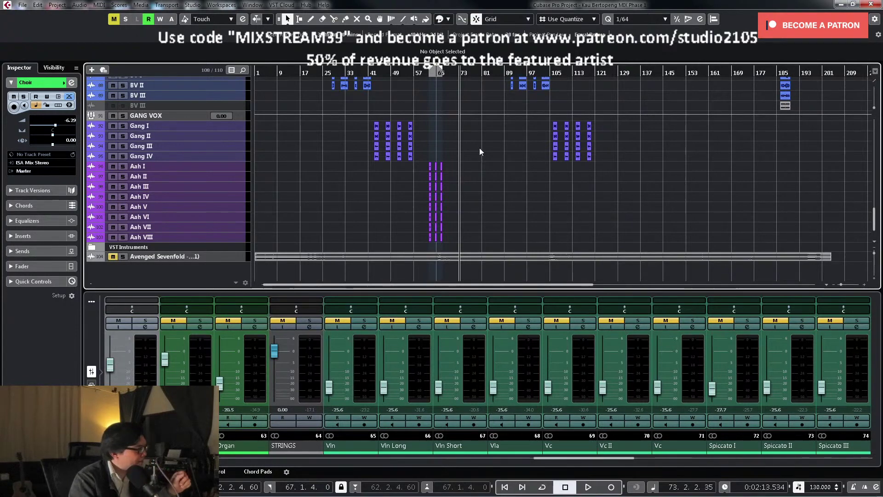
Step: Select the Solo track's events between about bars 68 and 90 and set the locators to that range
{"action": "scroll", "coordinate": [479, 148], "scroll_direction": "up", "scroll_amount": 9}
{"action": "scroll", "coordinate": [479, 148], "scroll_direction": "up", "scroll_amount": 2}
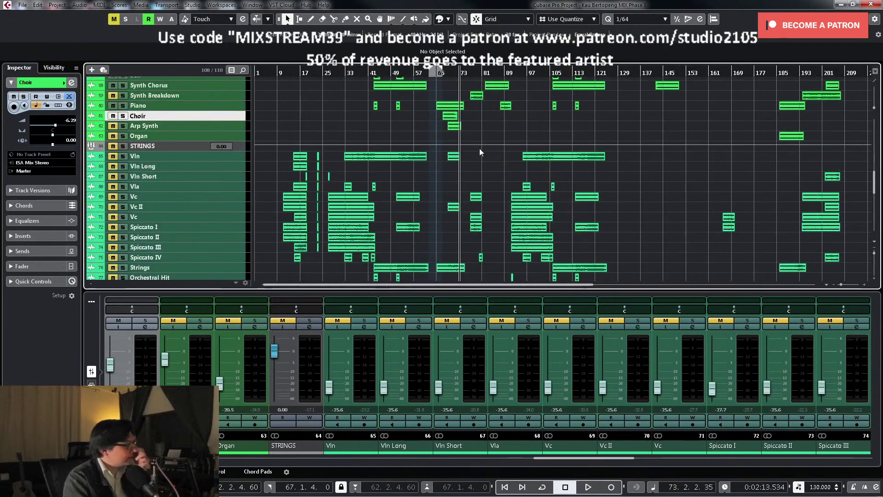
{"action": "key", "text": "space"}
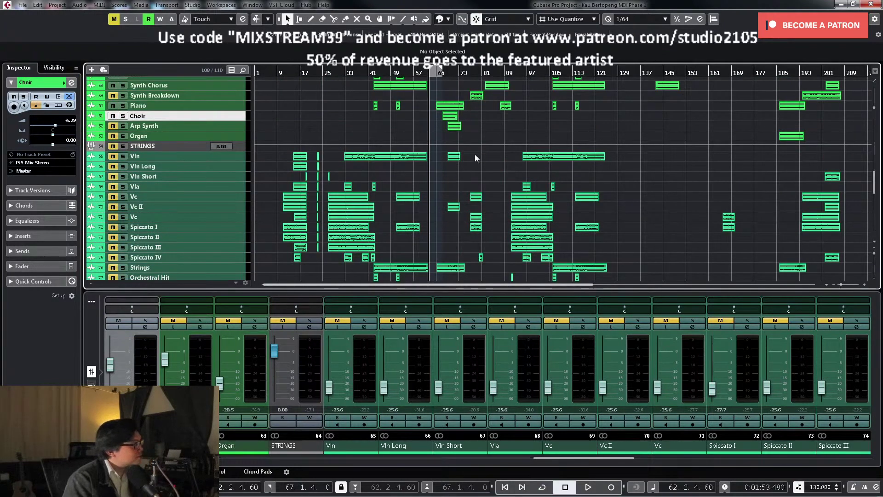
{"action": "scroll", "coordinate": [475, 158], "scroll_direction": "up", "scroll_amount": 5}
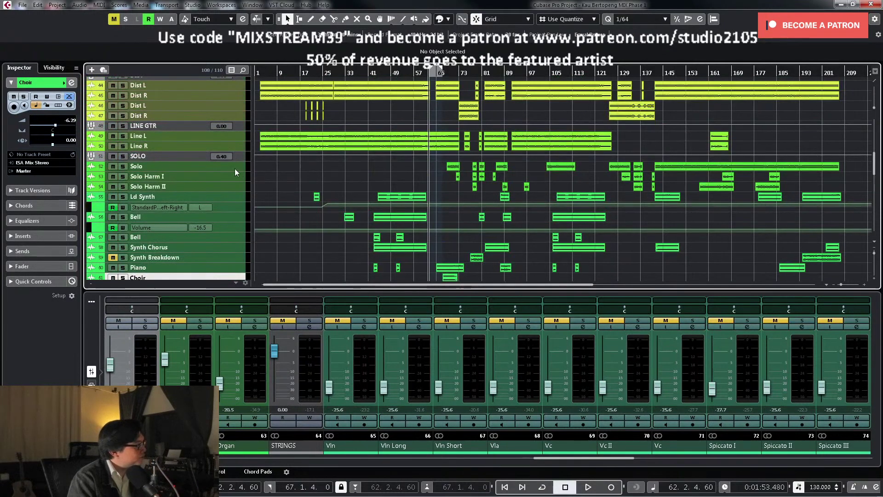
{"action": "left_click", "coordinate": [235, 168]}
{"action": "left_click_drag", "start_coordinate": [417, 194], "coordinate": [506, 209]}
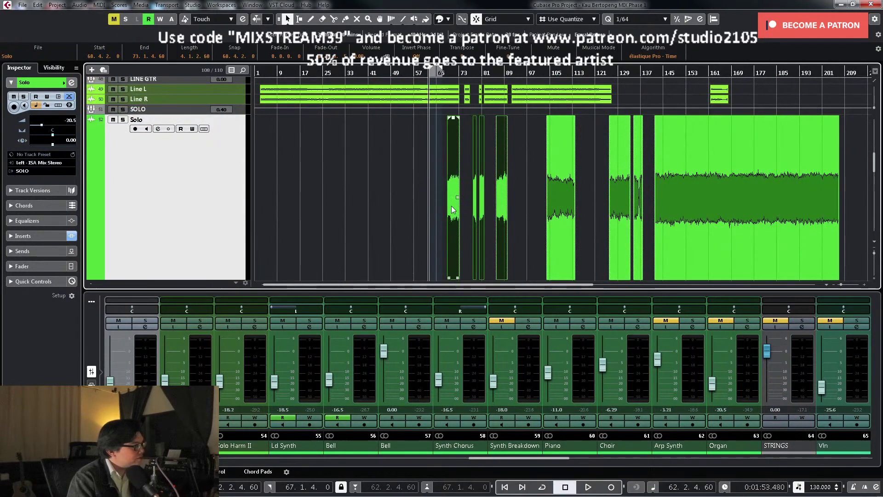
{"action": "left_click", "coordinate": [532, 201]}
{"action": "left_click_drag", "start_coordinate": [412, 202], "coordinate": [512, 210]}
{"action": "key", "text": "p"}
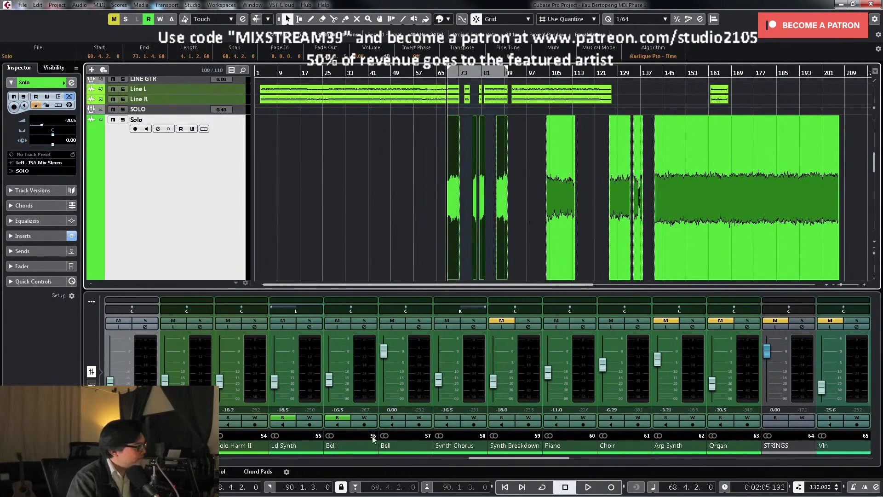
Step: Apply a low-cut filter in the Solo track's channel EQ while auditioning it soloed from around bar 68
{"action": "left_click", "coordinate": [149, 335]}
{"action": "left_click", "coordinate": [146, 328]}
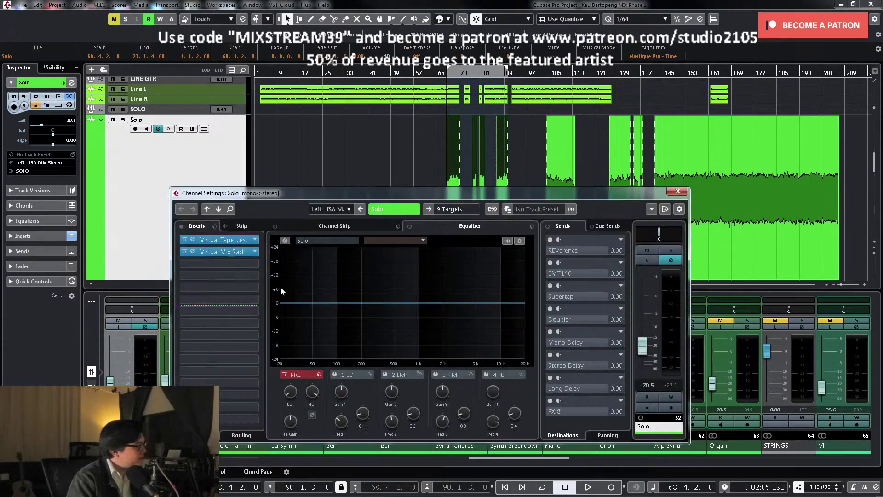
{"action": "left_click", "coordinate": [671, 250]}
{"action": "key", "text": "space"}
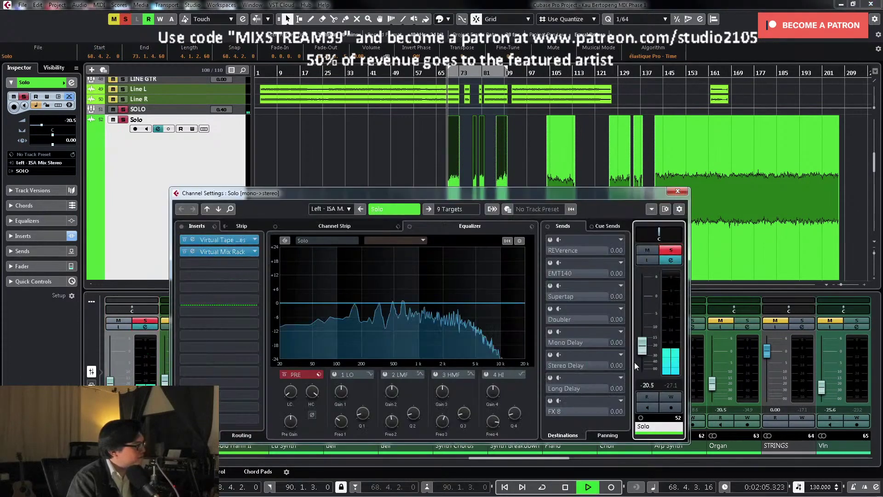
{"action": "left_click_drag", "start_coordinate": [290, 391], "coordinate": [291, 394]}
{"action": "key", "text": "space"}
{"action": "key", "text": "space"}
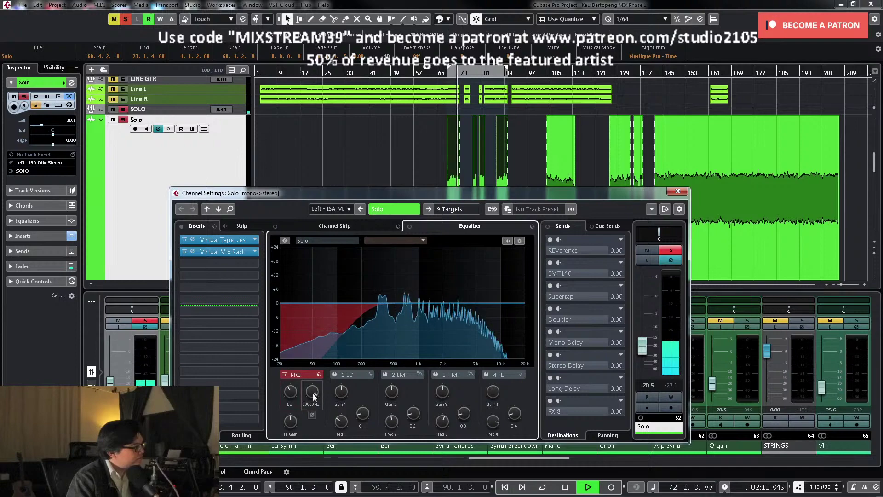
{"action": "mouse_move", "coordinate": [314, 396]}
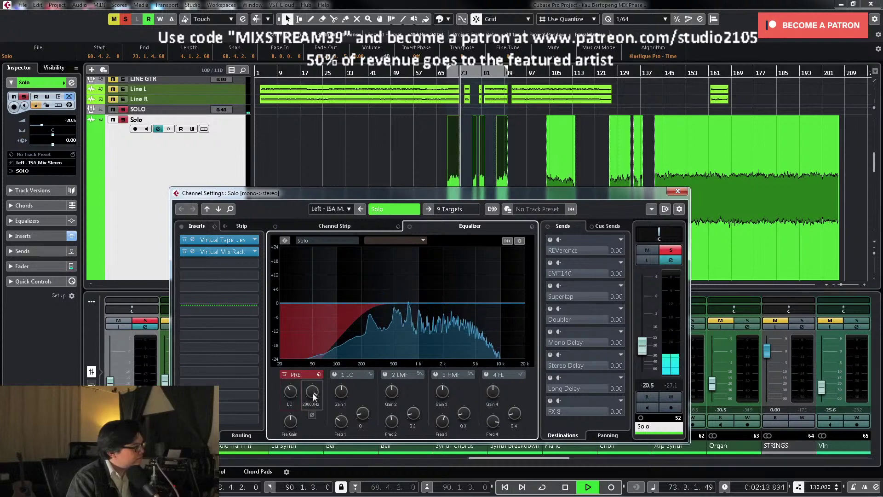
{"action": "key", "text": "space"}
{"action": "left_click", "coordinate": [788, 218]}
{"action": "left_click", "coordinate": [677, 191]}
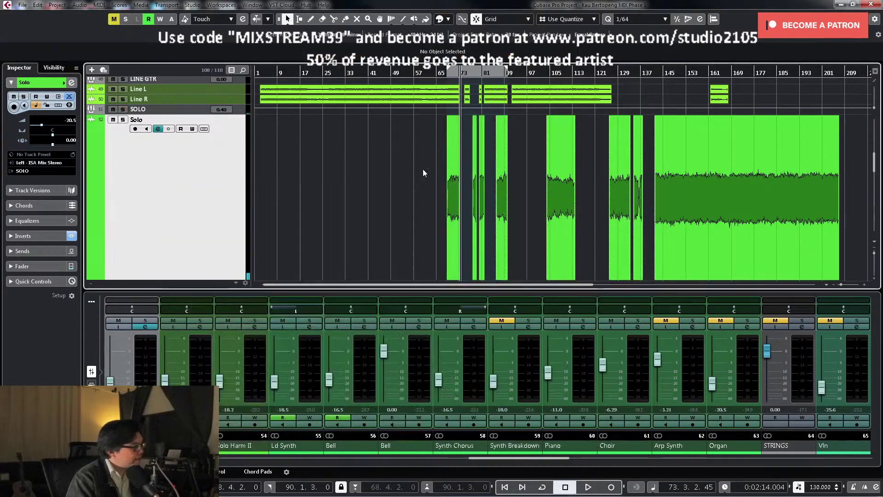
Step: Inspect the end of the Solo track's first event around bar 73 and select that event
{"action": "key", "text": "h"}
{"action": "left_click", "coordinate": [515, 212]}
{"action": "key", "text": "h"}
{"action": "key", "text": "h"}
{"action": "key", "text": "h"}
{"action": "key", "text": "h"}
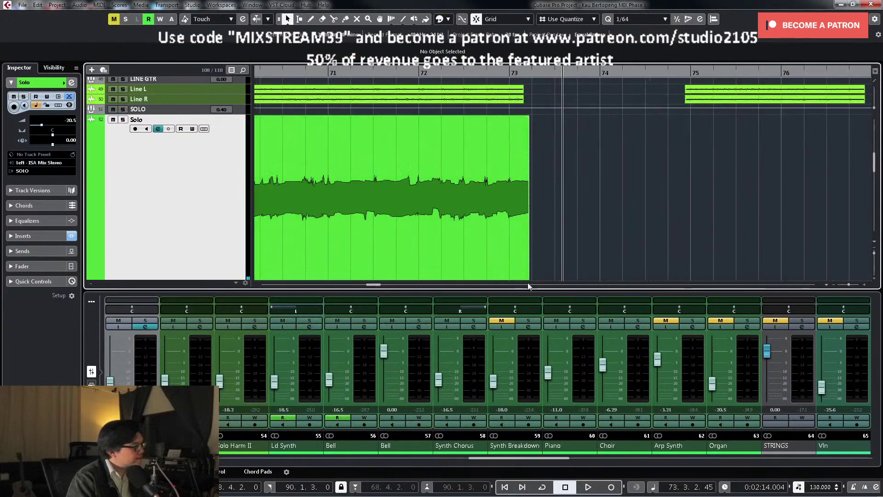
{"action": "left_click", "coordinate": [527, 278]}
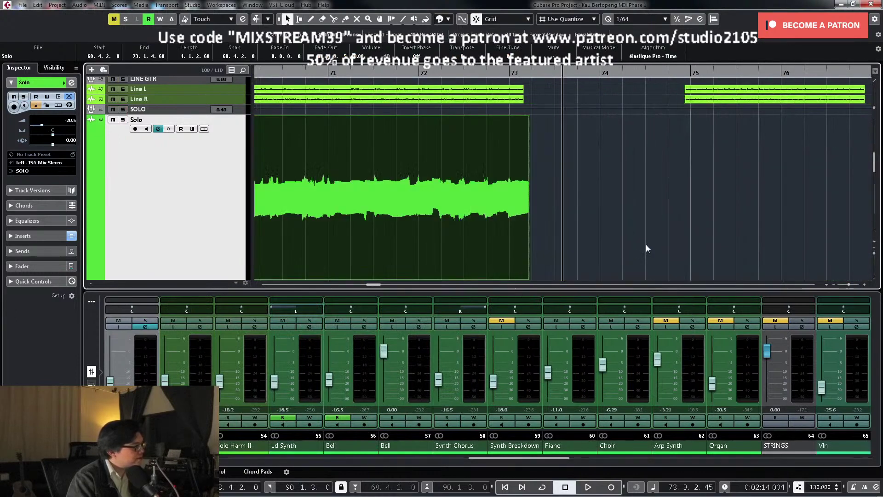
{"action": "key", "text": "shift+f"}
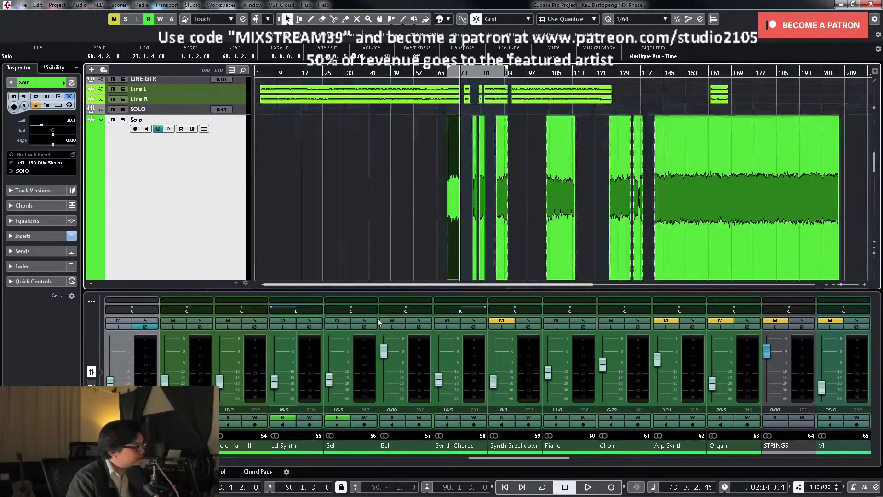
Step: Add a high-cut filter to the Solo track's channel EQ during playback
{"action": "left_click", "coordinate": [145, 326]}
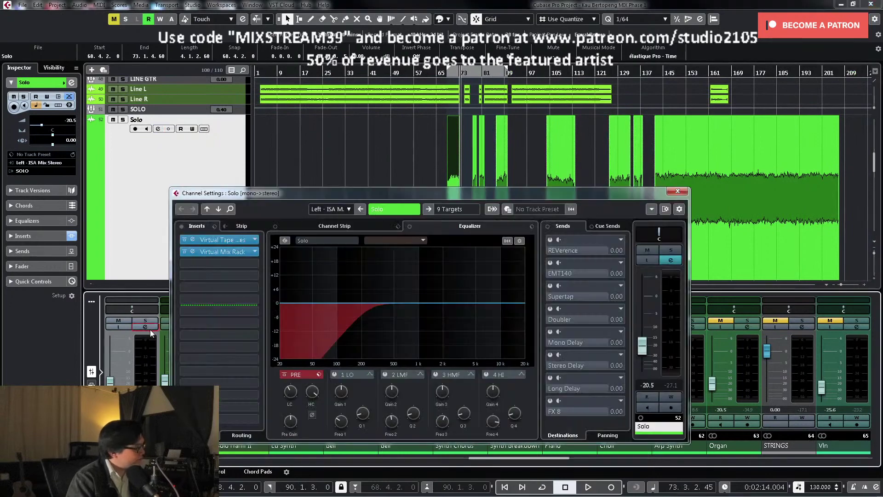
{"action": "key", "text": "space"}
{"action": "left_click", "coordinate": [313, 395]}
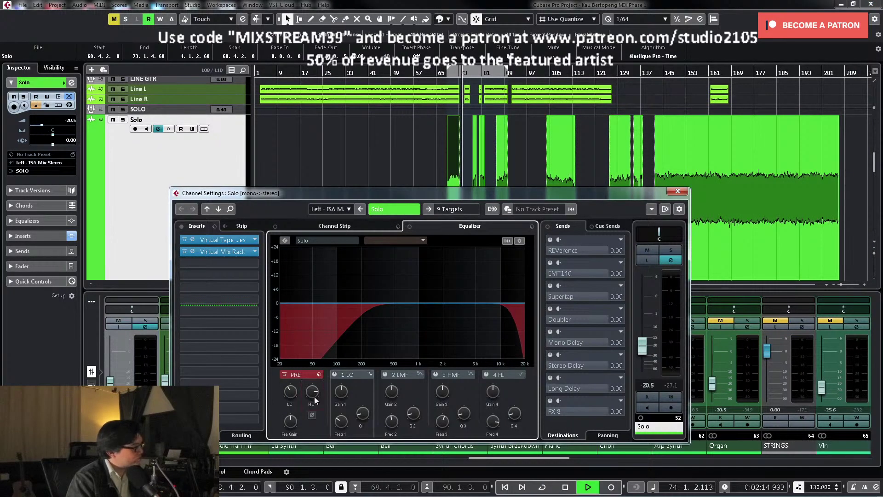
{"action": "key", "text": "space"}
{"action": "key", "text": "Escape"}
Step: Loop the Solo track's first event from bar 68 to 73 and set the channel level to -14 dB during playback
{"action": "key", "text": "p"}
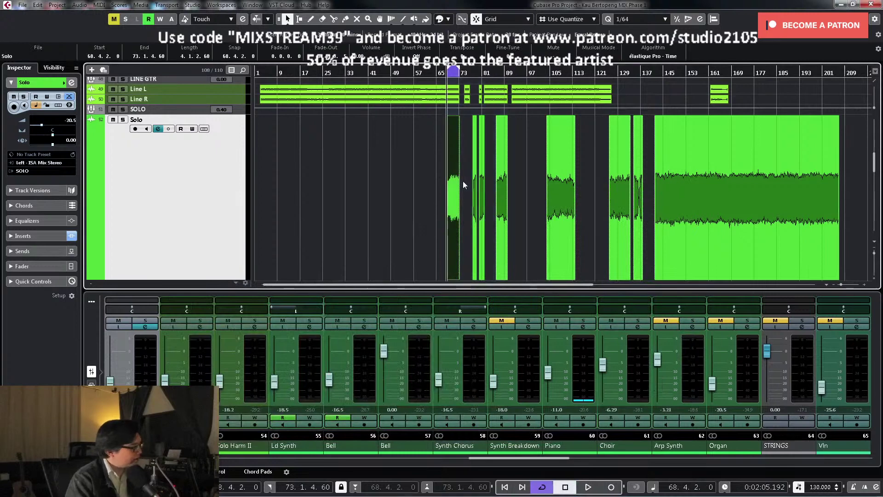
{"action": "key", "text": "space"}
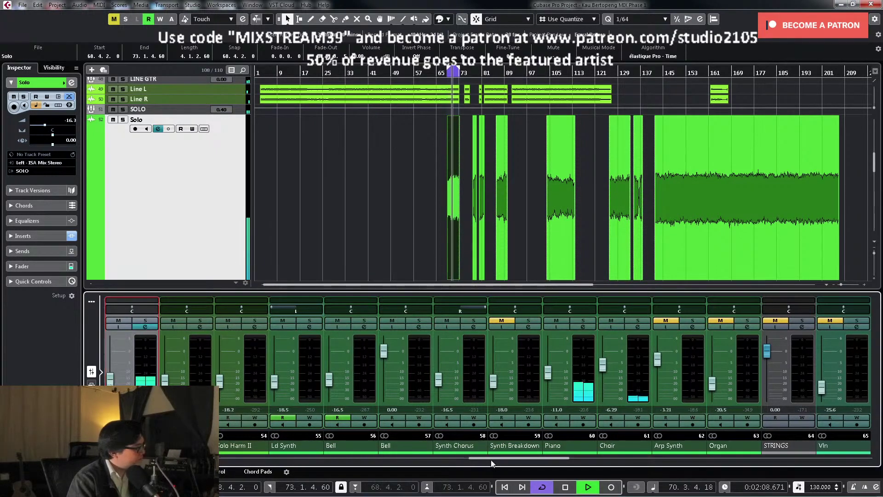
{"action": "left_click_drag", "start_coordinate": [492, 460], "coordinate": [452, 465]}
{"action": "left_click", "coordinate": [388, 381]}
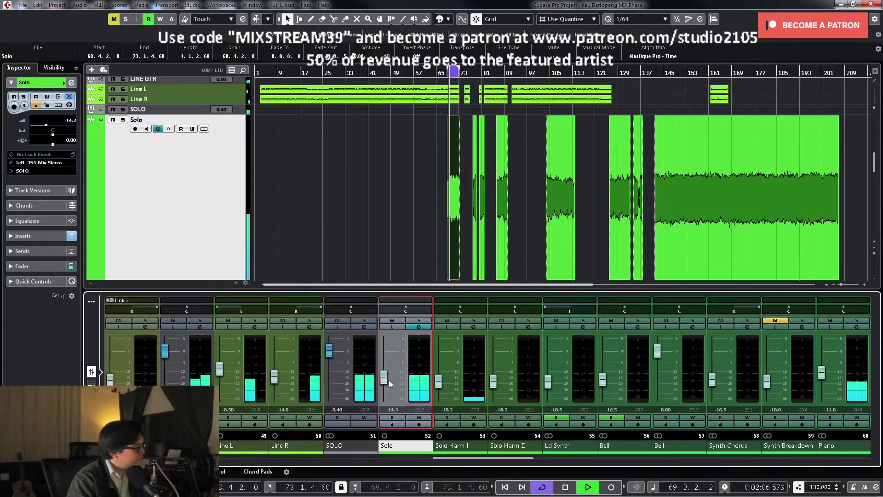
{"action": "double_click", "coordinate": [391, 409]}
{"action": "type", "text": "-14"}
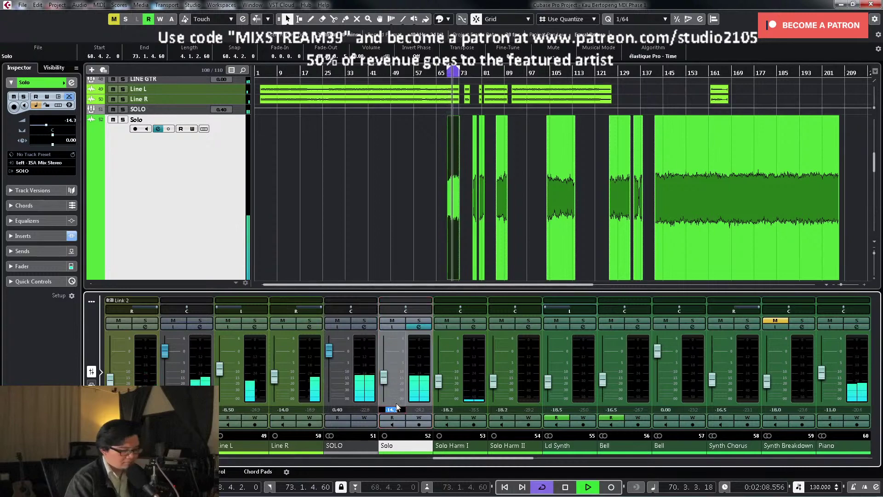
{"action": "key", "text": "Return"}
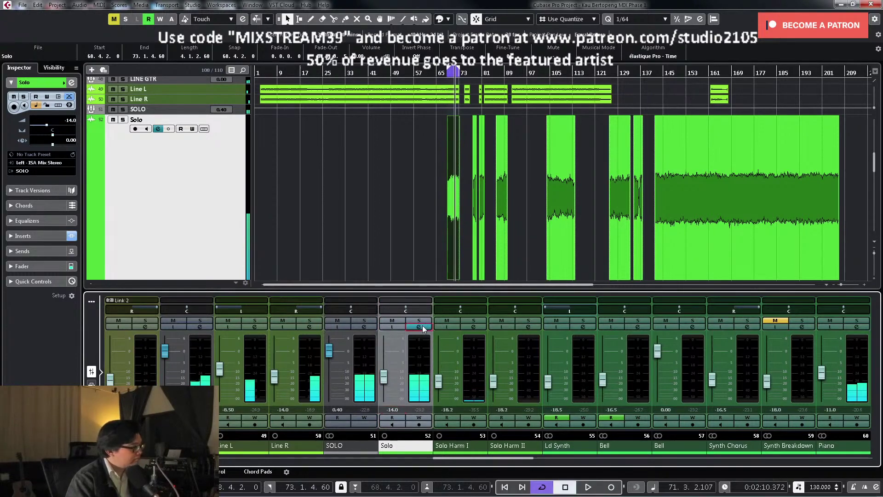
Step: Load the Waves MV2 Mono plug-in into the Solo channel's third insert slot
{"action": "left_click", "coordinate": [422, 327]}
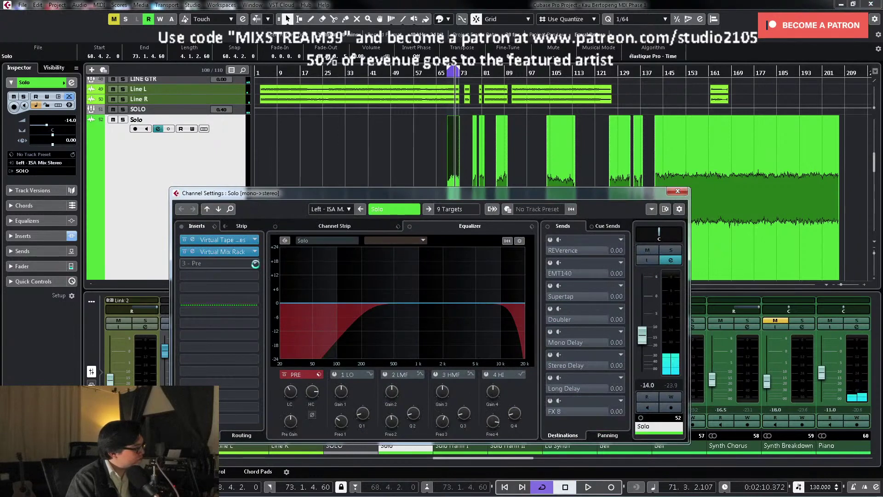
{"action": "left_click", "coordinate": [254, 264]}
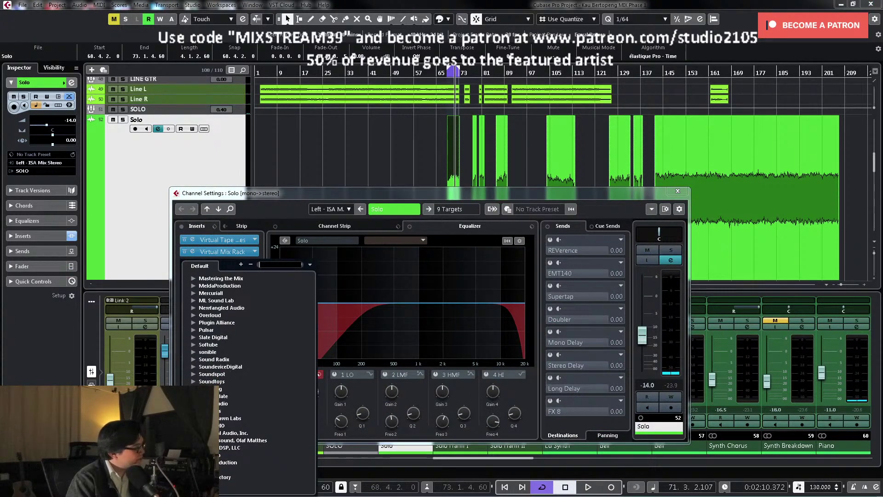
{"action": "scroll", "coordinate": [248, 368], "scroll_direction": "down", "scroll_amount": 6}
{"action": "left_click", "coordinate": [194, 337]}
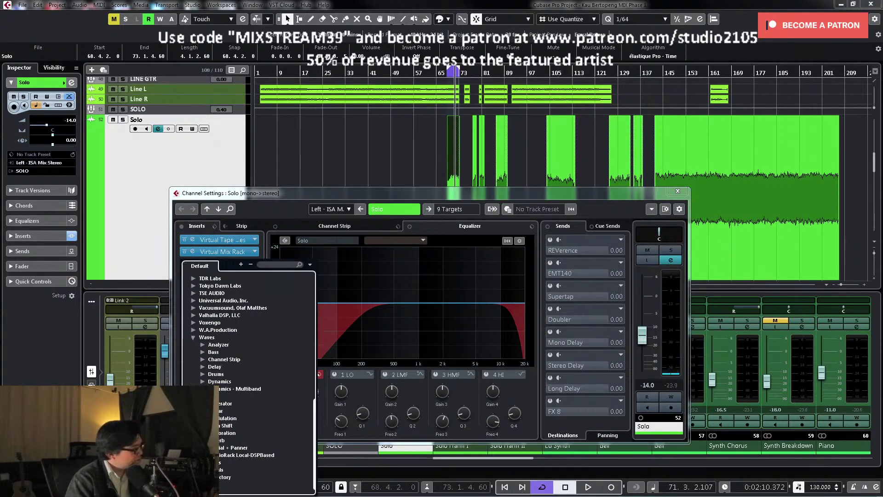
{"action": "left_click", "coordinate": [203, 382]}
{"action": "scroll", "coordinate": [251, 407], "scroll_direction": "down", "scroll_amount": 6}
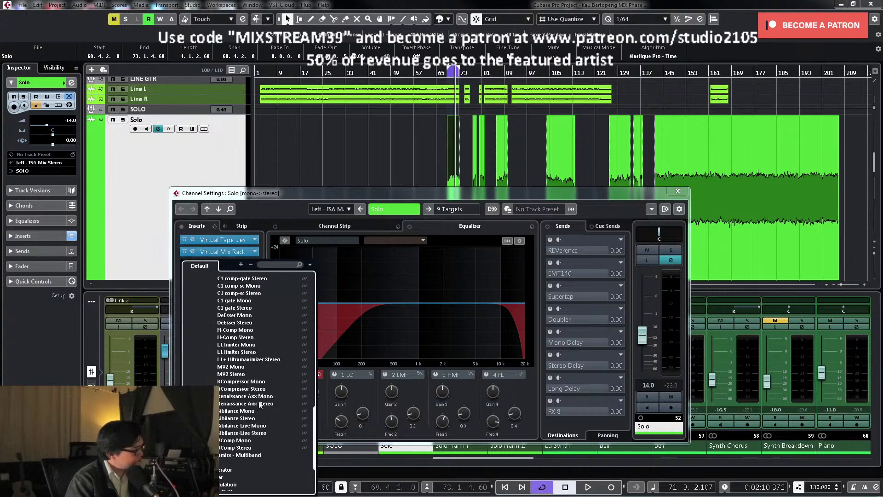
{"action": "left_click", "coordinate": [237, 366]}
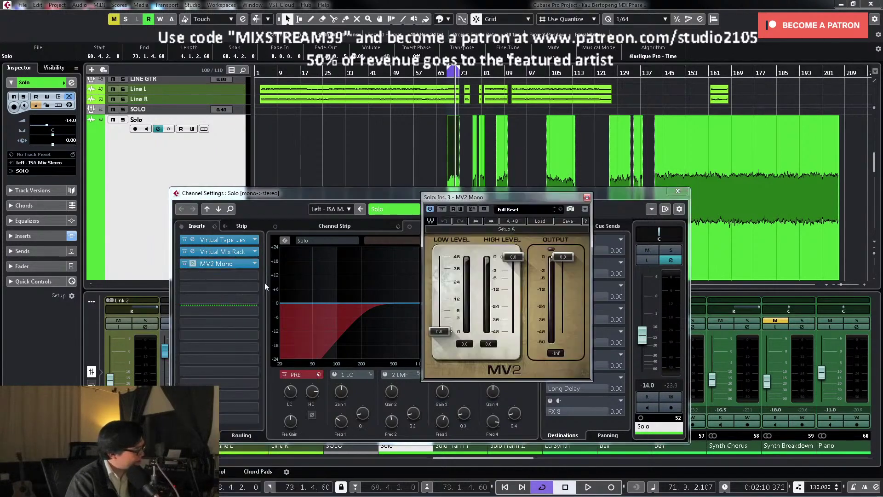
Step: Raise MV2's Low Level and lower its Output to -2.0 while looping the Solo track soloed
{"action": "left_click", "coordinate": [670, 249]}
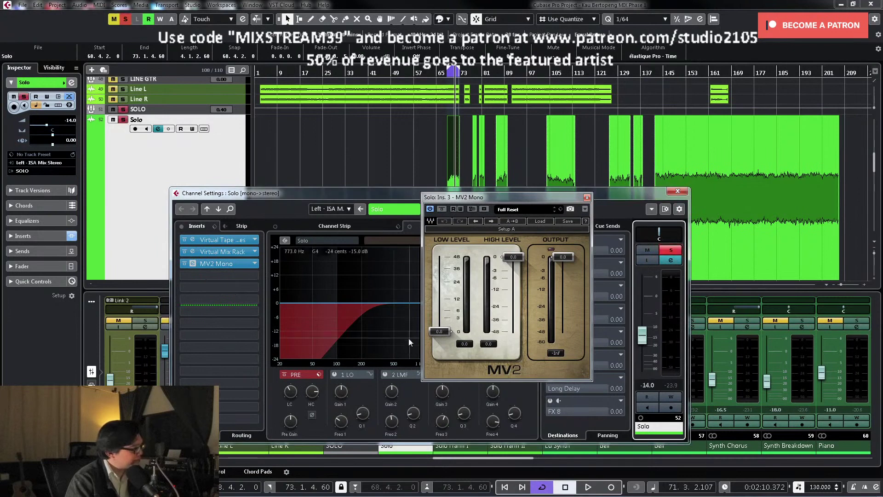
{"action": "key", "text": "space"}
{"action": "left_click_drag", "start_coordinate": [440, 331], "coordinate": [439, 303]}
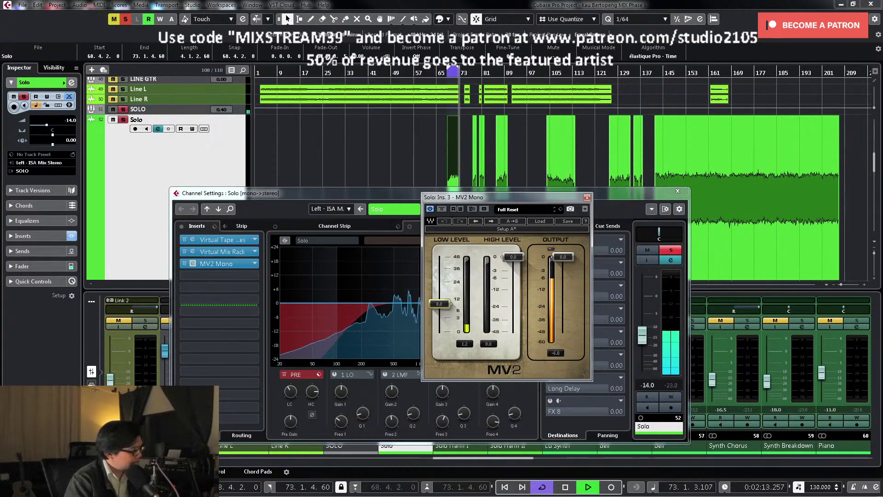
{"action": "left_click_drag", "start_coordinate": [563, 256], "coordinate": [553, 268]}
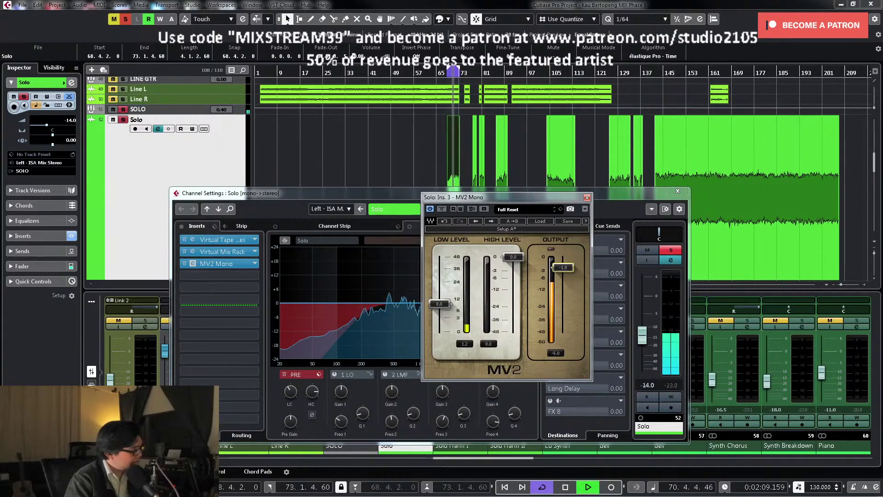
{"action": "key", "text": "space"}
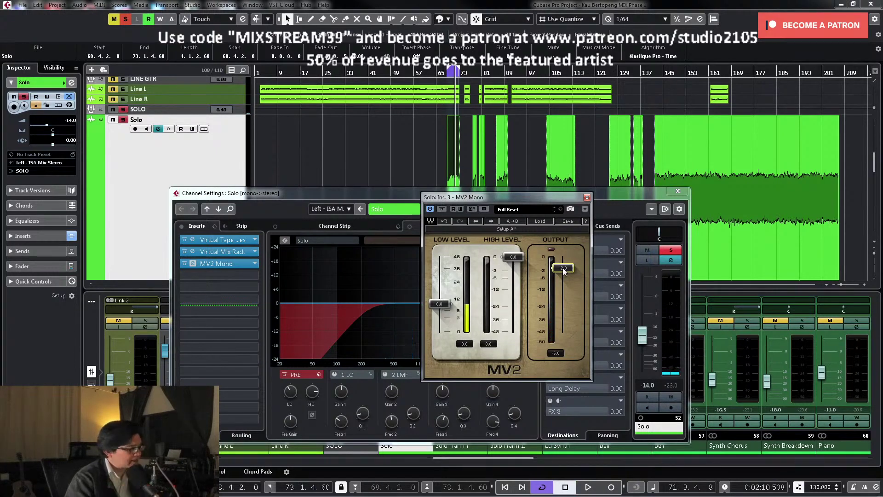
{"action": "key", "text": "space"}
Step: Unsolo the Solo track, set its level to -14.5 dB within the full mix, and close the channel and plug-in windows
{"action": "left_click", "coordinate": [670, 249]}
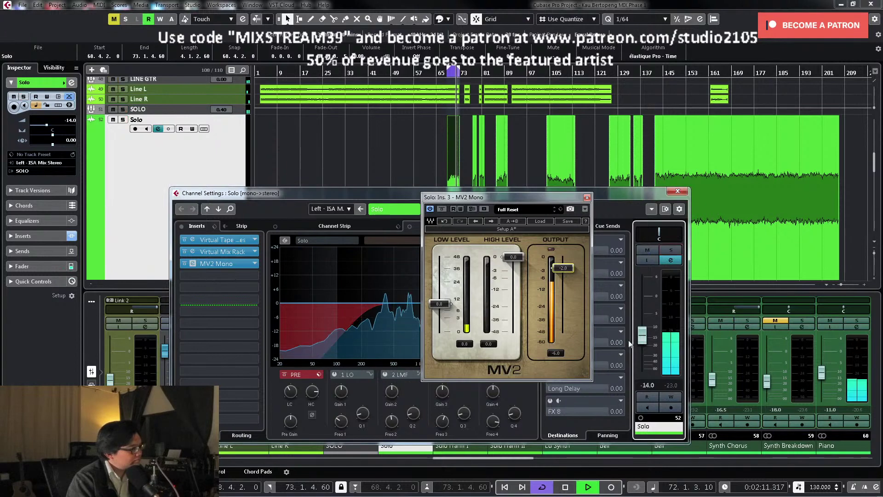
{"action": "left_click_drag", "start_coordinate": [640, 341], "coordinate": [641, 341]}
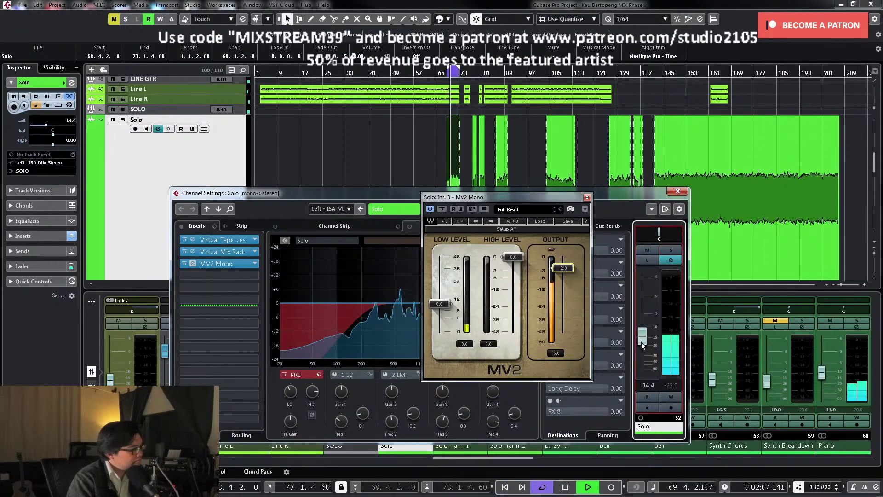
{"action": "left_click", "coordinate": [645, 384]}
{"action": "type", "text": "-14.5"}
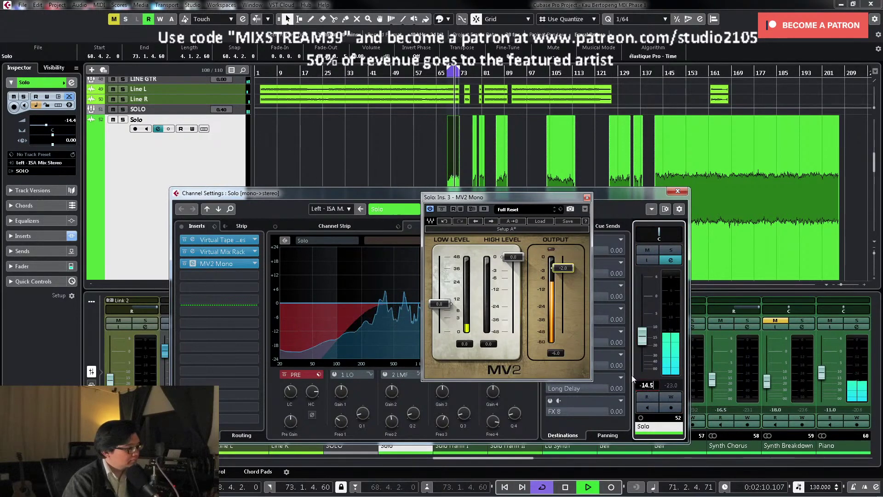
{"action": "key", "text": "Return"}
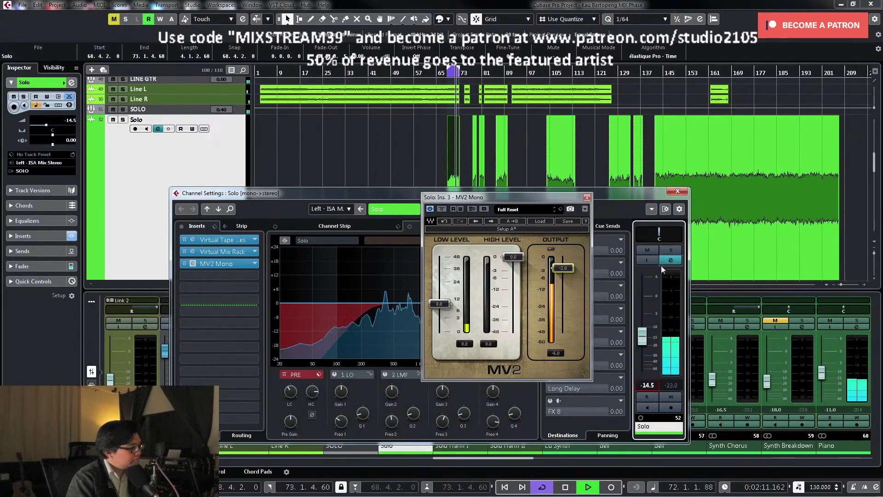
{"action": "left_click", "coordinate": [677, 193]}
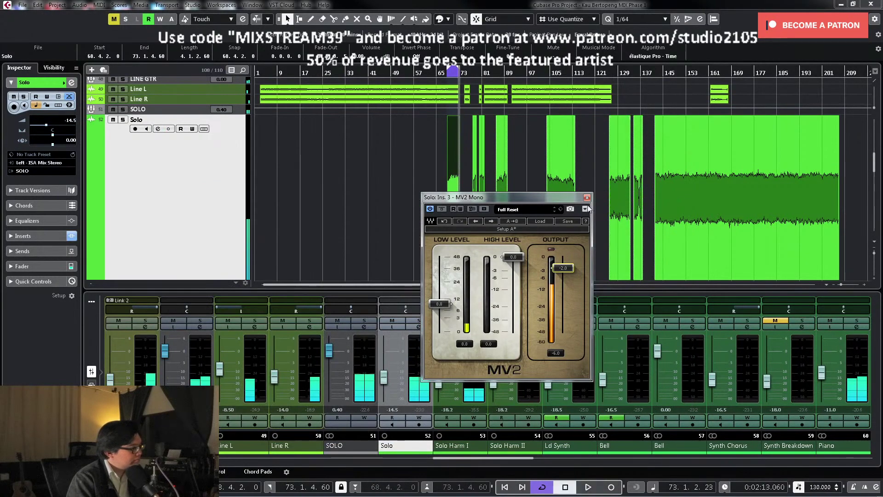
{"action": "left_click", "coordinate": [587, 198]}
Step: Set the locators to the Solo event at bars 103 to 113 and audition several Solo passages, both soloed and in the mix
{"action": "left_click", "coordinate": [544, 124]}
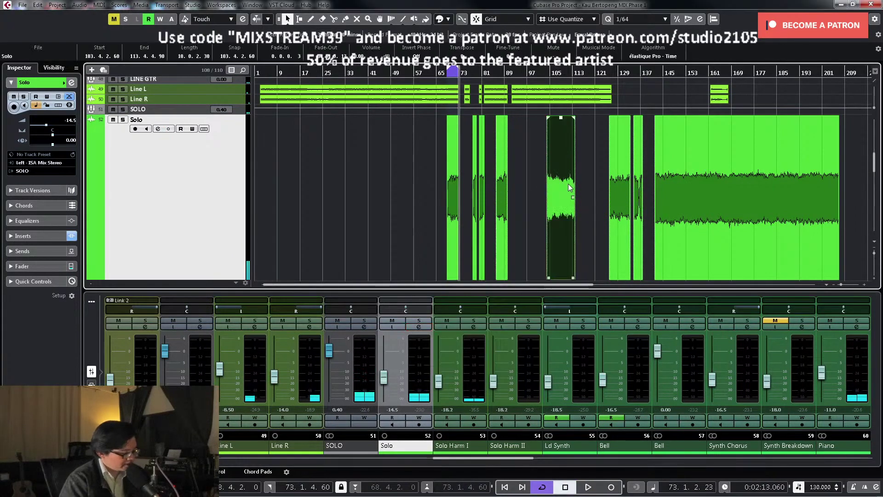
{"action": "key", "text": "p"}
{"action": "key", "text": "space"}
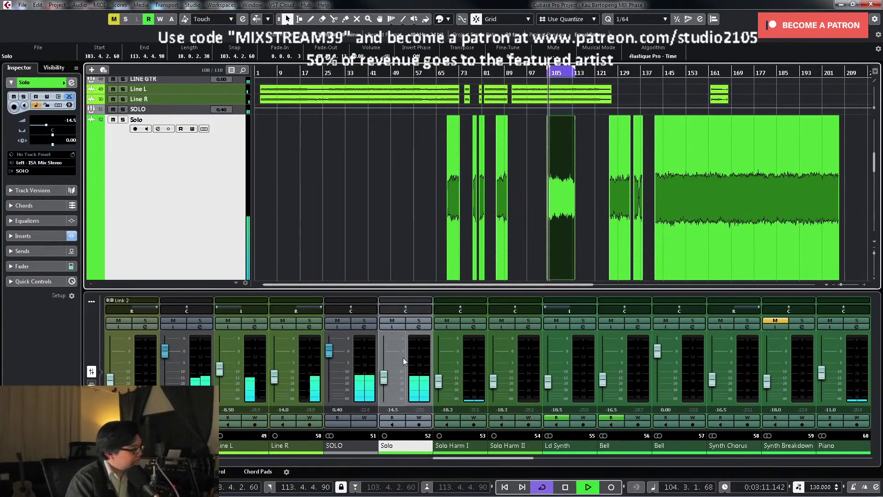
{"action": "left_click", "coordinate": [674, 148]}
{"action": "left_click", "coordinate": [652, 151]}
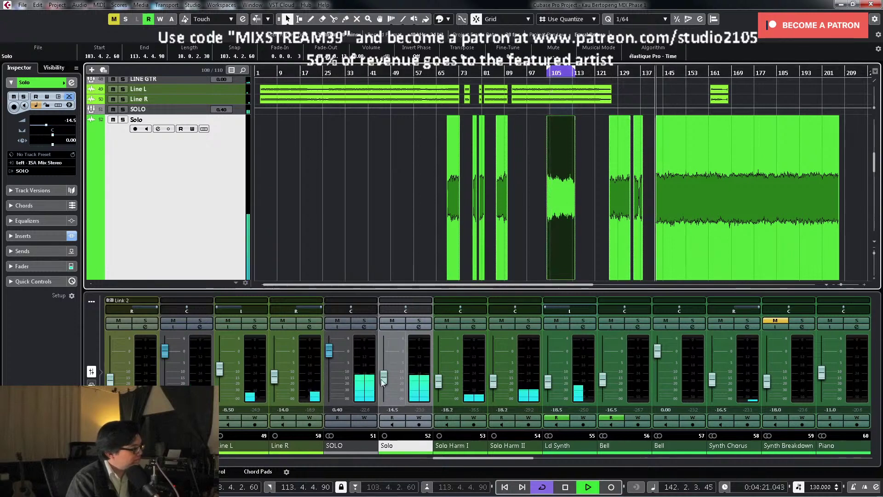
{"action": "left_click", "coordinate": [419, 320]}
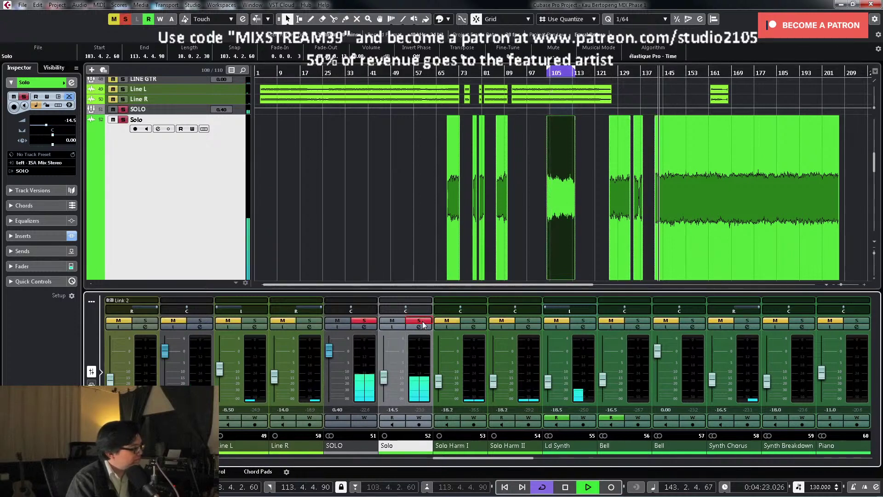
{"action": "left_click", "coordinate": [419, 320]}
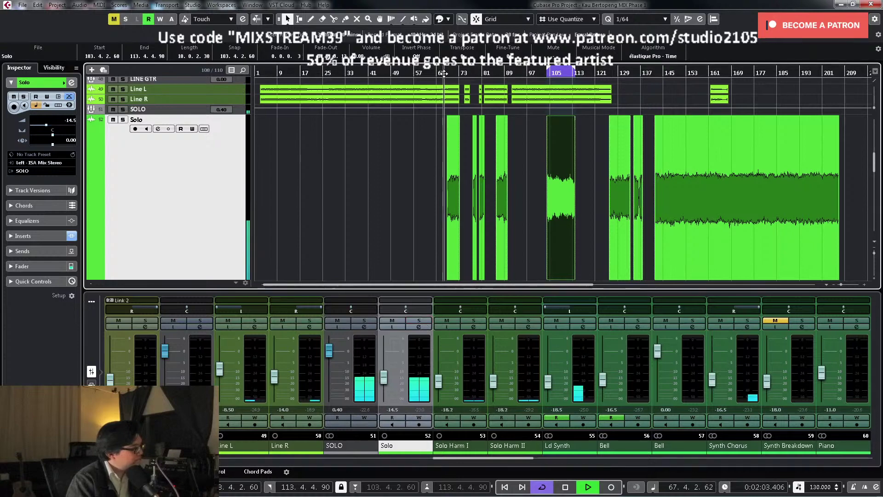
Step: Play the song from bar 68 and solo the SOLO group channel
{"action": "scroll", "coordinate": [669, 172], "scroll_direction": "down", "scroll_amount": 5}
{"action": "scroll", "coordinate": [690, 175], "scroll_direction": "up", "scroll_amount": 8}
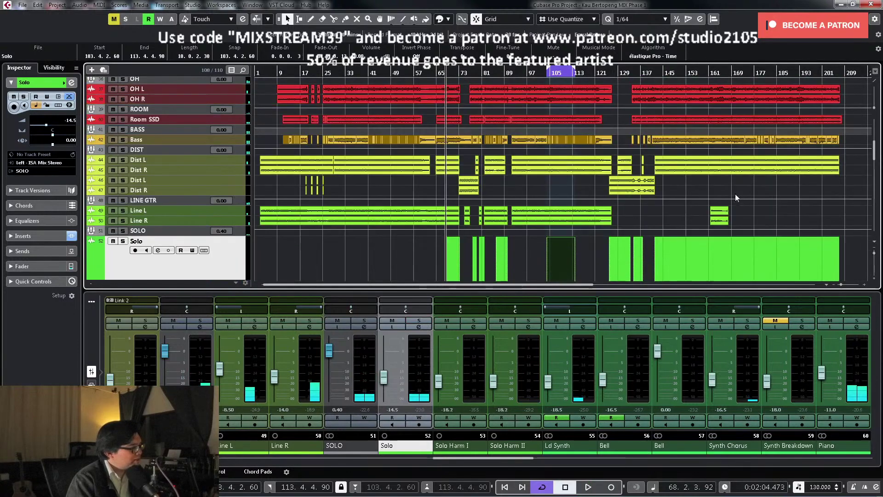
{"action": "scroll", "coordinate": [740, 200], "scroll_direction": "down", "scroll_amount": 3}
{"action": "scroll", "coordinate": [746, 203], "scroll_direction": "down", "scroll_amount": 5}
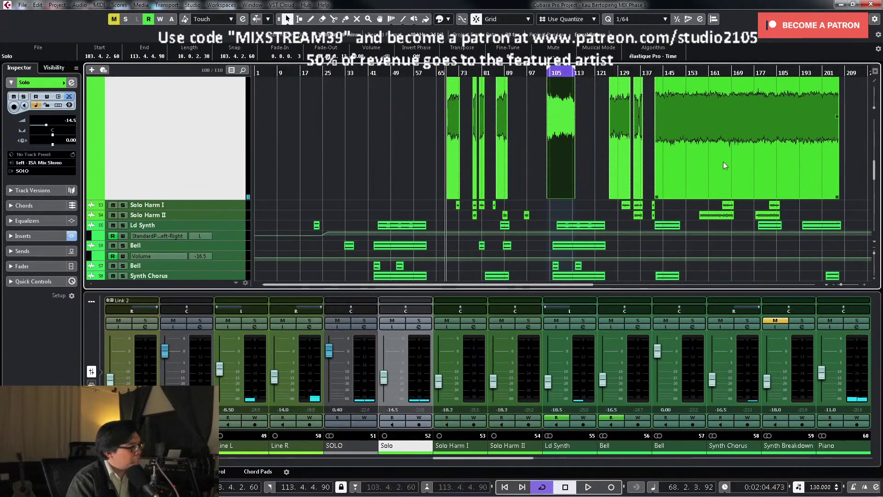
{"action": "scroll", "coordinate": [723, 161], "scroll_direction": "up", "scroll_amount": 2}
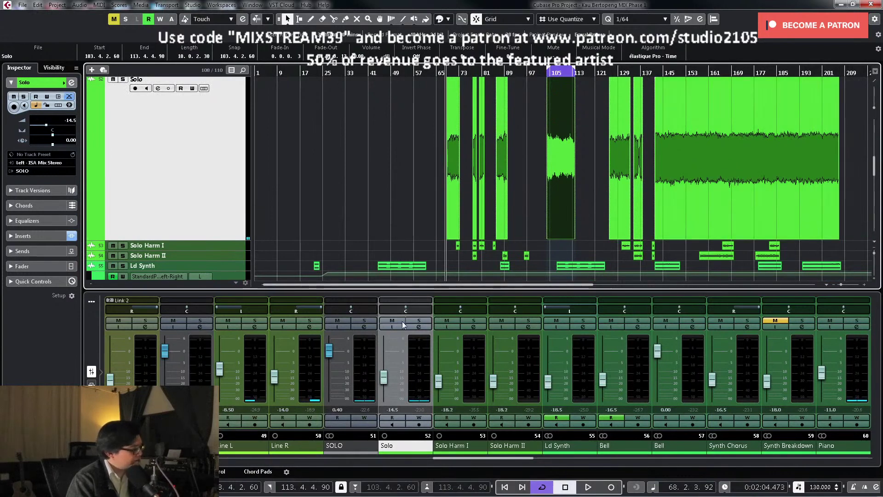
{"action": "key", "text": "space"}
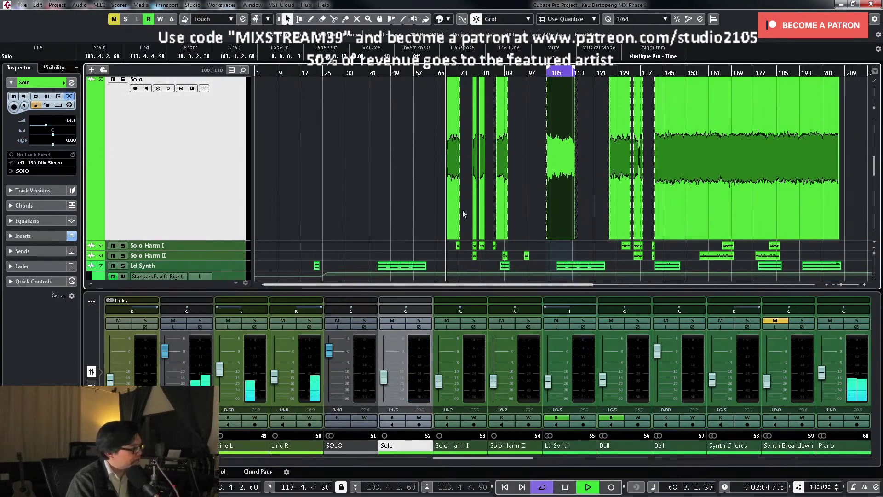
{"action": "left_click", "coordinate": [366, 319]}
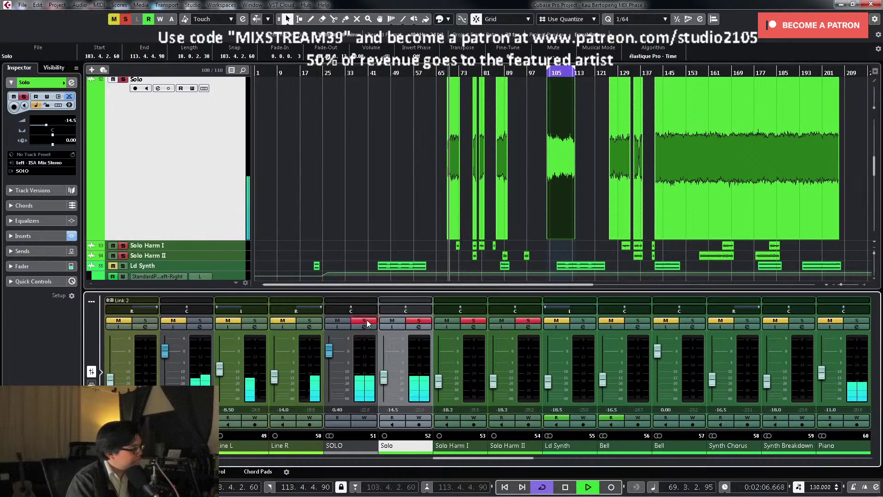
Step: Stop playback and load the Acon Digital Multiply plug-in into the SOLO group channel's second insert slot
{"action": "left_click", "coordinate": [364, 327]}
{"action": "key", "text": "space"}
{"action": "left_click", "coordinate": [253, 252]}
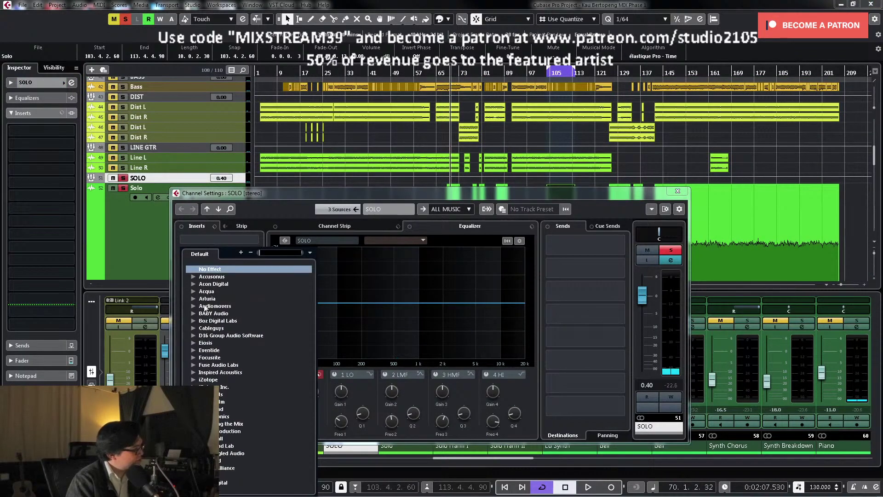
{"action": "left_click", "coordinate": [193, 284]}
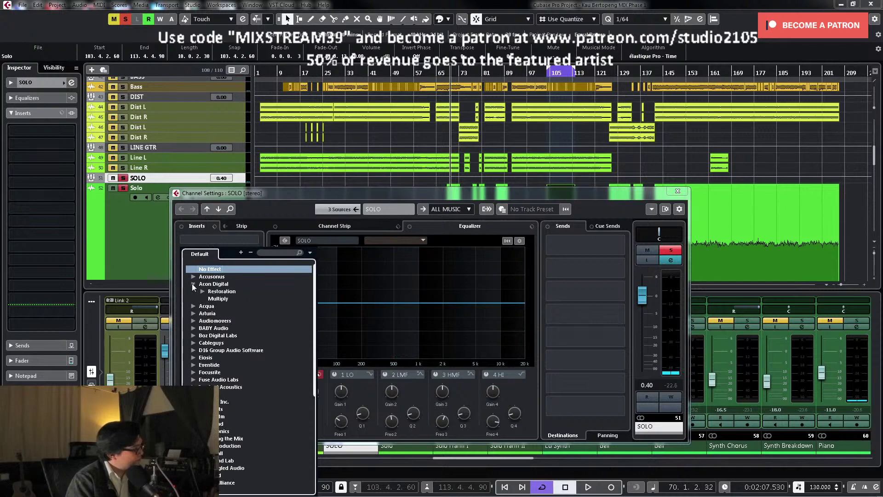
{"action": "left_click", "coordinate": [218, 299]}
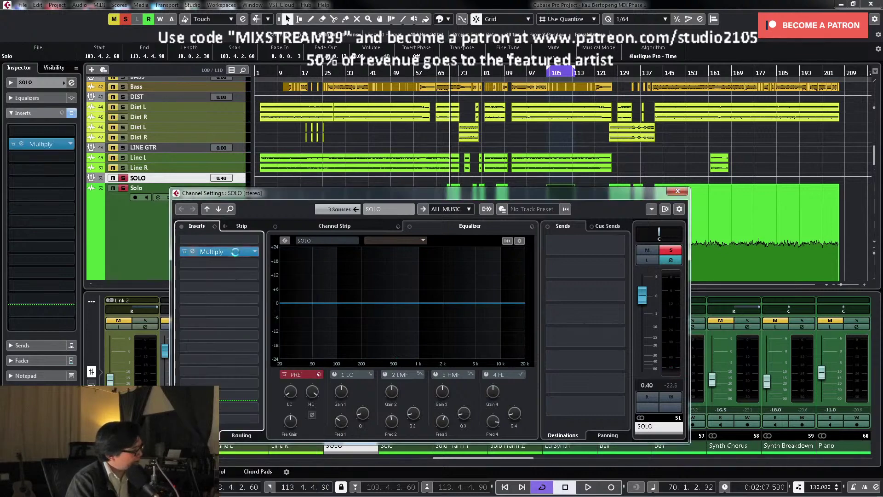
Step: Apply Multiply's Vintage lead preset, set its Effect level to -14.4 dB during playback, and close the plug-in and channel windows
{"action": "left_click", "coordinate": [304, 168]}
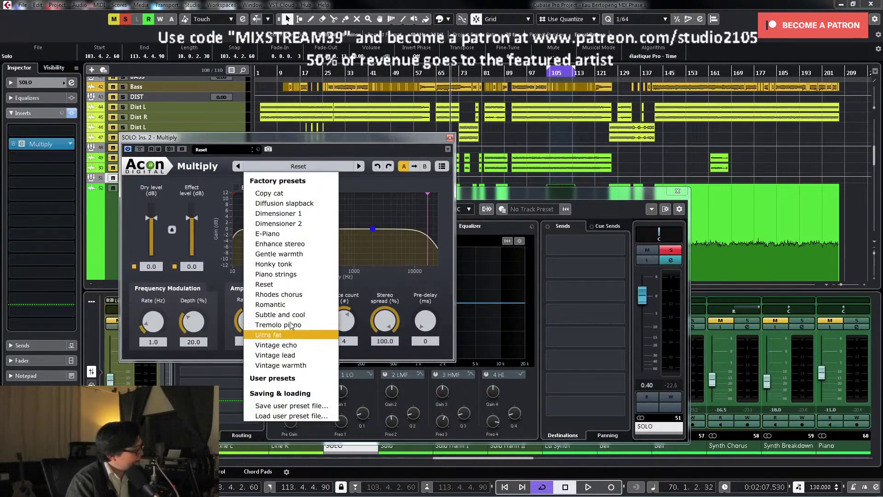
{"action": "left_click", "coordinate": [295, 356]}
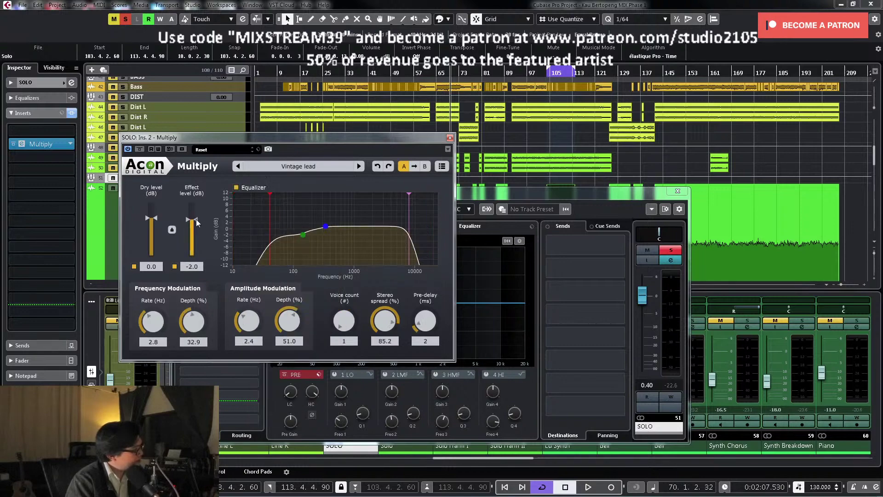
{"action": "left_click_drag", "start_coordinate": [196, 219], "coordinate": [197, 241]}
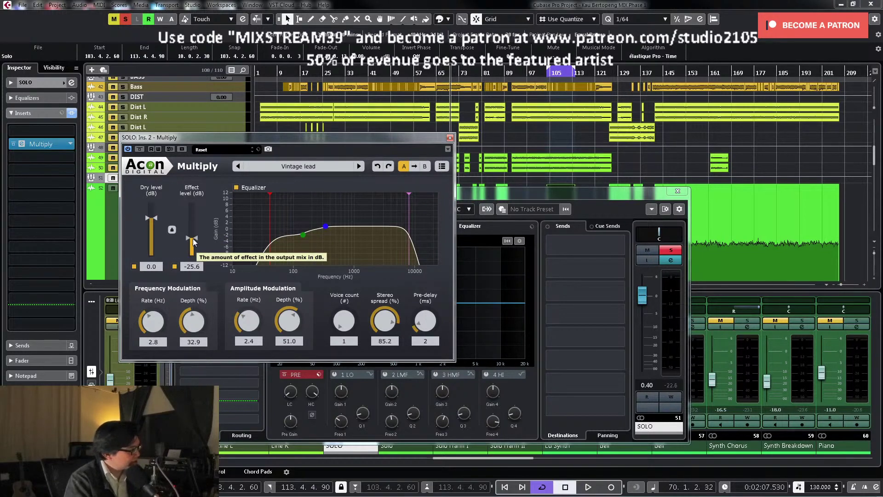
{"action": "key", "text": "space"}
{"action": "left_click_drag", "start_coordinate": [194, 243], "coordinate": [197, 233]}
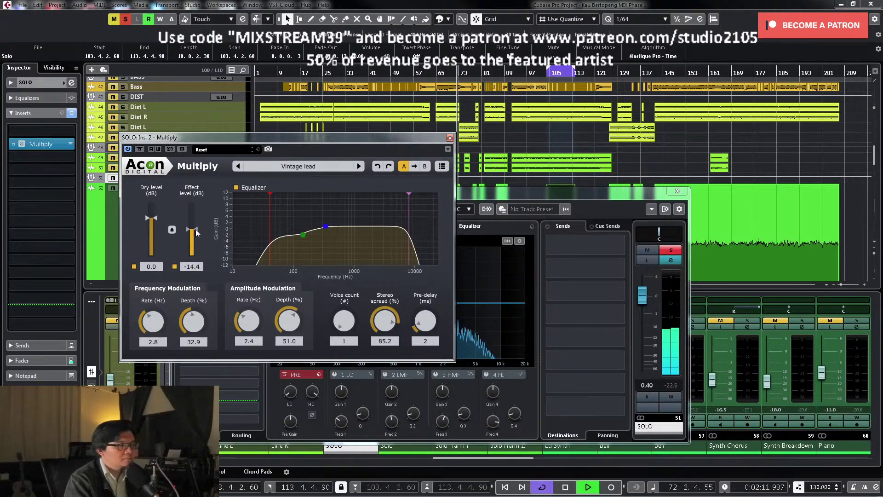
{"action": "left_click", "coordinate": [449, 138]}
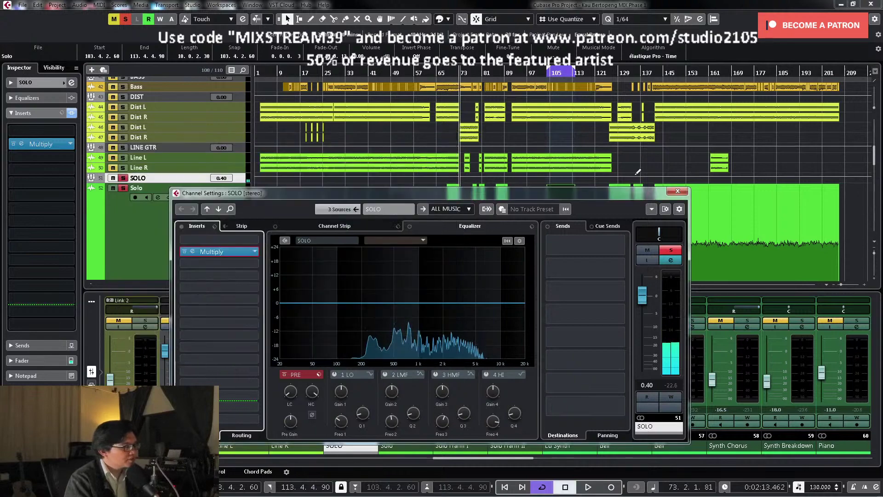
{"action": "left_click", "coordinate": [676, 192]}
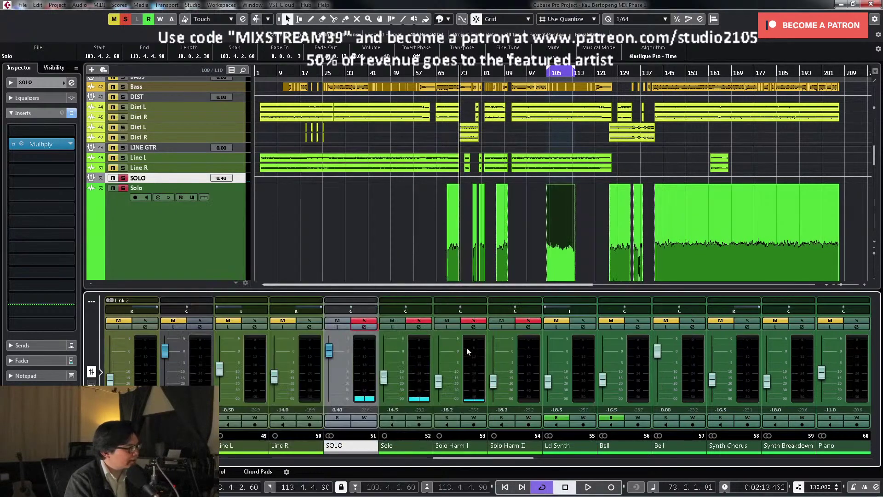
Step: Pull the Solo Harm I and Solo Harm II faders fully down and set the locators to the Solo track's first event
{"action": "left_click_drag", "start_coordinate": [438, 381], "coordinate": [439, 414]}
{"action": "left_click_drag", "start_coordinate": [493, 381], "coordinate": [493, 421]}
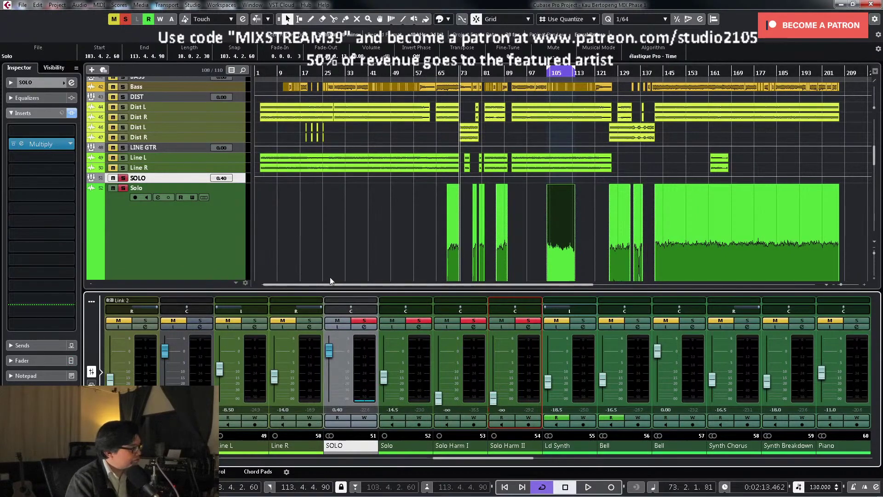
{"action": "left_click_drag", "start_coordinate": [410, 233], "coordinate": [453, 271]}
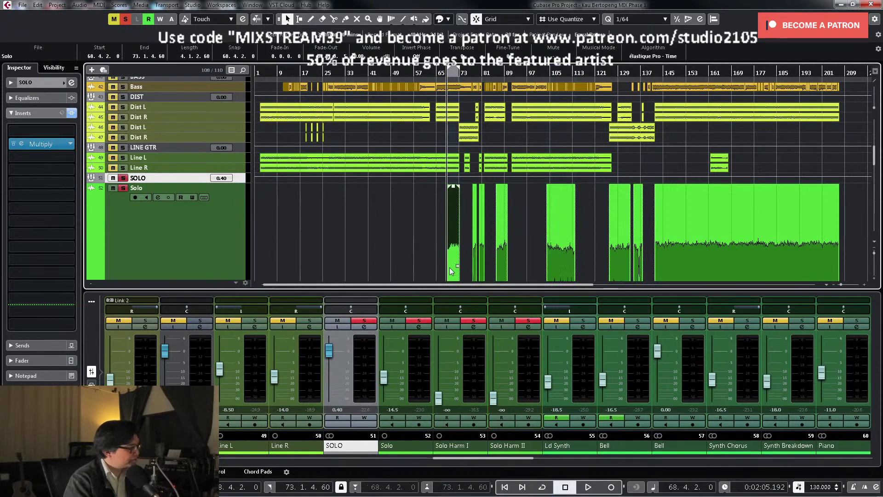
Step: Load the BABY Audio Baby Comeback delay into the SOLO group channel's third insert slot
{"action": "left_click", "coordinate": [364, 327]}
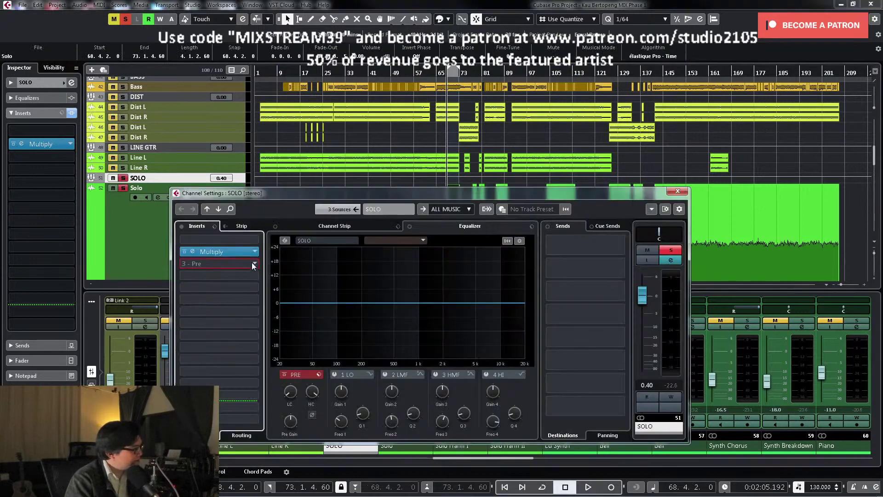
{"action": "left_click", "coordinate": [252, 263]}
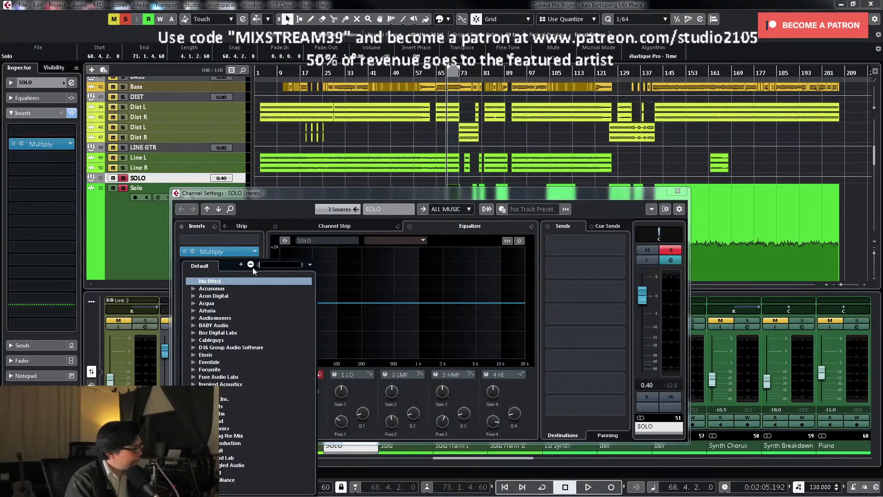
{"action": "left_click", "coordinate": [193, 332]}
{"action": "key", "text": "Escape"}
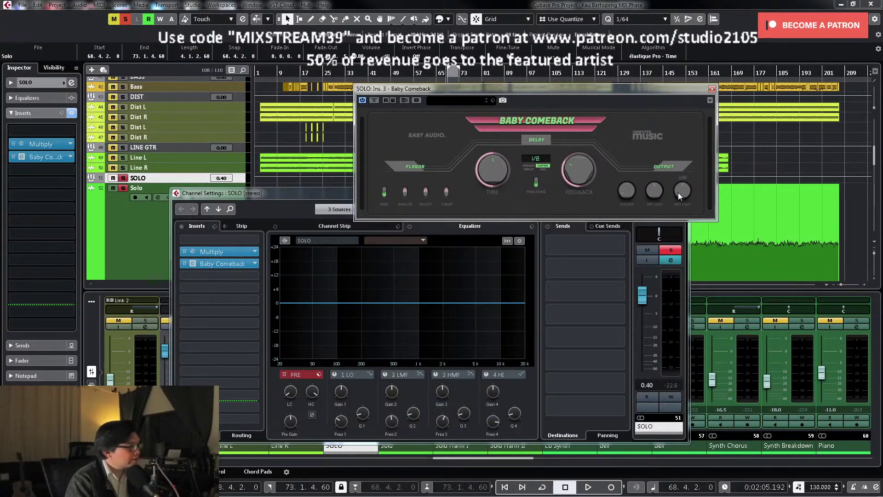
Step: Lower Baby Comeback's wet output, choose the Analog flavor and switch the 1/8 delay to straight timing while auditioning the soloed group
{"action": "key", "text": "space"}
{"action": "left_click_drag", "start_coordinate": [678, 192], "coordinate": [672, 225]}
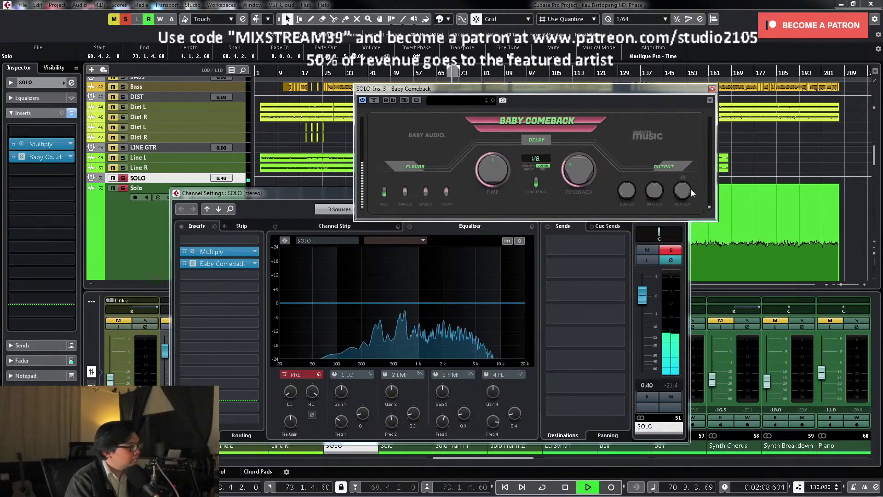
{"action": "left_click", "coordinate": [405, 192]}
{"action": "key", "text": "space"}
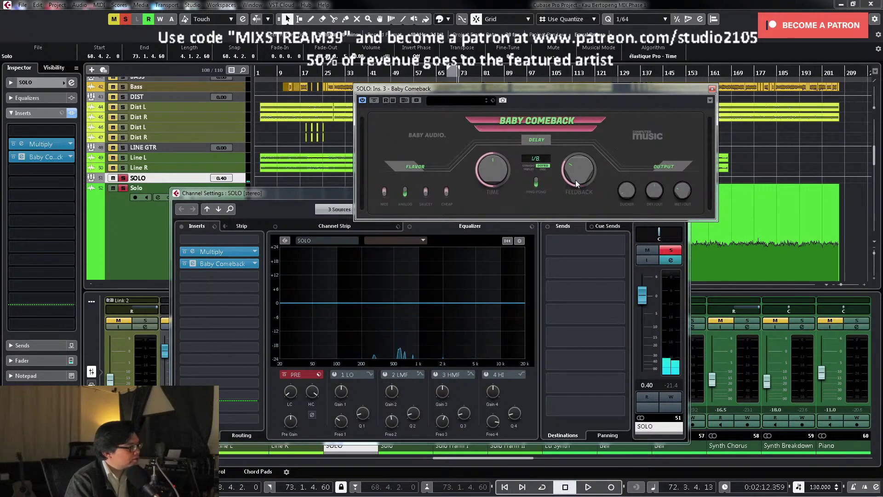
{"action": "key", "text": "space"}
{"action": "left_click", "coordinate": [528, 165]}
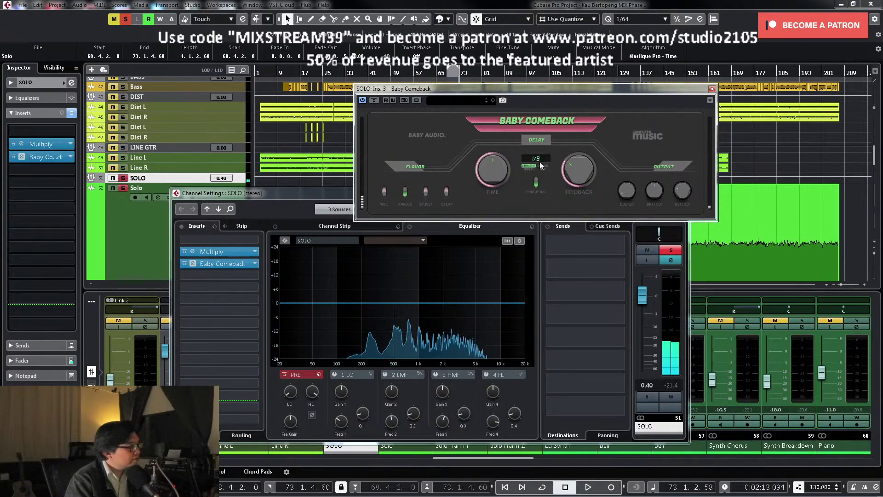
{"action": "key", "text": "space"}
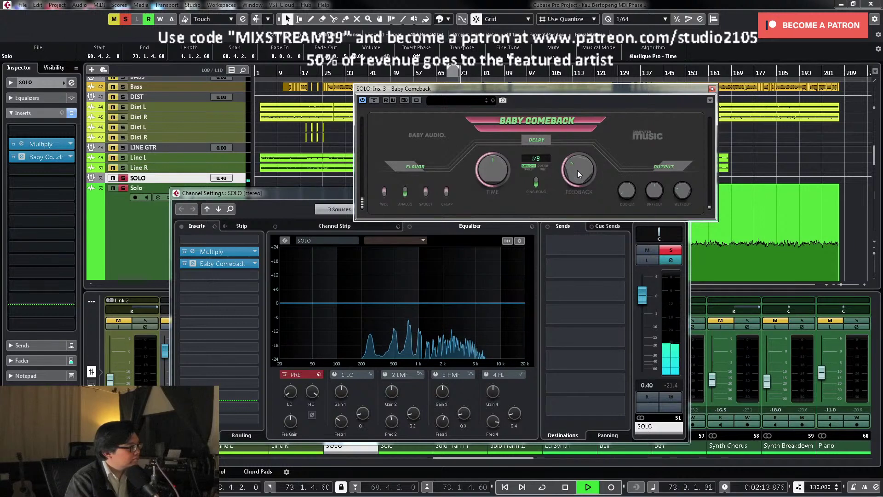
{"action": "key", "text": "space"}
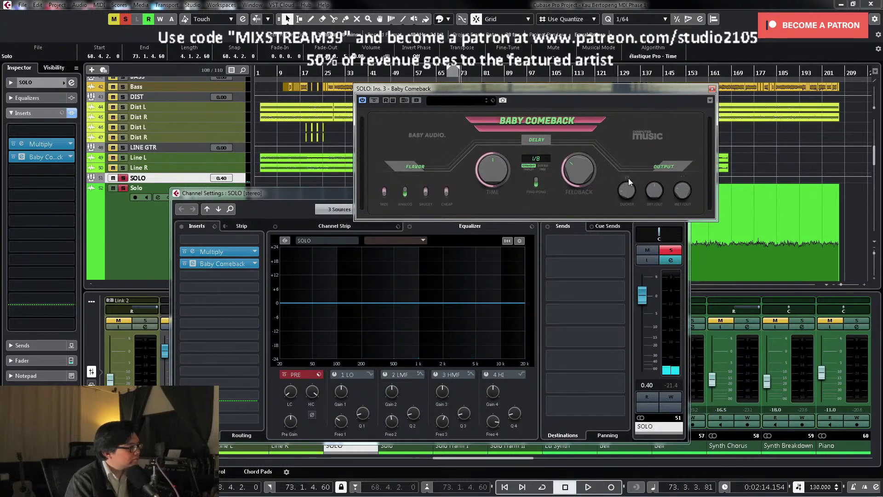
Step: Unsolo the SOLO group, set Baby Comeback's delay time to 1/4 and rebalance its wet output within the full mix
{"action": "key", "text": "space"}
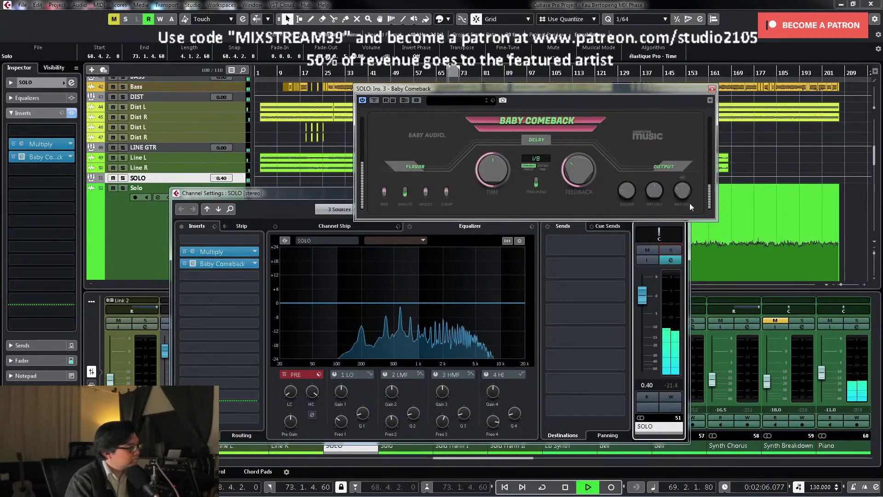
{"action": "left_click_drag", "start_coordinate": [680, 197], "coordinate": [684, 190]}
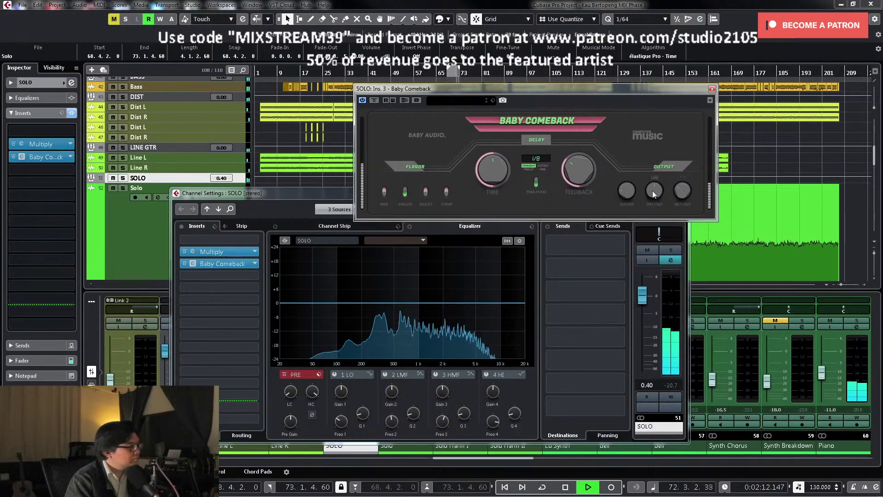
{"action": "key", "text": "space"}
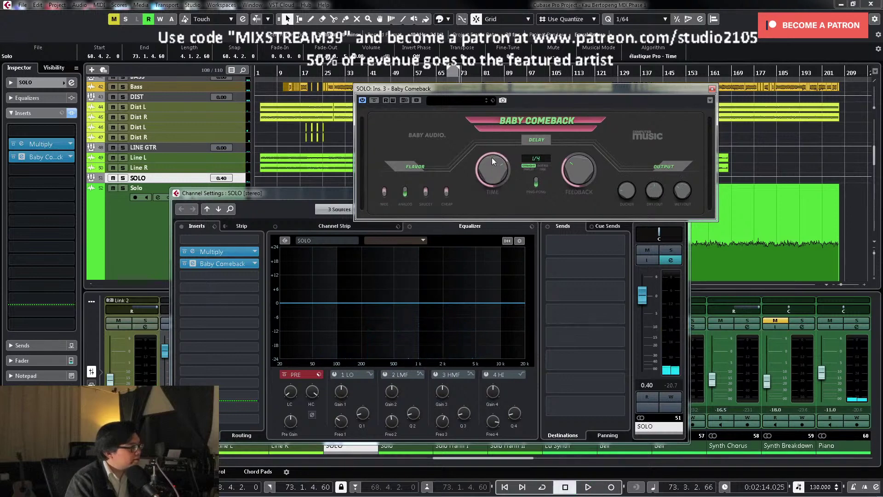
{"action": "key", "text": "space"}
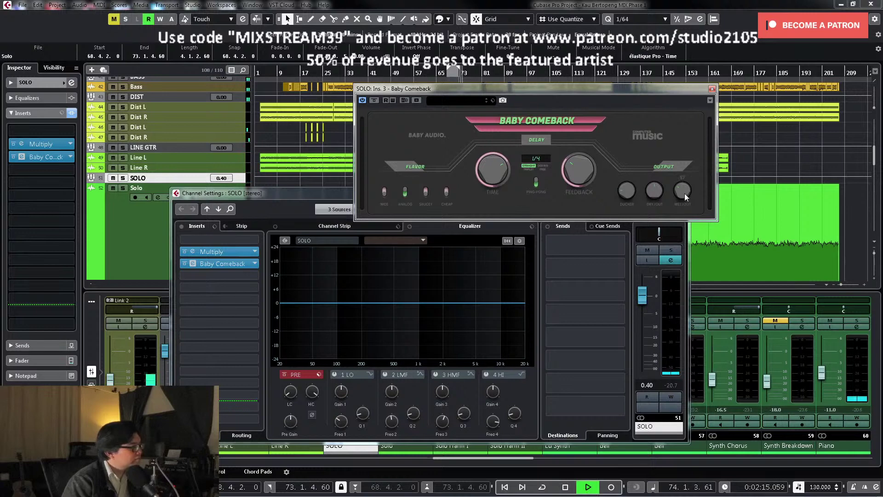
{"action": "key", "text": "KP_1"}
{"action": "left_click_drag", "start_coordinate": [683, 193], "coordinate": [681, 192]}
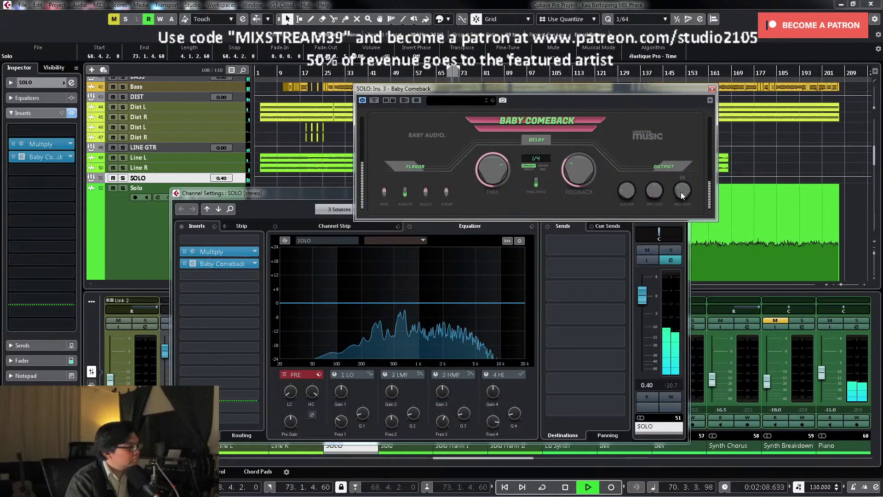
Step: Reopen Multiply on the SOLO group and raise its Effect level to -7.9 dB
{"action": "left_click", "coordinate": [233, 252]}
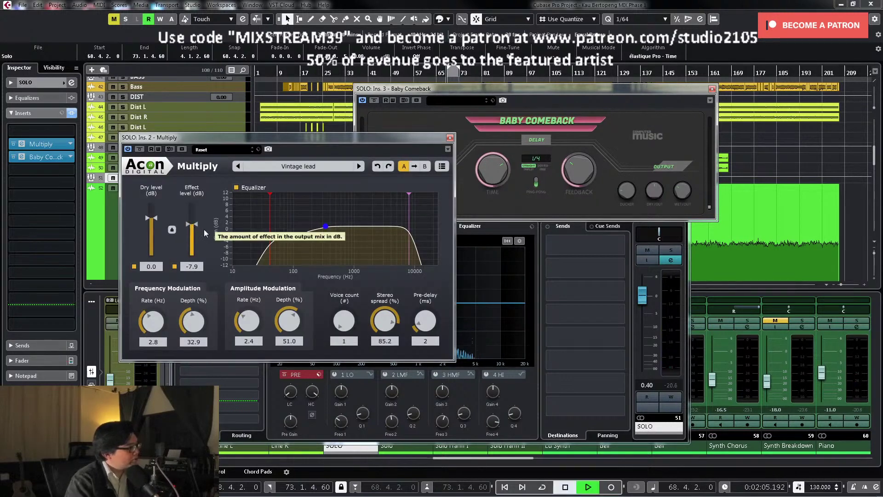
Step: Raise Multiply's Effect level to -7.3 dB, close both open plug-in windows and stop playback
{"action": "left_click_drag", "start_coordinate": [193, 226], "coordinate": [193, 225]}
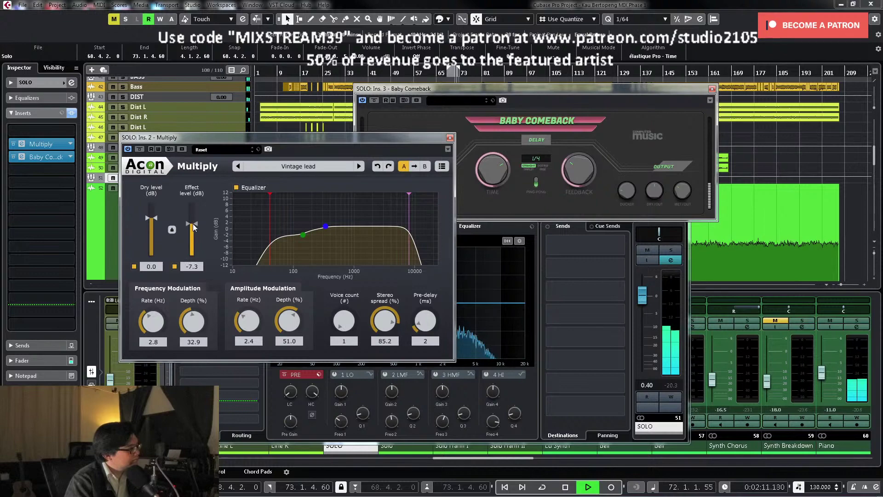
{"action": "left_click", "coordinate": [449, 138]}
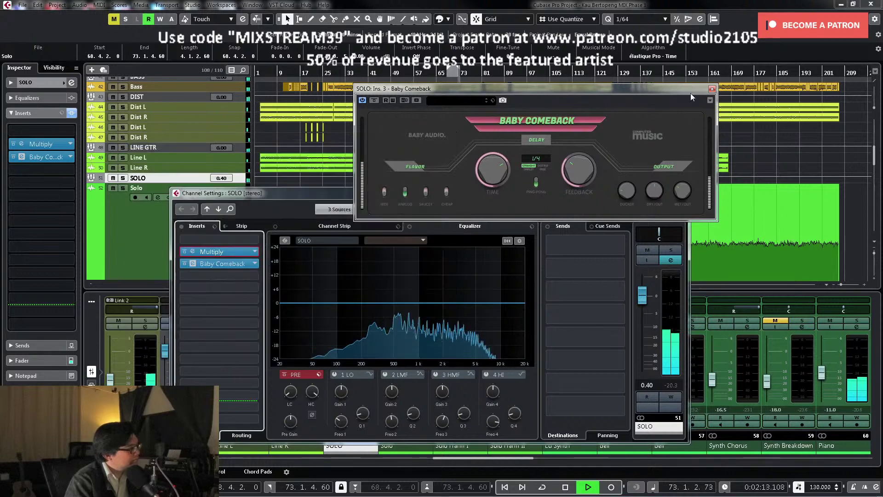
{"action": "left_click", "coordinate": [712, 89]}
{"action": "key", "text": "space"}
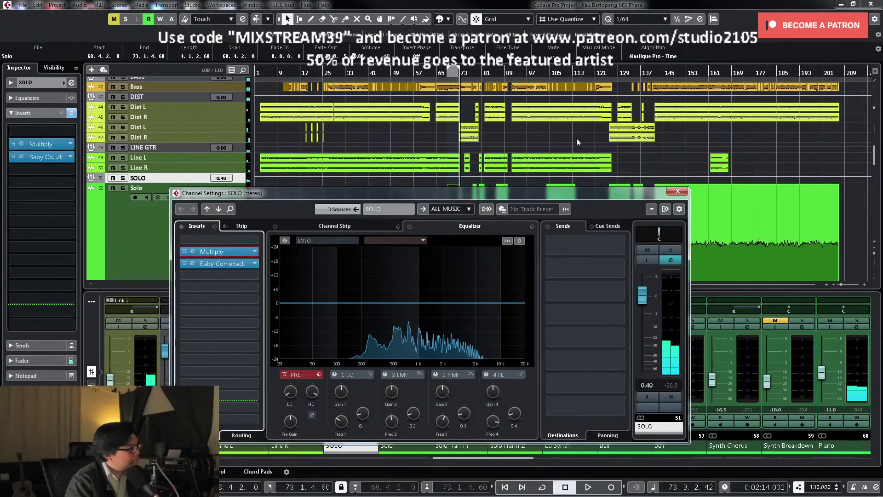
Step: Load LiquidSonics Lustrous Plates into the SOLO channel's fourth insert slot with the Enlightenment guitar preset
{"action": "left_click", "coordinate": [252, 276]}
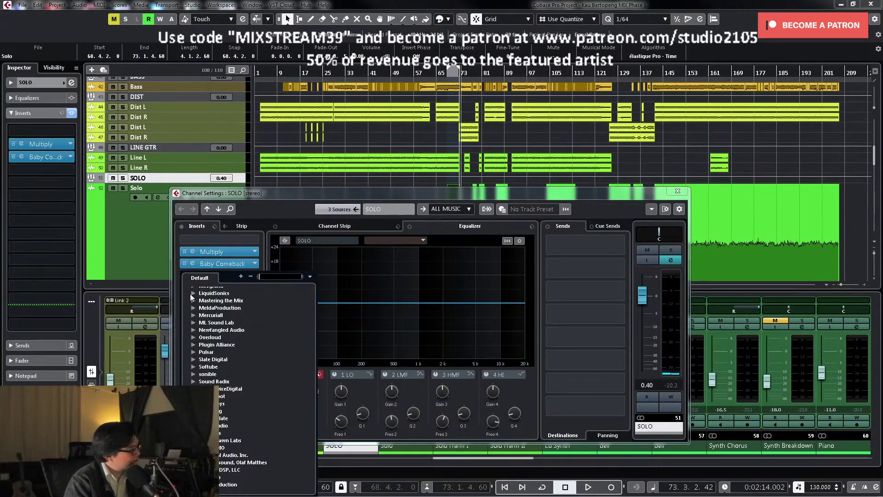
{"action": "scroll", "coordinate": [199, 295], "scroll_direction": "up", "scroll_amount": 1}
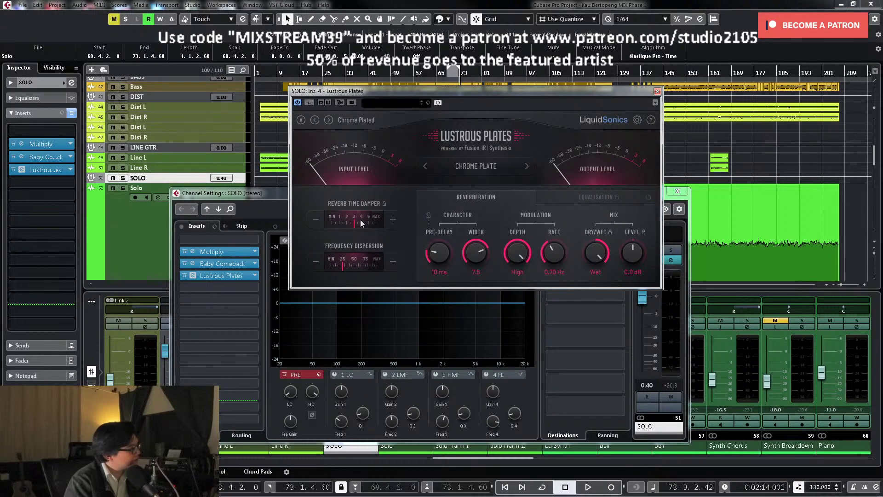
{"action": "left_click", "coordinate": [365, 120]}
{"action": "mouse_move", "coordinate": [374, 161]}
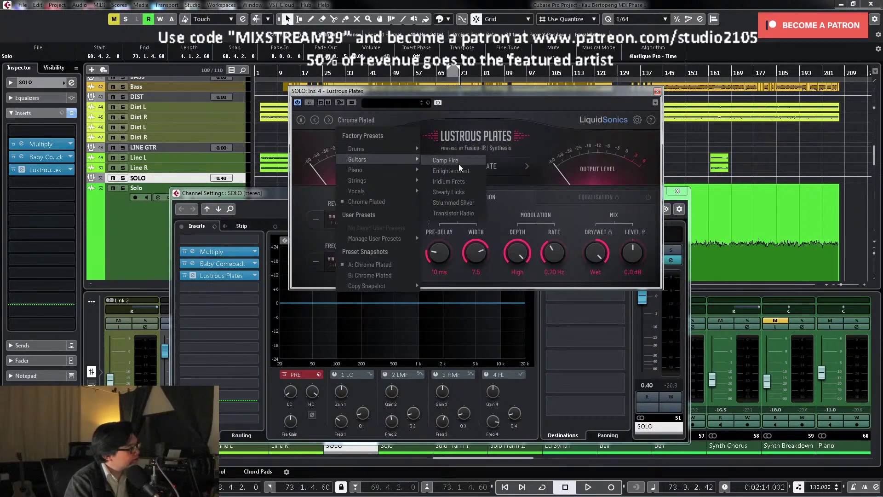
{"action": "left_click", "coordinate": [462, 171]}
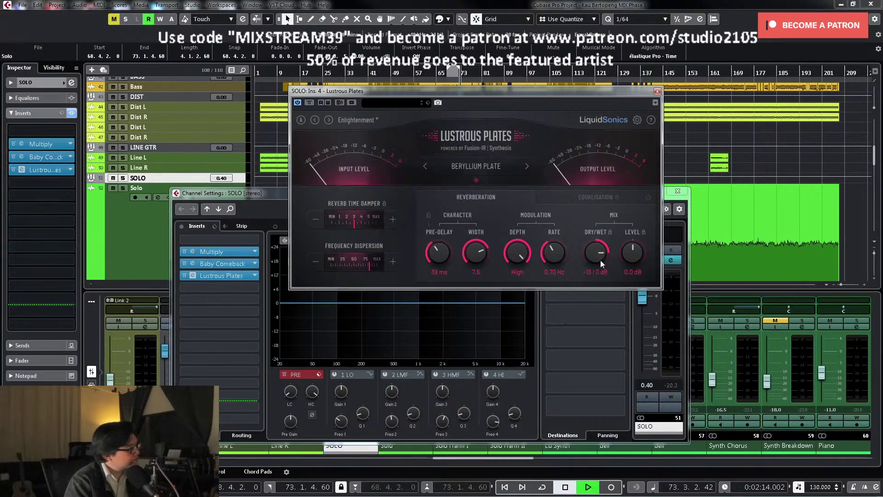
Step: Set Lustrous Plates' dry/wet mix to 0/-11 dB while auditioning the soloed SOLO group
{"action": "left_click_drag", "start_coordinate": [600, 260], "coordinate": [598, 313]}
{"action": "left_click", "coordinate": [672, 251]}
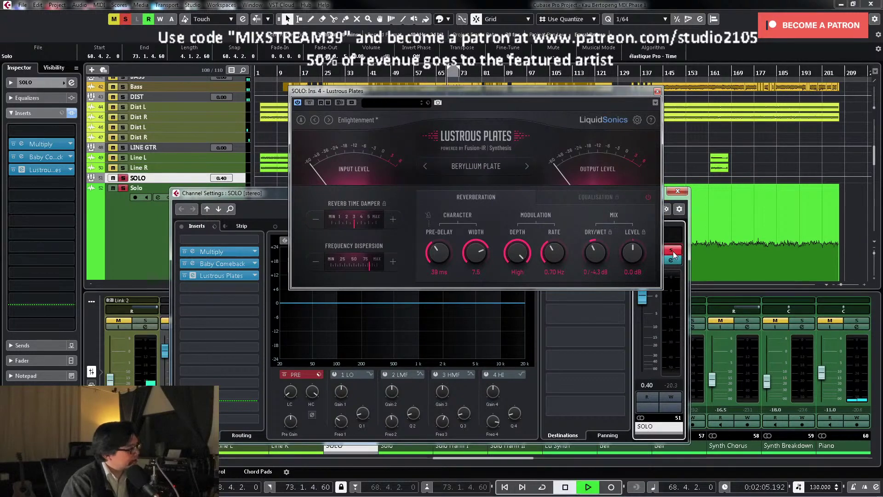
{"action": "left_click_drag", "start_coordinate": [593, 259], "coordinate": [592, 264]}
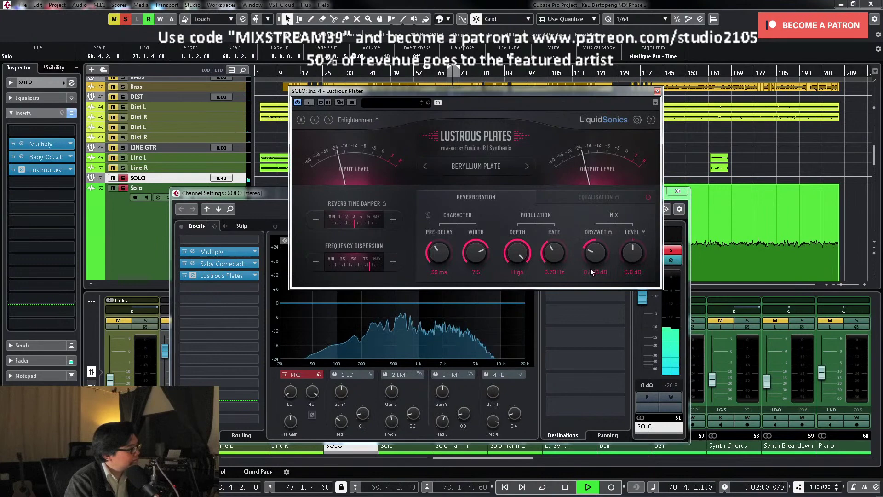
{"action": "key", "text": "space"}
Step: Reopen Baby Comeback and toggle its ping-pong switch, auditioning the delay on the soloed group
{"action": "left_click", "coordinate": [226, 265]}
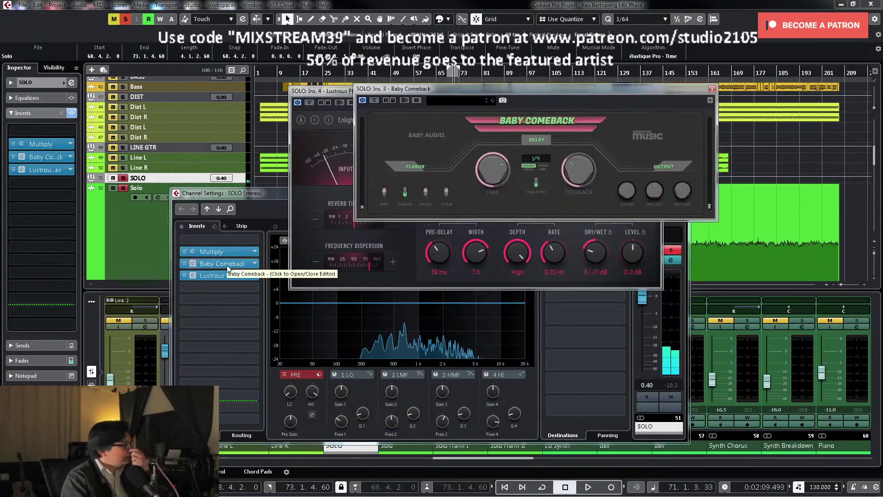
{"action": "left_click", "coordinate": [535, 182]}
{"action": "key", "text": "space"}
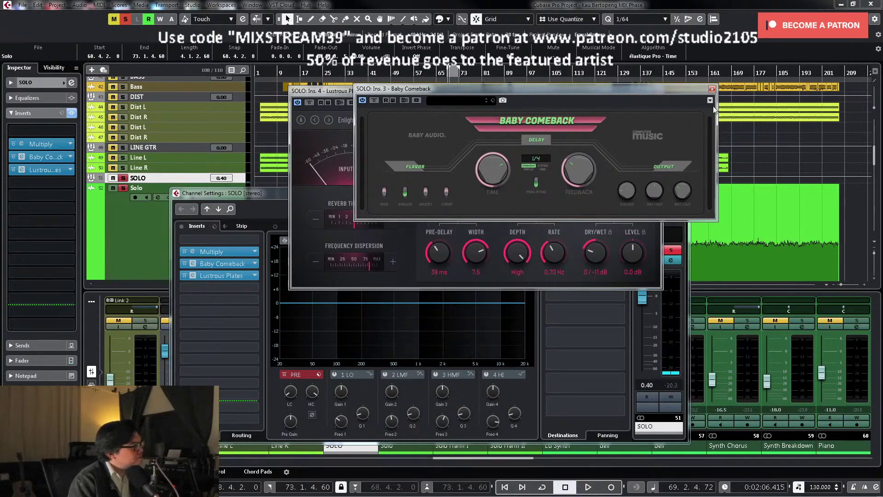
{"action": "left_click", "coordinate": [712, 89]}
Step: Replace Baby Comeback in the SOLO channel's third insert slot with the UAD EP-34 Tape Echo
{"action": "left_click", "coordinate": [255, 264]}
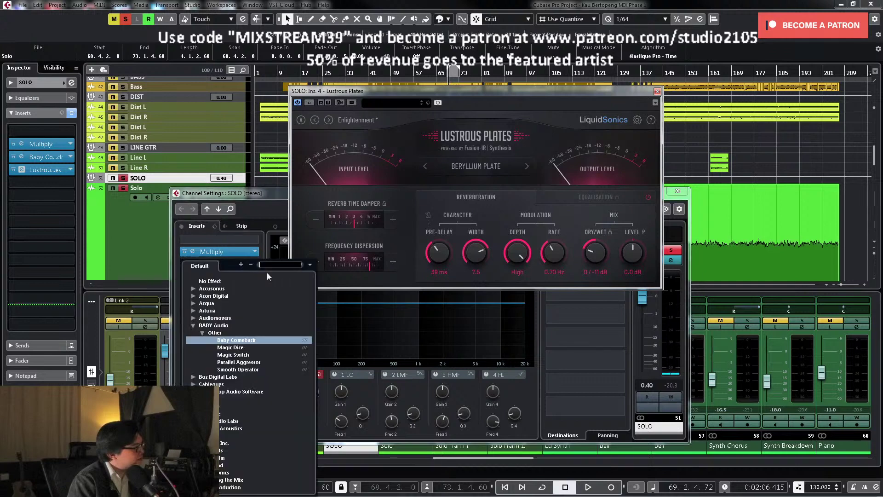
{"action": "scroll", "coordinate": [231, 402], "scroll_direction": "down", "scroll_amount": 3}
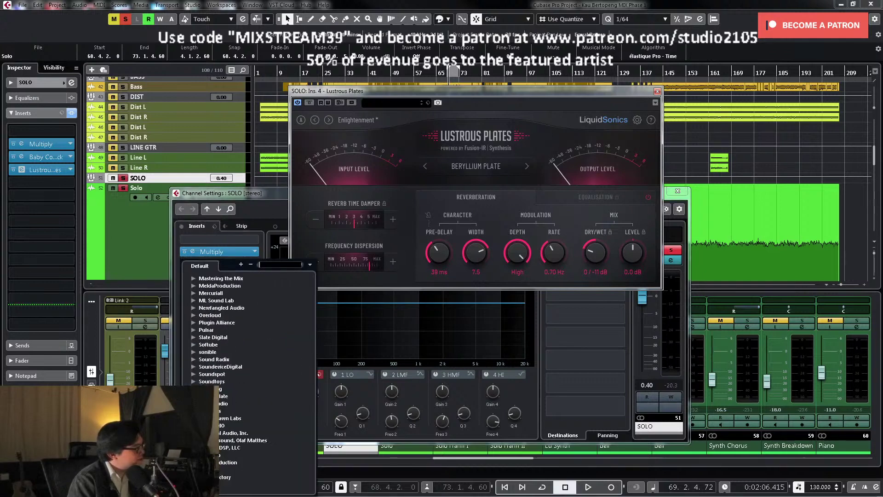
{"action": "left_click", "coordinate": [240, 433]}
{"action": "scroll", "coordinate": [283, 403], "scroll_direction": "down", "scroll_amount": 15}
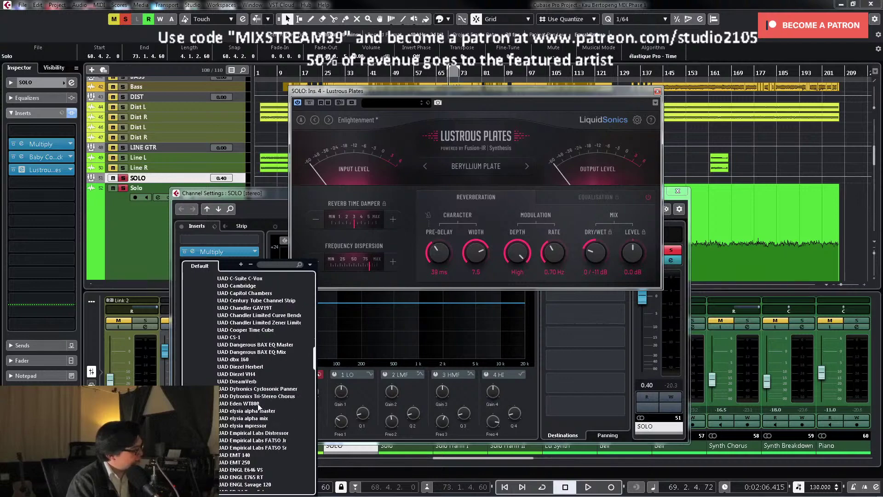
{"action": "scroll", "coordinate": [258, 406], "scroll_direction": "down", "scroll_amount": 5}
{"action": "key", "text": "Escape"}
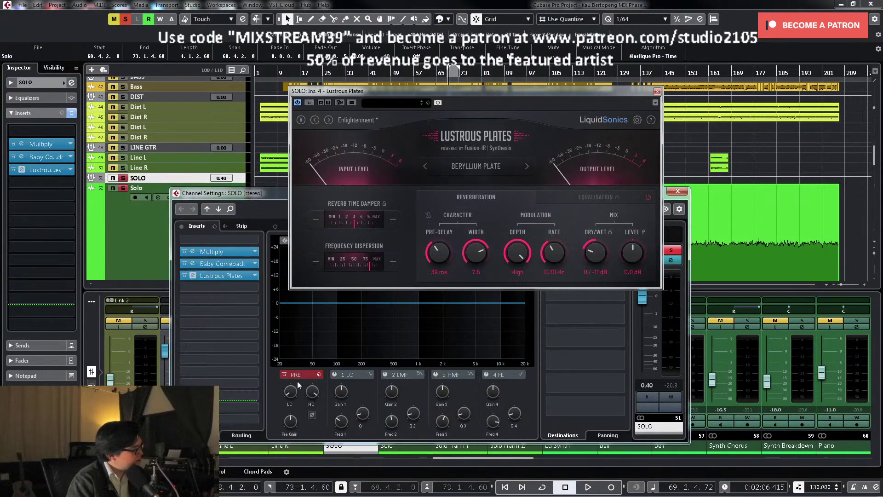
{"action": "left_click", "coordinate": [230, 263]}
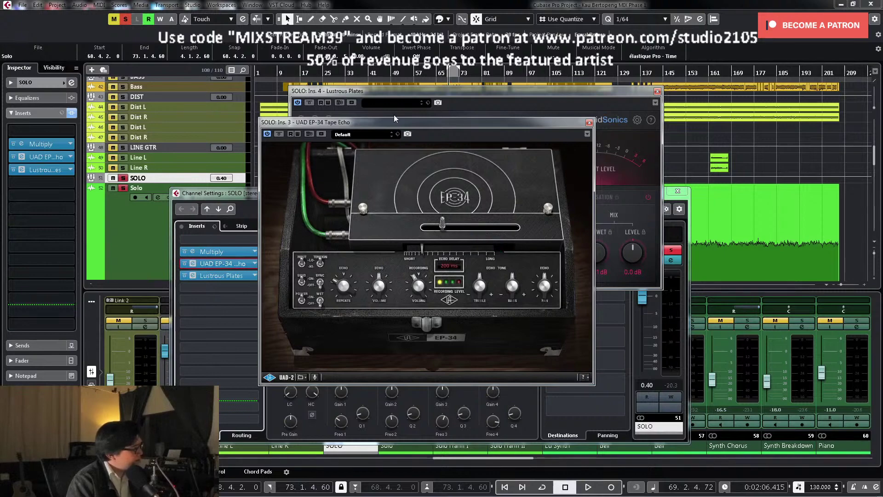
Step: Turn on the EP-34's tempo sync with a 1/4 echo delay and adjust its echo volume while auditioning the soloed group
{"action": "left_click_drag", "start_coordinate": [443, 224], "coordinate": [483, 226]}
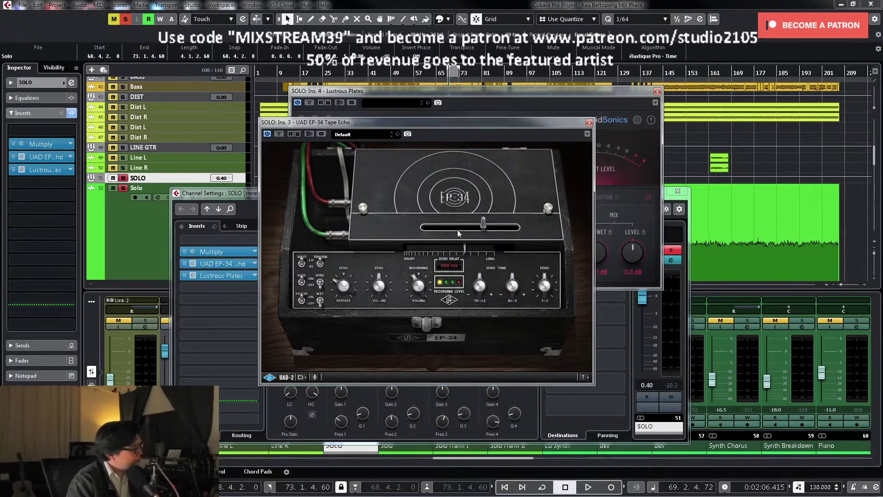
{"action": "left_click", "coordinate": [320, 283]}
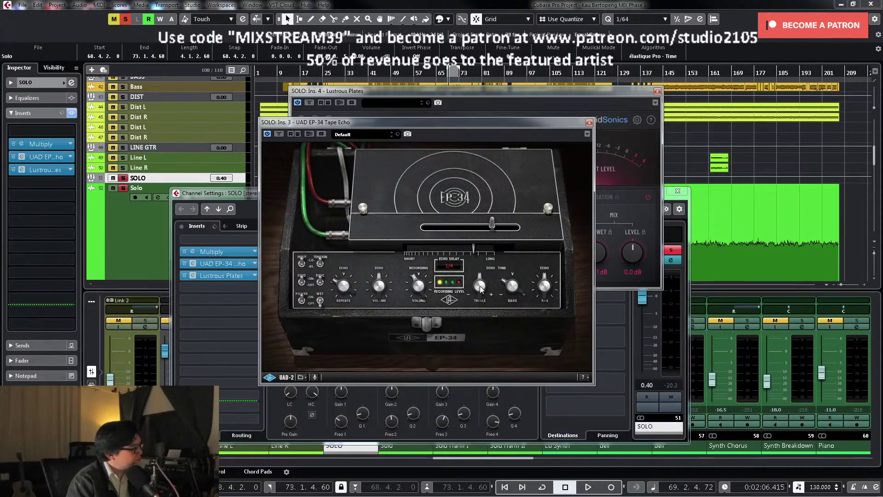
{"action": "key", "text": "space"}
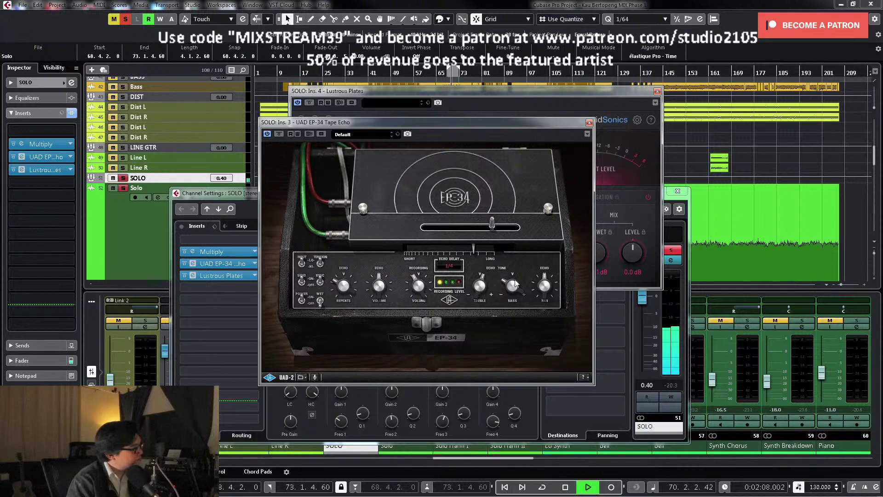
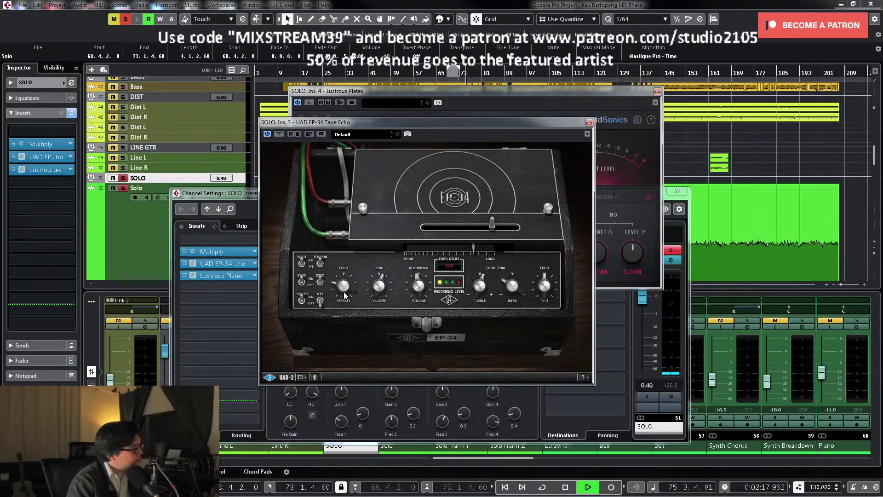
{"action": "key", "text": "KP_1"}
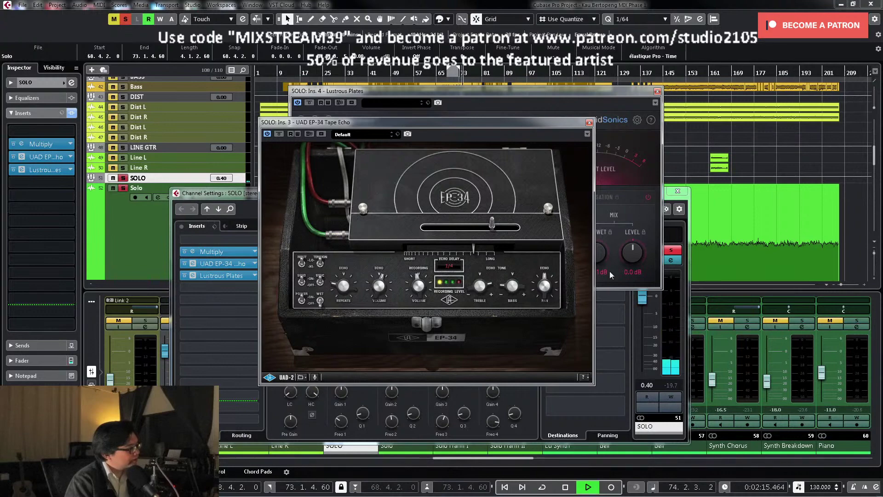
{"action": "key", "text": "space"}
{"action": "key", "text": "space"}
Step: Unsolo the SOLO group, rebalance the EP-34's echo volume within the full mix and close the tape echo window
{"action": "left_click", "coordinate": [678, 253]}
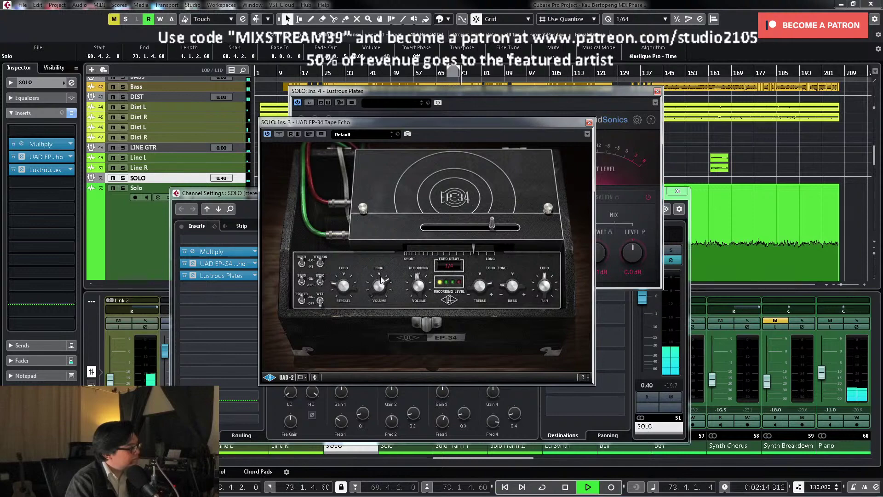
{"action": "key", "text": "space"}
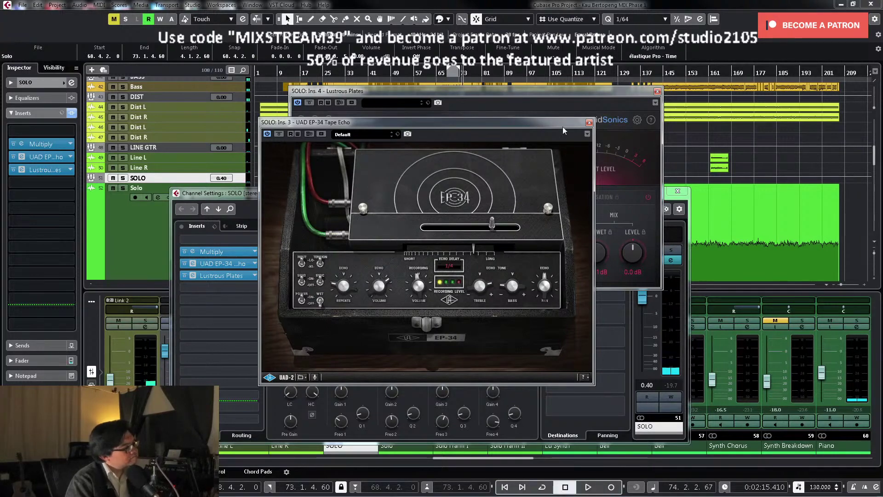
{"action": "key", "text": "space"}
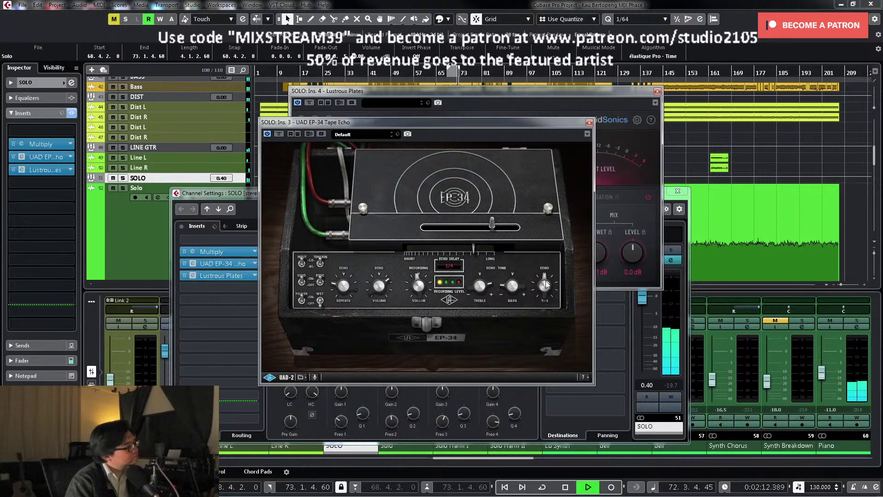
{"action": "key", "text": "space"}
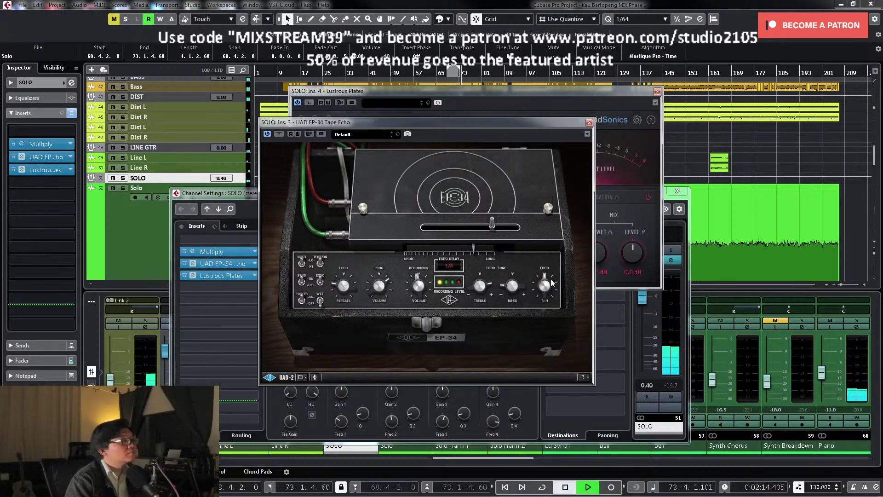
{"action": "left_click", "coordinate": [589, 122]}
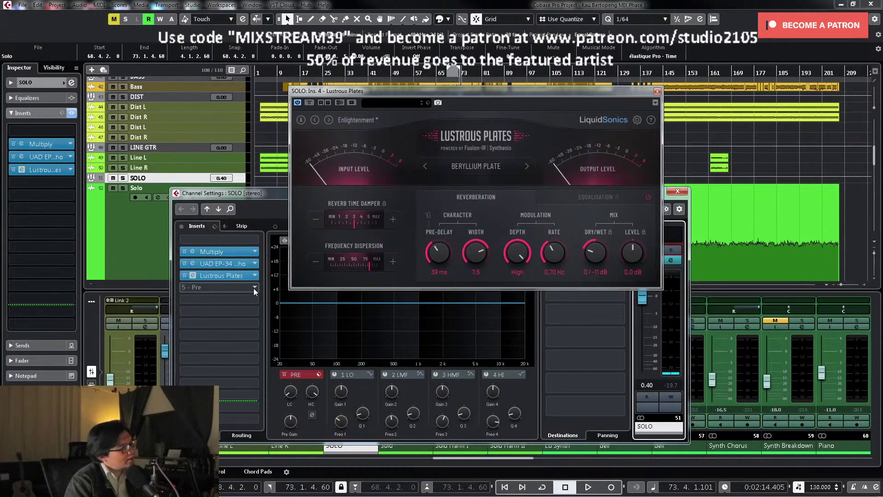
Step: Load the UAD Cooper Time Cube into the SOLO channel's fifth insert slot
{"action": "left_click", "coordinate": [254, 288]}
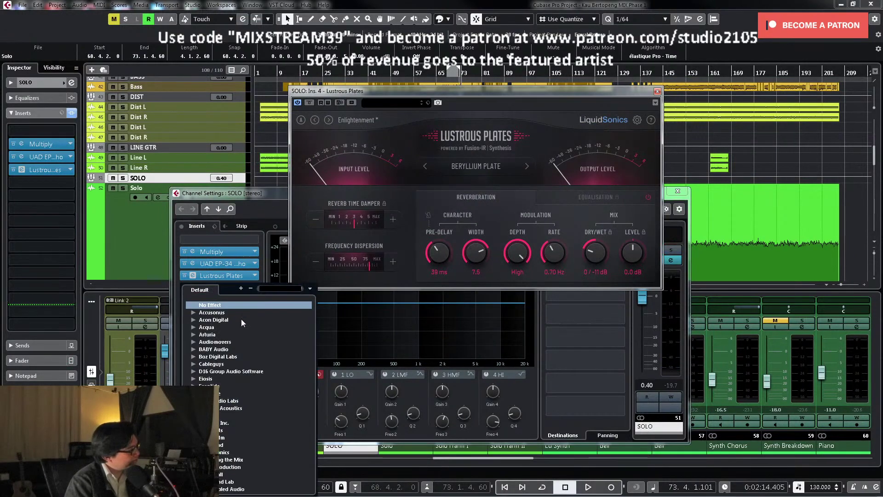
{"action": "scroll", "coordinate": [241, 319], "scroll_direction": "down", "scroll_amount": 3}
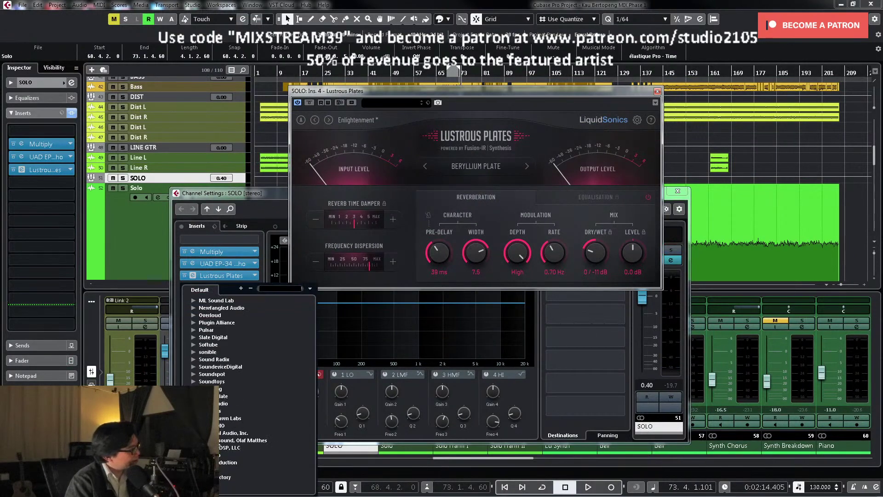
{"action": "left_click", "coordinate": [207, 433]}
{"action": "scroll", "coordinate": [290, 434], "scroll_direction": "down", "scroll_amount": 3}
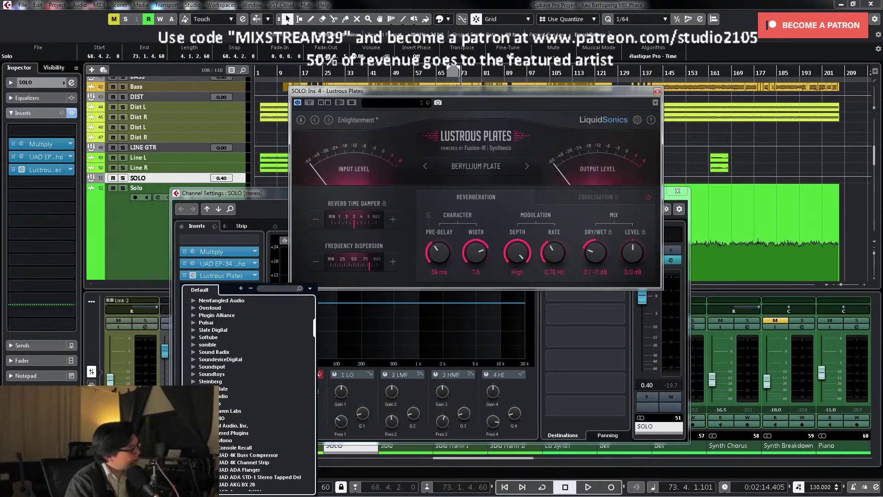
{"action": "scroll", "coordinate": [290, 433], "scroll_direction": "down", "scroll_amount": 5}
{"action": "scroll", "coordinate": [243, 386], "scroll_direction": "down", "scroll_amount": 5}
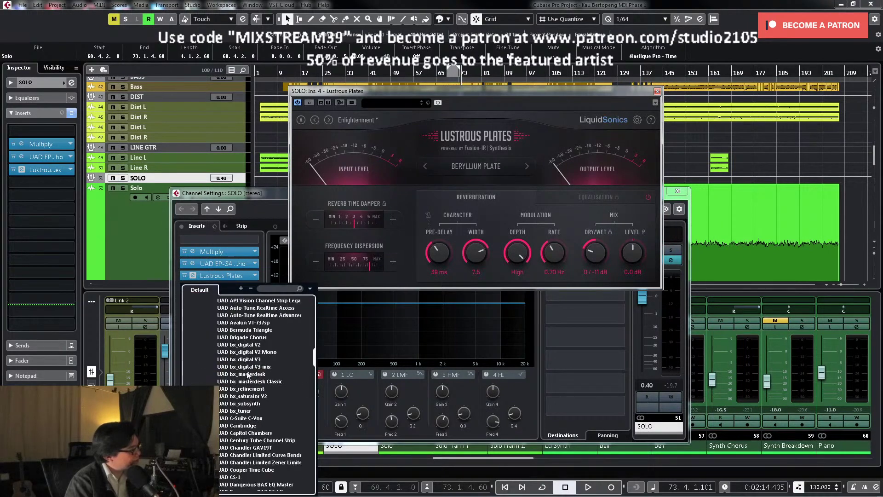
{"action": "scroll", "coordinate": [258, 367], "scroll_direction": "down", "scroll_amount": 3}
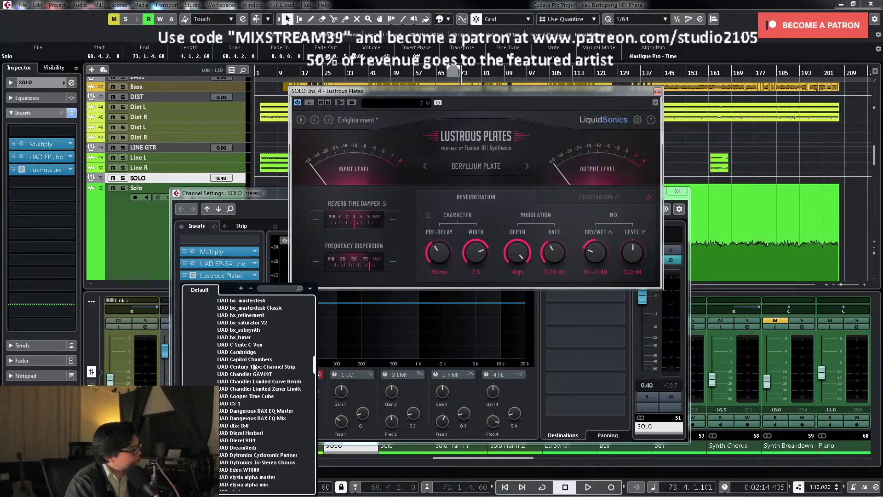
{"action": "left_click", "coordinate": [255, 397]}
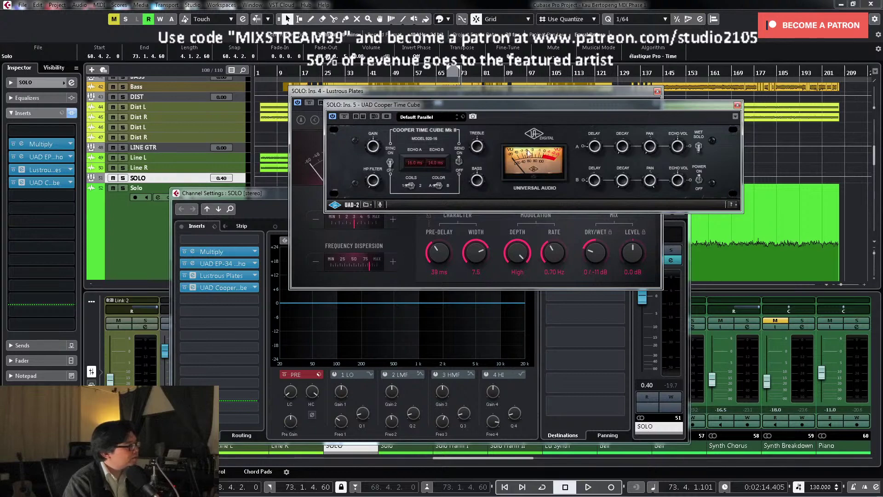
Step: Turn on the Cooper Time Cube's sync, set Echo A to 1/4 and Echo B to 1/8D, and start playback
{"action": "left_click", "coordinate": [389, 157]}
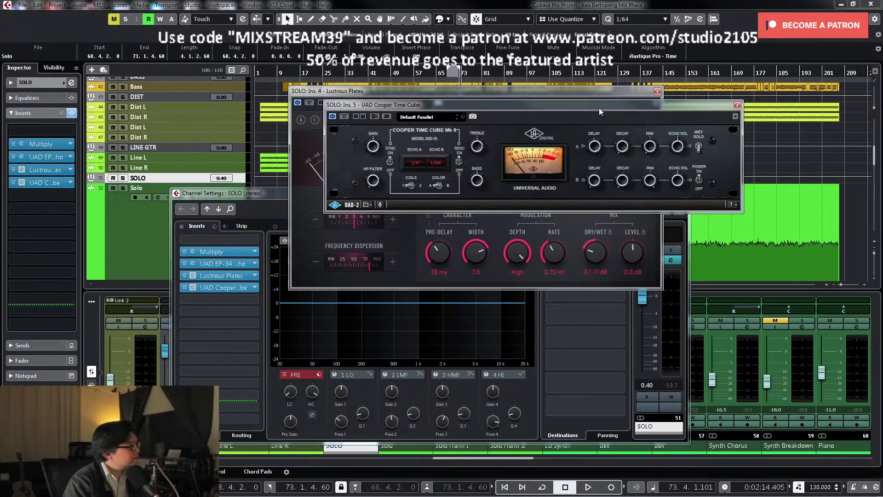
{"action": "left_click_drag", "start_coordinate": [595, 178], "coordinate": [595, 175]}
{"action": "left_click_drag", "start_coordinate": [602, 148], "coordinate": [603, 146]}
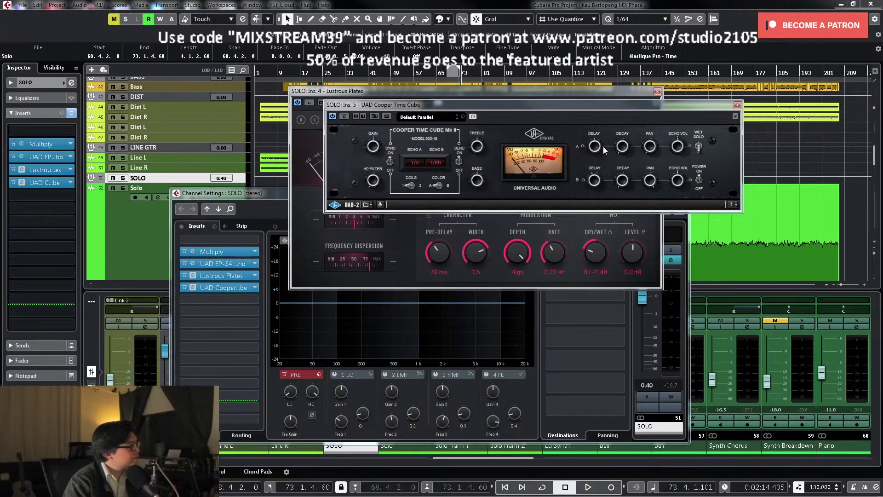
{"action": "key", "text": "space"}
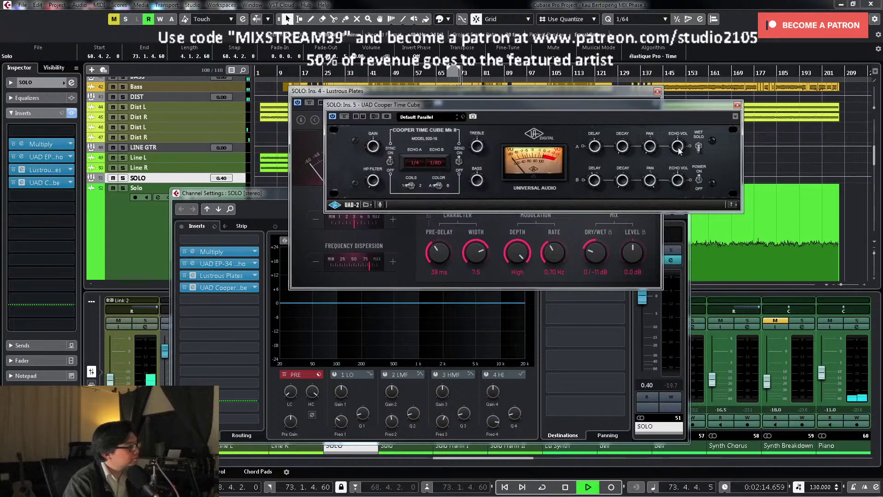
Step: Audition the Cooper Time Cube's echoes on the SOLO group in the full mix and close the plug-in and channel settings windows
{"action": "key", "text": "space"}
{"action": "key", "text": "space"}
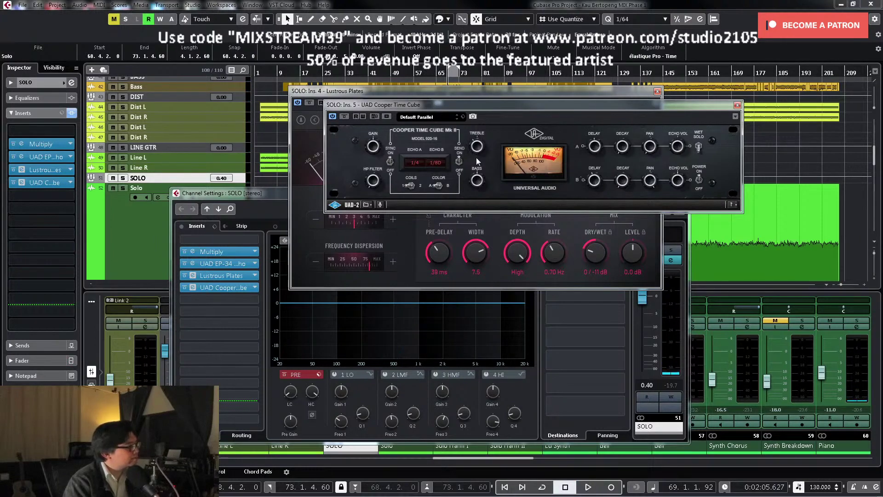
{"action": "key", "text": "space"}
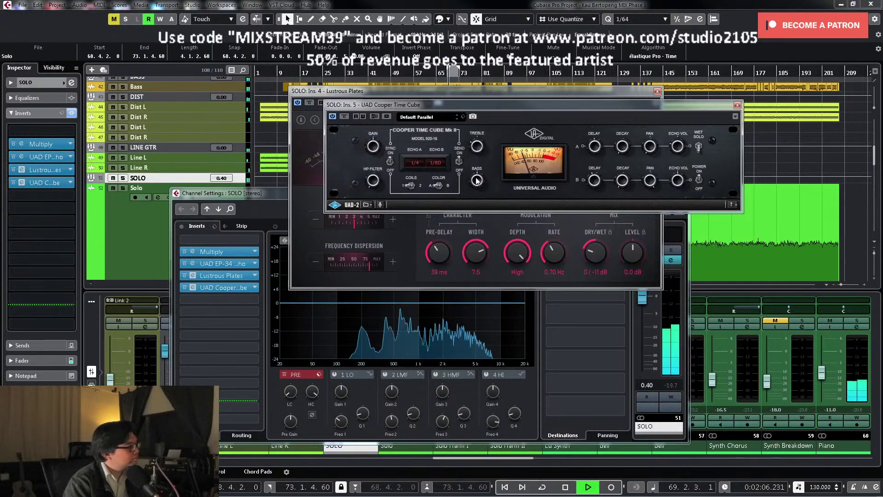
{"action": "key", "text": "space"}
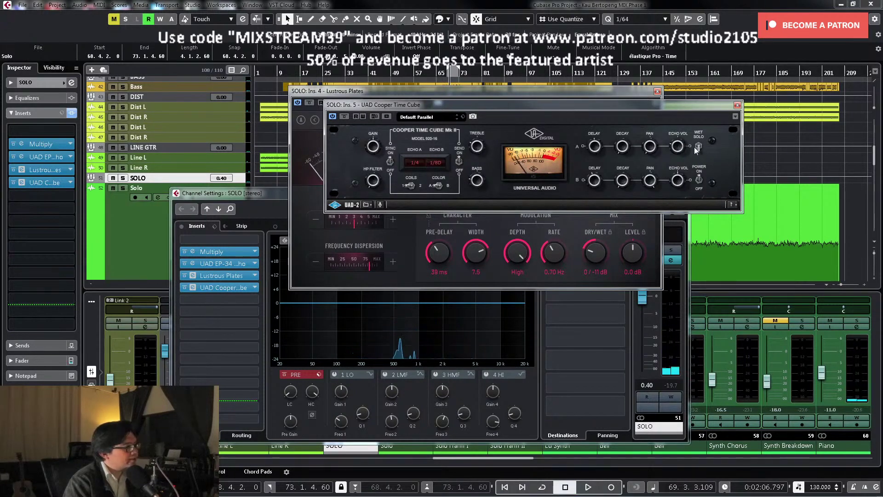
{"action": "key", "text": "space"}
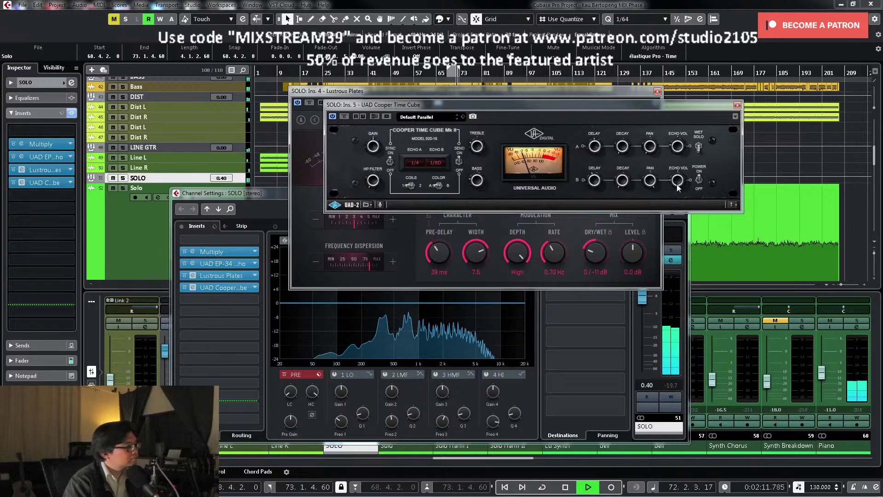
{"action": "left_click", "coordinate": [737, 105]}
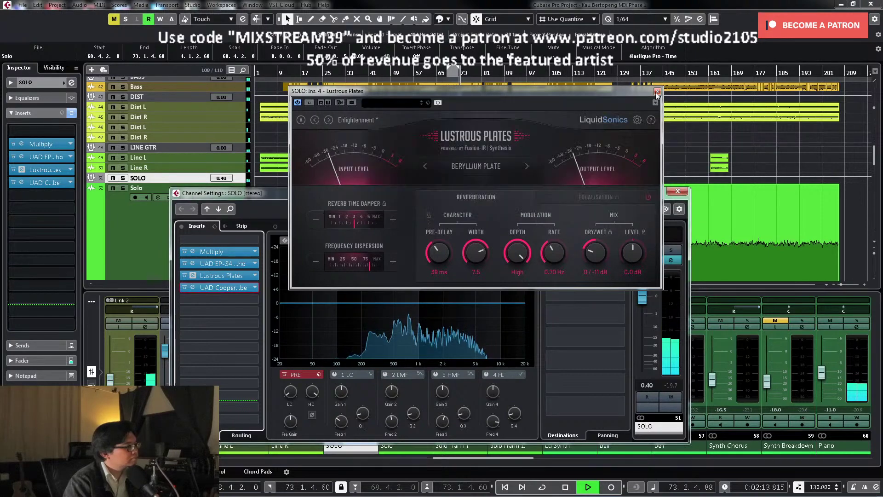
{"action": "left_click", "coordinate": [657, 91]}
{"action": "left_click", "coordinate": [681, 189]}
{"action": "key", "text": "space"}
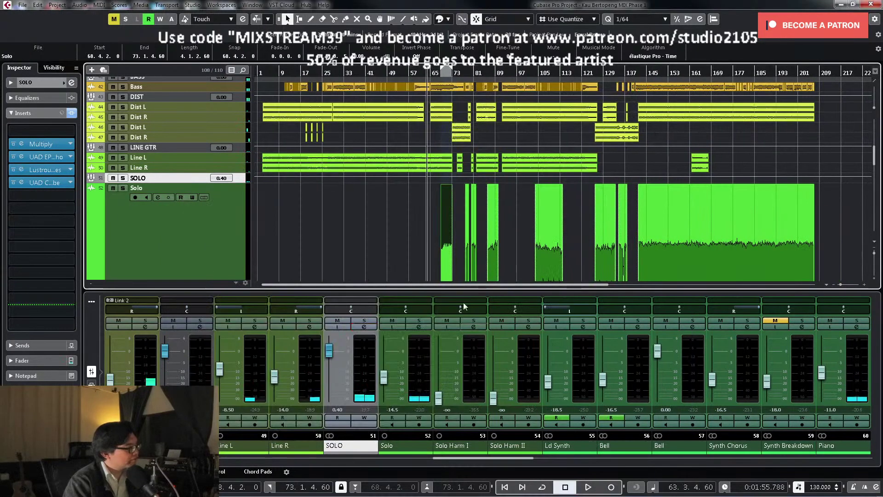
Step: Raise the Solo track's fader to -10.6 dB while playing the full mix
{"action": "key", "text": "space"}
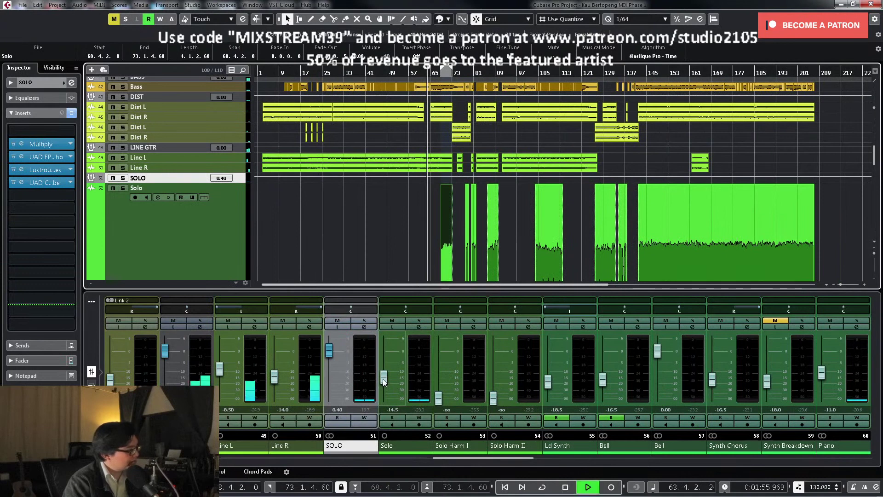
{"action": "left_click_drag", "start_coordinate": [383, 380], "coordinate": [385, 374]}
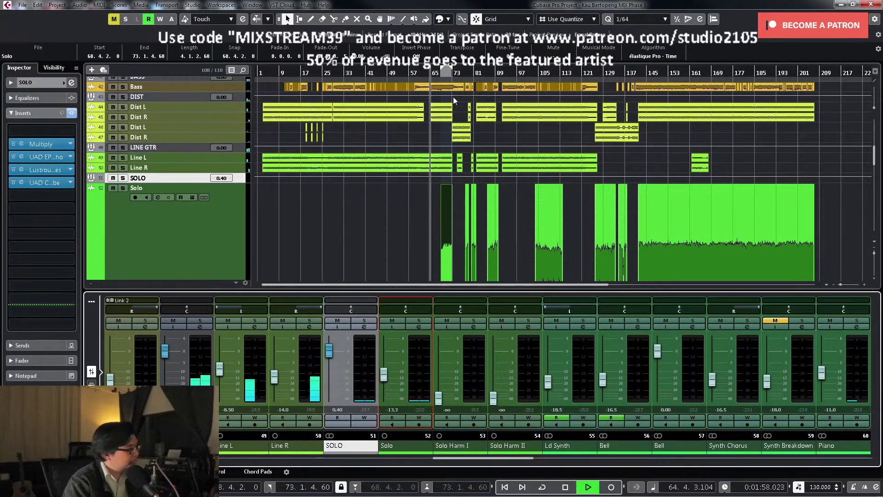
{"action": "left_click", "coordinate": [383, 376]}
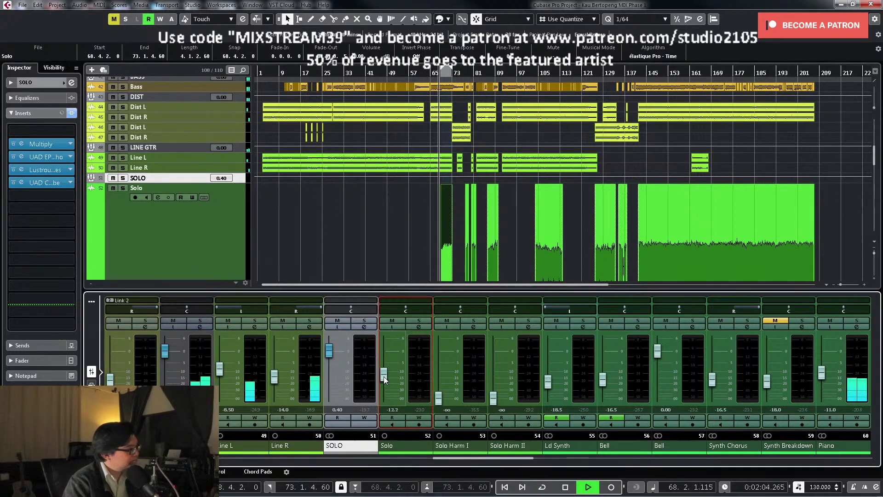
{"action": "left_click_drag", "start_coordinate": [384, 377], "coordinate": [385, 374]}
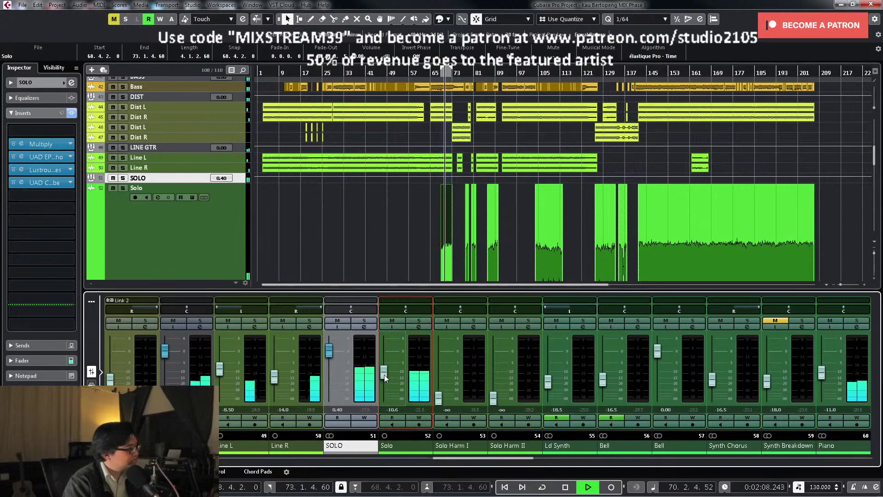
Step: Review the Multiply doubler on the SOLO group during playback and close its window and the channel settings
{"action": "left_click", "coordinate": [363, 327]}
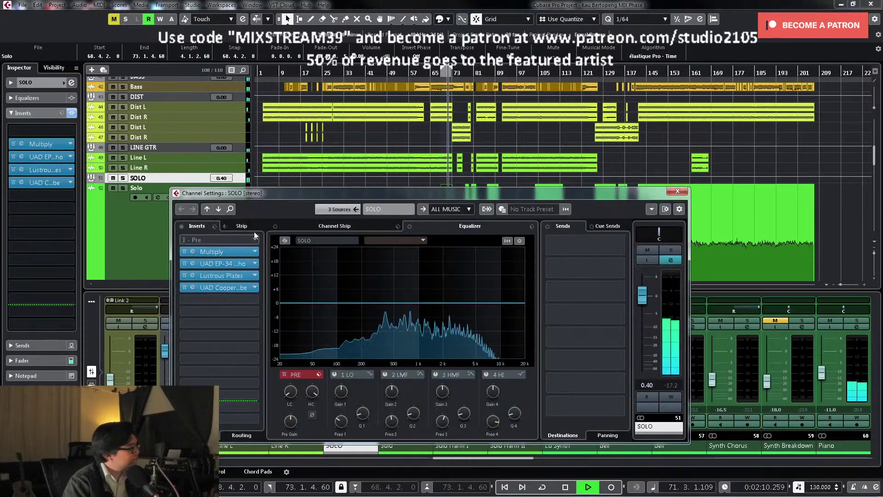
{"action": "left_click", "coordinate": [235, 255]}
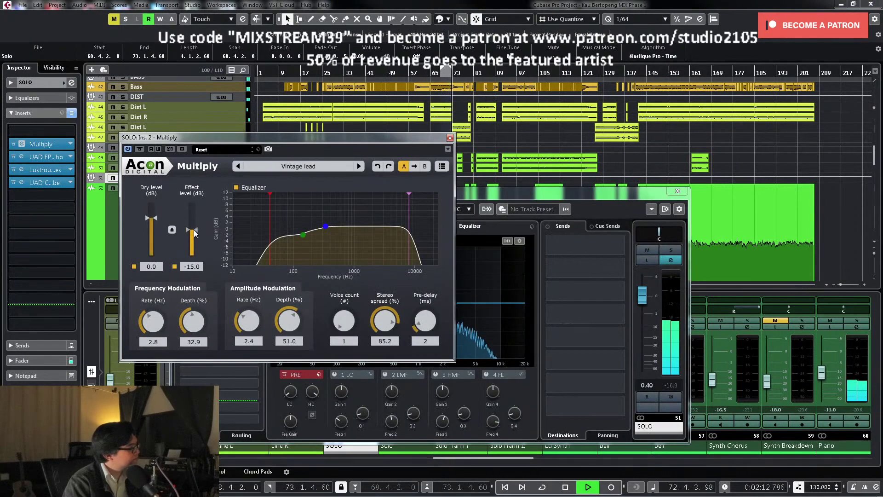
{"action": "left_click", "coordinate": [450, 137]}
{"action": "key", "text": "space"}
{"action": "left_click", "coordinate": [677, 191]}
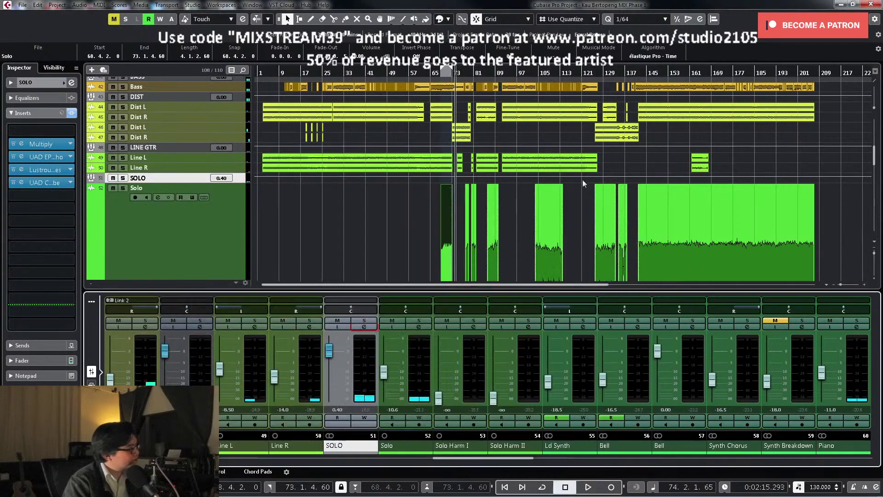
Step: Reopen the SOLO group's Cooper Time Cube, fine-tune its echo B volume during playback and close the windows
{"action": "left_click", "coordinate": [364, 327]}
{"action": "key", "text": "space"}
{"action": "left_click", "coordinate": [230, 288]}
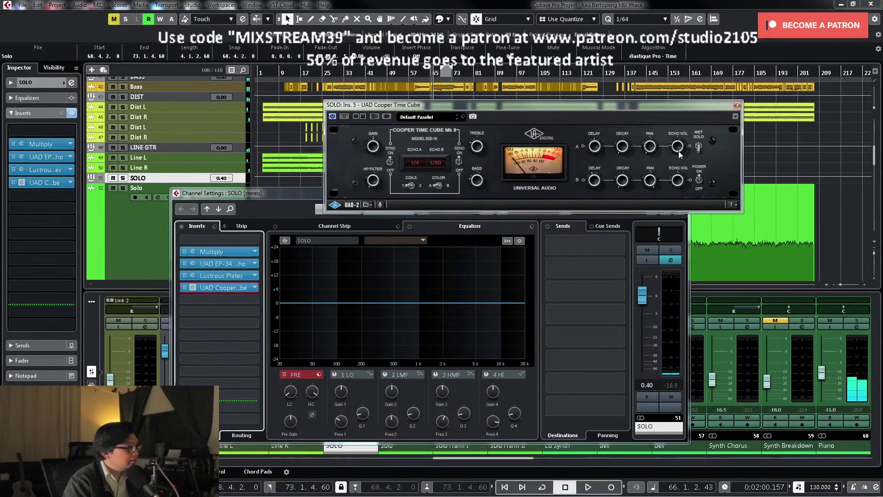
{"action": "left_click", "coordinate": [677, 181]}
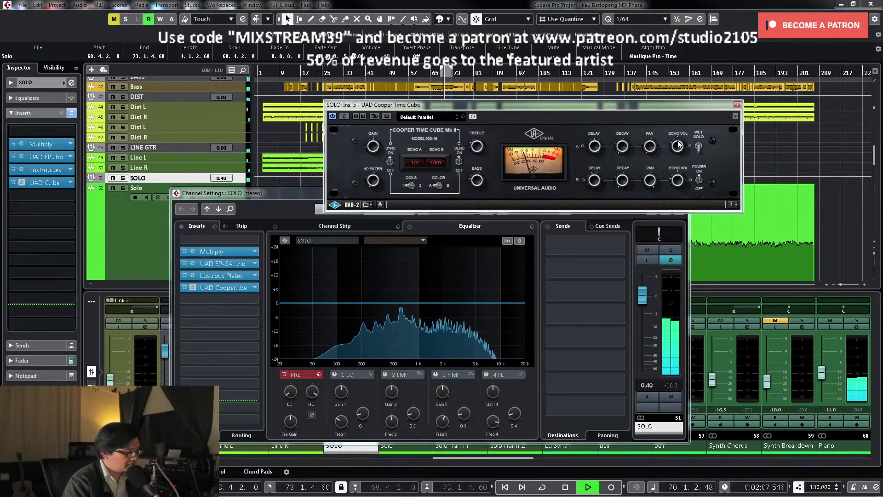
{"action": "left_click", "coordinate": [736, 104]}
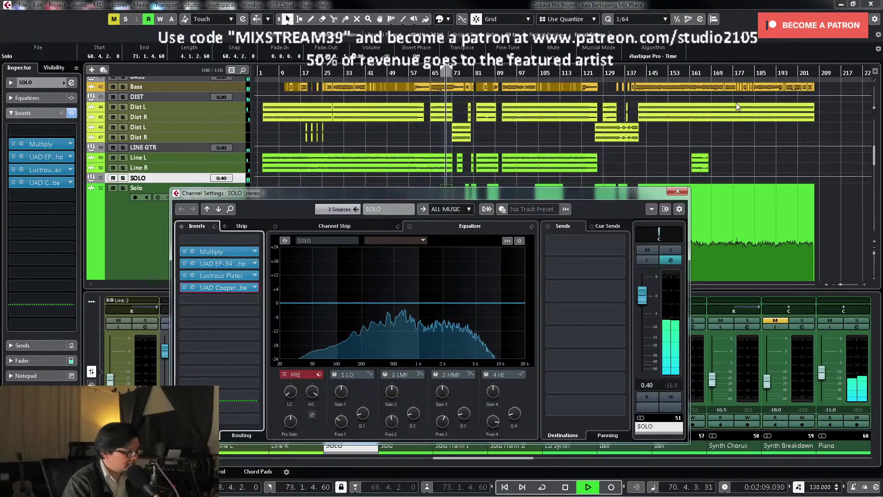
{"action": "left_click", "coordinate": [683, 193]}
Step: Stop playback, copy the Solo channel's settings onto Solo Harm I and solo the harmony track
{"action": "scroll", "coordinate": [537, 232], "scroll_direction": "down", "scroll_amount": 3}
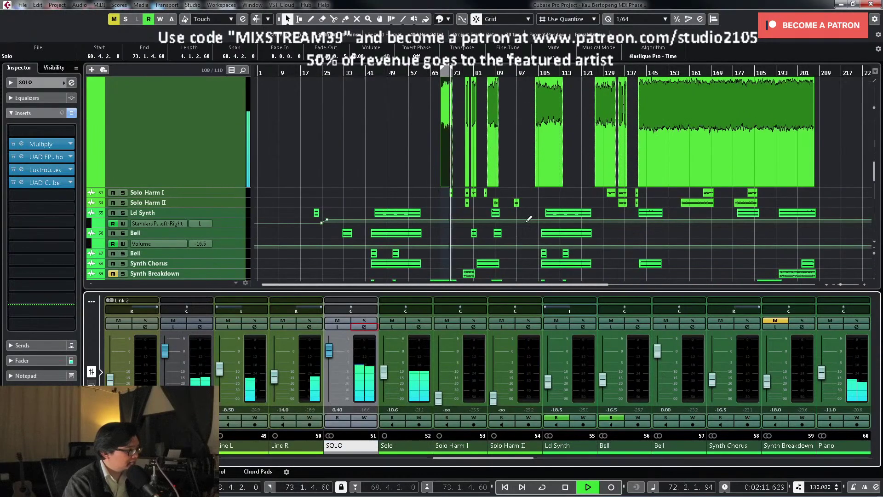
{"action": "key", "text": "space"}
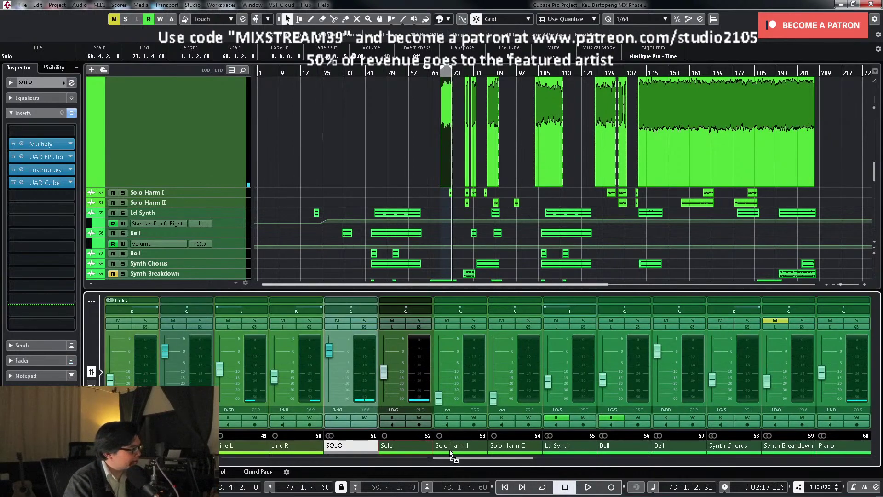
{"action": "key", "text": "ctrl+z"}
{"action": "left_click", "coordinate": [474, 321]}
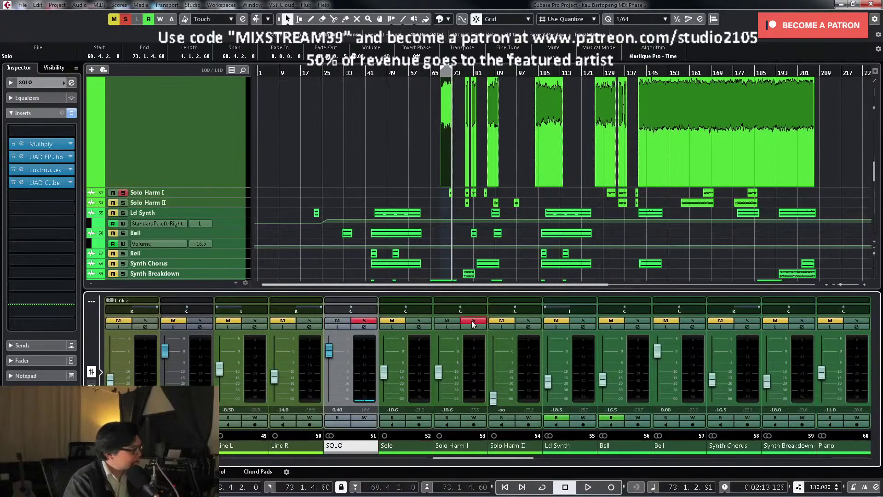
Step: Raise Solo Harm I's low-cut filter and lower its high cut to about 4 kHz while playing its first clip
{"action": "left_click", "coordinate": [474, 327]}
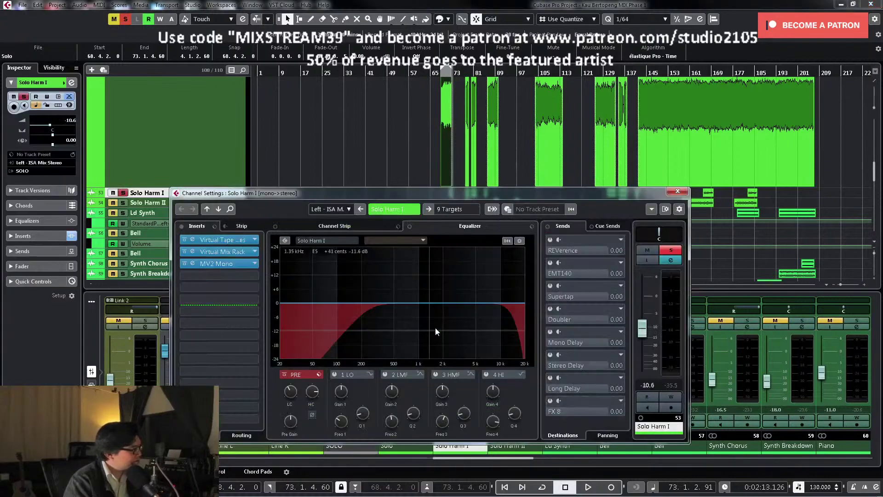
{"action": "left_click", "coordinate": [678, 192]}
{"action": "left_click", "coordinate": [450, 192]}
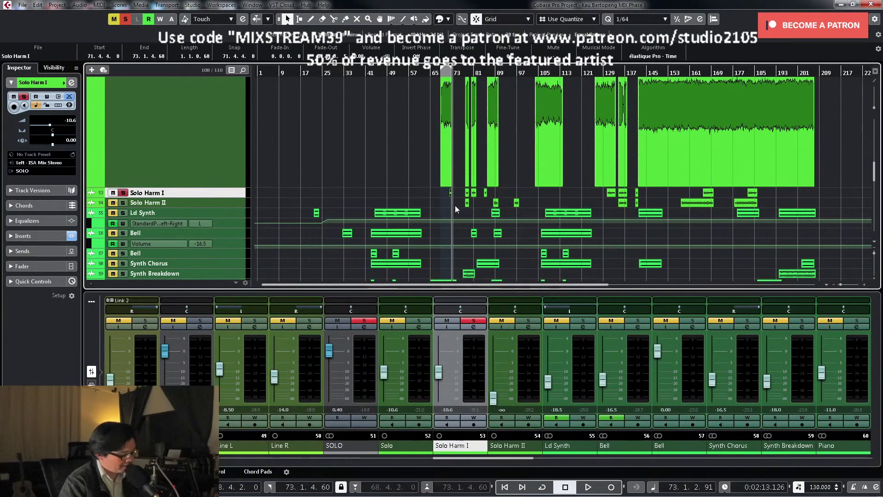
{"action": "left_click", "coordinate": [475, 328]}
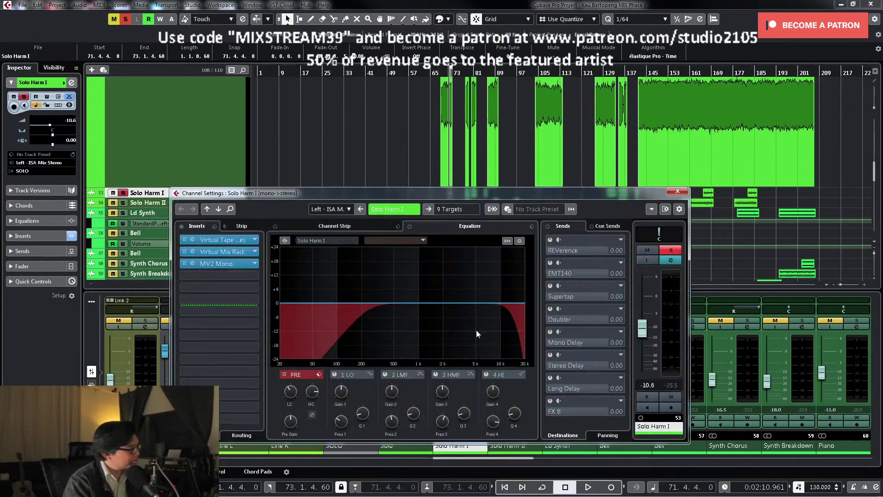
{"action": "key", "text": "space"}
{"action": "left_click_drag", "start_coordinate": [292, 390], "coordinate": [309, 407]}
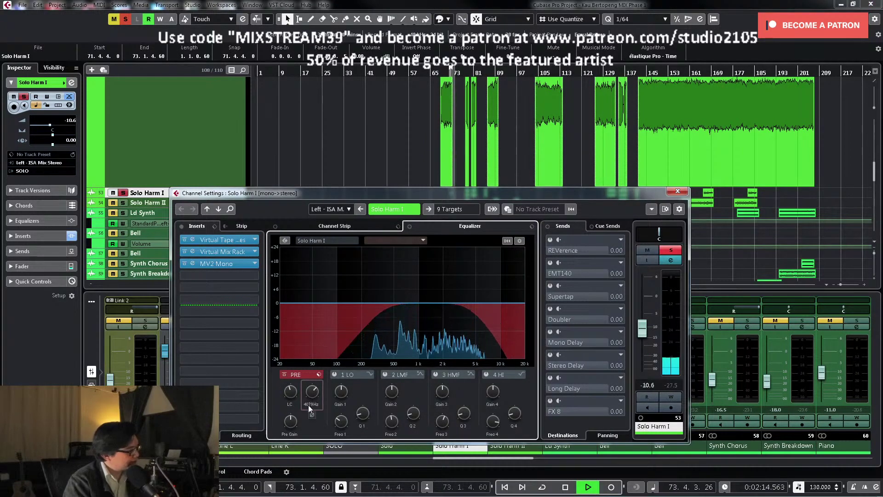
Step: Unsolo Solo Harm I, close its channel settings and pan it to R50 in the full mix
{"action": "left_click", "coordinate": [671, 252]}
{"action": "left_click", "coordinate": [677, 190]}
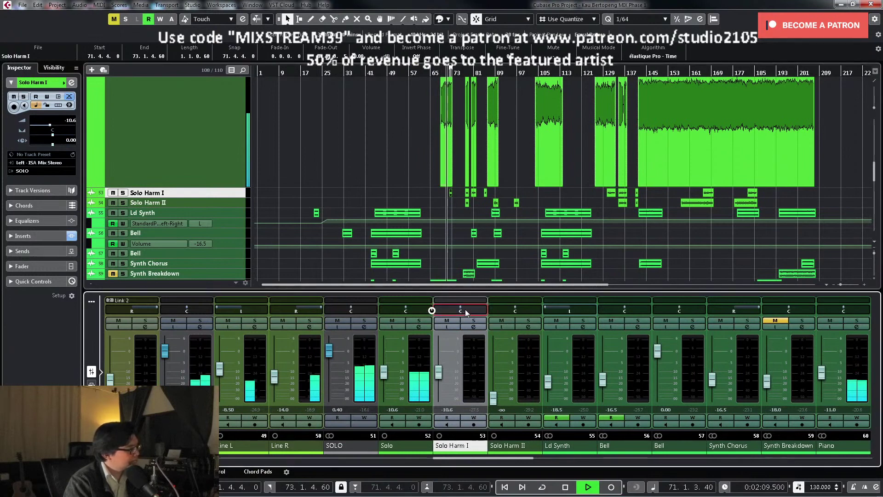
{"action": "left_click_drag", "start_coordinate": [465, 310], "coordinate": [478, 310]}
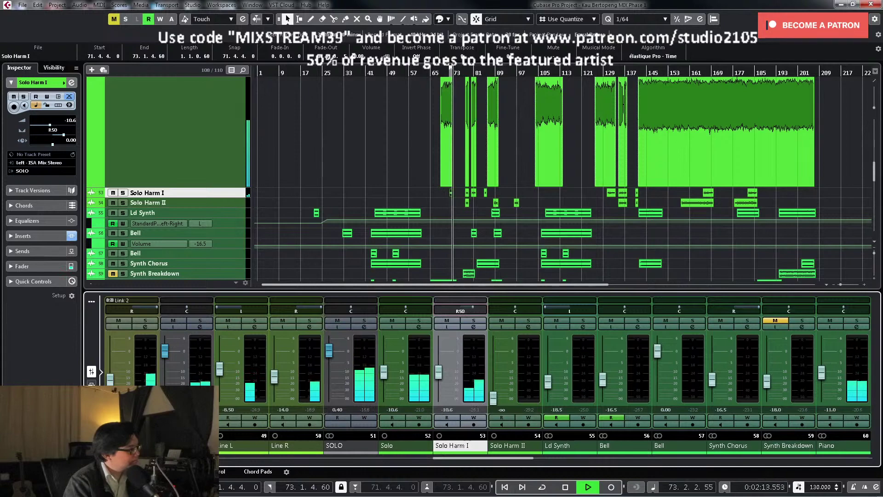
{"action": "key", "text": "space"}
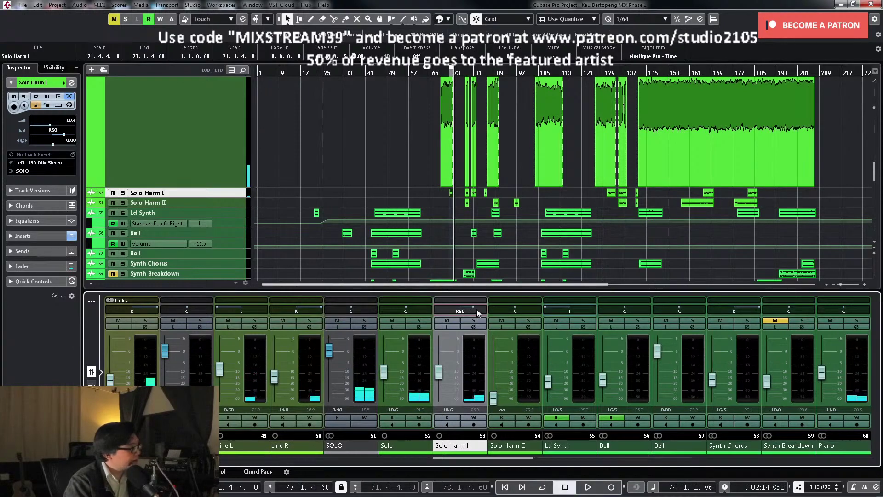
Step: Copy Solo Harm I's channel settings onto Solo Harm II and pan Solo Harm II to L50
{"action": "left_click", "coordinate": [506, 446]}
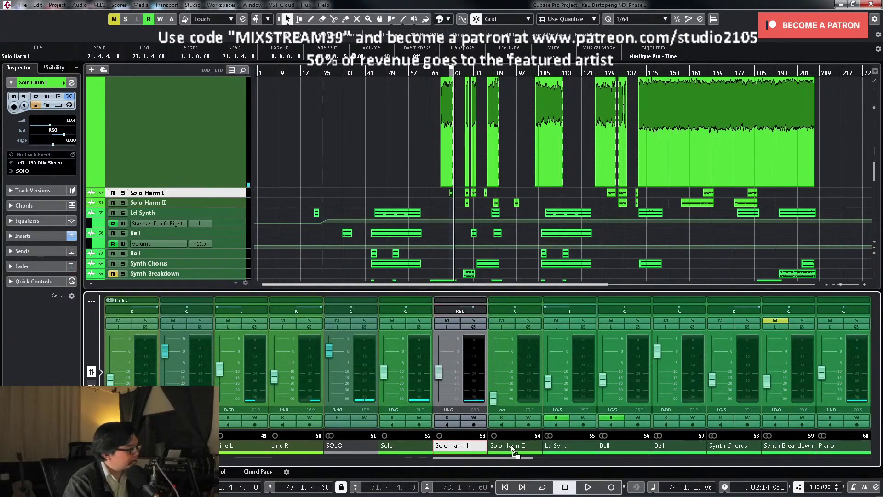
{"action": "key", "text": "space"}
{"action": "key", "text": "space"}
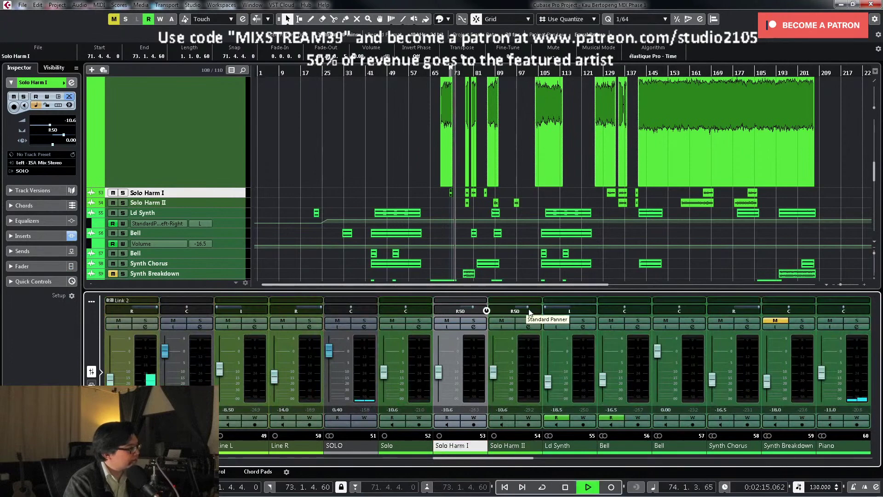
{"action": "left_click_drag", "start_coordinate": [528, 309], "coordinate": [506, 310]}
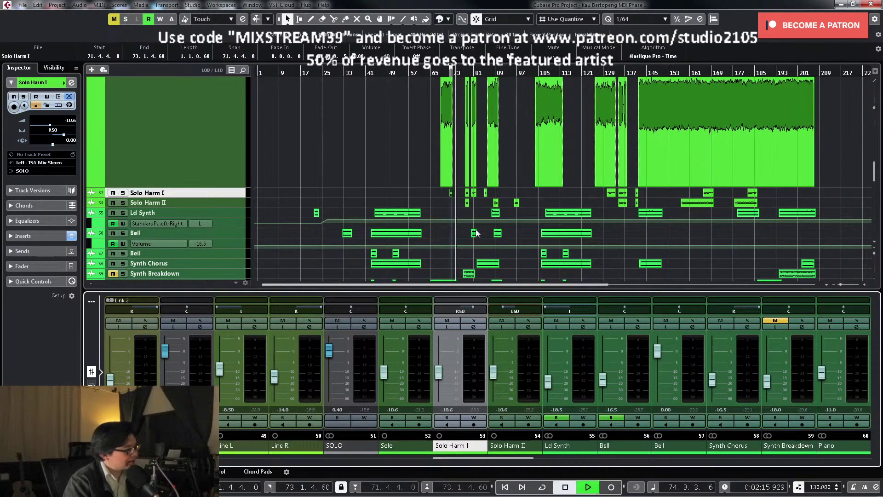
Step: Zoom in on the first solo harmony clips and replay them from bar 76, briefly soloing the SOLO group to compare
{"action": "key", "text": "space"}
{"action": "key", "text": "h"}
{"action": "key", "text": "h"}
{"action": "key", "text": "h"}
{"action": "key", "text": "h"}
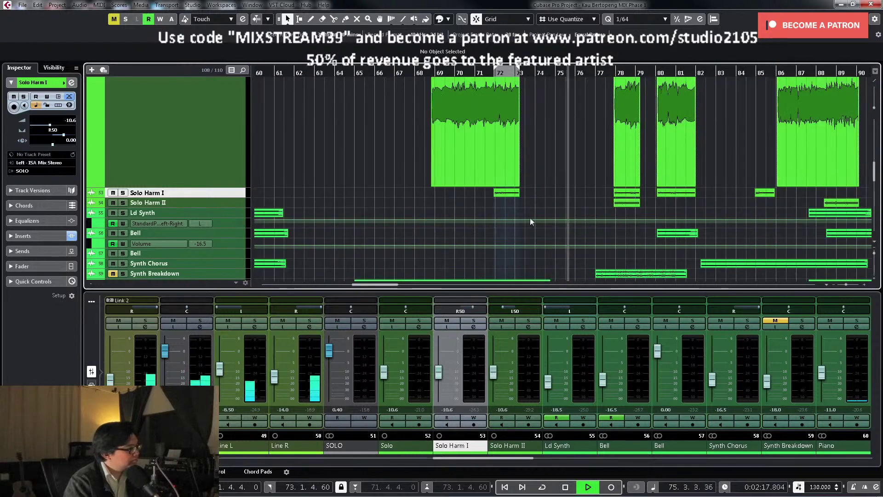
{"action": "key", "text": "h"}
{"action": "key", "text": "h"}
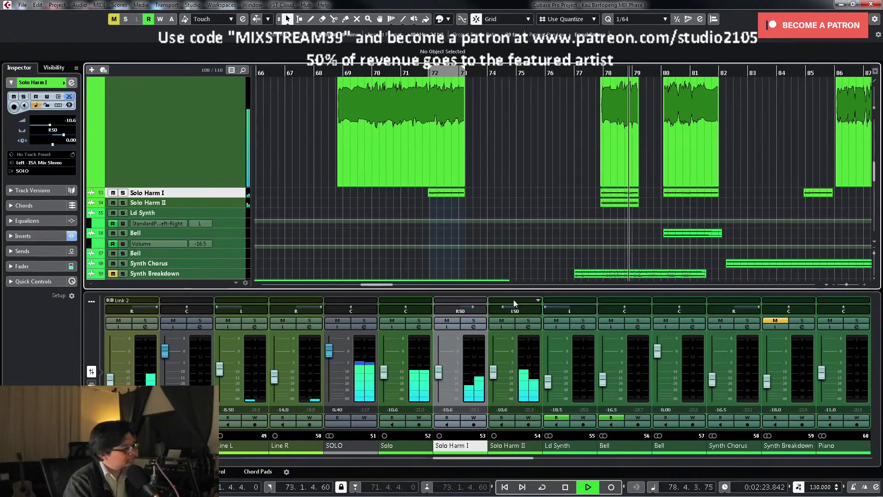
{"action": "key", "text": "space"}
{"action": "left_click", "coordinate": [568, 73]}
{"action": "key", "text": "g"}
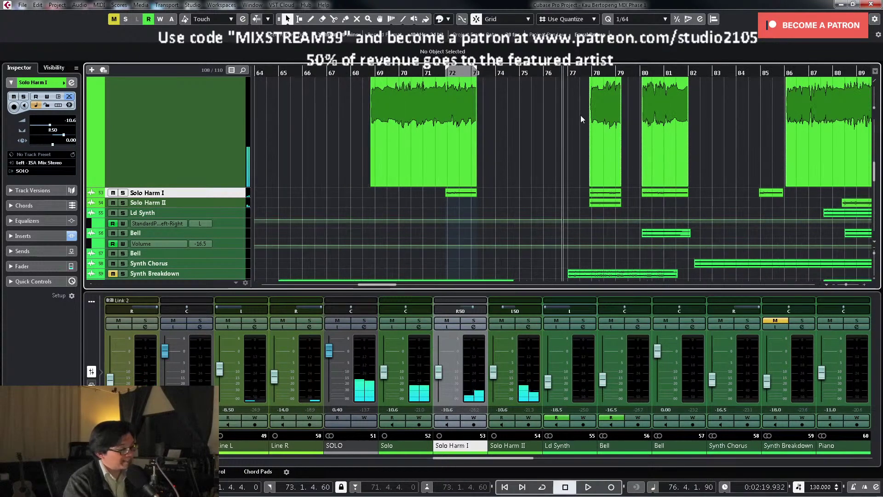
{"action": "key", "text": "space"}
{"action": "left_click", "coordinate": [364, 321]}
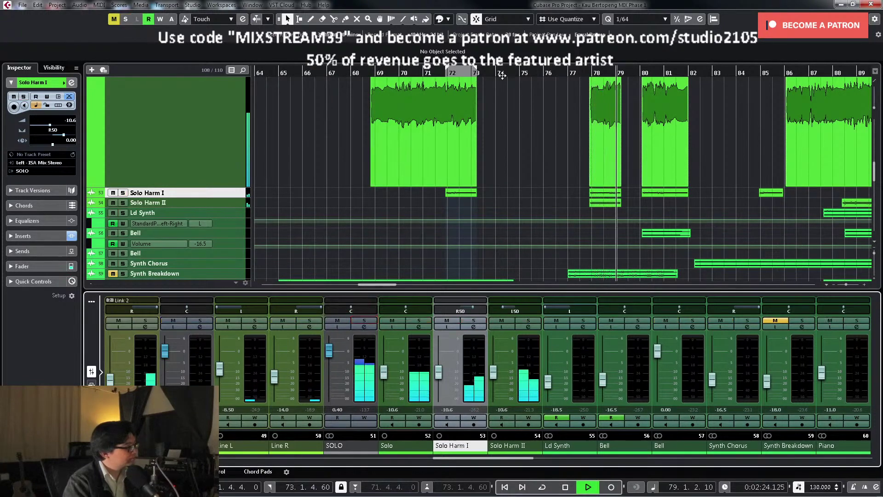
{"action": "left_click", "coordinate": [363, 321]}
Step: Move playback back to around bar 73 and enable automation writing on the SOLO group
{"action": "left_click", "coordinate": [489, 74]}
{"action": "scroll", "coordinate": [536, 168], "scroll_direction": "up", "scroll_amount": 3}
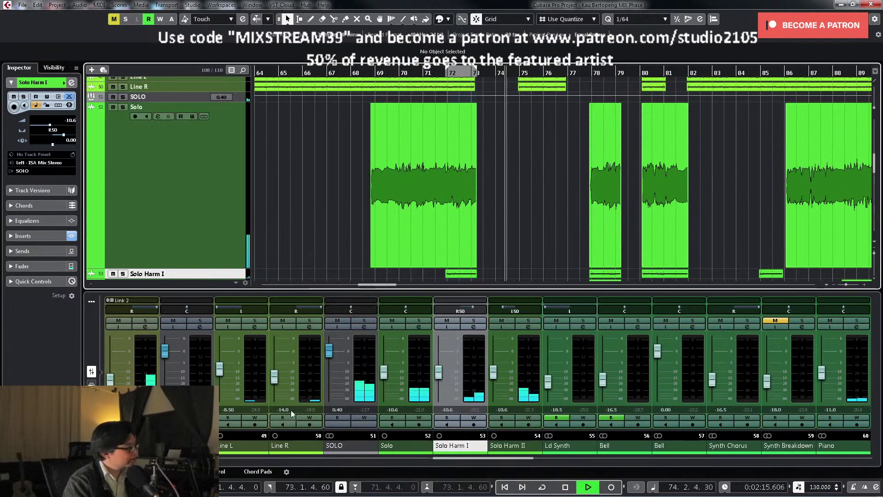
{"action": "left_click", "coordinate": [357, 418]}
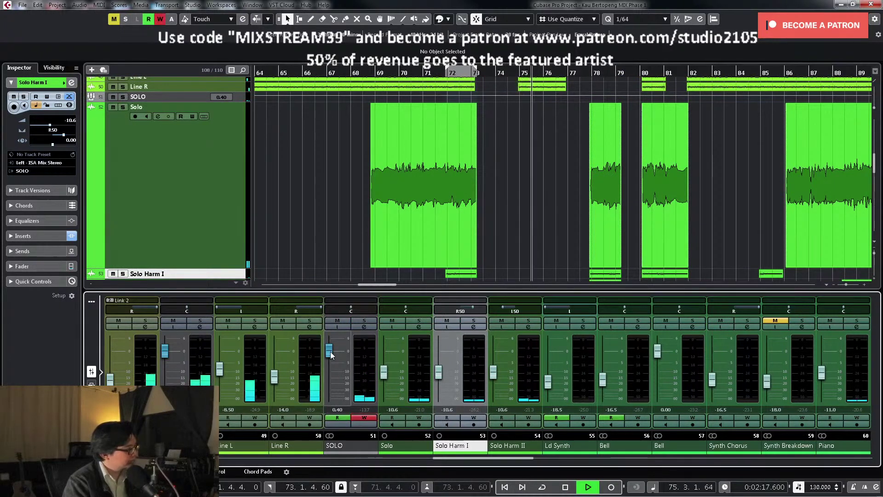
Step: Write volume automation lowering the SOLO group to about -6.8 dB from around bar 76, and turn off automation writing
{"action": "left_click_drag", "start_coordinate": [330, 352], "coordinate": [330, 361]}
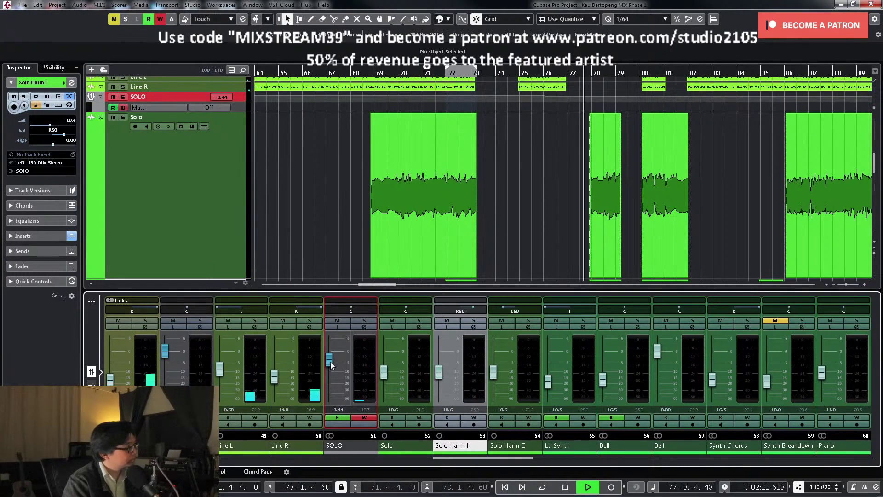
{"action": "left_click_drag", "start_coordinate": [331, 361], "coordinate": [332, 368]}
{"action": "left_click", "coordinate": [364, 417]}
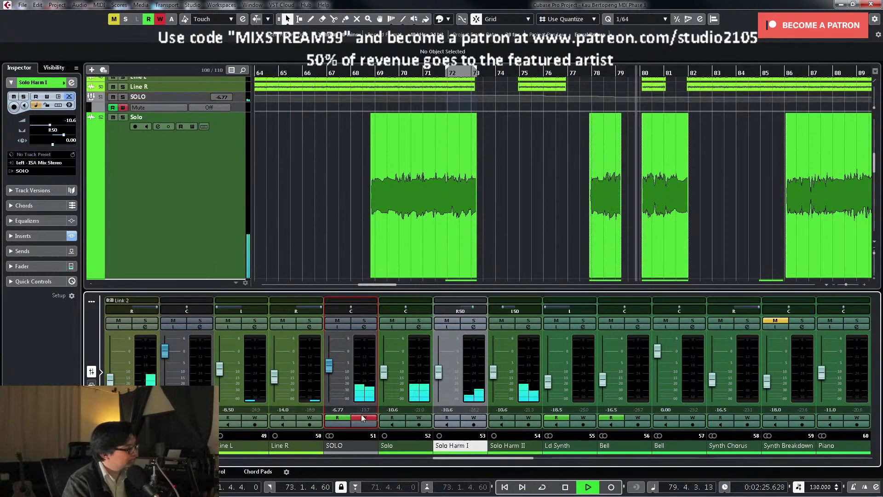
Step: Thin the SOLO volume automation to a single ramp after bar 75 and set its lower point to -7.5 dB
{"action": "left_click", "coordinate": [238, 102]}
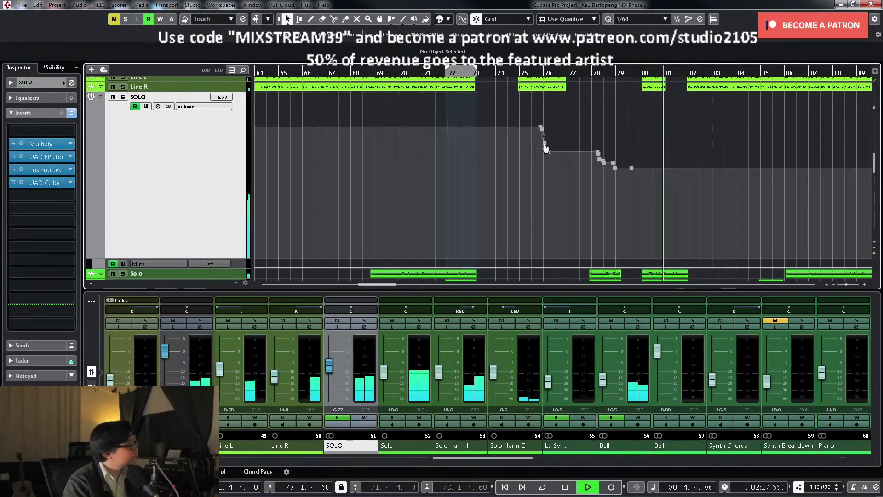
{"action": "key", "text": "space"}
{"action": "left_click_drag", "start_coordinate": [509, 185], "coordinate": [565, 175]}
{"action": "key", "text": "Delete"}
{"action": "key", "text": "Delete"}
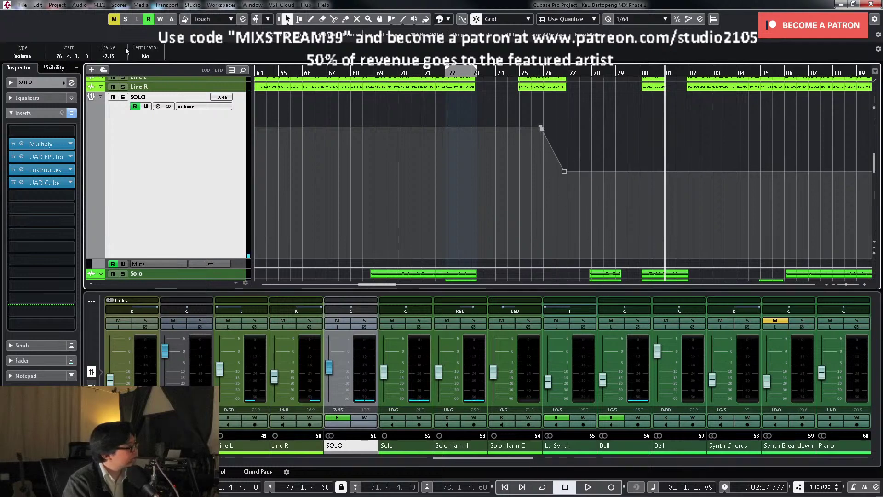
{"action": "type", "text": "-7.5"}
{"action": "key", "text": "Return"}
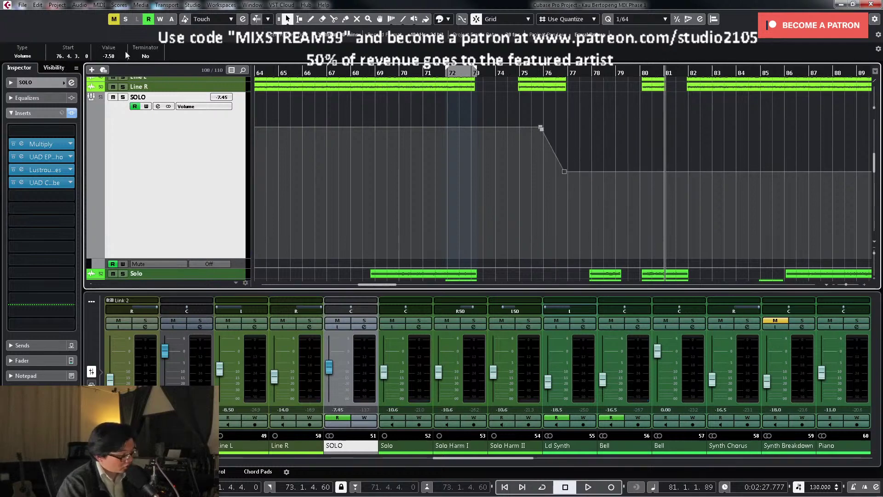
{"action": "left_click", "coordinate": [541, 129]}
Step: Play on from bar 81 to check the solo and harmony parts, and set the Solo track's level to -10.5 dB
{"action": "key", "text": "space"}
{"action": "key", "text": "g"}
{"action": "key", "text": "g"}
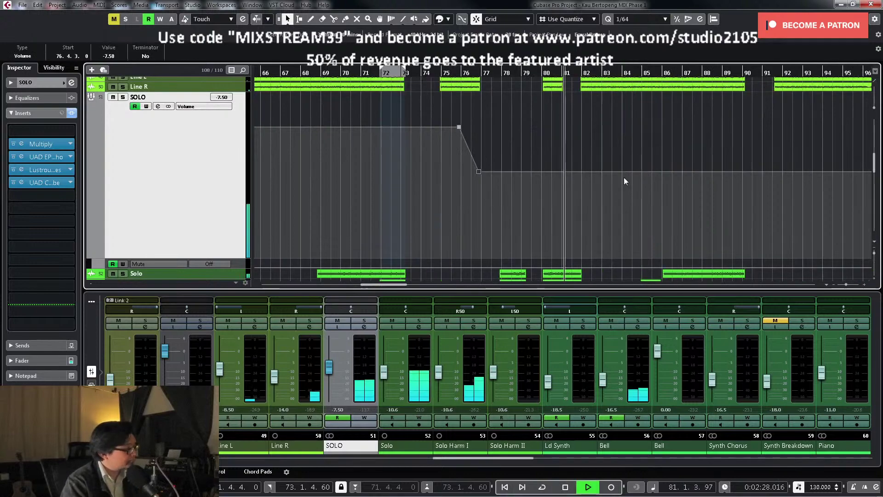
{"action": "scroll", "coordinate": [594, 234], "scroll_direction": "down", "scroll_amount": 3}
{"action": "key", "text": "g"}
{"action": "key", "text": "g"}
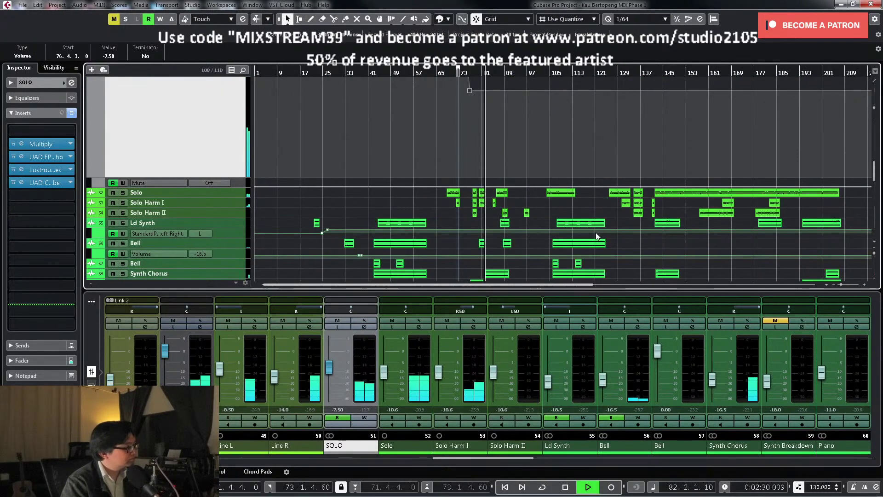
{"action": "key", "text": "h"}
{"action": "key", "text": "h"}
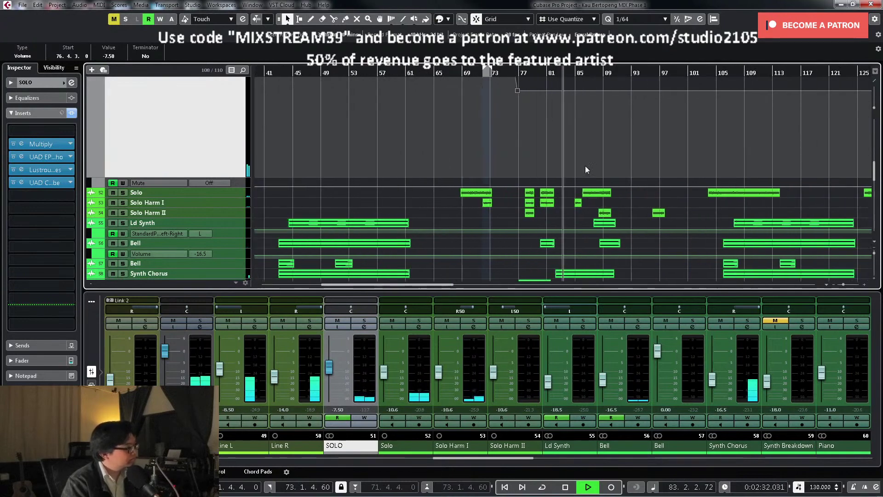
{"action": "key", "text": "h"}
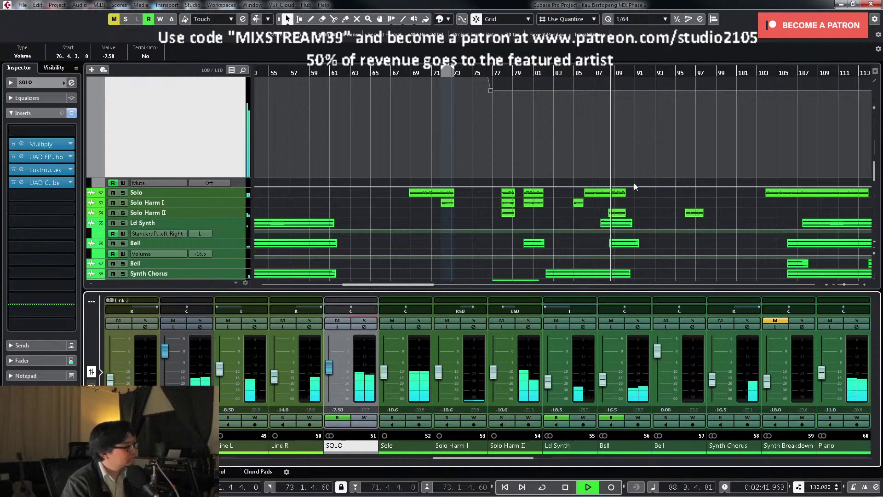
{"action": "left_click", "coordinate": [393, 409]}
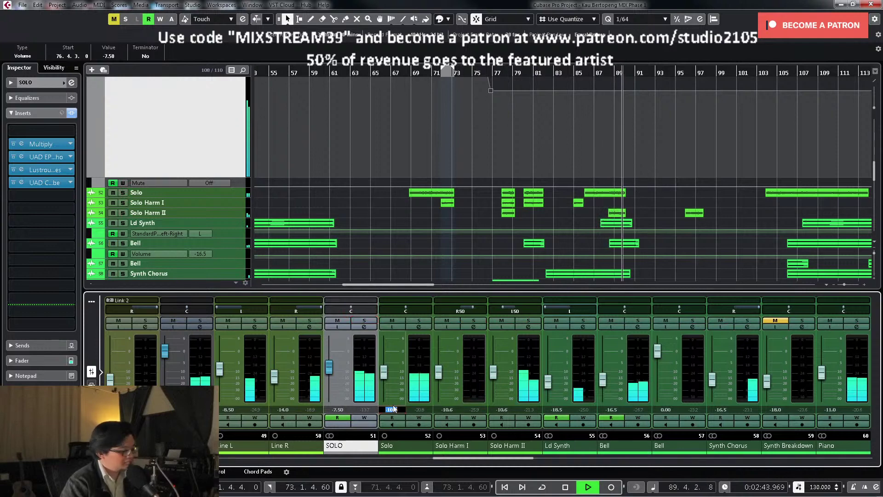
{"action": "key", "text": "Return"}
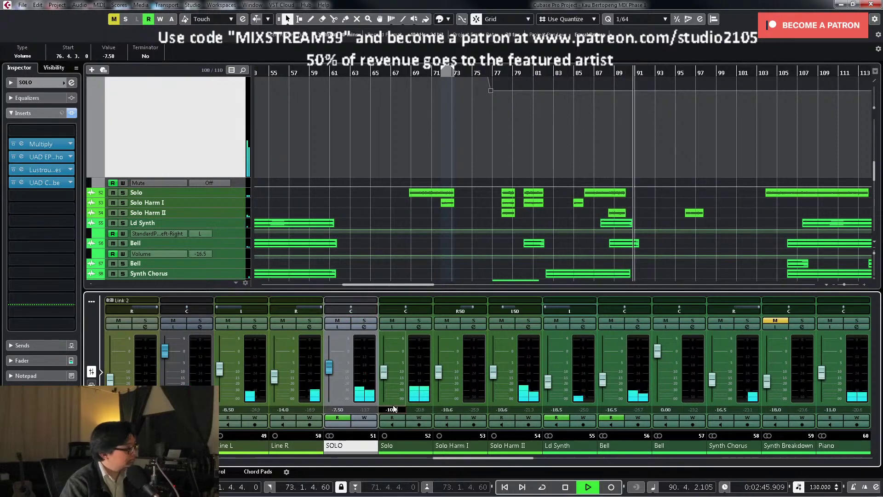
Step: Follow playback of the solo and harmony clips from about bar 91 to bar 107 to judge their balance, and stop
{"action": "scroll", "coordinate": [393, 409], "scroll_direction": "up", "scroll_amount": 1}
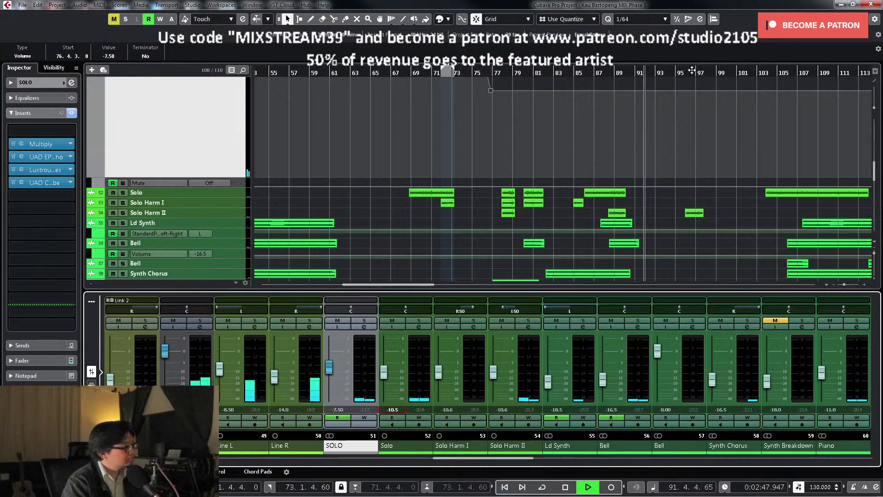
{"action": "left_click_drag", "start_coordinate": [692, 70], "coordinate": [602, 182]}
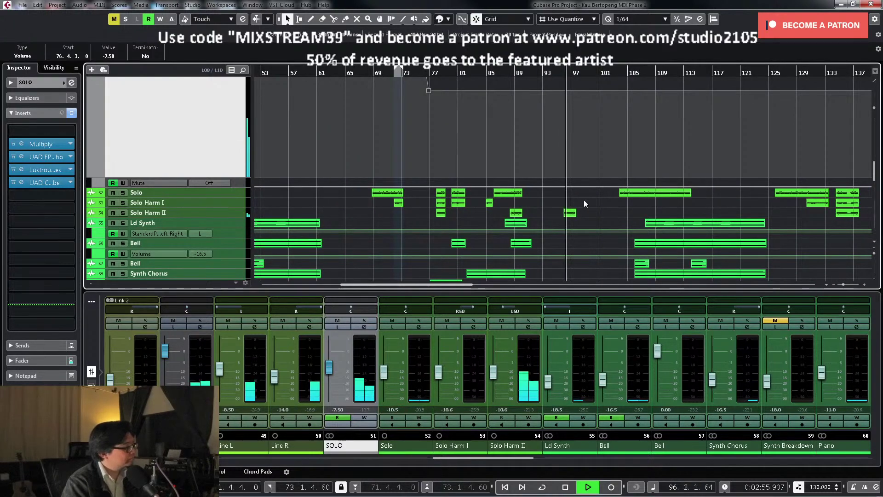
{"action": "key", "text": "g"}
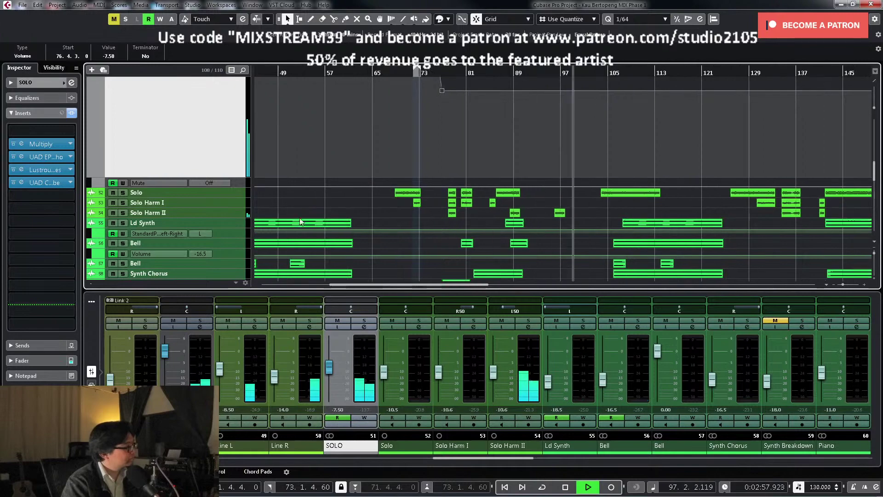
{"action": "key", "text": "g"}
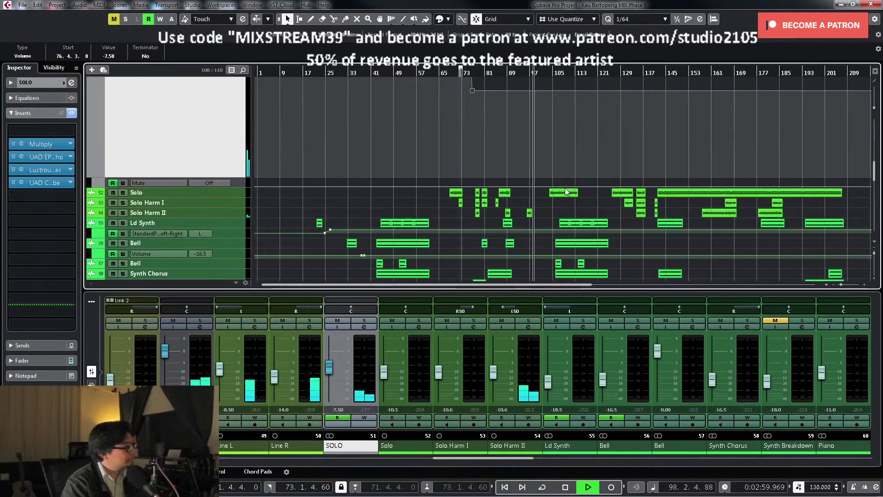
{"action": "key", "text": "h"}
{"action": "key", "text": "h"}
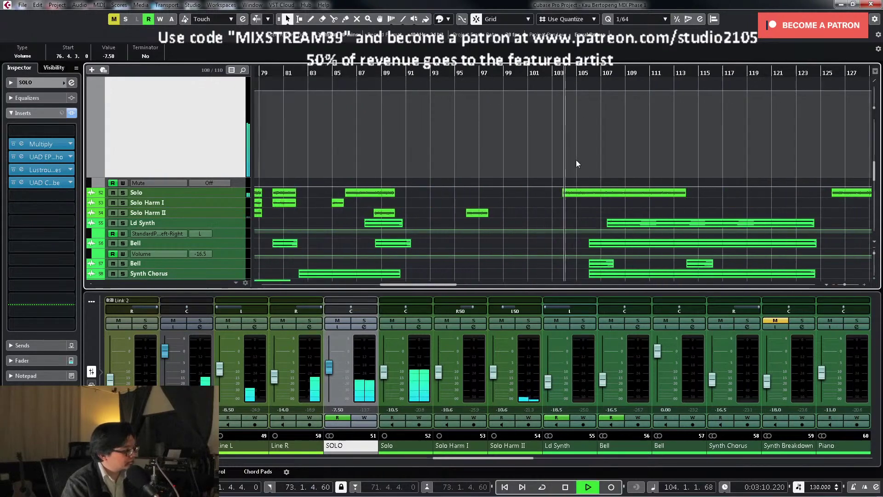
{"action": "key", "text": "g"}
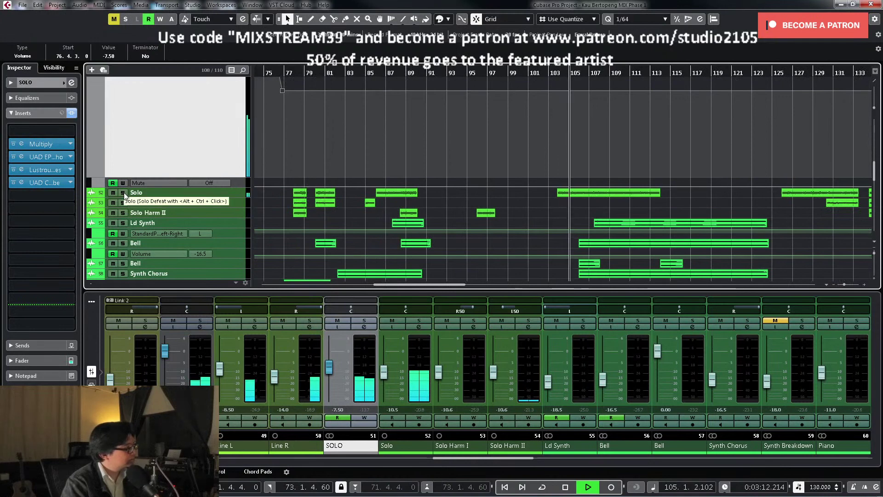
{"action": "left_click", "coordinate": [123, 193]}
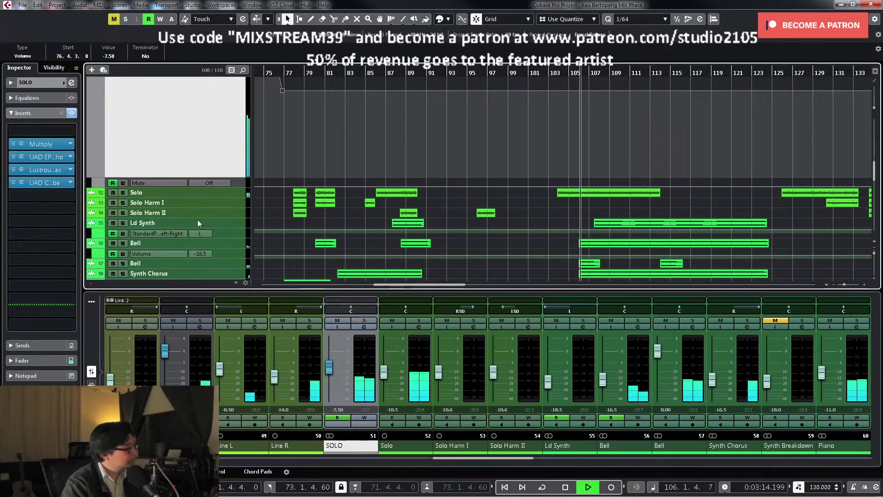
{"action": "left_click", "coordinate": [410, 322]}
{"action": "key", "text": "space"}
Step: Collapse the SOLO group's volume automation lane and show the tracks below it
{"action": "key", "text": "g"}
{"action": "key", "text": "g"}
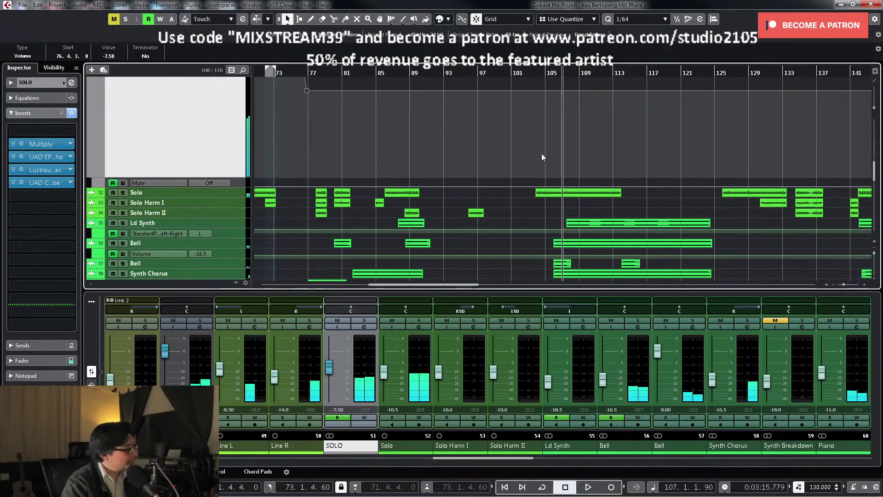
{"action": "left_click_drag", "start_coordinate": [481, 150], "coordinate": [514, 130]}
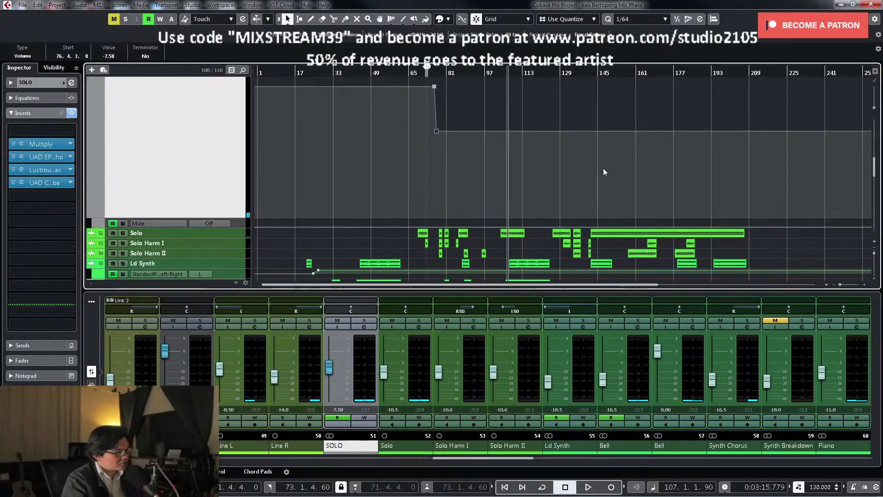
{"action": "key", "text": "shift+g"}
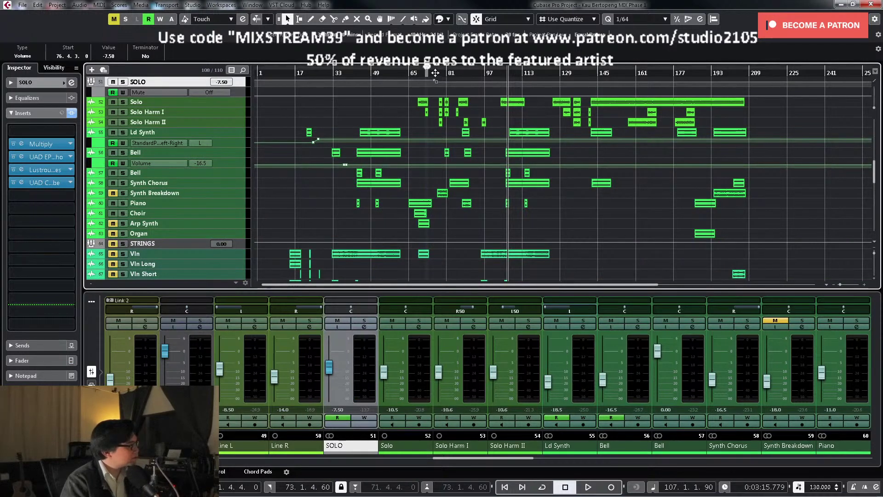
Step: Unmute Synth Breakdown, replay from about bar 75 in the mix and set its level to -14.3 dB
{"action": "left_click", "coordinate": [433, 74]}
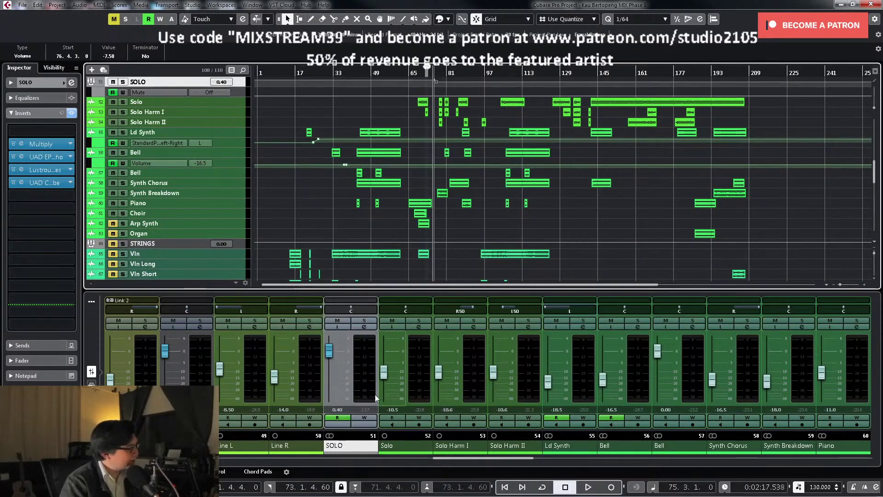
{"action": "left_click_drag", "start_coordinate": [508, 459], "coordinate": [558, 457]}
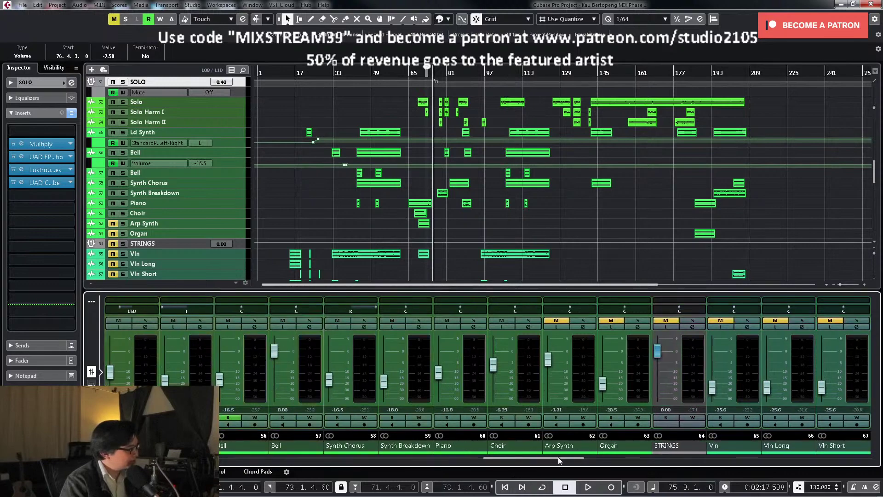
{"action": "key", "text": "space"}
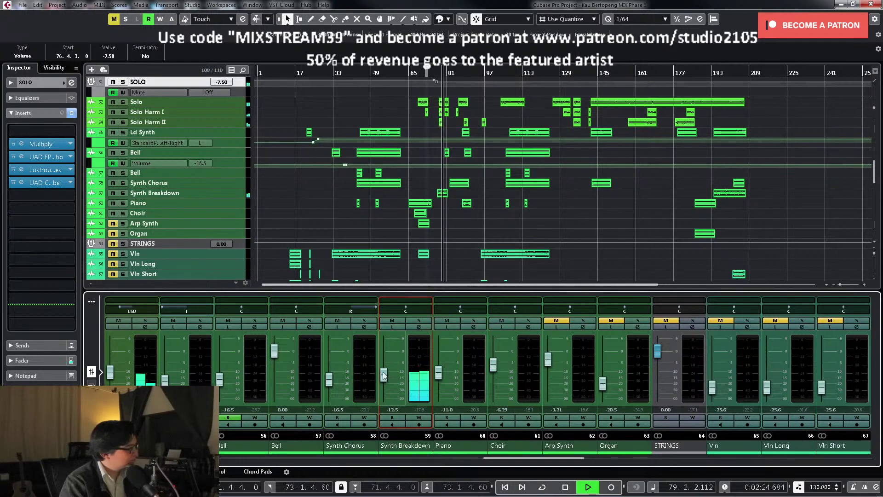
{"action": "scroll", "coordinate": [384, 377], "scroll_direction": "up", "scroll_amount": 1}
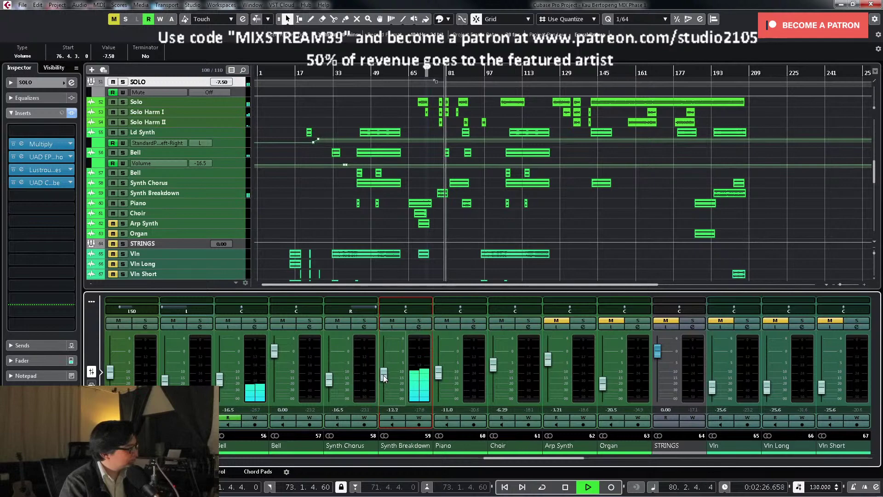
{"action": "left_click_drag", "start_coordinate": [383, 374], "coordinate": [384, 378]}
{"action": "key", "text": "space"}
Step: Solo Synth Breakdown and loop playback over its first clip, from bar 77 to bar 81
{"action": "left_click", "coordinate": [413, 321]}
{"action": "left_click", "coordinate": [422, 327]}
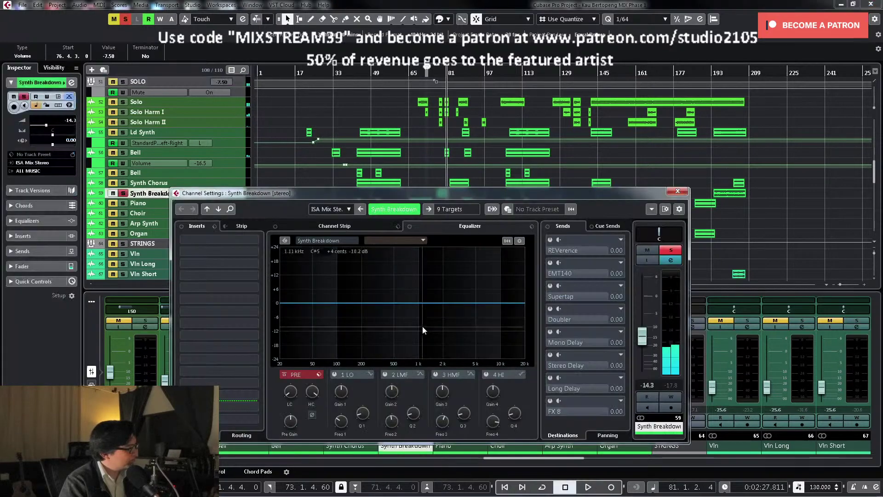
{"action": "left_click", "coordinate": [238, 195]}
{"action": "left_click_drag", "start_coordinate": [413, 182], "coordinate": [474, 200]}
{"action": "key", "text": "p"}
{"action": "key", "text": "KP_Divide"}
{"action": "key", "text": "KP_1"}
{"action": "key", "text": "space"}
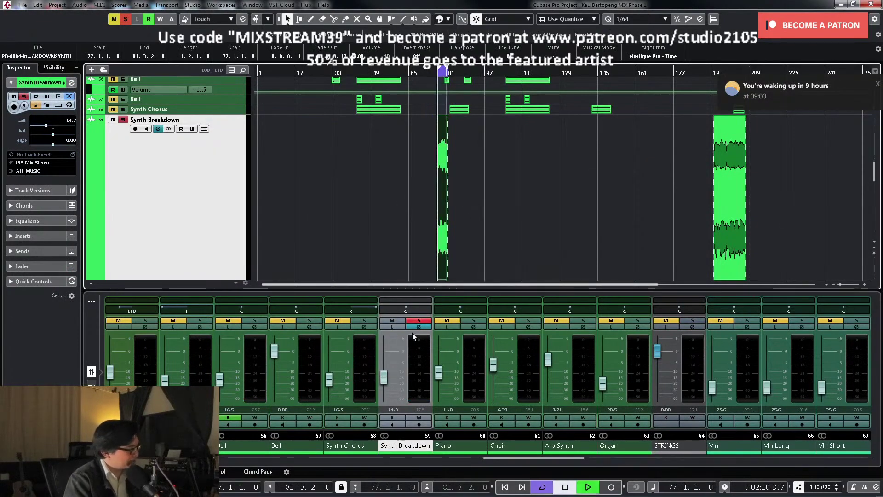
{"action": "left_click", "coordinate": [413, 333]}
{"action": "left_click", "coordinate": [423, 329]}
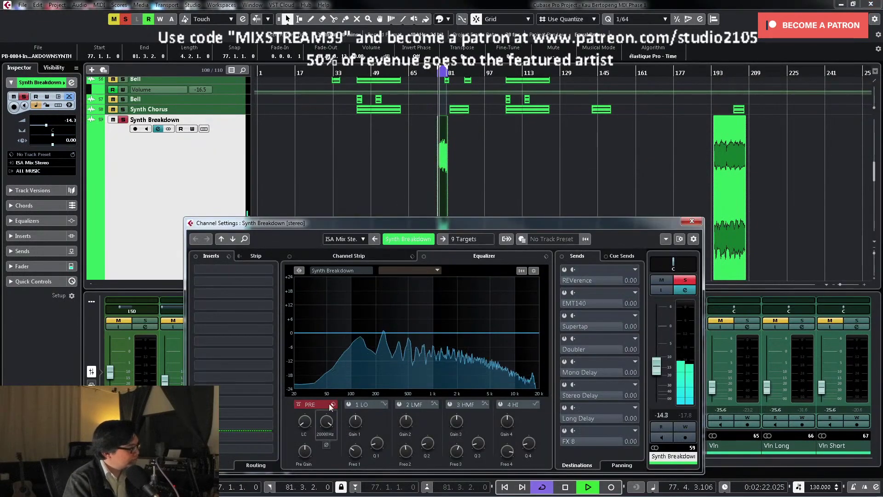
{"action": "left_click_drag", "start_coordinate": [310, 421], "coordinate": [314, 396]}
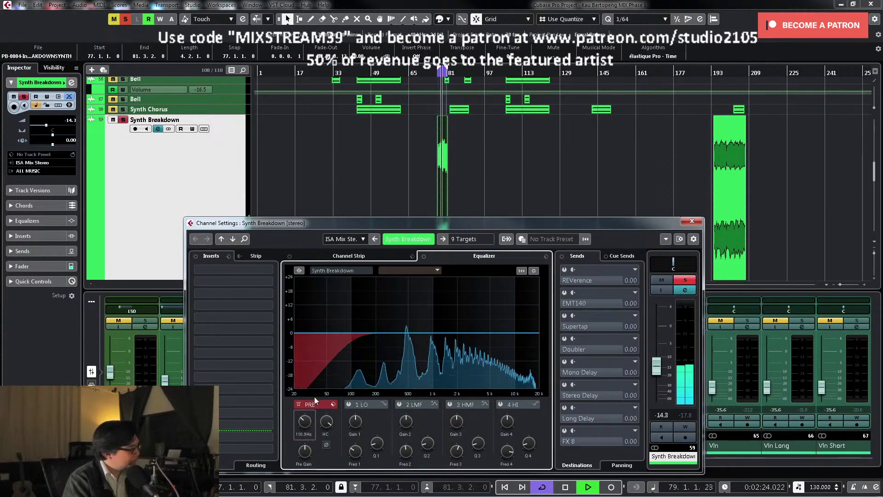
{"action": "key", "text": "space"}
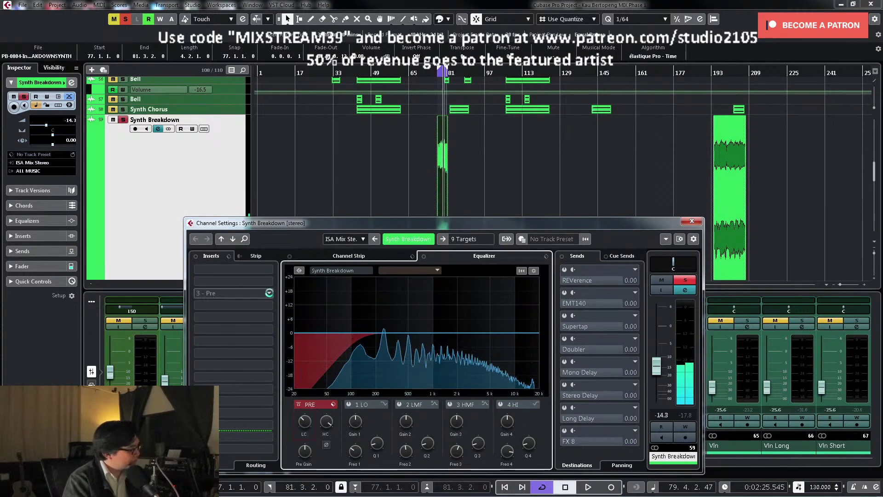
Step: Insert the UAD Teletronix LA-3A compressor in Synth Breakdown's third insert slot
{"action": "left_click", "coordinate": [269, 293]}
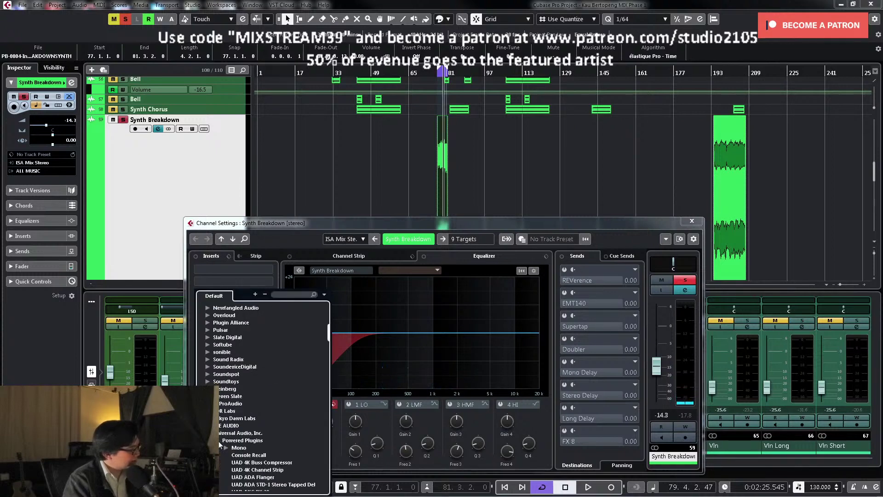
{"action": "left_click", "coordinate": [249, 433]}
{"action": "scroll", "coordinate": [275, 437], "scroll_direction": "down", "scroll_amount": 15}
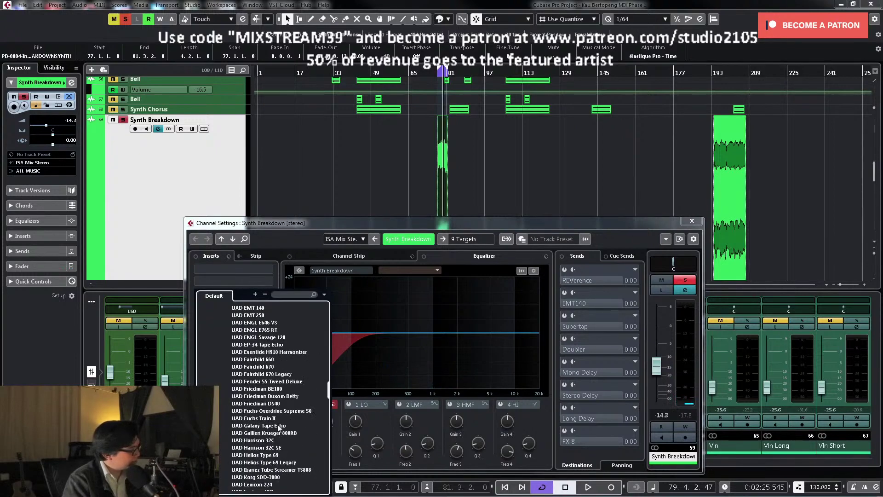
{"action": "scroll", "coordinate": [268, 426], "scroll_direction": "down", "scroll_amount": 20}
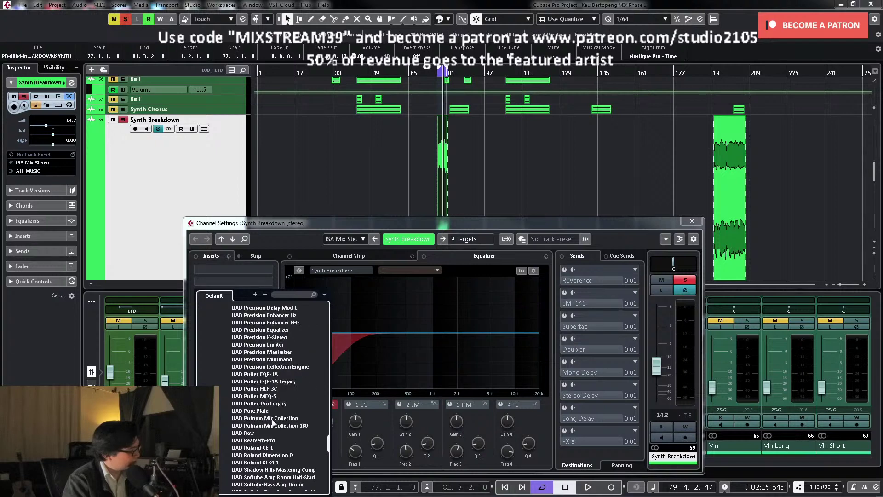
{"action": "scroll", "coordinate": [274, 420], "scroll_direction": "up", "scroll_amount": 2}
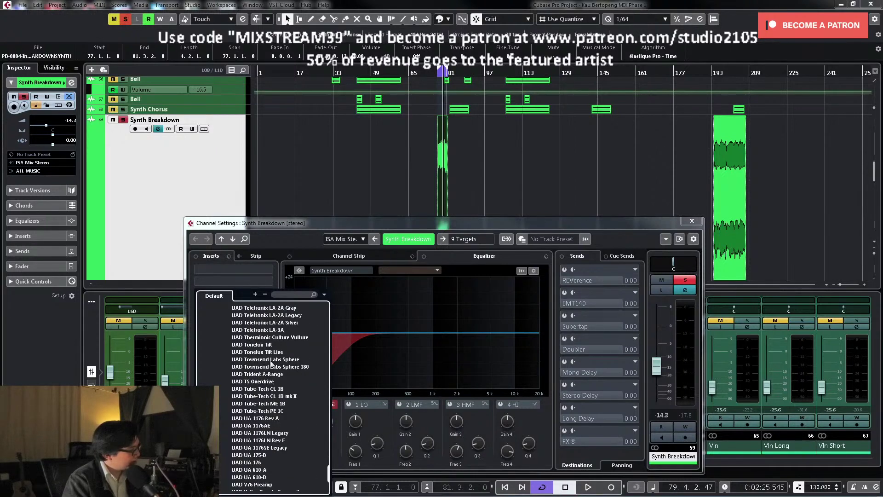
{"action": "left_click", "coordinate": [274, 332]}
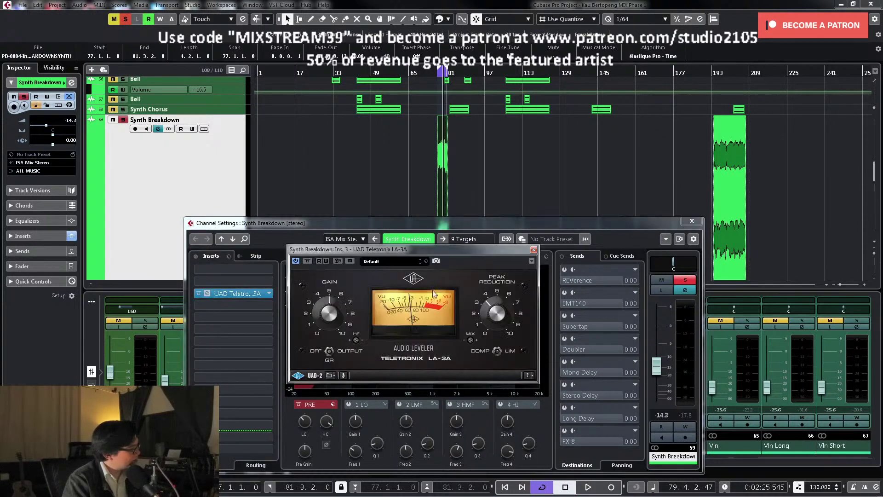
Step: Play Synth Breakdown through the compressor, unsolo it, close its channel settings and move the playback position to about bar 75
{"action": "key", "text": "space"}
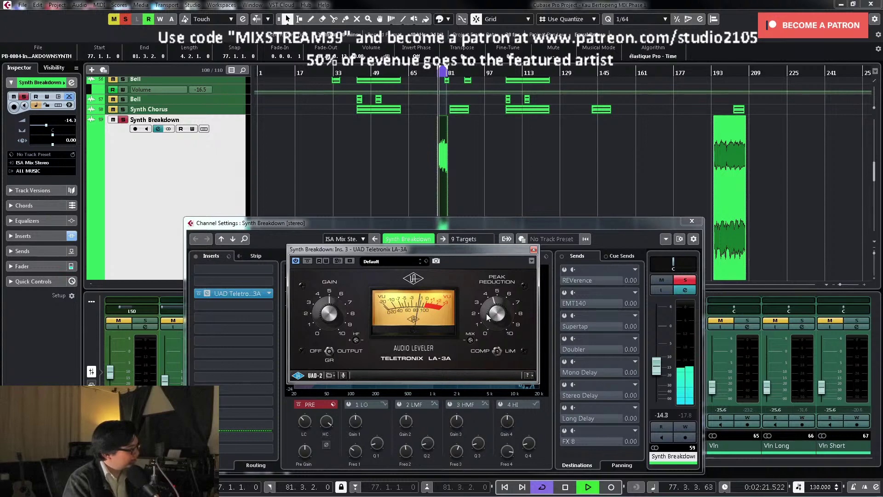
{"action": "left_click", "coordinate": [685, 280]}
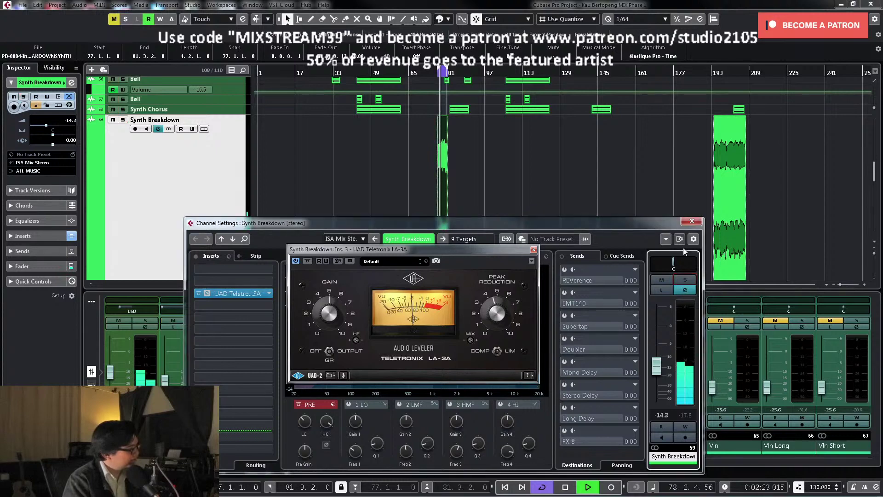
{"action": "left_click", "coordinate": [691, 221]}
{"action": "left_click_drag", "start_coordinate": [434, 74], "coordinate": [432, 72]}
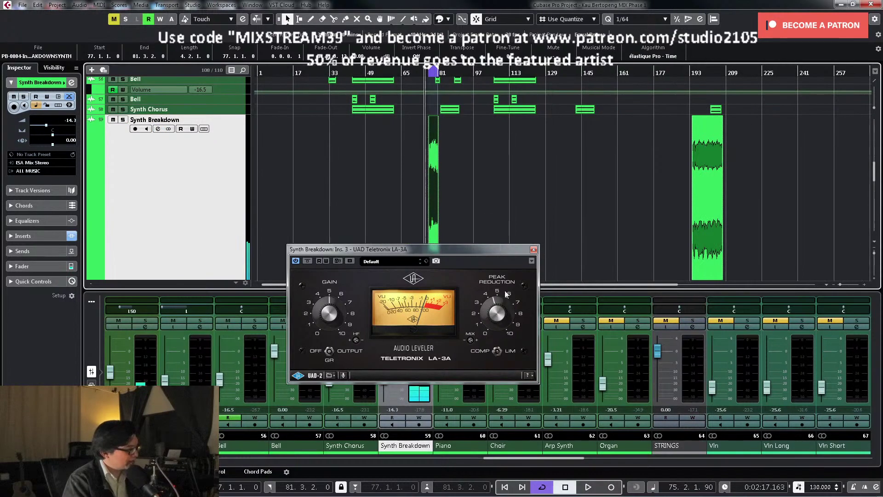
Step: Replay the mix into the Synth Breakdown clip, set that track's level to -13.5 dB and stop playback
{"action": "left_click", "coordinate": [387, 385]}
{"action": "key", "text": "space"}
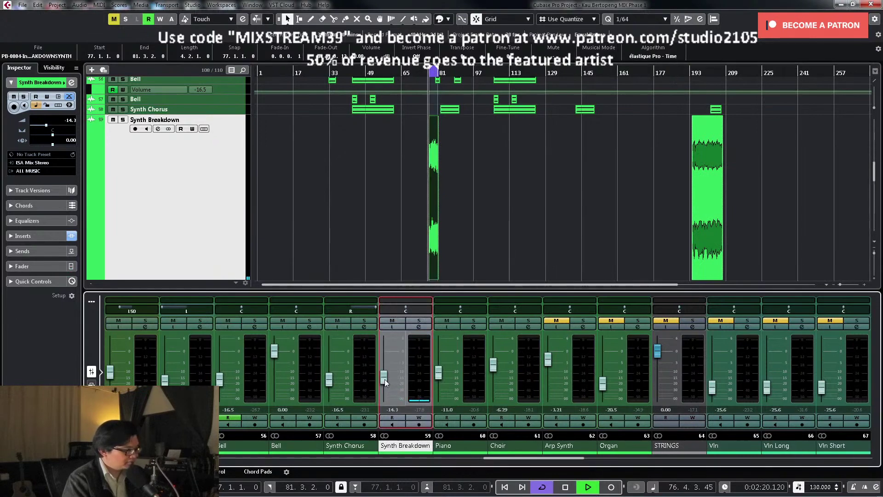
{"action": "left_click_drag", "start_coordinate": [385, 379], "coordinate": [385, 379]}
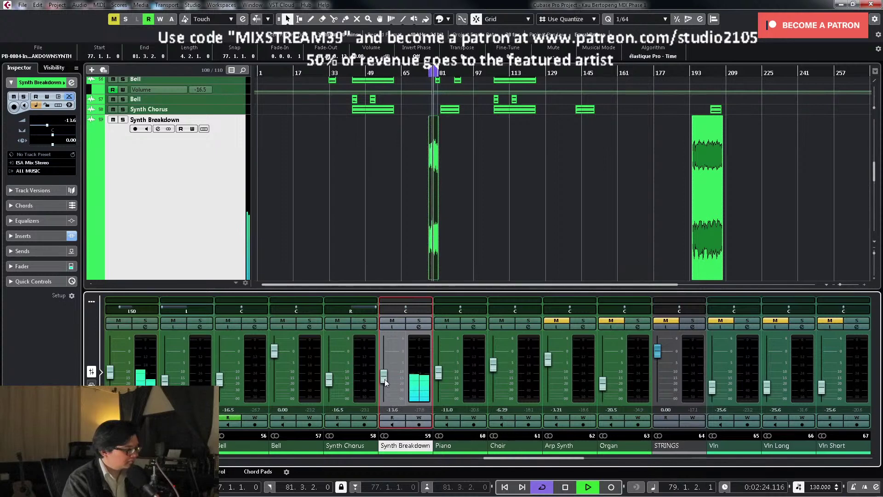
{"action": "left_click", "coordinate": [392, 409]}
{"action": "type", "text": "-13"}
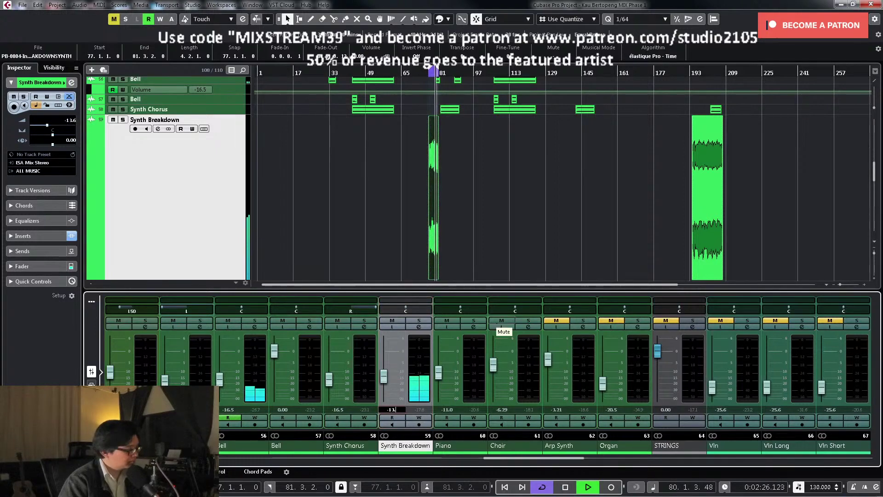
{"action": "left_click", "coordinate": [492, 226]}
{"action": "key", "text": "space"}
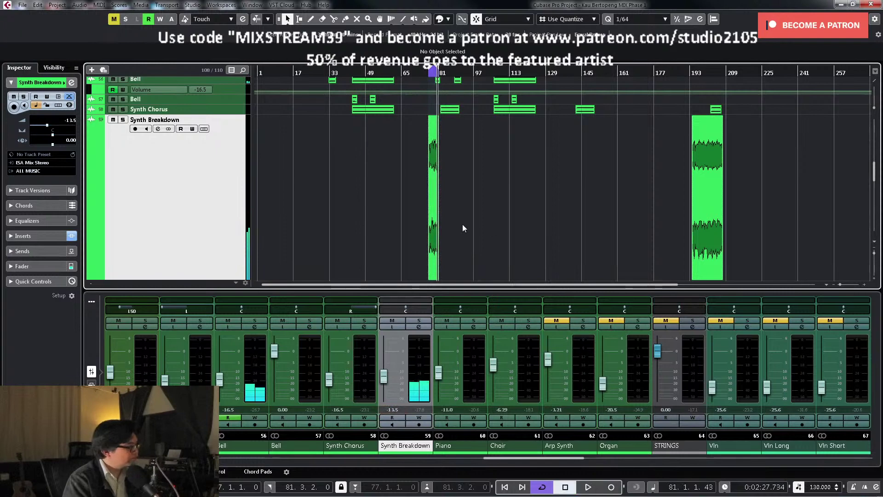
Step: Turn off looping, unmute the Arp Synth track and play the mix from about bar 67
{"action": "key", "text": "KP_Divide"}
{"action": "key", "text": "shift+g"}
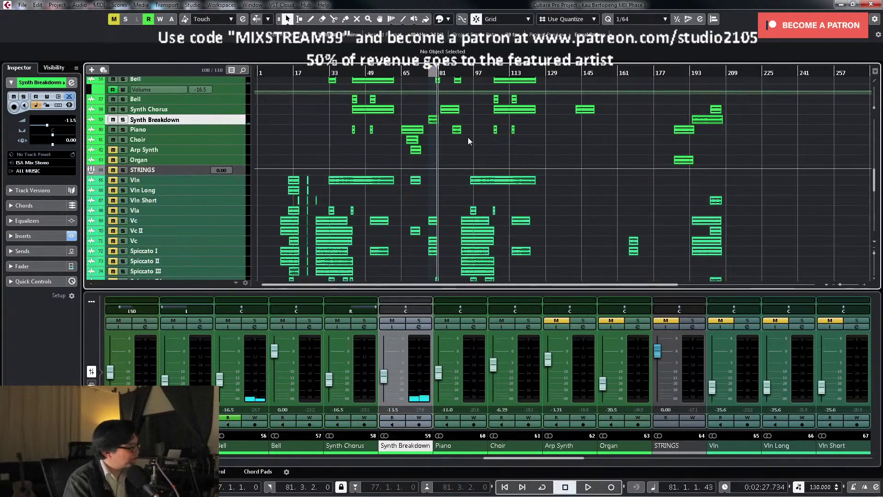
{"action": "key", "text": "h"}
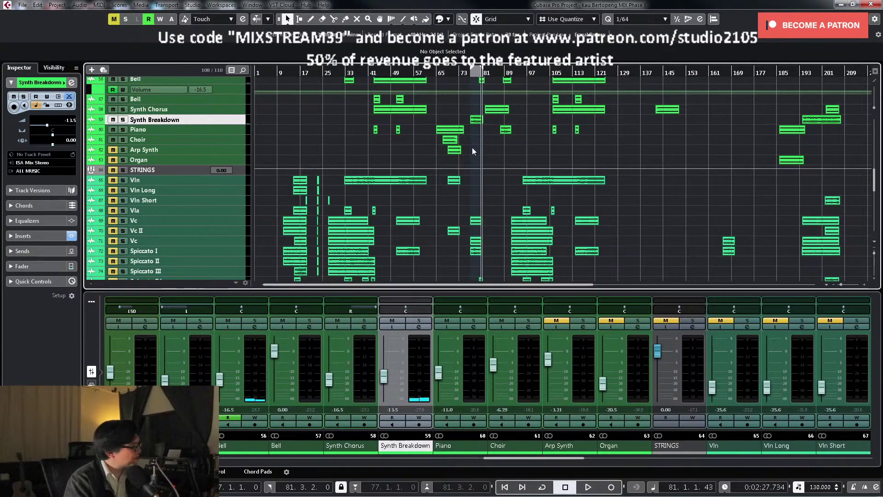
{"action": "left_click", "coordinate": [445, 72]}
{"action": "left_click", "coordinate": [112, 150]}
{"action": "key", "text": "space"}
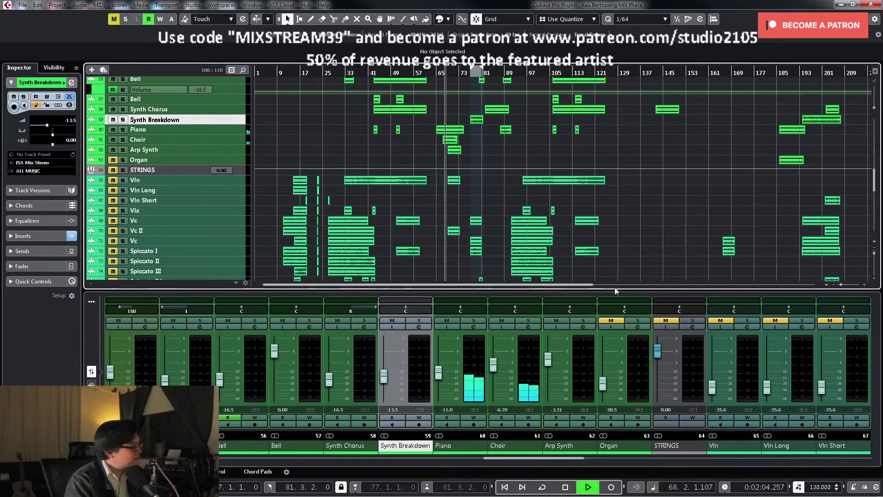
Step: Solo Arp Synth and apply low-cut and high-cut filters in its channel settings
{"action": "left_click", "coordinate": [584, 320]}
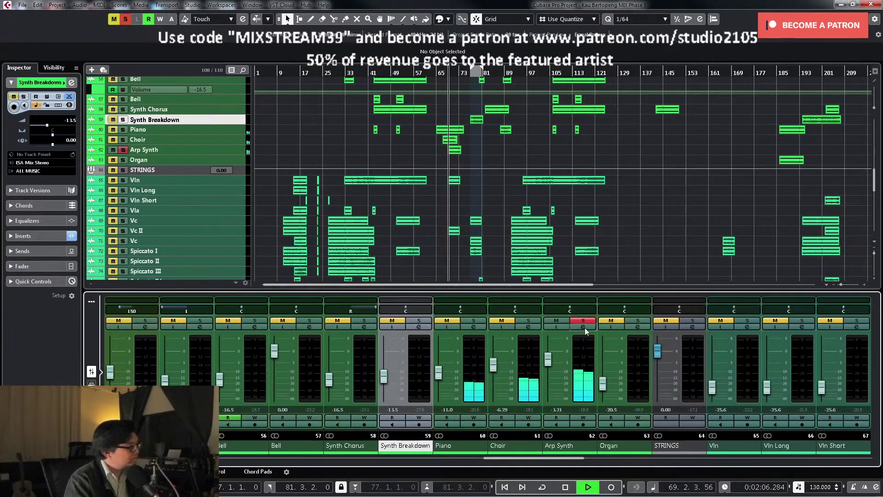
{"action": "left_click", "coordinate": [583, 327]}
{"action": "key", "text": "space"}
{"action": "left_click_drag", "start_coordinate": [311, 415], "coordinate": [307, 392]}
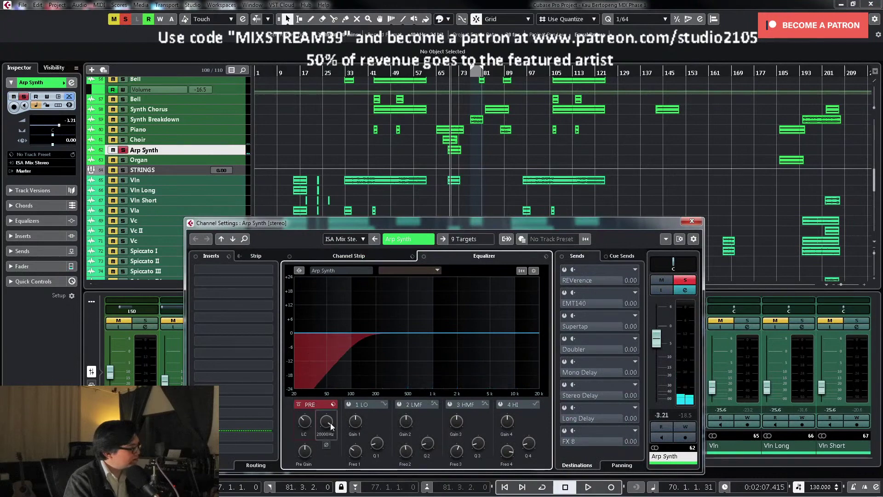
{"action": "left_click_drag", "start_coordinate": [330, 424], "coordinate": [327, 445]}
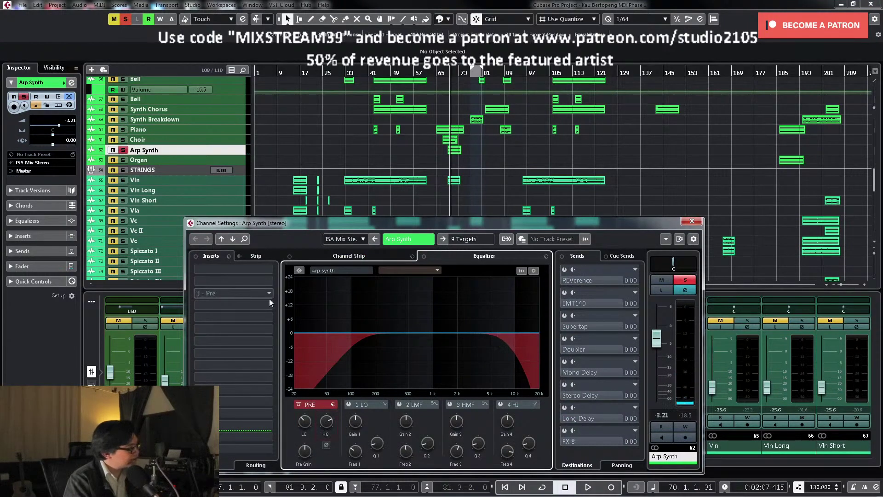
Step: Load a MIX VCC-VTM insert preset on Arp Synth that brings in the Virtual Tape and Virtual Mix Rack plug-ins
{"action": "left_click", "coordinate": [269, 293]}
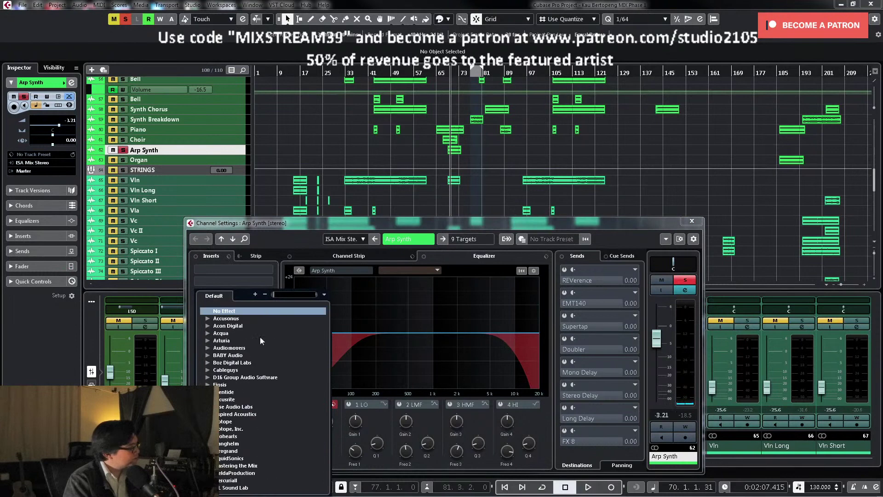
{"action": "left_click", "coordinate": [264, 251]}
{"action": "left_click", "coordinate": [228, 256]}
{"action": "left_click", "coordinate": [236, 262]}
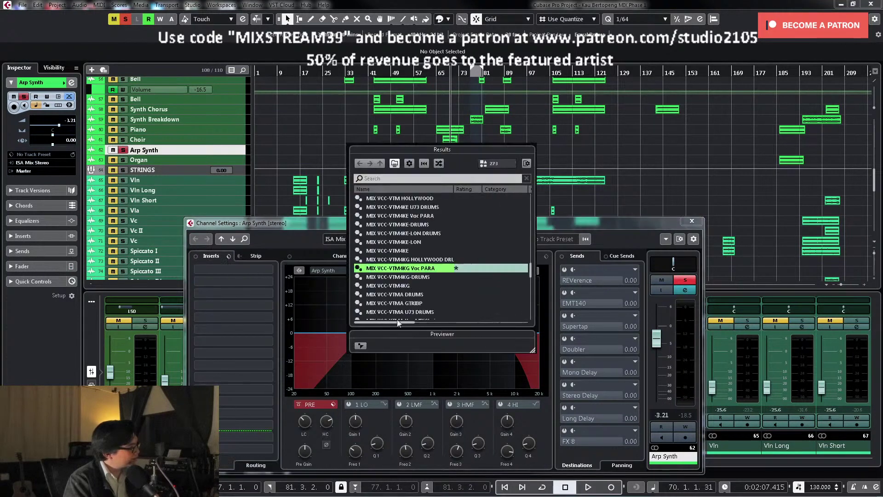
{"action": "double_click", "coordinate": [405, 278]}
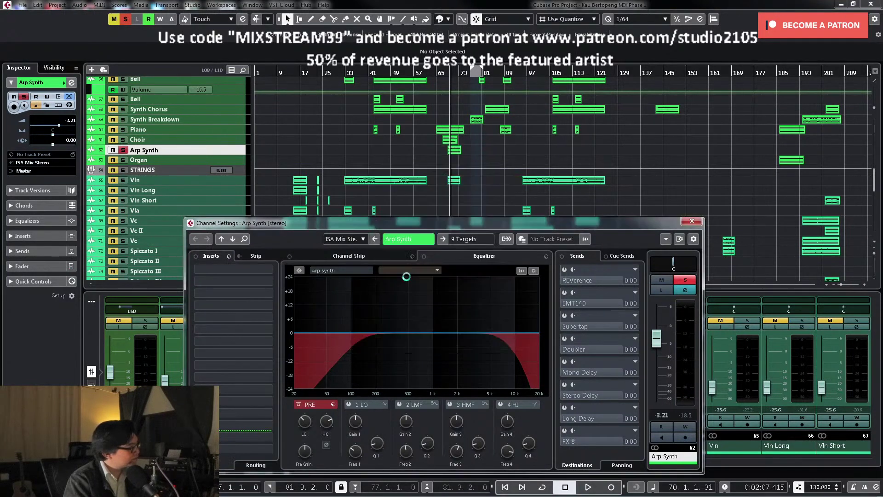
Step: Add an FG-Stress module to the third slot of Arp Synth's Virtual Mix Rack and load its Synth - Lead preset
{"action": "left_click", "coordinate": [241, 282]}
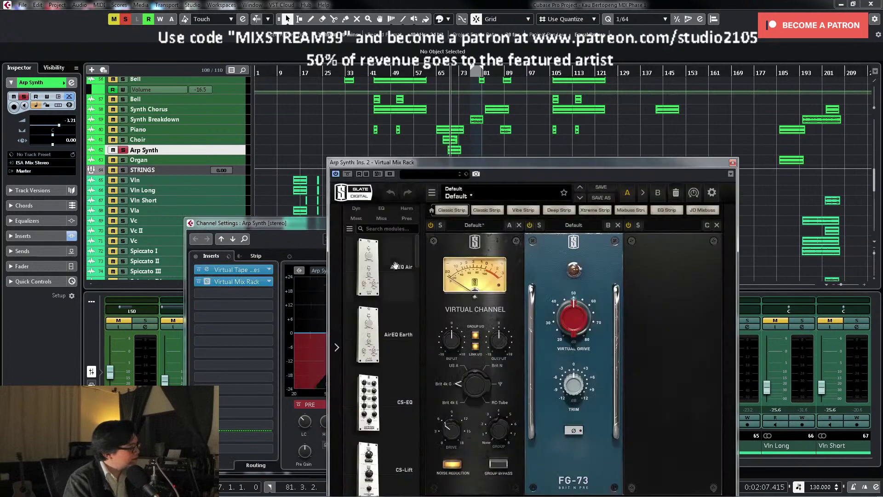
{"action": "left_click_drag", "start_coordinate": [421, 252], "coordinate": [427, 372]}
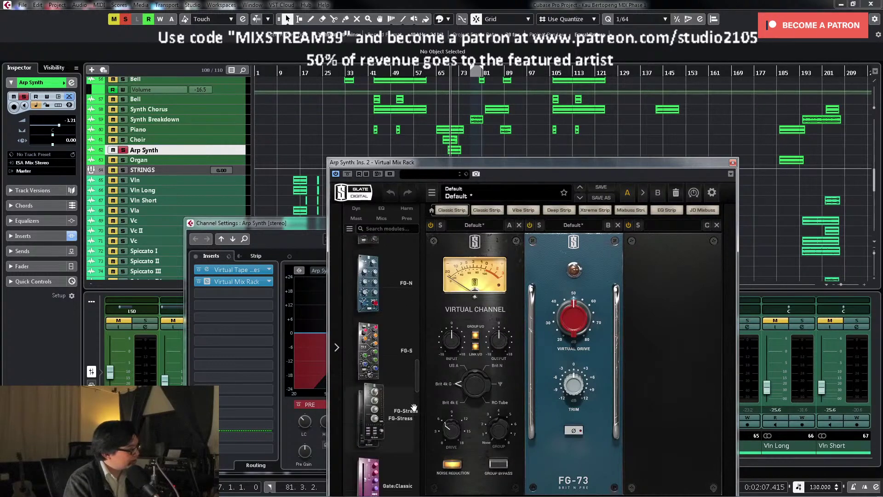
{"action": "left_click_drag", "start_coordinate": [368, 416], "coordinate": [669, 395]}
{"action": "left_click", "coordinate": [680, 230]}
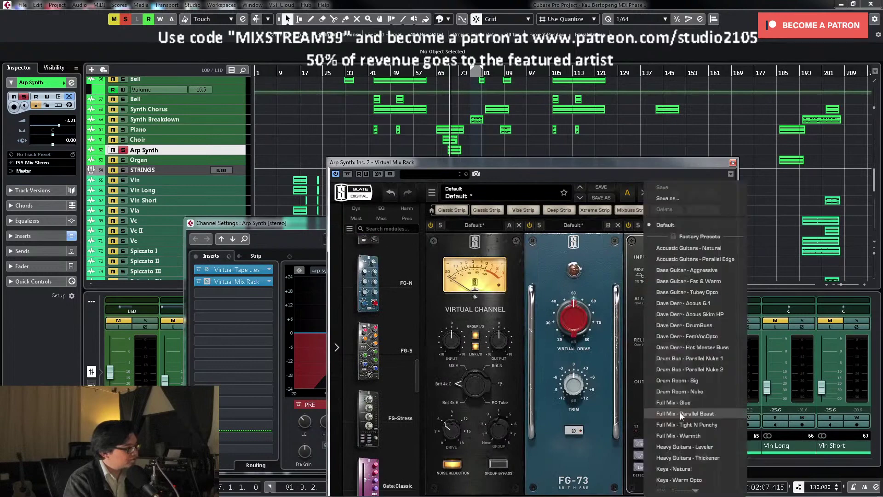
{"action": "left_click", "coordinate": [699, 441]}
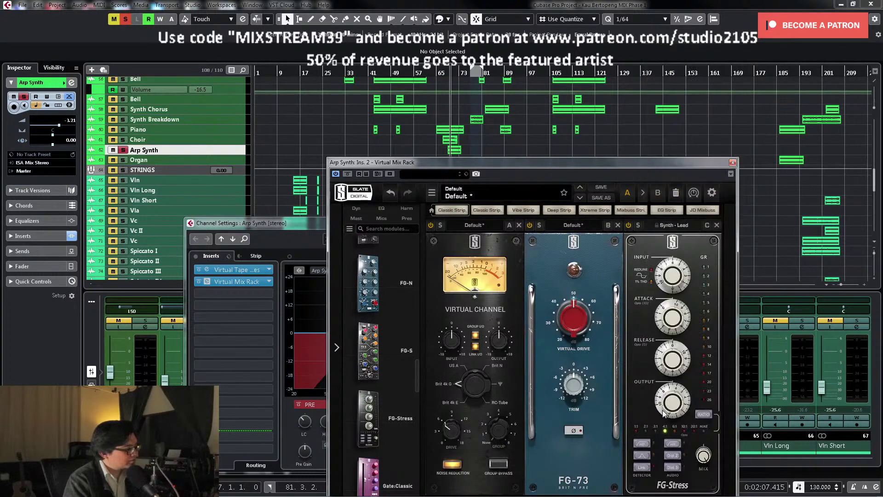
Step: Set the FG-73's virtual drive to 73.4 dB and the FG-Stress to input 6.40 and output 4.10
{"action": "left_click_drag", "start_coordinate": [577, 322], "coordinate": [573, 278]}
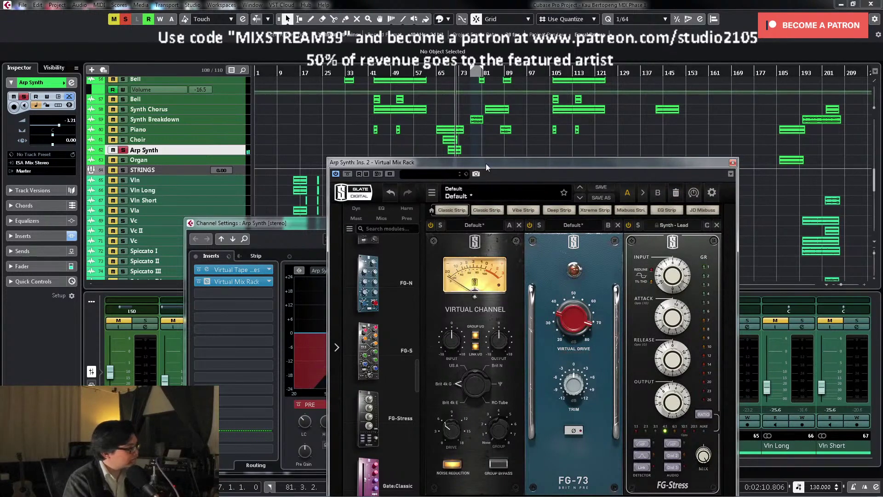
{"action": "left_click_drag", "start_coordinate": [486, 166], "coordinate": [460, 193]}
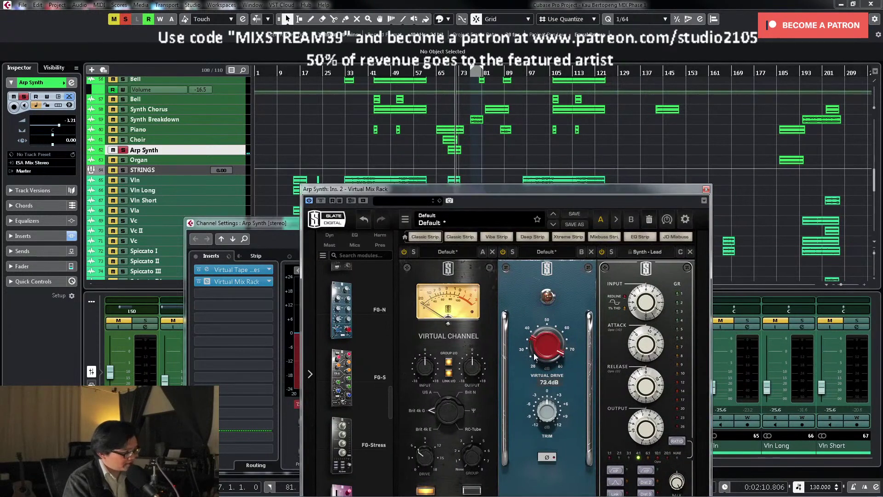
{"action": "left_click_drag", "start_coordinate": [645, 306], "coordinate": [644, 301]}
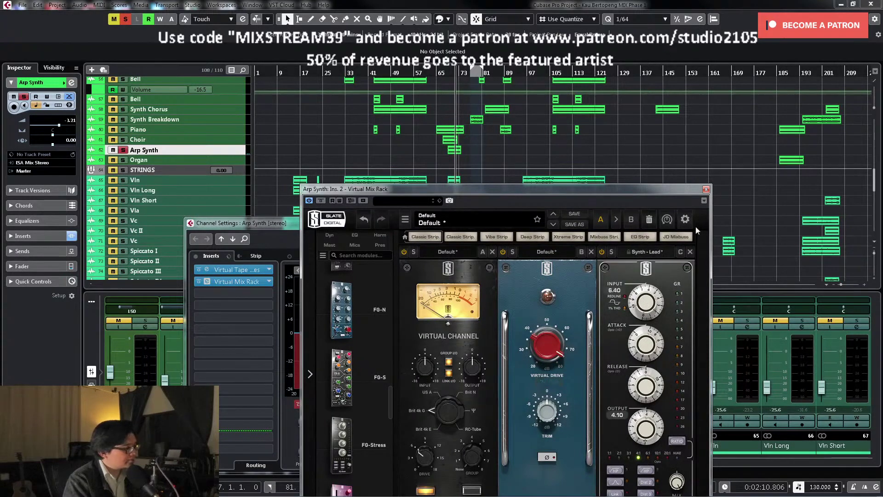
{"action": "left_click_drag", "start_coordinate": [669, 189], "coordinate": [520, 95]}
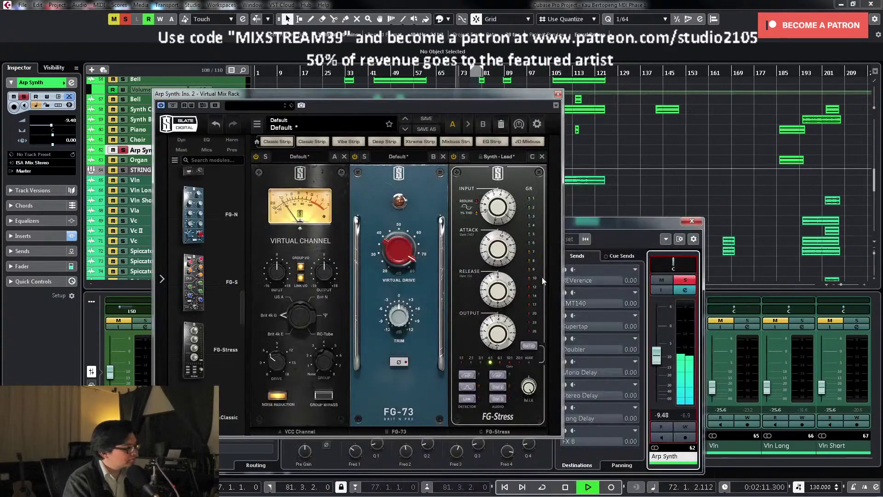
Step: Replay the soloed Arp Synth while raising the FG-Stress input to 8.50 and lowering its output to 2.00
{"action": "left_click_drag", "start_coordinate": [503, 218], "coordinate": [503, 212]}
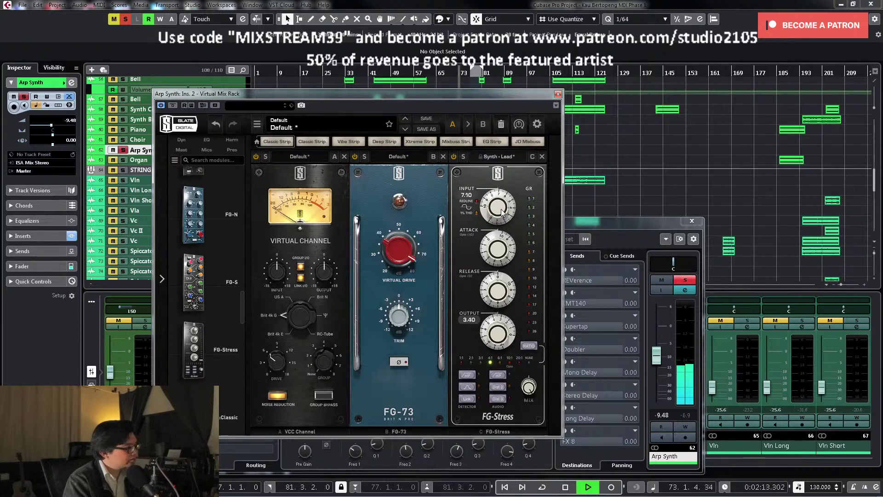
{"action": "left_click_drag", "start_coordinate": [490, 95], "coordinate": [515, 172]}
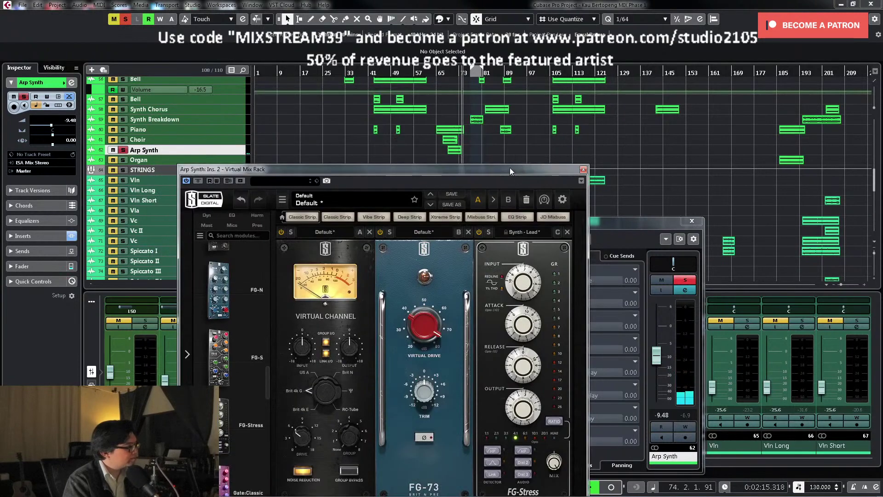
{"action": "key", "text": "KP_Subtract"}
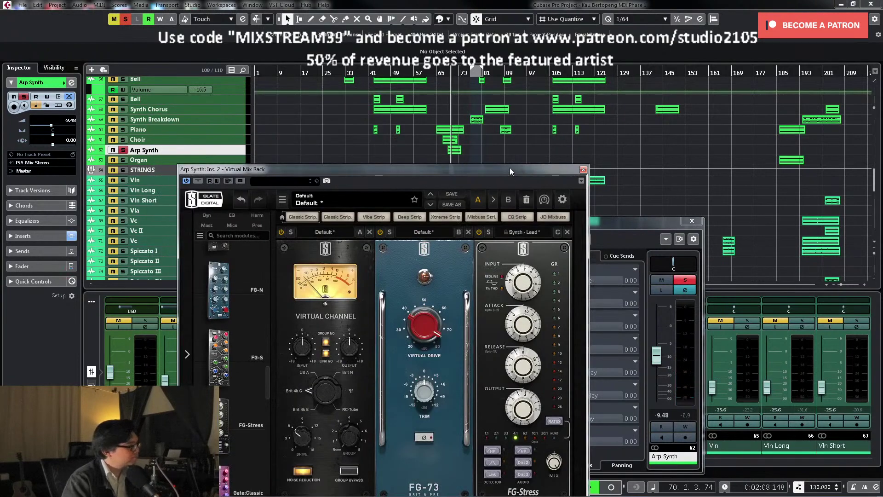
{"action": "left_click_drag", "start_coordinate": [525, 283], "coordinate": [526, 272]}
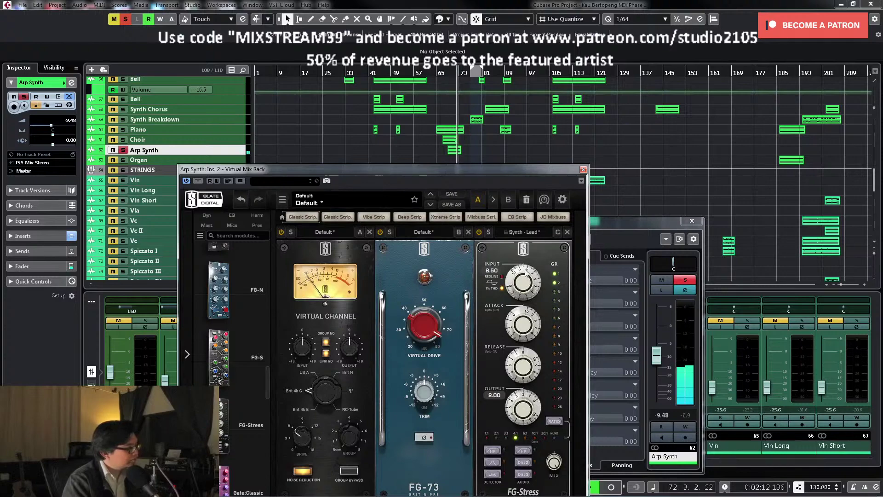
Step: Unsolo Arp Synth, close its plug-in and channel windows, and set its level to -8.58 dB while playing from about bar 66
{"action": "left_click", "coordinate": [582, 170]}
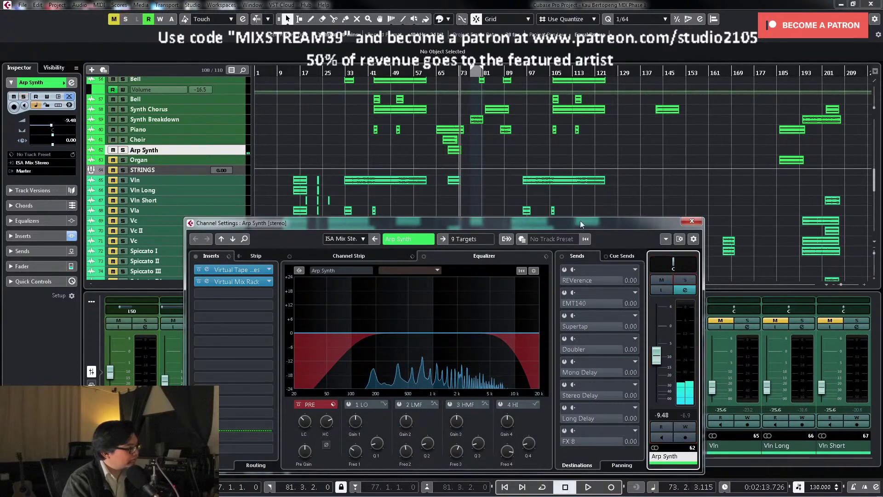
{"action": "left_click", "coordinate": [441, 73]}
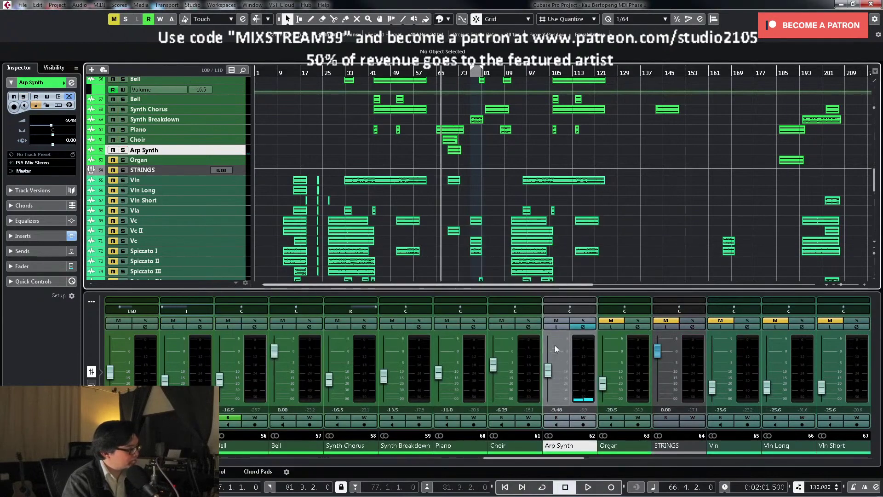
{"action": "key", "text": "space"}
{"action": "left_click", "coordinate": [547, 368]}
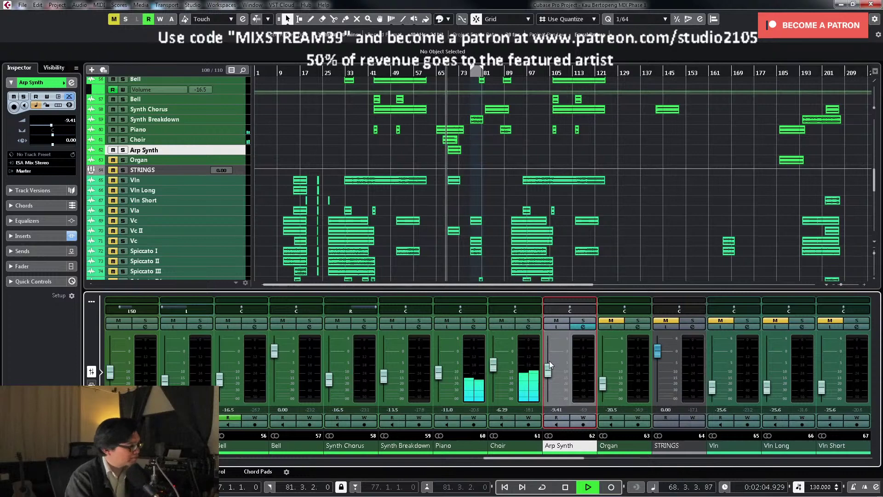
{"action": "scroll", "coordinate": [547, 374], "scroll_direction": "up", "scroll_amount": 3}
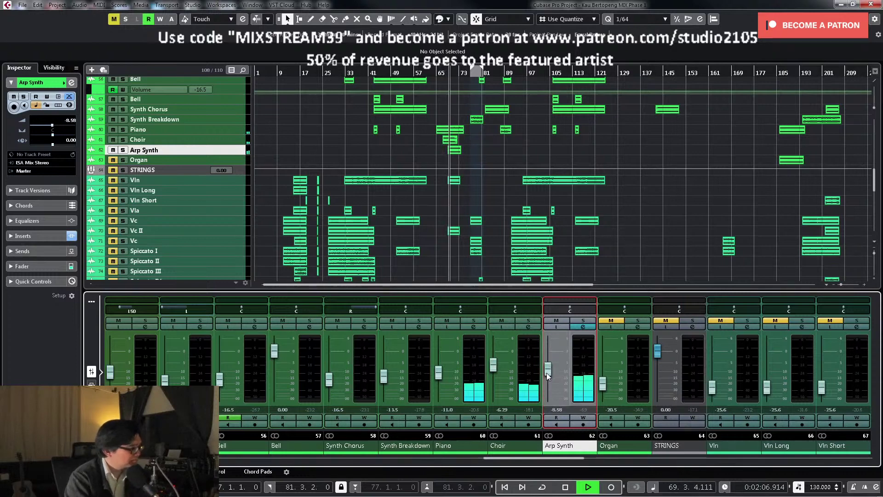
Step: Pan Arp Synth to R50, raise its level to -5.76 dB and stop playback
{"action": "left_click_drag", "start_coordinate": [572, 308], "coordinate": [593, 307]}
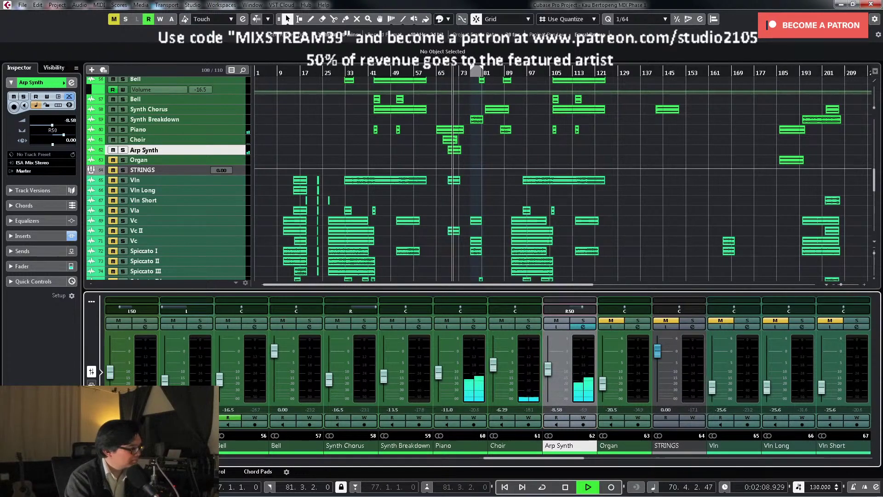
{"action": "scroll", "coordinate": [547, 363], "scroll_direction": "up", "scroll_amount": 5}
{"action": "key", "text": "space"}
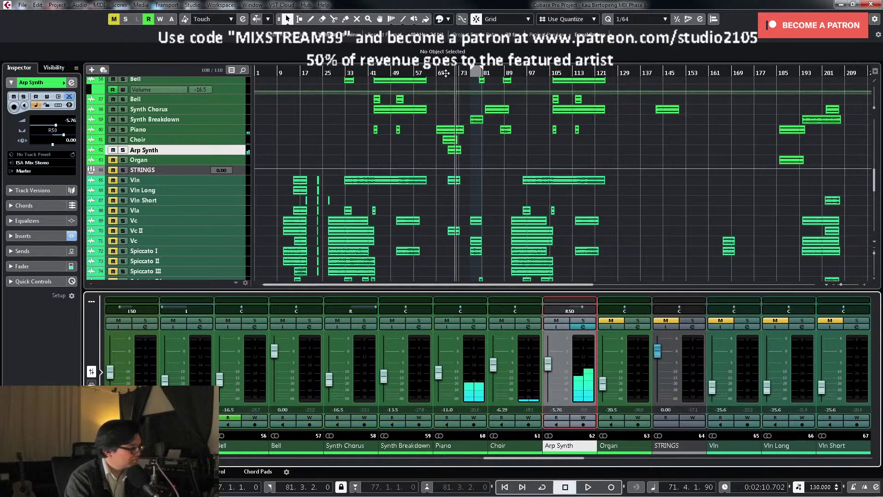
Step: Move the playback position back to about bar 68 and reset Arp Synth's pan to center
{"action": "left_click", "coordinate": [445, 73]}
{"action": "left_click", "coordinate": [570, 309], "text": "ctrl"}
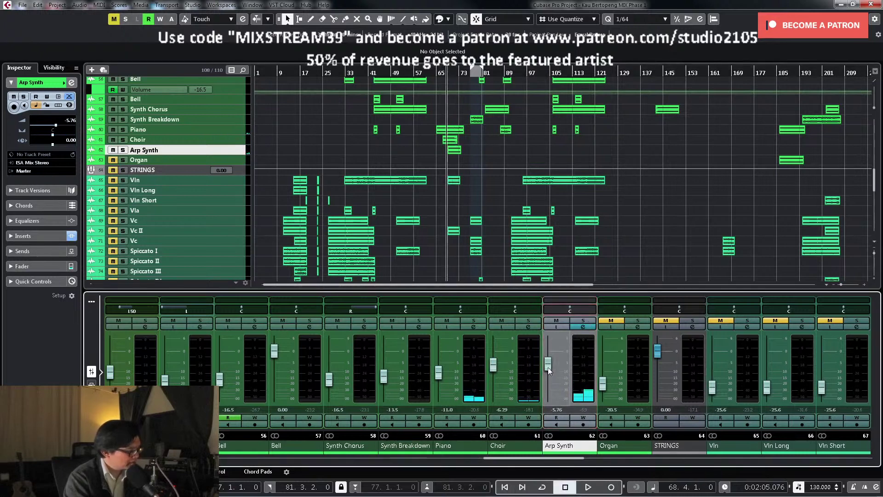
Step: Lower Arp Synth to -6.53 dB while playing from about bar 68, try panning it R59, recenter it and stop playback
{"action": "key", "text": "space"}
{"action": "scroll", "coordinate": [548, 365], "scroll_direction": "up", "scroll_amount": 1}
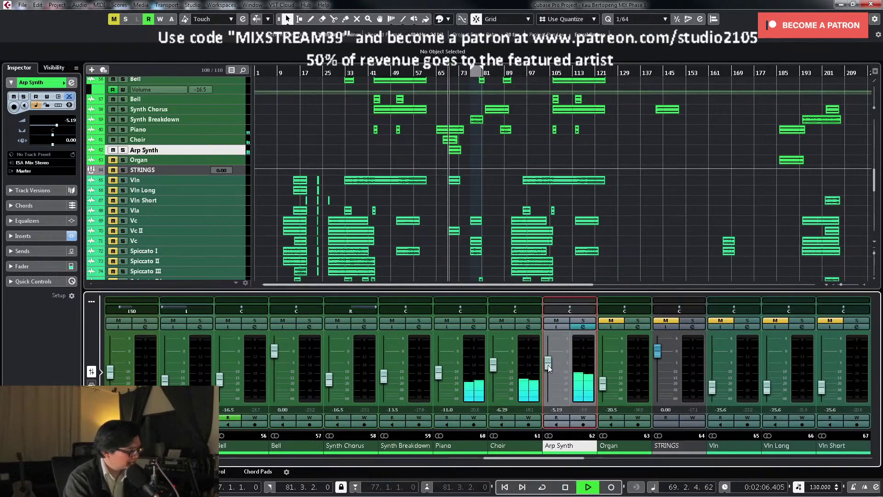
{"action": "scroll", "coordinate": [549, 366], "scroll_direction": "down", "scroll_amount": 2}
{"action": "left_click_drag", "start_coordinate": [569, 309], "coordinate": [580, 309]}
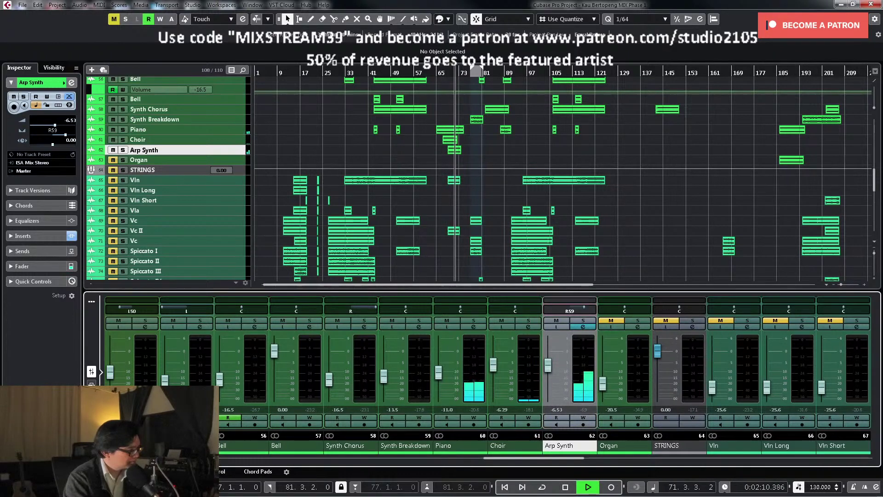
{"action": "left_click", "coordinate": [571, 309], "text": "ctrl"}
{"action": "key", "text": "space"}
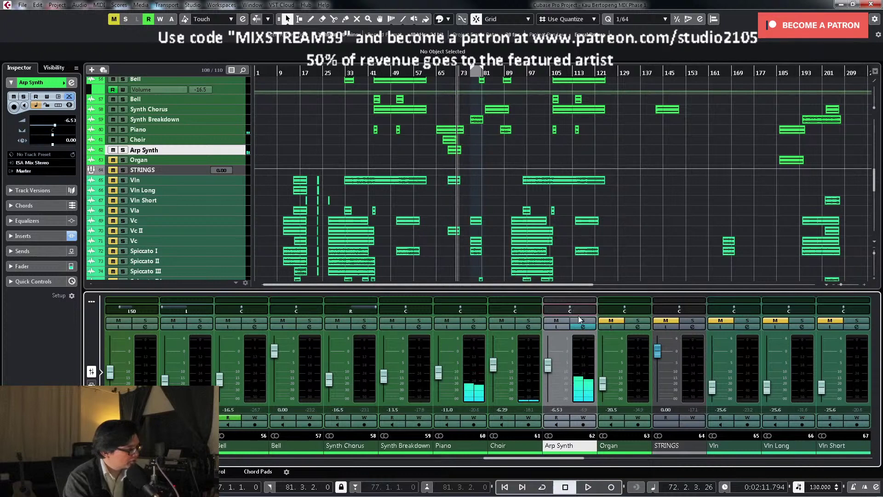
Step: Solo Arp Synth and pan it hard left while replaying from about bar 68, stop playback and unsolo it
{"action": "left_click", "coordinate": [446, 73]}
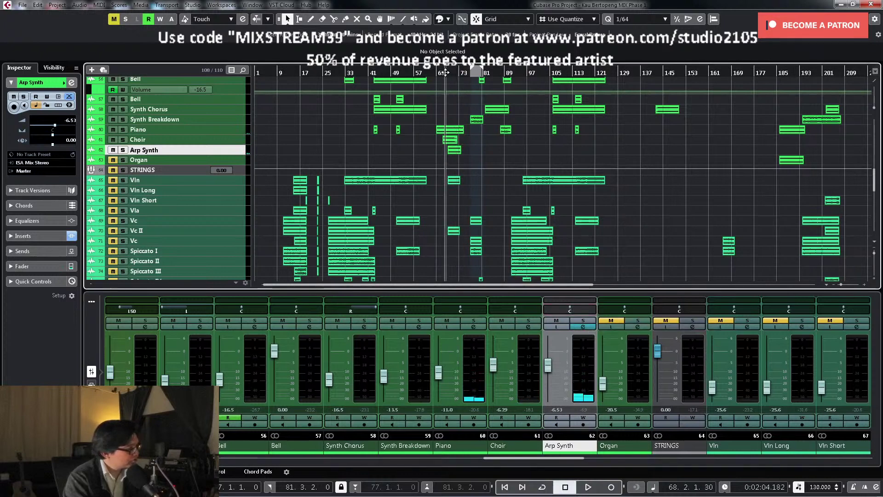
{"action": "left_click", "coordinate": [584, 320]}
{"action": "key", "text": "space"}
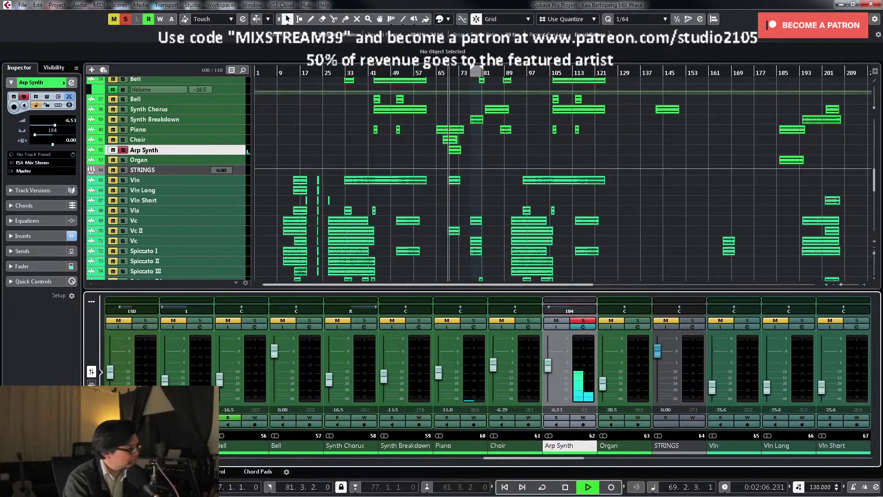
{"action": "mouse_move", "coordinate": [570, 311]}
{"action": "left_mouse_down"}
{"action": "mouse_move", "coordinate": [572, 304]}
{"action": "mouse_move", "coordinate": [572, 322]}
{"action": "left_mouse_up"}
{"action": "key", "text": "space"}
{"action": "left_click", "coordinate": [582, 322]}
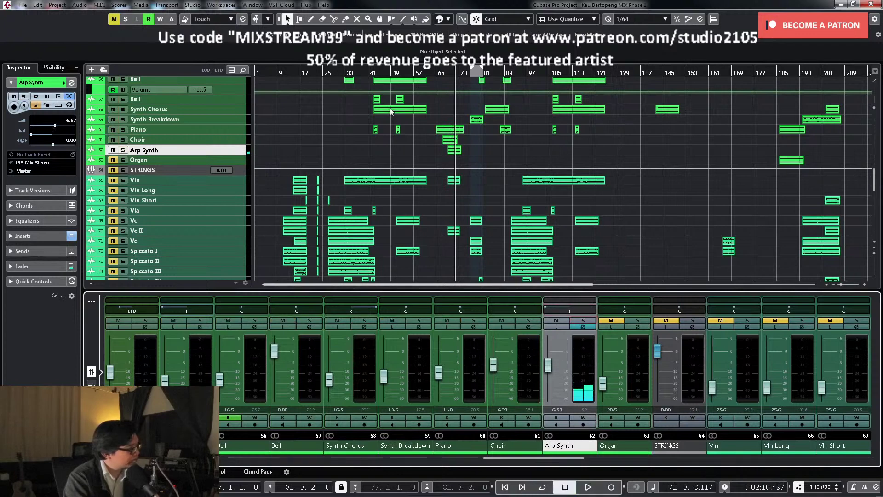
Step: Move the playback position back to about bar 66 and set Arp Synth's level to -6.5 dB
{"action": "left_click", "coordinate": [441, 73]}
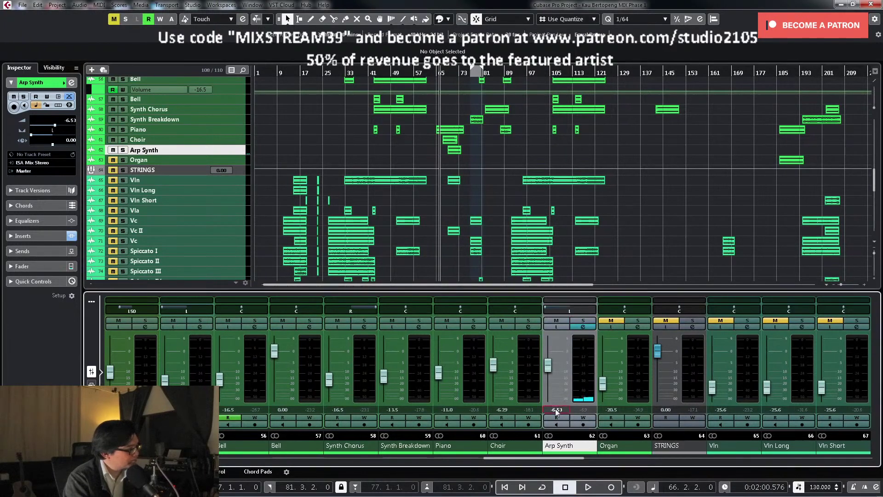
{"action": "left_click", "coordinate": [555, 408]}
{"action": "type", "text": "-6.5"}
{"action": "key", "text": "Return"}
Step: Record Arp Synth pan automation during playback, sweeping from hard left to right and back, and end automation writing
{"action": "key", "text": "space"}
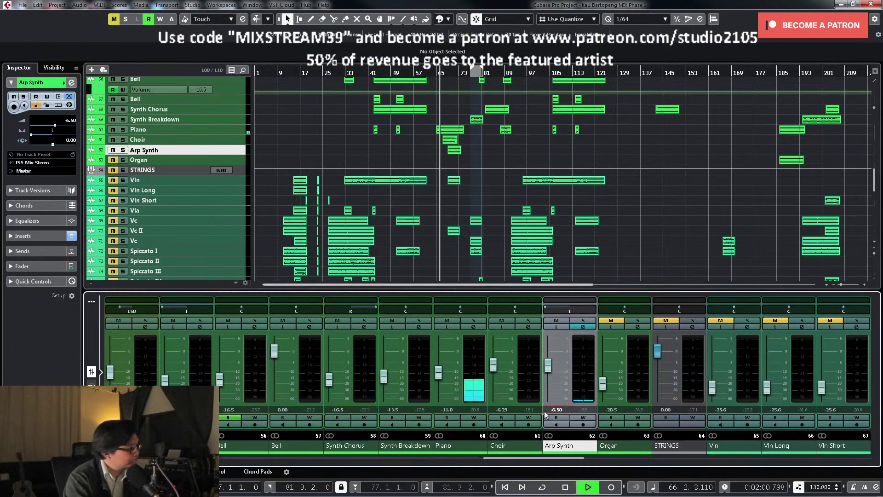
{"action": "left_click", "coordinate": [587, 420]}
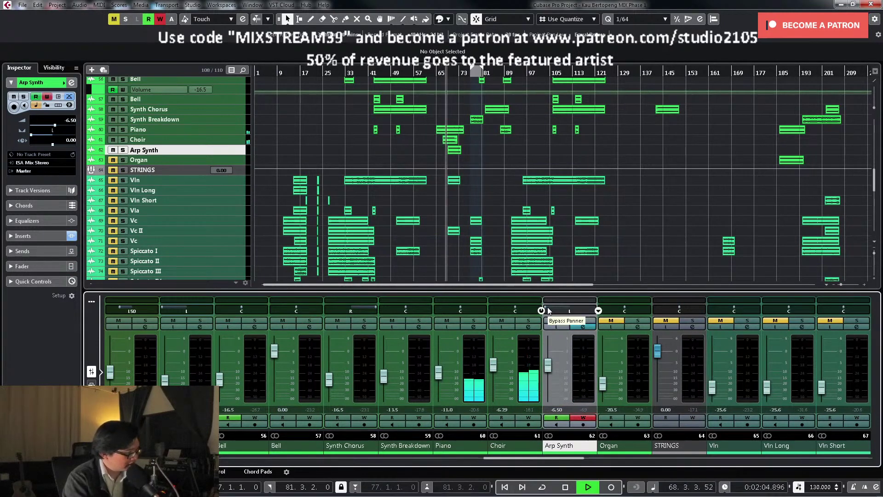
{"action": "left_click_drag", "start_coordinate": [548, 311], "coordinate": [513, 311]}
{"action": "key", "text": "space"}
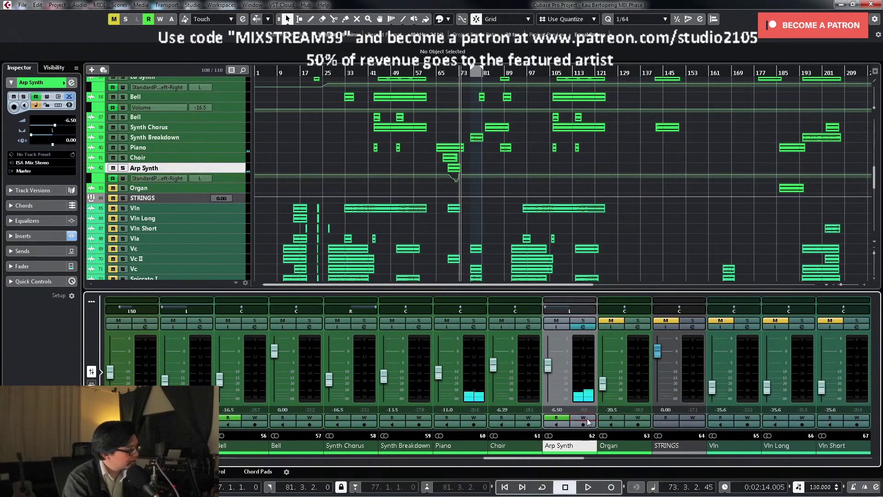
Step: Enlarge Arp Synth's pan automation lane, move its first point to bar 69 at hard left, and set quantize to 1/32
{"action": "key", "text": "ctrl+Down"}
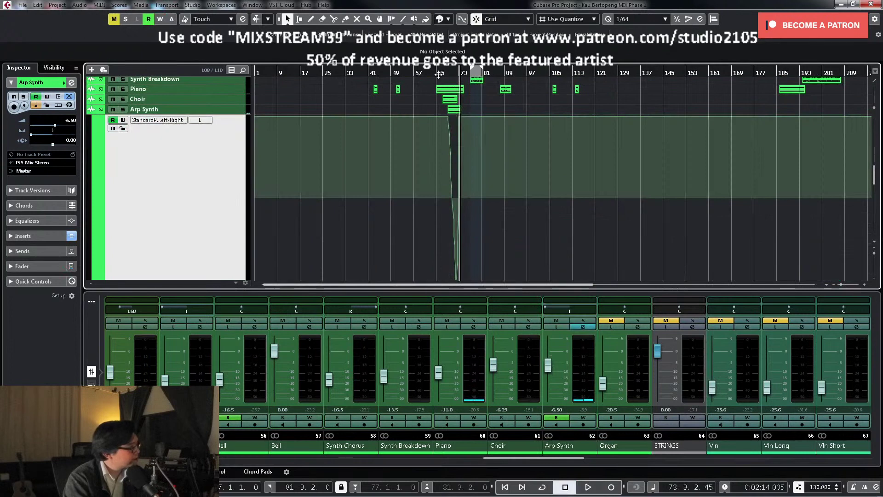
{"action": "left_click_drag", "start_coordinate": [439, 75], "coordinate": [668, 115]}
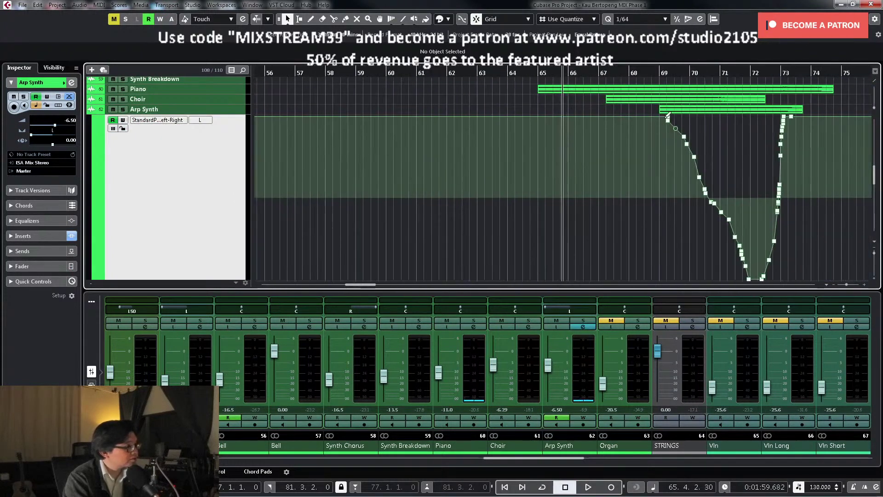
{"action": "left_click", "coordinate": [667, 118]}
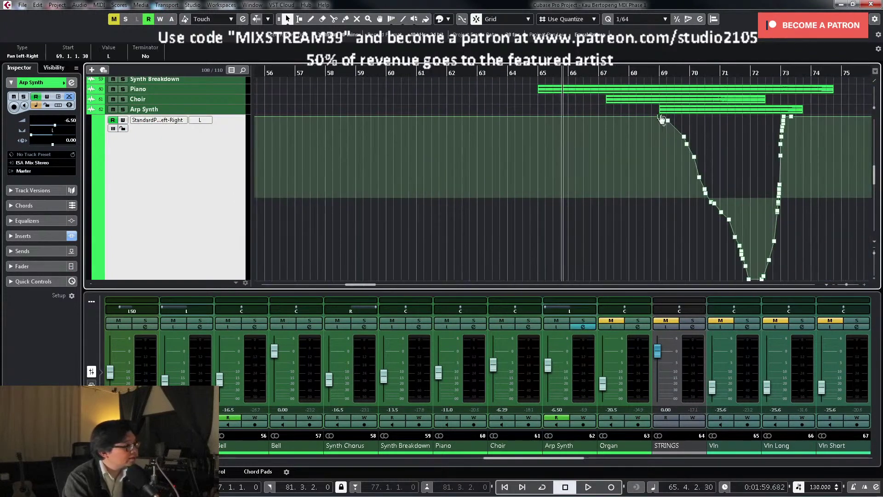
{"action": "key", "text": "3"}
Step: Delete the surplus pan automation points after bar 69, leaving a straight sweep to hard right at bar 71
{"action": "left_click_drag", "start_coordinate": [663, 122], "coordinate": [722, 238]}
{"action": "left_click", "coordinate": [684, 136]}
{"action": "key", "text": "Delete"}
{"action": "scroll", "coordinate": [730, 208], "scroll_direction": "down", "scroll_amount": 3}
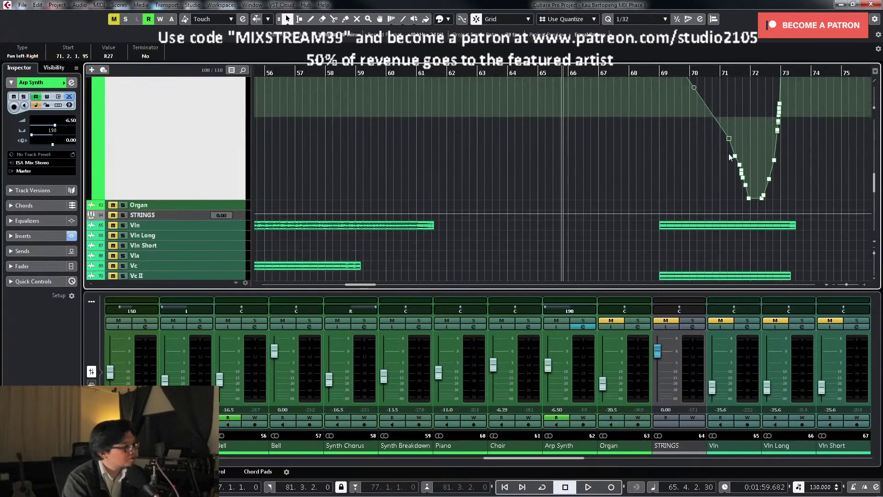
{"action": "left_click_drag", "start_coordinate": [729, 153], "coordinate": [721, 211]}
{"action": "left_click_drag", "start_coordinate": [727, 143], "coordinate": [762, 200]}
{"action": "key", "text": "Delete"}
Step: Straighten the pan sweep back to hard left at bar 73 by deleting the remaining surplus automation points
{"action": "scroll", "coordinate": [805, 182], "scroll_direction": "up", "scroll_amount": 3}
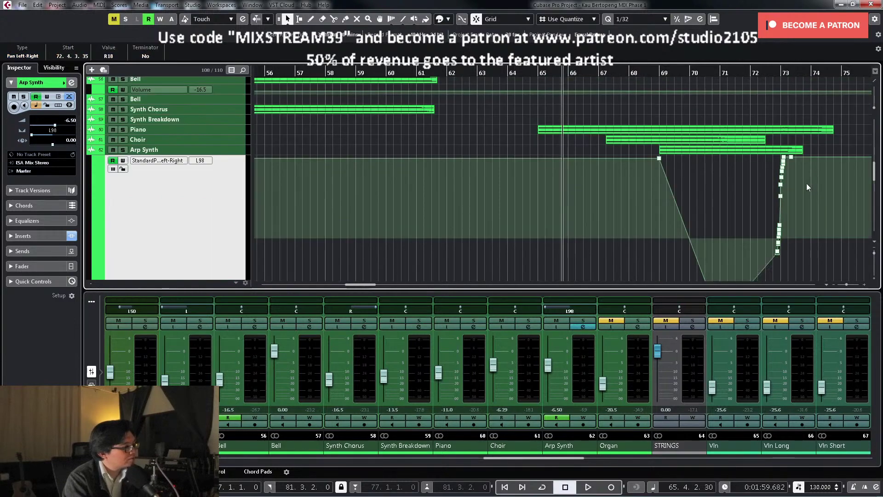
{"action": "left_click_drag", "start_coordinate": [778, 249], "coordinate": [781, 157]}
{"action": "key", "text": "Delete"}
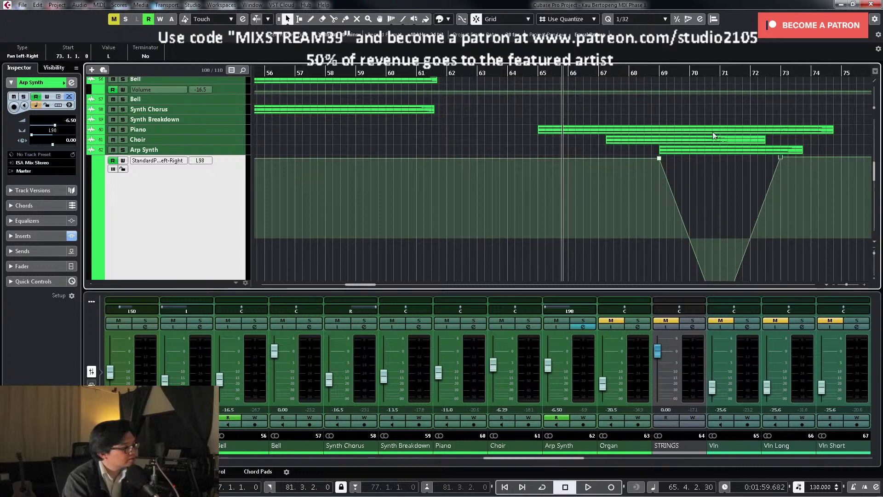
Step: Play from about bar 67 to check Arp Synth's left-right-left pan automation, then stop playback
{"action": "left_click", "coordinate": [623, 73]}
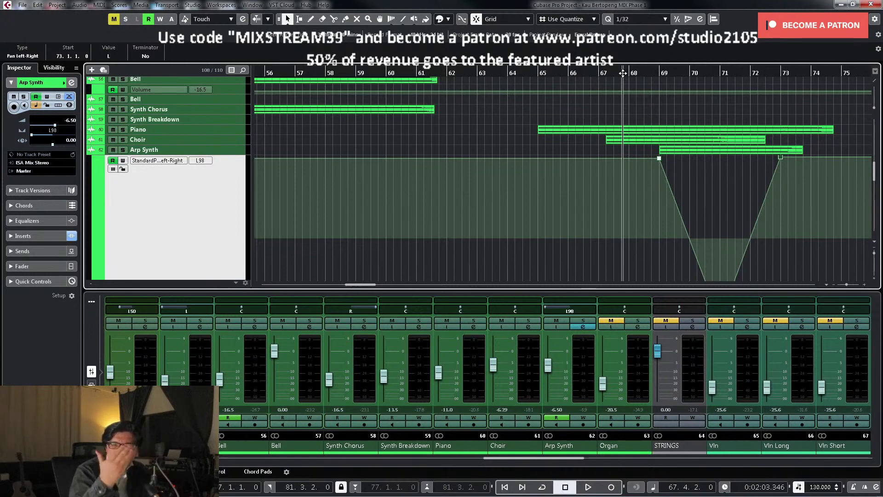
{"action": "key", "text": "space"}
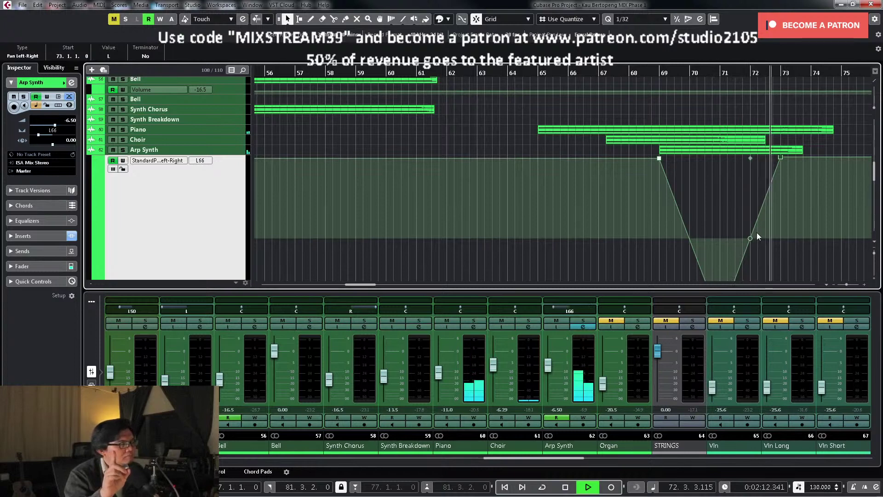
{"action": "key", "text": "space"}
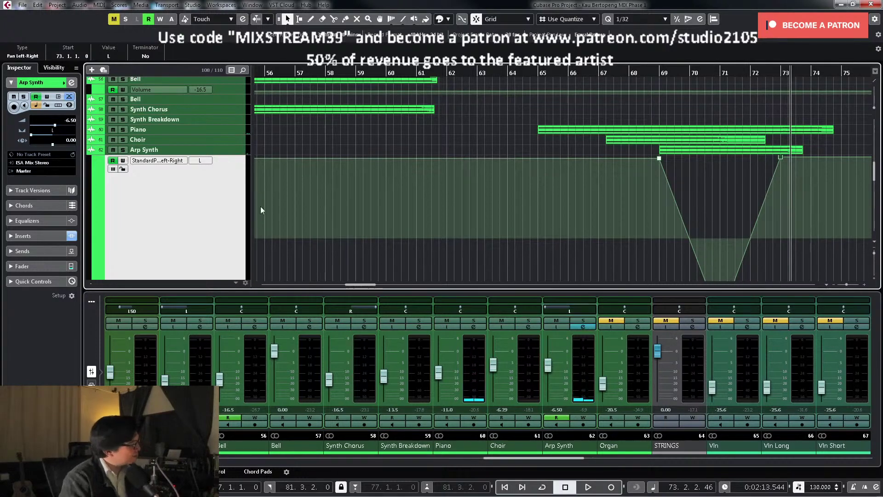
Step: Show the full song length, move the playback position to about bar 14 and unmute the STRINGS group
{"action": "key", "text": "shift+f"}
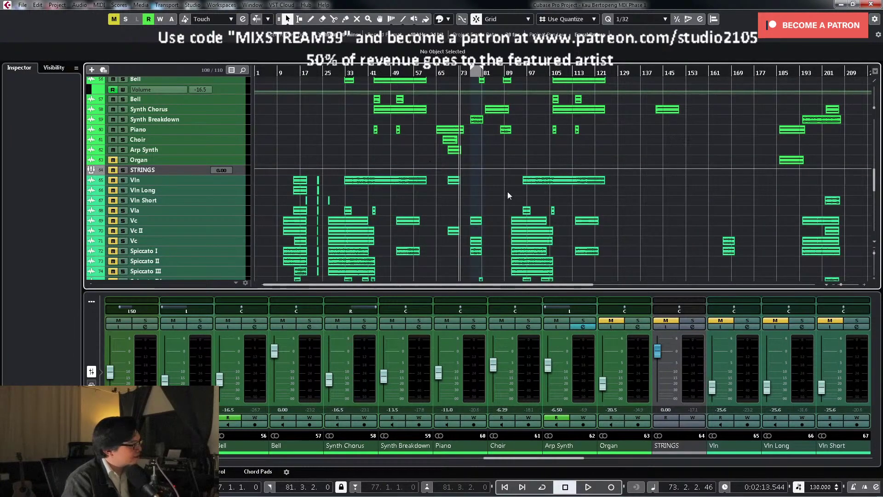
{"action": "scroll", "coordinate": [508, 192], "scroll_direction": "up", "scroll_amount": 15}
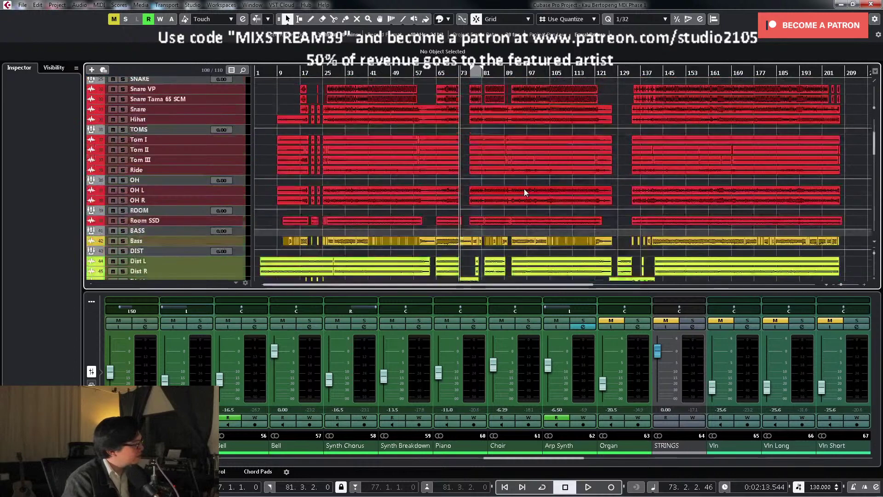
{"action": "scroll", "coordinate": [556, 188], "scroll_direction": "down", "scroll_amount": 20}
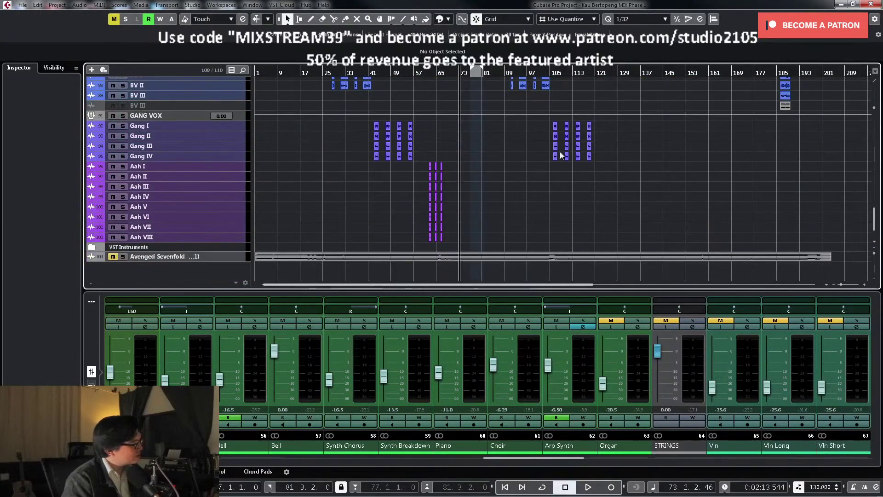
{"action": "scroll", "coordinate": [562, 157], "scroll_direction": "up", "scroll_amount": 10}
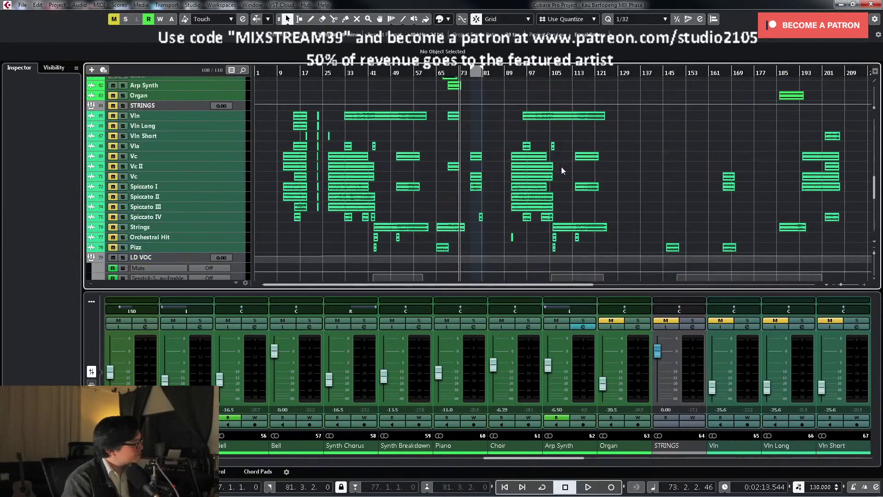
{"action": "scroll", "coordinate": [561, 167], "scroll_direction": "up", "scroll_amount": 3}
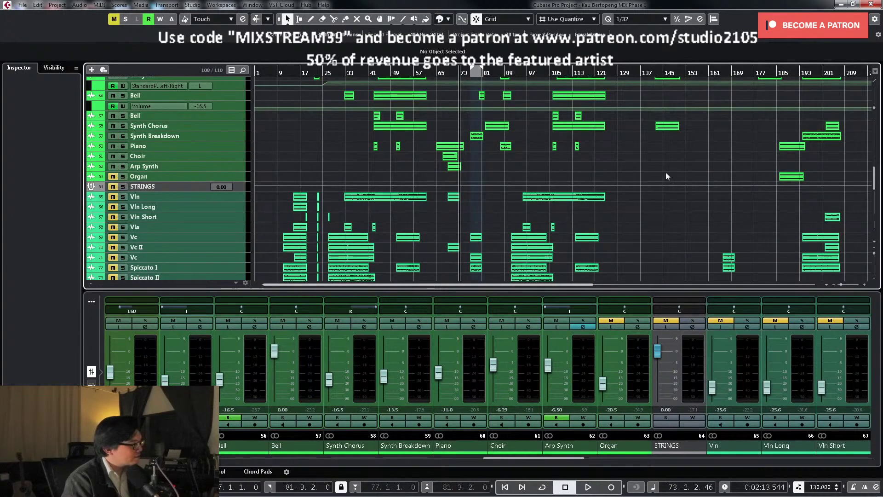
{"action": "scroll", "coordinate": [322, 189], "scroll_direction": "down", "scroll_amount": 2}
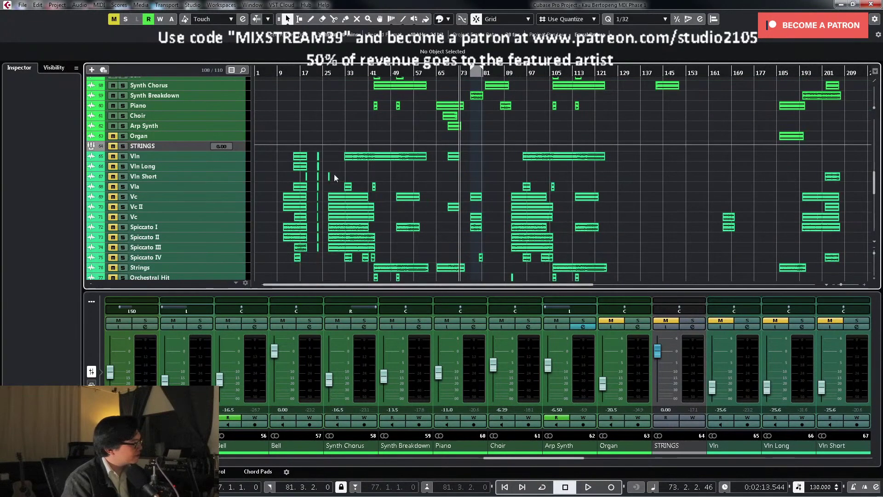
{"action": "left_click", "coordinate": [293, 70]}
{"action": "left_click", "coordinate": [112, 145]}
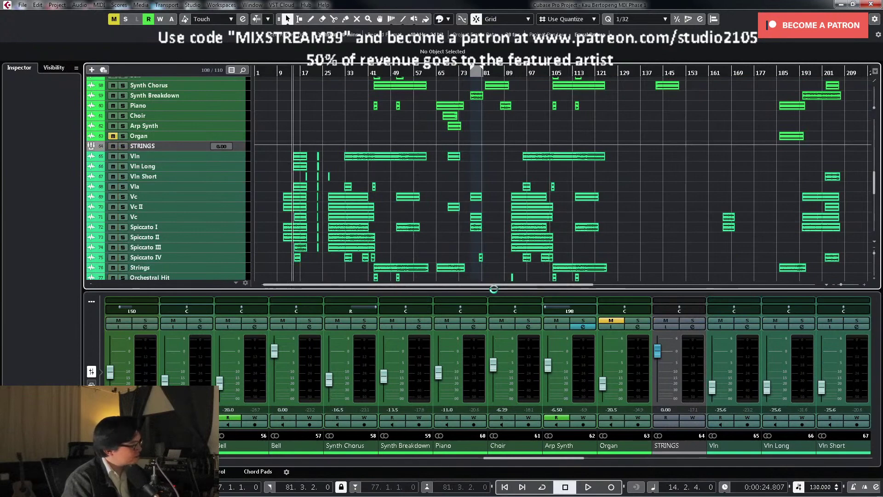
Step: Load a MIX preset on the Vln channel that inserts Virtual Tape, Virtual Mix Rack and C4 Stereo
{"action": "left_click_drag", "start_coordinate": [552, 458], "coordinate": [627, 468]}
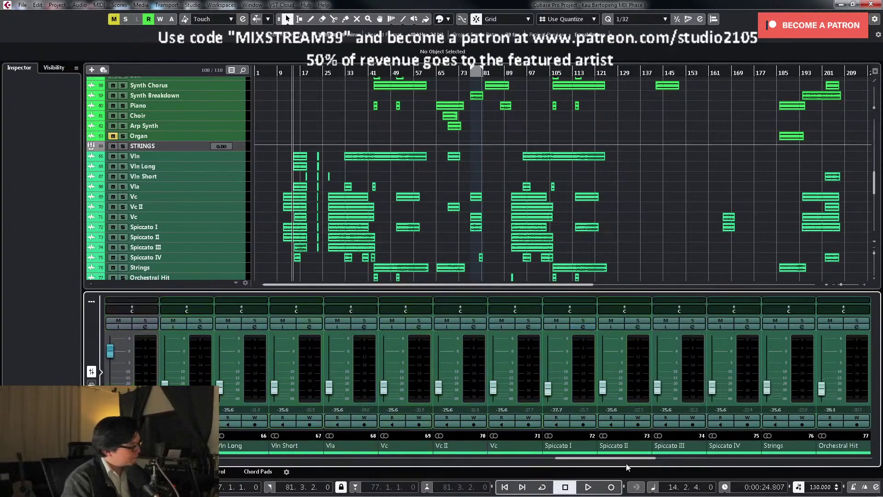
{"action": "scroll", "coordinate": [372, 224], "scroll_direction": "down", "scroll_amount": 2}
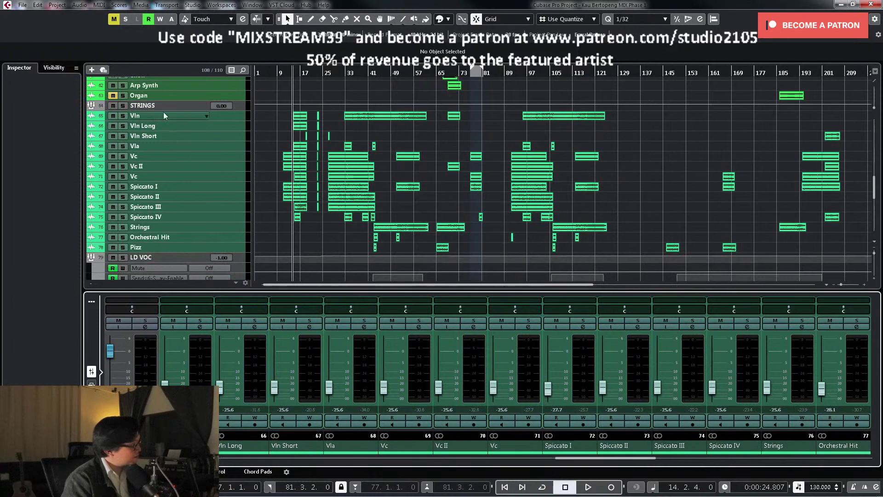
{"action": "left_click", "coordinate": [232, 176]}
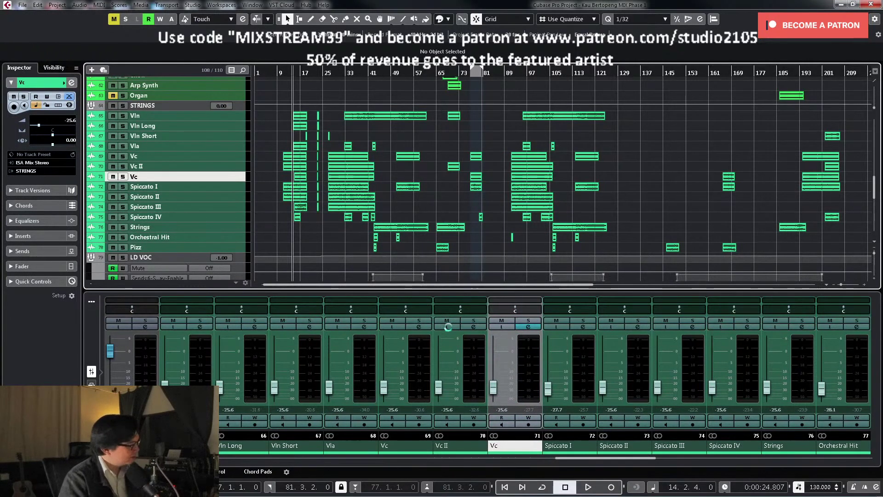
{"action": "left_click", "coordinate": [200, 327]}
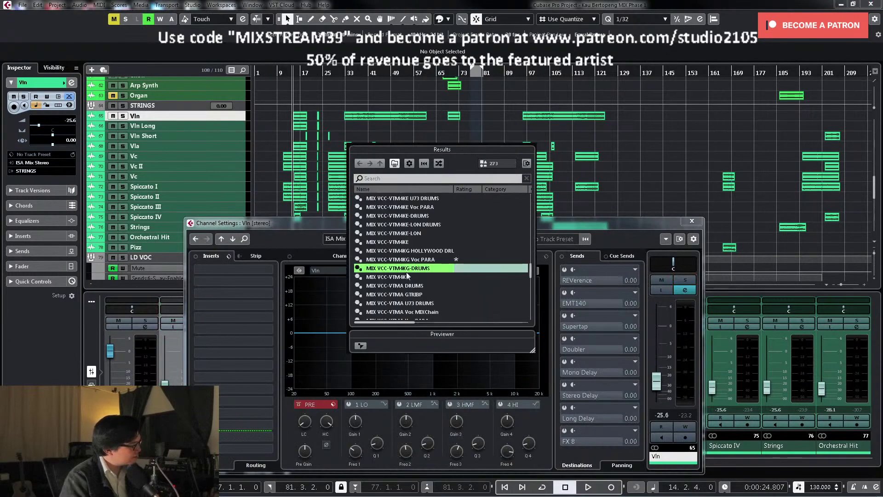
{"action": "scroll", "coordinate": [407, 276], "scroll_direction": "up", "scroll_amount": 5}
{"action": "double_click", "coordinate": [390, 295]}
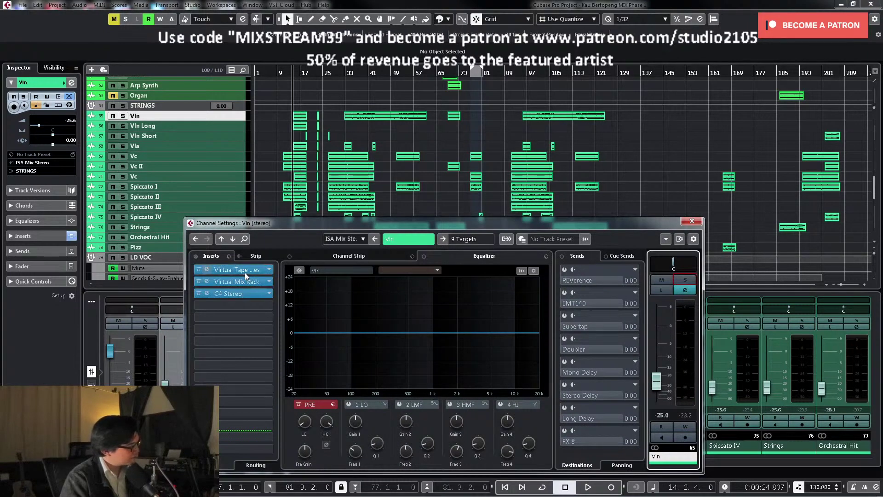
Step: Review Vln's Virtual Mix Rack and C4 multiband settings, and close the plug-in and channel settings windows
{"action": "left_click", "coordinate": [249, 282]}
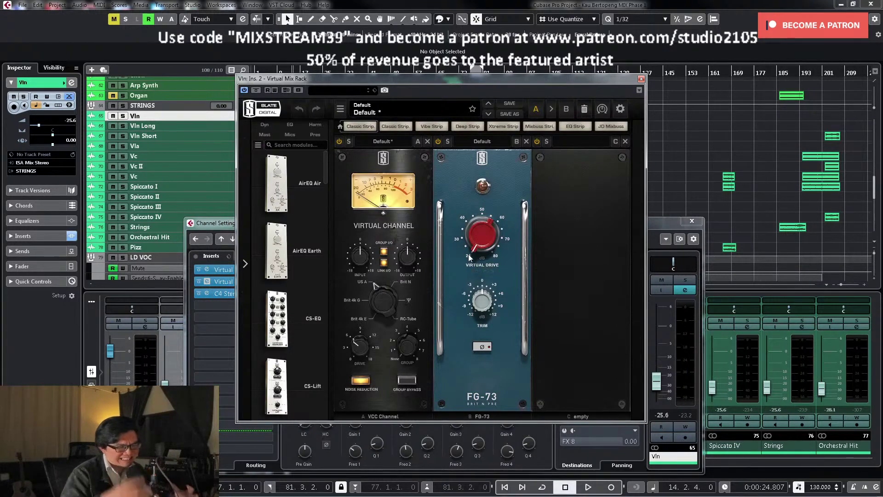
{"action": "left_click", "coordinate": [641, 79]}
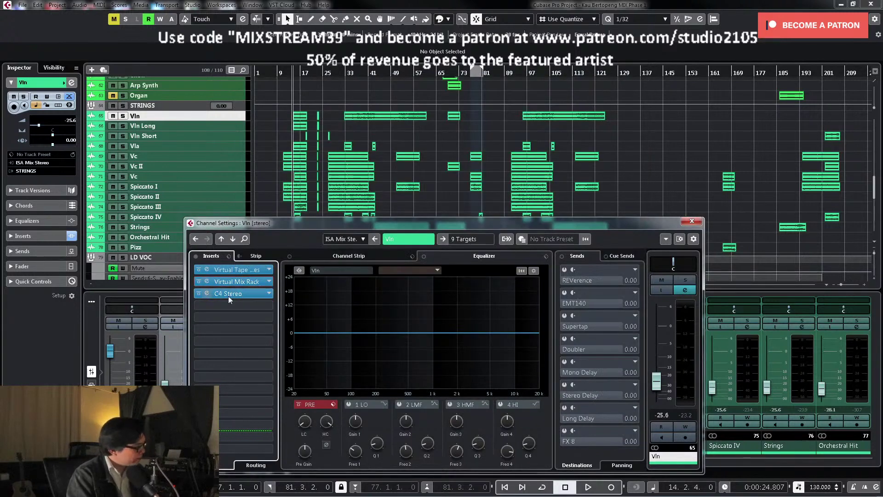
{"action": "left_click", "coordinate": [240, 295]}
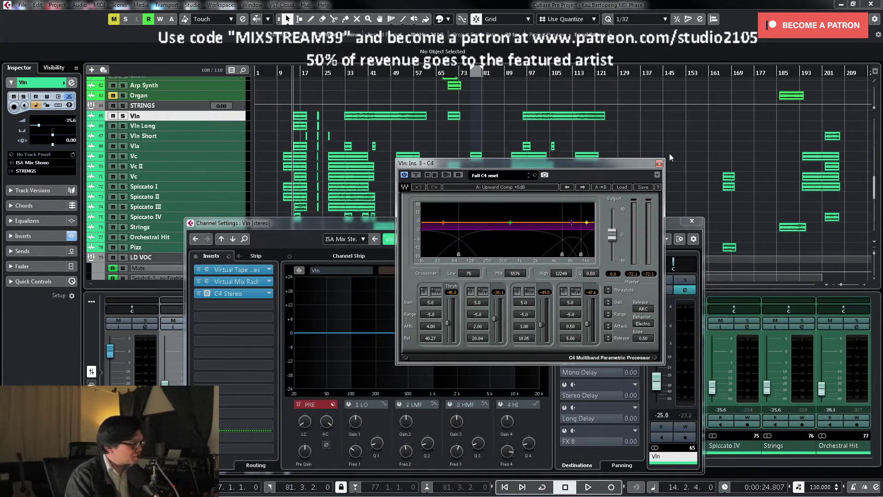
{"action": "left_click", "coordinate": [660, 164]}
{"action": "left_click", "coordinate": [692, 221]}
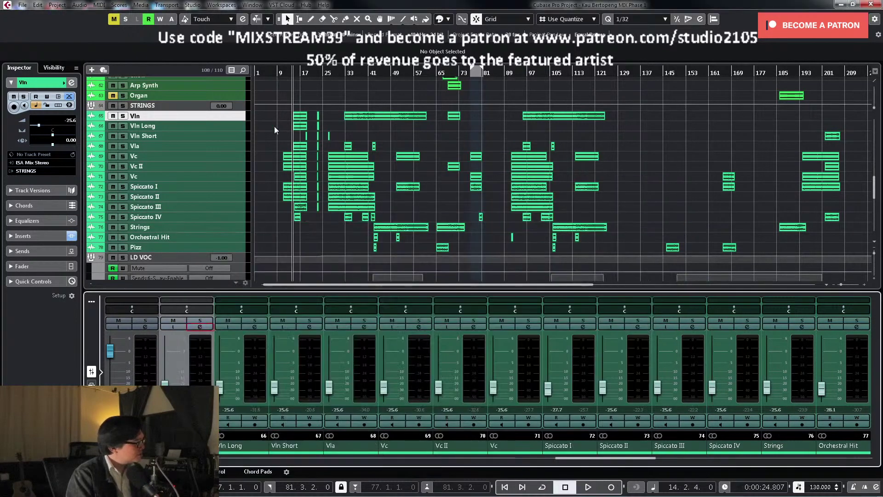
Step: Loop Vln's first long clip at about bars 14–19, solo the channel and raise its EQ low-cut frequency during playback
{"action": "left_click", "coordinate": [298, 130]}
{"action": "key", "text": "shift+g"}
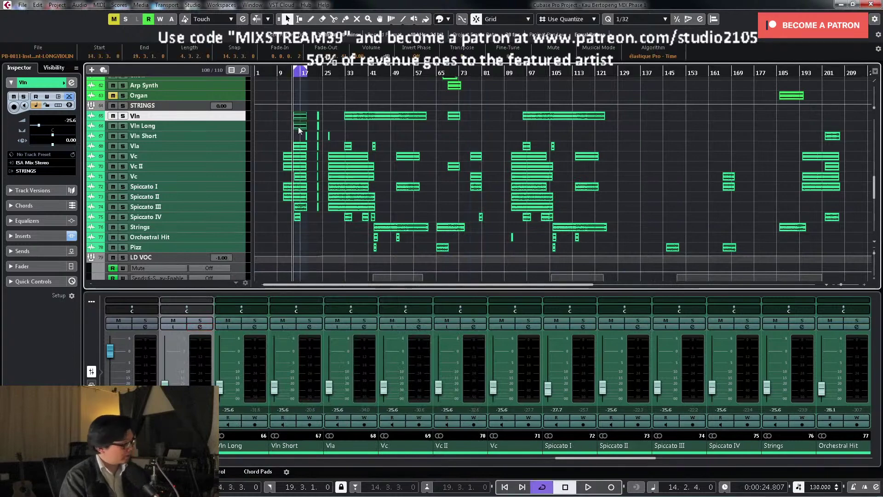
{"action": "left_click", "coordinate": [199, 326]}
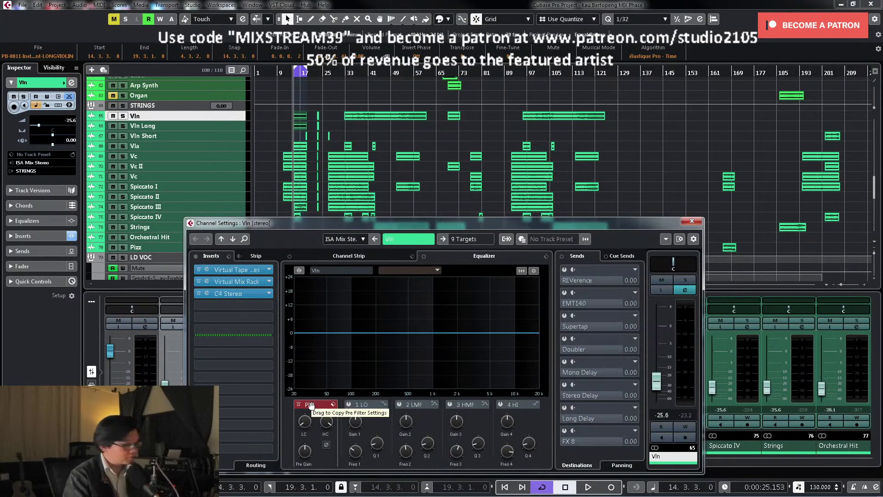
{"action": "key", "text": "space"}
{"action": "key", "text": "s"}
{"action": "left_click_drag", "start_coordinate": [303, 424], "coordinate": [303, 416]}
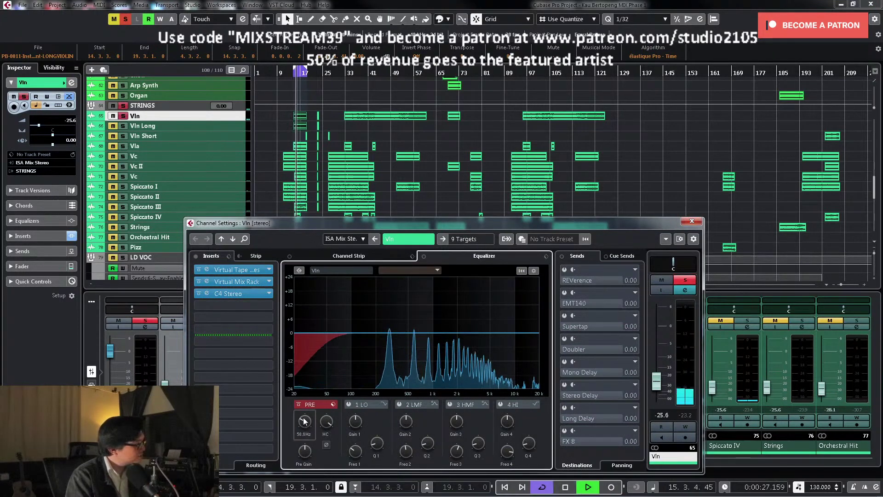
{"action": "left_click_drag", "start_coordinate": [304, 424], "coordinate": [303, 411]}
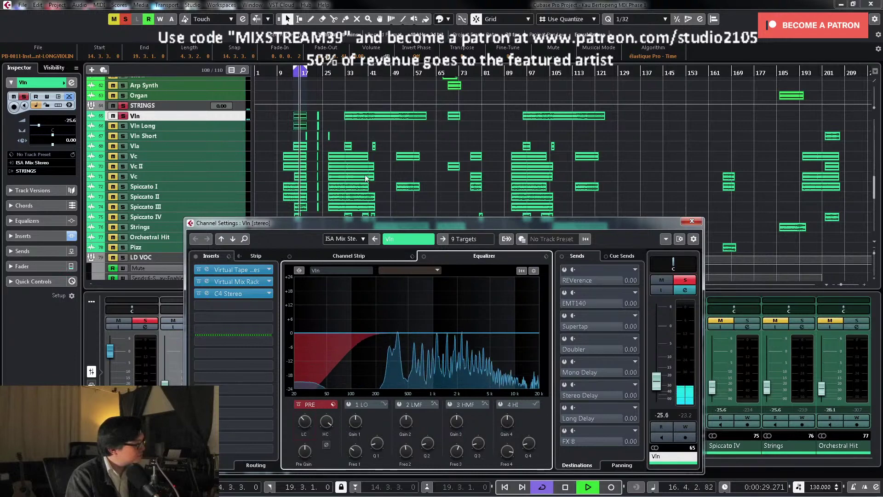
Step: Loop Vln's clip at about bars 32–61, play it from the start and enlarge the track to show its waveform
{"action": "key", "text": "space"}
{"action": "left_click", "coordinate": [373, 118]}
{"action": "key", "text": "p"}
{"action": "key", "text": "space"}
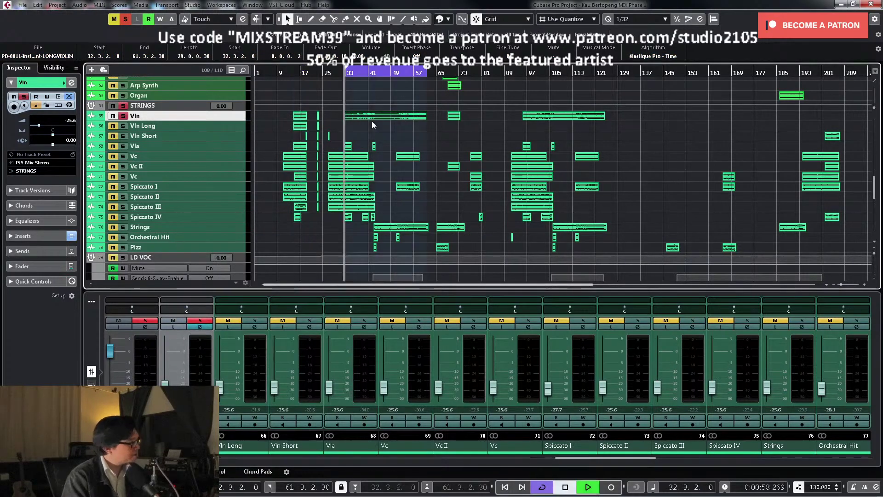
{"action": "key", "text": "ctrl+grave"}
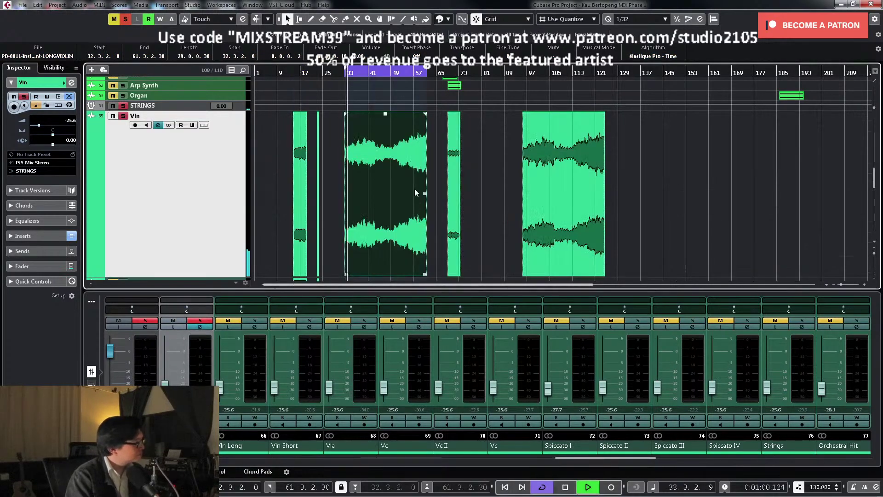
{"action": "scroll", "coordinate": [421, 189], "scroll_direction": "down", "scroll_amount": 2}
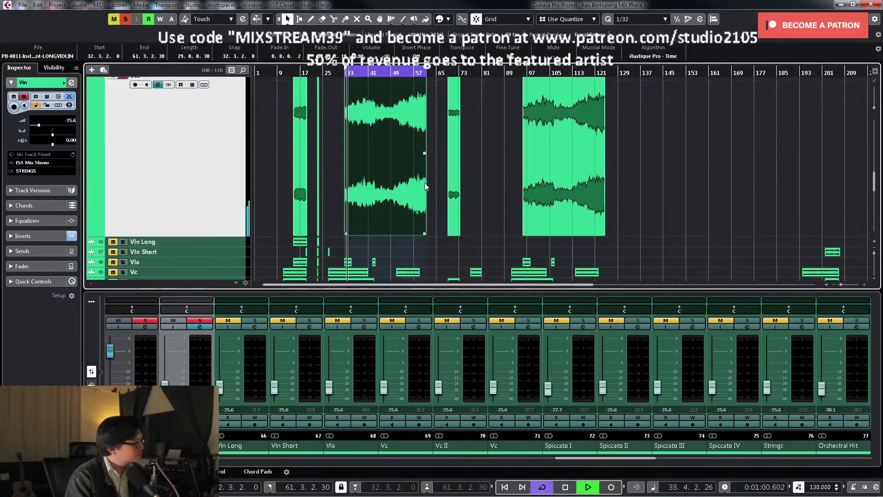
Step: Enable Vln's high-mid EQ band, sweep it to about 2.21 kHz and turn it into a wider cut of about 4.9 dB
{"action": "left_click", "coordinate": [207, 327]}
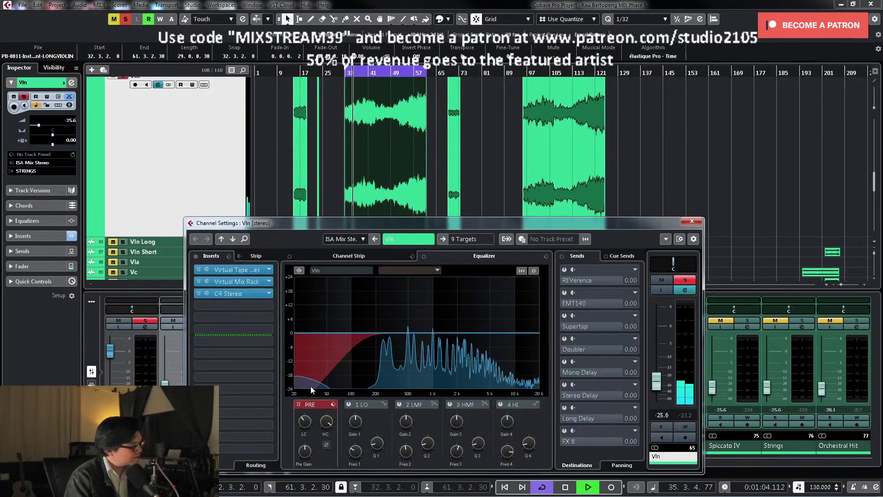
{"action": "left_click", "coordinate": [450, 404]}
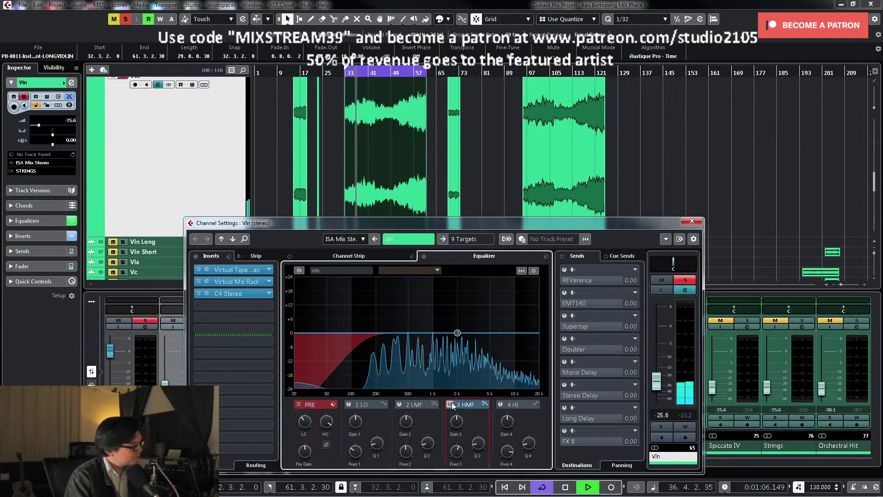
{"action": "left_click_drag", "start_coordinate": [457, 332], "coordinate": [461, 294]}
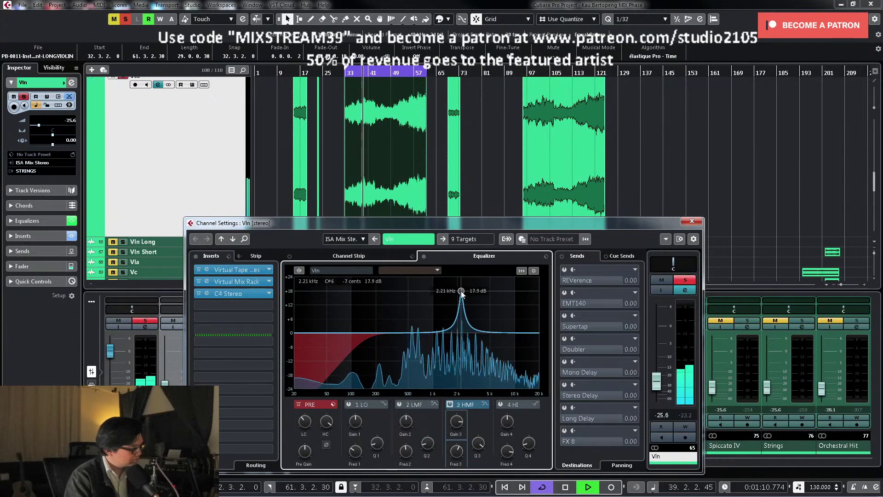
{"action": "key", "text": "space"}
{"action": "left_click_drag", "start_coordinate": [461, 291], "coordinate": [461, 345]}
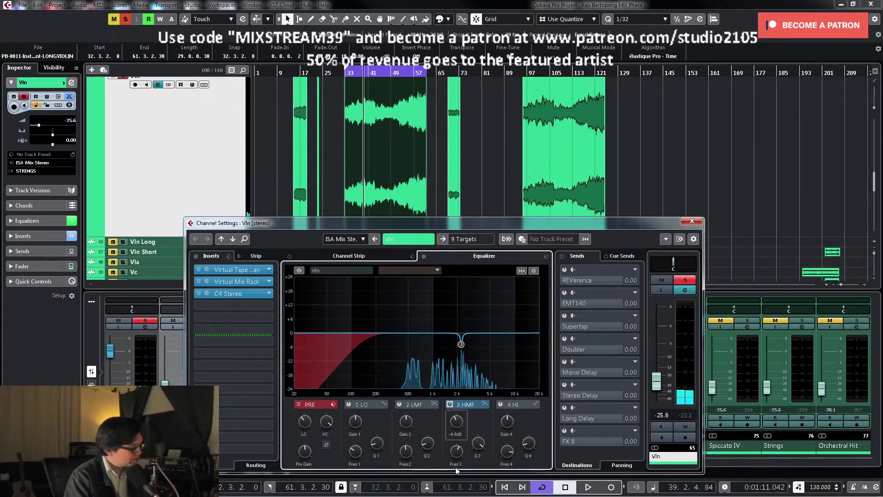
{"action": "key", "text": "space"}
{"action": "key", "text": "space"}
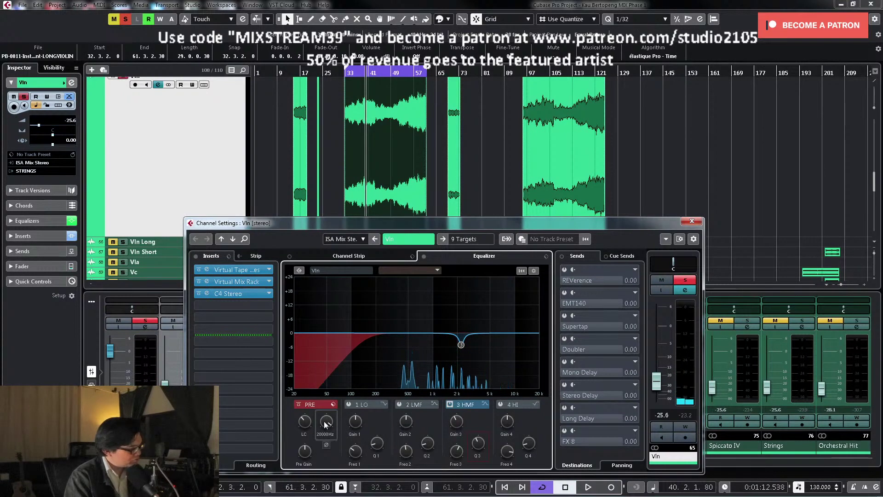
Step: Set Vln's EQ high-cut filter to about 12.6 kHz while checking the sound with short playback
{"action": "mouse_move", "coordinate": [324, 422]}
{"action": "key", "text": "space"}
{"action": "key", "text": "space"}
{"action": "left_click", "coordinate": [326, 444]}
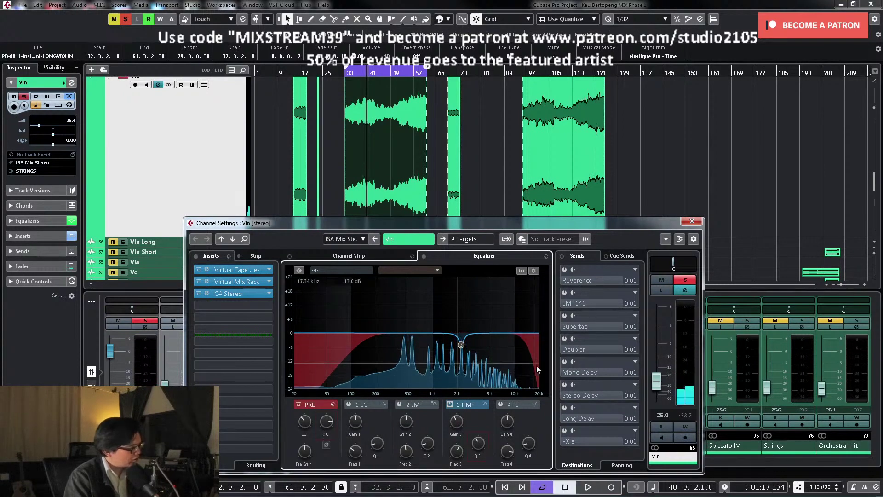
{"action": "mouse_move", "coordinate": [327, 423]}
{"action": "key", "text": "space"}
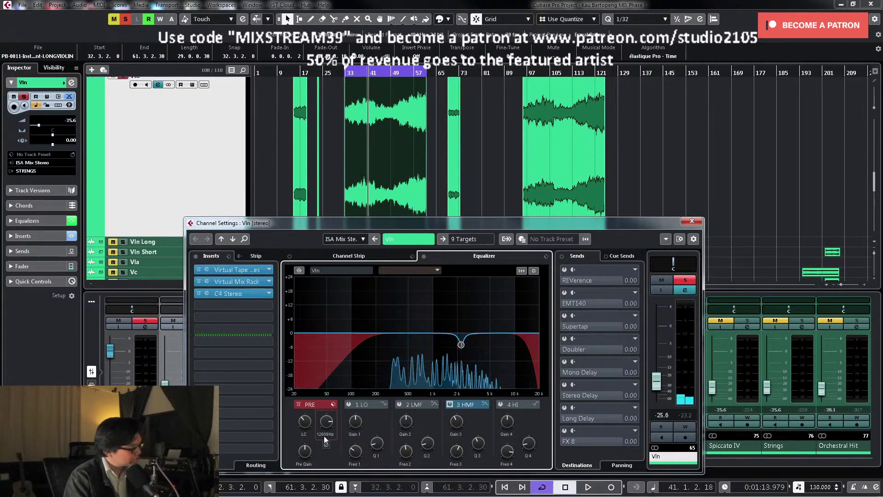
Step: Unsolo Vln, play it with the full mix, close its channel settings and raise its fader slightly
{"action": "left_click", "coordinate": [686, 280]}
{"action": "key", "text": "space"}
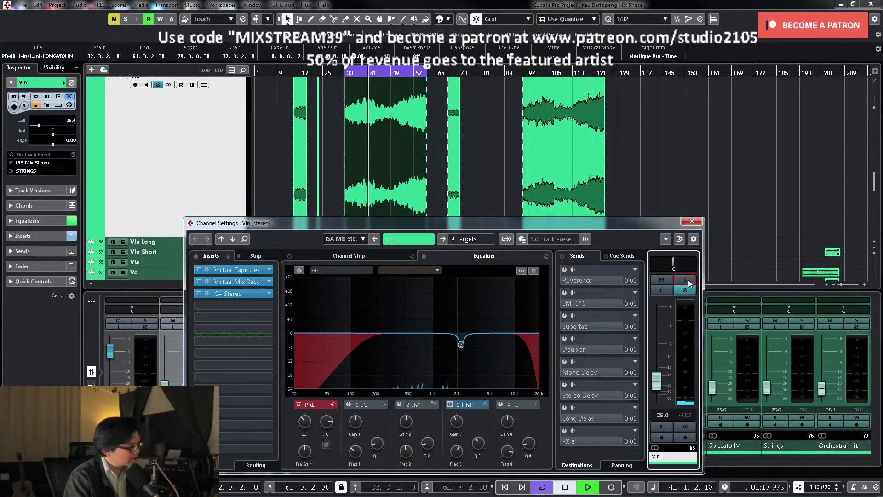
{"action": "left_click", "coordinate": [692, 222]}
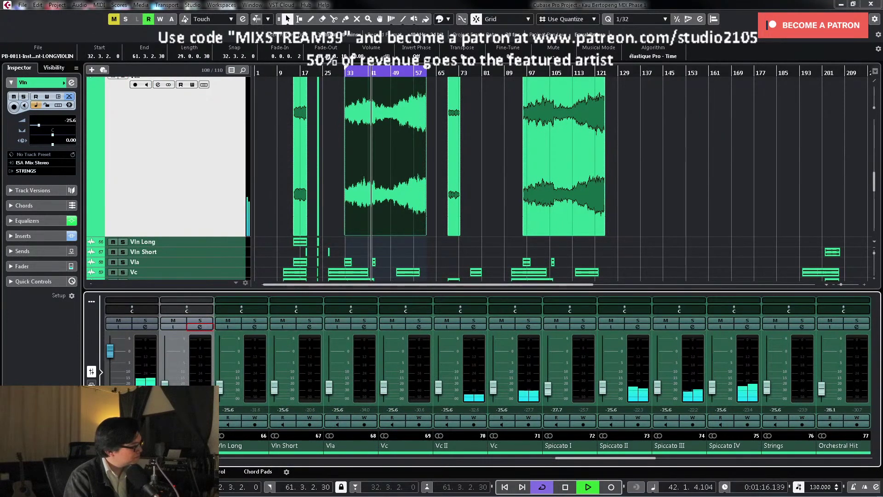
{"action": "key", "text": "space"}
{"action": "left_click_drag", "start_coordinate": [179, 380], "coordinate": [177, 371]}
Step: Enlarge the Vln Long track, set the locators around its clip at bars 14–19, solo the channel and play from the clip's start
{"action": "left_click", "coordinate": [222, 242]}
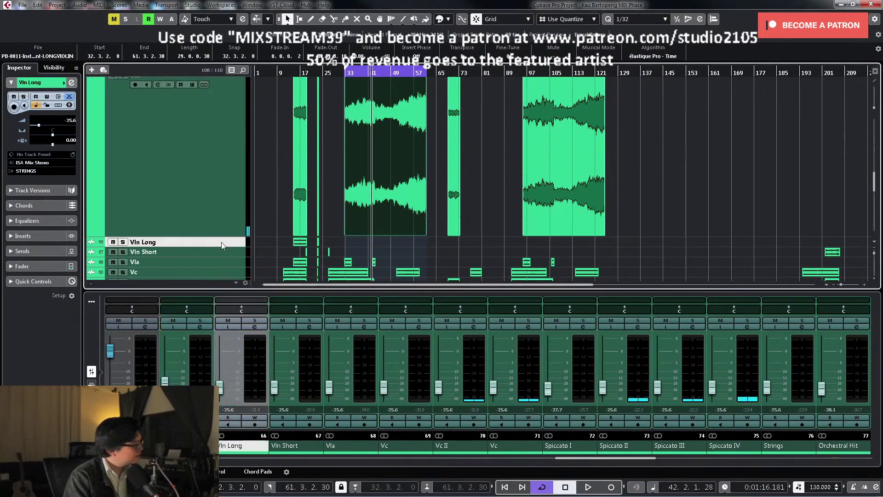
{"action": "left_click_drag", "start_coordinate": [270, 203], "coordinate": [301, 207]}
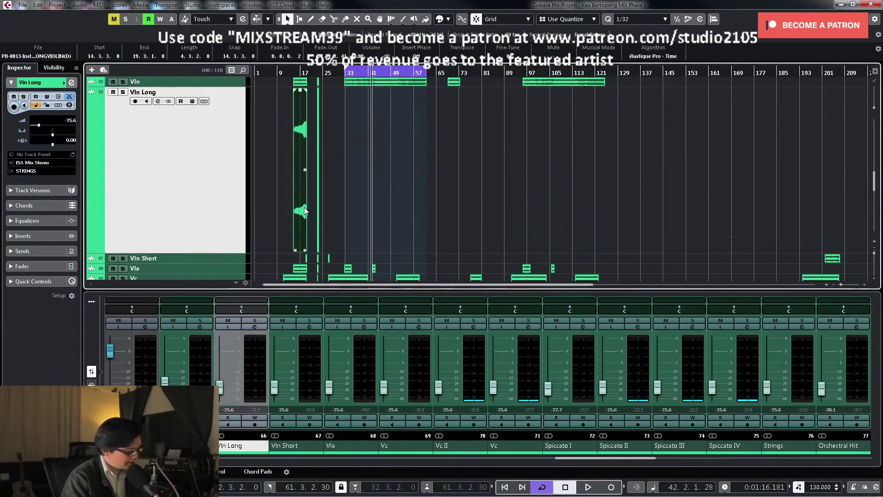
{"action": "key", "text": "p"}
{"action": "key", "text": "KP_Divide"}
{"action": "key", "text": "l"}
{"action": "left_click", "coordinate": [256, 321]}
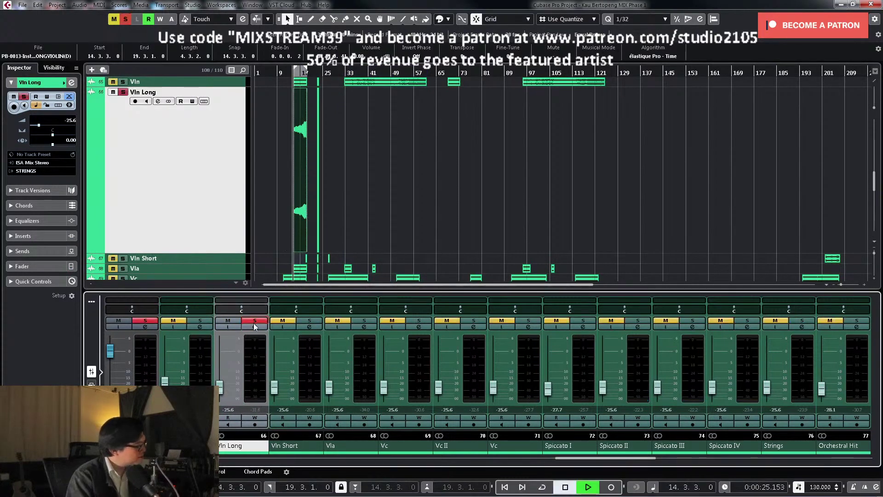
{"action": "key", "text": "space"}
Step: Raise Vln Long's level to -20.6 dB and load the FX chain preset with Virtual Tape, Virtual Mix Rack and C4 Stereo
{"action": "left_click", "coordinate": [254, 327]}
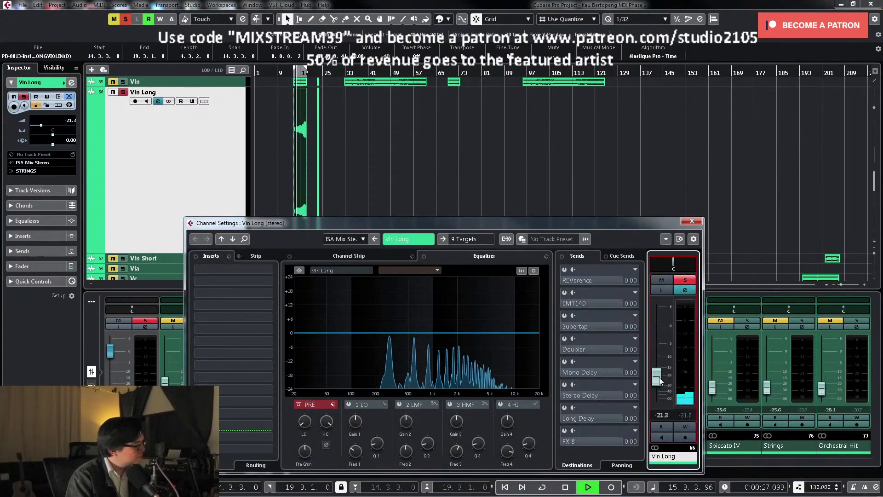
{"action": "key", "text": "space"}
{"action": "left_click", "coordinate": [229, 256]}
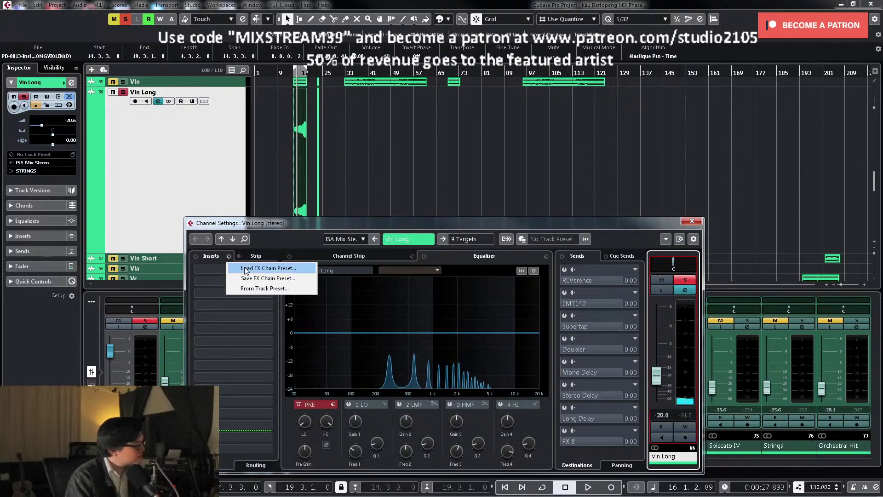
{"action": "left_click", "coordinate": [257, 265]}
{"action": "double_click", "coordinate": [391, 266]}
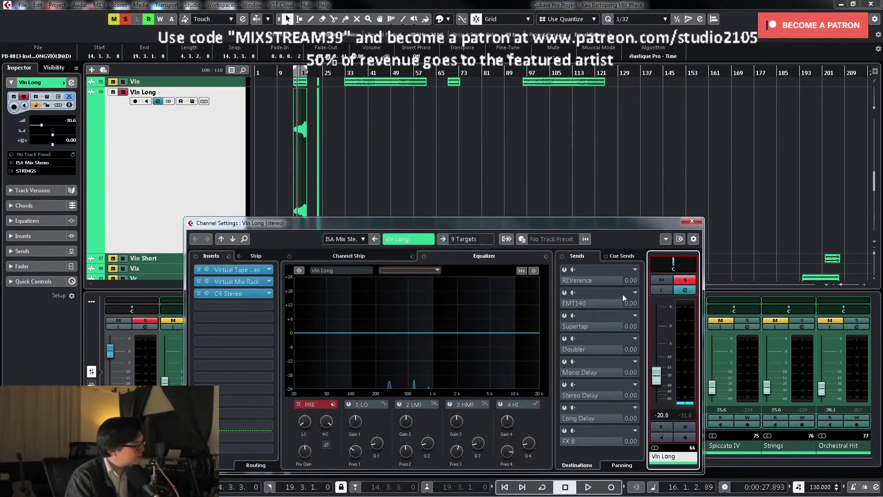
Step: Set low-cut and high-cut filters on Vln Long's equalizer during playback
{"action": "left_click_drag", "start_coordinate": [296, 393], "coordinate": [307, 393]}
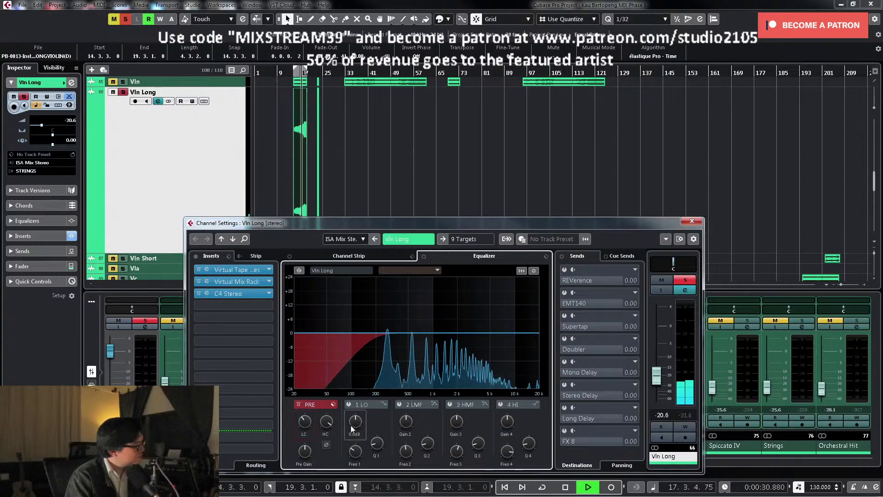
{"action": "mouse_move", "coordinate": [325, 426]}
{"action": "left_mouse_down"}
{"action": "mouse_move", "coordinate": [326, 416]}
{"action": "mouse_move", "coordinate": [324, 435]}
{"action": "left_mouse_up"}
{"action": "key", "text": "space"}
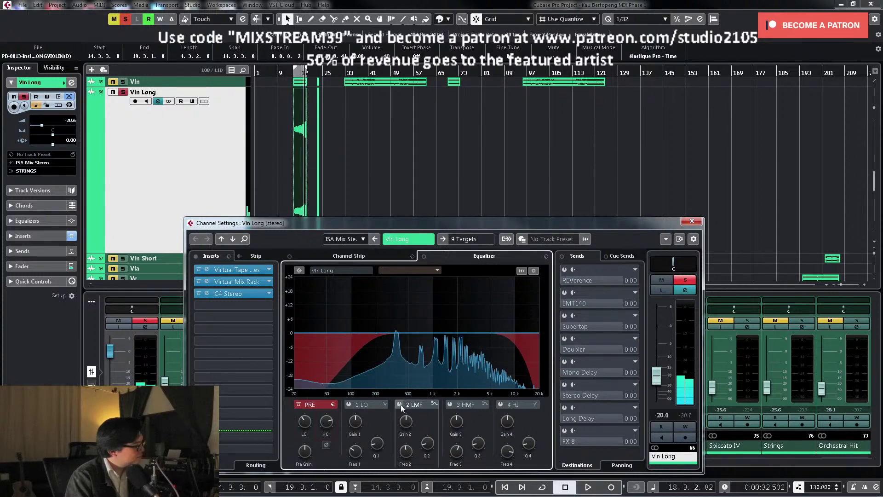
Step: Enable Vln Long's low-mid EQ band and loop playback of its clip at bars 14–19 with the channel settings open
{"action": "left_click", "coordinate": [399, 404]}
{"action": "key", "text": "space"}
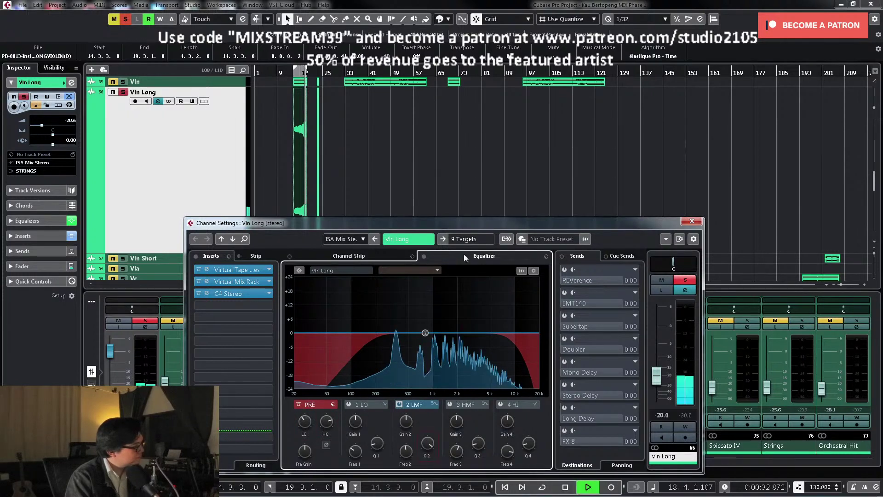
{"action": "key", "text": "e"}
{"action": "key", "text": "slash"}
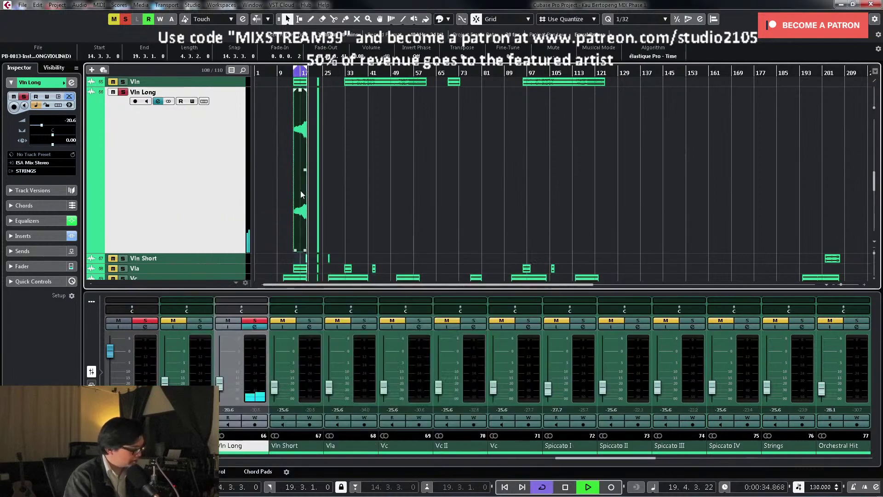
{"action": "key", "text": "space"}
{"action": "left_click", "coordinate": [254, 327]}
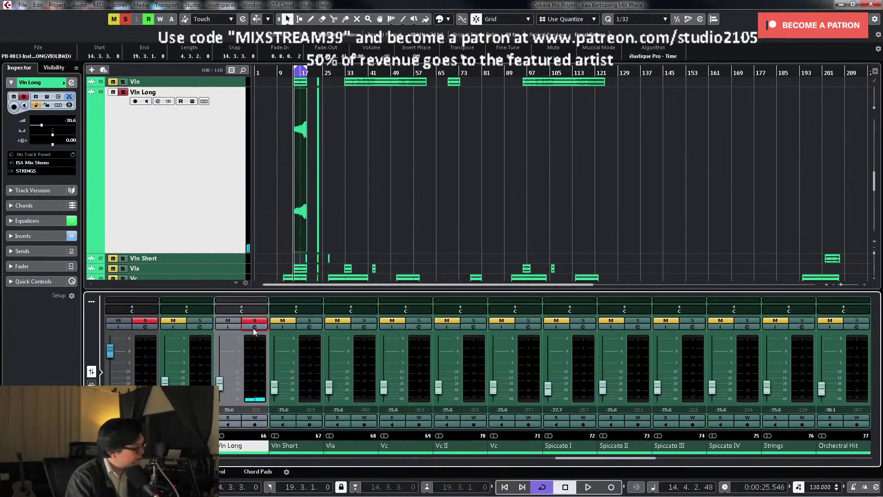
{"action": "key", "text": "space"}
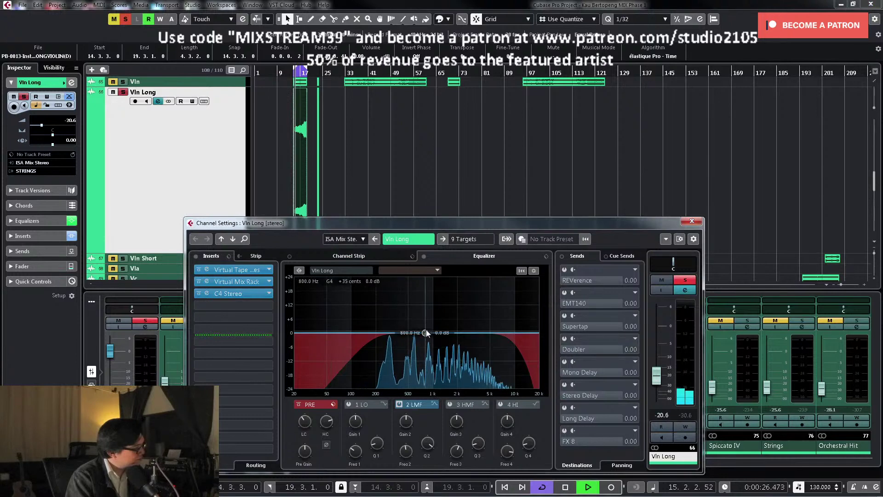
Step: Sweep Vln Long's low-mid EQ band to about 2.07 kHz and turn it into a broad cut with Q 0.2
{"action": "left_click_drag", "start_coordinate": [425, 332], "coordinate": [459, 292]}
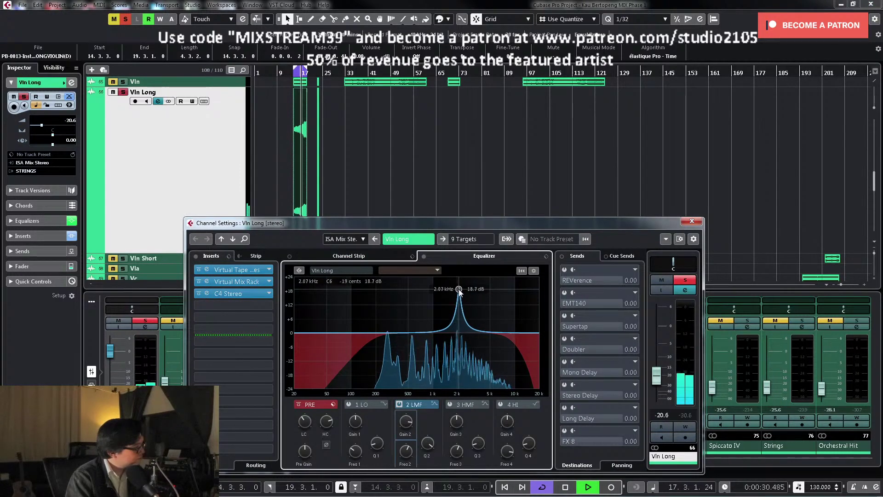
{"action": "key", "text": "space"}
{"action": "left_click_drag", "start_coordinate": [415, 415], "coordinate": [406, 442]}
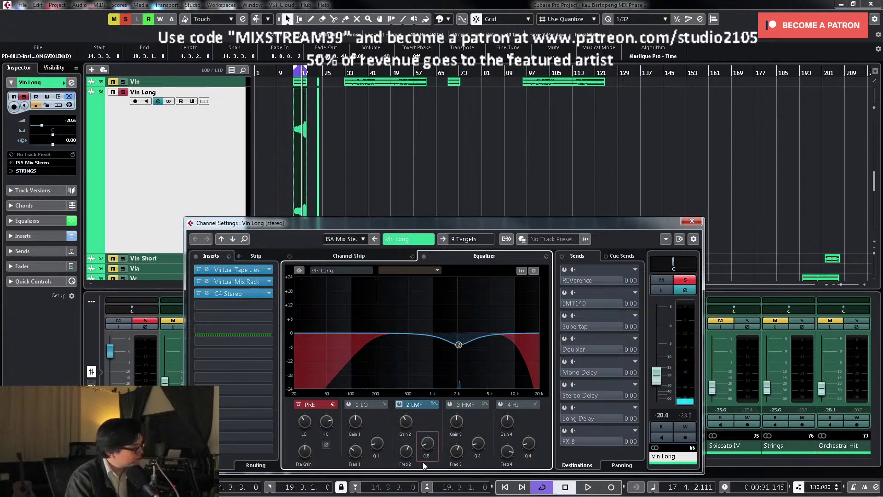
{"action": "scroll", "coordinate": [422, 460], "scroll_direction": "down", "scroll_amount": 5}
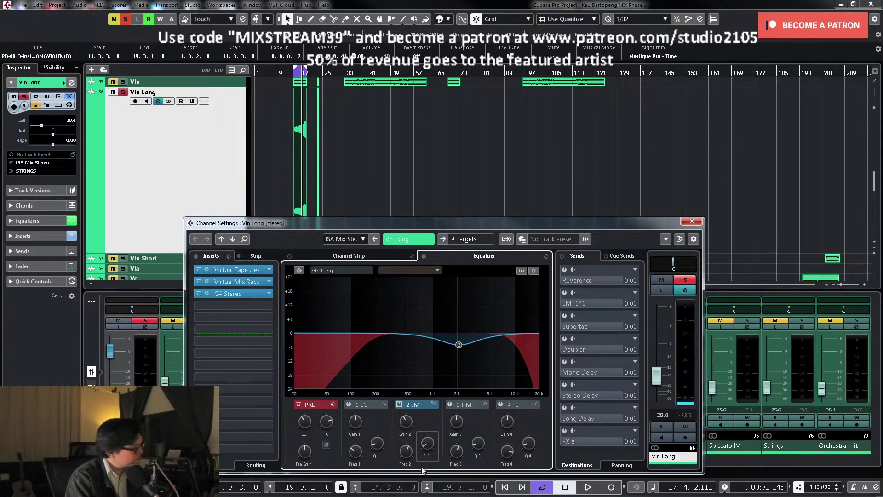
Step: Unsolo Vln Long, close its channel settings, and during full-mix playback raise Vln slightly and set Vln Long to -17.0 dB
{"action": "key", "text": "space"}
{"action": "left_click", "coordinate": [691, 221]}
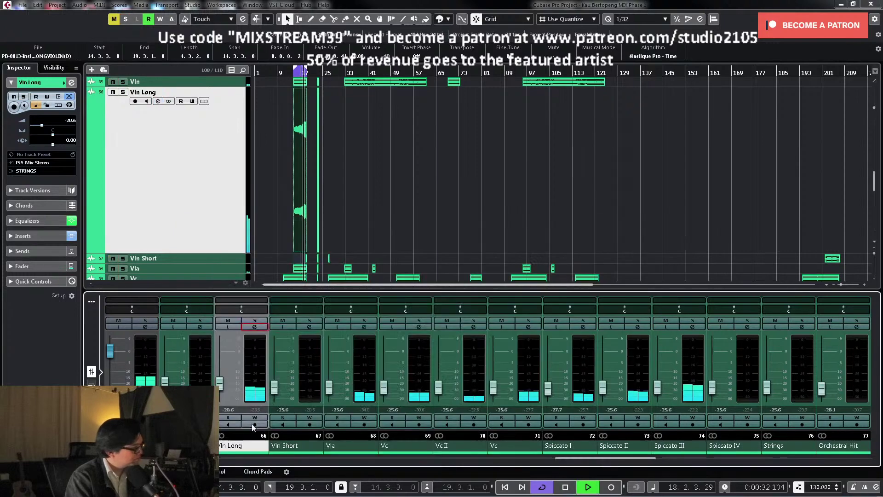
{"action": "left_click_drag", "start_coordinate": [219, 390], "coordinate": [219, 385]}
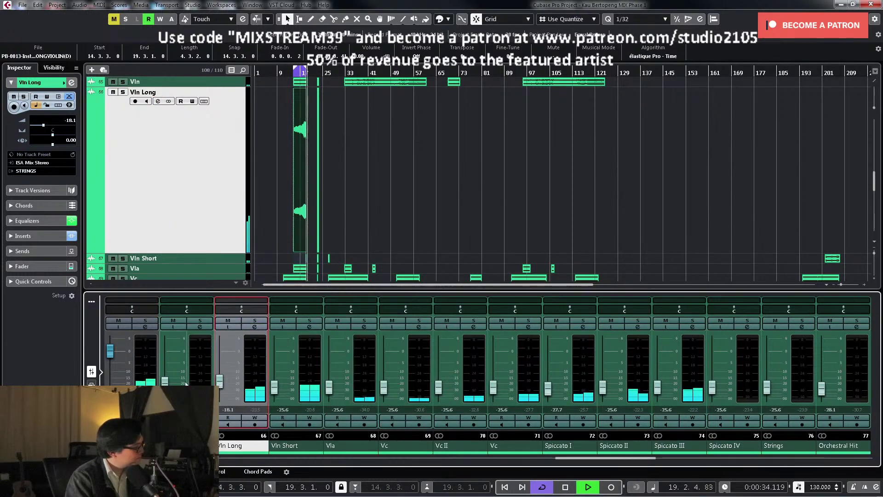
{"action": "left_click_drag", "start_coordinate": [164, 382], "coordinate": [166, 378]}
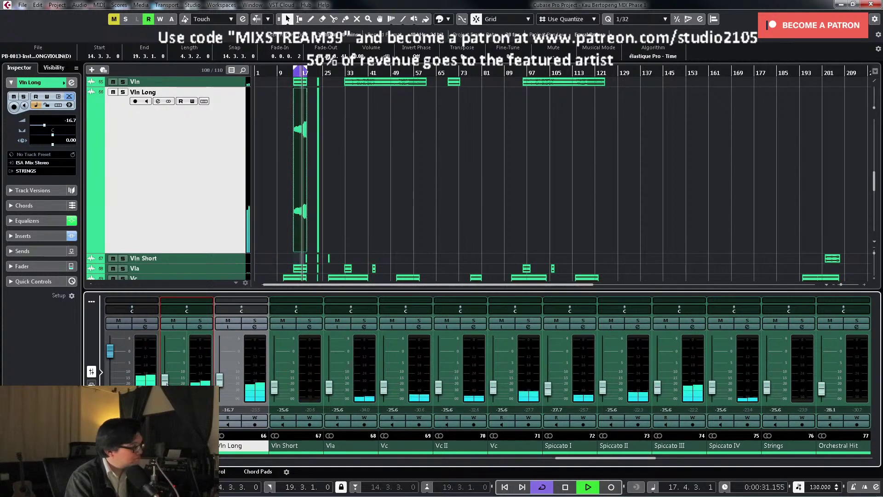
{"action": "left_click", "coordinate": [227, 410]}
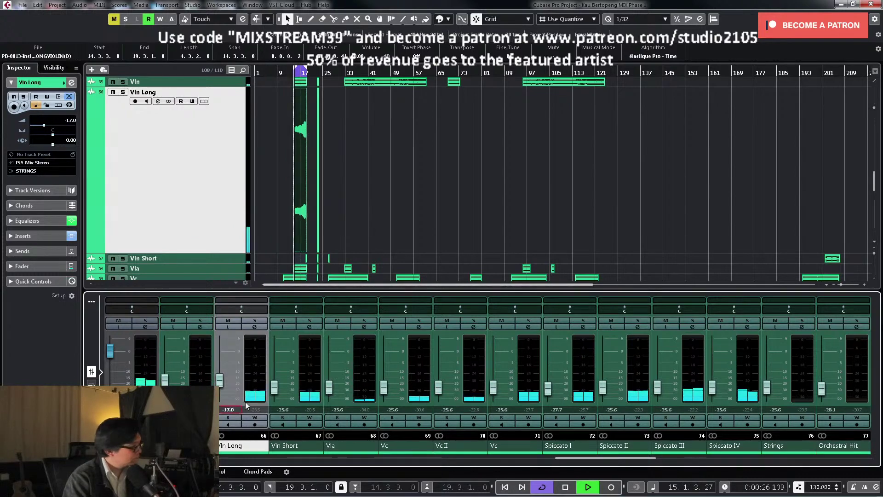
Step: Confirm Vln Long's level at -17.0 dB and stop playback
{"action": "type", "text": "-17"}
{"action": "key", "text": "Return"}
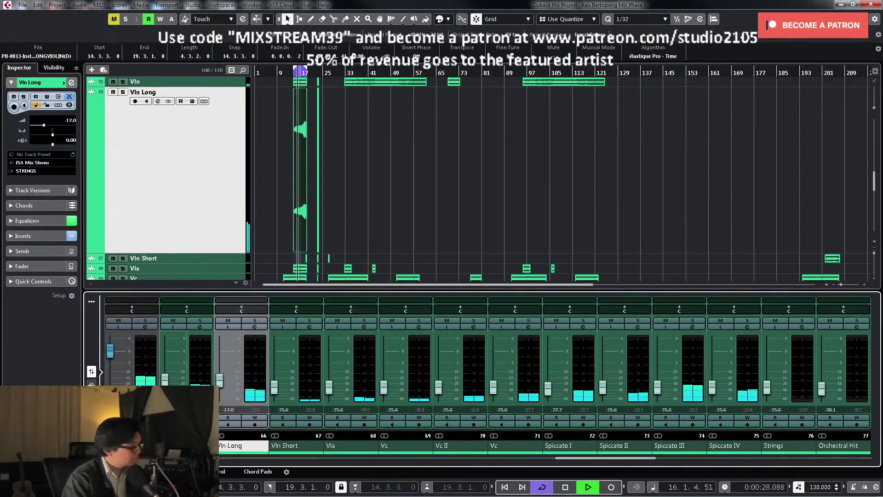
{"action": "key", "text": "space"}
Step: Solo Vln Short, select its first clip at bar 19 and set the locators to that clip's range
{"action": "left_click", "coordinate": [309, 321]}
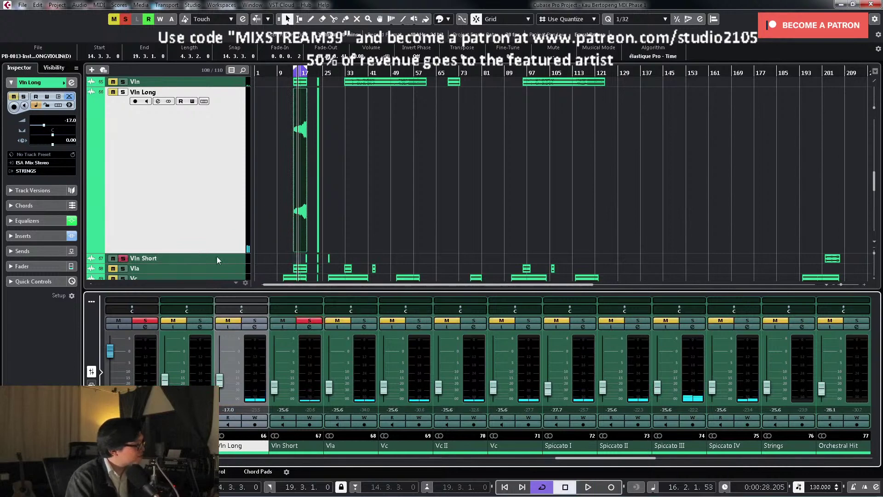
{"action": "left_click", "coordinate": [232, 257]}
{"action": "key", "text": "h"}
{"action": "key", "text": "h"}
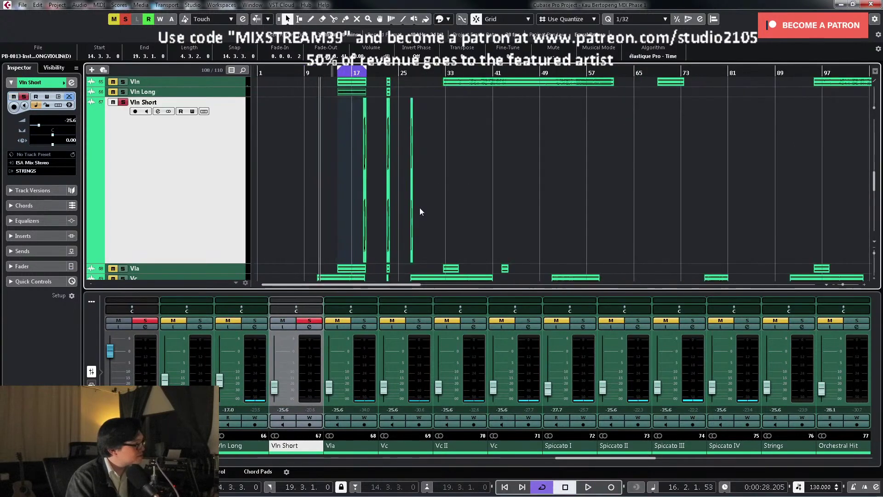
{"action": "key", "text": "h"}
{"action": "key", "text": "h"}
{"action": "key", "text": "h"}
{"action": "left_click", "coordinate": [724, 203]}
{"action": "key", "text": "p"}
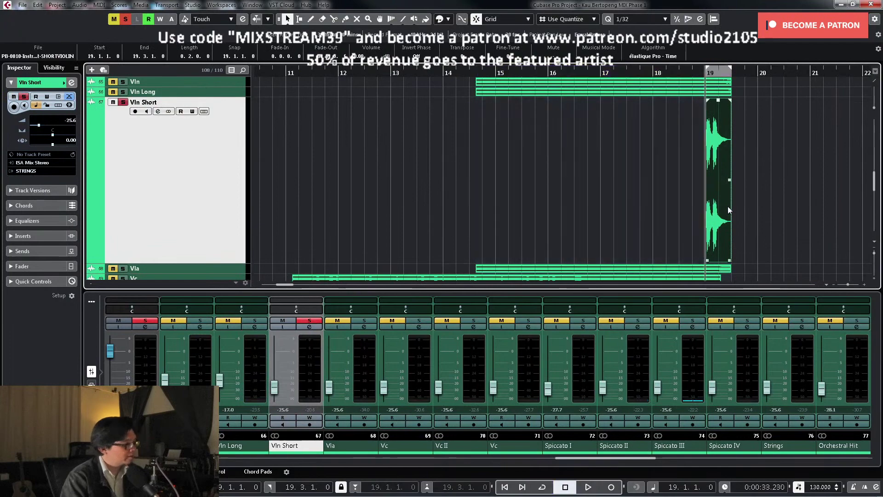
Step: Examine where the Vln Short clips lie across the whole song compared with the clips on the other string tracks
{"action": "key", "text": "g"}
{"action": "key", "text": "g"}
{"action": "scroll", "coordinate": [562, 222], "scroll_direction": "down", "scroll_amount": 5}
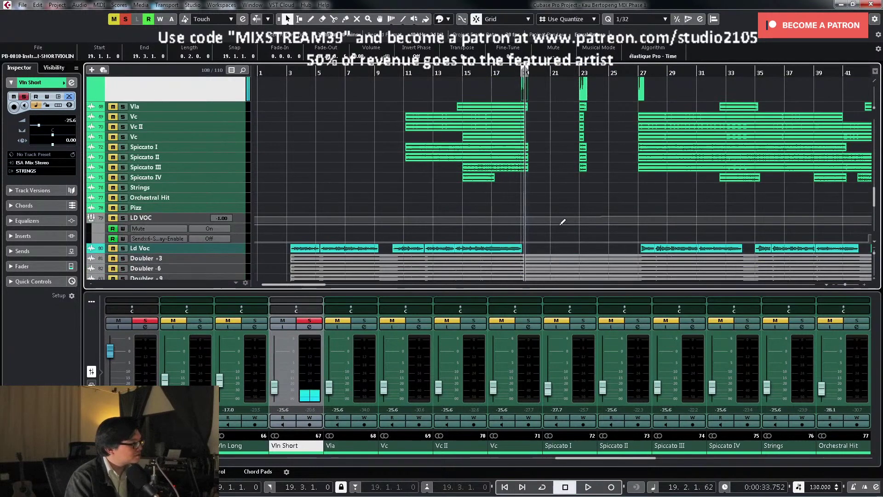
{"action": "scroll", "coordinate": [563, 222], "scroll_direction": "up", "scroll_amount": 2}
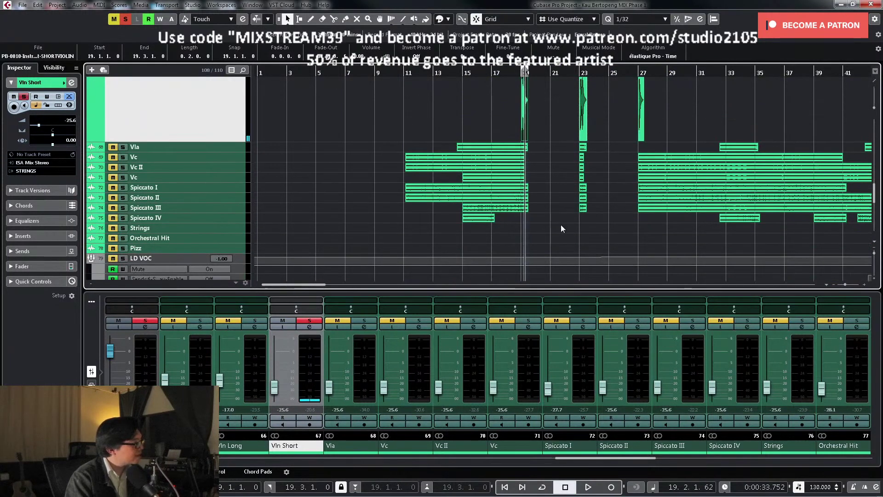
{"action": "key", "text": "g"}
{"action": "key", "text": "g"}
{"action": "key", "text": "g"}
{"action": "key", "text": "g"}
{"action": "key", "text": "g"}
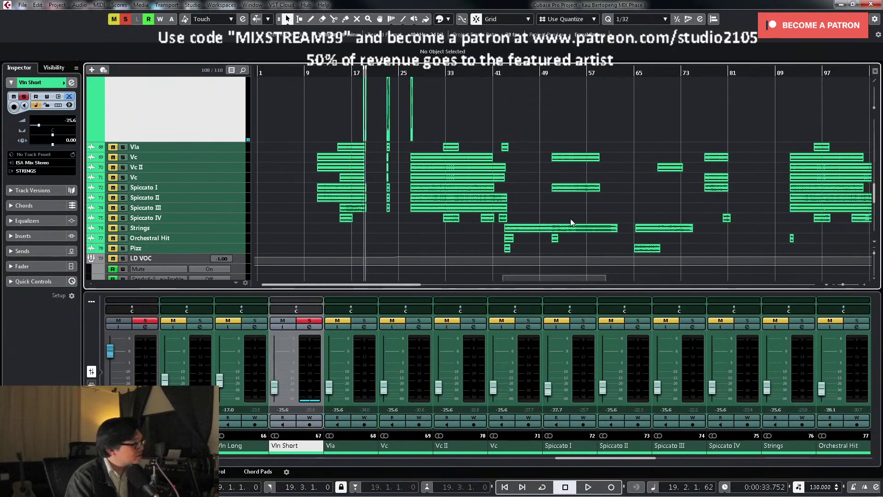
{"action": "key", "text": "g"}
{"action": "scroll", "coordinate": [680, 189], "scroll_direction": "up", "scroll_amount": 2}
{"action": "key", "text": "g"}
{"action": "key", "text": "g"}
{"action": "key", "text": "g"}
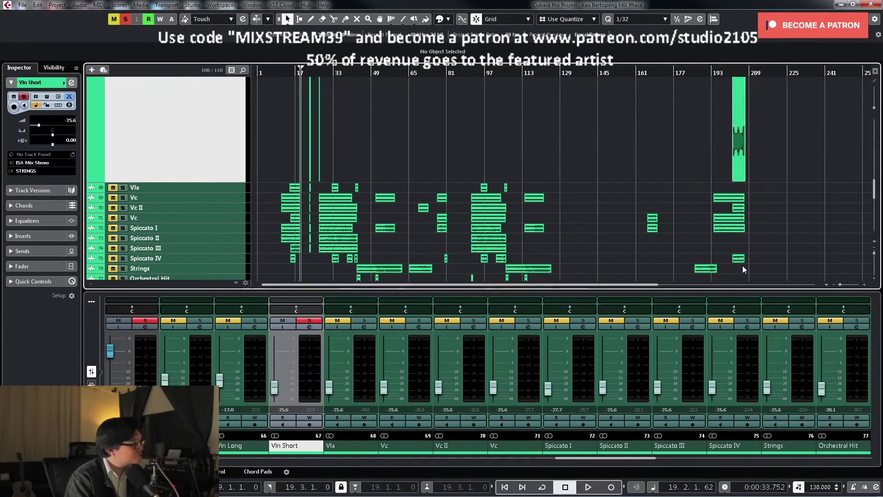
Step: Move all Vln Short clips onto the Strings track at their same bar positions, and select the Vln Short track
{"action": "left_click", "coordinate": [221, 270]}
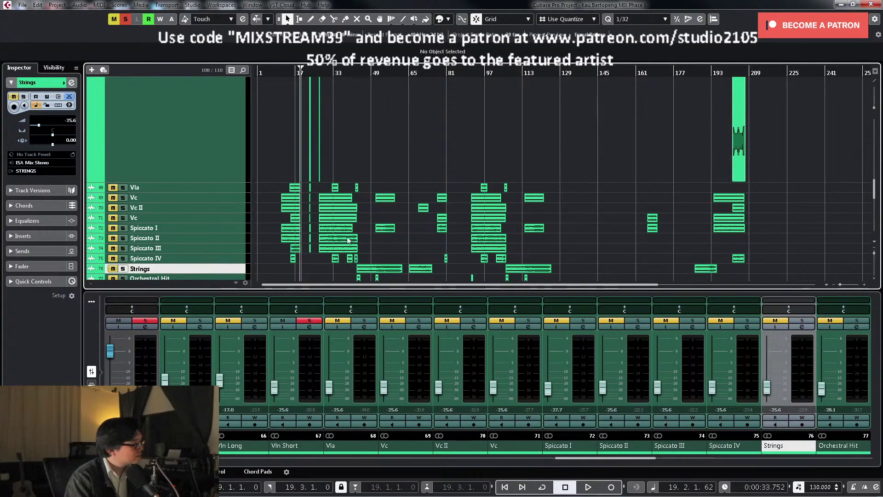
{"action": "scroll", "coordinate": [303, 127], "scroll_direction": "down", "scroll_amount": 2}
{"action": "left_click", "coordinate": [739, 122]}
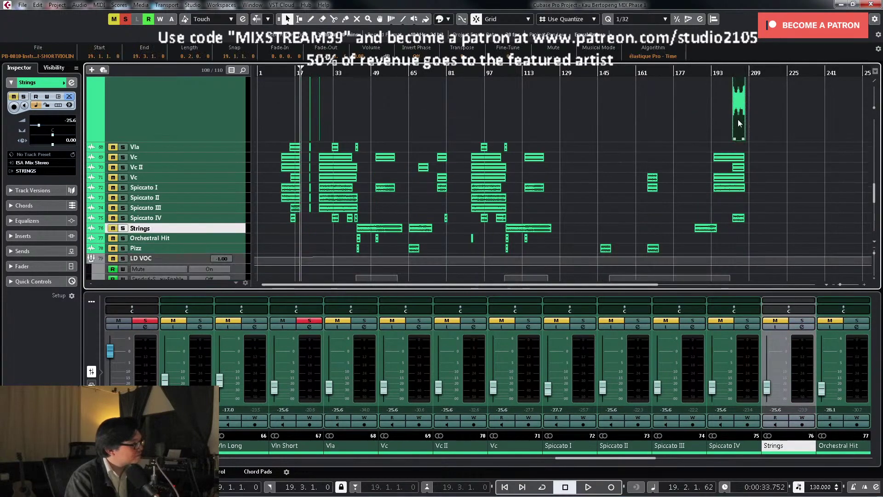
{"action": "left_click_drag", "start_coordinate": [739, 123], "coordinate": [738, 232]}
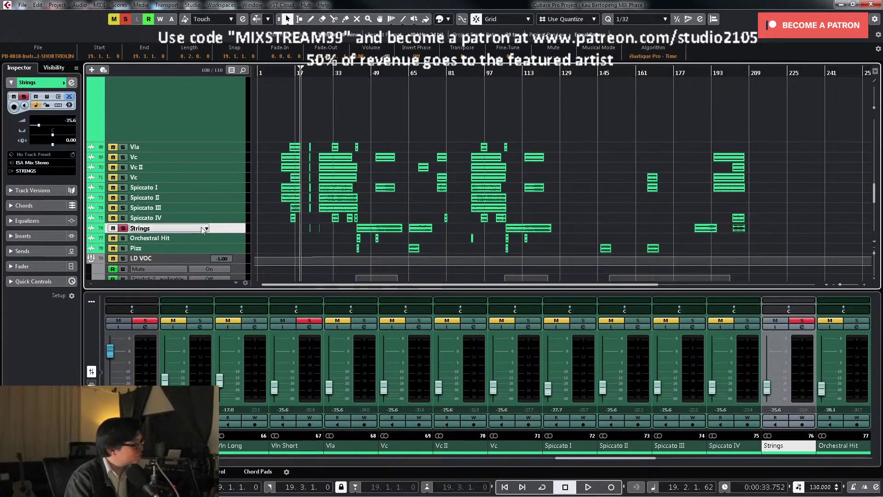
{"action": "left_click", "coordinate": [260, 137]}
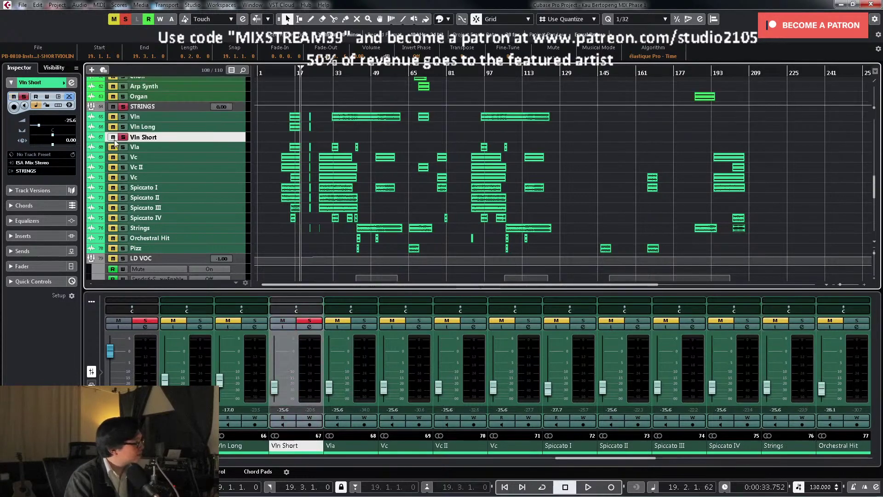
Step: Take the Vln Short track out of solo and remove it from the project
{"action": "left_click", "coordinate": [123, 137]}
{"action": "right_click", "coordinate": [224, 137]}
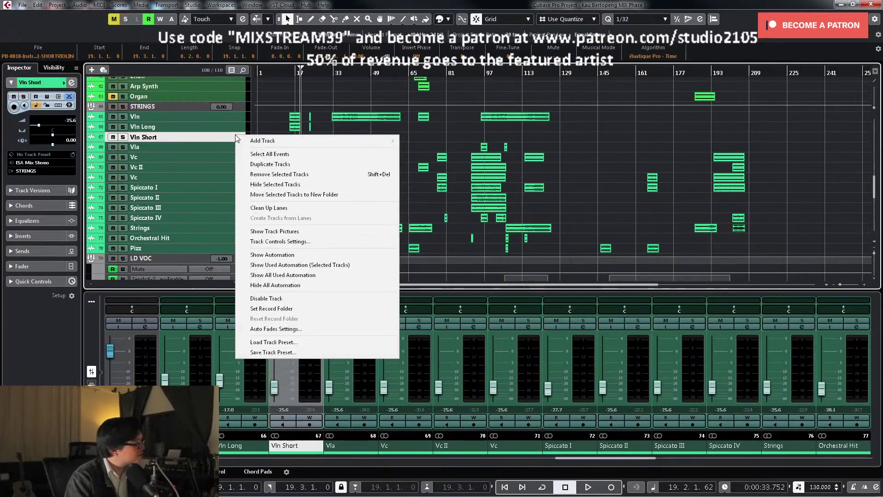
{"action": "left_click", "coordinate": [288, 180]}
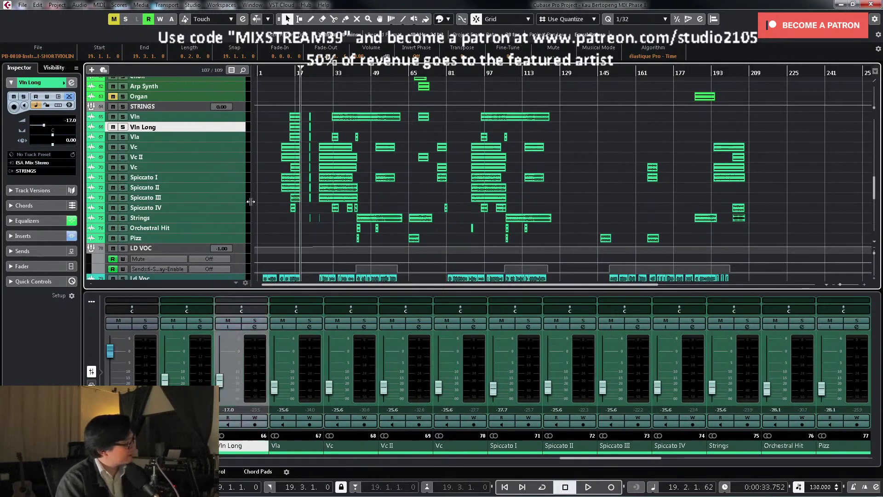
Step: Enlarge the Strings track, set the loop range to its long event starting at bar 43, and start playback there
{"action": "left_click", "coordinate": [388, 219]}
{"action": "key", "text": "z"}
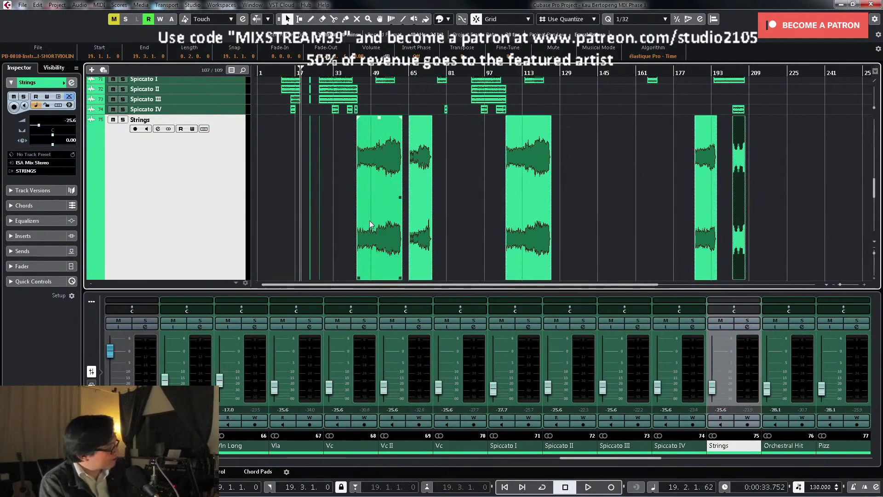
{"action": "left_click", "coordinate": [369, 221]}
{"action": "key", "text": "p"}
{"action": "key", "text": "KP_Divide"}
{"action": "key", "text": "KP_1"}
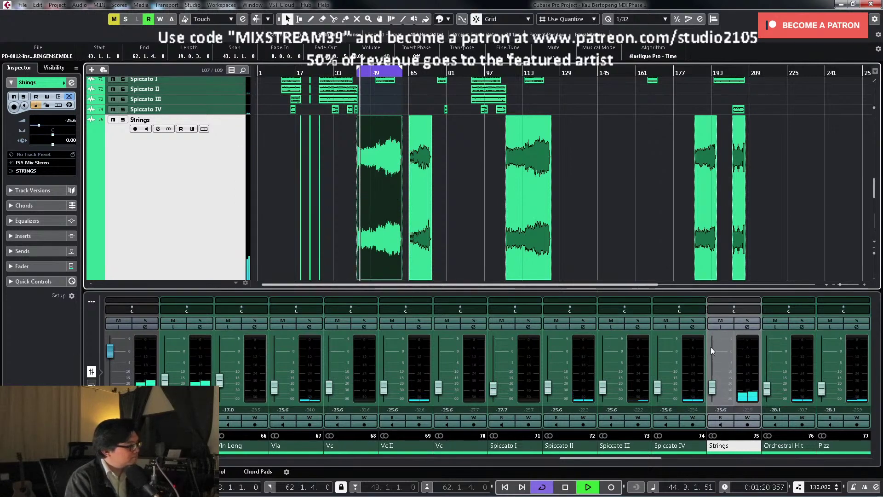
Step: Solo the Strings track and load an insert preset containing Virtual Tape, Virtual Mix Rack and C4 Stereo on its channel
{"action": "key", "text": "space"}
{"action": "left_click", "coordinate": [747, 321]}
{"action": "left_click", "coordinate": [747, 326]}
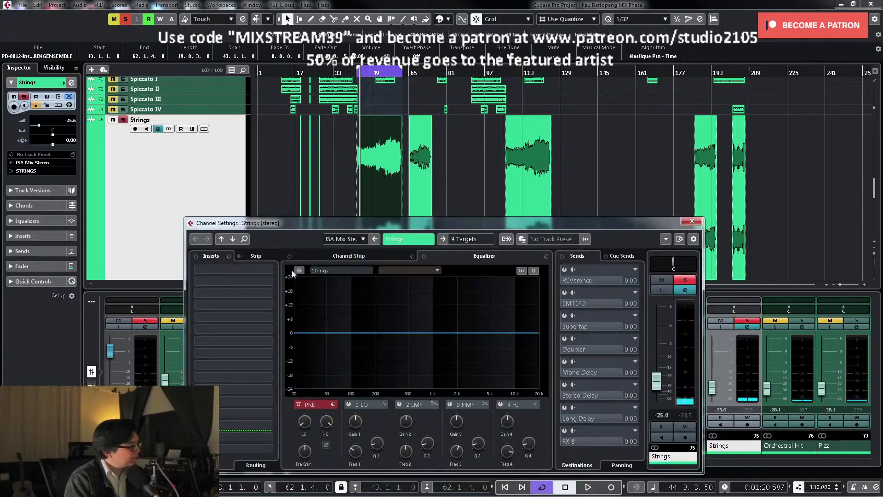
{"action": "left_click", "coordinate": [228, 256]}
{"action": "double_click", "coordinate": [392, 269]}
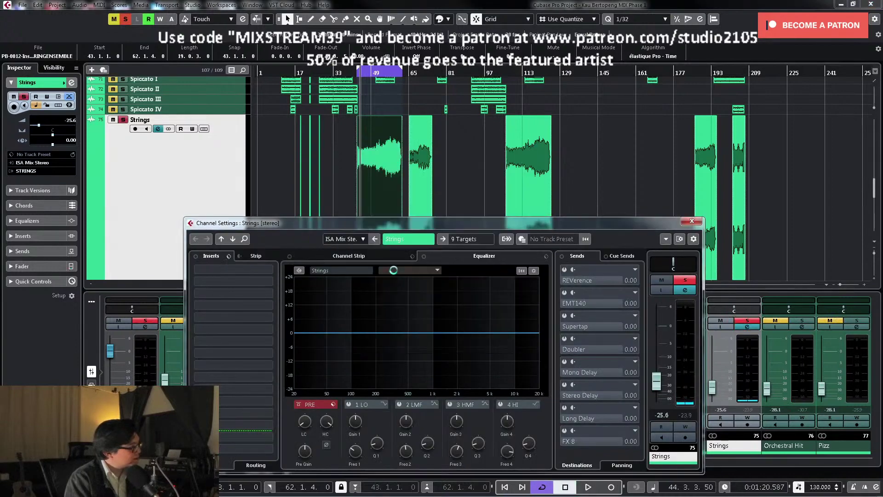
Step: While the soloed Strings track plays, raise its equalizer low-cut filter to around 200 Hz
{"action": "key", "text": "space"}
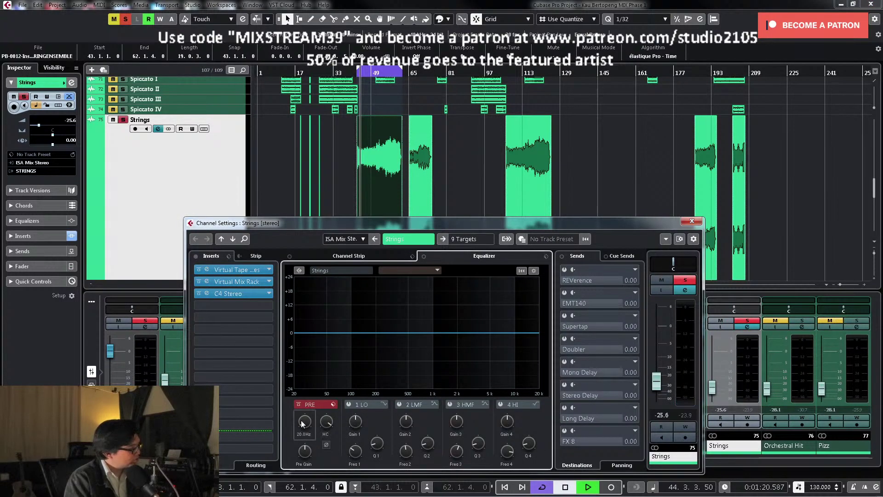
{"action": "scroll", "coordinate": [299, 433], "scroll_direction": "up", "scroll_amount": 5}
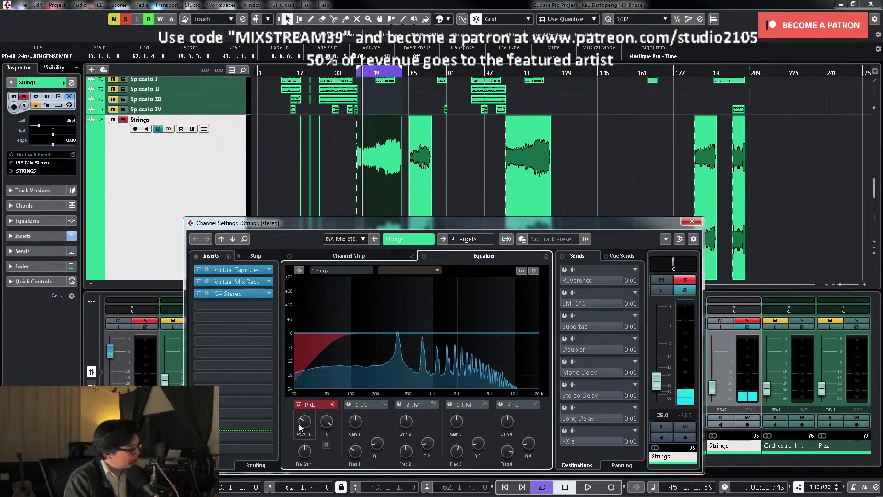
{"action": "scroll", "coordinate": [305, 421], "scroll_direction": "up", "scroll_amount": 5}
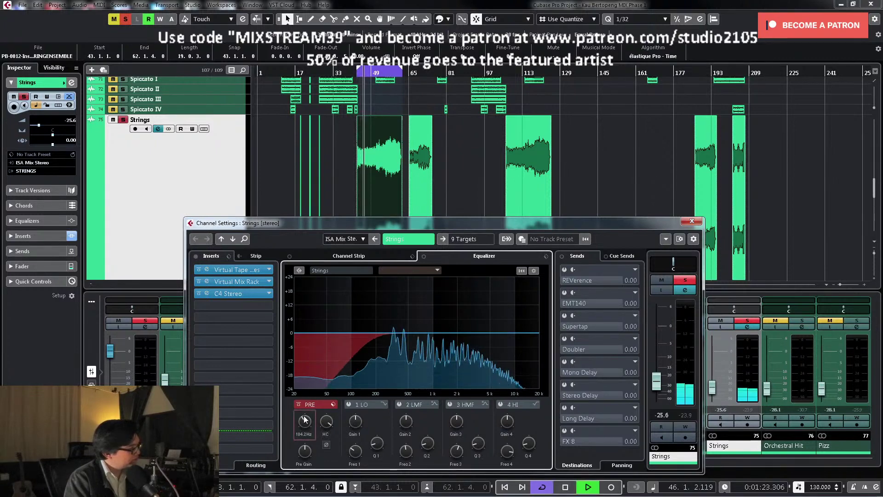
{"action": "scroll", "coordinate": [304, 419], "scroll_direction": "down", "scroll_amount": 2}
Step: Enable EQ band 3 HMF with Q 12.0, sweep a high boost around 2 kHz, and end with a slight cut there
{"action": "left_click", "coordinate": [449, 405]}
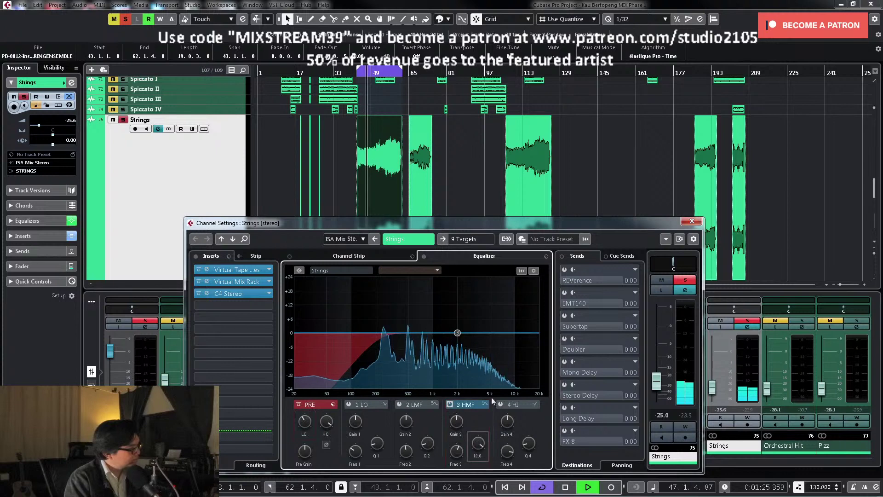
{"action": "key", "text": "space"}
{"action": "left_click_drag", "start_coordinate": [458, 333], "coordinate": [462, 294]}
{"action": "key", "text": "space"}
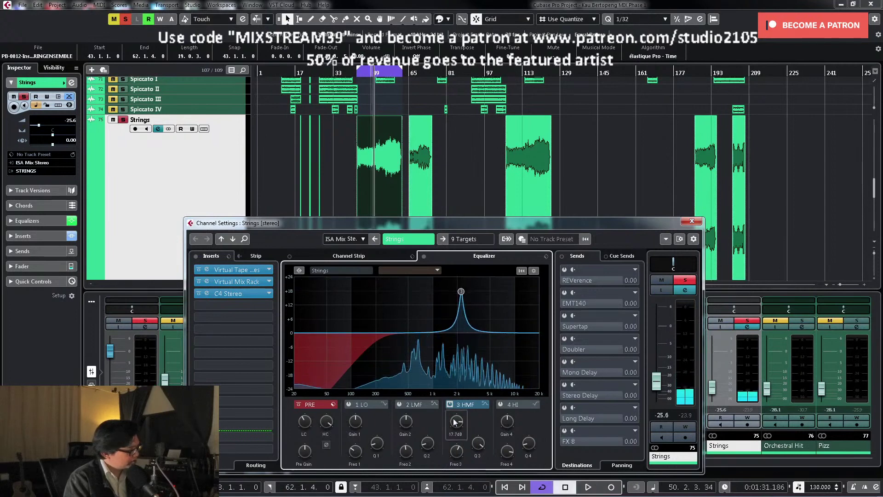
{"action": "key", "text": "space"}
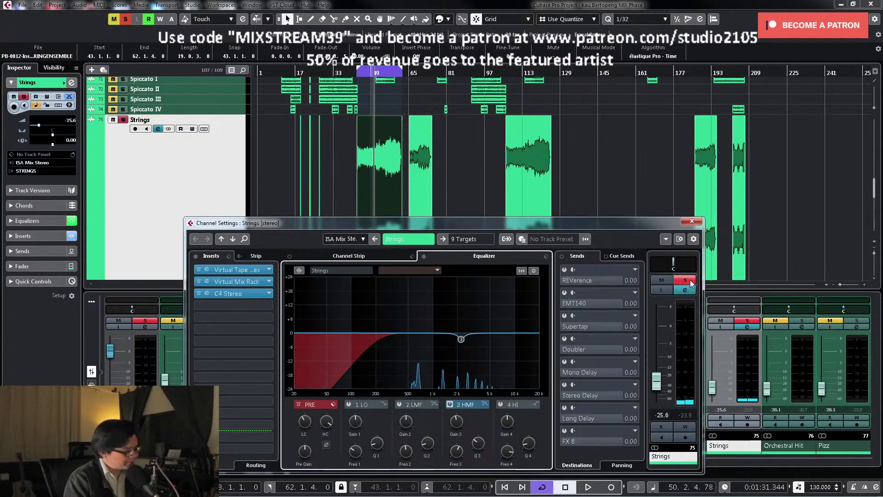
{"action": "left_click", "coordinate": [692, 222]}
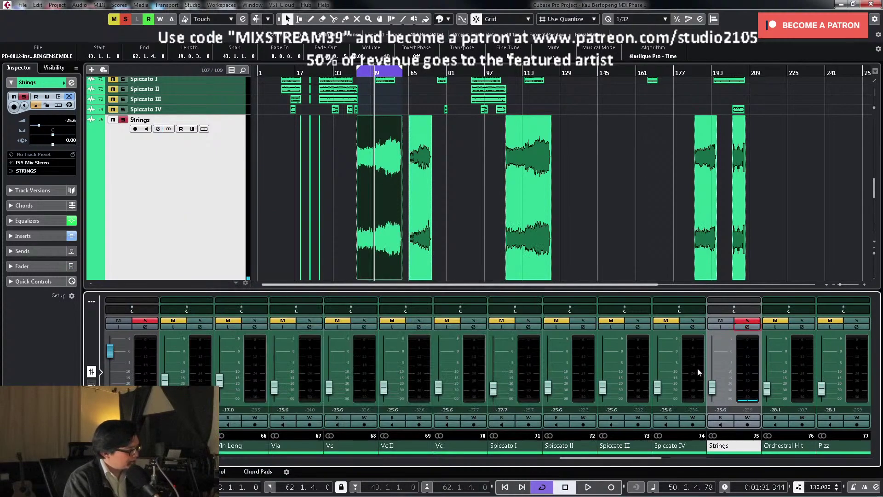
Step: Turn off looping and the Strings solo, and play the full mix from just before bar 43
{"action": "left_click", "coordinate": [356, 75]}
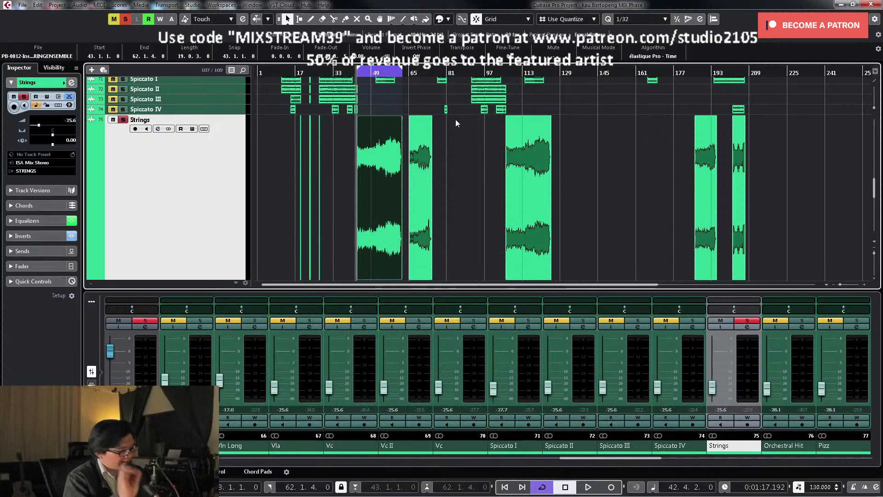
{"action": "key", "text": "KP_Divide"}
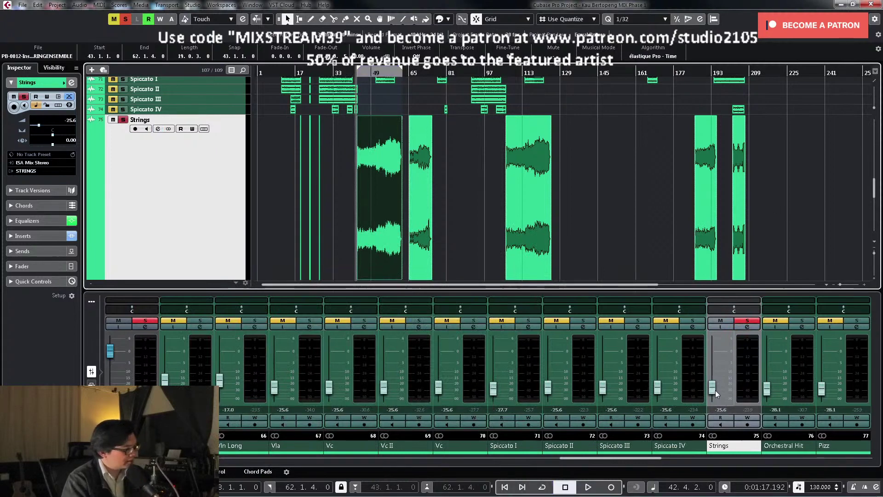
{"action": "key", "text": "space"}
{"action": "key", "text": "s"}
Step: Balance the Strings channel against the mix during playback and set its level to -16 dB
{"action": "left_click_drag", "start_coordinate": [714, 389], "coordinate": [715, 380]}
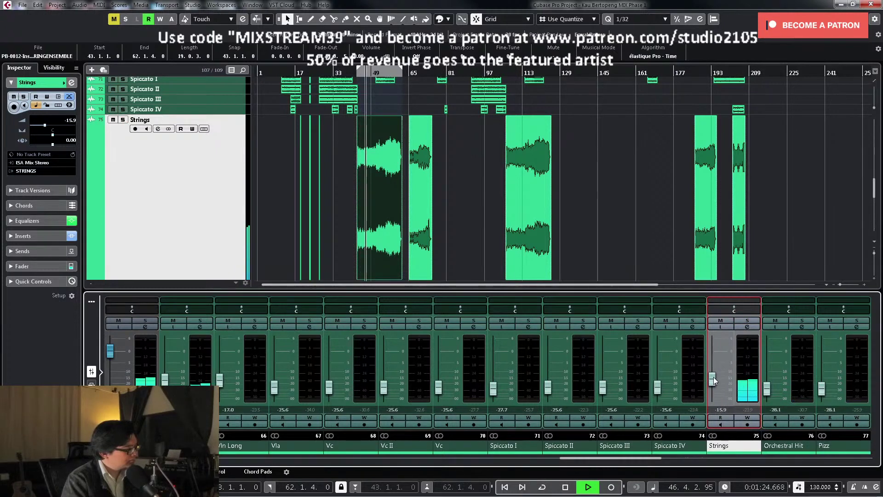
{"action": "left_click_drag", "start_coordinate": [713, 377], "coordinate": [713, 377]}
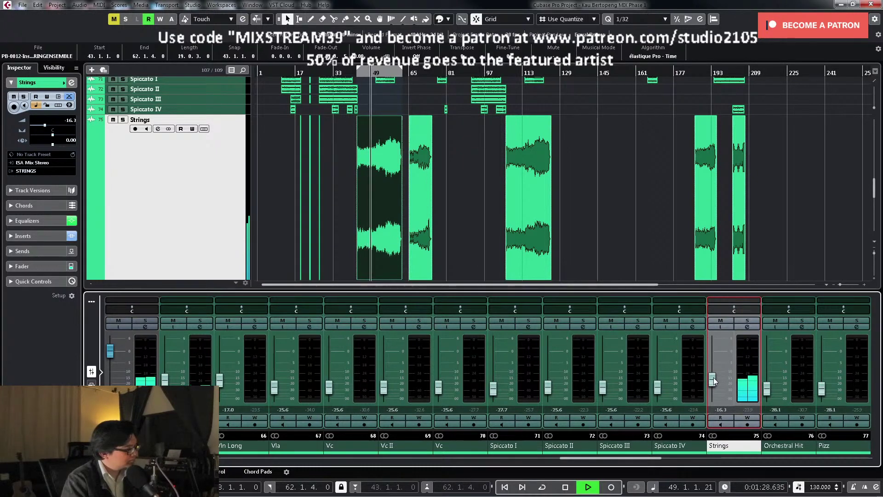
{"action": "left_click", "coordinate": [720, 410]}
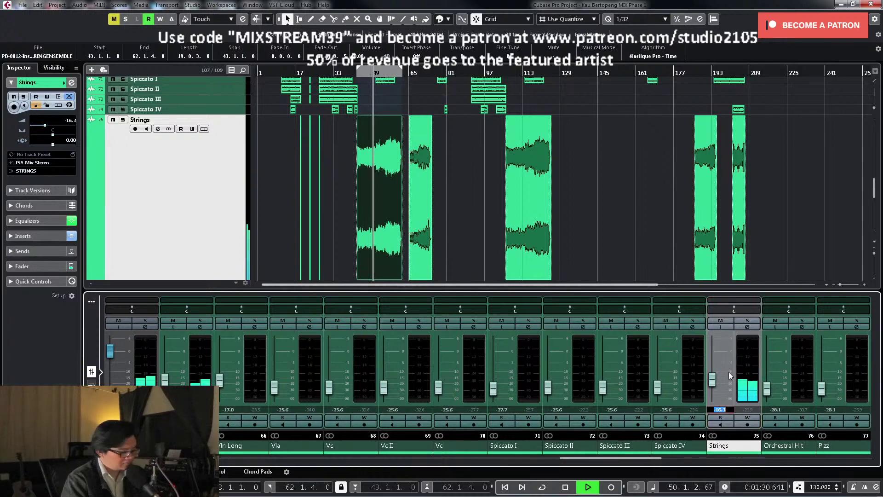
{"action": "type", "text": "-16"}
{"action": "key", "text": "Return"}
{"action": "key", "text": "space"}
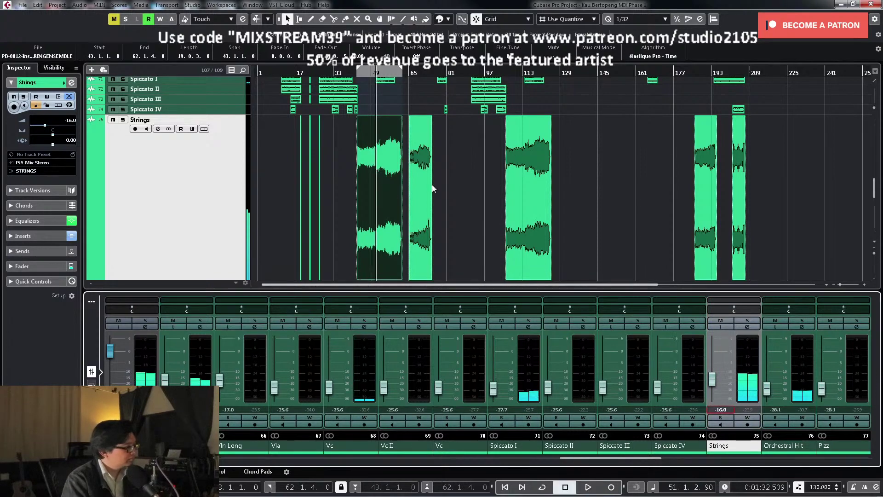
Step: Return the enlarged Strings track to normal height and fit the whole project length in the arrangement
{"action": "scroll", "coordinate": [465, 177], "scroll_direction": "up", "scroll_amount": 2}
{"action": "scroll", "coordinate": [367, 220], "scroll_direction": "up", "scroll_amount": 6}
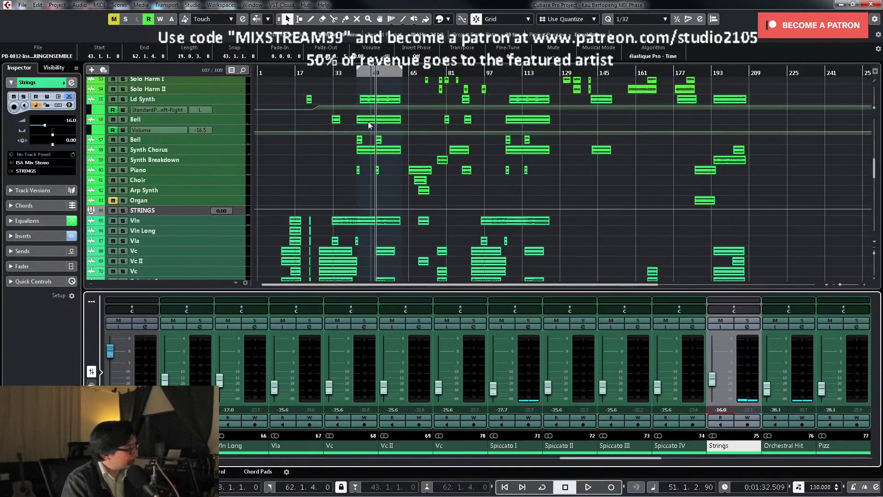
{"action": "scroll", "coordinate": [421, 159], "scroll_direction": "down", "scroll_amount": 4}
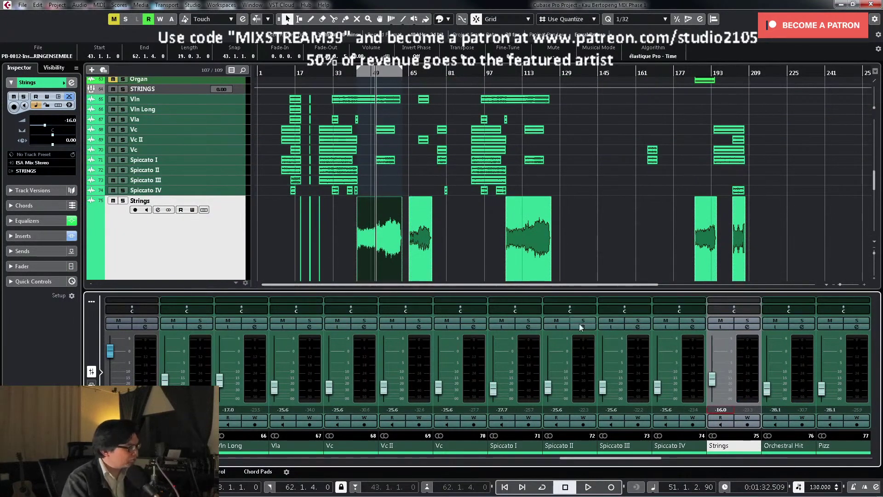
{"action": "key", "text": "ctrl+Up"}
{"action": "key", "text": "shift+f"}
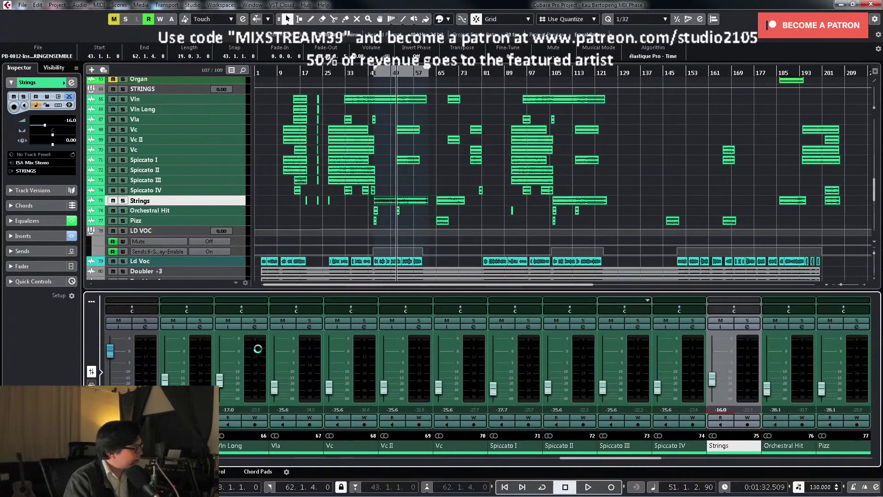
Step: Load the GRP Strings preset on the STRINGS group channel
{"action": "left_click", "coordinate": [144, 328]}
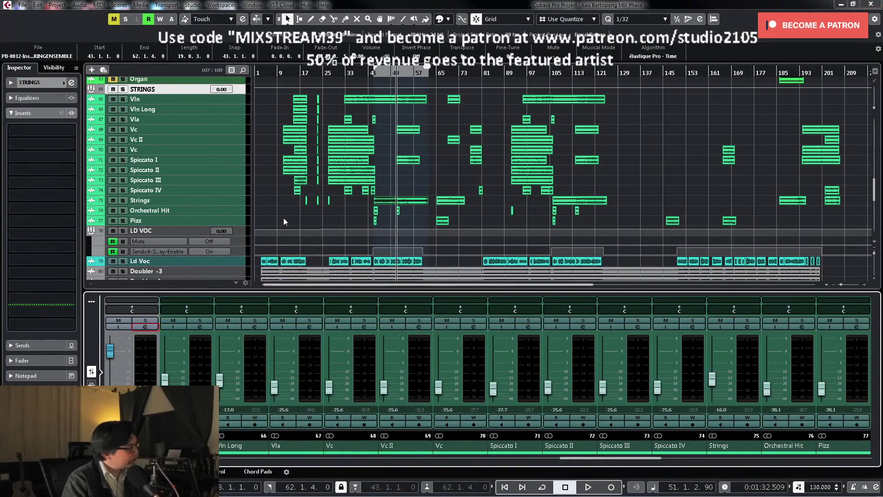
{"action": "left_click", "coordinate": [144, 327]}
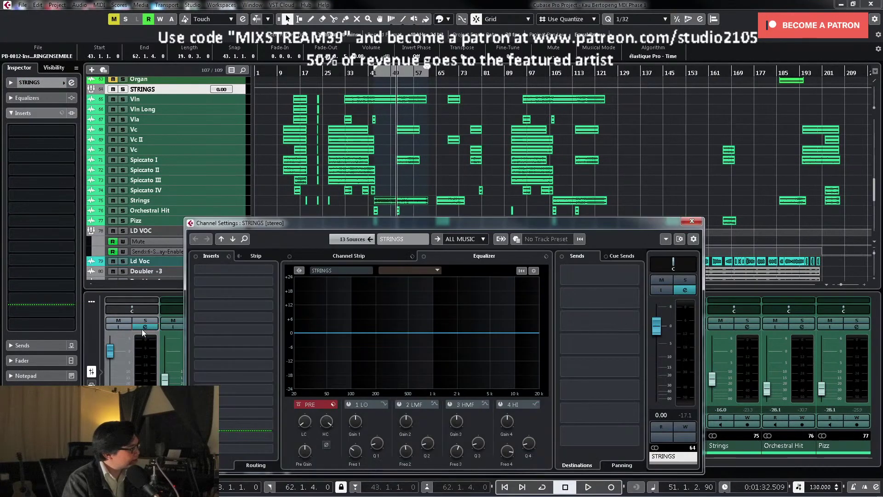
{"action": "left_click", "coordinate": [263, 269]}
{"action": "left_click", "coordinate": [276, 290]}
{"action": "scroll", "coordinate": [405, 285], "scroll_direction": "down", "scroll_amount": 1}
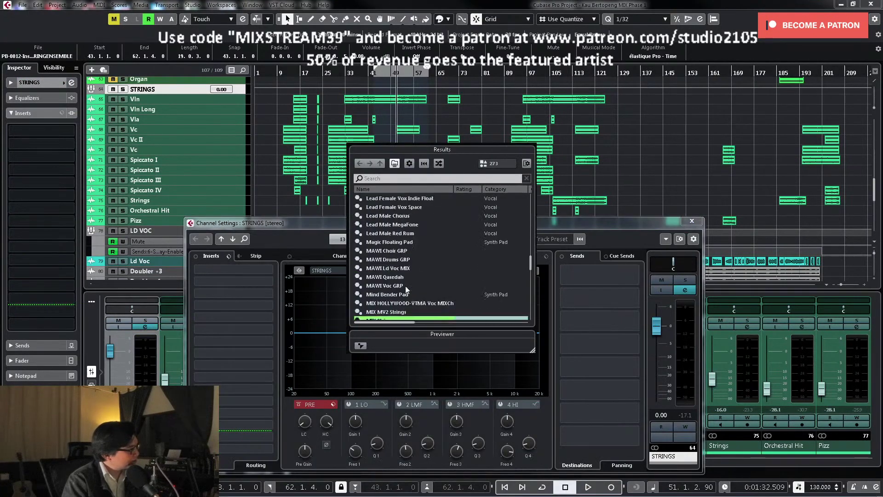
{"action": "scroll", "coordinate": [414, 277], "scroll_direction": "up", "scroll_amount": 10}
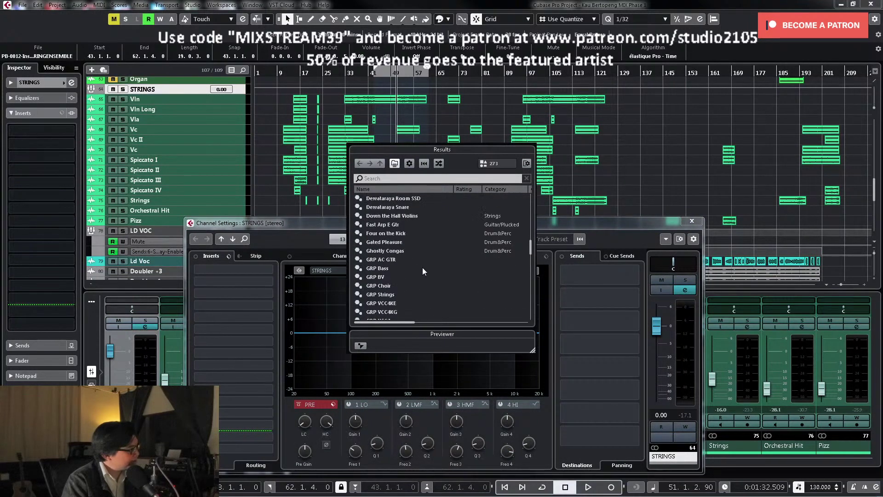
{"action": "scroll", "coordinate": [404, 277], "scroll_direction": "down", "scroll_amount": 1}
{"action": "double_click", "coordinate": [393, 269]}
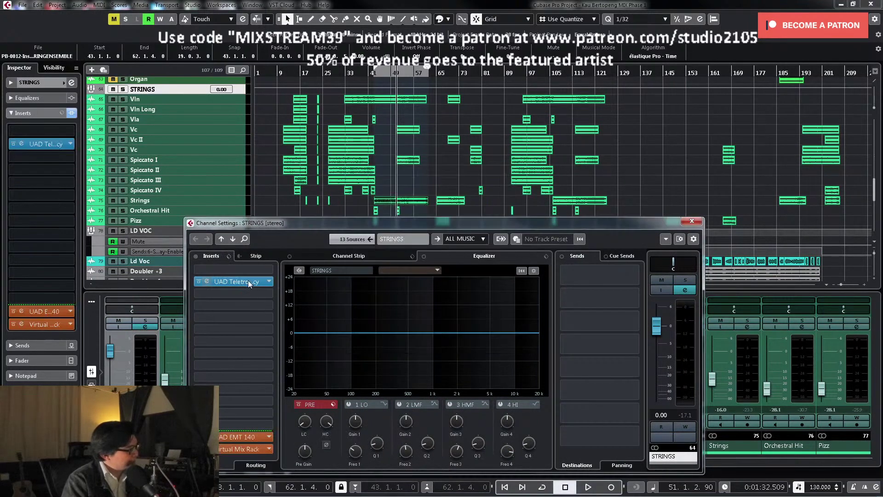
Step: Check the STRINGS group's UAD Teletronix LA-2A Legacy and open its UAD EMT 140 reverb
{"action": "left_click", "coordinate": [242, 282]}
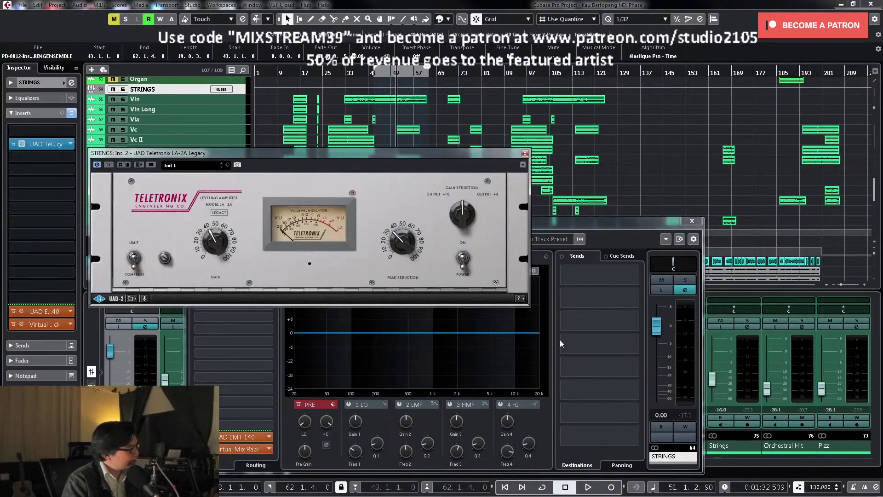
{"action": "left_click", "coordinate": [524, 153]}
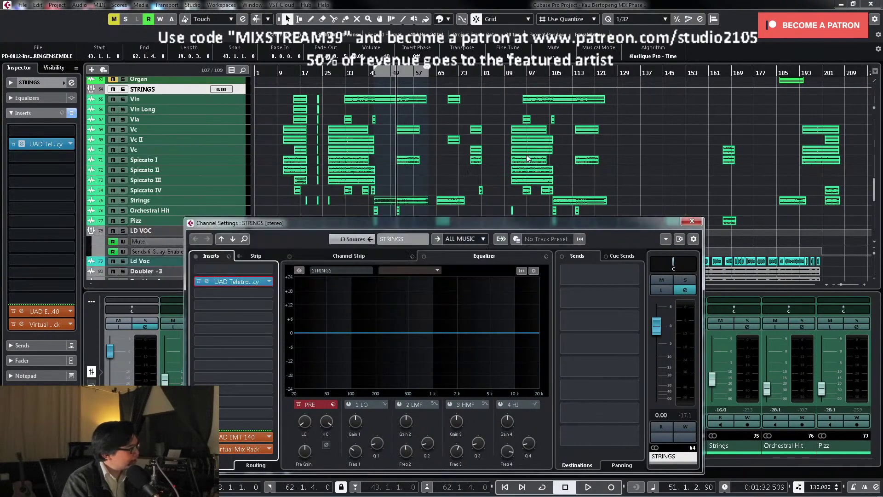
{"action": "left_click", "coordinate": [236, 439]}
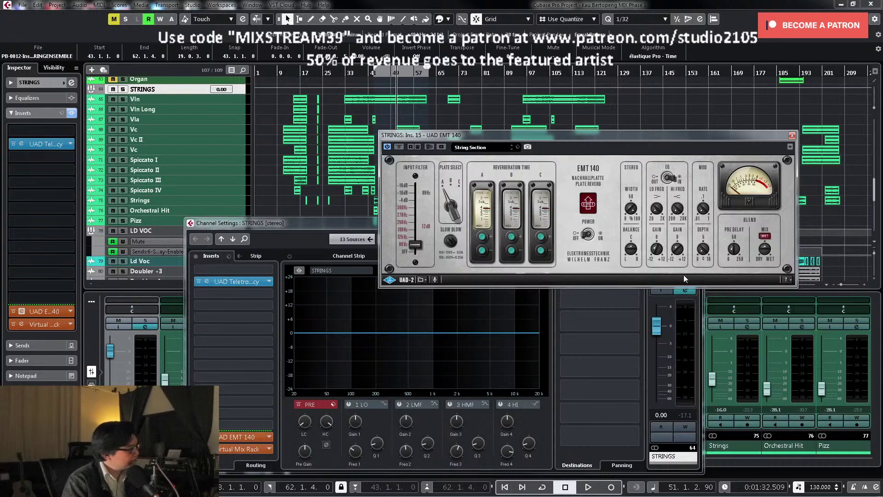
{"action": "left_click_drag", "start_coordinate": [669, 135], "coordinate": [615, 109]}
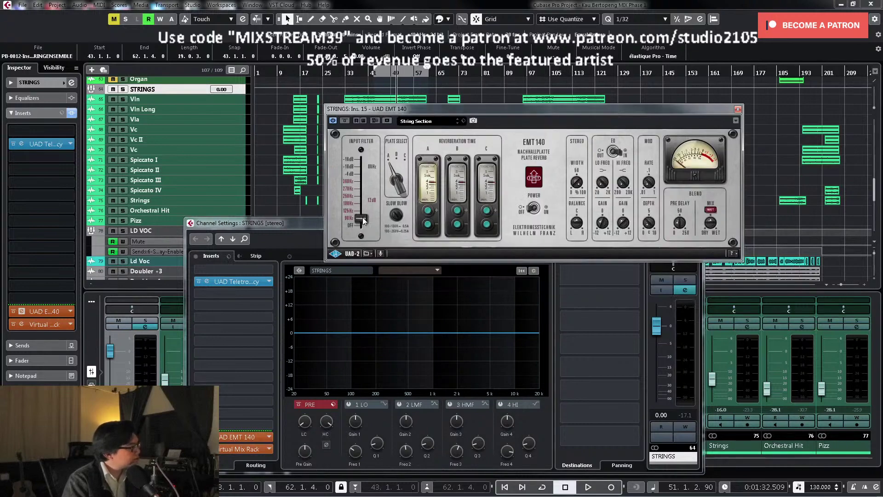
Step: Solo the STRINGS group and play it from bar 43 with its Teletronix LA-2A compressor open
{"action": "left_click", "coordinate": [683, 282]}
{"action": "key", "text": "space"}
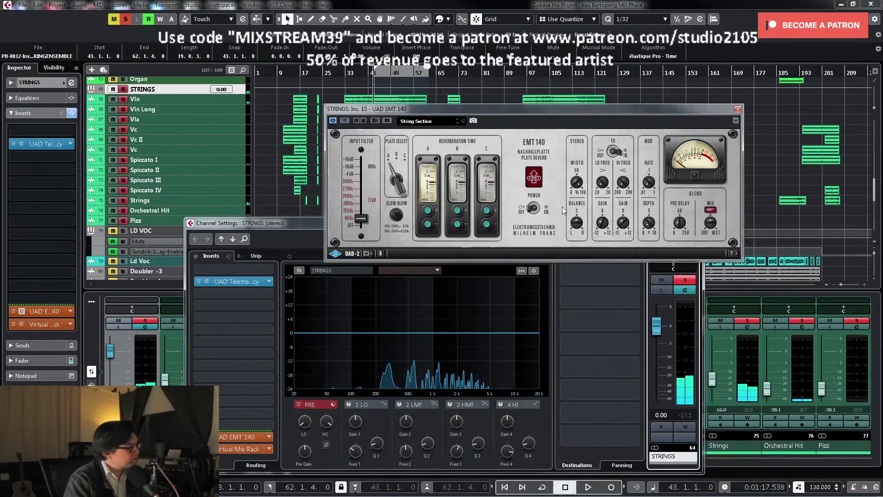
{"action": "key", "text": "space"}
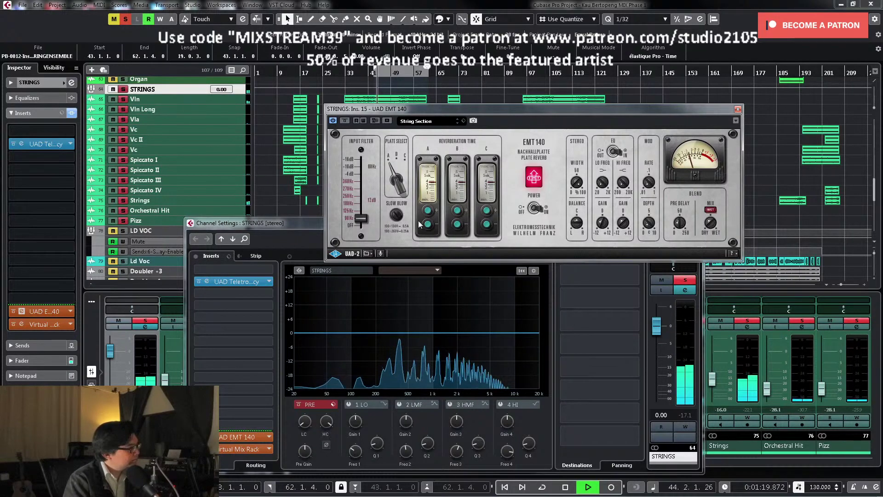
{"action": "left_click", "coordinate": [239, 285]}
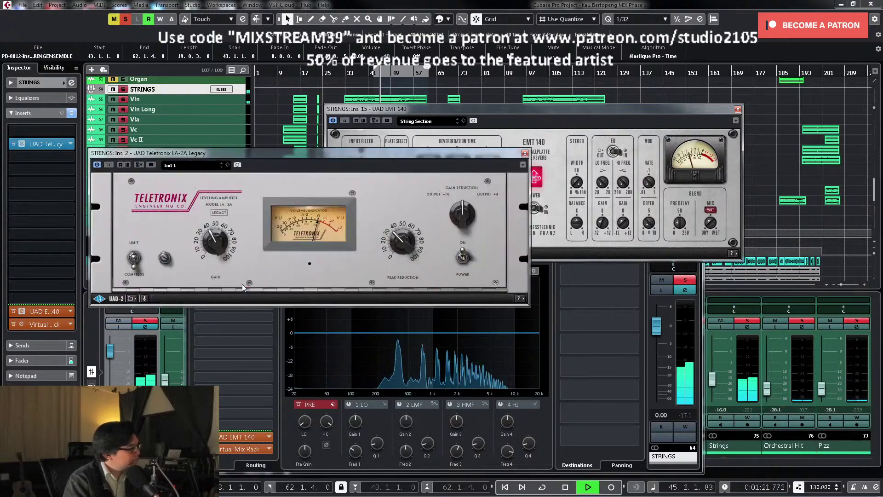
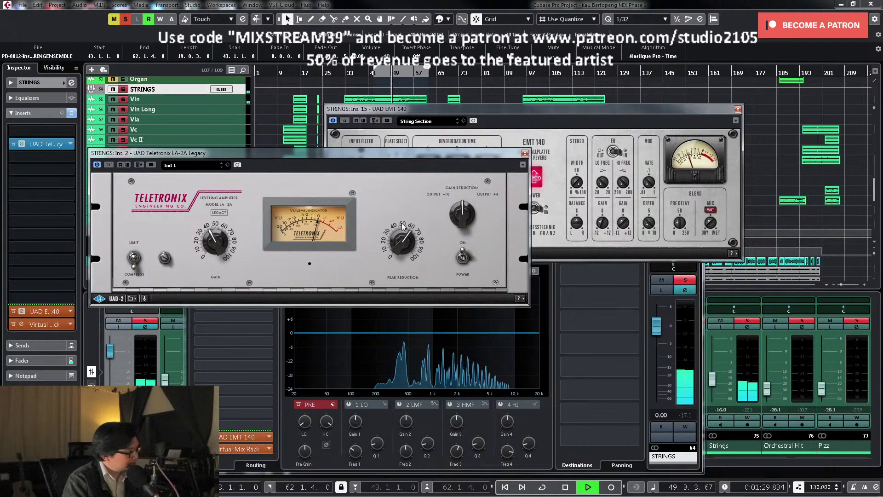
Step: Close the Teletronix LA-2A compressor, unsolo the STRINGS group and play it in the full mix
{"action": "key", "text": "space"}
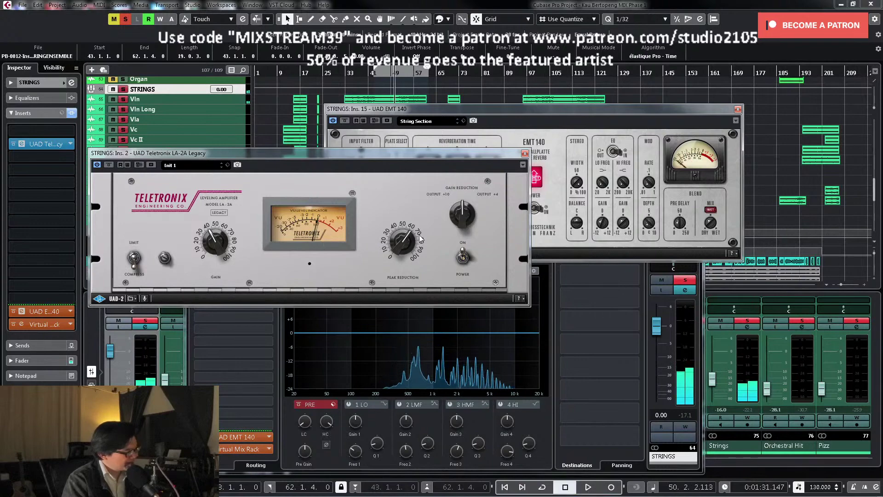
{"action": "left_click", "coordinate": [525, 153]}
{"action": "left_click", "coordinate": [685, 280]}
{"action": "key", "text": "space"}
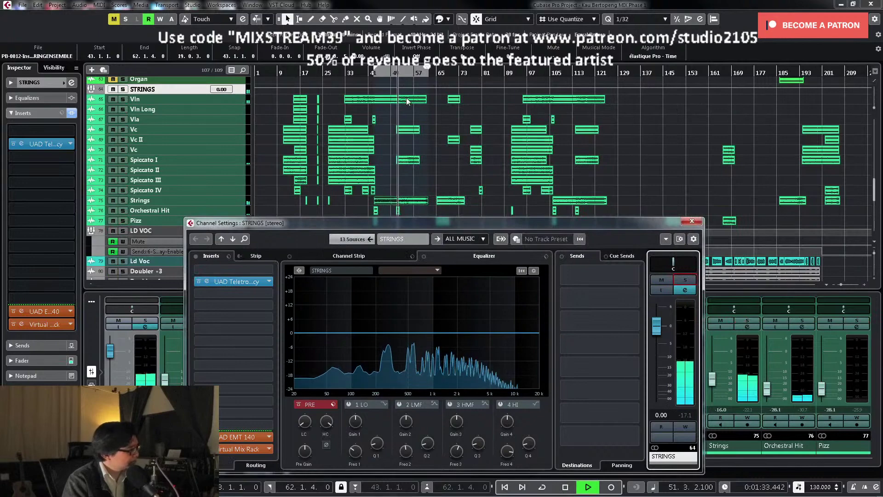
{"action": "scroll", "coordinate": [444, 129], "scroll_direction": "down", "scroll_amount": 2}
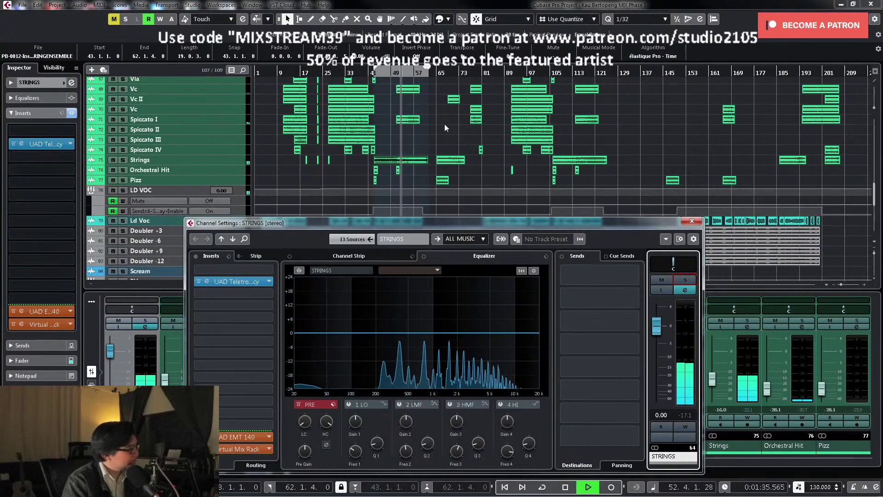
{"action": "key", "text": "space"}
{"action": "left_click", "coordinate": [326, 72]}
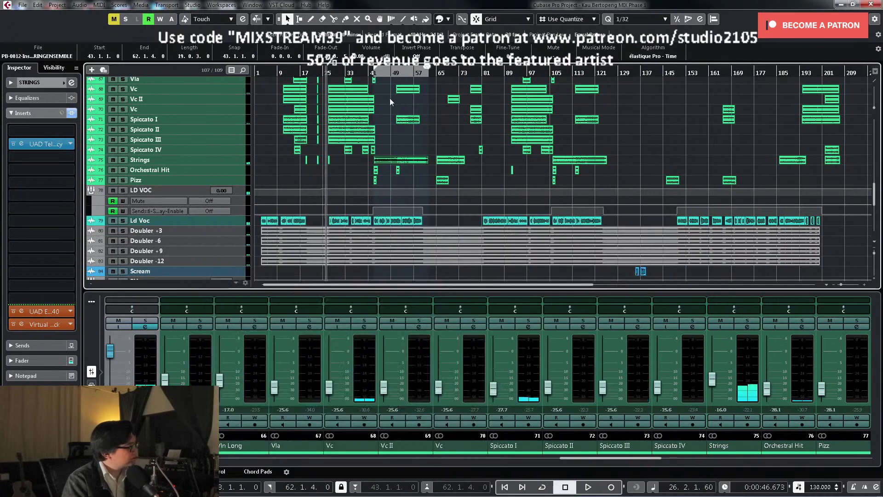
{"action": "scroll", "coordinate": [389, 110], "scroll_direction": "up", "scroll_amount": 2}
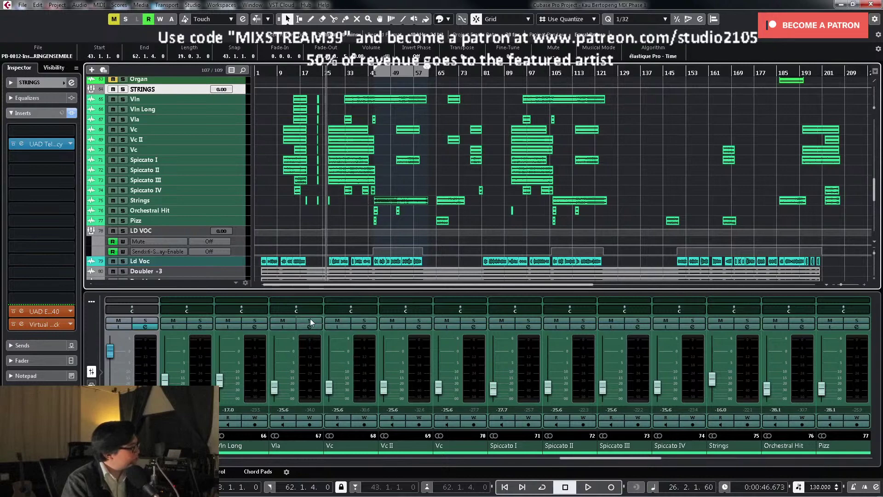
Step: Enlarge the Vla track and loop playback over its first event, starting in bar 14
{"action": "left_click", "coordinate": [230, 118]}
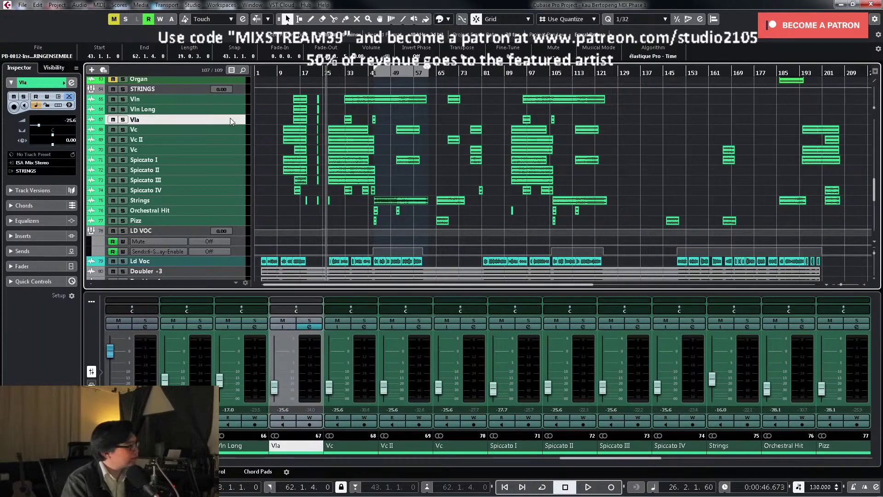
{"action": "key", "text": "ctrl+Down"}
{"action": "key", "text": "ctrl+Down"}
{"action": "left_click", "coordinate": [301, 128]}
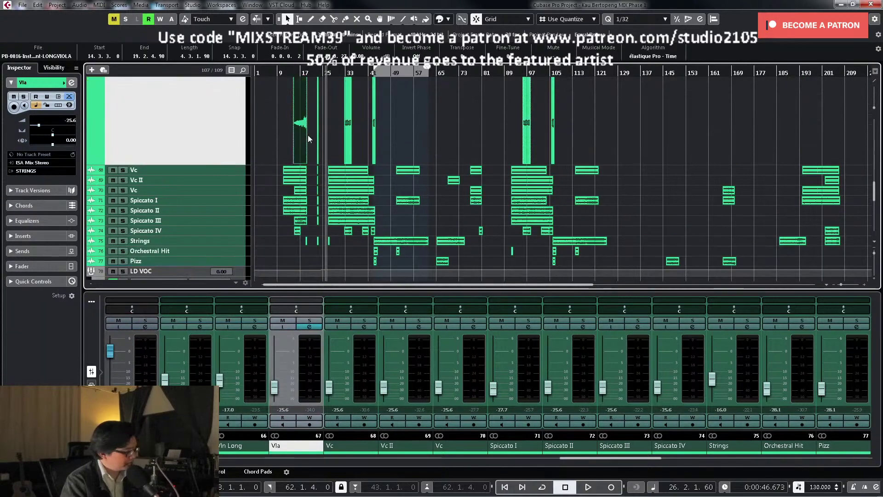
{"action": "key", "text": "space"}
Step: Open the Vla channel settings, solo the channel and switch off its 1 LO equalizer band
{"action": "left_click", "coordinate": [309, 327]}
{"action": "key", "text": "space"}
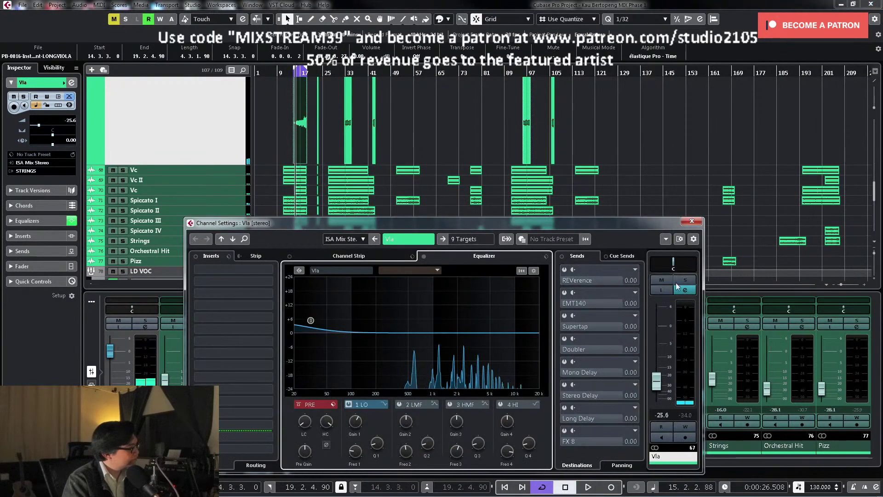
{"action": "key", "text": "s"}
{"action": "left_click", "coordinate": [357, 410]}
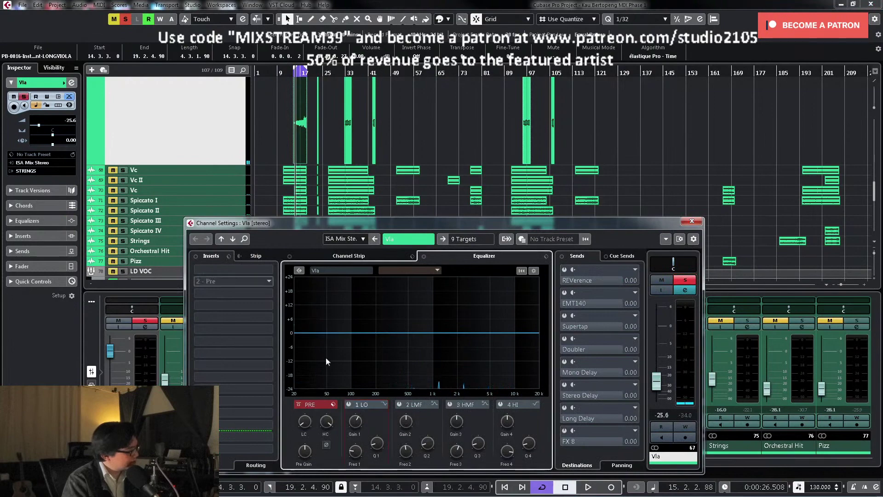
Step: Load the MIX Strings preset on the Vla channel's inserts
{"action": "left_click", "coordinate": [226, 257]}
{"action": "left_click", "coordinate": [256, 264]}
{"action": "left_click", "coordinate": [404, 268]}
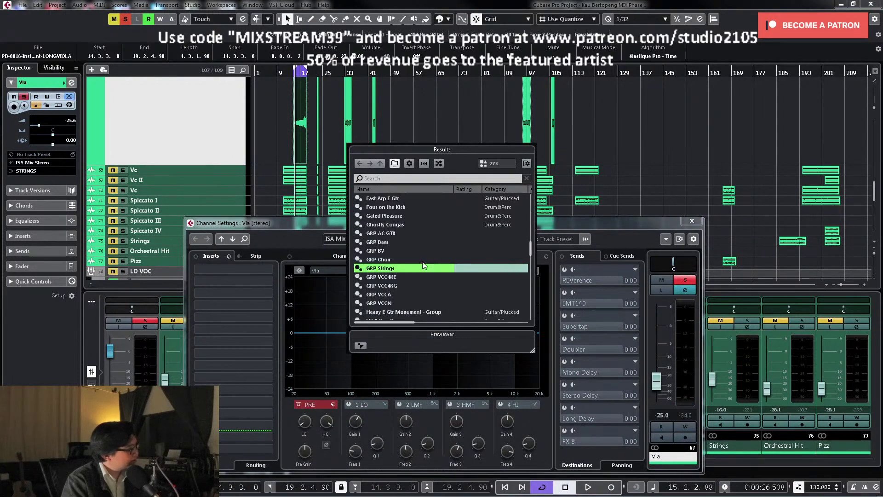
{"action": "scroll", "coordinate": [436, 282], "scroll_direction": "down", "scroll_amount": 2}
{"action": "scroll", "coordinate": [436, 276], "scroll_direction": "down", "scroll_amount": 10}
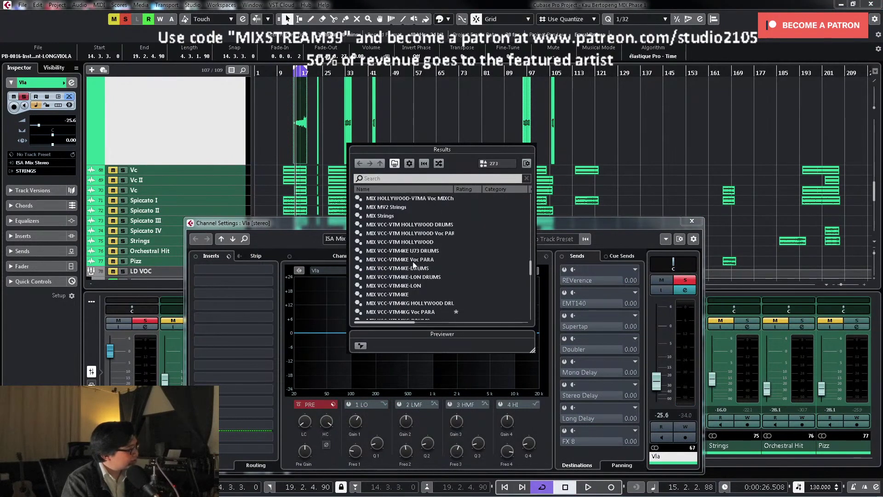
{"action": "double_click", "coordinate": [391, 216]}
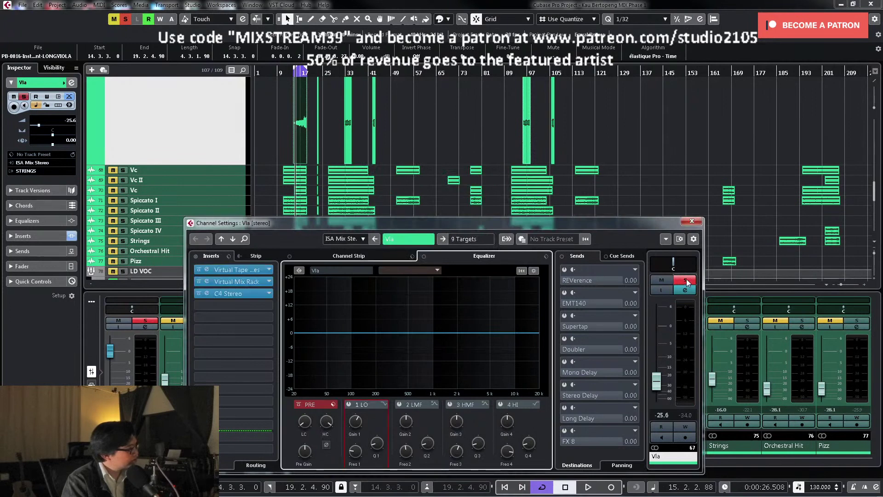
Step: Apply a low cut and a high cut to the Vla channel with the equalizer's PRE filters while auditioning the loop
{"action": "key", "text": "space"}
{"action": "left_click_drag", "start_coordinate": [304, 421], "coordinate": [326, 416]}
{"action": "key", "text": "space"}
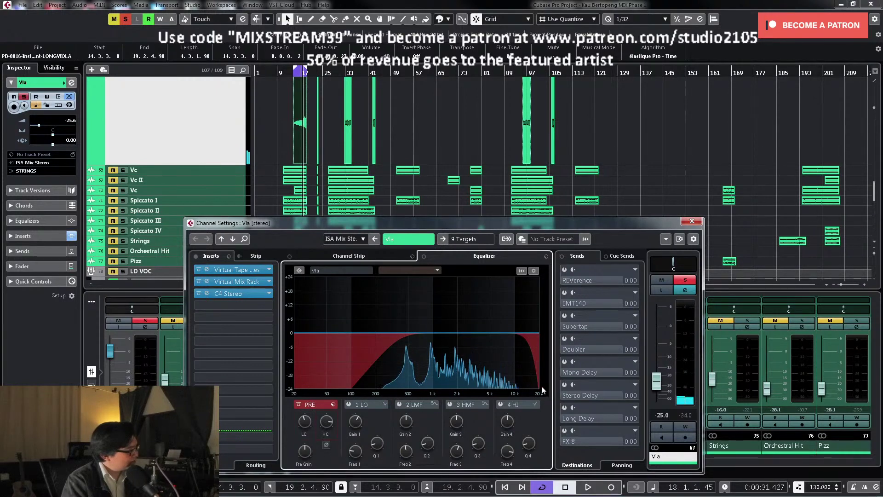
{"action": "key", "text": "space"}
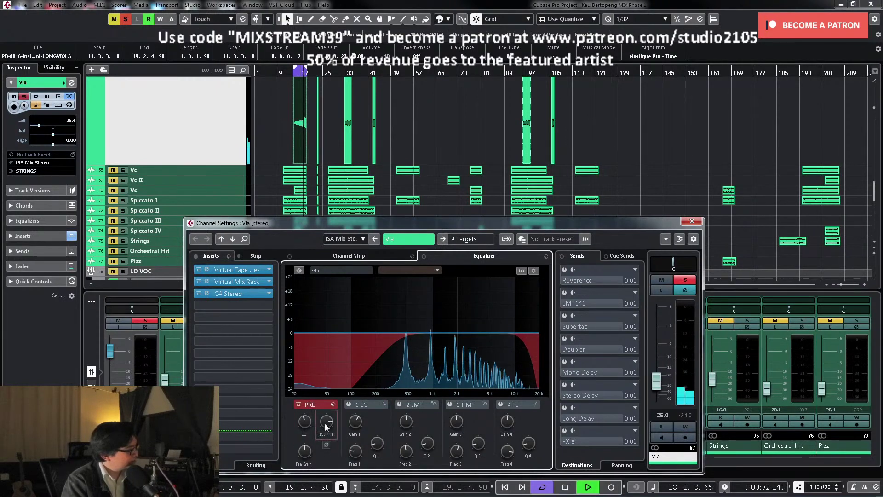
{"action": "key", "text": "space"}
Step: Enable the Vla equalizer's 3 HMF band, boost it to find the harshness and cut narrowly around 2.39 kHz
{"action": "left_click", "coordinate": [450, 404]}
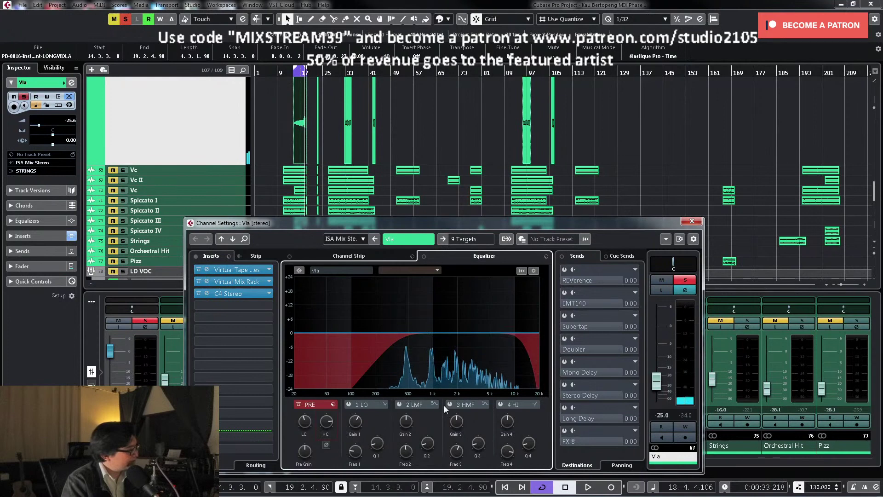
{"action": "key", "text": "space"}
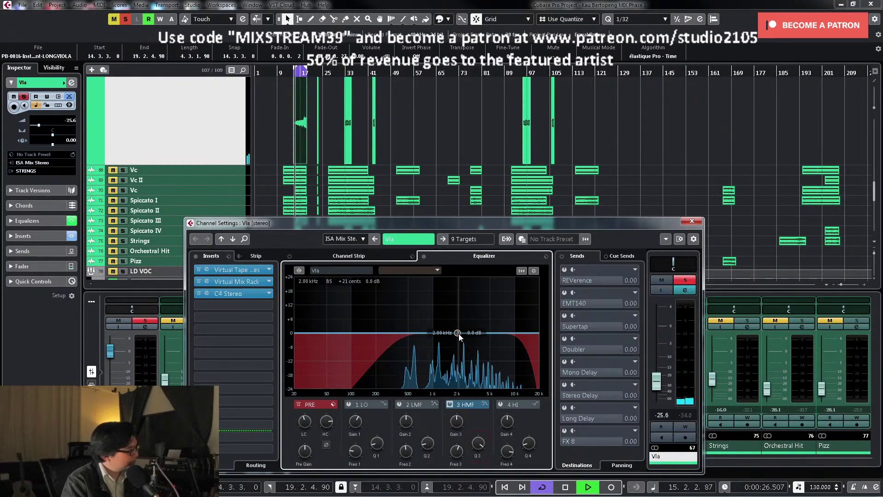
{"action": "left_click_drag", "start_coordinate": [457, 332], "coordinate": [464, 293]}
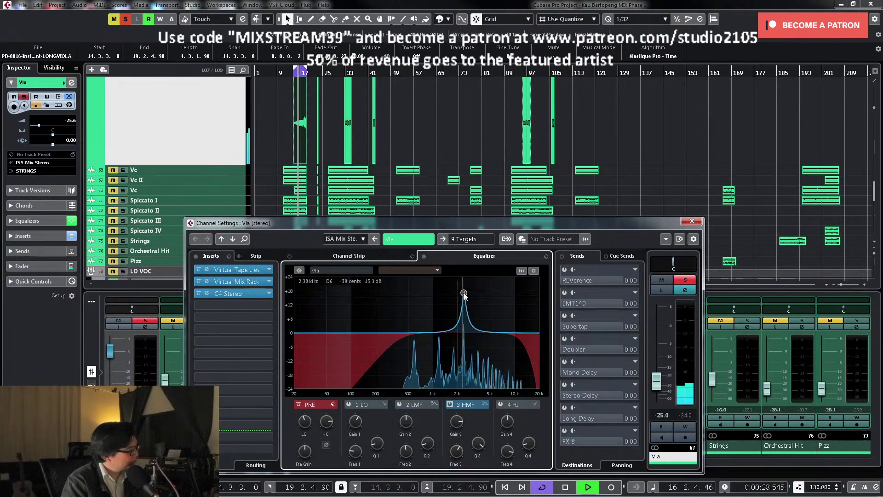
{"action": "key", "text": "space"}
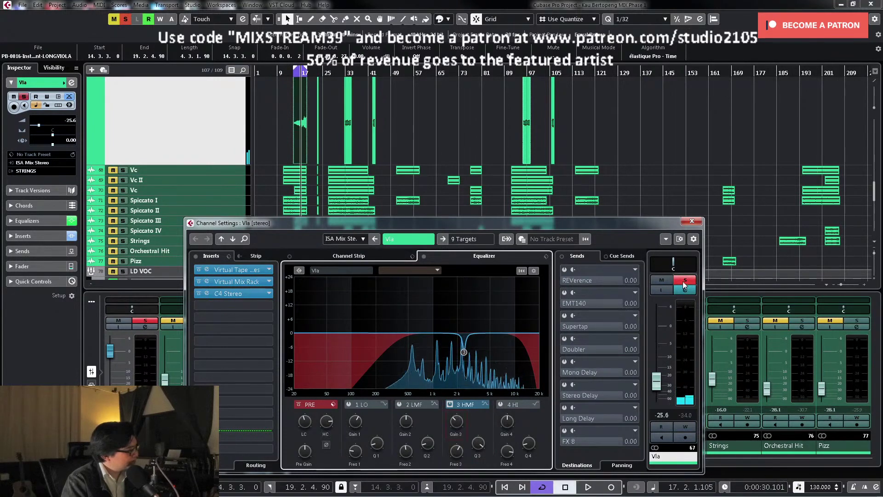
Step: Play the full mix from bar 13 with the Vla channel unsoloed and raise its fader to -14.7 dB
{"action": "key", "text": "e"}
{"action": "left_click", "coordinate": [290, 81]}
{"action": "key", "text": "h"}
{"action": "key", "text": "h"}
{"action": "key", "text": "h"}
{"action": "key", "text": "h"}
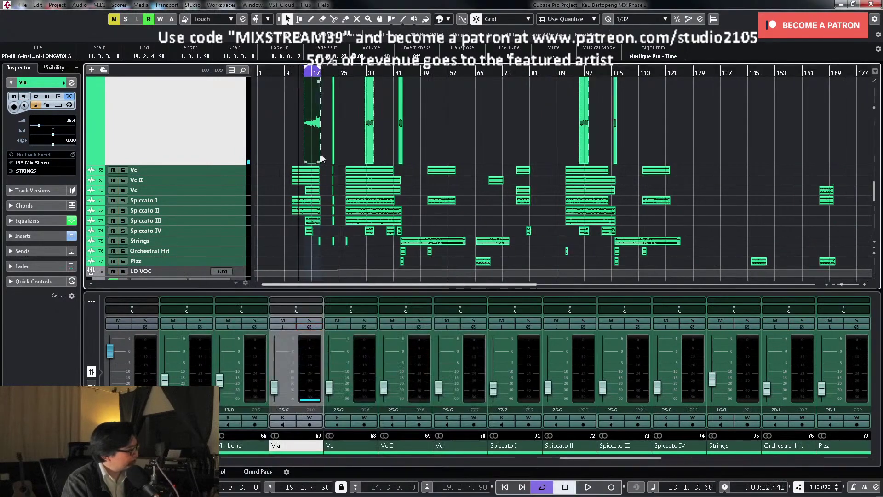
{"action": "key", "text": "space"}
{"action": "mouse_move", "coordinate": [274, 387]}
{"action": "left_mouse_down"}
{"action": "mouse_move", "coordinate": [280, 374]}
{"action": "mouse_move", "coordinate": [275, 380]}
{"action": "left_mouse_up"}
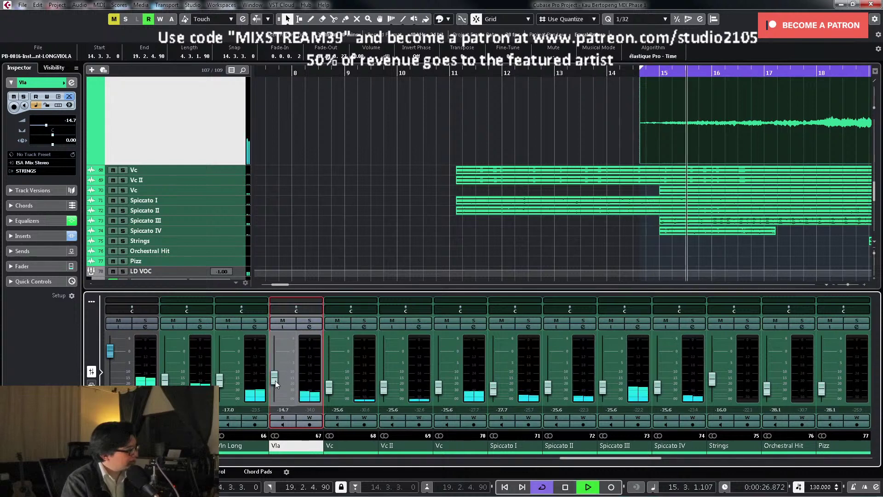
{"action": "key", "text": "space"}
Step: Play the Vla track in solo from bar 14, then return it to the full mix
{"action": "left_click", "coordinate": [633, 76]}
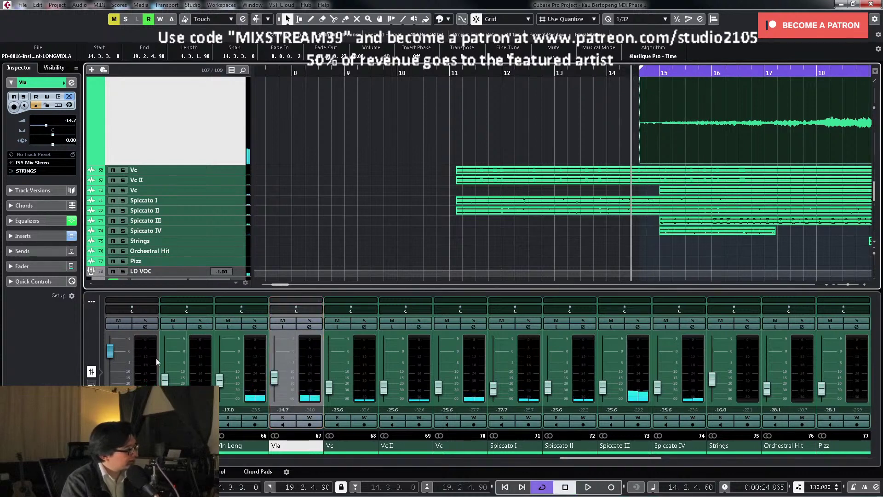
{"action": "left_click", "coordinate": [304, 322]}
{"action": "key", "text": "space"}
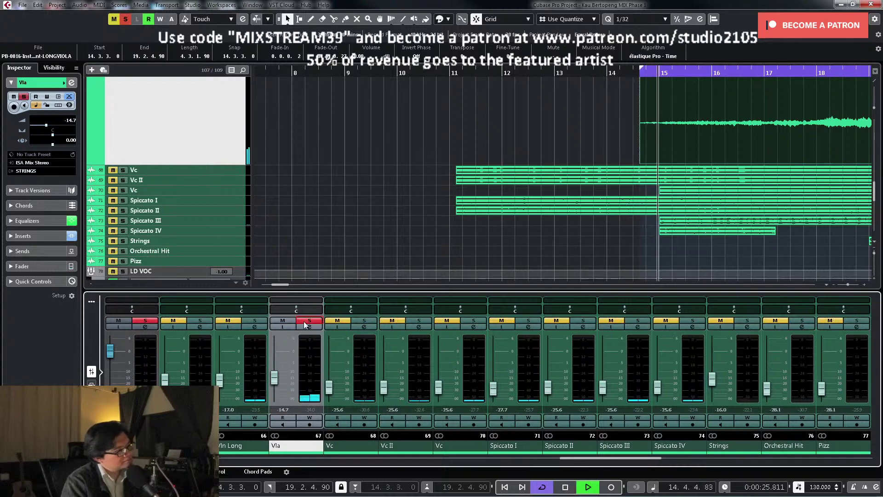
{"action": "left_click", "coordinate": [305, 321]}
Step: Play the strings in the full mix from bar 14 to check the level of the Vla track
{"action": "scroll", "coordinate": [596, 205], "scroll_direction": "up", "scroll_amount": 3}
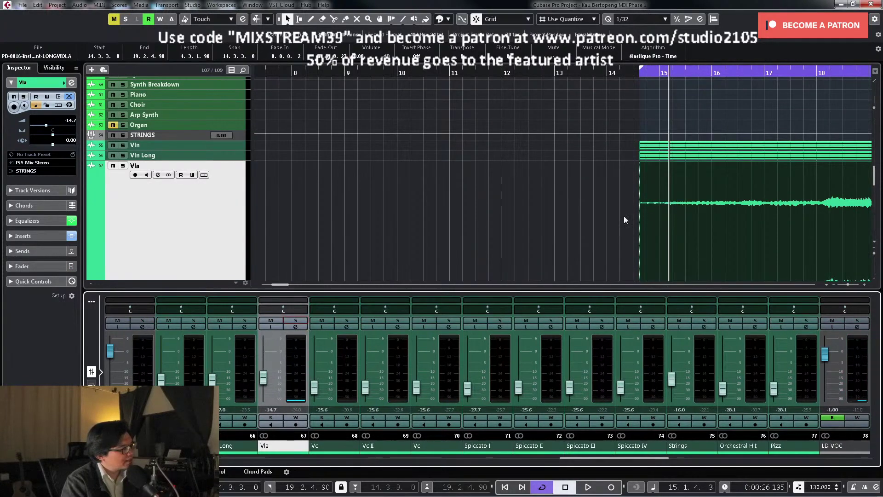
{"action": "key", "text": "g"}
{"action": "key", "text": "g"}
{"action": "scroll", "coordinate": [506, 216], "scroll_direction": "down", "scroll_amount": 3}
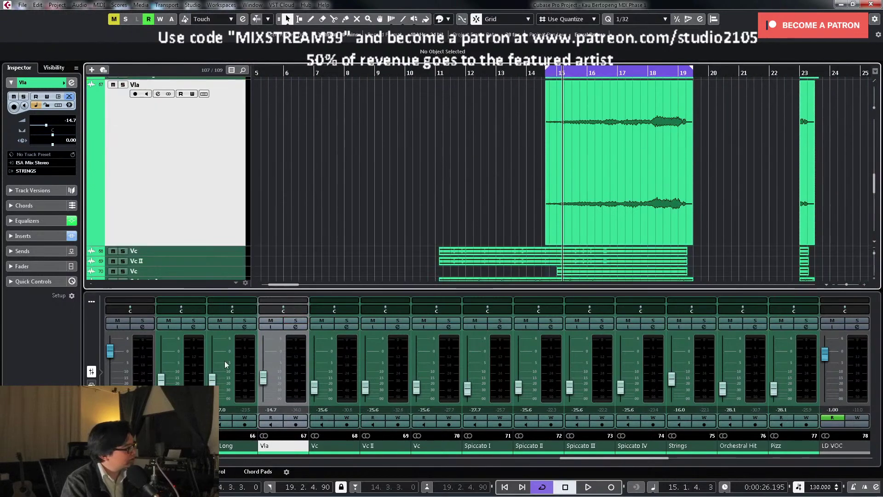
{"action": "left_click", "coordinate": [264, 378]}
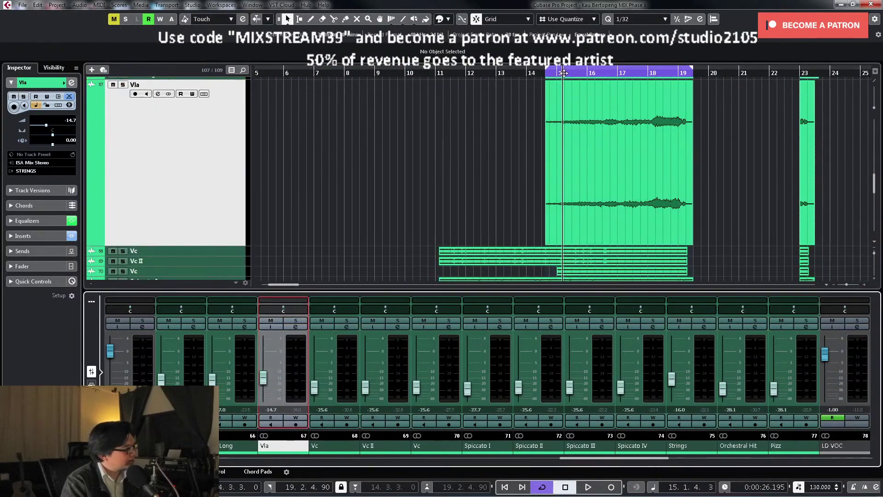
{"action": "left_click", "coordinate": [543, 76]}
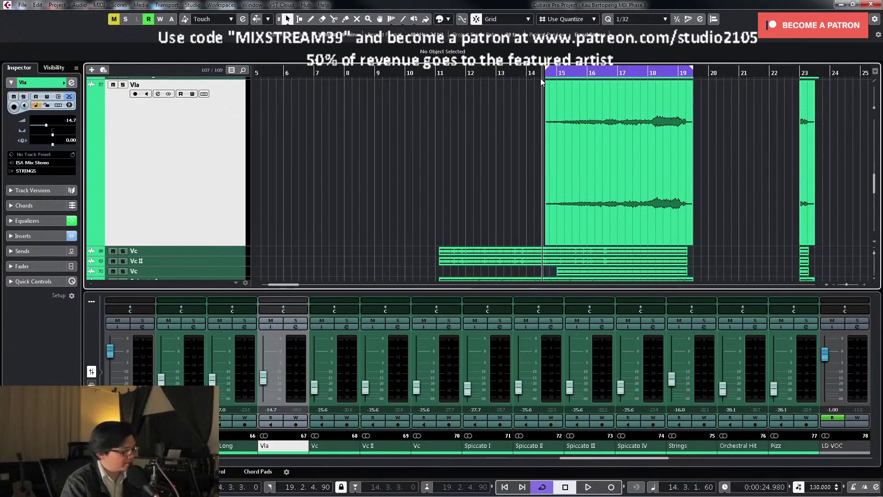
{"action": "key", "text": "space"}
{"action": "scroll", "coordinate": [542, 133], "scroll_direction": "down", "scroll_amount": 2}
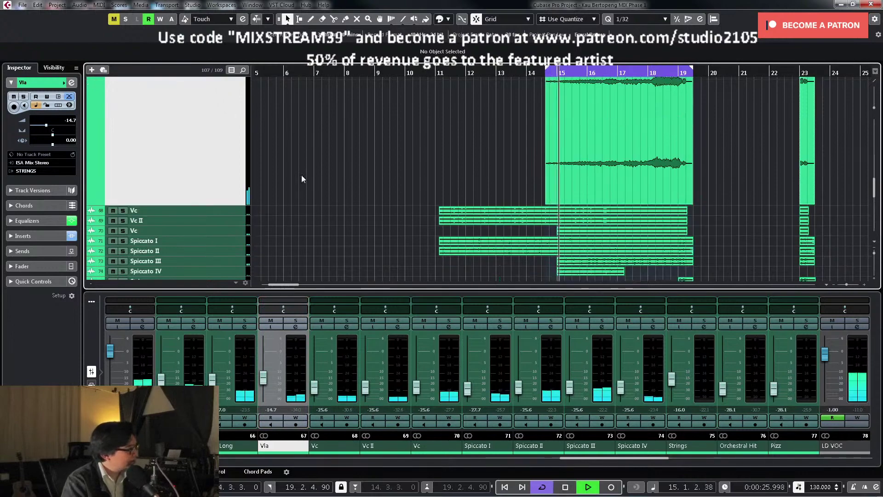
{"action": "scroll", "coordinate": [459, 137], "scroll_direction": "down", "scroll_amount": 2}
{"action": "key", "text": "space"}
Step: Solo the first Vc track, play it from bar 11 and open its channel settings
{"action": "left_click", "coordinate": [435, 77]}
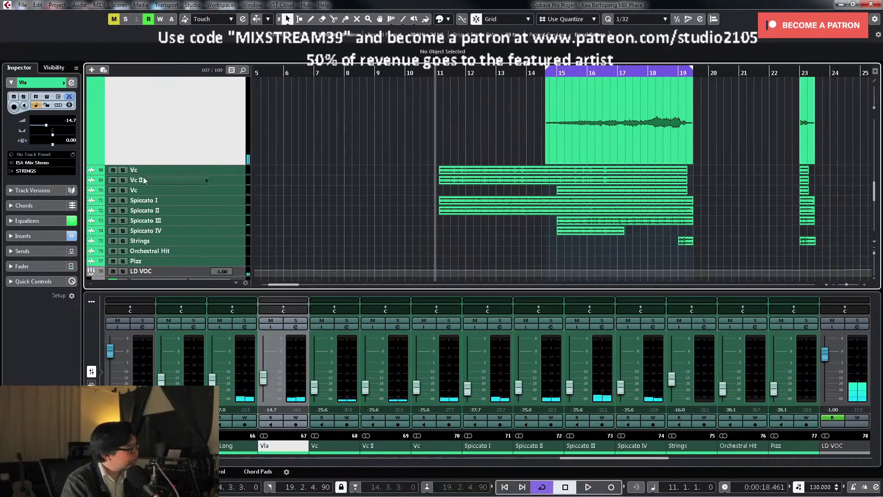
{"action": "left_click", "coordinate": [123, 170]}
{"action": "key", "text": "space"}
{"action": "left_click", "coordinate": [346, 326]}
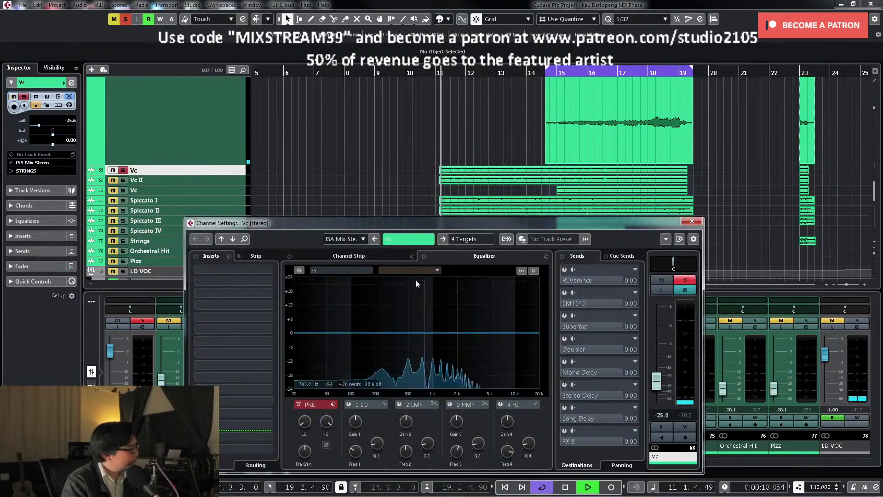
Step: Load the MIX Strings preset on the first Vc channel's inserts
{"action": "left_click", "coordinate": [228, 257]}
{"action": "left_click", "coordinate": [249, 267]}
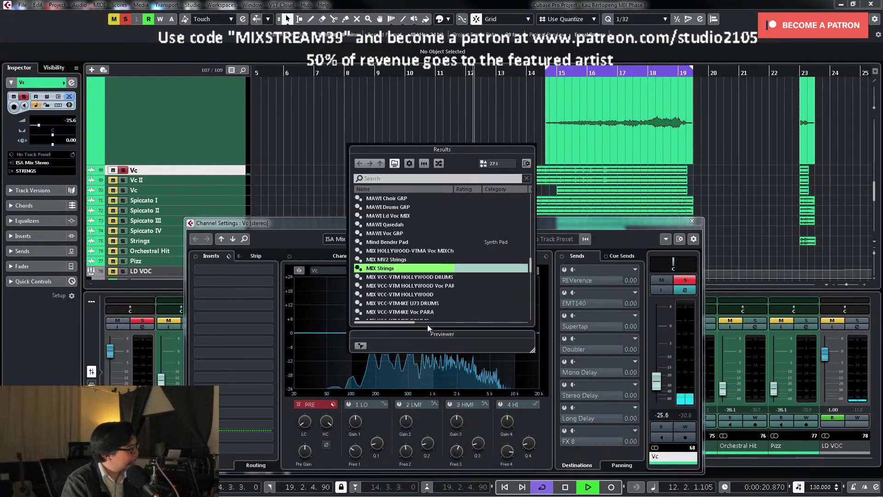
{"action": "key", "text": "Escape"}
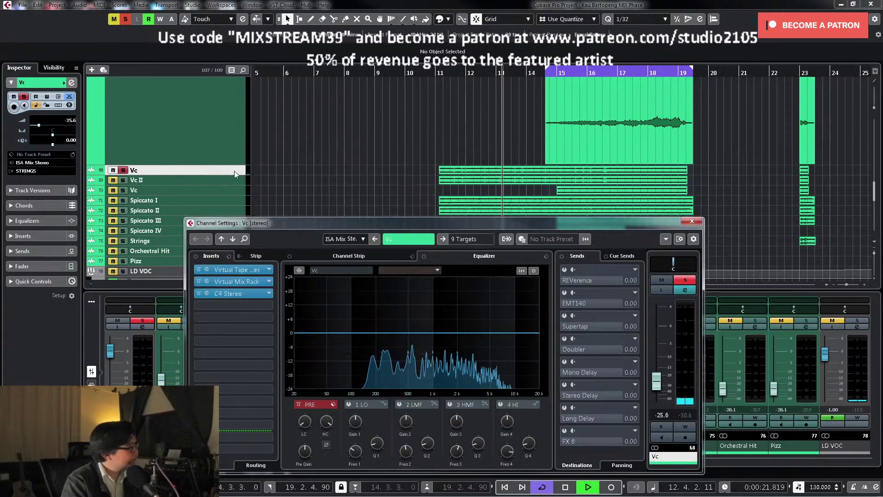
Step: Close the Vc channel settings and return the enlarged Vla track to normal height
{"action": "key", "text": "Escape"}
{"action": "key", "text": "ctrl+Down"}
{"action": "key", "text": "ctrl+Down"}
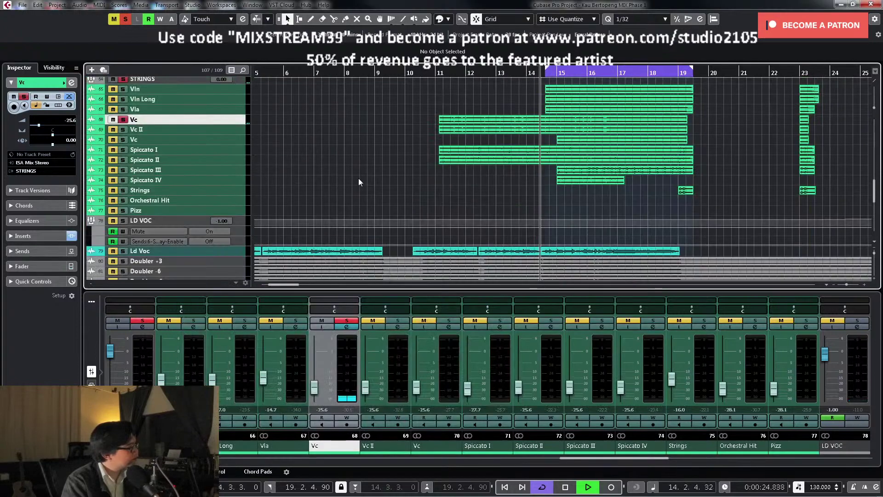
Step: Fit the project in the arrangement, zoom in to roughly bars 1 to 41 and enlarge the first Vc track
{"action": "key", "text": "shift+f"}
{"action": "key", "text": "h"}
{"action": "key", "text": "h"}
{"action": "key", "text": "h"}
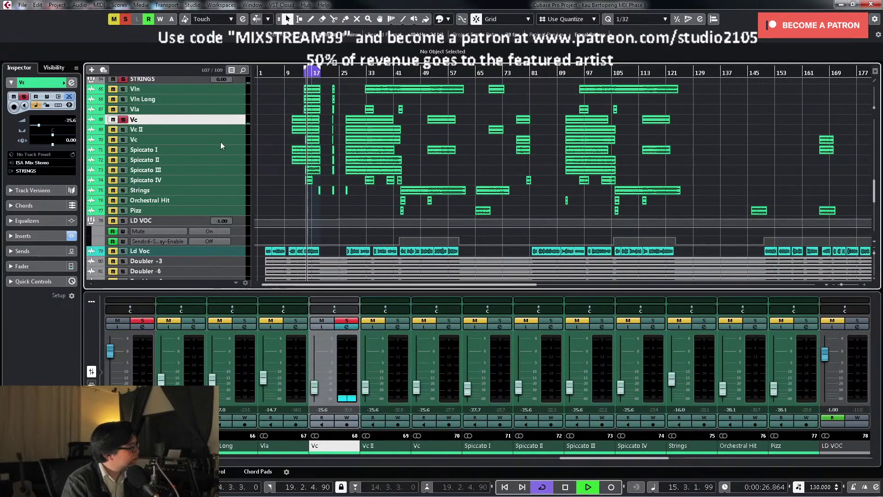
{"action": "left_click", "coordinate": [348, 327]}
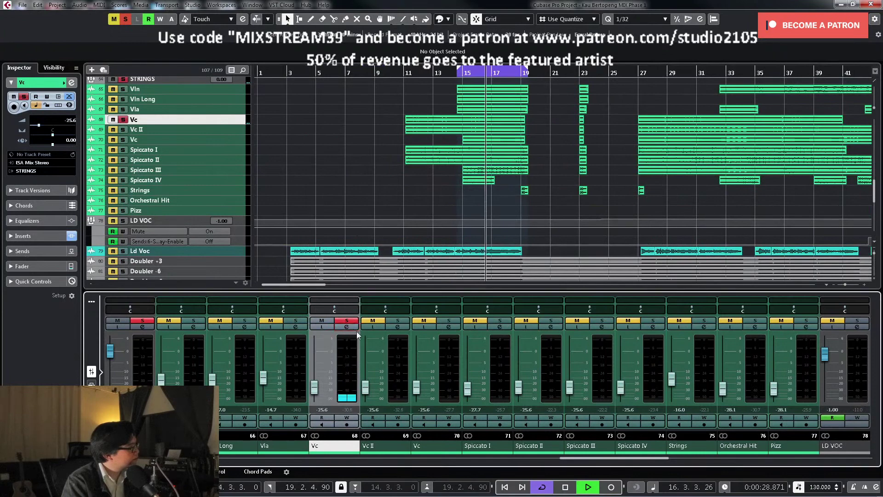
{"action": "key", "text": "ctrl+Down"}
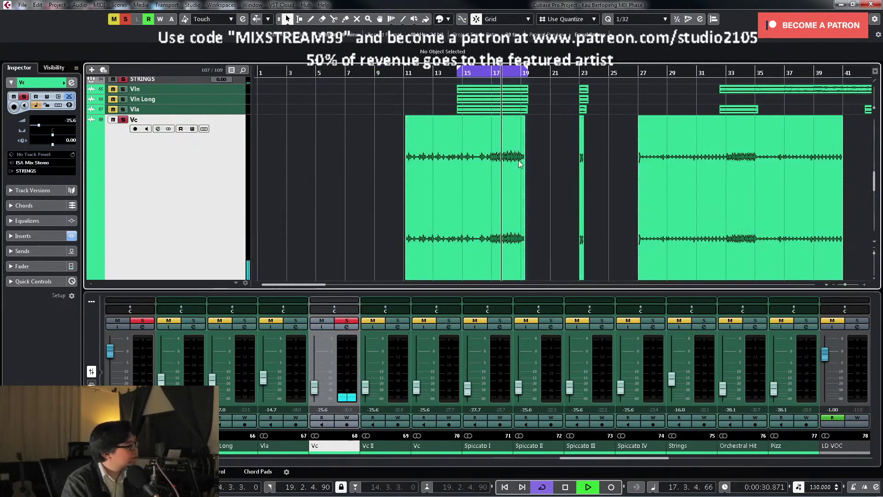
Step: Open the first Vc channel's settings, raise its low-cut filter in the EQ and play the section around bar 15
{"action": "key", "text": "space"}
{"action": "key", "text": "g"}
{"action": "key", "text": "g"}
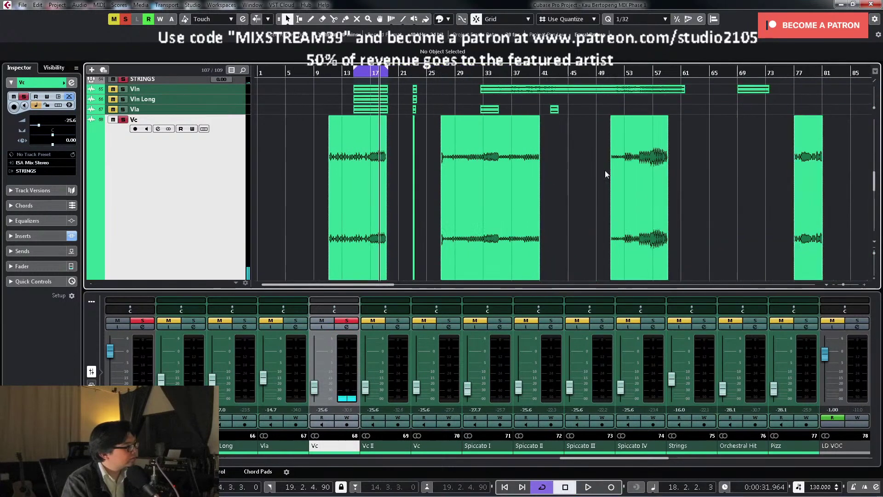
{"action": "key", "text": "h"}
{"action": "key", "text": "h"}
{"action": "key", "text": "h"}
{"action": "key", "text": "h"}
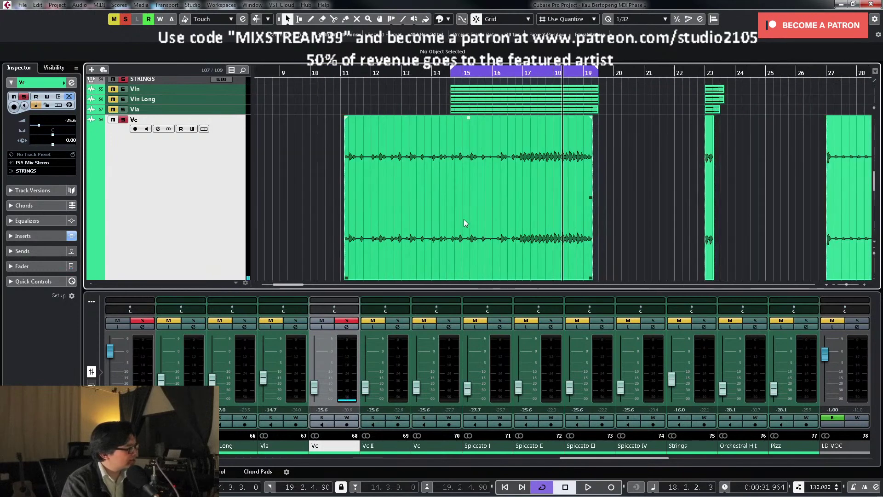
{"action": "scroll", "coordinate": [464, 221], "scroll_direction": "down", "scroll_amount": 2}
{"action": "left_click", "coordinate": [347, 327]}
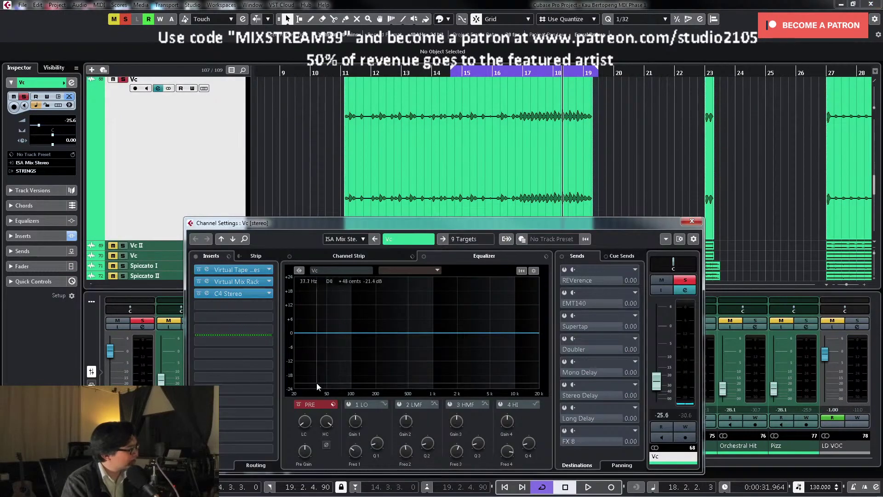
{"action": "key", "text": "space"}
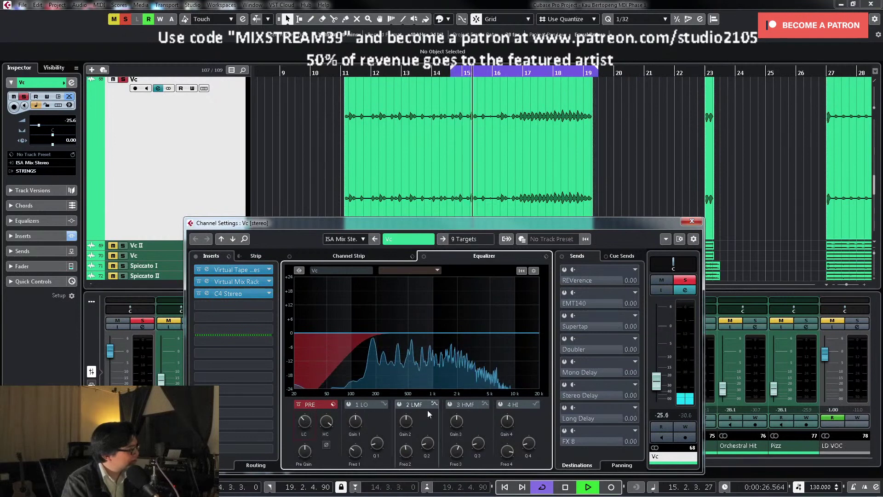
Step: Enable EQ band 3 on the Vc channel and make a narrow cut of about 8.6 dB slightly above 2 kHz
{"action": "left_click", "coordinate": [450, 405]}
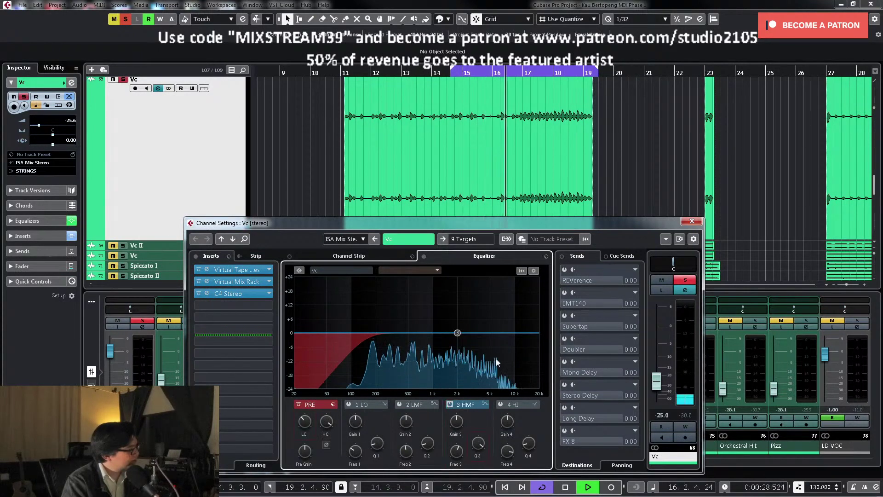
{"action": "mouse_move", "coordinate": [457, 333]}
{"action": "left_mouse_down"}
{"action": "mouse_move", "coordinate": [457, 286]}
{"action": "mouse_move", "coordinate": [462, 329]}
{"action": "left_mouse_up"}
{"action": "key", "text": "space"}
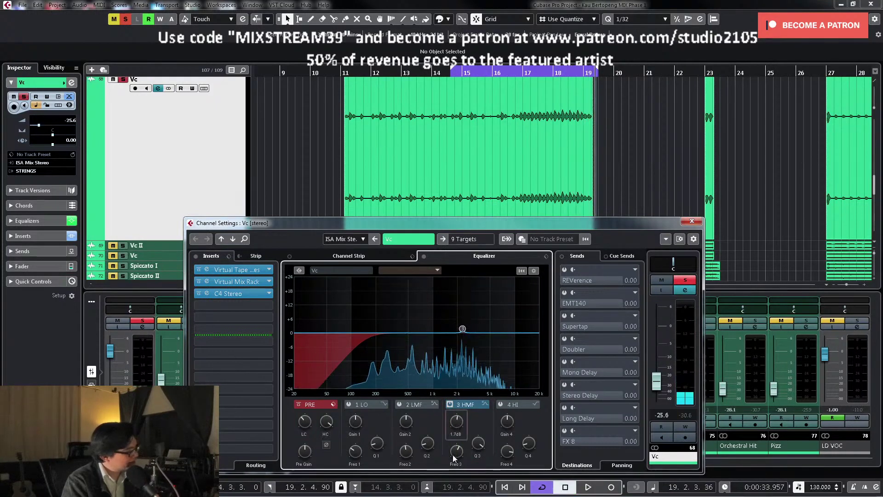
{"action": "key", "text": "space"}
{"action": "left_click_drag", "start_coordinate": [453, 431], "coordinate": [454, 439]}
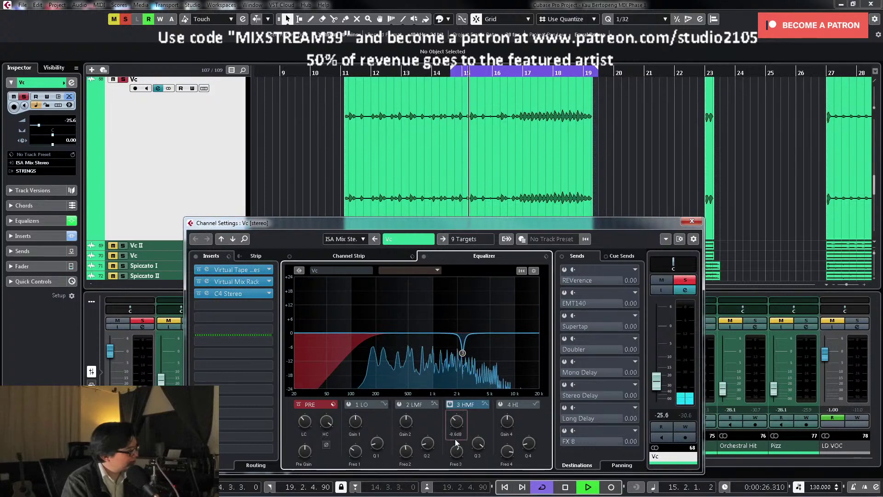
Step: Enable EQ band 2, sweep a narrow boost, turn it into a cut of about 5 dB near 1.7 kHz, and close the channel settings
{"action": "left_click", "coordinate": [400, 404]}
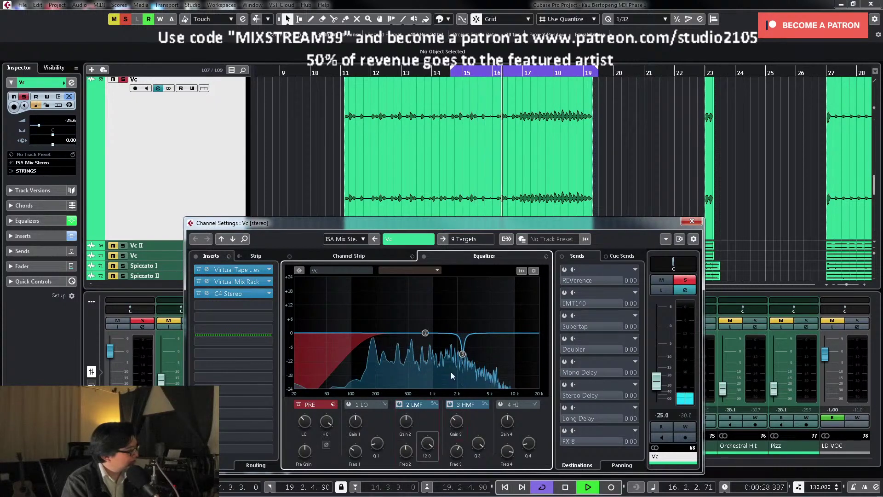
{"action": "left_click_drag", "start_coordinate": [424, 333], "coordinate": [452, 286]}
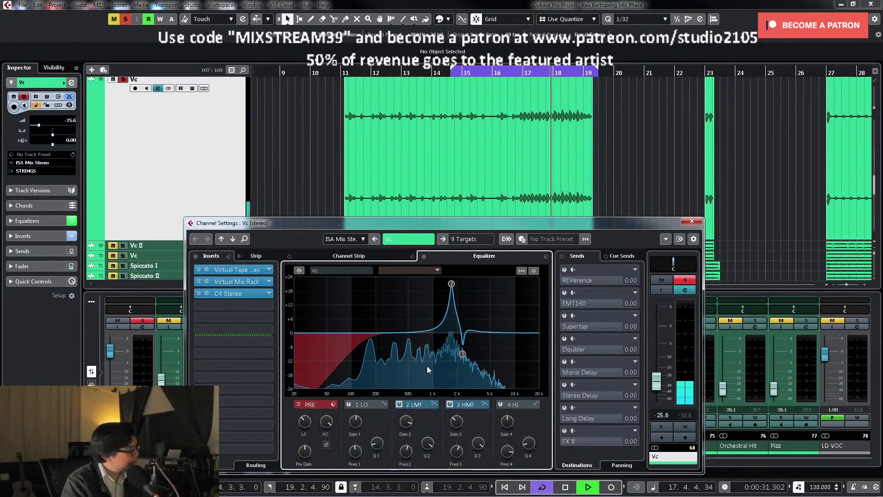
{"action": "left_click_drag", "start_coordinate": [405, 427], "coordinate": [426, 453]}
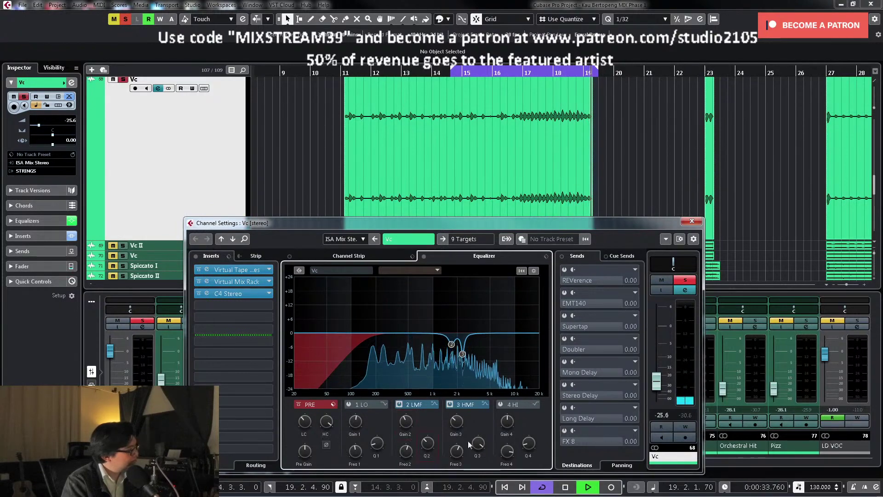
{"action": "left_click", "coordinate": [691, 221]}
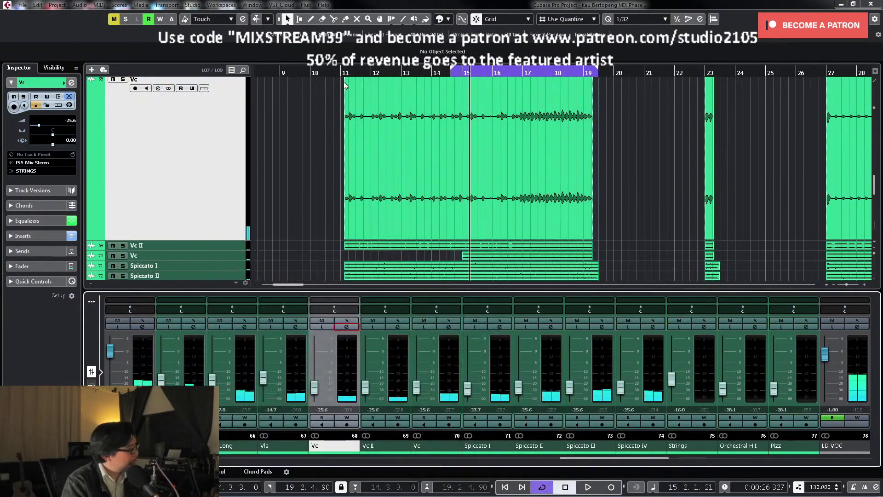
Step: Raise the first Vc channel's level to -14.7 dB and pan it to R65 while comparing it solo and in the mix
{"action": "left_click_drag", "start_coordinate": [321, 388], "coordinate": [320, 377]}
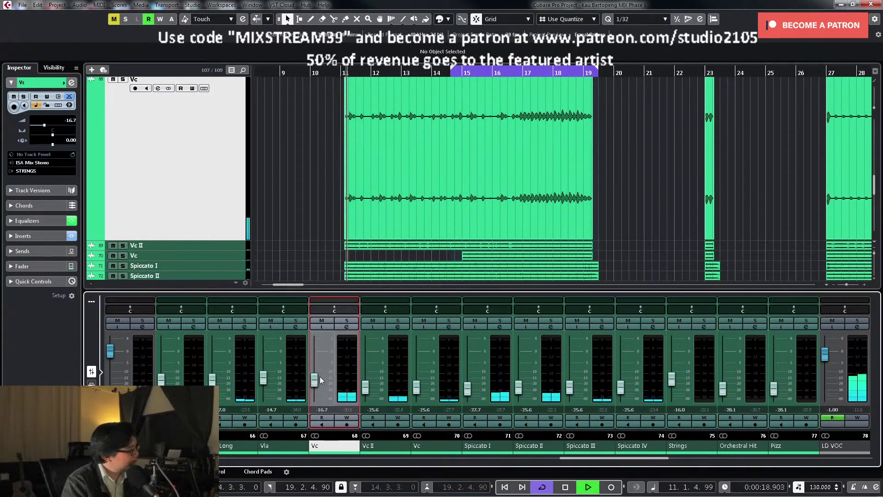
{"action": "left_click", "coordinate": [348, 322]}
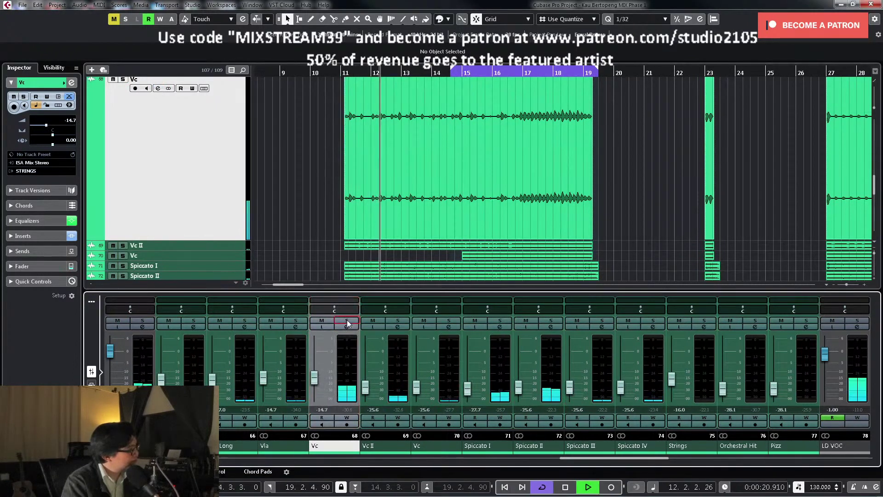
{"action": "left_click_drag", "start_coordinate": [341, 314], "coordinate": [346, 314]}
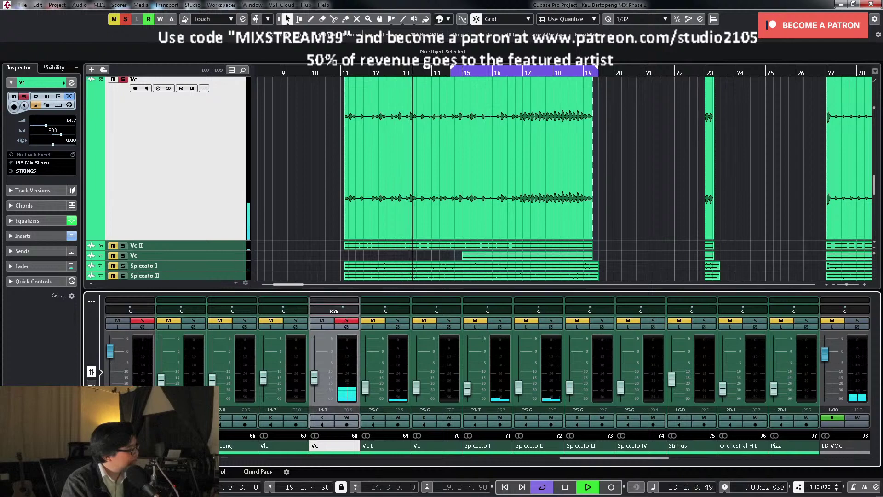
{"action": "key", "text": "space"}
{"action": "left_click", "coordinate": [349, 321]}
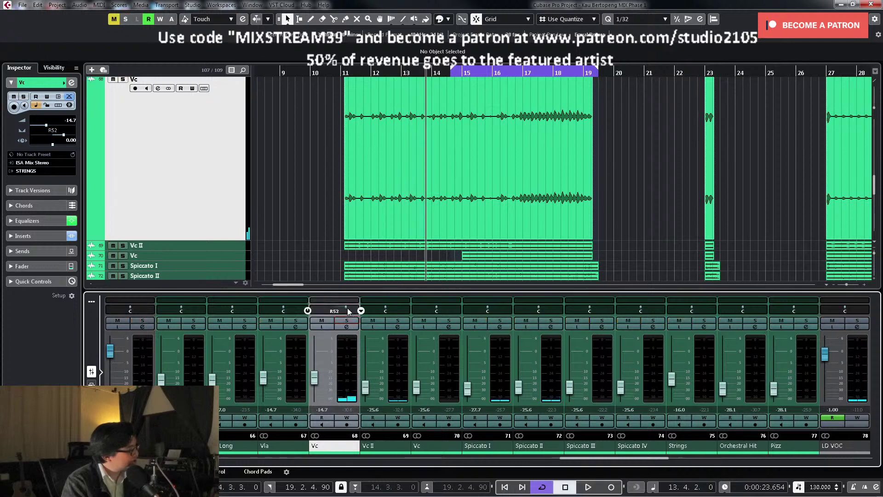
{"action": "key", "text": "space"}
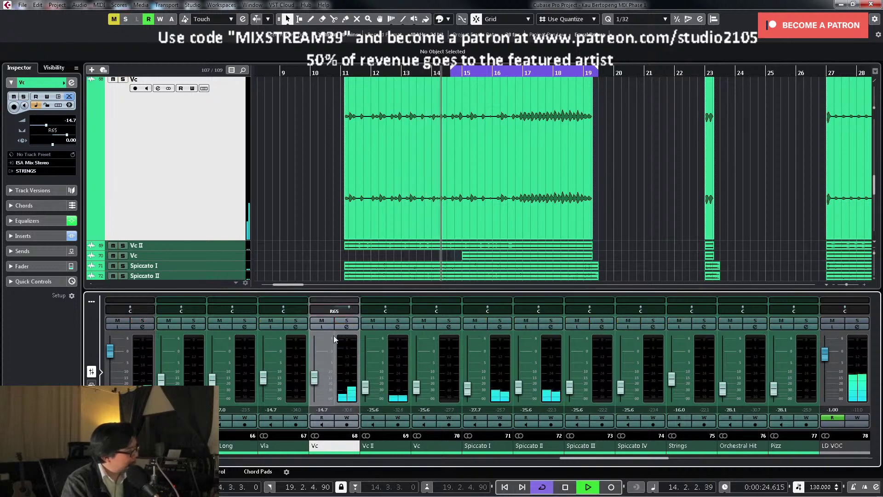
Step: Raise the first Vc channel's level by ear during playback, set it to -6 dB, and turn off cycle playback
{"action": "left_click_drag", "start_coordinate": [317, 380], "coordinate": [317, 375]}
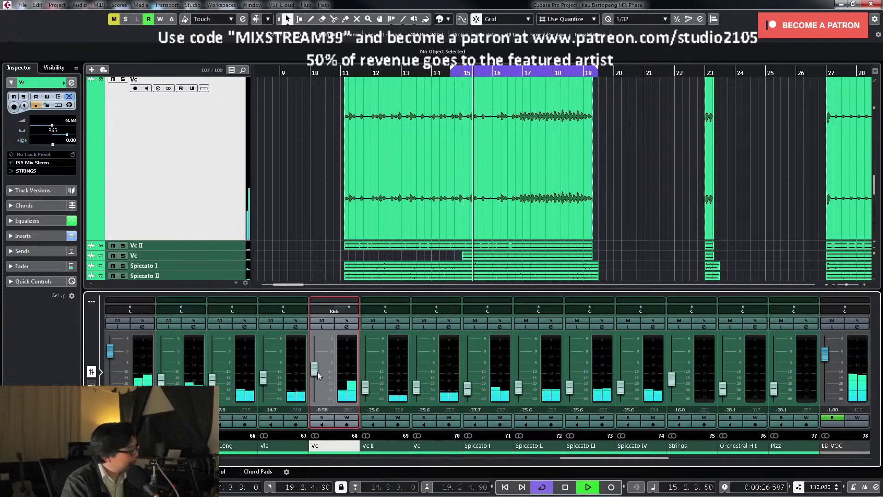
{"action": "left_click", "coordinate": [347, 321]}
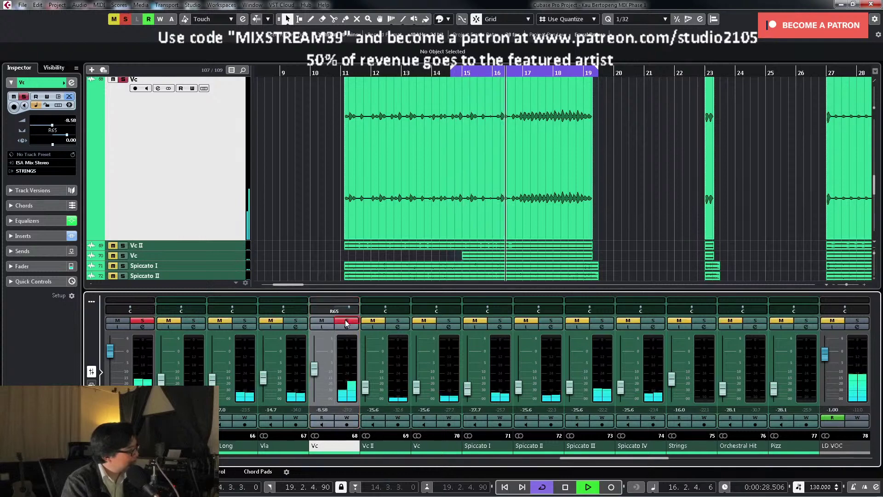
{"action": "left_click", "coordinate": [347, 322]}
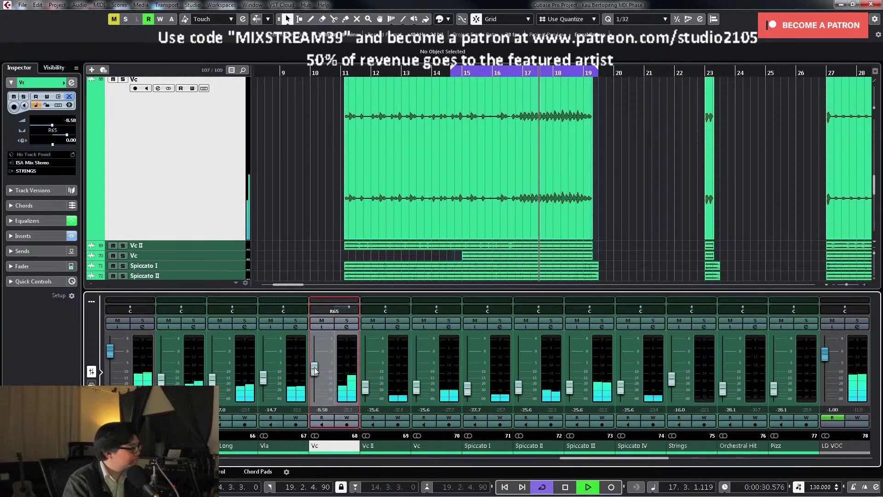
{"action": "left_click_drag", "start_coordinate": [315, 367], "coordinate": [316, 366]}
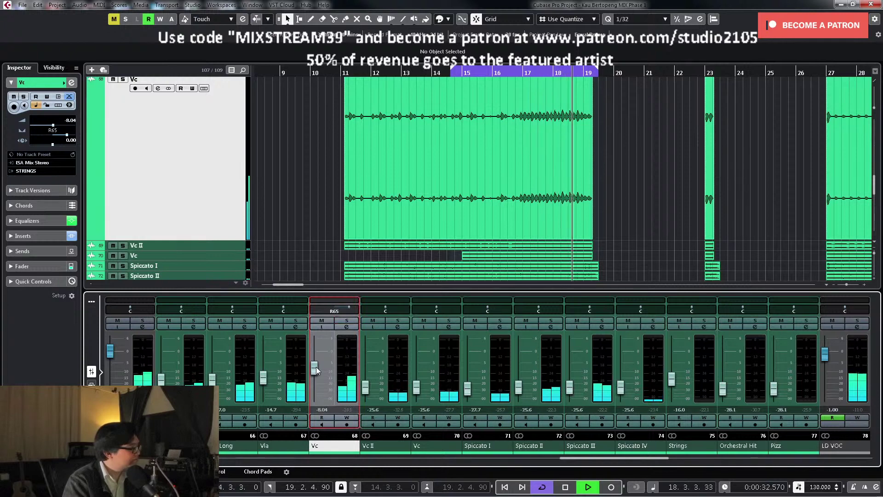
{"action": "left_click", "coordinate": [322, 409]}
{"action": "type", "text": "01"}
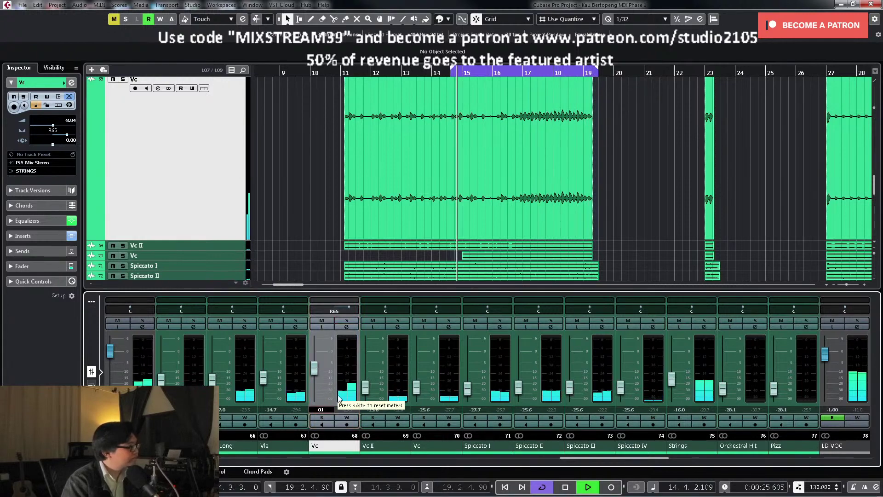
{"action": "left_click_drag", "start_coordinate": [314, 368], "coordinate": [314, 366]}
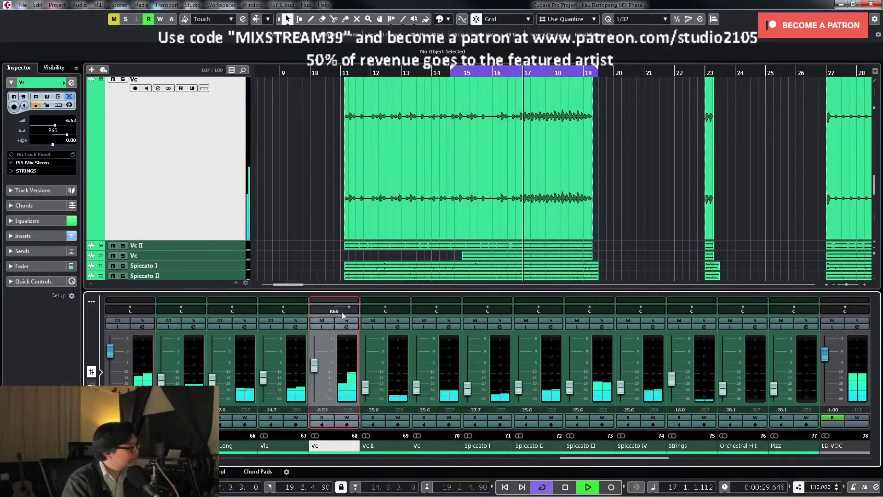
{"action": "left_click", "coordinate": [322, 410]}
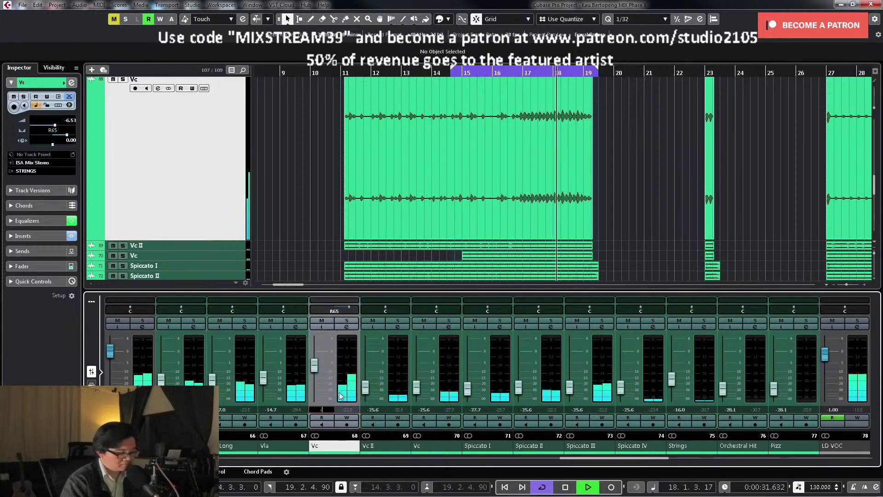
{"action": "type", "text": "-6"}
{"action": "key", "text": "Return"}
{"action": "key", "text": "KP_Divide"}
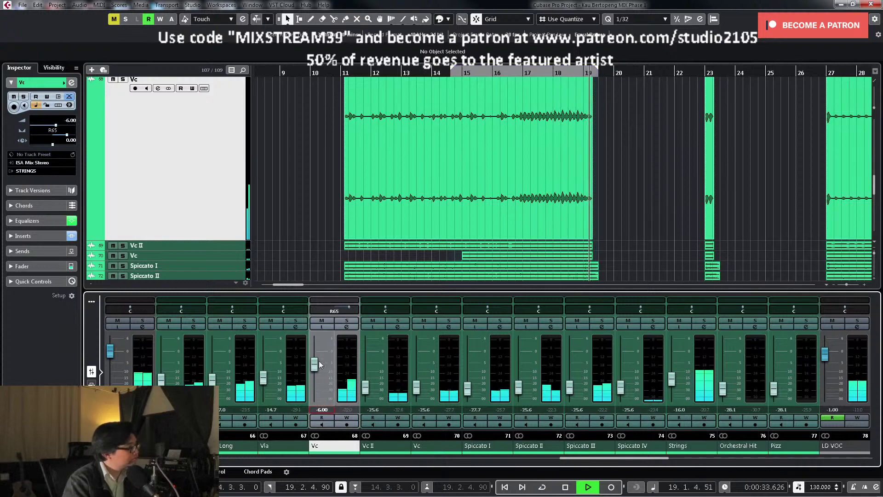
Step: Raise the first Vc channel's level further, set it to exactly -3 dB and stop playback
{"action": "left_click_drag", "start_coordinate": [315, 361], "coordinate": [315, 358]}
{"action": "key", "text": "KP_Subtract"}
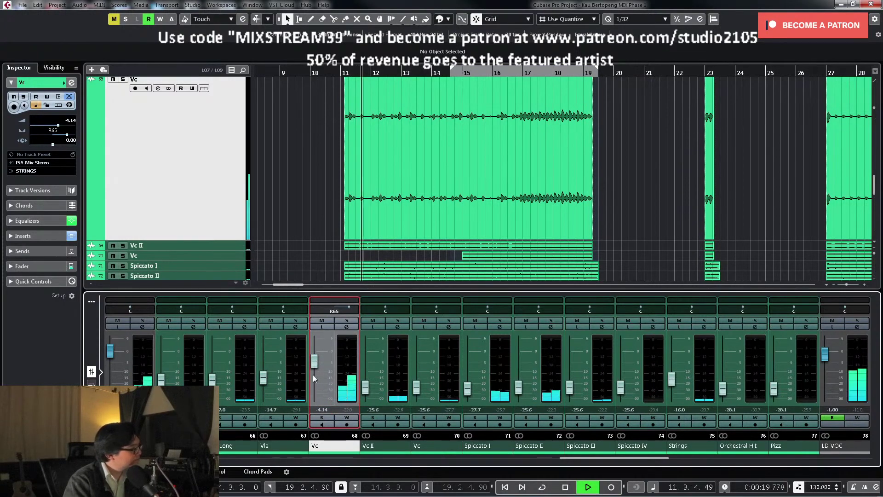
{"action": "left_click_drag", "start_coordinate": [313, 375], "coordinate": [319, 362]}
{"action": "left_click", "coordinate": [322, 410]}
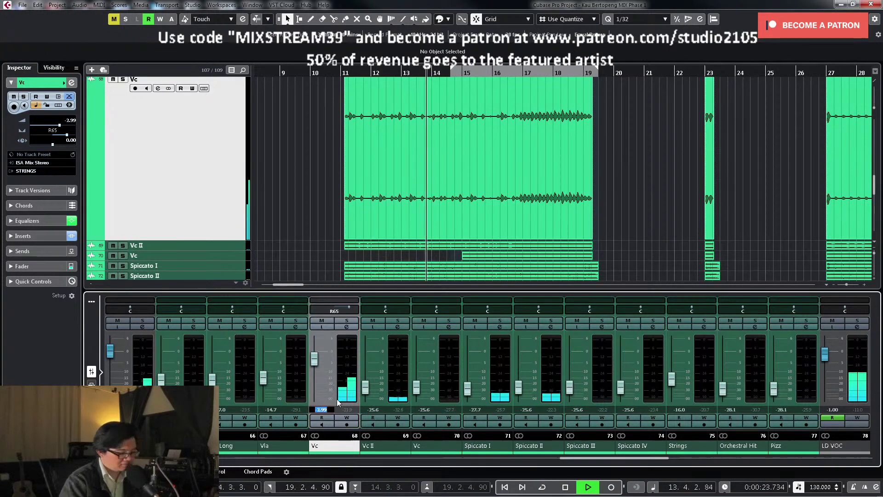
{"action": "type", "text": "-3"}
{"action": "key", "text": "Return"}
{"action": "key", "text": "space"}
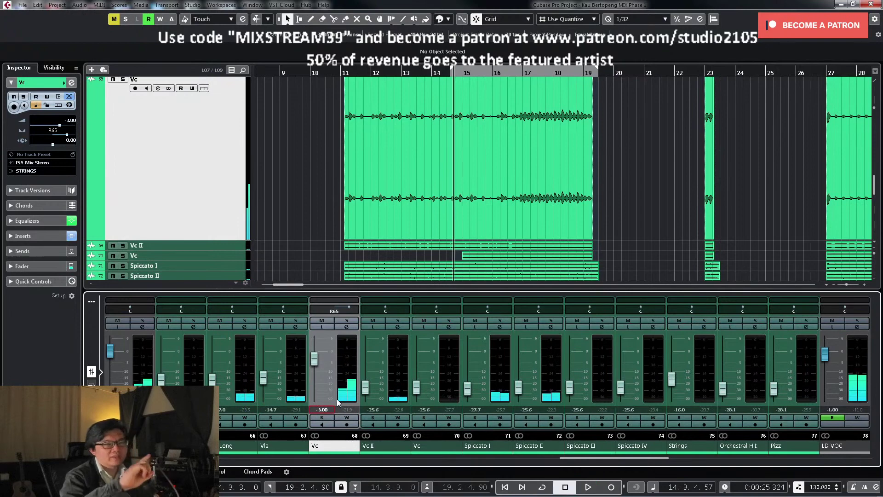
Step: Solo the Vc II channel, open its channel settings and load the MIX Strings FX chain preset on its inserts
{"action": "left_click", "coordinate": [398, 321]}
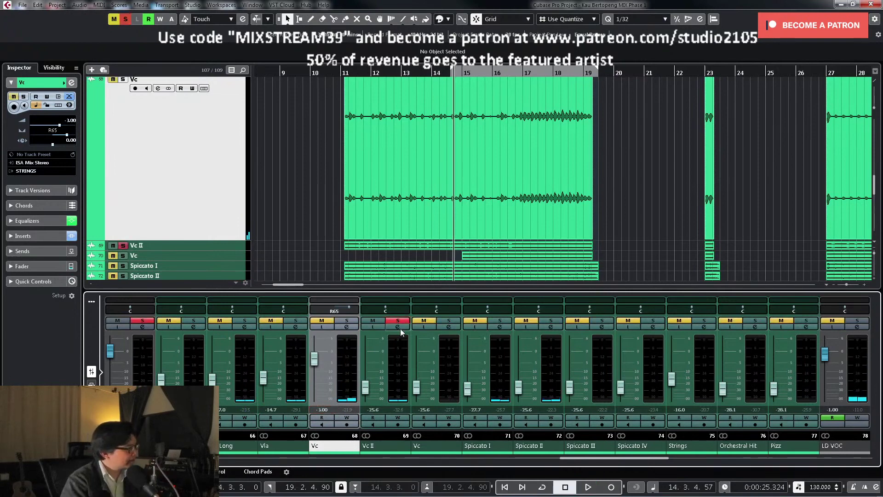
{"action": "left_click", "coordinate": [398, 327]}
{"action": "left_click", "coordinate": [229, 256]}
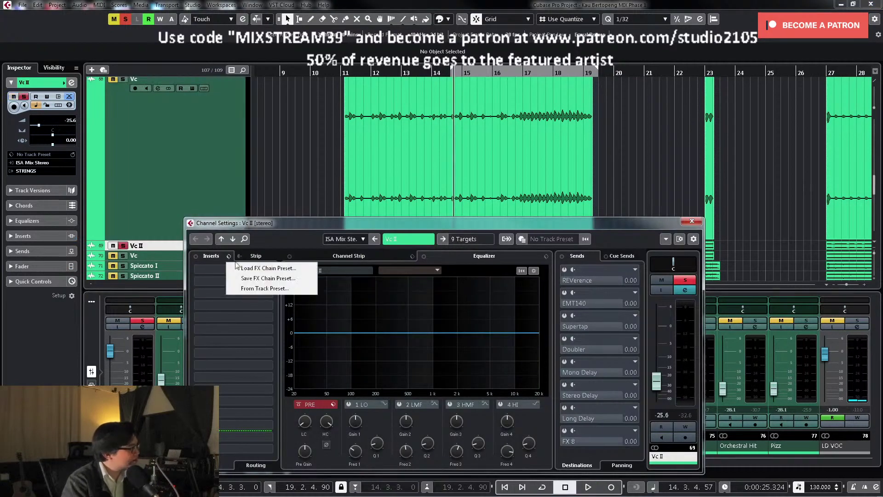
{"action": "left_click", "coordinate": [257, 266]}
{"action": "double_click", "coordinate": [393, 271]}
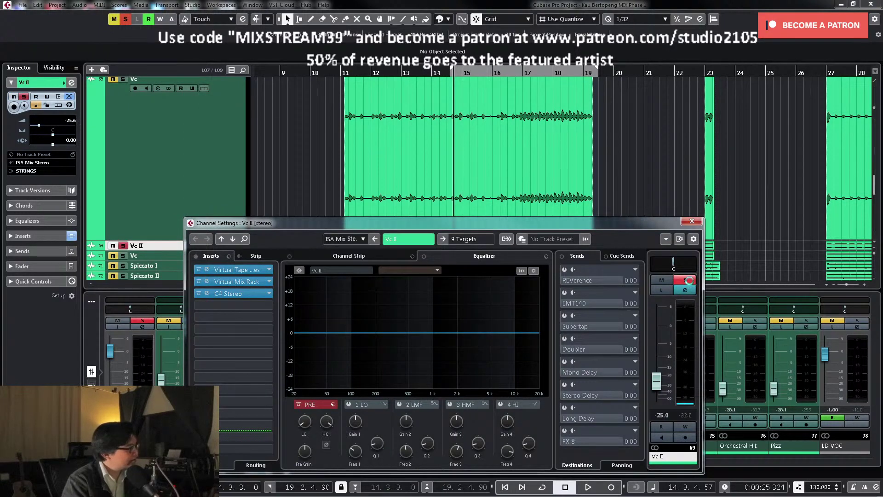
Step: Audition the soloed Vc II channel, raise its EQ low-cut filter above 230 Hz, and take it out of solo
{"action": "key", "text": "space"}
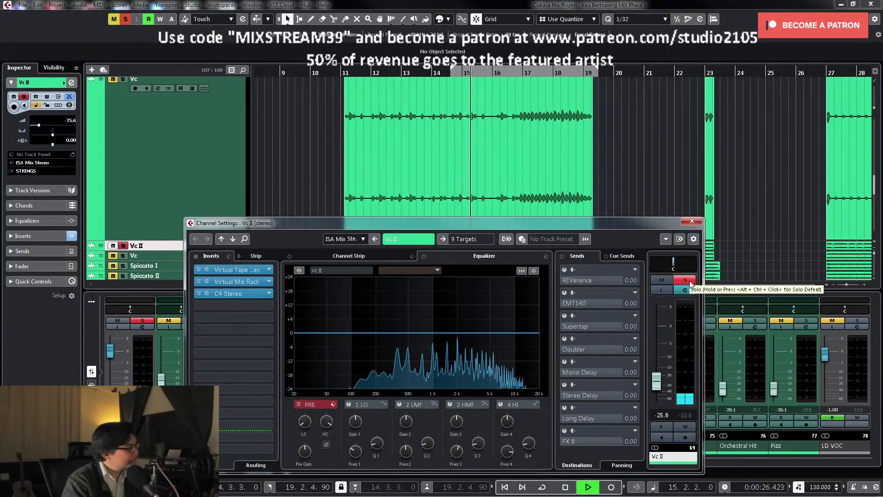
{"action": "key", "text": "space"}
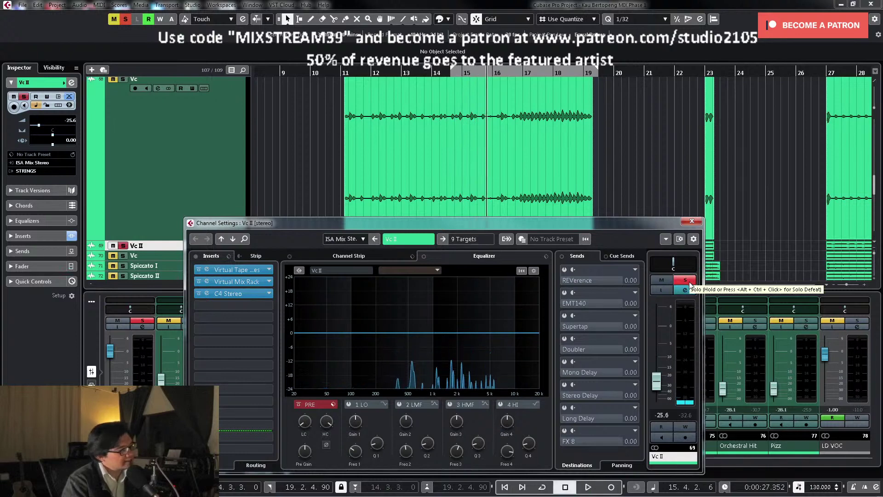
{"action": "left_click", "coordinate": [686, 280]}
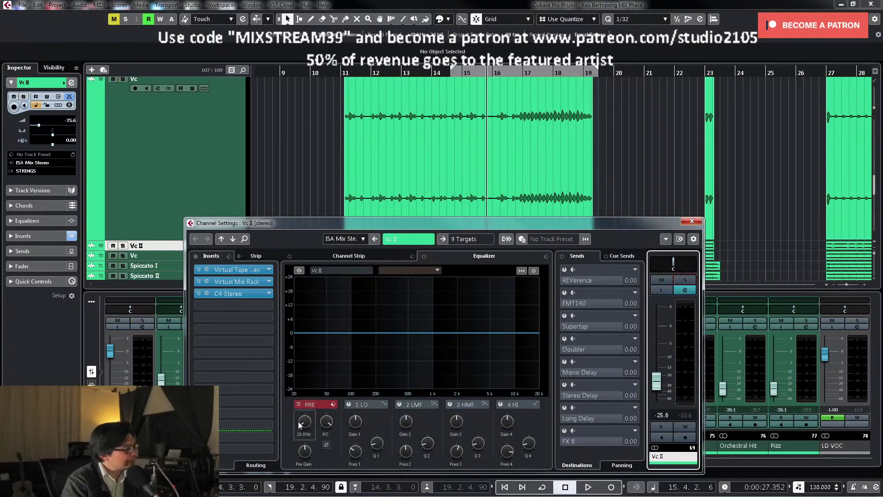
{"action": "left_click", "coordinate": [685, 280]}
{"action": "left_click_drag", "start_coordinate": [304, 421], "coordinate": [309, 391]}
{"action": "key", "text": "space"}
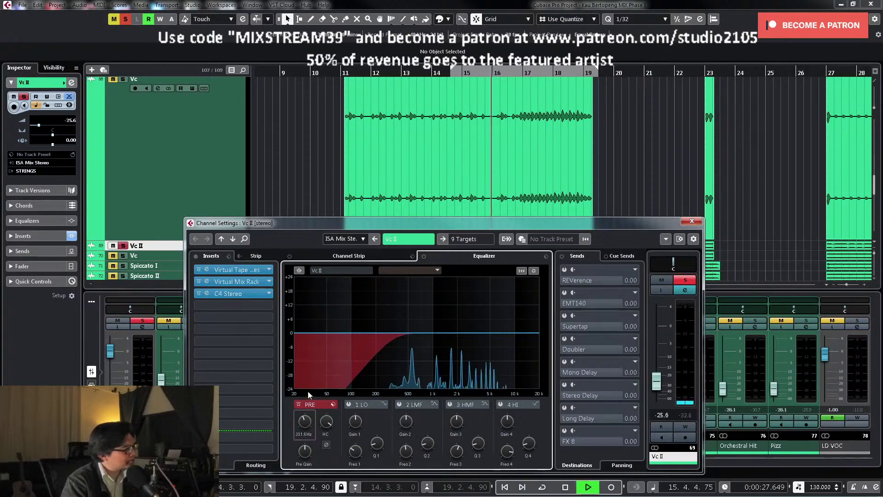
{"action": "key", "text": "space"}
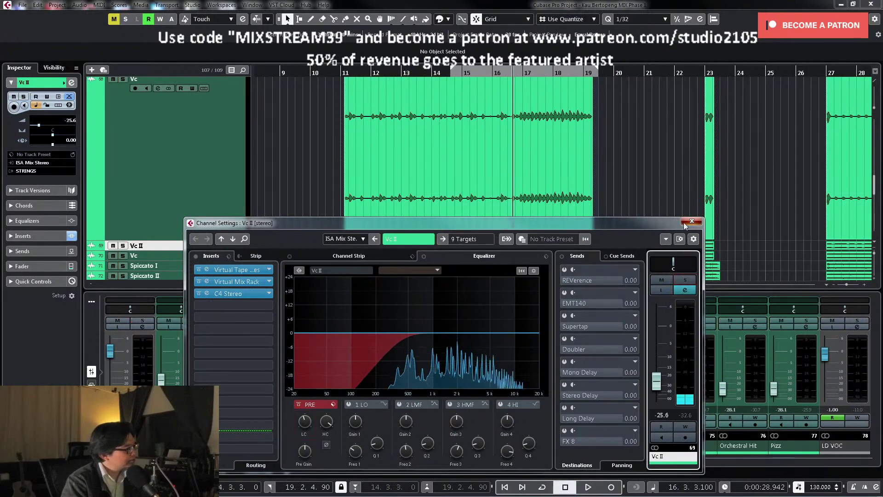
Step: Close the Vc II channel settings and enlarge the first Vc and Vc II tracks to compare their events around bar 41
{"action": "left_click", "coordinate": [686, 280]}
{"action": "left_click", "coordinate": [692, 221]}
{"action": "key", "text": "g"}
{"action": "key", "text": "g"}
{"action": "key", "text": "g"}
{"action": "key", "text": "g"}
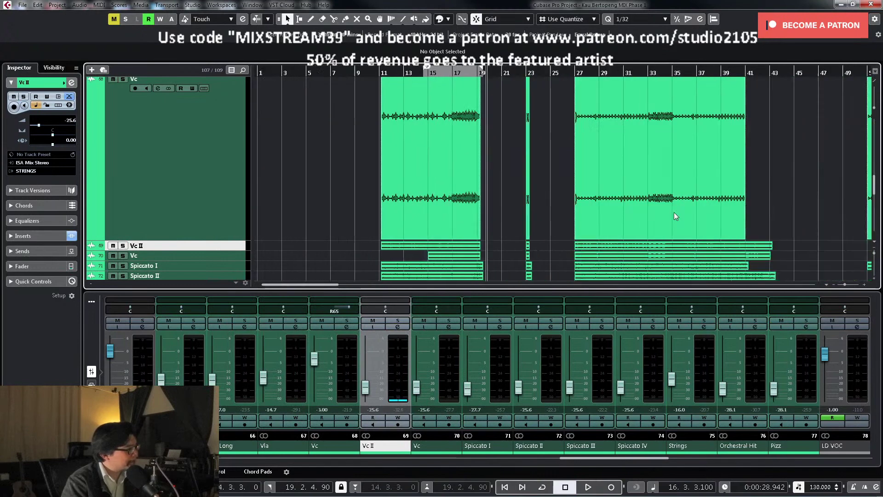
{"action": "key", "text": "g"}
{"action": "left_click", "coordinate": [226, 240], "text": "ctrl"}
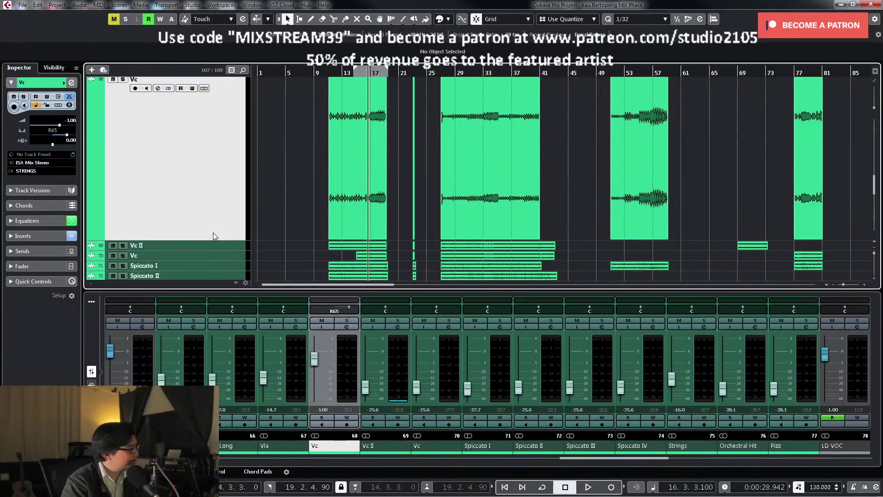
{"action": "key", "text": "ctrl+Down"}
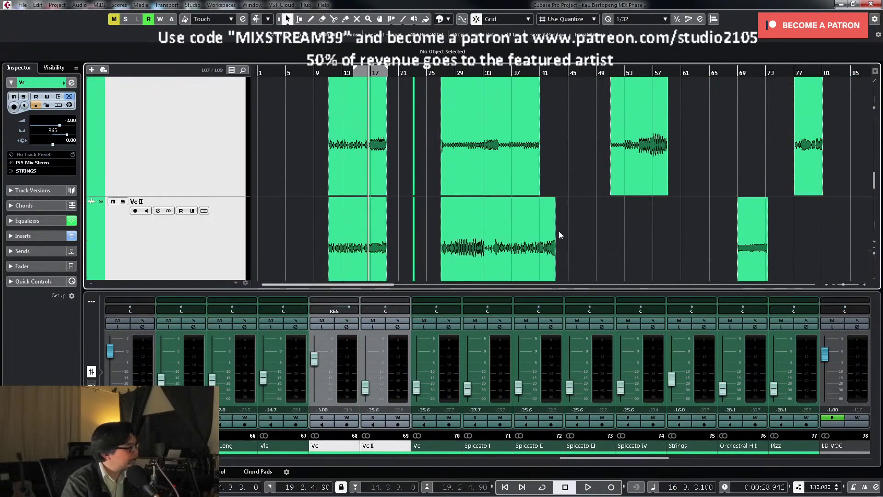
{"action": "left_click", "coordinate": [540, 81]}
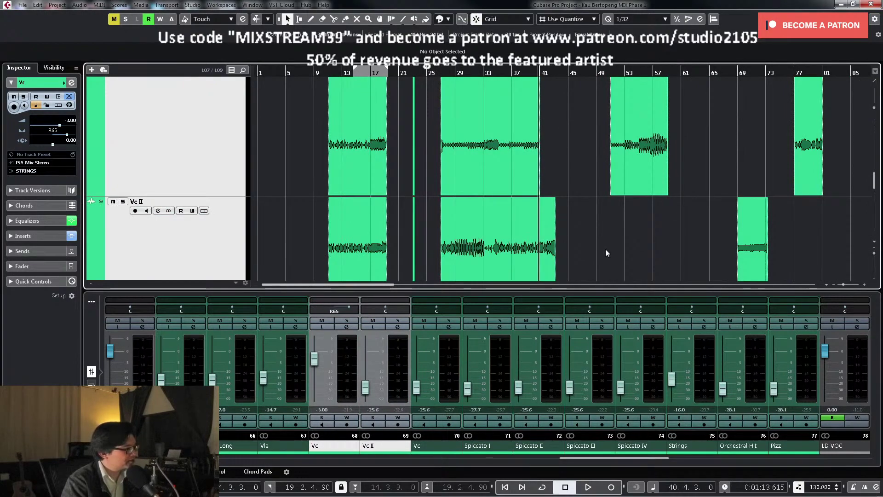
Step: Solo the Vc II track and audition it from about bar 41 through the end of its event
{"action": "left_click", "coordinate": [480, 240]}
{"action": "key", "text": "h"}
{"action": "key", "text": "s"}
{"action": "key", "text": "space"}
{"action": "key", "text": "h"}
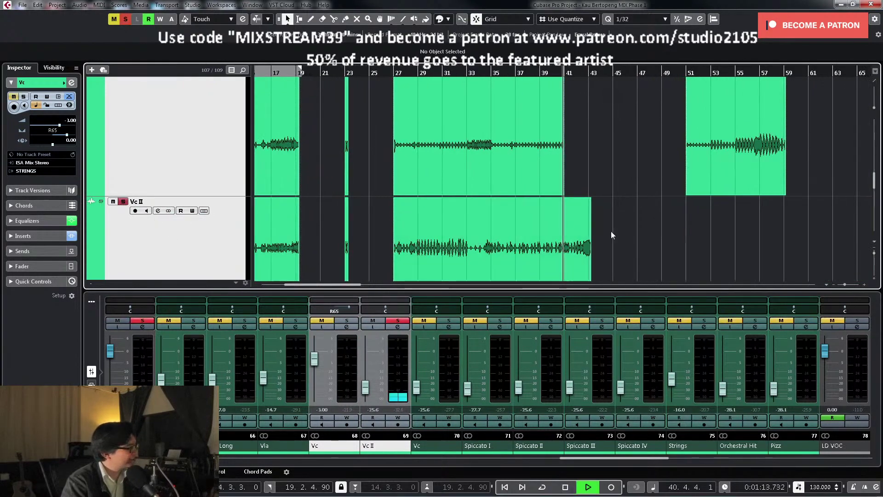
{"action": "key", "text": "h"}
{"action": "key", "text": "h"}
{"action": "key", "text": "g"}
{"action": "key", "text": "g"}
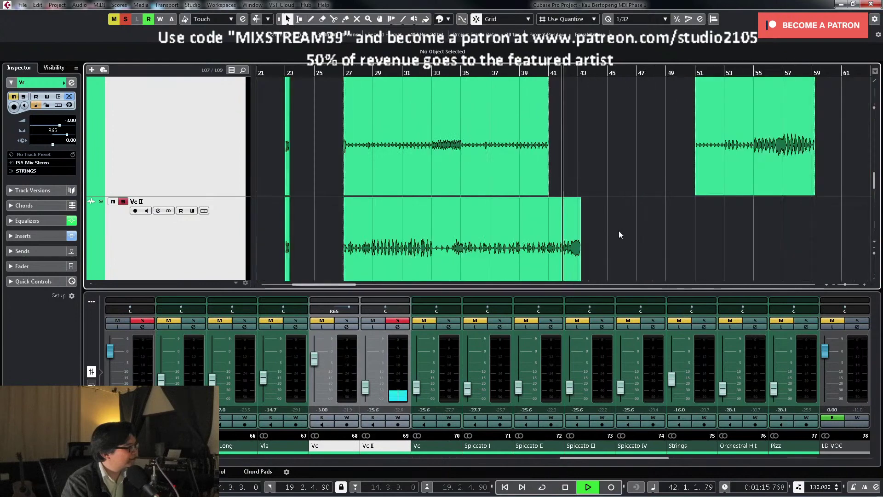
{"action": "key", "text": "ctrl+Down"}
{"action": "key", "text": "Up"}
{"action": "key", "text": "ctrl+Down"}
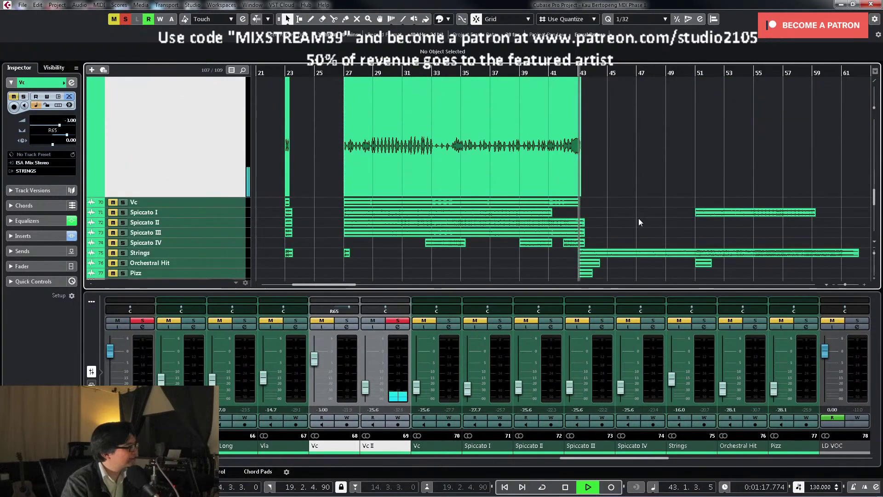
{"action": "key", "text": "space"}
Step: Solo the second Vc track together with Vc II and play both from about bar 41
{"action": "left_click", "coordinate": [548, 73]}
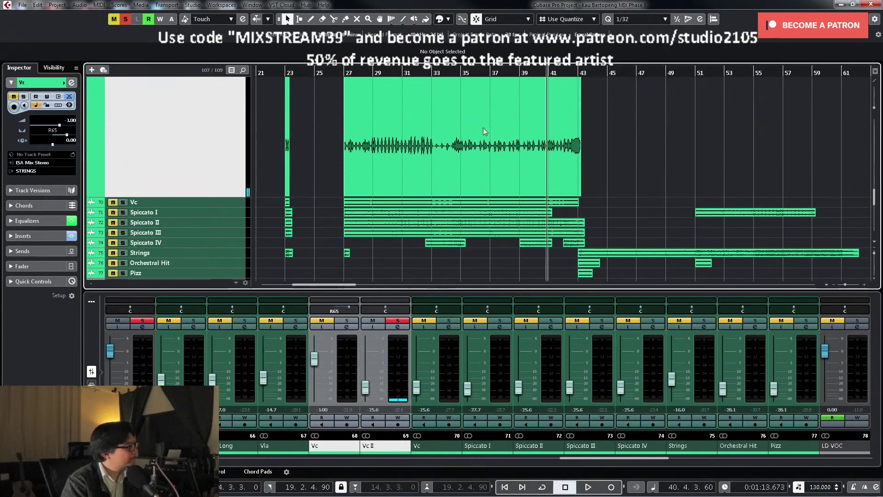
{"action": "left_click", "coordinate": [123, 202]}
{"action": "left_click", "coordinate": [175, 206]}
{"action": "key", "text": "space"}
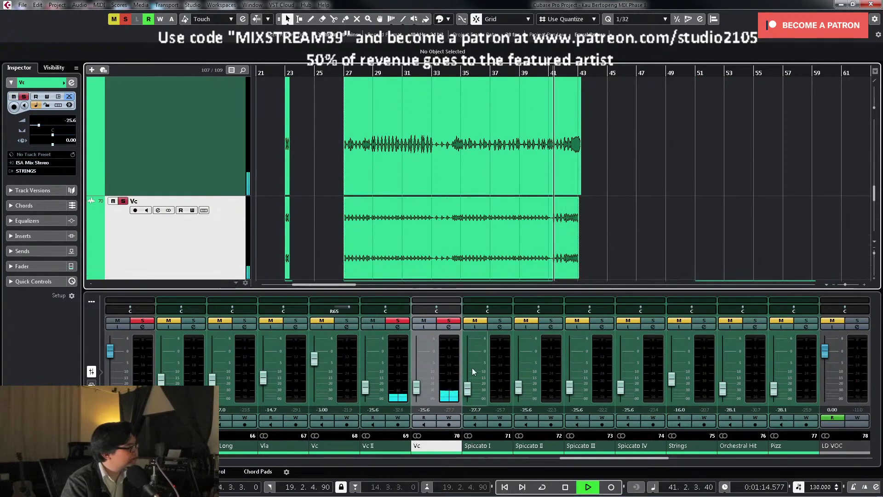
{"action": "scroll", "coordinate": [621, 234], "scroll_direction": "down", "scroll_amount": 3}
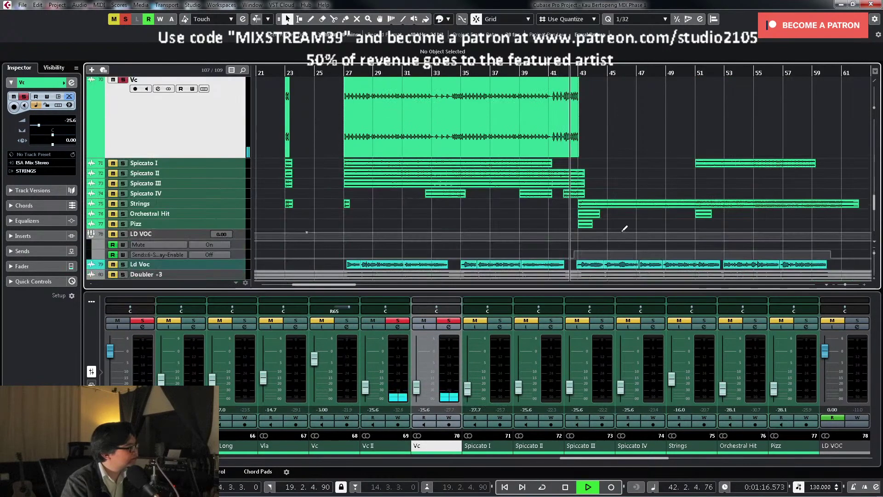
Step: Add Spiccato II to the soloed tracks and replay the passage from about bar 41
{"action": "left_click", "coordinate": [123, 173]}
{"action": "key", "text": "space"}
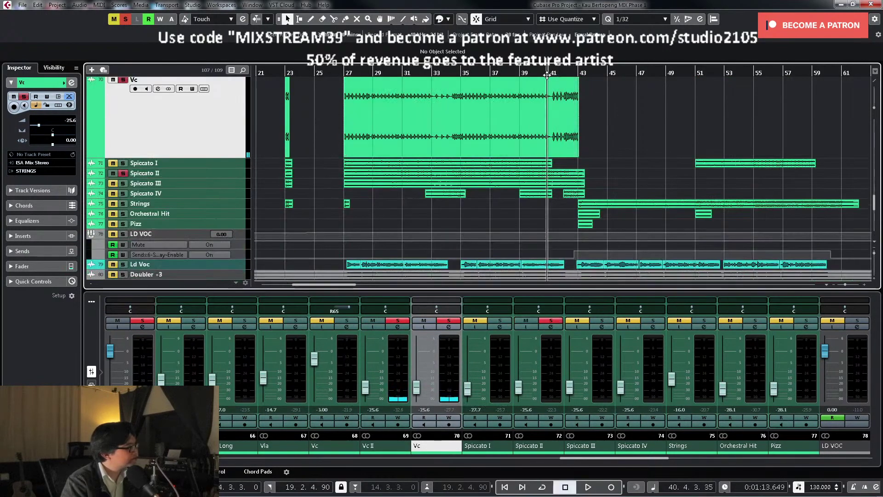
{"action": "key", "text": "space"}
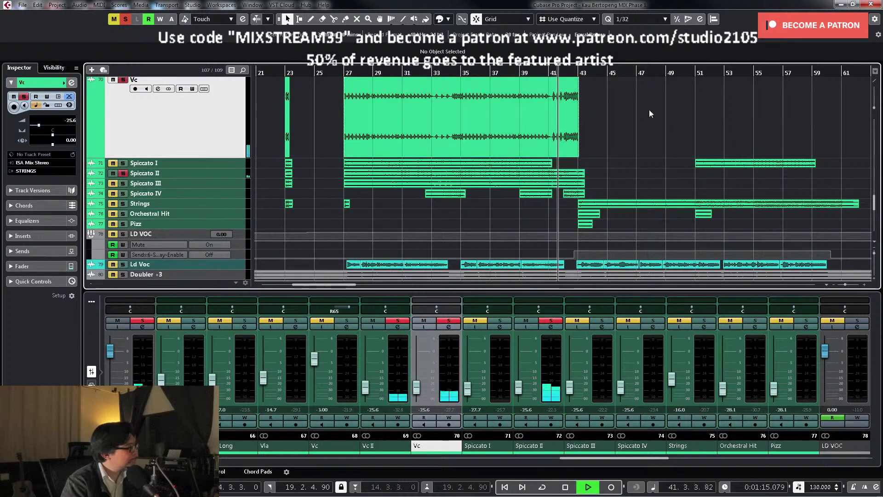
{"action": "scroll", "coordinate": [658, 112], "scroll_direction": "up", "scroll_amount": 3}
{"action": "scroll", "coordinate": [662, 114], "scroll_direction": "up", "scroll_amount": 2}
{"action": "key", "text": "g"}
{"action": "key", "text": "g"}
{"action": "key", "text": "g"}
{"action": "key", "text": "g"}
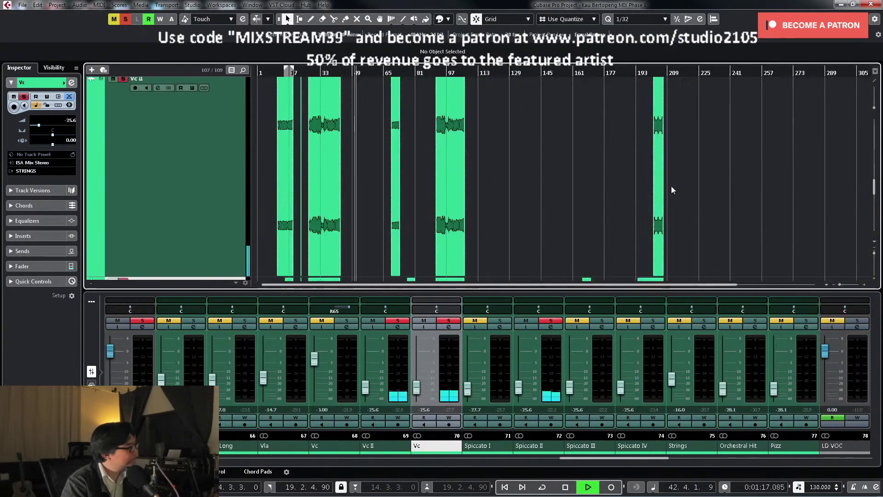
{"action": "key", "text": "space"}
Step: Audition the short Vc II event at bar 69 with the soloed string tracks
{"action": "key", "text": "h"}
{"action": "key", "text": "h"}
{"action": "key", "text": "h"}
{"action": "key", "text": "h"}
{"action": "key", "text": "shift+h"}
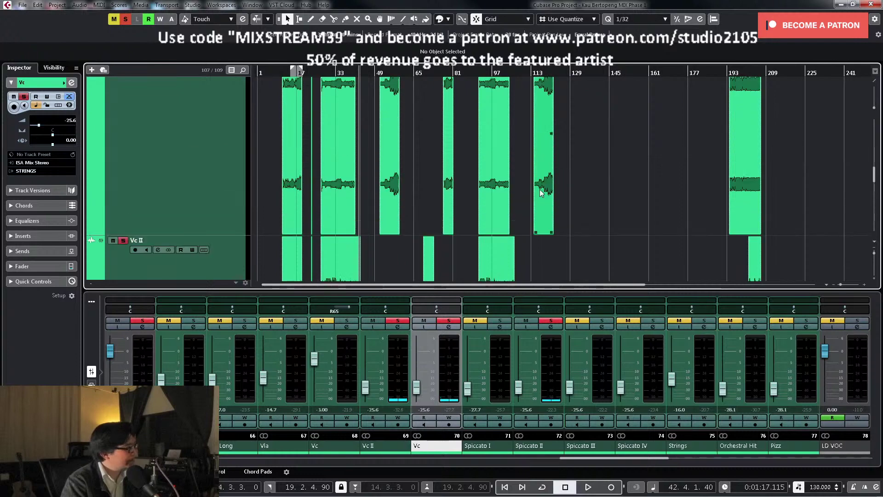
{"action": "key", "text": "h"}
{"action": "key", "text": "h"}
{"action": "key", "text": "h"}
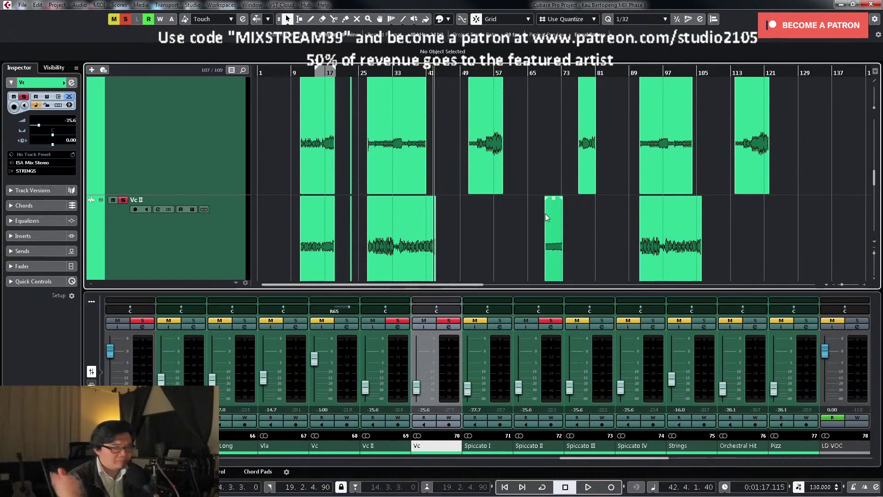
{"action": "left_click", "coordinate": [542, 71]}
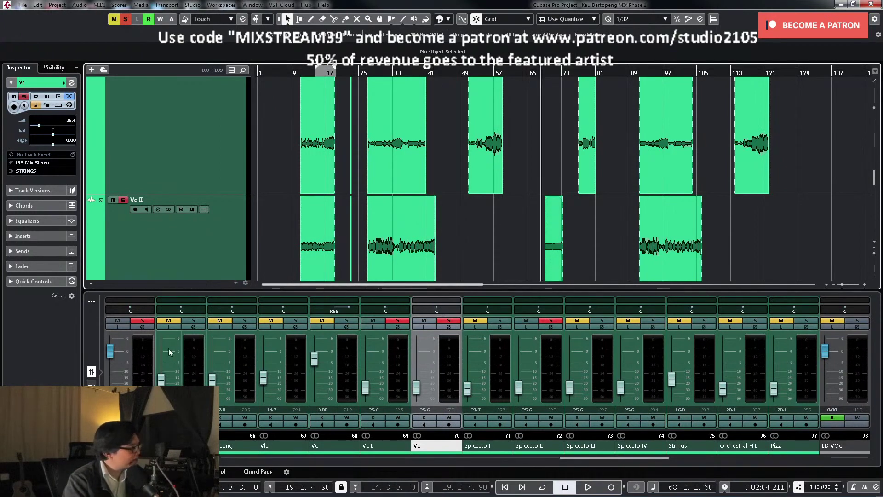
{"action": "key", "text": "h"}
{"action": "key", "text": "h"}
{"action": "key", "text": "h"}
{"action": "key", "text": "h"}
{"action": "key", "text": "h"}
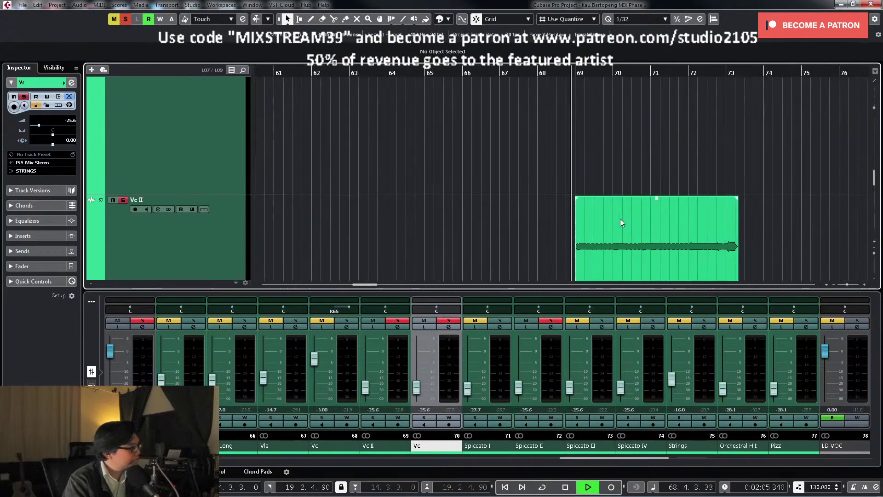
{"action": "key", "text": "space"}
Step: Audition the final Vc II event with the other soloed string tracks from bar 201
{"action": "key", "text": "g"}
{"action": "key", "text": "g"}
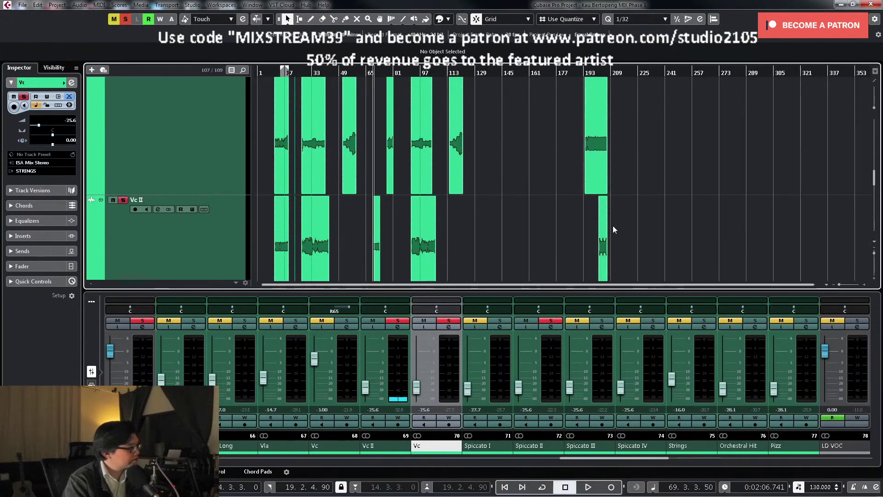
{"action": "key", "text": "g"}
{"action": "left_click", "coordinate": [670, 69]}
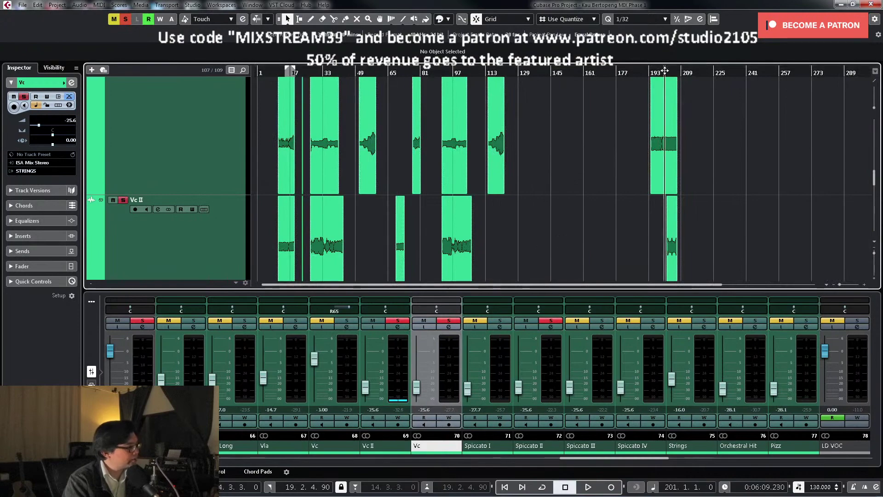
{"action": "key", "text": "space"}
{"action": "key", "text": "h"}
{"action": "key", "text": "h"}
{"action": "key", "text": "h"}
{"action": "key", "text": "h"}
{"action": "key", "text": "h"}
{"action": "key", "text": "h"}
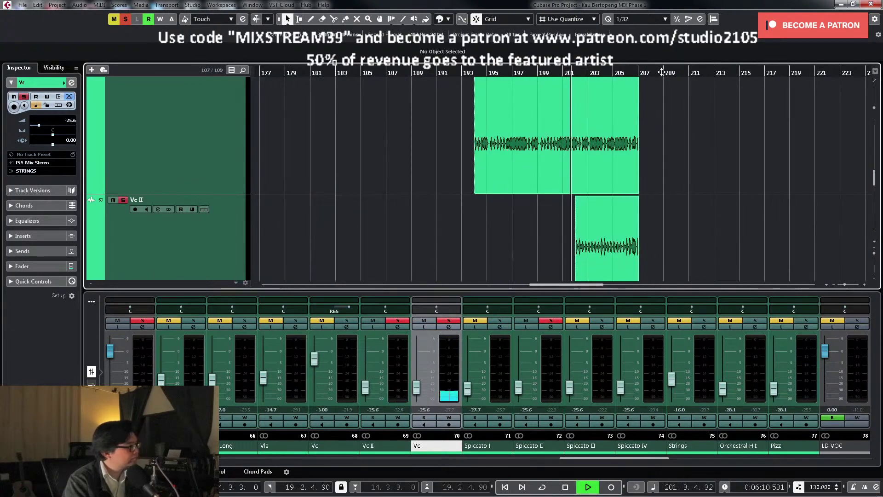
{"action": "scroll", "coordinate": [266, 190], "scroll_direction": "down", "scroll_amount": 3}
{"action": "scroll", "coordinate": [405, 186], "scroll_direction": "up", "scroll_amount": 2}
{"action": "key", "text": "g"}
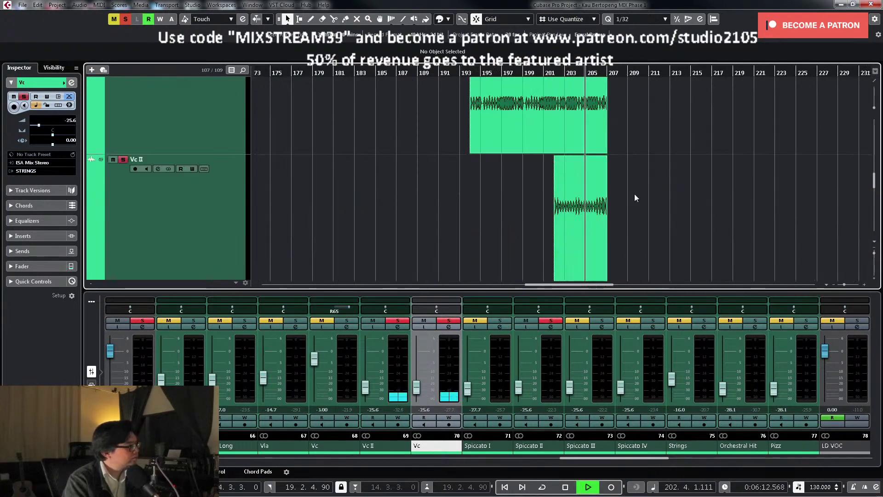
{"action": "key", "text": "g"}
{"action": "key", "text": "g"}
{"action": "scroll", "coordinate": [604, 189], "scroll_direction": "down", "scroll_amount": 4}
{"action": "scroll", "coordinate": [604, 186], "scroll_direction": "down", "scroll_amount": 3}
{"action": "scroll", "coordinate": [604, 186], "scroll_direction": "up", "scroll_amount": 3}
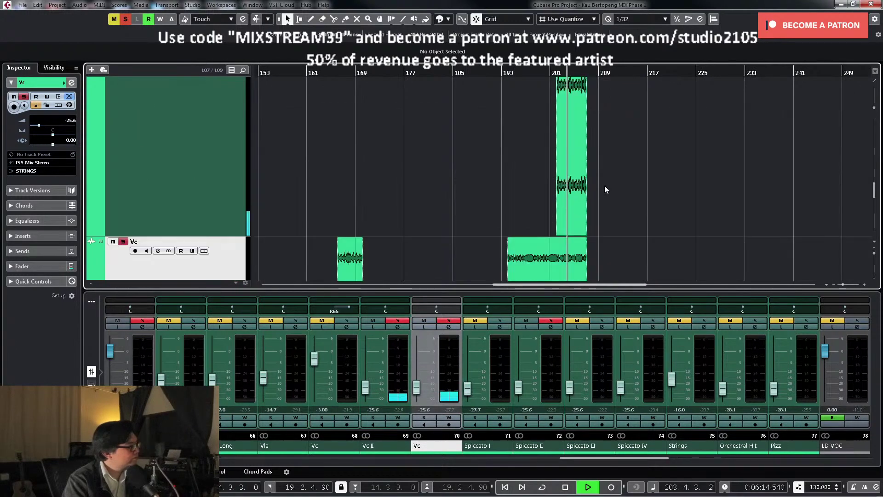
{"action": "key", "text": "space"}
Step: Take the second Vc track out of solo and move the Vc II event at bar 69 up onto the first Vc track
{"action": "left_click", "coordinate": [123, 241]}
{"action": "left_click", "coordinate": [113, 241]}
{"action": "scroll", "coordinate": [285, 210], "scroll_direction": "up", "scroll_amount": 2}
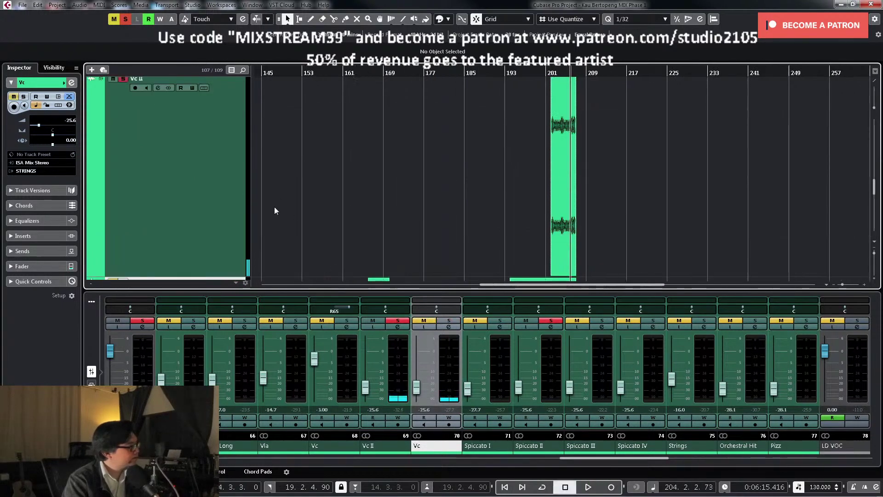
{"action": "key", "text": "g"}
{"action": "key", "text": "g"}
{"action": "key", "text": "g"}
{"action": "key", "text": "g"}
{"action": "key", "text": "shift+f"}
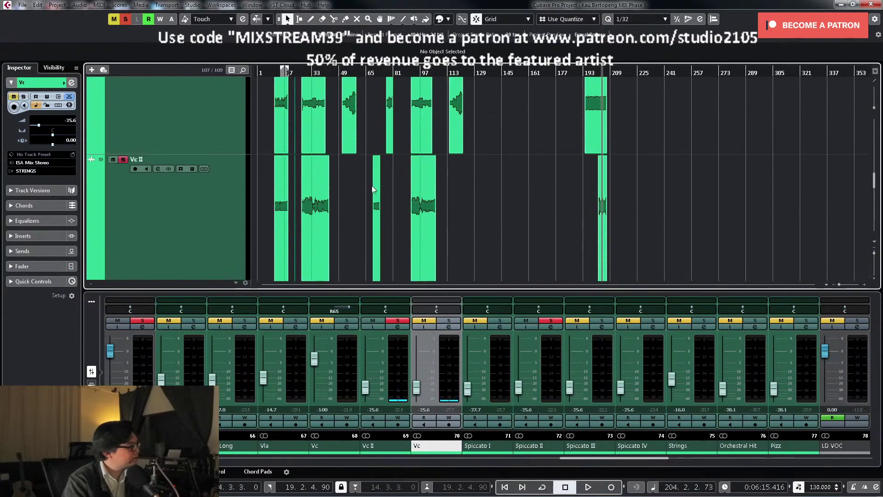
{"action": "left_click", "coordinate": [376, 216]}
{"action": "key", "text": "Delete"}
{"action": "left_click_drag", "start_coordinate": [382, 201], "coordinate": [377, 115]}
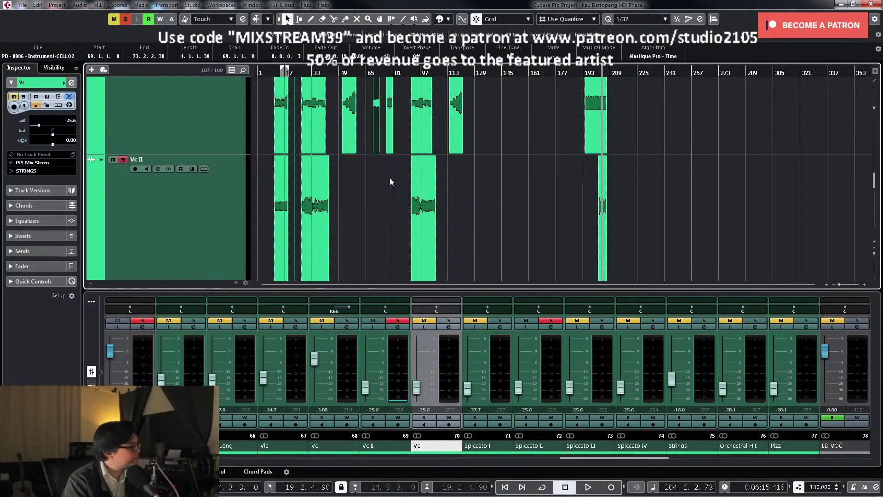
Step: Select the first Vc track, collapse the enlarged tracks and take Spiccato II out of solo
{"action": "left_click", "coordinate": [195, 118]}
{"action": "key", "text": "shift+g"}
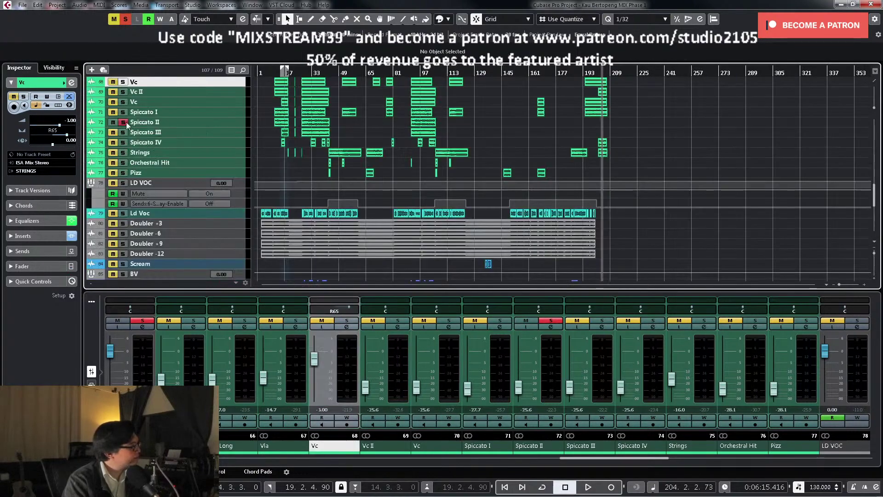
{"action": "left_click", "coordinate": [123, 122]}
Step: Mute the Vc II track and disable it
{"action": "scroll", "coordinate": [207, 129], "scroll_direction": "up", "scroll_amount": 2}
{"action": "left_click", "coordinate": [225, 130]}
{"action": "right_click", "coordinate": [234, 134]}
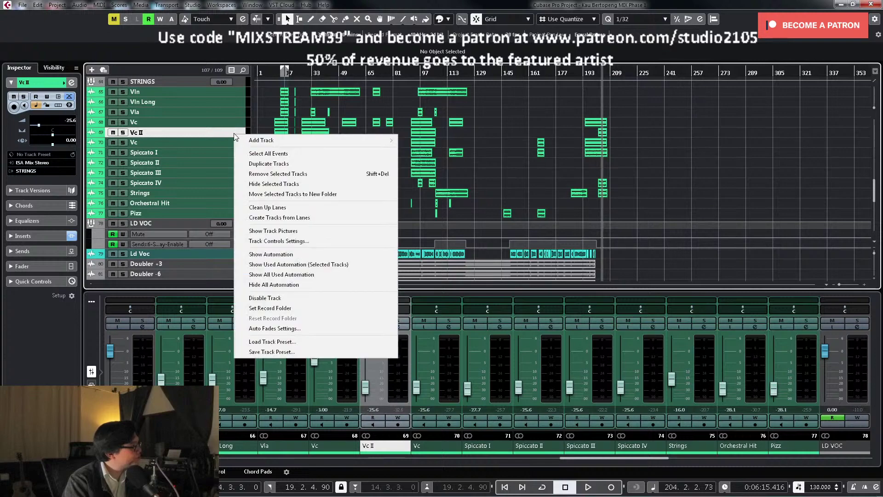
{"action": "left_click", "coordinate": [113, 134]}
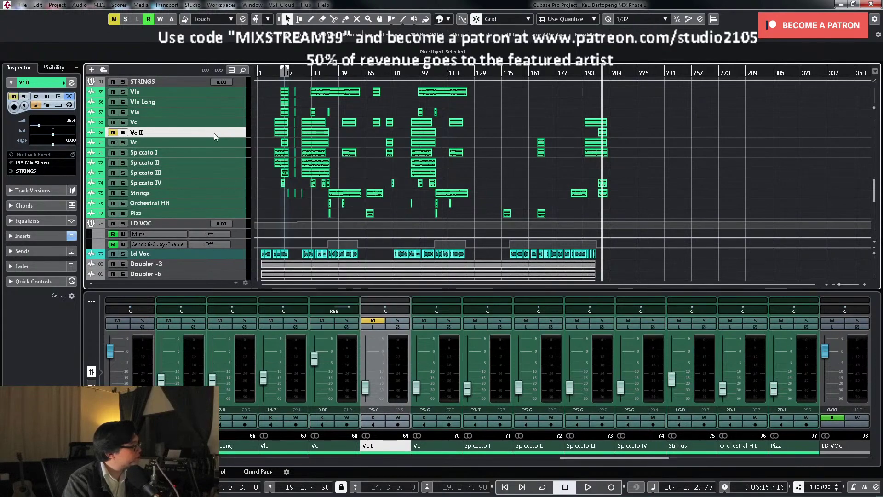
{"action": "right_click", "coordinate": [232, 131]}
{"action": "left_click", "coordinate": [258, 292]}
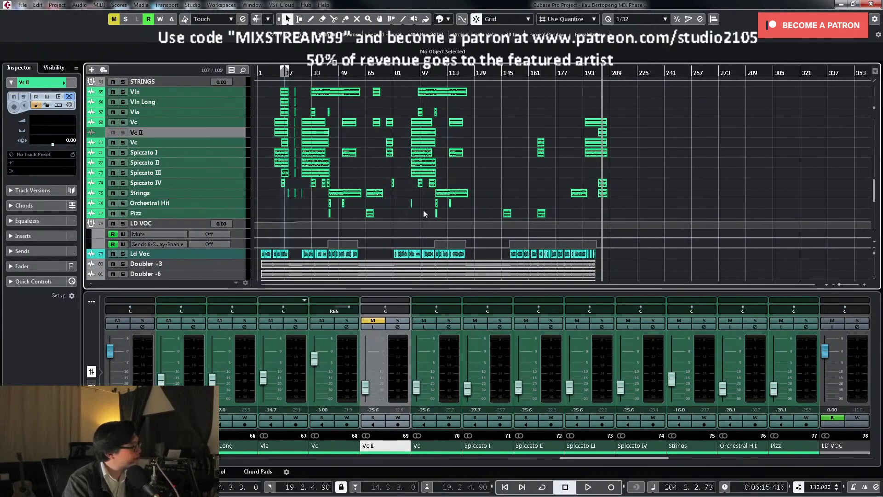
Step: Select the two remaining Vc tracks together and increase their track height
{"action": "scroll", "coordinate": [254, 148], "scroll_direction": "up", "scroll_amount": 2}
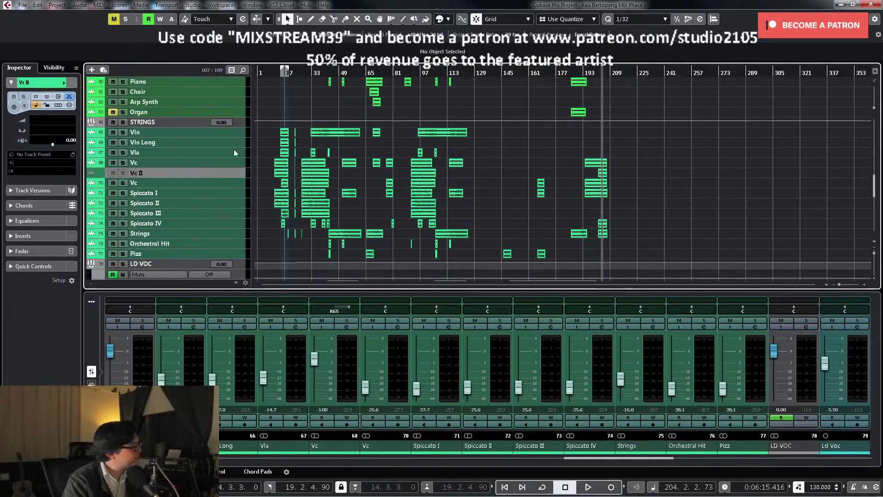
{"action": "left_click", "coordinate": [235, 185]}
{"action": "left_click", "coordinate": [236, 165], "text": "ctrl"}
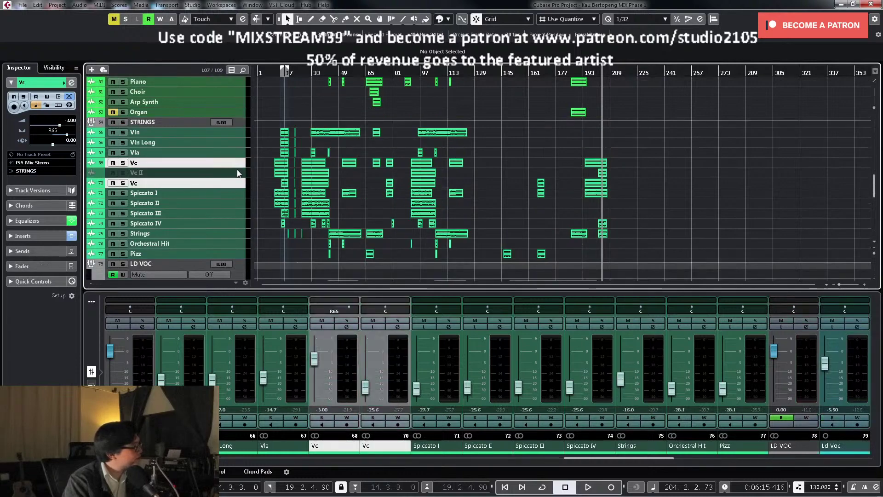
{"action": "left_click_drag", "start_coordinate": [237, 167], "coordinate": [236, 185]}
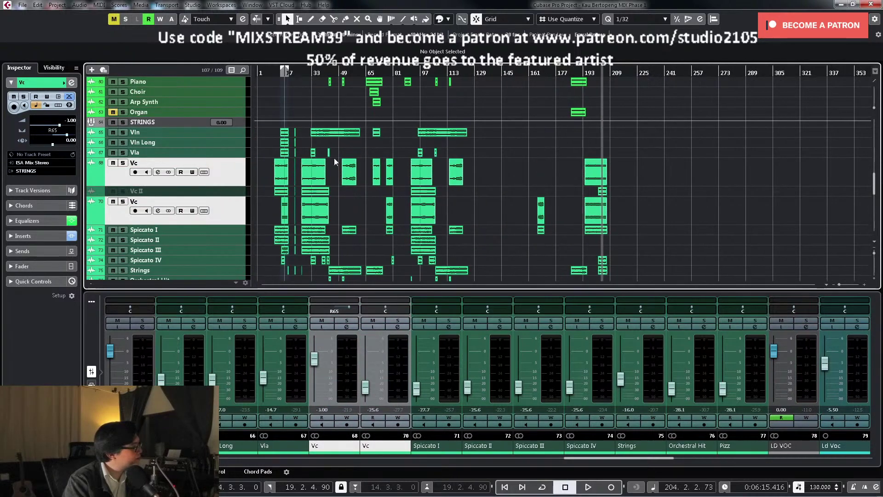
Step: Loop the second Vc track's event at bar 15, solo its channel, start playback and open its channel settings
{"action": "left_click_drag", "start_coordinate": [282, 72], "coordinate": [492, 142]}
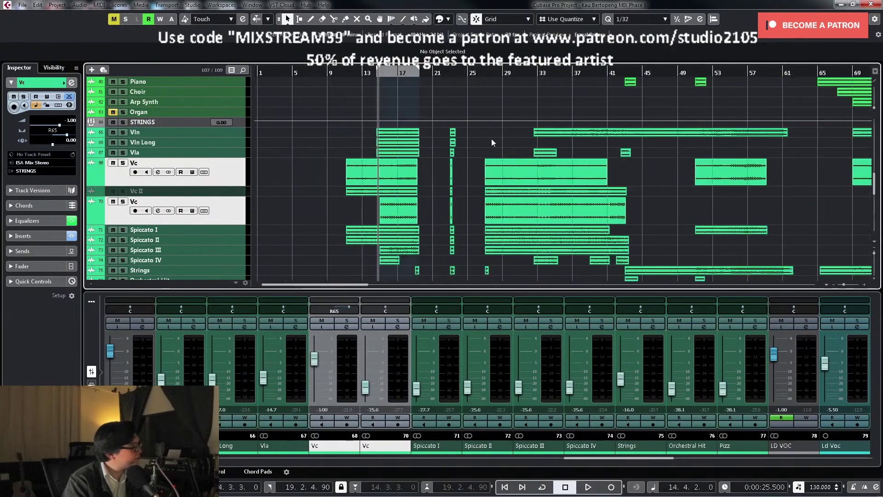
{"action": "left_click", "coordinate": [427, 215]}
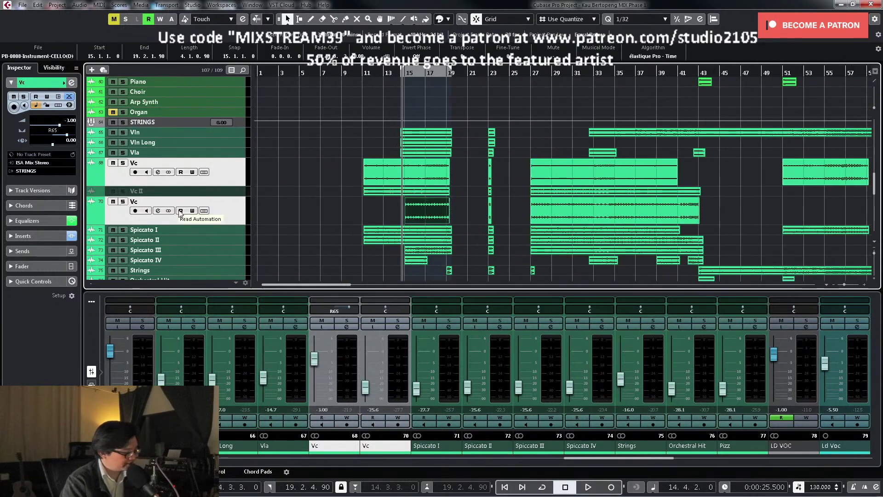
{"action": "key", "text": "p"}
{"action": "key", "text": "/"}
{"action": "left_click", "coordinate": [398, 321]}
{"action": "key", "text": "space"}
{"action": "left_click", "coordinate": [398, 326]}
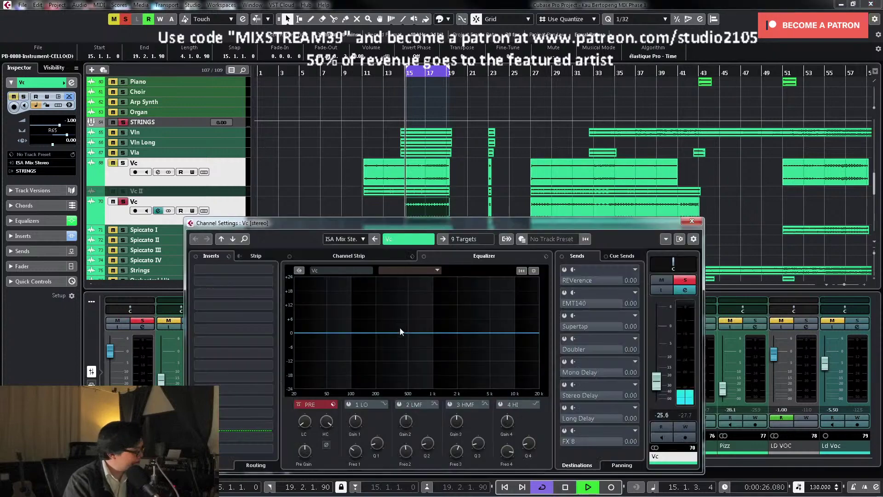
Step: Stop playback and load the track preset with Virtual Tape, Virtual Mix Rack and C4 Stereo onto the second Vc channel's inserts
{"action": "key", "text": "space"}
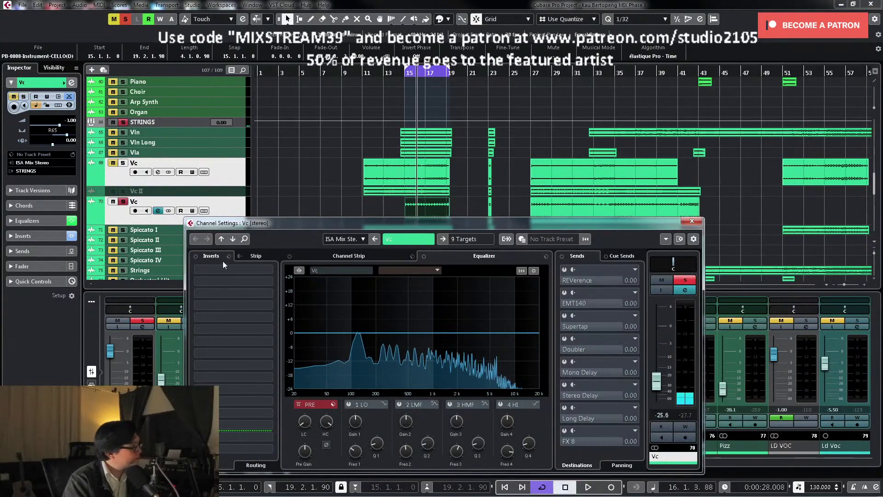
{"action": "left_click", "coordinate": [229, 256]}
{"action": "left_click", "coordinate": [236, 268]}
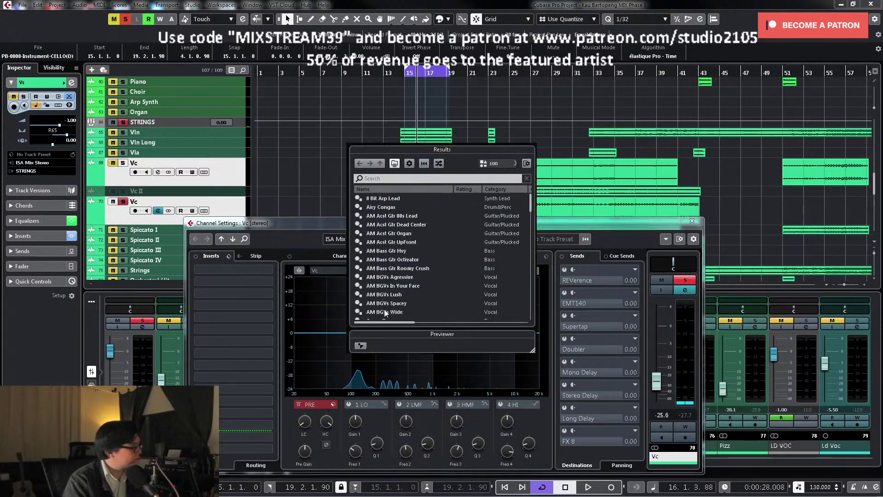
{"action": "left_click", "coordinate": [433, 262]}
{"action": "key", "text": "Escape"}
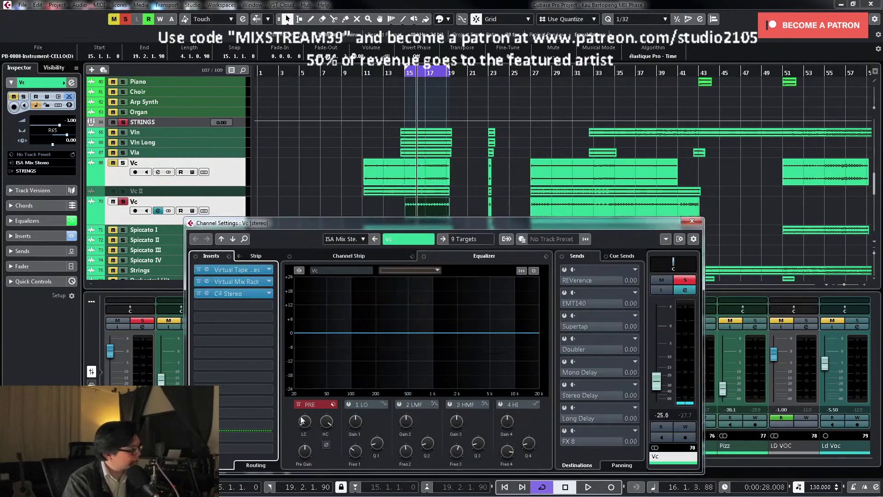
Step: Set the second Vc's low cut to about 75 Hz and sweep EQ band 2 for a narrow cut just above 2 kHz
{"action": "left_click", "coordinate": [305, 421]}
{"action": "key", "text": "space"}
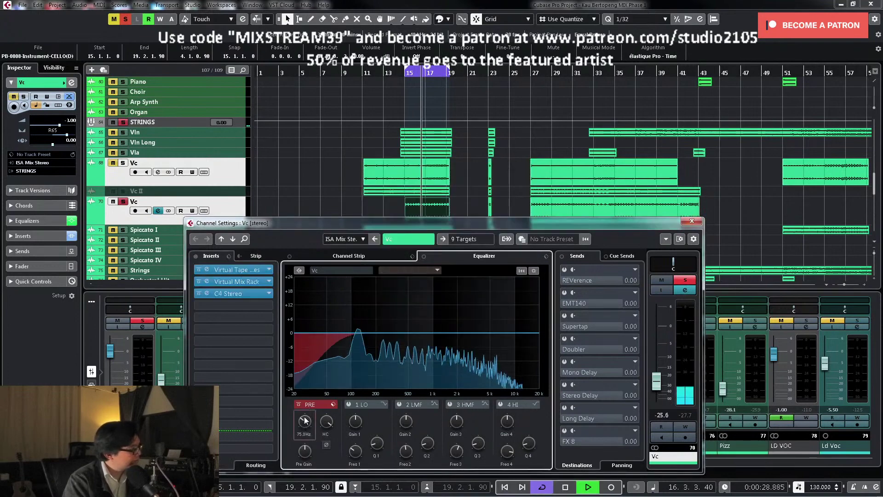
{"action": "left_click", "coordinate": [399, 404]}
{"action": "left_click_drag", "start_coordinate": [427, 337], "coordinate": [464, 291]}
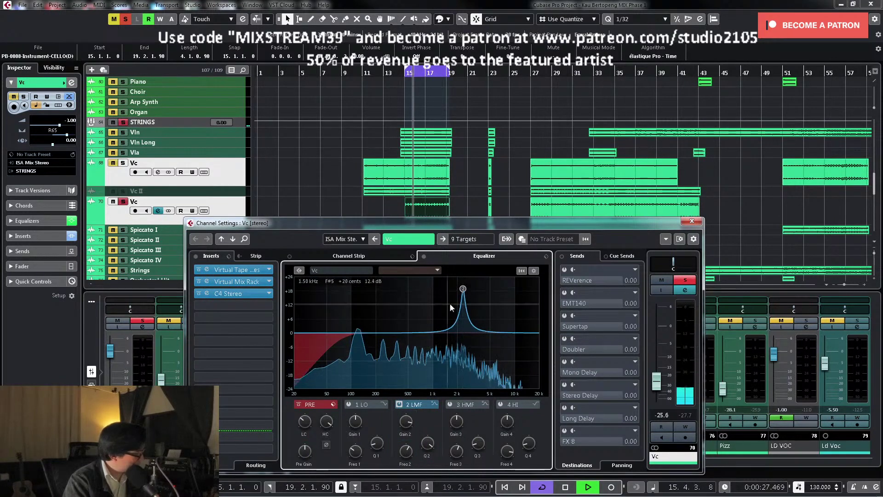
{"action": "left_click_drag", "start_coordinate": [406, 421], "coordinate": [403, 467]}
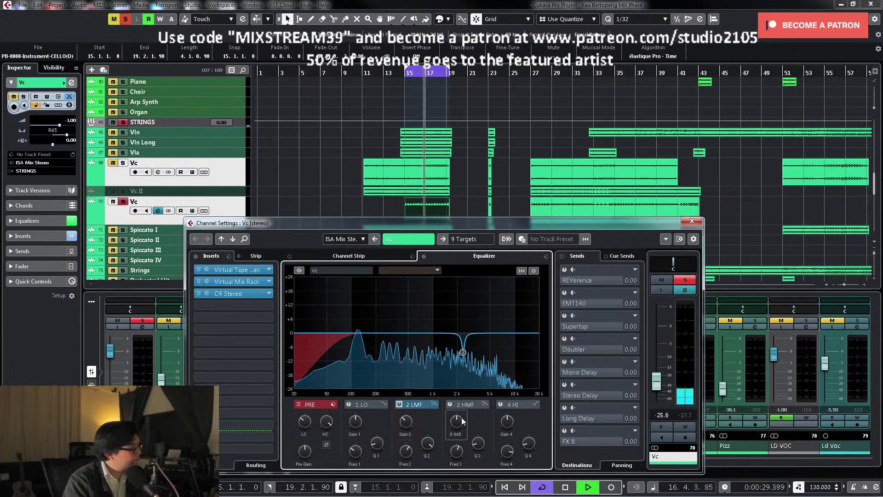
Step: Add a narrow EQ band 3 cut at about 5.76 kHz on the second Vc and set its high cut to about 15.4 kHz
{"action": "left_click", "coordinate": [457, 333]}
{"action": "left_click_drag", "start_coordinate": [461, 336], "coordinate": [495, 284]}
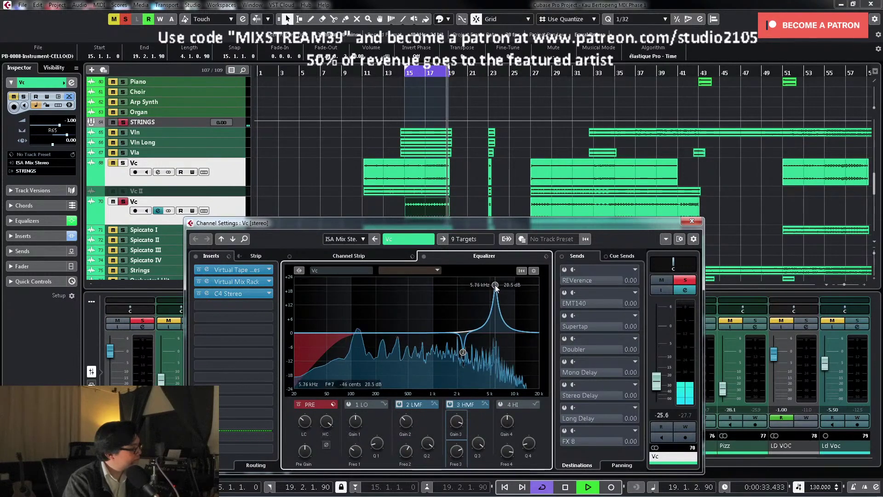
{"action": "left_click_drag", "start_coordinate": [458, 427], "coordinate": [457, 448]}
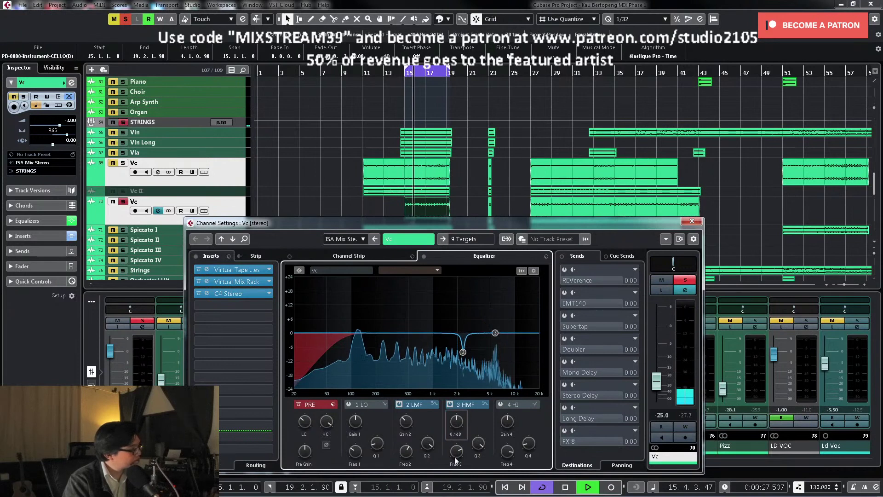
{"action": "left_click_drag", "start_coordinate": [336, 437], "coordinate": [336, 445]}
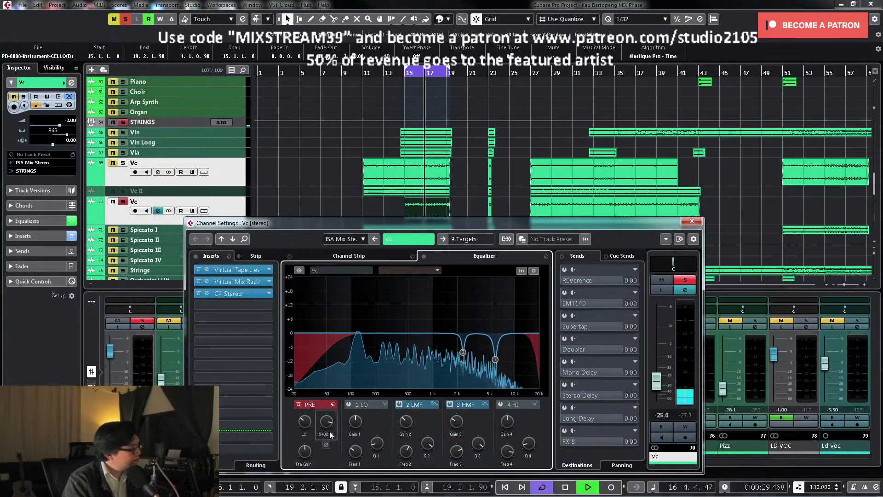
Step: Take the second Vc out of solo, pan it hard right, and close its channel settings before resuming playback
{"action": "key", "text": "space"}
{"action": "left_click", "coordinate": [685, 280]}
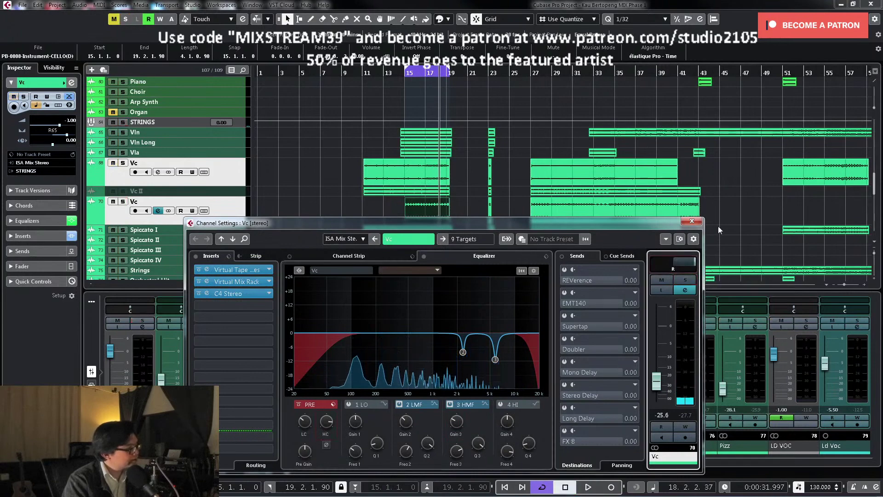
{"action": "left_click", "coordinate": [691, 221]}
{"action": "key", "text": "space"}
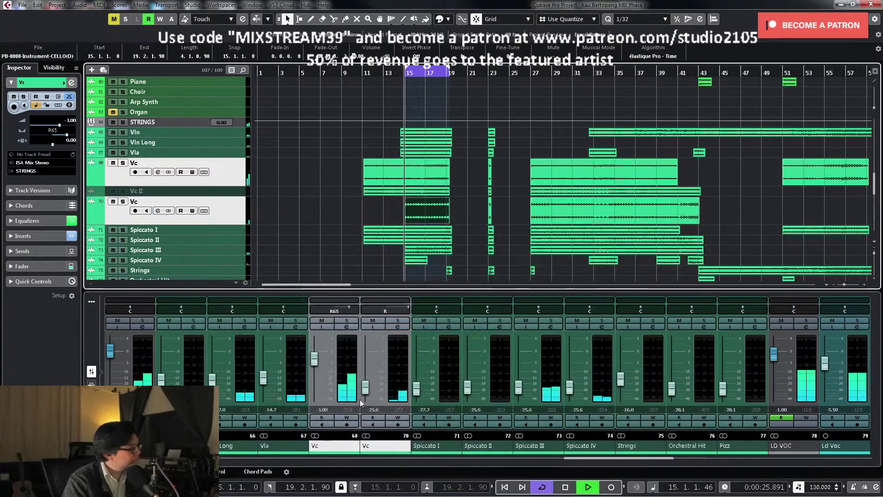
Step: Set the second Vc's level to -11.2 dB, comparing both Vc channels in solo and within the full mix
{"action": "left_click_drag", "start_coordinate": [365, 387], "coordinate": [366, 369]}
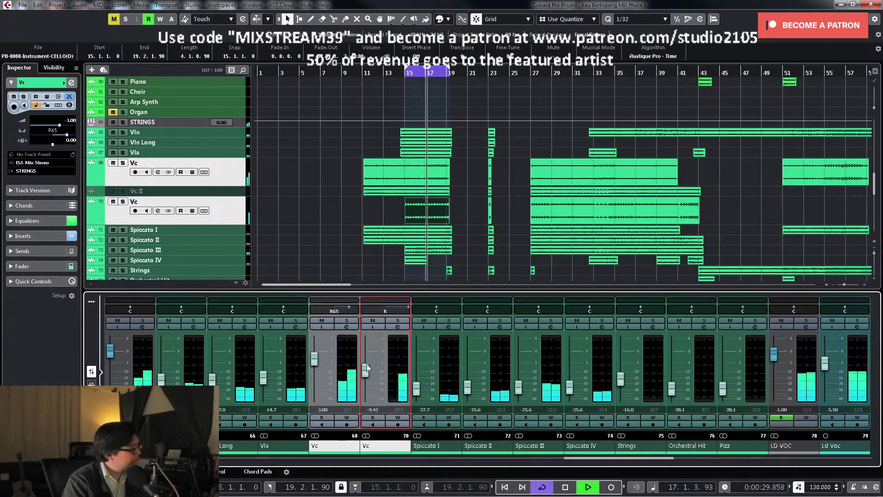
{"action": "key", "text": "s"}
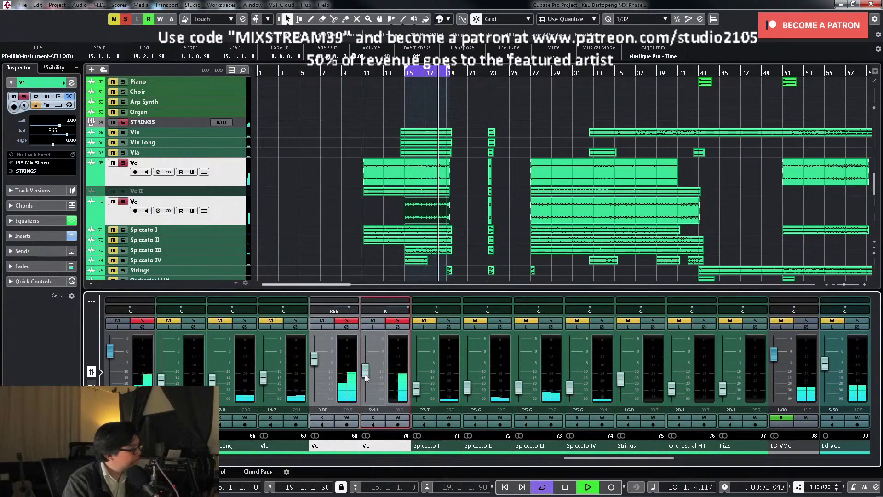
{"action": "scroll", "coordinate": [377, 368], "scroll_direction": "down", "scroll_amount": 2}
{"action": "left_click", "coordinate": [346, 320]}
{"action": "left_click", "coordinate": [397, 321]}
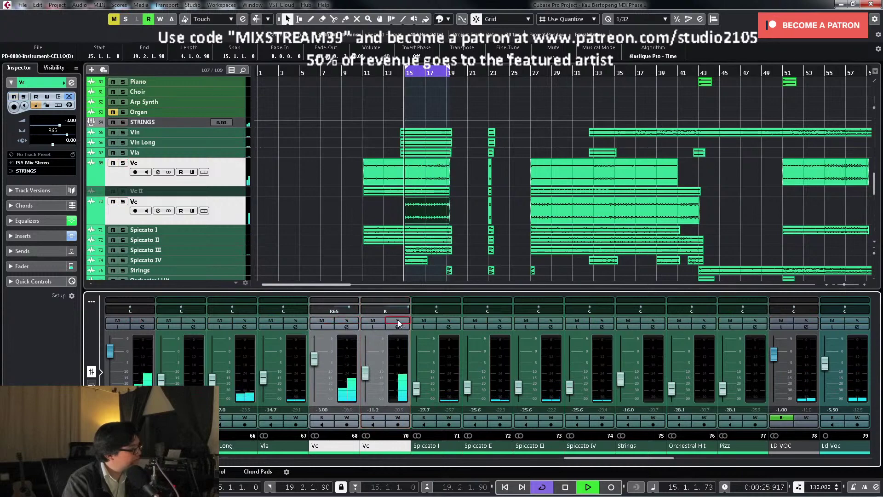
{"action": "key", "text": "space"}
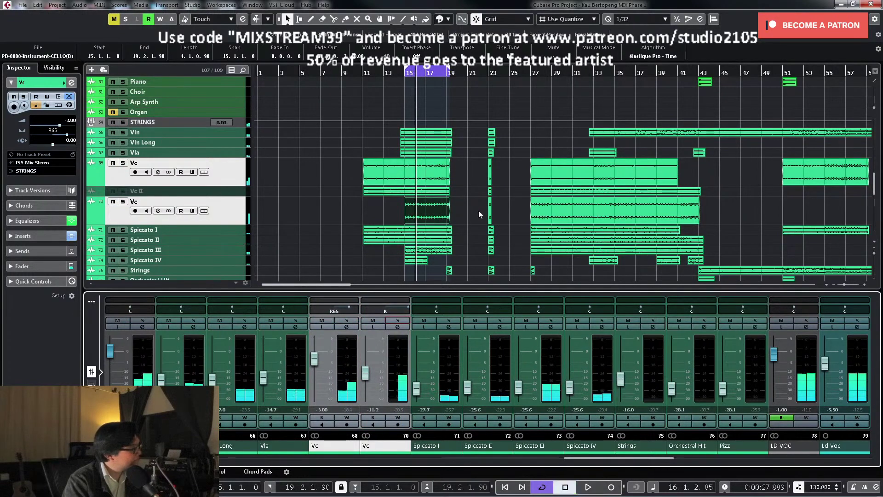
Step: Solo Spiccato I, zoom out the timeline, and enlarge the Spiccato I to IV tracks together
{"action": "left_click", "coordinate": [222, 231]}
{"action": "key", "text": "g"}
{"action": "key", "text": "g"}
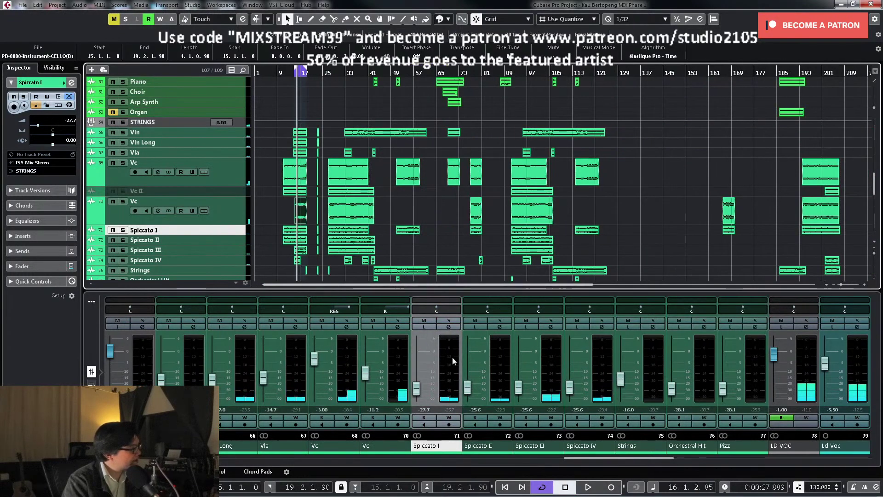
{"action": "left_click", "coordinate": [449, 321]}
{"action": "left_click", "coordinate": [215, 239], "text": "shift"}
{"action": "left_click", "coordinate": [214, 260], "text": "shift"}
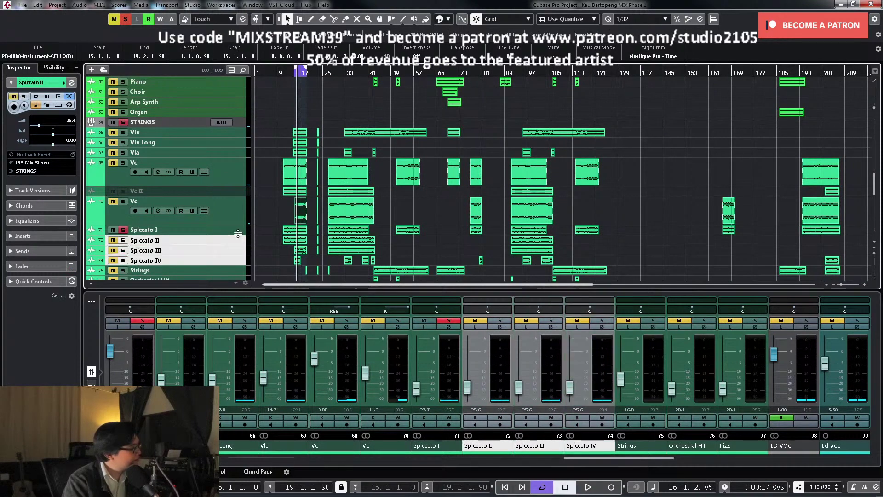
{"action": "scroll", "coordinate": [419, 239], "scroll_direction": "down", "scroll_amount": 3}
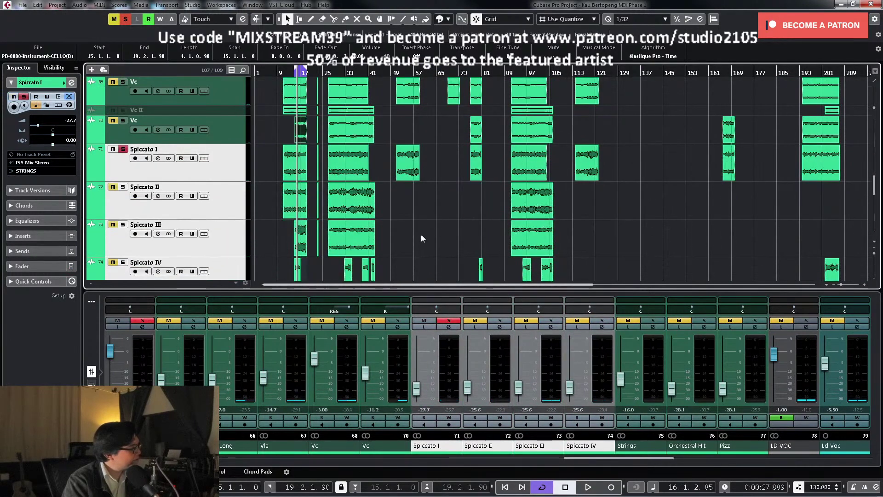
Step: Set Spiccato I's low cut to about 143 Hz and cut EQ band 2 by about 10 dB at about 1.89 kHz
{"action": "left_click", "coordinate": [449, 326]}
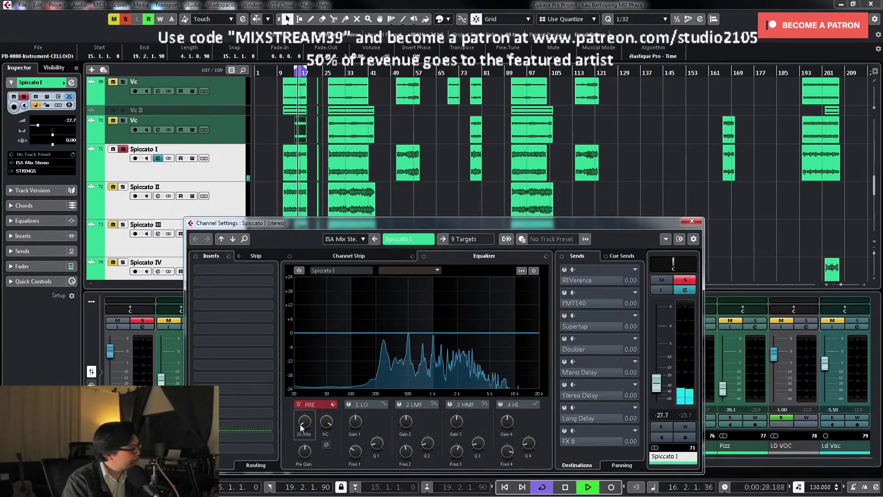
{"action": "left_click_drag", "start_coordinate": [305, 421], "coordinate": [309, 399]}
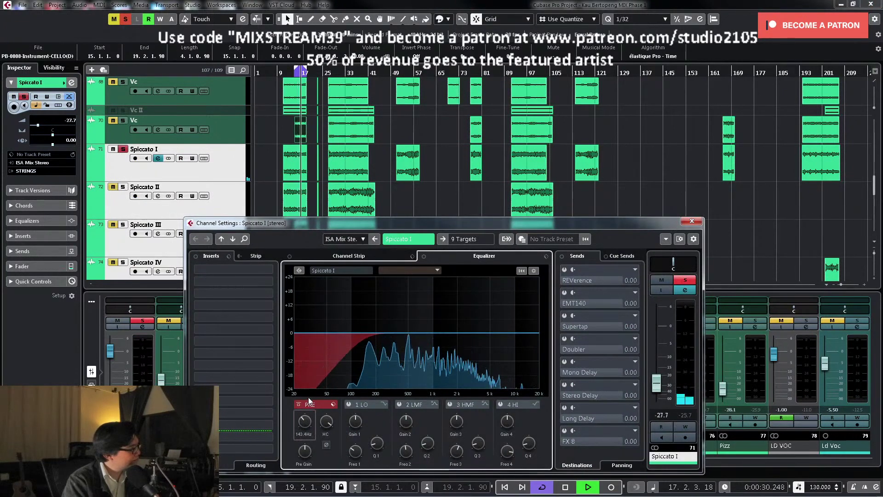
{"action": "left_click", "coordinate": [399, 404]}
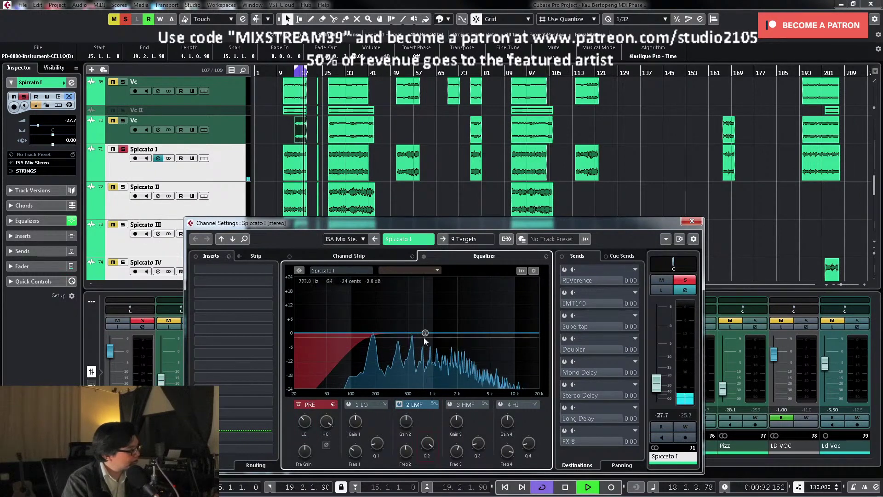
{"action": "left_click_drag", "start_coordinate": [425, 333], "coordinate": [451, 287]}
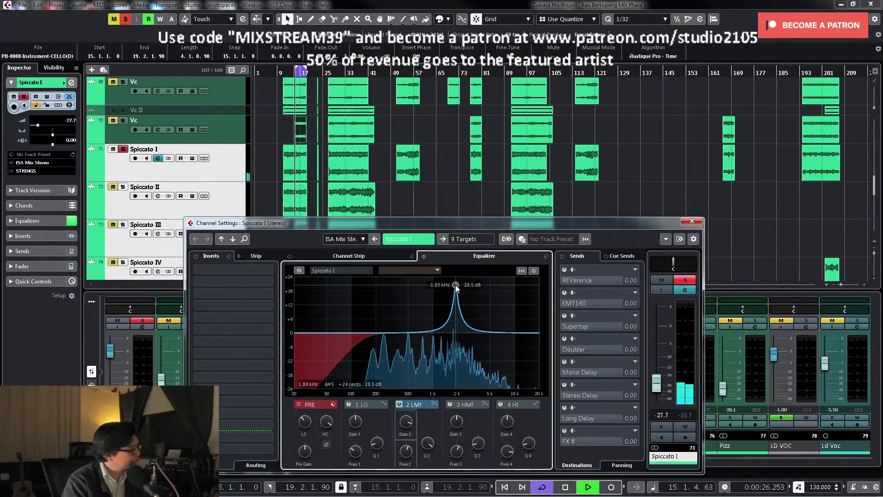
{"action": "left_click_drag", "start_coordinate": [414, 411], "coordinate": [400, 470]}
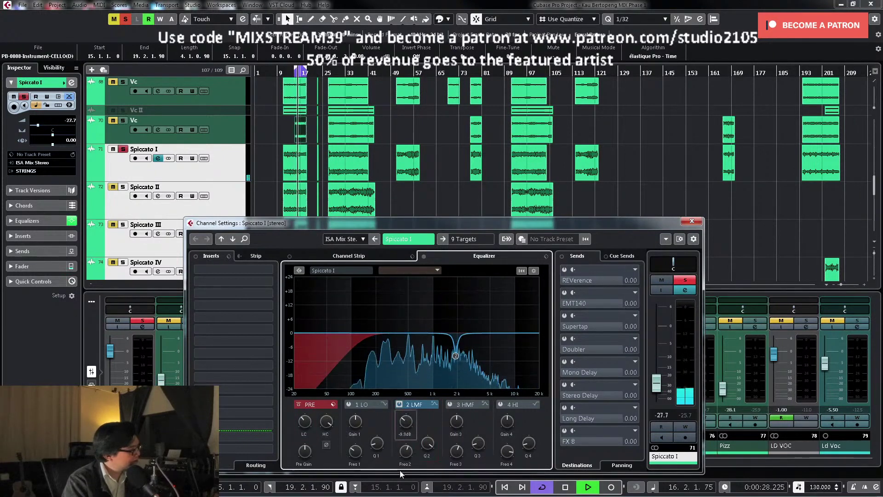
Step: Set Spiccato I's high cut to about 11.4 kHz, take it out of solo and close its channel settings
{"action": "left_click_drag", "start_coordinate": [326, 427], "coordinate": [329, 436]}
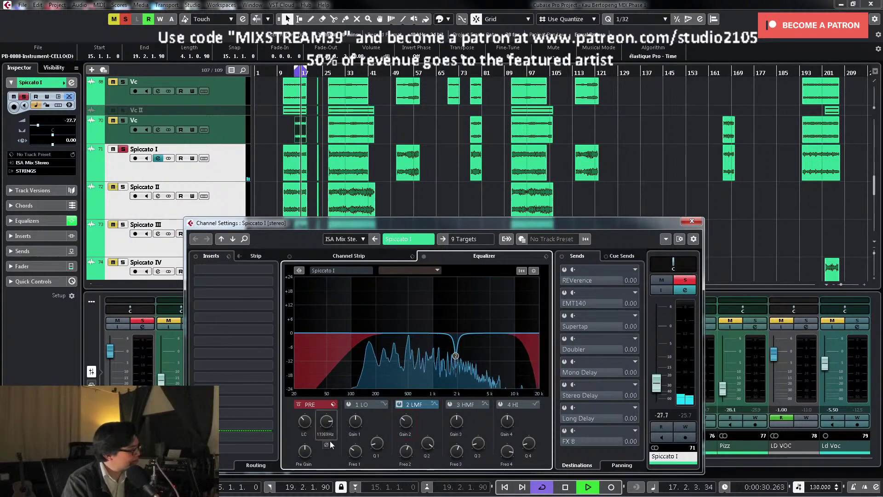
{"action": "left_click", "coordinate": [685, 281]}
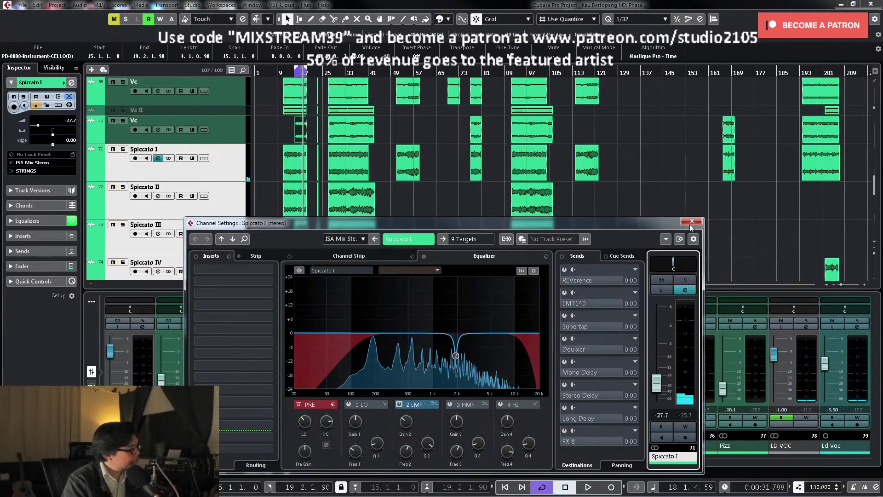
{"action": "key", "text": "Escape"}
Step: Solo Spiccato II and EQ it with a low cut and a narrow band 3 cut between 2 and 5 kHz
{"action": "left_click", "coordinate": [501, 321]}
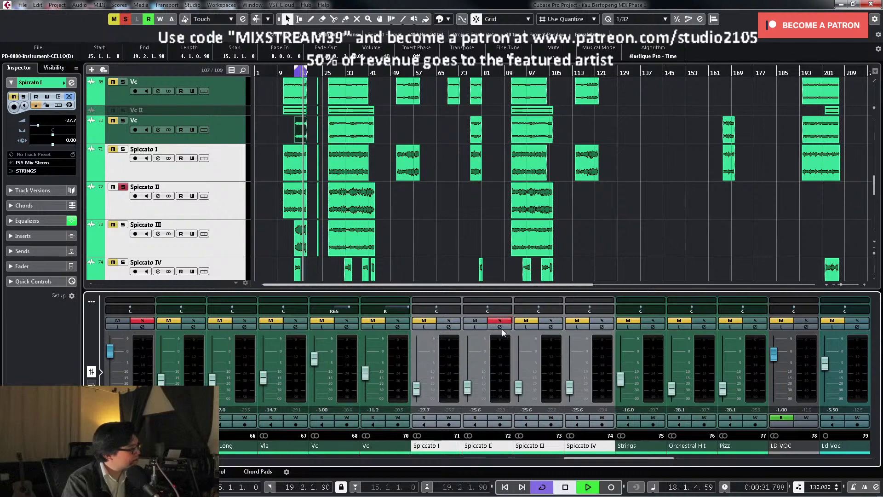
{"action": "left_click", "coordinate": [500, 327]}
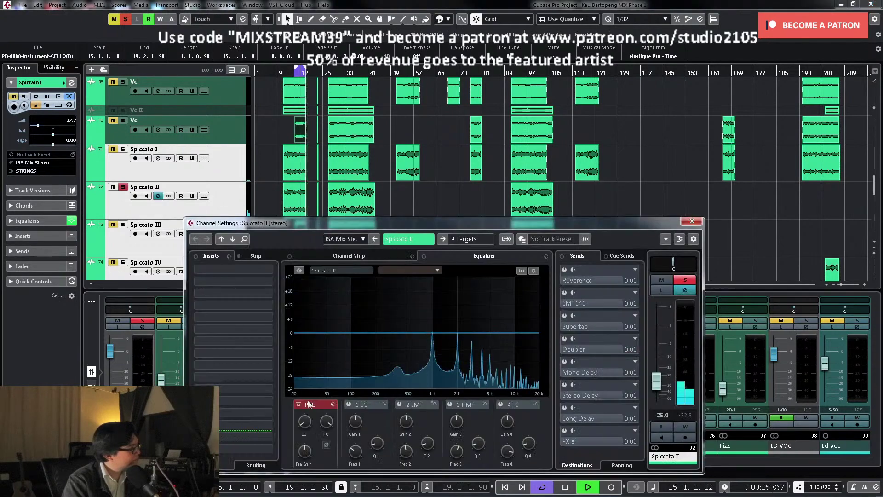
{"action": "left_click", "coordinate": [449, 406]}
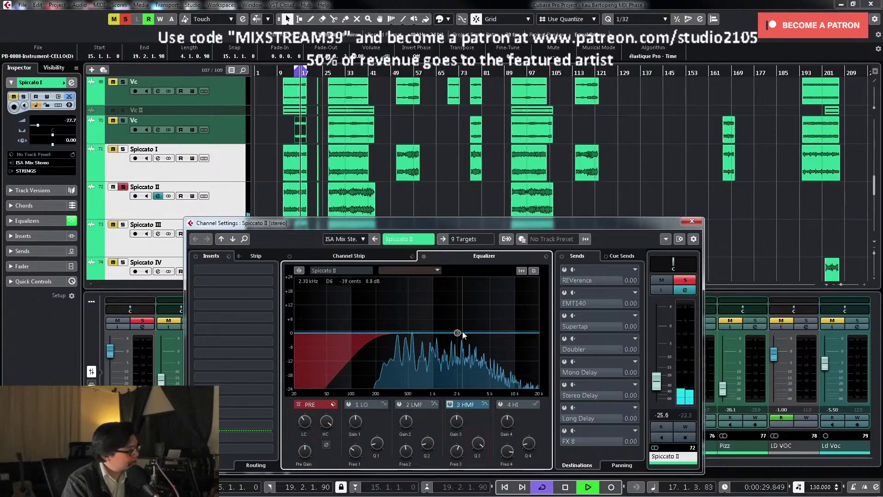
{"action": "left_click_drag", "start_coordinate": [459, 319], "coordinate": [480, 288]}
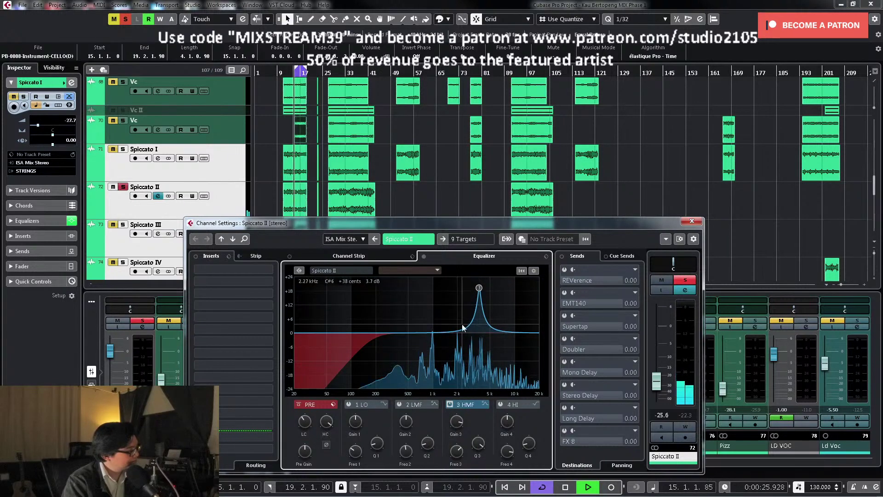
{"action": "left_click_drag", "start_coordinate": [457, 422], "coordinate": [449, 472]}
{"action": "key", "text": "space"}
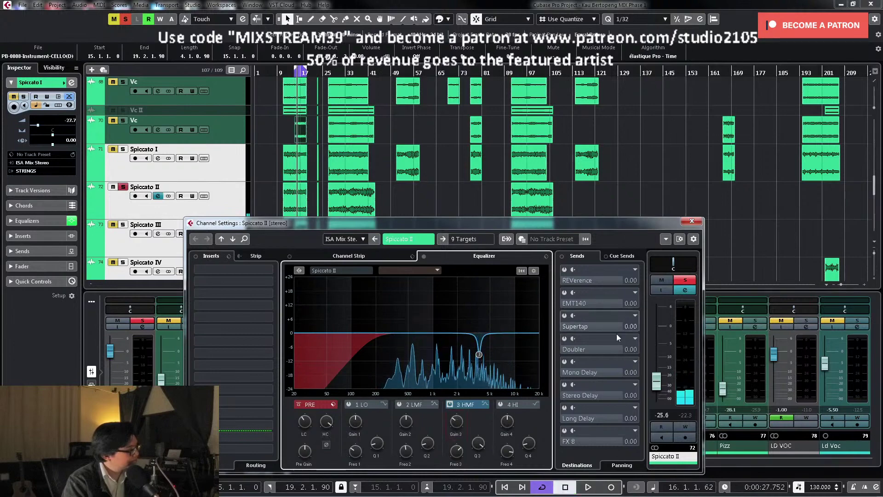
Step: Take Spiccato II out of solo, pan it hard left and raise its level to about -13.2 dB during playback
{"action": "left_click", "coordinate": [685, 279]}
{"action": "key", "text": "space"}
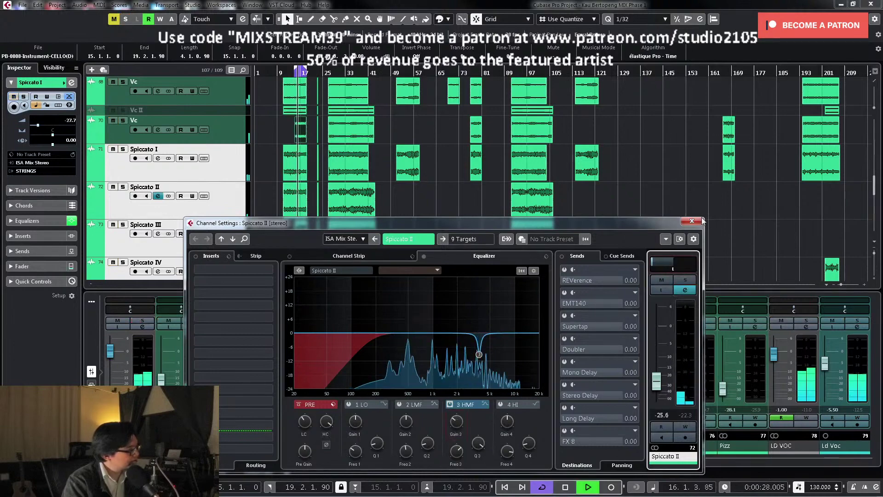
{"action": "left_click", "coordinate": [685, 290]}
{"action": "left_click_drag", "start_coordinate": [467, 385], "coordinate": [468, 376]}
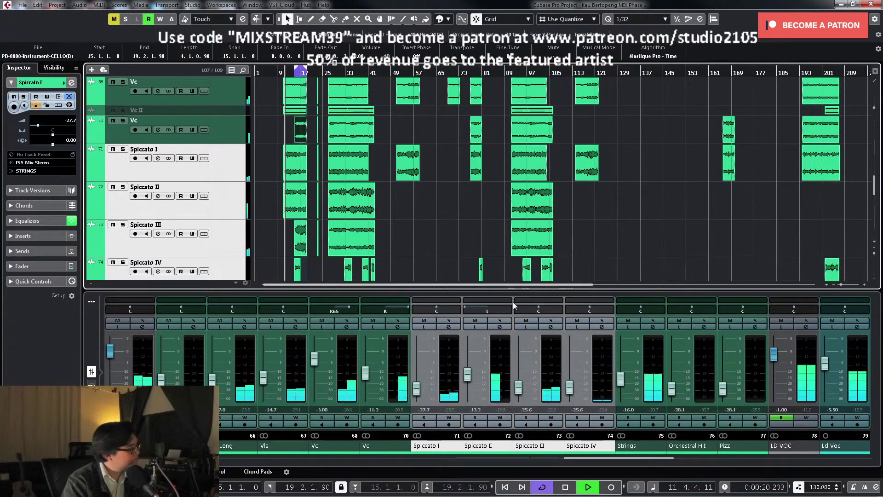
Step: Pan Spiccato I to L46 and balance the levels at -19.1 dB for Spiccato I and -13.5 dB for Spiccato II
{"action": "left_click_drag", "start_coordinate": [416, 389], "coordinate": [416, 385]}
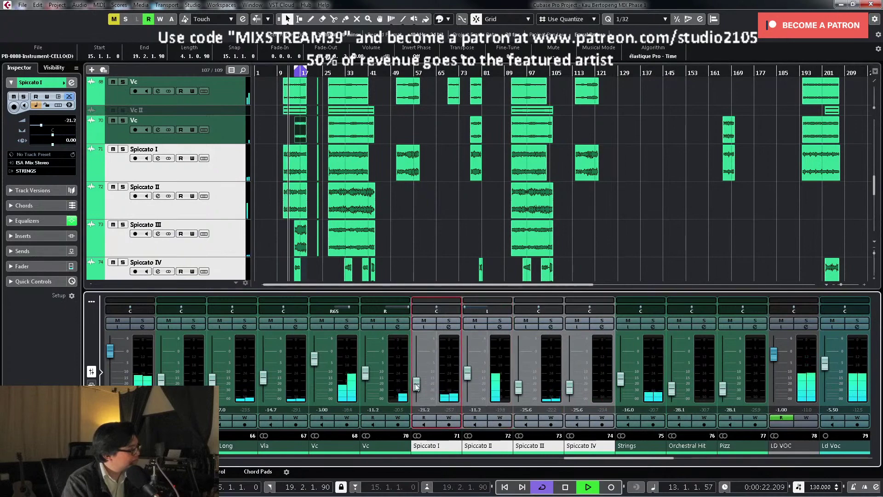
{"action": "left_click_drag", "start_coordinate": [433, 311], "coordinate": [421, 311]}
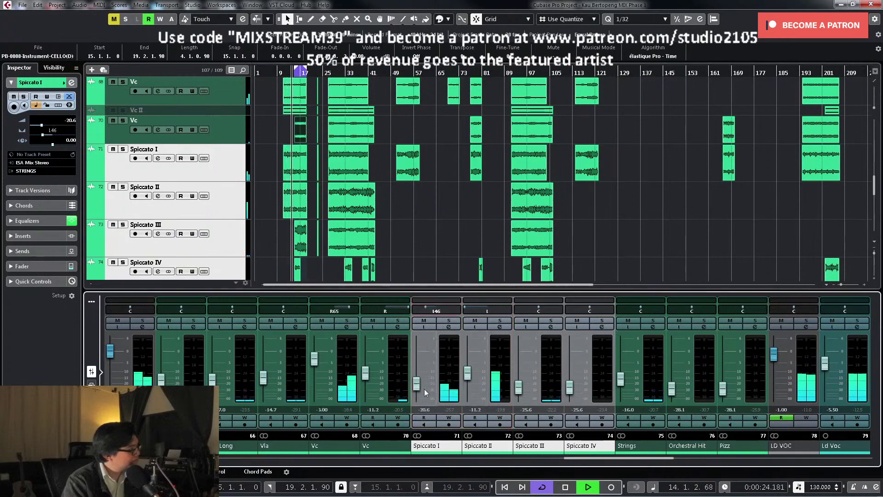
{"action": "left_click_drag", "start_coordinate": [418, 387], "coordinate": [467, 379]}
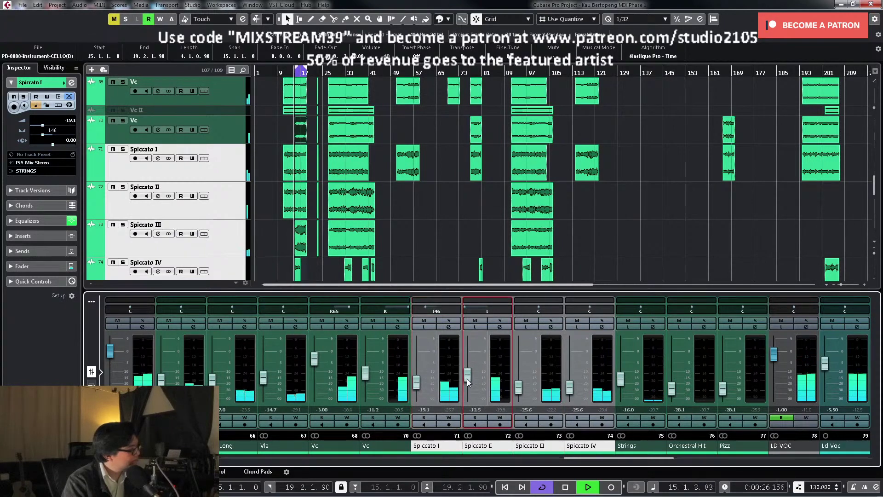
Step: Solo Spiccato III and EQ it with a low cut, a high cut and a narrow band 3 cut between 2 and 5 kHz
{"action": "key", "text": "space"}
{"action": "left_click", "coordinate": [552, 320]}
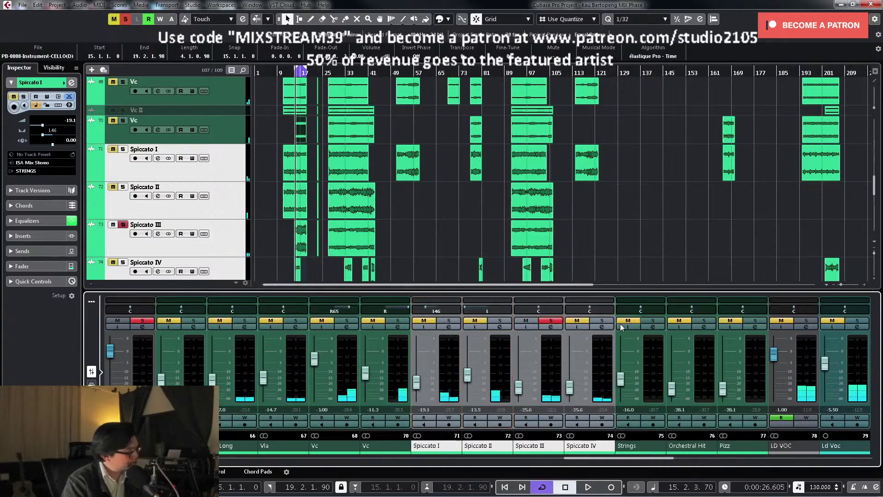
{"action": "left_click", "coordinate": [550, 328]}
{"action": "key", "text": "space"}
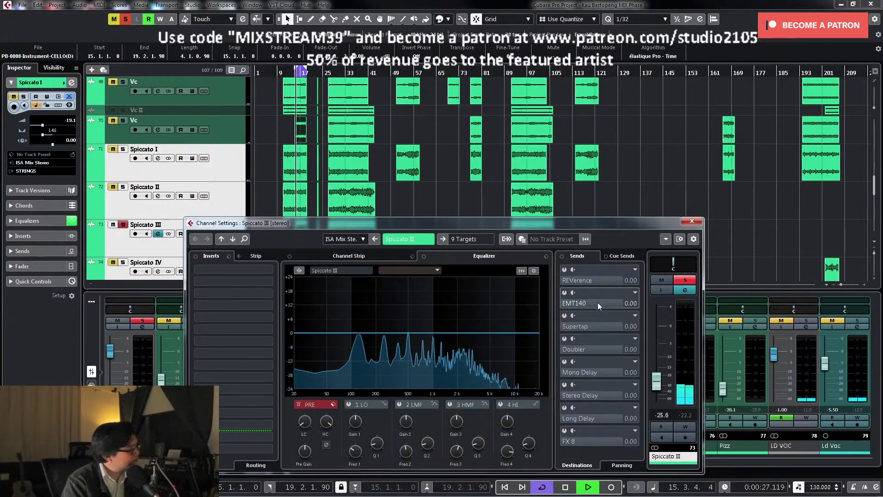
{"action": "left_click_drag", "start_coordinate": [304, 421], "coordinate": [304, 408]}
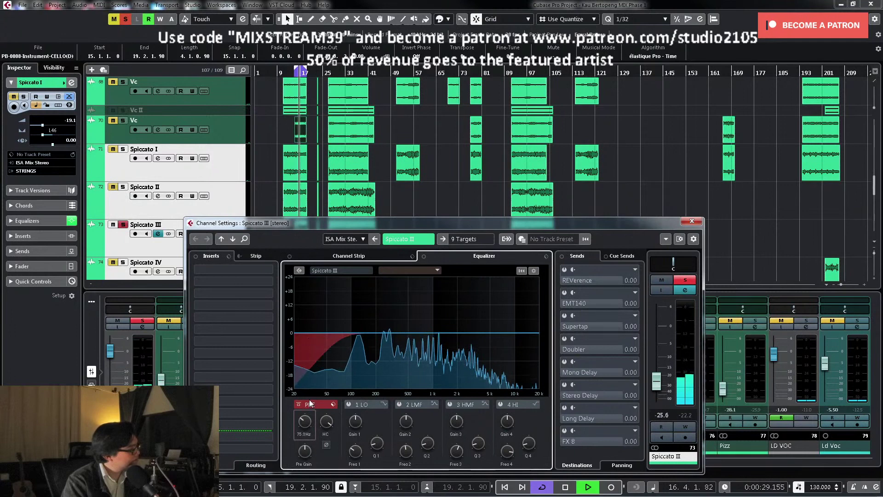
{"action": "left_click", "coordinate": [450, 404]}
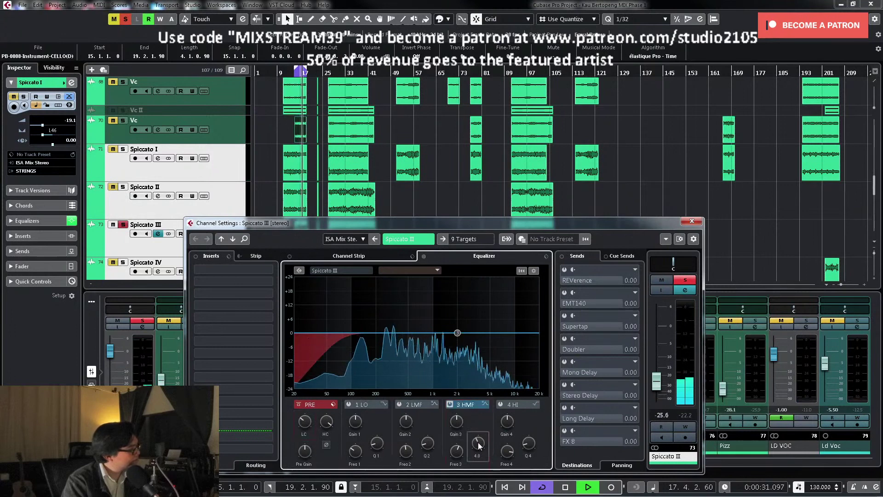
{"action": "left_click_drag", "start_coordinate": [457, 333], "coordinate": [476, 282]}
{"action": "left_click_drag", "start_coordinate": [457, 421], "coordinate": [453, 458]}
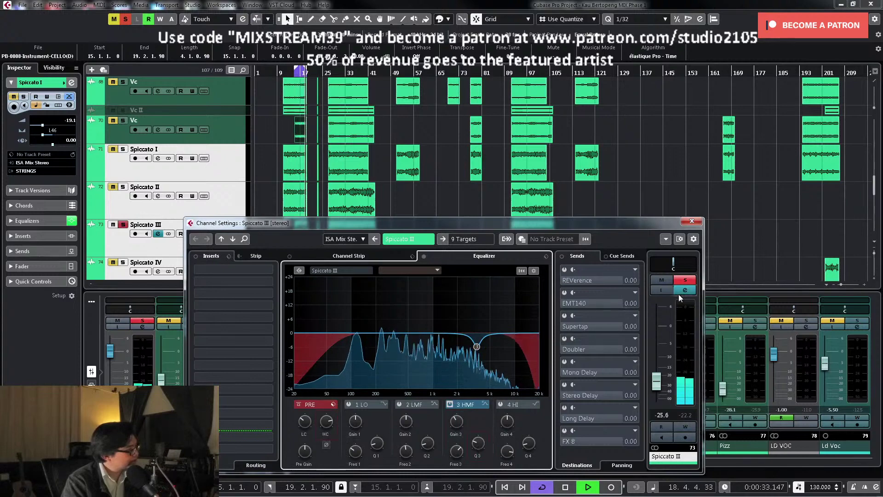
Step: Take Spiccato III out of solo, pan it to R29 and raise its level to -19.1 dB during playback
{"action": "left_click", "coordinate": [685, 279]}
{"action": "left_click", "coordinate": [303, 198]}
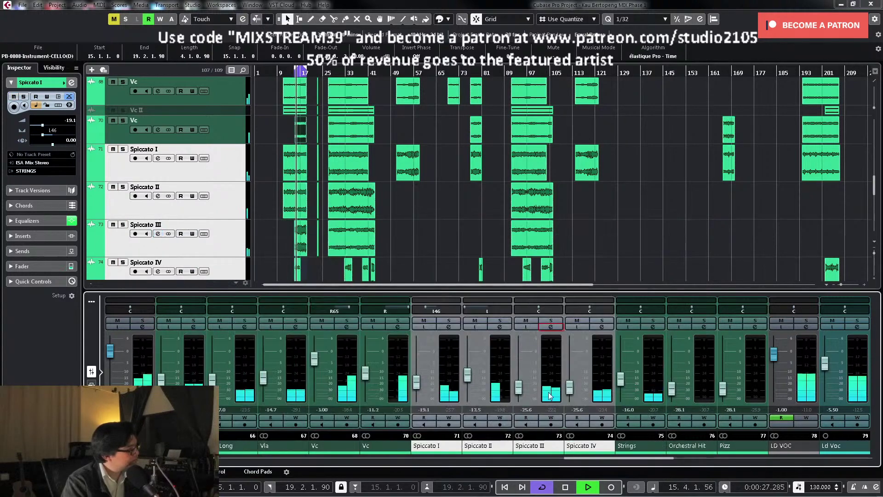
{"action": "left_click_drag", "start_coordinate": [519, 388], "coordinate": [517, 385]}
{"action": "key", "text": "s"}
{"action": "left_click_drag", "start_coordinate": [539, 311], "coordinate": [545, 311]}
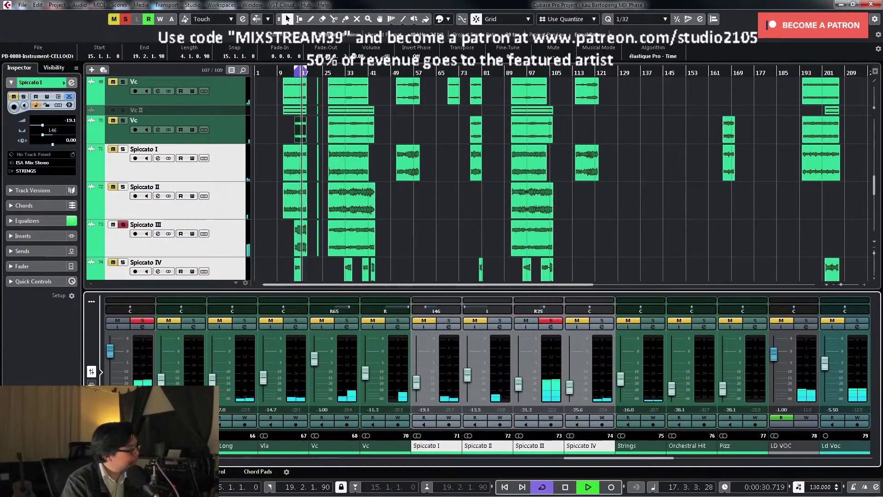
{"action": "left_click", "coordinate": [551, 320]}
{"action": "left_click_drag", "start_coordinate": [517, 385], "coordinate": [516, 382]}
Step: Solo Spiccato IV and loop playback over its first clip, from bar 15 to bar 17
{"action": "left_click", "coordinate": [410, 226]}
{"action": "scroll", "coordinate": [439, 221], "scroll_direction": "down", "scroll_amount": 1}
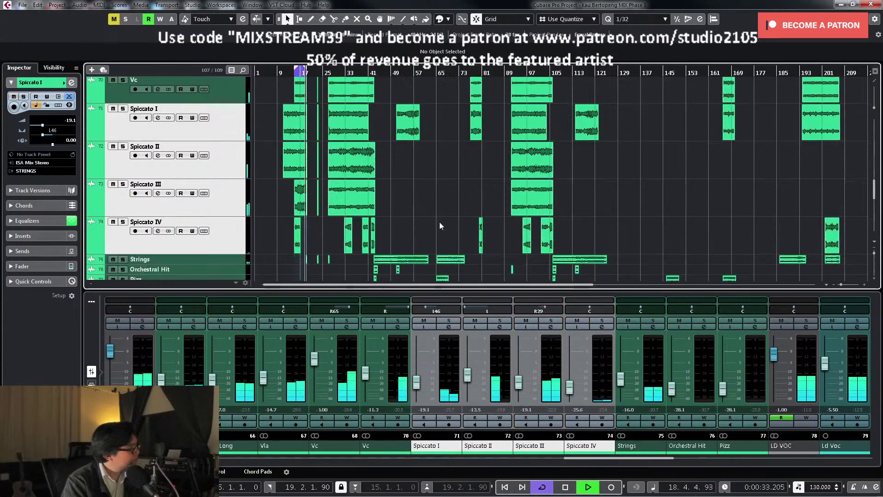
{"action": "key", "text": "space"}
{"action": "left_click_drag", "start_coordinate": [304, 248], "coordinate": [306, 239]}
{"action": "key", "text": "p"}
{"action": "key", "text": "KP_Divide"}
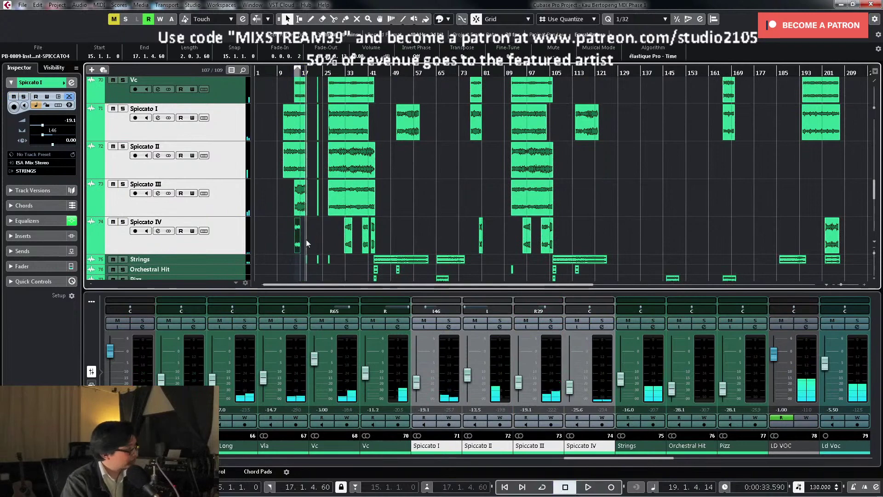
{"action": "left_click", "coordinate": [602, 321]}
{"action": "left_click", "coordinate": [602, 327]}
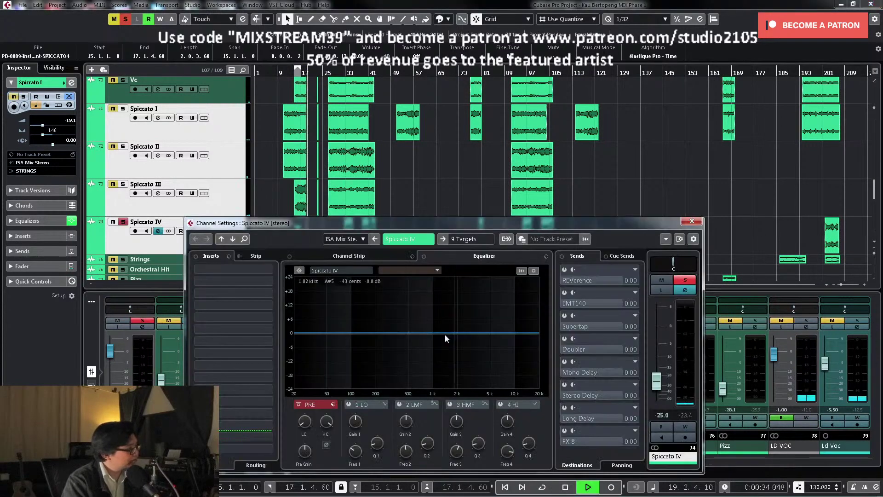
{"action": "key", "text": "space"}
{"action": "key", "text": "Escape"}
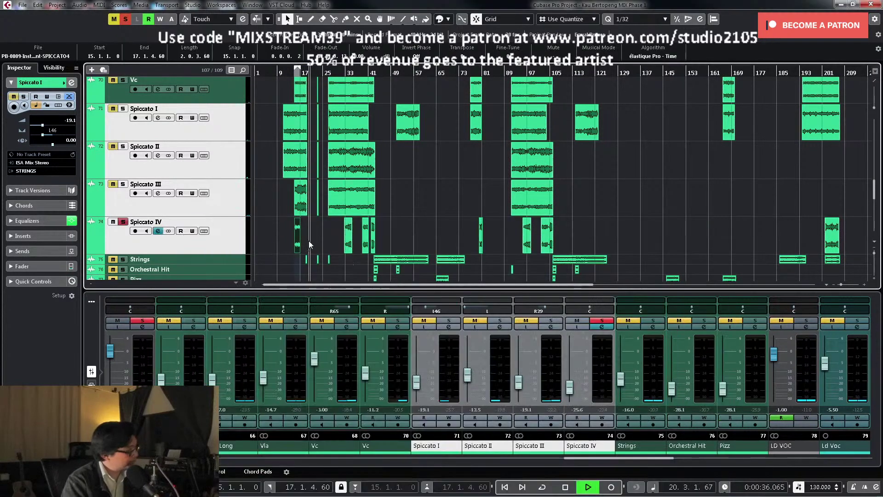
{"action": "key", "text": "KP_Divide"}
{"action": "key", "text": "space"}
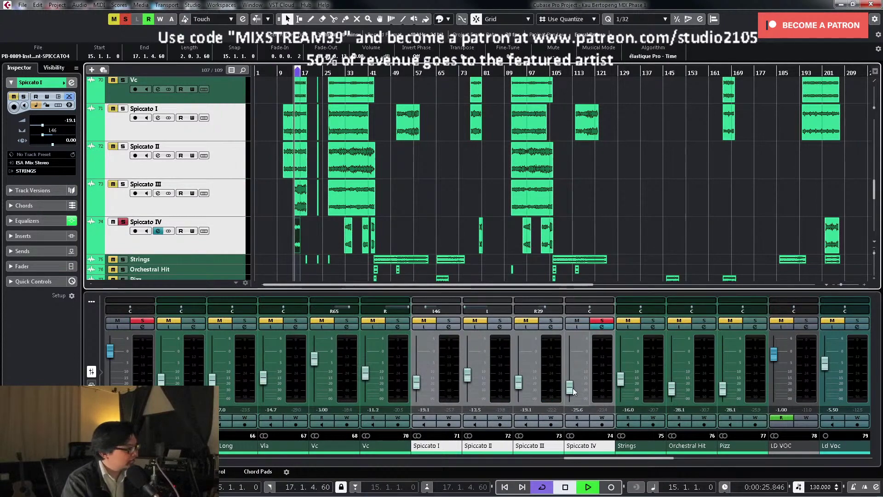
Step: Take Spiccato IV out of solo, pan it hard left and raise its level to -14.3 dB
{"action": "left_click_drag", "start_coordinate": [573, 388], "coordinate": [573, 382]}
{"action": "key", "text": "space"}
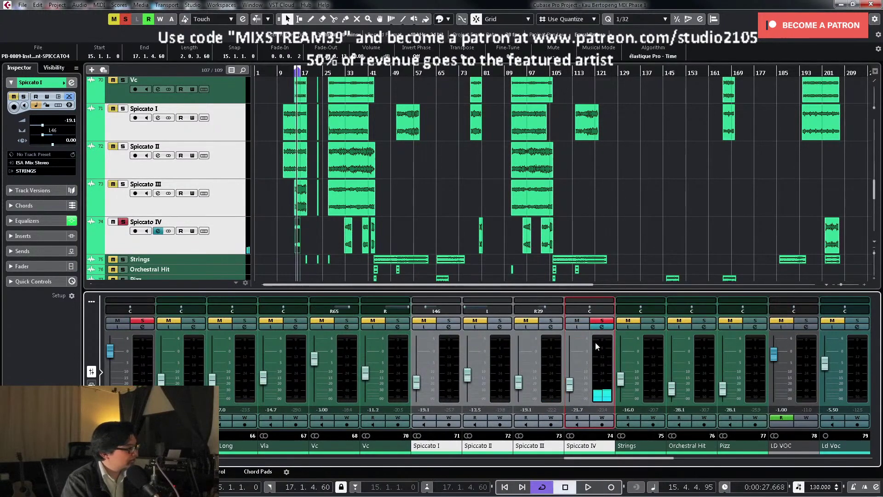
{"action": "left_click", "coordinate": [601, 322]}
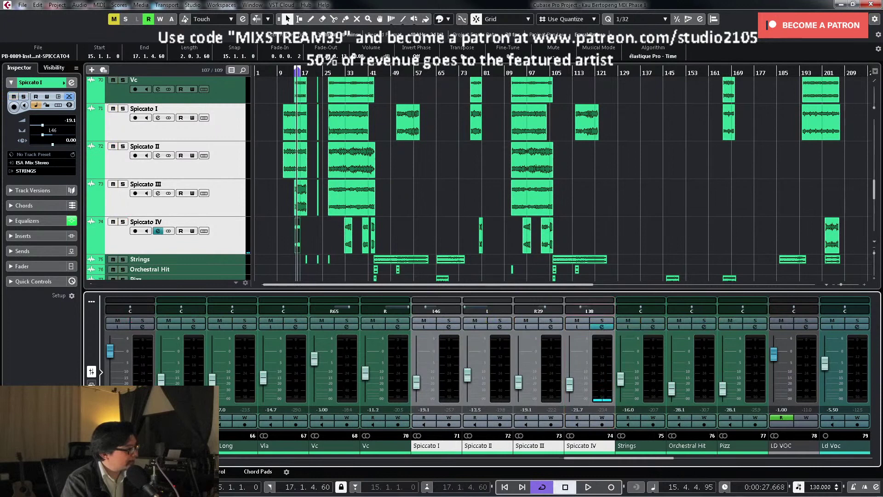
{"action": "key", "text": "space"}
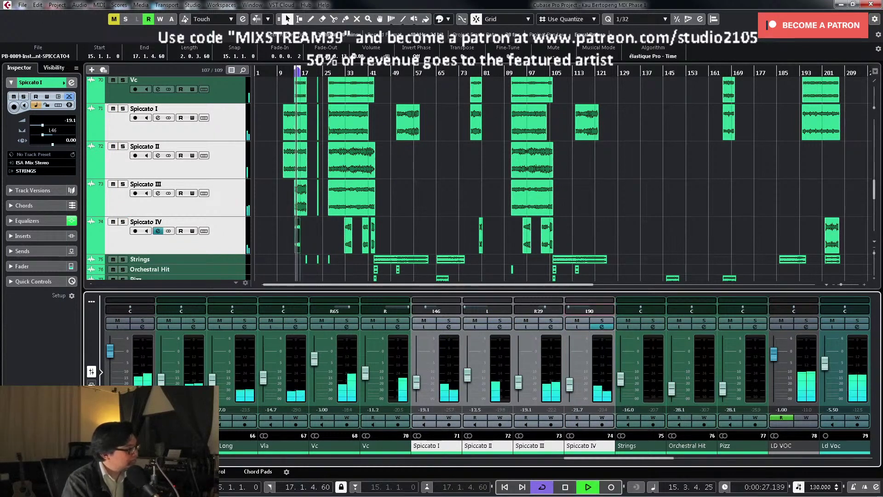
{"action": "mouse_move", "coordinate": [570, 385]}
{"action": "left_mouse_down"}
{"action": "mouse_move", "coordinate": [571, 371]}
{"action": "mouse_move", "coordinate": [570, 380]}
{"action": "left_mouse_up"}
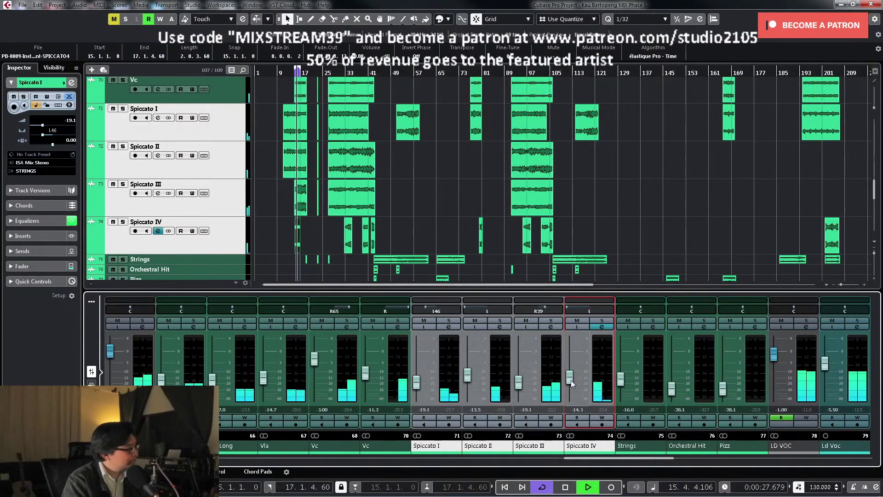
Step: Turn off looping, move the playback position to about bar 40 and shrink the track rows to a compact height
{"action": "left_click", "coordinate": [439, 213]}
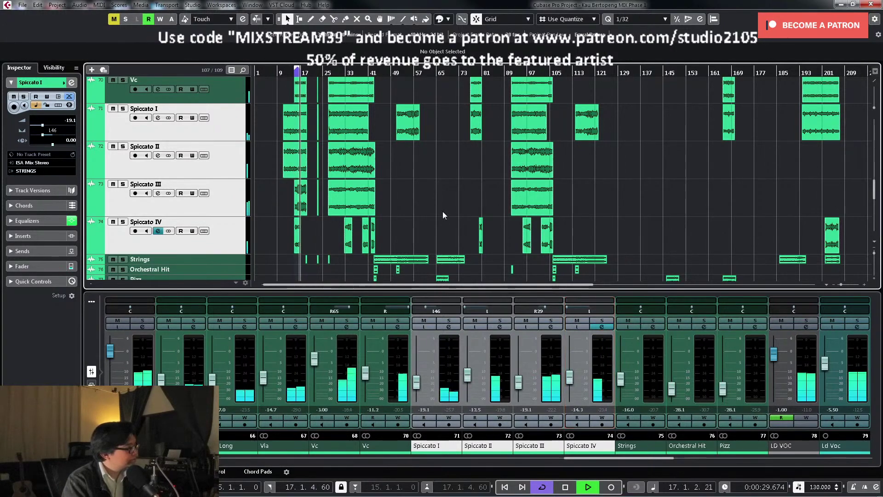
{"action": "scroll", "coordinate": [443, 213], "scroll_direction": "down", "scroll_amount": 2}
{"action": "key", "text": "KP_Divide"}
{"action": "key", "text": "space"}
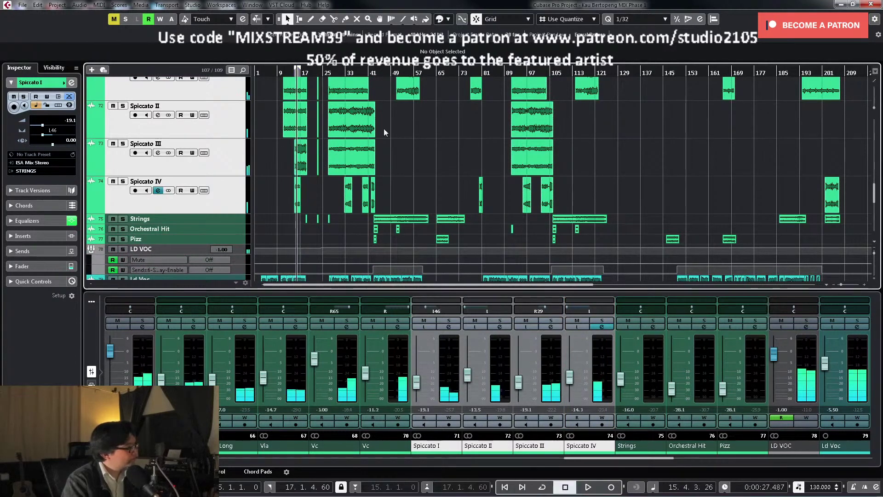
{"action": "left_click", "coordinate": [368, 71]}
{"action": "left_click", "coordinate": [184, 184]}
{"action": "key", "text": "shift+g"}
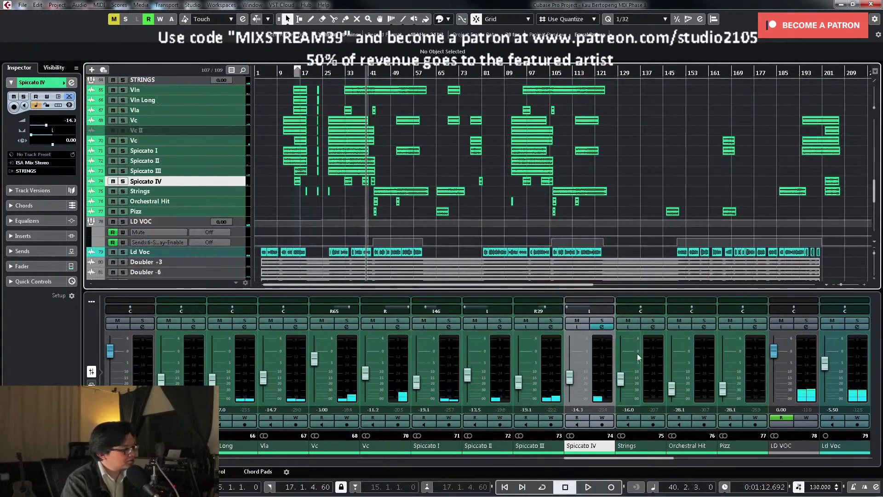
Step: Raise Orchestral Hit to -8.31 dB and lower Spiccato IV to -15.9 dB during playback
{"action": "key", "text": "space"}
{"action": "left_click_drag", "start_coordinate": [672, 389], "coordinate": [677, 365]}
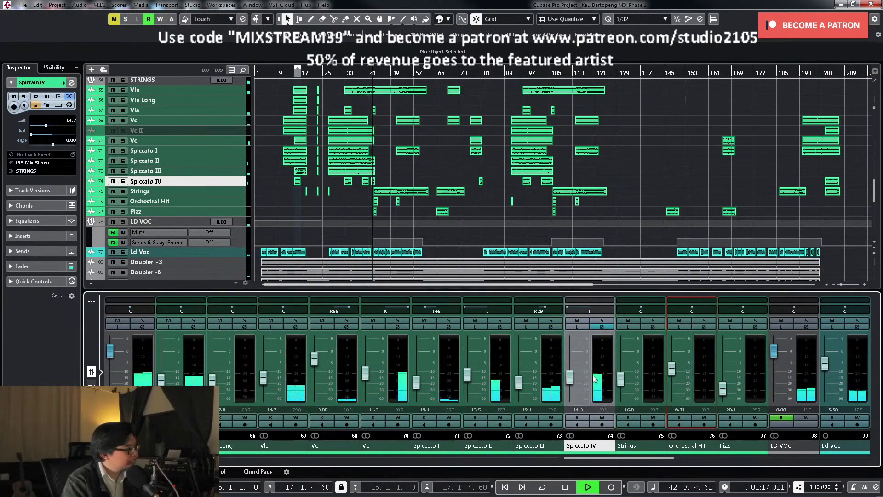
{"action": "left_click_drag", "start_coordinate": [576, 376], "coordinate": [578, 380]}
{"action": "key", "text": "space"}
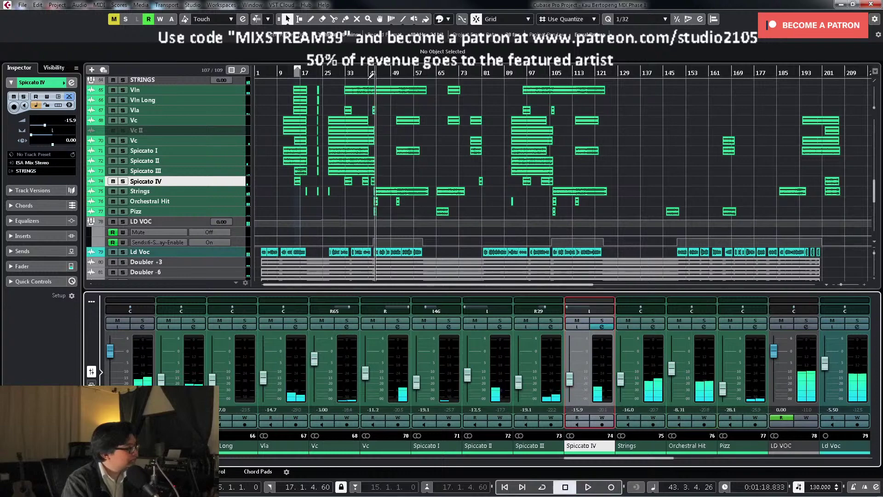
Step: Audition Orchestral Hit in solo from about bar 40 through its first hit at bar 43, ending with solo off
{"action": "left_click", "coordinate": [375, 82]}
{"action": "left_click", "coordinate": [703, 320]}
{"action": "key", "text": "space"}
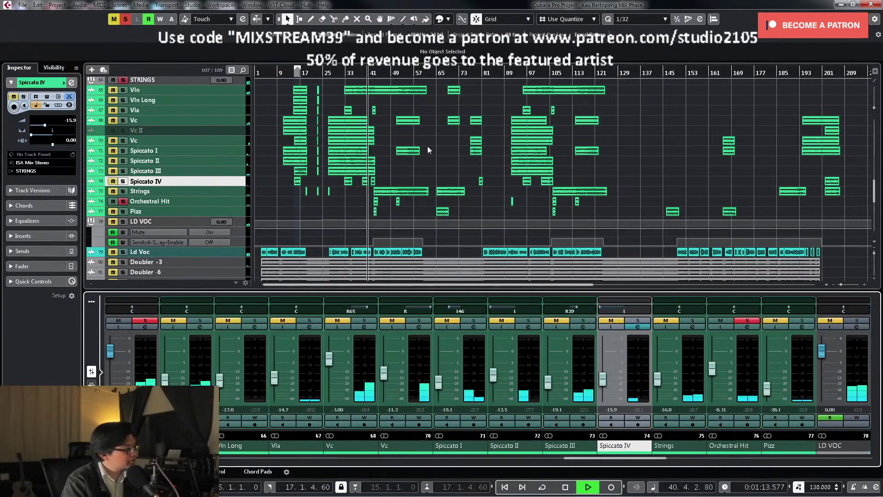
{"action": "key", "text": "h"}
{"action": "key", "text": "h"}
{"action": "key", "text": "h"}
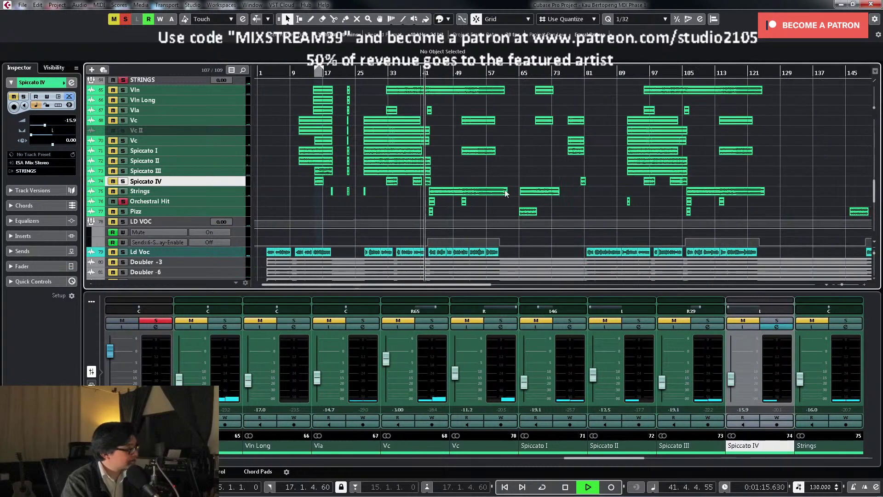
{"action": "key", "text": "g"}
{"action": "key", "text": "g"}
{"action": "key", "text": "g"}
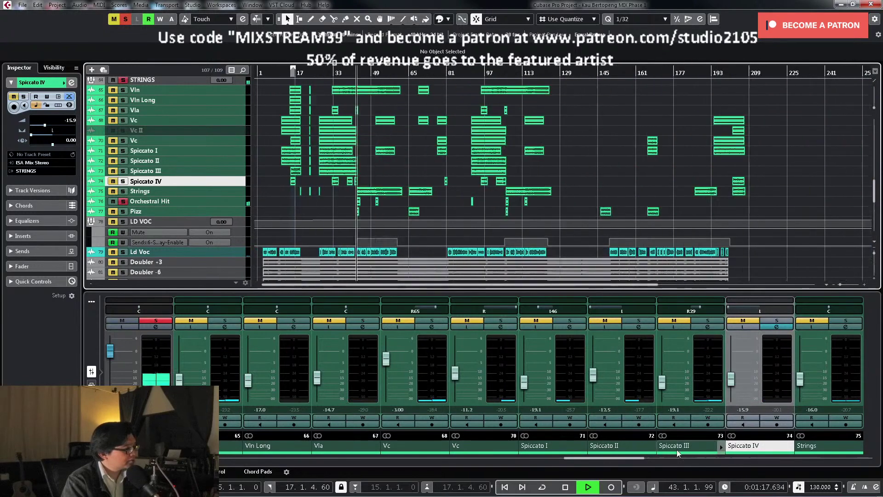
{"action": "left_click_drag", "start_coordinate": [641, 458], "coordinate": [698, 465]}
{"action": "key", "text": "space"}
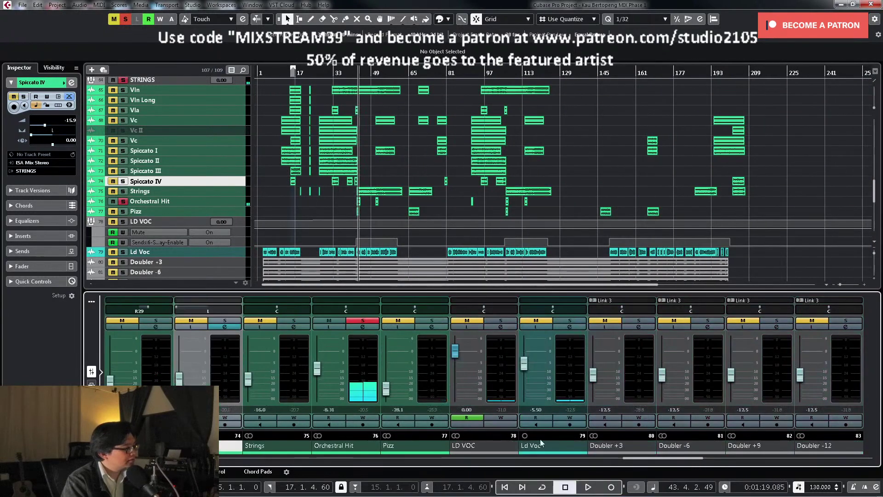
{"action": "left_click", "coordinate": [364, 322]}
Step: Raise Orchestral Hit's level while playing the approach to bar 43, settling on exactly -3 dB
{"action": "left_click", "coordinate": [340, 76]}
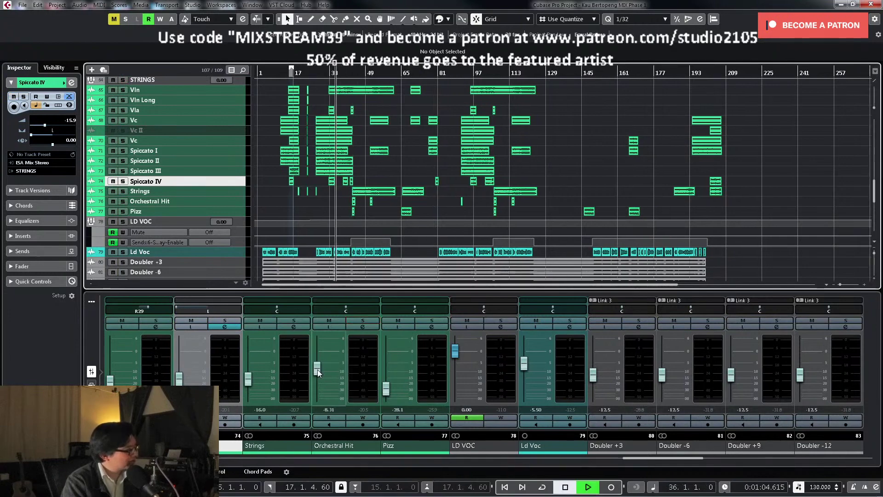
{"action": "left_click_drag", "start_coordinate": [317, 372], "coordinate": [317, 363]}
{"action": "left_click", "coordinate": [347, 75]}
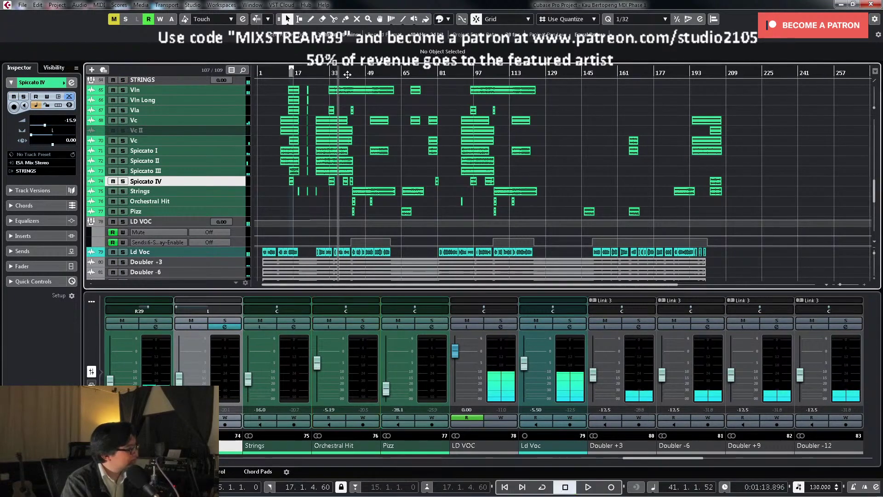
{"action": "key", "text": "h"}
{"action": "key", "text": "h"}
{"action": "key", "text": "space"}
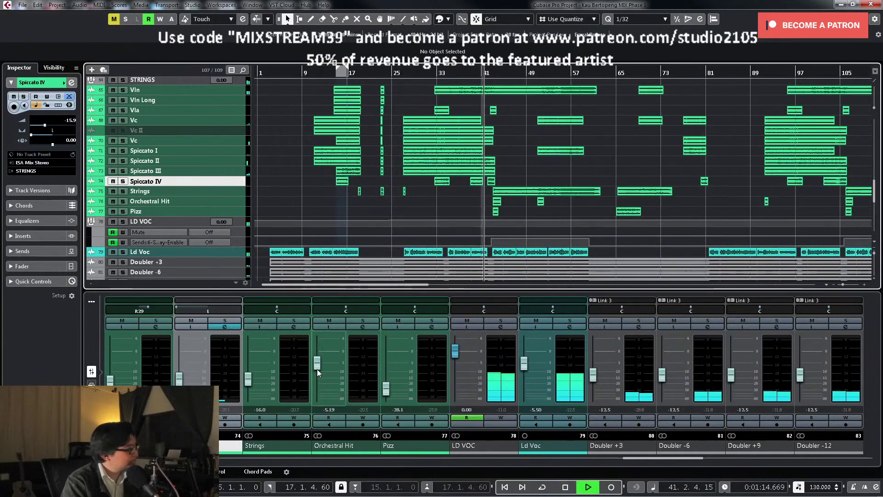
{"action": "left_click_drag", "start_coordinate": [316, 369], "coordinate": [320, 363]}
{"action": "key", "text": "space"}
{"action": "key", "text": "space"}
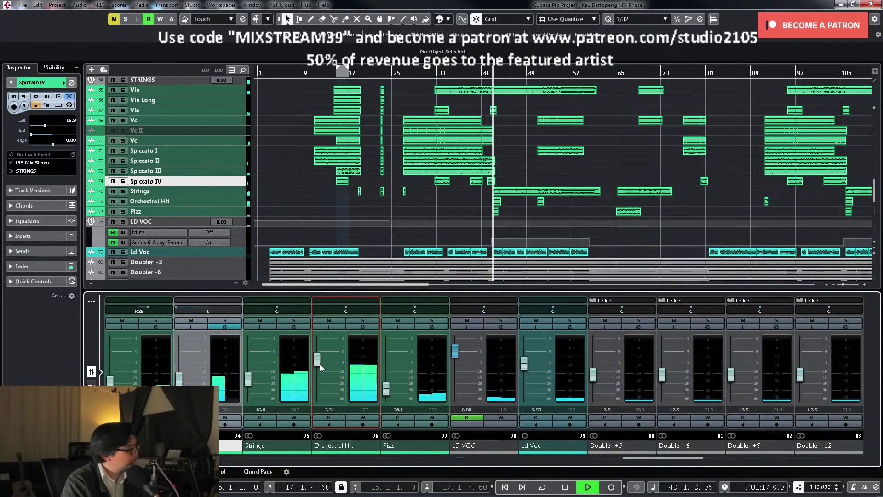
{"action": "key", "text": "space"}
{"action": "left_click", "coordinate": [330, 408]}
{"action": "type", "text": "-3"}
{"action": "key", "text": "Return"}
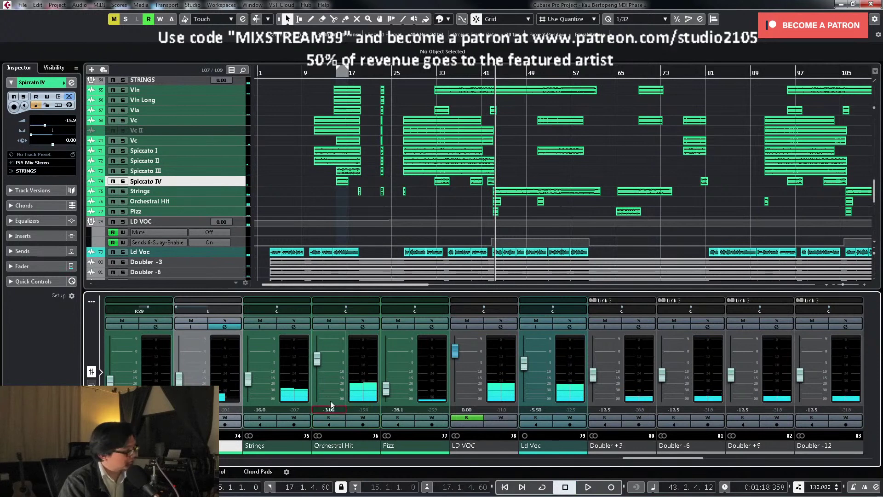
Step: Check Pizz in solo from about bar 64, raise its level to -20.1 dB and take it out of solo
{"action": "left_click", "coordinate": [613, 73]}
{"action": "left_click", "coordinate": [123, 211]}
{"action": "key", "text": "space"}
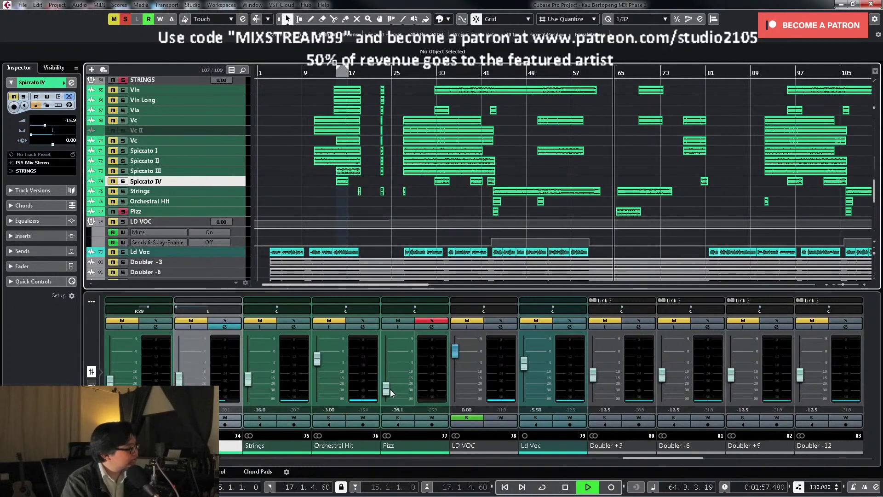
{"action": "mouse_move", "coordinate": [386, 389]}
{"action": "left_mouse_down"}
{"action": "mouse_move", "coordinate": [387, 371]}
{"action": "mouse_move", "coordinate": [394, 387]}
{"action": "left_mouse_up"}
{"action": "left_click", "coordinate": [432, 320]}
{"action": "left_click", "coordinate": [684, 200]}
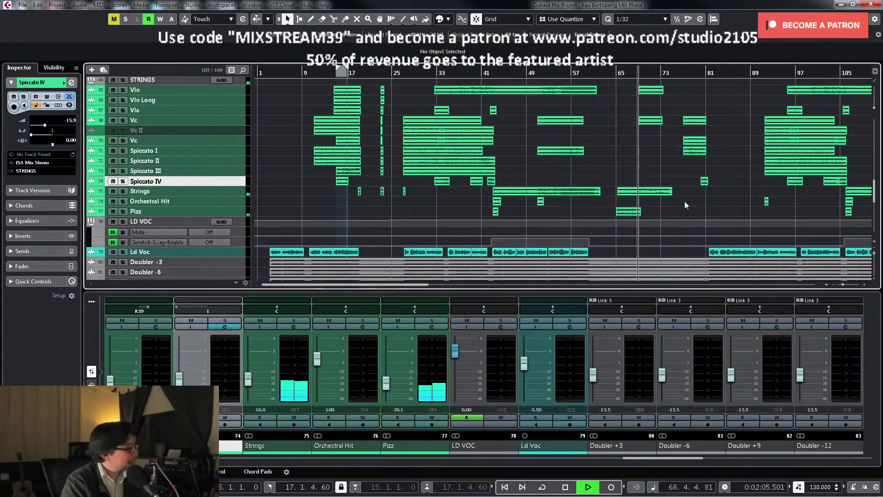
{"action": "key", "text": "space"}
{"action": "key", "text": "g"}
{"action": "key", "text": "z"}
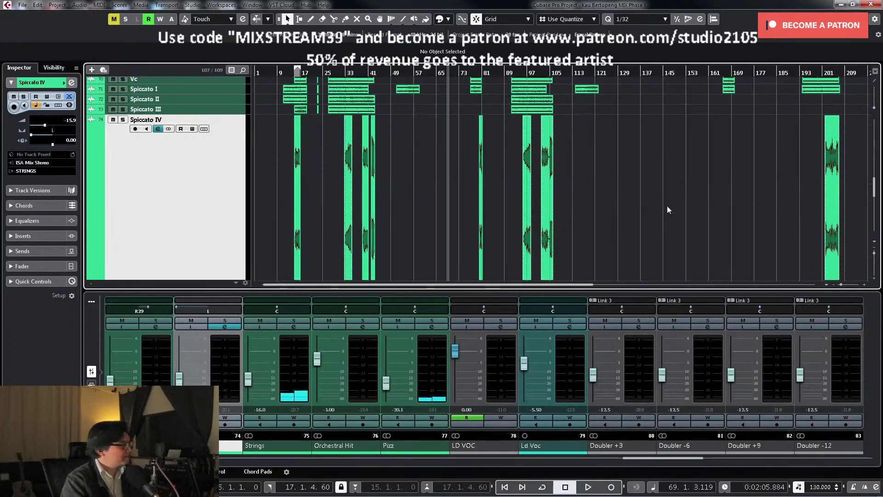
{"action": "key", "text": "z"}
{"action": "scroll", "coordinate": [669, 211], "scroll_direction": "up", "scroll_amount": 3}
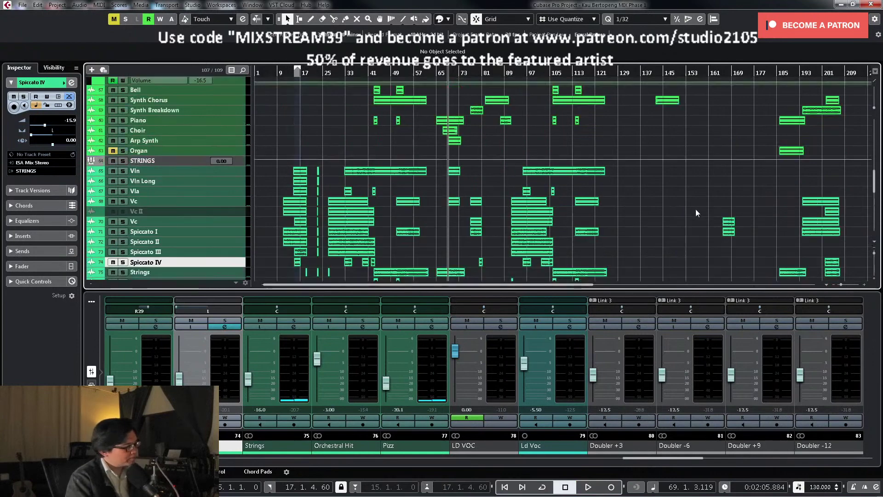
{"action": "scroll", "coordinate": [612, 205], "scroll_direction": "down", "scroll_amount": 1}
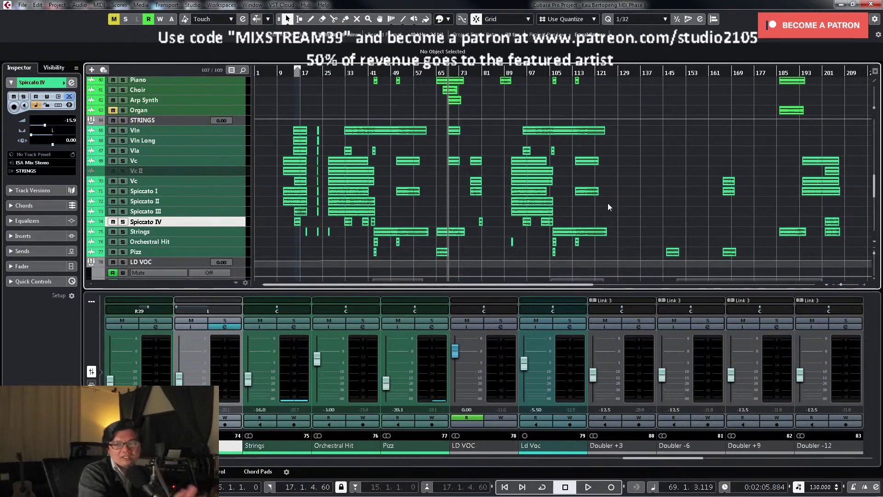
Step: Play from about bar 182, solo Organ and raise its level to -16.3 dB
{"action": "scroll", "coordinate": [608, 203], "scroll_direction": "down", "scroll_amount": 6}
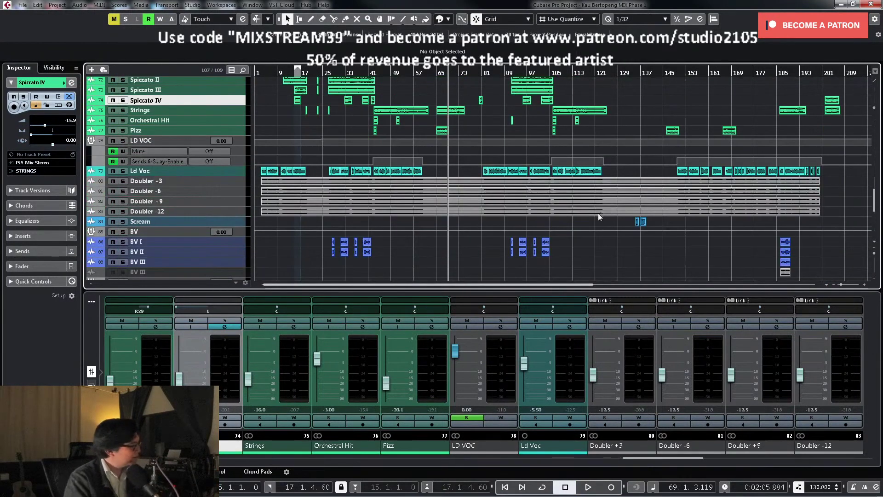
{"action": "scroll", "coordinate": [587, 219], "scroll_direction": "up", "scroll_amount": 7}
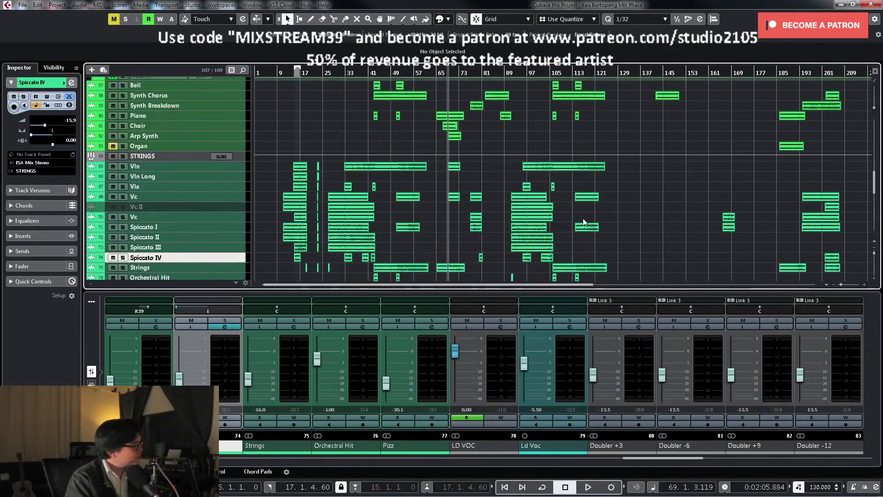
{"action": "left_click", "coordinate": [775, 73]}
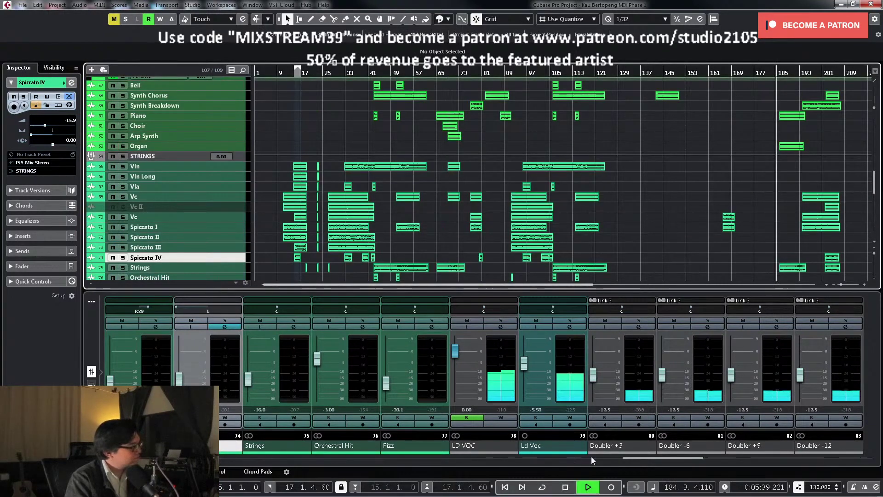
{"action": "left_click_drag", "start_coordinate": [642, 457], "coordinate": [532, 469]}
{"action": "left_click", "coordinate": [560, 318]}
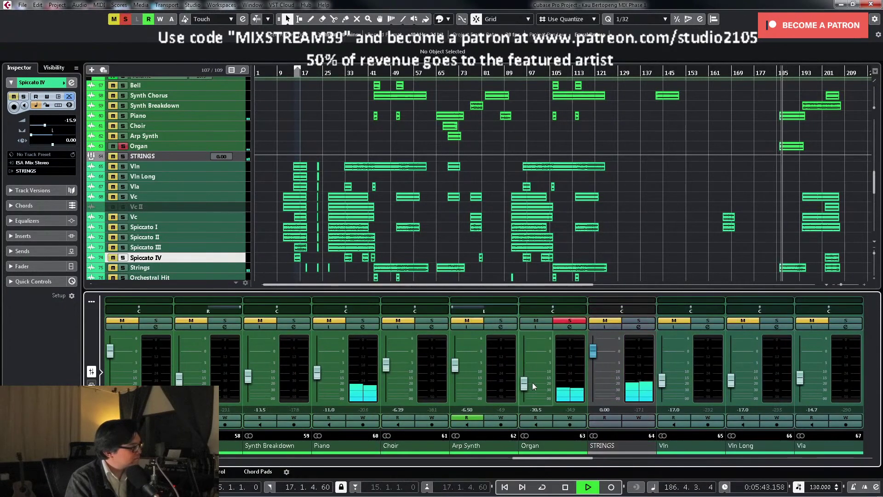
{"action": "left_click_drag", "start_coordinate": [528, 385], "coordinate": [529, 381]}
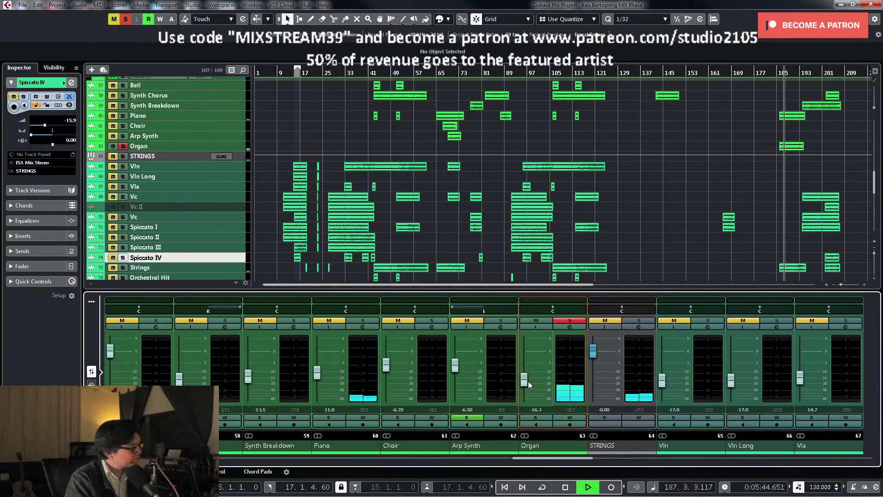
Step: Apply a low cut to Organ in its channel EQ, take it out of solo and raise its level to -10.6 dB
{"action": "left_click", "coordinate": [569, 327]}
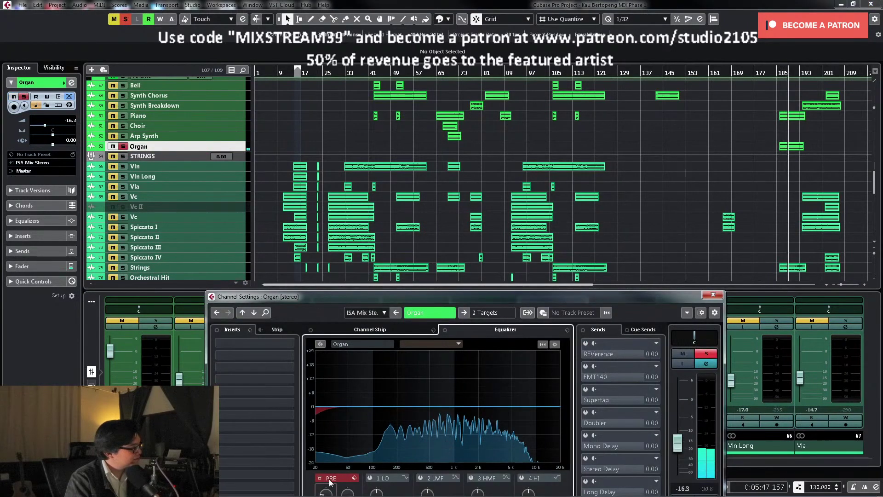
{"action": "left_click_drag", "start_coordinate": [326, 493], "coordinate": [334, 471]}
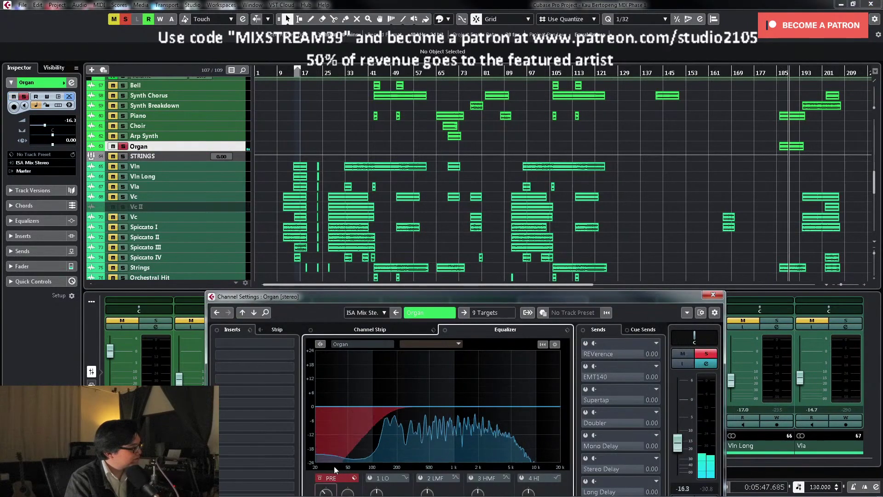
{"action": "left_click", "coordinate": [706, 353]}
{"action": "left_click_drag", "start_coordinate": [682, 447], "coordinate": [682, 437]}
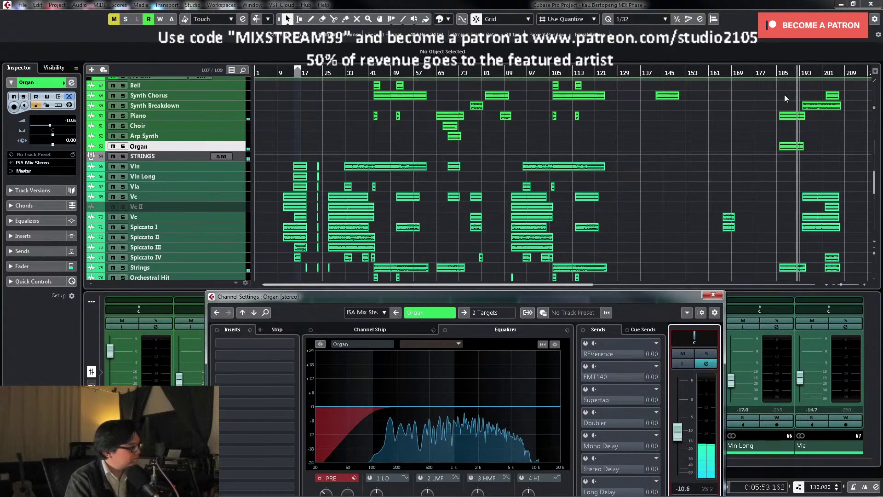
{"action": "left_click", "coordinate": [713, 295]}
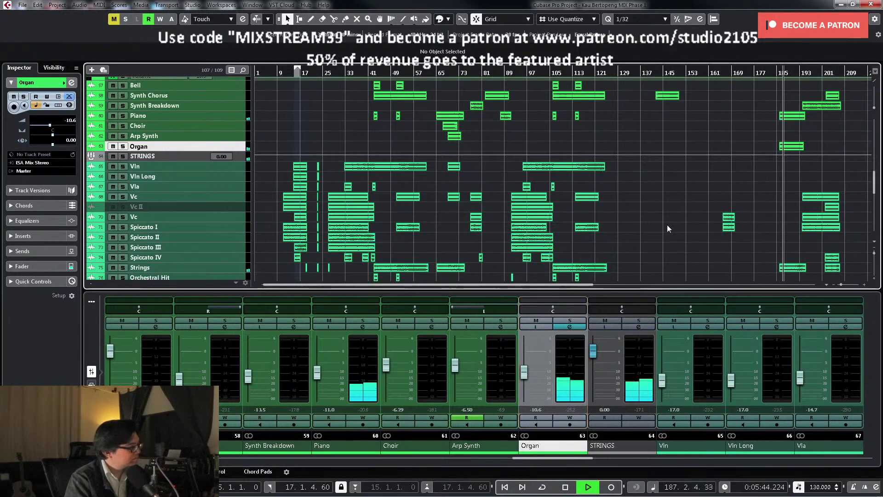
Step: Stop playback and hide the automation lanes of the SOLO group, Ld Synth and the first Bell track
{"action": "scroll", "coordinate": [671, 205], "scroll_direction": "up", "scroll_amount": 5}
{"action": "scroll", "coordinate": [687, 208], "scroll_direction": "up", "scroll_amount": 6}
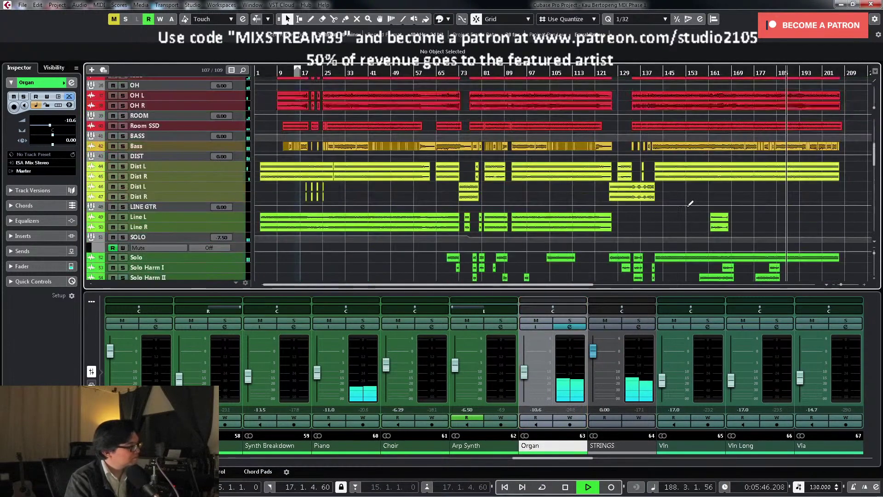
{"action": "key", "text": "space"}
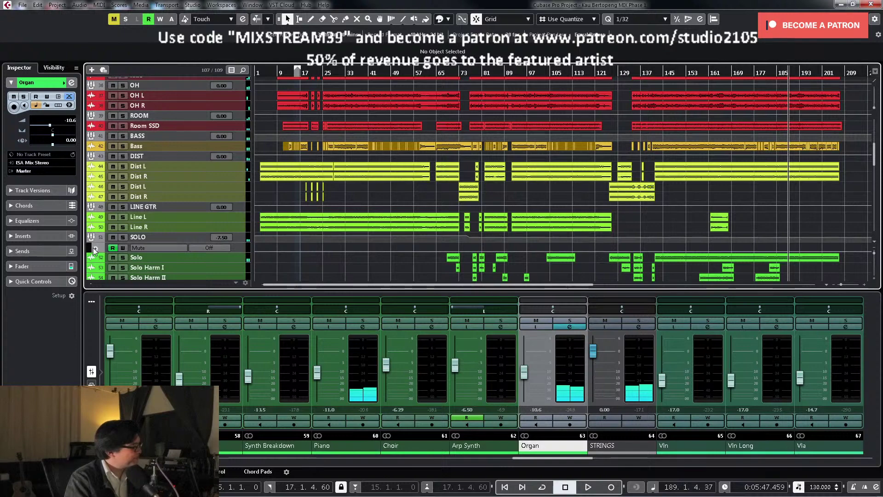
{"action": "left_click", "coordinate": [95, 249]}
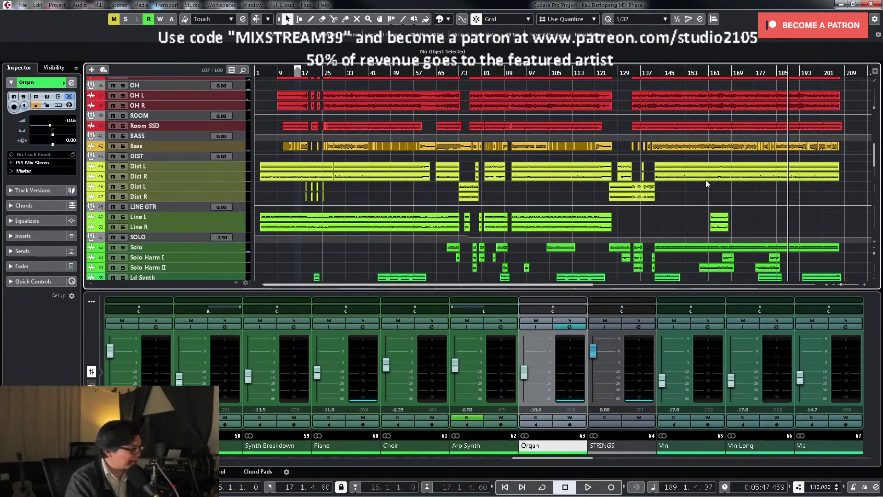
{"action": "left_click", "coordinate": [602, 72]}
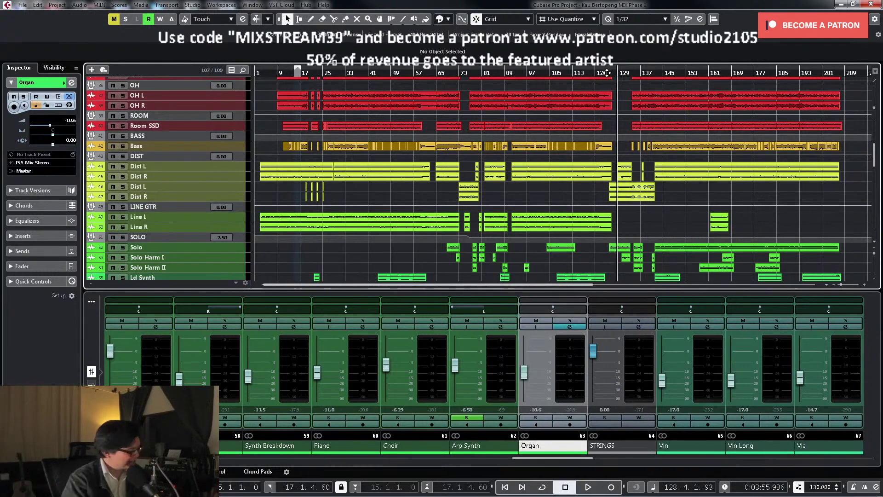
{"action": "scroll", "coordinate": [573, 167], "scroll_direction": "up", "scroll_amount": 10}
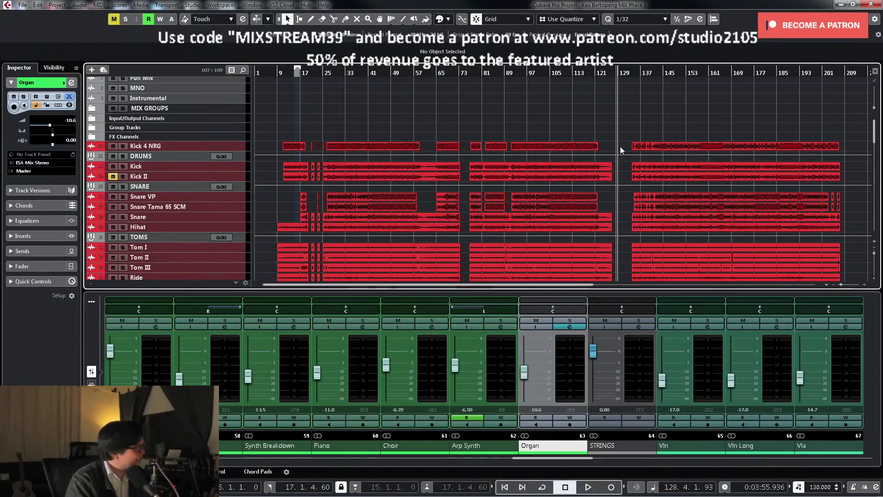
{"action": "scroll", "coordinate": [619, 146], "scroll_direction": "down", "scroll_amount": 12}
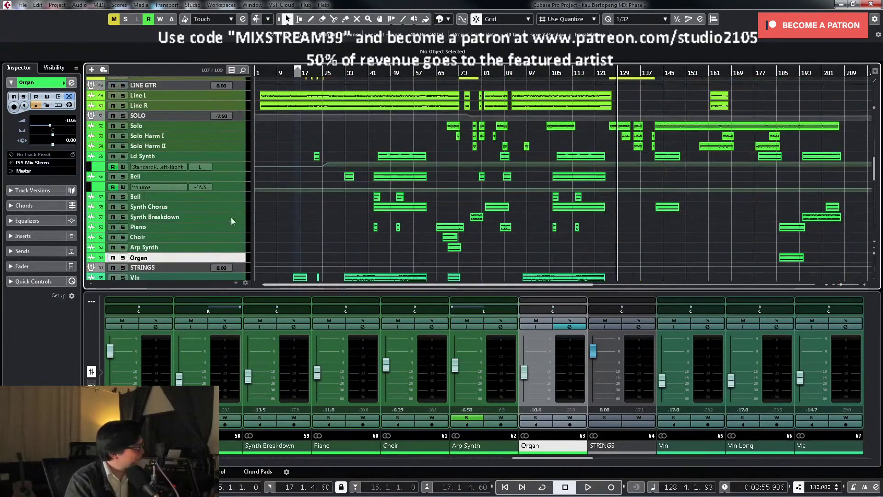
{"action": "left_click", "coordinate": [95, 188]}
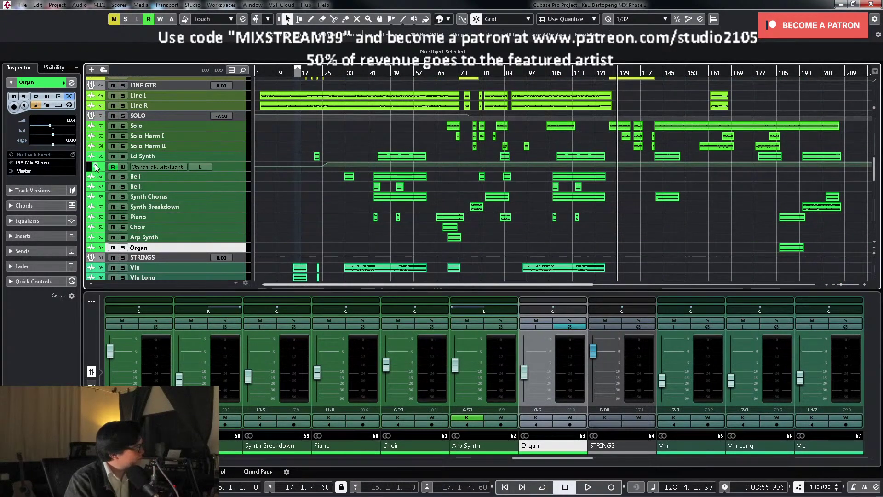
{"action": "left_click", "coordinate": [96, 166]}
Step: Look over the arrangement from the drums through the synths and strings to the lead and backing vocals
{"action": "scroll", "coordinate": [463, 157], "scroll_direction": "up", "scroll_amount": 9}
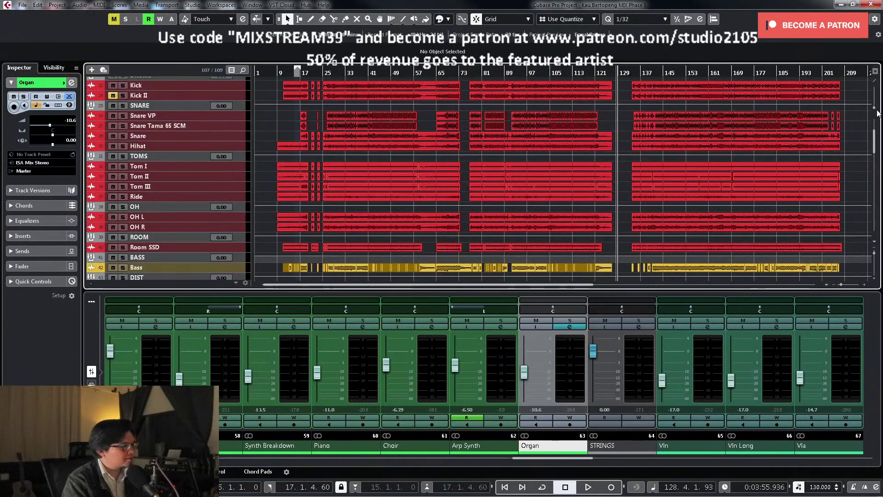
{"action": "scroll", "coordinate": [557, 184], "scroll_direction": "down", "scroll_amount": 5}
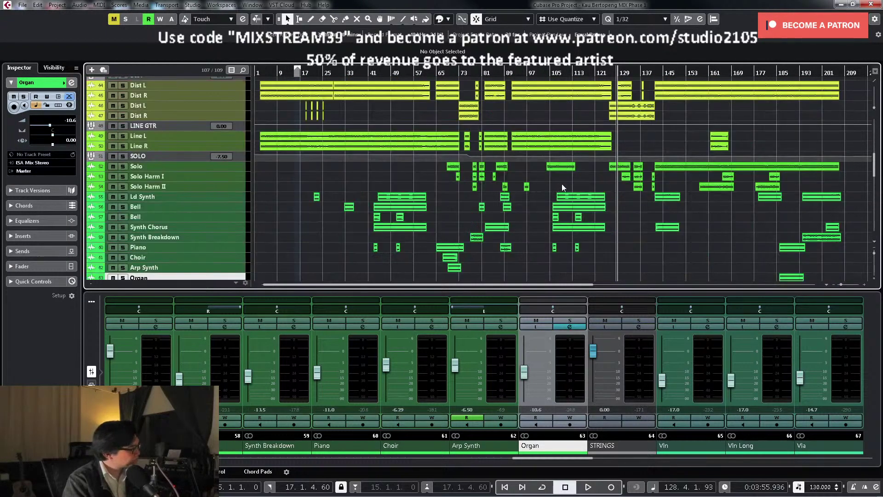
{"action": "scroll", "coordinate": [562, 184], "scroll_direction": "up", "scroll_amount": 8}
{"action": "scroll", "coordinate": [568, 184], "scroll_direction": "down", "scroll_amount": 8}
{"action": "scroll", "coordinate": [575, 183], "scroll_direction": "down", "scroll_amount": 5}
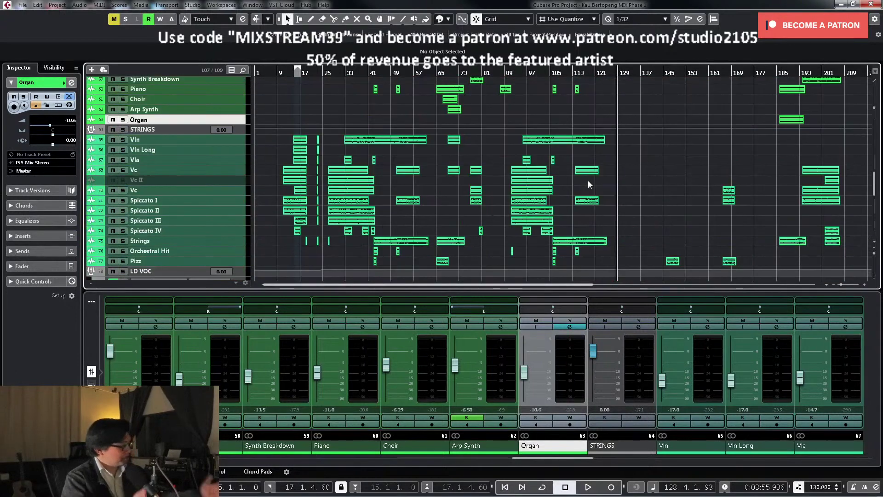
{"action": "scroll", "coordinate": [586, 183], "scroll_direction": "down", "scroll_amount": 5}
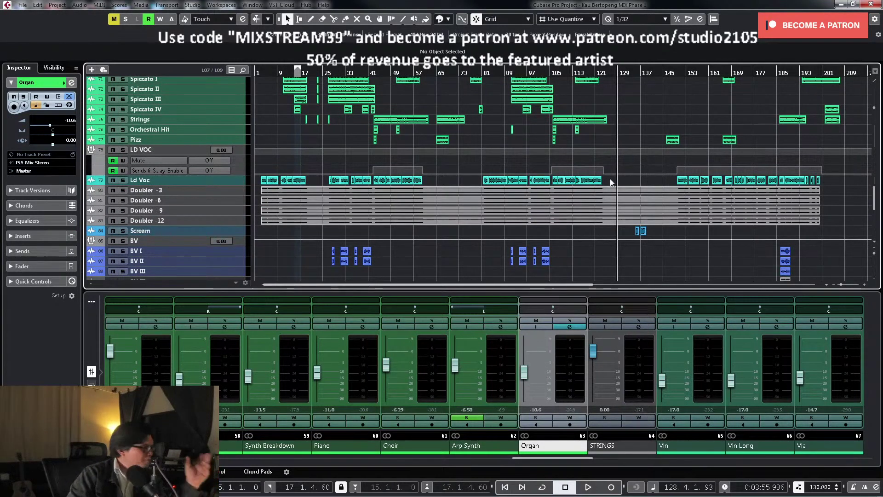
{"action": "scroll", "coordinate": [506, 159], "scroll_direction": "up", "scroll_amount": 8}
{"action": "scroll", "coordinate": [516, 155], "scroll_direction": "up", "scroll_amount": 10}
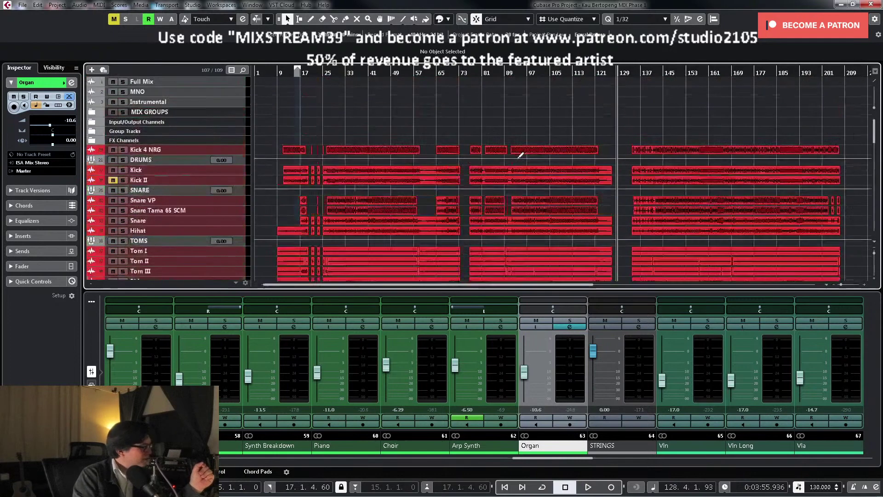
{"action": "scroll", "coordinate": [517, 158], "scroll_direction": "down", "scroll_amount": 6}
{"action": "scroll", "coordinate": [522, 161], "scroll_direction": "up", "scroll_amount": 1}
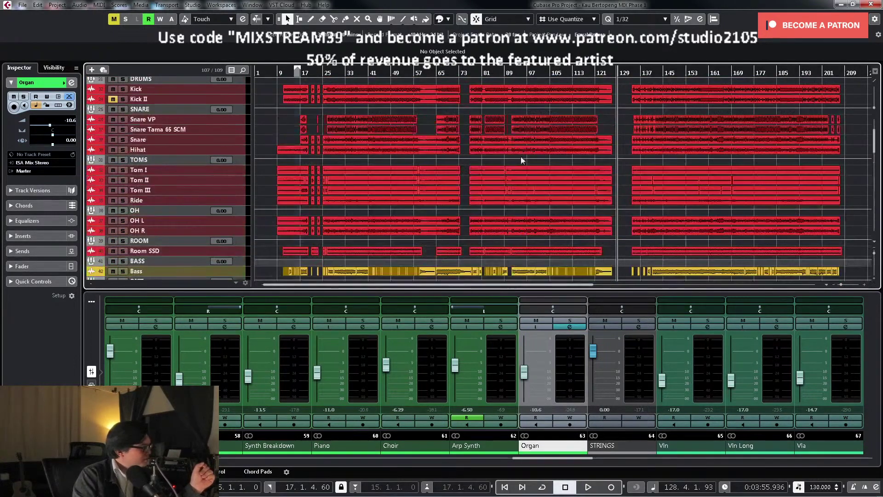
Step: Place the playback position at bar 38 and open the BASS group's channel settings in clear view
{"action": "left_click", "coordinate": [360, 69]}
{"action": "scroll", "coordinate": [474, 154], "scroll_direction": "down", "scroll_amount": 15}
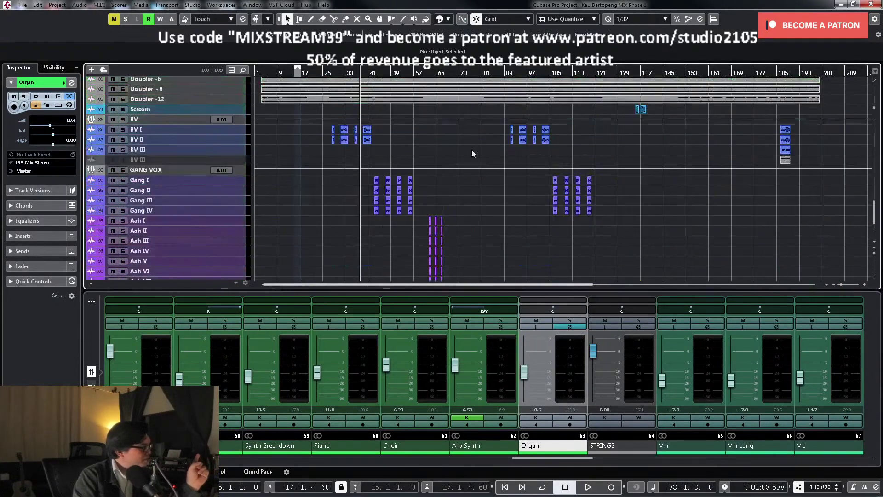
{"action": "scroll", "coordinate": [476, 152], "scroll_direction": "up", "scroll_amount": 12}
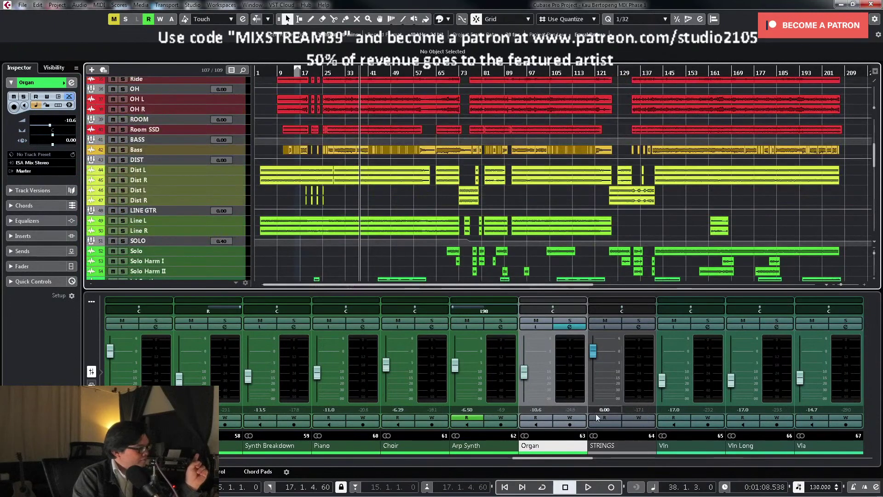
{"action": "left_click_drag", "start_coordinate": [581, 457], "coordinate": [449, 470]}
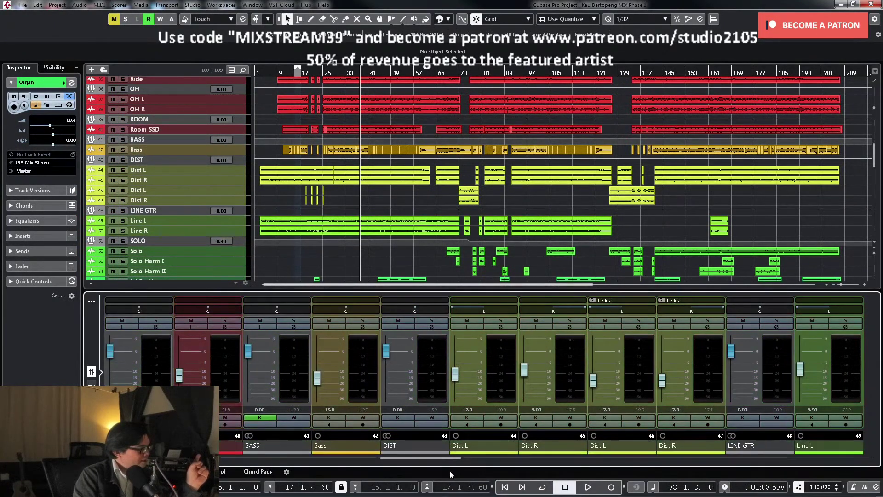
{"action": "left_click", "coordinate": [300, 326]}
{"action": "left_click_drag", "start_coordinate": [608, 297], "coordinate": [706, 196]}
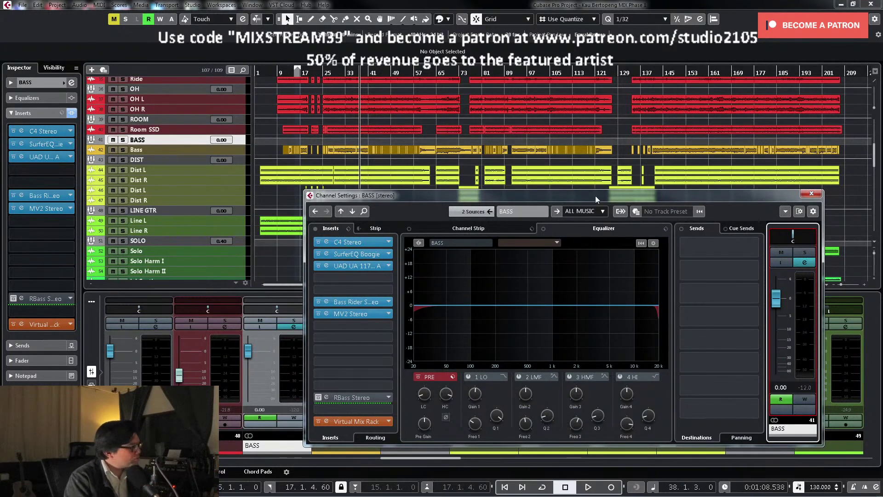
{"action": "left_click_drag", "start_coordinate": [595, 195], "coordinate": [599, 98]}
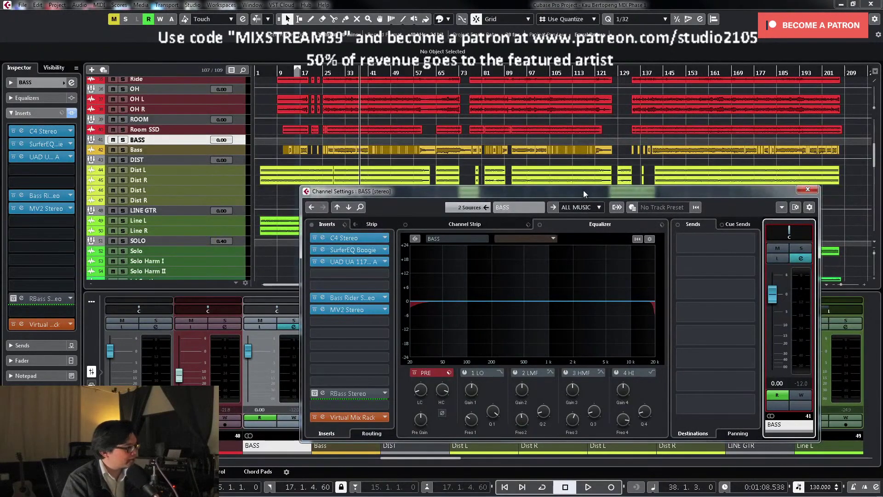
{"action": "left_click_drag", "start_coordinate": [584, 189], "coordinate": [588, 150]}
Step: Record automation on the BASS group that switches on its low EQ band around bar 43, then turn off automation writing and close the channel settings
{"action": "key", "text": "space"}
{"action": "left_click", "coordinate": [800, 354]}
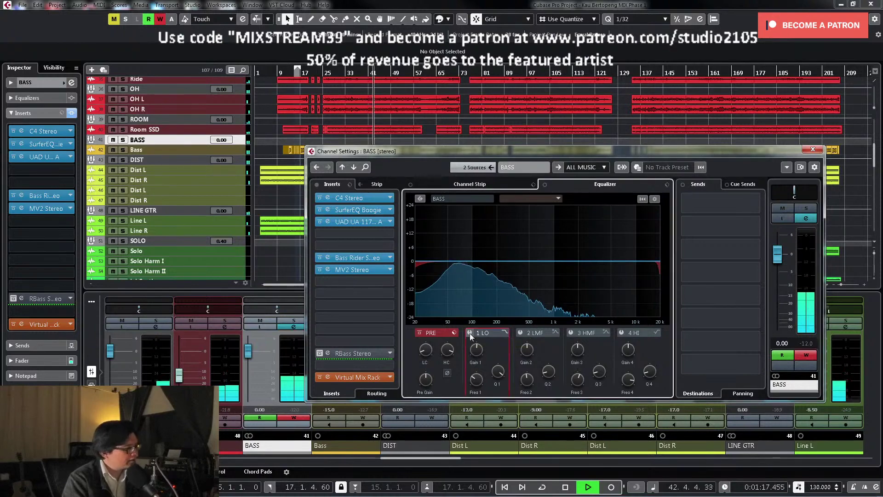
{"action": "left_click", "coordinate": [469, 333]}
{"action": "left_click", "coordinate": [801, 354]}
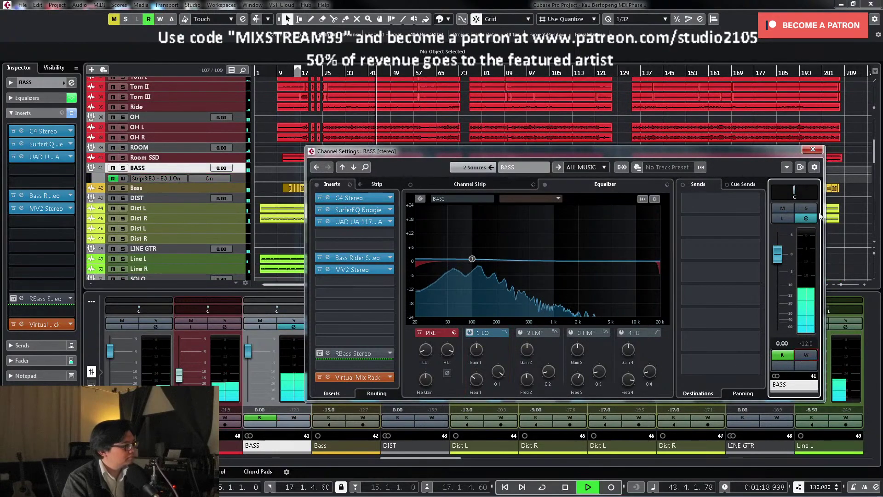
{"action": "key", "text": "space"}
{"action": "left_click", "coordinate": [813, 148]}
Step: Return playback to the end of bar 41, enlarge the Bass track and zoom in on the BASS group's EQ 1 On automation
{"action": "key", "text": "Down"}
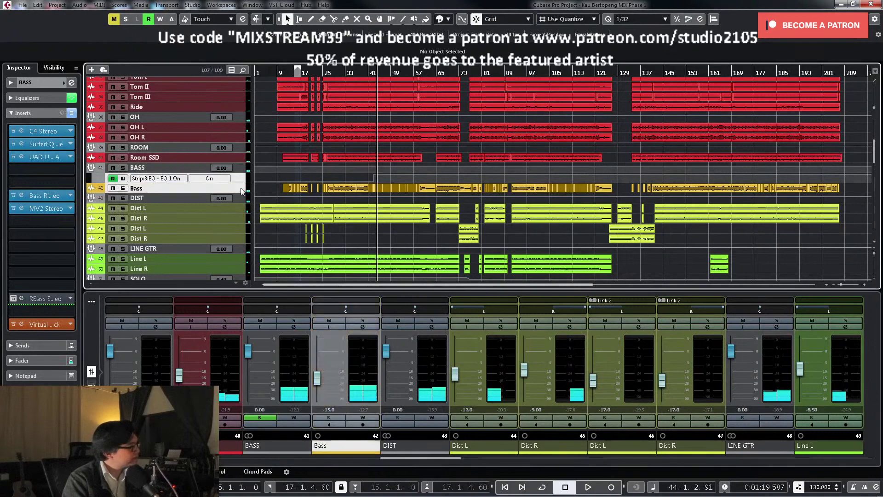
{"action": "key", "text": "ctrl+alt+e"}
{"action": "key", "text": "h"}
{"action": "key", "text": "h"}
{"action": "key", "text": "h"}
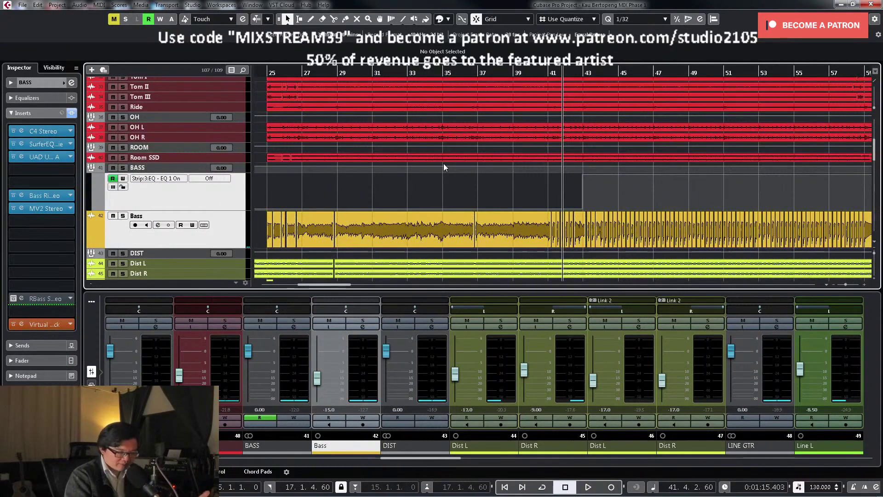
{"action": "key", "text": "h"}
{"action": "key", "text": "h"}
{"action": "key", "text": "h"}
{"action": "key", "text": "h"}
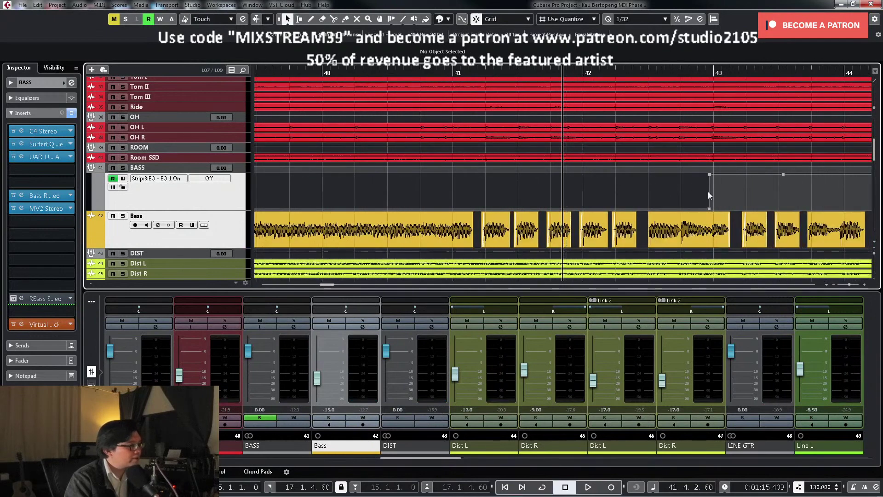
Step: Play through the BASS group's EQ 1 switch just before bar 43, stop, and select its On automation point
{"action": "key", "text": "space"}
{"action": "key", "text": "h"}
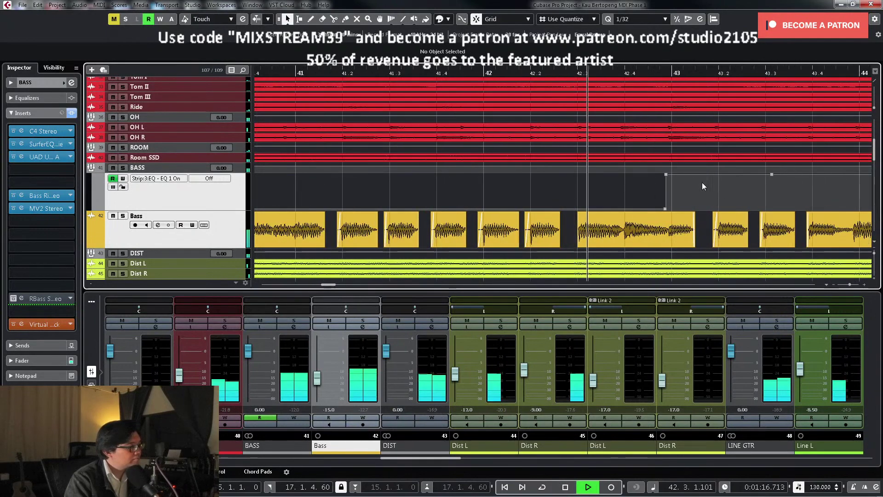
{"action": "key", "text": "space"}
{"action": "key", "text": "h"}
{"action": "key", "text": "h"}
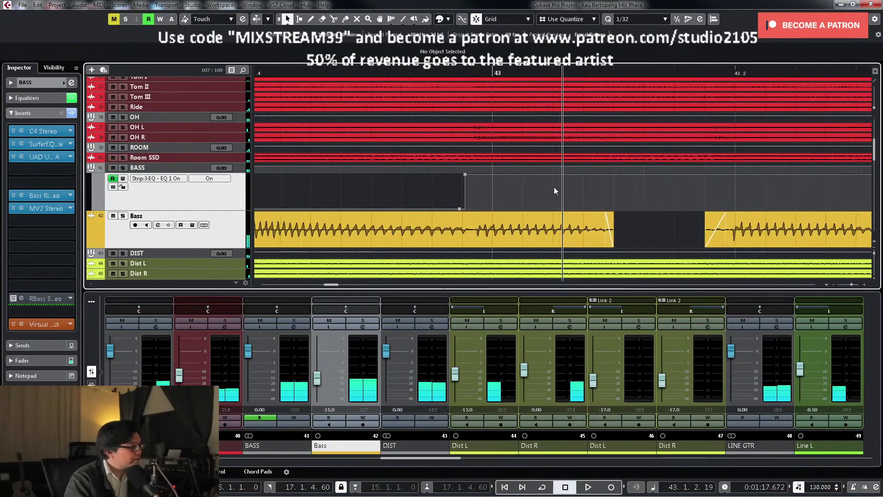
{"action": "left_click", "coordinate": [466, 179]}
{"action": "key", "text": "g"}
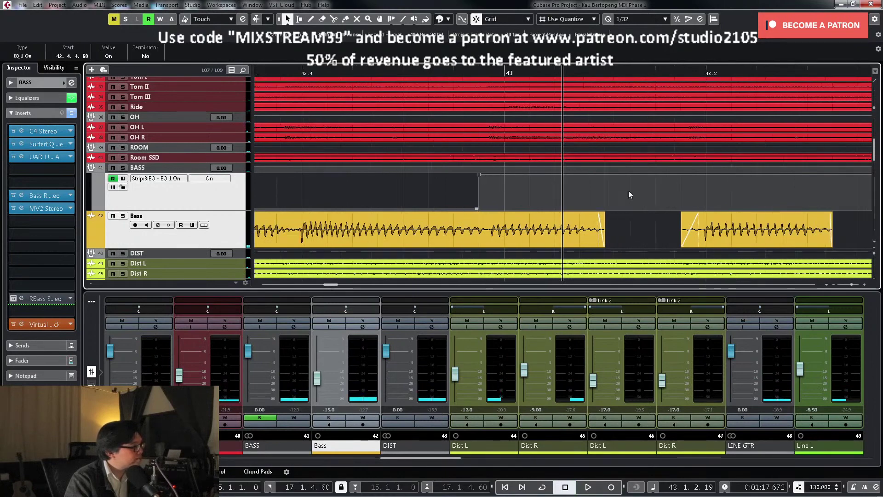
Step: Play on from bar 43 and add an Off point to the BASS group's EQ 1 On automation just before bar 65
{"action": "key", "text": "space"}
{"action": "key", "text": "g"}
{"action": "key", "text": "g"}
{"action": "key", "text": "g"}
{"action": "key", "text": "g"}
{"action": "key", "text": "g"}
{"action": "key", "text": "g"}
{"action": "key", "text": "g"}
{"action": "key", "text": "g"}
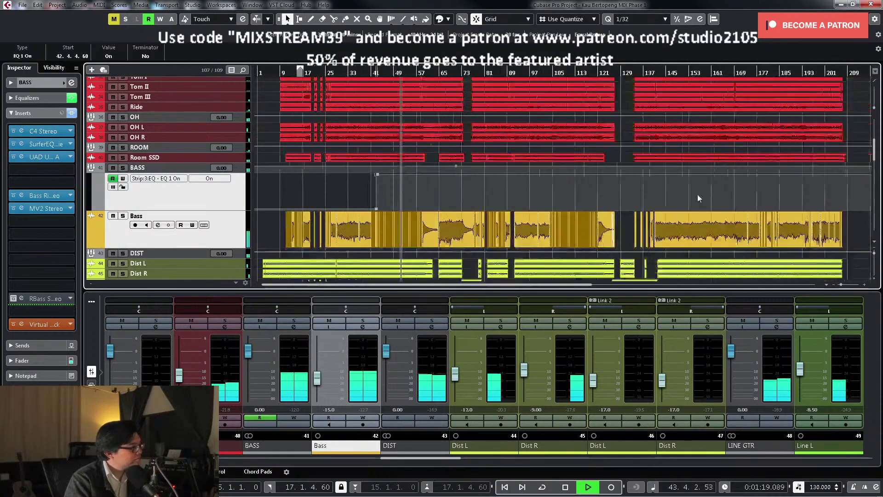
{"action": "key", "text": "g"}
{"action": "scroll", "coordinate": [432, 194], "scroll_direction": "down", "scroll_amount": 4}
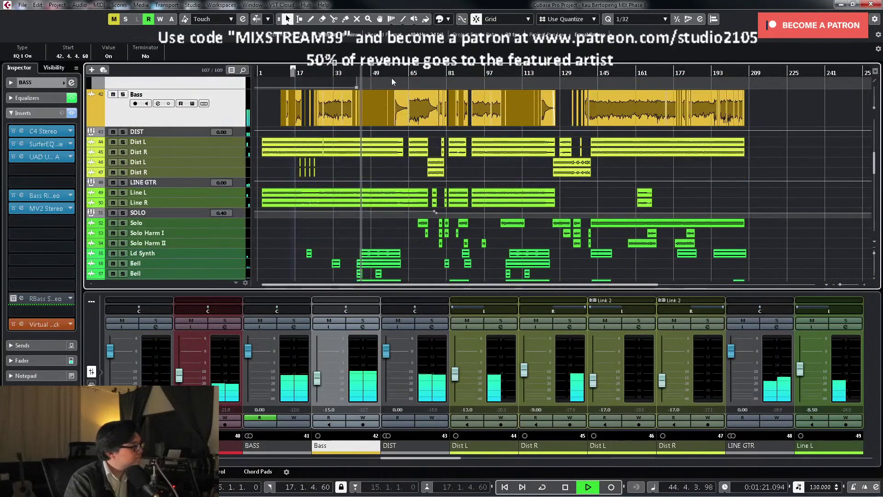
{"action": "scroll", "coordinate": [478, 166], "scroll_direction": "up", "scroll_amount": 4}
{"action": "key", "text": "h"}
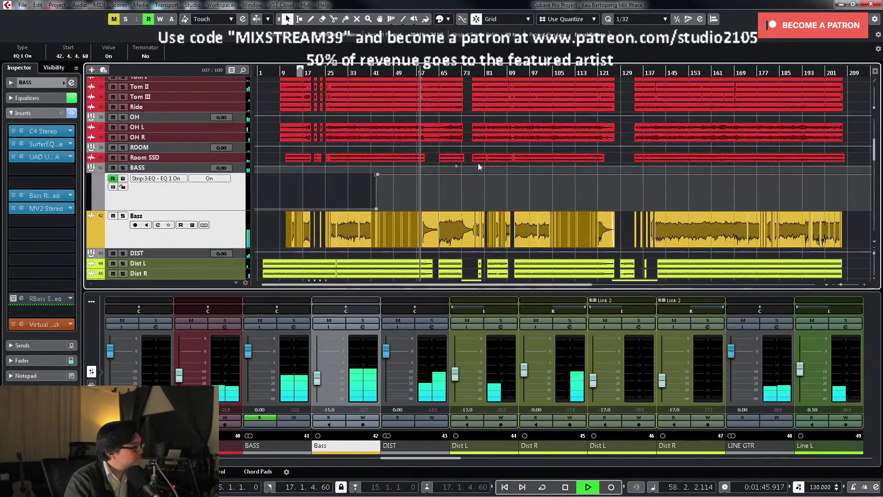
{"action": "key", "text": "h"}
{"action": "key", "text": "h"}
{"action": "key", "text": "h"}
{"action": "key", "text": "h"}
{"action": "right_click", "coordinate": [592, 200]}
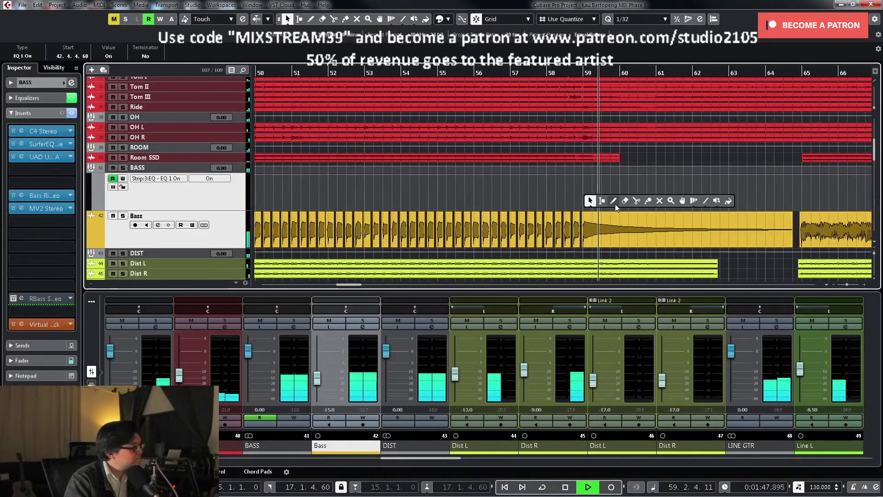
{"action": "key", "text": "Escape"}
Step: Stop playback, look through the arrangement for the repeated section, and place the playback position at bar 104
{"action": "key", "text": "g"}
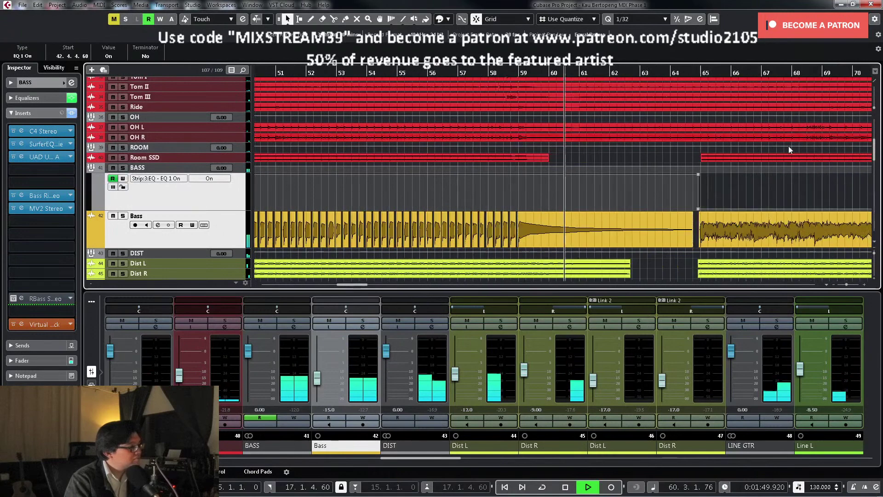
{"action": "key", "text": "g"}
{"action": "key", "text": "g"}
{"action": "key", "text": "g"}
{"action": "key", "text": "space"}
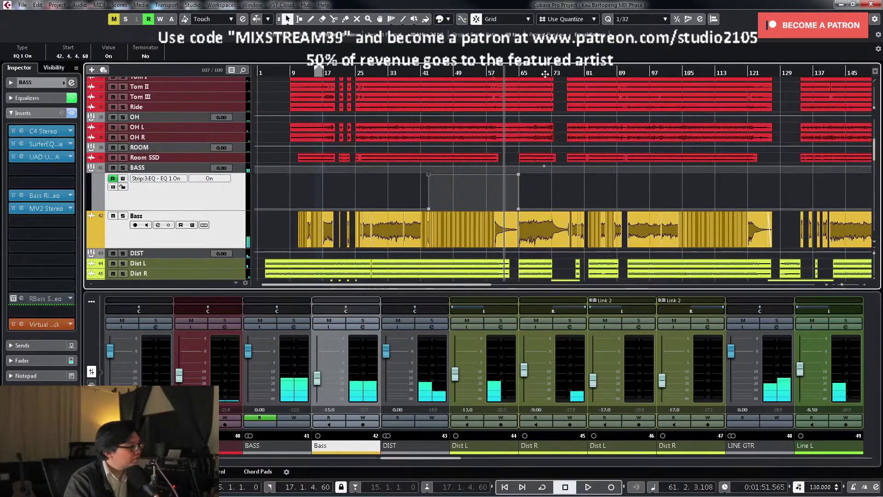
{"action": "left_click", "coordinate": [561, 73]}
{"action": "scroll", "coordinate": [624, 167], "scroll_direction": "down", "scroll_amount": 10}
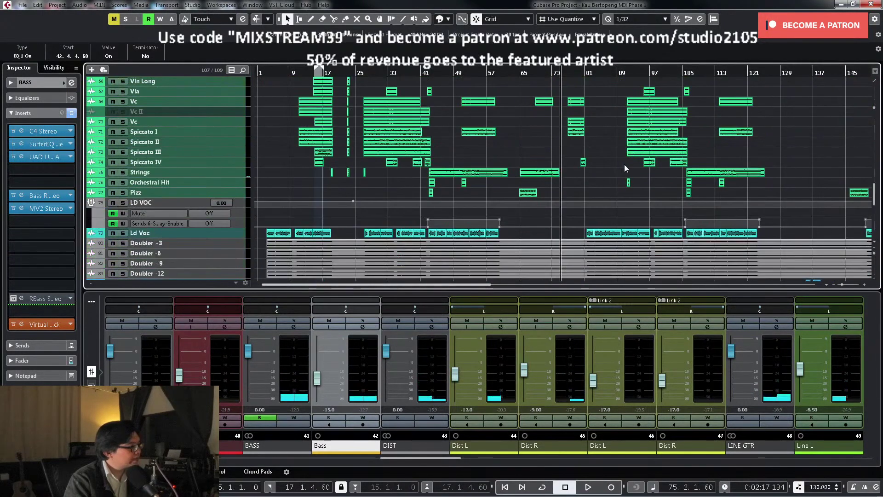
{"action": "scroll", "coordinate": [641, 162], "scroll_direction": "down", "scroll_amount": 5}
{"action": "scroll", "coordinate": [641, 162], "scroll_direction": "up", "scroll_amount": 15}
{"action": "left_click", "coordinate": [680, 73]}
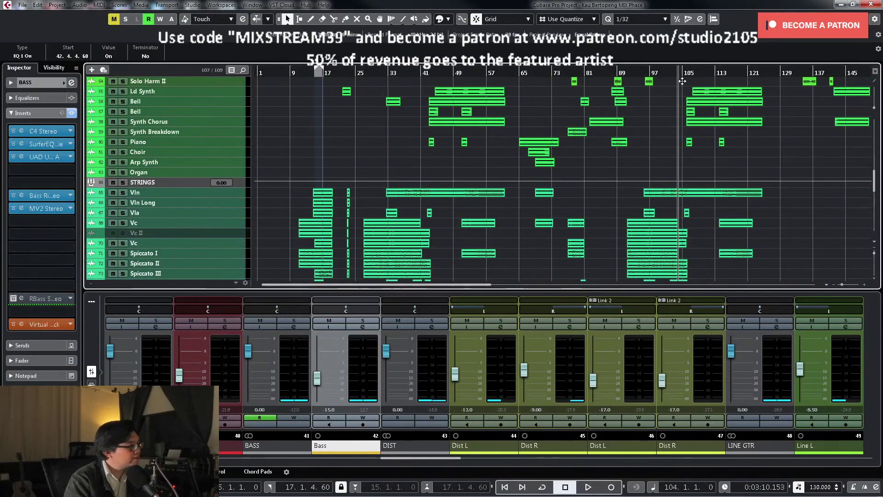
Step: Play from around bar 103 and draw an On point in the BASS group's EQ 1 On automation at 105.4.4.69, just before bar 106
{"action": "scroll", "coordinate": [682, 81], "scroll_direction": "up", "scroll_amount": 10}
{"action": "key", "text": "h"}
{"action": "key", "text": "h"}
{"action": "key", "text": "h"}
{"action": "right_click", "coordinate": [549, 240]}
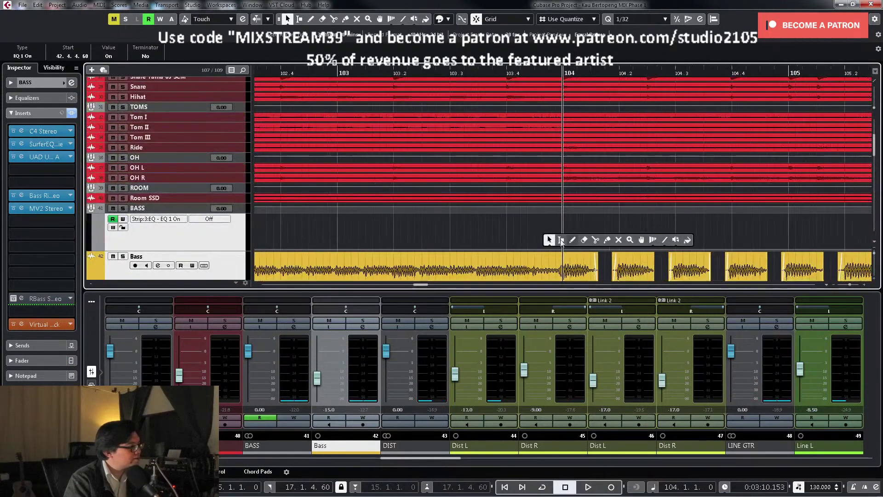
{"action": "left_click", "coordinate": [596, 239]}
{"action": "key", "text": "space"}
{"action": "left_click", "coordinate": [434, 74]}
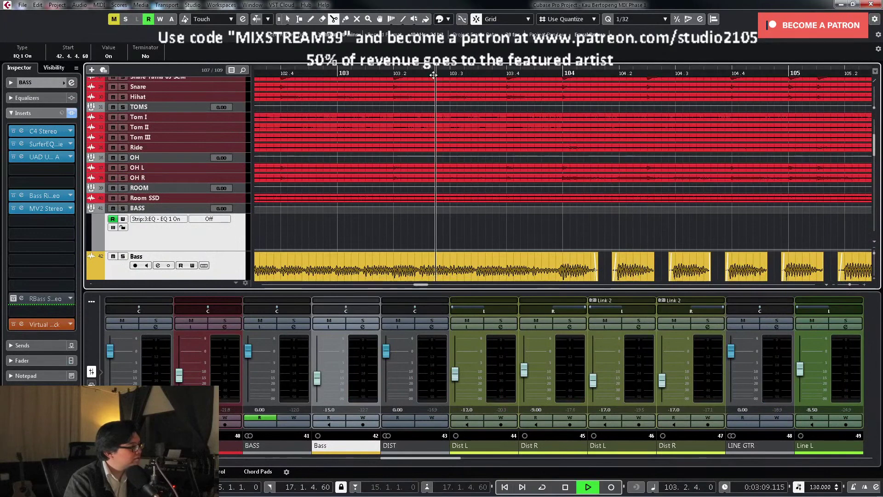
{"action": "right_click", "coordinate": [586, 216]}
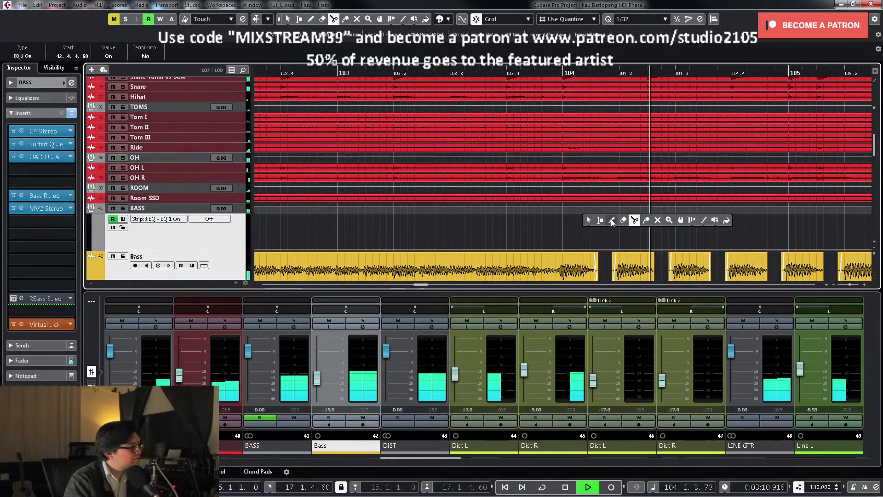
{"action": "left_click", "coordinate": [612, 221]}
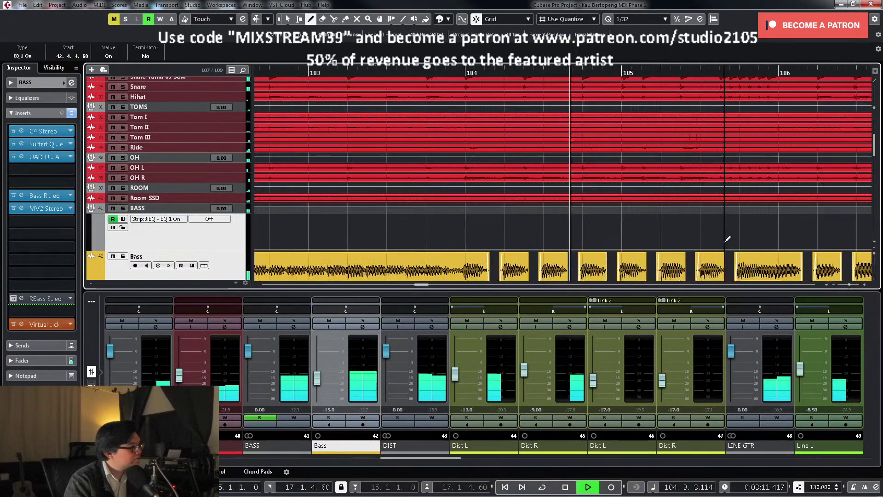
{"action": "left_click", "coordinate": [774, 223]}
{"action": "key", "text": "1"}
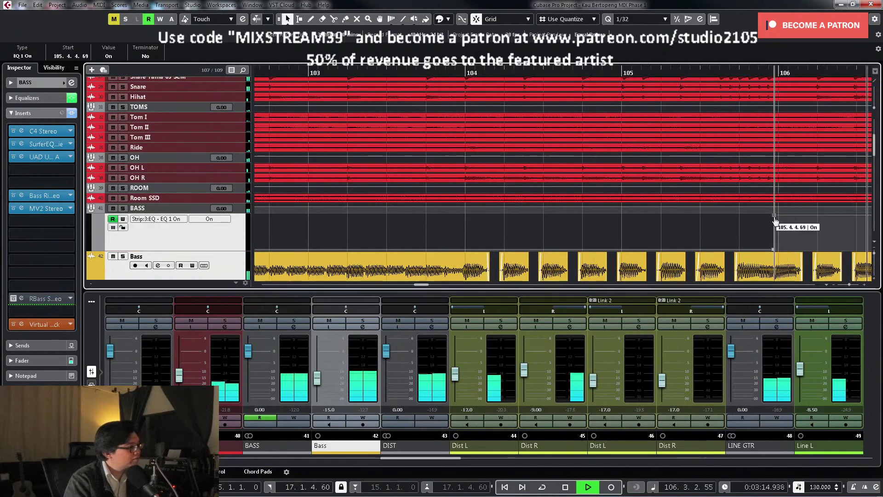
Step: Check the BASS group's EQ automation across the rest of the song, playing briefly from around bar 133
{"action": "key", "text": "g"}
{"action": "key", "text": "g"}
{"action": "key", "text": "g"}
{"action": "key", "text": "g"}
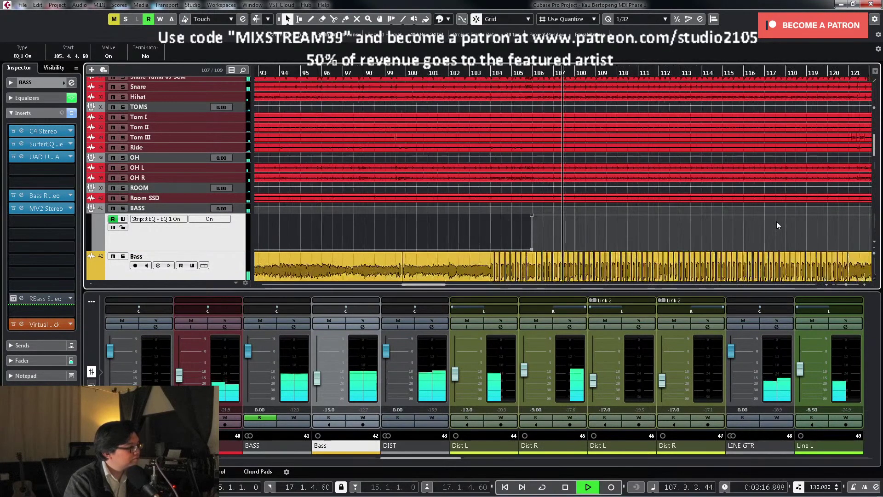
{"action": "key", "text": "g"}
{"action": "key", "text": "g"}
{"action": "scroll", "coordinate": [708, 222], "scroll_direction": "down", "scroll_amount": 5}
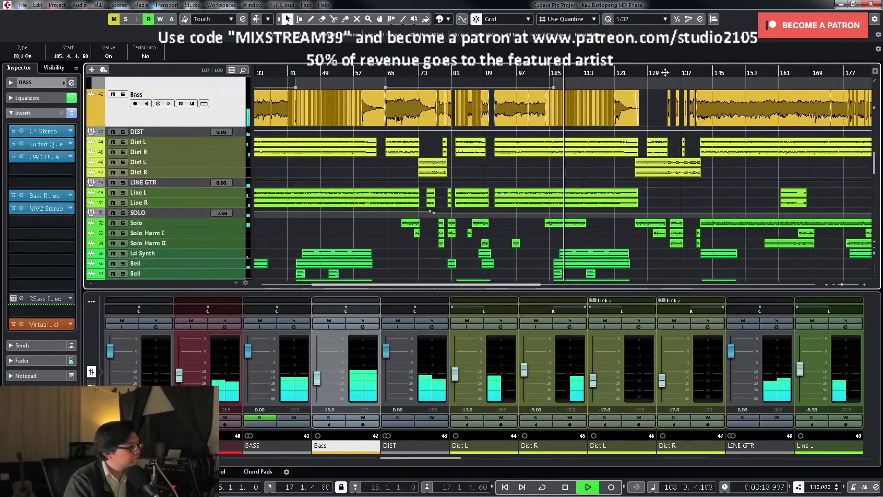
{"action": "left_click", "coordinate": [665, 72]}
{"action": "scroll", "coordinate": [719, 185], "scroll_direction": "down", "scroll_amount": 5}
{"action": "scroll", "coordinate": [716, 186], "scroll_direction": "up", "scroll_amount": 10}
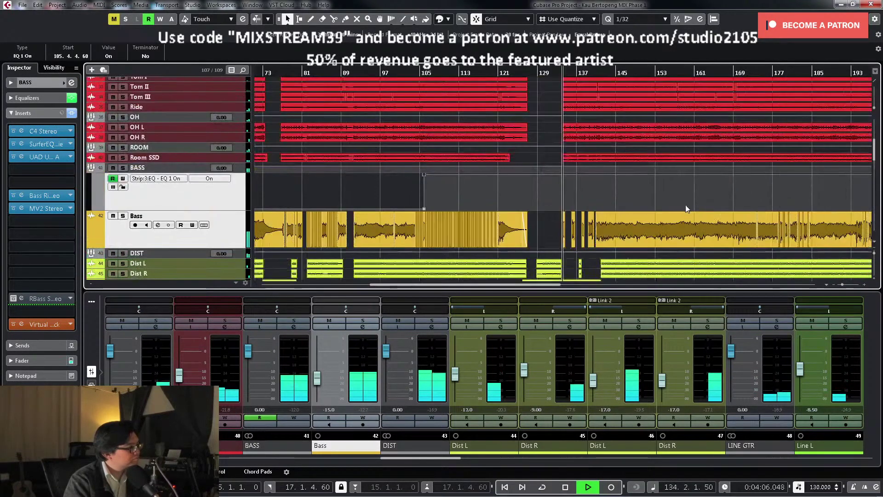
{"action": "key", "text": "h"}
{"action": "key", "text": "h"}
{"action": "key", "text": "h"}
{"action": "key", "text": "space"}
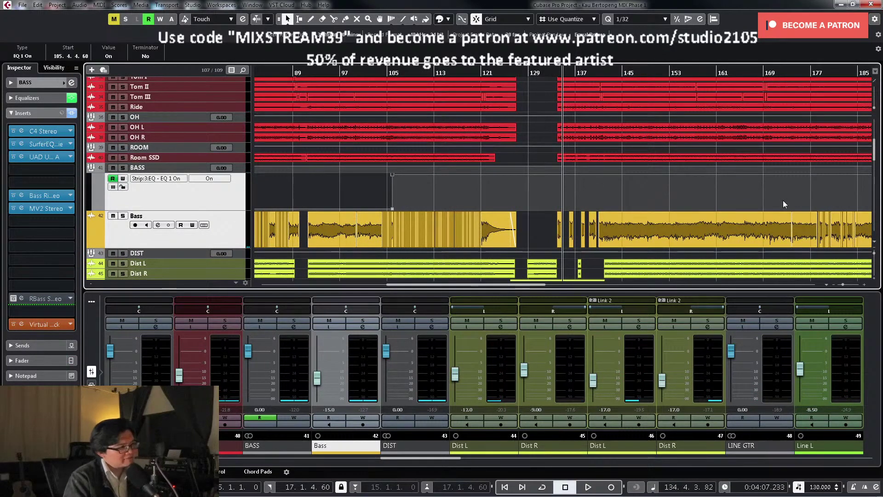
Step: Shrink the Bass track and hide the BASS group's EQ 1 On automation lane
{"action": "scroll", "coordinate": [718, 198], "scroll_direction": "down", "scroll_amount": 4}
{"action": "scroll", "coordinate": [831, 192], "scroll_direction": "down", "scroll_amount": 2}
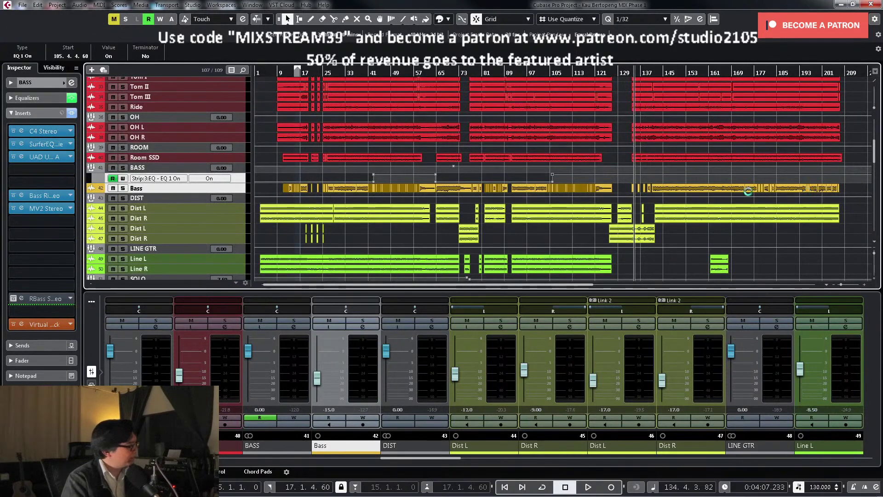
{"action": "left_click", "coordinate": [95, 178]}
Step: Start playback from bar 39 and open the VBC Rack insert from the STEREO bus's channel settings
{"action": "scroll", "coordinate": [609, 186], "scroll_direction": "down", "scroll_amount": 10}
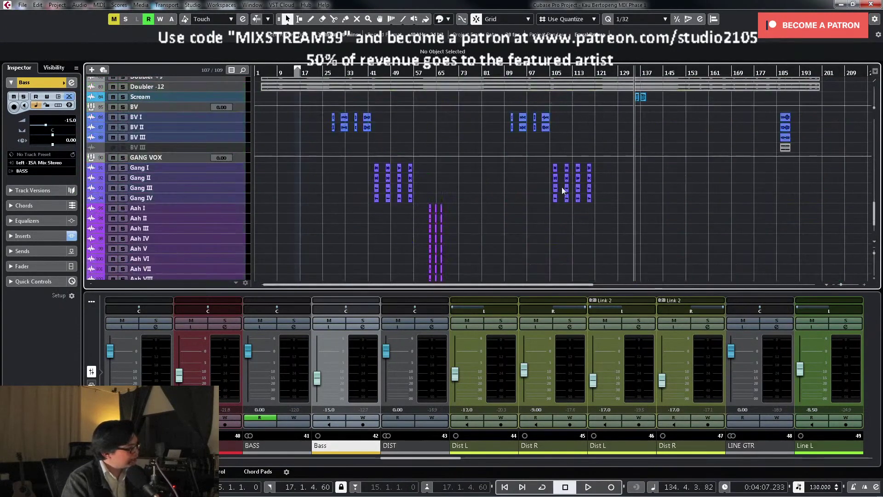
{"action": "left_click", "coordinate": [363, 73]}
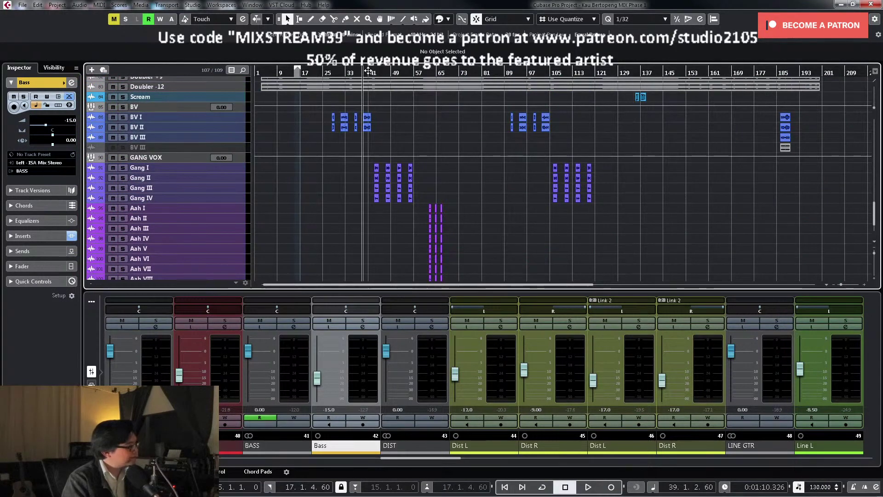
{"action": "scroll", "coordinate": [479, 184], "scroll_direction": "up", "scroll_amount": 11}
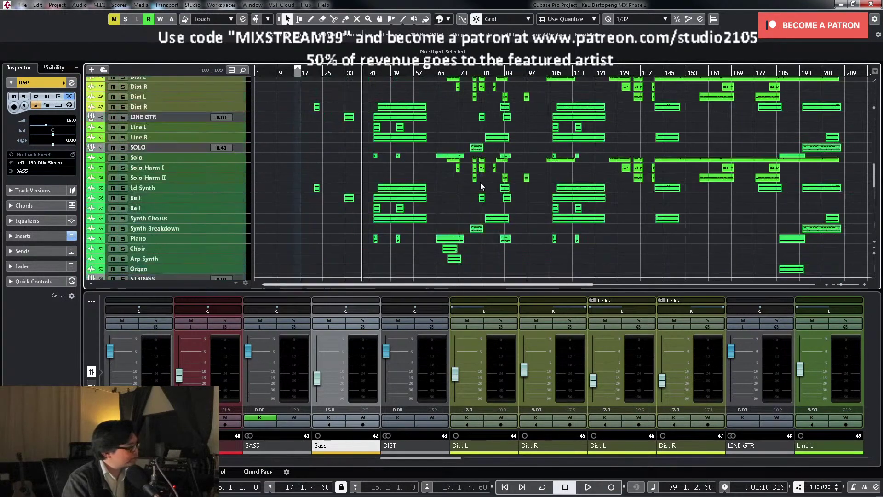
{"action": "left_click_drag", "start_coordinate": [428, 459], "coordinate": [216, 460]}
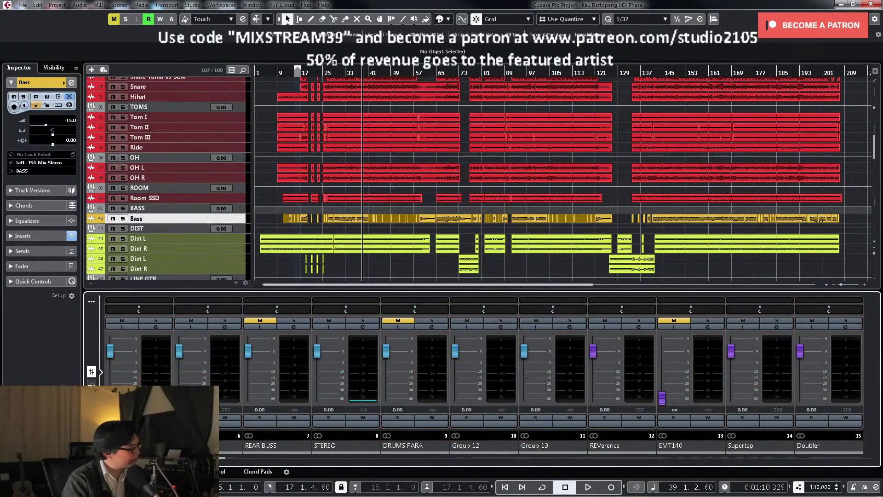
{"action": "left_click", "coordinate": [362, 326]}
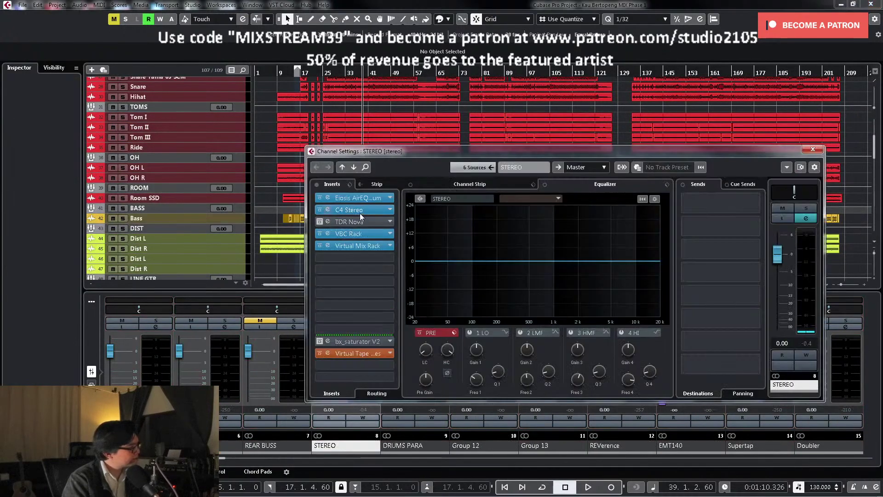
{"action": "key", "text": "space"}
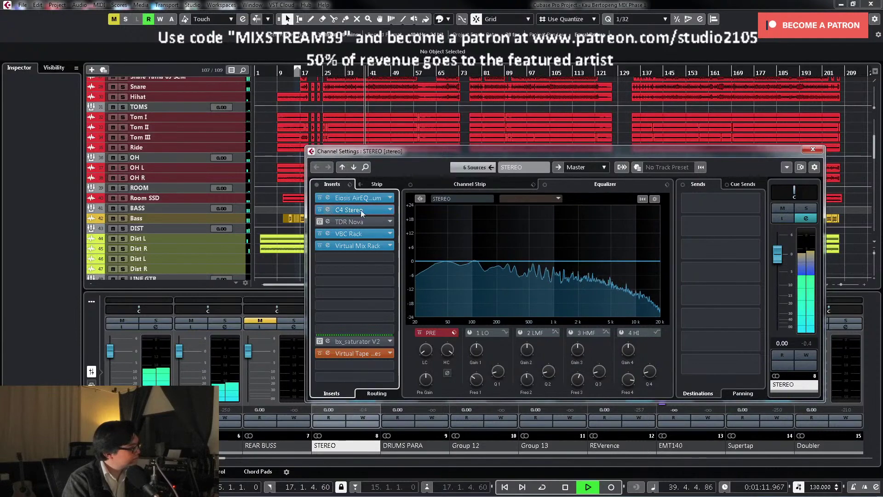
{"action": "left_click", "coordinate": [371, 233]}
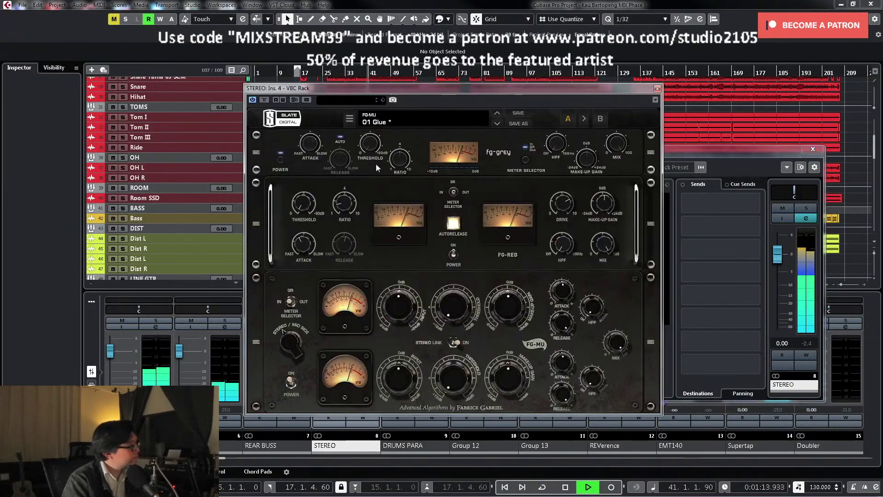
Step: Move the VBC Rack window aside and set the FG-Grey compressor's threshold to about -9.8 dB while playing the section
{"action": "key", "text": "space"}
{"action": "left_click_drag", "start_coordinate": [484, 88], "coordinate": [595, 123]}
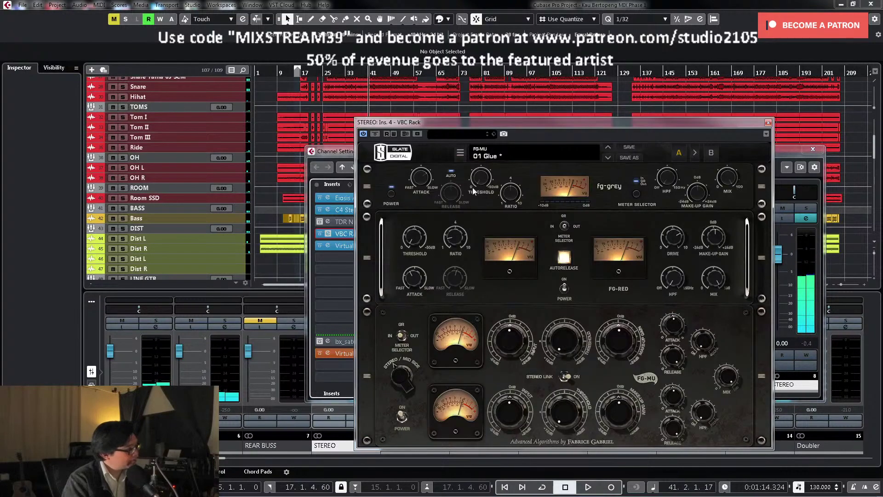
{"action": "scroll", "coordinate": [478, 180], "scroll_direction": "down", "scroll_amount": 2}
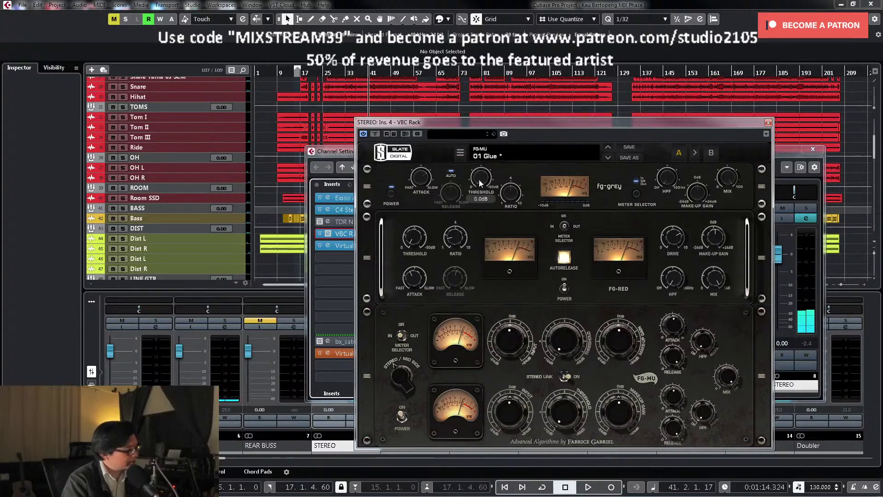
{"action": "key", "text": "space"}
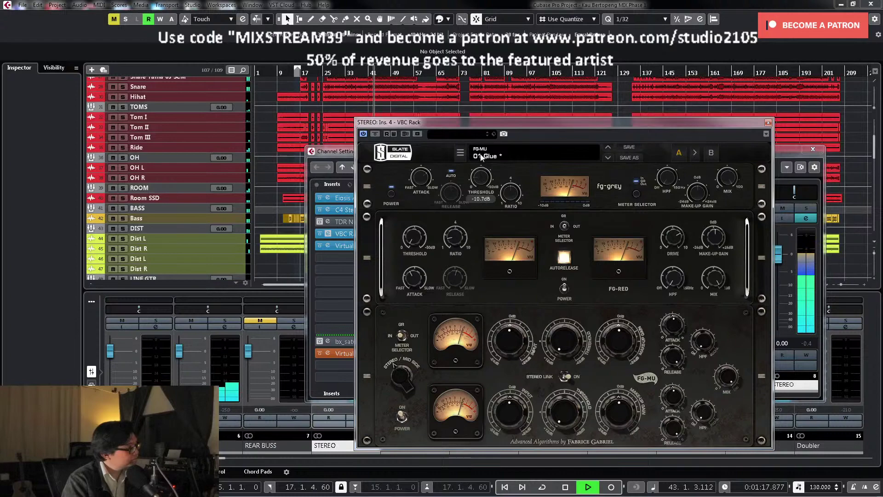
{"action": "left_click_drag", "start_coordinate": [481, 157], "coordinate": [482, 156]}
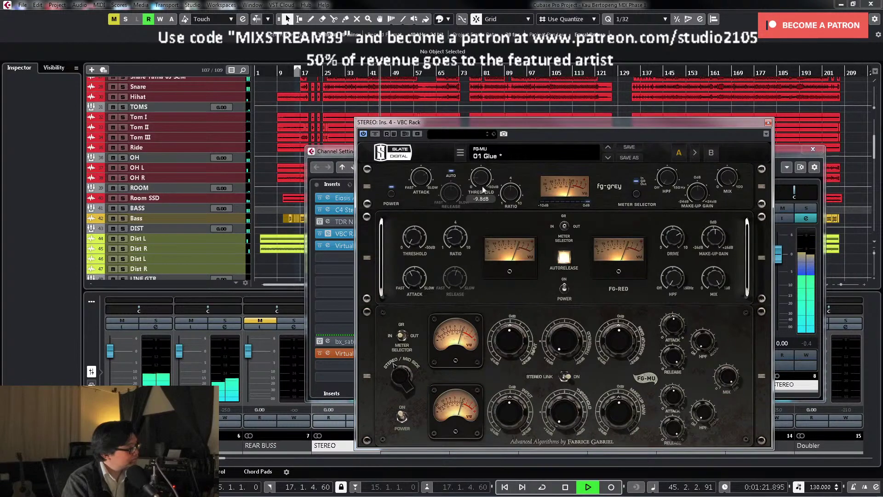
{"action": "key", "text": "space"}
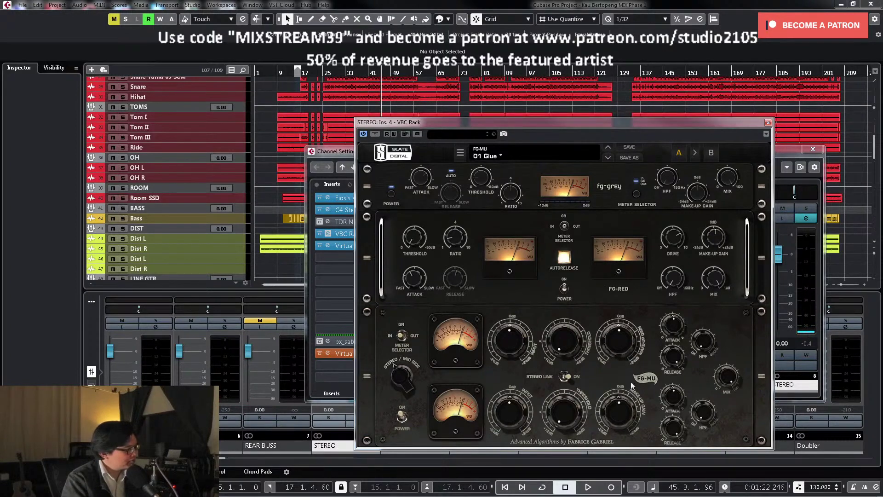
Step: Set the FG-Red compressor's threshold to about -12.4 dB while listening to the section
{"action": "key", "text": "space"}
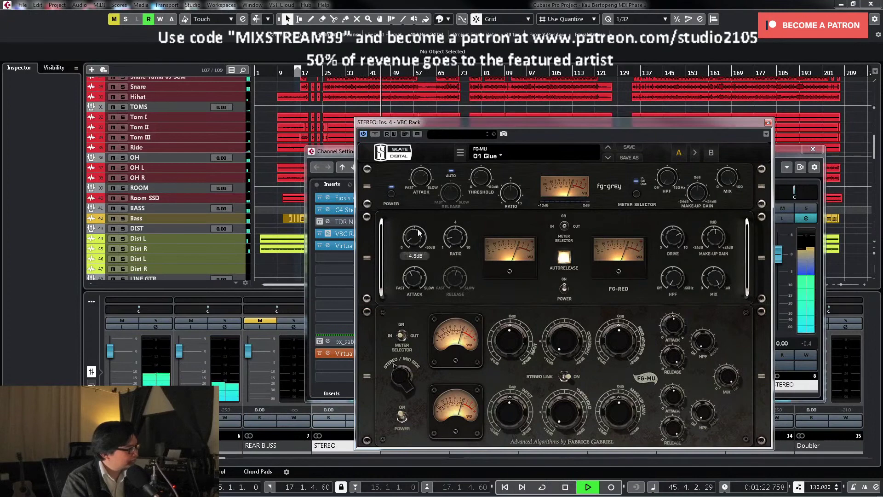
{"action": "key", "text": "space"}
{"action": "left_click_drag", "start_coordinate": [419, 232], "coordinate": [418, 235]}
{"action": "key", "text": "space"}
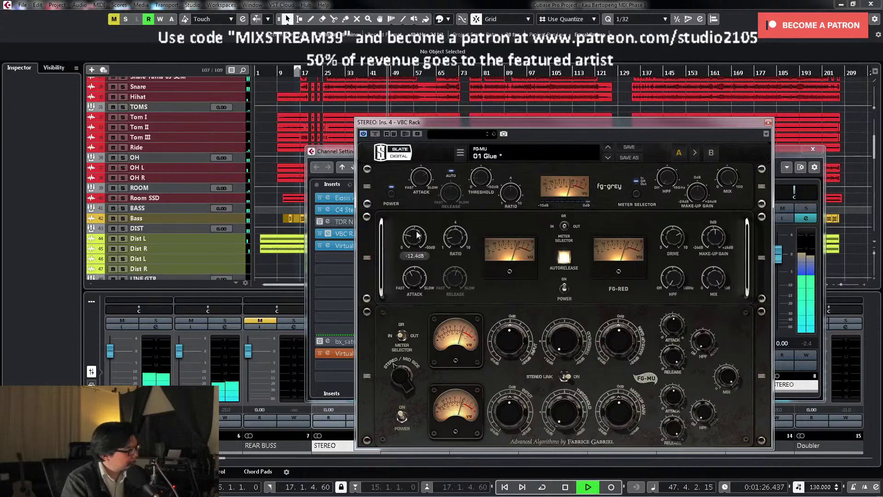
{"action": "key", "text": "space"}
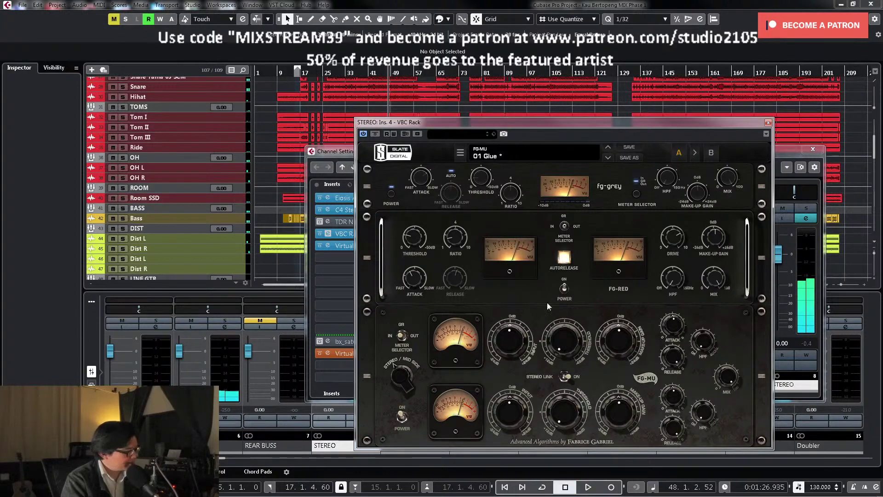
Step: Set the linked FG-MU compressor thresholds to about -10.5 during playback, close VBC Rack and stop playback
{"action": "mouse_move", "coordinate": [558, 335]}
{"action": "key", "text": "space"}
{"action": "left_click_drag", "start_coordinate": [557, 331], "coordinate": [560, 297]}
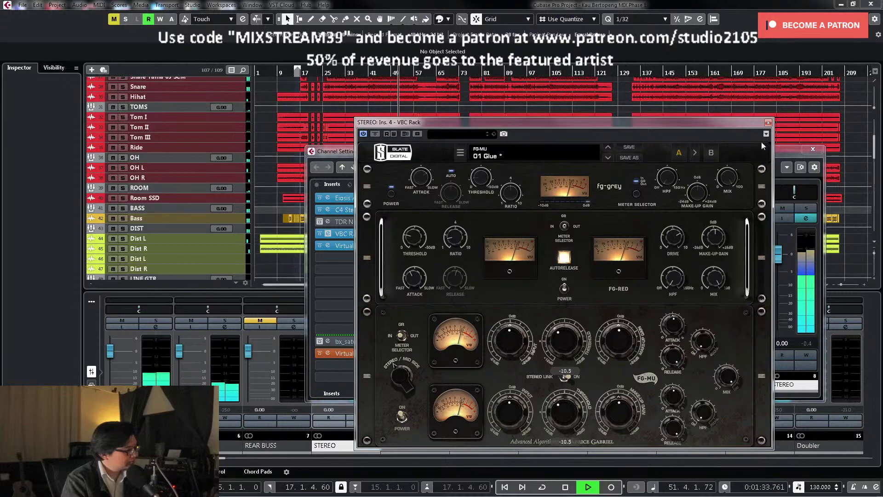
{"action": "left_click", "coordinate": [768, 123]}
{"action": "key", "text": "space"}
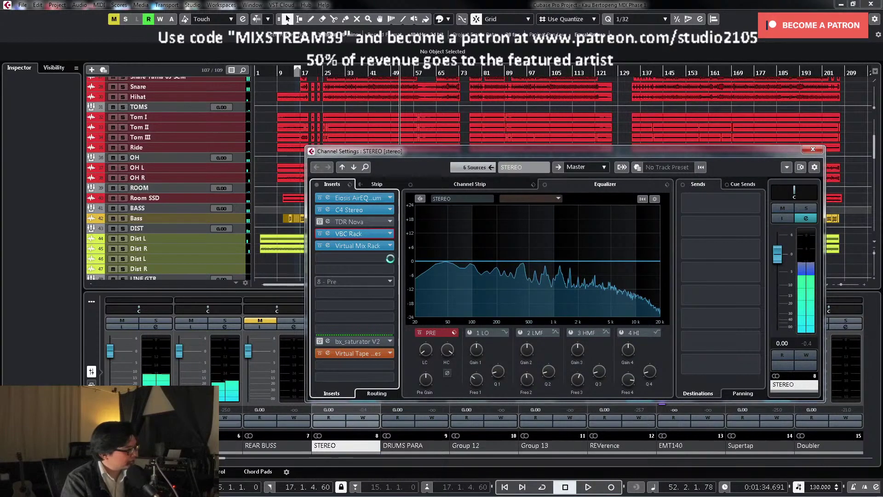
Step: Add the SPL IRON compressor to the STEREO bus's sixth insert slot and open its editor
{"action": "left_click", "coordinate": [390, 258]}
{"action": "scroll", "coordinate": [375, 340], "scroll_direction": "down", "scroll_amount": 10}
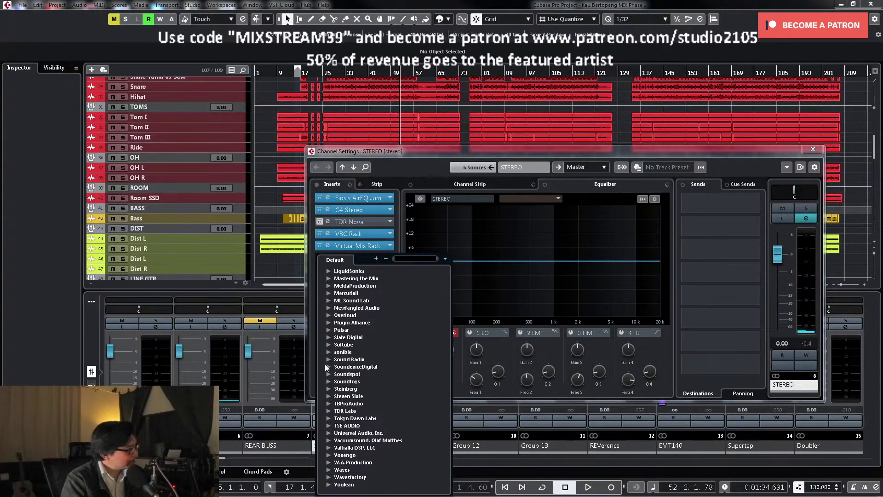
{"action": "left_click", "coordinate": [328, 322]}
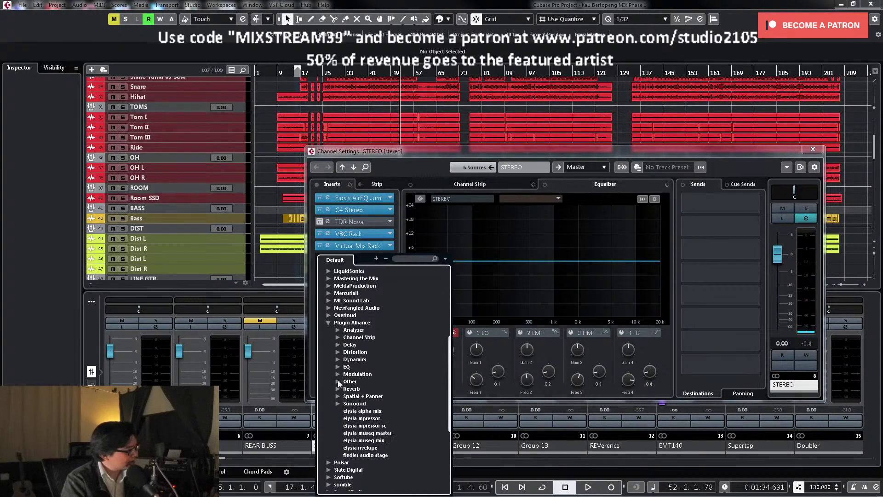
{"action": "left_click", "coordinate": [338, 359]}
{"action": "scroll", "coordinate": [388, 391], "scroll_direction": "down", "scroll_amount": 5}
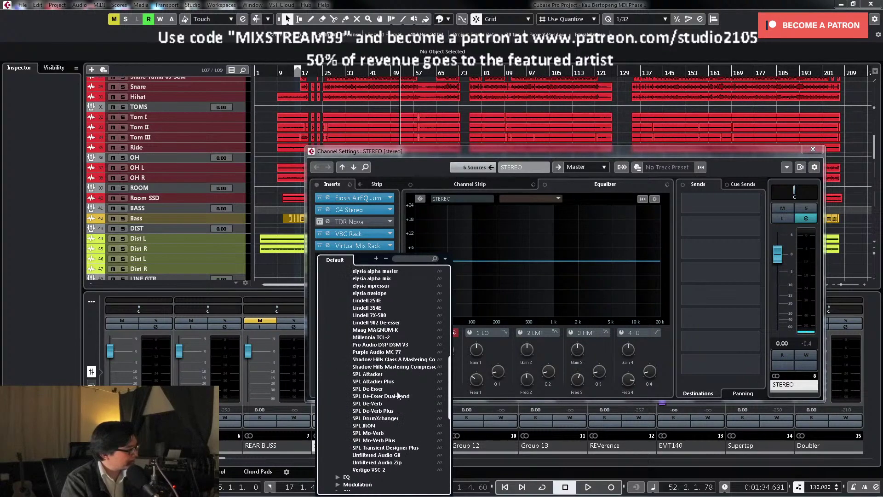
{"action": "left_click", "coordinate": [371, 352]}
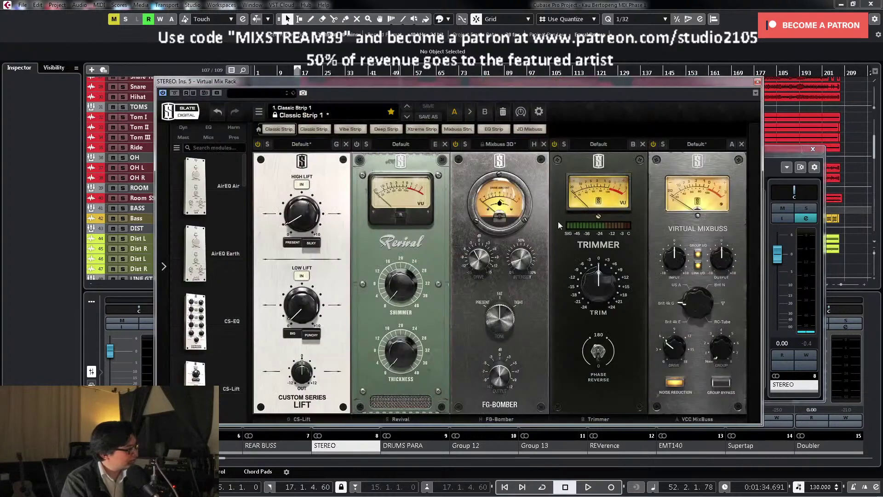
{"action": "left_click", "coordinate": [757, 81]}
{"action": "left_click", "coordinate": [363, 260]}
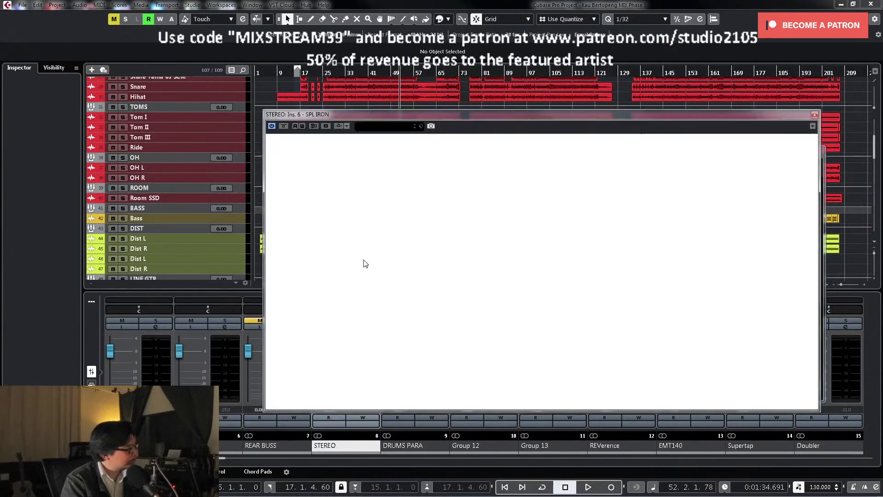
Step: Load the 29 MR_Mix Buss preset in SPL IRON, disable Parameter Link, audition the result and close the plugin
{"action": "left_click", "coordinate": [389, 125]}
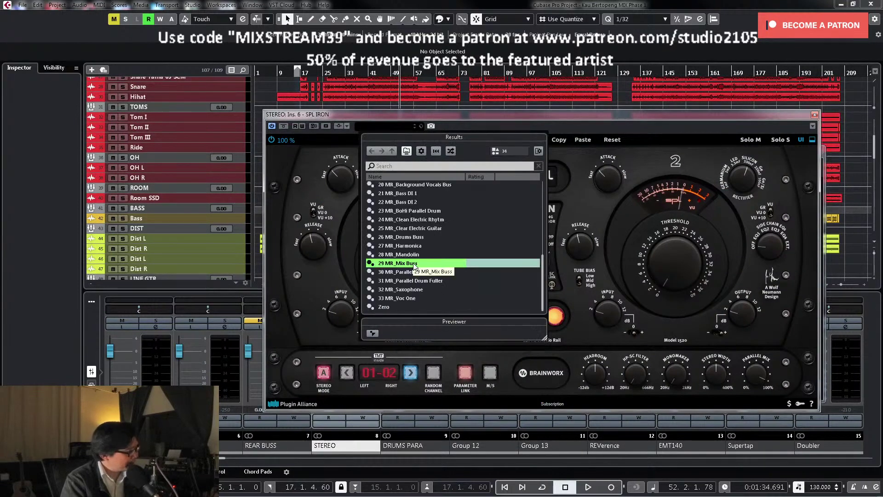
{"action": "double_click", "coordinate": [414, 264]}
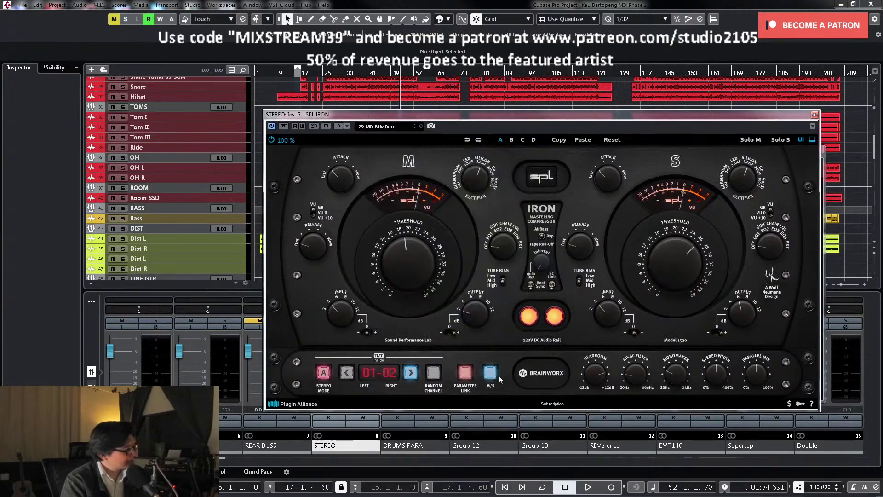
{"action": "left_click", "coordinate": [469, 378]}
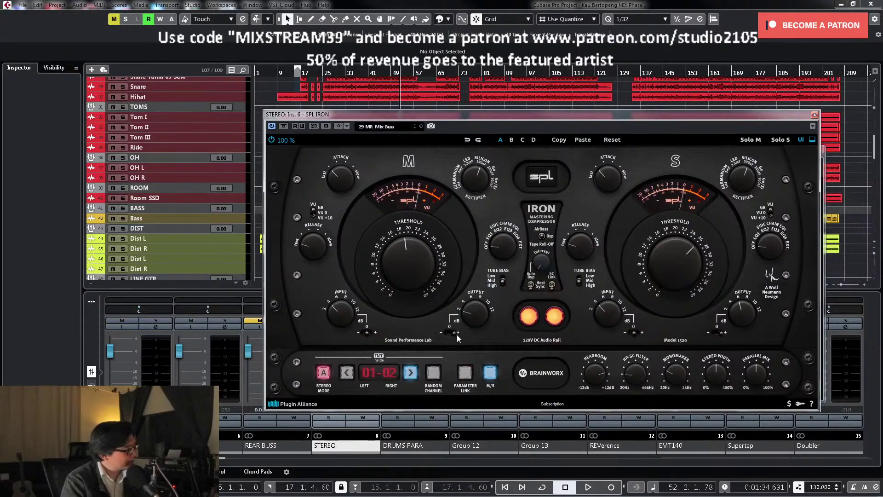
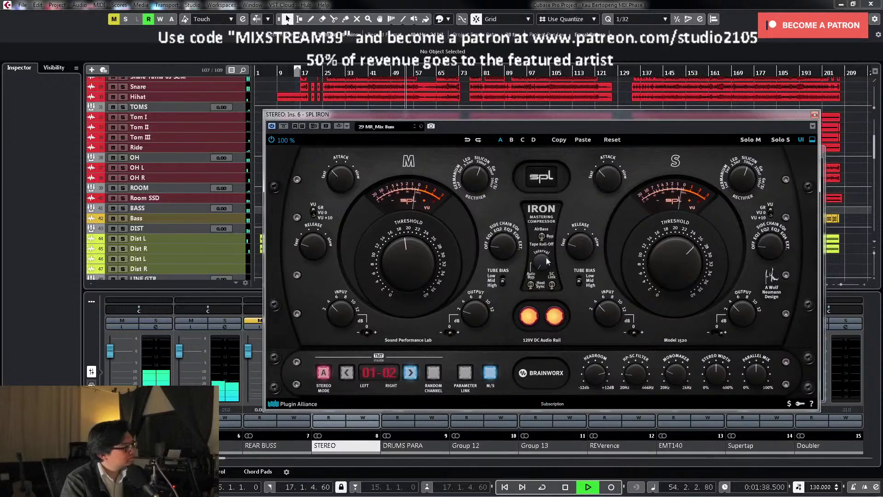
{"action": "key", "text": "space"}
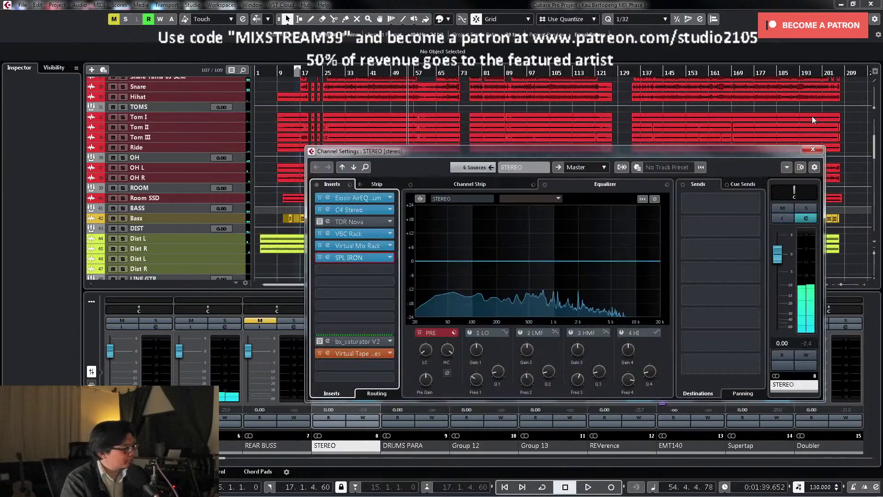
{"action": "left_click", "coordinate": [815, 115]}
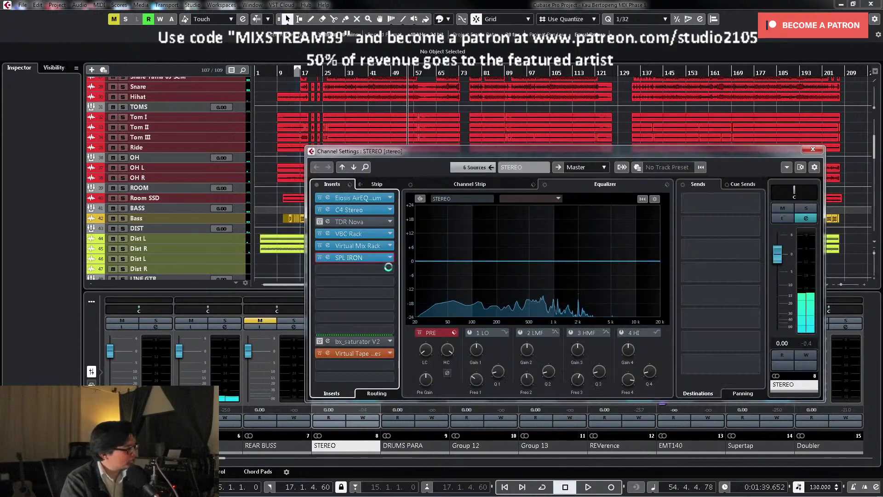
Step: Add the UAD API 560 equalizer to the STEREO bus's seventh insert slot and close the plugin and channel settings
{"action": "left_click", "coordinate": [392, 270]}
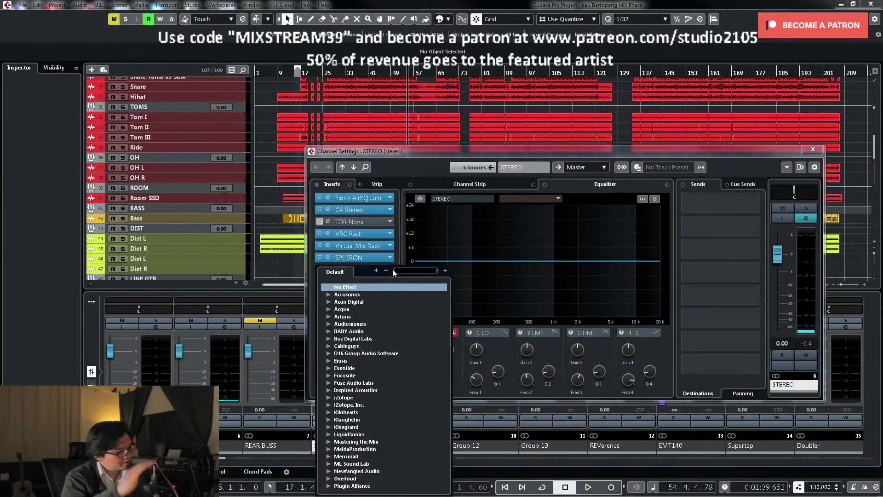
{"action": "scroll", "coordinate": [366, 385], "scroll_direction": "down", "scroll_amount": 7}
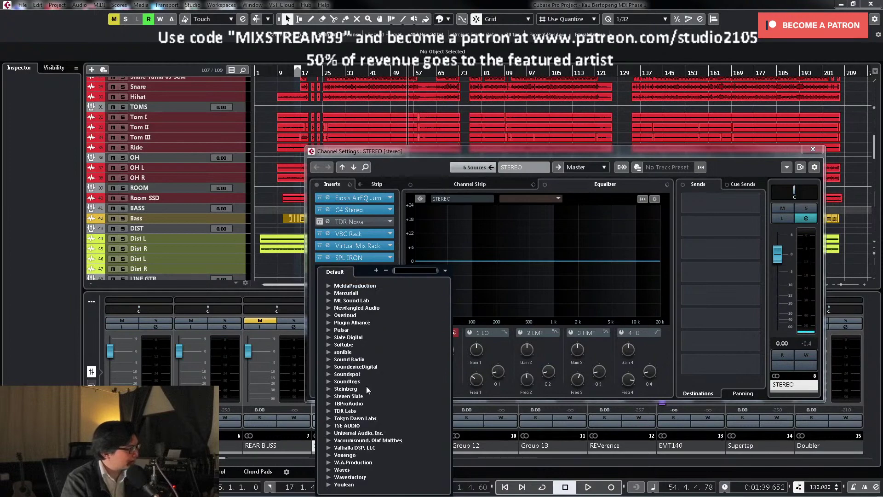
{"action": "left_click", "coordinate": [328, 433]}
{"action": "left_click", "coordinate": [338, 441]}
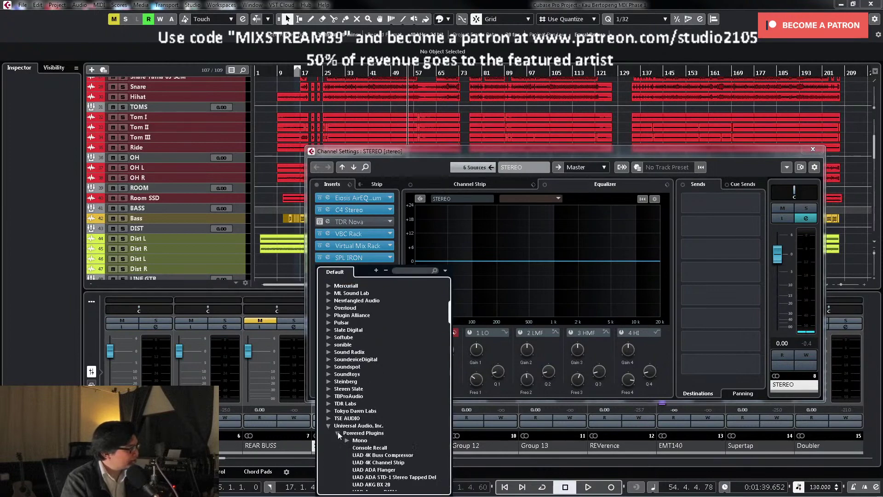
{"action": "scroll", "coordinate": [391, 424], "scroll_direction": "down", "scroll_amount": 10}
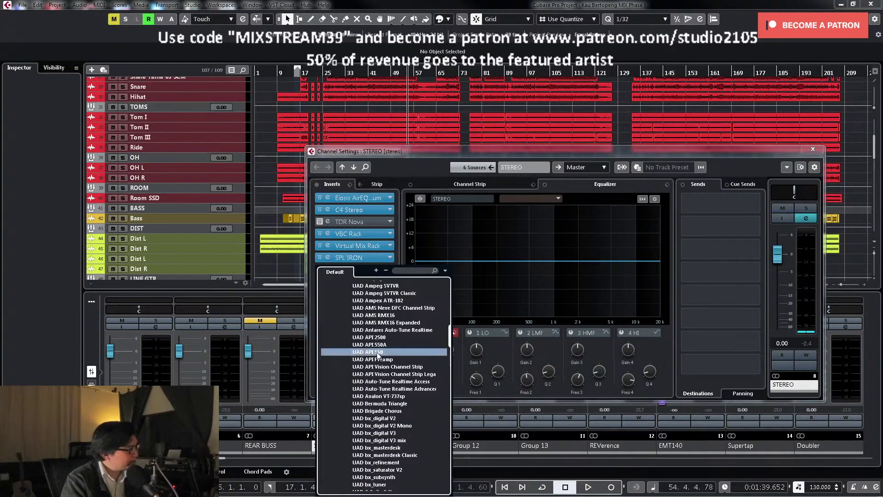
{"action": "left_click", "coordinate": [370, 352]}
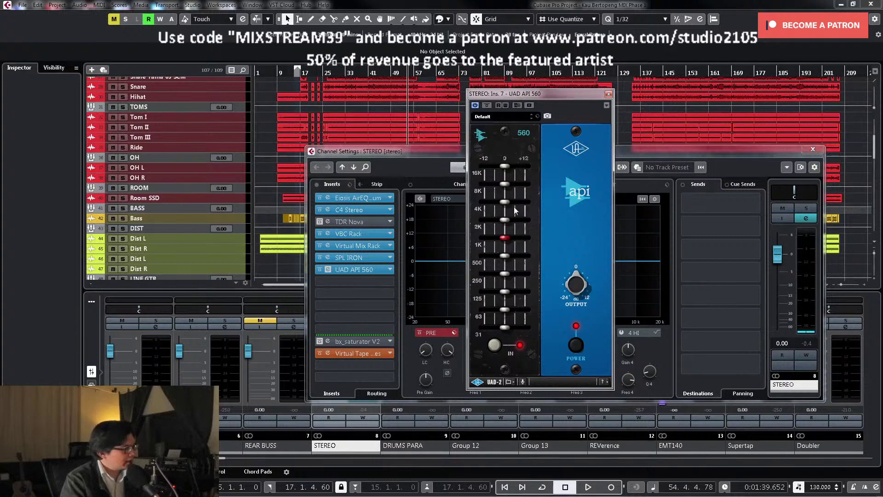
{"action": "left_click", "coordinate": [609, 95]}
{"action": "left_click", "coordinate": [812, 149]}
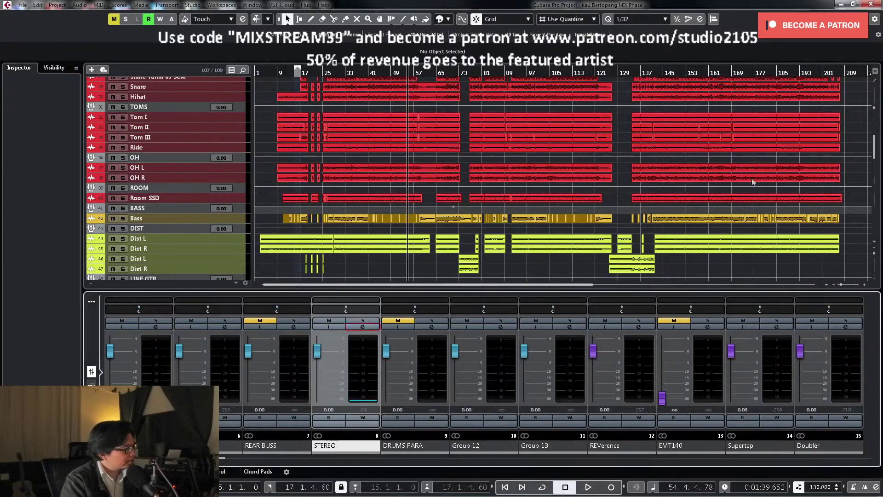
Step: Place the playback position in bar 38 and examine the string and vocal tracks around the section change at bar 43
{"action": "scroll", "coordinate": [561, 228], "scroll_direction": "up", "scroll_amount": 5}
{"action": "scroll", "coordinate": [561, 229], "scroll_direction": "down", "scroll_amount": 3}
{"action": "scroll", "coordinate": [571, 232], "scroll_direction": "up", "scroll_amount": 3}
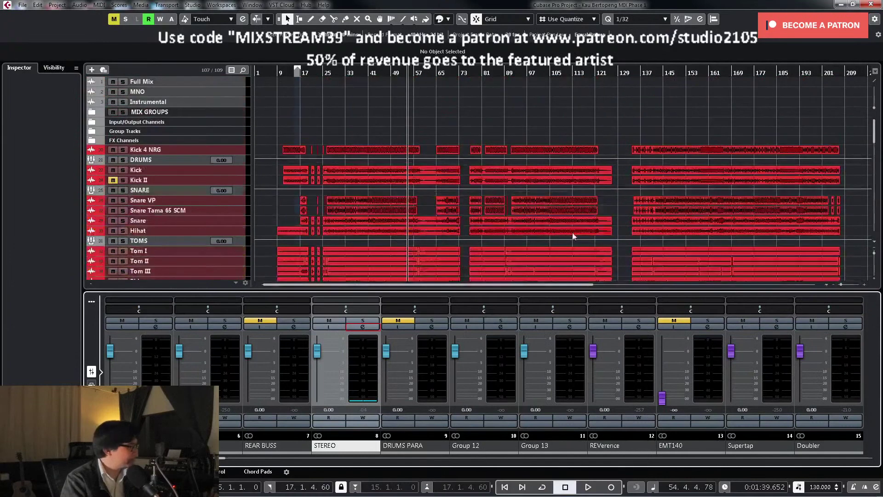
{"action": "key", "text": "g"}
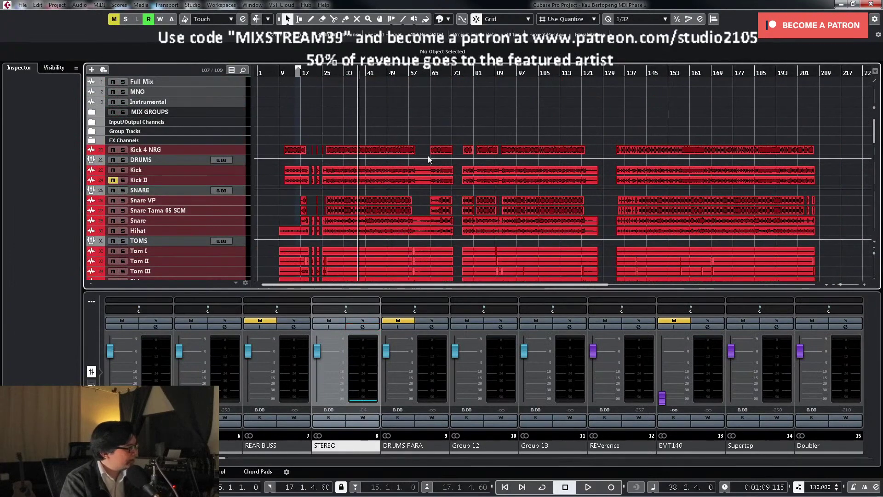
{"action": "scroll", "coordinate": [433, 161], "scroll_direction": "down", "scroll_amount": 2}
{"action": "scroll", "coordinate": [435, 161], "scroll_direction": "down", "scroll_amount": 15}
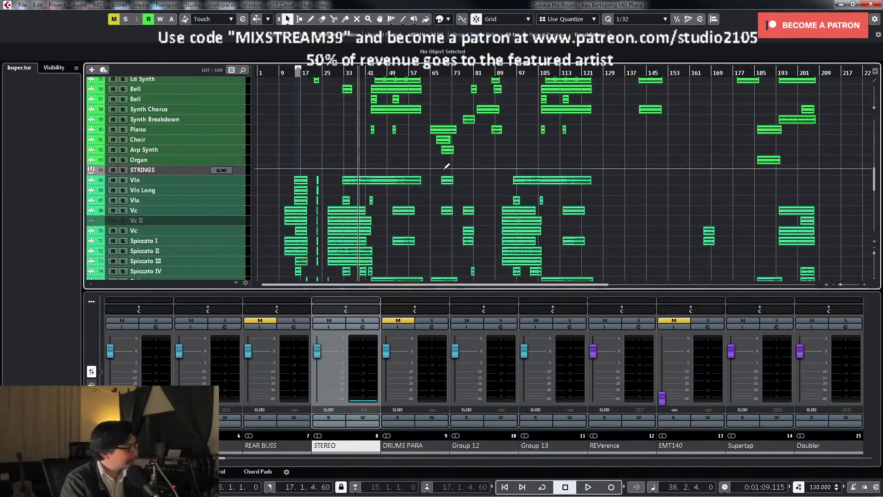
{"action": "key", "text": "h"}
{"action": "key", "text": "h"}
{"action": "key", "text": "h"}
{"action": "key", "text": "h"}
{"action": "key", "text": "h"}
{"action": "key", "text": "h"}
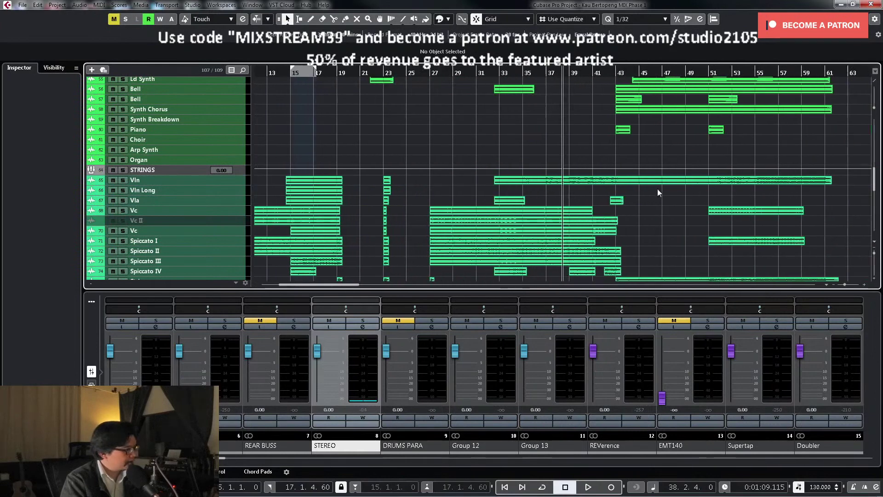
{"action": "scroll", "coordinate": [658, 189], "scroll_direction": "down", "scroll_amount": 4}
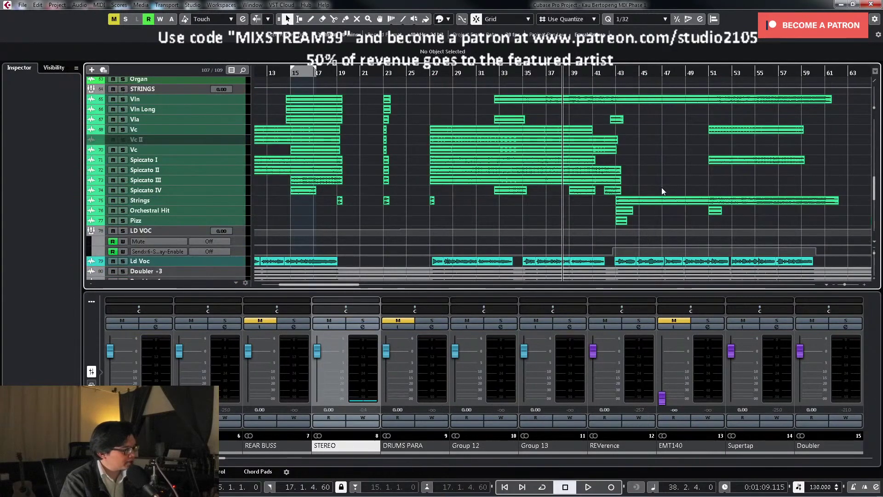
{"action": "key", "text": "h"}
{"action": "key", "text": "h"}
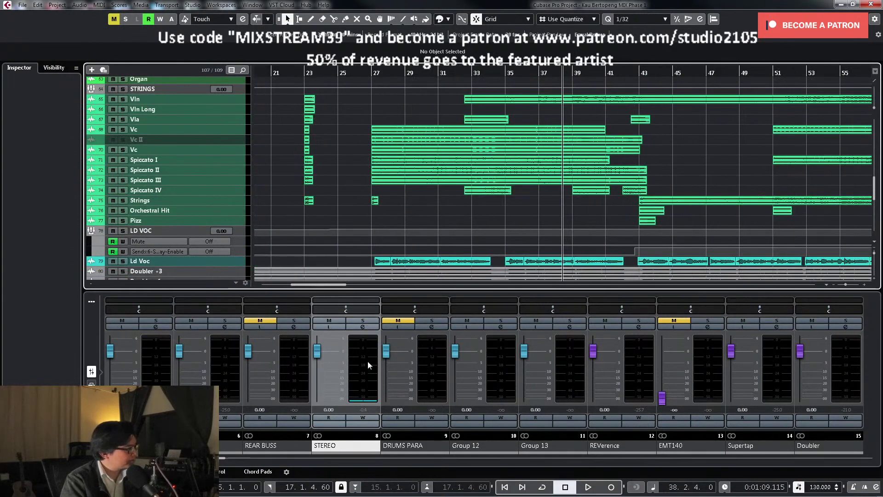
Step: Enable automation writing on the STEREO bus and open its channel settings beside the vocal tracks around bar 43
{"action": "left_click", "coordinate": [364, 416]}
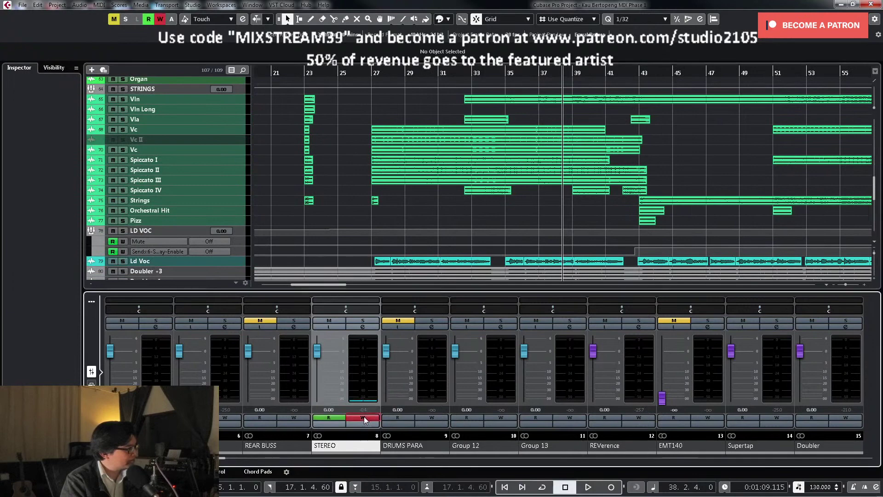
{"action": "left_click", "coordinate": [362, 327]}
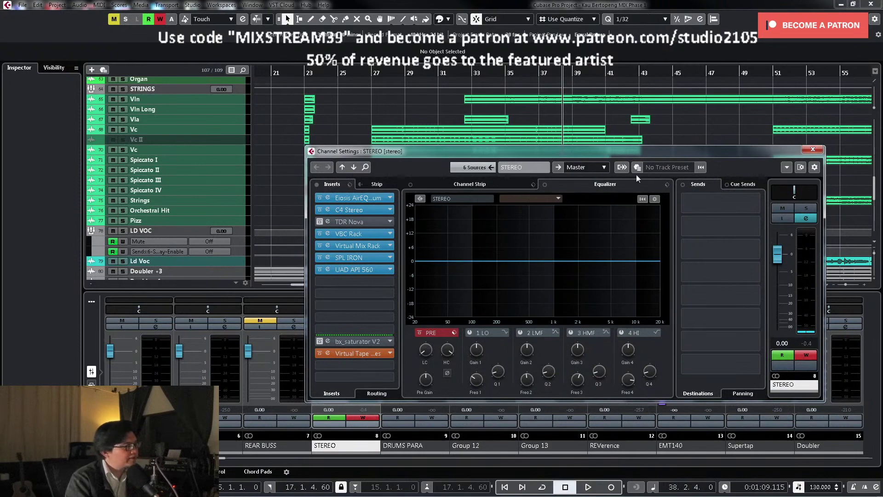
{"action": "left_click_drag", "start_coordinate": [762, 145], "coordinate": [789, 272]}
{"action": "scroll", "coordinate": [677, 205], "scroll_direction": "down", "scroll_amount": 5}
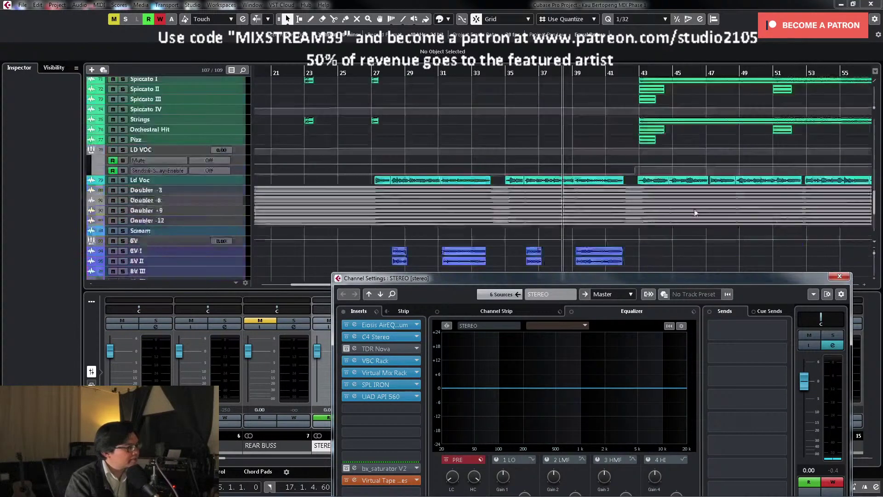
{"action": "scroll", "coordinate": [676, 205], "scroll_direction": "down", "scroll_amount": 3}
{"action": "scroll", "coordinate": [675, 204], "scroll_direction": "up", "scroll_amount": 5}
{"action": "scroll", "coordinate": [701, 246], "scroll_direction": "down", "scroll_amount": 2}
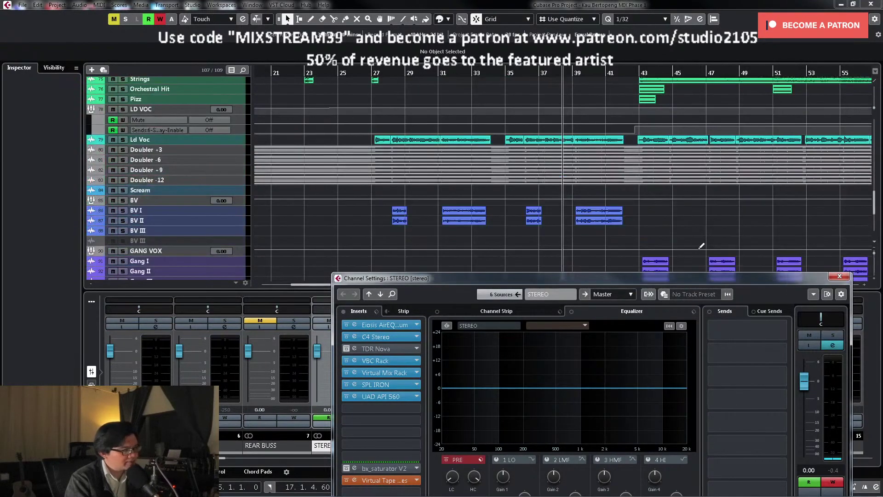
{"action": "left_click_drag", "start_coordinate": [702, 282], "coordinate": [512, 213]}
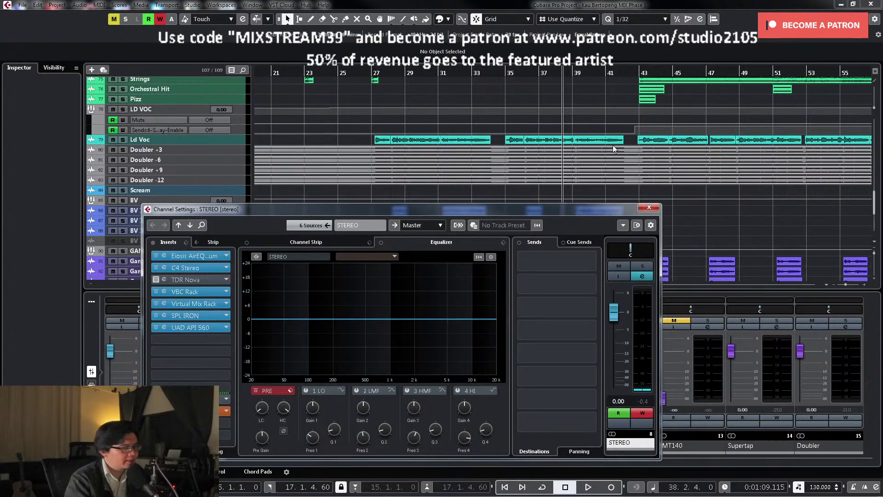
Step: Play from bar 38 and write a STEREO volume rise to 1.16 dB before bar 43, then disable writing and stop playback
{"action": "left_click", "coordinate": [555, 72]}
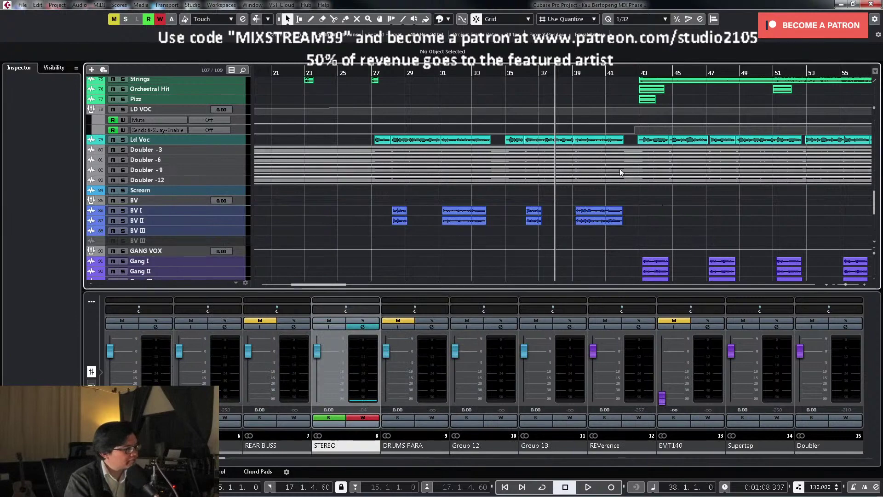
{"action": "key", "text": "space"}
{"action": "left_click", "coordinate": [363, 327]}
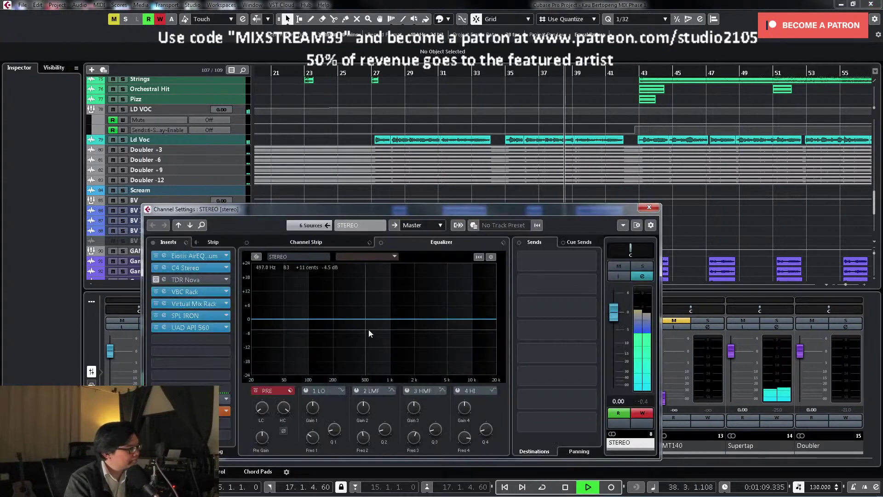
{"action": "left_click", "coordinate": [614, 316]}
{"action": "left_click_drag", "start_coordinate": [615, 316], "coordinate": [616, 314]}
{"action": "left_click", "coordinate": [643, 413]}
{"action": "key", "text": "space"}
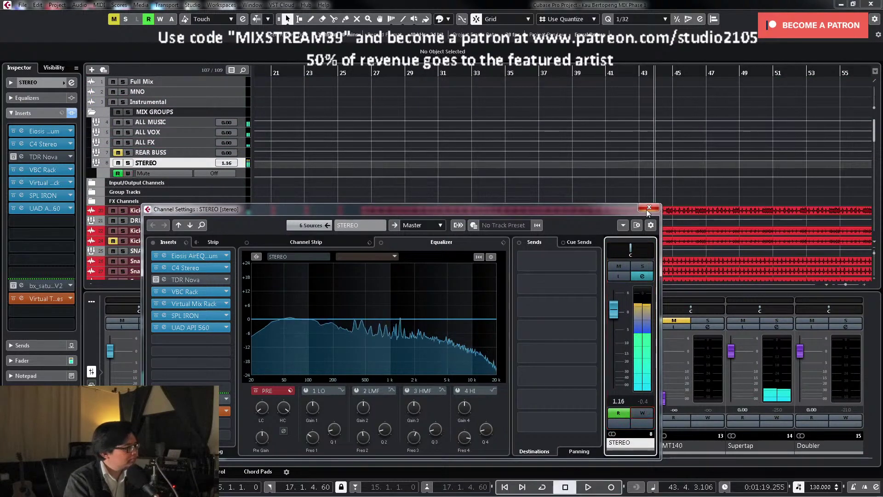
Step: Show the STEREO volume automation and move the start of its ramp to bar 42 with a value of 0.00
{"action": "left_click", "coordinate": [649, 208]}
{"action": "key", "text": "alt+s"}
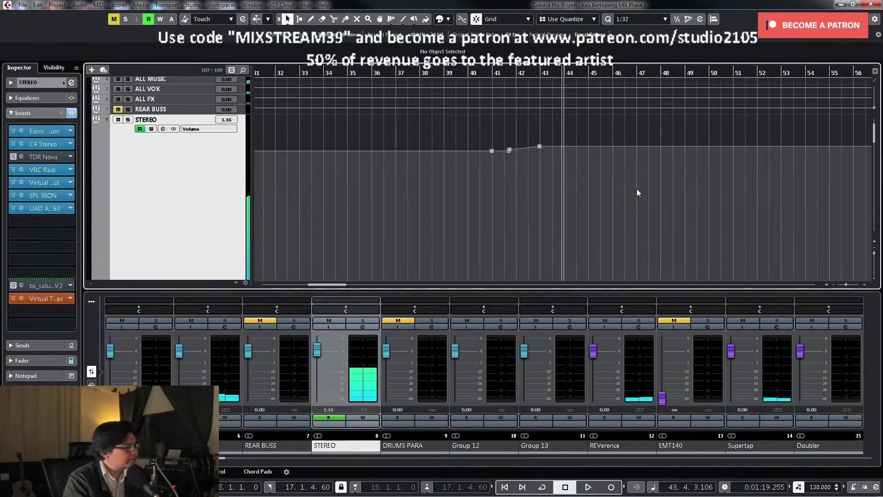
{"action": "key", "text": "h"}
{"action": "key", "text": "h"}
{"action": "key", "text": "h"}
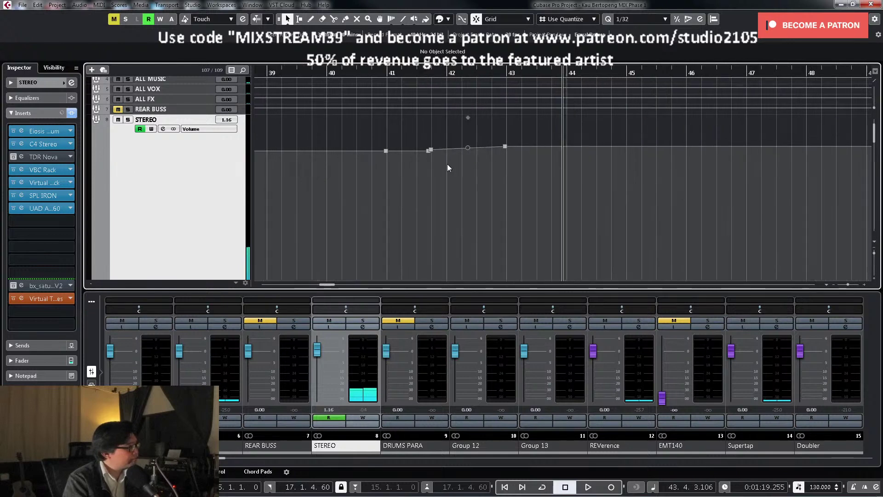
{"action": "left_click_drag", "start_coordinate": [429, 153], "coordinate": [446, 154]}
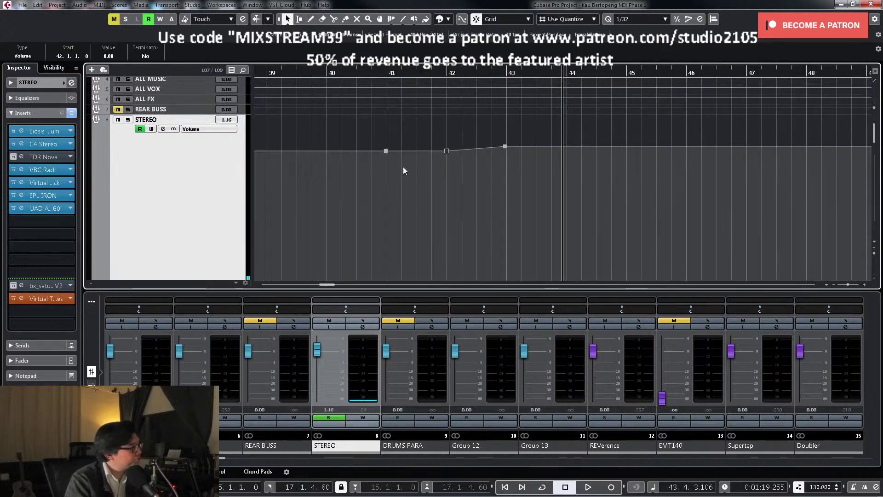
{"action": "left_click", "coordinate": [104, 55]}
{"action": "type", "text": "0.00"}
{"action": "key", "text": "Return"}
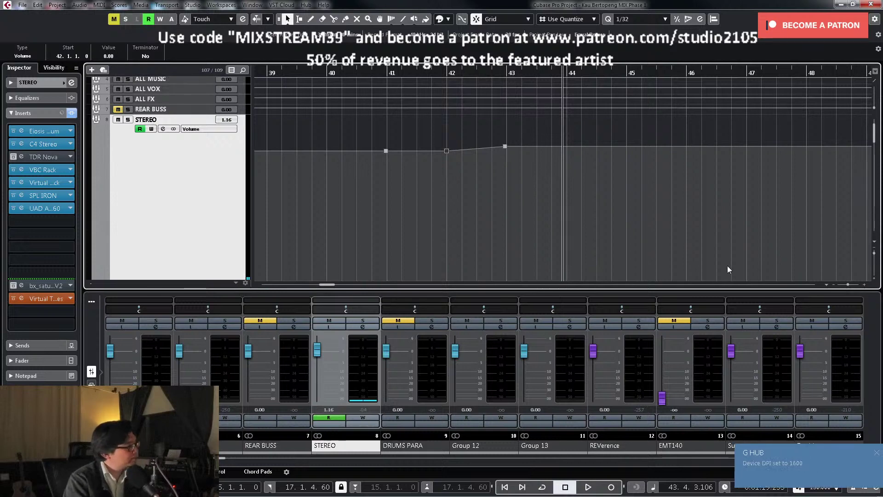
Step: Set the STEREO volume point at bar 43 to 1.00 and delete the redundant point at bar 41
{"action": "left_click", "coordinate": [462, 230]}
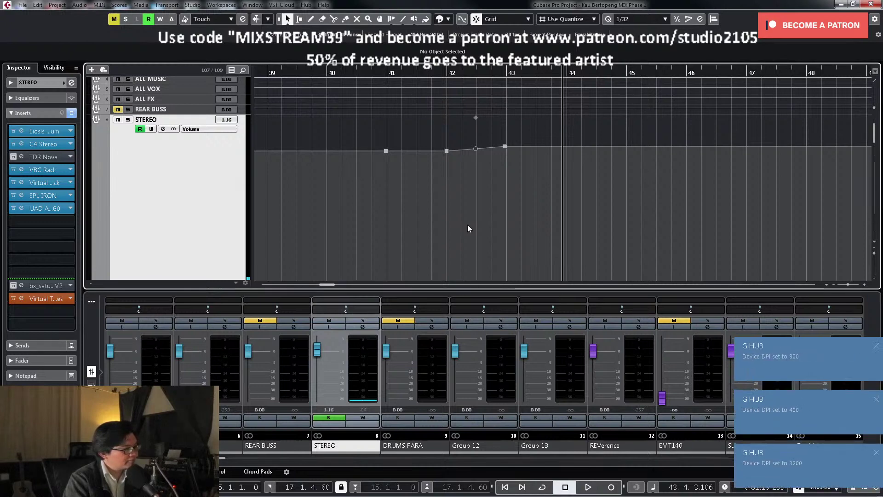
{"action": "left_click", "coordinate": [506, 146]}
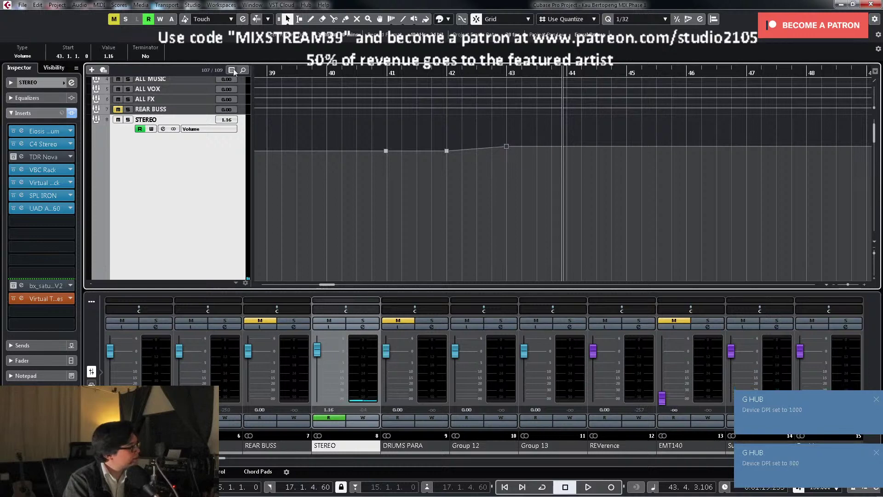
{"action": "left_click", "coordinate": [110, 55]}
{"action": "type", "text": "1"}
{"action": "key", "text": "Return"}
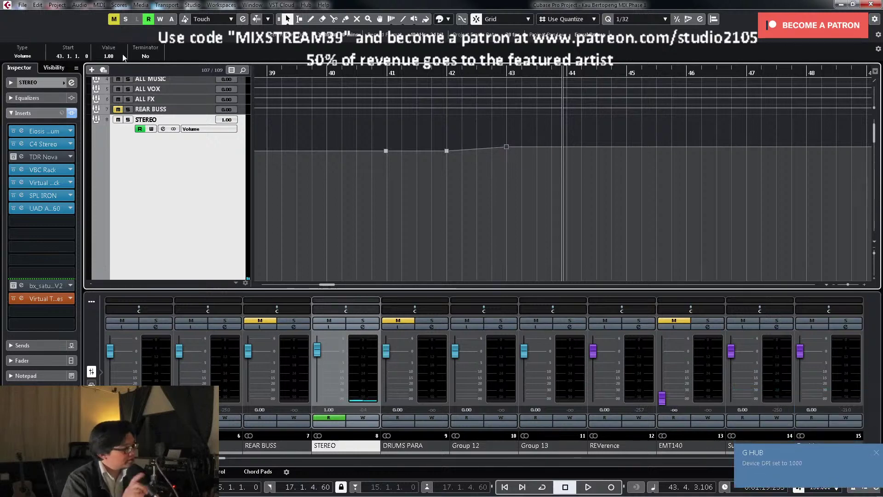
{"action": "left_click_drag", "start_coordinate": [357, 142], "coordinate": [415, 170]}
{"action": "key", "text": "Delete"}
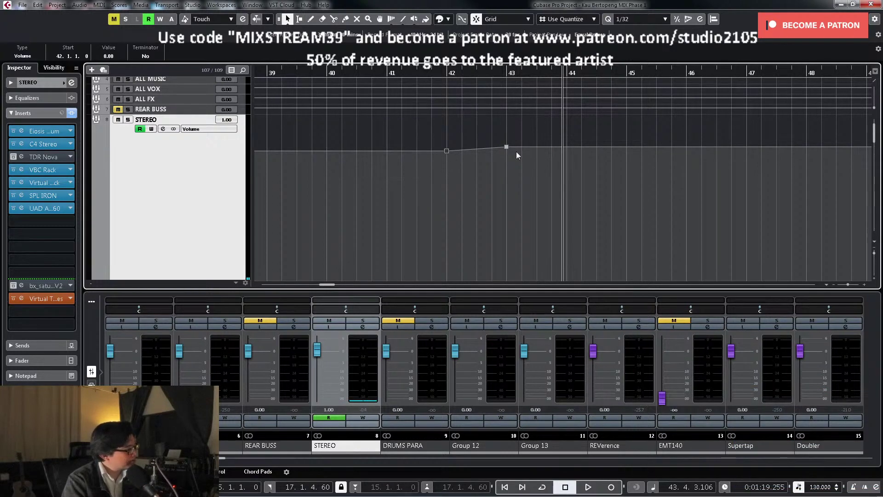
Step: Examine the string and lead vocal tracks after bar 43 for the section's end and start playback near bar 55
{"action": "key", "text": "g"}
{"action": "key", "text": "g"}
{"action": "key", "text": "g"}
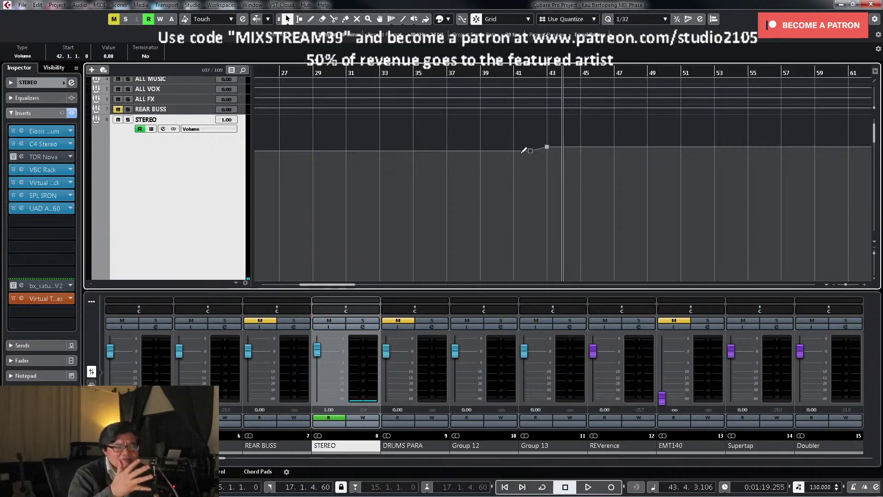
{"action": "key", "text": "g"}
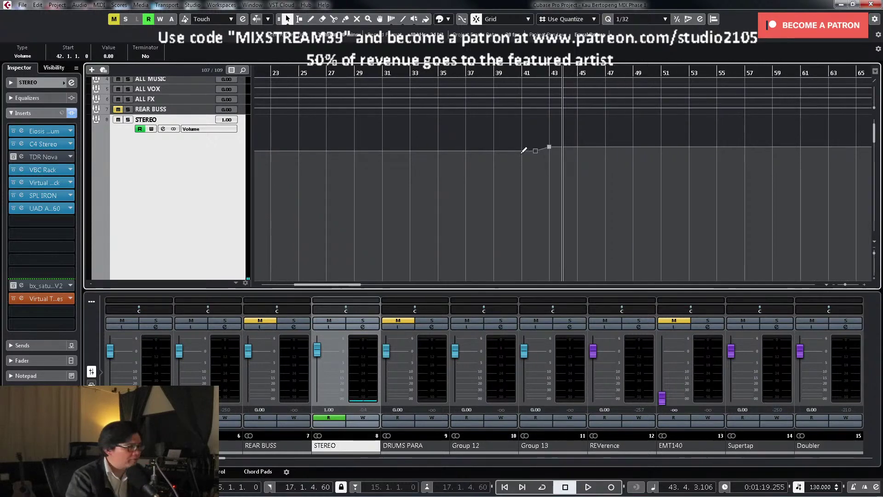
{"action": "key", "text": "g"}
{"action": "key", "text": "g"}
{"action": "key", "text": "g"}
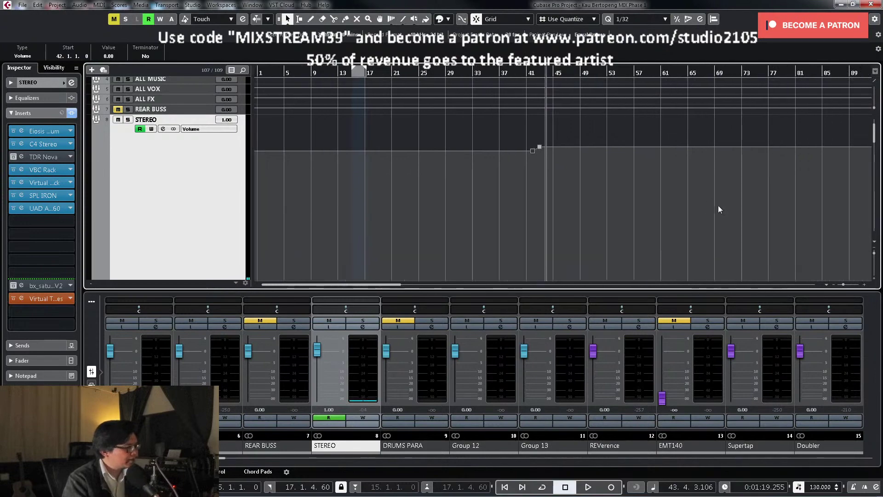
{"action": "scroll", "coordinate": [675, 189], "scroll_direction": "down", "scroll_amount": 5}
{"action": "scroll", "coordinate": [673, 183], "scroll_direction": "up", "scroll_amount": 4}
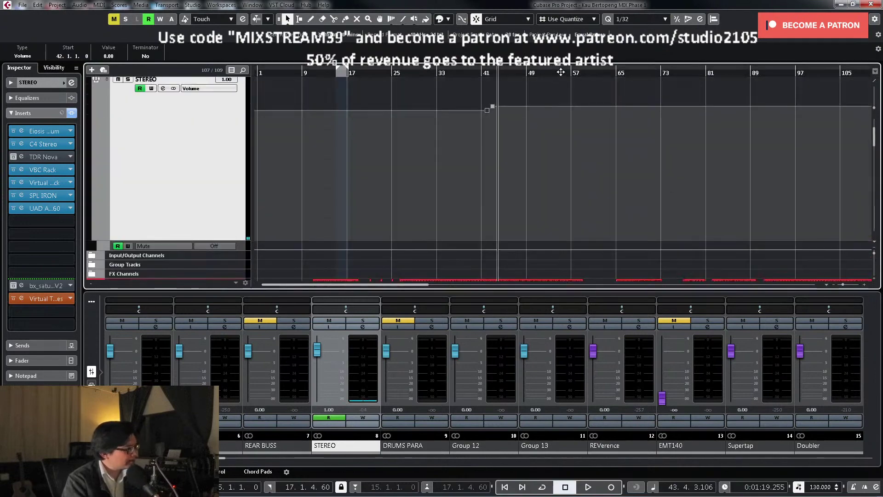
{"action": "scroll", "coordinate": [616, 190], "scroll_direction": "down", "scroll_amount": 10}
{"action": "scroll", "coordinate": [621, 193], "scroll_direction": "down", "scroll_amount": 10}
{"action": "key", "text": "space"}
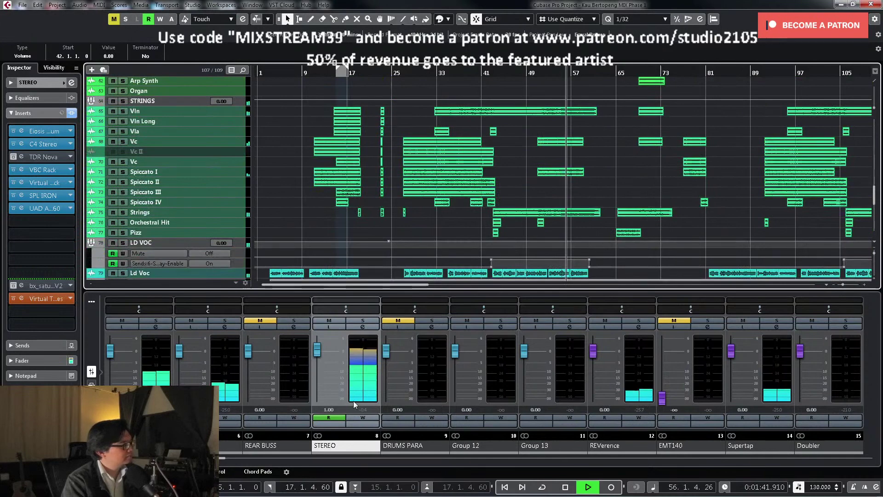
Step: Write a STEREO volume drop to 0.00 around bars 60 to 61, stop playback, disable writing and return to its volume lane
{"action": "left_click", "coordinate": [362, 418]}
{"action": "scroll", "coordinate": [655, 189], "scroll_direction": "up", "scroll_amount": 14}
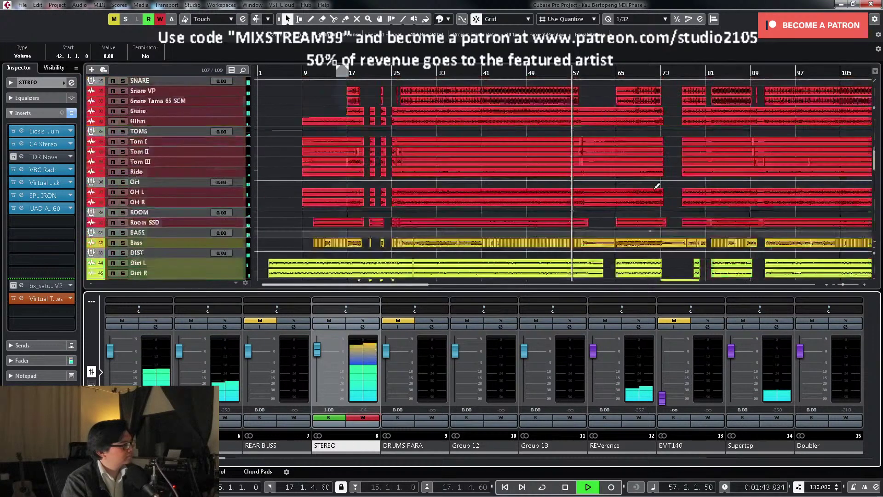
{"action": "left_click", "coordinate": [319, 355]}
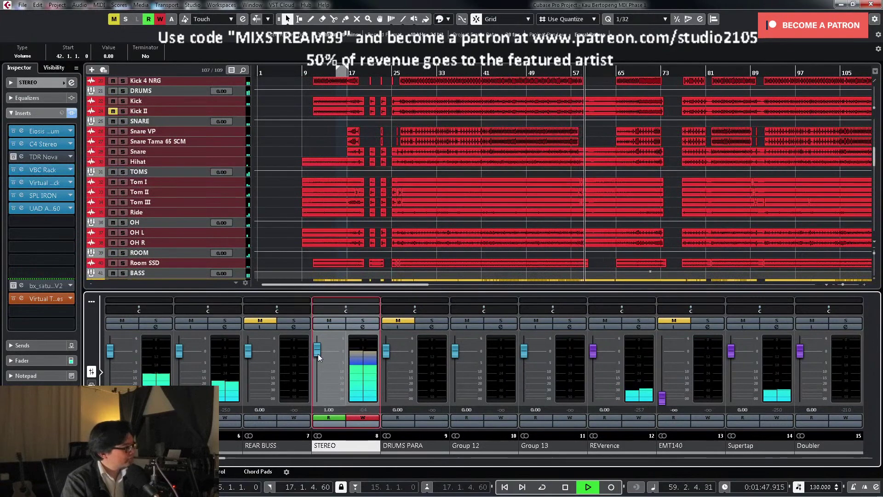
{"action": "left_click_drag", "start_coordinate": [318, 354], "coordinate": [318, 364]}
{"action": "key", "text": "space"}
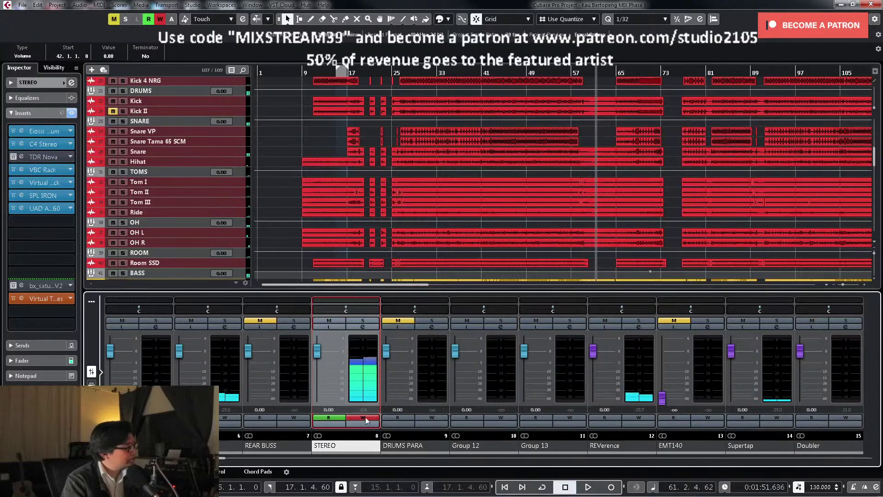
{"action": "scroll", "coordinate": [662, 275], "scroll_direction": "up", "scroll_amount": 5}
{"action": "scroll", "coordinate": [605, 161], "scroll_direction": "up", "scroll_amount": 5}
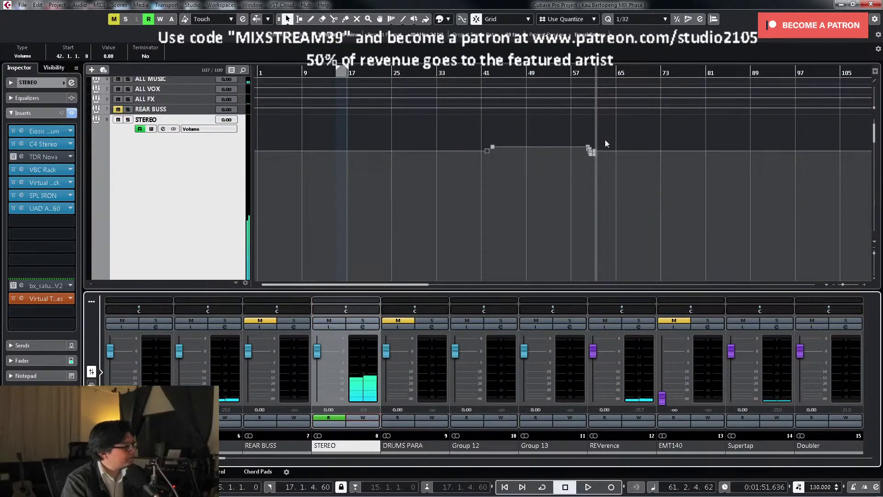
Step: Move the first point of the STEREO volume drop to bar 59 and set its value to 1.00
{"action": "left_click", "coordinate": [577, 89]}
{"action": "key", "text": "space"}
{"action": "key", "text": "h"}
{"action": "key", "text": "h"}
{"action": "key", "text": "h"}
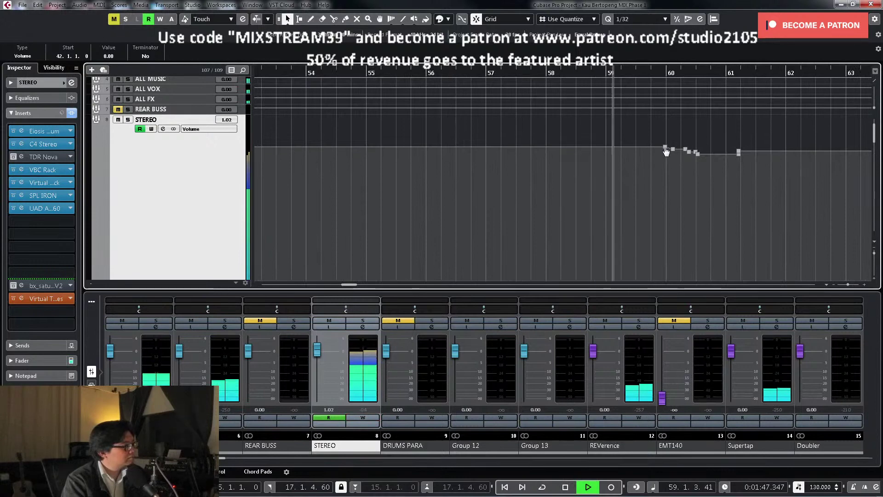
{"action": "key", "text": "space"}
{"action": "left_click_drag", "start_coordinate": [665, 151], "coordinate": [607, 151]}
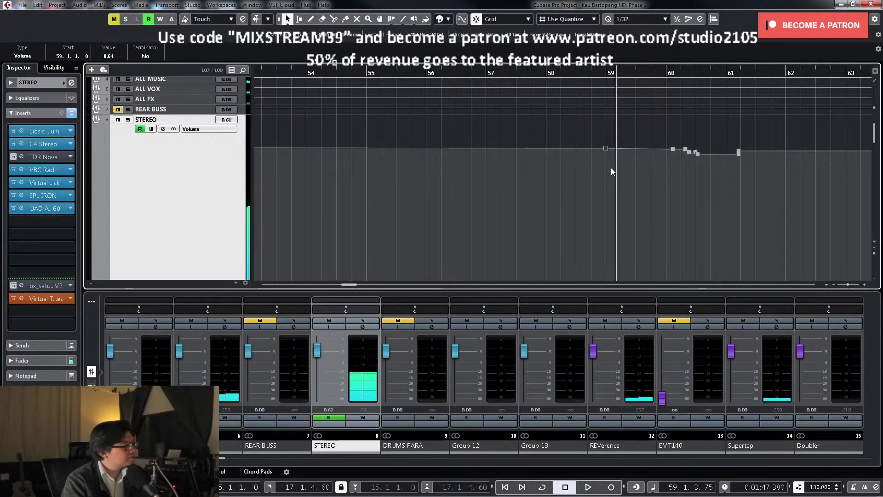
{"action": "type", "text": "1"}
{"action": "key", "text": "Return"}
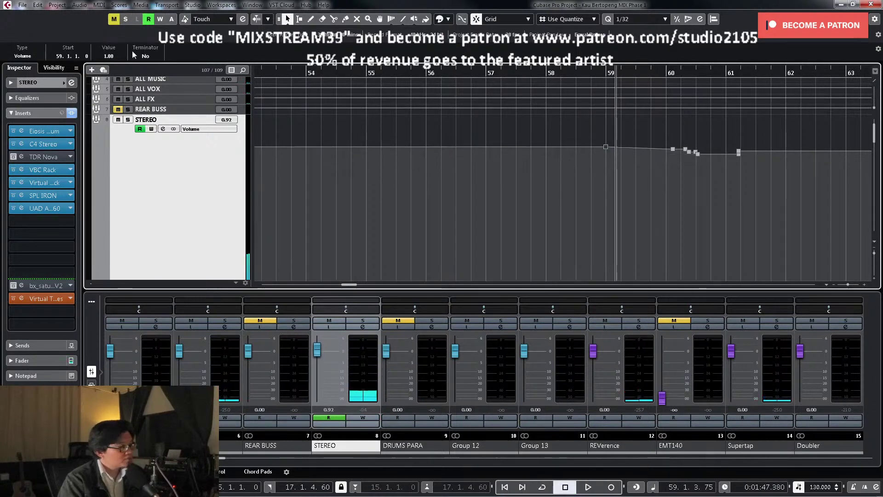
Step: Delete the extra points in the volume drop and end its ramp at bar 61 with a value of 0.00
{"action": "key", "text": "g"}
{"action": "key", "text": "Delete"}
{"action": "left_click_drag", "start_coordinate": [594, 131], "coordinate": [654, 155]}
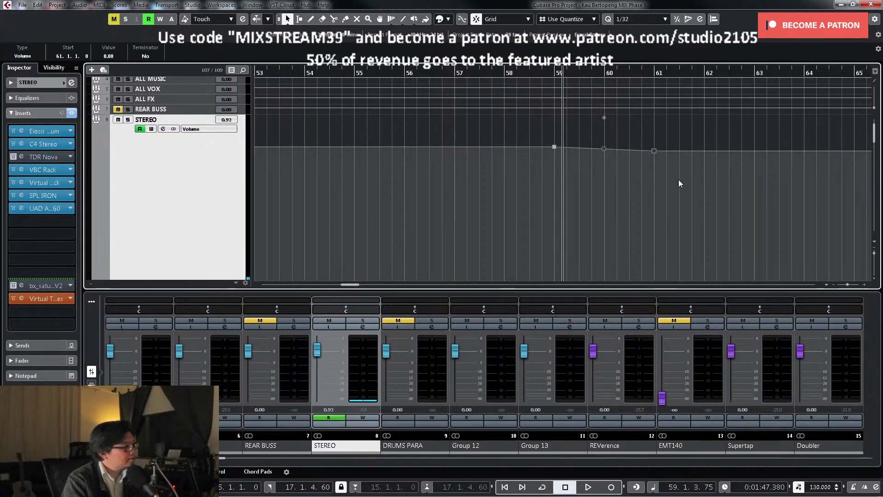
Step: Play the volume drop up to bar 61 and copy the four STEREO volume points between bars 42 and 61
{"action": "key", "text": "space"}
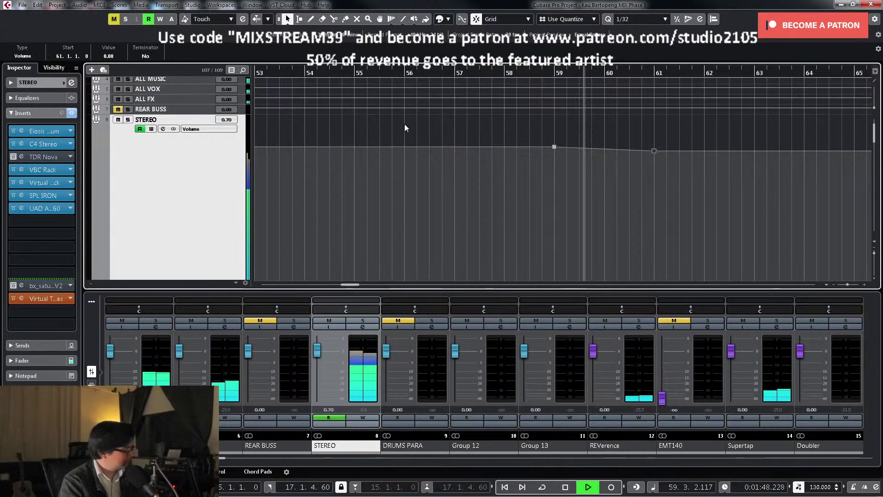
{"action": "scroll", "coordinate": [408, 123], "scroll_direction": "down", "scroll_amount": 5}
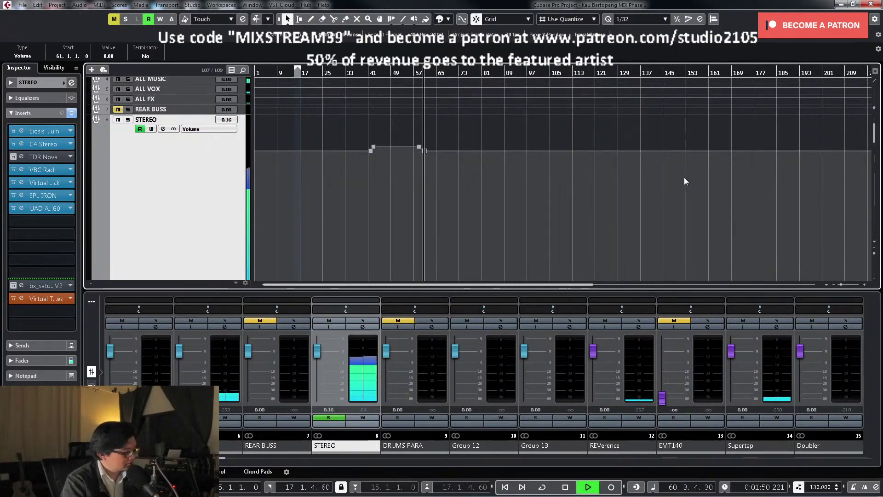
{"action": "key", "text": "space"}
{"action": "left_click_drag", "start_coordinate": [346, 134], "coordinate": [468, 178]}
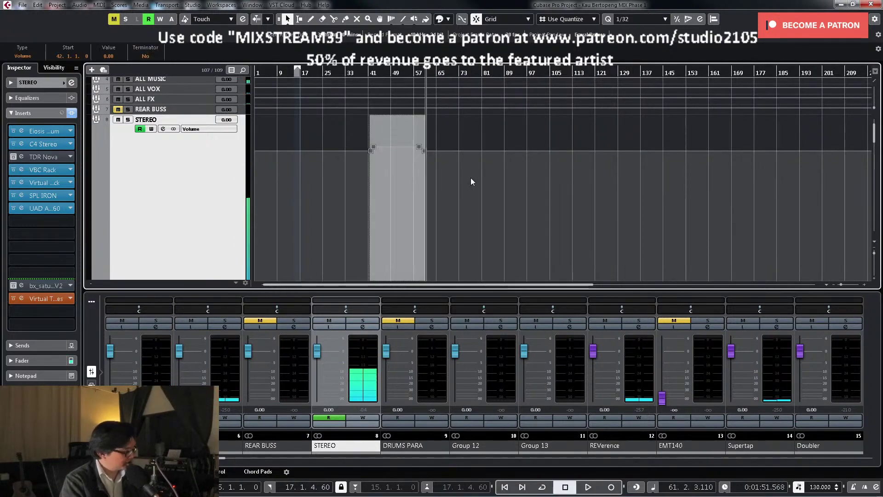
Step: Find the matching section change in the vocal tracks by listening and place the playback position exactly at bar 105
{"action": "scroll", "coordinate": [645, 213], "scroll_direction": "down", "scroll_amount": 15}
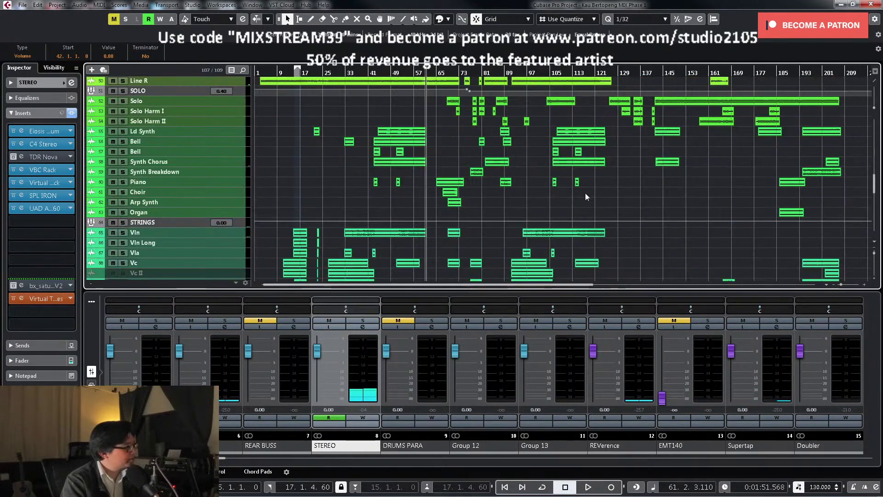
{"action": "left_click", "coordinate": [548, 73]}
{"action": "scroll", "coordinate": [572, 181], "scroll_direction": "up", "scroll_amount": 6}
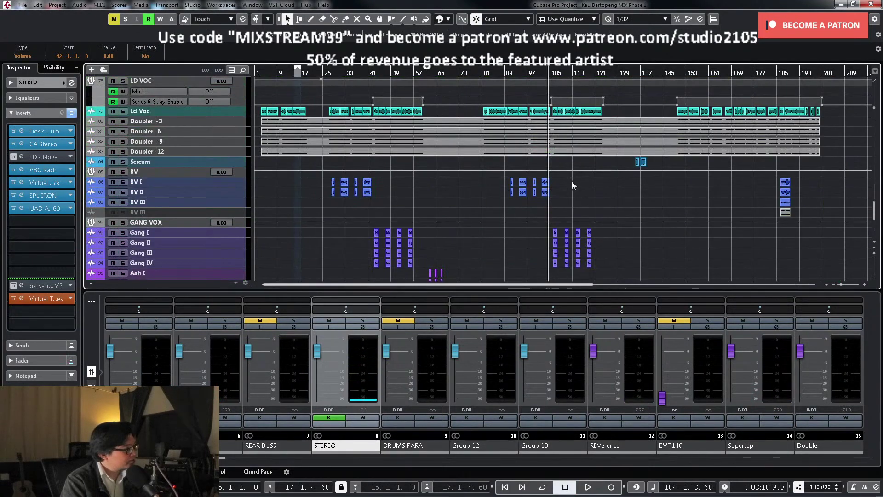
{"action": "key", "text": "z"}
{"action": "key", "text": "space"}
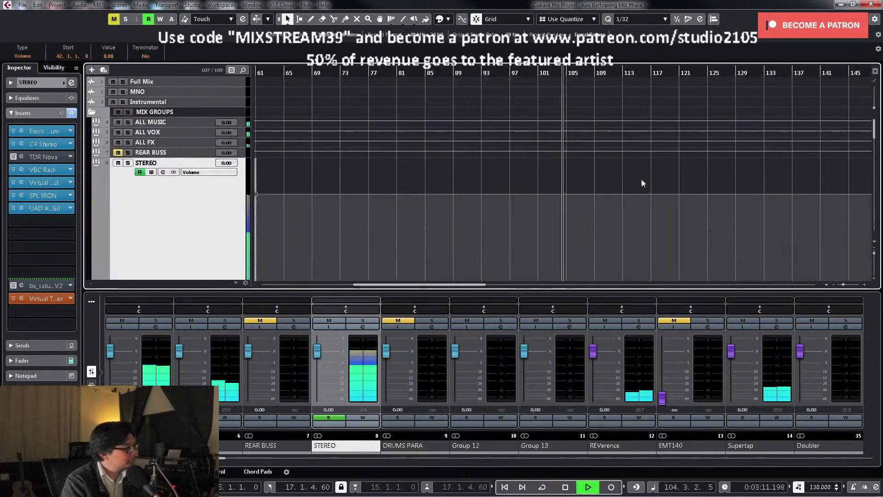
{"action": "key", "text": "h"}
{"action": "scroll", "coordinate": [646, 213], "scroll_direction": "up", "scroll_amount": 2, "text": "ctrl"}
{"action": "scroll", "coordinate": [651, 209], "scroll_direction": "down", "scroll_amount": 2}
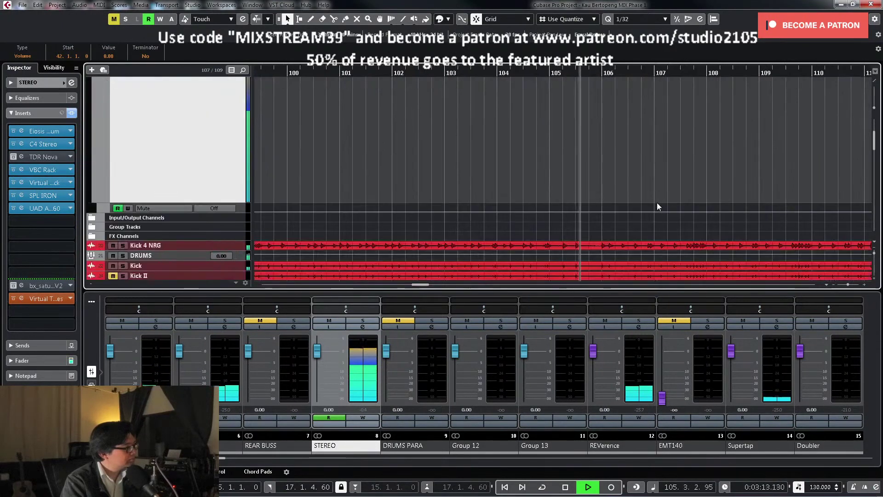
{"action": "scroll", "coordinate": [657, 202], "scroll_direction": "up", "scroll_amount": 4}
{"action": "key", "text": "space"}
{"action": "key", "text": "h"}
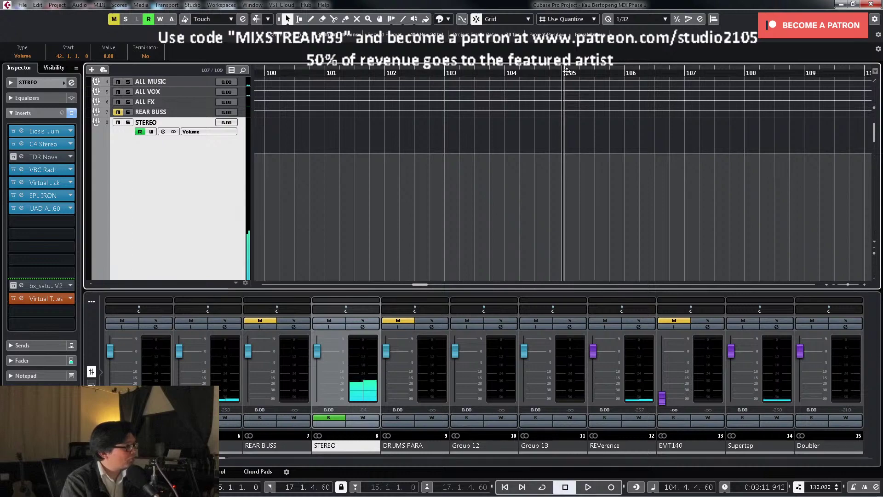
{"action": "key", "text": "h"}
{"action": "left_click", "coordinate": [555, 73]}
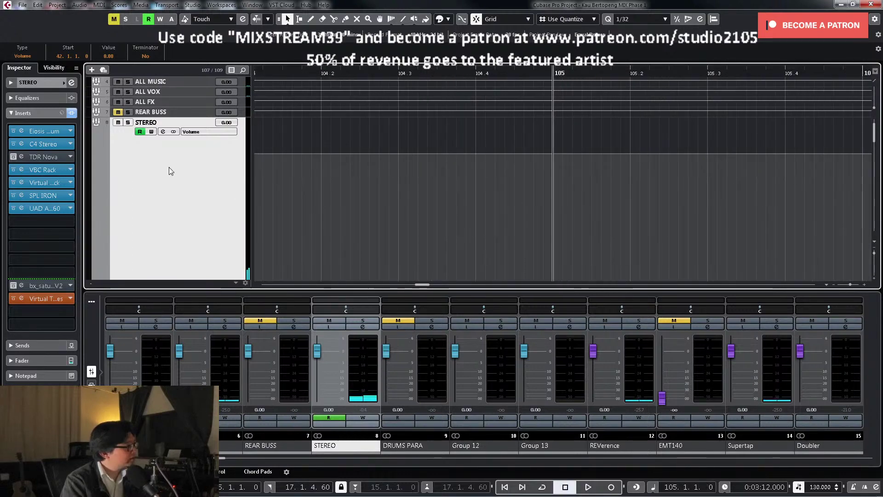
Step: Paste the copied STEREO volume rise and drop at bar 105 and start playback from there
{"action": "key", "text": "g"}
{"action": "key", "text": "g"}
{"action": "key", "text": "g"}
{"action": "key", "text": "g"}
{"action": "key", "text": "g"}
{"action": "key", "text": "space"}
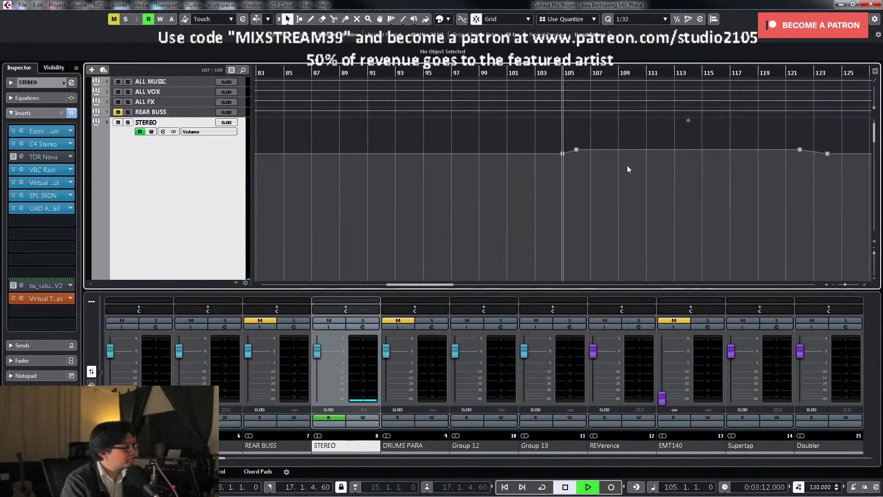
Step: Play the pasted STEREO volume rise and the passage from about bar 119, stopping near bar 120
{"action": "key", "text": "g"}
{"action": "scroll", "coordinate": [801, 183], "scroll_direction": "down", "scroll_amount": 5}
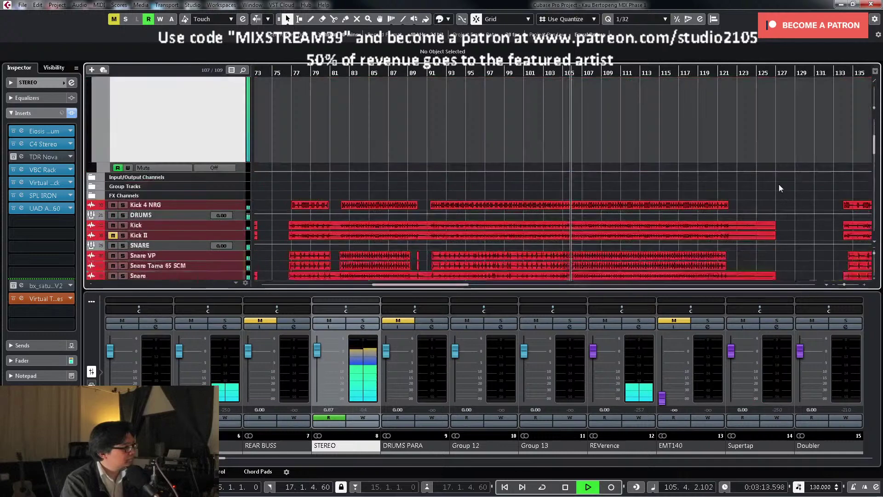
{"action": "scroll", "coordinate": [779, 184], "scroll_direction": "up", "scroll_amount": 5}
{"action": "key", "text": "h"}
{"action": "key", "text": "h"}
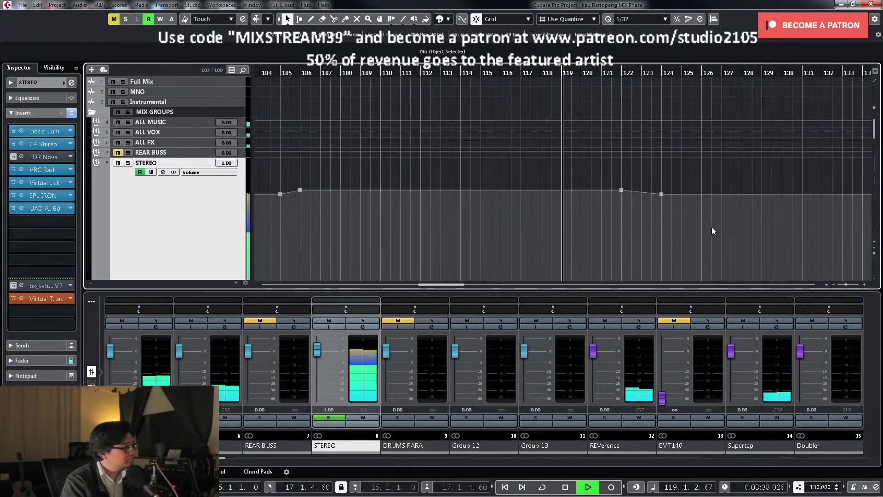
{"action": "key", "text": "h"}
{"action": "key", "text": "space"}
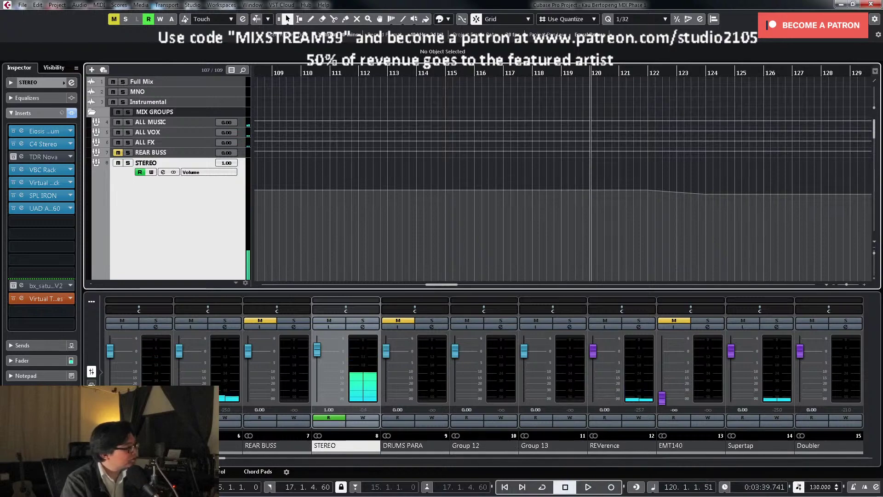
Step: Examine the DRUMS channel's API-2500 compressor during playback from bar 120 and close its windows
{"action": "left_click_drag", "start_coordinate": [203, 463], "coordinate": [296, 464]}
{"action": "left_click", "coordinate": [501, 326]}
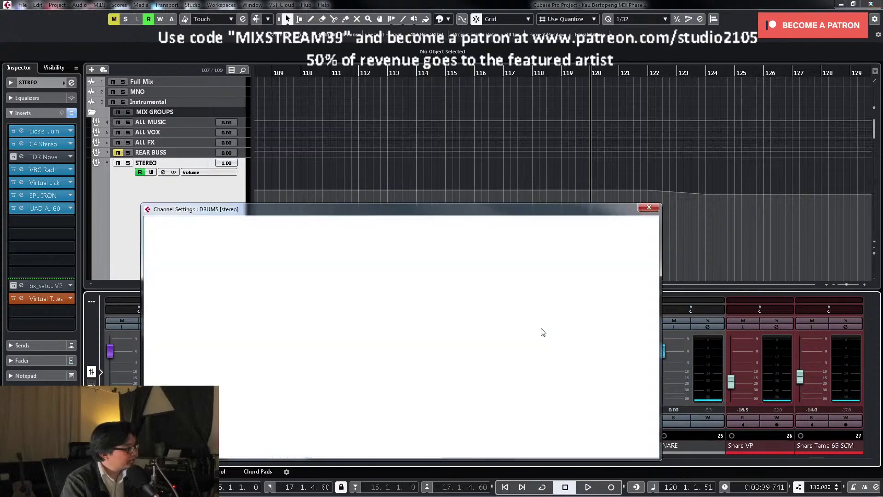
{"action": "left_click", "coordinate": [191, 255]}
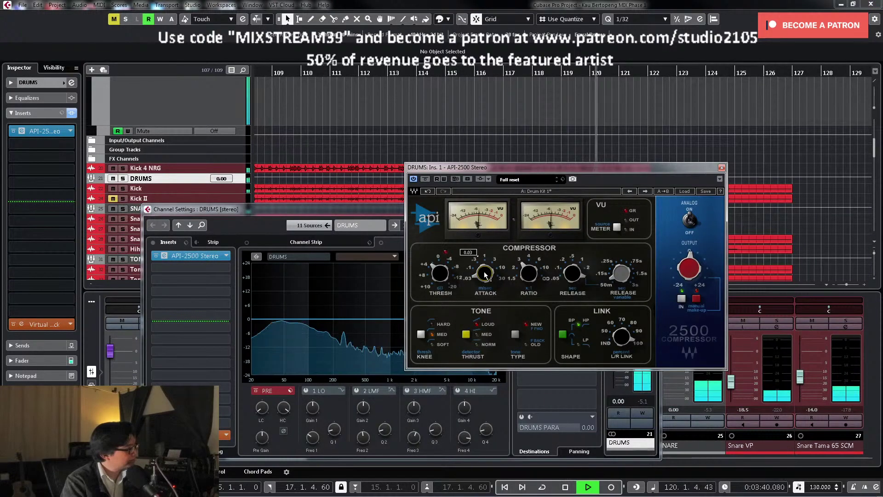
{"action": "left_click", "coordinate": [721, 168]}
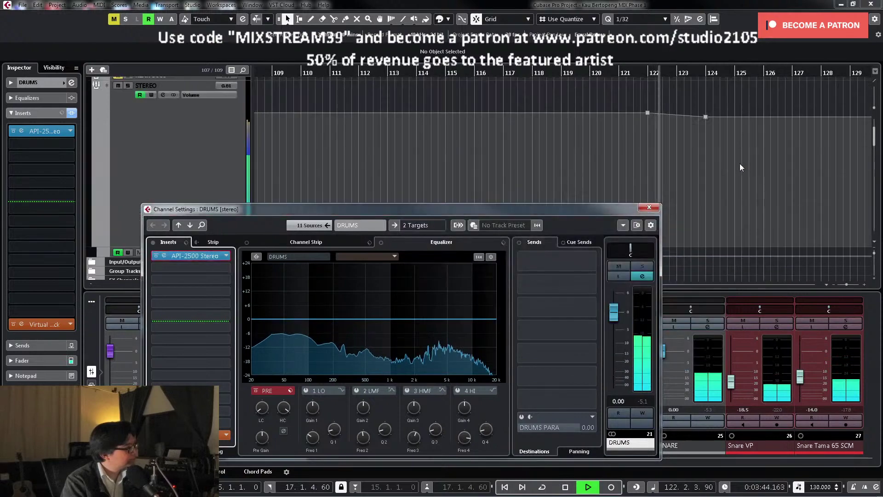
{"action": "left_click", "coordinate": [649, 207]}
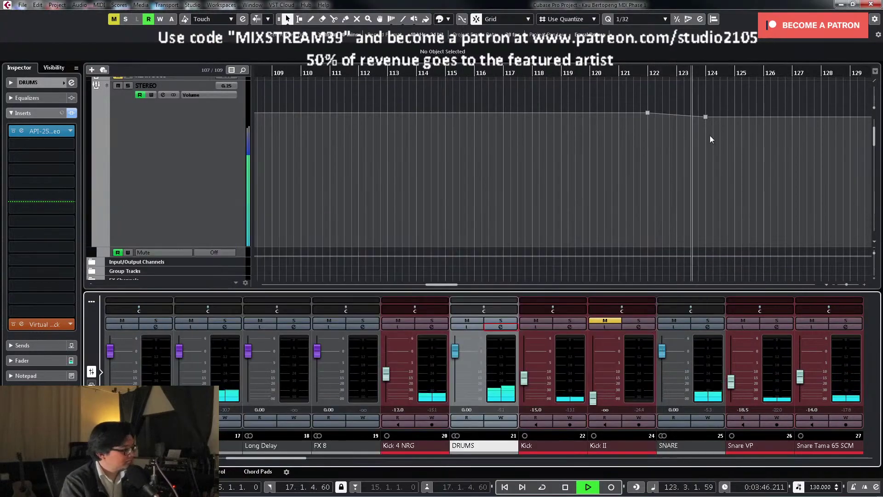
Step: Look through the drum, guitar, strings and vocal tracks during playback from about bar 123 for the next section to lift
{"action": "key", "text": "g"}
{"action": "key", "text": "g"}
{"action": "key", "text": "g"}
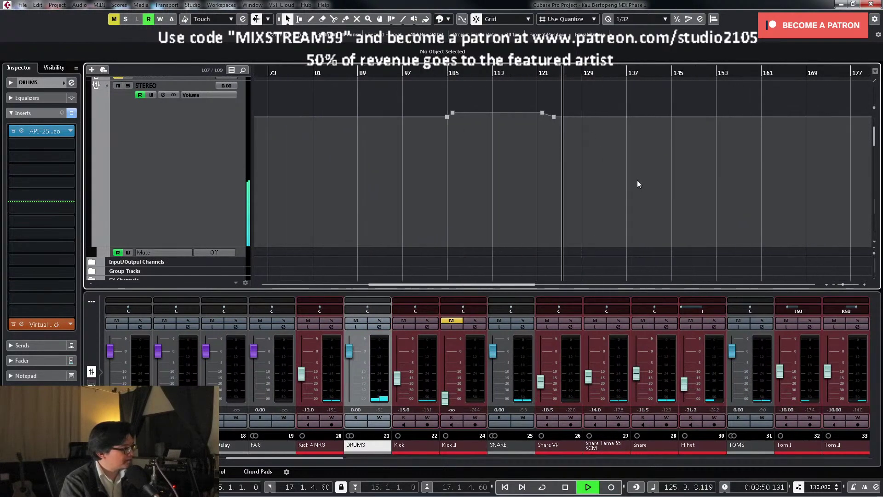
{"action": "key", "text": "g"}
{"action": "key", "text": "g"}
{"action": "scroll", "coordinate": [636, 181], "scroll_direction": "up", "scroll_amount": 10}
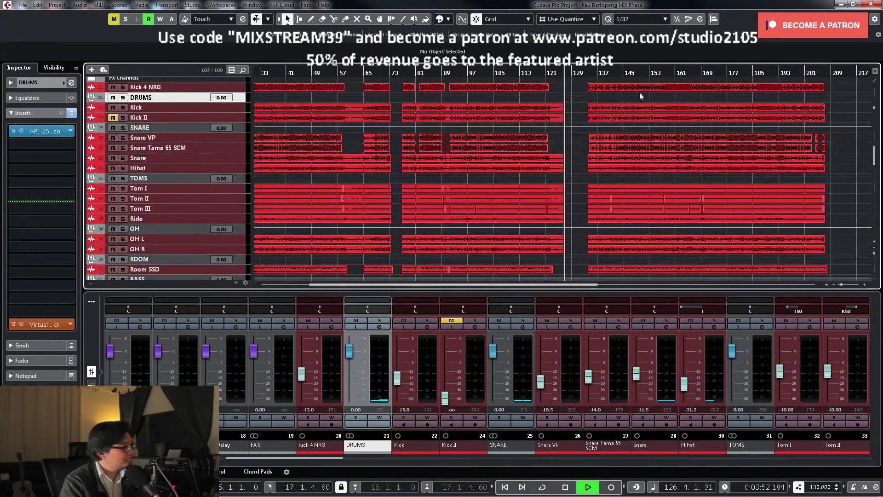
{"action": "scroll", "coordinate": [641, 128], "scroll_direction": "down", "scroll_amount": 8}
{"action": "scroll", "coordinate": [640, 133], "scroll_direction": "up", "scroll_amount": 5}
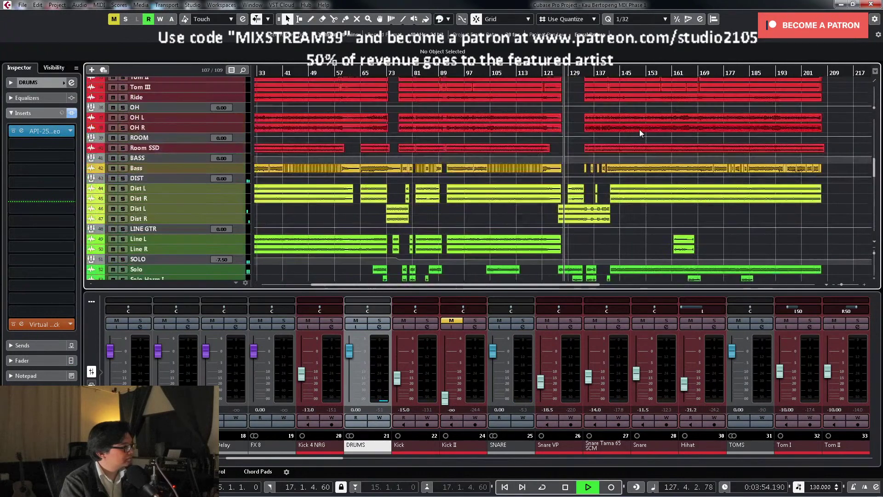
{"action": "scroll", "coordinate": [639, 133], "scroll_direction": "down", "scroll_amount": 5}
{"action": "scroll", "coordinate": [683, 128], "scroll_direction": "up", "scroll_amount": 5}
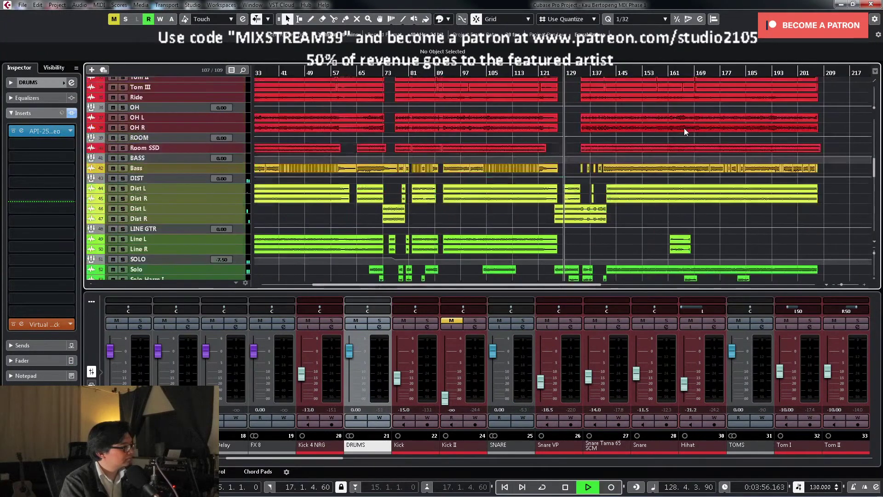
{"action": "scroll", "coordinate": [683, 127], "scroll_direction": "down", "scroll_amount": 10}
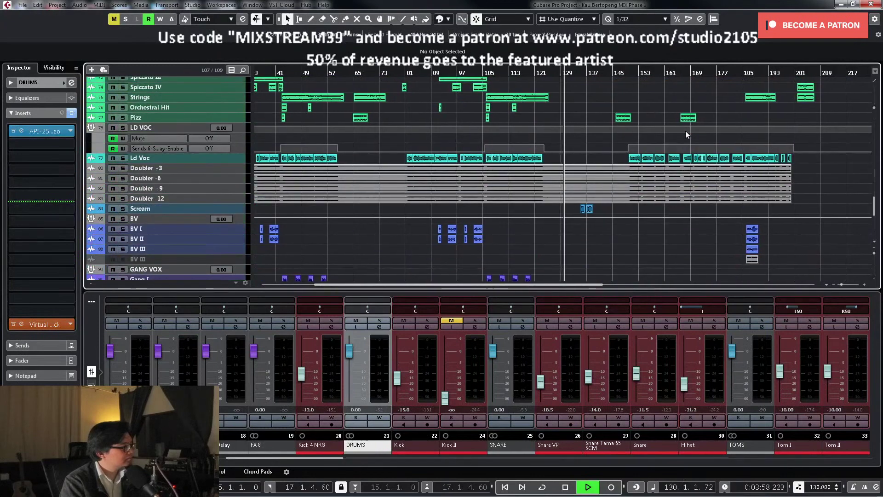
{"action": "scroll", "coordinate": [685, 131], "scroll_direction": "up", "scroll_amount": 12}
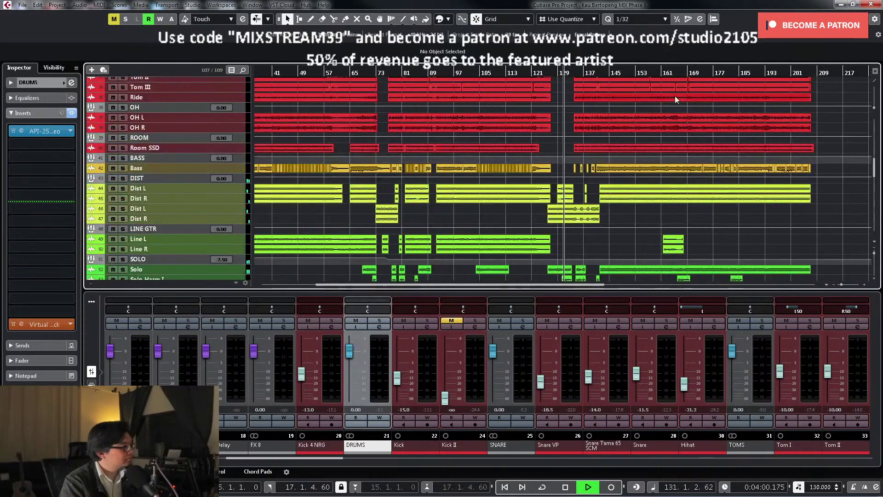
Step: Find the final section change by playing from about bar 162 while checking the strings and drum tracks, stopping near bar 167
{"action": "scroll", "coordinate": [688, 117], "scroll_direction": "down", "scroll_amount": 2}
{"action": "scroll", "coordinate": [689, 115], "scroll_direction": "down", "scroll_amount": 13}
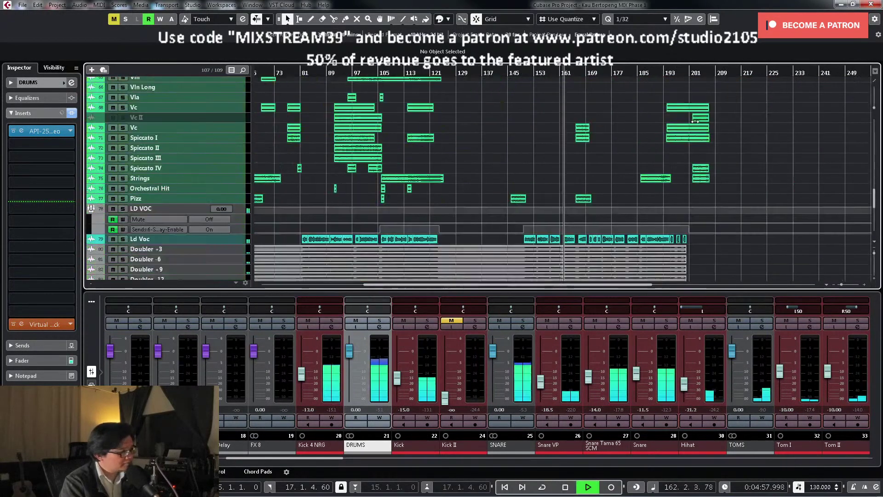
{"action": "scroll", "coordinate": [613, 132], "scroll_direction": "up", "scroll_amount": 5}
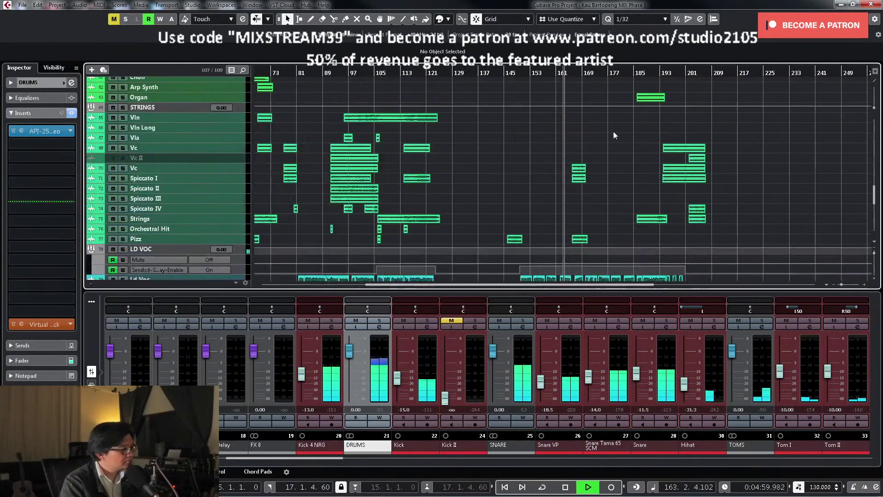
{"action": "key", "text": "g"}
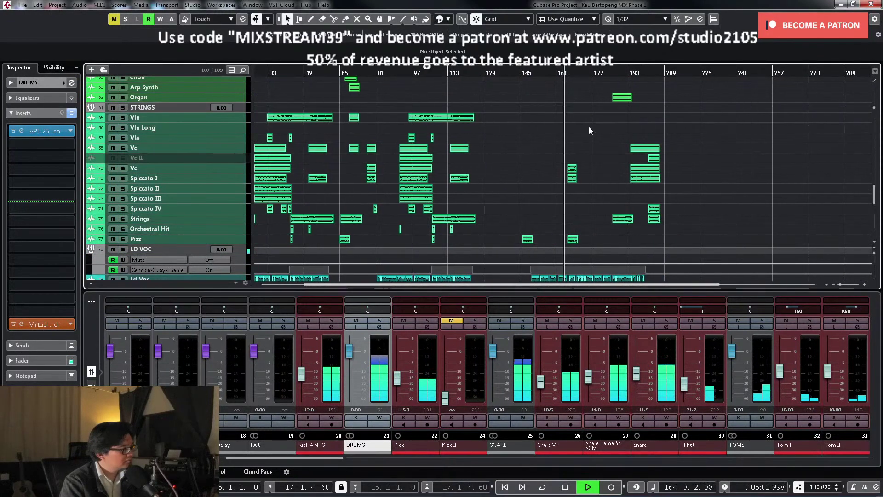
{"action": "key", "text": "g"}
{"action": "key", "text": "h"}
{"action": "key", "text": "h"}
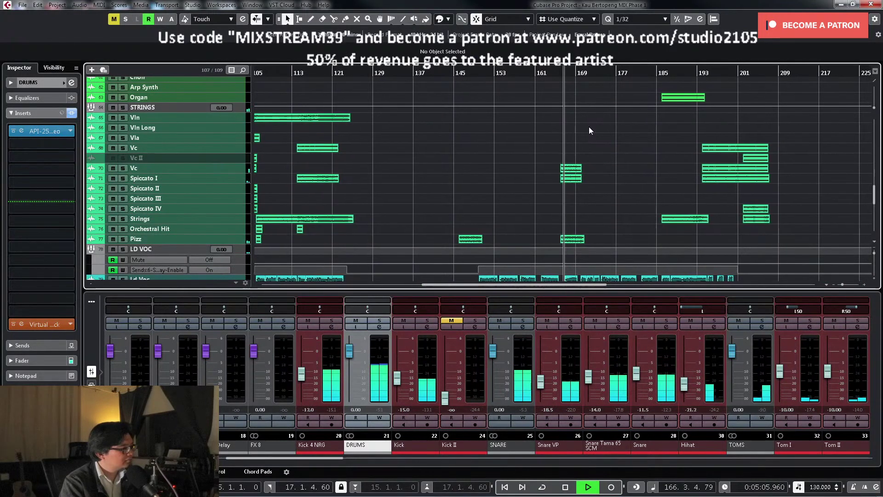
{"action": "scroll", "coordinate": [589, 126], "scroll_direction": "up", "scroll_amount": 10}
{"action": "key", "text": "space"}
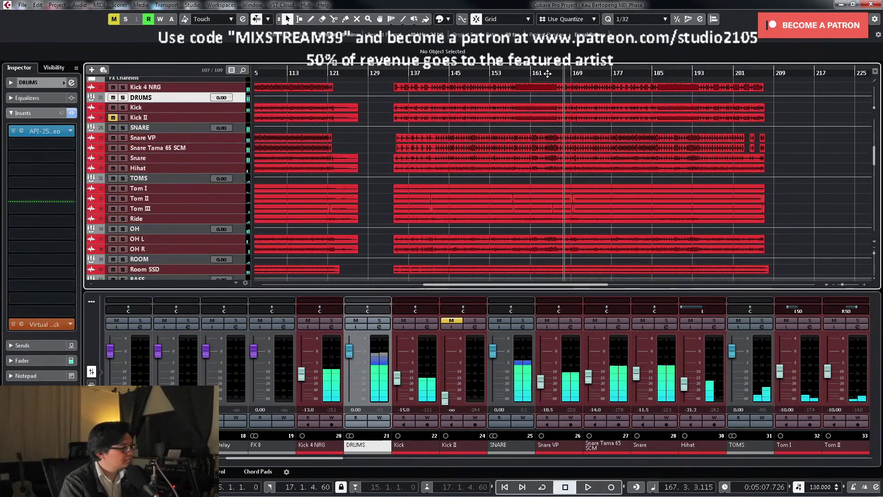
Step: Replay the section change from about bar 164 at the STEREO track and place the playback position exactly at bar 165
{"action": "scroll", "coordinate": [579, 117], "scroll_direction": "up", "scroll_amount": 5}
{"action": "key", "text": "h"}
{"action": "key", "text": "h"}
{"action": "key", "text": "h"}
{"action": "scroll", "coordinate": [626, 156], "scroll_direction": "up", "scroll_amount": 5}
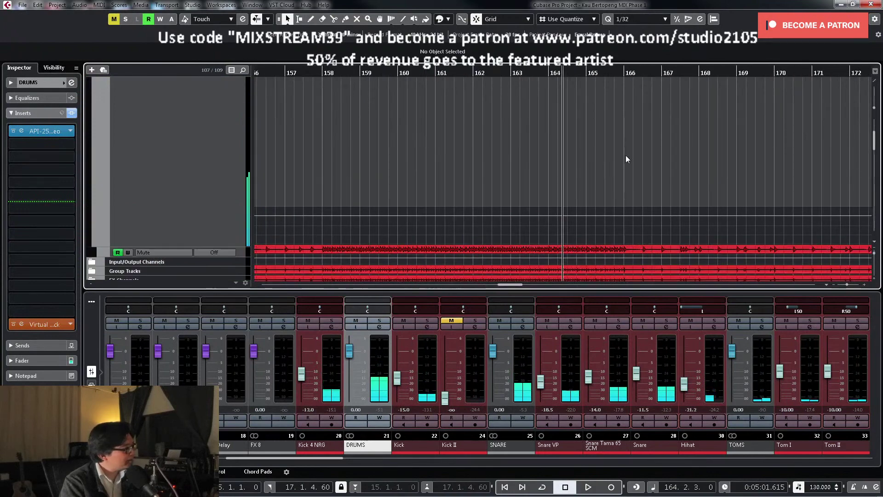
{"action": "key", "text": "h"}
{"action": "key", "text": "h"}
{"action": "key", "text": "space"}
{"action": "key", "text": "h"}
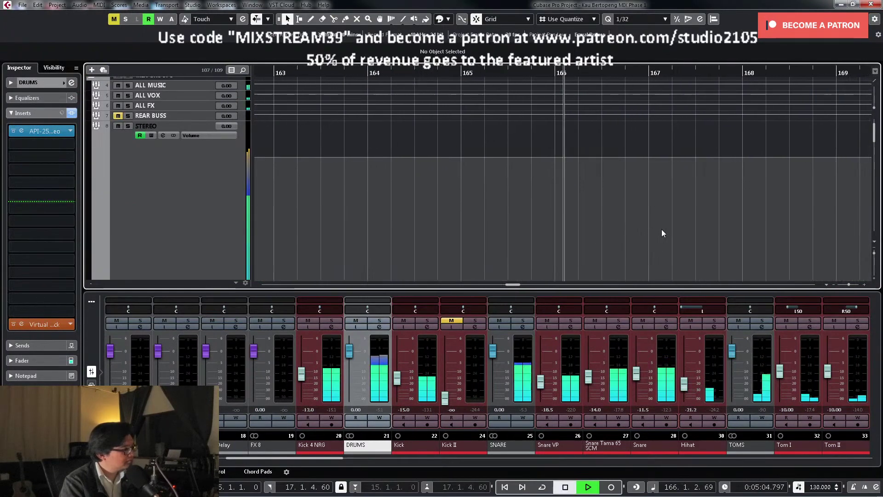
{"action": "key", "text": "space"}
Step: Paste the copied STEREO volume automation at bar 165 and delete its closing drop so the lift holds to the song's end
{"action": "left_click", "coordinate": [186, 196]}
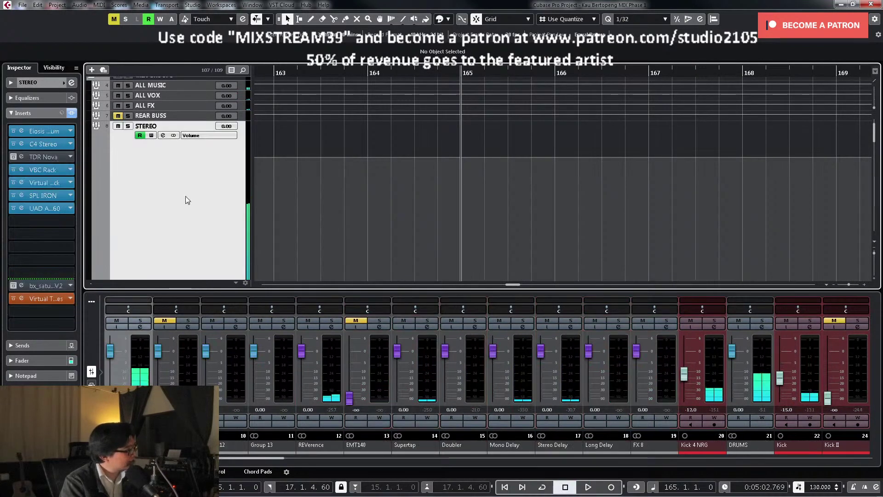
{"action": "key", "text": "g"}
{"action": "key", "text": "g"}
{"action": "key", "text": "g"}
{"action": "key", "text": "g"}
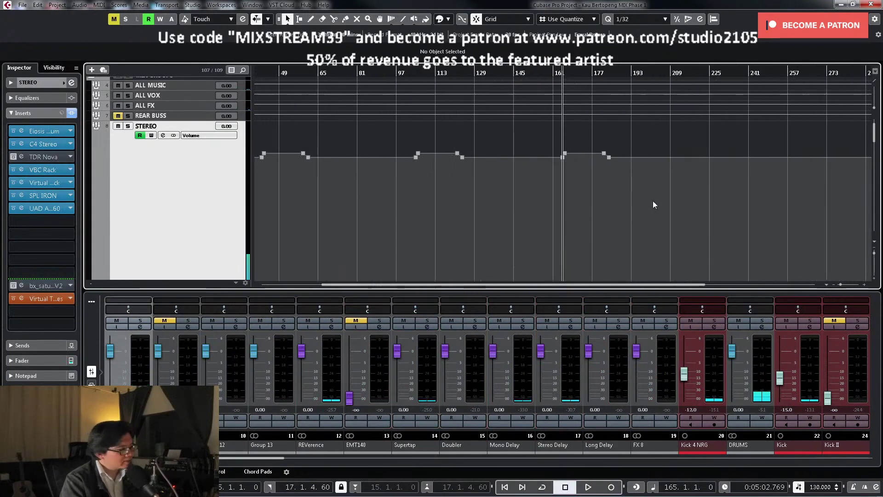
{"action": "left_click_drag", "start_coordinate": [605, 142], "coordinate": [645, 188]}
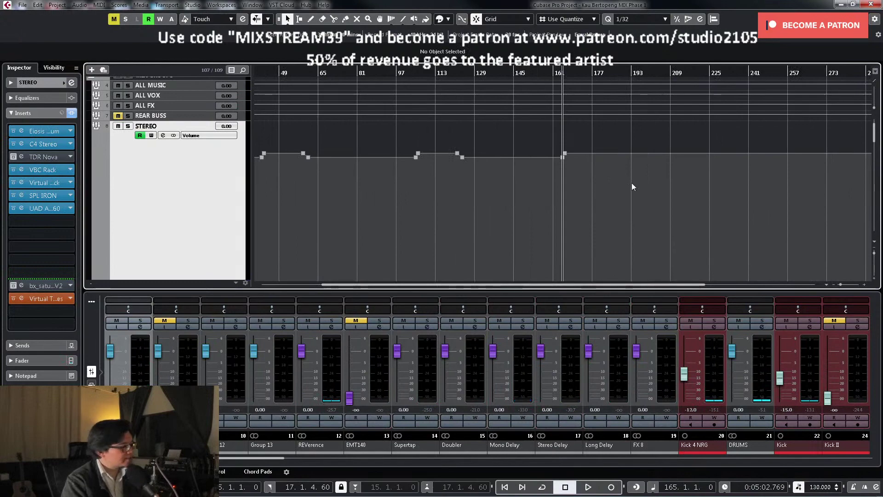
{"action": "key", "text": "shift+f"}
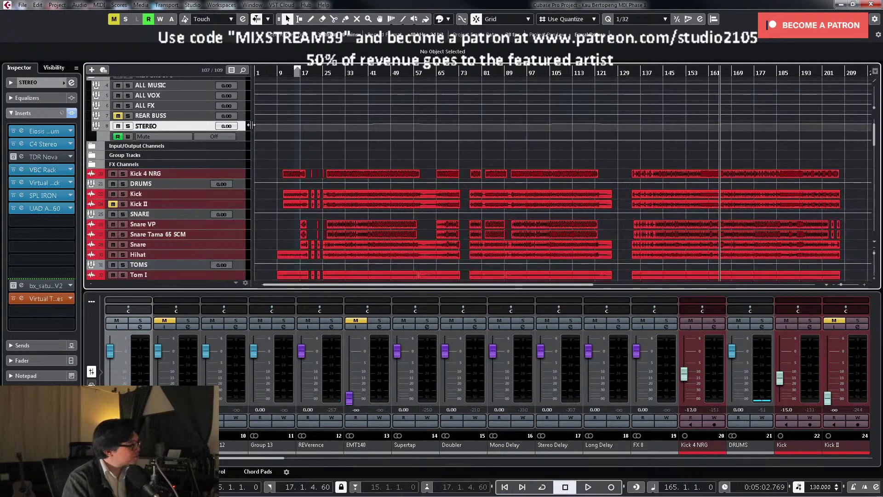
Step: Hide the automation lanes and close the mixer so the track arrangement gets the full height
{"action": "key", "text": "ctrl+Down"}
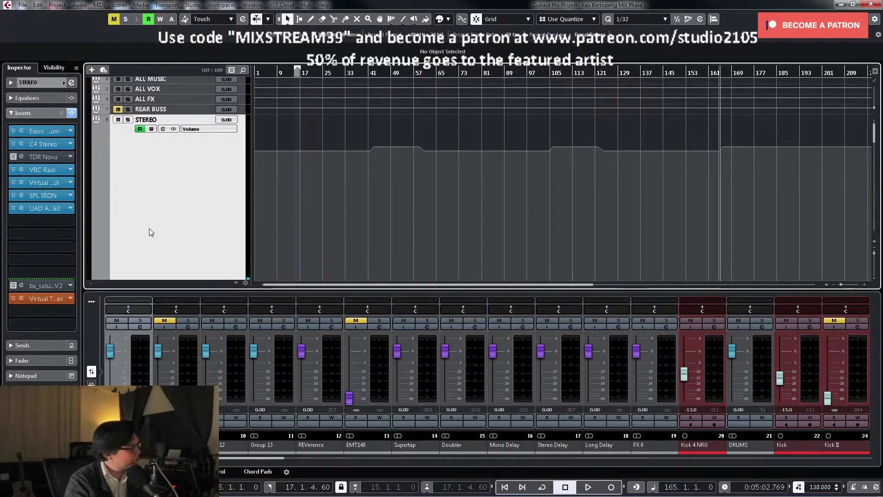
{"action": "key", "text": "alt+a"}
{"action": "scroll", "coordinate": [101, 127], "scroll_direction": "down", "scroll_amount": 1}
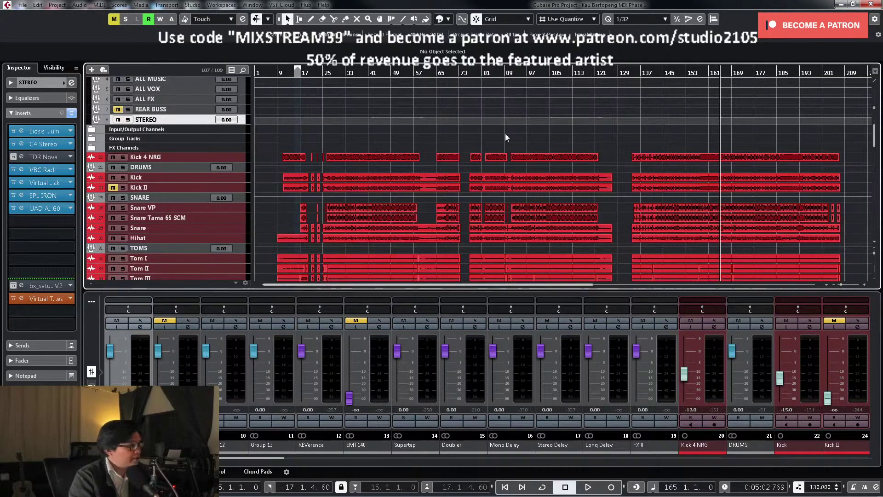
{"action": "key", "text": "ctrl+alt+e"}
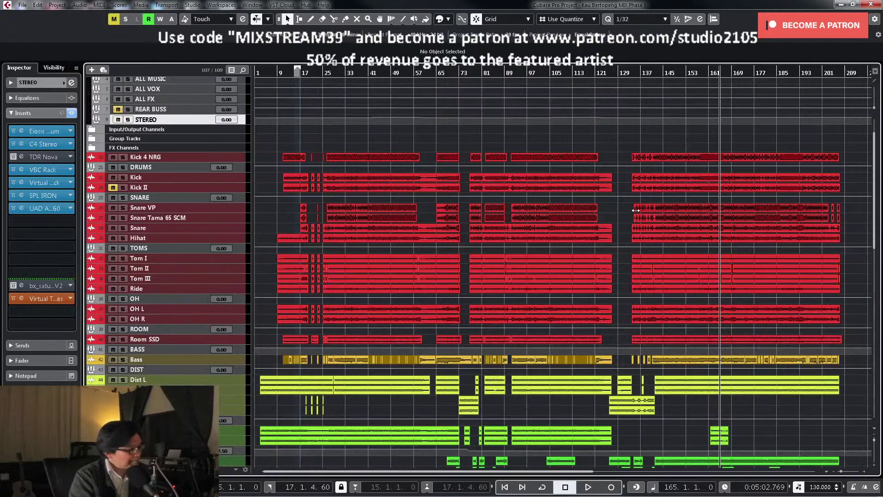
Step: Examine the complete arrangement from the drum tracks to the gang vocals and back to the guitars and synths
{"action": "scroll", "coordinate": [642, 204], "scroll_direction": "down", "scroll_amount": 10}
{"action": "scroll", "coordinate": [651, 200], "scroll_direction": "up", "scroll_amount": 9}
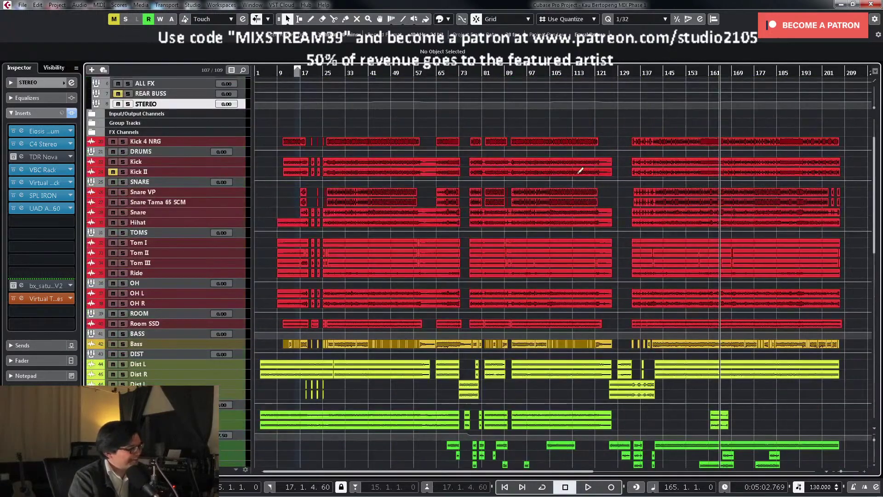
{"action": "scroll", "coordinate": [391, 260], "scroll_direction": "down", "scroll_amount": 3}
{"action": "scroll", "coordinate": [391, 261], "scroll_direction": "up", "scroll_amount": 3}
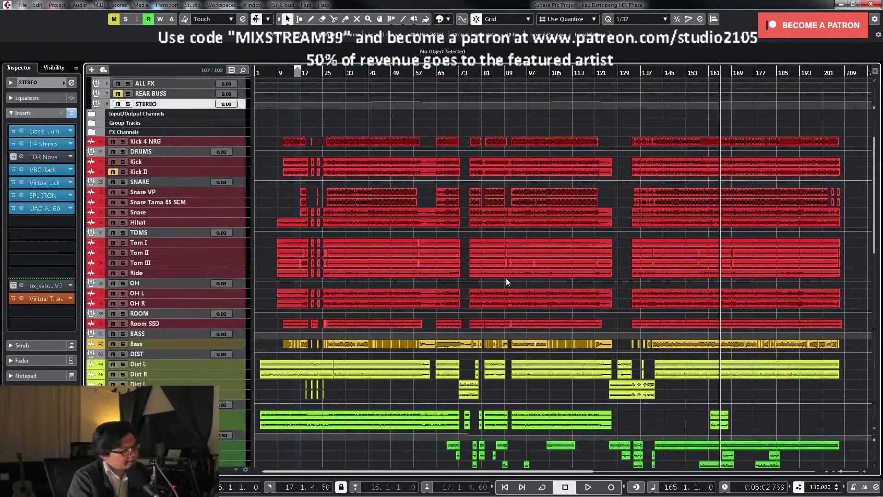
{"action": "scroll", "coordinate": [631, 391], "scroll_direction": "down", "scroll_amount": 12}
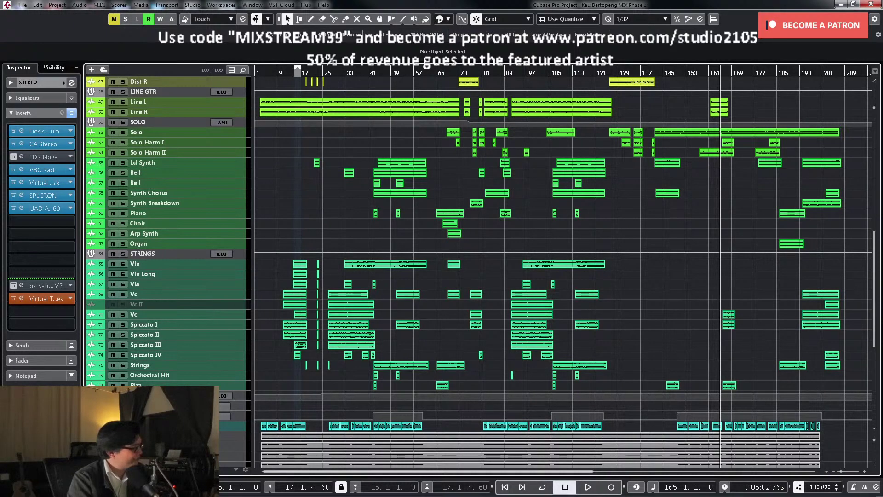
{"action": "scroll", "coordinate": [545, 434], "scroll_direction": "down", "scroll_amount": 1}
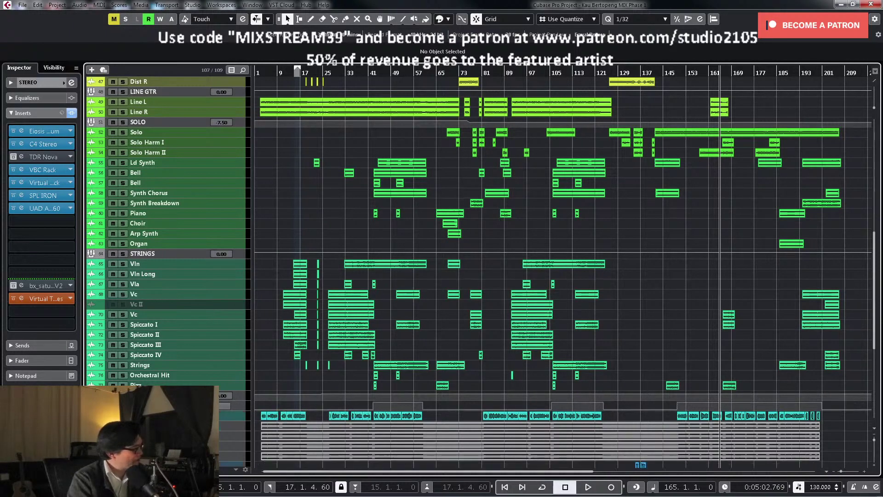
{"action": "scroll", "coordinate": [454, 343], "scroll_direction": "down", "scroll_amount": 5}
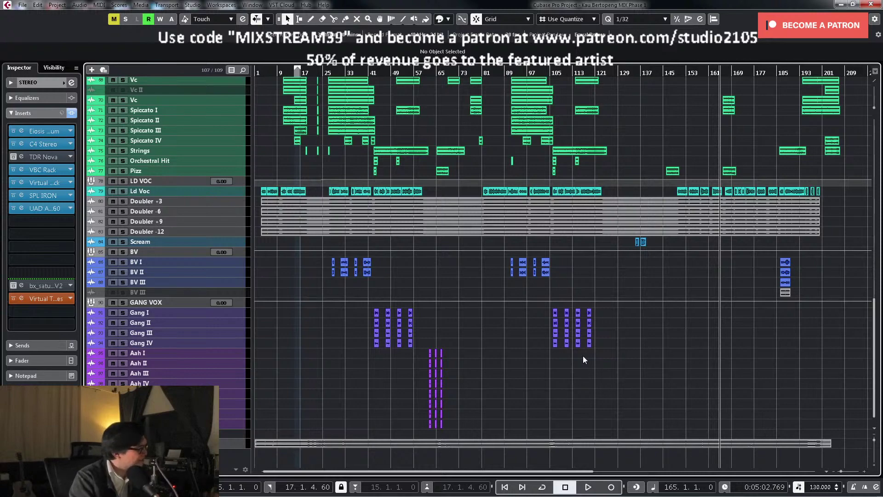
{"action": "scroll", "coordinate": [583, 355], "scroll_direction": "up", "scroll_amount": 5}
{"action": "scroll", "coordinate": [615, 347], "scroll_direction": "up", "scroll_amount": 2}
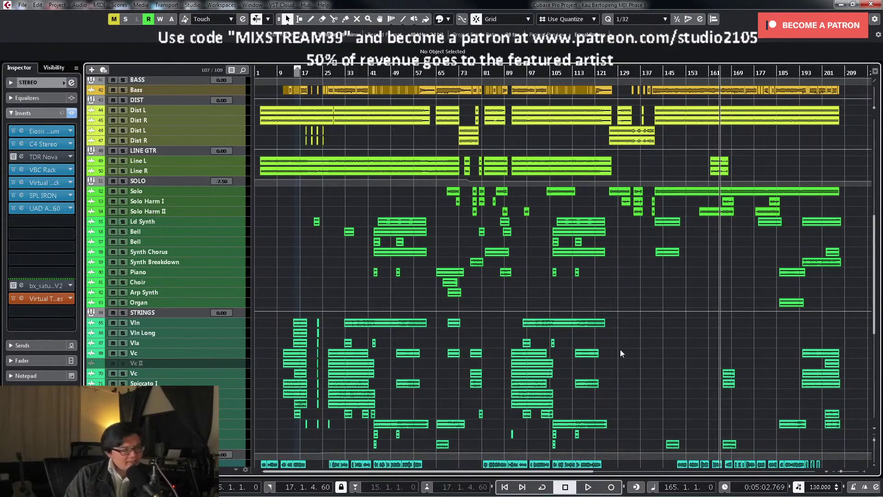
Step: Return to the start of the song, place the playback position in bar 2 and look over the tracks
{"action": "key", "text": "Home"}
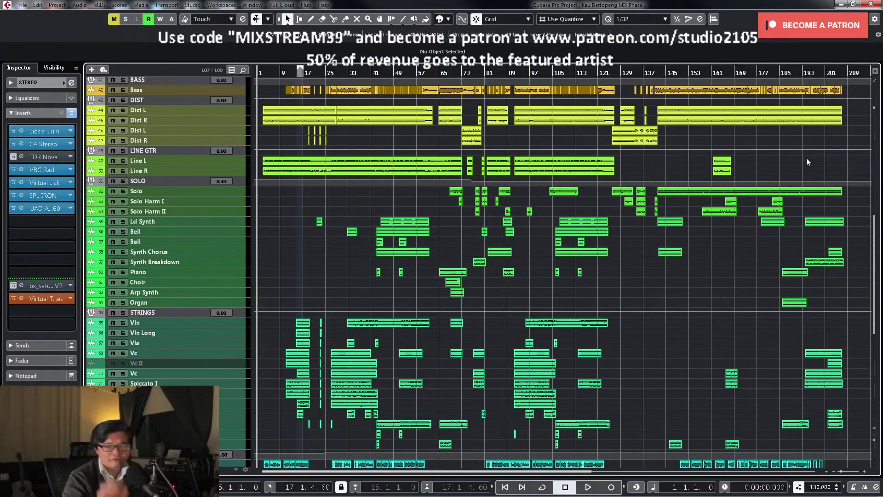
{"action": "left_click", "coordinate": [266, 71]}
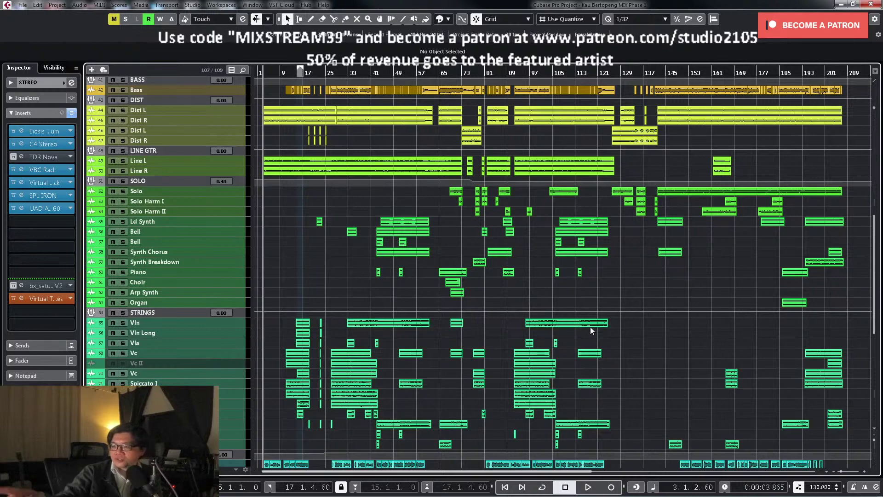
{"action": "scroll", "coordinate": [662, 397], "scroll_direction": "down", "scroll_amount": 9}
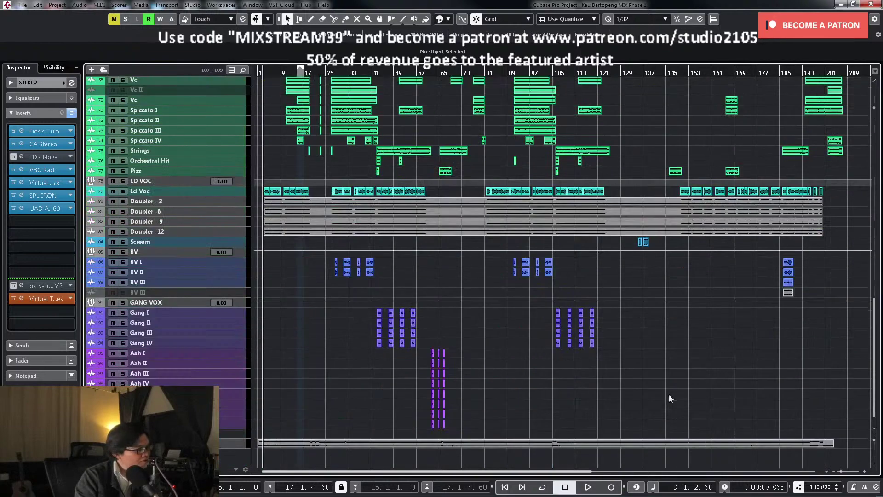
{"action": "scroll", "coordinate": [670, 375], "scroll_direction": "up", "scroll_amount": 12}
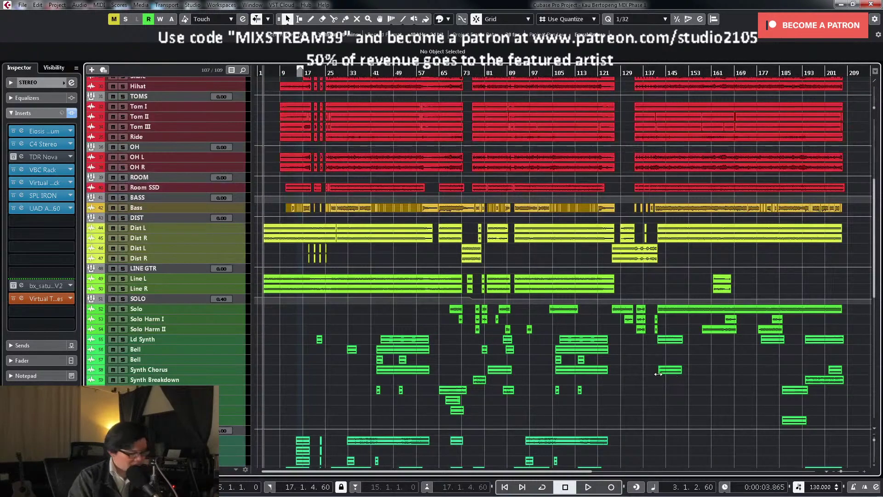
{"action": "key", "text": "KP_Subtract"}
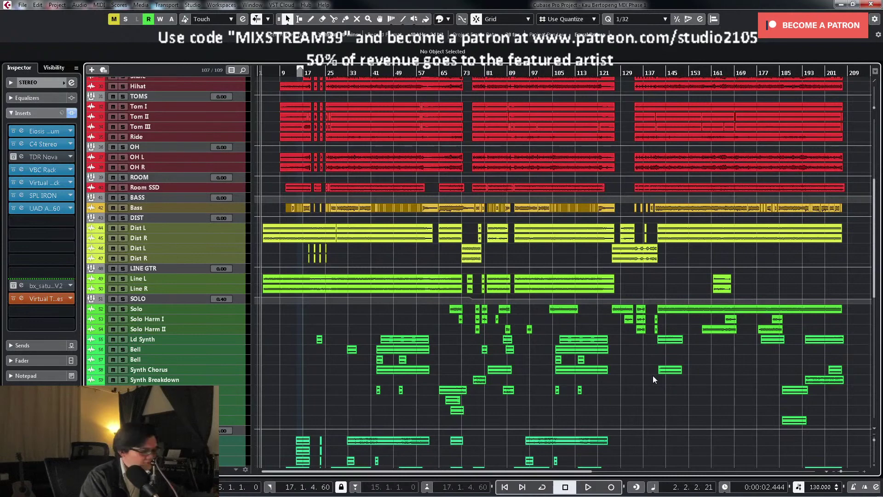
Step: Play the song from bar 2 and follow the arrangement from the drums and guitars through the strings, vocals and gang vocals
{"action": "key", "text": "space"}
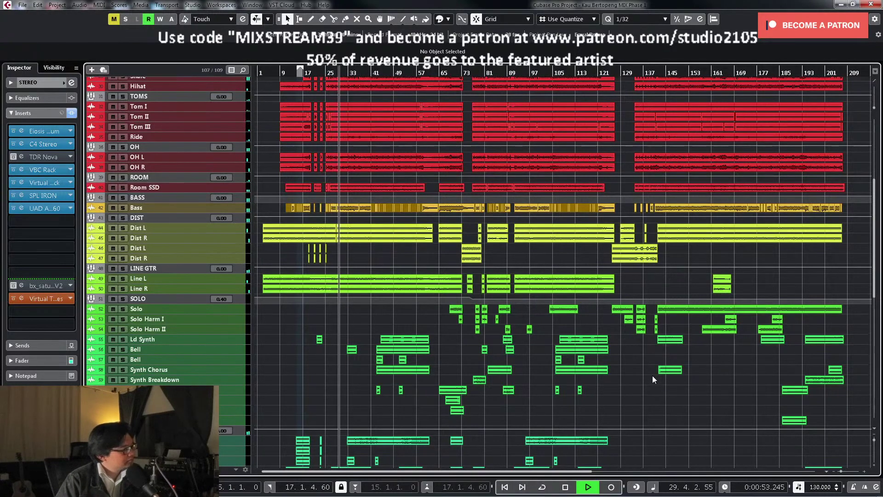
{"action": "scroll", "coordinate": [570, 366], "scroll_direction": "down", "scroll_amount": 10}
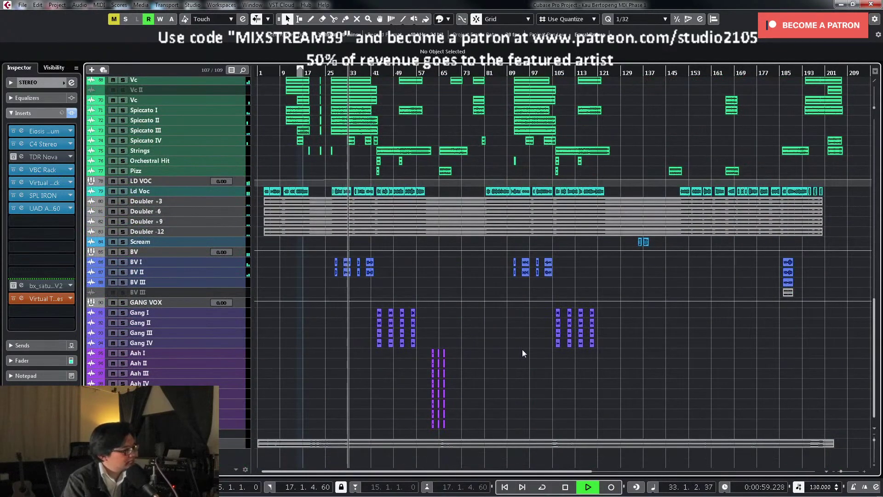
{"action": "scroll", "coordinate": [522, 349], "scroll_direction": "up", "scroll_amount": 6}
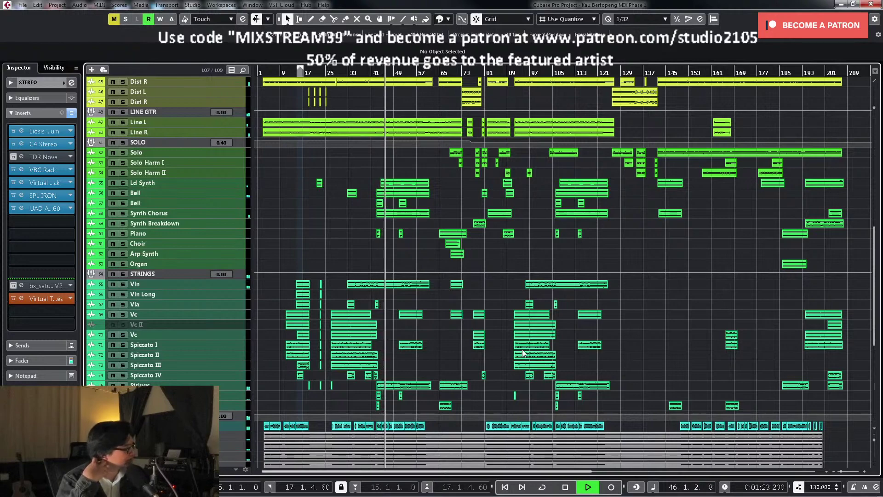
{"action": "scroll", "coordinate": [512, 357], "scroll_direction": "down", "scroll_amount": 5}
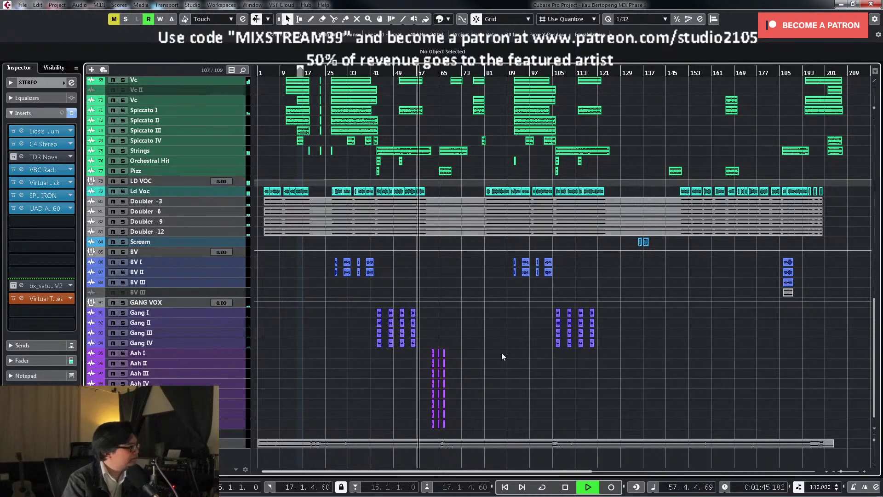
{"action": "scroll", "coordinate": [501, 352], "scroll_direction": "up", "scroll_amount": 5}
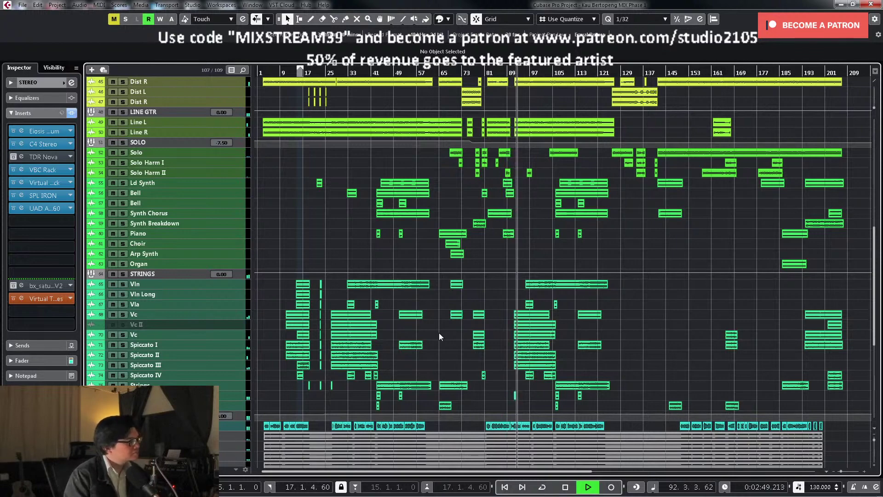
{"action": "scroll", "coordinate": [667, 298], "scroll_direction": "up", "scroll_amount": 5}
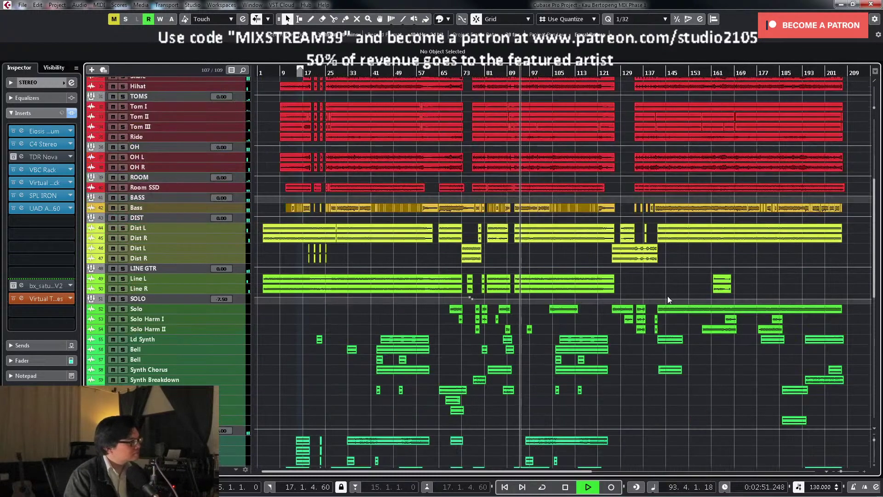
{"action": "scroll", "coordinate": [667, 296], "scroll_direction": "down", "scroll_amount": 10}
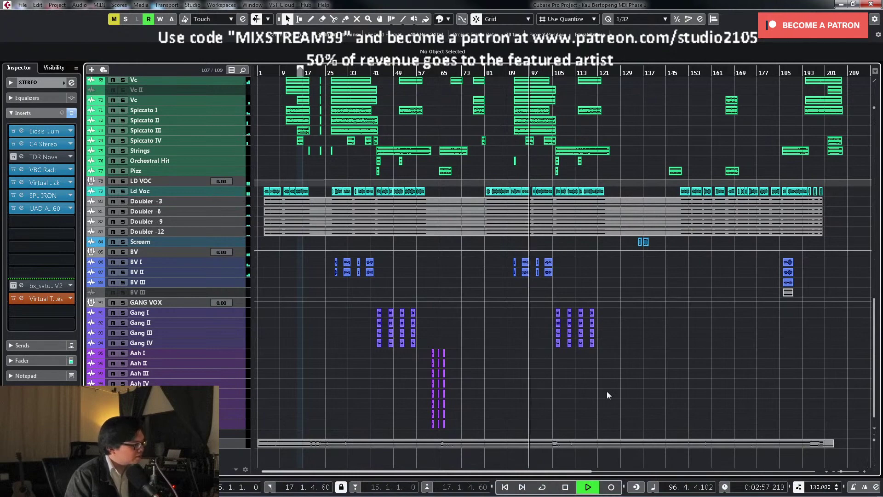
Step: Slightly raise the HF gain of the FG-A equalizer in the Kick channel's Virtual Mix Rack, and close the plug-in and channel settings
{"action": "key", "text": "alt+F3"}
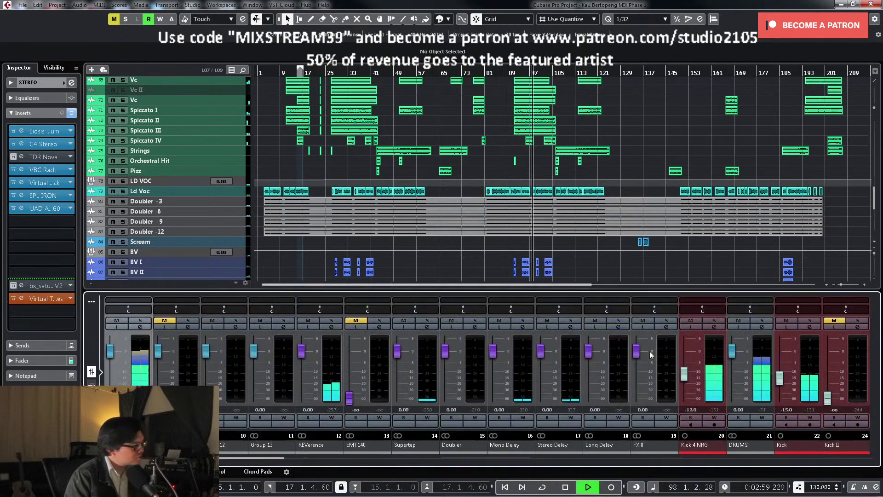
{"action": "left_click", "coordinate": [809, 327]}
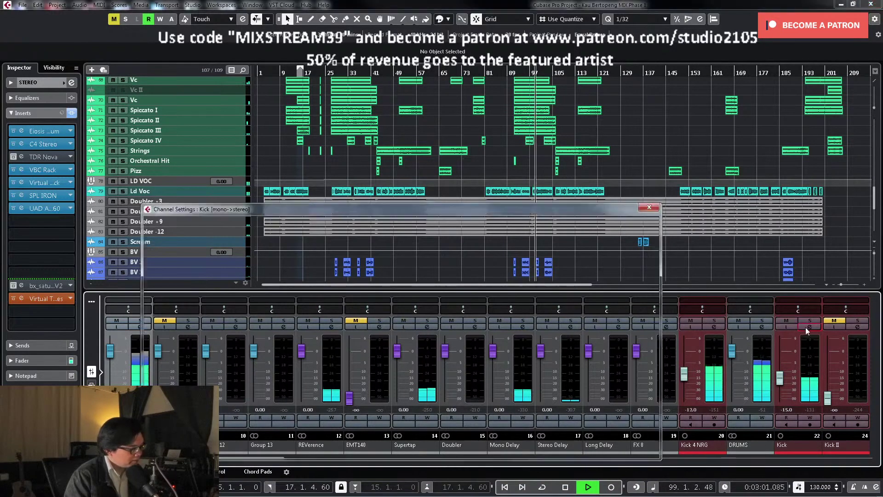
{"action": "left_click", "coordinate": [198, 267]}
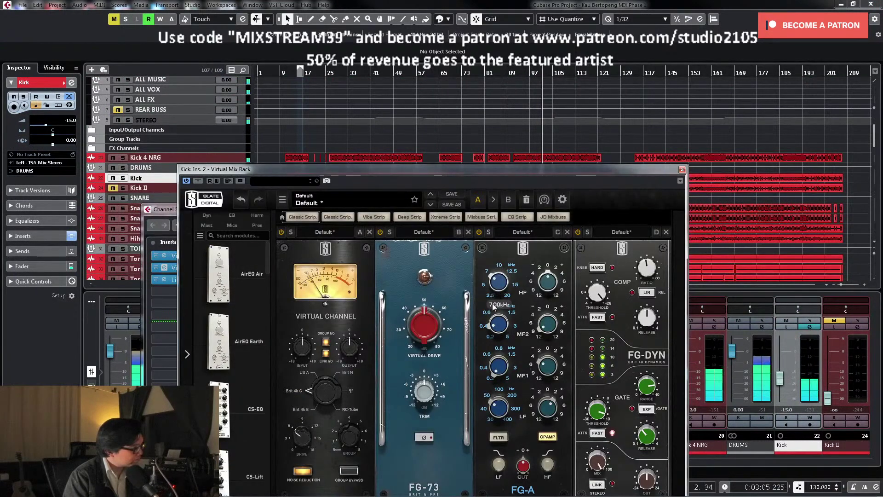
{"action": "left_click_drag", "start_coordinate": [549, 284], "coordinate": [551, 275]}
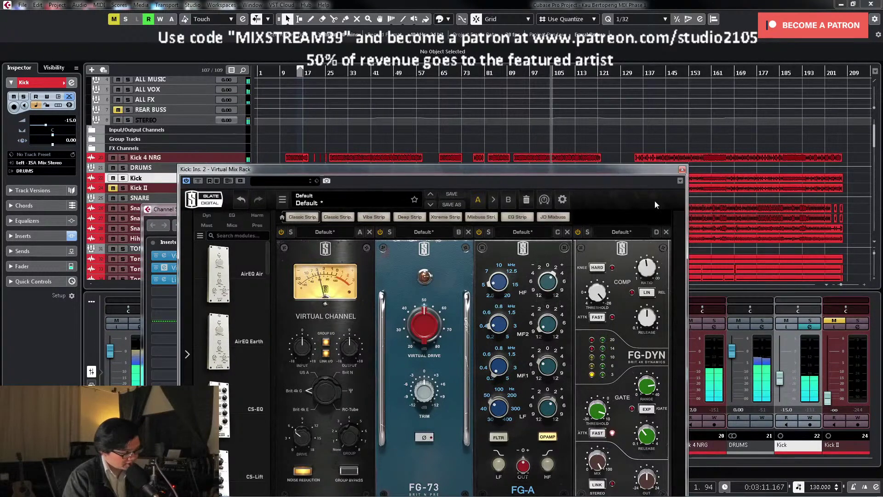
{"action": "left_click", "coordinate": [682, 170]}
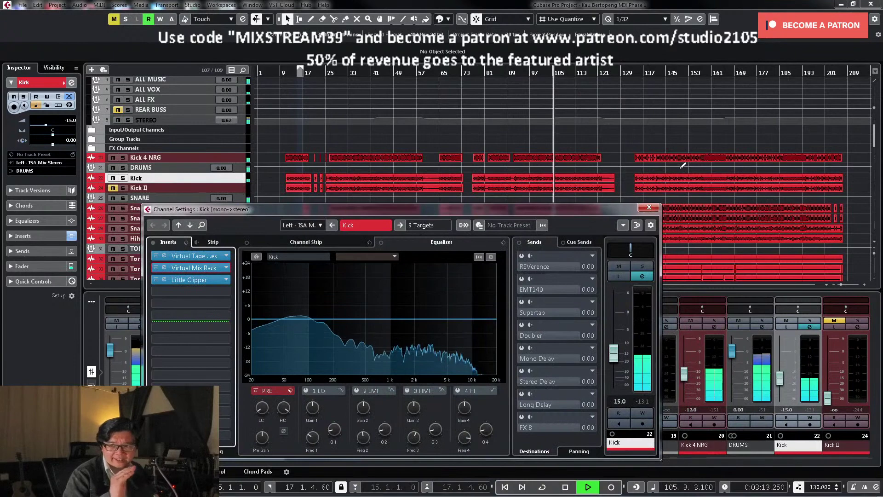
{"action": "left_click", "coordinate": [649, 207]}
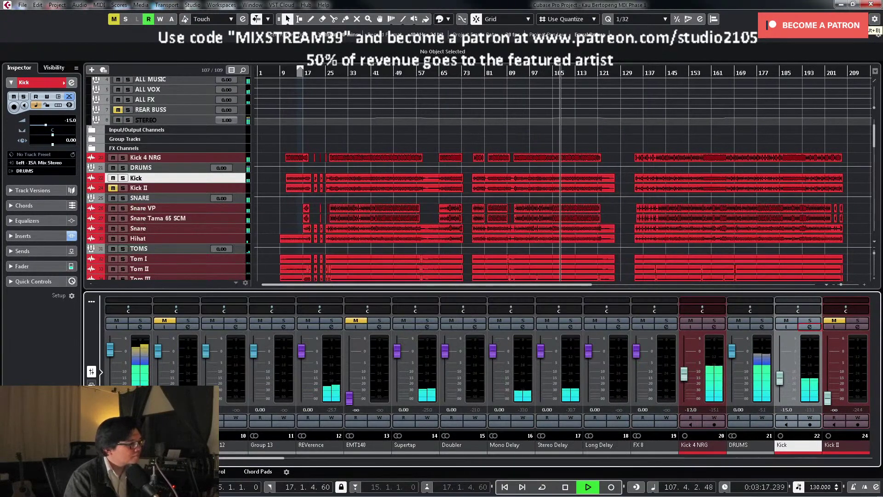
Step: Hide the mixer and check the guitar, synth, string and vocal tracks while the second chorus plays
{"action": "key", "text": "ctrl+alt+e"}
{"action": "scroll", "coordinate": [714, 254], "scroll_direction": "down", "scroll_amount": 10}
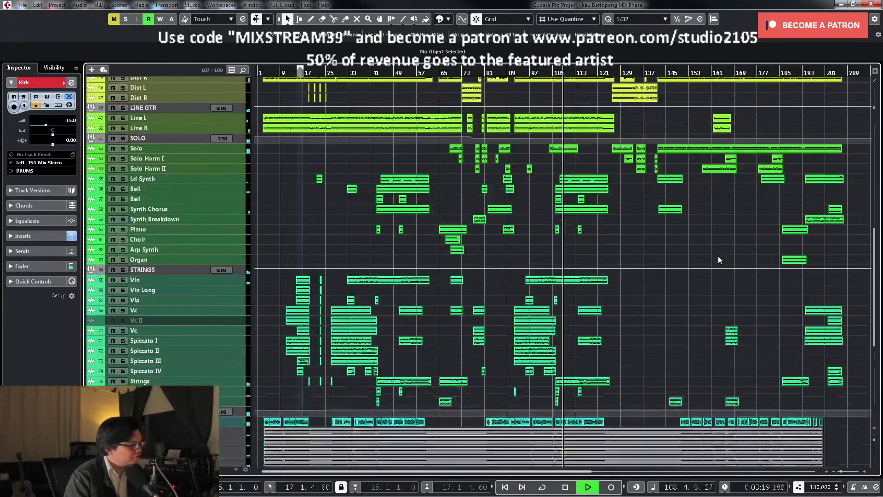
{"action": "scroll", "coordinate": [643, 275], "scroll_direction": "down", "scroll_amount": 8}
{"action": "scroll", "coordinate": [649, 276], "scroll_direction": "up", "scroll_amount": 5}
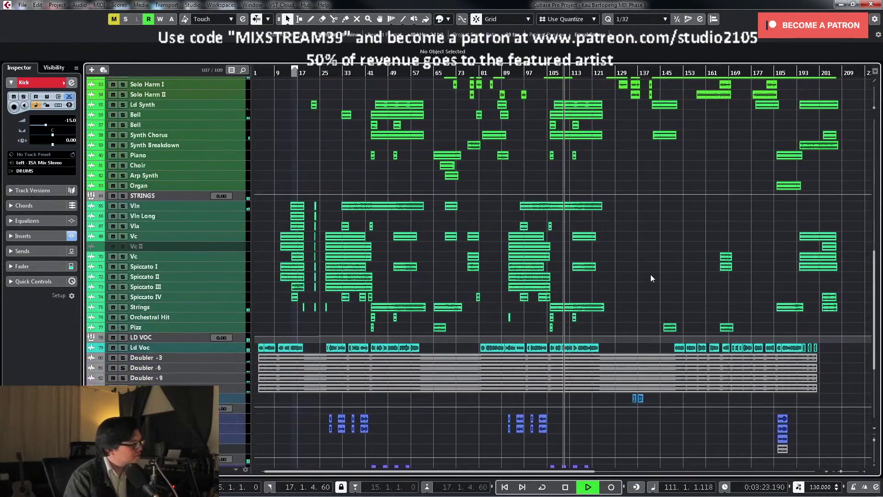
{"action": "scroll", "coordinate": [652, 274], "scroll_direction": "up", "scroll_amount": 3}
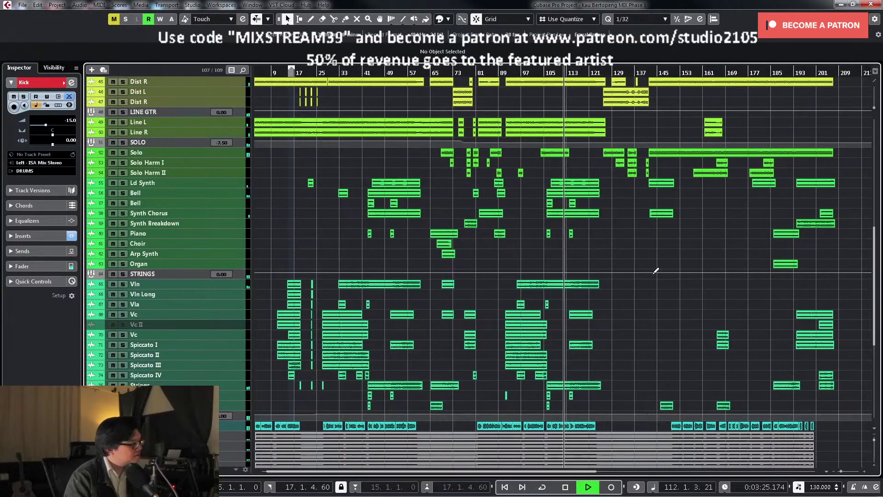